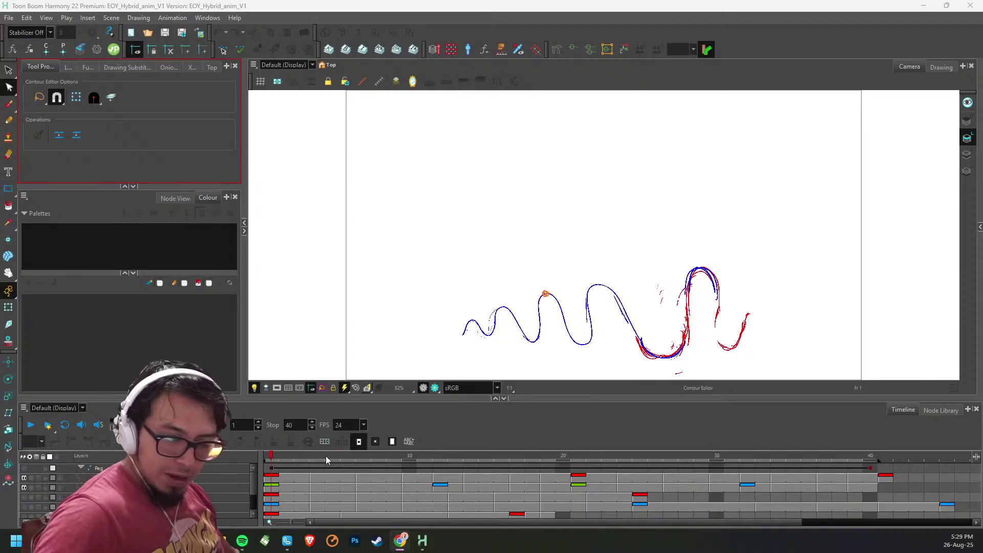
- Turn on looping, play the tail animation to review its motion, and return to frame 1
key(Return)
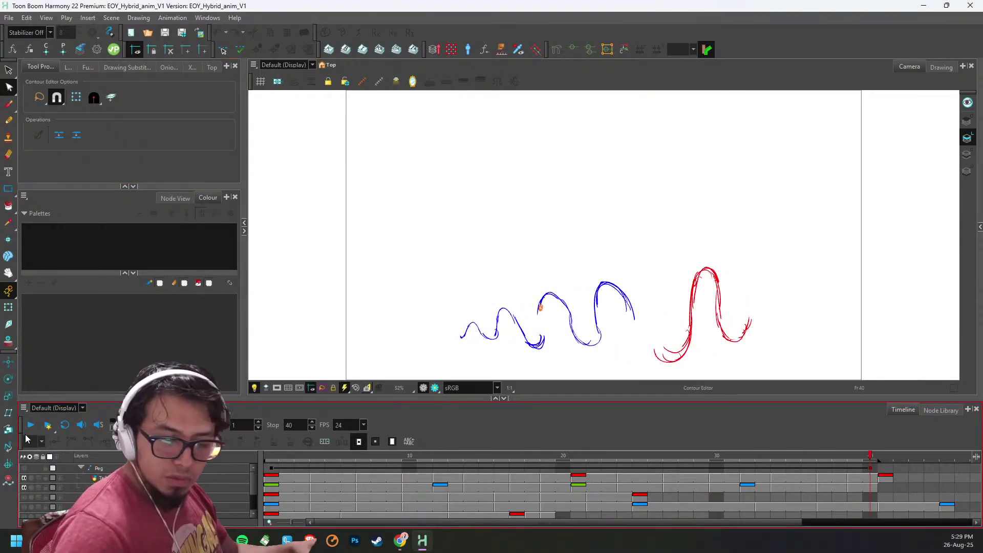
click(64, 425)
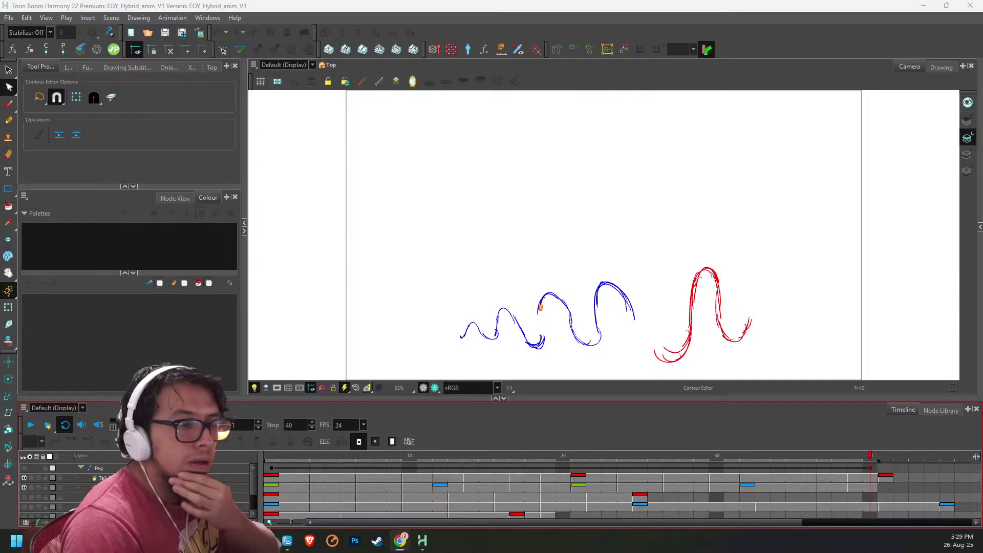
click(32, 426)
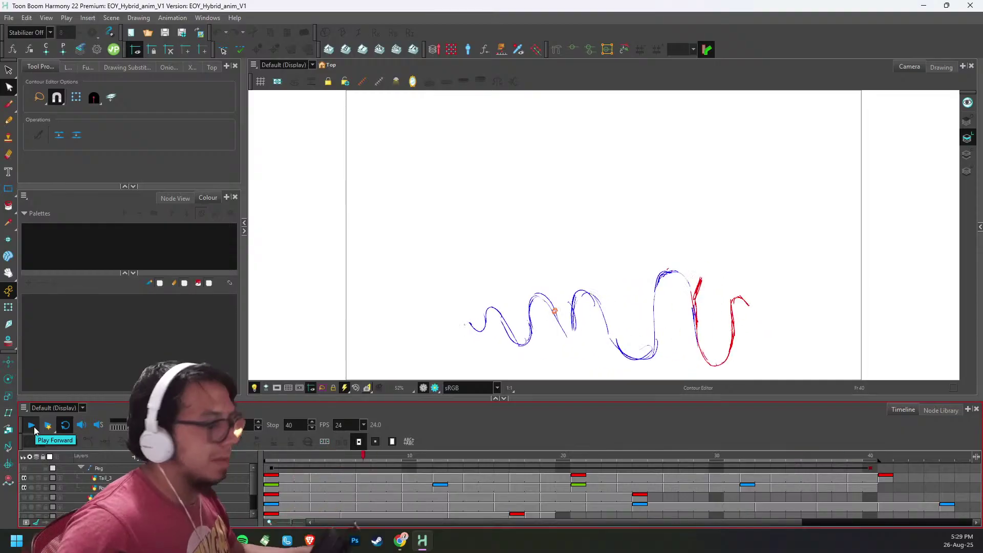
click(272, 458)
mouse_move(778, 285)
mouse_down()
mouse_move(777, 205)
mouse_move(749, 299)
mouse_move(773, 247)
mouse_up()
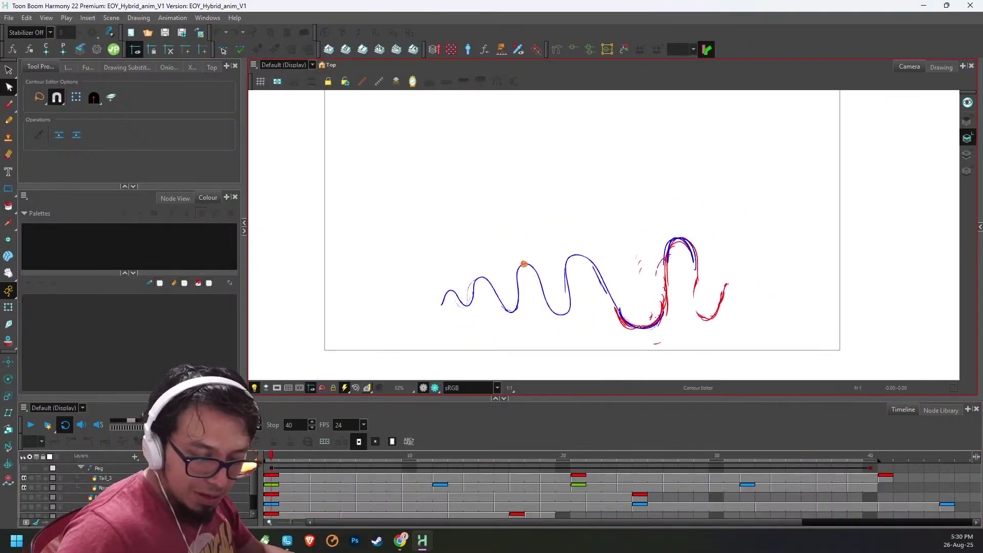
- Enlarge the Node View and move the existing Peg node well above the Tail_3 and Rough_V3 nodes
click(101, 469)
click(107, 479)
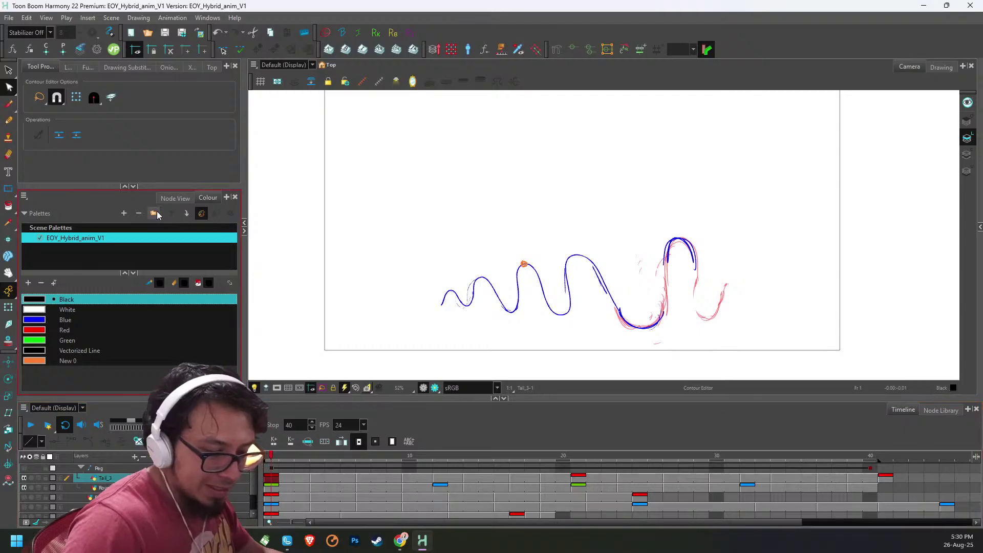
click(177, 199)
key(grave)
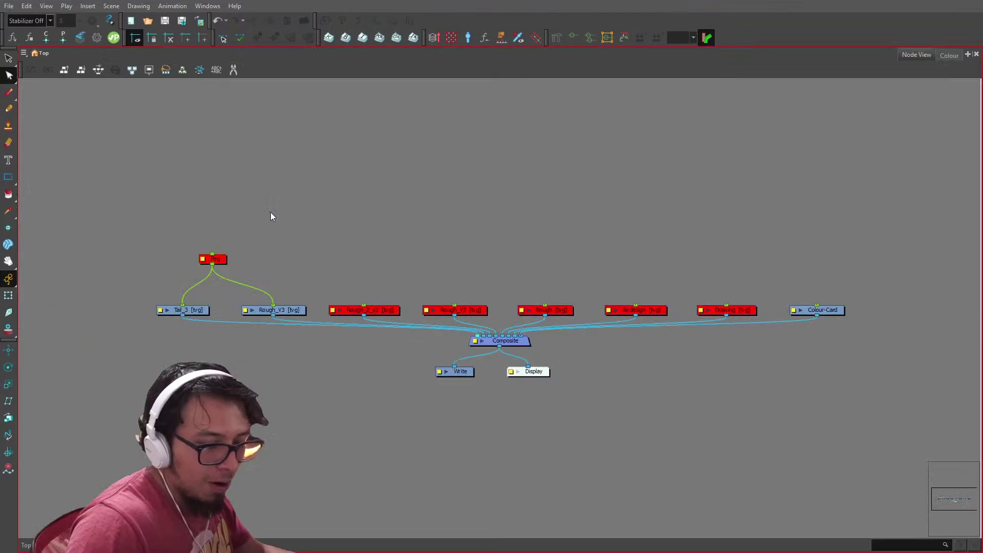
drag(214, 259, 234, 143)
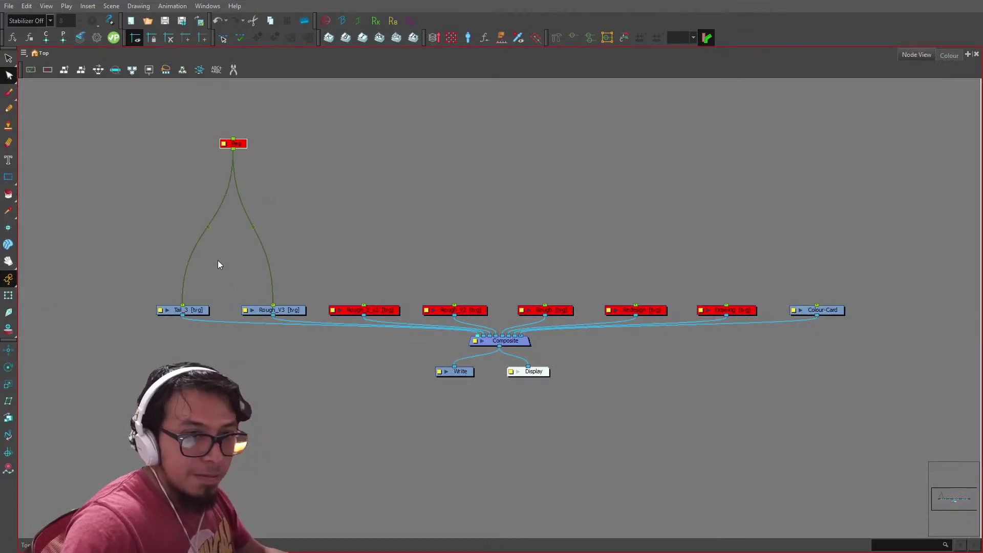
- Create a new peg and connect it to the Tail_3 and Rough_V3 drawings in place of the old one
click(230, 243)
key(ctrl+p)
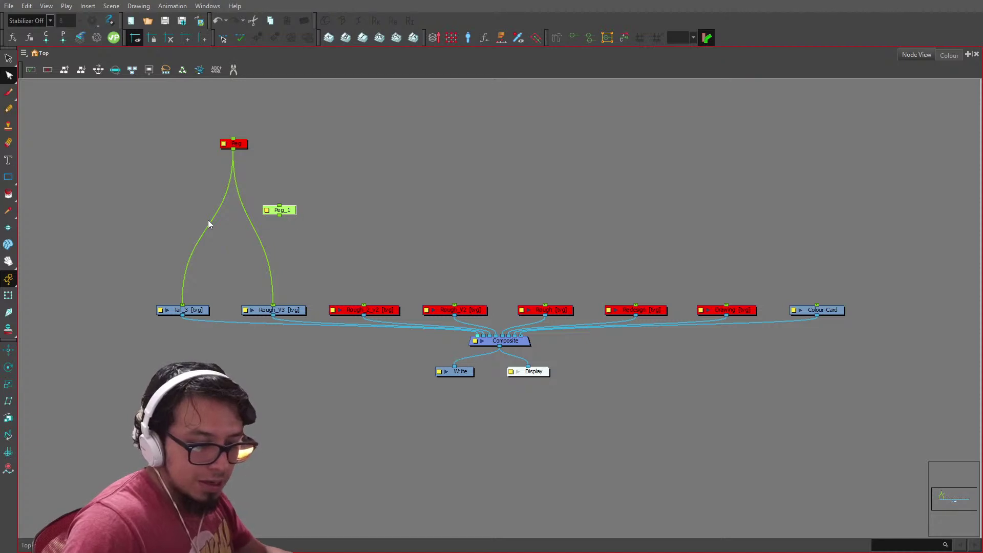
drag(280, 215, 183, 306)
drag(281, 210, 273, 306)
key(ctrl+f)
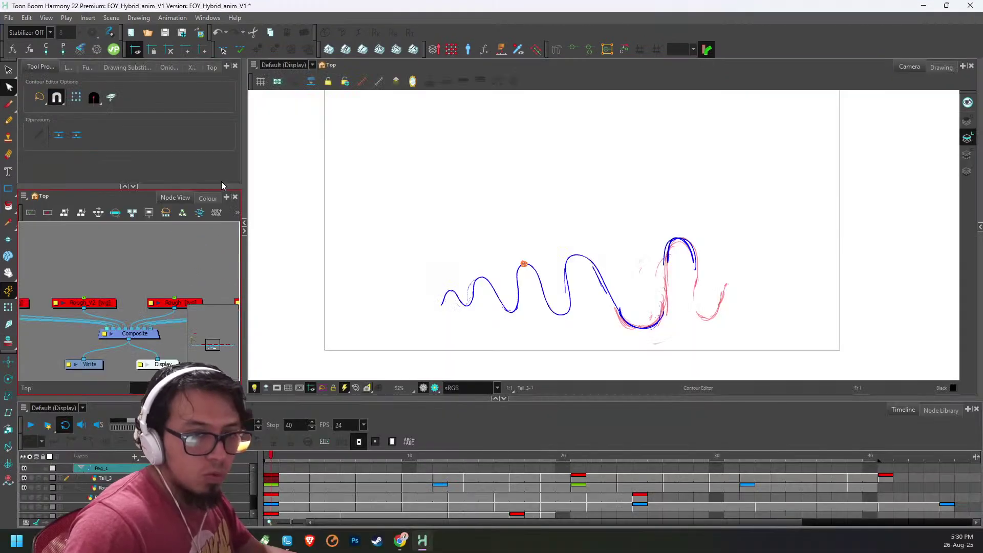
- Activate the Translate tool and switch Animate mode off
key(alt+2)
click(9, 292)
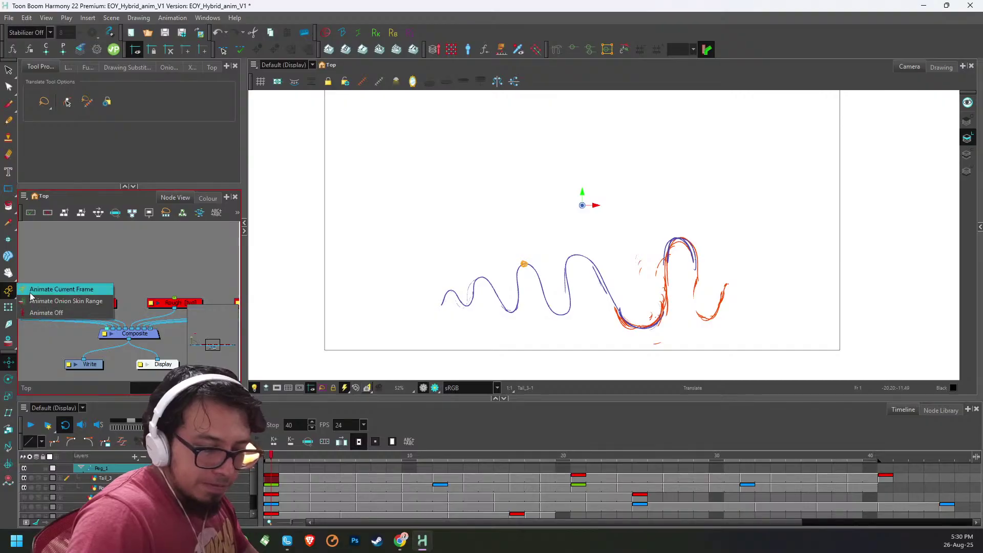
click(39, 289)
click(9, 291)
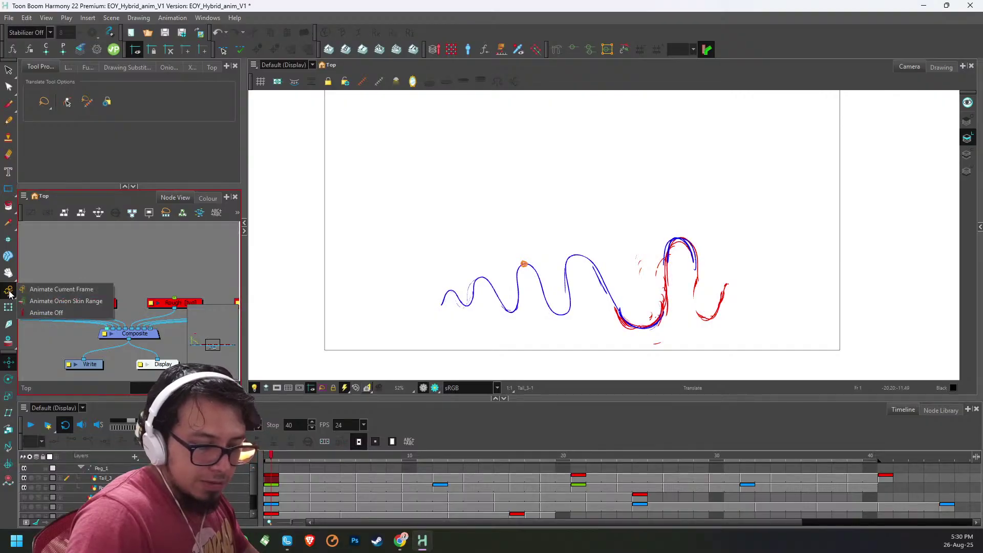
click(37, 314)
drag(720, 183, 665, 237)
key(1)
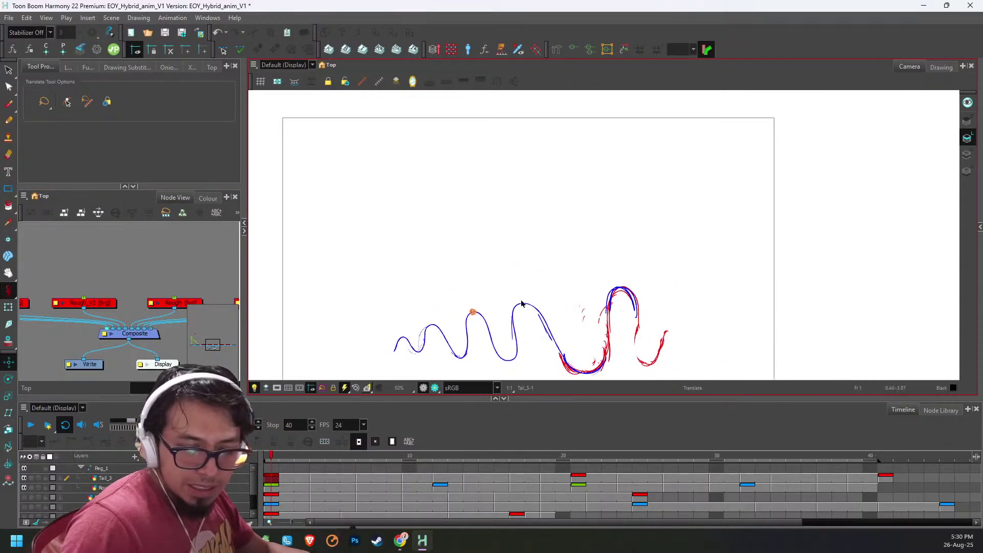
- Translate the new peg so both tail sketches sit higher in the camera frame, and play the animation to check
click(224, 315)
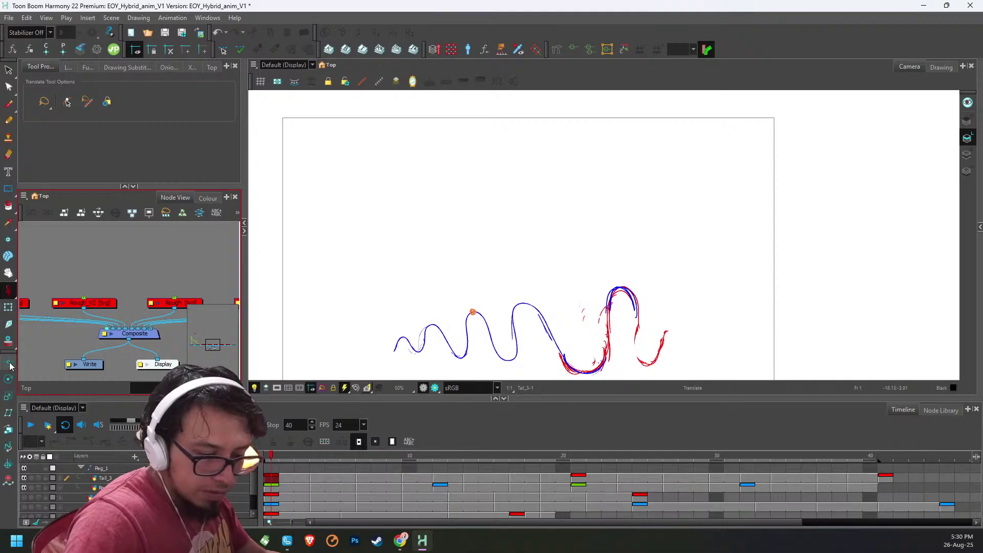
click(555, 307)
drag(521, 300, 528, 299)
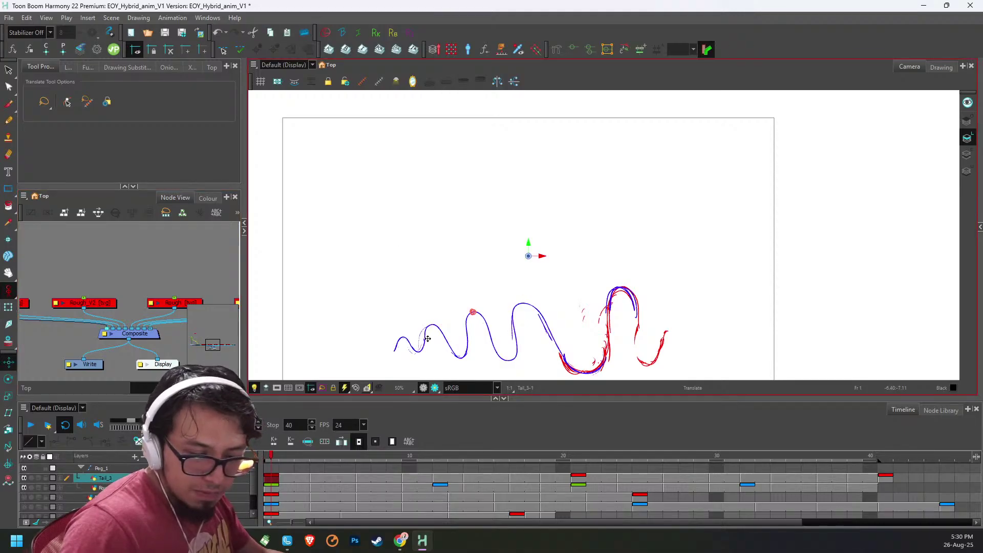
click(94, 467)
mouse_move(631, 293)
mouse_down()
mouse_move(651, 218)
mouse_move(624, 223)
mouse_up()
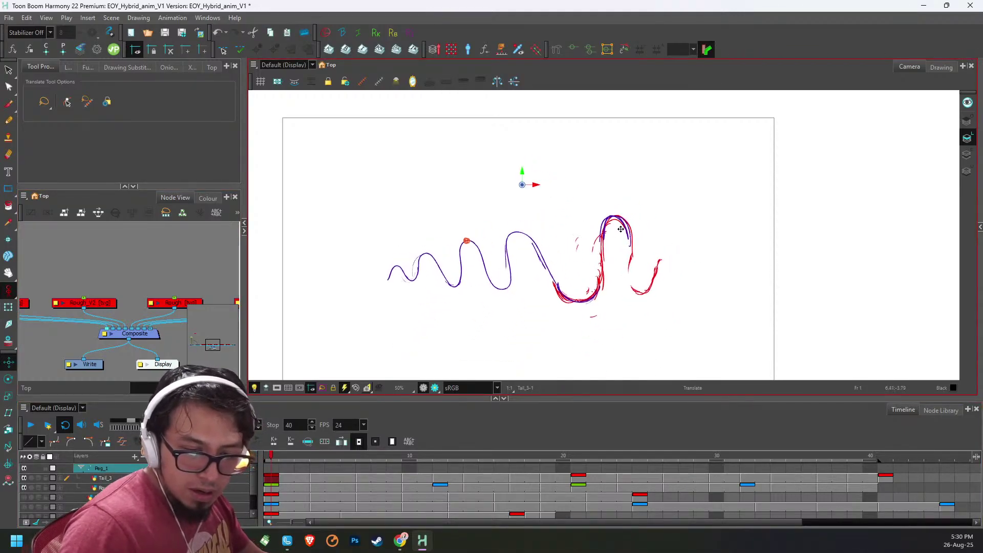
key(space)
drag(657, 275, 657, 242)
key(space)
drag(671, 225, 658, 268)
click(30, 426)
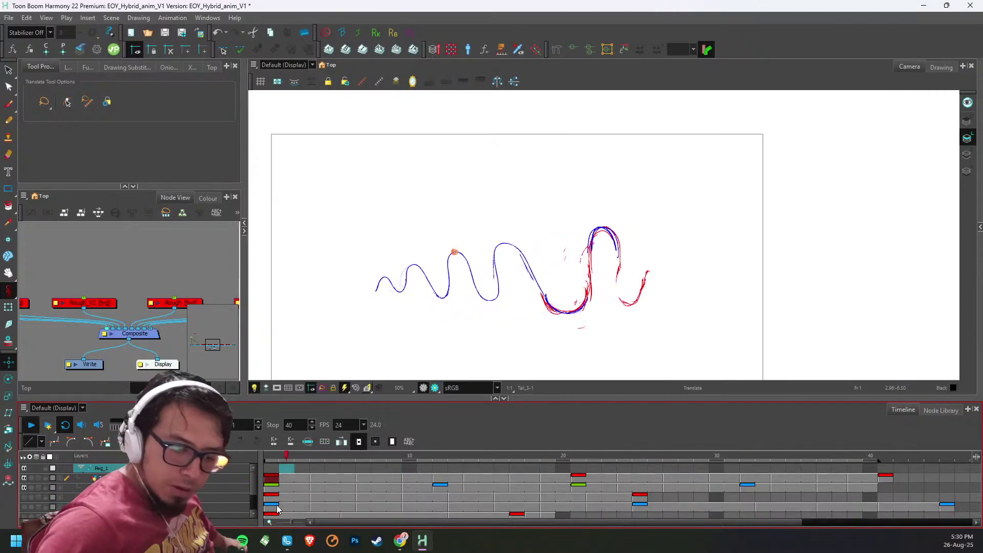
click(271, 455)
- Switch to the art layer holding the orange marker and ready the brush with the marker's orange colour
key(shift+t)
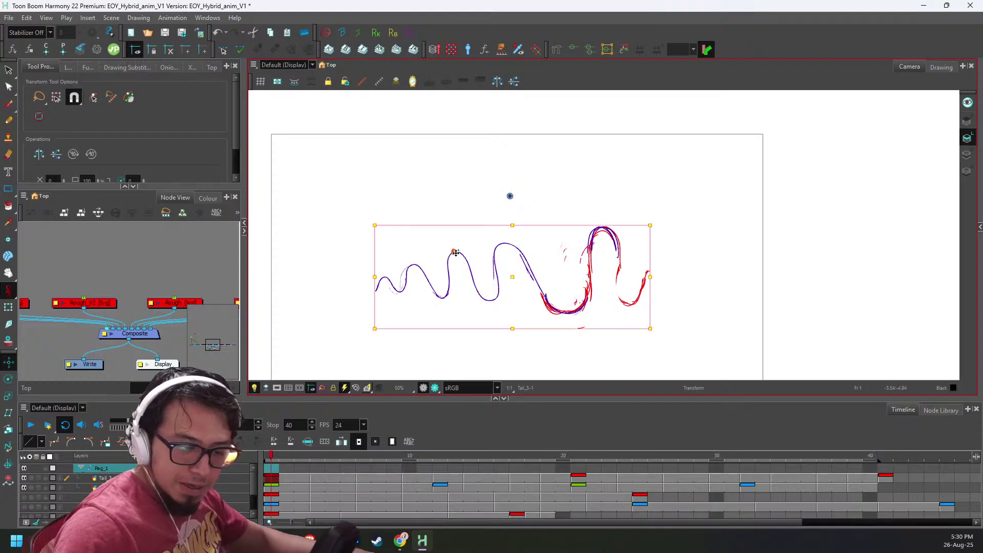
key(alt+b)
key(space)
drag(458, 229, 576, 167)
key(2)
key(d)
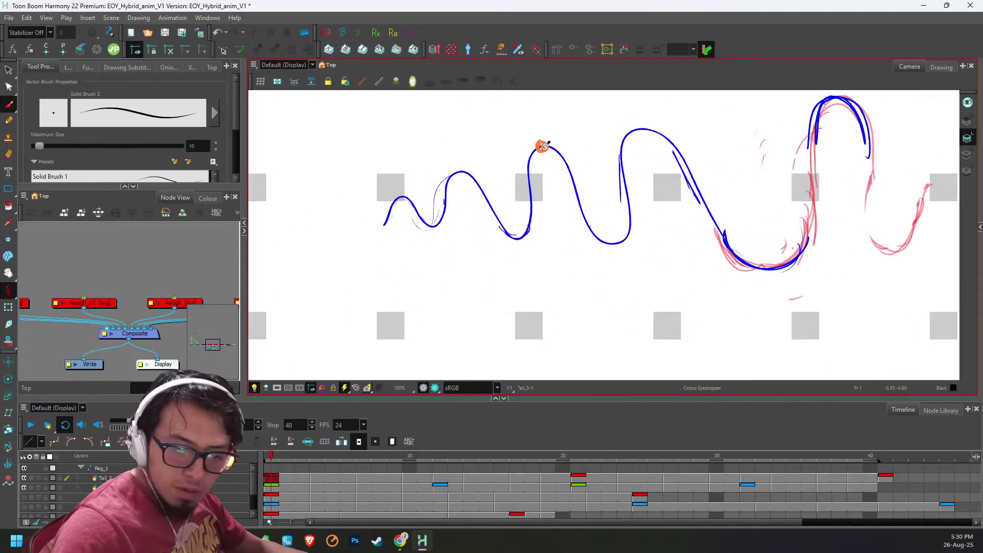
click(967, 121)
mouse_move(562, 123)
mouse_down()
mouse_move(519, 164)
mouse_move(525, 186)
mouse_move(560, 210)
mouse_move(552, 218)
mouse_up()
key(ctrl+z)
key(alt+s)
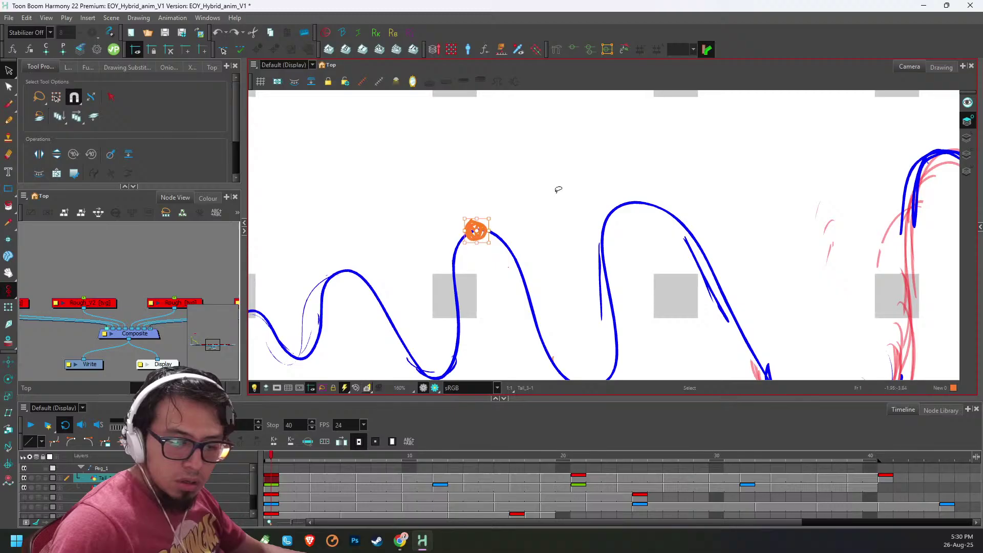
key(alt+b)
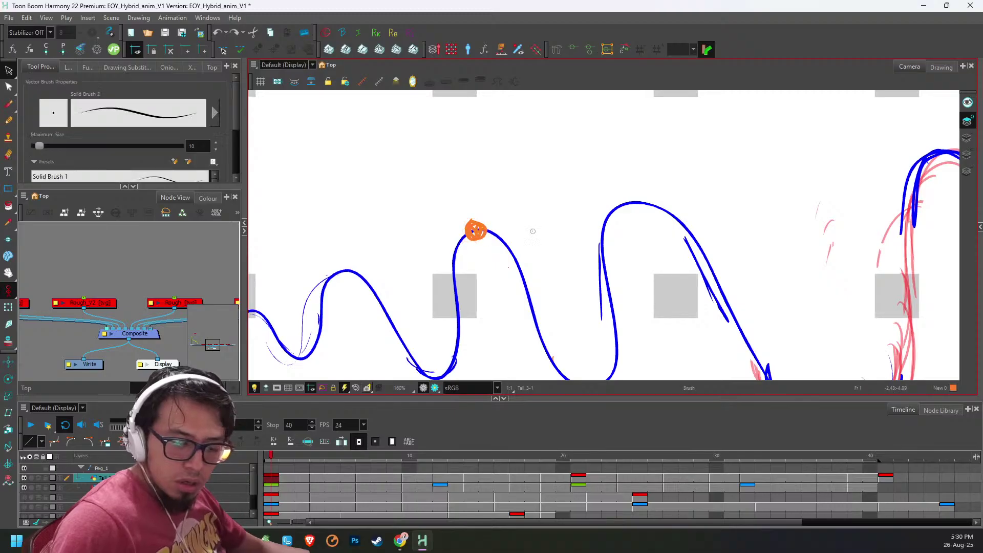
- Pick the tail's blue and sketch the missing valley between the second and third humps on frames 4 and 7
key(1)
key(1)
drag(576, 284, 532, 189)
key(2)
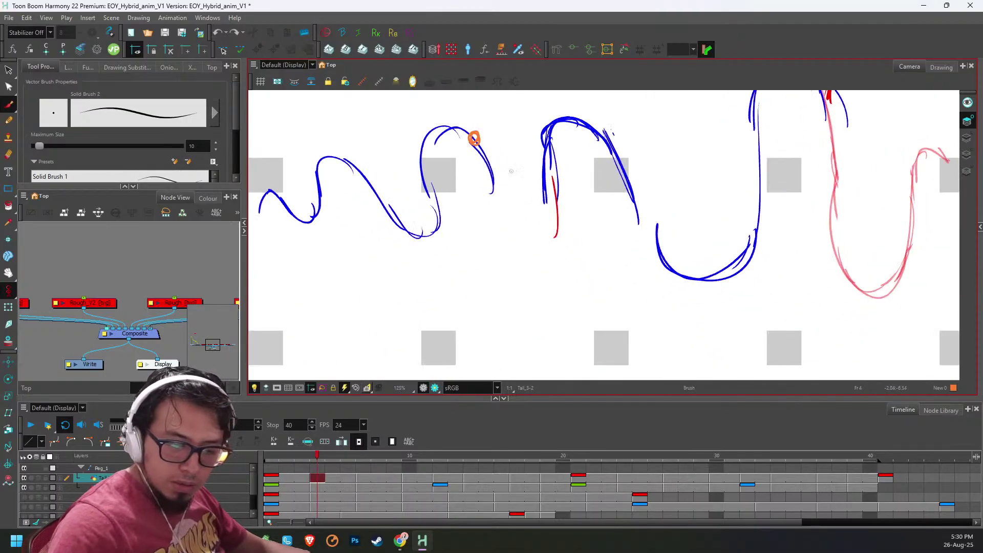
key(alt+s)
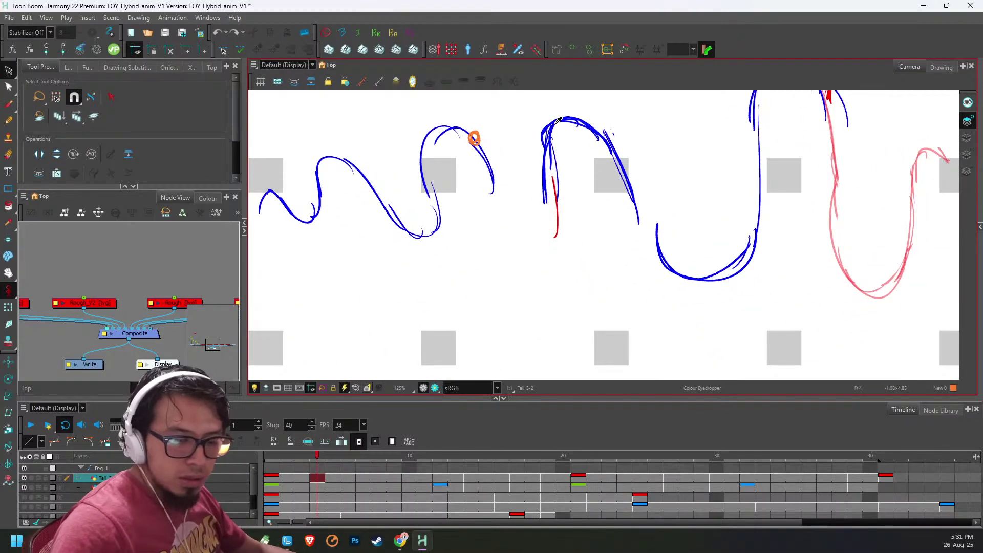
key(alt+b)
key(g)
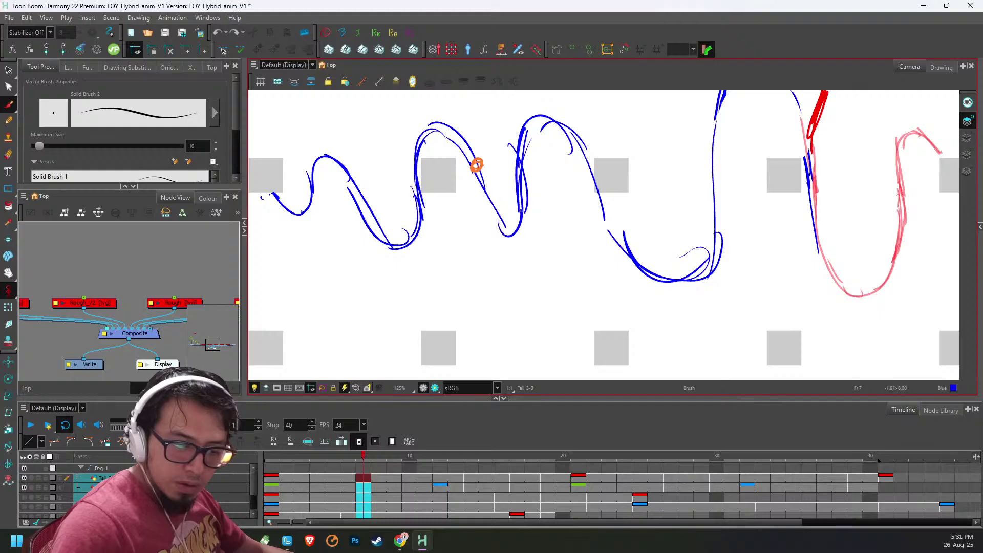
key(f)
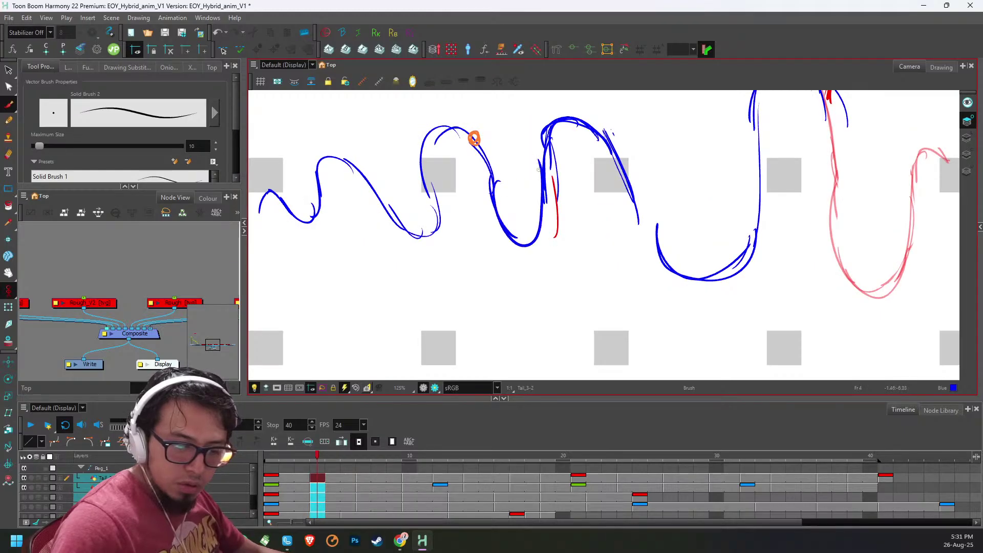
key(g)
key(g)
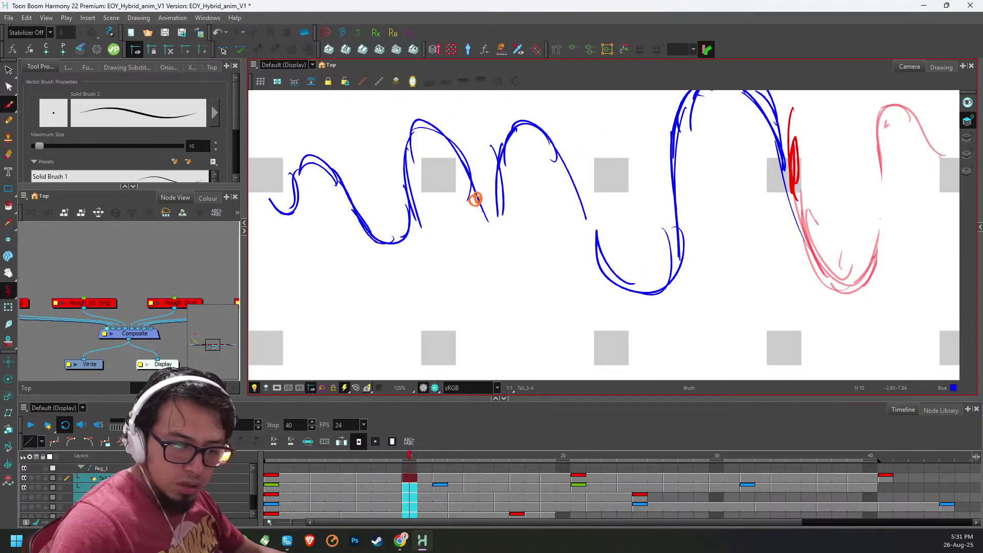
- Sketch the missing blue valley between neighbouring humps on each tail drawing from frame 10 through frame 21
key(g)
key(g)
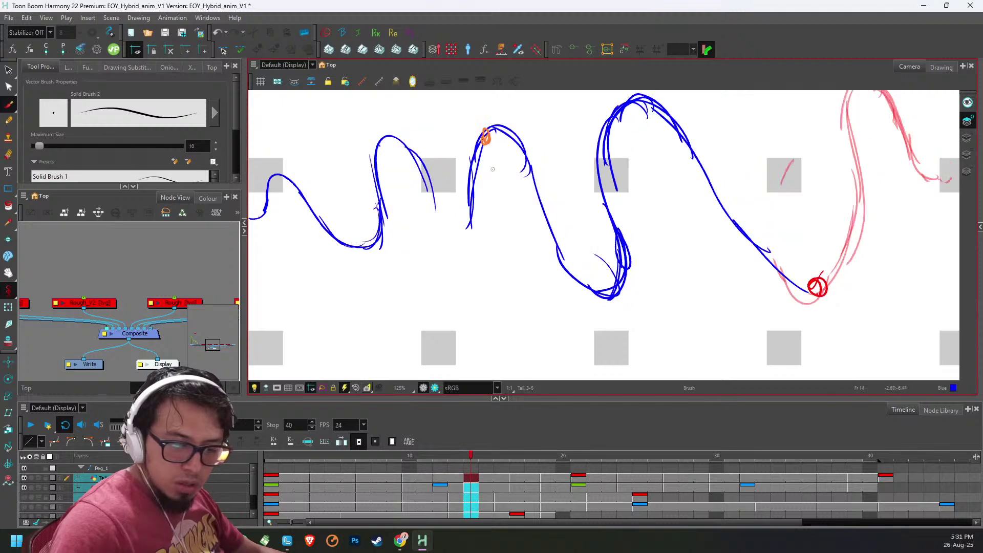
key(g)
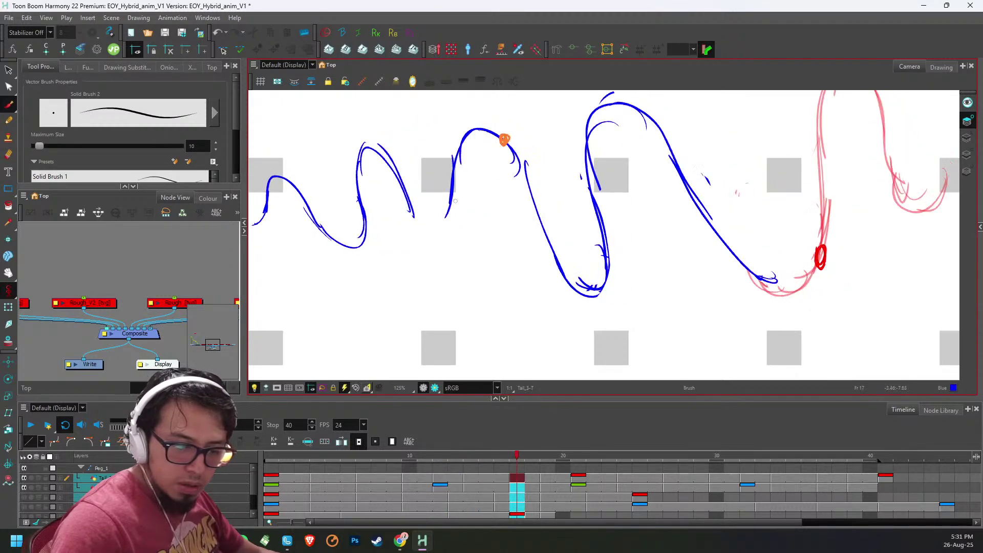
key(g)
key(g)
key(g)
key(g)
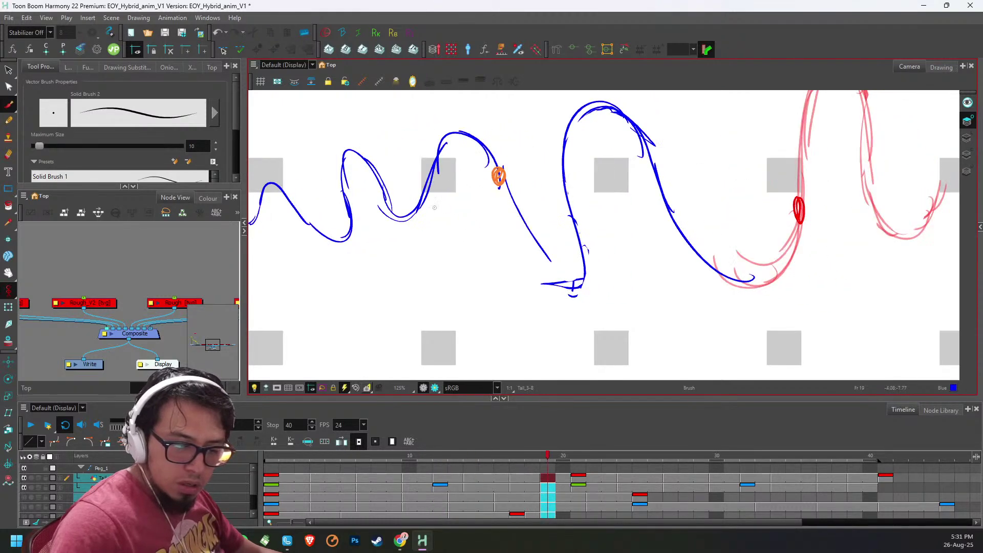
key(f)
key(f)
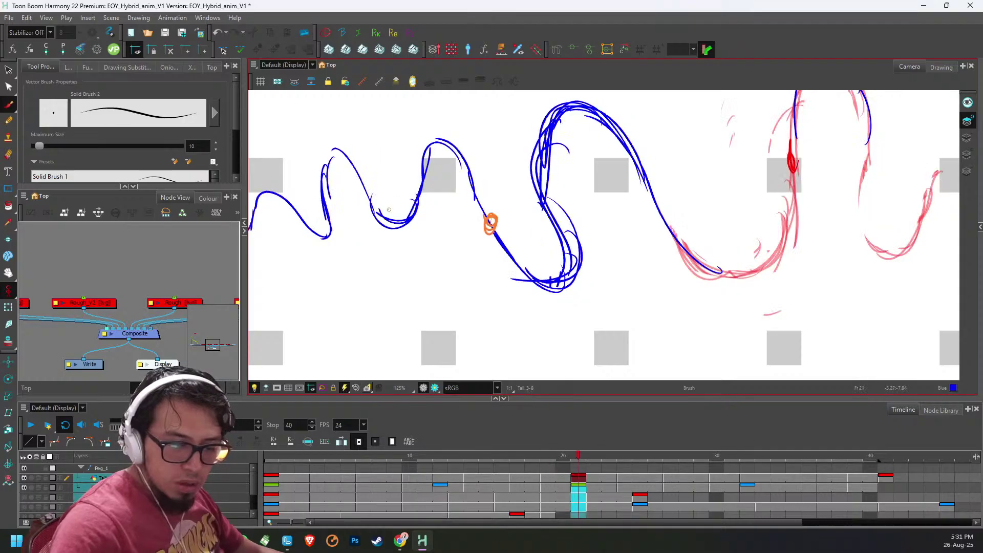
- Erase stray lines beside the hump near the new valley on frame 21, and play back the animation
key(alt+e)
drag(427, 205, 409, 224)
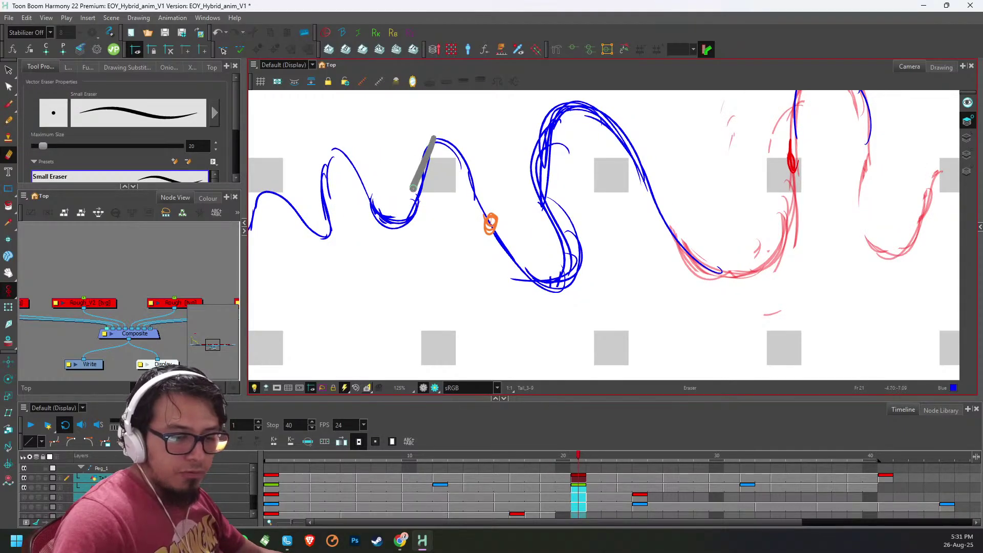
drag(456, 139, 460, 141)
key(1)
key(1)
key(1)
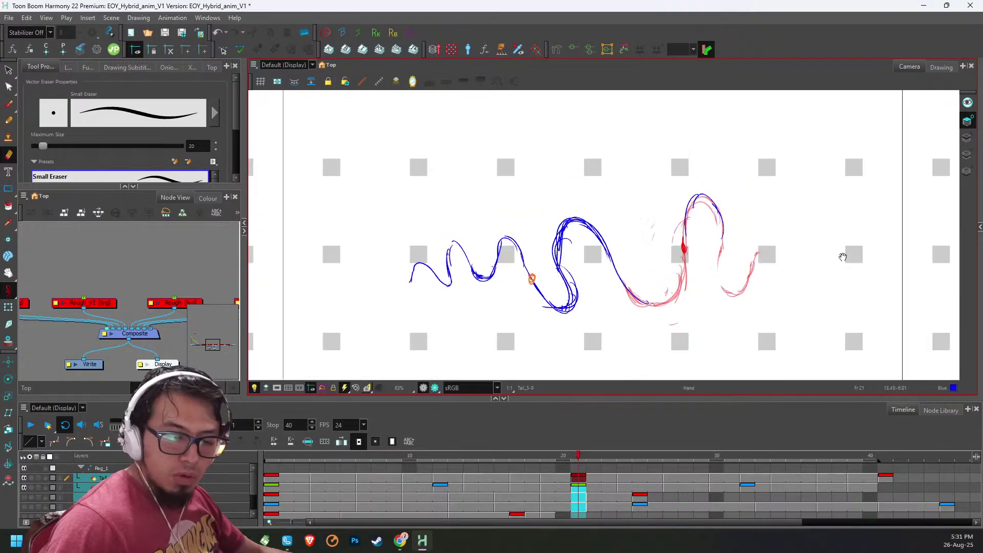
click(31, 425)
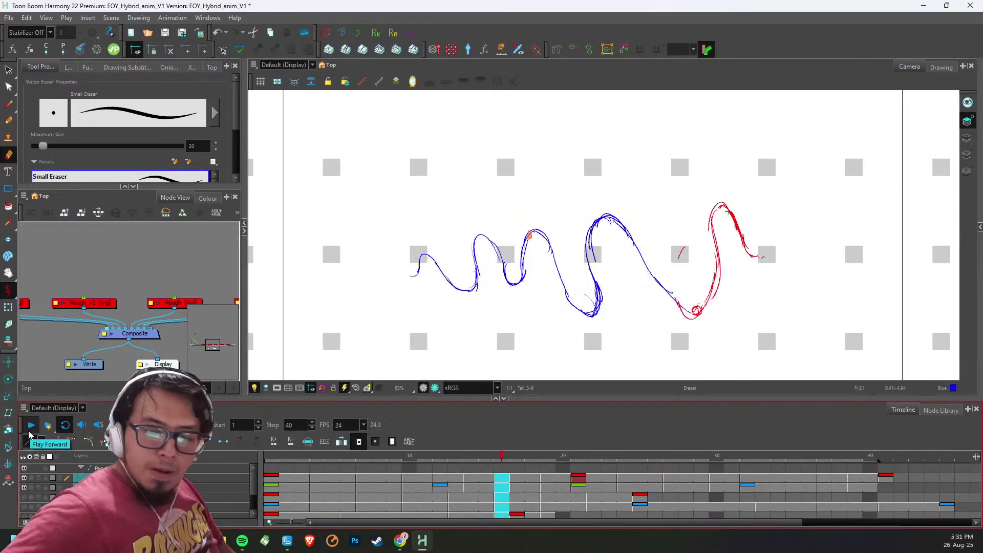
click(271, 456)
- Stop the playback on frame 1 and ready the brush with the orange sampled from the tracking marker
key(2)
key(2)
key(shift+t)
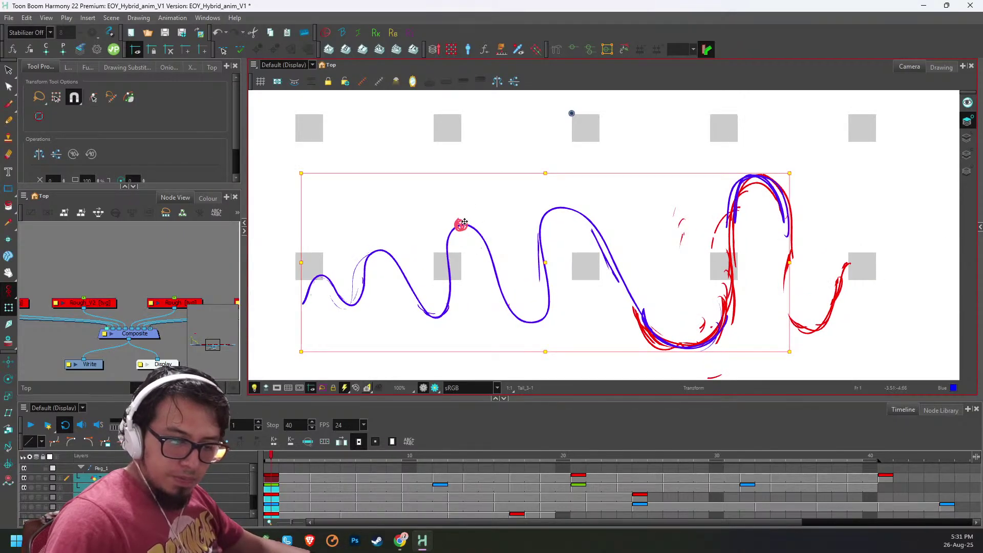
key(alt+b)
drag(624, 192, 707, 170)
key(2)
key(2)
key(alt+d)
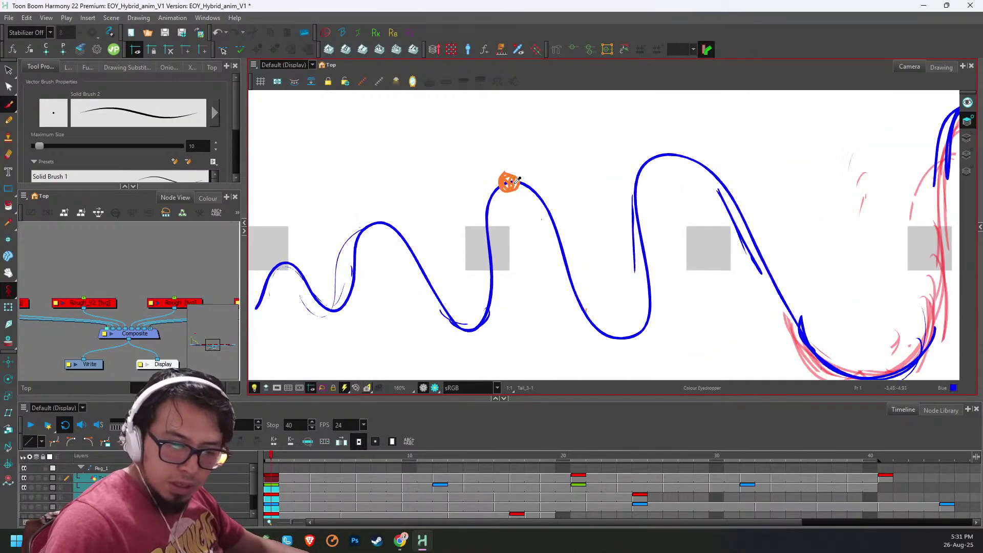
- Erase the orange marker near the third hump's peak on frame 14 and redraw it further down the curve
key(g)
key(g)
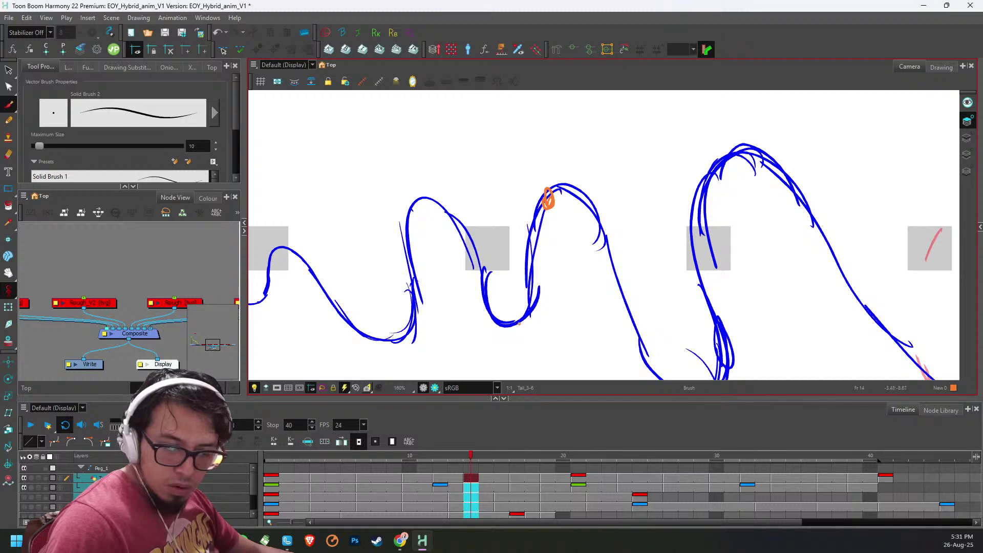
key(alt+e)
drag(549, 199, 544, 215)
key(alt+b)
- Draw new orange markers on the third hump's rise on frame 17, near its peak on frame 19, and past it on frame 21
key(g)
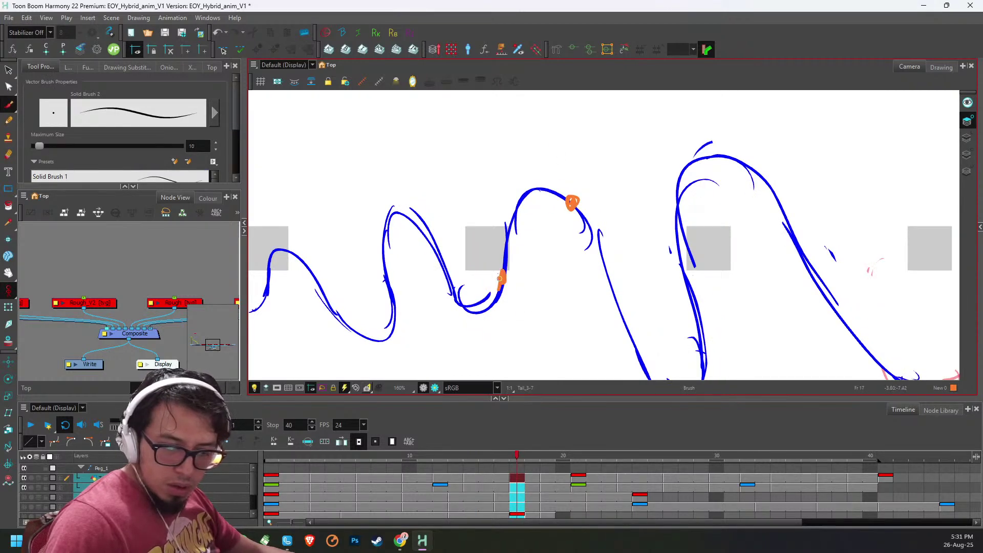
key(g)
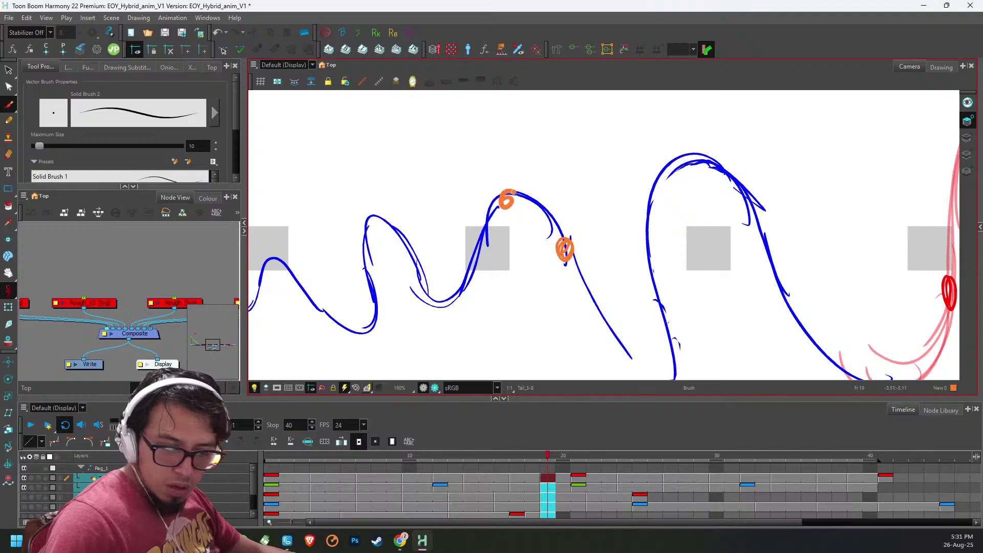
key(g)
drag(546, 249, 540, 212)
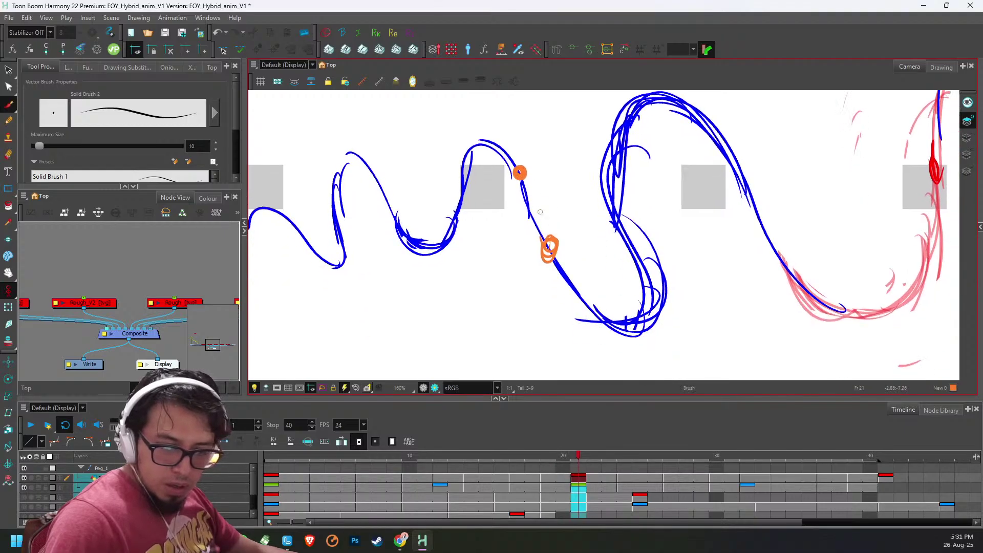
key(g)
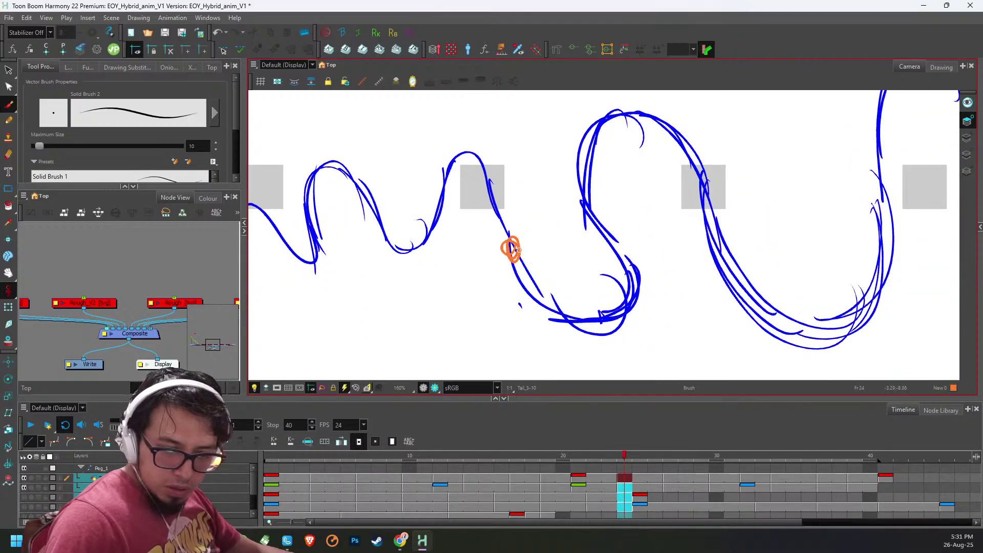
key(f)
key(g)
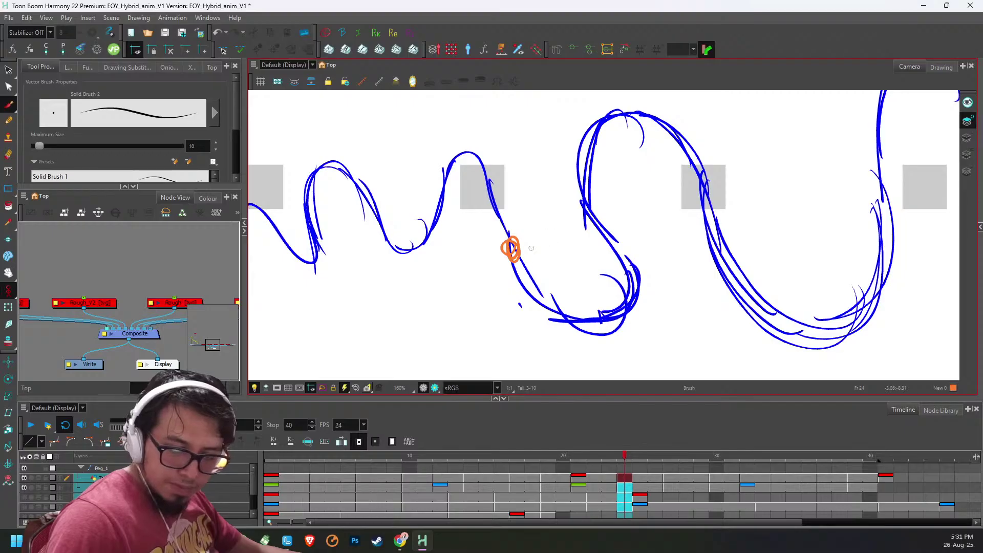
- Erase the superseded second orange marker on frames 21, 19 and 17
key(alt+e)
key(f)
drag(547, 236, 556, 258)
key(f)
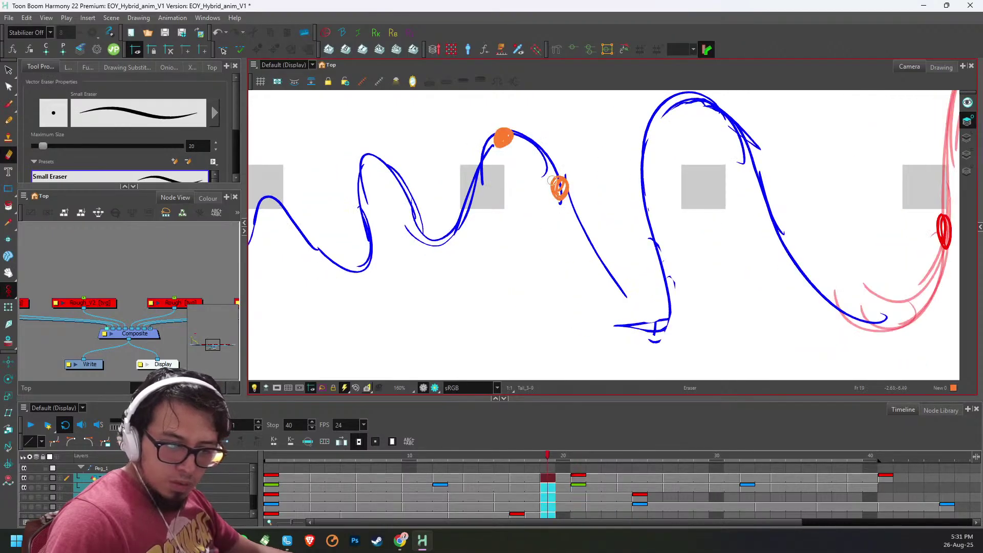
key(f)
key(g)
drag(570, 190, 559, 180)
key(f)
key(f)
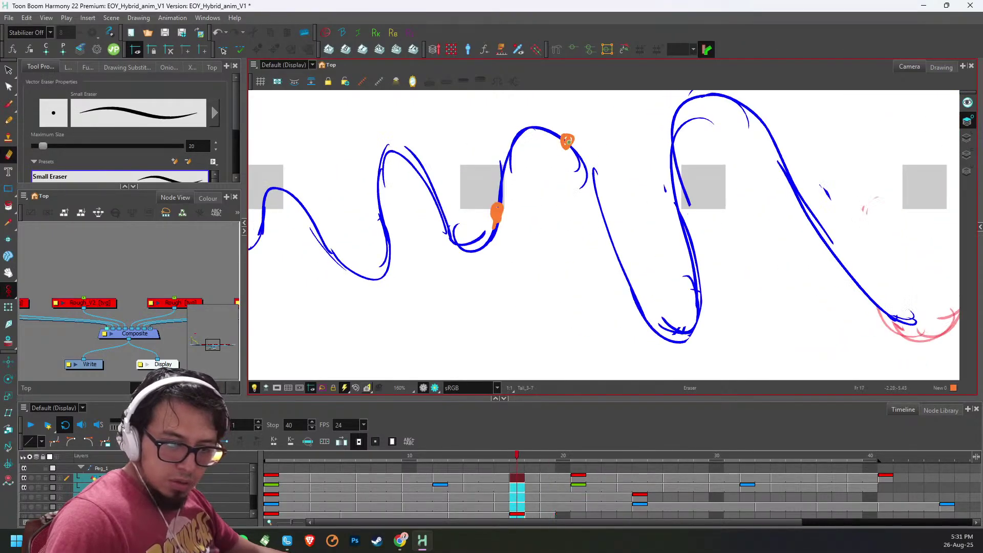
key(f)
- Flip back and forth through the tail drawings up to frame 32 to check how the orange marker travels
key(f)
key(f)
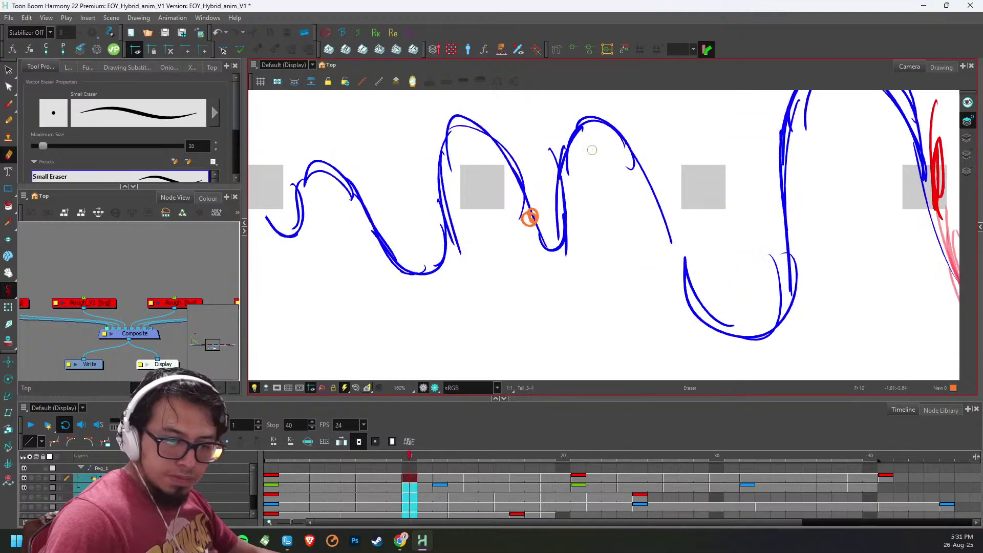
key(f)
key(f)
drag(537, 175, 538, 173)
key(g)
key(g)
key(g)
key(g)
key(g)
key(g)
key(g)
key(g)
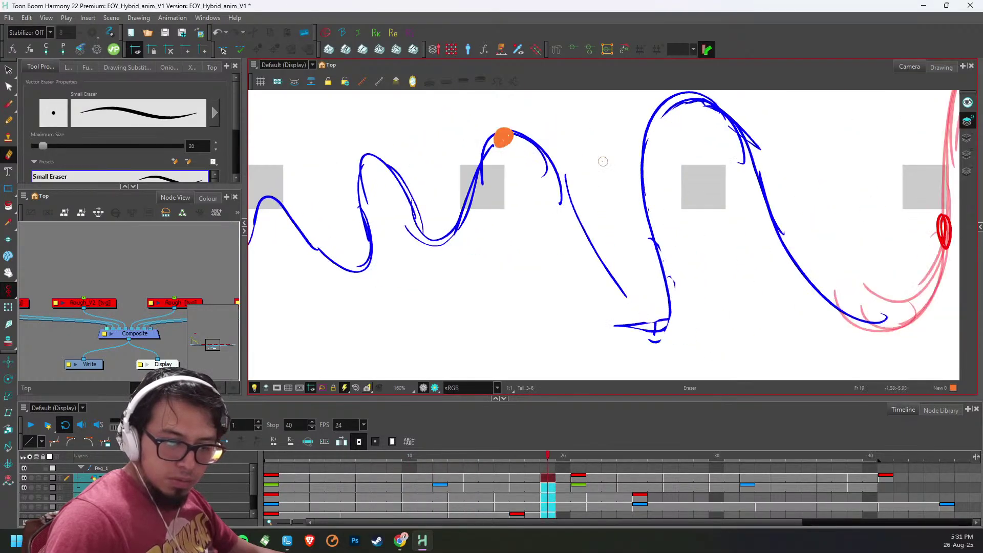
key(g)
key(f)
key(f)
key(f)
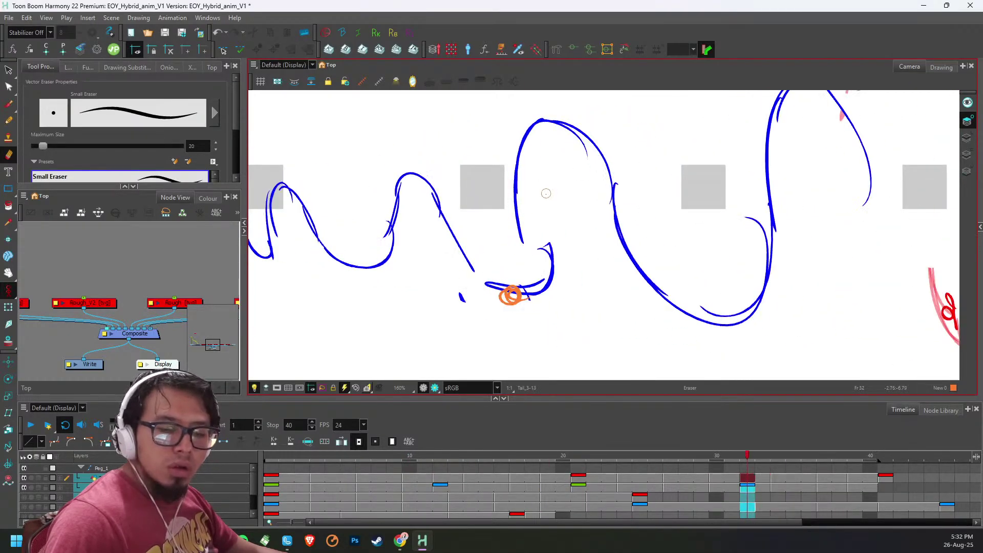
key(g)
key(g)
key(g)
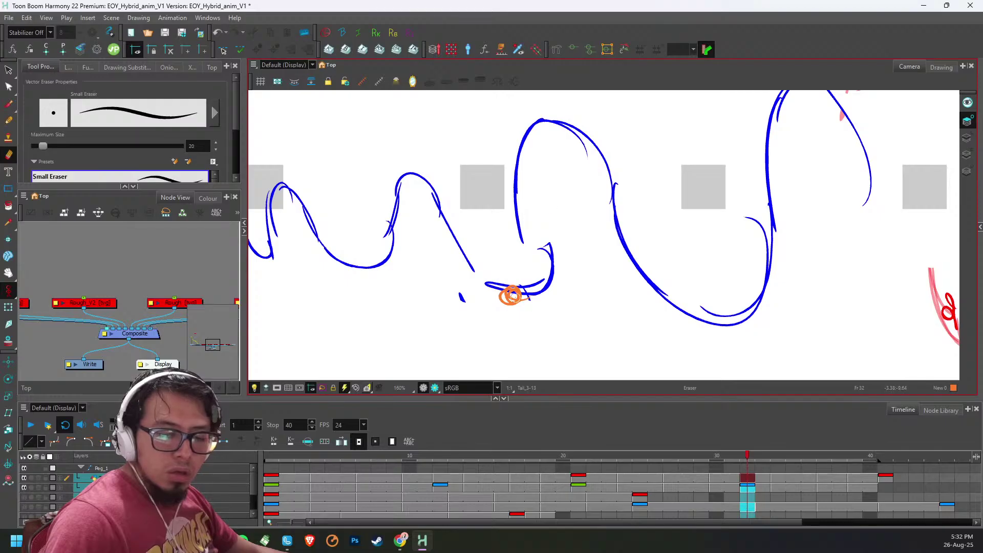
- Redraw the orange marker inside the valley's rising end on frame 32, and erase the old markers on frames 32 and 34
key(alt+b)
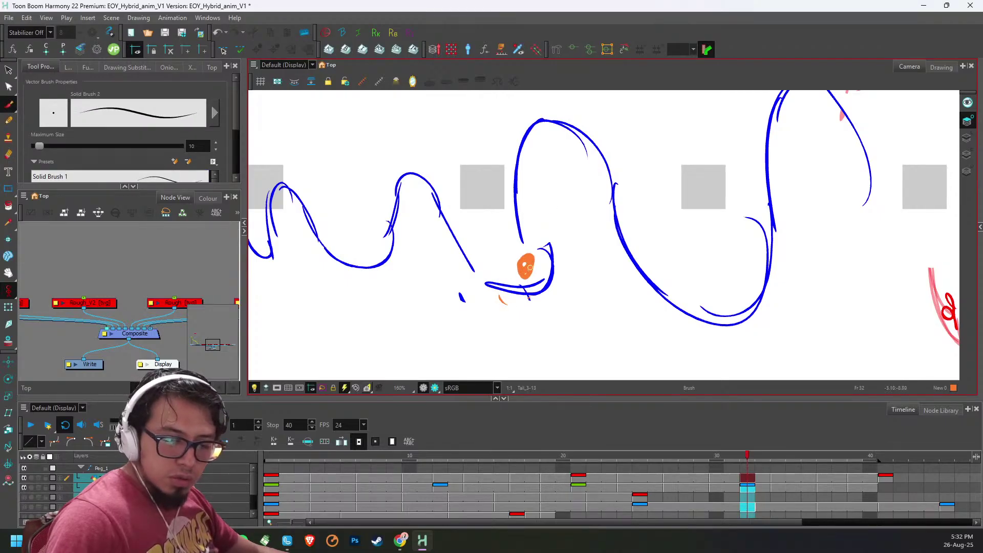
key(g)
key(g)
key(alt+e)
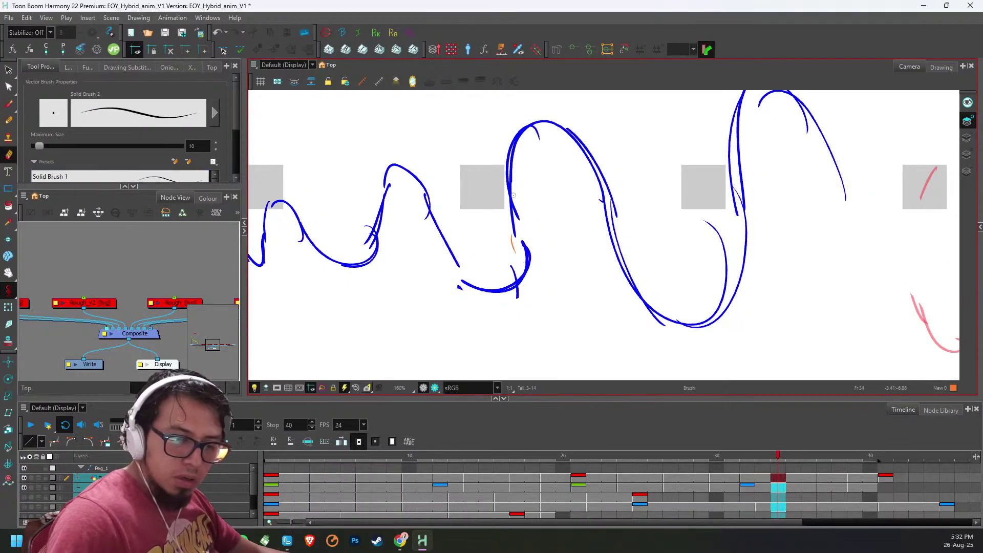
key(alt+b)
- Redraw the orange marker higher on the third hump's rising side on frames 37 and 39, erasing the old one on 39
key(g)
key(g)
key(g)
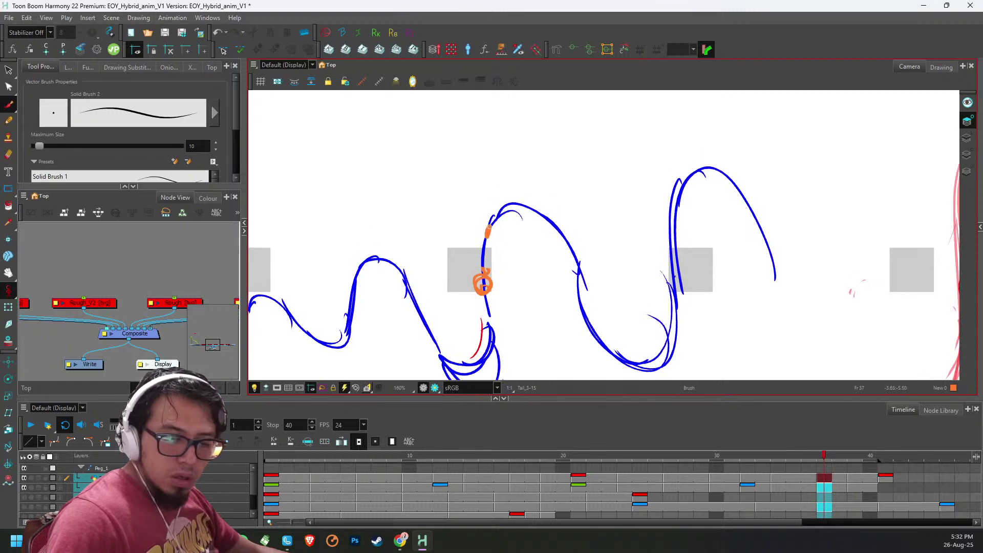
key(alt+e)
key(g)
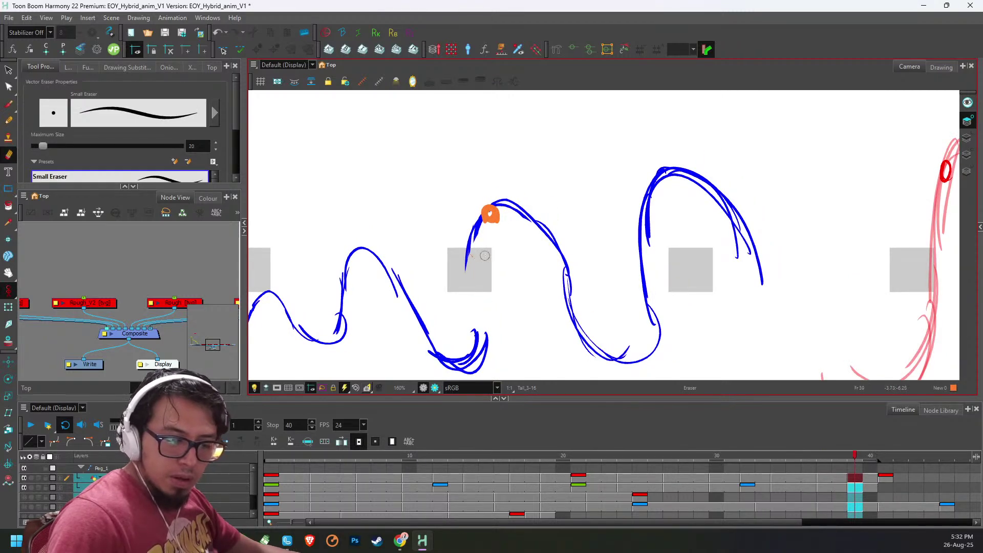
- Play back the animation to check the revised marker's movement, and return to frame 1
key(g)
key(g)
click(32, 425)
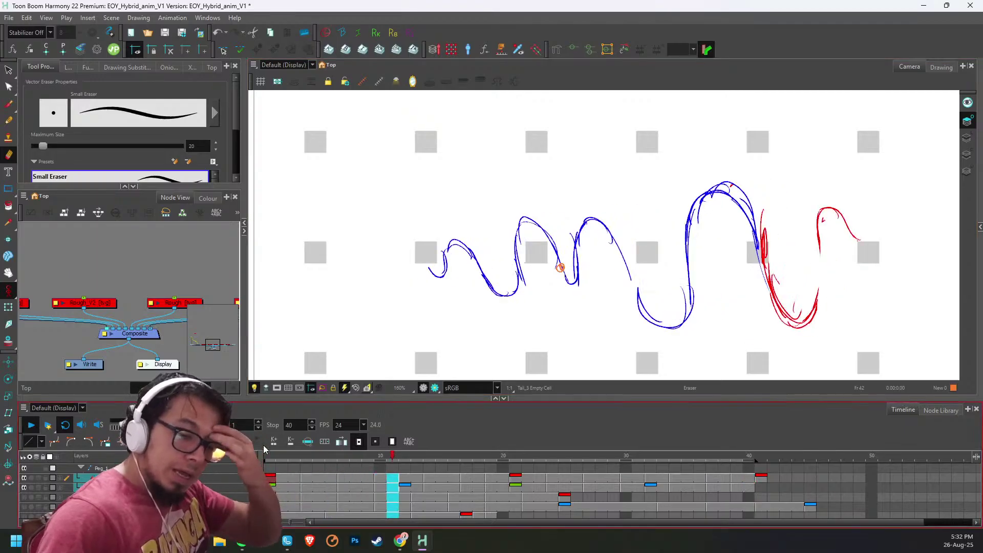
click(545, 465)
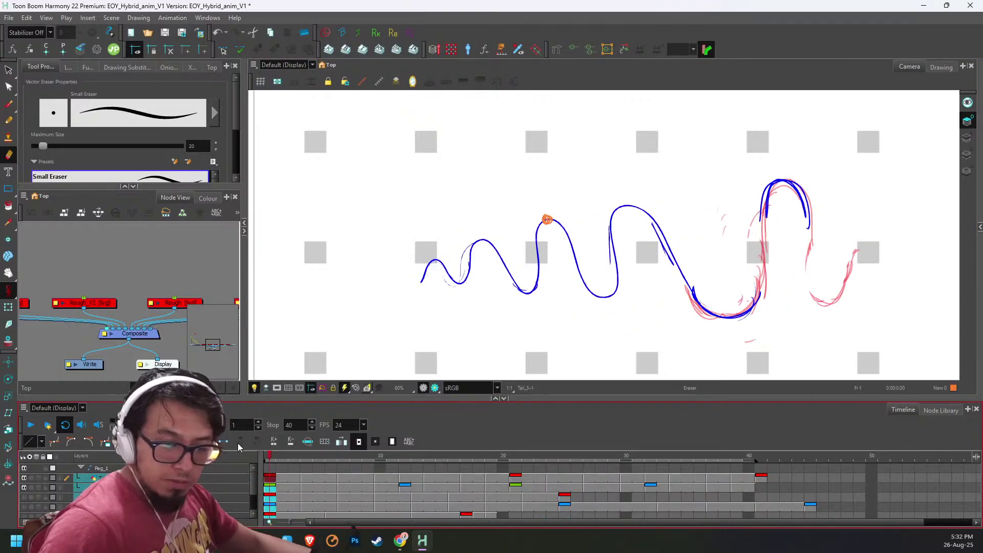
- Redraw frame 19's orange marker lower on the third hump's rising side and erase the one at its peak
mouse_move(281, 455)
mouse_down()
mouse_move(493, 458)
mouse_move(458, 455)
mouse_up()
key(2)
key(2)
key(2)
key(period)
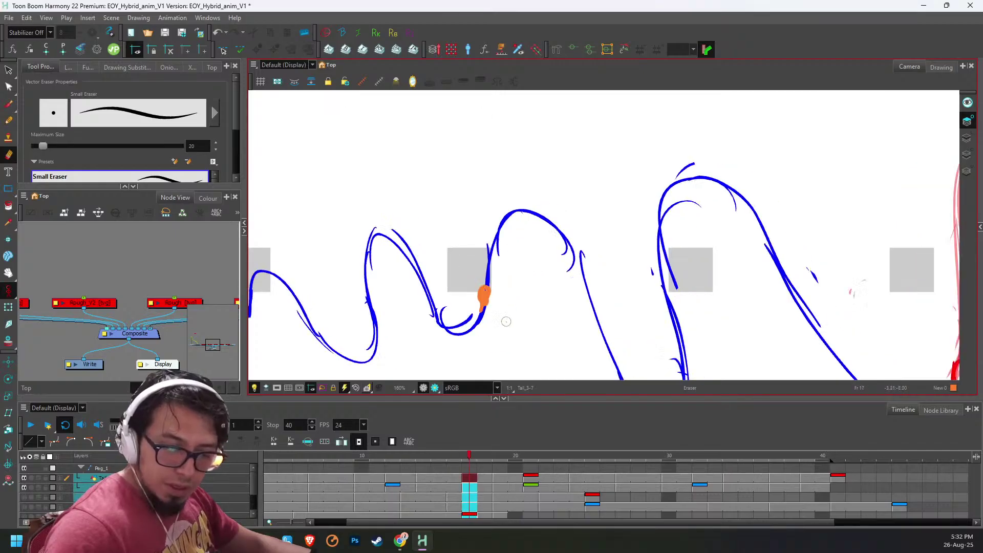
key(period)
key(period)
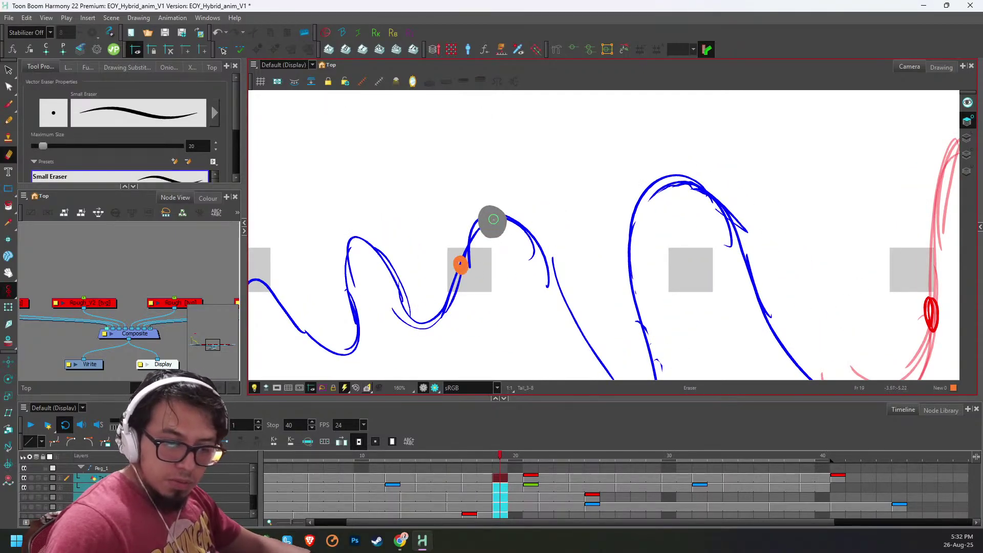
- Move the orange marker back toward the third hump's peak on frames 21 and 24, erasing the old marks
key(period)
key(period)
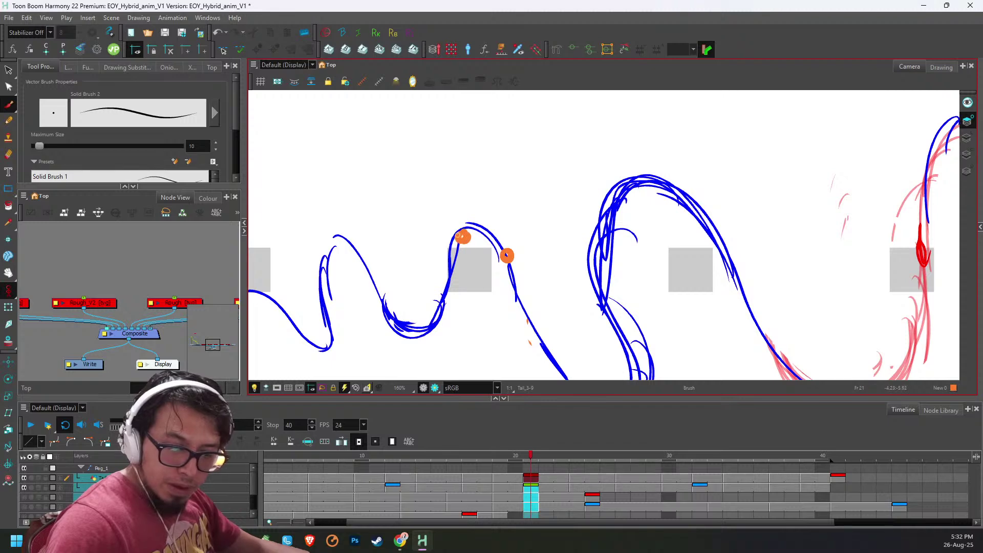
key(period)
key(period)
key(period)
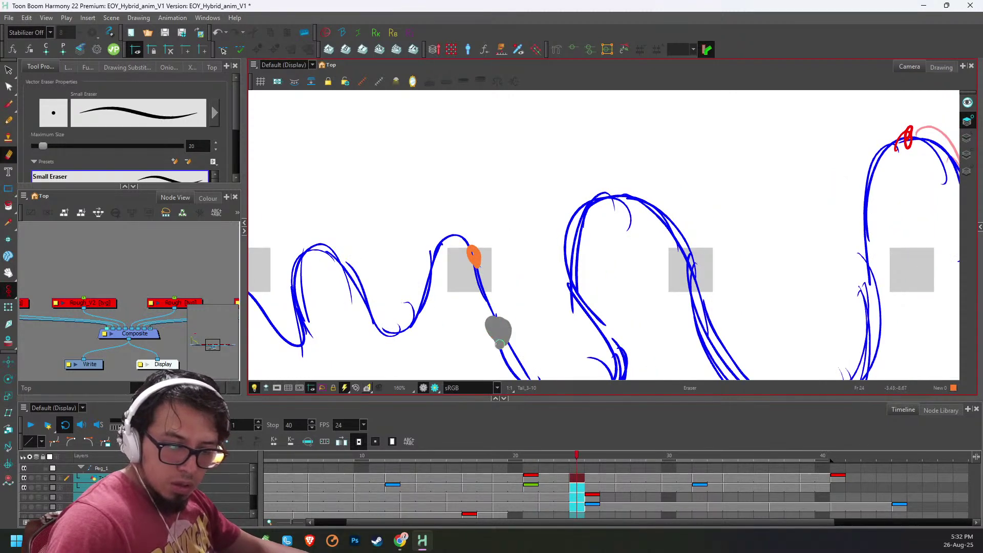
- Redraw the orange marker higher on the third hump's falling slope on frame 27, replacing the lower one
key(period)
key(period)
key(period)
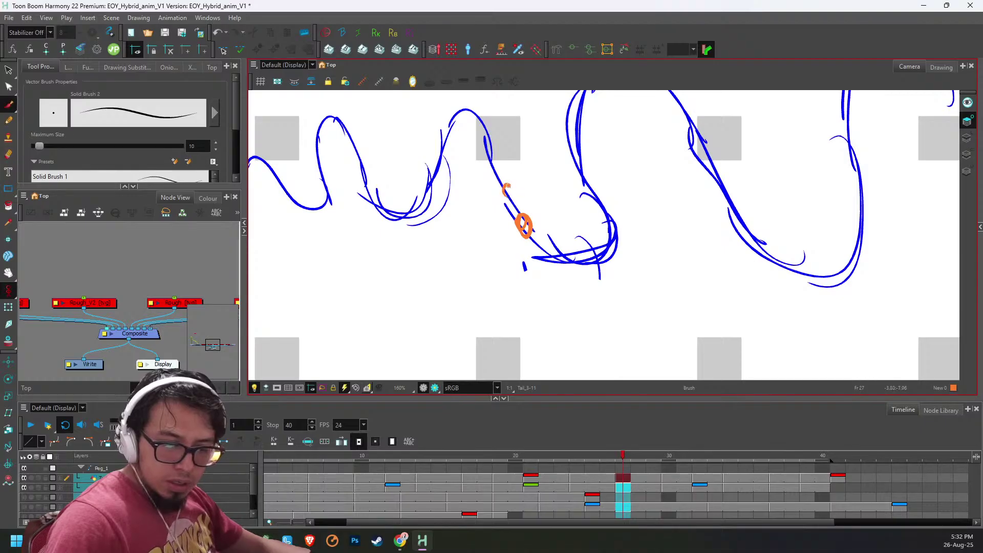
key(period)
key(period)
key(period)
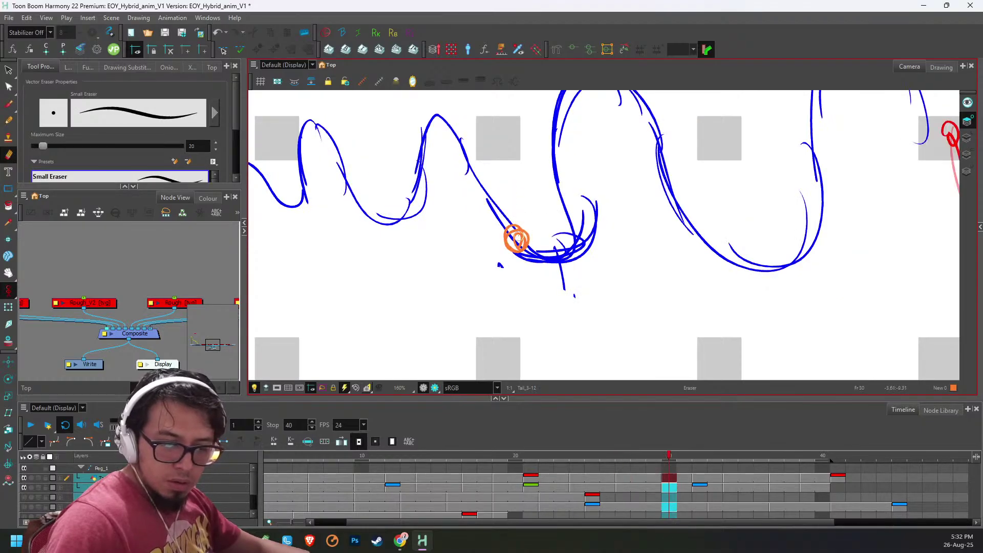
- Compare the marker positions on the drawings around frame 30, and play back the whole animation
key(g)
key(g)
key(f)
key(f)
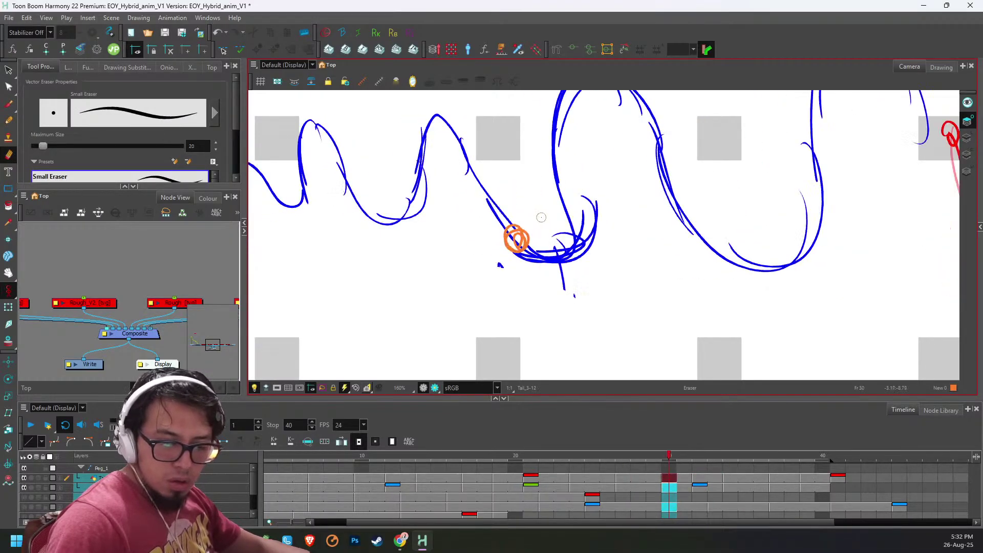
key(g)
key(g)
key(1)
key(1)
key(1)
key(shift+Return)
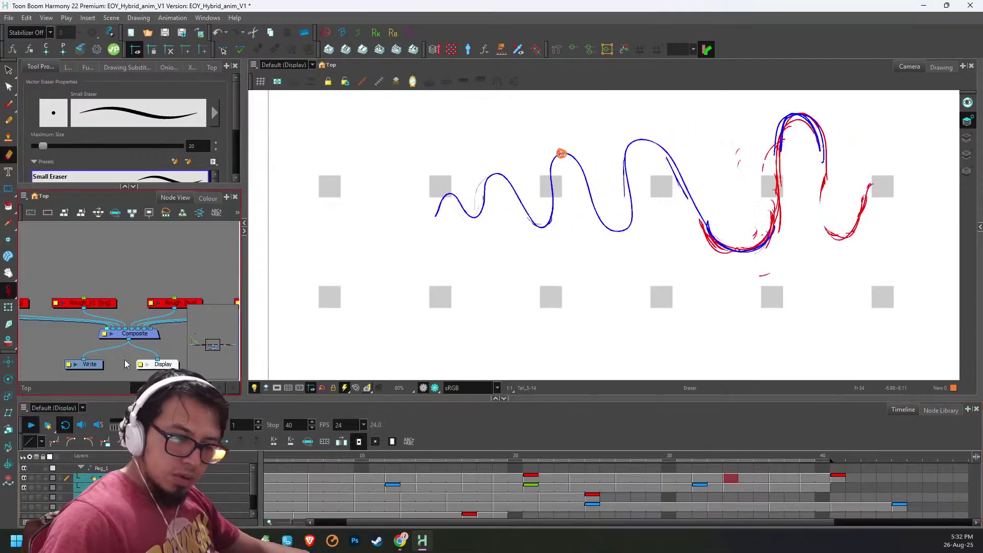
key(1)
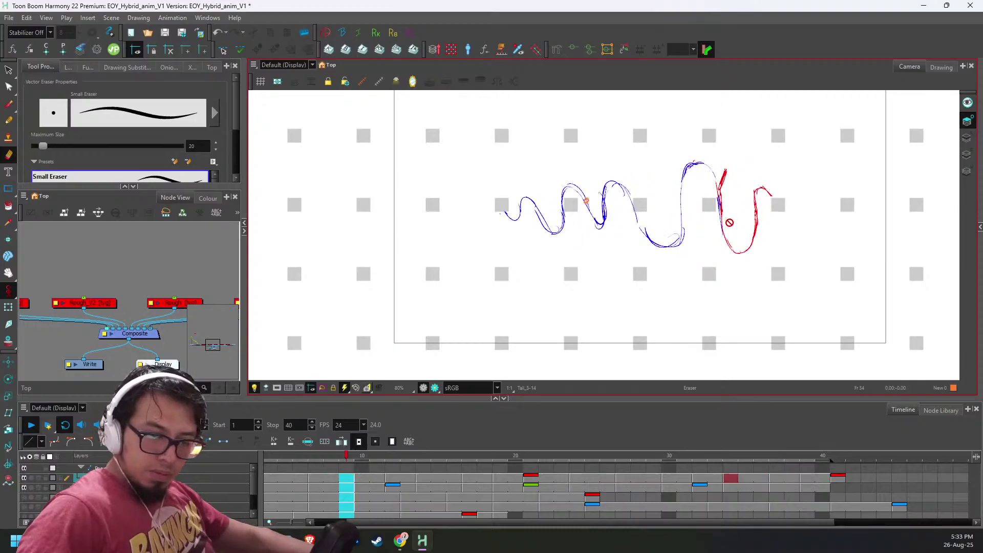
- Review the opening tail drawings up close, replay the animation, and return to frame 1
key(Return)
key(2)
key(2)
key(2)
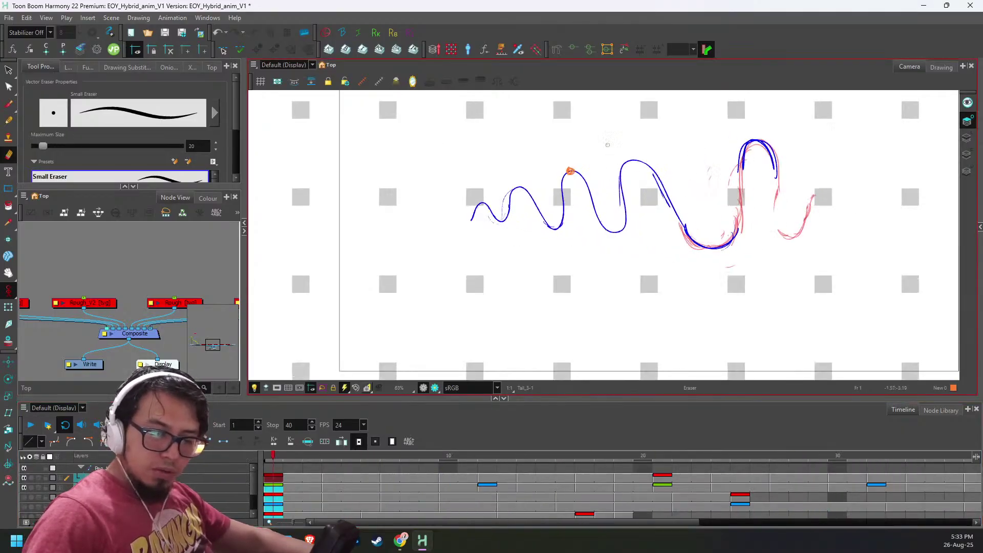
key(g)
key(2)
key(2)
key(alt+b)
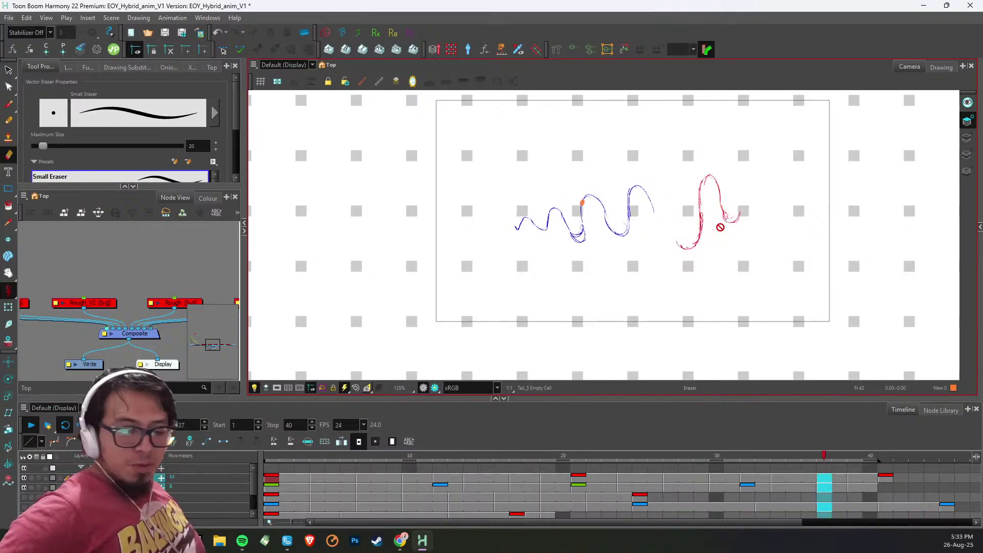
click(269, 468)
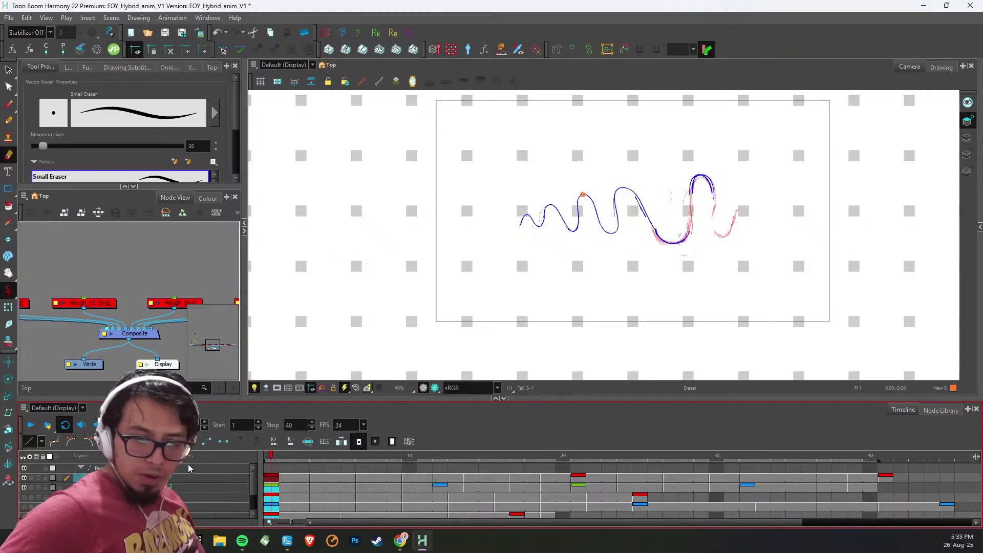
- Switch to the tail lines' art layer, pick the blue, and sketch the stroke joining the widest valley to the tallest hump on frame 1
drag(824, 179, 716, 189)
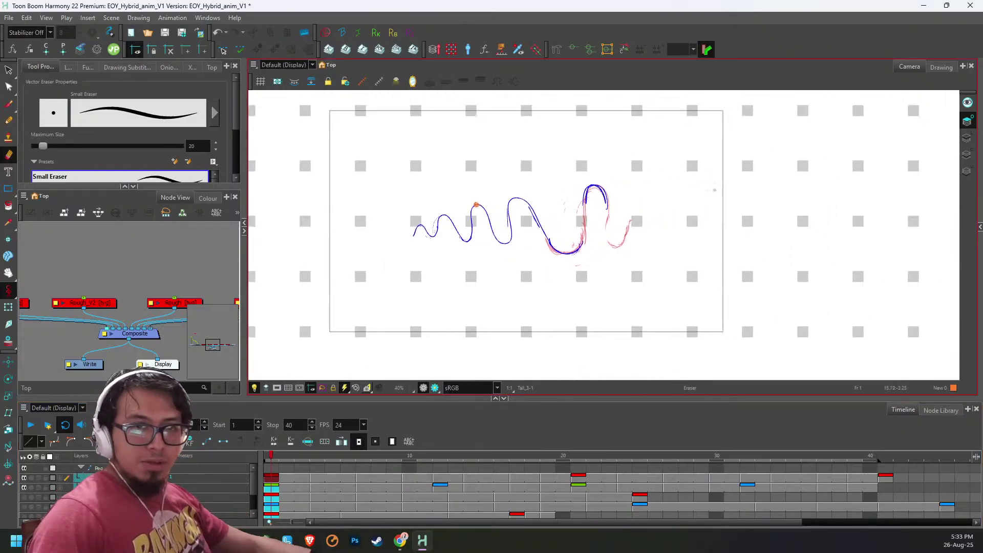
key(2)
key(alt+b)
click(967, 138)
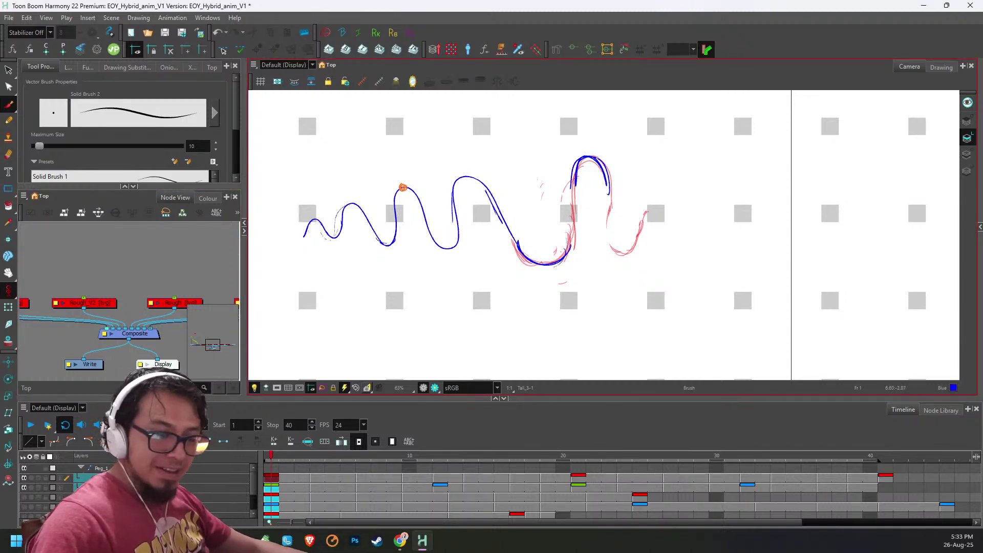
key(d)
click(574, 174)
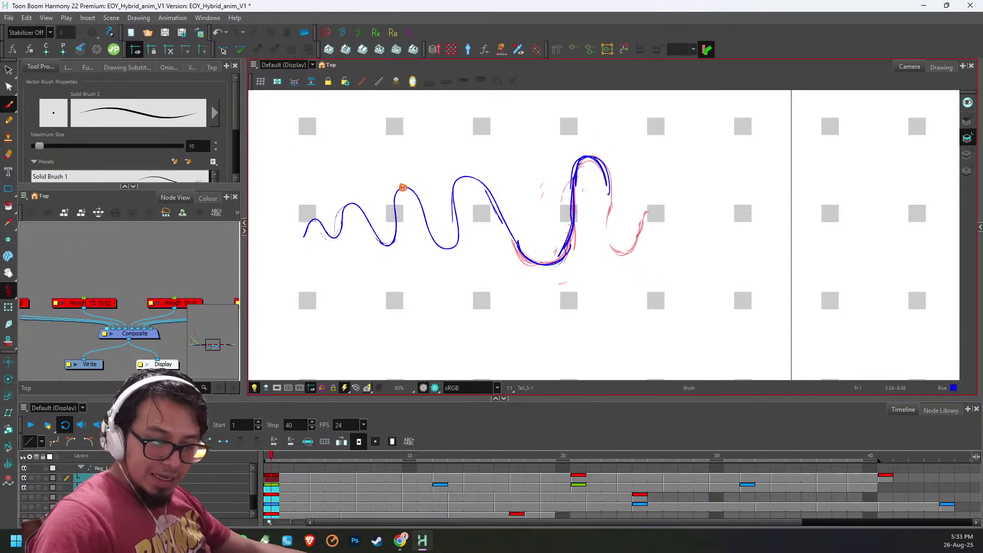
- Bring up the reference board over the workspace and frame the photo of the yellow eel swimming above the seabed
click(115, 462)
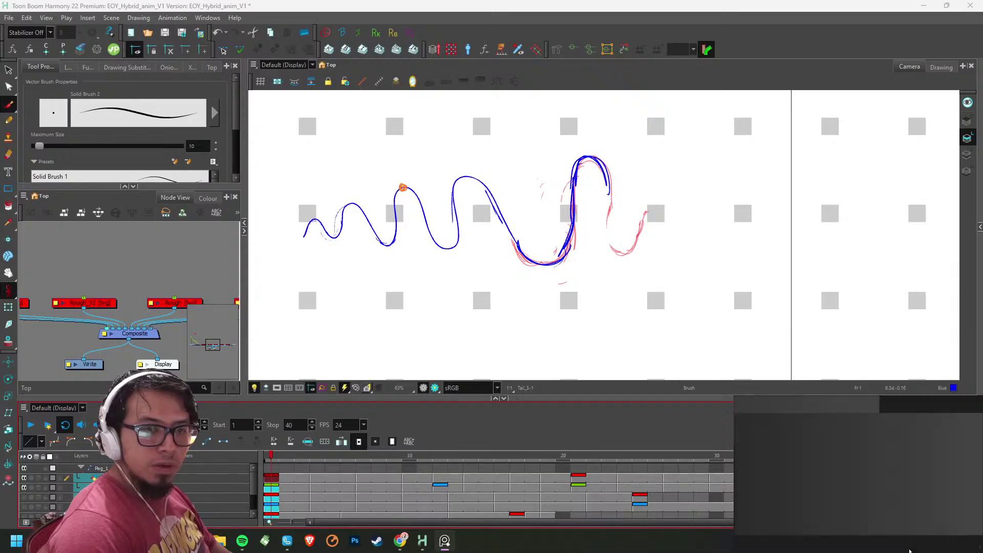
scroll(876, 502, down, 5)
scroll(875, 501, up, 3)
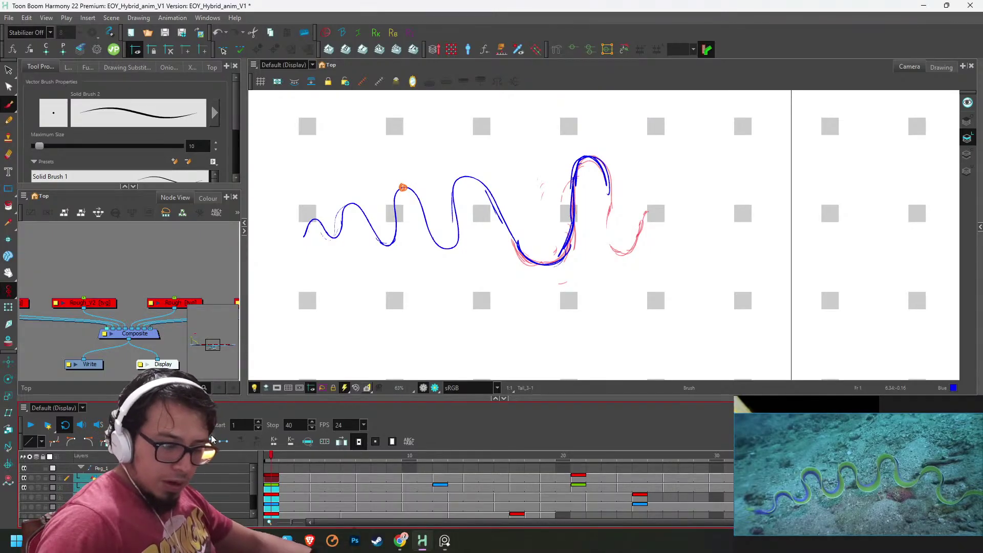
- Add a vector drawing layer named Volume directly above the Peg_1 layer
click(233, 468)
key(ctrl+r)
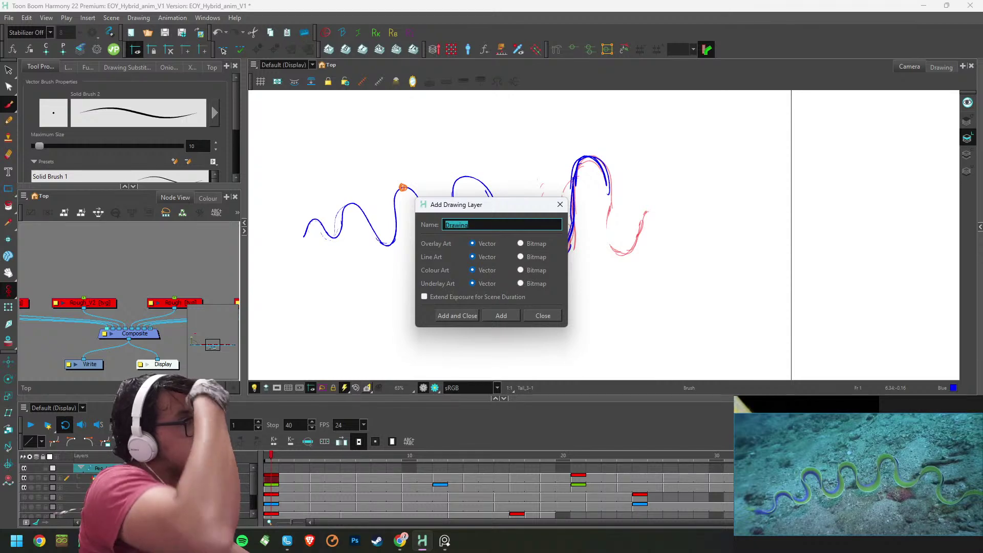
text(Tie)
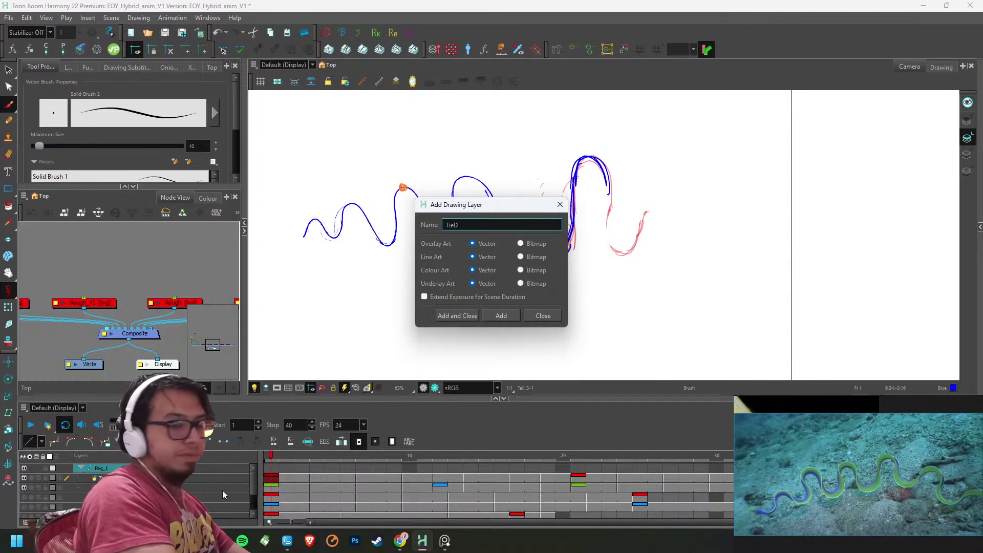
text(D)
key(ctrl+a)
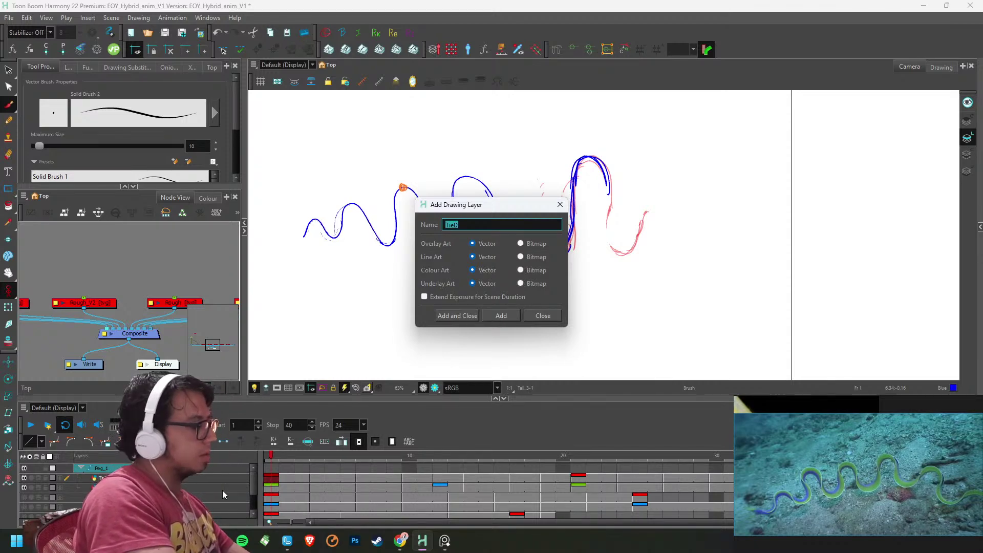
text(Volume)
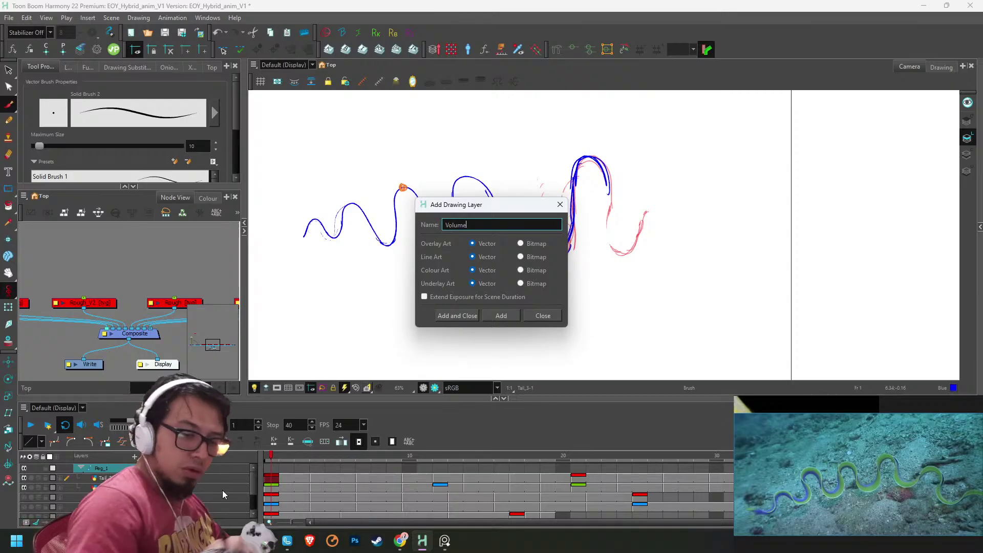
key(Return)
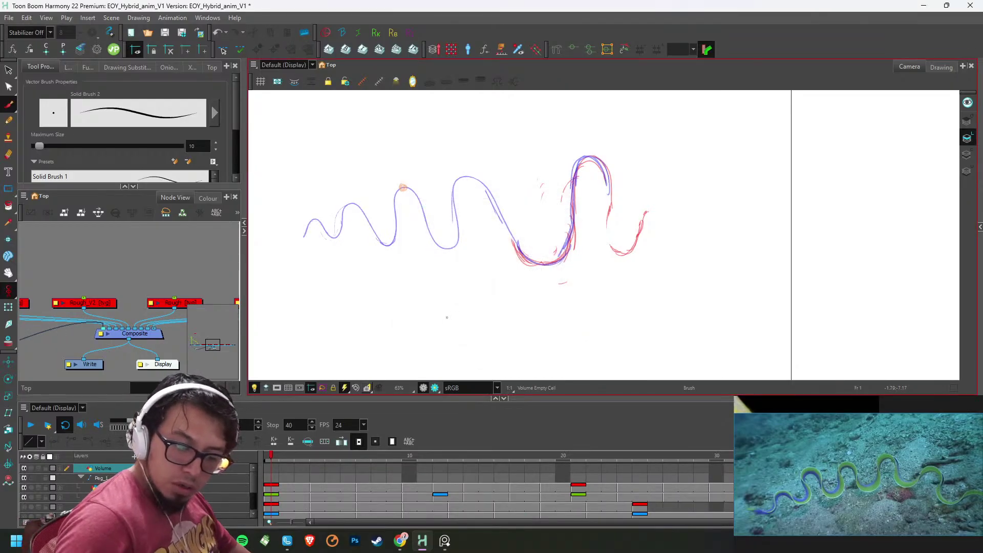
- Sync the Volume layer with Tail_3 as its parent drawing layer, and select its drawing on frame 1
click(309, 483)
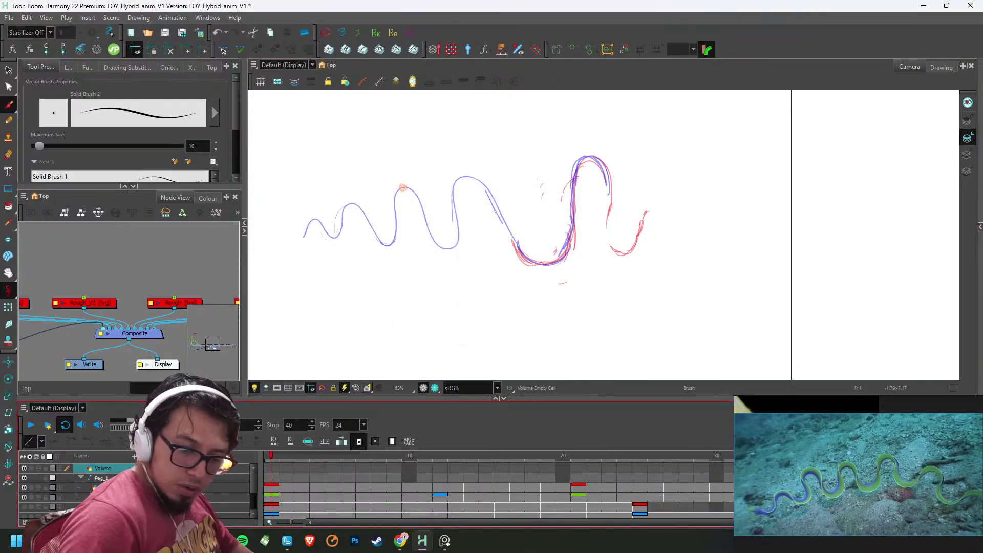
right_click(130, 470)
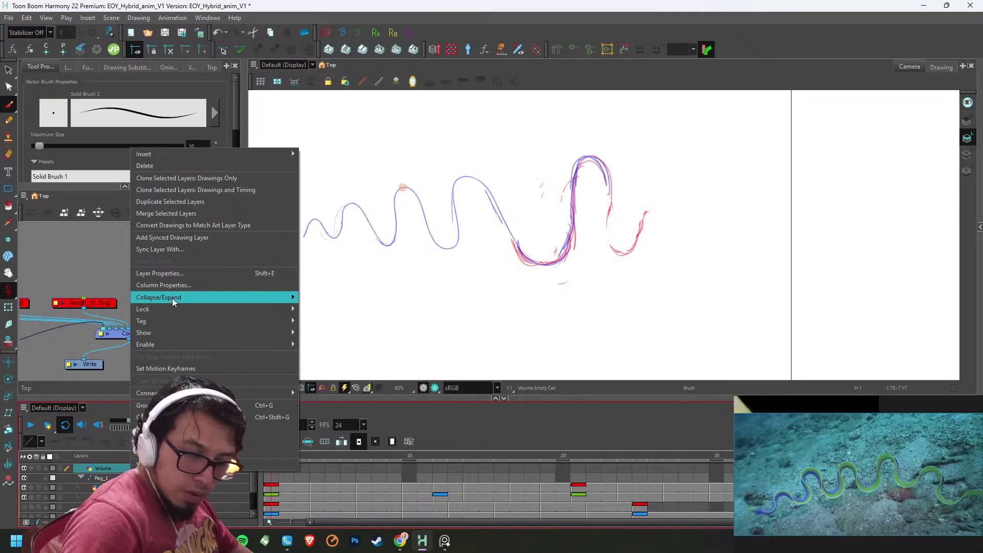
click(177, 251)
click(453, 261)
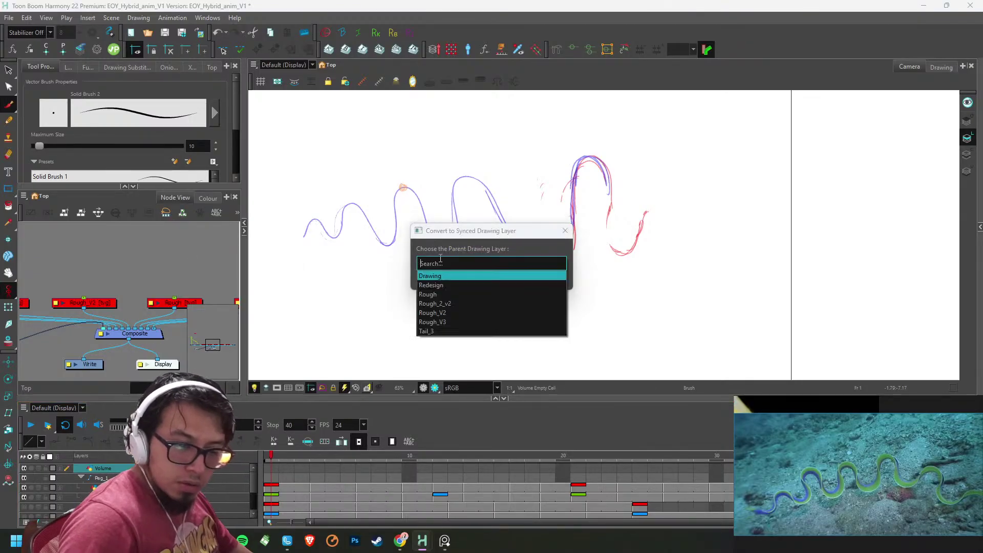
text(ta)
click(448, 276)
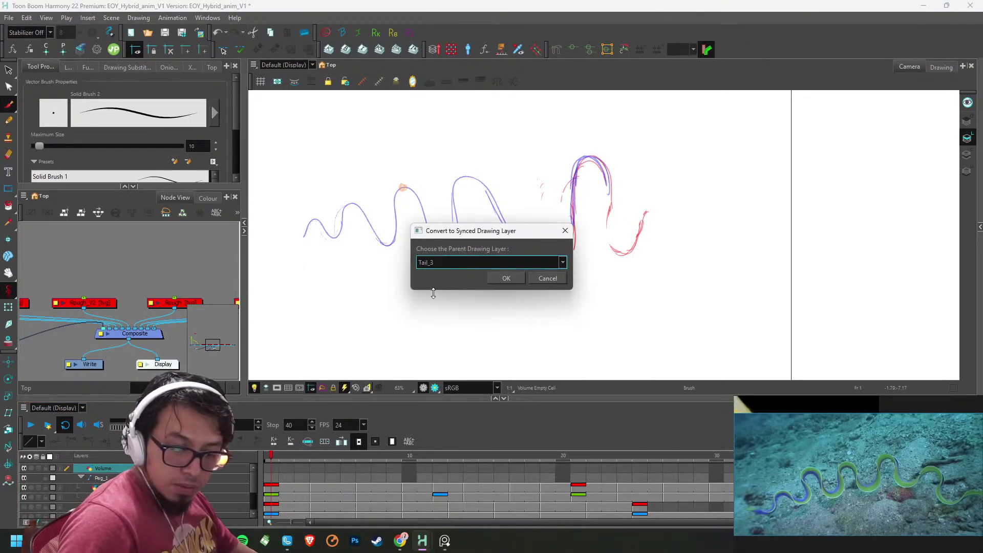
click(507, 279)
click(272, 469)
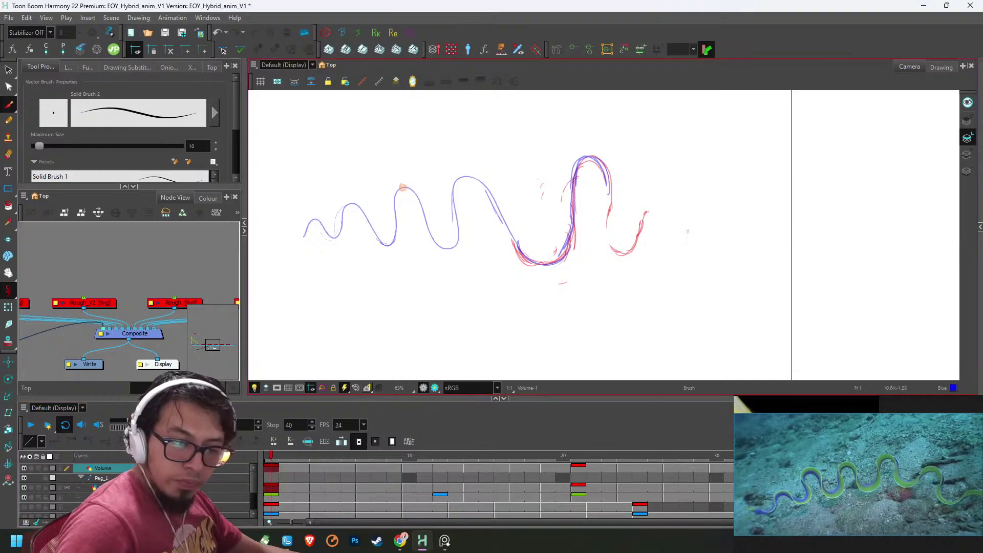
- Sketch a blue stroke on the Volume layer over the tallest hump and down into the last valley on frame 1
drag(582, 151, 477, 205)
key(2)
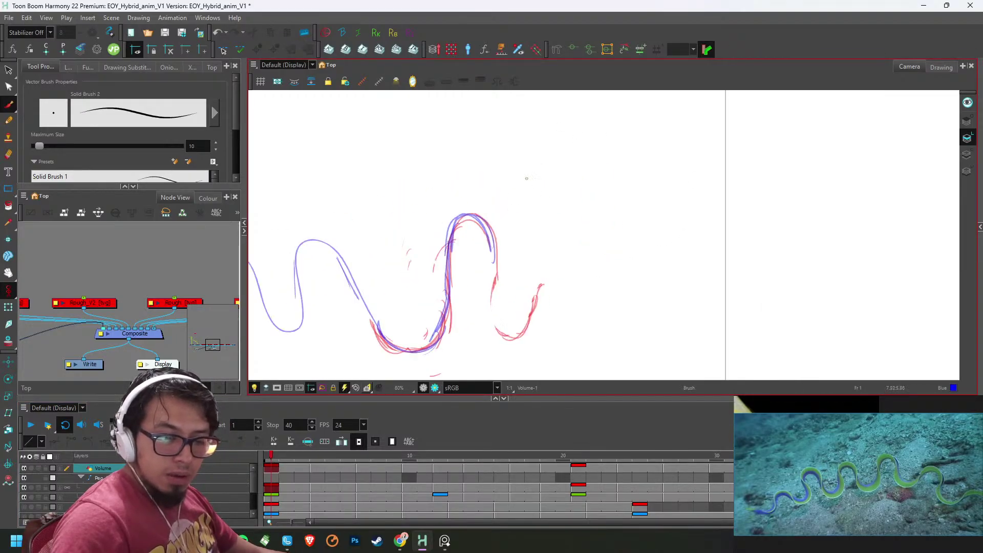
drag(491, 245, 502, 213)
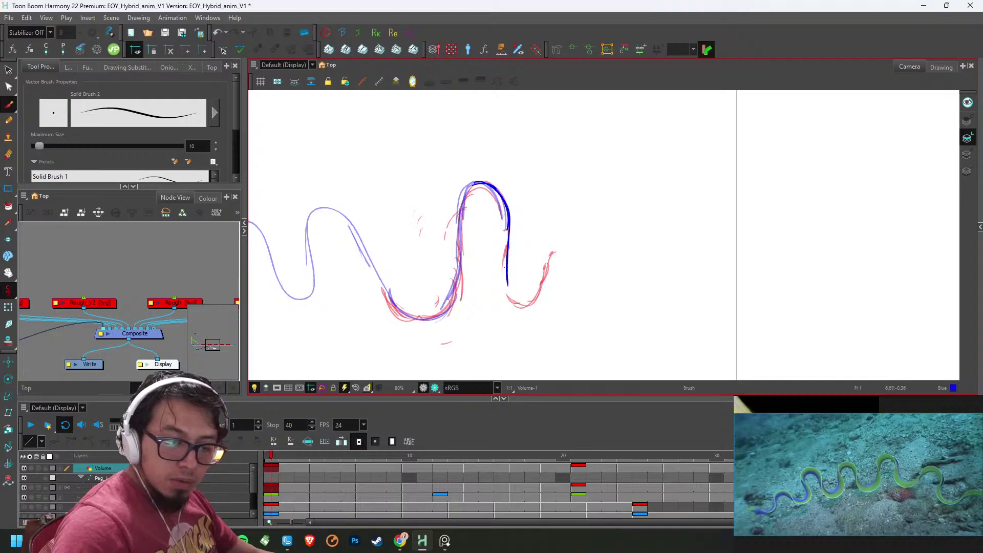
- Switch the reference board to the close-up photo of the blue and yellow eel on sand
scroll(909, 444, down, 3)
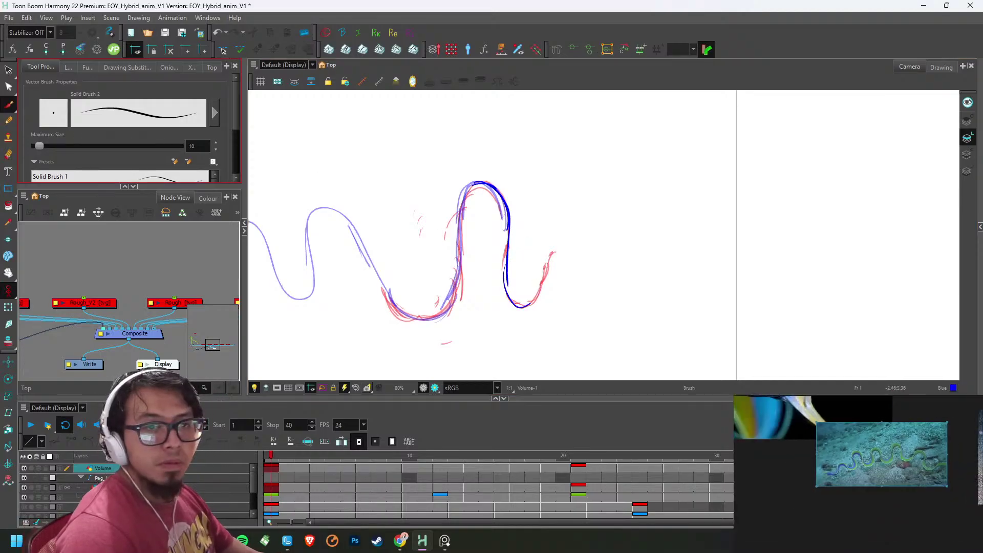
drag(909, 447, 827, 431)
scroll(874, 455, up, 4)
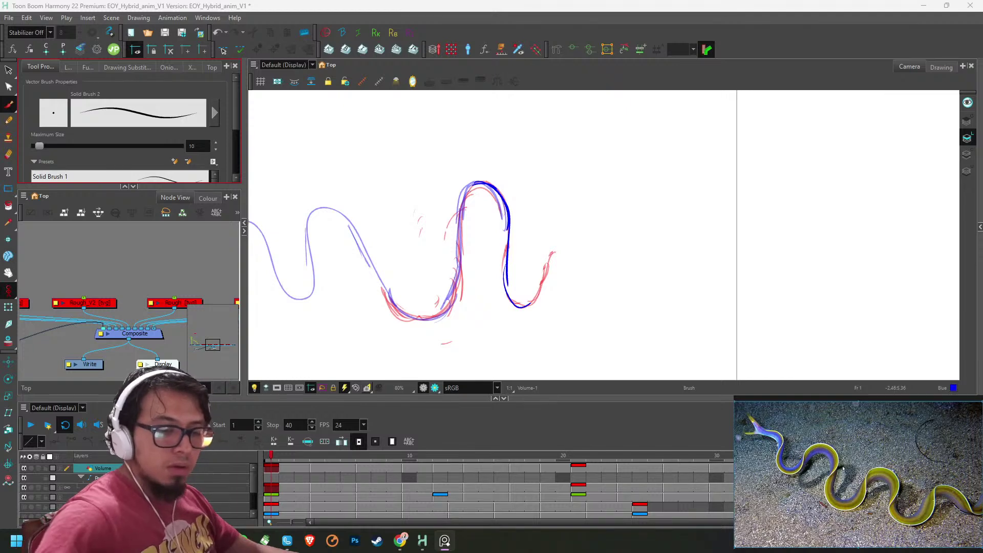
- Mirror the camera view and focus on the unfinished leading end of the wave
click(413, 81)
drag(451, 209, 738, 204)
key(1)
key(1)
key(1)
key(1)
key(1)
key(1)
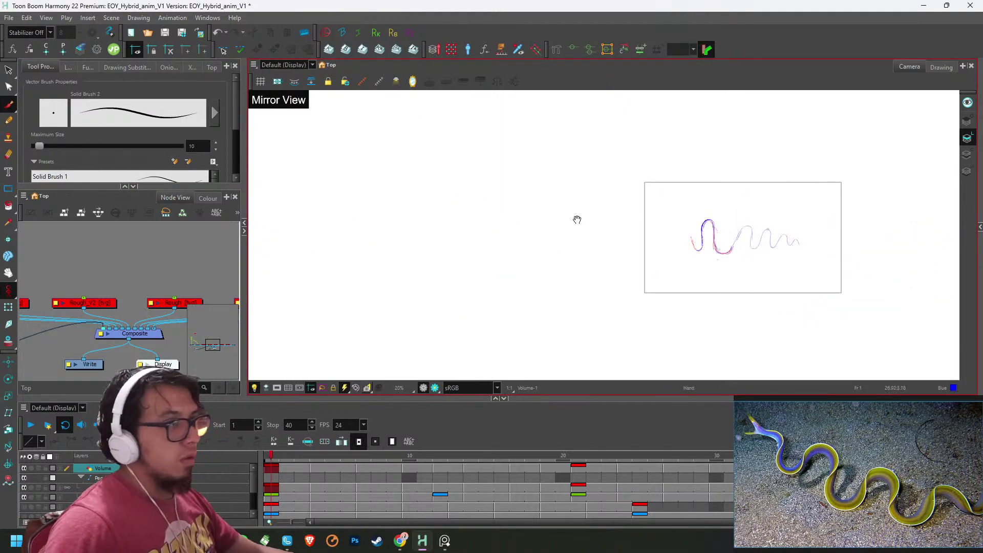
drag(577, 219, 727, 234)
key(2)
key(2)
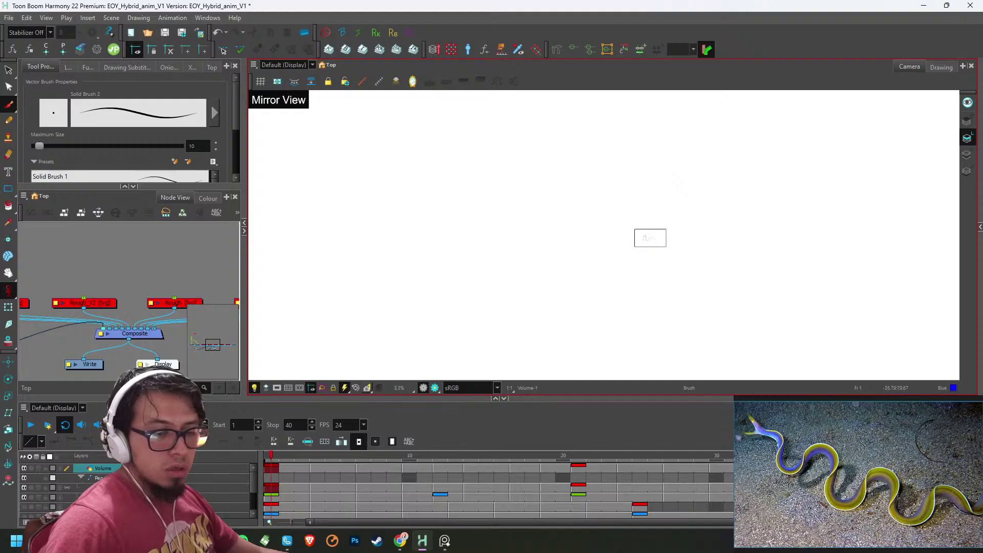
scroll(531, 186, up, 10)
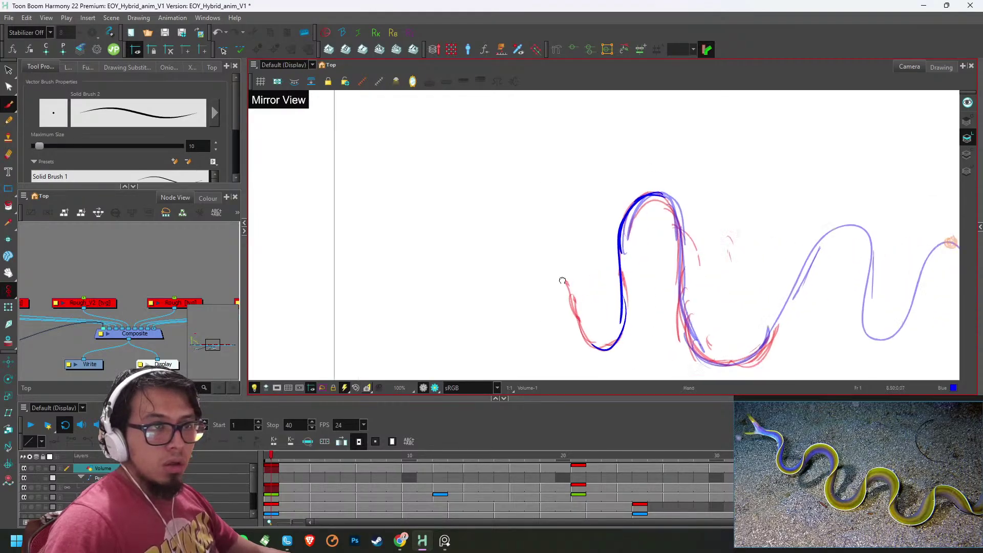
drag(562, 280, 497, 161)
key(2)
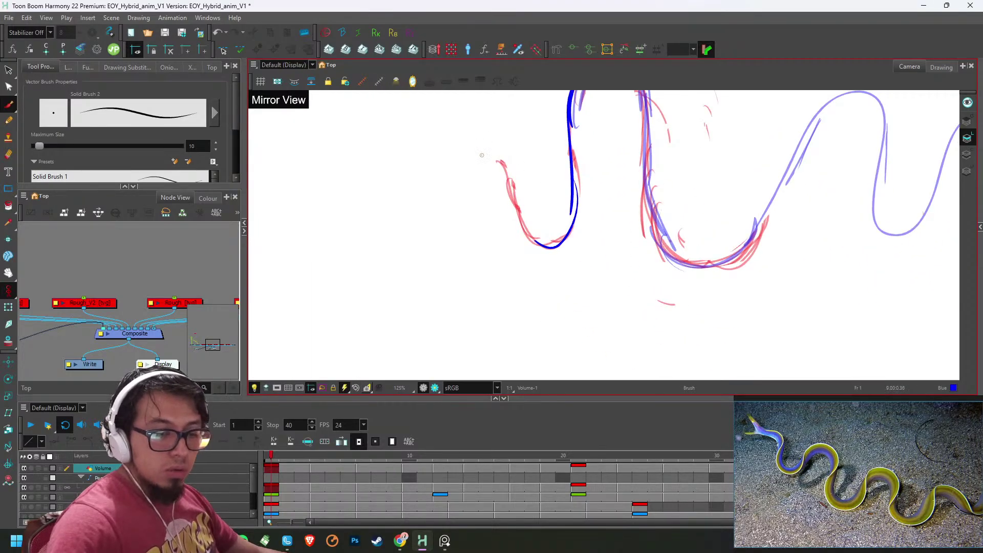
- Show the layer that holds the creature's design drawing on the yellow-green background
scroll(248, 515, down, 3)
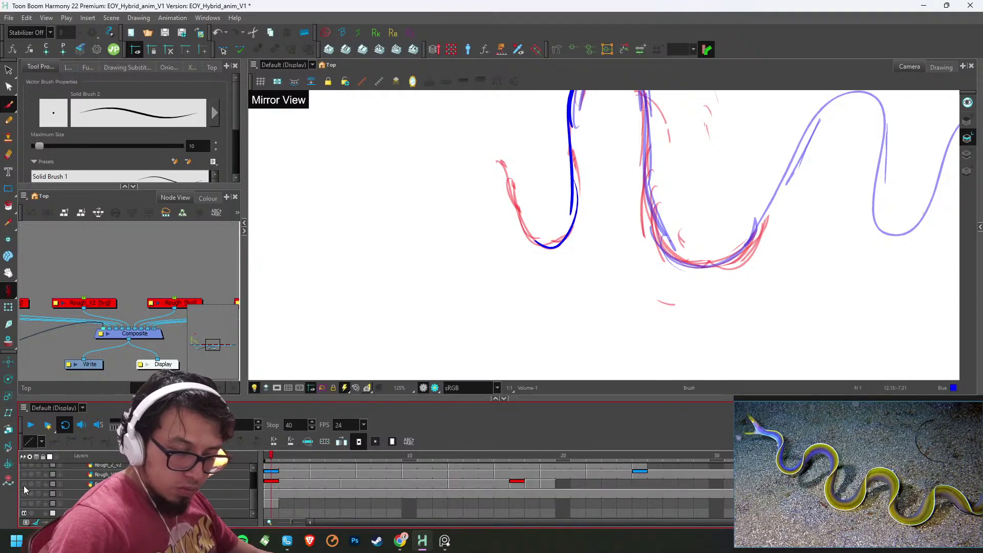
click(24, 503)
scroll(755, 210, down, 6)
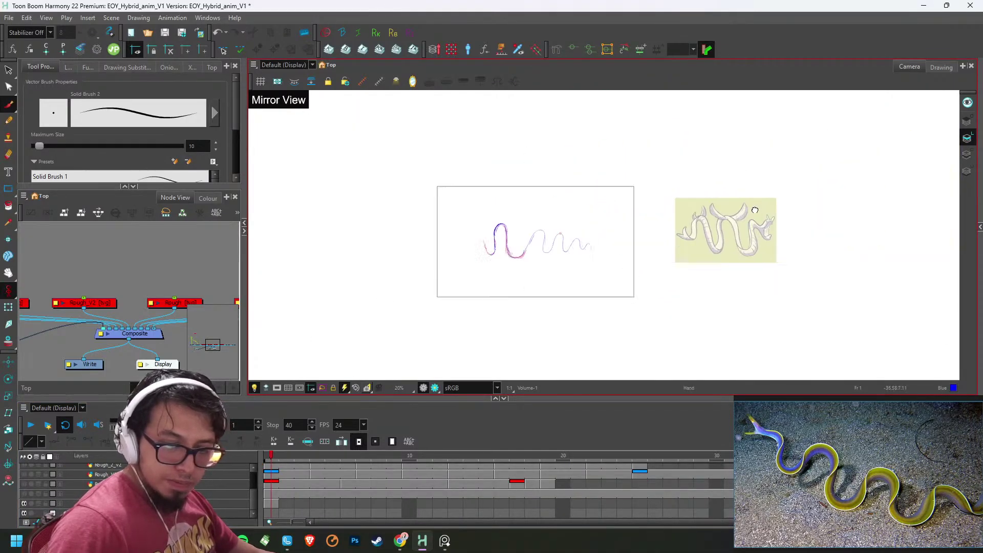
scroll(755, 210, up, 1)
- Flip the creature's design drawing horizontally and move it to the opposite side of the camera frame, beside the wave's leading end
key(alt+s)
drag(761, 185, 740, 213)
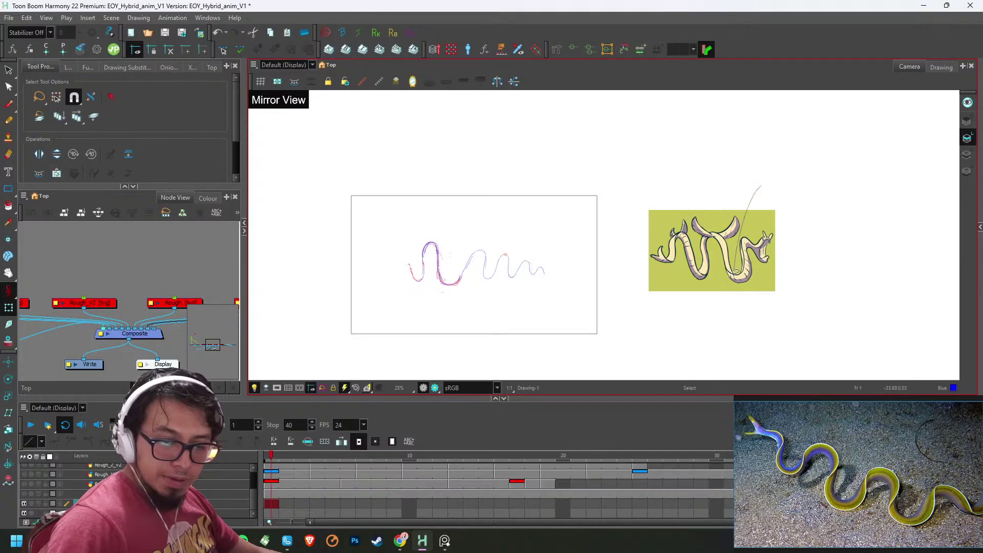
right_click(736, 247)
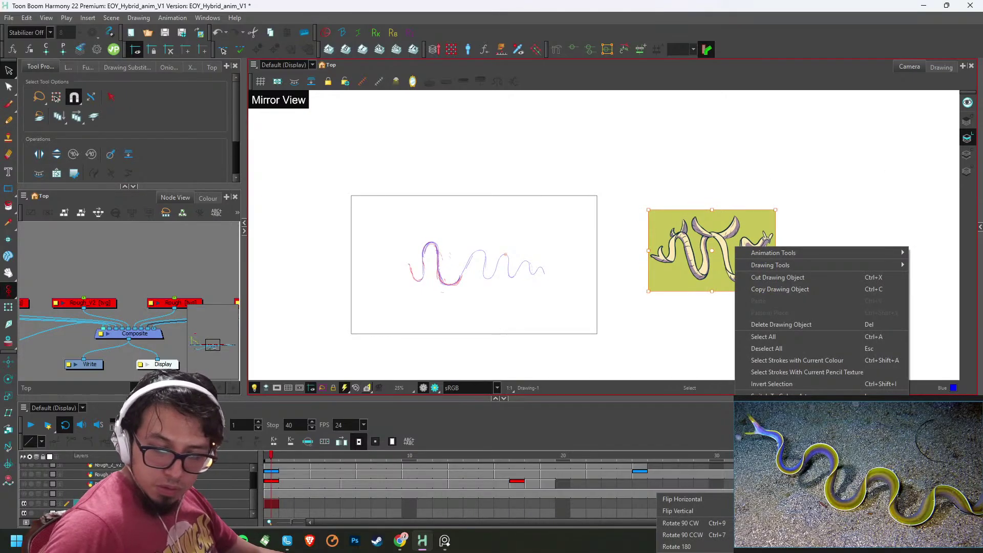
click(718, 502)
drag(754, 267, 309, 275)
key(space)
drag(420, 244, 701, 246)
scroll(702, 245, up, 2)
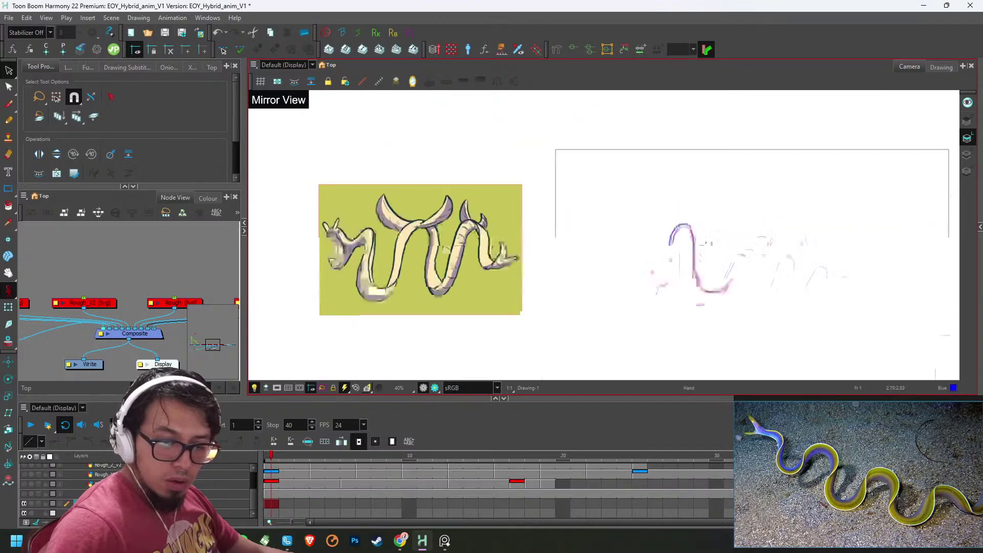
key(shift+t)
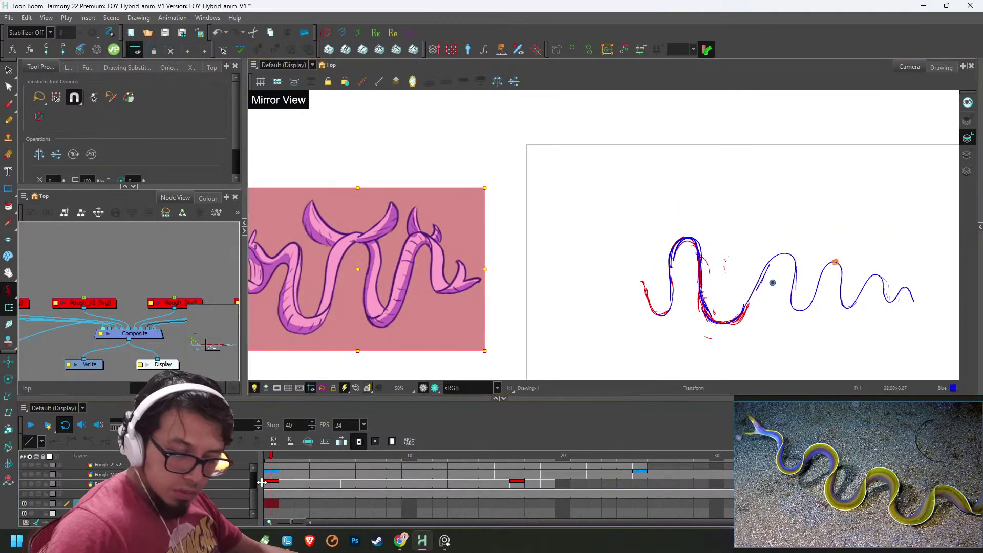
- Return to the Volume layer with the Brush tool and expand the camera view to fill the workspace
scroll(250, 481, up, 2)
click(113, 469)
key(alt+b)
key(ctrl+f)
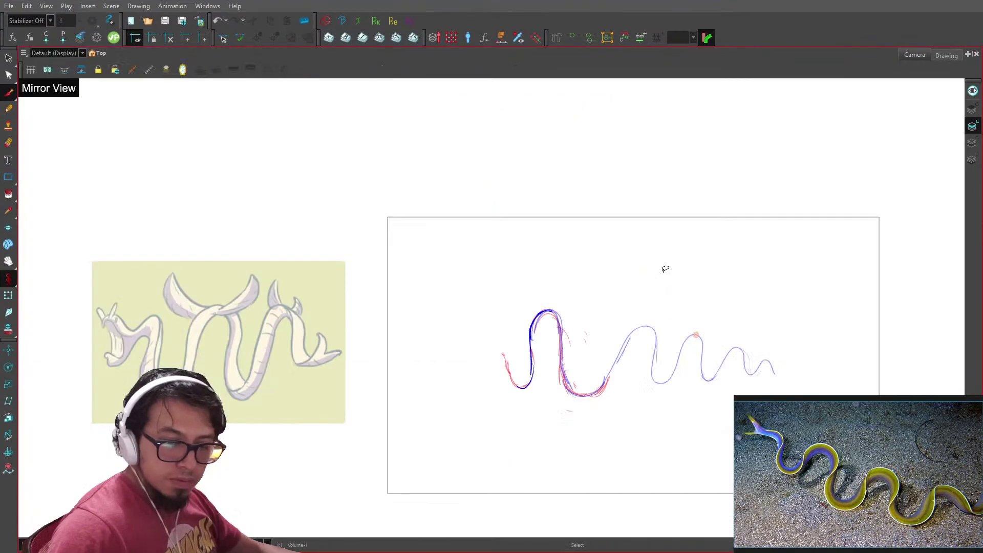
- Sketch the creature's snout, open mouth and lower jaw in blue at the wave's leading end, following the design drawing
drag(573, 302, 647, 217)
scroll(647, 217, up, 2)
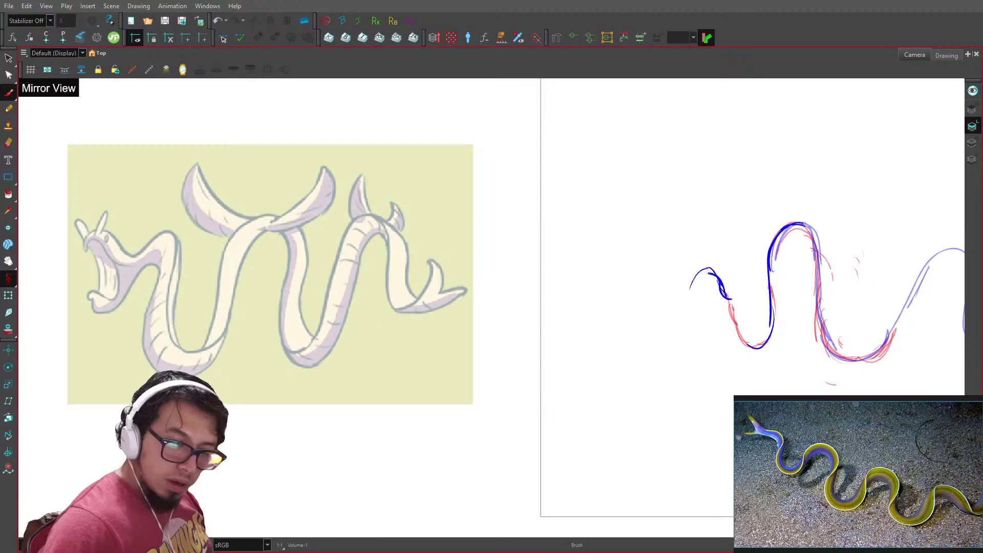
drag(693, 293, 710, 322)
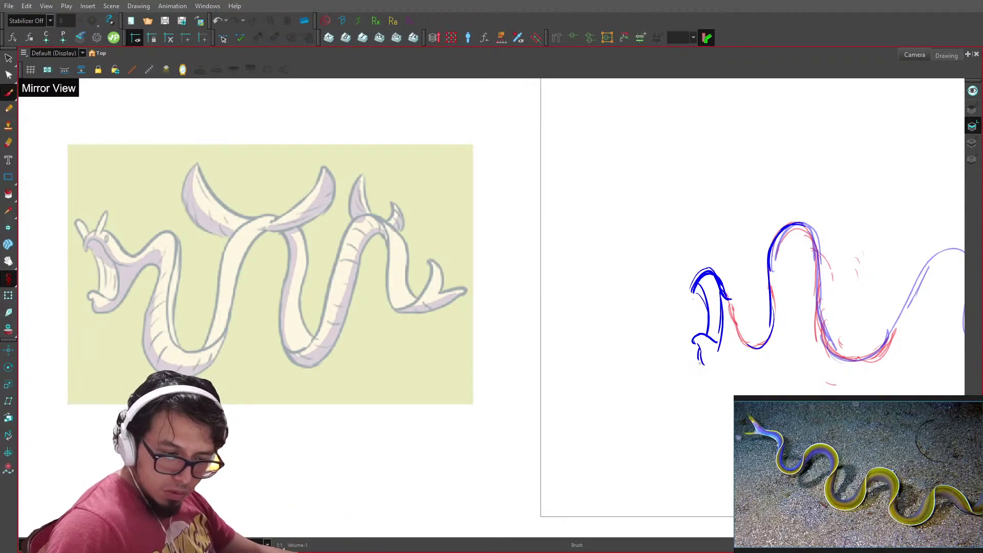
mouse_move(699, 361)
mouse_down()
mouse_move(724, 368)
mouse_move(732, 332)
mouse_up()
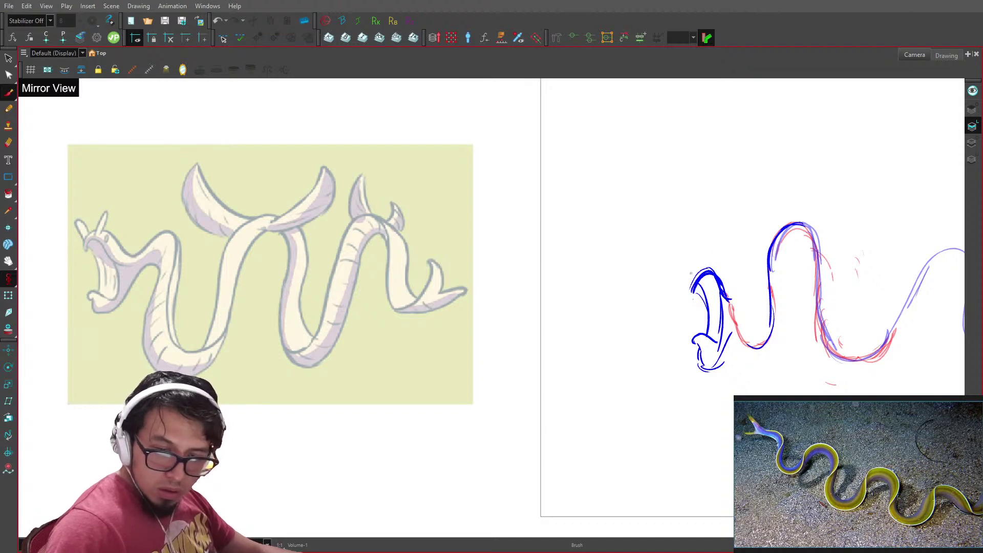
- Add a higher outline over the top of the snout and curved lines inside the open mouth
drag(691, 284, 718, 264)
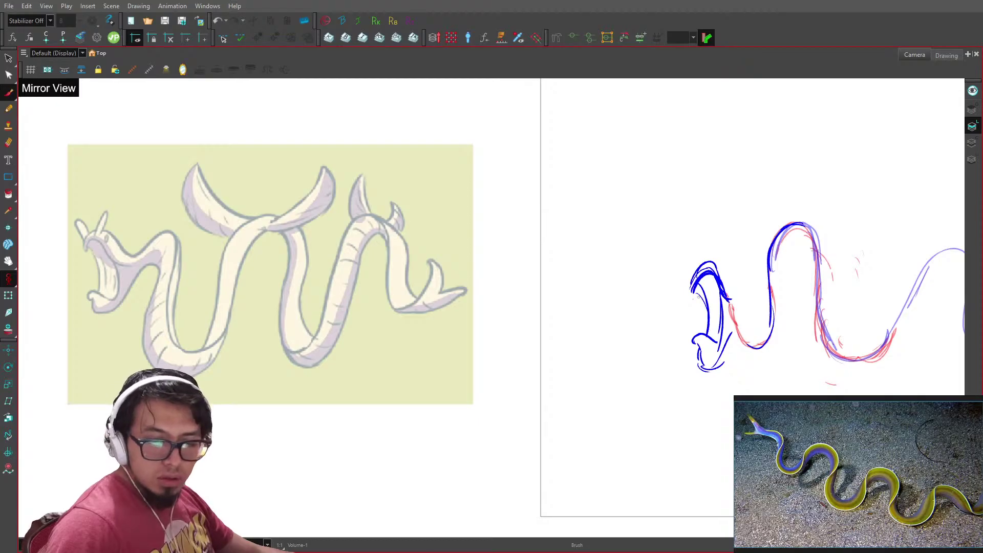
drag(708, 291, 704, 336)
mouse_move(710, 277)
mouse_down()
mouse_move(710, 341)
mouse_move(719, 335)
mouse_move(719, 350)
mouse_up()
- Erase part of the snout's top outline and redraw it, continuing the line down the neck into the valley
key(alt+e)
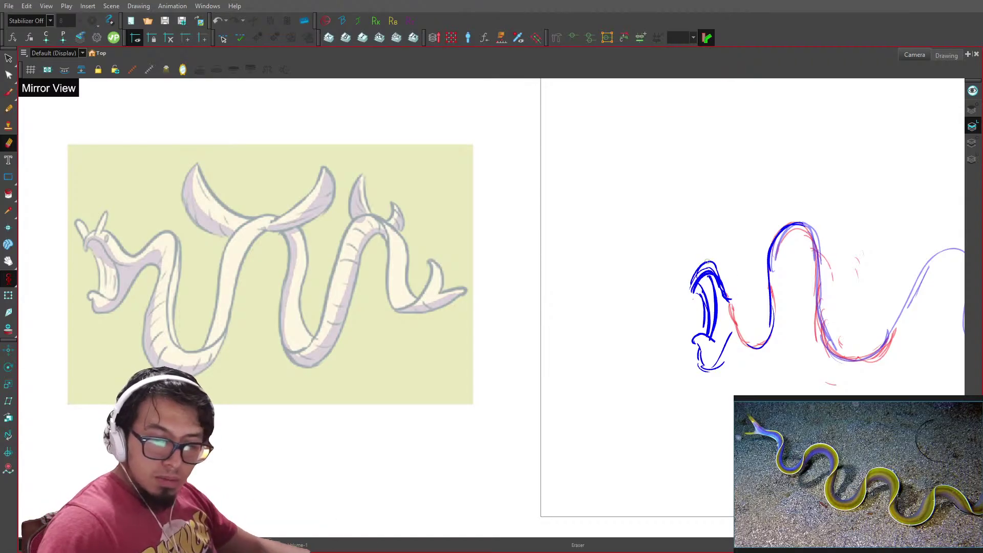
mouse_move(698, 275)
mouse_down()
mouse_move(717, 269)
mouse_move(726, 306)
mouse_move(706, 312)
mouse_move(704, 288)
mouse_move(689, 279)
mouse_move(722, 267)
mouse_move(704, 270)
mouse_up()
key(alt+b)
mouse_move(694, 282)
mouse_down()
mouse_move(717, 268)
mouse_move(741, 332)
mouse_up()
drag(727, 281, 747, 341)
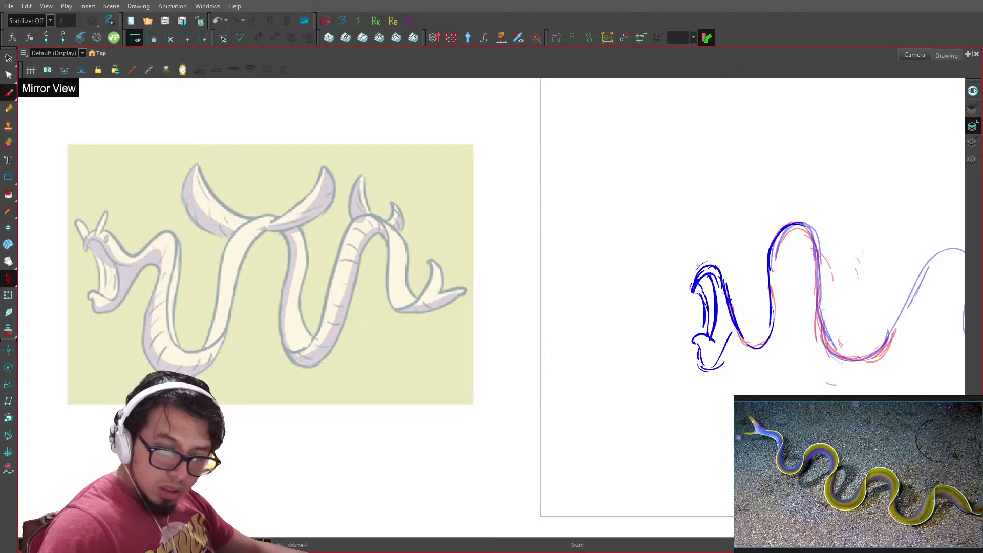
- Add two upright antennae and an eye to the head, and replace the neck's back line with a fuller curve into the valley
mouse_move(691, 264)
mouse_down()
mouse_move(700, 274)
mouse_move(694, 252)
mouse_move(692, 270)
mouse_up()
mouse_move(707, 267)
mouse_down()
mouse_move(713, 249)
mouse_move(741, 337)
mouse_up()
key(alt+b)
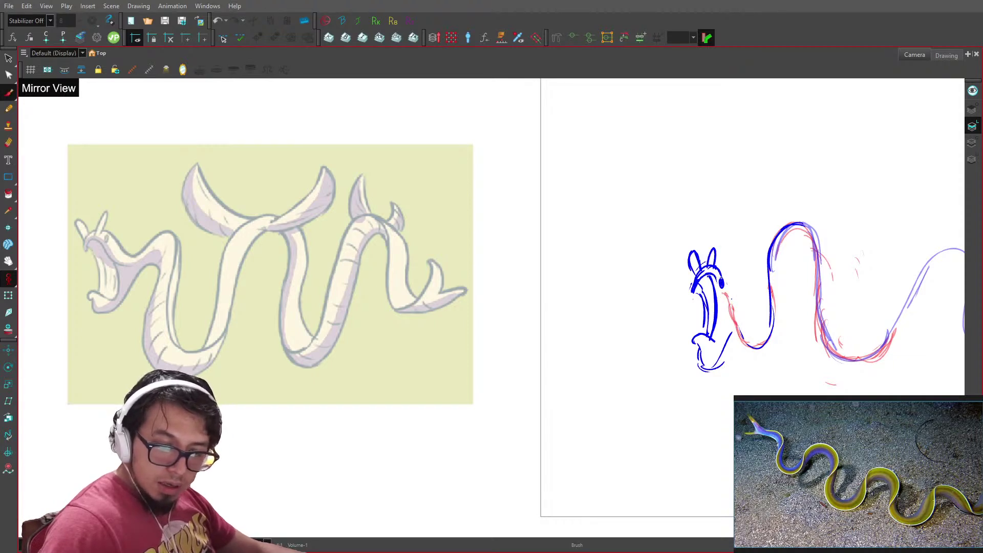
drag(720, 271, 747, 355)
drag(731, 296, 755, 353)
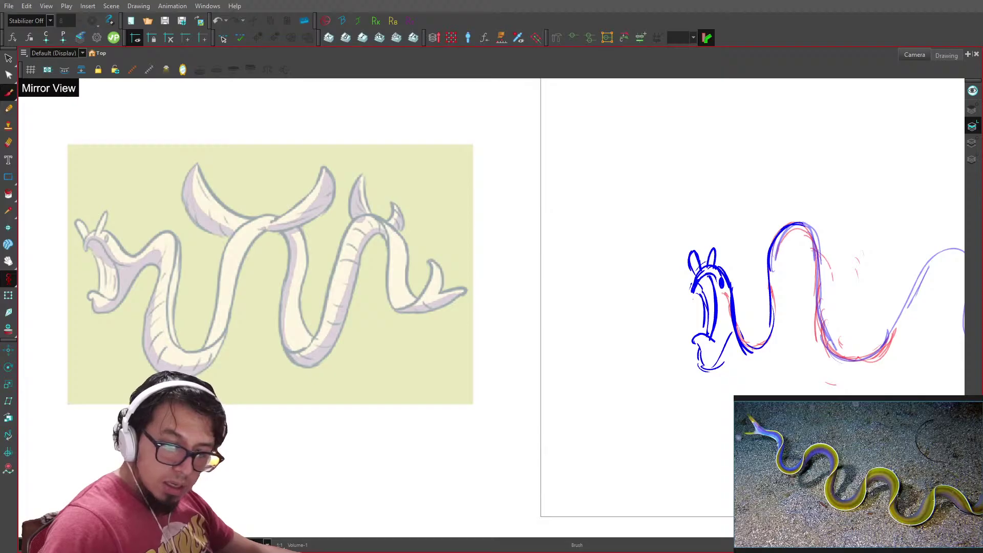
- Draw the throat's underside as a curve from the lower jaw back to the neck's first valley
drag(795, 285, 631, 225)
key(2)
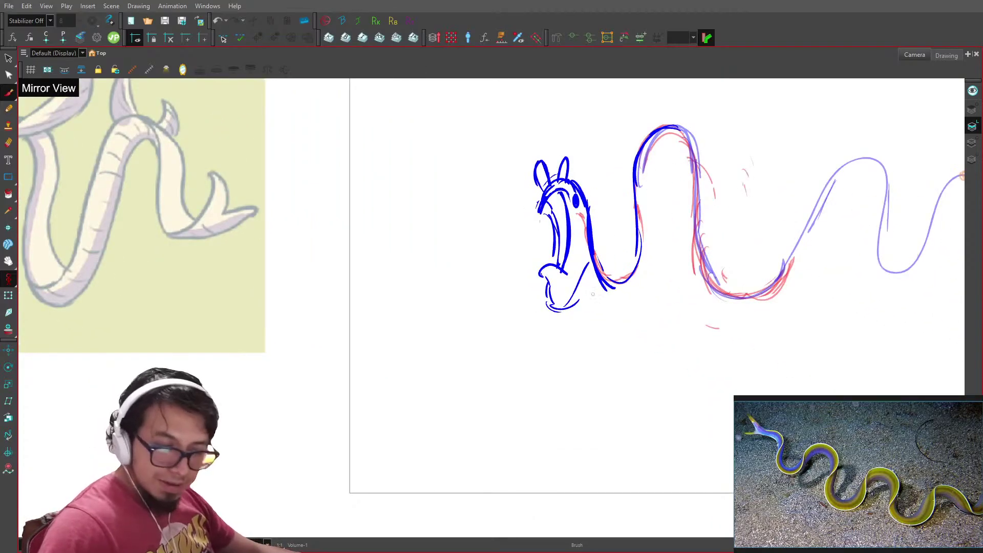
key(1)
key(1)
drag(622, 300, 664, 294)
key(2)
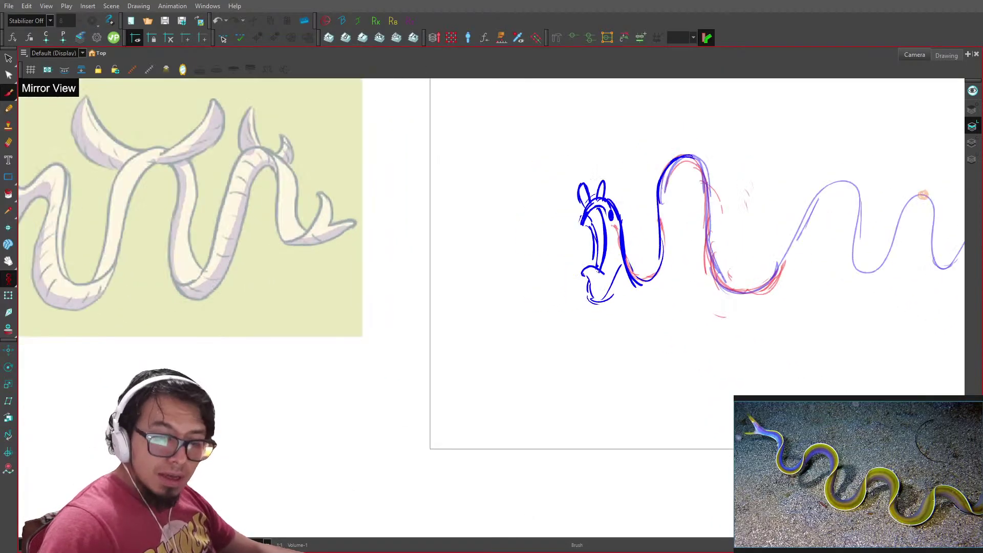
drag(604, 302, 664, 276)
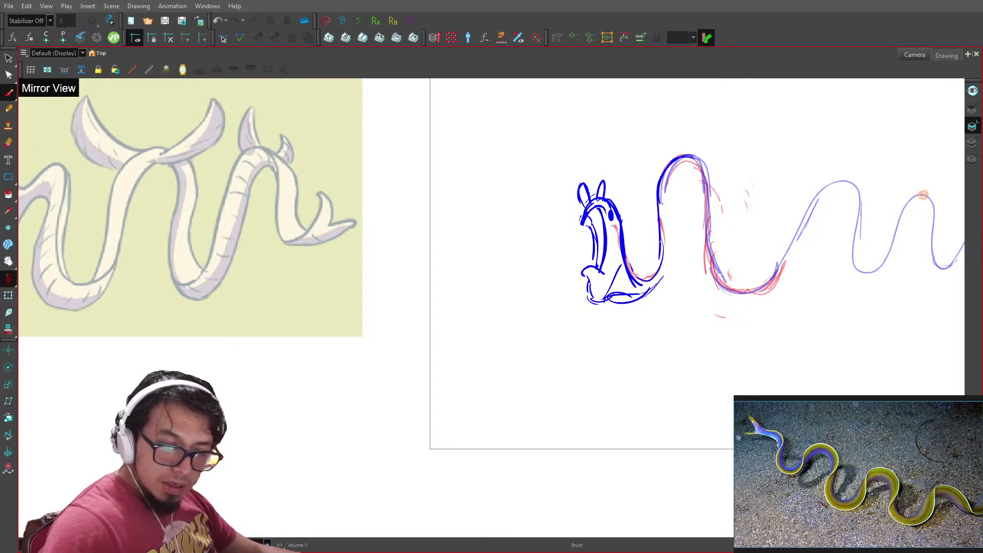
- Recolour the whole head and neck drawing by adding a new palette colour and changing it to light cyan
key(ctrl+a)
key(ctrl+f)
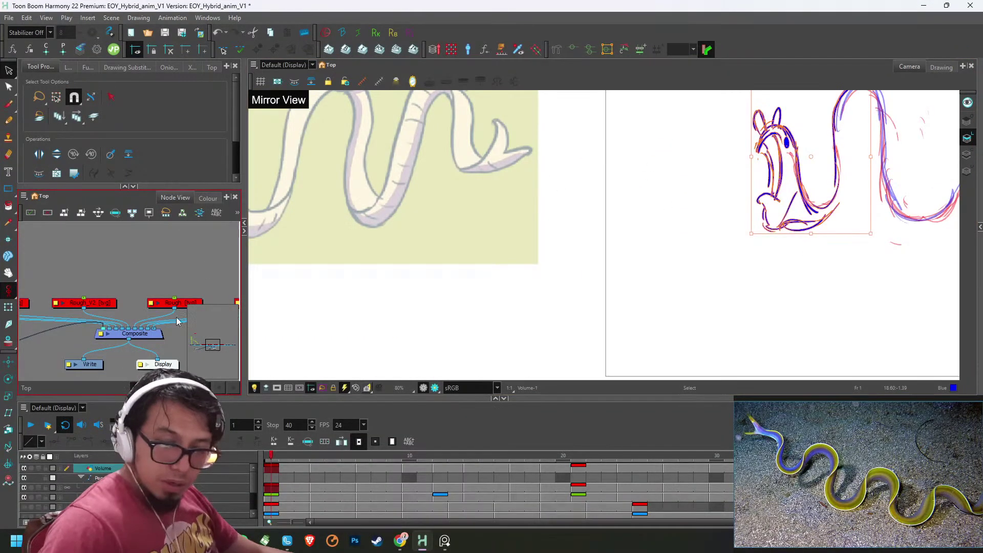
click(208, 197)
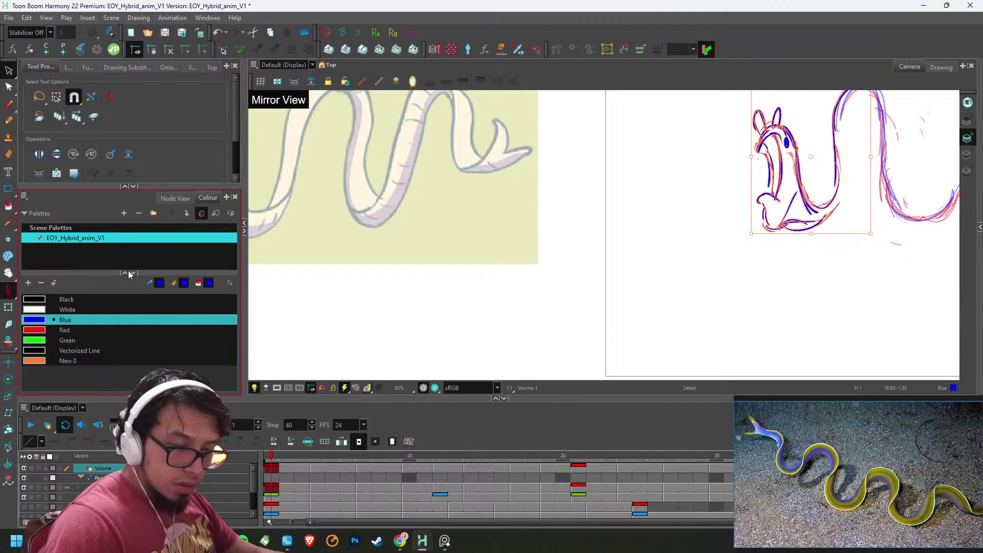
click(28, 283)
double_click(60, 373)
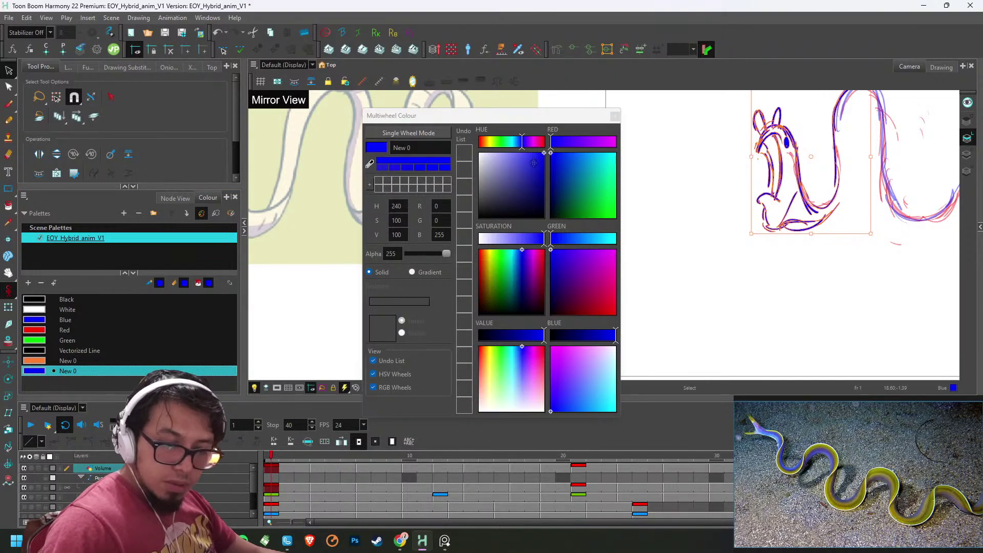
drag(524, 142, 514, 153)
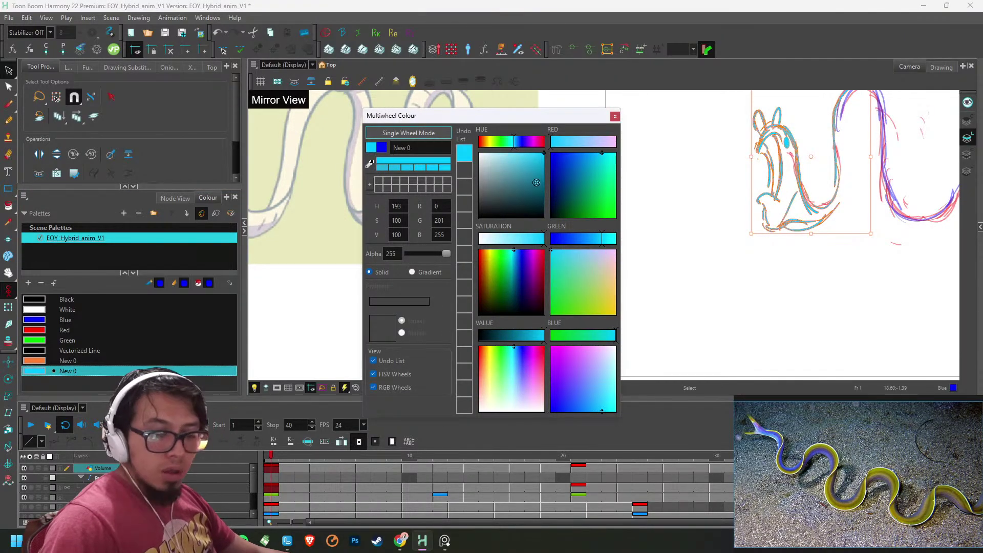
click(615, 116)
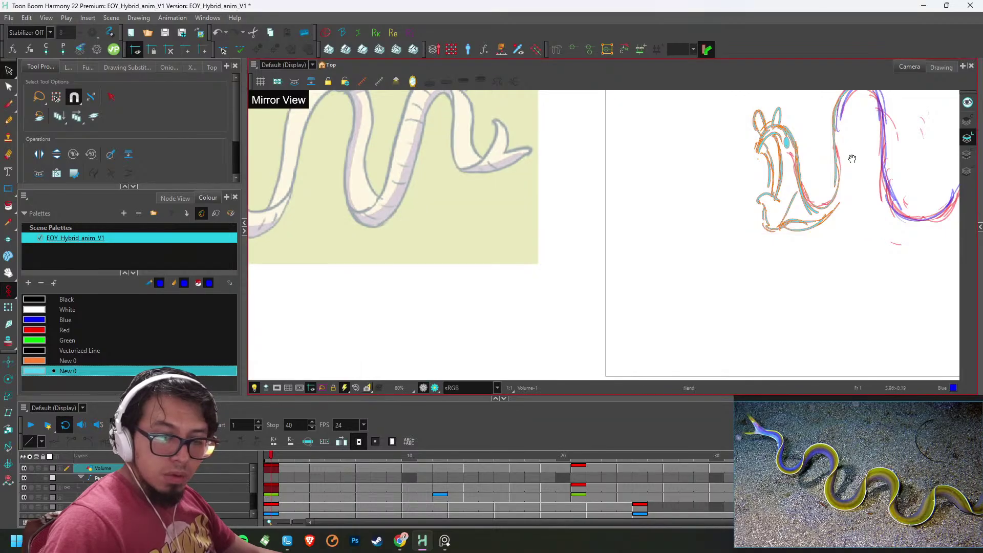
- Using the new cyan colour, draw the body's outer line from the throat around the first valley and up toward the first crest
drag(852, 159, 688, 227)
key(alt+b)
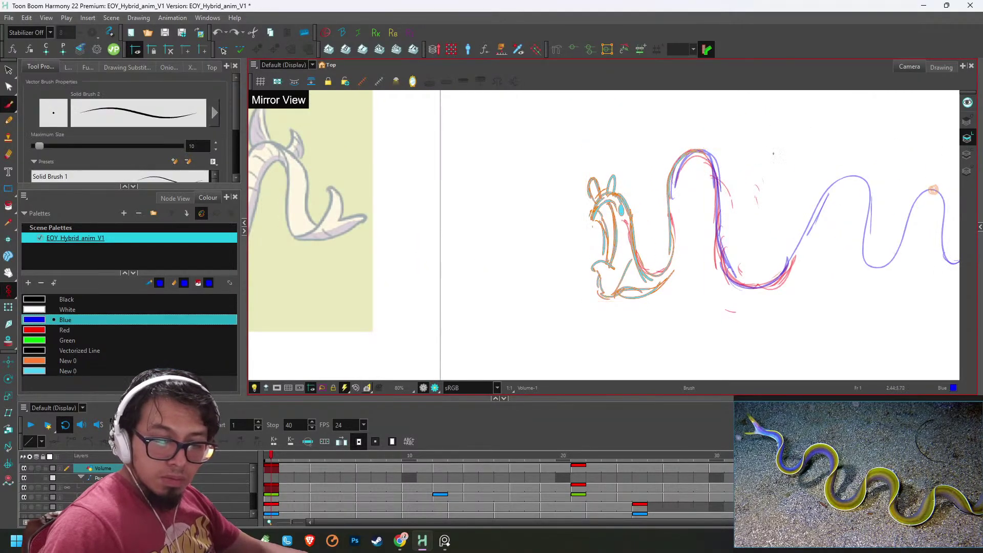
key(2)
key(2)
click(67, 371)
key(ctrl+f)
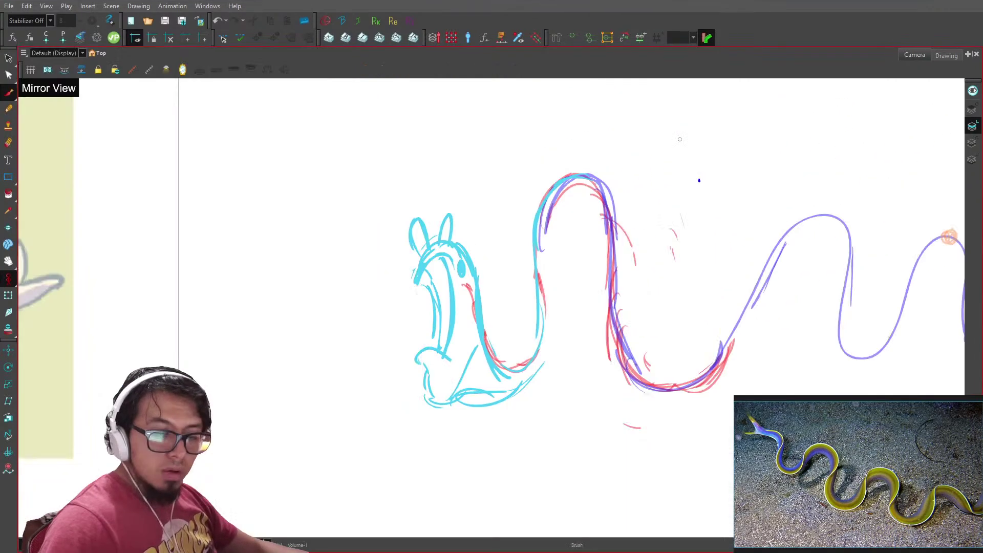
key(2)
drag(530, 397, 561, 338)
mouse_move(550, 257)
mouse_down()
mouse_move(563, 326)
mouse_move(559, 307)
mouse_move(544, 374)
mouse_up()
mouse_move(504, 431)
mouse_down()
mouse_move(559, 361)
mouse_move(562, 338)
mouse_up()
drag(527, 412, 548, 316)
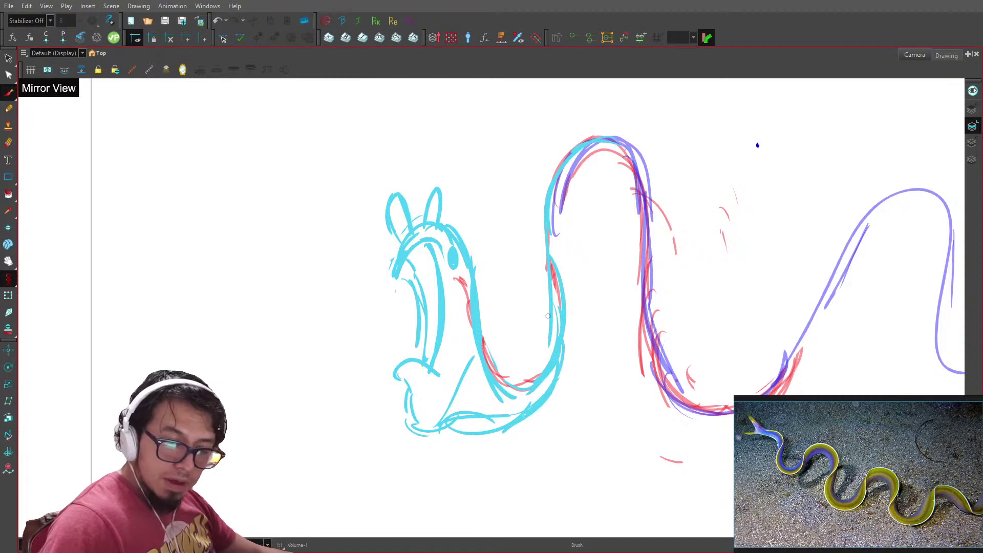
drag(564, 227, 524, 301)
- Draw the body's opposite side from the first valley up and over the first crest, giving the neck thickness
key(1)
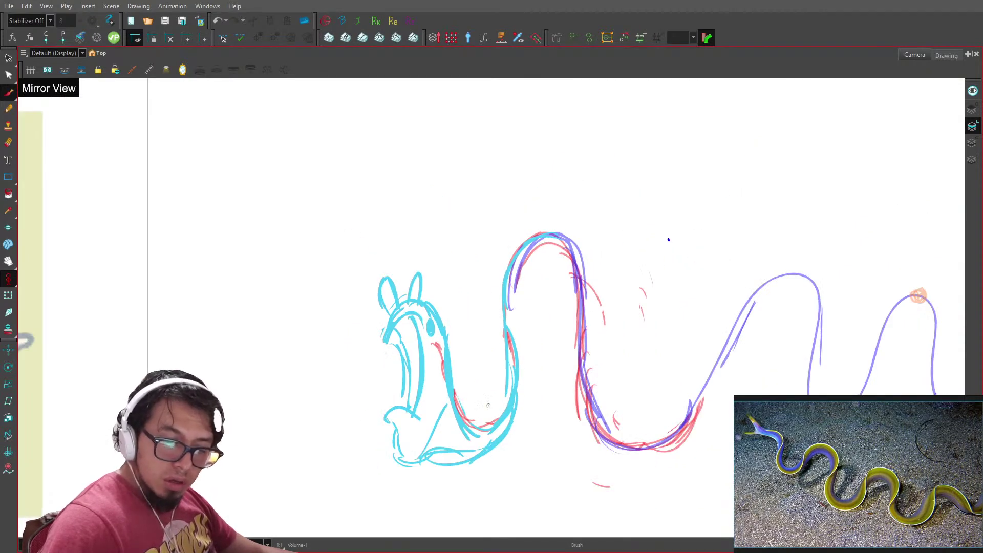
mouse_move(489, 423)
mouse_down()
mouse_move(495, 401)
mouse_move(480, 342)
mouse_move(494, 407)
mouse_up()
mouse_move(486, 368)
mouse_down()
mouse_move(492, 428)
mouse_move(475, 271)
mouse_move(517, 233)
mouse_move(553, 230)
mouse_move(584, 279)
mouse_move(592, 328)
mouse_up()
mouse_move(499, 245)
mouse_down()
mouse_move(480, 342)
mouse_move(508, 241)
mouse_move(483, 300)
mouse_up()
- Erase the overlapping lines inside the neck's rising bend and draw a short inner curve under the first crest
key(alt+e)
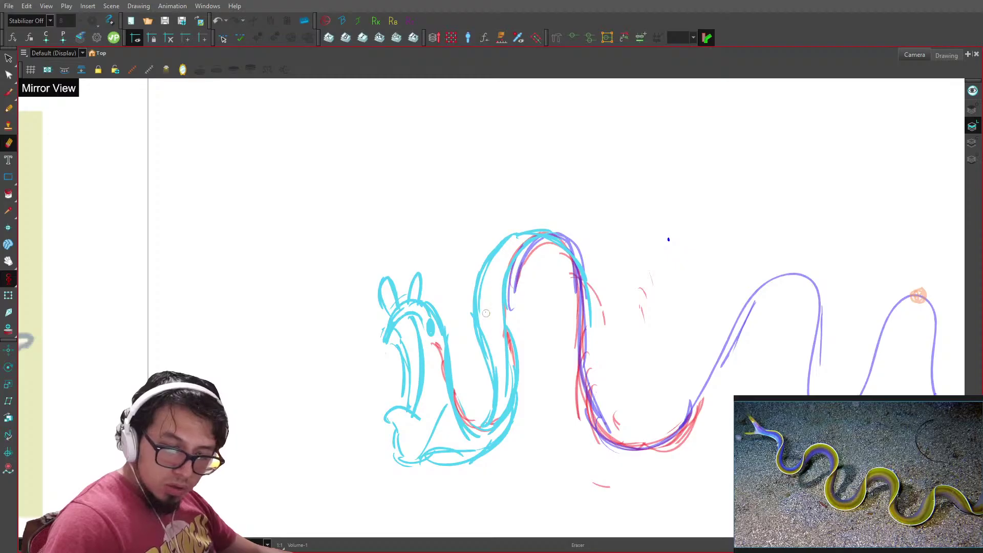
drag(494, 417, 505, 367)
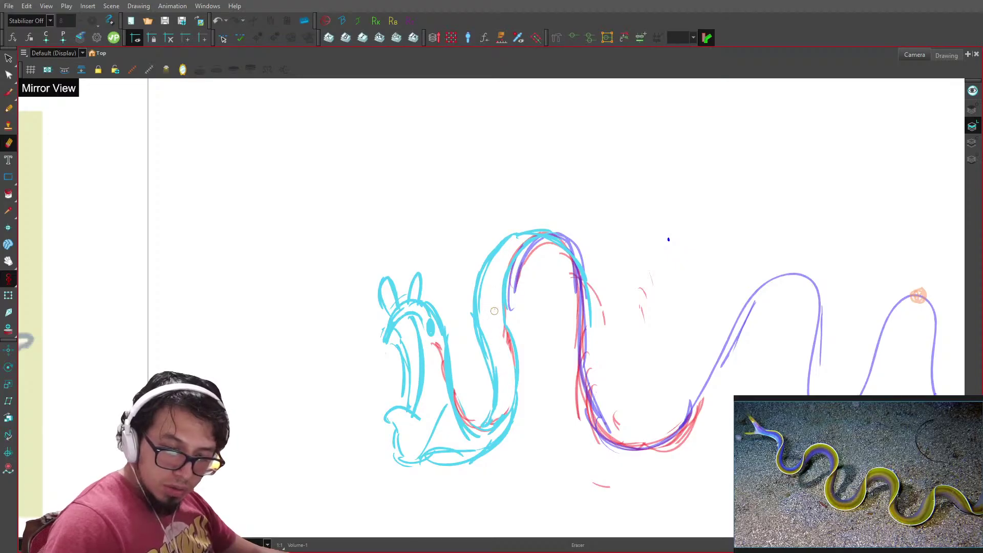
mouse_move(536, 255)
mouse_down()
mouse_move(517, 317)
mouse_move(521, 398)
mouse_up()
key(alt+b)
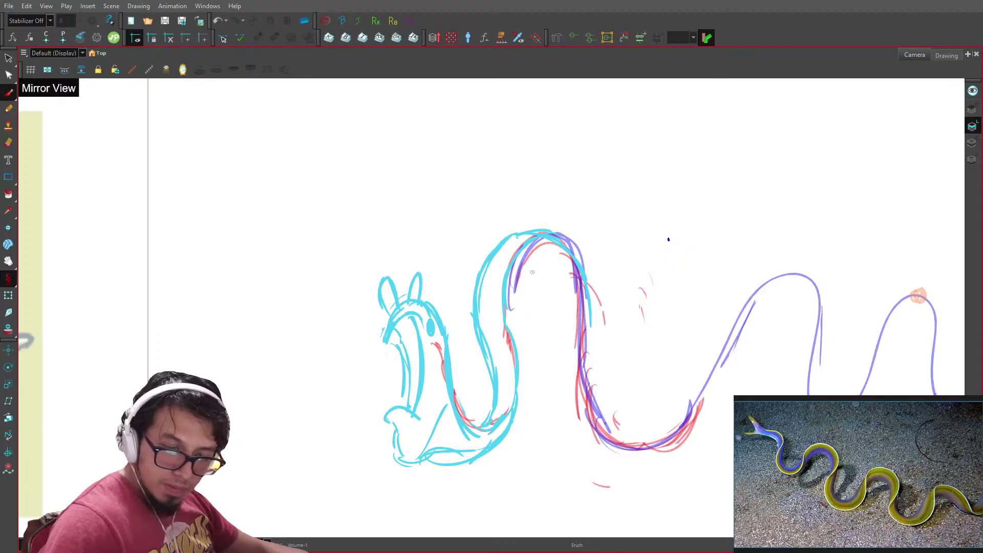
mouse_move(516, 263)
mouse_down()
mouse_move(543, 255)
mouse_move(564, 276)
mouse_up()
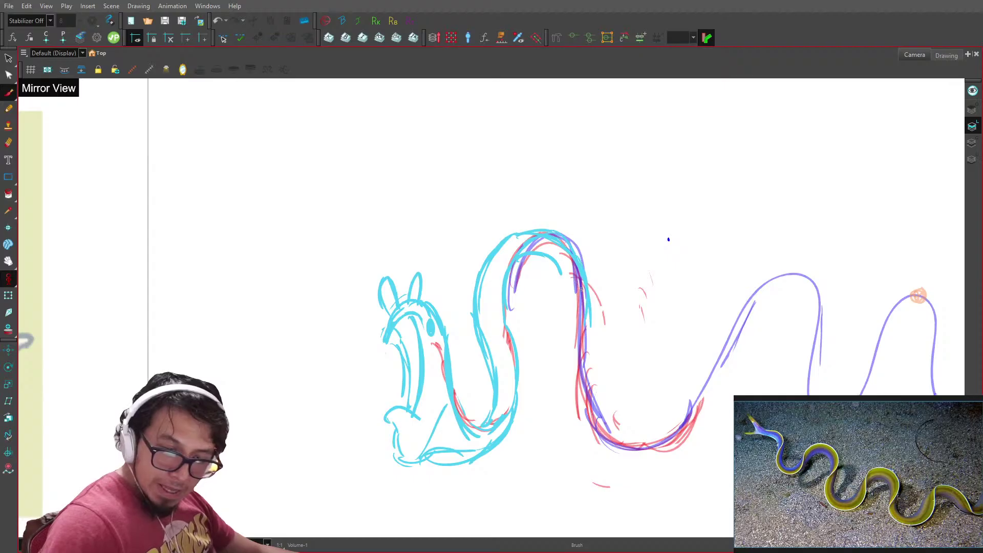
- Continue the body outline from the first crest down its far side and around the wide second valley
mouse_move(584, 329)
mouse_down()
mouse_move(588, 413)
mouse_move(605, 435)
mouse_up()
mouse_move(651, 355)
mouse_down()
mouse_move(624, 276)
mouse_move(571, 323)
mouse_up()
mouse_move(527, 215)
mouse_down()
mouse_move(503, 334)
mouse_move(528, 364)
mouse_up()
key(ctrl+z)
drag(524, 209, 533, 362)
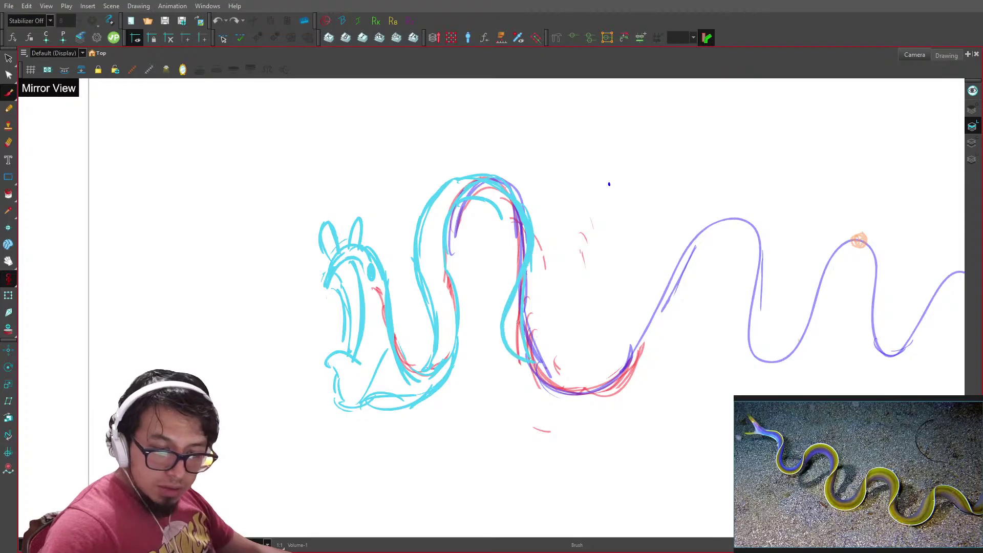
drag(512, 323, 576, 381)
mouse_move(517, 360)
mouse_down()
mouse_move(594, 390)
mouse_move(616, 374)
mouse_up()
mouse_move(526, 382)
mouse_down()
mouse_move(606, 389)
mouse_move(530, 386)
mouse_up()
drag(507, 350, 580, 394)
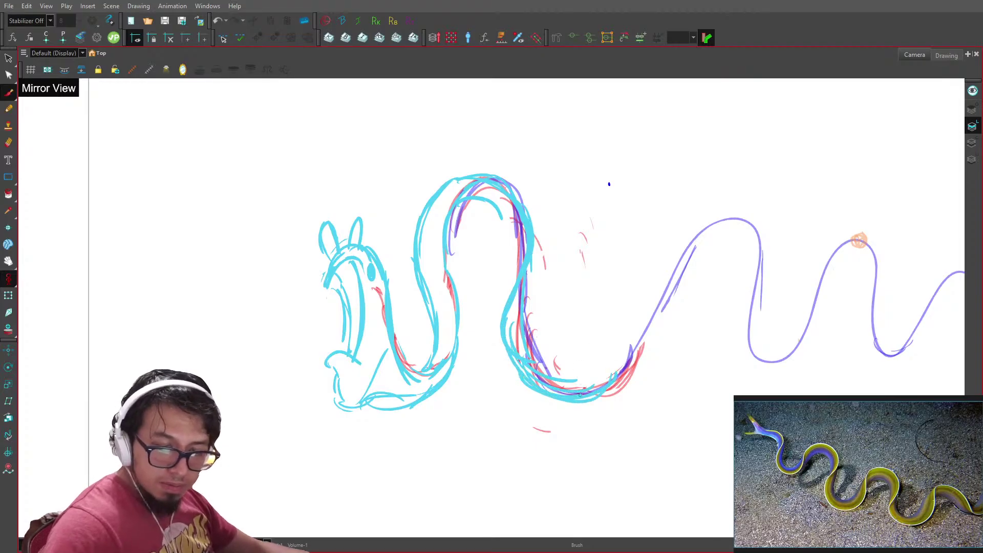
- Erase the crossing and doubled cyan lines between the first crest's descent and the second valley
key(alt+e)
mouse_move(531, 289)
mouse_down()
mouse_move(518, 328)
mouse_move(542, 375)
mouse_up()
drag(560, 387, 526, 312)
drag(523, 277, 511, 307)
mouse_move(532, 289)
mouse_down()
mouse_move(513, 314)
mouse_move(567, 381)
mouse_up()
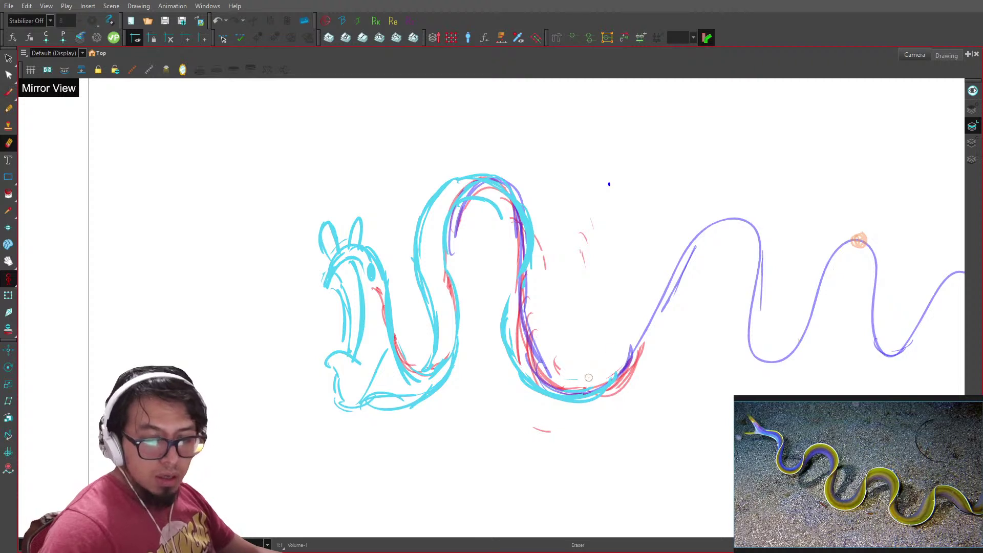
- Draw the body outline over the remaining crests and valleys, tapering along the wave to the tail tip
key(alt+b)
key(space)
mouse_move(674, 343)
mouse_down()
mouse_move(615, 353)
mouse_move(566, 385)
mouse_up()
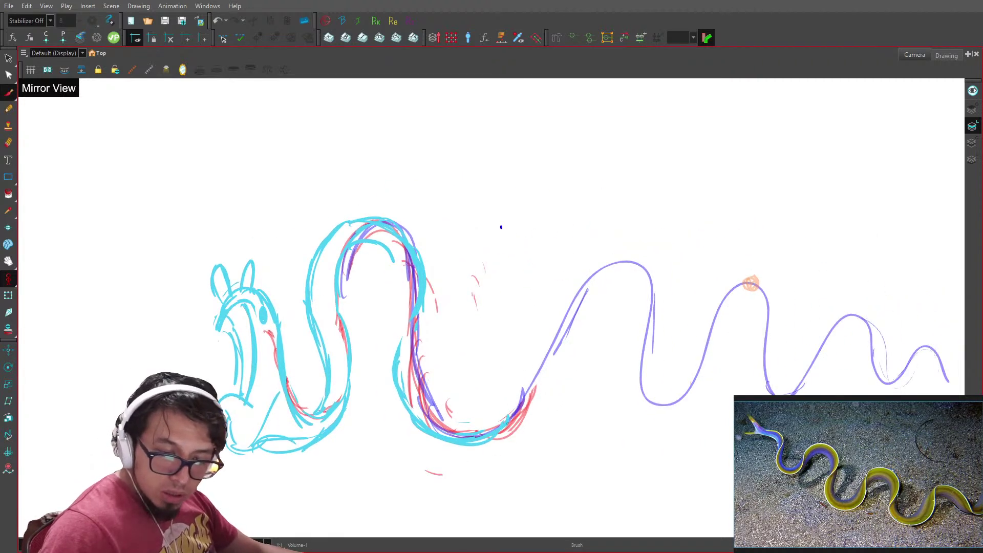
mouse_move(507, 426)
mouse_down()
mouse_move(556, 280)
mouse_move(630, 250)
mouse_move(644, 328)
mouse_move(627, 392)
mouse_move(681, 402)
mouse_move(706, 344)
mouse_move(666, 412)
mouse_move(708, 343)
mouse_move(653, 244)
mouse_move(707, 264)
mouse_move(684, 318)
mouse_move(687, 350)
mouse_move(732, 338)
mouse_move(751, 271)
mouse_up()
key(ctrl+z)
mouse_move(721, 353)
mouse_down()
mouse_move(743, 302)
mouse_move(802, 269)
mouse_move(795, 318)
mouse_move(832, 327)
mouse_move(864, 299)
mouse_move(879, 339)
mouse_up()
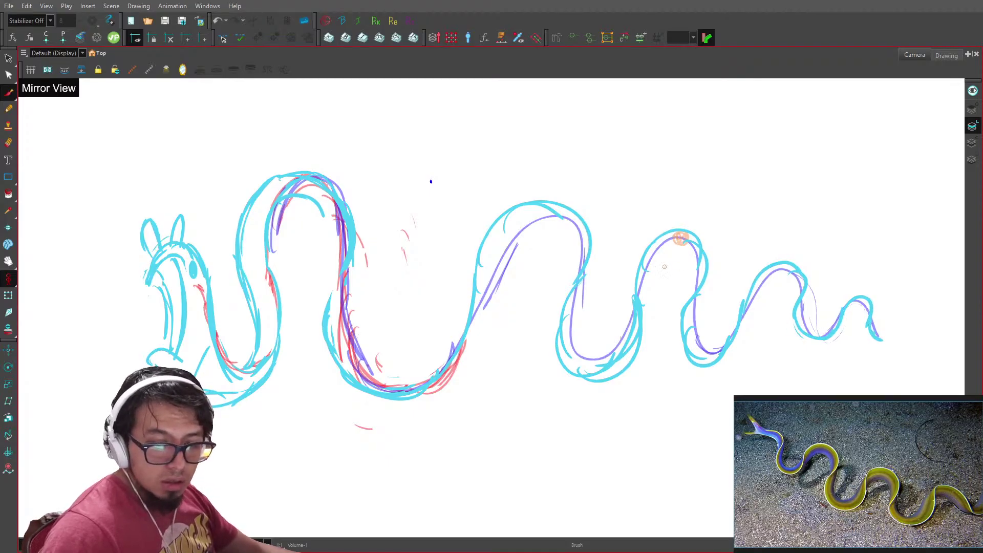
- Isolate the Volume layer and erase the doubled strokes inside the third valley and third crest
key(ctrl+f)
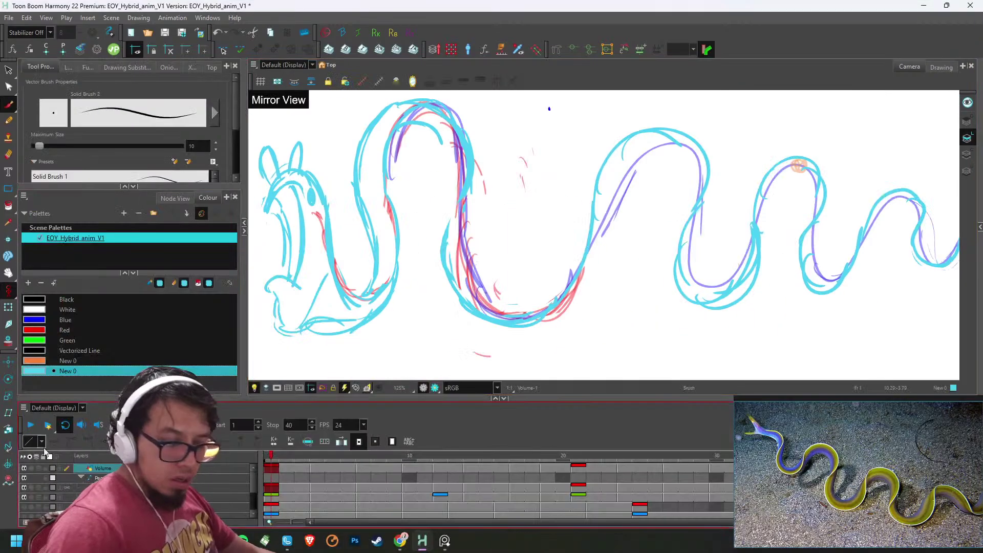
click(31, 468)
key(1)
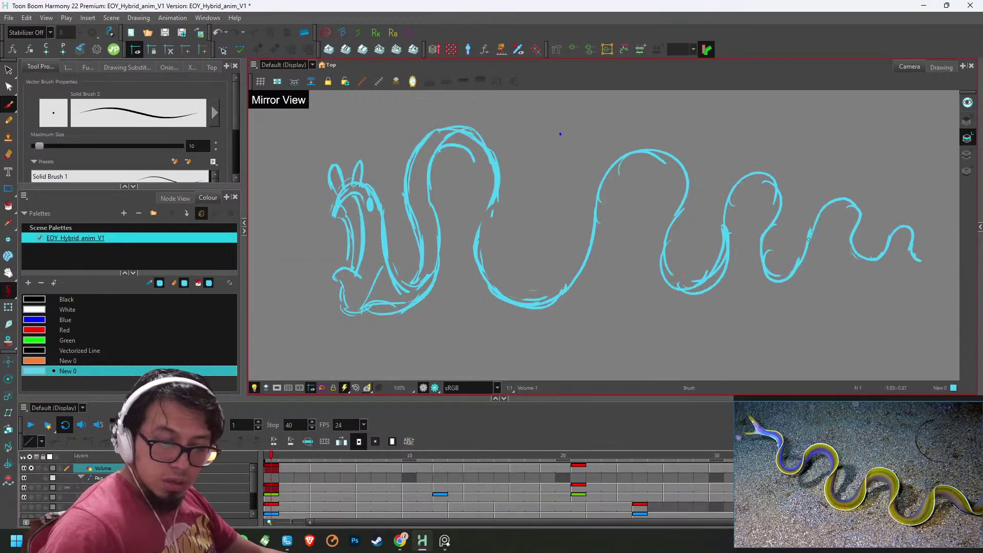
key(alt+e)
mouse_move(722, 227)
mouse_down()
mouse_move(707, 247)
mouse_move(717, 270)
mouse_up()
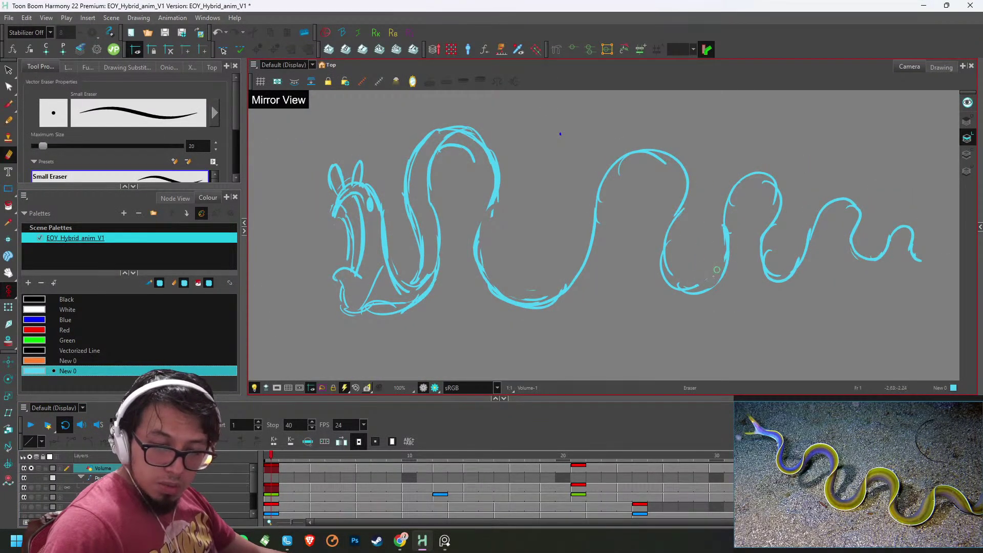
drag(773, 186, 767, 215)
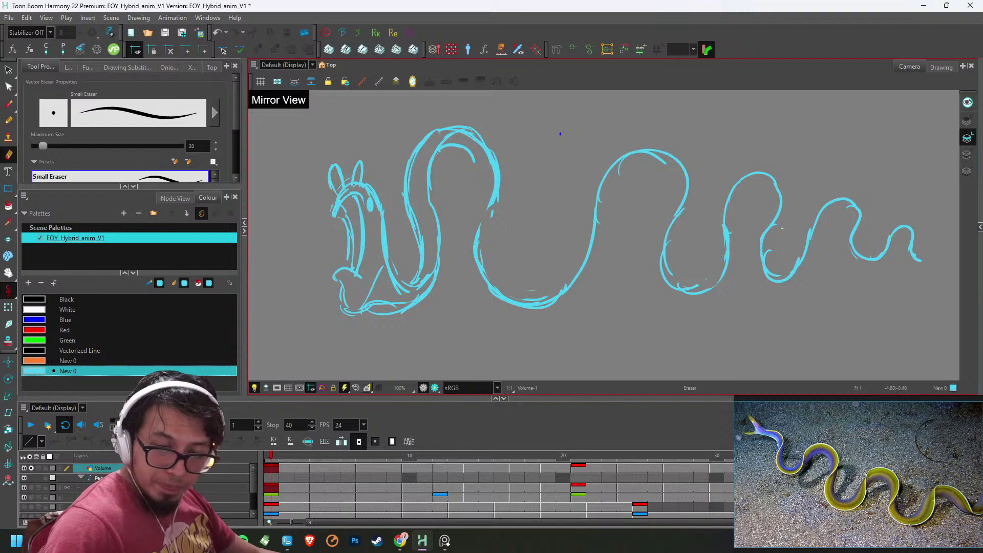
- Clean up the fourth valley by redrawing its rounded outer side and erasing the leftover inner strokes
mouse_move(768, 251)
mouse_down()
mouse_move(771, 273)
mouse_move(764, 248)
mouse_move(759, 272)
mouse_move(785, 277)
mouse_up()
key(alt+b)
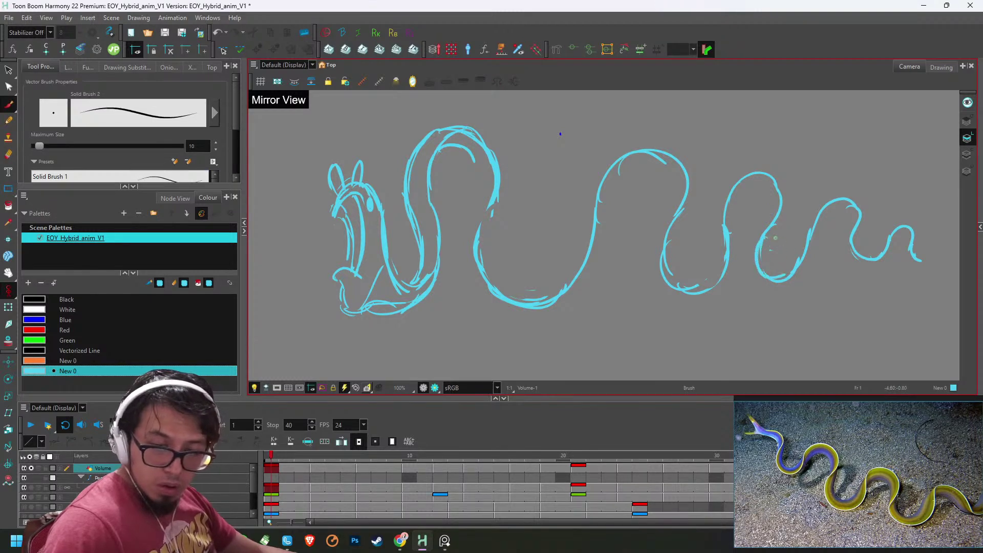
key(alt+e)
mouse_move(768, 236)
mouse_down()
mouse_move(790, 218)
mouse_move(787, 265)
mouse_move(773, 264)
mouse_up()
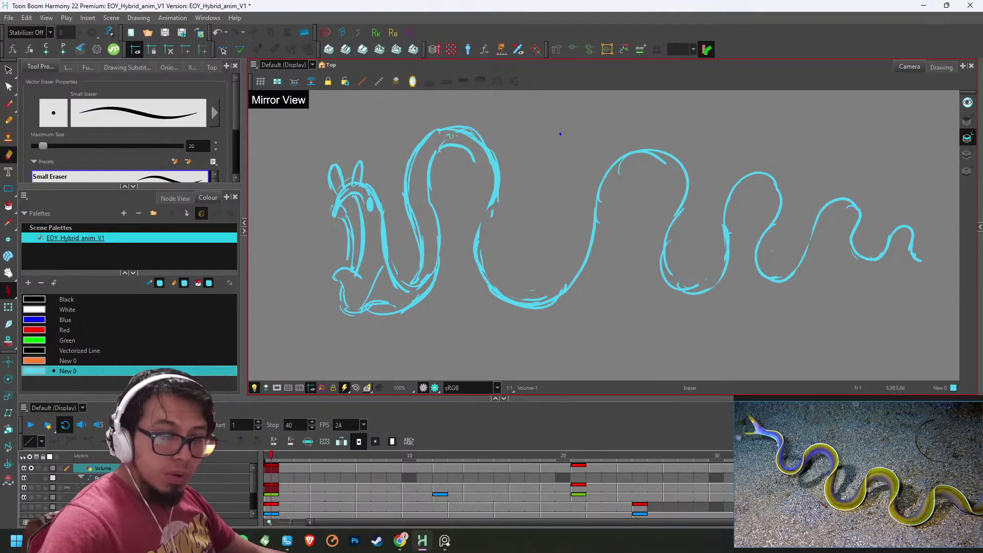
- Draw a new rising line inside the first crest and close the gap in its descent toward the second valley
key(alt+b)
mouse_move(428, 200)
mouse_down()
mouse_move(450, 132)
mouse_move(426, 191)
mouse_up()
mouse_move(442, 231)
mouse_down()
mouse_move(431, 153)
mouse_move(451, 131)
mouse_move(493, 175)
mouse_move(481, 236)
mouse_up()
drag(489, 209, 483, 259)
- Erase the old inner line on the first crest's rising side and extend the new line down into the first valley
key(alt+e)
drag(440, 145, 443, 214)
drag(430, 178, 439, 256)
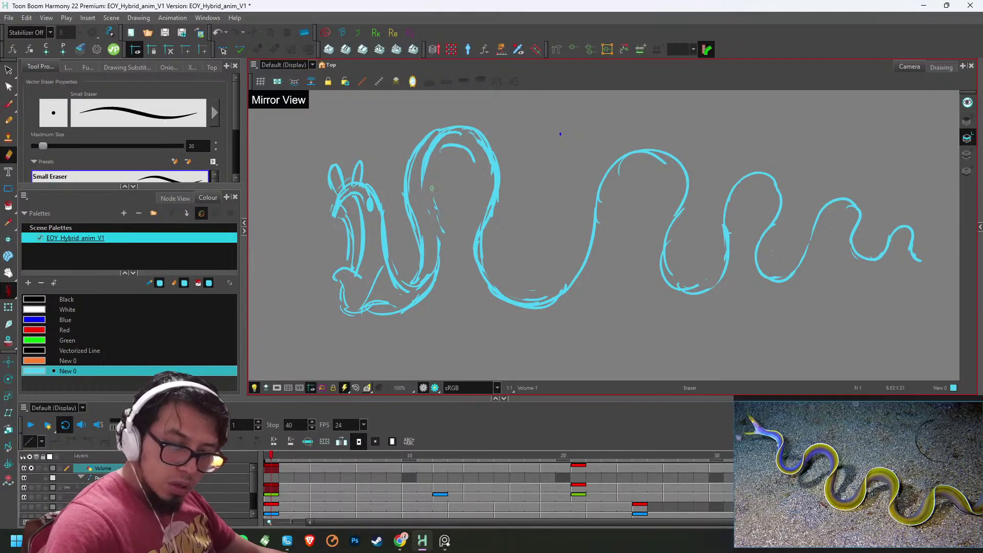
drag(436, 200, 439, 254)
key(alt+b)
drag(430, 143, 429, 296)
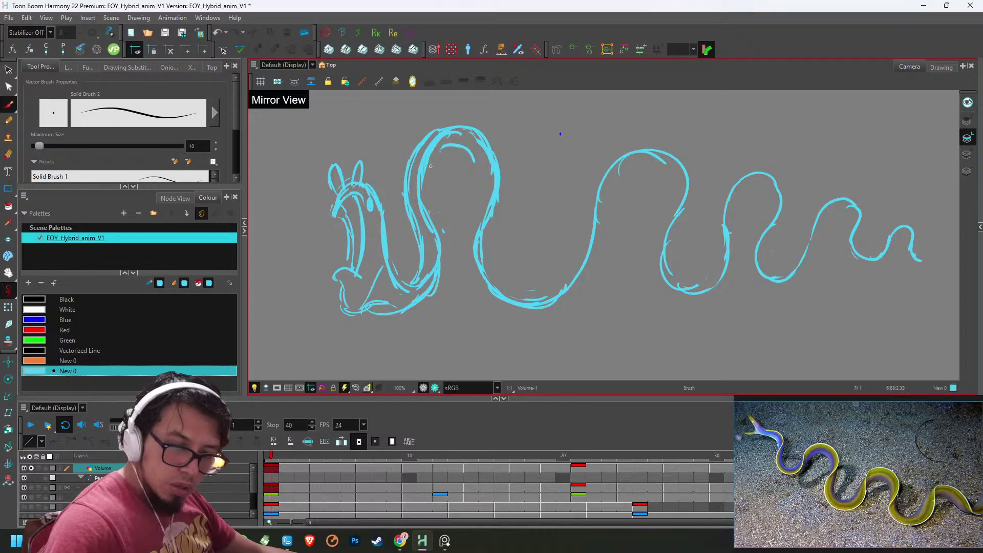
- Erase the neck's outer rising outline and the doubled strokes around the first crest and second valley
key(alt+e)
drag(425, 136, 410, 212)
drag(403, 169, 420, 269)
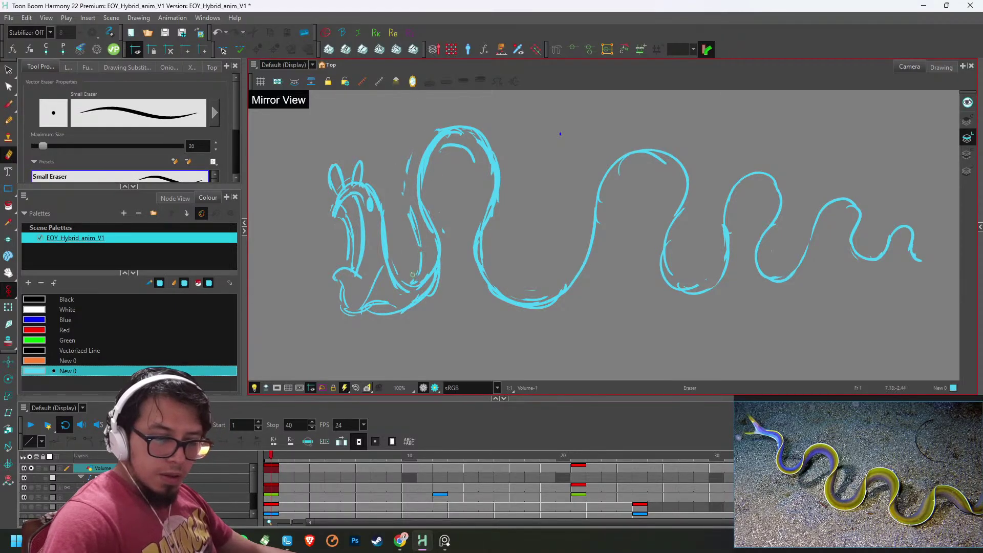
drag(413, 205, 419, 237)
drag(411, 156, 401, 205)
mouse_move(447, 135)
mouse_down()
mouse_move(426, 187)
mouse_move(477, 143)
mouse_move(493, 173)
mouse_move(489, 278)
mouse_move(547, 292)
mouse_up()
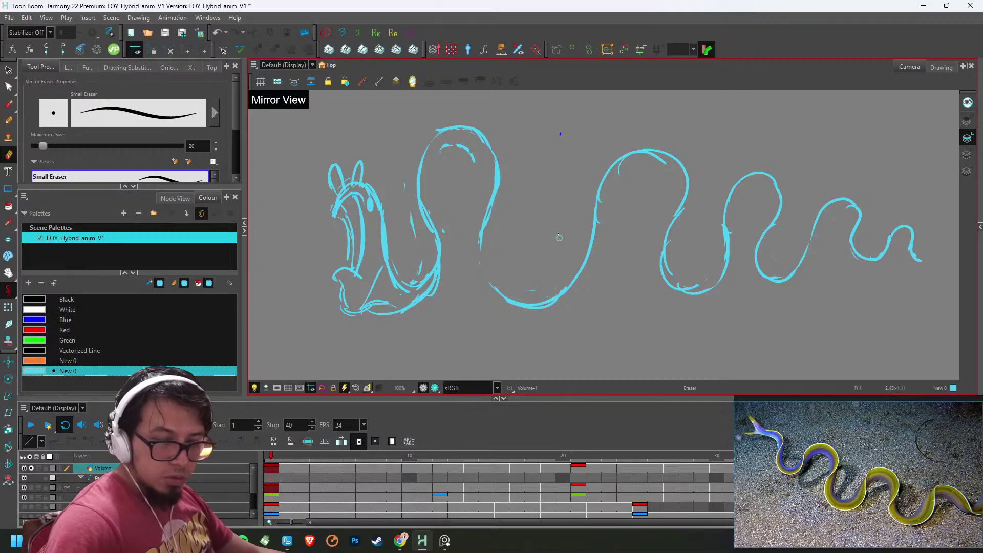
- Show the other layers again and check the cleaned cyan outline against the rough wave
key(alt+b)
key(2)
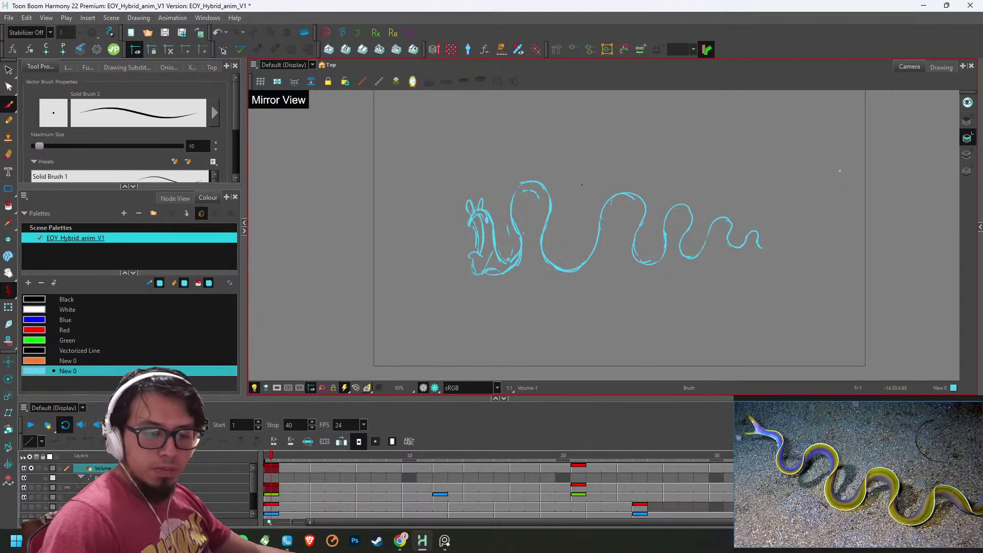
key(1)
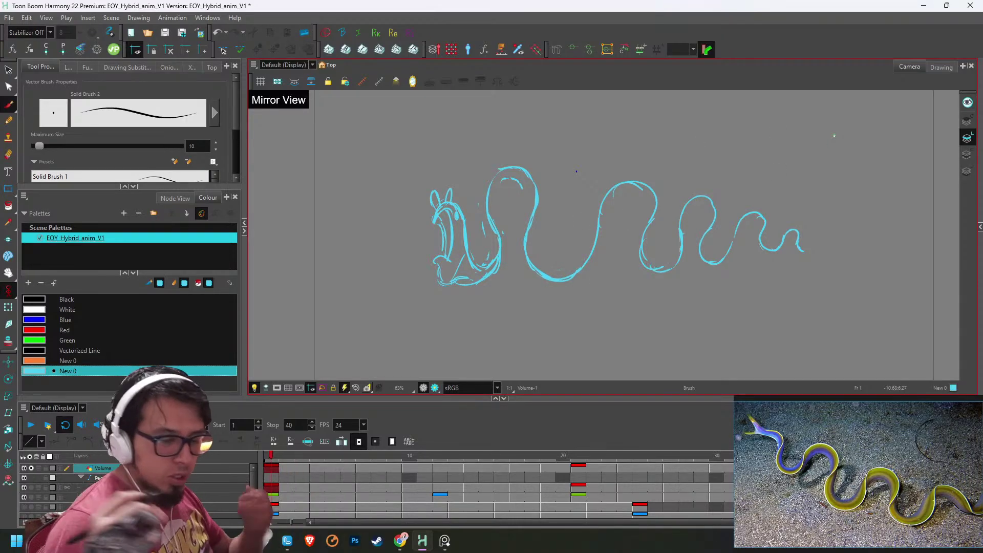
click(31, 469)
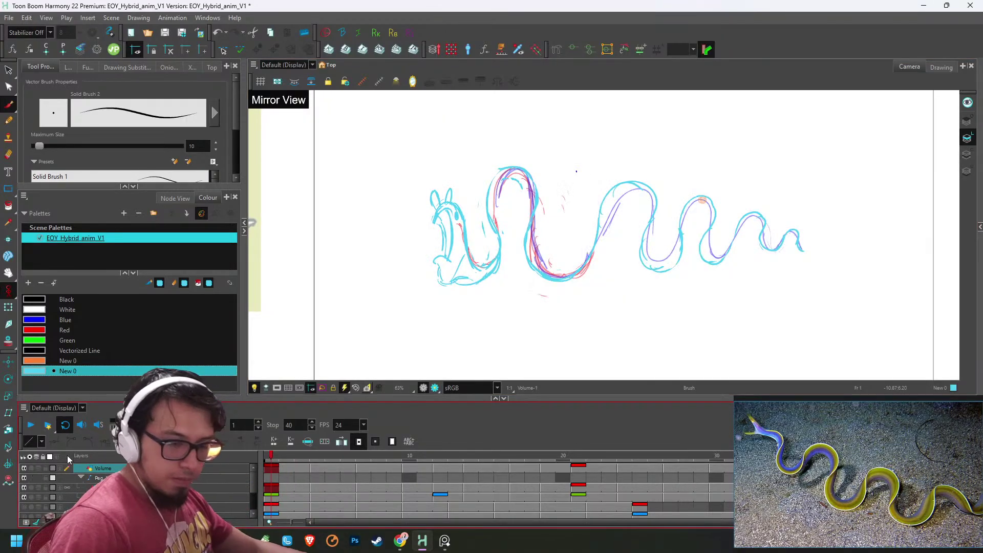
key(ctrl+f)
key(ctrl+f)
key(2)
key(2)
key(2)
key(2)
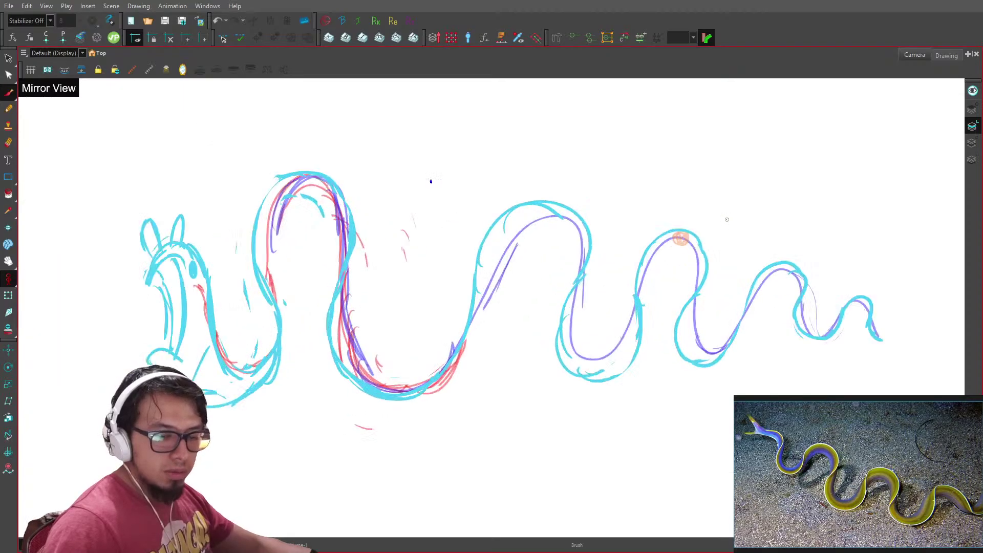
- Flip back and forth through the drawings to review the rough wave's motion against the cyan body volume
key(g)
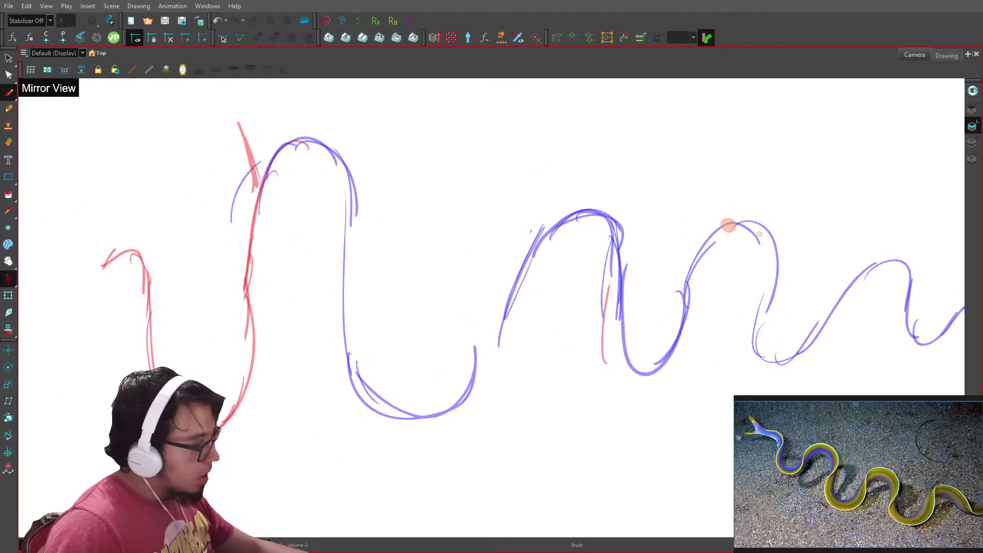
key(f)
key(g)
key(g)
key(g)
key(g)
key(g)
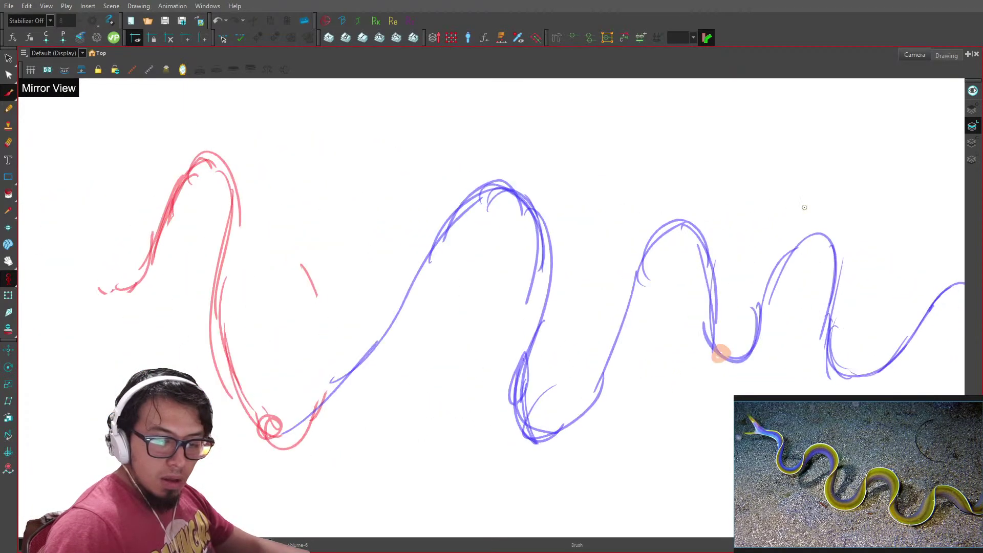
key(f)
key(f)
key(f)
key(f)
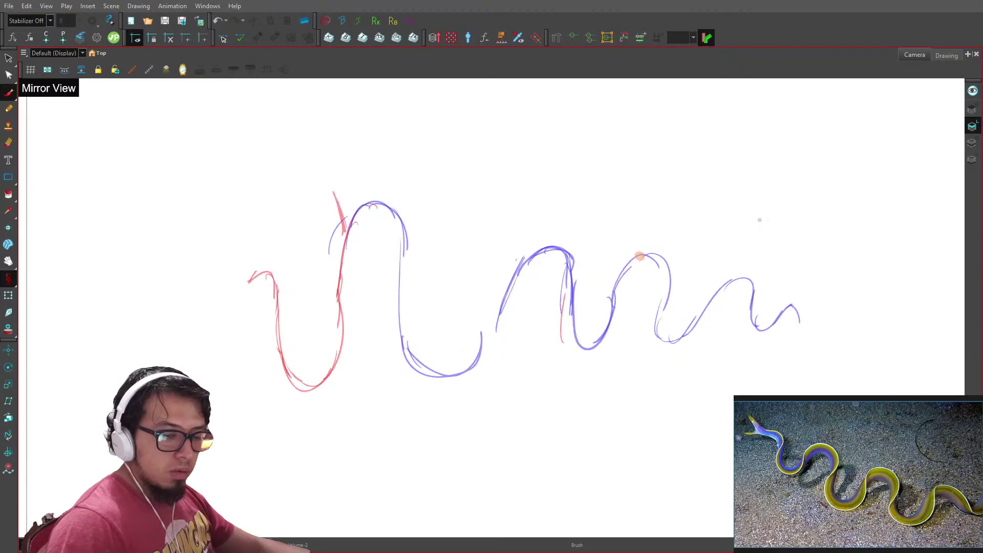
key(f)
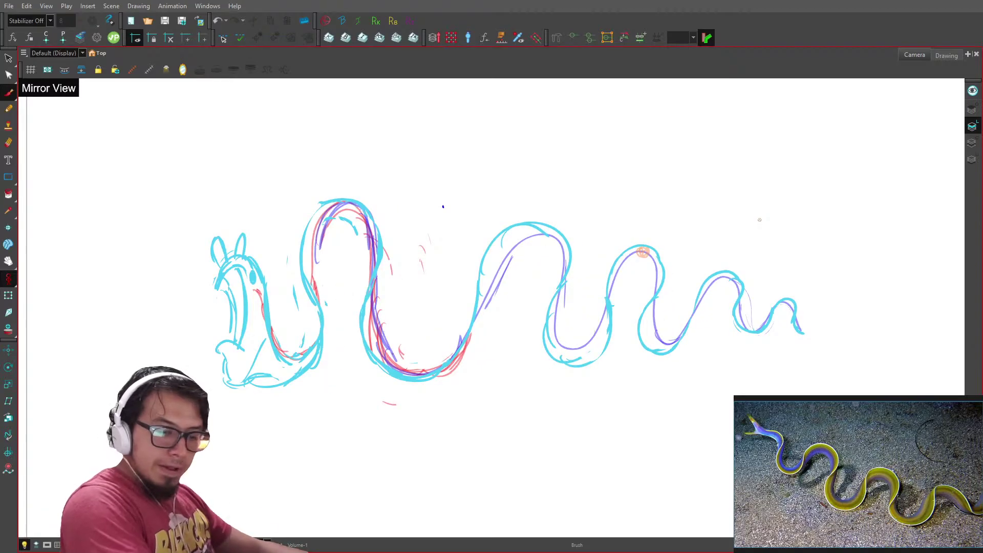
- On the second drawing, outline the first valley, the first crest and the second valley in cyan over the rough wave
key(g)
drag(432, 262, 649, 280)
key(2)
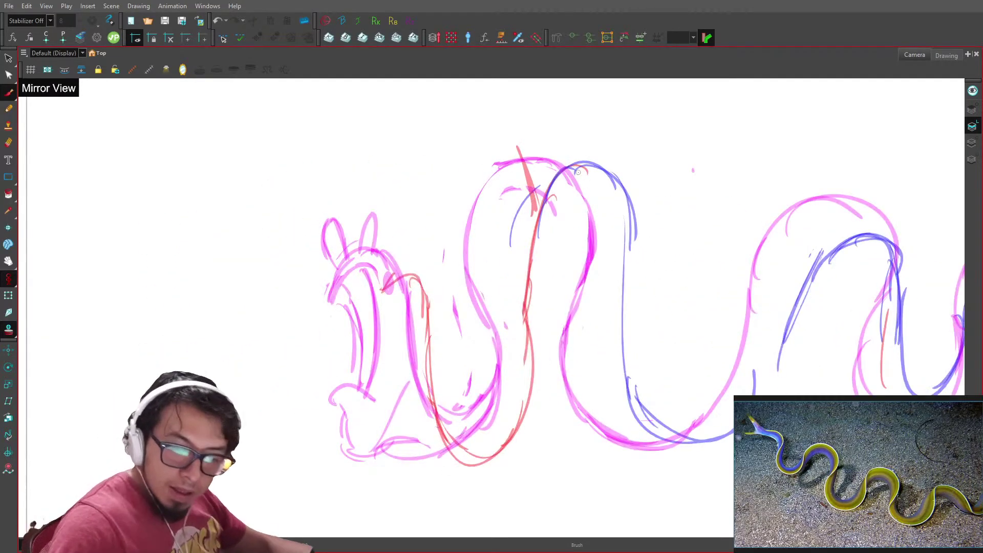
mouse_move(587, 164)
mouse_down()
mouse_move(564, 172)
mouse_move(527, 219)
mouse_move(522, 292)
mouse_up()
mouse_move(542, 193)
mouse_down()
mouse_move(519, 318)
mouse_move(529, 387)
mouse_move(441, 431)
mouse_move(463, 451)
mouse_move(518, 424)
mouse_up()
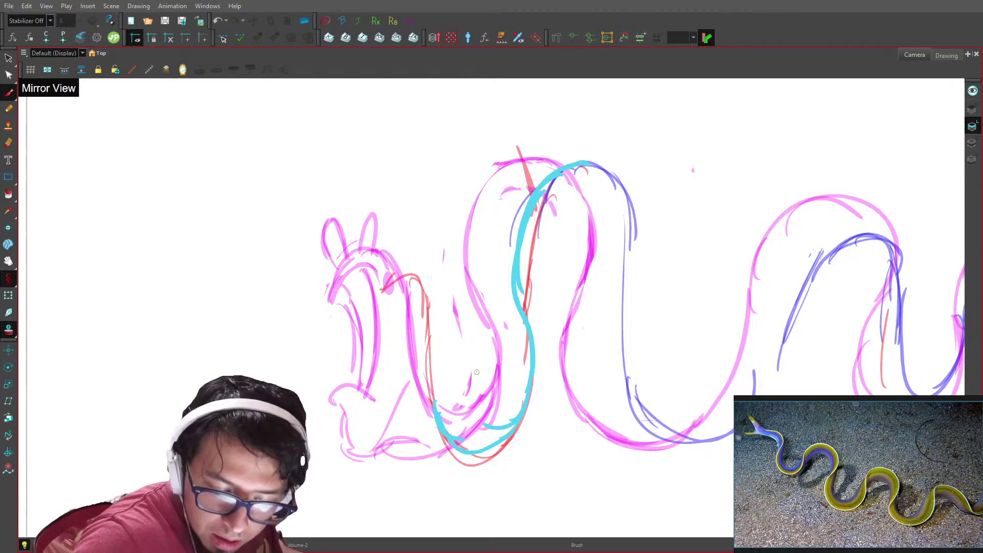
drag(588, 331, 458, 336)
mouse_move(443, 173)
mouse_down()
mouse_move(484, 172)
mouse_move(503, 266)
mouse_move(483, 354)
mouse_move(514, 422)
mouse_up()
mouse_move(481, 386)
mouse_down()
mouse_move(535, 439)
mouse_move(597, 429)
mouse_move(610, 415)
mouse_up()
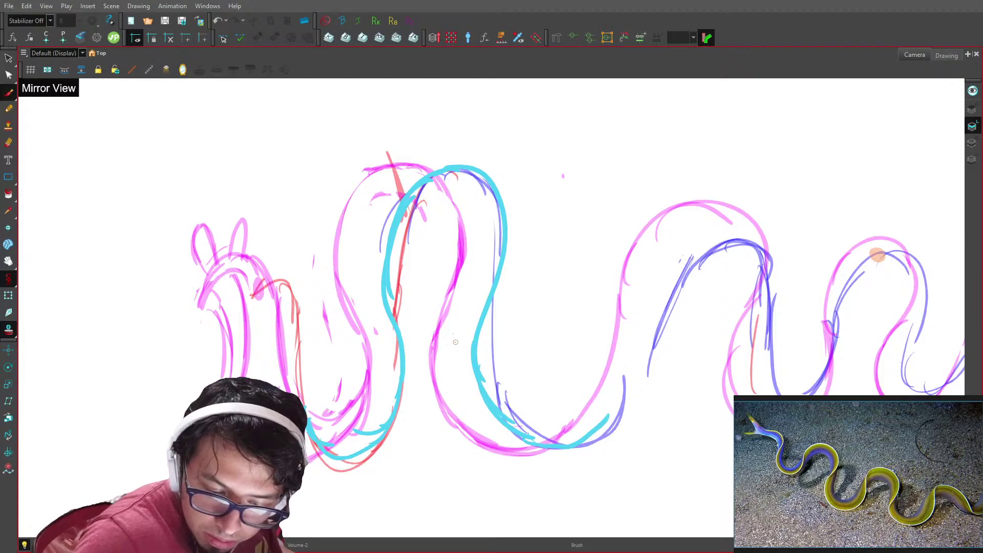
- Outline the second crest in cyan, from the second valley up over the peak and down its descending side
drag(658, 307, 643, 381)
mouse_move(652, 340)
mouse_down()
mouse_move(585, 442)
mouse_move(652, 316)
mouse_move(666, 331)
mouse_move(567, 345)
mouse_move(557, 296)
mouse_move(609, 260)
mouse_move(653, 279)
mouse_up()
key(space)
drag(610, 257, 652, 336)
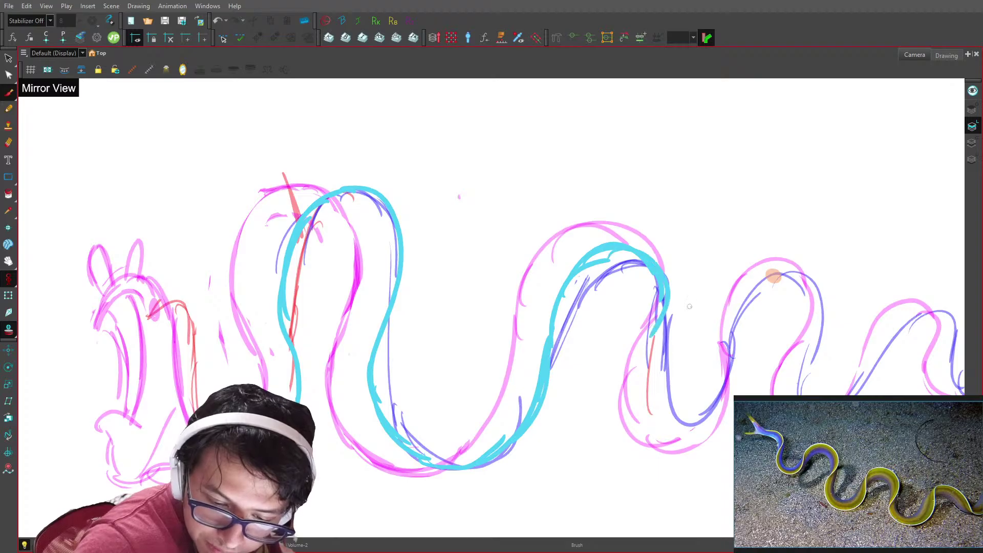
mouse_move(713, 302)
mouse_down()
mouse_move(555, 276)
mouse_move(490, 383)
mouse_up()
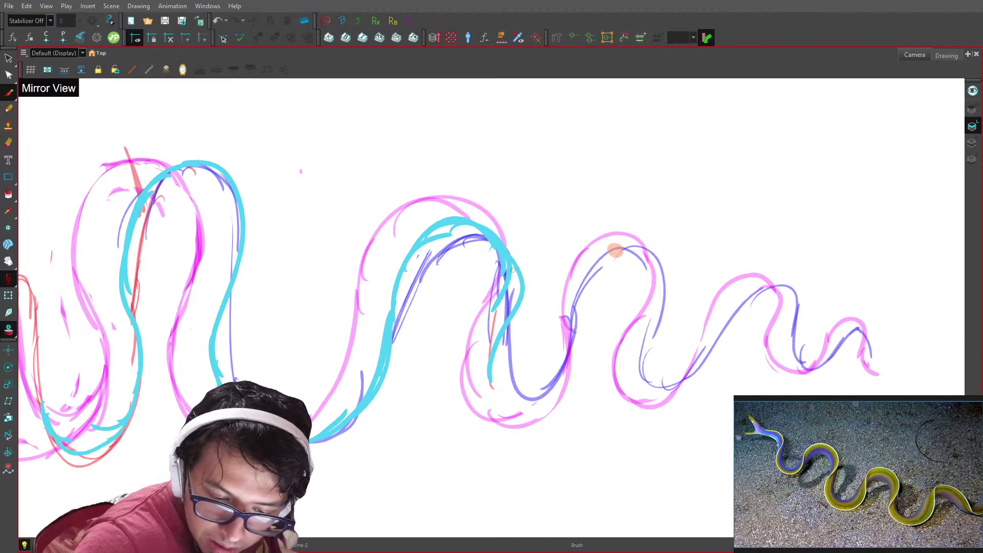
- Erase the surplus inner strokes under the second crest and its line descending into the third valley
key(alt+e)
drag(457, 233, 499, 250)
drag(501, 302, 466, 239)
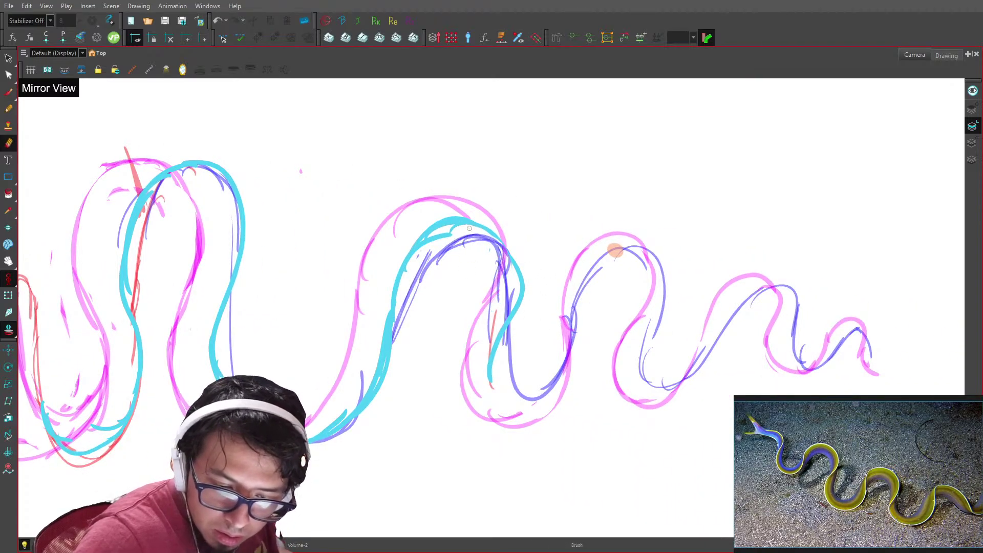
mouse_move(525, 253)
mouse_down()
mouse_move(508, 326)
mouse_move(507, 306)
mouse_move(485, 375)
mouse_up()
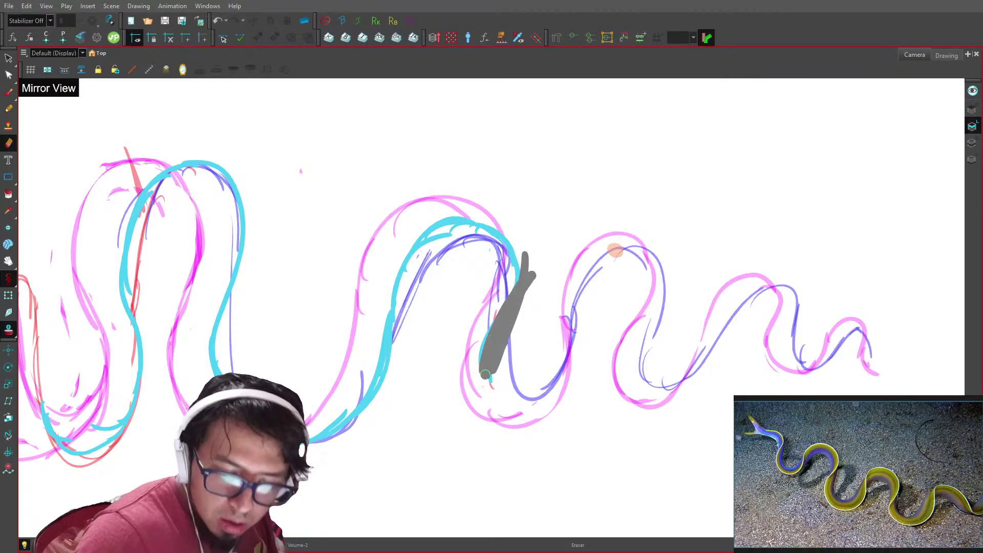
- Redraw the second crest's descent and continue the cyan outline through the remaining crests and valleys to the tail tip
key(alt+b)
mouse_move(514, 265)
mouse_down()
mouse_move(474, 363)
mouse_move(505, 409)
mouse_move(577, 372)
mouse_move(585, 287)
mouse_move(638, 245)
mouse_move(628, 364)
mouse_move(663, 380)
mouse_move(648, 386)
mouse_move(689, 371)
mouse_move(679, 388)
mouse_move(703, 339)
mouse_move(761, 279)
mouse_move(784, 309)
mouse_move(656, 353)
mouse_up()
mouse_move(631, 323)
mouse_down()
mouse_move(636, 355)
mouse_move(614, 358)
mouse_move(693, 332)
mouse_move(665, 344)
mouse_move(694, 360)
mouse_up()
- Erase the fourth crest's inner descending line and redraw it further out, cleaning up the doubled strokes
key(alt+e)
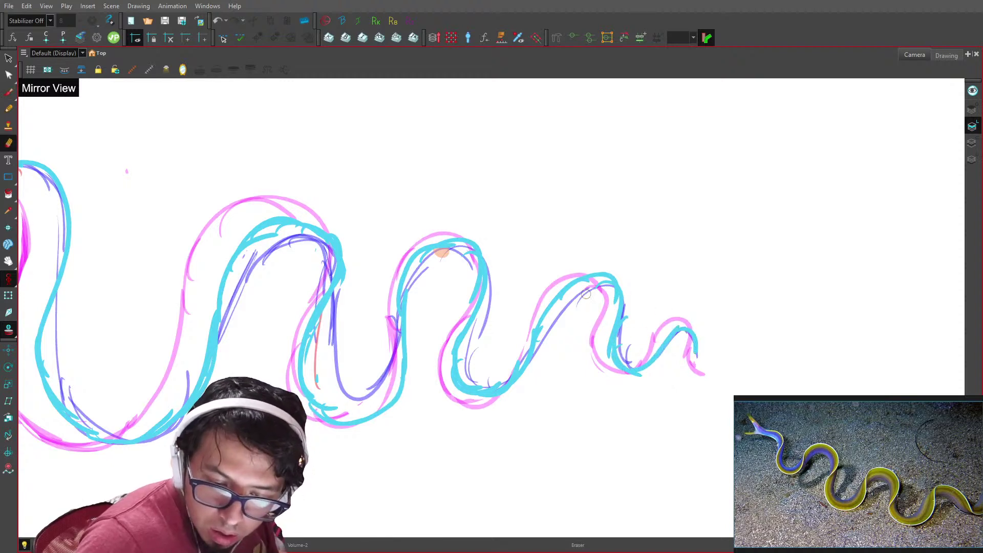
drag(587, 294, 614, 313)
mouse_move(598, 285)
mouse_down()
mouse_move(615, 290)
mouse_move(616, 330)
mouse_up()
drag(632, 305, 618, 356)
key(alt+b)
mouse_move(619, 289)
mouse_down()
mouse_move(610, 355)
mouse_move(608, 333)
mouse_move(631, 367)
mouse_up()
key(alt+e)
drag(628, 312, 629, 356)
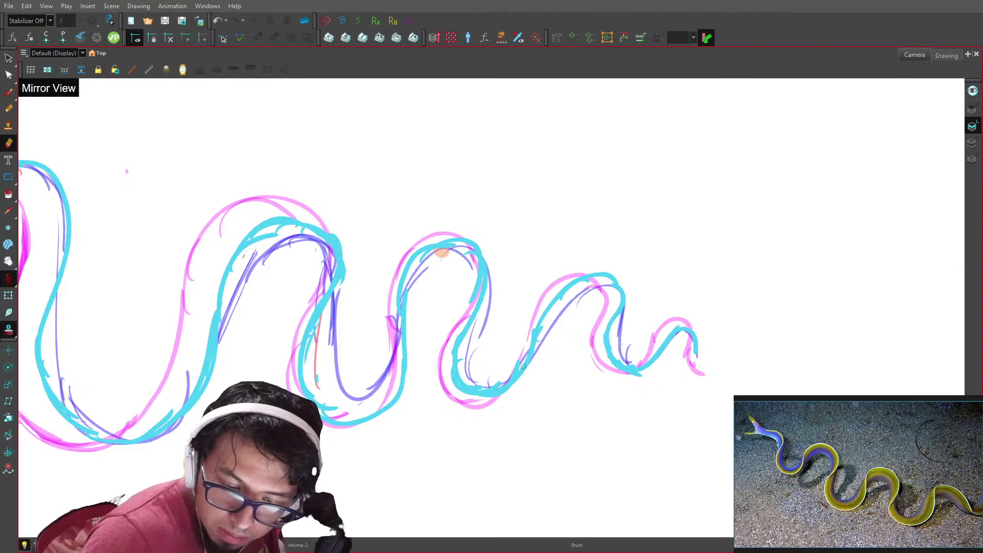
- Redraw the fourth crest's rising side and peak with more volume, and erase the old inner line down into the valley
key(alt+b)
mouse_move(535, 336)
mouse_down()
mouse_move(571, 279)
mouse_move(613, 279)
mouse_up()
key(alt+e)
mouse_move(558, 303)
mouse_down()
mouse_move(603, 291)
mouse_move(537, 320)
mouse_move(513, 366)
mouse_move(473, 389)
mouse_up()
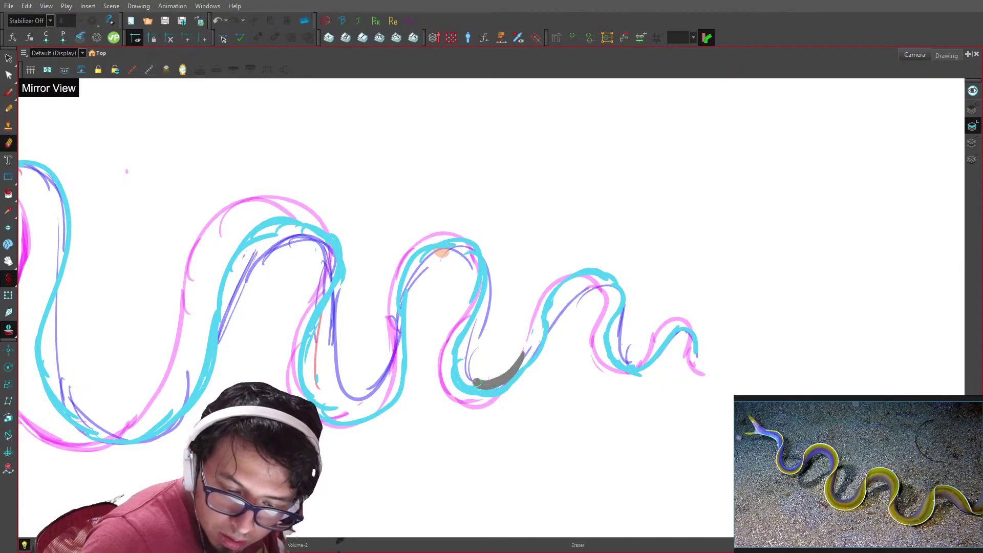
- Redraw the third crest's descending side further out and erase the old inner strokes around the crest
key(alt+b)
mouse_move(471, 244)
mouse_down()
mouse_move(492, 266)
mouse_move(459, 328)
mouse_up()
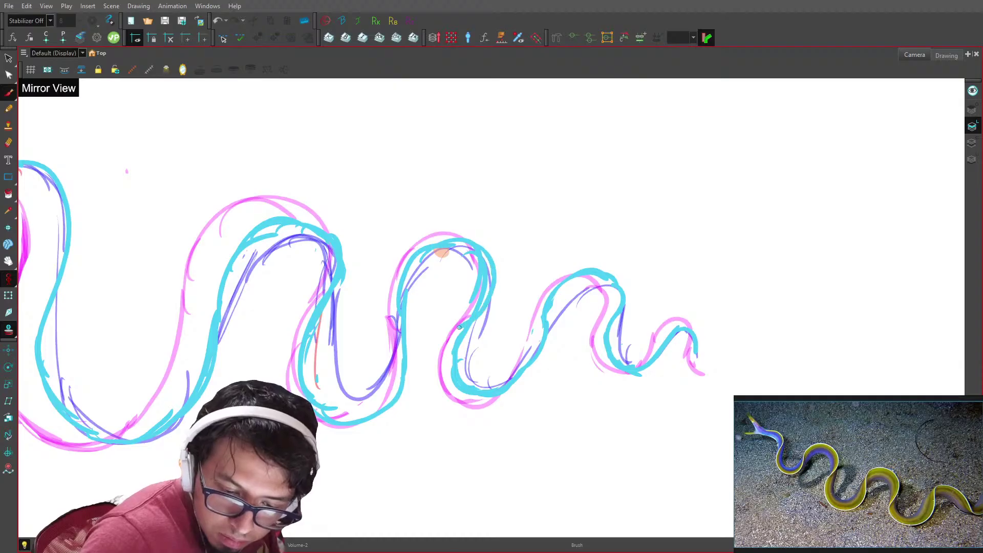
key(alt+e)
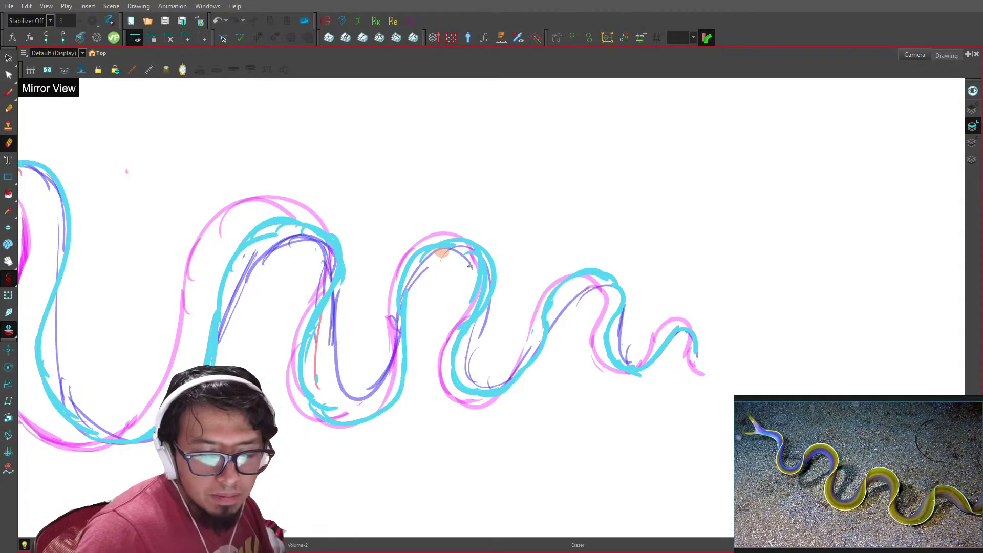
mouse_move(479, 256)
mouse_down()
mouse_move(464, 292)
mouse_move(475, 305)
mouse_move(458, 339)
mouse_move(436, 251)
mouse_up()
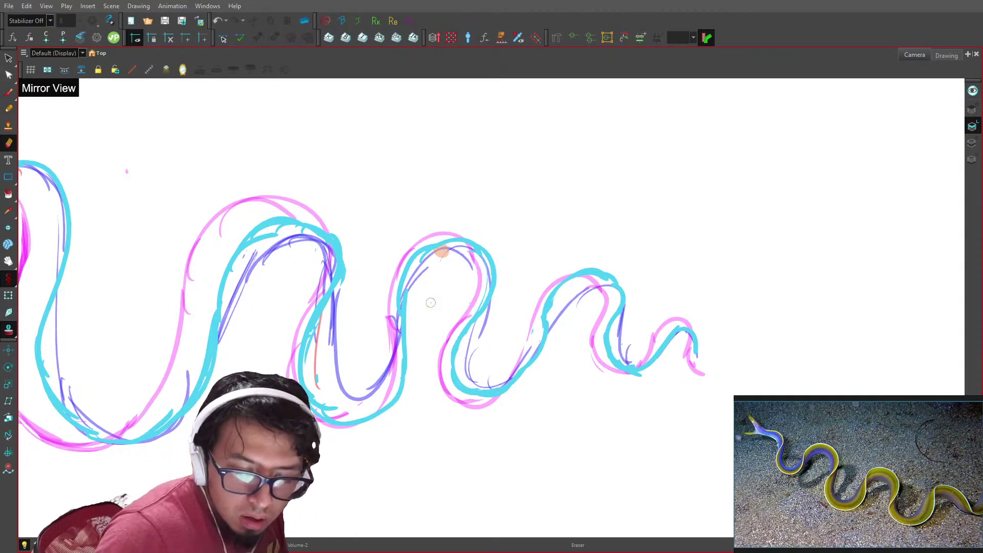
drag(414, 286, 408, 384)
- Redraw the third crest's rising side down into the third valley and erase the old line beside it
key(alt+b)
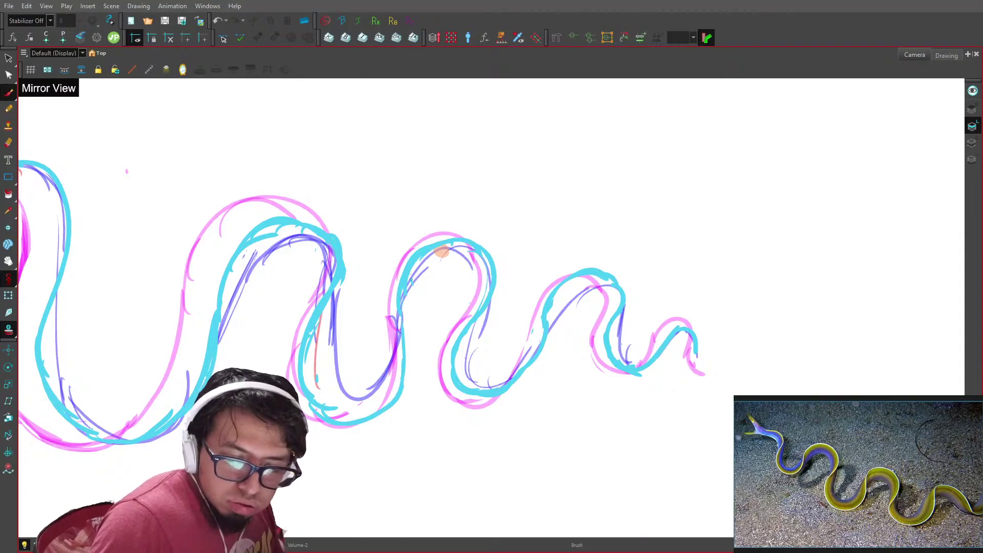
mouse_move(441, 251)
mouse_down()
mouse_move(405, 315)
mouse_move(377, 418)
mouse_up()
key(alt+e)
drag(395, 337, 385, 380)
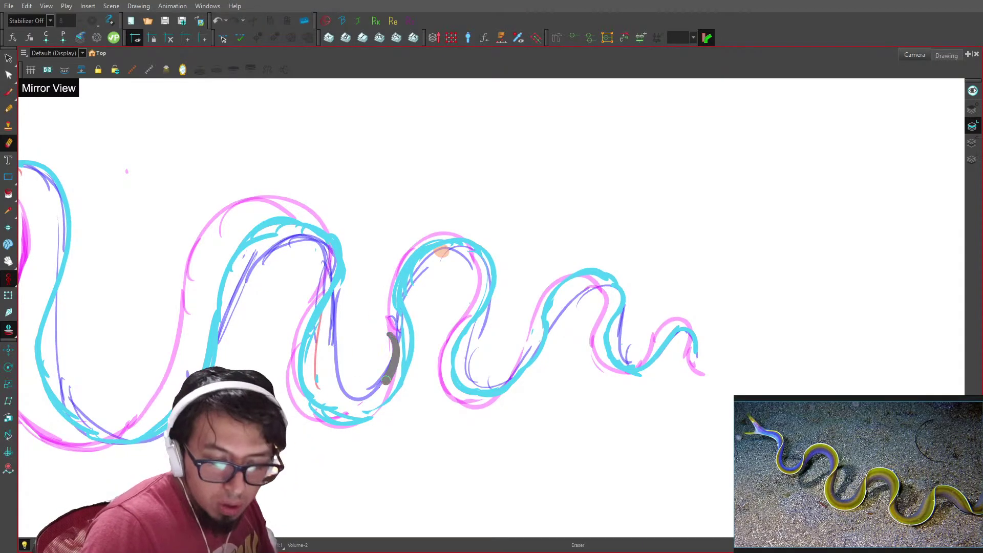
drag(393, 326, 394, 333)
- Add new cyan strokes to reshape the second crest's descent and the third valley
mouse_move(426, 257)
mouse_down()
mouse_move(405, 292)
mouse_move(476, 259)
mouse_move(408, 263)
mouse_move(568, 273)
mouse_move(521, 259)
mouse_move(540, 291)
mouse_move(552, 280)
mouse_move(530, 392)
mouse_up()
key(1)
key(1)
key(2)
key(alt+b)
drag(522, 346, 551, 407)
mouse_move(522, 376)
mouse_down()
mouse_move(493, 264)
mouse_move(539, 278)
mouse_move(511, 357)
mouse_up()
- Erase the old descending line left of the third valley and redraw it wider down into the valley
key(alt+e)
drag(534, 309, 513, 376)
drag(531, 317, 524, 407)
drag(520, 365, 529, 409)
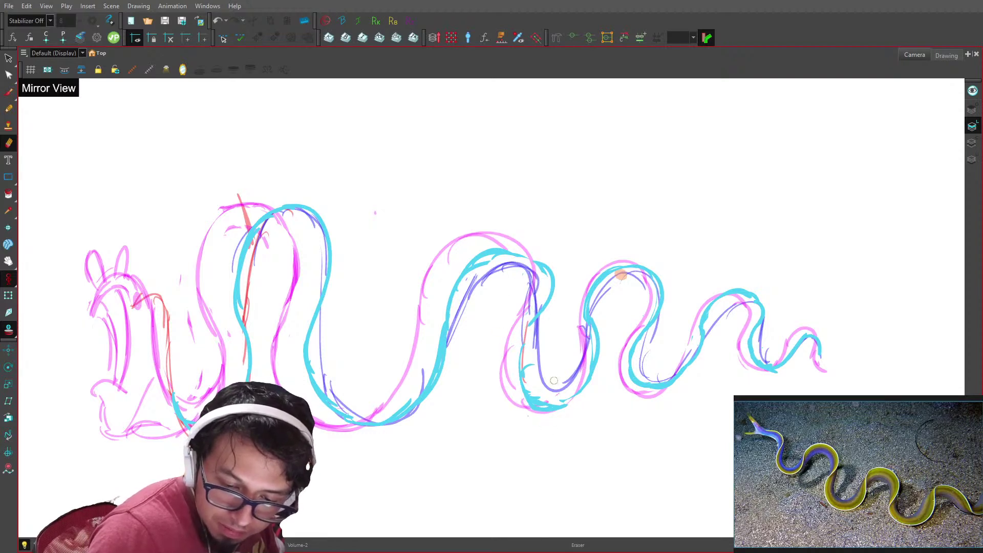
key(alt+b)
mouse_move(535, 320)
mouse_down()
mouse_move(542, 364)
mouse_move(519, 360)
mouse_move(542, 355)
mouse_move(547, 404)
mouse_move(538, 382)
mouse_move(587, 370)
mouse_up()
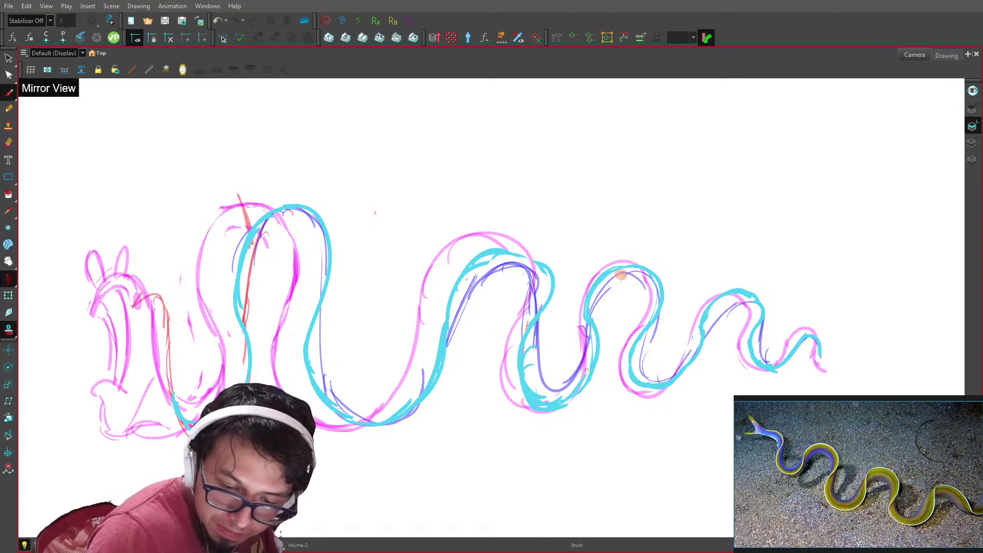
- Redraw the second crest with a higher, fuller curve and erase the old strokes inside it and the third valley
mouse_move(549, 267)
mouse_down()
mouse_move(506, 241)
mouse_move(456, 278)
mouse_up()
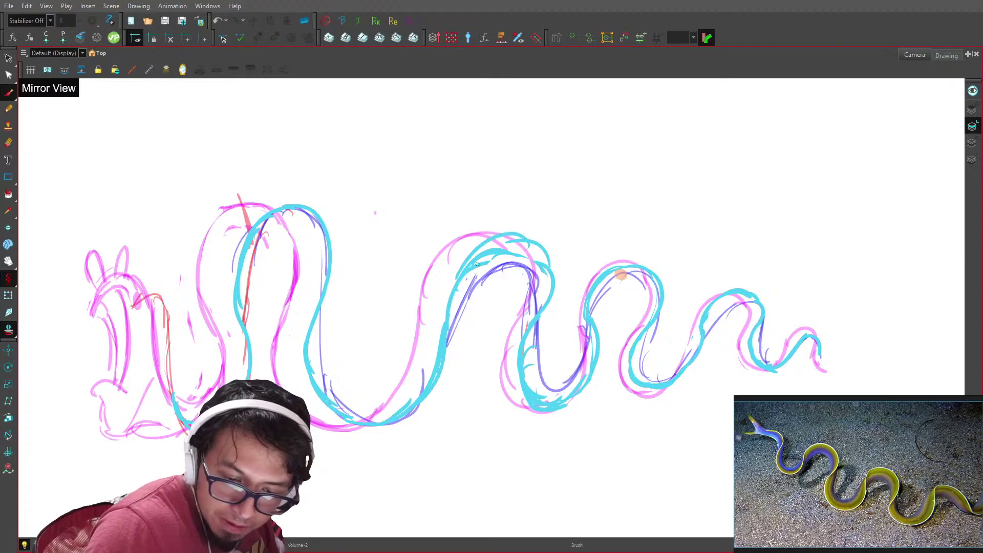
mouse_move(498, 240)
mouse_down()
mouse_move(451, 273)
mouse_move(458, 287)
mouse_move(442, 342)
mouse_up()
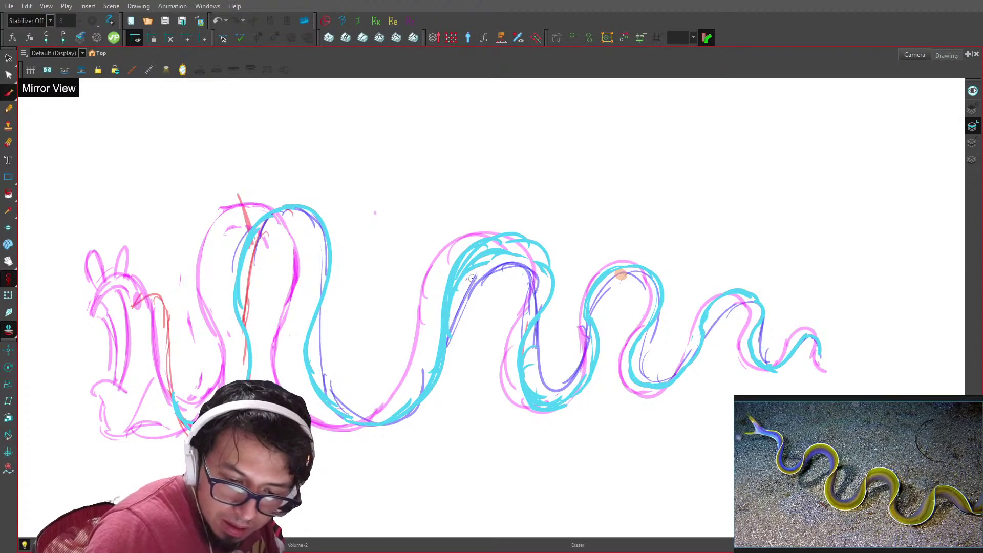
key(alt+e)
mouse_move(454, 298)
mouse_down()
mouse_move(525, 253)
mouse_move(546, 276)
mouse_up()
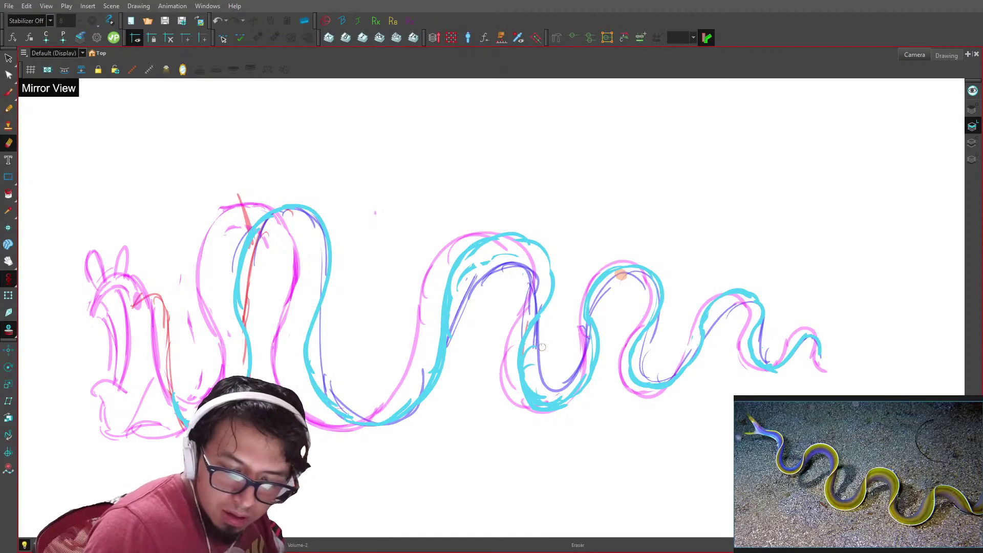
drag(529, 370, 560, 401)
drag(547, 394, 574, 382)
- Flip between the second drawing and its neighbours to check the reshaped cyan outline's motion
key(1)
key(1)
key(f)
key(g)
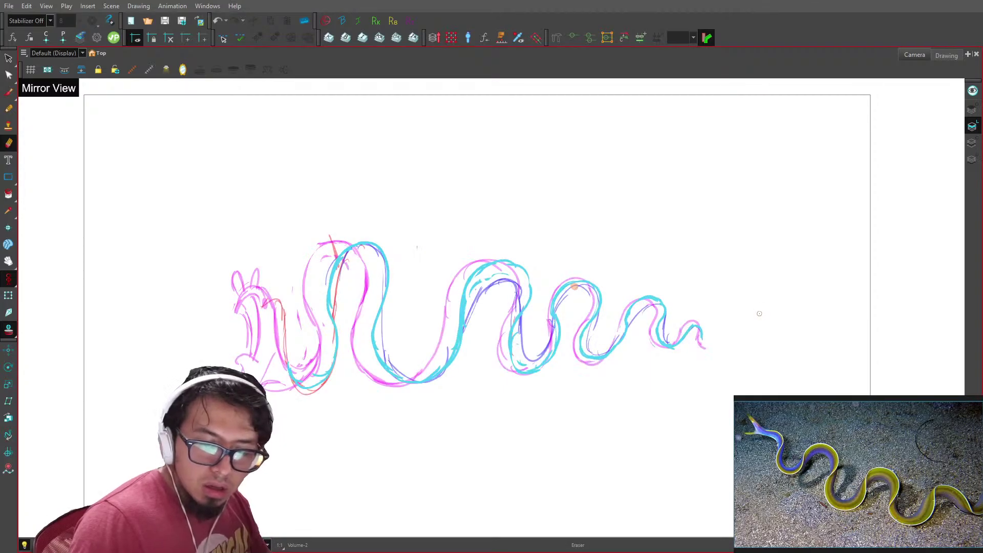
key(f)
key(g)
key(g)
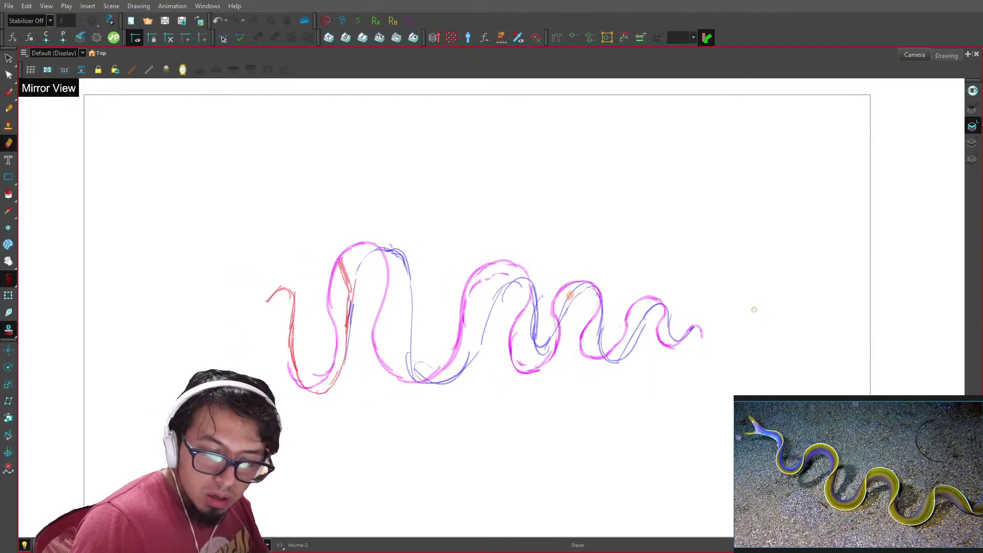
key(1)
key(alt+b)
key(period)
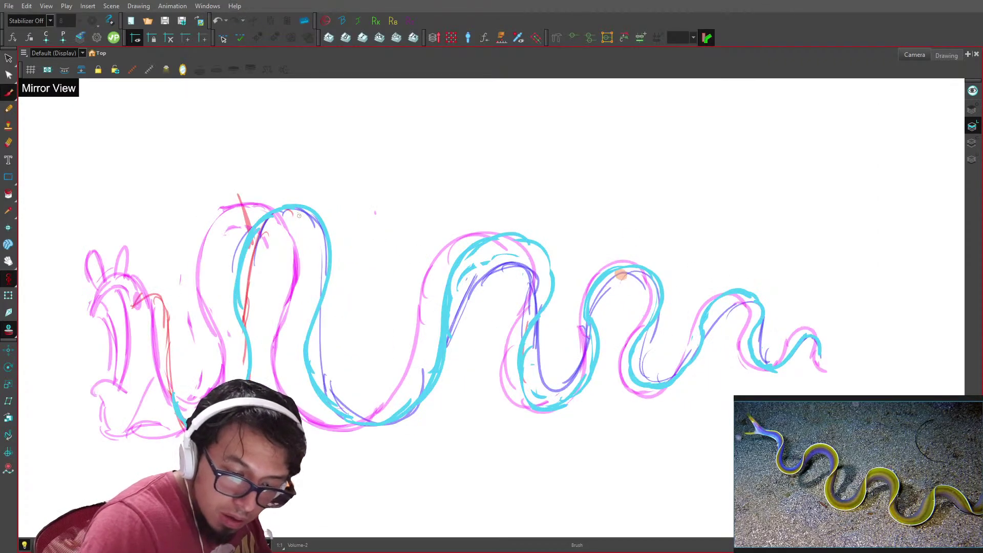
- On the third drawing, draw the first crest's descending side and the second valley in cyan
key(comma)
drag(351, 224, 355, 290)
drag(370, 249, 343, 367)
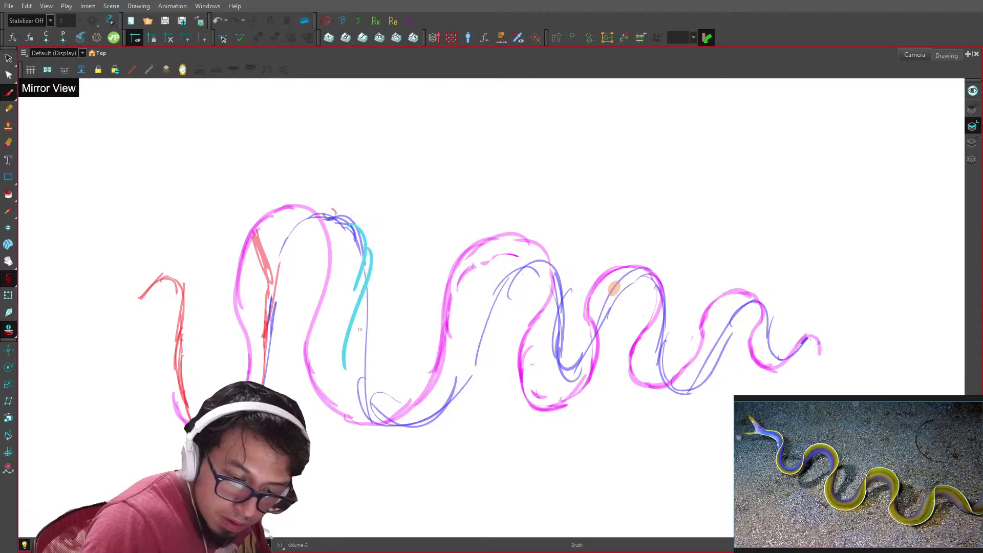
key(ctrl+z)
mouse_move(353, 222)
mouse_down()
mouse_move(346, 314)
mouse_move(337, 367)
mouse_up()
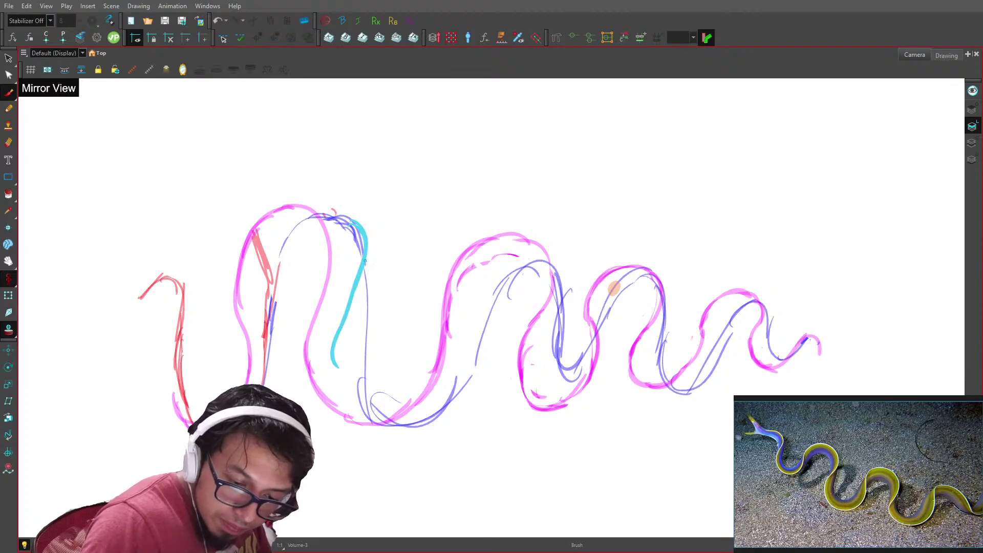
mouse_move(365, 262)
mouse_down()
mouse_move(353, 392)
mouse_move(373, 415)
mouse_move(358, 410)
mouse_move(388, 424)
mouse_move(457, 377)
mouse_up()
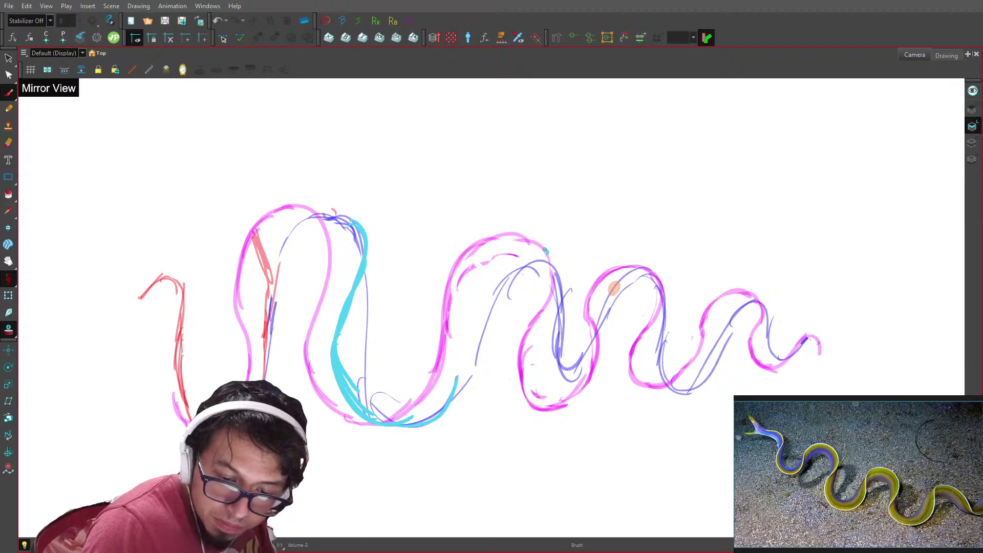
- Outline the second crest in cyan and carry the line through the third and fourth crests toward the tail
mouse_move(546, 251)
mouse_down()
mouse_move(489, 281)
mouse_move(480, 357)
mouse_up()
mouse_move(476, 309)
mouse_down()
mouse_move(463, 374)
mouse_move(441, 404)
mouse_move(473, 318)
mouse_up()
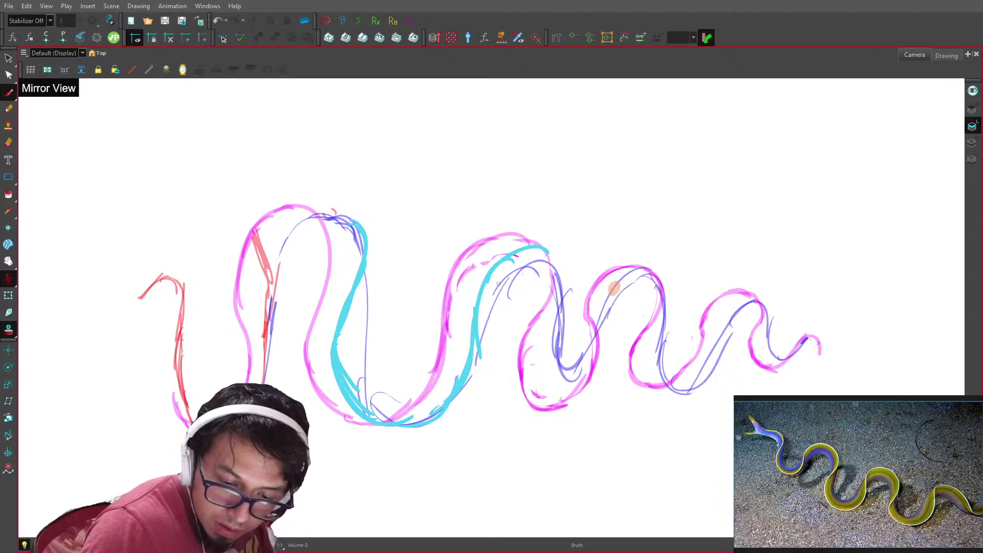
mouse_move(497, 283)
mouse_down()
mouse_move(553, 256)
mouse_move(549, 317)
mouse_move(563, 269)
mouse_move(563, 382)
mouse_move(564, 343)
mouse_move(550, 346)
mouse_move(590, 342)
mouse_move(568, 358)
mouse_move(629, 287)
mouse_move(570, 373)
mouse_move(598, 316)
mouse_move(645, 277)
mouse_move(664, 284)
mouse_move(665, 322)
mouse_move(511, 279)
mouse_move(510, 307)
mouse_move(528, 337)
mouse_move(511, 342)
mouse_move(595, 281)
mouse_move(540, 341)
mouse_move(567, 279)
mouse_move(599, 252)
mouse_move(610, 290)
mouse_up()
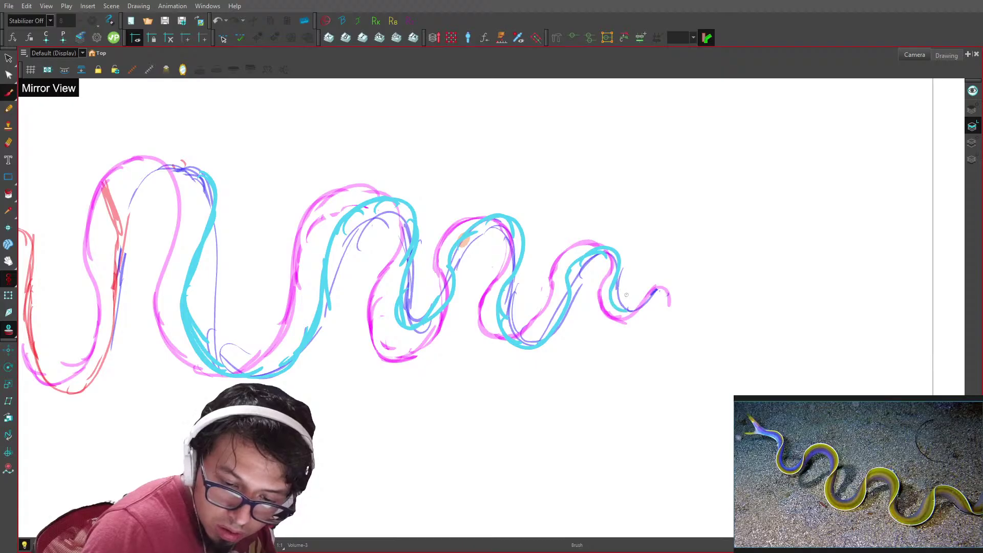
- Outline the first crest's peak and rising side, the first valley and the neck up to its curled end in cyan
key(1)
mouse_move(254, 170)
mouse_down()
mouse_move(479, 177)
mouse_move(527, 188)
mouse_move(479, 204)
mouse_move(453, 264)
mouse_move(461, 338)
mouse_move(447, 381)
mouse_up()
key(2)
drag(453, 335, 428, 413)
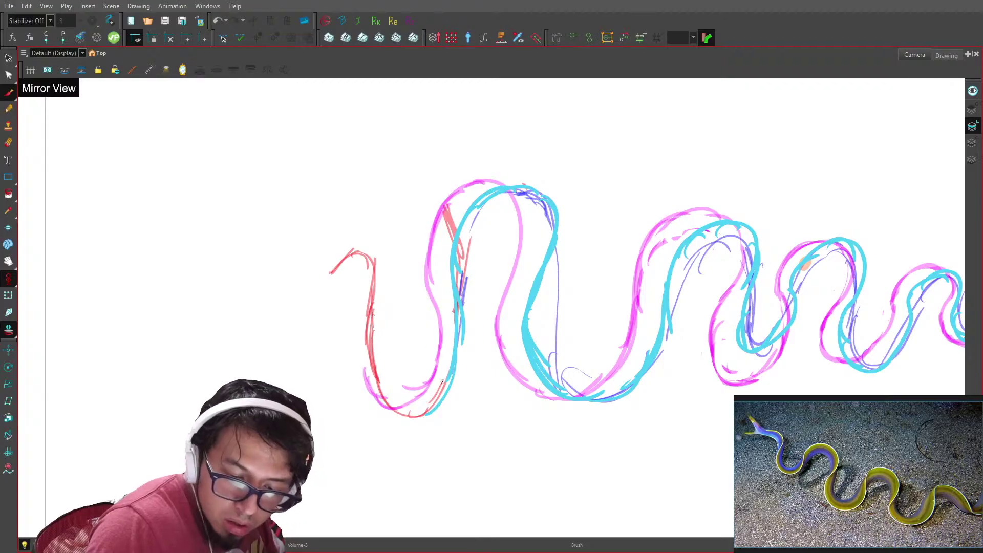
mouse_move(372, 288)
mouse_down()
mouse_move(378, 382)
mouse_move(438, 406)
mouse_up()
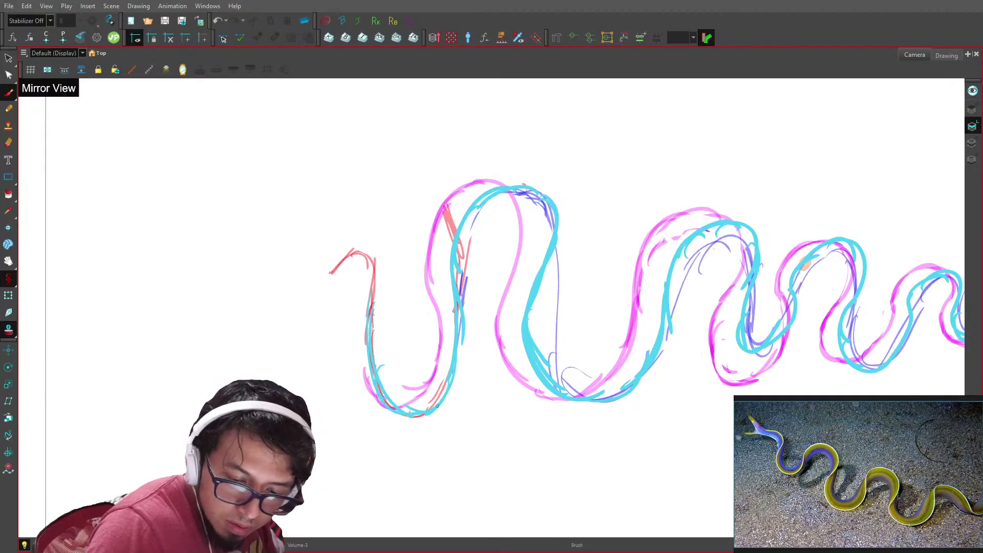
drag(374, 282, 367, 350)
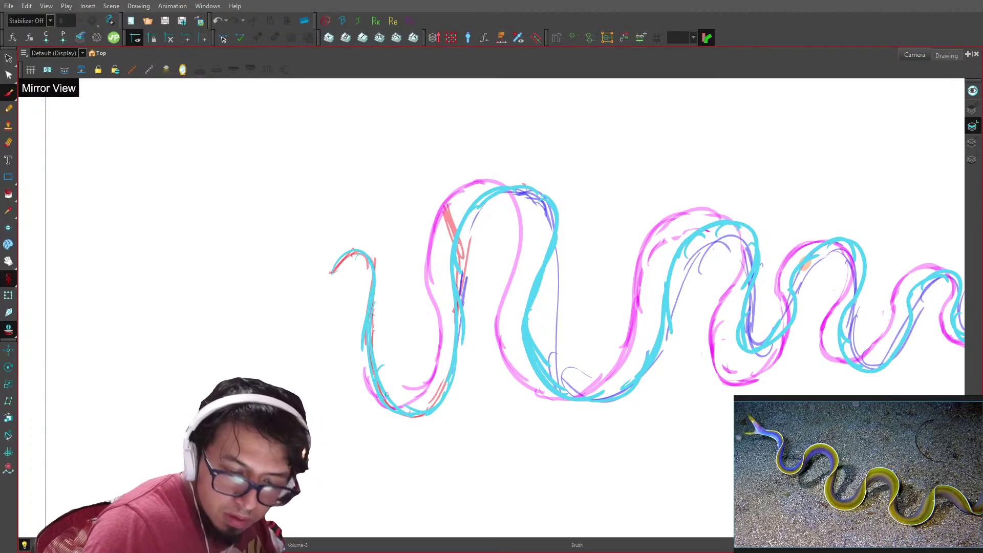
- On the second drawing, trace the neck's curled end and descending side in cyan down to the first valley
key(1)
key(1)
key(1)
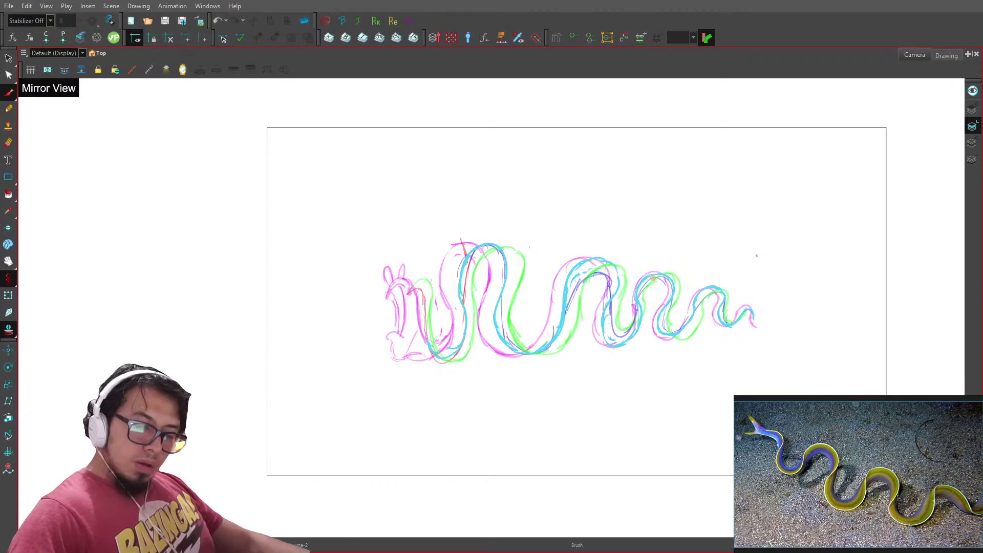
key(2)
key(2)
key(2)
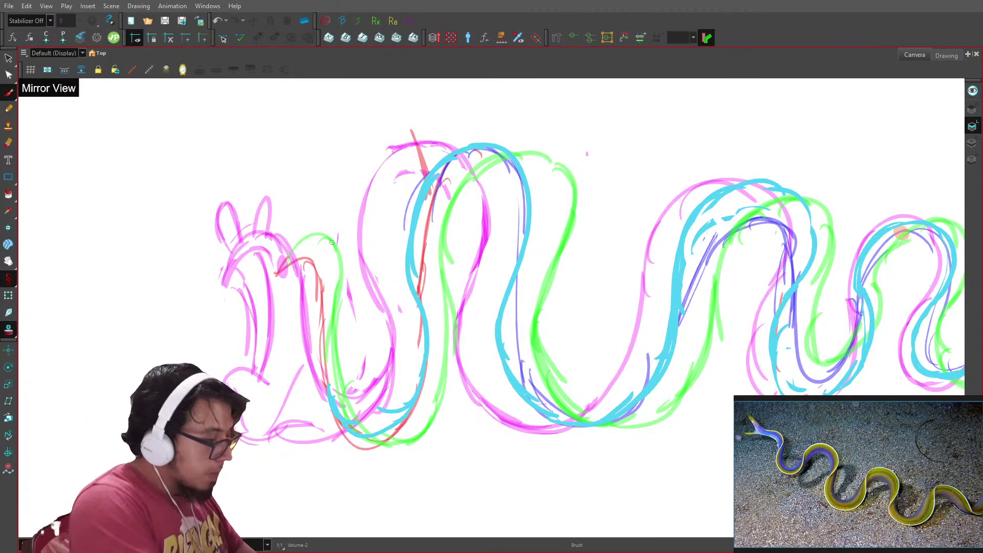
key(alt+o)
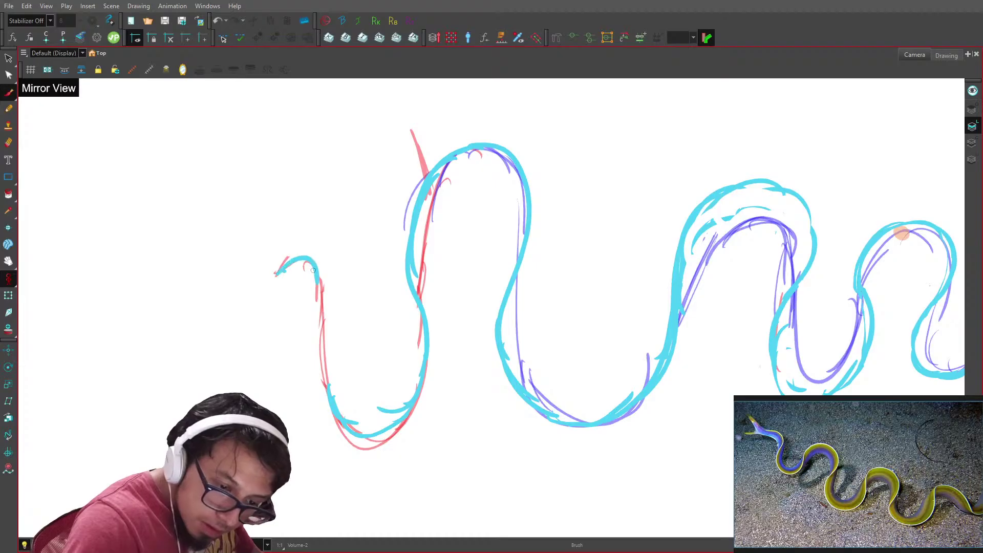
mouse_move(314, 270)
mouse_down()
mouse_move(326, 380)
mouse_move(354, 444)
mouse_up()
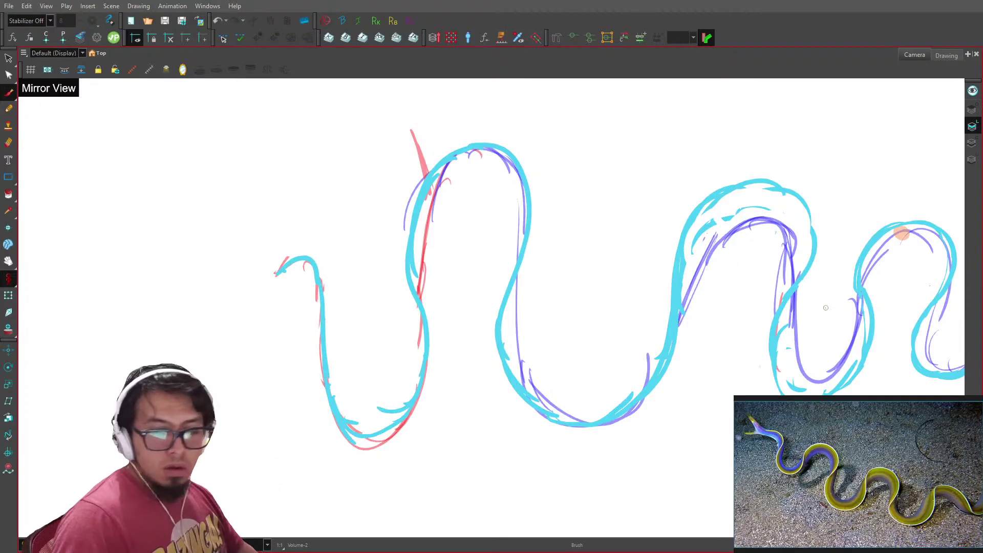
- On the fourth drawing, outline the neck's curled end, the first valley and the first crest's rising side in cyan
key(period)
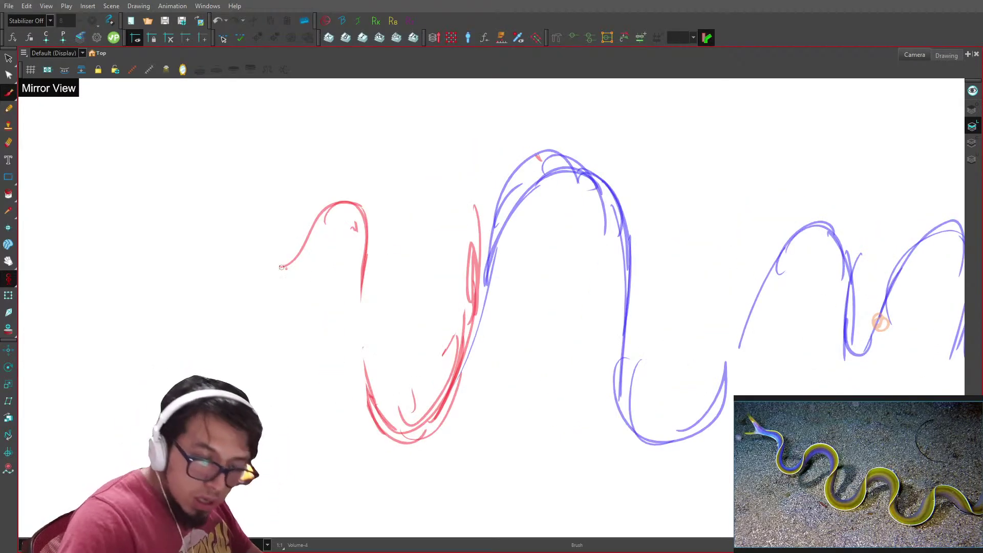
mouse_move(281, 266)
mouse_down()
mouse_move(358, 201)
mouse_move(365, 258)
mouse_move(356, 327)
mouse_up()
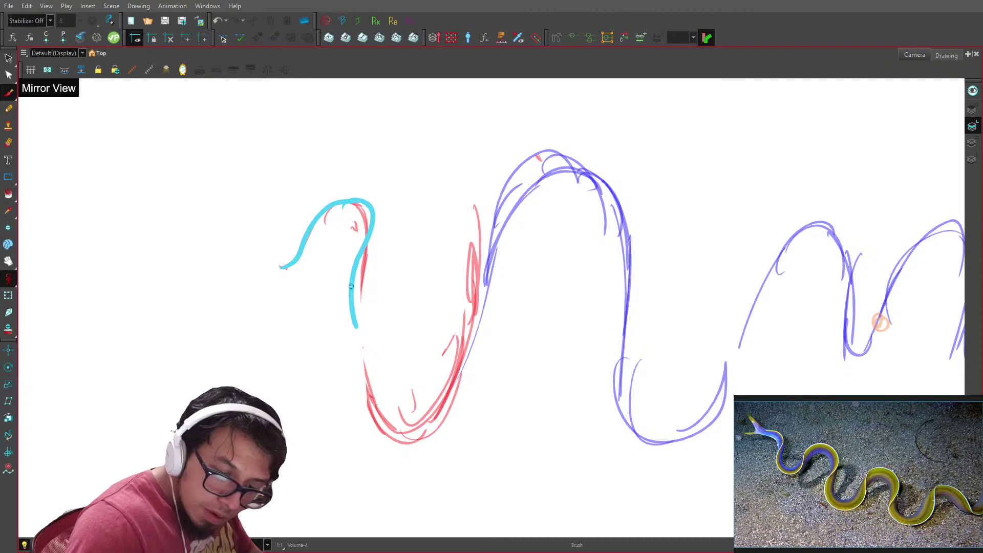
drag(352, 286, 389, 433)
key(shift+l)
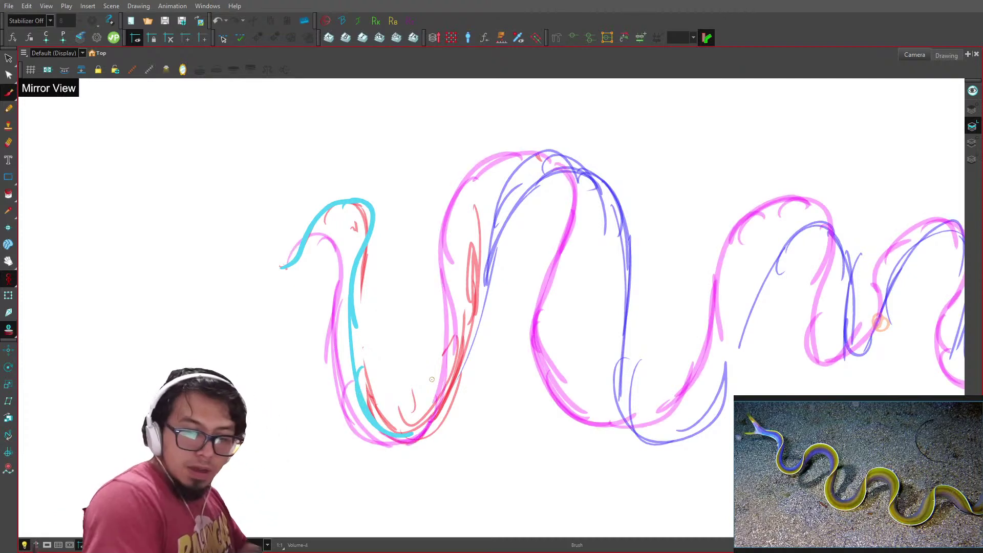
mouse_move(550, 154)
mouse_down()
mouse_move(505, 176)
mouse_move(467, 379)
mouse_up()
mouse_move(390, 432)
mouse_down()
mouse_move(474, 368)
mouse_move(461, 401)
mouse_move(473, 392)
mouse_up()
- Carry the fourth drawing's cyan outline over the first crest, down its descending side and through the second valley
drag(540, 150, 604, 199)
mouse_move(567, 162)
mouse_down()
mouse_move(618, 225)
mouse_move(583, 307)
mouse_up()
drag(600, 261, 597, 379)
drag(585, 298, 614, 409)
drag(582, 339, 632, 433)
mouse_move(609, 412)
mouse_down()
mouse_move(631, 447)
mouse_move(685, 429)
mouse_up()
- Outline the second crest's rising side in cyan, join it to the second valley and erase the excess along its edge
drag(772, 282, 598, 293)
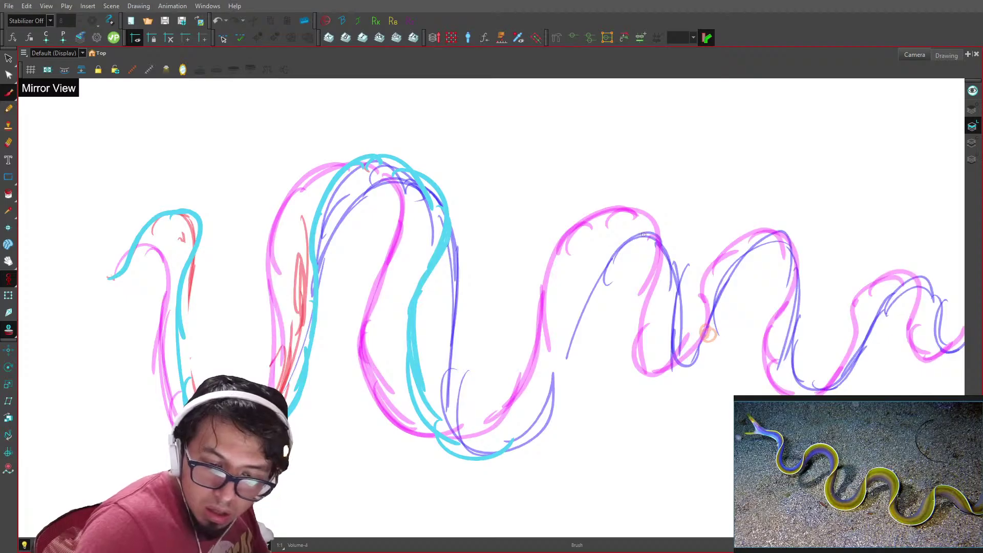
mouse_move(652, 233)
mouse_down()
mouse_move(619, 225)
mouse_move(572, 329)
mouse_up()
drag(578, 273, 552, 393)
drag(566, 343, 493, 446)
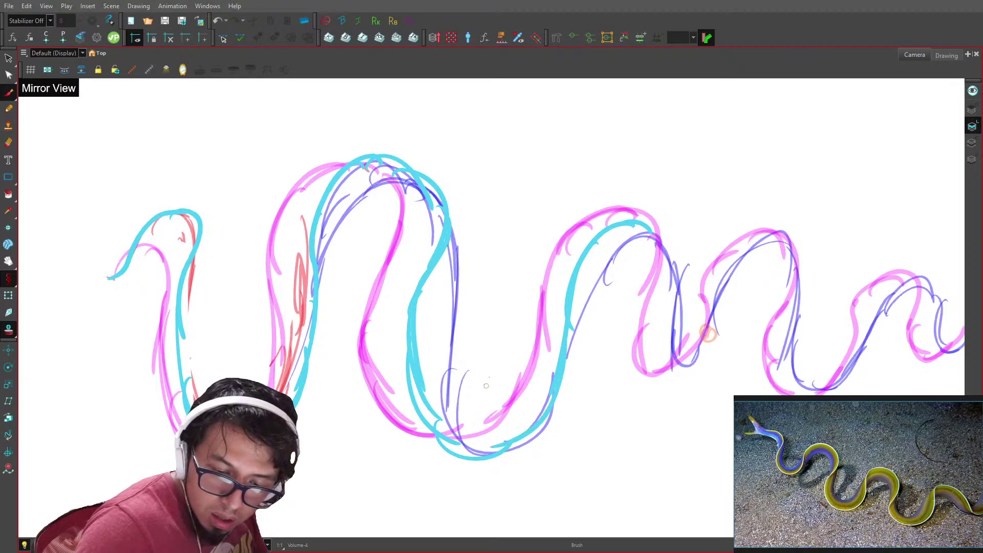
drag(406, 331, 458, 452)
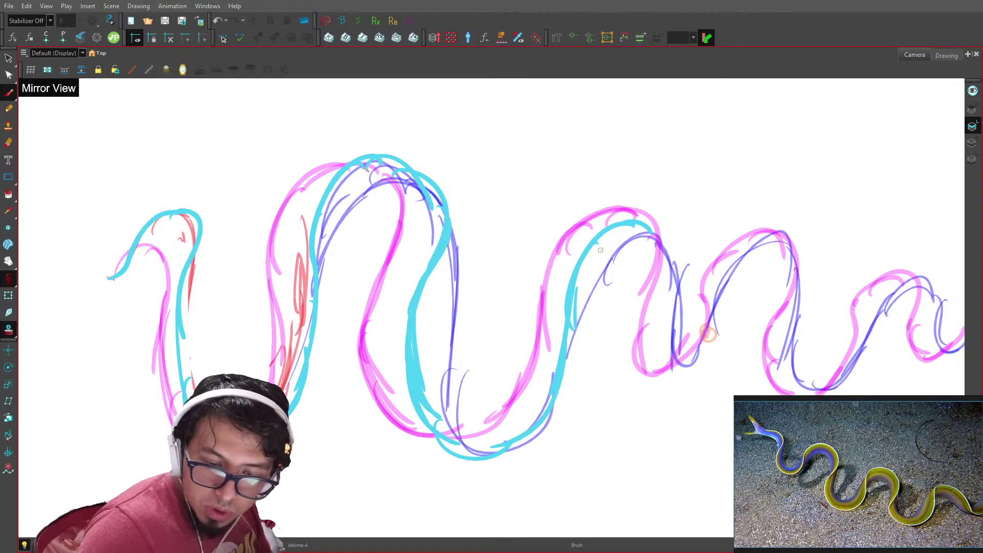
drag(602, 245, 566, 374)
drag(575, 337, 554, 406)
key(alt+e)
drag(569, 288, 547, 409)
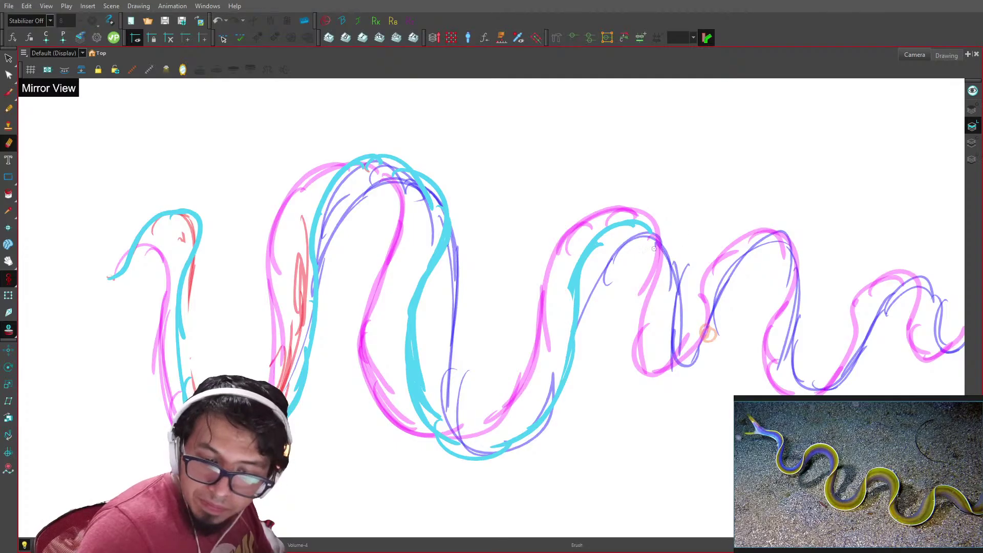
- Continue the fourth drawing's cyan outline down the second crest, through the third valley and over the remaining crests to the tail tip
key(alt+b)
mouse_move(644, 222)
mouse_down()
mouse_move(670, 256)
mouse_move(653, 314)
mouse_up()
mouse_move(715, 299)
mouse_down()
mouse_move(573, 261)
mouse_move(526, 325)
mouse_up()
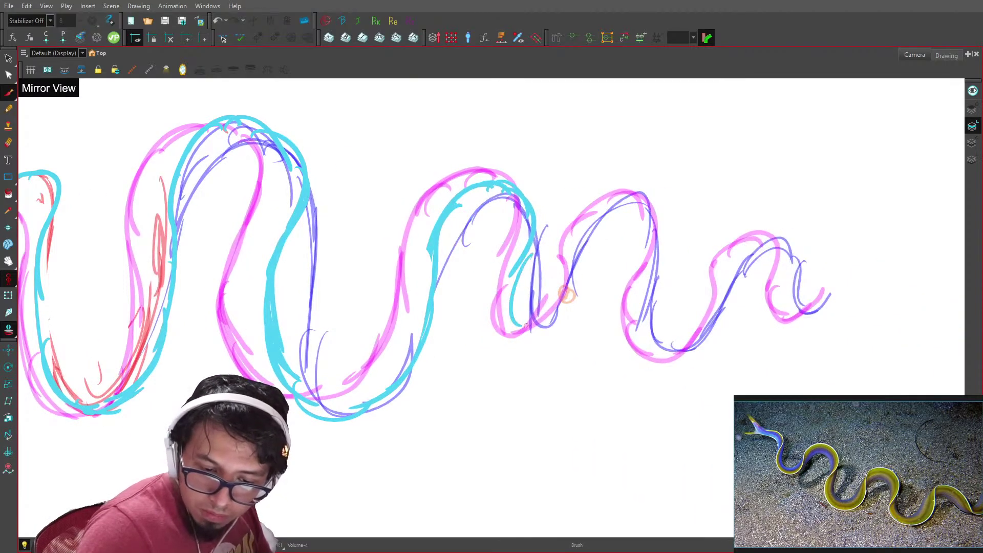
mouse_move(528, 276)
mouse_down()
mouse_move(536, 335)
mouse_move(555, 321)
mouse_up()
key(ctrl+z)
key(ctrl+z)
key(ctrl+z)
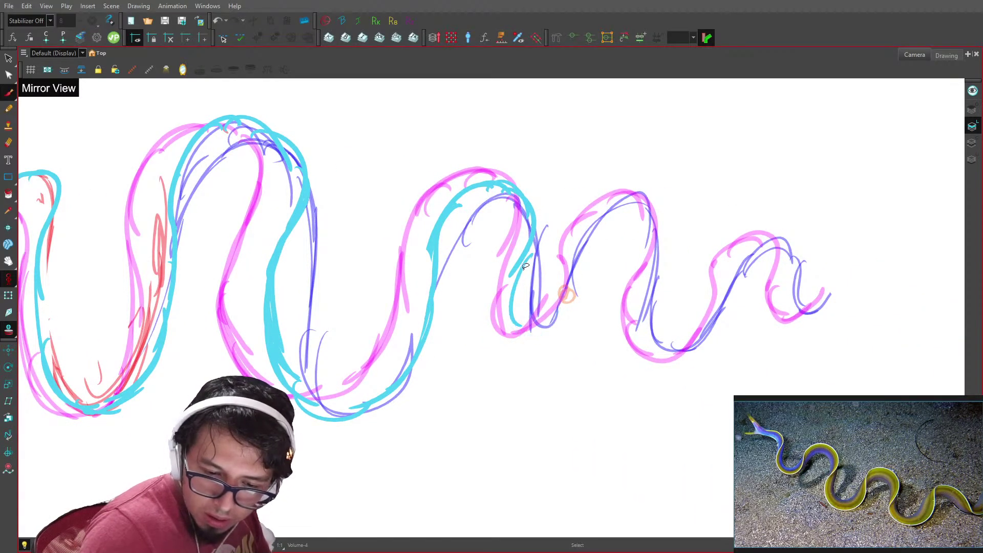
mouse_move(528, 256)
mouse_down()
mouse_move(514, 277)
mouse_move(548, 326)
mouse_move(567, 288)
mouse_up()
mouse_move(567, 247)
mouse_down()
mouse_move(571, 285)
mouse_move(543, 332)
mouse_up()
mouse_move(587, 238)
mouse_down()
mouse_move(658, 229)
mouse_move(638, 290)
mouse_move(665, 354)
mouse_move(694, 349)
mouse_move(730, 269)
mouse_move(789, 236)
mouse_move(812, 310)
mouse_move(826, 304)
mouse_move(791, 314)
mouse_move(827, 315)
mouse_up()
key(alt+e)
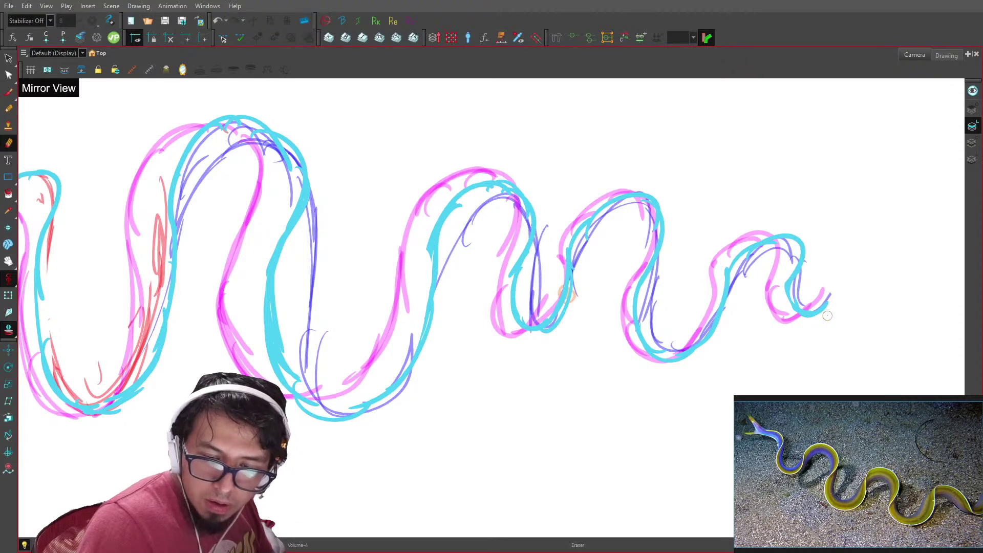
- On the fifth drawing, outline the first crest's peak and rising side in cyan
key(1)
key(1)
key(1)
key(comma)
key(period)
key(period)
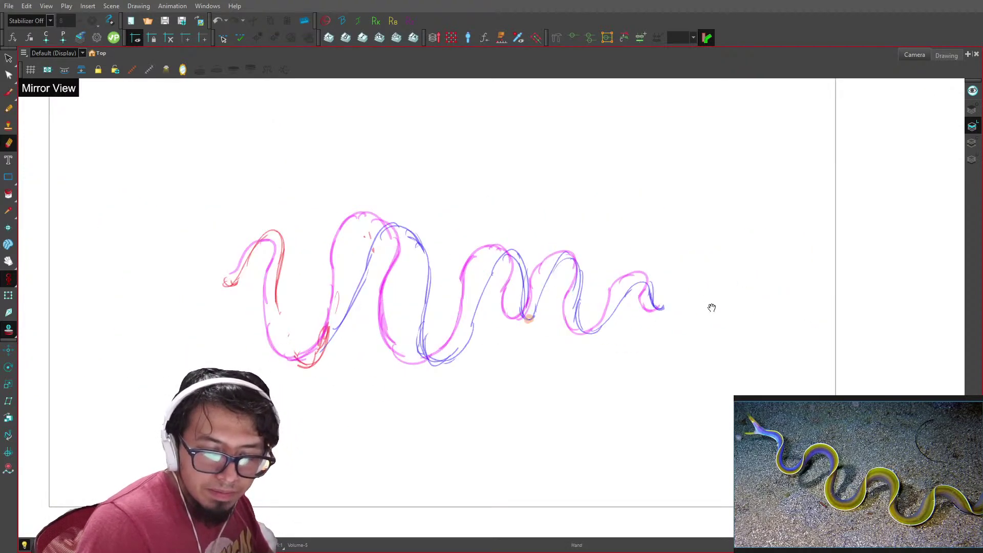
drag(712, 307, 829, 336)
key(2)
key(2)
key(alt+b)
mouse_move(536, 221)
mouse_down()
mouse_move(507, 226)
mouse_move(468, 351)
mouse_up()
drag(482, 308, 457, 377)
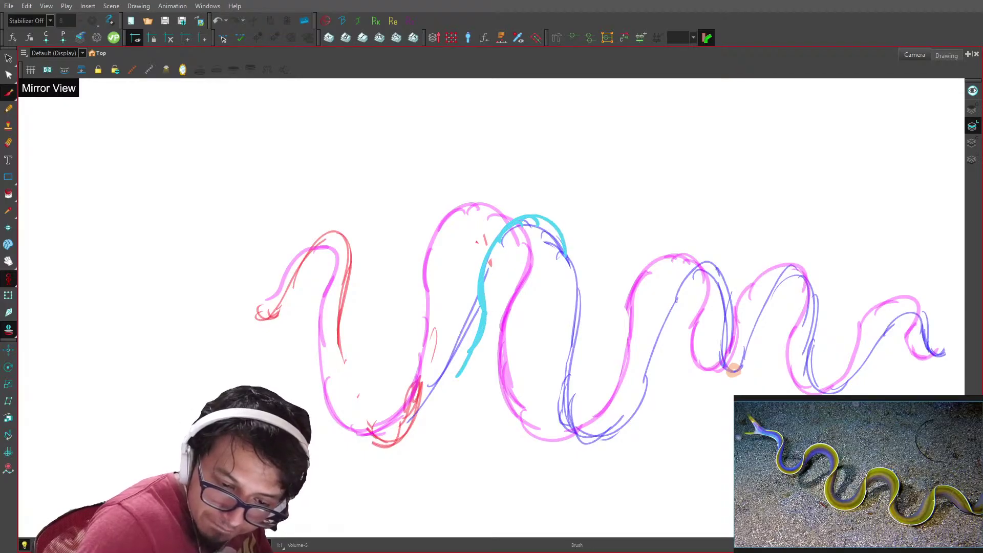
- Carry the fifth drawing's cyan outline from the first crest through the second valley to the second crest
drag(546, 229, 561, 324)
mouse_move(579, 284)
mouse_down()
mouse_move(545, 424)
mouse_move(576, 441)
mouse_up()
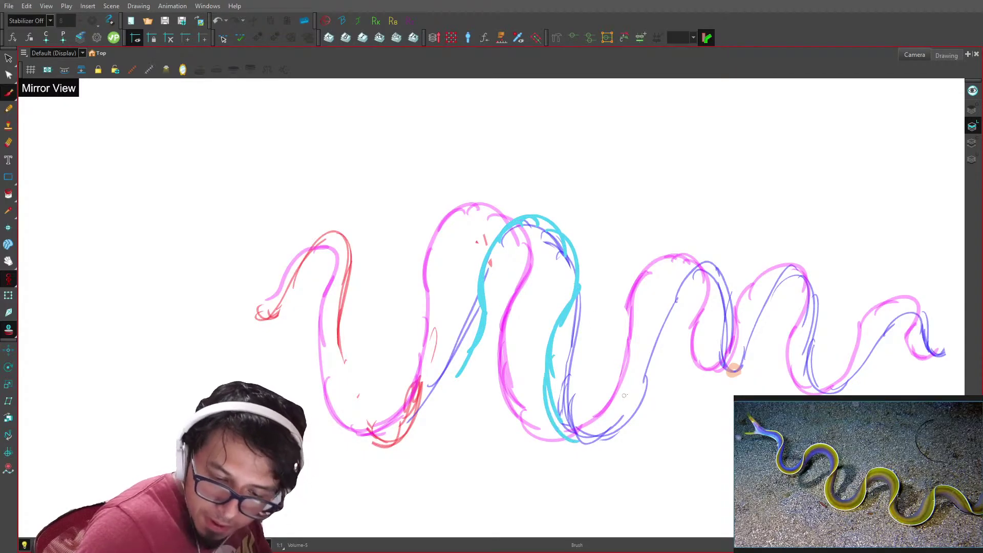
mouse_move(570, 255)
mouse_down()
mouse_move(552, 321)
mouse_move(564, 436)
mouse_up()
drag(717, 267, 681, 343)
key(ctrl+z)
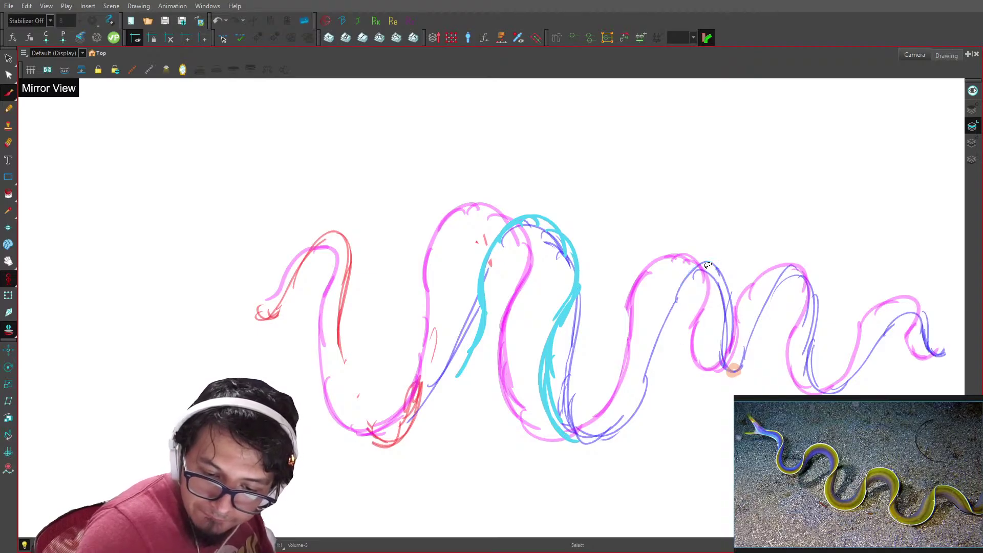
mouse_move(713, 264)
mouse_down()
mouse_move(637, 402)
mouse_move(597, 433)
mouse_move(573, 429)
mouse_move(721, 304)
mouse_move(713, 375)
mouse_up()
key(ctrl+z)
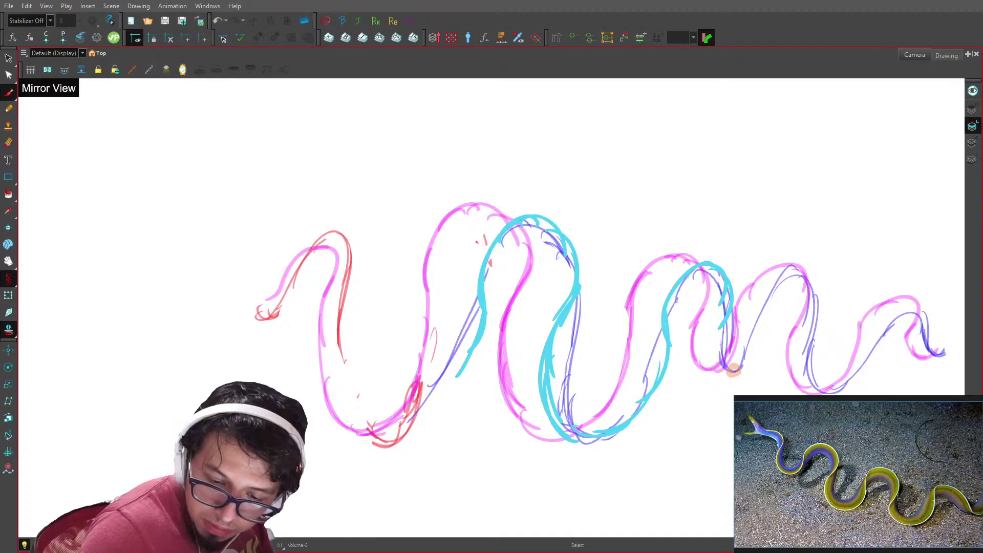
- Draw the fifth drawing's third valley and the remaining crests in cyan out to the tail tip
mouse_move(730, 313)
mouse_down()
mouse_move(723, 360)
mouse_move(760, 322)
mouse_up()
drag(826, 293, 632, 270)
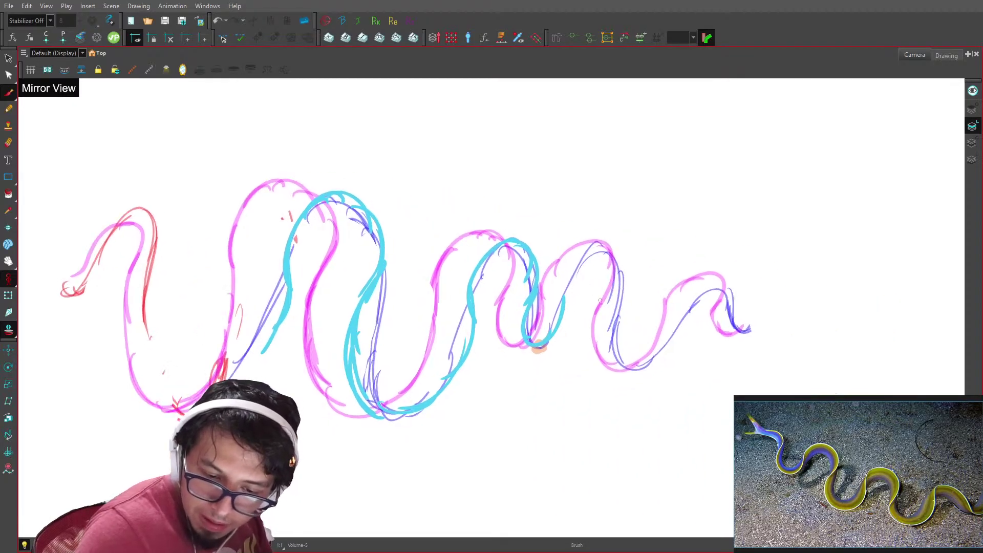
mouse_move(568, 300)
mouse_down()
mouse_move(573, 267)
mouse_move(601, 242)
mouse_move(628, 274)
mouse_move(607, 326)
mouse_up()
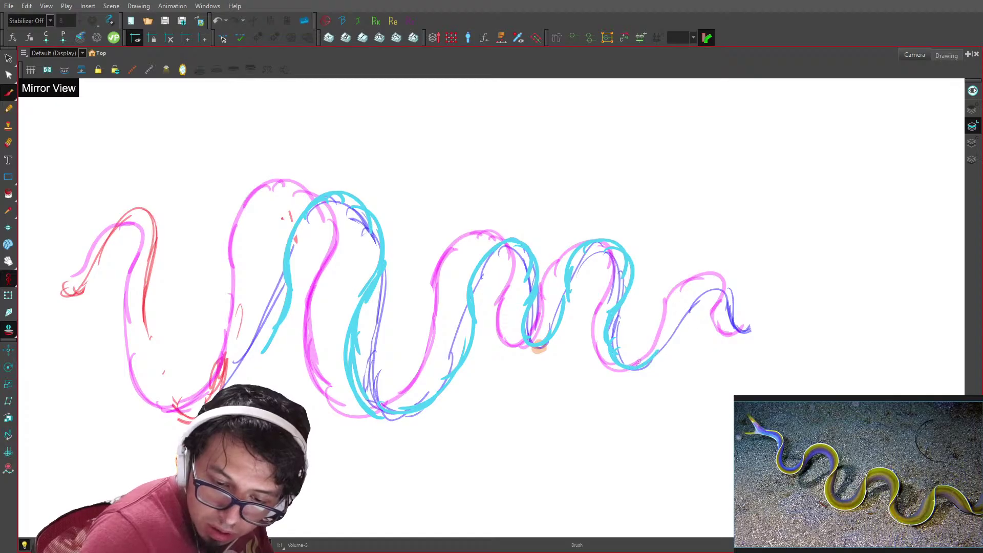
mouse_move(639, 362)
mouse_down()
mouse_move(683, 302)
mouse_move(723, 281)
mouse_move(733, 318)
mouse_up()
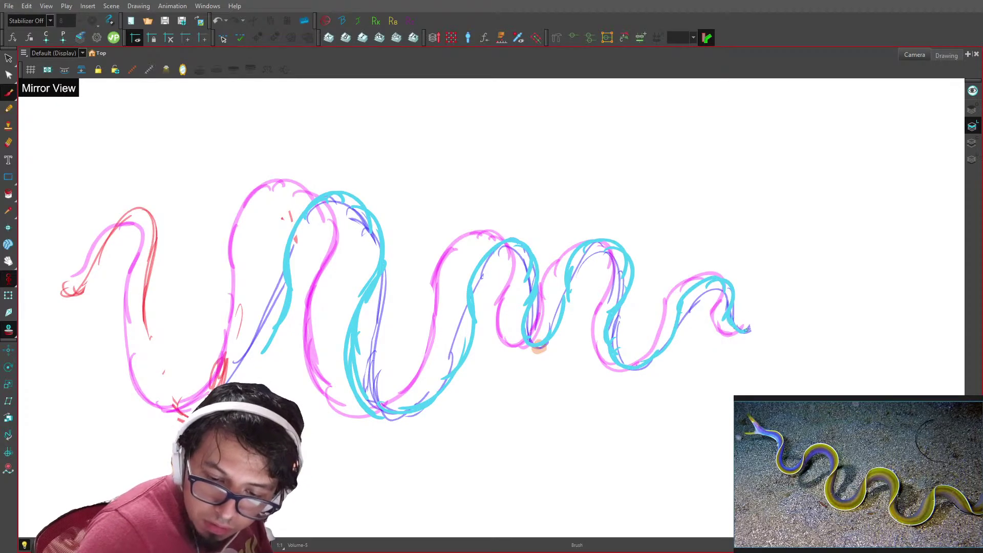
- Outline the fifth drawing's neck and first valley in cyan, join them to the first crest and erase the excess
drag(526, 221, 732, 206)
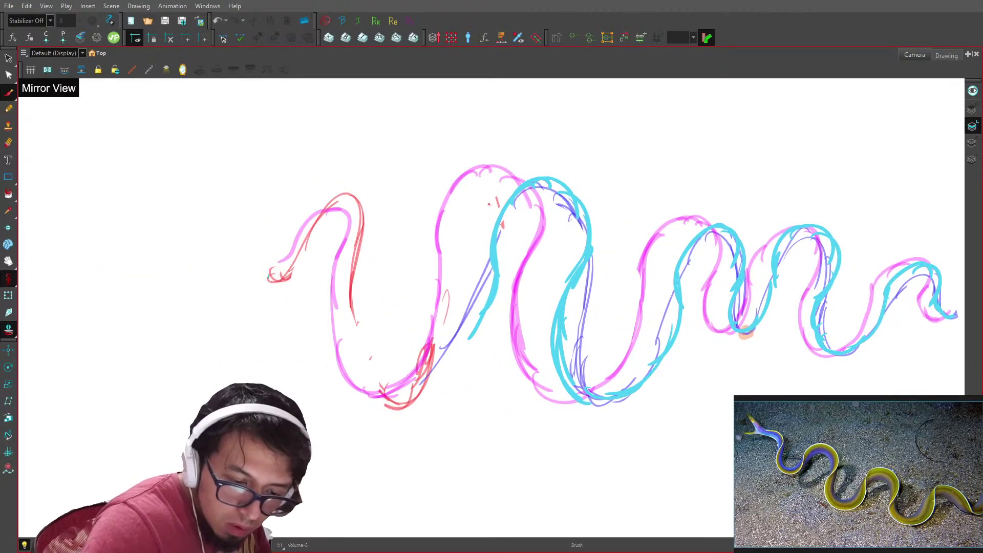
drag(308, 241, 268, 280)
mouse_move(309, 242)
mouse_down()
mouse_move(365, 201)
mouse_move(351, 335)
mouse_move(369, 383)
mouse_move(400, 397)
mouse_move(426, 392)
mouse_move(453, 360)
mouse_move(492, 271)
mouse_up()
drag(468, 328, 437, 383)
key(alt+e)
drag(503, 275, 417, 393)
drag(416, 396, 480, 307)
drag(537, 205, 539, 199)
key(alt+b)
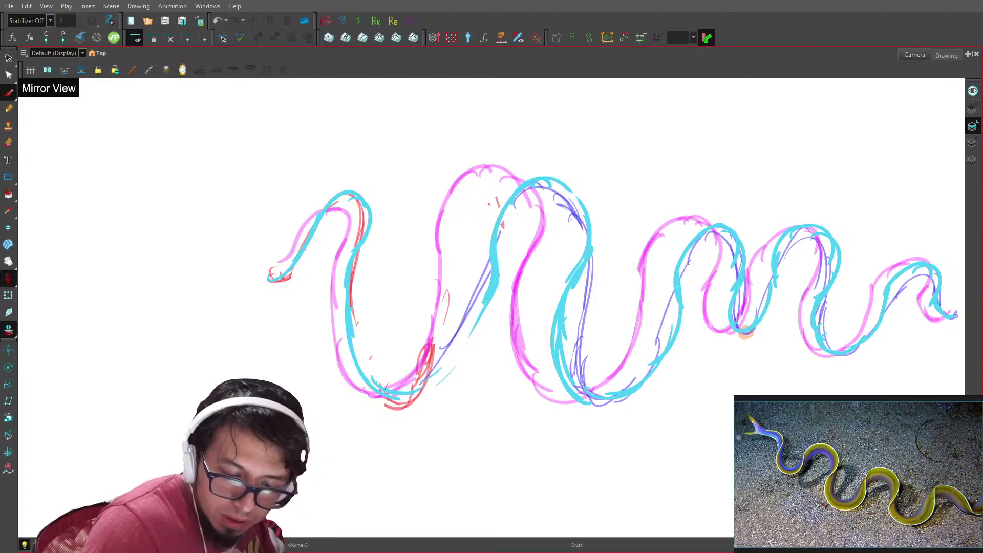
- Isolate the Volume layer and play back the cyan outline animation
key(1)
key(1)
key(ctrl+f)
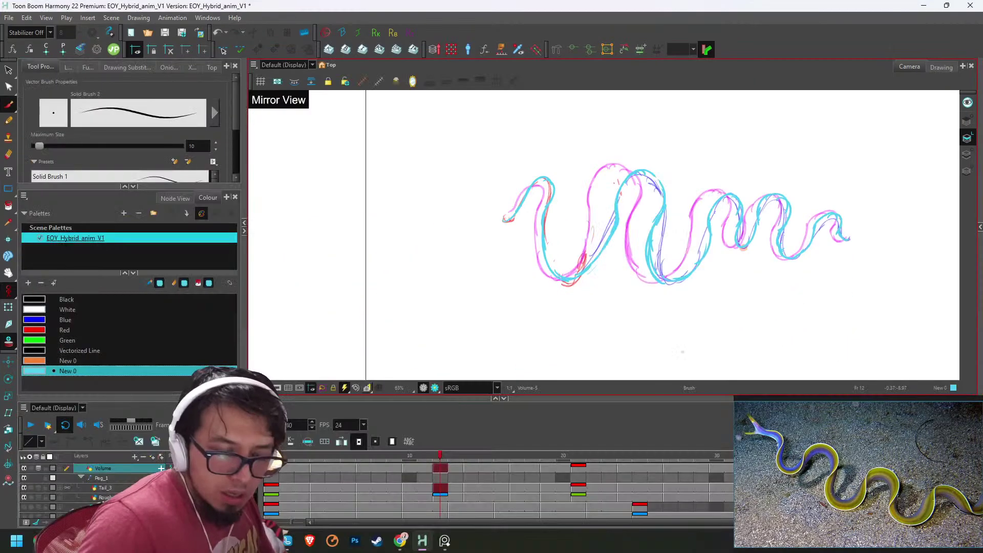
click(31, 469)
click(31, 424)
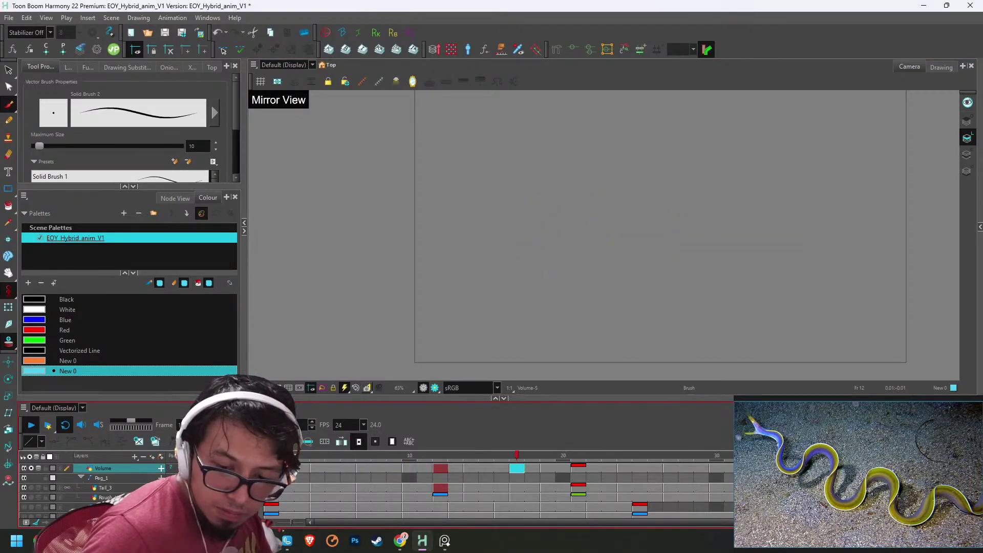
key(ctrl+f)
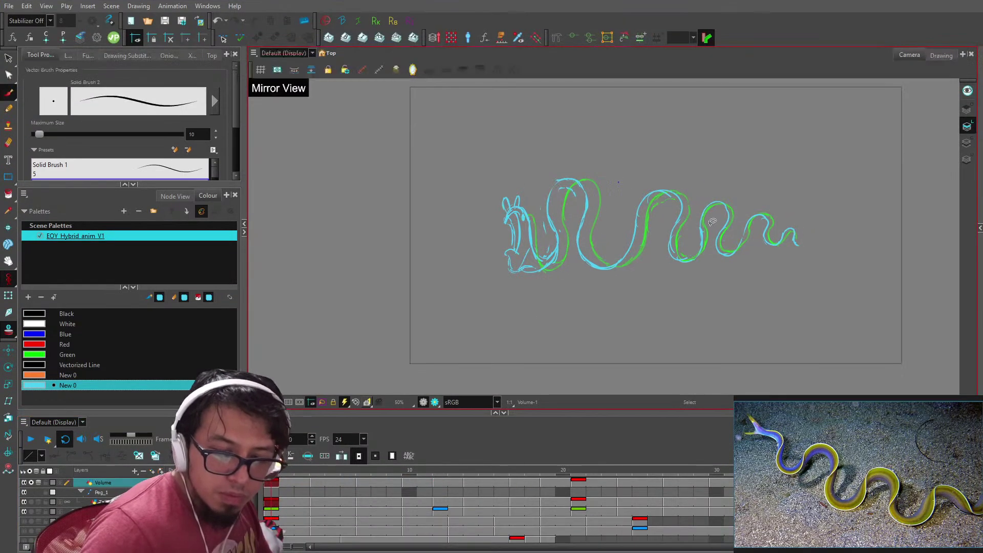
- Flip through the isolated outline drawings with onion skin, then bring the rough sketch layers back into view
key(2)
key(g)
key(g)
key(g)
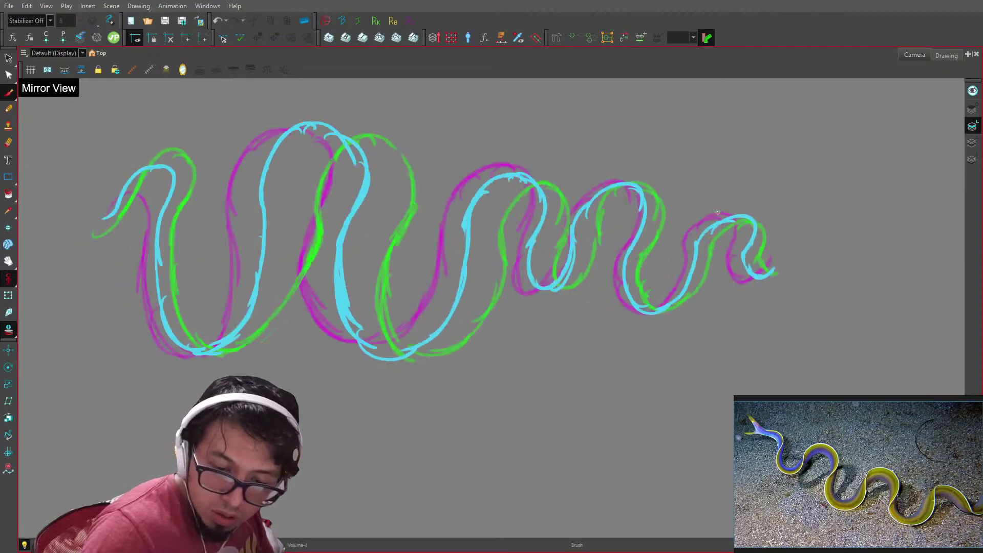
key(grave)
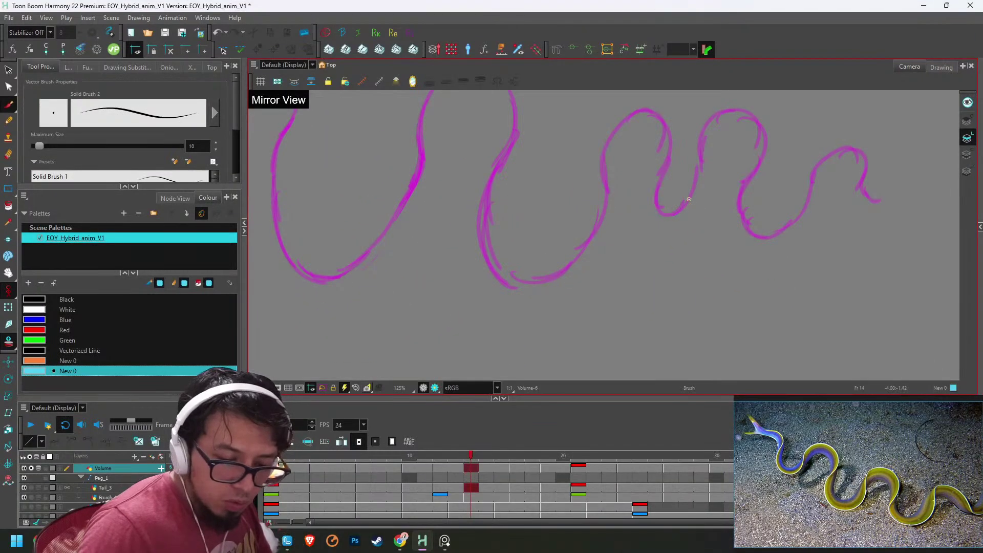
click(34, 468)
key(ctrl+f)
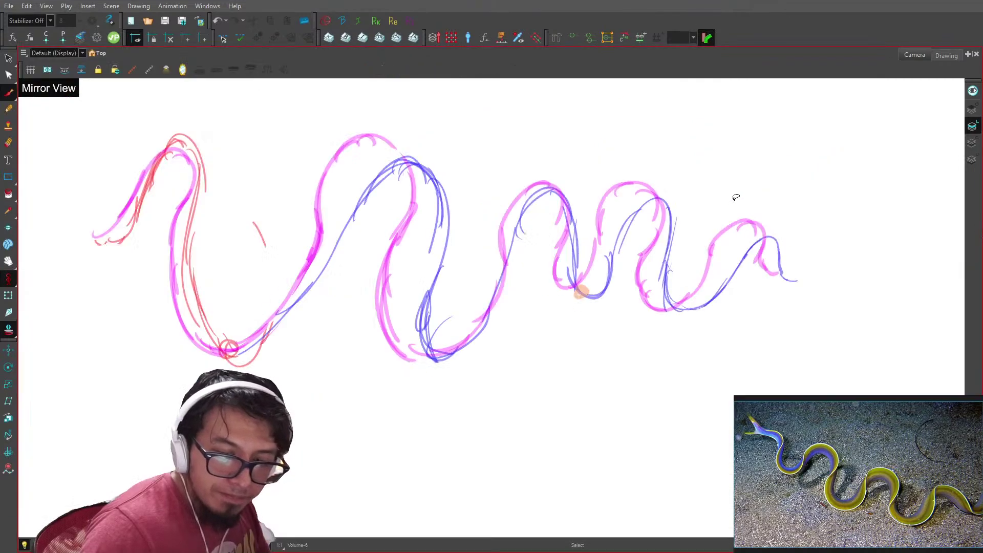
- Step back through the drawings to the first one, comparing the cyan outlines with the rough sketches
key(period)
key(comma)
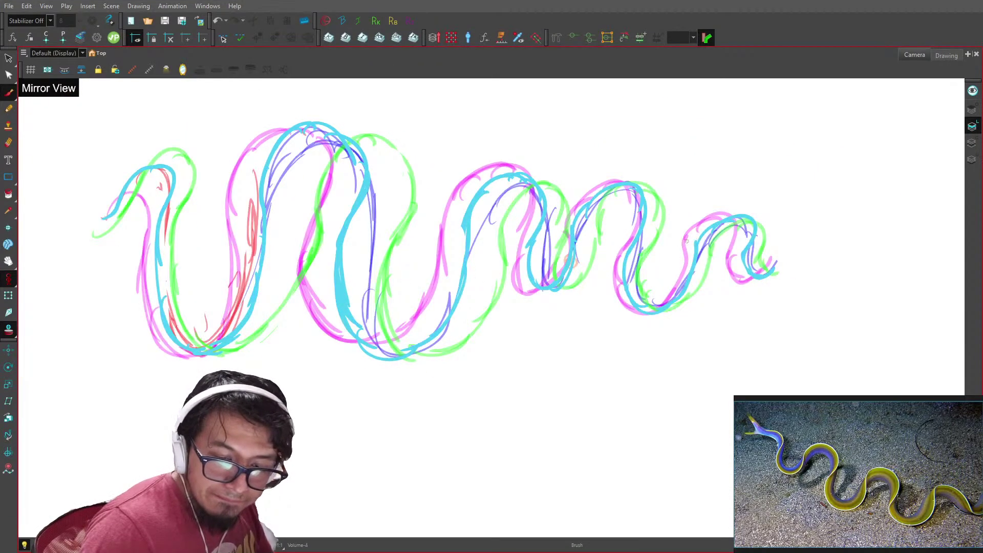
key(comma)
key(comma)
key(comma)
key(period)
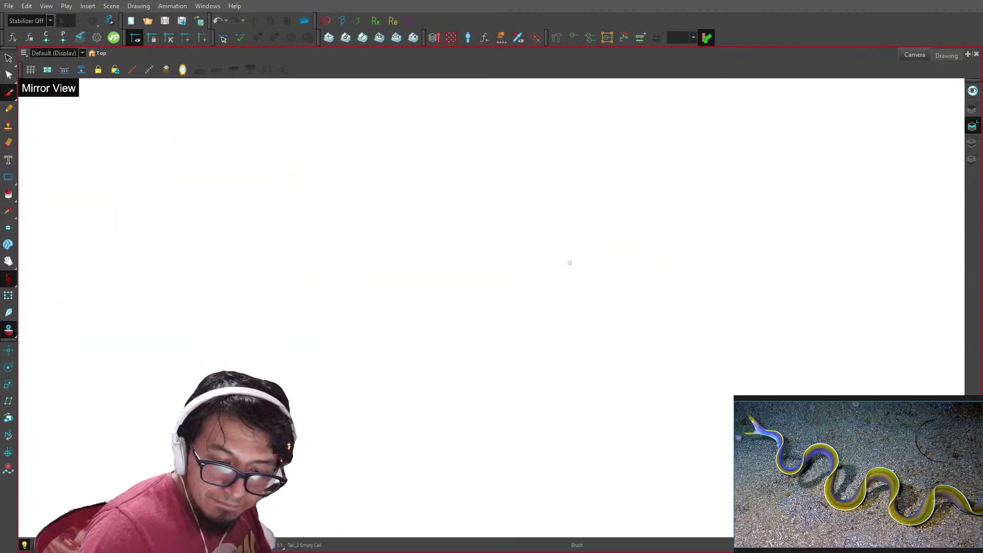
key(comma)
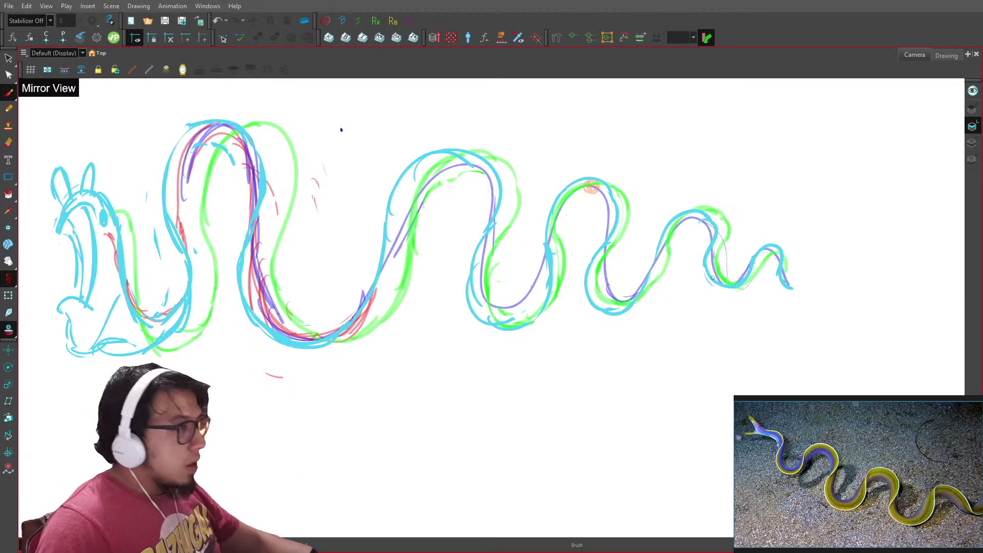
- On the second drawing, reinforce the cyan outline along the bottom of the third valley and clean up its loose marks
key(2)
key(2)
key(period)
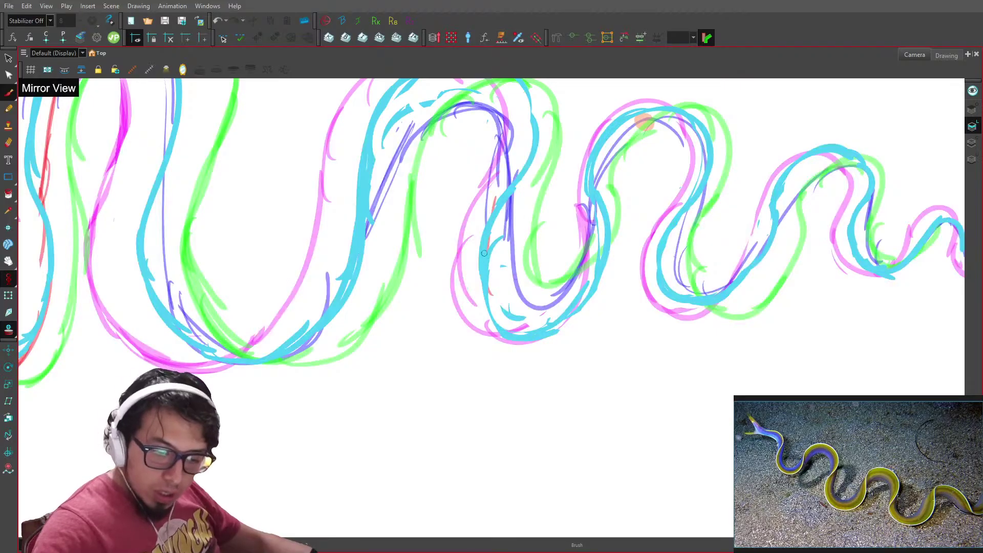
mouse_move(493, 302)
mouse_down()
mouse_move(577, 321)
mouse_move(555, 335)
mouse_up()
key(alt+e)
key(period)
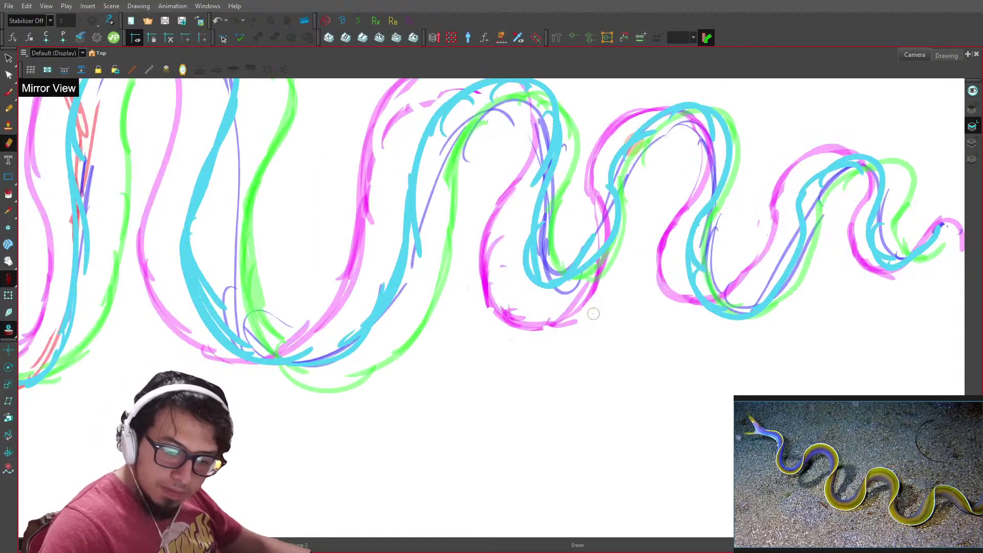
- On the third drawing, redraw the third valley's cyan outline lower and wider, erasing the old line inside it
key(alt+b)
mouse_move(546, 167)
mouse_down()
mouse_move(547, 293)
mouse_move(534, 306)
mouse_move(604, 285)
mouse_move(616, 261)
mouse_move(616, 193)
mouse_move(603, 250)
mouse_up()
key(alt+e)
mouse_move(562, 189)
mouse_down()
mouse_move(547, 209)
mouse_move(558, 285)
mouse_up()
drag(570, 169, 558, 285)
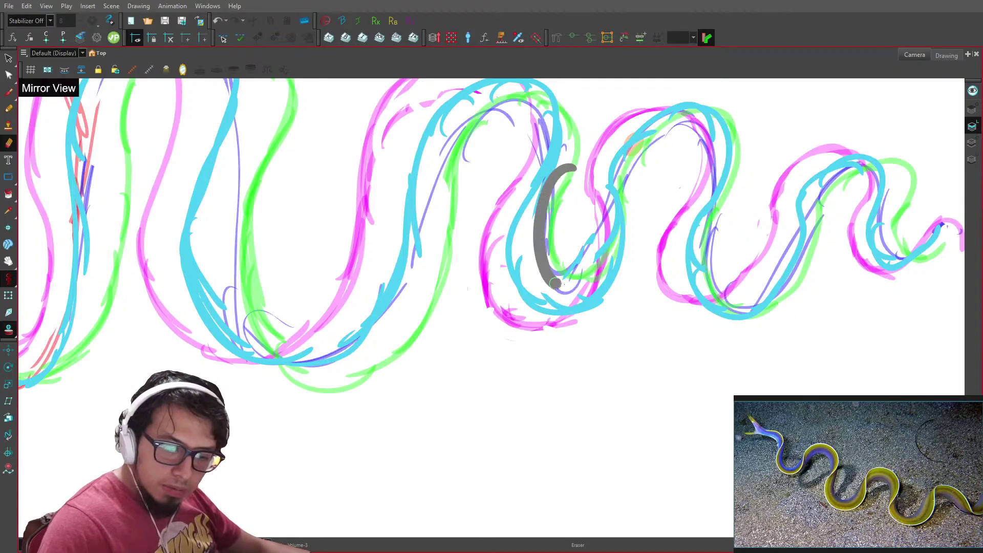
drag(591, 207, 569, 282)
- On the fourth drawing, rebuild the third valley's cyan outline as a lower, wider curve and erase the old one
key(.)
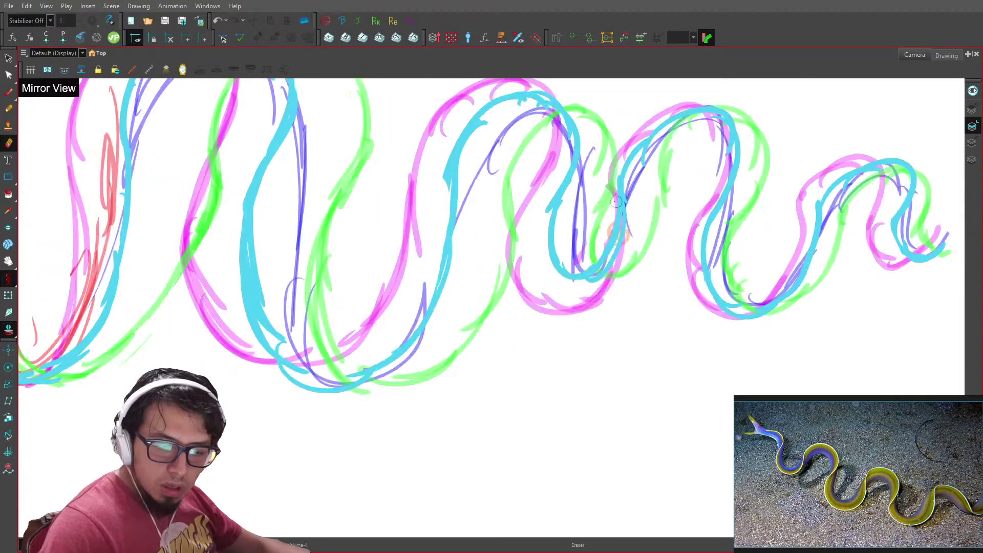
key(alt+b)
mouse_move(625, 202)
mouse_down()
mouse_move(630, 251)
mouse_move(575, 301)
mouse_up()
drag(569, 143, 566, 269)
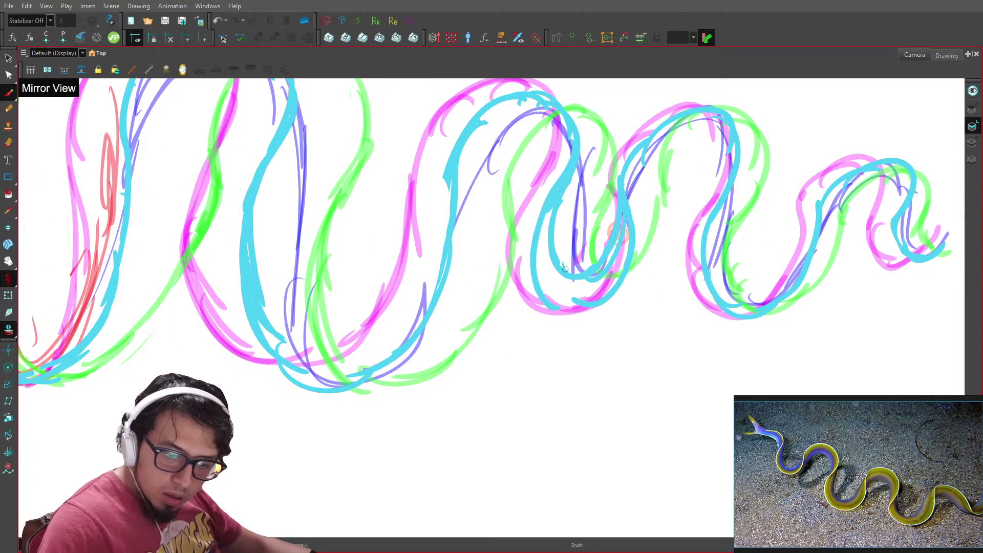
drag(545, 218, 611, 310)
mouse_move(543, 271)
mouse_down()
mouse_move(636, 292)
mouse_move(628, 210)
mouse_move(558, 272)
mouse_move(585, 289)
mouse_up()
key(alt+e)
mouse_move(605, 202)
mouse_down()
mouse_move(614, 235)
mouse_move(584, 291)
mouse_up()
drag(614, 220, 578, 296)
drag(566, 212, 546, 260)
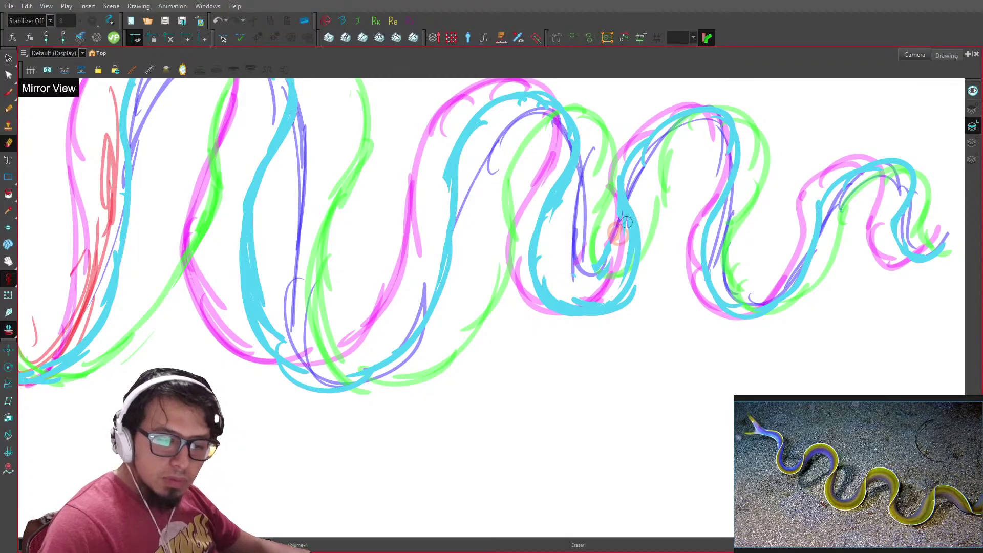
- On drawing Volume-16, outline the tail end in cyan from its last valley over the small peak to the tip
key(1)
key(1)
key(ctrl+f)
click(272, 469)
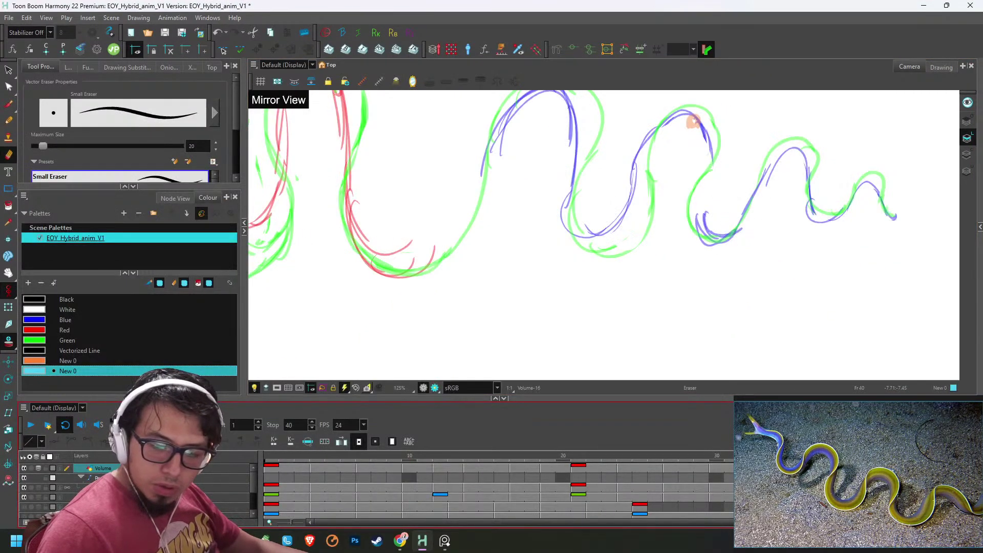
key(ctrl+f)
key(alt+b)
drag(789, 238, 731, 257)
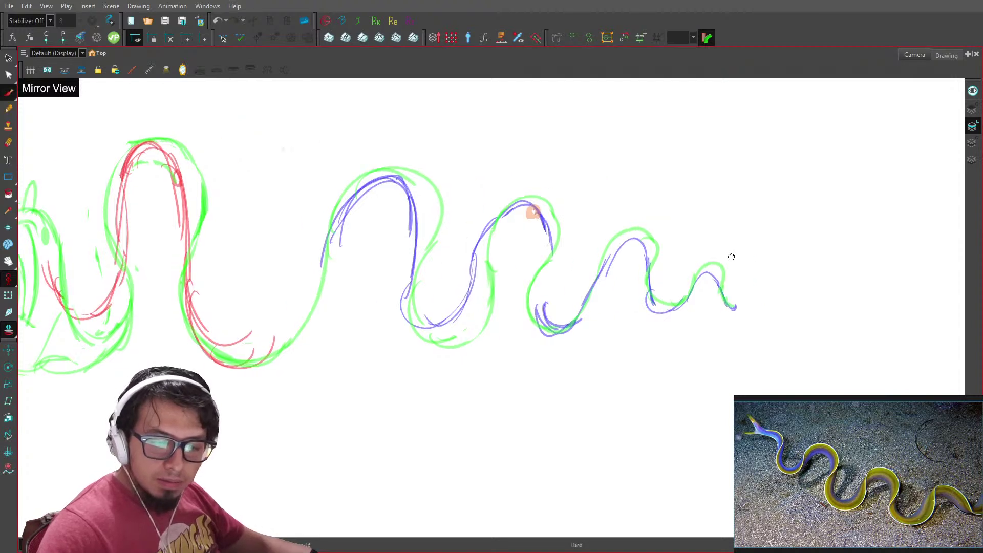
key(2)
key(2)
mouse_move(612, 272)
mouse_down()
mouse_move(594, 327)
mouse_move(637, 363)
mouse_move(662, 358)
mouse_up()
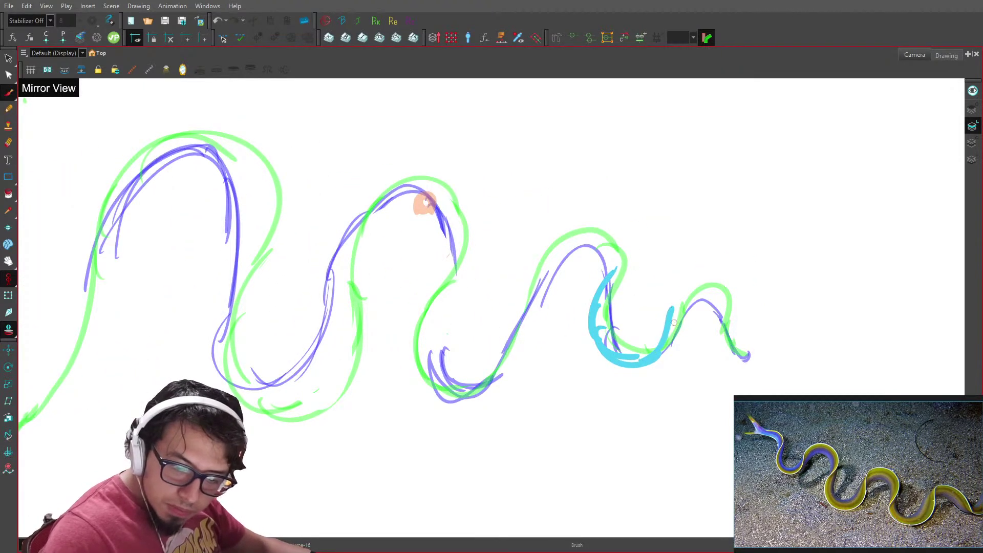
key(ctrl+z)
key(ctrl+z)
mouse_move(633, 361)
mouse_down()
mouse_move(681, 308)
mouse_move(675, 317)
mouse_move(705, 301)
mouse_move(687, 308)
mouse_move(720, 320)
mouse_move(745, 356)
mouse_up()
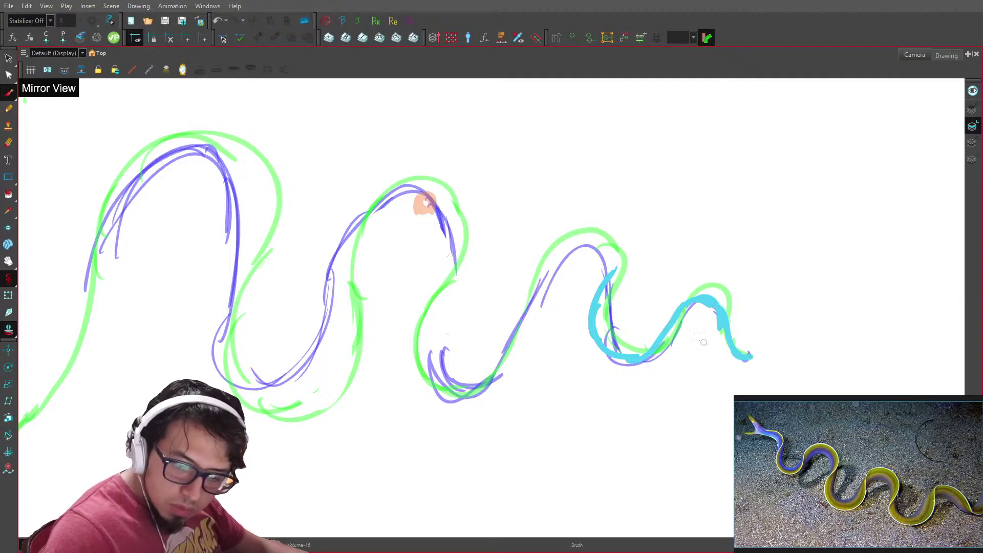
- Extend the cyan outline on drawing Volume-16 over the preceding peak and around the bottom of the valley before it
mouse_move(613, 264)
mouse_down()
mouse_move(563, 246)
mouse_move(520, 338)
mouse_up()
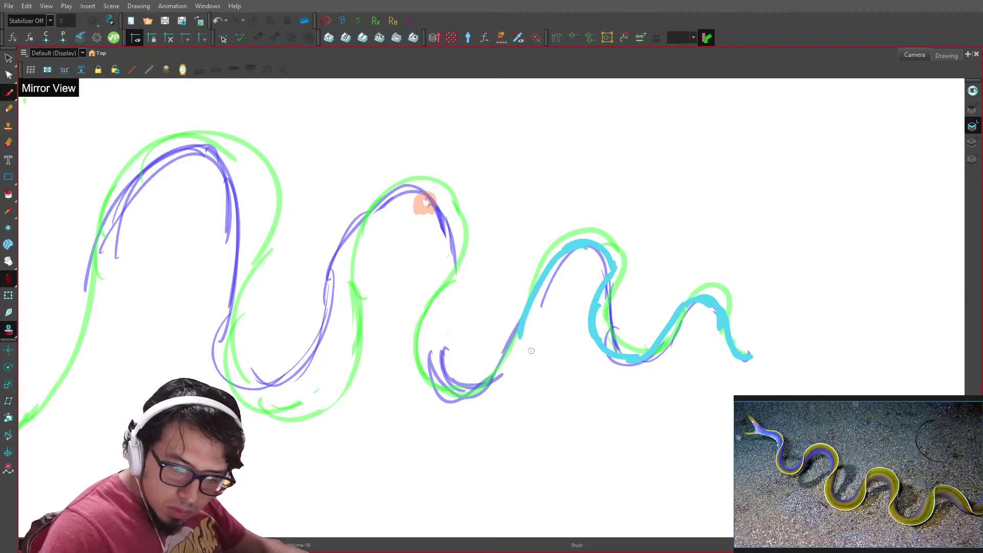
mouse_move(538, 290)
mouse_down()
mouse_move(497, 374)
mouse_move(465, 389)
mouse_up()
drag(416, 354, 474, 403)
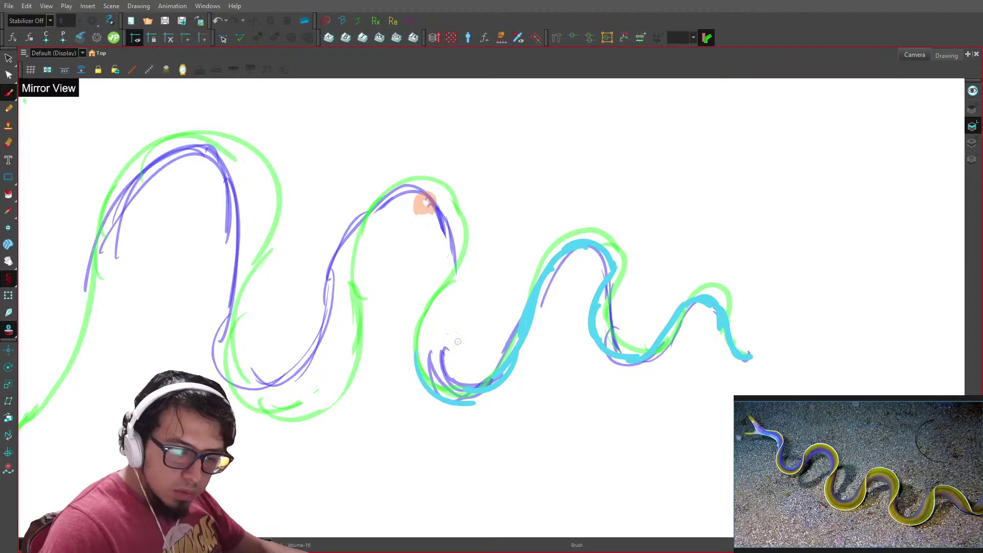
- On drawings Volume-15 and Volume-14, outline the tail's last two waves in cyan up to the tip
key(period)
key(comma)
key(comma)
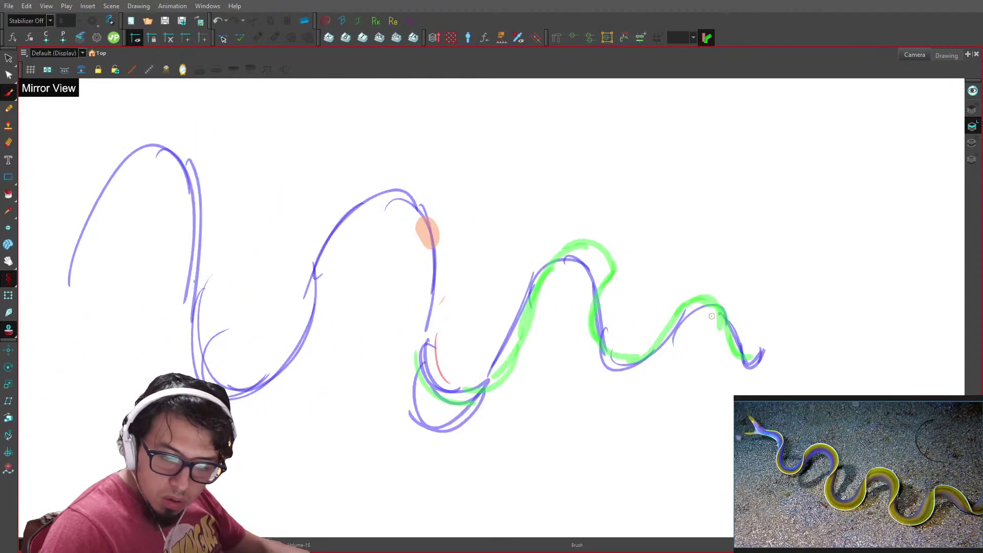
mouse_move(528, 277)
mouse_down()
mouse_move(540, 261)
mouse_move(598, 278)
mouse_move(580, 344)
mouse_move(623, 365)
mouse_move(601, 373)
mouse_move(676, 324)
mouse_move(725, 331)
mouse_move(715, 309)
mouse_move(745, 370)
mouse_up()
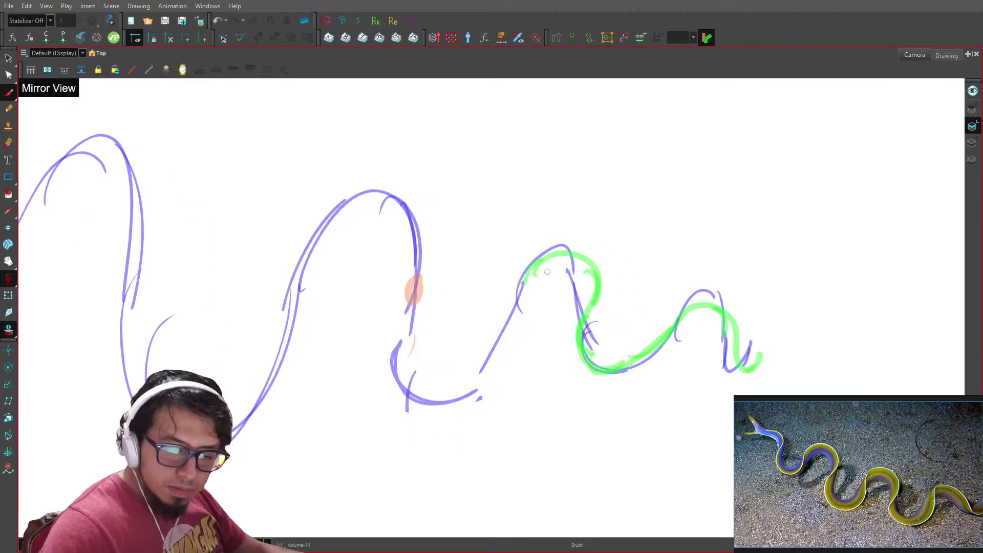
mouse_move(521, 277)
mouse_down()
mouse_move(583, 286)
mouse_move(579, 261)
mouse_move(584, 368)
mouse_move(650, 366)
mouse_move(662, 342)
mouse_move(696, 322)
mouse_move(684, 319)
mouse_move(724, 342)
mouse_move(728, 330)
mouse_move(750, 375)
mouse_up()
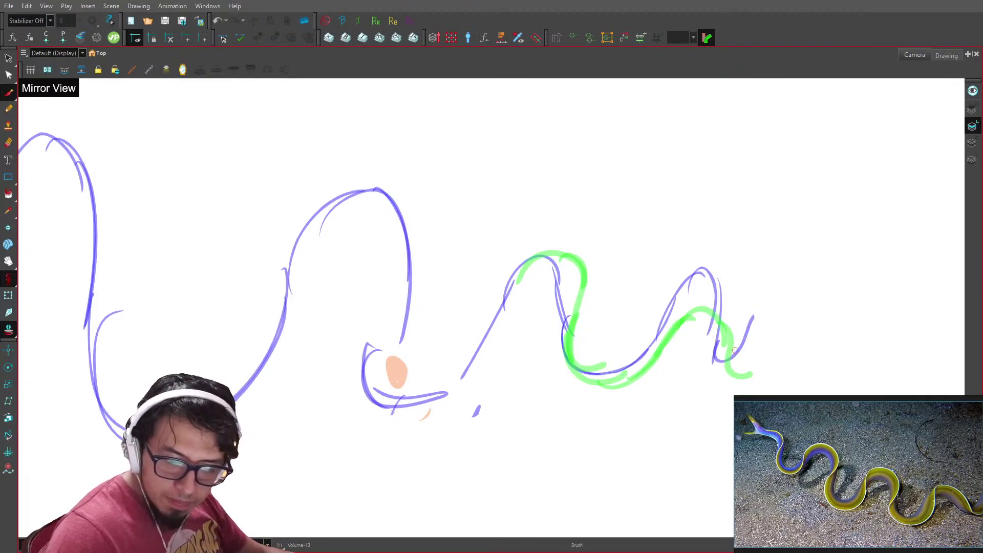
- Compare with the neighbouring drawings and outline the tail's last two waves in cyan on drawing Volume-13
key(.)
key(.)
key(comma)
key(comma)
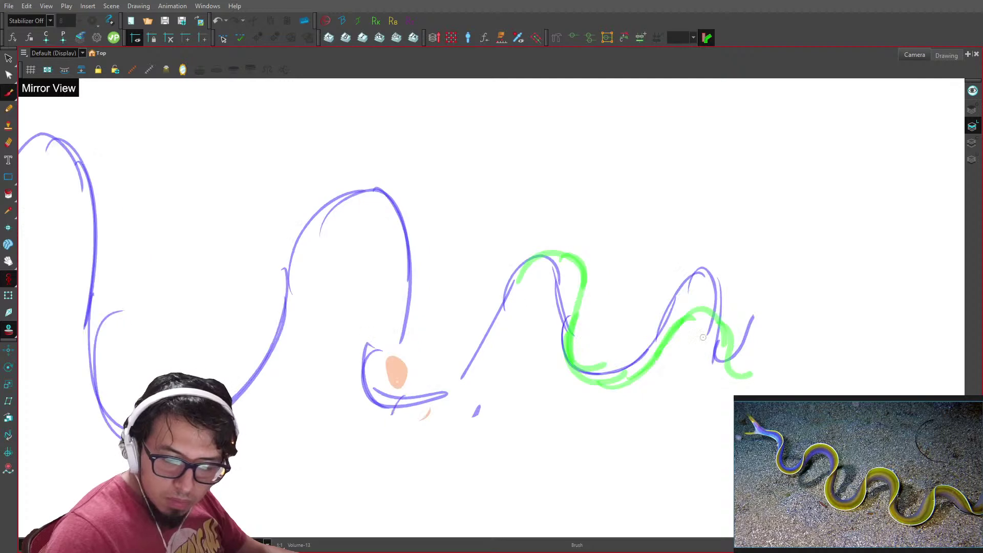
mouse_move(473, 363)
mouse_down()
mouse_move(508, 272)
mouse_move(559, 287)
mouse_move(555, 272)
mouse_move(556, 344)
mouse_move(553, 333)
mouse_move(576, 363)
mouse_move(571, 382)
mouse_move(650, 337)
mouse_move(645, 362)
mouse_move(673, 314)
mouse_move(685, 329)
mouse_move(701, 310)
mouse_move(749, 347)
mouse_up()
- Flip back and forth through the newly outlined tail drawings to check how the waves move
key(comma)
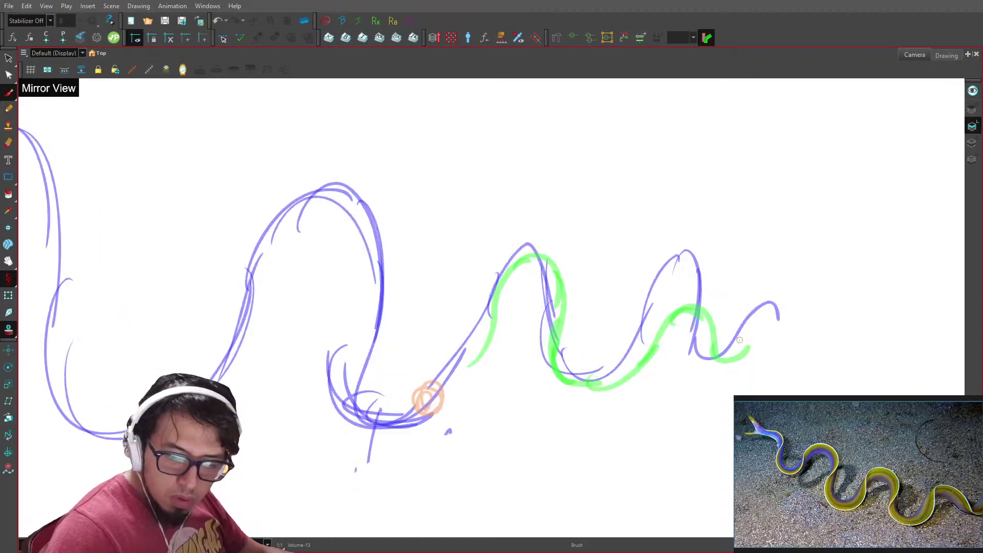
key(period)
key(period)
key(period)
key(period)
key(comma)
key(comma)
key(comma)
key(comma)
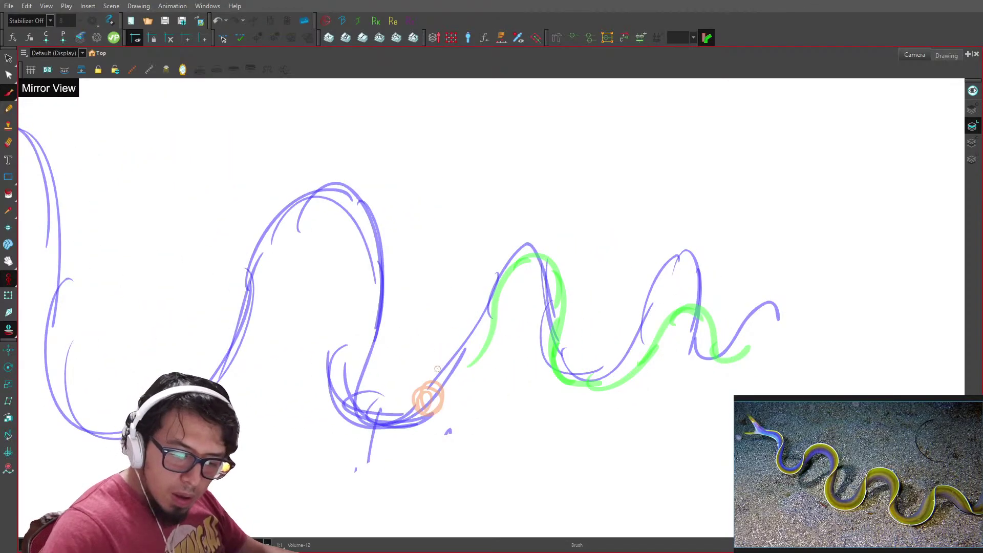
- On drawing Volume-12, outline the last two waves in cyan from the valley before them to the raised tail tip
drag(426, 392, 462, 294)
key(ctrl+z)
mouse_move(426, 392)
mouse_down()
mouse_move(457, 364)
mouse_move(464, 322)
mouse_move(503, 259)
mouse_move(524, 279)
mouse_move(493, 257)
mouse_move(518, 277)
mouse_move(539, 330)
mouse_move(547, 308)
mouse_move(552, 394)
mouse_move(641, 318)
mouse_move(555, 387)
mouse_move(611, 388)
mouse_move(579, 381)
mouse_move(633, 359)
mouse_move(681, 320)
mouse_move(640, 348)
mouse_move(691, 296)
mouse_move(670, 302)
mouse_move(698, 338)
mouse_move(729, 347)
mouse_move(767, 326)
mouse_up()
key(period)
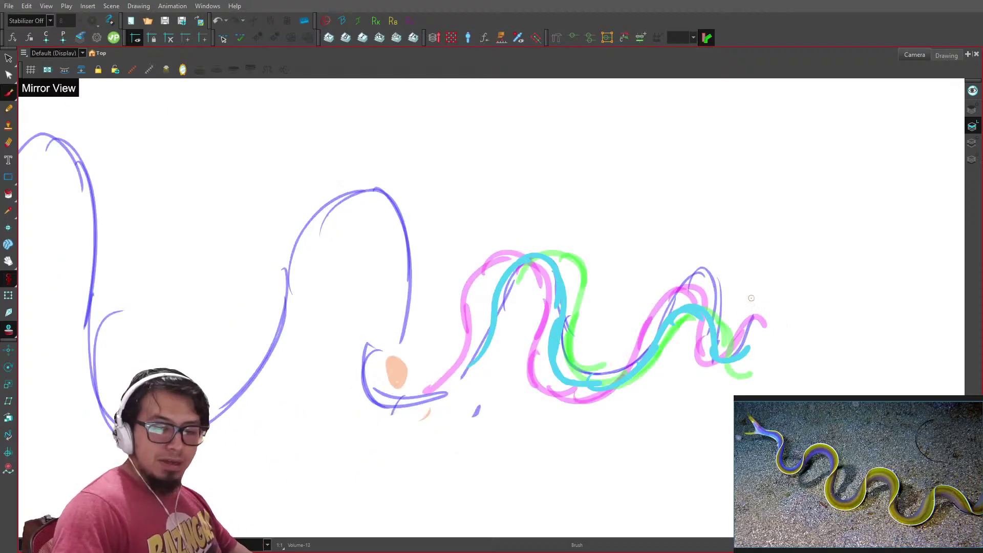
- On drawing Volume-11, outline the peak and the following valley of the tail section in cyan
key(comma)
key(comma)
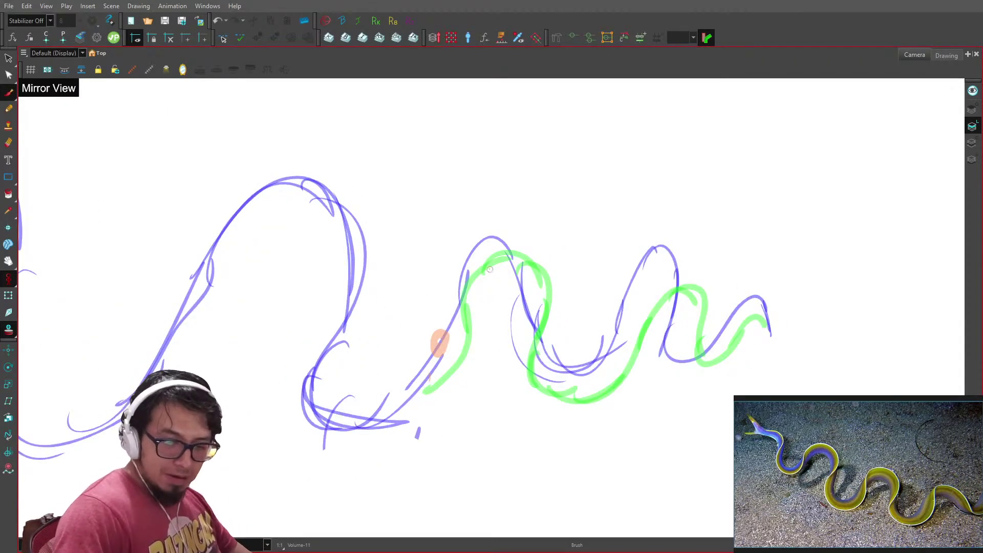
mouse_move(482, 252)
mouse_down()
mouse_move(438, 296)
mouse_move(430, 354)
mouse_move(413, 379)
mouse_move(507, 296)
mouse_move(517, 361)
mouse_move(599, 379)
mouse_move(628, 340)
mouse_move(630, 316)
mouse_up()
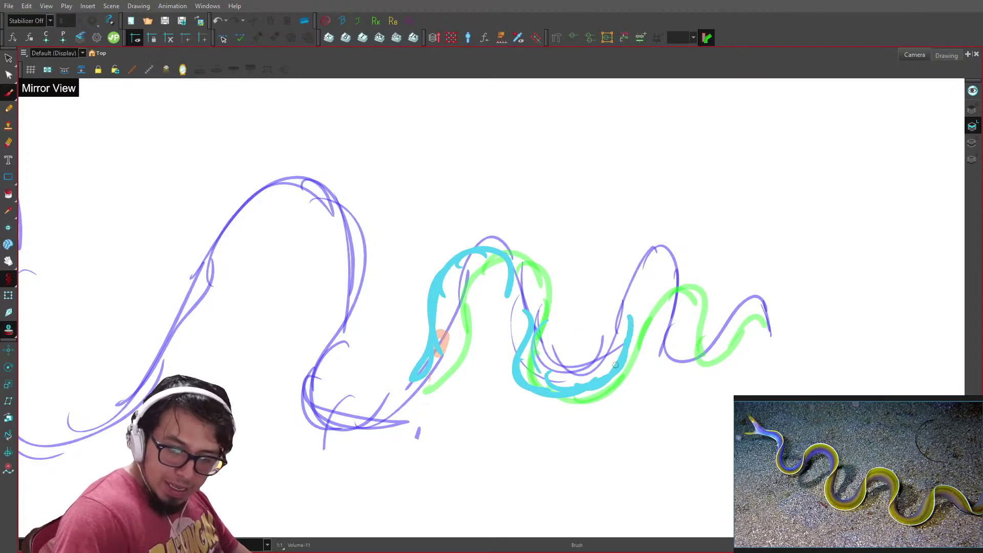
- On drawing Volume-10, draw the cyan curve of the tail section's valley, offset from the next drawing's curve
key(period)
key(comma)
key(comma)
mouse_move(493, 311)
mouse_down()
mouse_move(520, 392)
mouse_move(582, 373)
mouse_move(584, 314)
mouse_up()
drag(586, 374, 540, 385)
- On drawings Volume-9, Volume-8 and Volume-7, draw the same valley's cyan curve, shifting it progressively toward the head
key(comma)
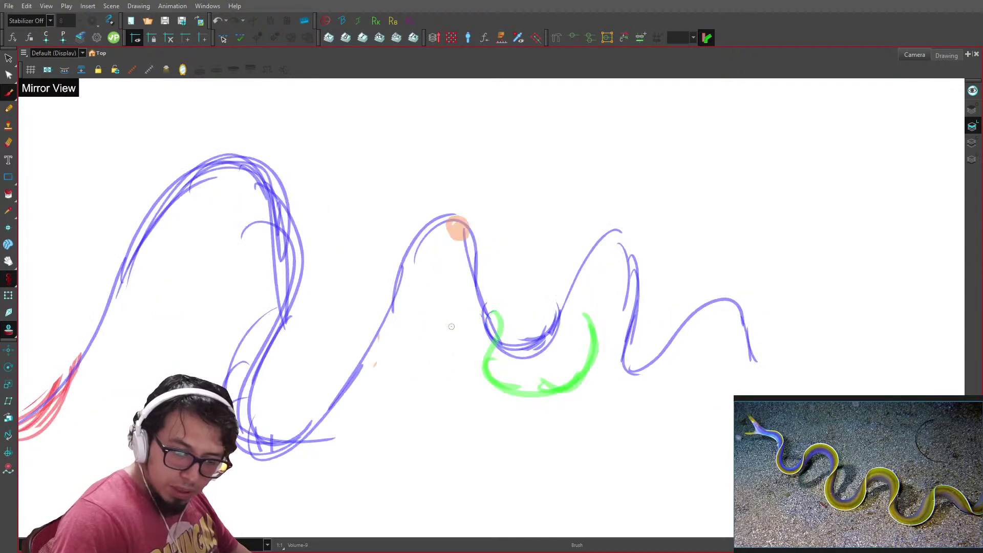
mouse_move(458, 310)
mouse_down()
mouse_move(505, 393)
mouse_move(551, 366)
mouse_up()
drag(561, 332, 508, 387)
key(comma)
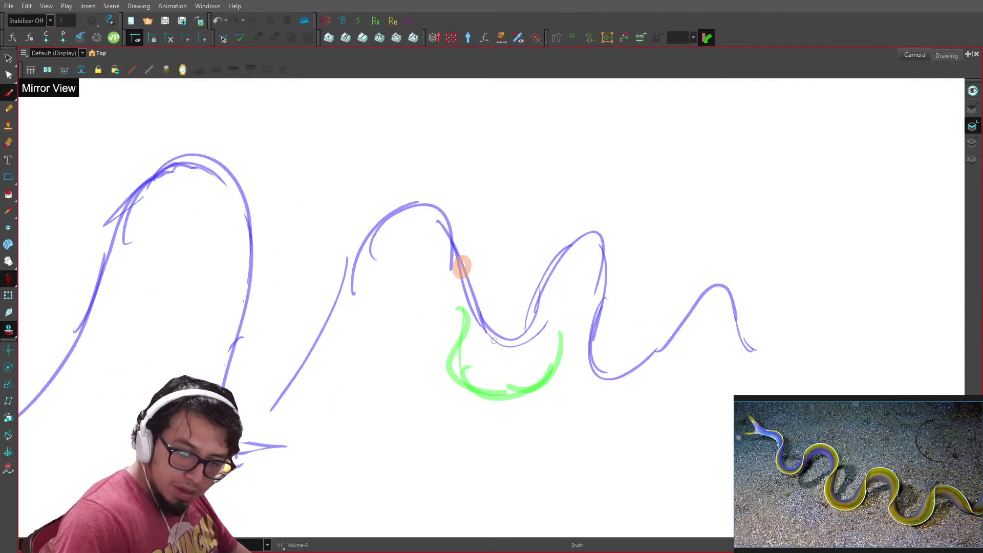
mouse_move(459, 307)
mouse_down()
mouse_move(479, 399)
mouse_move(532, 374)
mouse_up()
drag(532, 327, 504, 389)
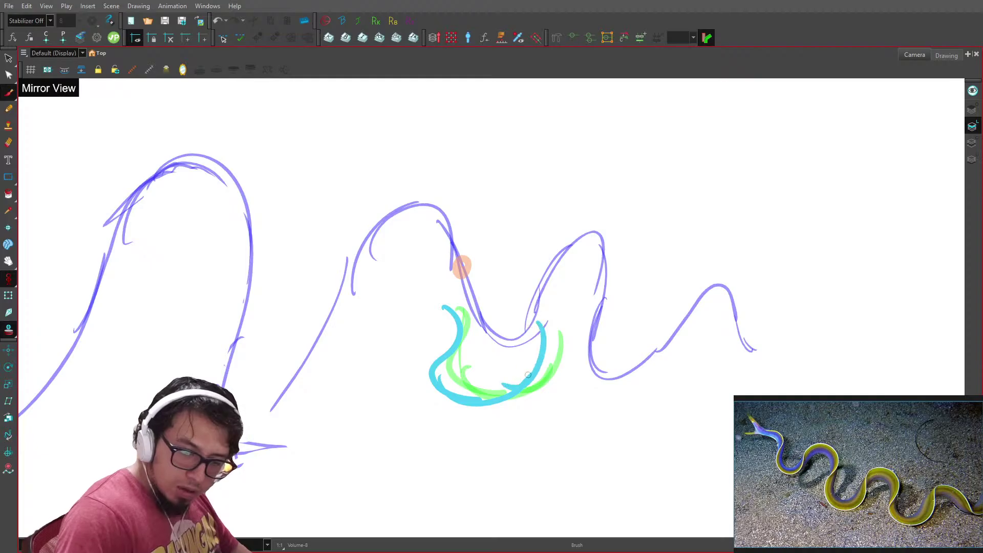
key(comma)
mouse_move(419, 313)
mouse_down()
mouse_move(408, 353)
mouse_move(477, 413)
mouse_up()
mouse_move(484, 355)
mouse_down()
mouse_move(478, 412)
mouse_move(515, 328)
mouse_up()
- On drawing Volume-6, draw the wide cyan curve of the third valley between the neighbouring drawings' curves
key(comma)
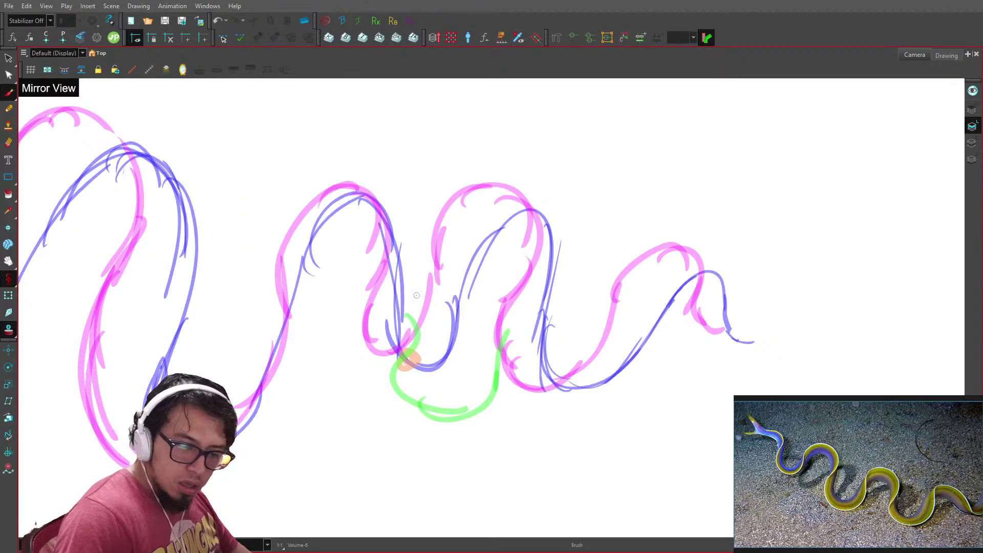
drag(375, 323, 431, 402)
drag(376, 383, 392, 397)
drag(390, 378, 463, 379)
drag(471, 323, 457, 379)
drag(390, 377, 420, 397)
drag(377, 328, 369, 387)
- On drawing Volume-5, erase the bottom of the third valley and redraw it in cyan as a lower, wider curve
key(comma)
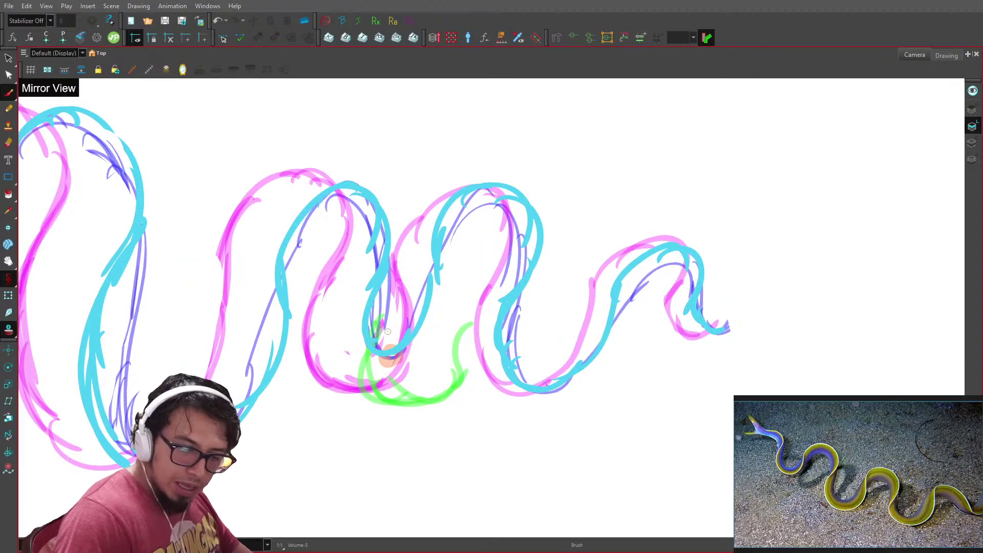
key(alt+e)
mouse_move(371, 311)
mouse_down()
mouse_move(376, 291)
mouse_move(426, 289)
mouse_up()
key(alt+b)
drag(369, 256, 350, 368)
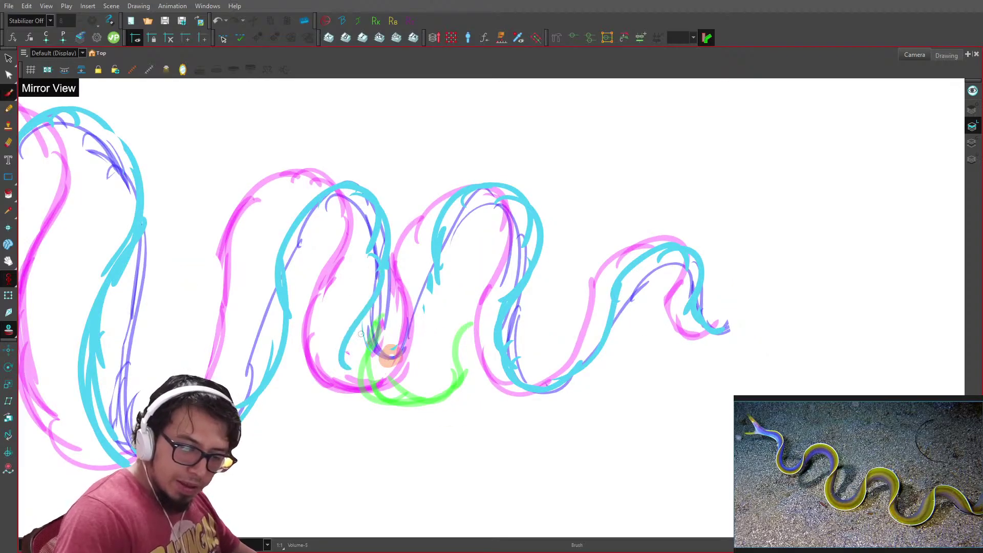
mouse_move(361, 333)
mouse_down()
mouse_move(370, 395)
mouse_move(369, 358)
mouse_move(434, 353)
mouse_up()
drag(438, 277, 430, 352)
drag(441, 315, 404, 392)
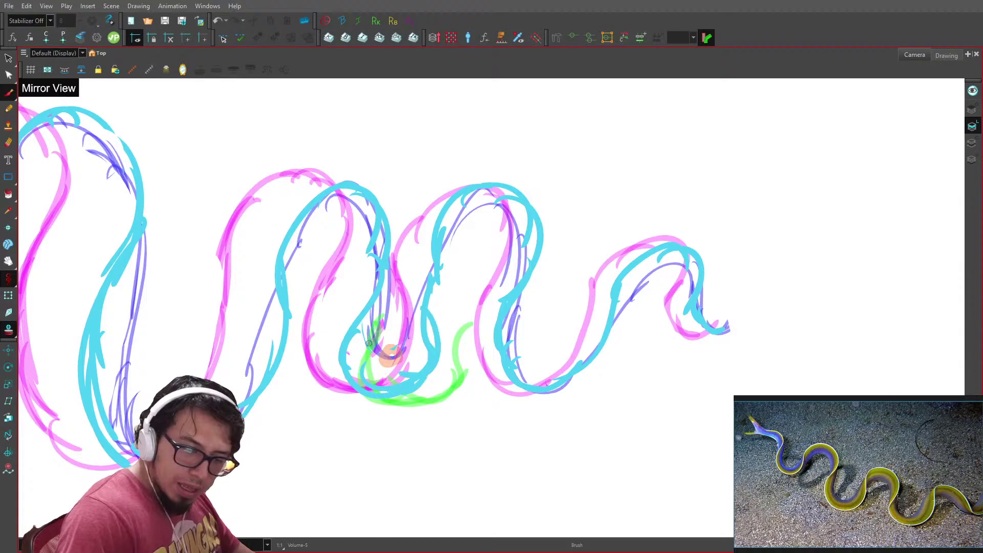
drag(357, 201, 366, 388)
drag(443, 251, 426, 387)
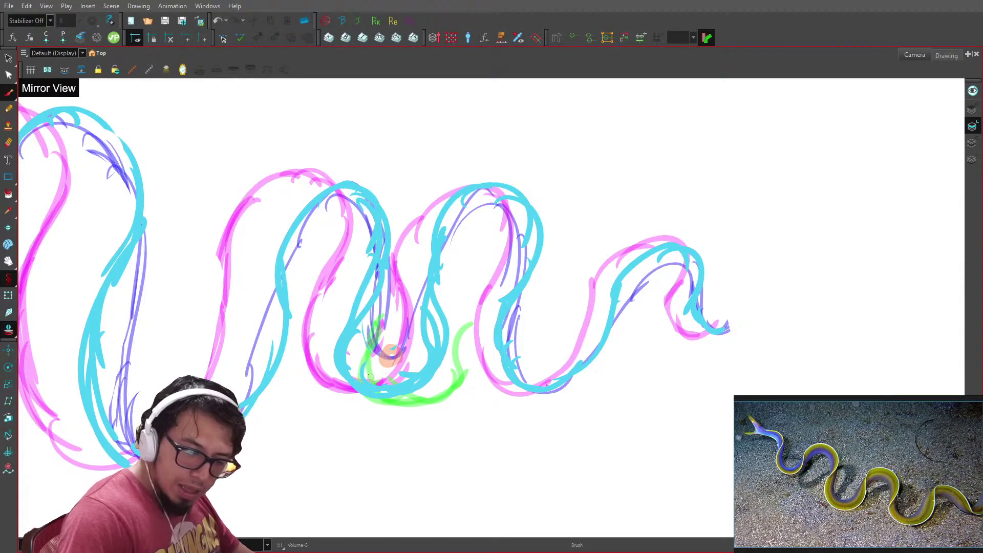
- Flip back through the revised drawings and play the animation to check the cyan body's motion
key(period)
key(comma)
key(comma)
key(comma)
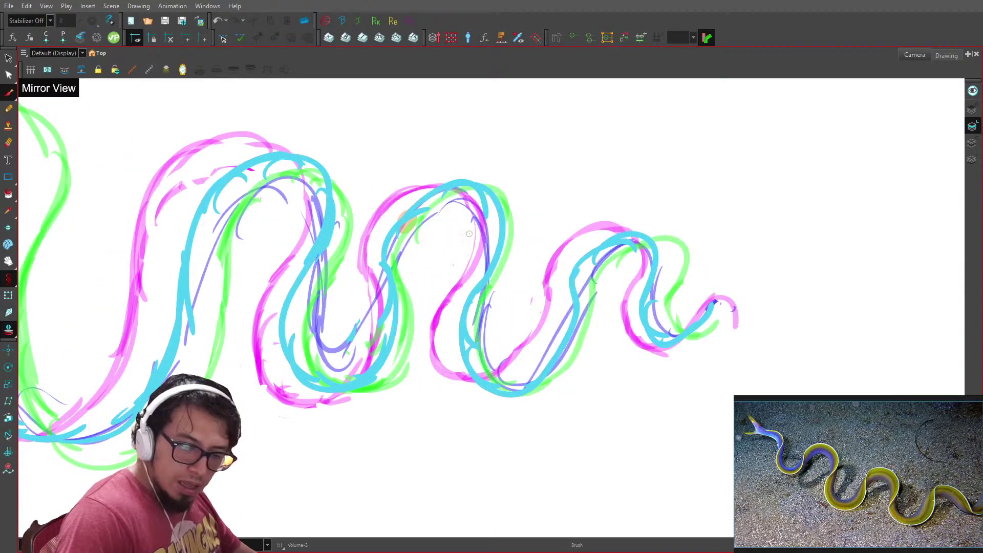
key(shift+Return)
key(1)
key(1)
key(1)
key(1)
key(1)
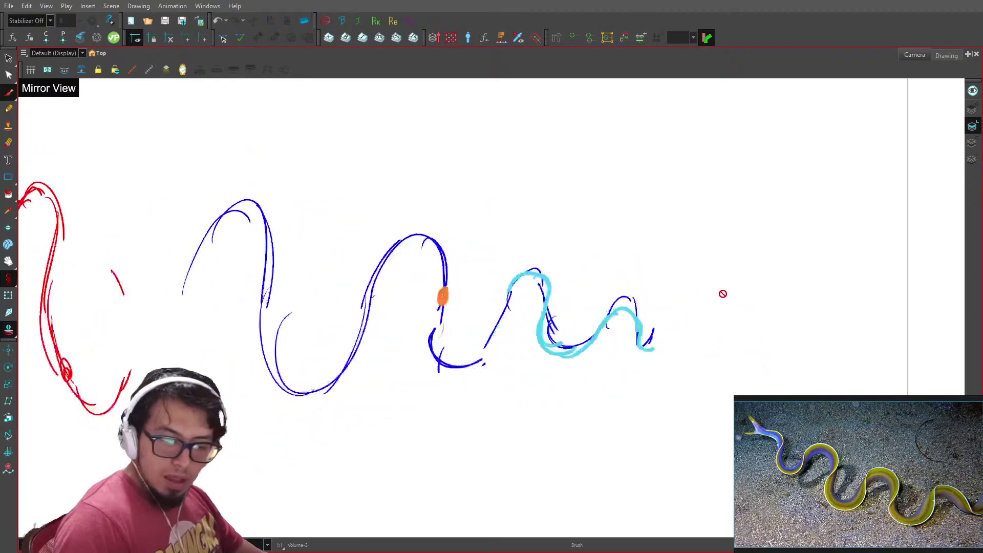
key(1)
key(ctrl+f)
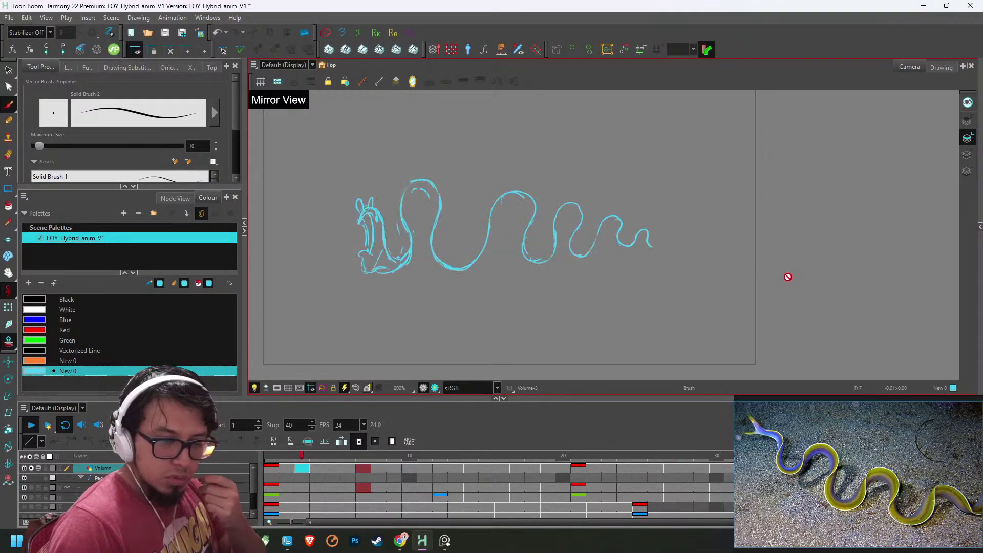
- Return to the first frame and review the following cyan drawings over the rough sketches with onion skin
click(271, 467)
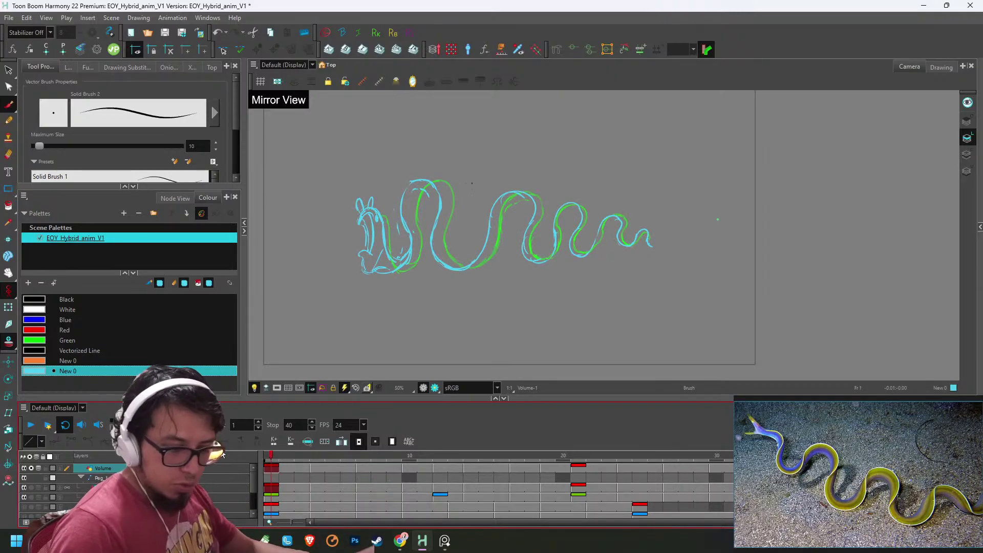
drag(474, 176, 635, 131)
key(2)
key(2)
key(2)
key(g)
key(g)
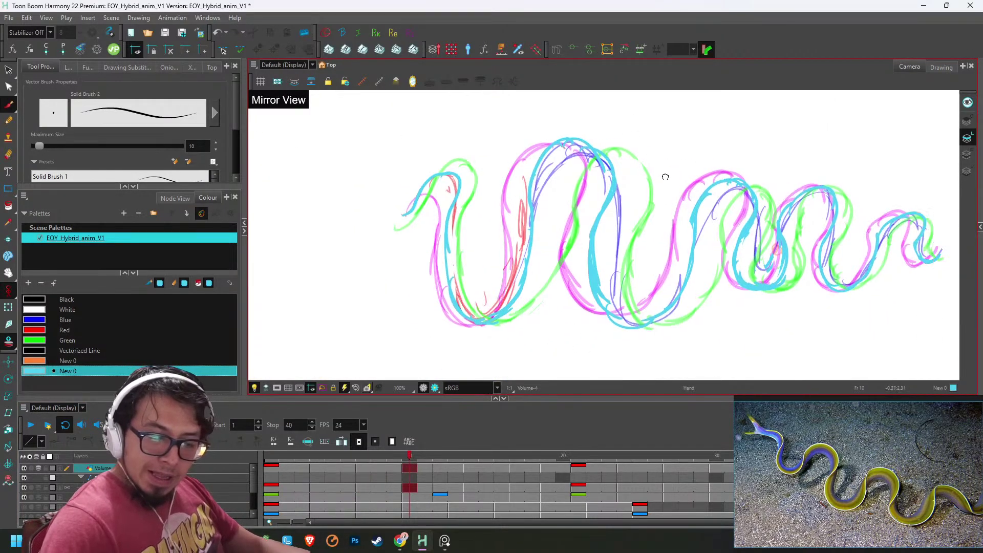
key(f)
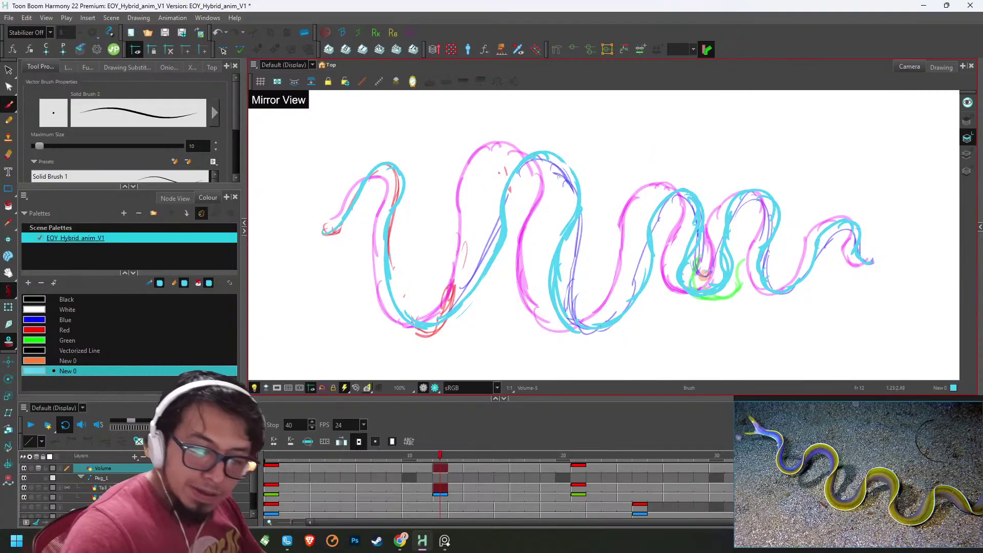
- Step forward to drawing Volume-6 and inspect its valley curve, ending at frame 41
key(period)
key(period)
key(ctrl+z)
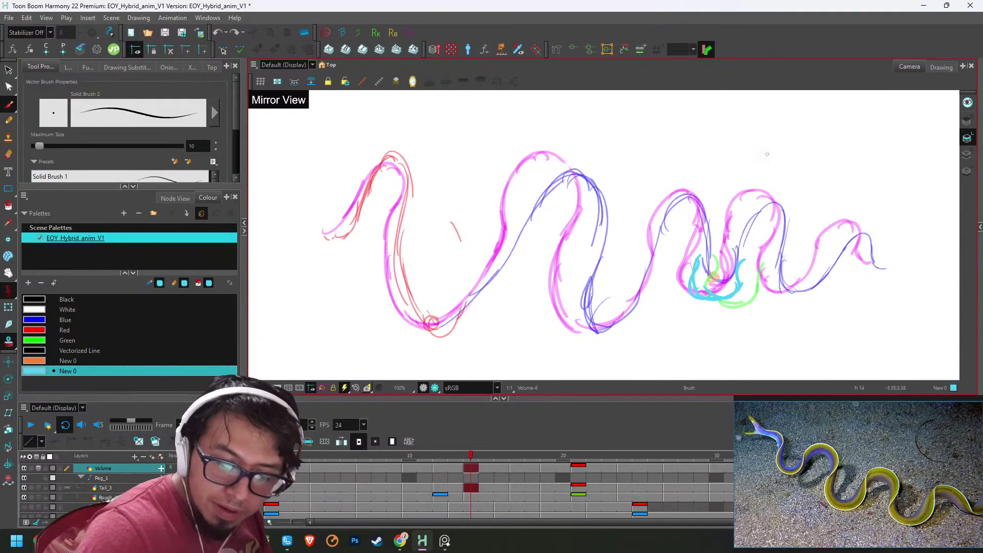
key(2)
click(887, 456)
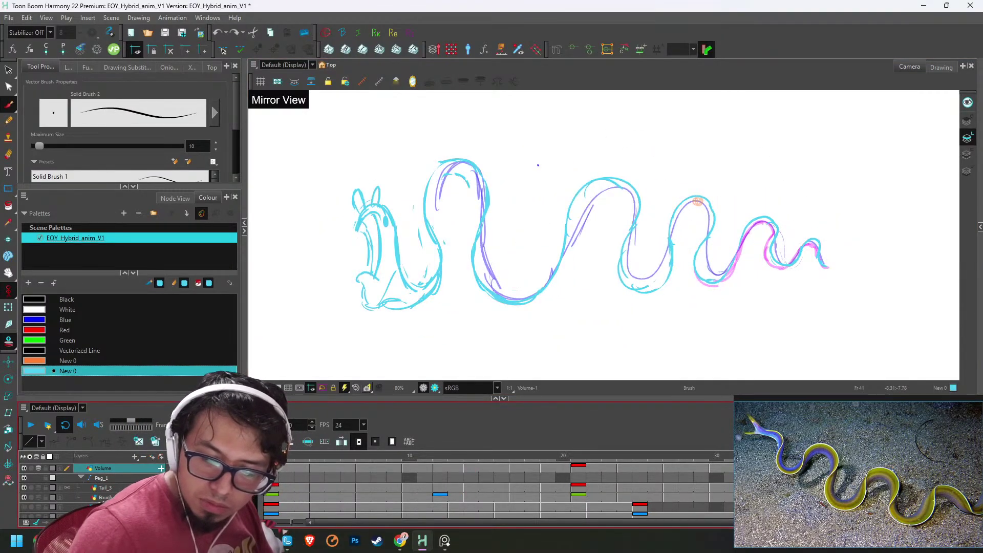
- On drawing Volume-16 at frame 39, paint the second arch behind the head in cyan, from one valley to the next
key(comma)
key(comma)
scroll(591, 136, up, 2)
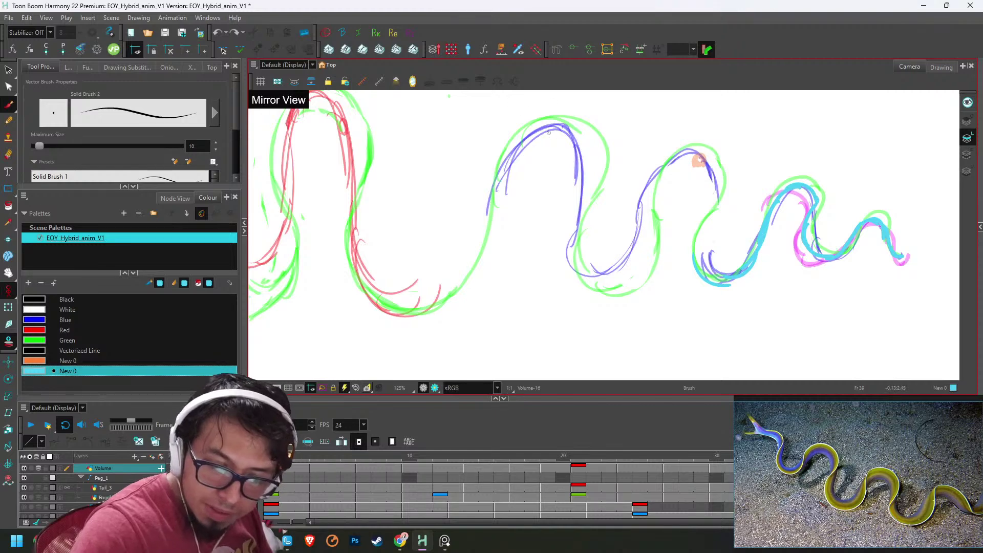
drag(531, 126, 440, 282)
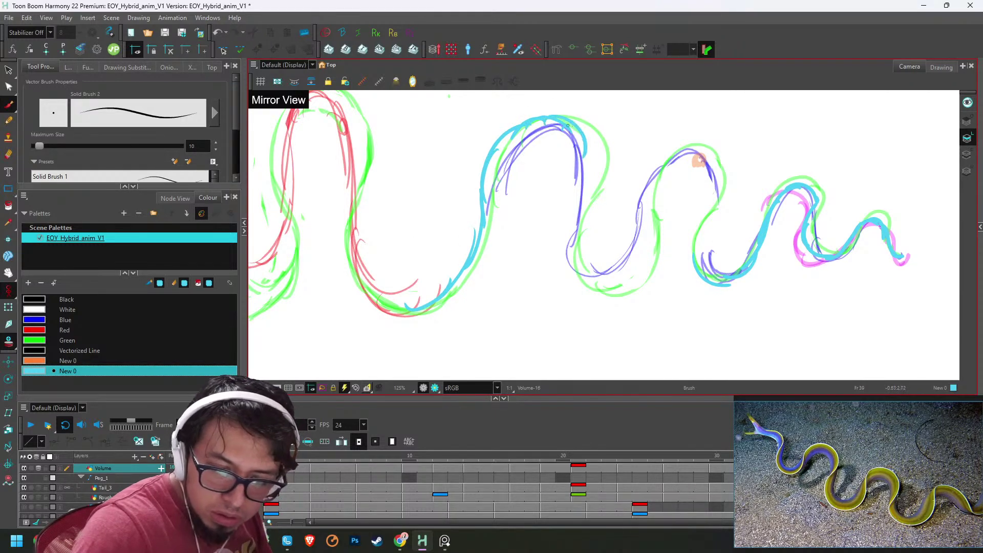
drag(568, 125, 579, 199)
mouse_move(590, 150)
mouse_down()
mouse_move(571, 250)
mouse_move(590, 291)
mouse_up()
drag(583, 251, 578, 269)
key(f)
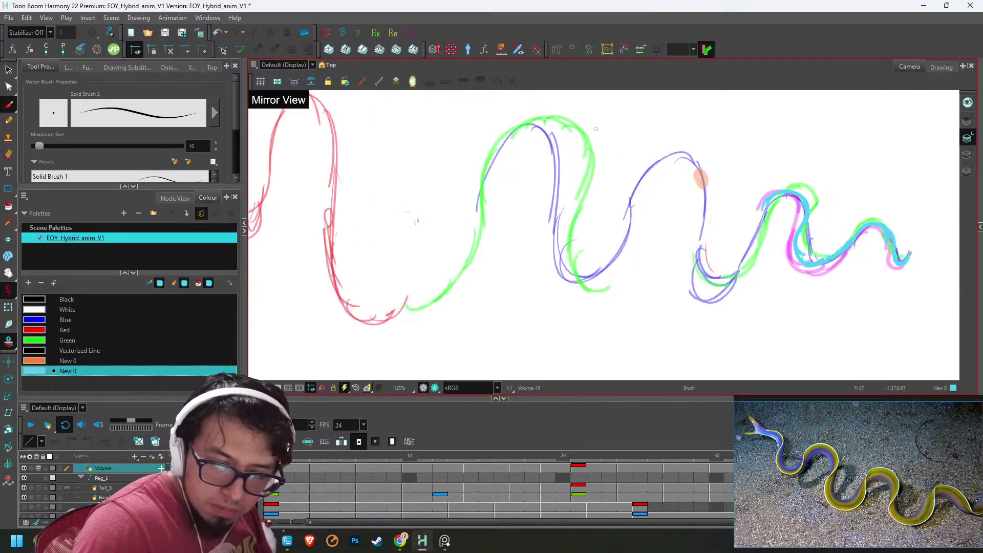
- On drawing Volume-15, paint the large arch in cyan over the rough sketch, including both slopes down to the valleys
mouse_move(533, 123)
mouse_down()
mouse_move(489, 145)
mouse_move(456, 258)
mouse_up()
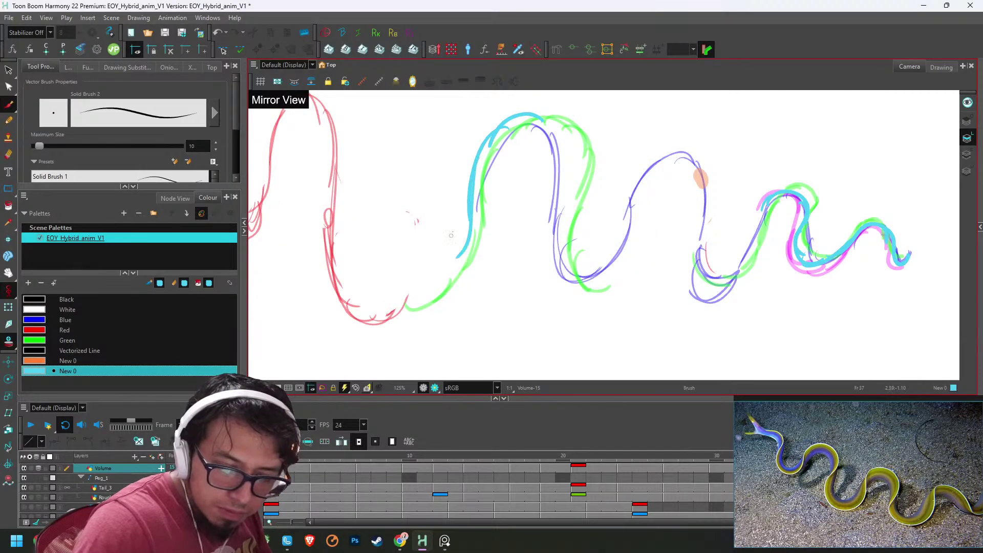
mouse_move(536, 117)
mouse_down()
mouse_move(570, 154)
mouse_move(569, 277)
mouse_move(596, 289)
mouse_up()
key(comma)
key(comma)
key(comma)
- On drawing Volume-14, paint the large arch's crest and both slopes in cyan down to the neighbouring valleys
mouse_move(528, 117)
mouse_down()
mouse_move(440, 220)
mouse_move(456, 239)
mouse_up()
mouse_move(513, 108)
mouse_down()
mouse_move(554, 174)
mouse_move(544, 220)
mouse_move(557, 303)
mouse_up()
mouse_move(510, 110)
mouse_down()
mouse_move(429, 276)
mouse_move(405, 295)
mouse_up()
mouse_move(436, 257)
mouse_down()
mouse_move(359, 320)
mouse_move(343, 308)
mouse_up()
key(f)
- On drawing Volume-13, paint the large arch in cyan, building the slope toward the head side from several overlapping strokes
drag(504, 165, 545, 192)
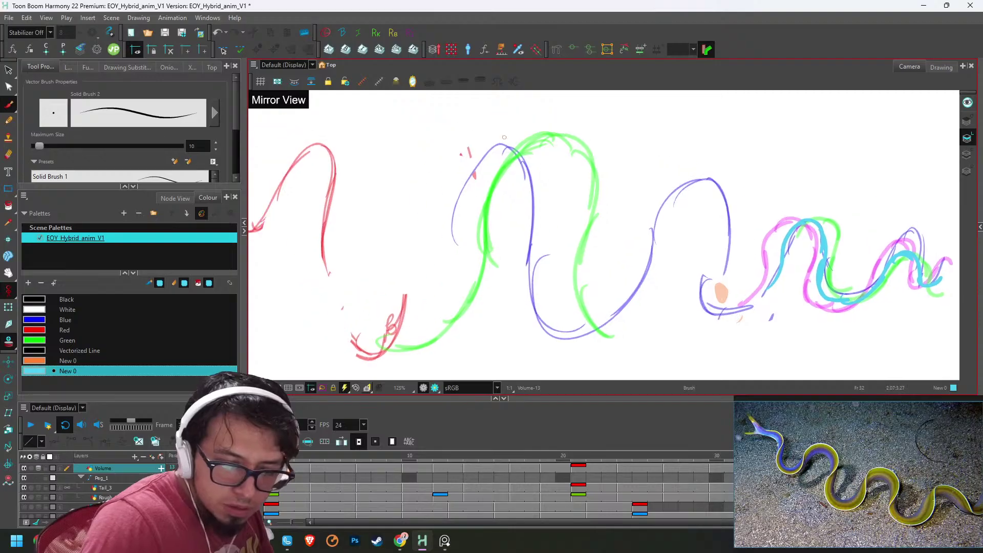
mouse_move(503, 136)
mouse_down()
mouse_move(565, 189)
mouse_move(553, 302)
mouse_move(594, 336)
mouse_up()
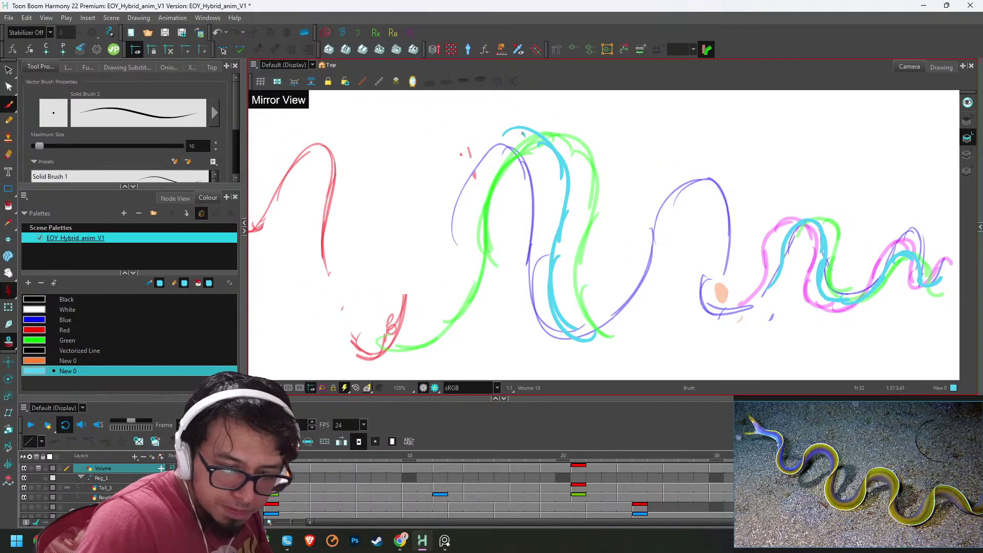
drag(523, 134, 463, 209)
drag(474, 159, 451, 282)
drag(486, 140, 464, 254)
drag(449, 208, 429, 318)
mouse_move(449, 237)
mouse_down()
mouse_move(446, 277)
mouse_move(390, 344)
mouse_up()
key(comma)
key(comma)
- On drawing Volume-12, paint both sides of the large arch in cyan over the rough wave
mouse_move(452, 136)
mouse_down()
mouse_move(520, 169)
mouse_move(525, 276)
mouse_move(554, 332)
mouse_up()
mouse_move(454, 134)
mouse_down()
mouse_move(408, 306)
mouse_move(359, 346)
mouse_up()
key(comma)
key(comma)
key(comma)
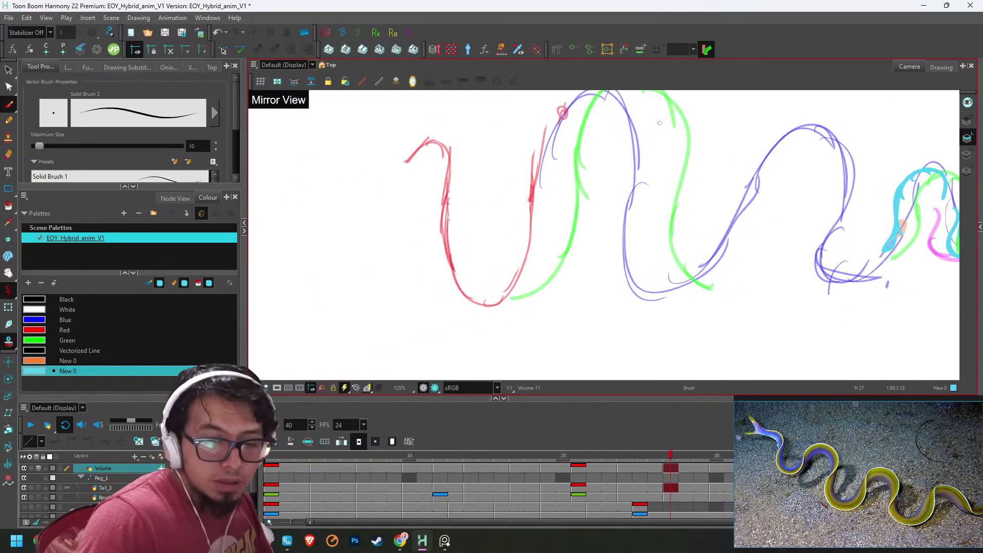
- On drawing Volume-11 at frame 27, paint the tall arch's crest and both slopes in cyan down to the valleys
drag(612, 149, 651, 351)
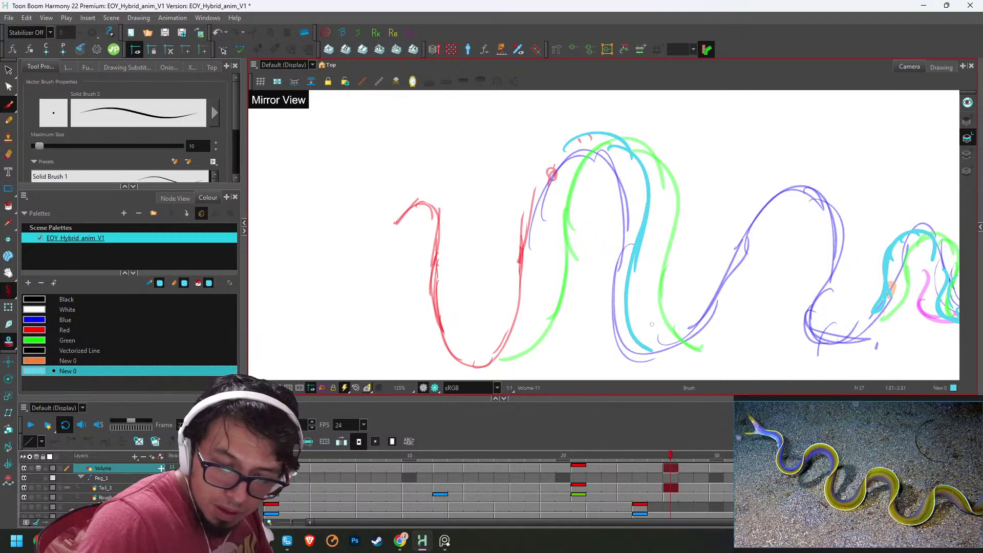
mouse_move(578, 147)
mouse_down()
mouse_move(525, 223)
mouse_move(500, 331)
mouse_move(477, 366)
mouse_up()
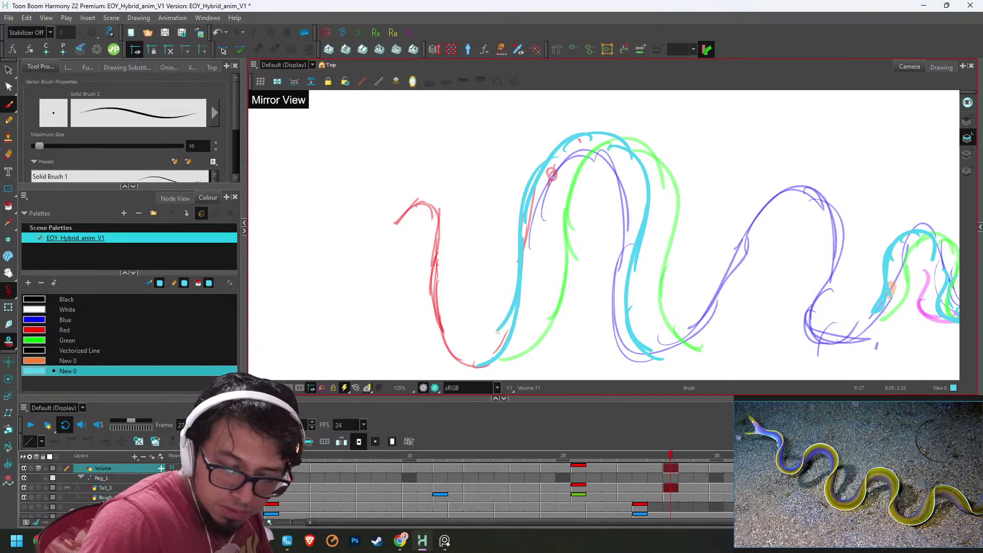
key(comma)
key(comma)
key(comma)
- On the drawing just before Volume-11, paint the tall arch in cyan with both slopes reaching the valley bottoms
drag(683, 210, 649, 302)
mouse_move(535, 173)
mouse_down()
mouse_move(606, 174)
mouse_move(616, 343)
mouse_move(646, 378)
mouse_up()
scroll(576, 141, down, 3)
mouse_move(576, 141)
mouse_down()
mouse_move(499, 225)
mouse_move(495, 312)
mouse_move(453, 361)
mouse_up()
key(comma)
key(comma)
key(comma)
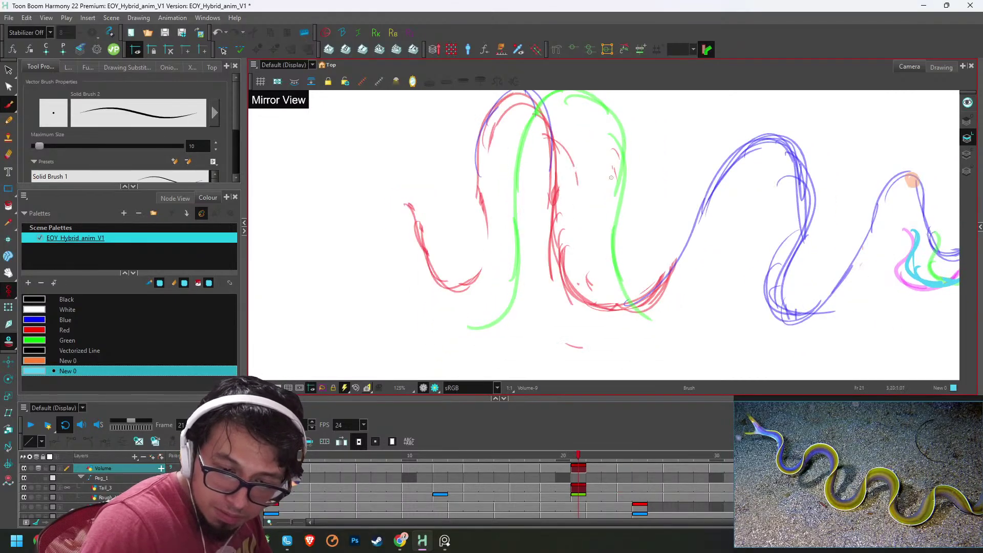
- On drawing Volume-9 at frame 21, paint the tall arch in cyan around the red rough sketch, including both slopes
mouse_move(482, 160)
mouse_down()
mouse_move(552, 231)
mouse_move(568, 366)
mouse_move(576, 366)
mouse_up()
drag(543, 218, 566, 183)
drag(478, 164, 475, 310)
key(comma)
key(comma)
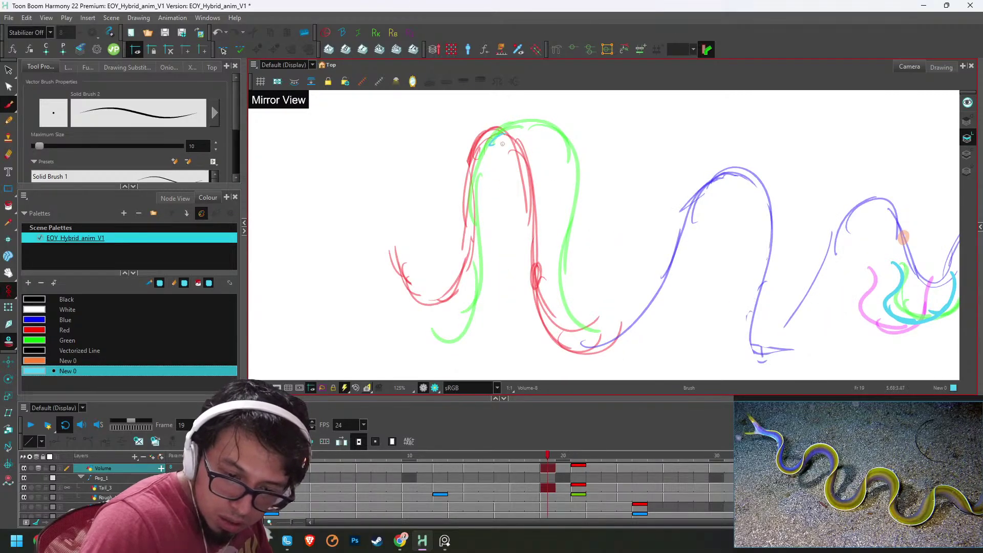
- Paint the leading arch and its slopes in cyan on drawings Volume-8, Volume-7 and Volume-6
mouse_move(499, 144)
mouse_down()
mouse_move(548, 234)
mouse_move(563, 342)
mouse_move(474, 254)
mouse_move(442, 309)
mouse_up()
key(comma)
key(comma)
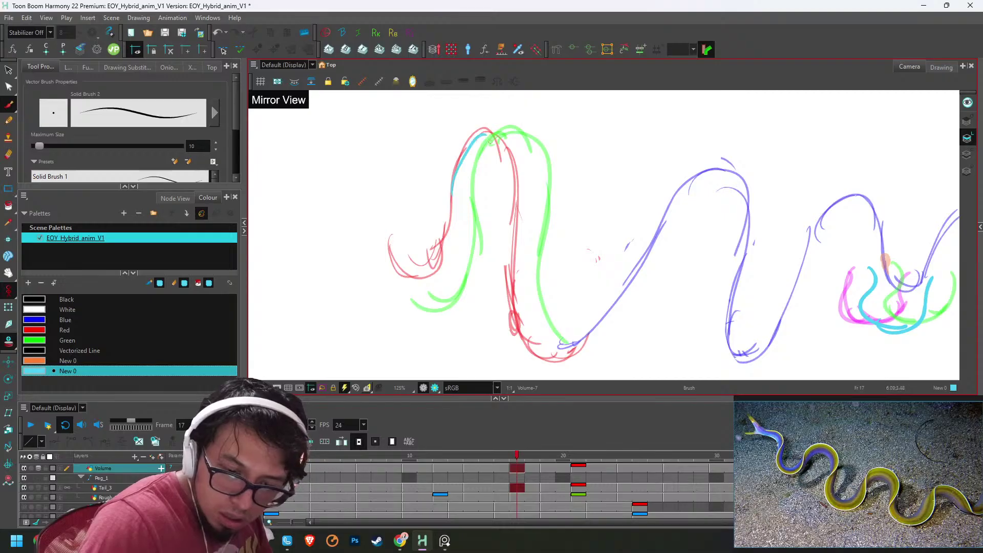
mouse_move(490, 143)
mouse_down()
mouse_move(522, 236)
mouse_move(504, 308)
mouse_move(543, 337)
mouse_move(455, 211)
mouse_move(418, 279)
mouse_up()
key(comma)
key(comma)
key(comma)
mouse_move(420, 225)
mouse_down()
mouse_move(455, 148)
mouse_move(502, 155)
mouse_move(486, 147)
mouse_move(479, 283)
mouse_move(508, 344)
mouse_up()
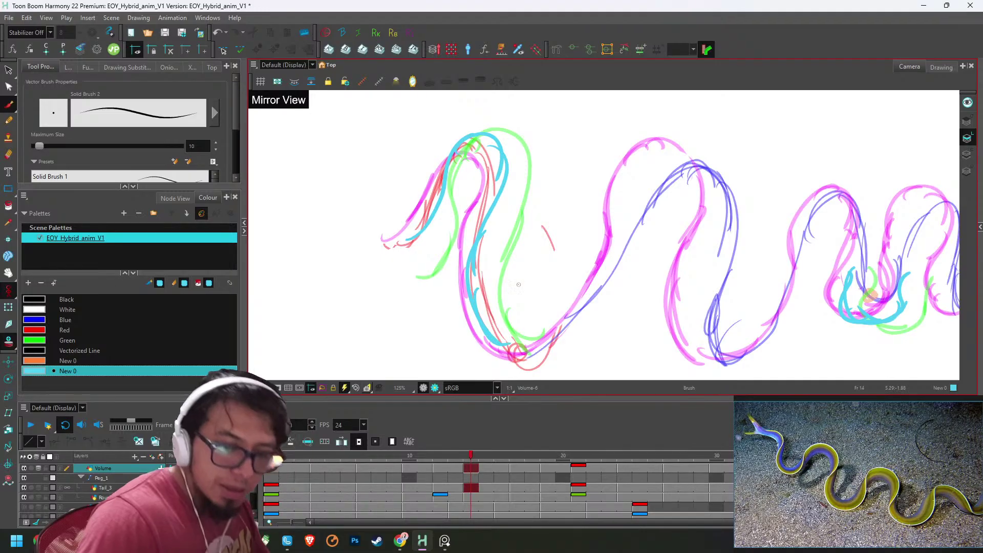
- Play the animation to check the cyan arches' motion and return to the first frame
click(31, 425)
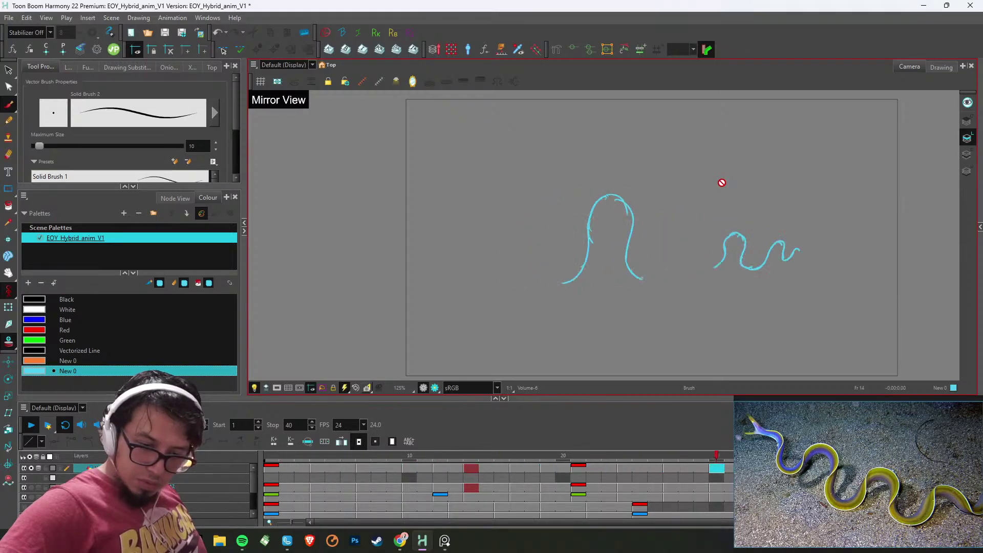
click(272, 455)
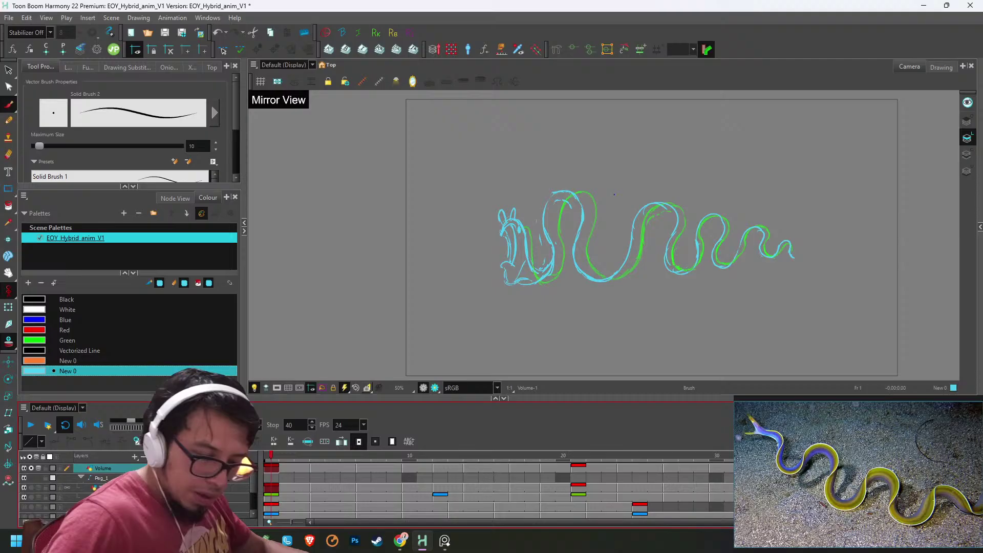
- Turn off the Volume layer's solo display and, on drawing Volume-12, paint the leading crest and its slope into the valley in cyan
click(32, 469)
drag(490, 191, 471, 154)
key(2)
key(2)
key(2)
key(g)
key(g)
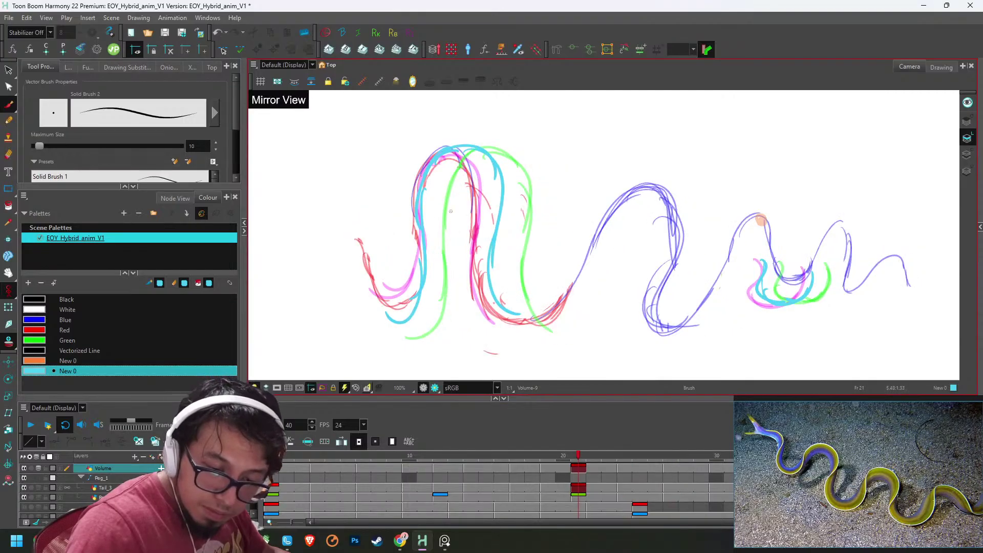
key(f)
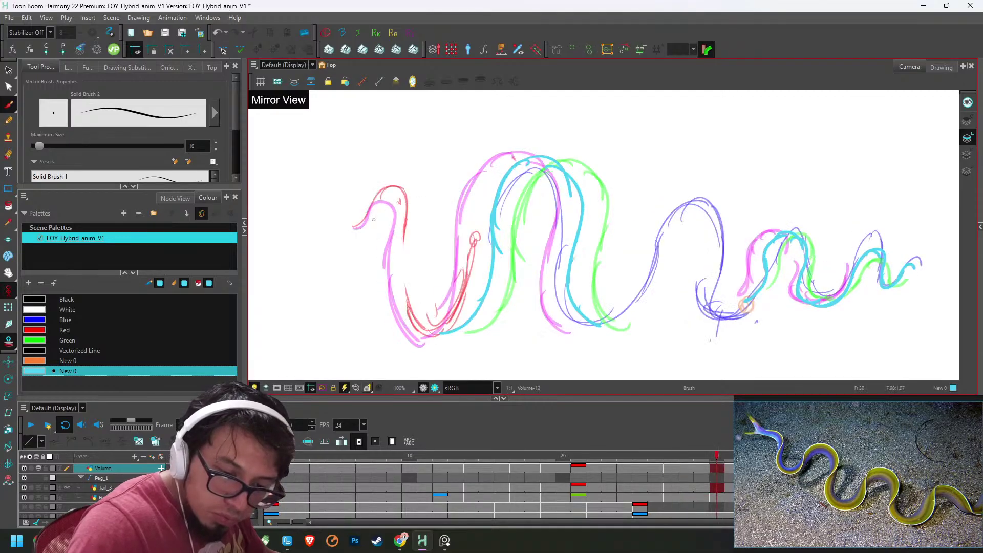
drag(385, 169, 403, 256)
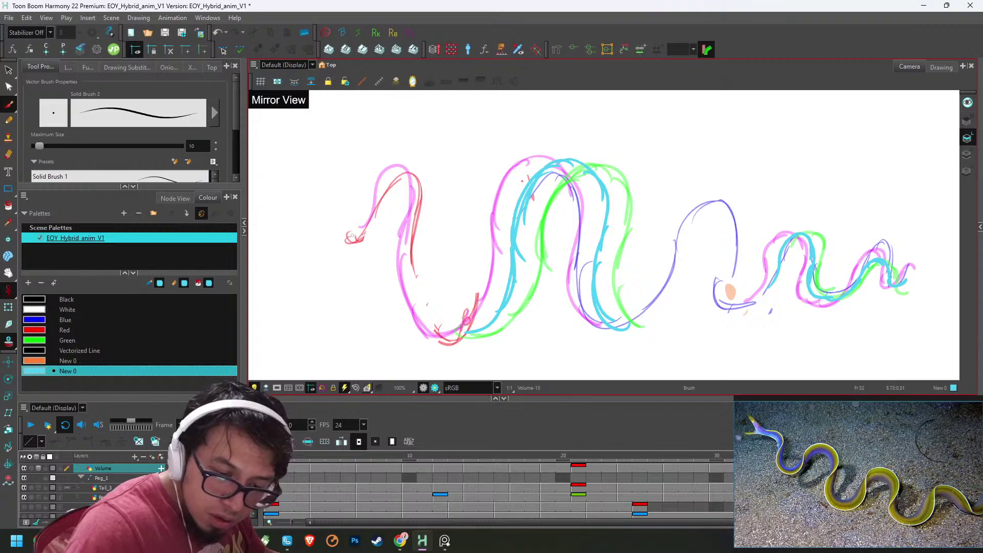
- On drawing Volume-13, redo the leading crest in cyan, continue its slope through the valley and erase the excess strokes at the top
key(ctrl+z)
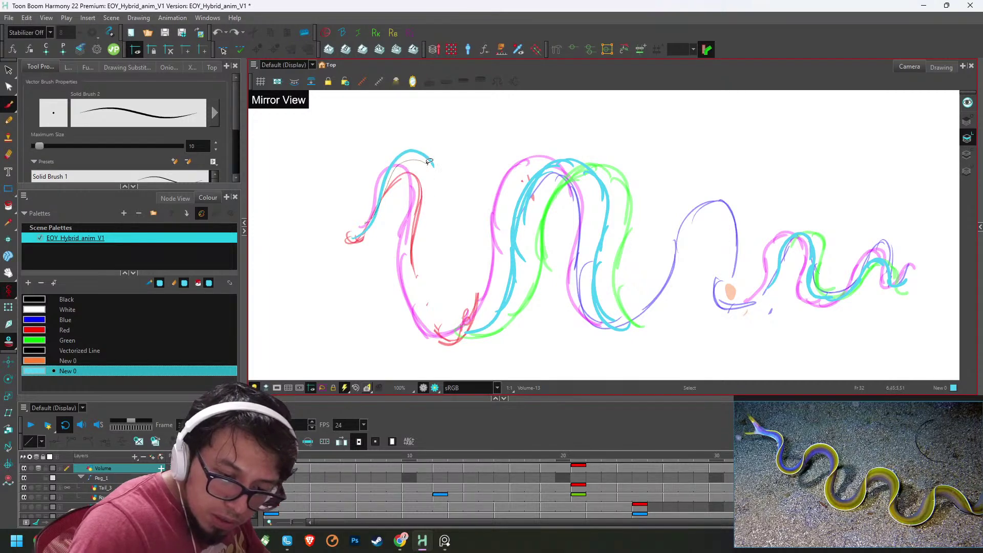
drag(429, 161, 418, 221)
mouse_move(428, 174)
mouse_down()
mouse_move(418, 266)
mouse_move(424, 313)
mouse_move(484, 320)
mouse_up()
key(alt+e)
drag(381, 184, 431, 159)
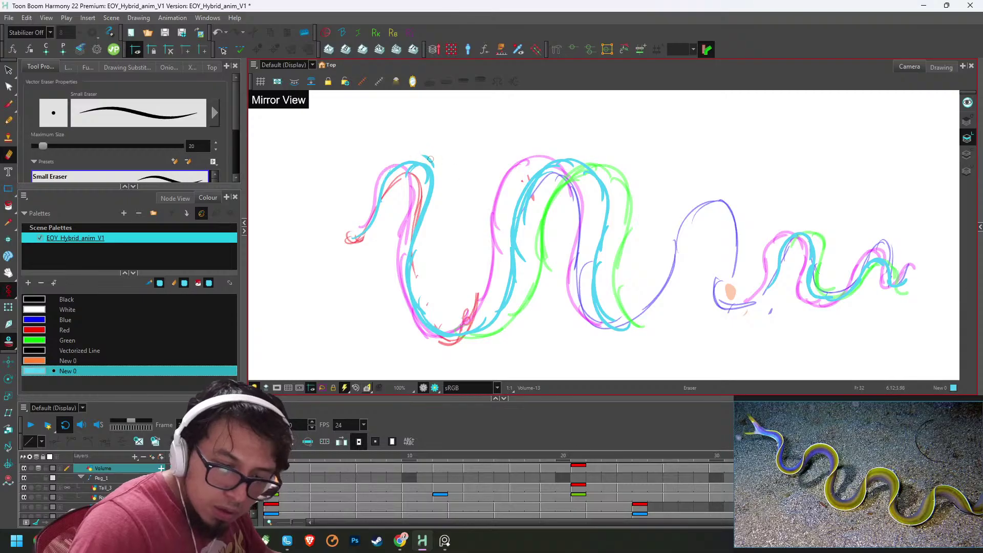
- Paint the leading crest and its slope down into the valley in cyan on drawings Volume-14 and Volume-15
key(g)
key(alt+b)
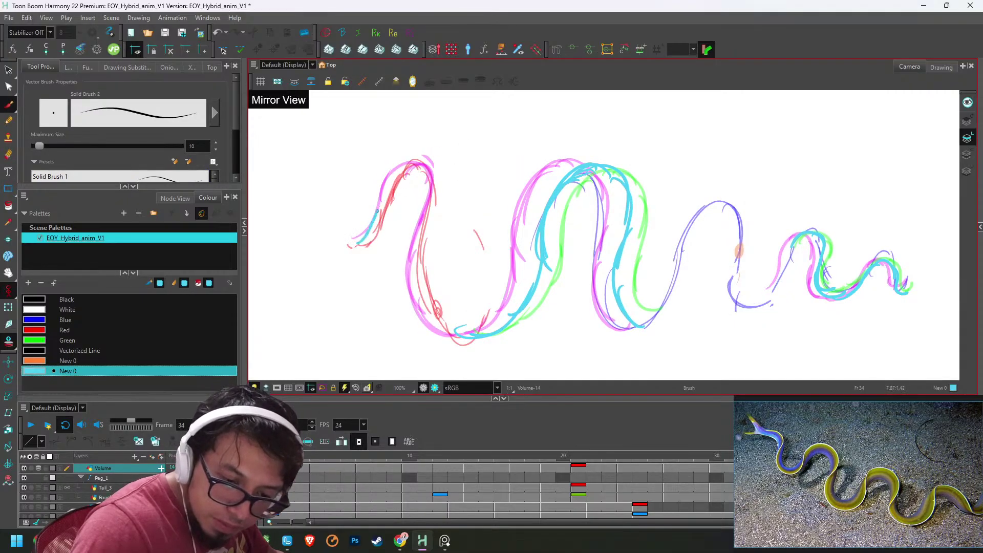
drag(415, 163, 419, 251)
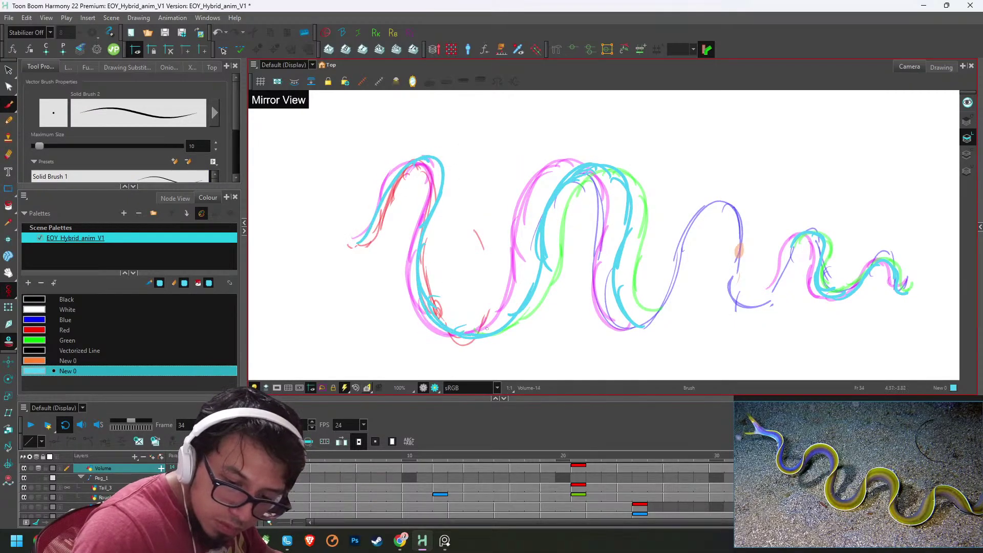
key(g)
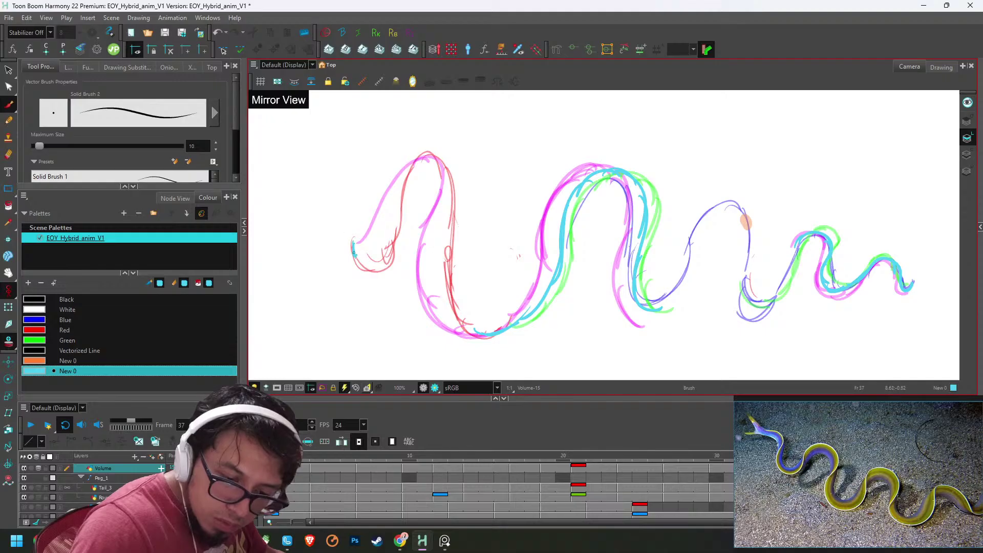
mouse_move(395, 257)
mouse_down()
mouse_move(405, 166)
mouse_move(450, 230)
mouse_move(458, 185)
mouse_up()
- On drawing Volume-16, paint the first valley, the leading crest and its descending slope in cyan over the red rough sketch
key(g)
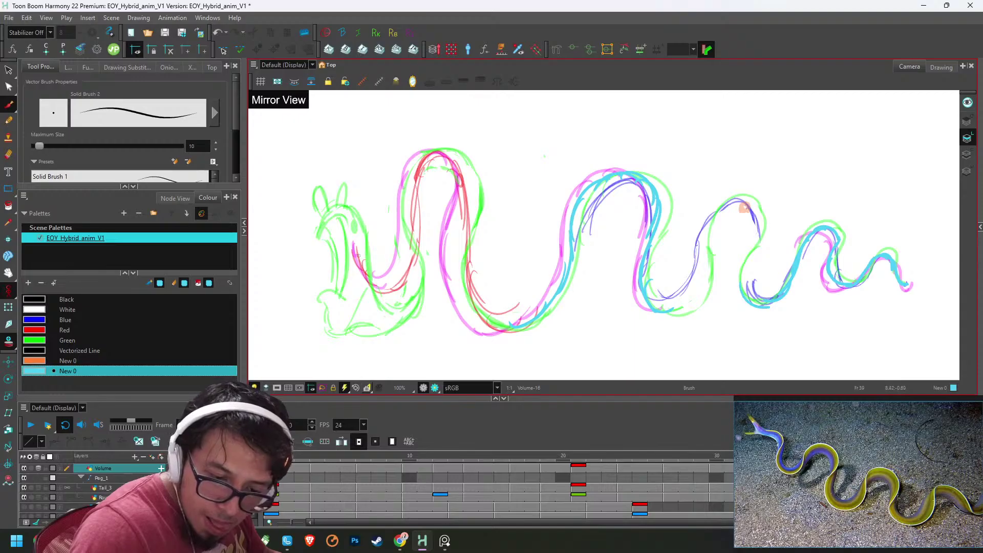
drag(383, 300, 404, 241)
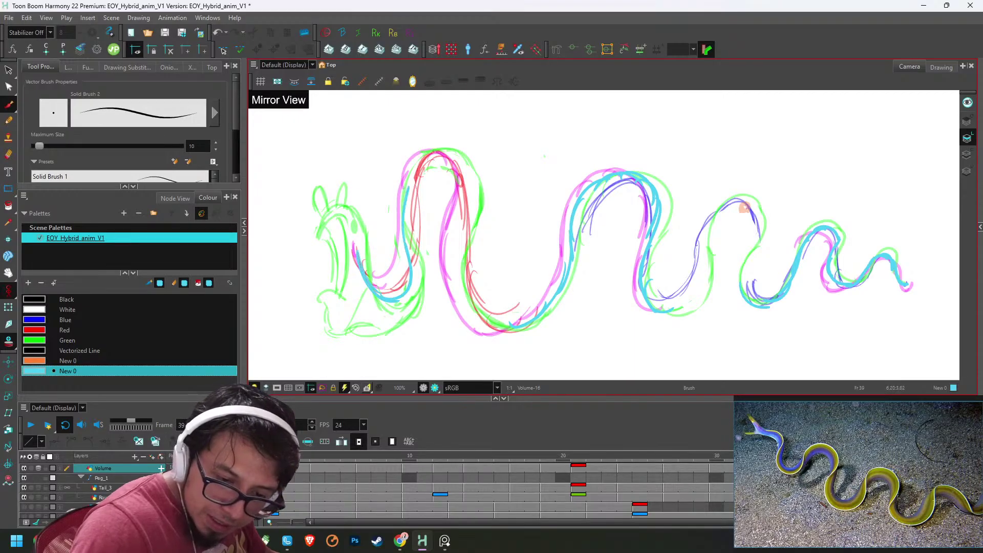
mouse_move(469, 183)
mouse_down()
mouse_move(461, 236)
mouse_move(468, 210)
mouse_move(470, 283)
mouse_up()
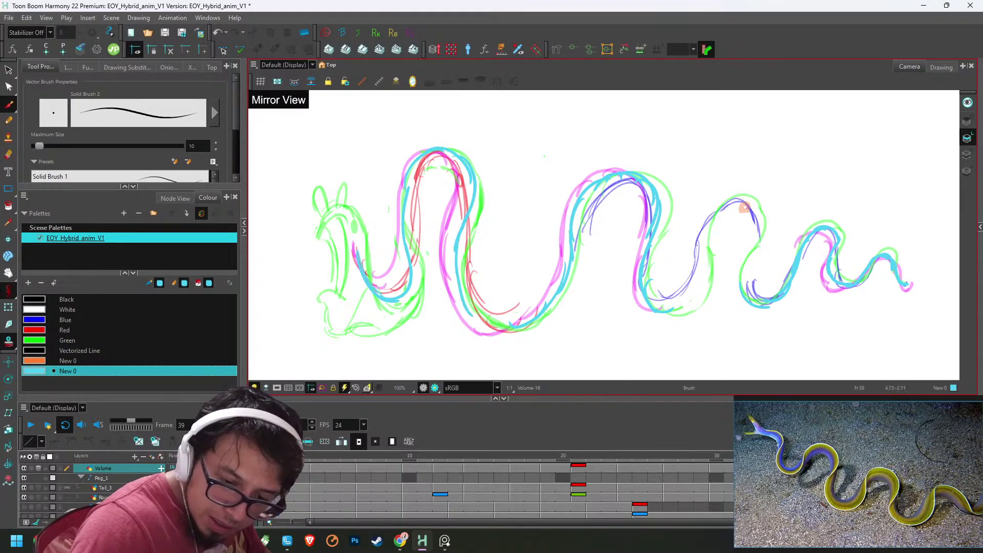
- Play the animation with only the cyan body shown, return to the first frame and inspect the tail end
key(Return)
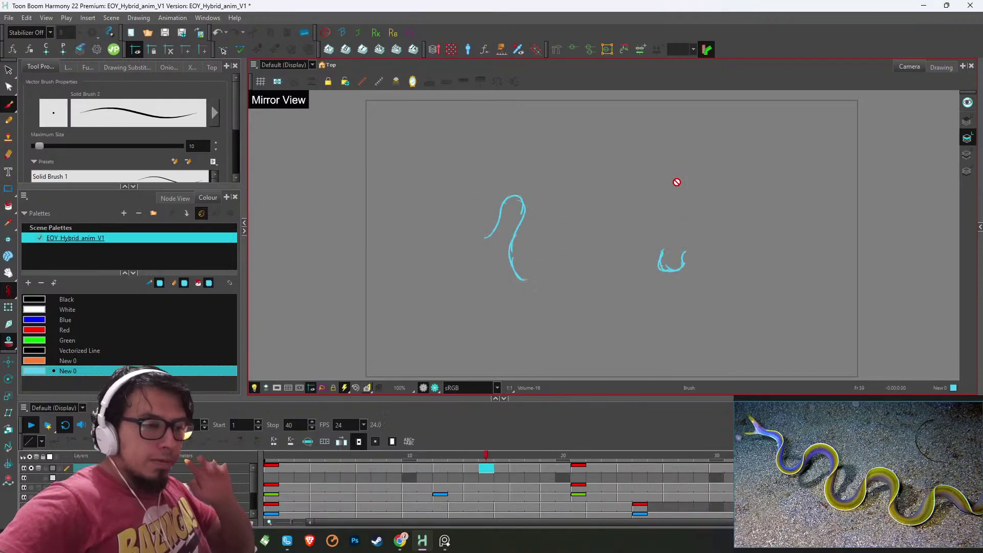
drag(290, 458, 264, 458)
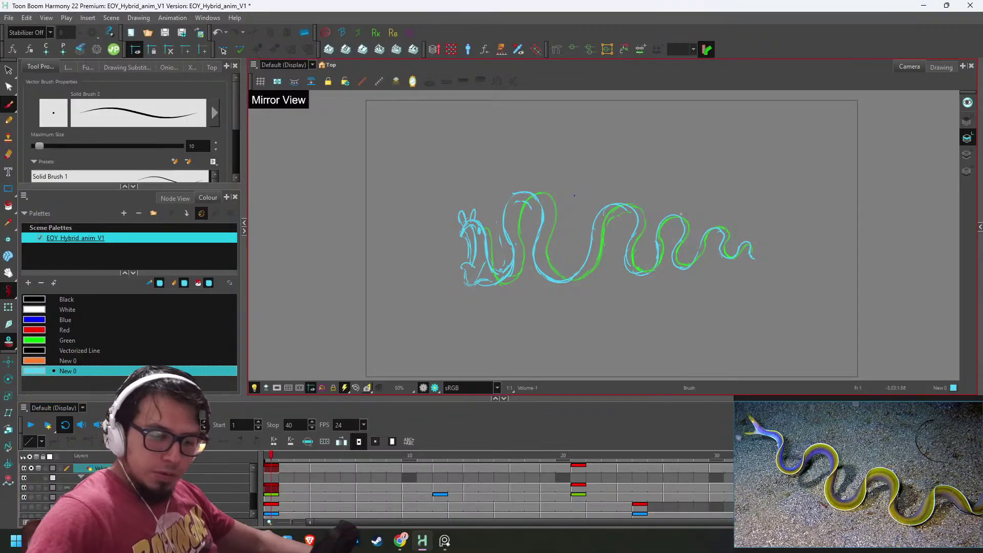
key(space)
drag(764, 224, 761, 224)
scroll(761, 224, up, 2)
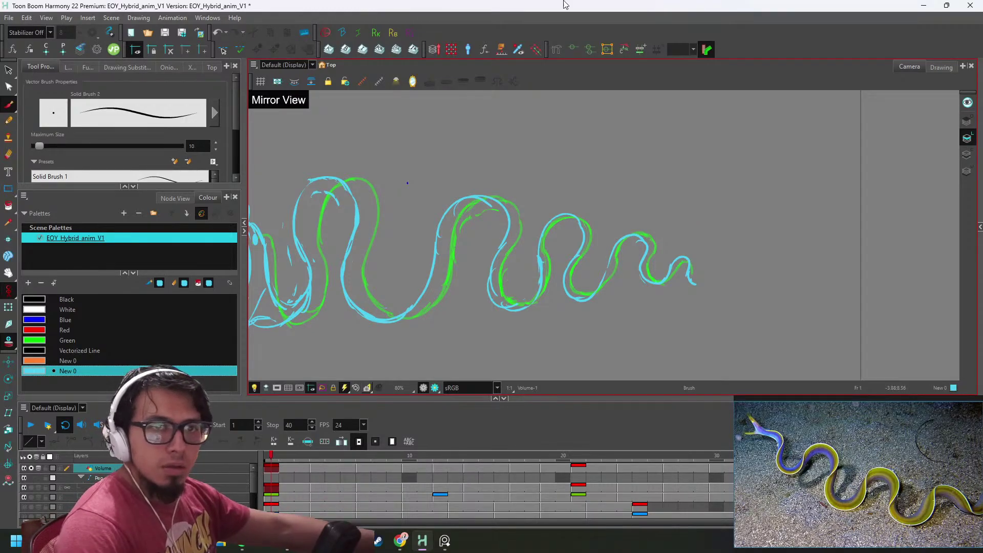
key(alt+Tab)
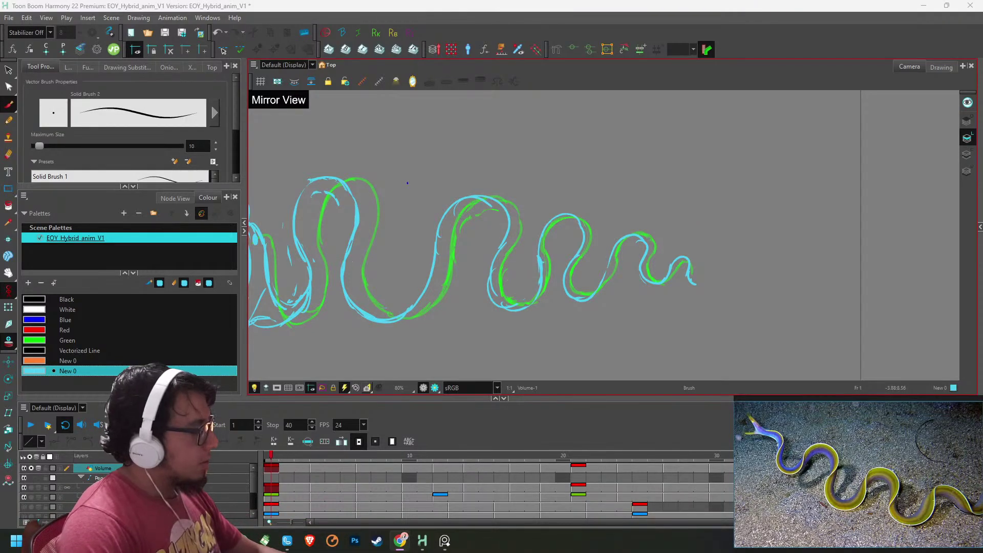
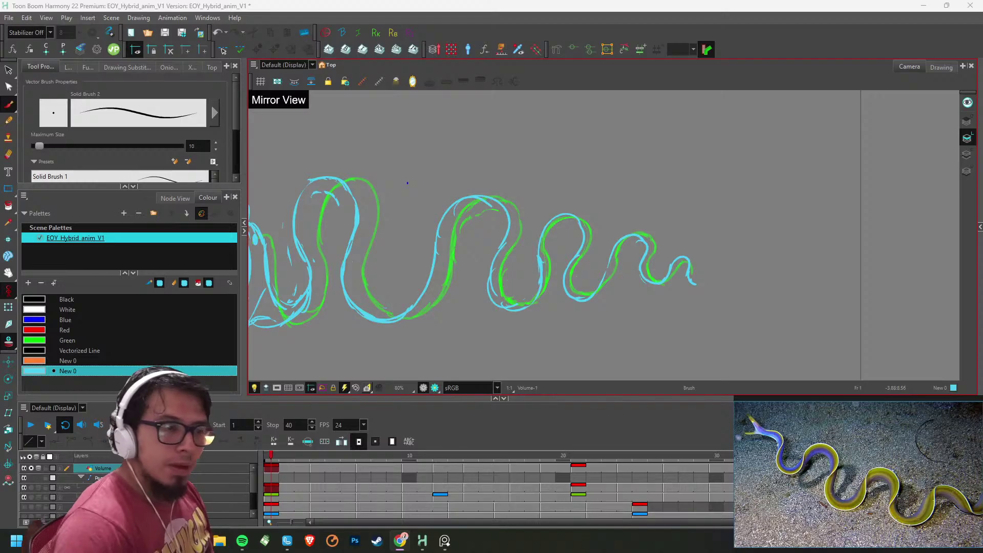
click(724, 215)
drag(724, 215, 792, 201)
key(1)
key(1)
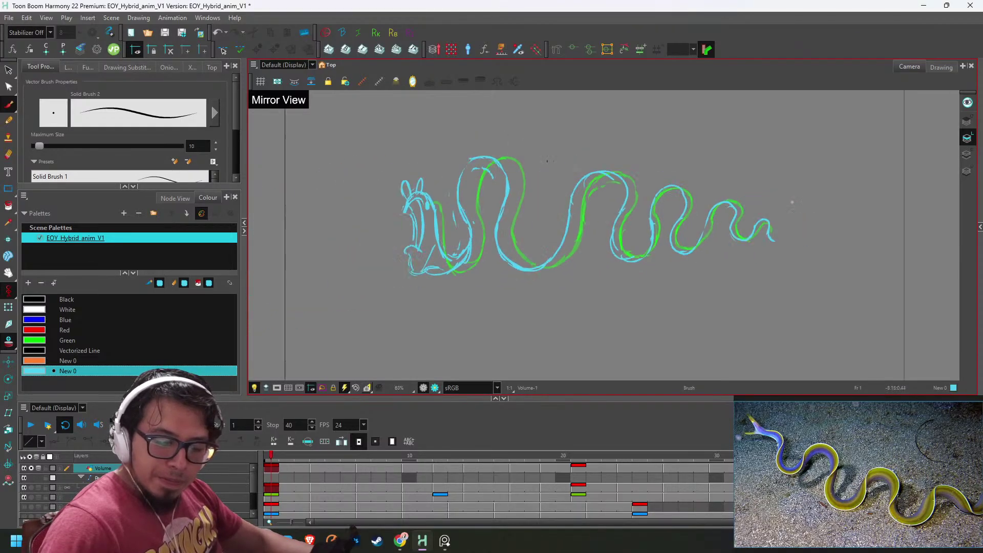
- Flip through the cyan drawings with onion skin, replay the animation and return to the first frame
key(comma)
key(g)
key(g)
key(g)
key(2)
key(2)
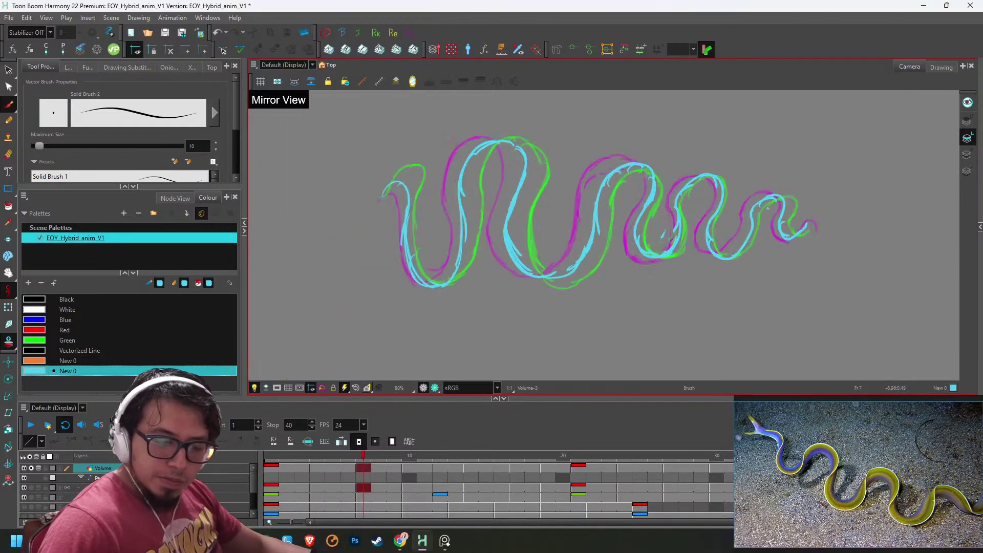
key(g)
key(Return)
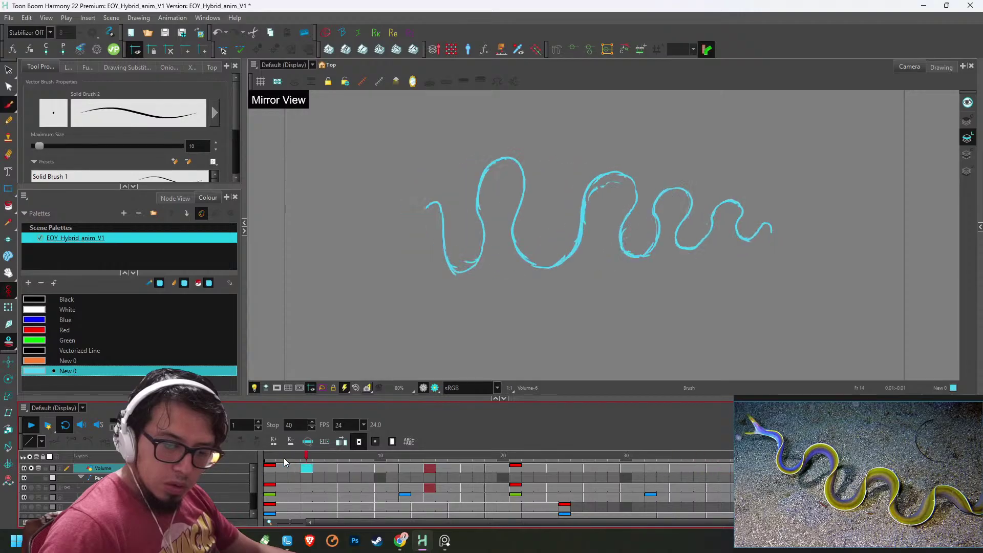
click(271, 457)
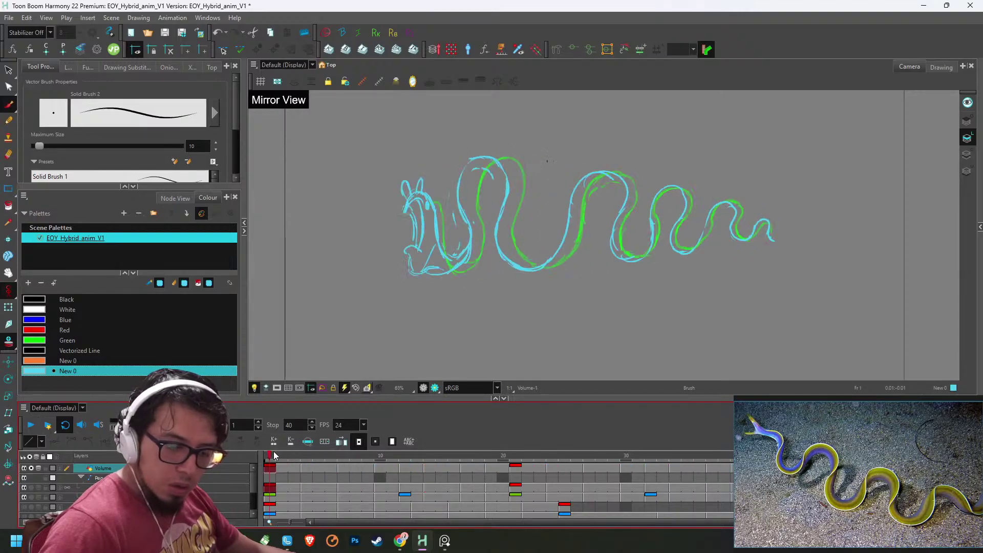
- Turn off the onion skin and bring the rough sketch layers back beneath the cyan body
key(alt+o)
key(ctrl+f)
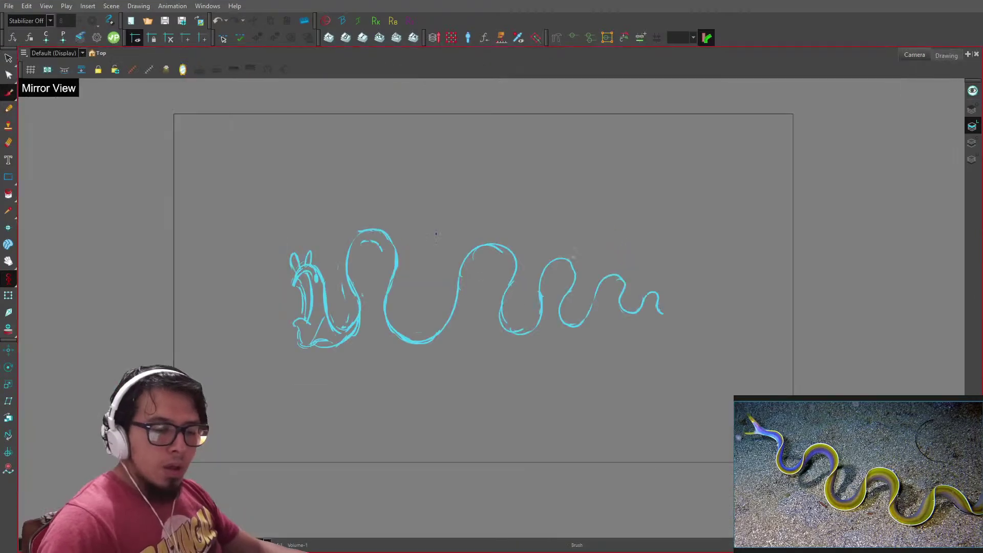
key(ctrl+f)
click(30, 457)
key(ctrl+f)
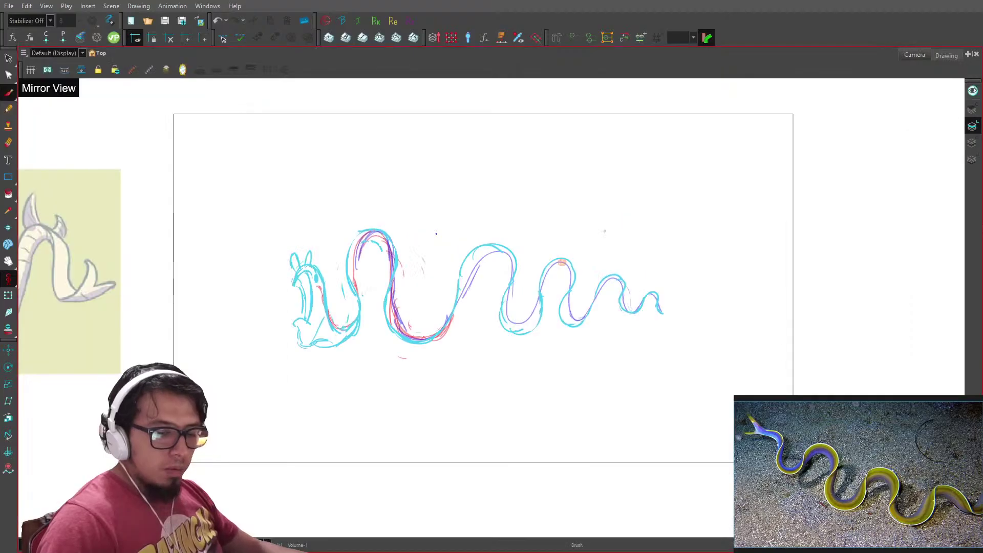
- On drawing Volume-6, paint the rising slope of the large second arch in cyan over the blue rough sketch
key(2)
key(2)
key(g)
key(g)
key(g)
key(g)
key(g)
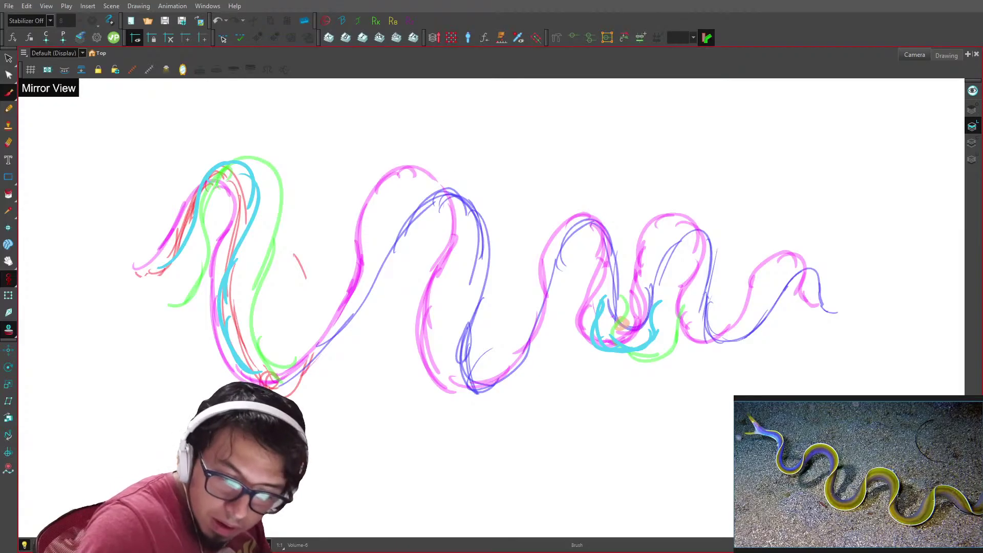
drag(451, 172, 391, 251)
drag(403, 199, 375, 309)
drag(381, 271, 335, 338)
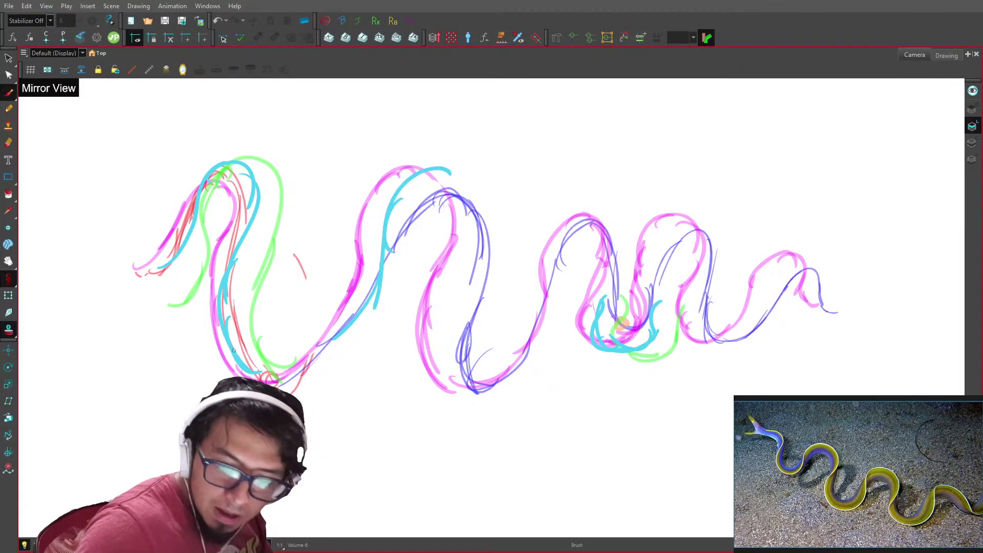
- Paint the last tall arch and the tail end in cyan on drawings Volume-11 and Volume-10
key(ctrl+f)
click(749, 456)
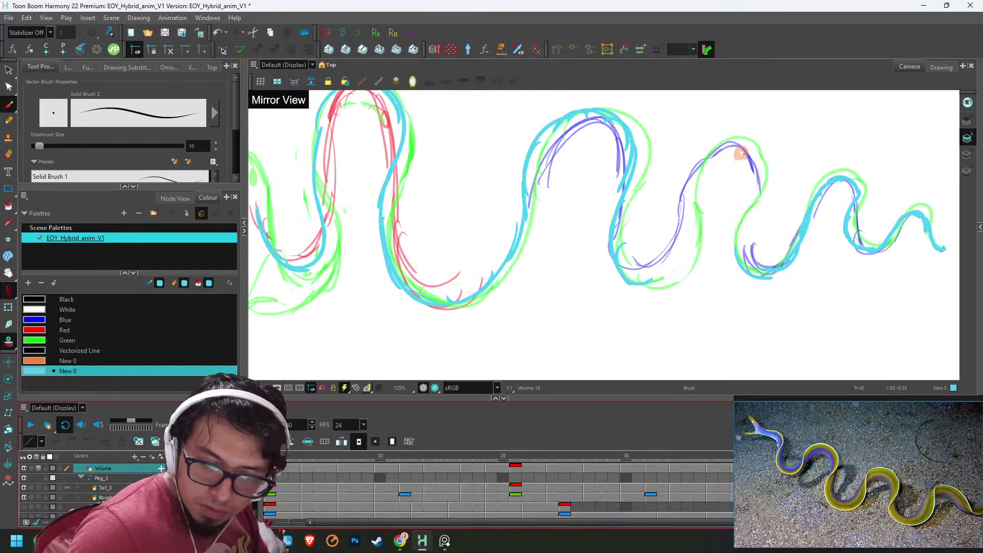
key(g)
key(ctrl+f)
drag(894, 272, 630, 278)
key(2)
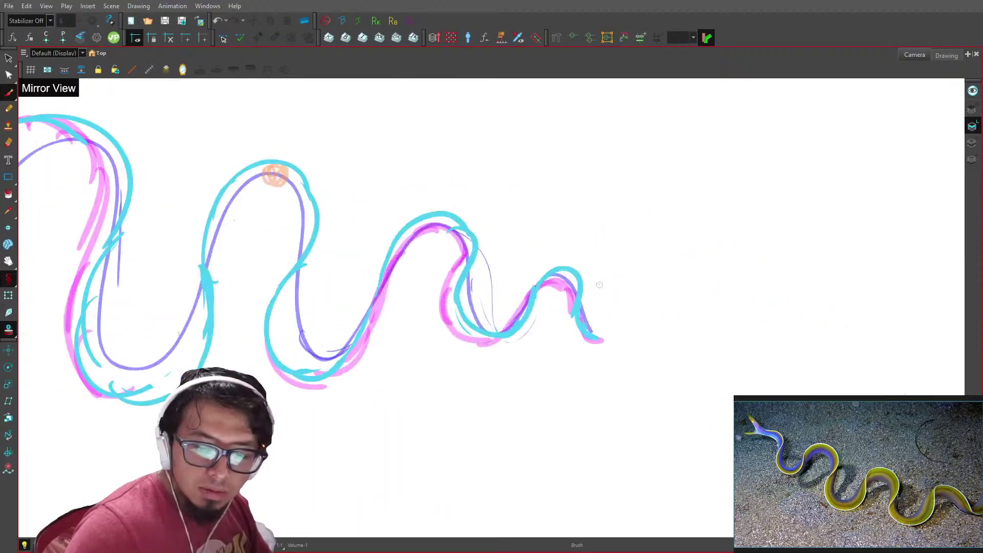
key(g)
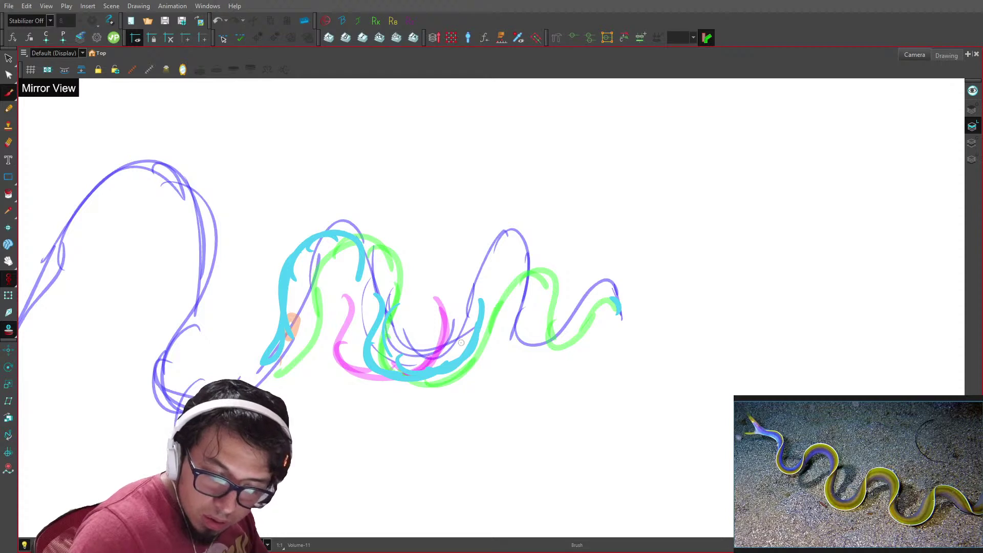
mouse_move(451, 357)
mouse_down()
mouse_move(485, 274)
mouse_move(529, 238)
mouse_move(533, 324)
mouse_move(525, 325)
mouse_move(585, 312)
mouse_move(538, 334)
mouse_move(608, 293)
mouse_move(614, 329)
mouse_move(585, 283)
mouse_move(518, 344)
mouse_move(519, 354)
mouse_move(527, 256)
mouse_move(527, 274)
mouse_move(515, 239)
mouse_move(456, 262)
mouse_move(431, 329)
mouse_up()
key(f)
drag(482, 248, 444, 304)
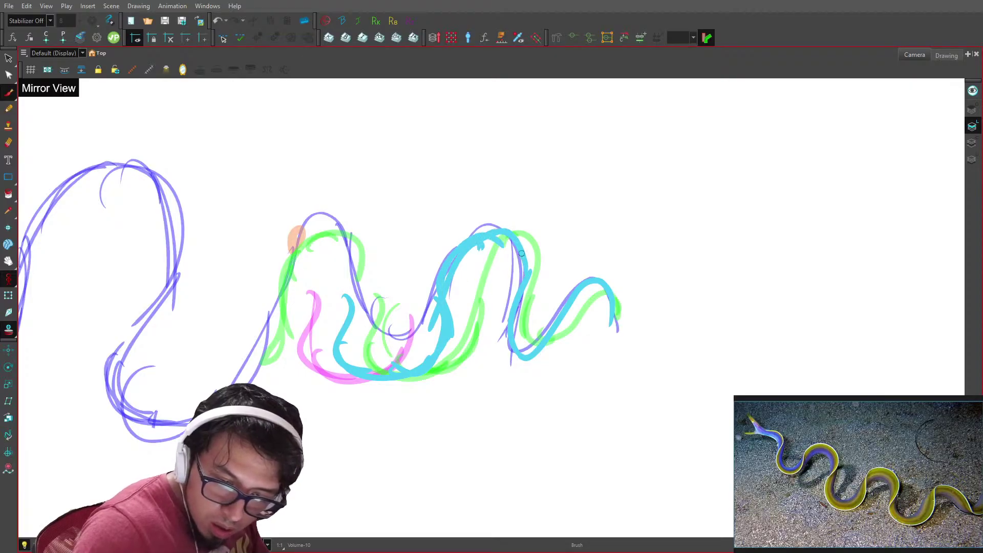
- On drawing Volume-9, paint the last tall arch, the valley behind it and the tail tip in cyan
key(period)
key(comma)
key(comma)
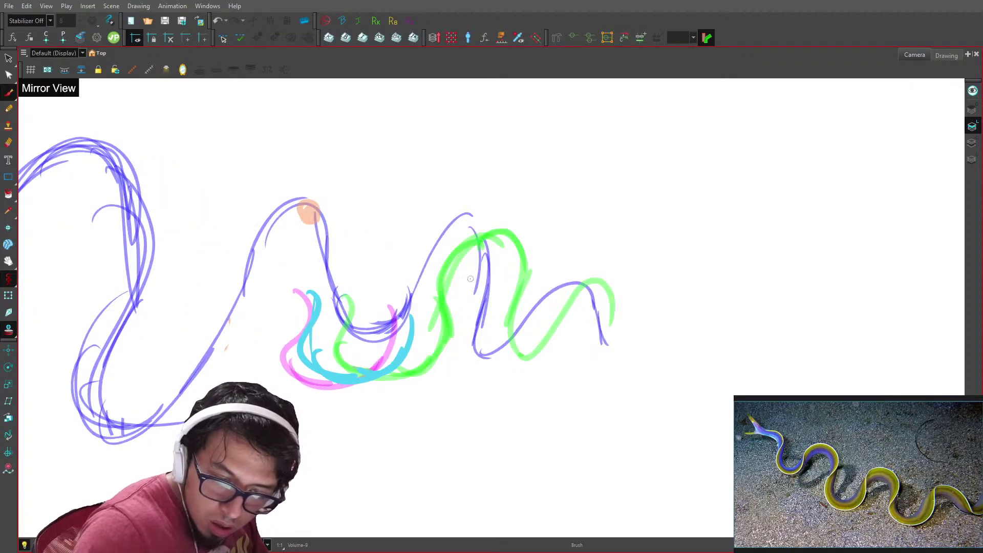
mouse_move(488, 358)
mouse_down()
mouse_move(495, 297)
mouse_move(412, 297)
mouse_up()
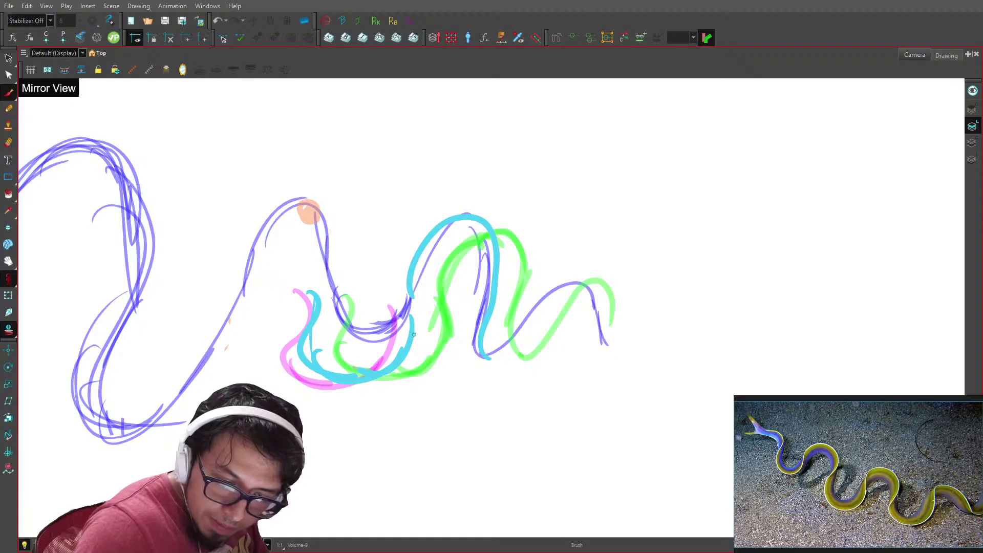
mouse_move(413, 334)
mouse_down()
mouse_move(435, 240)
mouse_move(433, 257)
mouse_move(493, 246)
mouse_move(490, 238)
mouse_move(499, 354)
mouse_move(490, 312)
mouse_move(567, 318)
mouse_move(524, 307)
mouse_move(505, 341)
mouse_move(532, 351)
mouse_move(557, 281)
mouse_move(561, 290)
mouse_move(589, 289)
mouse_up()
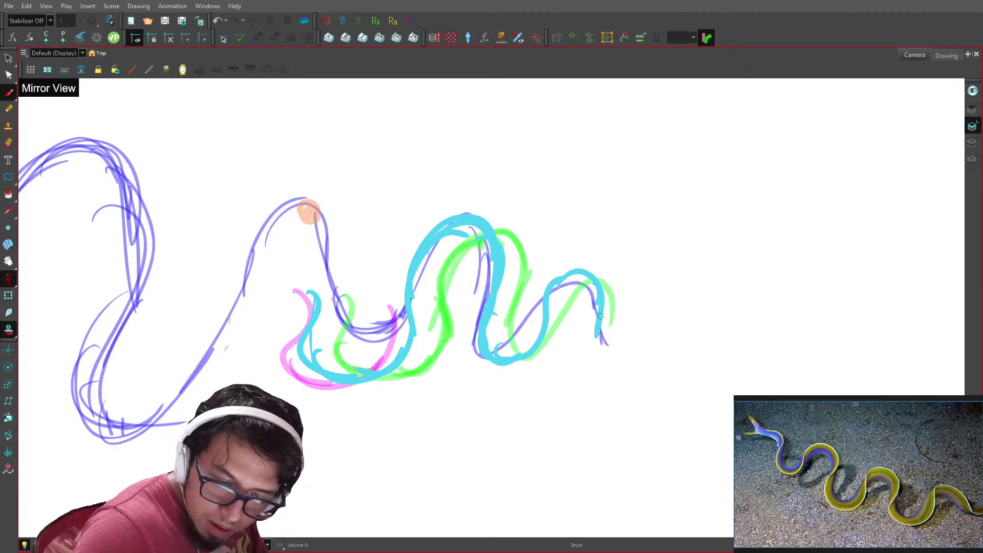
- On drawing Volume-8, paint the small tail crest, the adjoining valley and the last tall arch in cyan
key(g)
key(f)
key(f)
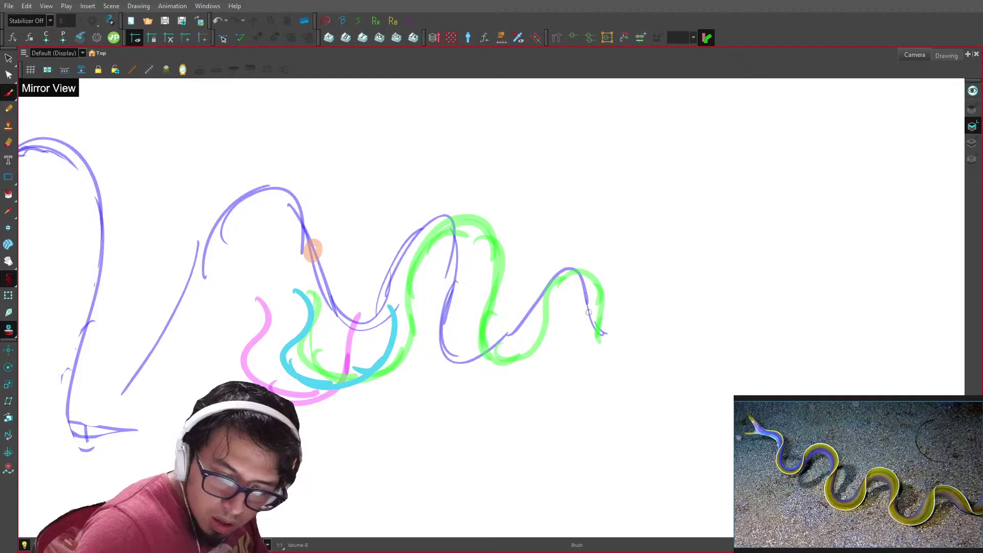
mouse_move(589, 312)
mouse_down()
mouse_move(578, 262)
mouse_move(526, 329)
mouse_up()
mouse_move(545, 277)
mouse_down()
mouse_move(535, 327)
mouse_move(517, 351)
mouse_move(476, 277)
mouse_move(392, 312)
mouse_up()
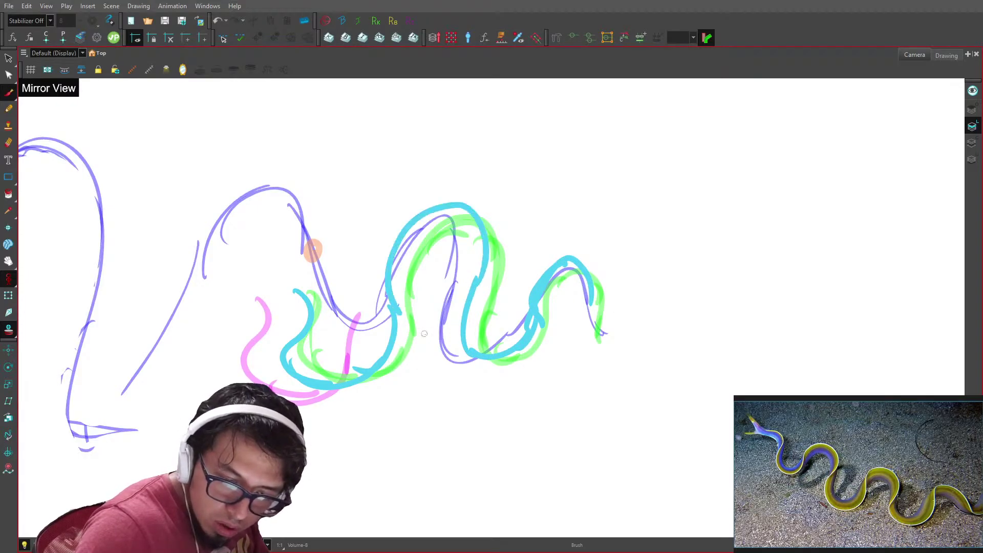
drag(415, 246, 402, 320)
- On drawing Volume-7, paint the last tall arch down to the valley and continue into the tail crest in cyan
key(comma)
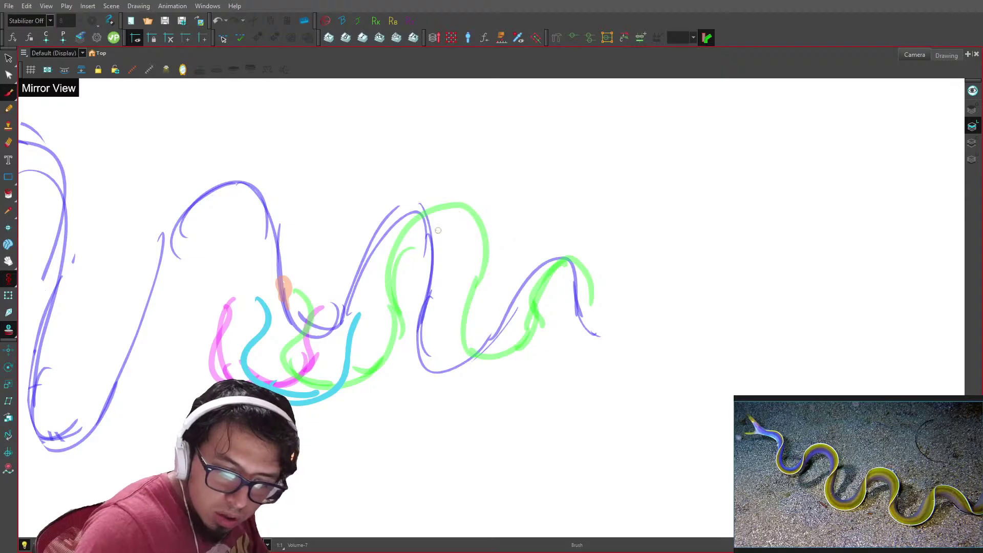
mouse_move(371, 238)
mouse_down()
mouse_move(464, 226)
mouse_move(435, 343)
mouse_up()
mouse_move(397, 213)
mouse_down()
mouse_move(367, 281)
mouse_move(364, 333)
mouse_up()
mouse_move(336, 377)
mouse_down()
mouse_move(360, 340)
mouse_move(359, 252)
mouse_up()
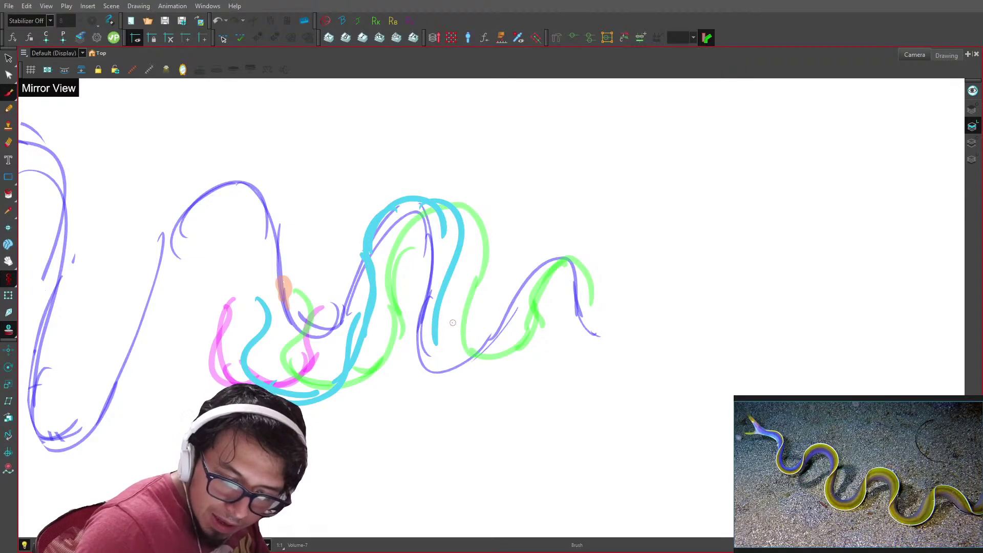
mouse_move(452, 322)
mouse_down()
mouse_move(470, 342)
mouse_move(466, 367)
mouse_move(508, 287)
mouse_move(553, 251)
mouse_move(561, 280)
mouse_move(581, 270)
mouse_move(568, 313)
mouse_up()
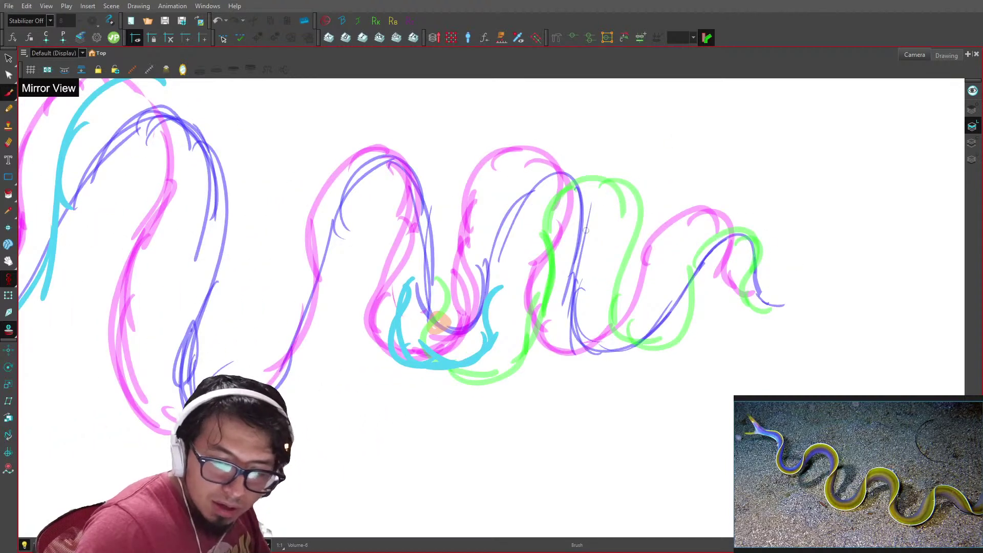
- On drawing Volume-6, paint the last tall arch, the valley and the slope up to the tail crest in cyan
mouse_move(562, 174)
mouse_down()
mouse_move(496, 224)
mouse_move(489, 315)
mouse_up()
drag(491, 269, 471, 354)
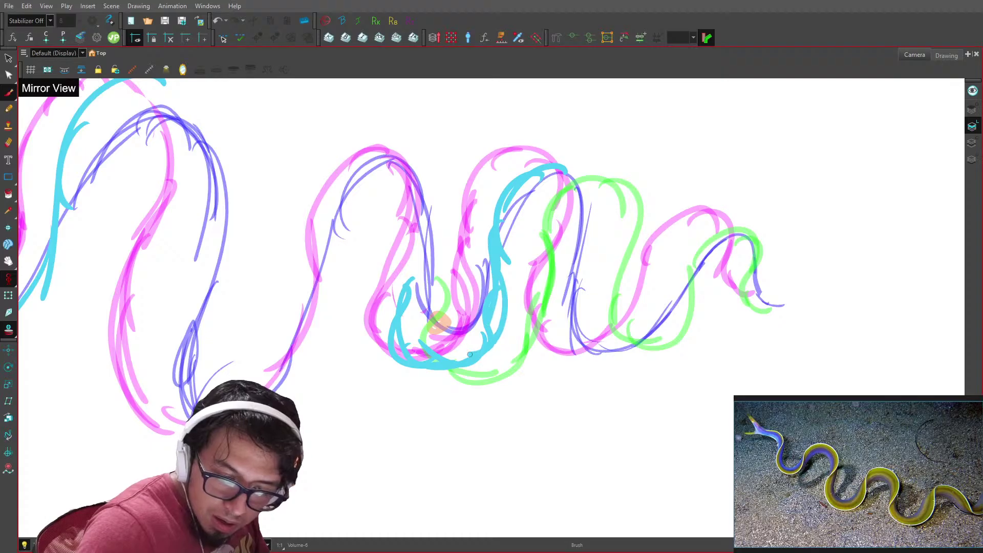
drag(506, 319, 486, 236)
mouse_move(577, 165)
mouse_down()
mouse_move(566, 254)
mouse_move(575, 327)
mouse_up()
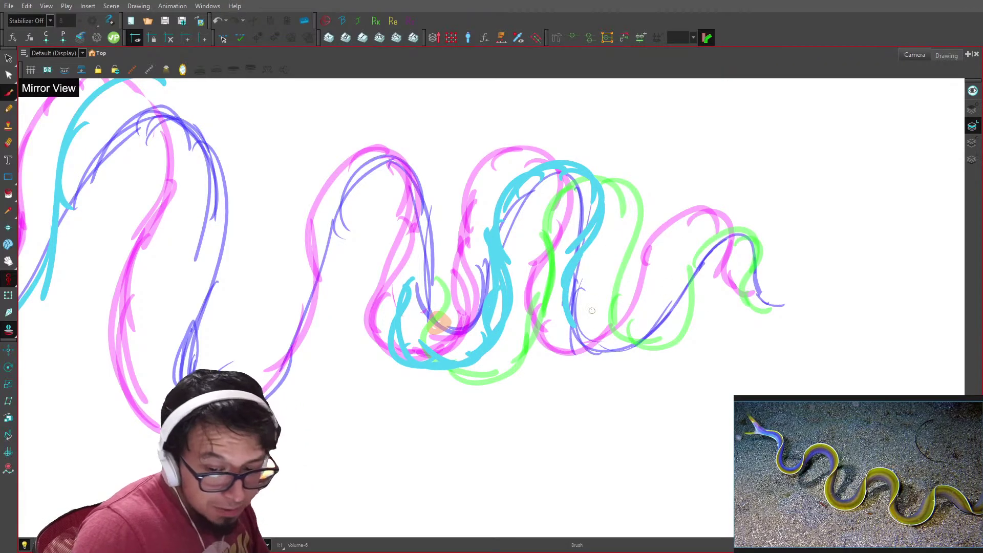
mouse_move(576, 292)
mouse_down()
mouse_move(617, 342)
mouse_move(669, 297)
mouse_up()
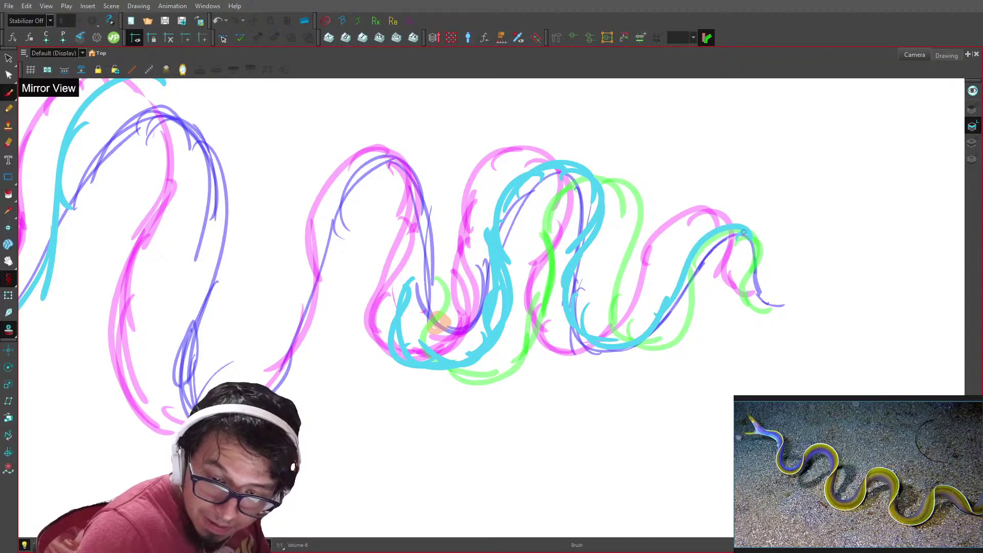
- Erase the top of the small tail crest on drawing Volume-5 and repaint it slightly lower in cyan
key(g)
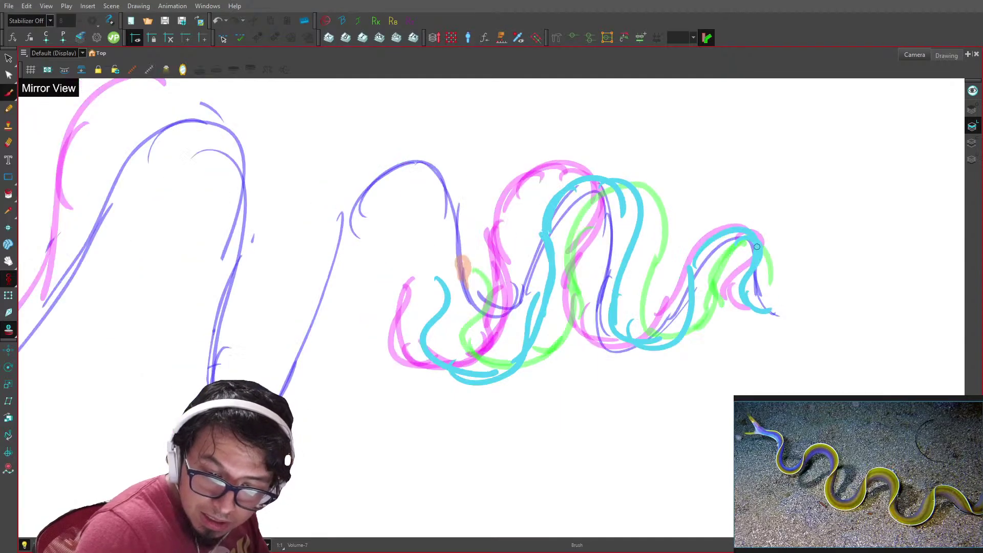
key(f)
key(f)
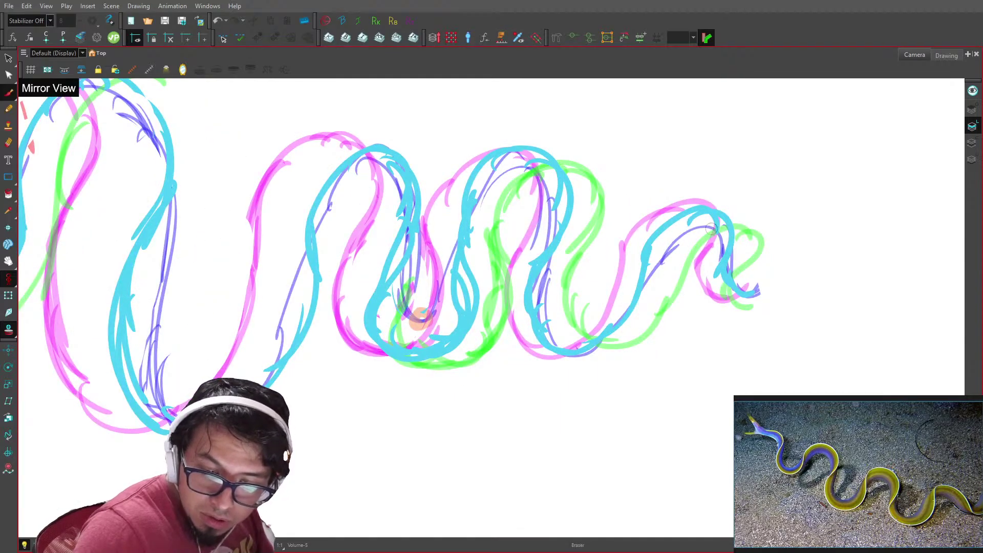
mouse_move(711, 230)
mouse_down()
mouse_move(636, 273)
mouse_move(653, 254)
mouse_move(718, 307)
mouse_move(757, 280)
mouse_move(745, 292)
mouse_move(731, 232)
mouse_move(689, 216)
mouse_up()
key(alt+b)
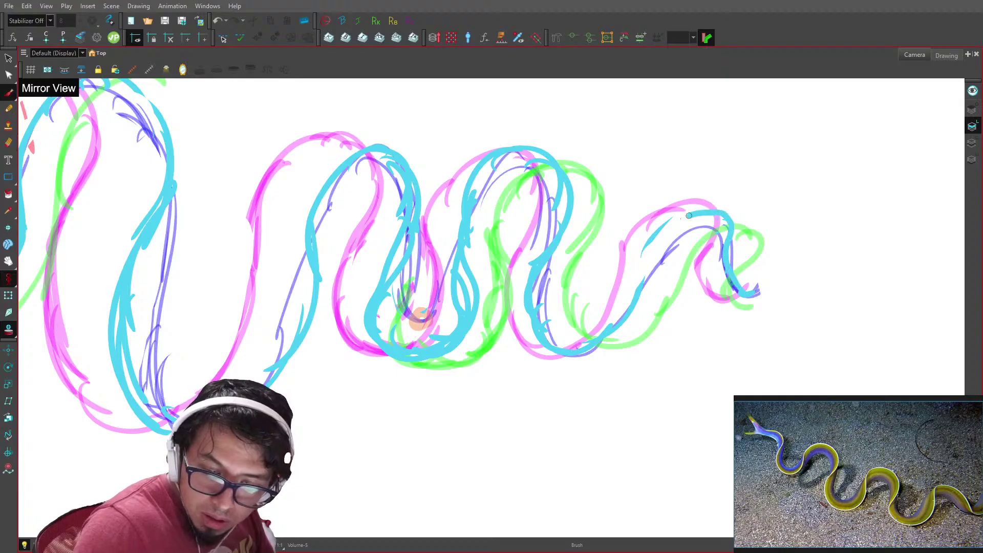
key(g)
key(f)
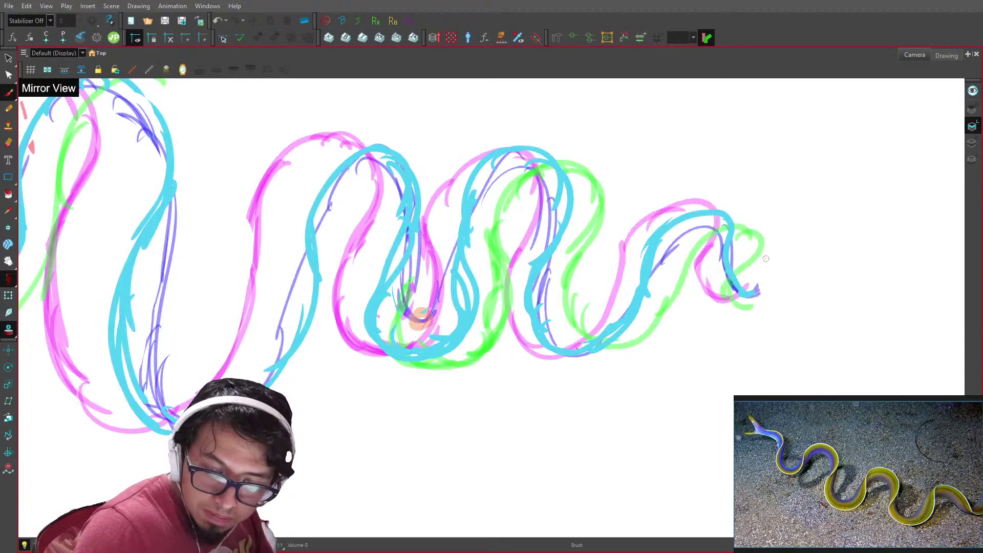
- Flip through the neighbouring tail drawings and play the animation with the rough sketch and with only the cyan body shown
key(g)
key(g)
key(g)
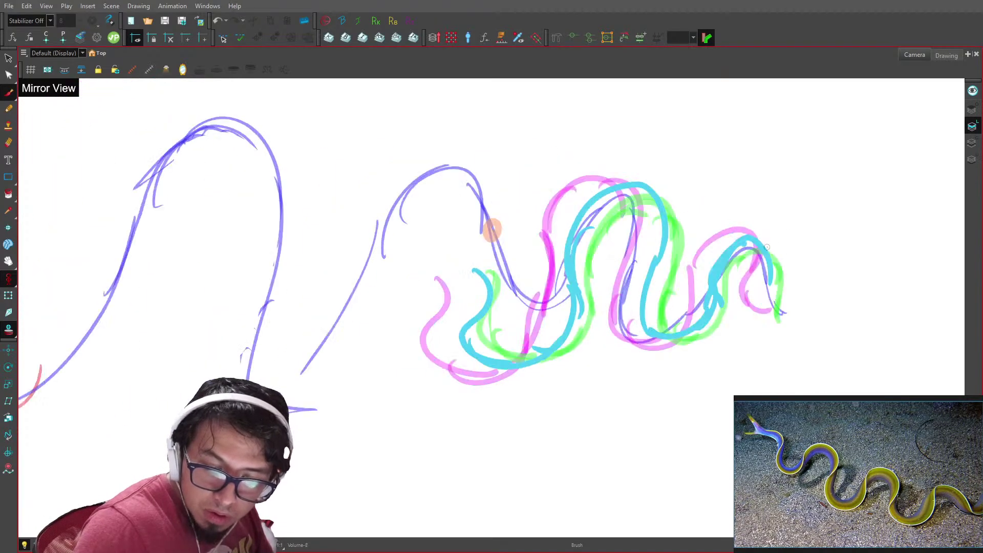
key(shift+Return)
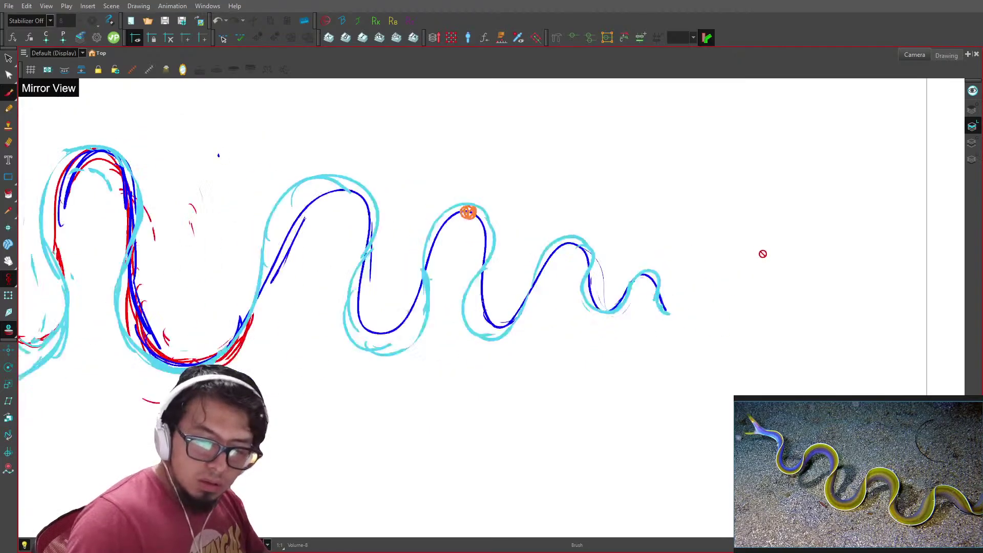
key(2)
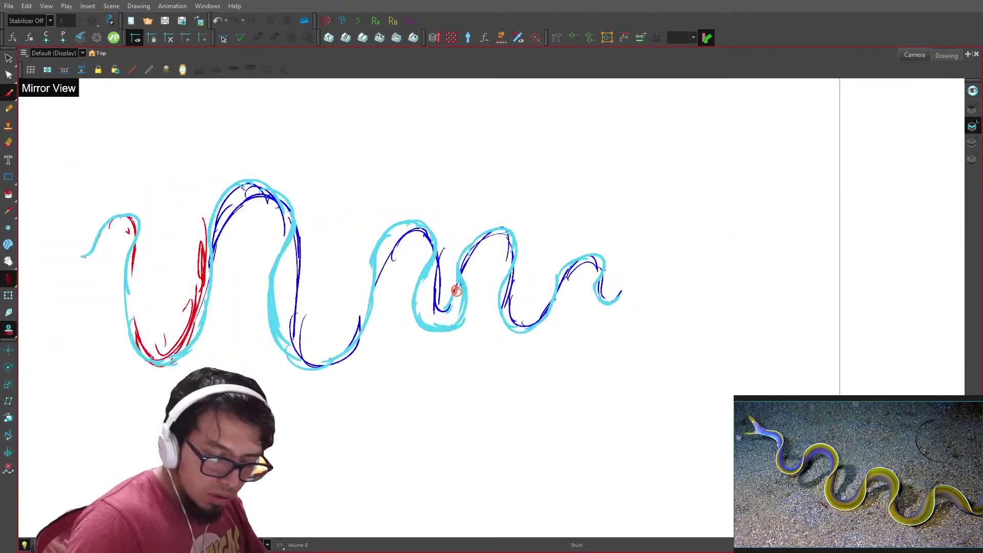
key(ctrl+f)
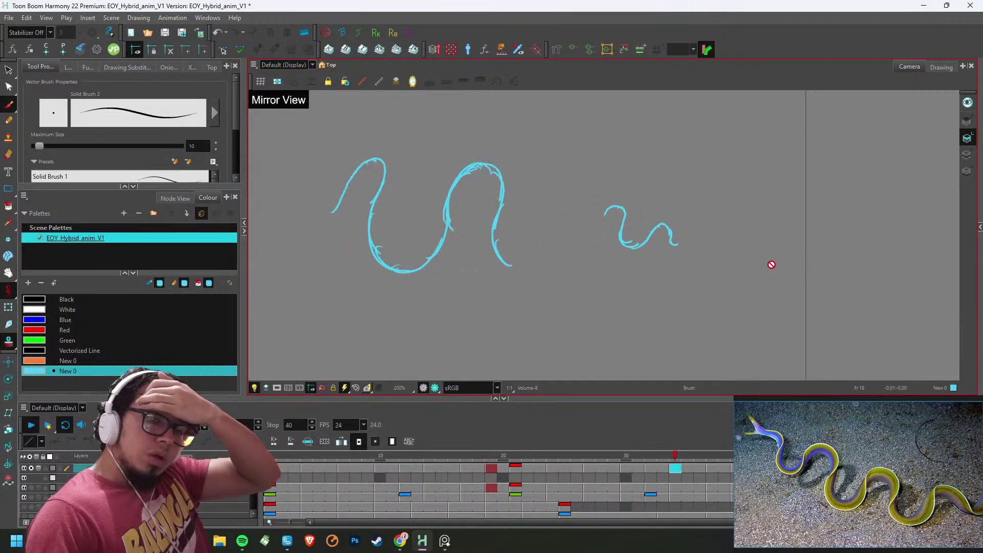
- Erase the tail tip beyond the last crest on drawings Volume-5 and Volume-6
mouse_move(285, 460)
mouse_down()
mouse_move(451, 462)
mouse_move(282, 460)
mouse_move(362, 459)
mouse_move(391, 476)
mouse_up()
key(2)
key(2)
key(2)
key(2)
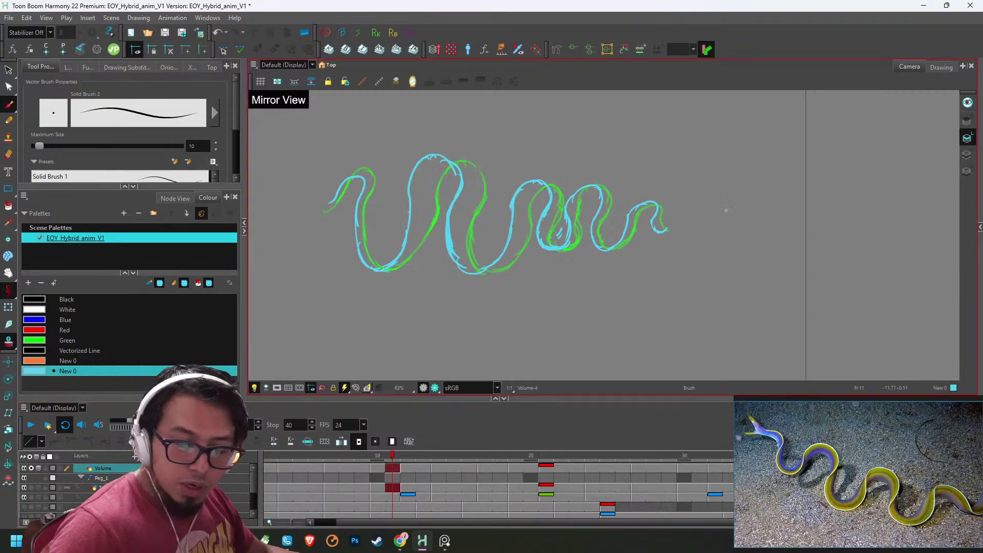
key(alt+e)
key(period)
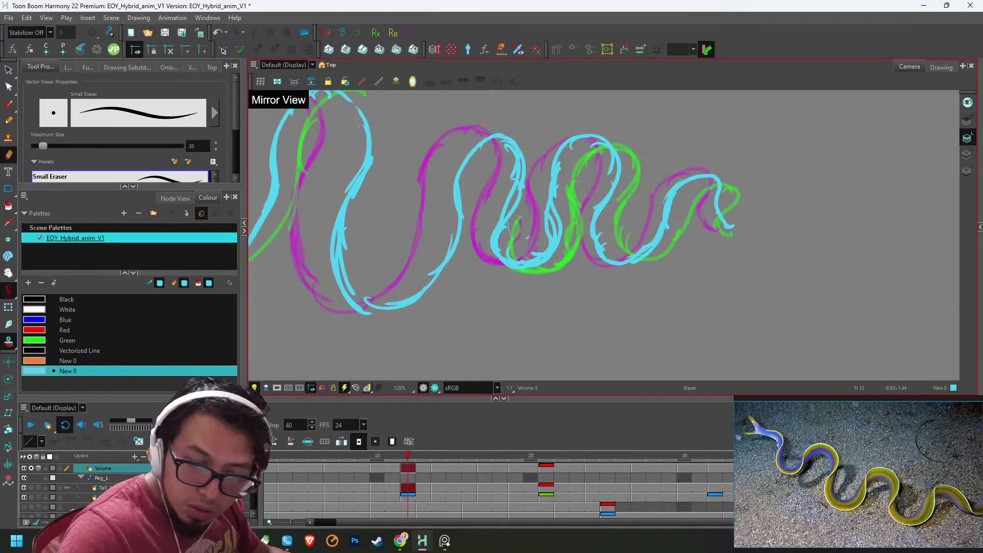
key(period)
key(period)
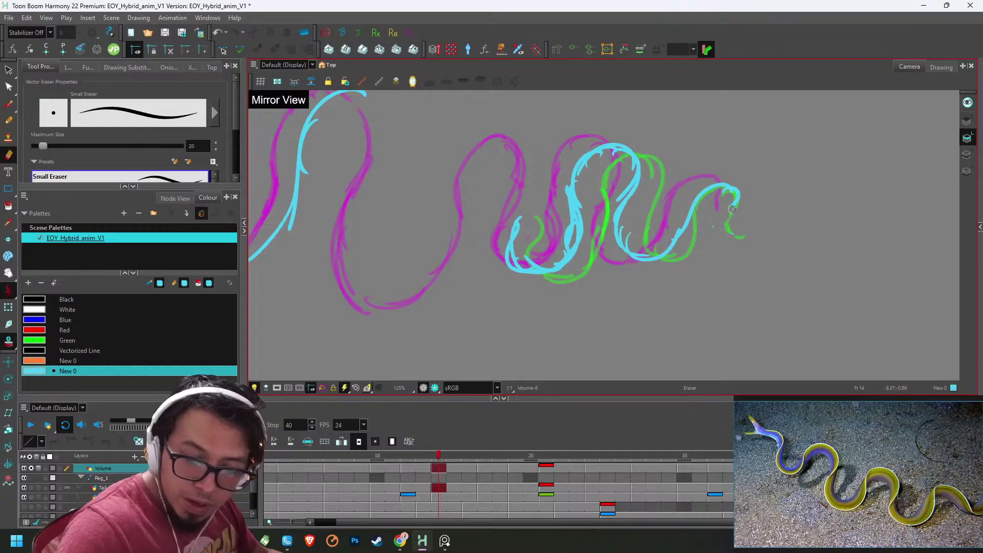
- Erase the tail tip on drawings Volume-7 and Volume-8
key(period)
key(period)
key(period)
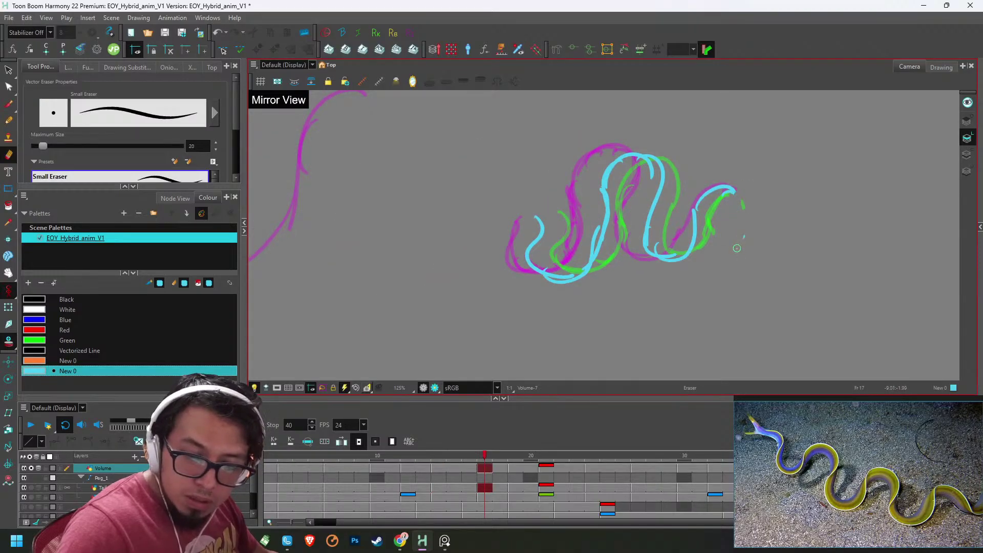
key(period)
key(period)
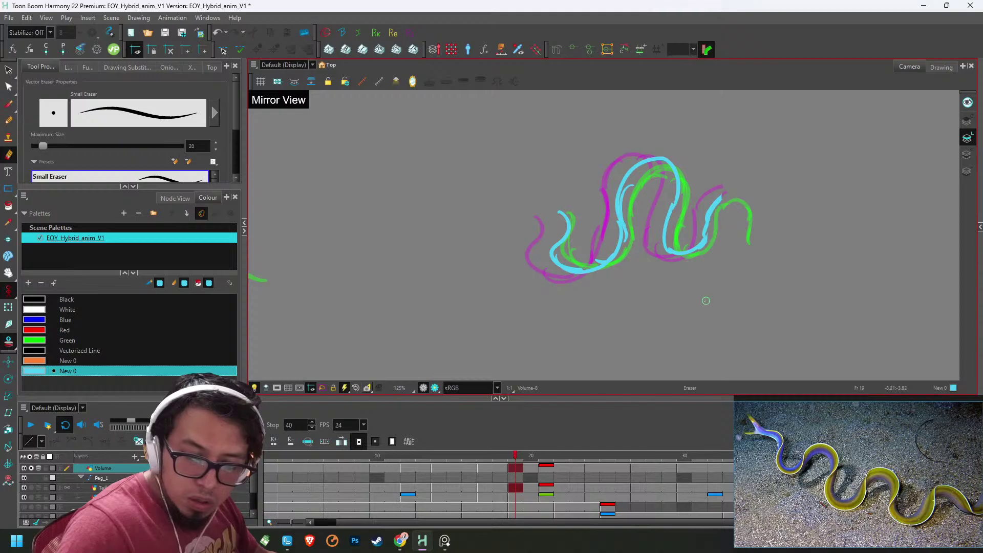
- Erase the tail tip beyond the last full crest on drawings Volume-9, Volume-10 and Volume-11
key(period)
key(period)
key(period)
key(period)
key(period)
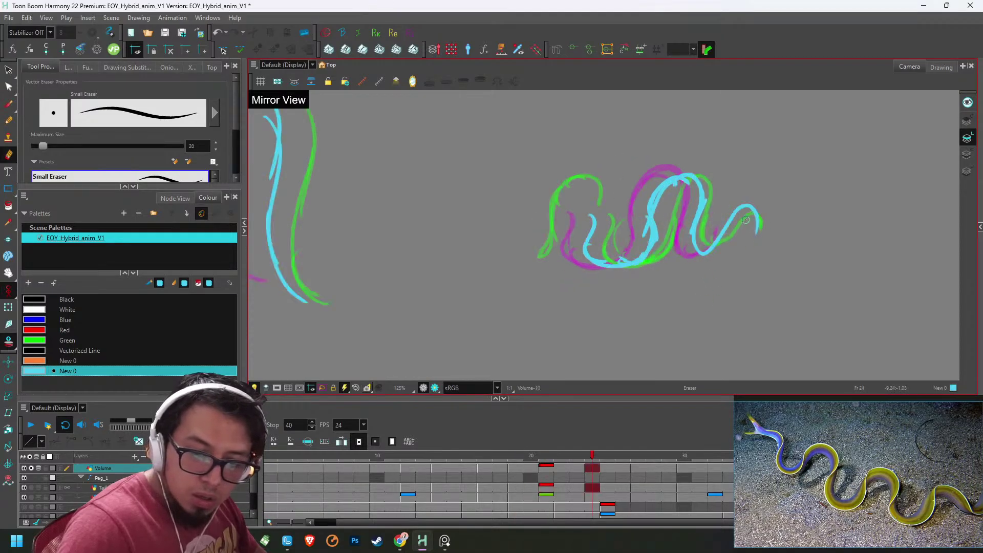
key(period)
key(period)
key(period)
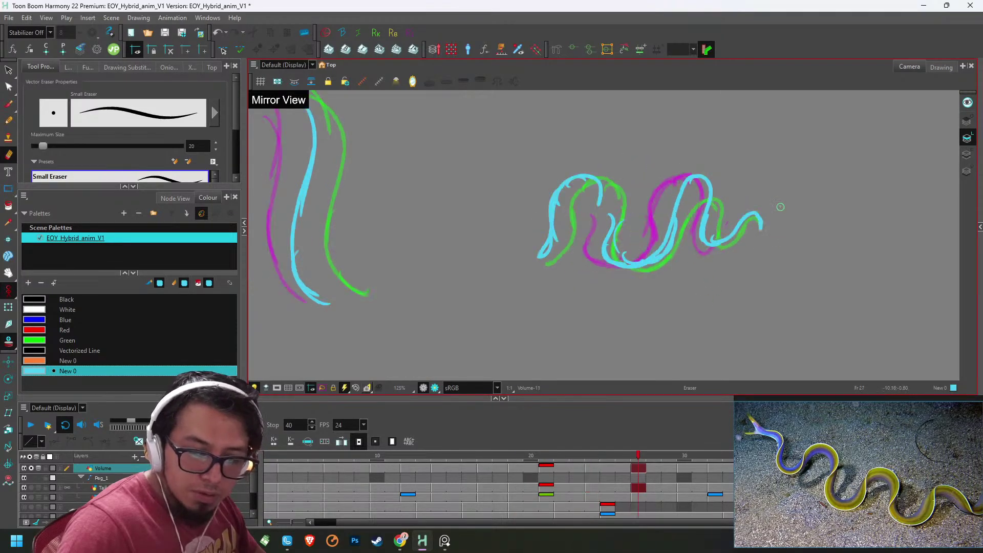
key(period)
key(period)
key(period)
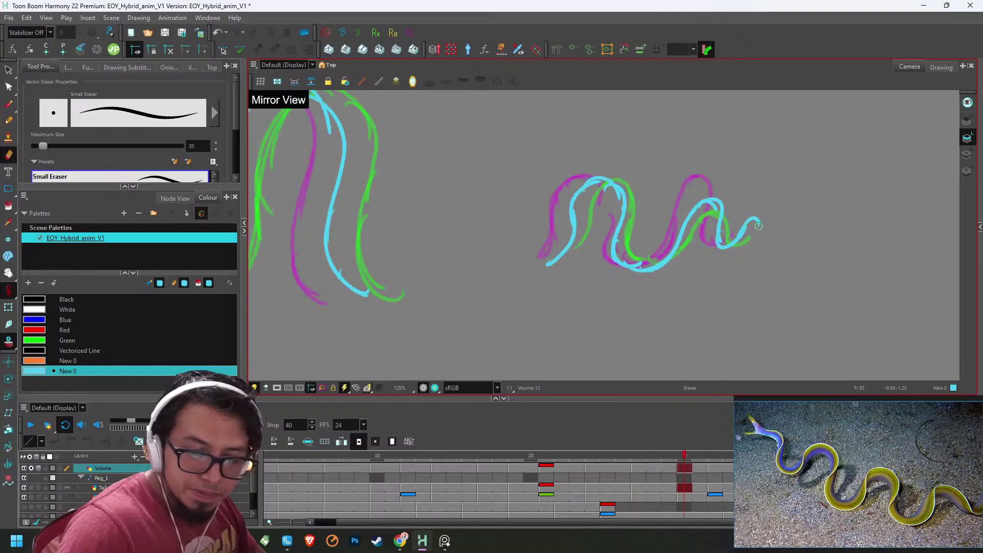
- Erase the tail tip past the last crest on drawings Volume-12 through Volume-16
key(period)
key(period)
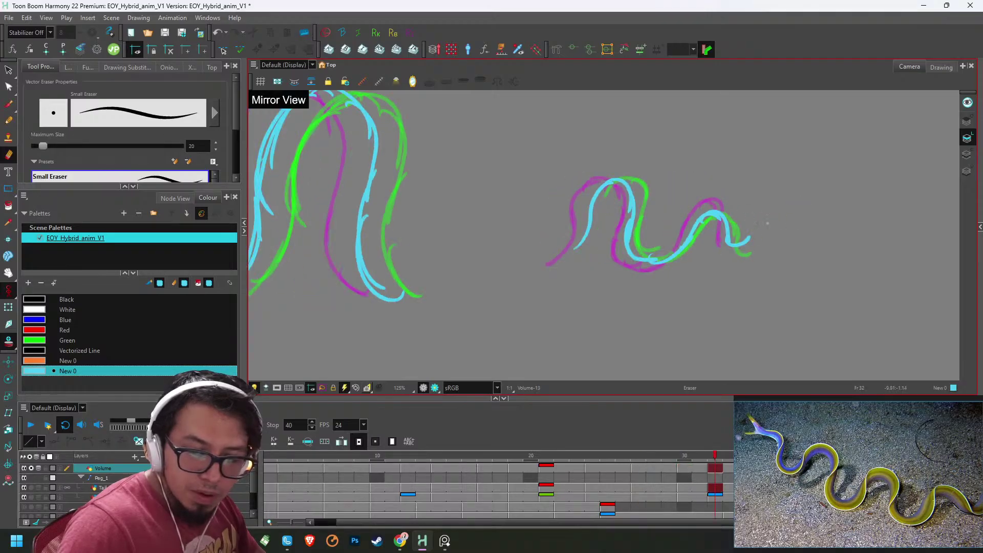
key(period)
key(period)
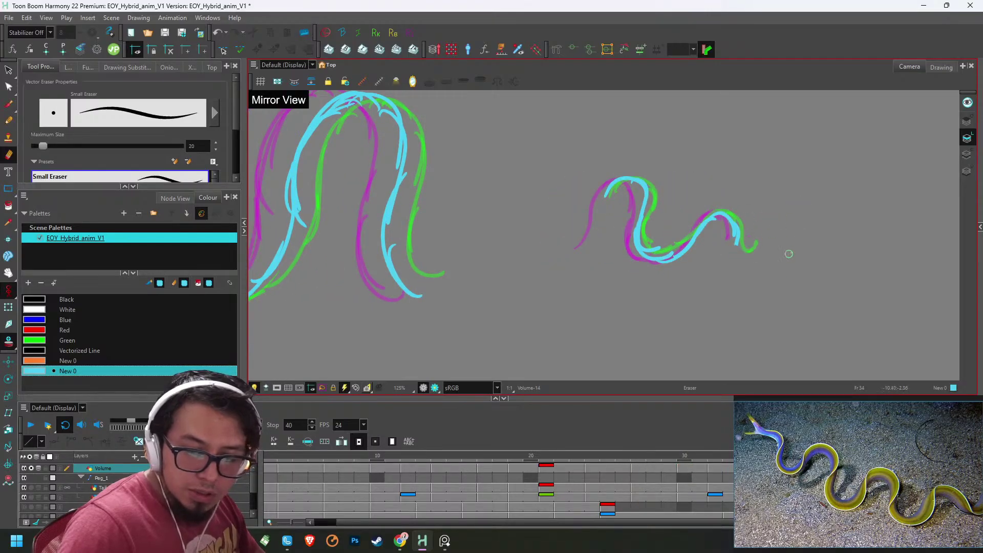
key(period)
key(period)
key(period)
key(period)
key(period)
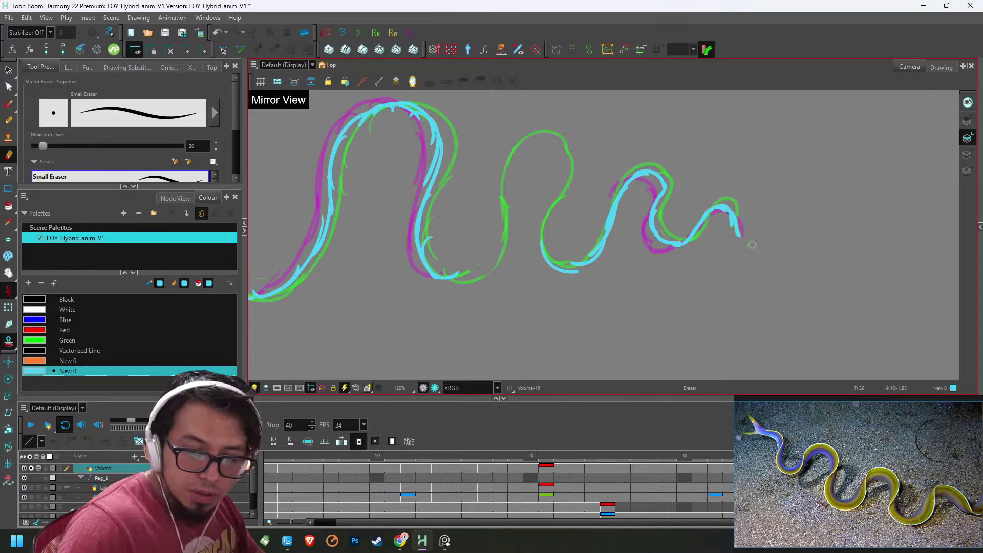
key(period)
key(period)
key(period)
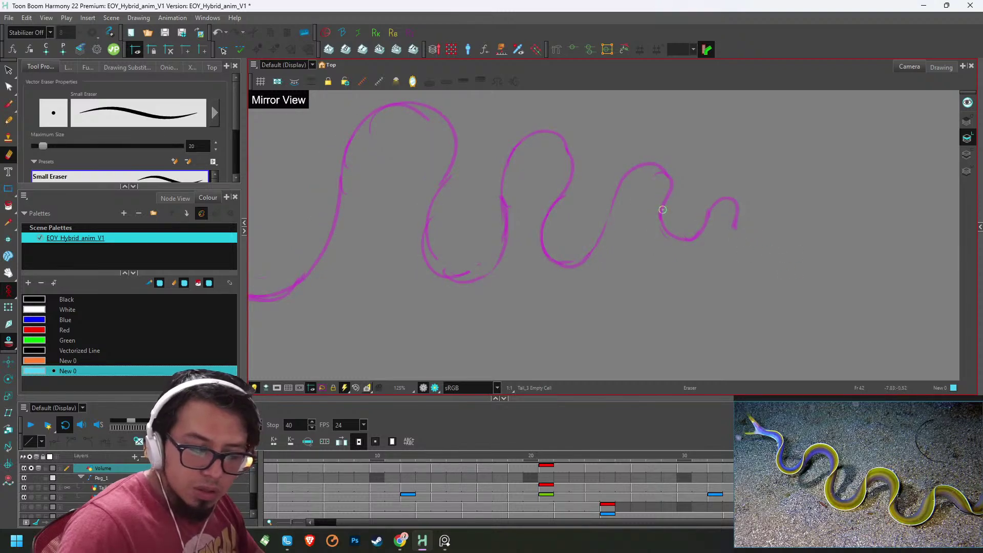
- Play the cyan body animation and scrub from frame 10 towards the end to check the shortened tail
key(Return)
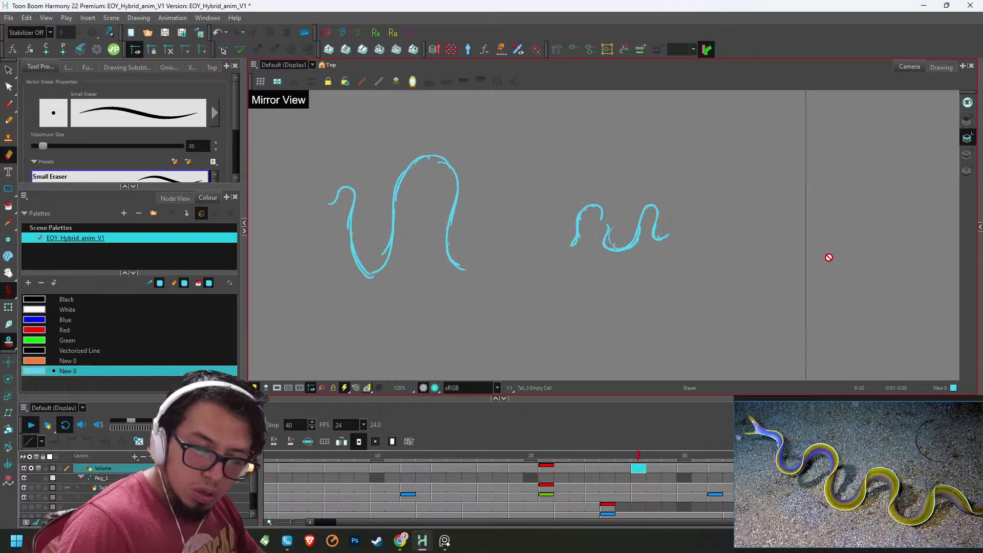
click(378, 465)
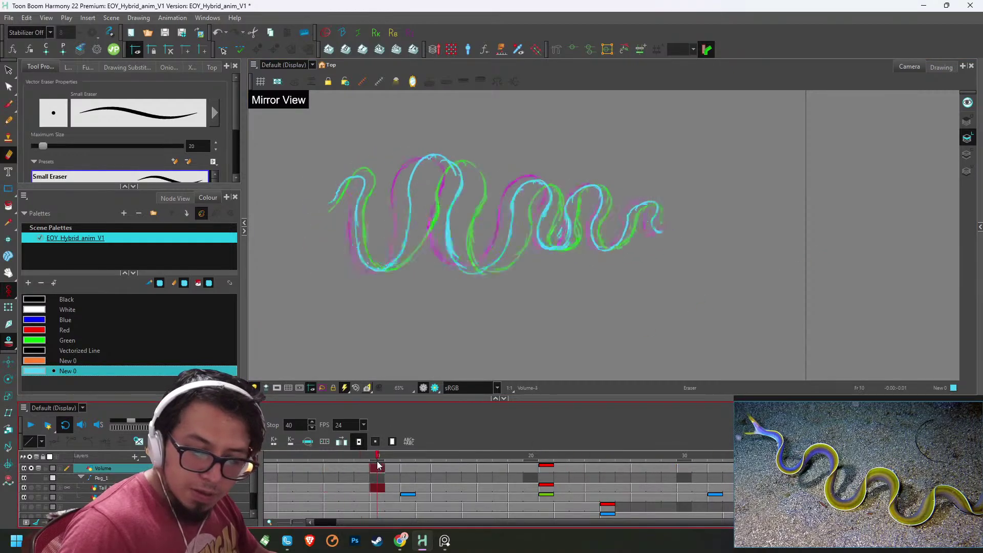
drag(377, 465, 808, 469)
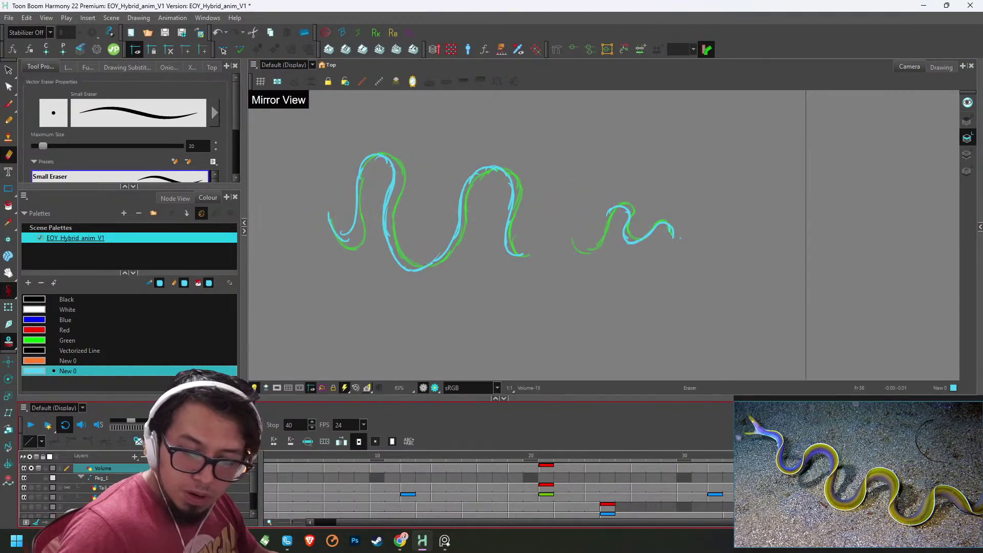
- Paint a new cyan tail tip on drawings Volume-12, Volume-11 and Volume-10, following the neighbouring onion-skinned tails
scroll(528, 192, up, 3)
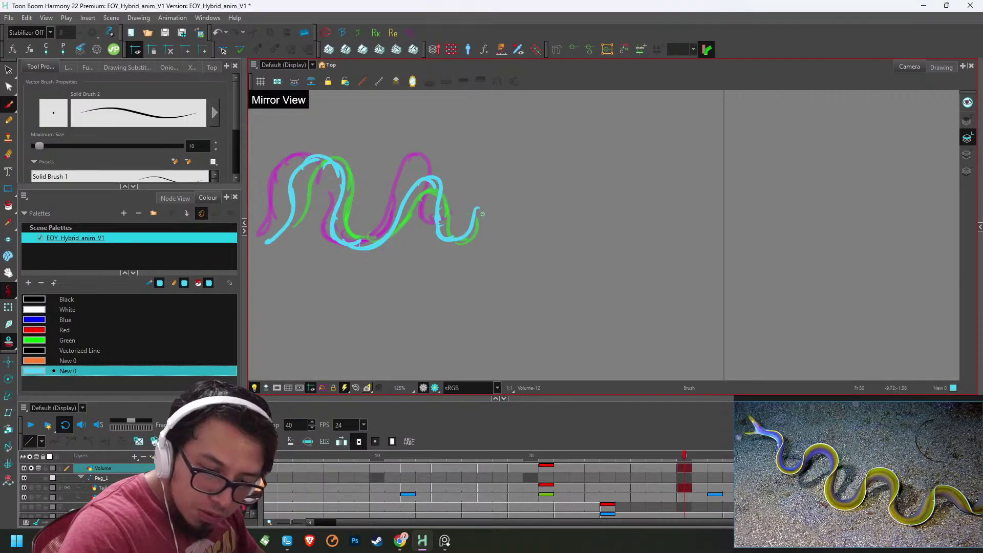
drag(477, 208, 488, 208)
key(f)
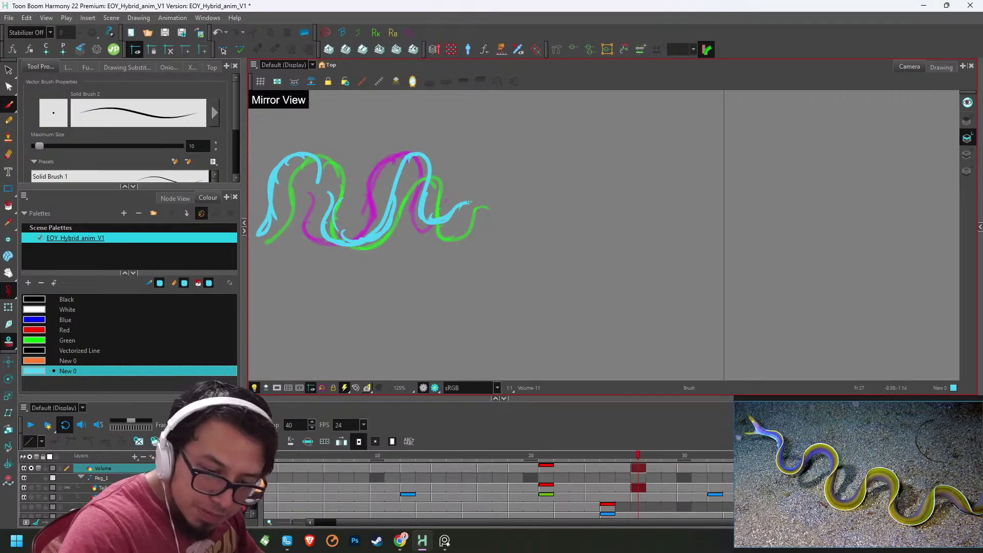
key(comma)
key(comma)
key(comma)
key(comma)
key(comma)
key(comma)
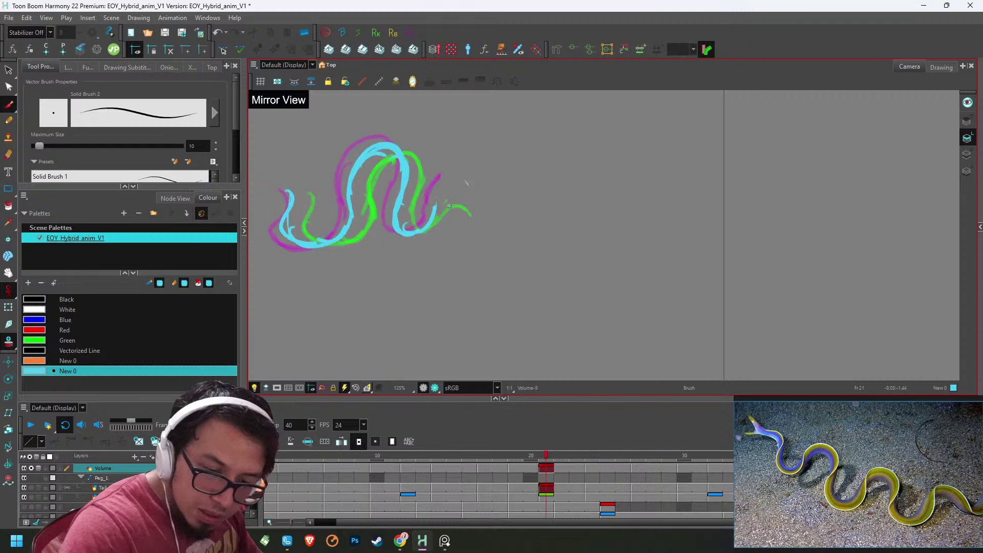
- Paint a new cyan tail tip curving over the last crest on drawings Volume-9, Volume-8 and Volume-7
key(comma)
key(comma)
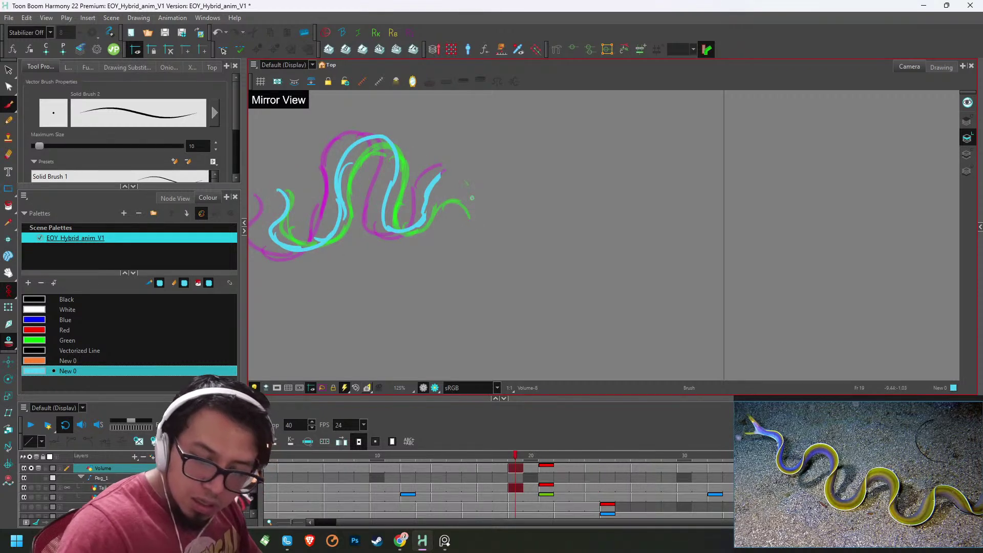
key(comma)
key(comma)
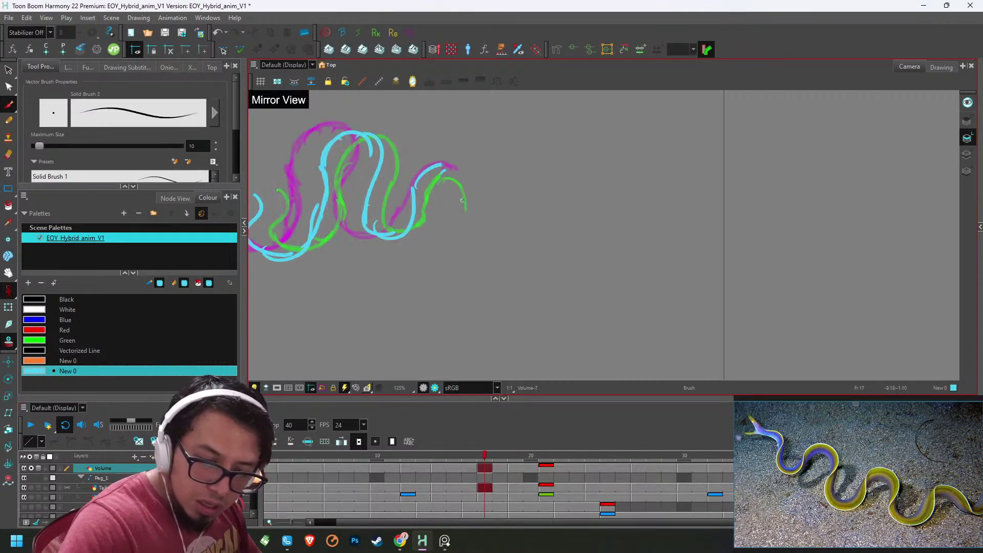
key(comma)
key(comma)
key(comma)
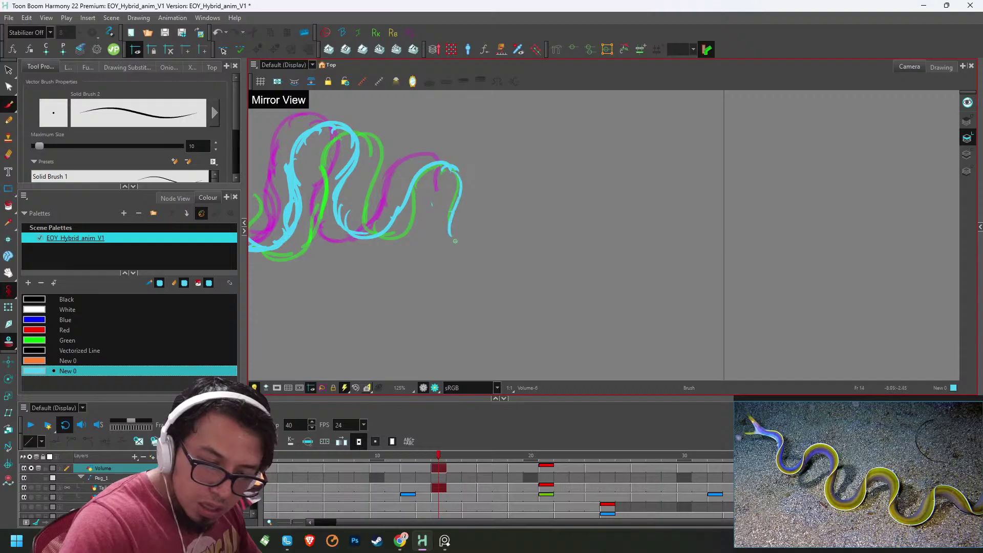
- Extend the cyan tail tip downward from the last crest on drawings Volume-6 and Volume-5
key(comma)
key(comma)
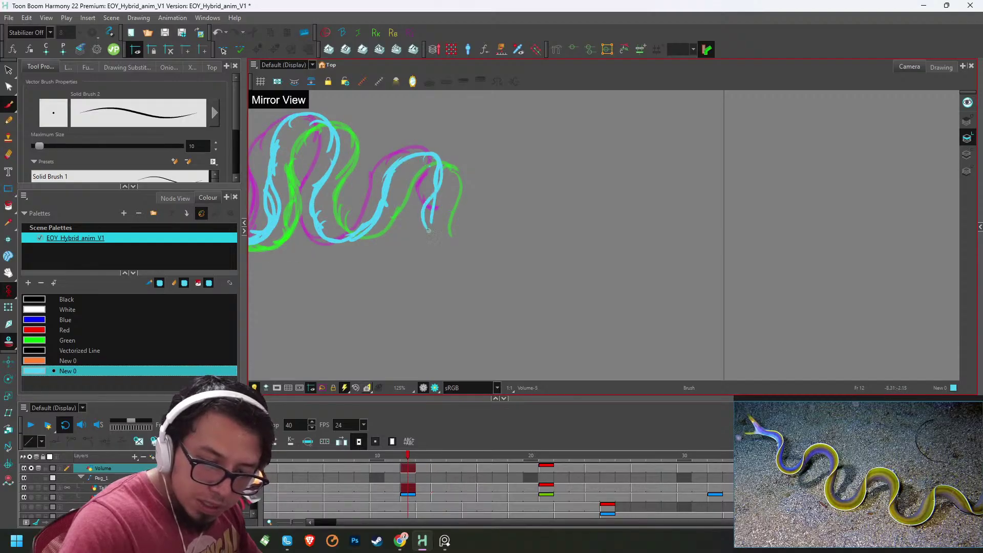
key(comma)
key(comma)
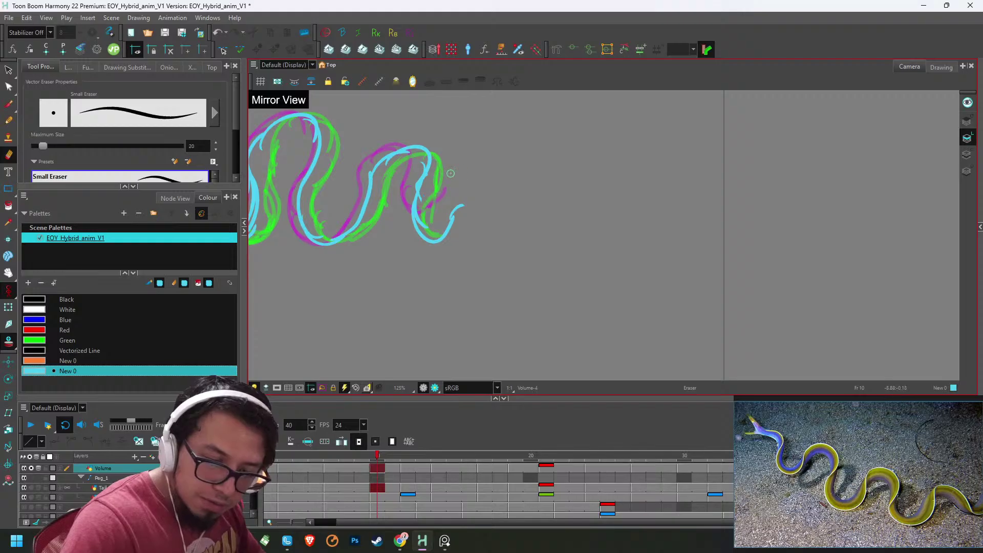
- Examine the tail on the opening drawings, from the first frame up to Volume-3
key(1)
key(1)
key(1)
drag(361, 457, 257, 457)
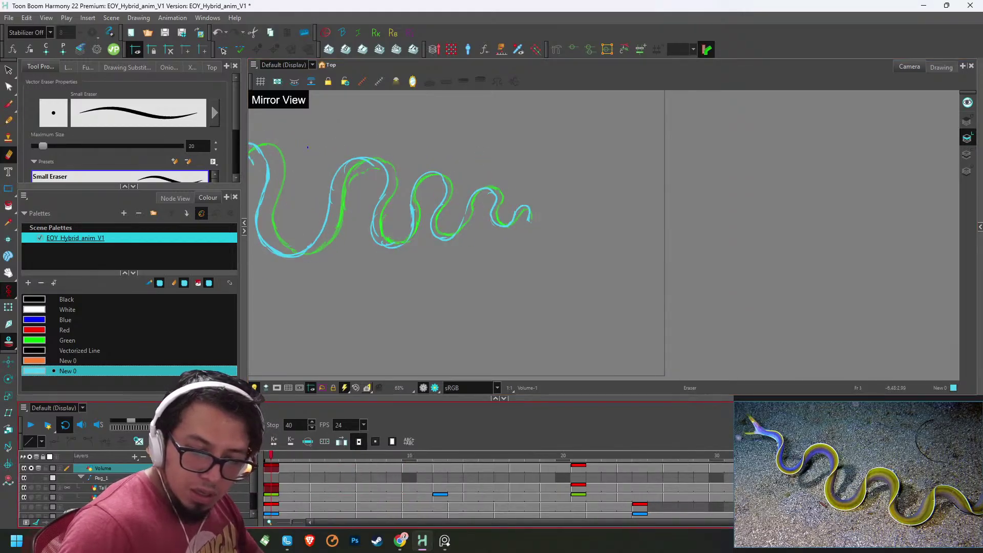
key(2)
key(2)
key(2)
key(g)
key(g)
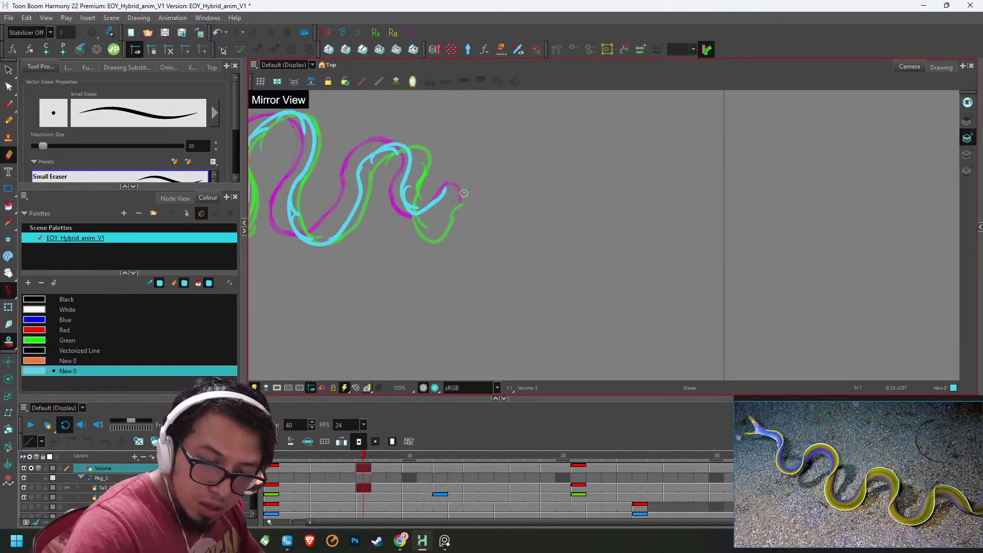
- Flip back and forth between drawings Volume-3 and Volume-4 to compare their tail tips
key(period)
key(period)
key(period)
key(comma)
key(comma)
key(comma)
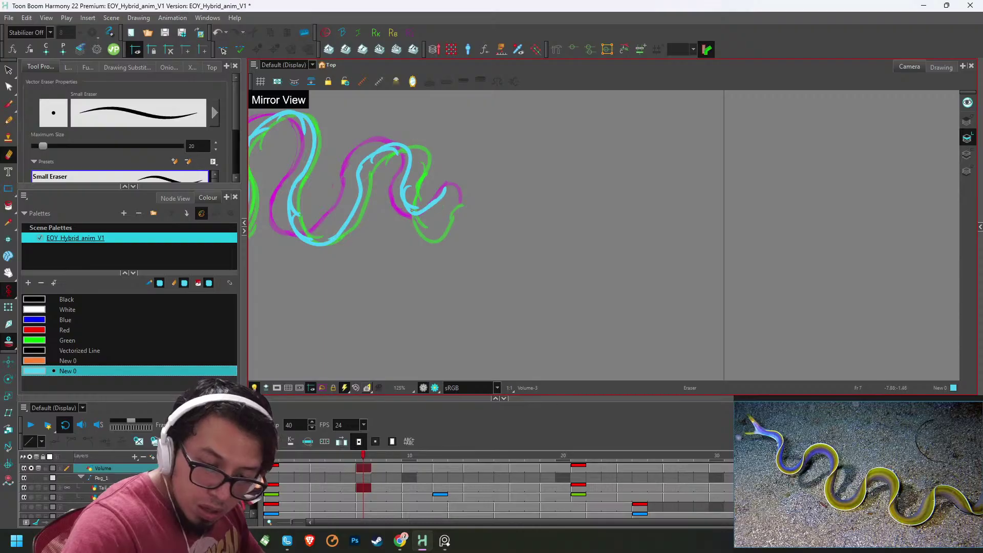
key(period)
key(period)
key(period)
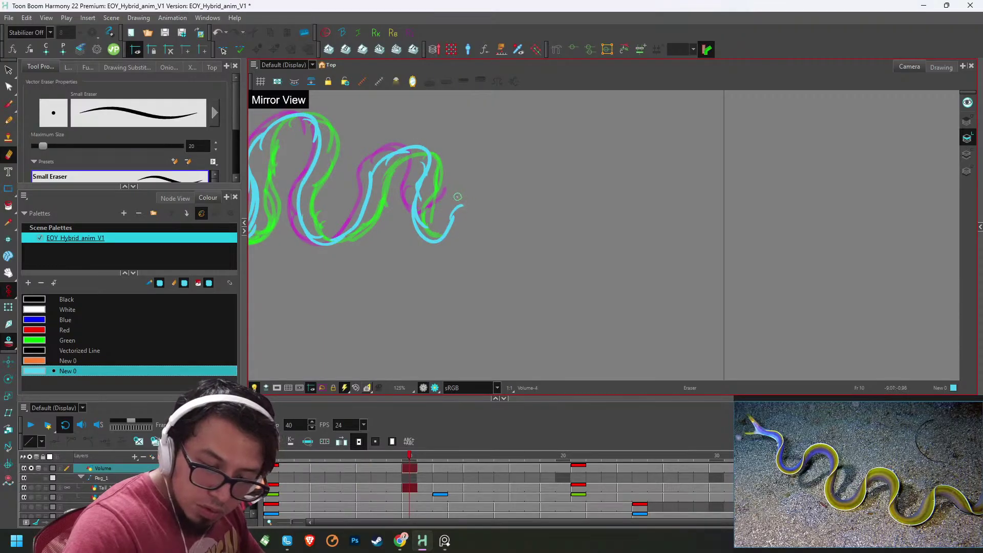
- Erase the last tail trough on drawing Volume-4 and repaint it slightly higher in cyan
key(g)
key(g)
key(f)
key(f)
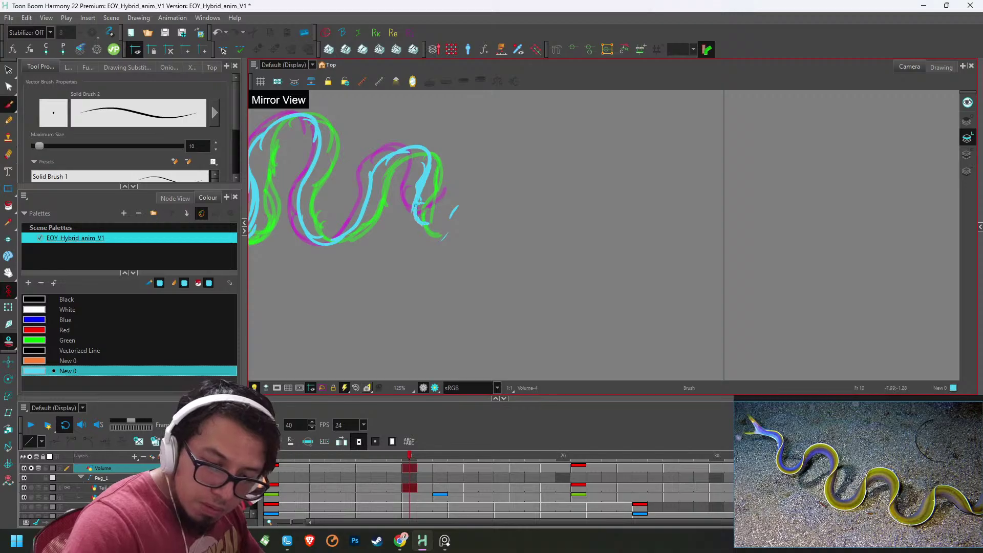
- Repaint the last tail trough on drawing Volume-3 slightly lower in cyan
key(comma)
key(comma)
key(comma)
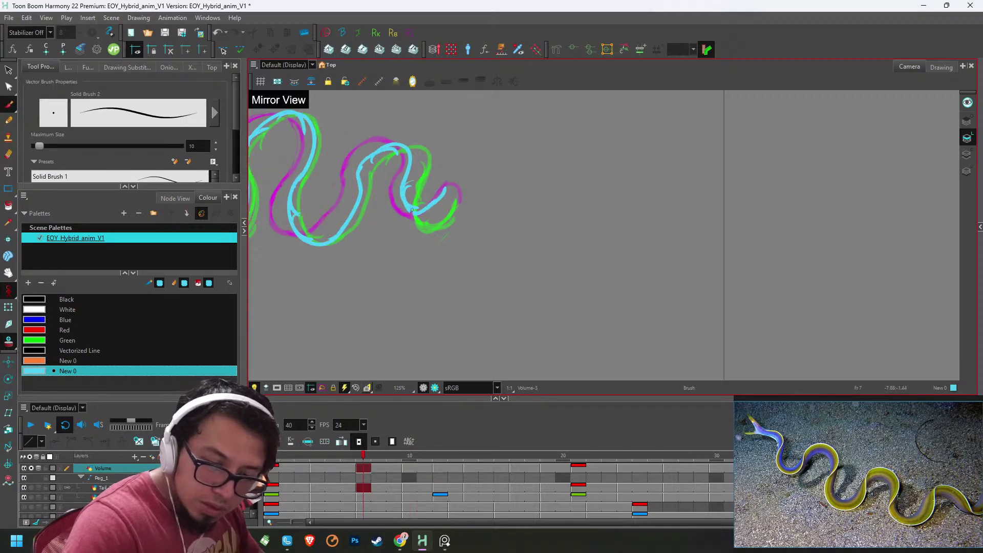
key(alt+e)
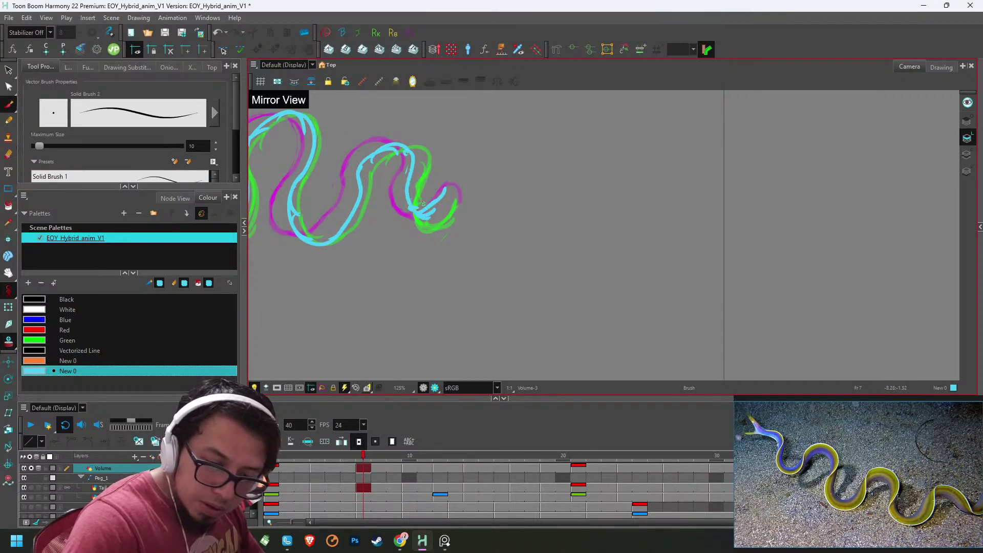
- Check the tail against drawing Volume-2, clean up the trough on Volume-3 and extend its tip into a small curl
key(comma)
key(comma)
key(comma)
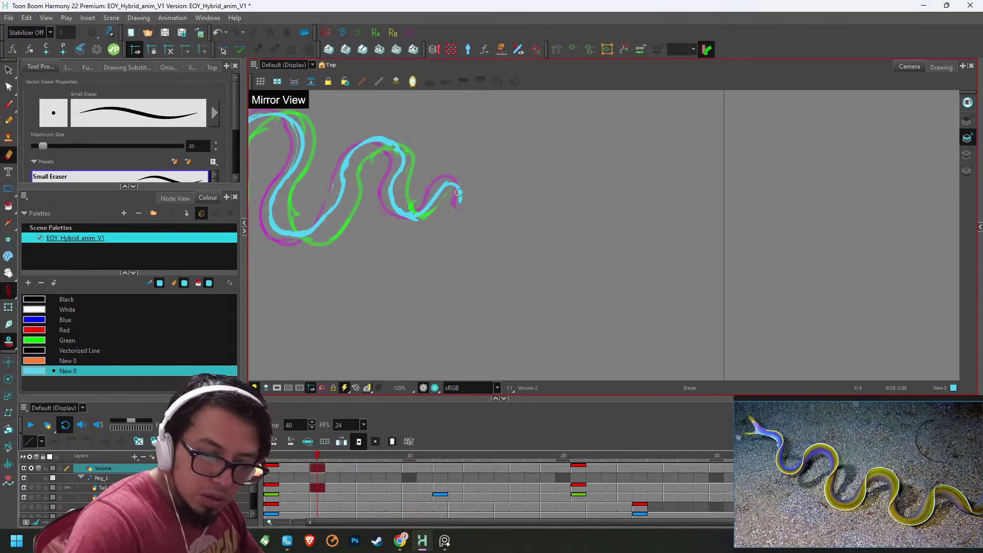
key(period)
key(period)
key(period)
key(alt+b)
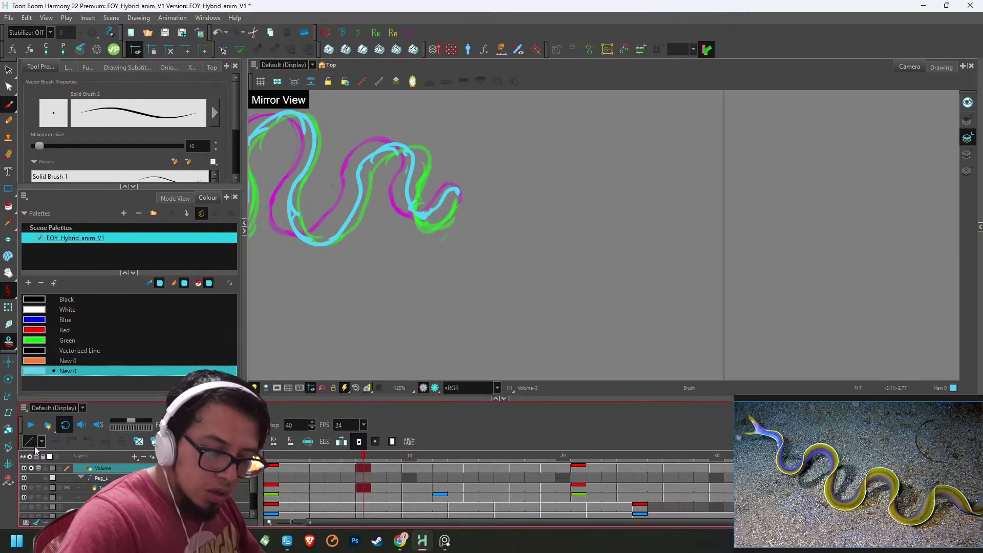
- Play the cyan body animation and step from the opening frames to drawing Volume-5 to review the tail
key(Return)
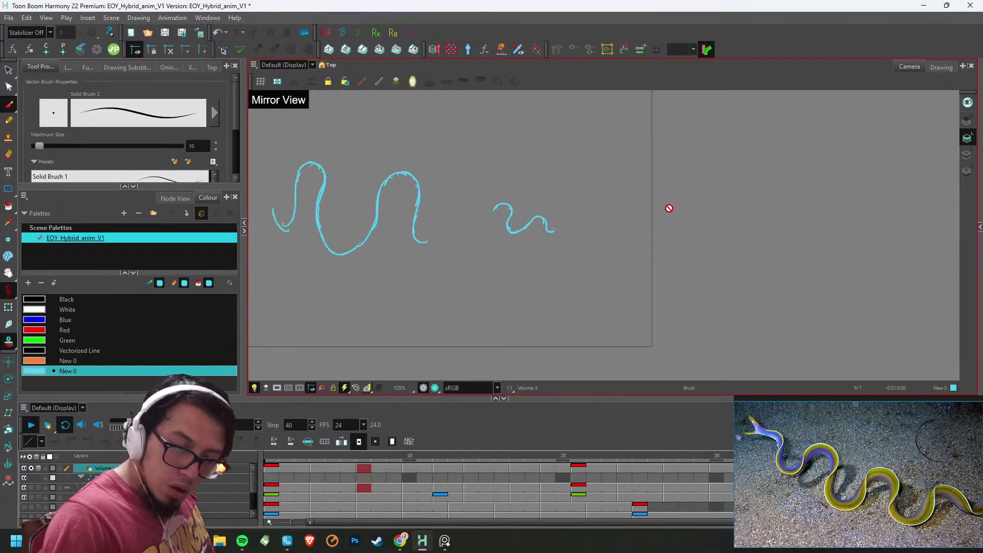
click(306, 452)
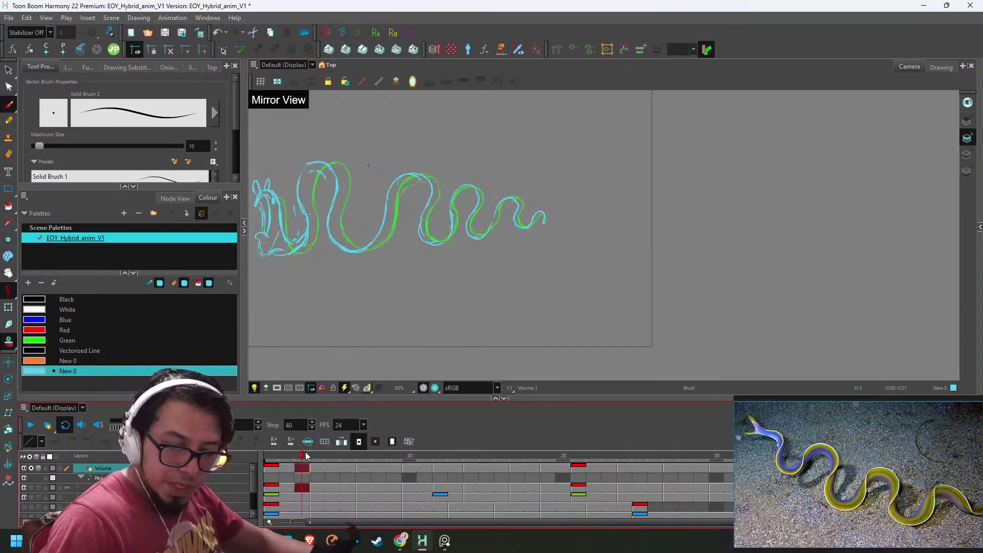
key(2)
key(2)
key(2)
key(2)
key(g)
key(g)
key(g)
key(g)
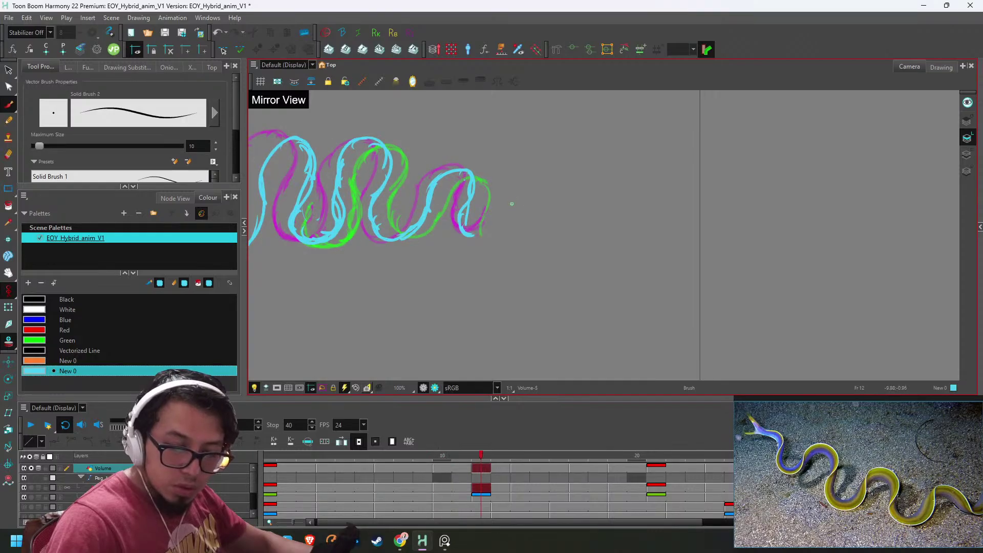
- Build up the last trough and tail tip in cyan on drawings Volume-4 and Volume-5
scroll(512, 204, up, 3)
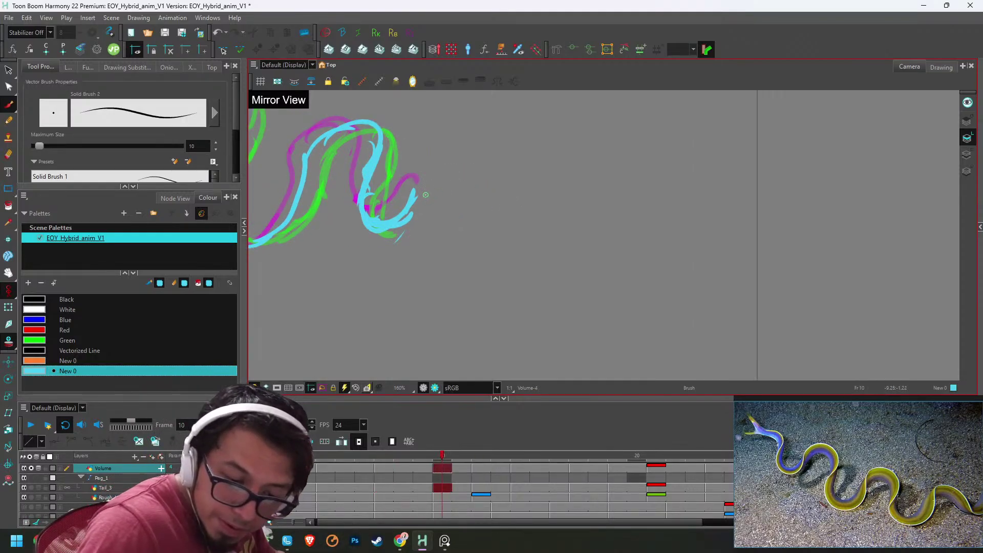
key(g)
key(period)
key(period)
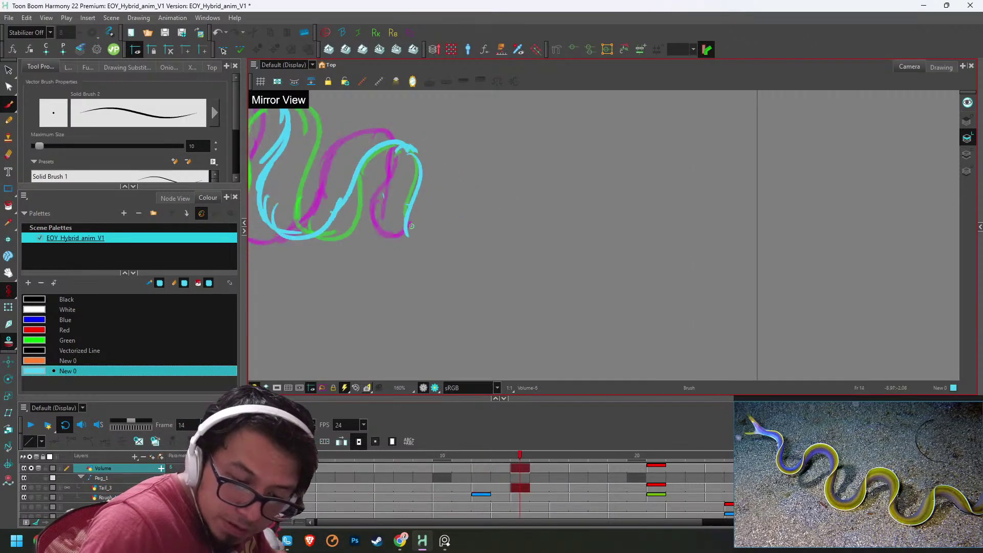
- Reshape the tail tip on drawing Volume-6 to curve inward, erasing the old outer stroke and lower end
key(alt+e)
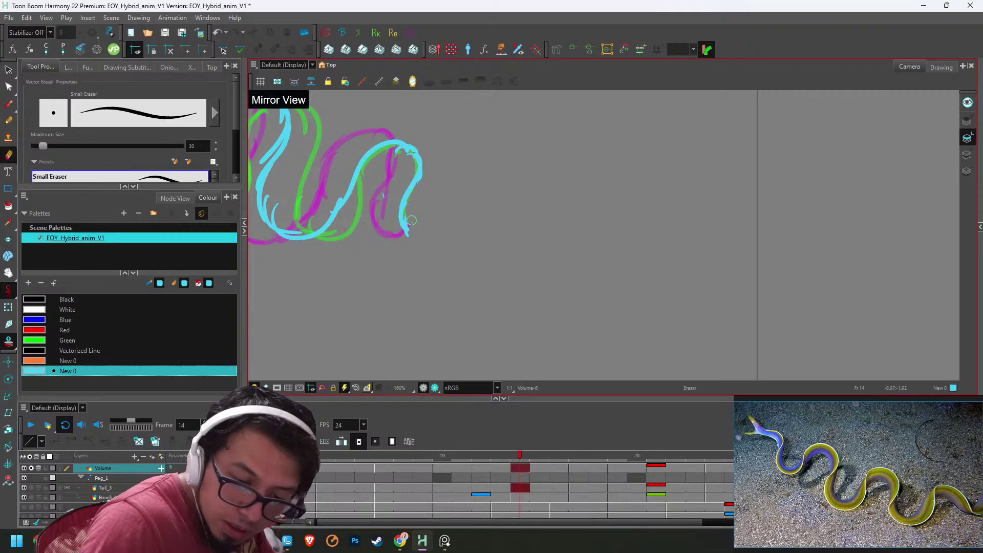
key(alt+b)
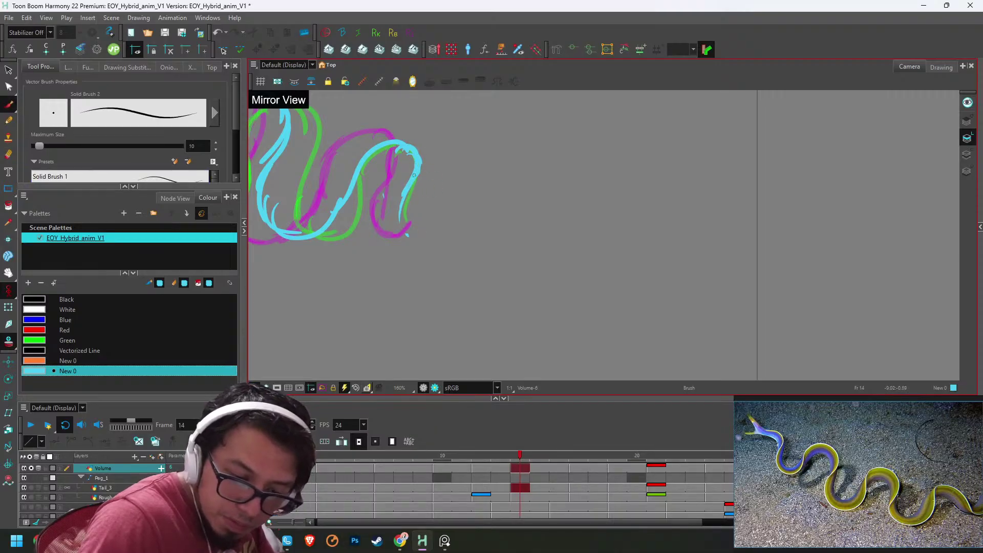
key(alt+e)
key(period)
key(period)
key(period)
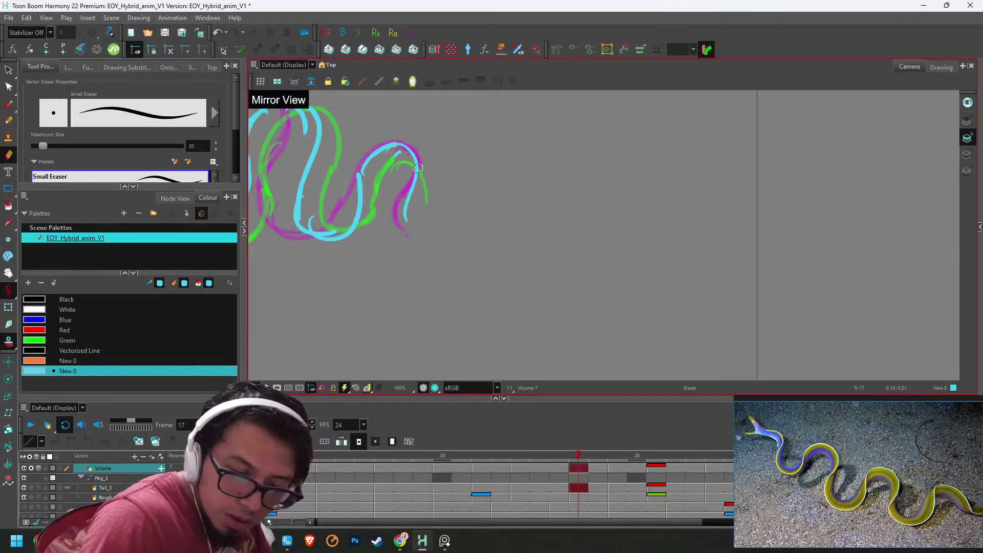
- Step through the drawings from Volume-7 to Volume-15 to review the tail motion, and play back the animation
key(period)
key(period)
key(period)
key(period)
key(period)
key(period)
key(period)
key(period)
key(period)
key(period)
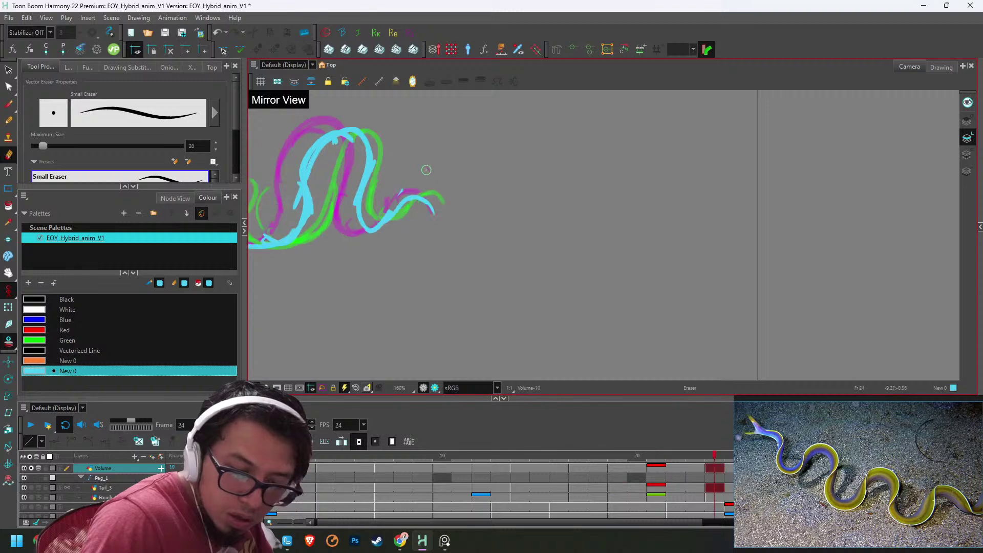
key(period)
key(period)
key(period)
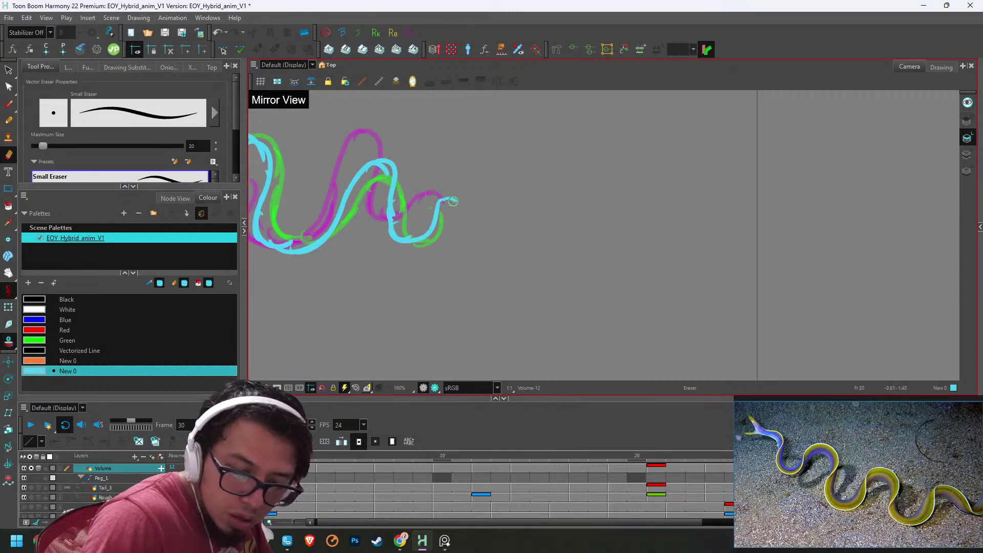
key(alt+b)
key(period)
key(period)
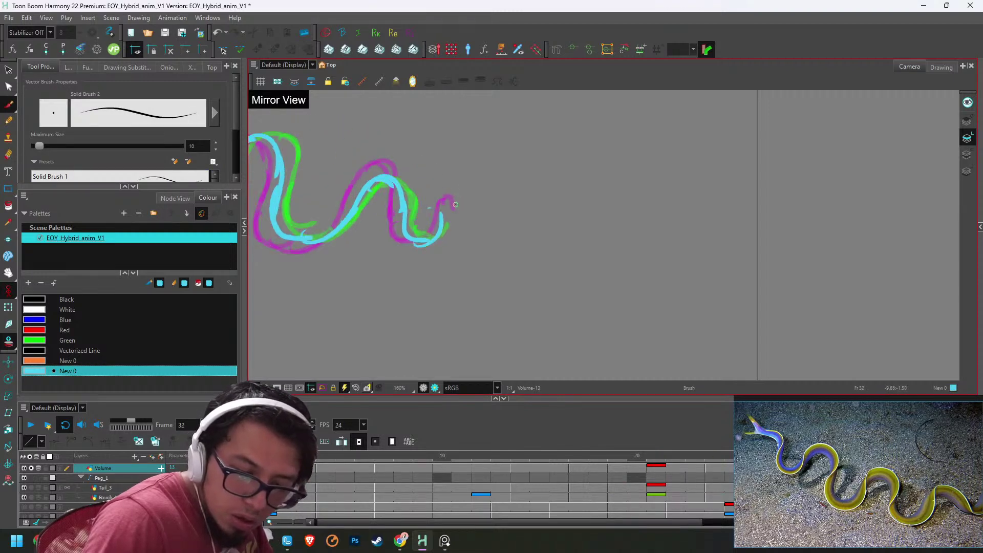
key(period)
key(period)
key(period)
key(period)
key(period)
key(period)
key(period)
key(period)
key(period)
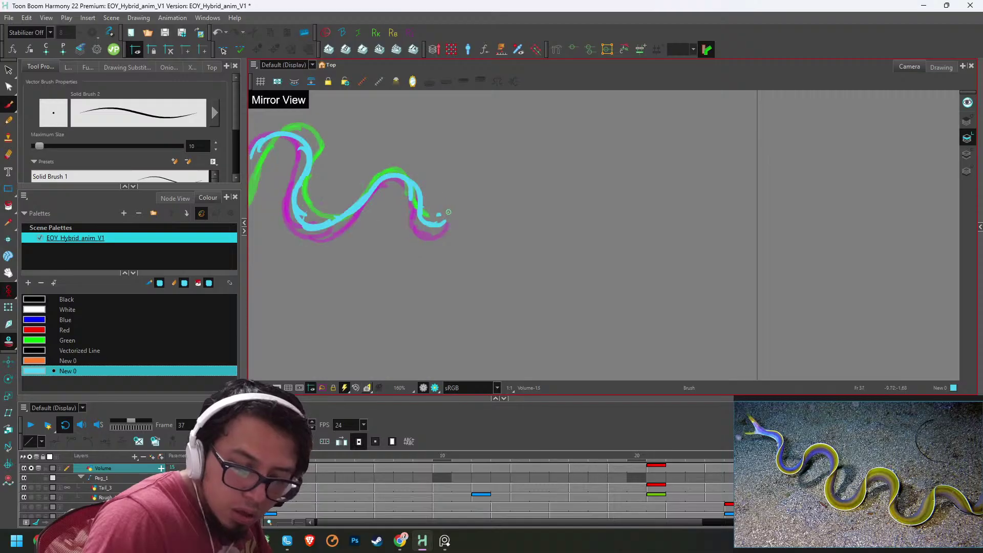
click(30, 424)
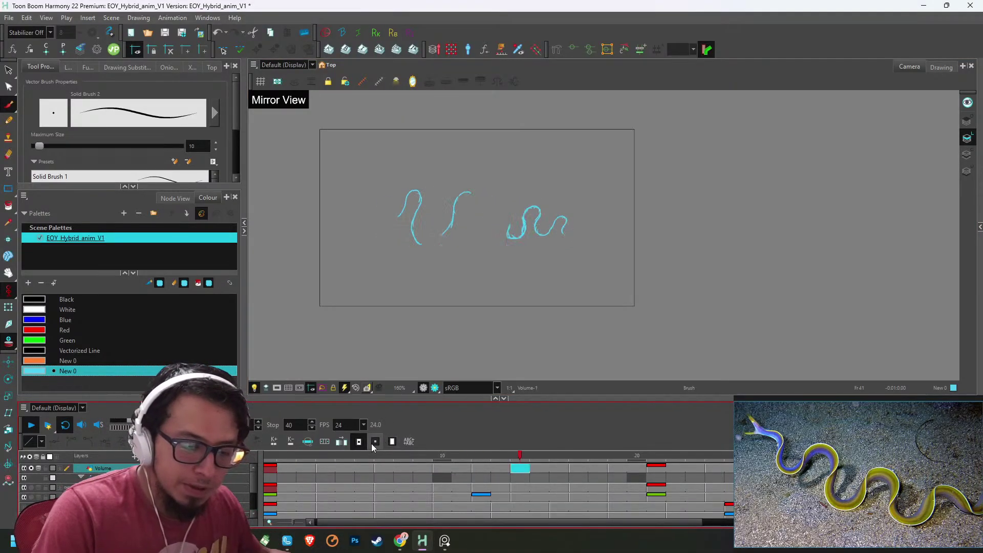
- Select the opening frame on the Volume layer through the rough layer and shorten its exposure by two frames
drag(296, 452, 268, 455)
key(1)
key(1)
key(1)
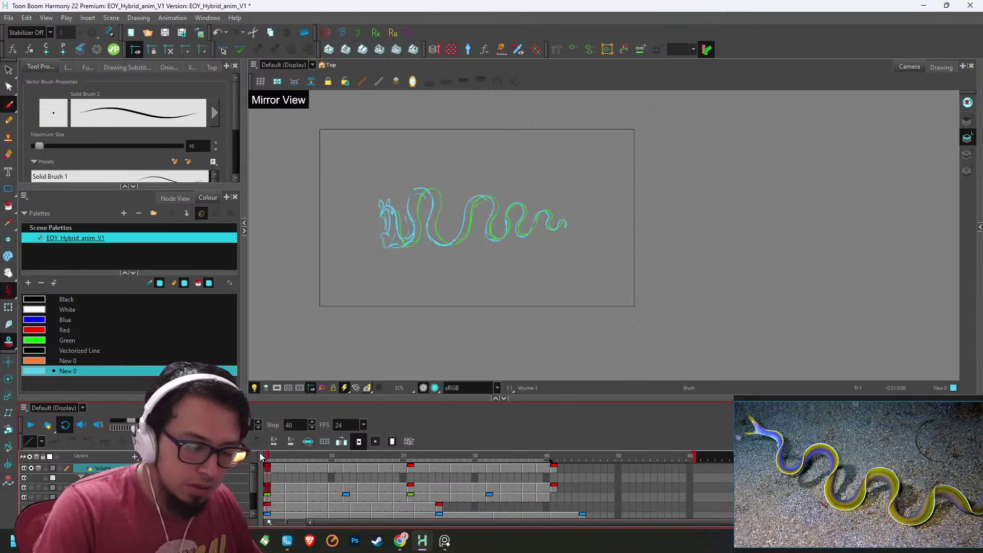
shift+click(269, 498)
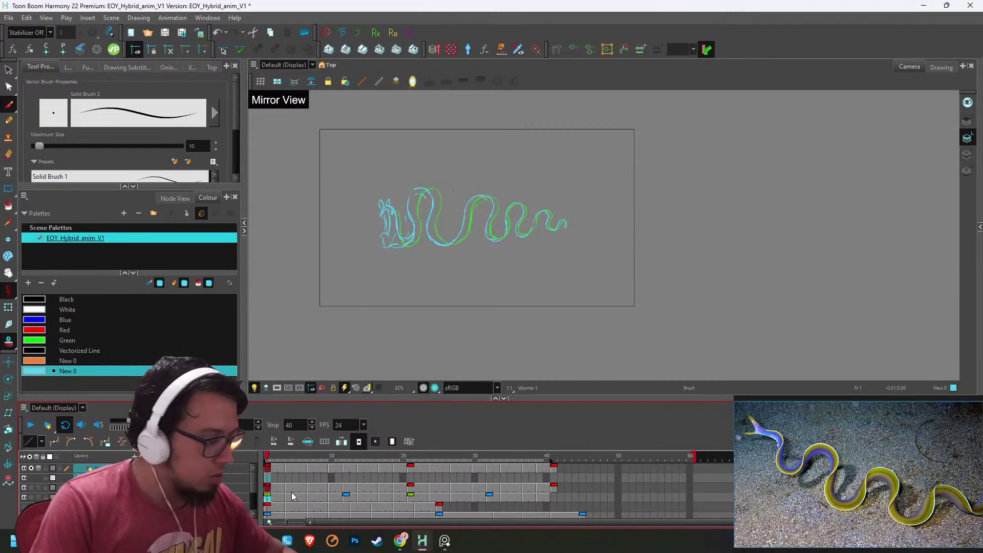
key(minus)
key(minus)
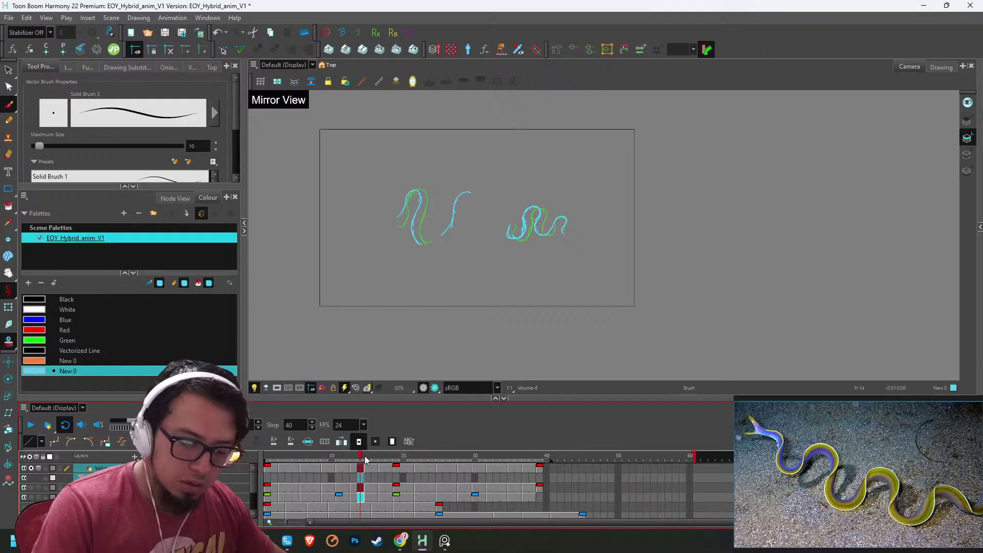
- Play the shortened animation, set the playback stop frame to 38 and play the loop again
click(268, 456)
click(31, 424)
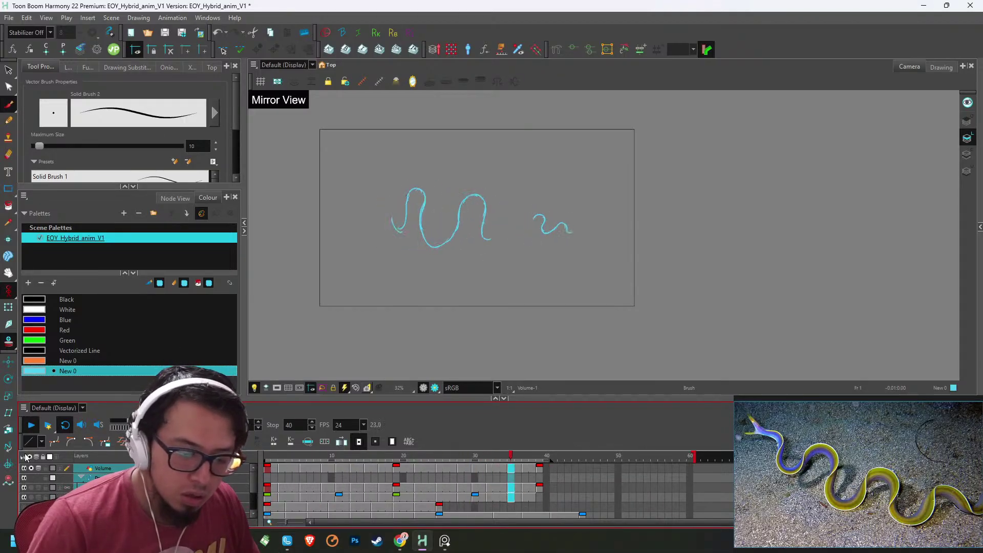
click(533, 455)
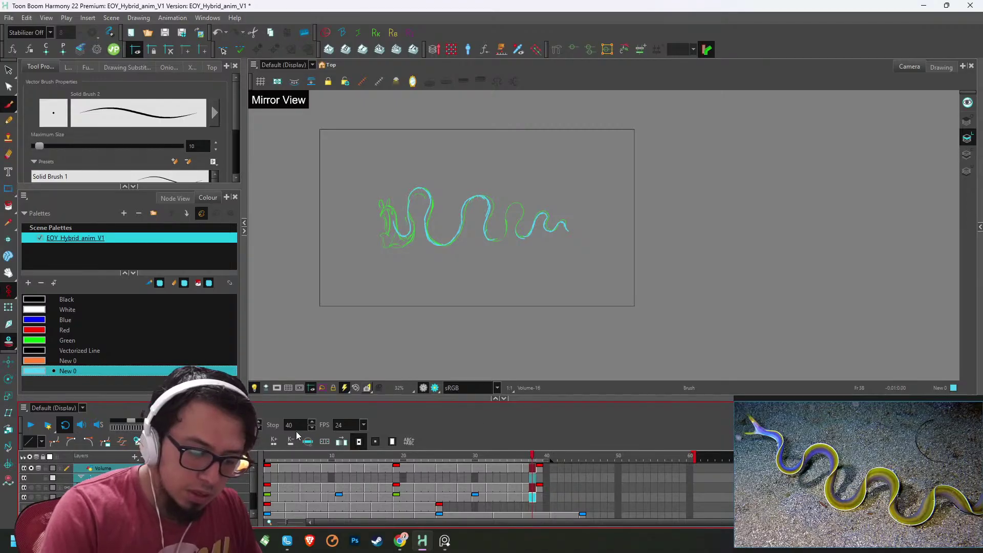
click(273, 426)
click(31, 424)
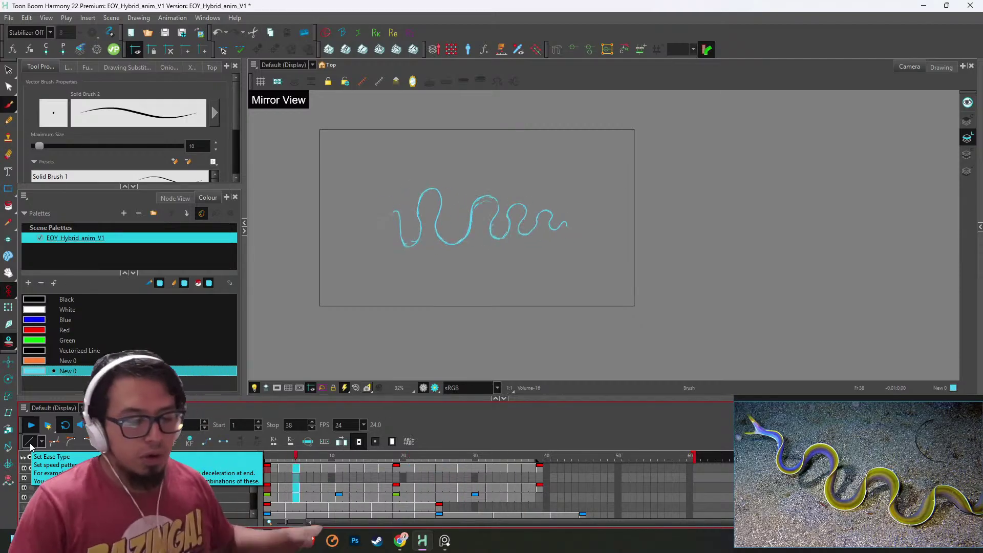
key(Return)
- Enlarge the camera view on the rear waves and show the previous drawings in onion skin, comparing the closing drawings with Volume-1
drag(588, 171, 658, 197)
key(2)
key(2)
key(2)
key(2)
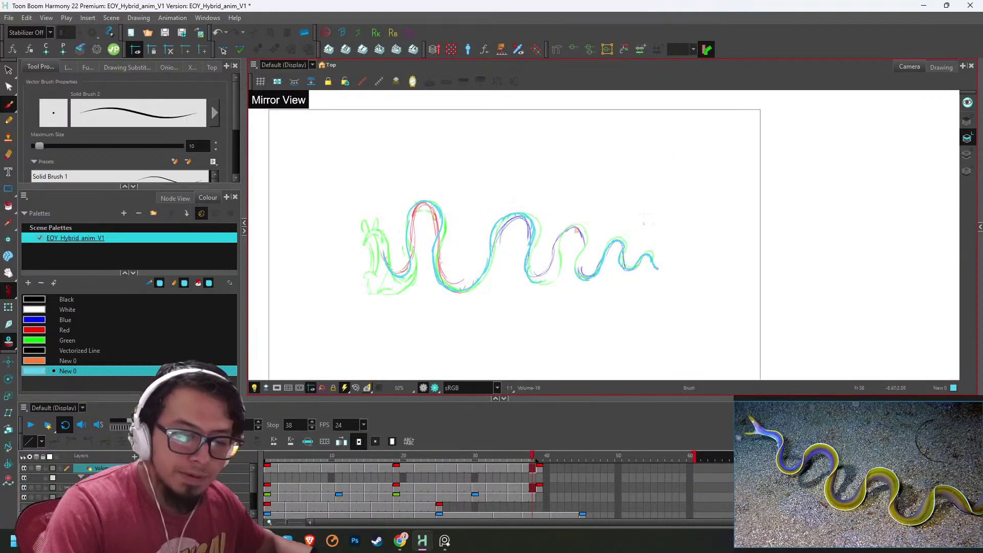
key(ctrl+f)
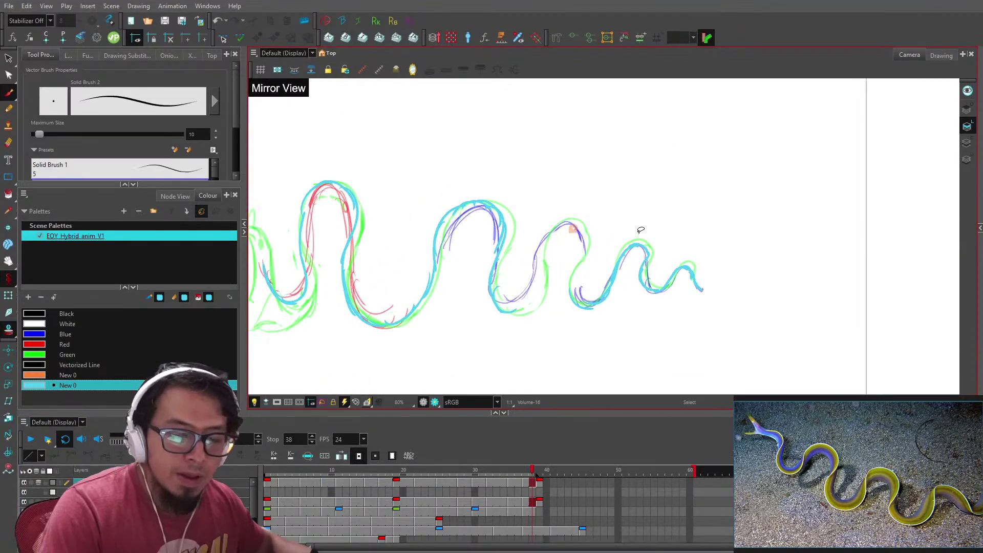
key(ctrl+f)
key(1)
key(2)
key(2)
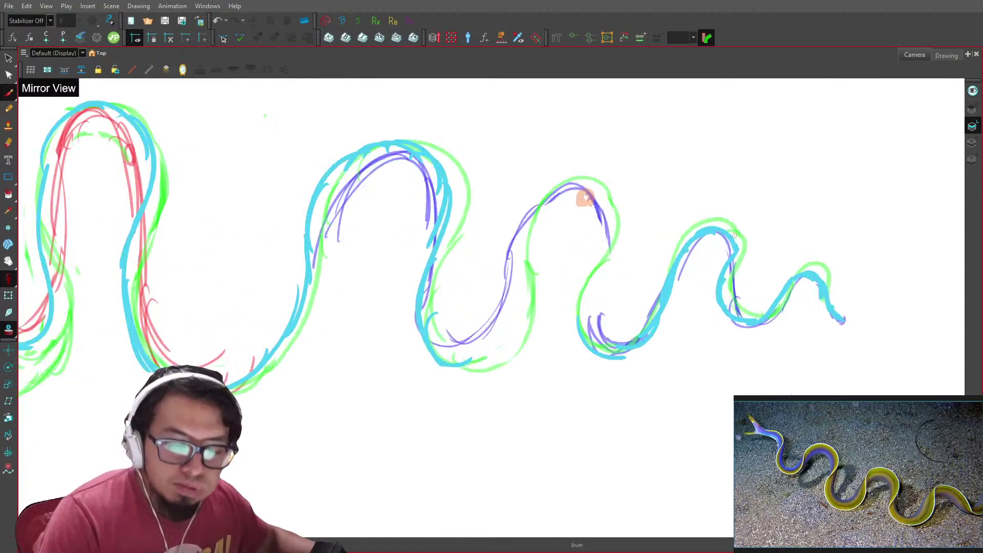
key(alt+o)
key(f)
key(f)
key(g)
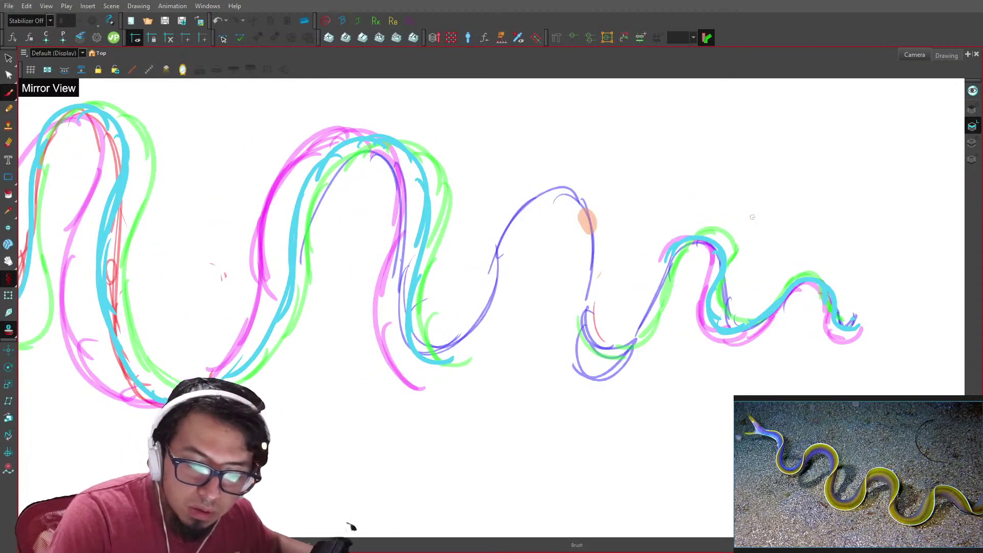
key(g)
key(ctrl+f)
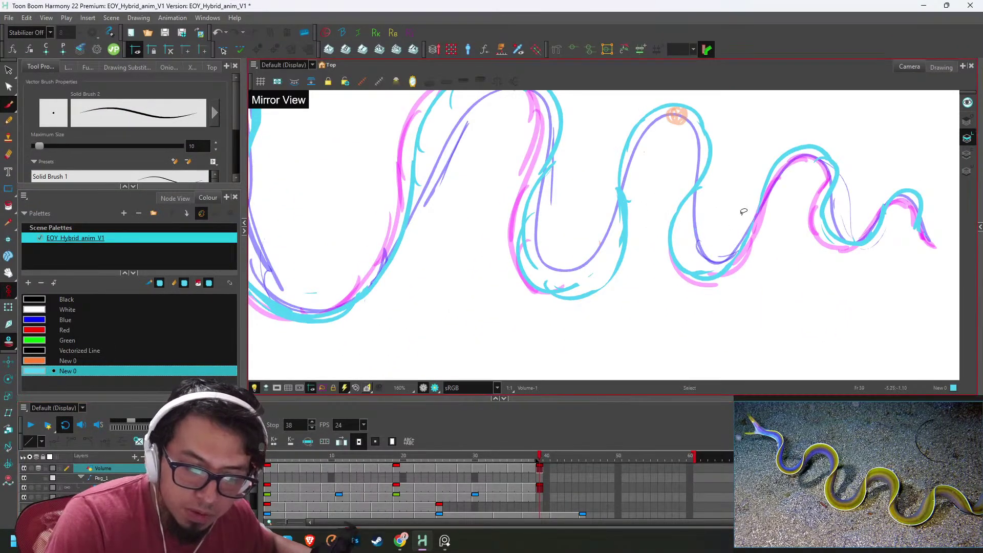
key(ctrl+f)
- Draw the missing wave between the large body waves and the tail in cyan on drawing Volume-16
key(f)
mouse_move(596, 183)
mouse_down()
mouse_move(615, 197)
mouse_move(570, 331)
mouse_up()
drag(591, 186, 517, 232)
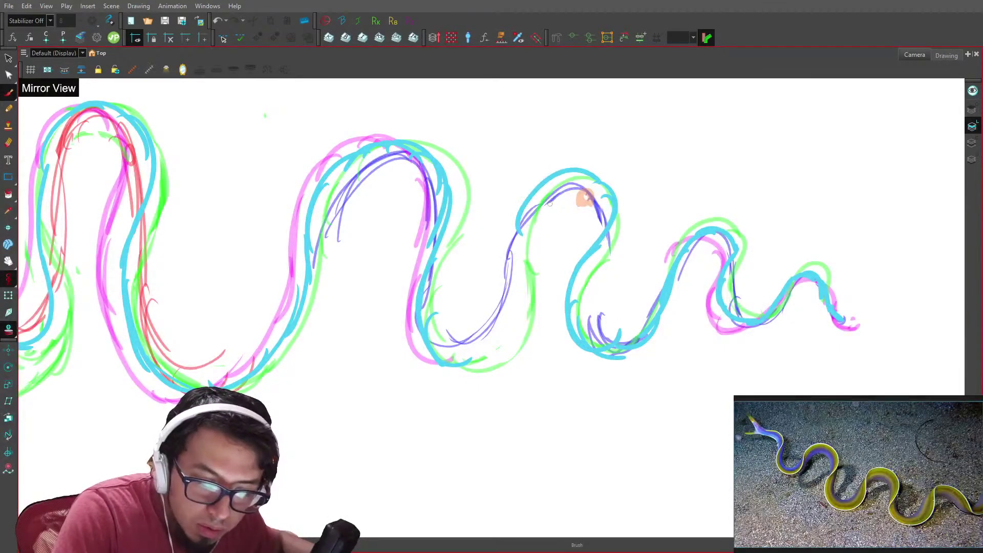
mouse_move(523, 290)
mouse_down()
mouse_move(496, 342)
mouse_move(469, 362)
mouse_up()
- Draw the missing crest and trough in cyan on drawing Volume-15, joining the body to the tail waves
key(f)
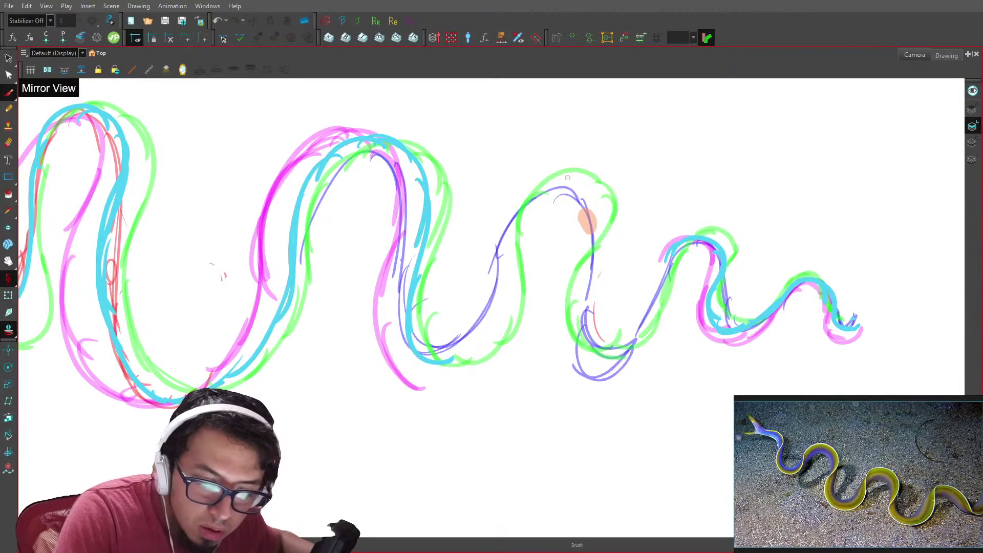
mouse_move(540, 178)
mouse_down()
mouse_move(514, 187)
mouse_move(504, 274)
mouse_up()
drag(501, 221, 448, 355)
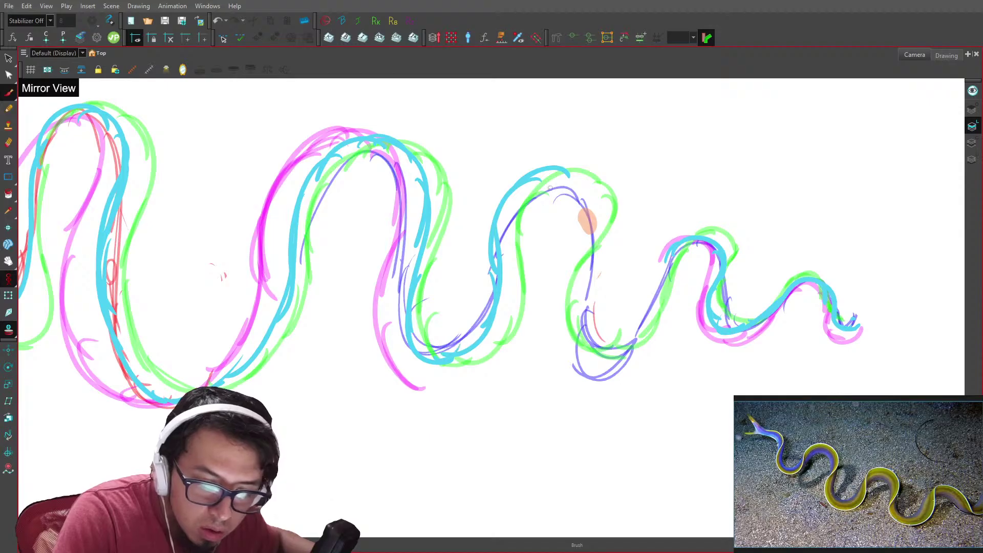
drag(566, 176, 570, 257)
mouse_move(590, 212)
mouse_down()
mouse_move(560, 328)
mouse_move(582, 352)
mouse_move(636, 343)
mouse_up()
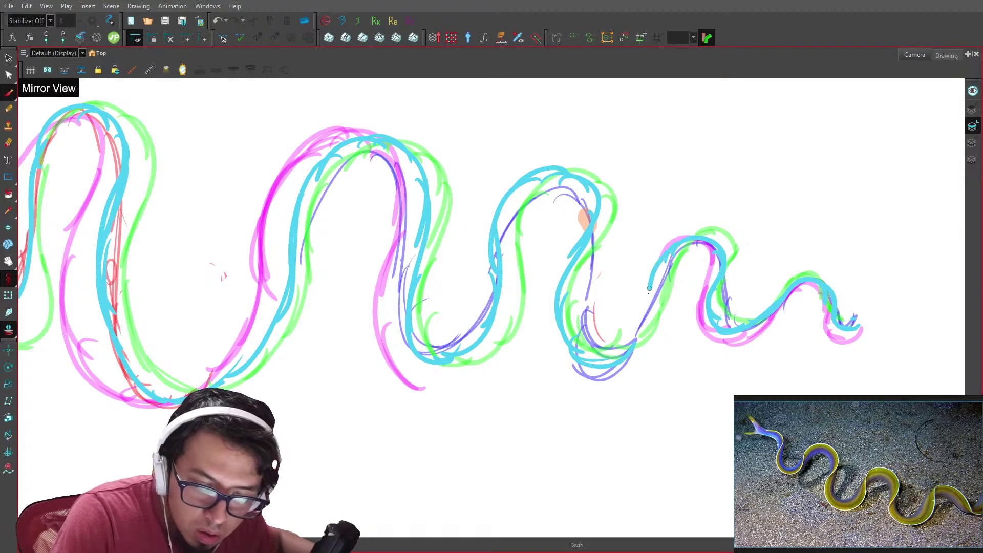
drag(650, 288, 613, 366)
- Fill the body gap on drawing Volume-14 with a cyan crest and the troughs on both sides of it
mouse_move(505, 179)
mouse_down()
mouse_move(561, 179)
mouse_move(546, 187)
mouse_move(564, 242)
mouse_move(556, 195)
mouse_move(551, 283)
mouse_move(576, 280)
mouse_move(557, 271)
mouse_move(565, 324)
mouse_move(602, 356)
mouse_up()
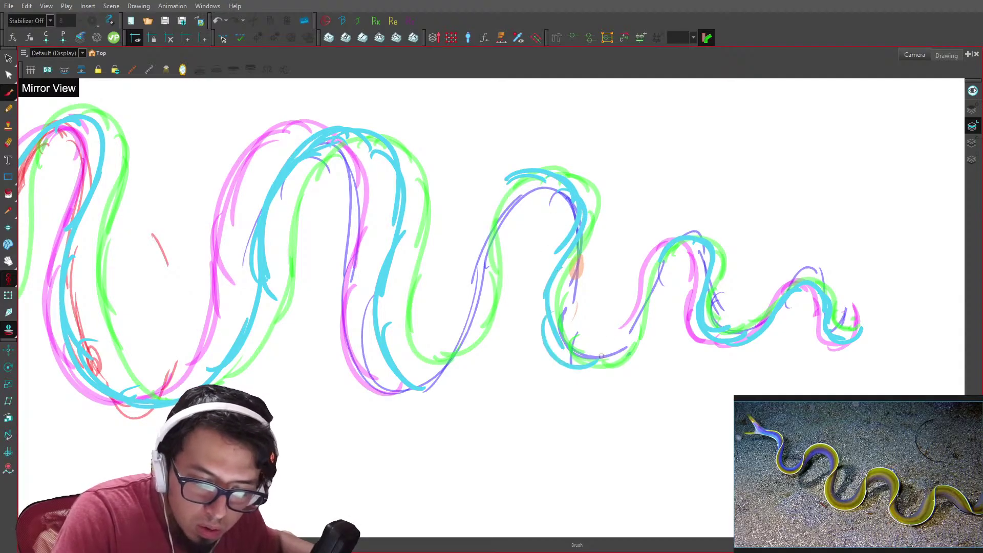
mouse_move(666, 241)
mouse_down()
mouse_move(641, 307)
mouse_move(620, 330)
mouse_up()
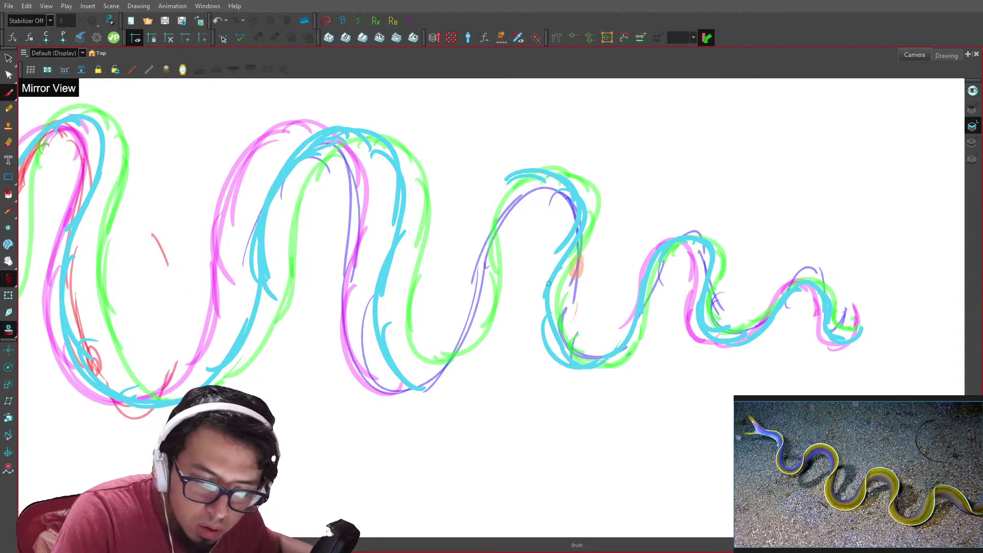
drag(548, 283, 571, 369)
drag(523, 176, 489, 219)
mouse_move(501, 184)
mouse_down()
mouse_move(469, 332)
mouse_move(458, 324)
mouse_move(399, 358)
mouse_up()
- Draw the missing cyan wave on drawing Volume-13, connecting the front trough to the tail section
key(comma)
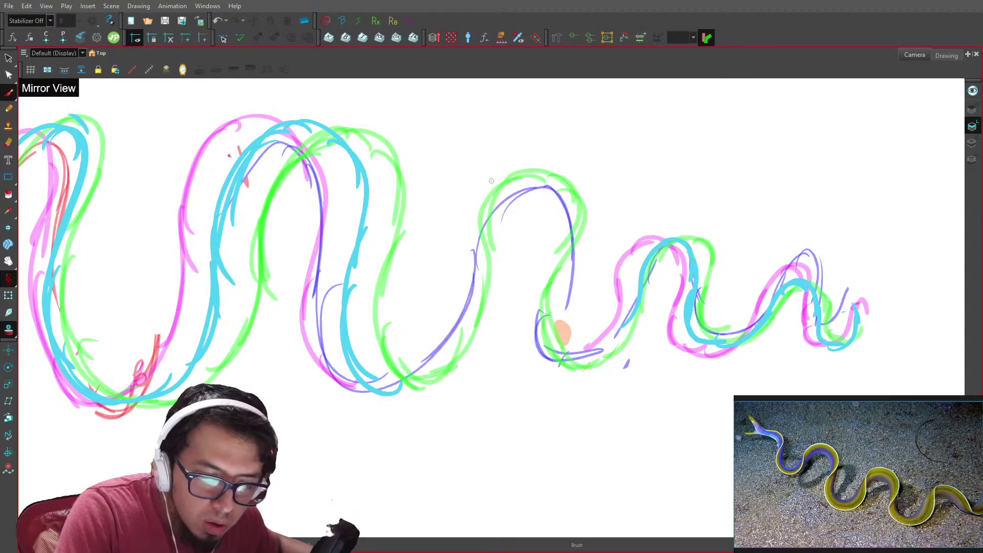
mouse_move(484, 193)
mouse_down()
mouse_move(471, 253)
mouse_move(462, 220)
mouse_move(453, 311)
mouse_move(380, 382)
mouse_up()
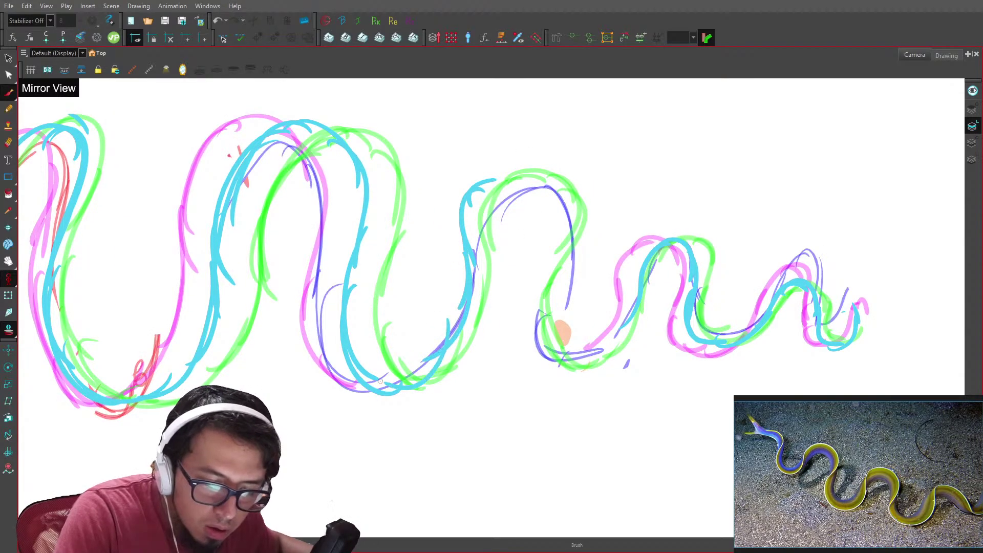
mouse_move(525, 169)
mouse_down()
mouse_move(562, 205)
mouse_move(556, 267)
mouse_move(531, 295)
mouse_move(557, 365)
mouse_up()
mouse_move(524, 324)
mouse_down()
mouse_move(584, 370)
mouse_move(621, 330)
mouse_up()
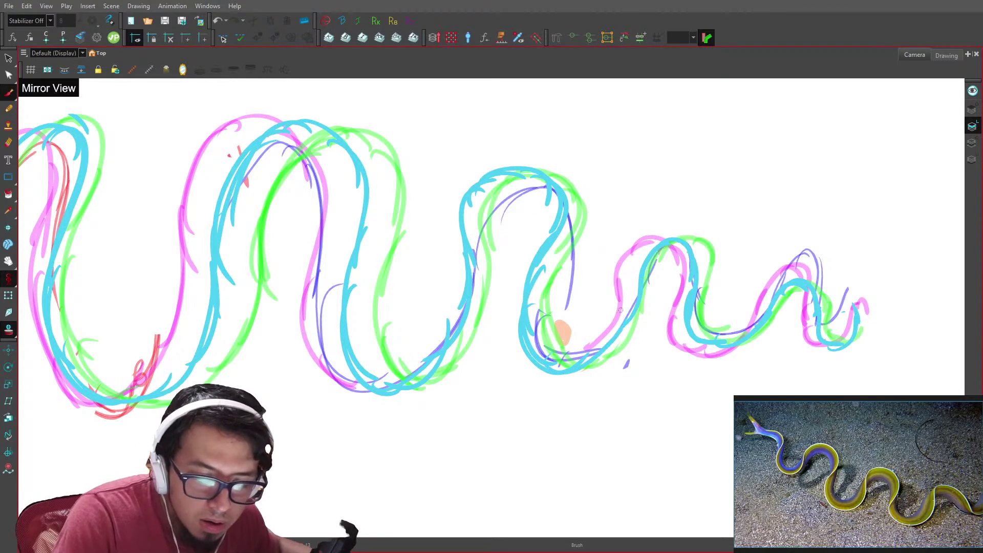
- Draw the missing middle wave in cyan on drawing Volume-12 and link it to the front body trough
key(comma)
mouse_move(460, 177)
mouse_down()
mouse_move(539, 197)
mouse_move(510, 301)
mouse_move(539, 243)
mouse_move(508, 336)
mouse_move(514, 299)
mouse_move(582, 358)
mouse_up()
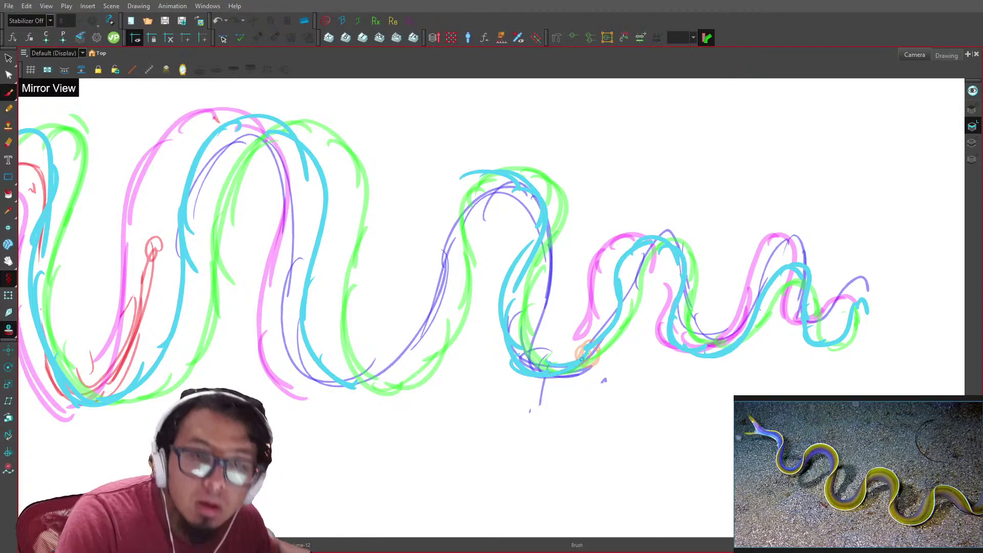
drag(450, 187, 450, 215)
drag(472, 179, 449, 285)
mouse_move(442, 222)
mouse_down()
mouse_move(420, 336)
mouse_move(375, 379)
mouse_up()
drag(404, 364, 327, 376)
- Complete the middle crest and following trough in cyan on drawings Volume-11 and Volume-10, adding the small crest toward the tail on Volume-10
mouse_move(455, 169)
mouse_down()
mouse_move(410, 197)
mouse_move(394, 307)
mouse_move(325, 393)
mouse_move(388, 264)
mouse_up()
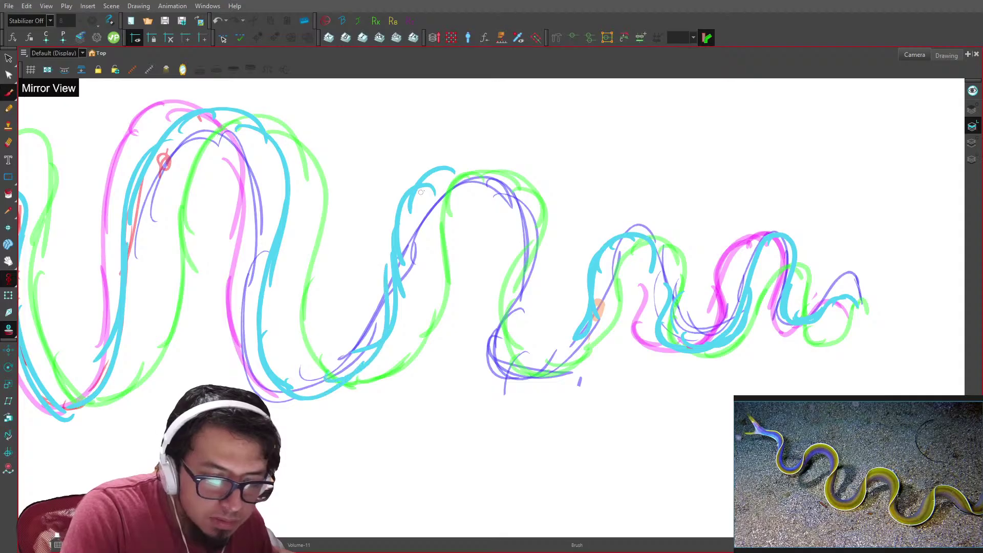
mouse_move(436, 183)
mouse_down()
mouse_move(496, 185)
mouse_move(494, 175)
mouse_move(506, 350)
mouse_move(572, 350)
mouse_up()
key(comma)
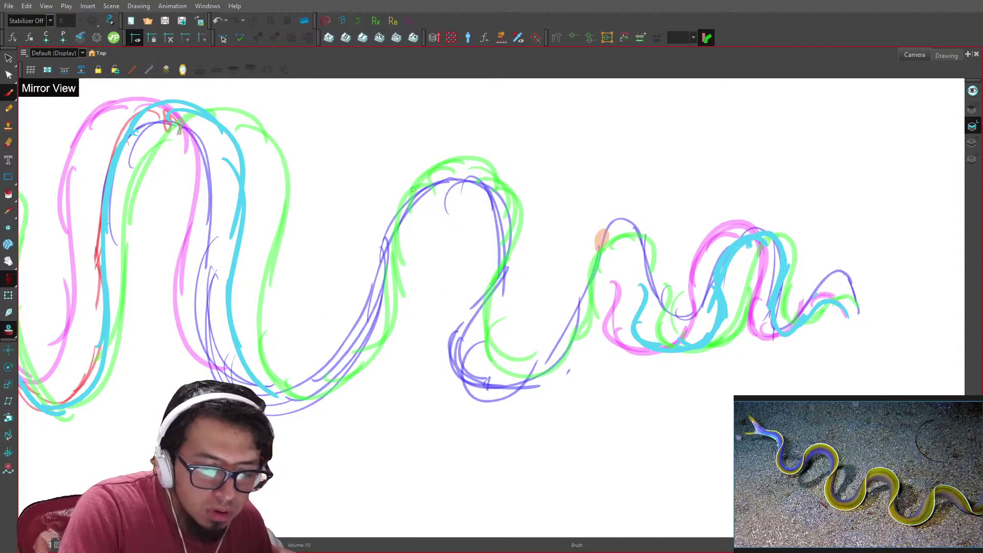
mouse_move(377, 214)
mouse_down()
mouse_move(347, 315)
mouse_move(306, 367)
mouse_up()
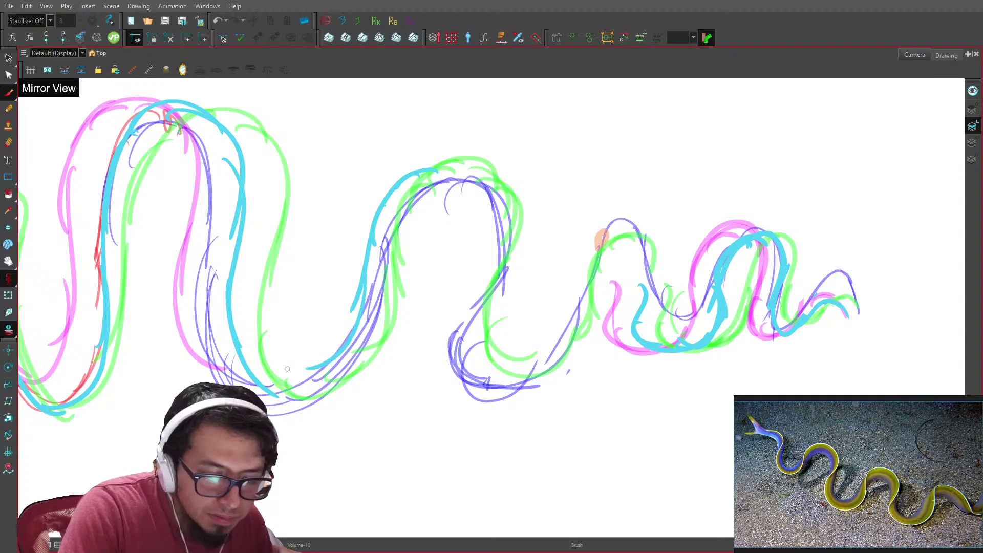
mouse_move(440, 175)
mouse_down()
mouse_move(502, 201)
mouse_move(503, 244)
mouse_move(442, 341)
mouse_move(459, 374)
mouse_move(546, 362)
mouse_up()
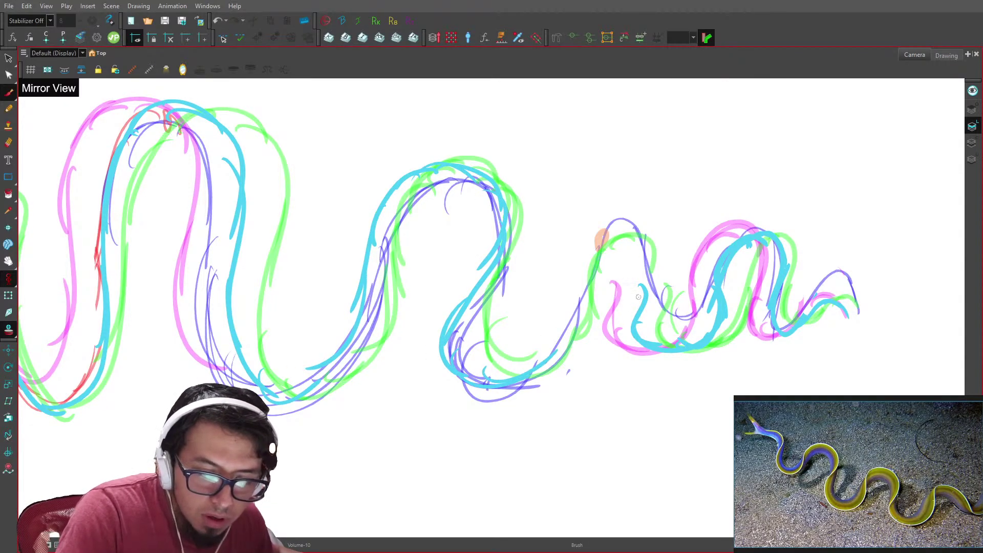
drag(590, 293, 591, 301)
drag(606, 259, 531, 381)
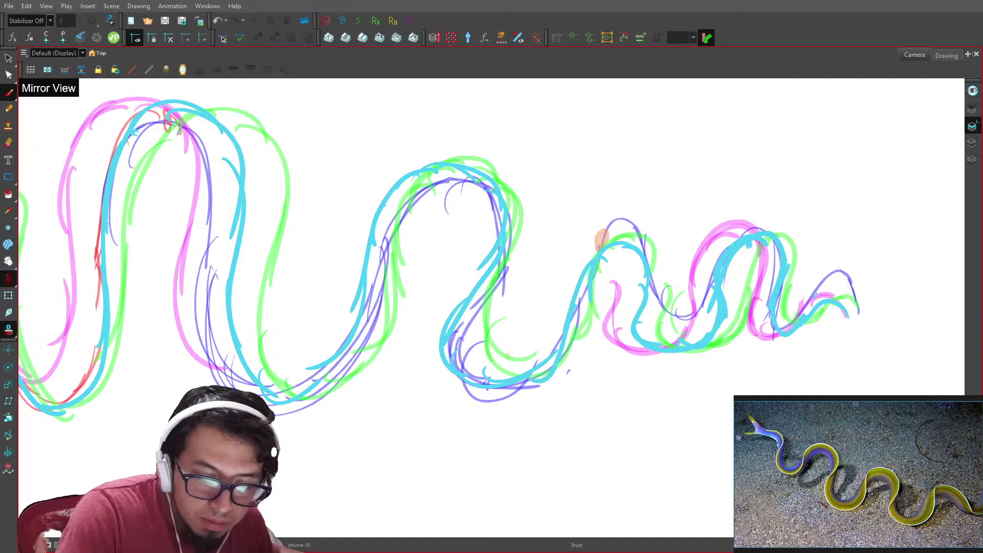
- Check drawing Volume-9 against its neighbours and draw its missing middle wave and small following crest in cyan up to the tail
key(f)
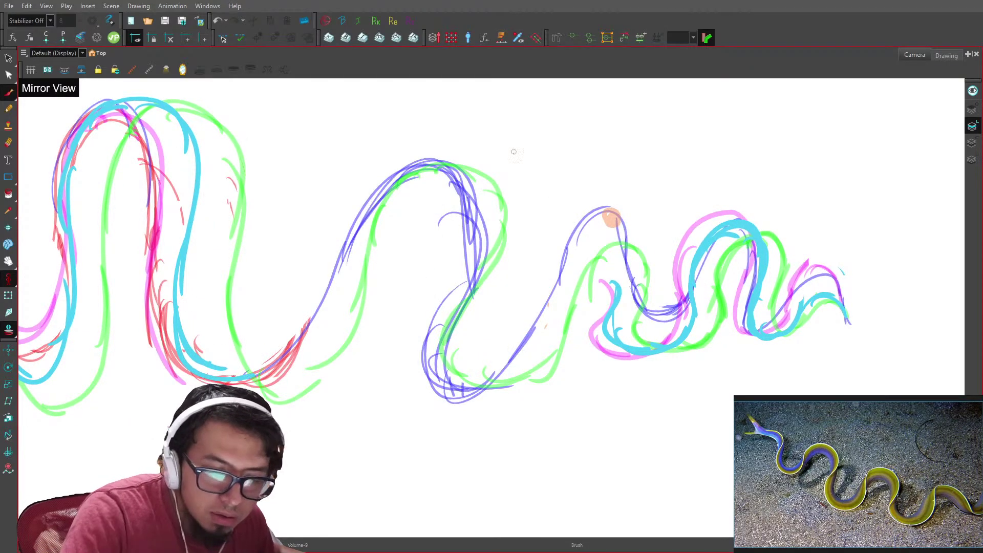
key(g)
key(g)
key(g)
key(f)
key(f)
key(f)
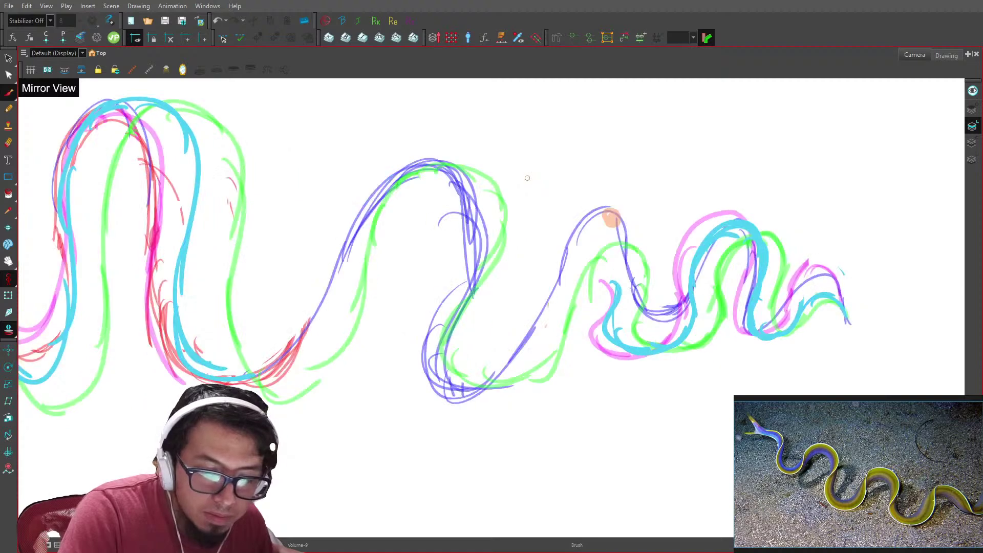
drag(450, 180, 359, 238)
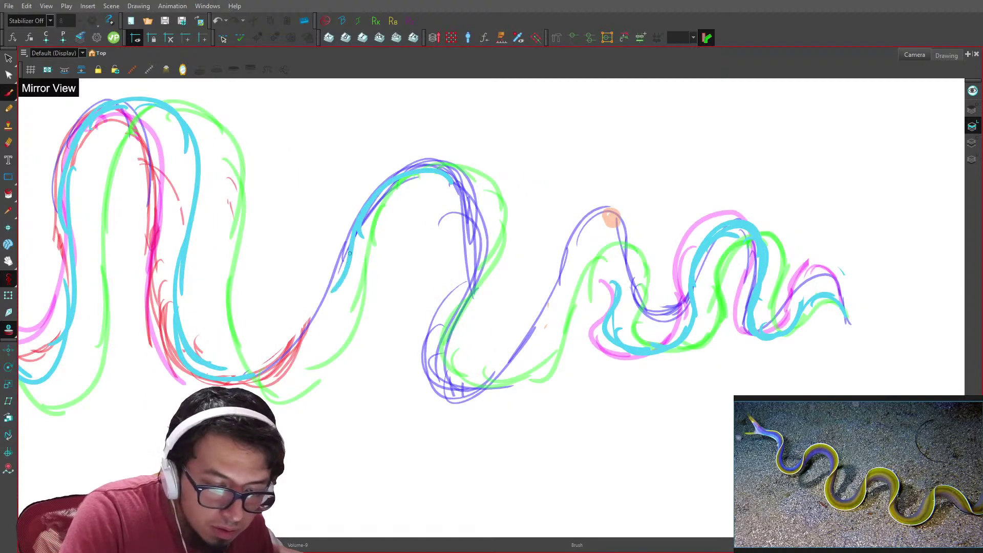
drag(333, 292, 230, 382)
mouse_move(427, 168)
mouse_down()
mouse_move(474, 245)
mouse_move(417, 307)
mouse_move(414, 364)
mouse_move(479, 382)
mouse_up()
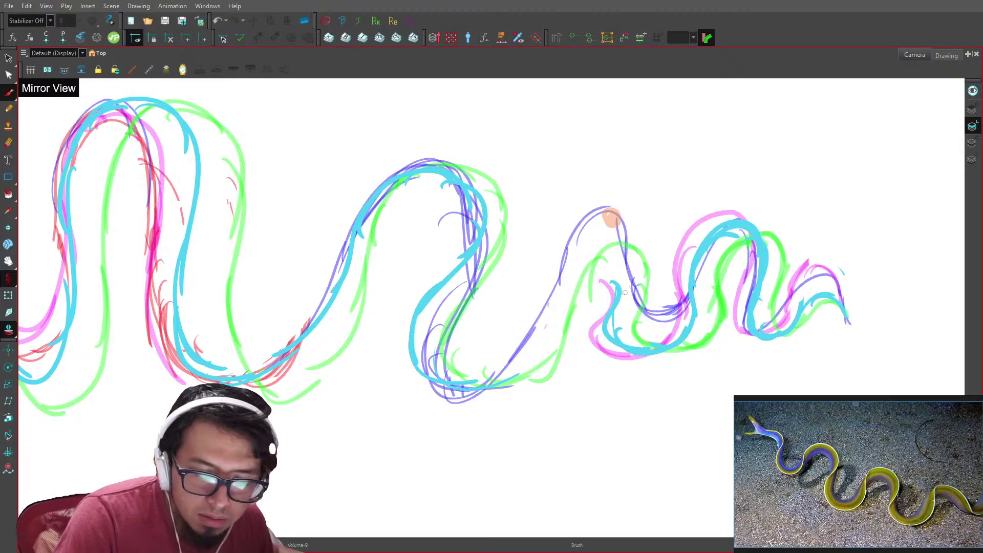
mouse_move(622, 265)
mouse_down()
mouse_move(573, 290)
mouse_move(598, 247)
mouse_move(543, 338)
mouse_up()
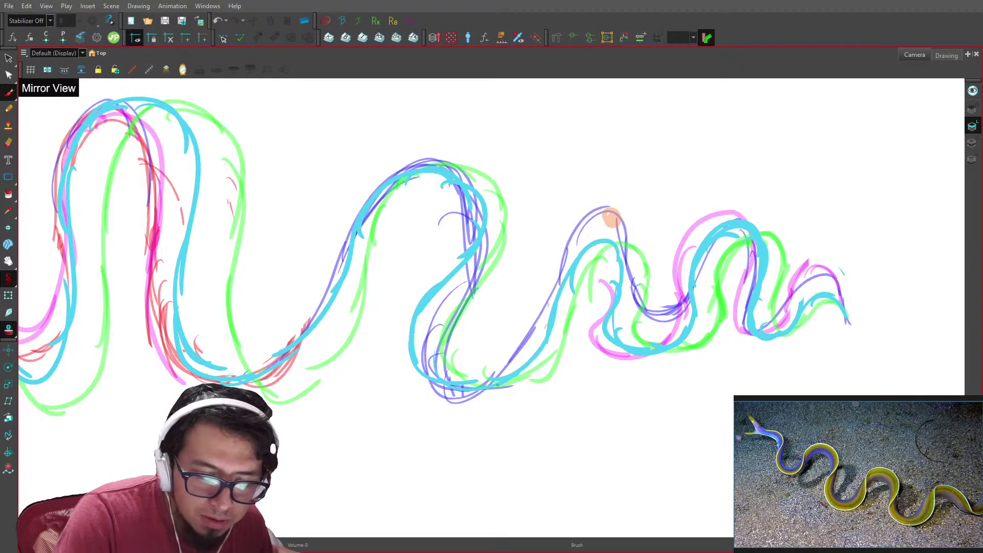
drag(605, 250, 609, 329)
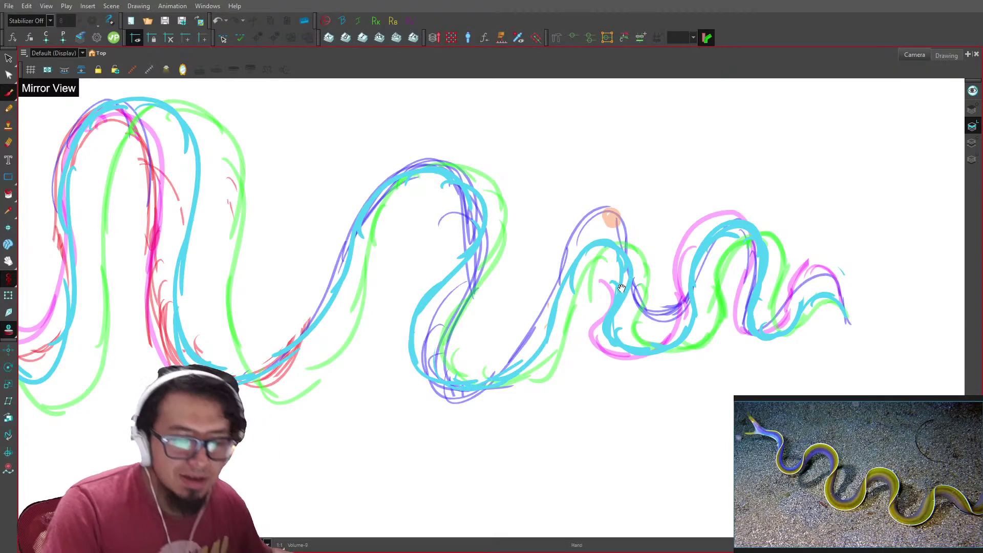
- On the Volume-8 drawing, brush in the missing blue eel body line over the second hump and through the valley after it
drag(622, 288, 751, 282)
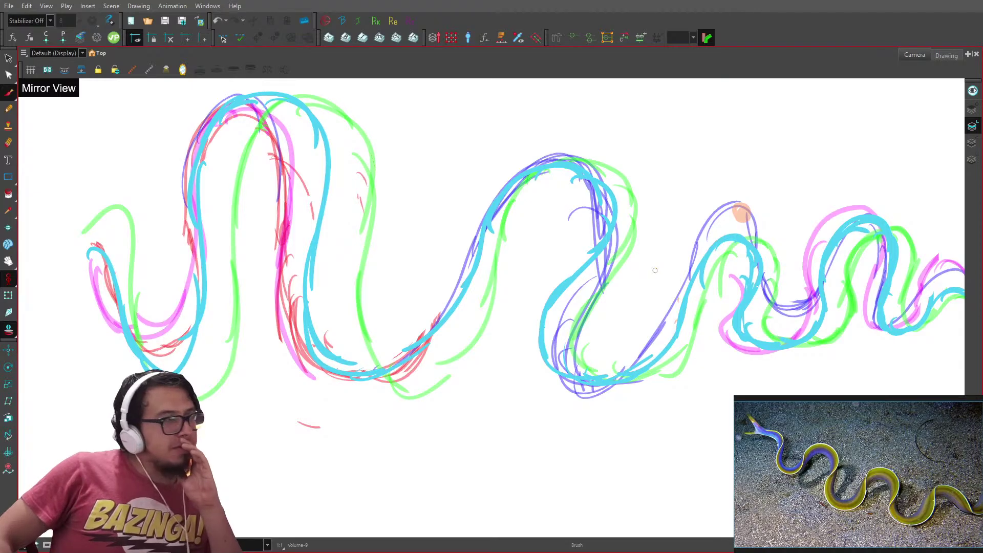
key(f)
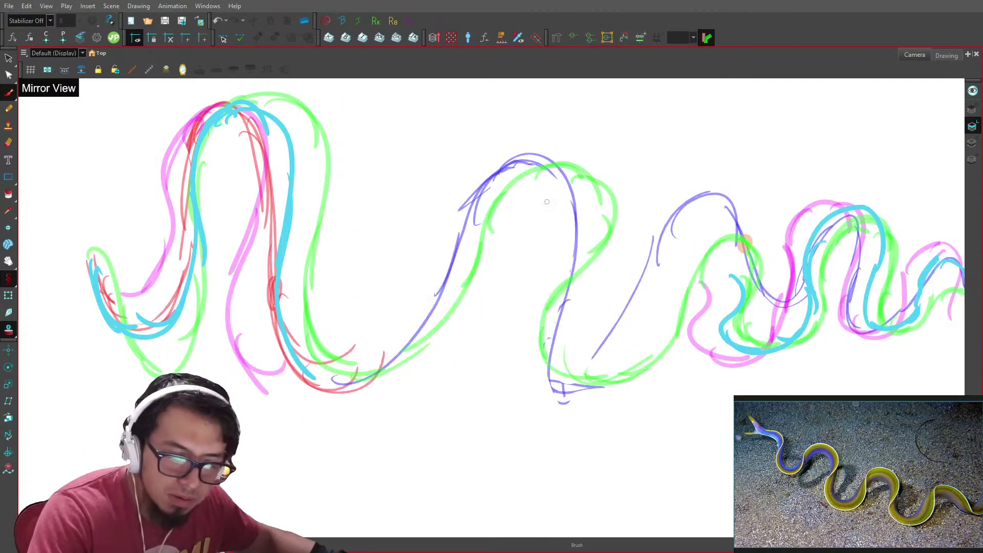
mouse_move(548, 162)
mouse_down()
mouse_move(484, 194)
mouse_move(410, 331)
mouse_up()
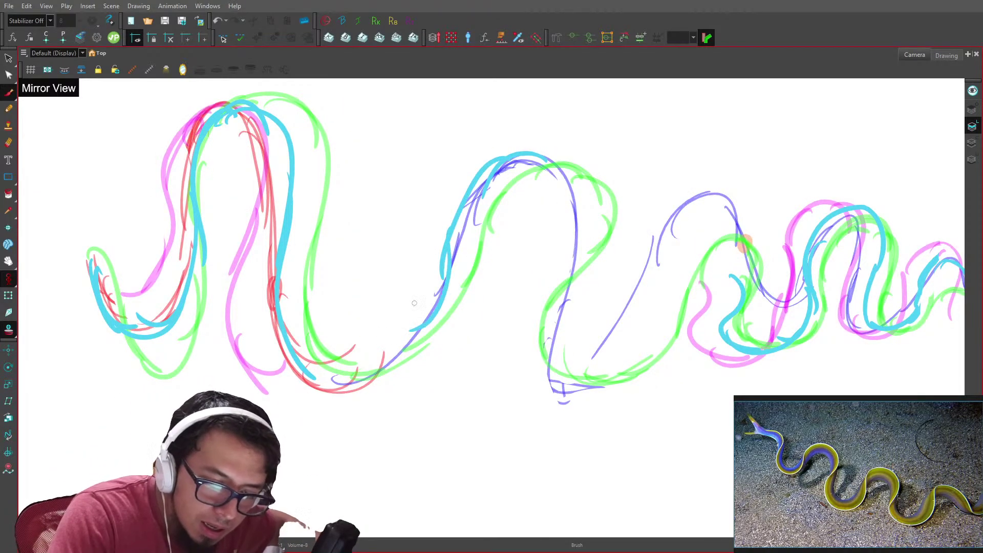
mouse_move(307, 383)
mouse_down()
mouse_move(358, 375)
mouse_move(411, 348)
mouse_up()
mouse_move(394, 343)
mouse_down()
mouse_move(387, 353)
mouse_move(445, 272)
mouse_up()
drag(475, 191, 547, 157)
drag(529, 150, 577, 204)
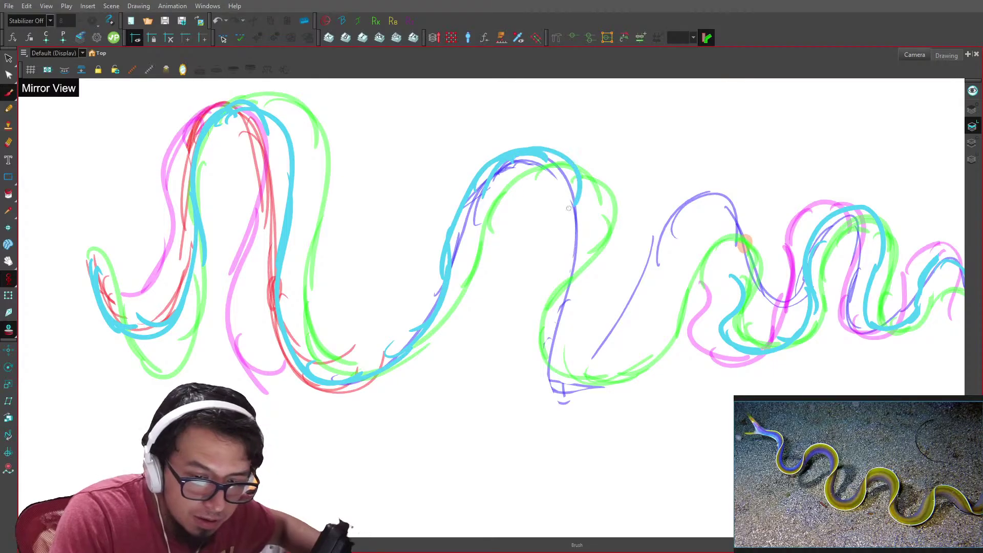
mouse_move(556, 169)
mouse_down()
mouse_move(561, 260)
mouse_move(517, 307)
mouse_up()
mouse_move(556, 267)
mouse_down()
mouse_move(508, 353)
mouse_move(561, 381)
mouse_move(628, 364)
mouse_up()
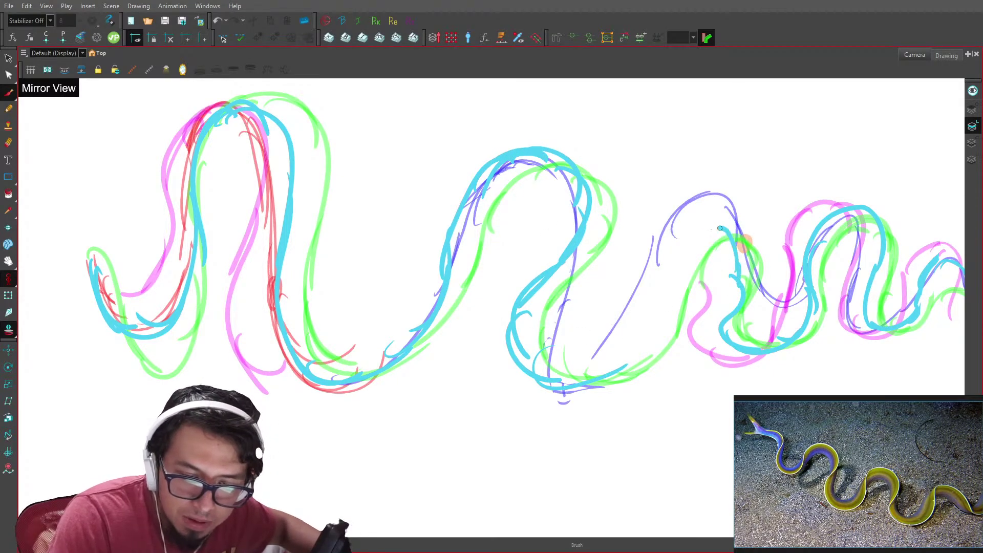
- Draw the third hump of the blue body line on Volume-8, joining it to the neighbouring curves, and clean up the line
mouse_move(720, 229)
mouse_down()
mouse_move(693, 255)
mouse_move(668, 317)
mouse_up()
drag(663, 264, 608, 362)
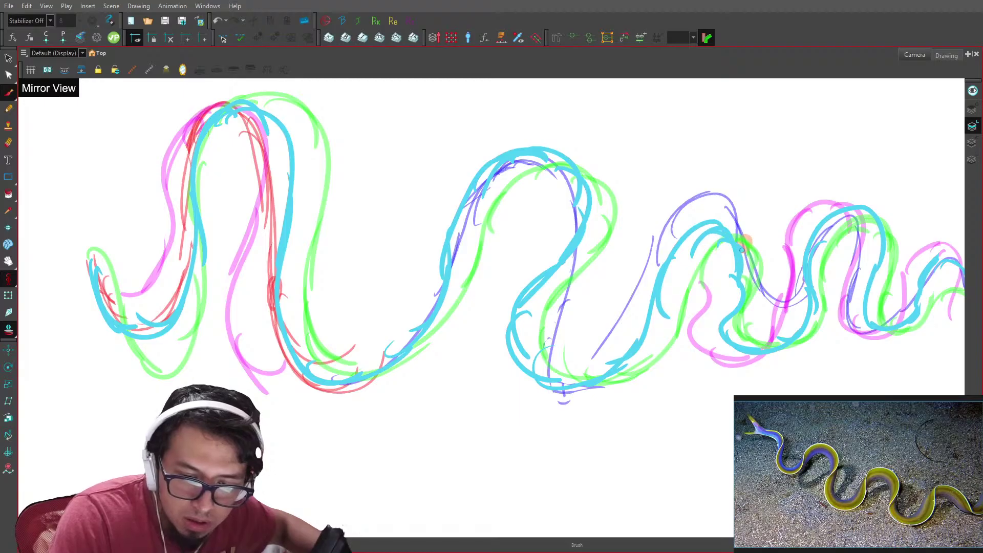
mouse_move(742, 250)
mouse_down()
mouse_move(705, 300)
mouse_move(731, 303)
mouse_move(740, 344)
mouse_up()
drag(694, 231, 683, 284)
mouse_move(656, 255)
mouse_down()
mouse_move(665, 296)
mouse_move(624, 362)
mouse_move(658, 274)
mouse_move(708, 235)
mouse_move(738, 277)
mouse_move(723, 337)
mouse_move(706, 349)
mouse_up()
key(alt+e)
drag(822, 266, 830, 318)
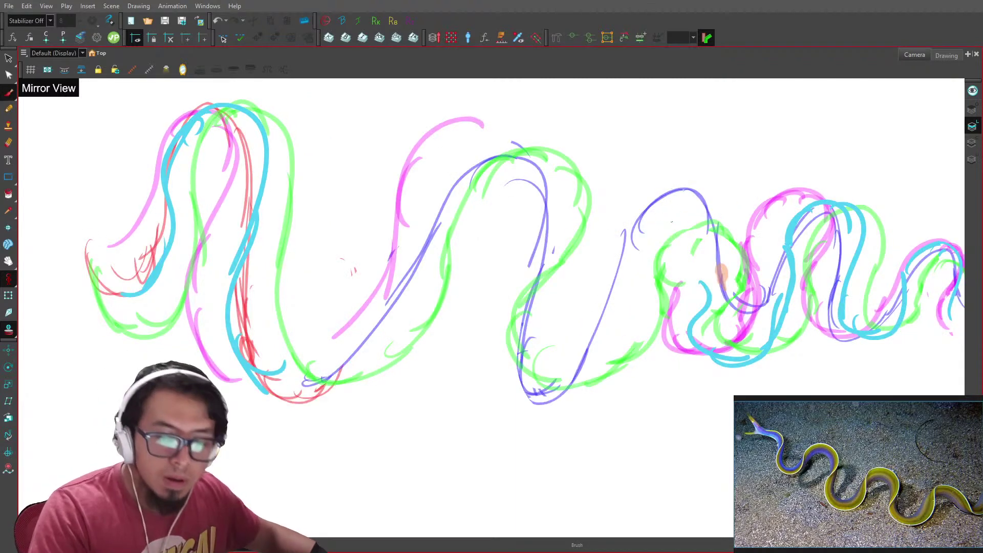
- On the Volume-7 drawing, brush in the missing second and third humps and the valley between them, checking against the neighbouring drawings
mouse_move(673, 220)
mouse_down()
mouse_move(636, 284)
mouse_move(623, 270)
mouse_move(629, 280)
mouse_move(553, 368)
mouse_up()
mouse_move(505, 300)
mouse_down()
mouse_move(538, 385)
mouse_move(598, 365)
mouse_up()
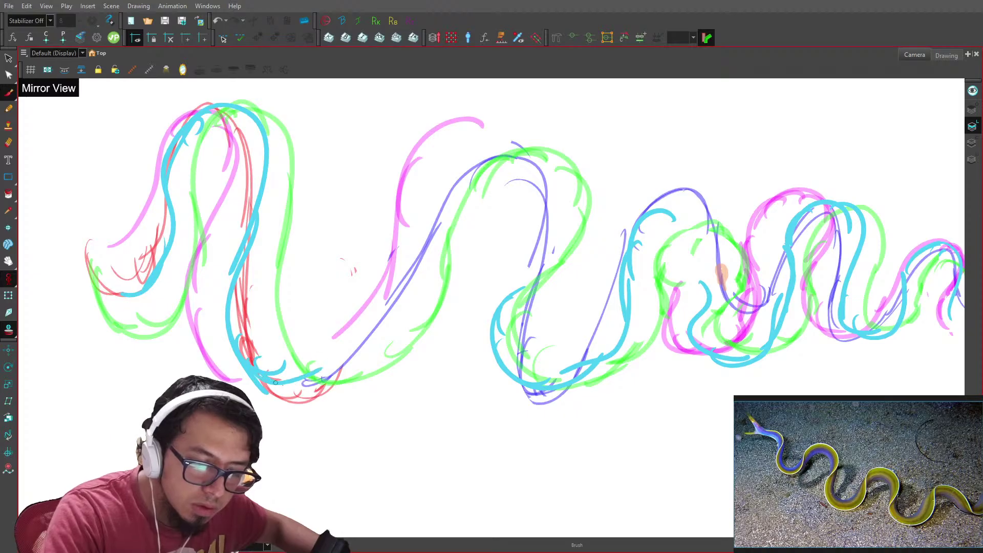
mouse_move(276, 383)
mouse_down()
mouse_move(374, 353)
mouse_move(423, 281)
mouse_move(438, 183)
mouse_move(533, 138)
mouse_move(558, 205)
mouse_up()
mouse_move(533, 156)
mouse_down()
mouse_move(566, 223)
mouse_move(510, 300)
mouse_up()
key(comma)
key(period)
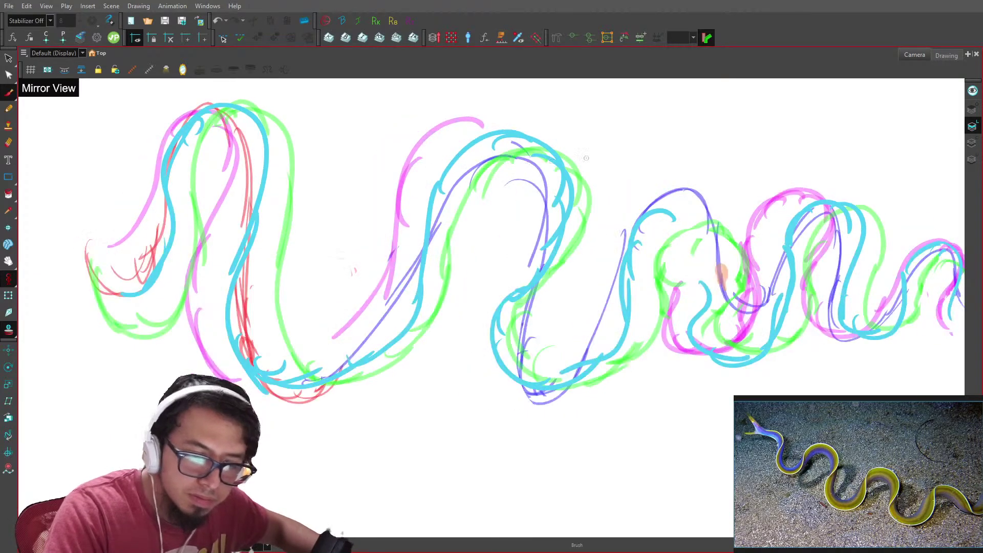
key(period)
key(period)
key(period)
key(comma)
key(comma)
key(comma)
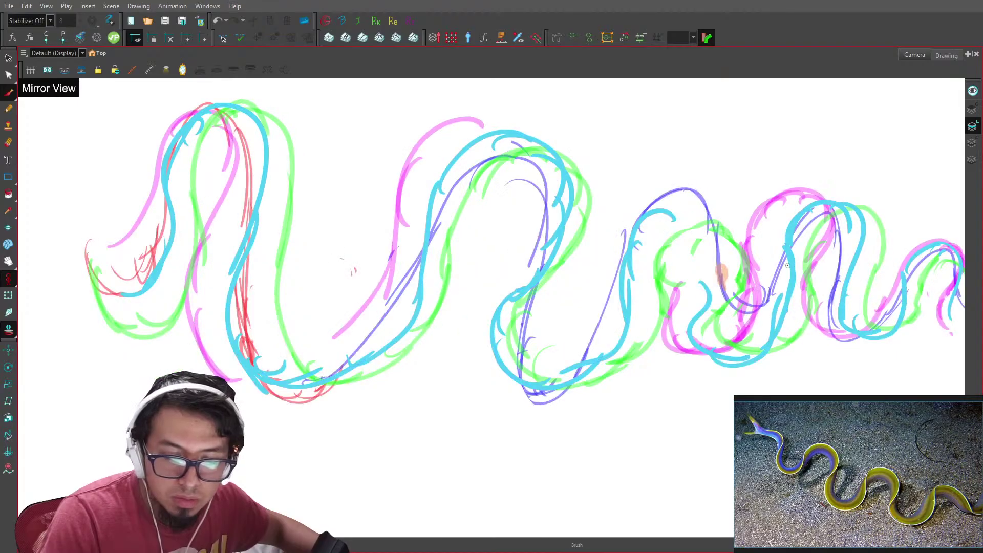
drag(689, 210, 700, 355)
- Exit the full-screen view, solo the Volume layer and play back its animation
key(alt+e)
key(1)
key(ctrl+r)
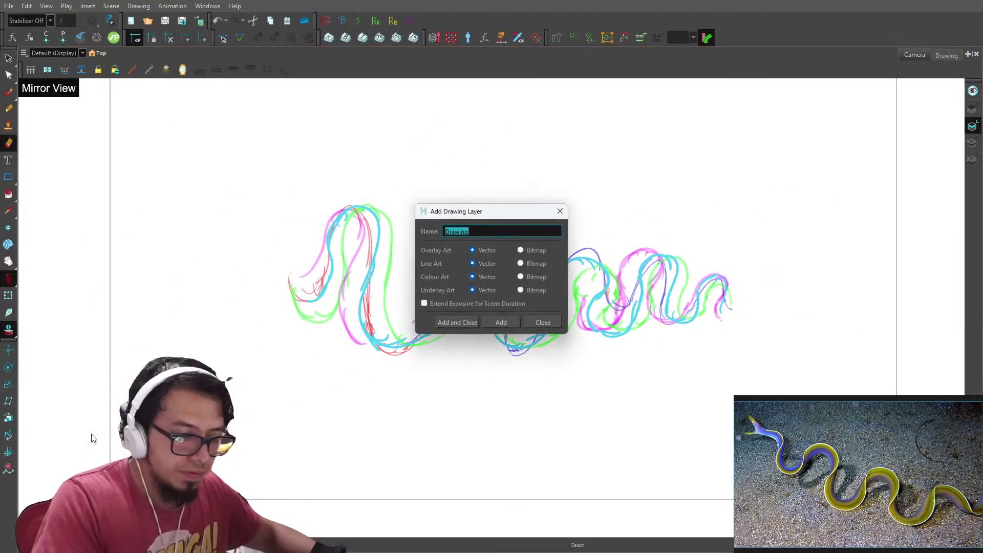
key(Escape)
key(ctrl+f)
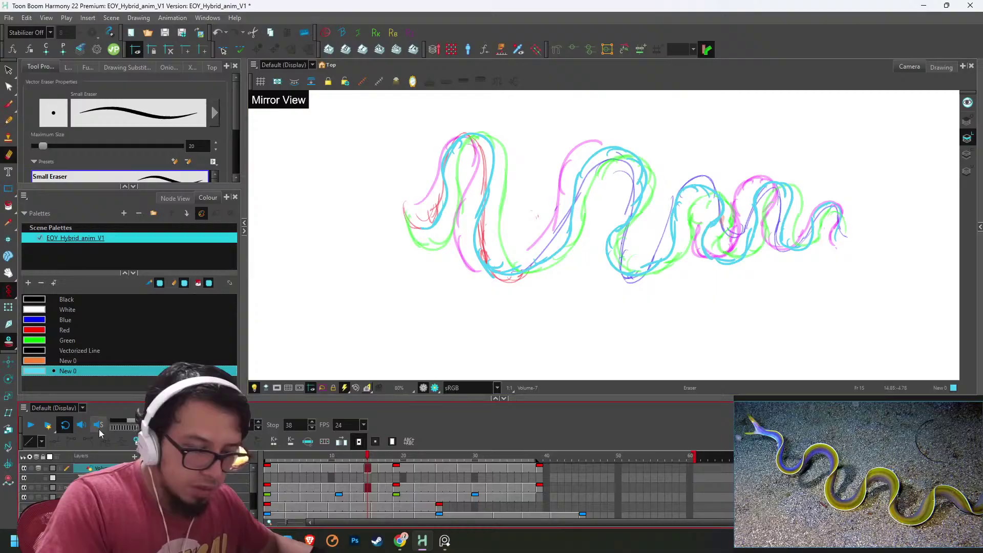
click(32, 468)
click(30, 425)
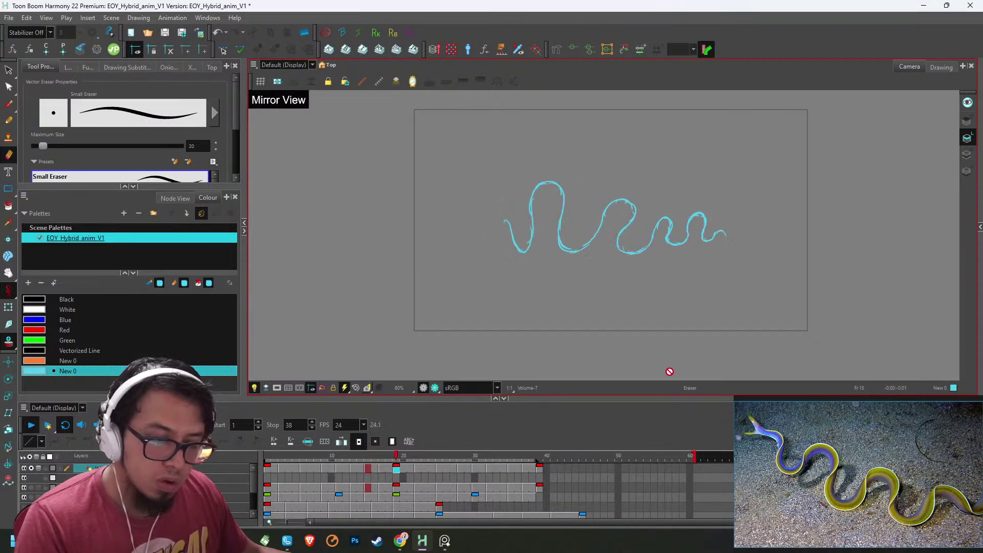
- Go to frame 30 and flip back through the Volume drawings past frame 17 to check for missing body segments
drag(364, 458, 475, 456)
key(2)
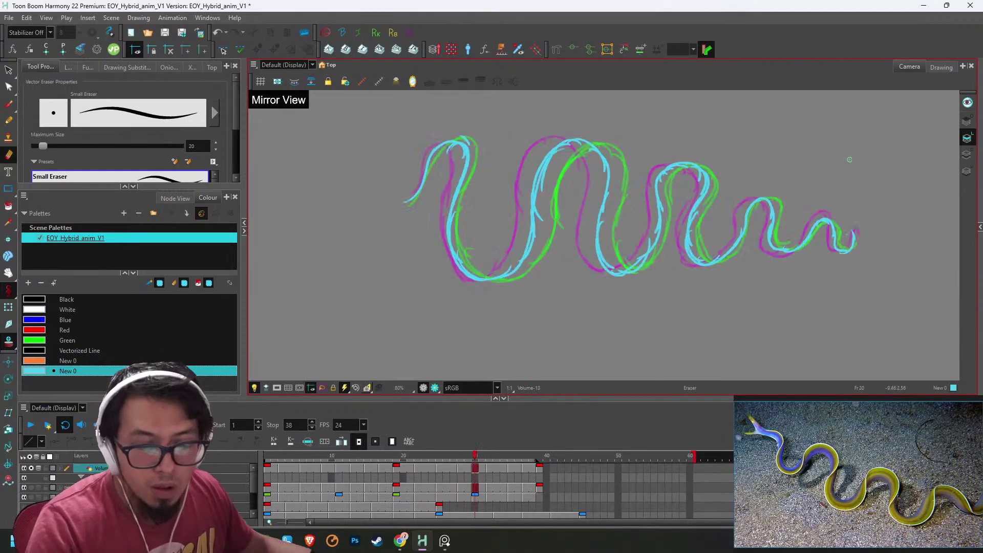
key(g)
key(g)
key(g)
key(g)
key(f)
key(f)
key(f)
key(f)
key(f)
key(f)
key(f)
key(f)
key(f)
key(f)
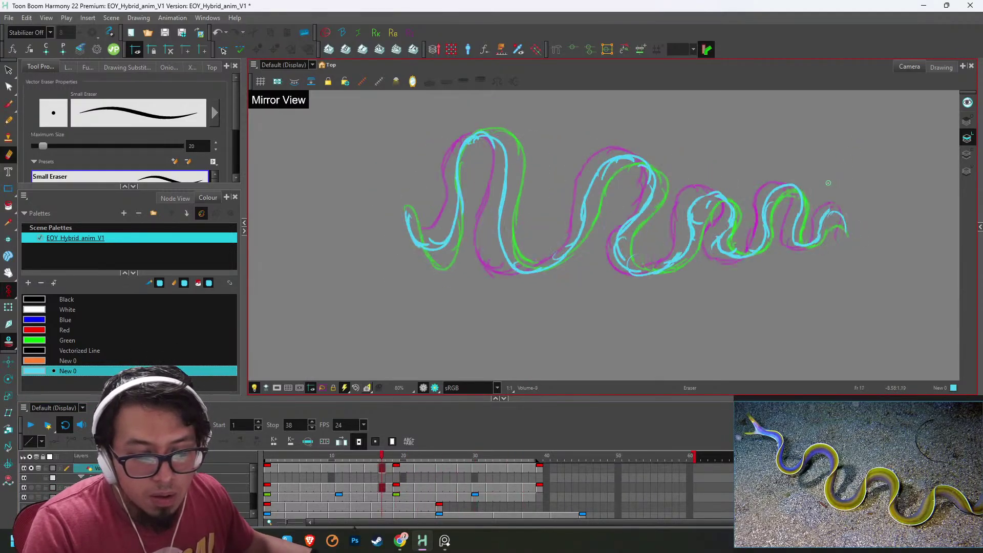
key(f)
key(f)
key(f)
- On Volume-6 at frame 13, brush in the missing valley after the second hump and the third hump of the body line
key(2)
key(2)
key(period)
key(period)
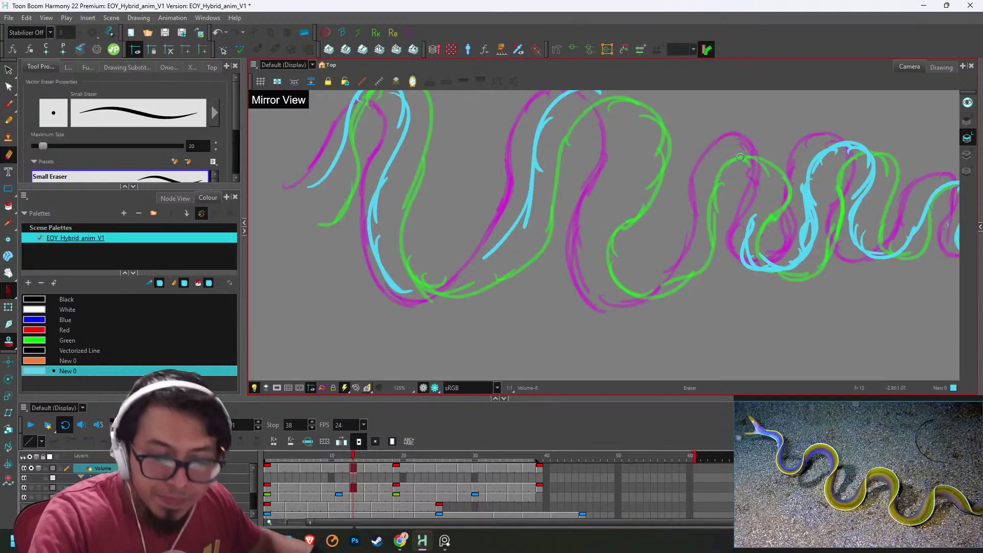
key(alt+b)
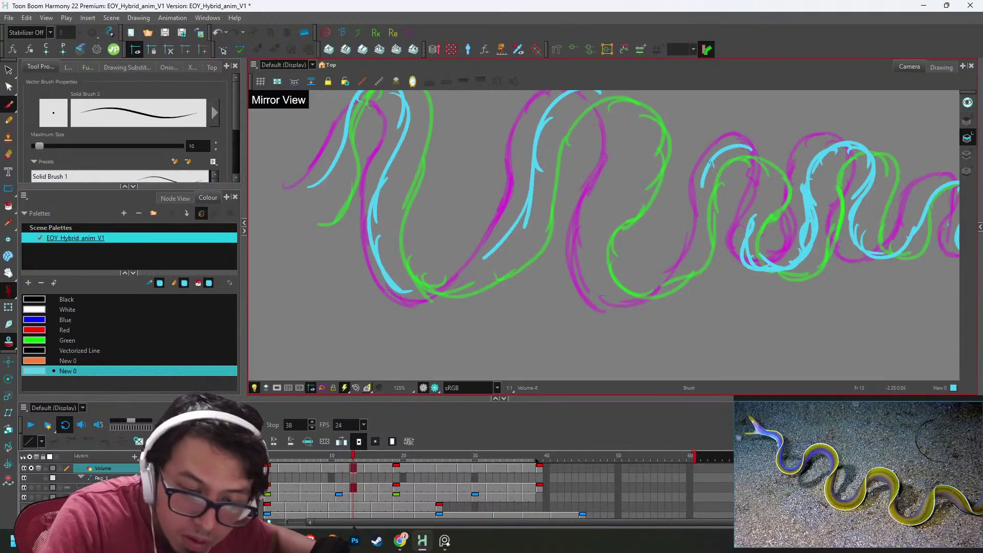
mouse_move(710, 163)
mouse_down()
mouse_move(665, 283)
mouse_move(632, 293)
mouse_up()
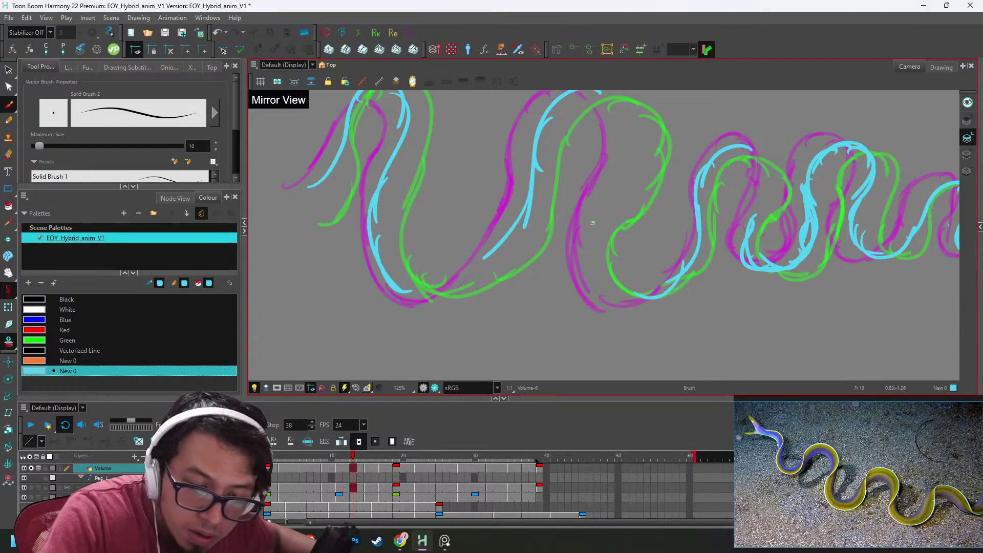
drag(612, 219, 630, 300)
drag(652, 156, 624, 224)
mouse_move(562, 172)
mouse_down()
mouse_move(623, 215)
mouse_move(561, 328)
mouse_move(607, 351)
mouse_up()
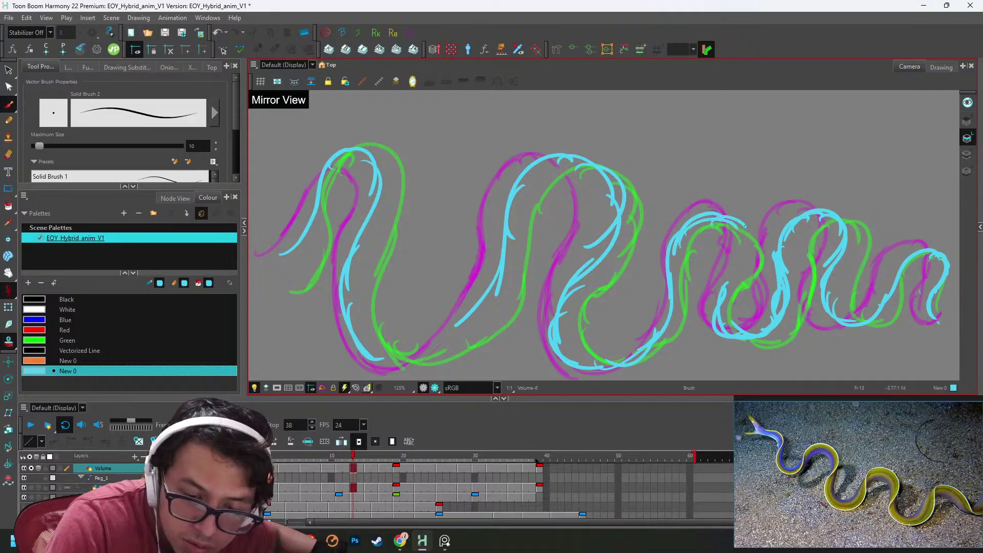
mouse_move(746, 227)
mouse_down()
mouse_move(726, 297)
mouse_move(736, 333)
mouse_up()
- Play the soloed eel animation in a loop with the whole camera frame in view and review the motion
key(1)
key(1)
key(1)
click(32, 425)
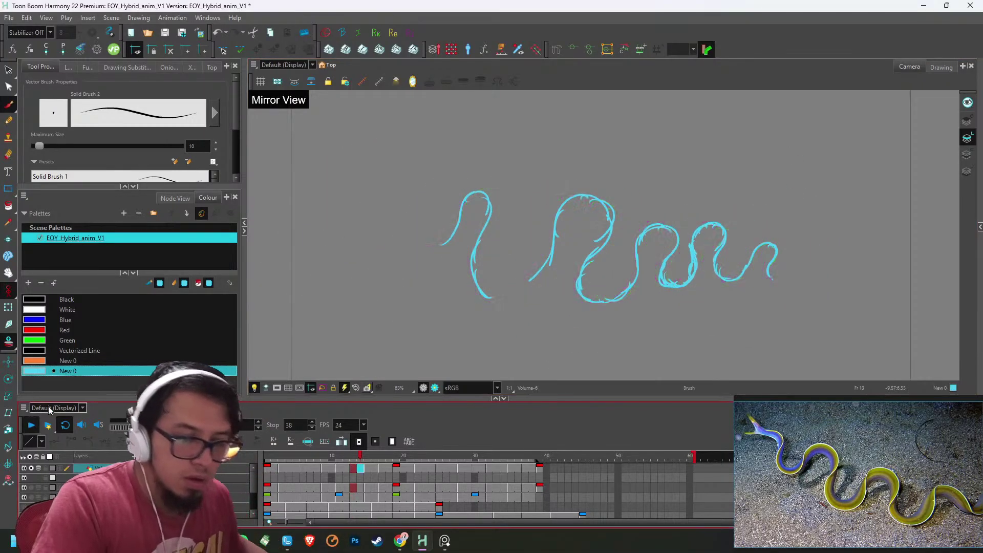
key(period)
key(period)
key(period)
key(period)
key(period)
key(period)
key(period)
key(period)
key(period)
key(period)
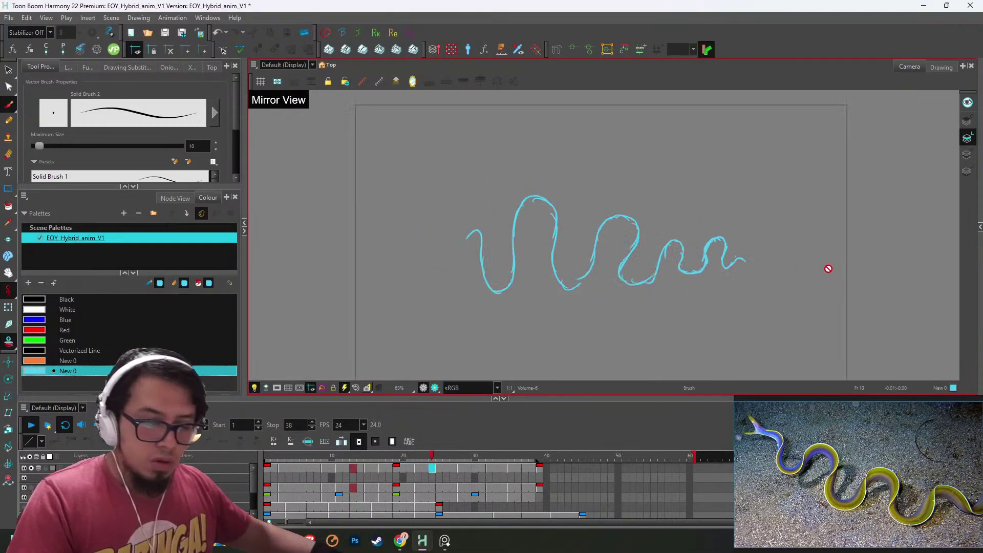
key(period)
key(period)
key(period)
key(period)
key(period)
key(period)
key(period)
key(period)
key(period)
key(period)
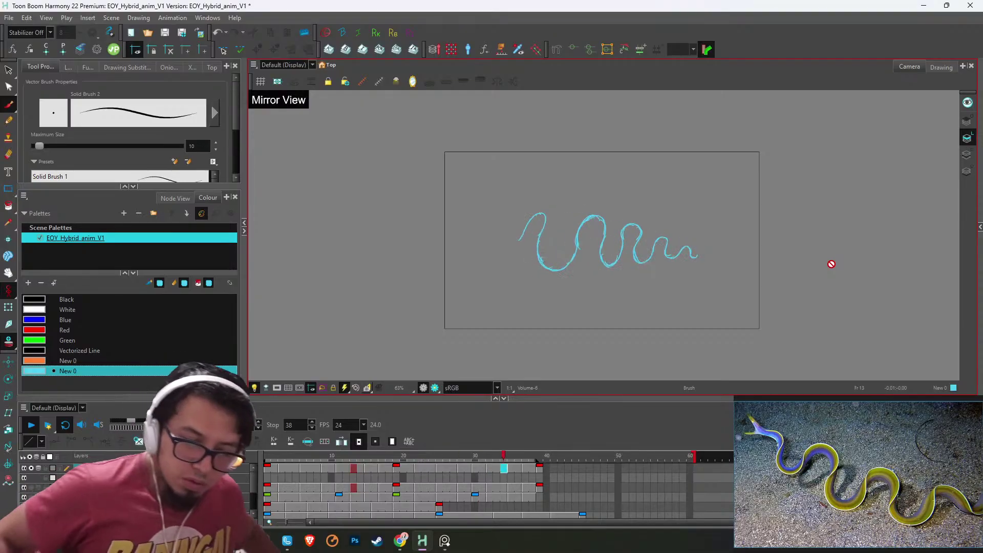
key(Return)
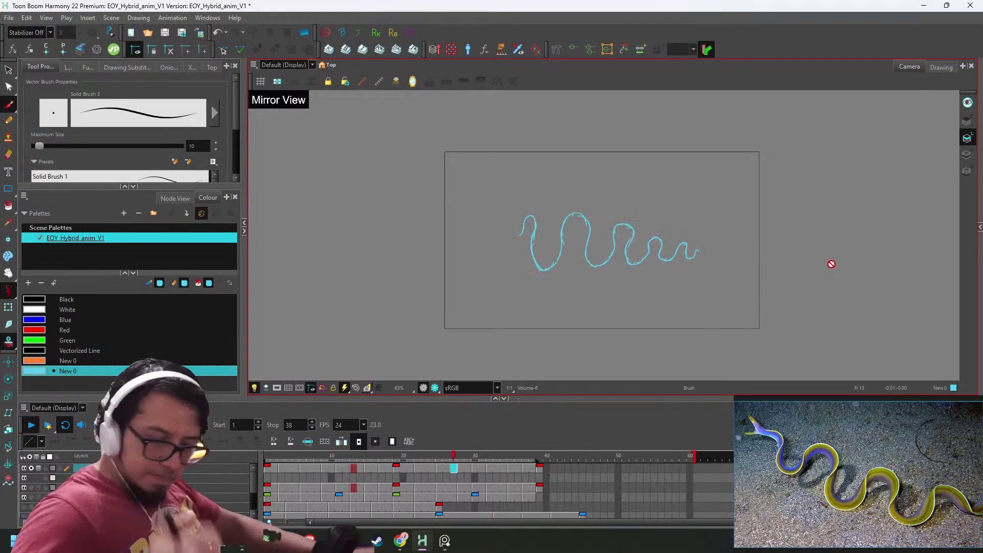
- Return to frame 1 and flip through the early Volume drawings to Volume-3, comparing them with the onion skin
click(267, 455)
key(2)
key(2)
key(2)
key(2)
key(2)
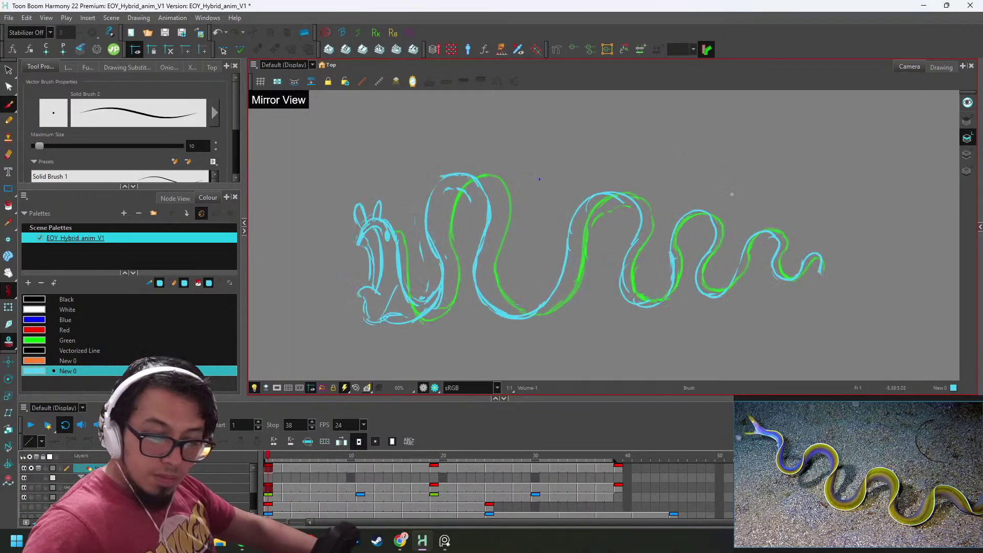
key(g)
key(g)
key(2)
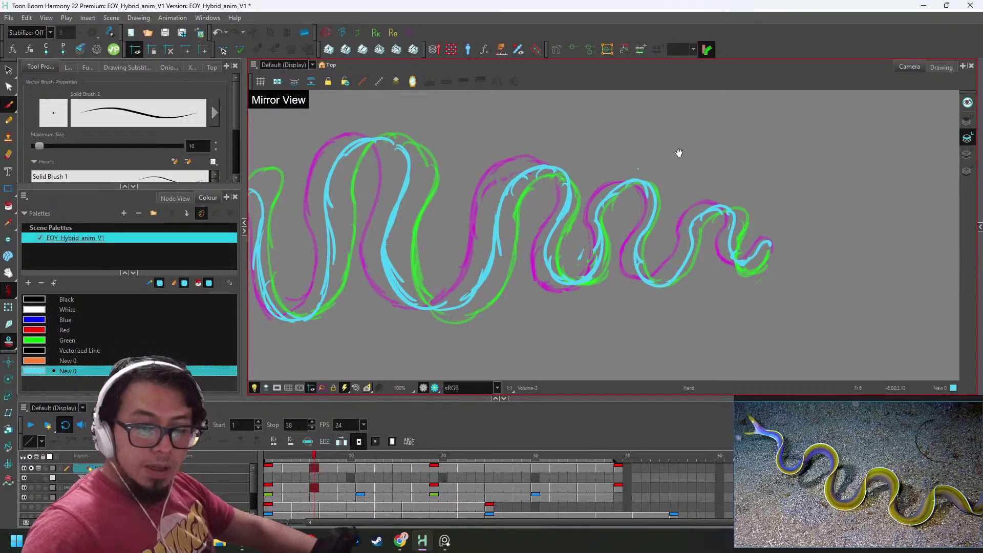
- Erase the stray strokes inside the valley before the second hump from the tail on Volume-3
scroll(678, 154, up, 3)
key(alt+e)
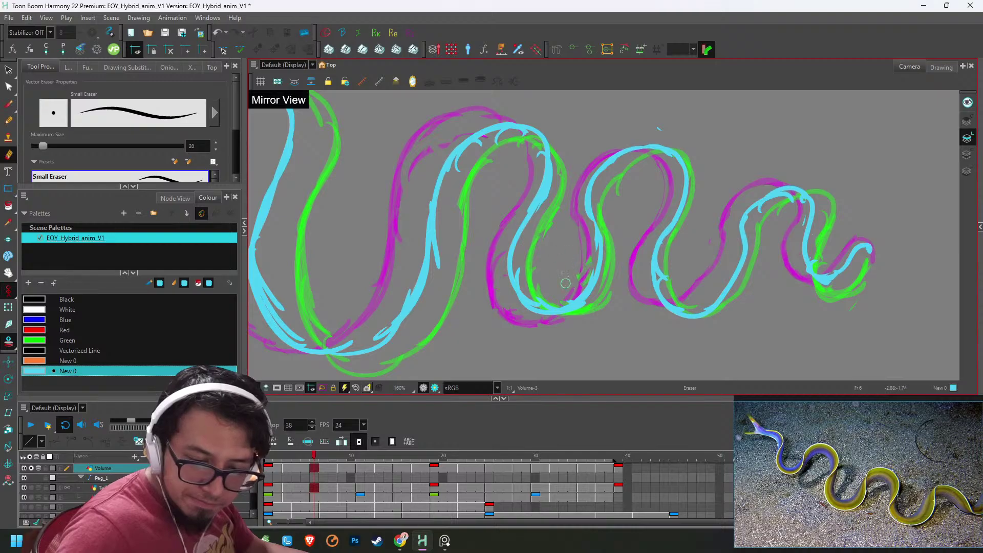
key(alt+b)
- On Volume-4, erase and redraw the head-side slope of the second hump from the tail down into the valley
key(g)
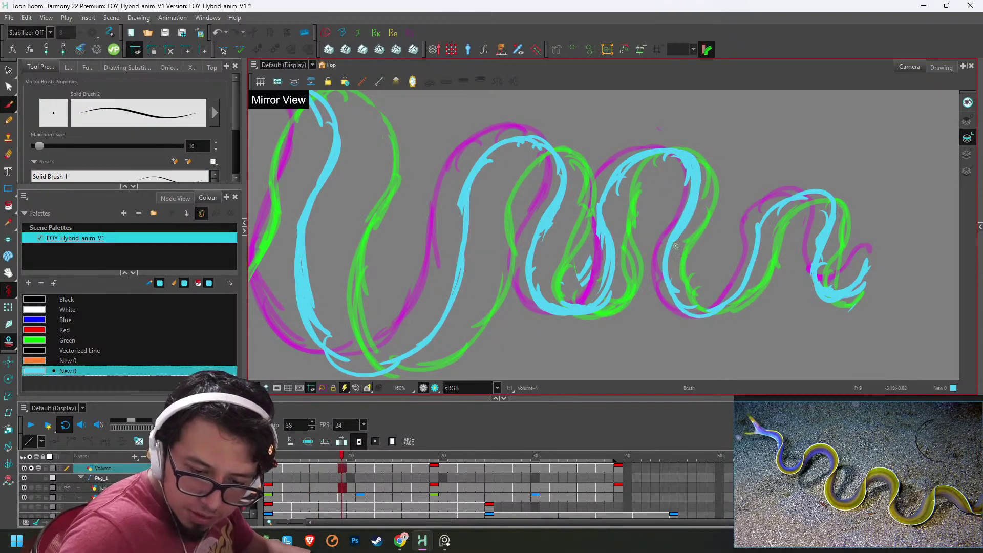
key(alt+e)
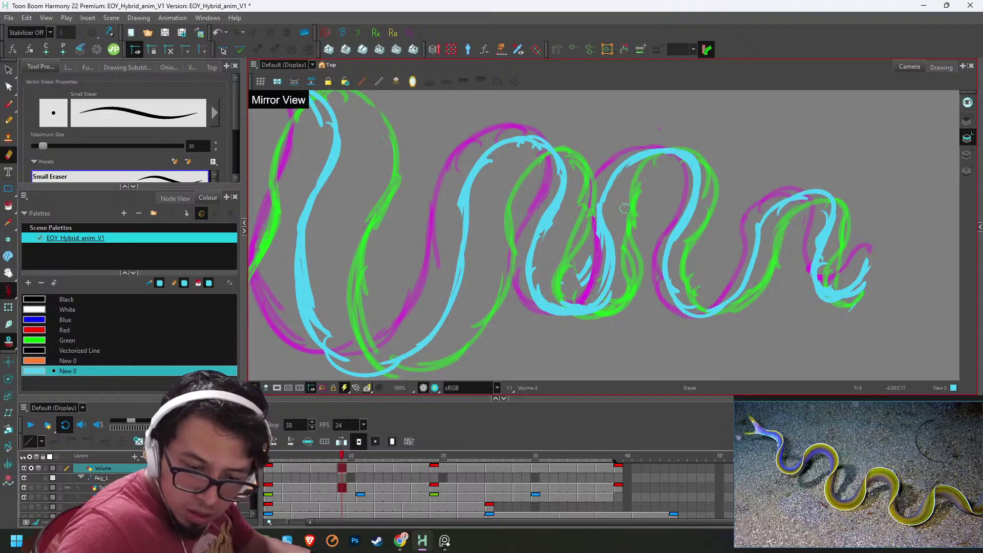
mouse_move(612, 267)
mouse_down()
mouse_move(607, 246)
mouse_move(600, 304)
mouse_up()
key(alt+b)
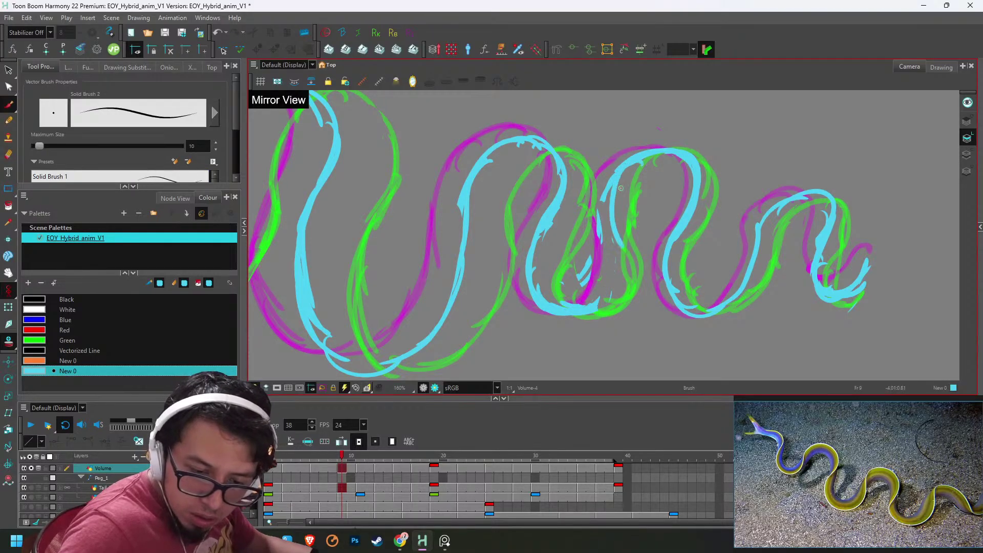
mouse_move(617, 188)
mouse_down()
mouse_move(597, 301)
mouse_move(573, 303)
mouse_up()
- On Volume-5, erase and reshape the head-side slope and crest of the second hump from the tail
key(g)
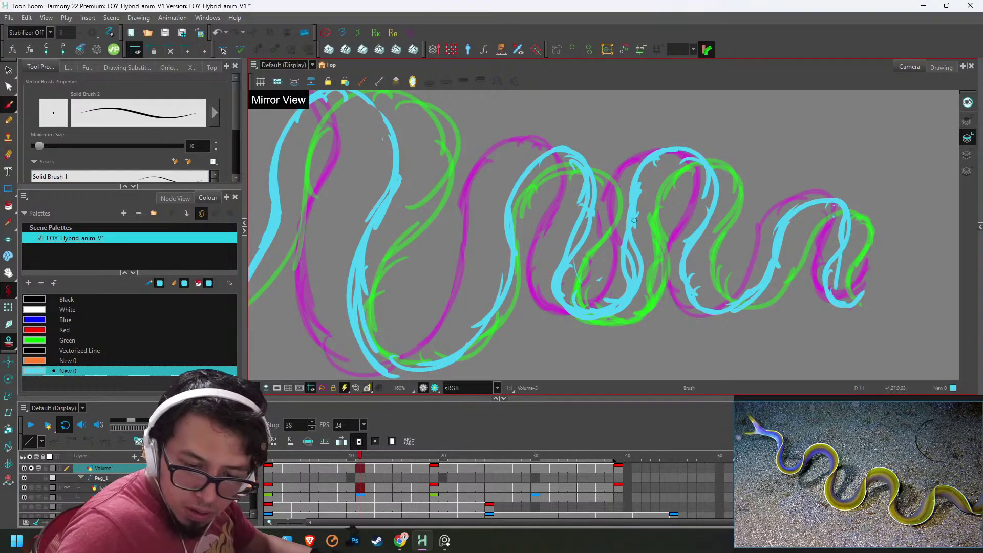
key(alt+e)
mouse_move(626, 239)
mouse_down()
mouse_move(629, 278)
mouse_move(604, 296)
mouse_up()
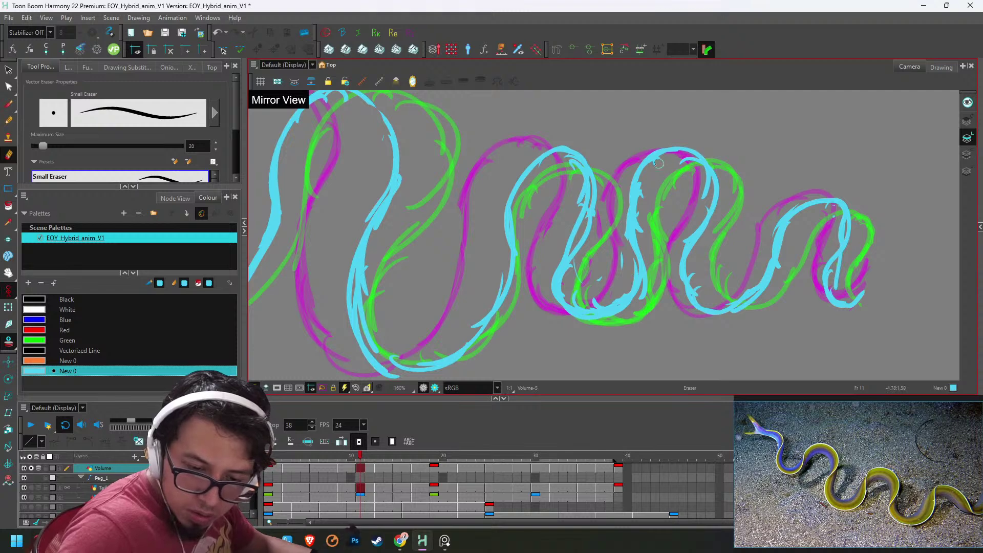
mouse_move(646, 168)
mouse_down()
mouse_move(633, 217)
mouse_move(707, 163)
mouse_move(653, 152)
mouse_move(711, 167)
mouse_move(695, 233)
mouse_up()
key(alt+b)
mouse_move(681, 158)
mouse_down()
mouse_move(625, 221)
mouse_move(637, 231)
mouse_up()
drag(637, 188, 628, 247)
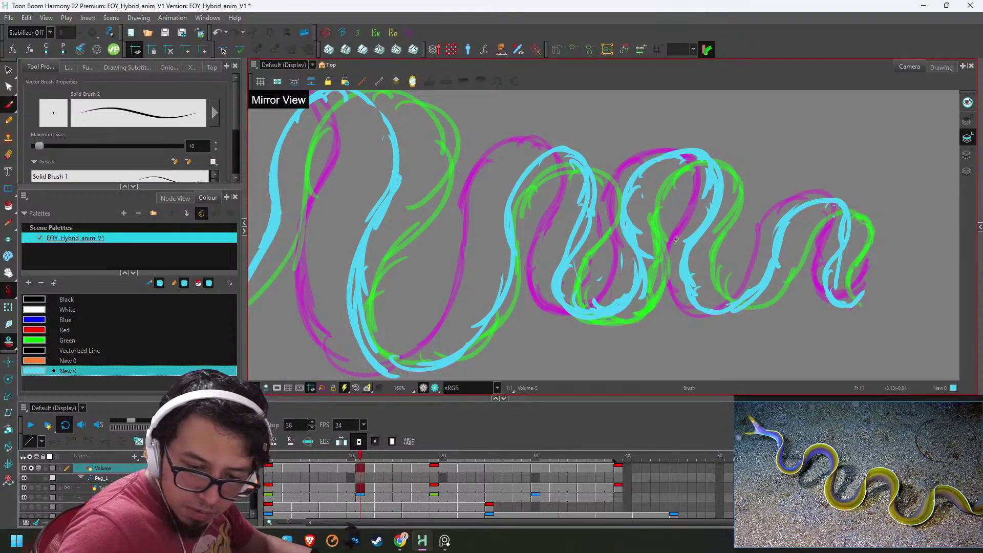
- On Volume-7, redraw both slopes of the second hump from the tail and erase the leftover old strokes
key(g)
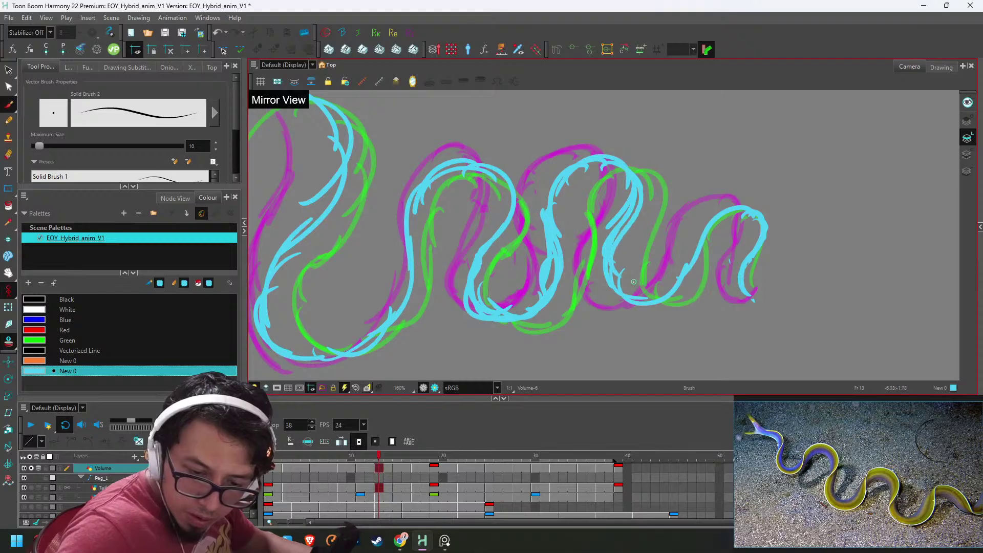
key(period)
key(period)
mouse_move(654, 177)
mouse_down()
mouse_move(671, 226)
mouse_move(663, 276)
mouse_up()
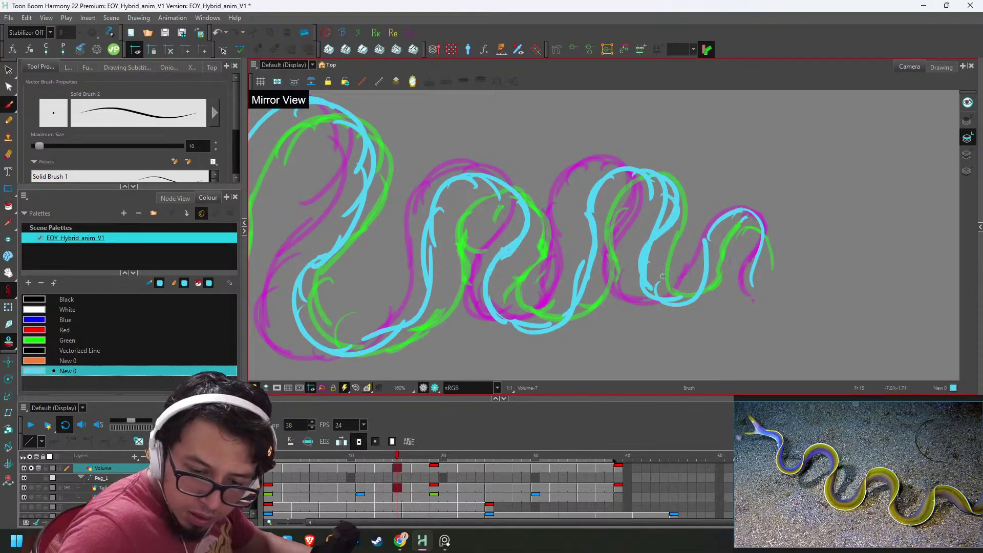
drag(606, 188, 589, 296)
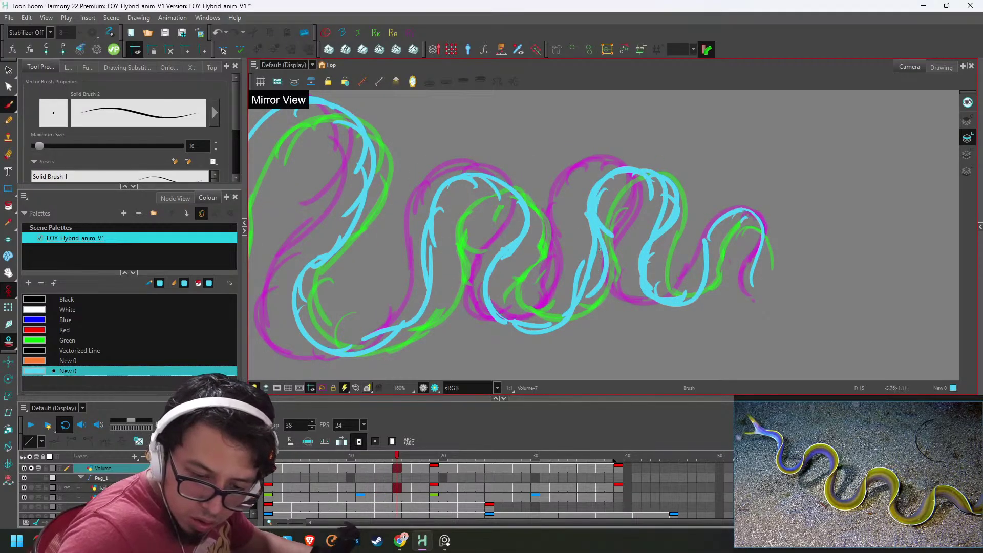
mouse_move(597, 249)
mouse_down()
mouse_move(544, 326)
mouse_move(579, 289)
mouse_up()
key(alt+e)
mouse_move(607, 213)
mouse_down()
mouse_move(612, 243)
mouse_move(641, 205)
mouse_up()
drag(653, 255, 651, 261)
- On Volume-8, erase the tail-side slope of the second hump from the tail and redraw it as an S-curve with a lower crest
key(g)
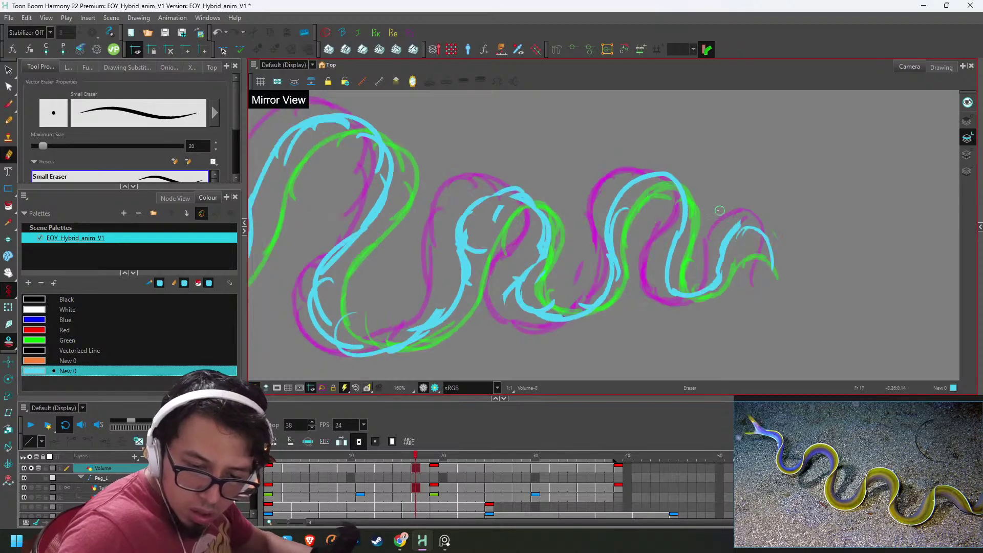
mouse_move(681, 193)
mouse_down()
mouse_move(628, 175)
mouse_move(682, 228)
mouse_up()
key(alt+b)
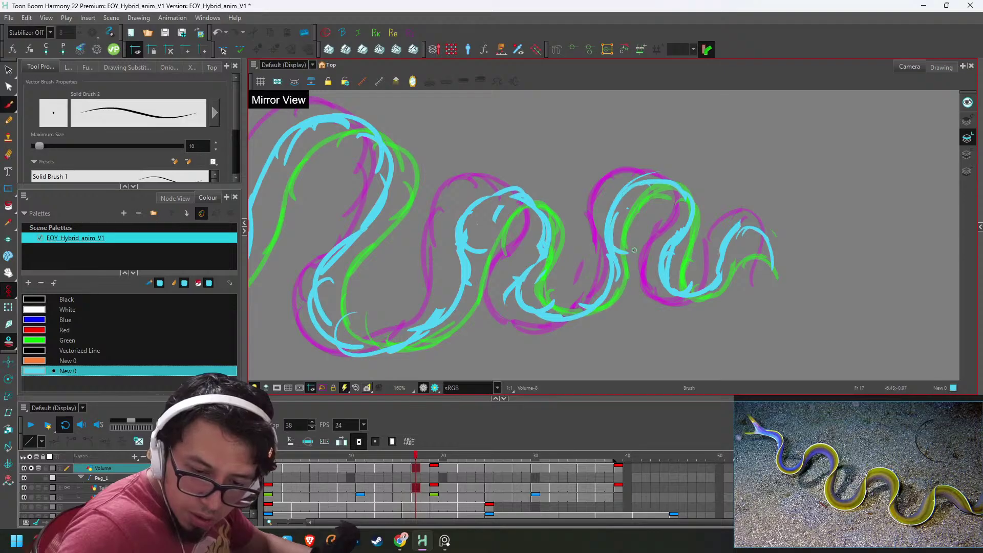
- On Volume-9, redraw the crest and both slopes of the second hump from the tail, erasing the old lines
key(g)
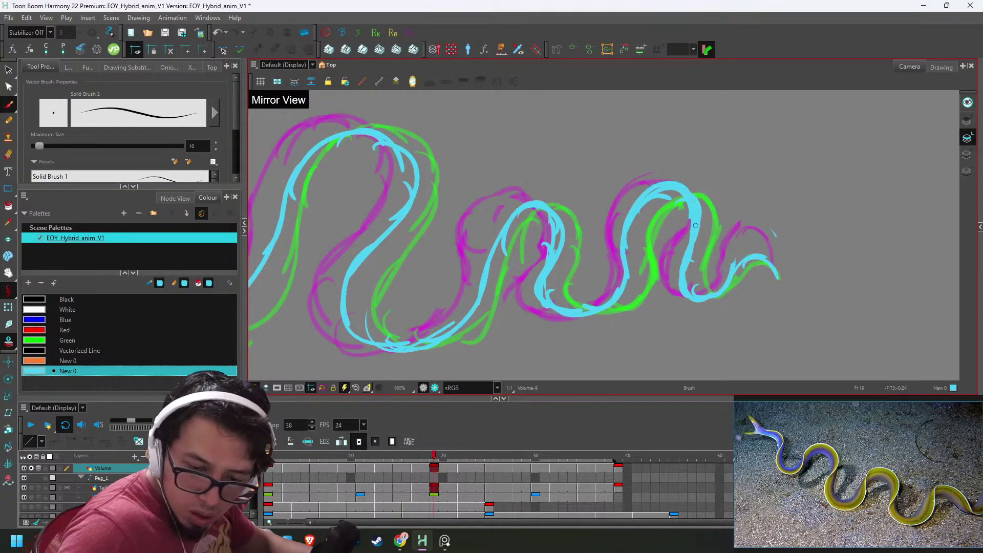
drag(695, 225, 671, 285)
key(alt+e)
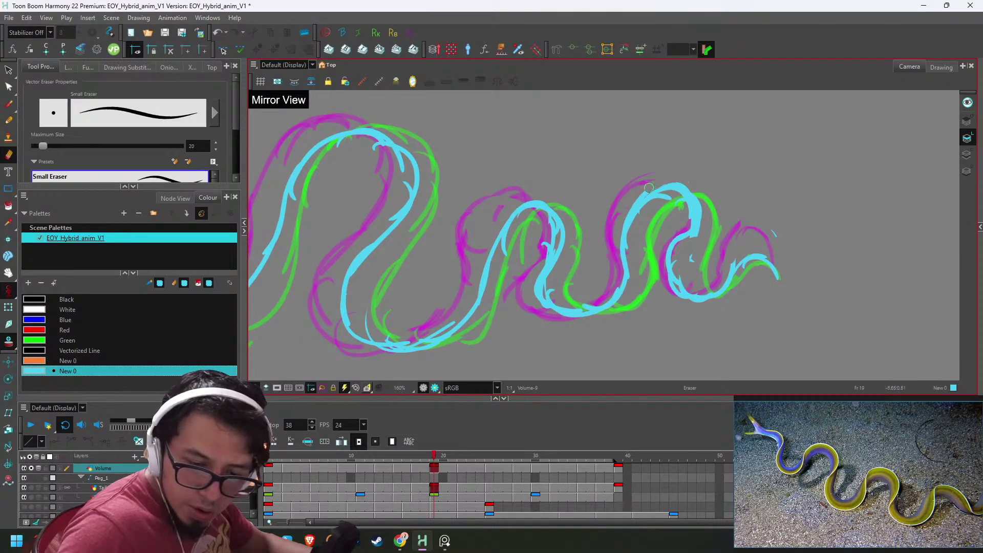
drag(649, 189, 621, 248)
drag(633, 223, 672, 195)
drag(622, 244, 625, 277)
key(alt+b)
drag(680, 186, 646, 235)
mouse_move(650, 195)
mouse_down()
mouse_move(633, 201)
mouse_move(637, 288)
mouse_up()
mouse_move(633, 237)
mouse_down()
mouse_move(636, 253)
mouse_move(598, 306)
mouse_up()
- On Volume-10, reshape the last large hump before the tail tip with rounder slopes and erase its old tail-side line
key(g)
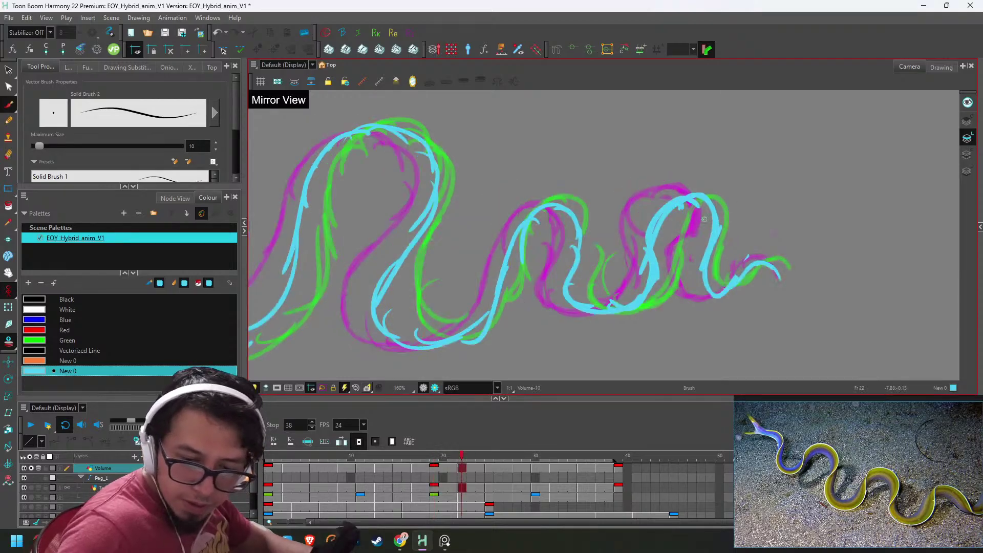
drag(689, 234, 698, 283)
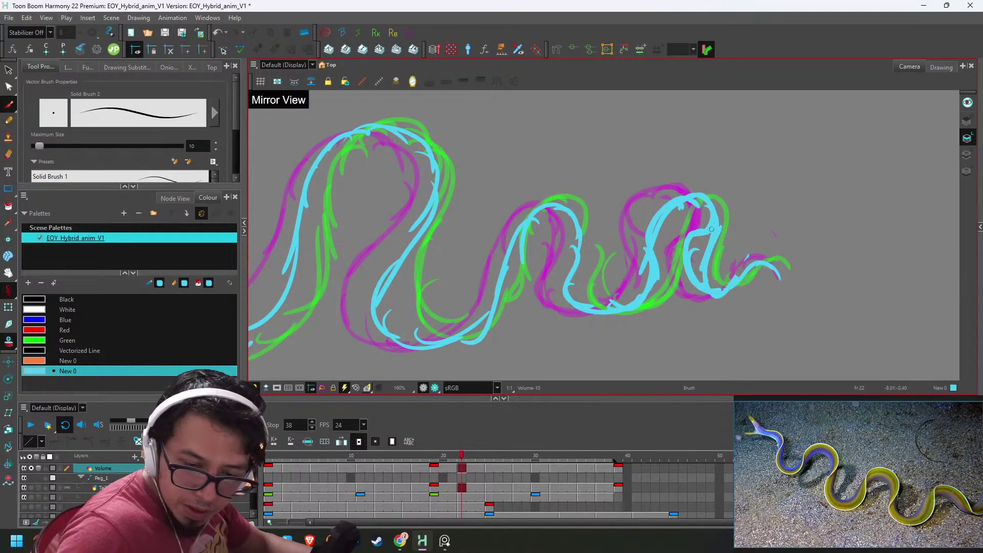
mouse_move(681, 196)
mouse_down()
mouse_move(679, 229)
mouse_move(655, 215)
mouse_up()
mouse_move(663, 234)
mouse_down()
mouse_move(676, 244)
mouse_move(641, 303)
mouse_move(681, 205)
mouse_move(686, 215)
mouse_move(670, 240)
mouse_move(707, 276)
mouse_move(727, 224)
mouse_move(704, 270)
mouse_up()
key(alt+e)
drag(700, 222, 692, 249)
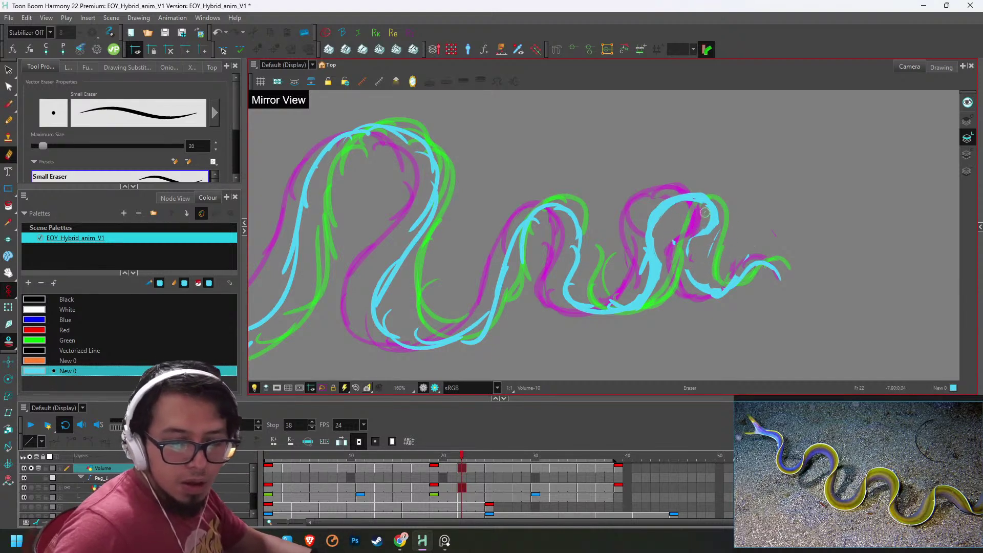
key(alt+b)
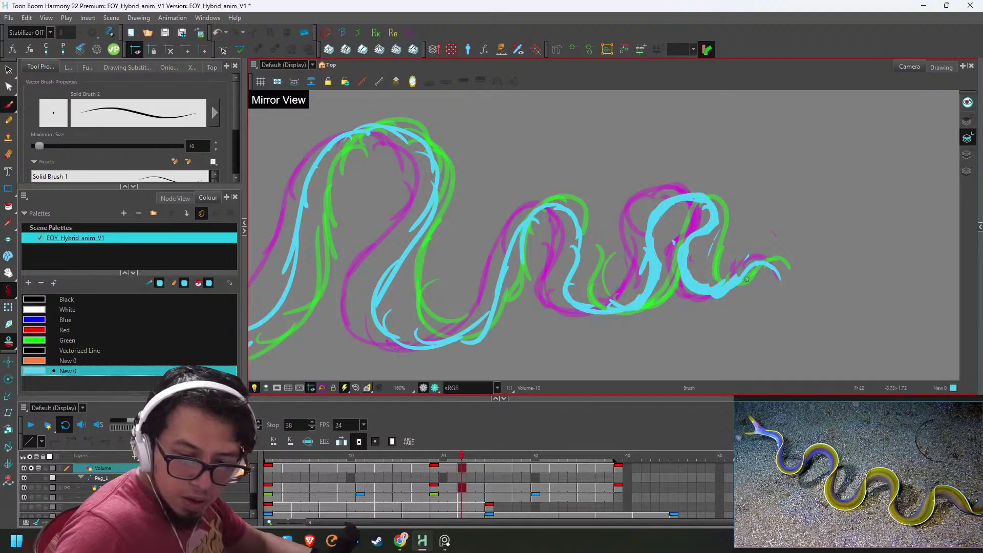
key(alt+e)
- On Volume-11, erase the crest and slopes of the last large hump before the tail tip
key(g)
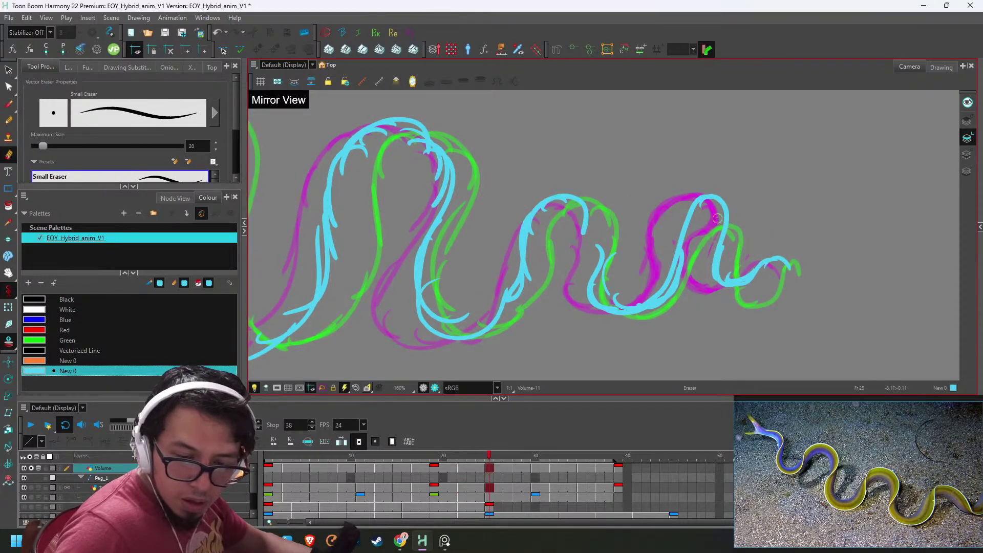
mouse_move(699, 201)
mouse_down()
mouse_move(722, 222)
mouse_move(725, 251)
mouse_move(706, 272)
mouse_up()
key(alt+b)
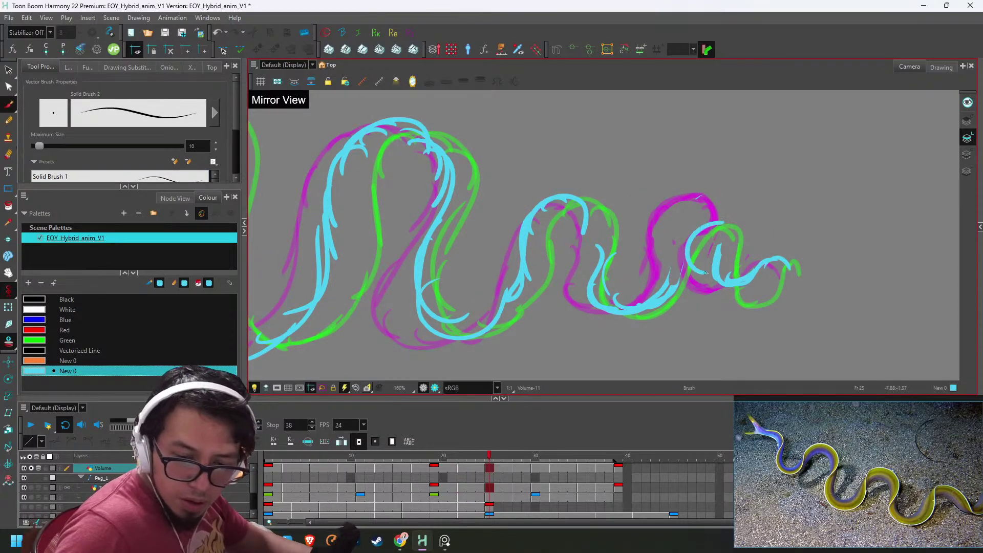
mouse_move(720, 235)
mouse_down()
mouse_move(670, 216)
mouse_move(661, 282)
mouse_up()
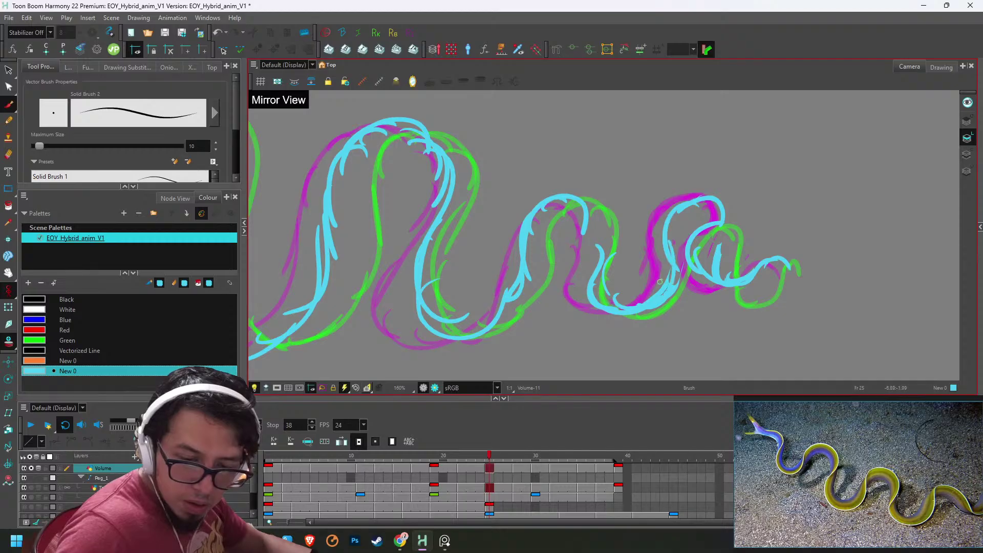
key(ctrl+z)
key(ctrl+z)
key(ctrl+z)
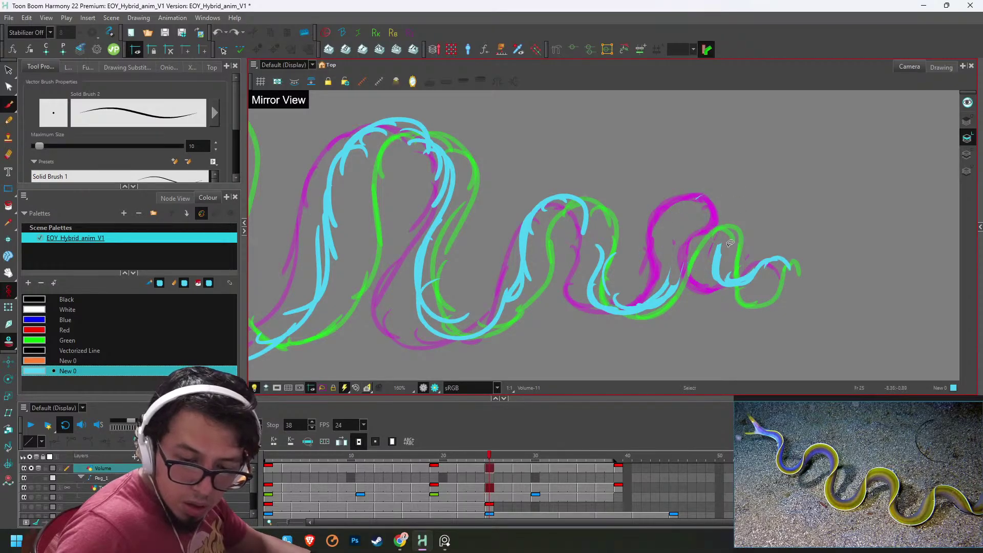
- Redraw the last large hump on Volume-11, curving its tail-side slope into the valley before the tail tip
mouse_move(717, 241)
mouse_down()
mouse_move(682, 206)
mouse_move(679, 268)
mouse_move(722, 213)
mouse_move(735, 254)
mouse_move(733, 306)
mouse_up()
- On Volume-12, erase and redraw the crest and tail-side slope of the last large hump before the tail tip
key(g)
key(alt+e)
mouse_move(703, 253)
mouse_down()
mouse_move(715, 229)
mouse_move(751, 246)
mouse_up()
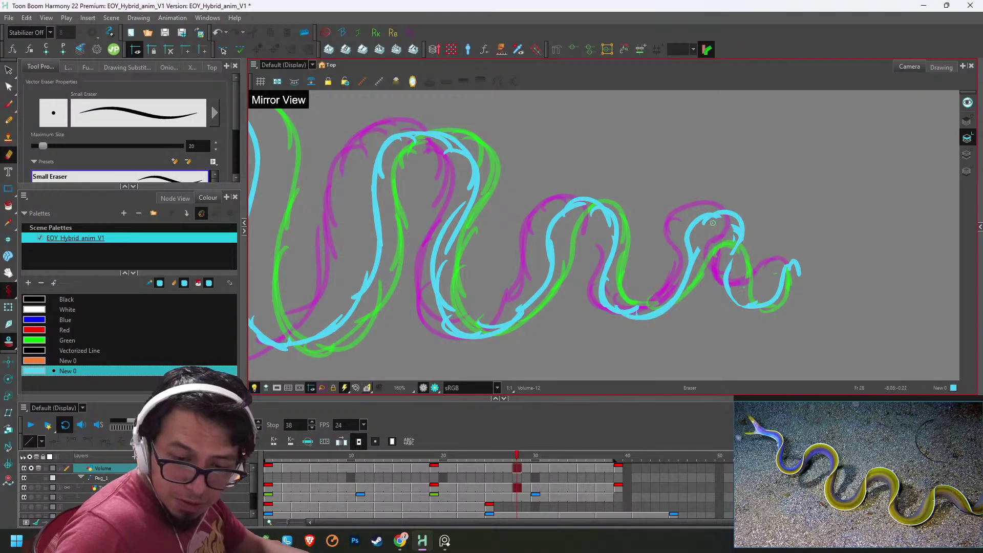
mouse_move(709, 217)
mouse_down()
mouse_move(742, 238)
mouse_move(727, 293)
mouse_up()
key(alt+b)
- On Volume-13, redraw the last hump with a higher crest and steeper tail-side slope, erasing the old crest line
key(g)
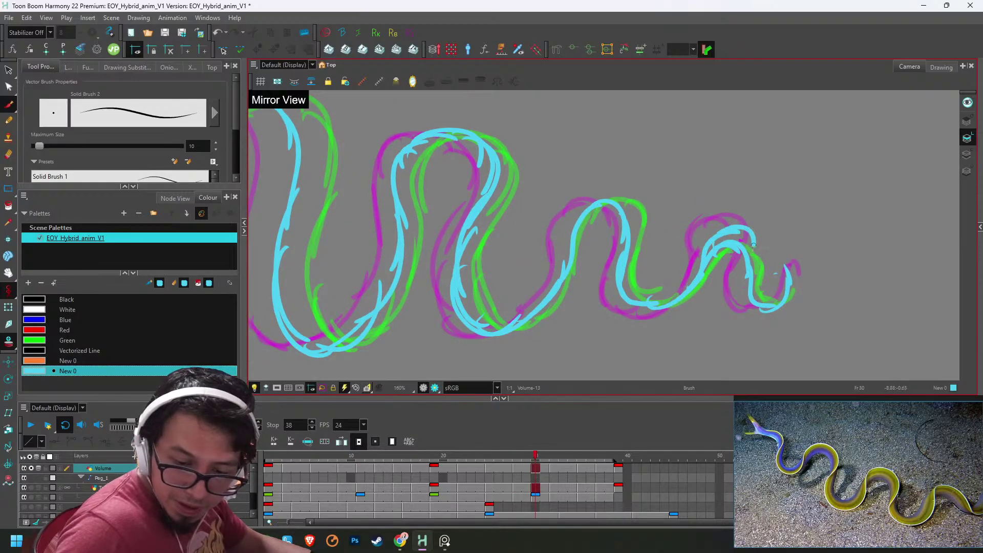
mouse_move(754, 245)
mouse_down()
mouse_move(747, 298)
mouse_move(741, 245)
mouse_move(727, 247)
mouse_up()
key(alt+e)
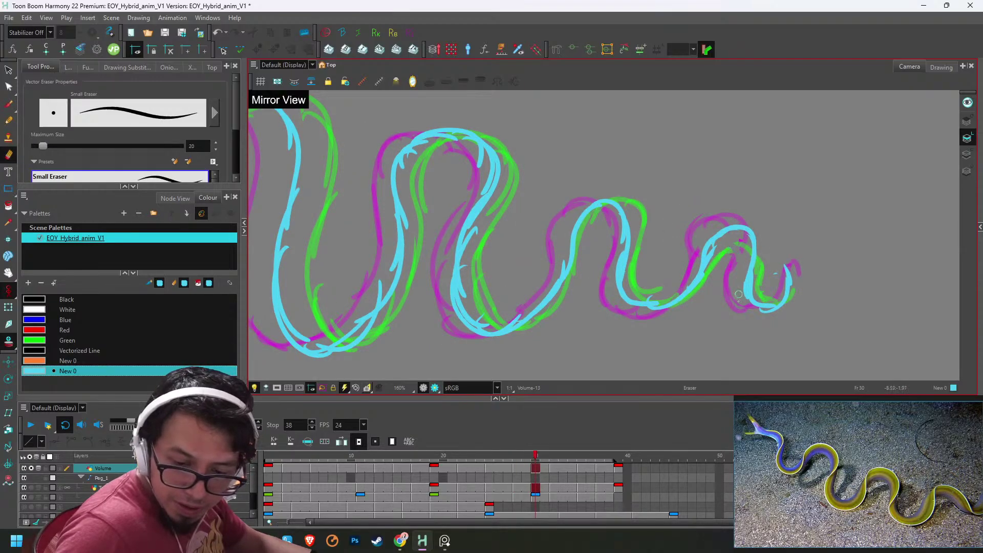
- On Volume-14, redraw the crest and tail-side slope of the last hump and clean up the old strokes
key(g)
key(alt+b)
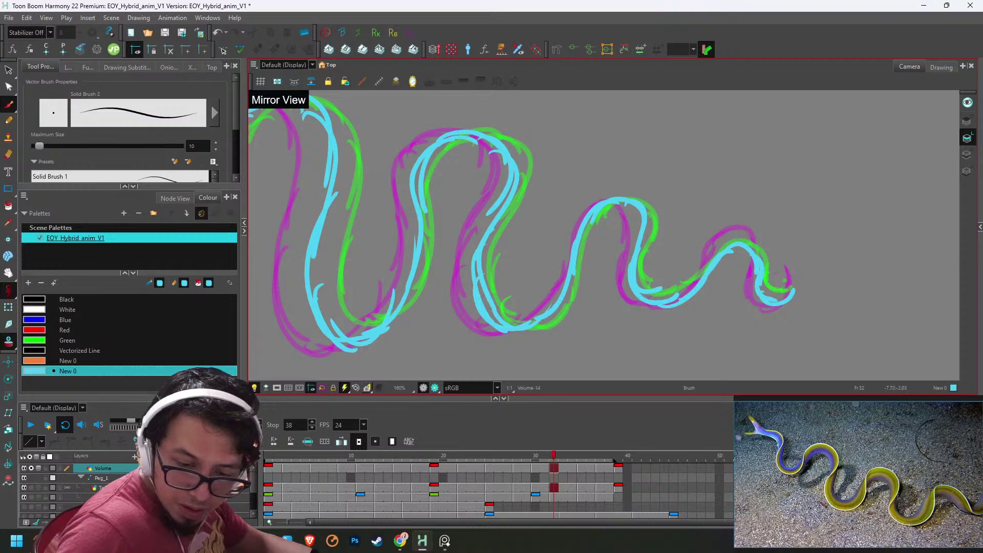
mouse_move(727, 245)
mouse_down()
mouse_move(752, 281)
mouse_move(734, 249)
mouse_move(762, 308)
mouse_move(754, 274)
mouse_move(778, 274)
mouse_up()
key(alt+e)
- Retouch the last hump and the tail end on Volume-15 and Volume-16
key(g)
key(alt+b)
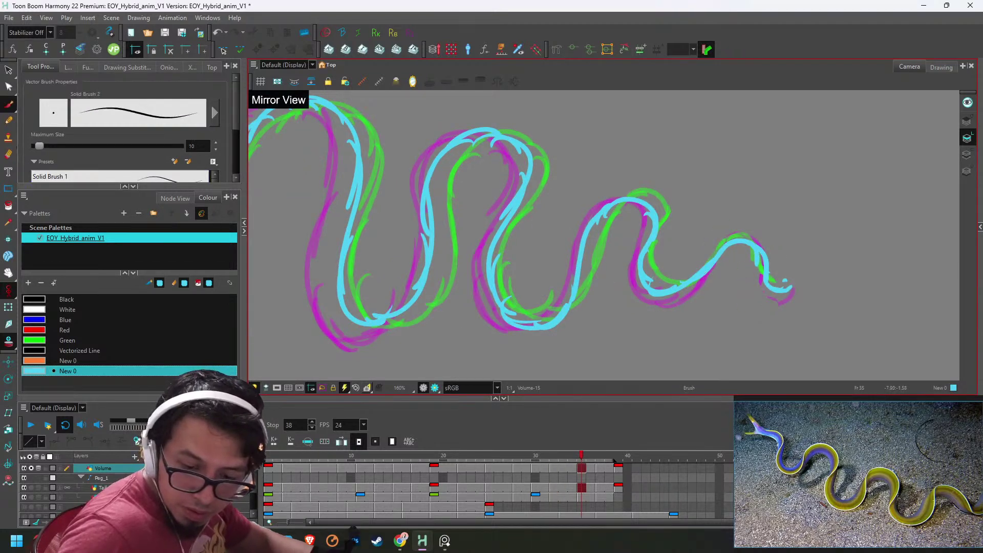
key(g)
- On the closing Volume-1 drawing at frame 39, redraw the last hump's slope to the tail tip and erase its old crest
key(g)
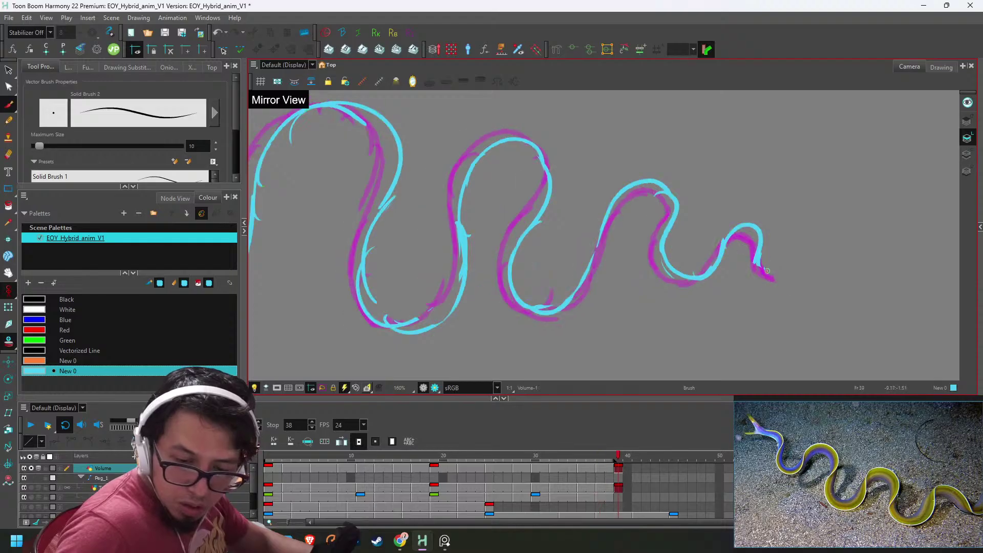
mouse_move(734, 232)
mouse_down()
mouse_move(758, 264)
mouse_move(752, 230)
mouse_move(765, 243)
mouse_move(742, 224)
mouse_up()
key(alt+e)
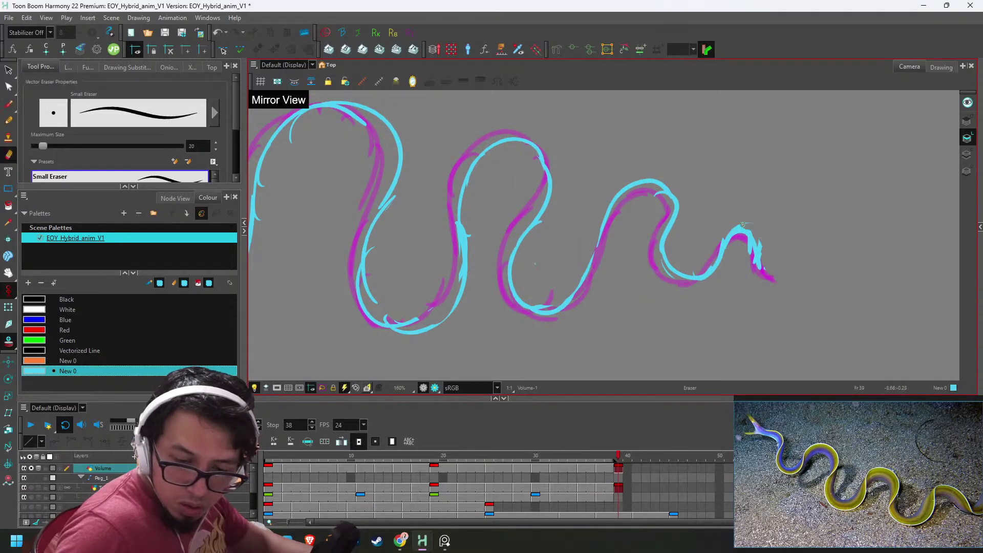
- Play back the looping body animation with the whole camera frame in view, and return to frame 1
key(1)
click(31, 425)
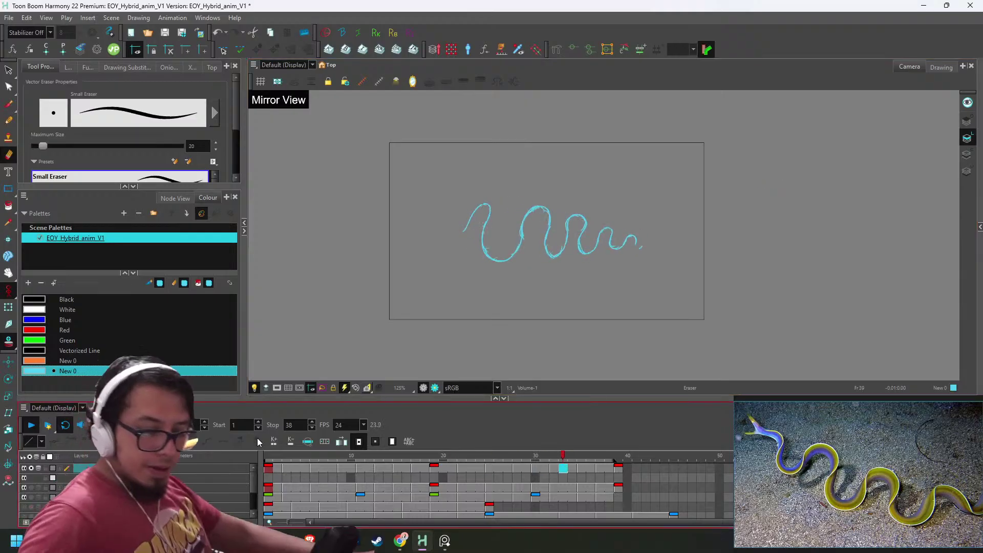
click(263, 455)
- Step through the drawings from Volume-1 to Volume-6 and back to Volume-5, comparing the body curves with the onion skin
key(2)
key(2)
key(2)
key(2)
key(2)
key(2)
key(2)
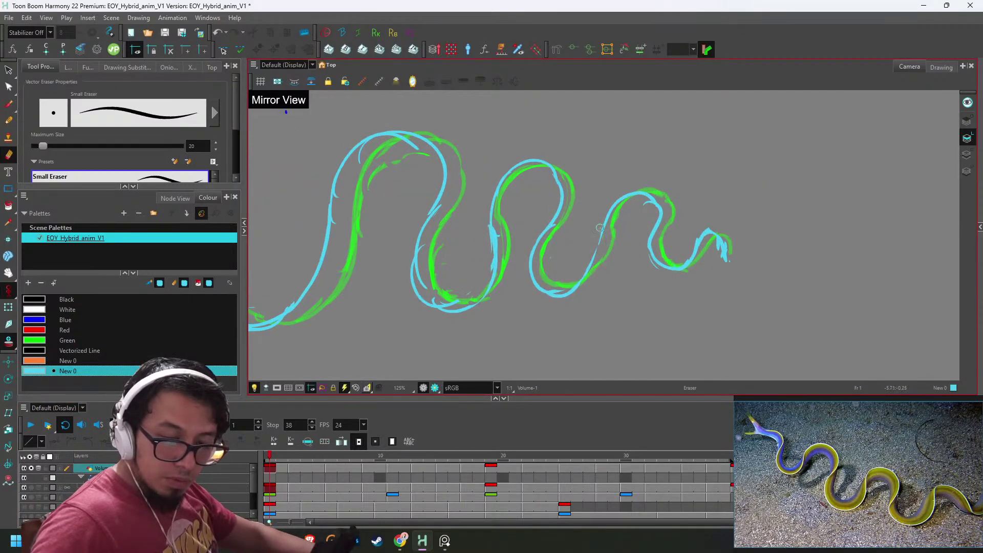
key(shift+period)
key(shift+comma)
key(g)
key(g)
key(g)
key(g)
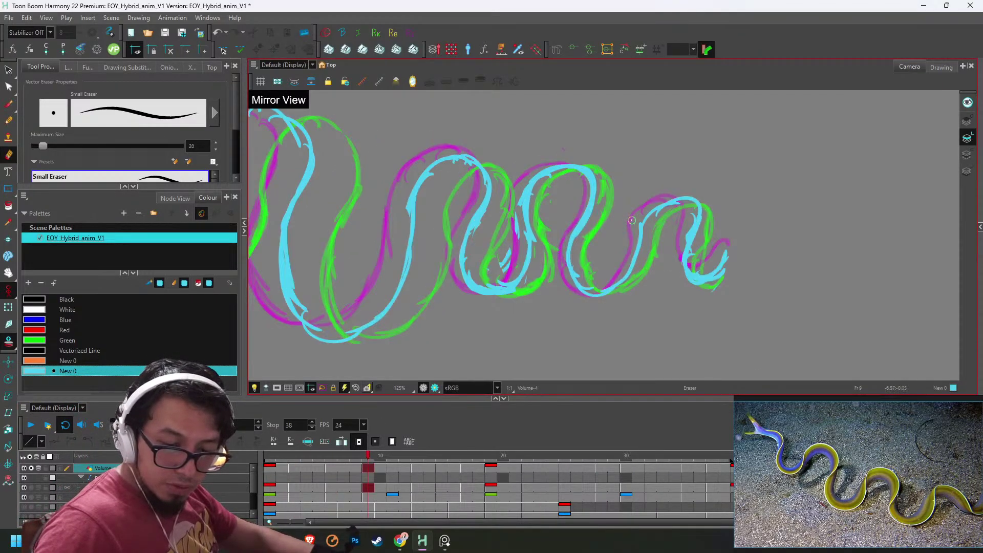
key(period)
key(period)
key(period)
key(period)
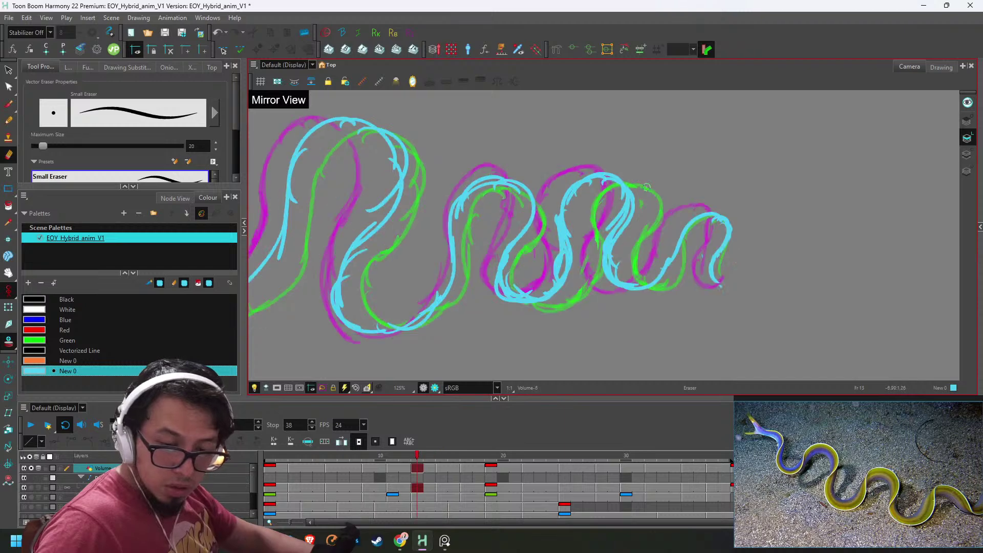
key(comma)
key(comma)
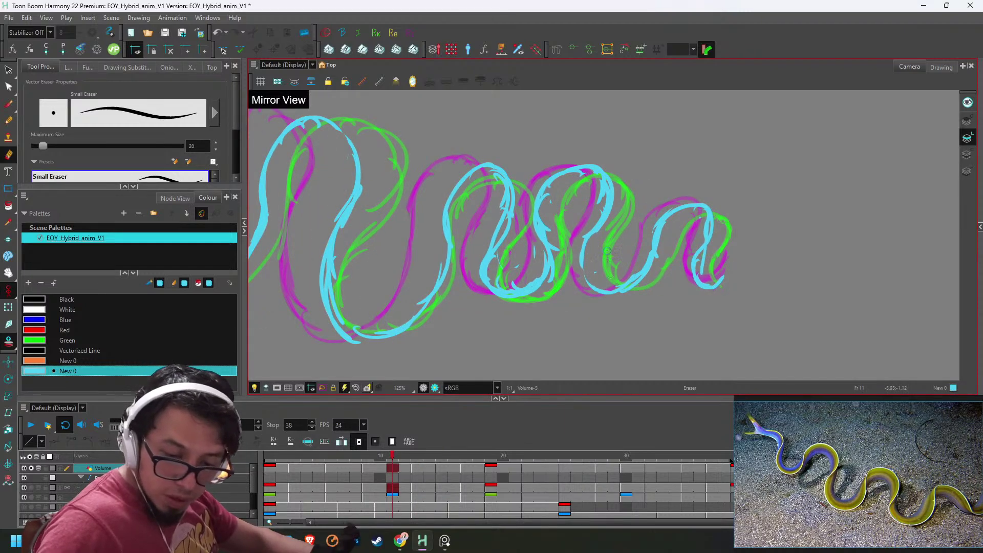
- On Volume-3, redraw the valley between the last two large humps and erase its rough inner strokes
key(alt+b)
key(comma)
key(comma)
key(comma)
key(comma)
key(comma)
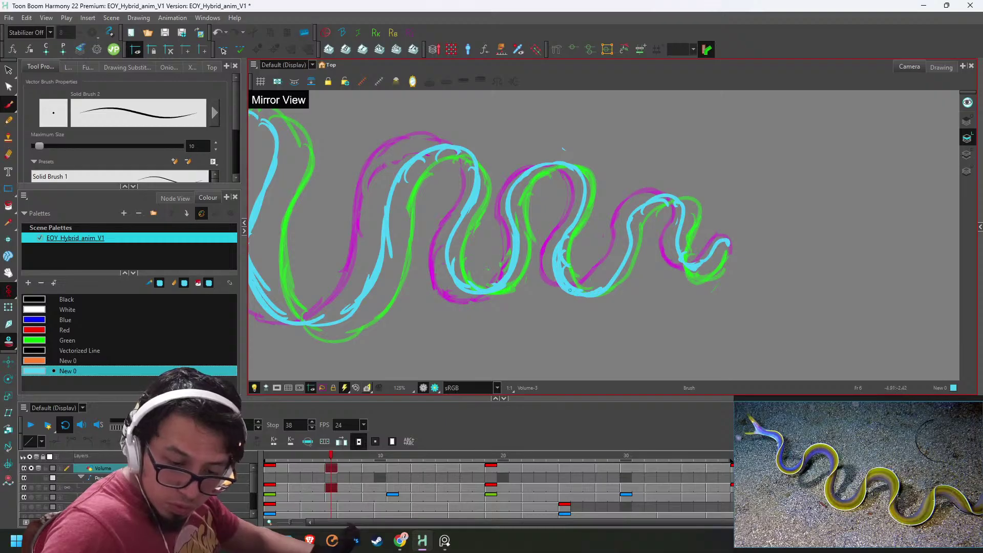
key(alt+e)
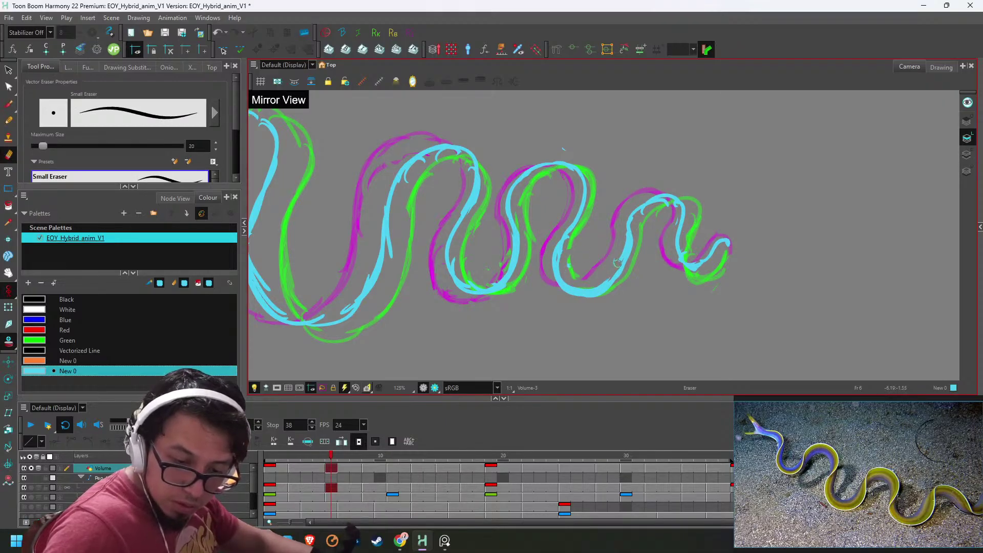
- On Volume-2, retouch the valley between the last two large humps
key(comma)
key(comma)
key(comma)
key(alt+b)
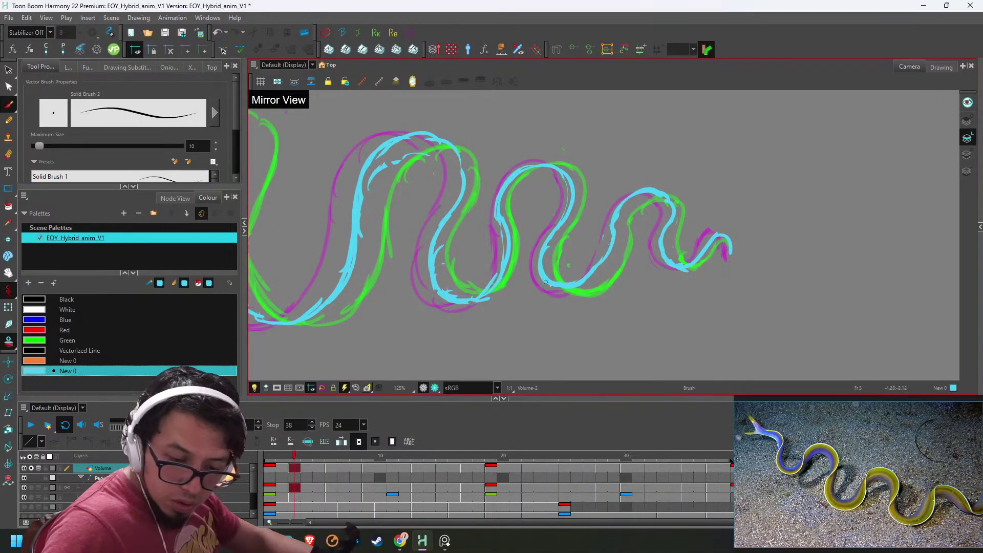
- On Volume-1 at frame 1, redraw the valley between the last two large humps slightly wider and erase the old inner line
key(comma)
key(comma)
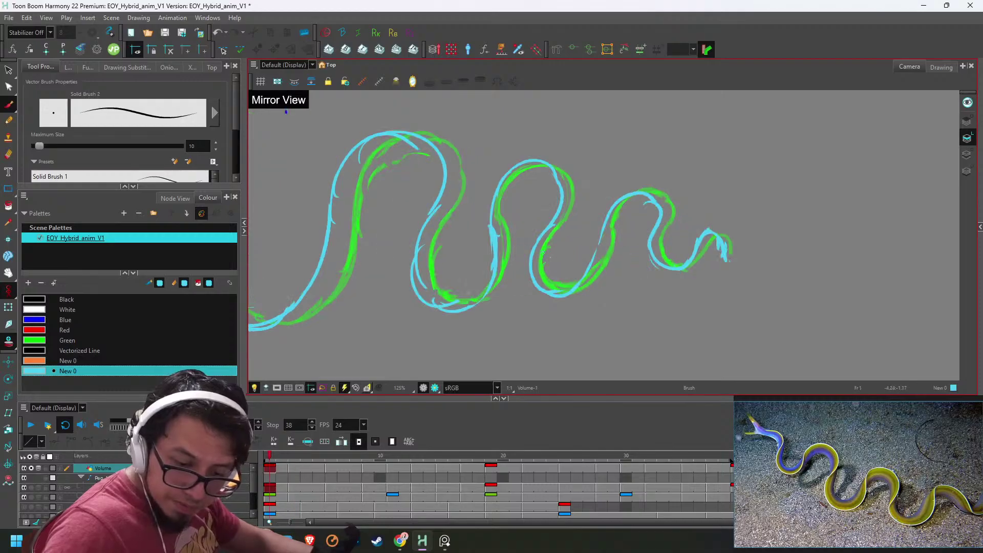
key(alt+e)
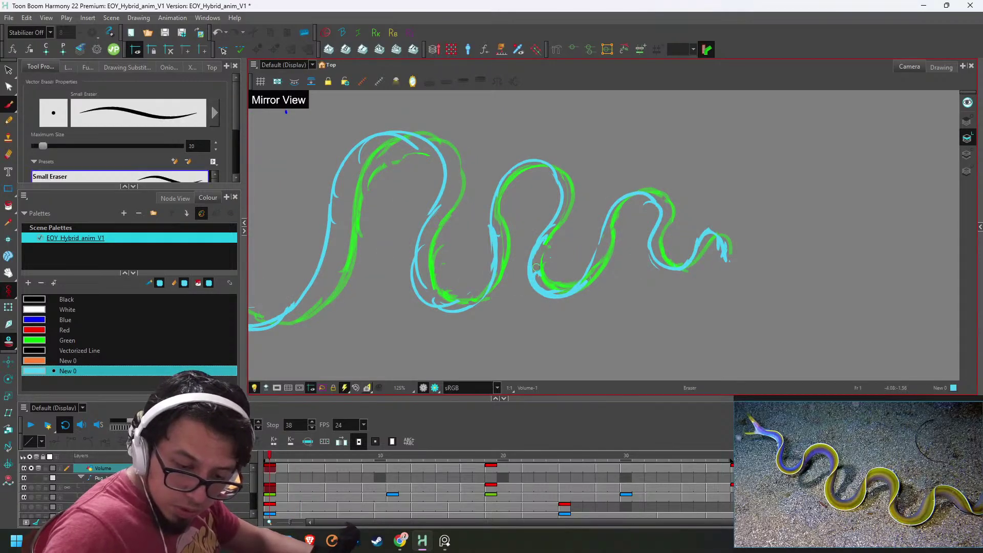
drag(553, 226, 543, 275)
drag(557, 236, 550, 284)
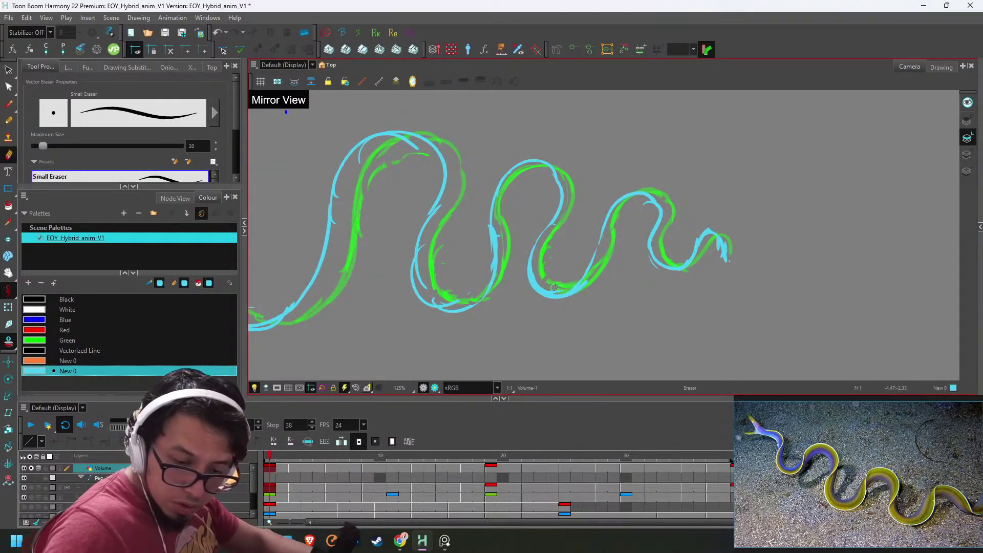
- At frame 37, redraw the head-side wall of the valley behind the last large hump and erase its rough inner strokes
click(715, 456)
key(alt+b)
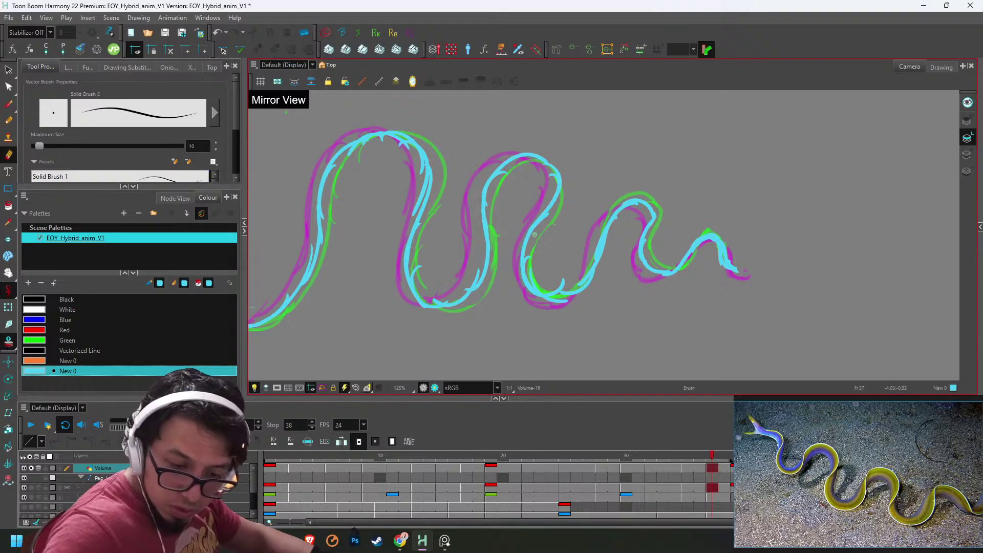
key(alt+e)
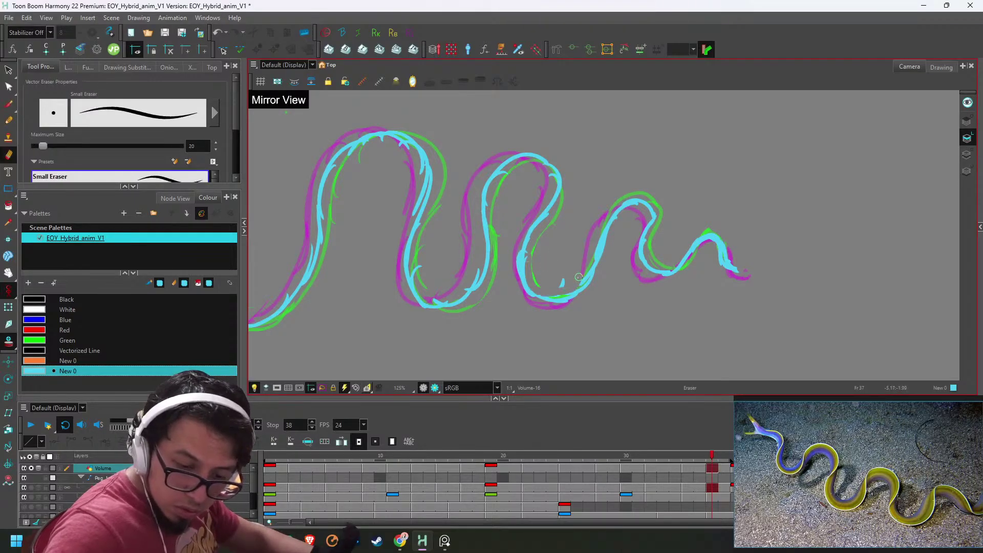
- At frame 35, retouch the head-side wall of the valley behind the last large hump
key(comma)
key(comma)
key(alt+b)
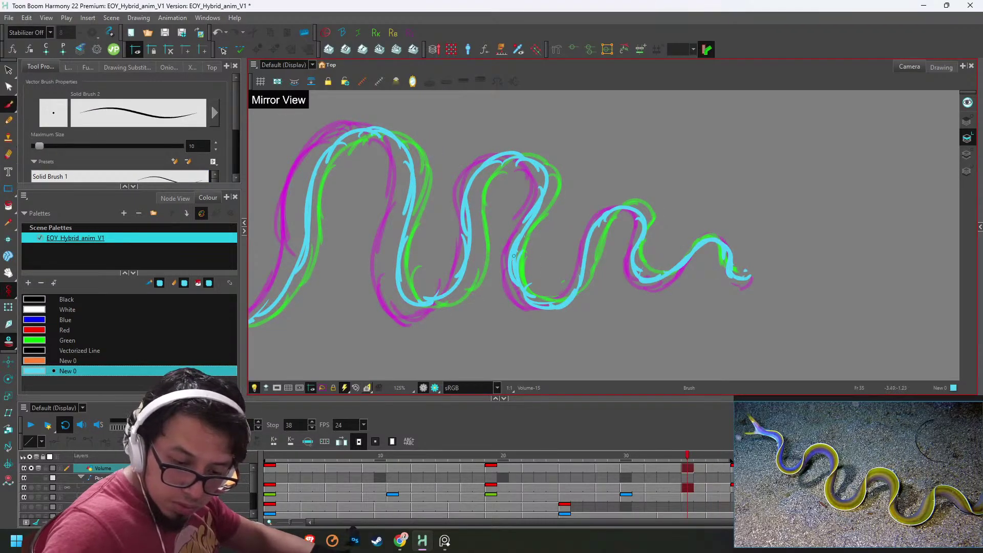
key(alt+e)
- On Volume-14 at frame 32, redraw the head-side wall of the valley behind the last large hump slightly wider
key(comma)
key(comma)
key(comma)
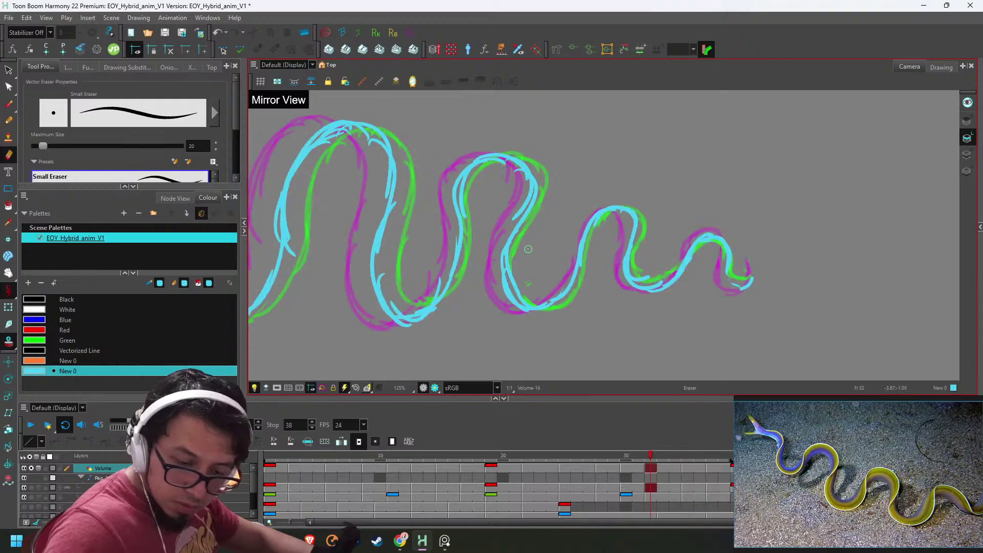
key(alt+b)
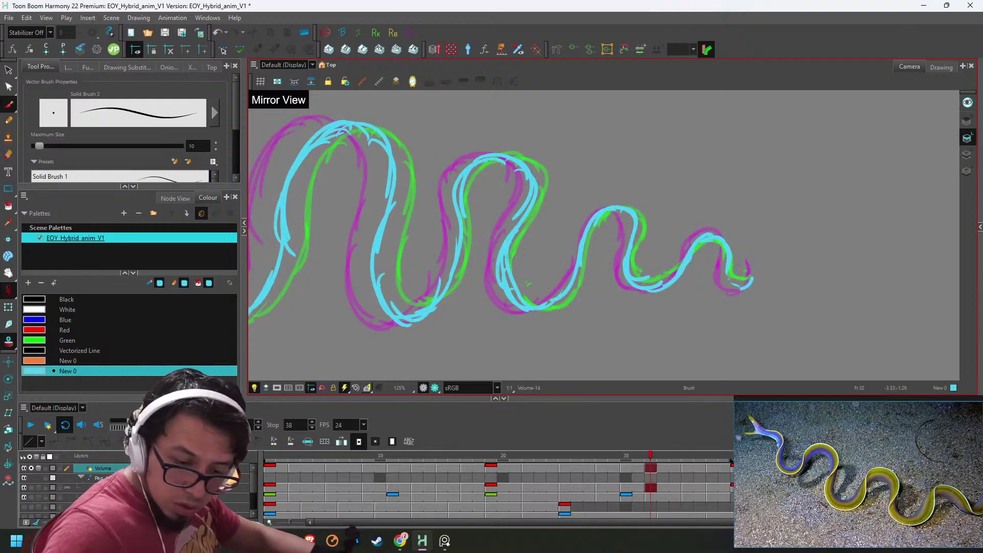
key(alt+e)
- On Volume-11 at frame 25, redraw the lower wall of the valley behind the last large hump and erase its inner strokes
key(comma)
key(comma)
key(comma)
key(comma)
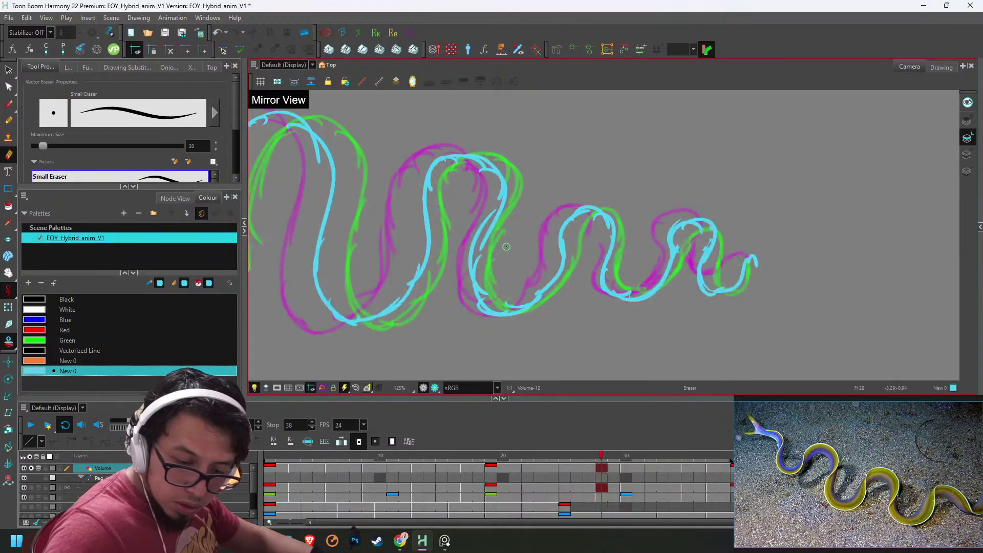
key(comma)
key(comma)
key(comma)
key(alt+b)
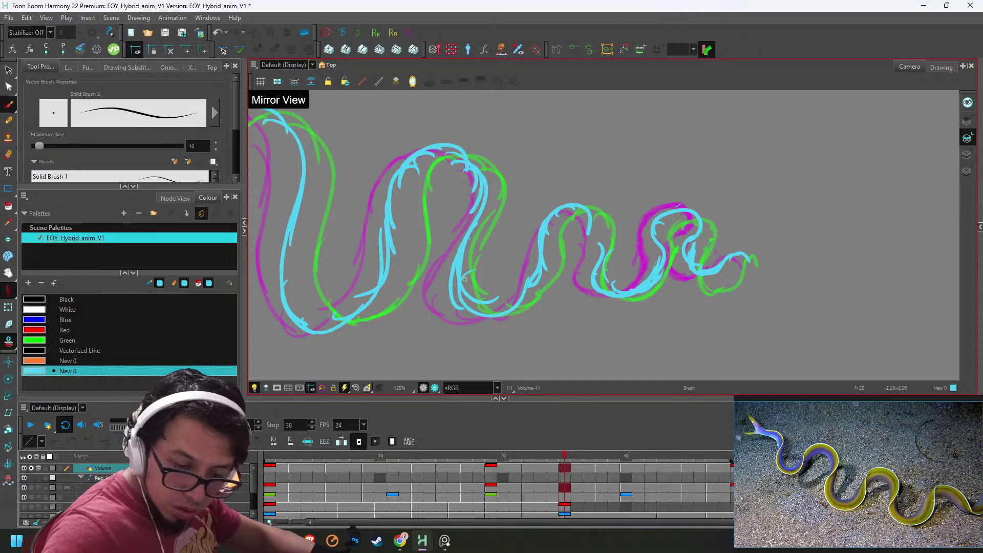
mouse_move(460, 266)
mouse_down()
mouse_move(497, 315)
mouse_move(466, 265)
mouse_move(484, 281)
mouse_move(473, 300)
mouse_up()
key(alt+e)
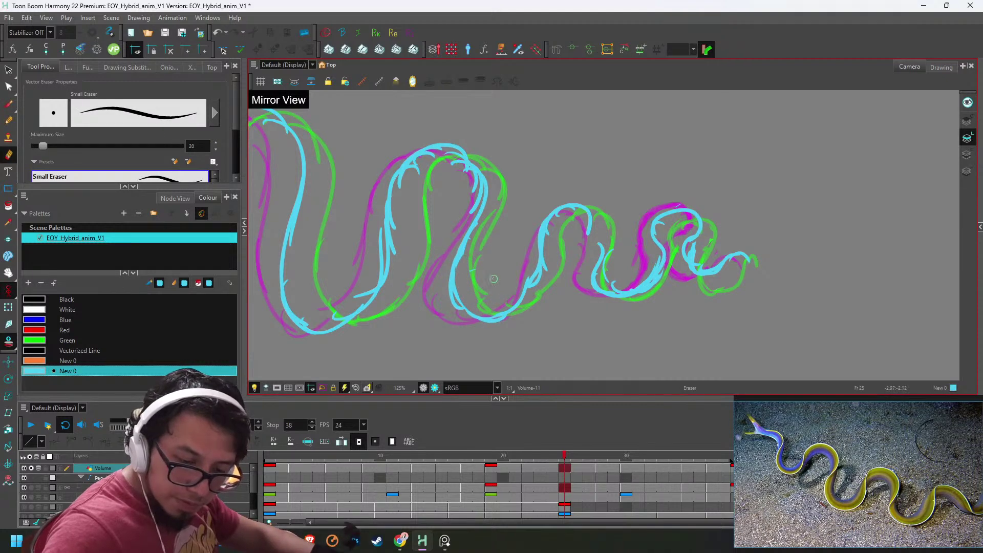
- At frame 19, redraw the valley behind the last large hump with a wider head-side bend and erase the old inner line
key(comma)
key(comma)
key(comma)
key(comma)
key(comma)
key(comma)
key(alt+b)
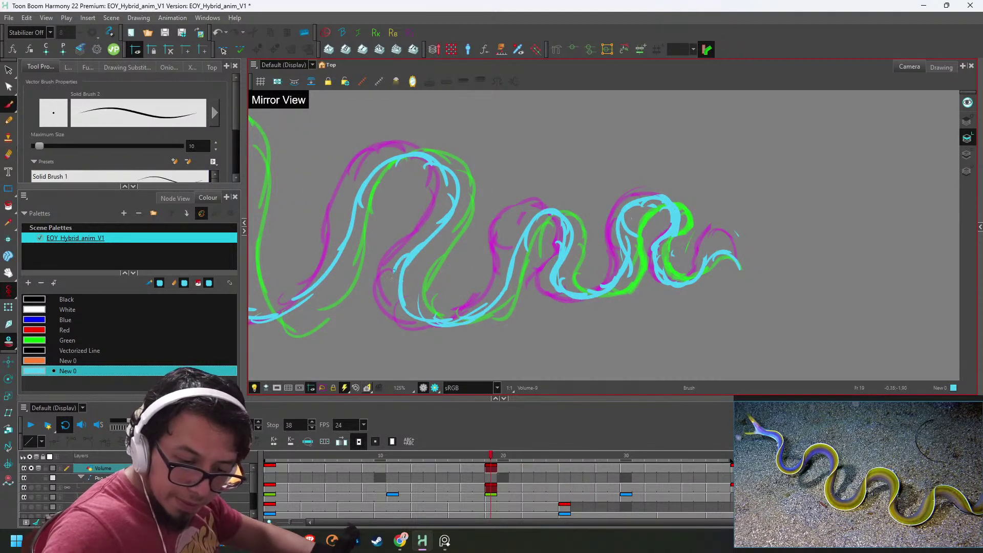
key(alt+e)
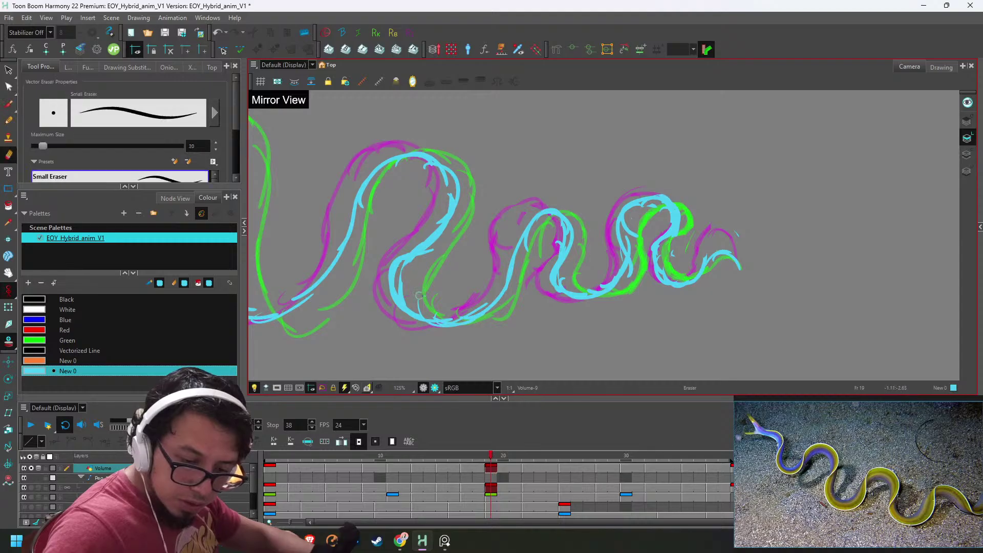
- On Volume-8 at frame 17, redraw the bend into the valley behind the large hump further toward the head and erase the old line
key(comma)
key(comma)
key(alt+b)
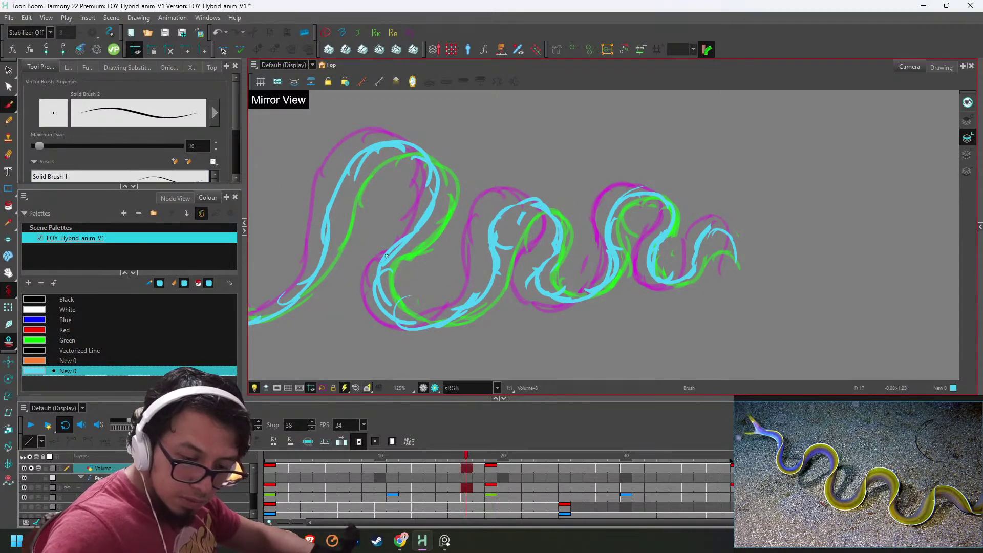
mouse_move(367, 264)
mouse_down()
mouse_move(418, 324)
mouse_move(372, 254)
mouse_move(418, 231)
mouse_move(427, 188)
mouse_move(391, 271)
mouse_move(407, 313)
mouse_move(374, 268)
mouse_move(396, 278)
mouse_move(371, 290)
mouse_move(372, 272)
mouse_move(439, 208)
mouse_up()
key(alt+e)
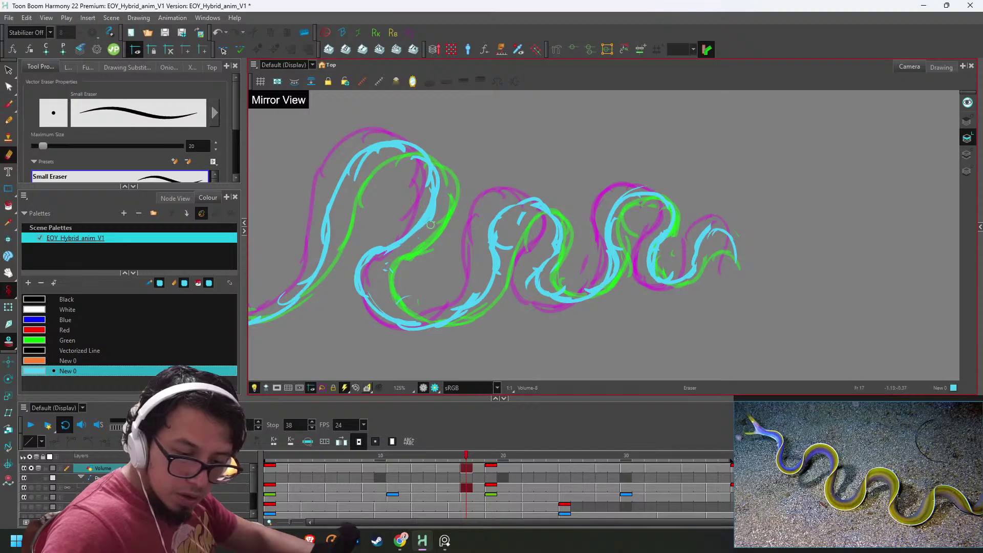
- Play back the looping swim animation to check the revised body wave, and stop it
key(comma)
key(comma)
key(f)
key(f)
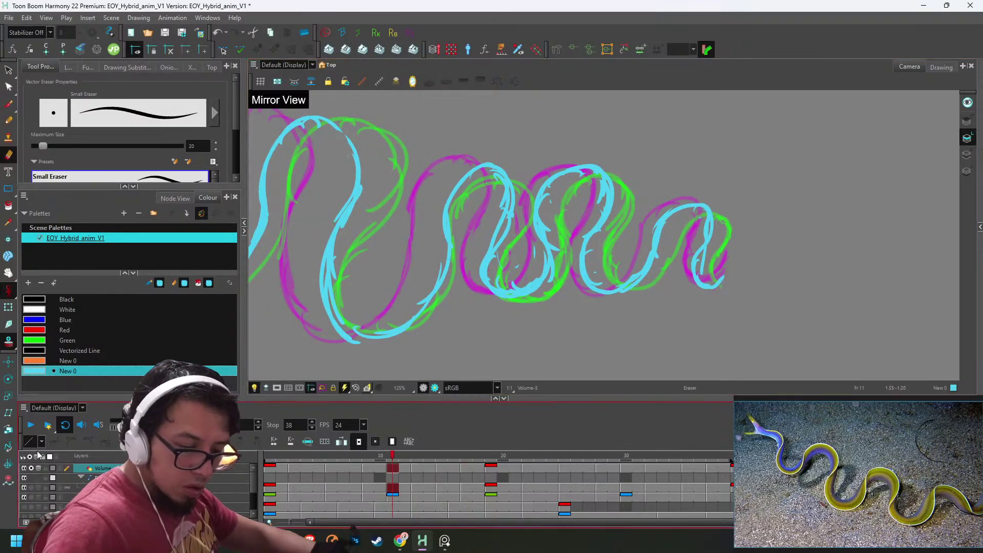
click(31, 425)
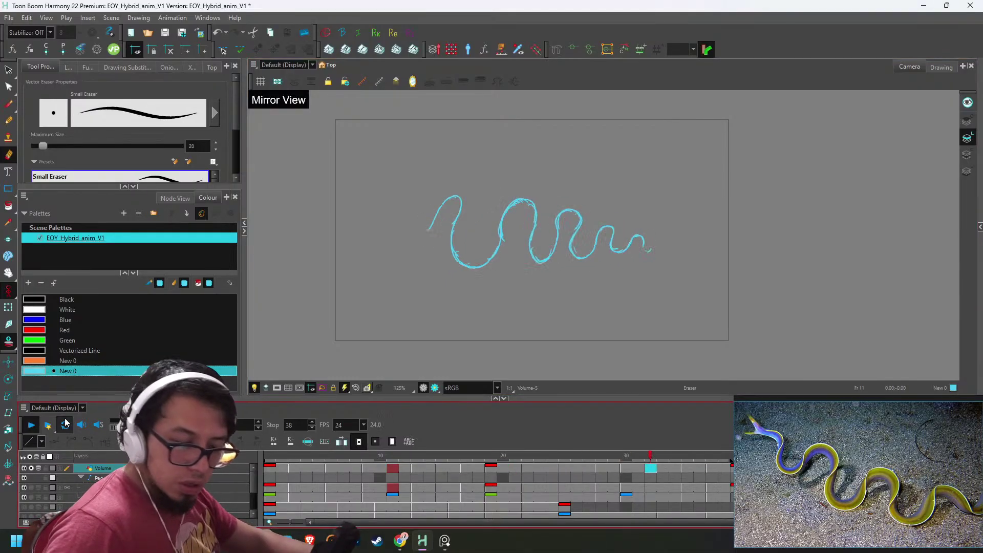
click(31, 430)
- On Volume-8 at frame 17, trim the outer edge of the redrawn valley bend with the eraser
key(2)
key(2)
key(2)
key(2)
key(2)
key(2)
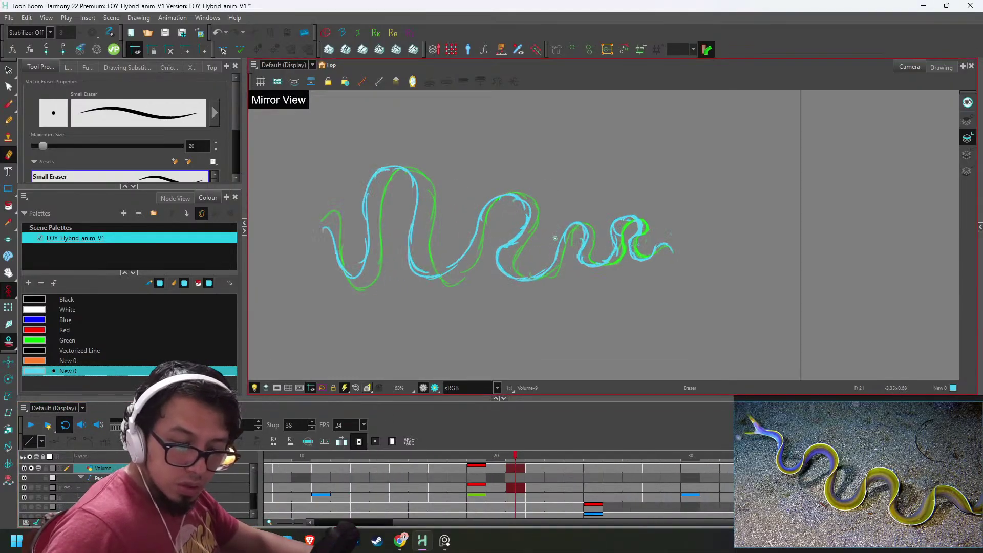
key(f)
key(f)
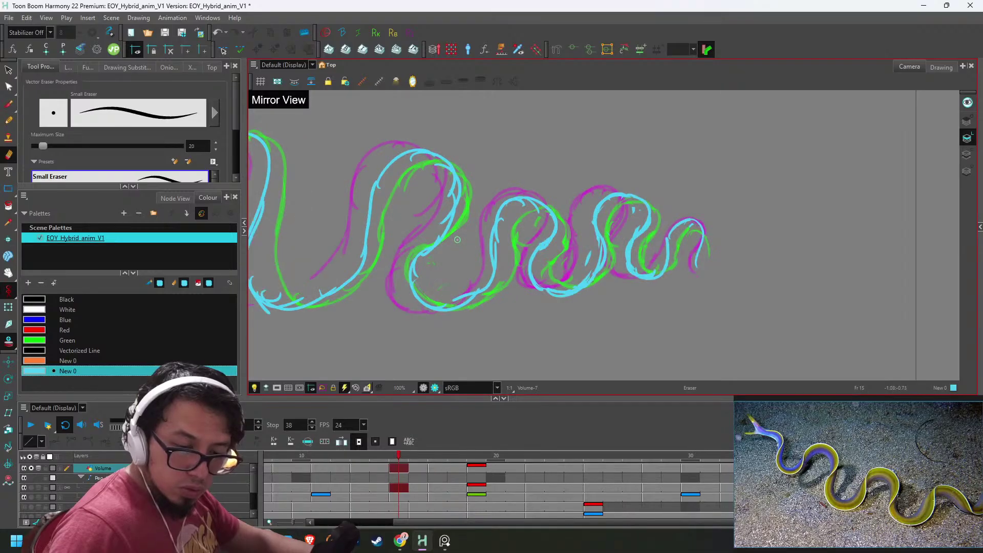
scroll(425, 209, up, 1)
key(alt+b)
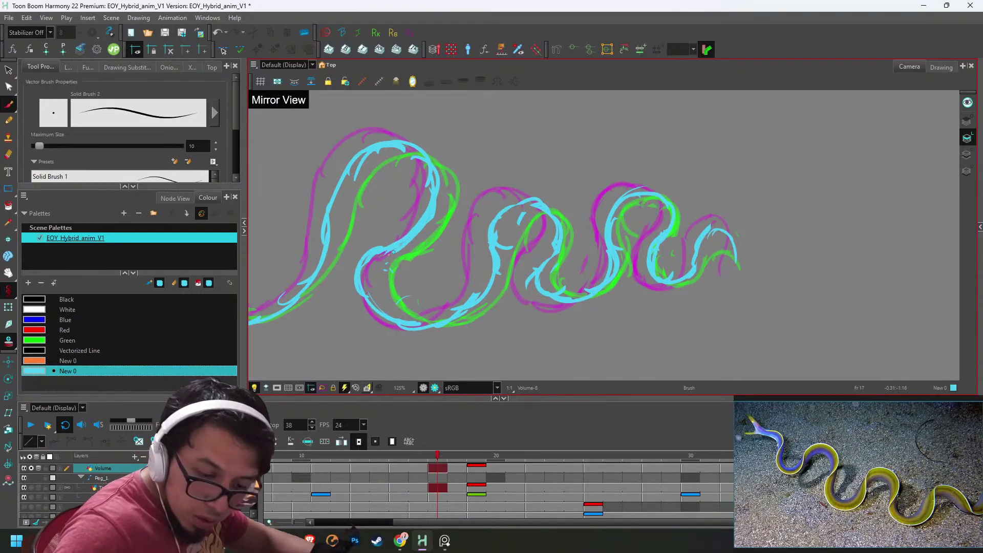
key(alt+e)
drag(378, 249, 368, 299)
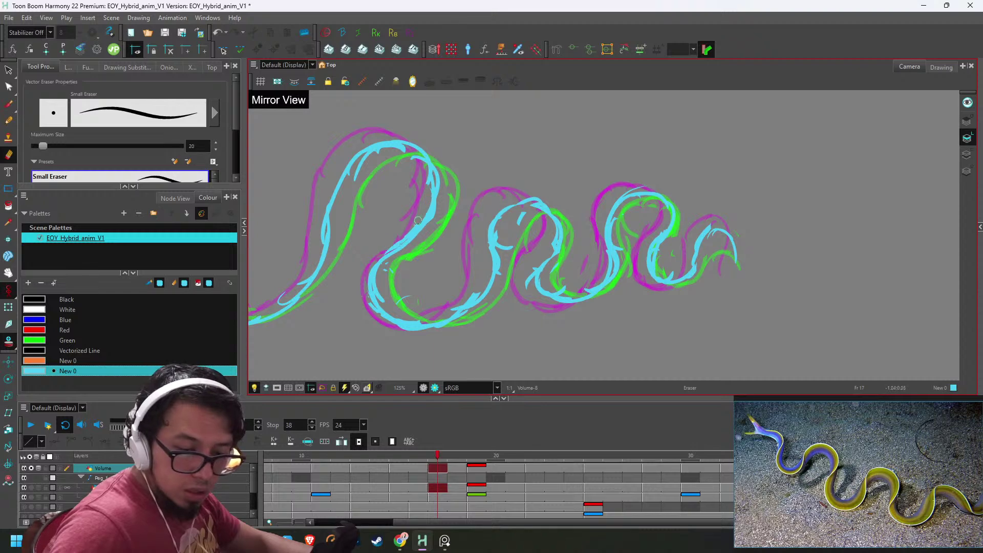
drag(370, 281, 412, 328)
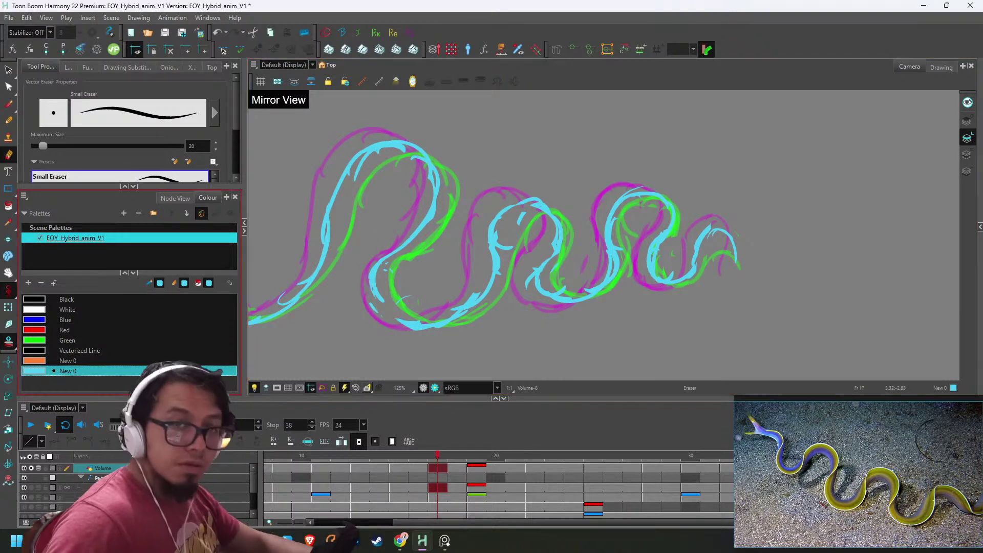
- Play back the swim animation again, stop it, and go to frame 10
click(30, 424)
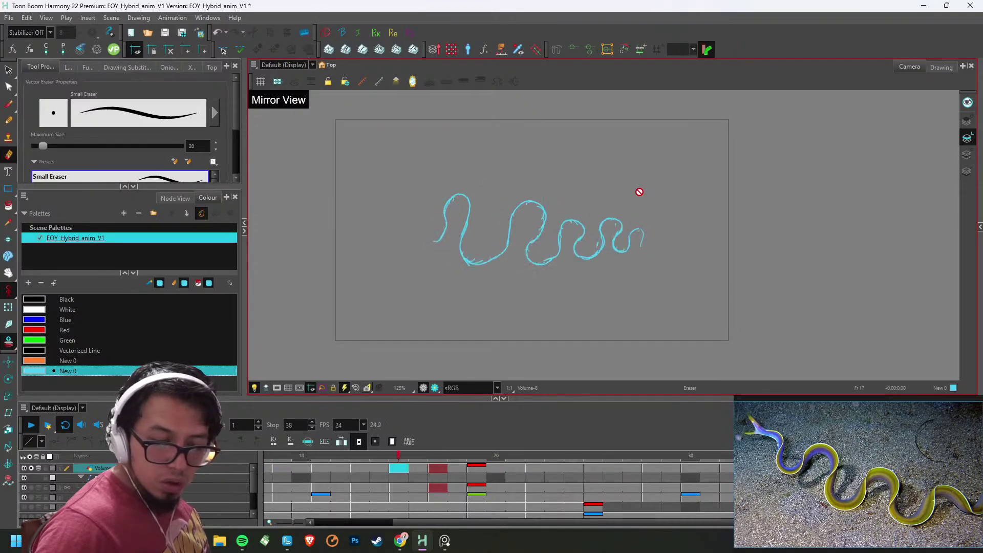
click(361, 468)
click(306, 456)
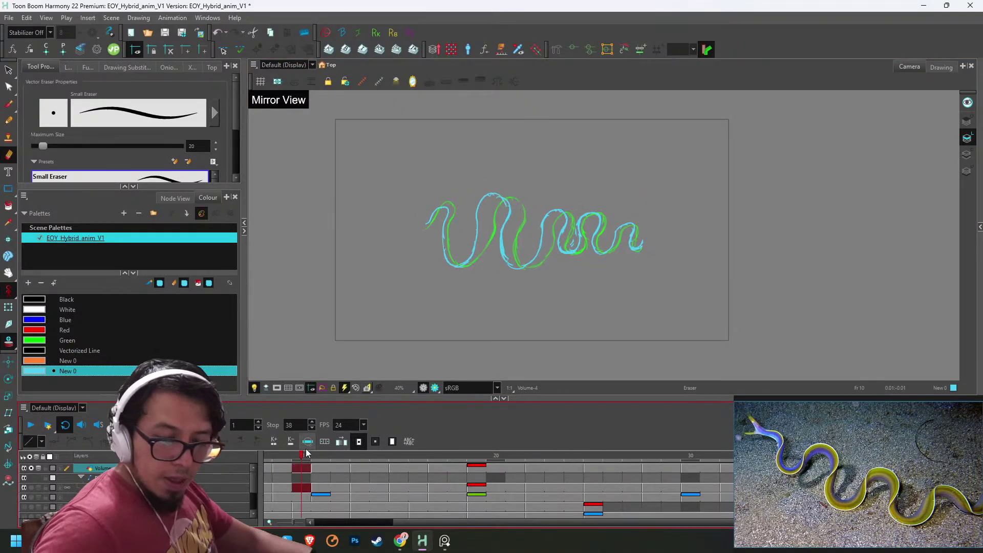
- On Volume-6 at frame 13, draw a new line from the large hump's crest down into the valley behind it
key(2)
key(2)
key(2)
key(g)
key(g)
key(2)
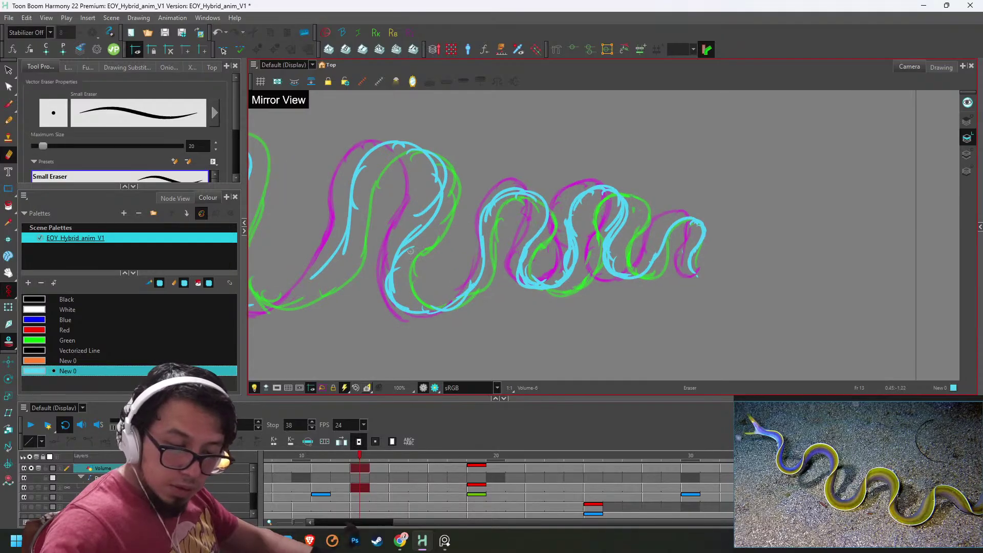
key(alt+b)
drag(423, 228, 399, 266)
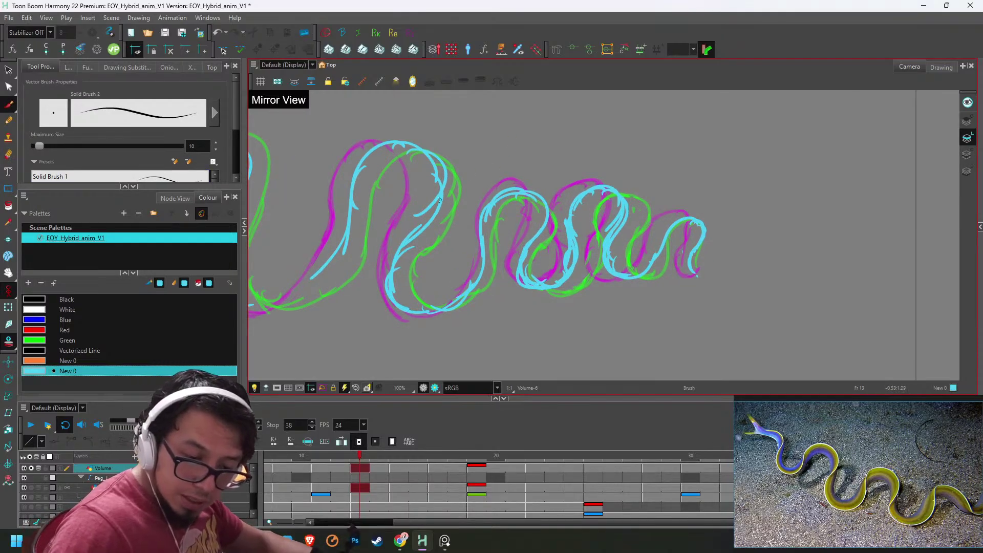
mouse_move(410, 152)
mouse_down()
mouse_move(426, 177)
mouse_move(396, 240)
mouse_up()
drag(420, 191, 389, 270)
drag(393, 293, 429, 311)
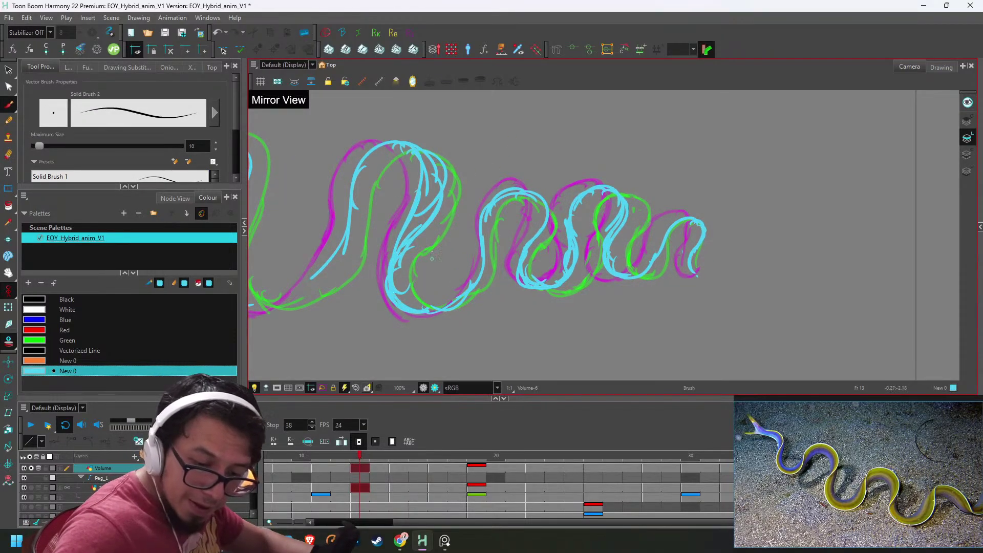
- Try erasing the old wall strokes beside the new line on Volume-6, and undo the erasing
key(alt+e)
drag(411, 248, 421, 179)
key(1)
key(1)
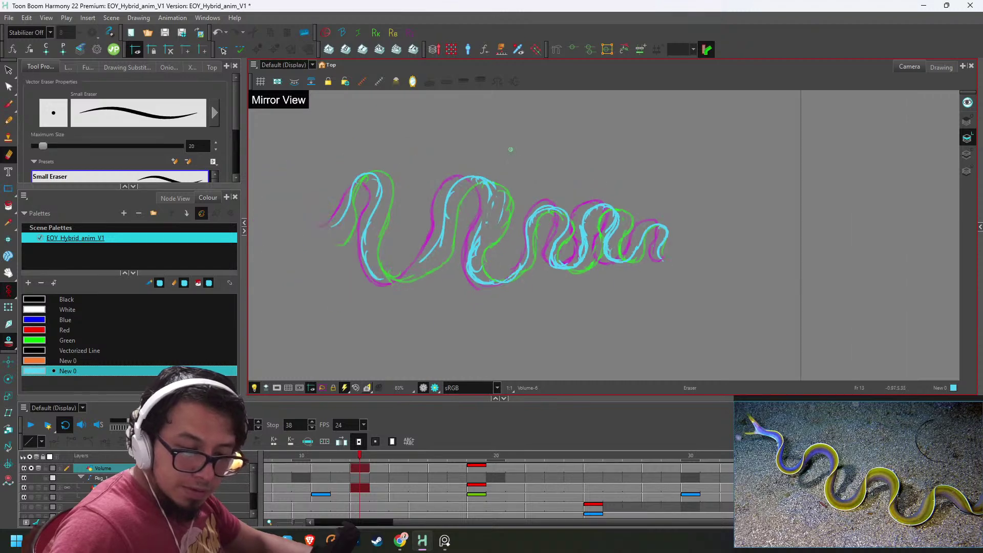
key(alt+s)
key(ctrl+z)
key(alt+e)
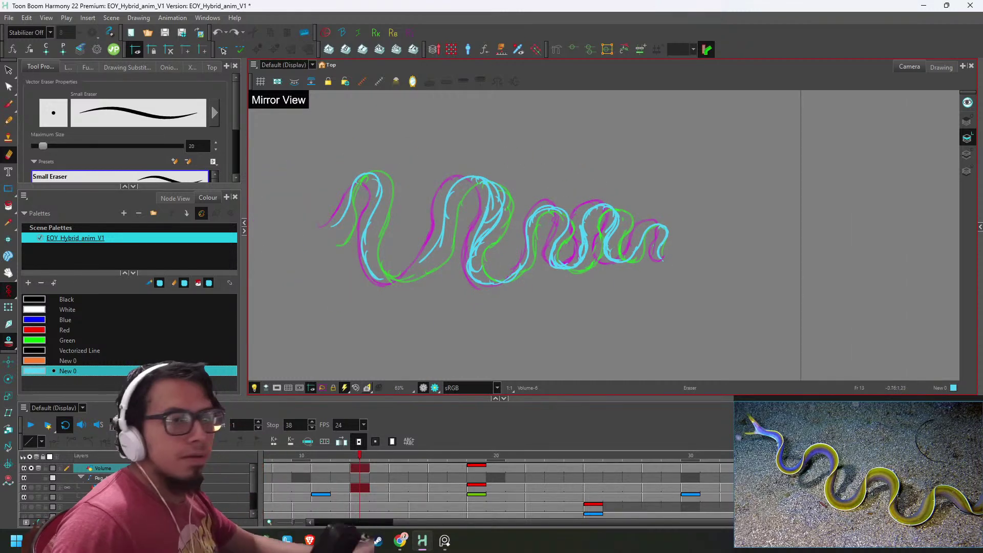
- On Volume-4 at frame 9, redraw the curve from the tallest hump into a wider valley and erase the old wall
key(2)
key(2)
key(comma)
key(comma)
key(comma)
key(comma)
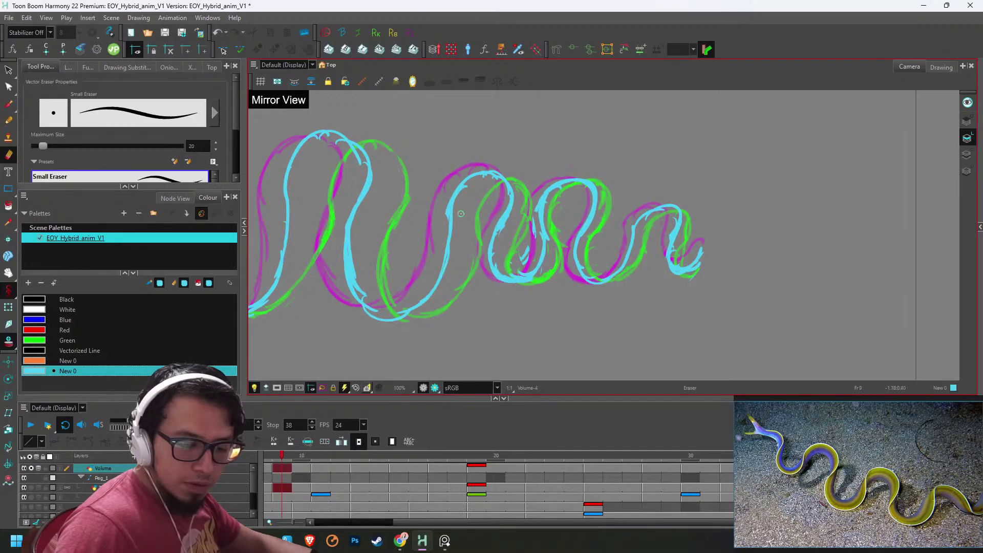
key(alt+b)
mouse_move(500, 166)
mouse_down()
mouse_move(467, 233)
mouse_move(473, 264)
mouse_move(523, 316)
mouse_up()
key(alt+e)
drag(493, 252, 490, 296)
- Reinforce the floor of the widened valley on Volume-4 and erase the stray strokes below the tallest hump
key(alt+b)
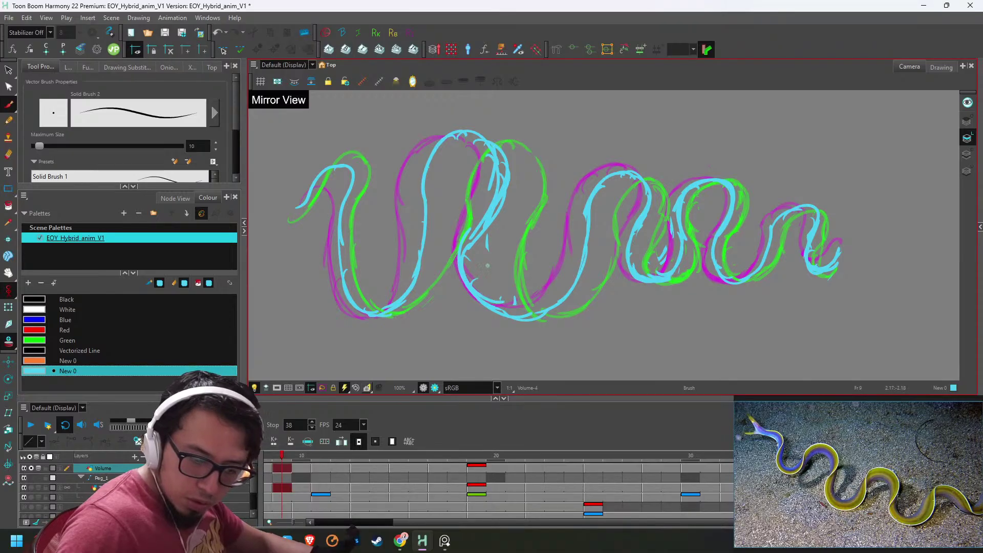
drag(466, 259, 532, 301)
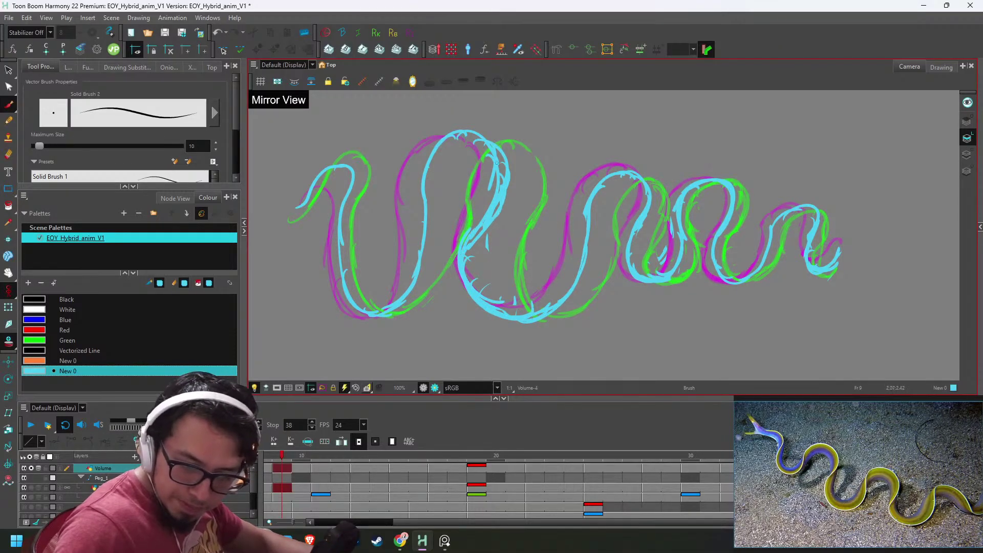
key(alt+e)
mouse_move(481, 143)
mouse_down()
mouse_move(490, 149)
mouse_move(488, 217)
mouse_move(477, 233)
mouse_up()
- On Volume-5 at frame 11, redraw the tallest hump's tail-side wall into a wider valley and erase the old line
key(g)
key(alt+b)
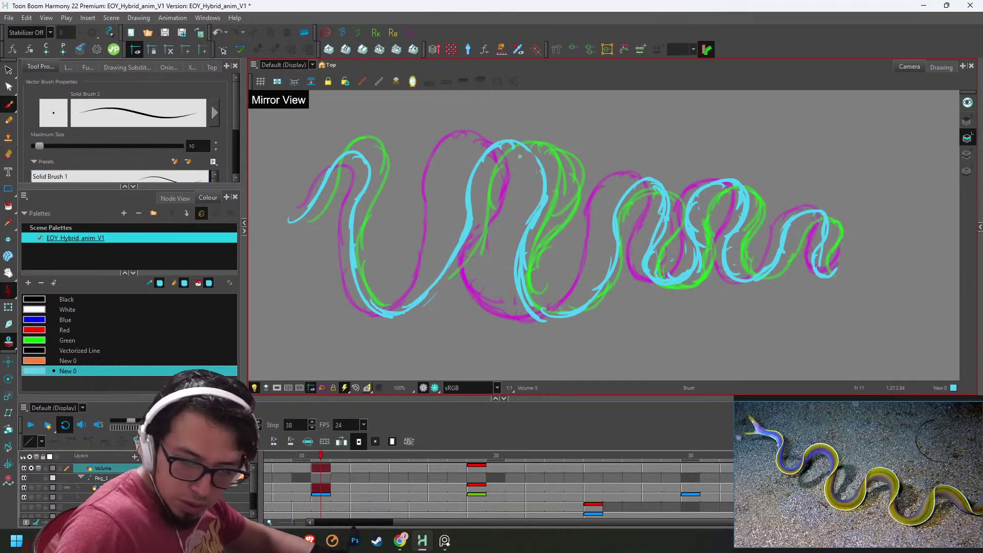
mouse_move(521, 166)
mouse_down()
mouse_move(494, 240)
mouse_move(506, 277)
mouse_move(549, 313)
mouse_up()
key(alt+e)
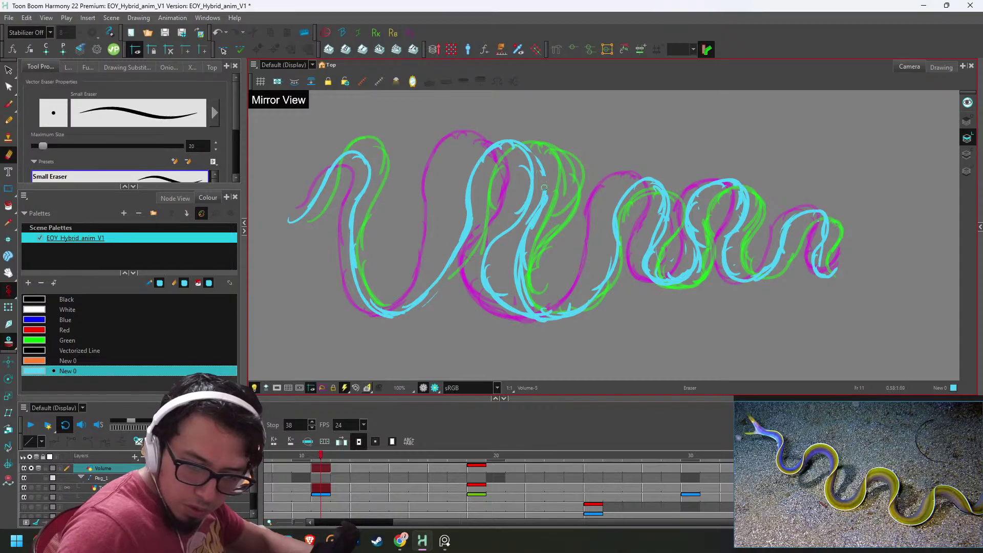
mouse_move(544, 187)
mouse_down()
mouse_move(530, 264)
mouse_move(549, 306)
mouse_up()
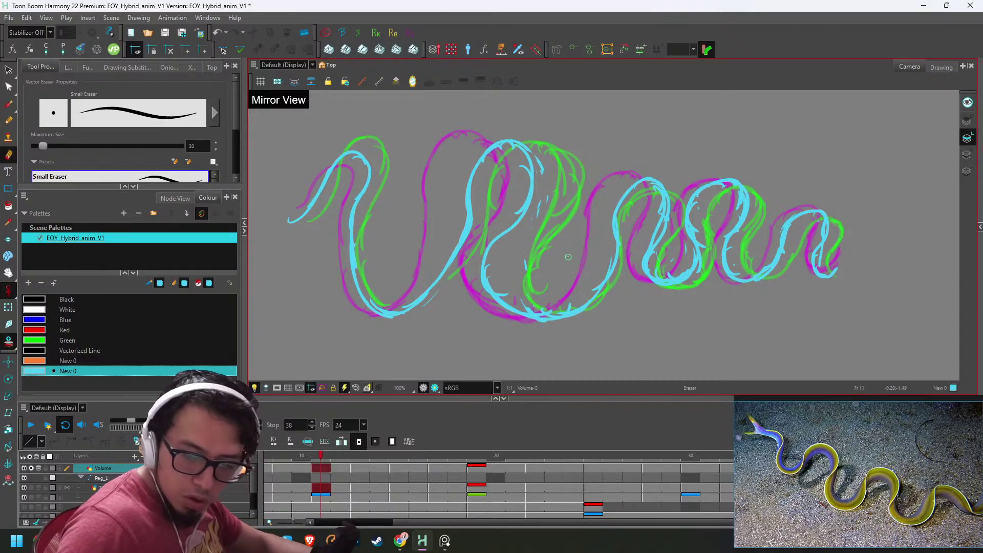
- On Volume-6 at frame 13, redraw the valley bend behind the tallest hump closer to the head and erase the overlapping old strokes
drag(624, 190, 560, 184)
key(f)
key(g)
key(g)
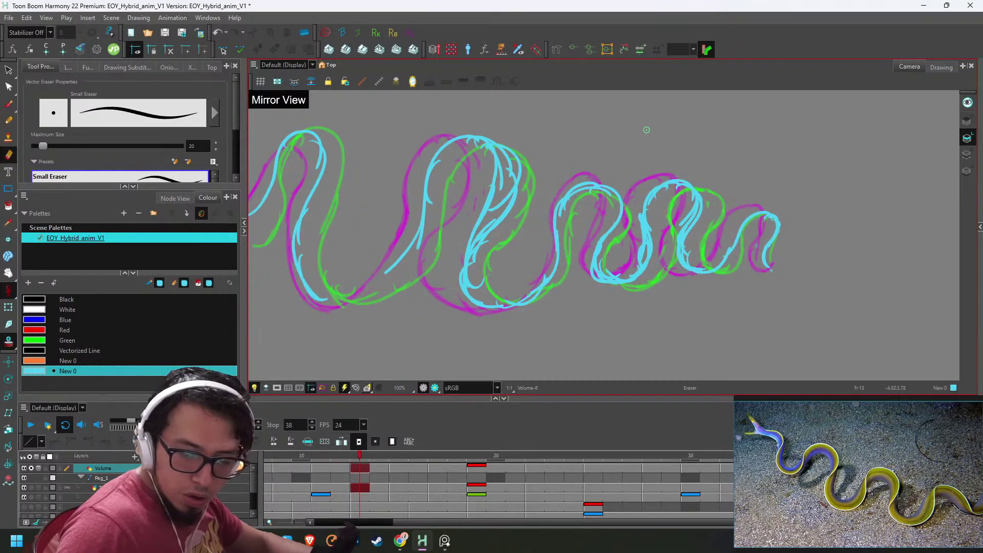
key(alt+b)
drag(479, 215, 471, 261)
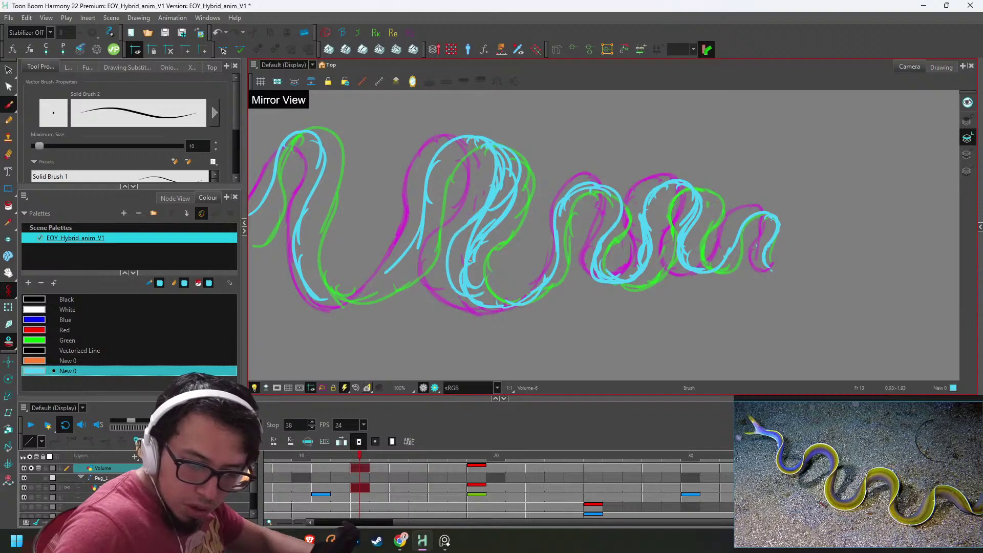
key(alt+e)
drag(487, 220, 469, 272)
drag(514, 153, 470, 265)
- On Volume-7 at frame 15, redraw the valley behind the second large hump wider towards the tail and erase the old line
key(g)
key(alt+b)
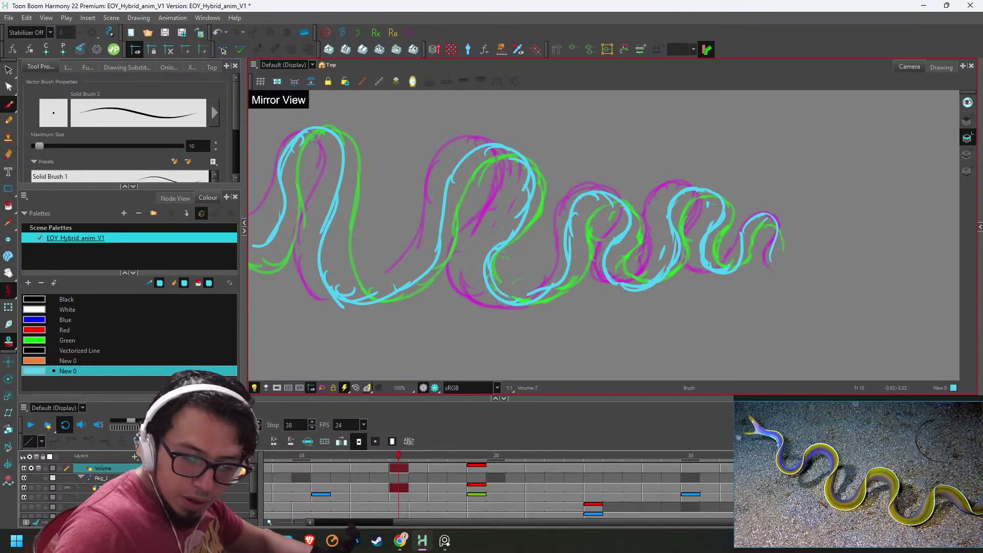
mouse_move(580, 270)
mouse_down()
mouse_move(558, 305)
mouse_move(569, 306)
mouse_up()
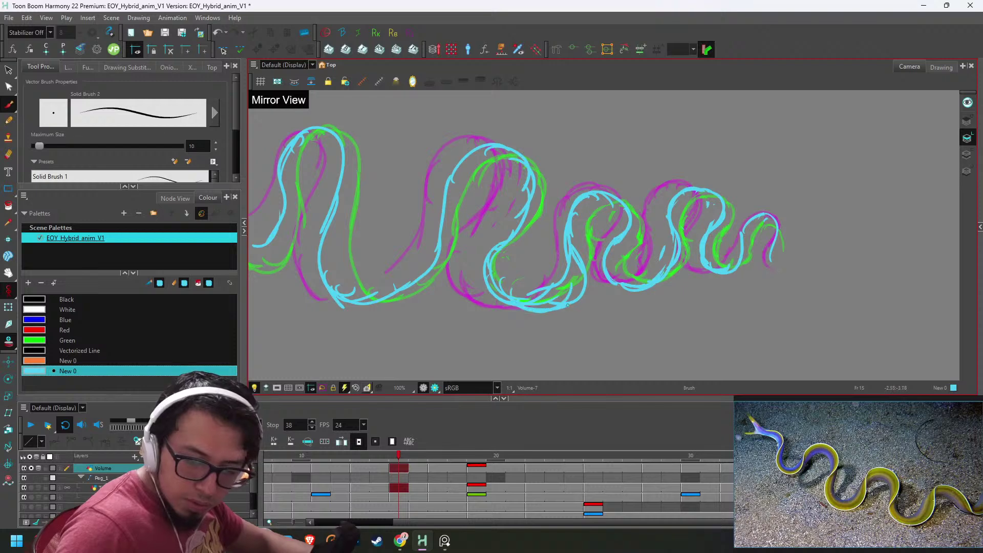
key(alt+e)
- On Volume-8 at frame 17, shift both walls of the valley behind the second large hump towards the tail and erase the old strokes
key(g)
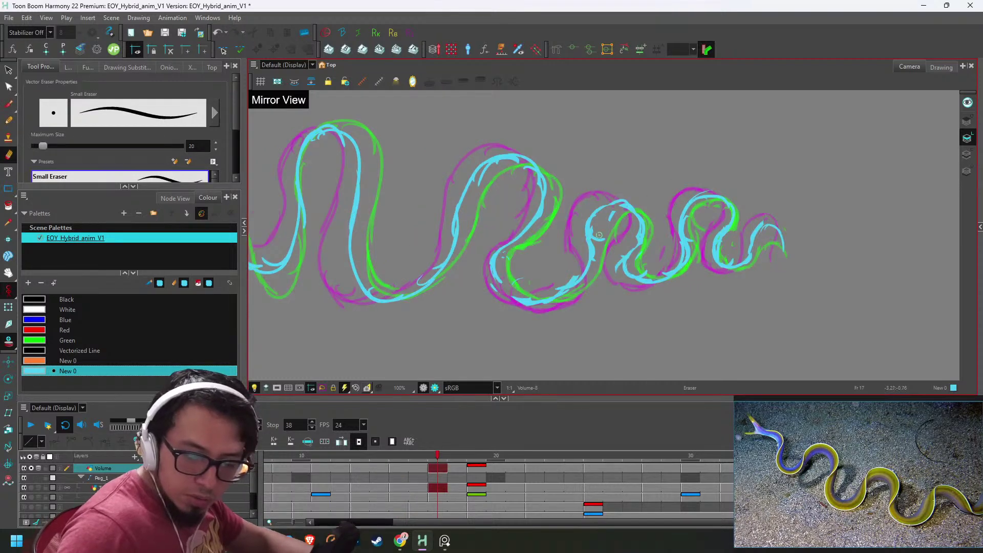
key(alt+b)
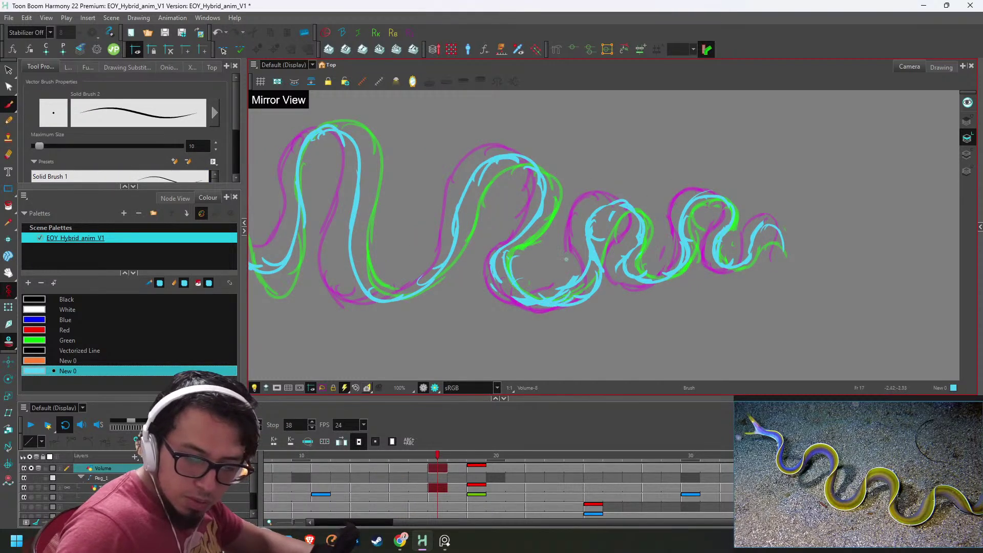
key(alt+e)
drag(500, 288, 498, 246)
drag(544, 300, 581, 269)
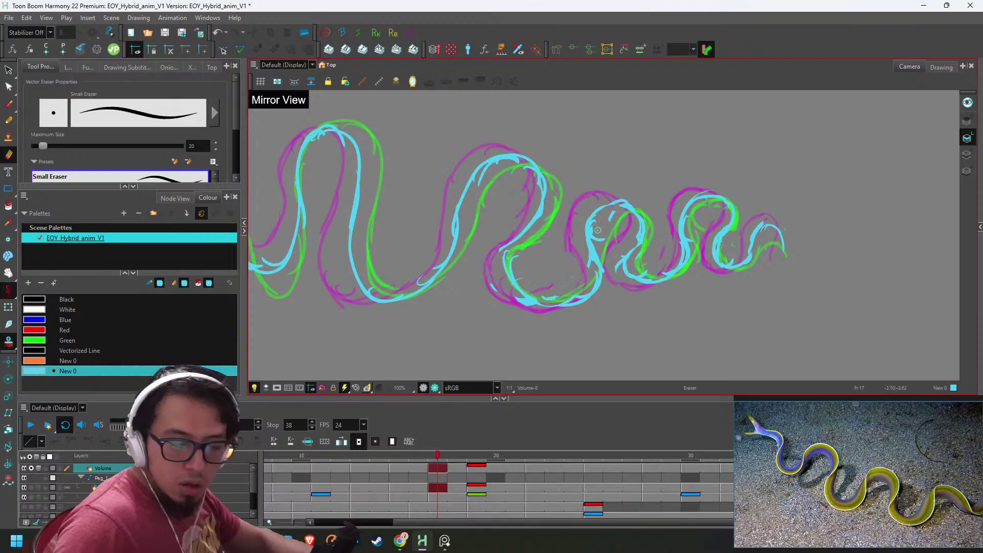
- On Volume-9 at frame 19, redraw the head-side wall of that valley closer to the tail and erase the old wall
key(g)
key(alt+b)
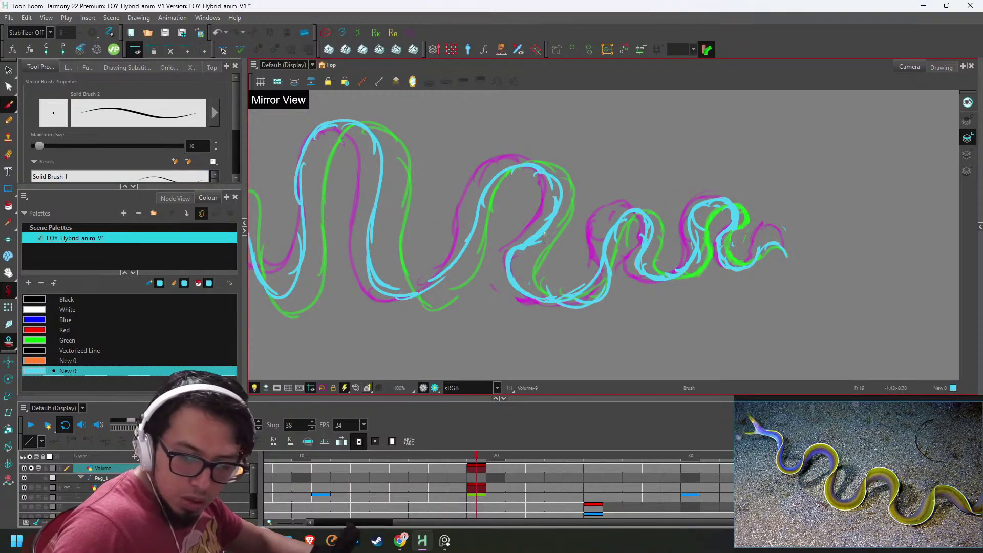
drag(532, 251, 581, 308)
key(alt+e)
drag(512, 247, 519, 298)
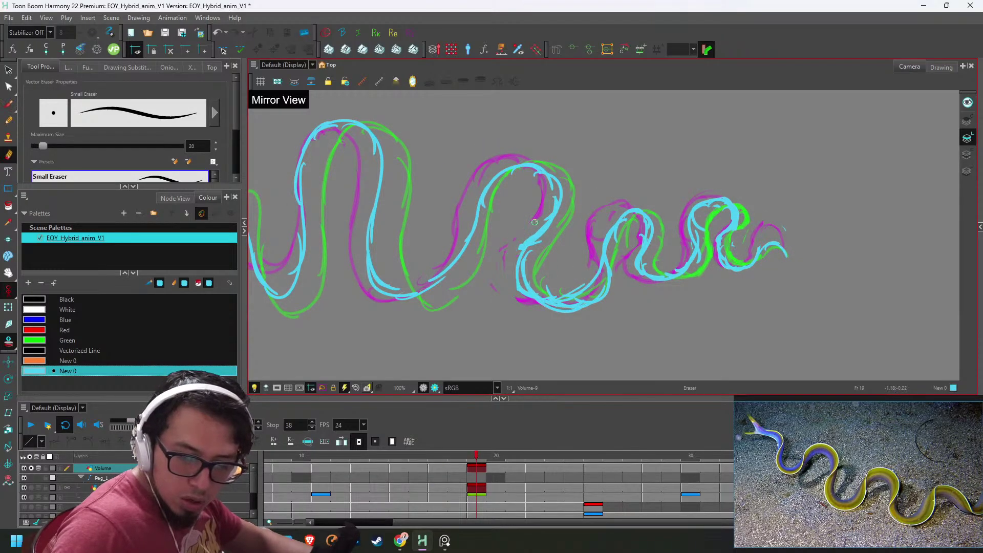
drag(535, 221, 511, 285)
drag(543, 251, 565, 302)
- On Volume-10 at frame 22 and Volume-11 at frame 25, refine the small hump behind the valley, shifting its head-side wall towards the tail
key(g)
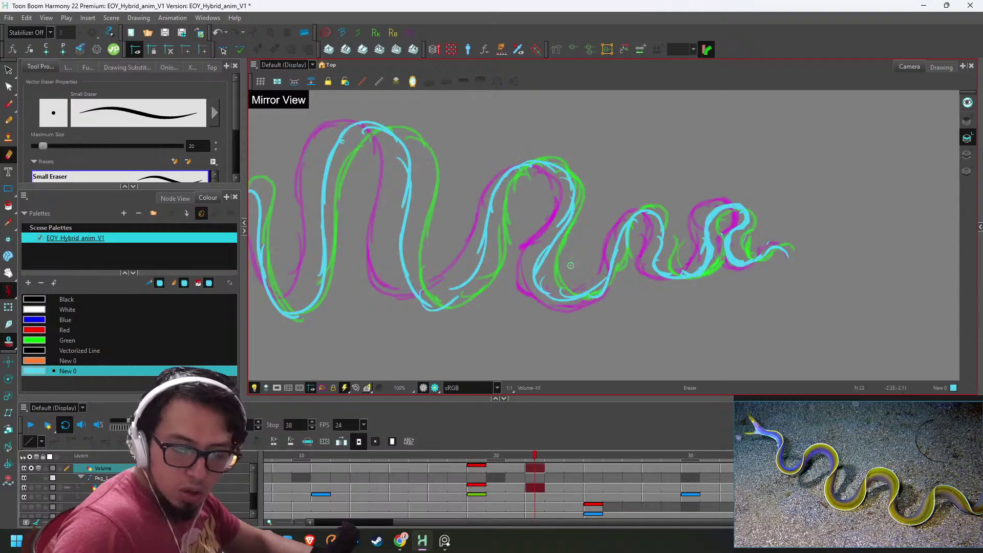
key(alt+b)
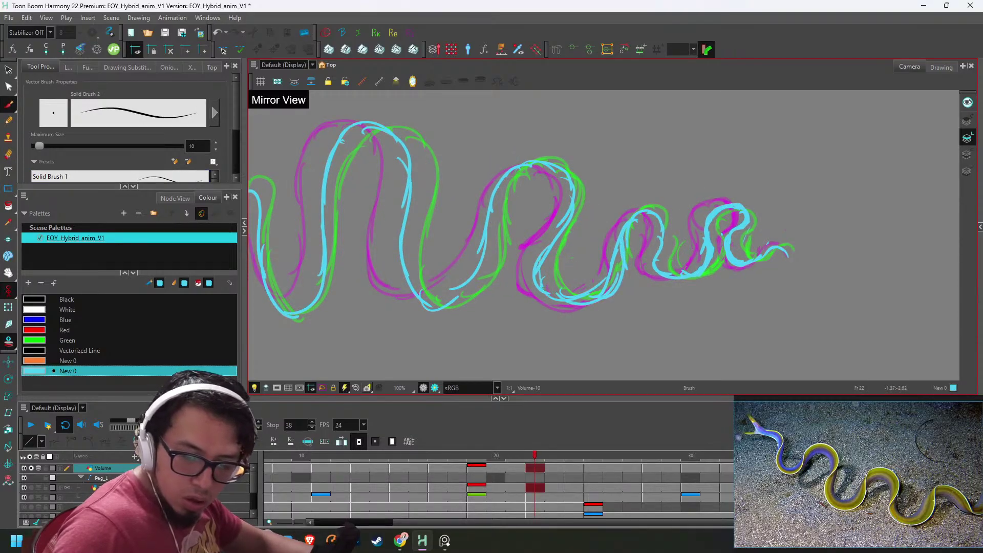
key(g)
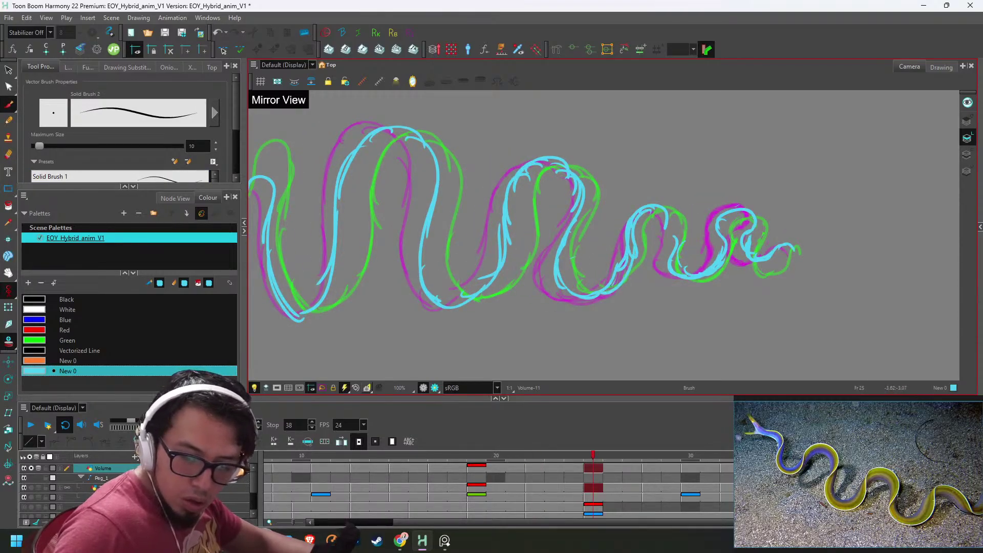
key(alt+e)
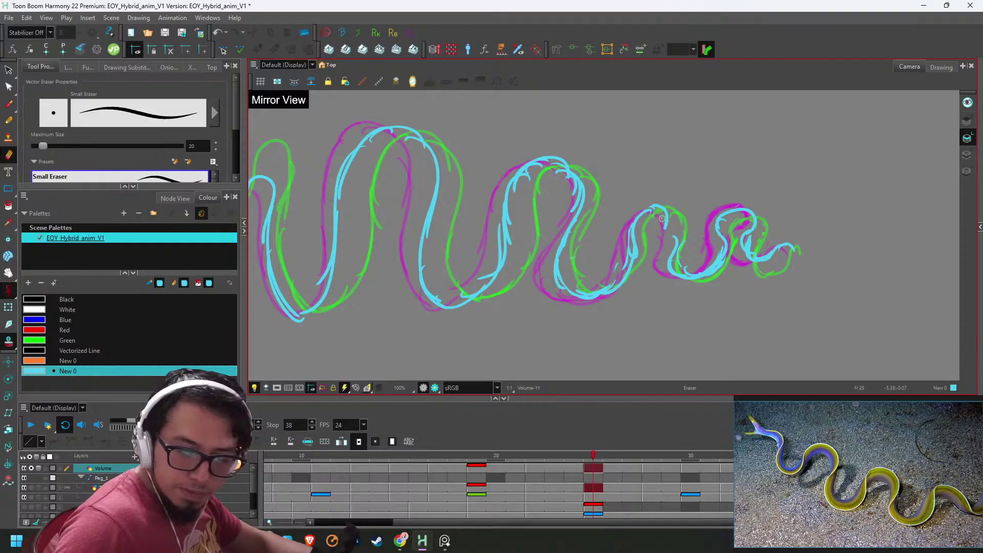
key(alt+b)
- Step through the remaining Volume drawings and play the loop to check how the wave travels along the body
key(g)
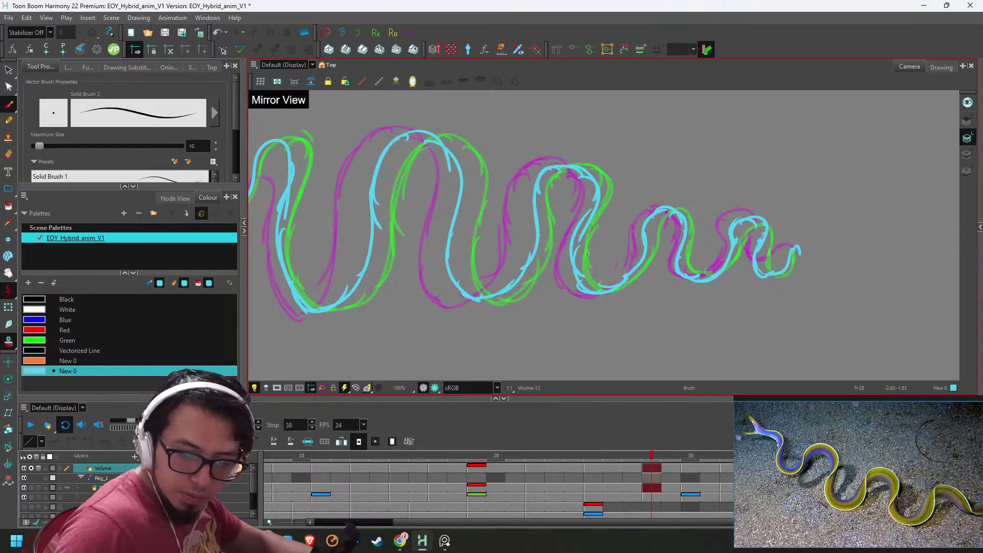
key(g)
key(g)
key(g)
key(Return)
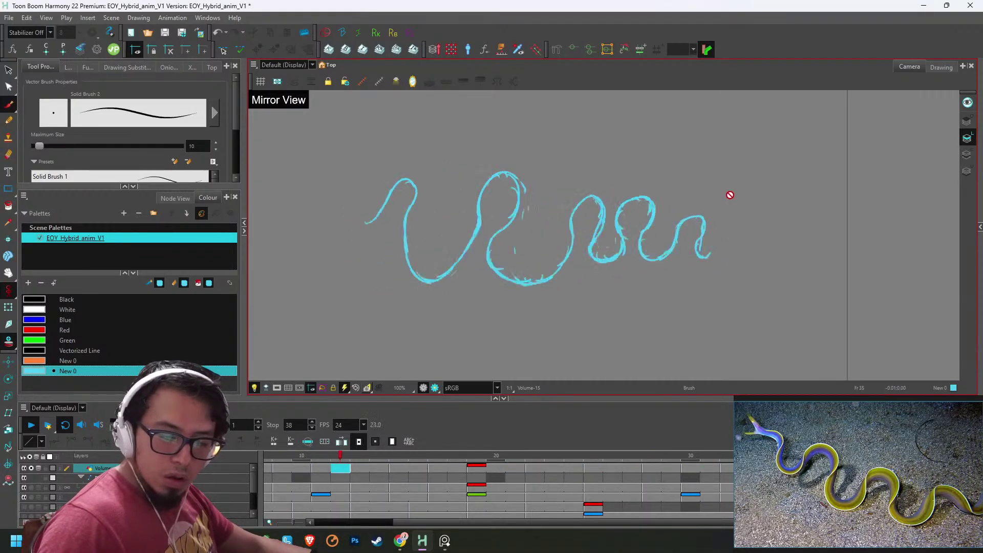
key(Return)
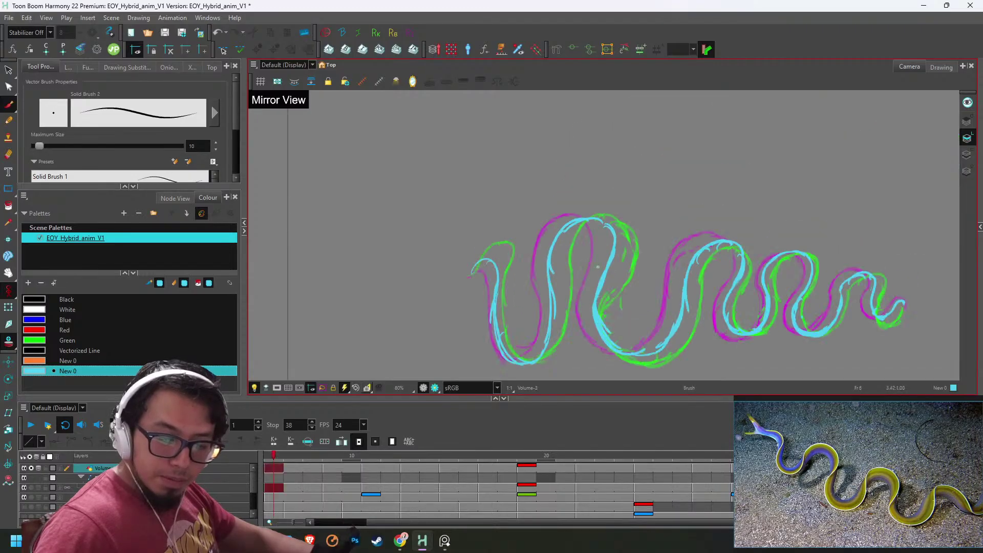
- On Volume-8 at frame 17, redraw the tallest hump's crest slightly higher and erase the old crest line
key(2)
key(2)
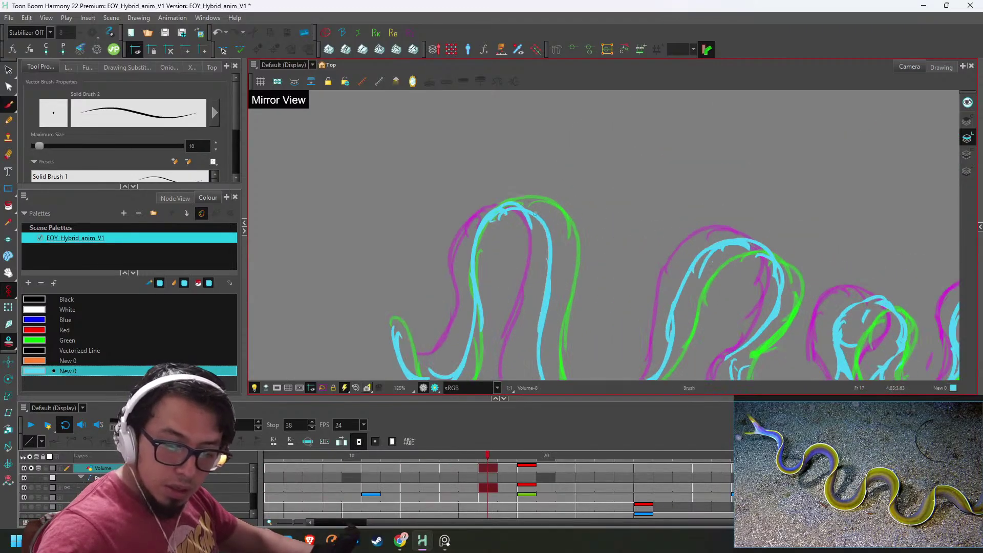
drag(487, 214, 550, 228)
key(alt+e)
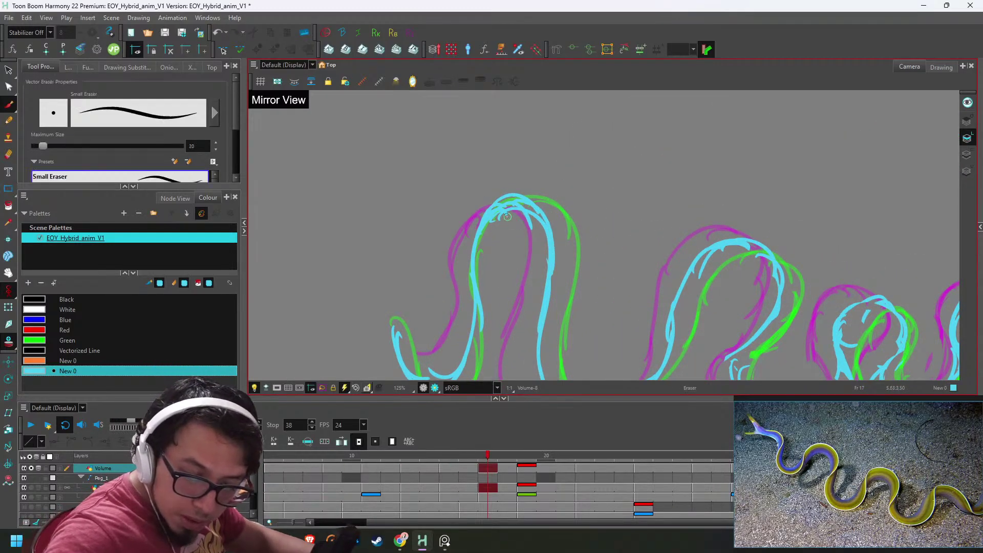
- On Volume-9 at frame 19, raise the tallest hump's crest, move its head-side wall towards the tail and erase the old strokes
key(g)
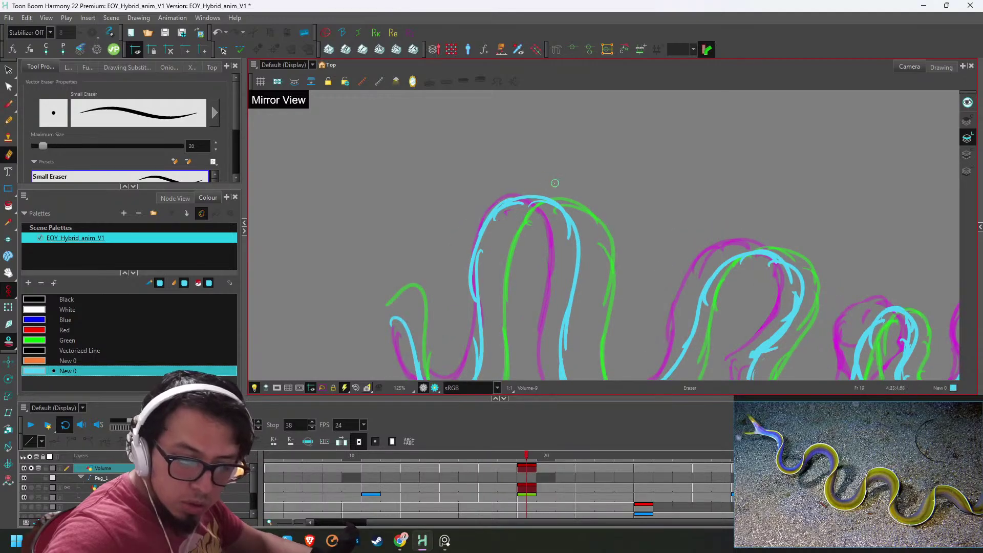
key(alt+b)
mouse_move(479, 347)
mouse_down()
mouse_move(505, 208)
mouse_move(569, 203)
mouse_move(580, 244)
mouse_up()
mouse_move(495, 235)
mouse_down()
mouse_move(491, 287)
mouse_move(541, 197)
mouse_move(574, 276)
mouse_up()
key(alt+e)
mouse_move(547, 204)
mouse_down()
mouse_move(530, 199)
mouse_move(471, 299)
mouse_up()
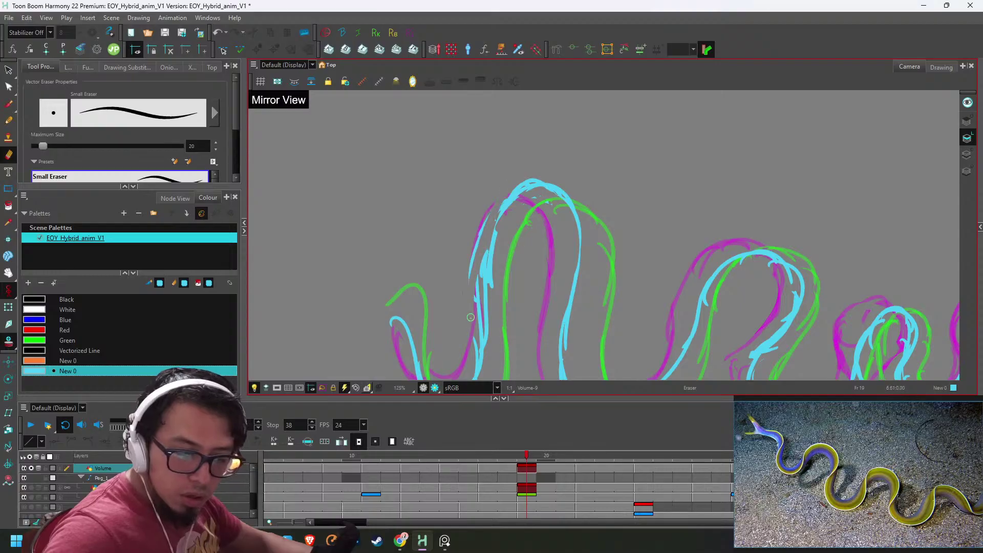
drag(488, 218, 480, 338)
- On Volume-10 at frame 22, redraw the tallest hump's crest higher and erase the old crest beneath it
key(g)
key(alt+b)
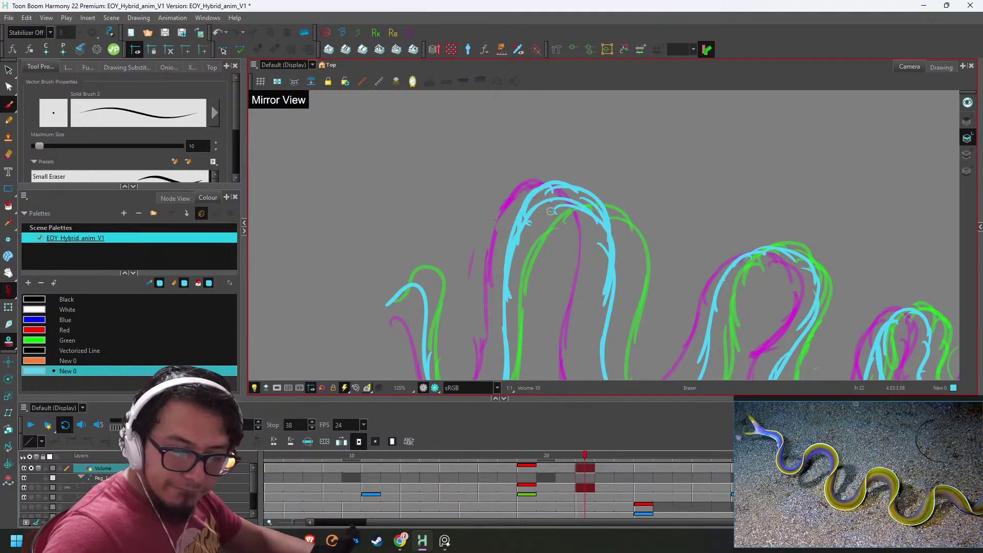
key(alt+e)
drag(551, 211, 586, 218)
- On Volume-11 at frame 25, raise the tallest hump's crest, curve its head-side wall inward and erase the old line
key(g)
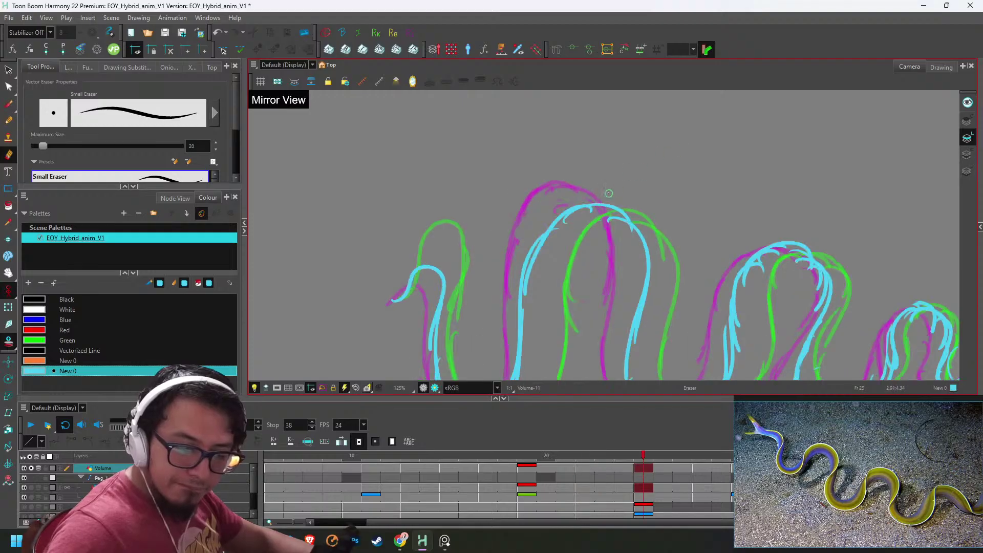
key(alt+b)
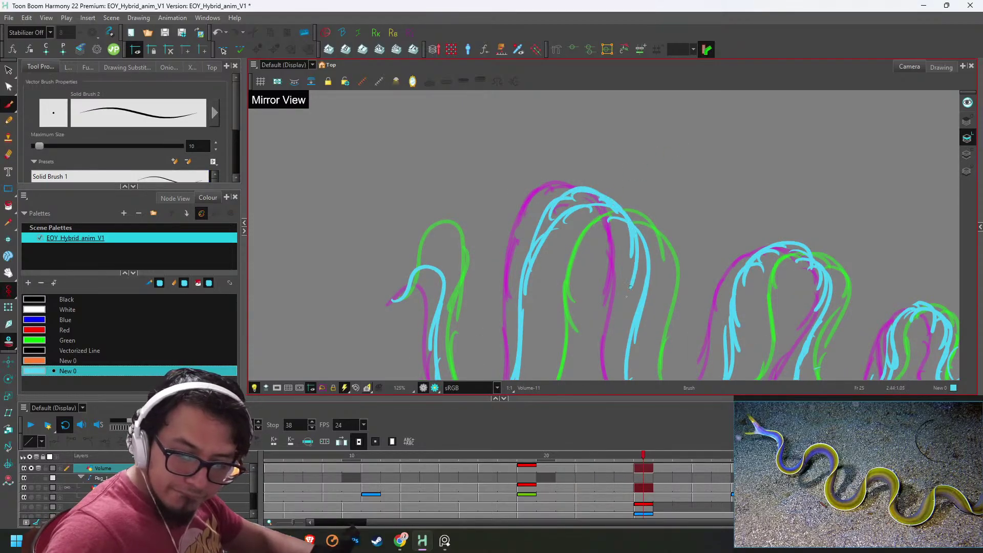
drag(635, 262, 610, 175)
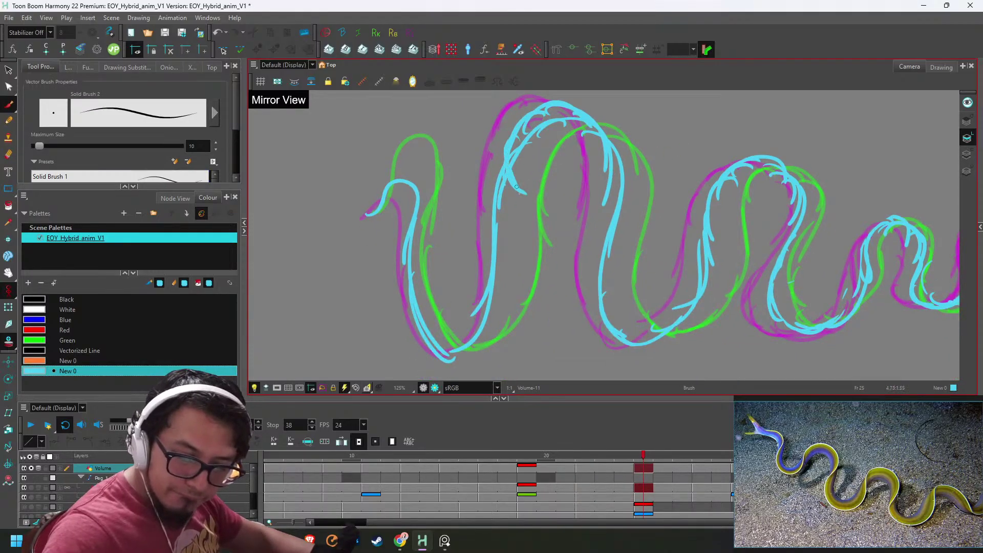
key(alt+e)
drag(502, 179, 490, 279)
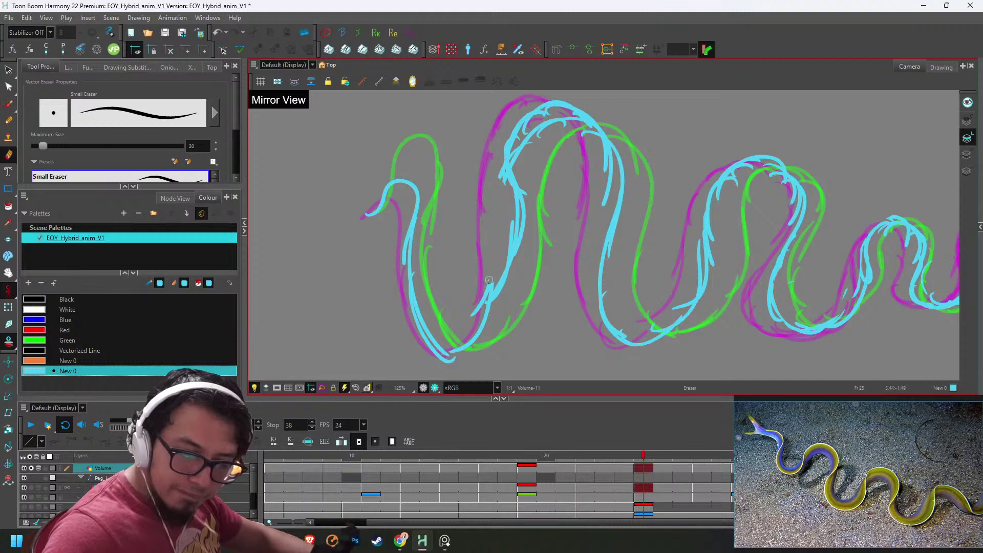
mouse_move(550, 124)
mouse_down()
mouse_move(522, 153)
mouse_move(548, 138)
mouse_move(599, 181)
mouse_move(608, 205)
mouse_up()
- On Volume-12 at frame 28, redraw the tallest hump with a higher crest and bulging head-side wall, erasing the old crest
key(g)
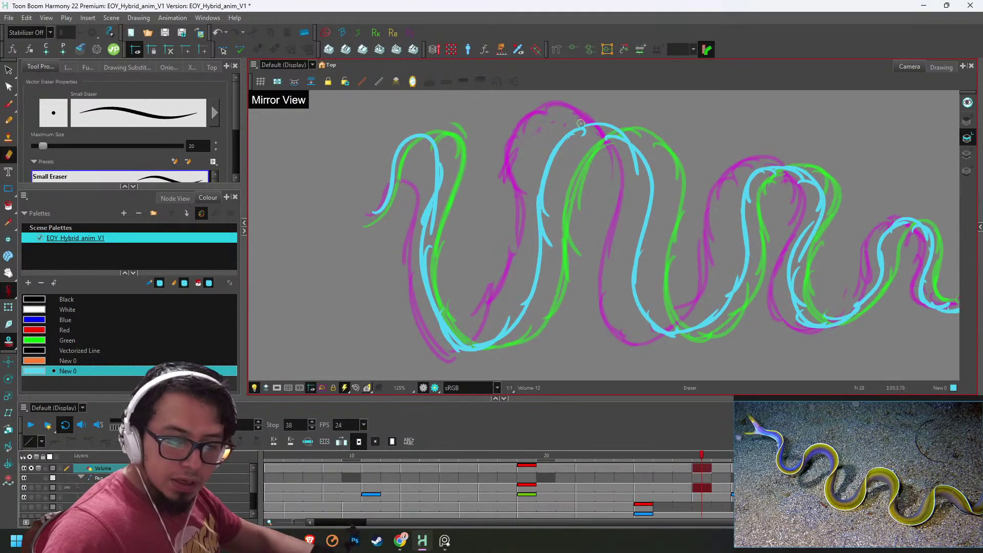
key(alt+b)
drag(537, 152, 539, 241)
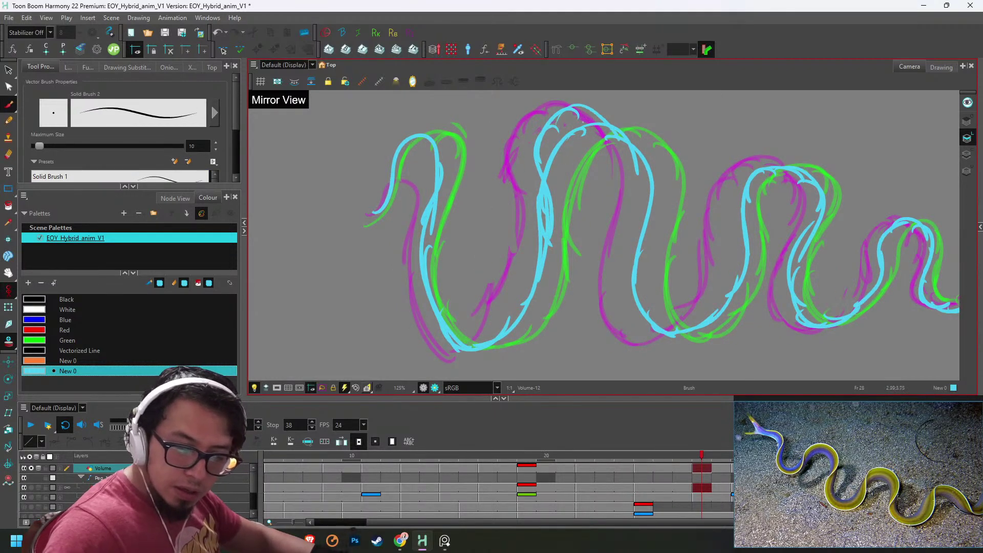
key(alt+e)
mouse_move(607, 126)
mouse_down()
mouse_move(564, 149)
mouse_move(589, 135)
mouse_move(672, 177)
mouse_up()
- On Volume-13, redraw the tallest hump's crest fuller towards the head and erase the old line inside it
key(g)
key(alt+b)
key(alt+e)
mouse_move(638, 134)
mouse_down()
mouse_move(589, 159)
mouse_move(655, 135)
mouse_move(597, 236)
mouse_move(612, 248)
mouse_up()
- On Volume-14 at frame 32, redraw the tallest hump's crest wider towards the head, erasing its old line and stray strokes on Volume-15
key(g)
key(alt+b)
drag(594, 194, 655, 145)
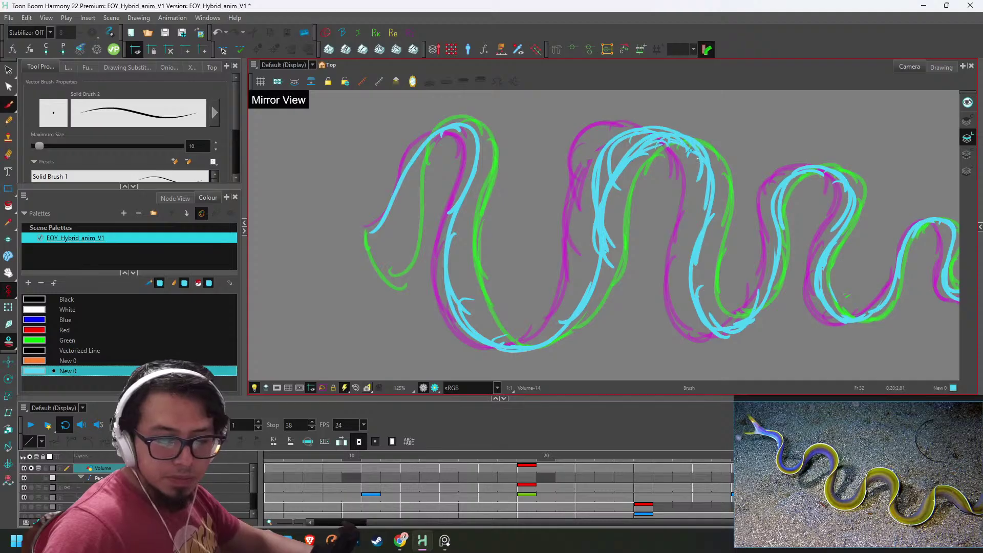
key(g)
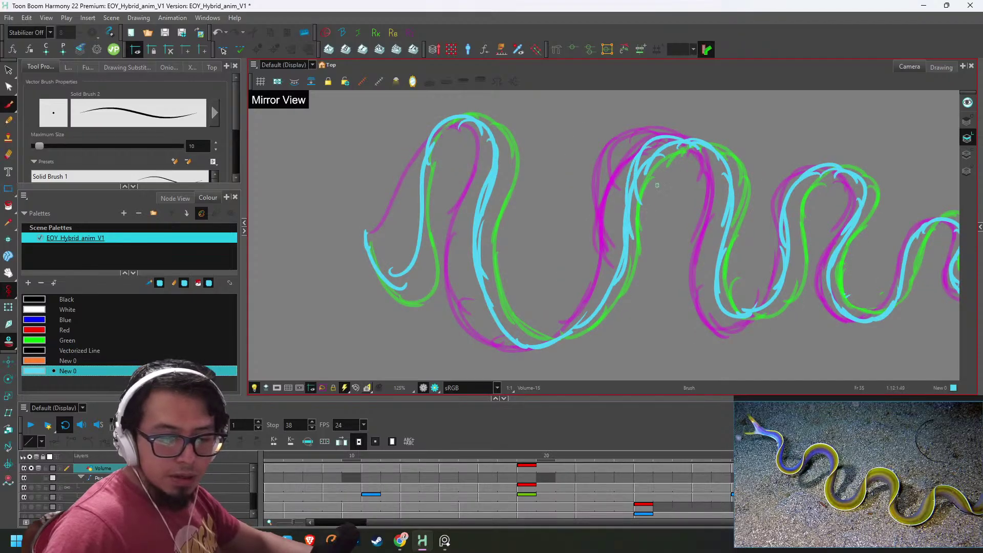
key(alt+e)
mouse_move(640, 204)
mouse_down()
mouse_move(658, 153)
mouse_move(676, 148)
mouse_move(617, 185)
mouse_up()
key(f)
drag(672, 146, 630, 154)
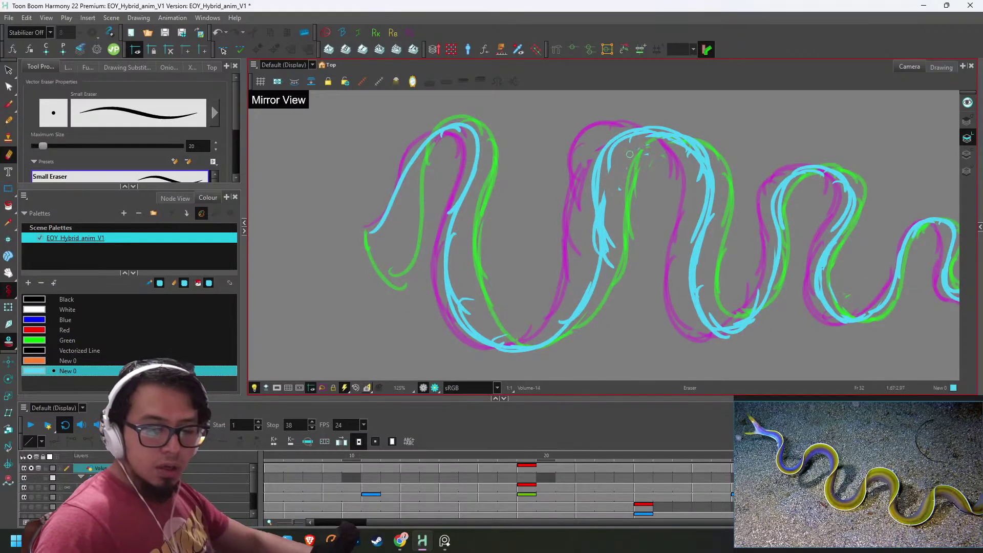
- Step through the last Volume drawings with the whole eel in view and play the loop to check the revised humps
key(1)
key(1)
key(1)
key(g)
key(g)
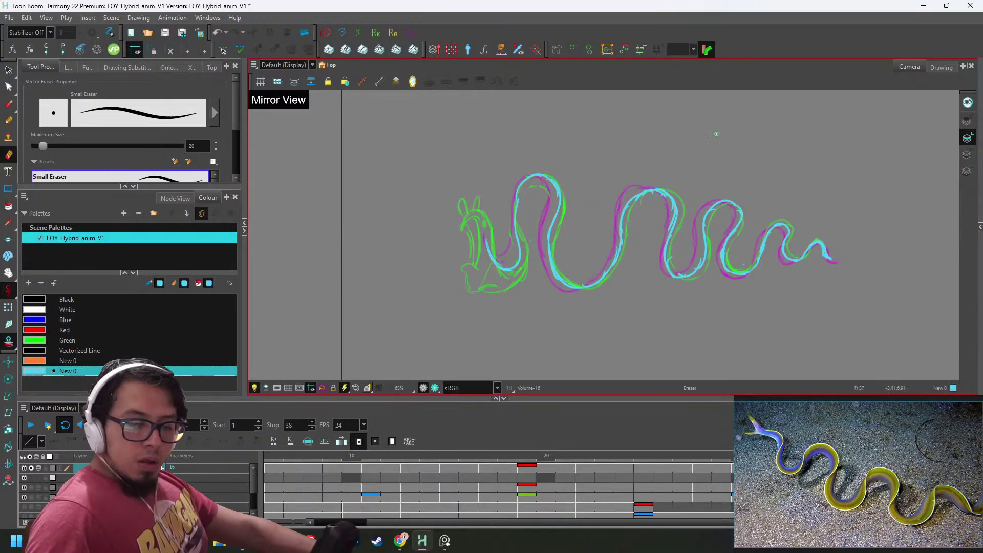
key(g)
click(31, 425)
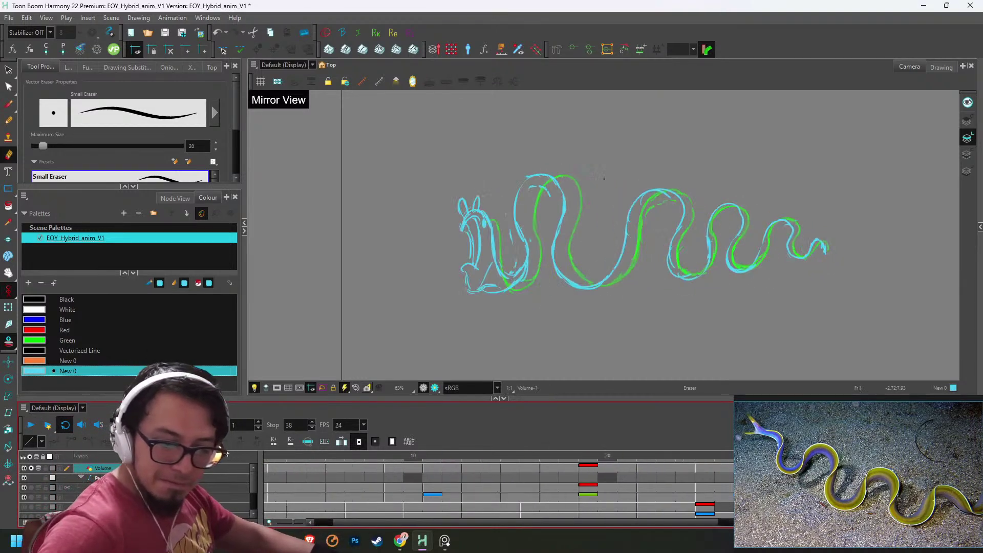
- On Volume-3 at frame 6, erase the floor of the first valley behind the head and redraw it slightly lower
drag(605, 178, 655, 142)
key(2)
key(2)
key(g)
key(g)
key(g)
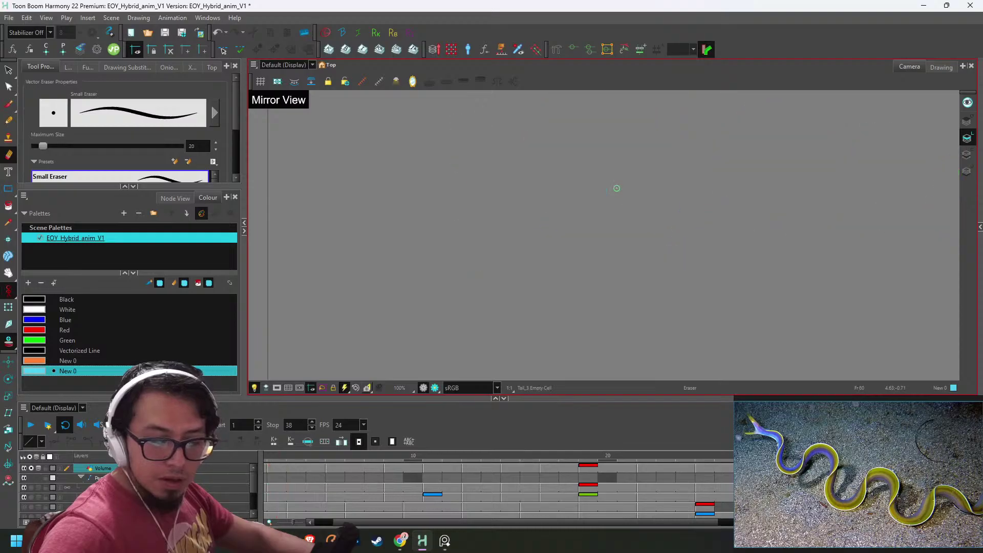
scroll(572, 267, up, 1)
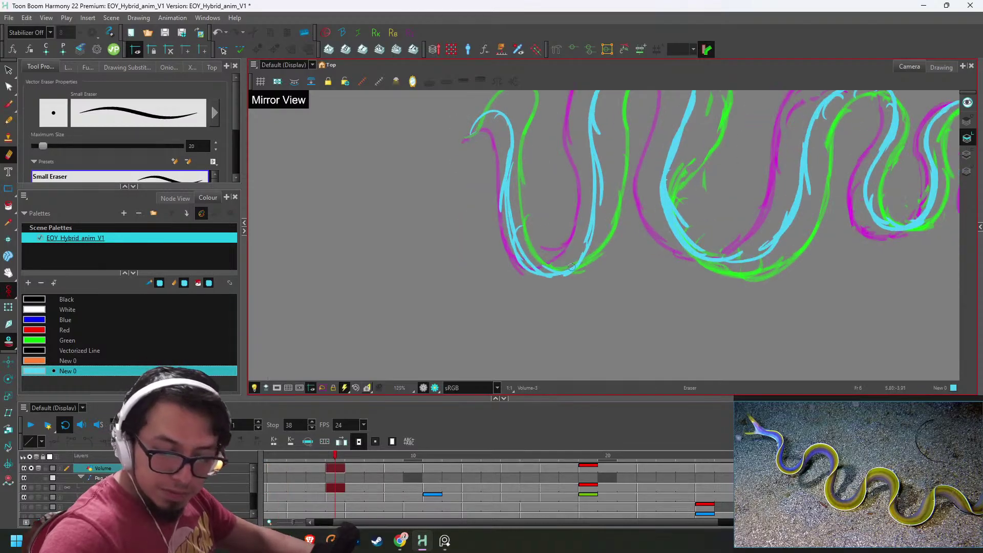
mouse_move(535, 270)
mouse_down()
mouse_move(584, 269)
mouse_move(572, 272)
mouse_up()
key(alt+b)
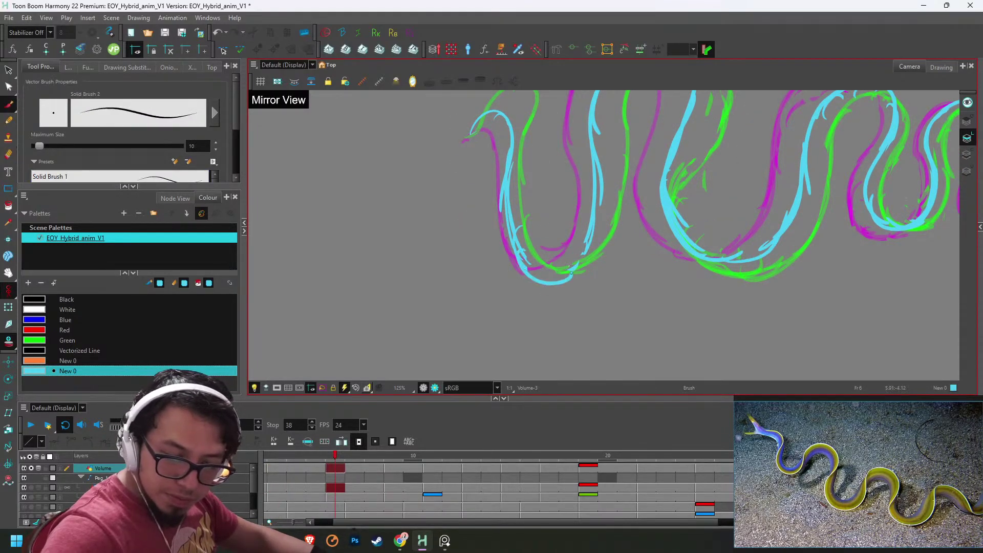
- On Volume-4 at frame 9, redraw the floor of the first valley behind the head lower and wider, erasing its old line
key(period)
key(period)
key(period)
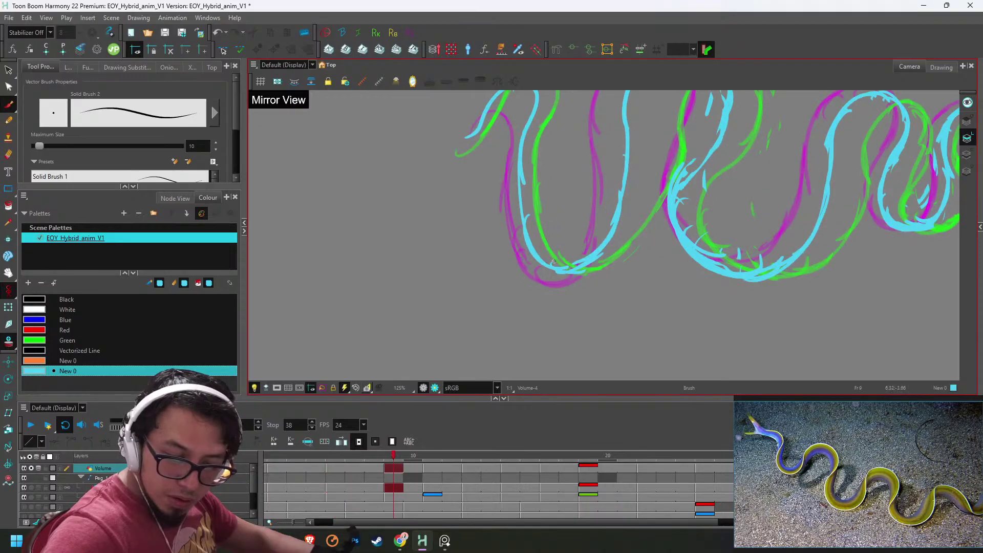
mouse_move(562, 282)
mouse_down()
mouse_move(600, 284)
mouse_move(619, 223)
mouse_up()
drag(589, 294, 619, 225)
key(alt+e)
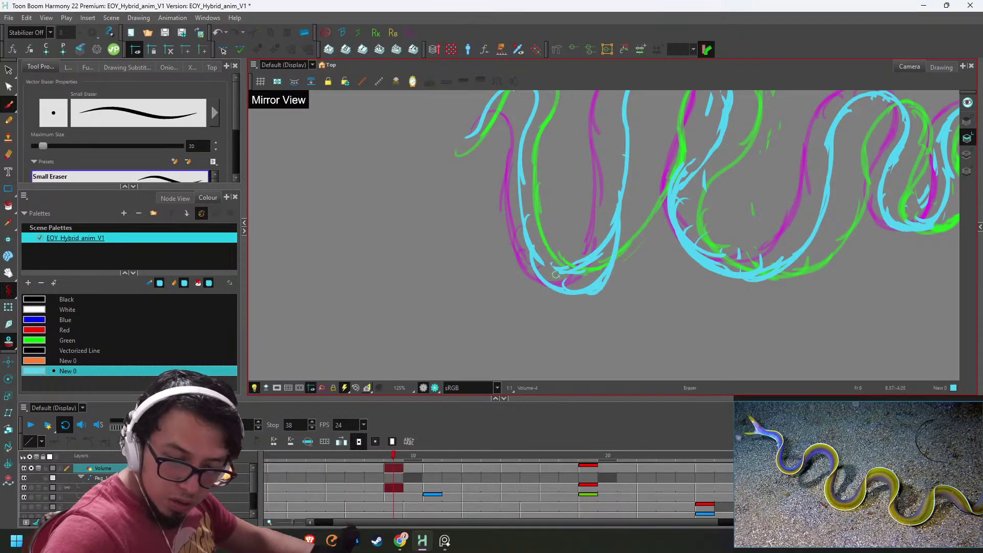
drag(567, 275, 607, 245)
mouse_move(558, 267)
mouse_down()
mouse_move(581, 269)
mouse_move(613, 219)
mouse_move(658, 229)
mouse_move(576, 285)
mouse_move(606, 290)
mouse_up()
- On Volume-5 at frame 11, redraw the first valley's floor lower with a fuller rise towards the tail, erasing the old line
key(period)
key(period)
key(alt+b)
mouse_move(572, 286)
mouse_down()
mouse_move(618, 294)
mouse_move(647, 240)
mouse_move(601, 344)
mouse_up()
key(1)
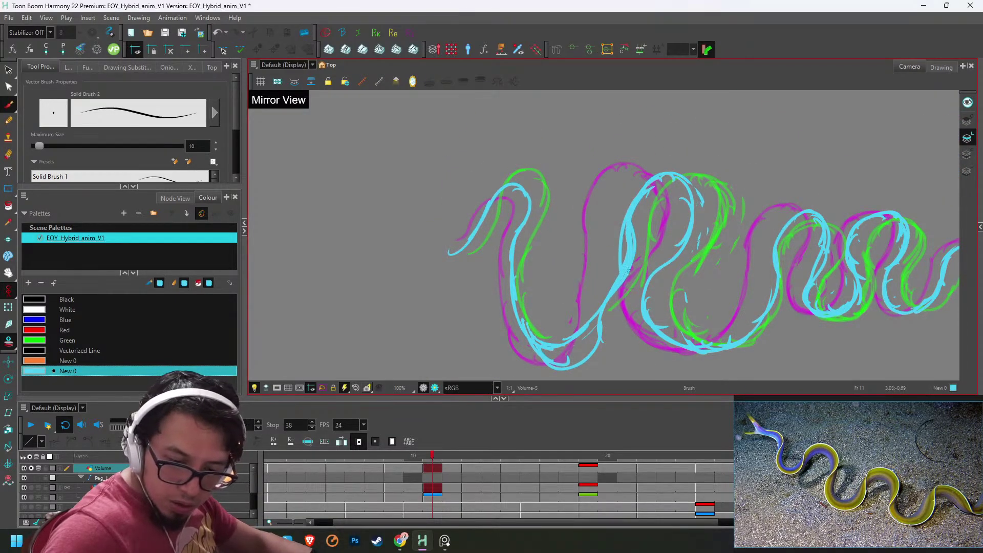
key(alt+e)
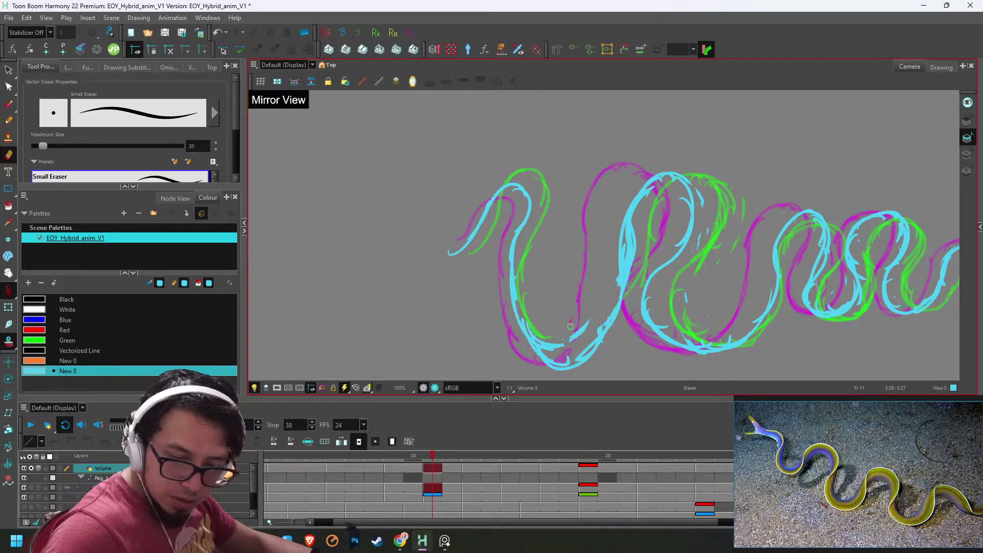
scroll(594, 290, down, 3)
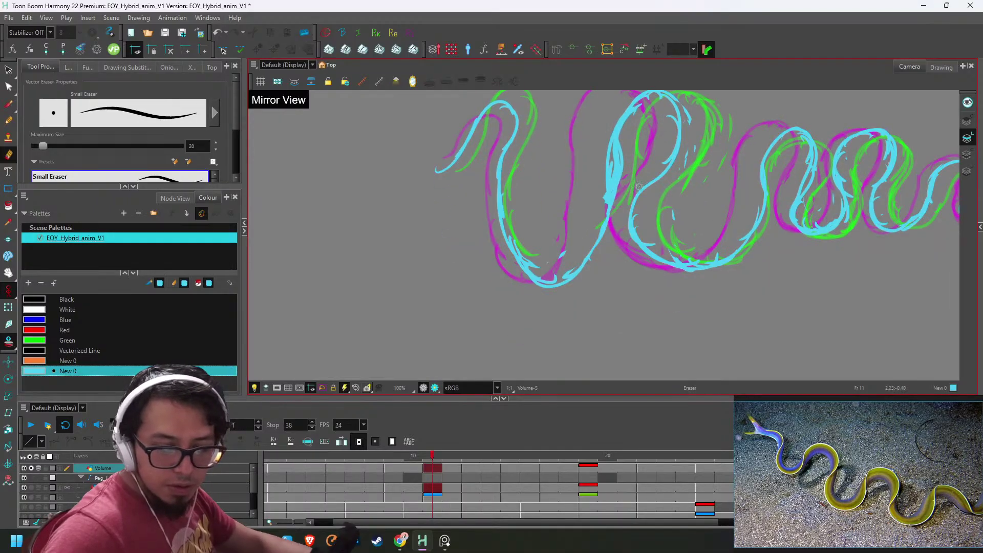
- On Volume-6 at frame 13, redraw the valley between the first two humps lower and erase the loose old strokes
key(g)
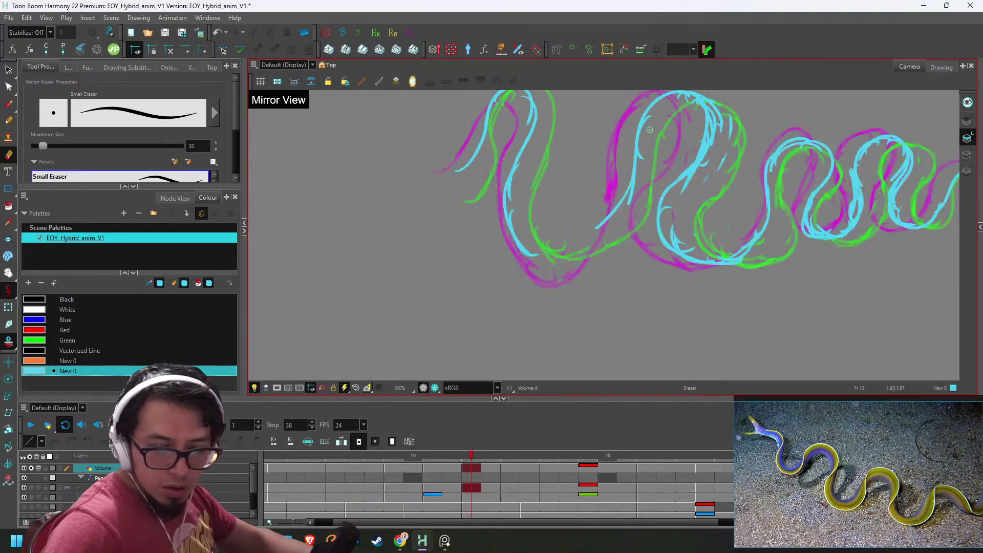
key(alt+b)
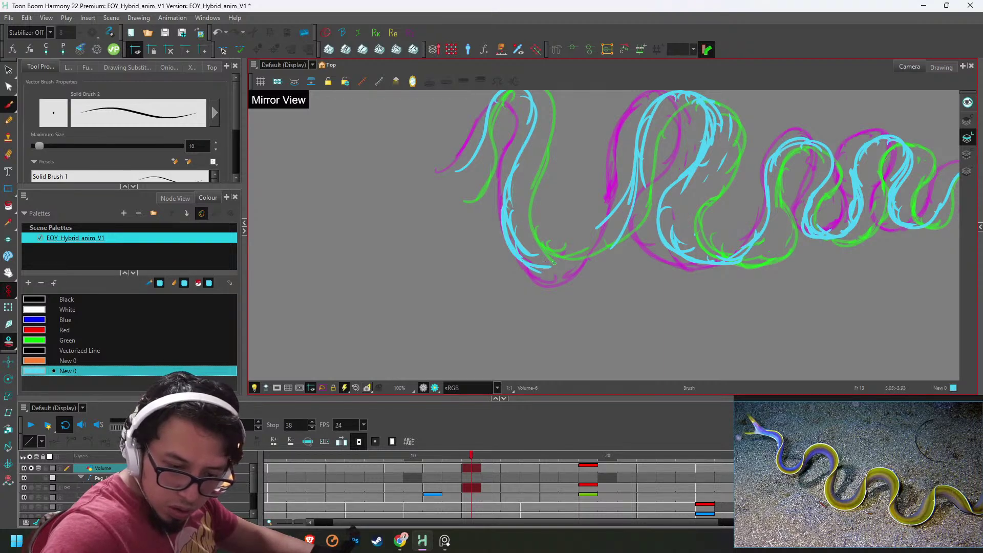
key(alt+e)
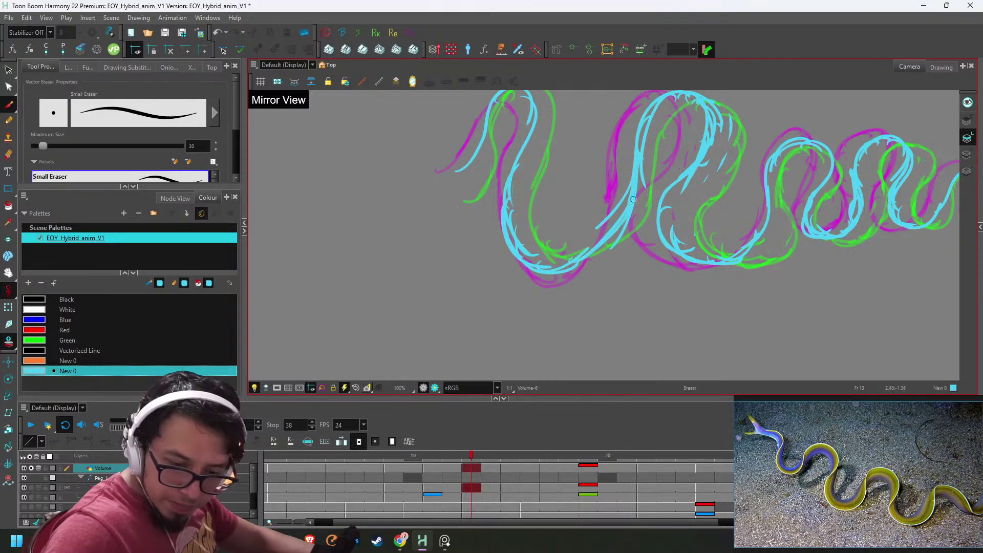
- On Volume-7 and Volume-8, redraw the valley between the first two humps wider towards the head and erase the old lines inside it
key(g)
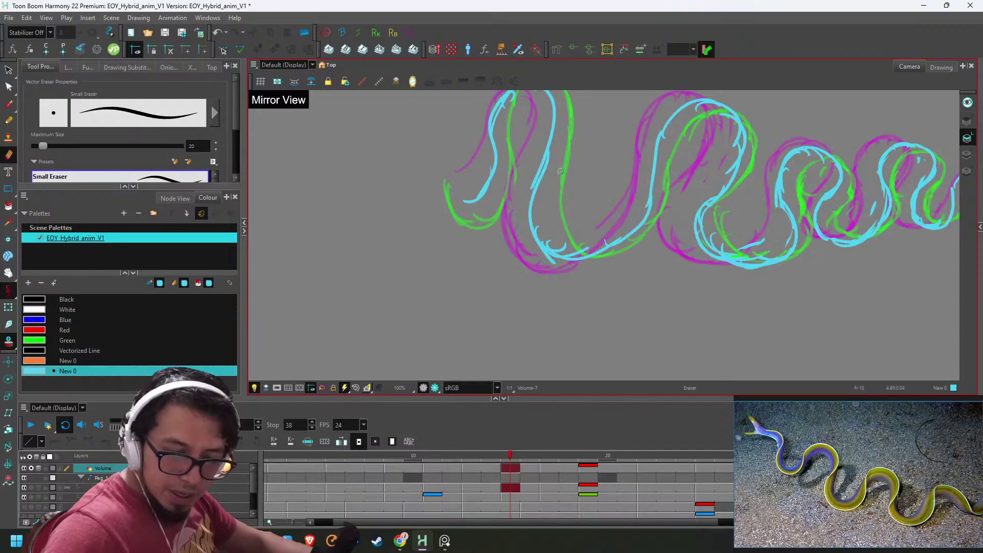
key(alt+b)
drag(535, 175, 523, 237)
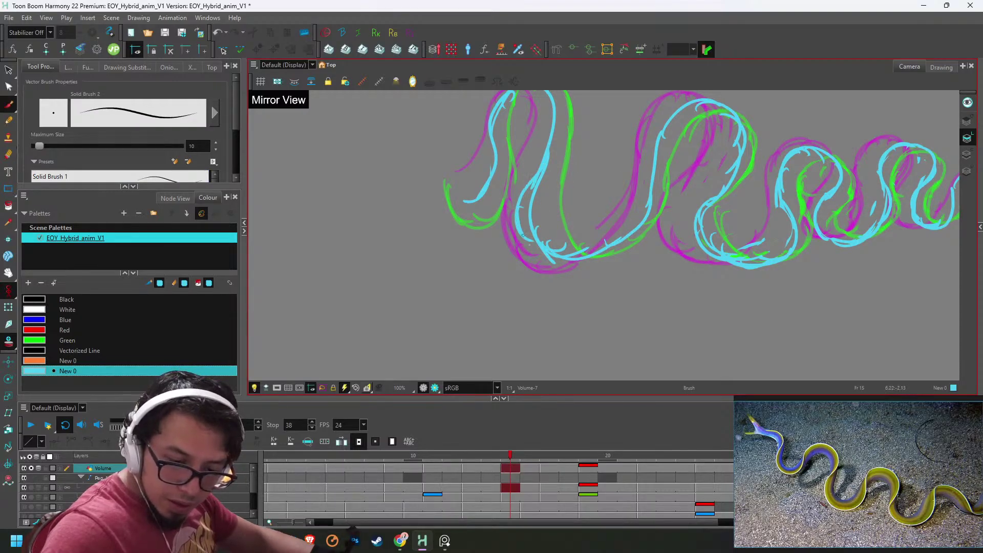
key(g)
key(f)
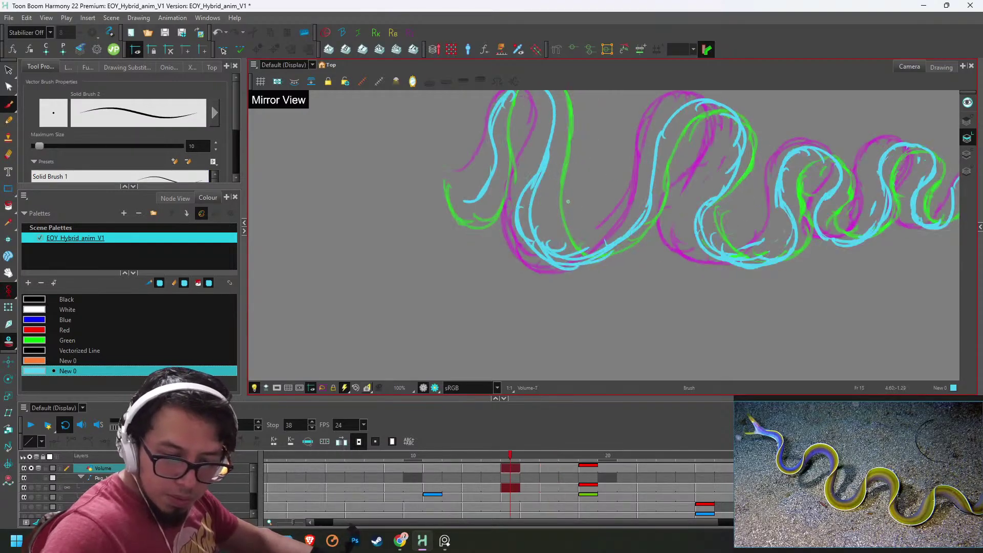
key(alt+e)
key(g)
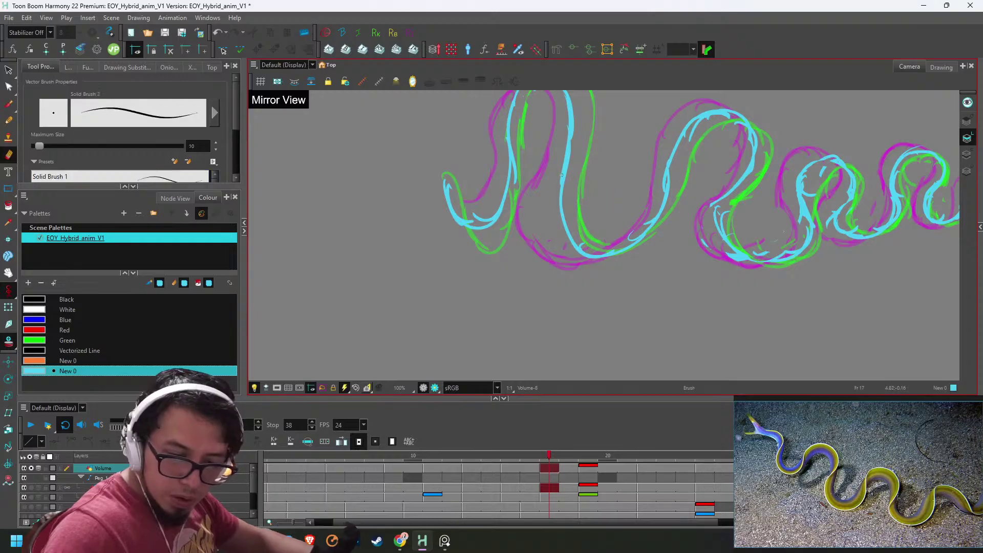
drag(566, 198, 596, 249)
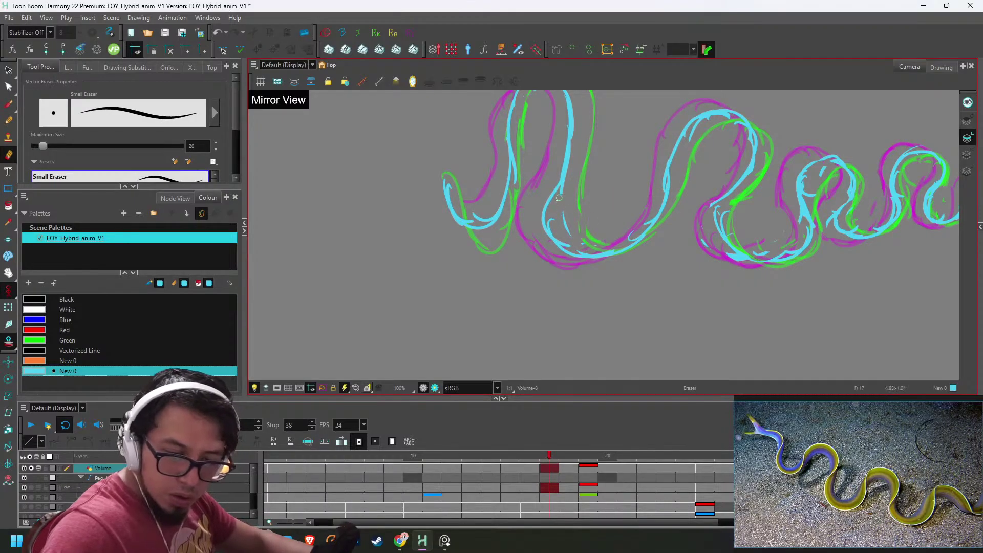
- On Volume-9 at frame 19, redraw the rise from the valley behind the tallest hump closer to the tail, erasing its old line
key(g)
key(alt+b)
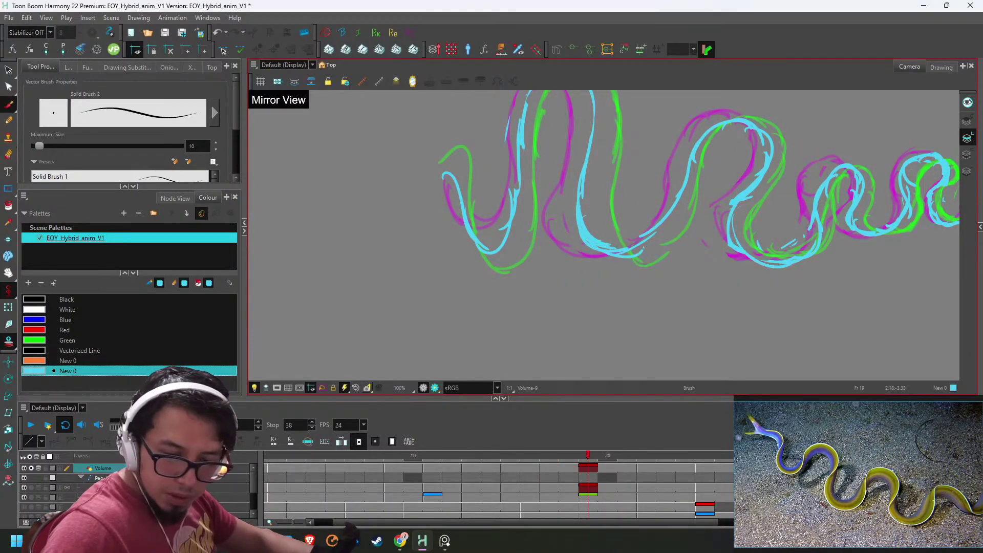
key(g)
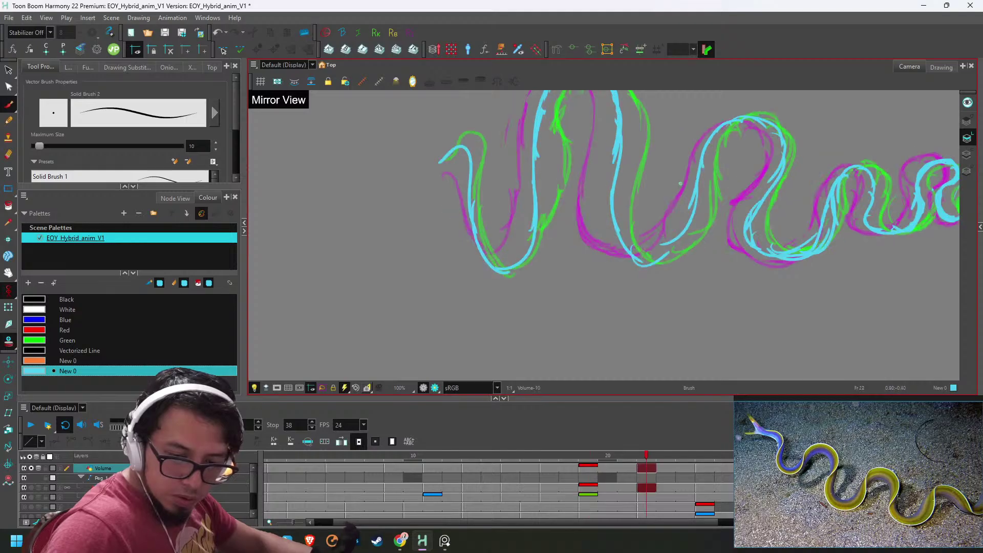
key(f)
key(f)
key(f)
key(g)
key(g)
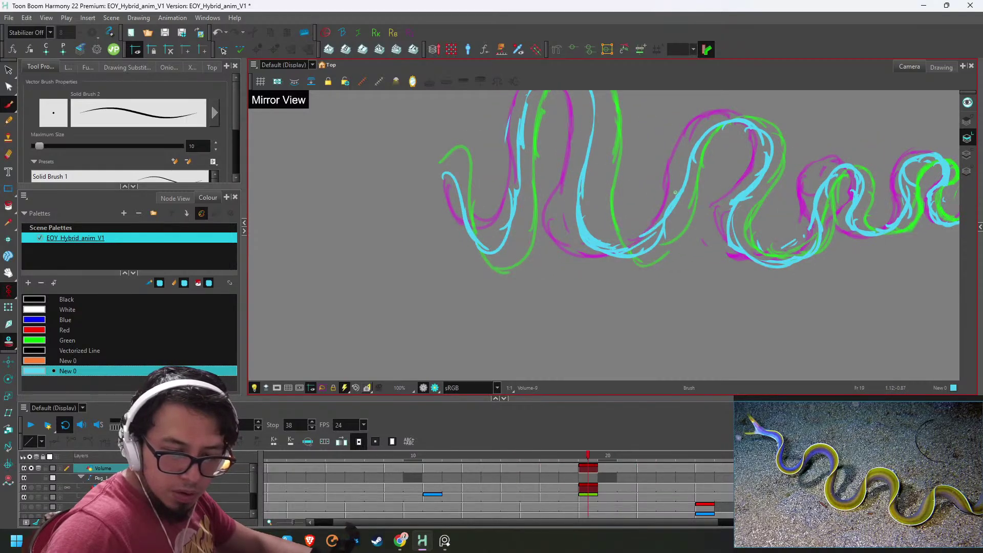
key(alt+e)
drag(684, 203, 661, 236)
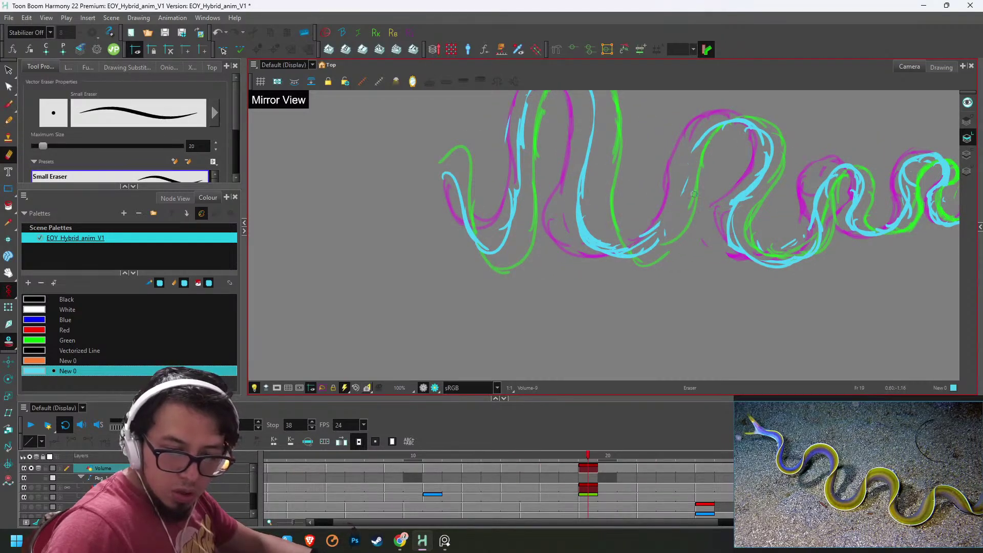
key(alt+b)
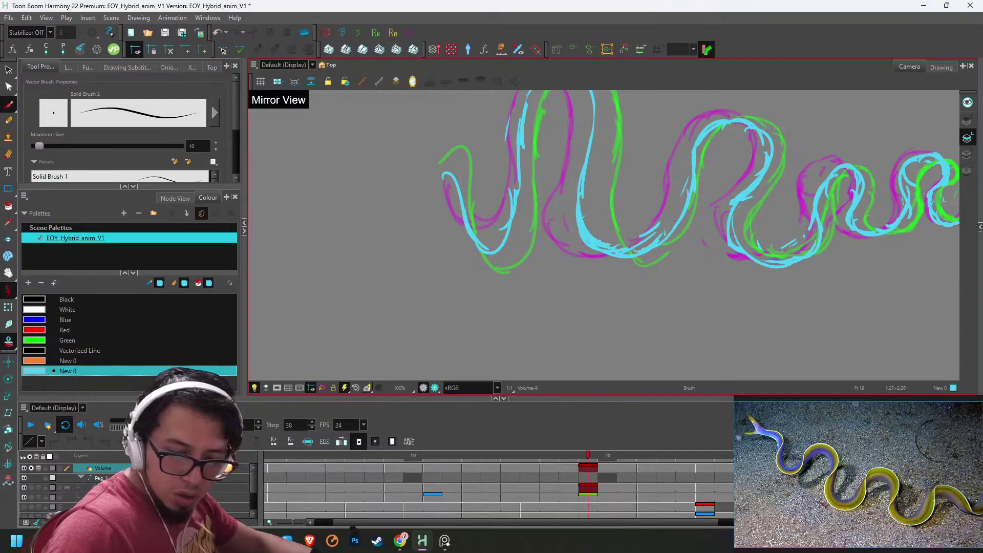
key(alt+e)
- On Volume-10 at frame 22, redraw the valley behind the tallest hump wider on both sides and erase its old inner lines
key(g)
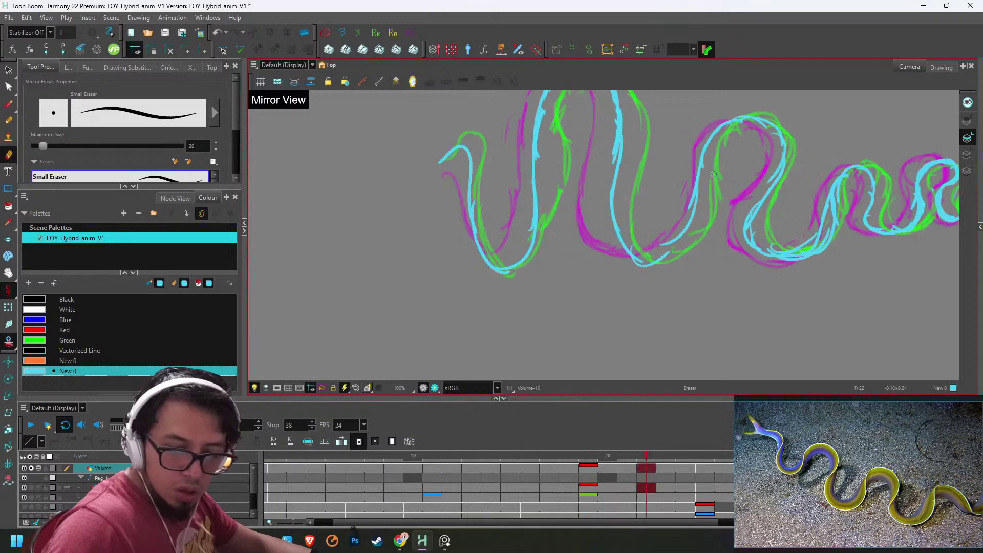
key(alt+b)
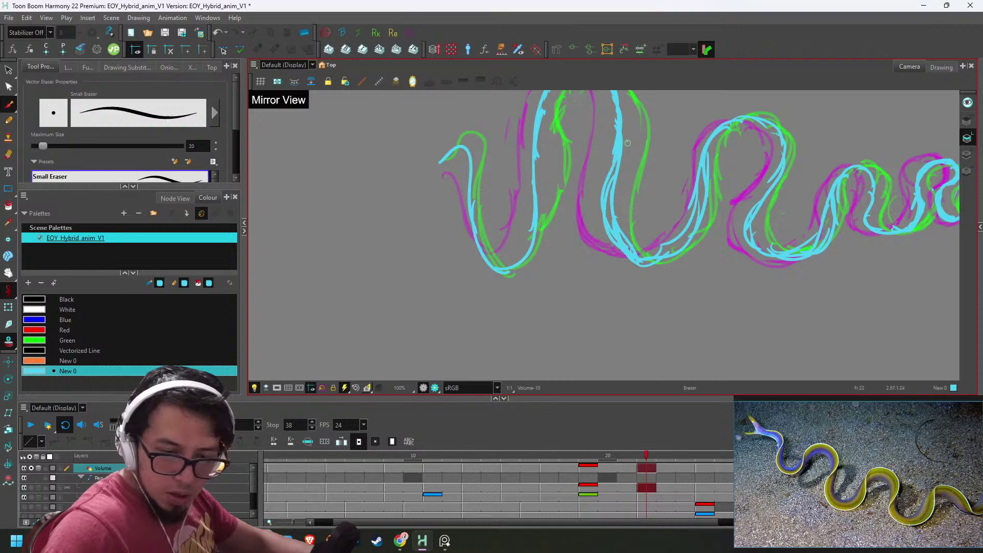
key(alt+e)
mouse_move(612, 179)
mouse_down()
mouse_move(668, 249)
mouse_move(685, 153)
mouse_move(668, 240)
mouse_up()
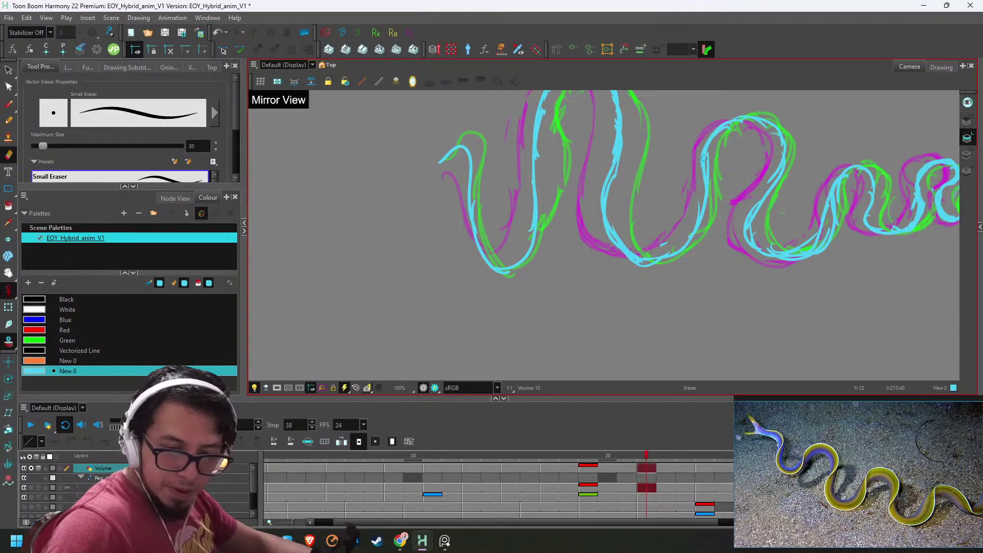
- On Volume-11, redraw the floor and tail-side rise of the valley behind the tallest hump, erasing the old rise
key(g)
key(alt+b)
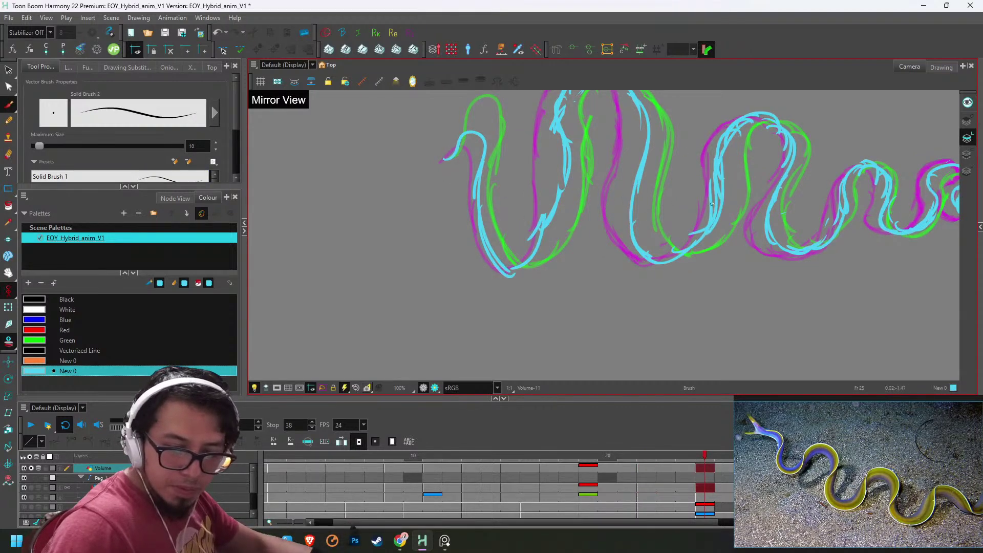
key(alt+e)
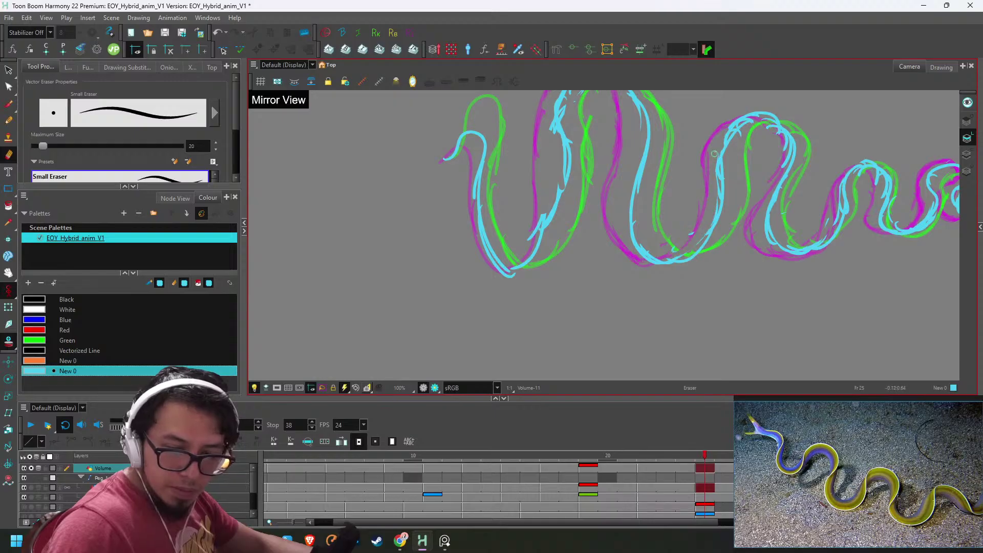
- Play the loop with the whole eel in view and scrub through the middle drawings to check the revised valleys
scroll(783, 116, down, 2)
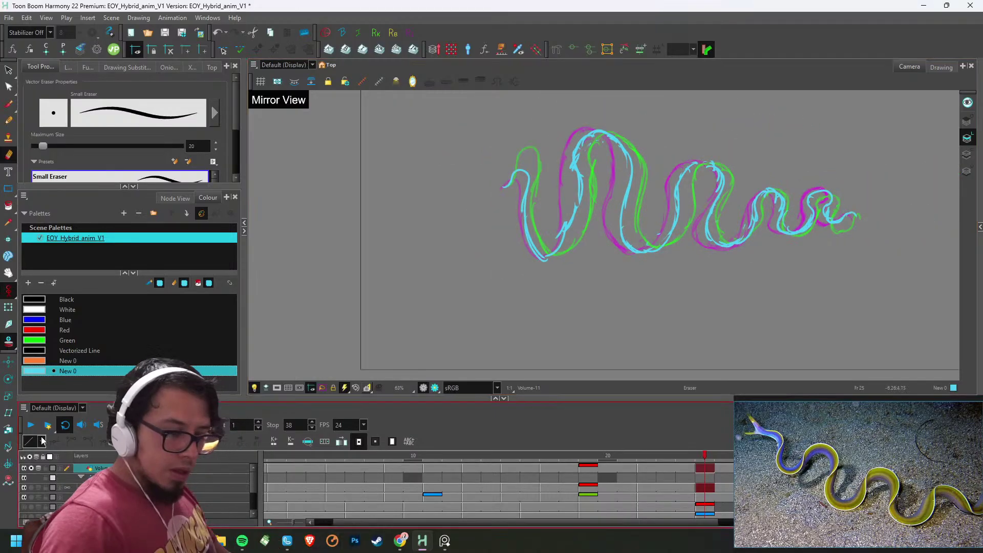
click(31, 425)
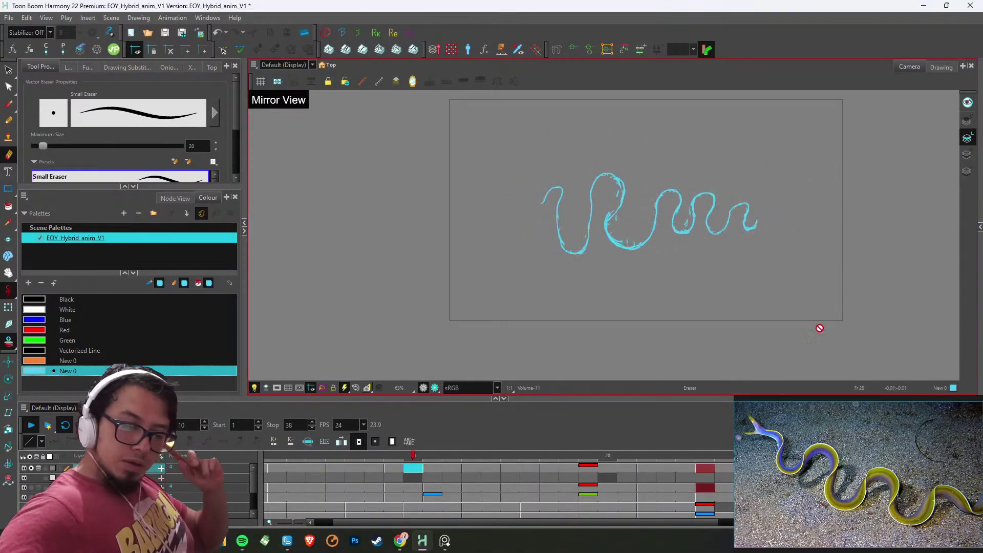
click(408, 461)
mouse_move(408, 461)
mouse_down()
mouse_move(374, 451)
mouse_move(557, 458)
mouse_move(494, 460)
mouse_up()
key(2)
key(2)
key(2)
key(2)
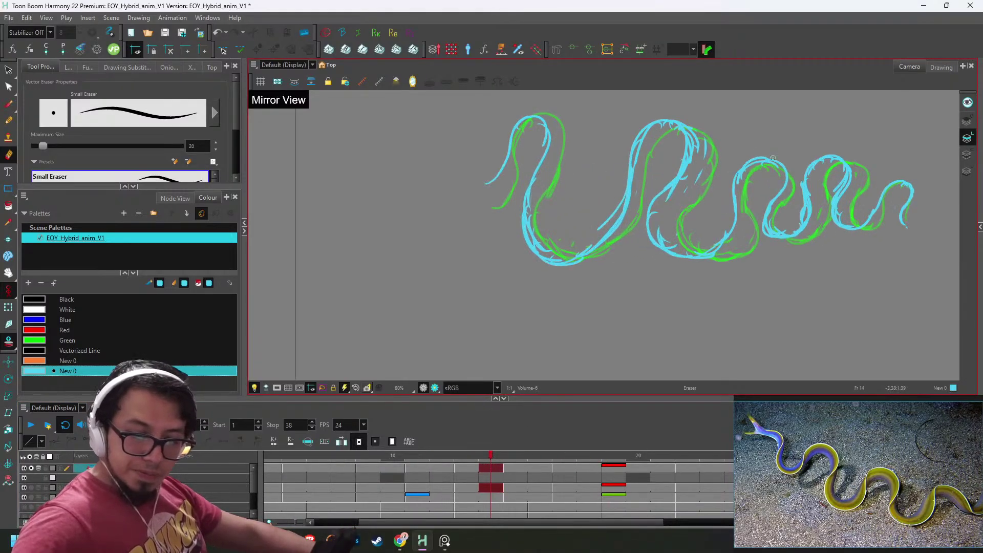
- On Volume-7, redraw the third hump from the tail fuller towards the head and straighten its rise, erasing the old line
drag(850, 163, 663, 231)
key(2)
key(2)
key(period)
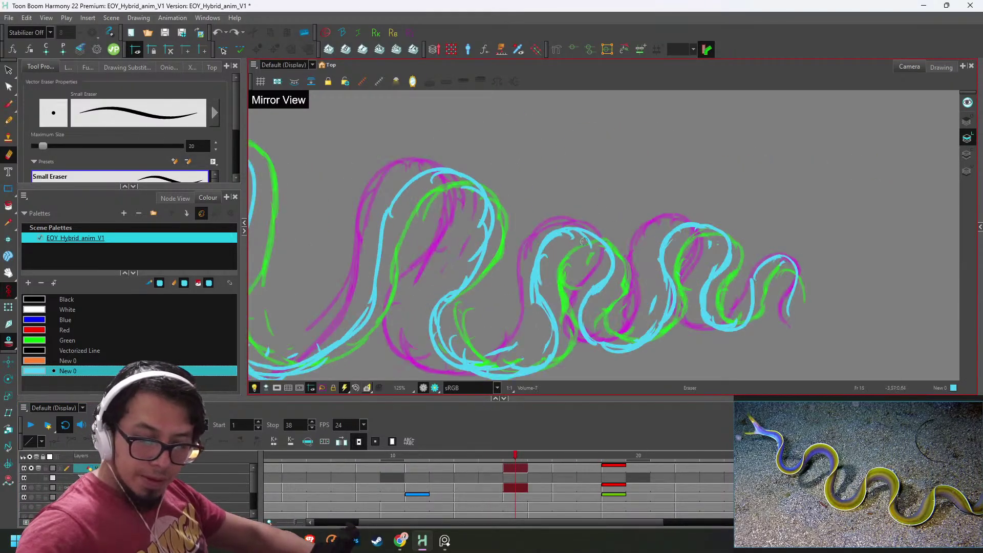
key(alt+b)
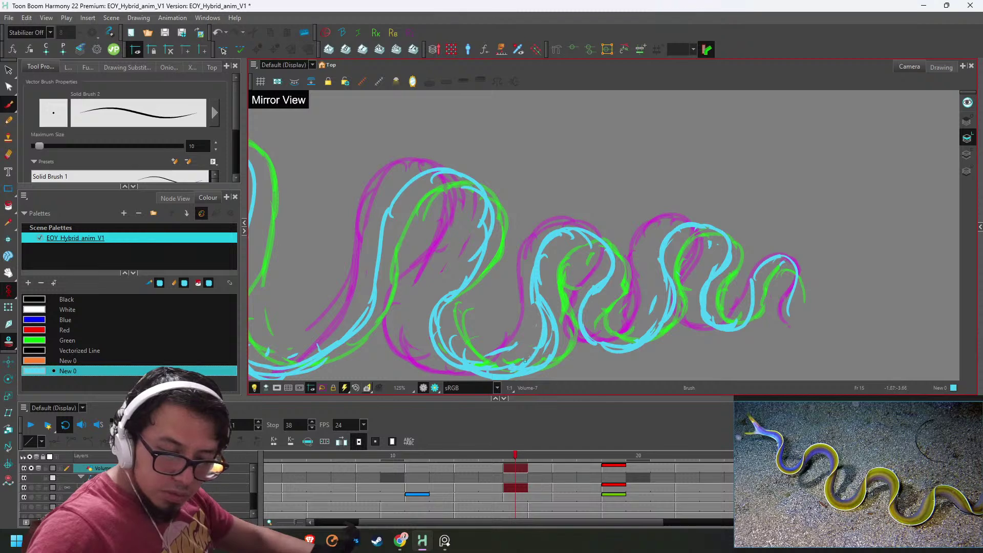
key(alt+e)
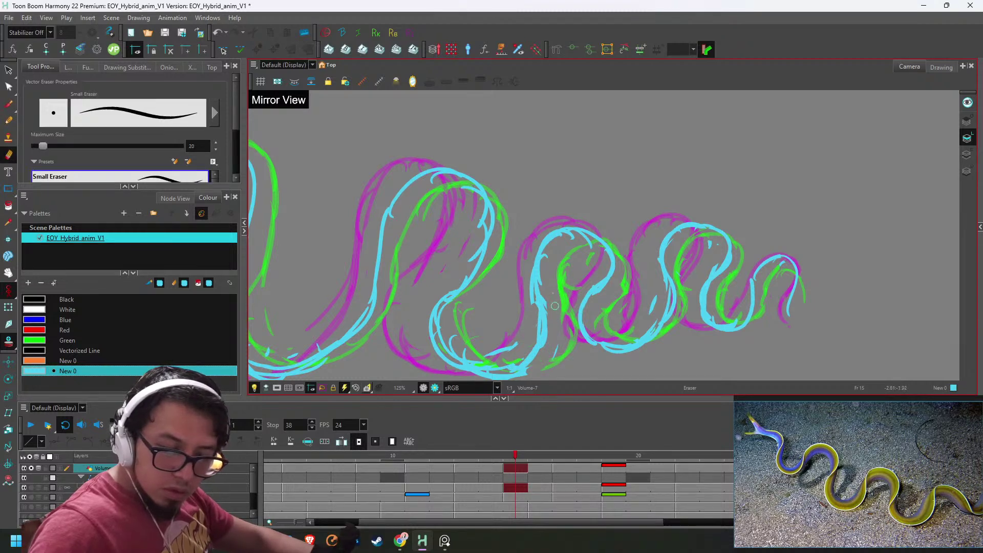
key(alt+b)
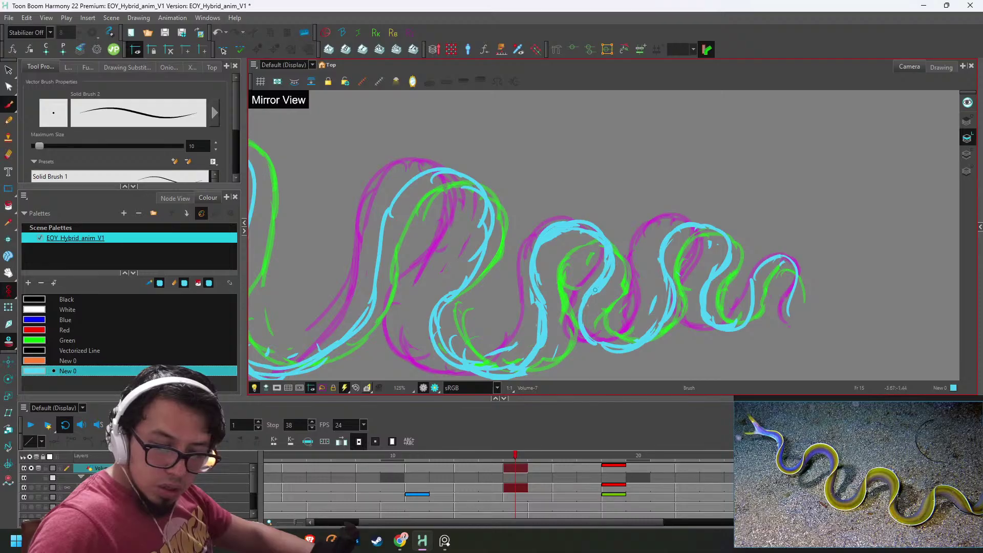
- On Volume-8 and Volume-9, redraw the third hump from the tail rounder and wider towards the head, erasing the old inner lines
key(g)
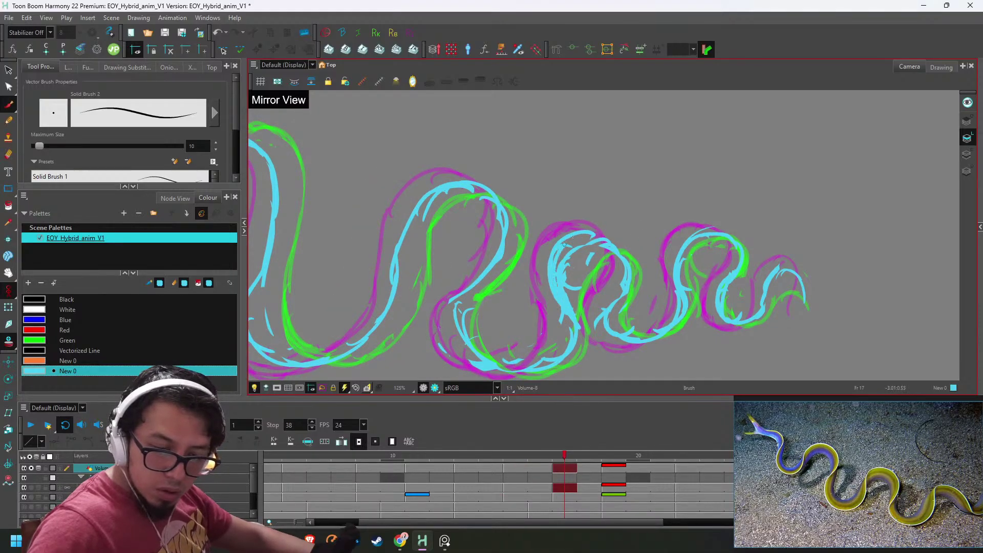
key(alt+e)
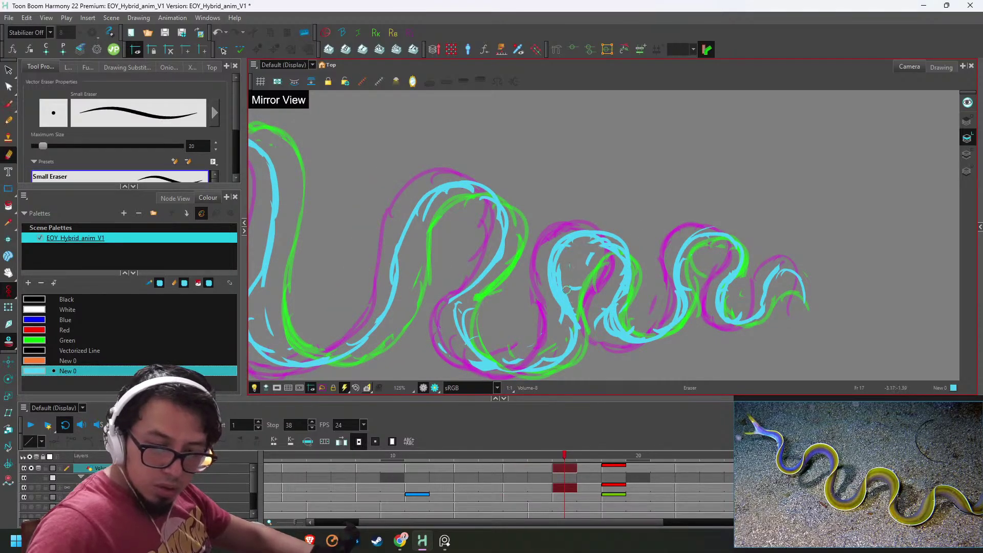
key(period)
key(period)
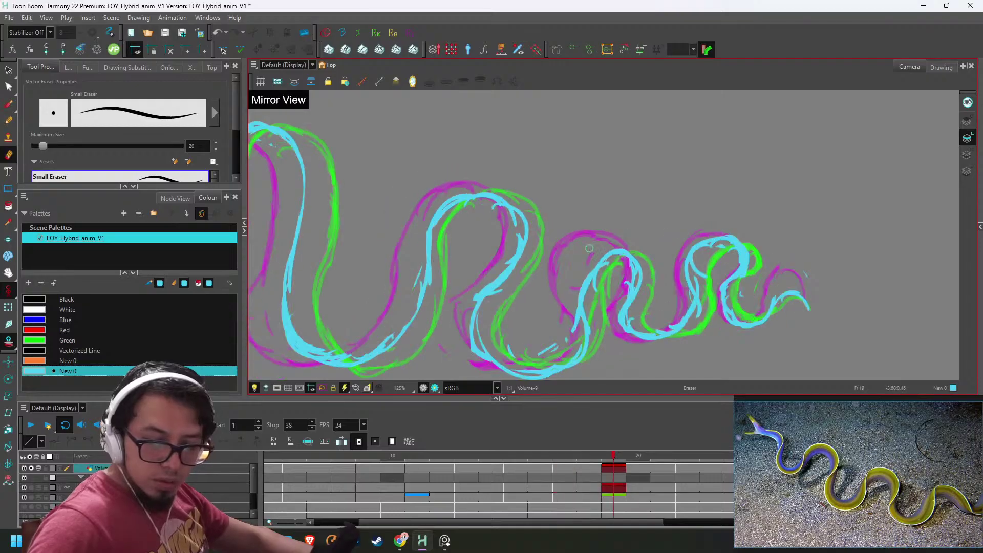
key(alt+b)
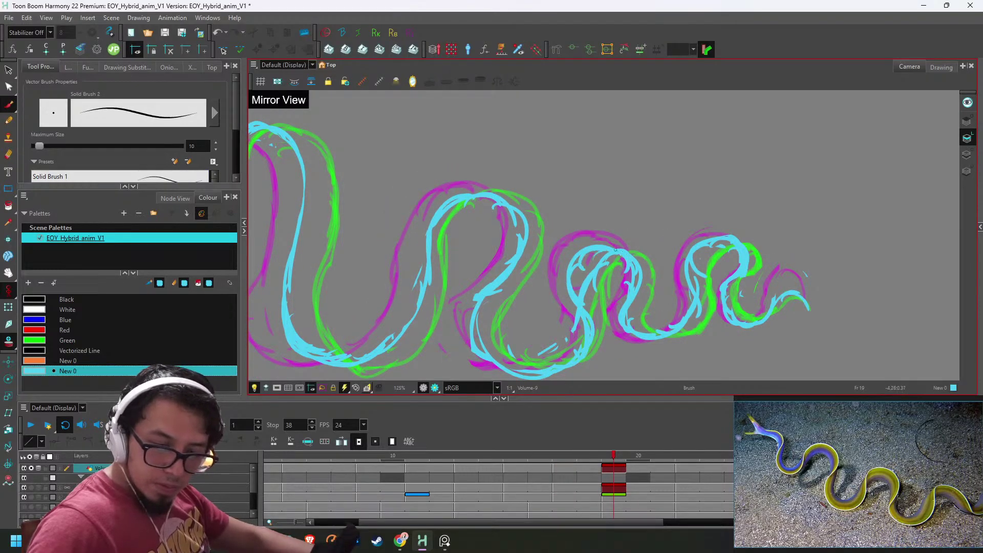
drag(616, 250, 627, 323)
key(alt+e)
drag(582, 288, 629, 303)
- On Volume-10, redraw the third hump from the tail rounder and wider towards the head, erasing the old rise
key(g)
key(alt+b)
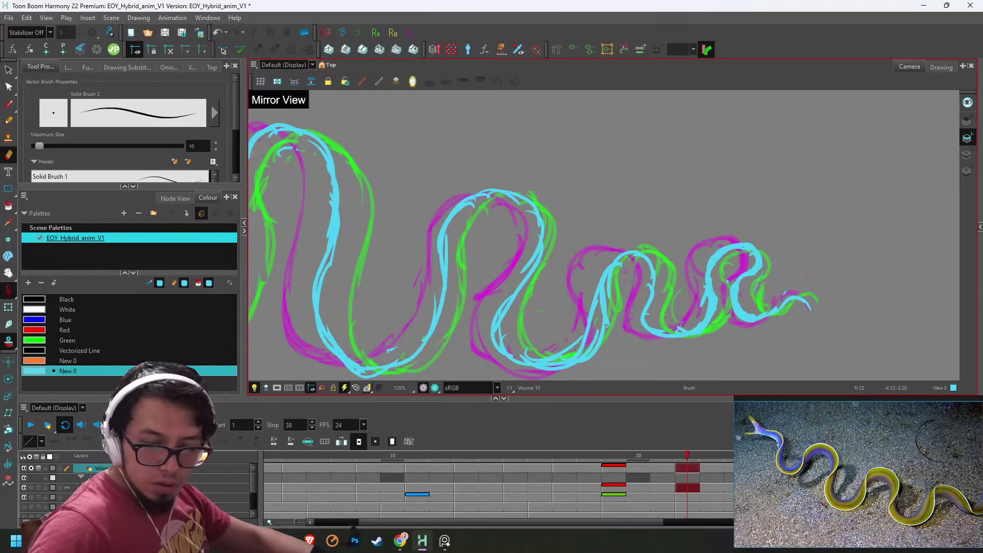
mouse_move(596, 272)
mouse_down()
mouse_move(634, 274)
mouse_move(640, 326)
mouse_move(649, 295)
mouse_move(608, 257)
mouse_move(603, 317)
mouse_move(586, 277)
mouse_up()
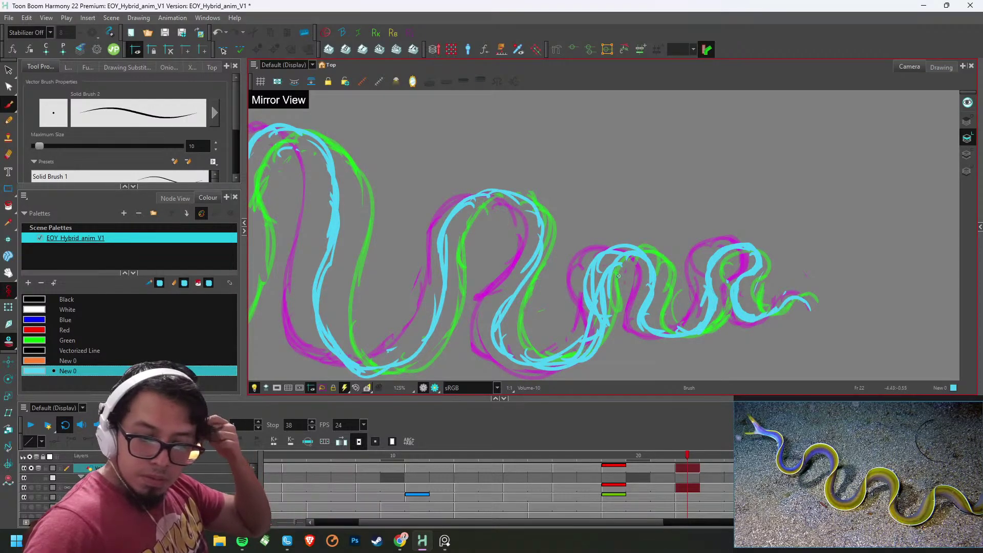
key(alt+e)
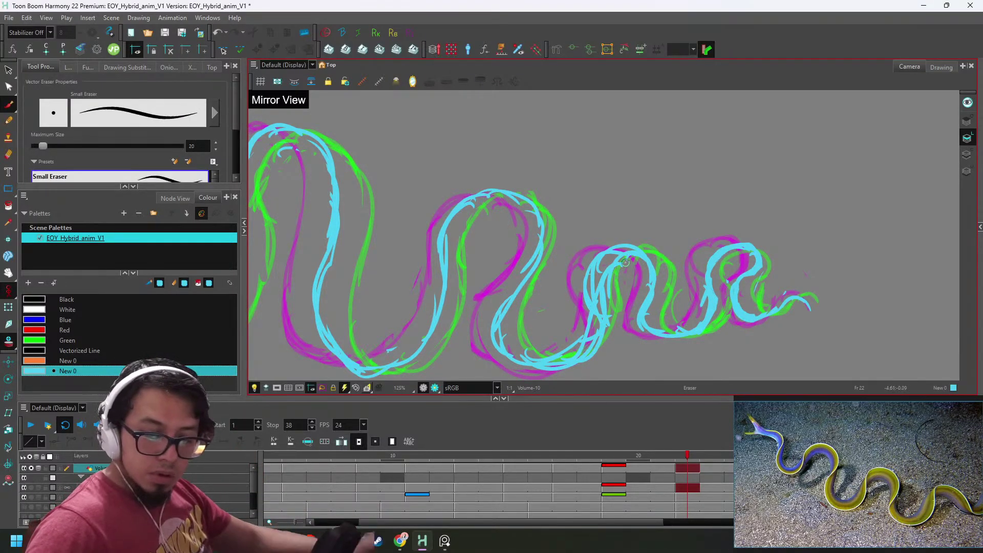
mouse_move(601, 293)
mouse_down()
mouse_move(616, 258)
mouse_move(600, 304)
mouse_move(604, 332)
mouse_move(595, 270)
mouse_move(619, 262)
mouse_up()
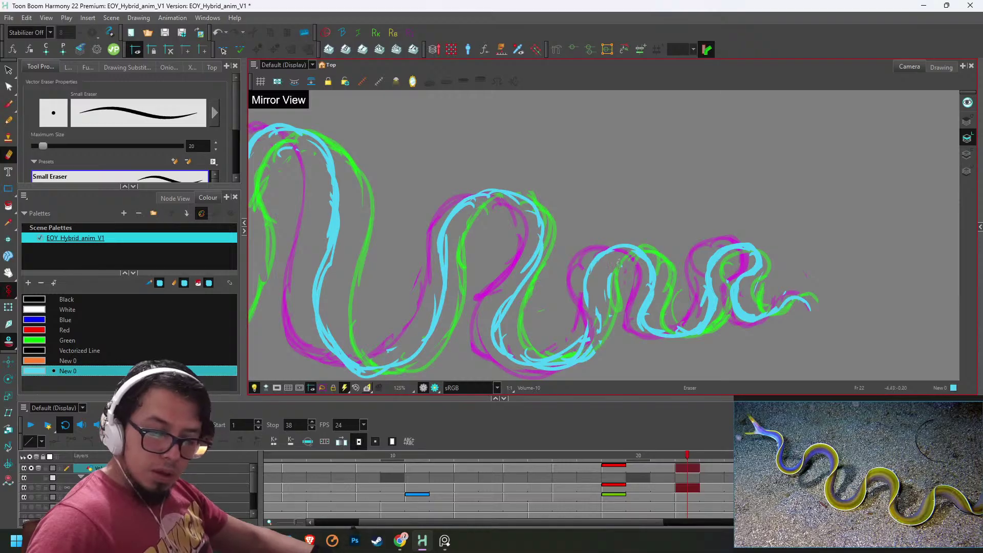
- On Volume-11, round out the head side of the third hump from the tail and erase the stray lines on its crown
key(g)
key(alt+b)
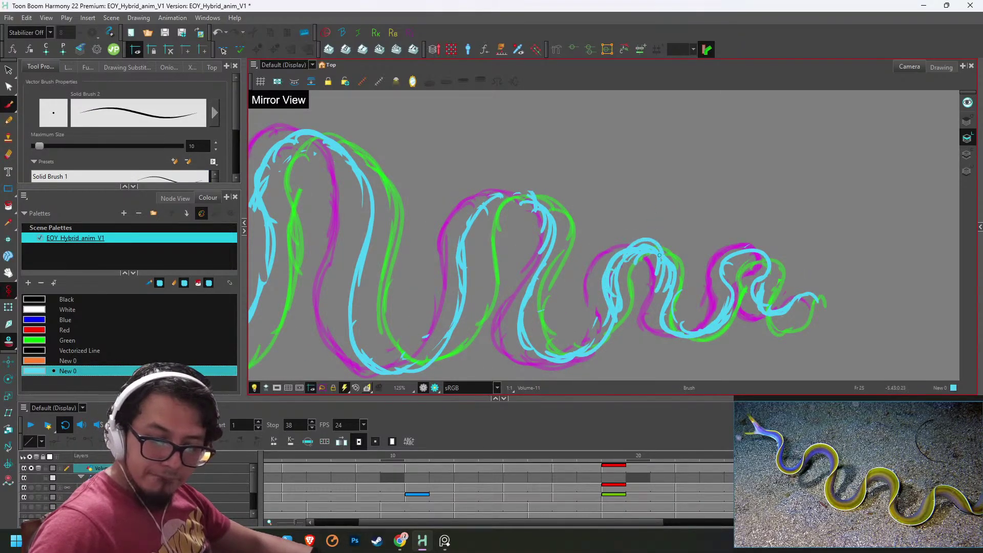
key(alt+e)
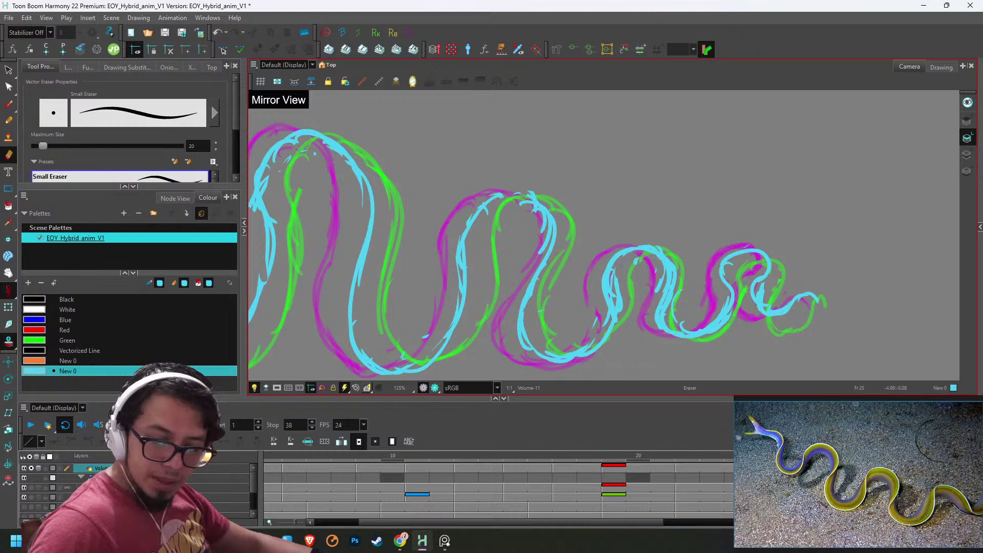
- Play the loop with the whole eel in view and inspect the first half of the drawings up close
key(1)
key(1)
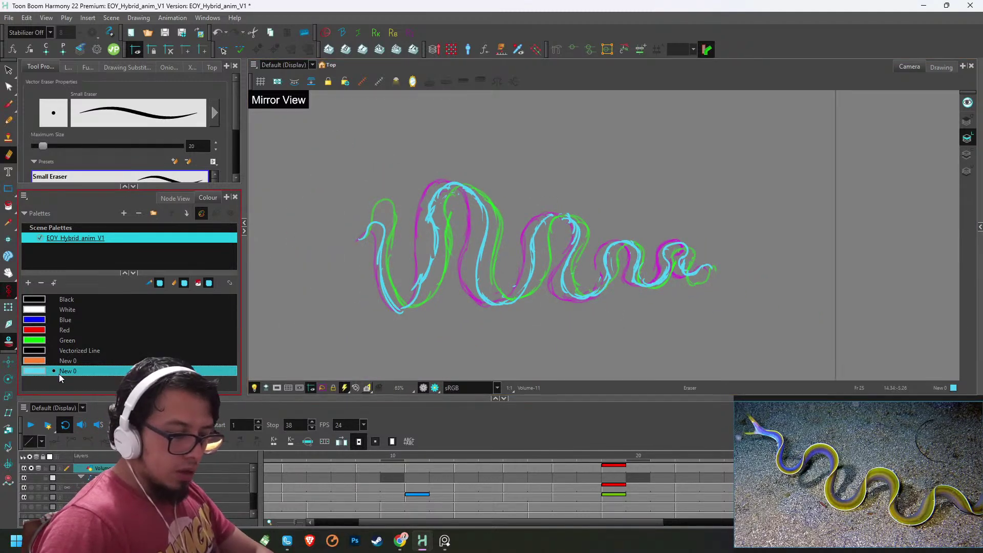
click(31, 426)
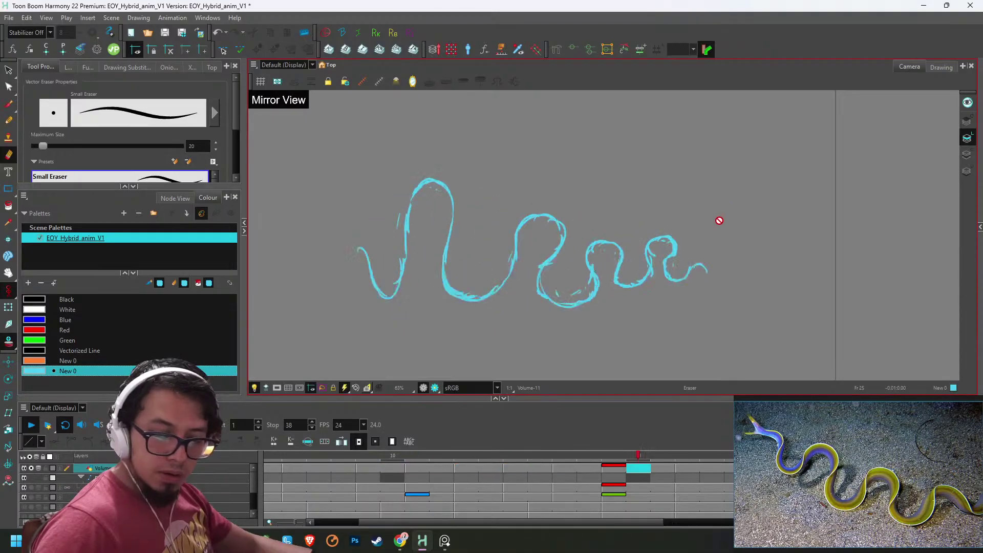
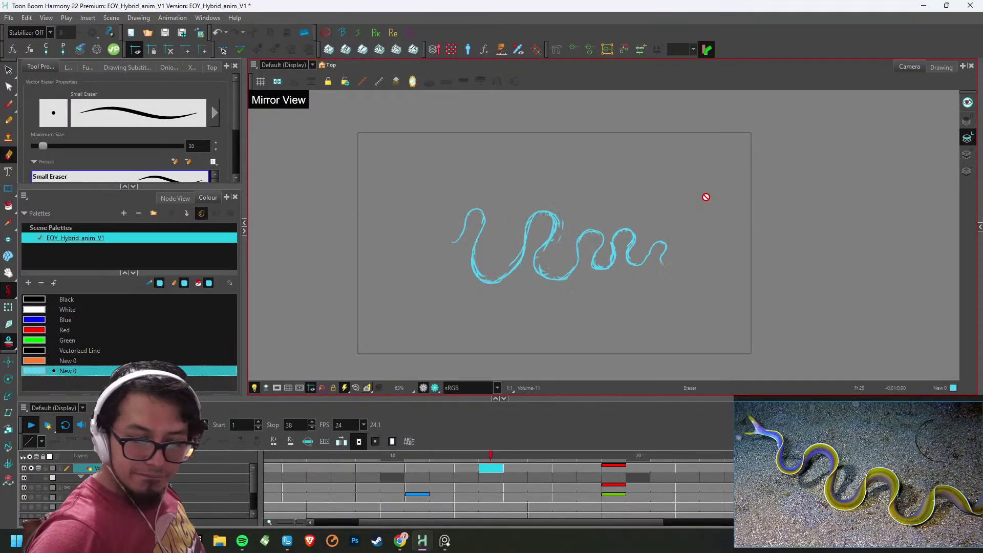
drag(291, 473, 264, 472)
drag(581, 228, 661, 228)
key(2)
key(2)
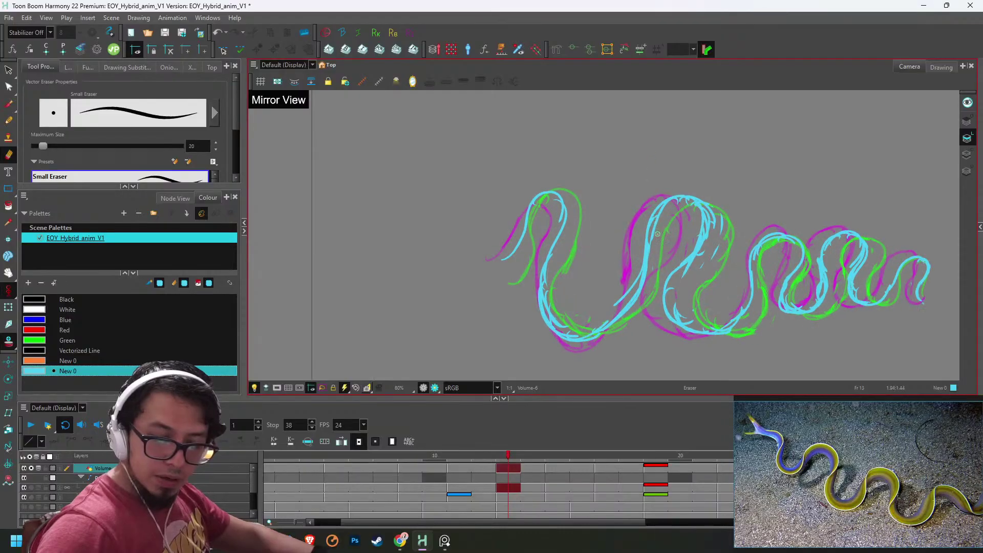
key(Return)
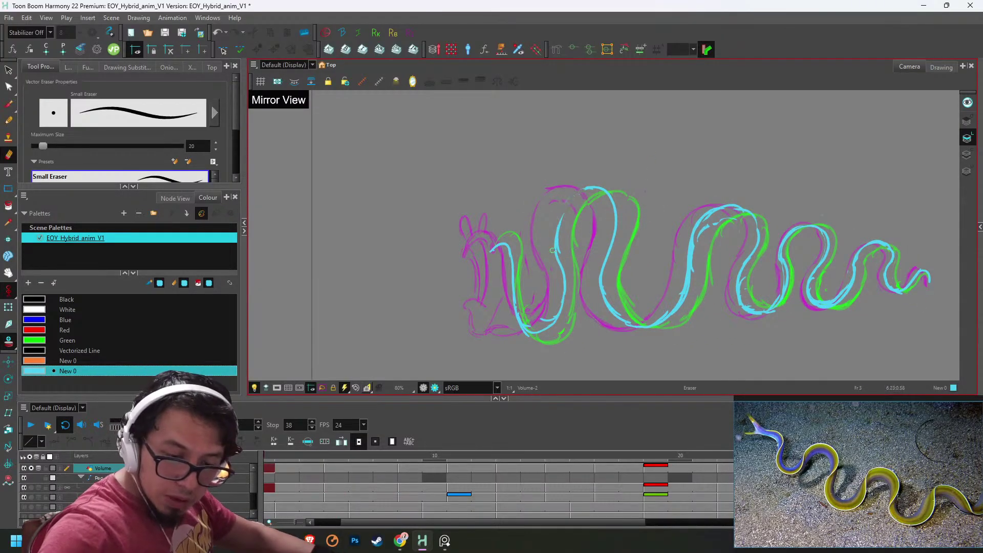
- On Volume-2 and Volume-3, redraw the head-side rise of the tallest hump so it bulges towards the head, clearing the old line on Volume-3
key(2)
key(alt+b)
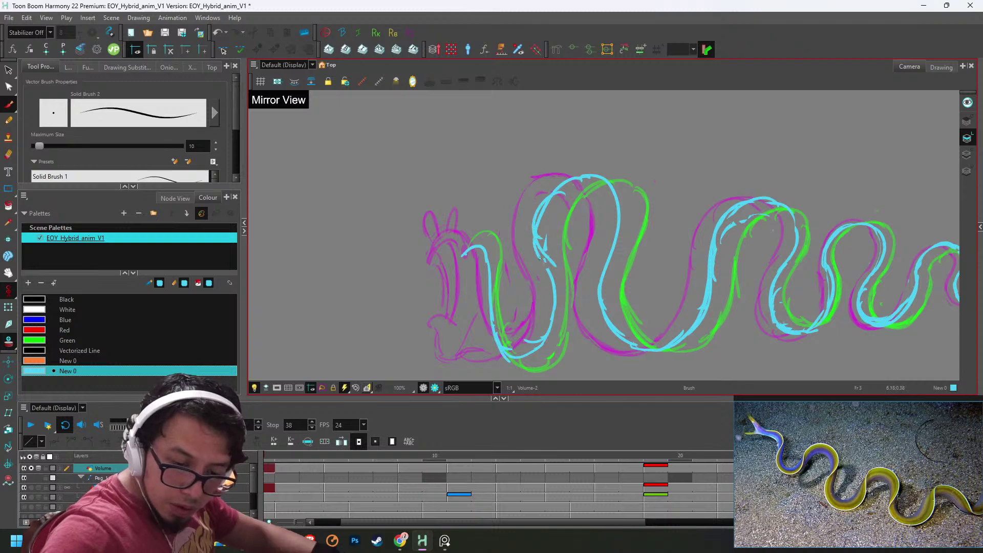
drag(521, 343, 537, 346)
key(g)
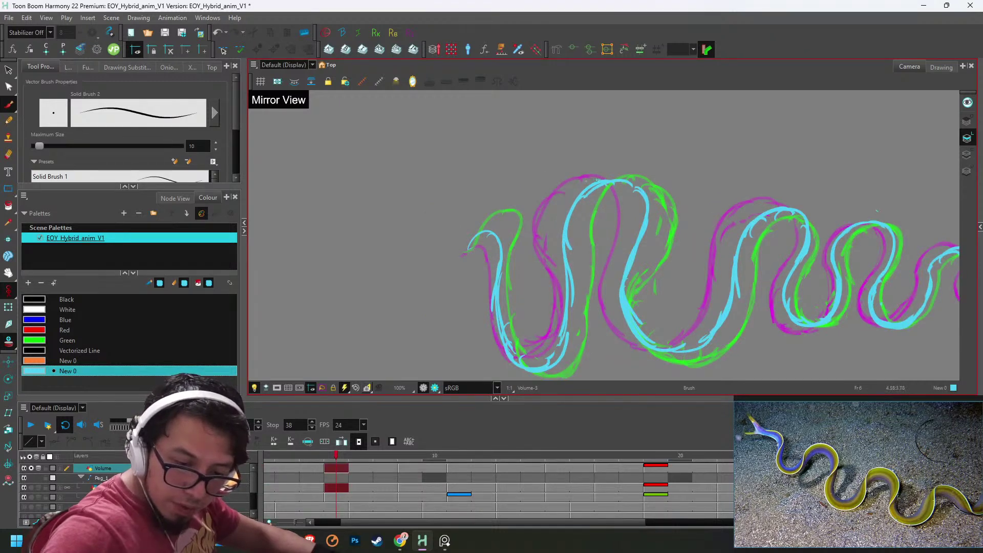
key(alt+e)
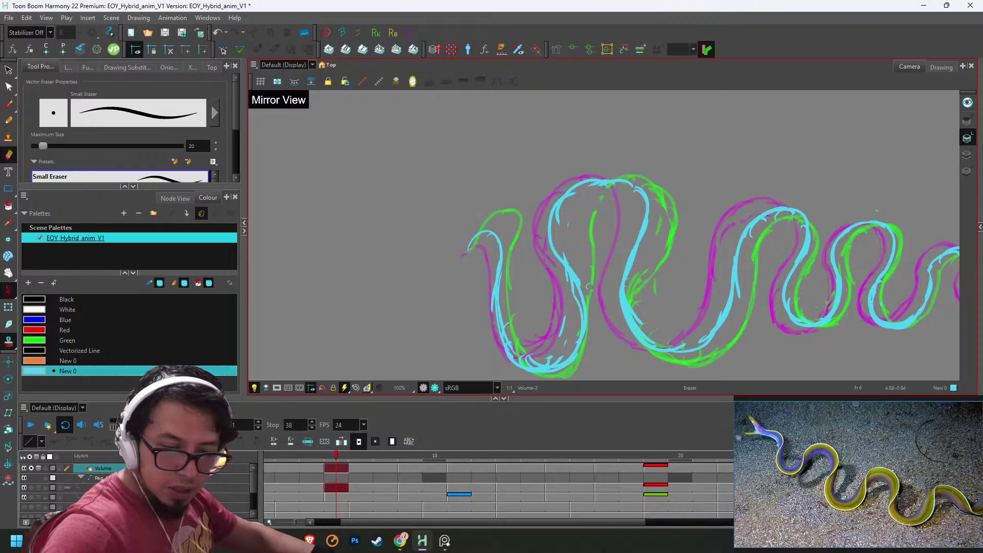
- On Volume-4, redraw the tallest hump's head-side rise as a fuller S-curve flowing into a wider first valley, erasing the old rise
key(g)
key(alt+b)
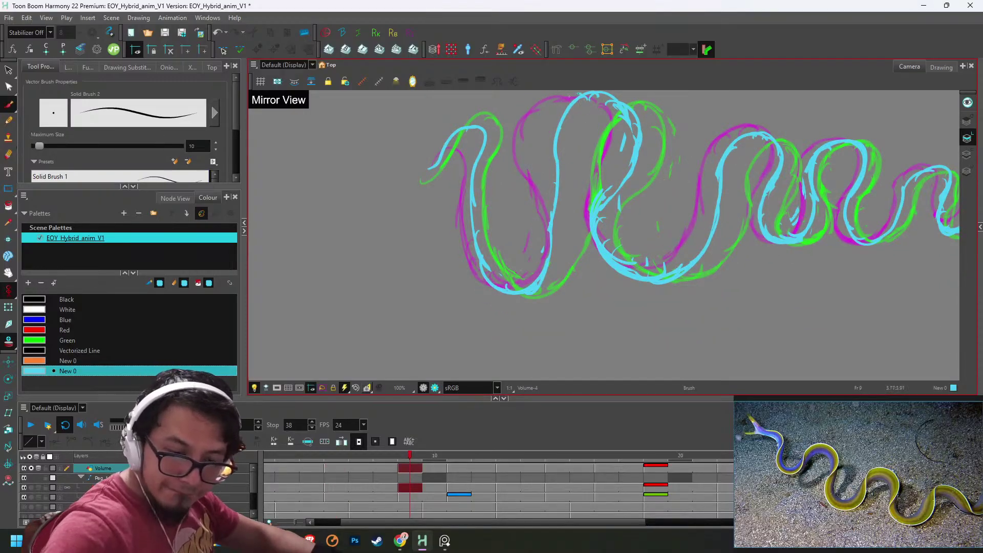
key(alt+e)
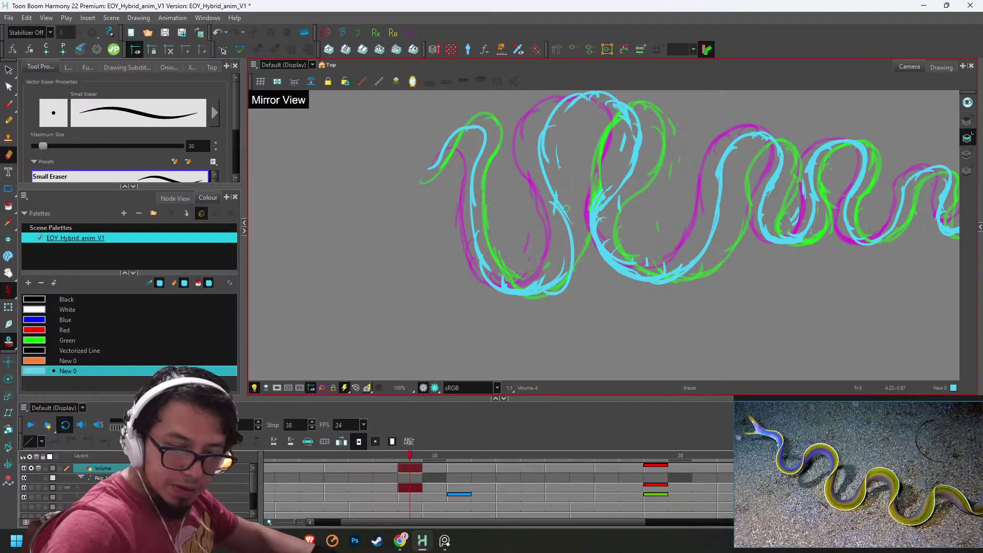
scroll(614, 118, down, 3)
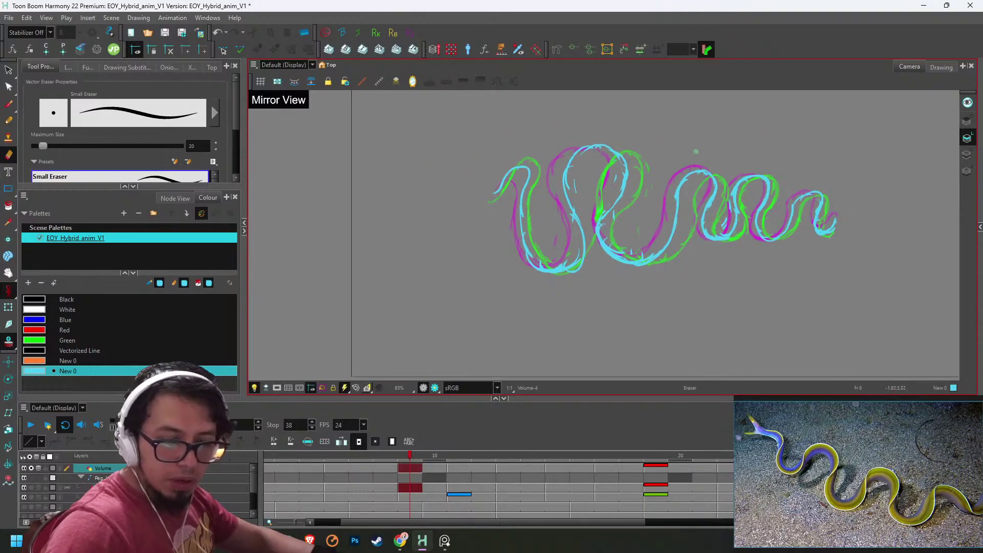
- On Volume-7, redraw the valley behind the second hump from the head wider towards the head, erasing the old line
key(g)
key(alt+b)
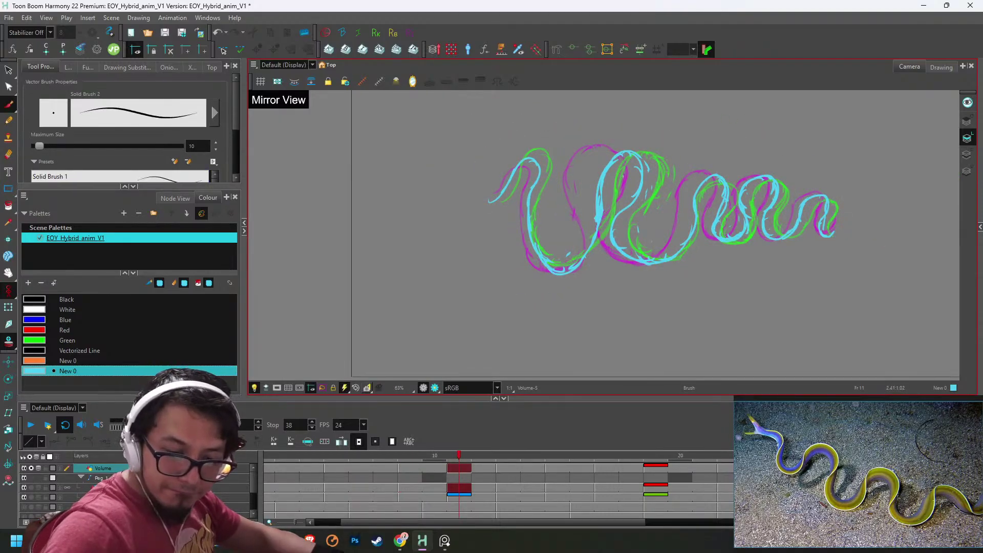
key(g)
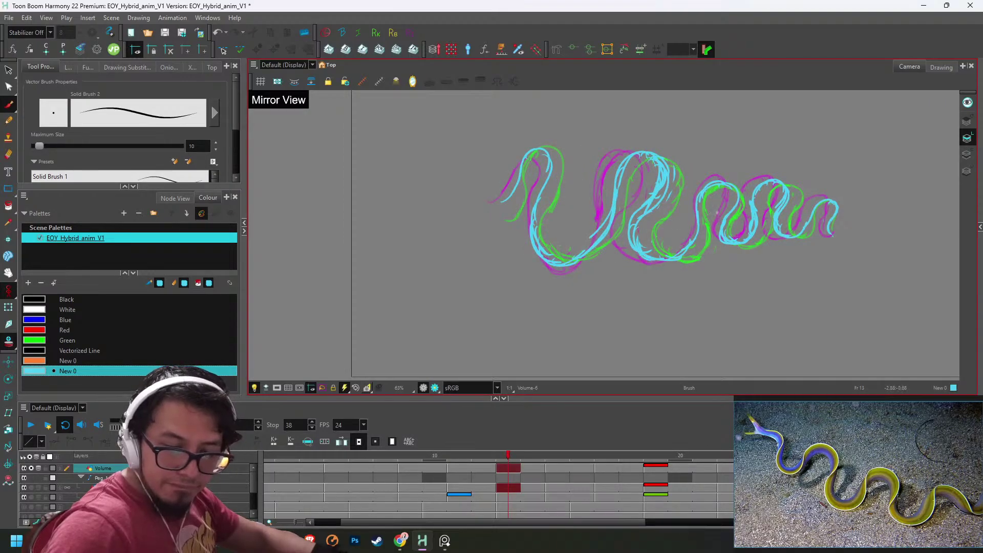
scroll(717, 212, up, 1)
key(g)
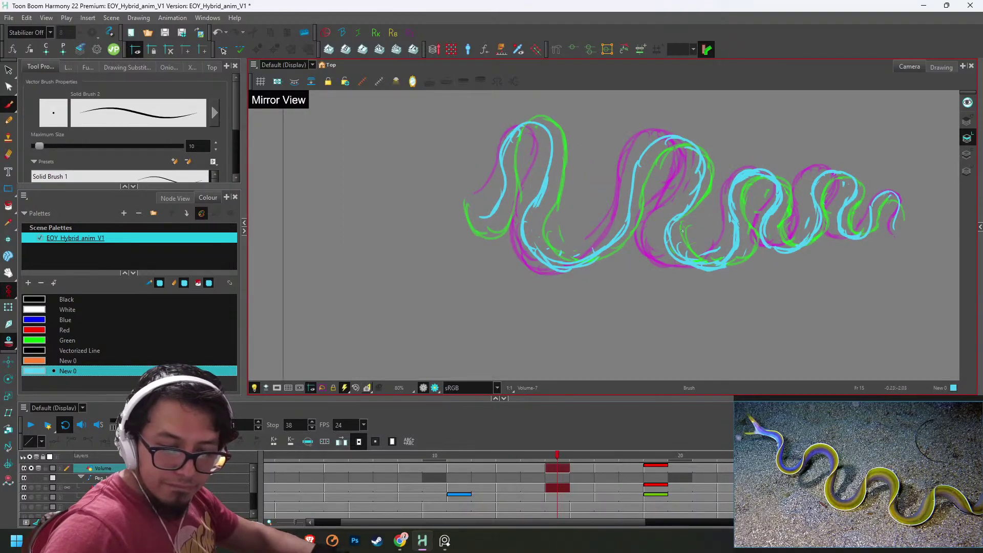
key(f)
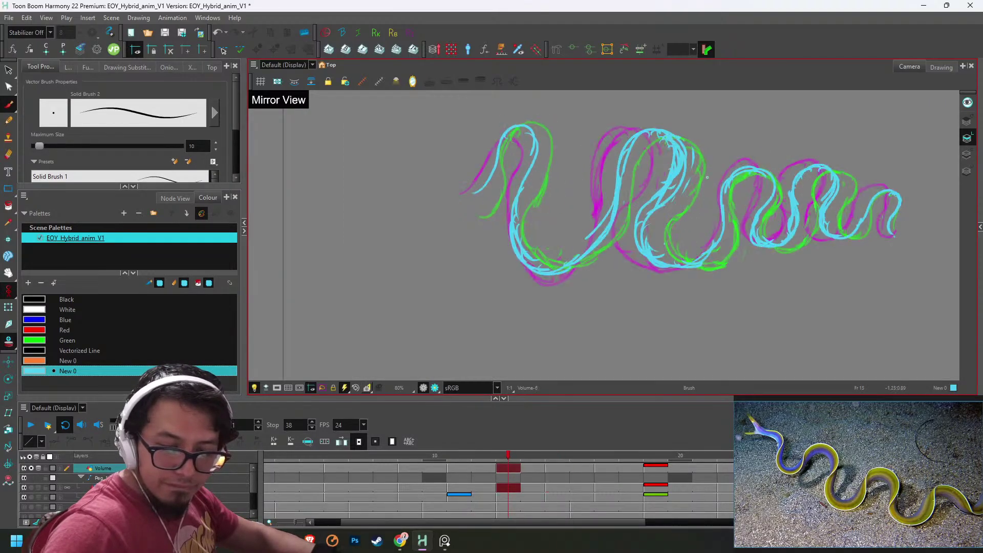
key(g)
key(alt+e)
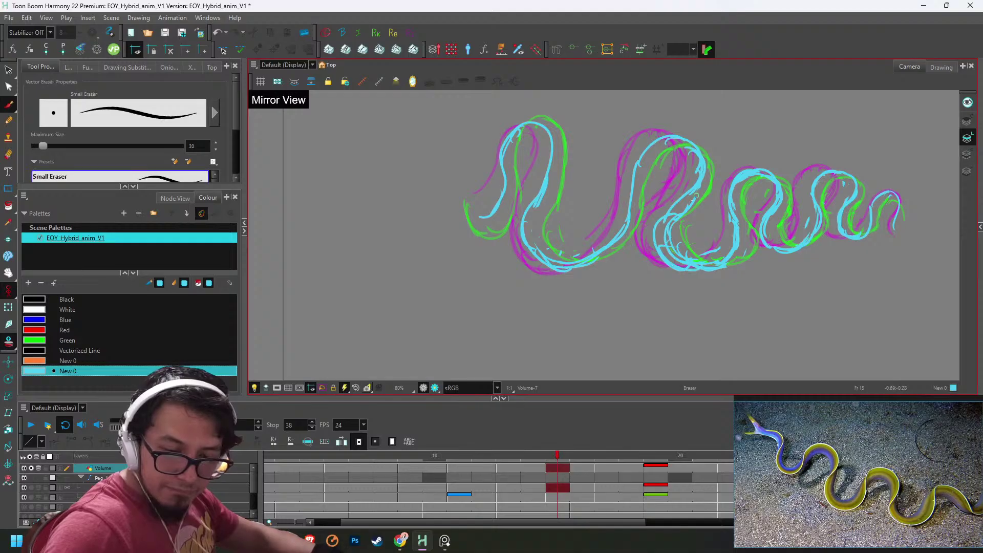
key(g)
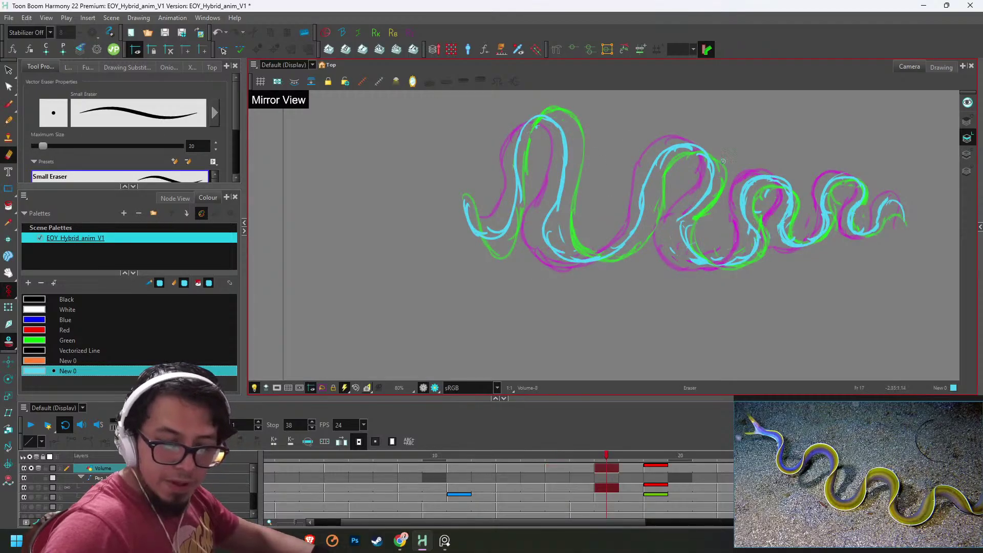
- Play the loop with the rough sketch layers shown for comparison, and again with only the Volume layer and the whole eel in view
key(Return)
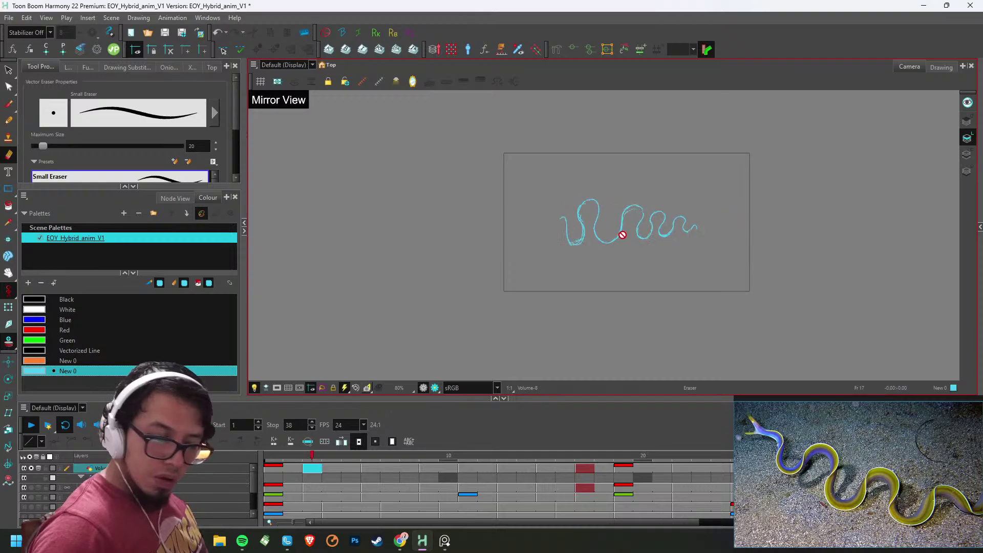
click(31, 469)
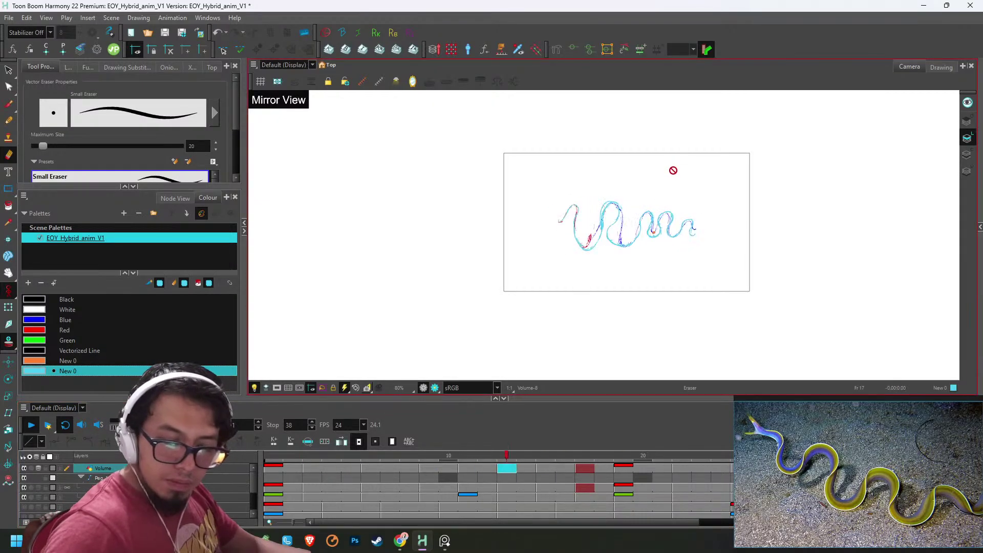
key(2)
key(2)
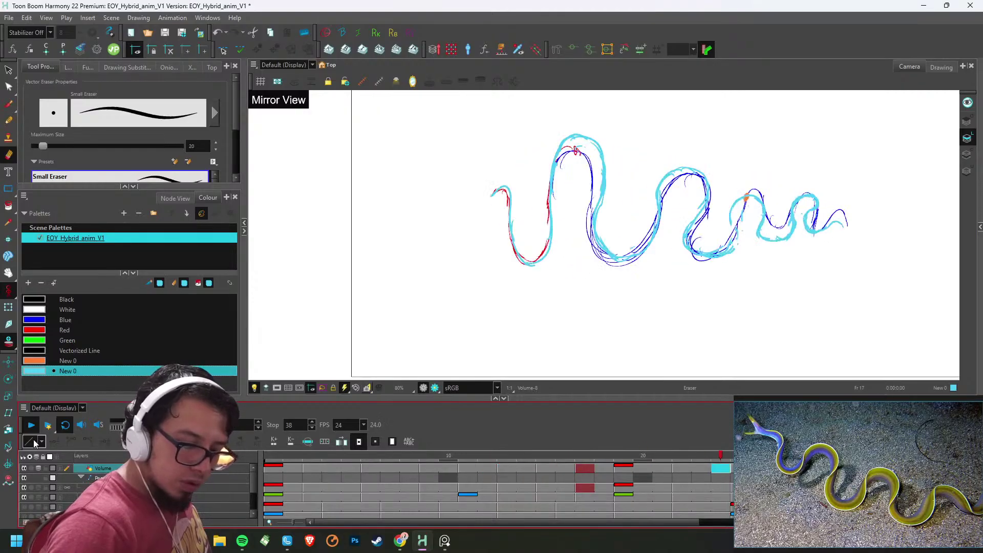
click(31, 469)
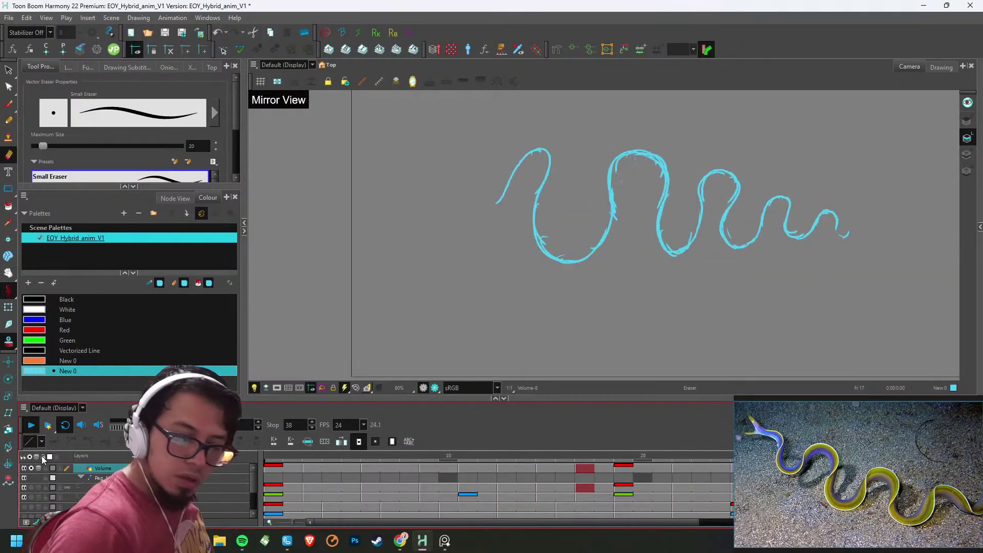
key(1)
key(1)
key(1)
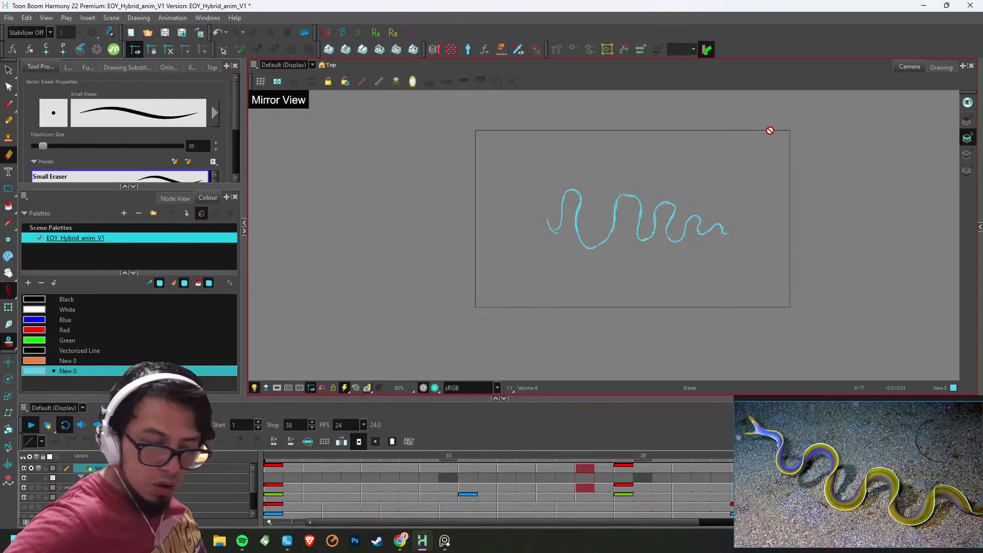
- Step through the Volume drawings from frame 1 to examine how the humps and valleys near the head progress
click(276, 464)
key(2)
key(2)
key(2)
key(2)
drag(595, 160, 516, 203)
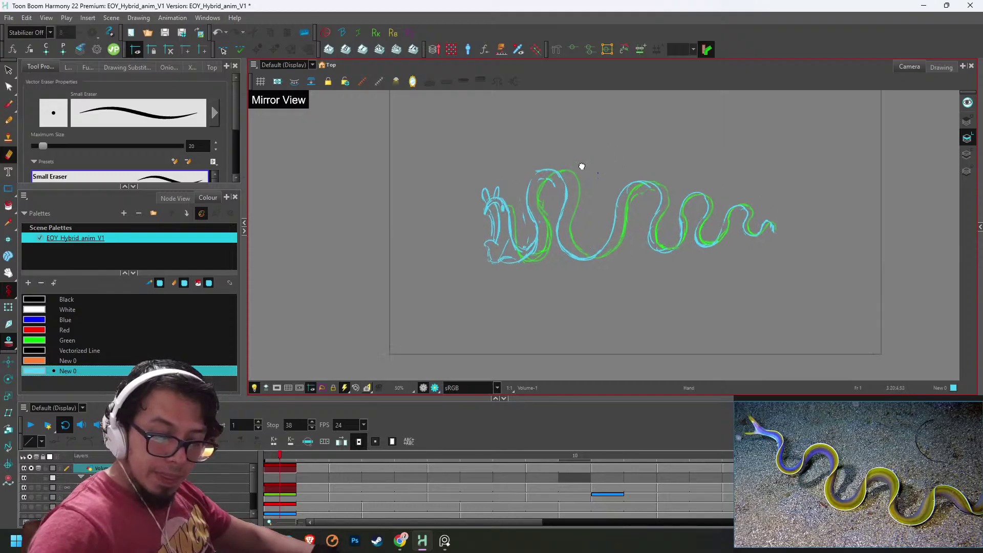
key(g)
key(g)
key(2)
key(2)
key(g)
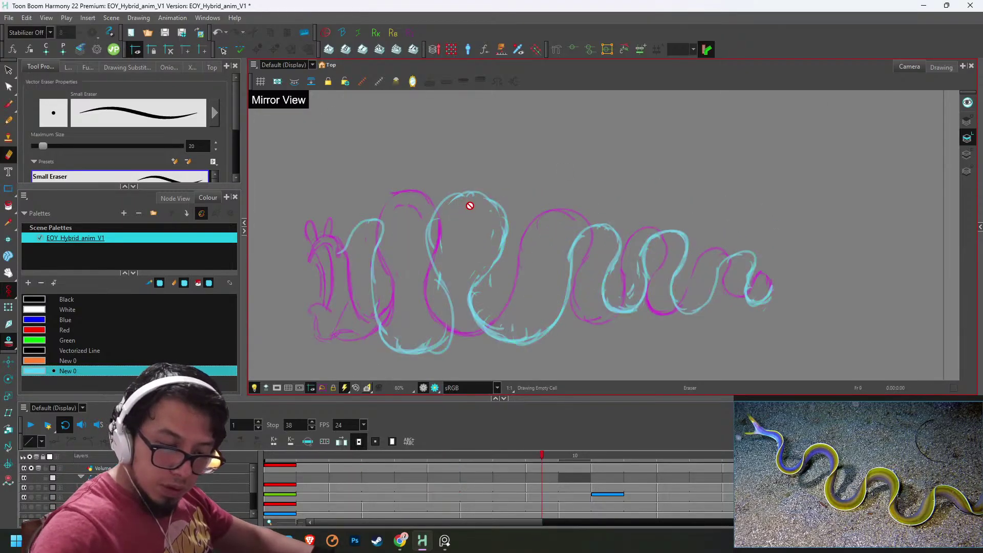
click(289, 467)
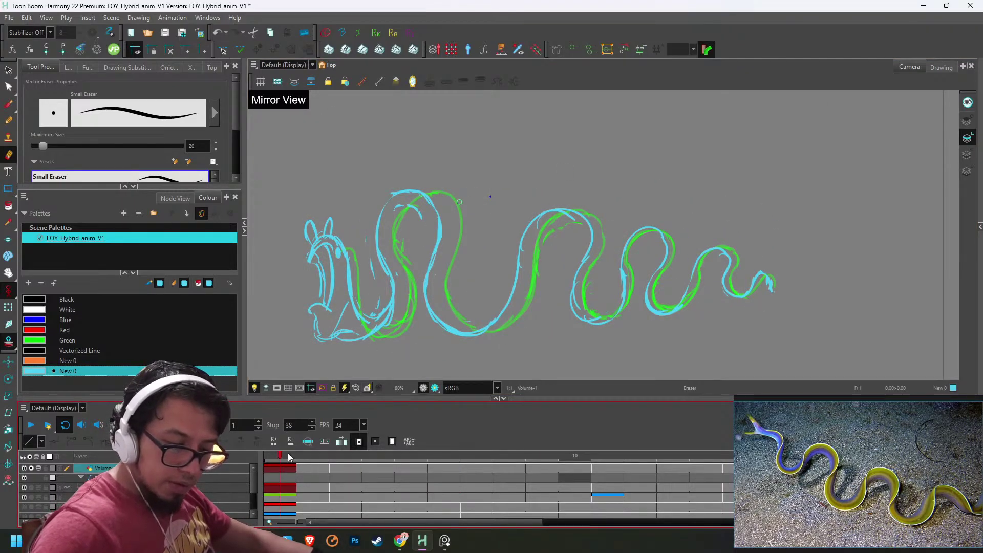
key(period)
key(period)
key(period)
key(period)
key(period)
key(alt+b)
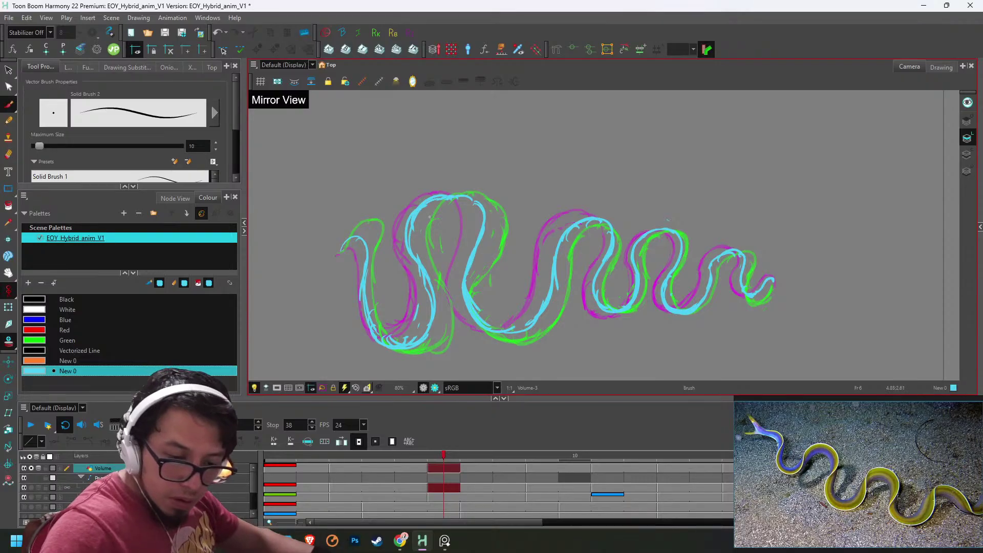
key(period)
key(period)
key(period)
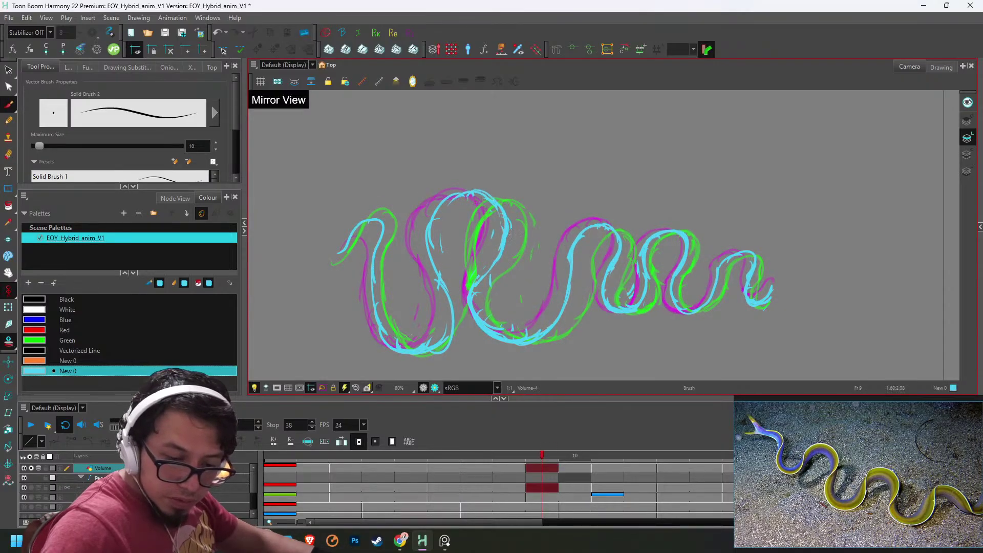
- On Volume-5, redraw the second hump from the head rounder and wider towards the head on both sides, erasing the old lines
key(alt+e)
key(period)
key(period)
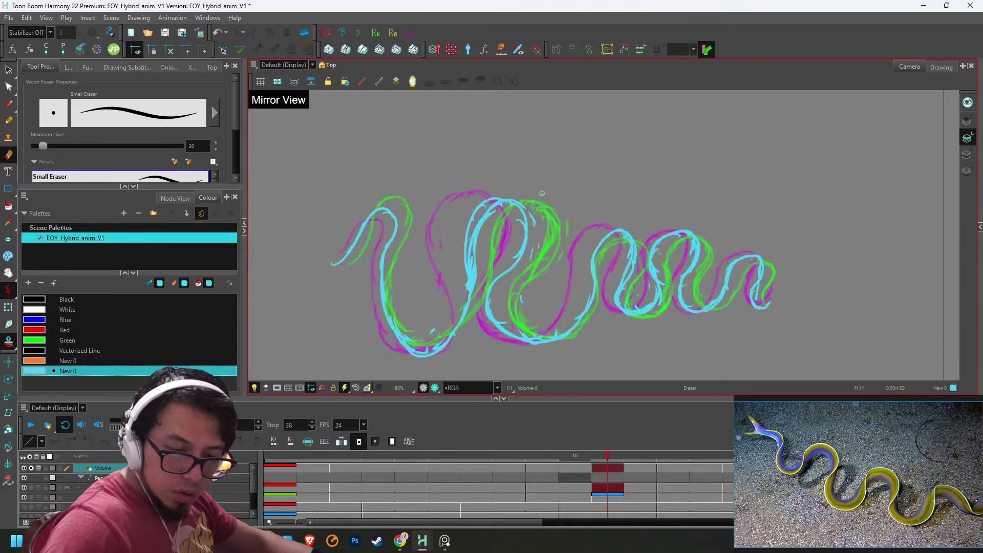
key(alt+b)
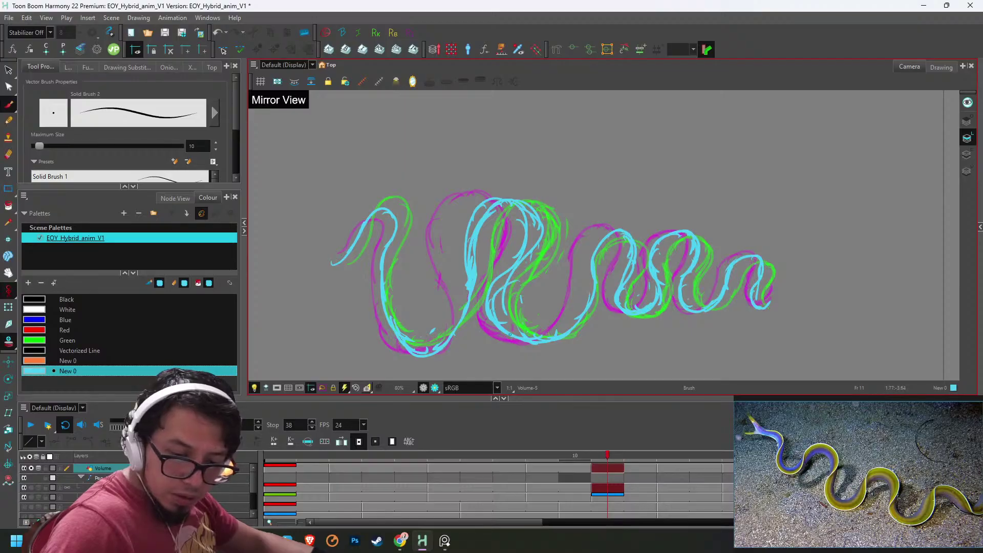
drag(504, 322, 497, 289)
mouse_move(533, 247)
mouse_down()
mouse_move(533, 209)
mouse_move(465, 273)
mouse_up()
mouse_move(461, 224)
mouse_down()
mouse_move(465, 271)
mouse_move(491, 235)
mouse_move(477, 256)
mouse_up()
key(alt+e)
drag(524, 221, 524, 256)
mouse_move(493, 292)
mouse_down()
mouse_move(492, 322)
mouse_move(495, 309)
mouse_up()
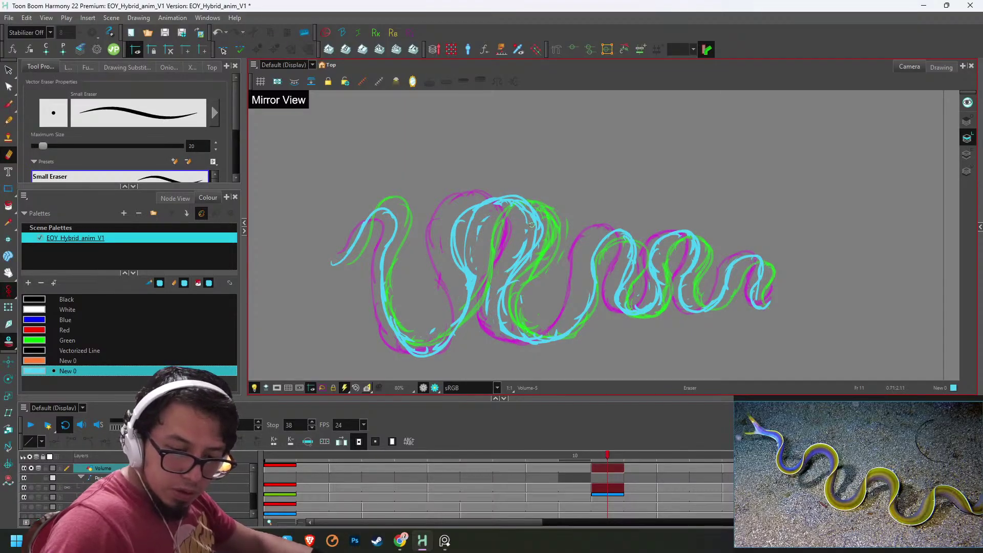
- On Volume-6, redraw the second hump's head-side shoulder fuller towards the head and erase the old line
key(g)
key(alt+b)
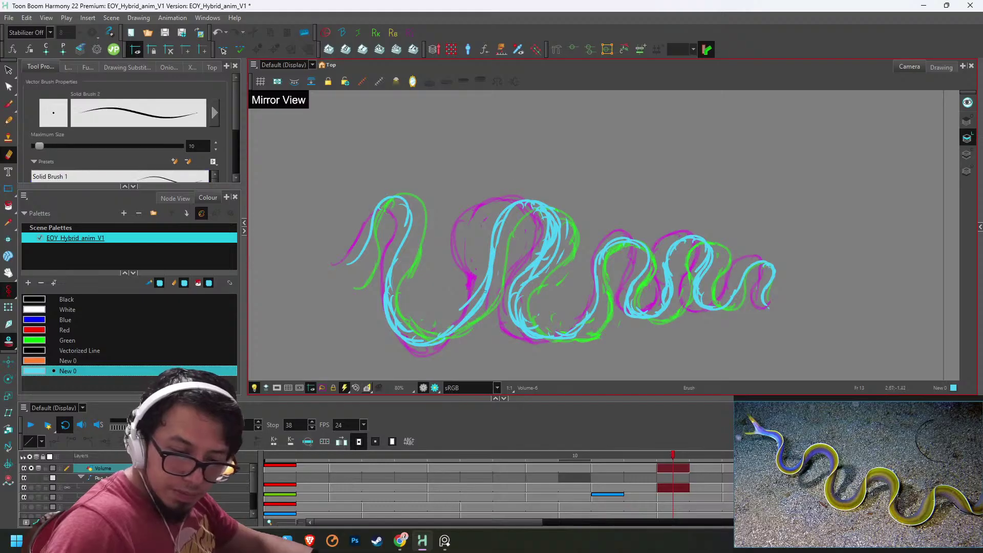
mouse_move(526, 200)
mouse_down()
mouse_move(480, 242)
mouse_move(500, 212)
mouse_up()
key(alt+e)
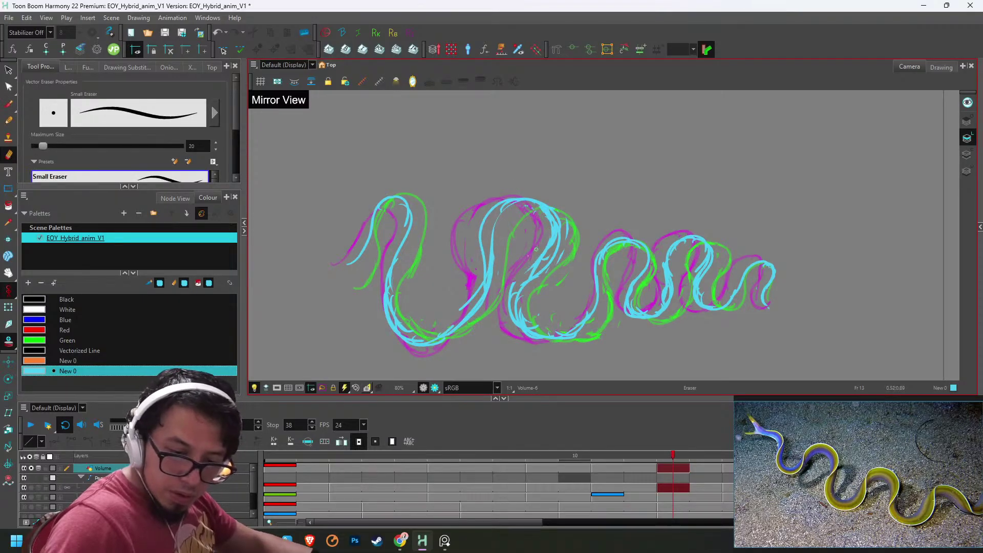
- On Volume-7 to Volume-9, redraw the second hump's head-side slope fuller and erase the stray old lines
key(g)
key(g)
key(alt+b)
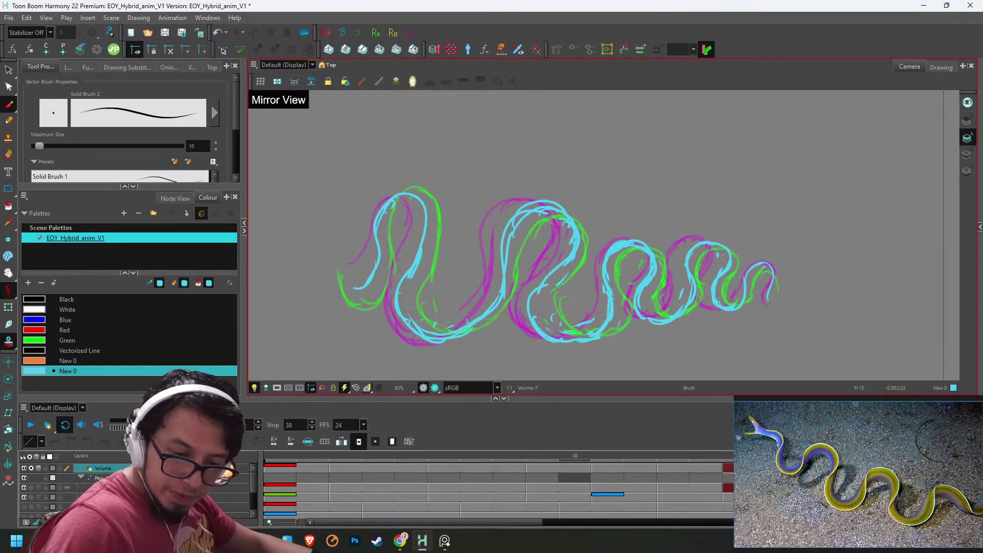
key(g)
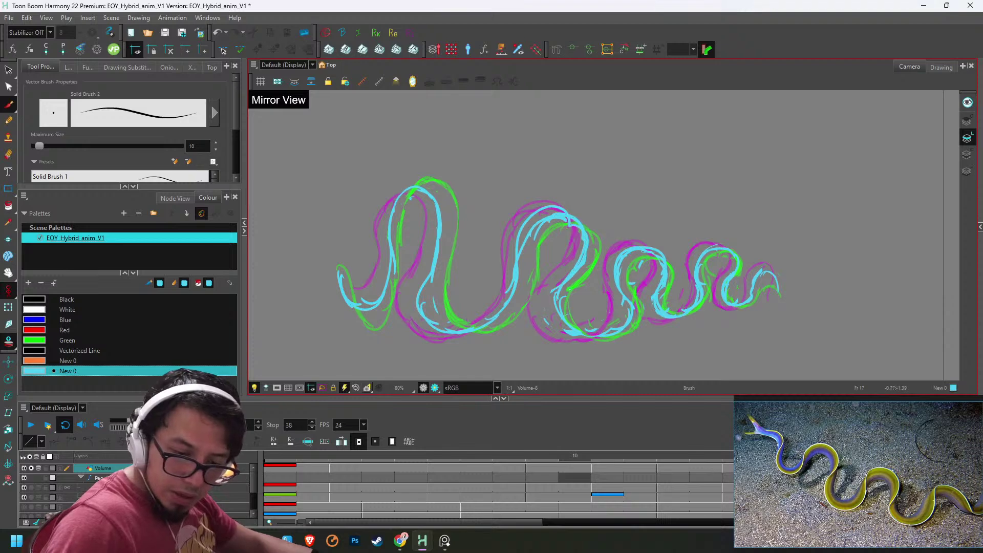
key(g)
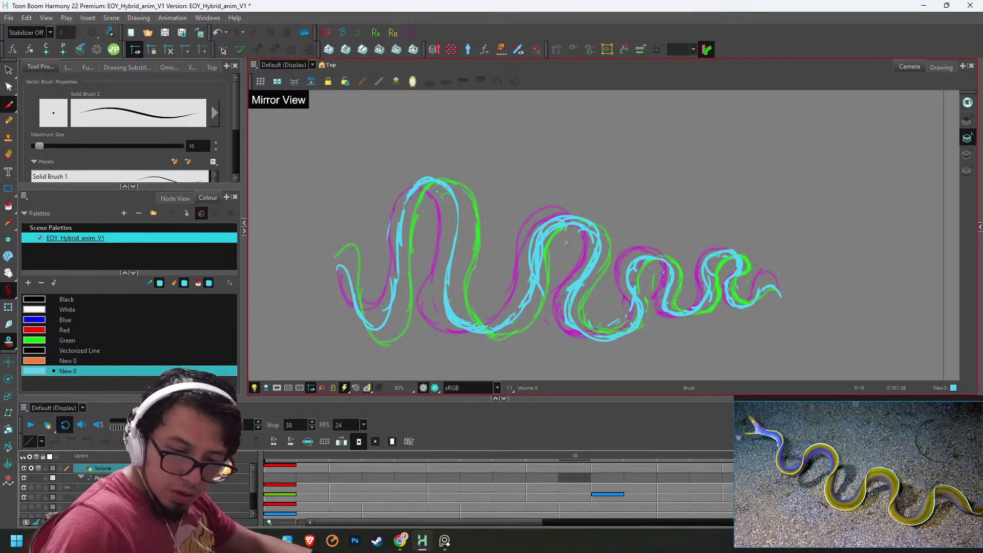
key(alt+e)
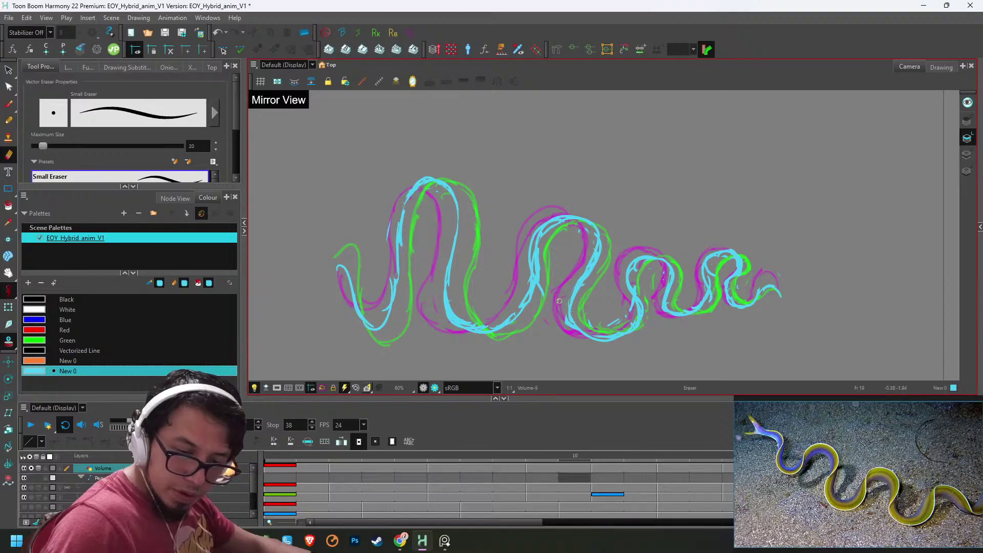
- Step through the remaining Volume drawings and play the loop to check the wave's motion
key(g)
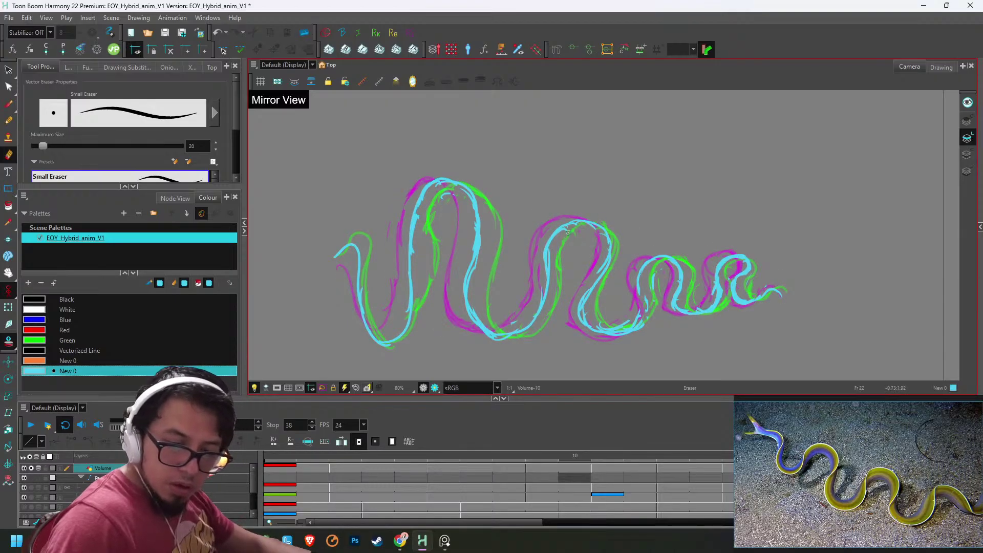
key(g)
key(g)
key(g)
key(g)
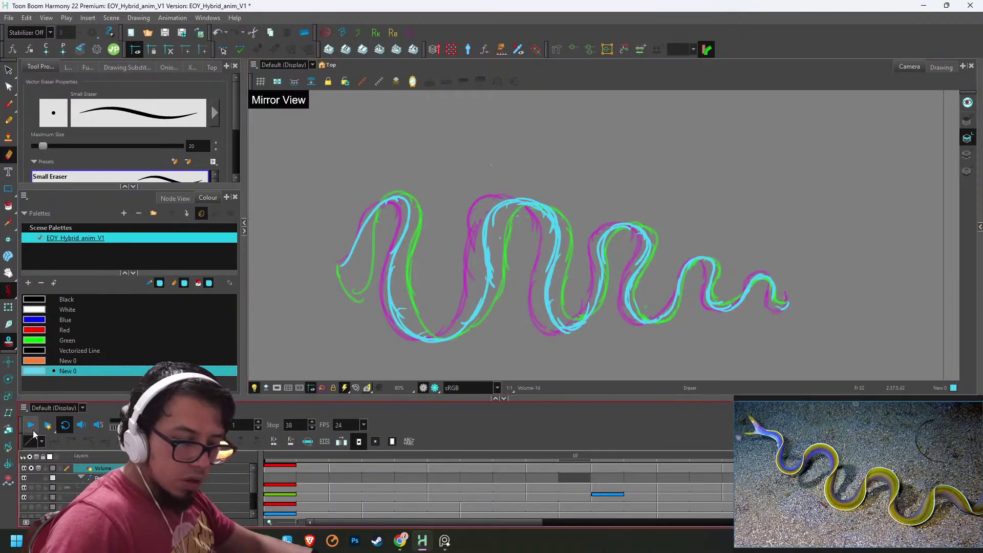
click(32, 430)
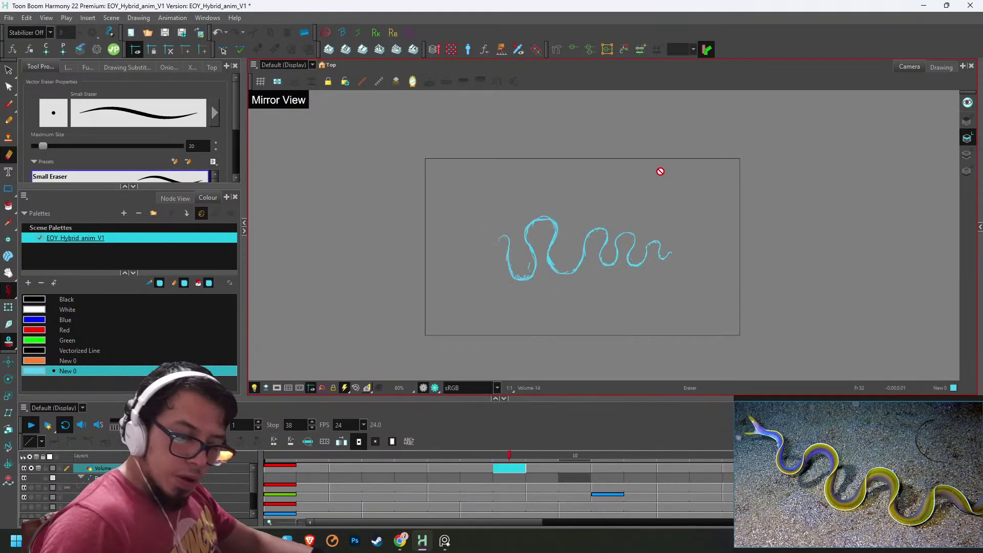
- Step through the Volume drawings from frame 1 to Volume-6 to examine the eel's head end up close
click(274, 460)
mouse_move(516, 241)
mouse_down()
mouse_move(581, 198)
mouse_move(560, 268)
mouse_up()
key(2)
key(2)
key(2)
key(2)
key(g)
key(g)
key(g)
key(.)
key(.)
key(.)
key(.)
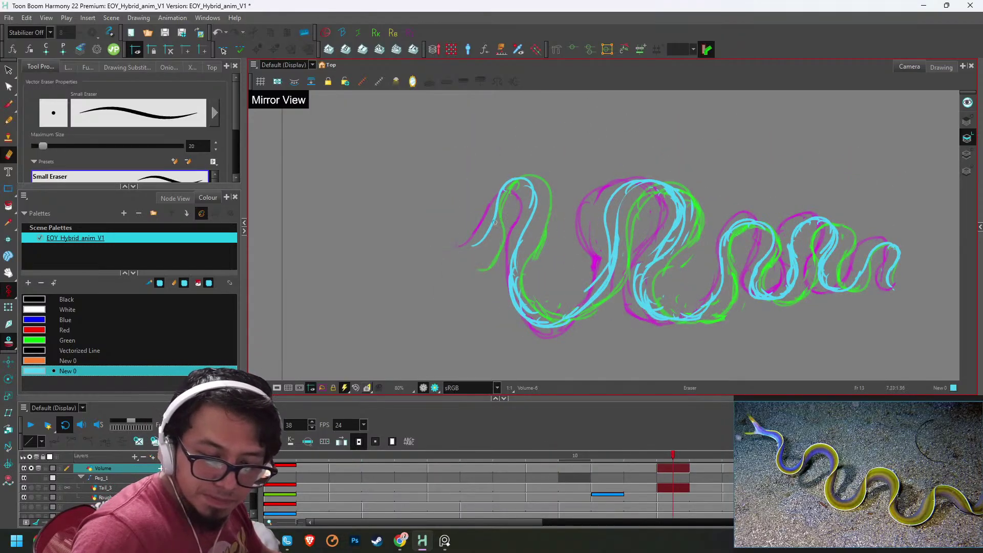
- On Volume-7, redraw the head tip higher, flaring outward from the first hump, and erase the old tip line
key(alt+b)
scroll(449, 231, up, 2)
key(.)
key(.)
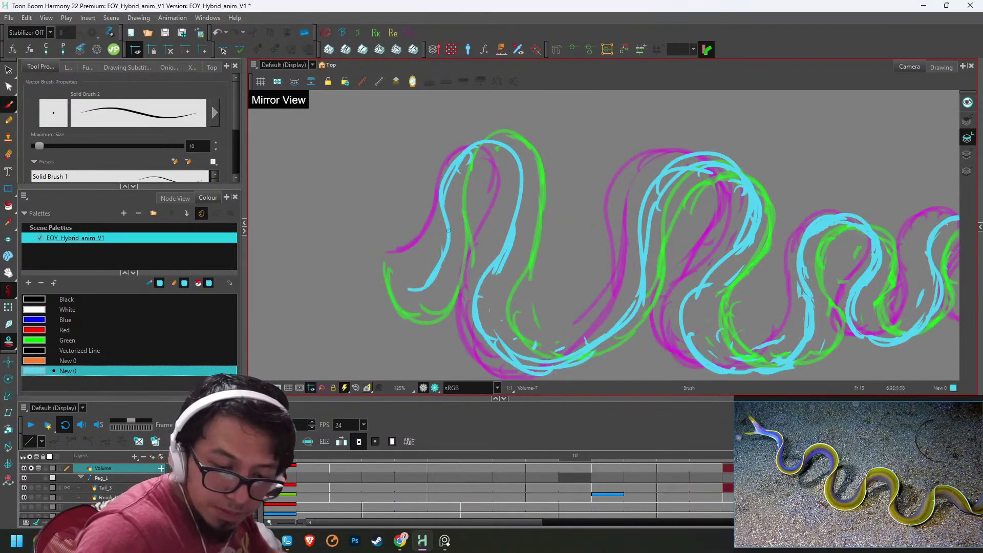
key(alt+e)
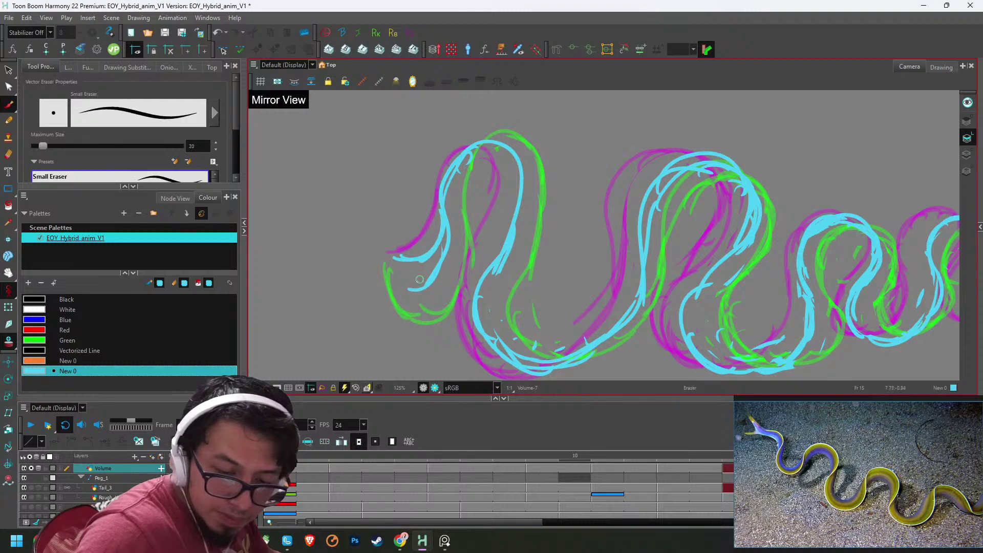
drag(444, 228, 415, 284)
- On Volume-8, redraw the valley between the head tip and the first hump shallower, erase the old curve, and compare with earlier drawings
key(.)
key(.)
key(alt+b)
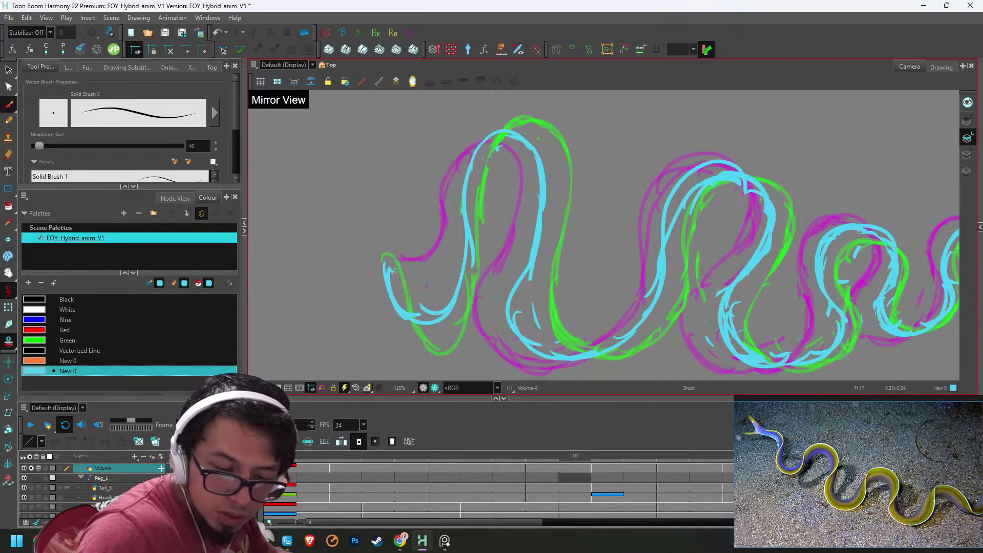
key(alt+e)
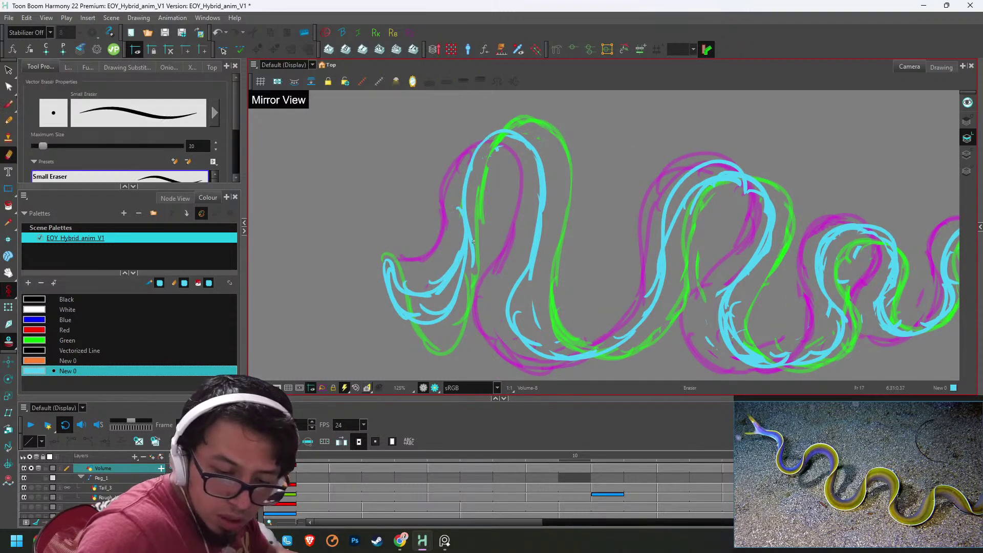
key(f)
key(f)
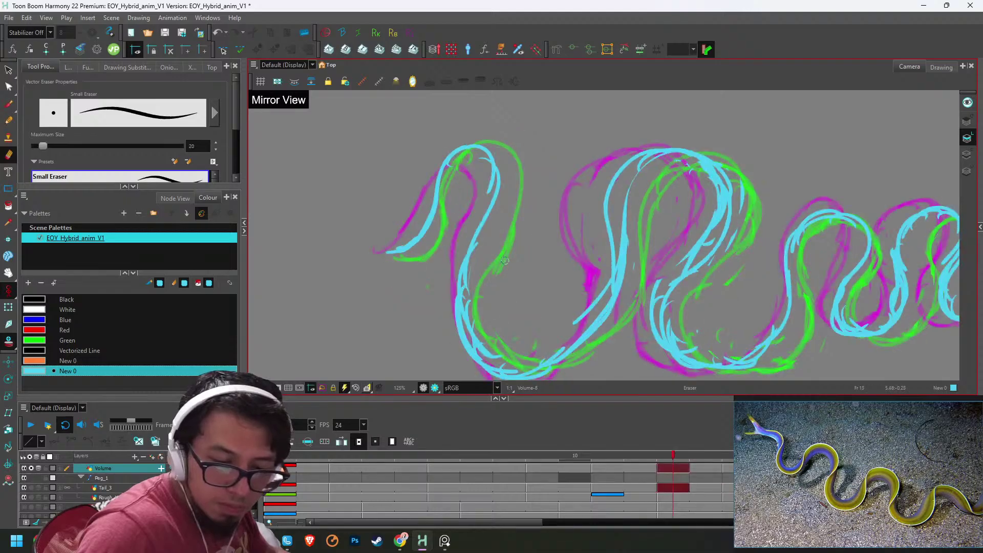
- On Volume-10, redraw the valley behind the head deeper and wider towards the tail, erasing the old curve
key(g)
key(g)
key(g)
key(alt+b)
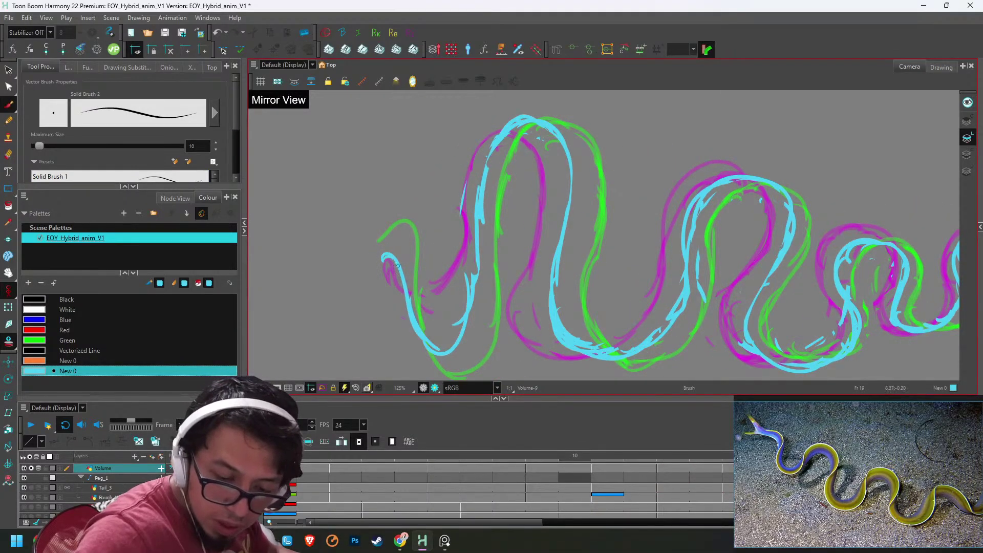
drag(525, 297, 535, 223)
key(g)
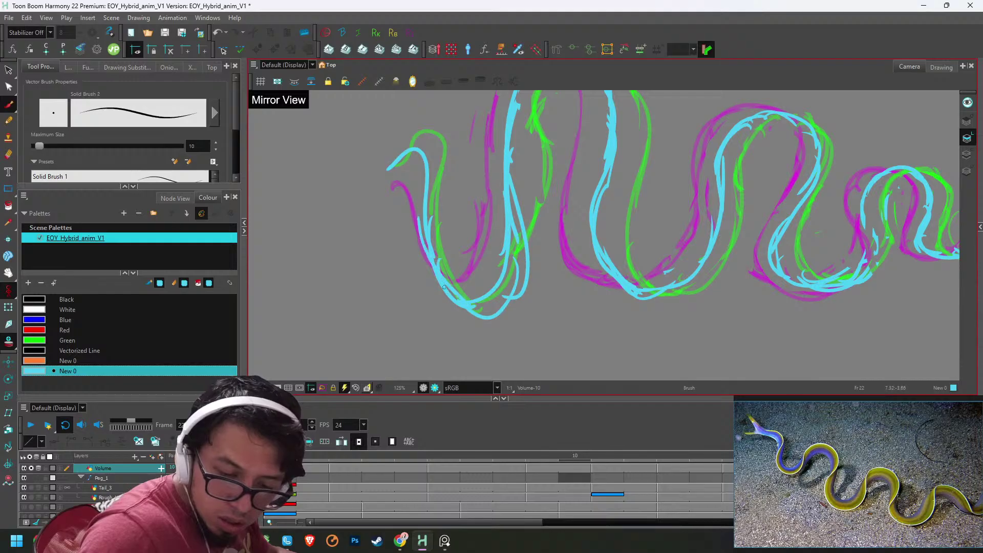
mouse_move(444, 287)
mouse_down()
mouse_move(515, 226)
mouse_move(506, 212)
mouse_move(506, 288)
mouse_up()
key(alt+e)
drag(513, 225, 495, 290)
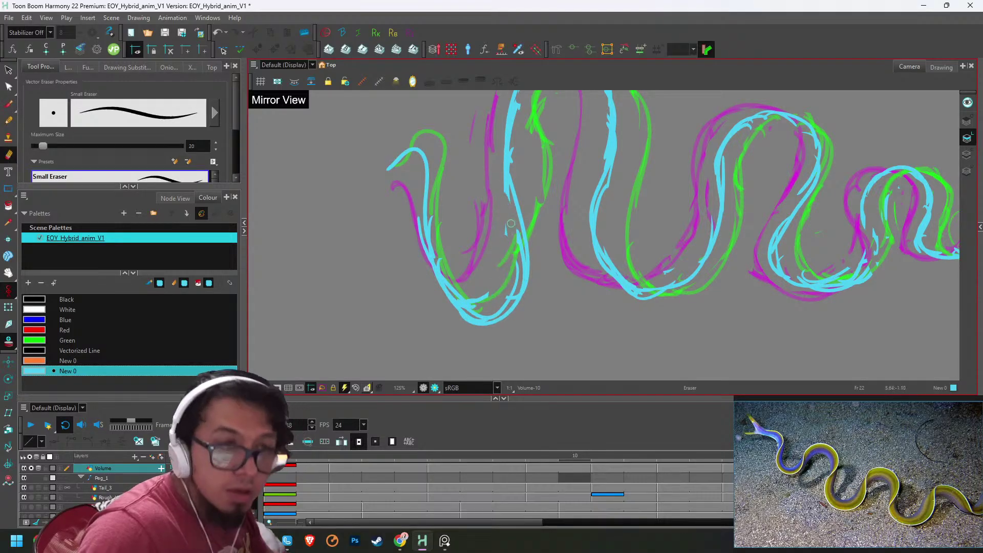
drag(448, 251, 452, 262)
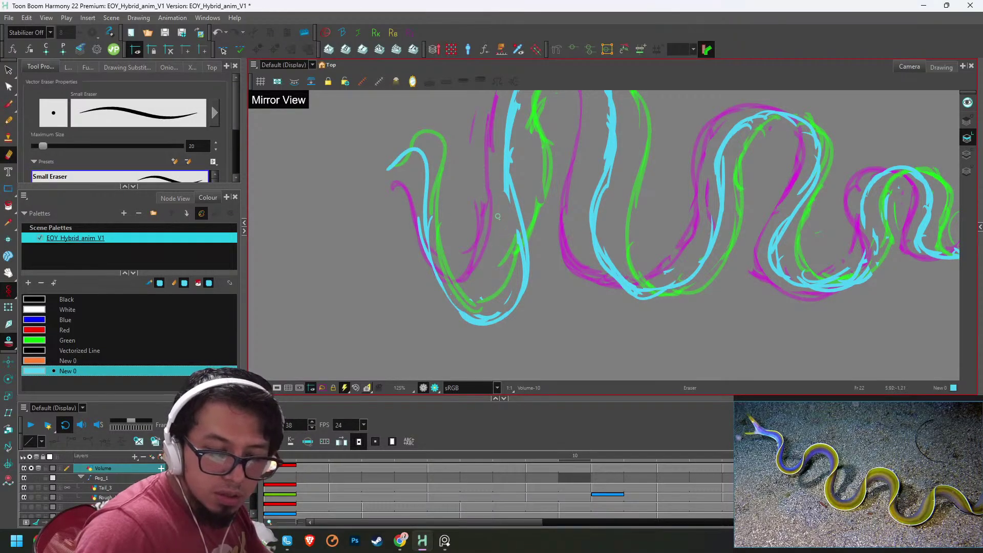
- On Volume-11, redraw the valley behind the head wider and slightly deeper to match Volume-10
key(1)
key(1)
key(g)
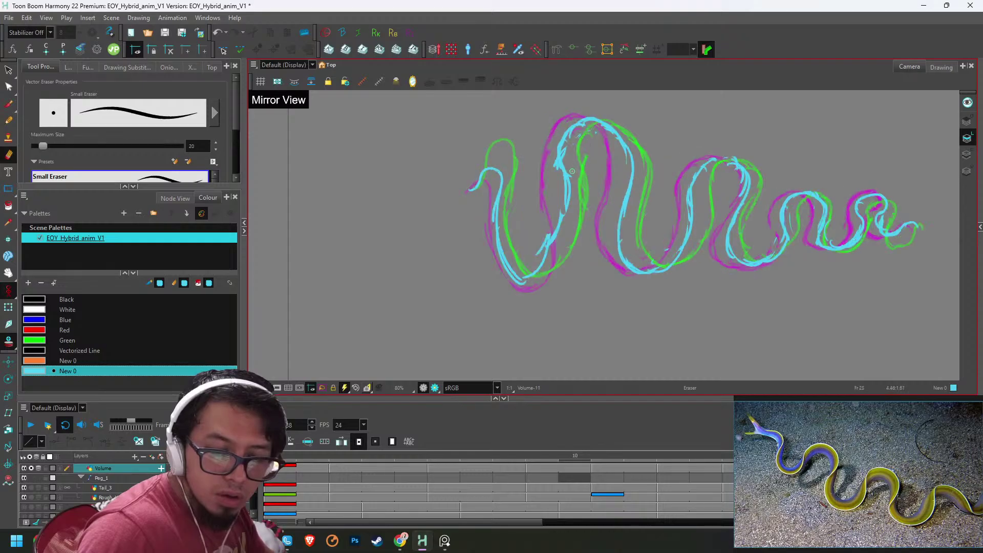
key(alt+b)
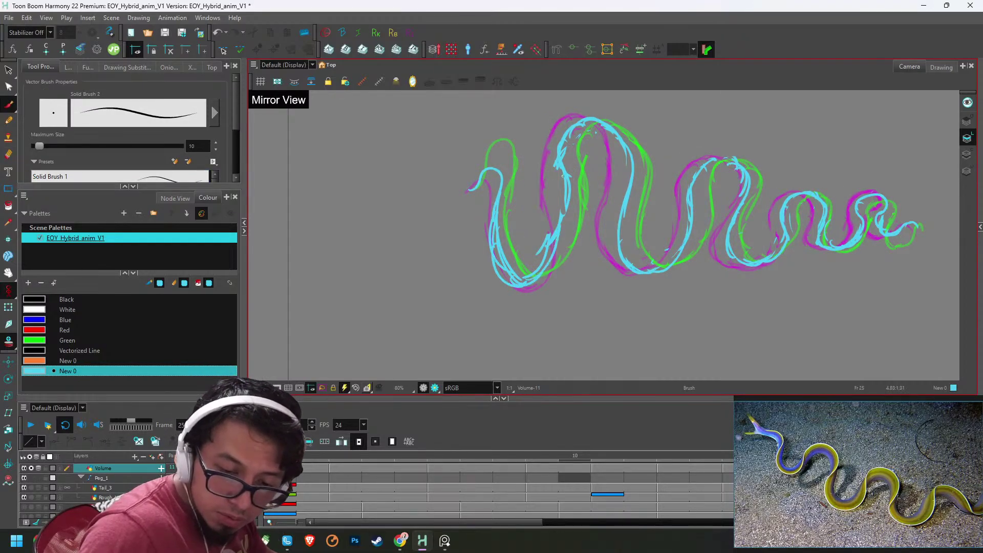
- Check the drawings following Volume-11 and play the whole loop
key(g)
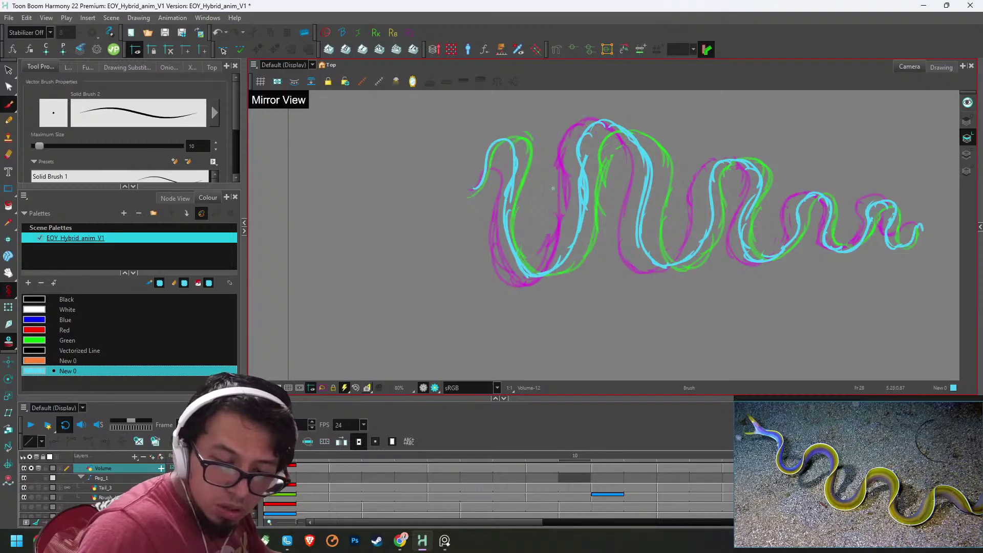
key(g)
key(g)
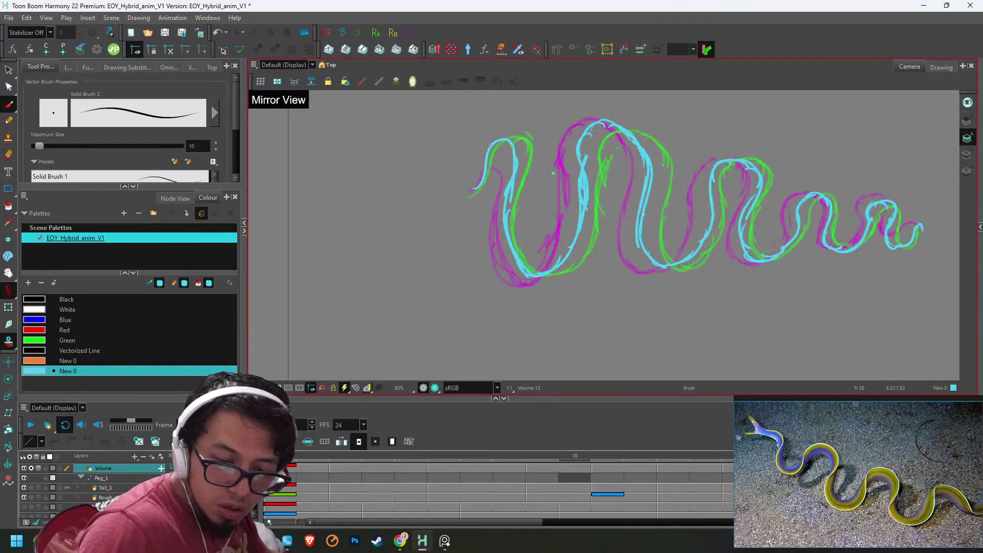
key(Return)
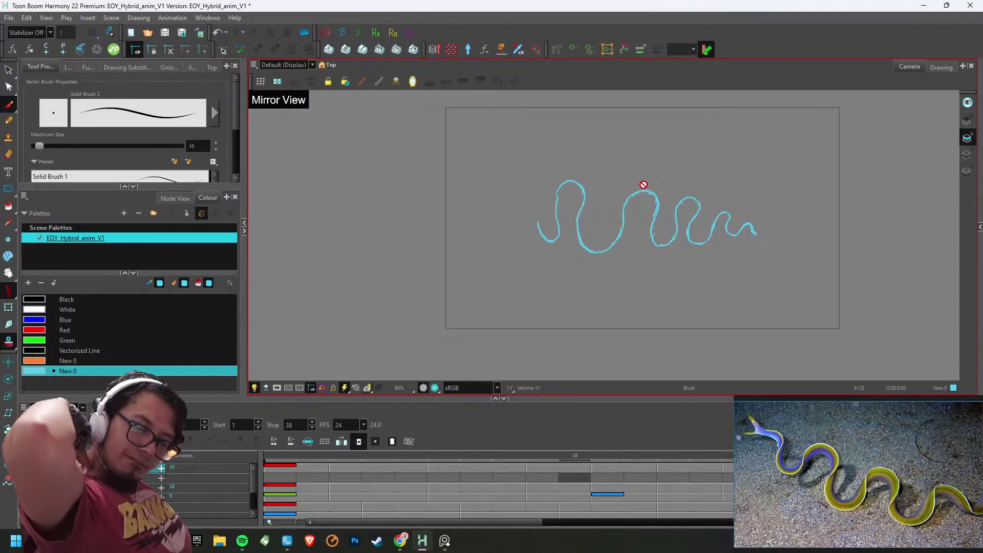
- On Volume-4, redraw the rise from the first valley into the second hump closer to the head, erasing the old line
click(279, 457)
key(2)
key(2)
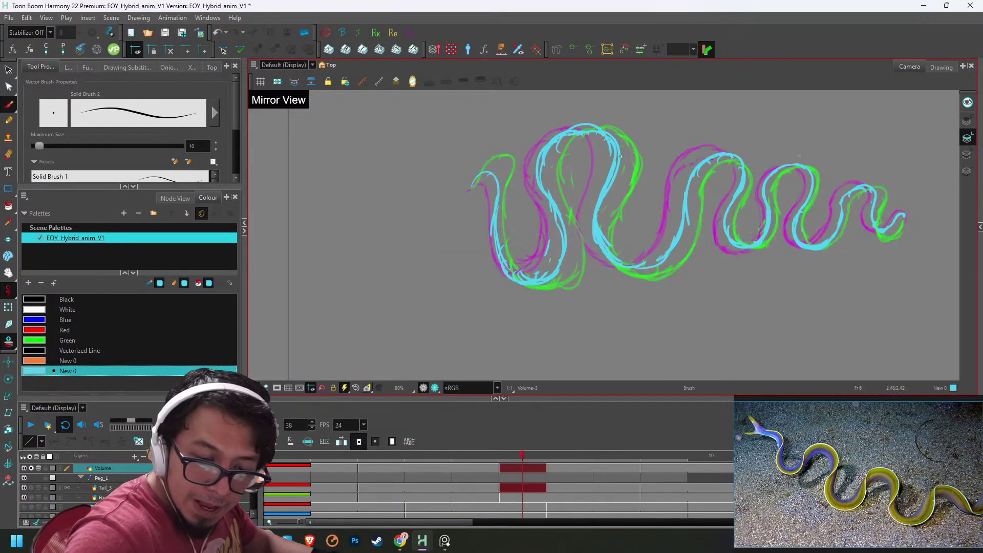
mouse_move(573, 224)
mouse_down()
mouse_move(562, 276)
mouse_move(569, 281)
mouse_up()
key(alt+e)
- On Volume-5, redraw the rise from the first valley into the second hump closer to the head, erasing the old line
key(g)
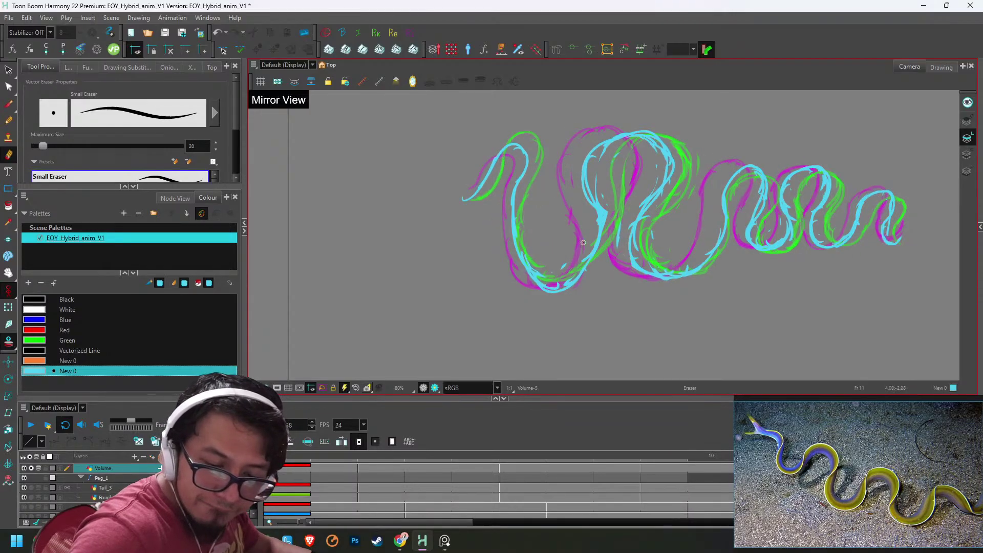
key(alt+b)
key(alt+b)
drag(588, 223, 556, 293)
key(alt+e)
mouse_move(601, 238)
mouse_down()
mouse_move(592, 187)
mouse_move(593, 244)
mouse_up()
- On Volume-6, redraw the second hump's head-side rise and shoulder closer to the head, erasing the old slope
key(g)
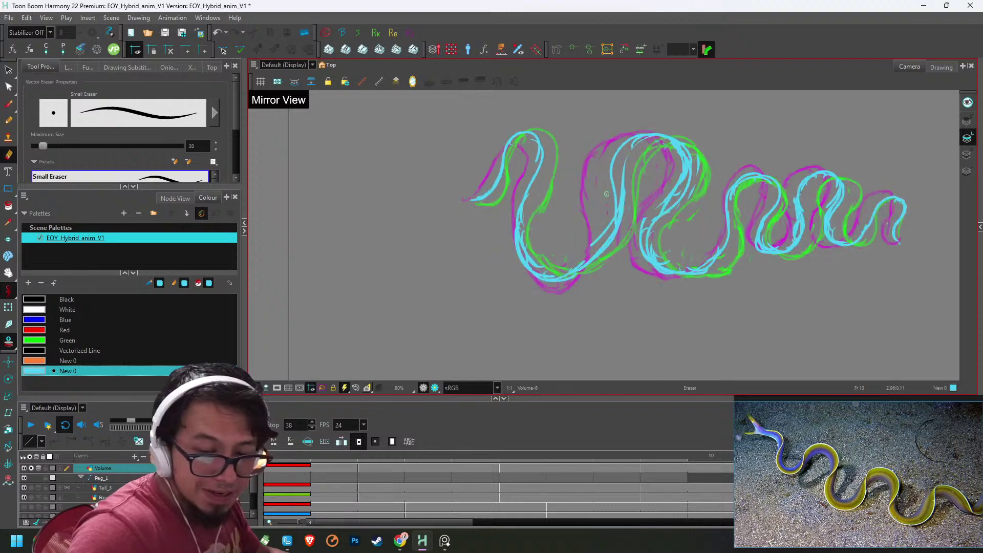
key(alt+b)
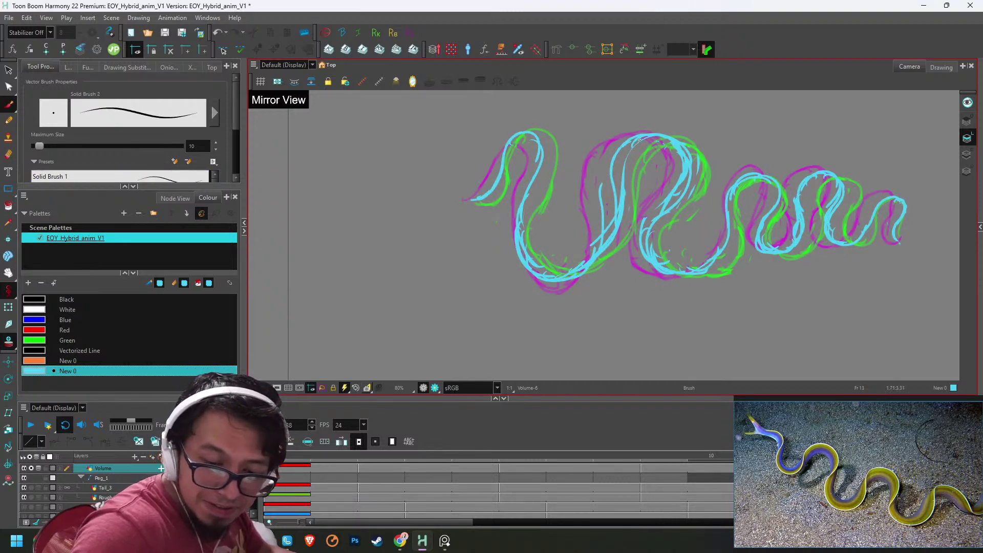
mouse_move(635, 141)
mouse_down()
mouse_move(600, 265)
mouse_move(632, 185)
mouse_move(615, 228)
mouse_move(621, 184)
mouse_up()
key(alt+e)
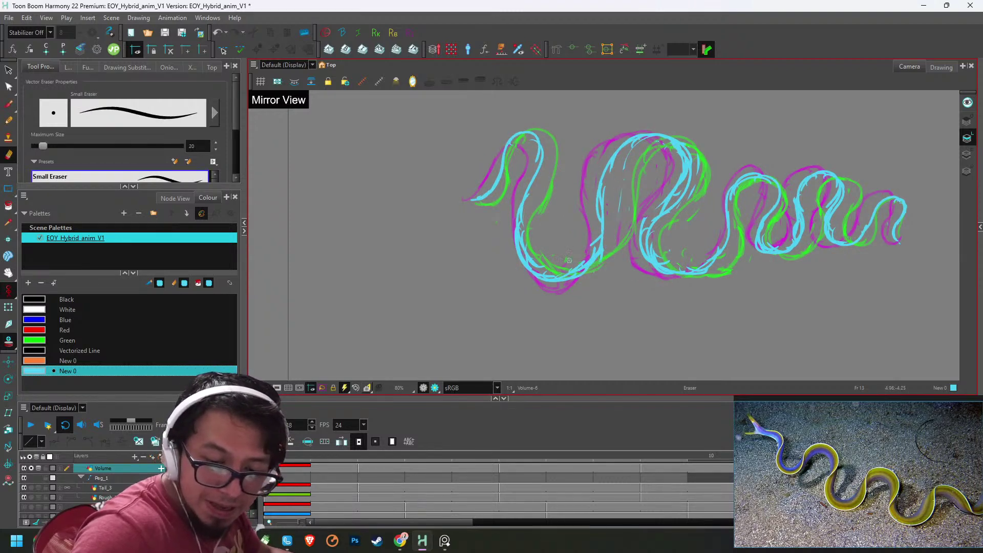
- On Volume-7, redraw the second hump's head-side rise closer to the head, erase the old line, and play the loop
key(g)
key(alt+b)
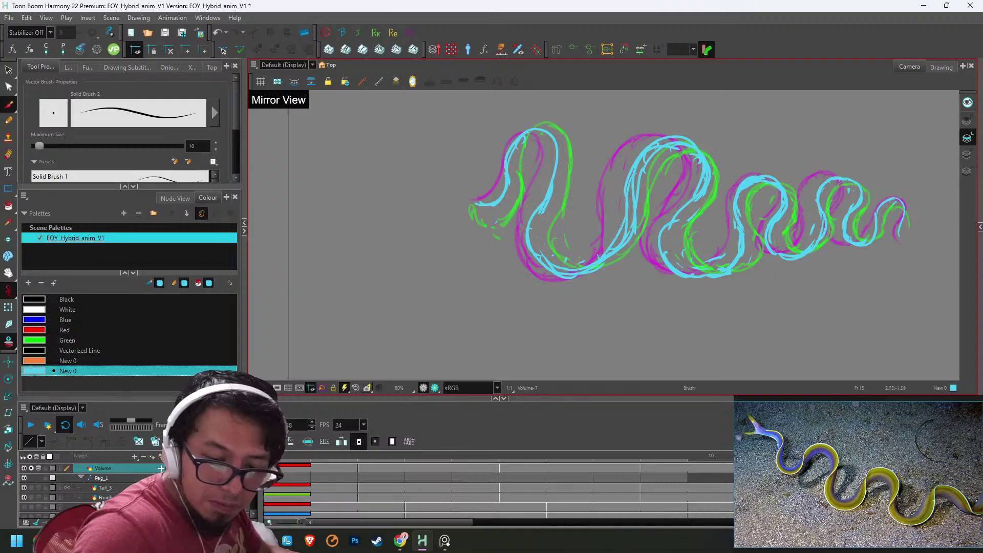
key(alt+e)
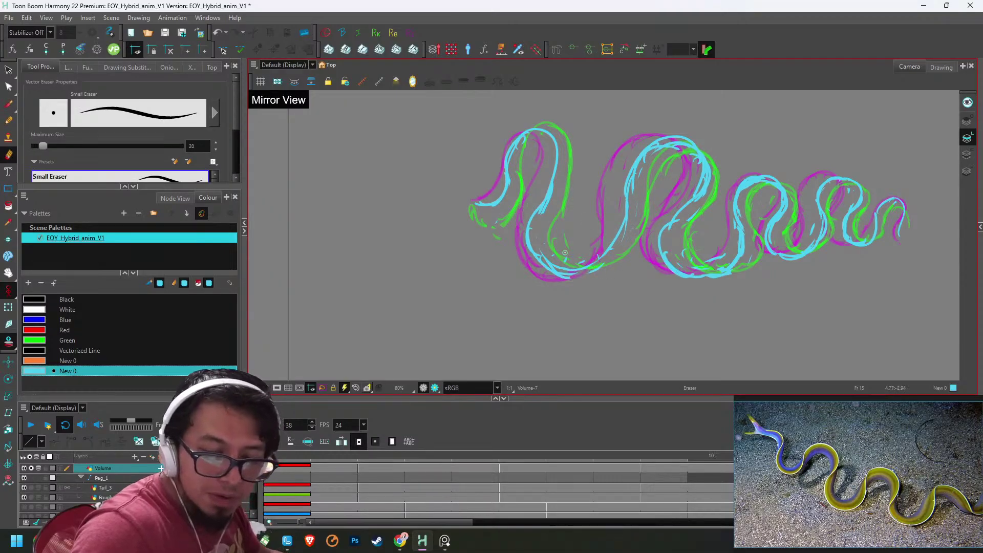
key(Return)
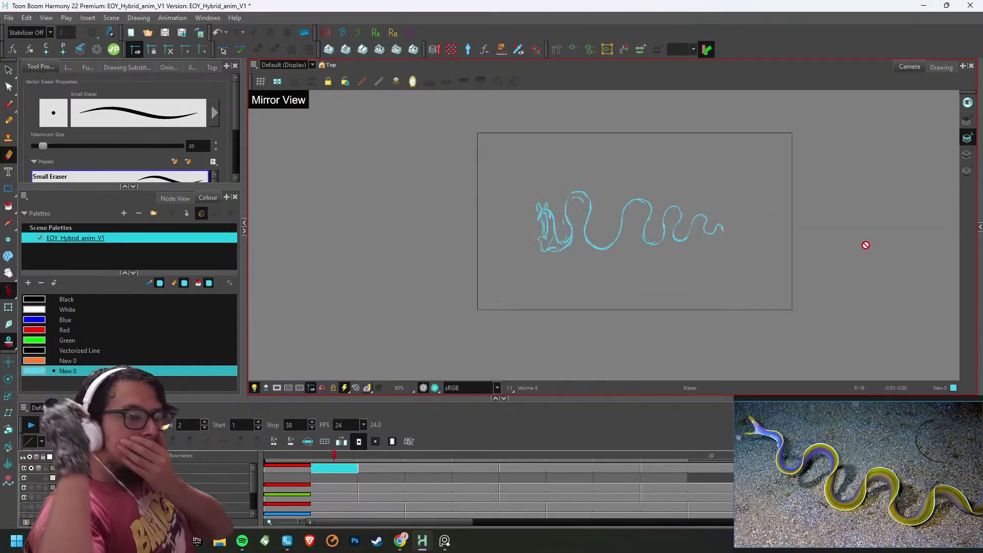
- On Volume-1, make the orange swatch the drawing colour and activate the overlay art layer for the Brush tool
click(270, 469)
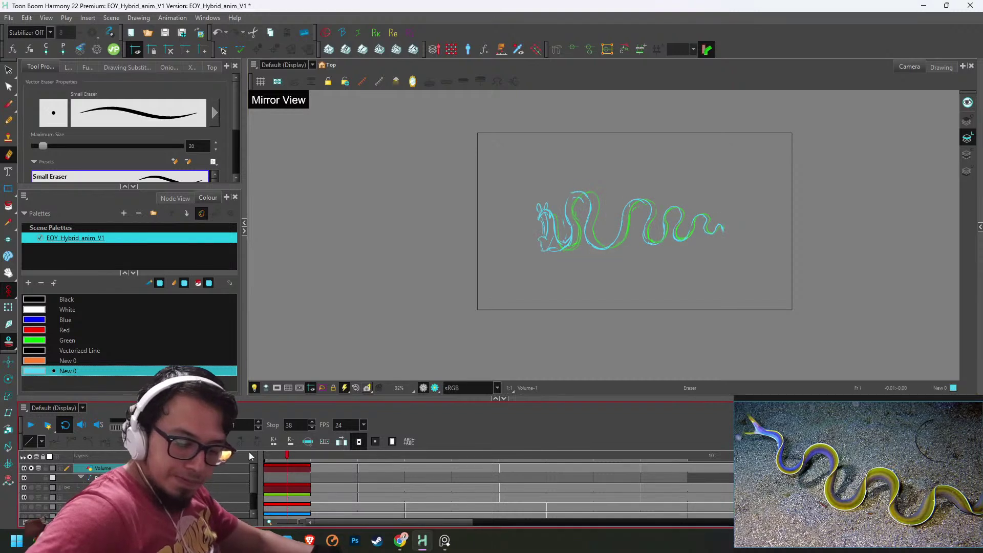
click(77, 360)
scroll(622, 166, up, 3)
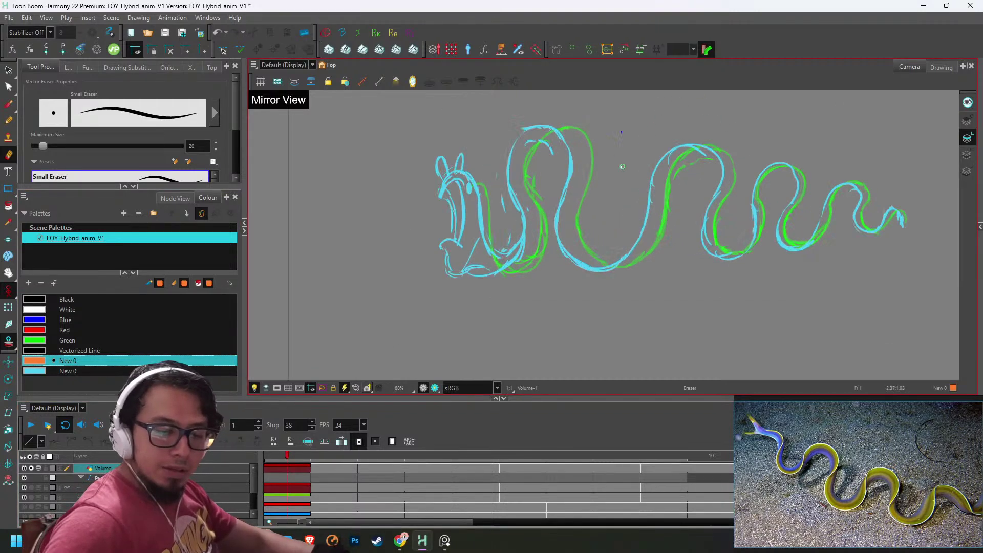
key(alt+b)
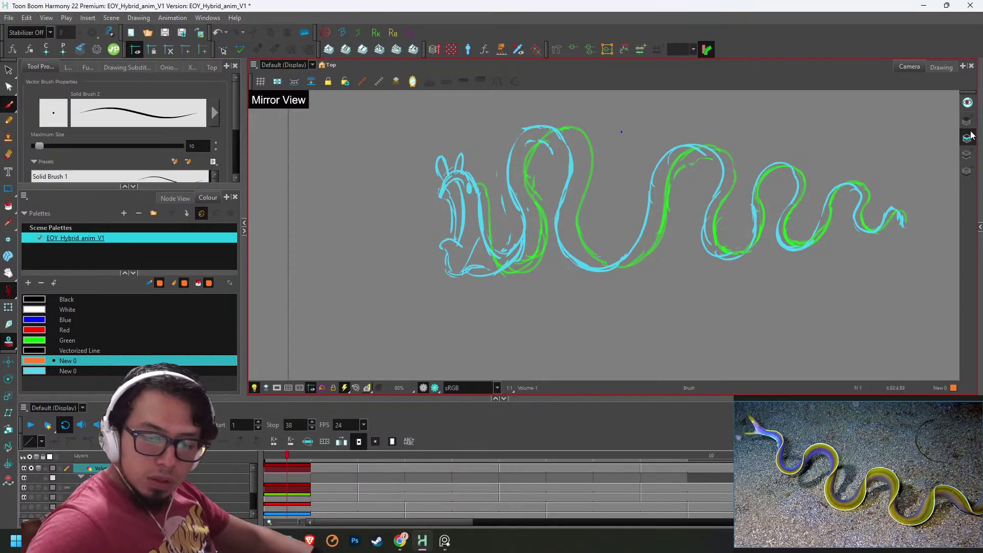
key(alt+s)
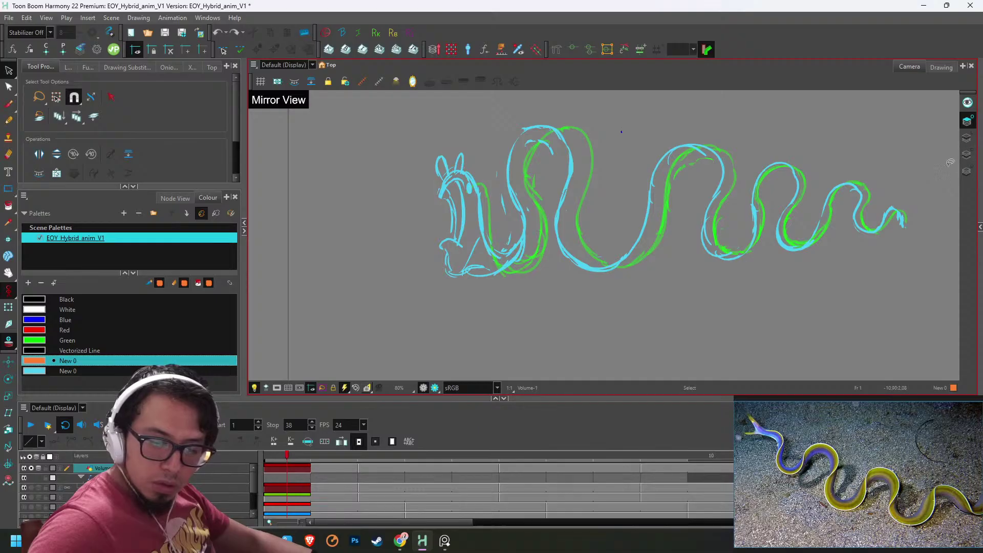
key(period)
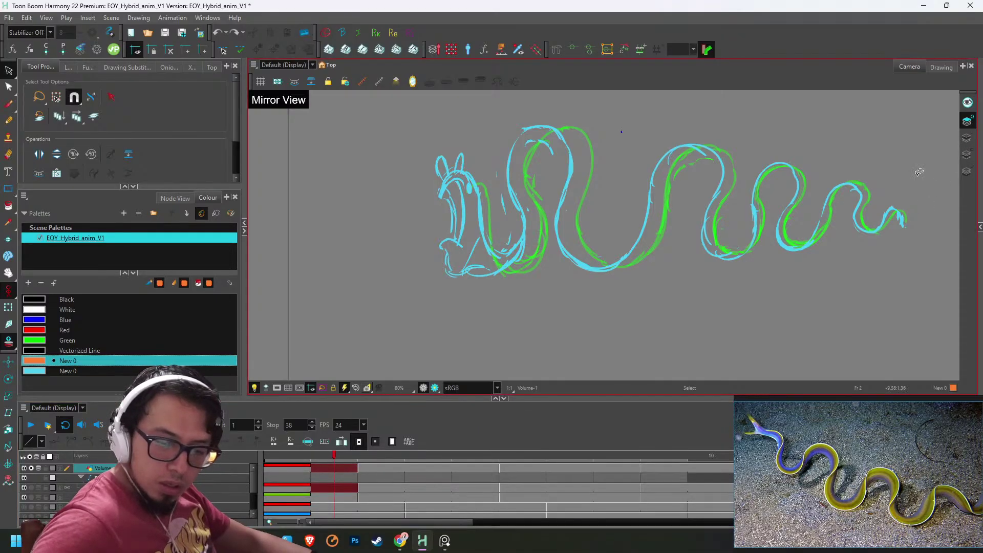
key(ctrl+a)
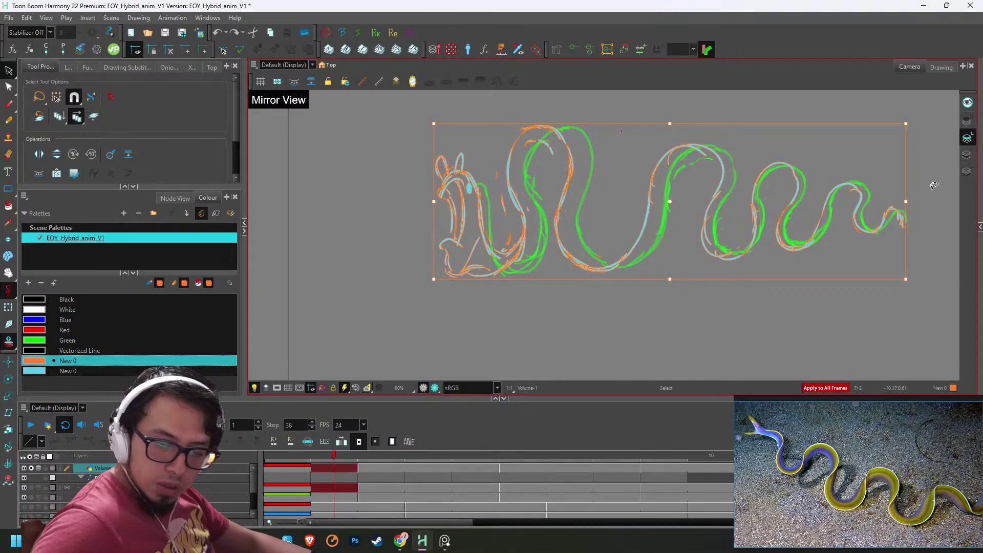
key(shift+F8)
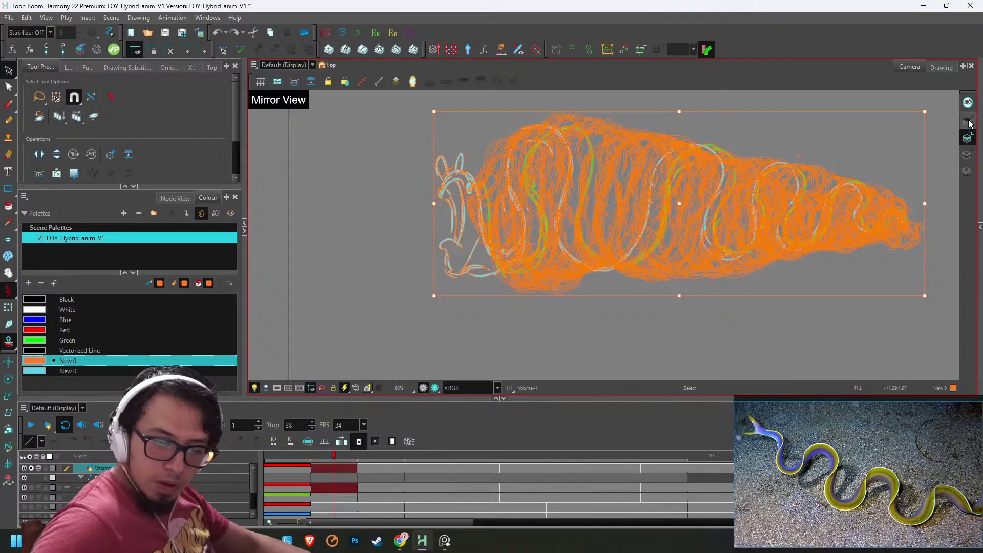
click(967, 122)
key(alt+b)
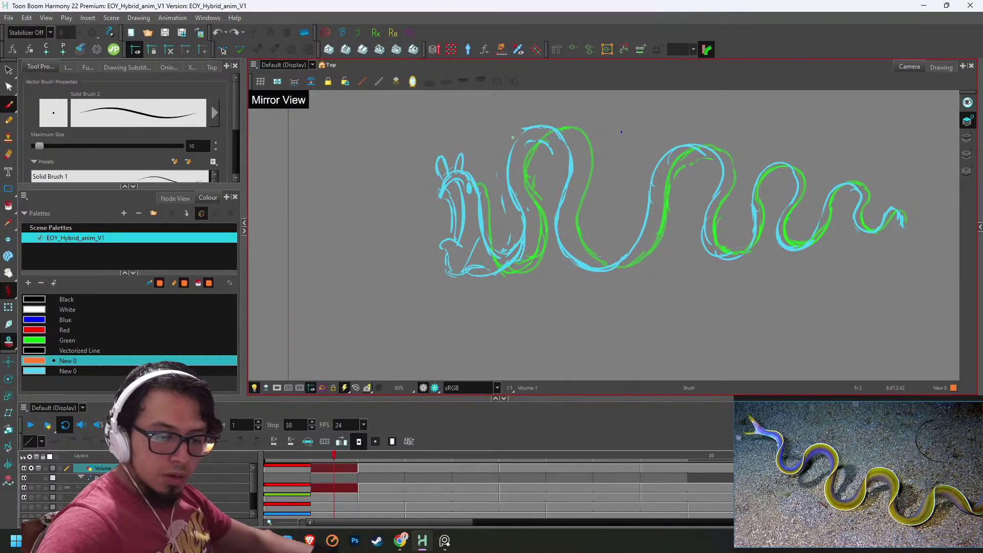
- On Volume-1, sketch an orange line from the valley behind the head up to the first tall hump's crest, offset towards the head
mouse_move(492, 157)
mouse_down()
mouse_move(529, 129)
mouse_move(500, 152)
mouse_move(528, 142)
mouse_move(499, 183)
mouse_up()
key(2)
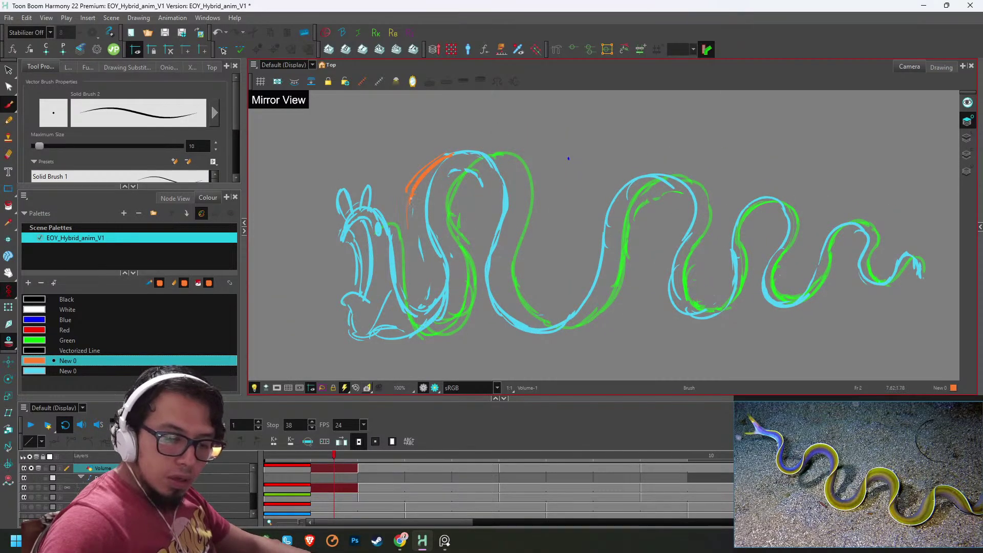
drag(409, 203, 416, 281)
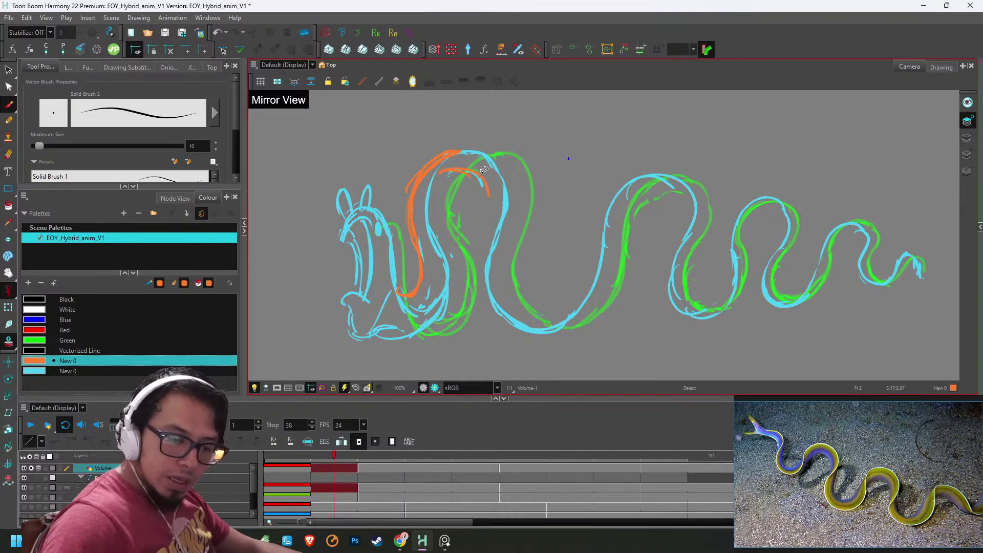
key(ctrl+z)
drag(409, 184, 416, 257)
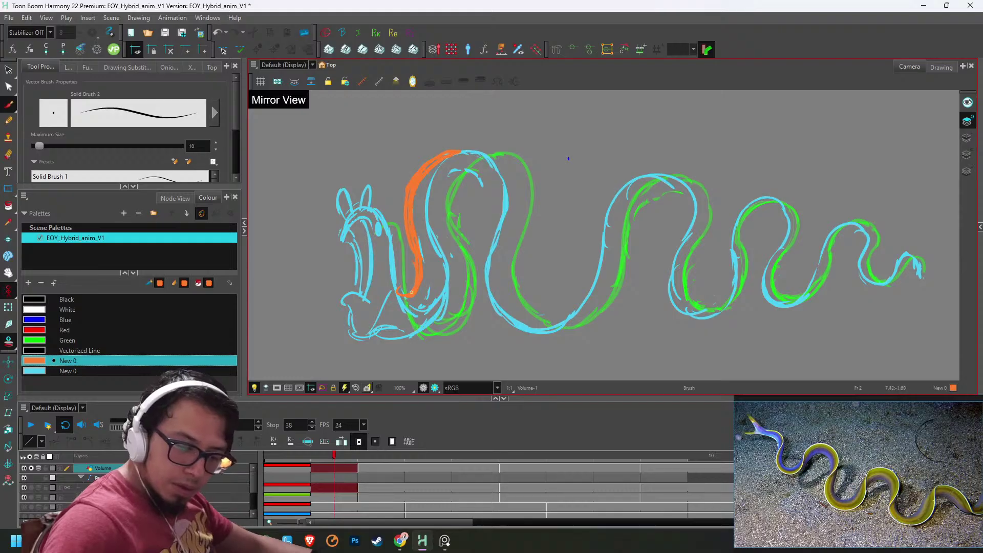
key(alt+e)
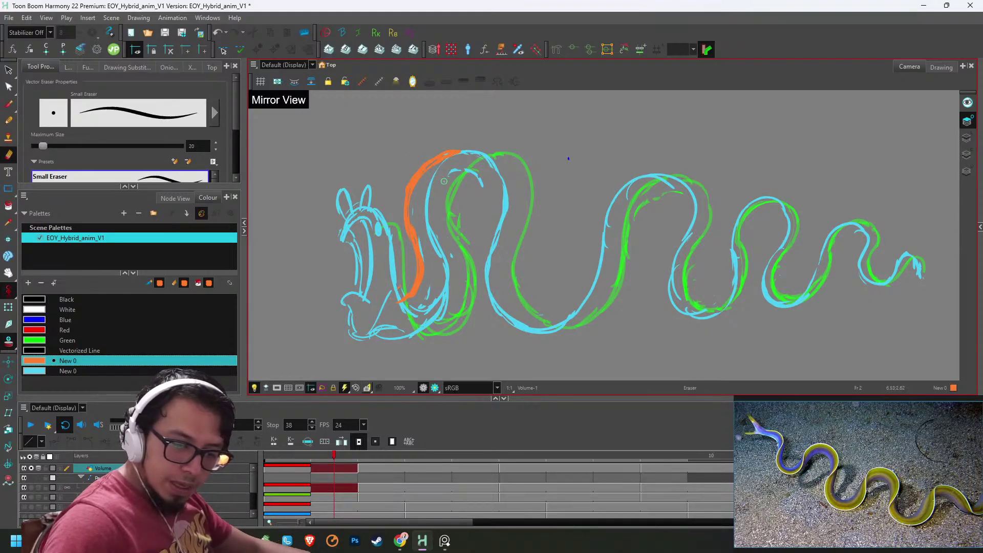
key(2)
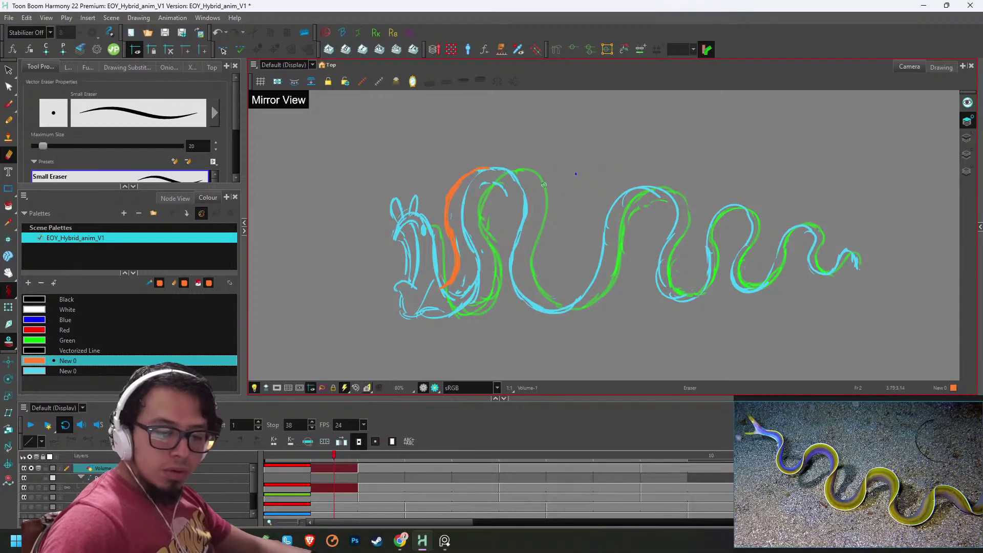
key(1)
key(1)
key(alt+b)
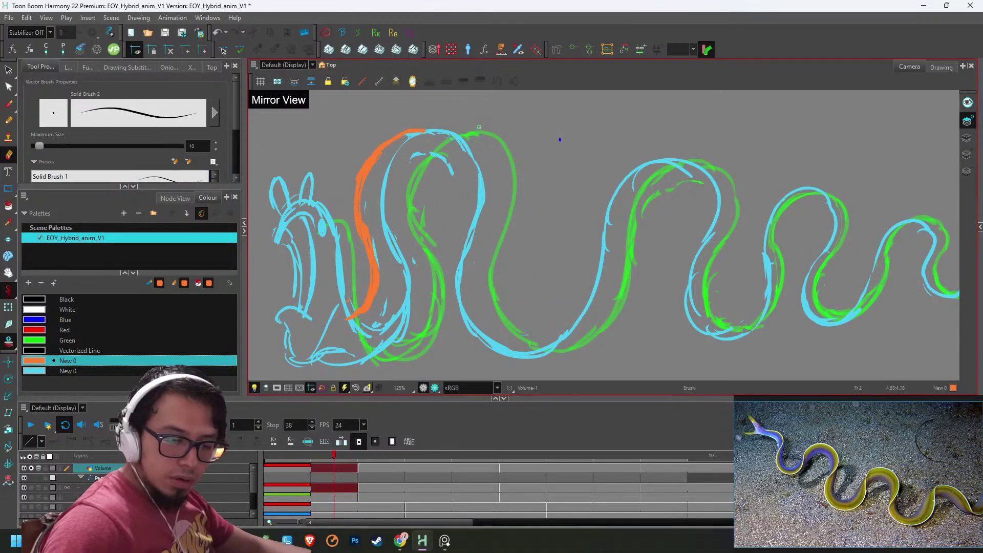
- On Volume-1, sketch an orange line from the wide valley up to the next hump's crest, offset towards the head
key(.)
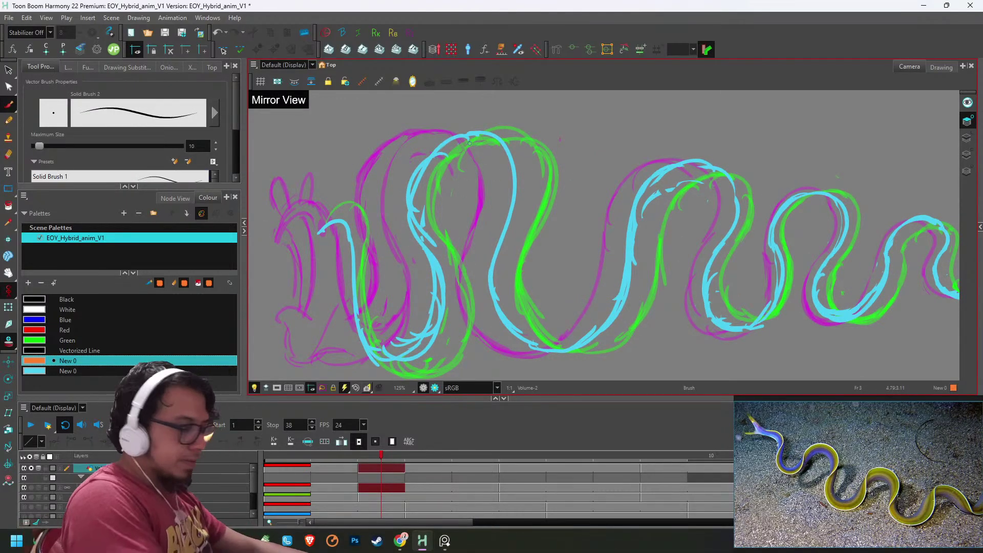
key(comma)
key(comma)
key(1)
key(1)
drag(564, 179, 615, 162)
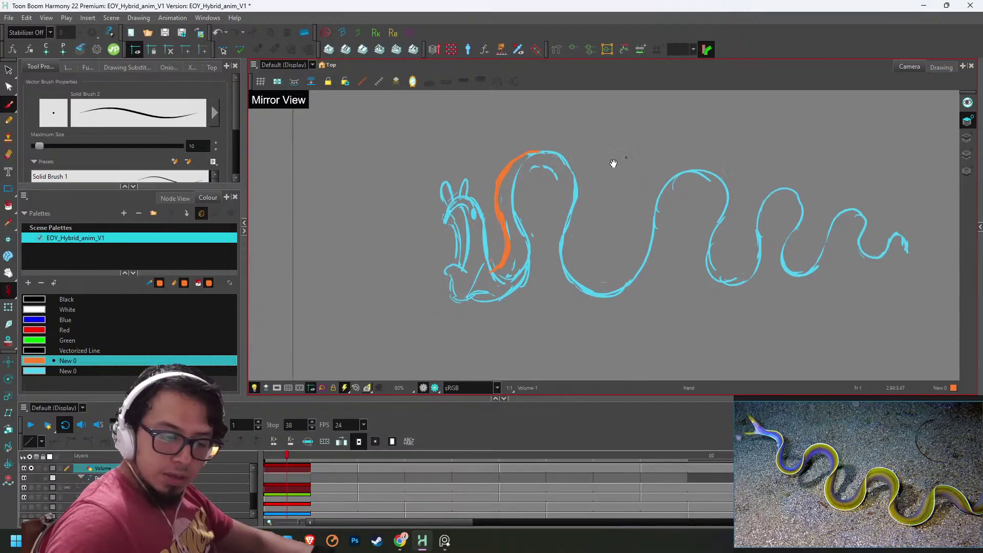
key(2)
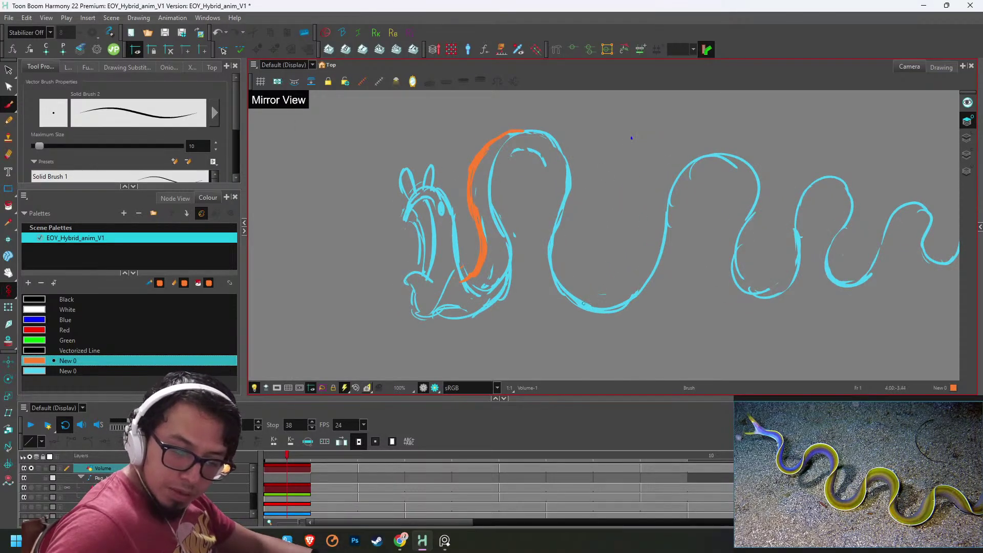
drag(591, 303, 630, 257)
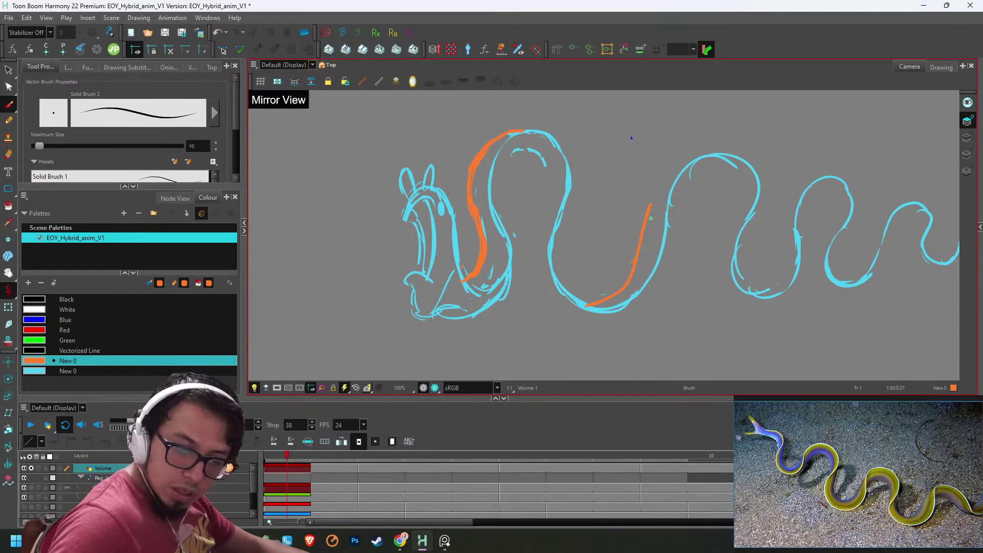
drag(651, 218, 665, 182)
mouse_move(632, 270)
mouse_down()
mouse_move(645, 232)
mouse_move(638, 258)
mouse_up()
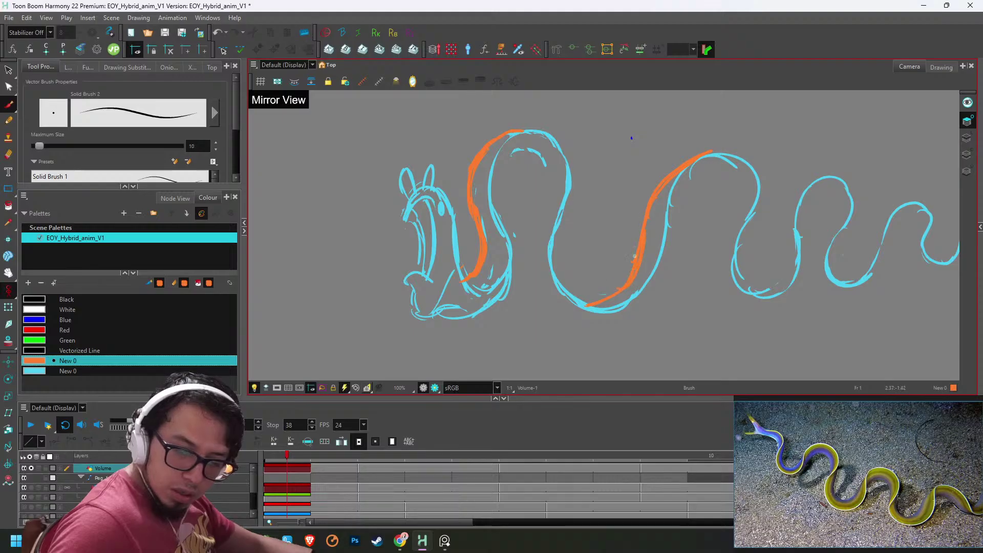
- On Volume-1, add matching orange lines on the head side of the next two smaller humps towards the tail
key(1)
key(1)
drag(783, 171, 672, 166)
key(2)
key(2)
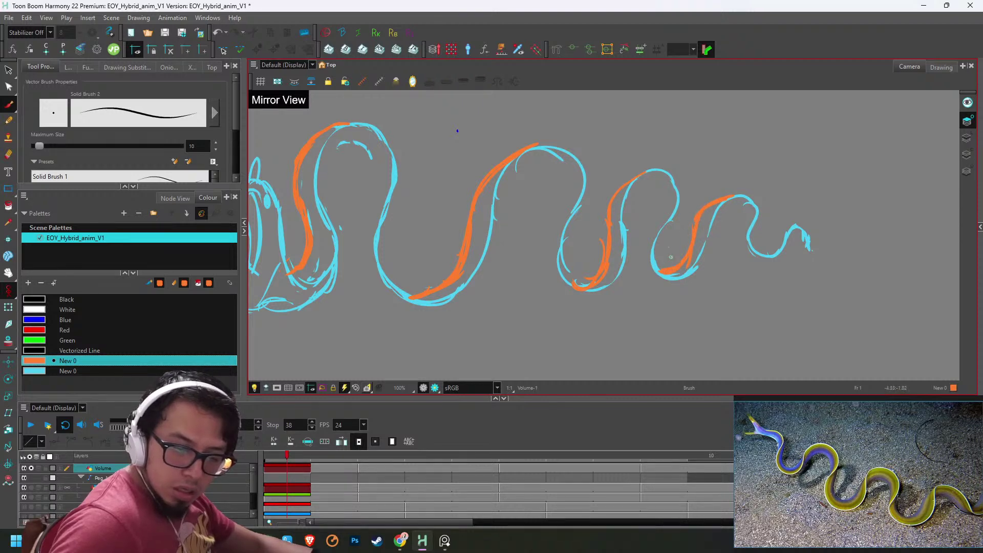
- On Volume-1, sketch a short orange line along the rise into the last small hump at the tail tip
key(alt+e)
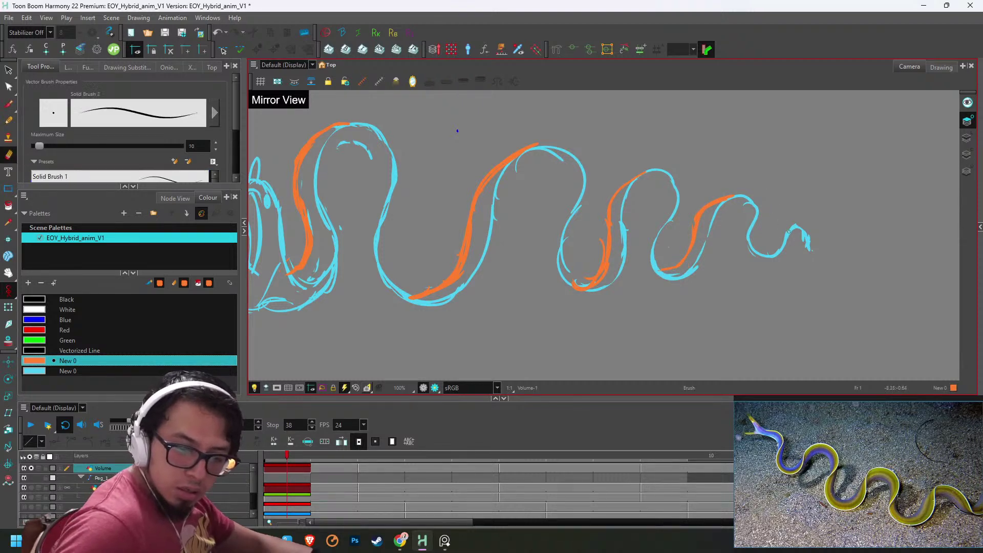
key(alt+b)
drag(794, 225, 764, 250)
key(2)
key(2)
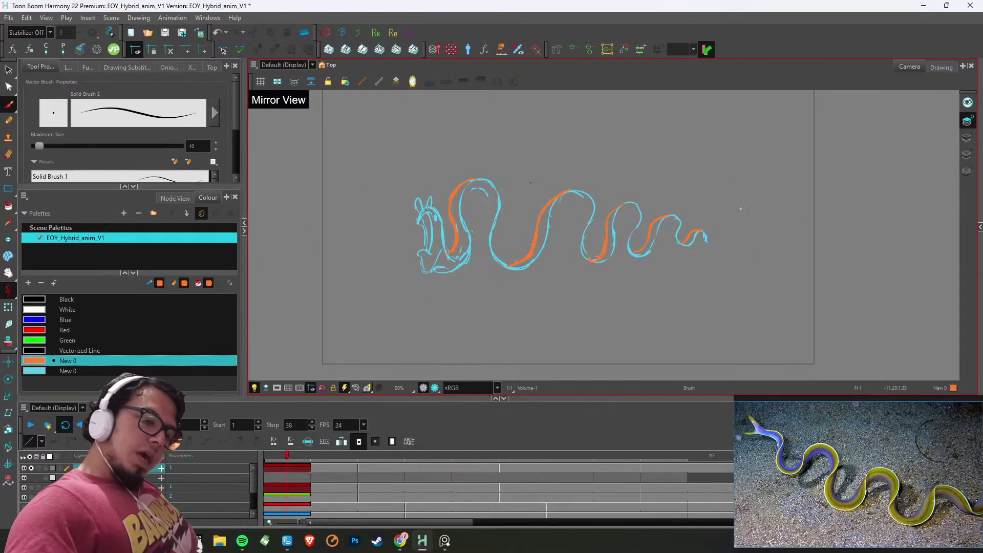
- Clean up the upper part of the orange line on the hump just before the tail tip with the Eraser
key(1)
key(1)
key(1)
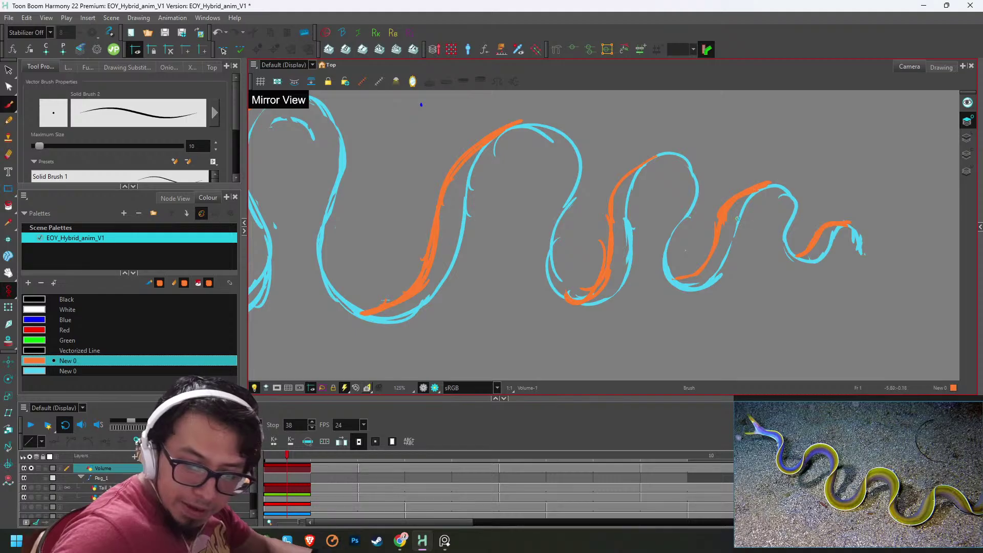
key(alt+e)
mouse_move(732, 204)
mouse_down()
mouse_move(761, 184)
mouse_move(790, 182)
mouse_move(724, 222)
mouse_move(775, 188)
mouse_up()
key(alt+b)
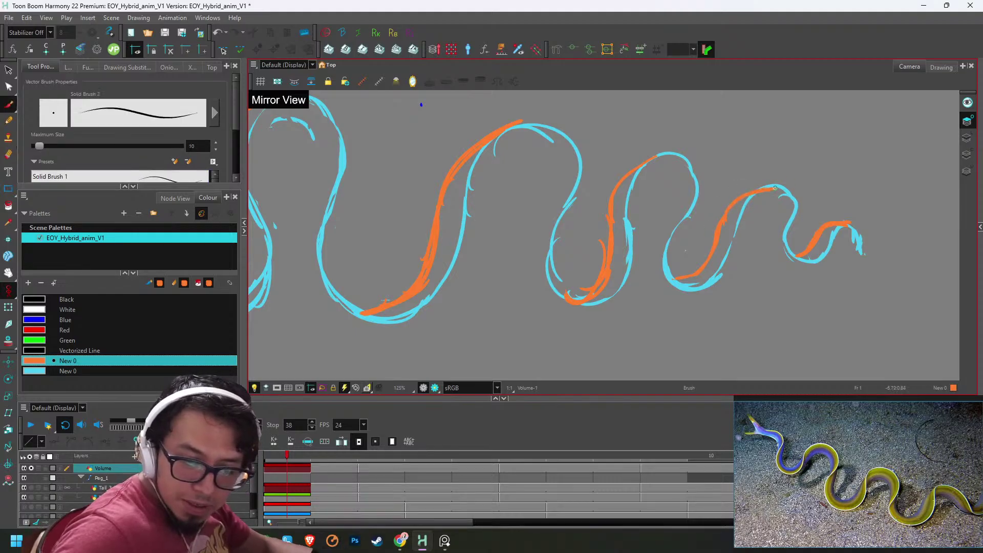
- On Volume-2, sketch an orange line from the first valley up to the tall hump's crest, matching the offset on Volume-1
key(1)
key(1)
drag(716, 189, 921, 185)
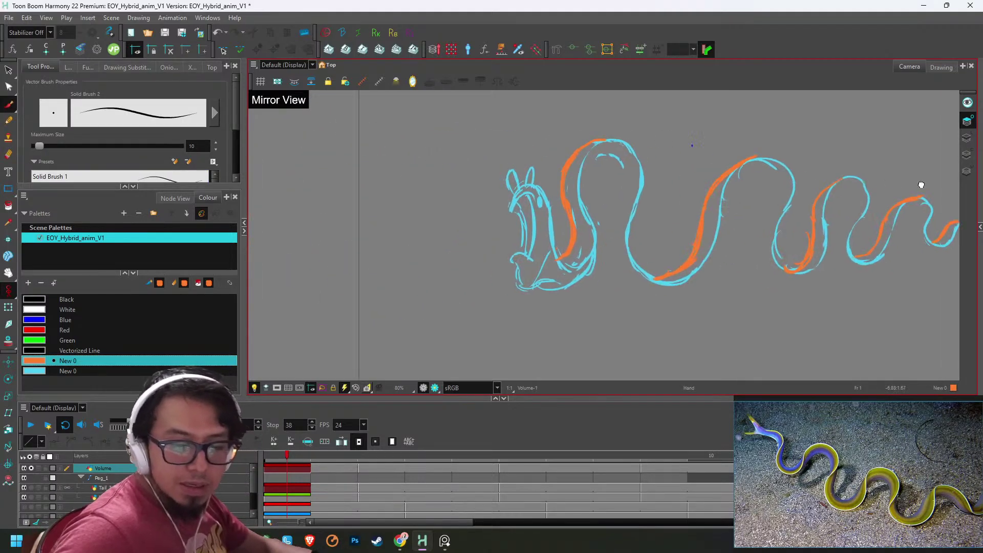
key(2)
key(g)
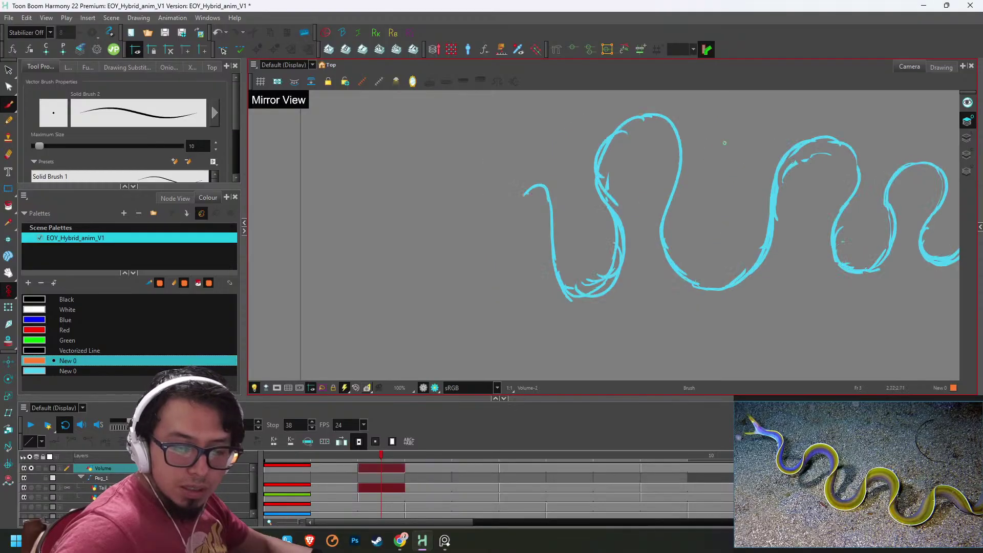
key(f)
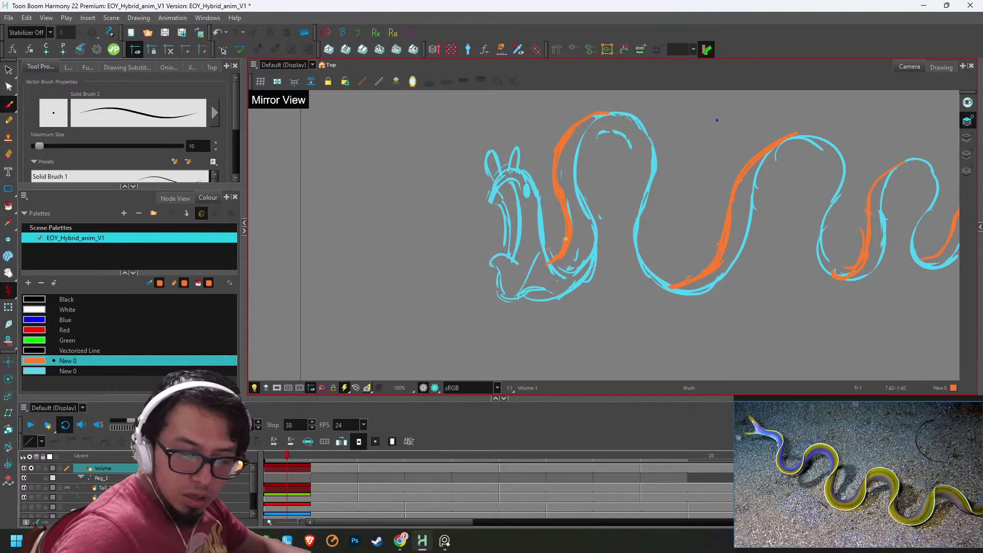
key(g)
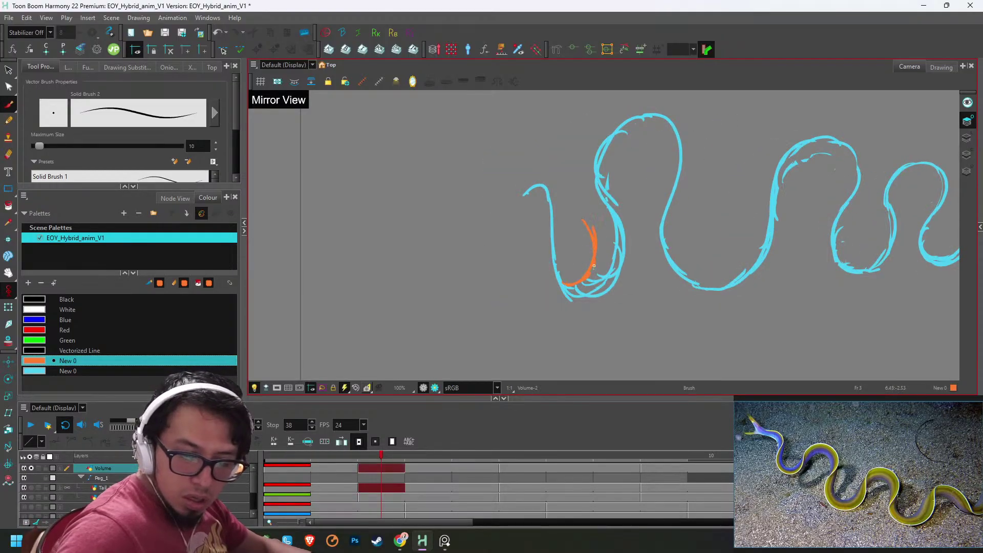
key(f)
key(g)
mouse_move(610, 121)
mouse_down()
mouse_move(588, 181)
mouse_move(595, 219)
mouse_up()
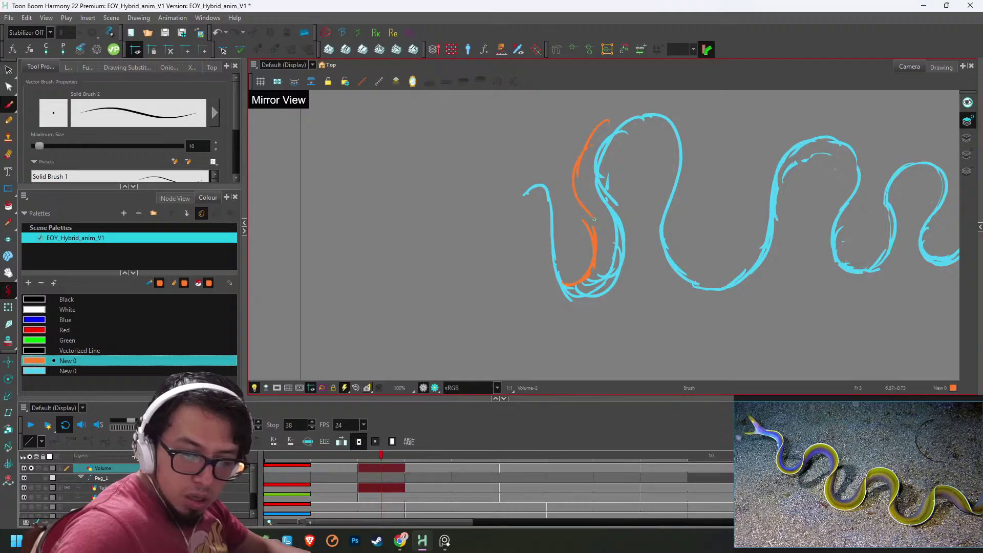
key(f)
key(g)
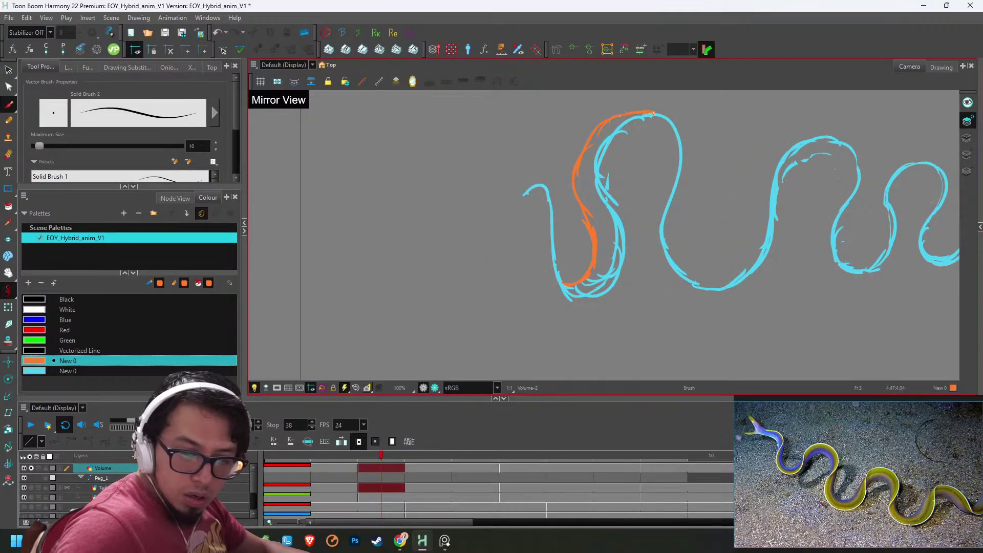
mouse_move(655, 113)
mouse_down()
mouse_move(577, 162)
mouse_move(596, 246)
mouse_up()
- Thin the orange line near the first valley on Volume-2 with the Eraser
key(alt+e)
drag(576, 282, 594, 260)
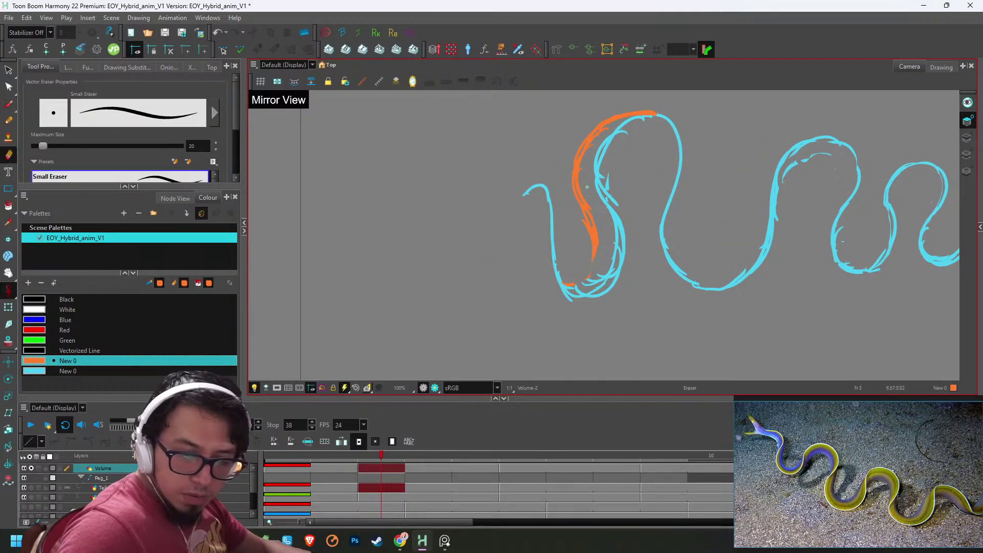
key(alt+b)
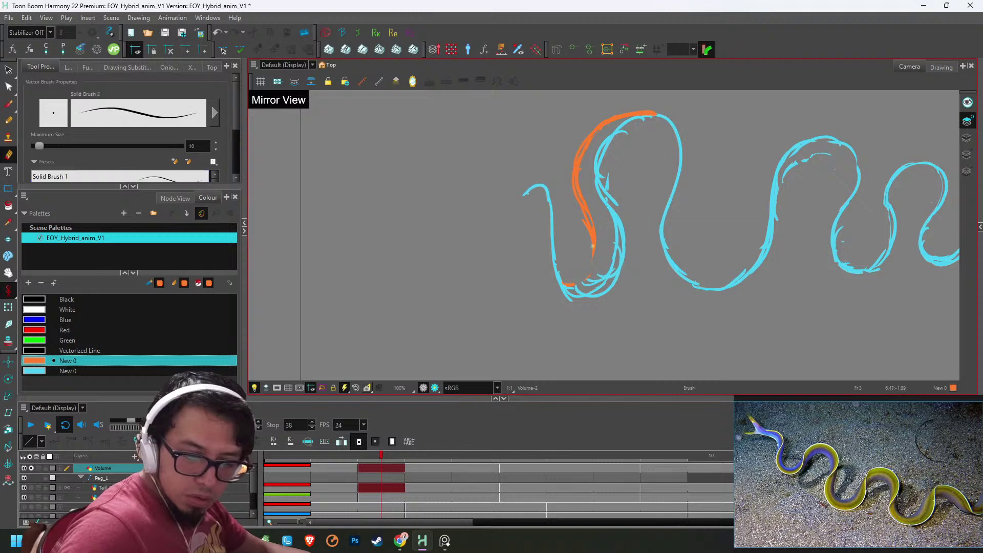
- On Volume-3, sketch an orange line from the first valley up the head side of the tall hump, just short of its crest
key(f)
key(g)
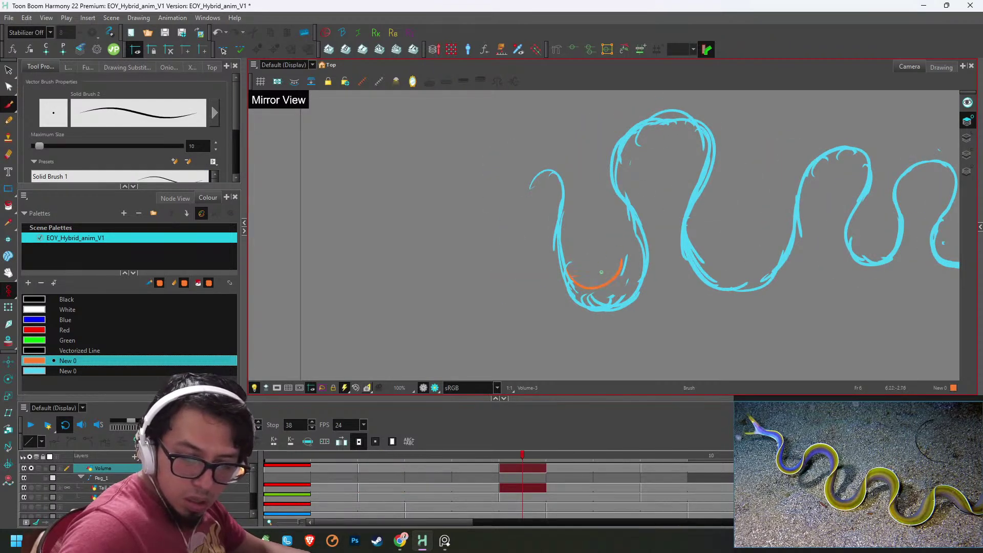
drag(620, 267, 605, 217)
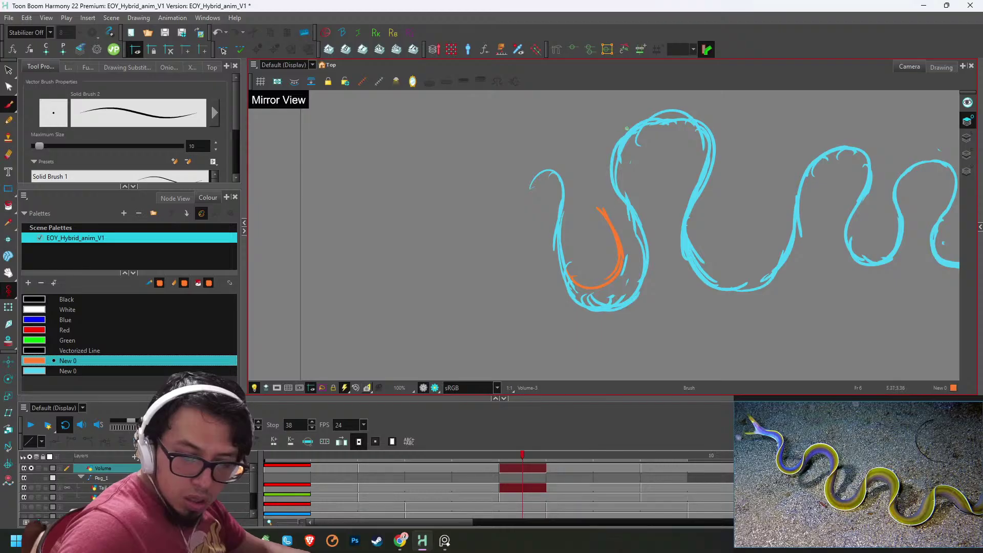
drag(624, 129, 598, 195)
mouse_move(606, 147)
mouse_down()
mouse_move(602, 209)
mouse_move(634, 121)
mouse_up()
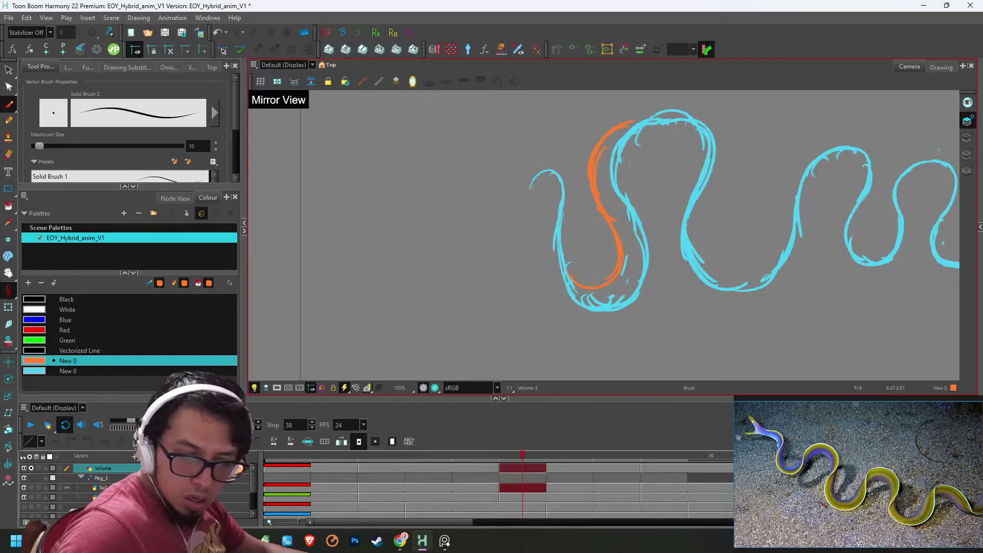
- On Volume-4, sketch an orange line from the first valley up the head side of the tall hump to its crest
key(g)
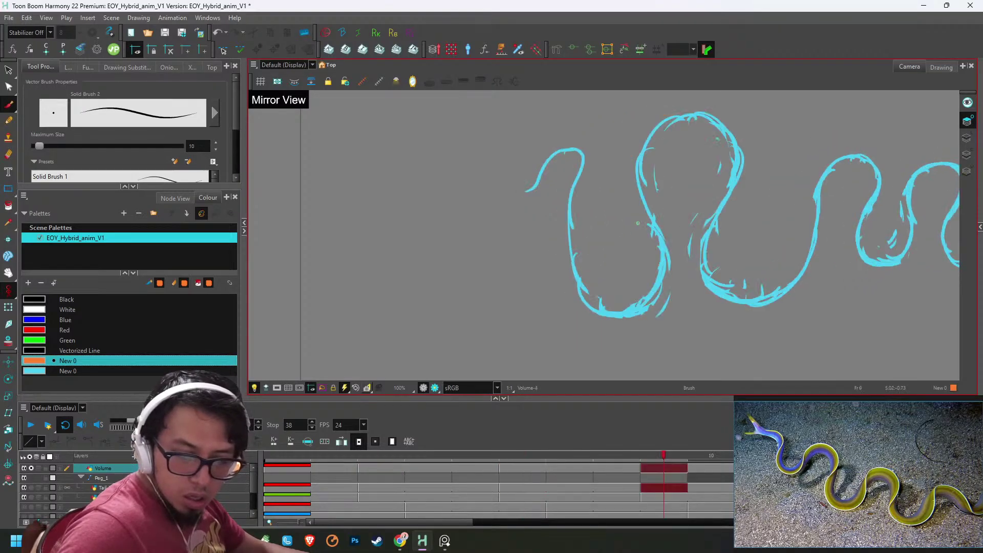
mouse_move(589, 279)
mouse_down()
mouse_move(621, 297)
mouse_move(637, 270)
mouse_move(622, 189)
mouse_up()
key(f)
key(g)
mouse_move(669, 115)
mouse_down()
mouse_move(629, 168)
mouse_move(653, 132)
mouse_move(631, 198)
mouse_move(618, 167)
mouse_move(674, 112)
mouse_up()
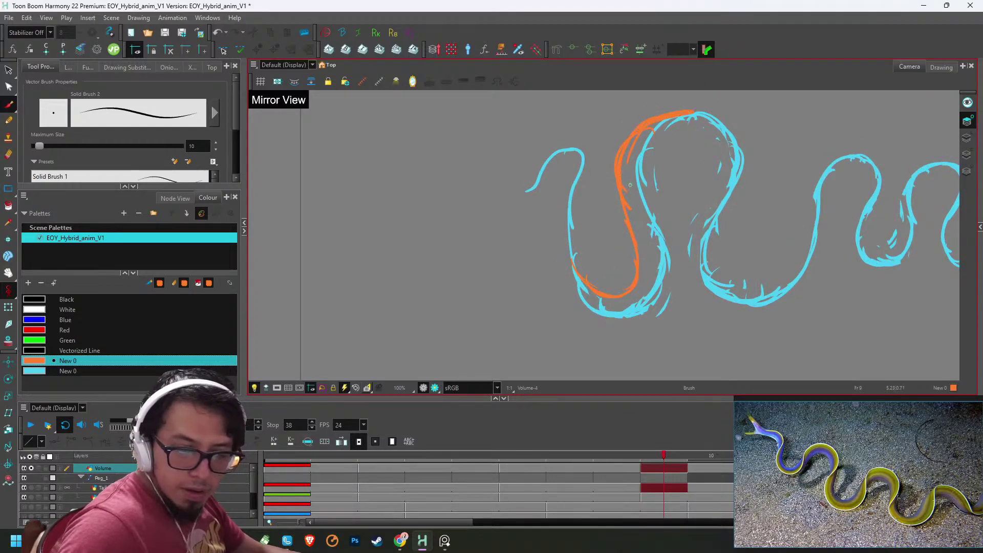
mouse_move(644, 196)
mouse_down()
mouse_move(629, 233)
mouse_move(638, 287)
mouse_up()
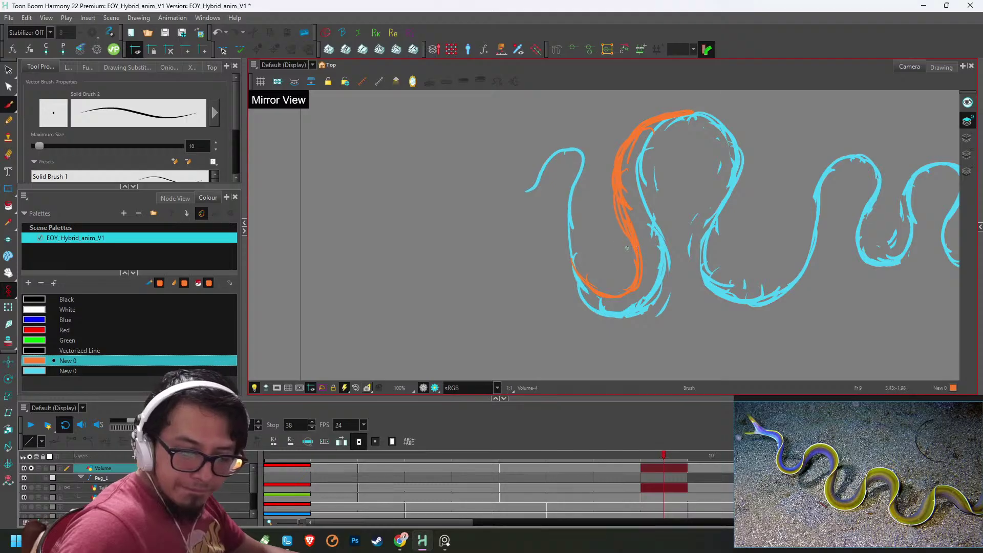
key(g)
key(f)
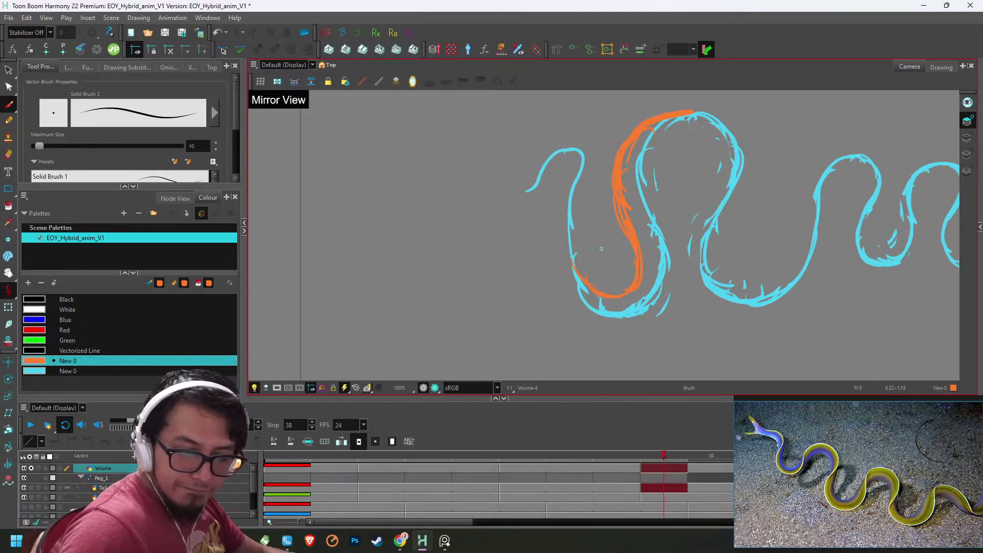
- On Volume-5, sketch an orange line along the inside of the first valley and up to the tall hump's crest
key(g)
drag(594, 273, 641, 290)
drag(655, 257, 648, 216)
drag(649, 219, 617, 284)
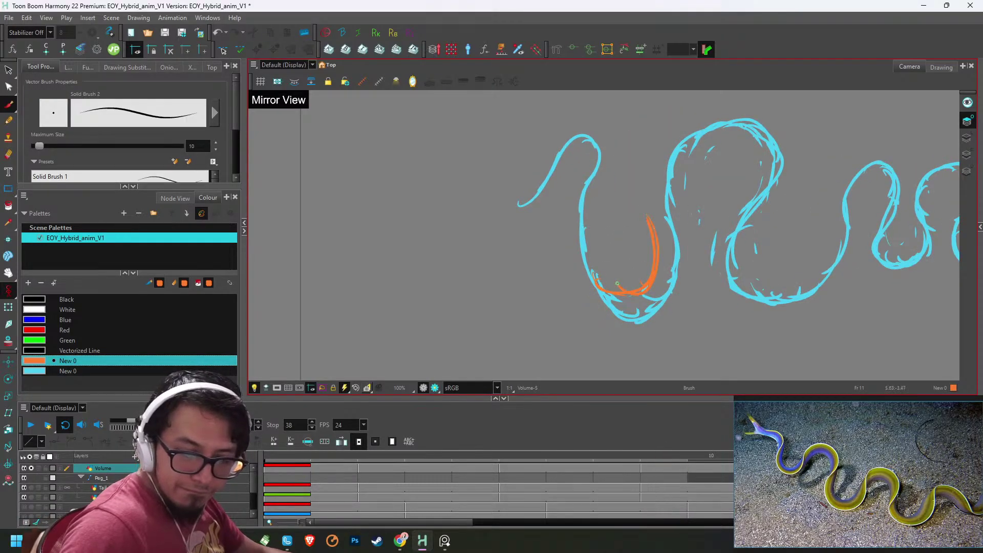
mouse_move(660, 165)
mouse_down()
mouse_move(651, 223)
mouse_move(689, 129)
mouse_up()
mouse_move(652, 182)
mouse_down()
mouse_move(703, 119)
mouse_move(741, 124)
mouse_move(672, 134)
mouse_move(648, 188)
mouse_up()
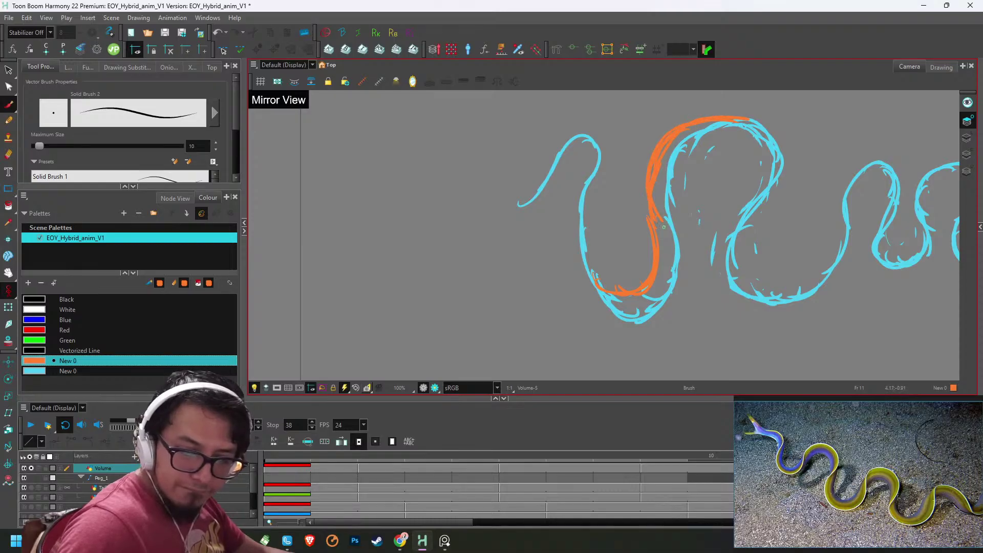
- Thin the orange line on Volume-5 with the Eraser and redraw its middle stretch with the Brush
key(alt+e)
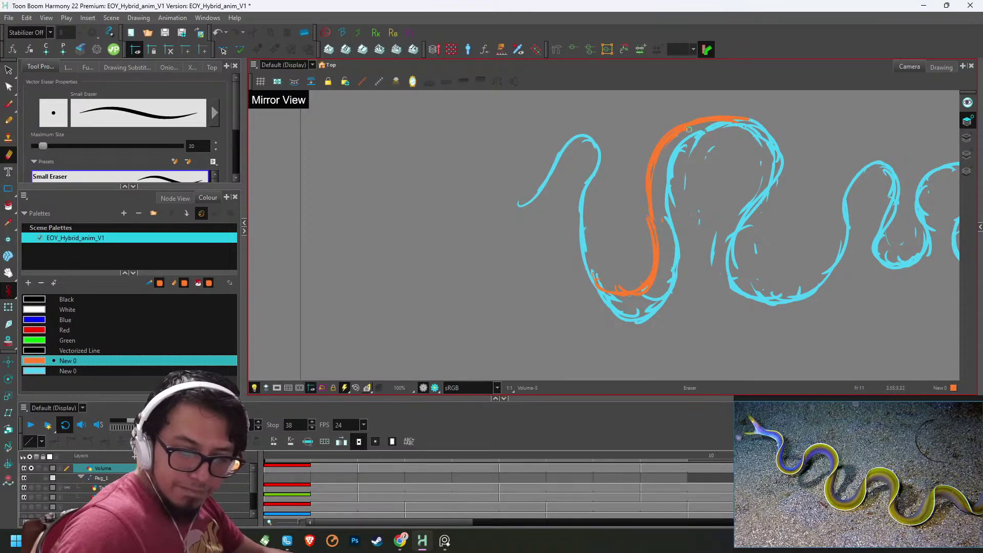
drag(703, 133, 651, 229)
mouse_move(656, 287)
mouse_down()
mouse_move(644, 298)
mouse_move(618, 291)
mouse_up()
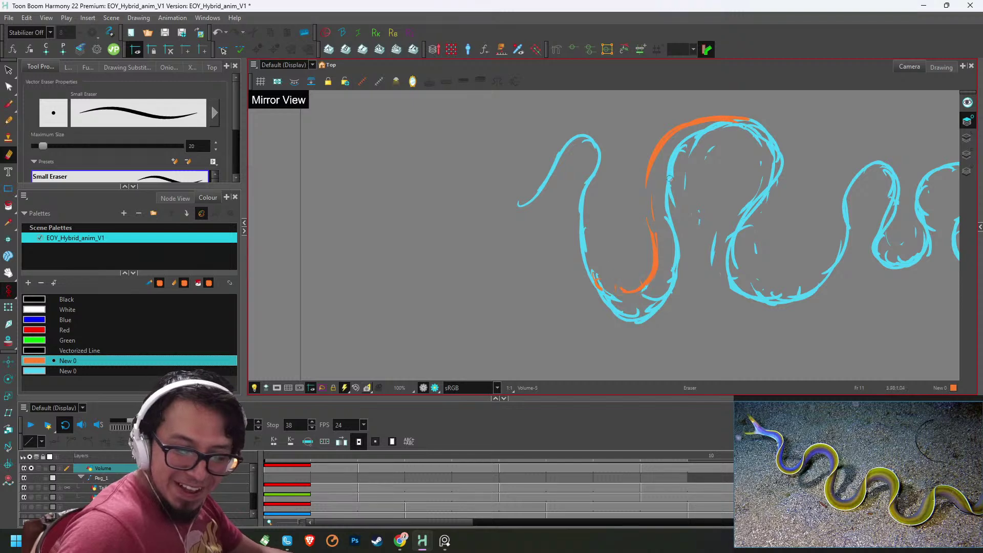
key(alt+b)
mouse_move(647, 179)
mouse_down()
mouse_move(656, 240)
mouse_move(646, 212)
mouse_up()
- Step back through the drawings and play the animation to check how the orange lines move with the body wave
key(1)
key(1)
key(f)
key(comma)
key(comma)
key(comma)
key(comma)
key(comma)
key(comma)
key(comma)
key(comma)
key(comma)
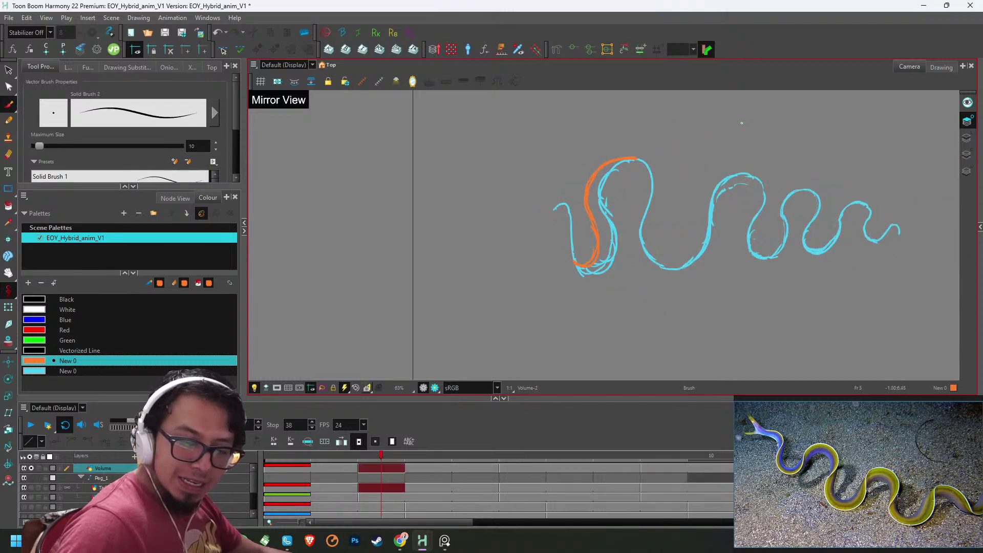
click(31, 425)
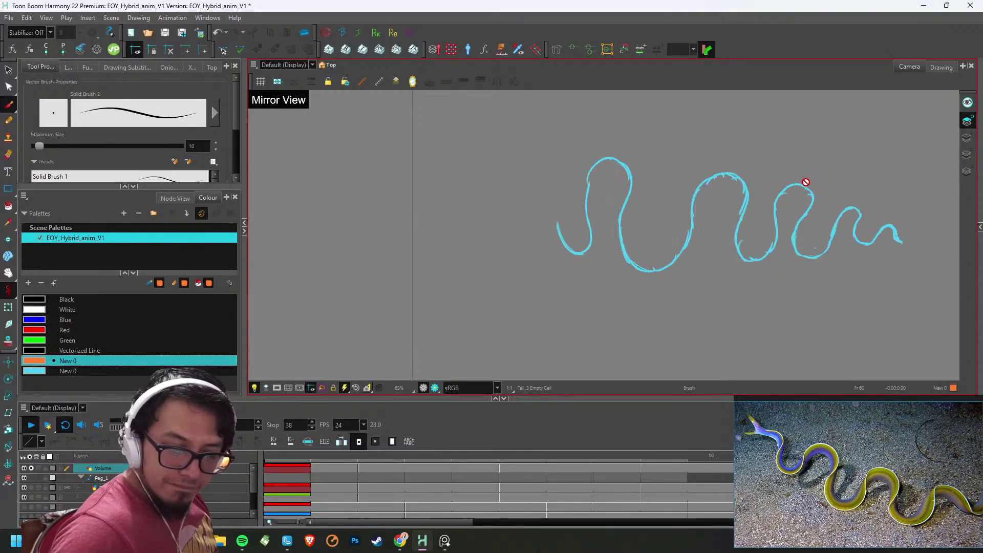
click(32, 425)
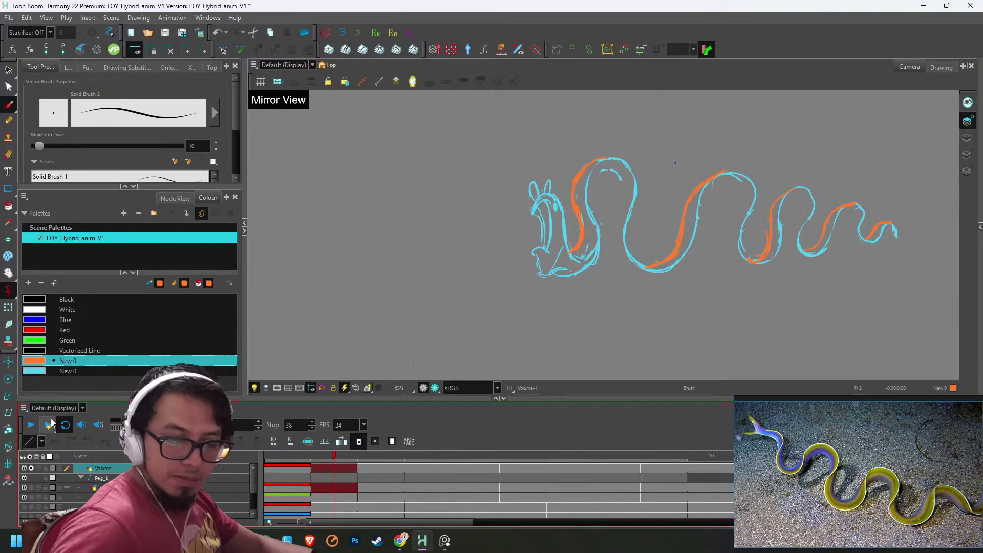
- Thin the thick orange line on Volume-4 with the Eraser and redraw its middle stretch as a cleaner curve
key(2)
key(2)
drag(713, 119, 654, 165)
key(g)
key(g)
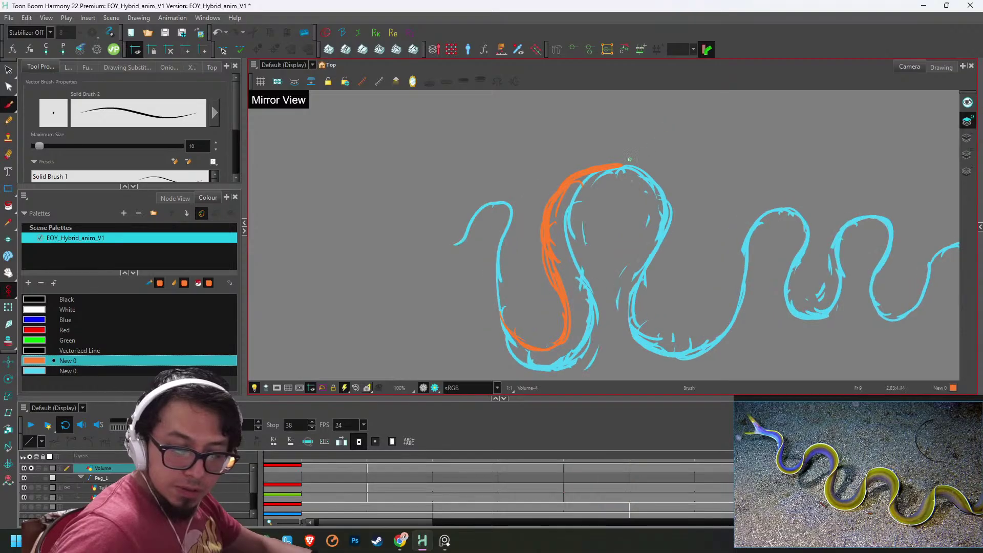
key(e)
drag(524, 226, 531, 242)
drag(542, 183, 565, 169)
mouse_move(533, 261)
mouse_down()
mouse_move(559, 169)
mouse_move(537, 194)
mouse_move(600, 161)
mouse_move(568, 167)
mouse_move(569, 241)
mouse_move(566, 178)
mouse_move(556, 289)
mouse_up()
key(g)
key(e)
drag(550, 241, 563, 307)
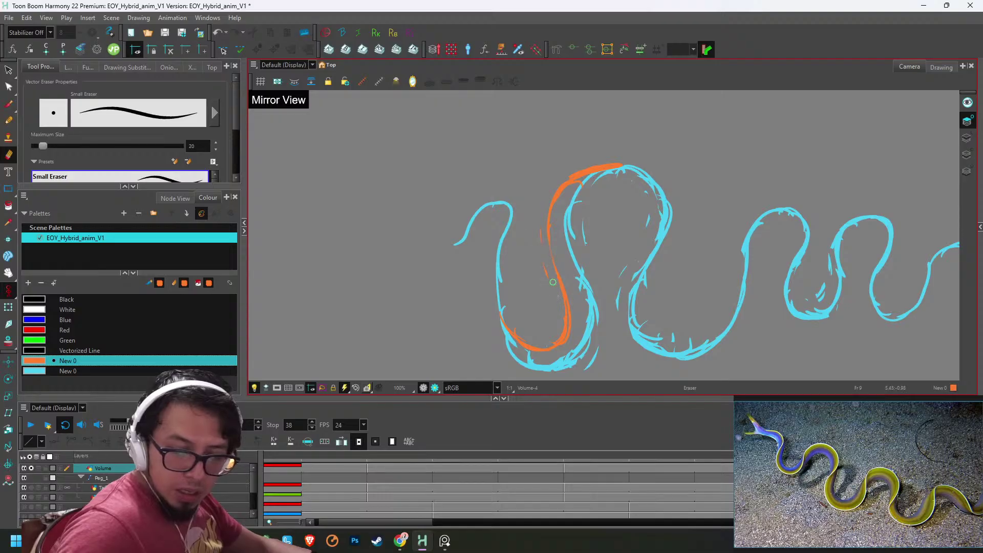
key(alt+b)
drag(548, 210, 567, 300)
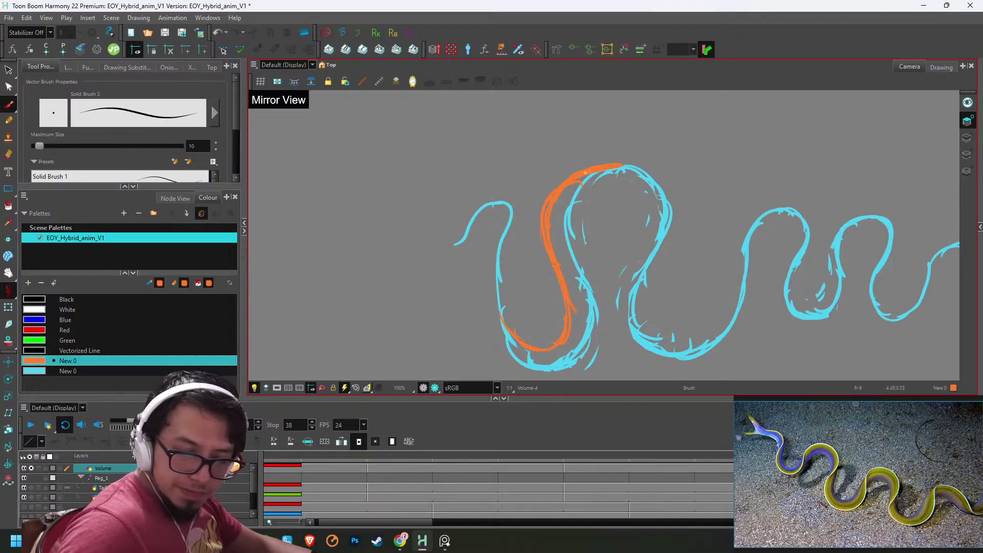
- On Volume-6, sketch an orange line from the tall hump's crest down its head side into the valley before it
key(period)
key(period)
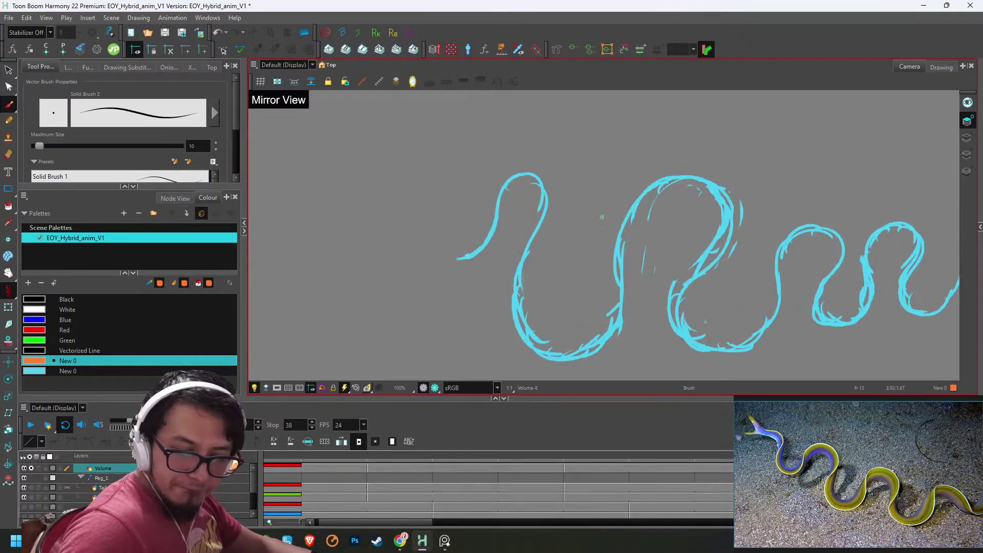
key(comma)
key(period)
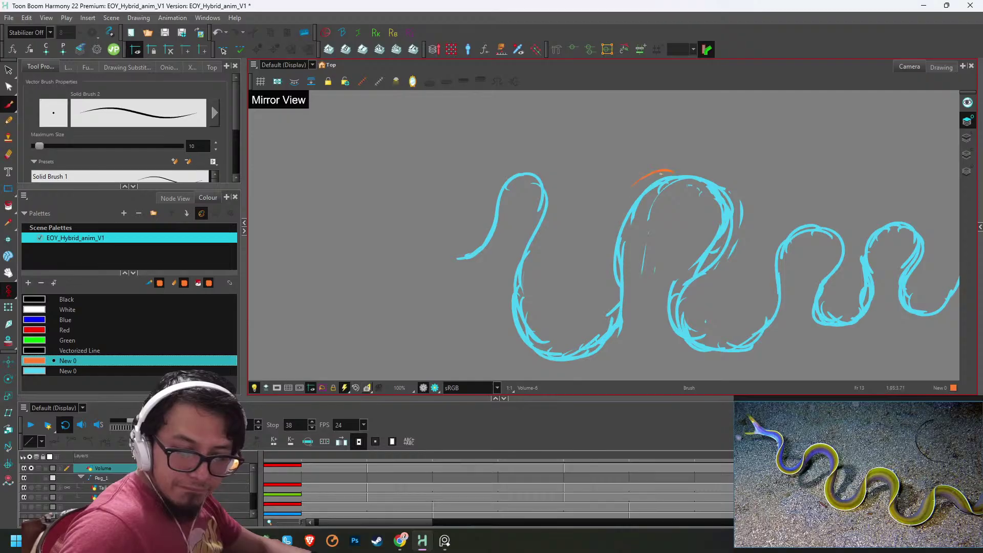
mouse_move(661, 174)
mouse_down()
mouse_move(628, 186)
mouse_move(673, 177)
mouse_move(627, 188)
mouse_move(634, 190)
mouse_move(597, 241)
mouse_move(616, 214)
mouse_move(602, 282)
mouse_move(594, 246)
mouse_move(557, 336)
mouse_move(516, 294)
mouse_move(569, 334)
mouse_up()
- On Volume-7, sketch an orange line from the second hump's crest down its head side and along the inside of the valley
key(period)
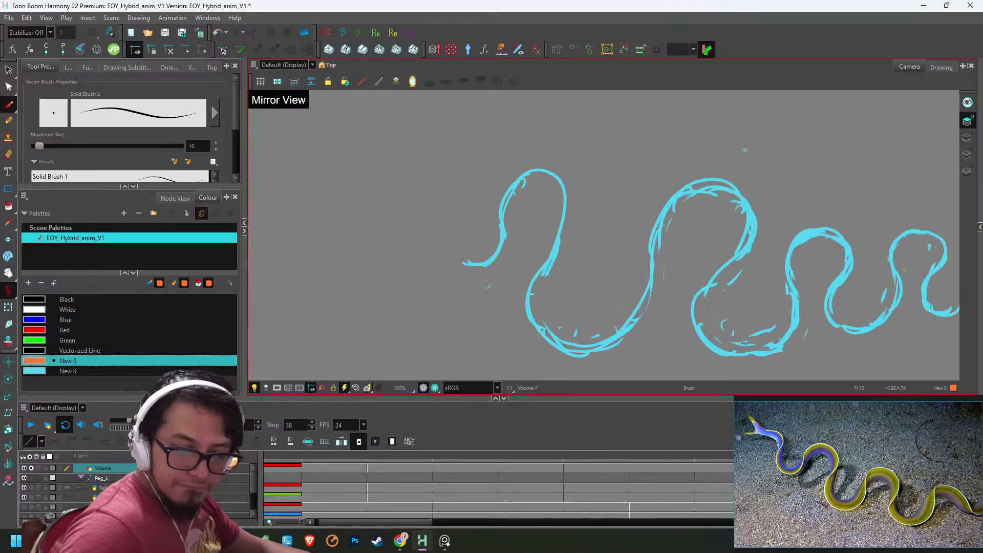
mouse_move(673, 190)
mouse_down()
mouse_move(585, 308)
mouse_move(541, 311)
mouse_move(529, 277)
mouse_move(603, 320)
mouse_up()
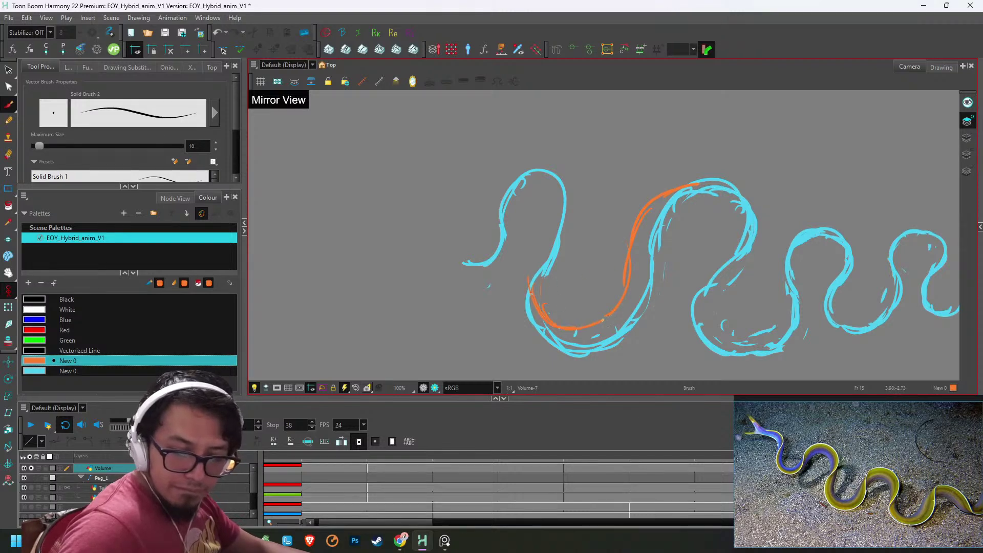
key(alt+e)
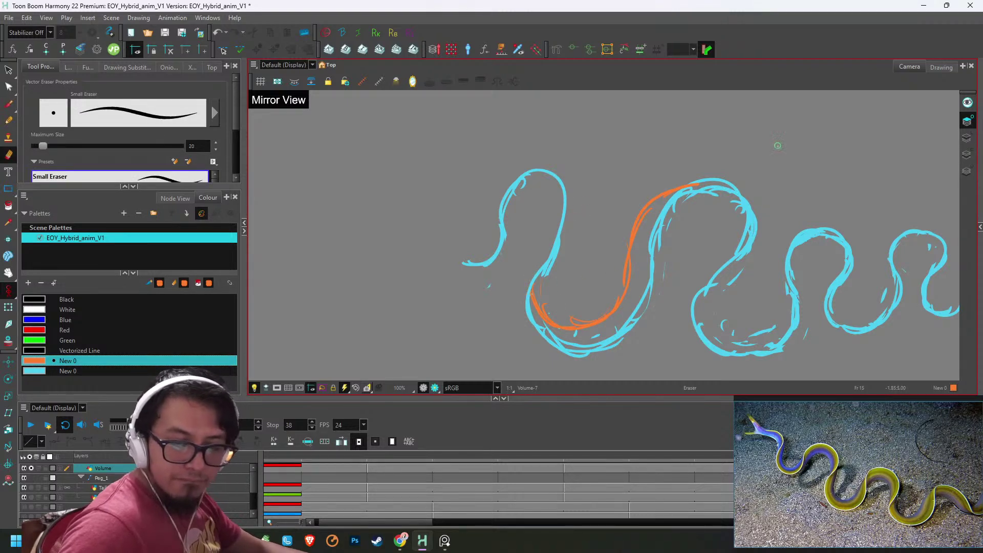
scroll(697, 169, down, 3)
scroll(704, 160, up, 2)
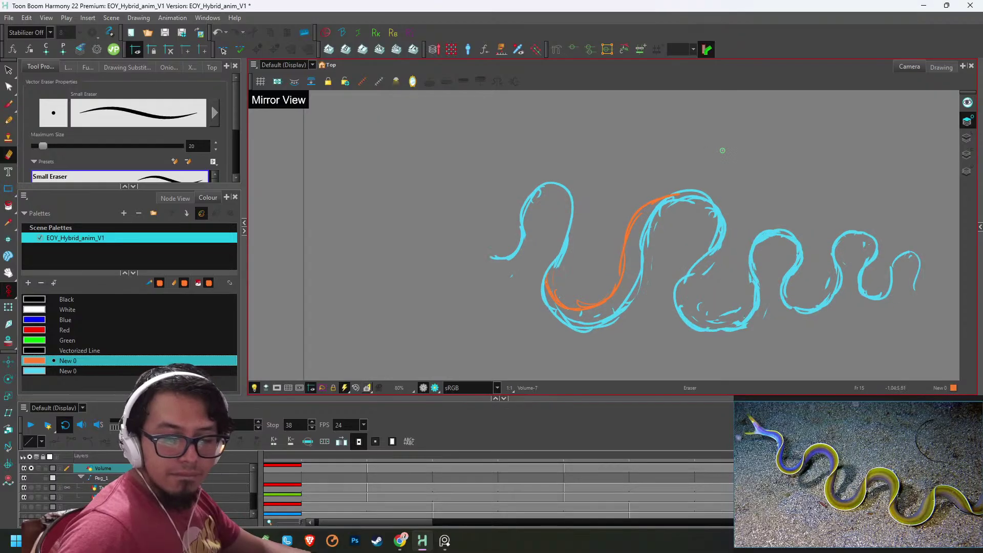
- On Volume-8, sketch an orange line along the valley between the first two humps and up to the second hump's crest
key(g)
scroll(732, 158, up, 2)
key(alt+b)
mouse_move(750, 181)
mouse_down()
mouse_move(721, 185)
mouse_move(671, 267)
mouse_up()
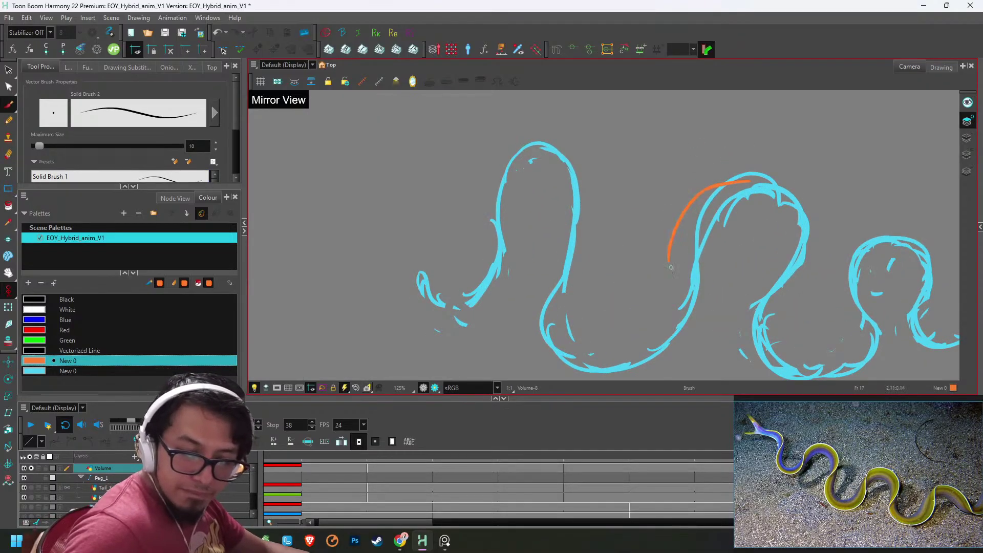
drag(687, 214, 657, 308)
key(f)
key(g)
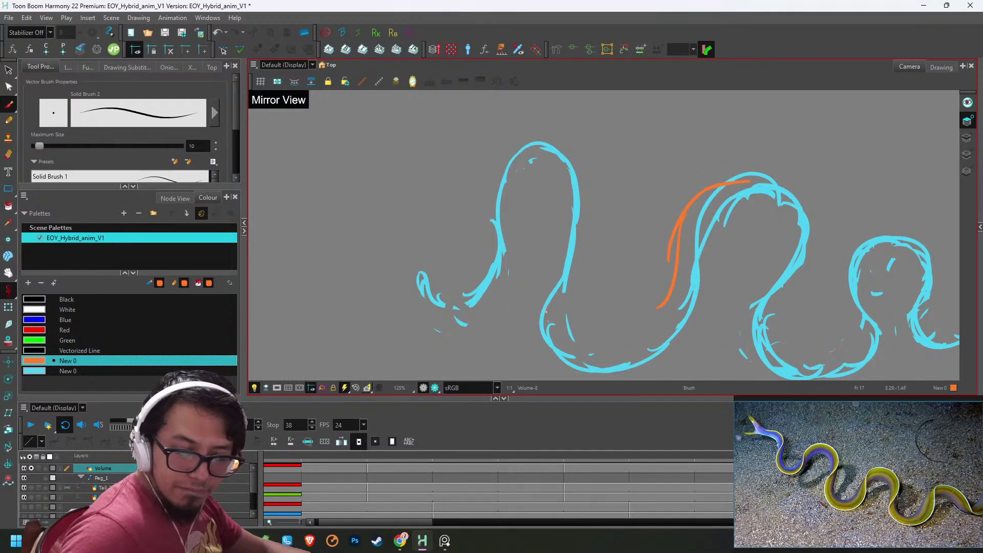
mouse_move(548, 311)
mouse_down()
mouse_move(589, 341)
mouse_move(658, 308)
mouse_up()
drag(680, 227, 740, 181)
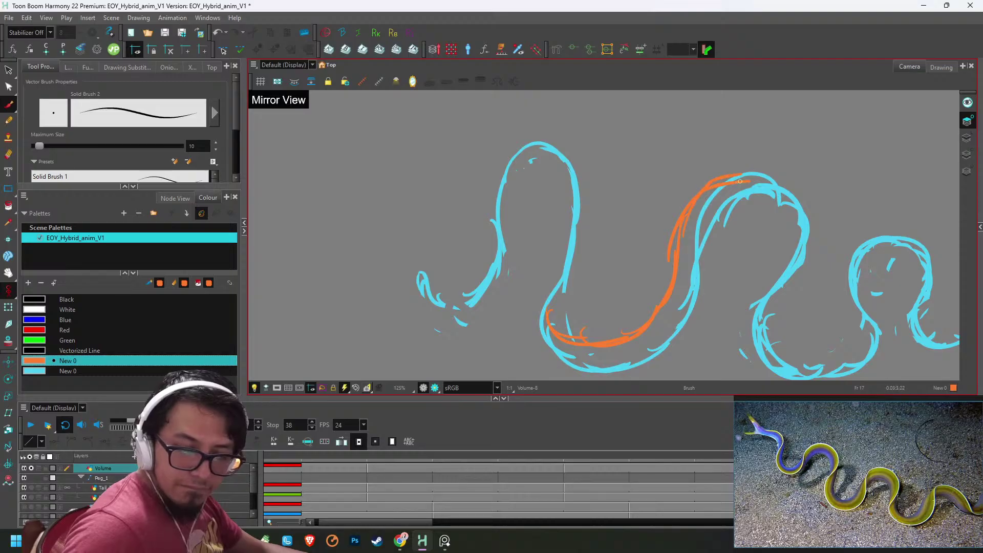
- Go to frame 38 and touch up the orange line on the head side of Volume-1's third hump
key(2)
key(2)
key(2)
key(2)
key(2)
key(2)
key(2)
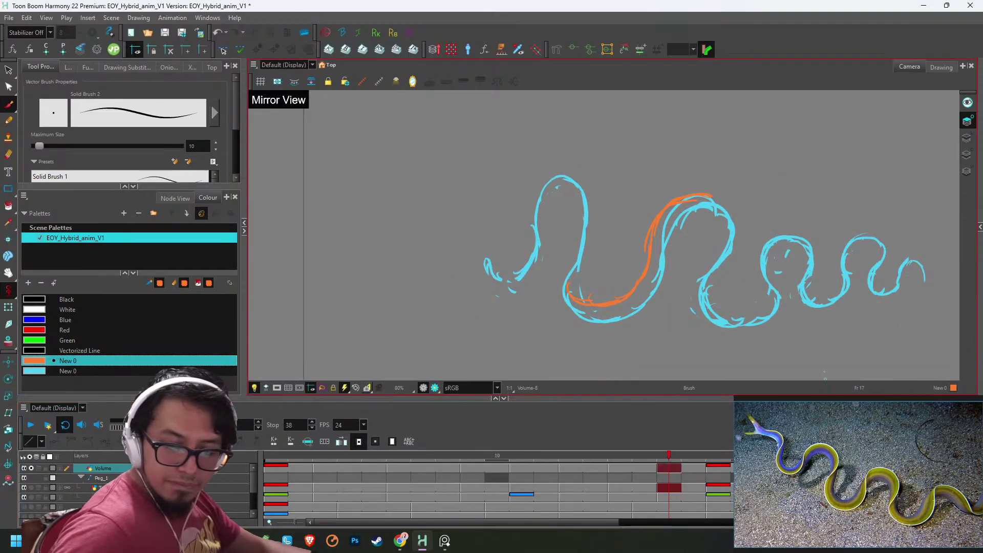
key(2)
key(1)
key(1)
key(1)
key(1)
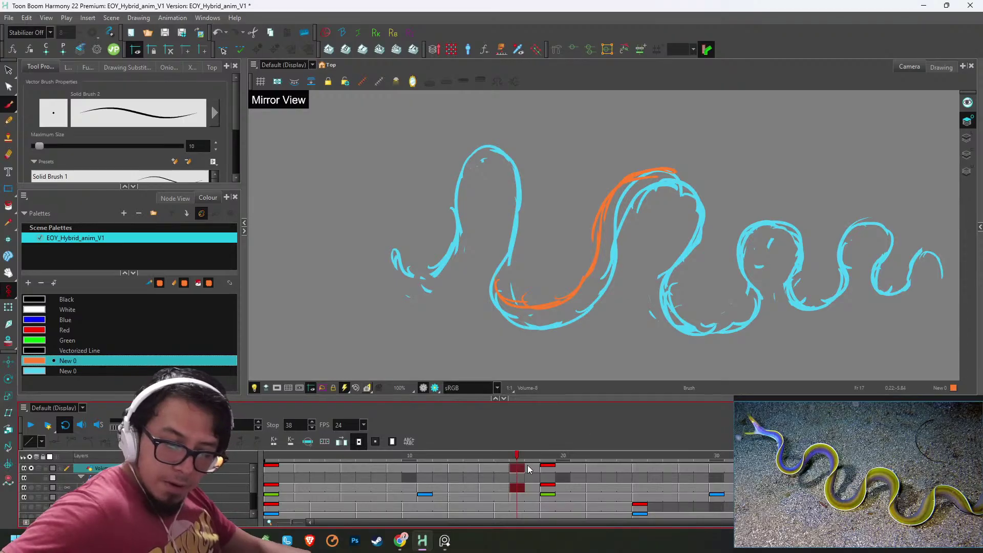
click(545, 453)
mouse_move(543, 453)
mouse_down()
mouse_move(667, 437)
mouse_move(854, 437)
mouse_up()
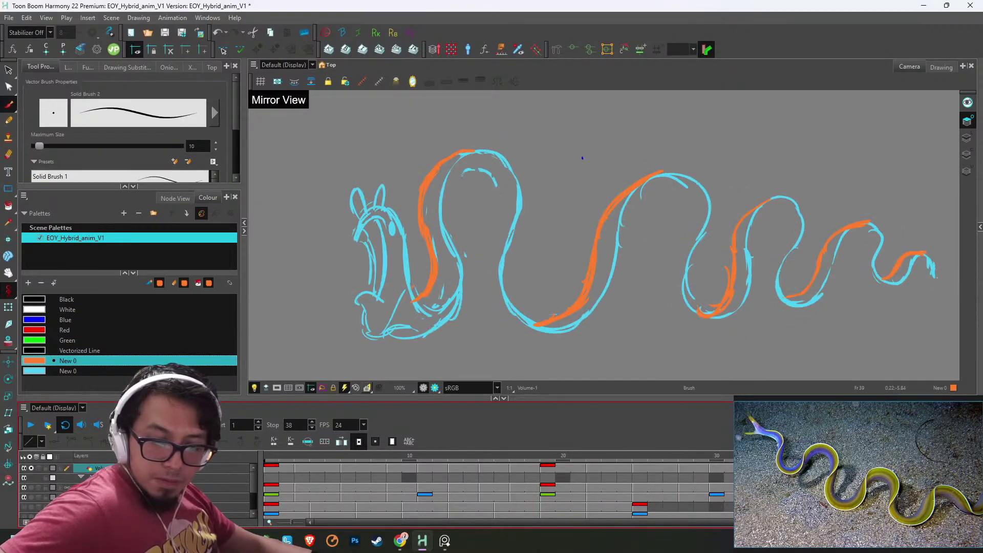
key(1)
key(1)
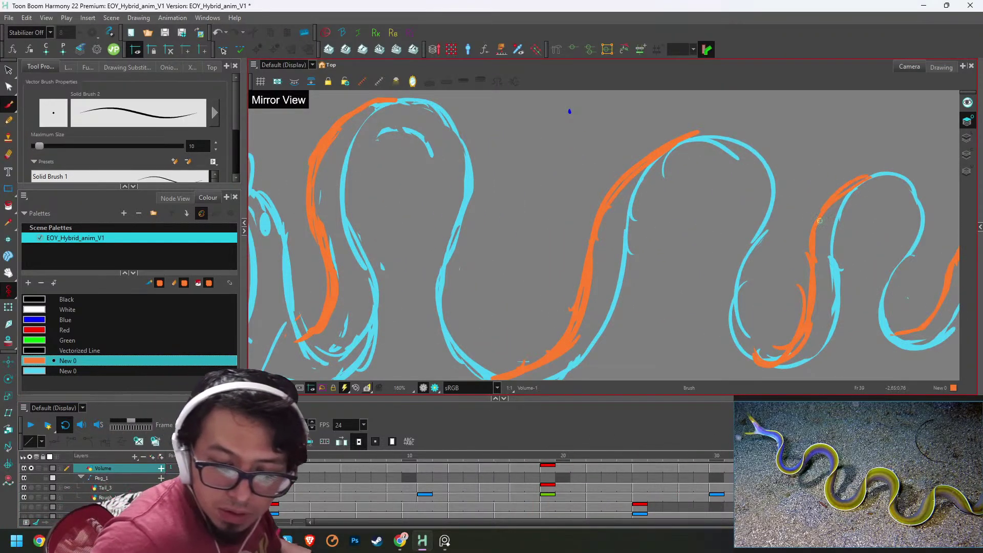
mouse_move(820, 220)
mouse_down()
mouse_move(876, 177)
mouse_move(821, 217)
mouse_move(790, 357)
mouse_up()
key(alt+e)
- On Volume-16 at frame 37, sketch an orange line from the third hump's crest down its head side to the valley
key(f)
key(alt+b)
drag(819, 189, 865, 168)
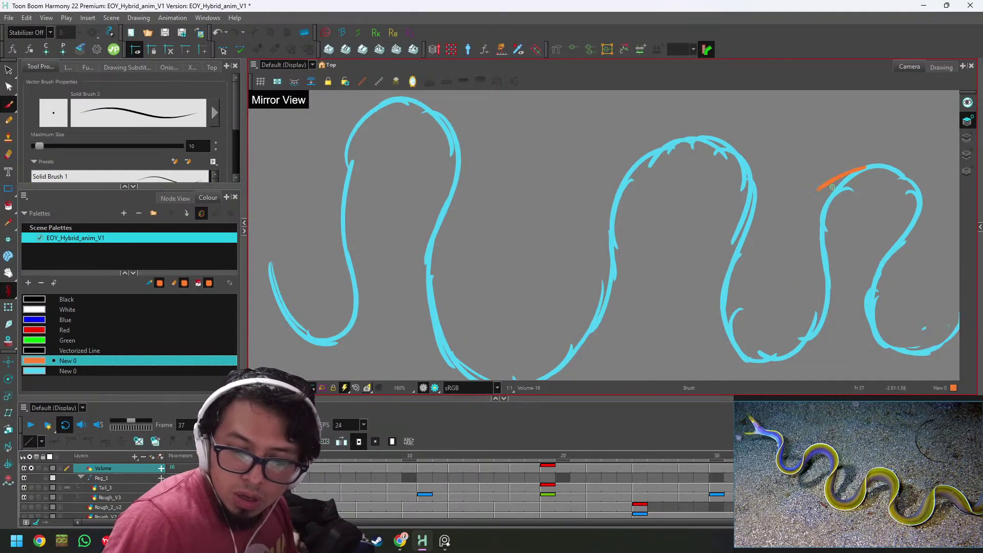
mouse_move(815, 206)
mouse_down()
mouse_move(801, 291)
mouse_move(779, 309)
mouse_move(798, 316)
mouse_move(792, 290)
mouse_move(734, 340)
mouse_up()
- On Volume-15 at frame 35, sketch a short orange arc from the third hump's crest toward the head, and return to frame 1
key(comma)
key(comma)
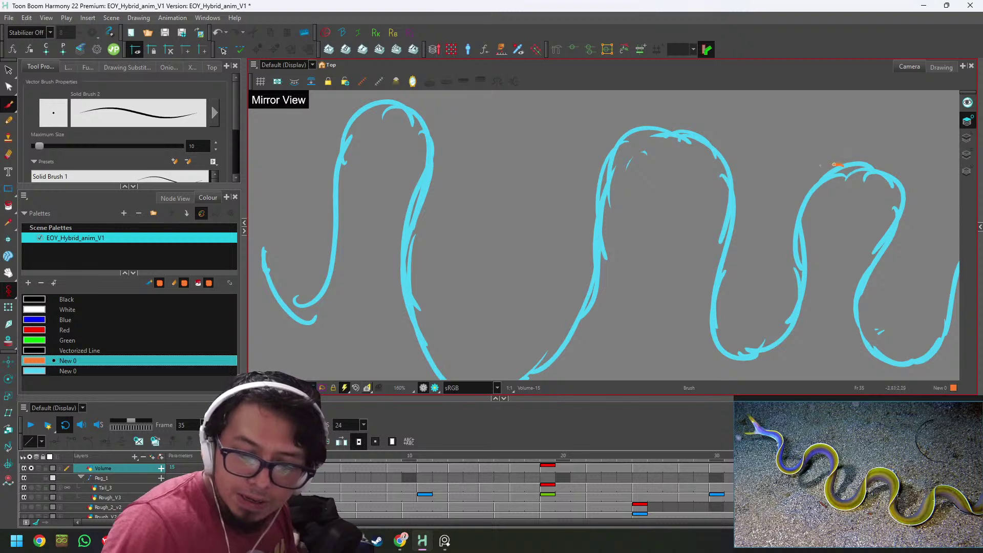
drag(836, 165, 766, 219)
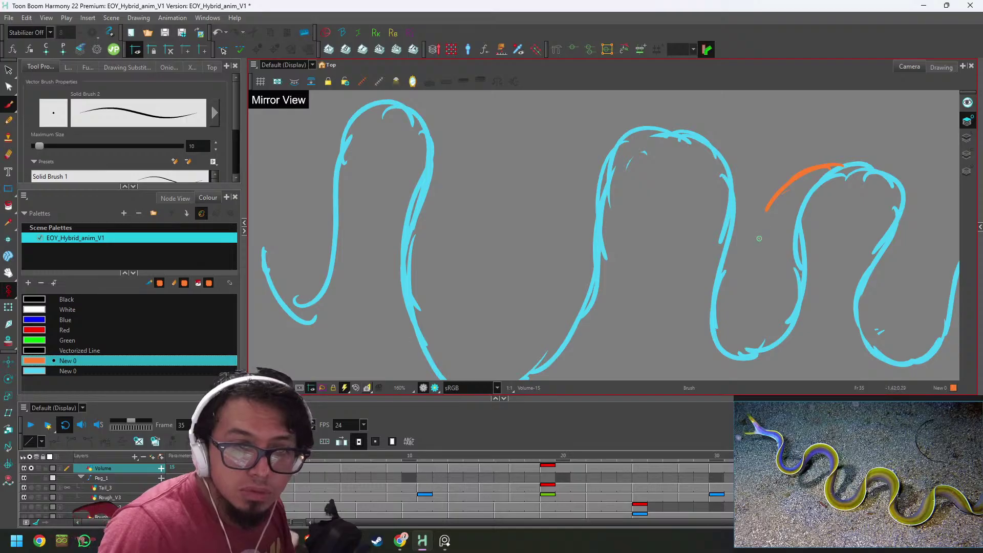
key(1)
key(1)
key(1)
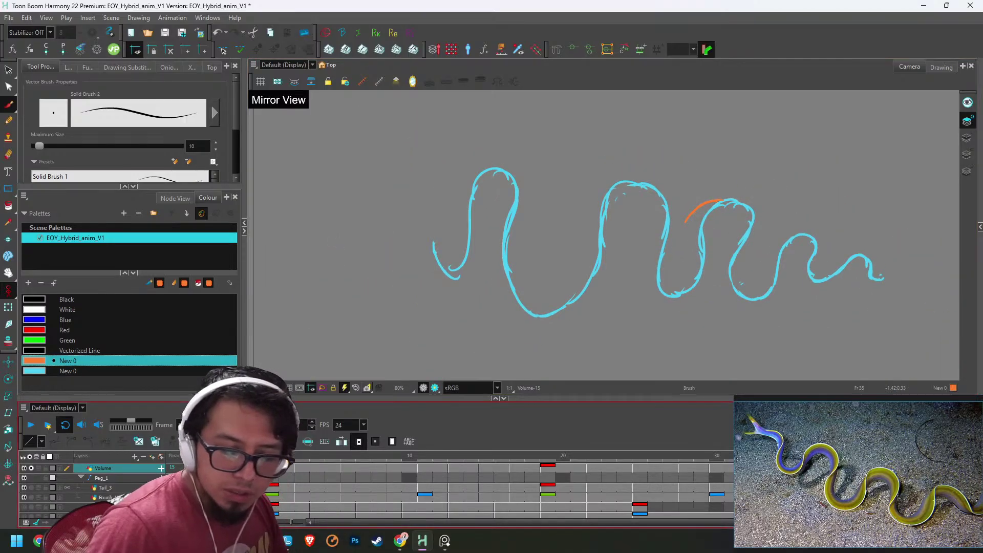
click(272, 468)
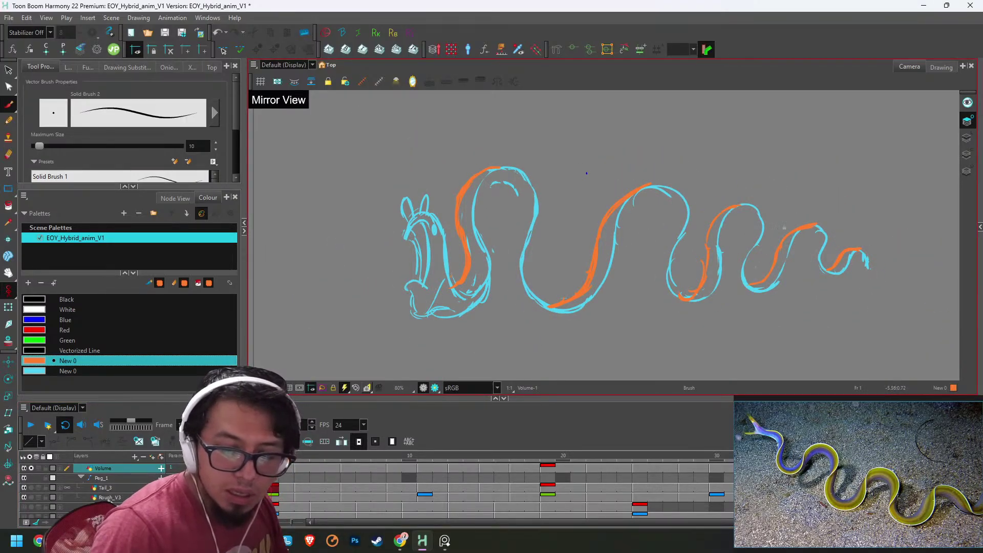
- Delete all the orange lines from every Volume drawing at once
key(alt+s)
key(ctrl+a)
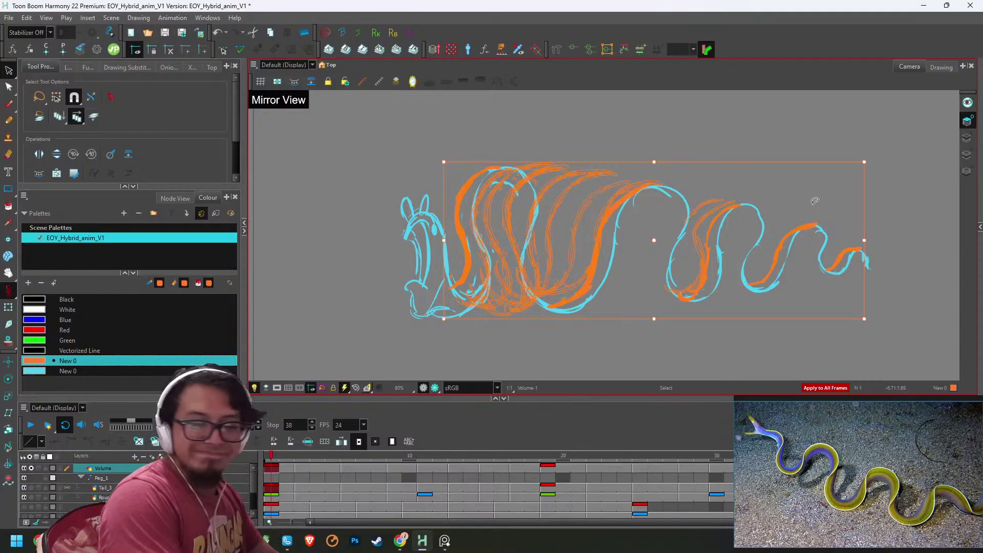
key(Delete)
- On Volume-1, sketch an orange U-shaped line along the inside of the valley between the first two humps
key(alt+b)
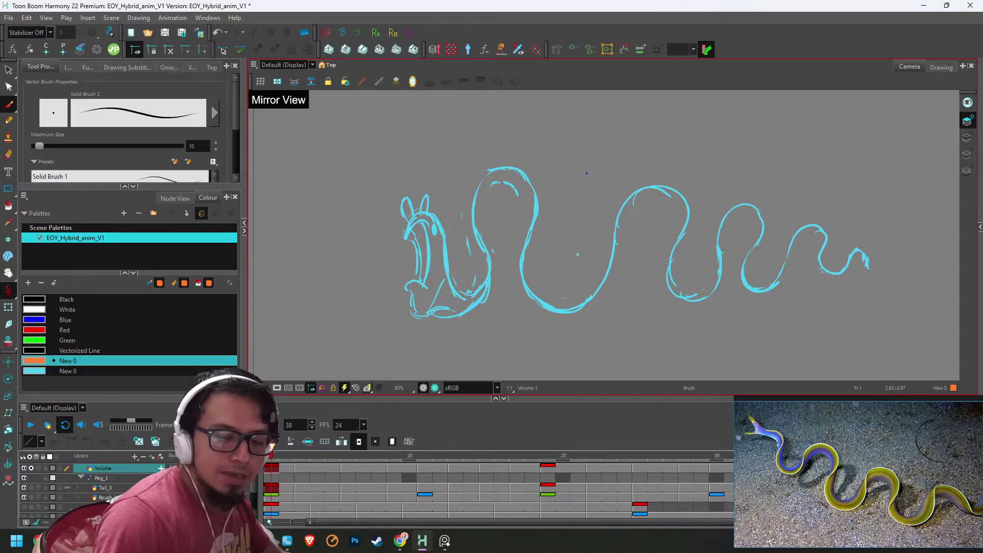
scroll(602, 264, up, 4)
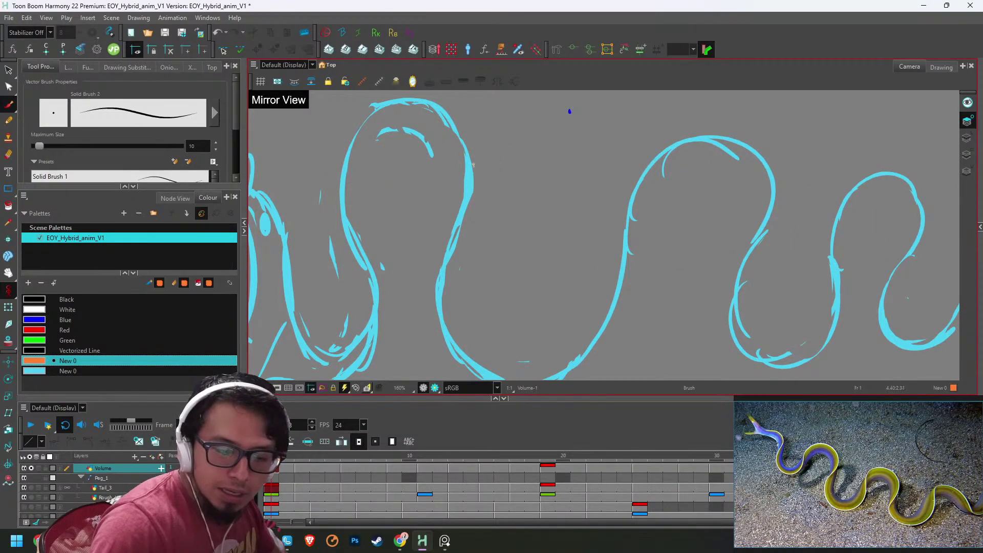
mouse_move(473, 165)
mouse_down()
mouse_move(477, 222)
mouse_move(462, 271)
mouse_up()
key(ctrl+z)
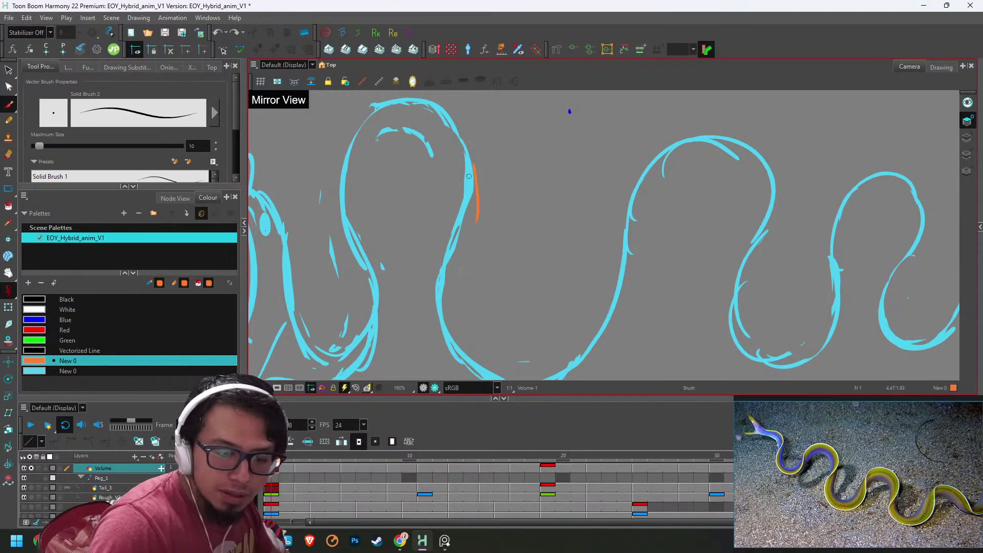
drag(478, 215, 465, 309)
scroll(530, 280, down, 2)
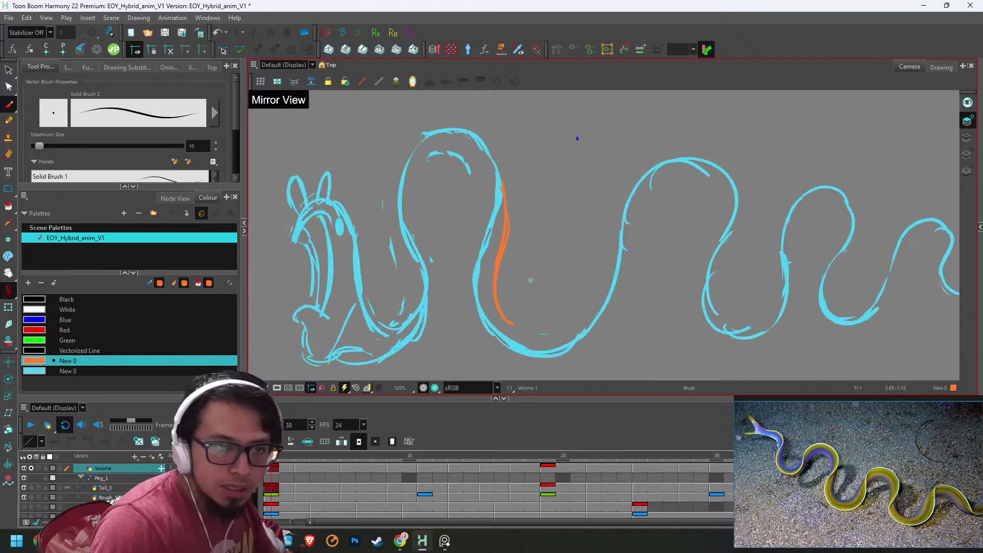
mouse_move(508, 268)
mouse_down()
mouse_move(547, 317)
mouse_move(540, 299)
mouse_move(593, 262)
mouse_up()
drag(622, 207, 573, 321)
mouse_move(500, 181)
mouse_down()
mouse_move(504, 312)
mouse_move(497, 261)
mouse_move(513, 321)
mouse_up()
- Erase the stray orange strokes on the head side of Volume-1's first valley line
key(alt+e)
mouse_move(510, 203)
mouse_down()
mouse_move(521, 309)
mouse_move(504, 237)
mouse_move(512, 311)
mouse_up()
mouse_move(507, 182)
mouse_down()
mouse_move(505, 195)
mouse_move(500, 180)
mouse_up()
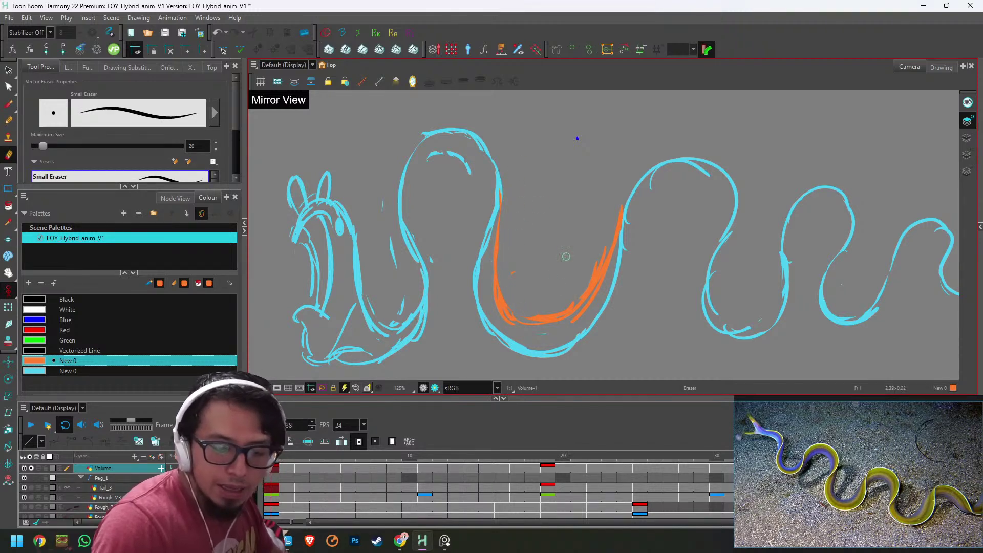
- On Volume-1, sketch an orange U-shaped line inside the valley between the second and third humps
key(alt+b)
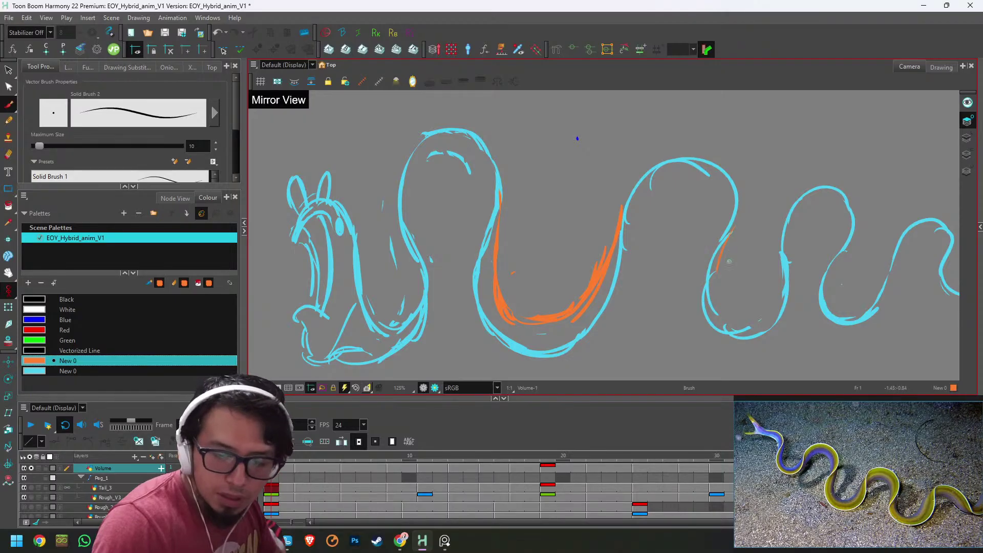
mouse_move(732, 225)
mouse_down()
mouse_move(729, 320)
mouse_move(757, 306)
mouse_move(777, 237)
mouse_move(771, 251)
mouse_move(847, 249)
mouse_move(840, 259)
mouse_move(668, 247)
mouse_move(593, 261)
mouse_up()
key(alt+e)
- On Volume-1, add orange inner lines in the two remaining valleys toward the tail
key(1)
key(1)
key(2)
key(alt+b)
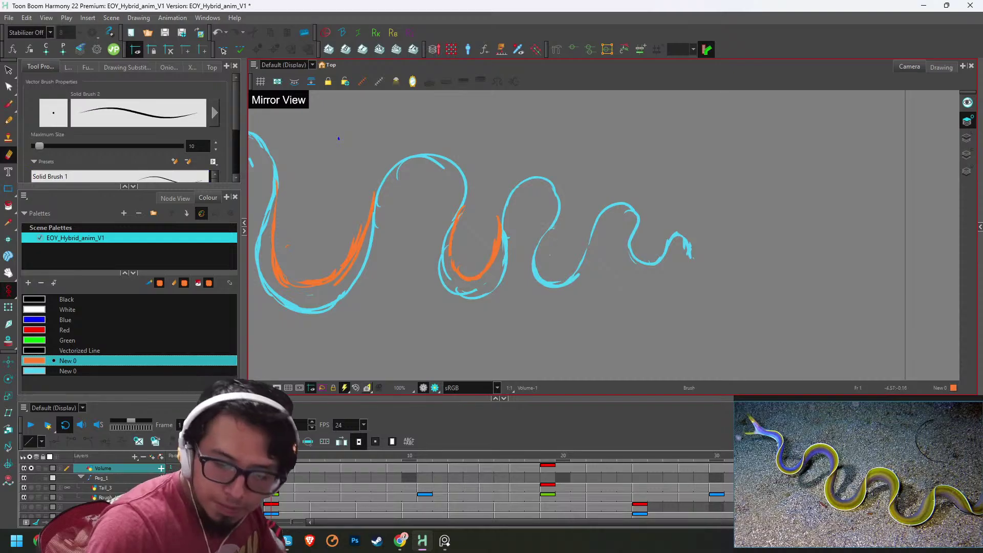
drag(552, 228, 542, 248)
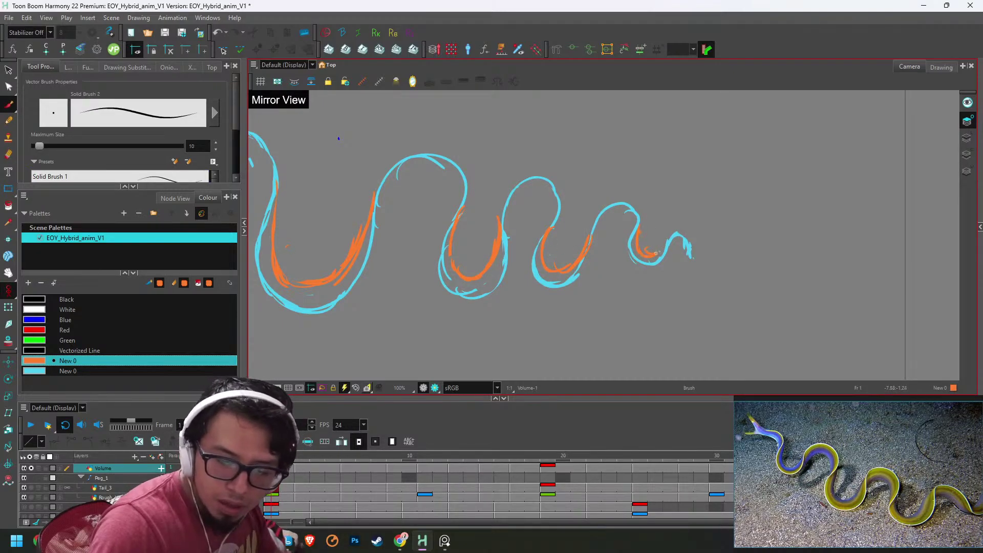
mouse_move(668, 240)
mouse_down()
mouse_move(794, 200)
mouse_move(929, 253)
mouse_up()
- On Volume-2 at frame 3, sketch an orange U-shaped line inside the valley between the first two humps
key(2)
key(g)
key(f)
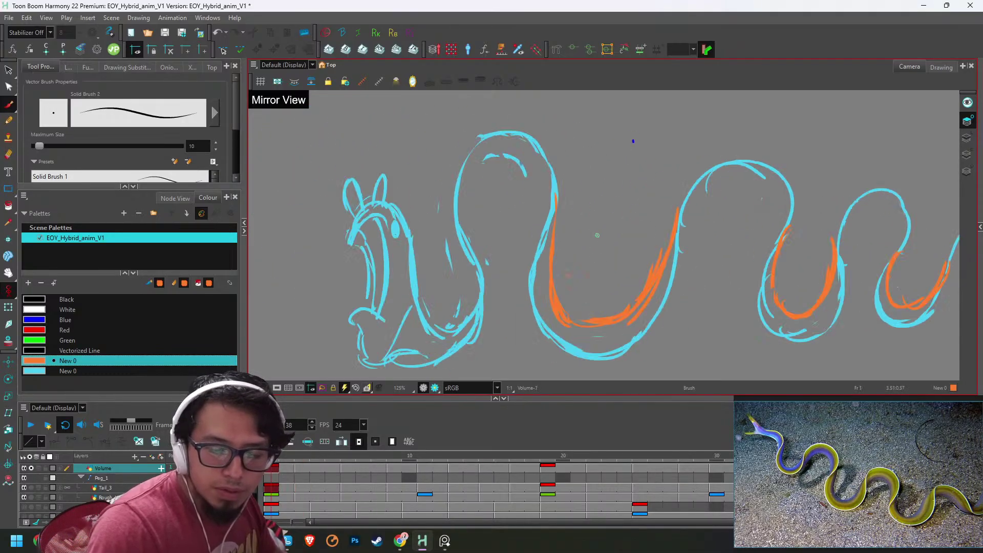
key(g)
mouse_move(584, 223)
mouse_down()
mouse_move(599, 303)
mouse_move(660, 314)
mouse_move(696, 231)
mouse_move(666, 304)
mouse_up()
key(f)
key(g)
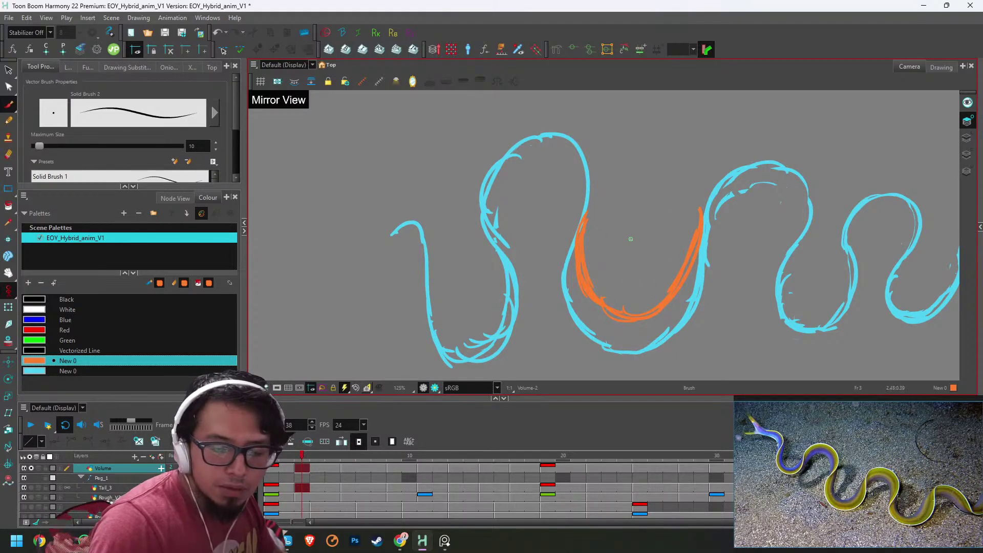
- On Volume-1 and Volume-2, sketch an orange line inside the valley just before the first hump
key(f)
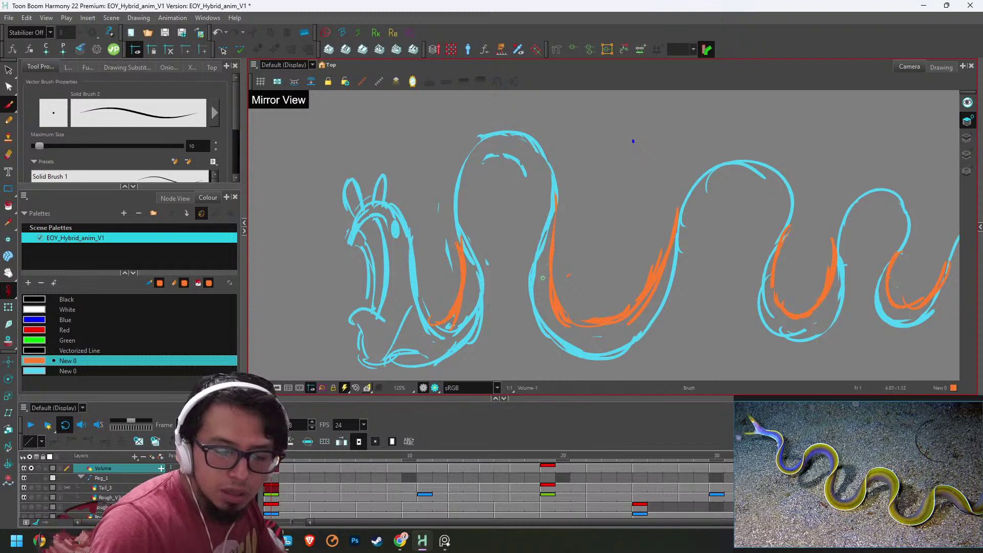
key(f)
key(g)
key(g)
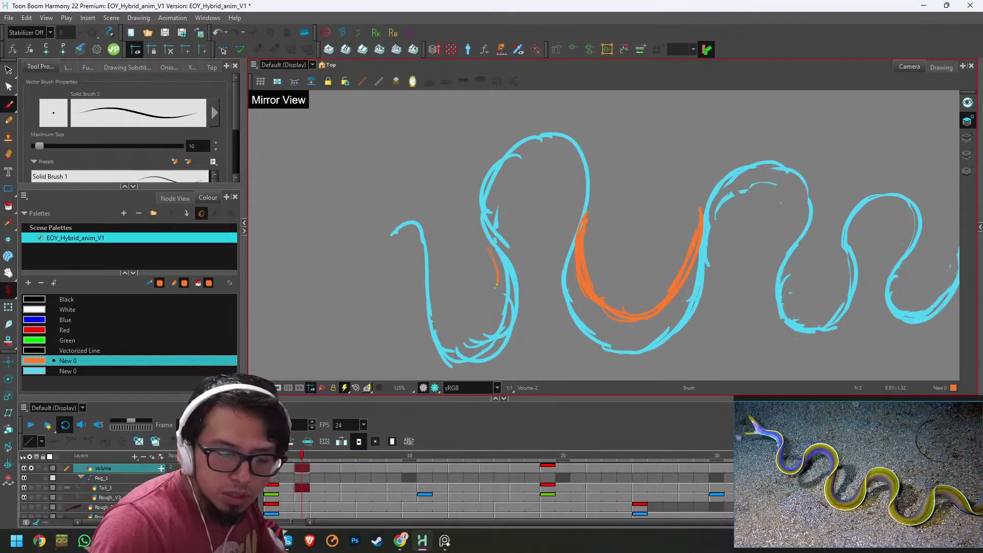
drag(496, 286, 462, 344)
- On Volume-3 at frame 6, sketch an orange U-shaped line inside the valley between the first two humps
key(g)
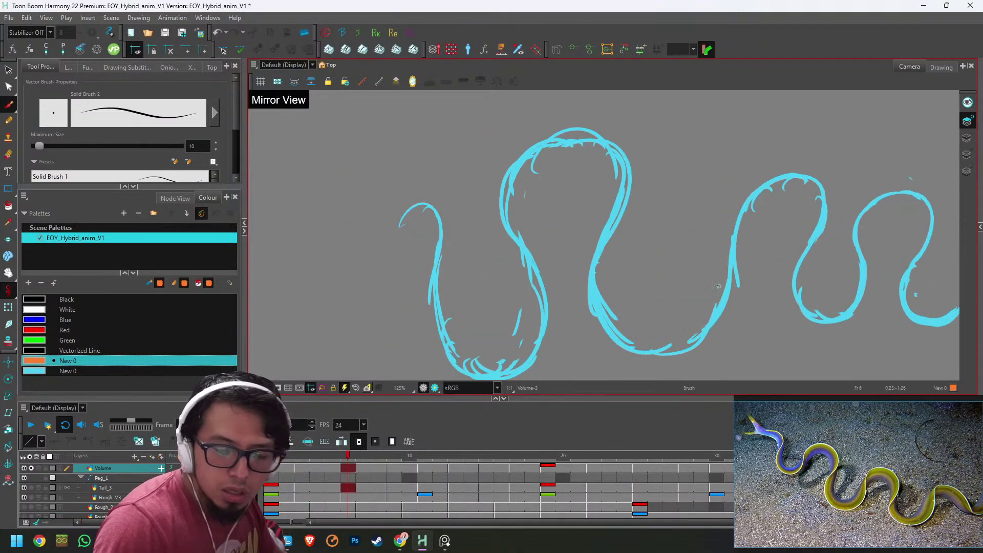
drag(609, 244, 613, 295)
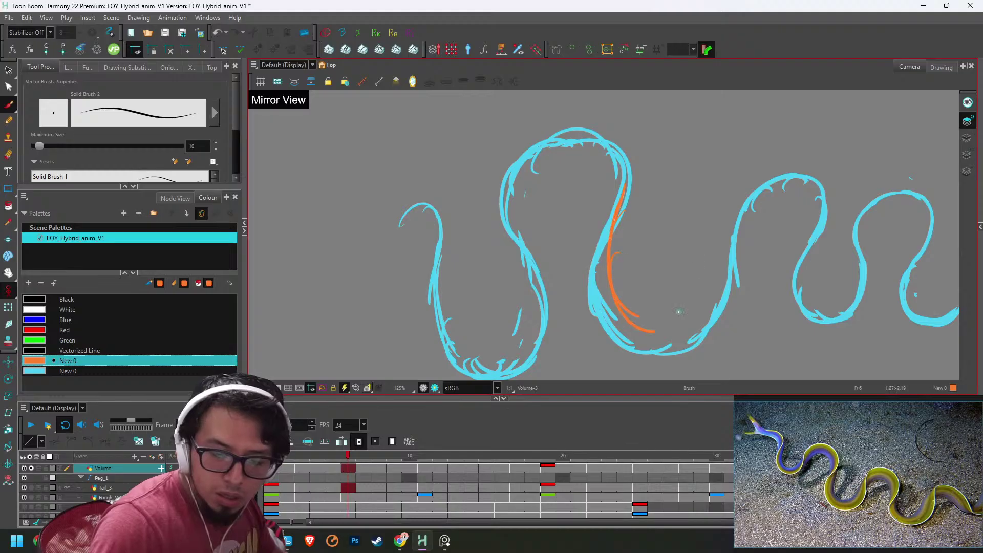
mouse_move(753, 197)
mouse_down()
mouse_move(694, 308)
mouse_move(662, 318)
mouse_up()
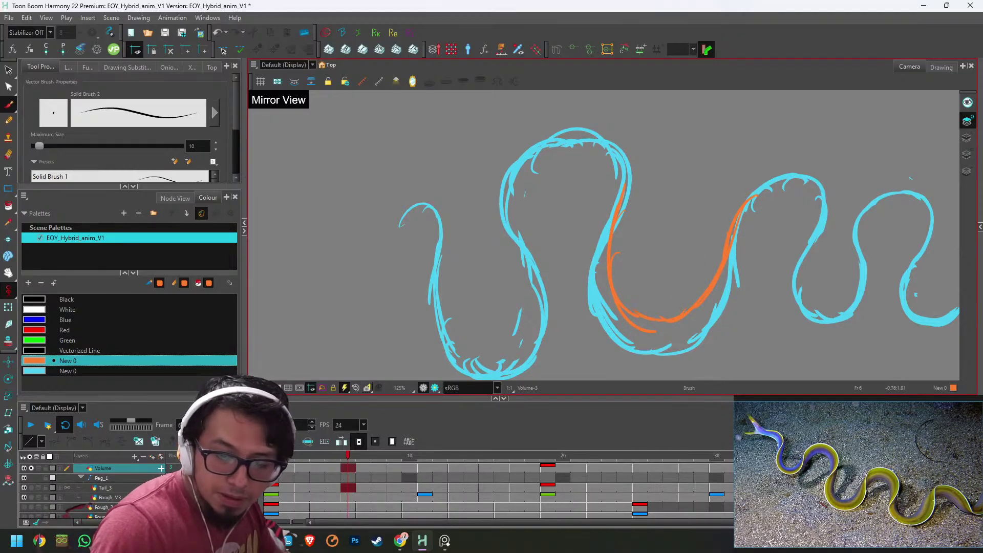
- On Volume-3, sketch an orange U-shaped line inside the valley between the second and third humps and thin it with the eraser
key(1)
key(1)
drag(796, 268, 608, 230)
key(2)
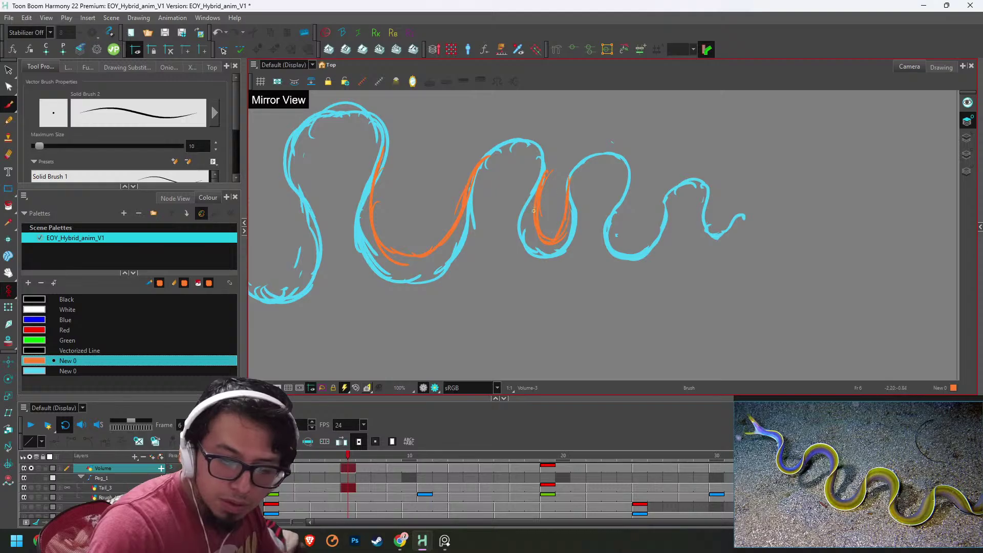
key(f)
key(g)
key(alt+e)
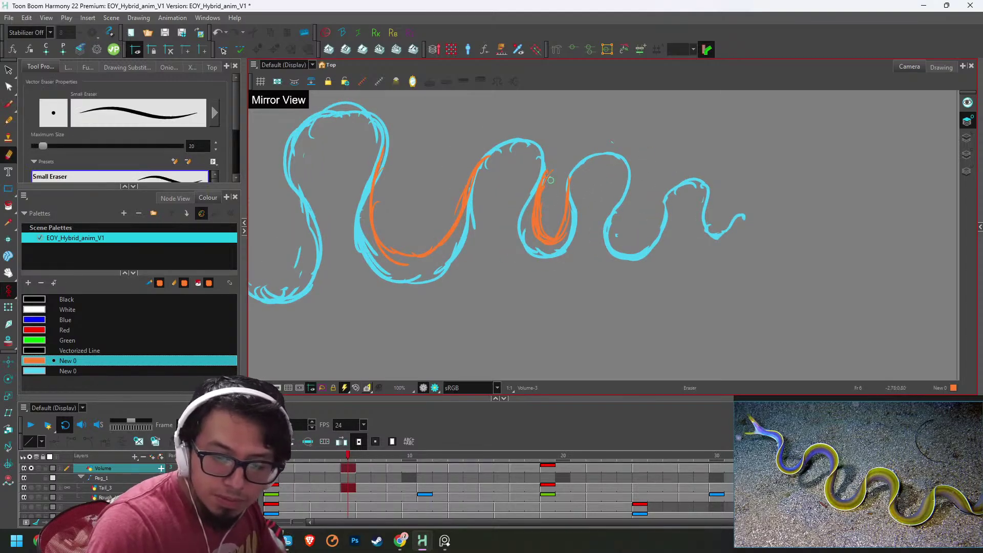
mouse_move(550, 180)
mouse_down()
mouse_move(553, 223)
mouse_move(541, 209)
mouse_move(568, 235)
mouse_move(576, 208)
mouse_move(547, 226)
mouse_move(550, 181)
mouse_move(539, 232)
mouse_up()
key(2)
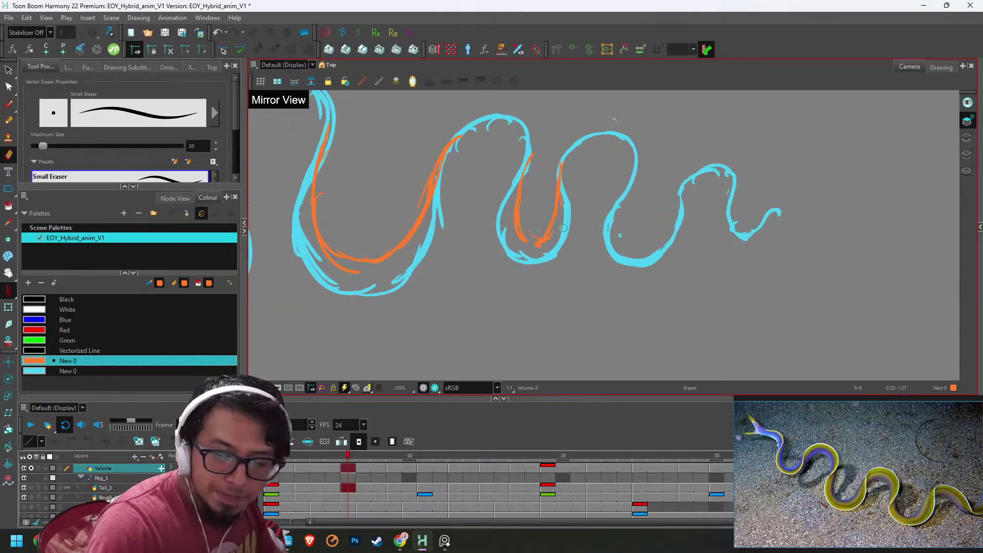
- Return to Volume-2 and sketch an orange U-shaped line inside the valley between the second and third humps
key(f)
key(alt+b)
mouse_move(516, 159)
mouse_down()
mouse_move(502, 206)
mouse_move(514, 169)
mouse_move(509, 250)
mouse_up()
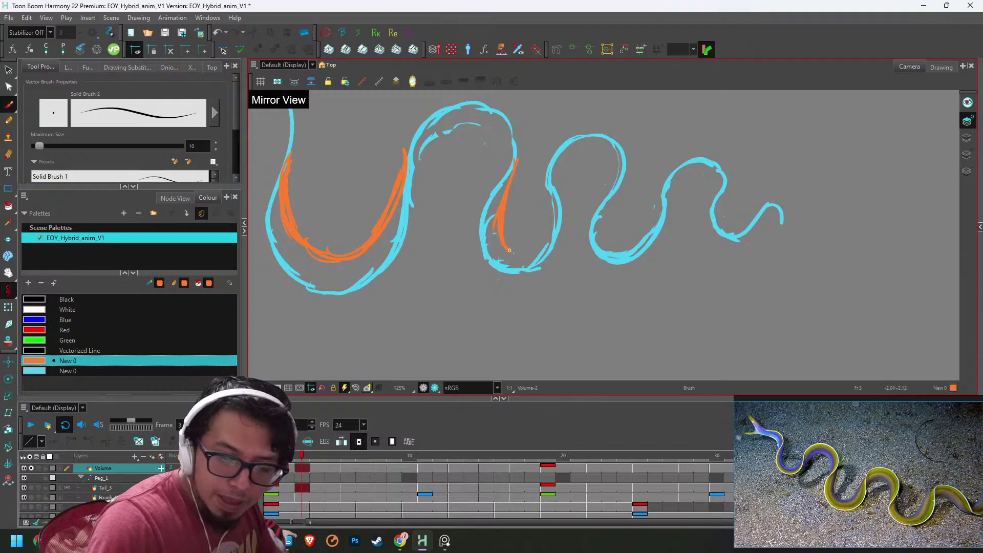
drag(545, 175, 523, 244)
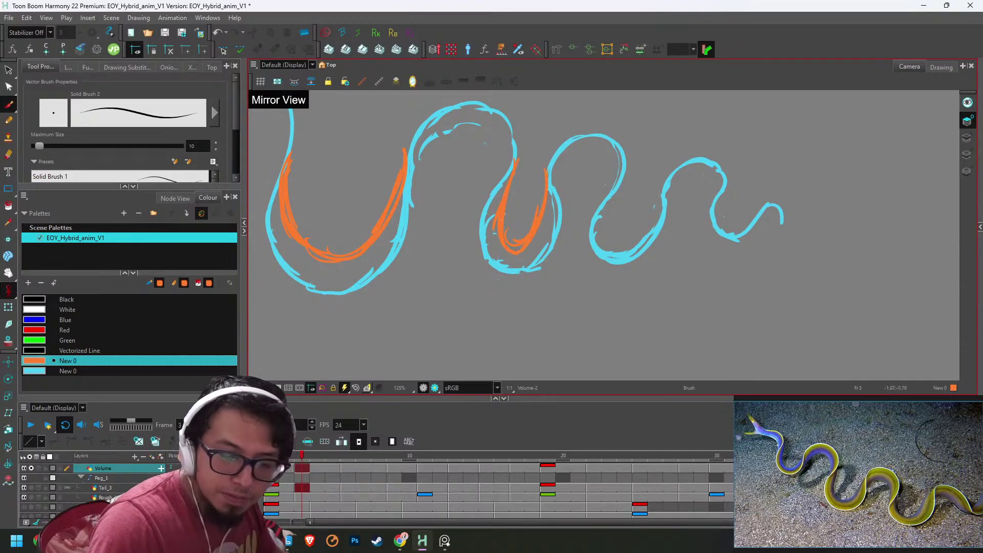
- On Volume-4 at frame 9, sketch an orange U-shaped line inside the valley between the second and third humps
key(period)
key(period)
key(period)
key(period)
key(period)
key(period)
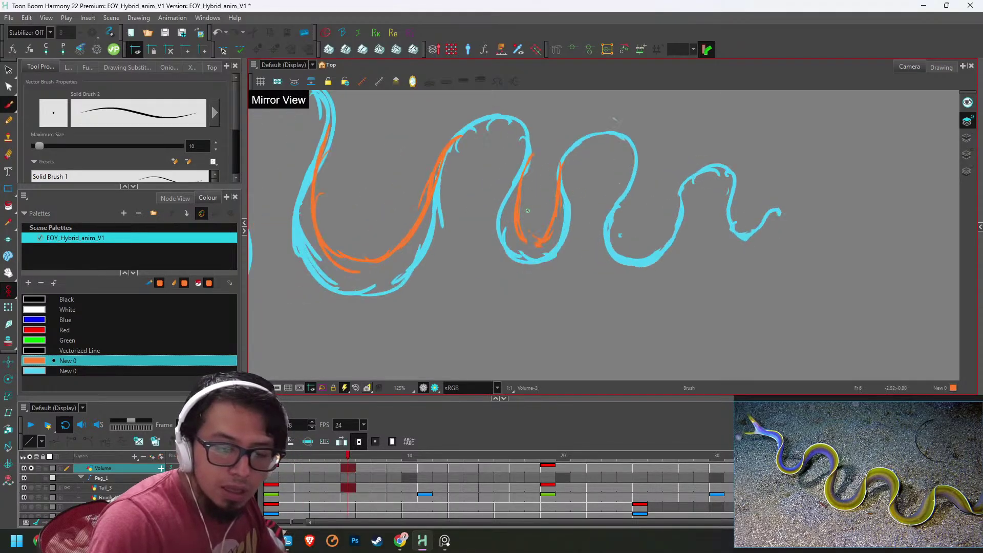
mouse_move(545, 161)
mouse_down()
mouse_move(539, 224)
mouse_move(549, 245)
mouse_move(573, 167)
mouse_move(551, 231)
mouse_move(567, 189)
mouse_move(565, 169)
mouse_move(547, 153)
mouse_up()
key(alt+e)
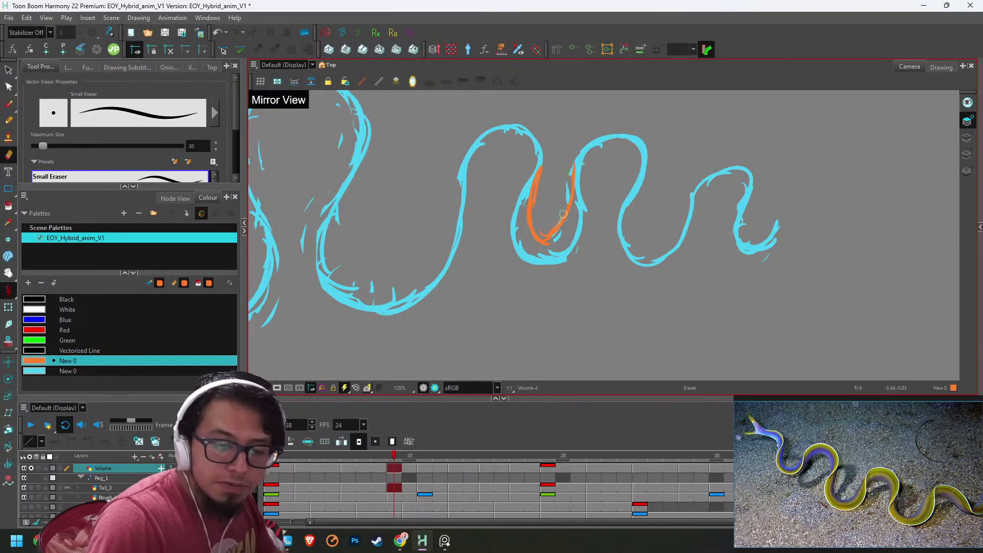
- On Volume-5 at frame 11, sketch a narrow orange U-shaped line inside the valley between the second and third humps
key(alt+b)
key(period)
key(period)
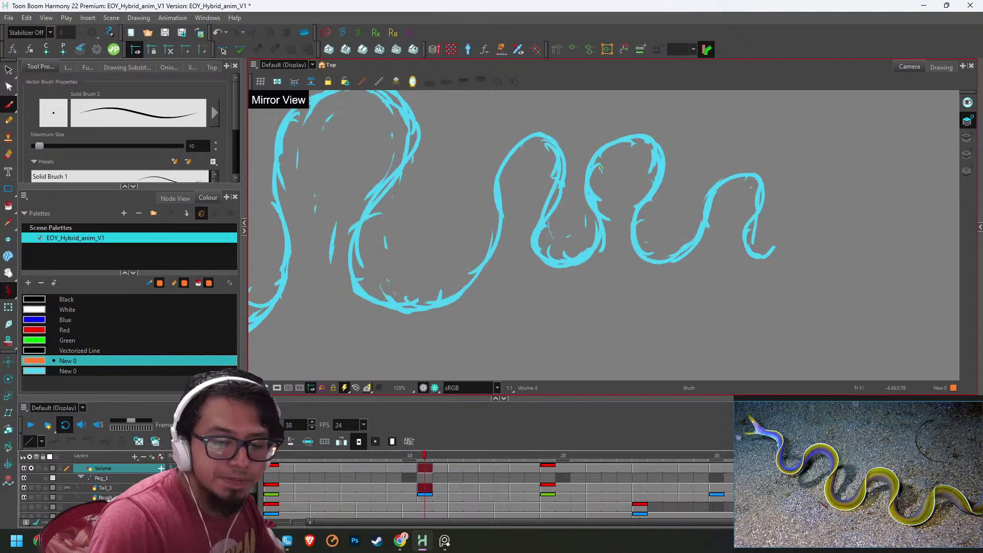
drag(593, 167, 581, 238)
drag(562, 165, 564, 244)
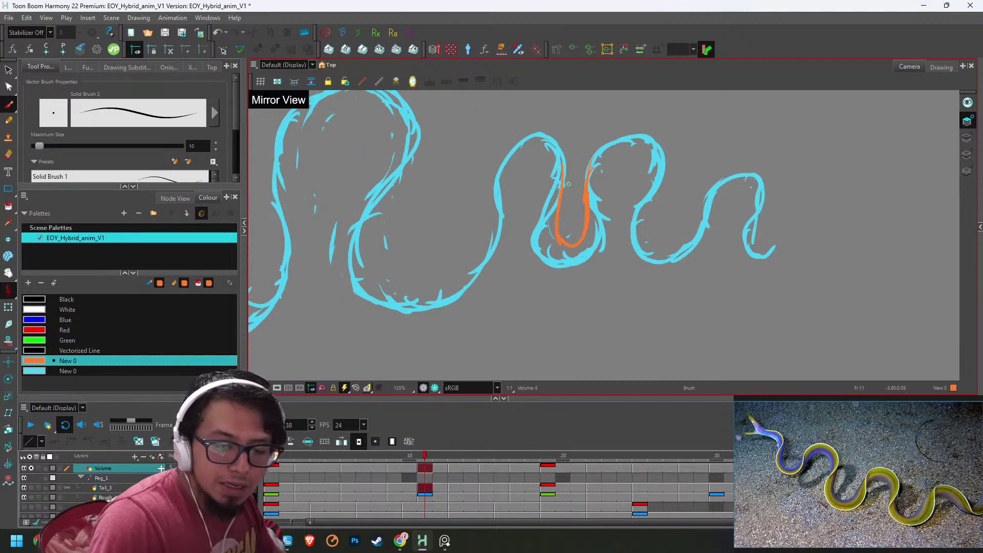
click(32, 468)
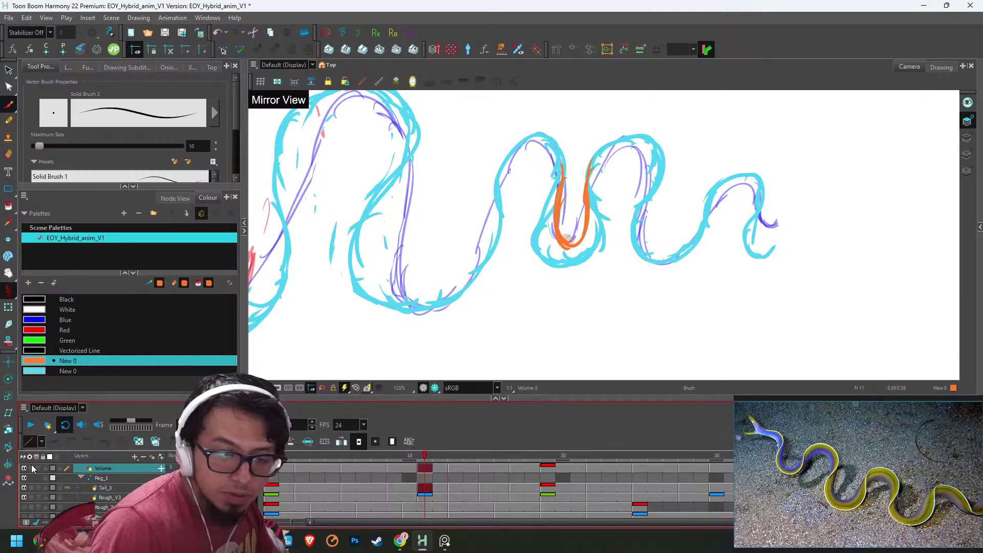
click(32, 462)
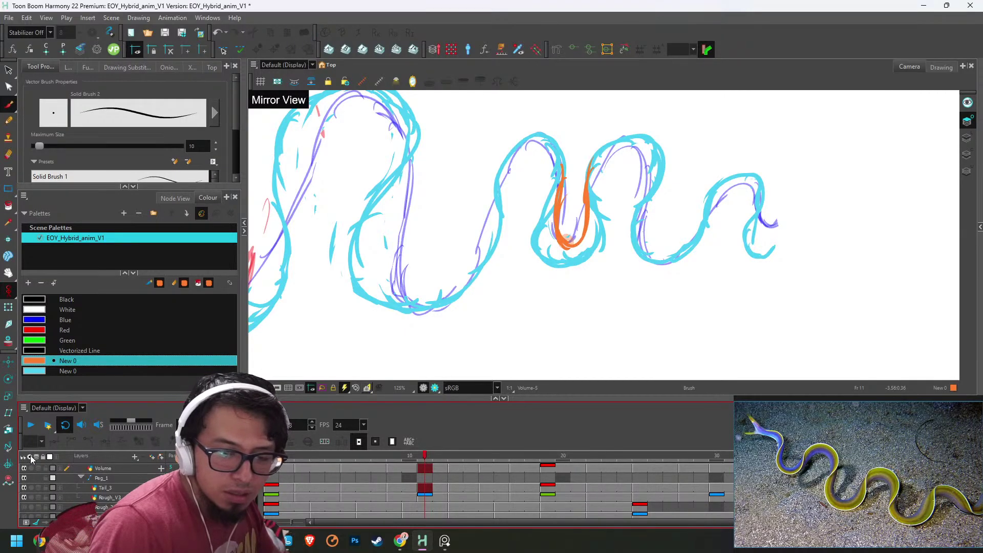
click(32, 470)
key(2)
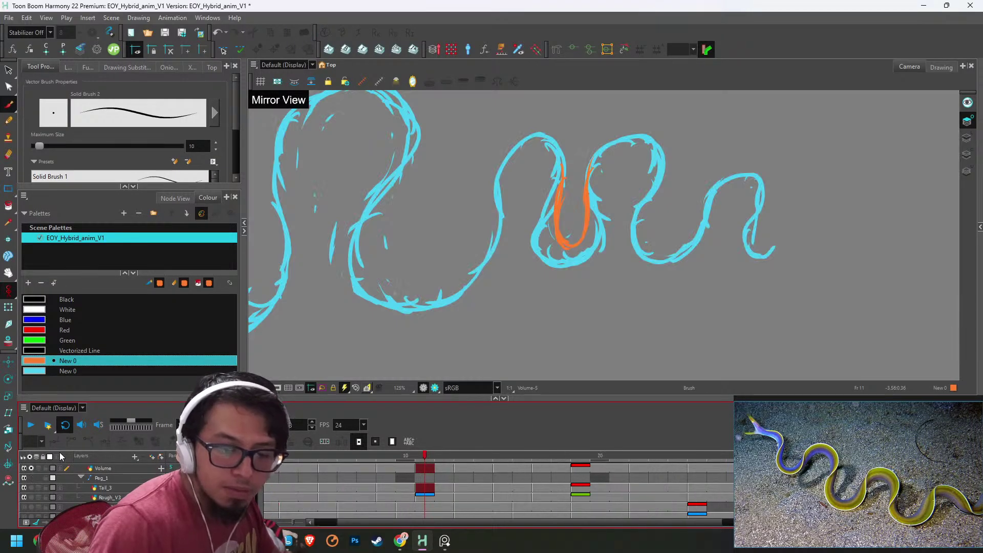
- On Volume-6 and Volume-7 at frames 13 and 15, sketch orange lines down both inner sides of the same valley
key(g)
drag(616, 167, 601, 226)
drag(615, 177, 588, 254)
drag(585, 178, 568, 243)
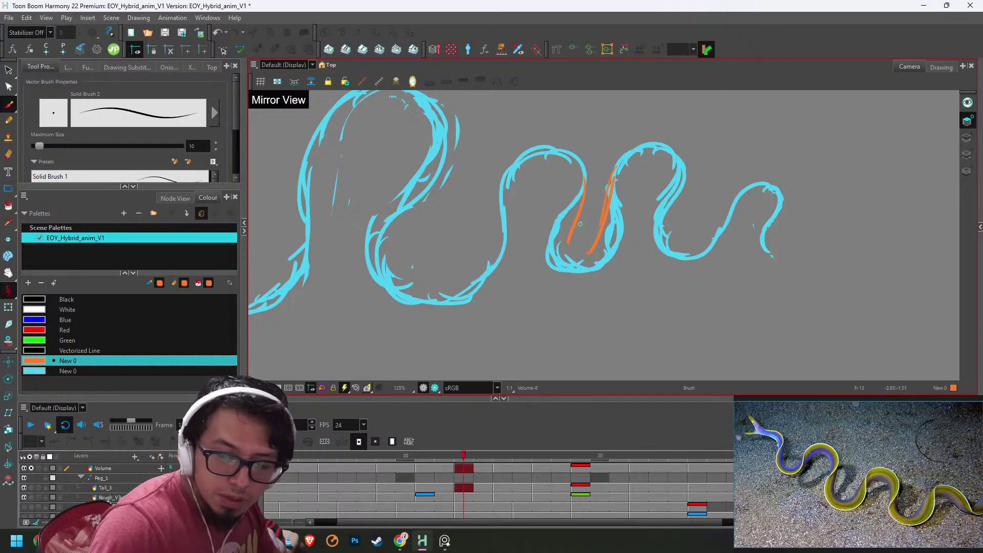
key(g)
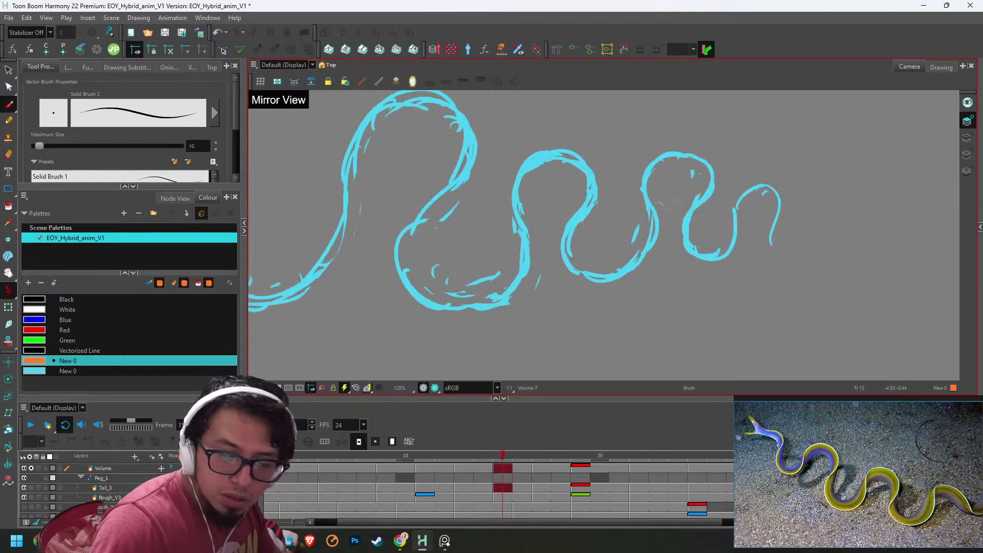
mouse_move(592, 190)
mouse_down()
mouse_move(594, 238)
mouse_move(615, 255)
mouse_up()
drag(645, 173, 604, 251)
mouse_move(593, 189)
mouse_down()
mouse_move(596, 209)
mouse_move(612, 193)
mouse_move(622, 244)
mouse_up()
- Continue the orange U-shaped line inside the same valley on Volume-8 and Volume-9
key(f)
key(g)
key(g)
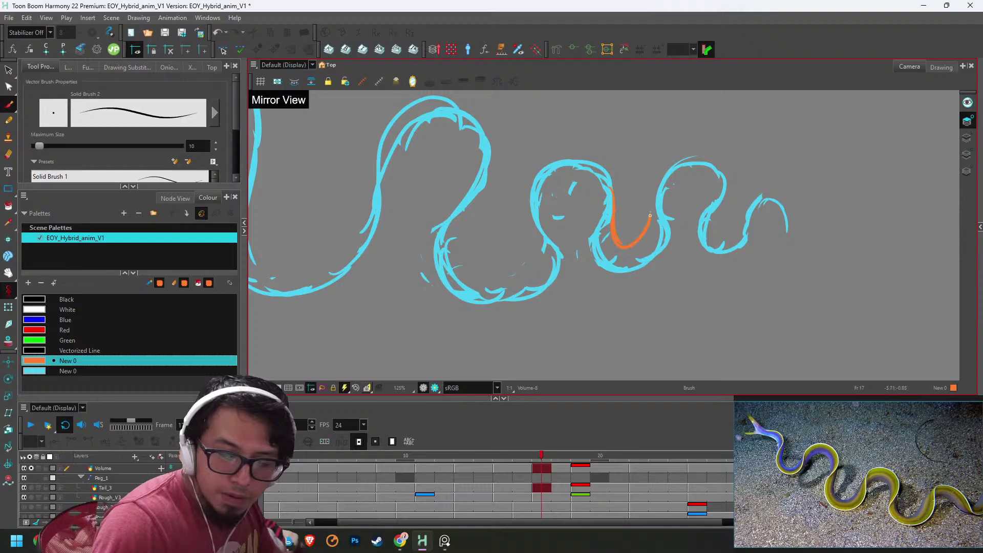
key(g)
mouse_move(620, 193)
mouse_down()
mouse_move(632, 240)
mouse_move(662, 204)
mouse_move(658, 193)
mouse_move(679, 219)
mouse_up()
- On Volume-10 through Volume-13, sketch the orange U-shaped line inside the same valley as it travels toward the tail
key(g)
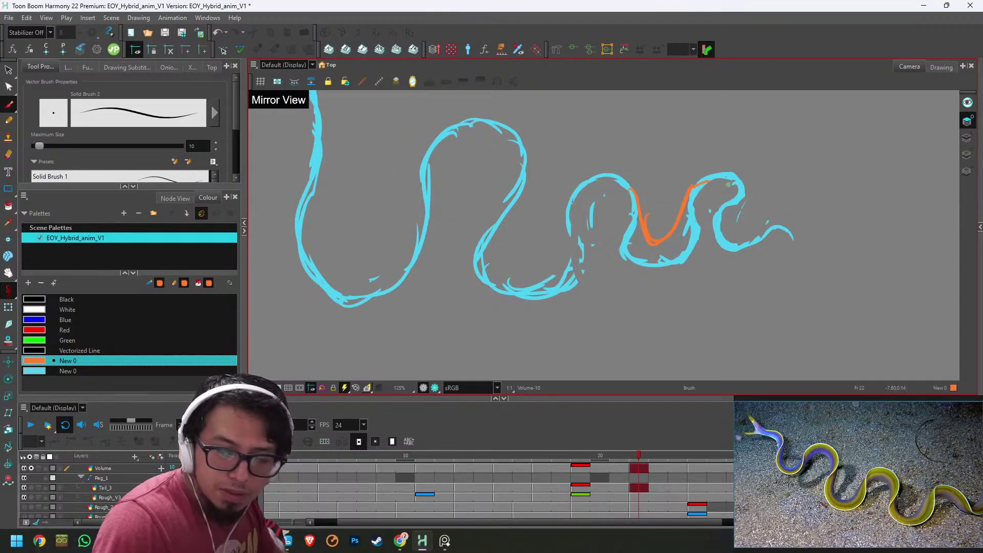
key(g)
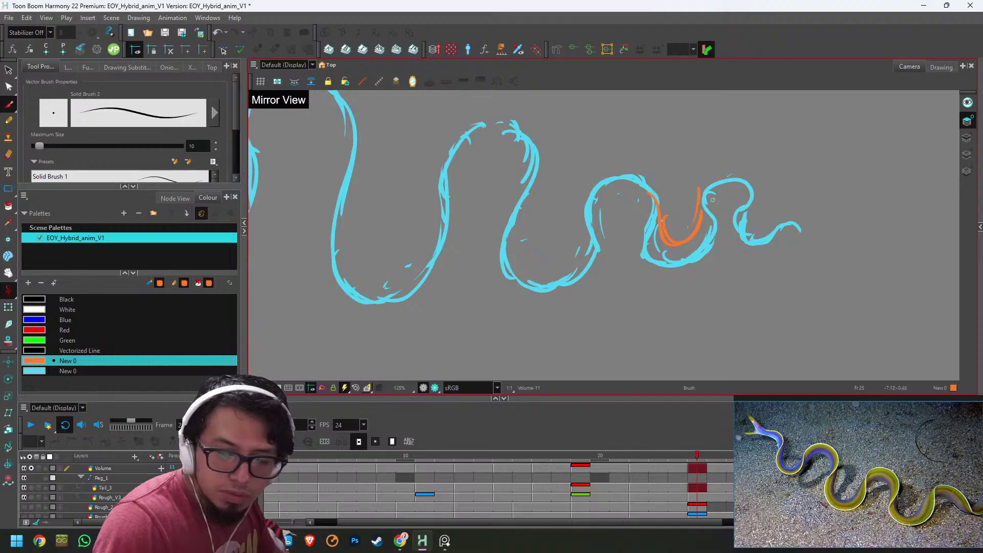
key(g)
drag(657, 187, 670, 244)
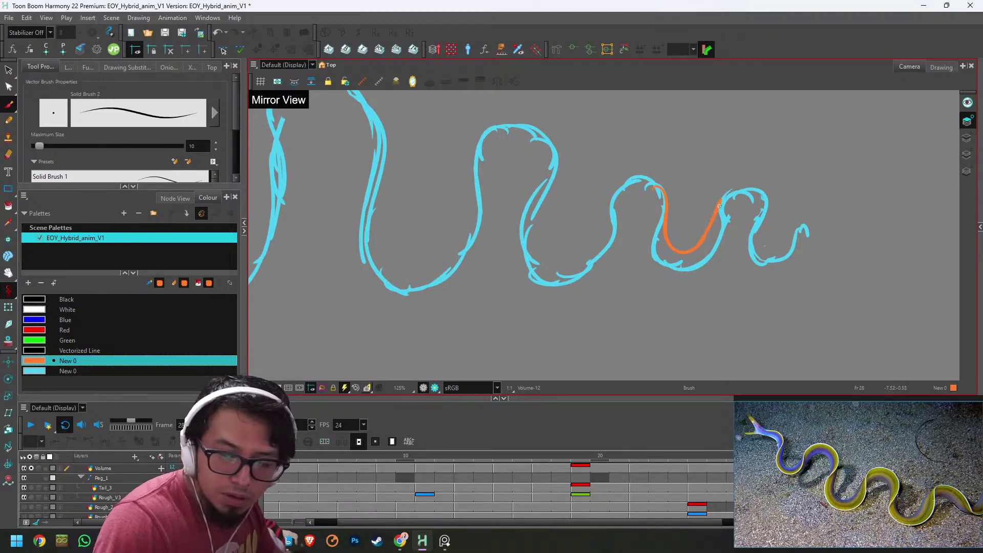
key(g)
mouse_move(666, 187)
mouse_down()
mouse_move(711, 230)
mouse_move(683, 222)
mouse_move(722, 215)
mouse_up()
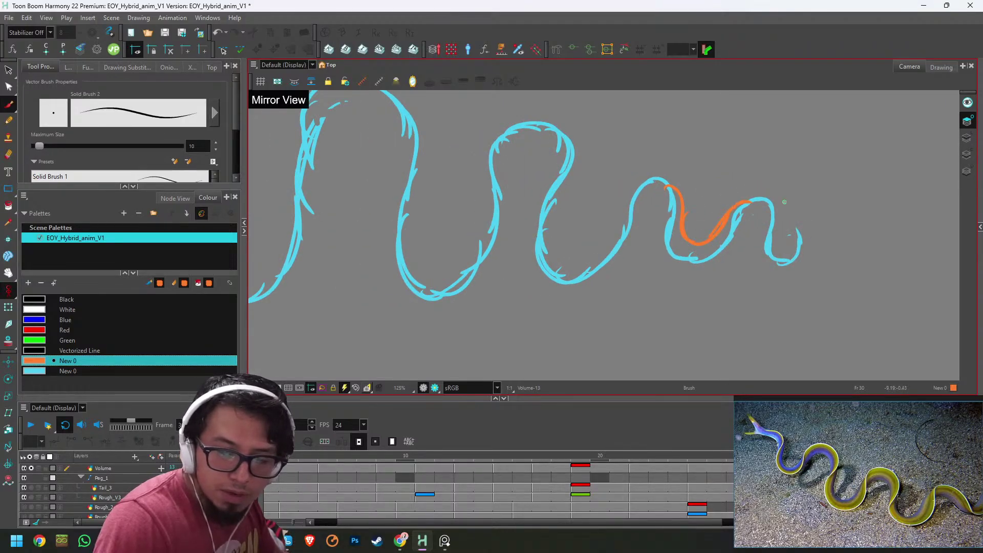
- Finish the orange U-shaped line in the same valley on the remaining Volume drawings through frame 37, and play back the animation
key(g)
mouse_move(677, 185)
mouse_down()
mouse_move(702, 232)
mouse_move(689, 220)
mouse_move(709, 227)
mouse_move(746, 212)
mouse_up()
key(g)
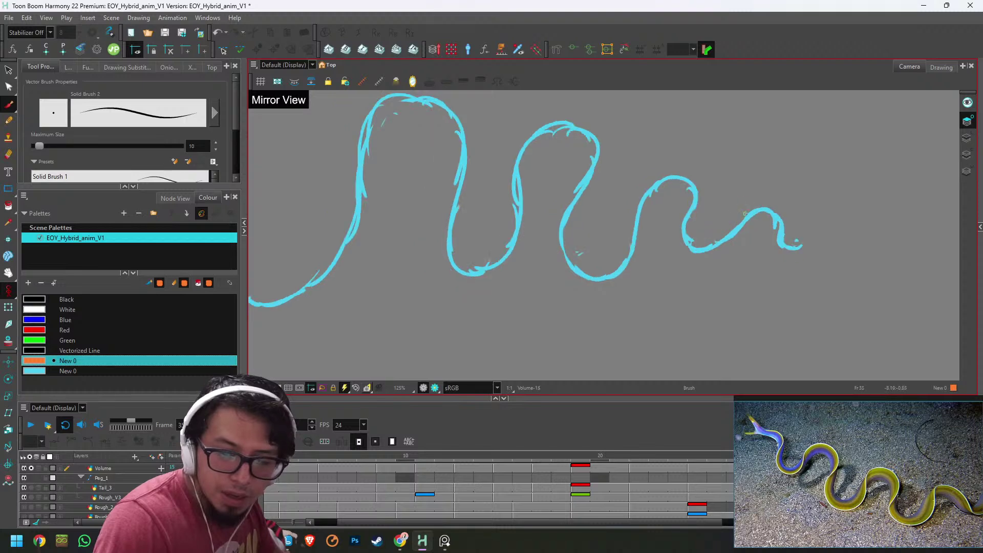
mouse_move(686, 184)
mouse_down()
mouse_move(709, 234)
mouse_move(762, 208)
mouse_move(702, 219)
mouse_move(751, 210)
mouse_up()
key(g)
key(g)
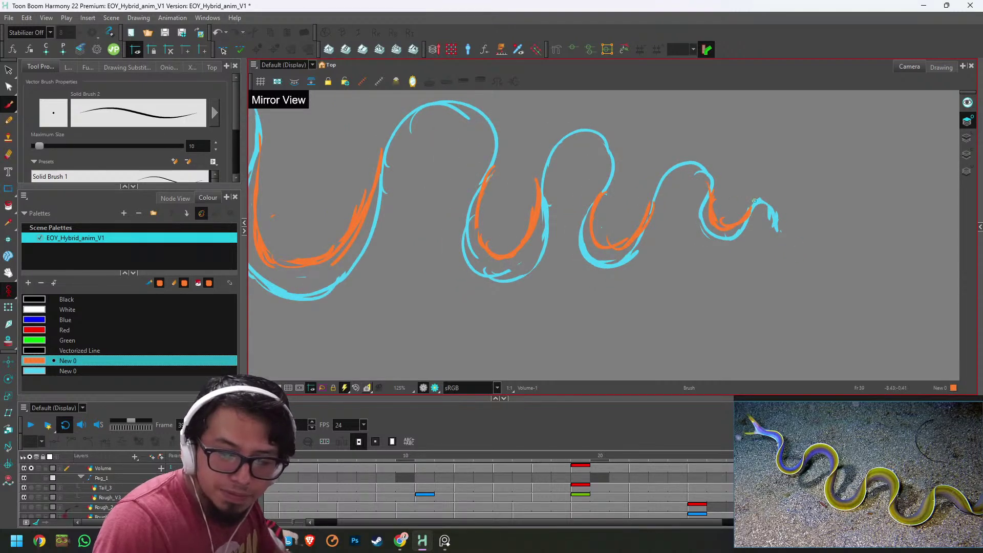
key(1)
key(1)
key(1)
click(31, 425)
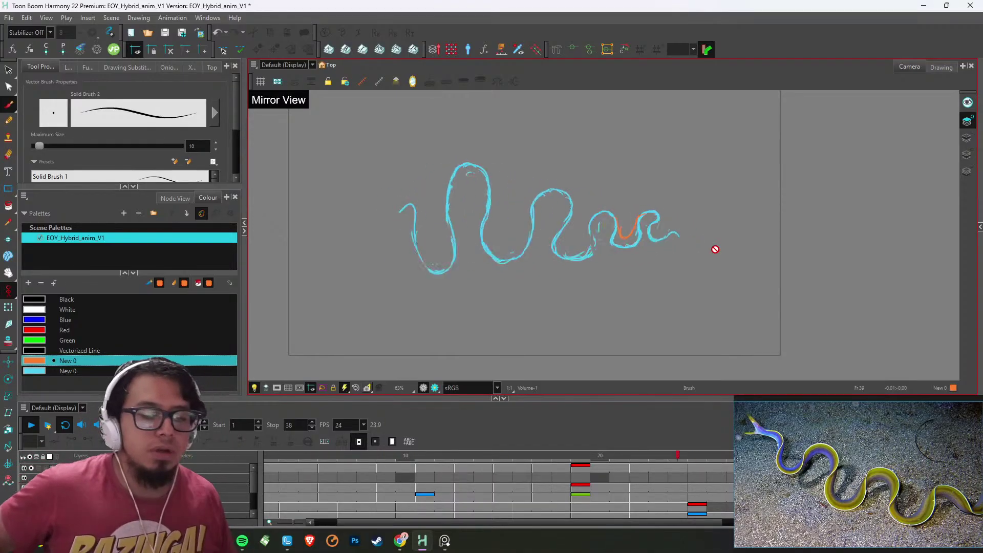
- From frame 10, sketch orange U-shaped lines inside the next valley toward the tail on Volume-4, Volume-5 and Volume-6
click(403, 464)
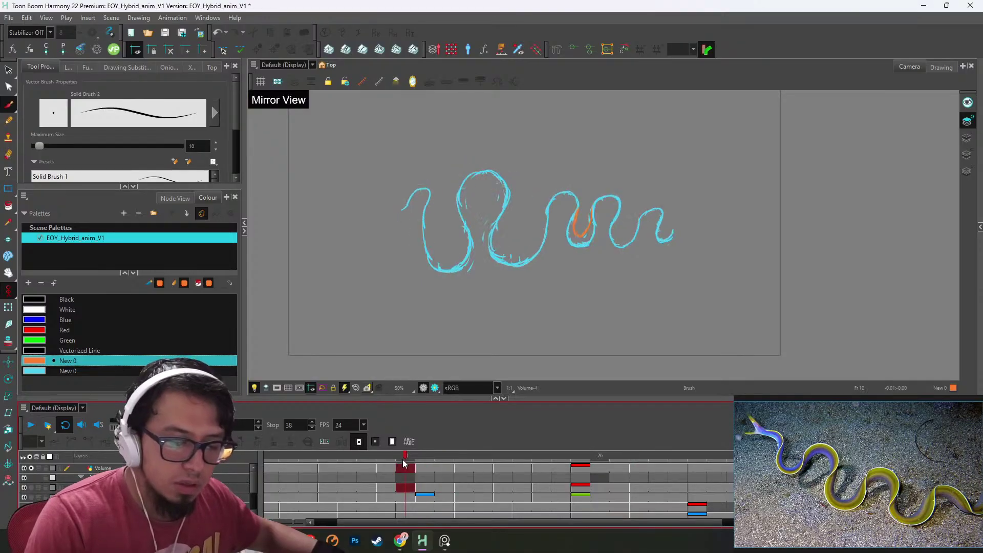
scroll(403, 451, up, 2)
scroll(635, 210, up, 4)
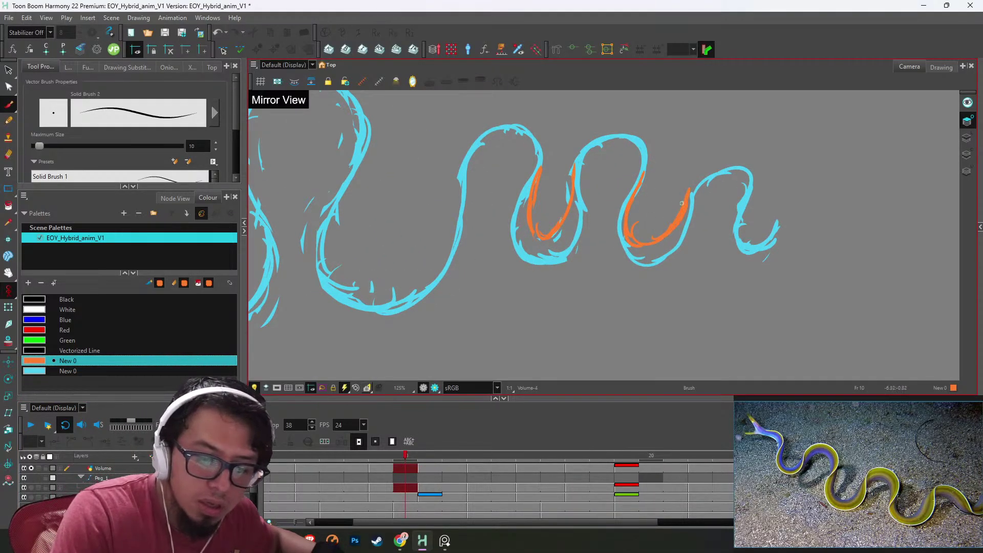
key(period)
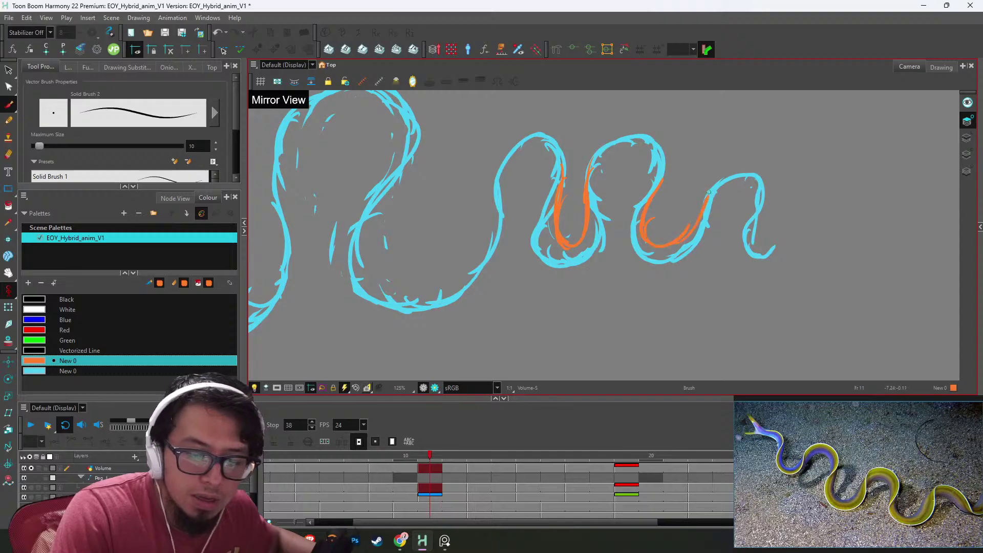
key(period)
key(period)
drag(702, 228, 742, 189)
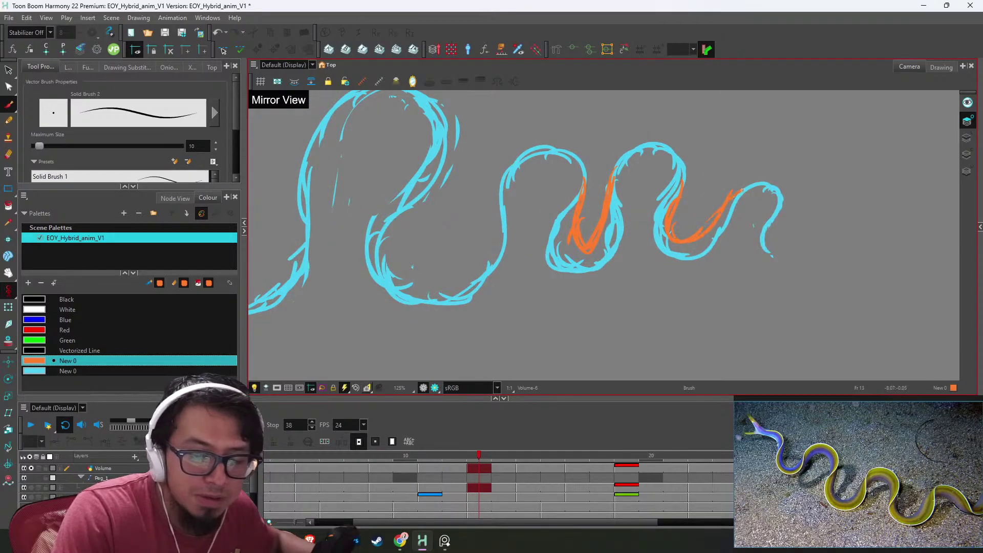
- Continue the orange line inside that tail-side valley on Volume-7 and Volume-8 at frames 15 and 17
key(period)
key(period)
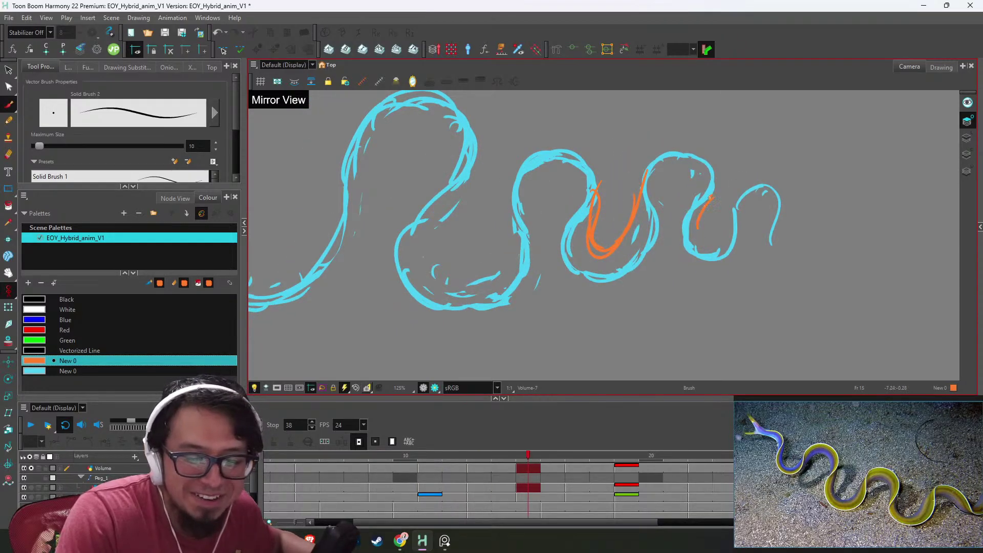
mouse_move(695, 210)
mouse_down()
mouse_move(731, 233)
mouse_move(732, 213)
mouse_move(718, 240)
mouse_move(719, 217)
mouse_move(744, 214)
mouse_up()
key(period)
key(period)
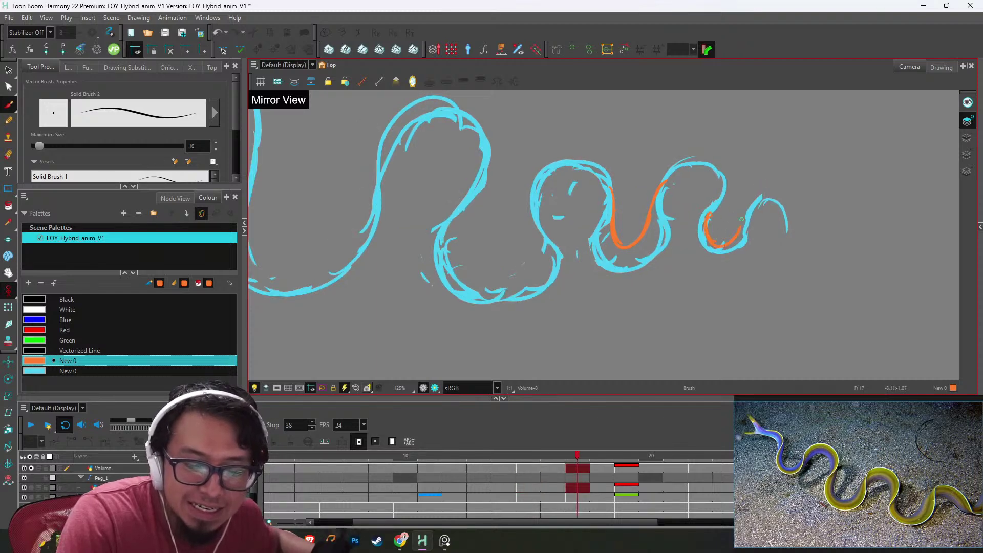
- On Volume-9 through Volume-11, sketch the orange curve inside the small valley nearest the tail tip
key(period)
key(period)
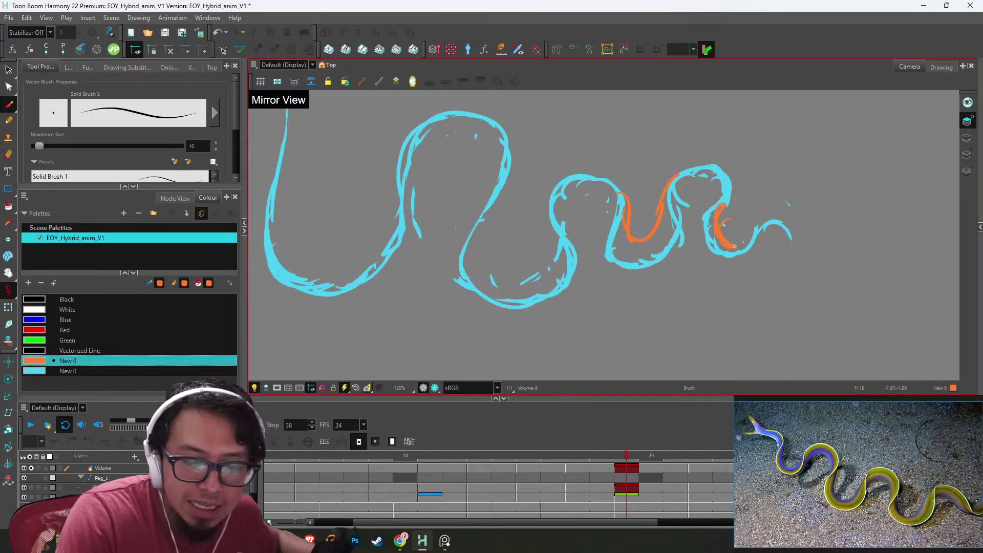
key(period)
key(period)
key(period)
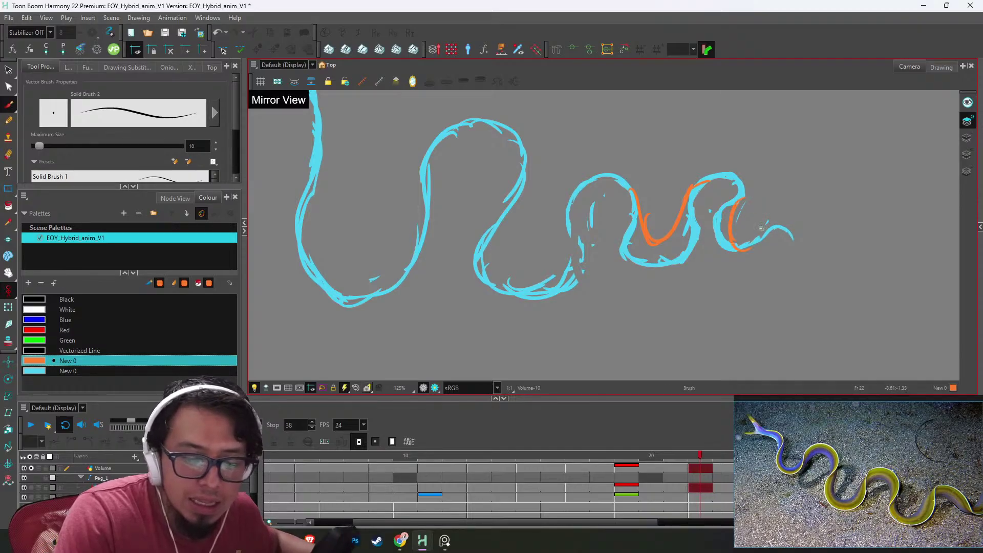
key(period)
key(period)
key(period)
- Finish the tail-side valley's orange line on Volume-12 and Volume-13, and check the remaining drawings up to frame 37
key(period)
key(period)
key(period)
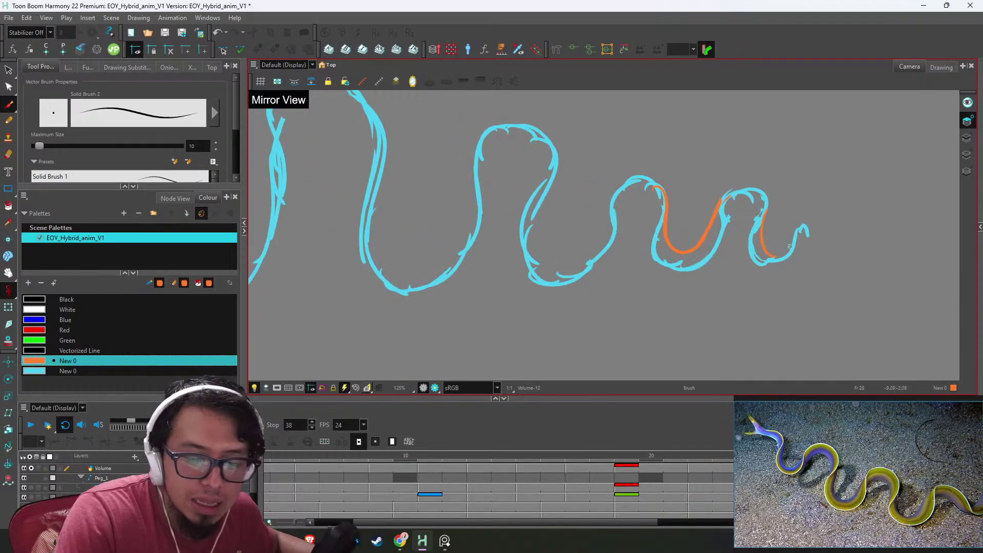
key(period)
key(period)
key(period)
key(period)
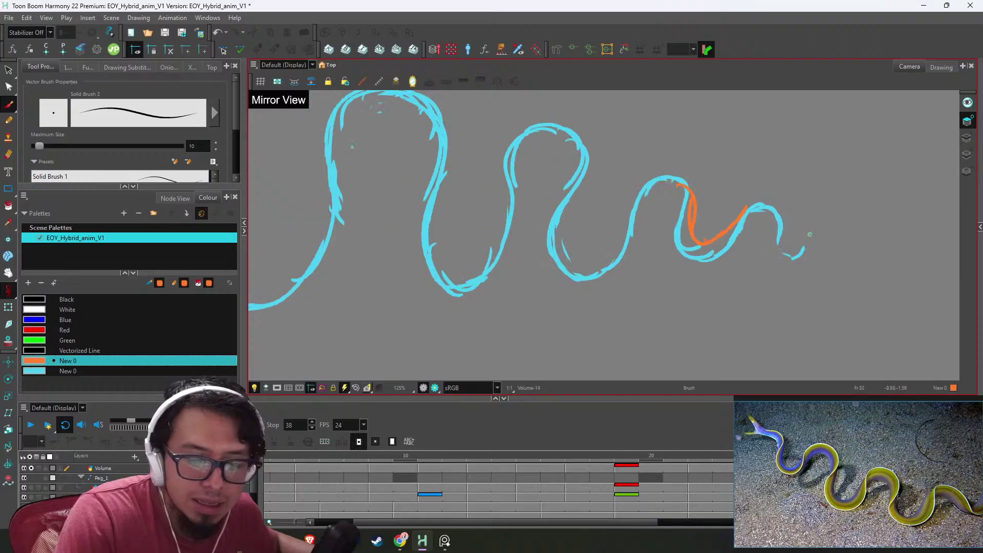
key(period)
key(period)
key(period)
key(period)
key(period)
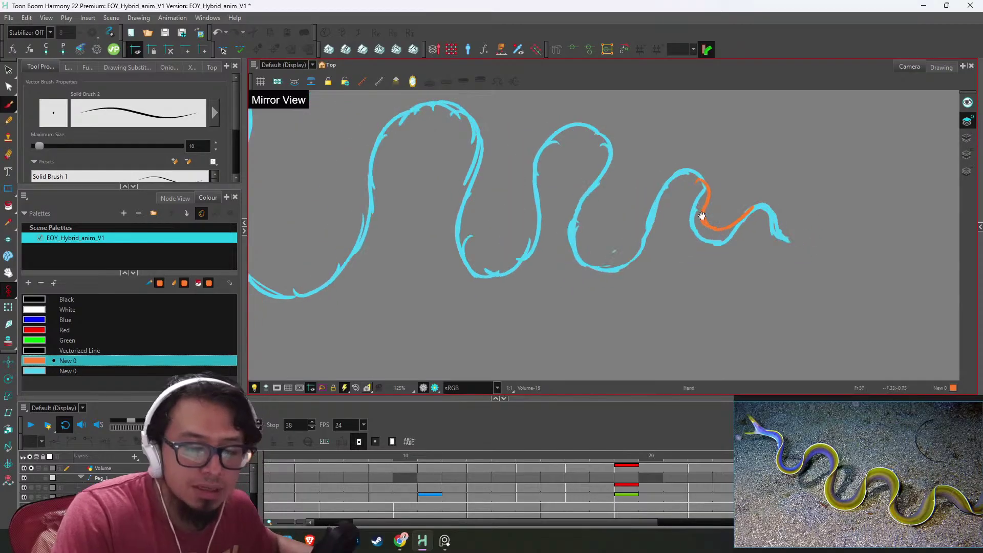
- Return to the early frames and sketch orange U-shaped lines inside the first valley behind the head on Volume-3 and Volume-4
mouse_move(516, 204)
mouse_down()
mouse_move(715, 213)
mouse_move(750, 250)
mouse_up()
key(1)
drag(296, 456, 216, 459)
key(period)
key(period)
key(period)
key(period)
key(period)
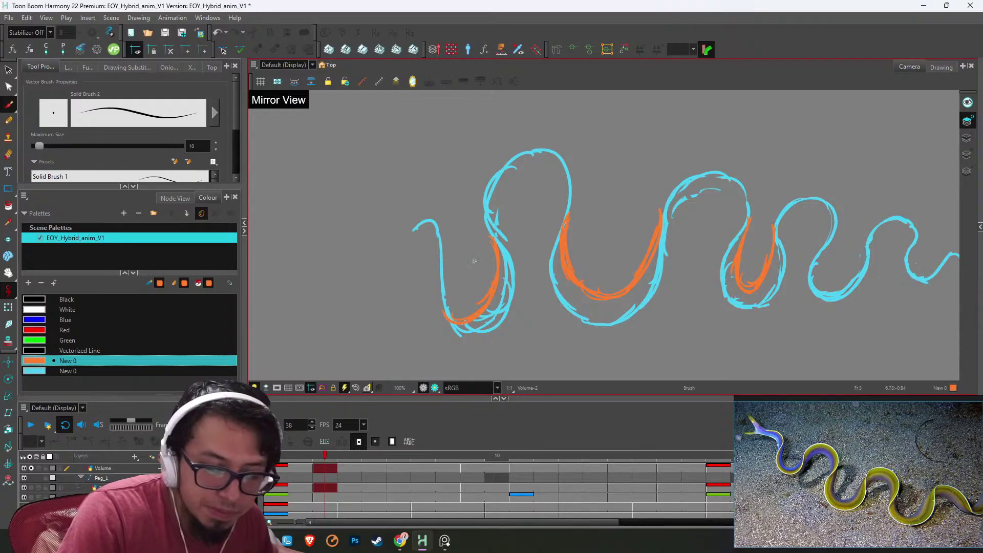
mouse_move(508, 240)
mouse_down()
mouse_move(475, 274)
mouse_move(497, 306)
mouse_up()
mouse_move(452, 248)
mouse_down()
mouse_move(474, 307)
mouse_move(495, 310)
mouse_up()
mouse_move(509, 235)
mouse_down()
mouse_move(524, 320)
mouse_move(496, 310)
mouse_up()
key(g)
mouse_move(465, 228)
mouse_down()
mouse_move(488, 305)
mouse_move(505, 320)
mouse_up()
- On Volume-5 at frame 11, sketch the orange line inside the first valley and erase stray strokes at its bottom
key(period)
key(period)
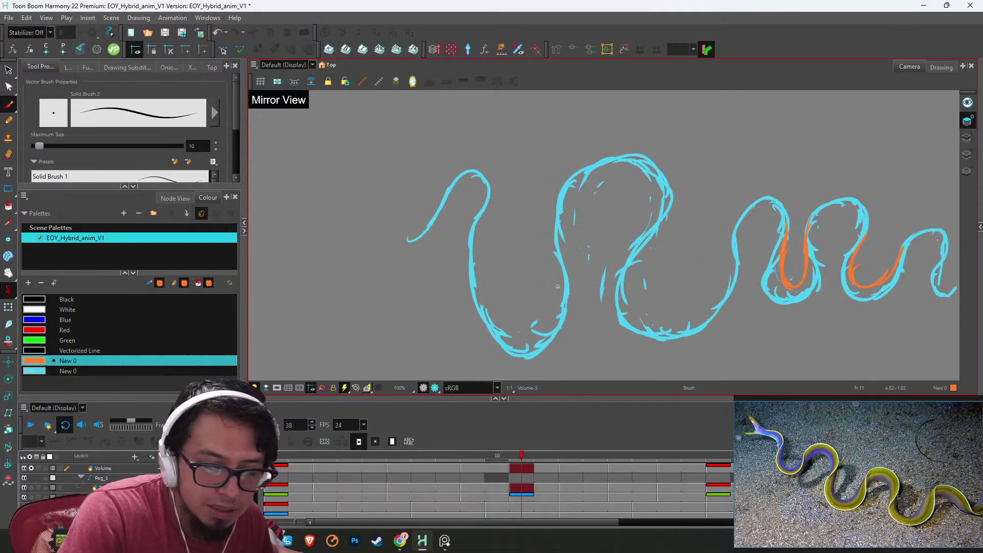
drag(560, 252, 546, 318)
drag(558, 272, 533, 326)
mouse_move(475, 247)
mouse_down()
mouse_move(533, 334)
mouse_move(563, 264)
mouse_up()
key(alt+e)
mouse_move(535, 331)
mouse_down()
mouse_move(489, 306)
mouse_move(523, 317)
mouse_up()
- On Volume-6 and Volume-7, sketch the orange U-shaped line along the inside of the wide first valley
key(period)
key(period)
key(alt+b)
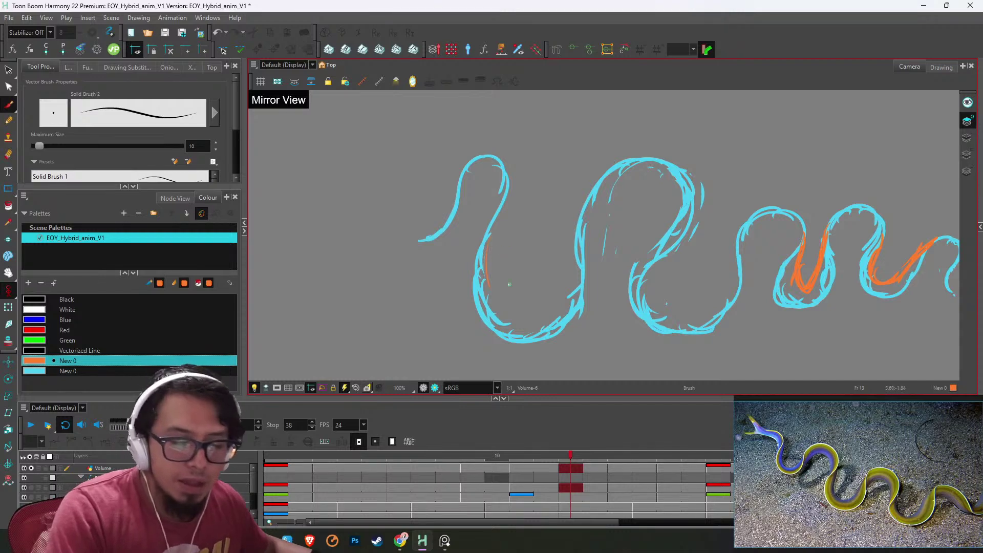
mouse_move(489, 233)
mouse_down()
mouse_move(510, 310)
mouse_move(545, 316)
mouse_up()
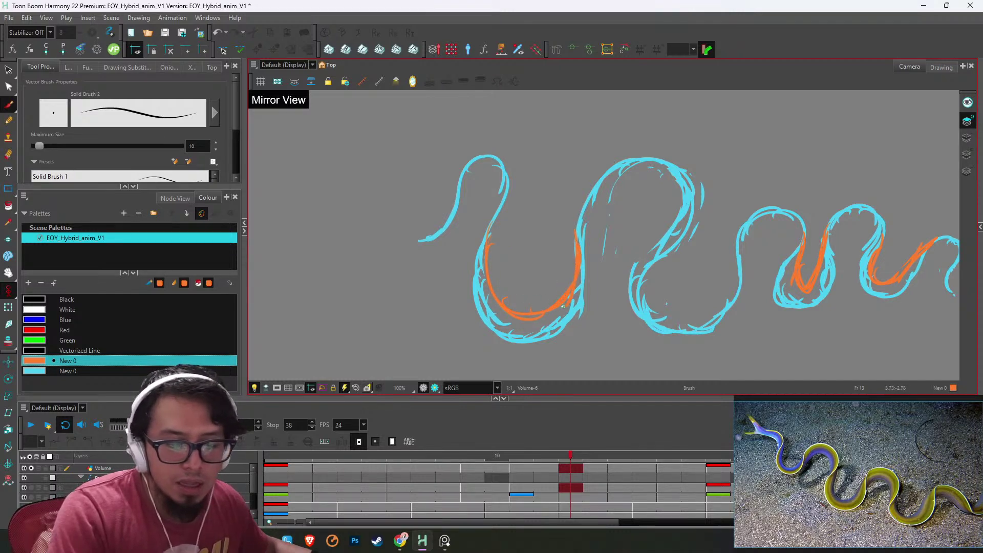
key(g)
mouse_move(522, 265)
mouse_down()
mouse_move(571, 305)
mouse_move(608, 217)
mouse_up()
- On Volume-8 and Volume-9, continue the orange U-shaped line inside the same wide valley as it moves away from the head
key(period)
key(period)
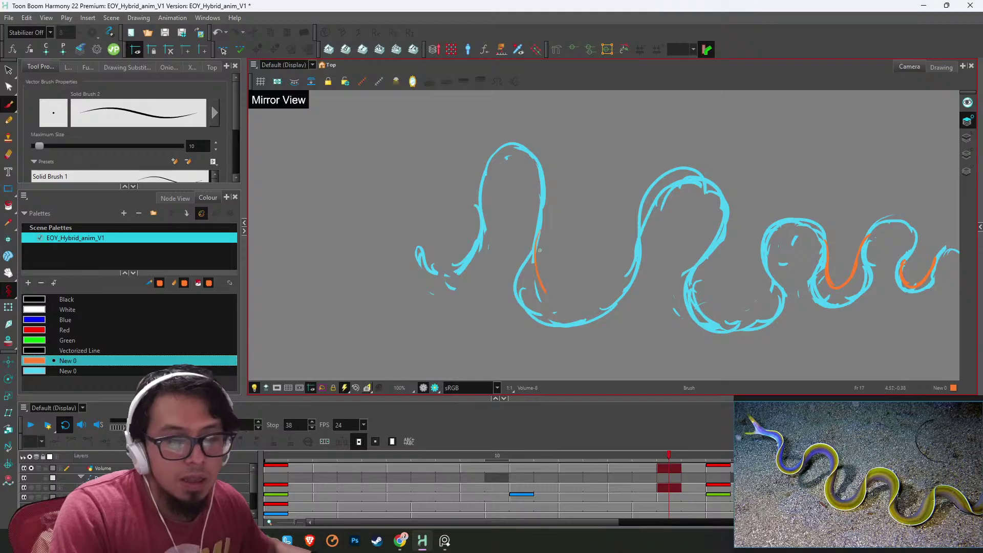
drag(601, 277, 629, 197)
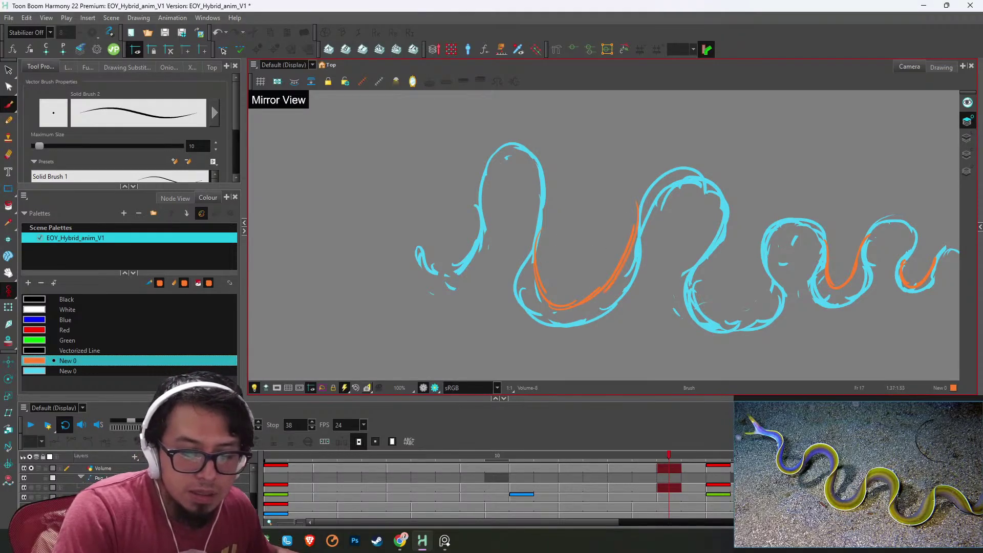
key(period)
key(period)
drag(560, 220, 592, 296)
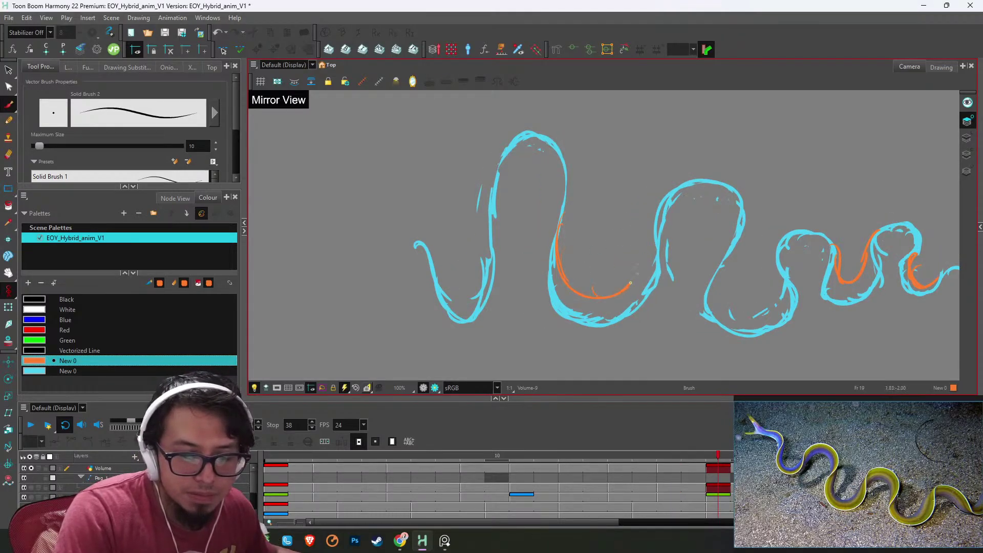
- On Volume-10 and Volume-11, sketch the orange line down both inner sides of the same valley, now second from the head
key(period)
key(period)
key(period)
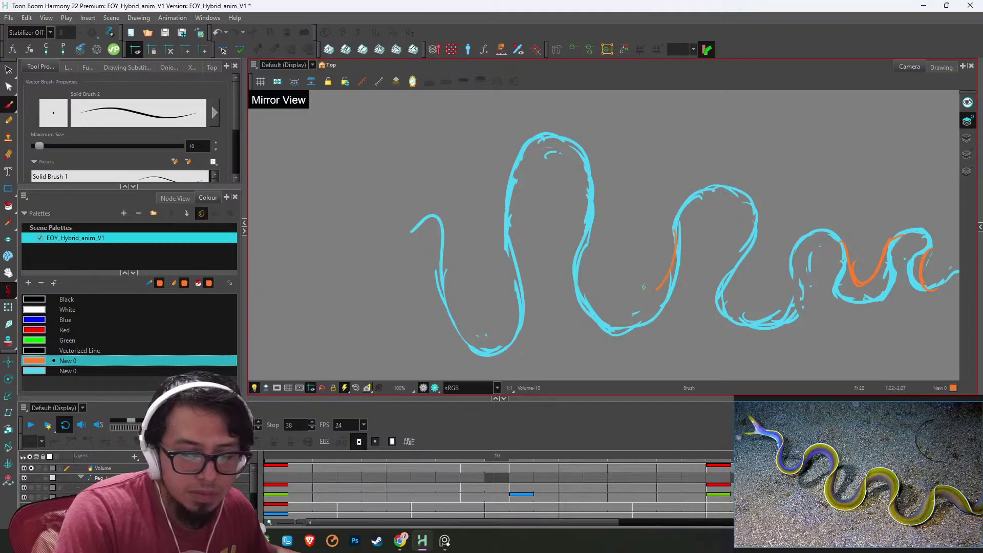
drag(643, 287, 672, 223)
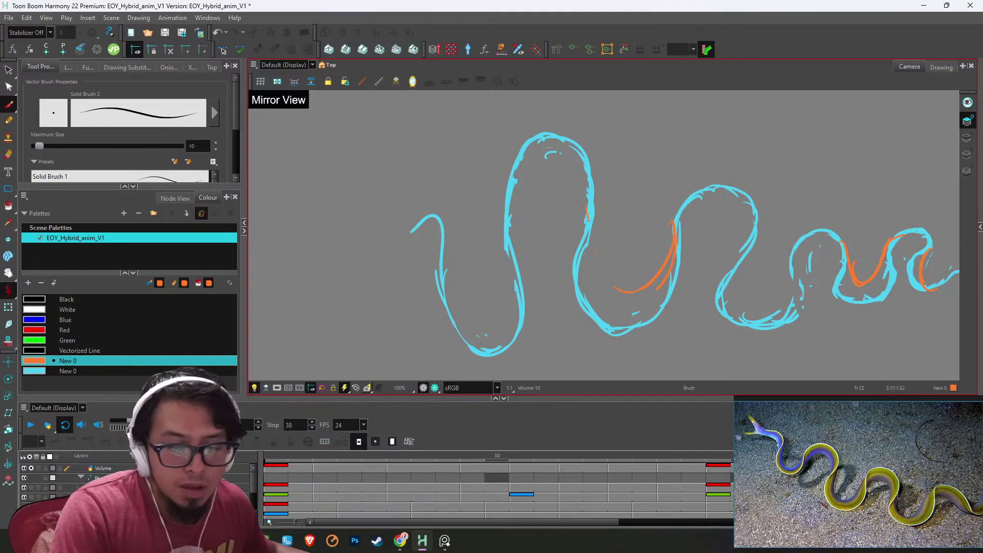
drag(588, 211, 621, 301)
key(period)
key(period)
key(period)
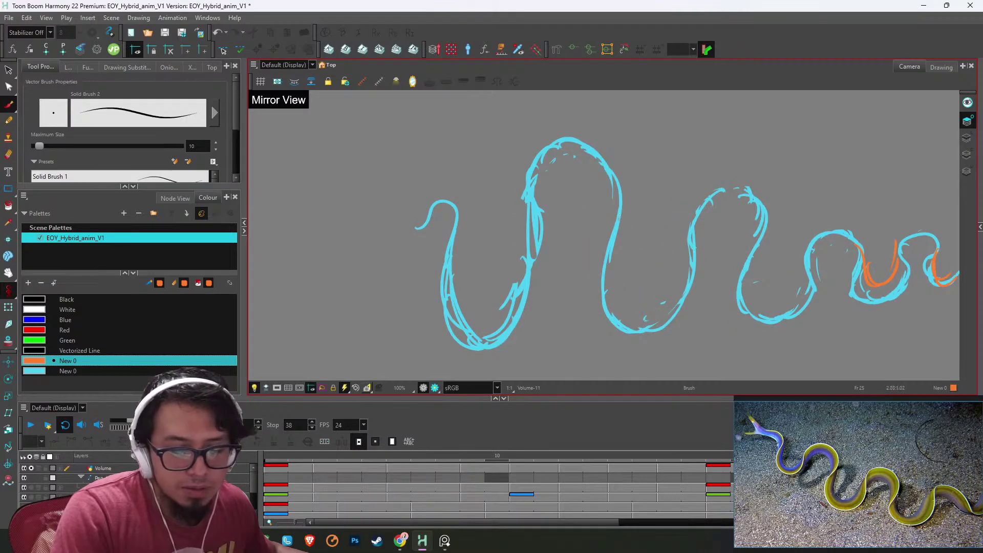
drag(689, 221, 670, 282)
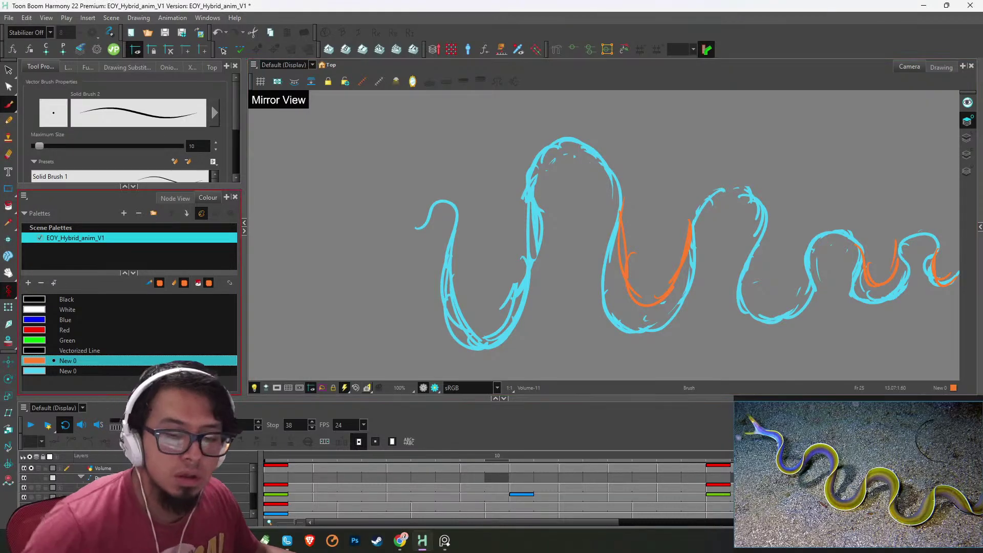
- On Volume-12 and Volume-13, sketch the orange U-shaped line inside the second valley from the head
key(g)
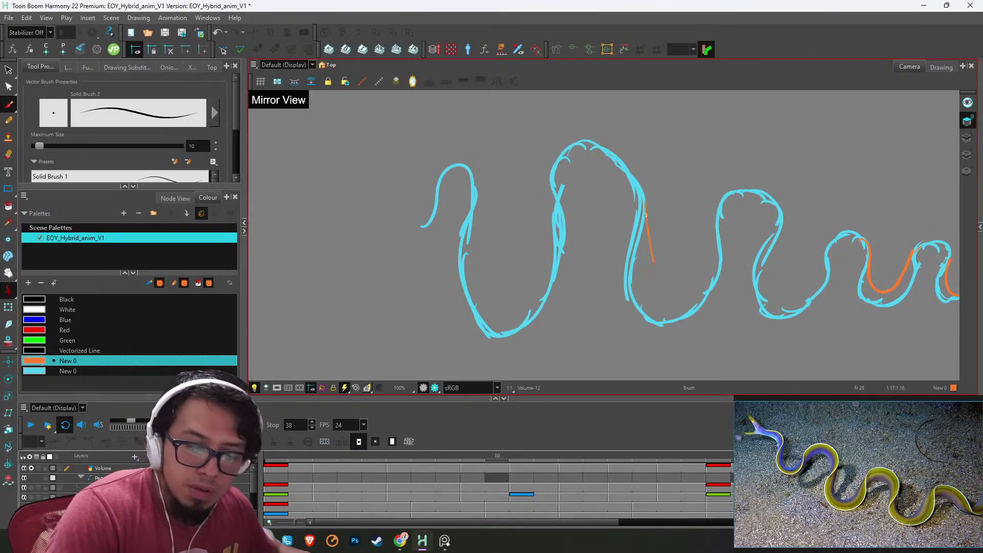
drag(644, 205, 674, 292)
key(g)
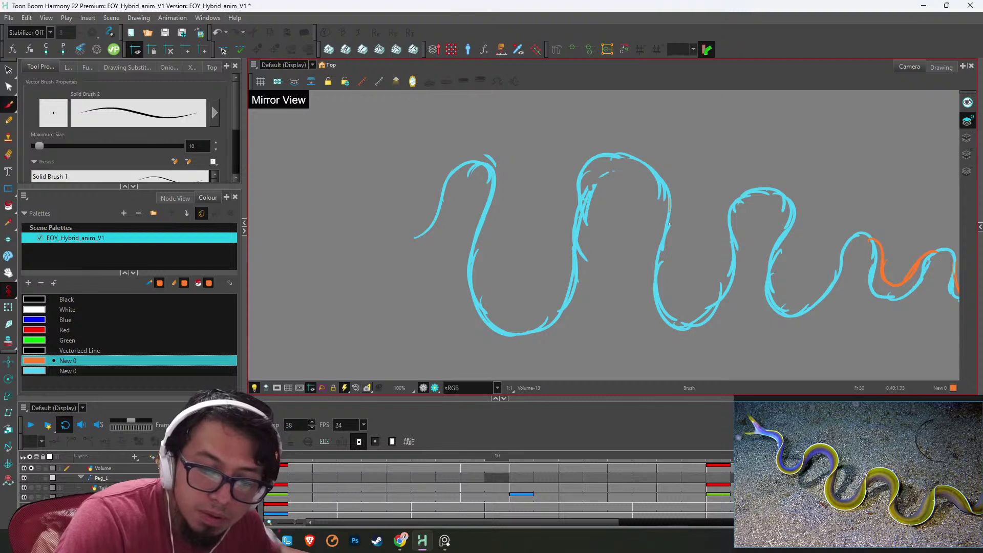
mouse_move(669, 210)
mouse_down()
mouse_move(687, 289)
mouse_move(672, 290)
mouse_move(720, 228)
mouse_up()
- Carry the orange U-shaped line in the same valley through the drawings at frames 33, 35 and 37
key(g)
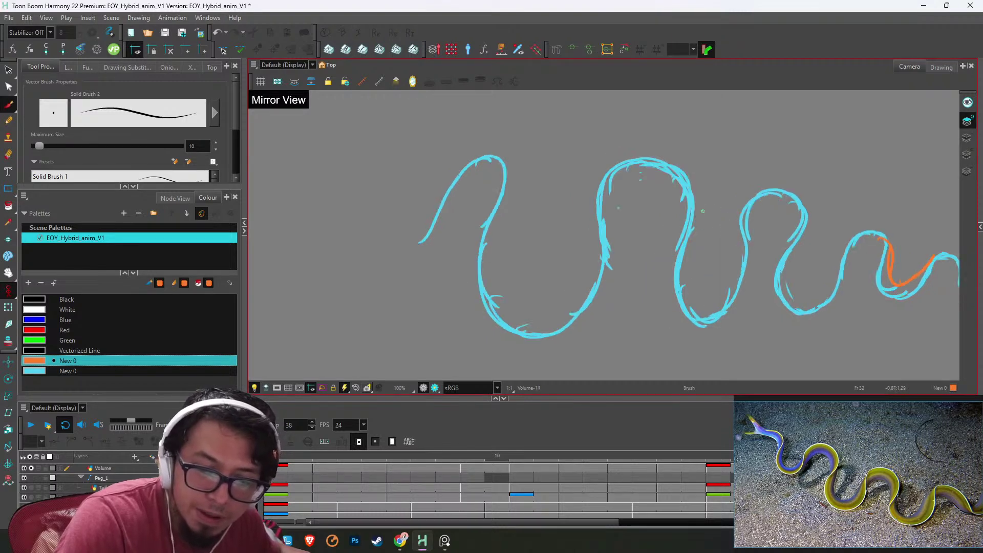
key(g)
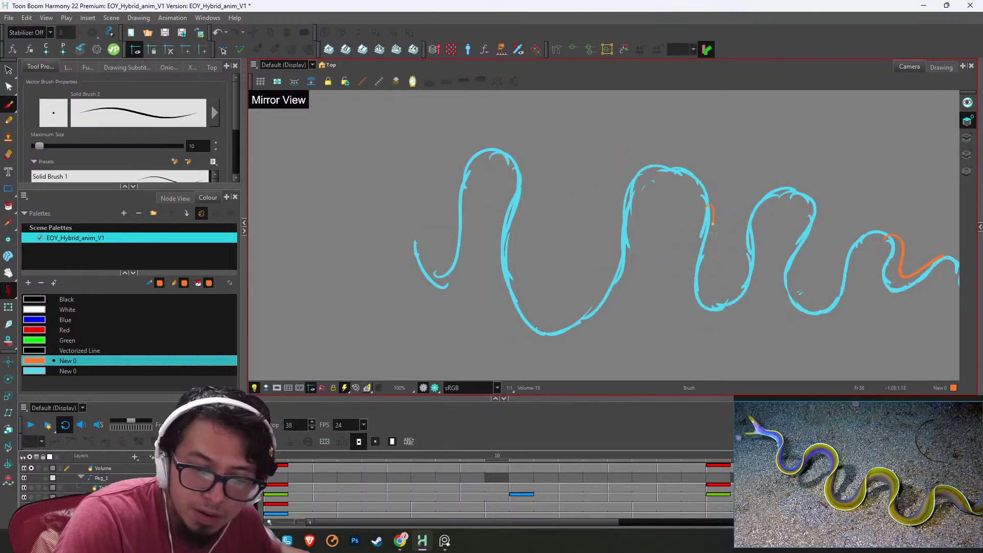
key(g)
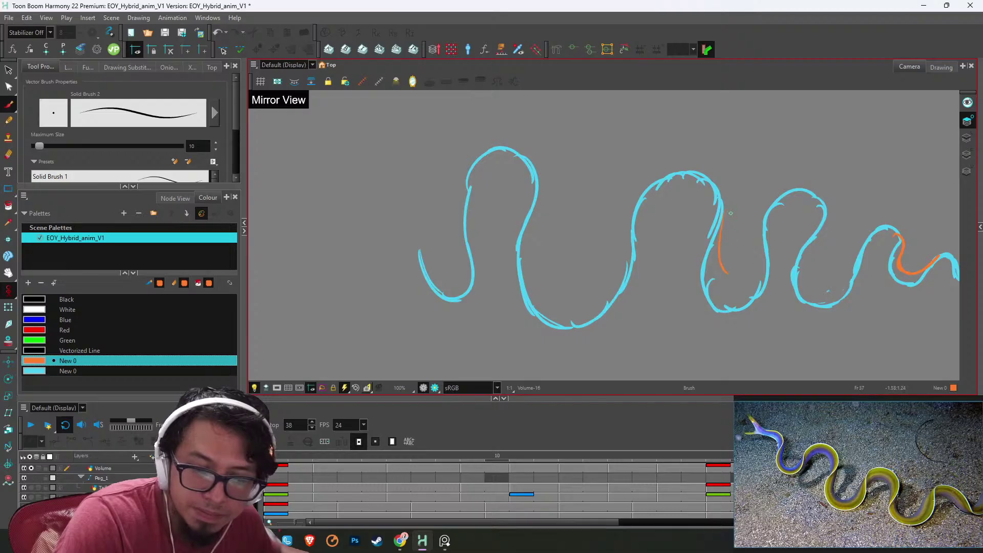
key(g)
key(f)
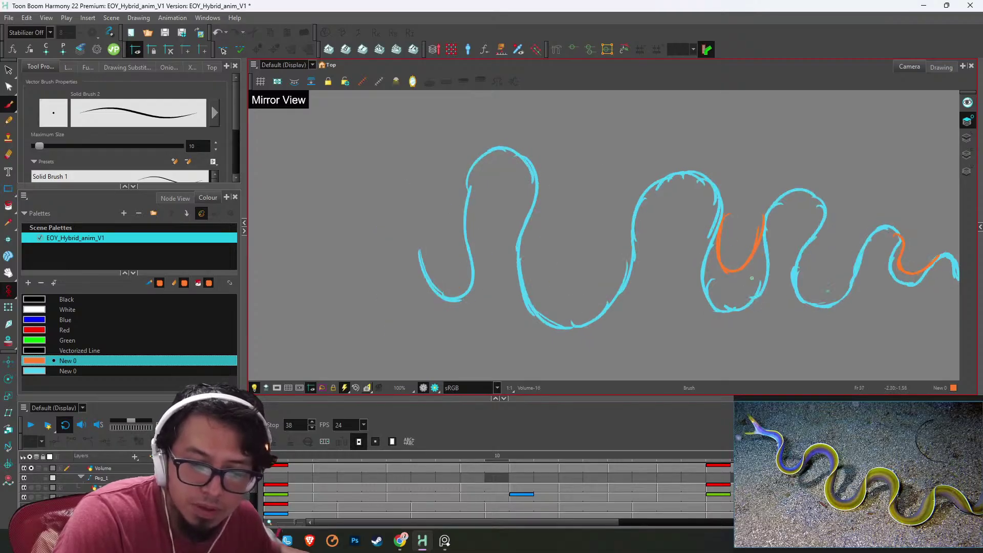
- At frame 37, erase most of the orange U-shaped line inside the narrow middle valley
drag(816, 264, 707, 241)
key(2)
key(2)
key(alt+e)
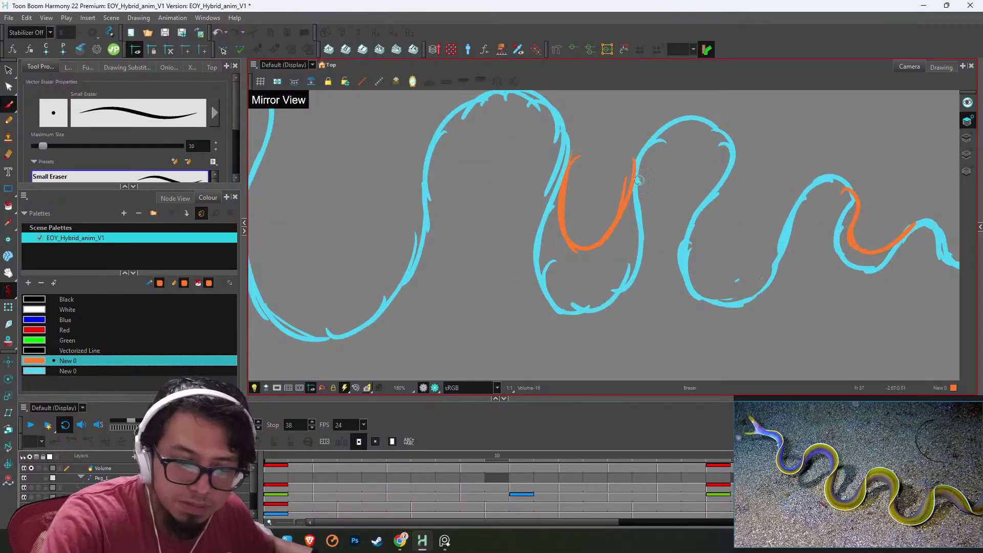
mouse_move(637, 167)
mouse_down()
mouse_move(579, 259)
mouse_move(567, 161)
mouse_up()
- Switch back to the brush, select the Volume layer and show its onion skin over the frame 37 drawing
key(alt+b)
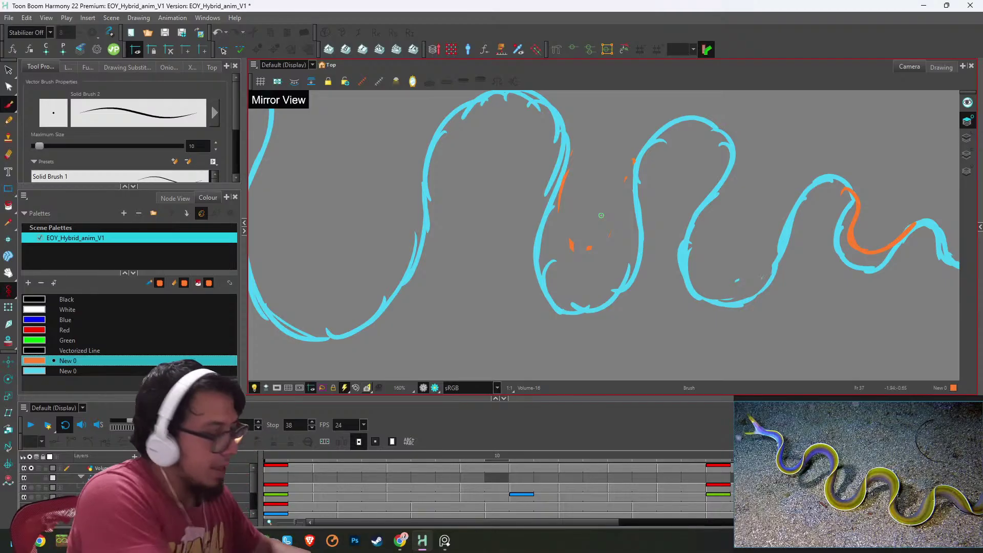
drag(825, 352, 724, 330)
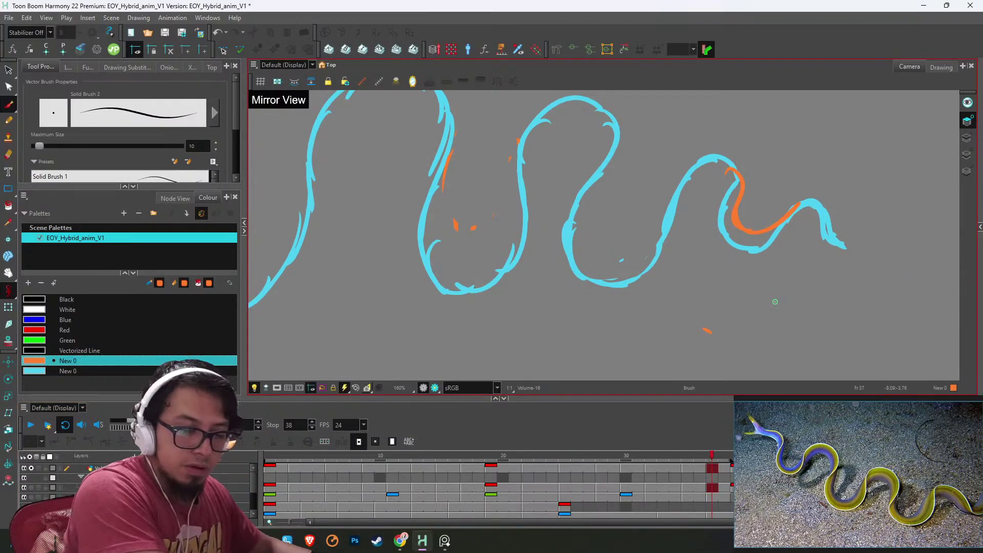
click(103, 468)
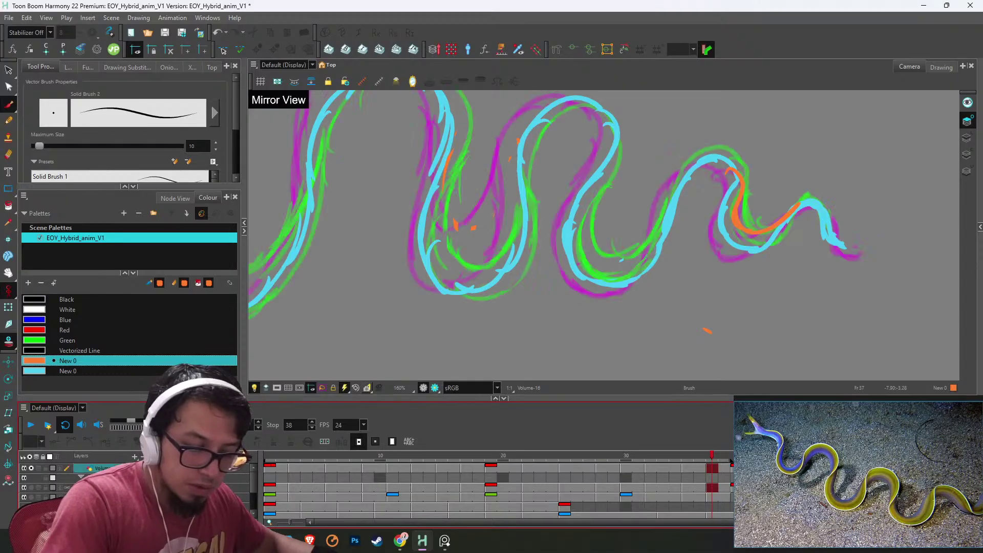
- Sketch the orange U-shaped line inside the narrow middle valley at frame 37 and turn off the onion skin
mouse_move(447, 198)
mouse_down()
mouse_move(481, 259)
mouse_move(510, 199)
mouse_up()
mouse_move(517, 150)
mouse_down()
mouse_move(496, 243)
mouse_move(469, 202)
mouse_move(482, 246)
mouse_move(522, 164)
mouse_move(479, 221)
mouse_move(511, 199)
mouse_up()
key(1)
key(f)
key(alt+o)
- Go back through the Volume drawings at frames 32 and 30 and check the orange U-shaped line in the same valley
key(alt+e)
key(comma)
key(comma)
key(comma)
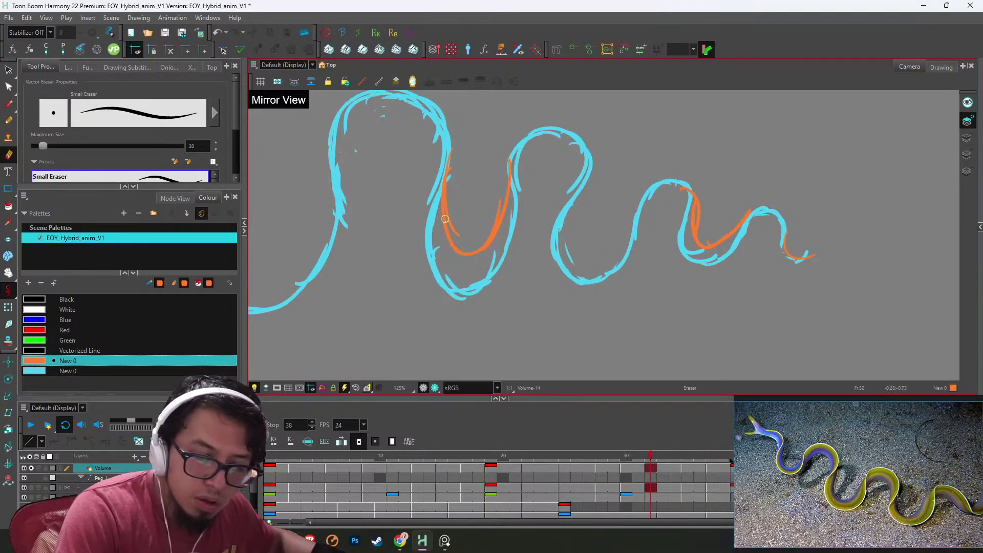
key(2)
key(2)
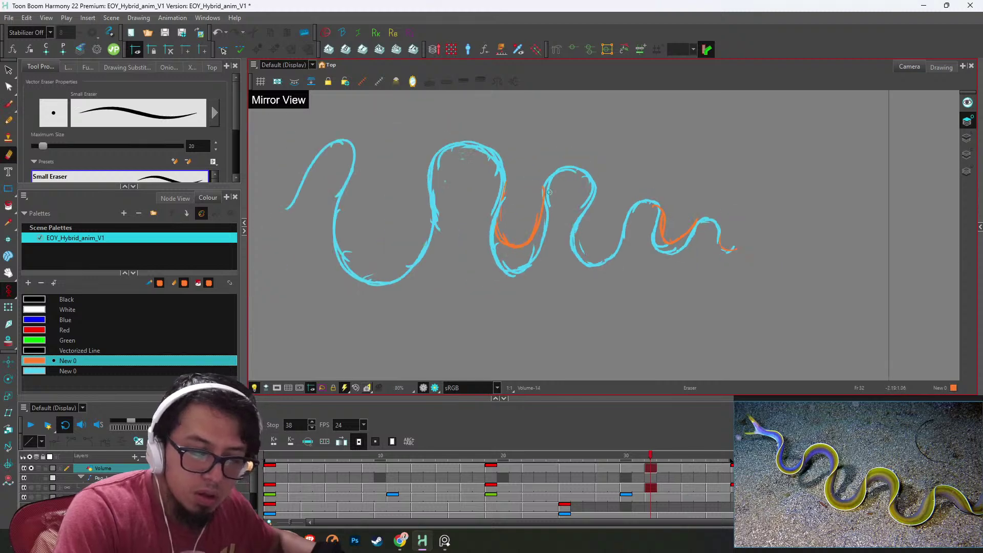
key(comma)
key(alt+b)
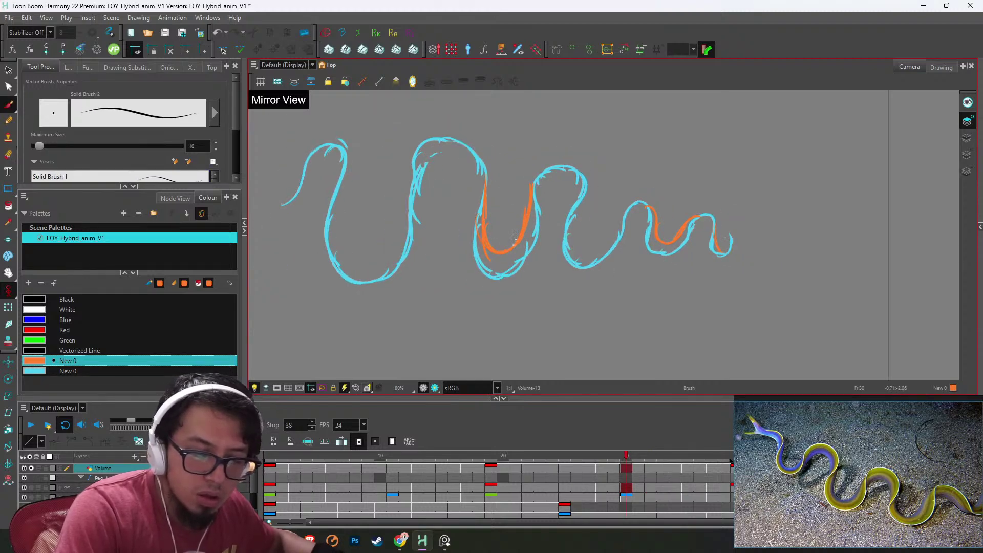
- Return to the drawing at frame 17 and play the looping animation to review how the orange lines move
key(comma)
key(comma)
key(comma)
key(Return)
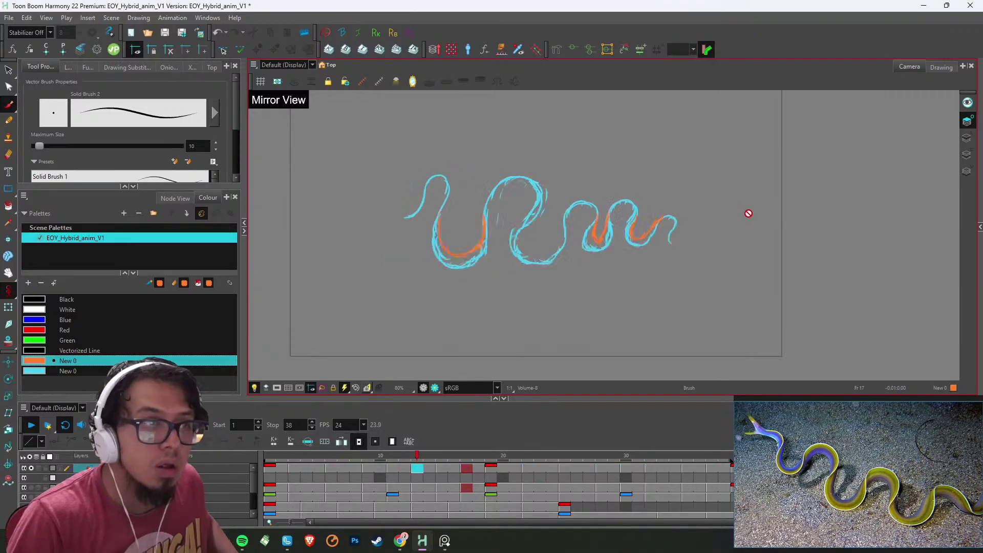
click(97, 340)
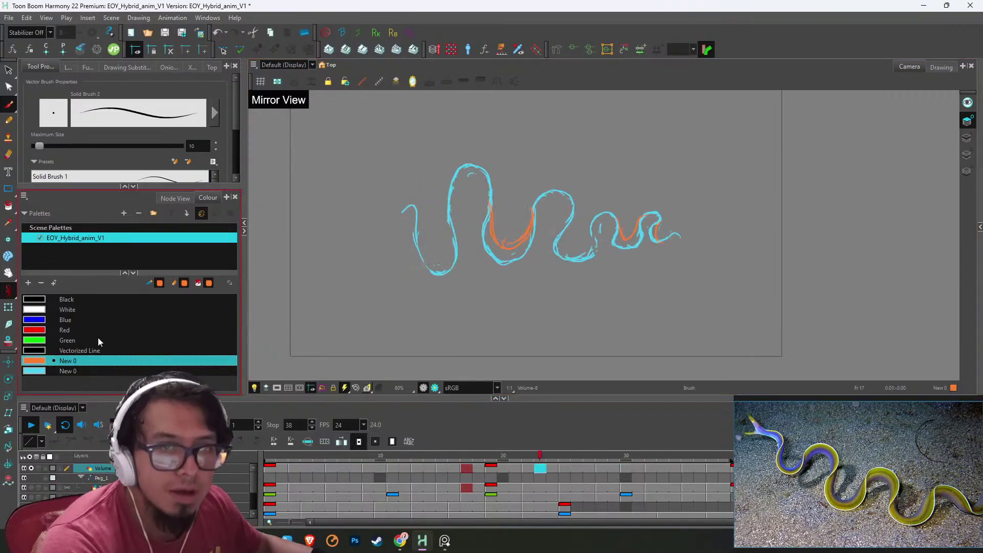
- In the reference board, view the full-body photo of the ribbon eel on blue-green sand, then show the whole image collection
scroll(810, 461, down, 4)
drag(809, 461, 870, 462)
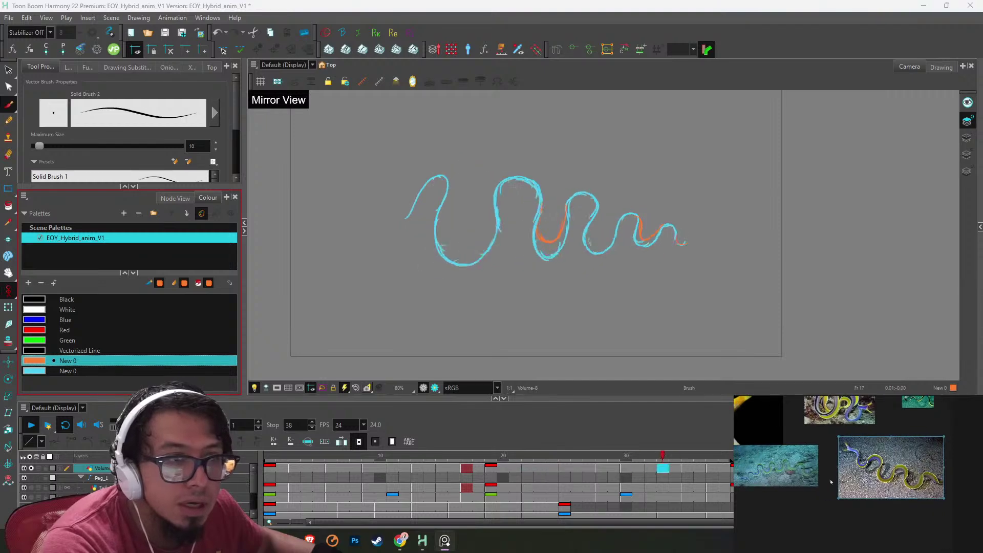
click(789, 466)
double_click(804, 473)
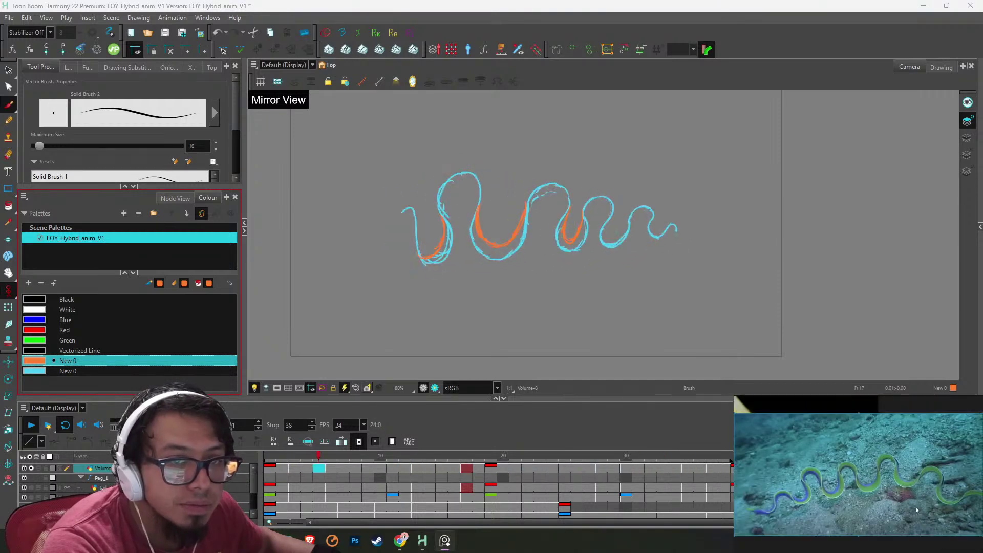
scroll(917, 507, down, 3)
scroll(917, 509, down, 5)
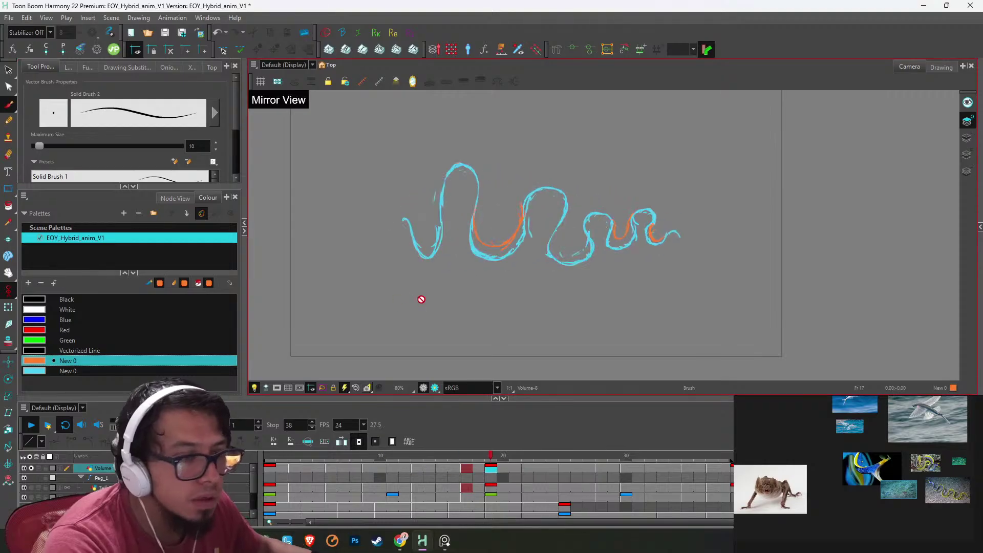
- Stop the playback and switch to the web browser to watch the Mesmerizing Ribbon Eel video on YouTube
click(32, 424)
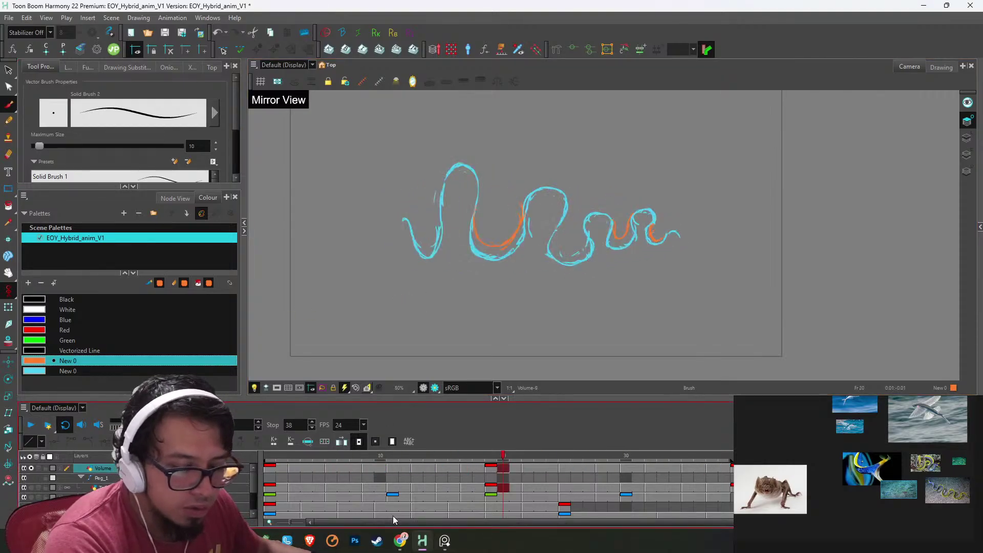
click(311, 543)
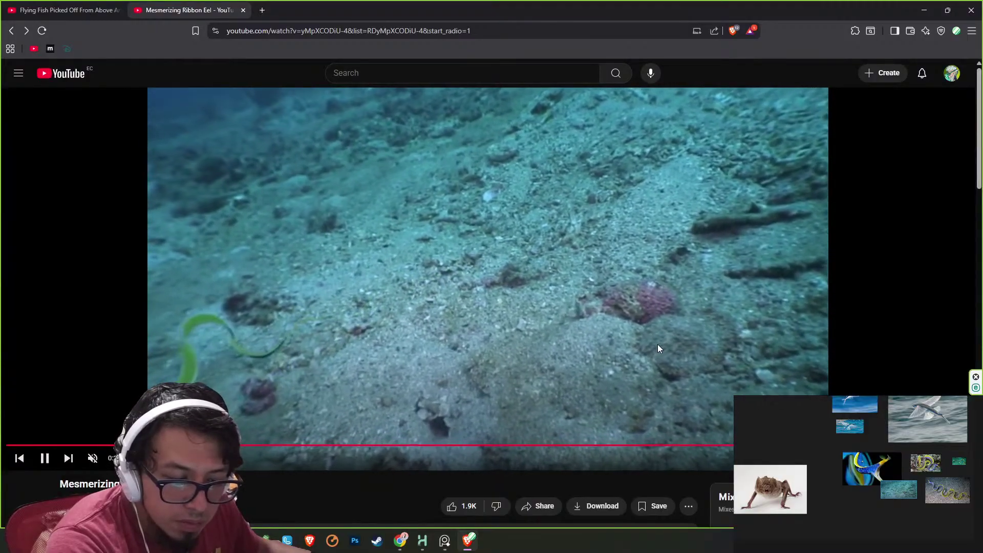
- Pause the ribbon eel video, return to Toon Boom Harmony and draw the orange inner line of the last tail bend on frame 22
click(658, 345)
click(924, 11)
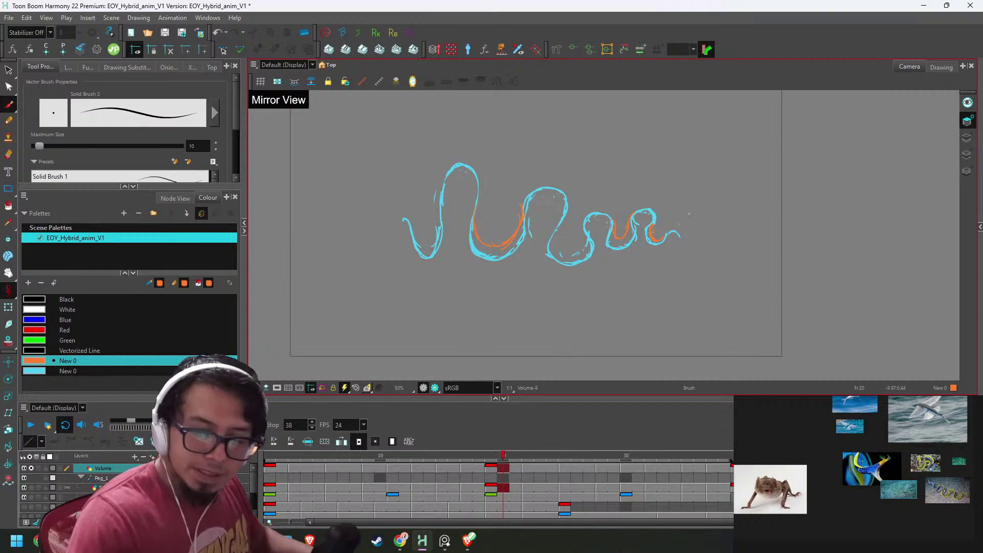
key(2)
key(2)
key(2)
key(2)
drag(788, 176, 560, 236)
key(g)
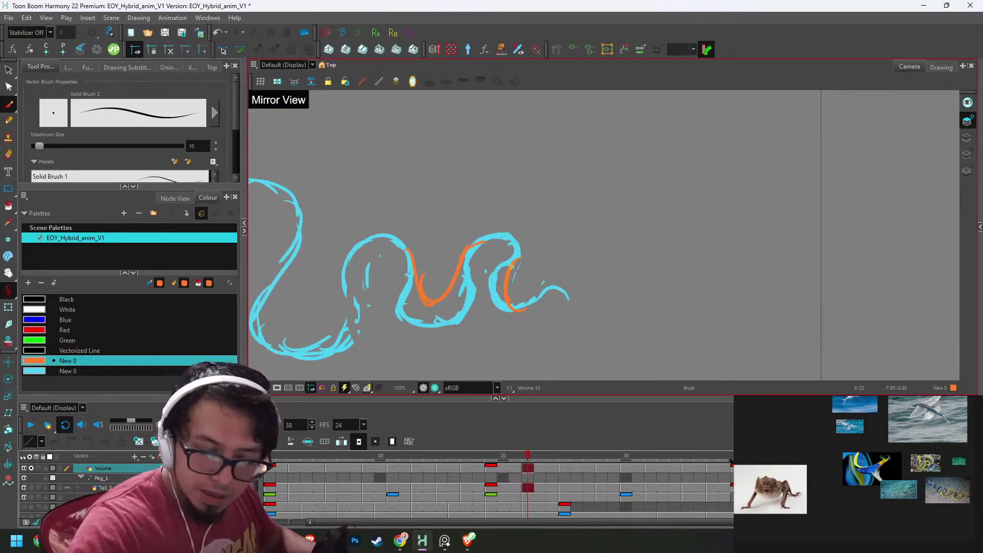
- Continue the orange inner volume lines of the tail-end bends on frames 28 and 35
key(period)
key(period)
key(period)
key(period)
key(period)
key(period)
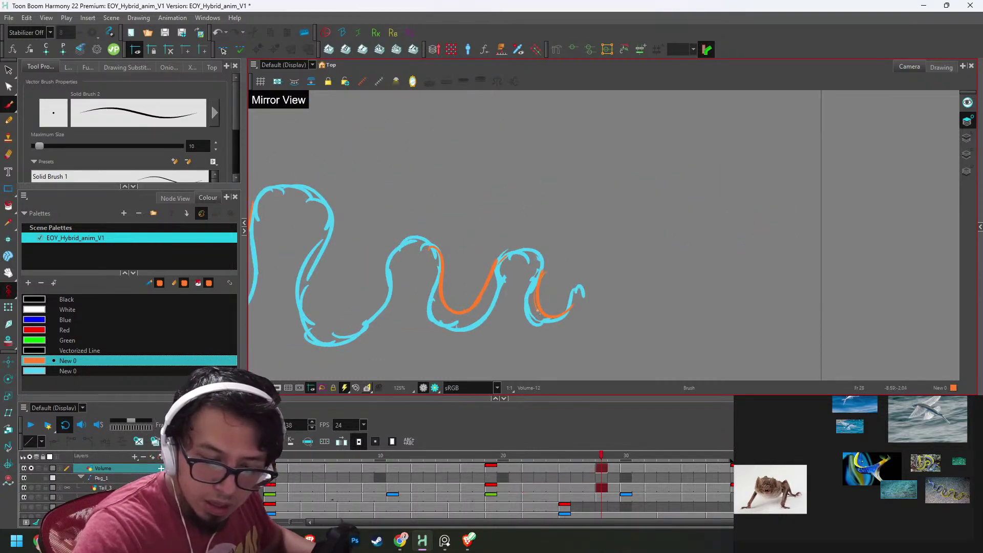
key(period)
key(period)
key(g)
key(g)
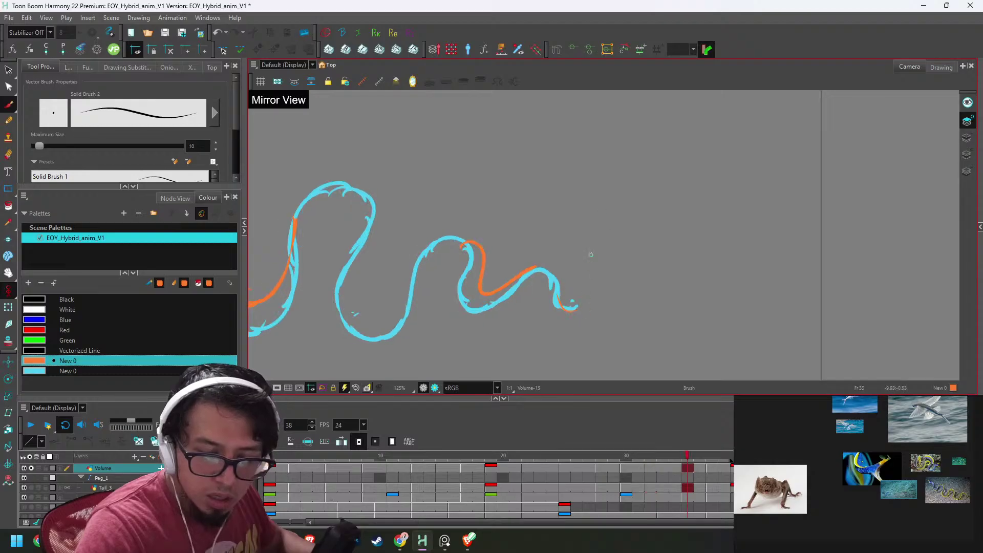
- Draw an orange inner volume line in the middle lower bend of the body on frame 35
key(1)
key(1)
key(1)
drag(557, 240, 559, 215)
key(2)
key(2)
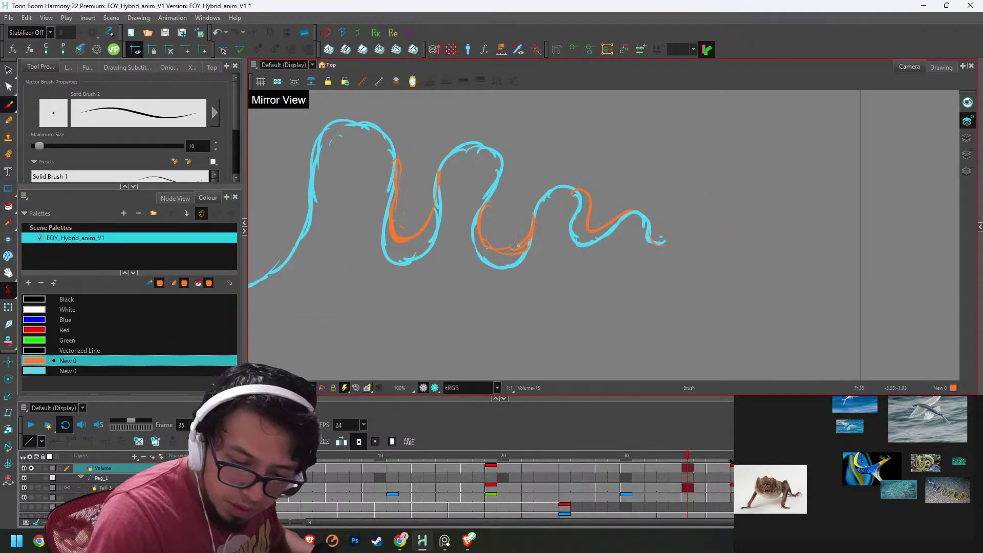
- Compare frame 37 with its neighbouring drawings and draw the orange inner line in its middle lower bend
key(period)
key(period)
key(period)
key(period)
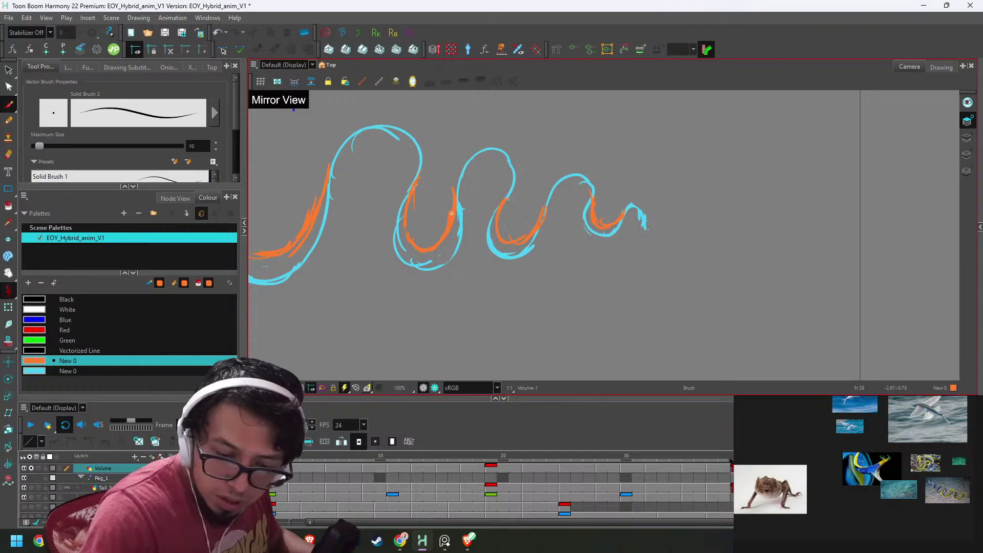
key(f)
key(f)
key(g)
key(g)
key(f)
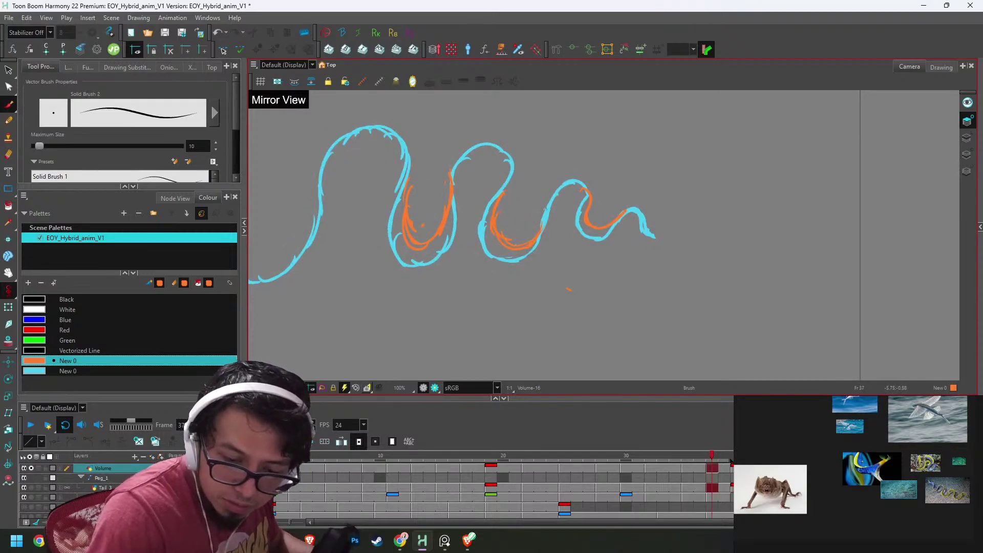
- Draw the orange inner line in the body's middle lower bend on frames 32 and 30
key(comma)
key(comma)
key(comma)
key(comma)
key(comma)
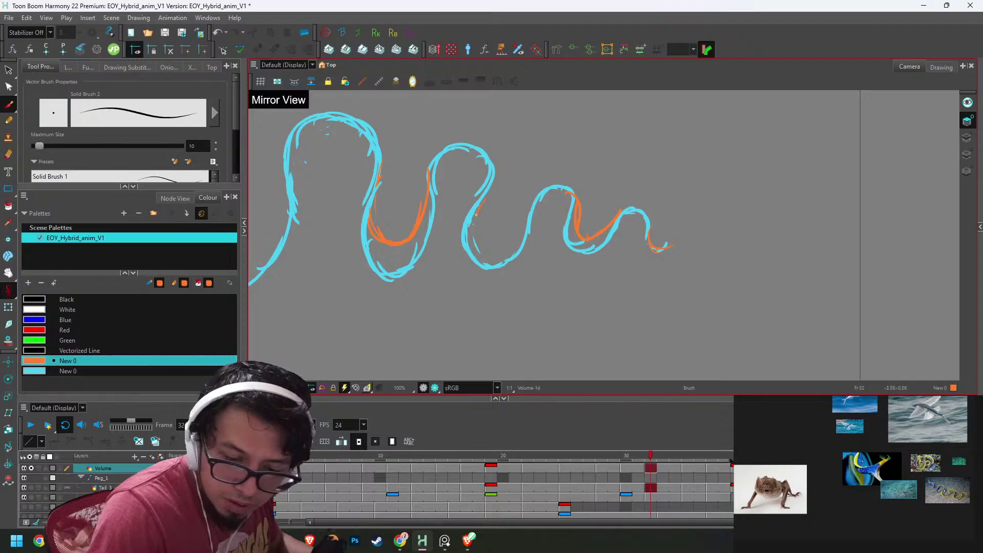
key(comma)
key(comma)
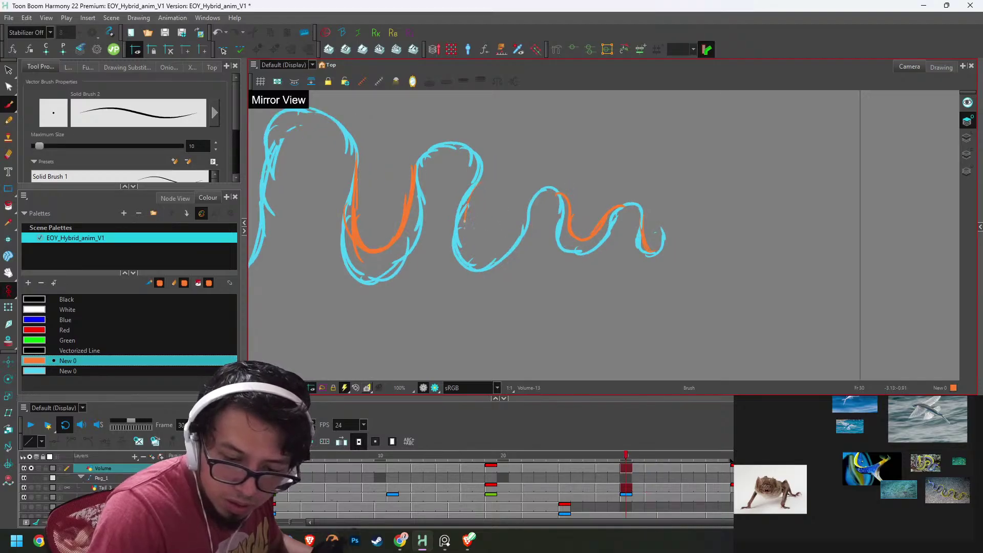
drag(465, 224, 486, 245)
- Add the orange inner line to the middle lower bend on frames 28 and 25
key(comma)
key(comma)
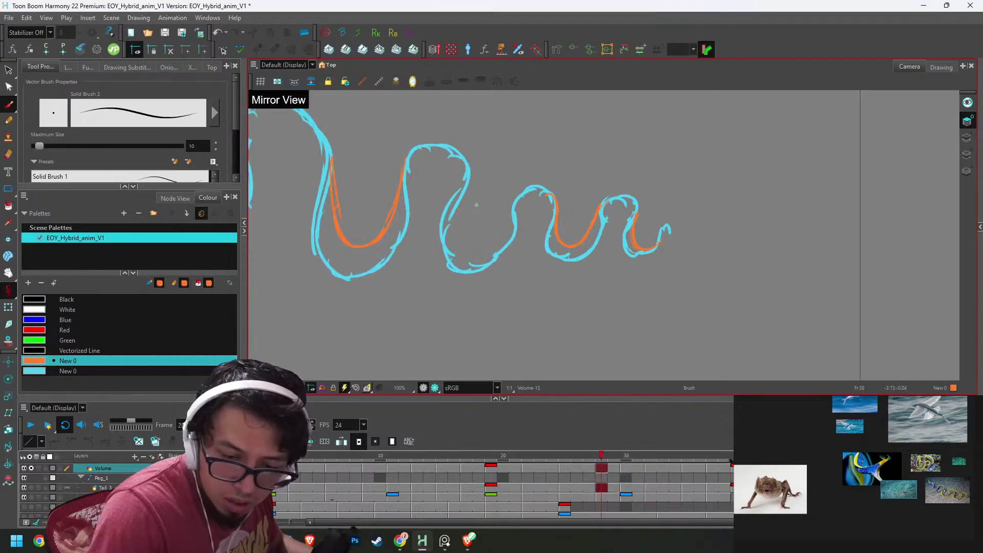
drag(463, 219, 509, 217)
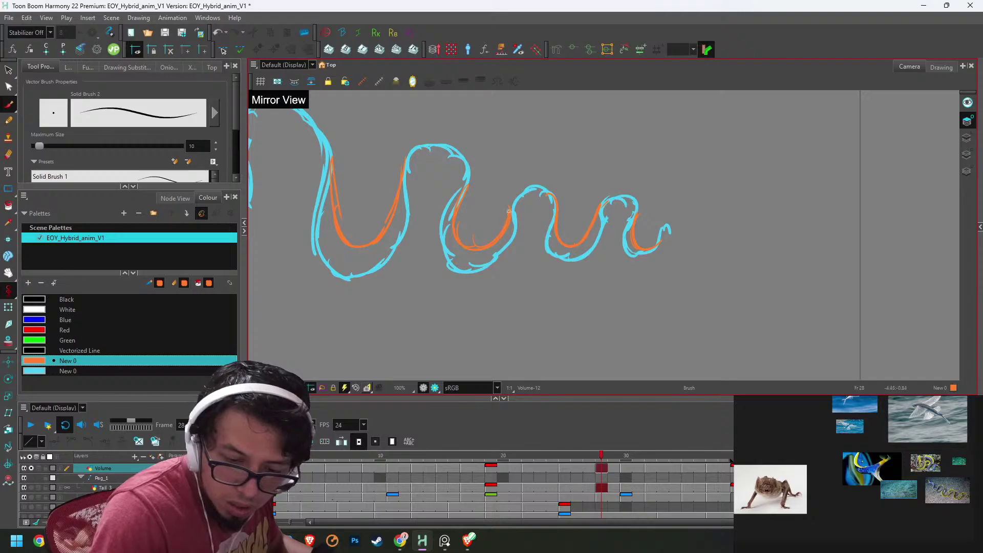
key(comma)
key(comma)
key(comma)
drag(455, 181, 449, 245)
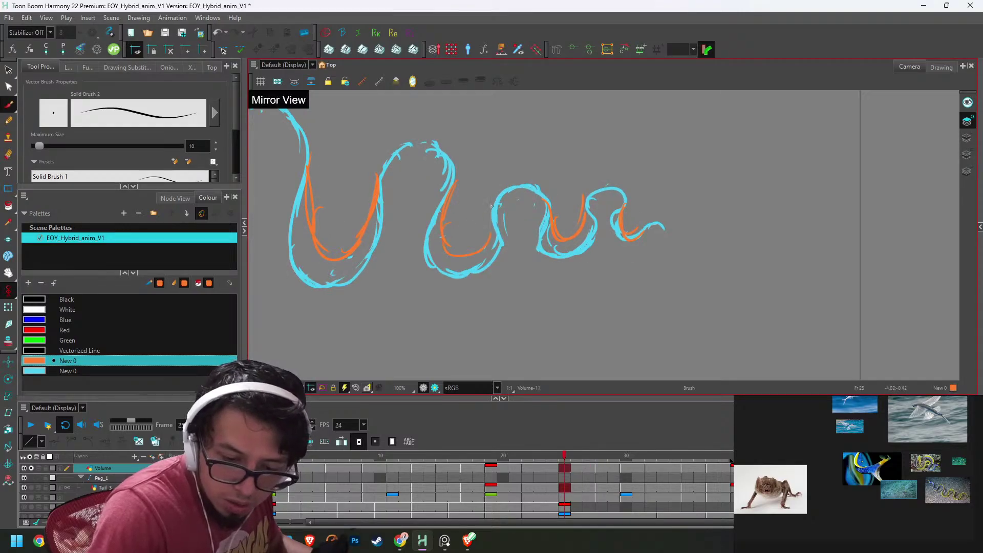
- Draw the orange inner line in the middle lower bend on frames 22 and 19, comparing adjacent drawings
key(comma)
key(comma)
key(comma)
drag(443, 190, 447, 256)
key(f)
key(g)
key(g)
key(f)
key(f)
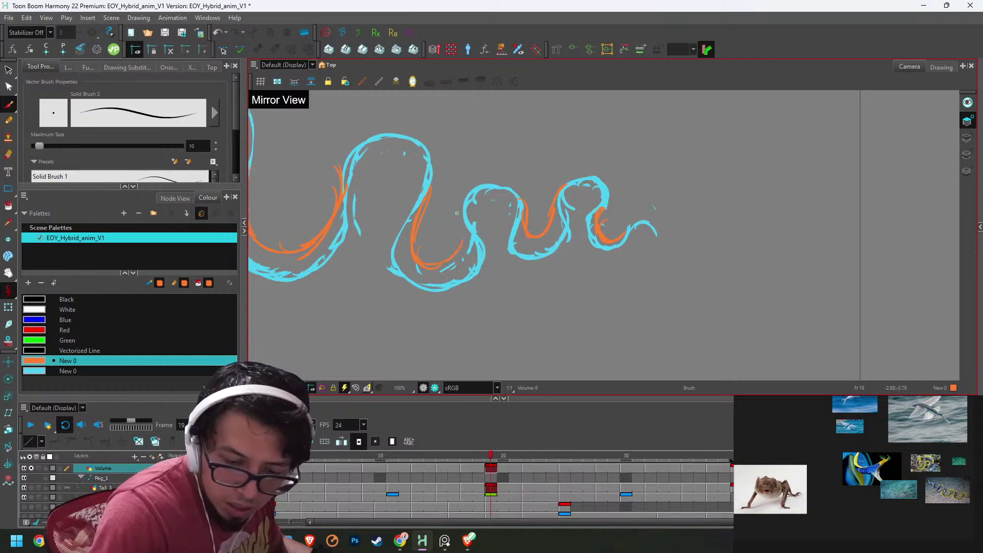
- Sketch the orange inner line inside the middle lower bend on frames 17 and 15
key(comma)
key(comma)
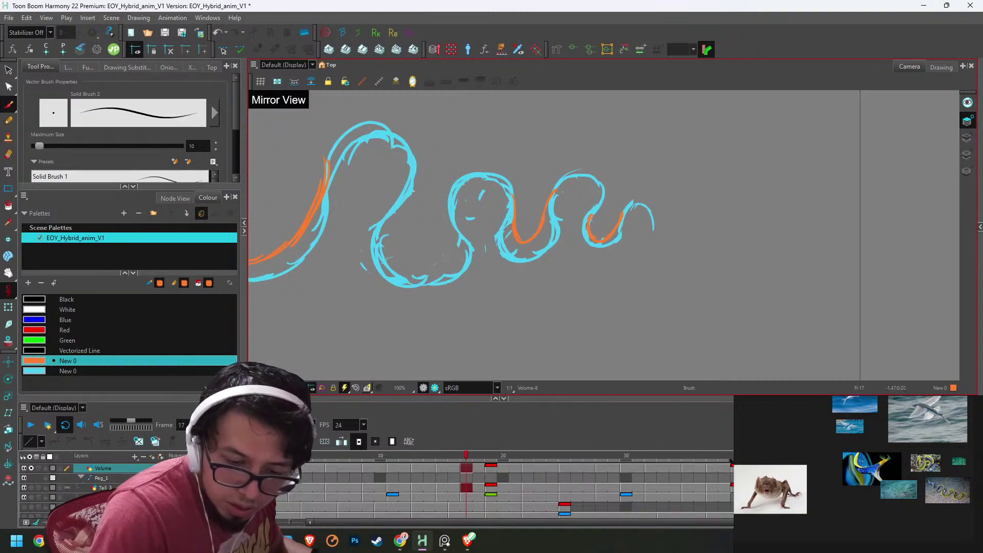
key(comma)
key(comma)
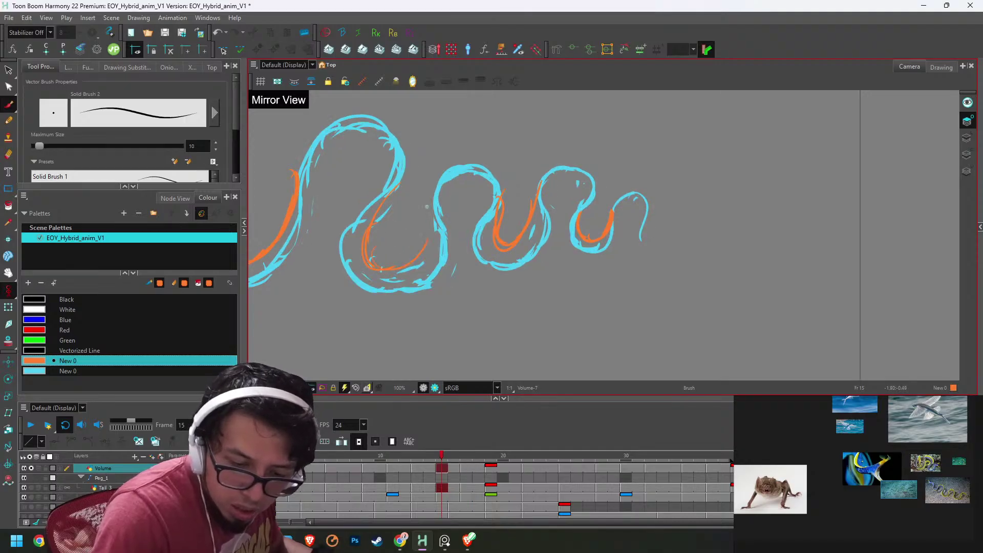
- Examine how the orange volume lines flow along the body by stepping back and forth between frames 1 and 17
key(comma)
key(comma)
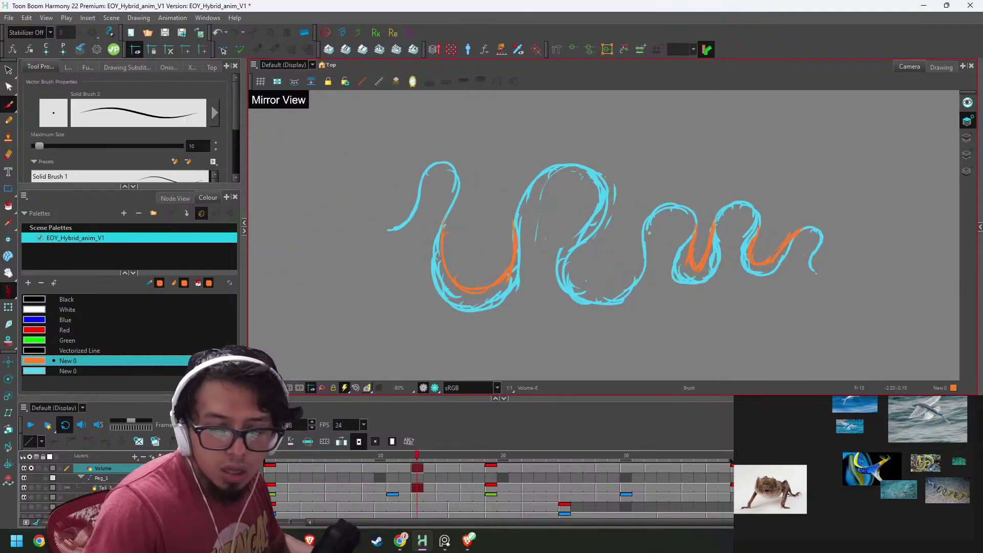
key(comma)
key(comma)
key(comma)
key(comma)
key(comma)
key(comma)
key(comma)
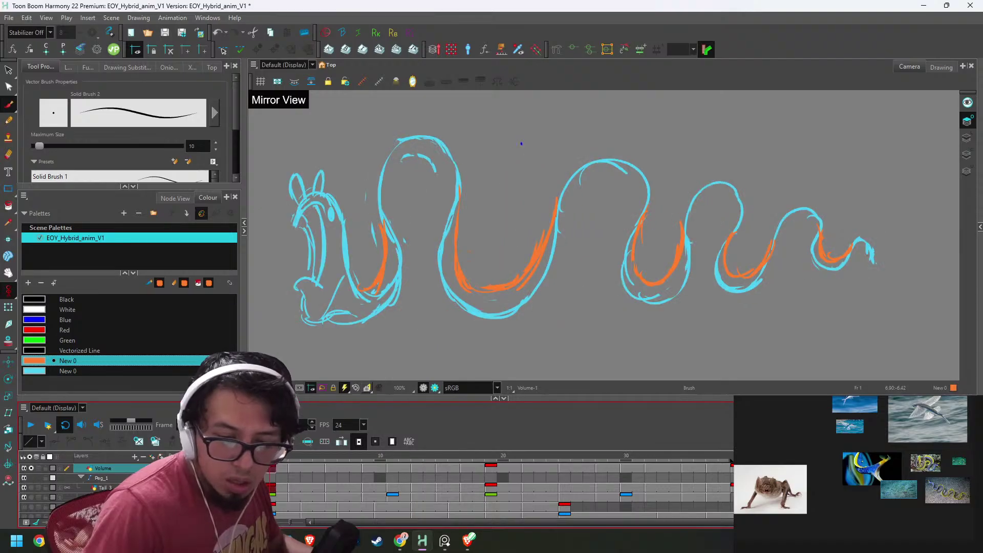
key(period)
key(period)
key(period)
key(period)
key(period)
key(period)
key(period)
key(period)
key(period)
key(period)
key(period)
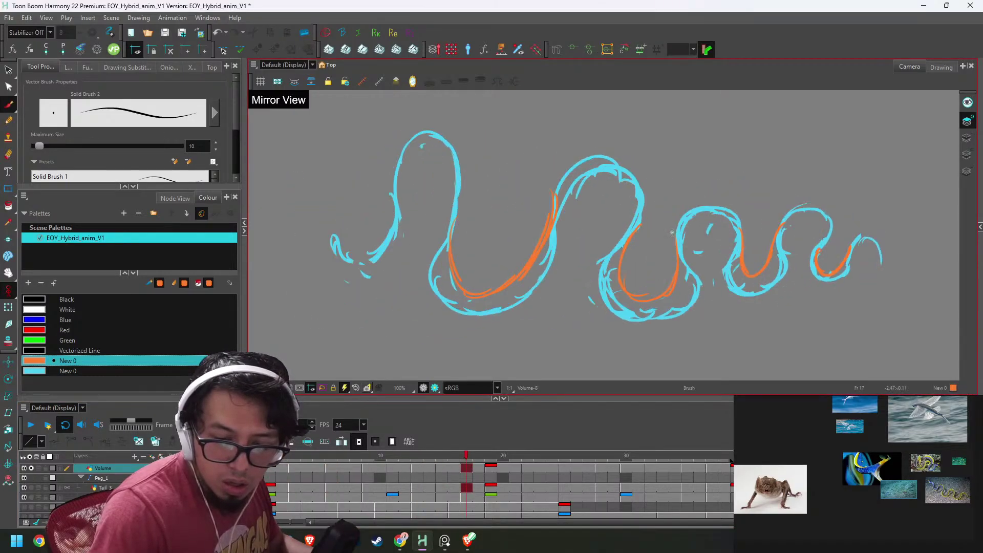
key(comma)
key(comma)
key(comma)
key(comma)
key(comma)
key(comma)
key(comma)
key(comma)
key(comma)
key(comma)
key(comma)
- Reinforce the rear side of the orange inner line in the wide middle bend on frame 9, checking it against neighbouring frames
key(period)
key(period)
key(period)
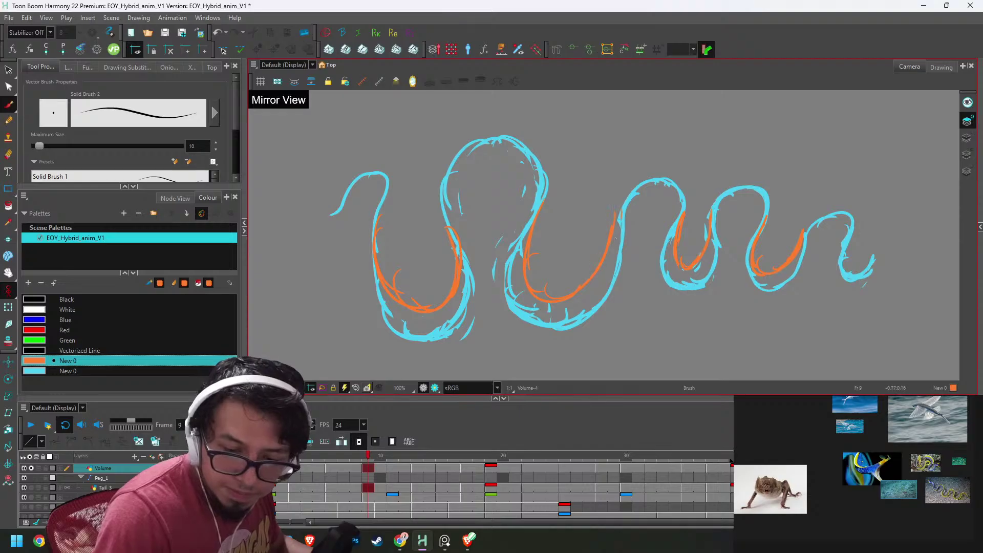
drag(616, 238, 601, 267)
key(period)
key(period)
key(comma)
key(comma)
key(comma)
key(comma)
key(comma)
key(period)
key(period)
key(period)
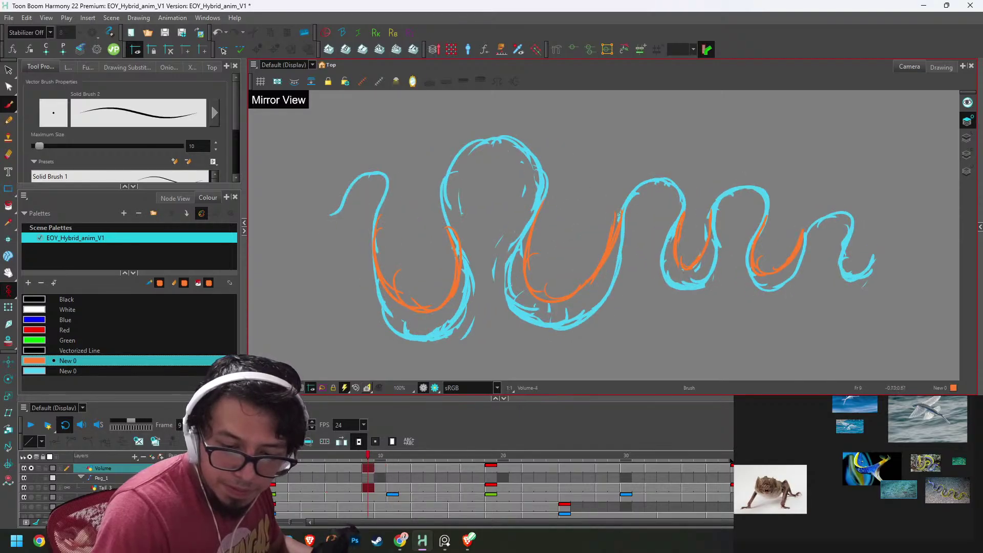
- Draw the orange inner line in the wide middle bend on frames 11 and 13
key(period)
key(period)
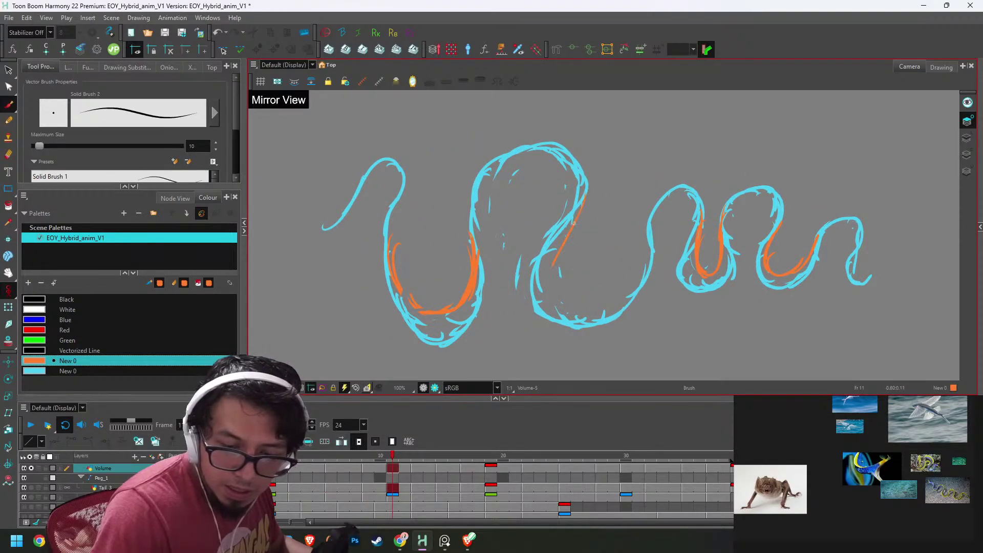
drag(571, 300, 624, 258)
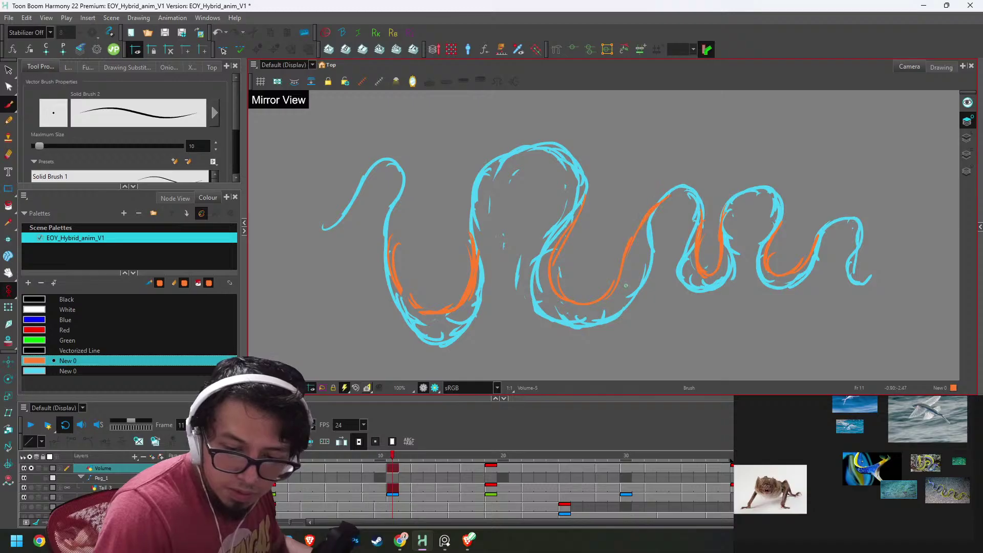
key(period)
key(period)
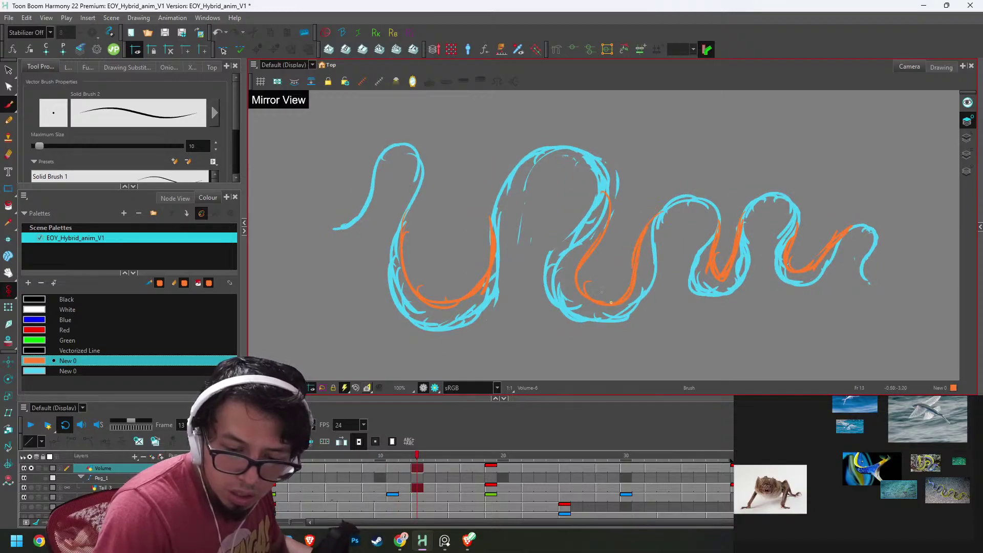
- Complete the orange inner line in the middle bend on frame 15, flipping between adjacent drawings
key(g)
key(f)
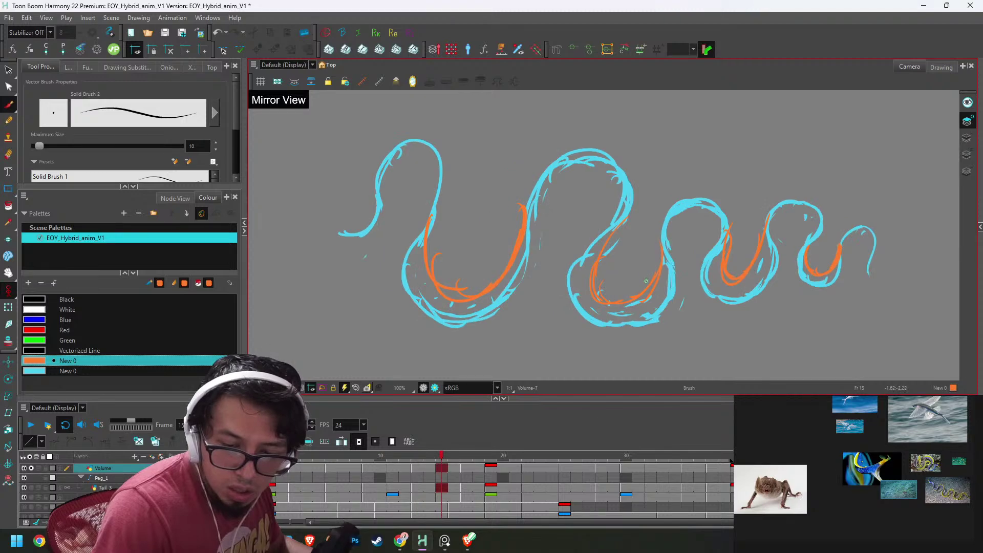
key(period)
key(period)
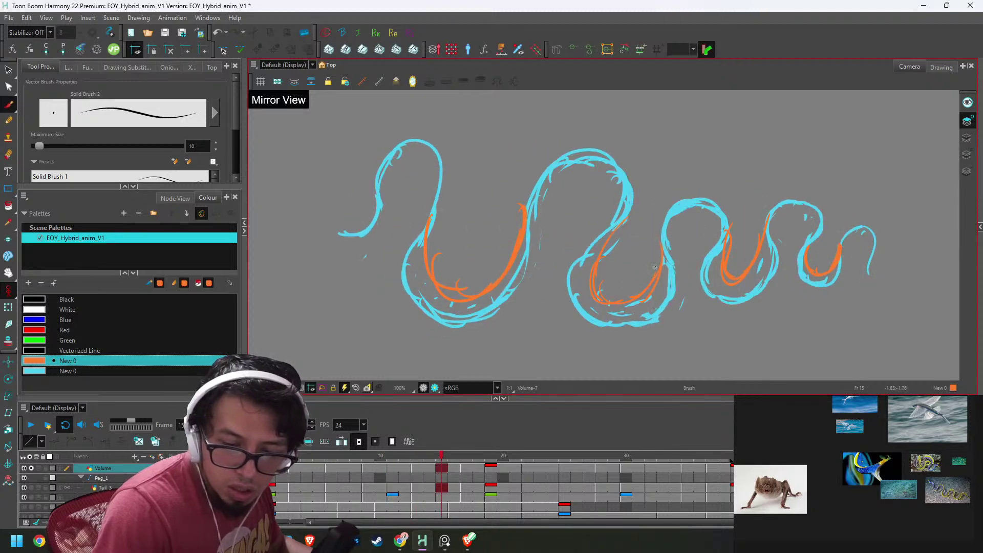
- Play back the animation to review the motion of the volume lines
key(2)
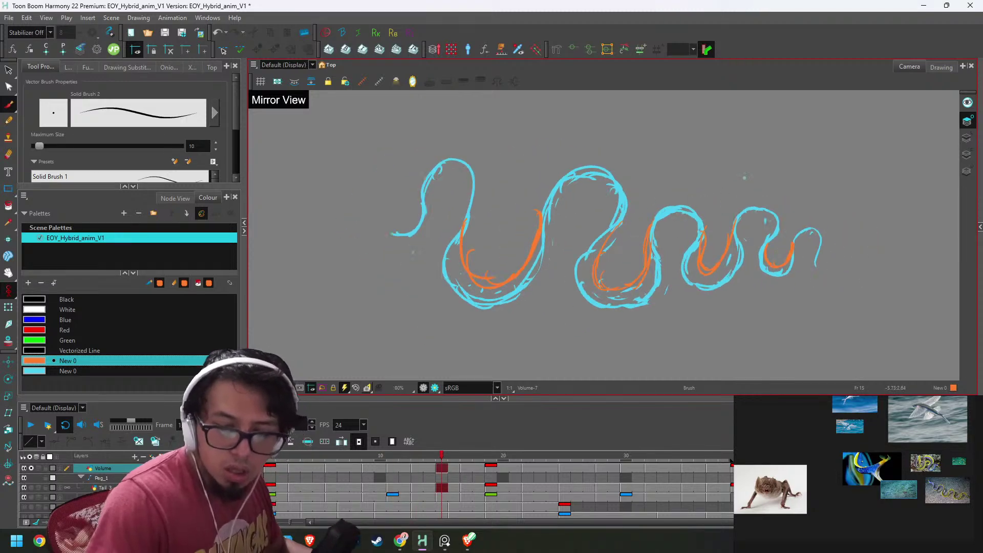
key(2)
click(30, 425)
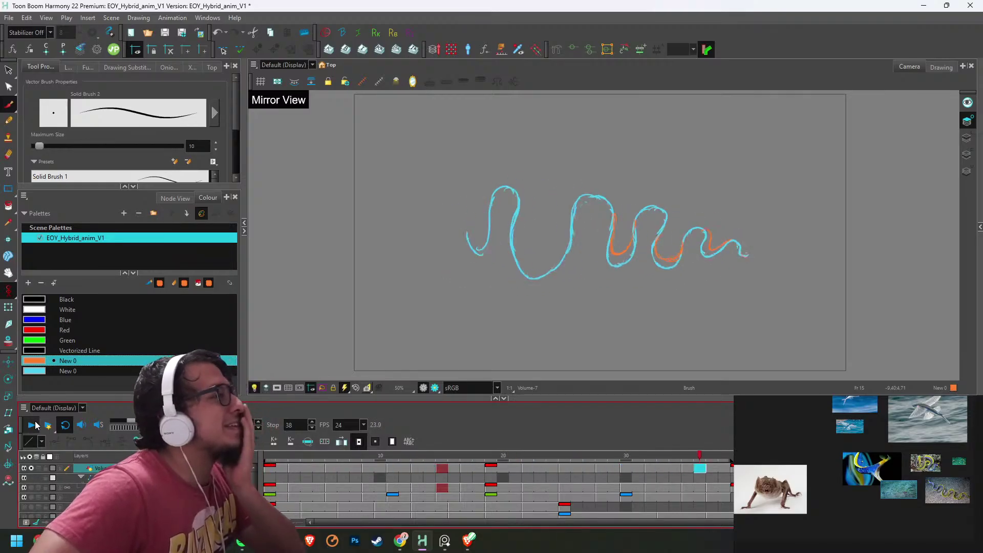
- Draw the orange inner line along both sides of the frontmost lower bend on frame 22
click(272, 457)
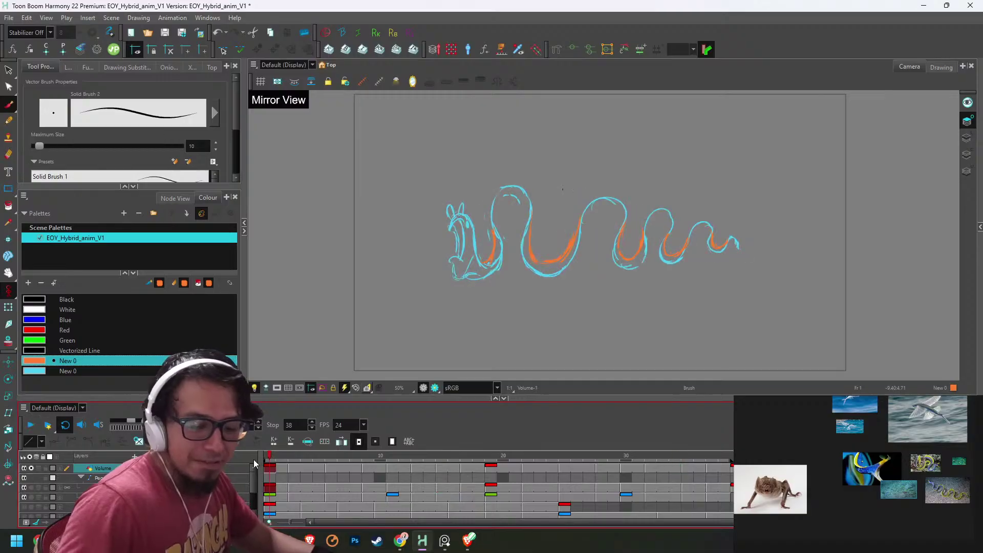
key(2)
key(2)
mouse_move(641, 236)
mouse_down()
mouse_move(644, 204)
mouse_move(642, 225)
mouse_up()
key(2)
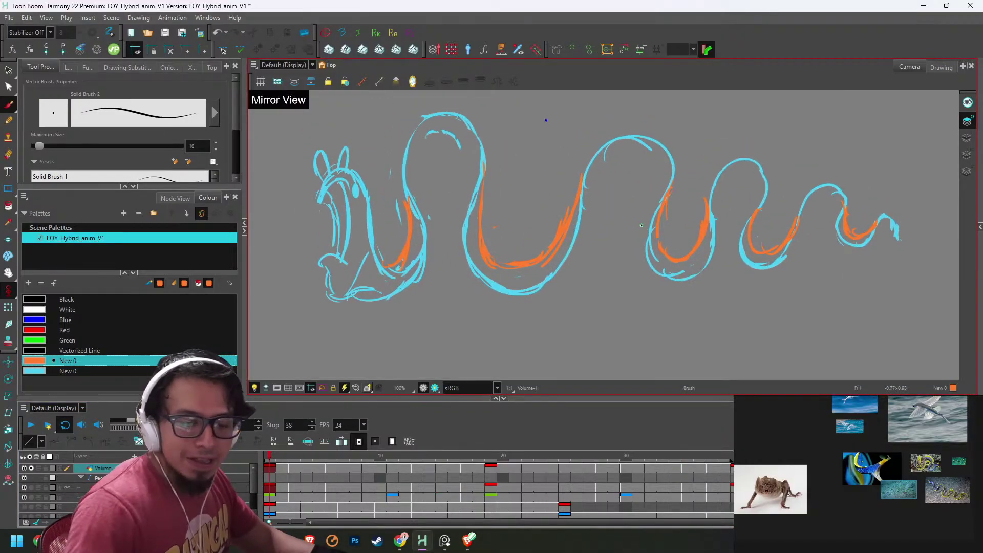
key(Return)
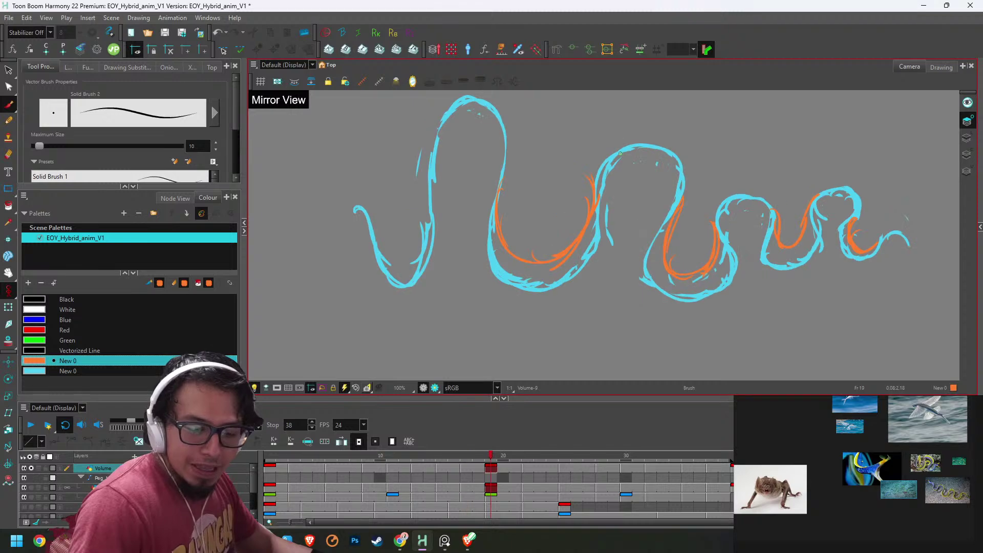
drag(383, 219, 407, 281)
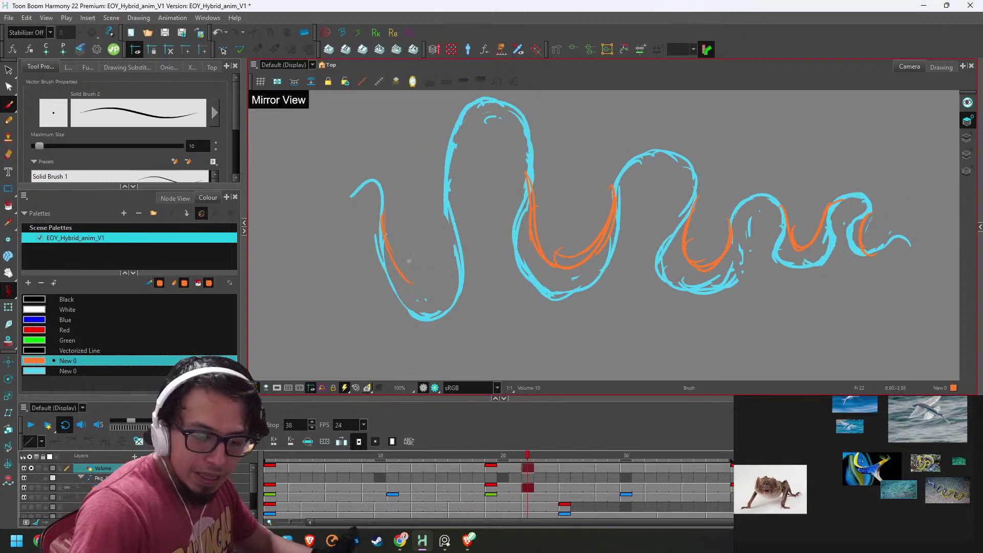
drag(391, 241, 439, 280)
drag(453, 217, 436, 283)
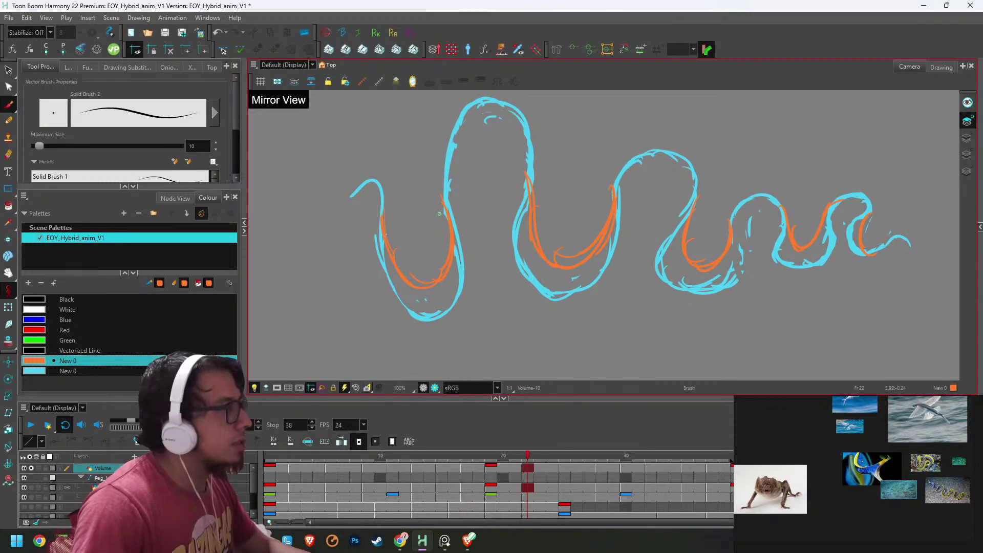
- Switch to the browser, rewind the ribbon eel video to 0:14 and play it to study the body's twist
key(alt+Tab)
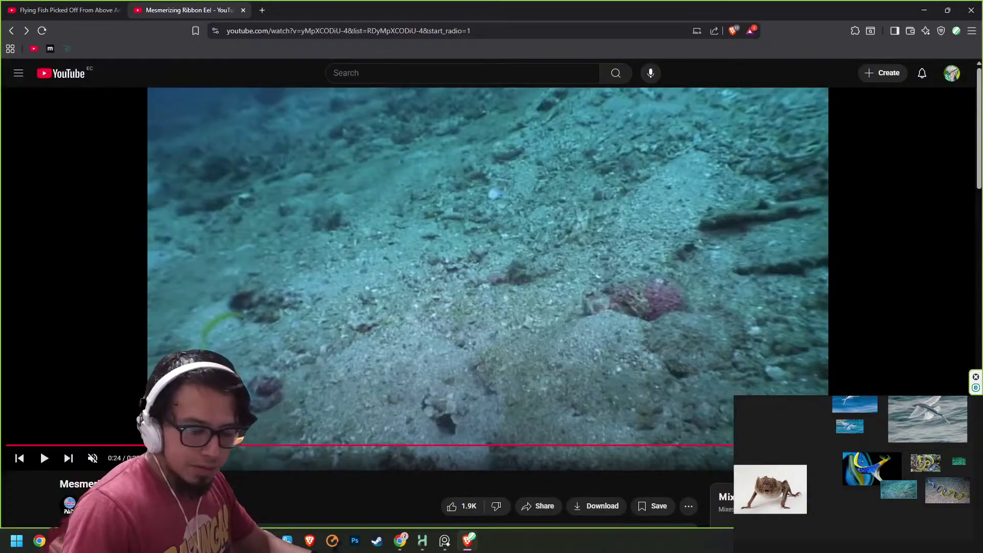
key(Left)
key(Left)
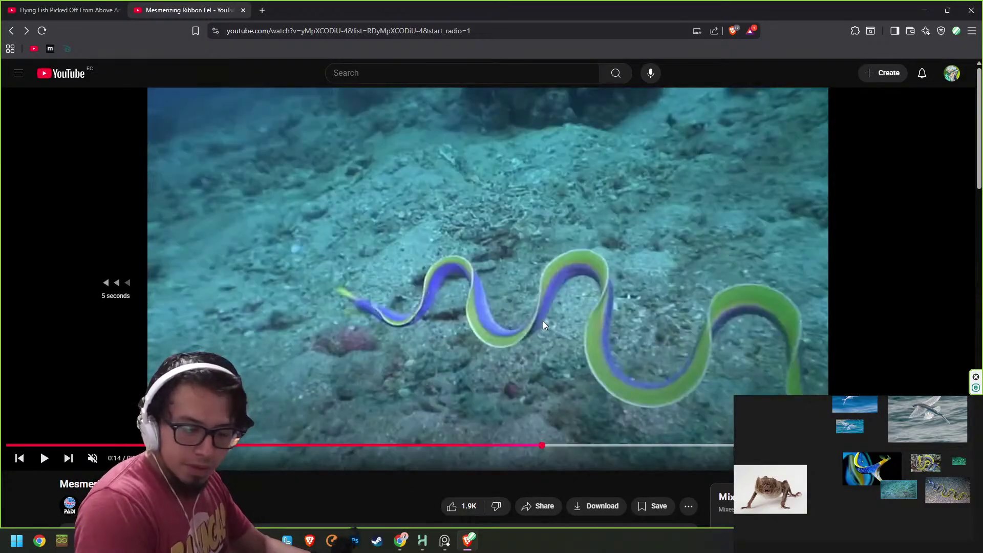
key(space)
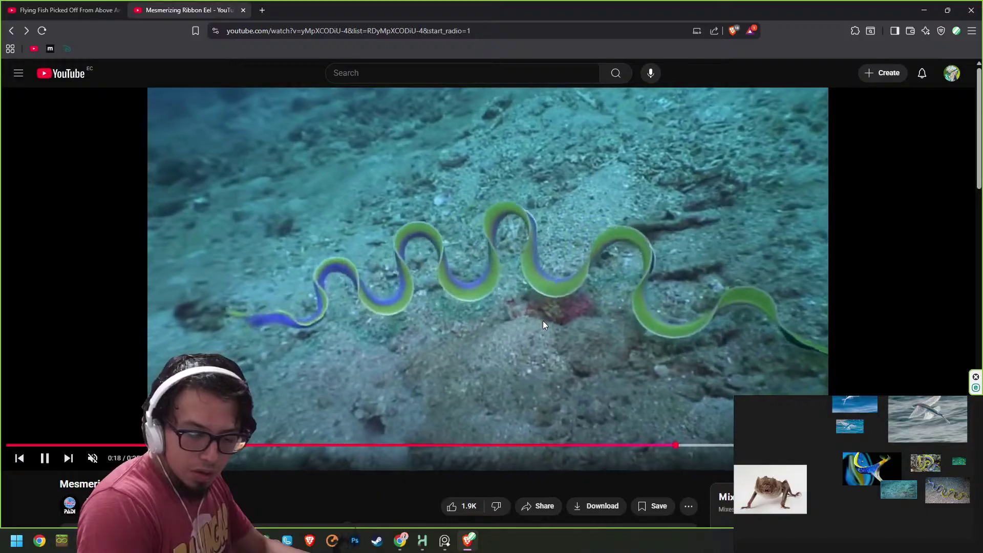
- Pause the eel video, switch to Toon Boom Harmony and draw the orange inner line in the frontmost lower bend on frame 25
key(space)
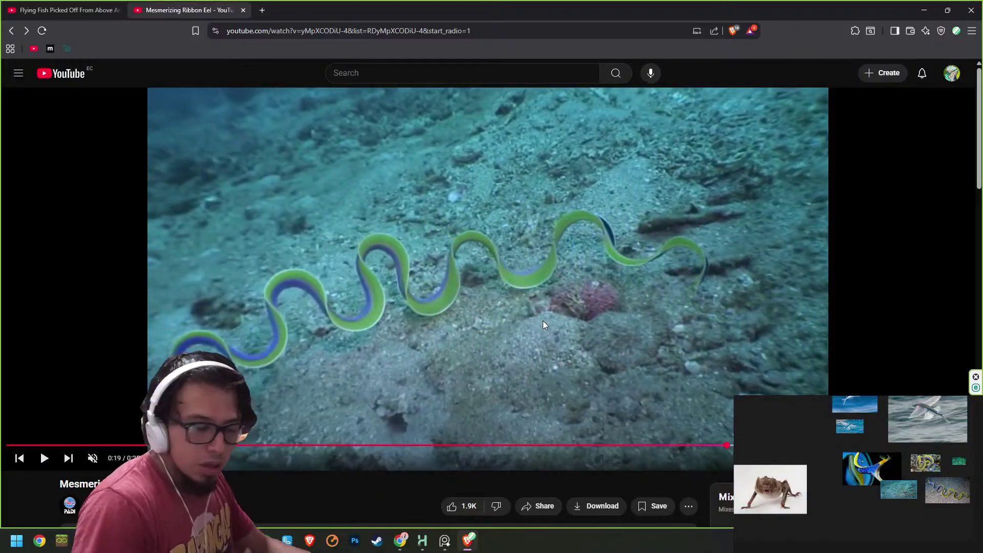
key(alt+Tab)
key(g)
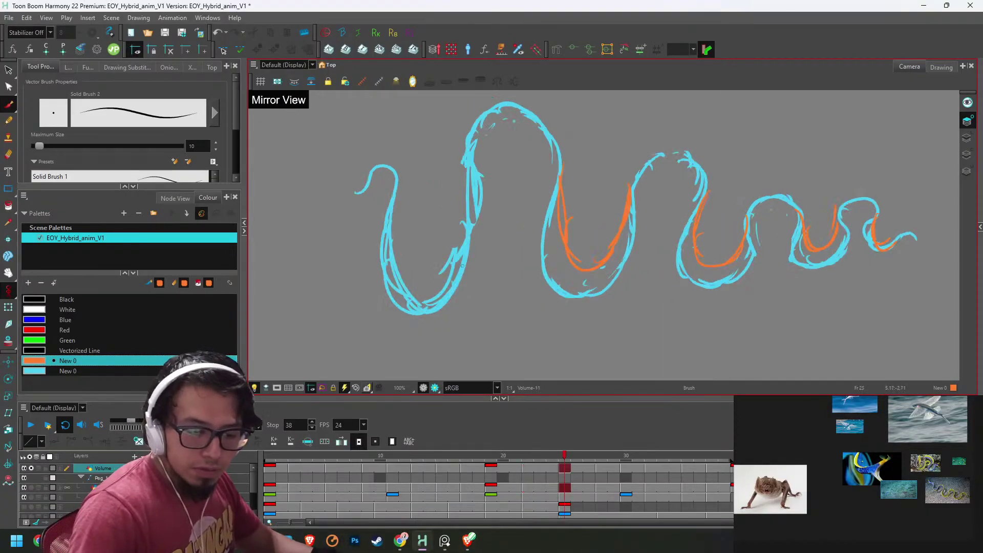
drag(393, 227, 404, 278)
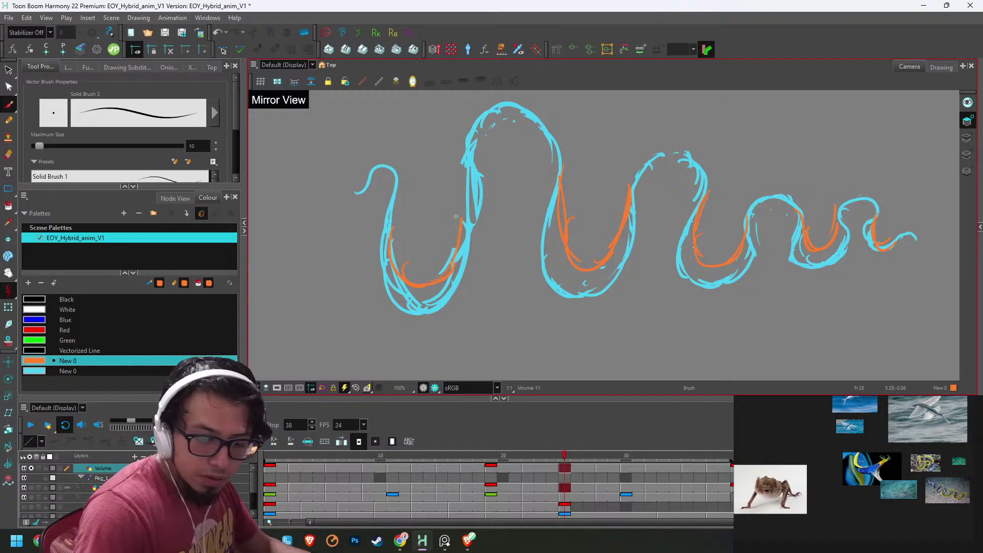
- Draw the orange inner line inside the large front lower bend on frames 32 and 35 and the drawing after them
key(g)
key(g)
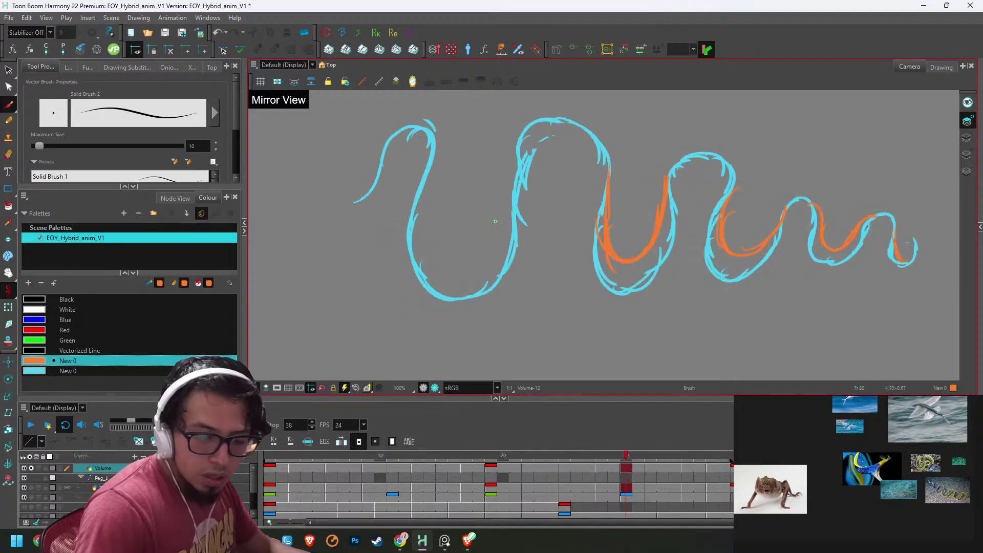
key(g)
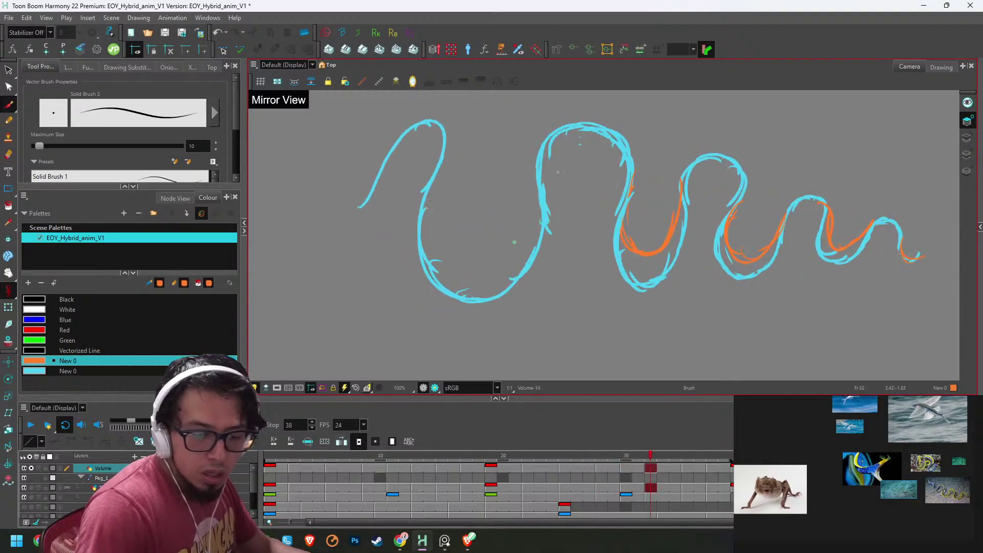
drag(424, 250, 516, 260)
key(g)
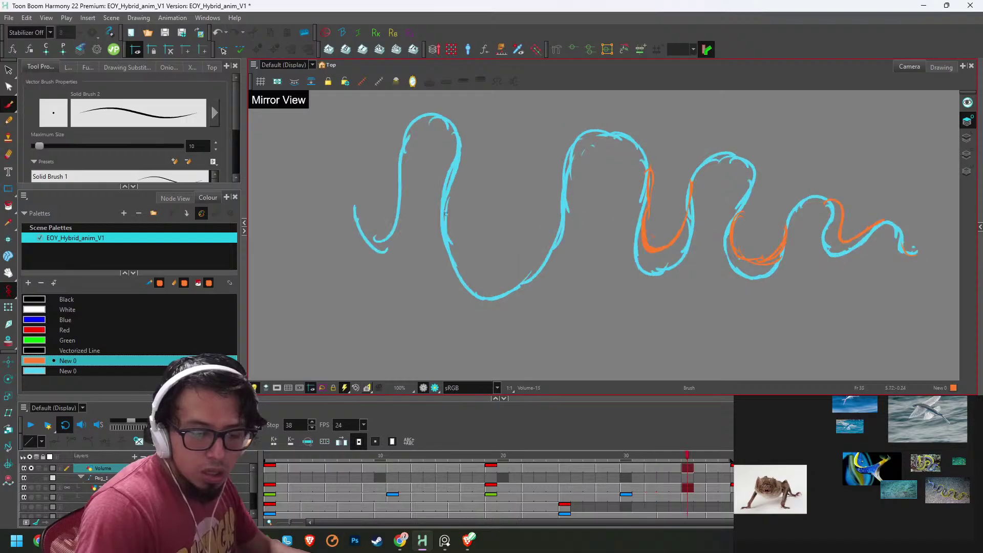
mouse_move(444, 218)
mouse_down()
mouse_move(507, 251)
mouse_move(511, 271)
mouse_up()
mouse_move(460, 236)
mouse_down()
mouse_move(504, 272)
mouse_move(547, 252)
mouse_up()
key(g)
mouse_move(455, 209)
mouse_down()
mouse_move(528, 261)
mouse_move(558, 233)
mouse_move(568, 180)
mouse_up()
key(g)
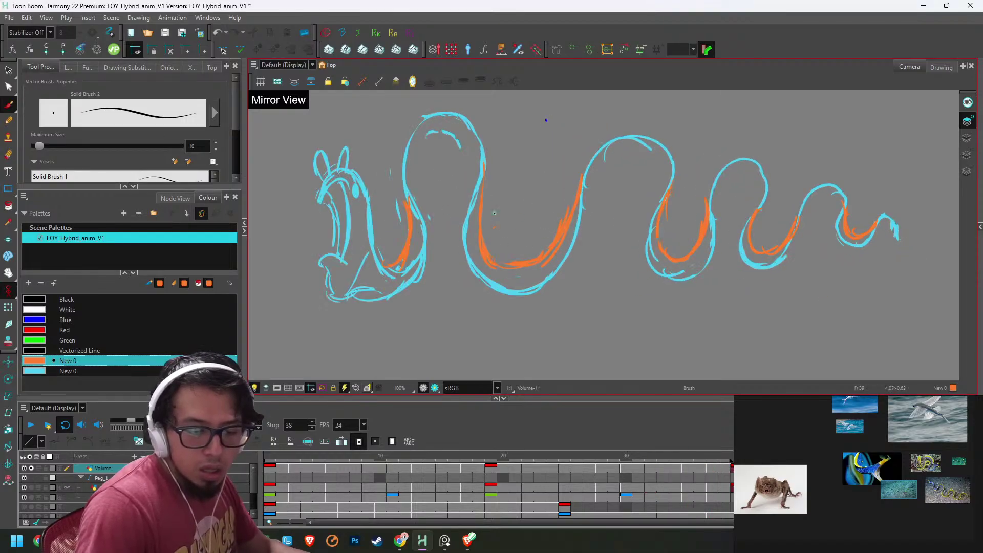
- Flip back through the drawings to frame 17 and draw the orange inner line along its short front bend
key(f)
key(f)
key(f)
key(f)
key(f)
key(f)
key(f)
key(f)
key(f)
key(f)
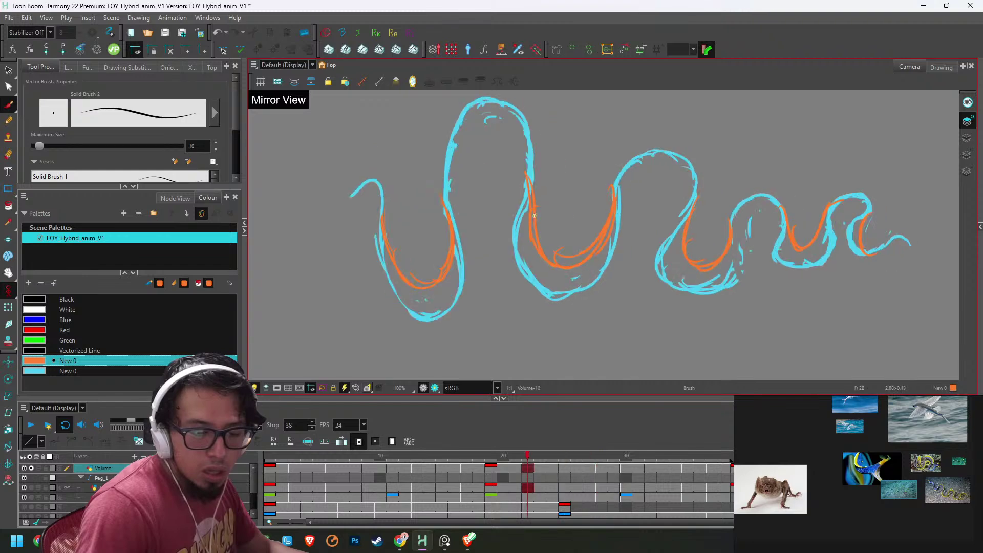
key(g)
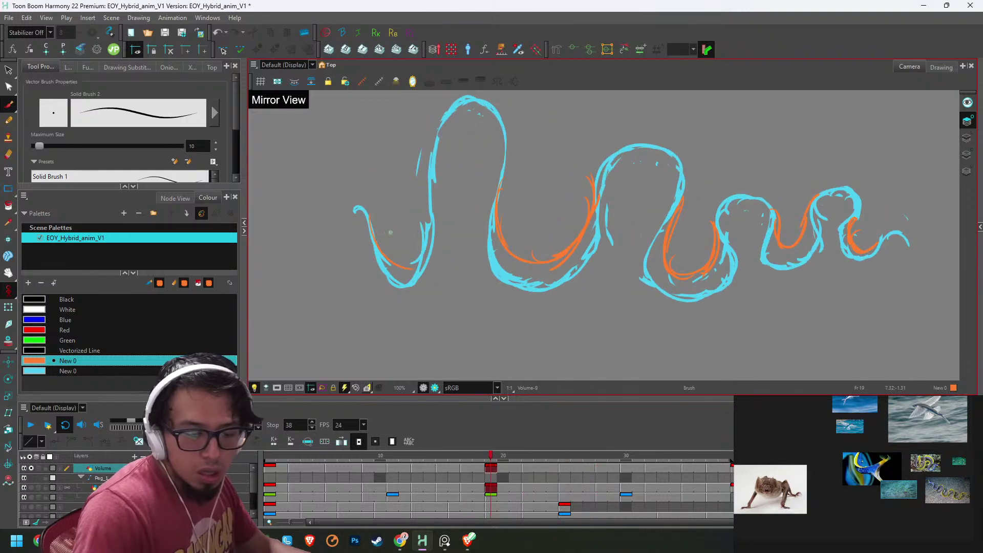
key(f)
key(f)
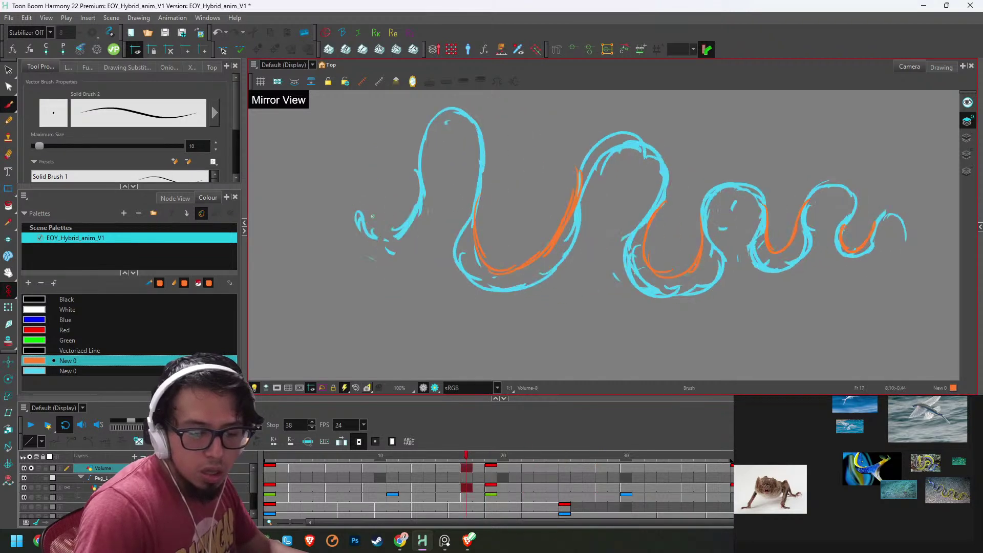
drag(376, 223, 423, 165)
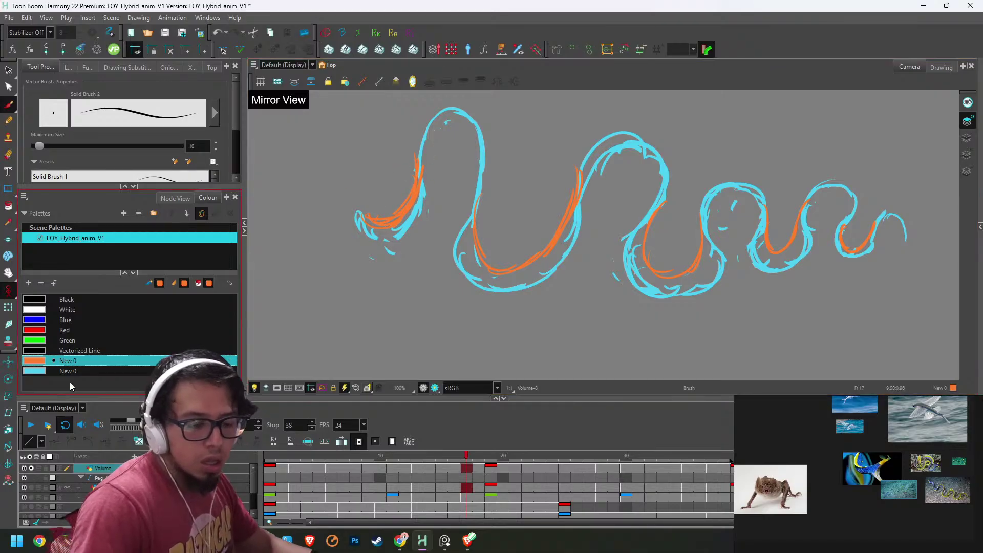
- Play the swimming loop to check the finished orange volume lines, and stop near the start of the timeline
key(Return)
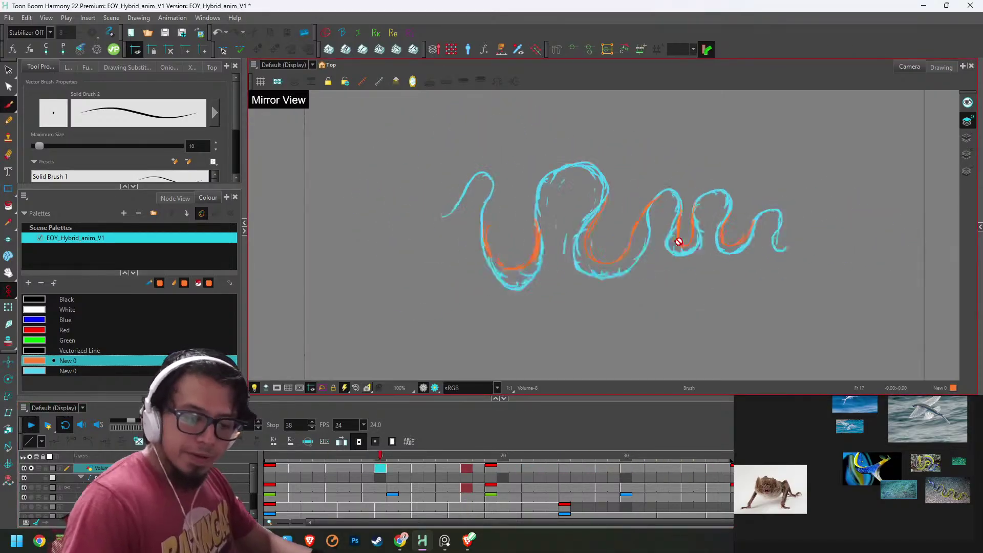
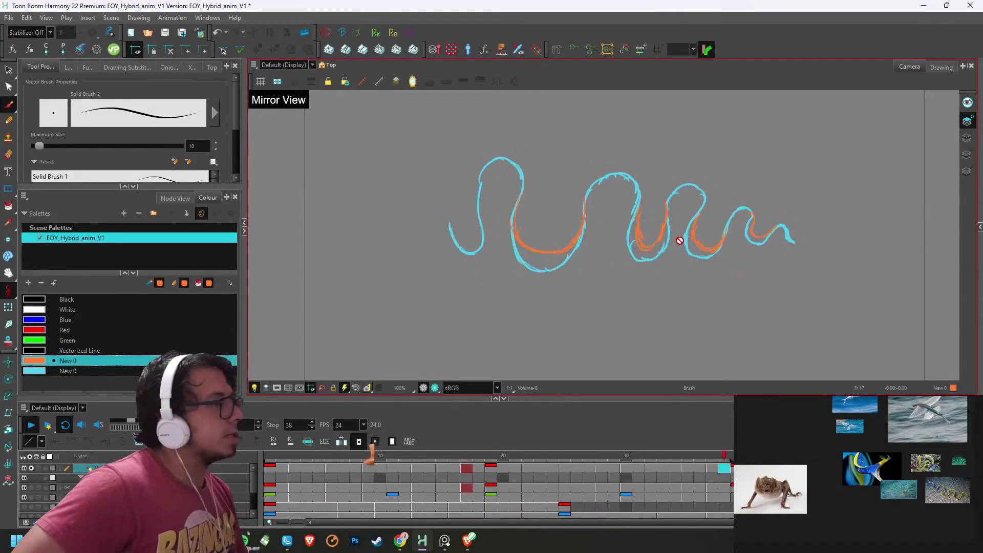
click(276, 459)
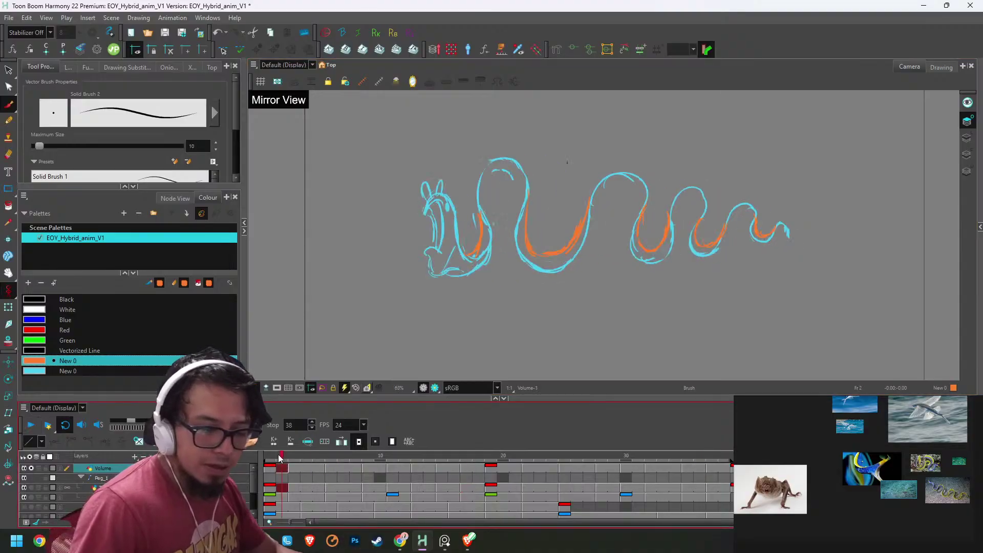
- Add a new bright green colour swatch to the EOY_Hybrid_anim_V1 palette
key(2)
key(2)
key(2)
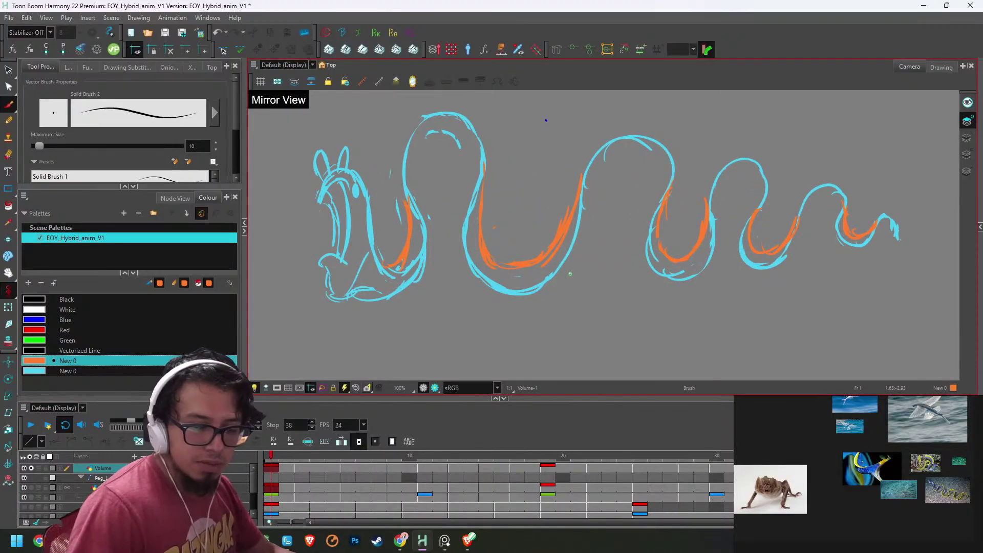
click(28, 283)
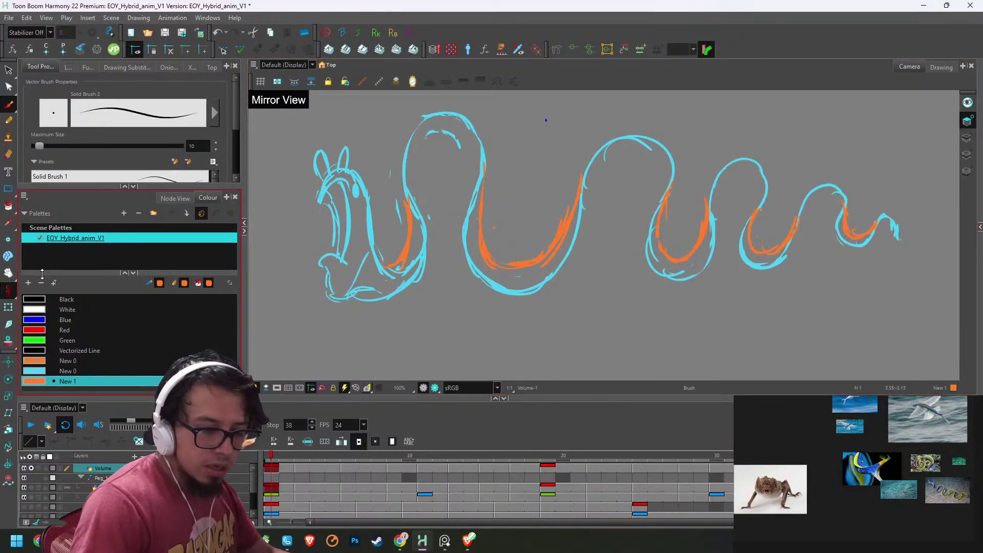
double_click(45, 382)
mouse_move(533, 141)
mouse_down()
mouse_move(497, 142)
mouse_move(532, 156)
mouse_up()
click(616, 116)
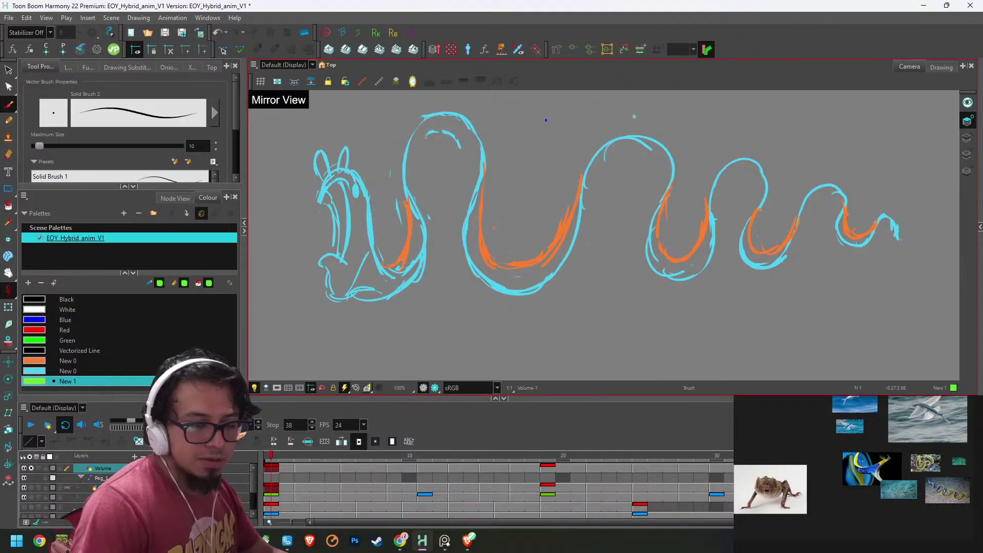
- Activate the Line Art layer and enlarge the ribbon eel photo on the reference board
click(968, 138)
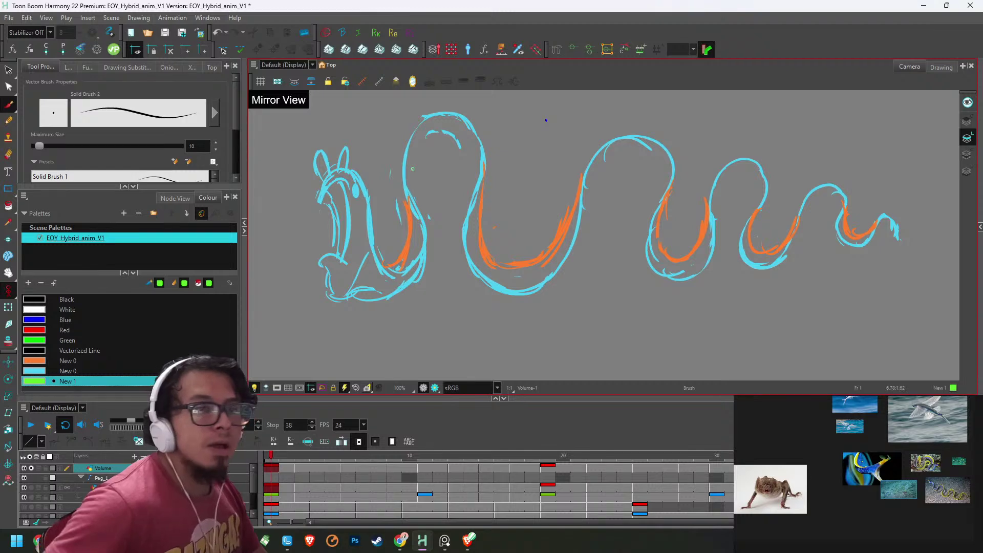
double_click(937, 493)
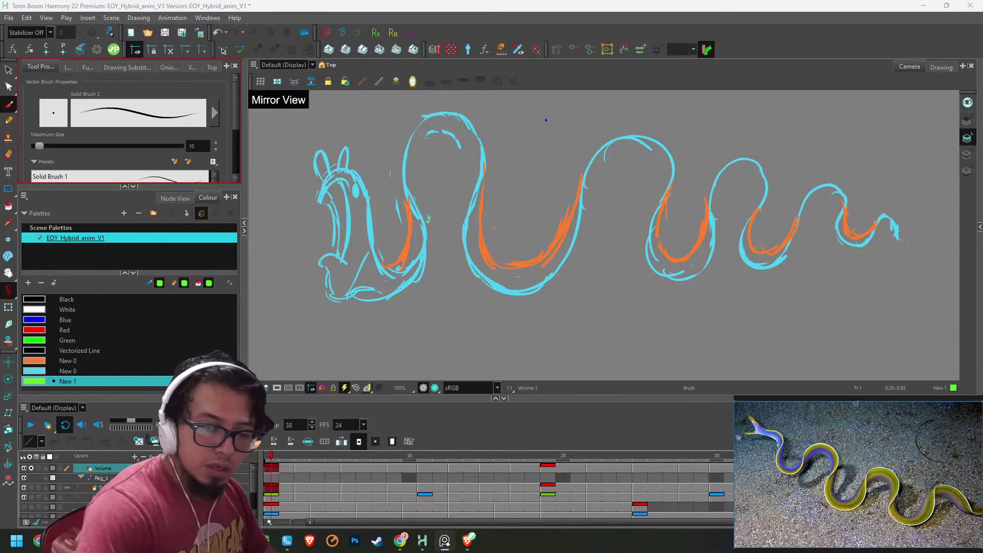
mouse_move(419, 163)
mouse_down()
mouse_move(425, 147)
mouse_move(428, 217)
mouse_up()
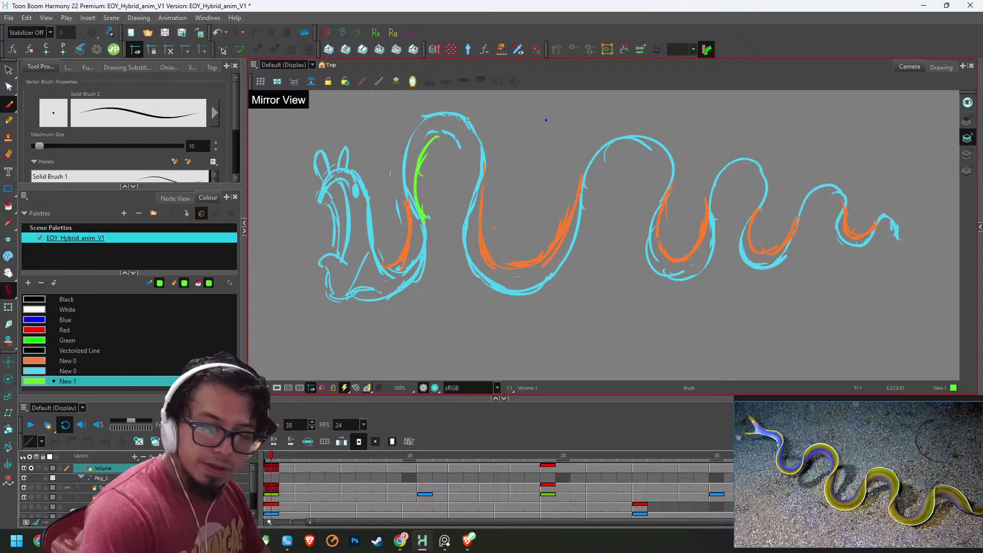
key(ctrl+z)
key(ctrl+z)
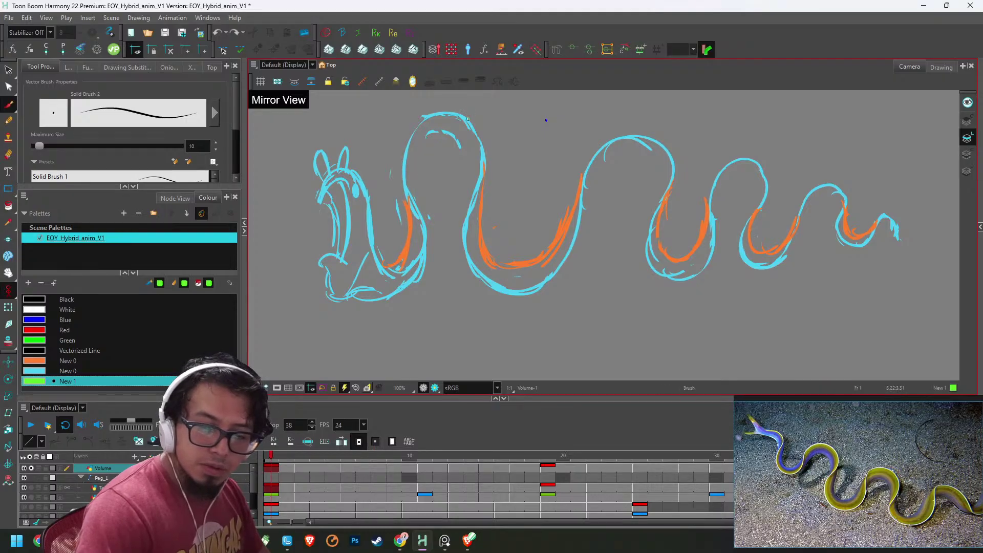
- With the Colour Art layer active, brush a green inner line under the first large upper bend on frame 1
key(alt+s)
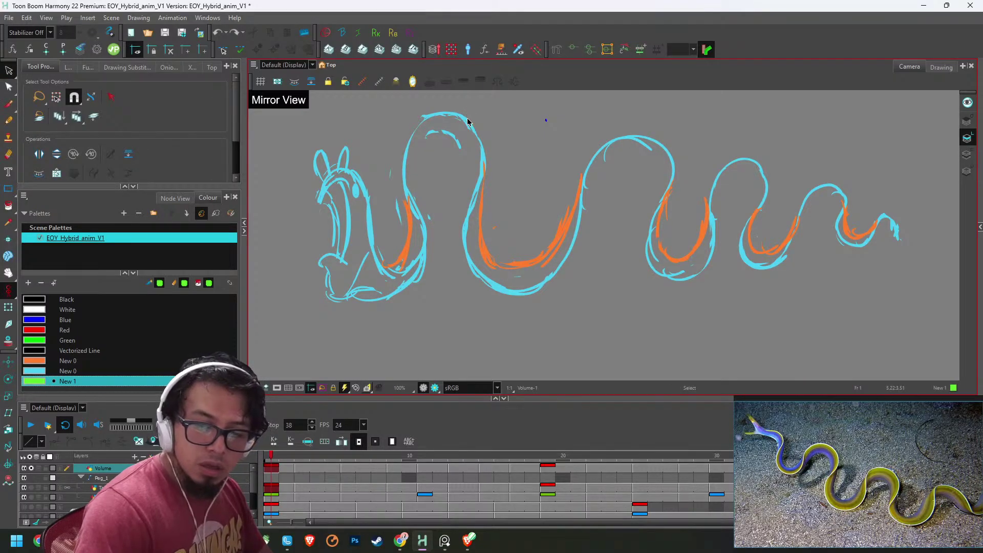
key(alt+b)
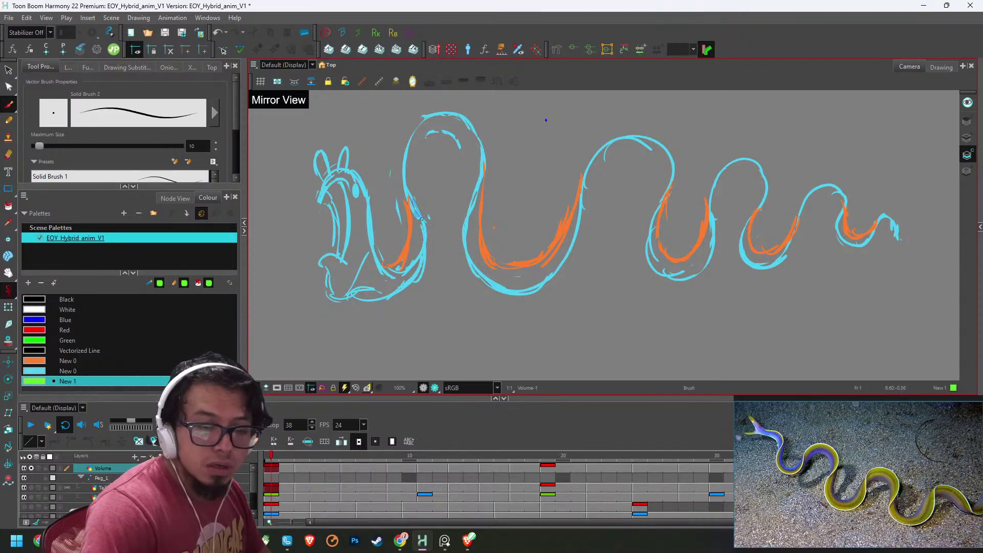
mouse_move(418, 178)
mouse_down()
mouse_move(428, 206)
mouse_move(448, 145)
mouse_move(429, 143)
mouse_move(463, 163)
mouse_up()
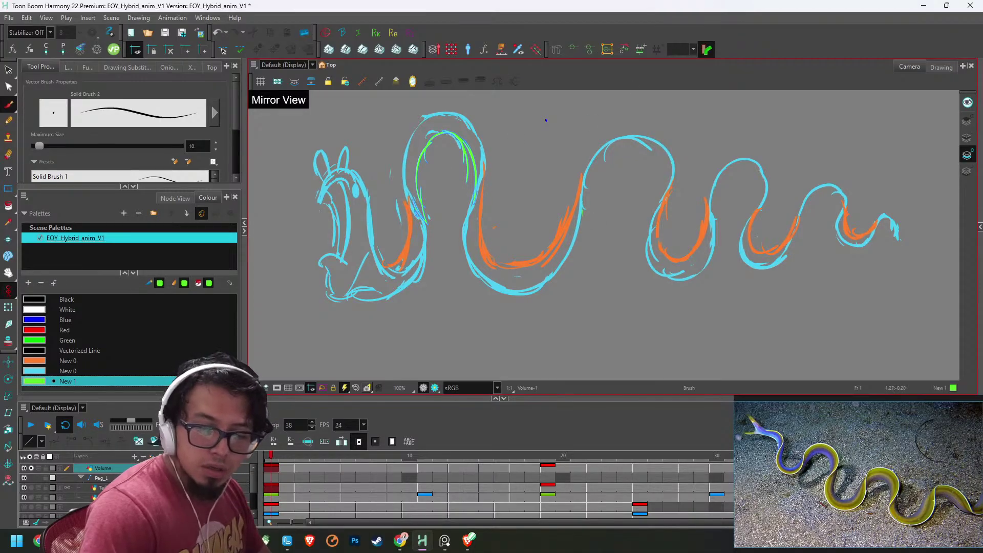
- Draw the green inner line under the same large upper bend on frames 3, 6 and 9
key(g)
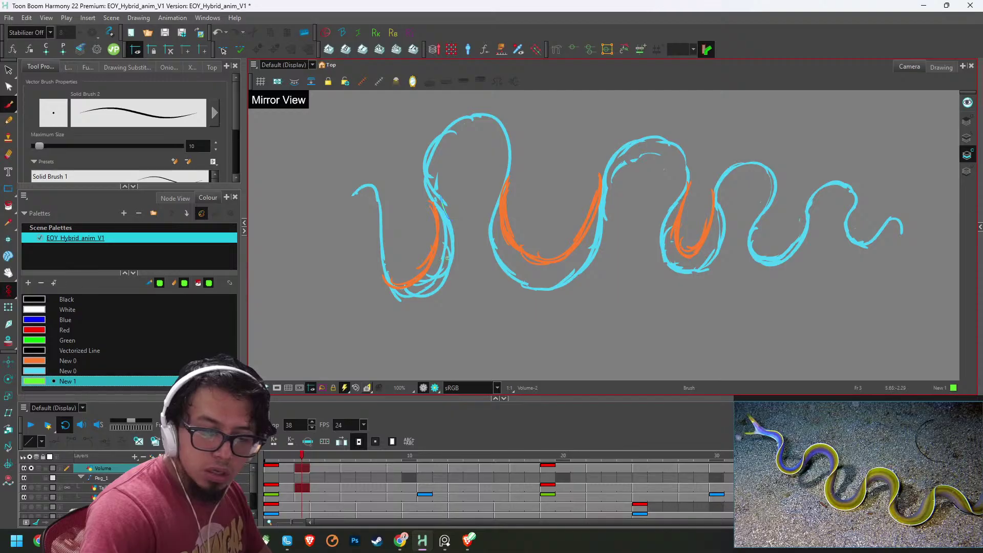
mouse_move(462, 146)
mouse_down()
mouse_move(489, 133)
mouse_move(504, 156)
mouse_up()
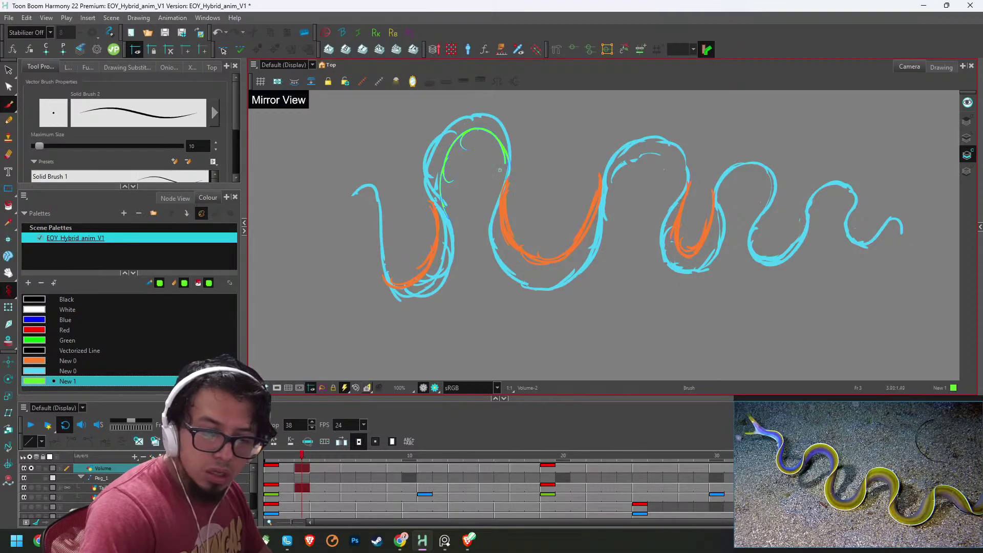
key(g)
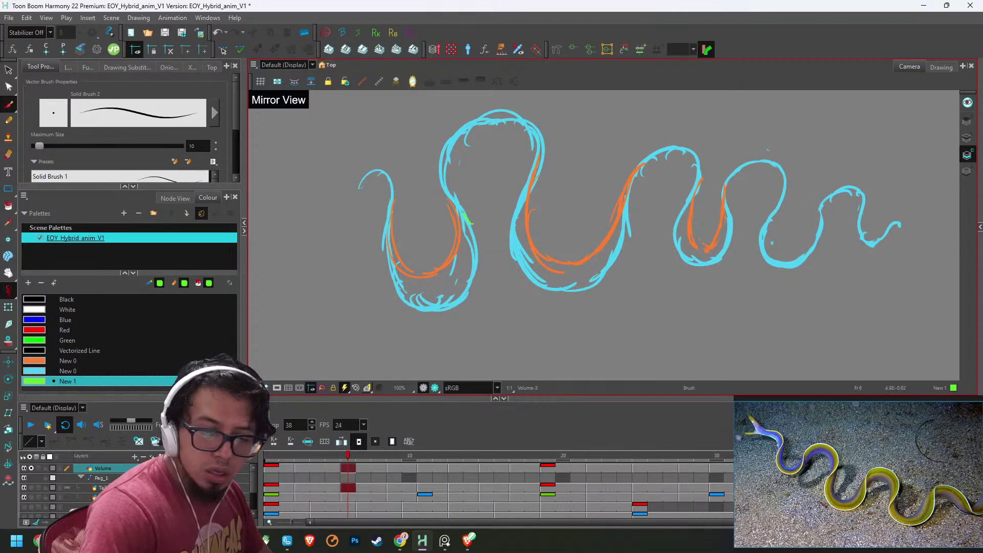
mouse_move(466, 216)
mouse_down()
mouse_move(470, 172)
mouse_move(523, 153)
mouse_up()
key(g)
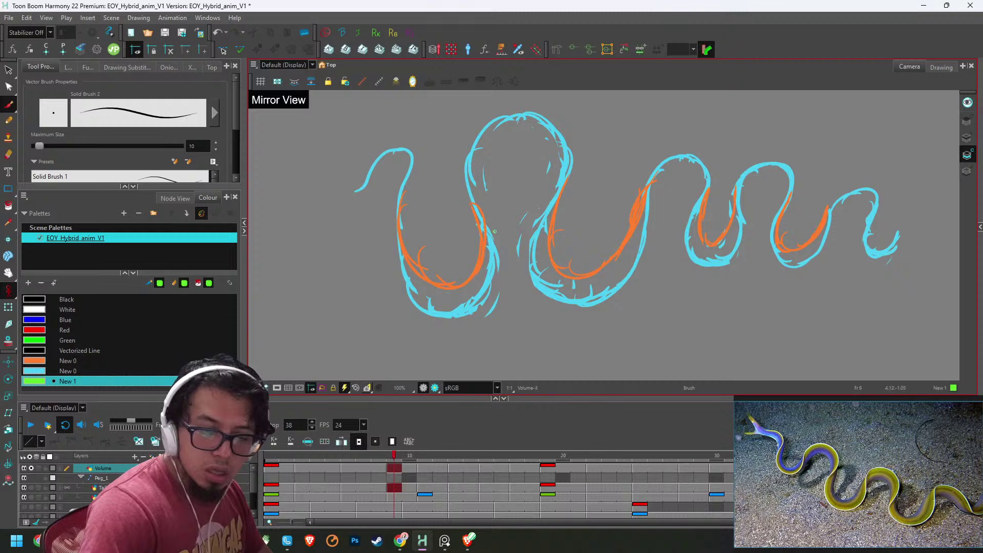
mouse_move(494, 232)
mouse_down()
mouse_move(513, 143)
mouse_move(528, 158)
mouse_move(560, 154)
mouse_move(556, 192)
mouse_up()
- Continue the green inner line under the large upper bend on frames 11, 13 and 15
key(g)
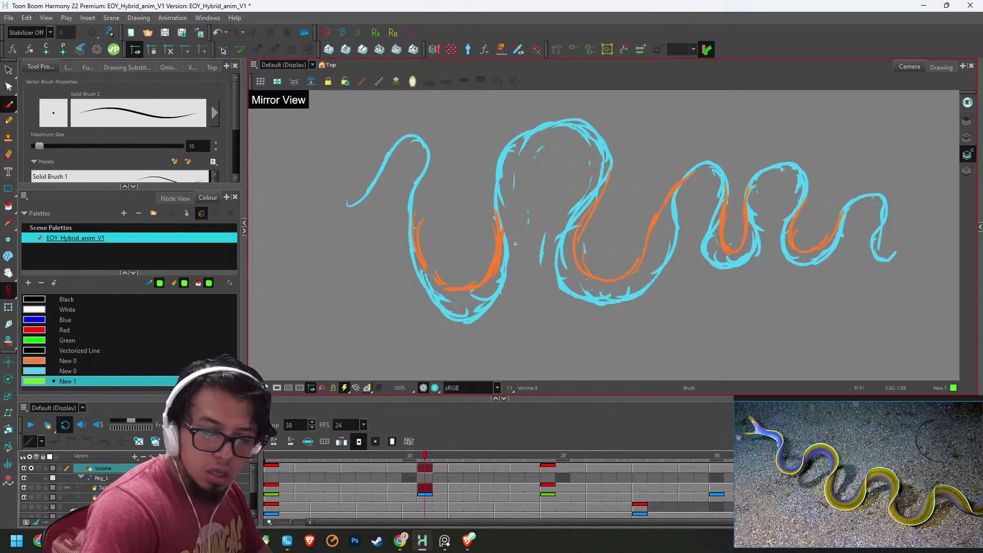
mouse_move(508, 220)
mouse_down()
mouse_move(510, 186)
mouse_move(543, 146)
mouse_move(603, 148)
mouse_up()
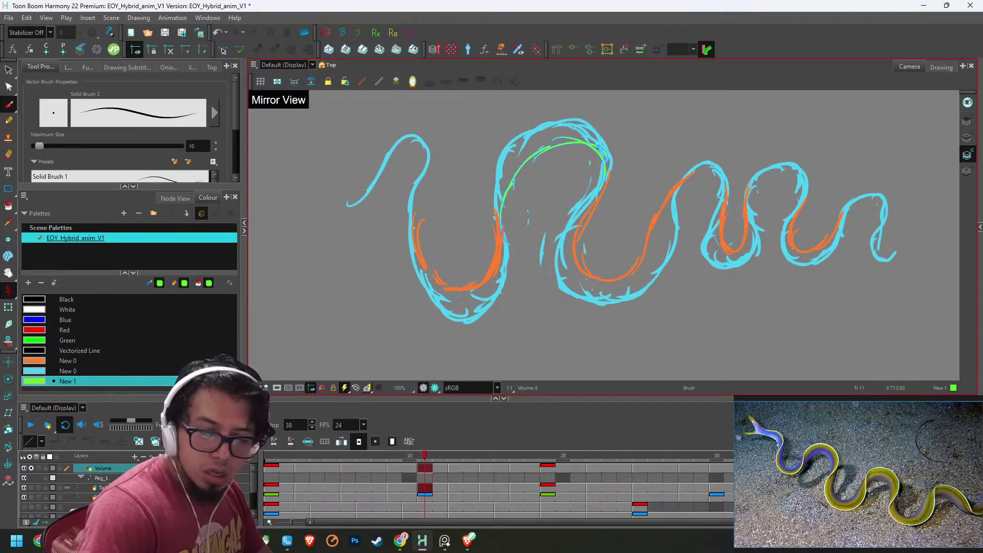
key(g)
mouse_move(548, 187)
mouse_down()
mouse_move(609, 152)
mouse_move(627, 185)
mouse_up()
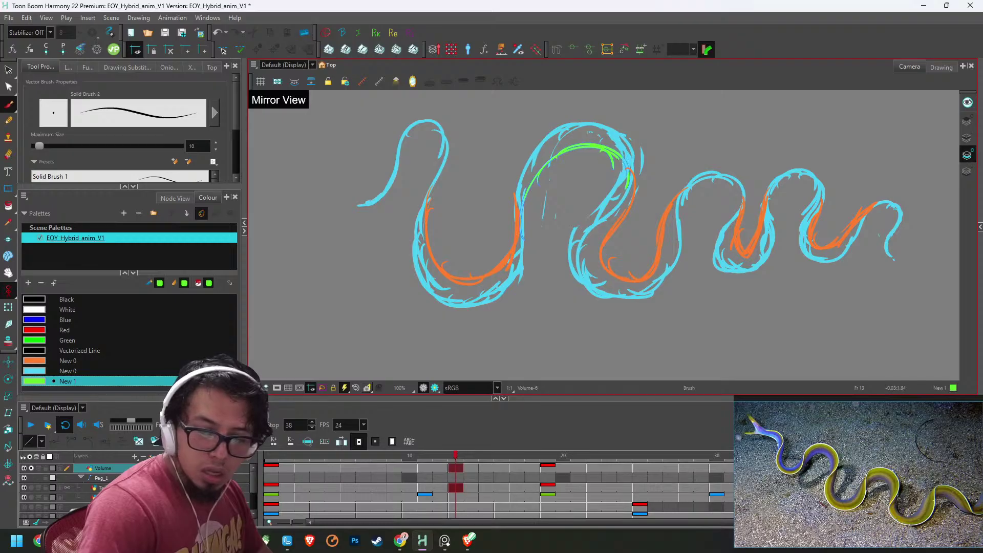
key(g)
mouse_move(562, 178)
mouse_down()
mouse_move(604, 168)
mouse_move(636, 187)
mouse_up()
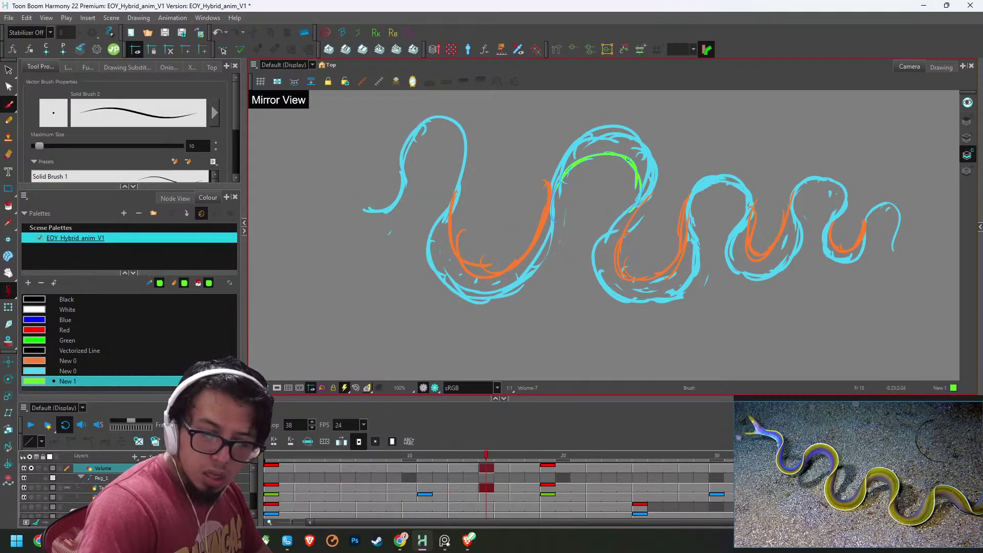
- Compare frame 17 with the previous drawing and draw the green inner line under its second upper bend
key(g)
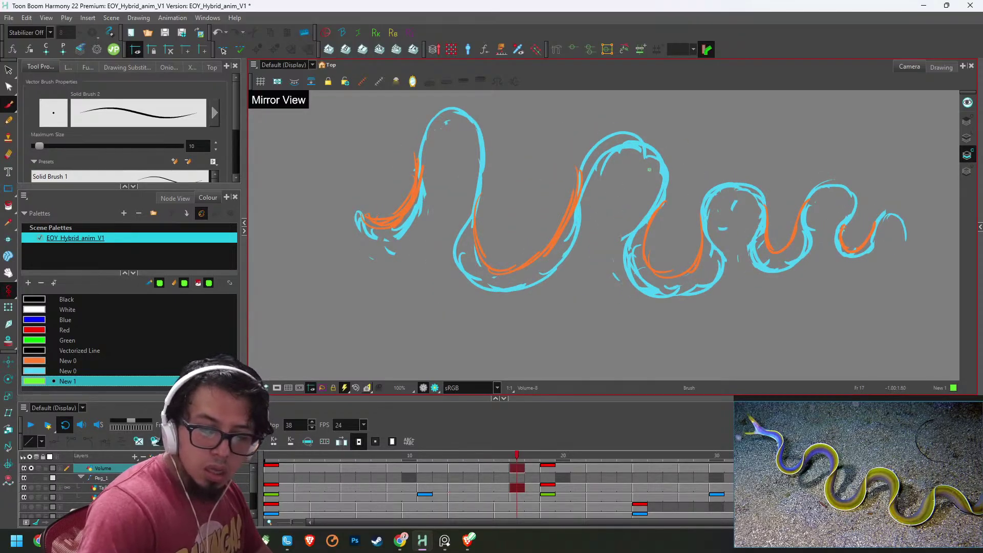
key(f)
key(g)
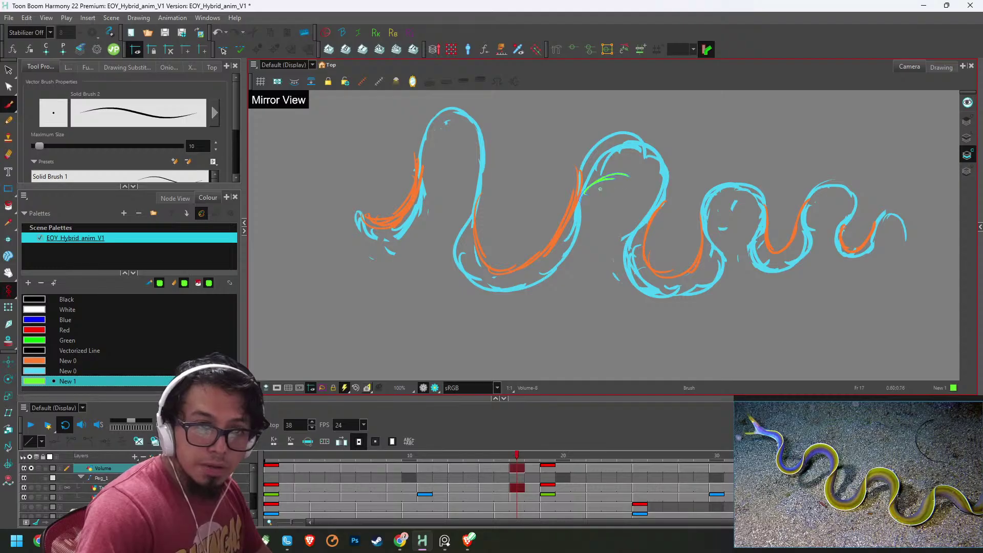
drag(608, 174, 648, 203)
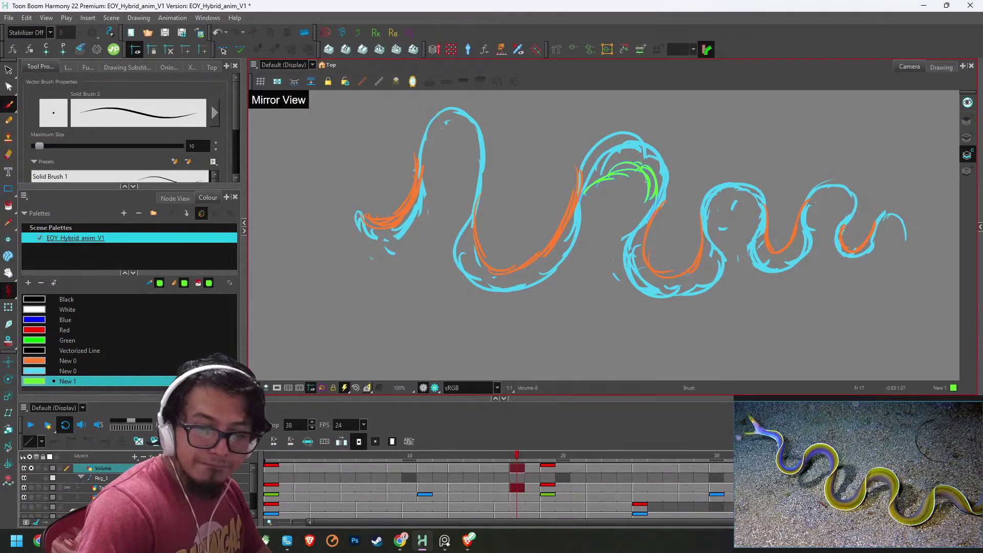
- Draw the green inner line under the second large upper bend on frames 19, 22 and 25
key(g)
drag(613, 188, 673, 194)
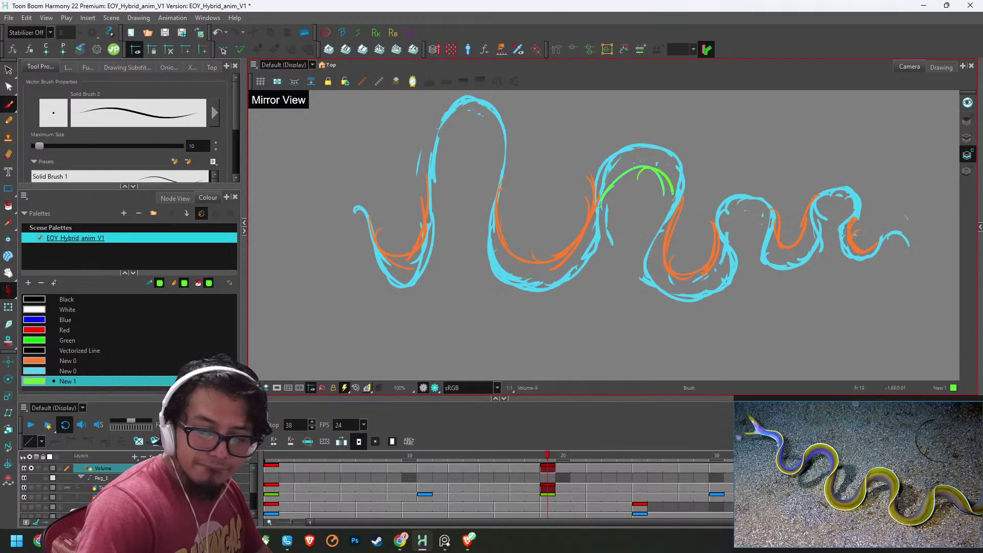
key(g)
mouse_move(617, 222)
mouse_down()
mouse_move(661, 170)
mouse_move(687, 199)
mouse_move(674, 229)
mouse_move(658, 176)
mouse_move(700, 204)
mouse_up()
key(g)
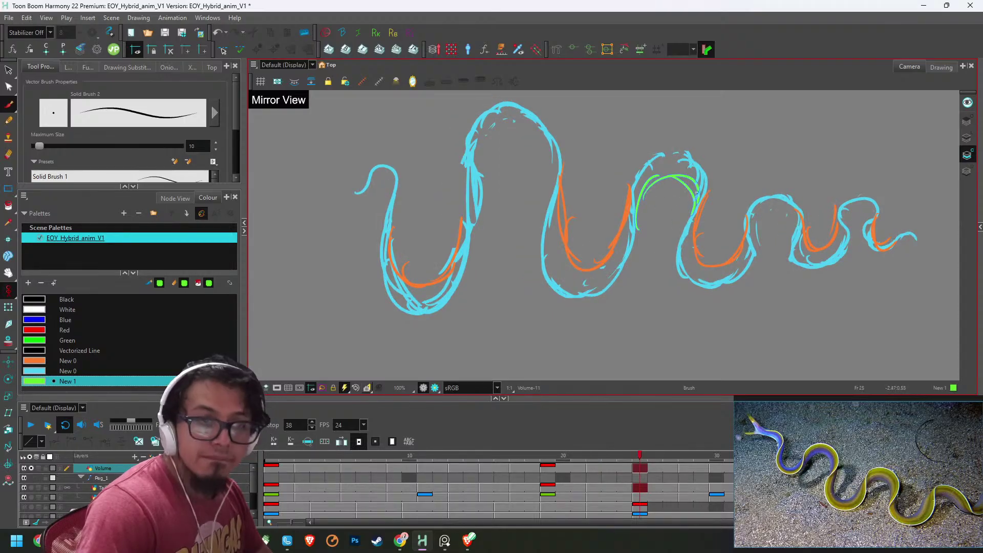
- Continue the green inner line under the same travelling upper bend on frames 28, 30 and 32
key(g)
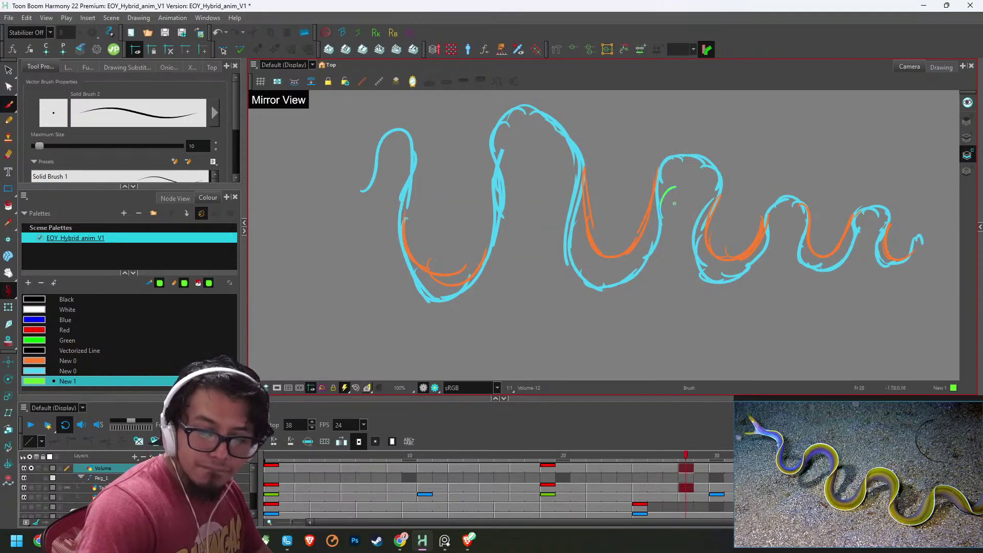
drag(675, 187, 706, 199)
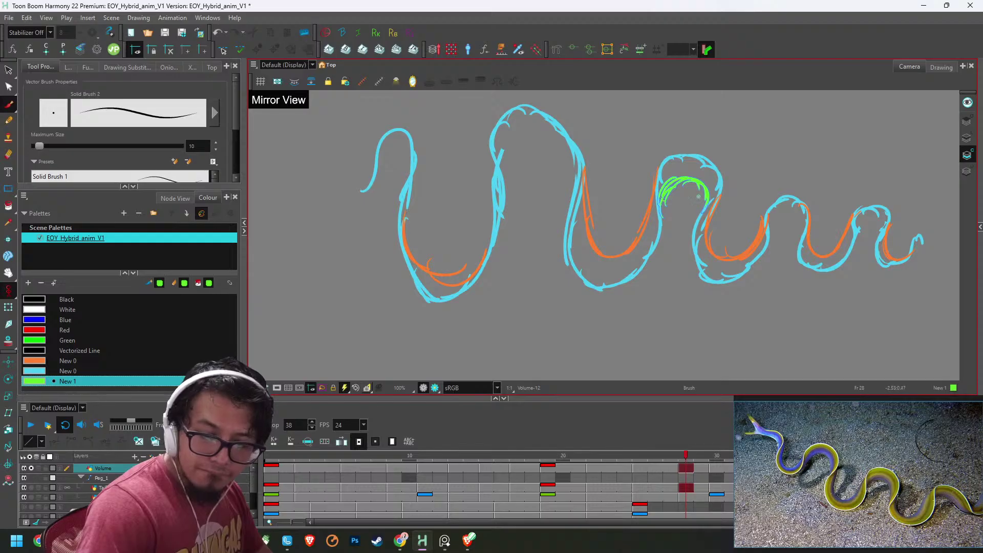
key(g)
mouse_move(675, 208)
mouse_down()
mouse_move(684, 184)
mouse_move(719, 203)
mouse_move(724, 176)
mouse_up()
key(g)
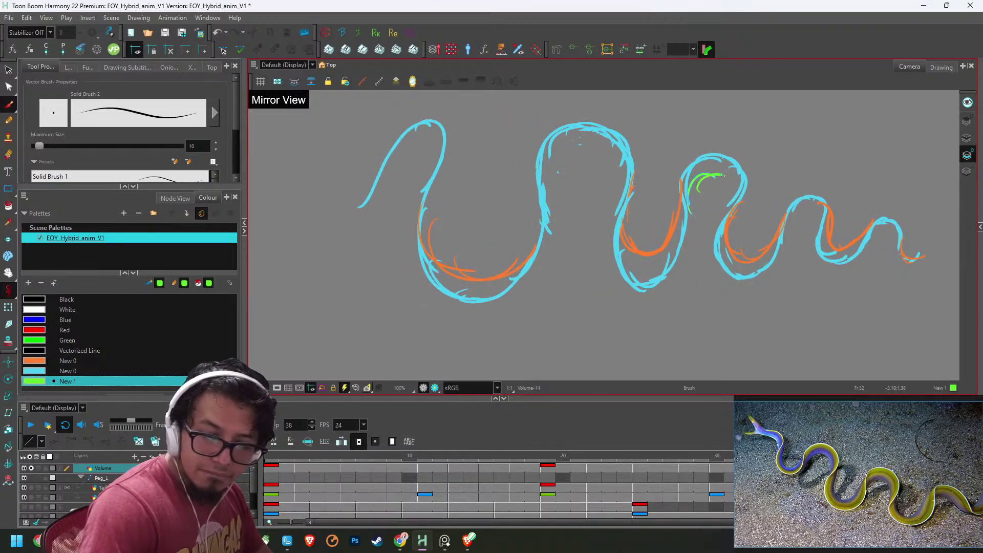
- Draw the green inner line under the third upper bend on frames 35, 37 and 38
key(g)
mouse_move(697, 215)
mouse_down()
mouse_move(740, 174)
mouse_move(741, 203)
mouse_move(713, 184)
mouse_move(719, 197)
mouse_move(748, 202)
mouse_up()
key(g)
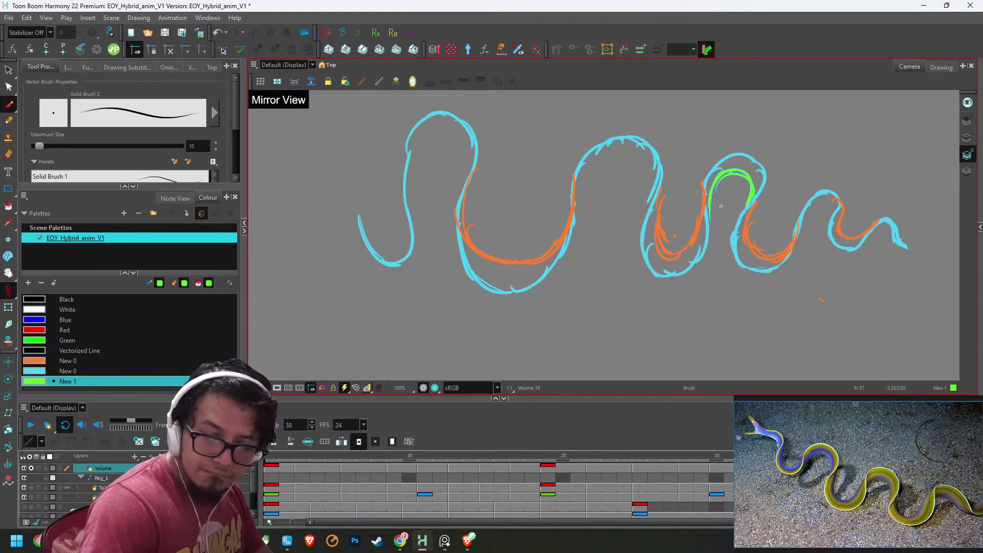
key(g)
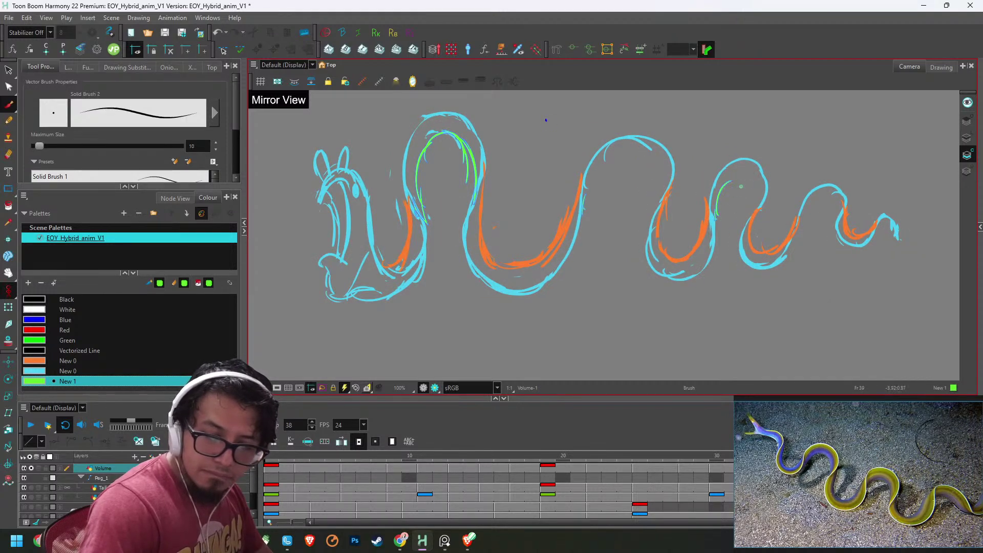
mouse_move(740, 178)
mouse_down()
mouse_move(748, 219)
mouse_move(719, 221)
mouse_up()
key(g)
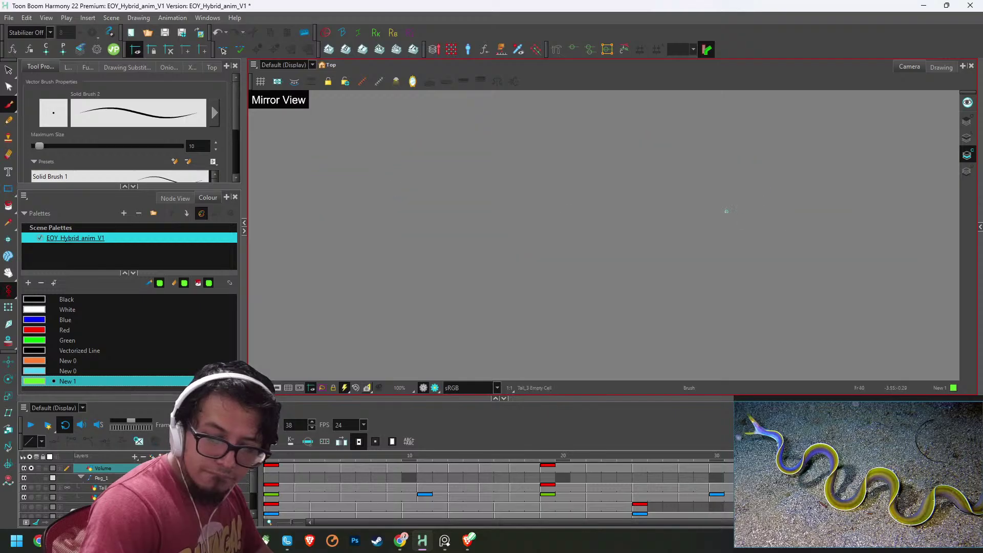
- Return to the start of the cycle and draw the green inner line under the third upper bend on frames 3 and 6
key(shift+comma)
key(g)
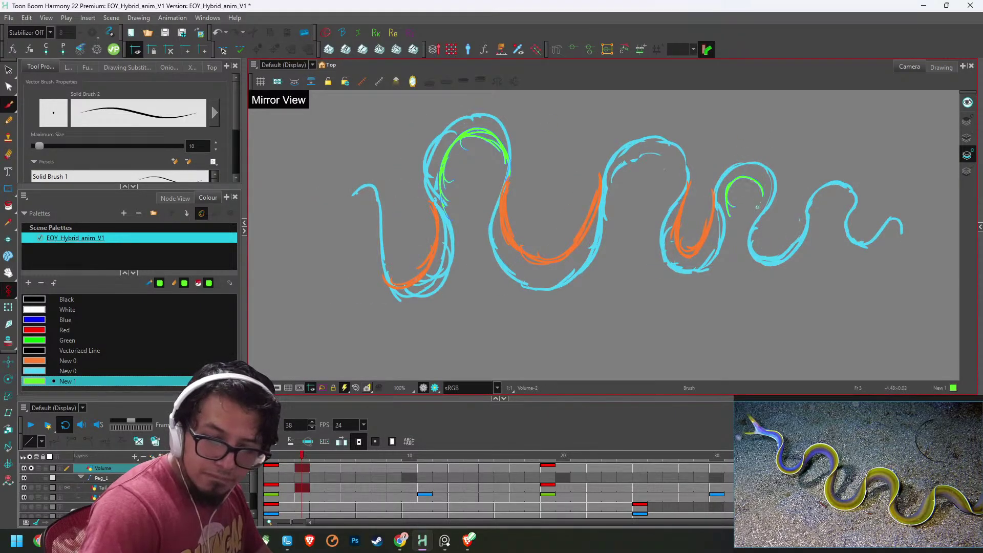
drag(754, 216, 745, 212)
key(g)
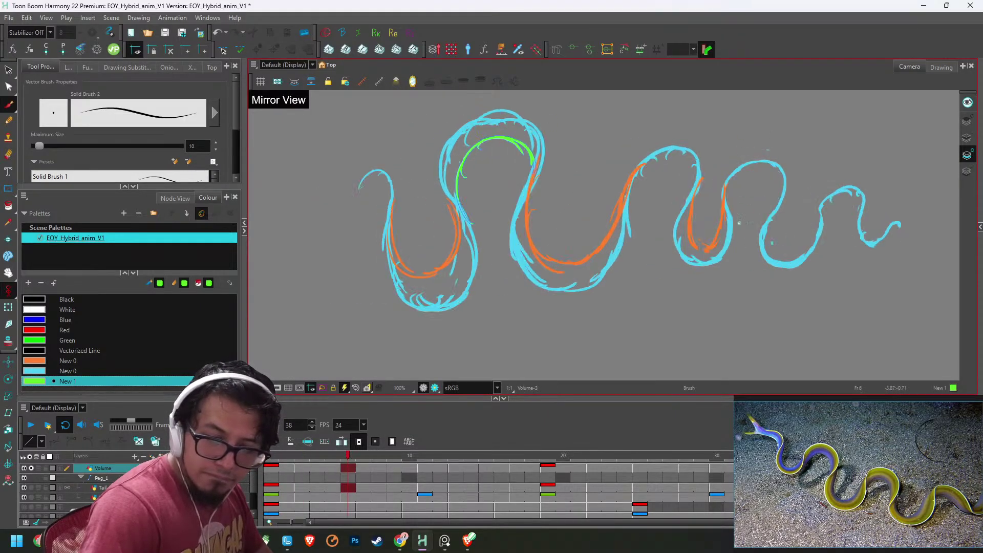
drag(752, 175, 736, 221)
drag(768, 174, 734, 221)
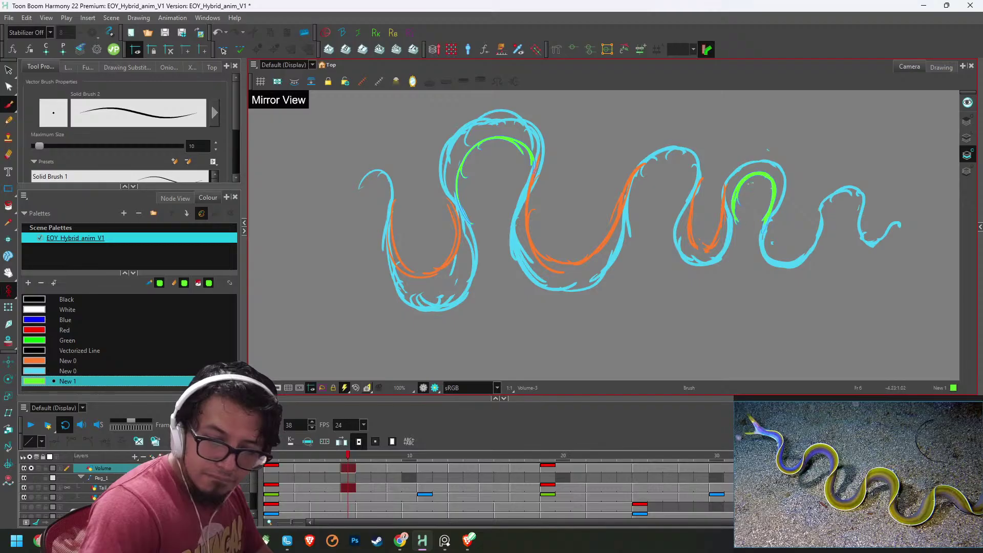
- Carry the green inner line under the small third upper bend through the drawings from frame 9 to frame 13
key(g)
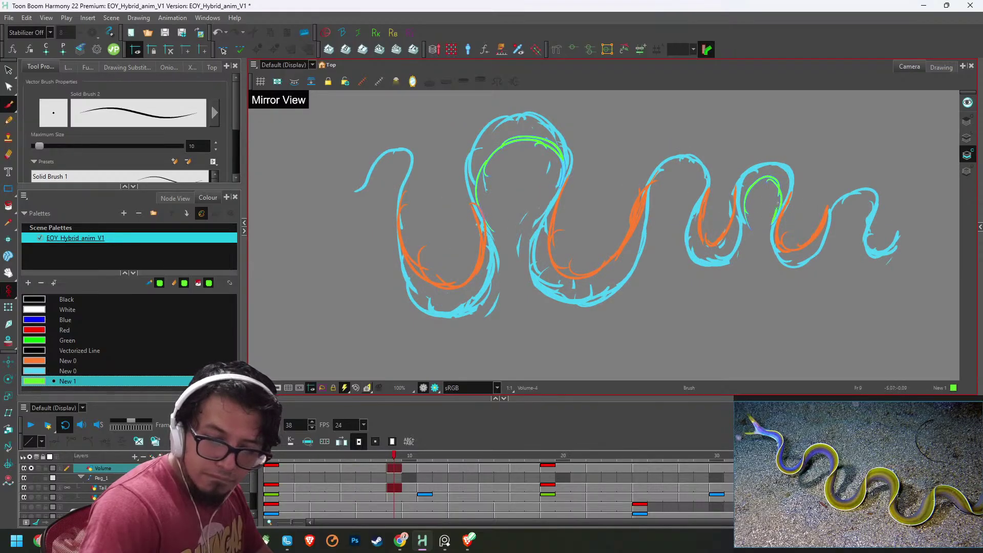
mouse_move(772, 176)
mouse_down()
mouse_move(741, 224)
mouse_move(784, 177)
mouse_move(760, 229)
mouse_move(810, 212)
mouse_up()
key(g)
key(g)
drag(801, 179, 778, 223)
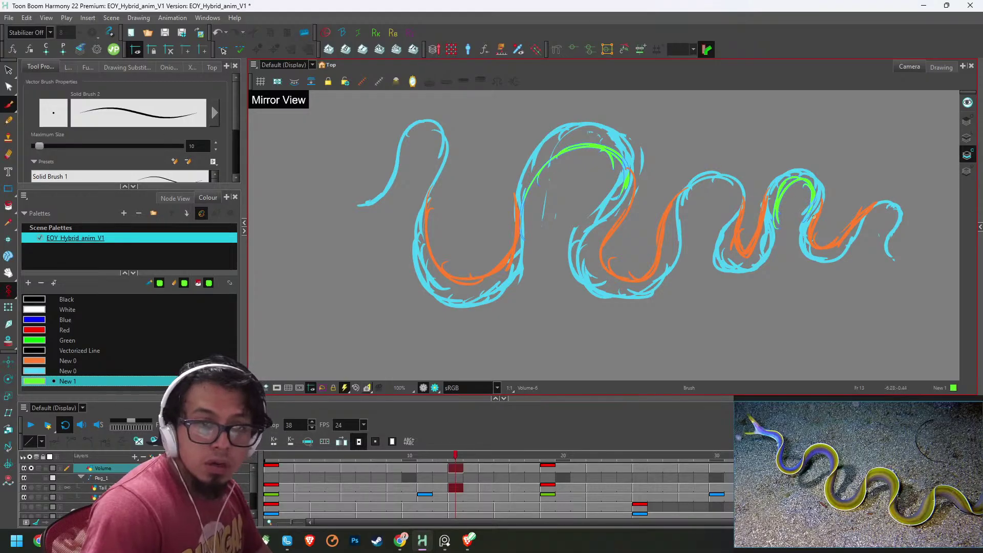
- Draw the green inner line under the small upper bend nearest the tail on the drawings from frame 15 to frame 25
key(g)
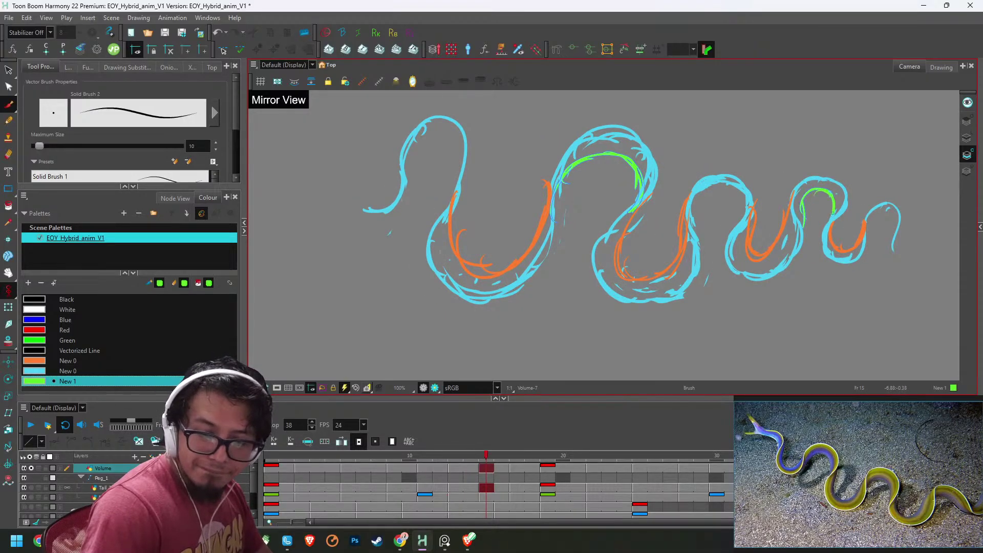
key(g)
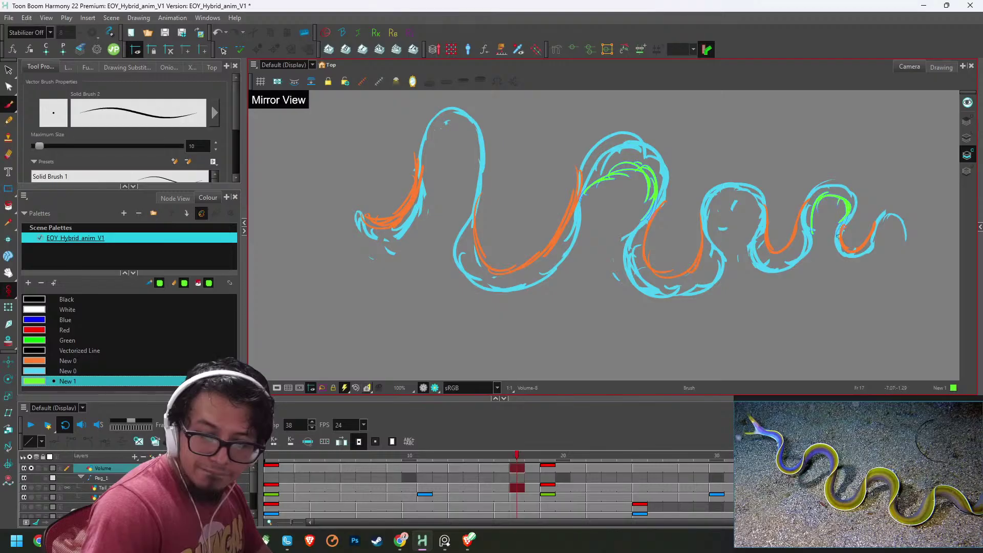
key(g)
key(g)
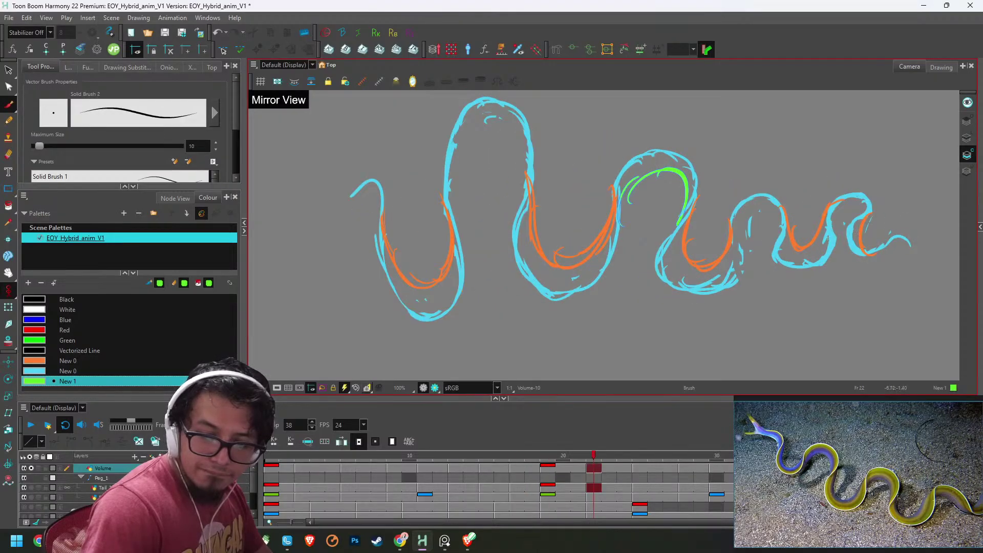
key(g)
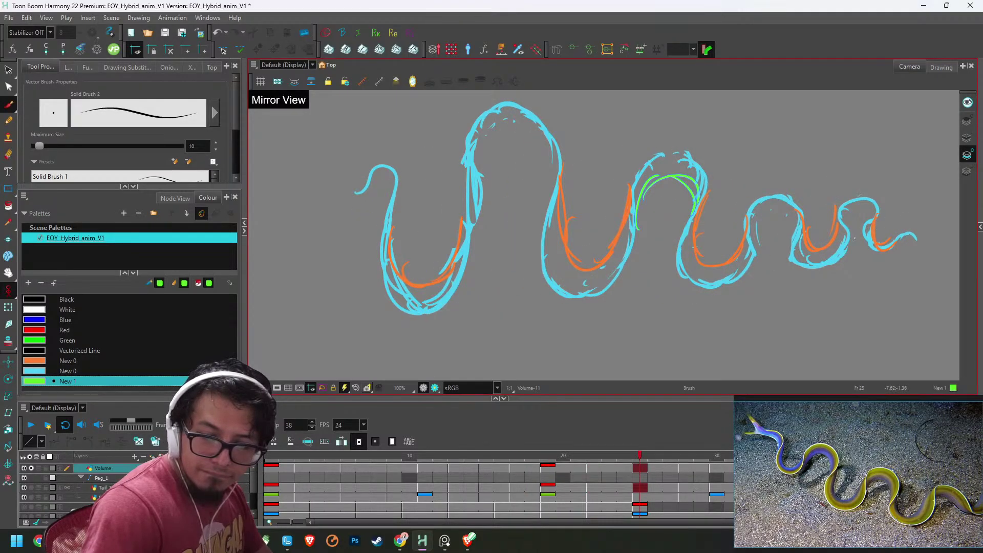
- Continue the small green inner line toward the tail tip on the drawings from frame 28 to frame 37 and on frame 1
key(g)
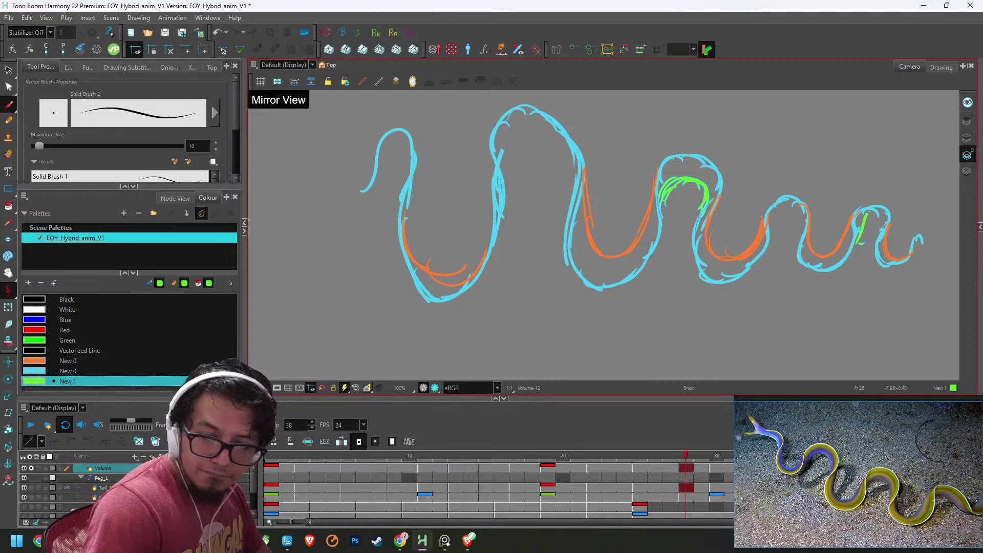
key(g)
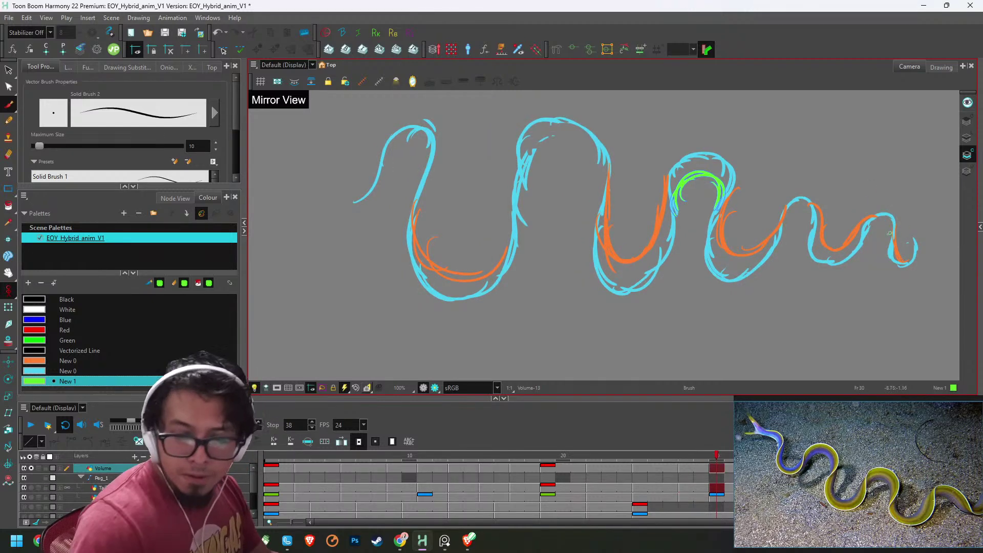
key(g)
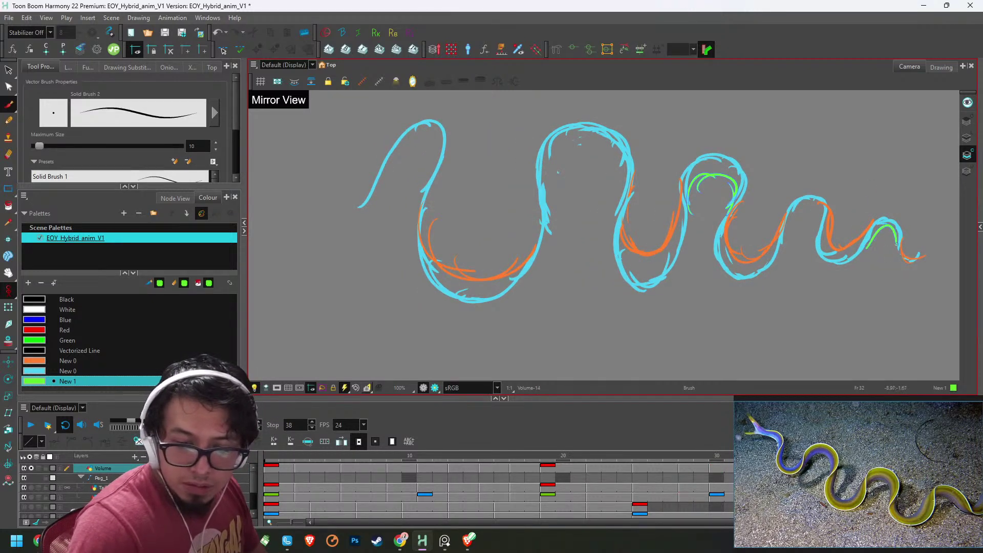
key(g)
key(g)
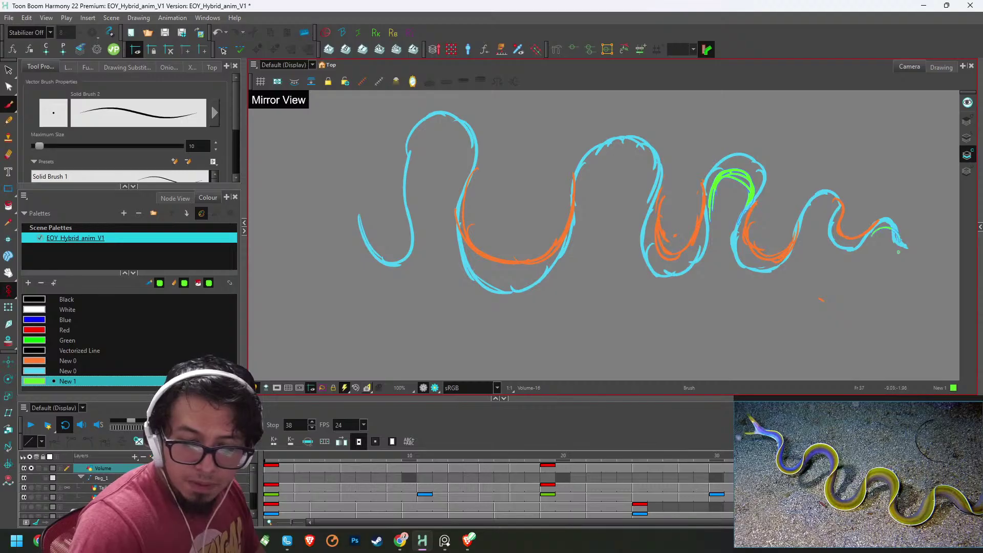
key(g)
key(g)
key(g)
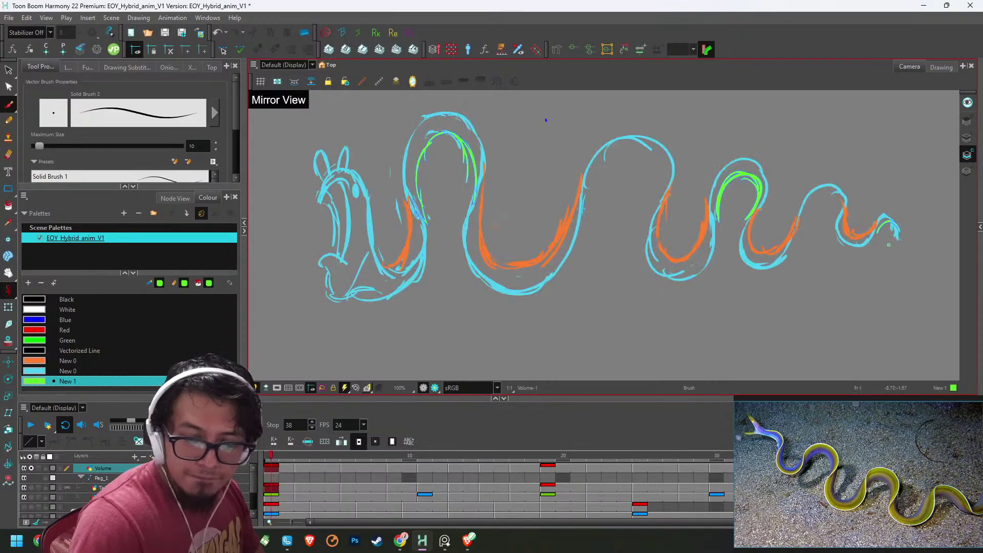
- Flip back and forth through the drawings and play the whole animation to review the green inner lines
key(g)
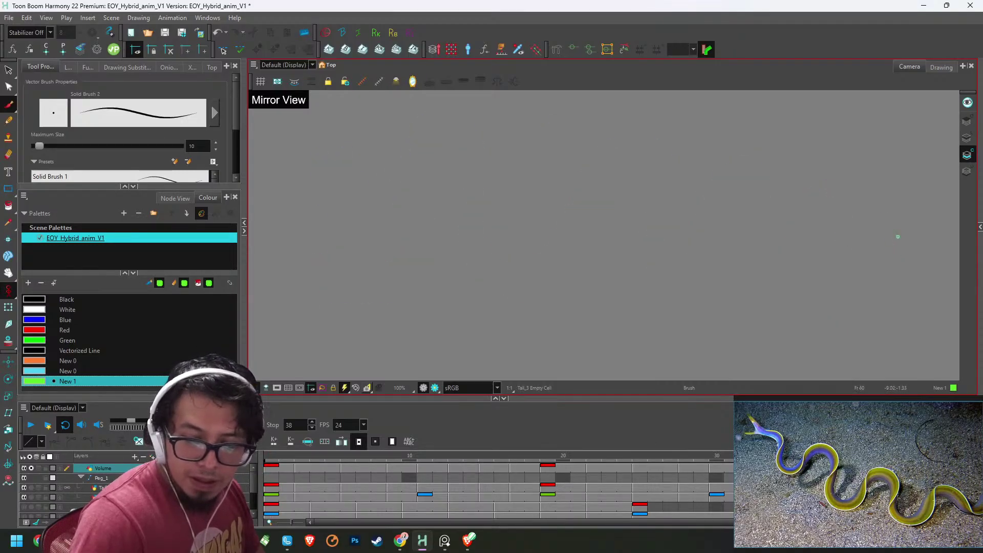
key(f)
key(f)
key(f)
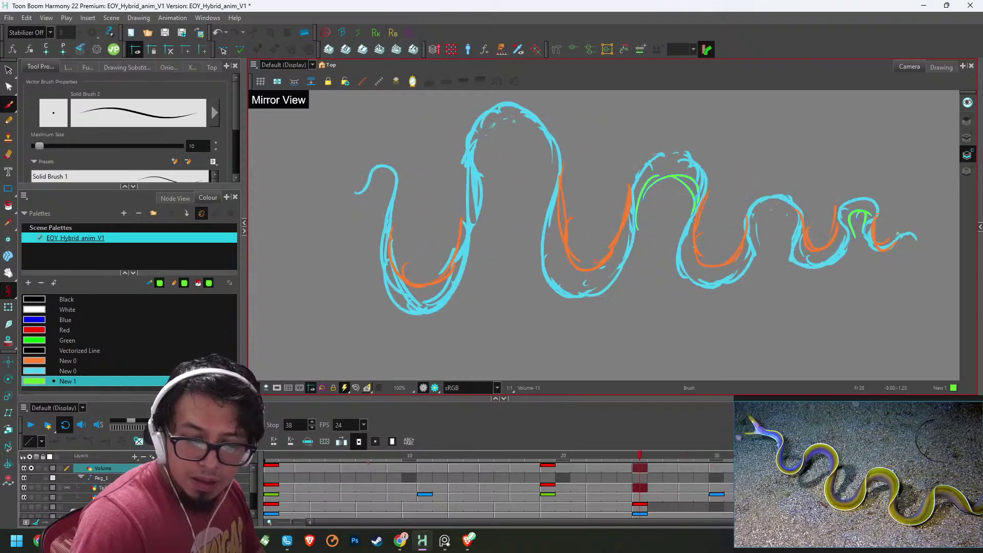
key(g)
key(g)
key(g)
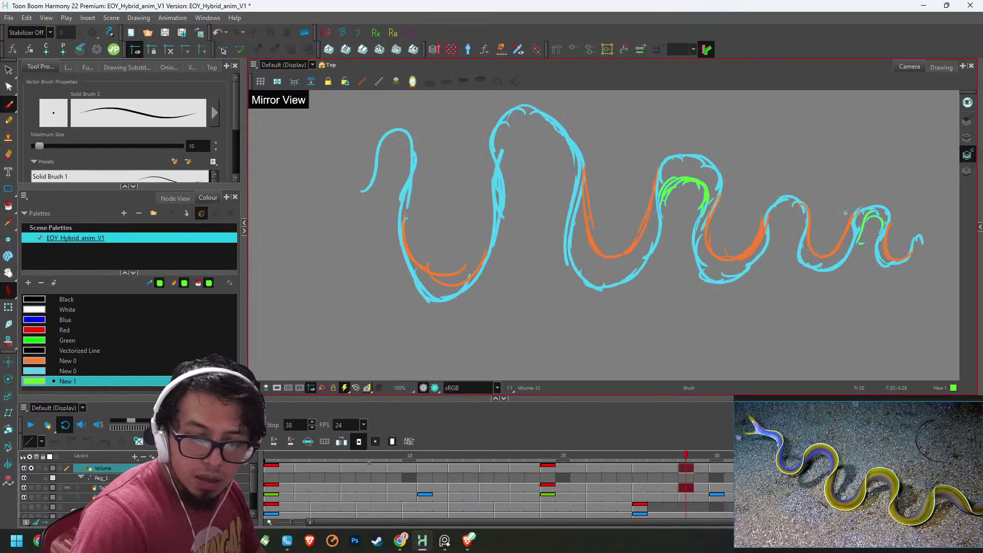
key(2)
key(2)
key(2)
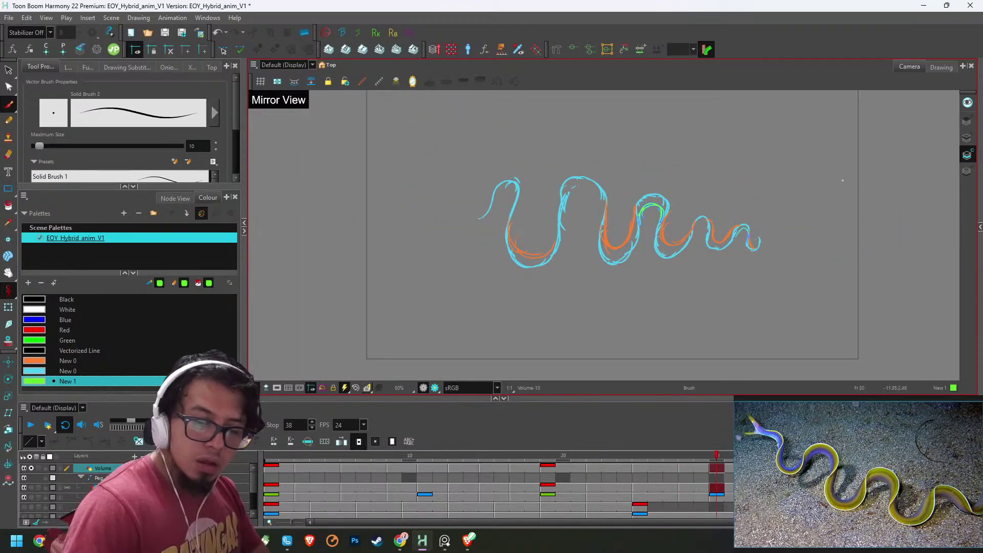
click(31, 425)
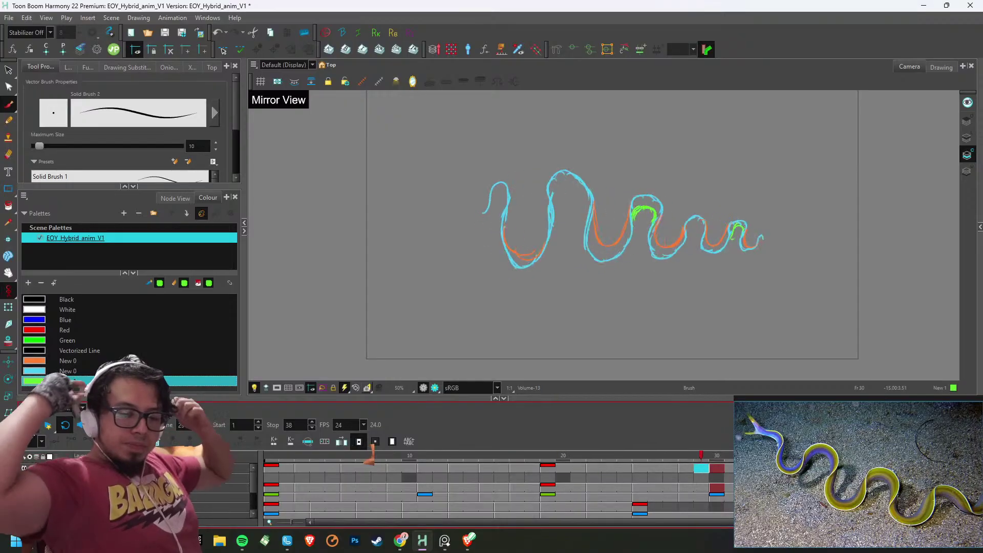
- On frame 3, draw the green inner line under the still unmarked middle upper bend
click(272, 459)
drag(598, 141, 529, 268)
scroll(530, 268, up, 2)
drag(578, 298, 619, 145)
key(g)
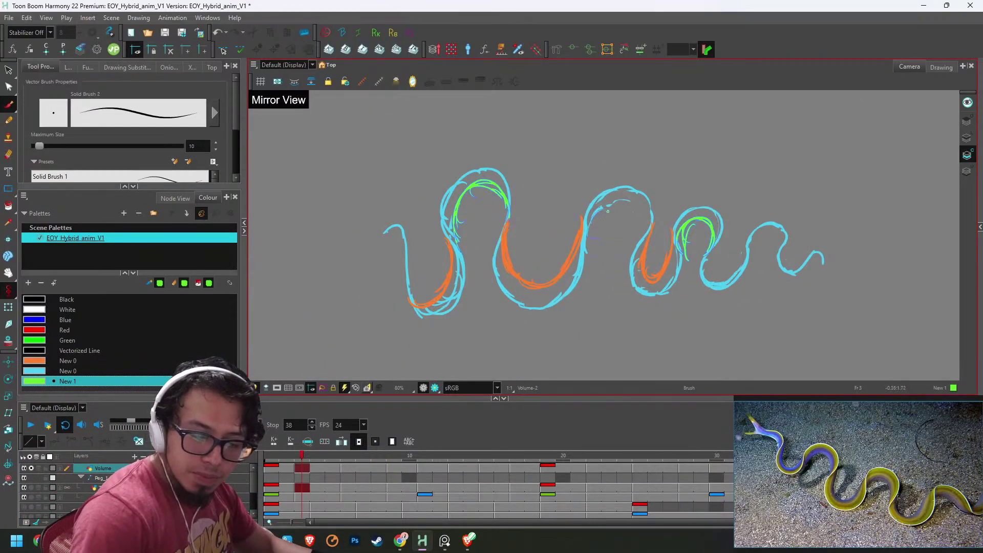
mouse_move(608, 211)
mouse_down()
mouse_move(638, 210)
mouse_move(642, 240)
mouse_up()
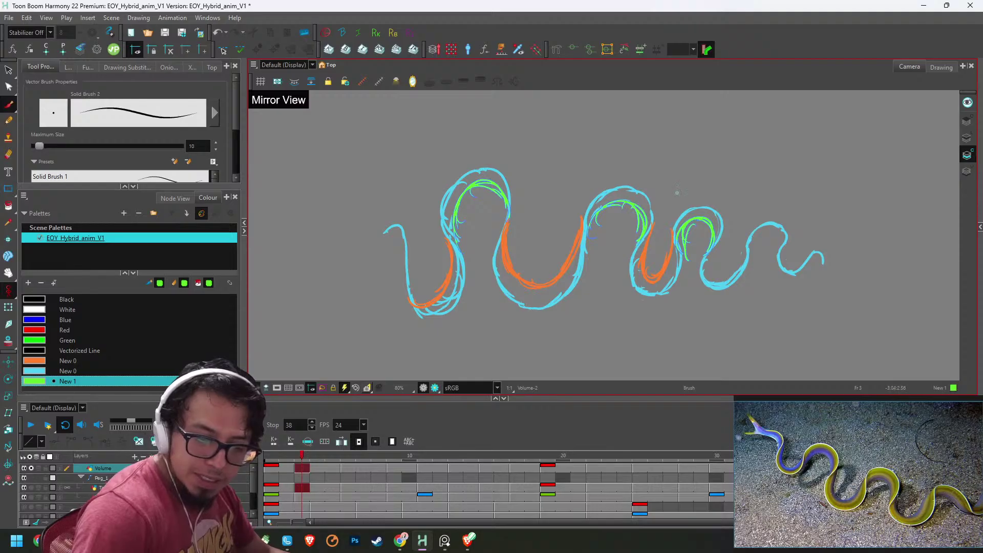
- Draw the green inner line under the middle upper bend on frames 1 and 6
key(comma)
key(comma)
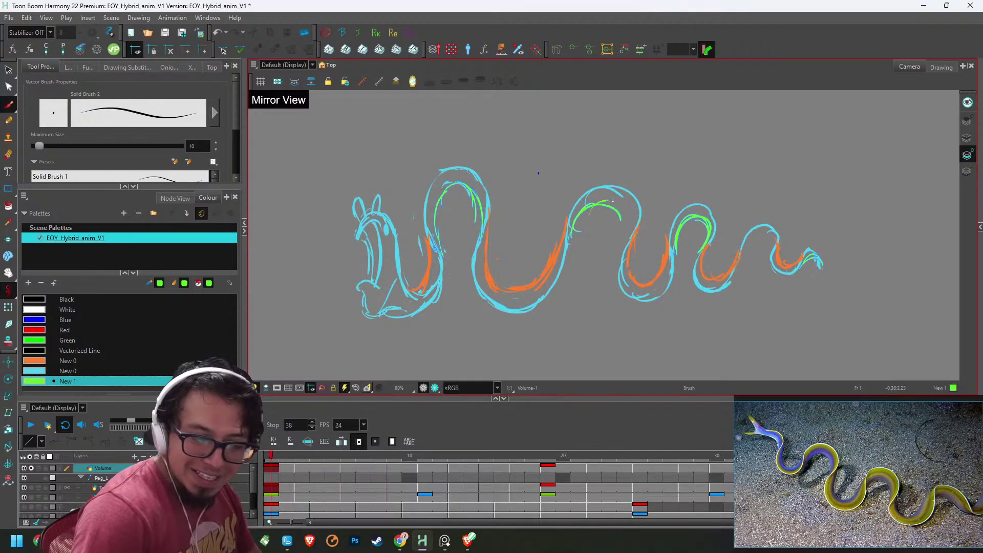
key(period)
key(period)
key(period)
key(period)
key(period)
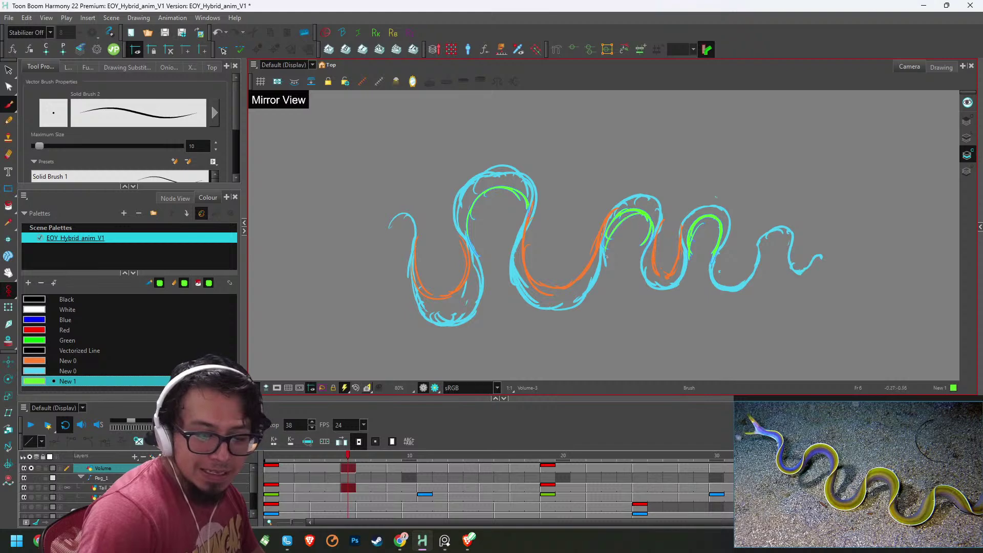
- Continue the middle upper bend's green inner line on the drawings from frame 9 to frame 13
key(period)
key(period)
key(period)
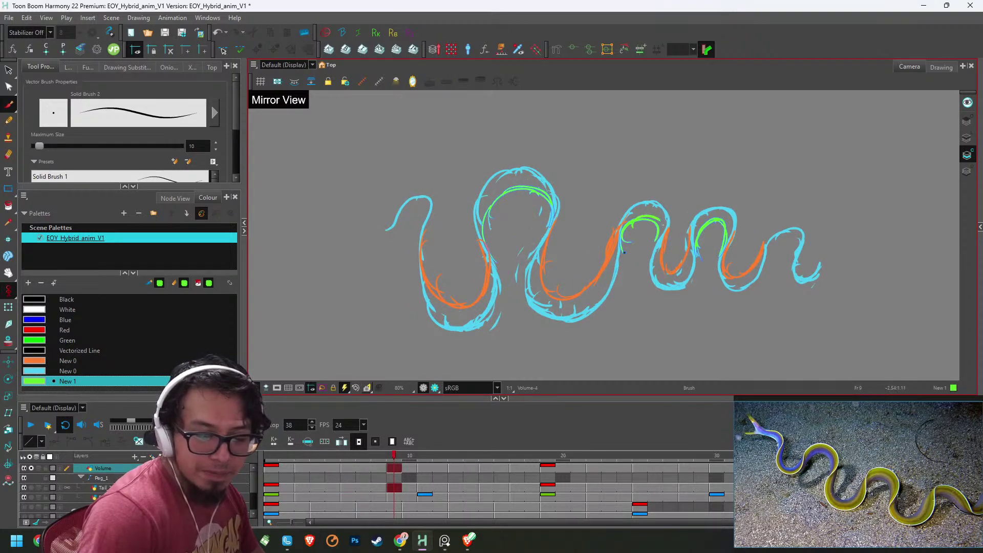
key(period)
key(period)
key(period)
key(period)
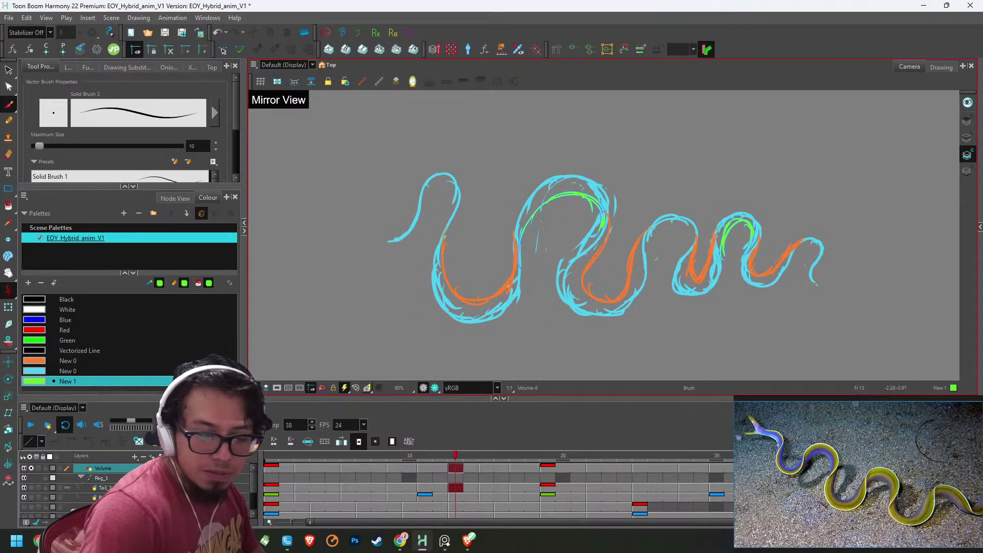
- Draw the green inner line under the narrowing middle upper bend on frames 15 and 17
key(period)
key(period)
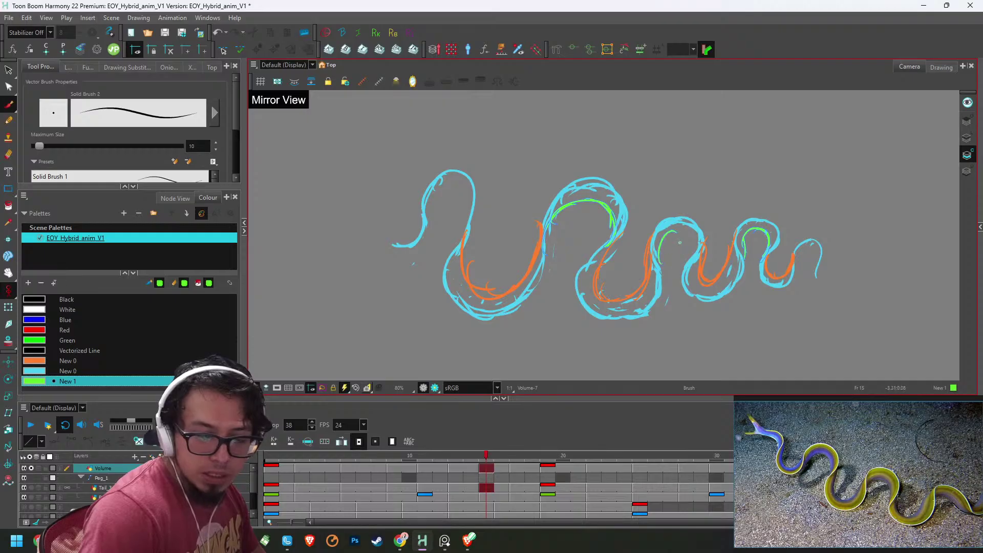
key(period)
key(period)
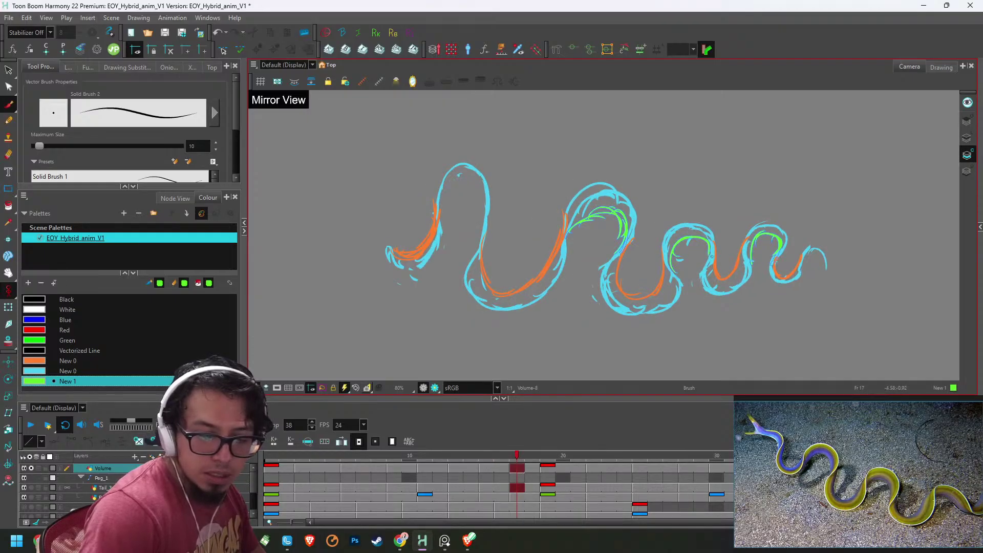
- Draw the green inner line under the second-to-last upper bend on the drawings from frame 19 to frame 25
key(period)
key(period)
key(period)
key(period)
key(period)
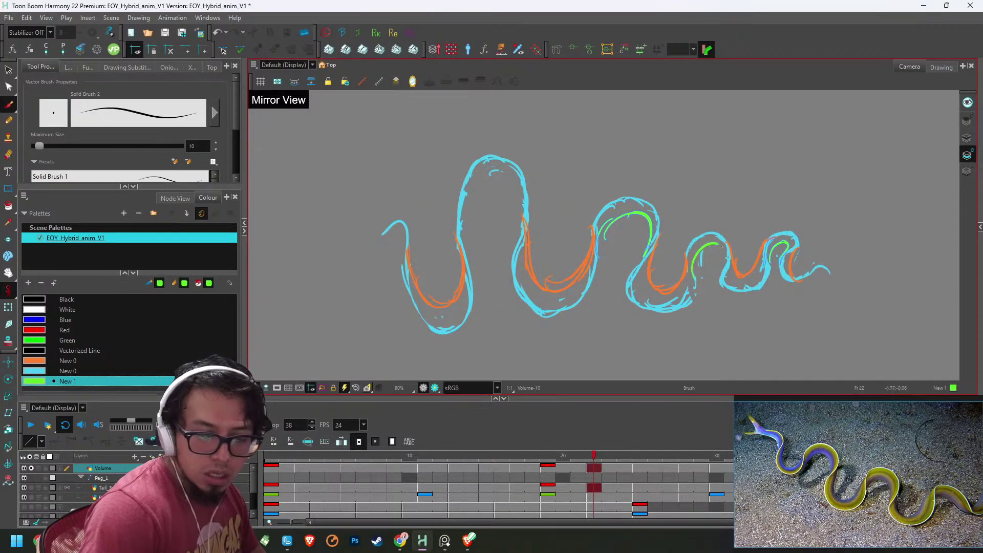
key(period)
key(period)
key(period)
key(period)
key(period)
key(period)
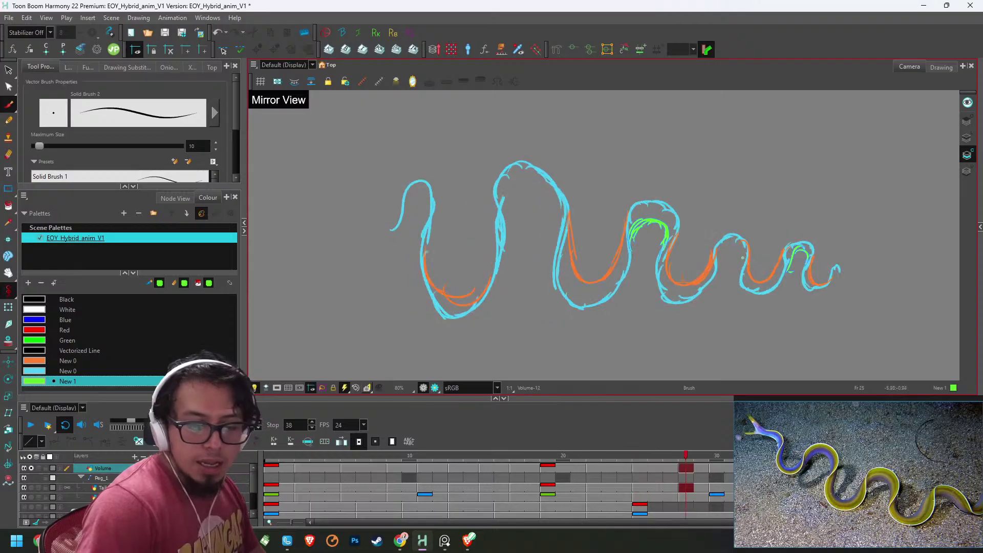
- Continue the second-to-last upper bend's green inner line on the drawings from frame 28 to frame 37
key(period)
key(period)
key(period)
key(period)
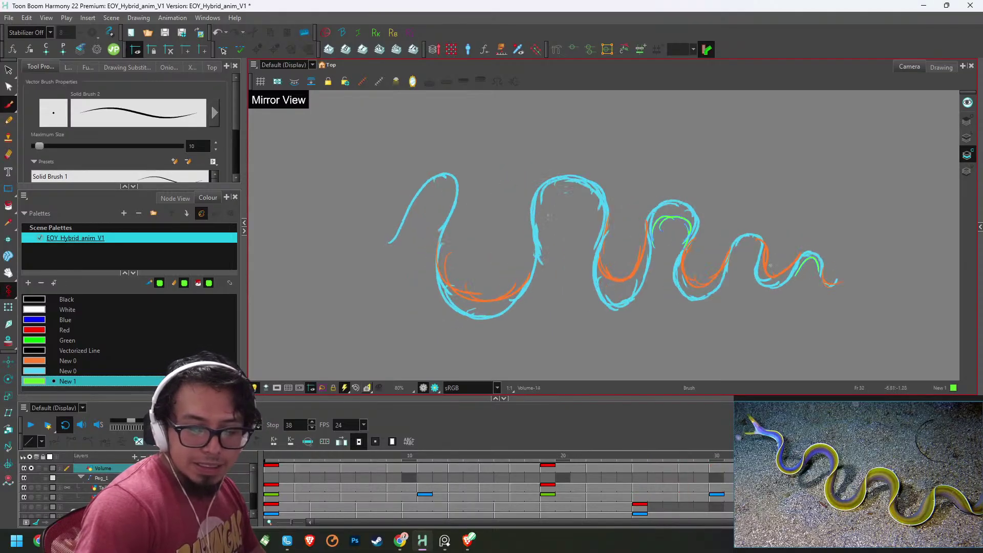
key(period)
key(period)
key(period)
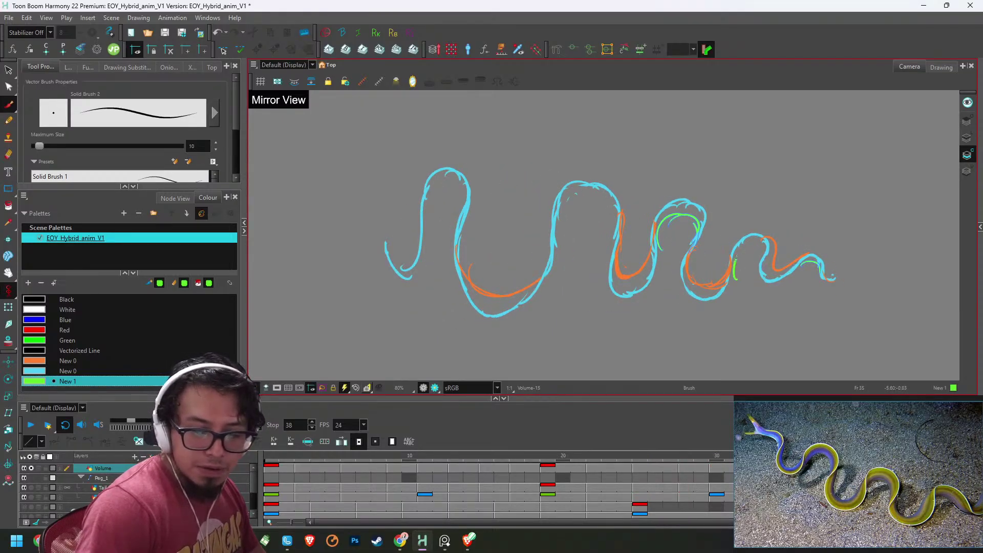
key(period)
key(period)
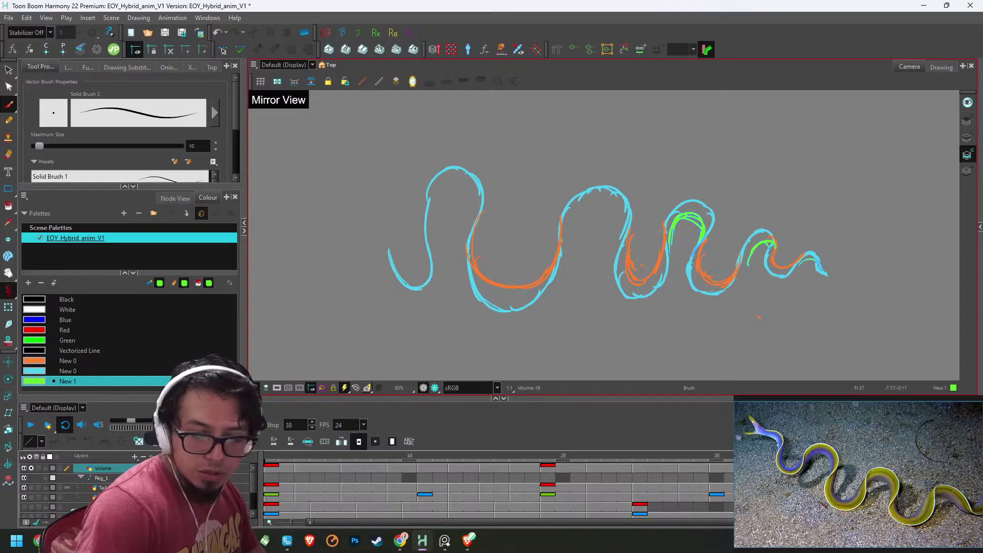
- Draw the green inner line under the last small upper bend near the tail tip on the drawings through frame 9
key(period)
key(period)
key(period)
key(period)
key(period)
key(period)
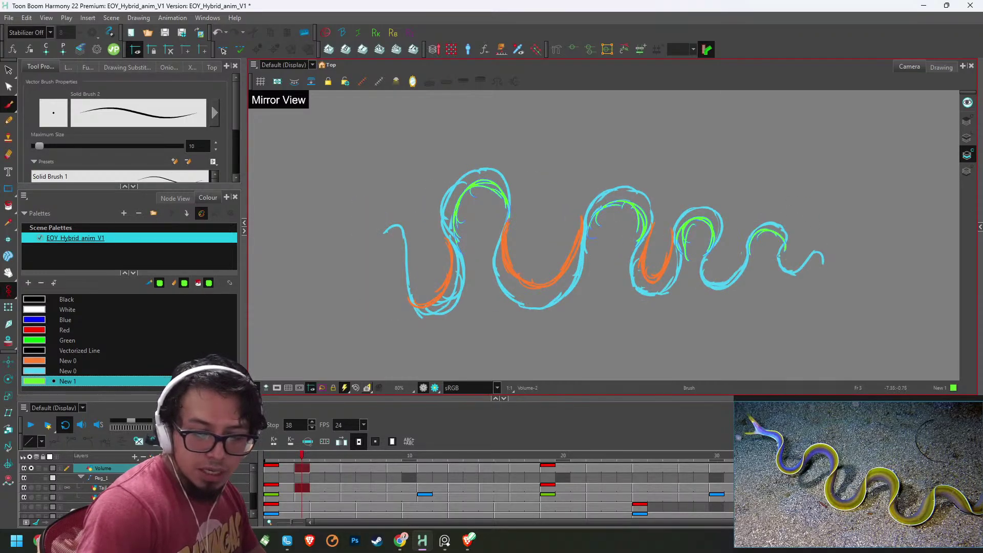
key(period)
key(period)
key(period)
key(period)
key(period)
key(period)
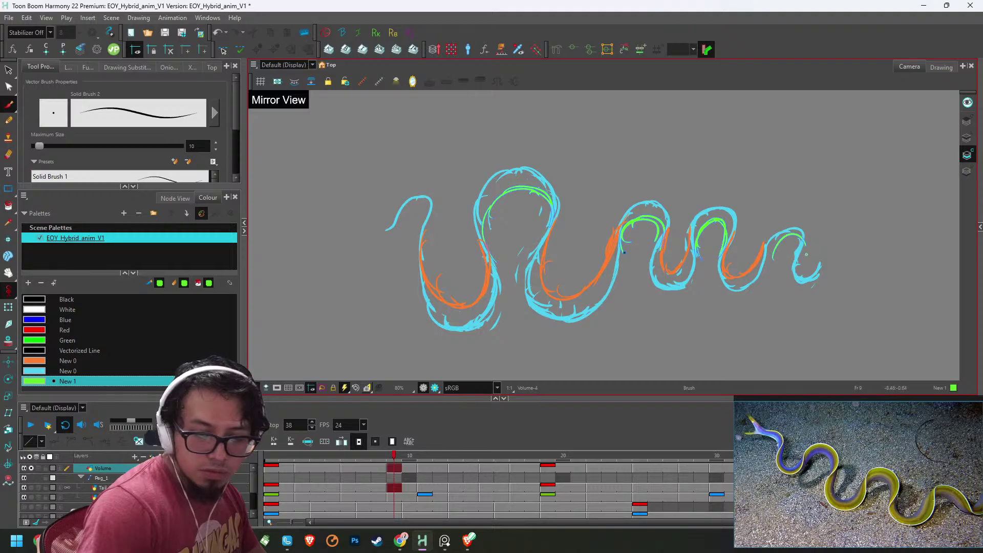
- Continue the tail-tip upper bend's green inner line on the drawings from frame 11 to frame 19
key(period)
key(period)
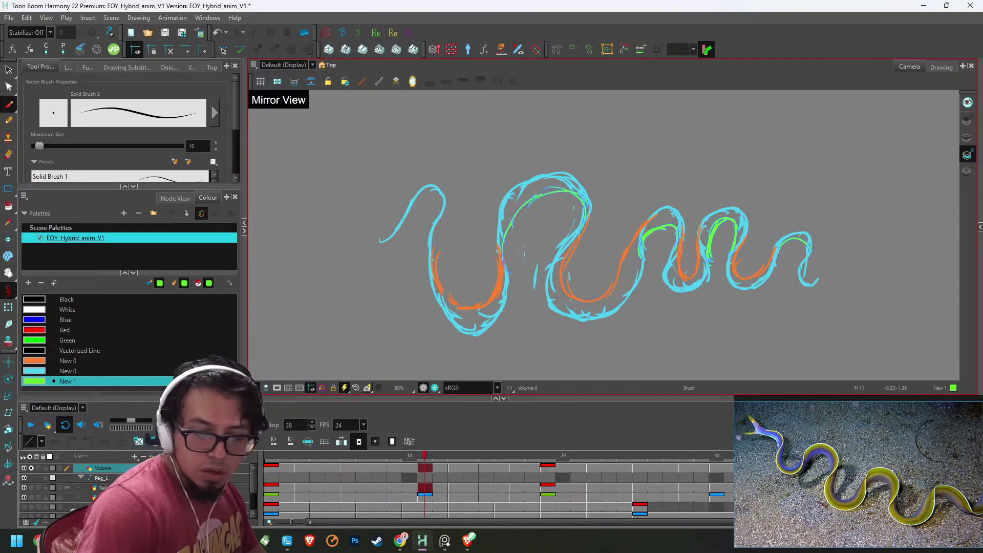
key(period)
key(period)
key(period)
key(period)
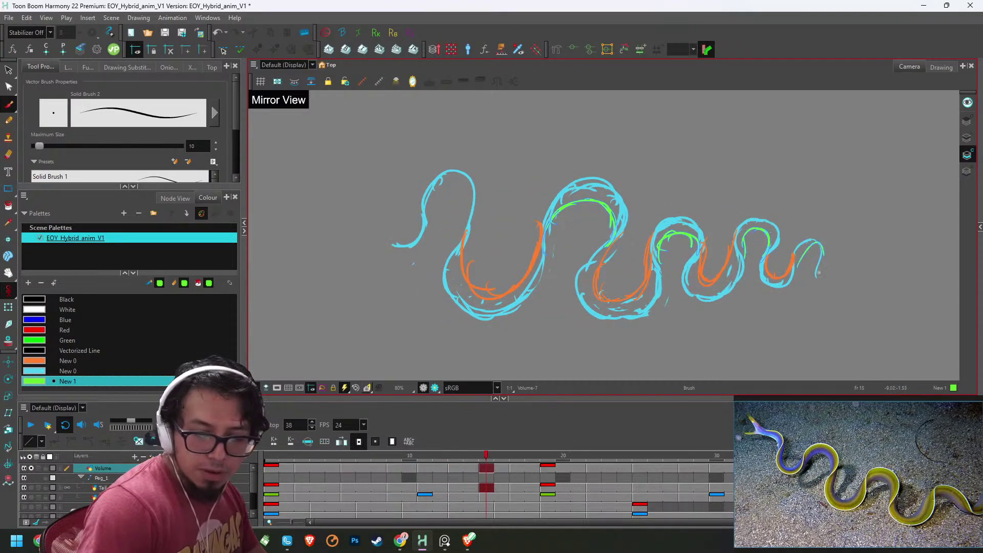
key(period)
key(period)
key(period)
key(period)
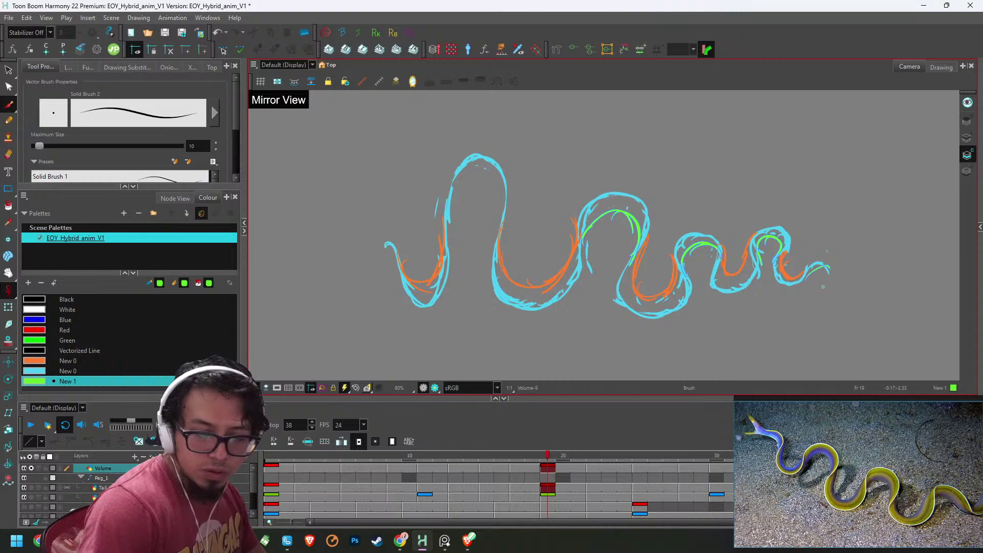
- Go through the drawings from frame 19 to frame 37 and check the inner lines on the tail bends
key(g)
key(g)
key(g)
key(g)
key(g)
key(g)
key(g)
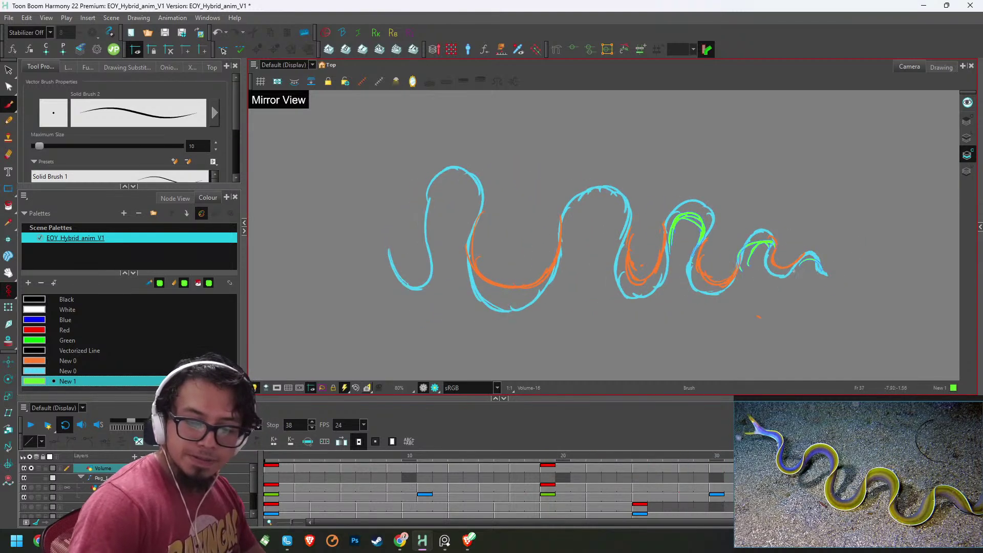
click(788, 264)
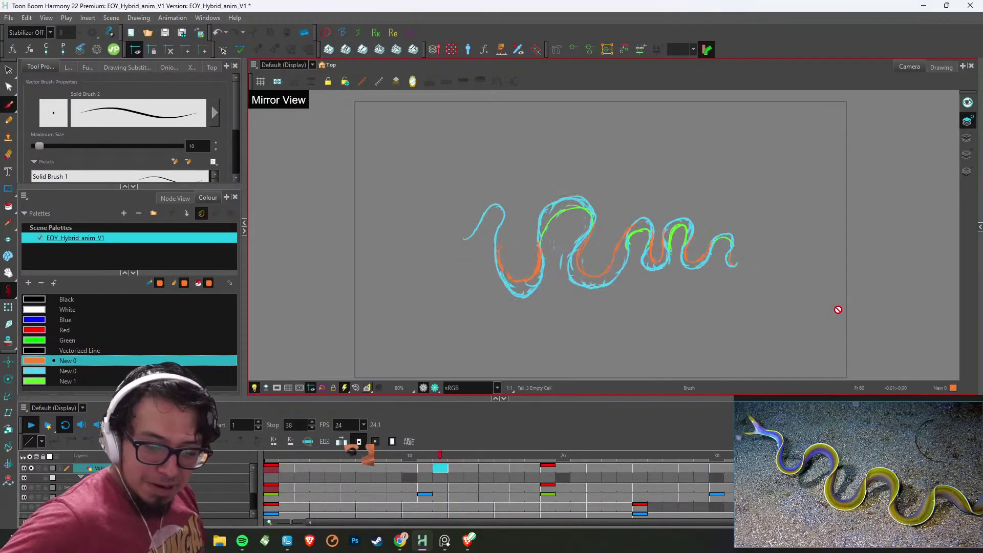
- Return to frame 1 after the playback and advance to the drawing on frame 11
drag(295, 459, 255, 451)
key(2)
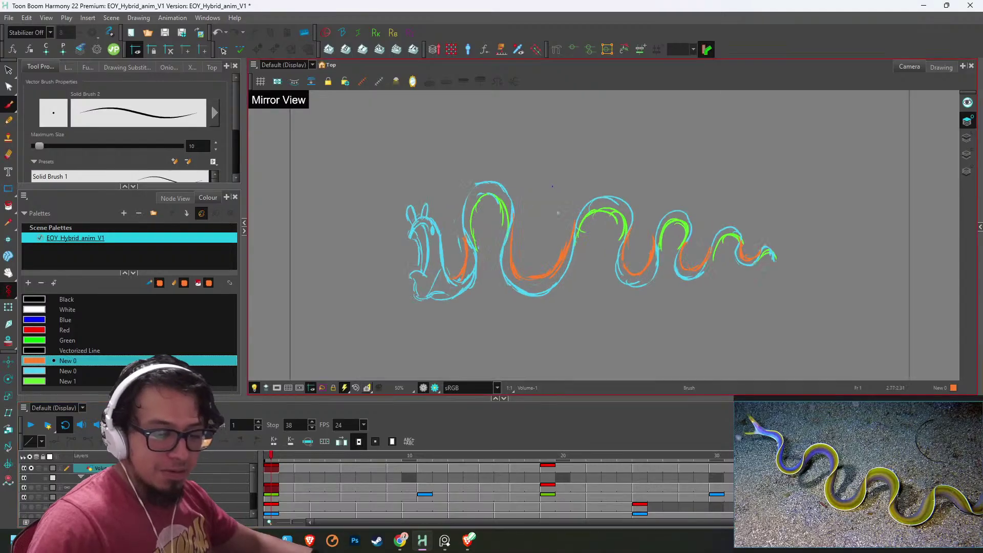
key(2)
key(g)
key(g)
key(g)
key(g)
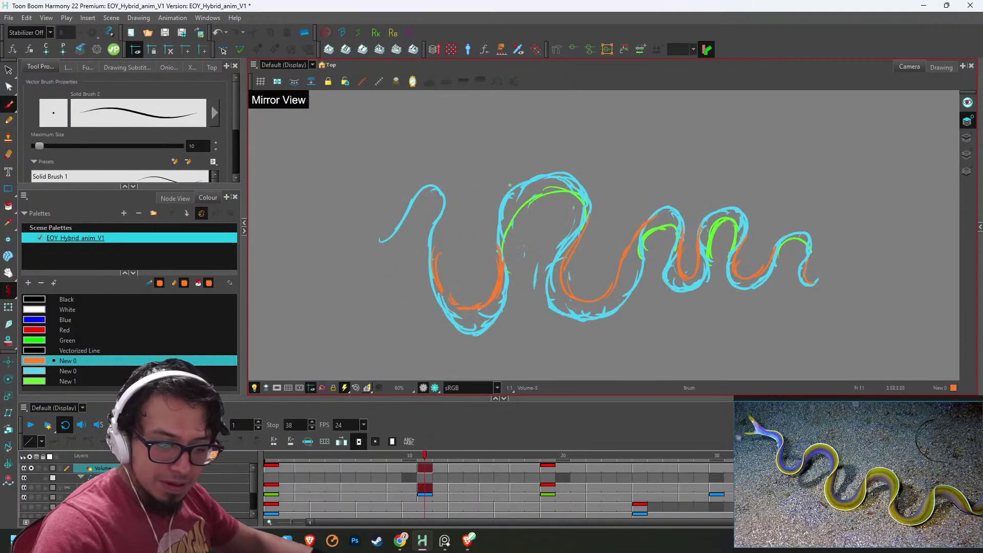
- With green on the Colour Art layer, draw the inner line under the foremost upper bend on the drawings from frame 11 to frame 15
drag(394, 236, 423, 210)
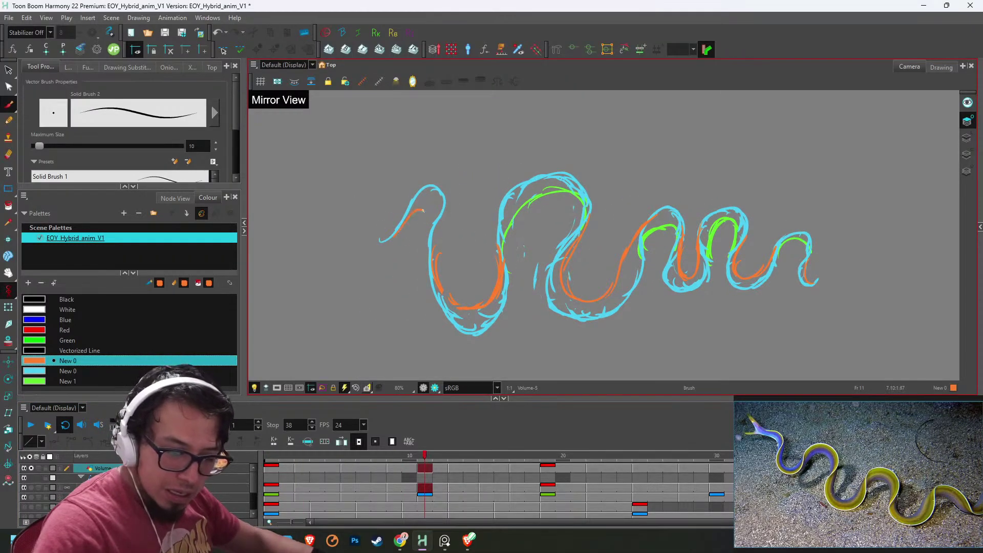
key(ctrl+z)
click(67, 381)
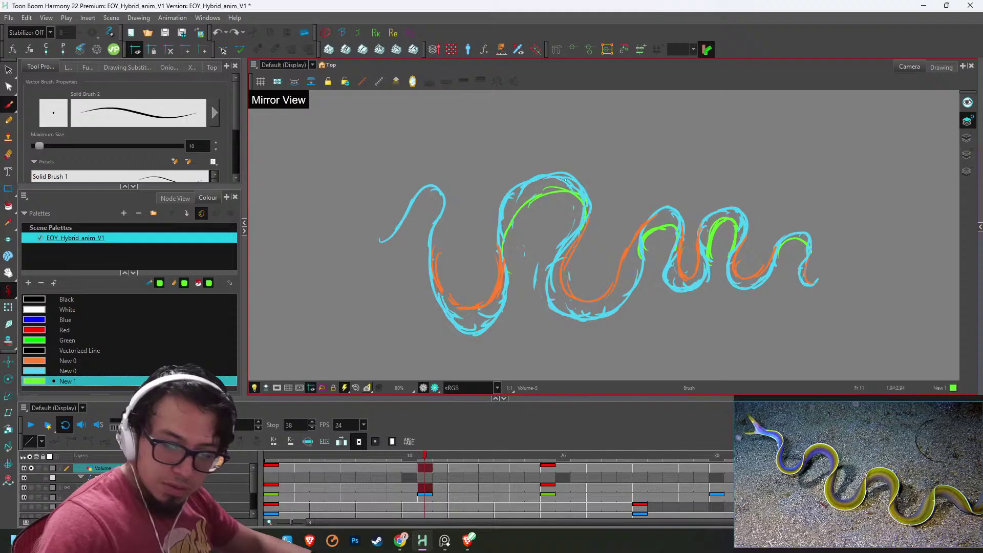
click(967, 156)
mouse_move(396, 226)
mouse_down()
mouse_move(432, 246)
mouse_move(425, 238)
mouse_move(449, 201)
mouse_move(455, 213)
mouse_move(470, 196)
mouse_up()
key(g)
key(g)
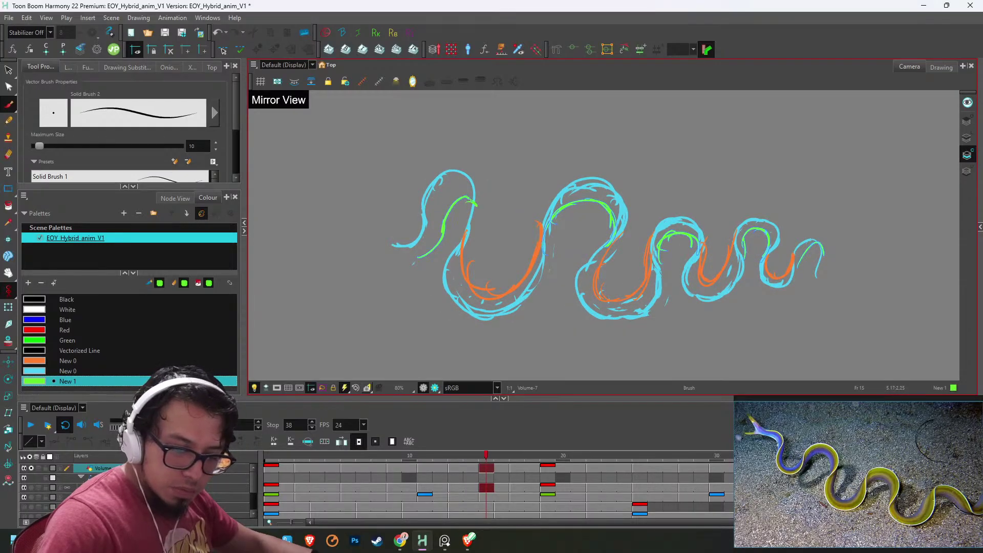
- Draw the green inner line under the tall front upper bend on the drawings from frame 17 to frame 25
key(g)
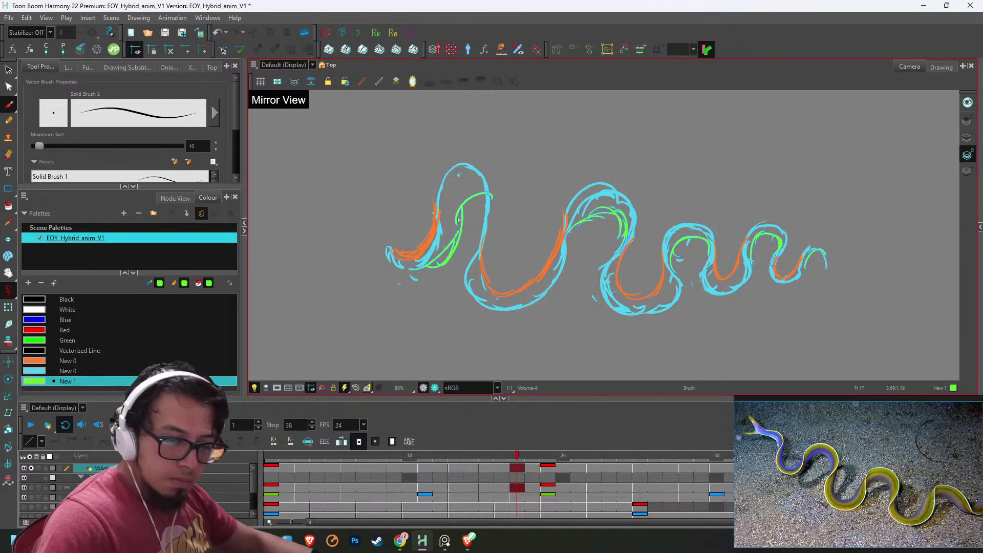
key(g)
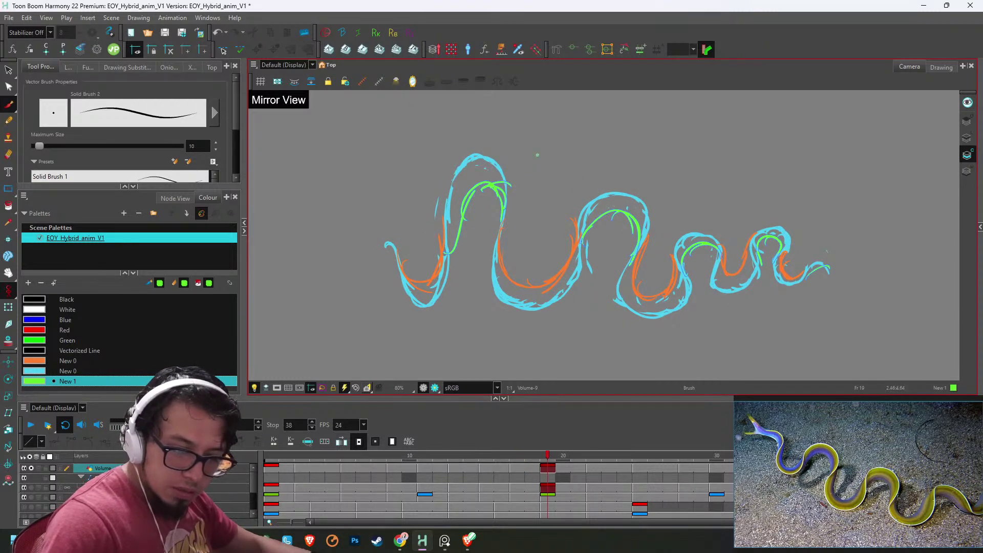
key(g)
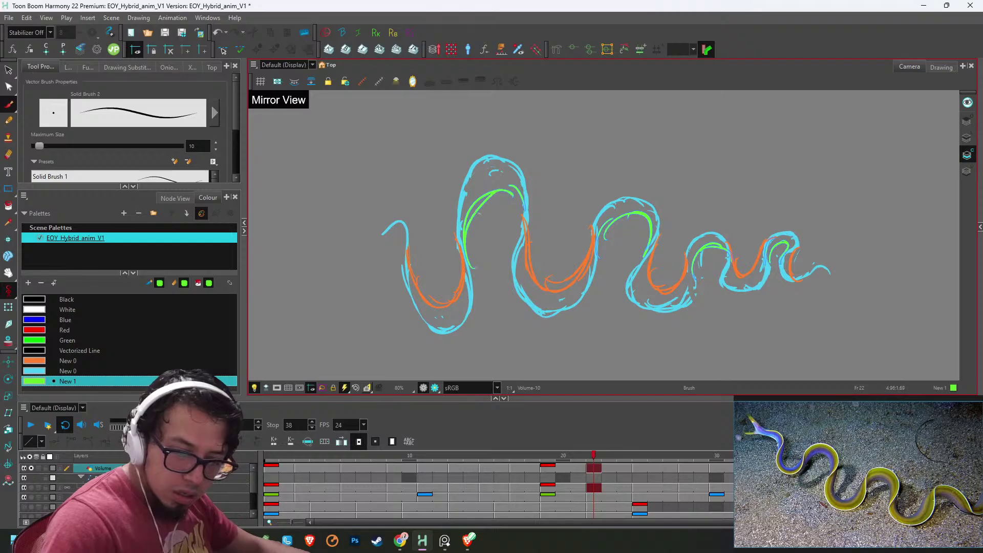
key(g)
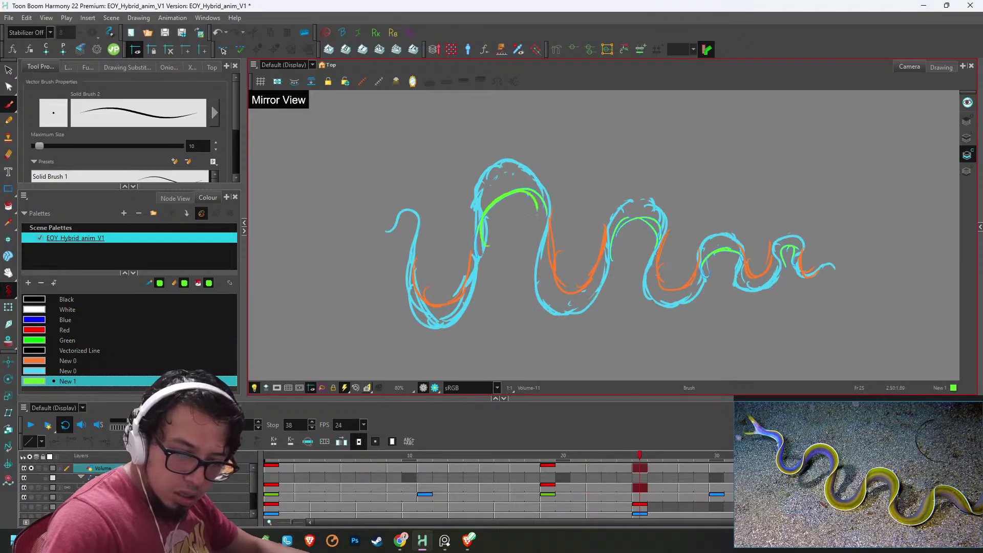
key(g)
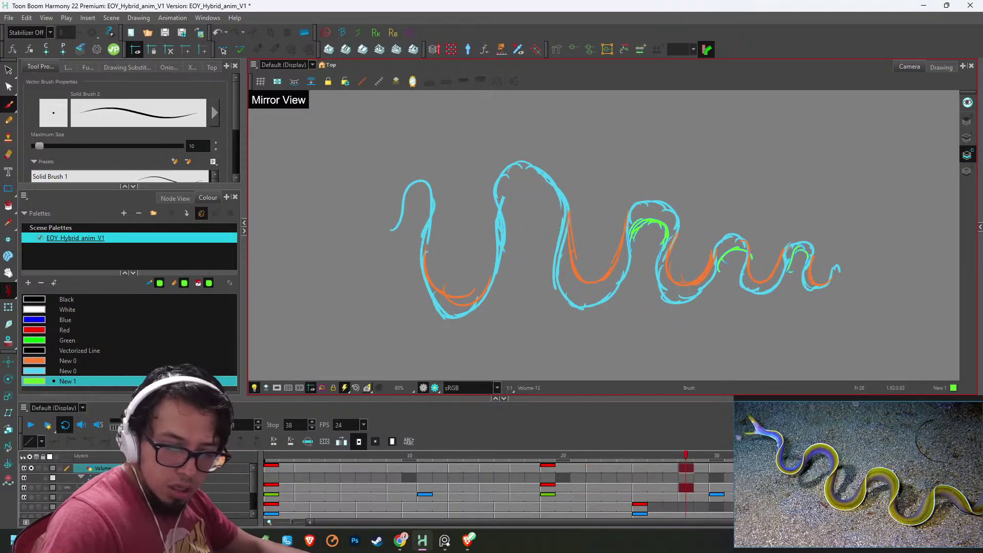
- Continue the large upper bend's green inner line on the drawings from frame 28 to frame 37
drag(541, 187, 501, 226)
key(g)
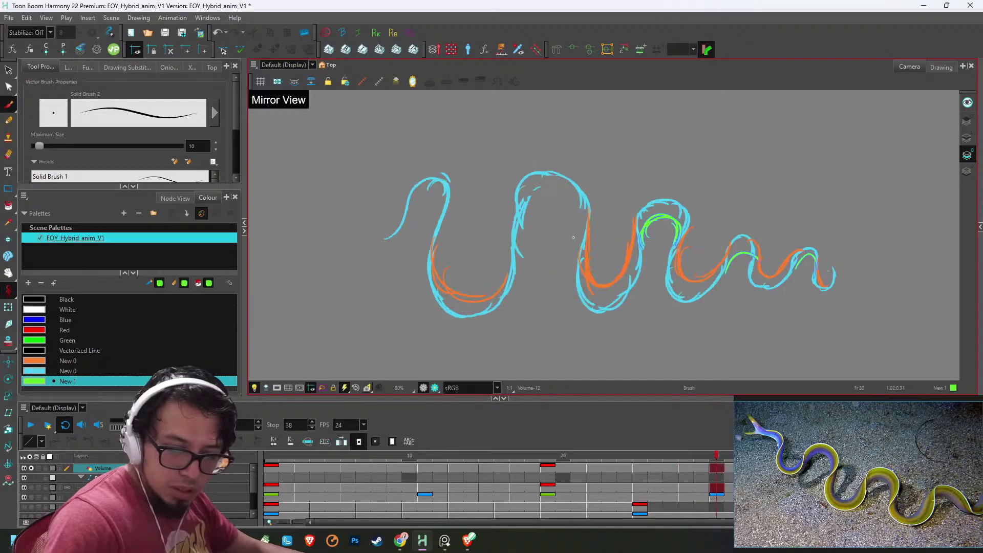
key(g)
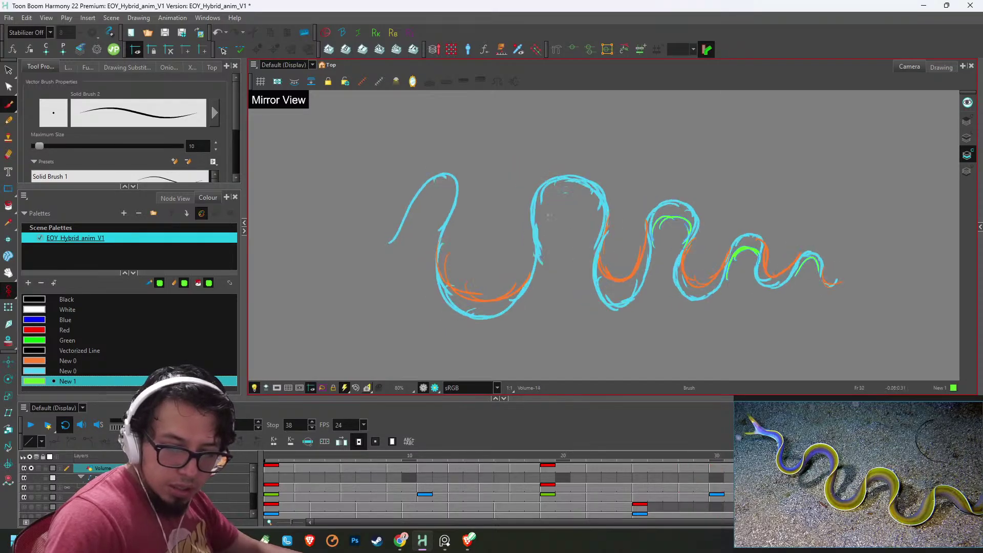
key(g)
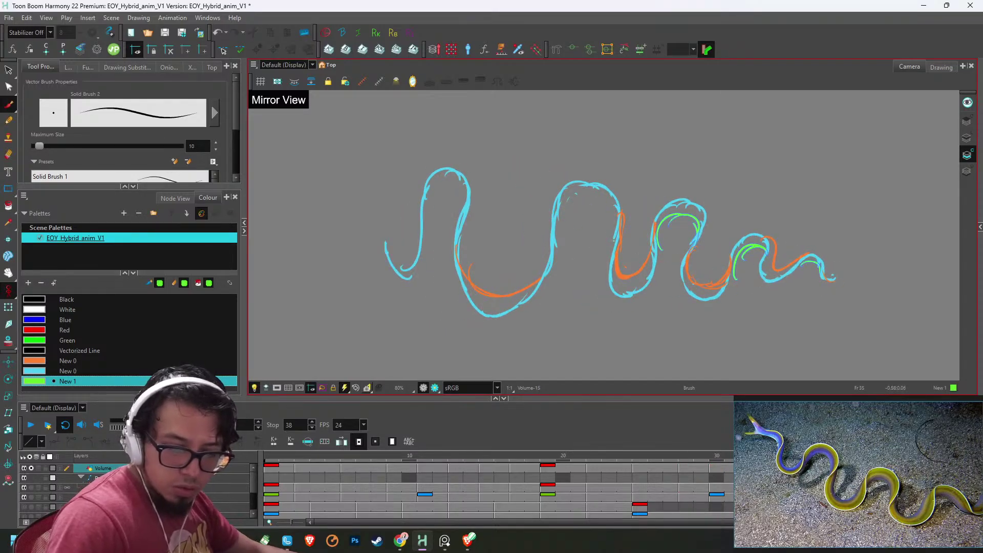
mouse_move(617, 233)
mouse_down()
mouse_move(562, 246)
mouse_move(561, 221)
mouse_up()
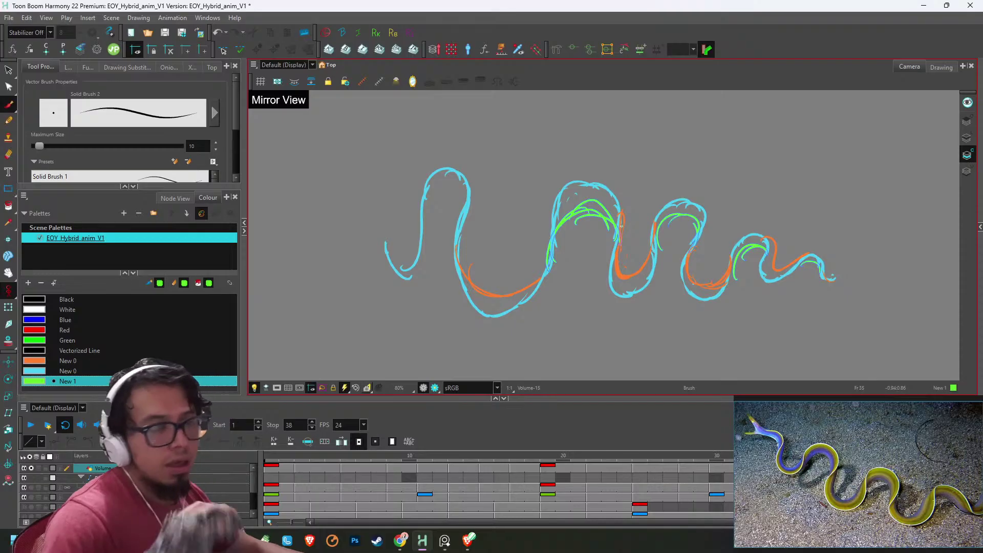
key(g)
drag(603, 212, 564, 257)
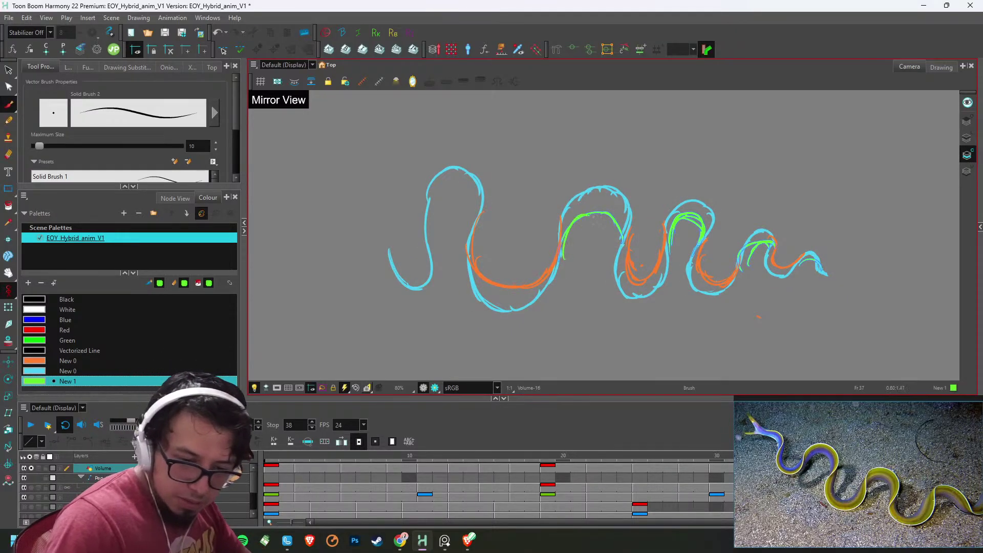
- Reinforce the green inner line under the second upper bend on frame 38 and play the animation
key(g)
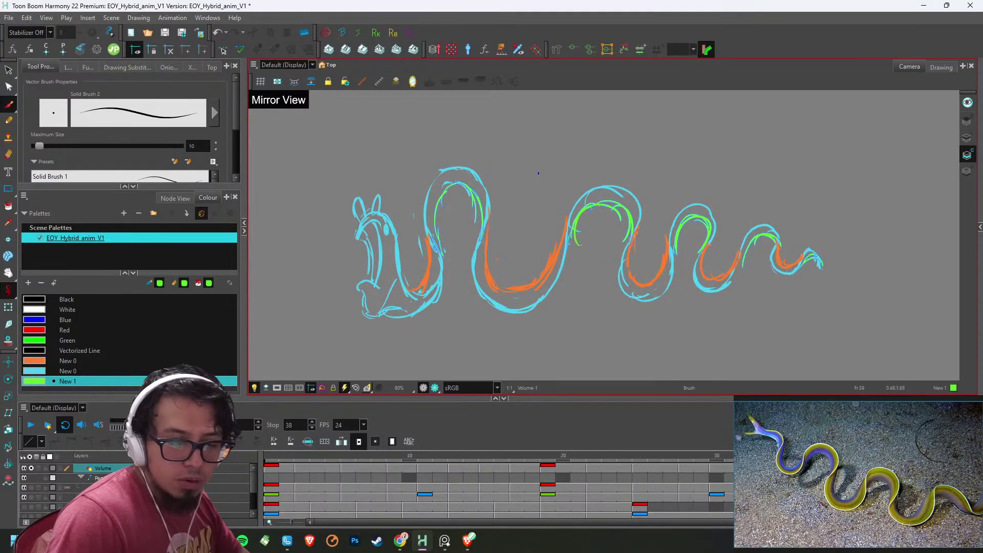
key(g)
key(f)
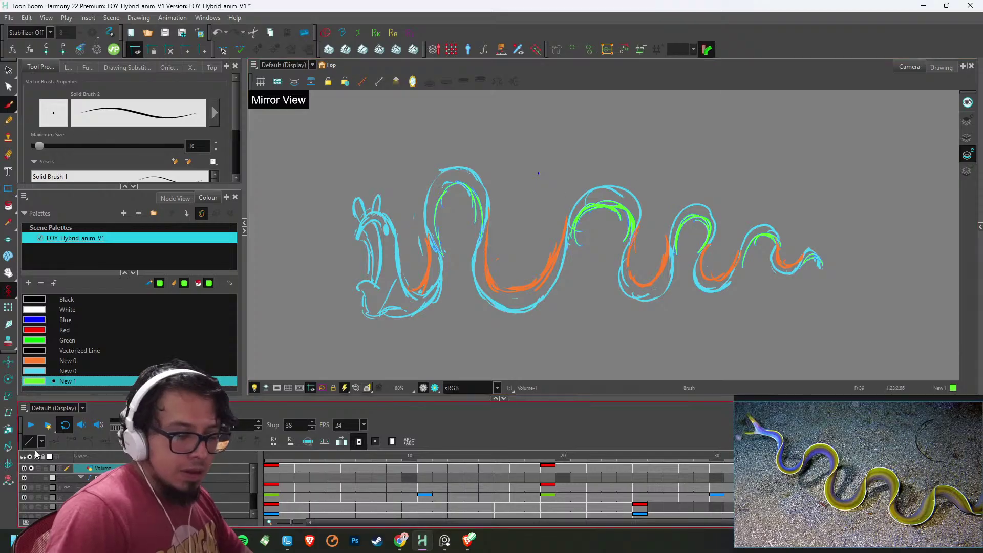
click(32, 426)
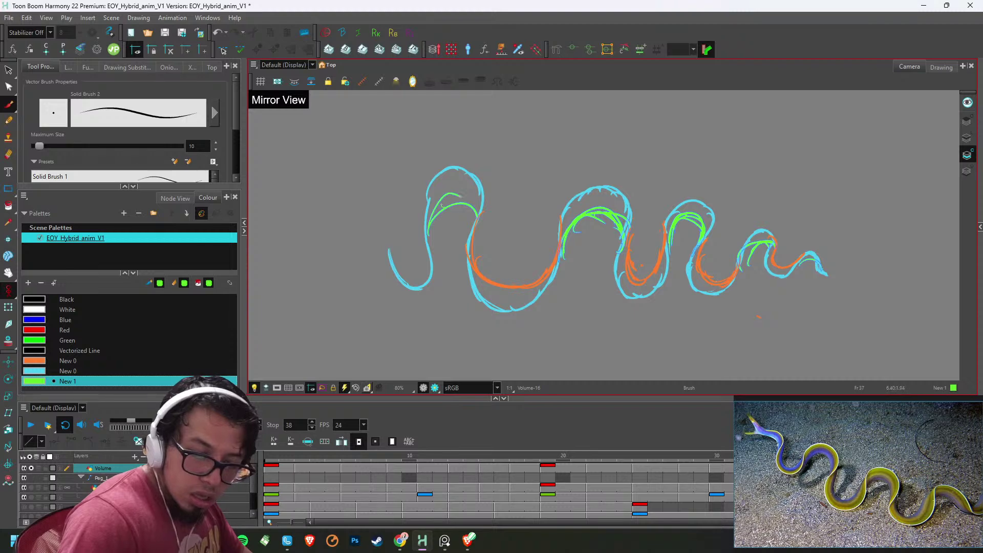
- Switch to the Small Eraser and play the animation to review the inner lines across all drawings
key(alt+e)
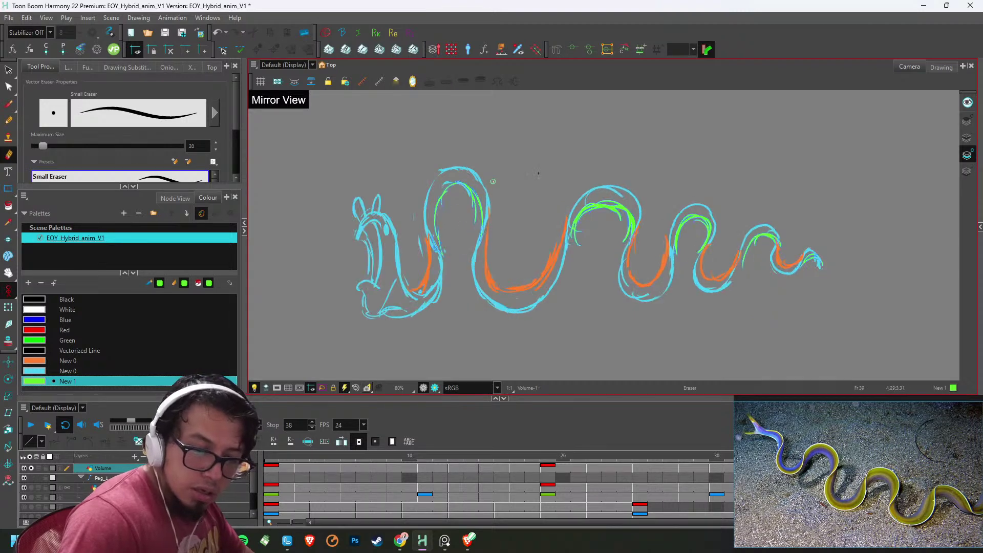
click(31, 425)
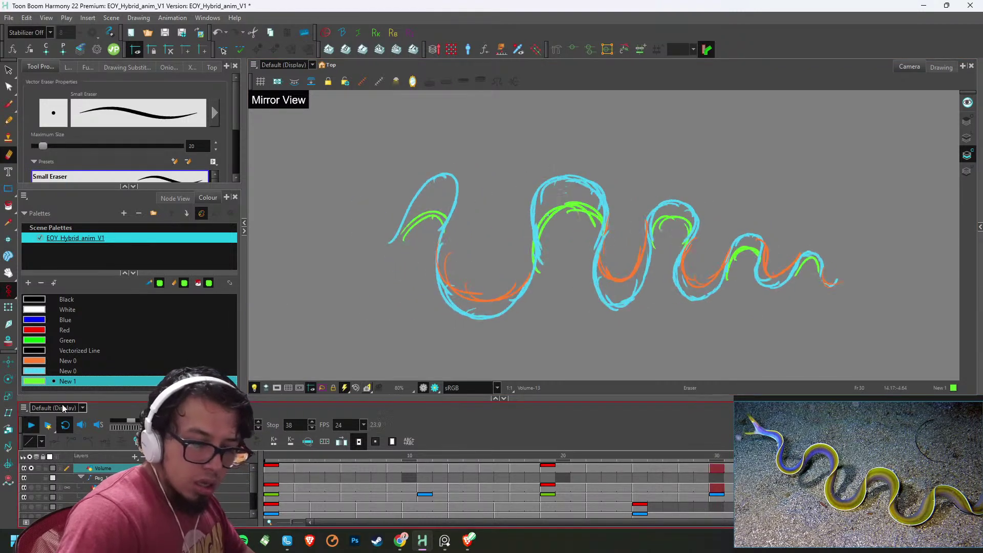
key(1)
key(1)
key(1)
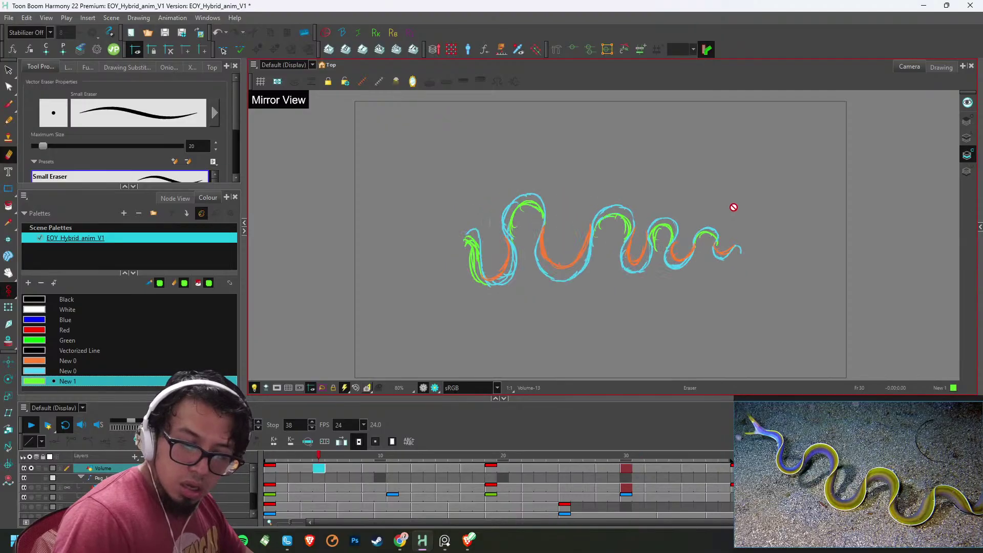
key(1)
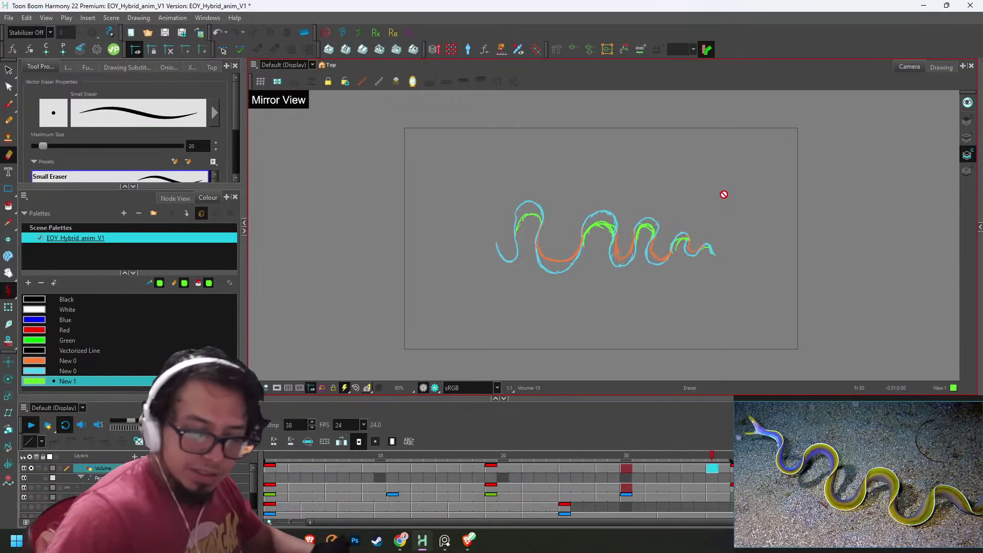
- Return to frame 1 for a close view of the first drawing
click(270, 456)
key(2)
key(2)
key(2)
key(2)
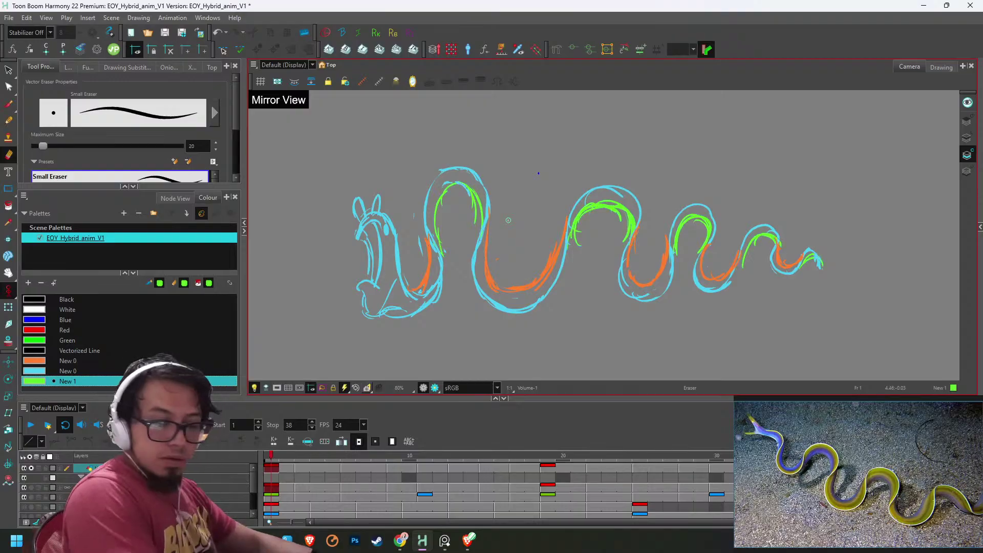
- Redraw the first upper bend's green inner line lower on frame 11 and erase the old line above it
key(g)
key(g)
key(g)
key(g)
key(alt+b)
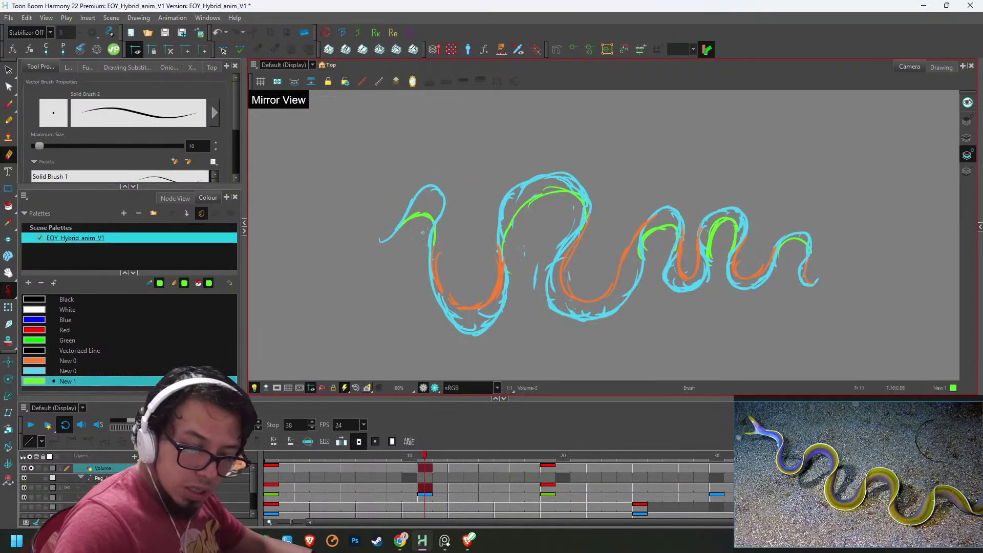
drag(404, 252, 433, 221)
key(alt+e)
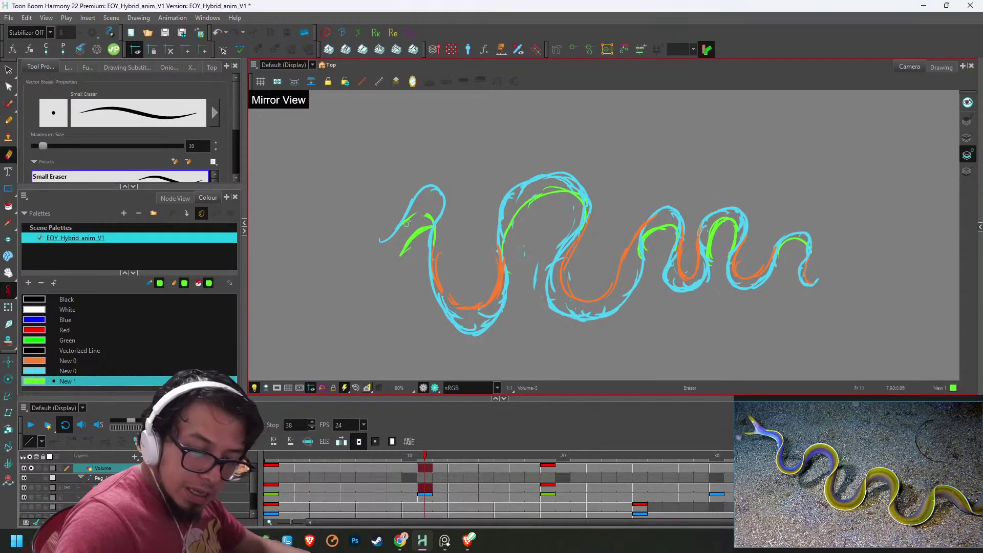
- Extend the first upper bend's green inner line down its near side on frames 13 and 15, erasing the stray old strokes
key(g)
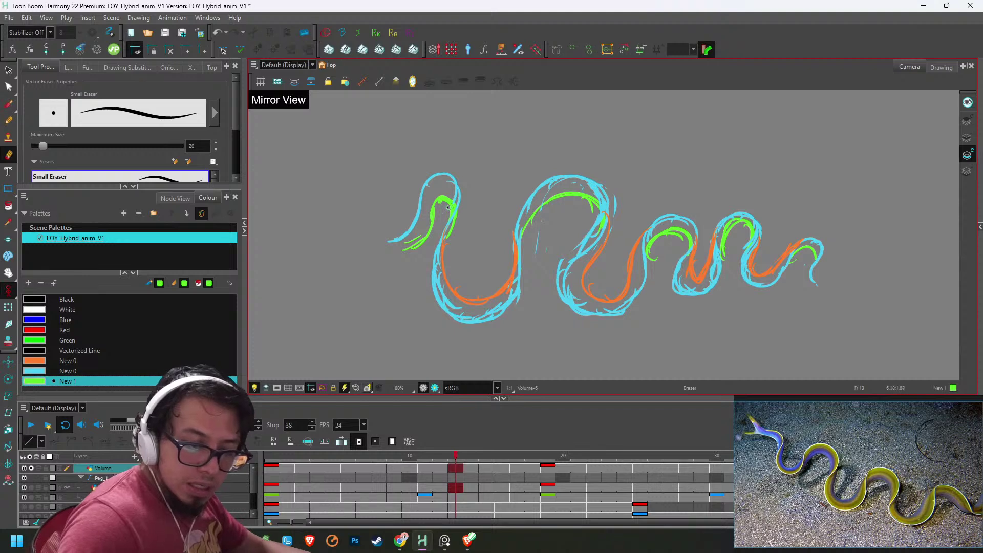
drag(425, 238, 404, 250)
mouse_move(441, 197)
mouse_down()
mouse_move(435, 222)
mouse_move(432, 213)
mouse_move(454, 213)
mouse_move(429, 247)
mouse_up()
key(alt+b)
key(g)
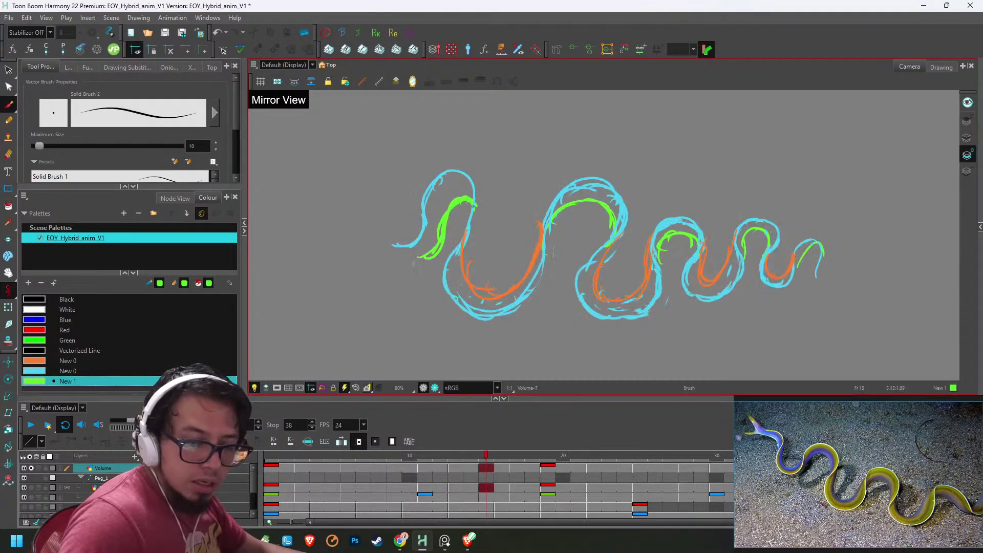
key(g)
key(g)
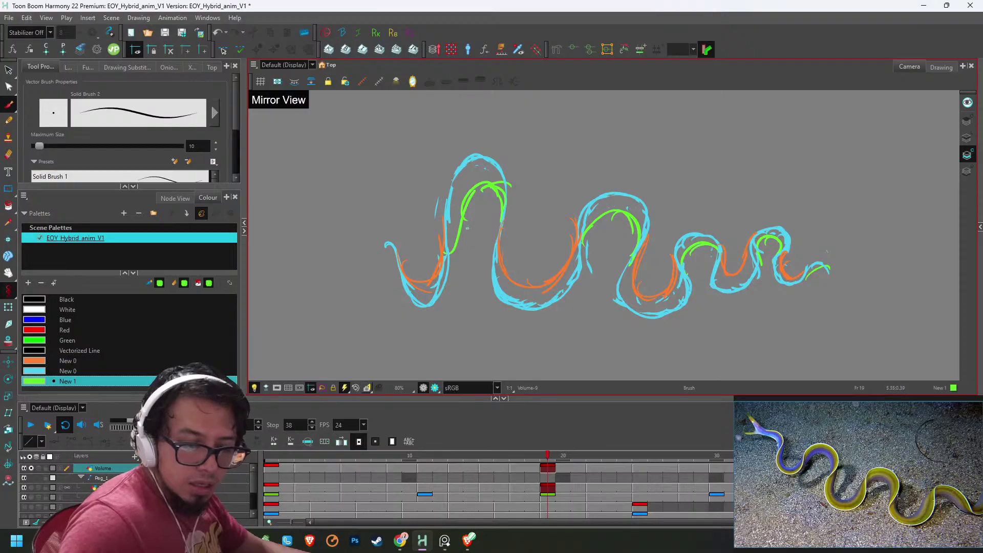
- Reshape the large upper bend's green inner line on frames 19 and 22 with a longer near side, erasing the old strokes
drag(466, 223, 441, 293)
drag(503, 195, 472, 205)
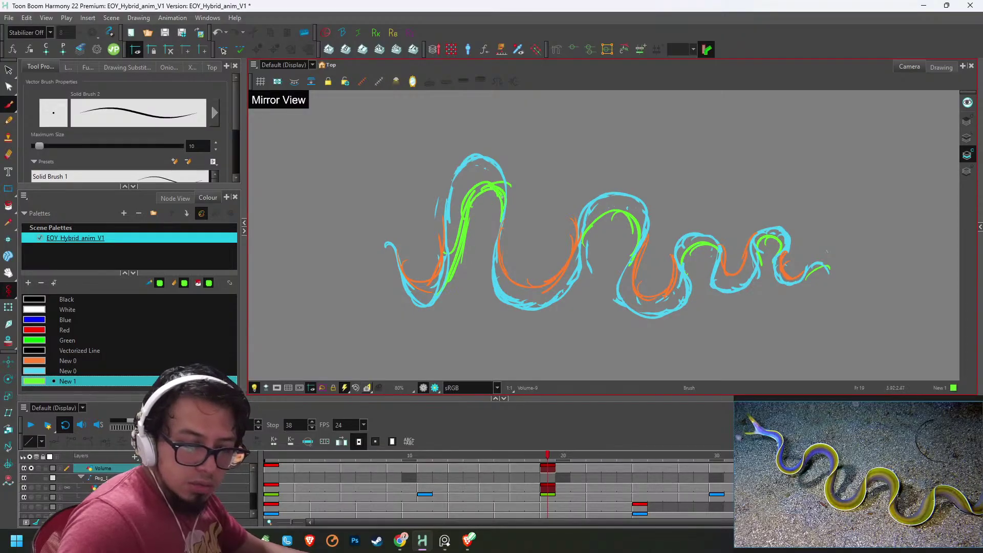
key(e)
mouse_move(450, 253)
mouse_down()
mouse_move(474, 191)
mouse_move(507, 180)
mouse_move(461, 203)
mouse_move(508, 186)
mouse_move(474, 282)
mouse_move(472, 210)
mouse_move(484, 194)
mouse_up()
key(g)
key(alt+b)
key(alt+e)
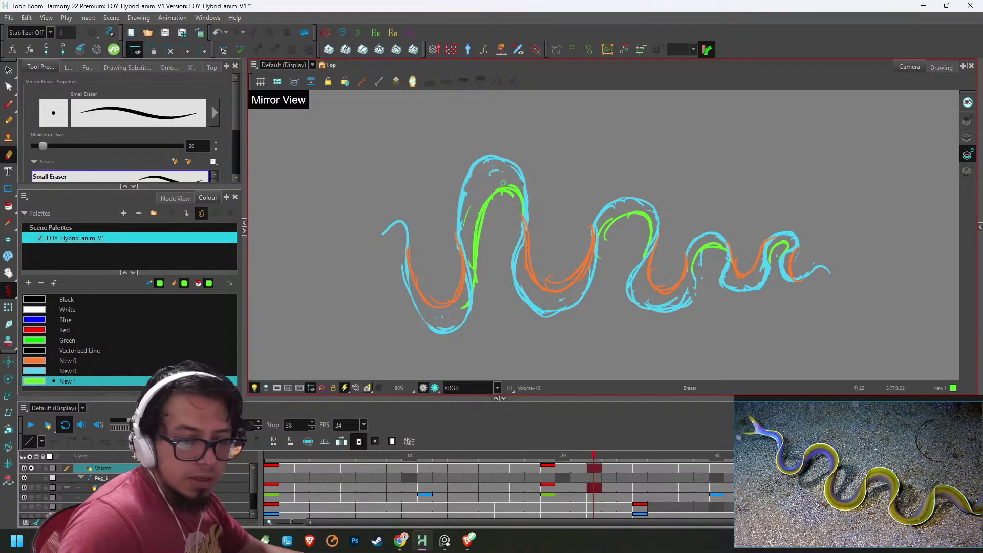
- Strengthen the green inner line under the second upper bend on frame 25 and erase its spare inner strand on frame 28
key(1)
key(g)
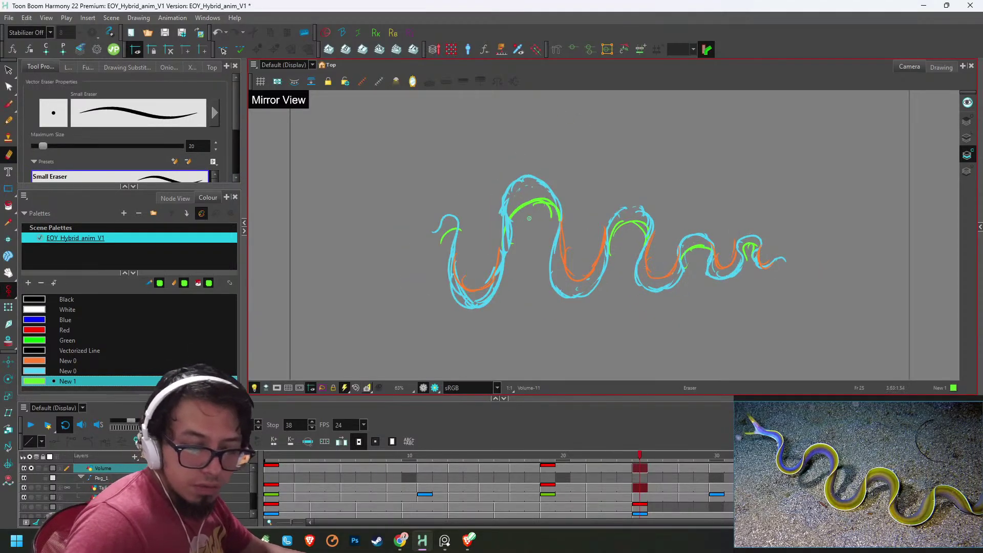
scroll(530, 219, up, 2)
key(alt+b)
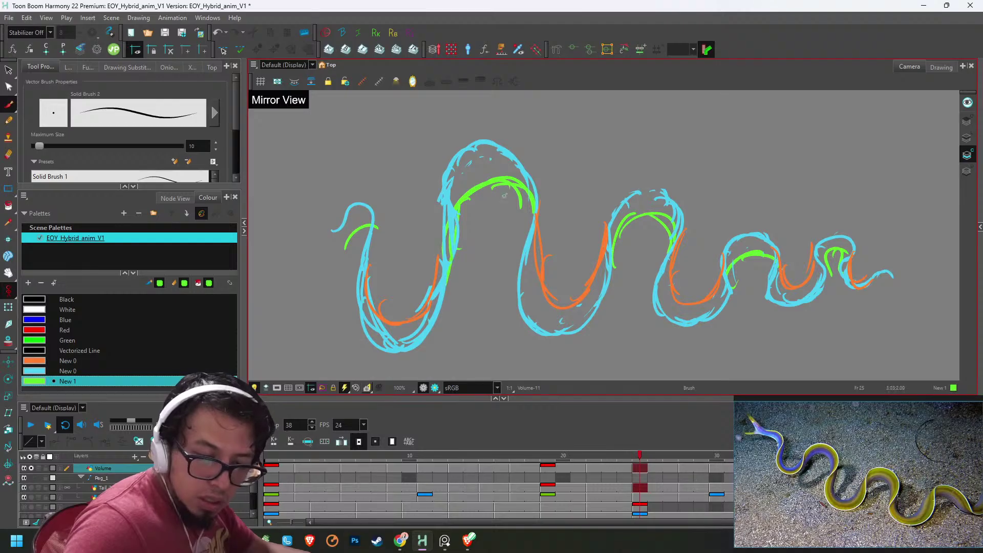
key(g)
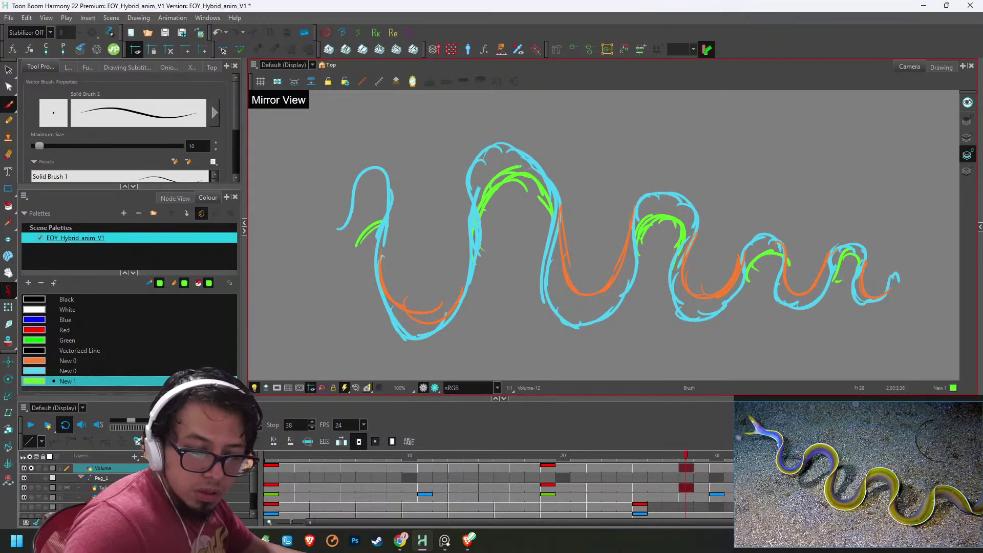
key(alt+e)
drag(543, 197, 506, 185)
scroll(511, 183, down, 2)
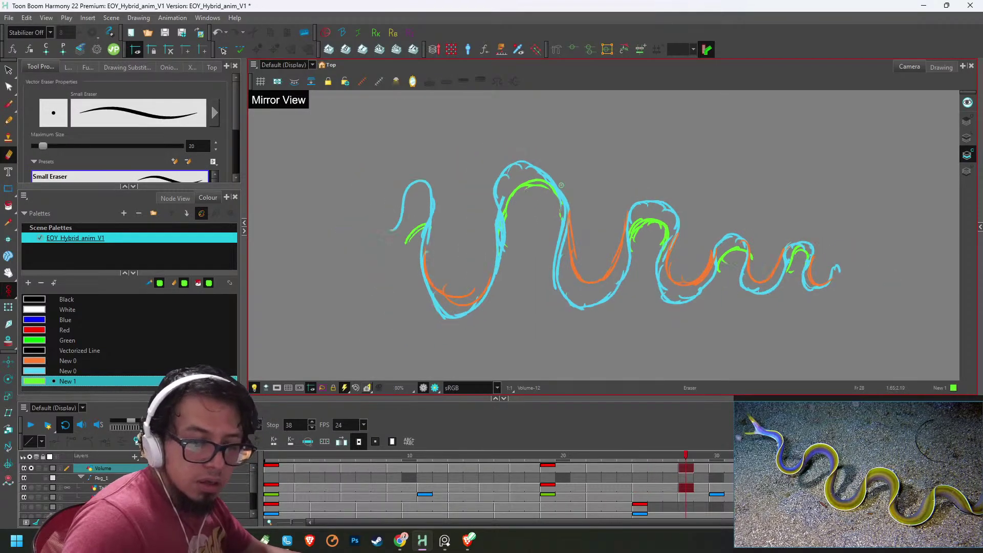
- Clean up the second upper bend's green inner line on frame 30 by erasing the extra strands beneath the arc
key(g)
key(alt+b)
key(2)
key(2)
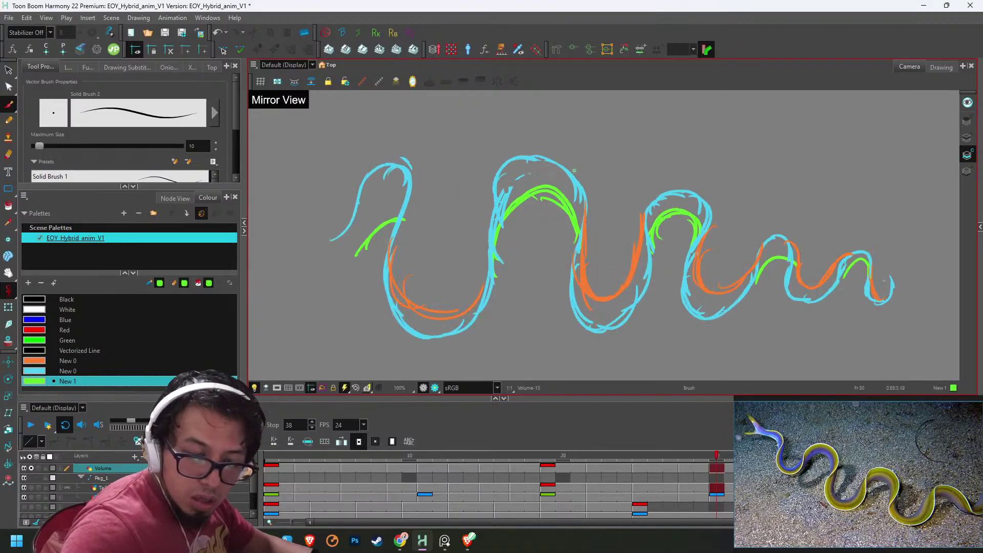
key(alt+e)
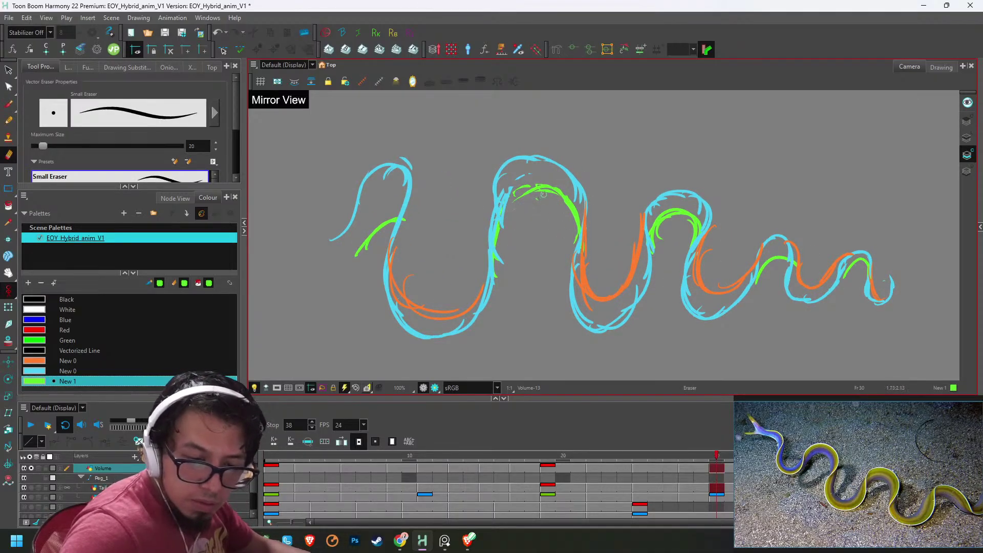
drag(544, 194, 542, 207)
- Thicken the second upper bend's green inner arc on frame 32 and erase the old strand below it
key(alt+b)
key(1)
key(1)
key(g)
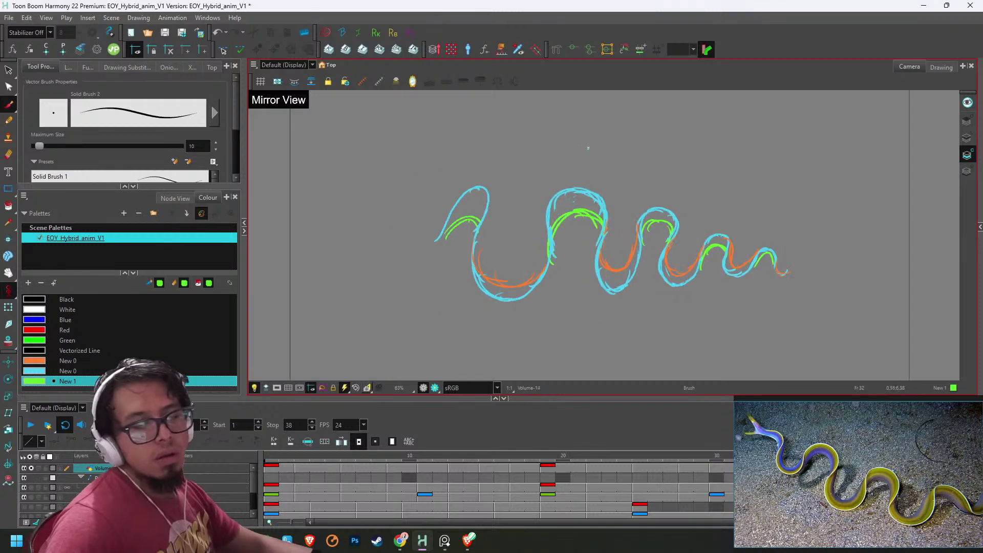
scroll(588, 148, up, 2)
key(alt+e)
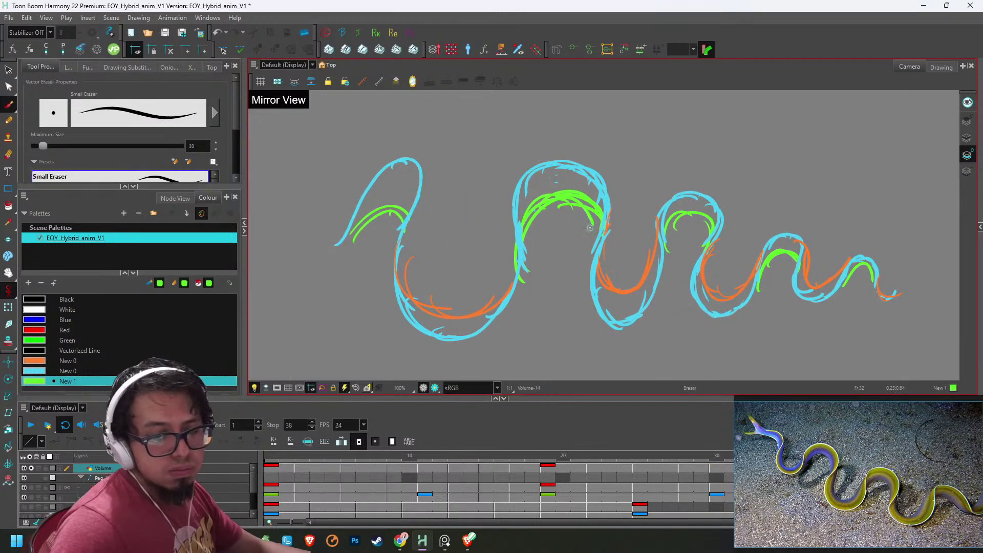
- Redraw the second upper bend's green inner line as one smooth arc on frame 35, erasing the overlapping strokes
key(g)
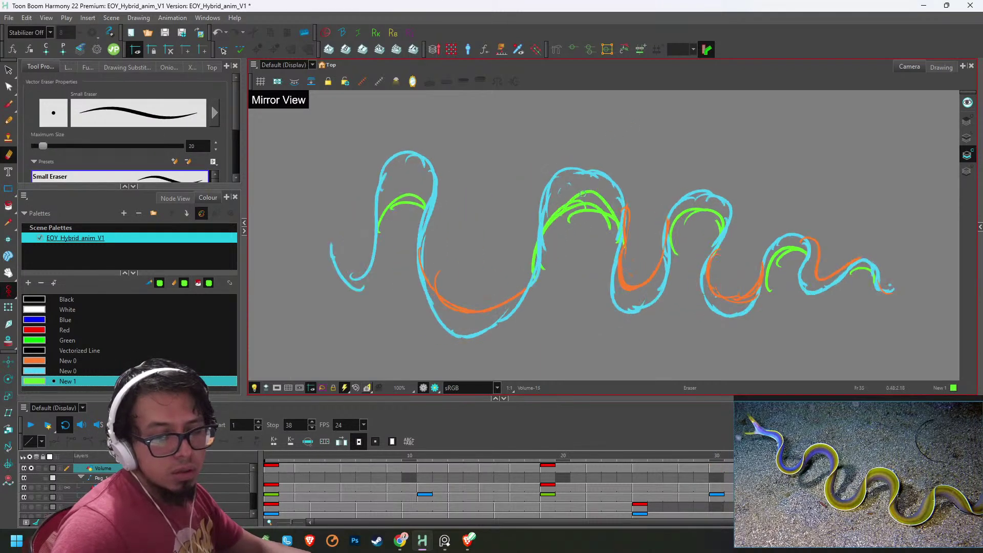
key(alt+b)
mouse_move(560, 196)
mouse_down()
mouse_move(601, 194)
mouse_move(619, 222)
mouse_move(603, 203)
mouse_move(564, 193)
mouse_up()
key(alt+e)
key(alt+b)
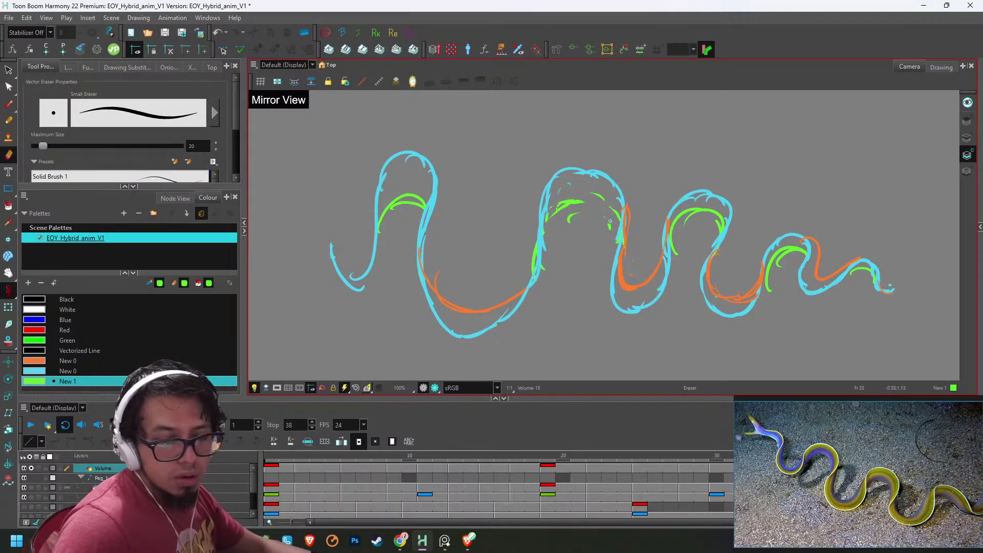
- Play the full animation and scrub through to its last frame to check the inner lines
key(g)
scroll(584, 210, down, 1)
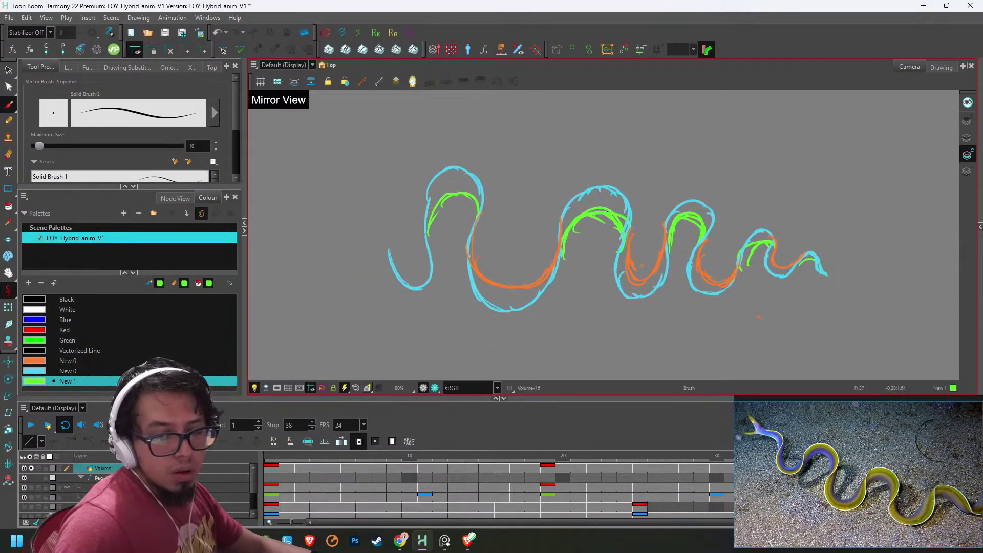
key(1)
click(31, 425)
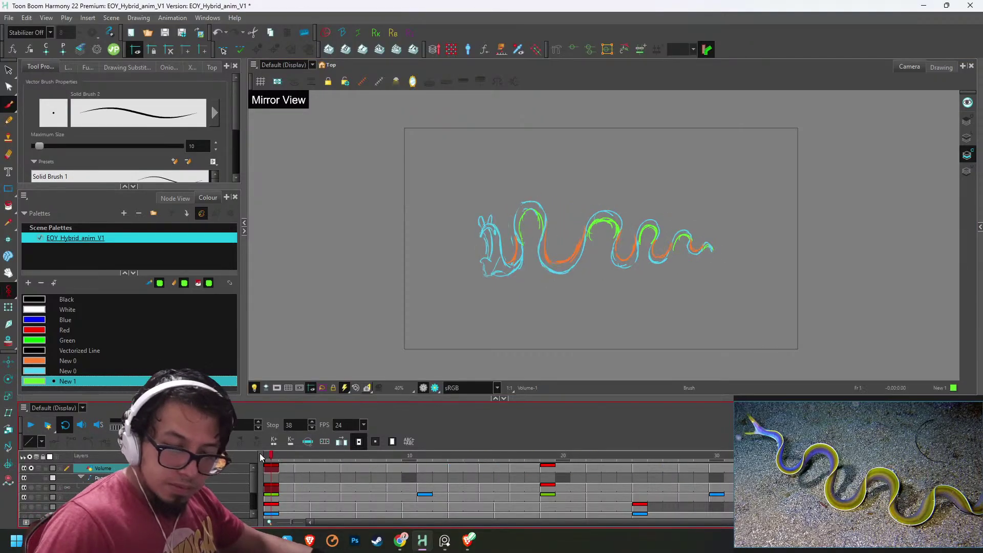
click(343, 465)
drag(344, 465, 840, 465)
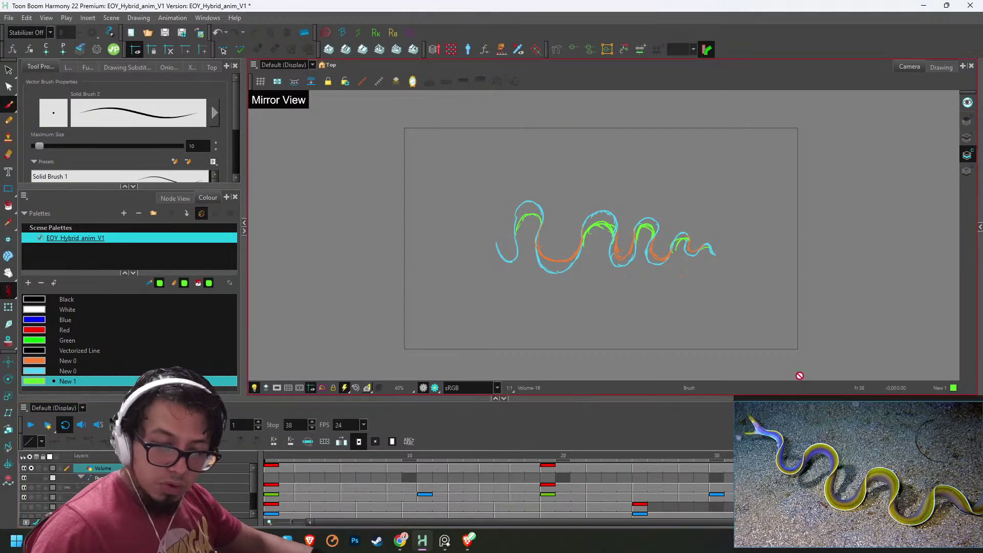
- Erase the green inner line under the first upper bend on frame 37
key(2)
key(2)
key(2)
key(2)
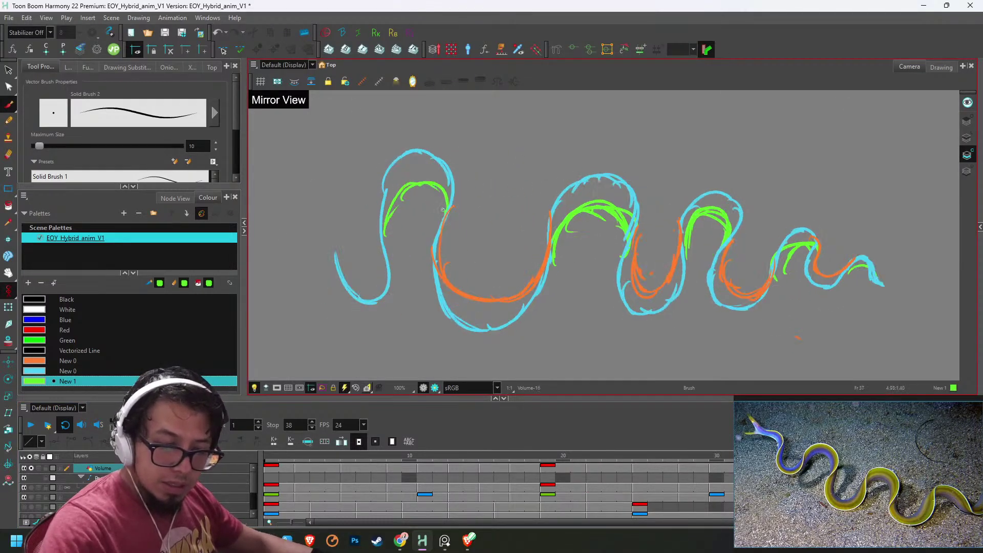
key(.)
key(alt+e)
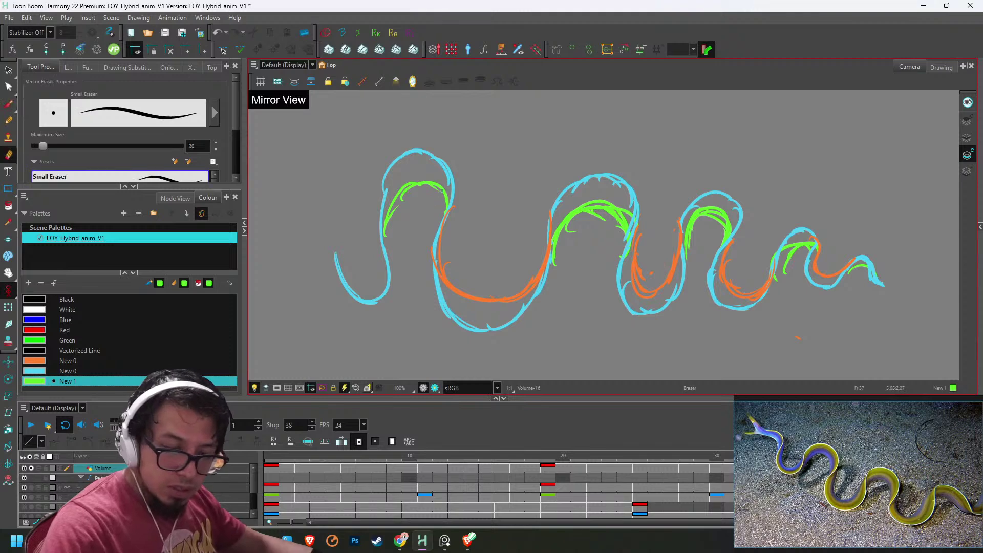
mouse_move(444, 210)
mouse_down()
mouse_move(394, 217)
mouse_move(415, 187)
mouse_up()
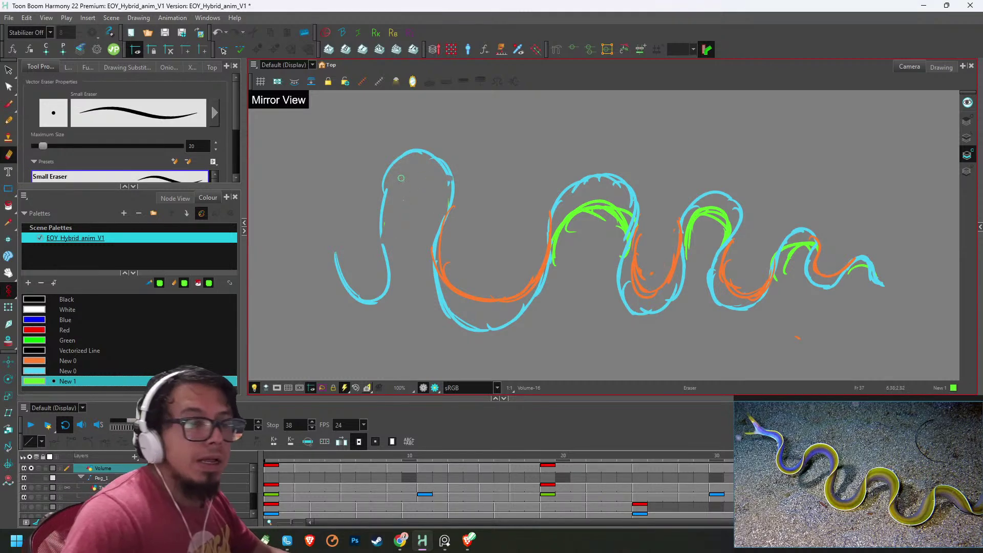
- Redraw the first upper bend's green inner arc on frame 37, undoing a stroke and drawing it again
key(alt+b)
drag(386, 217, 444, 201)
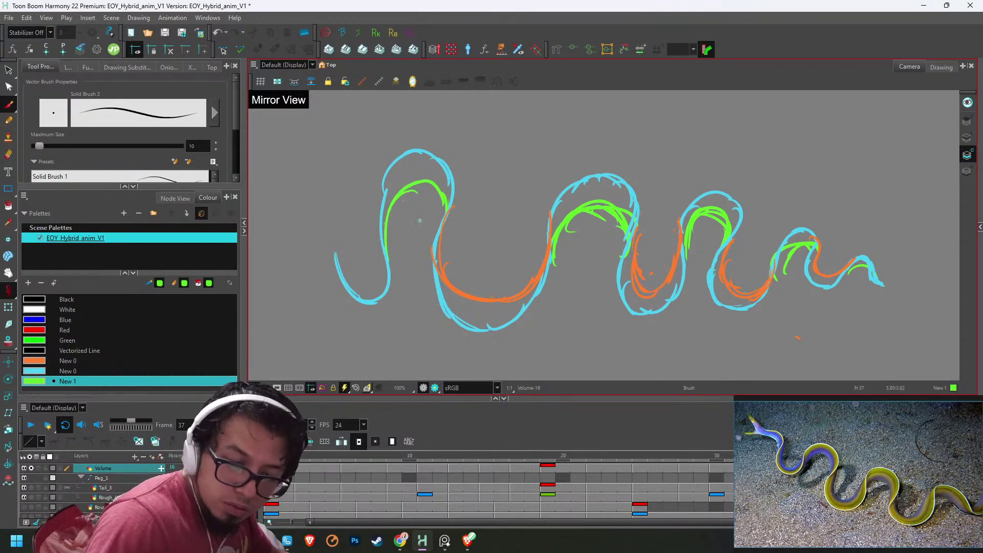
key(g)
key(.)
key(.)
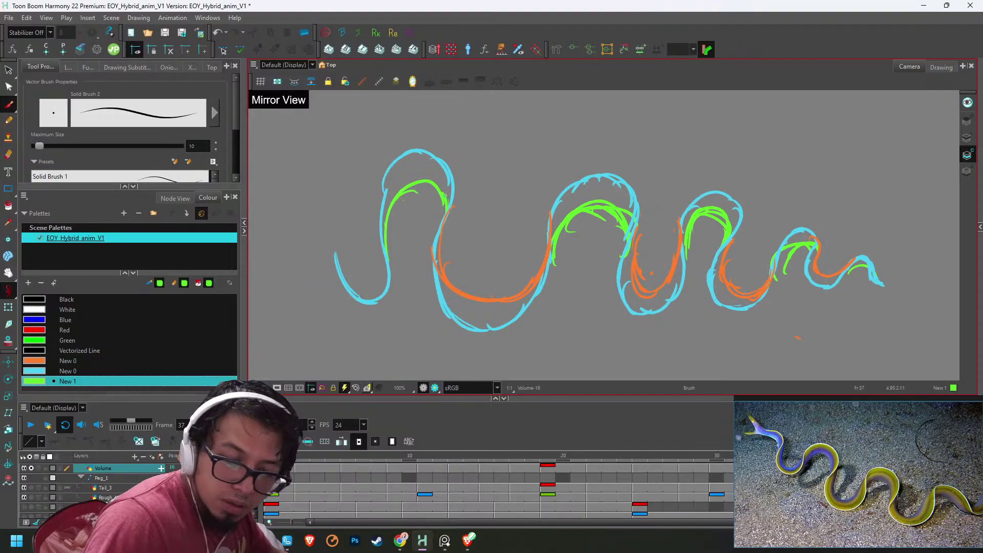
key(ctrl+z)
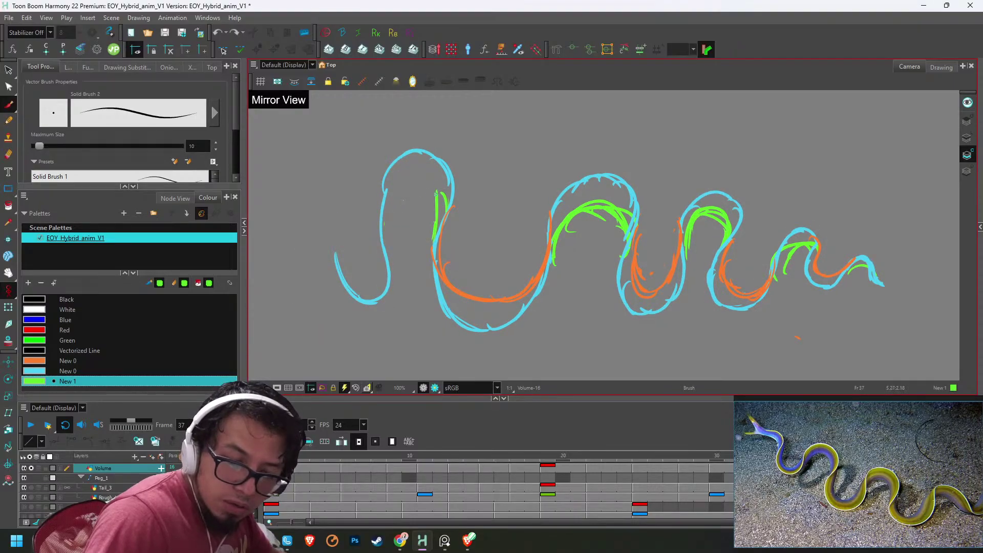
drag(435, 193, 392, 203)
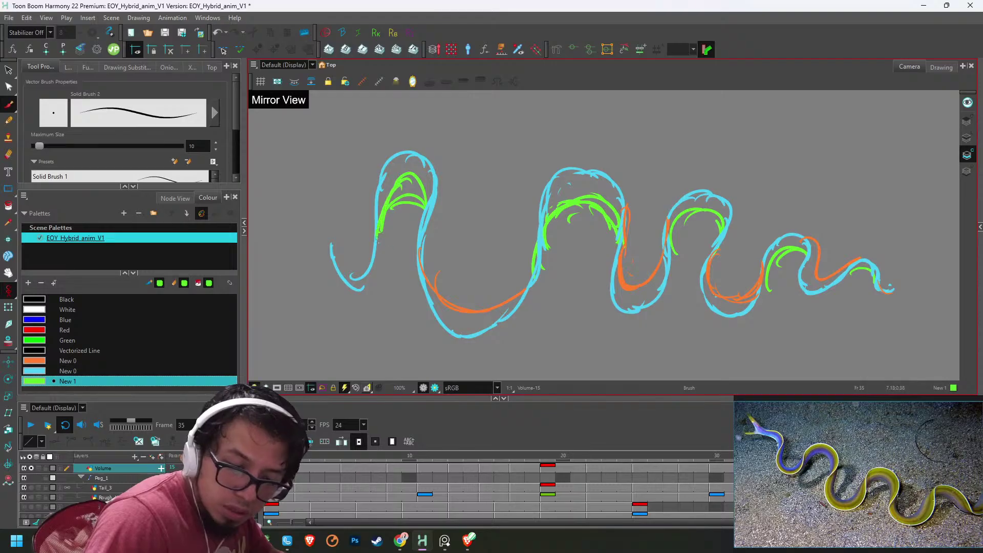
- Redraw the first upper bend's green inner line on frame 32 and erase the old strands there and on frame 35
key(alt+e)
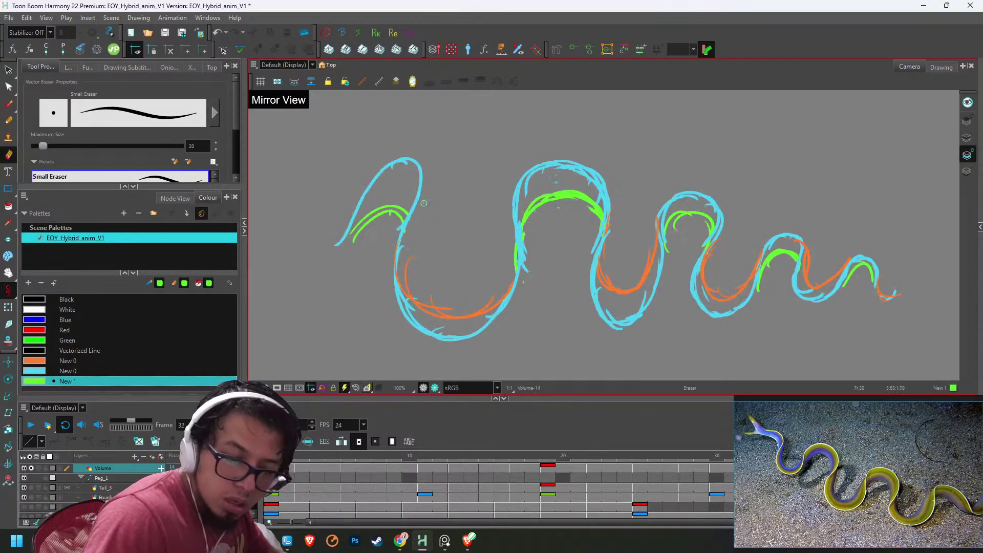
key(alt+b)
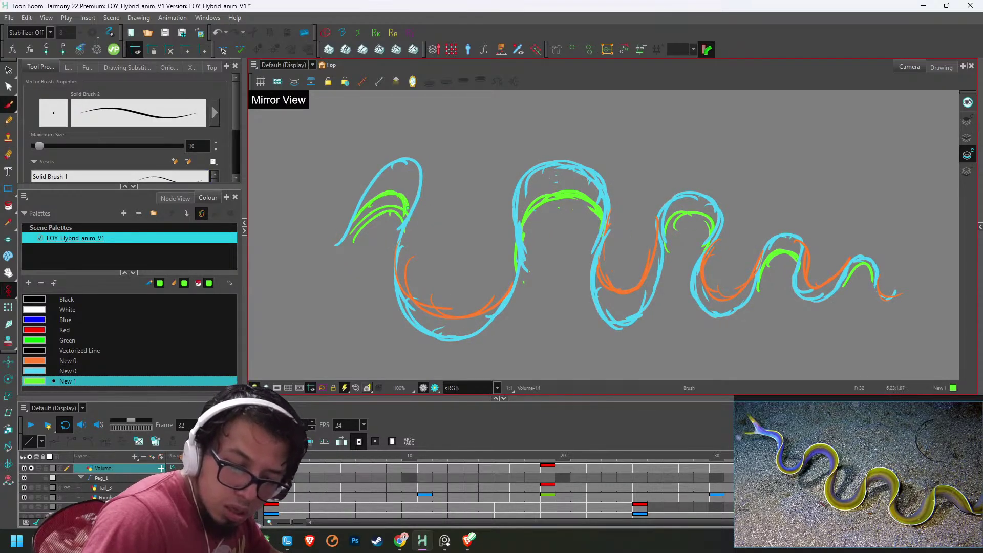
key(alt+e)
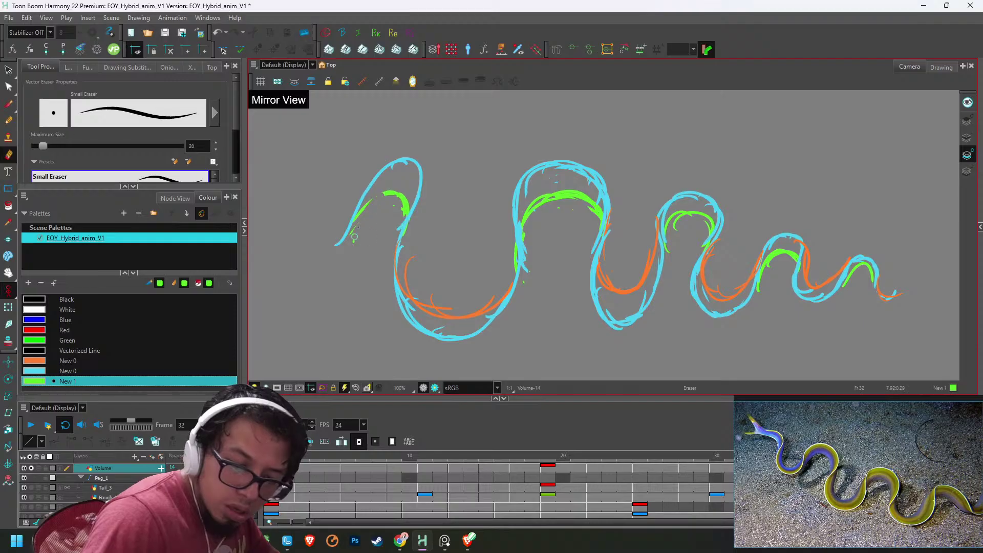
key(alt+b)
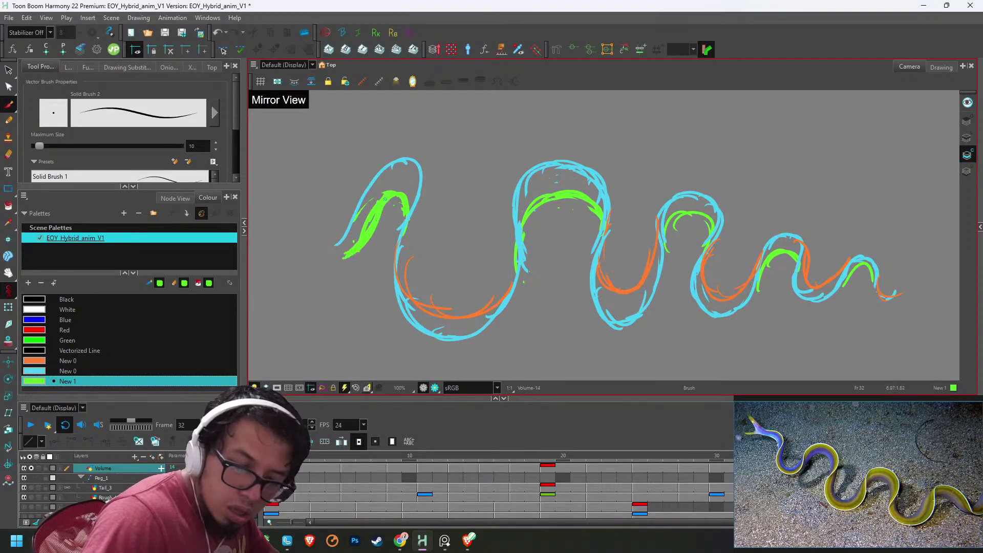
key(alt+e)
drag(354, 251, 378, 204)
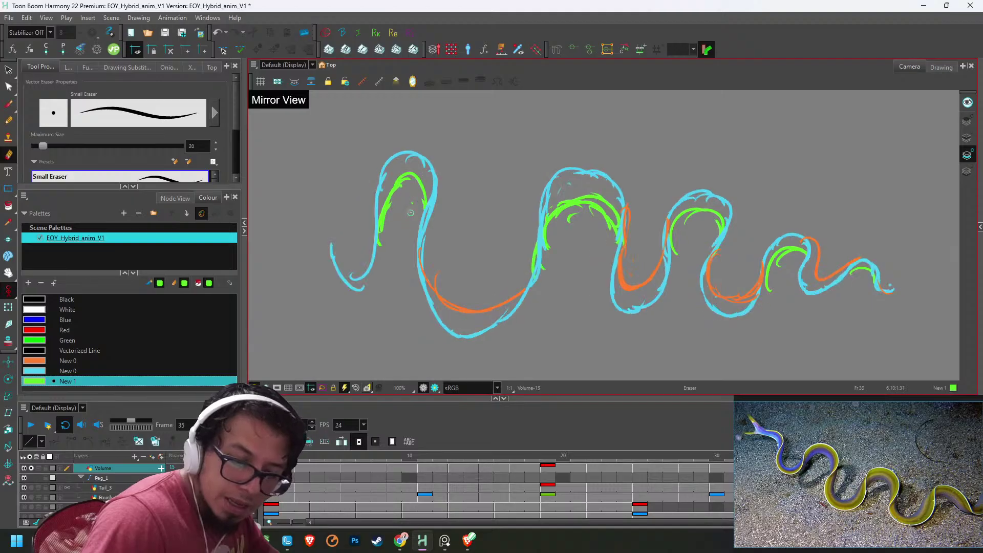
- Redraw the first upper bend's green inner line higher on frame 30 and erase the old line below it
key(comma)
key(comma)
key(alt+b)
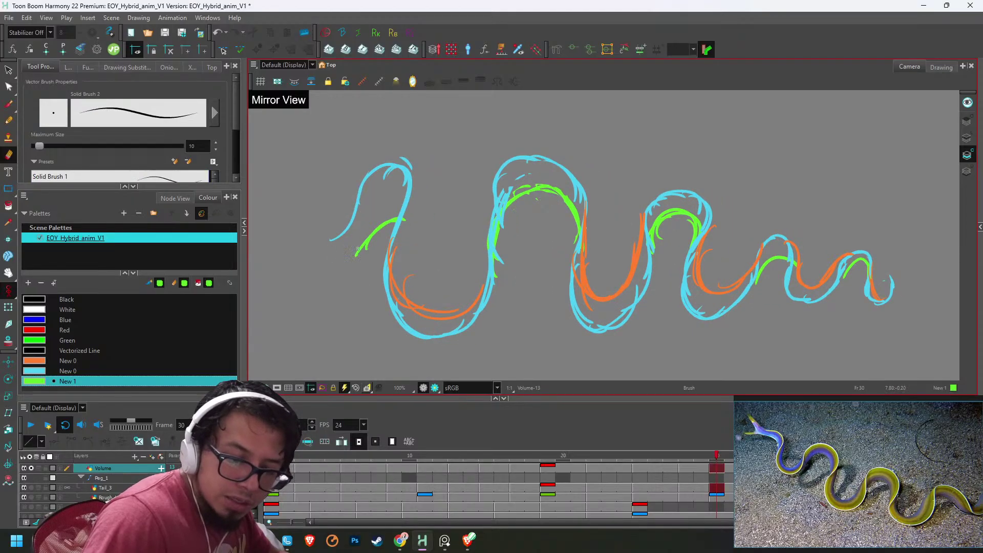
key(alt+e)
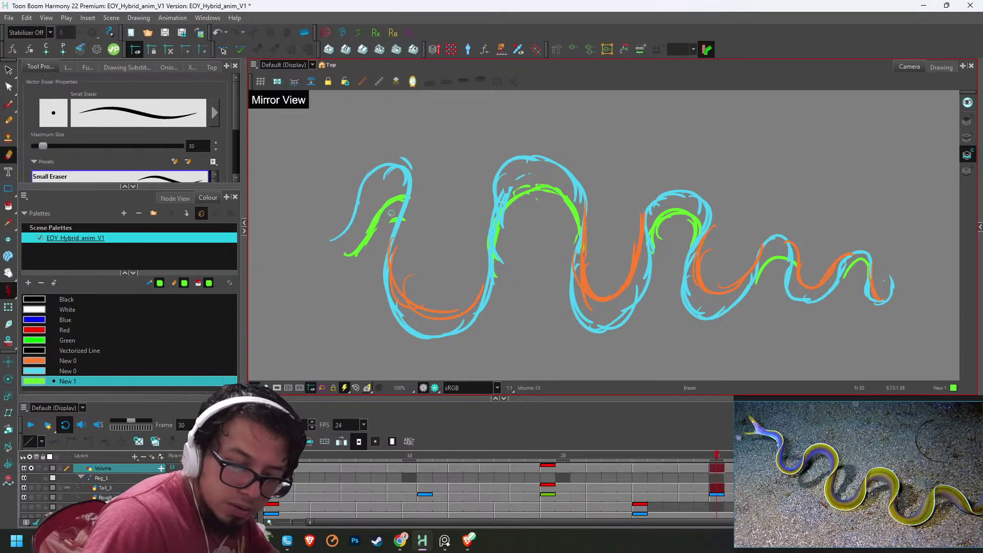
- Redraw the leftmost upper bend's green inner line on frame 28 and erase the old strands beside it
key(comma)
key(comma)
key(alt+b)
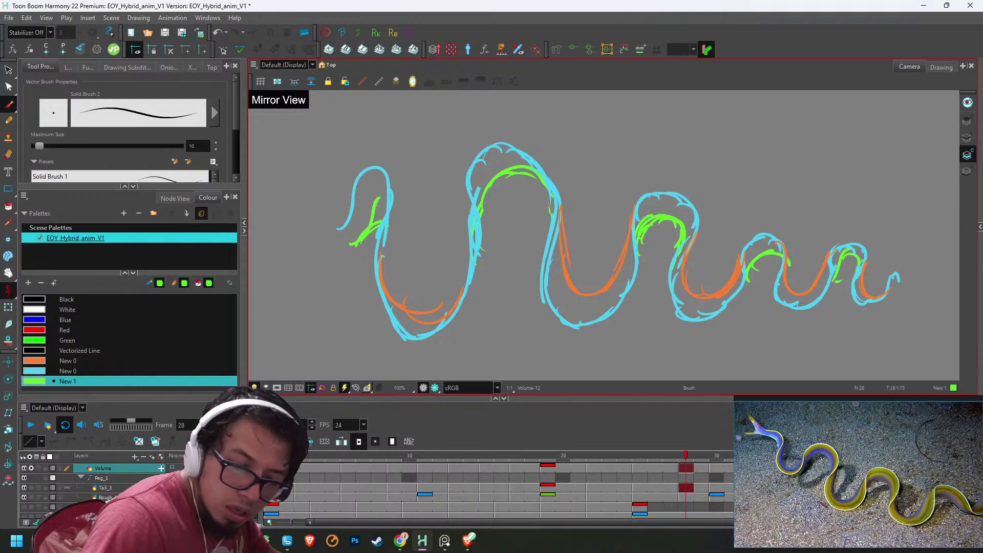
key(alt+e)
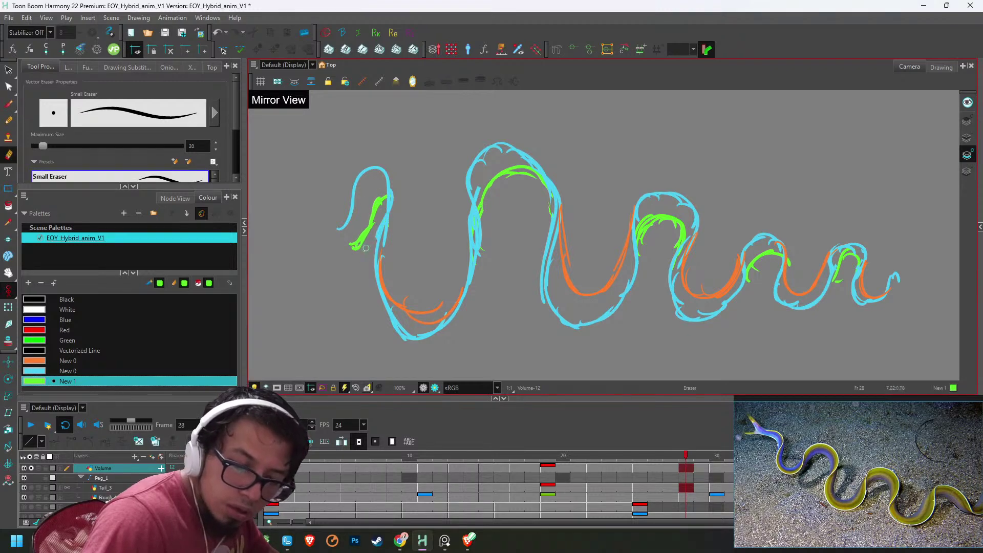
- Redraw the leftmost upper bend's green inner line lower on frame 25 and erase the old line above it
key(comma)
key(comma)
key(comma)
key(alt+b)
drag(347, 239, 333, 245)
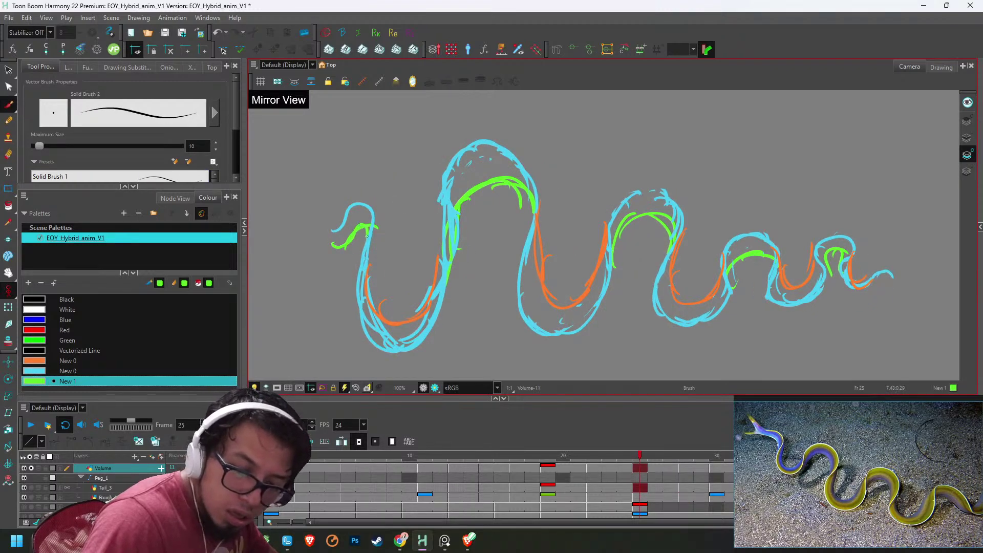
key(alt+e)
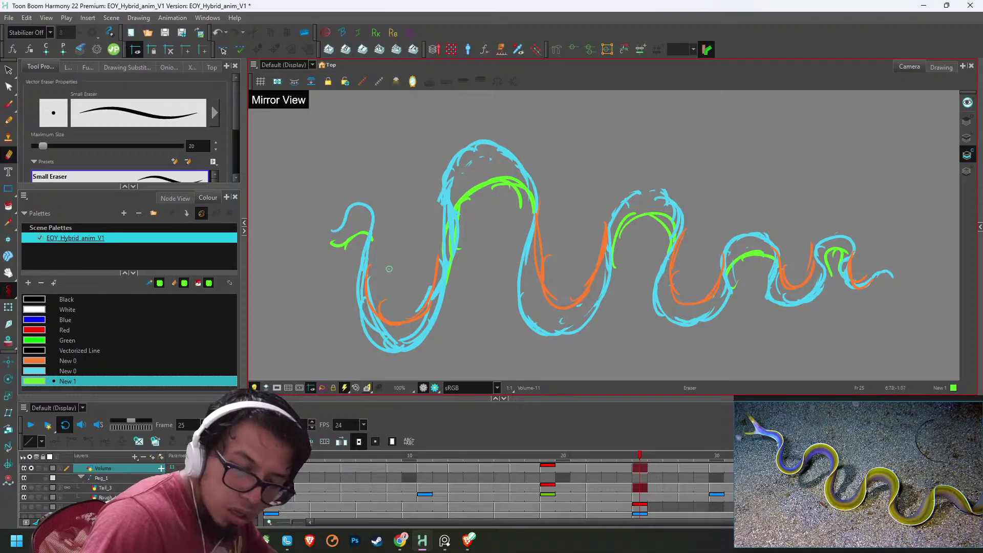
- Redraw the tall first bend's green inner line on frame 35 down into the lower curve and erase the old left strands
key(period)
key(period)
key(period)
key(period)
key(period)
key(period)
key(period)
key(period)
key(period)
key(period)
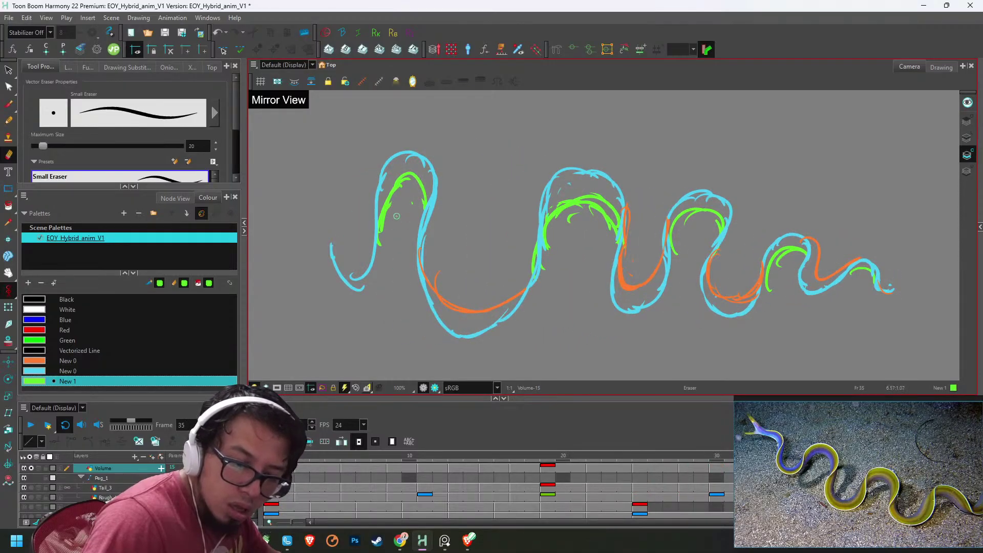
key(alt+b)
drag(394, 227, 401, 189)
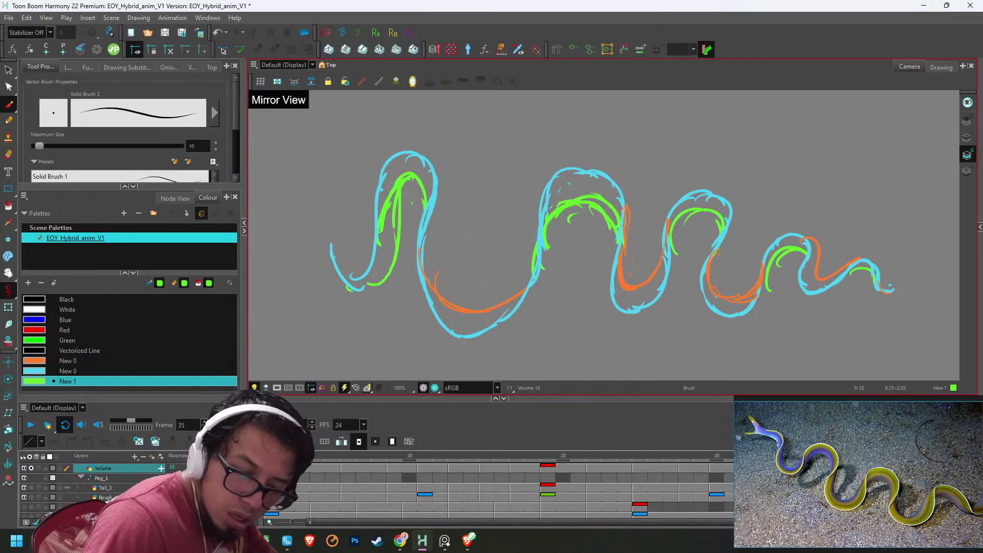
key(alt+e)
drag(385, 233, 387, 192)
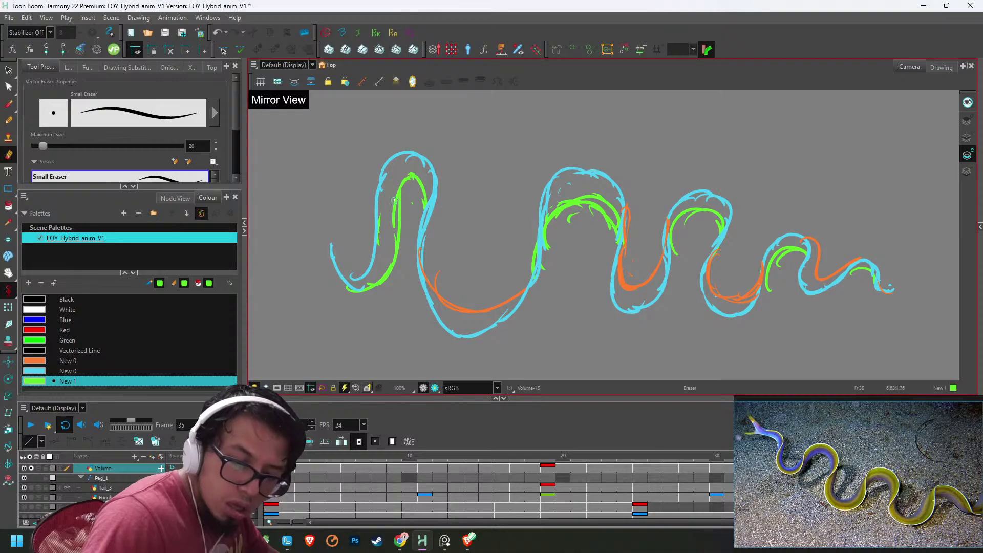
key(alt+b)
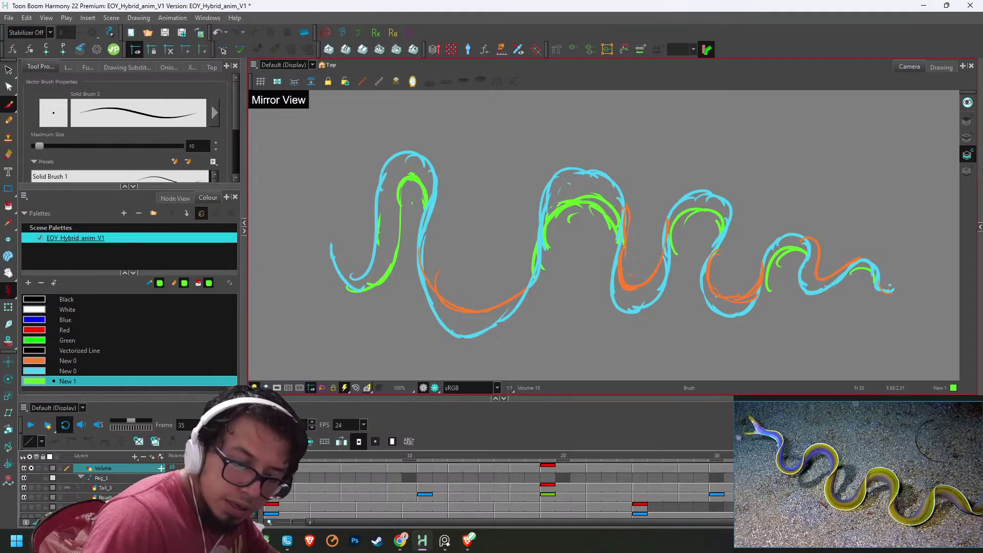
- Redraw the left side of the first upper bend's green inner line on frame 37 and erase the old outer strands
key(period)
key(period)
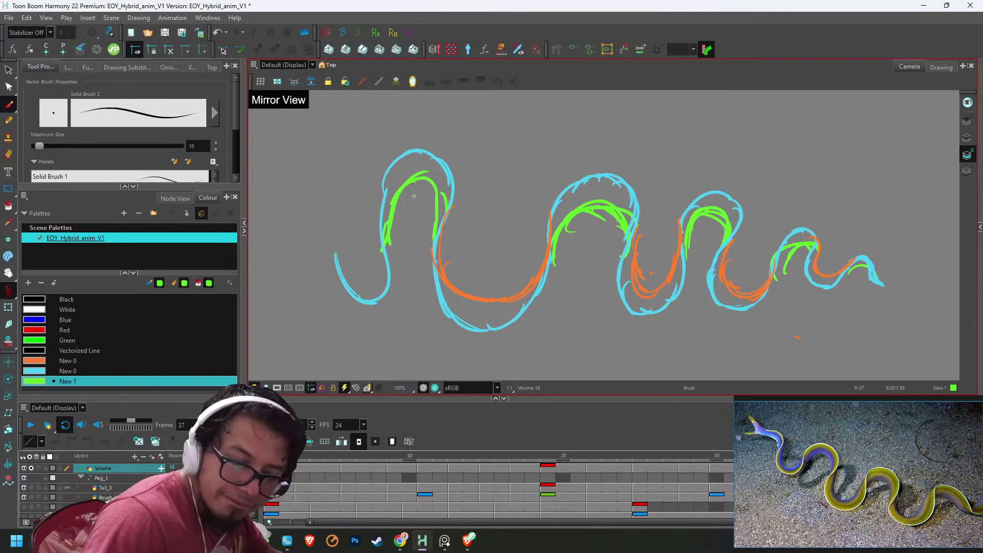
key(alt+e)
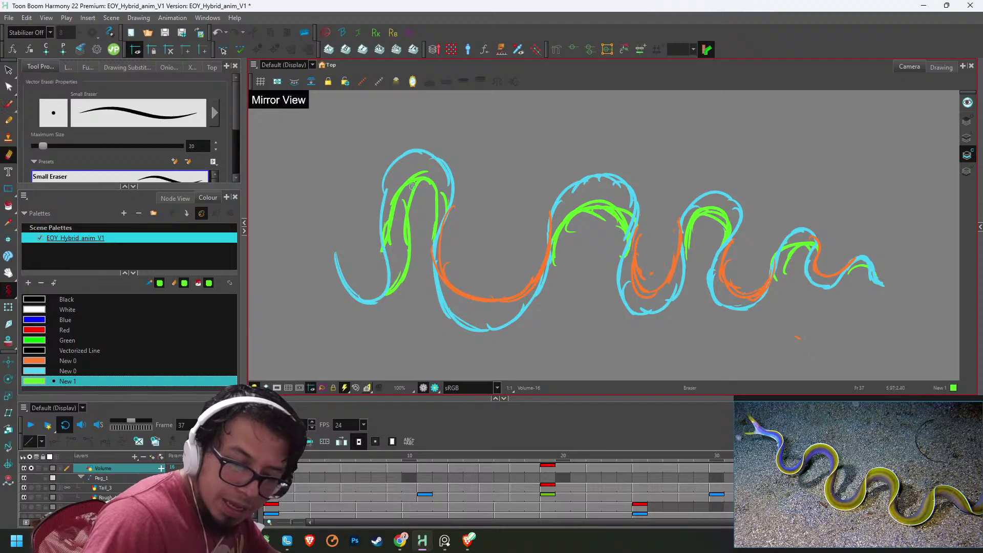
drag(392, 243, 418, 171)
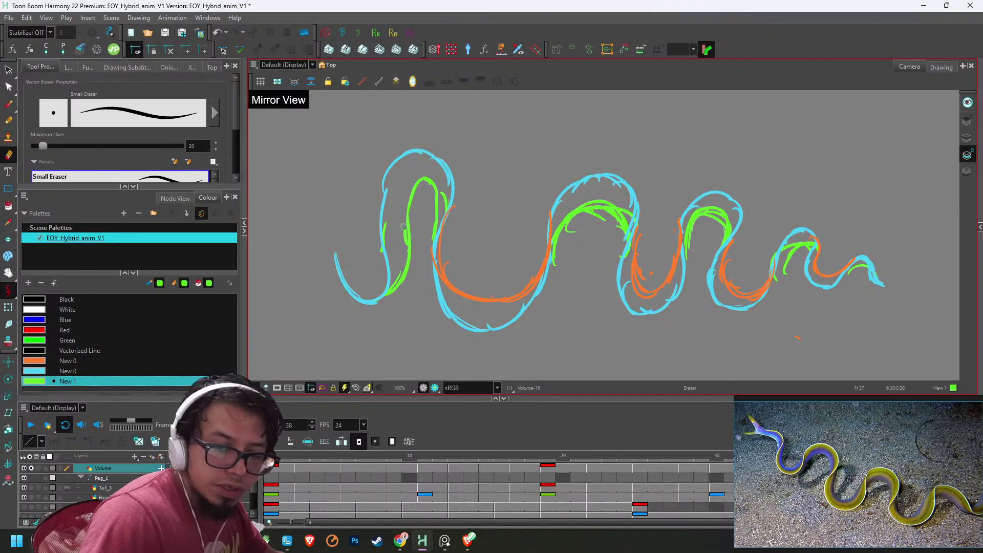
- Strengthen and extend the left side of the first upper bend's green inner line on the drawing with the head
key(period)
key(period)
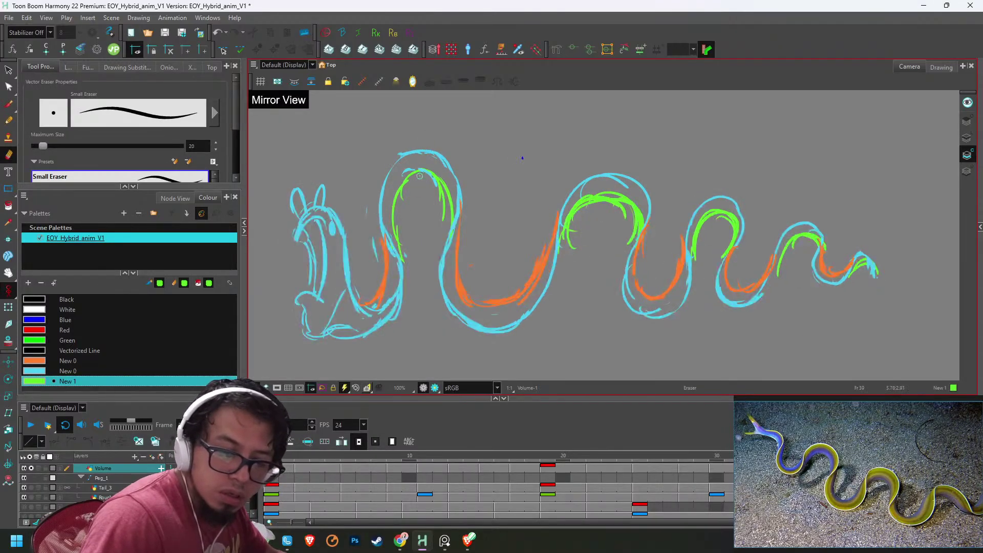
key(alt+b)
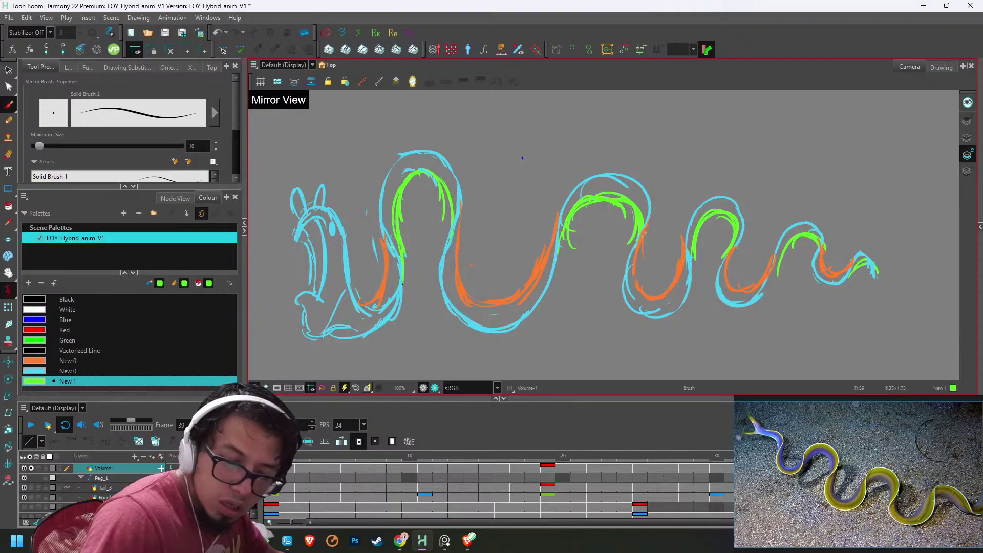
- Redraw the leftmost upper bend's green inner line on frame 13 and erase the overlapping old strands
key(g)
key(g)
key(g)
key(g)
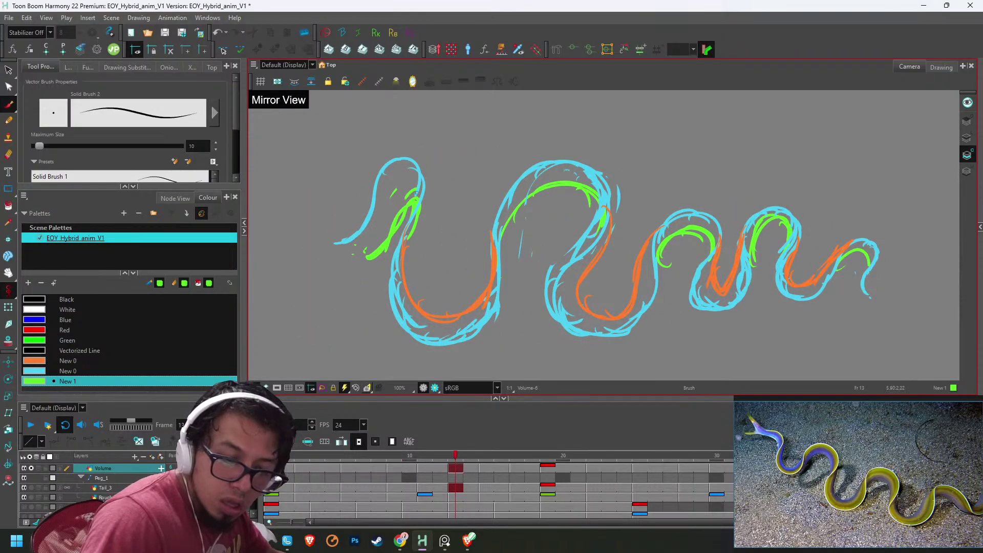
key(alt+e)
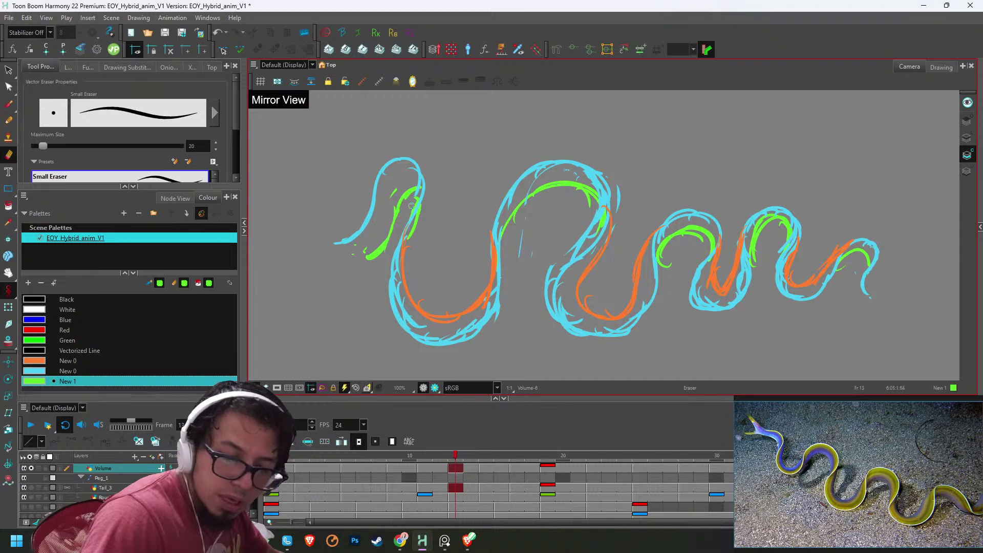
- Redraw the leftmost upper bend's green inner line higher on frame 11 and erase the old line below it
key(f)
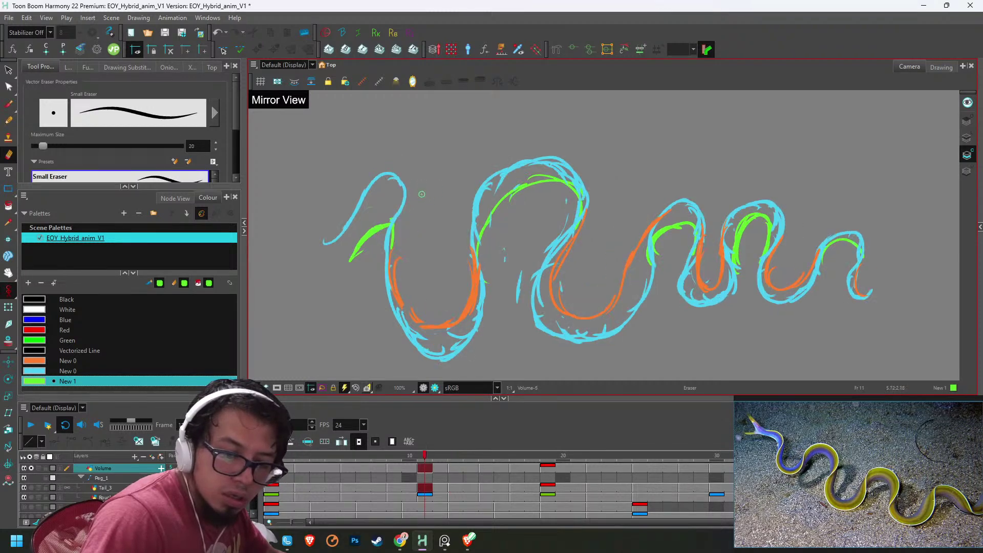
key(g)
key(f)
key(alt+b)
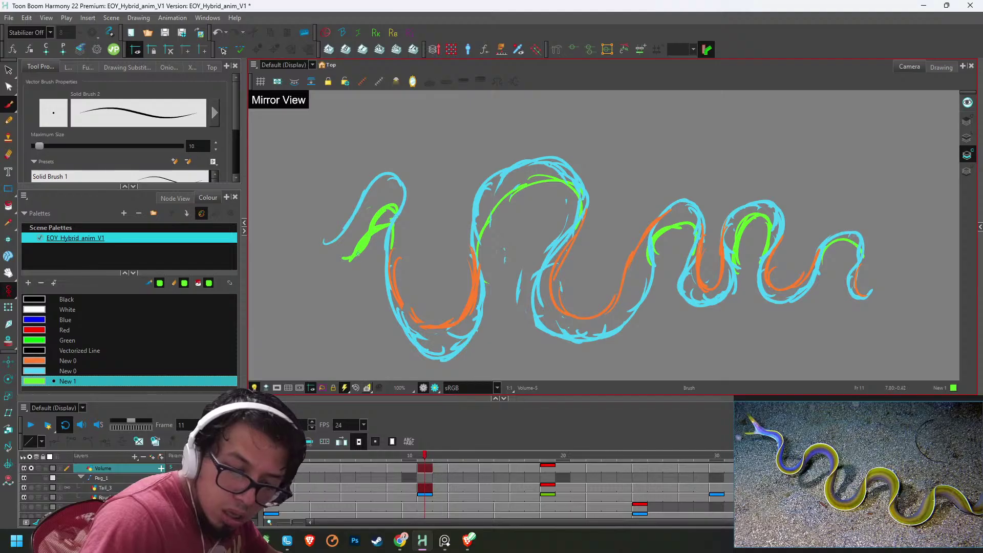
key(alt+e)
mouse_move(358, 253)
mouse_down()
mouse_move(391, 199)
mouse_move(369, 223)
mouse_move(401, 214)
mouse_move(363, 252)
mouse_move(392, 219)
mouse_up()
key(alt+b)
key(alt+e)
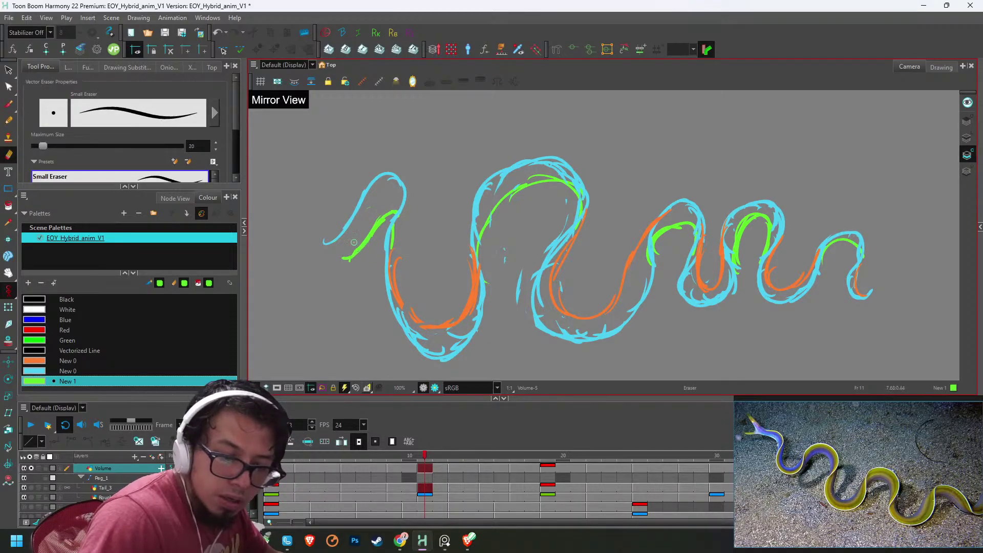
- Reinforce the upper end of the leftmost bend's green inner line on frame 11 and clean up the leftover strand beside it
key(2)
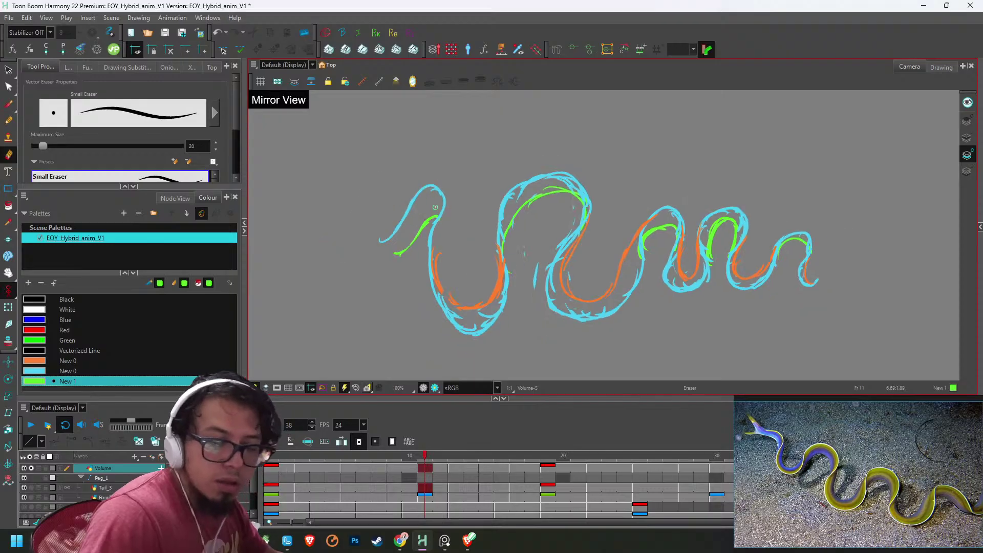
key(1)
key(1)
key(alt+b)
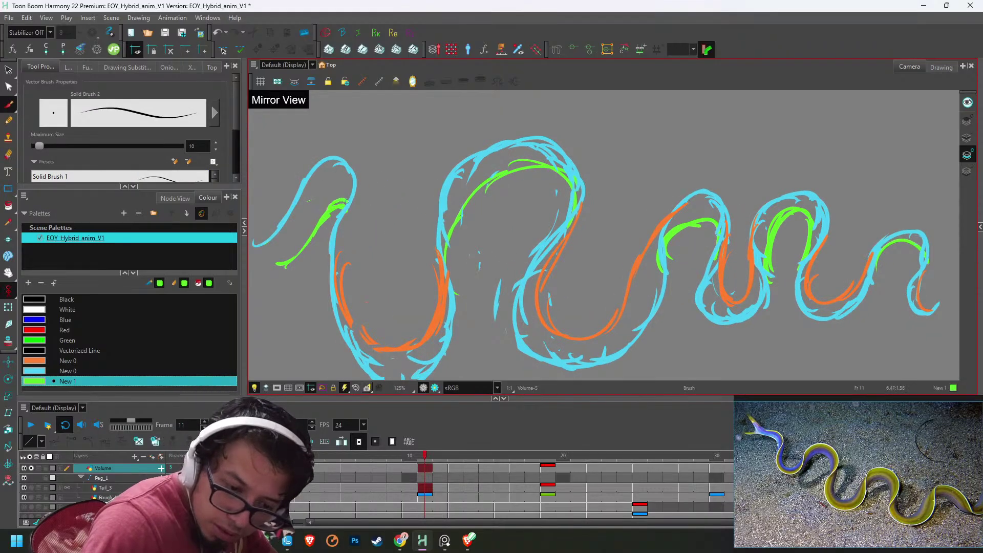
key(alt+e)
- Flip through the drawings and play back the swim cycle to examine the motion of the green inner lines
key(1)
key(1)
key(g)
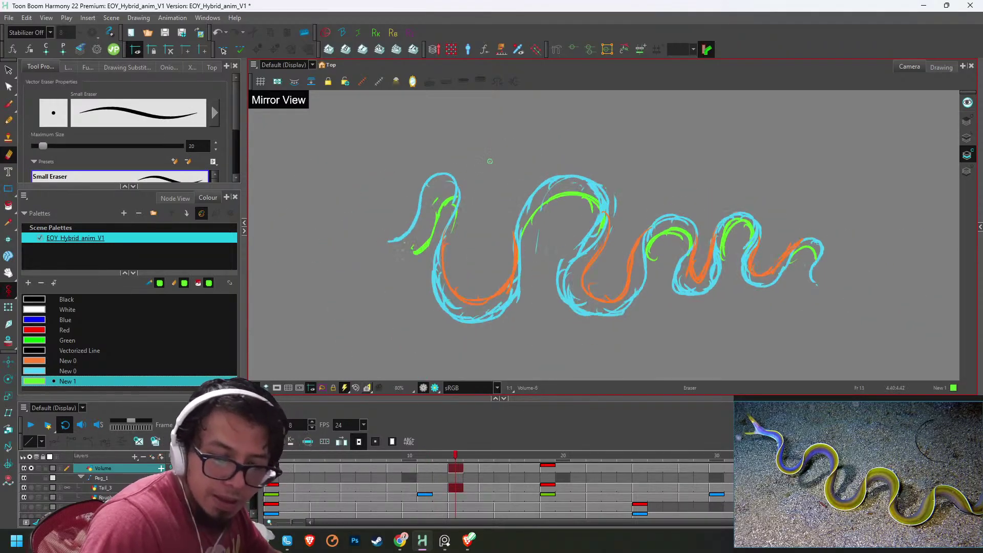
key(g)
key(g)
key(g)
key(g)
key(g)
key(g)
key(g)
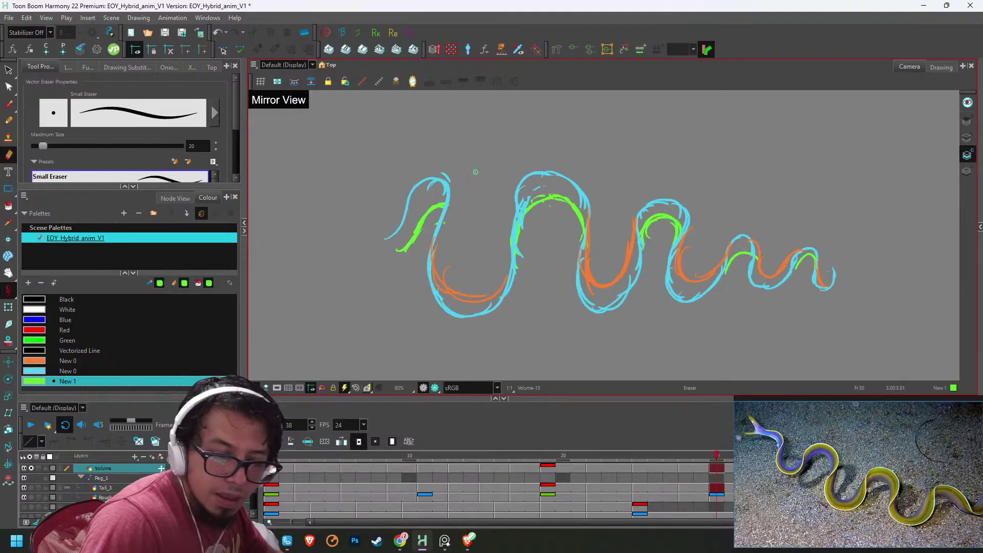
key(1)
key(1)
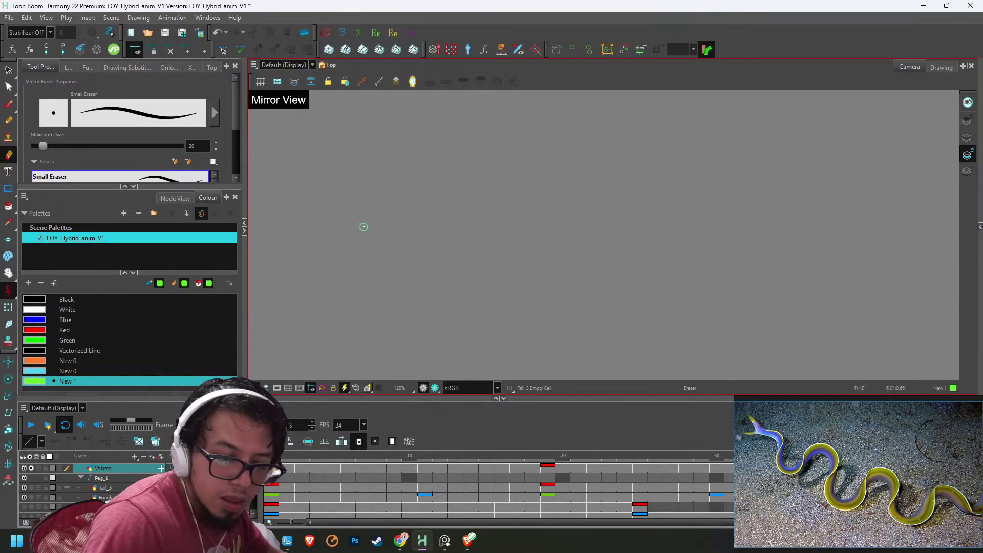
key(2)
key(2)
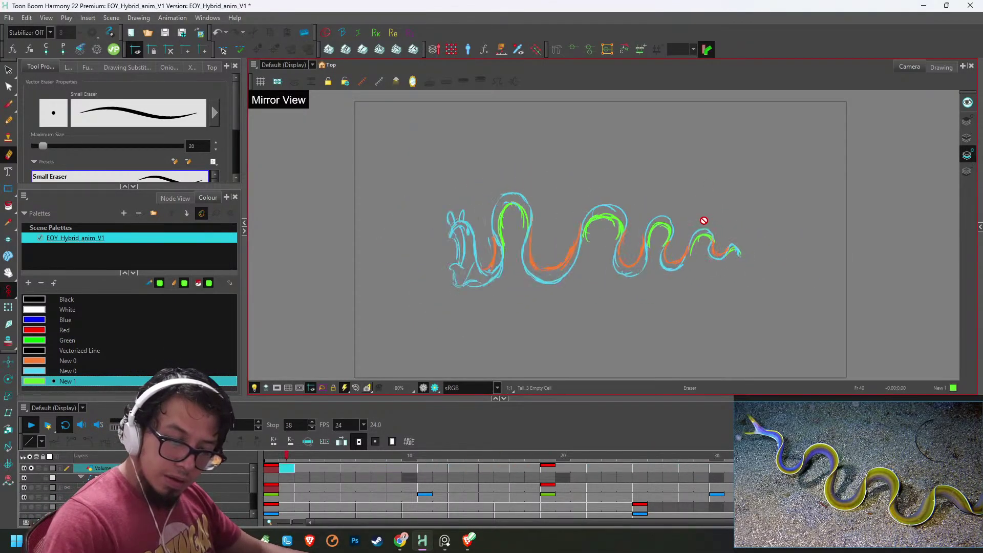
key(1)
key(1)
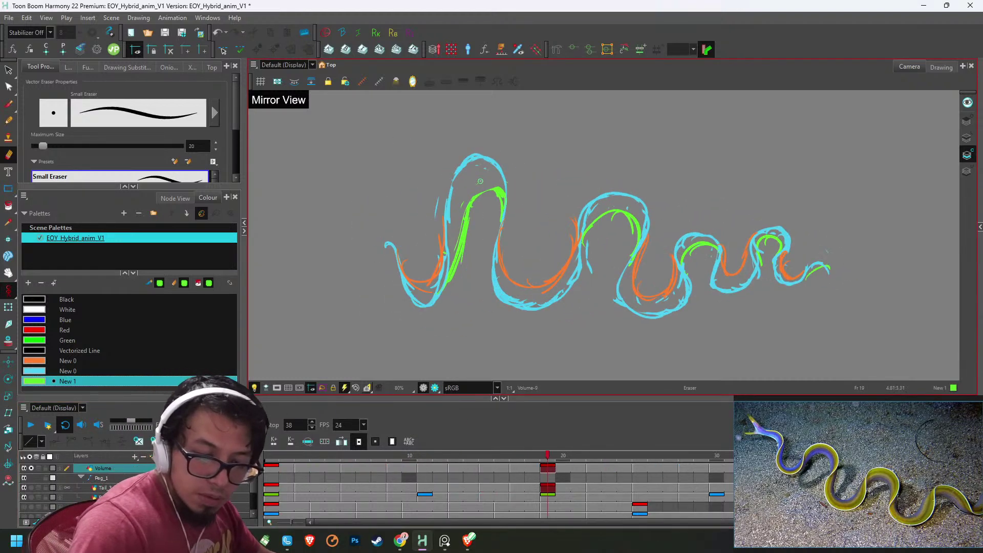
- Redraw the tall upper bend's green inner line on frame 22, shifting its left side inward and erasing the old lower strand
key(alt+b)
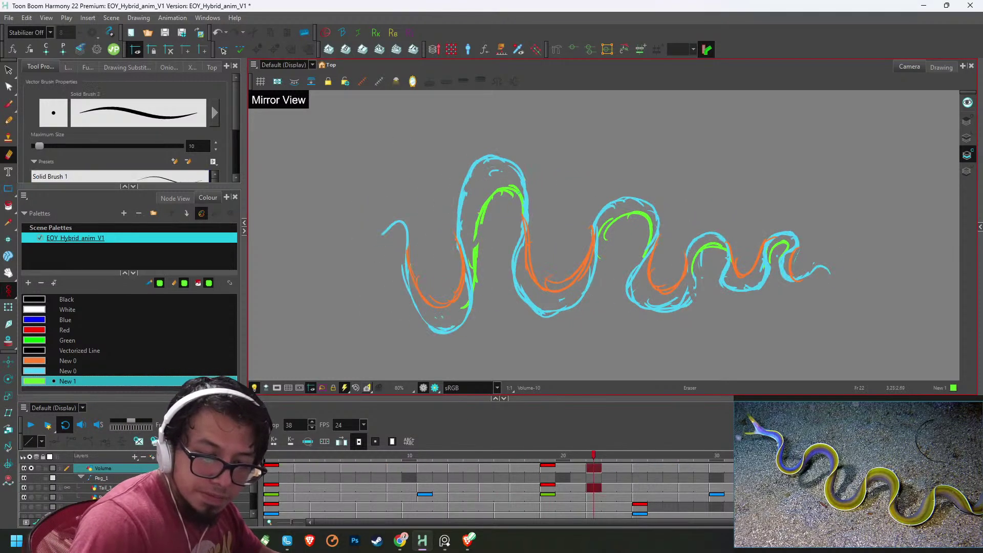
key(alt+e)
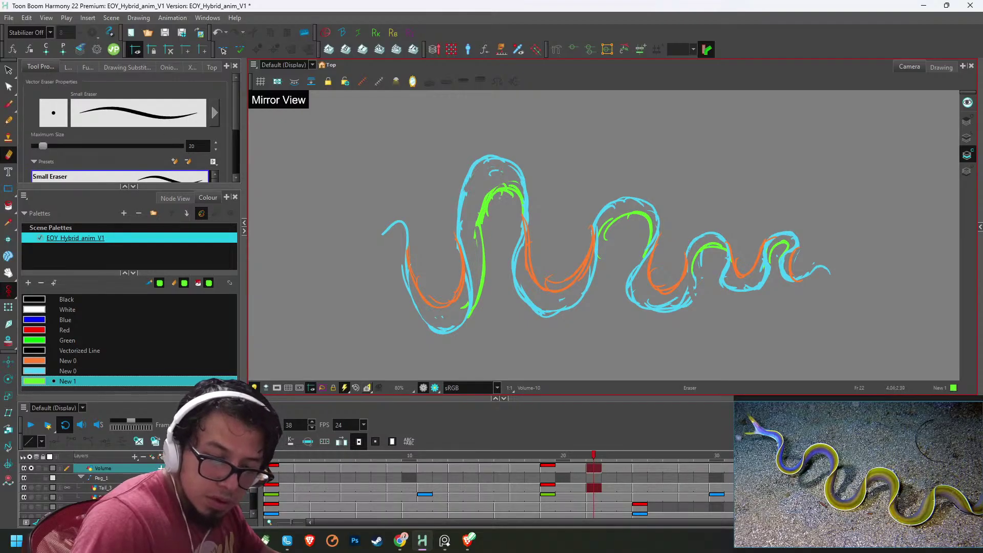
key(alt+b)
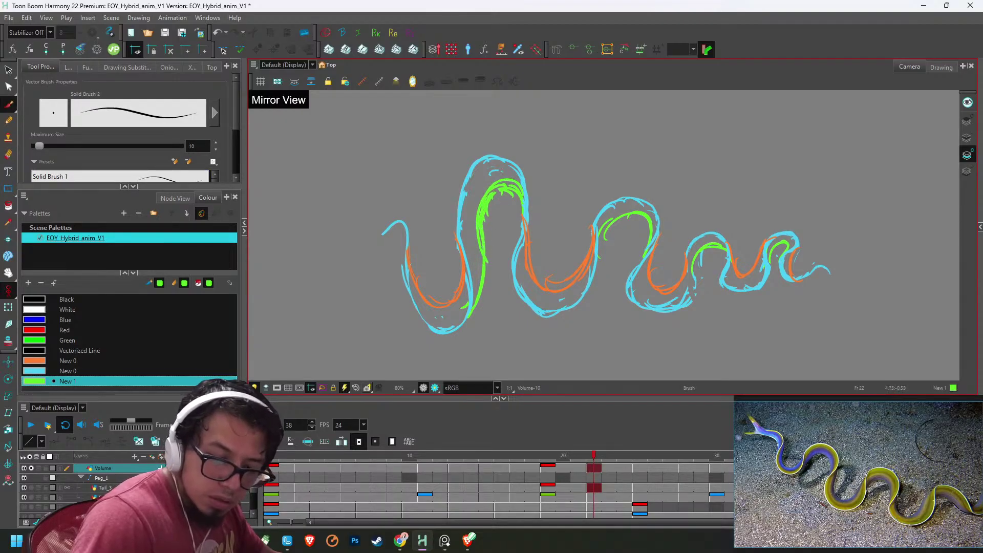
- Redraw the left side of the tall upper bend's green inner line on frames 25 and 28 and erase the old strands
key(g)
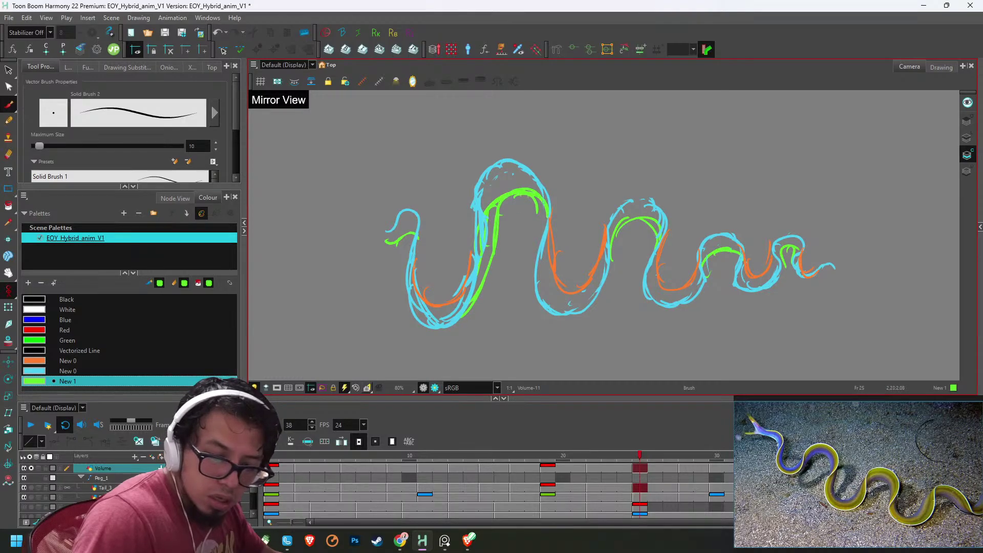
key(alt+e)
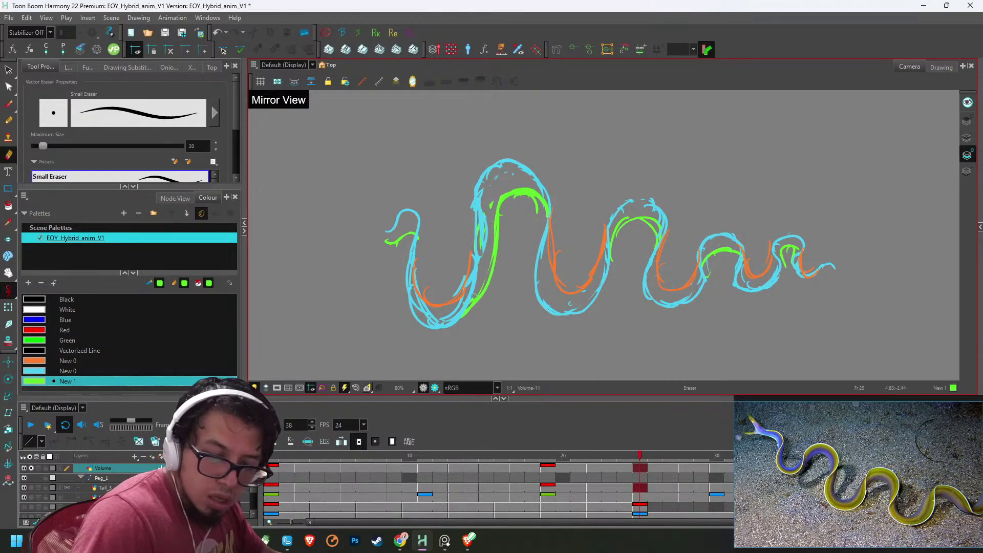
key(period)
key(period)
key(period)
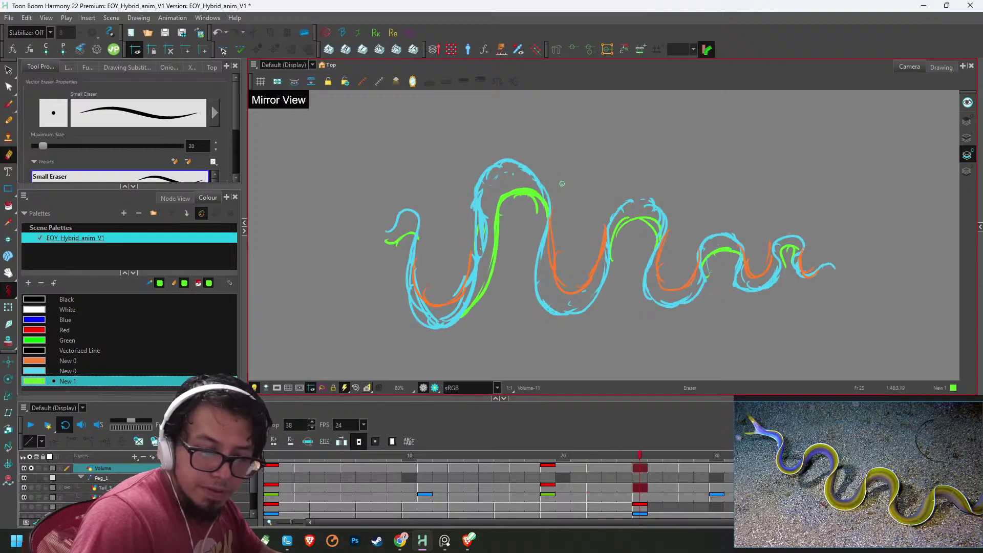
key(alt+b)
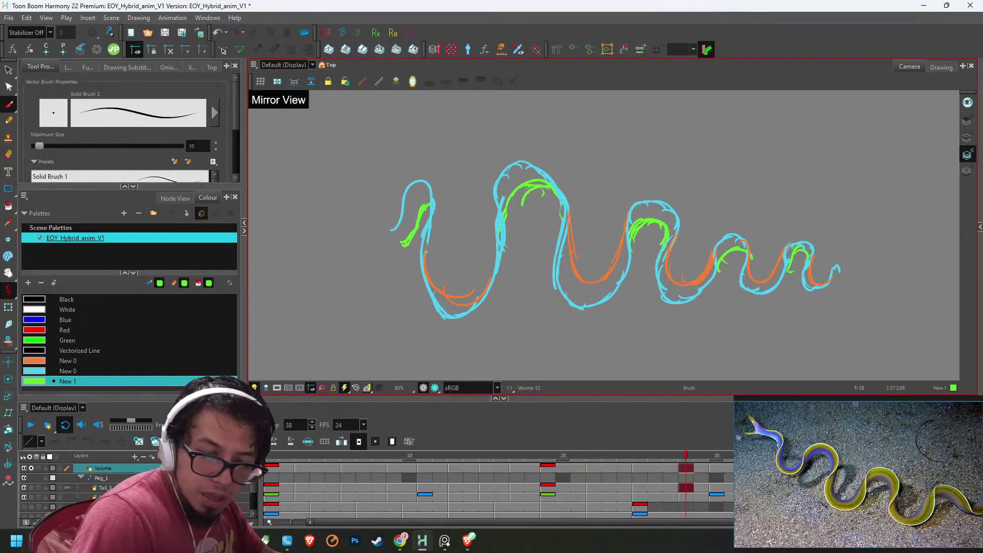
key(alt+e)
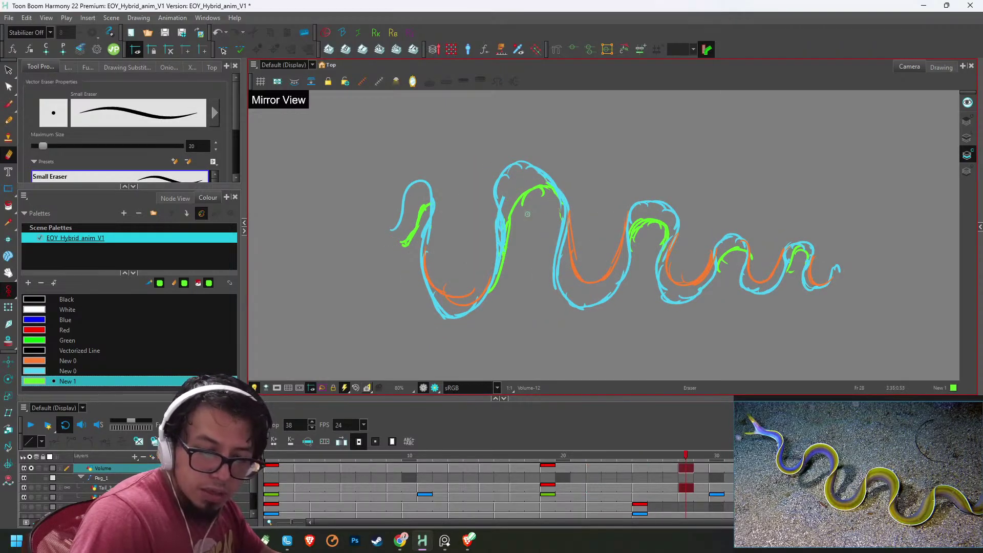
- Step through the drawings from frame 30 onward to examine the tall upper bend's green inner line
key(g)
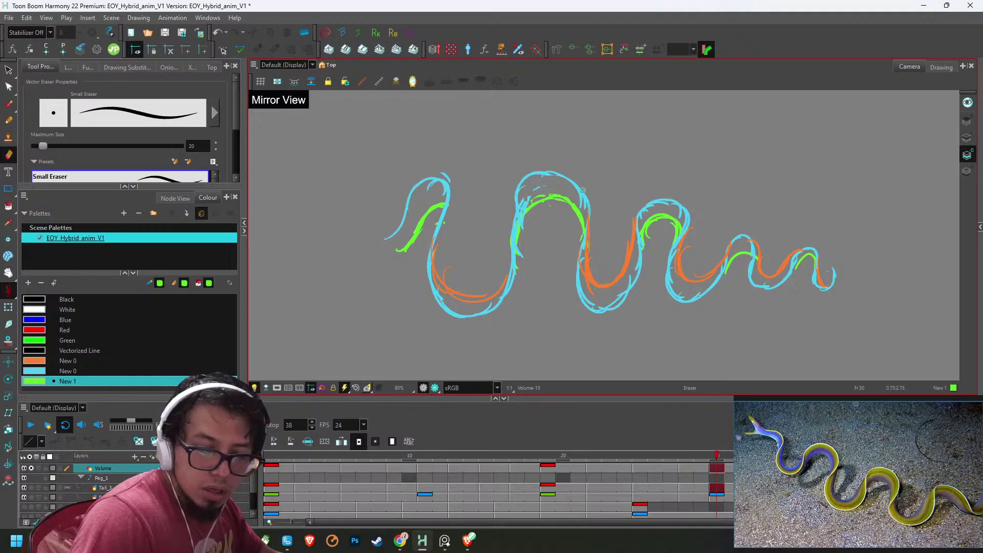
key(period)
key(period)
key(period)
key(period)
key(period)
key(period)
key(period)
key(period)
key(period)
key(period)
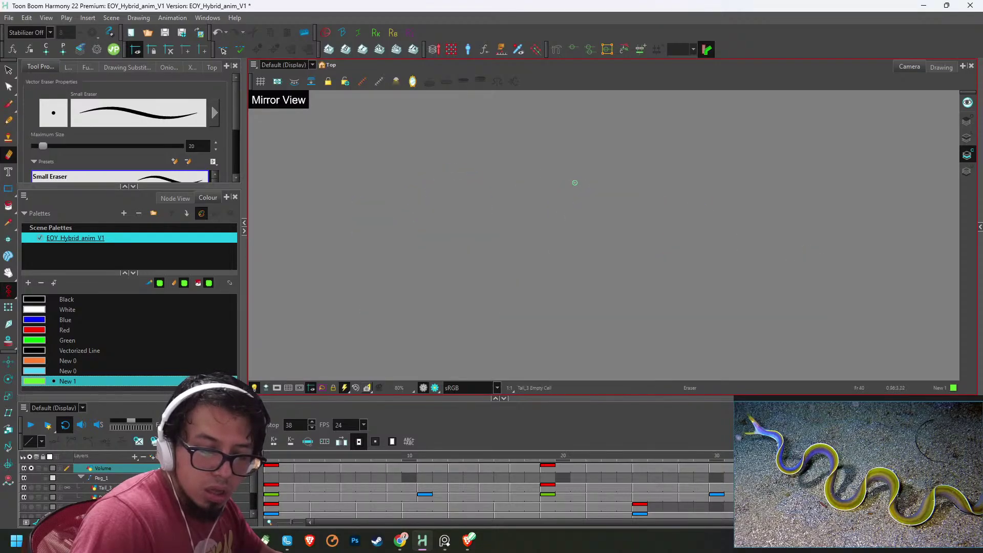
- Redraw the left side of the tall upper bend's green inner line on frame 22 down to the lower bend, erasing the surplus strands
key(shift+comma)
key(g)
key(g)
key(g)
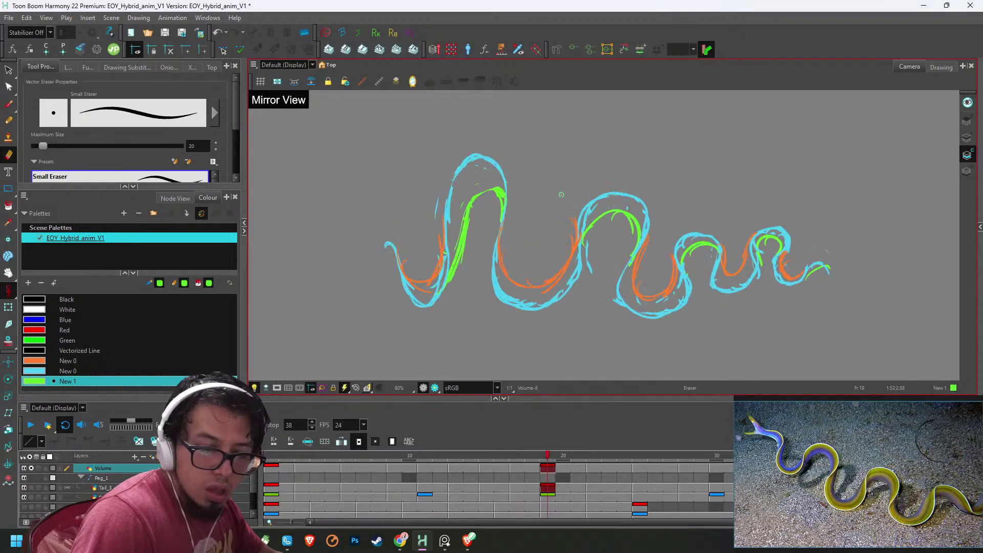
drag(469, 310, 479, 269)
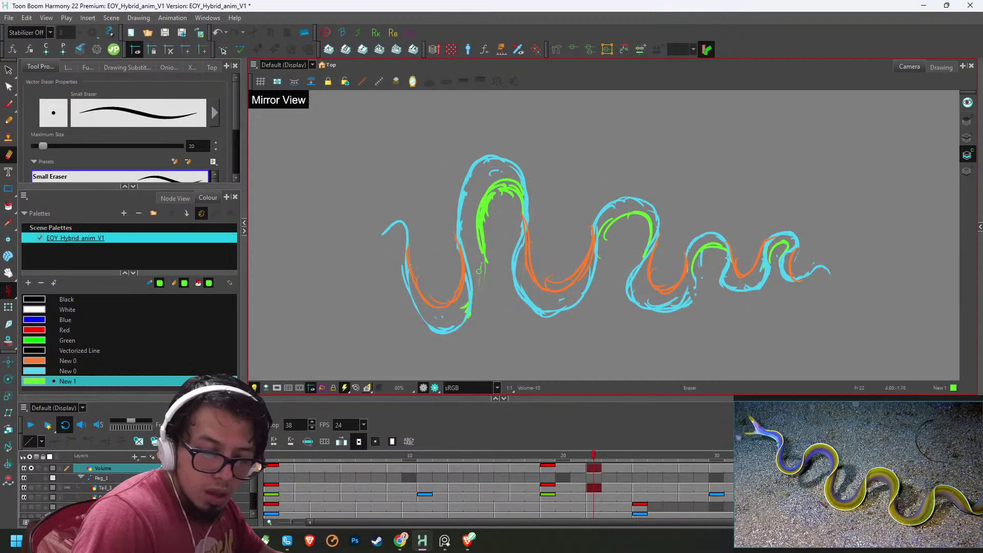
key(alt+b)
drag(478, 233, 474, 282)
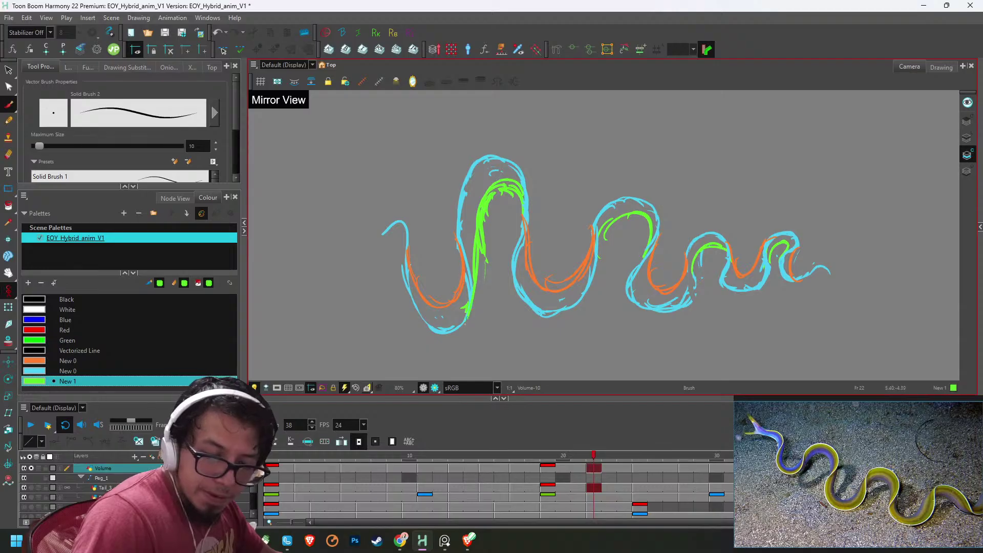
key(alt+e)
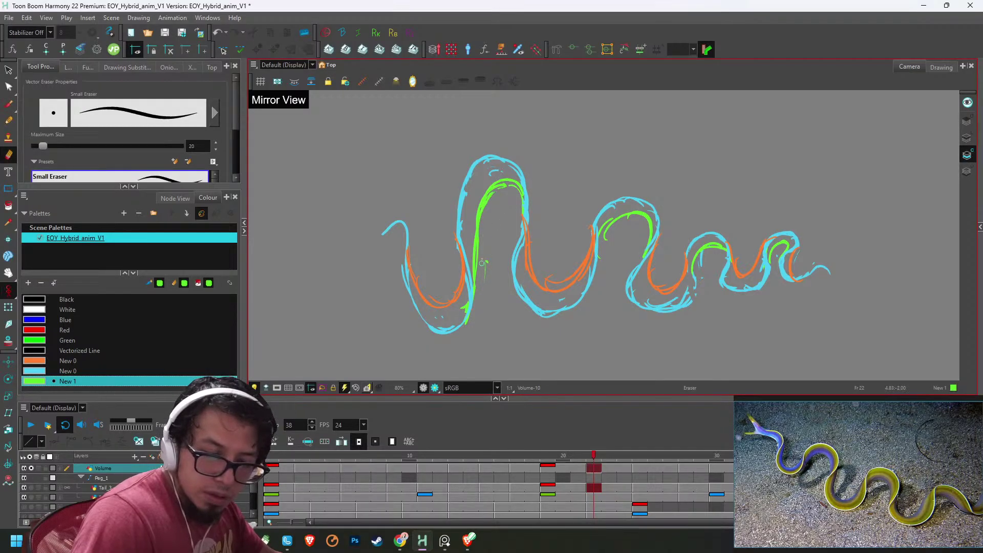
drag(463, 311, 468, 304)
- Rework the lower left strand of the tall upper bend's green inner line on frame 25 and thin it with the eraser
key(1)
key(g)
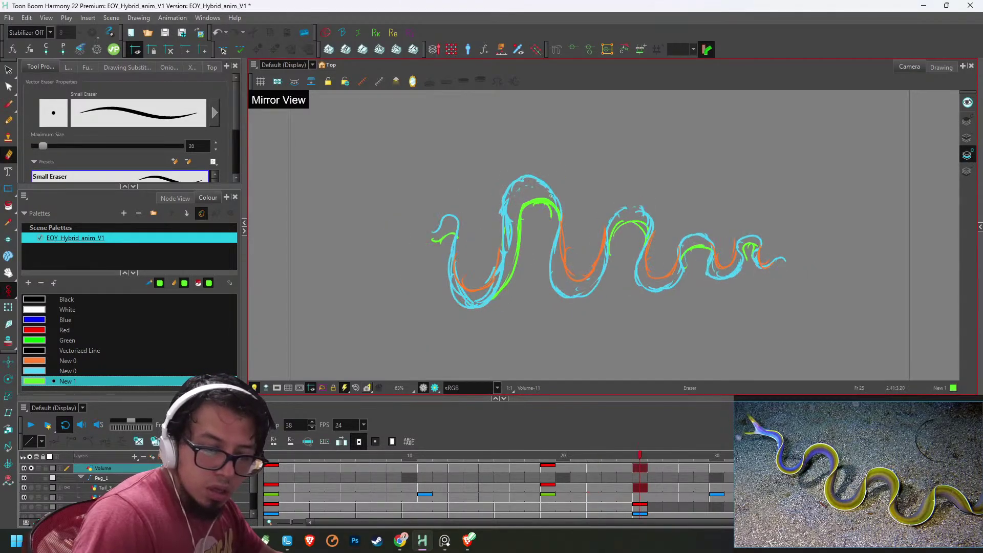
key(alt+b)
drag(518, 251, 498, 291)
key(alt+e)
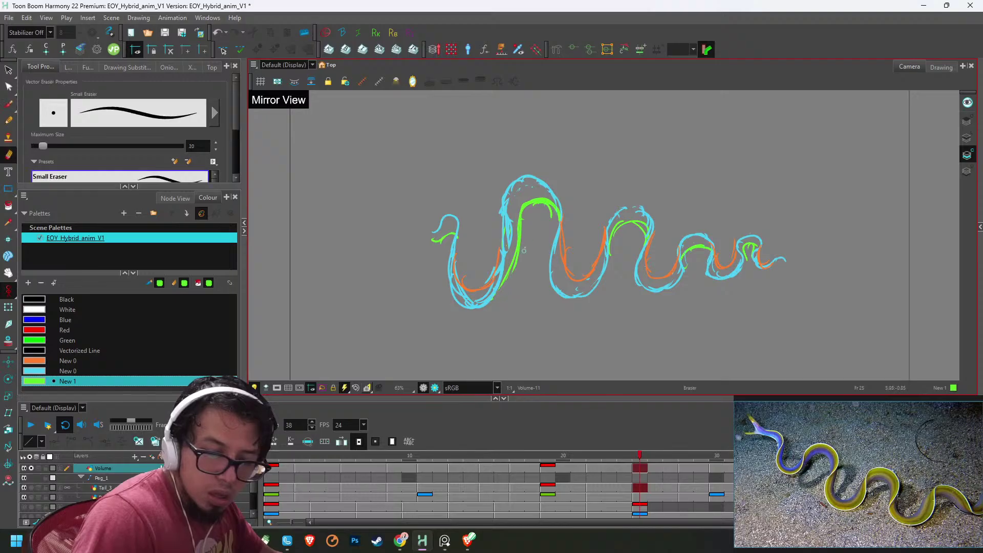
- Flip between neighbouring drawings and play back the swim cycle to examine how the inner volume lines move
key(f)
key(g)
key(g)
key(g)
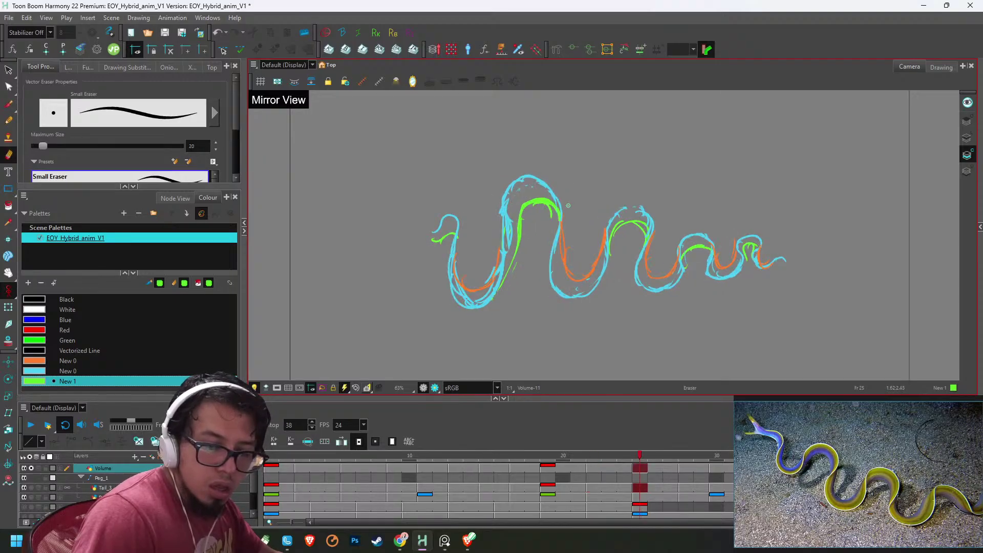
key(f)
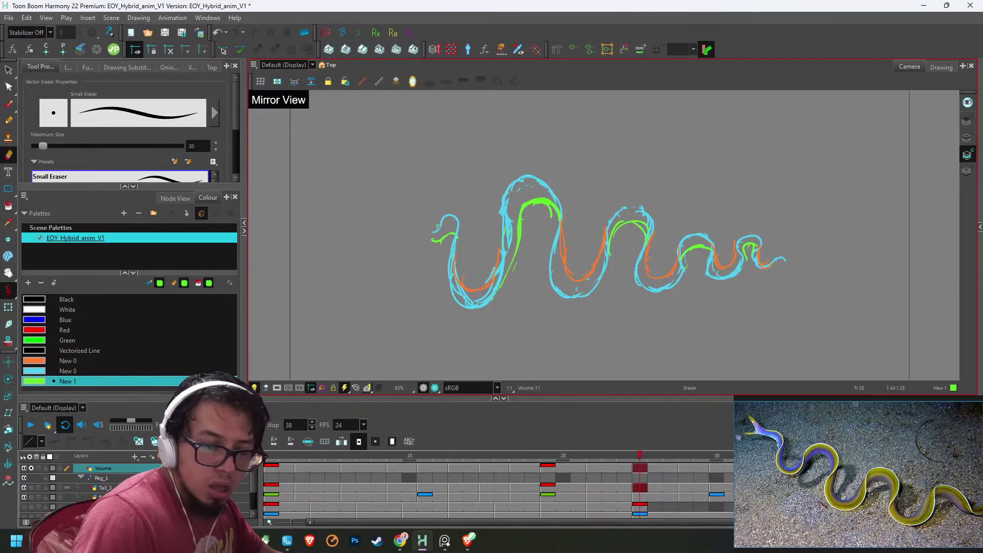
key(Return)
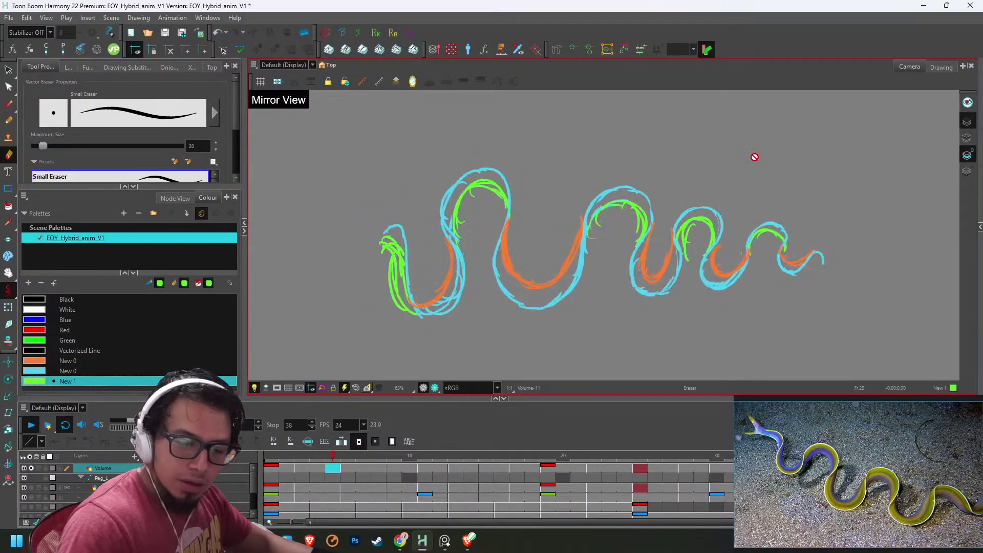
click(31, 425)
- Pick the orange volume colour from the first lower bend on frame 27 for the brush
drag(431, 239, 582, 246)
key(2)
key(2)
key(alt+b)
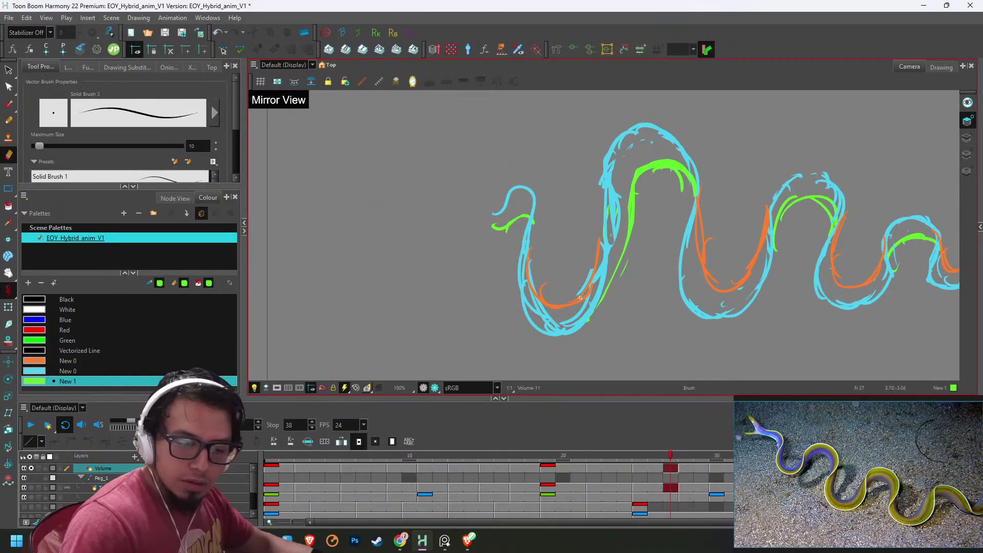
key(d)
click(580, 297)
- Step back and forth through the drawings to examine the orange inner lines of the lower bends near the head end
key(g)
key(g)
key(g)
key(g)
key(g)
key(g)
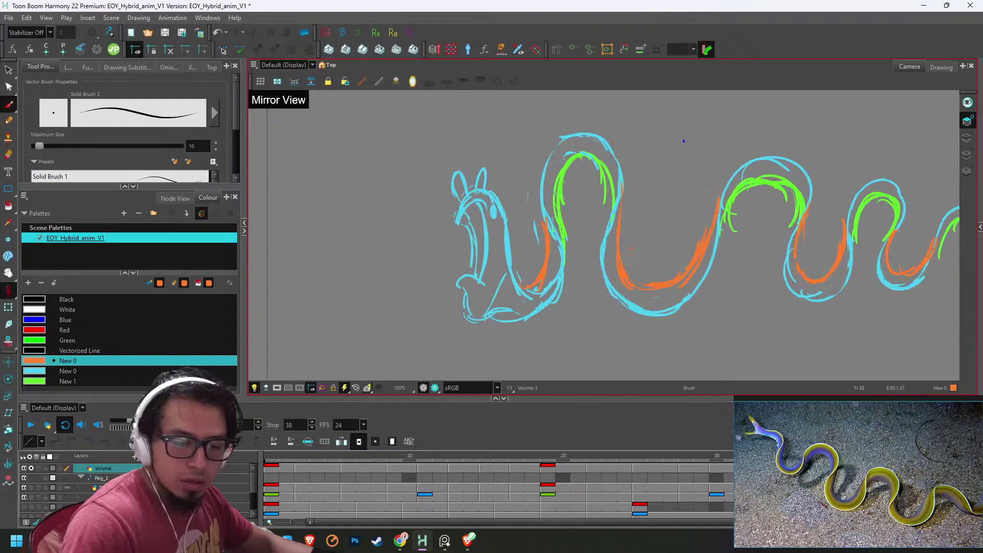
key(f)
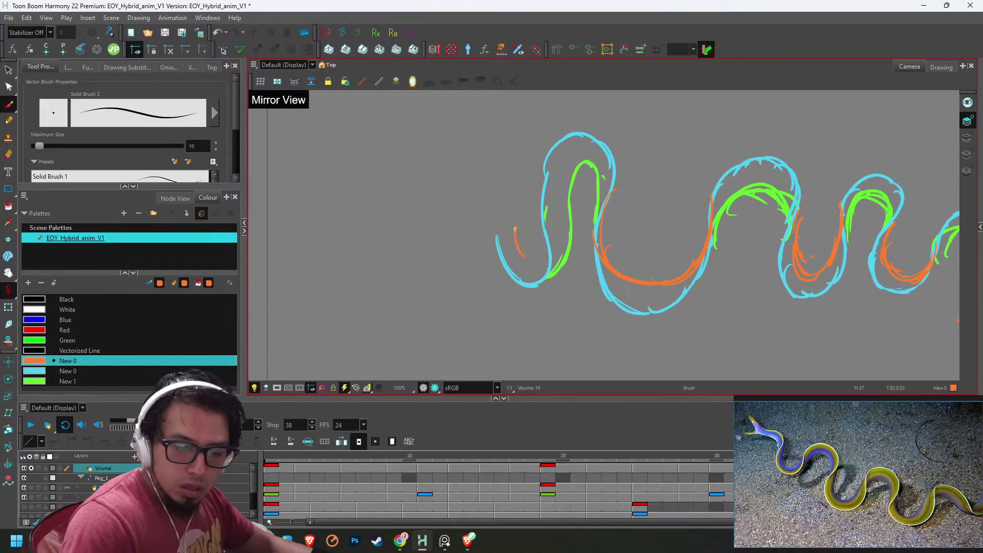
key(2)
key(2)
key(f)
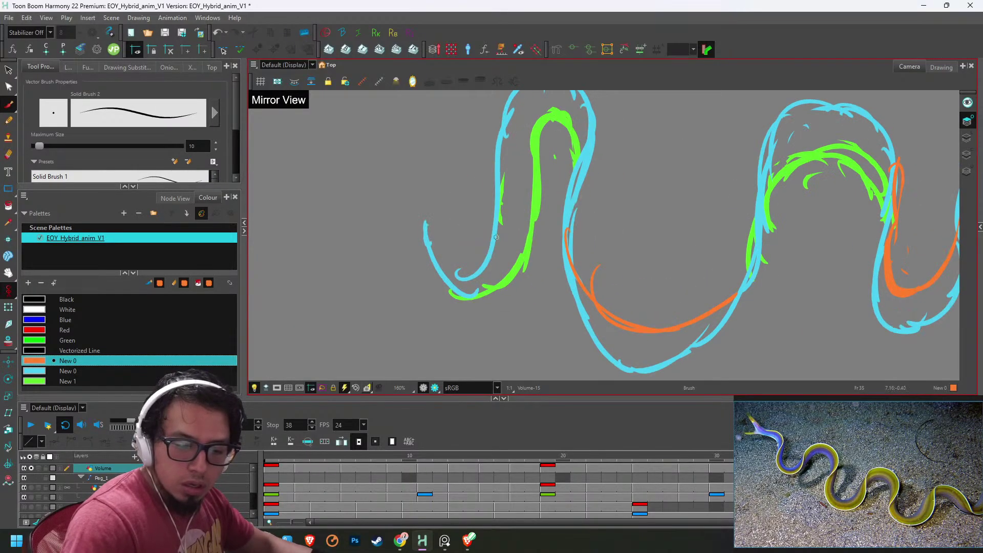
key(f)
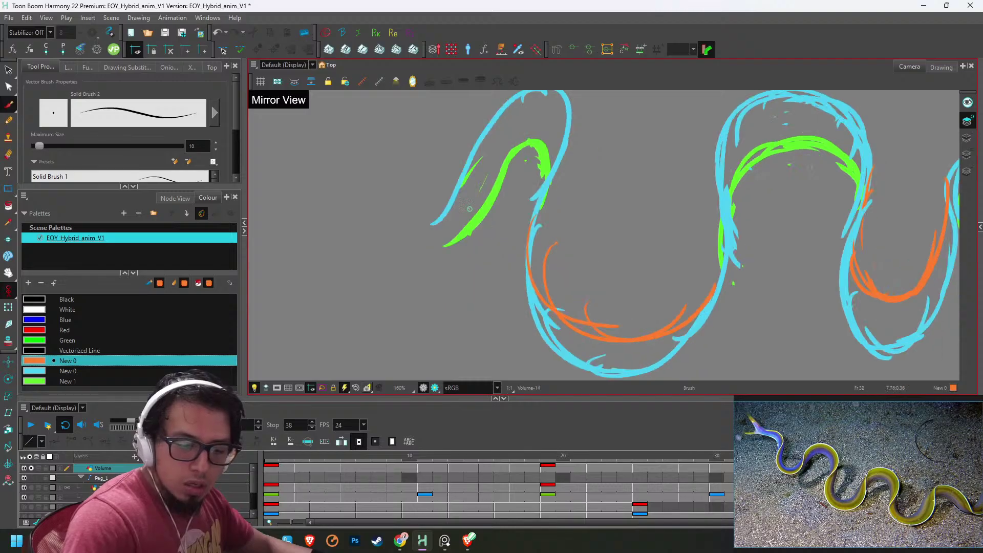
key(g)
key(g)
key(g)
key(g)
key(g)
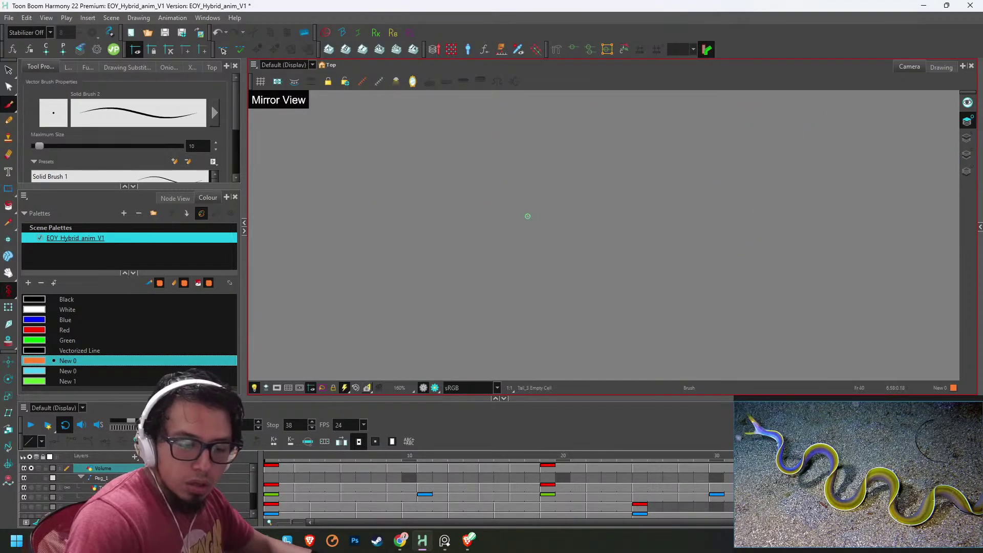
- Redraw the first lower bend's orange inner line on frame 6, extending it up to the upper bend's outer edge, and erase the old strands
key(g)
key(g)
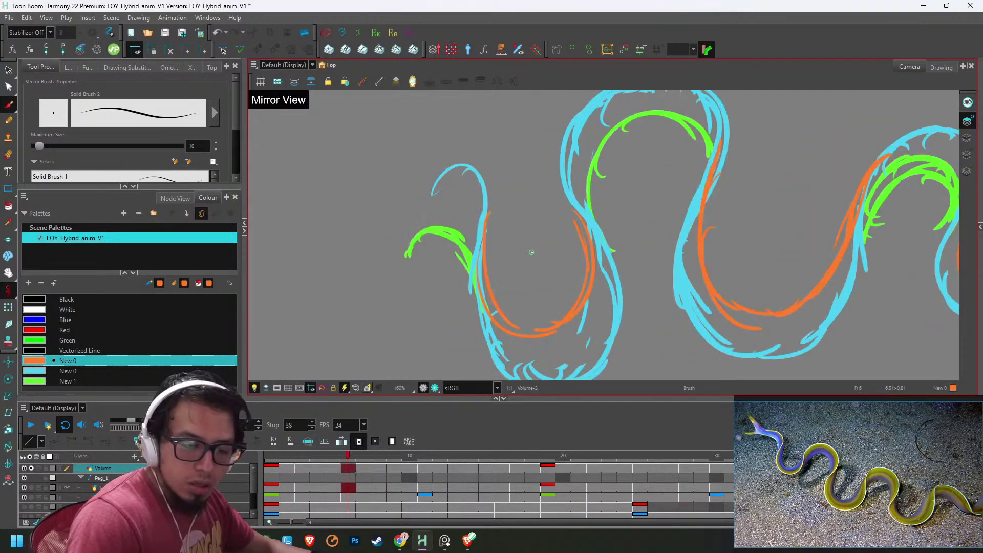
drag(531, 337, 582, 277)
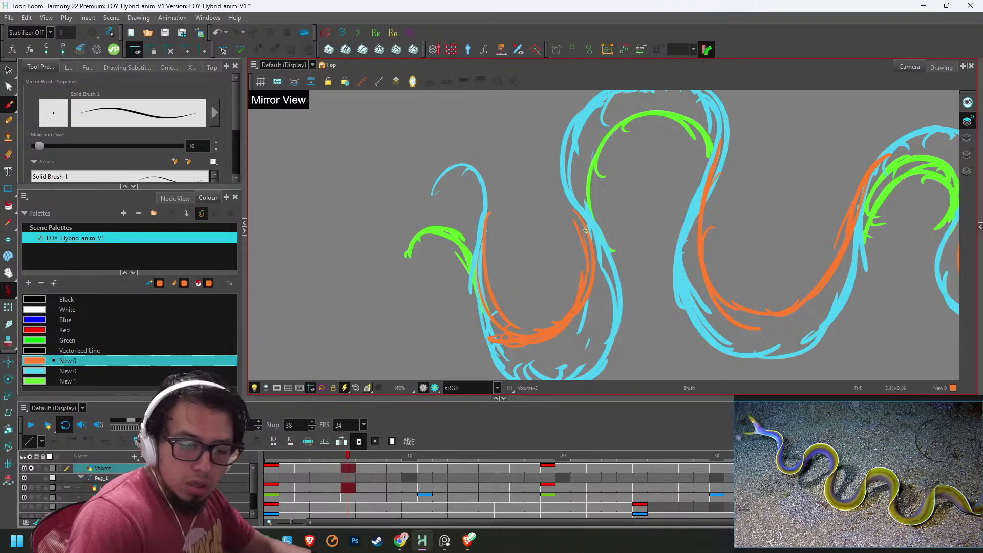
mouse_move(580, 225)
mouse_down()
mouse_move(576, 322)
mouse_move(537, 346)
mouse_up()
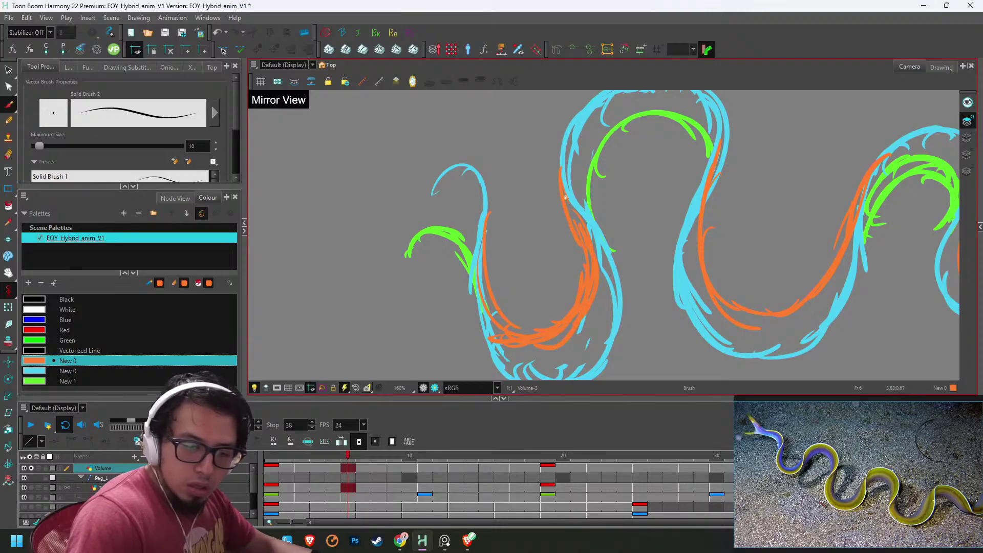
drag(565, 198, 581, 277)
key(alt+e)
mouse_move(579, 218)
mouse_down()
mouse_move(591, 301)
mouse_move(588, 250)
mouse_move(582, 268)
mouse_up()
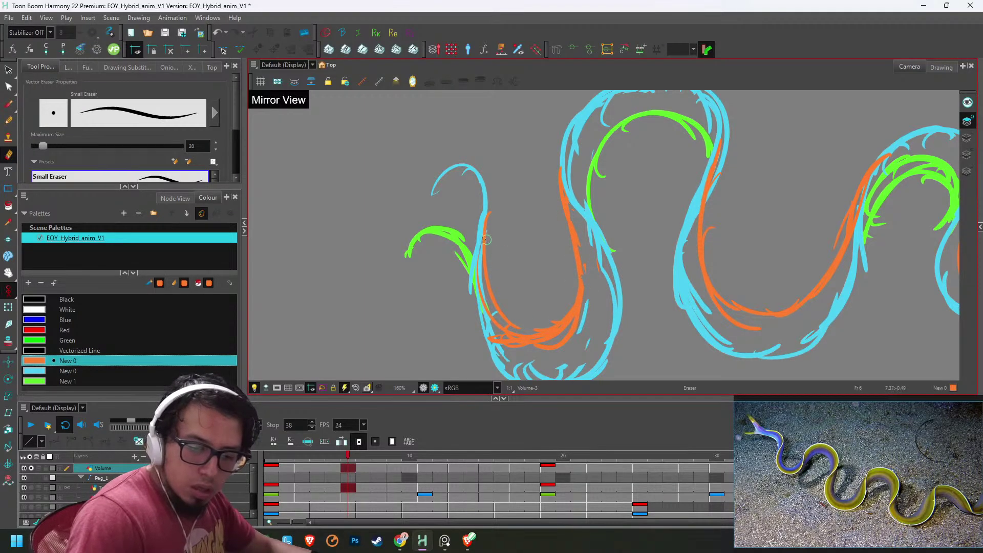
mouse_move(479, 284)
mouse_down()
mouse_move(526, 356)
mouse_move(516, 338)
mouse_up()
key(1)
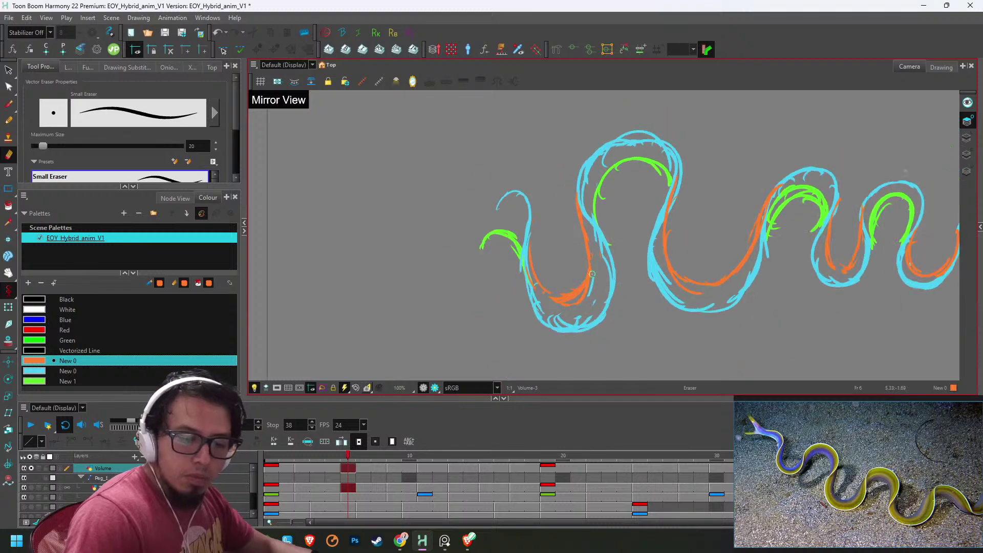
key(g)
key(f)
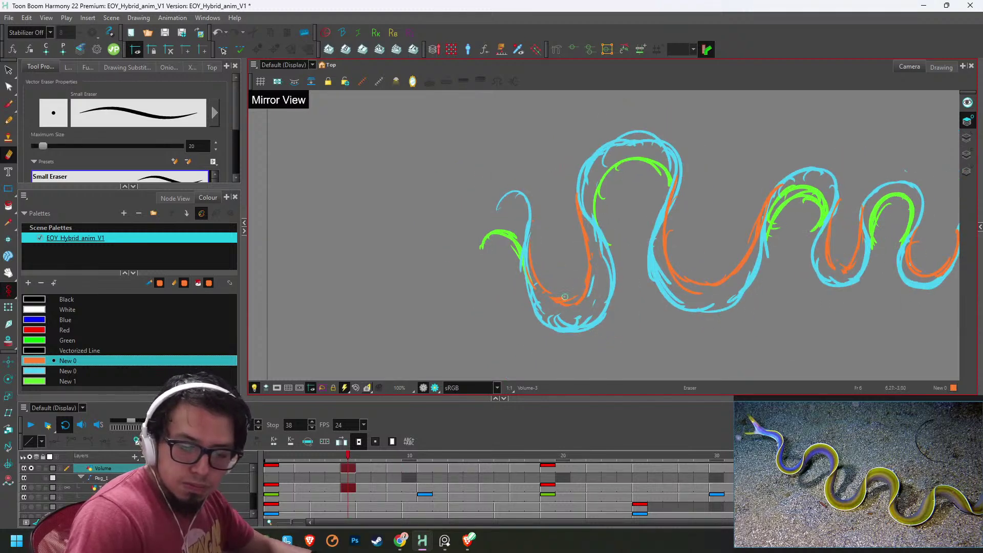
- Try to redraw the orange inner line at the head end on frame 17 up along the outside of the first upper bend
key(g)
key(g)
key(g)
key(alt+b)
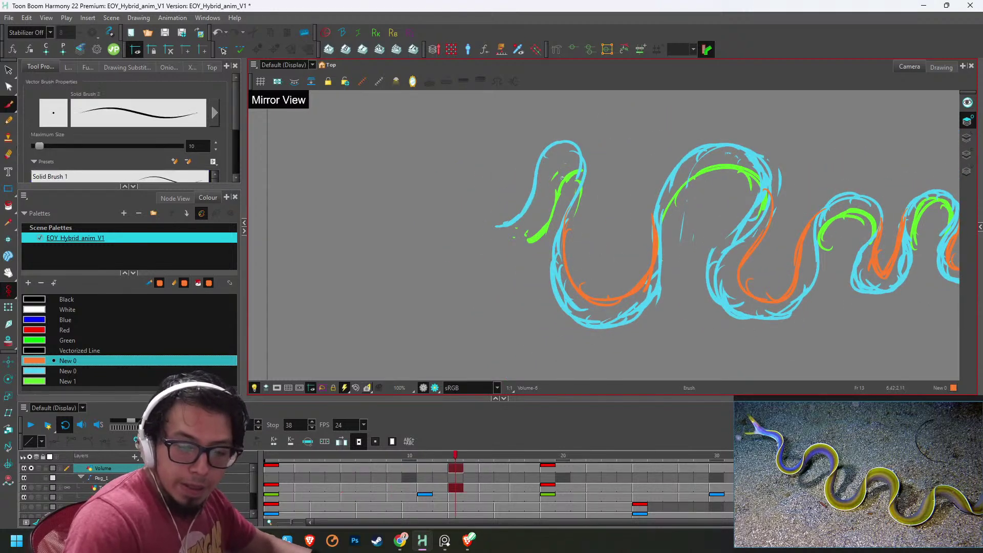
key(g)
key(g)
key(alt+e)
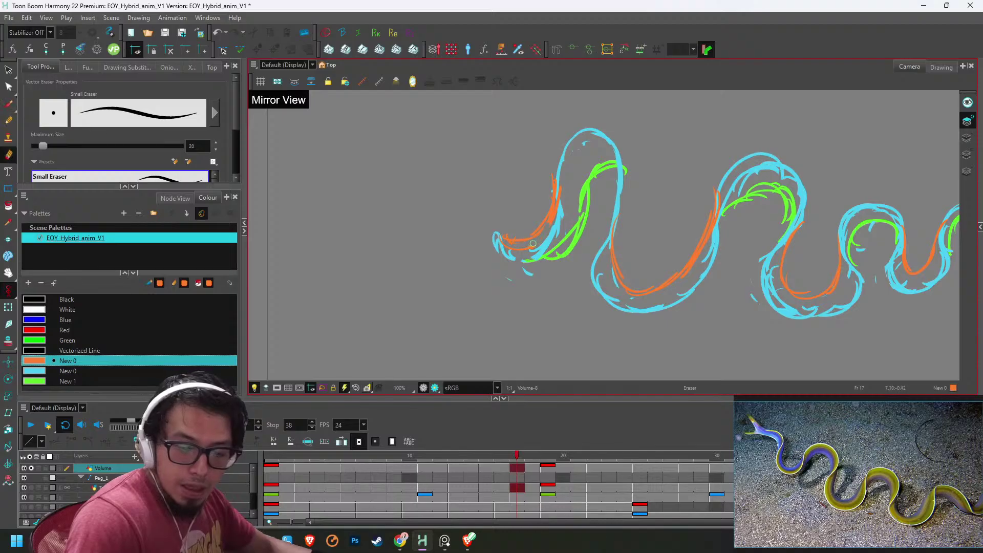
key(2)
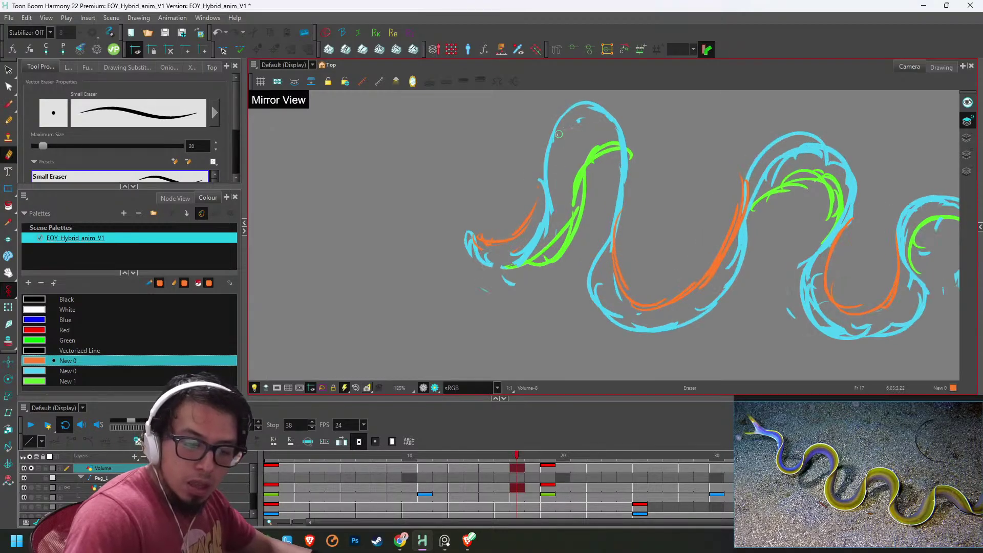
key(alt+b)
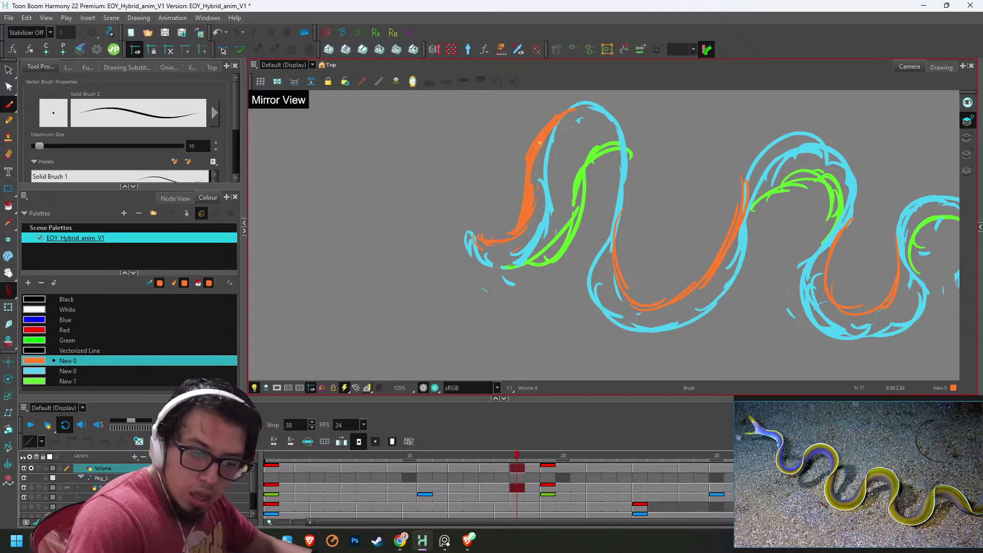
key(alt+e)
drag(540, 144, 533, 182)
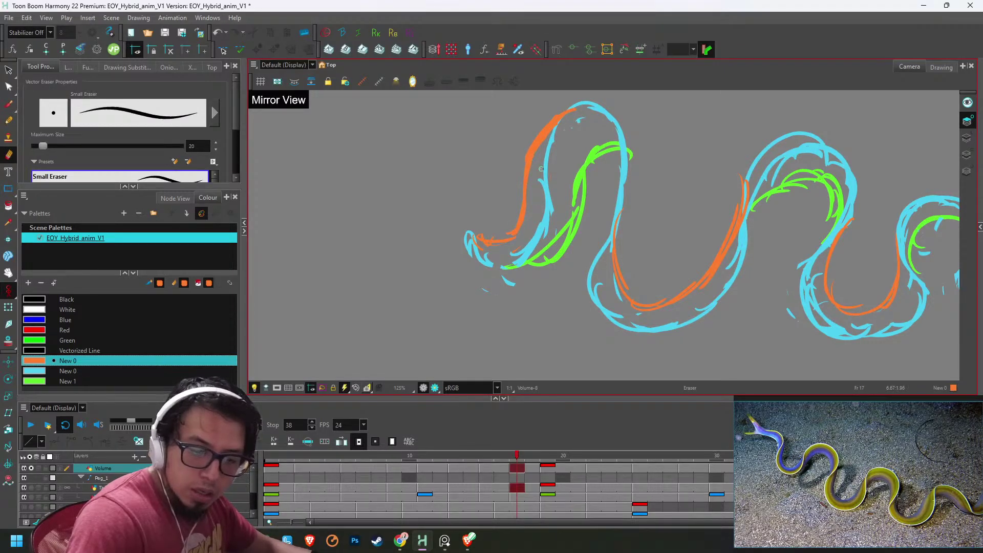
- Undo the trial orange line on frame 17 and delete the original orange inner strokes at the head end
key(1)
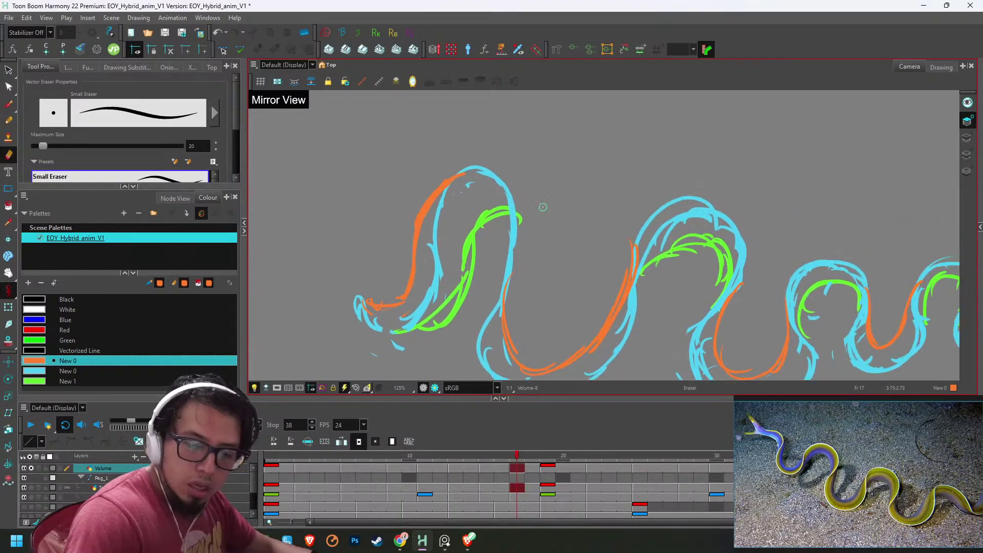
key(1)
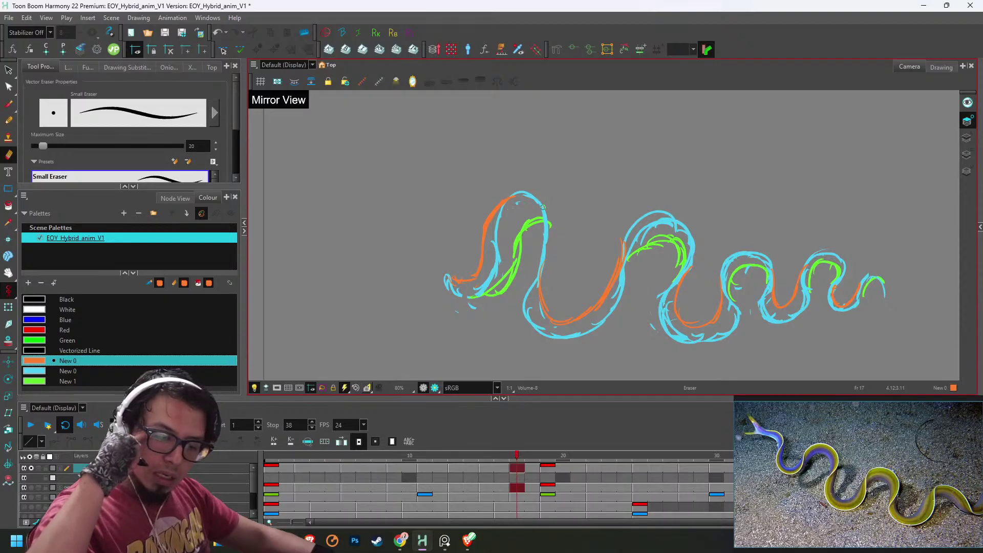
key(2)
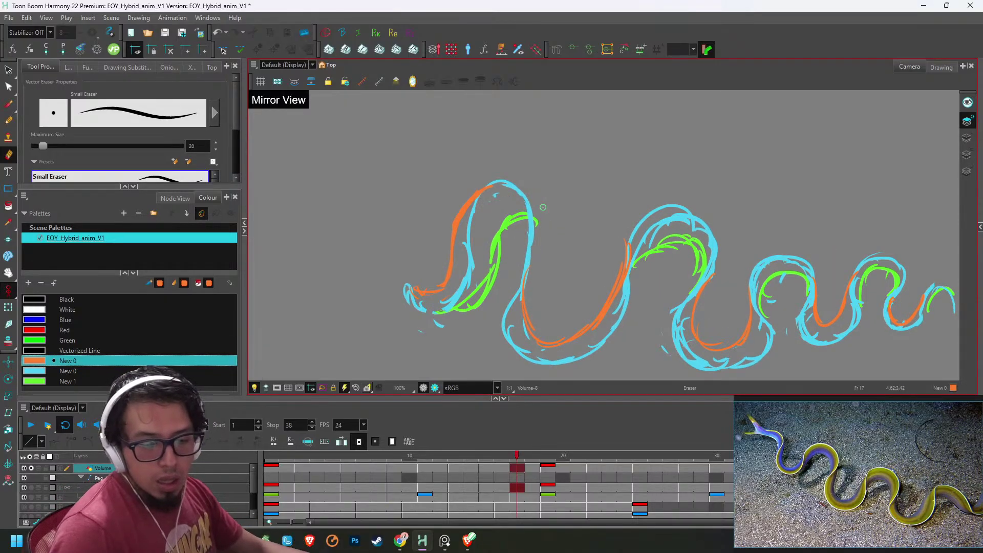
key(g)
key(g)
key(g)
key(g)
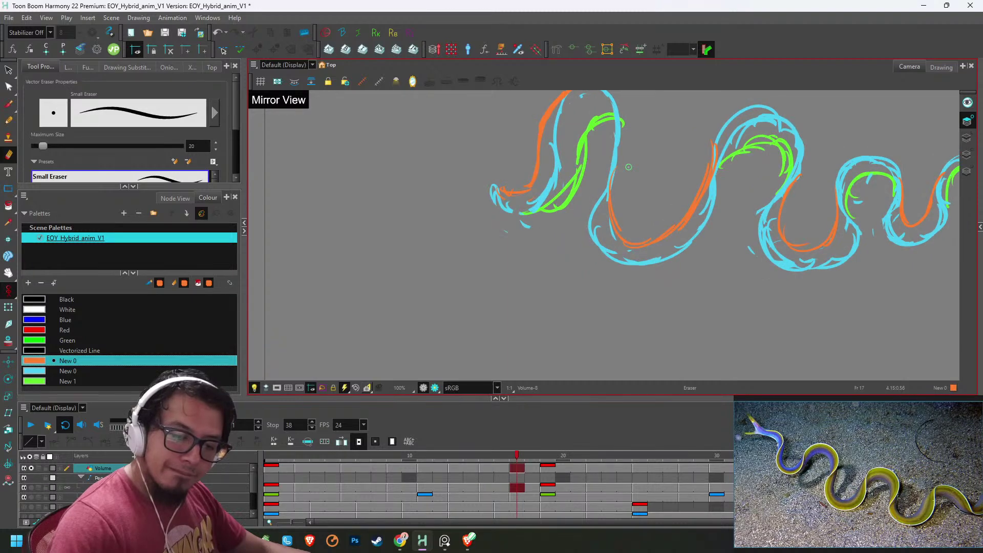
drag(610, 173, 562, 250)
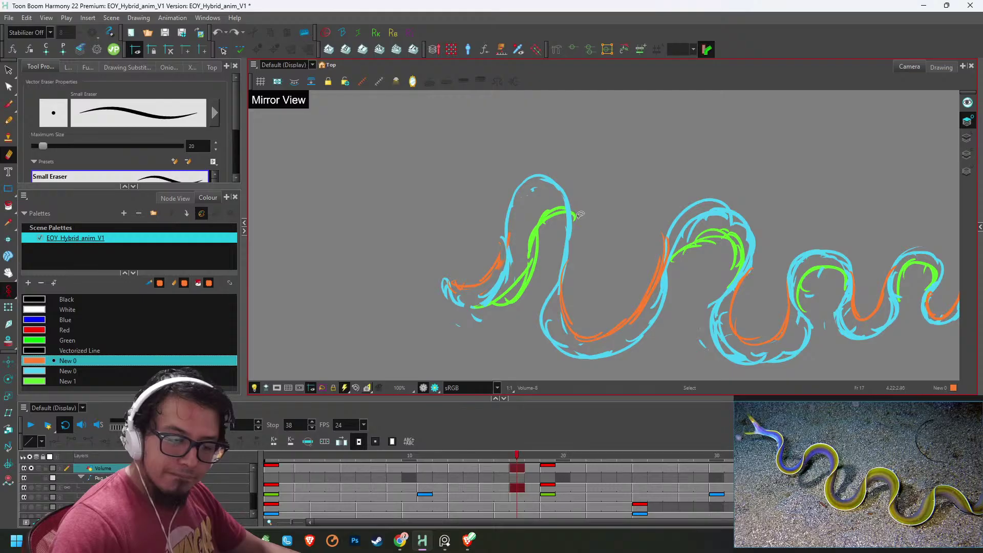
click(493, 273)
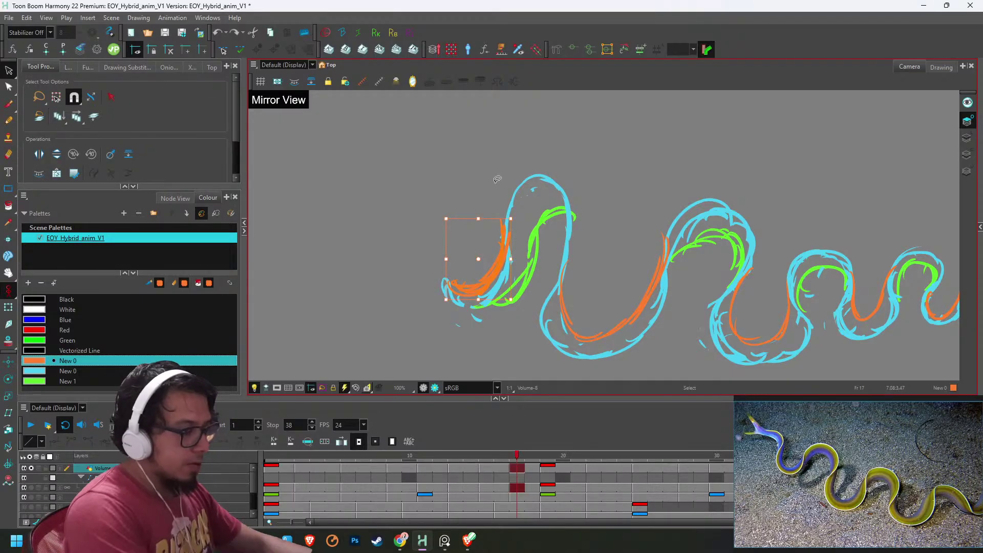
key(Delete)
- Erase the orange inner line at the head end on frame 19 and redraw it from the head tip down into the first lower bend
key(g)
key(alt+e)
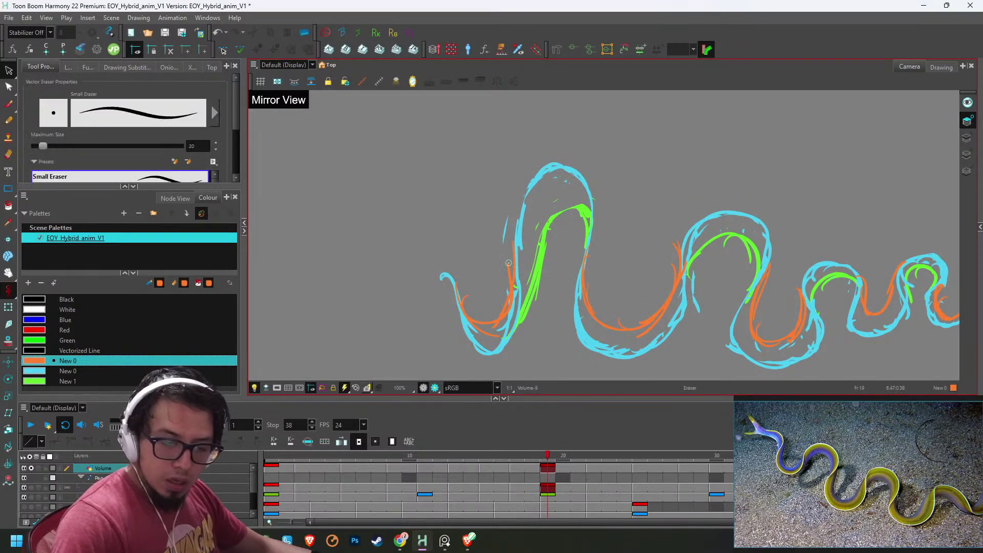
mouse_move(511, 263)
mouse_down()
mouse_move(501, 323)
mouse_move(470, 275)
mouse_move(462, 304)
mouse_move(481, 332)
mouse_up()
key(alt+b)
drag(441, 275, 477, 275)
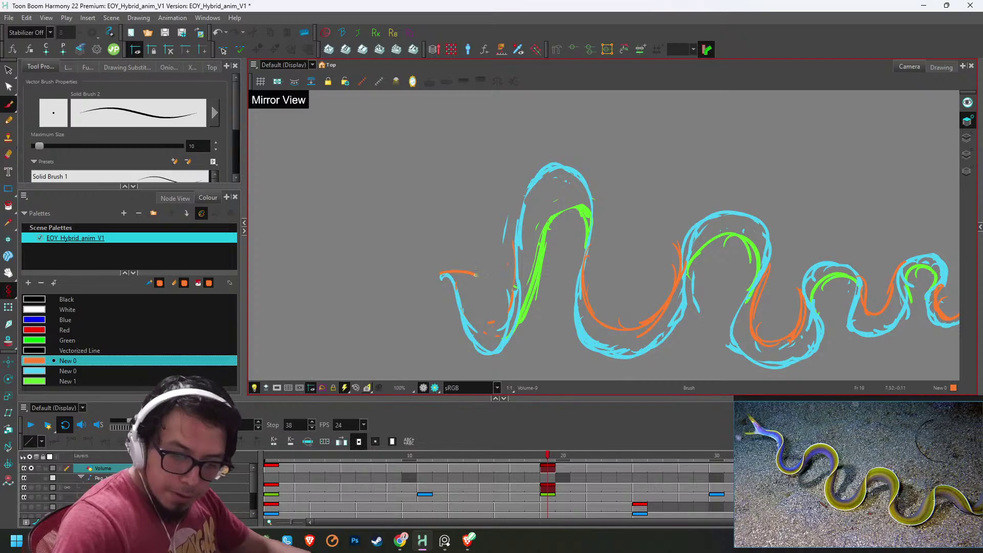
right_click(515, 316)
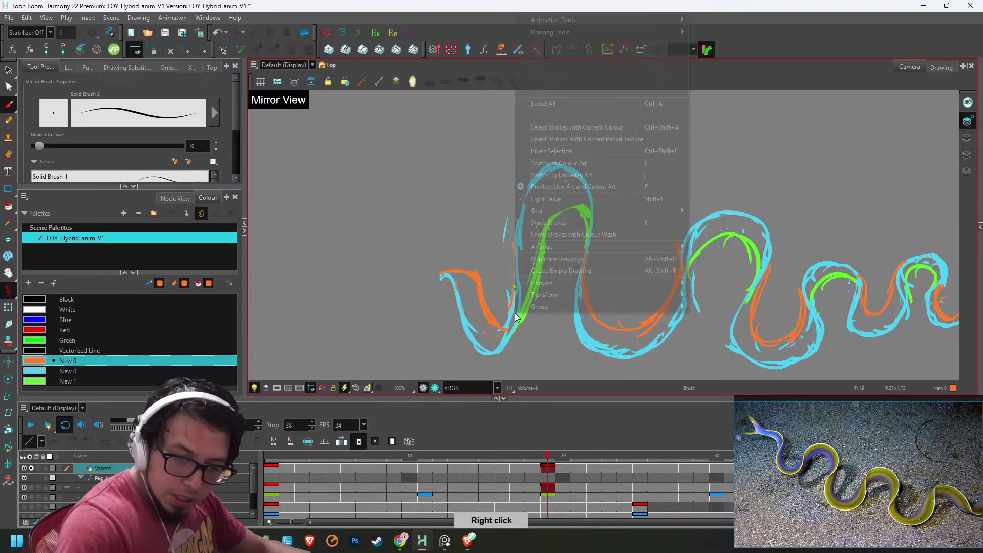
click(485, 226)
- Erase the extra orange strand hugging the head-side outline of the first lower bend on frame 22
key(g)
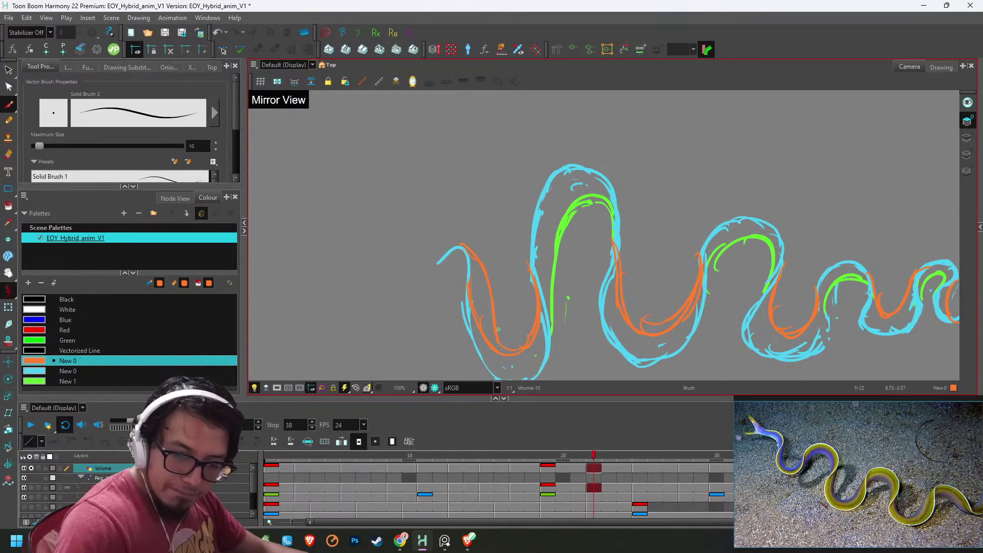
key(alt+e)
drag(507, 353, 469, 281)
- Flip through the drawings of the whole swim cycle and play it back to examine the motion of the inner volume lines
key(g)
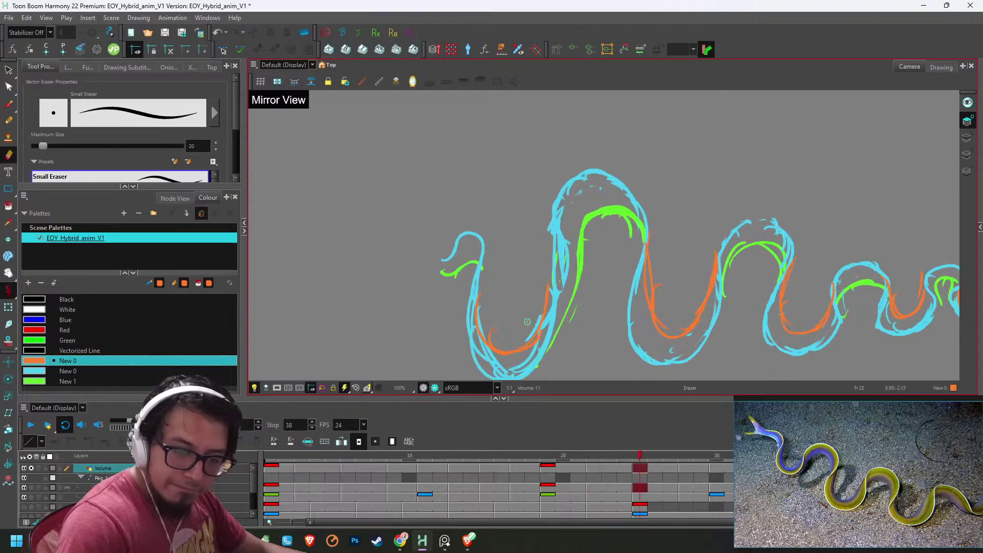
key(1)
key(1)
key(g)
key(g)
key(g)
key(g)
key(g)
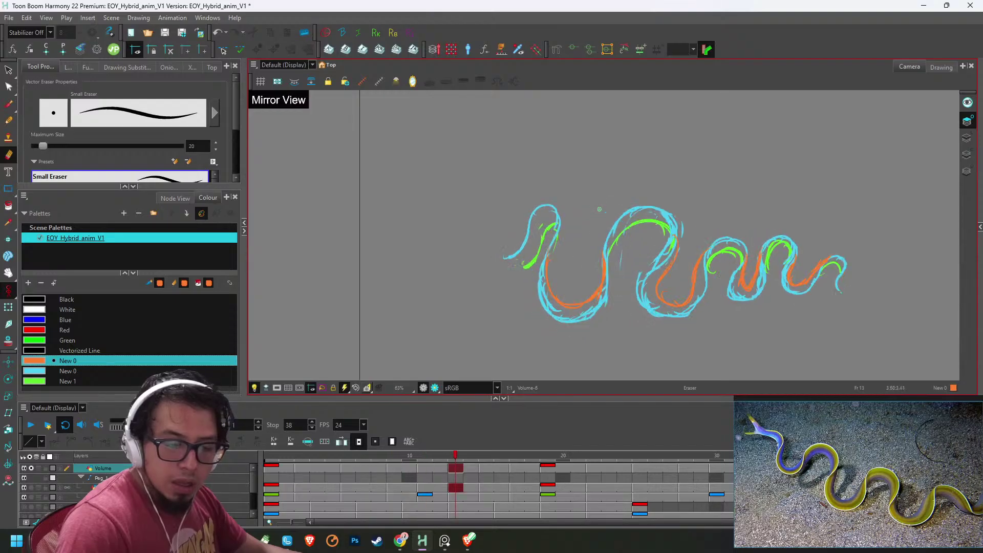
key(g)
key(g)
key(g)
key(g)
key(g)
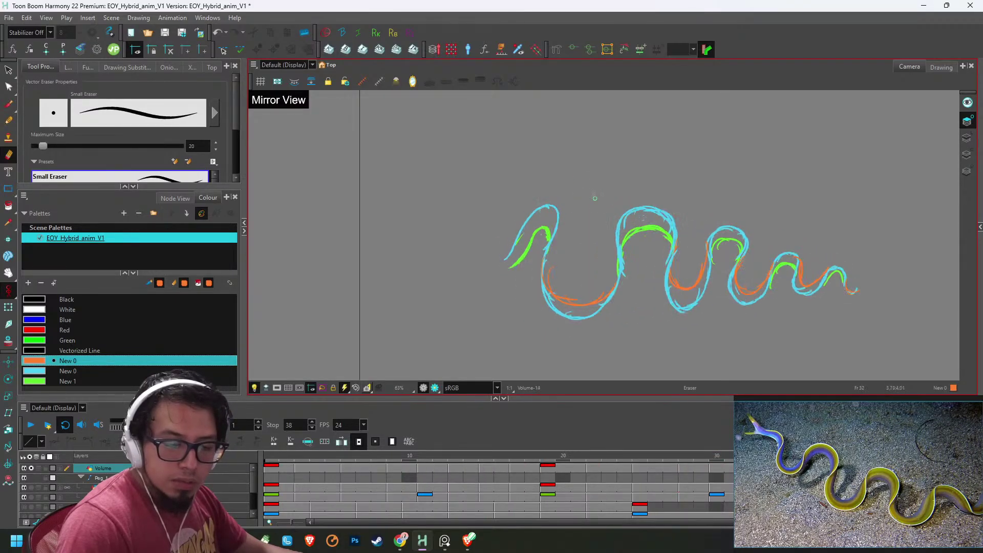
click(31, 426)
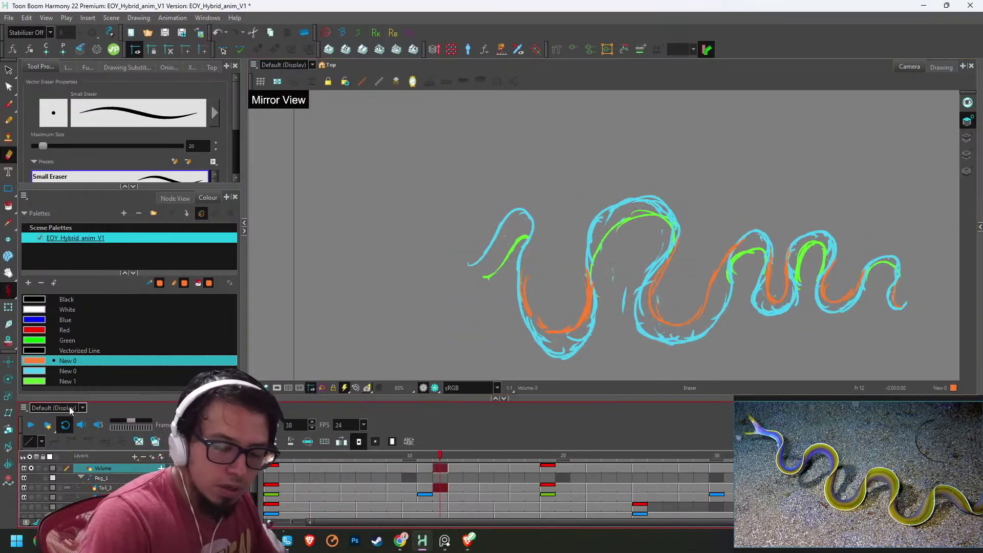
- Show the Tail_3 layer again and set up the Brush with the Red swatch, moved above White in the palette, on the underlay art
click(32, 488)
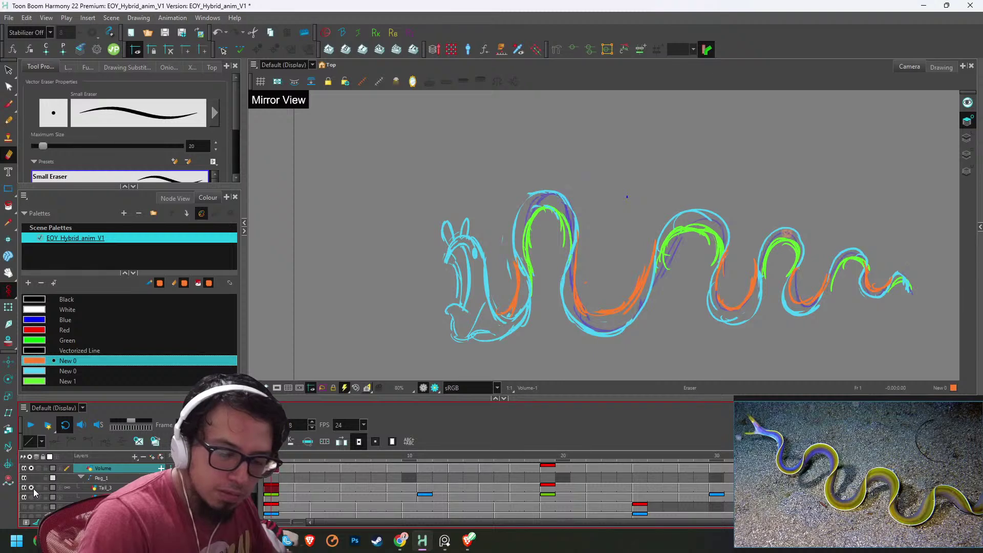
key(alt+b)
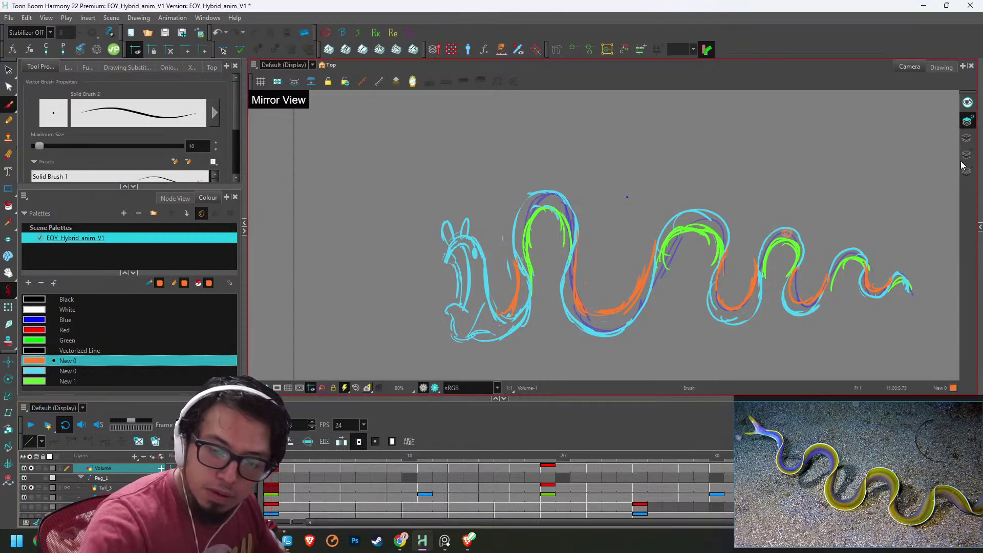
drag(40, 332, 40, 310)
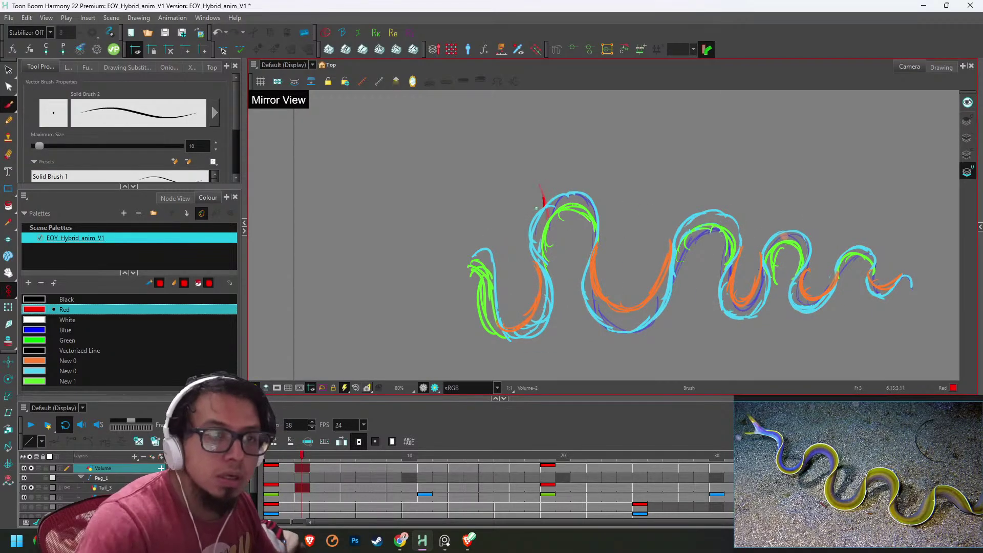
- Browse the reference board for flying-fish photos and focus on the one with spread fins above blue water
scroll(804, 486, down, 5)
scroll(814, 477, down, 2)
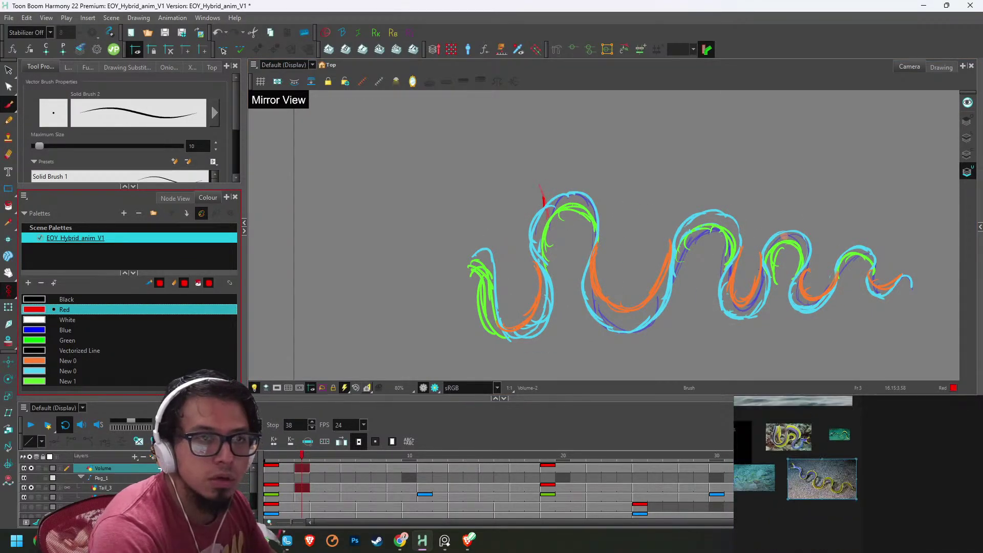
drag(741, 435, 869, 518)
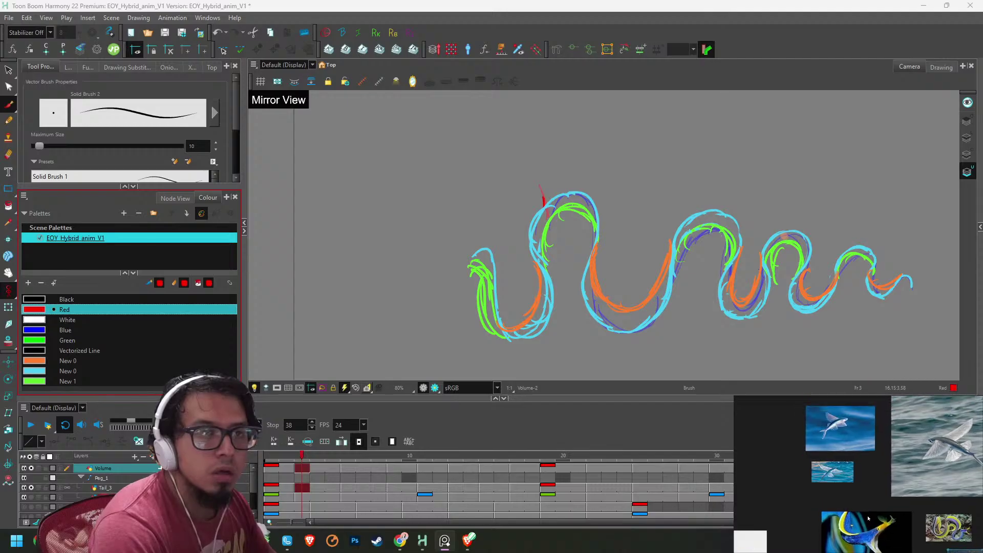
double_click(835, 432)
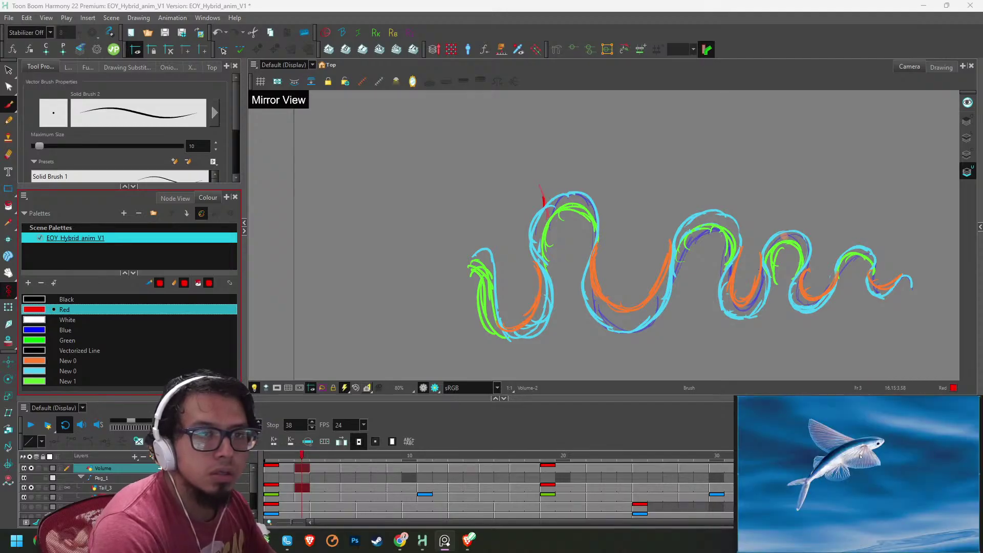
scroll(877, 477, down, 3)
drag(877, 477, 735, 510)
scroll(842, 482, down, 3)
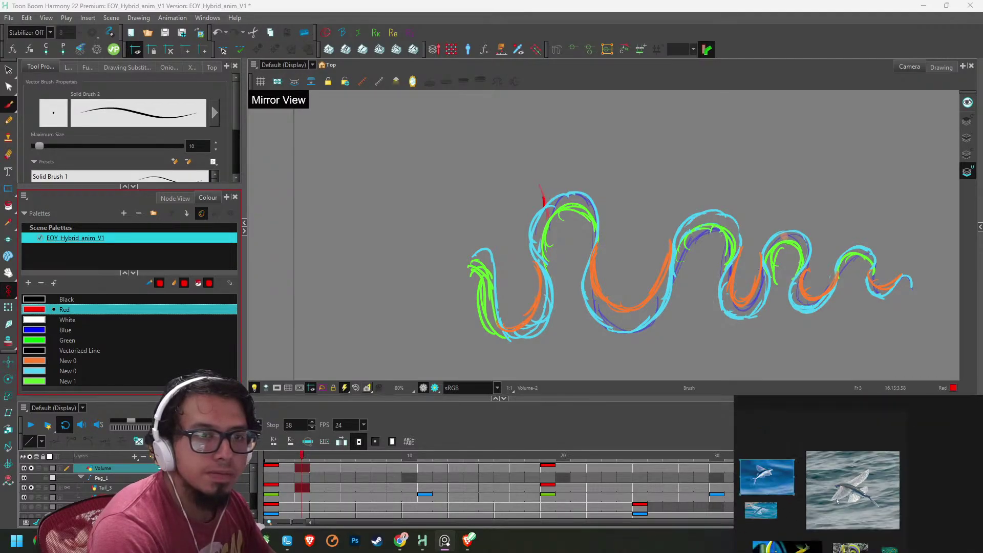
drag(844, 507, 911, 463)
double_click(840, 478)
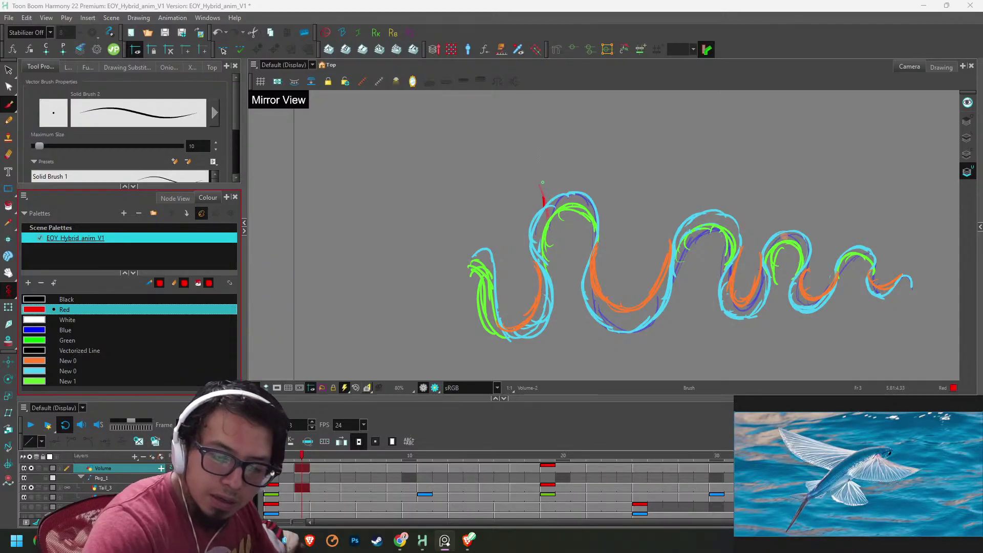
- Sketch a red pointed fin rising from the head side of the first upper bend on frames 3 and 6
drag(546, 181, 544, 201)
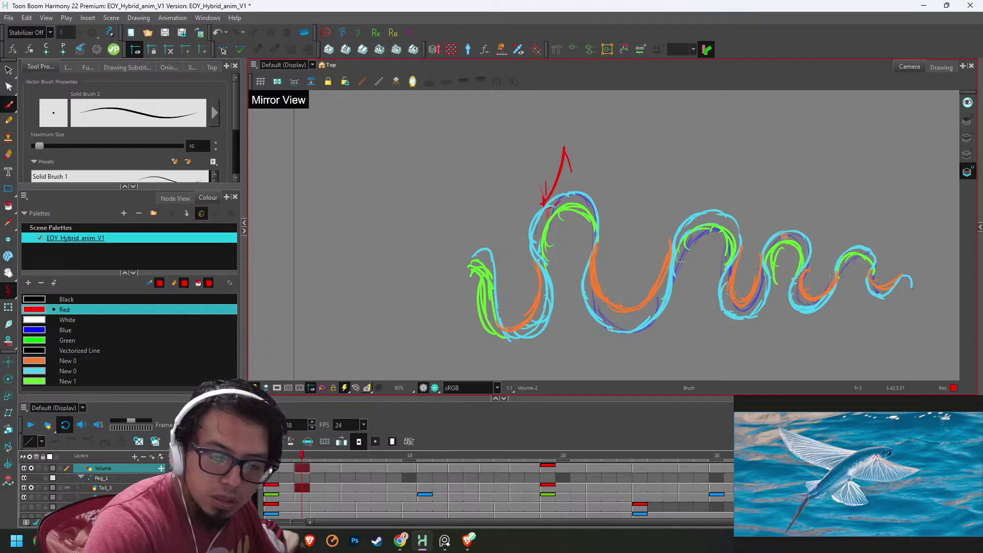
scroll(574, 187, up, 2)
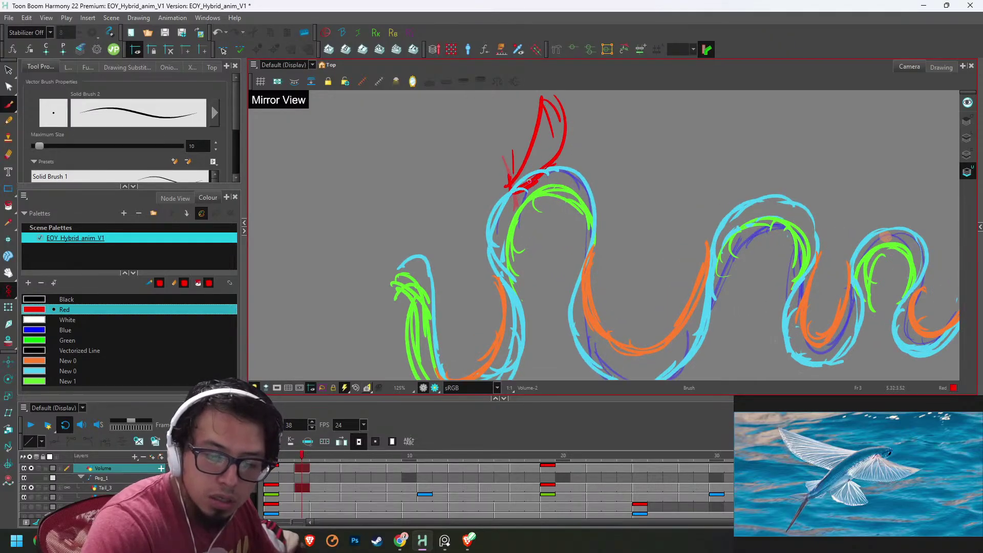
key(g)
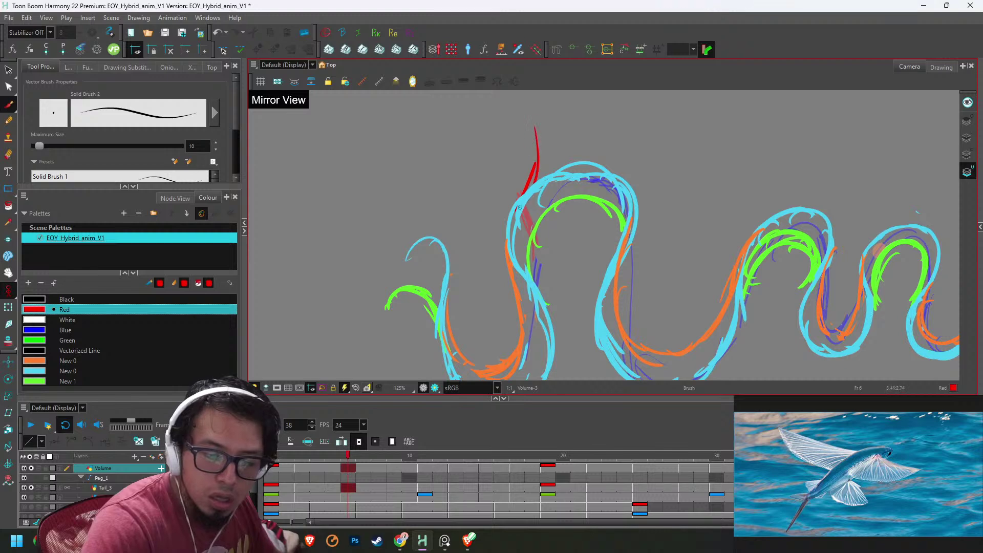
key(f)
key(g)
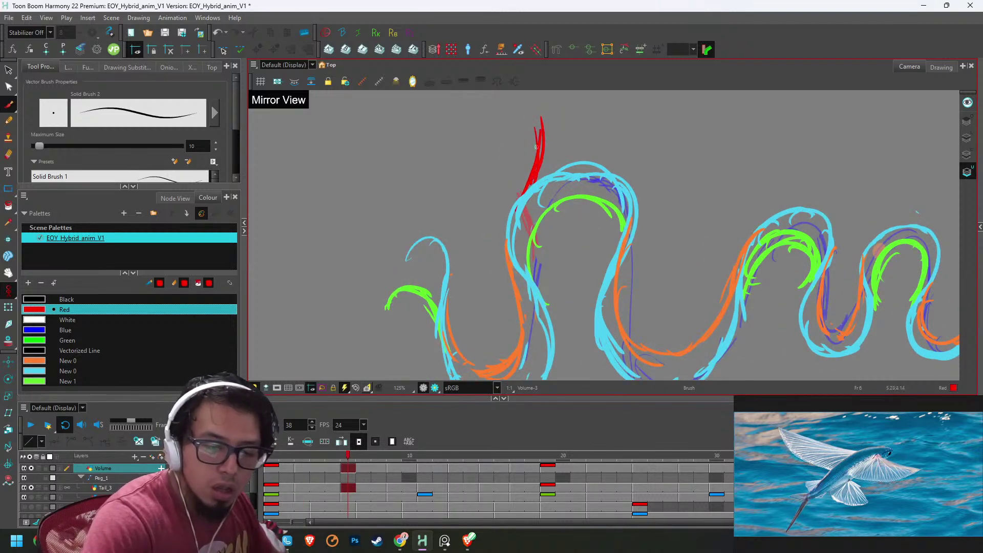
drag(547, 117, 567, 163)
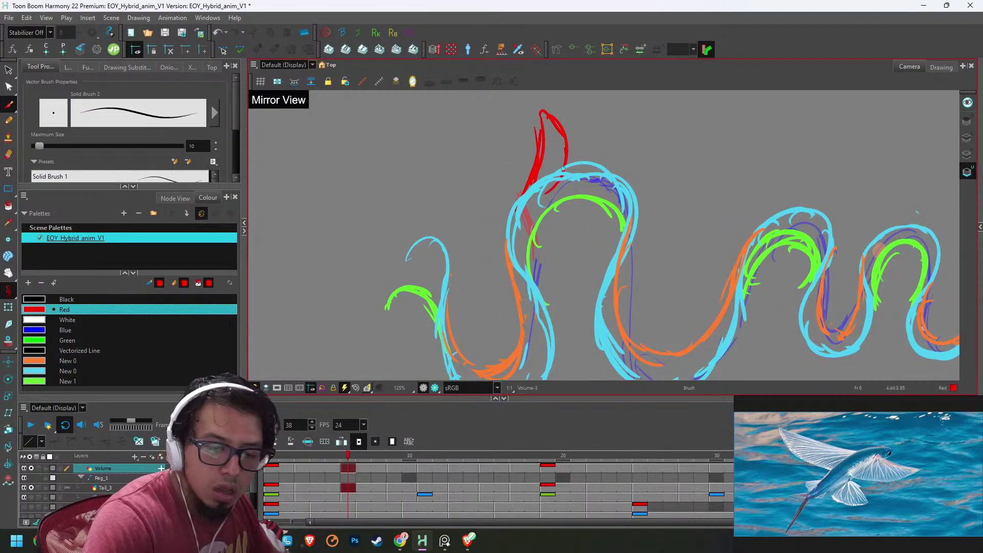
- Sketch the red fin on frame 9, lower on the head side of the large upper bend and overlapping the body
key(period)
key(period)
key(period)
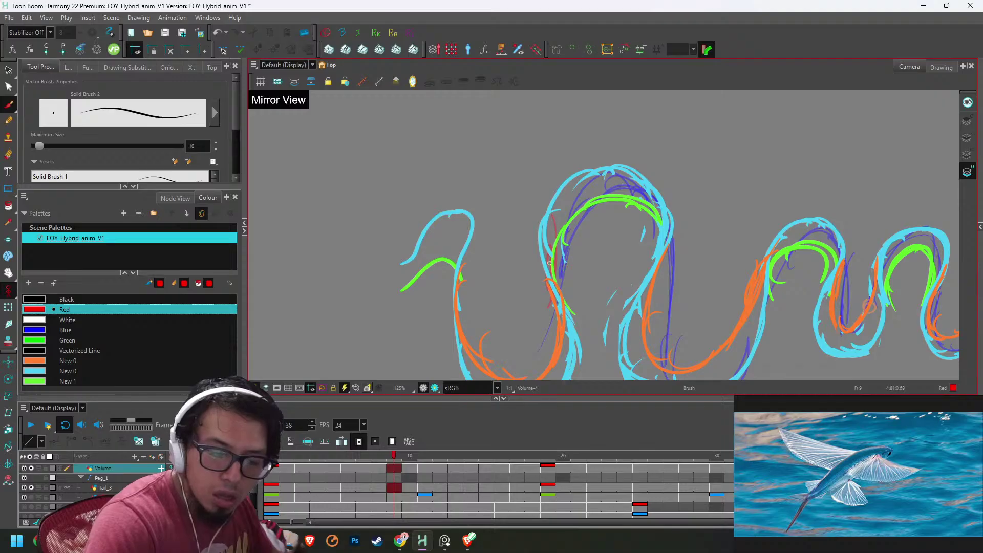
drag(552, 212, 548, 245)
mouse_move(546, 167)
mouse_down()
mouse_move(546, 204)
mouse_move(555, 163)
mouse_move(574, 176)
mouse_move(549, 159)
mouse_move(574, 191)
mouse_move(559, 265)
mouse_up()
key(f)
key(g)
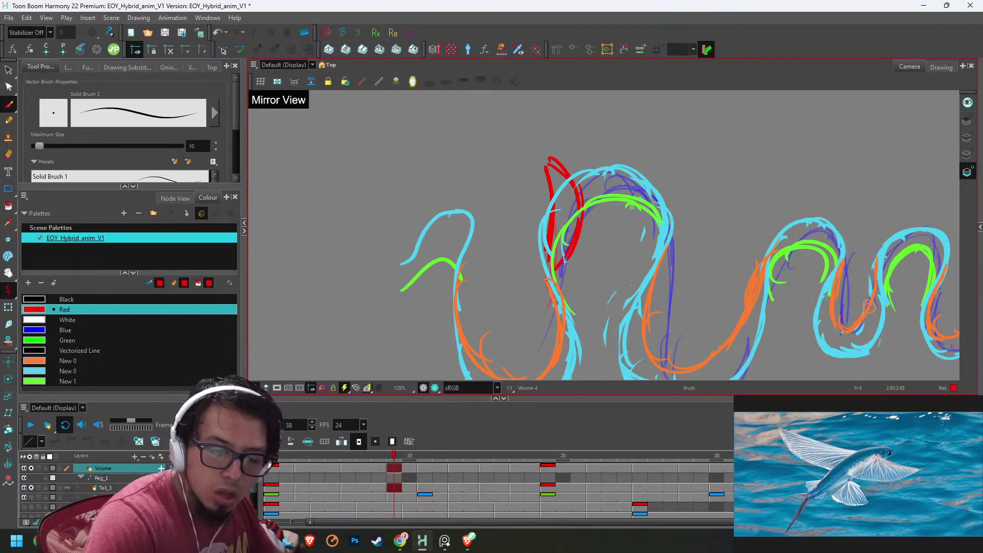
- Try to sketch the red fin on frame 11 below the large upper bend's head side and compare it with neighbouring drawings
key(1)
key(1)
key(2)
drag(623, 257, 591, 152)
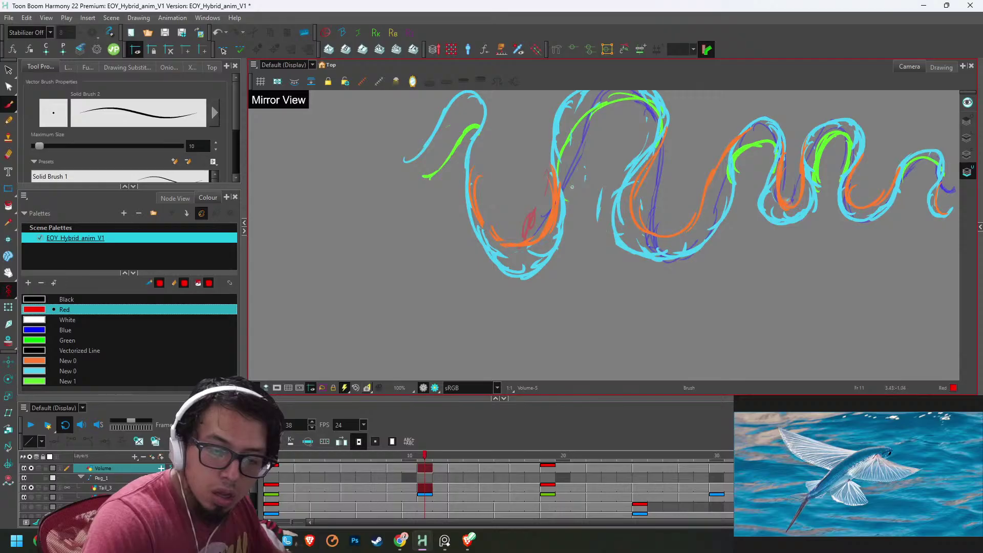
mouse_move(564, 191)
mouse_down()
mouse_move(557, 224)
mouse_move(559, 166)
mouse_move(582, 222)
mouse_move(575, 241)
mouse_up()
key(period)
key(period)
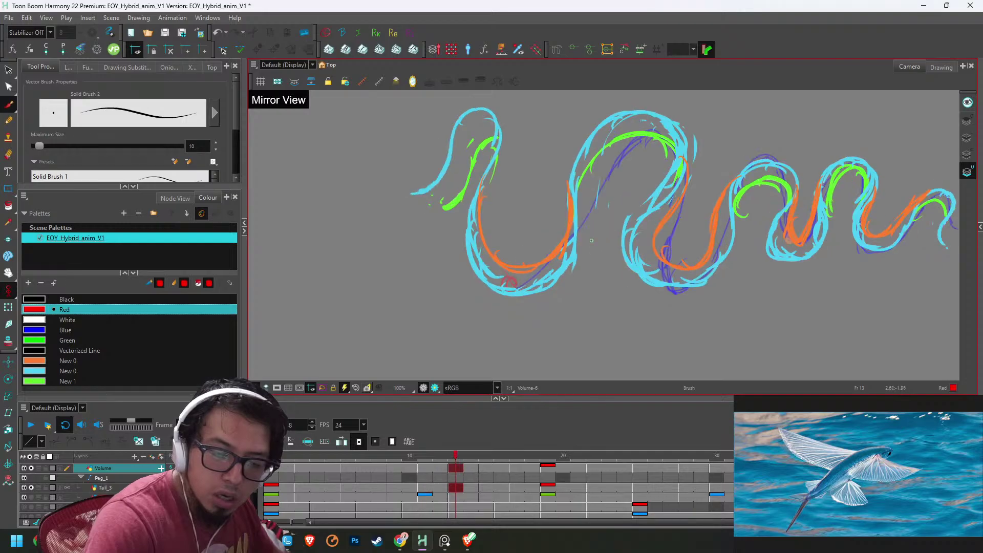
key(f)
key(f)
key(g)
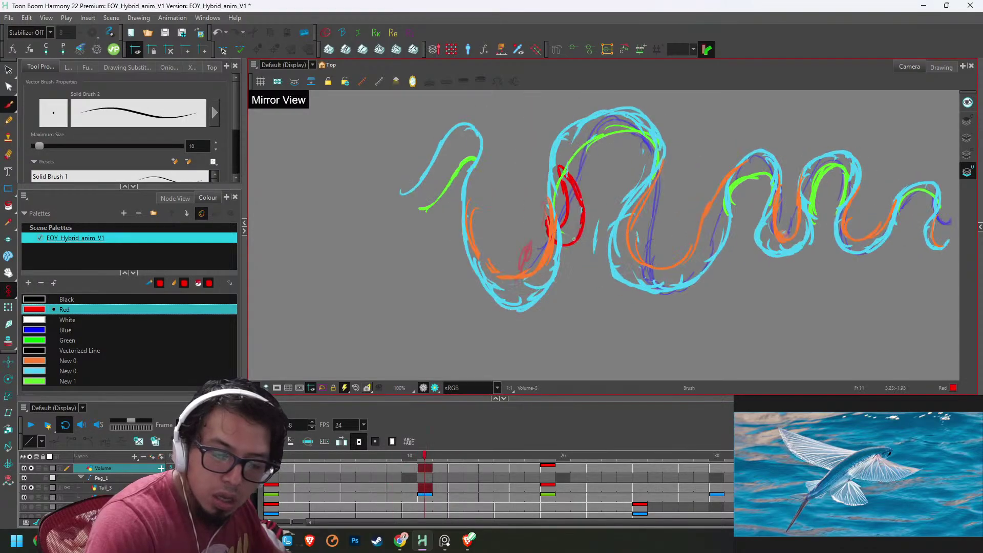
- Undo the red fin strokes on frame 11 and redraw the fin reaching further down beside the body's rising section
key(ctrl+z)
key(ctrl+z)
key(ctrl+z)
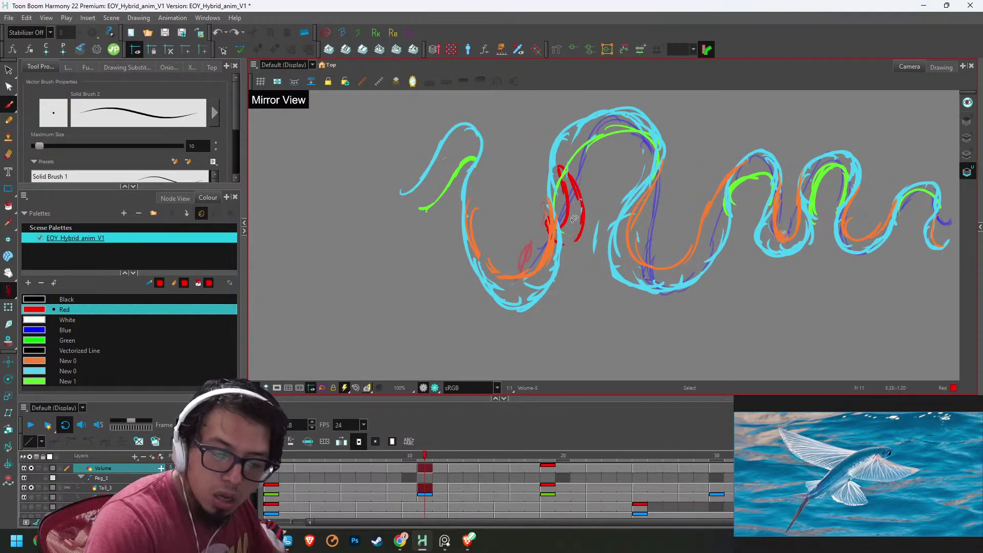
key(ctrl+z)
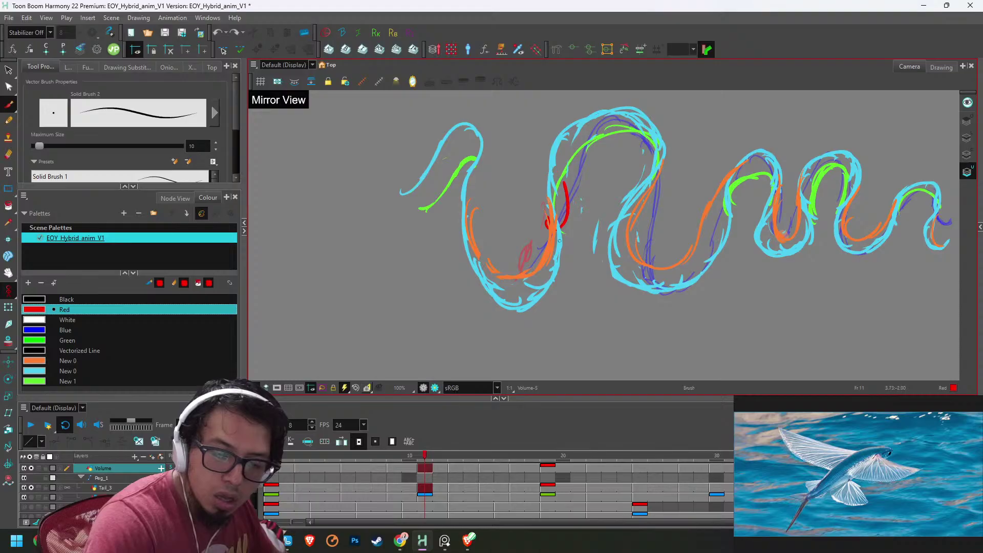
key(ctrl+z)
drag(568, 221, 562, 184)
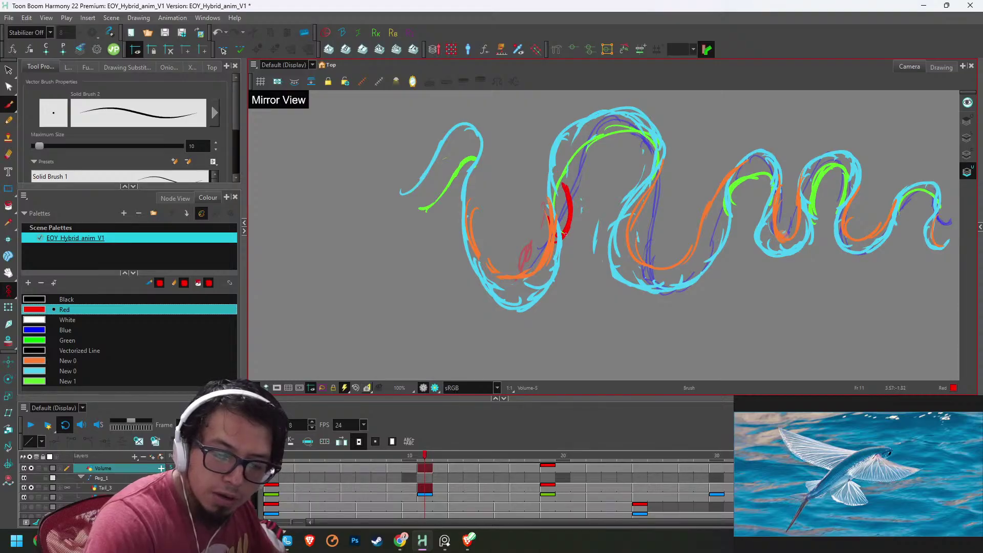
mouse_move(563, 236)
mouse_down()
mouse_move(577, 184)
mouse_move(567, 261)
mouse_up()
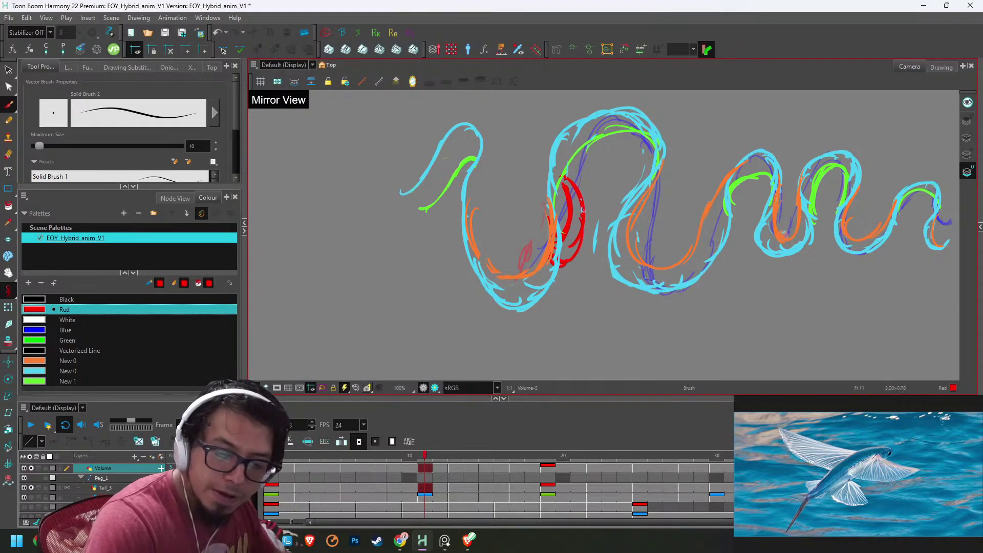
- Sketch the red fin on frame 13 sweeping below the first lower bend toward the head side
key(g)
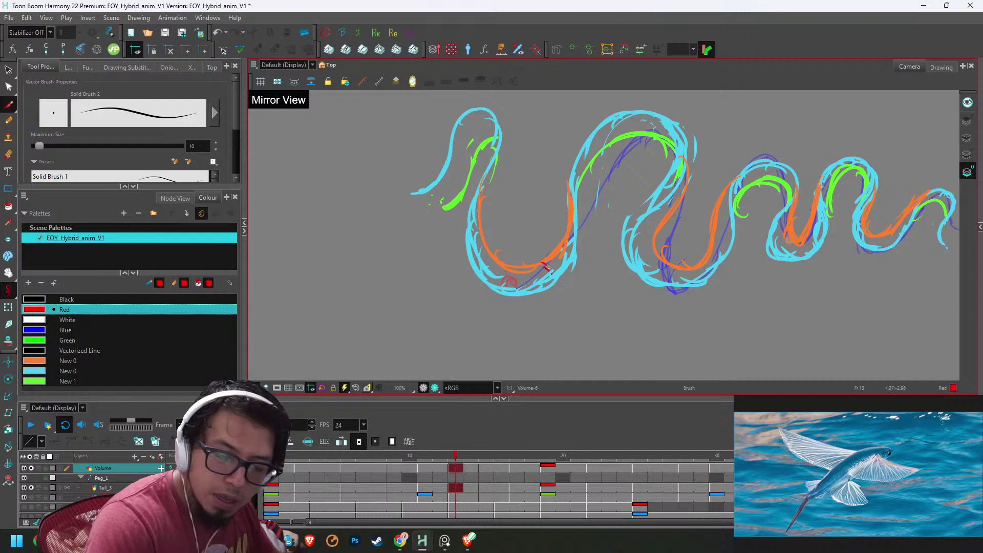
drag(546, 266, 539, 311)
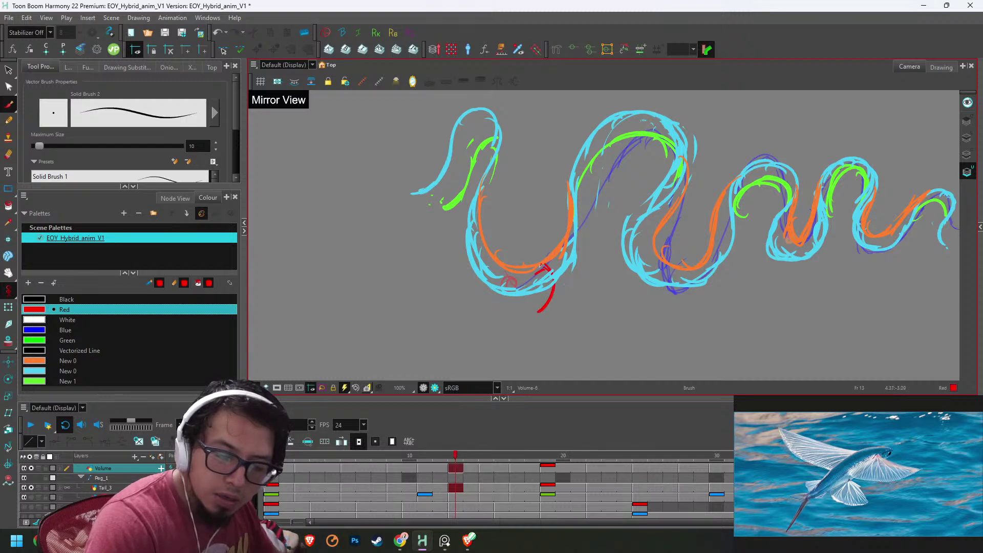
drag(541, 265, 476, 311)
- Sketch the red fin on frame 15 curling up on the head side of the first lower bend and compare it with the neighbouring drawings
key(g)
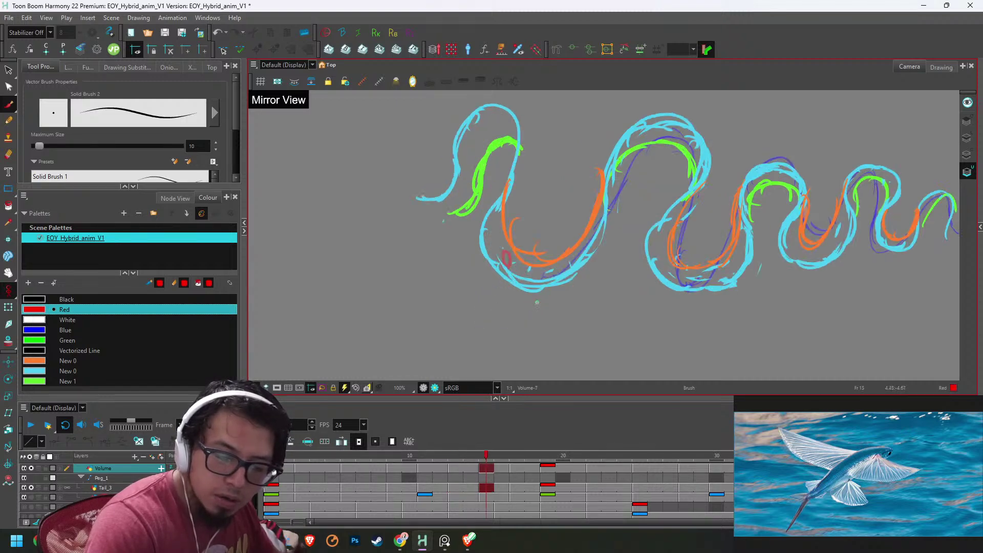
drag(506, 285, 474, 259)
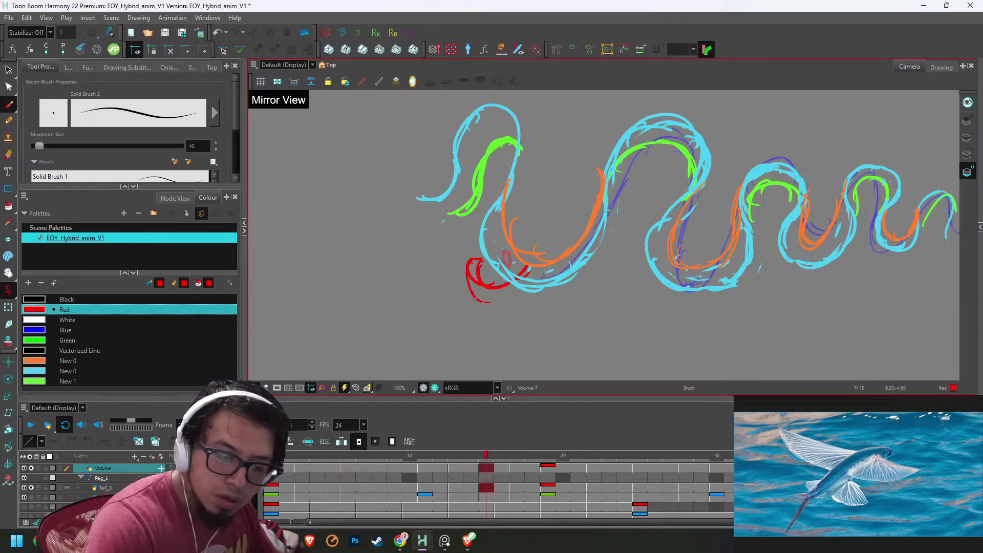
key(g)
key(f)
key(f)
key(f)
key(f)
key(f)
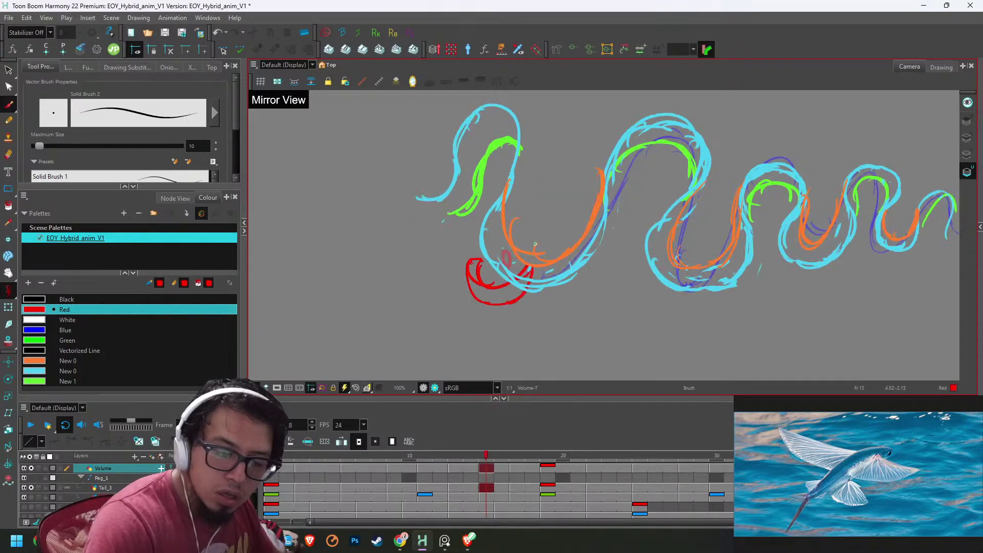
- Sketch the red fin on frame 17 sweeping down from the head side of the first lower bend and compare it with neighbouring drawings
key(g)
key(g)
key(g)
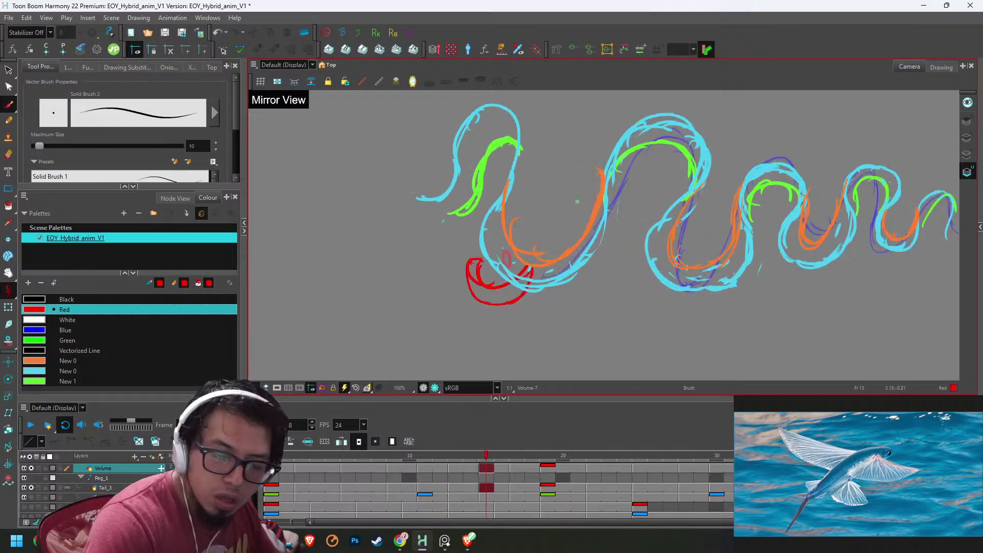
key(g)
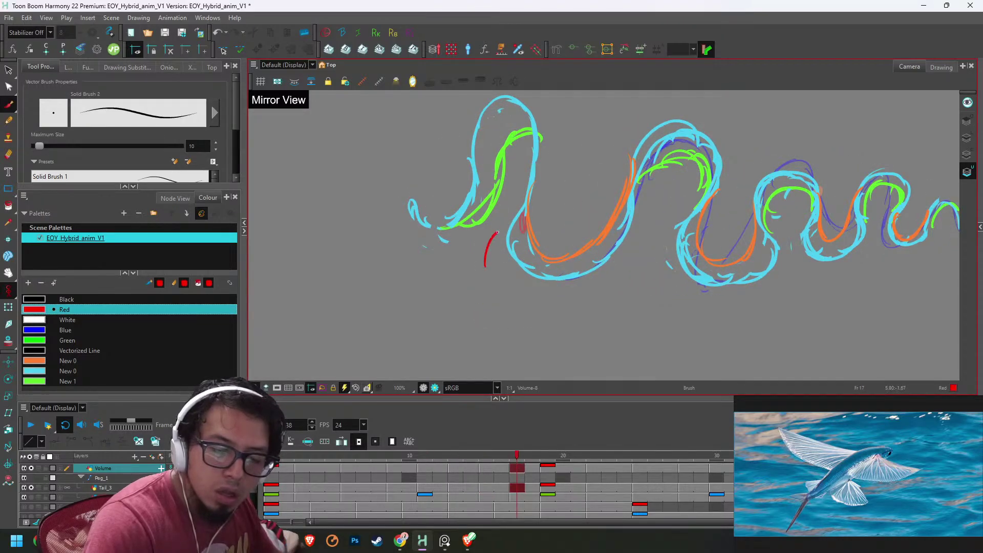
mouse_move(497, 232)
mouse_down()
mouse_move(512, 274)
mouse_move(501, 243)
mouse_move(501, 266)
mouse_move(516, 272)
mouse_move(514, 252)
mouse_move(520, 259)
mouse_move(530, 237)
mouse_move(534, 256)
mouse_up()
key(f)
key(g)
key(g)
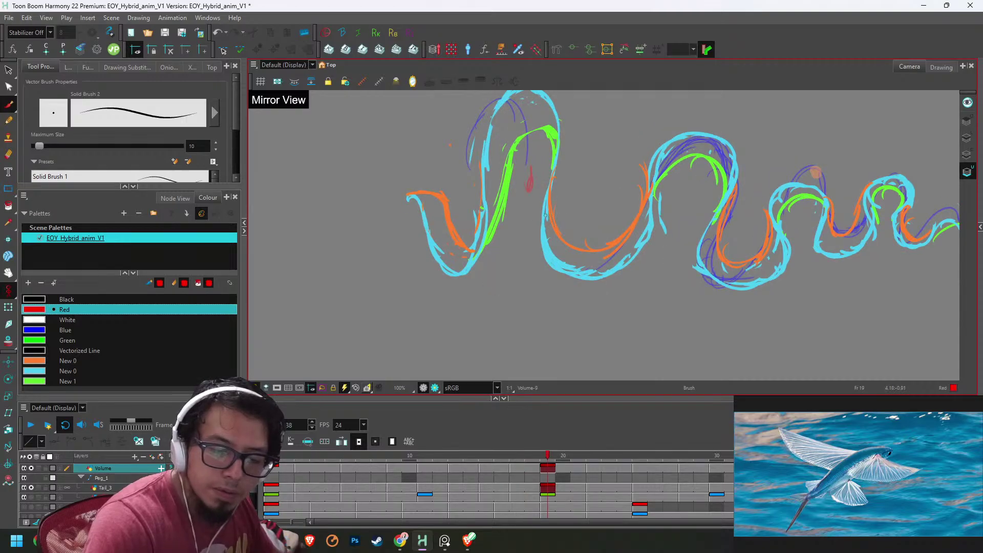
- Compare the drawings around frame 19 and sketch its red fin curving down from the body section leading into the first lower bend
key(f)
key(f)
key(g)
key(g)
mouse_move(544, 201)
mouse_down()
mouse_move(513, 231)
mouse_move(522, 246)
mouse_up()
- Try to sketch the red fins on frames 22 and 25 around the large upper bend
key(g)
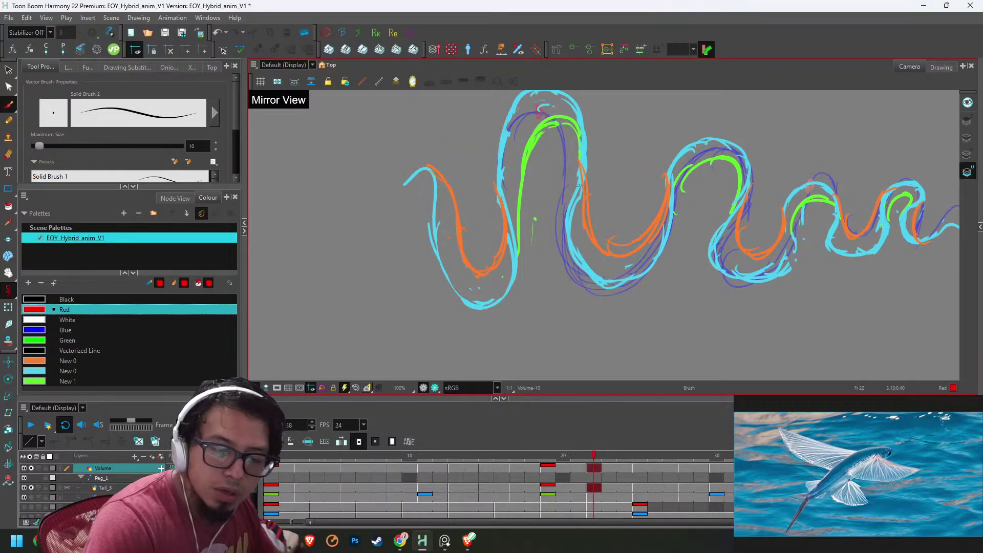
mouse_move(579, 164)
mouse_down()
mouse_move(542, 212)
mouse_move(541, 240)
mouse_up()
drag(578, 179, 553, 242)
mouse_move(607, 156)
mouse_down()
mouse_move(522, 276)
mouse_move(549, 262)
mouse_up()
key(g)
key(g)
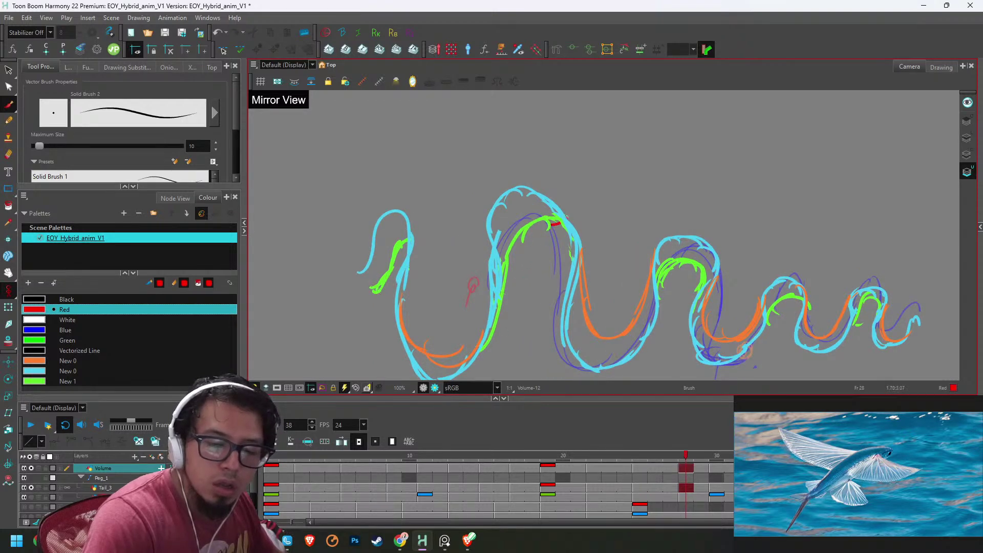
- Try to sketch the red fins on frames 28 and 30 rising from the tail side of the large upper bend's crest
mouse_move(567, 217)
mouse_down()
mouse_move(587, 225)
mouse_move(550, 257)
mouse_move(591, 218)
mouse_up()
key(g)
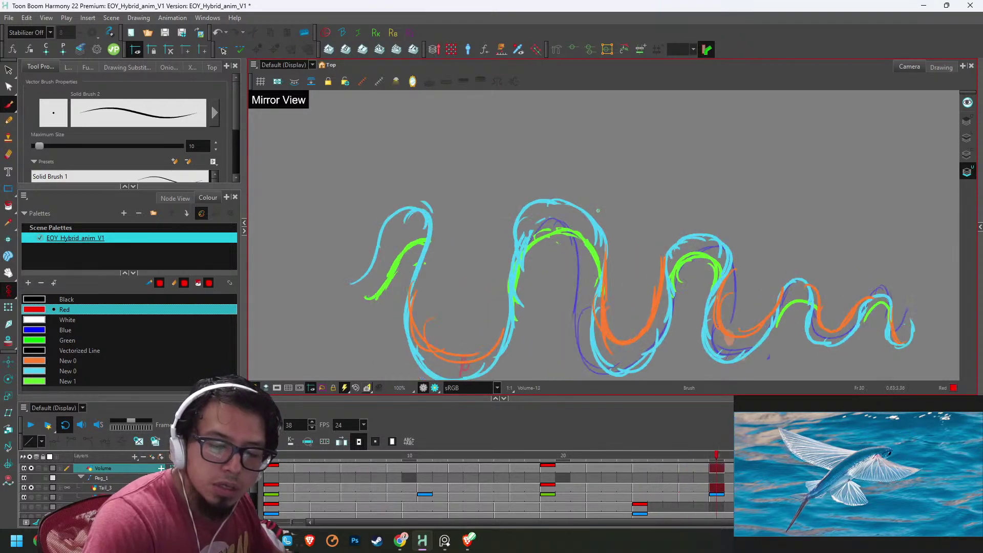
mouse_move(580, 183)
mouse_down()
mouse_move(572, 163)
mouse_move(585, 209)
mouse_up()
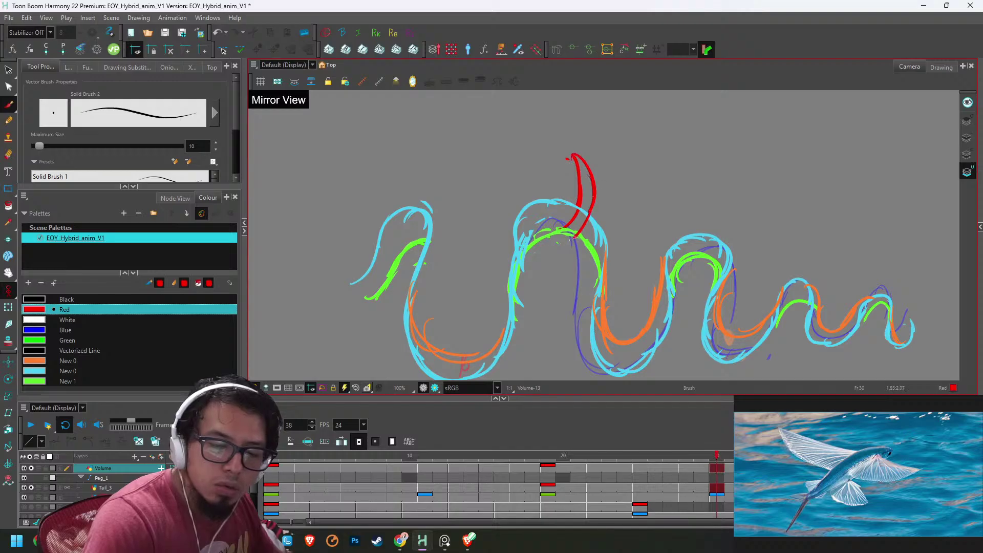
- Sketch the red fin on the drawing after frame 30 rising above the large upper bend and curling headward, and play back the loop
key(g)
mouse_move(520, 188)
mouse_down()
mouse_move(545, 167)
mouse_move(586, 218)
mouse_up()
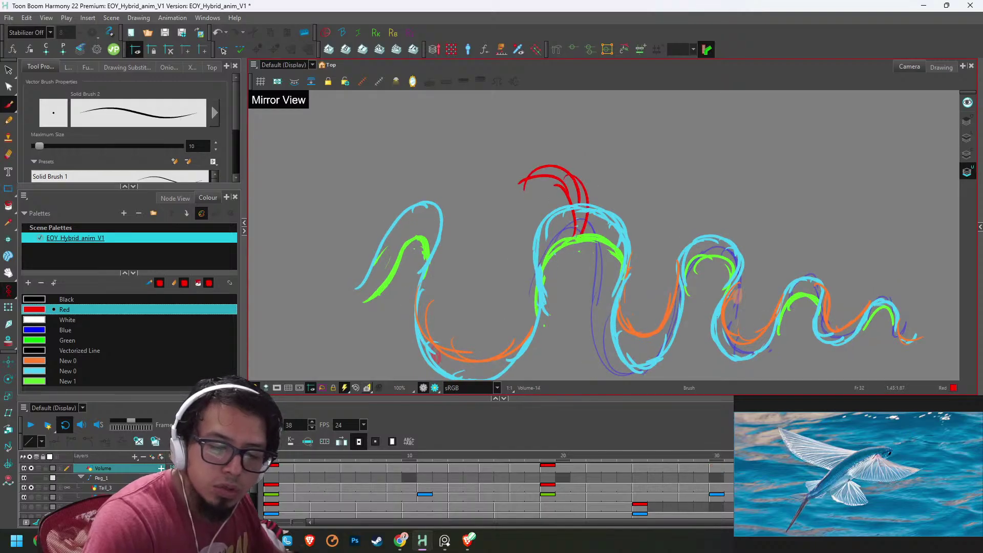
key(g)
key(g)
key(g)
key(g)
key(g)
key(g)
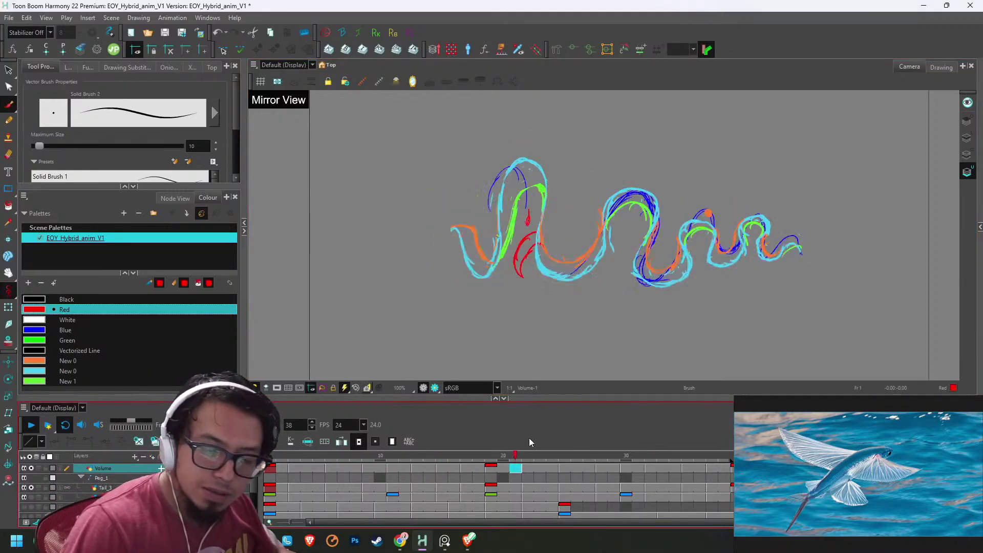
key(shift+Return)
- Move the red fin on frame 6 down along the head side of the large upper bend
key(2)
key(2)
key(2)
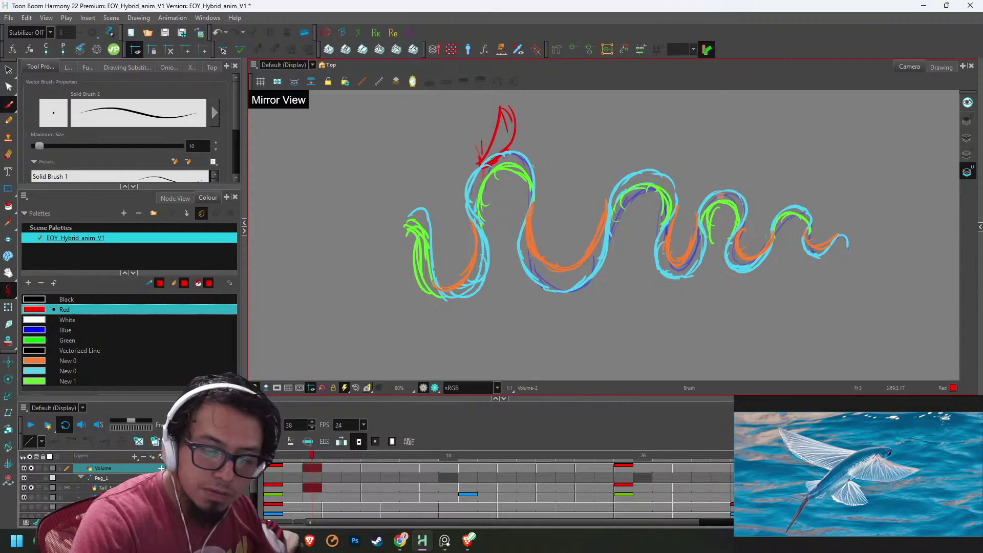
key(2)
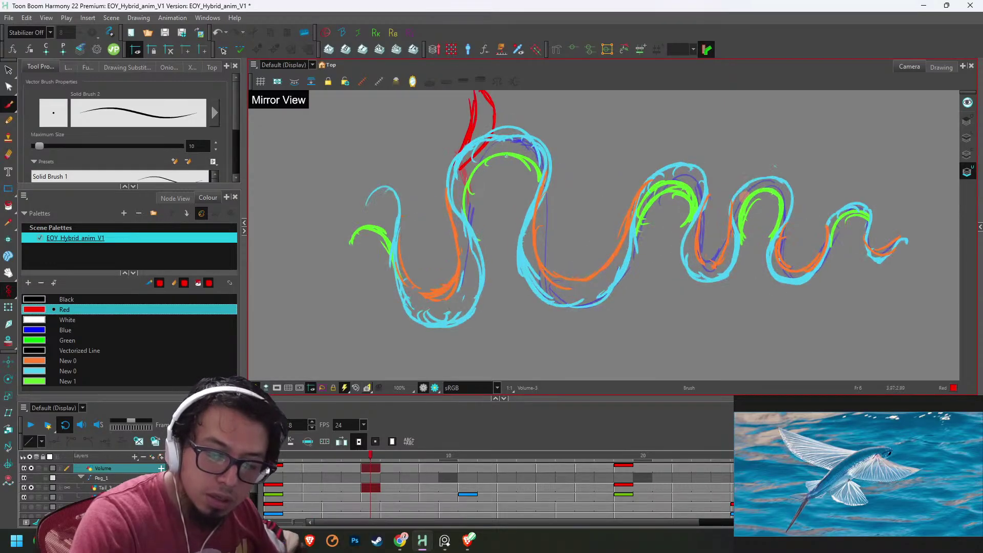
key(alt+s)
click(491, 134)
drag(492, 135, 468, 183)
key(ctrl+z)
key(ctrl+z)
key(ctrl+a)
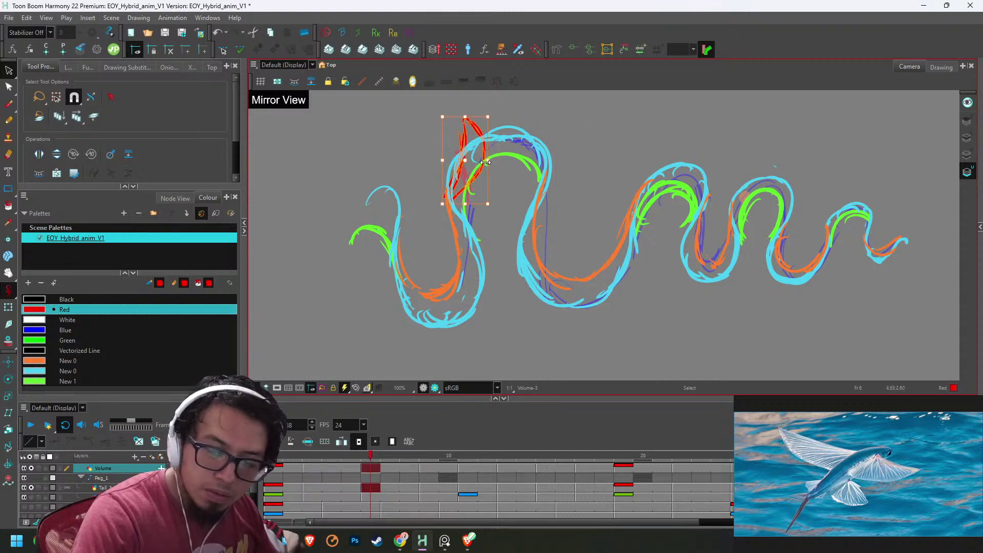
- Move the red fin on frame 9 down along the body section on the head side of the large upper bend
key(f)
key(g)
key(g)
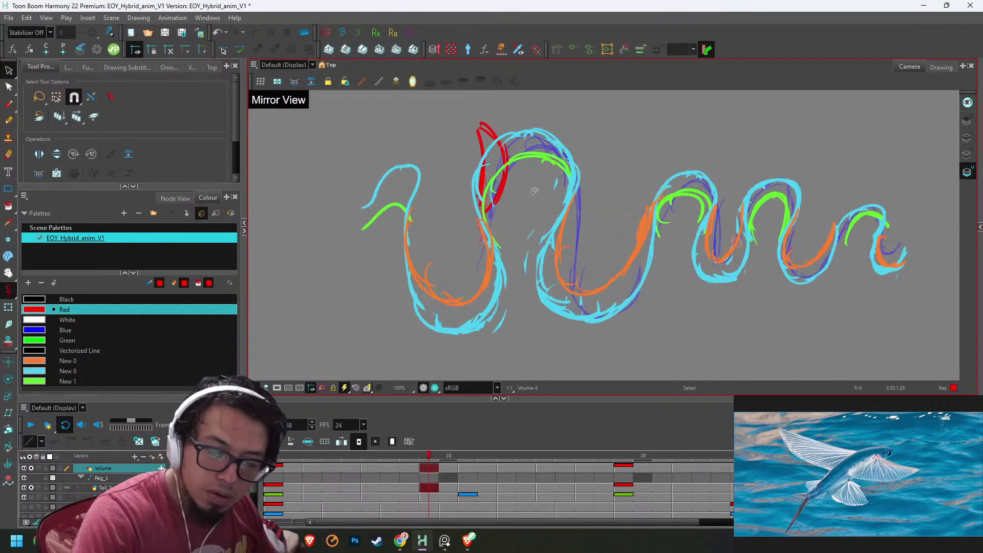
click(500, 197)
drag(499, 200, 498, 239)
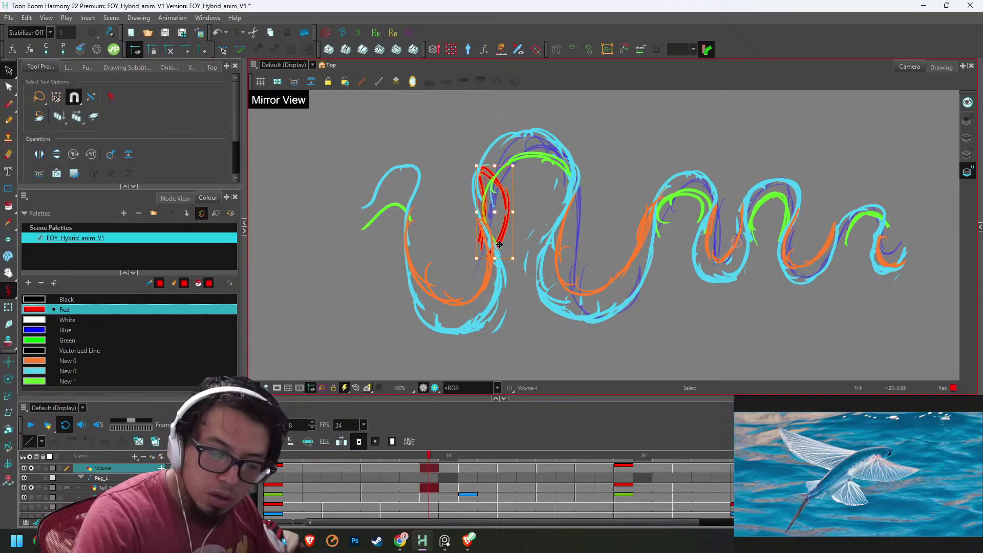
- Shift the red fin on frame 11 toward the head, beside the lower bend
key(f)
key(g)
key(g)
key(ctrl+a)
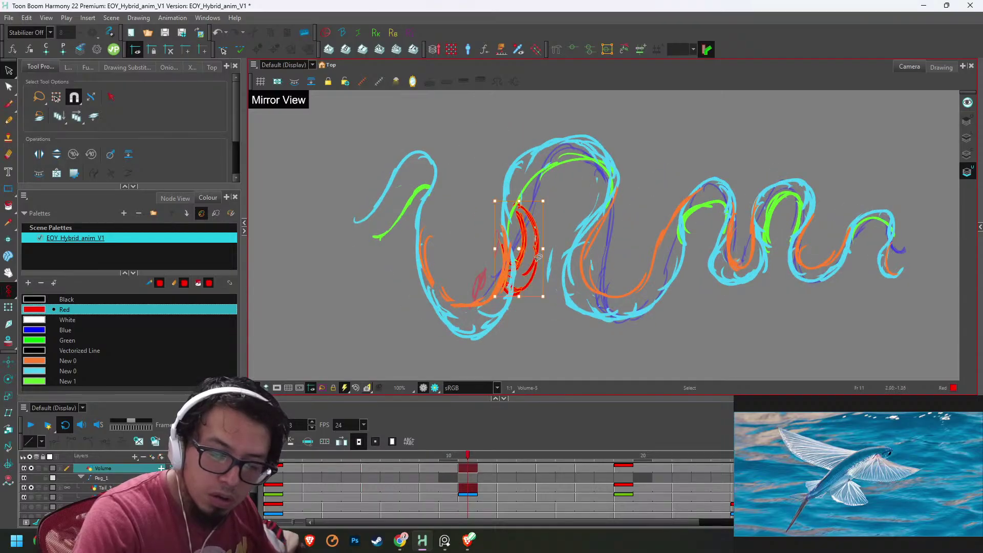
mouse_move(533, 280)
mouse_down()
mouse_move(514, 317)
mouse_move(465, 334)
mouse_move(460, 292)
mouse_move(488, 285)
mouse_move(475, 262)
mouse_move(459, 278)
mouse_up()
- Select the red fins on frames 13, 15 and 17 in turn and undo the last change on frame 17
key(g)
key(ctrl+a)
key(g)
key(ctrl+a)
key(g)
key(ctrl+a)
key(ctrl+z)
key(g)
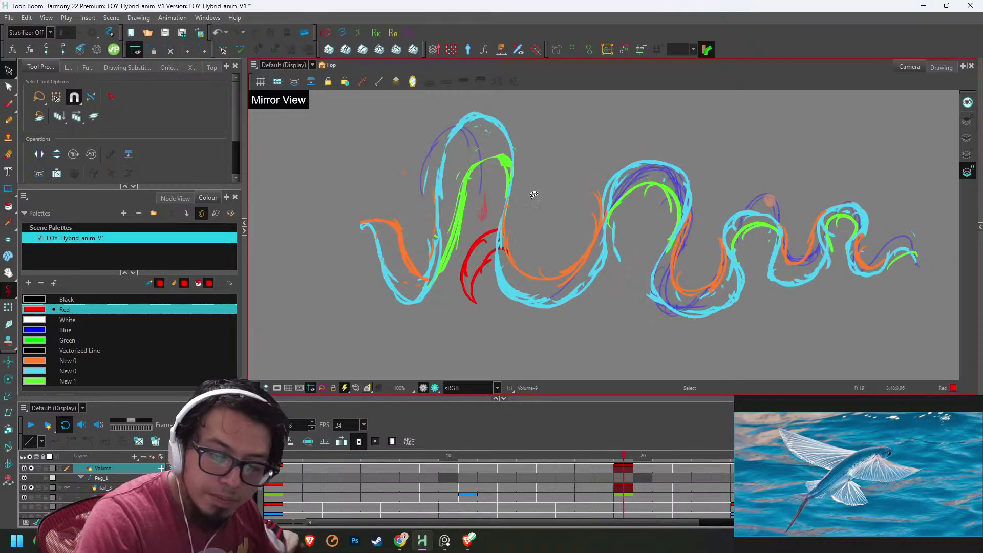
- Move the red fin on frame 19 up to just below the crest of the large upper bend
drag(535, 195, 521, 250)
key(2)
key(ctrl+a)
drag(450, 270, 458, 221)
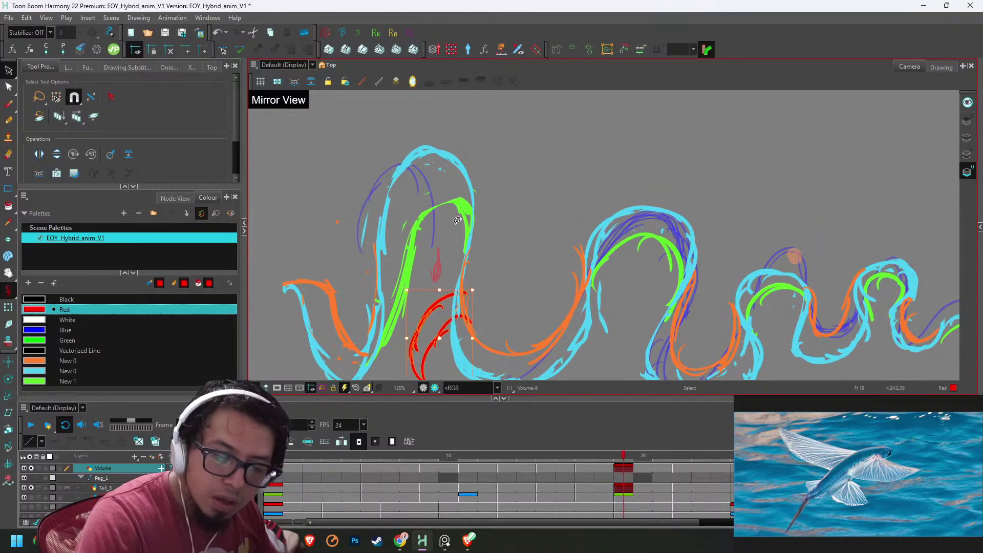
drag(444, 298, 457, 234)
scroll(507, 184, down, 1)
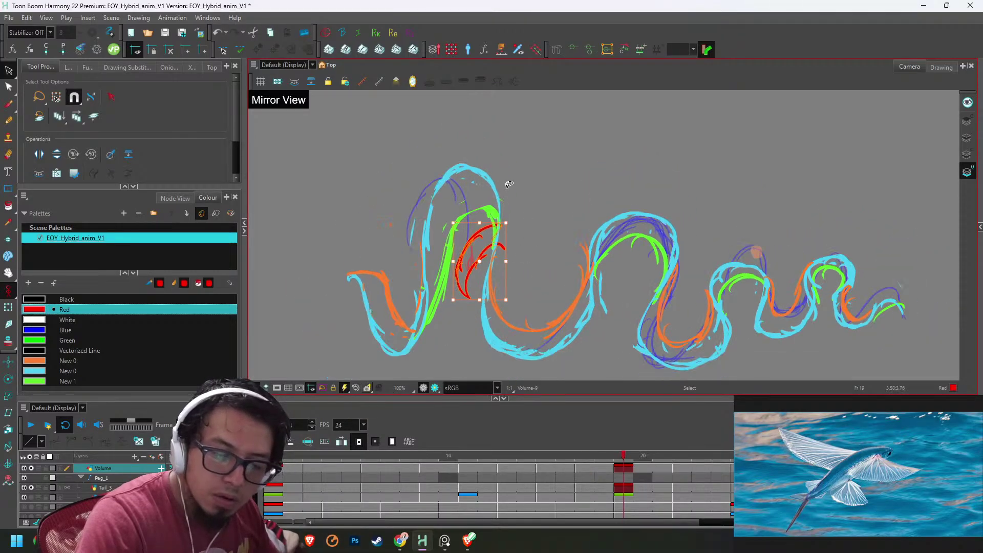
- Try to move the red fins on frames 22 and 25 up and toward the head side of the large upper bend
key(g)
key(ctrl+a)
drag(513, 252, 500, 205)
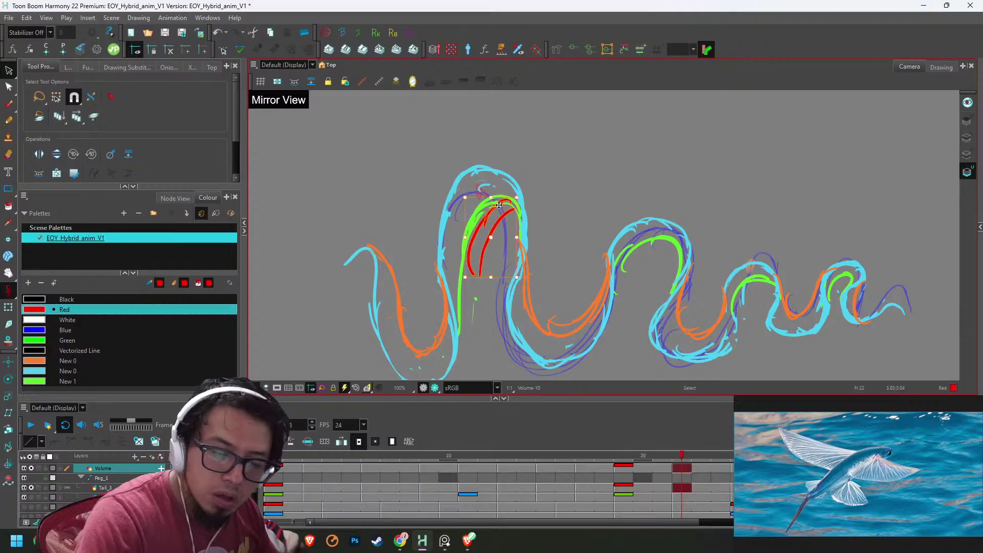
key(g)
key(ctrl+a)
mouse_move(539, 232)
mouse_down()
mouse_move(501, 204)
mouse_move(490, 212)
mouse_move(491, 194)
mouse_up()
key(g)
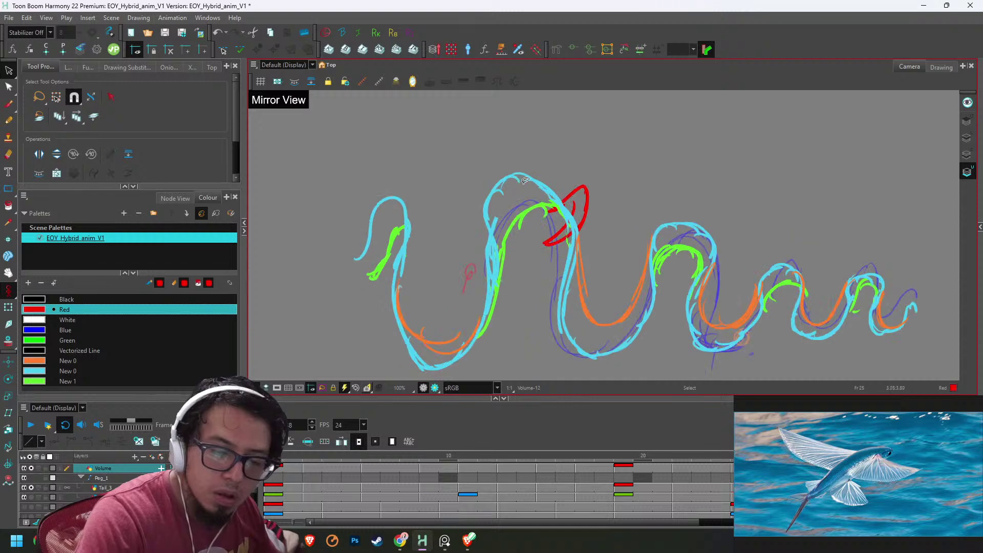
- Try to reposition the red fin on frame 28 onto the crest of the large upper bend
key(ctrl+a)
drag(566, 185, 566, 165)
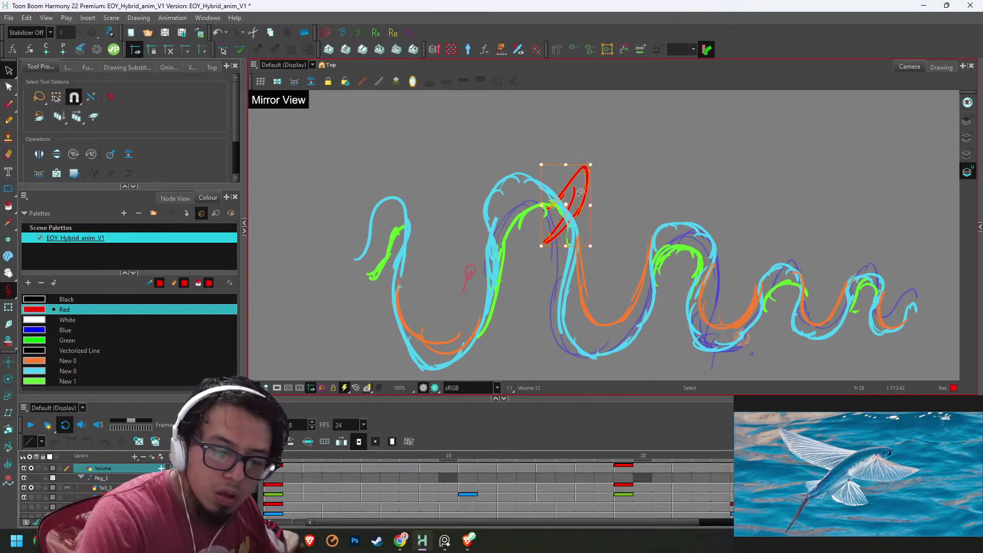
key(ctrl+z)
drag(575, 201, 532, 173)
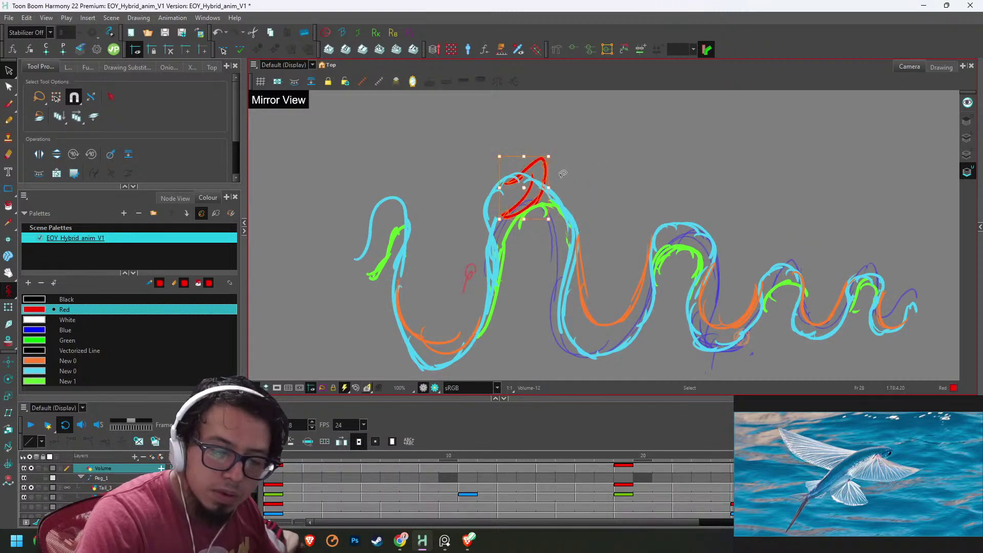
- Try the red fin on frame 30 nearer the head in the neighbouring lower bend and delete it
key(g)
key(ctrl+a)
scroll(592, 220, up, 1)
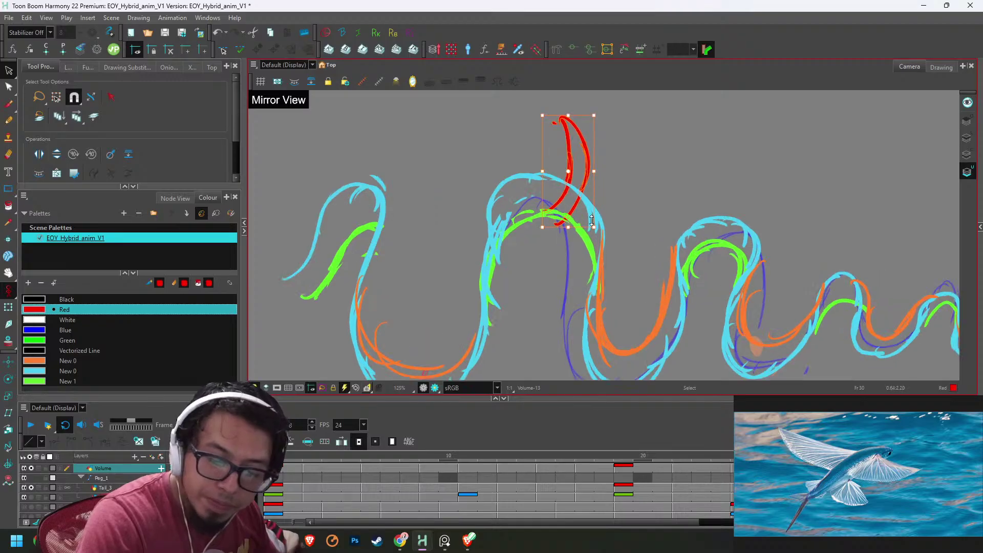
drag(581, 207, 512, 239)
mouse_move(519, 260)
mouse_down()
mouse_move(544, 170)
mouse_move(515, 188)
mouse_move(474, 282)
mouse_up()
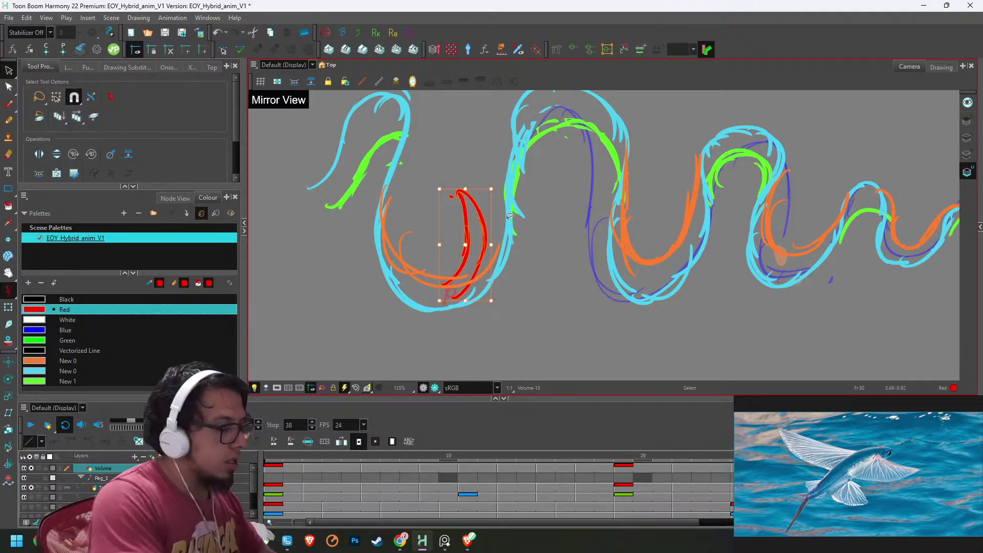
key(Delete)
- Go back through the drawings to frame 22 and try to reposition the red fin on frame 25 lower
drag(615, 204, 604, 263)
key(f)
key(f)
key(f)
key(f)
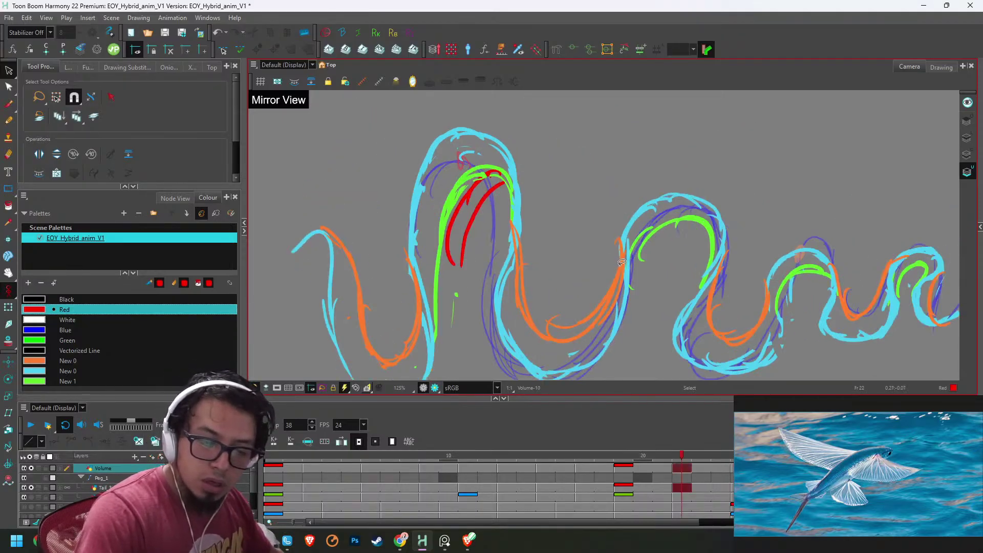
key(g)
key(g)
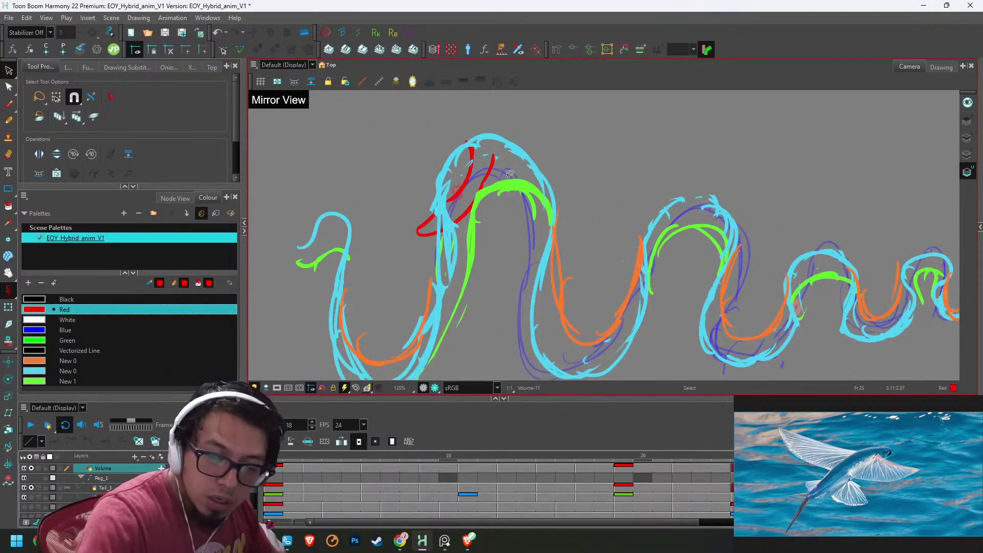
click(489, 163)
drag(495, 163, 471, 198)
- Step back and forth through the frames around frame 22 to compare the red fin's position
key(comma)
key(comma)
key(comma)
key(comma)
key(comma)
key(comma)
key(comma)
key(comma)
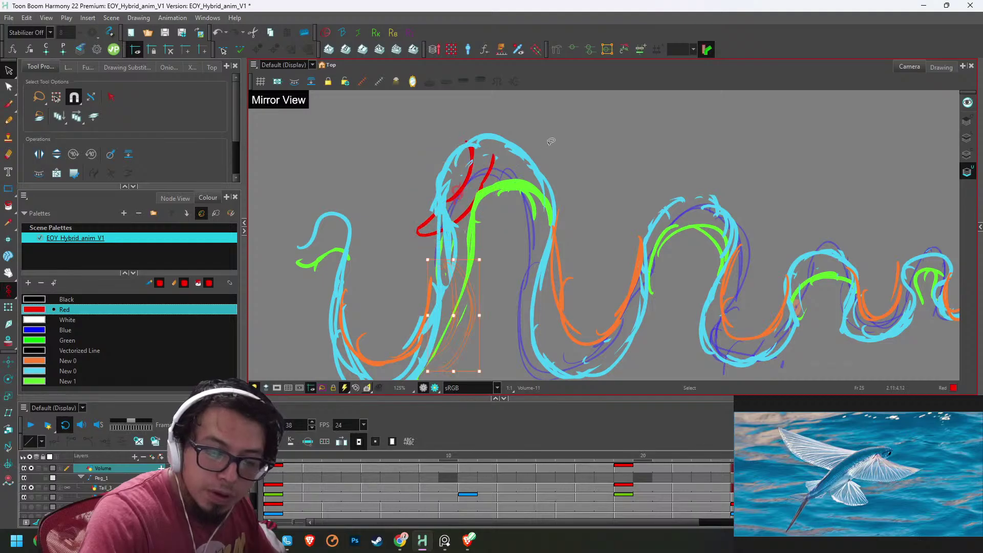
key(period)
key(period)
key(period)
key(period)
key(period)
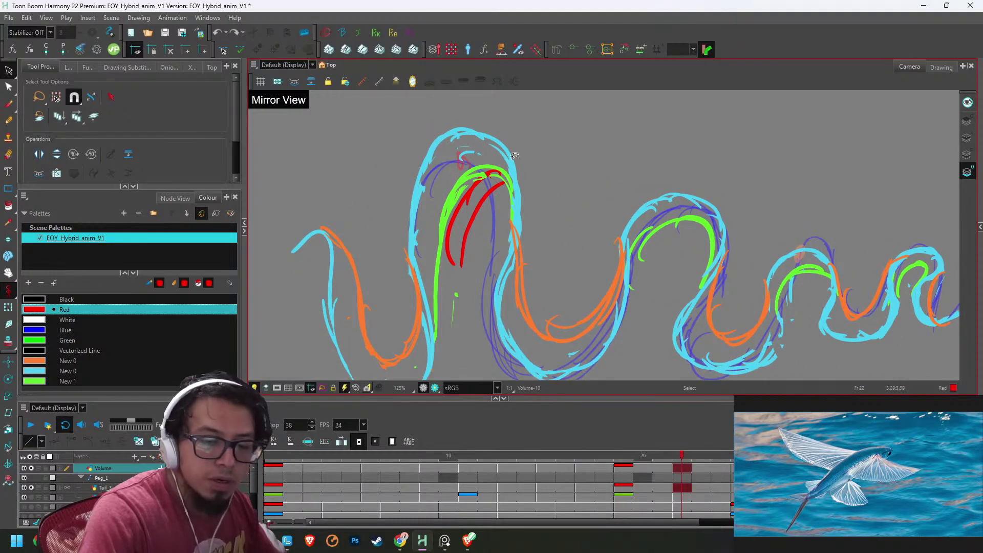
- Delete the red fin on frame 22, redraw it curving down inside the head side of the large upper bend, and compare neighbouring drawings
mouse_move(514, 155)
mouse_down()
mouse_move(481, 150)
mouse_move(439, 184)
mouse_move(470, 225)
mouse_move(498, 150)
mouse_up()
key(Delete)
key(alt+b)
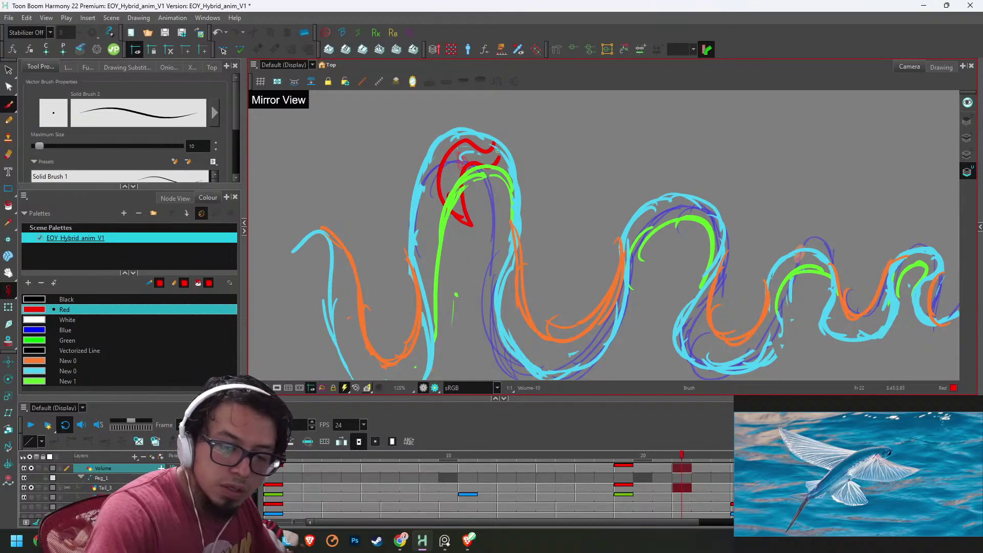
key(f)
key(g)
key(g)
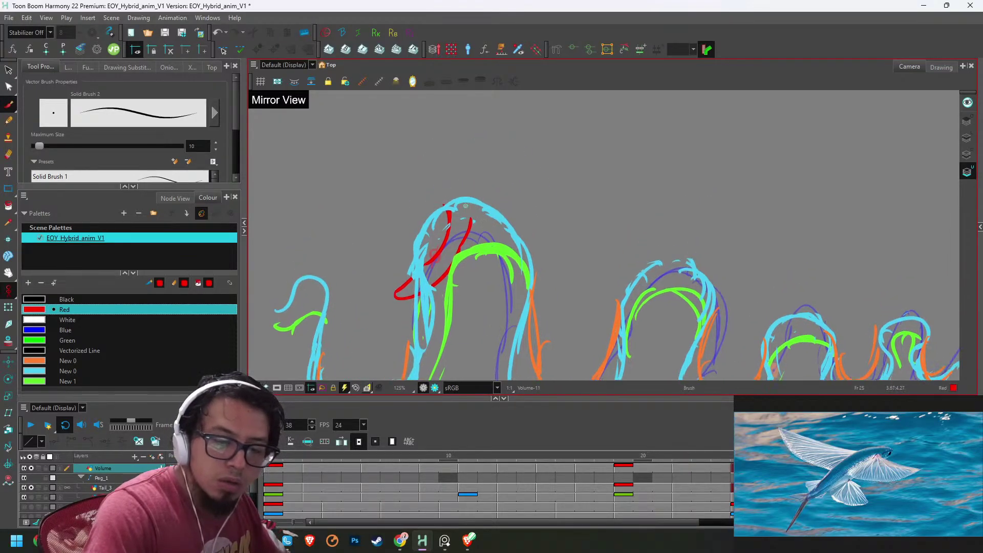
- Try to rework the fin on frame 25 with a stroke rising above the upper bend and partial erasing of the old outline
drag(445, 212, 424, 179)
key(alt+e)
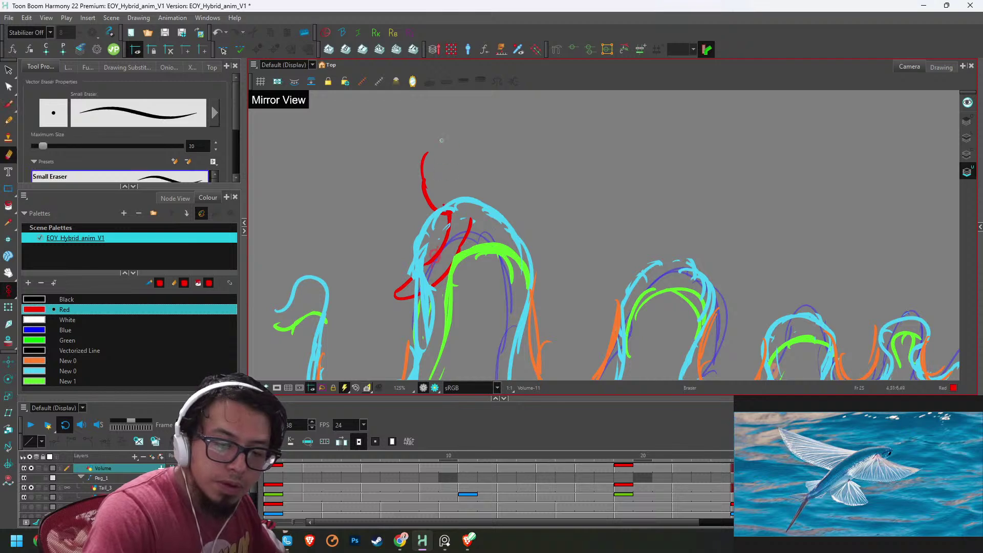
drag(472, 218, 465, 238)
- Delete the red fin on frame 25 and redraw it curving upward from the head side of the large upper bend
key(alt+s)
mouse_move(448, 139)
mouse_down()
mouse_move(399, 164)
mouse_move(497, 182)
mouse_up()
key(Delete)
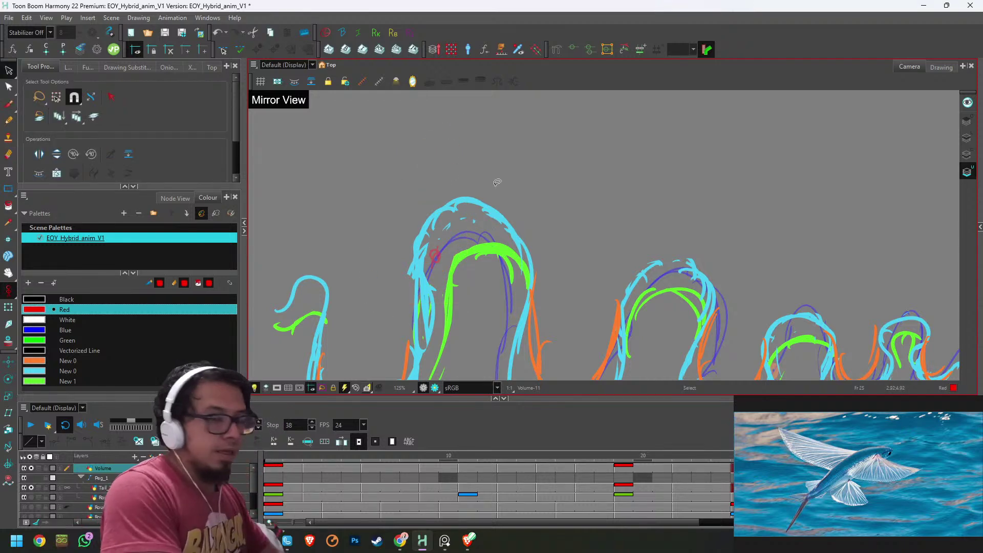
key(alt+b)
mouse_move(421, 204)
mouse_down()
mouse_move(444, 231)
mouse_move(444, 157)
mouse_move(388, 227)
mouse_move(438, 245)
mouse_move(432, 230)
mouse_up()
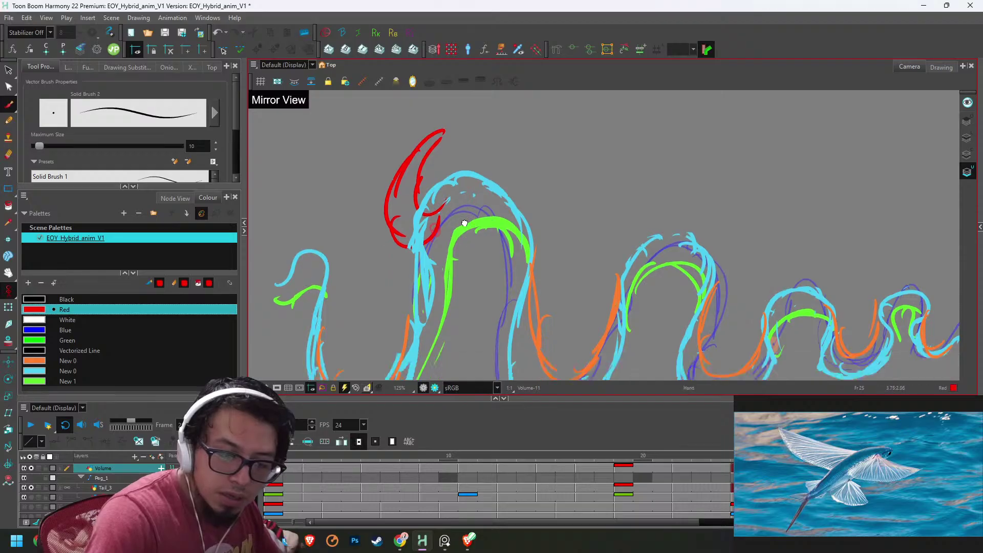
- Sketch a new red fin on frame 28 curling upward beside the head side of the large upper bend
key(1)
key(g)
key(2)
mouse_move(499, 237)
mouse_down()
mouse_move(484, 194)
mouse_move(473, 211)
mouse_move(434, 156)
mouse_up()
mouse_move(446, 122)
mouse_down()
mouse_move(437, 172)
mouse_move(440, 109)
mouse_move(431, 181)
mouse_move(441, 221)
mouse_up()
mouse_move(433, 184)
mouse_down()
mouse_move(445, 215)
mouse_move(432, 224)
mouse_up()
- Erase the old red fin over the crest of the large upper bend on frame 28
key(alt+e)
drag(486, 144, 437, 215)
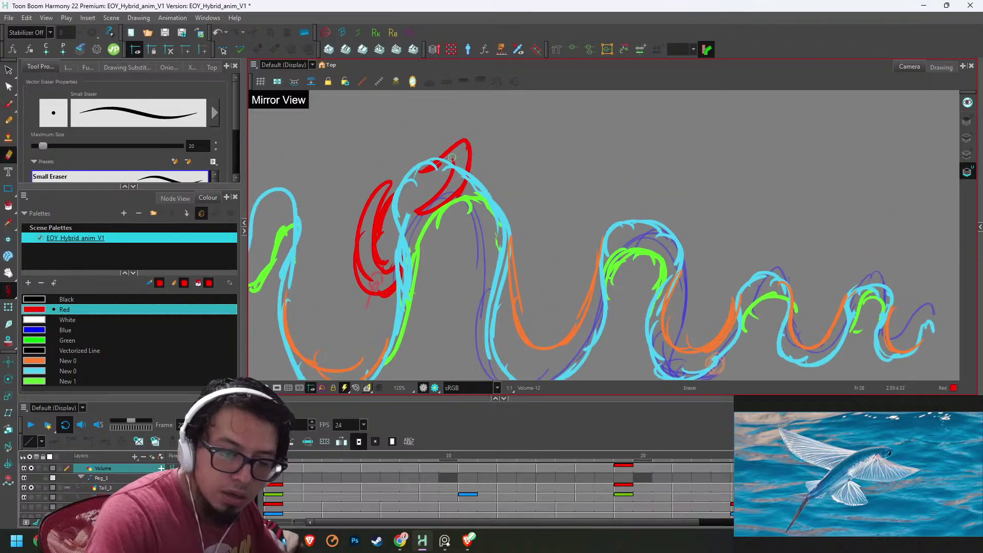
mouse_move(445, 160)
mouse_down()
mouse_move(447, 204)
mouse_move(472, 169)
mouse_up()
drag(440, 284, 457, 172)
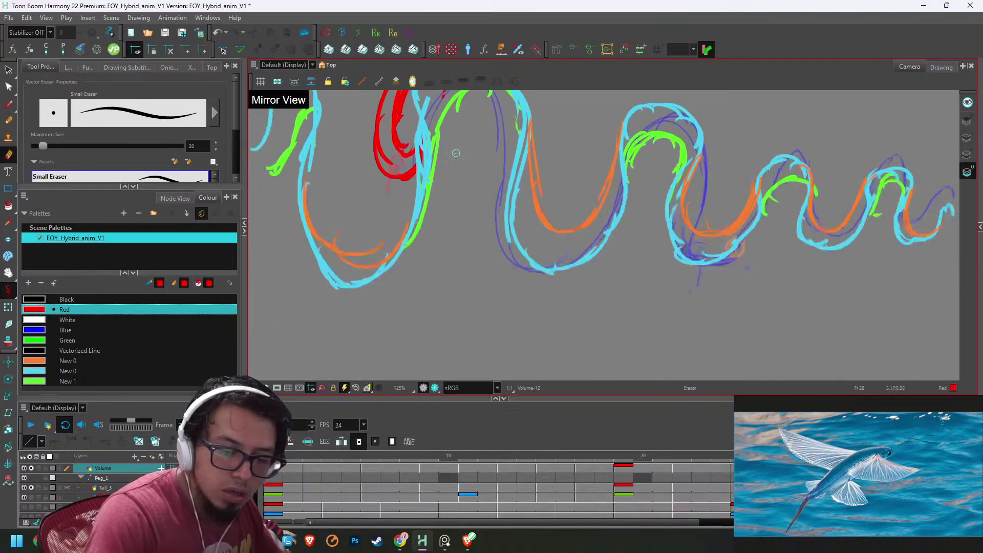
- Sketch a red fin on frame 30 hanging below the large lower bend, redoing the first attempted outline
key(g)
key(alt+b)
drag(405, 248, 369, 353)
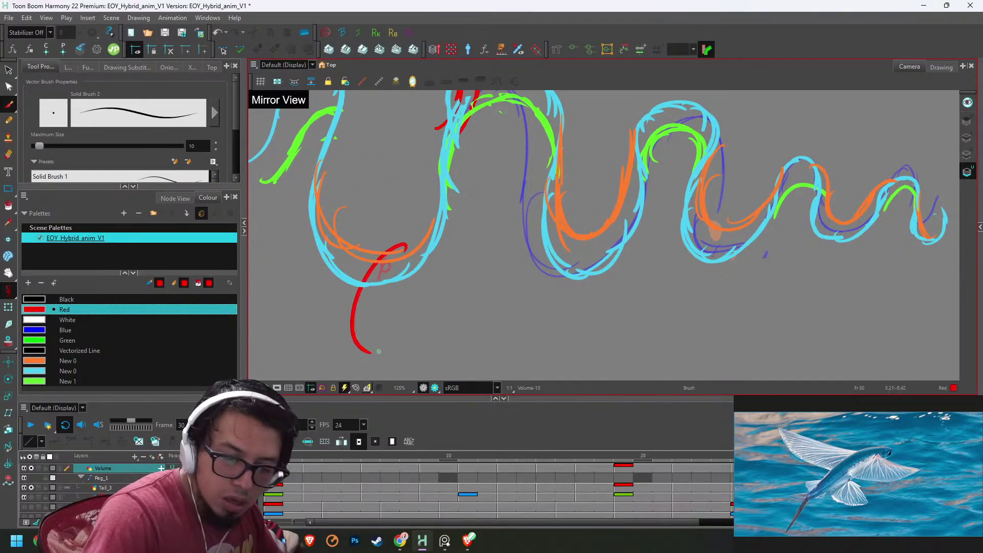
drag(363, 291, 359, 338)
key(ctrl+z)
key(ctrl+z)
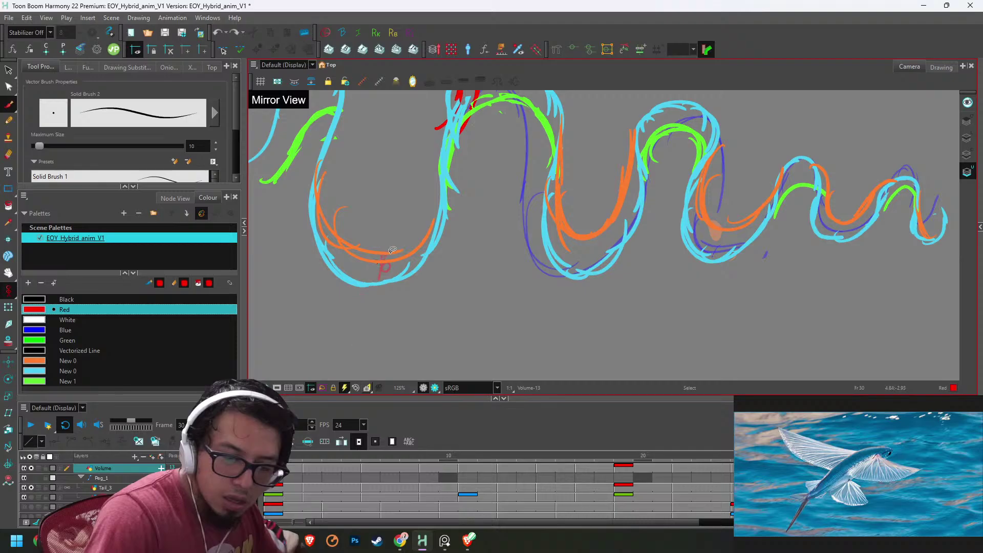
mouse_move(387, 250)
mouse_down()
mouse_move(352, 306)
mouse_move(336, 285)
mouse_move(347, 339)
mouse_move(372, 303)
mouse_move(378, 317)
mouse_move(343, 334)
mouse_up()
drag(350, 337, 371, 318)
key(1)
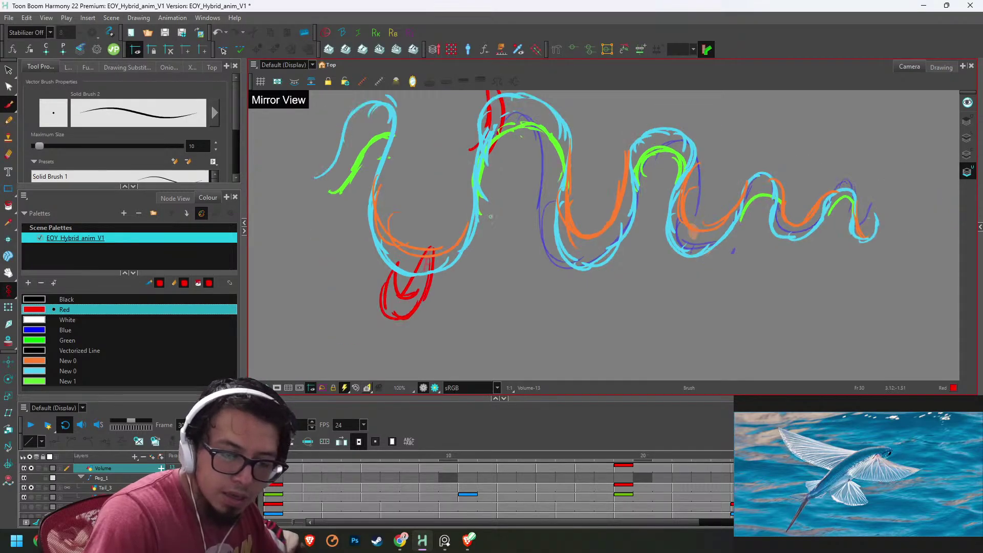
- Sketch a red fin on frame 32 curling downward from the head side of the large lower bend
key(period)
key(period)
key(1)
drag(353, 252, 363, 326)
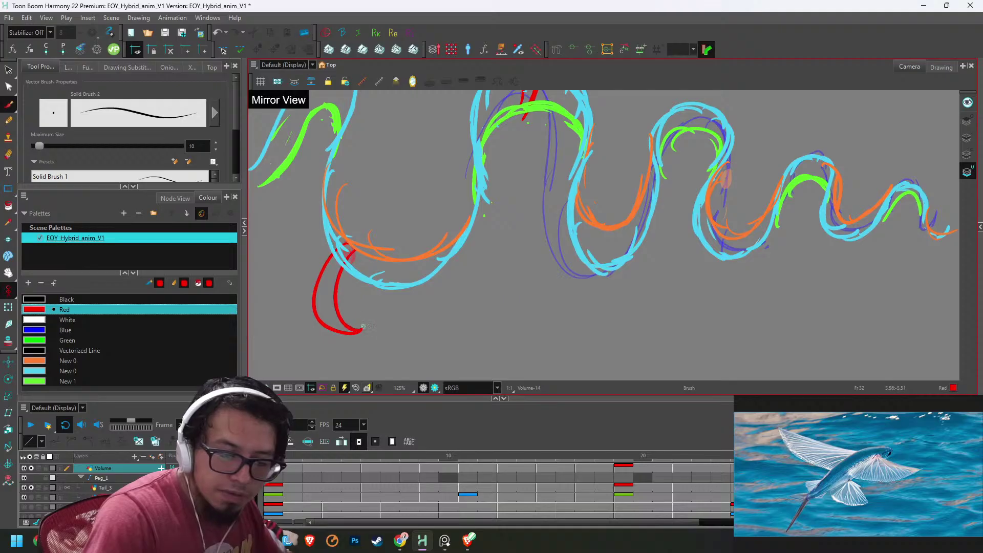
key(2)
- Sketch a red fin on frame 35 hanging from the body between the first upper bend and the large lower bend
key(period)
key(period)
key(period)
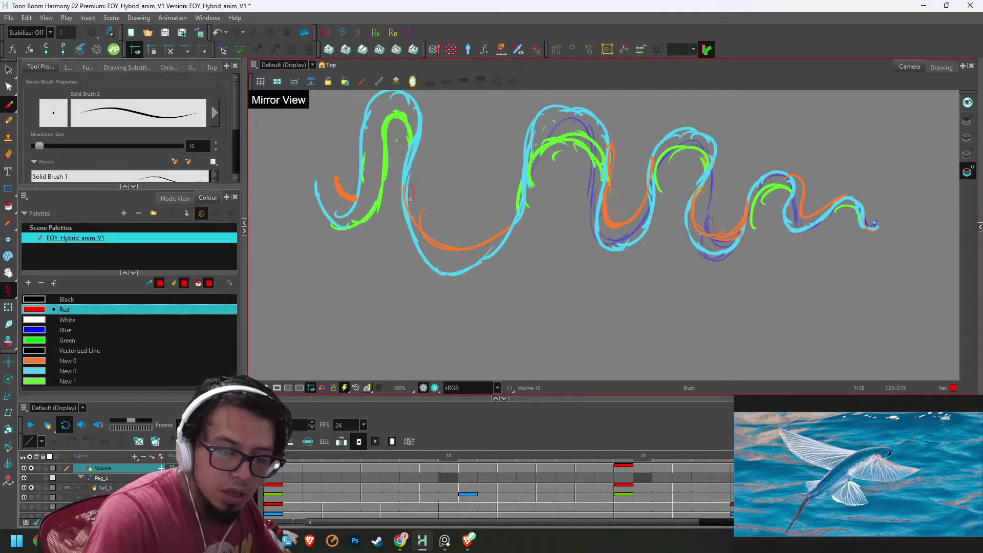
drag(410, 199, 404, 240)
mouse_move(402, 189)
mouse_down()
mouse_move(373, 244)
mouse_move(392, 268)
mouse_up()
- Sketch a red fin on frame 37 inside the first upper bend, beside its tail-side limb
key(period)
key(period)
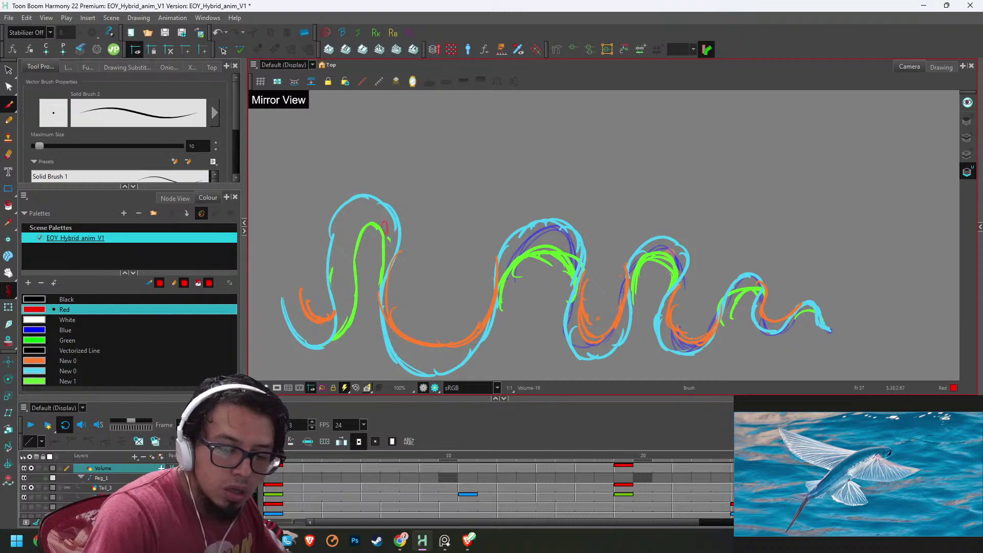
mouse_move(384, 227)
mouse_down()
mouse_move(362, 306)
mouse_move(394, 221)
mouse_move(407, 270)
mouse_up()
- Sketch a small red fin over the crest of the first large upper bend on frame 38
key(period)
key(period)
mouse_move(383, 274)
mouse_down()
mouse_move(374, 252)
mouse_move(355, 278)
mouse_up()
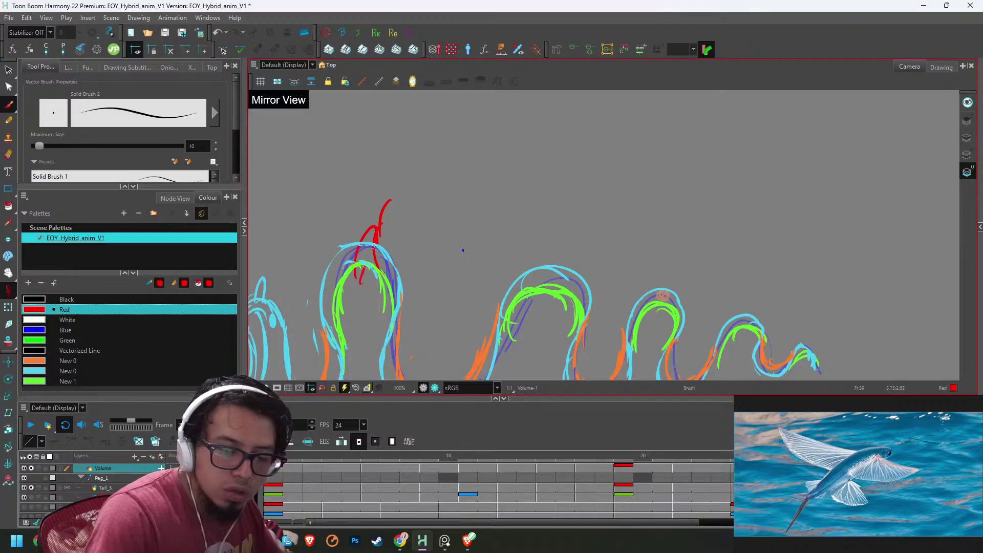
key(period)
scroll(503, 237, down, 2)
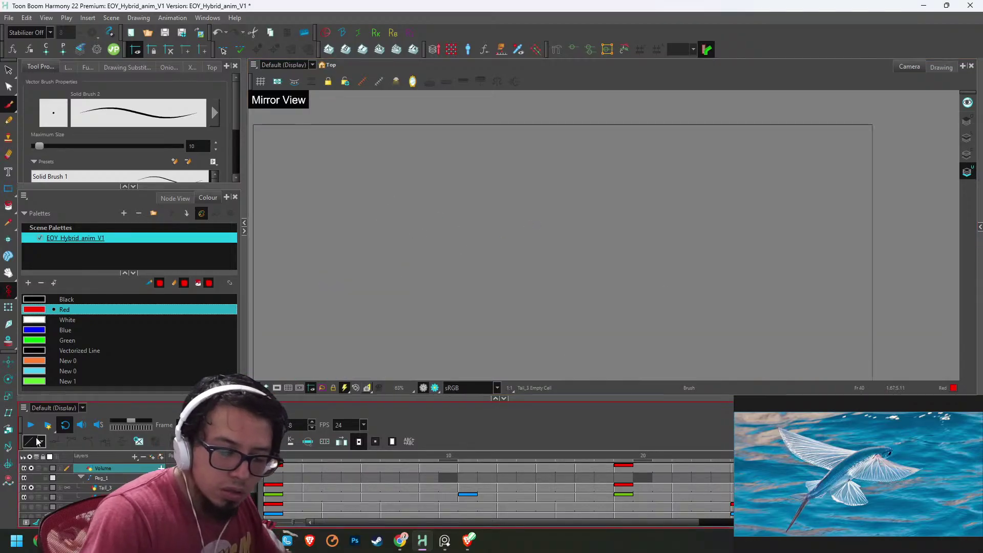
- Play the swim cycle at different zoom levels to review the fin motion, and stop playback
click(31, 424)
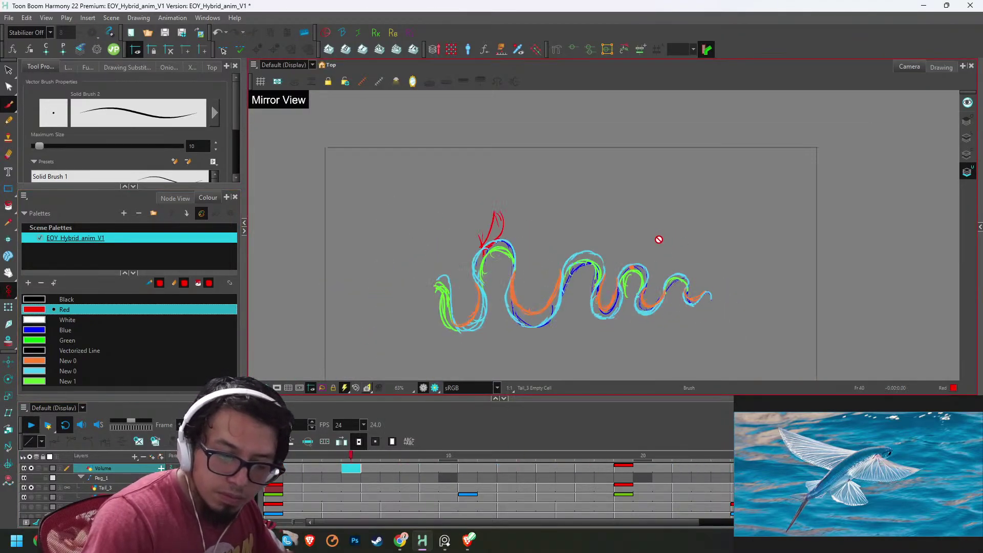
scroll(642, 253, up, 1)
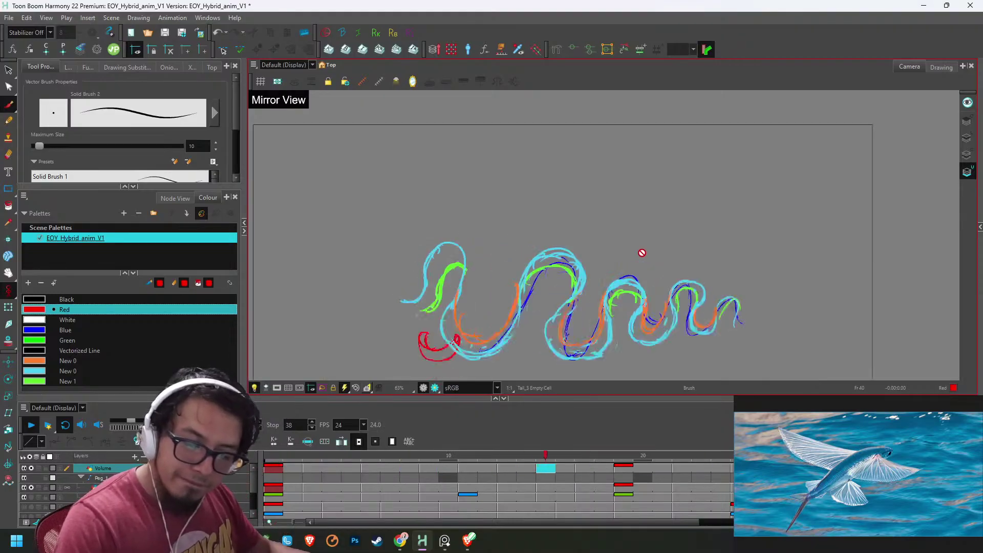
key(2)
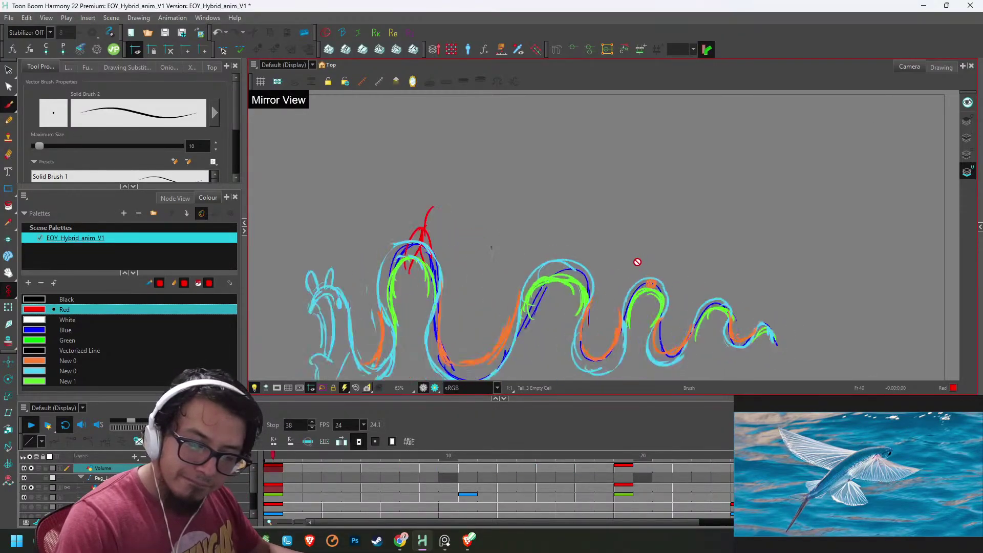
key(1)
key(1)
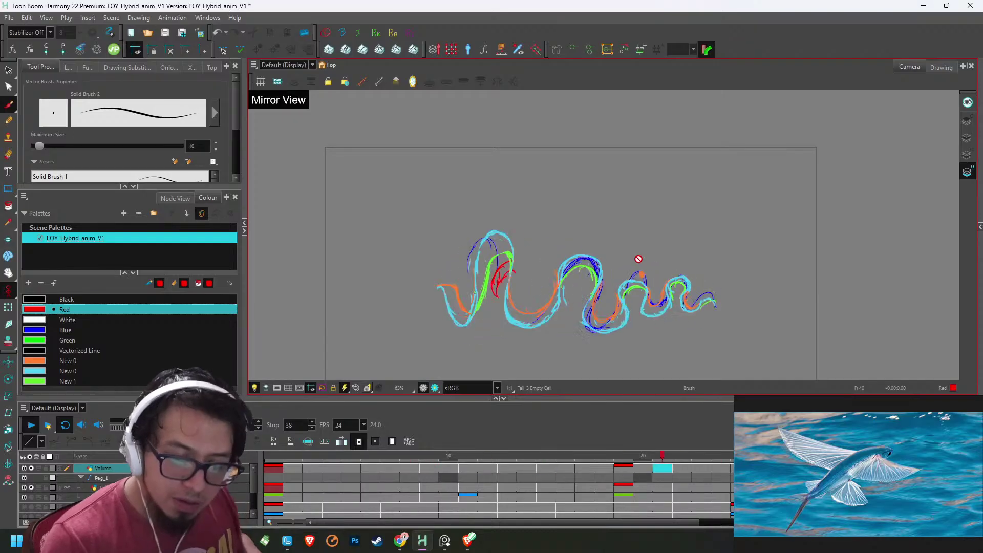
click(288, 464)
key(Return)
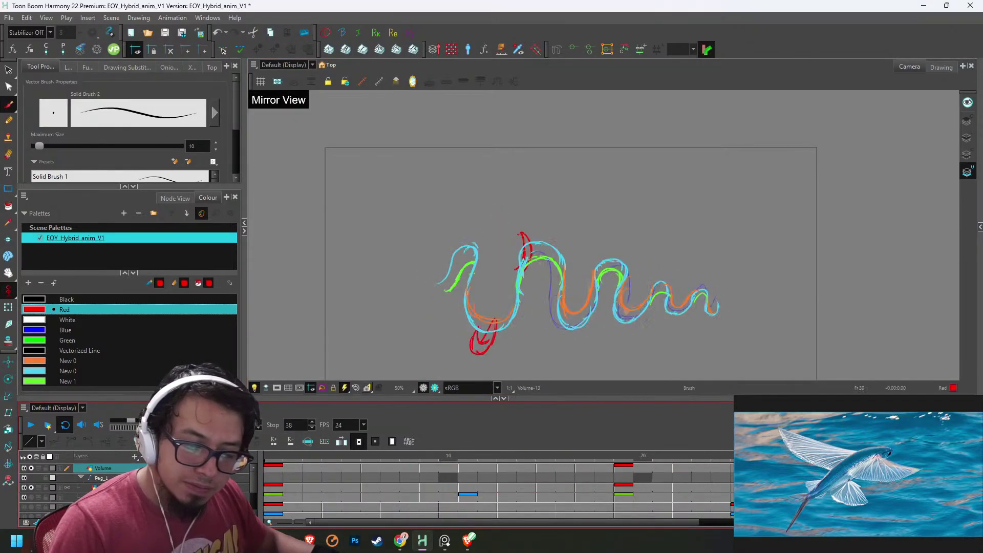
- Delete the old red fins above the large upper bend on frames 30 and 32
key(alt+s)
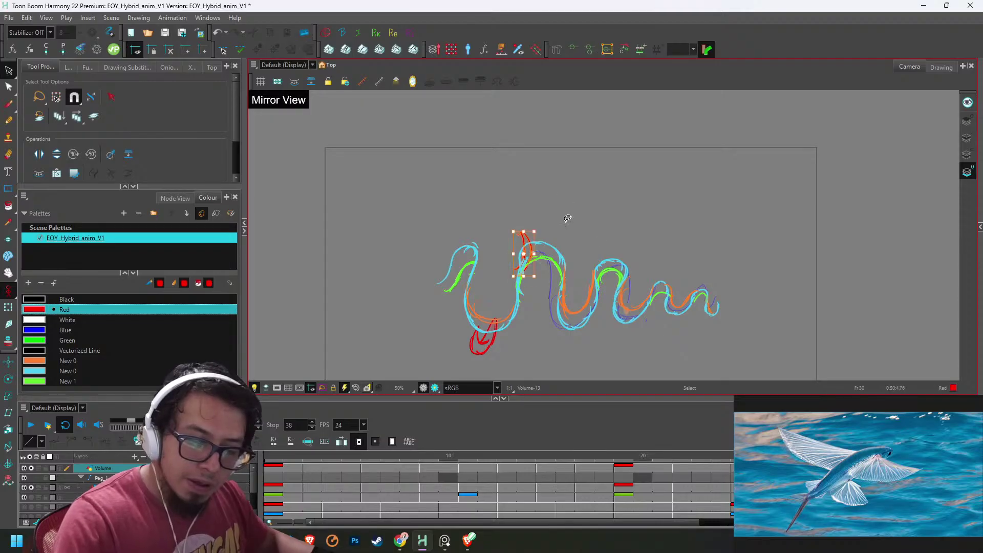
key(period)
key(period)
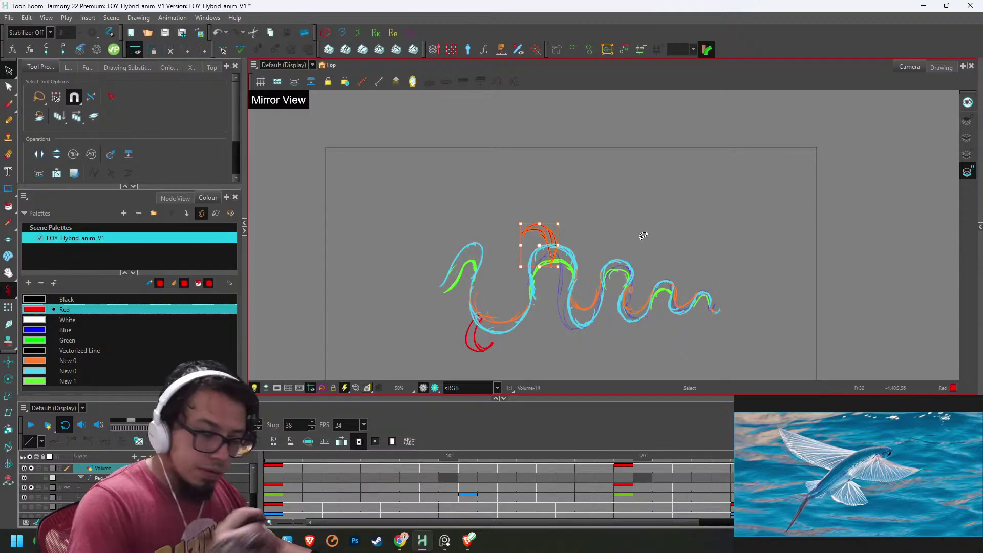
key(Return)
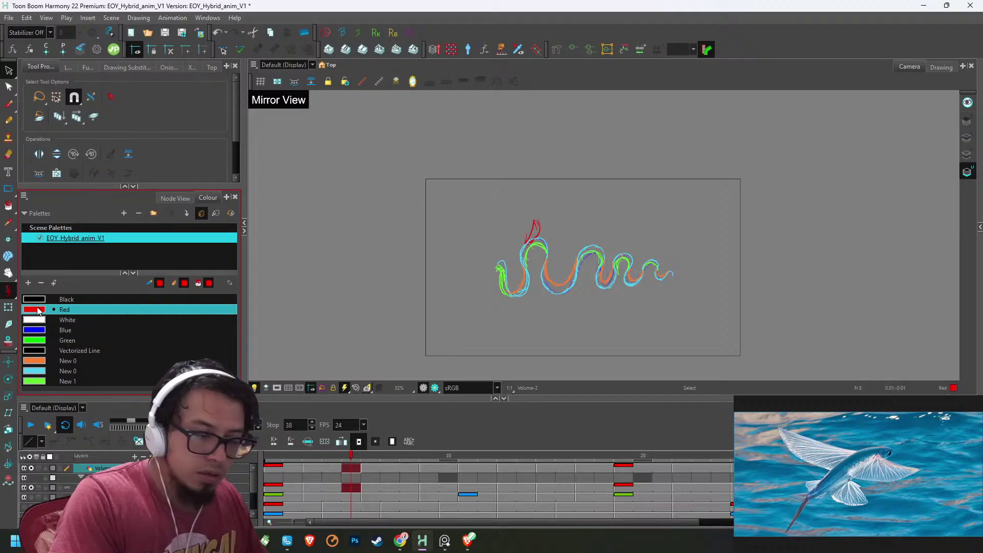
- Change the Red palette colour used for the fins to a dark maroon
key(2)
key(2)
key(2)
drag(617, 270, 652, 199)
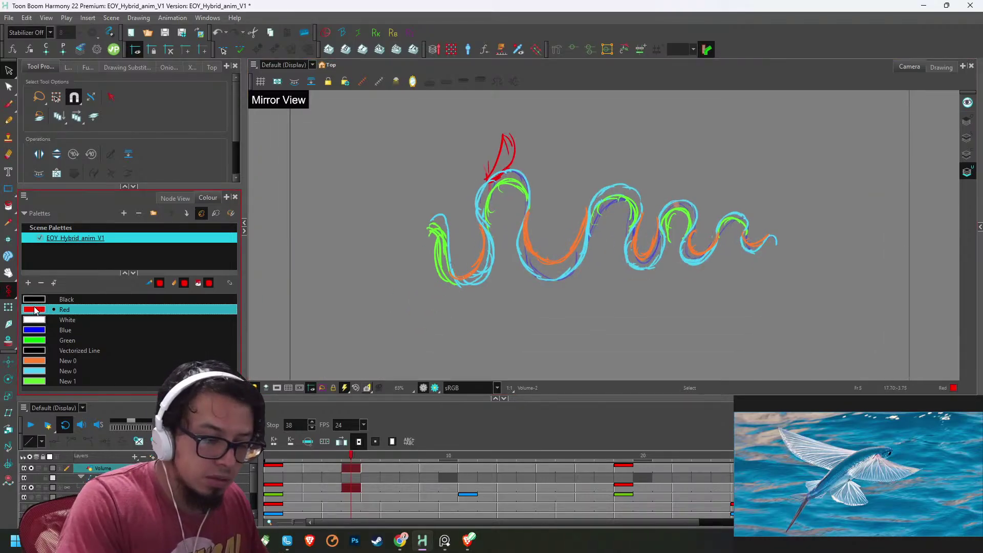
double_click(36, 310)
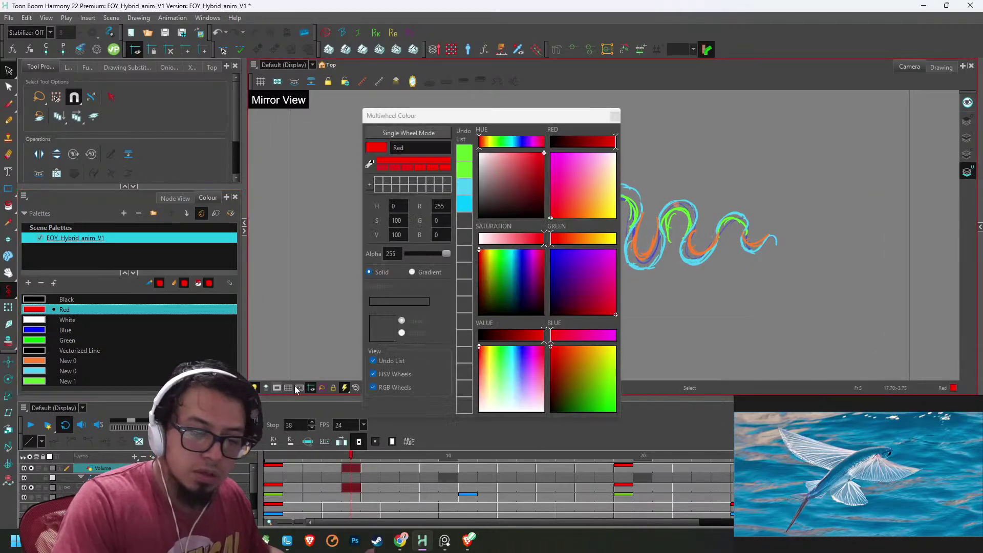
drag(503, 170, 518, 196)
drag(543, 116, 737, 198)
click(813, 201)
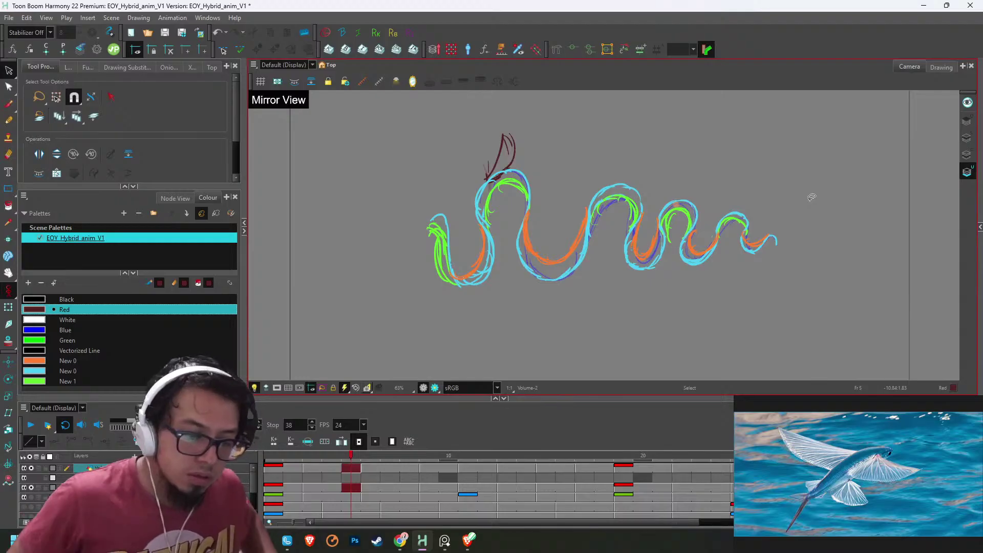
- Play the swim cycle zoomed out to review the recoloured fins in motion
click(31, 426)
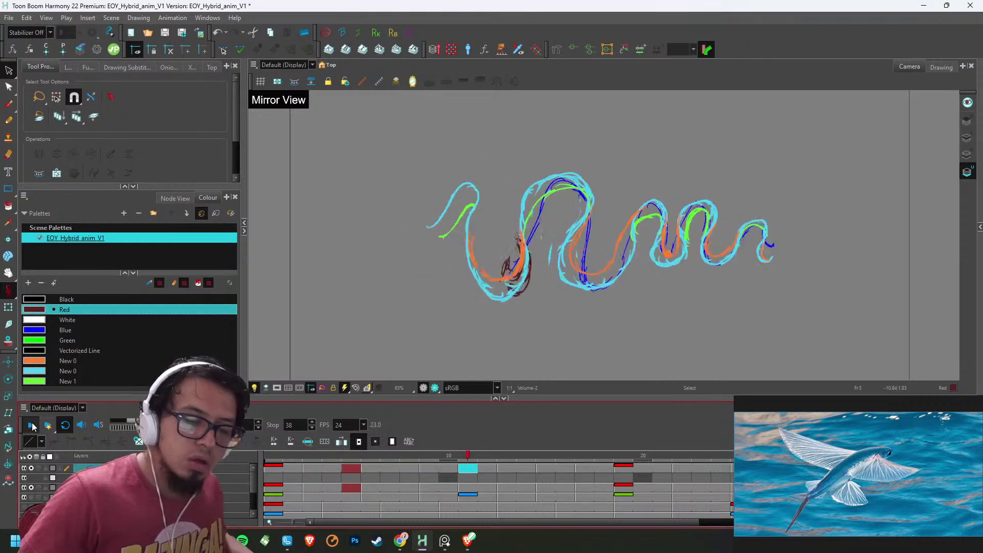
key(1)
key(1)
key(1)
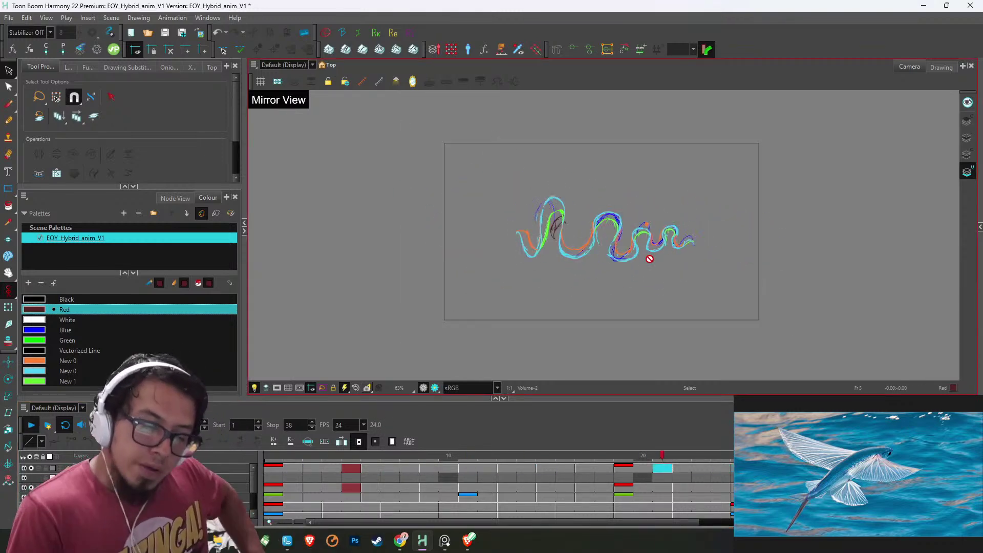
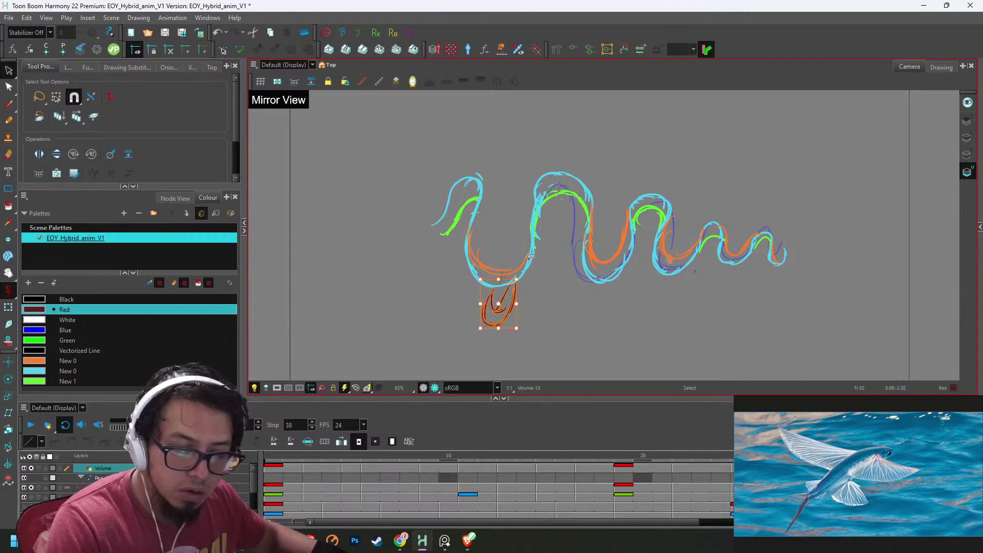
- Step through the fin drawings from frame 30 around the loop to frame 5 and replay the animation
key(f)
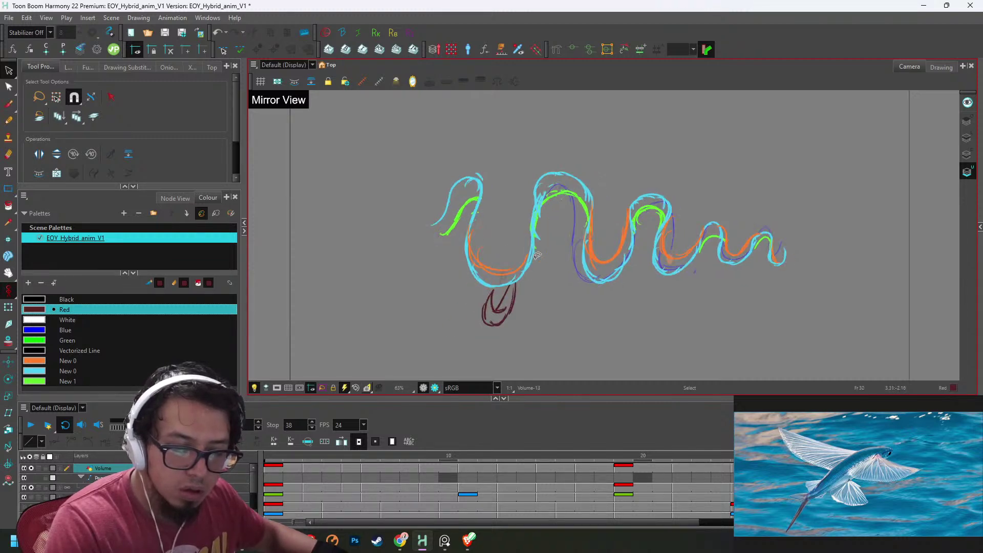
key(g)
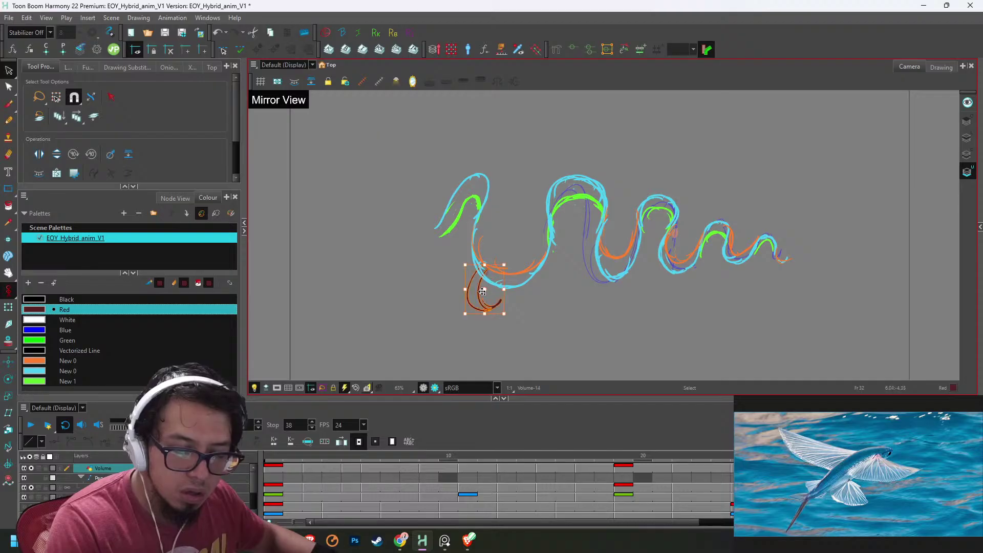
key(g)
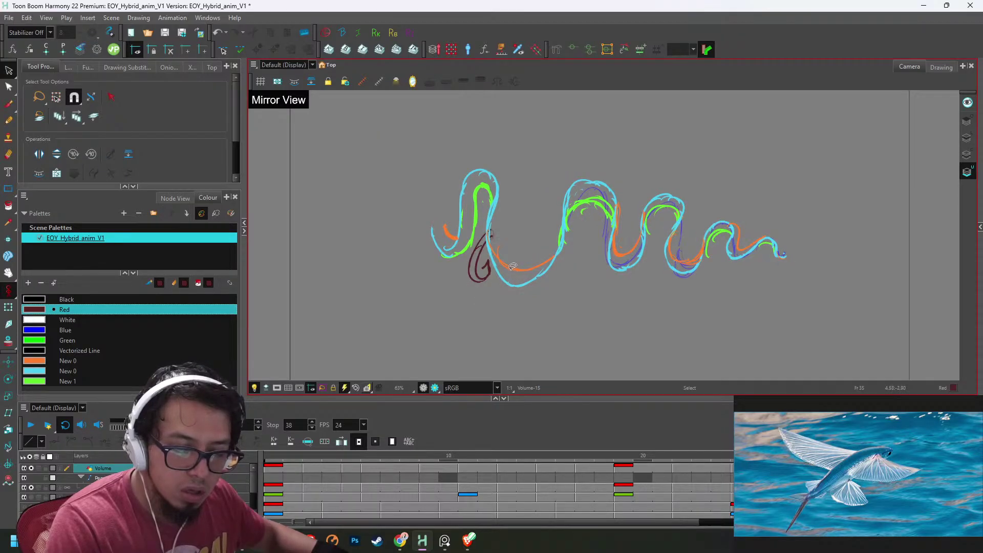
click(492, 258)
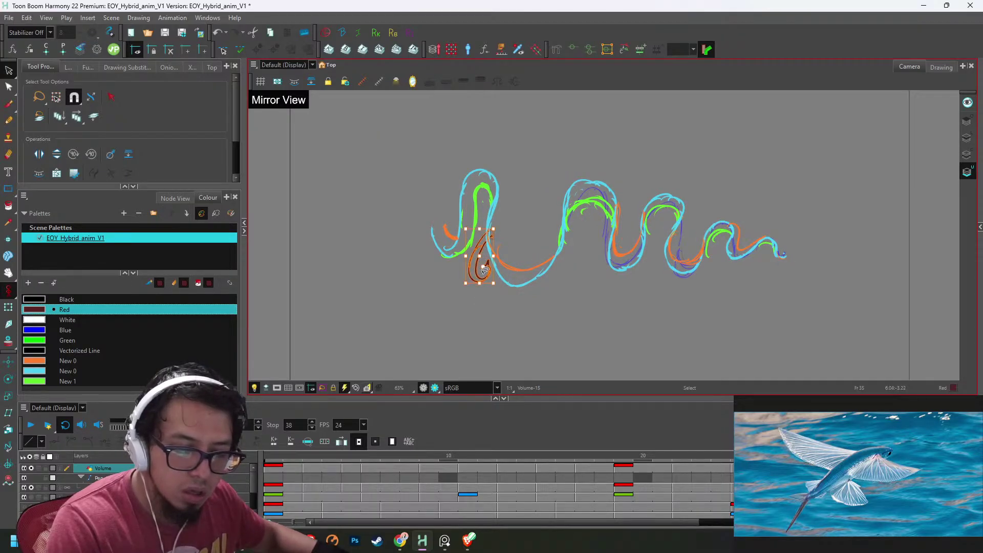
key(g)
key(g)
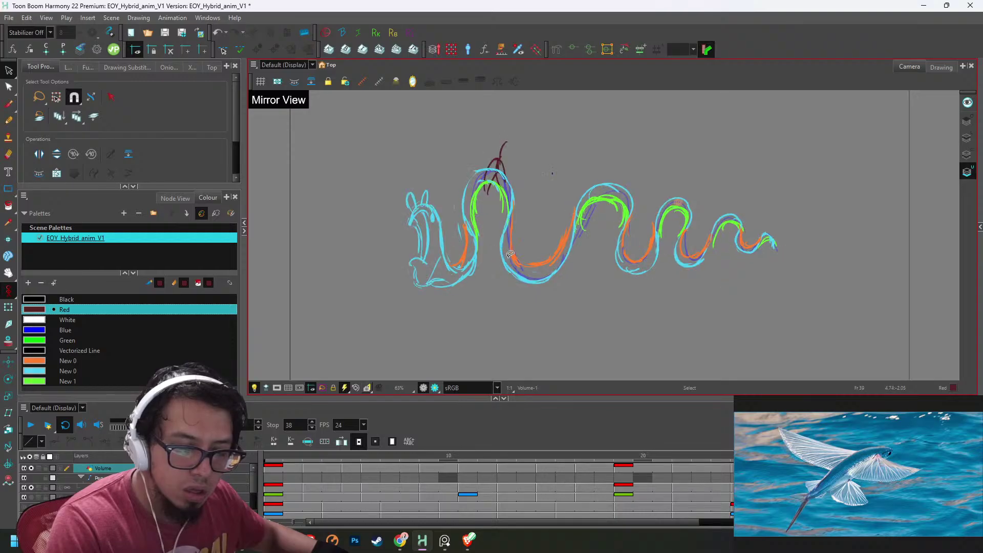
key(g)
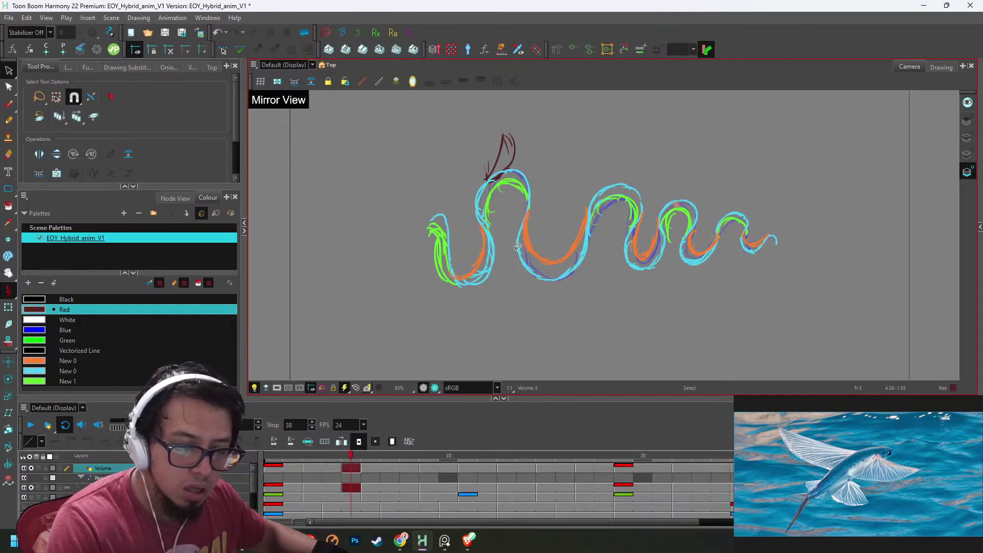
click(30, 425)
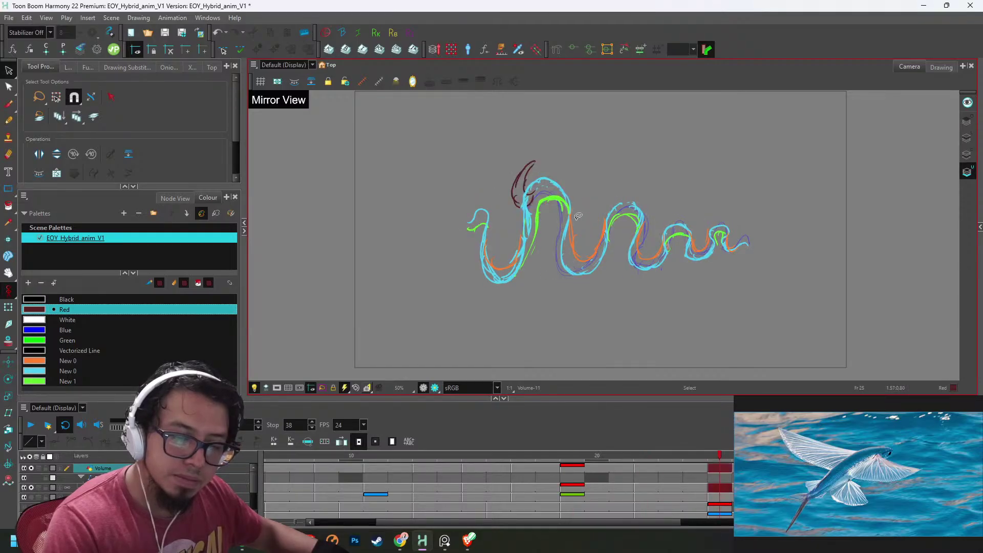
- Select the fin drawing on frame 28 and move it slightly down along the head side of the large upper bend
key(ctrl+a)
key(2)
key(2)
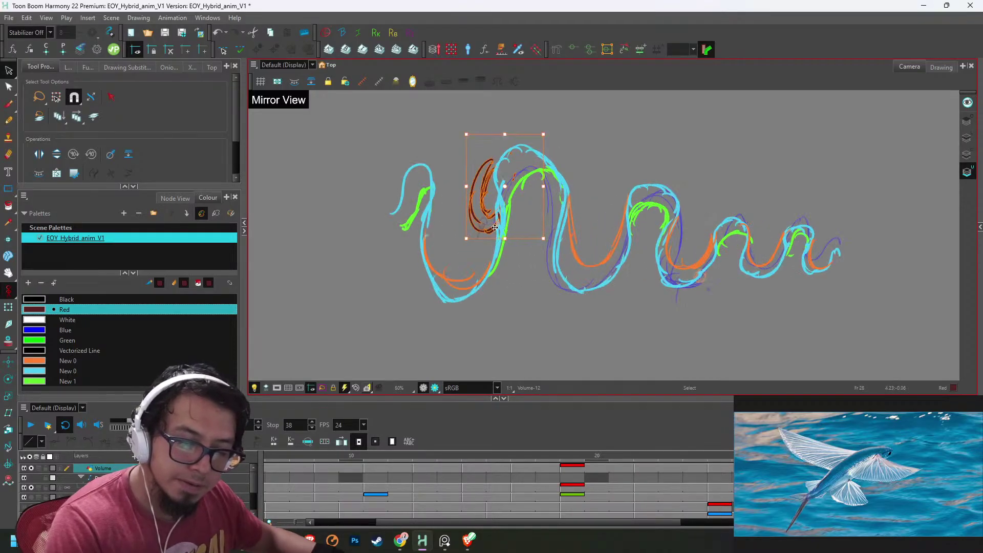
drag(493, 232, 491, 238)
key(Escape)
key(g)
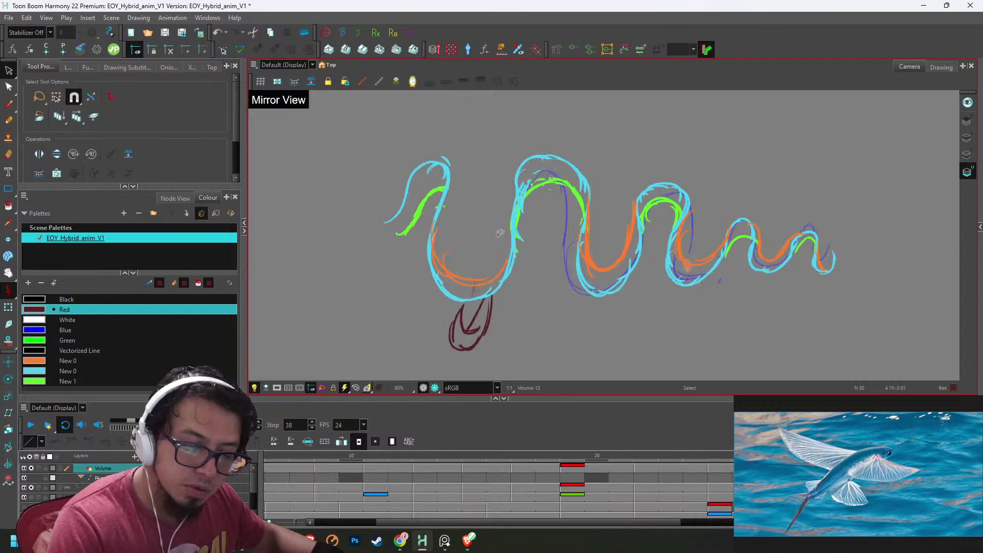
- Nudge the fin on frame 30 slightly up so its base overlaps the large lower bend
key(.)
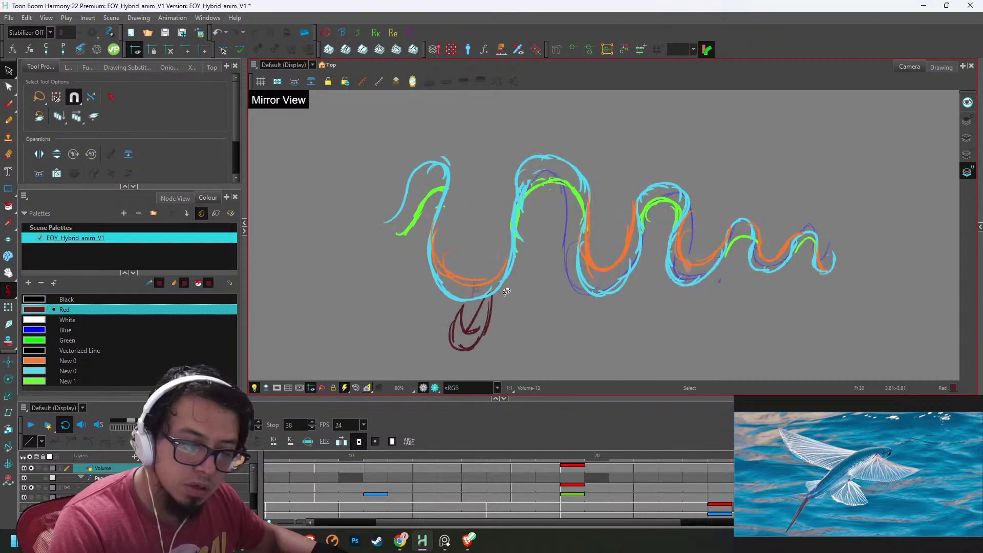
click(501, 293)
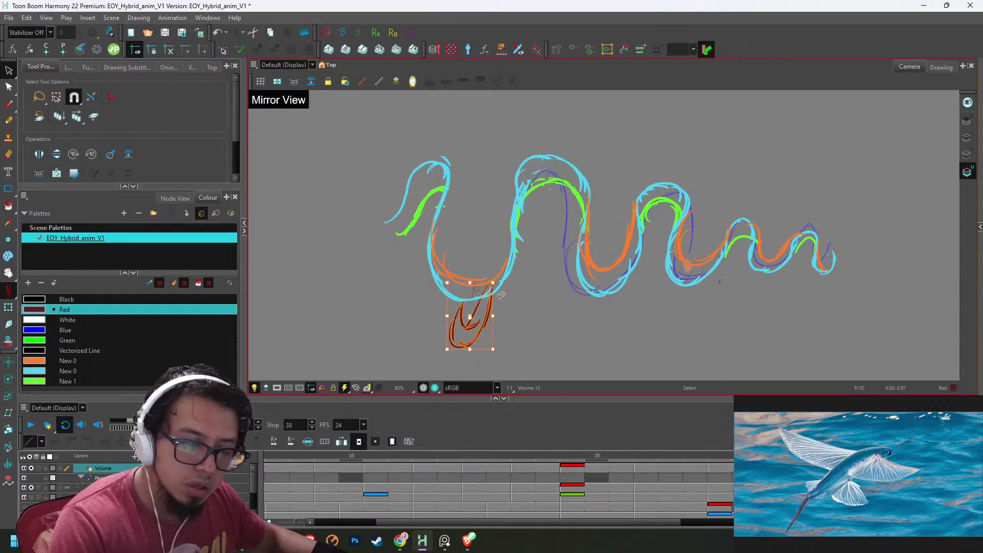
click(492, 307)
key(f)
key(g)
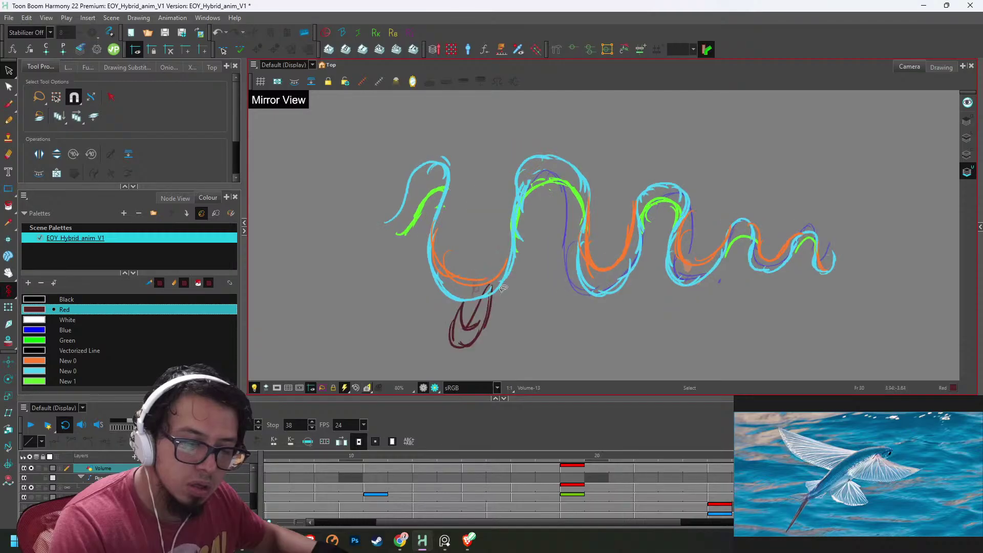
- Step through the fin drawings from frame 30 to frame 37 to check their placement
key(g)
key(period)
key(period)
key(period)
key(g)
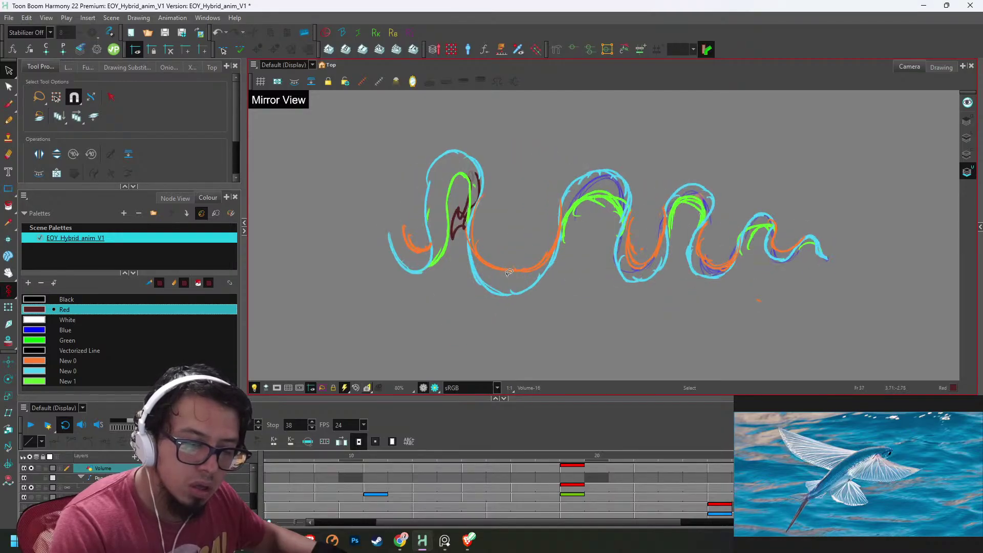
- Step back through the fin drawings from frame 37 to frame 1 to review their placement
key(f)
key(f)
key(comma)
key(comma)
key(comma)
key(comma)
key(comma)
key(comma)
key(comma)
key(comma)
key(comma)
key(comma)
key(comma)
key(comma)
key(comma)
key(comma)
key(comma)
key(comma)
key(comma)
key(comma)
key(comma)
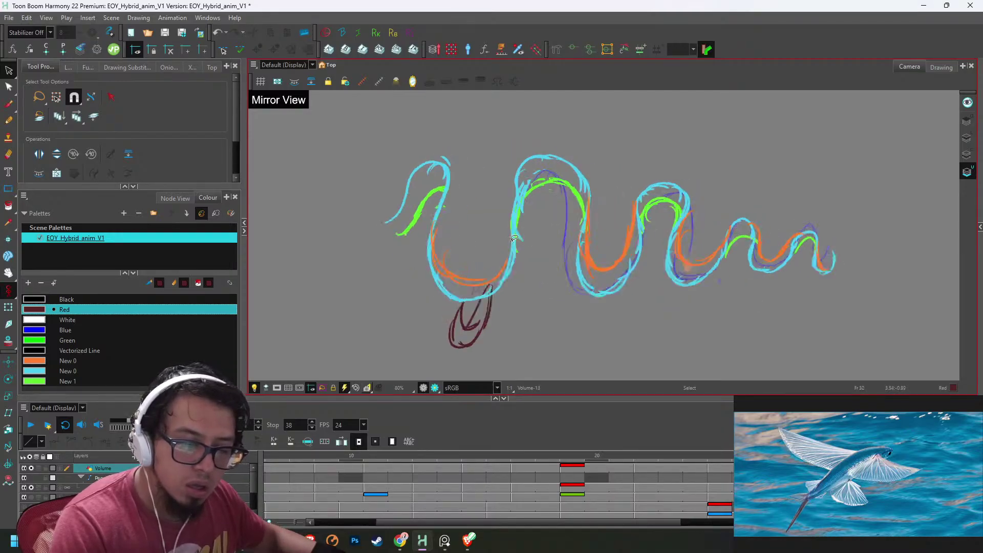
key(comma)
key(comma)
key(comma)
key(comma)
key(comma)
key(comma)
key(comma)
key(comma)
key(comma)
key(comma)
key(comma)
key(comma)
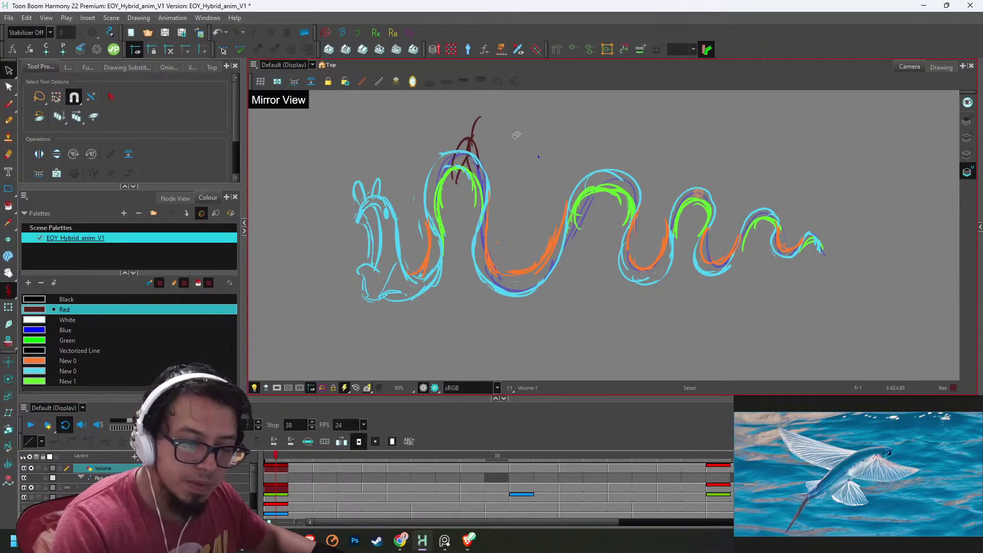
- Nudge the fin on frame 9 slightly down and towards the tail, keeping its base on the body below the large upper bend
key(period)
key(period)
key(period)
key(period)
key(period)
key(period)
key(period)
key(period)
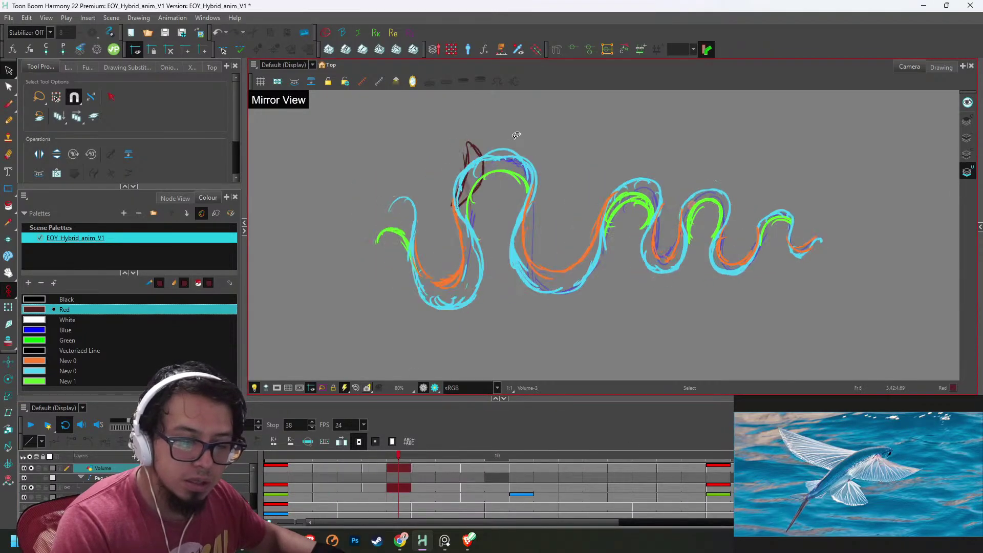
click(499, 236)
drag(502, 238, 500, 272)
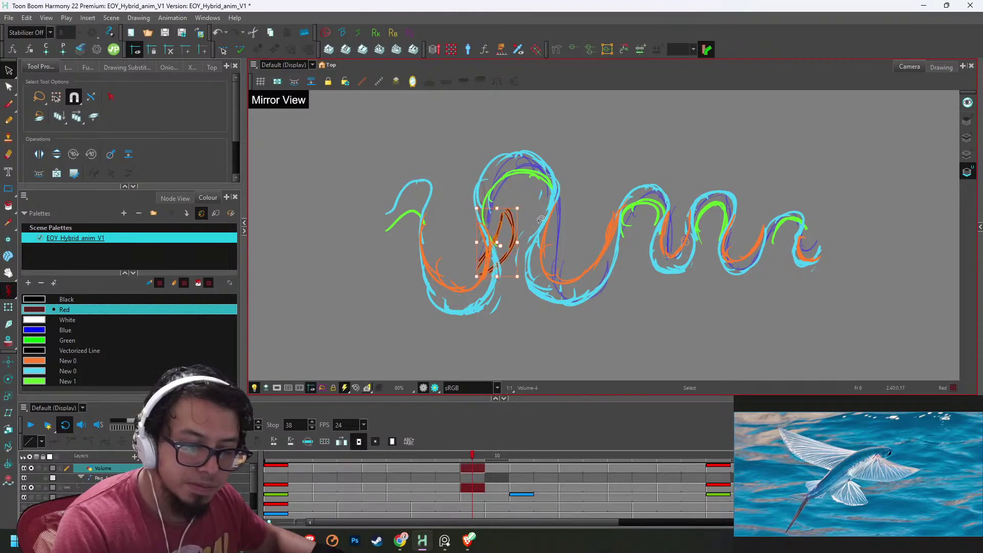
mouse_move(498, 266)
mouse_down()
mouse_move(508, 259)
mouse_move(469, 338)
mouse_move(477, 324)
mouse_move(474, 347)
mouse_up()
key(g)
key(f)
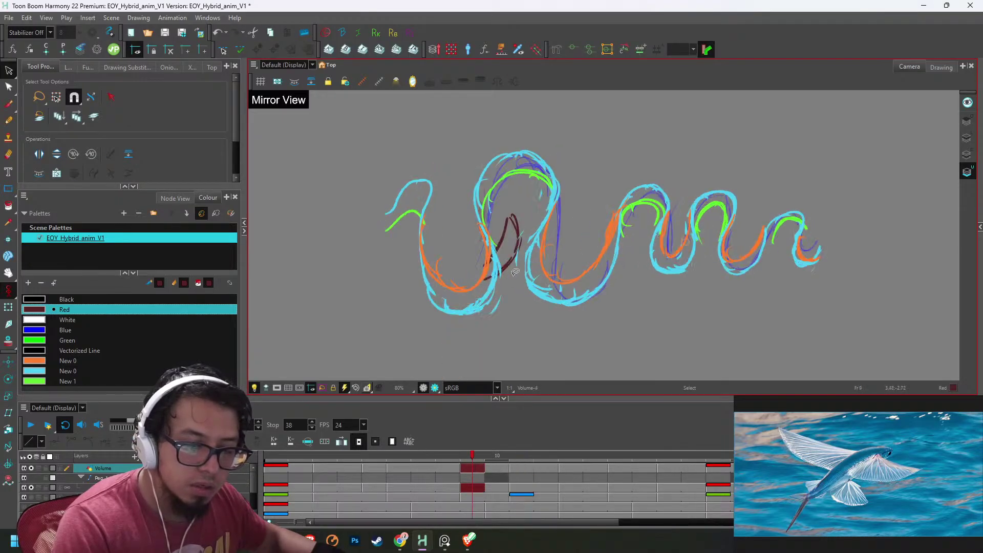
- Move the fin on frame 22 towards the head and slightly down so it overlaps the head side of the large upper bend
key(g)
key(g)
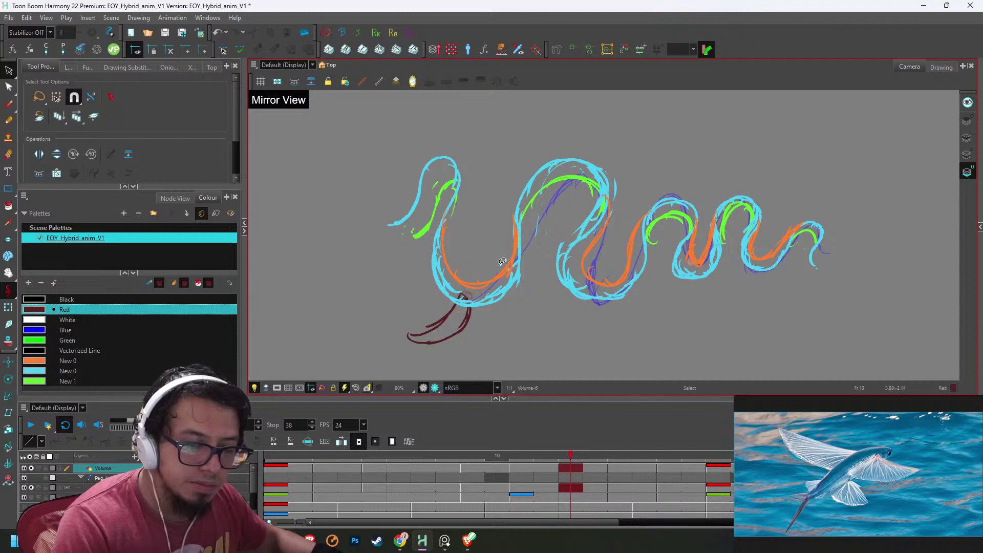
key(g)
key(g)
key(g)
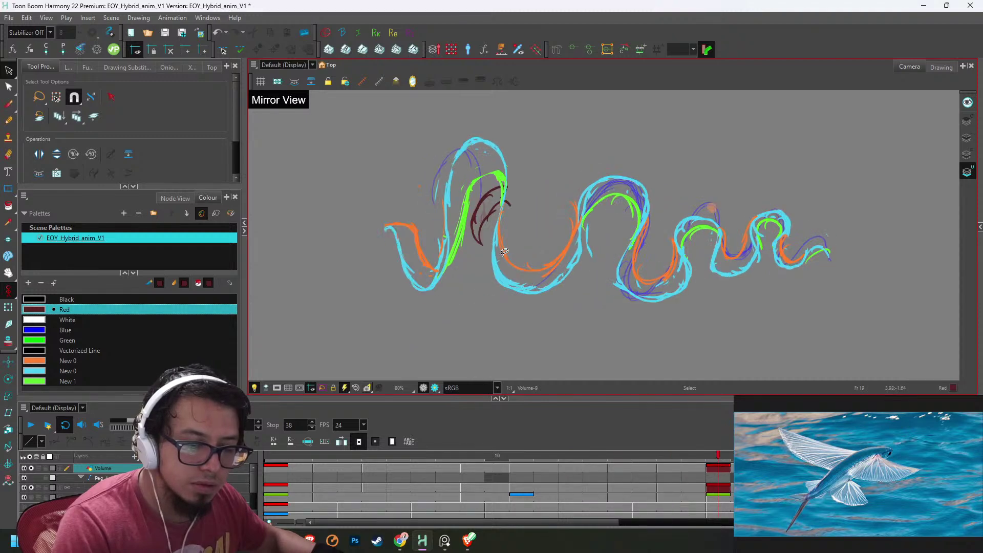
key(ctrl+a)
mouse_move(514, 213)
mouse_down()
mouse_move(501, 251)
mouse_move(487, 225)
mouse_up()
click(487, 267)
key(g)
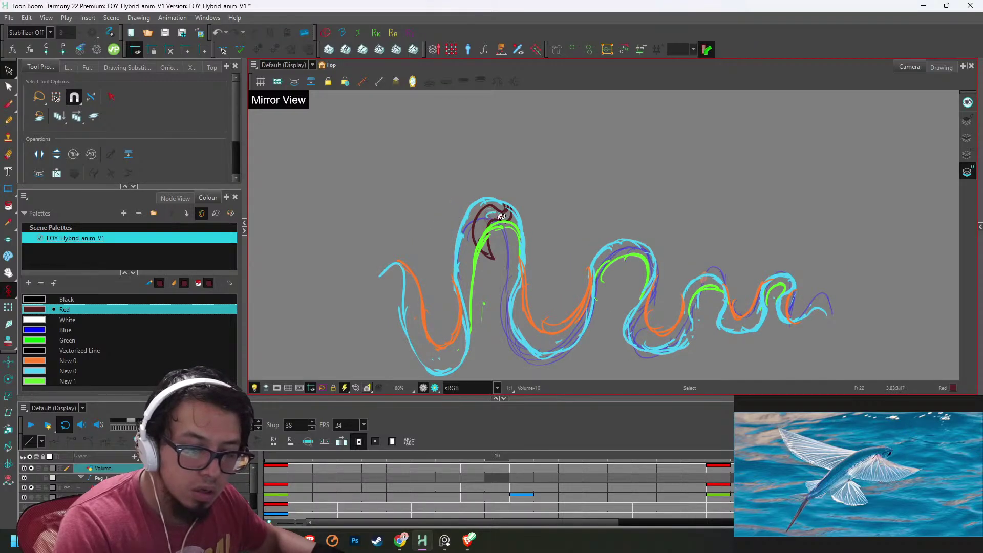
key(g)
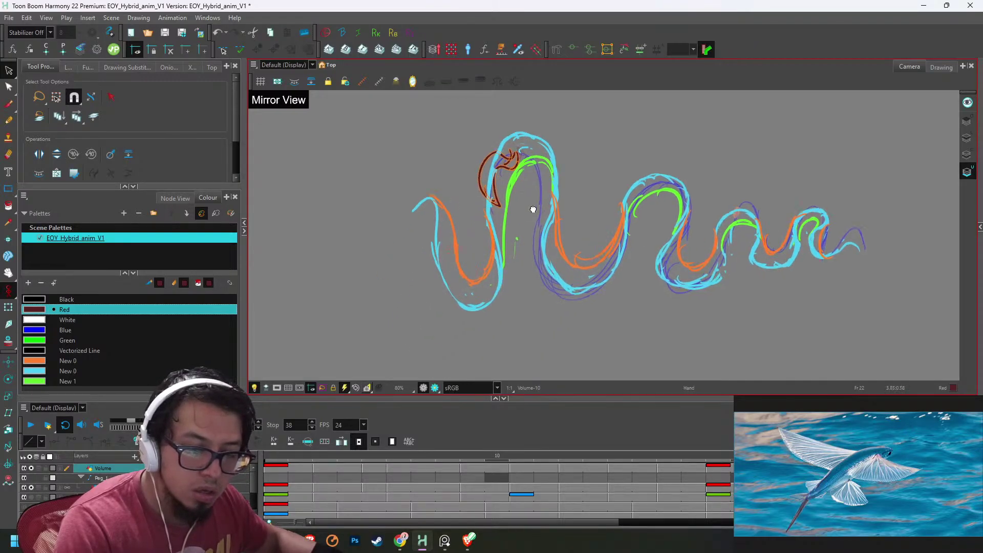
- Select the fins on frames 28 and 30 and adjust their position against the large lower bend
mouse_move(531, 165)
mouse_down()
mouse_move(504, 225)
mouse_move(532, 201)
mouse_move(515, 256)
mouse_up()
key(g)
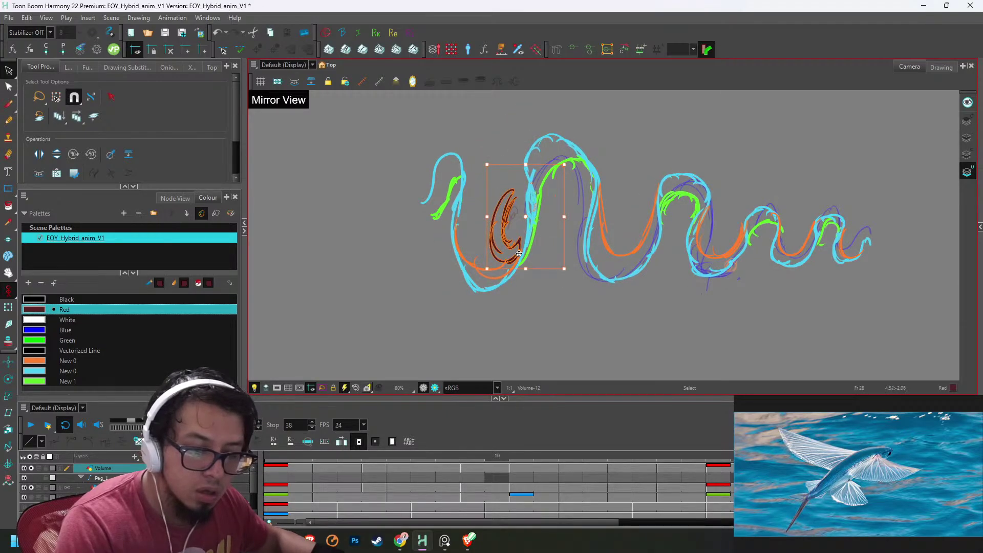
key(g)
click(527, 287)
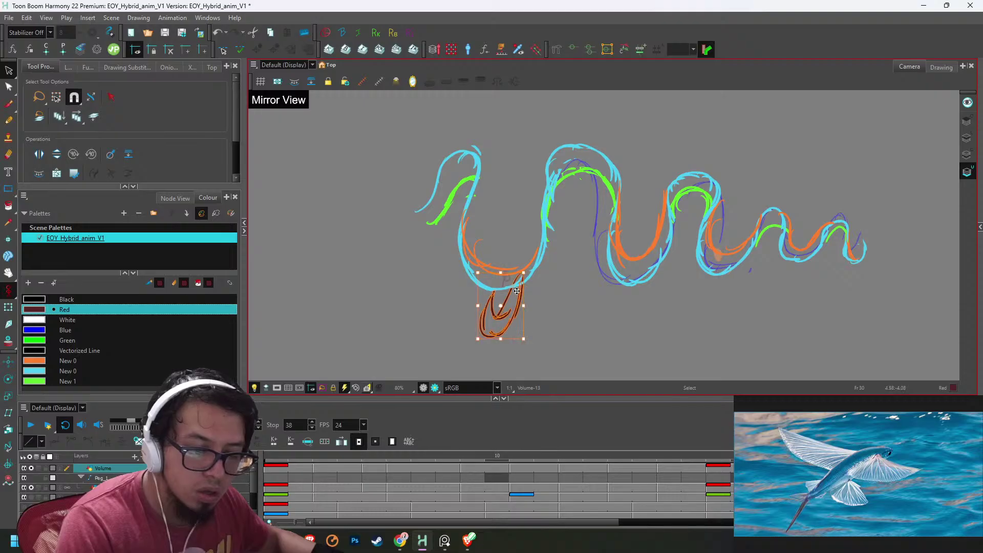
mouse_move(475, 304)
mouse_down()
mouse_move(464, 322)
mouse_move(463, 276)
mouse_up()
key(g)
click(501, 293)
- Check the fin drawings from frame 33 to the end of the cycle and replay the animation
key(g)
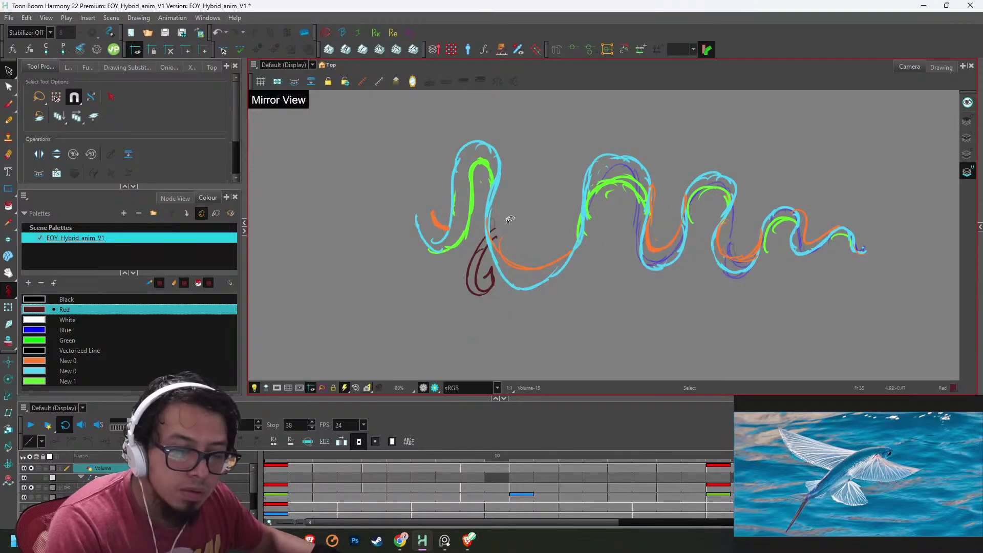
click(489, 248)
key(g)
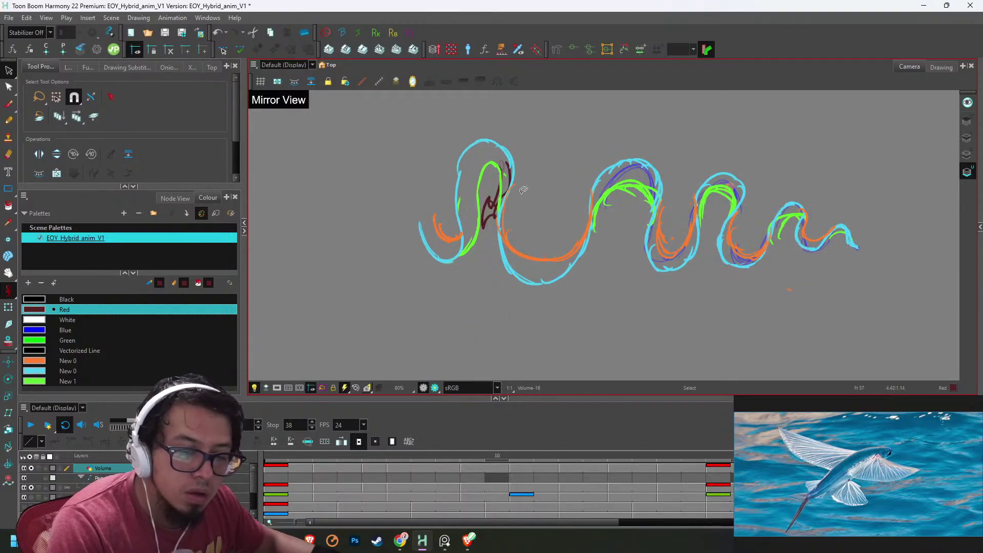
key(g)
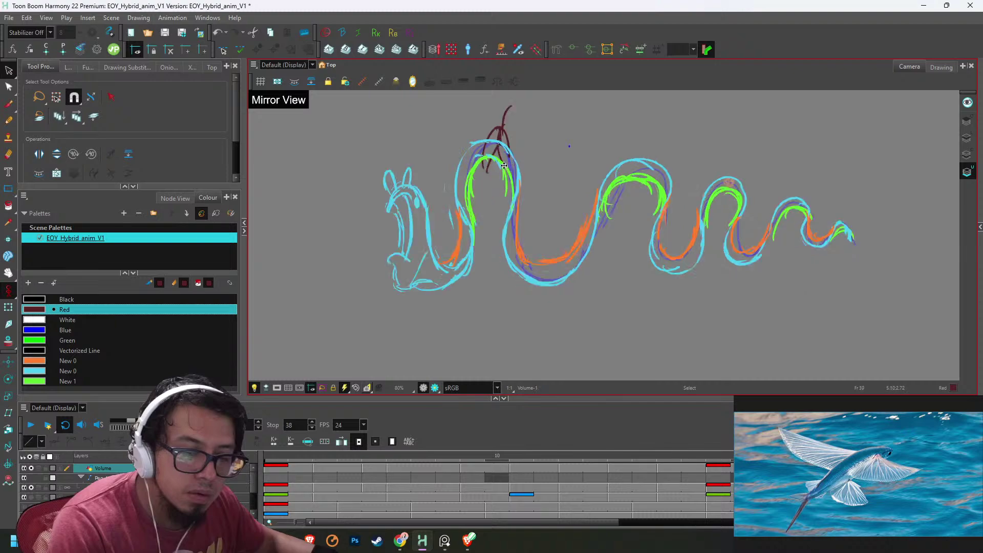
key(Return)
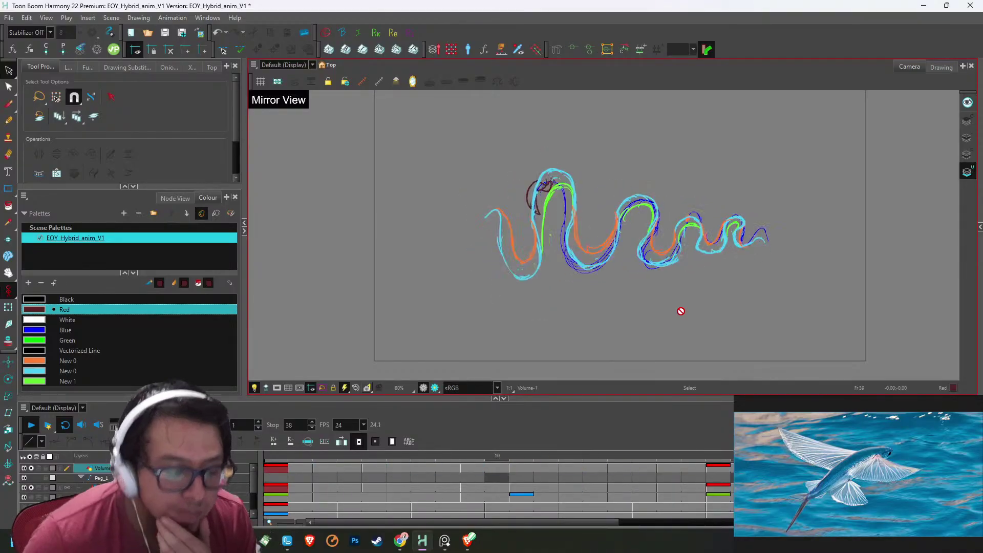
- Brush a guide stroke on frame 1 along the body's outer edge, from the fin's base on the first upper bend to the jaw
click(278, 467)
key(2)
key(2)
key(2)
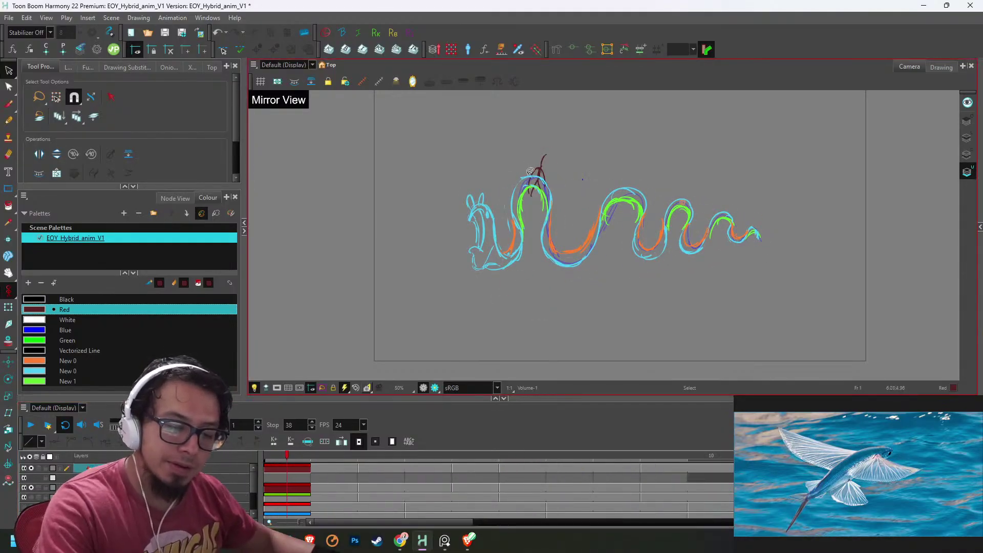
key(alt+b)
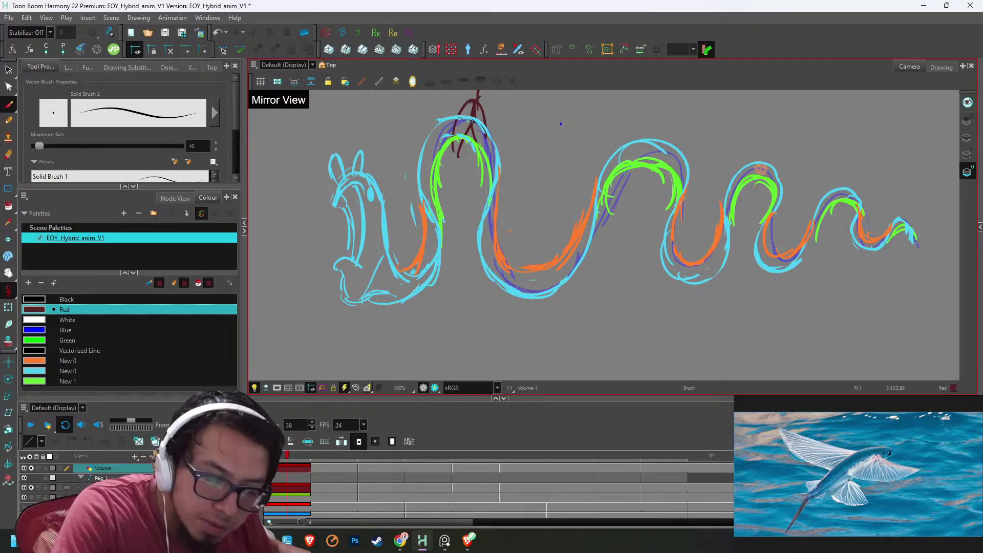
mouse_move(469, 119)
mouse_down()
mouse_move(438, 121)
mouse_move(440, 235)
mouse_move(375, 289)
mouse_up()
- Select the guide stroke, move it off the body, and transfer it from frame 1 to the fin drawing on frame 3
key(alt+s)
click(437, 214)
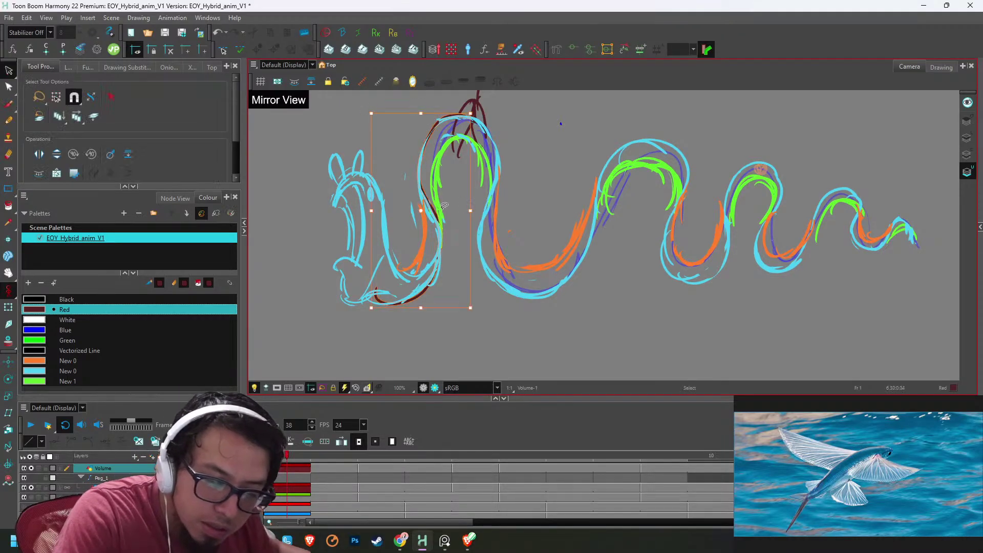
drag(436, 214, 584, 165)
key(1)
key(2)
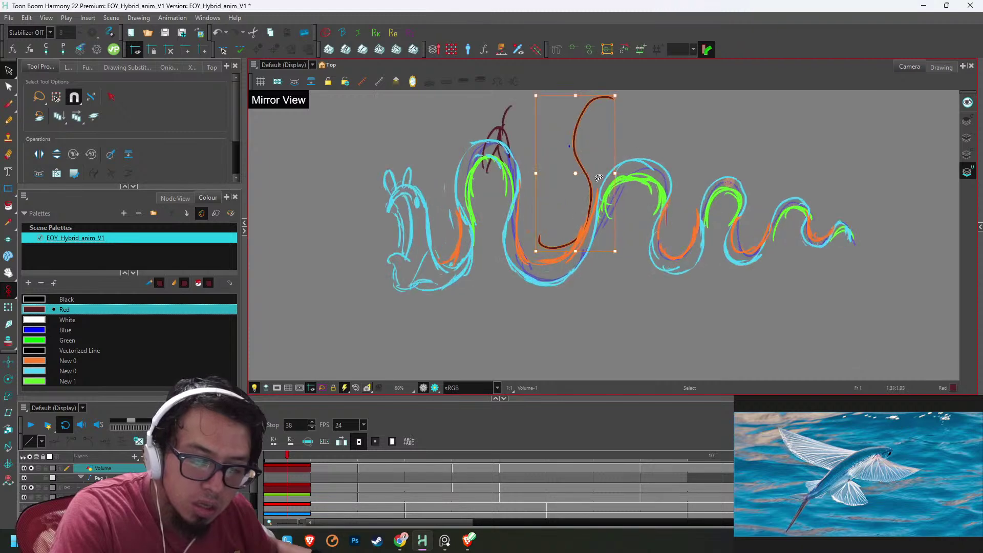
key(Delete)
key(g)
key(ctrl+v)
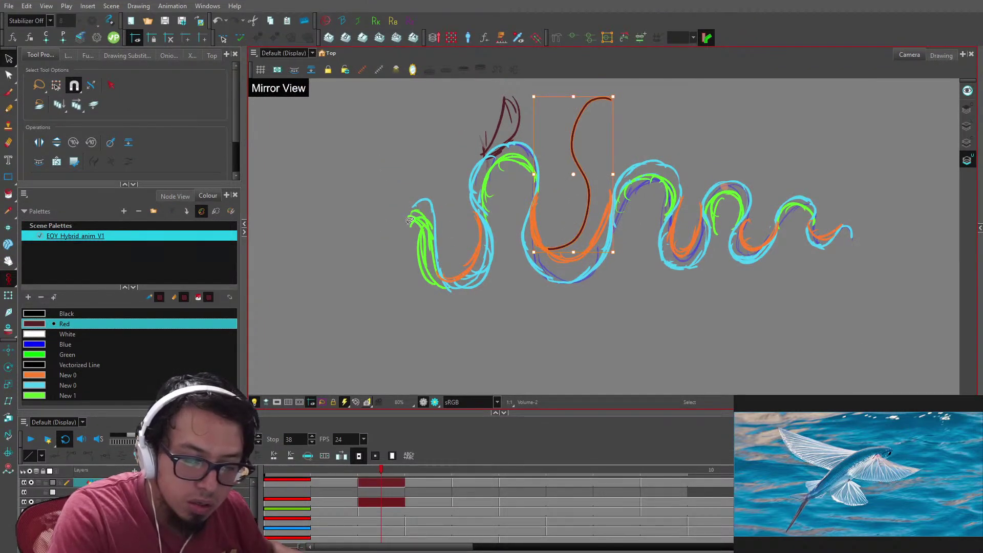
- Place the guide stroke at the head end of the body on frame 3 and rotate it to line up with the neck
mouse_move(589, 200)
mouse_down()
mouse_move(448, 162)
mouse_move(468, 150)
mouse_up()
drag(527, 136, 523, 192)
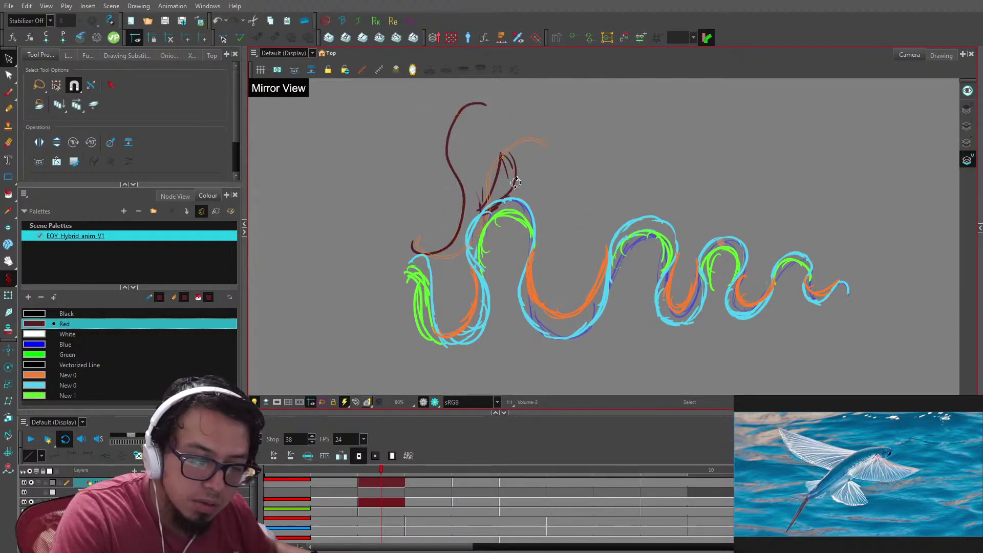
mouse_move(489, 306)
mouse_down()
mouse_move(495, 283)
mouse_move(481, 278)
mouse_move(543, 235)
mouse_move(500, 223)
mouse_move(538, 228)
mouse_up()
key(ctrl+z)
key(2)
key(2)
key(ctrl+z)
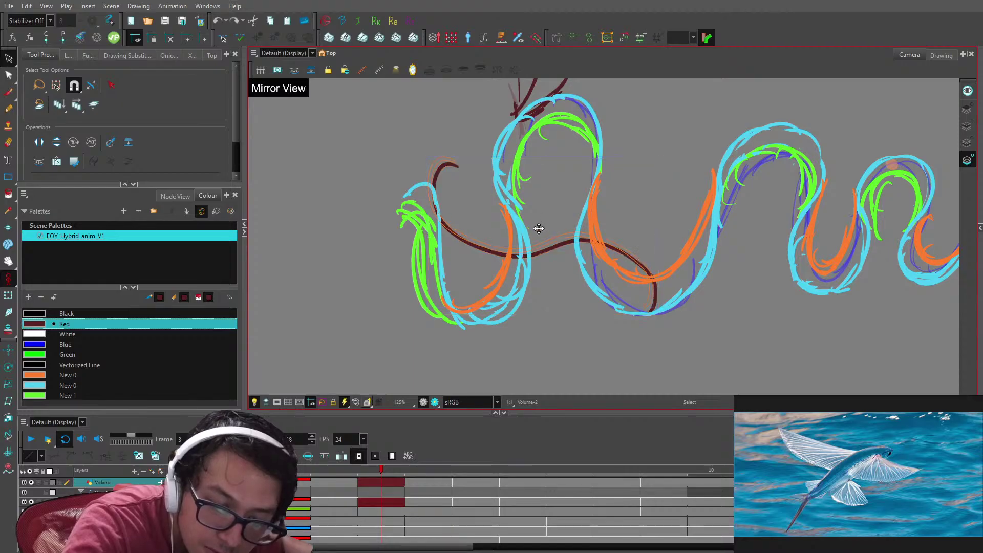
drag(460, 219, 458, 219)
key(ctrl+z)
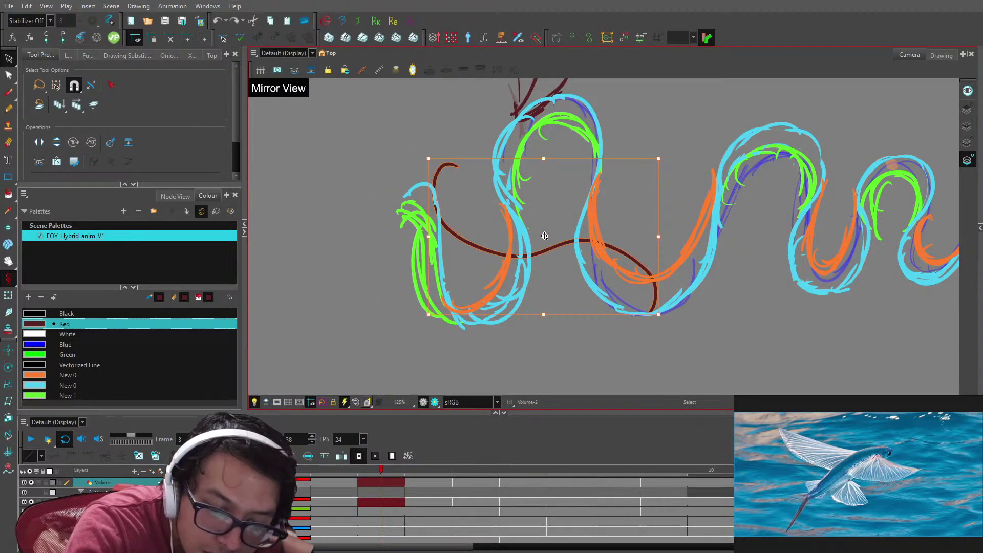
- Roll the guide stroke along the first lower bend by rotating it about pivot points set on the body's outer edge
click(442, 218)
click(665, 158)
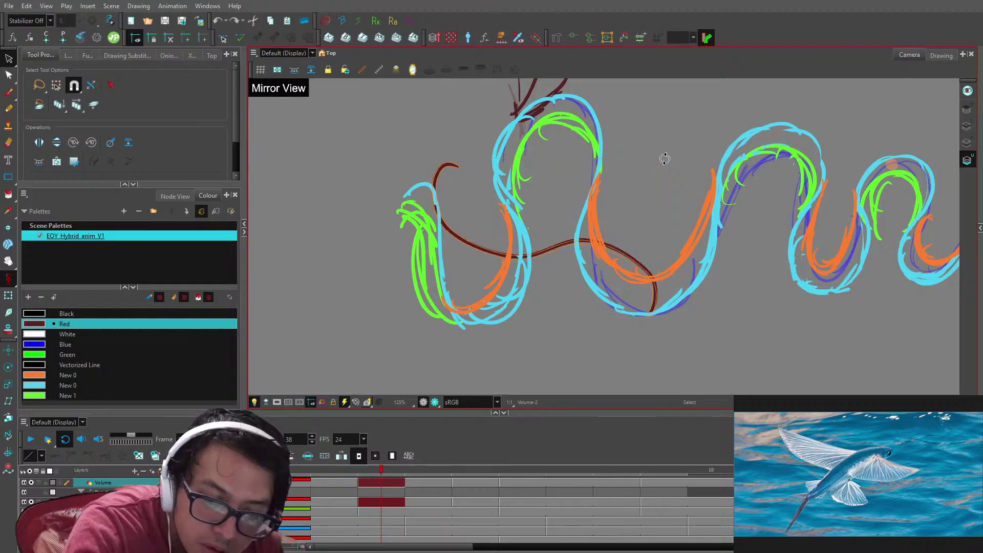
drag(556, 323, 590, 232)
key(1)
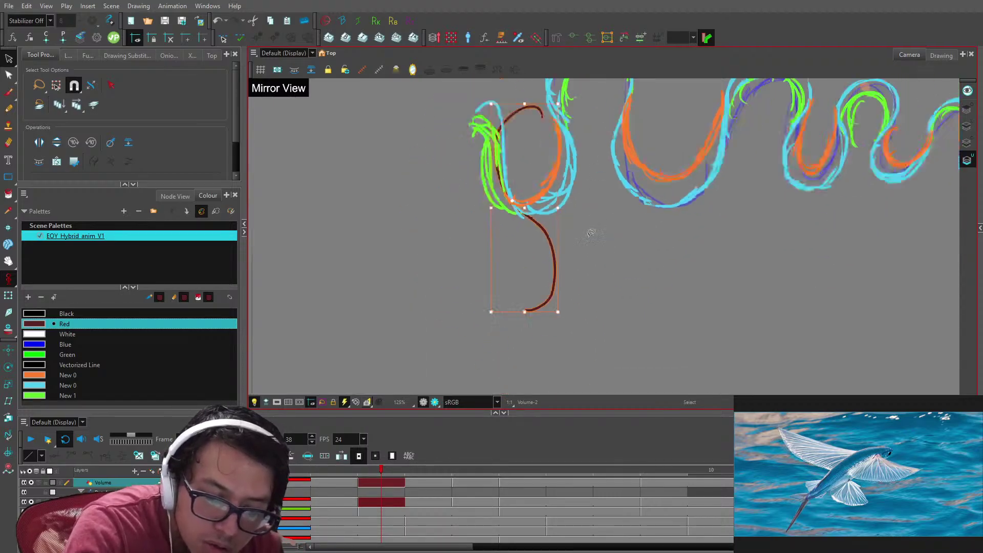
drag(564, 313, 600, 182)
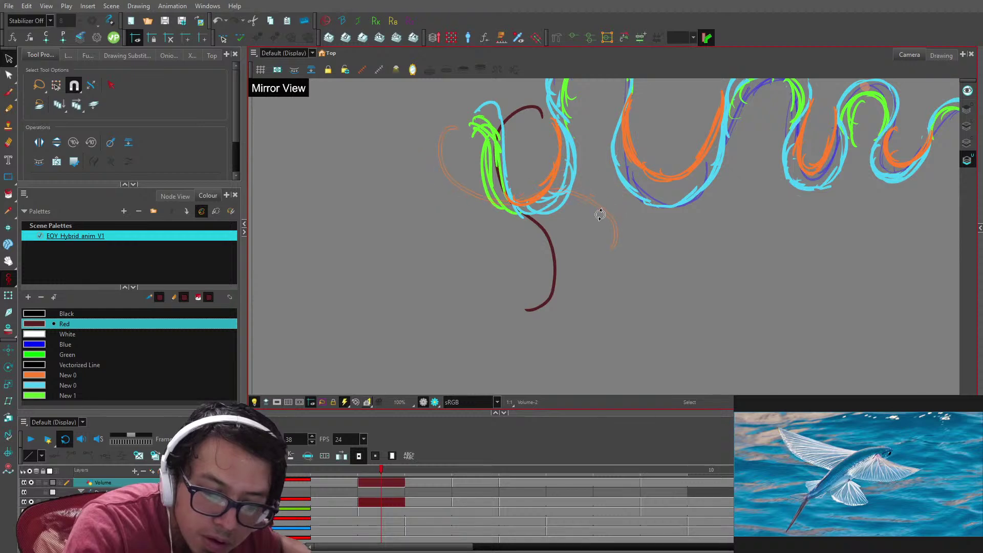
mouse_move(584, 255)
mouse_down()
mouse_move(583, 209)
mouse_move(530, 204)
mouse_up()
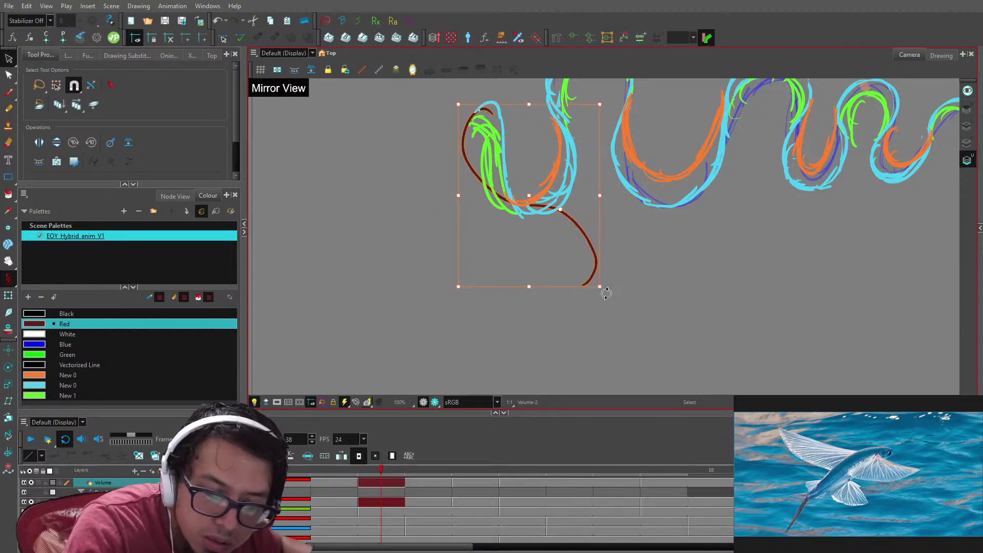
drag(606, 292, 630, 205)
drag(605, 148, 606, 148)
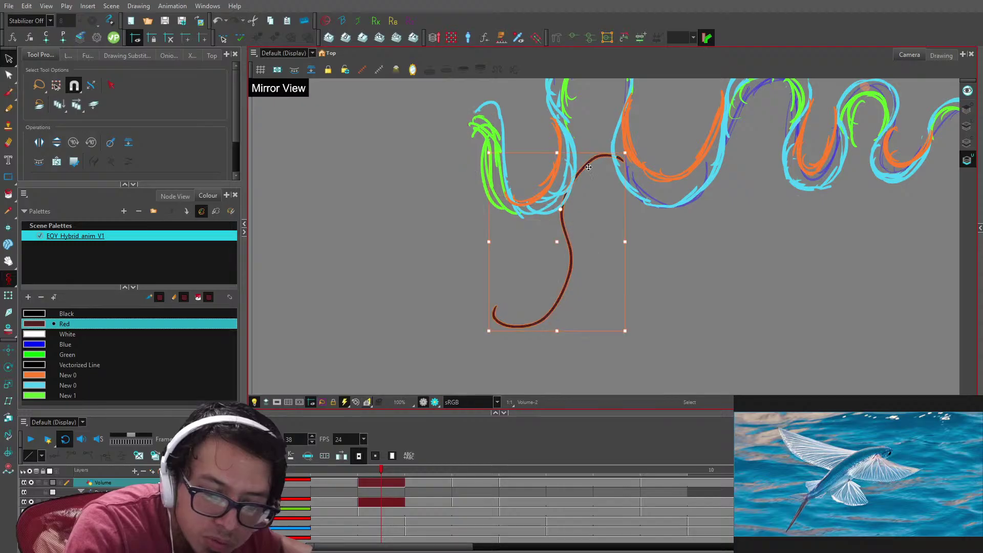
- Rotate the guide stroke further to follow the tail side of the first lower bend up towards the large upper bend
drag(561, 234, 574, 210)
key(ctrl+z)
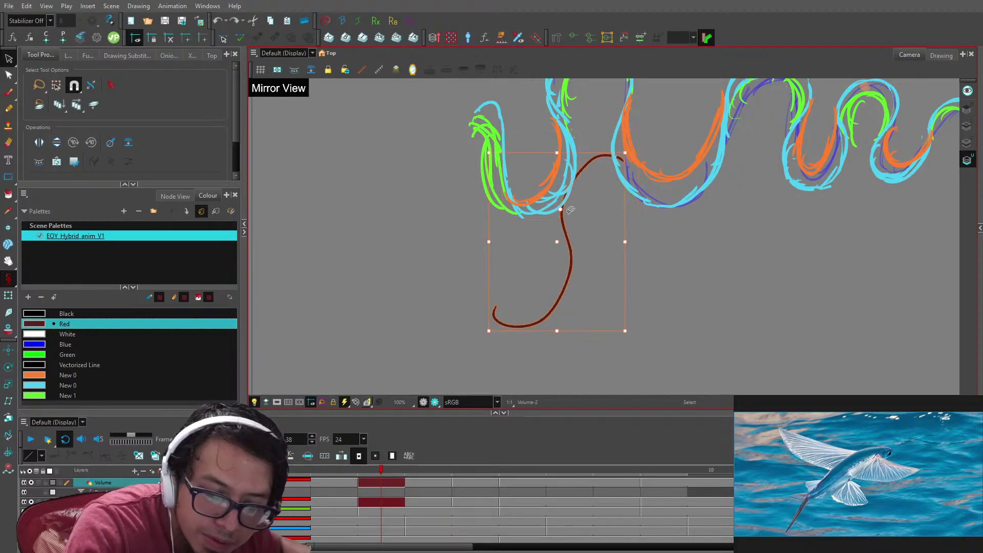
mouse_move(631, 152)
mouse_down()
mouse_move(589, 114)
mouse_move(524, 217)
mouse_up()
key(2)
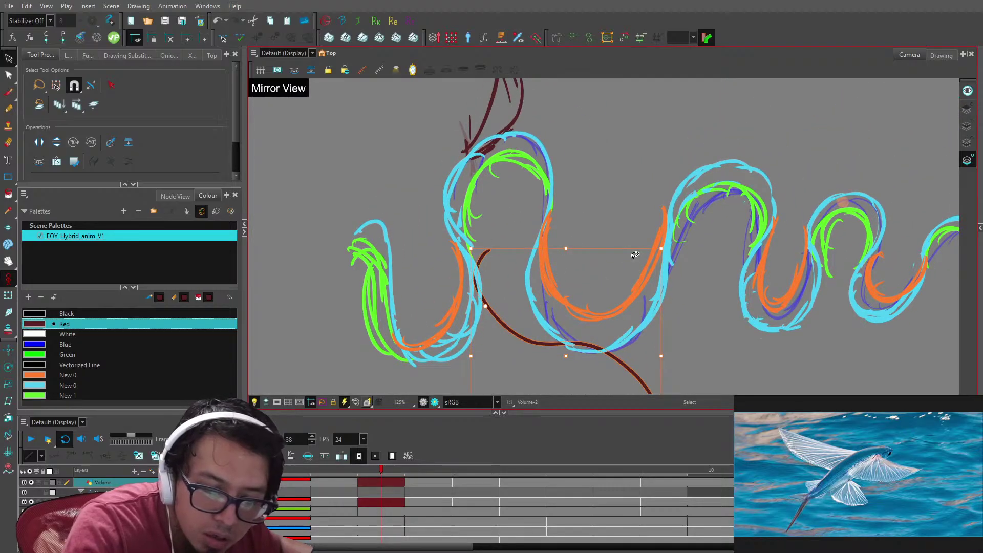
drag(671, 251, 667, 238)
click(506, 195)
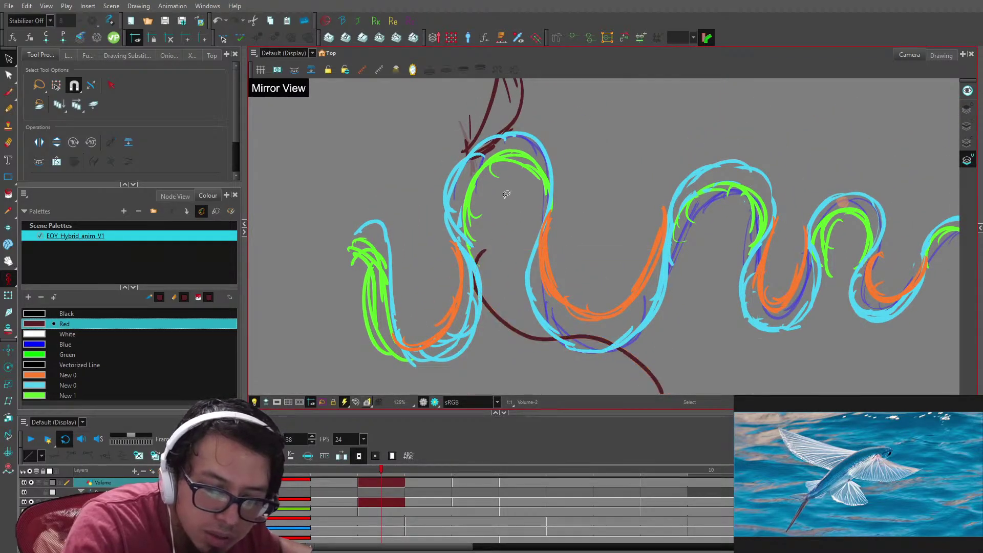
- Move the fin on frame 3 down to the body's narrow crossing beside the guide stroke's end, and delete the guide stroke
drag(554, 112, 537, 165)
mouse_move(507, 103)
mouse_down()
mouse_move(515, 176)
mouse_move(498, 166)
mouse_move(479, 178)
mouse_move(471, 271)
mouse_up()
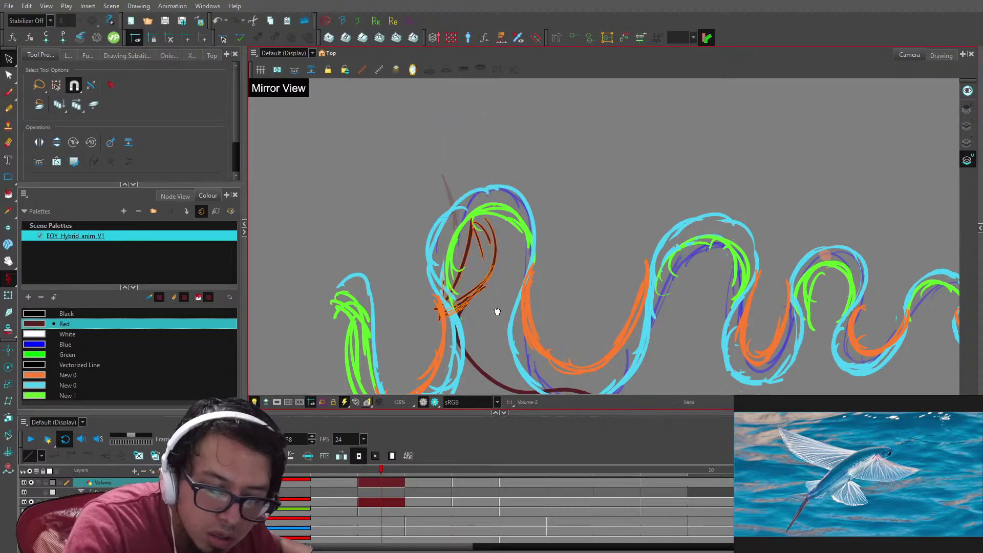
drag(492, 359, 483, 251)
click(484, 251)
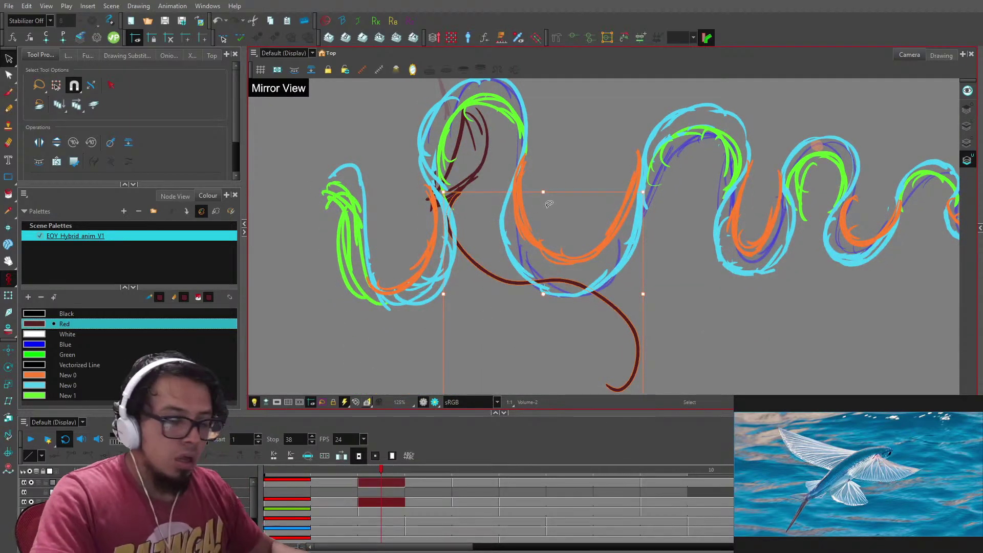
key(Delete)
key(g)
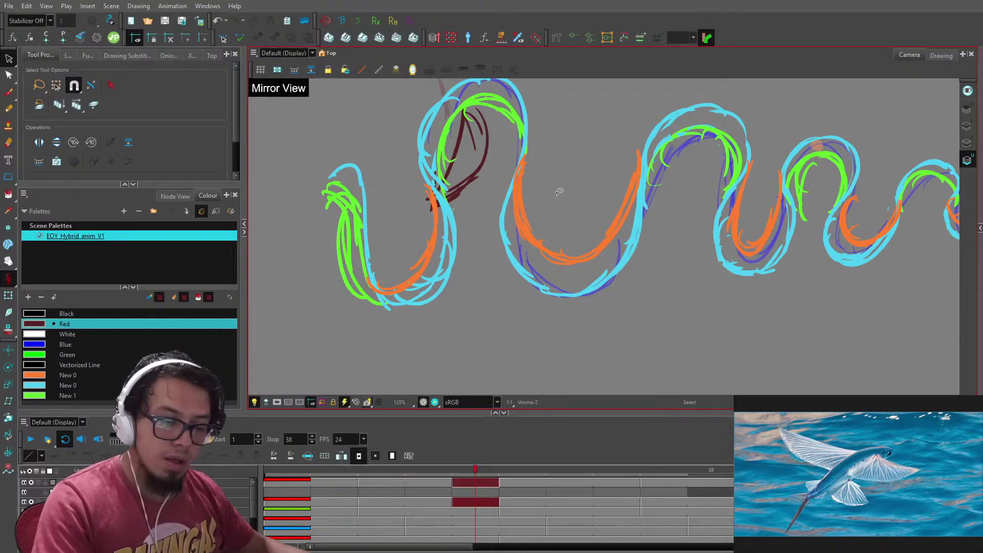
- Flip through the opening drawings up to Volume-3 to compare the position of the red fin between frames
key(comma)
key(comma)
key(comma)
key(period)
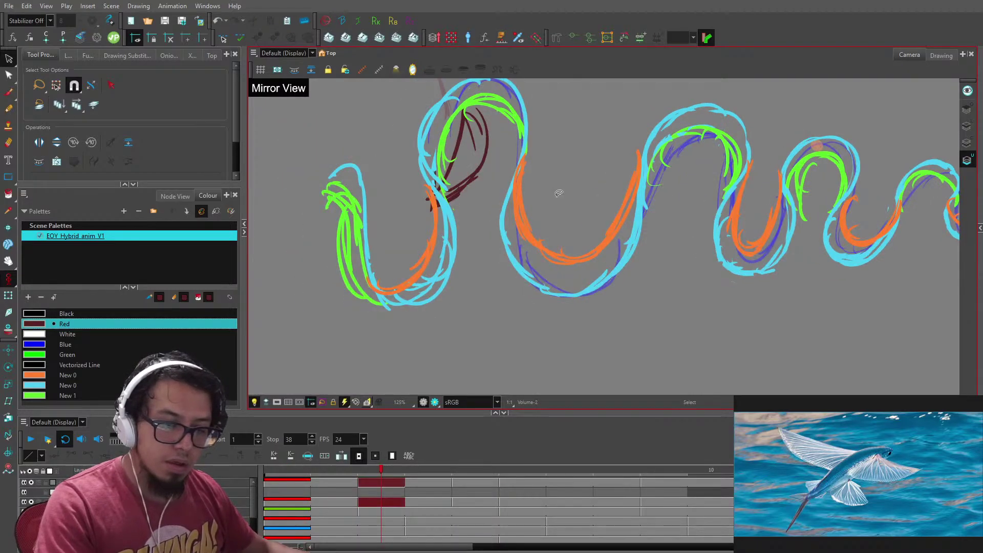
key(period)
key(period)
key(period)
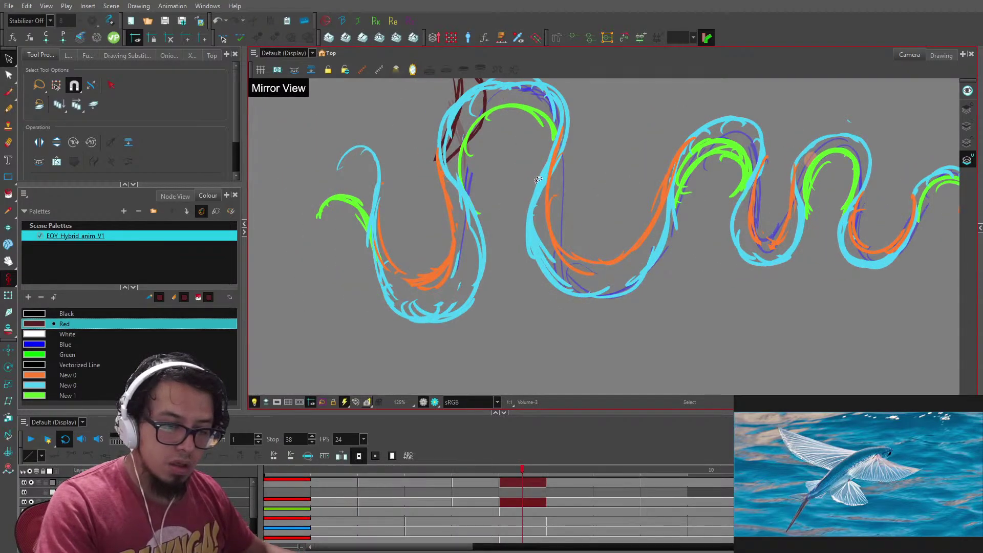
key(ctrl+z)
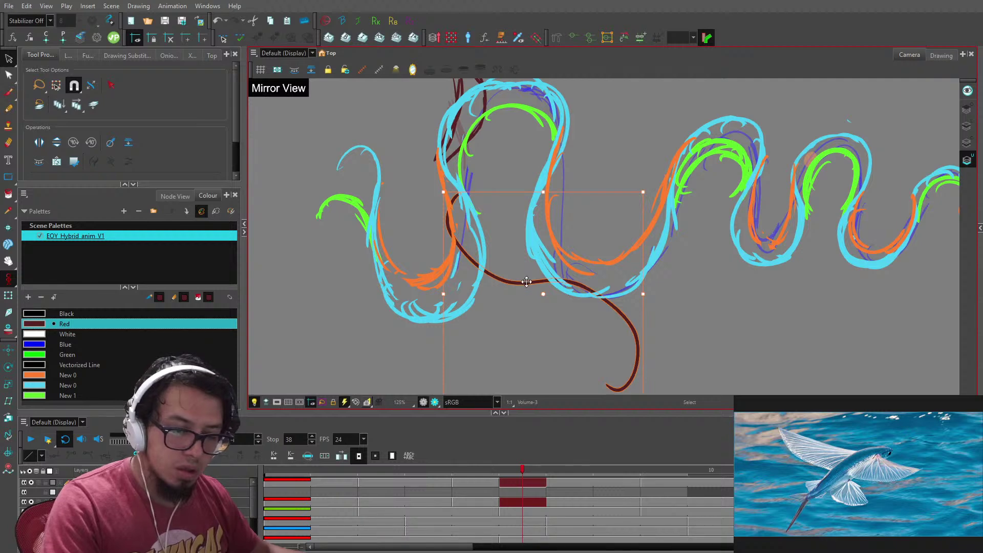
drag(467, 221, 426, 224)
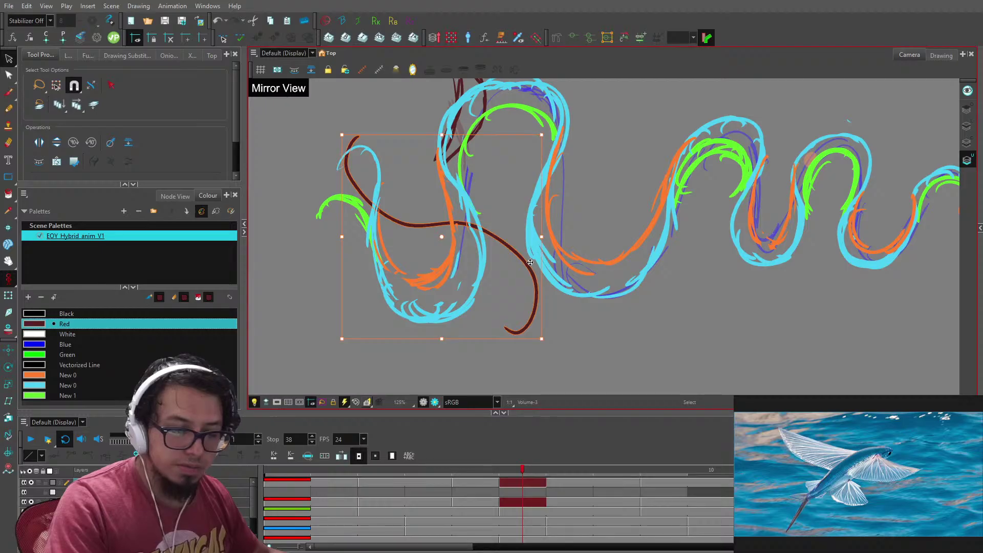
drag(530, 262, 482, 244)
key(ctrl+z)
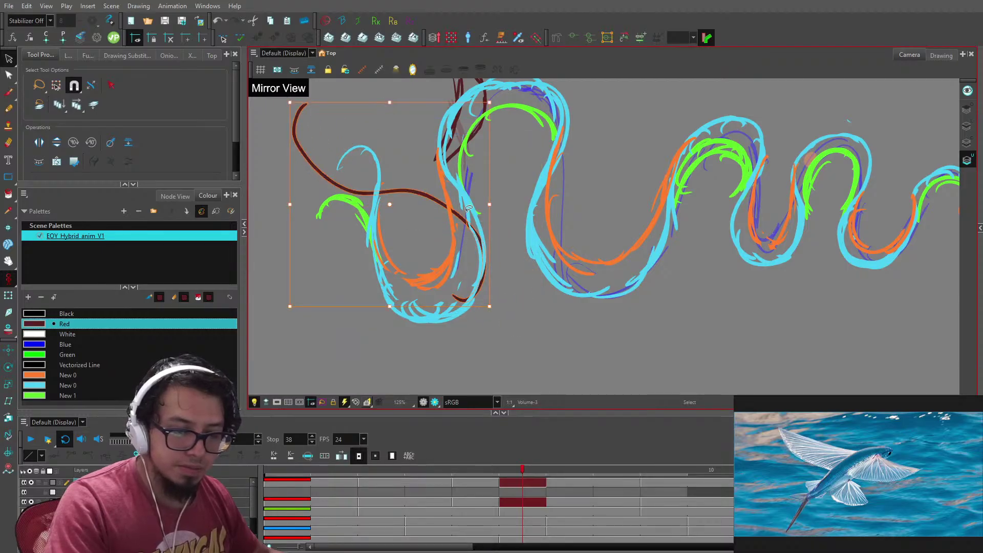
drag(451, 204, 474, 227)
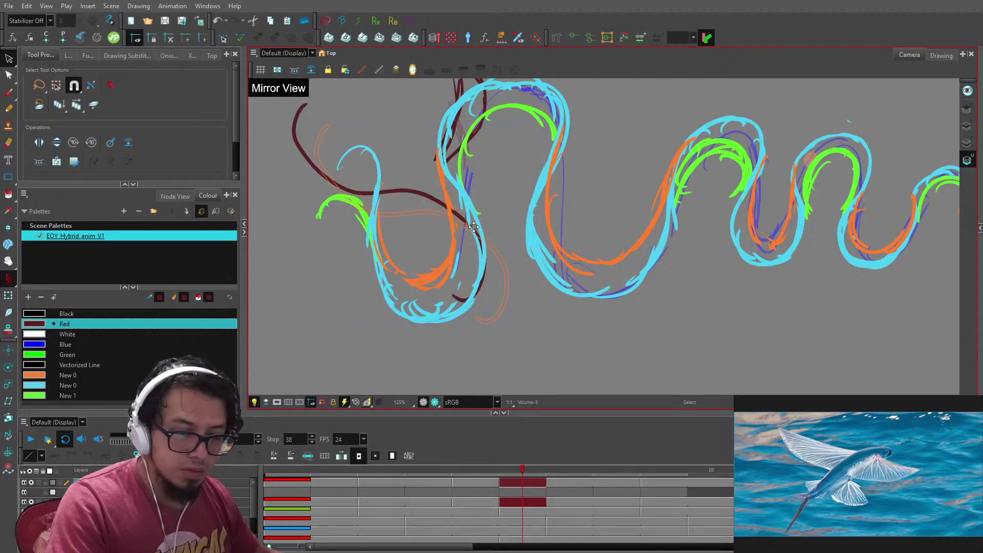
drag(397, 289, 411, 299)
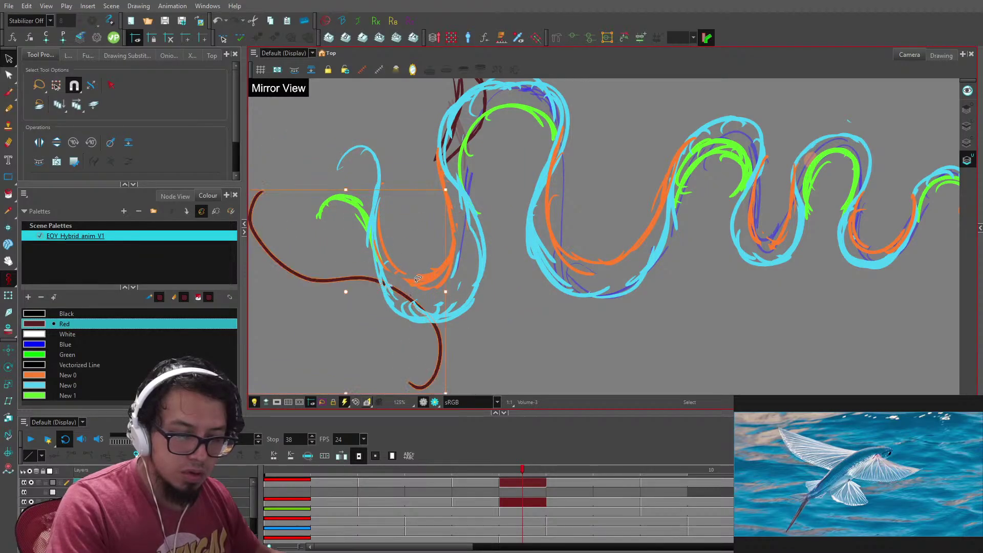
key(Delete)
- Move the red fin in drawing Volume-3 down to the lower bend of the front body coil
mouse_move(504, 136)
mouse_down()
mouse_move(451, 281)
mouse_move(461, 342)
mouse_up()
key(ctrl+a)
drag(472, 299, 489, 216)
key(g)
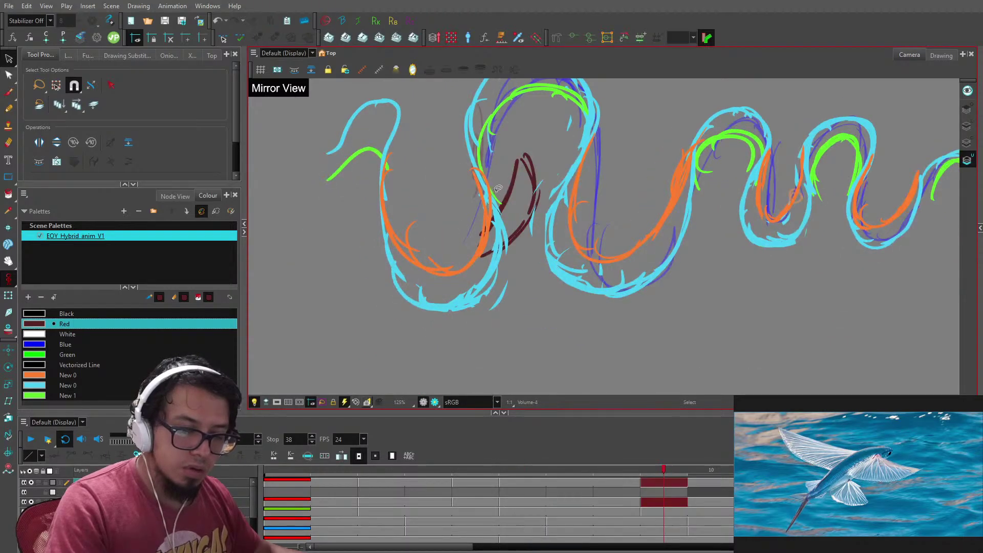
key(ctrl+a)
key(ctrl+v)
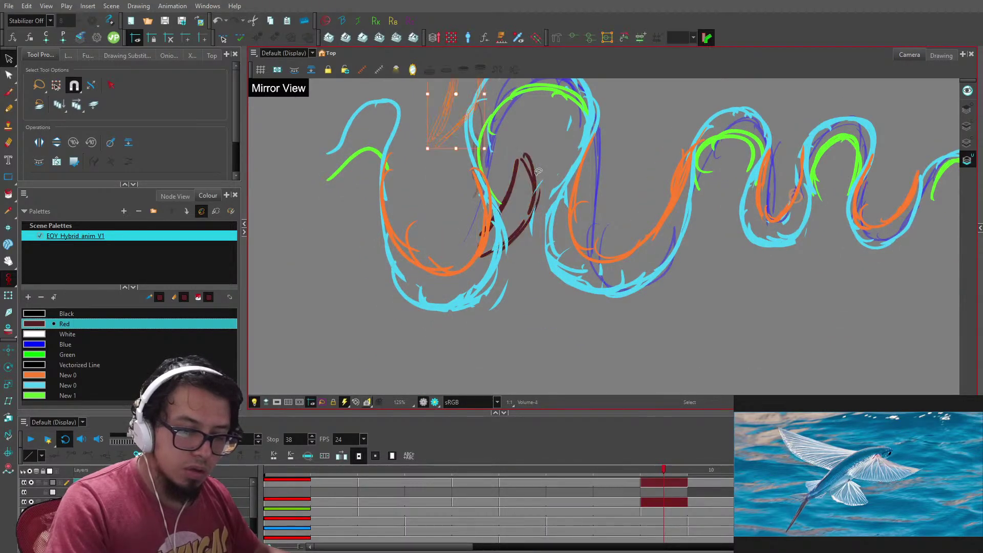
key(ctrl+shift+z)
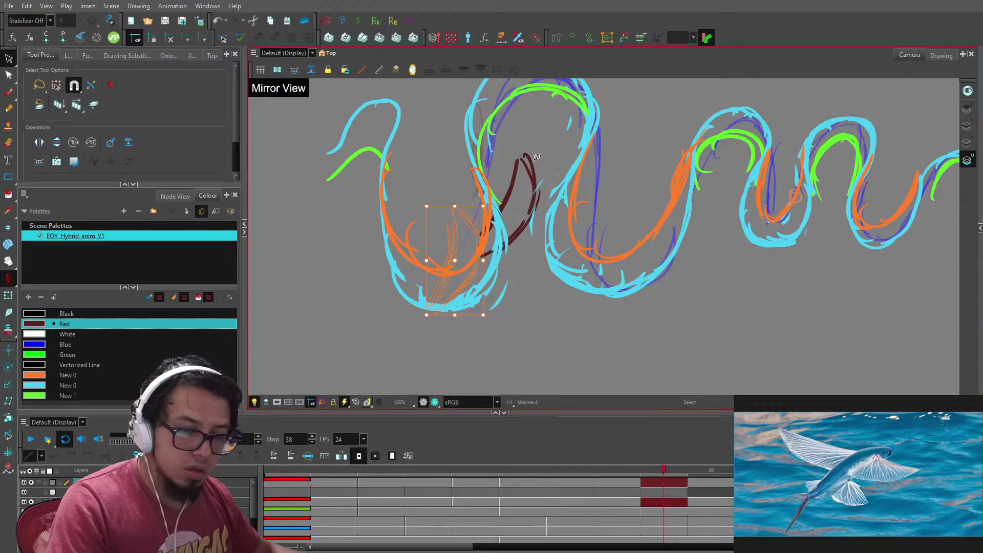
- Flip back and forth through the drawings up to Volume-4 to examine how the repositioned fin travels along the body
scroll(546, 149, down, 2)
key(comma)
key(comma)
key(comma)
key(comma)
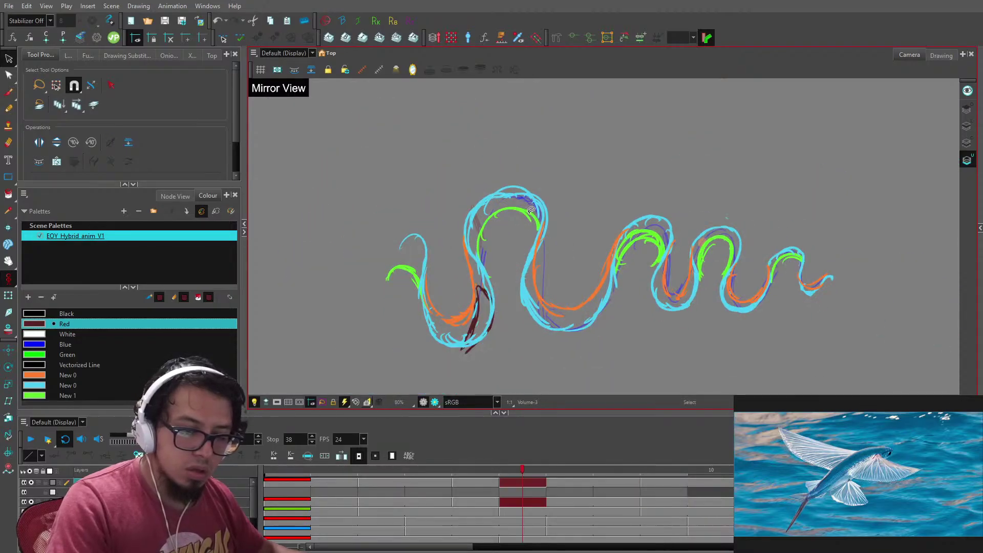
key(comma)
key(comma)
key(period)
key(period)
key(period)
key(period)
key(period)
key(period)
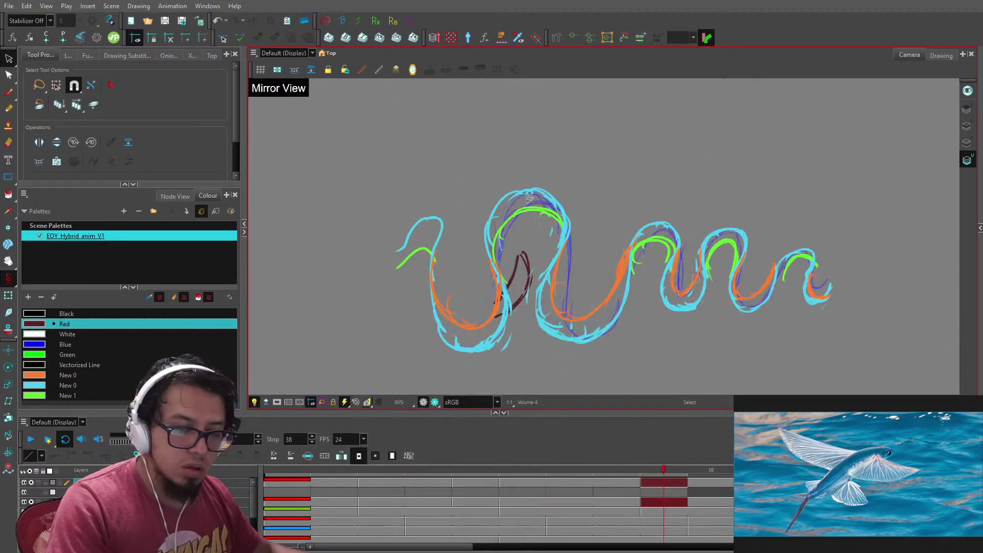
- Move the whole red fin in drawing Volume-4 up and to the left on the front body coil
key(2)
mouse_move(514, 249)
mouse_down()
mouse_move(518, 164)
mouse_move(461, 224)
mouse_move(454, 214)
mouse_up()
key(ctrl+a)
- Reposition the red fins in drawings Volume-5 to Volume-7 along the front coil, shifting the Volume-5 fin up and left
key(g)
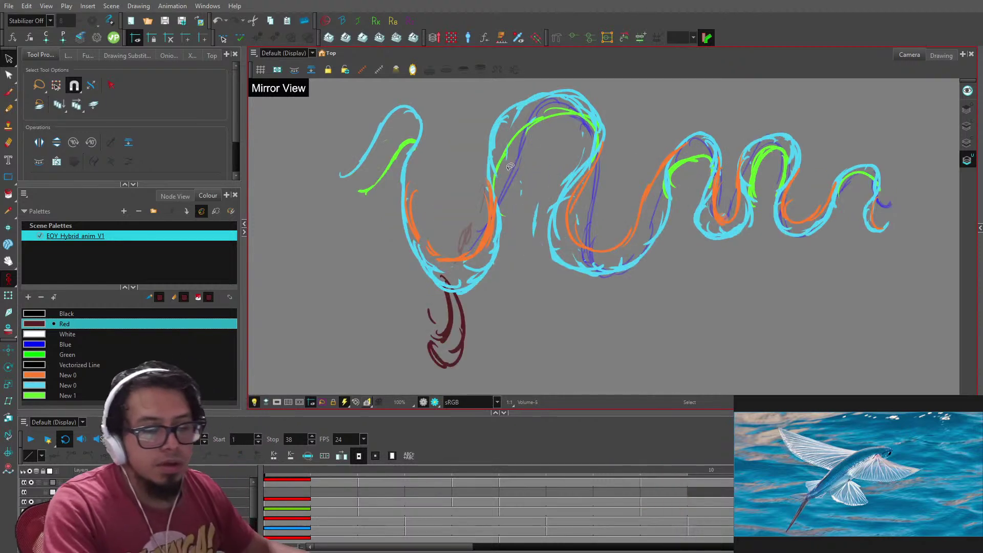
key(ctrl+a)
mouse_move(450, 306)
mouse_down()
mouse_move(410, 257)
mouse_move(423, 236)
mouse_move(415, 231)
mouse_move(440, 228)
mouse_move(412, 208)
mouse_up()
key(g)
key(ctrl+a)
key(g)
key(ctrl+a)
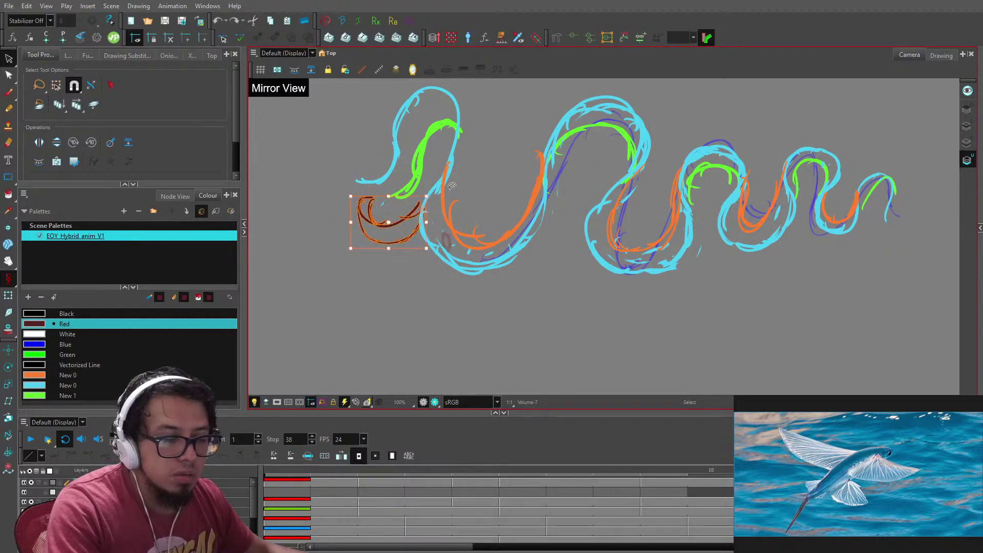
- Move the red fin in drawing Volume-8 straight up along the rising part of the front body coil
key(g)
key(ctrl+a)
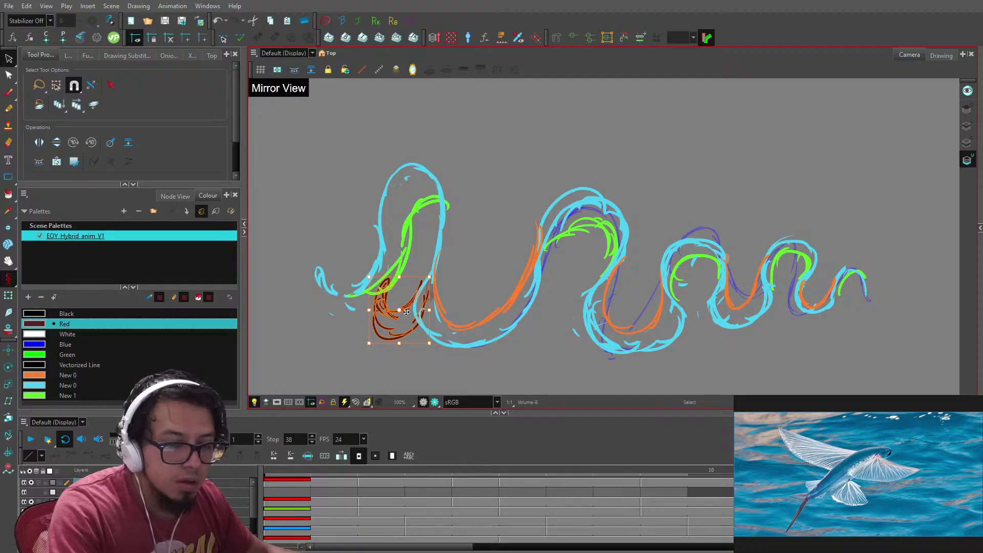
drag(407, 312, 416, 226)
- Move the red fin in drawing Volume-9 left, to just outside the tall front coil
key(period)
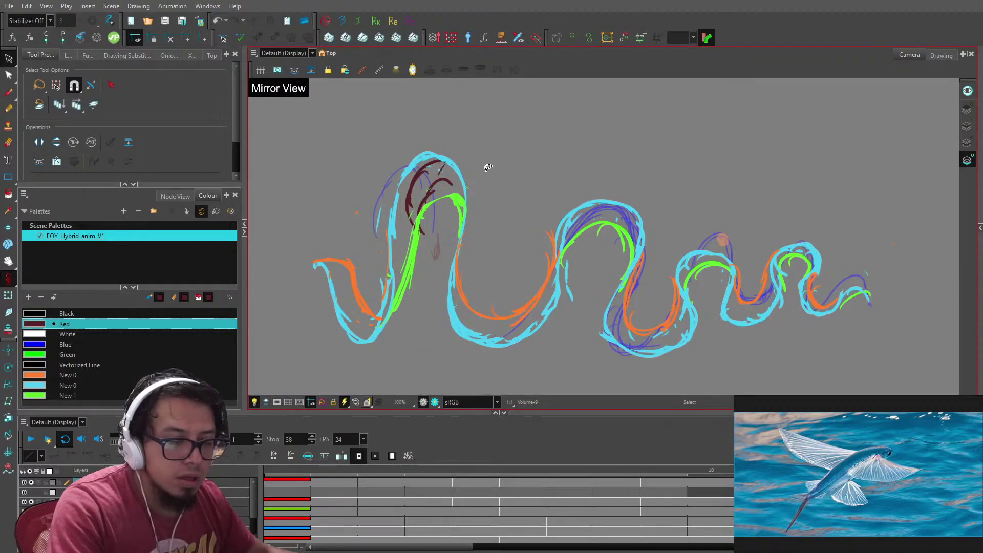
key(ctrl+a)
drag(446, 177, 394, 188)
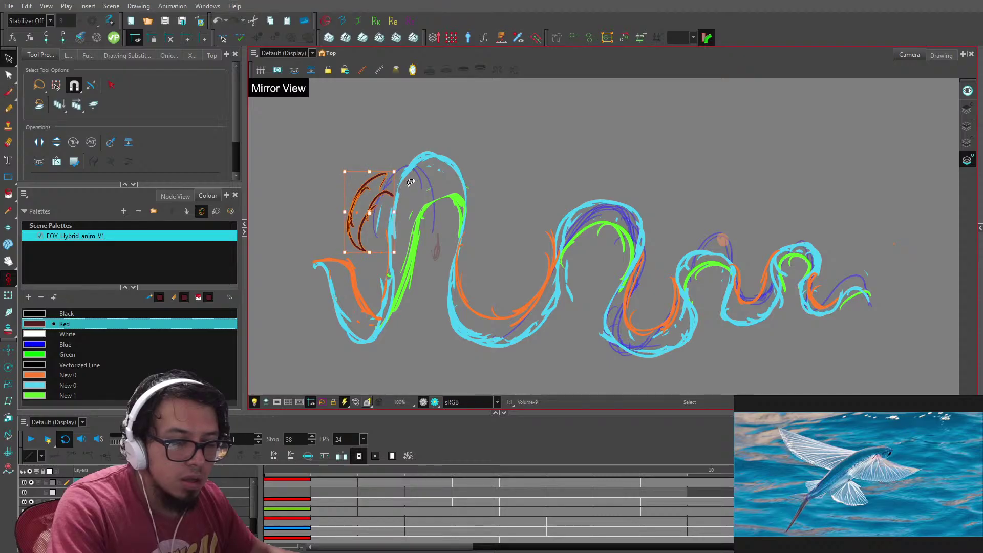
key(2)
mouse_move(473, 157)
mouse_down()
mouse_move(569, 121)
mouse_move(515, 137)
mouse_move(477, 230)
mouse_up()
- Move the red fin in drawing Volume-10 down from the tall coil into the front dip of the body
key(period)
key(ctrl+a)
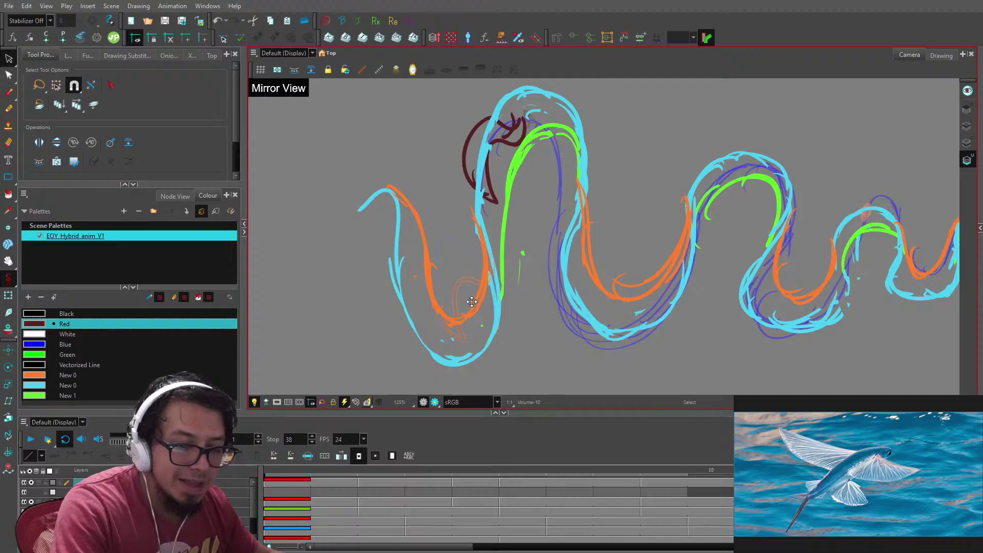
drag(472, 301, 469, 300)
key(ctrl+z)
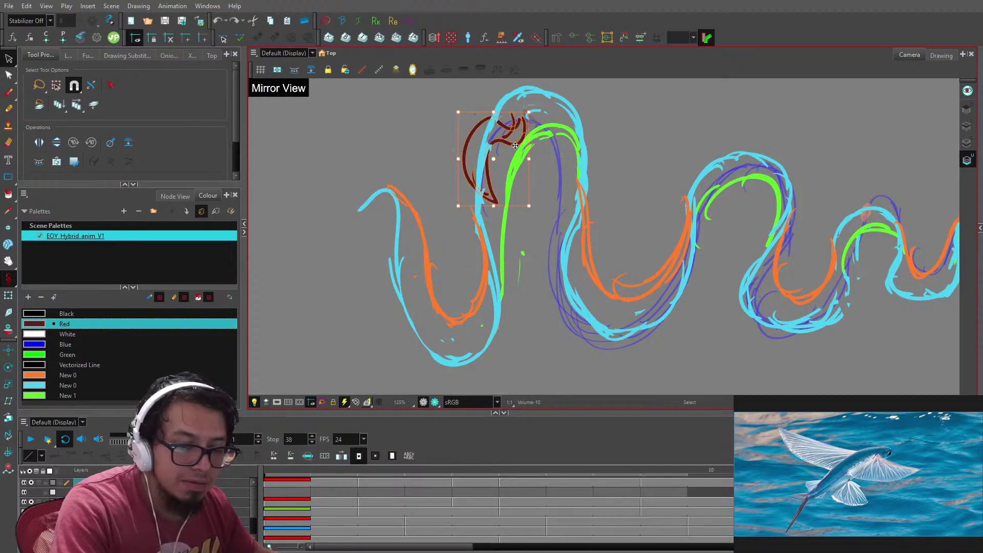
drag(500, 160, 468, 297)
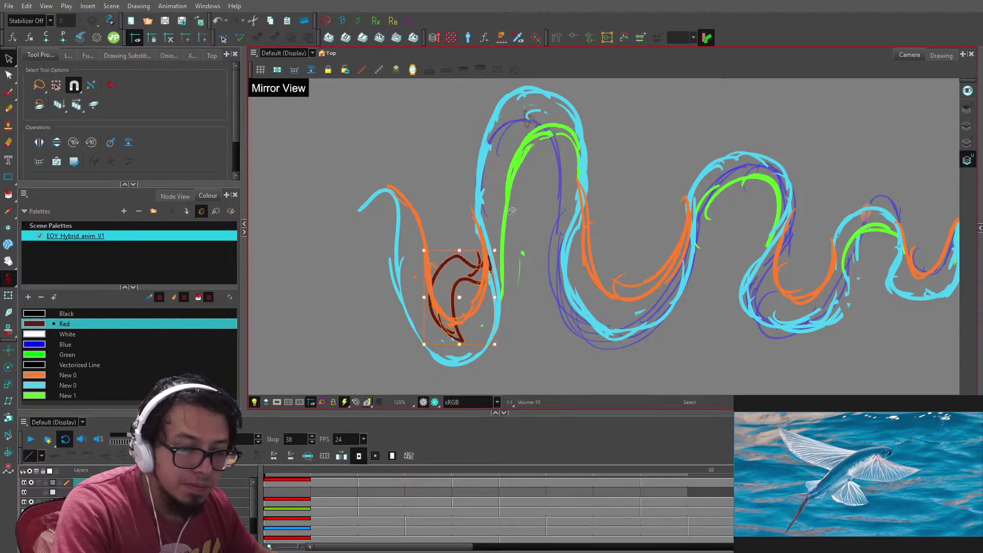
- Shift the red fins in drawings Volume-11 and Volume-12 down and slightly left along the body
key(g)
key(ctrl+a)
drag(490, 234, 476, 287)
key(.)
key(ctrl+a)
mouse_move(483, 251)
mouse_down()
mouse_move(485, 230)
mouse_move(498, 256)
mouse_move(476, 273)
mouse_up()
- Move the red fin in drawing Volume-13 left so its tip meets the outer edge of the body
key(g)
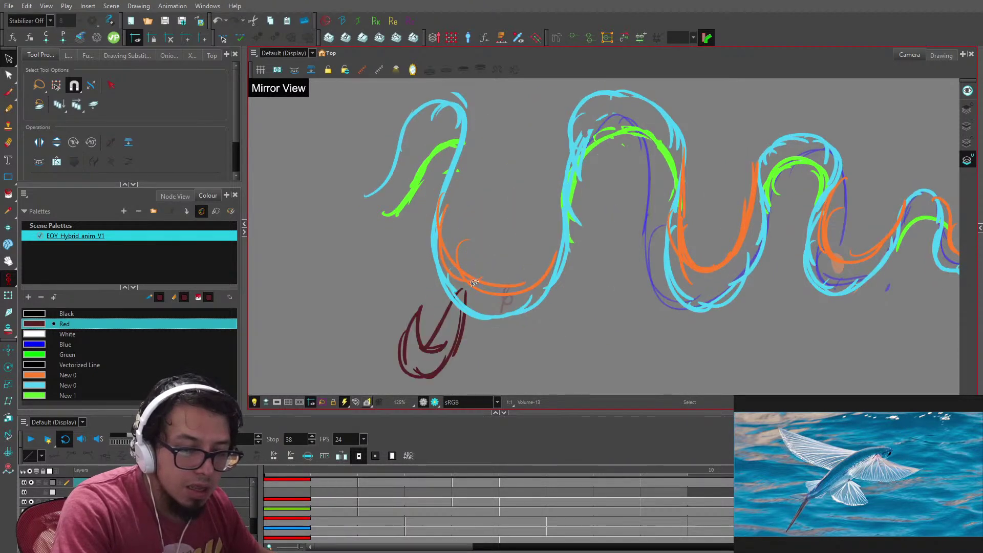
key(ctrl+a)
mouse_move(464, 318)
mouse_down()
mouse_move(455, 308)
mouse_move(434, 329)
mouse_move(421, 313)
mouse_up()
key(ctrl+z)
key(f)
key(g)
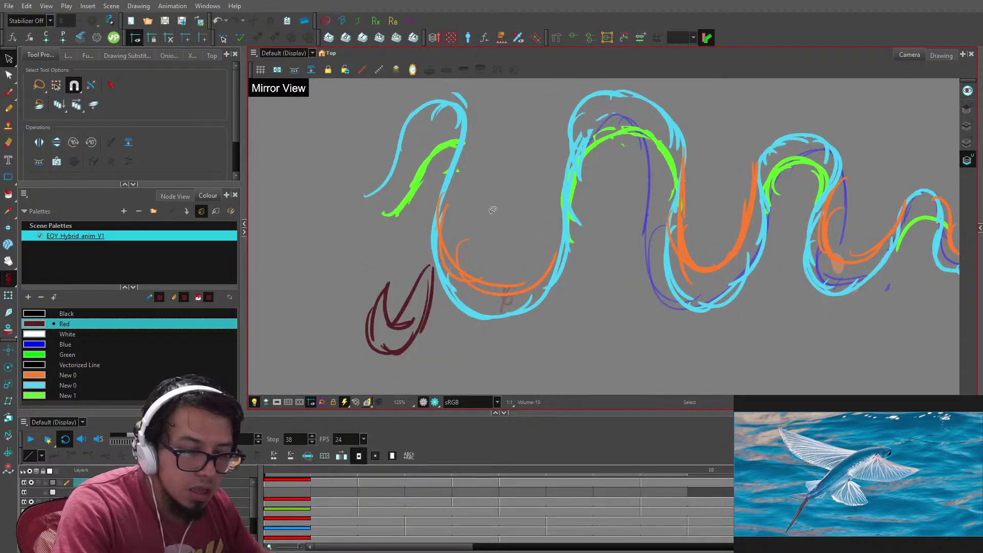
- Nudge the red fin in drawing Volume-14 slightly up and compare it with Volume-13
key(.)
key(.)
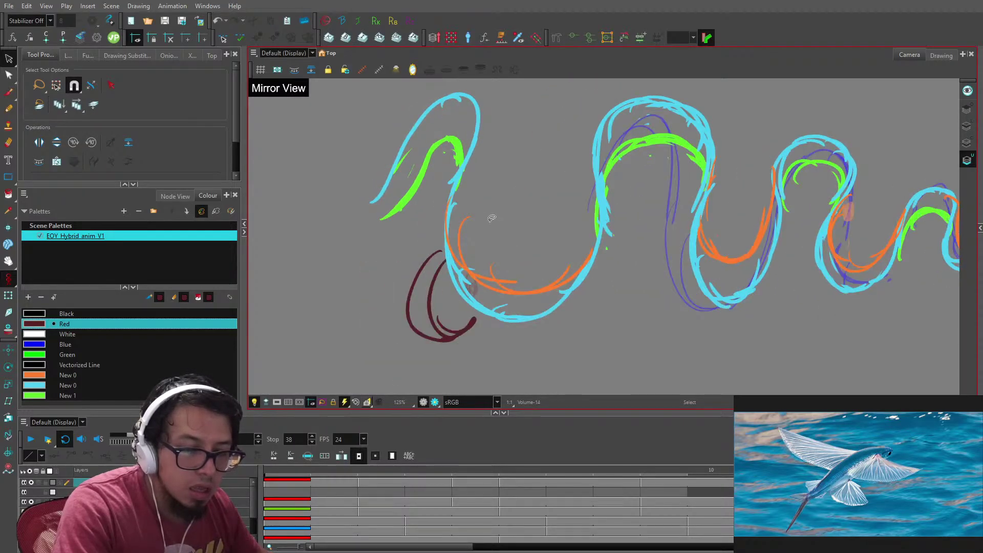
click(449, 260)
drag(441, 269, 445, 258)
key(f)
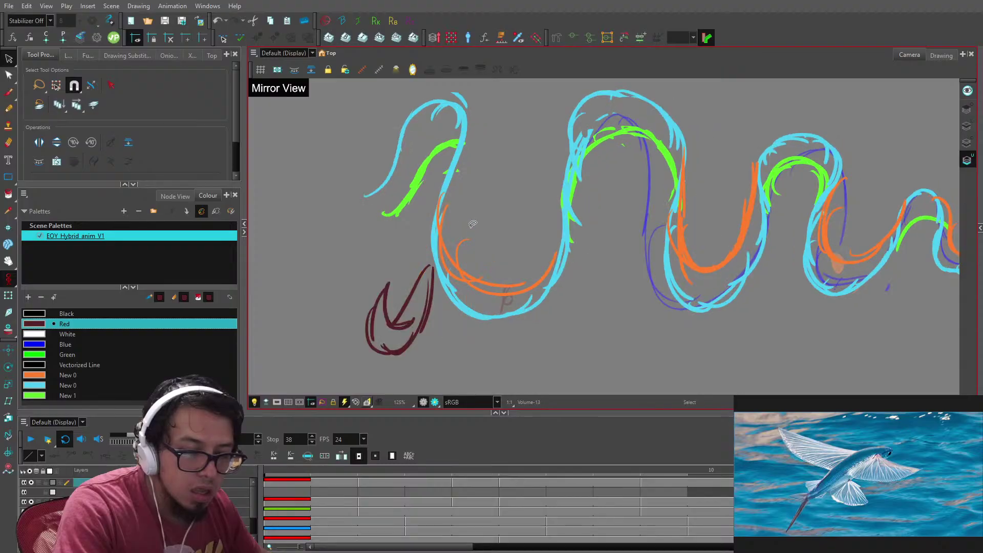
key(f)
key(g)
key(g)
- Move the red fin in drawing Volume-15 up to the top of the front body coil
key(.)
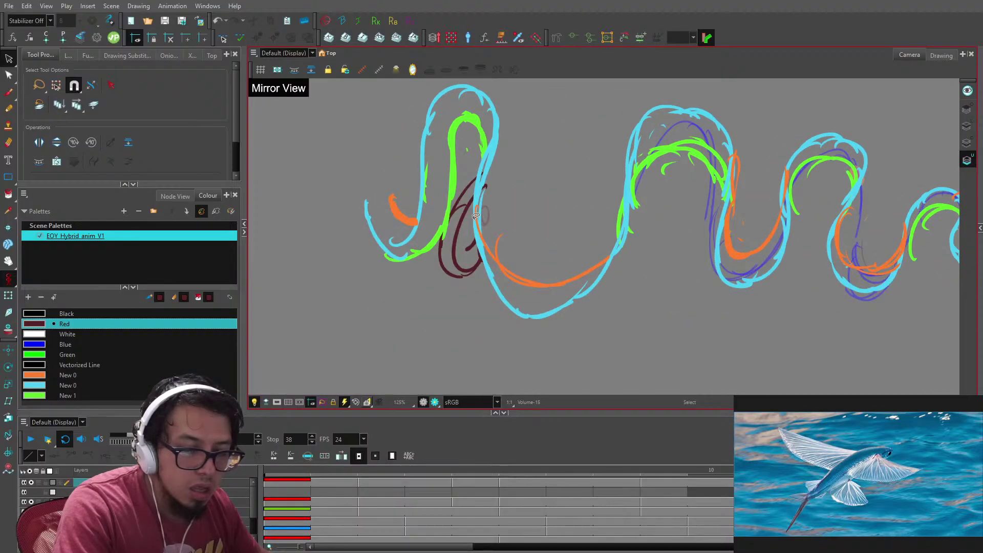
click(483, 189)
drag(479, 185, 469, 101)
key(space)
drag(481, 107, 459, 143)
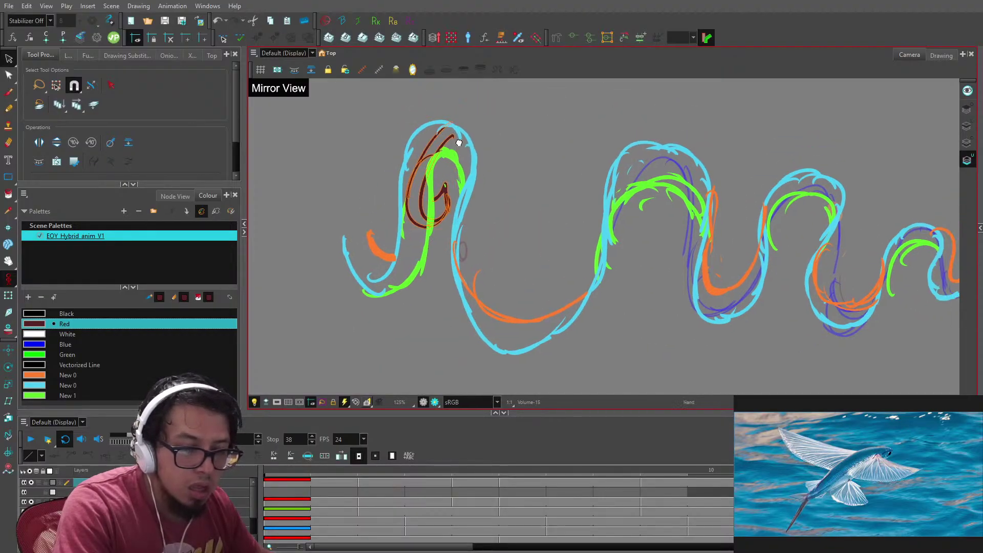
- Move the red fin in drawing Volume-16 up and left to the crest of the front coil
key(.)
key(.)
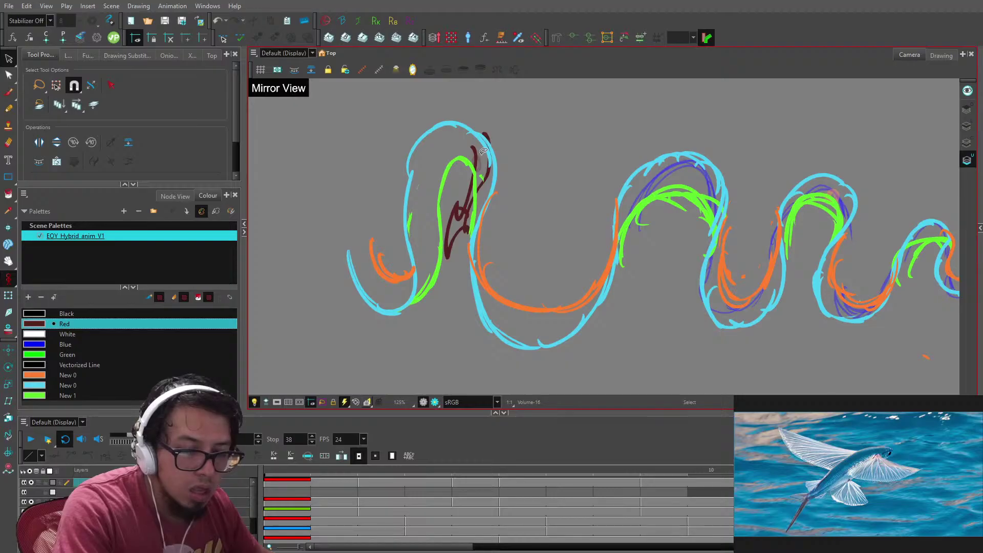
key(ctrl+a)
drag(477, 157, 440, 134)
key(.)
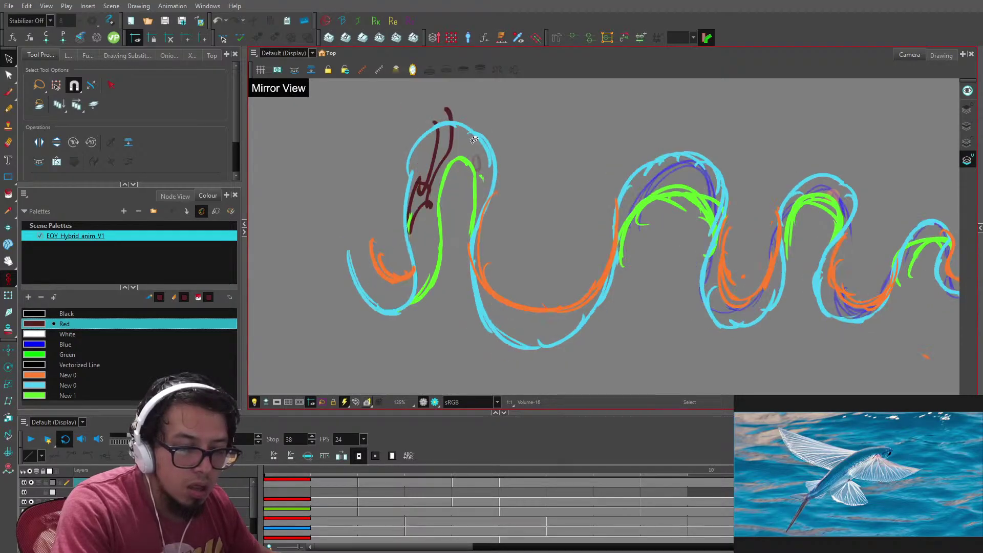
key(.)
key(.)
- Play the animation and review the drawings from the first frame to check the fin's motion
click(32, 438)
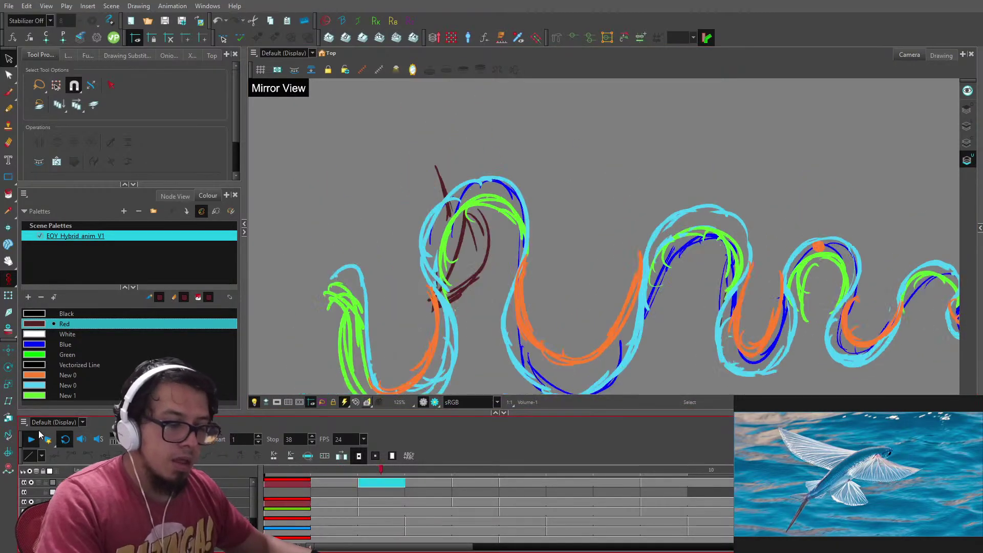
click(32, 439)
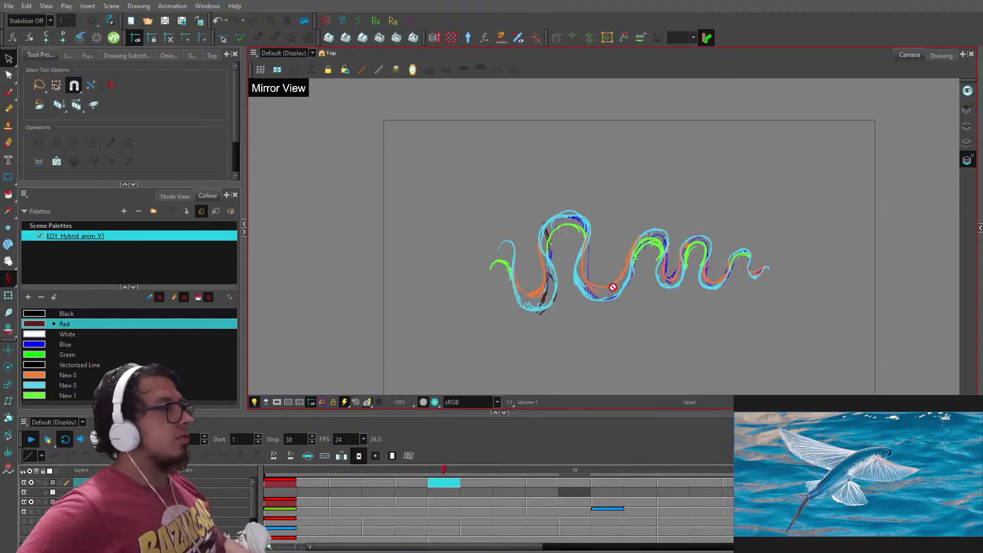
click(287, 481)
key(2)
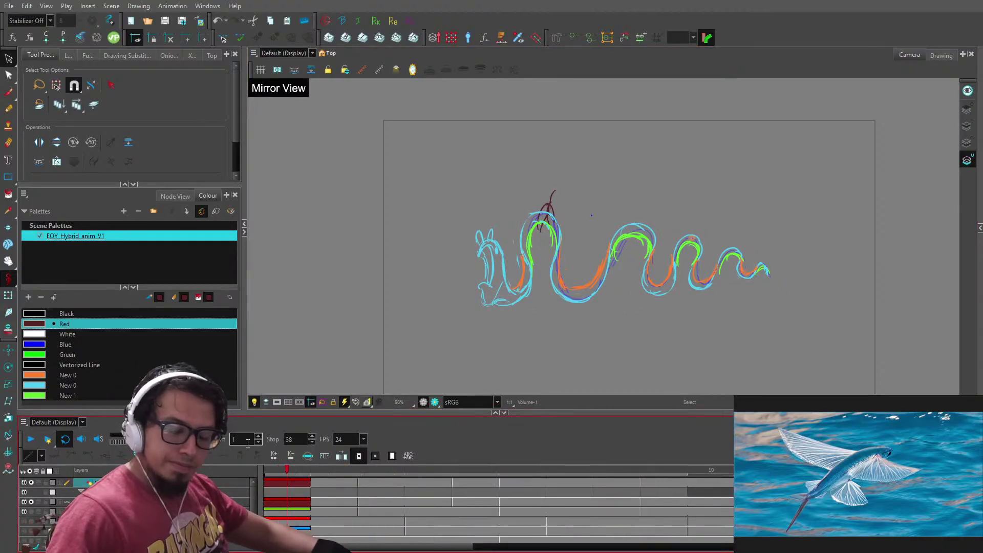
key(2)
key(2)
key(2)
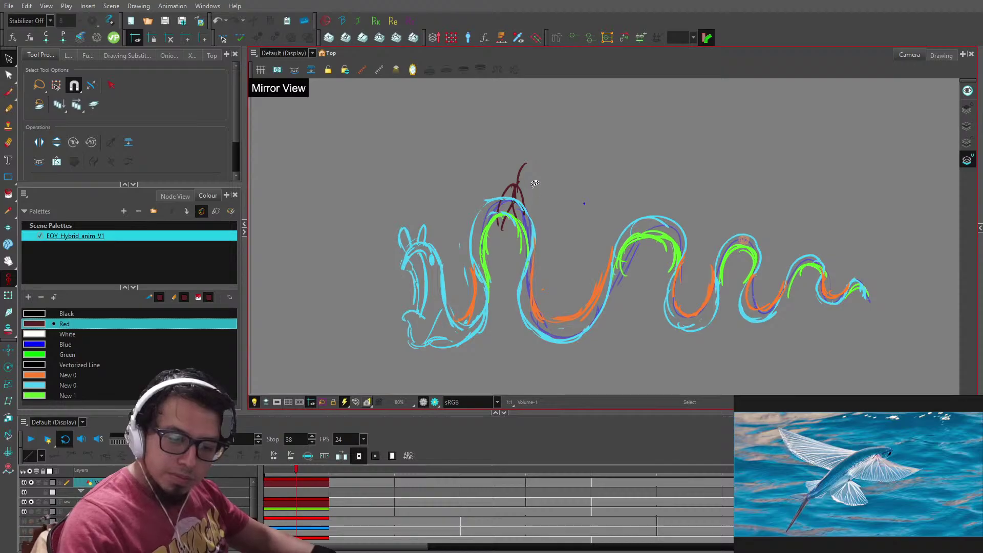
key(Return)
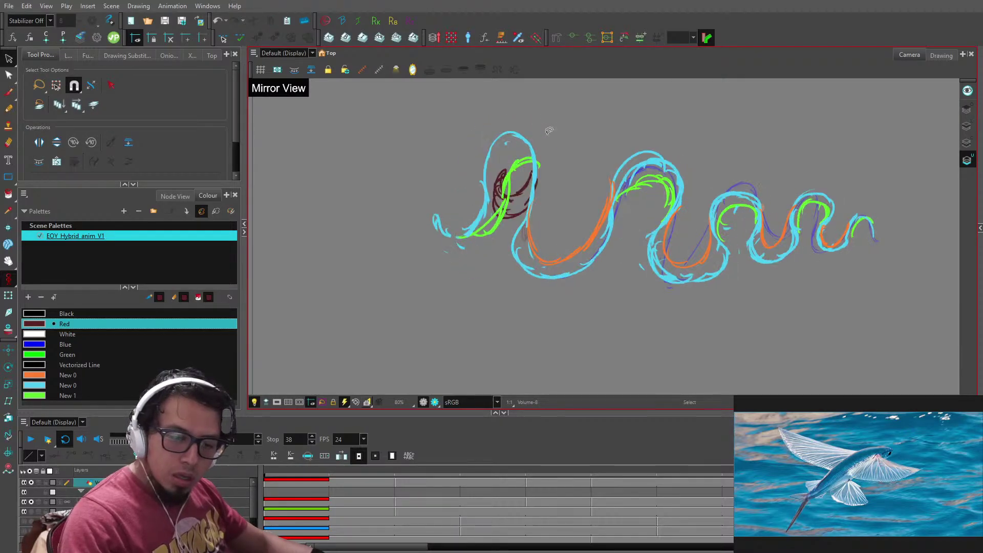
- Redraw the red fin in drawing Volume-10 as a crescent pointing up out of the front dip of the body
key(alt+b)
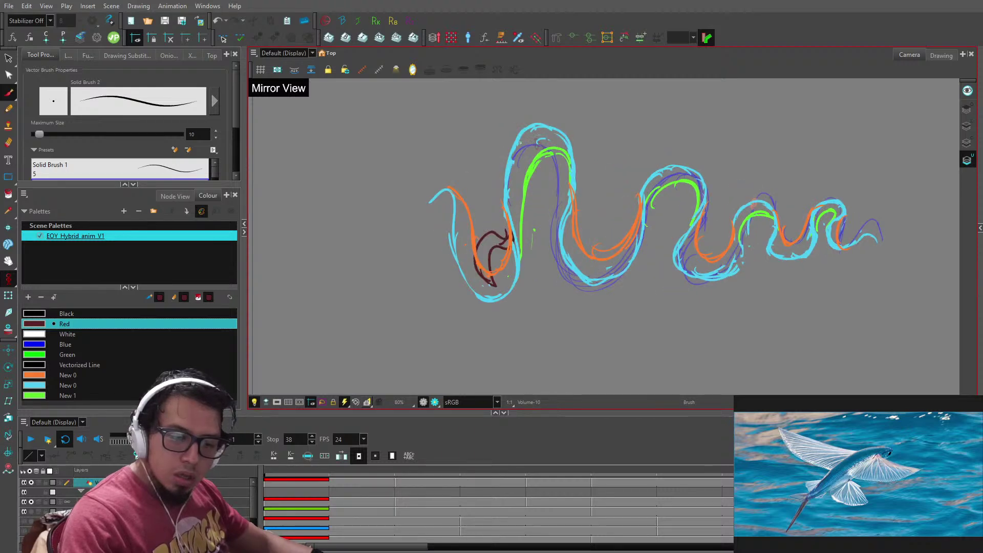
mouse_move(511, 96)
mouse_down()
mouse_move(480, 170)
mouse_move(504, 186)
mouse_up()
mouse_move(509, 177)
mouse_down()
mouse_move(521, 157)
mouse_move(479, 243)
mouse_up()
key(ctrl+z)
key(ctrl+z)
key(ctrl+z)
key(ctrl+z)
key(alt+e)
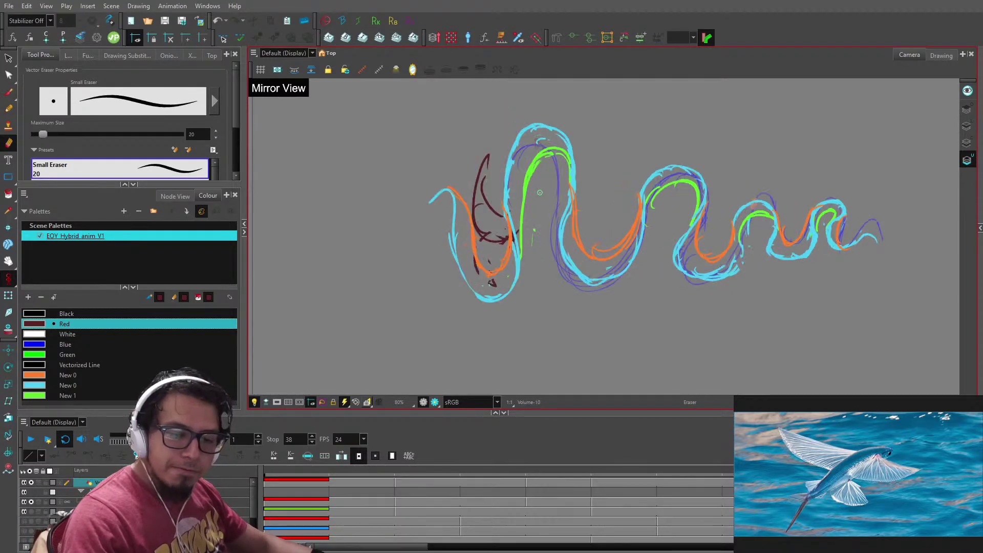
- Reshape the red fin in drawing Volume-11 into a narrower crescent with a new inner edge and erase the surplus strokes
key(alt+b)
drag(473, 245, 495, 276)
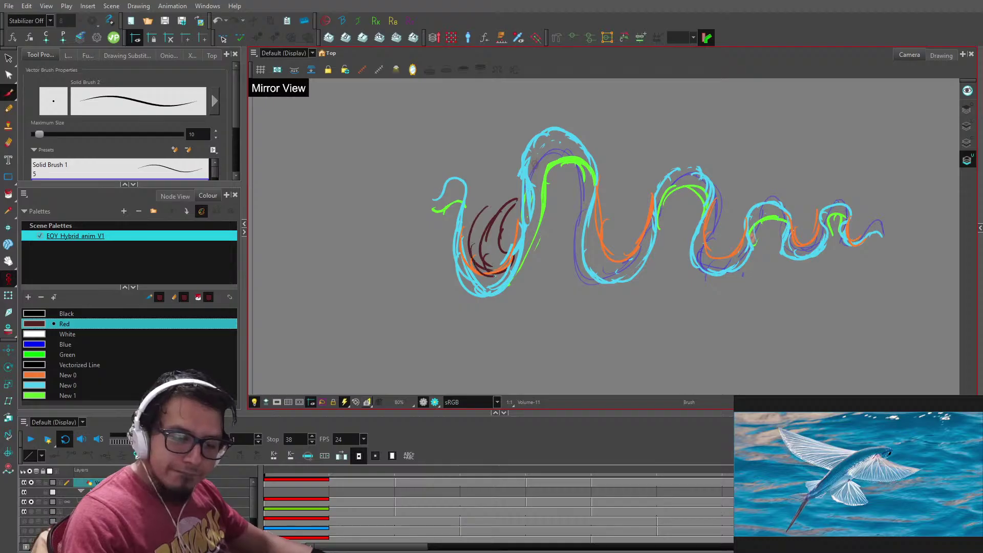
drag(499, 194, 493, 264)
key(alt+e)
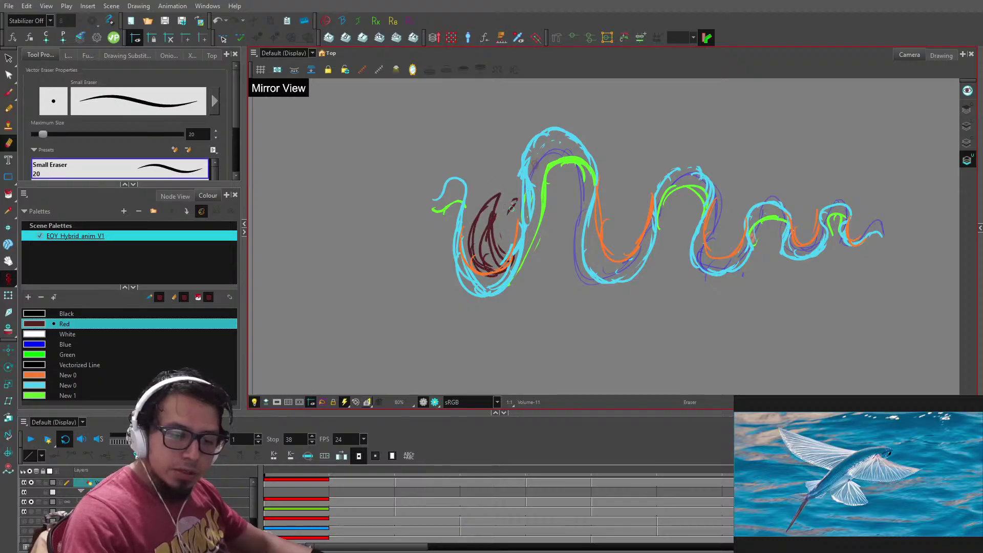
drag(484, 222, 499, 264)
drag(483, 234, 487, 271)
- Erase the old red fin in drawing Volume-12 and sketch a new one hanging below the front dip
key(comma)
key(period)
key(period)
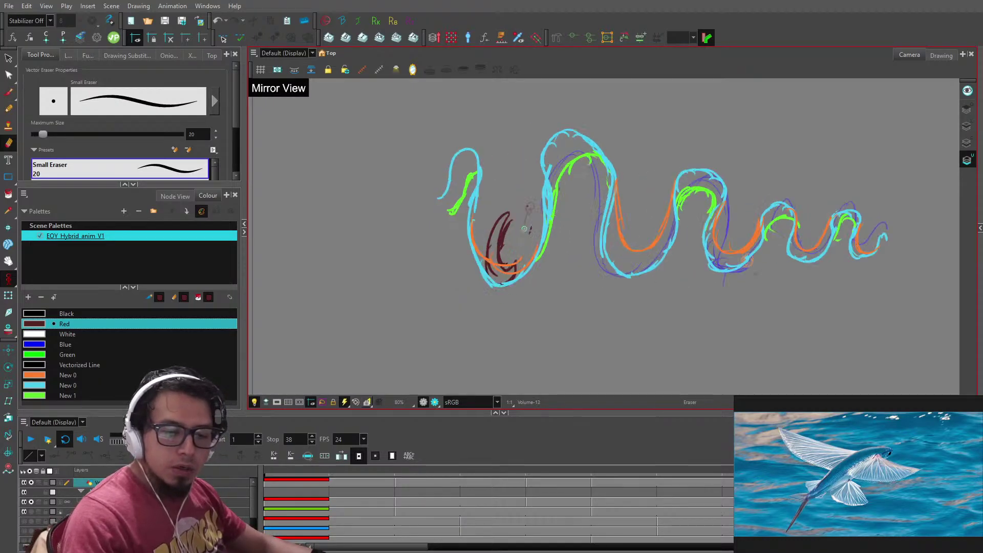
mouse_move(511, 224)
mouse_down()
mouse_move(492, 257)
mouse_move(505, 274)
mouse_move(496, 246)
mouse_move(505, 210)
mouse_move(492, 224)
mouse_move(502, 278)
mouse_move(513, 224)
mouse_move(484, 256)
mouse_move(490, 267)
mouse_move(467, 310)
mouse_up()
key(alt+b)
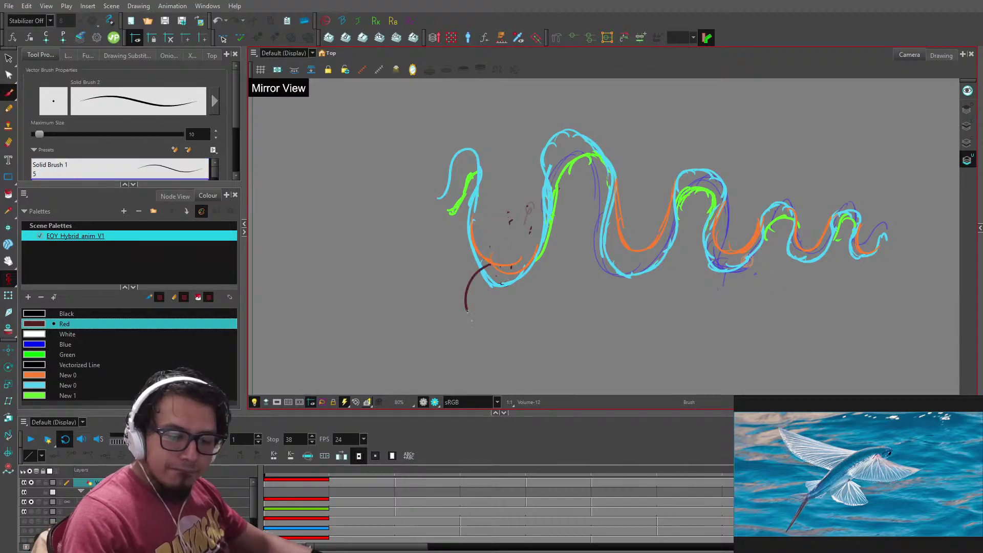
drag(491, 265, 504, 323)
key(g)
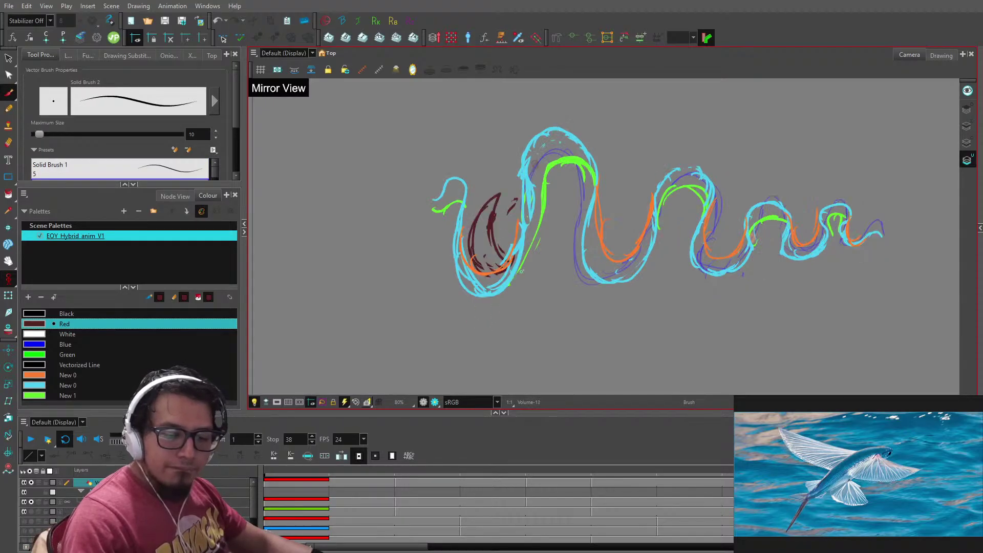
- Redraw the red fin in drawing Volume-14 sweeping down and left from the front coil and erase the old strokes
key(f)
key(f)
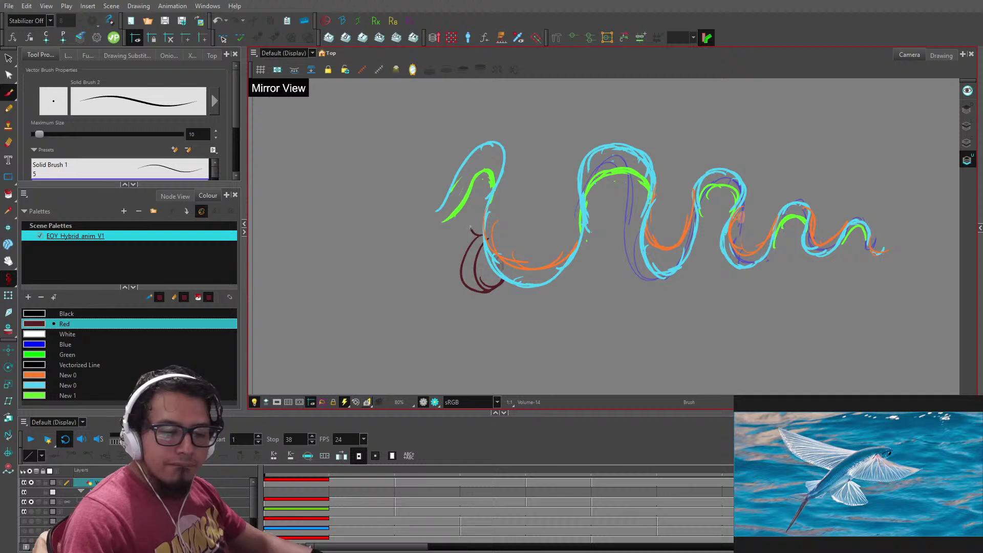
mouse_move(470, 228)
mouse_down()
mouse_move(450, 290)
mouse_move(483, 242)
mouse_up()
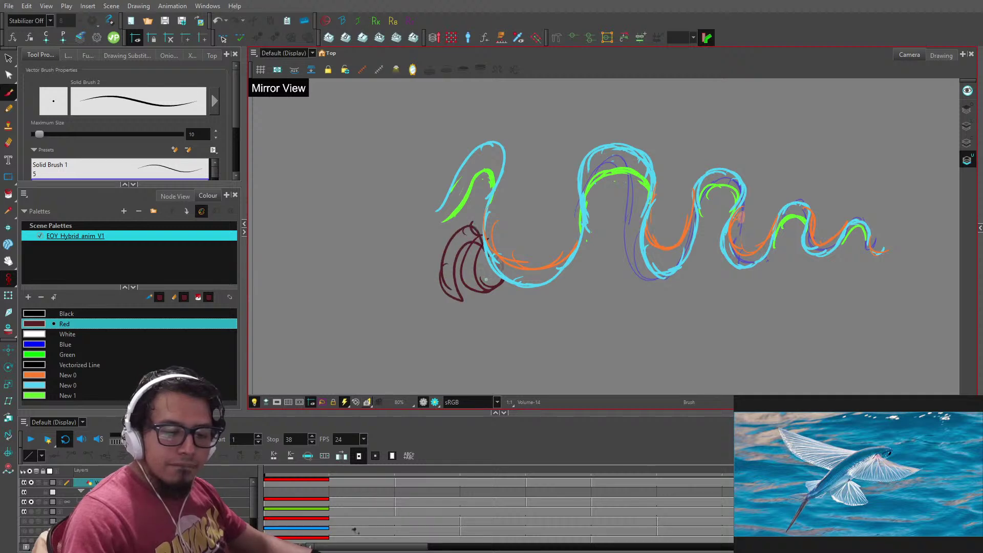
key(alt+e)
key(alt+b)
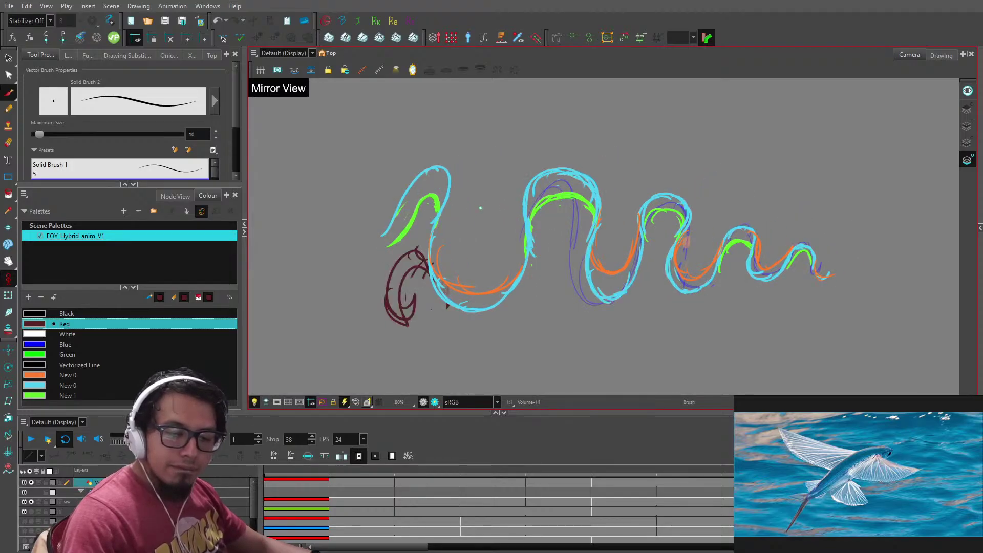
- Erase the old red fin in drawing Volume-15 and redraw it attached to the crest of the front coil, trailing downward
key(.)
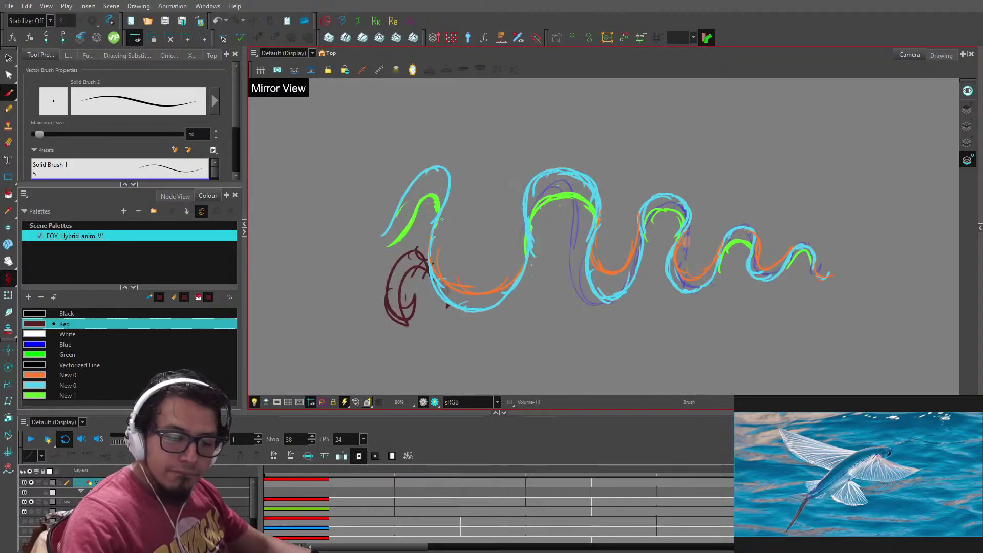
key(g)
key(g)
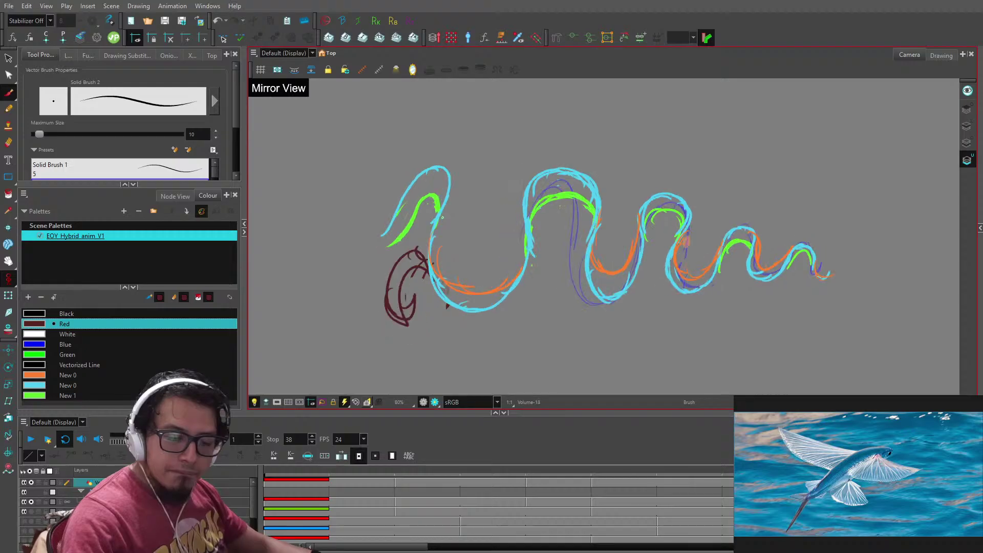
key(alt+e)
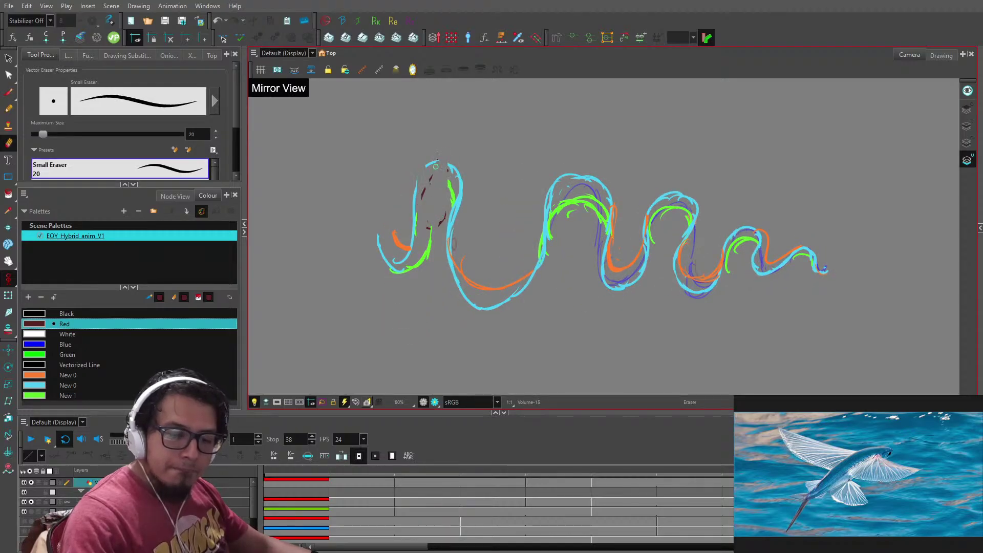
drag(436, 166, 438, 160)
key(alt+b)
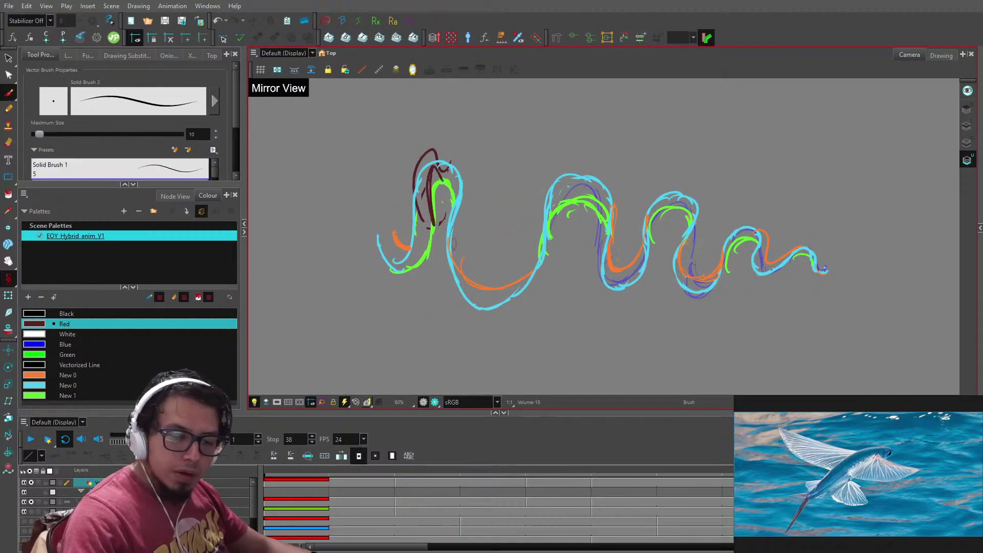
- Erase the old red fin in drawing Volume-16 and redraw it pointing up from the crest of the front coil
key(period)
key(period)
key(alt+e)
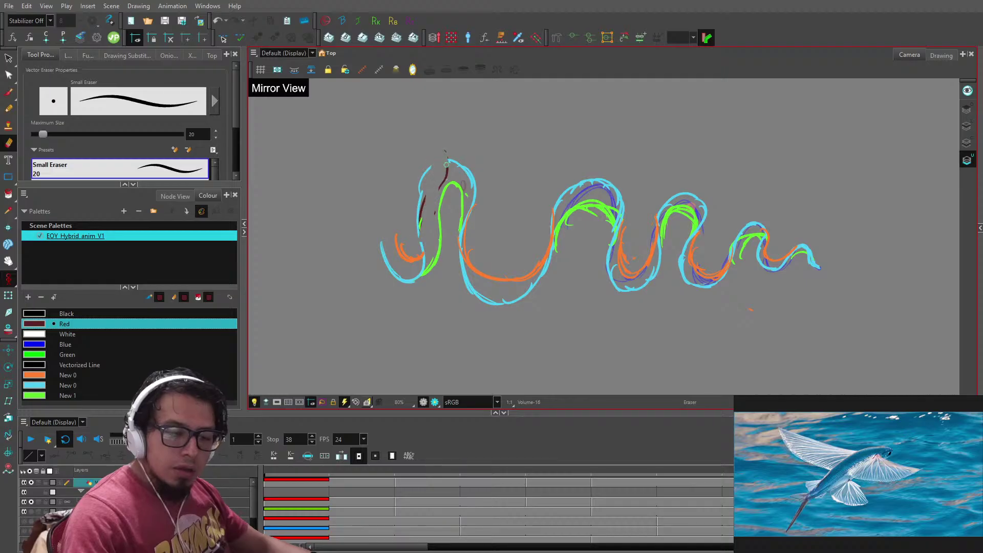
drag(446, 180, 439, 191)
key(comma)
key(period)
key(alt+b)
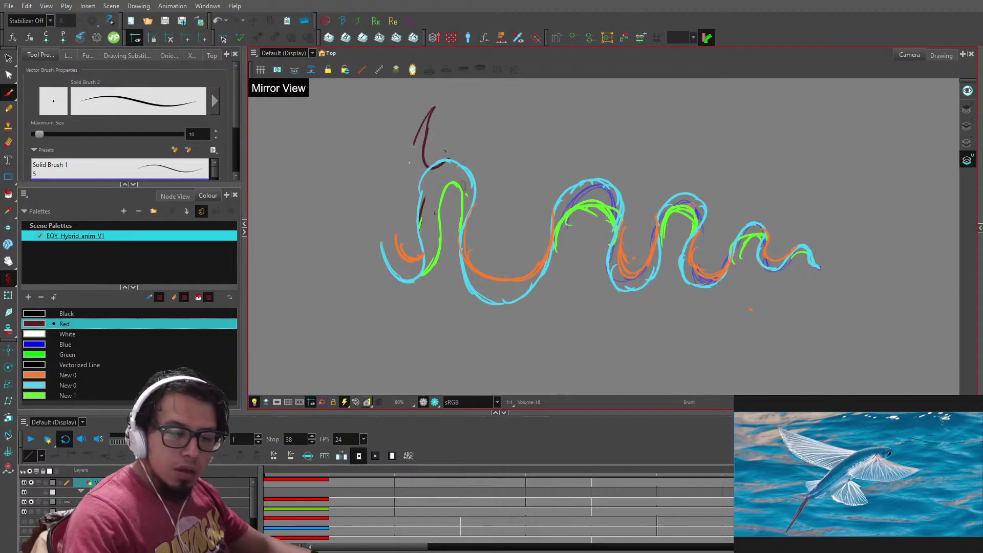
- Redraw the red fin in drawing Volume-1 as a crescent rising from the coil's crest, erase old strokes, and play the animation
key(period)
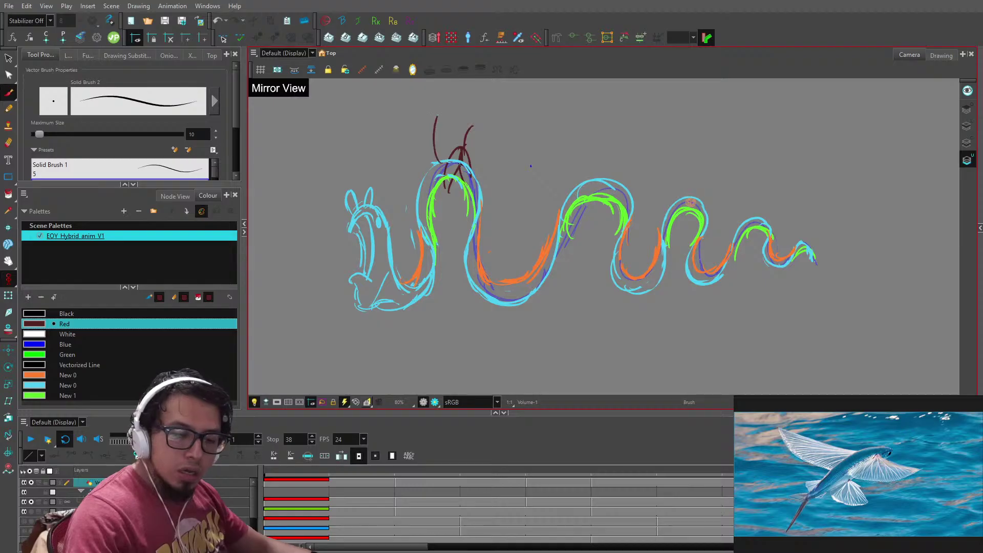
key(alt+e)
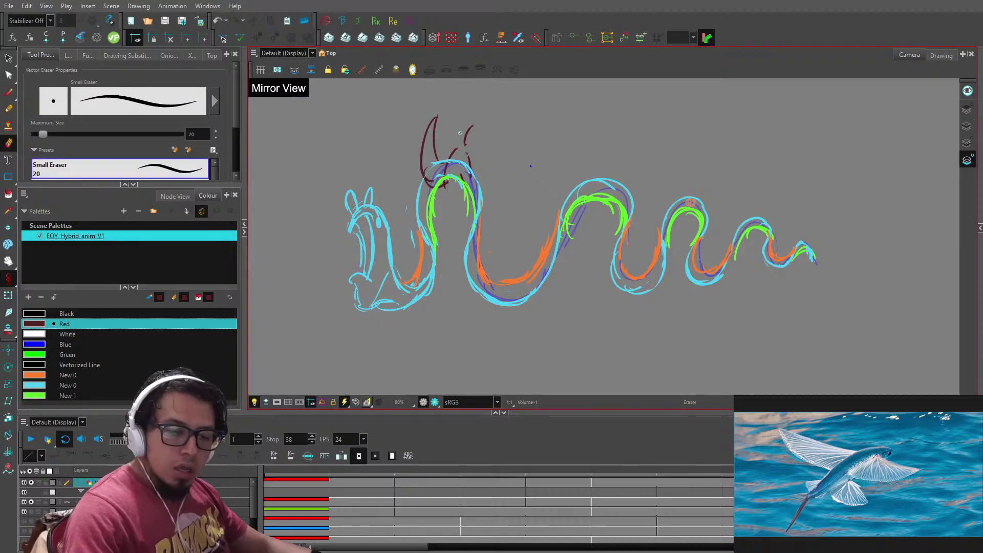
key(period)
key(Return)
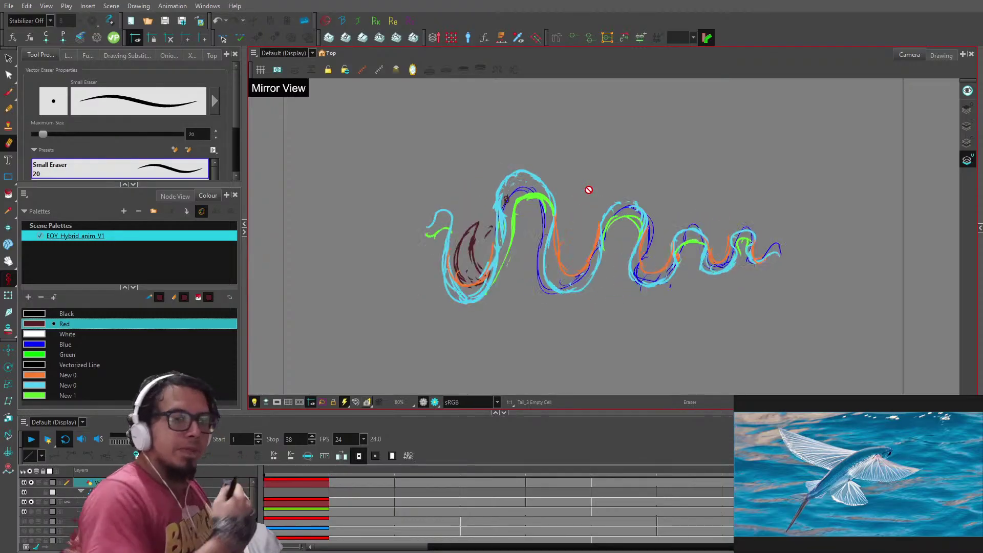
- Delete the serpent's head sketch from the line art of drawing Volume-1
click(273, 472)
key(alt+s)
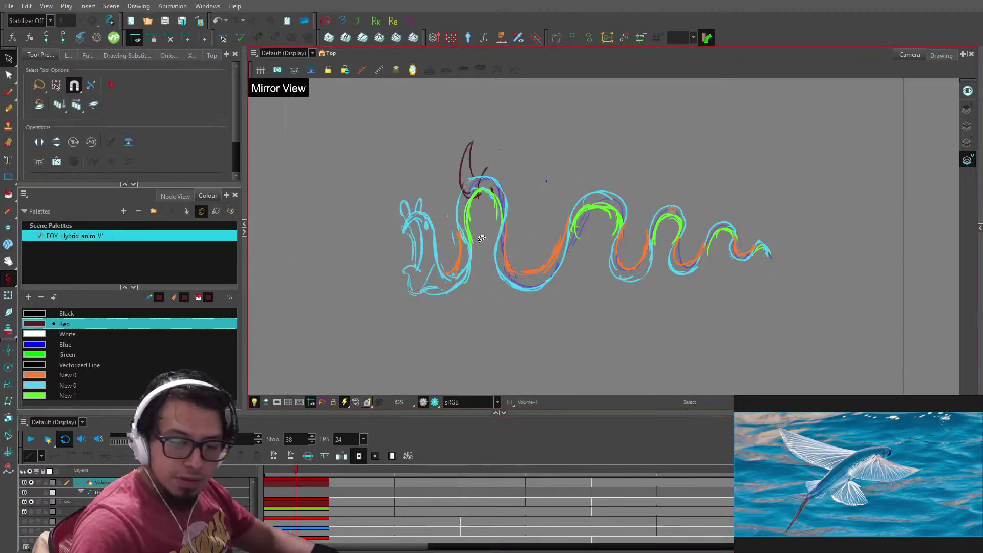
key(alt+e)
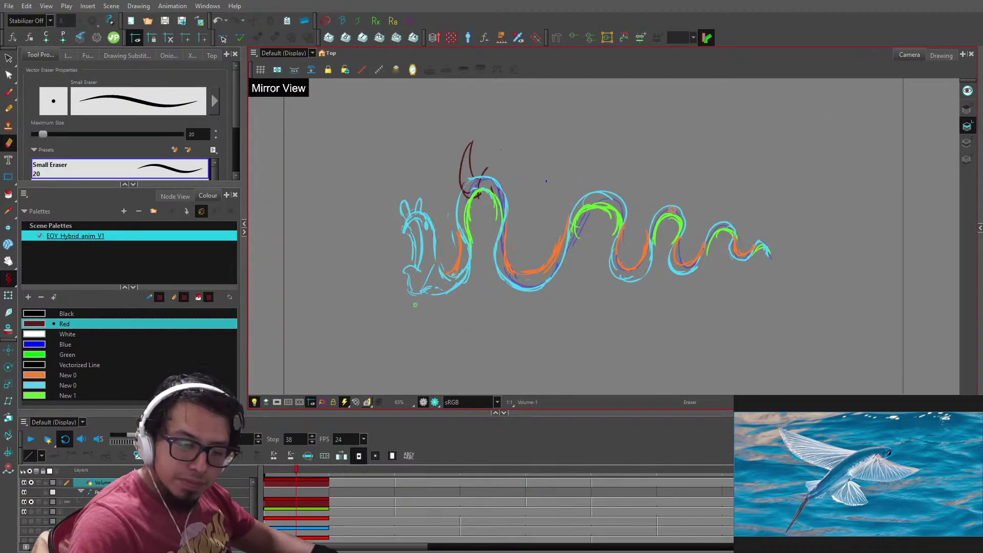
key(alt+s)
drag(416, 305, 425, 163)
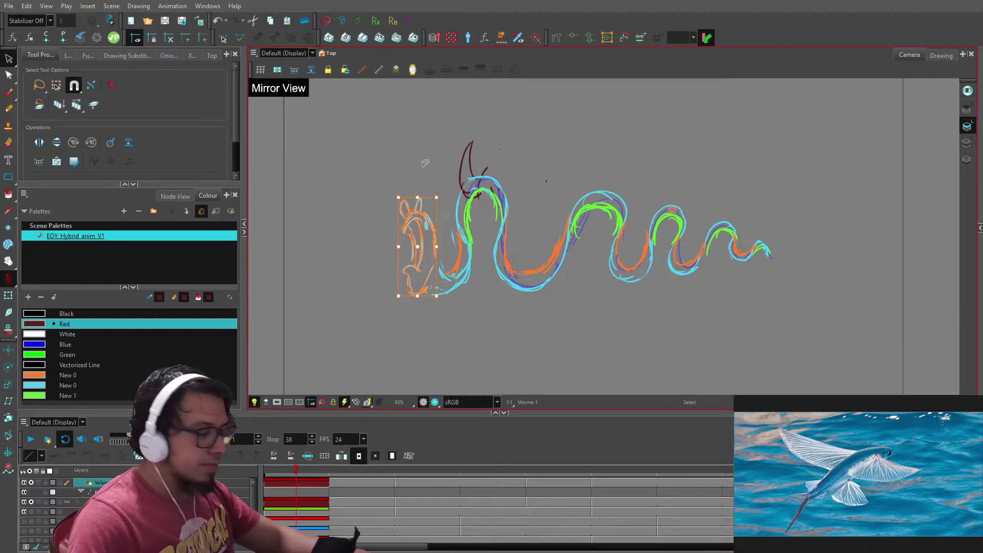
key(Delete)
- Play the animation and step through the drawings up to Volume-11 to examine the red fin's motion
click(31, 439)
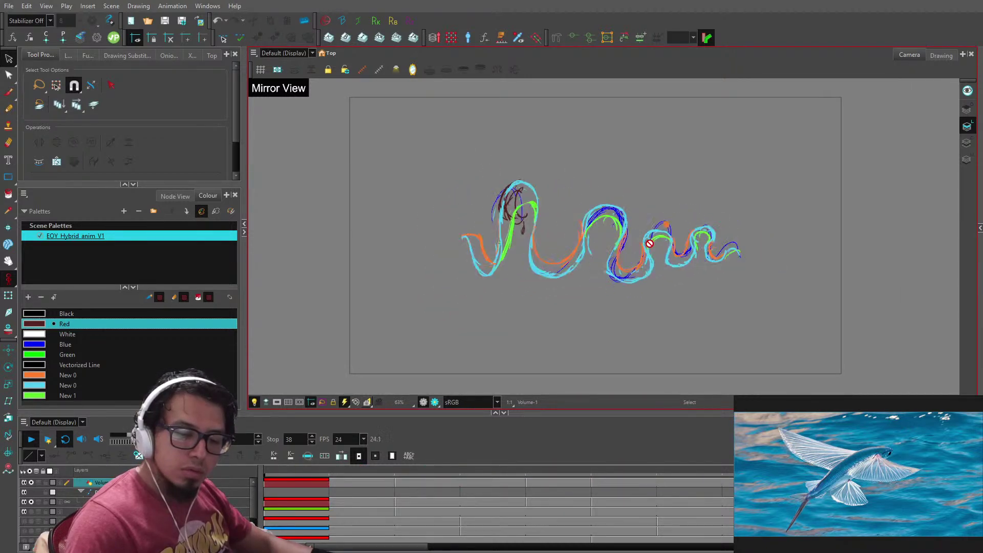
click(343, 469)
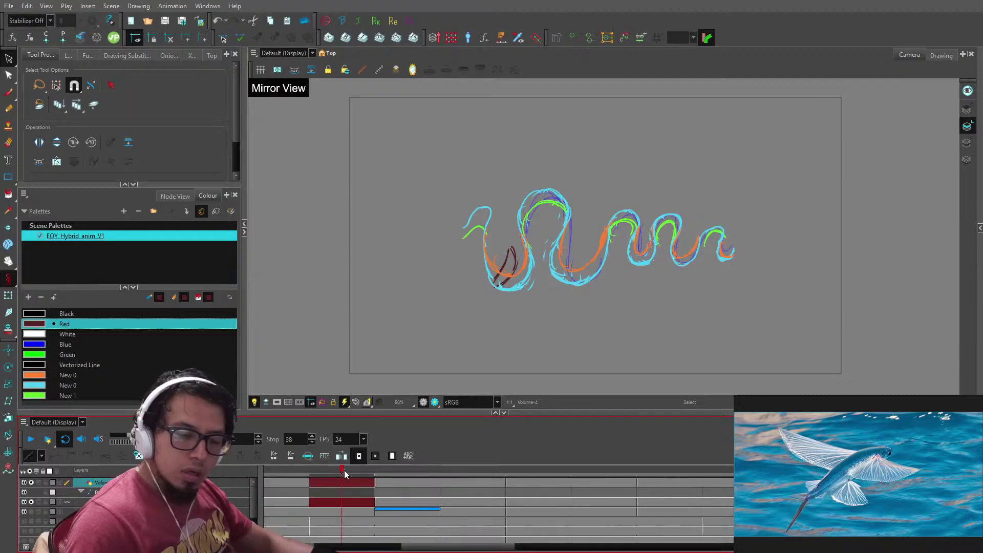
key(period)
key(period)
key(period)
key(period)
key(period)
key(period)
key(period)
key(period)
key(period)
key(period)
key(period)
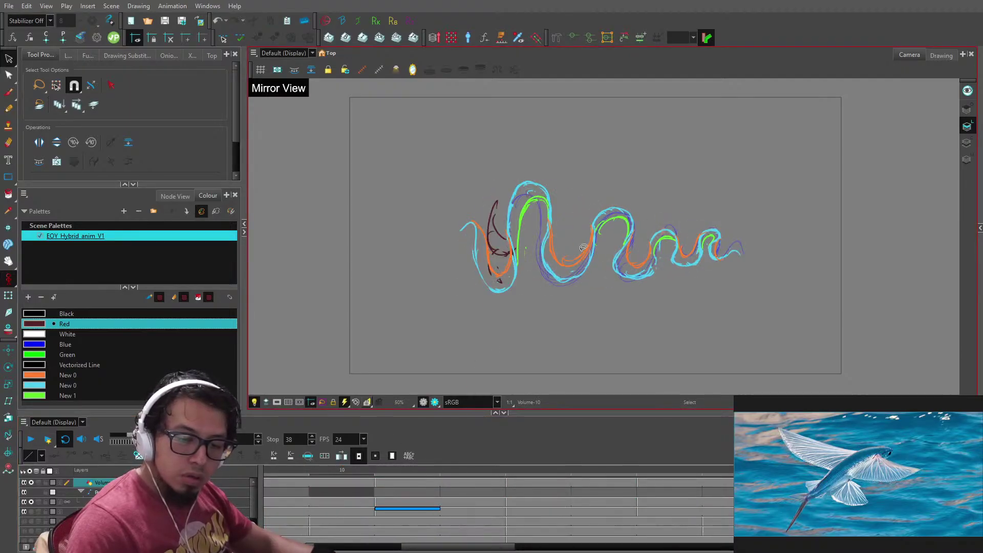
key(period)
key(period)
key(period)
key(period)
key(2)
key(2)
key(comma)
key(comma)
key(comma)
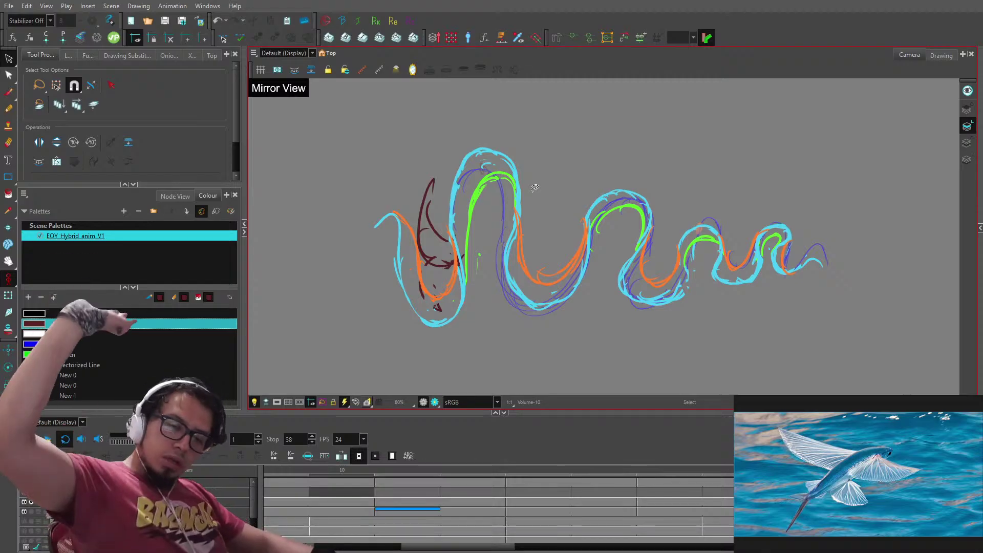
key(period)
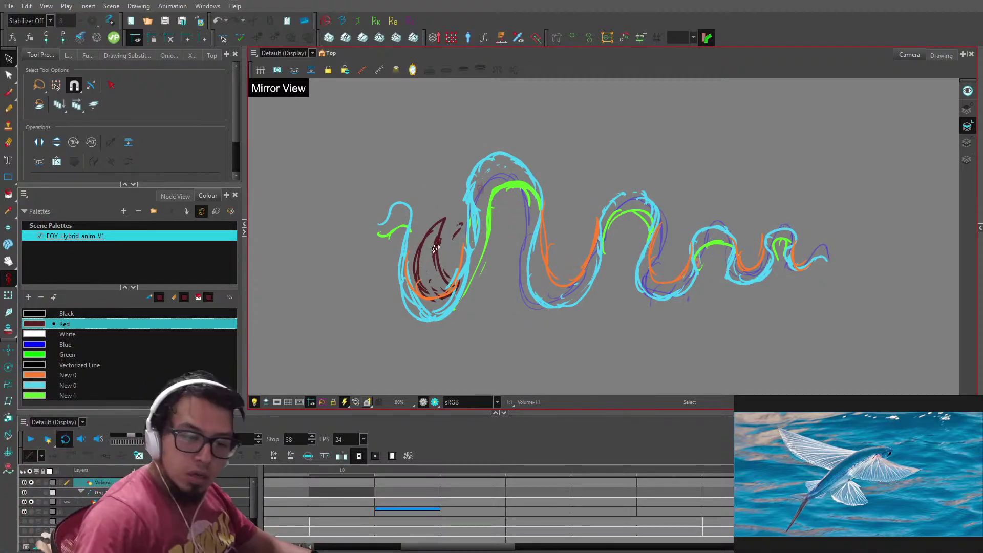
key(alt+b)
drag(442, 227, 425, 292)
key(alt+e)
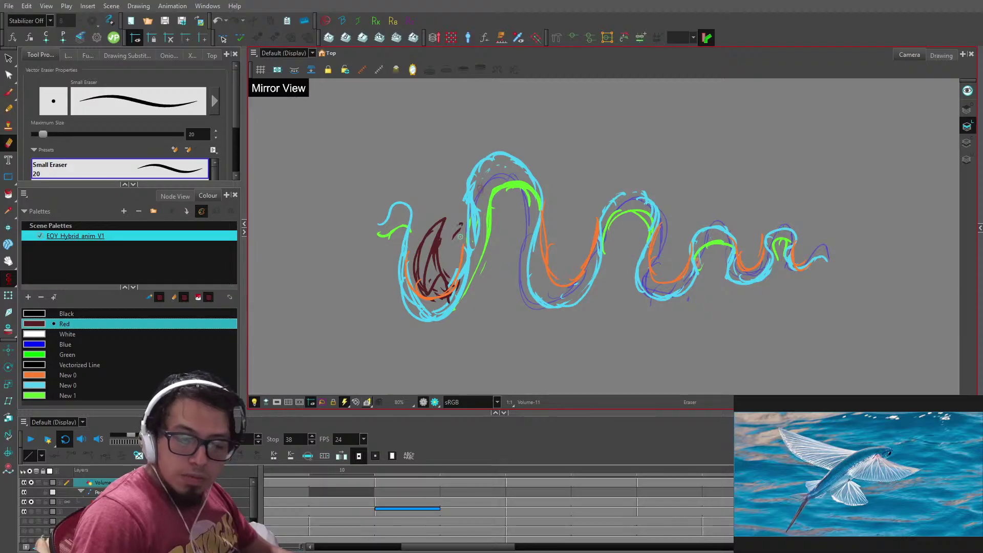
key(alt+s)
click(474, 217)
click(505, 324)
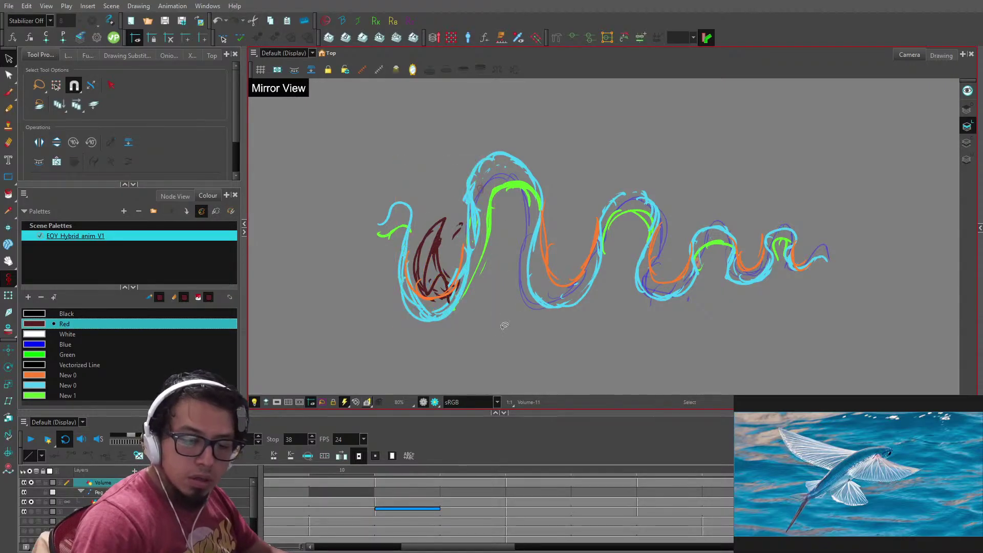
key(ctrl+z)
key(ctrl+z)
key(ctrl+z)
key(Delete)
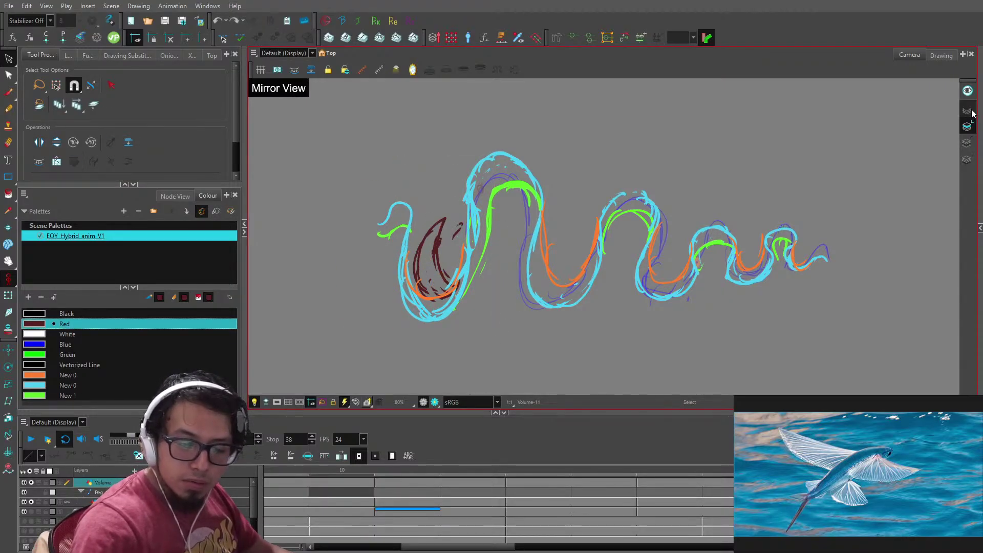
- Switch to the underlay art and reshape the red fin in drawing Volume-11, erasing its inner strokes and redrawing the outer edge lower
click(968, 161)
key(alt+b)
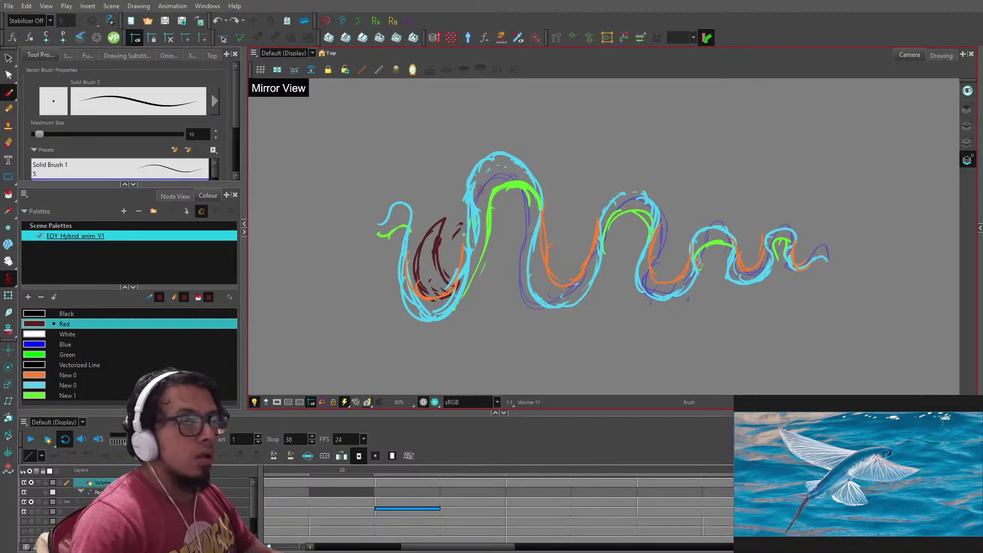
scroll(440, 243, up, 2)
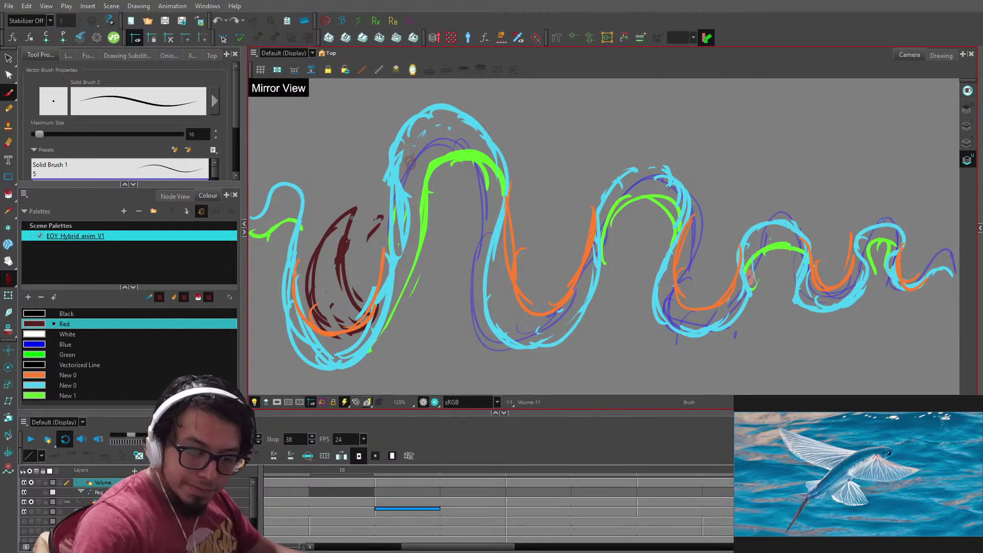
key(alt+e)
drag(349, 241, 334, 306)
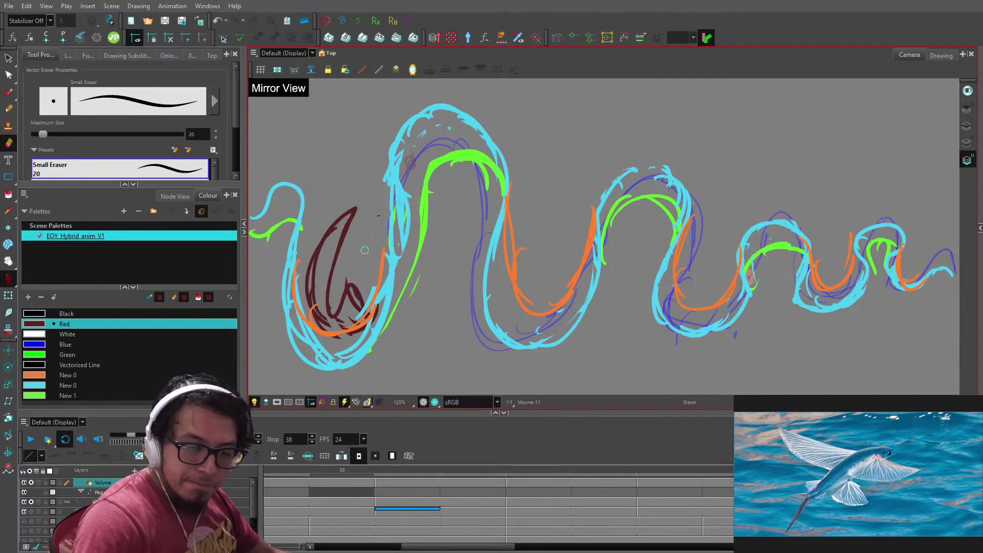
key(alt+b)
drag(320, 247, 308, 352)
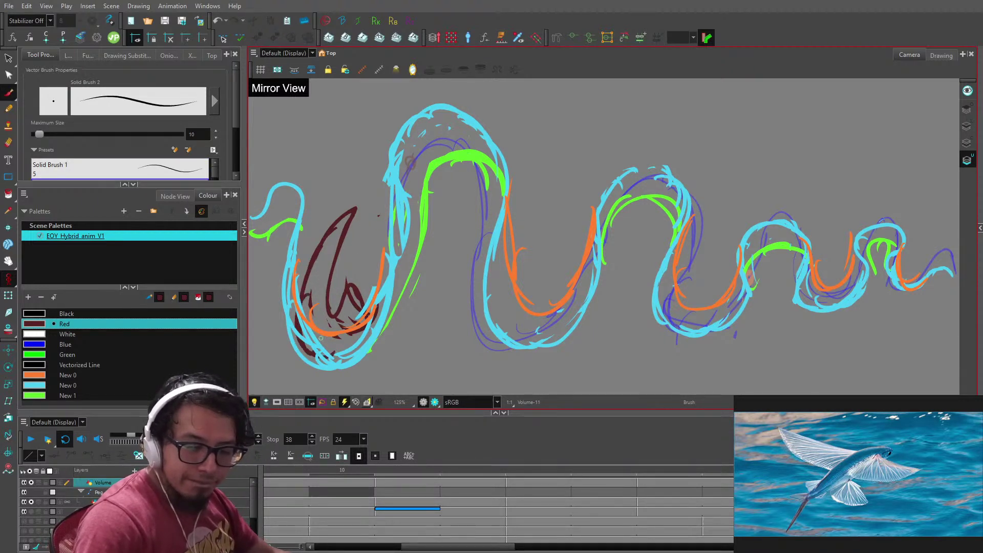
key(1)
key(1)
drag(458, 259, 526, 223)
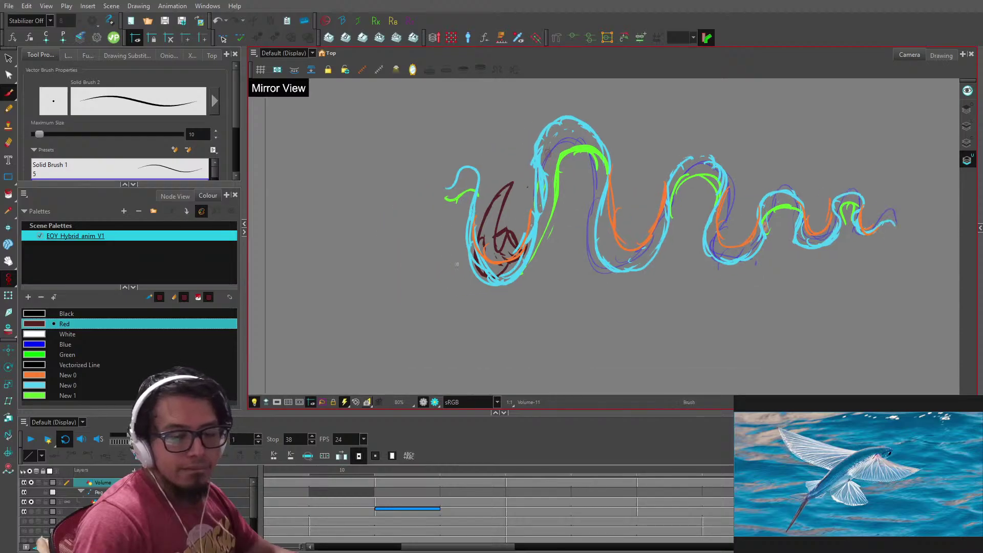
- Erase the tangled inner strokes of the red fin in drawing Volume-11 and redraw its inner curve as a clean hook
key(2)
key(2)
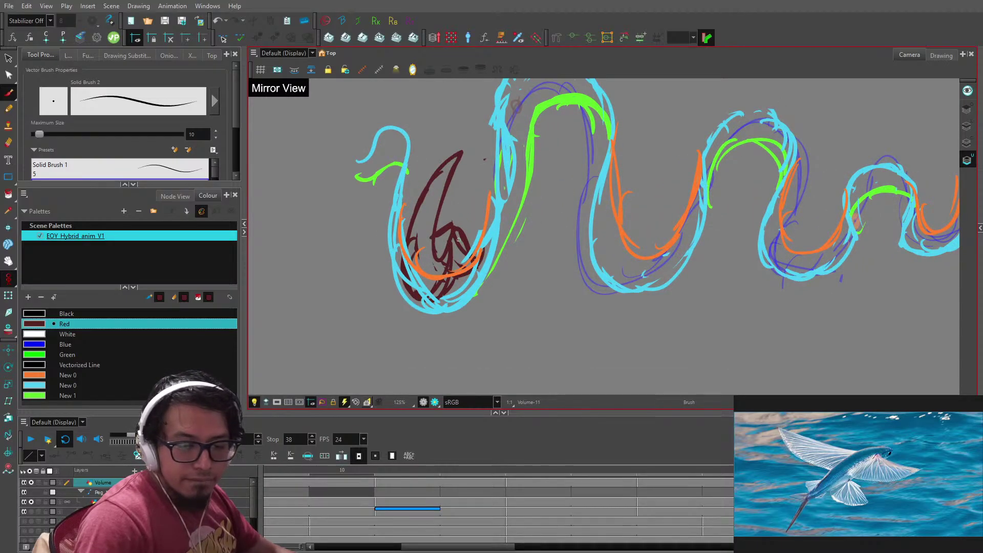
key(alt+e)
drag(463, 241, 449, 270)
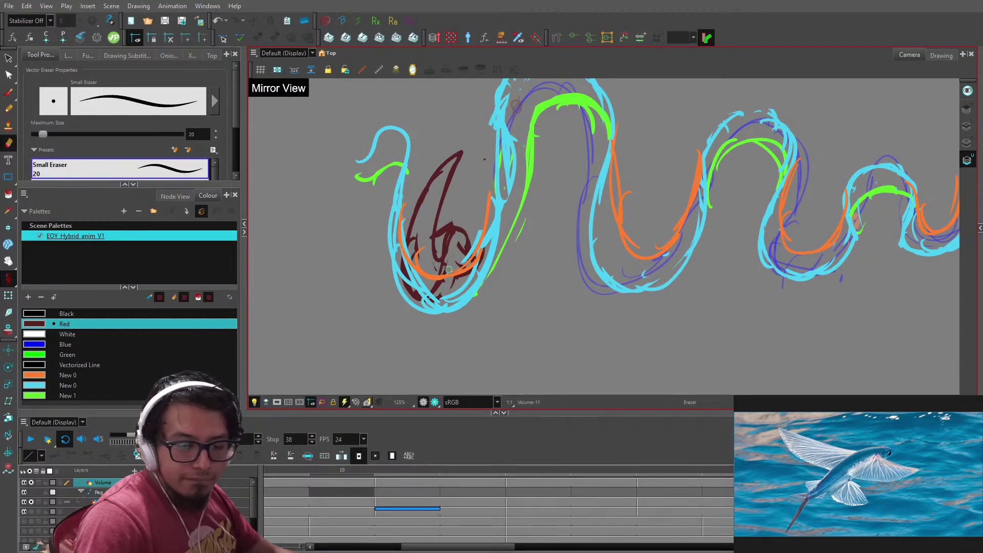
key(alt+b)
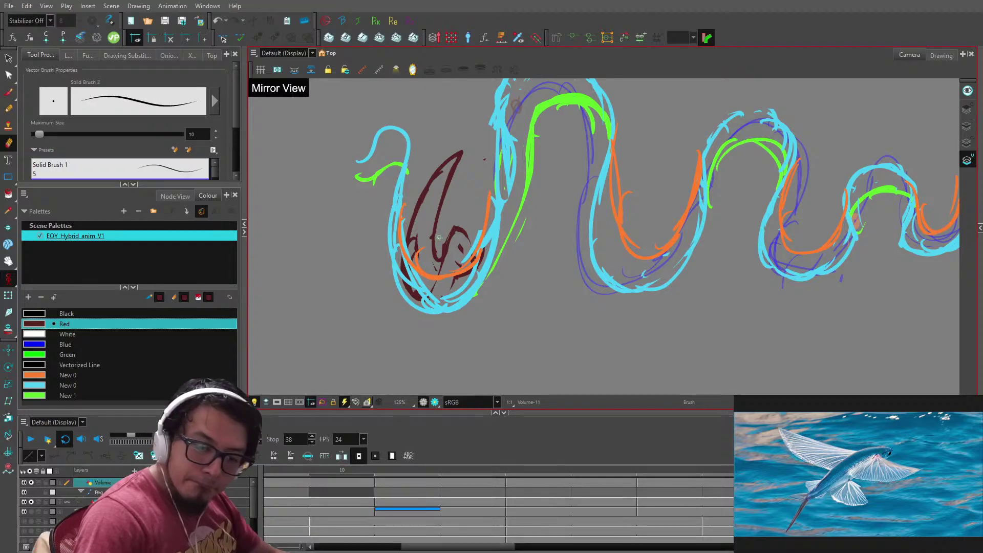
drag(464, 226, 471, 254)
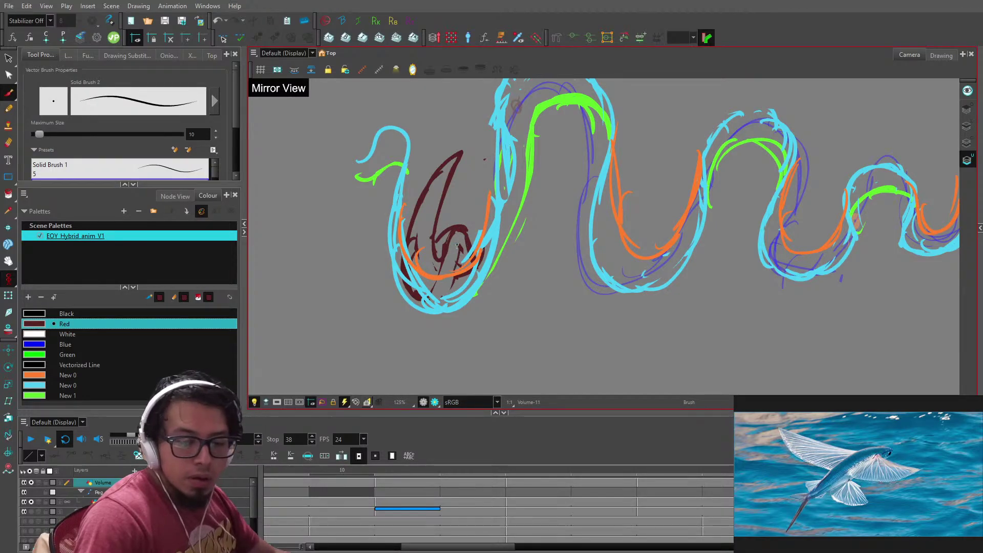
- Flip between drawings Volume-11, Volume-12 and Volume-13 to compare the red fin's shape and position
key(1)
key(g)
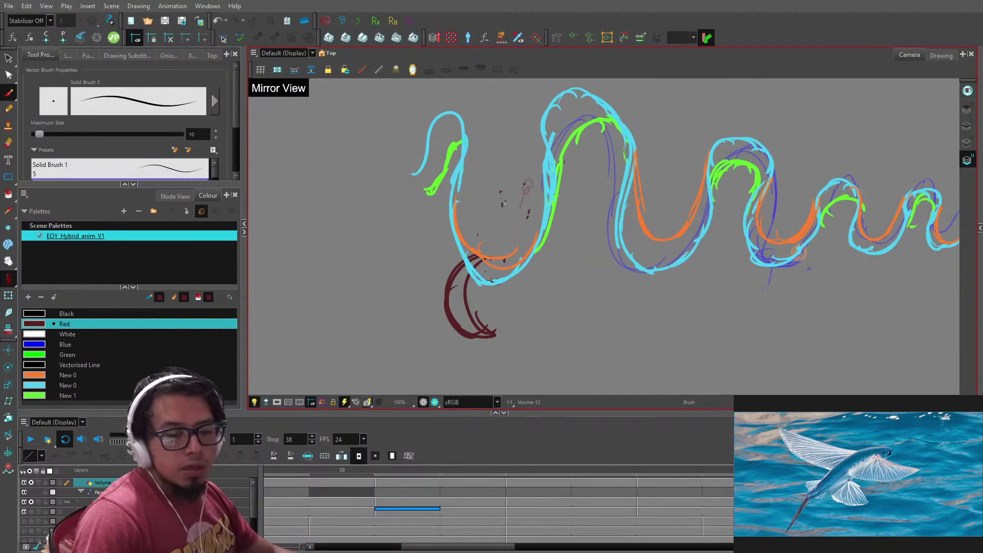
key(f)
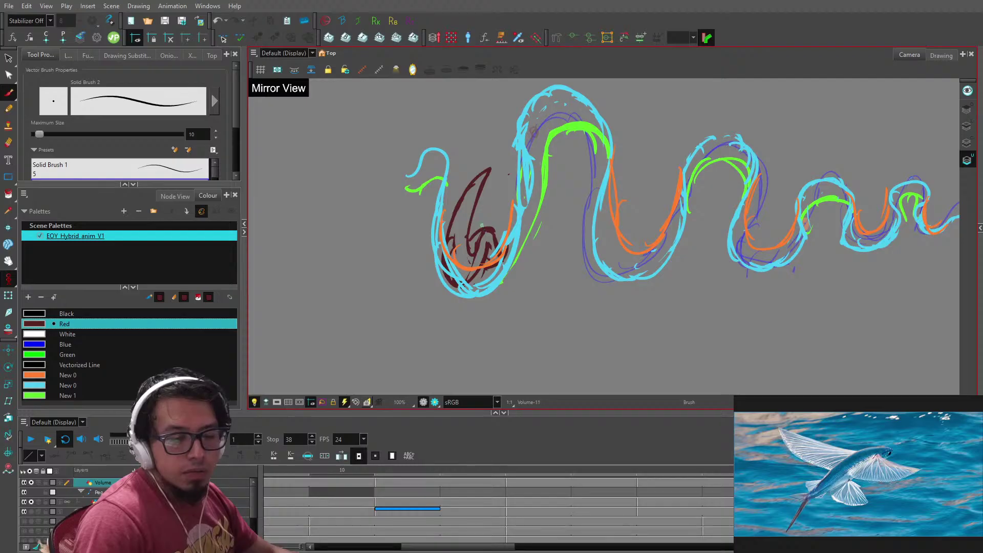
key(period)
key(f)
key(f)
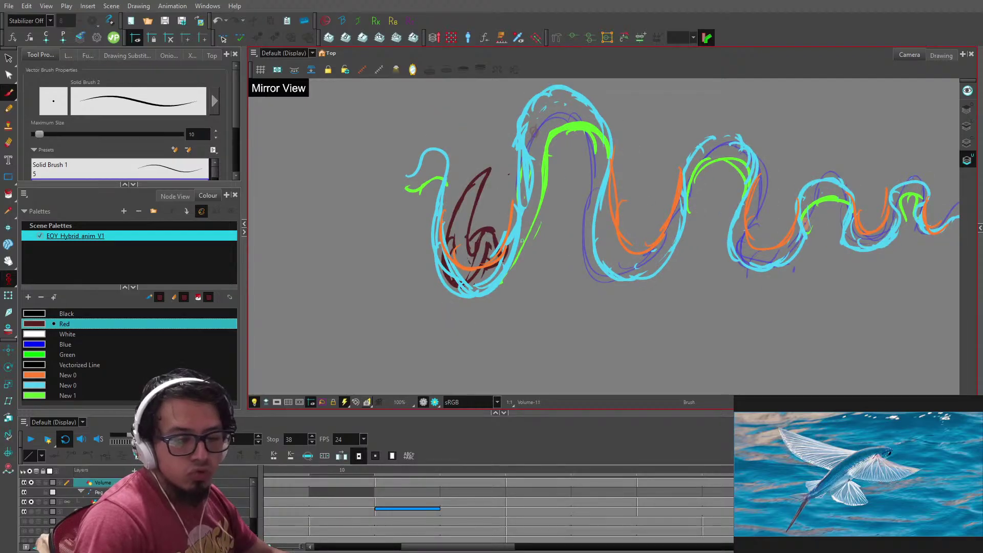
key(period)
key(period)
key(f)
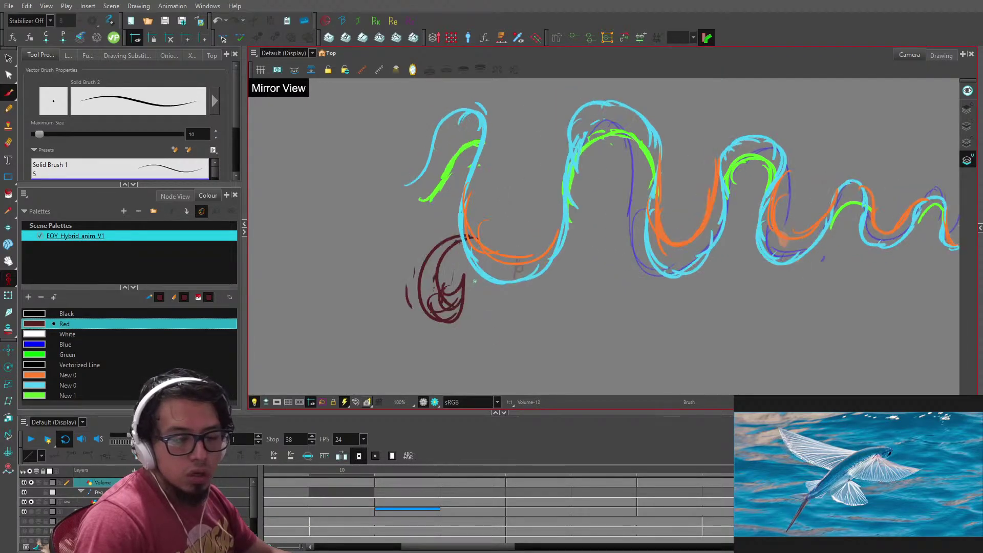
key(comma)
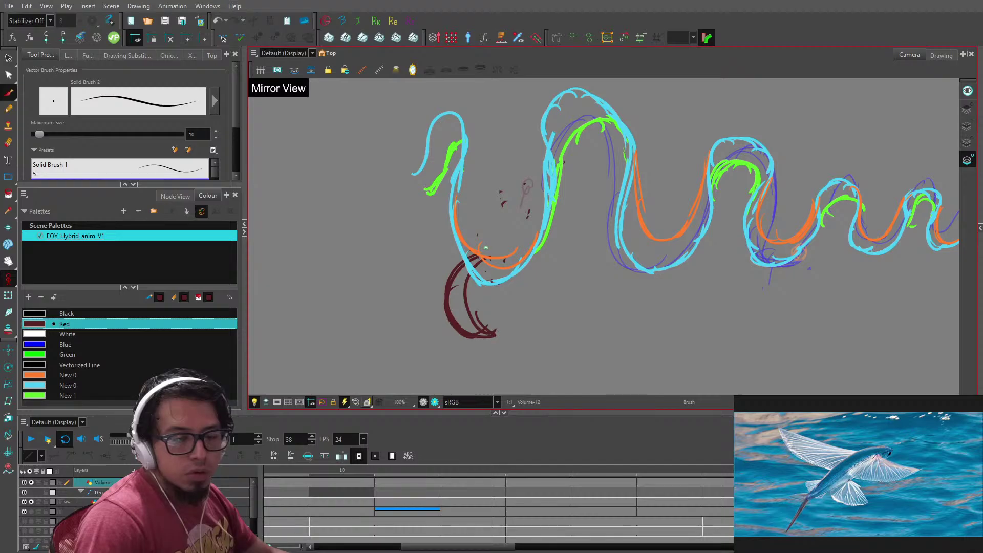
- Move the red fin in drawing Volume-13 slightly lower along the body and compare it with the preceding drawings
key(period)
key(alt+s)
click(447, 250)
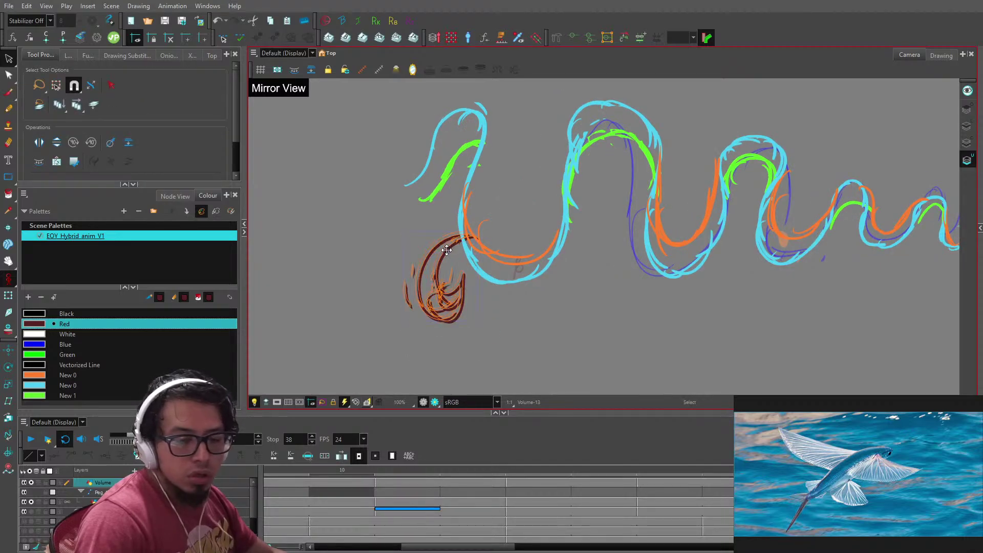
drag(446, 250, 454, 267)
key(comma)
key(comma)
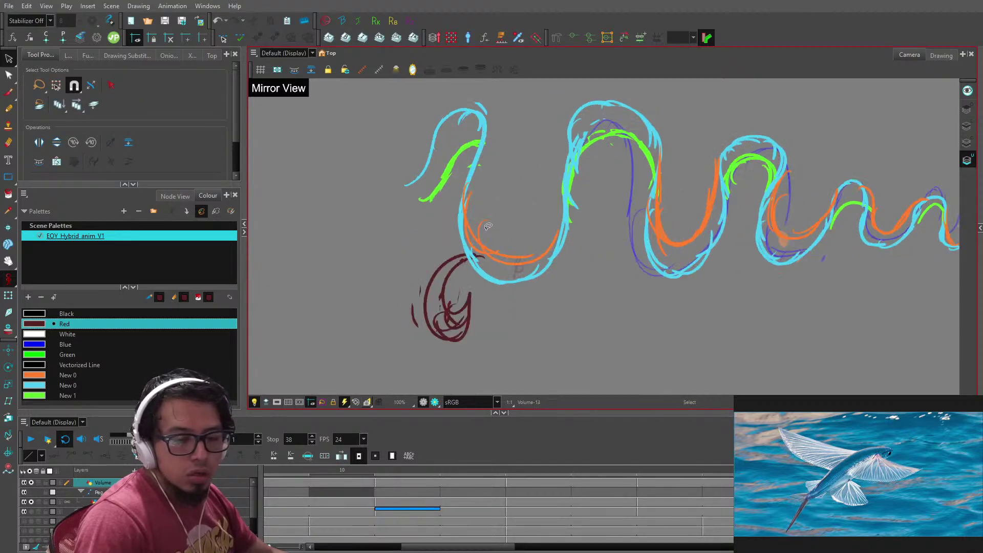
- Clear the old red fin from drawing Volume-14 and rework the inner edge of the fin in drawing Volume-13
key(period)
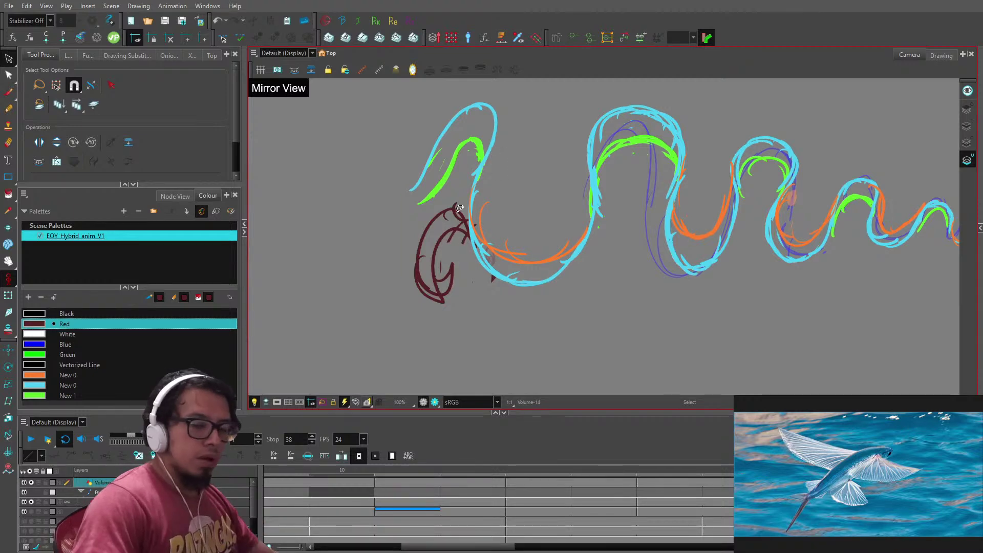
key(ctrl+a)
key(comma)
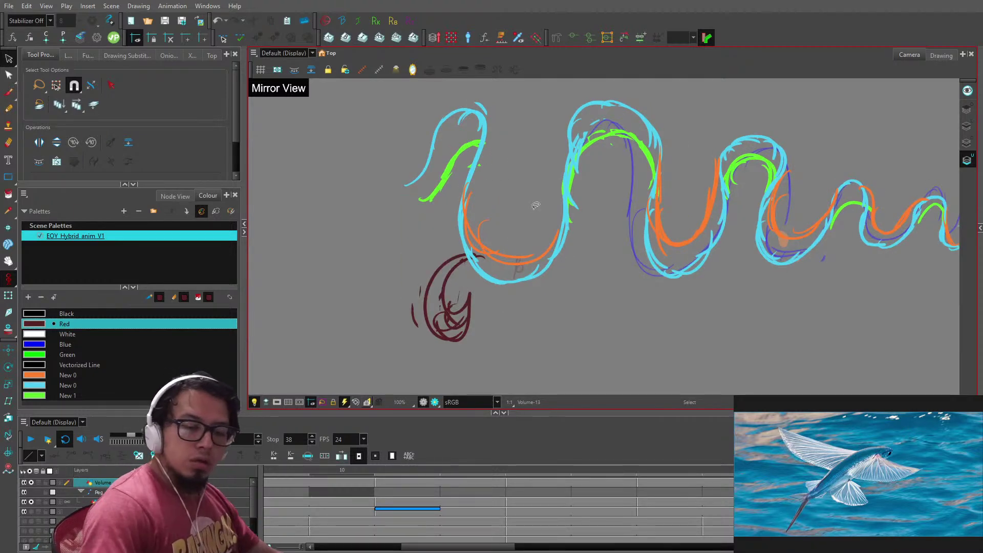
key(alt+b)
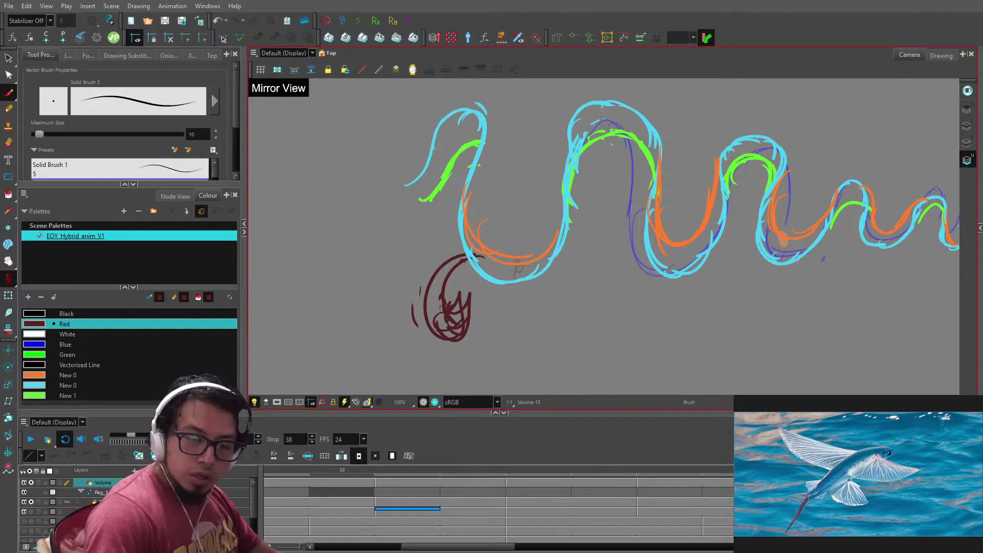
key(alt+e)
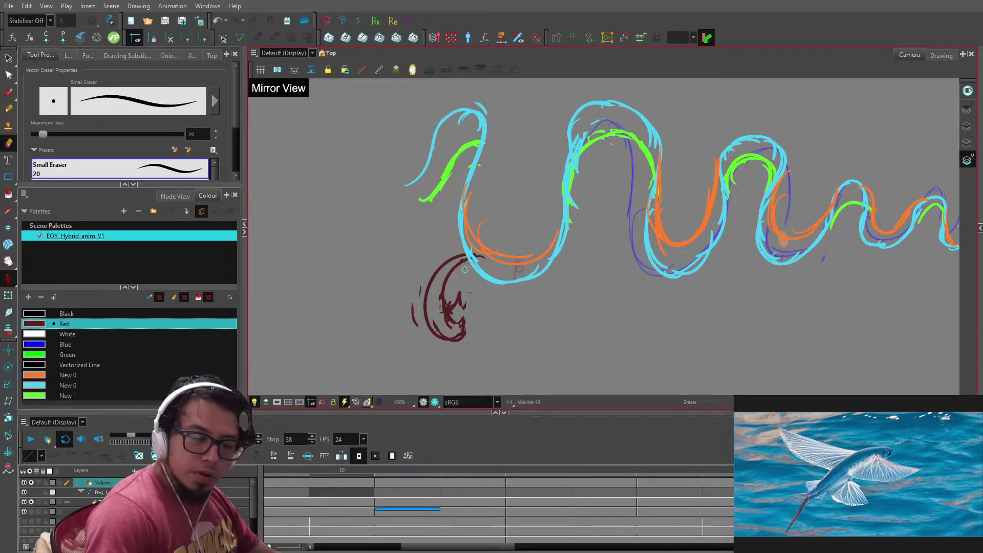
key(alt+b)
- Redraw the red fin in drawing Volume-14 as a narrow crescent hanging beside the first coil, then erase its rough inner strokes
key(period)
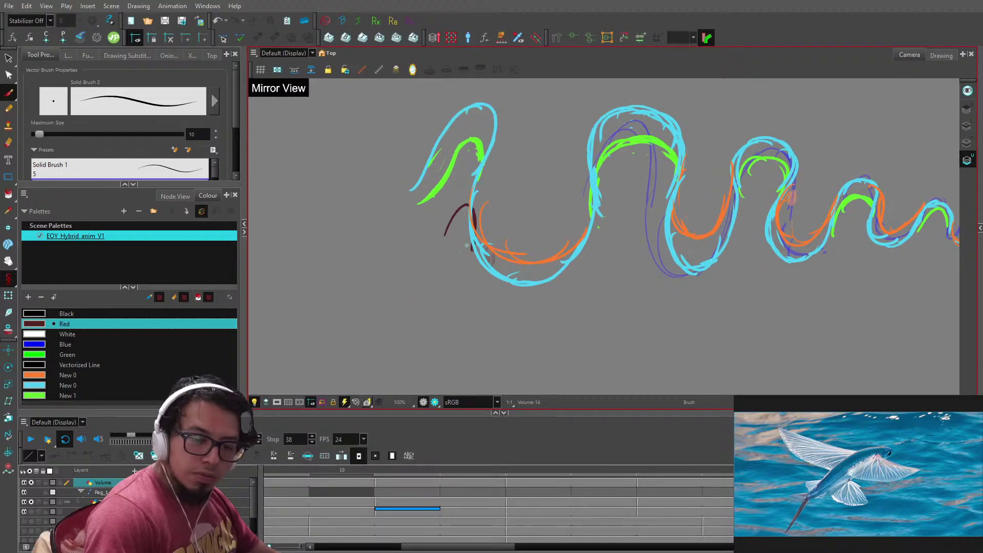
key(comma)
key(period)
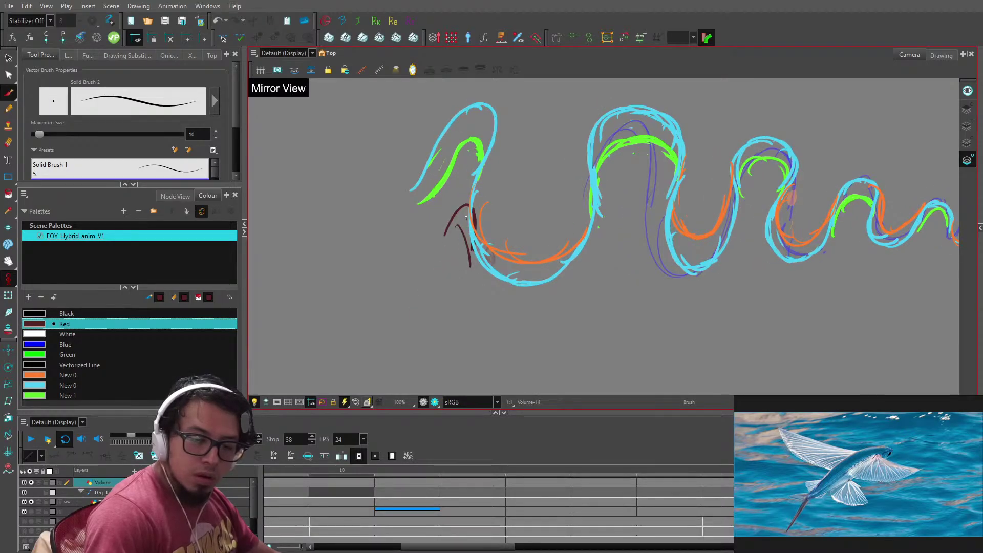
key(period)
key(comma)
key(comma)
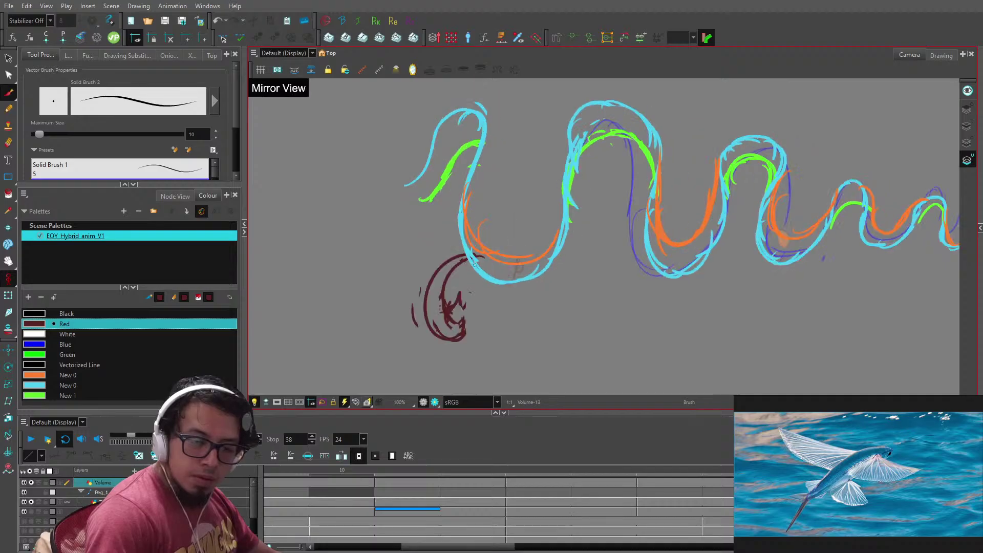
key(comma)
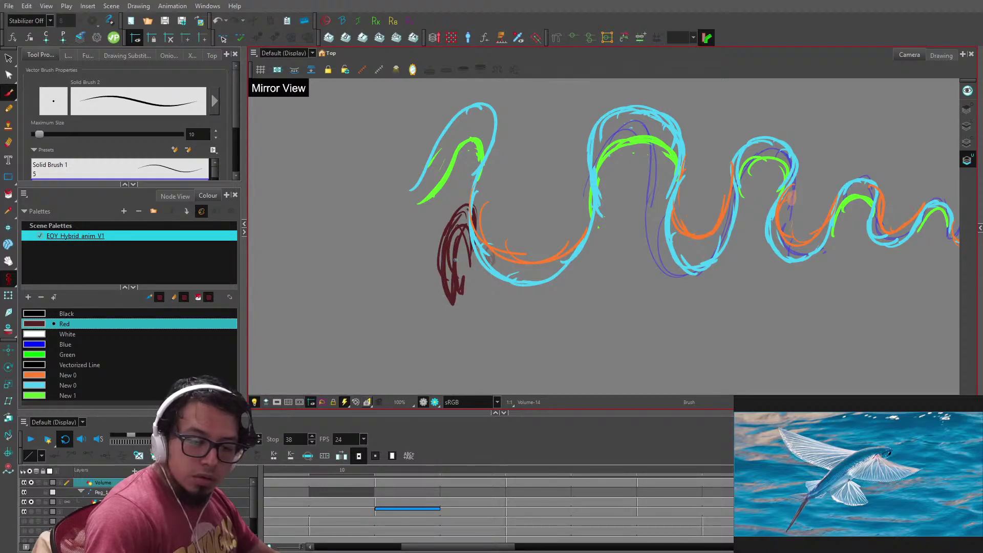
key(alt+e)
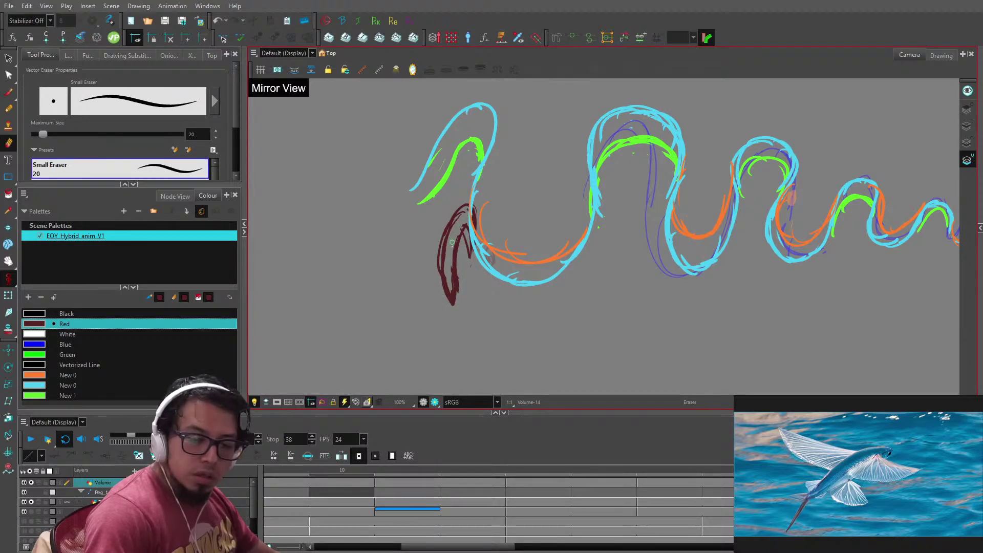
drag(496, 208, 474, 265)
- Move the red fin in drawing Volume-16 onto the first coil's crest and delete the stray red stroke beneath it
key(g)
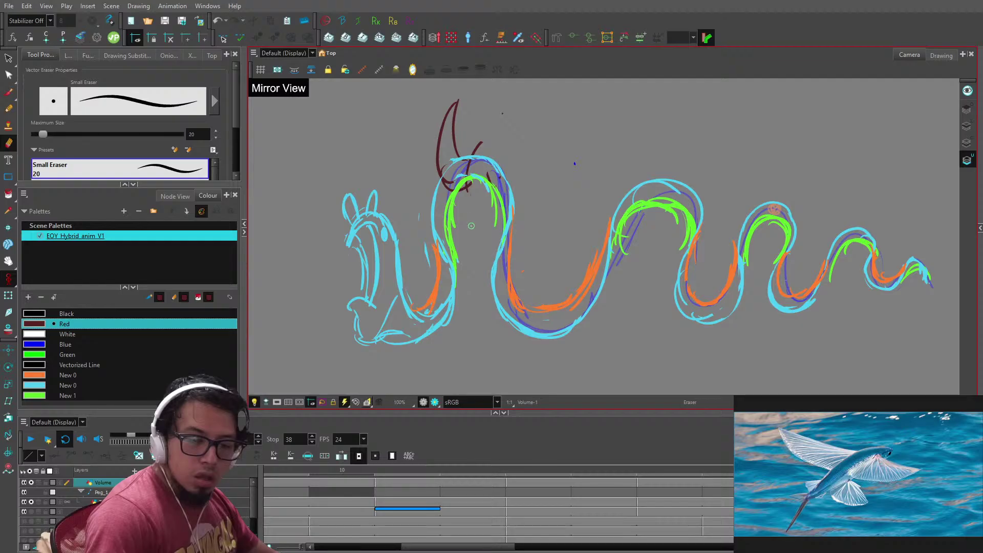
key(g)
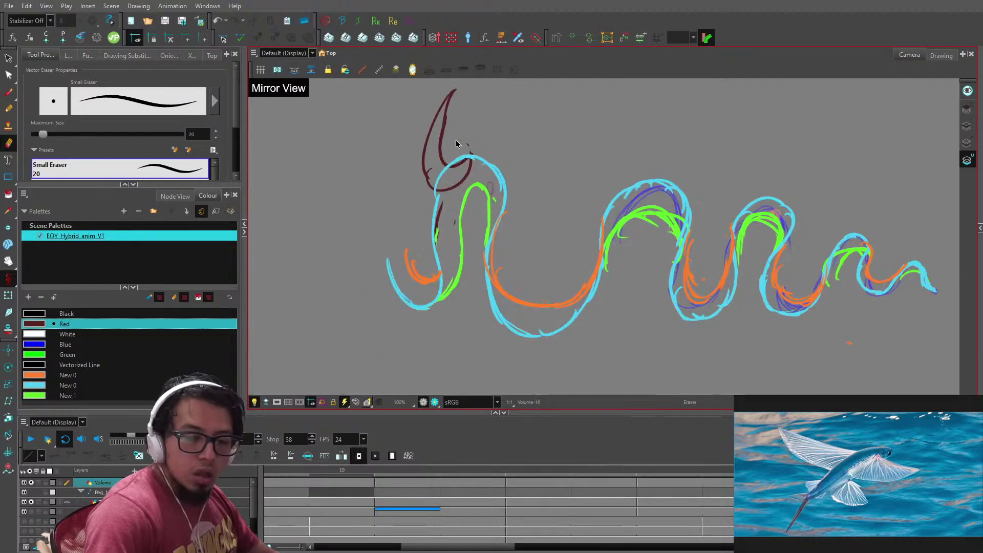
key(alt+s)
key(ctrl+a)
mouse_move(446, 149)
mouse_down()
mouse_move(468, 148)
mouse_move(460, 163)
mouse_up()
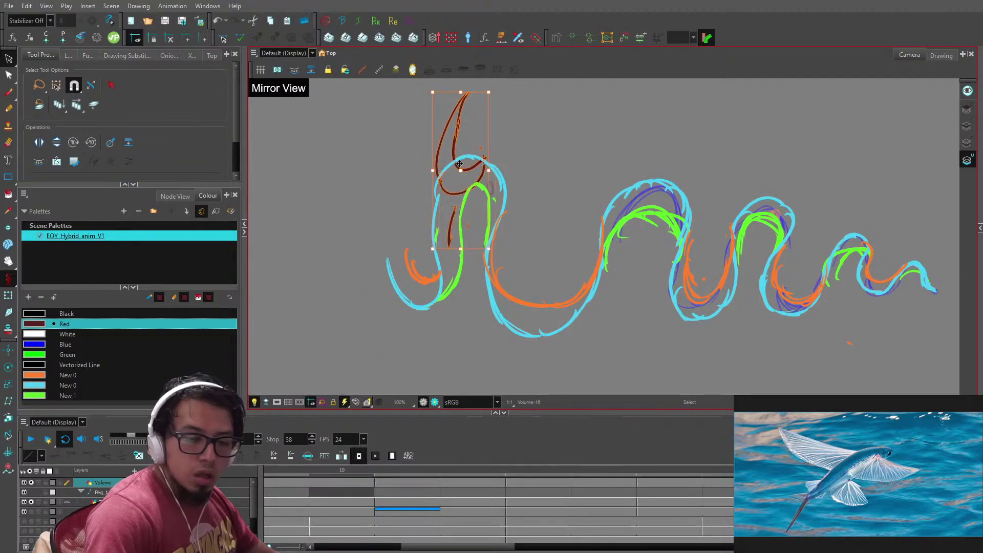
click(435, 236)
key(Delete)
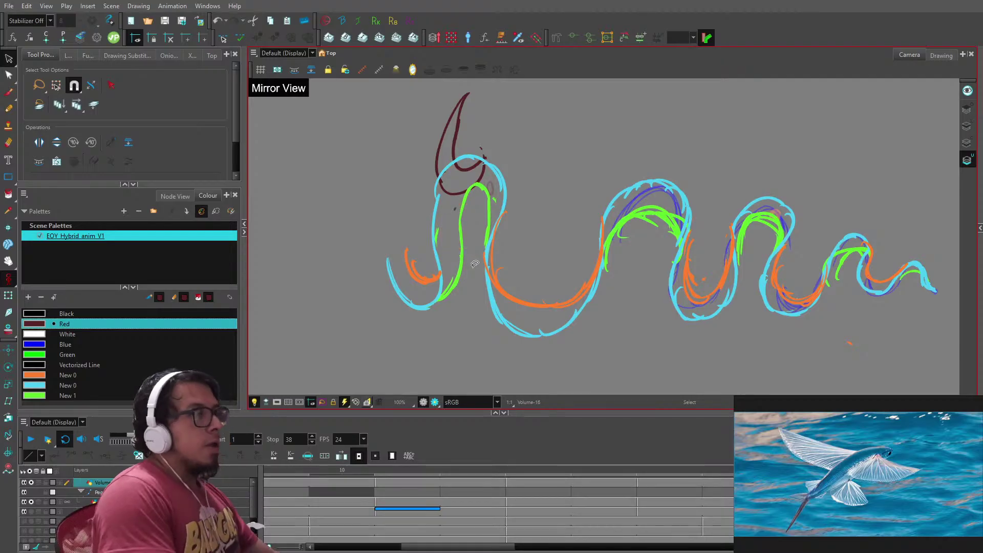
- Play the animation, step to drawing Volume-10, and delete the stray red strokes inside the coil below the fin
key(Return)
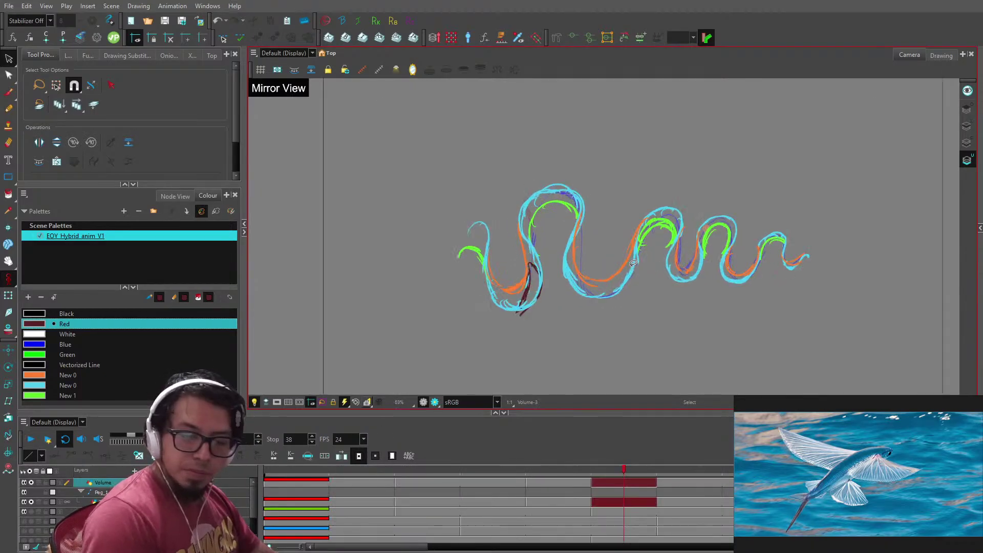
key(Return)
key(g)
key(g)
key(g)
key(g)
key(g)
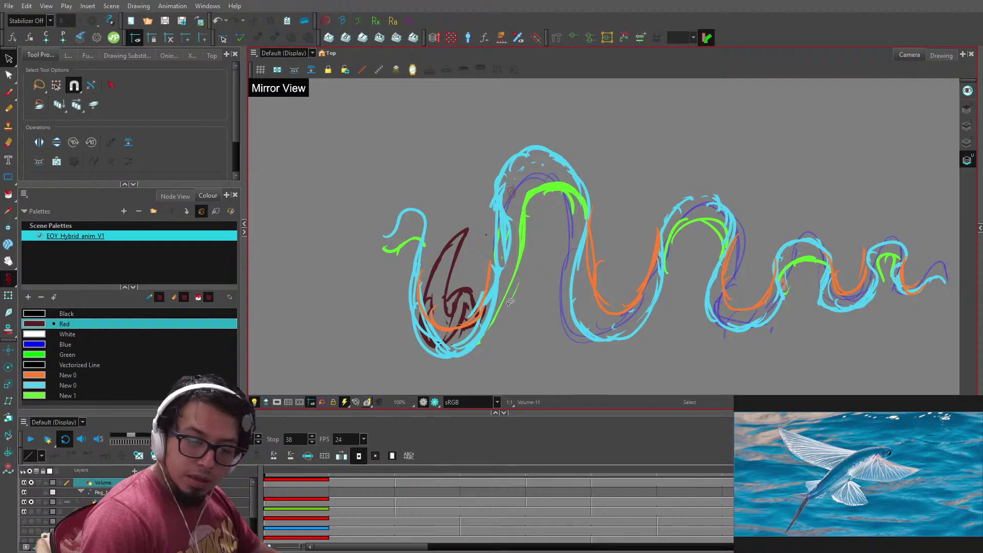
key(period)
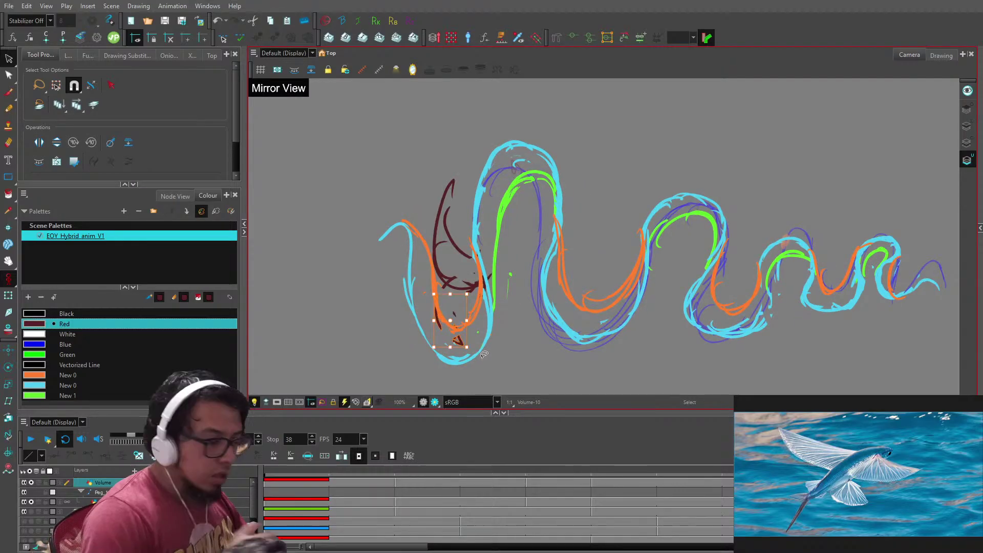
key(Delete)
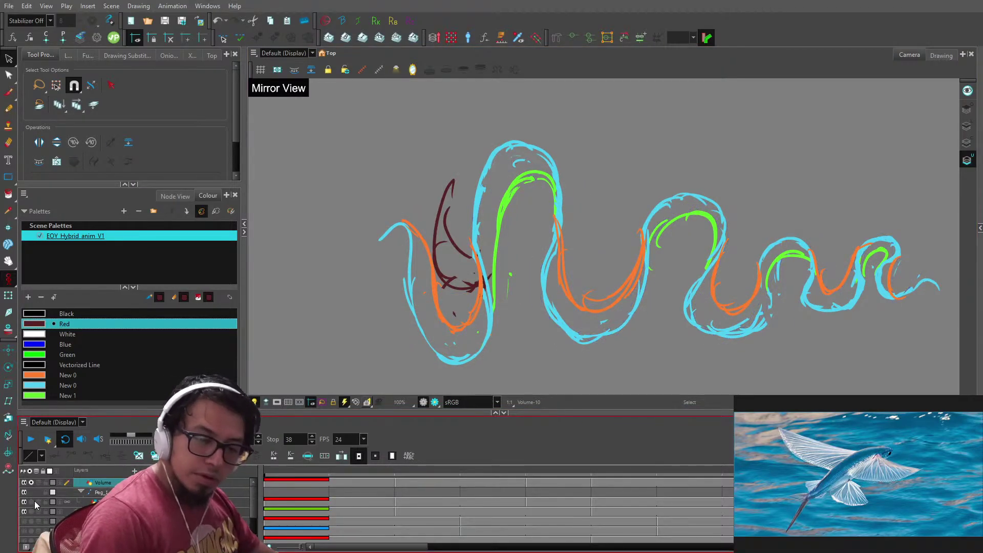
- Play the animation without the onion skin and step through the opening drawings to review the red fin's motion
click(30, 439)
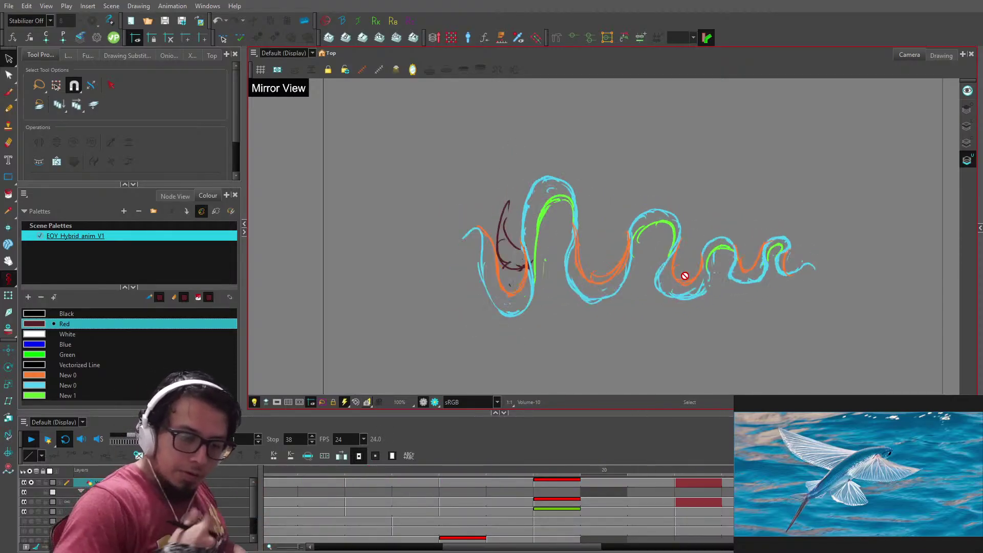
click(260, 467)
key(2)
key(g)
key(g)
key(g)
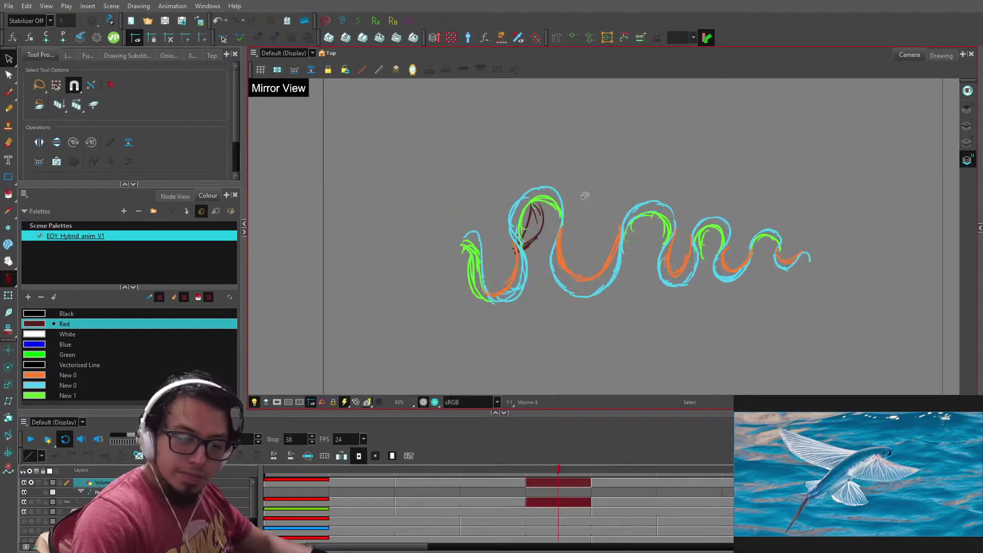
- Erase the old red fin strokes across the serpent's first lower bend in drawing Volume-3
key(2)
key(2)
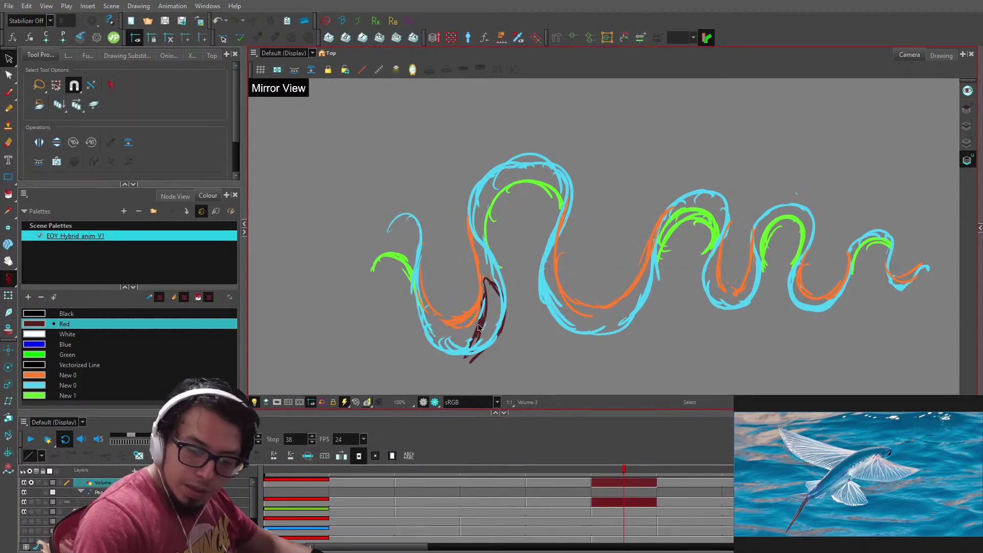
key(alt+b)
key(alt+e)
mouse_move(489, 281)
mouse_down()
mouse_move(472, 365)
mouse_move(489, 285)
mouse_up()
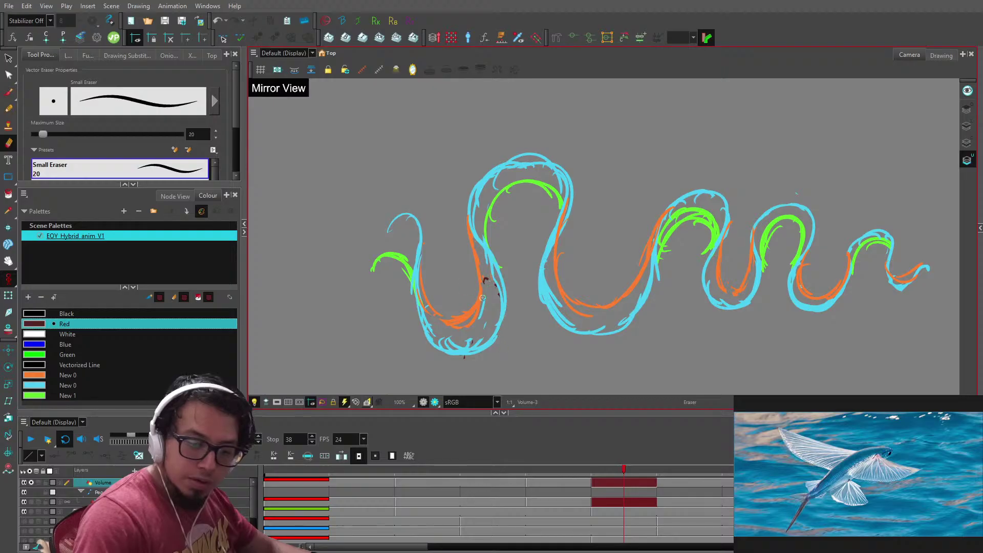
- Redraw the red fin in drawing Volume-3 at the base of the first lower bend, folded upward along the body's outer right side
key(alt+b)
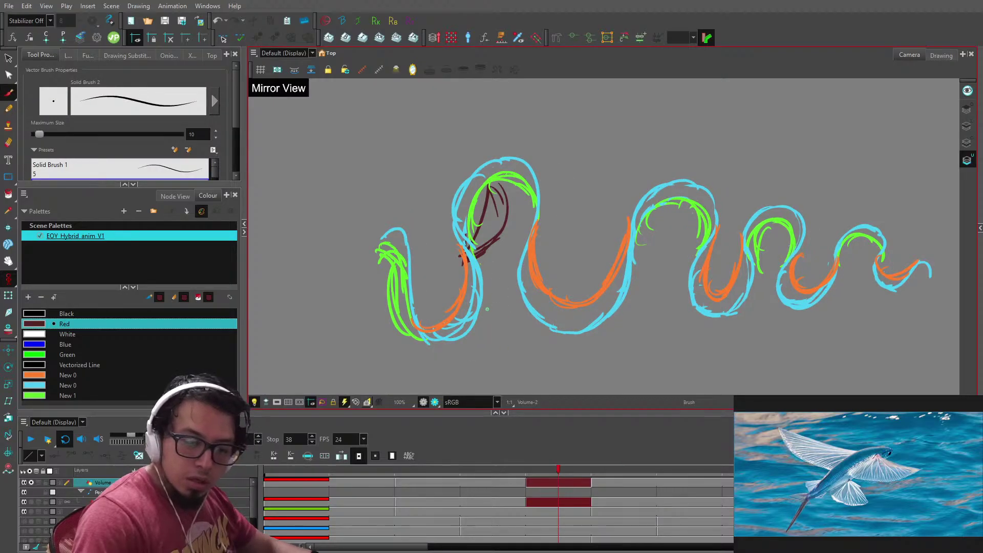
key(.)
drag(457, 352, 484, 316)
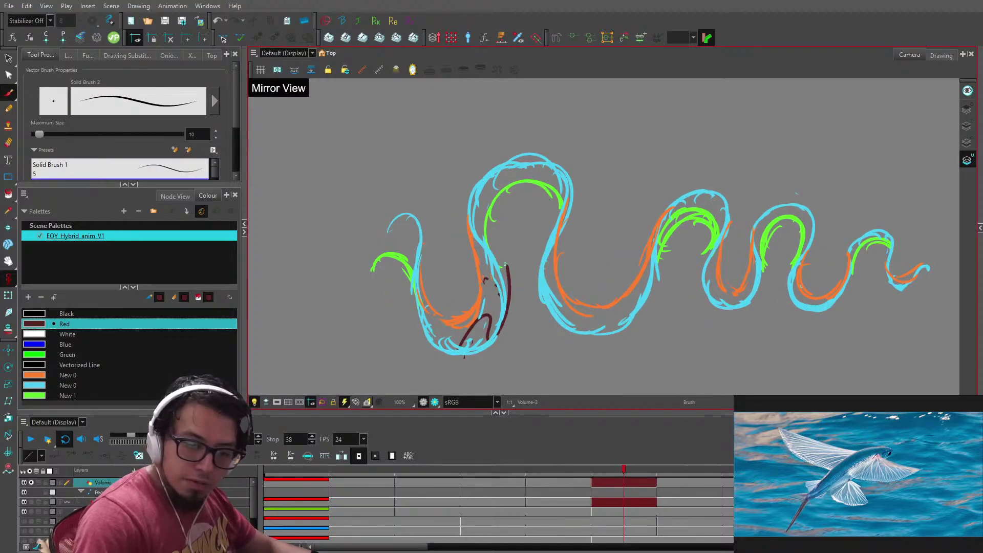
drag(510, 271, 505, 350)
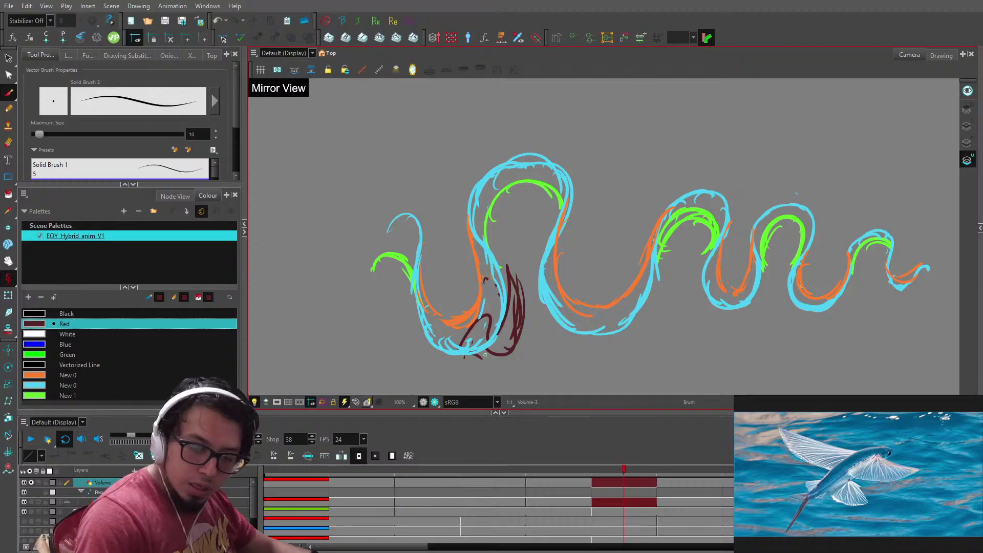
key(.)
key(comma)
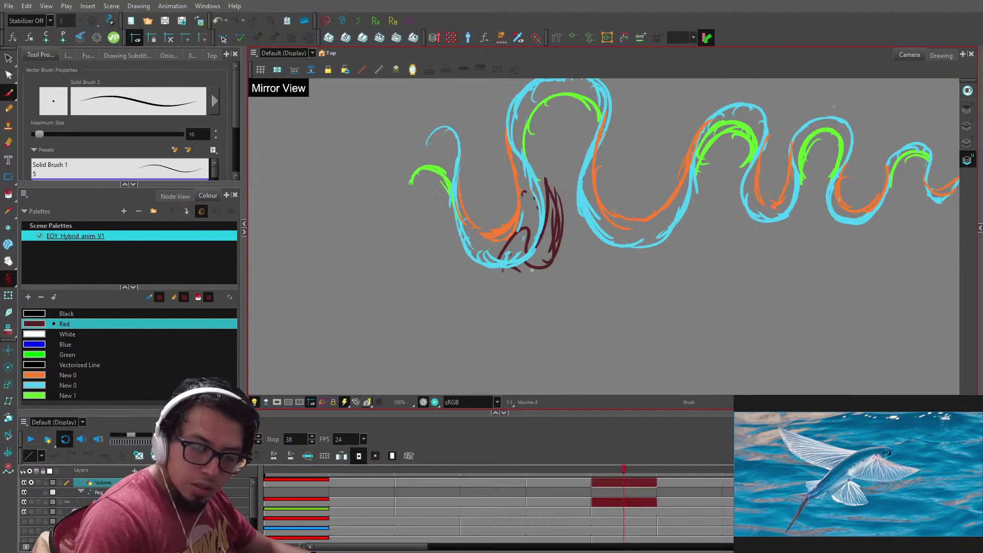
- Draw the red fin in drawing Volume-4 sweeping down and left beneath the first lower bend, and erase the old fin inside the body
key(period)
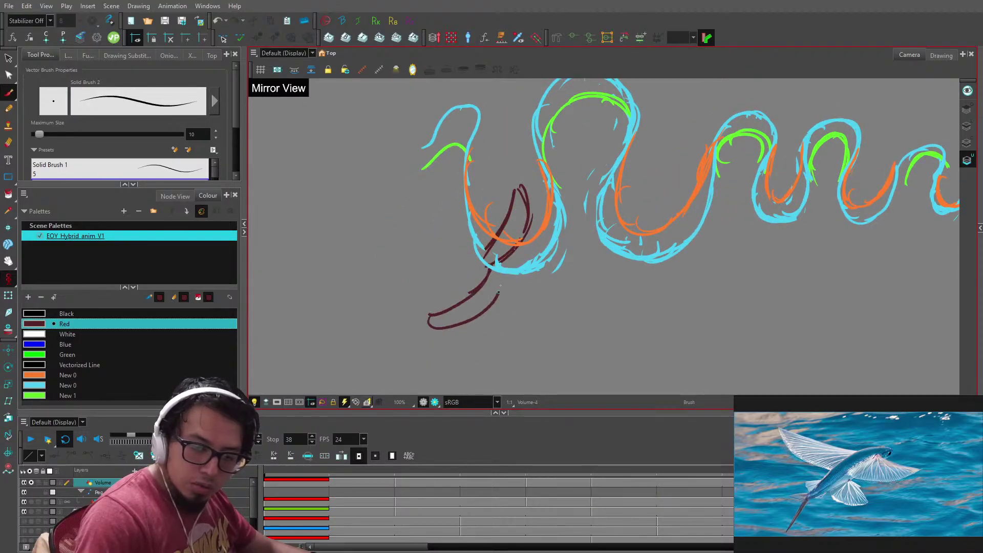
key(alt+e)
drag(493, 256, 528, 178)
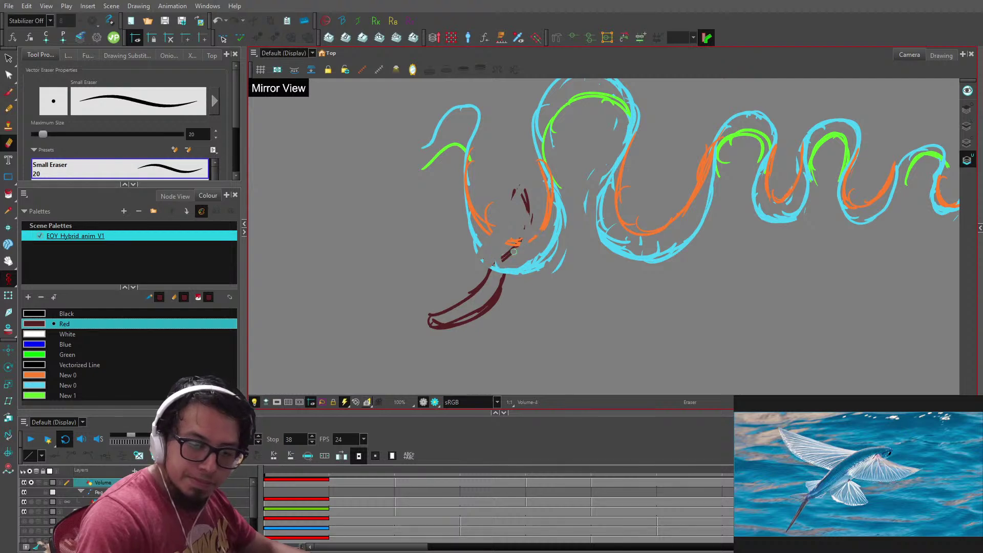
- Redraw the red fin in drawing Volume-5 as a curled shape left of the first lower bend, and erase the older strokes beneath it
key(g)
key(g)
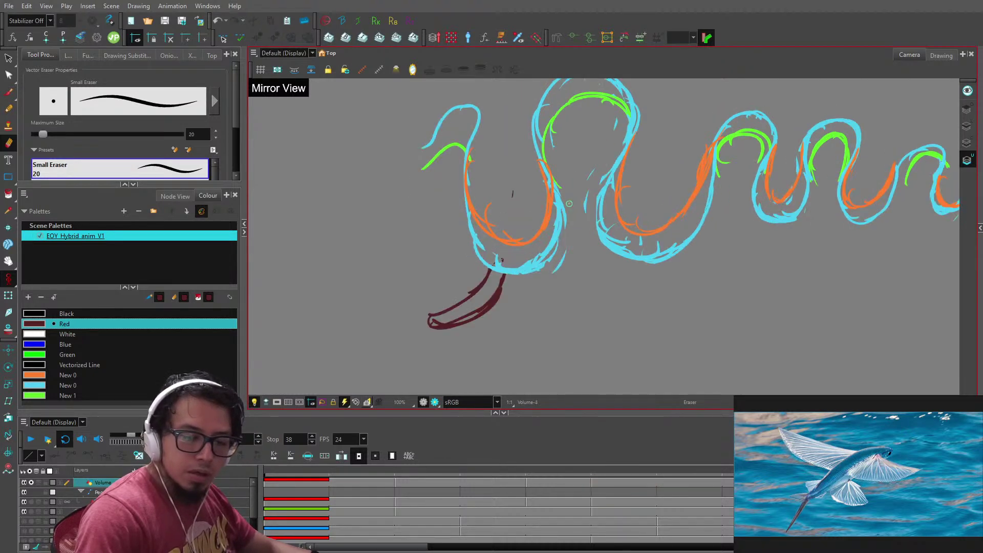
key(alt+b)
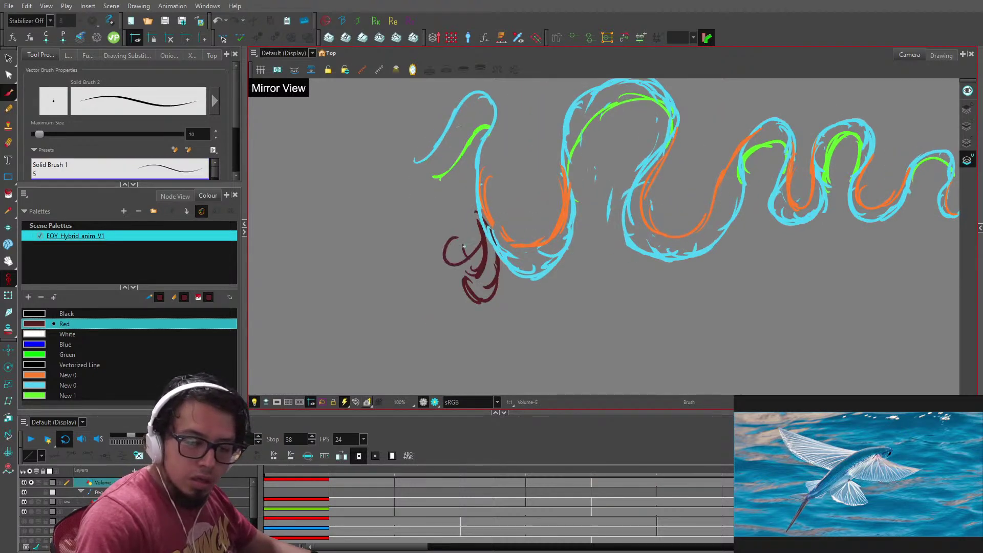
key(alt+e)
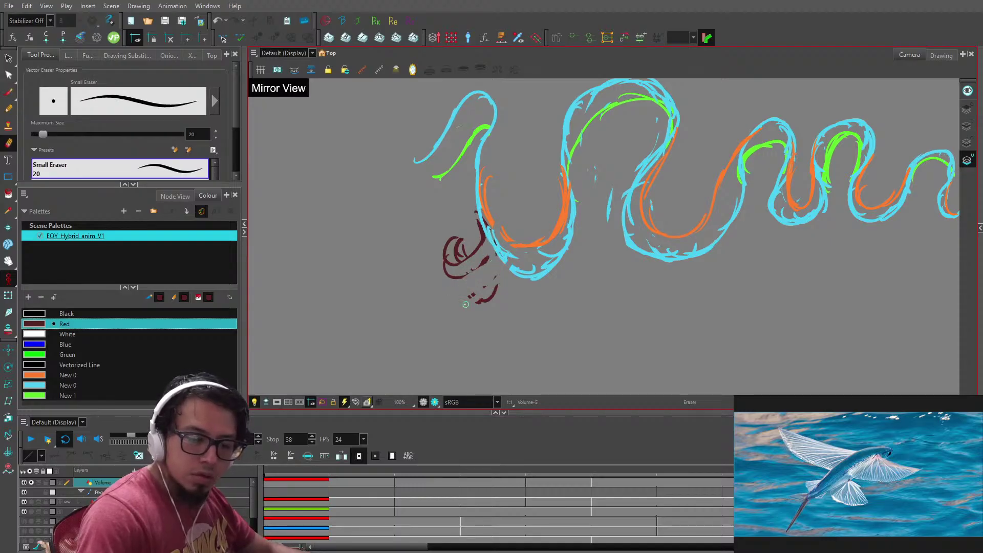
- Draw the red fin in drawing Volume-6 curling down and left of the first lower bend, then erase its rough strokes
key(alt+b)
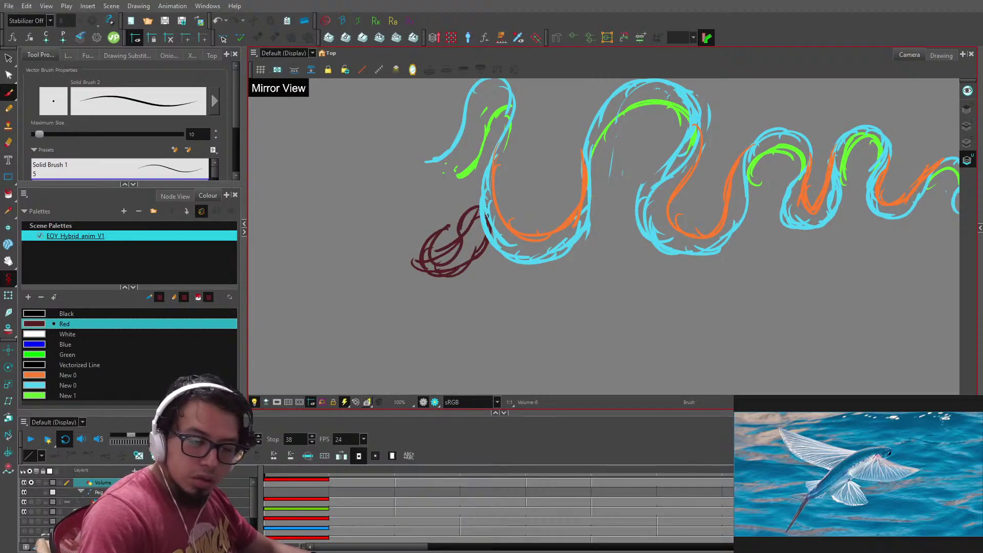
key(alt+e)
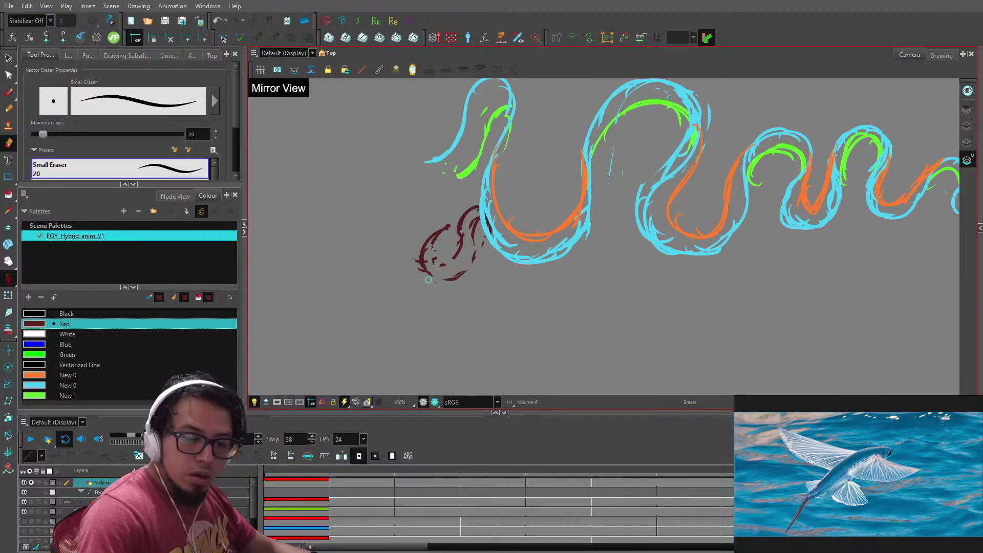
key(alt+b)
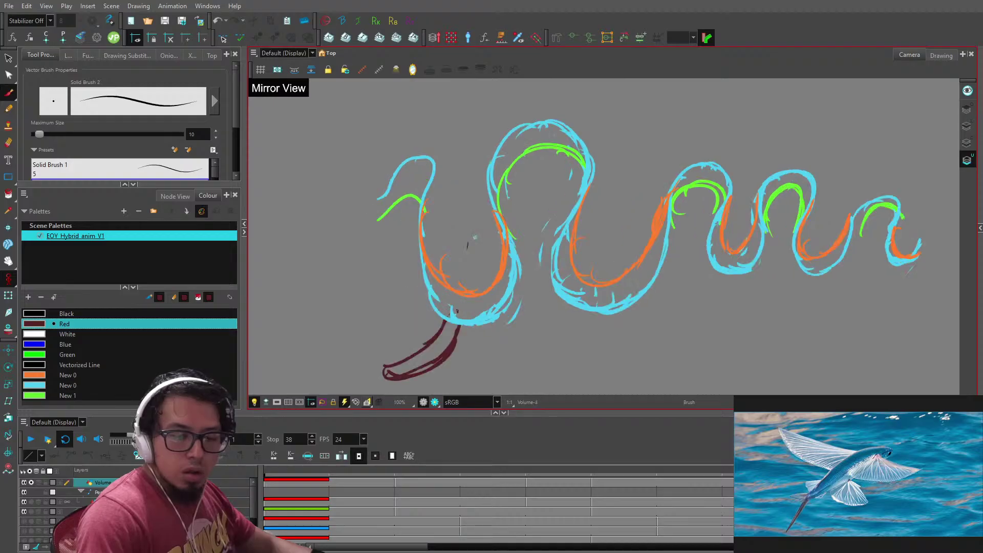
- Delete the crescent red fin in drawing Volume-7 and redraw it narrow, trailing down and left from the neck
key(alt+s)
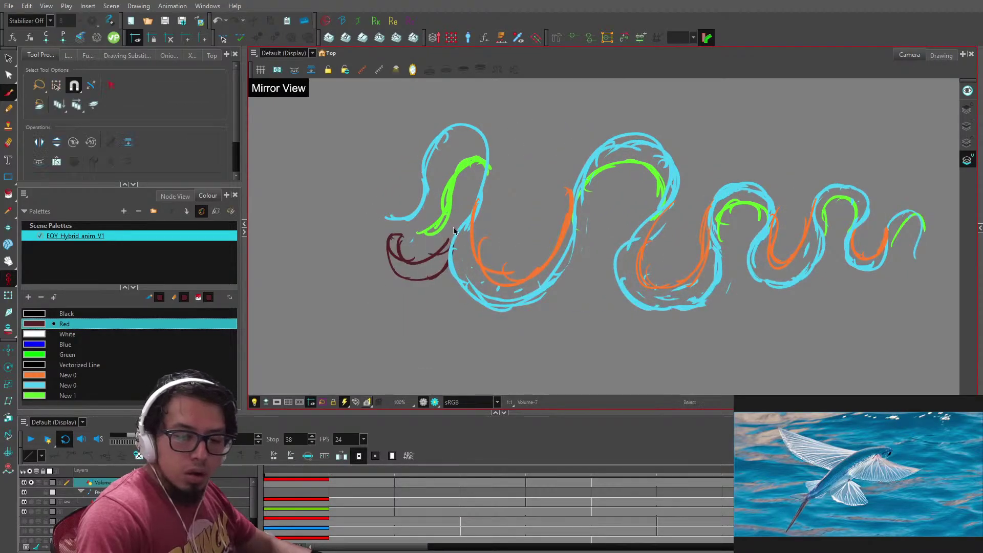
key(ctrl+shift+a)
key(Delete)
key(alt+b)
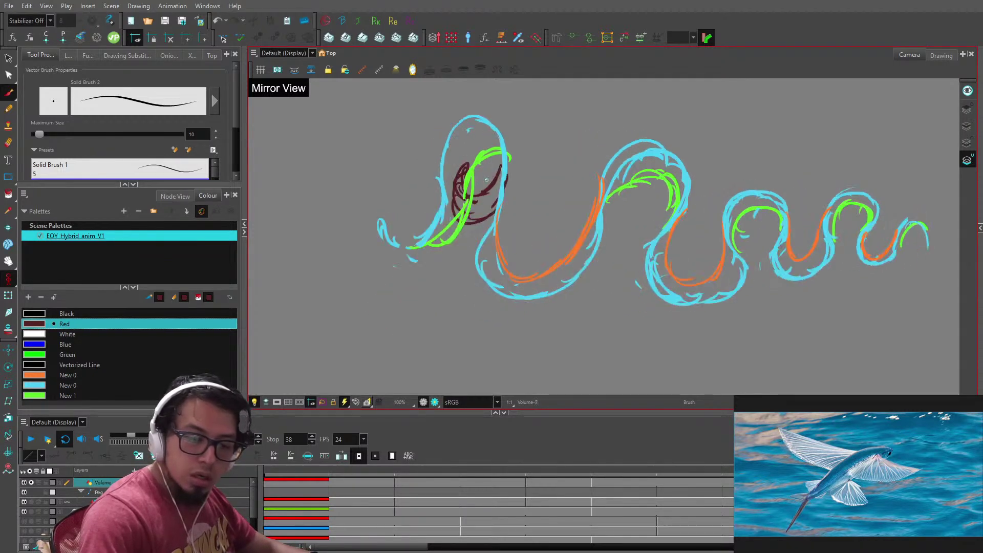
- Replace the red fin in drawing Volume-8 with a narrow one curving down and left beneath the first crest
key(alt+s)
click(486, 222)
key(alt+b)
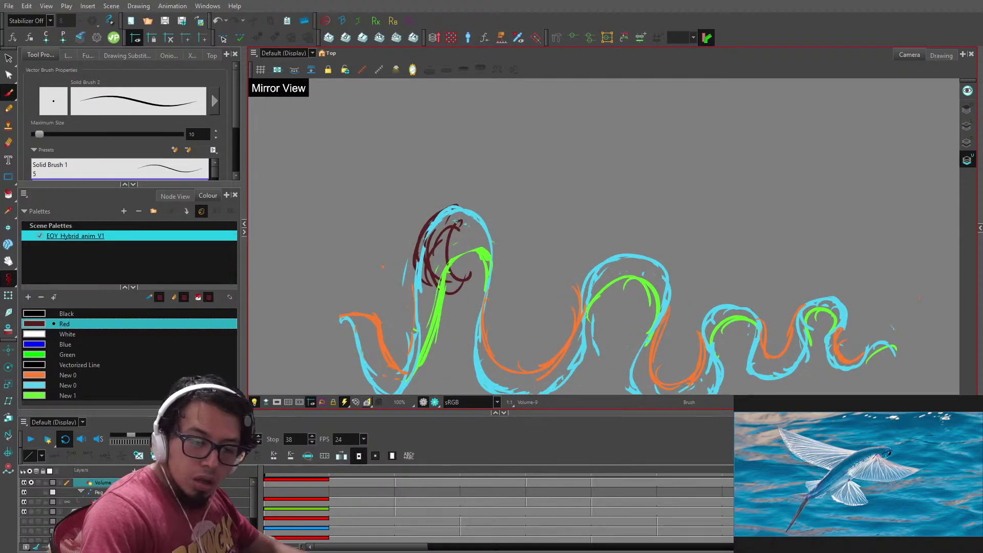
- Delete the rough red fin in drawing Volume-9, redraw it as a crescent outside the first crest's upper left, and play the animation
key(g)
key(alt+s)
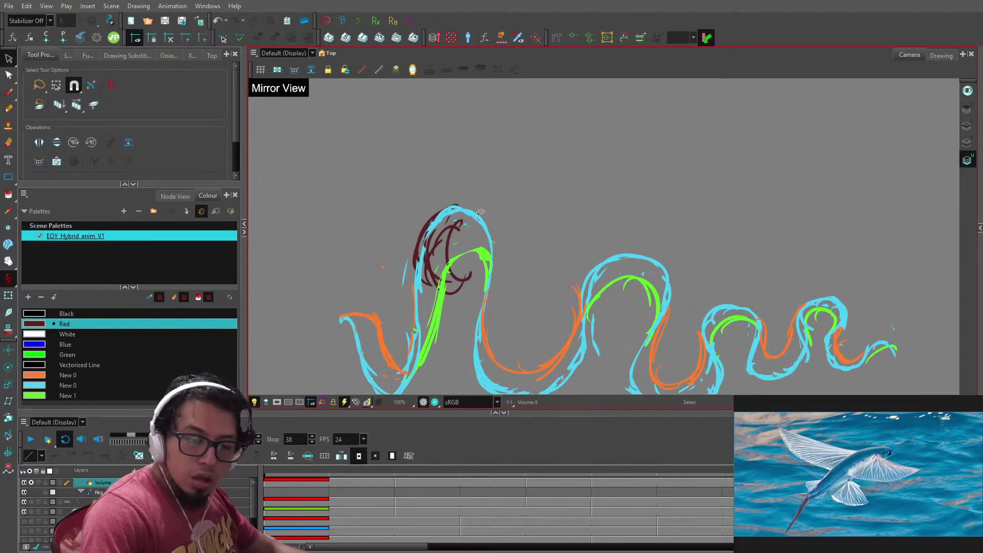
drag(480, 187, 472, 271)
key(Delete)
key(alt+b)
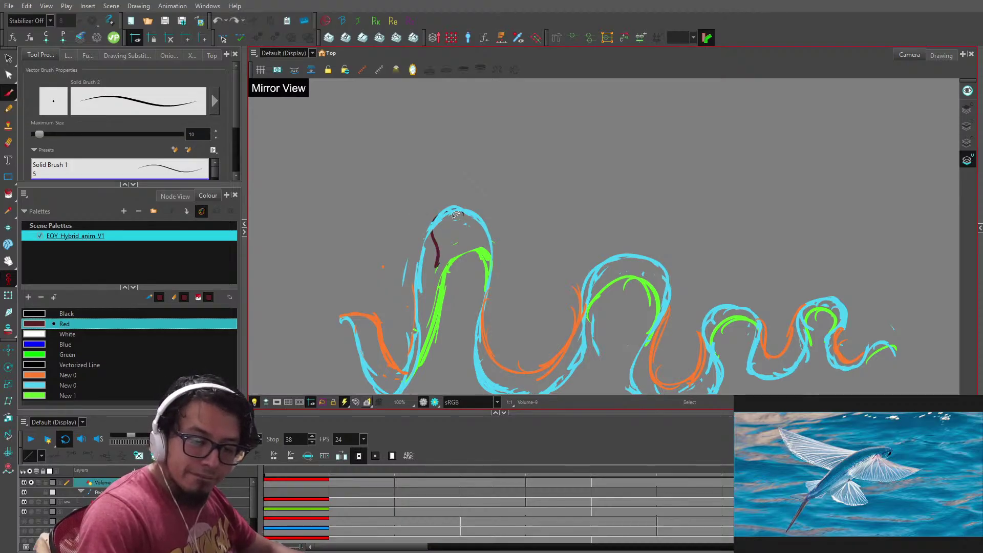
mouse_move(451, 209)
mouse_down()
mouse_move(431, 195)
mouse_move(431, 280)
mouse_move(448, 207)
mouse_move(439, 206)
mouse_move(443, 231)
mouse_move(419, 244)
mouse_move(455, 278)
mouse_move(400, 246)
mouse_move(444, 229)
mouse_move(454, 280)
mouse_move(444, 245)
mouse_up()
key(g)
key(f)
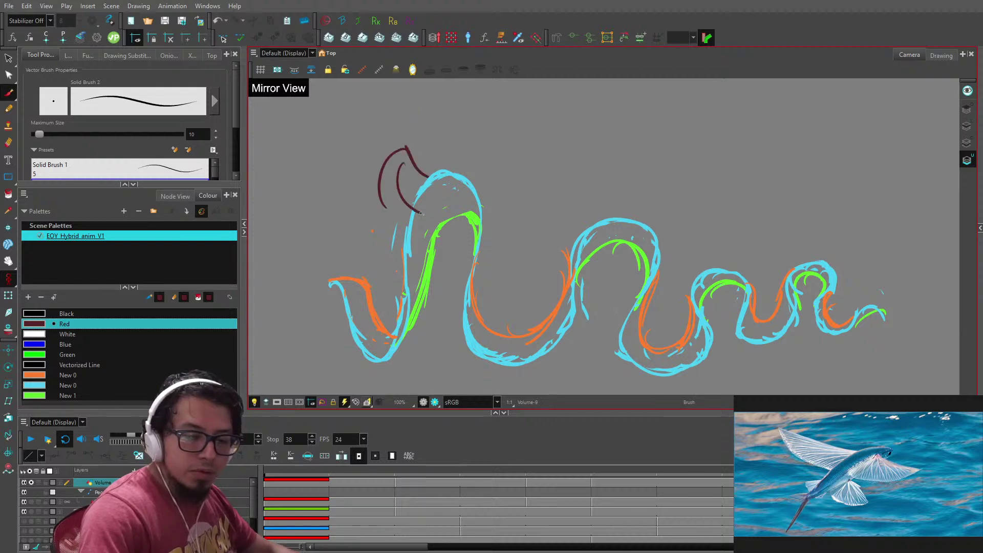
key(2)
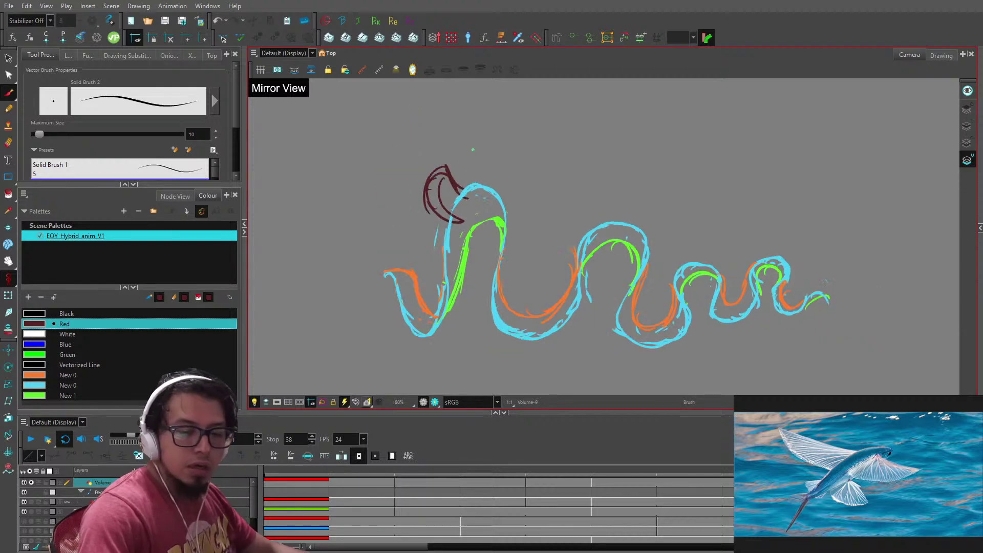
key(Return)
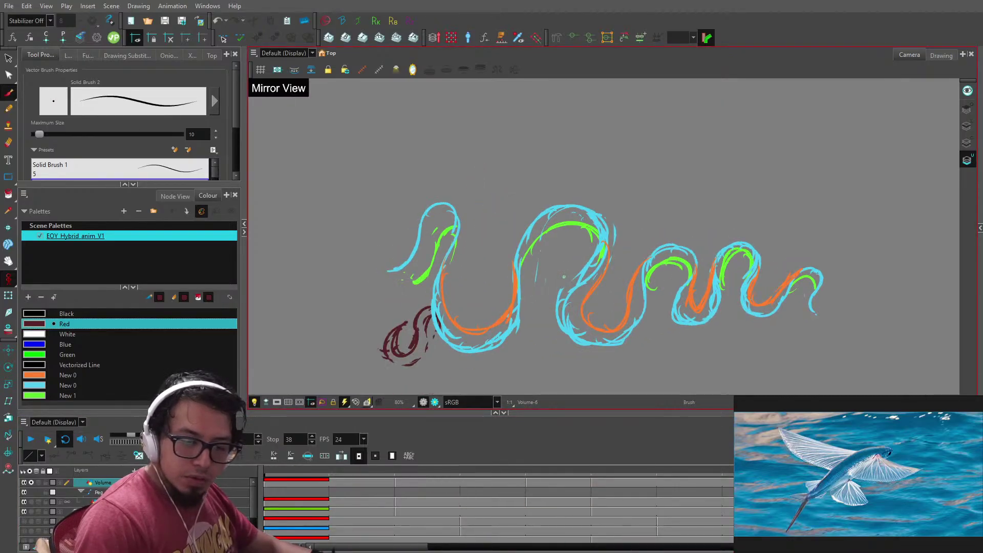
- Delete the curled red fin in drawing Volume-6 and redraw it as a narrow arch crossing the left side of the first lower bend
key(g)
key(g)
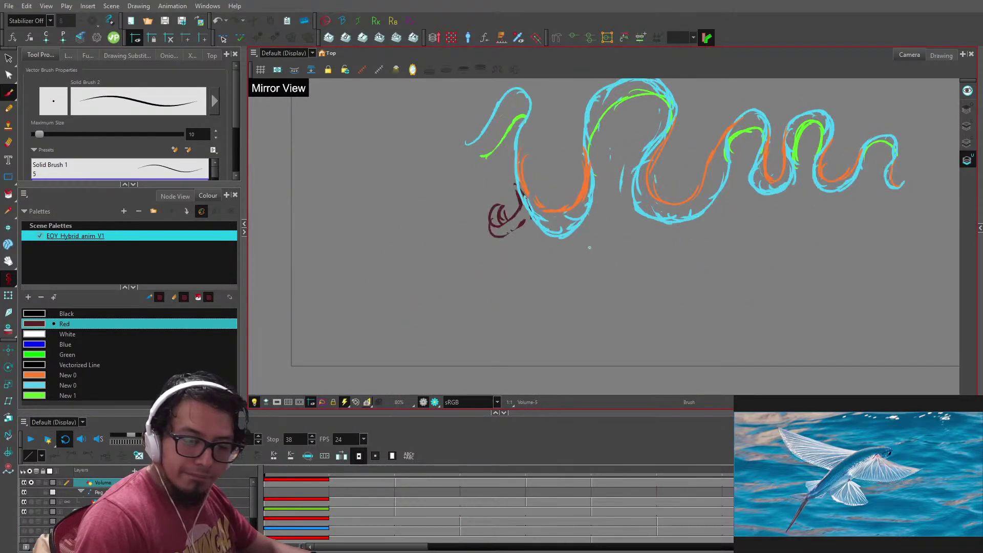
key(2)
key(alt+s)
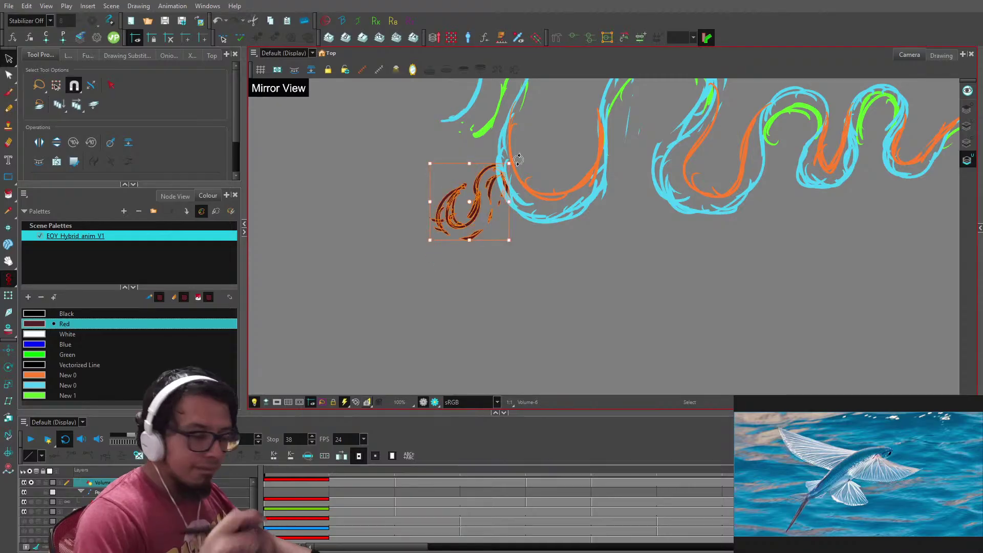
key(alt+b)
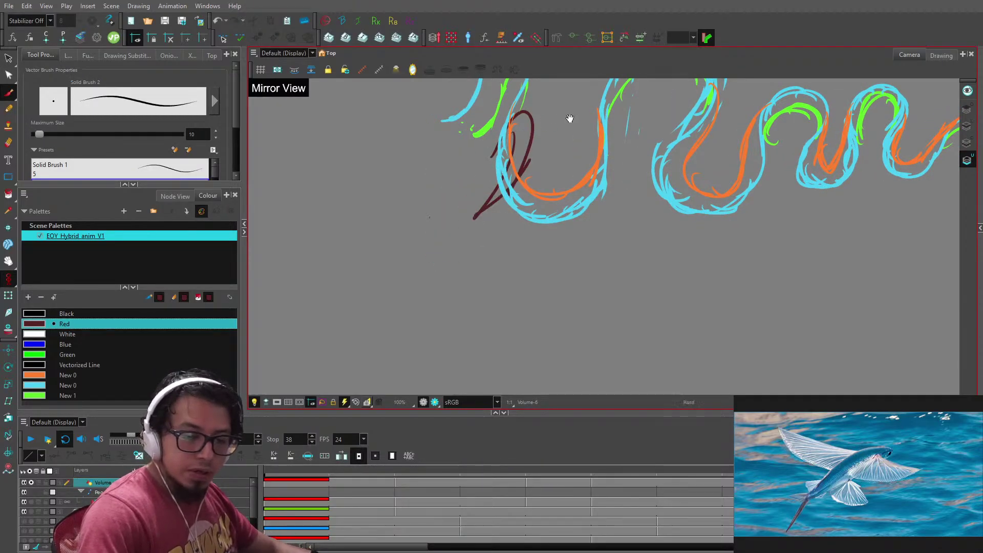
- Delete the trailing red fin in drawing Volume-7 and redraw it as a narrow arch draped over the body below the first crest
mouse_move(570, 118)
mouse_down()
mouse_move(519, 258)
mouse_move(394, 353)
mouse_up()
key(alt+s)
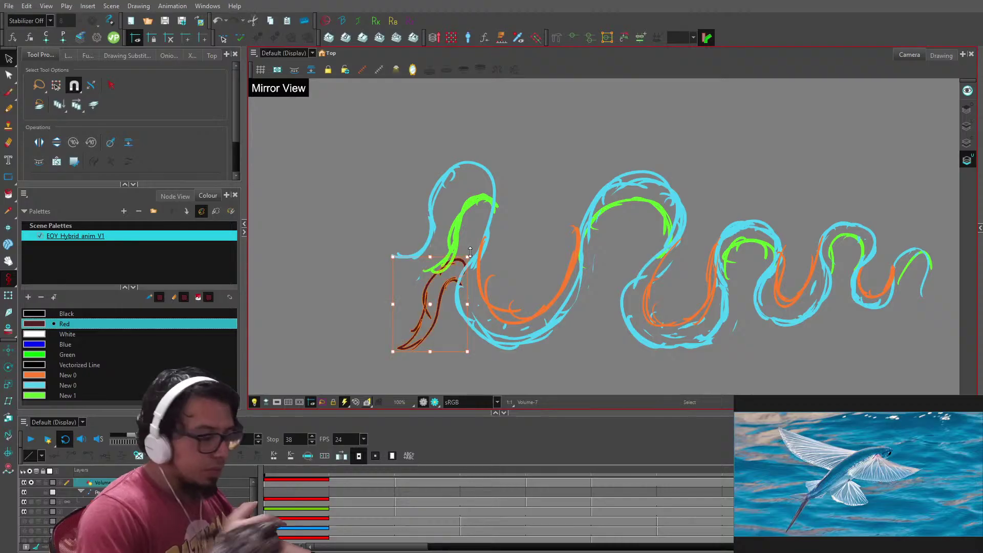
key(Delete)
key(alt+b)
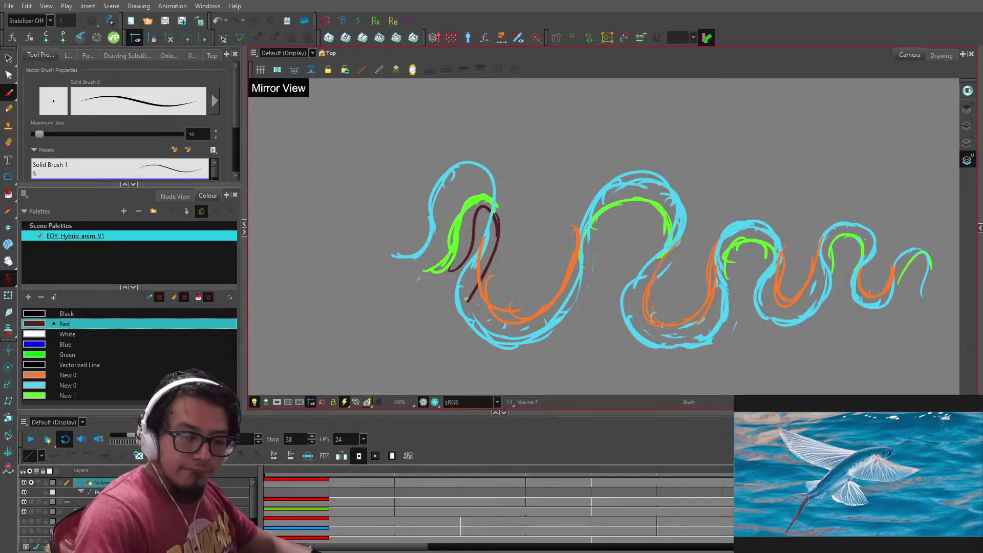
drag(450, 306, 502, 249)
key(f)
key(g)
key(g)
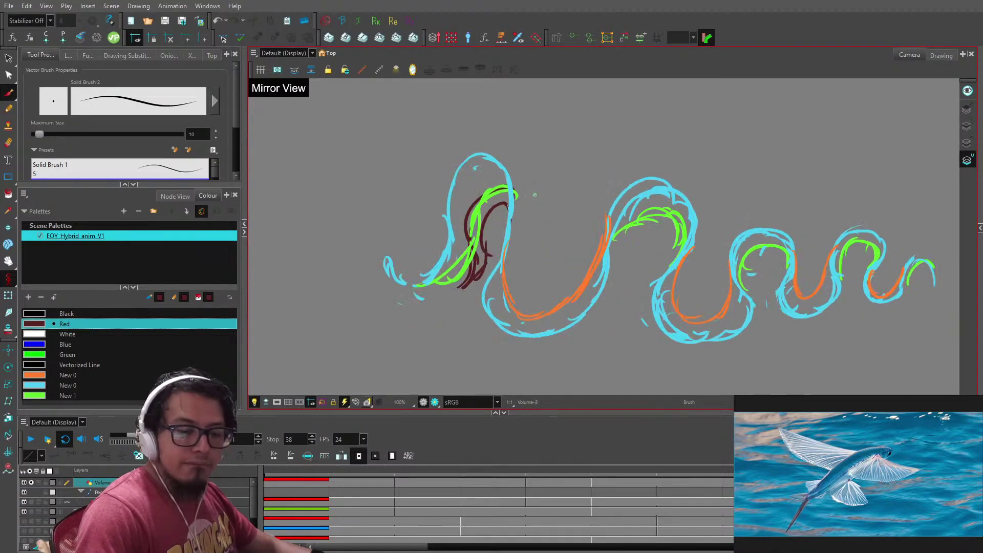
- Select the red fin in drawing Volume-8, play the animation, and return to that drawing to check the fin's motion
key(alt+s)
click(509, 218)
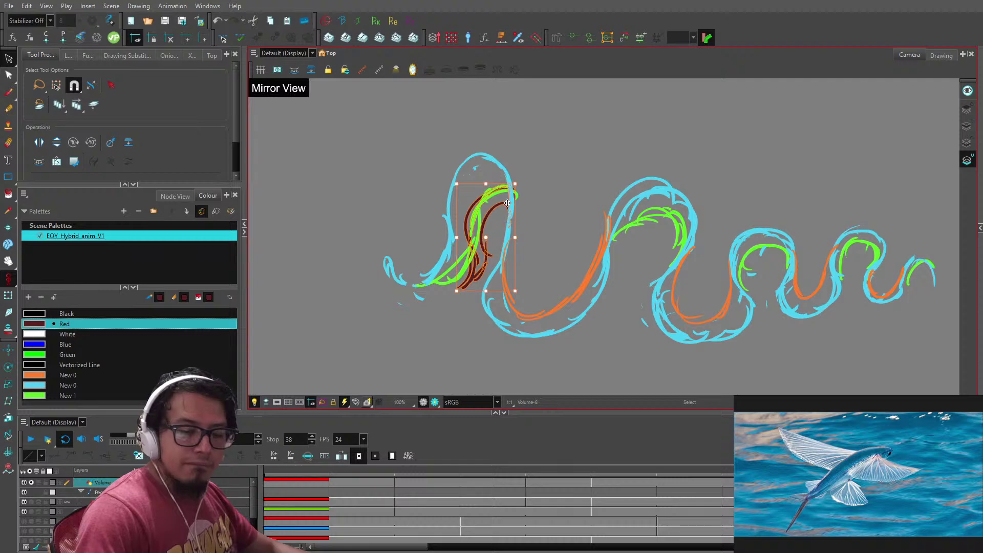
key(shift+Return)
key(1)
key(1)
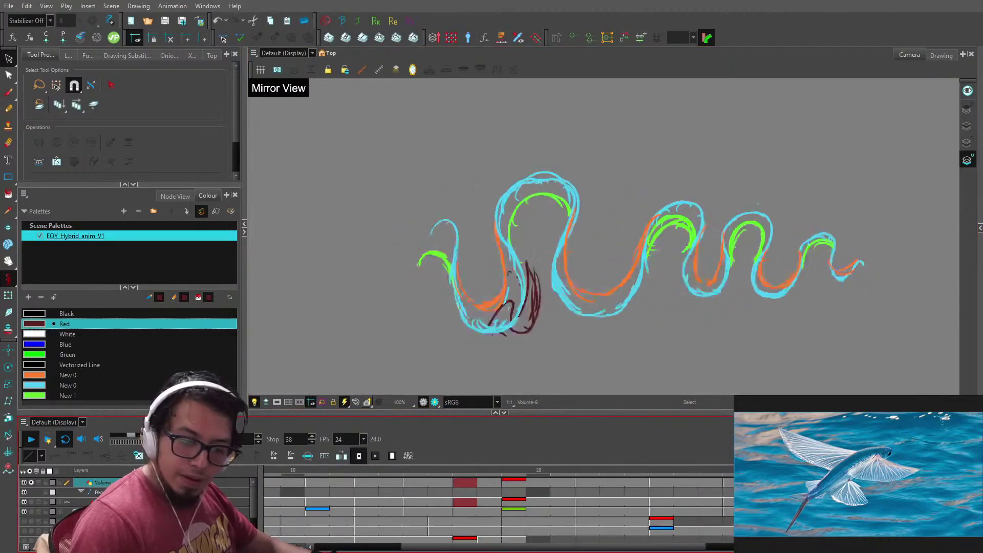
click(491, 470)
key(1)
key(1)
key(1)
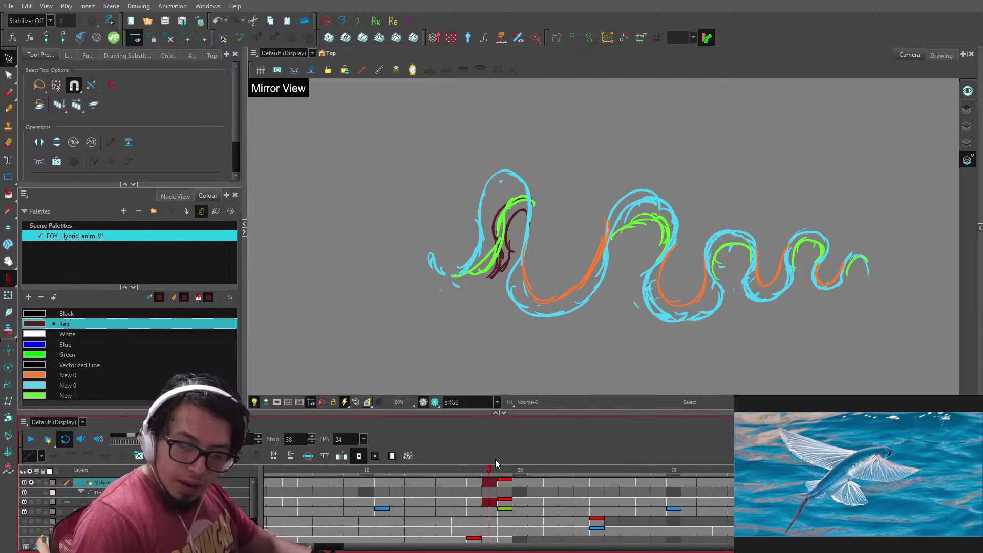
- Select the red fin above the first crest in the last frame's drawing, nudge it slightly down and left, and play the animation
mouse_move(727, 469)
mouse_down()
mouse_move(625, 468)
mouse_move(737, 470)
mouse_move(725, 470)
mouse_up()
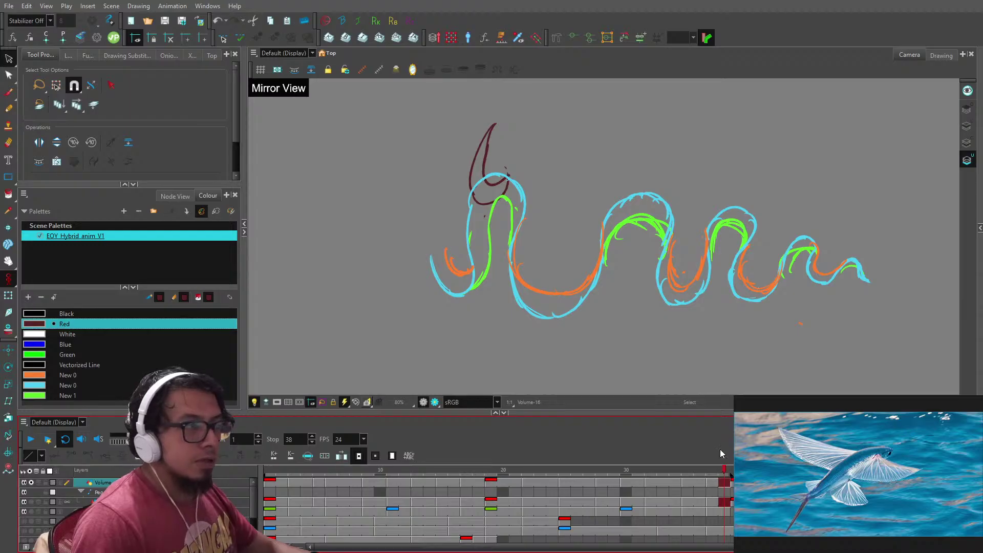
key(2)
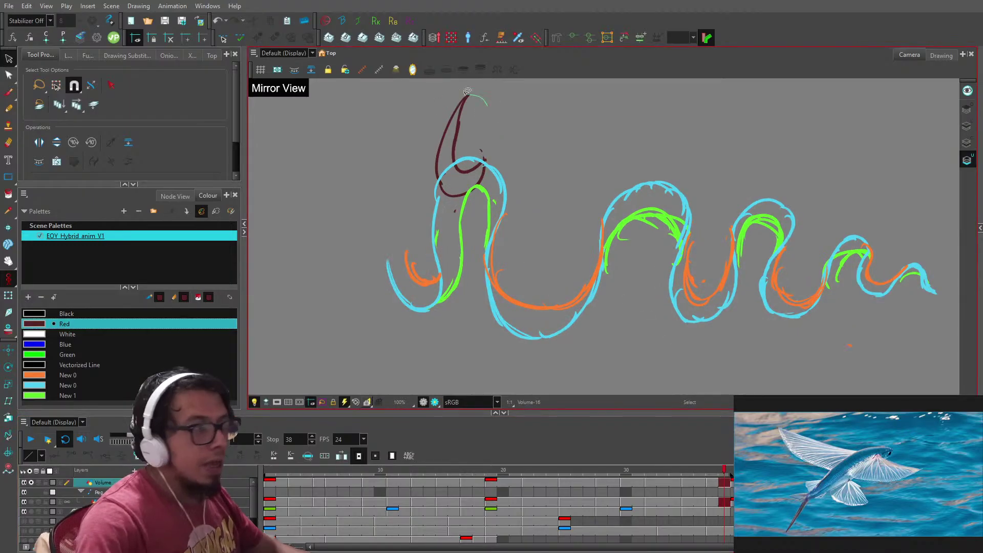
drag(467, 91, 516, 171)
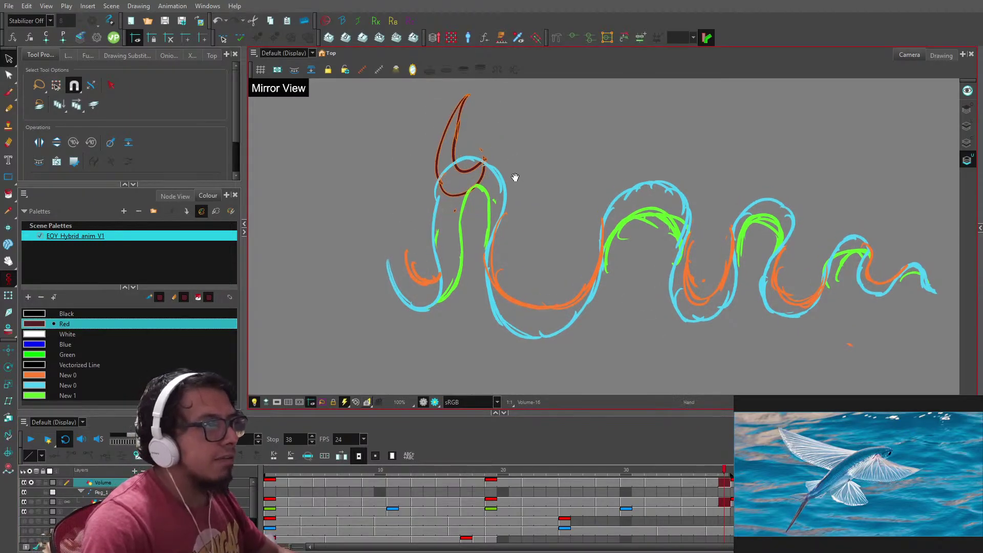
key(2)
mouse_move(416, 135)
mouse_down()
mouse_move(407, 160)
mouse_move(404, 149)
mouse_up()
key(Return)
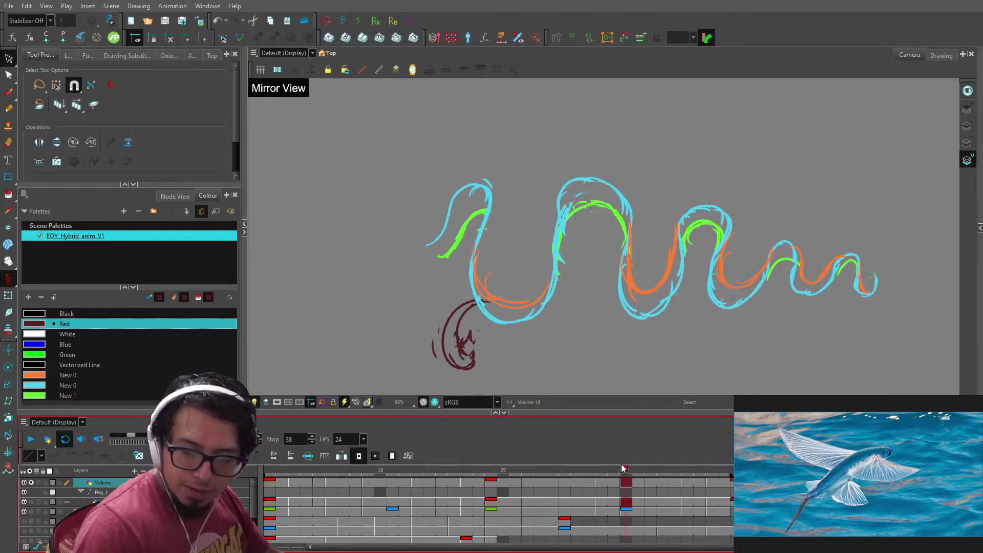
- Delete the red fin in drawing Volume-2 and redraw it as an upward-pointing crescent along the left side of the first crest
click(266, 467)
key(g)
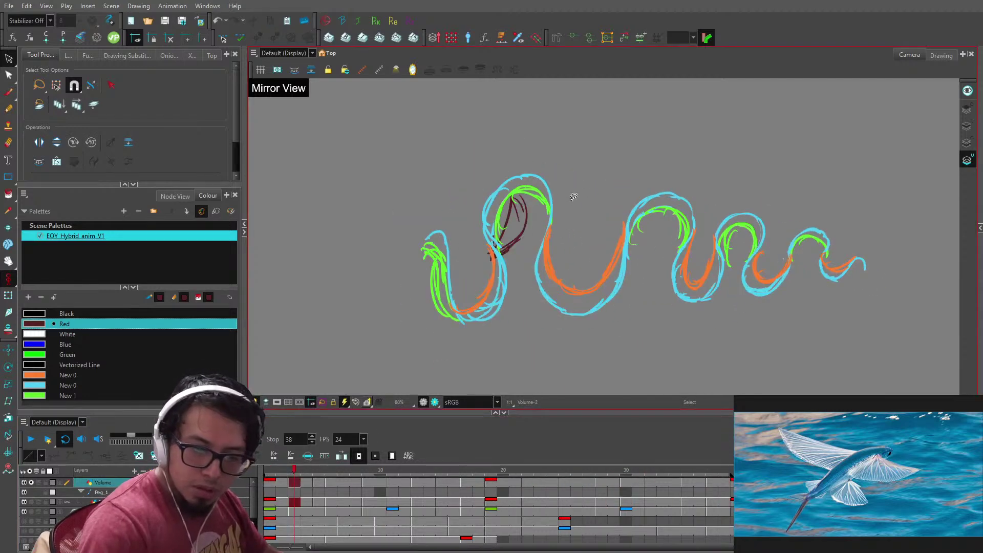
key(f)
key(g)
key(ctrl+a)
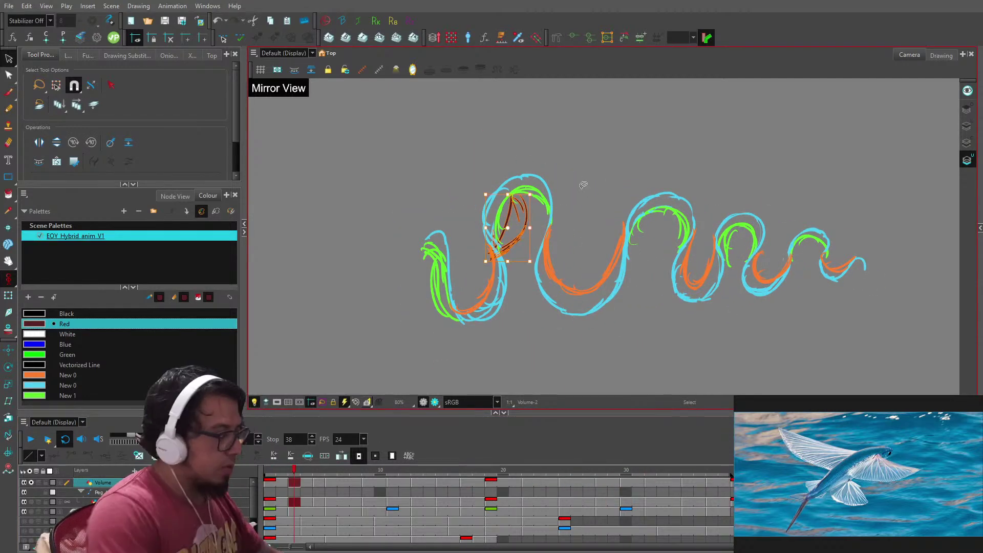
key(Delete)
key(alt+b)
key(2)
key(f)
key(g)
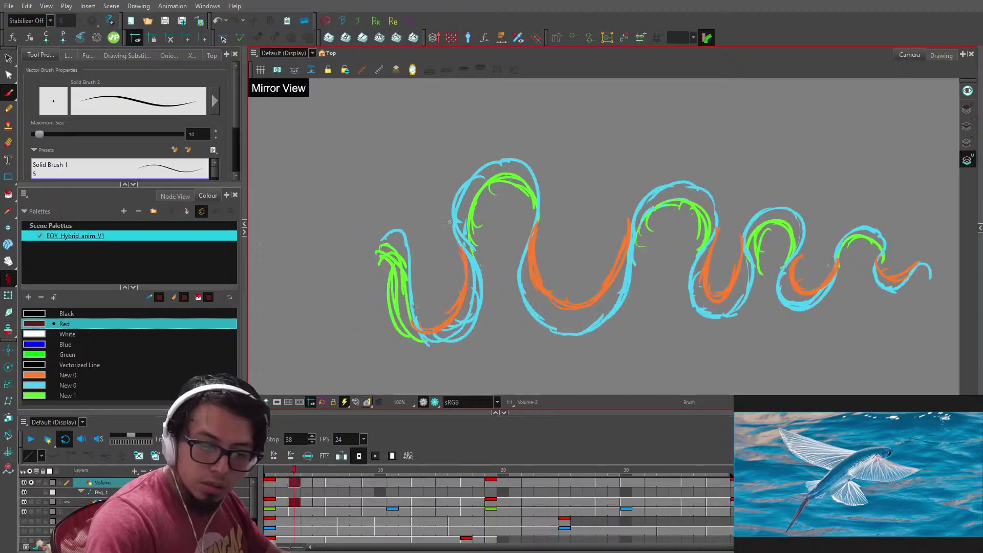
mouse_move(453, 169)
mouse_down()
mouse_move(442, 244)
mouse_move(464, 245)
mouse_move(460, 227)
mouse_up()
mouse_move(473, 203)
mouse_down()
mouse_move(464, 230)
mouse_move(454, 248)
mouse_up()
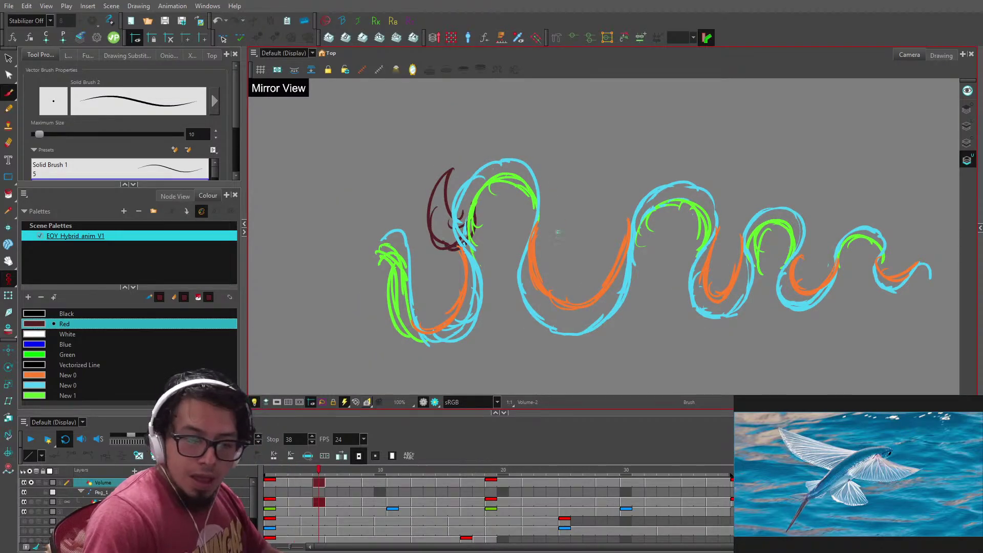
- Select the red fin in the first lower bend of drawing Volume-3 and nudge it slightly up and left
key(period)
key(period)
key(period)
key(alt+s)
key(ctrl+a)
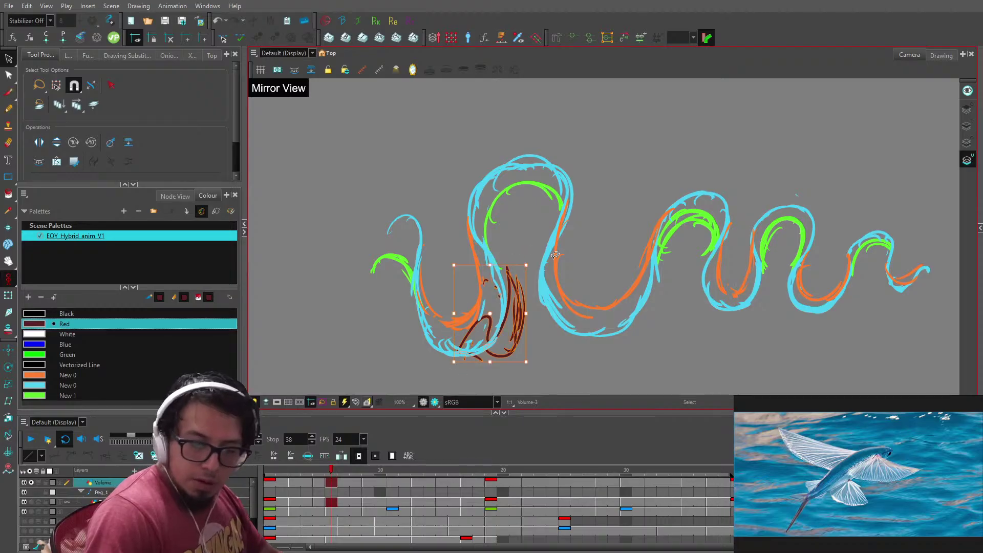
key(Up)
key(Up)
key(Up)
key(Up)
key(Left)
key(Left)
key(Left)
key(Left)
key(Left)
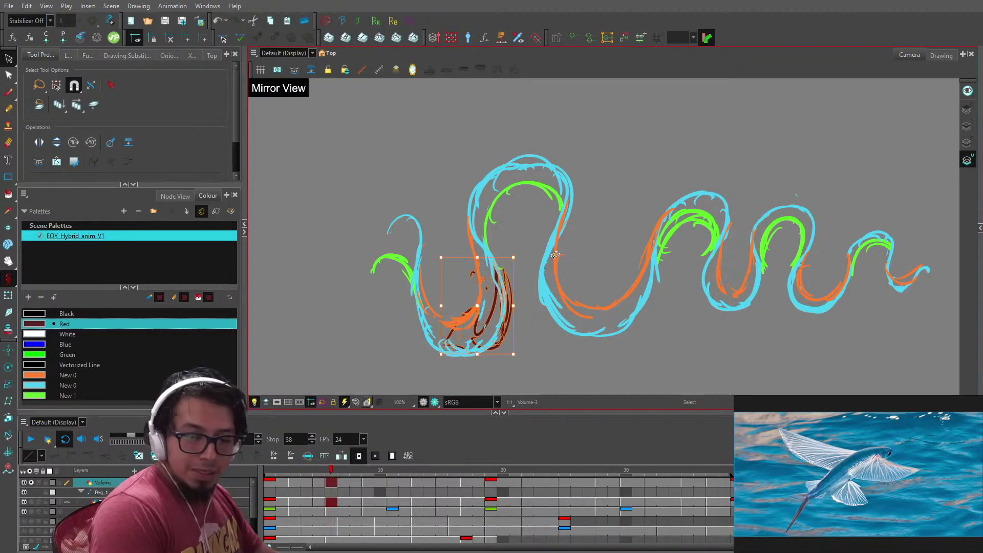
key(Escape)
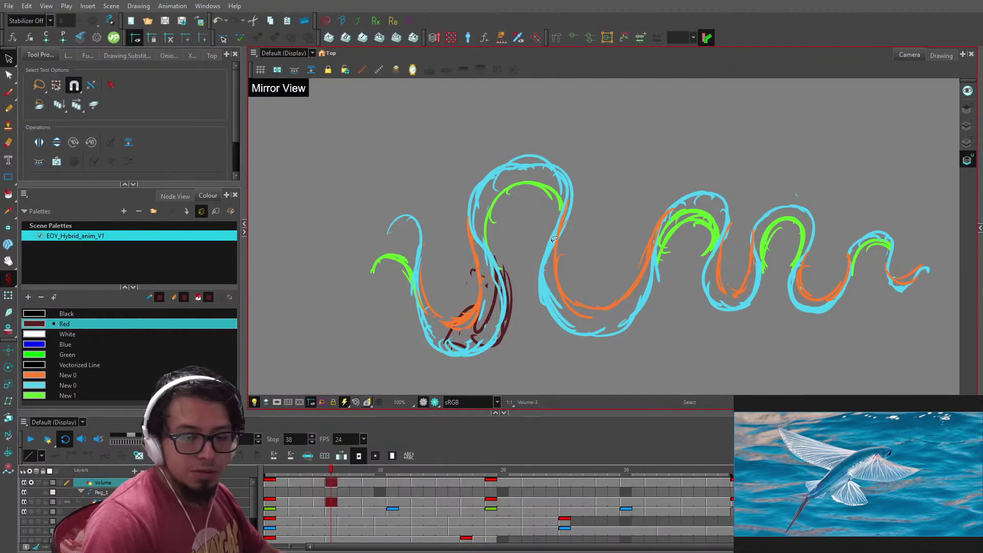
- Switch to the browser, review the ribbon eel and flying fish videos for motion reference, and return to the drawing
key(1)
key(1)
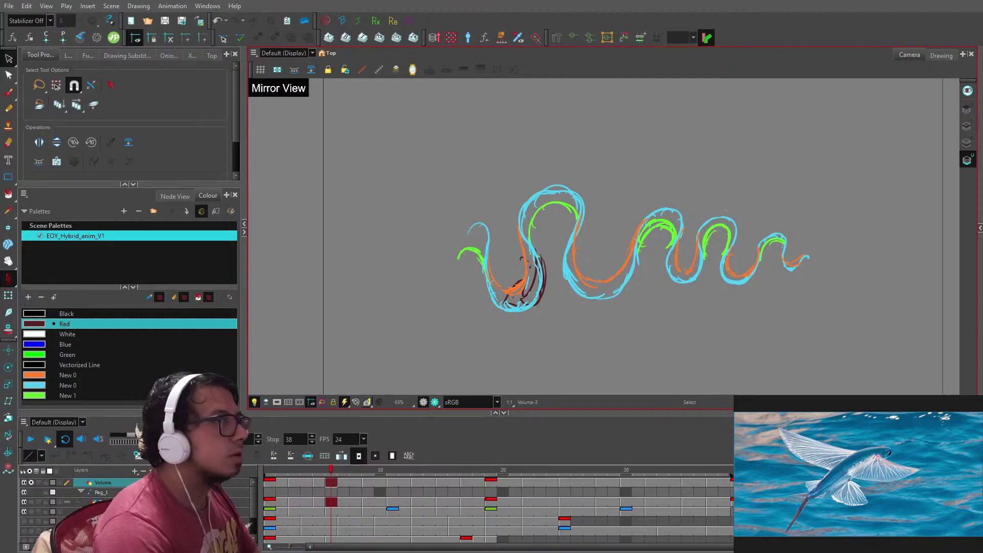
key(alt+Tab)
click(472, 288)
key(Left)
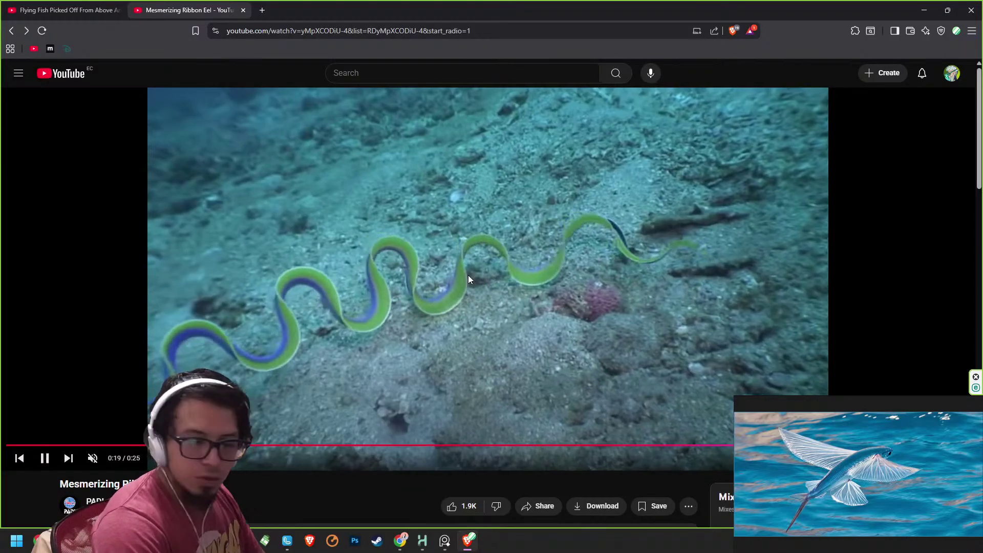
key(Left)
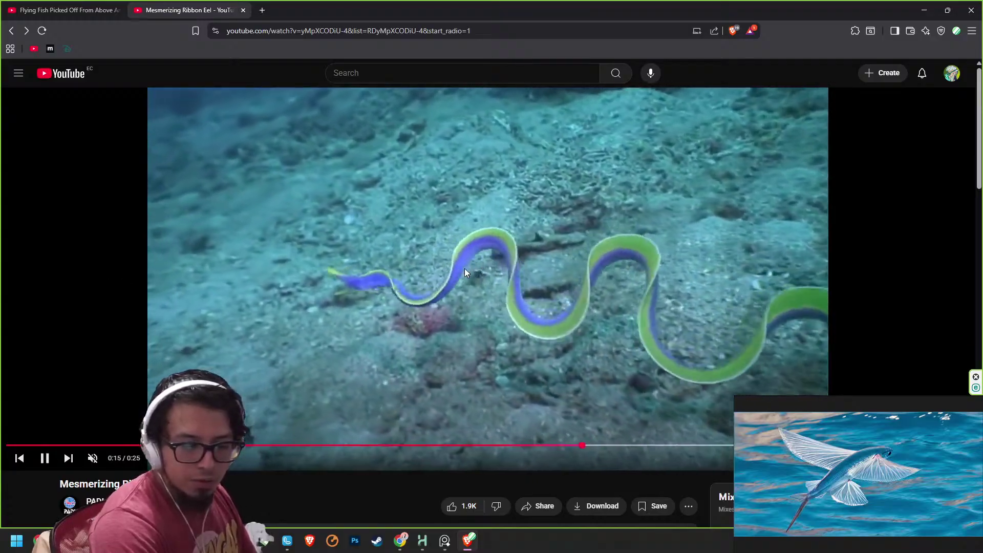
key(ctrl+shift+Tab)
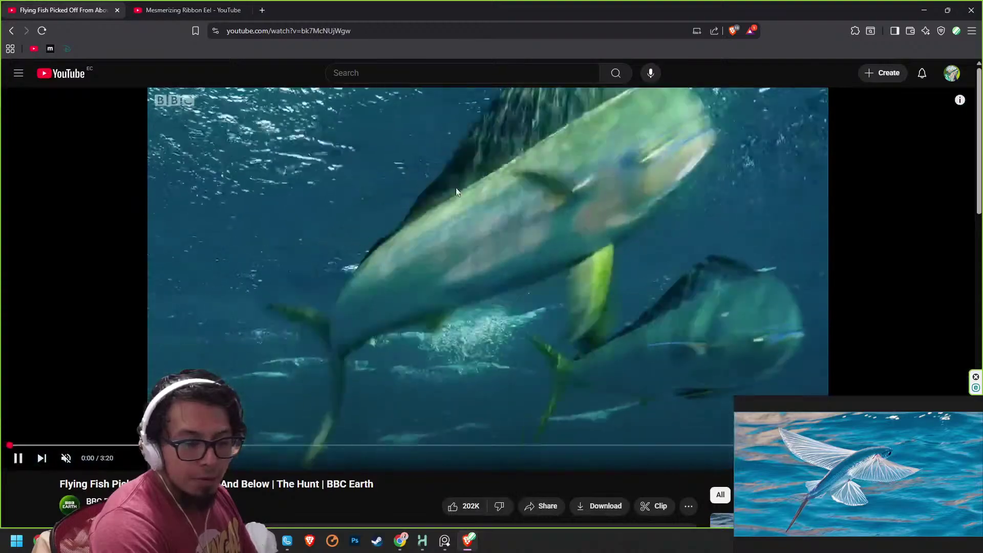
key(Right)
key(Right)
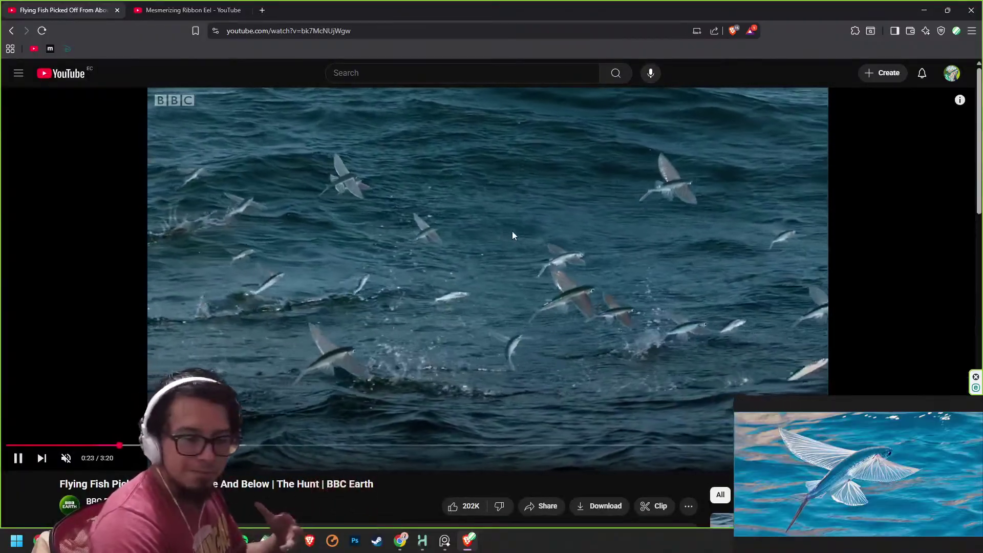
click(513, 235)
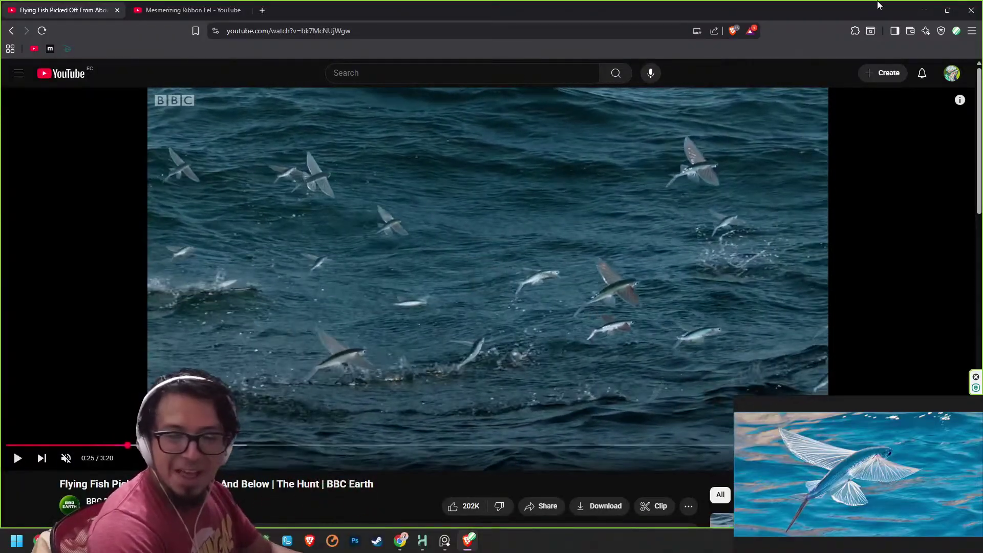
click(923, 9)
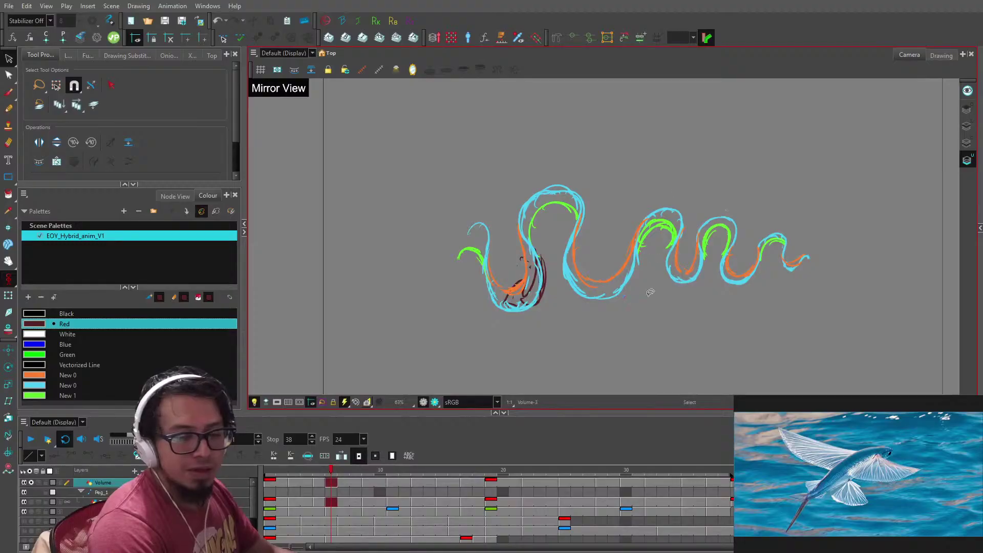
- Play the looping animation and watch how the red fin moves with the body
click(31, 441)
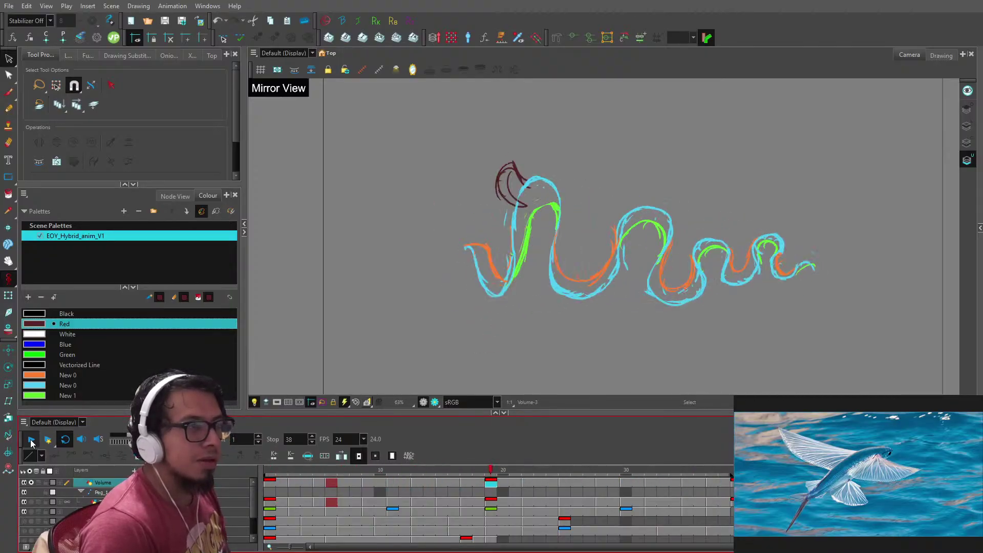
click(30, 441)
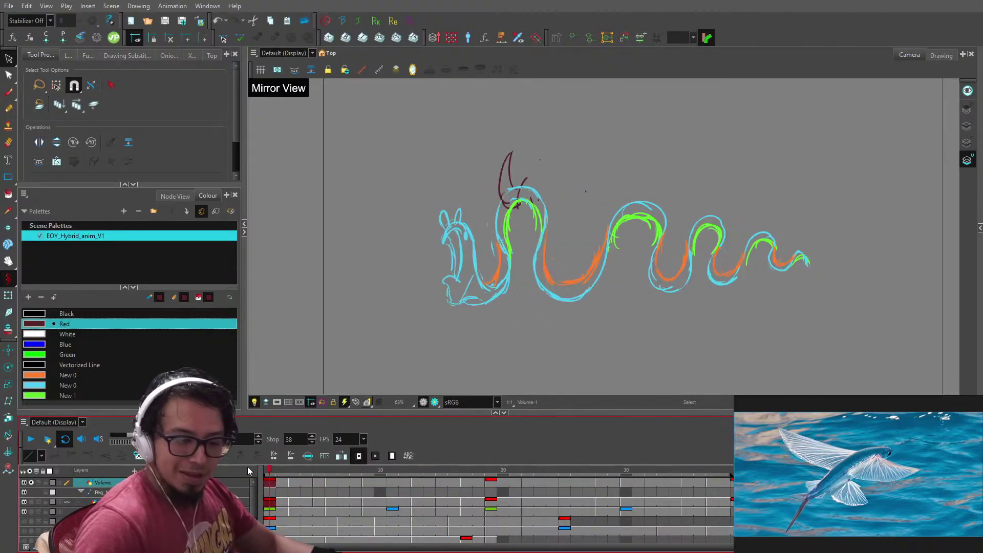
click(31, 439)
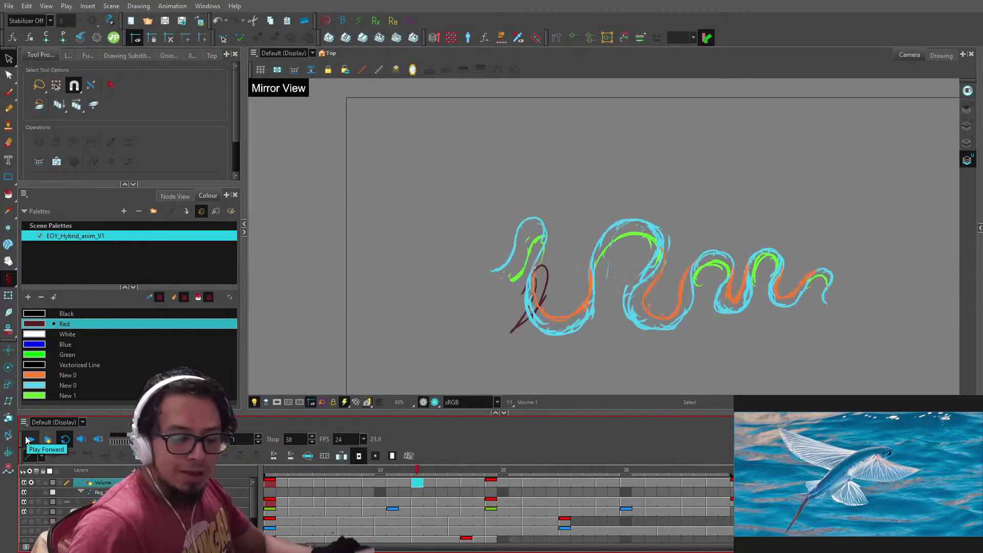
click(26, 439)
- Erase the neck lines joining the head to the body in drawing Volume-1's line art and delete the head
key(2)
key(2)
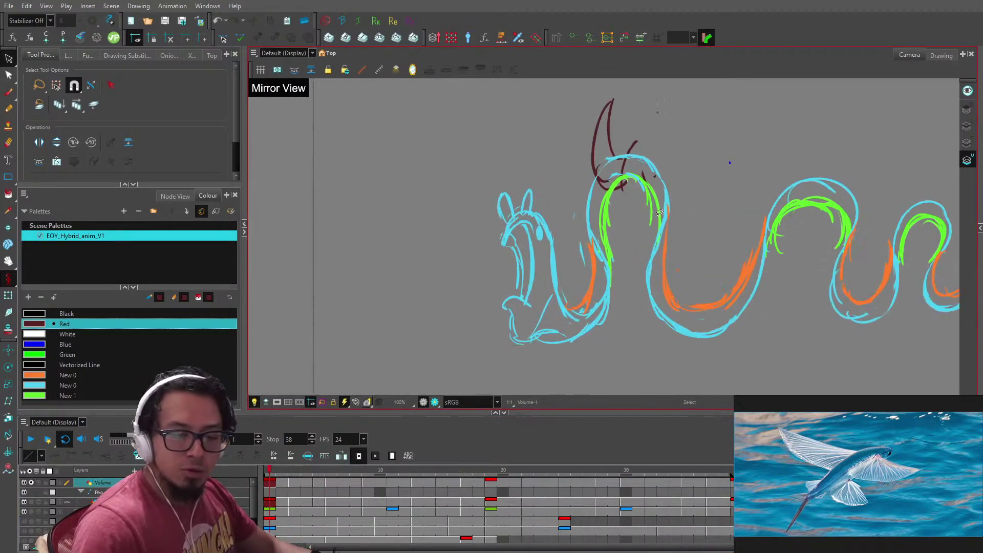
key(shift+t)
click(565, 297)
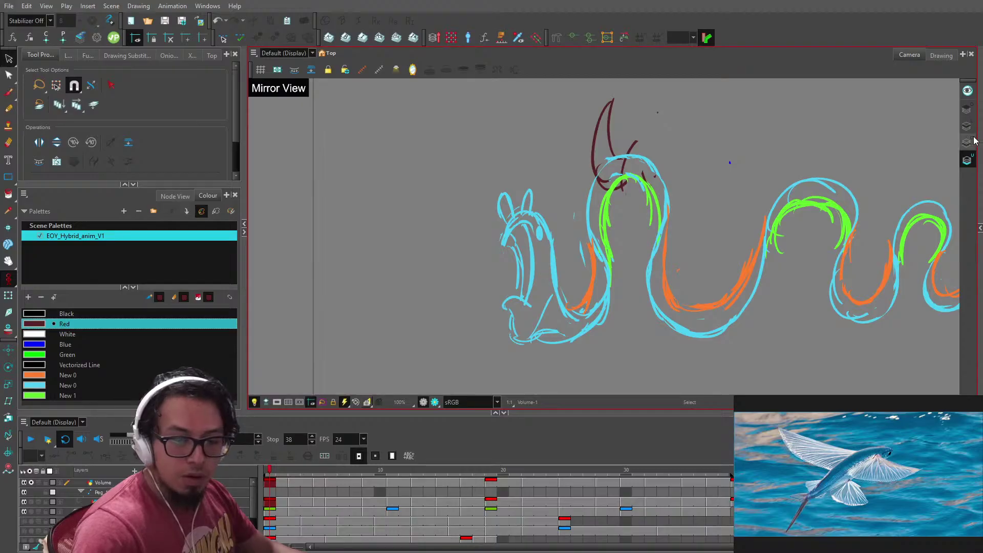
key(alt+e)
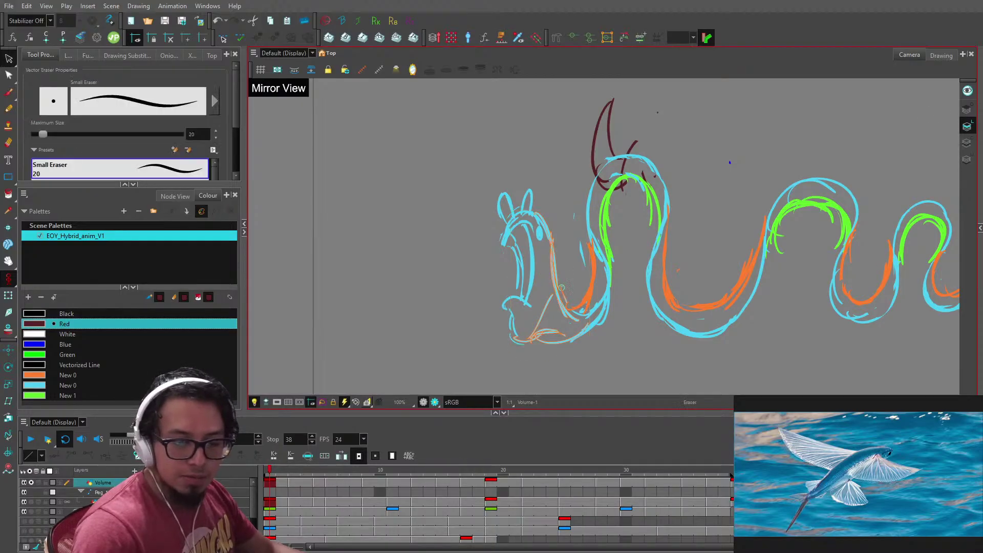
key(alt+s)
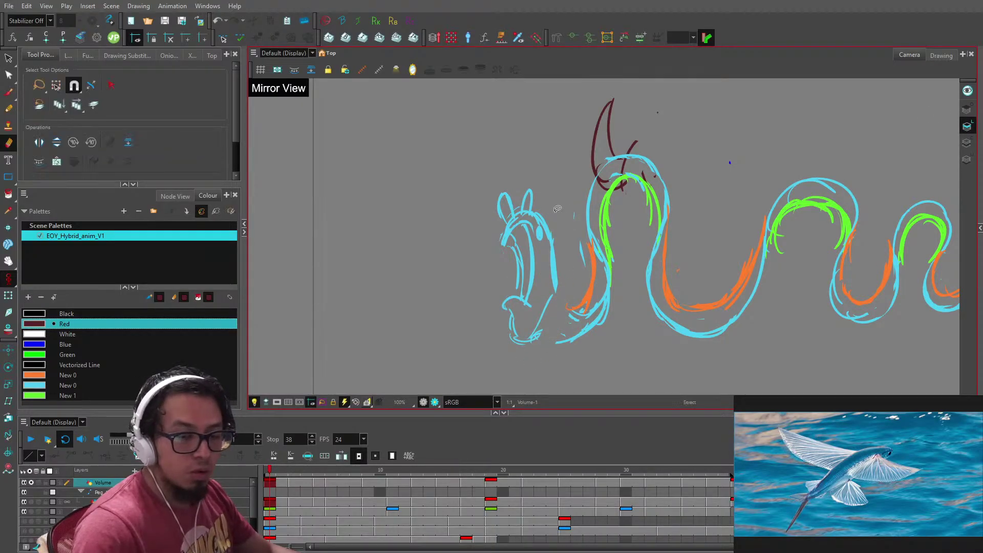
key(Delete)
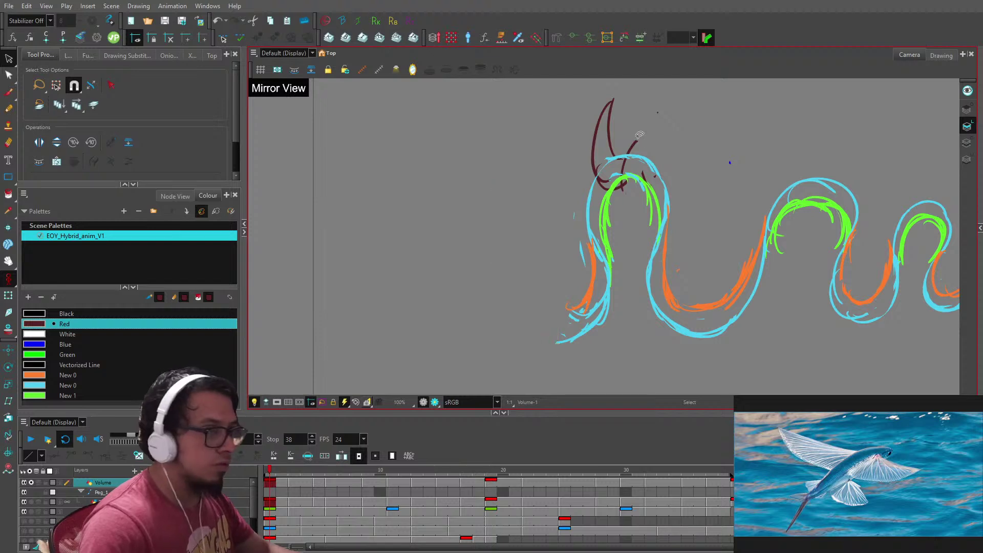
- Play the animation to check the body and fin motion without the head
drag(744, 192, 690, 202)
key(1)
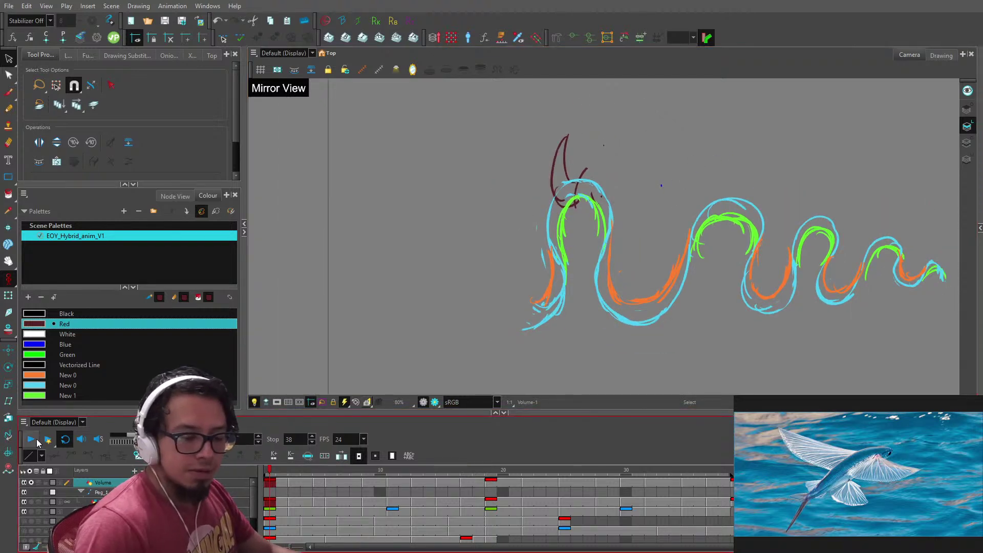
key(Return)
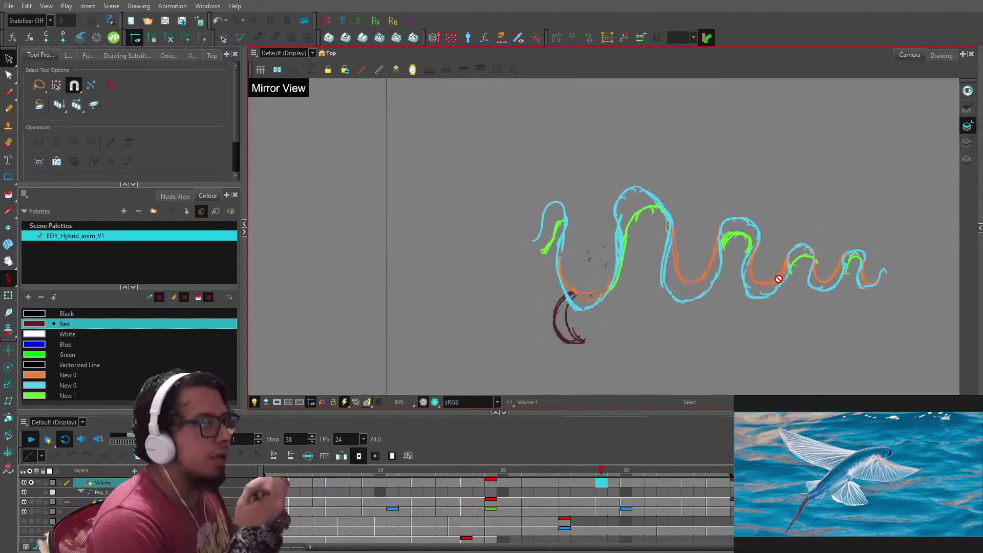
- Go to drawing Volume-3 and make its underlay art active for editing the red fin
click(296, 472)
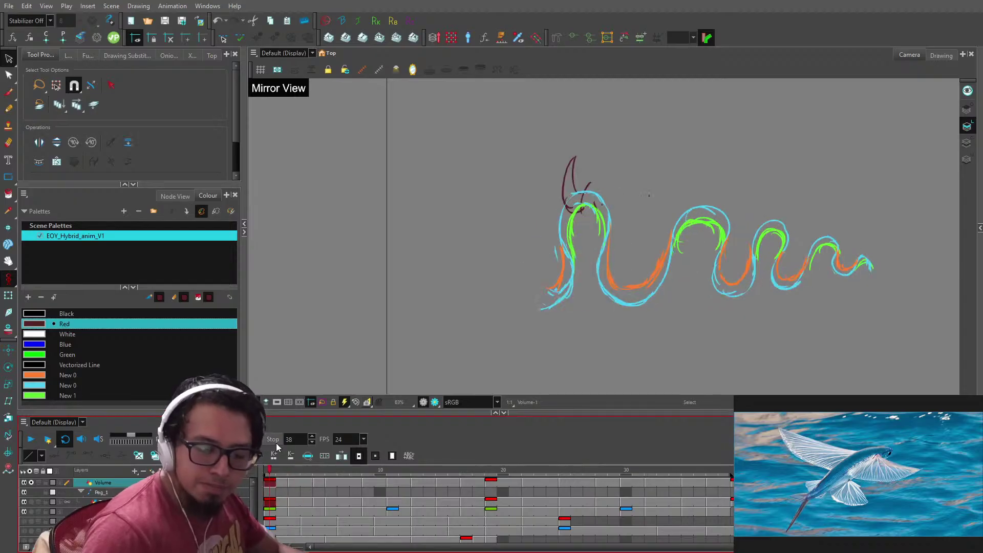
key(alt+e)
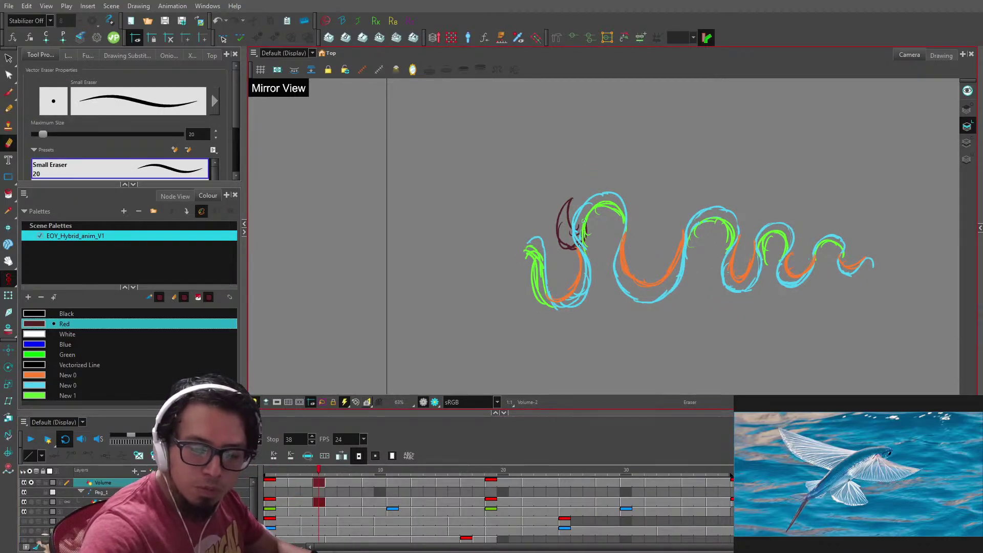
key(period)
key(2)
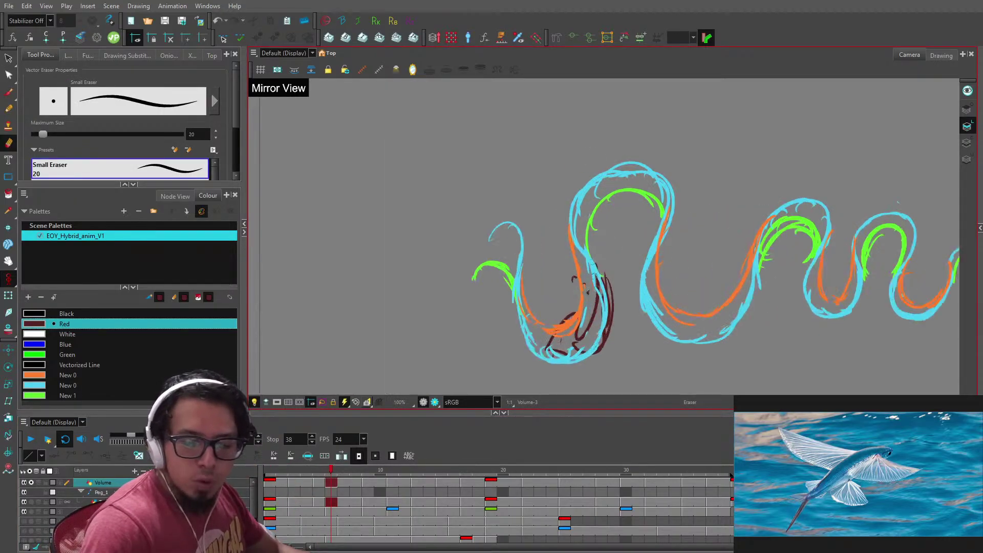
key(alt+s)
click(599, 274)
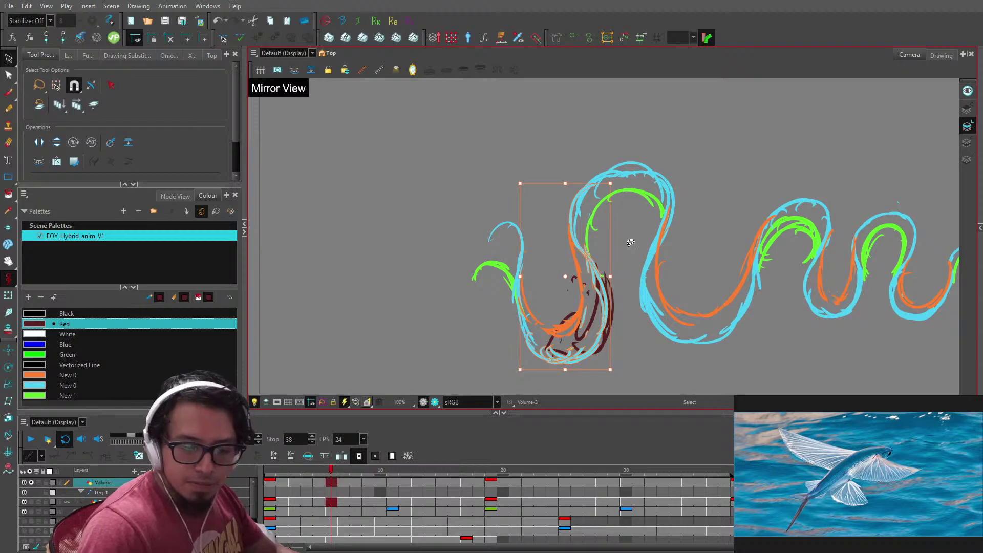
key(shift+t)
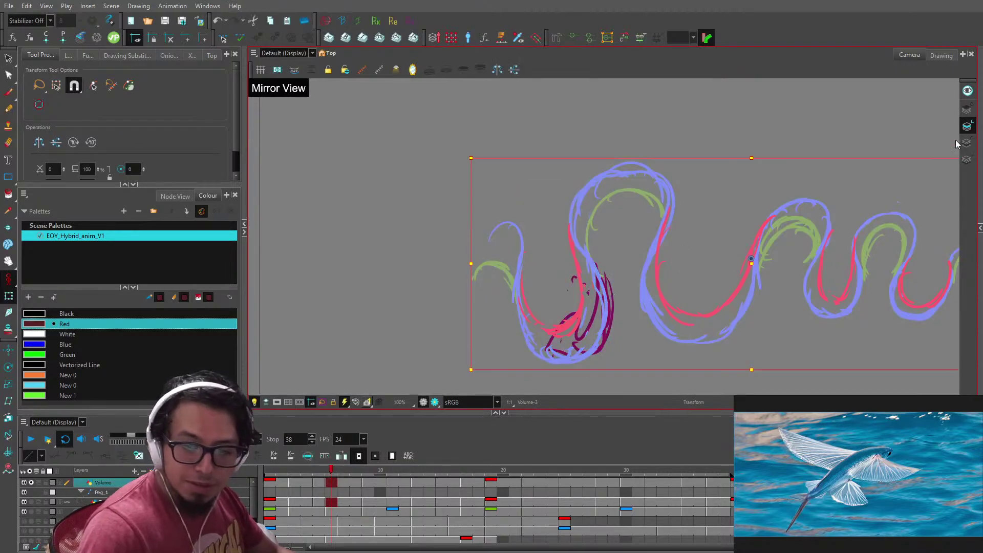
click(972, 144)
key(alt+s)
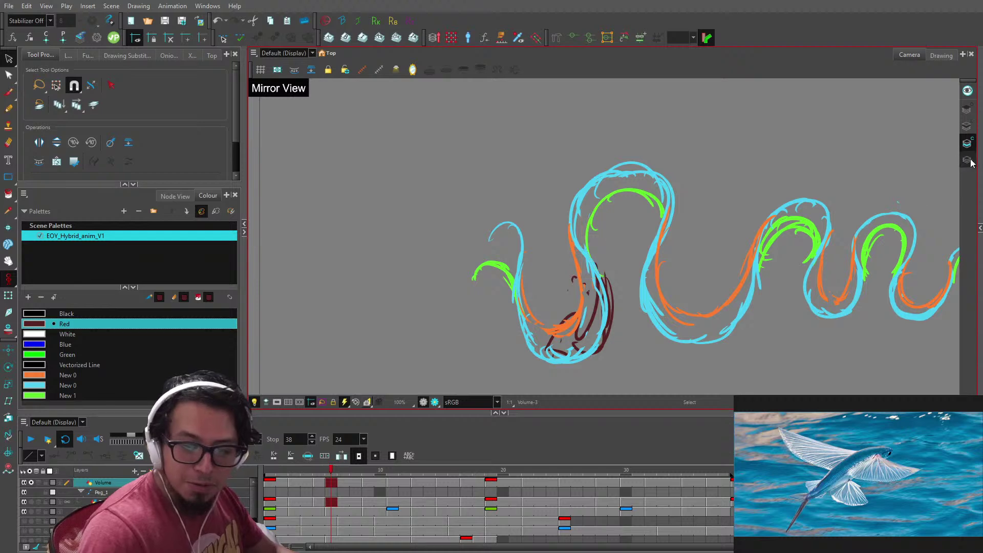
click(971, 161)
- Try rotating the red fin clockwise on the right side of the first lower bend in drawing Volume-3
key(ctrl+a)
drag(620, 330, 659, 273)
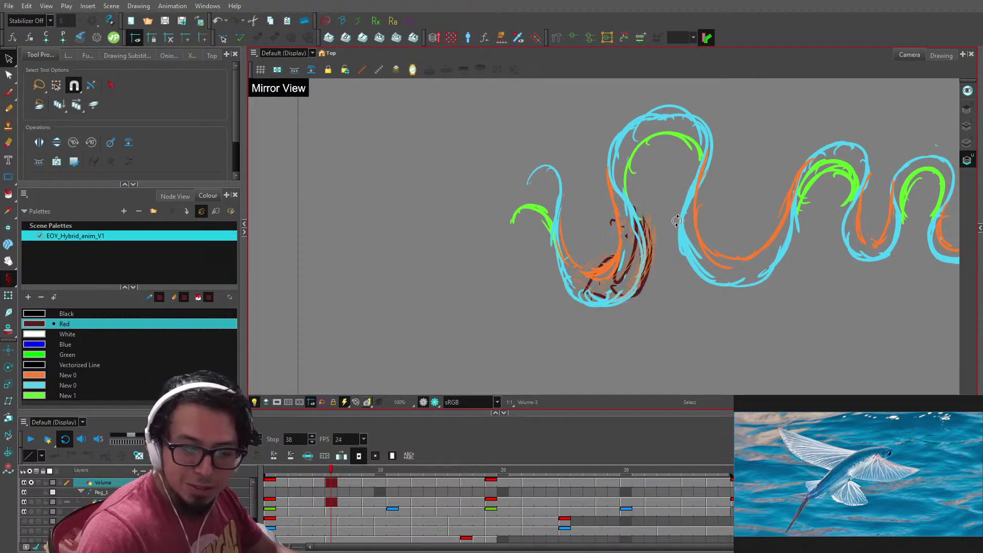
mouse_move(677, 221)
mouse_down()
mouse_move(682, 230)
mouse_move(648, 243)
mouse_up()
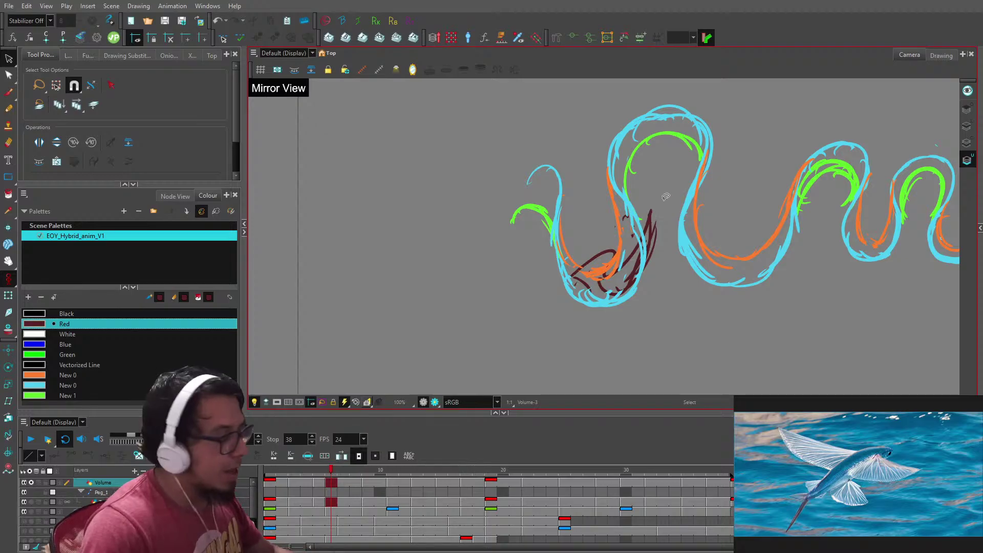
- Delete the red fin in drawing Volume-3 and redraw it as an upward-pointing crescent inside the first lower bend
drag(630, 310, 668, 205)
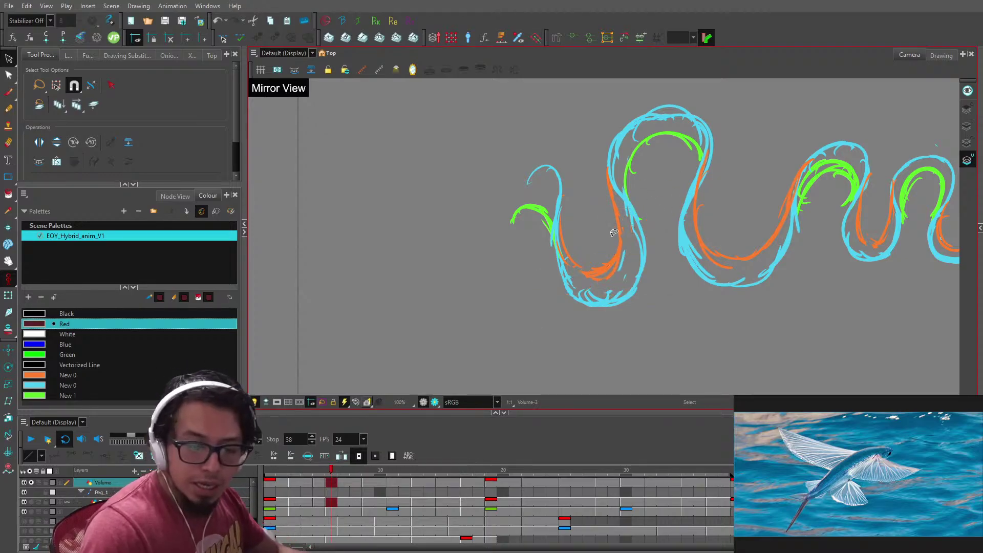
key(alt+b)
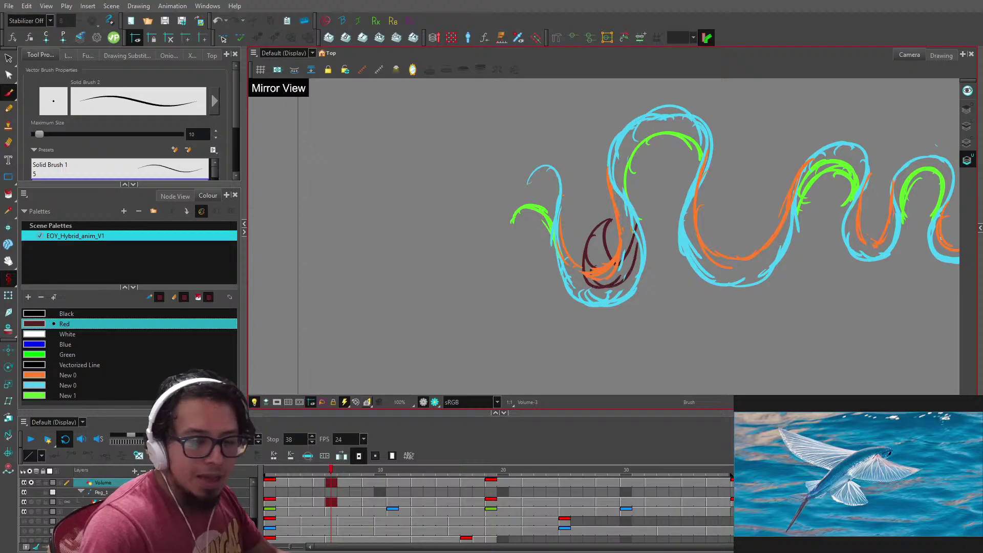
scroll(698, 206, down, 2)
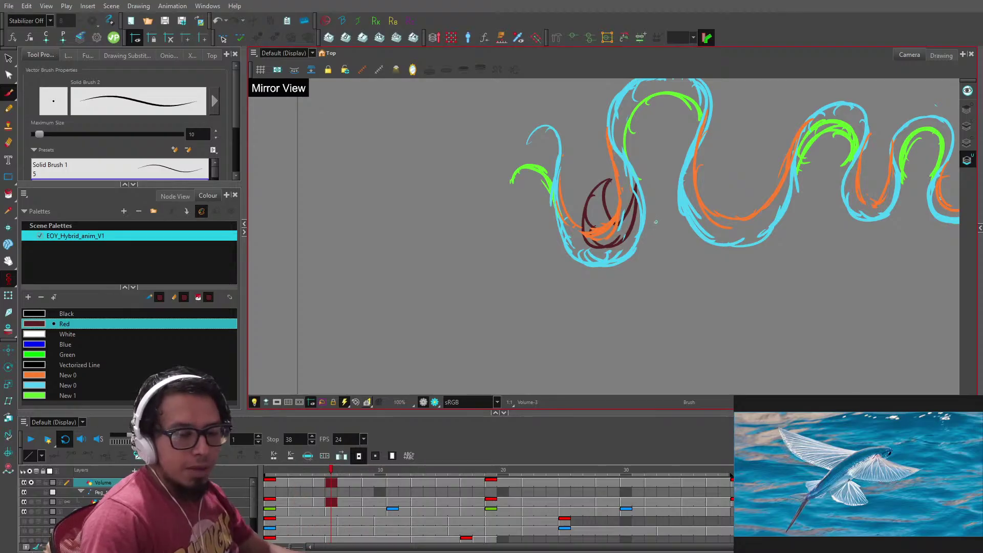
- Play the animation to check how the red fin flaps along with the undulating body
scroll(677, 207, down, 1)
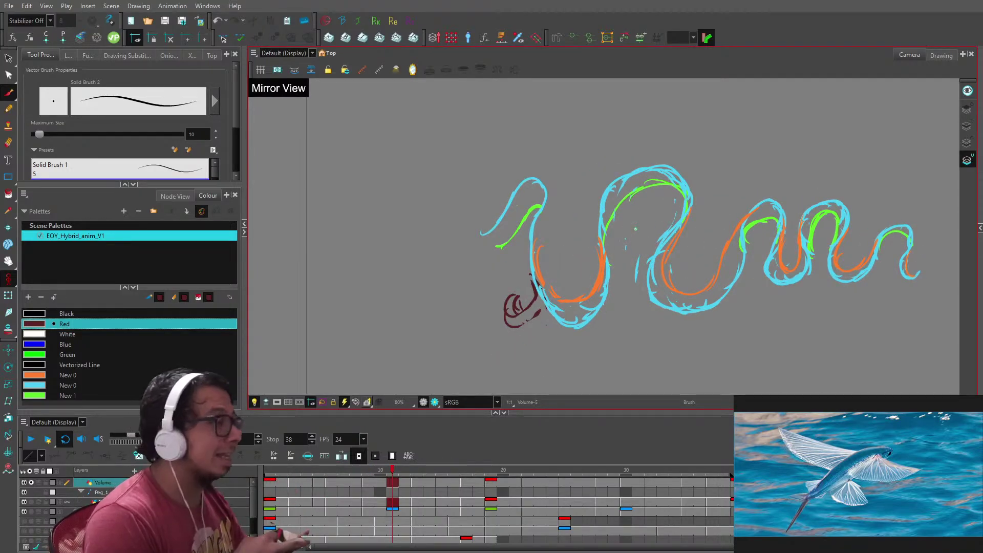
key(space)
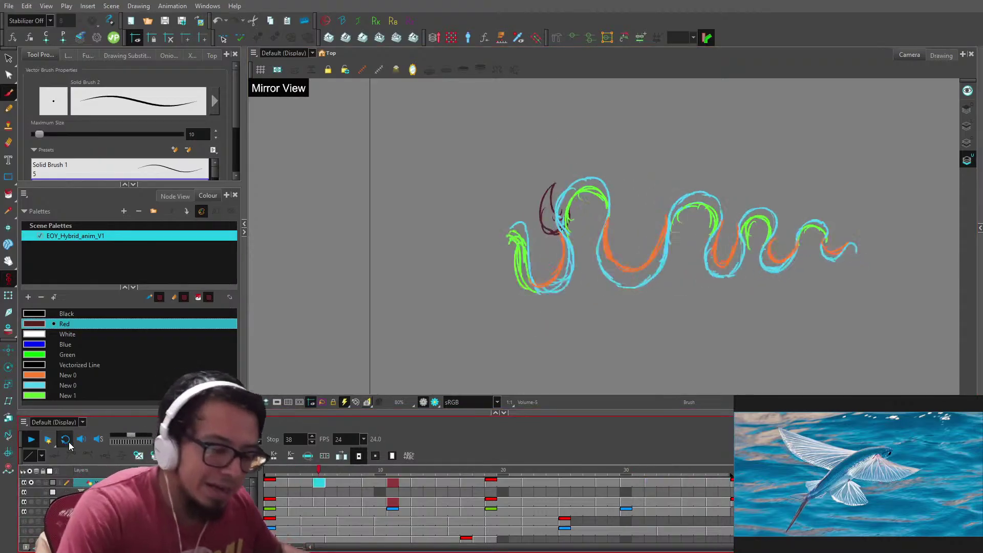
click(31, 439)
key(space)
drag(748, 227, 643, 236)
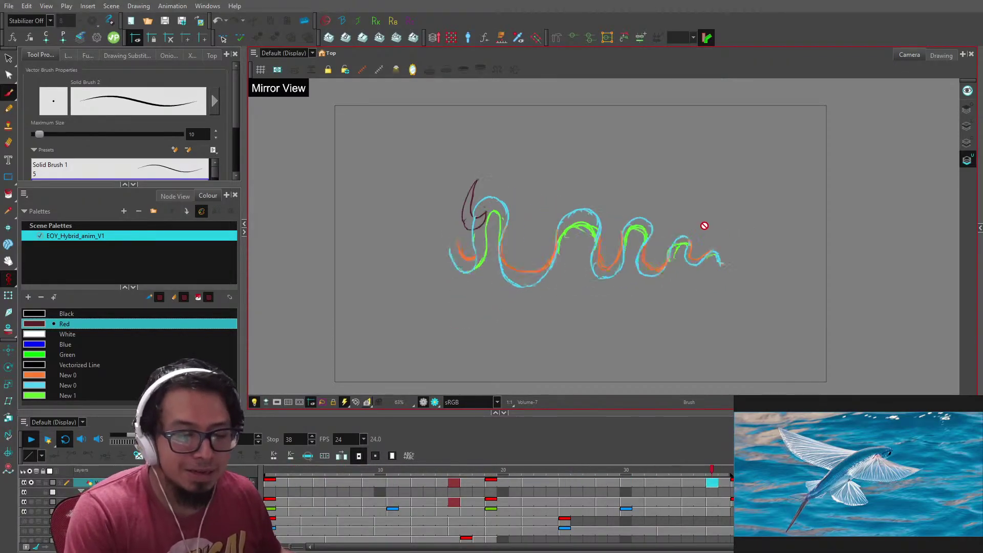
click(393, 472)
- Try shifting the red fin in drawing Volume-1 slightly right over the first upper bend
mouse_move(268, 474)
mouse_down()
mouse_move(327, 464)
mouse_move(267, 457)
mouse_up()
drag(517, 317, 643, 301)
key(2)
key(2)
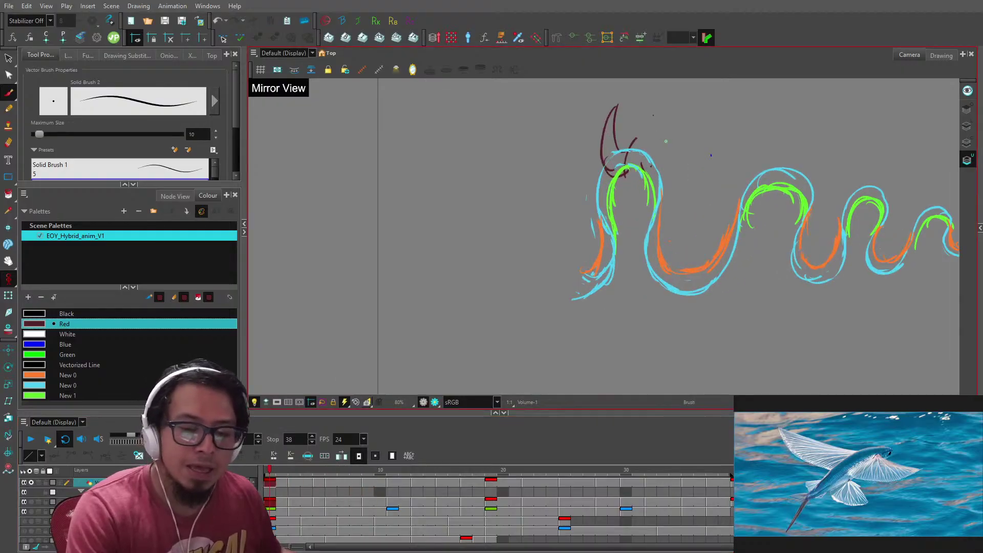
key(alt+s)
mouse_move(654, 97)
mouse_down()
mouse_move(584, 165)
mouse_move(646, 128)
mouse_move(514, 208)
mouse_up()
key(2)
key(2)
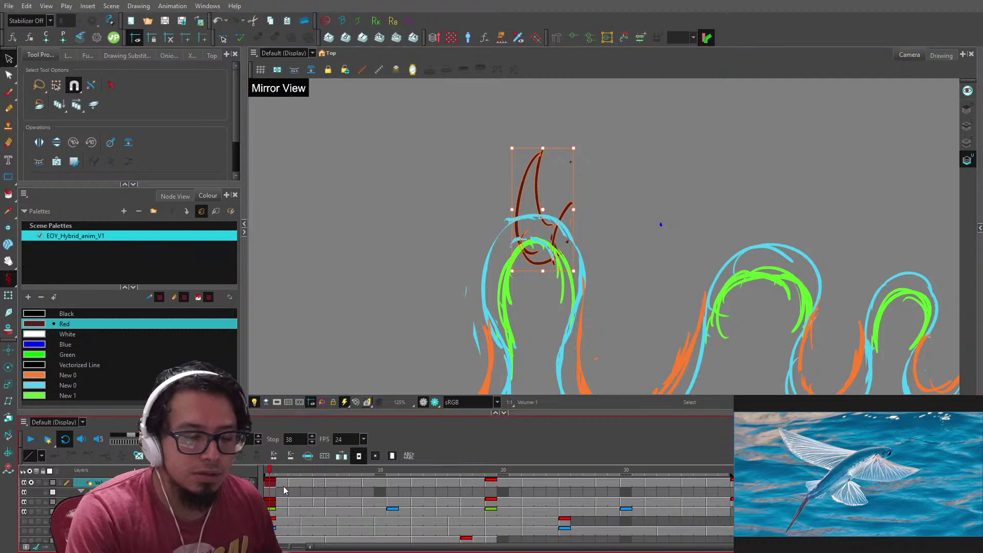
- Play the animation from the start to check the shifted fin in drawing Volume-1
drag(288, 473, 263, 465)
click(31, 439)
key(1)
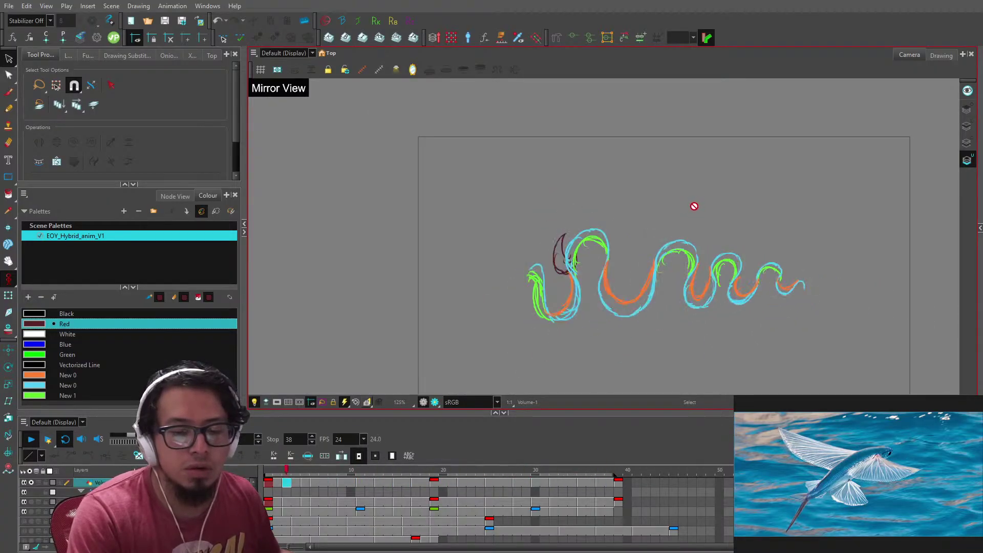
click(266, 469)
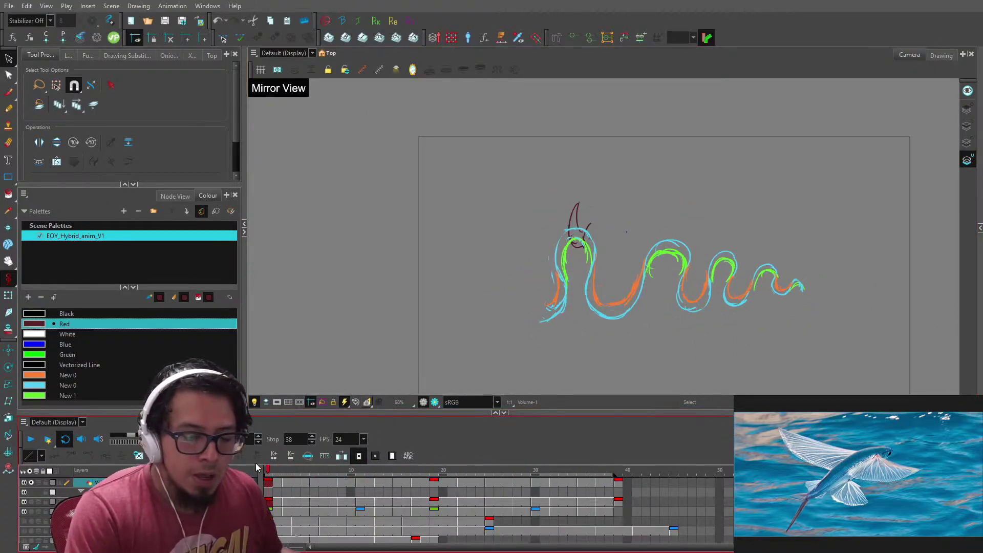
- Try erasing the fin's pointed tip in drawing Volume-1 and redrawing it as a rounded, curled-over tip
key(alt+b)
key(2)
key(2)
key(2)
mouse_move(551, 221)
mouse_down()
mouse_move(521, 228)
mouse_move(539, 275)
mouse_up()
key(alt+e)
drag(556, 169, 546, 191)
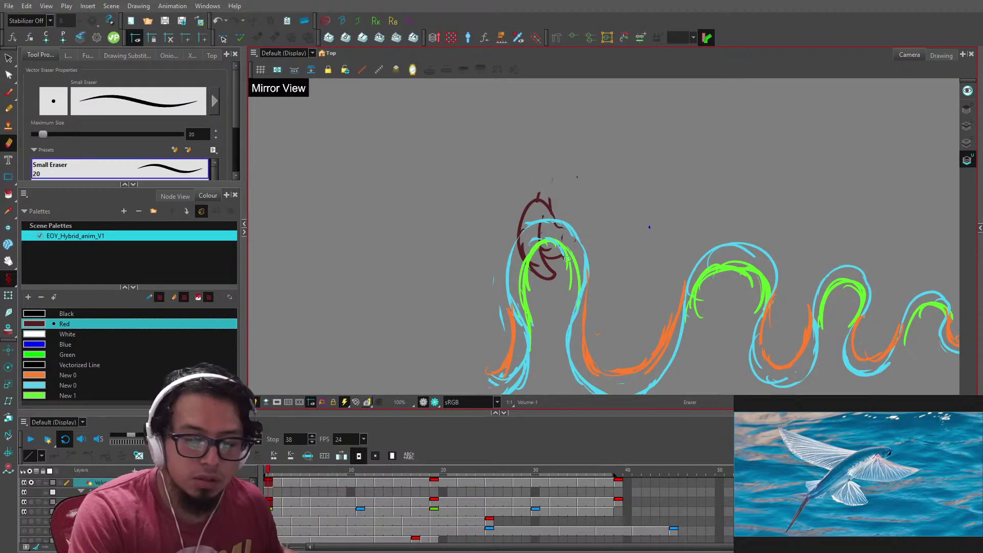
- Play the animation to check the fin's rounded tip in drawing Volume-1
key(1)
key(1)
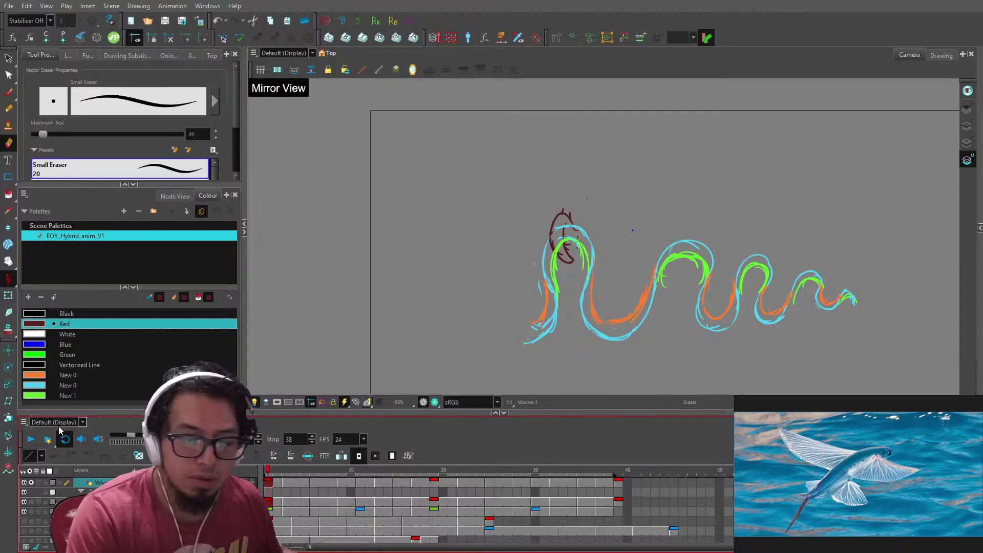
key(Return)
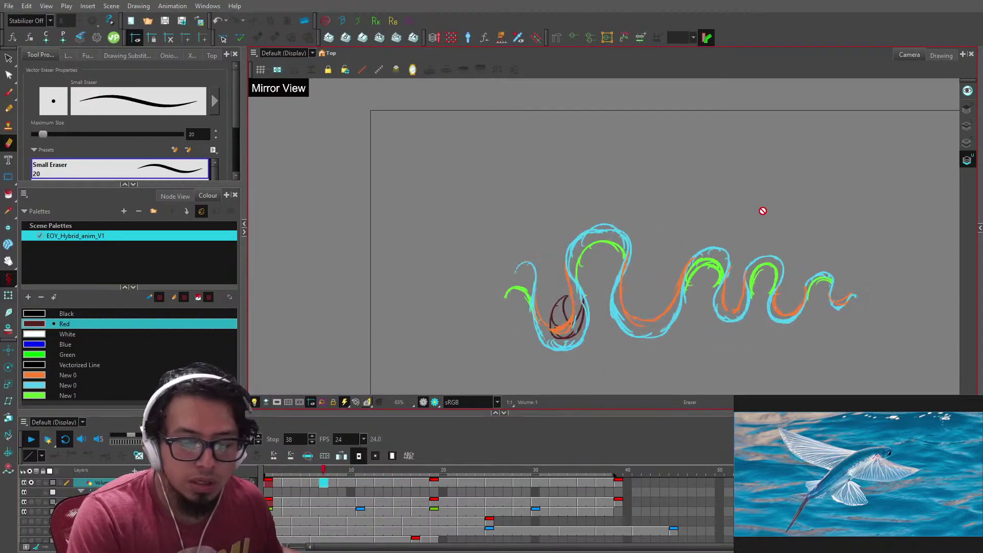
click(266, 470)
- Try nudging the whole rounded red fin in drawing Volume-1 slightly to the right
key(2)
key(2)
key(alt+s)
key(ctrl+a)
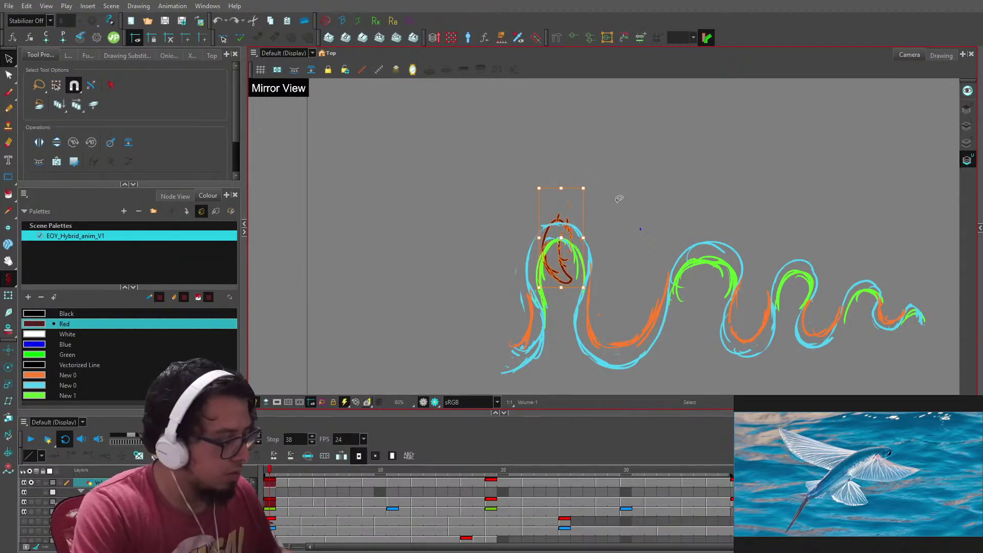
key(period)
key(period)
- Flip through the drawings around Volume-1 and play the animation to compare the fin poses
key(f)
key(g)
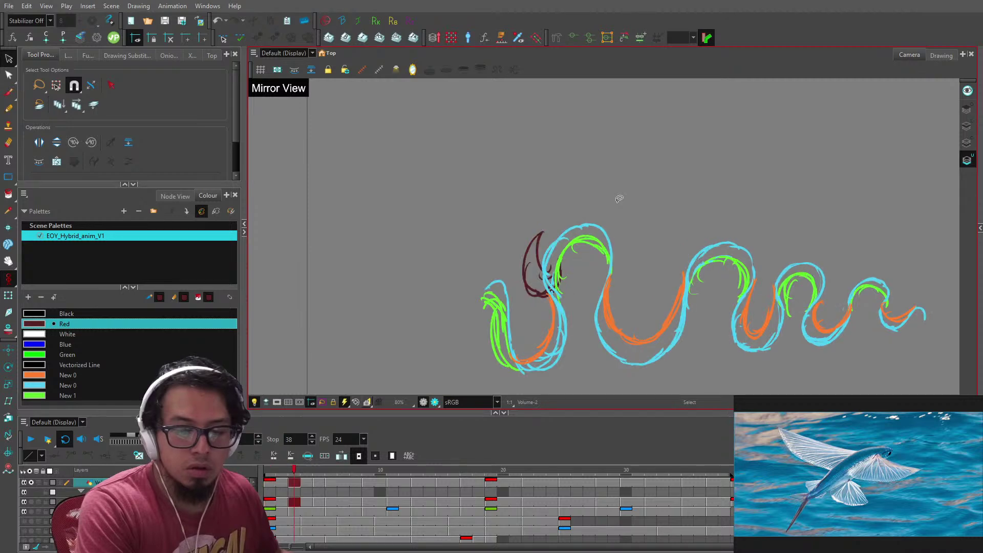
key(g)
key(f)
key(f)
key(f)
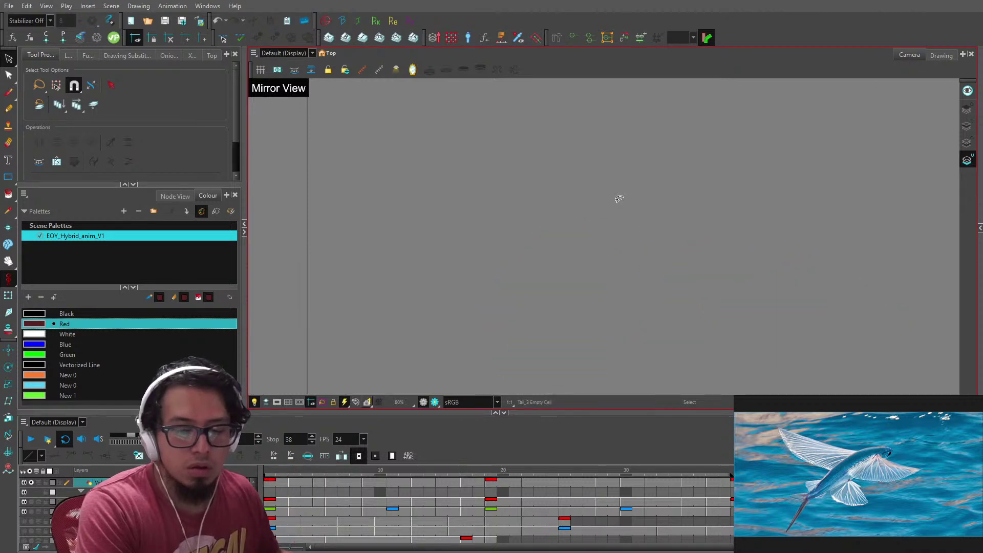
key(Return)
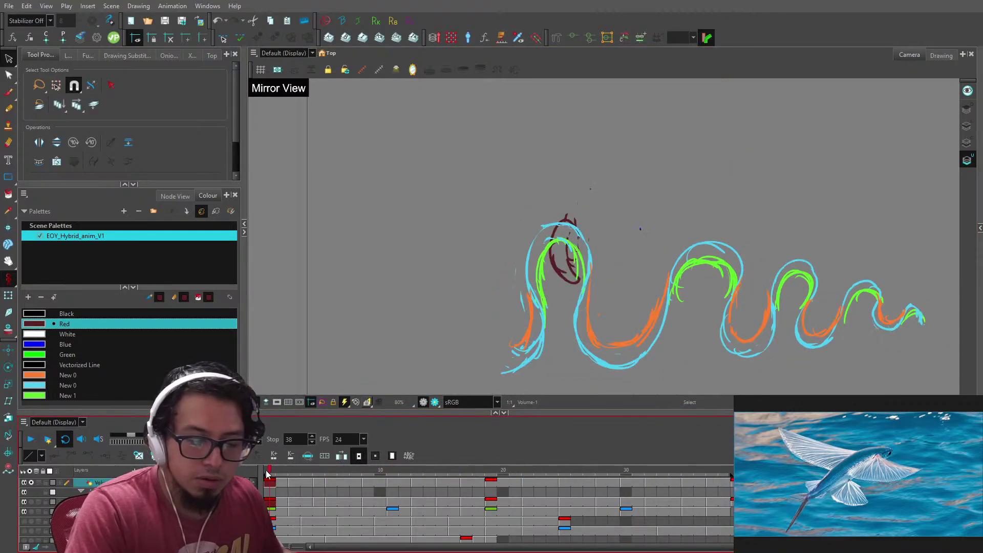
- Scrub through the last frames of the loop to examine the fin poses leading back into drawing Volume-1
click(367, 471)
mouse_move(365, 472)
mouse_down()
mouse_move(740, 478)
mouse_move(730, 475)
mouse_up()
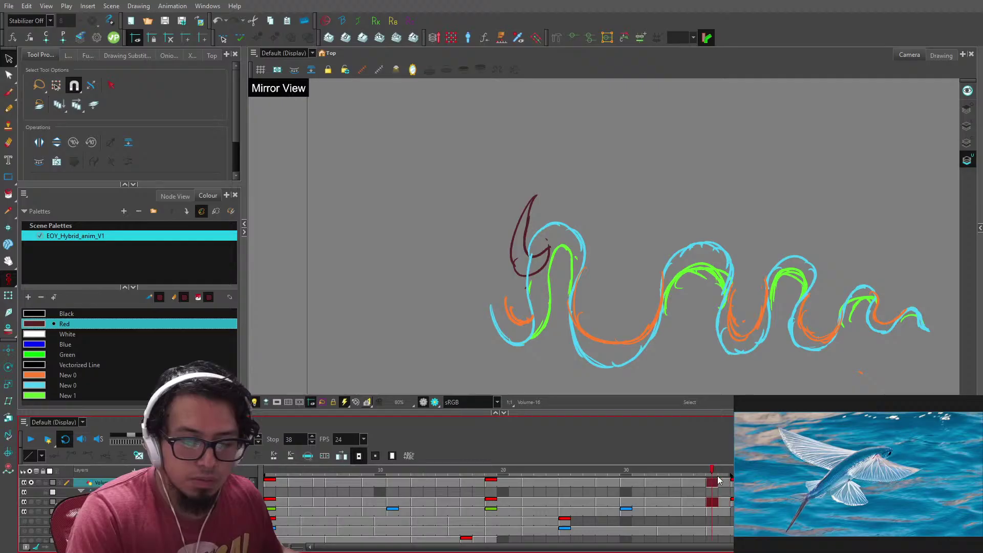
click(699, 480)
click(662, 480)
click(687, 482)
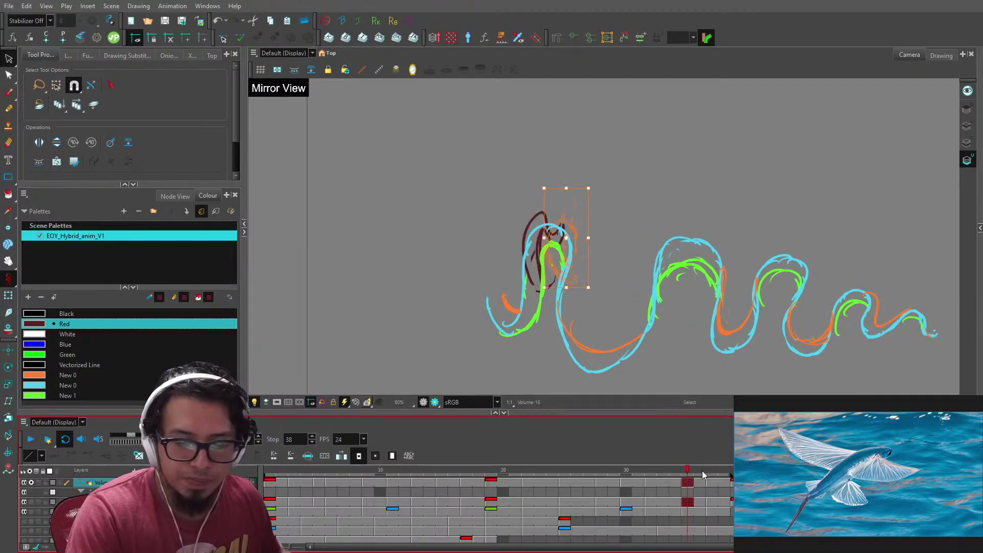
click(704, 470)
click(712, 472)
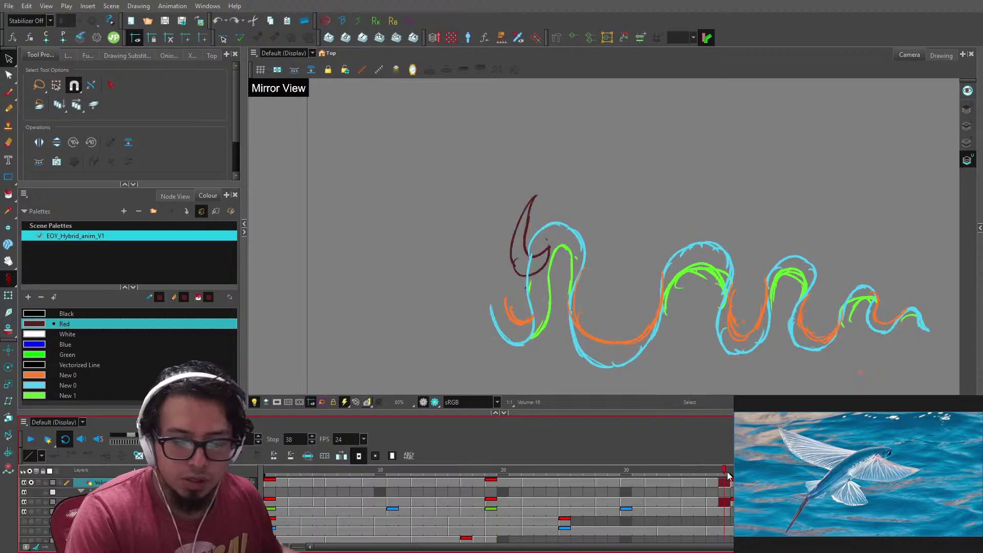
click(725, 474)
mouse_move(724, 471)
mouse_down()
mouse_move(671, 470)
mouse_move(714, 471)
mouse_up()
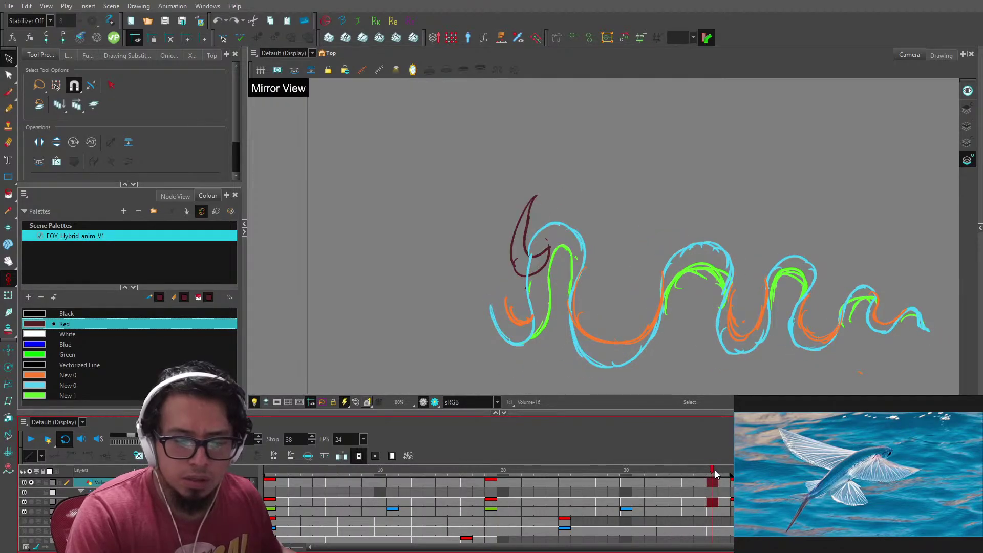
- Delete the red fin in drawing Volume-1 and redraw it as a pointed crescent on the left side of the first upper bend
mouse_move(285, 474)
mouse_down()
mouse_move(310, 472)
mouse_move(276, 475)
mouse_up()
mouse_move(626, 182)
mouse_down()
mouse_move(552, 194)
mouse_move(623, 205)
mouse_up()
key(Delete)
key(alt+b)
key(2)
key(2)
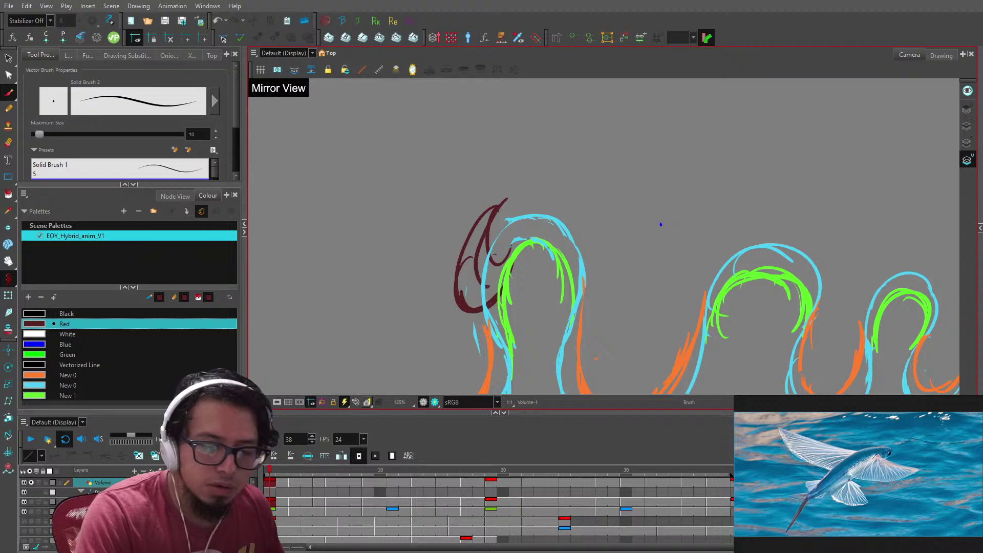
- Flip between drawing Volume-1 and its neighbours to compare the redrawn fin's position
key(1)
key(g)
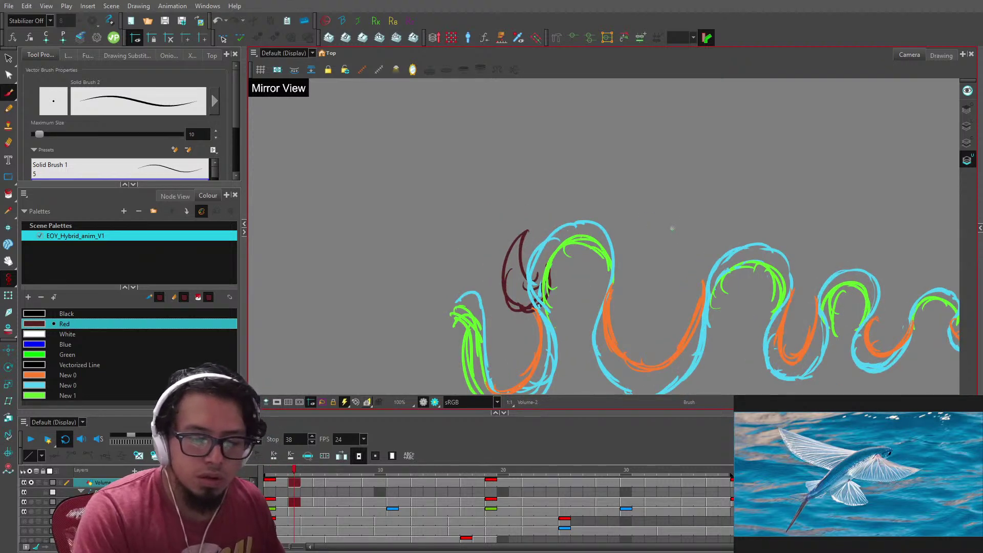
key(g)
key(f)
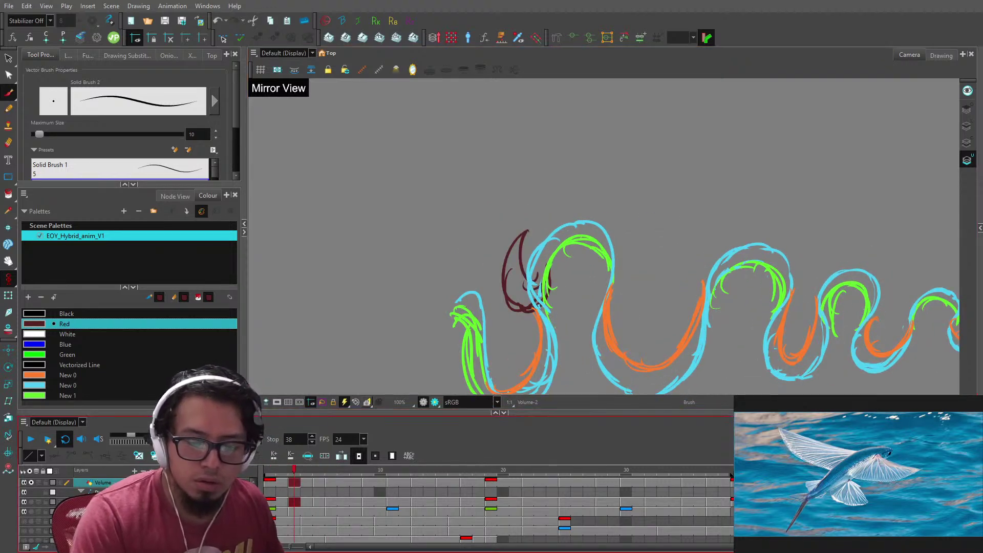
key(f)
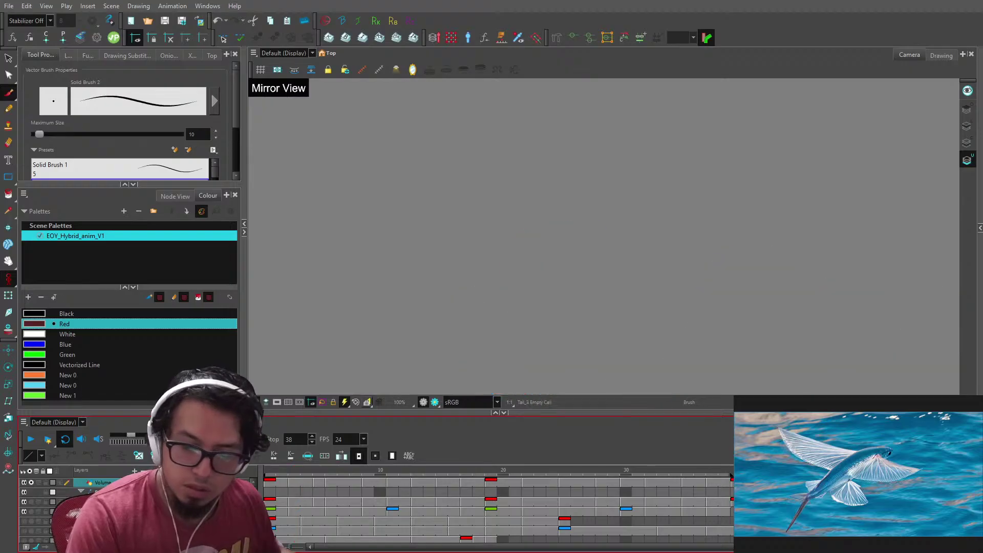
- Move the red fin in the drawing at frame 37 slightly right and up along the first upper bend
key(f)
key(f)
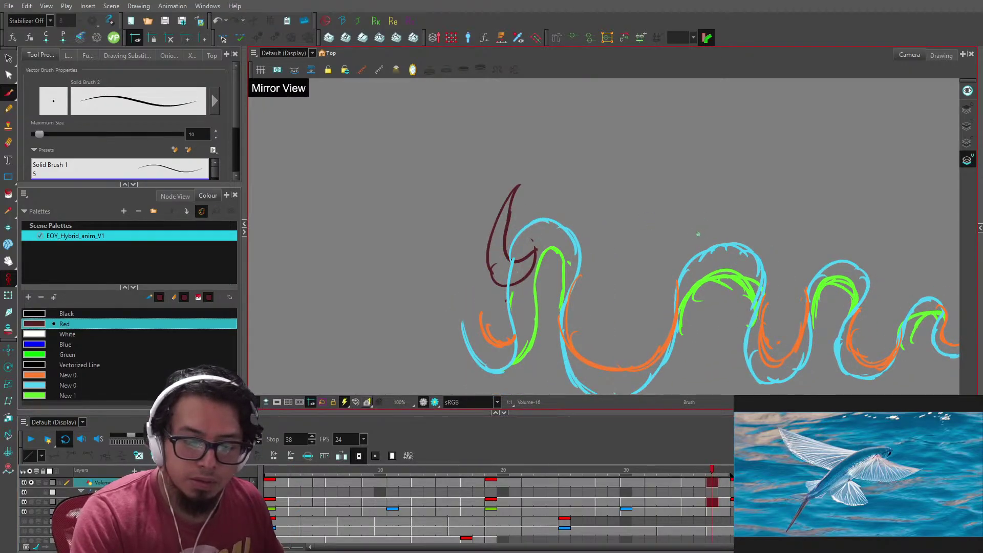
key(alt+s)
click(541, 250)
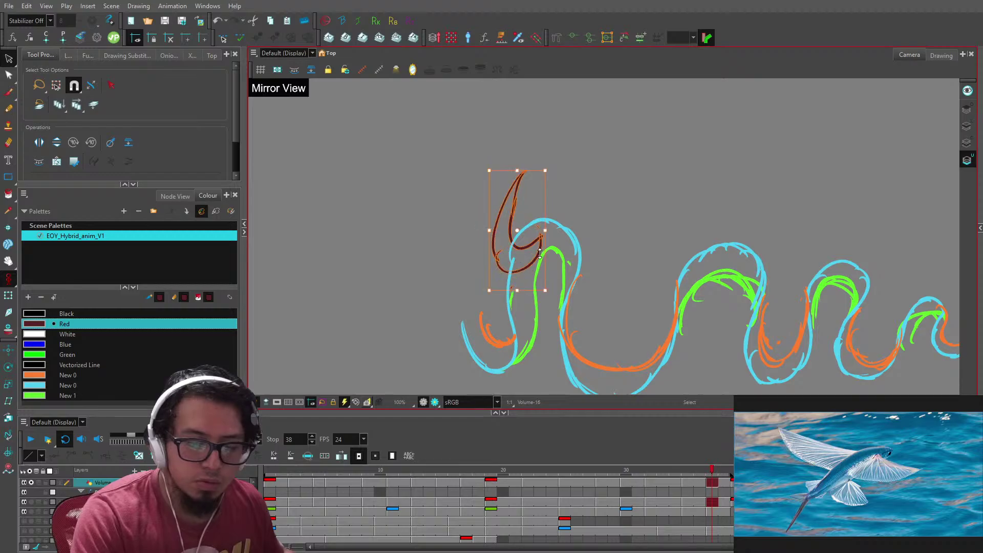
drag(541, 253, 545, 259)
- Erase the fin's pointed tip in the drawing at frame 37 and redraw it as a rounded tip curling over the body
key(alt+b)
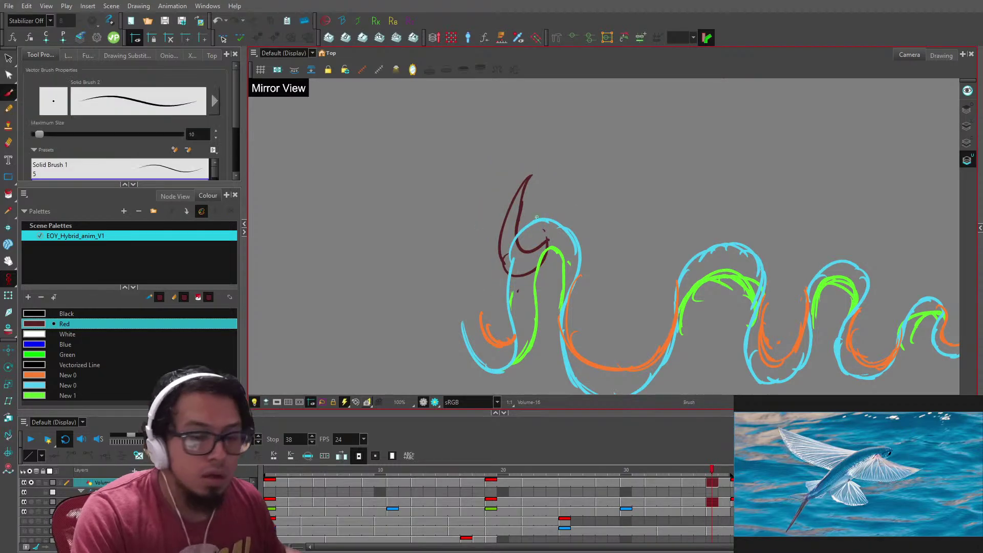
key(alt+e)
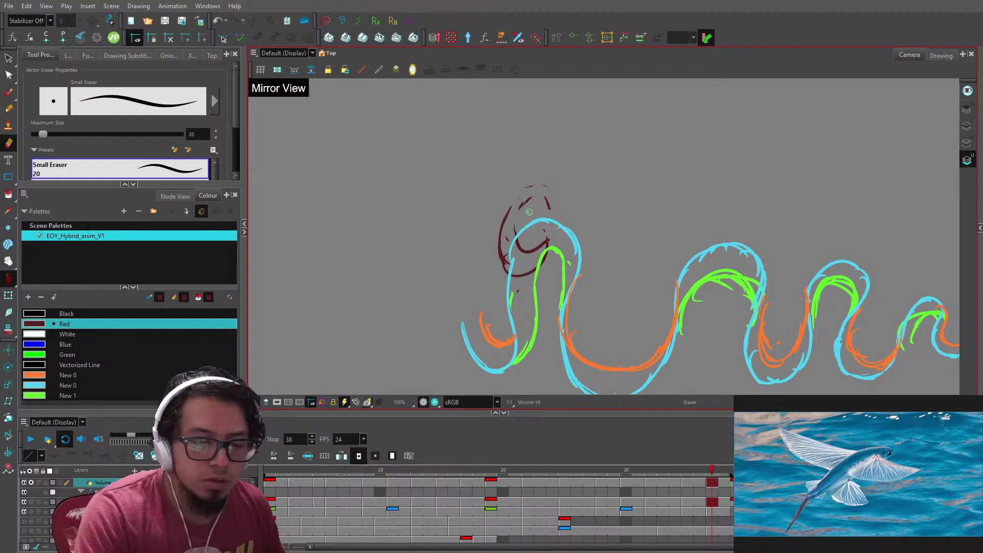
key(alt+b)
key(1)
key(1)
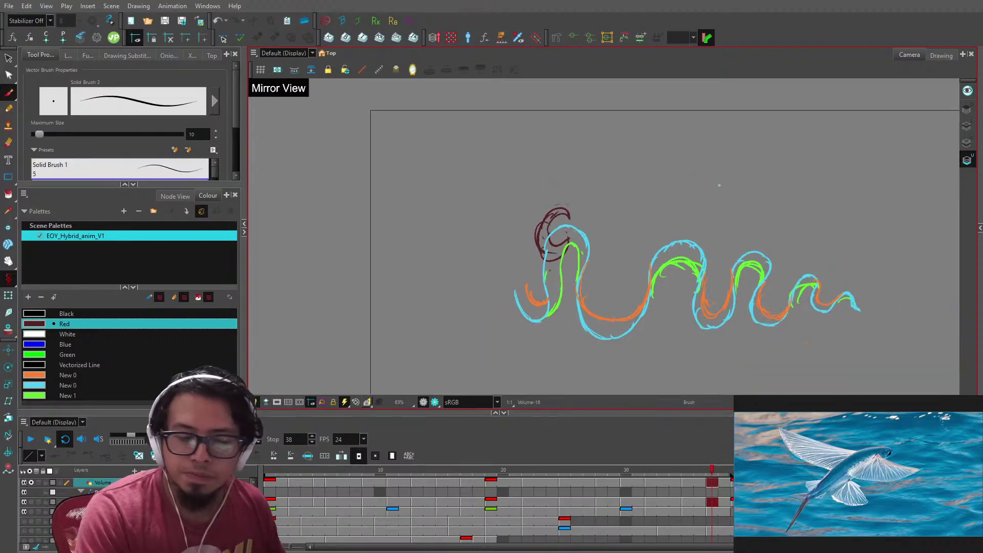
- Flip through the adjacent drawings and play the animation to check the fin's motion across the loop point
key(g)
key(g)
key(g)
key(f)
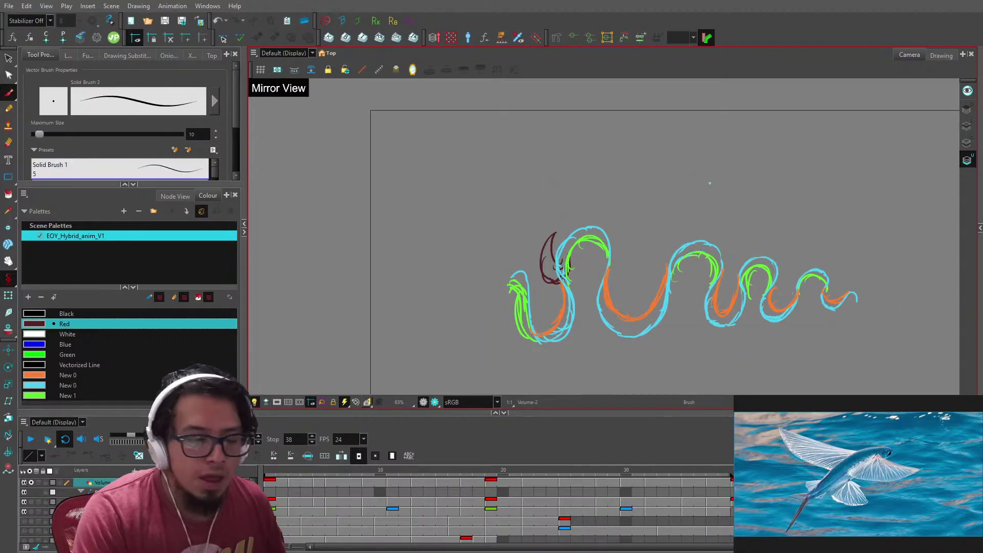
key(Return)
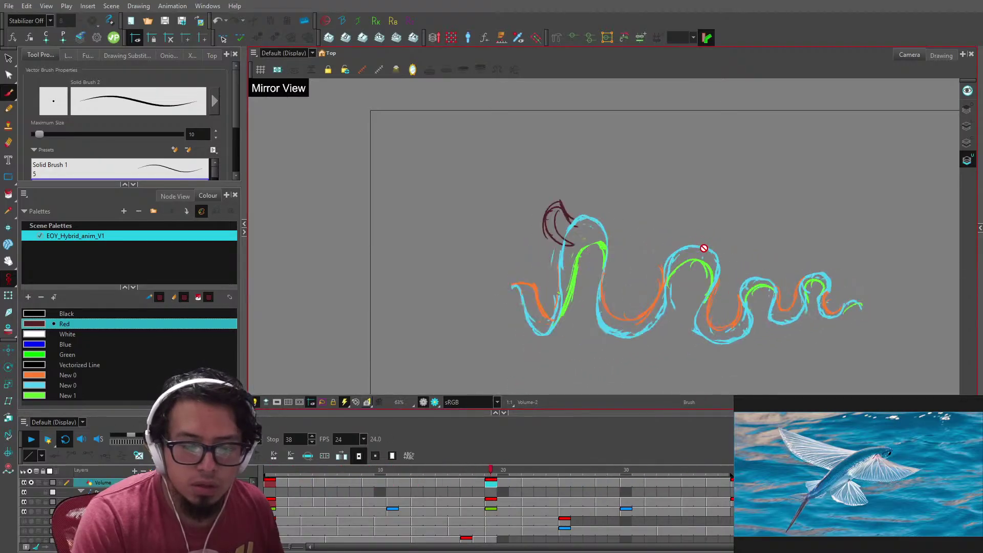
click(501, 471)
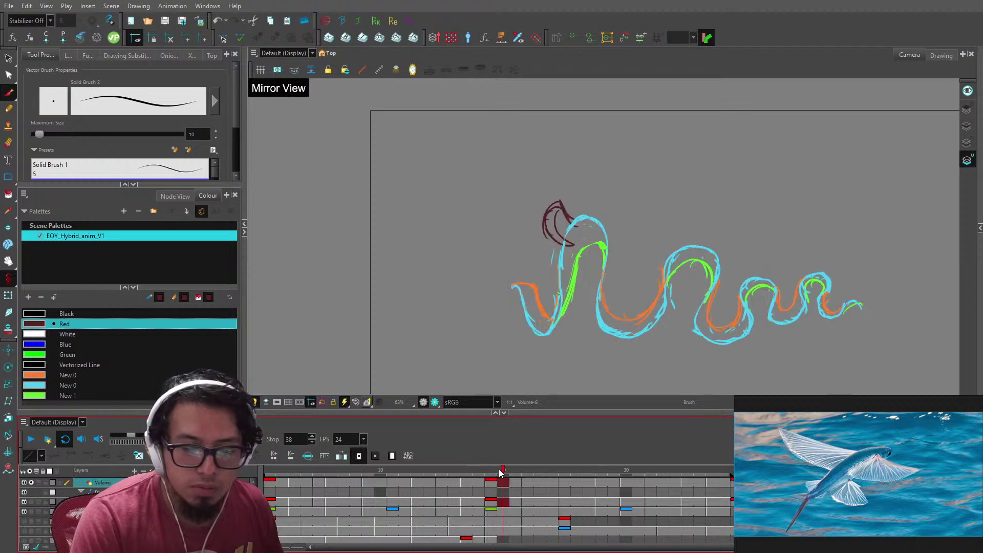
- Scrub between the start and middle of the loop to compare the fin poses around frame 20 with drawing Volume-1
mouse_move(502, 473)
mouse_down()
mouse_move(485, 471)
mouse_move(502, 478)
mouse_up()
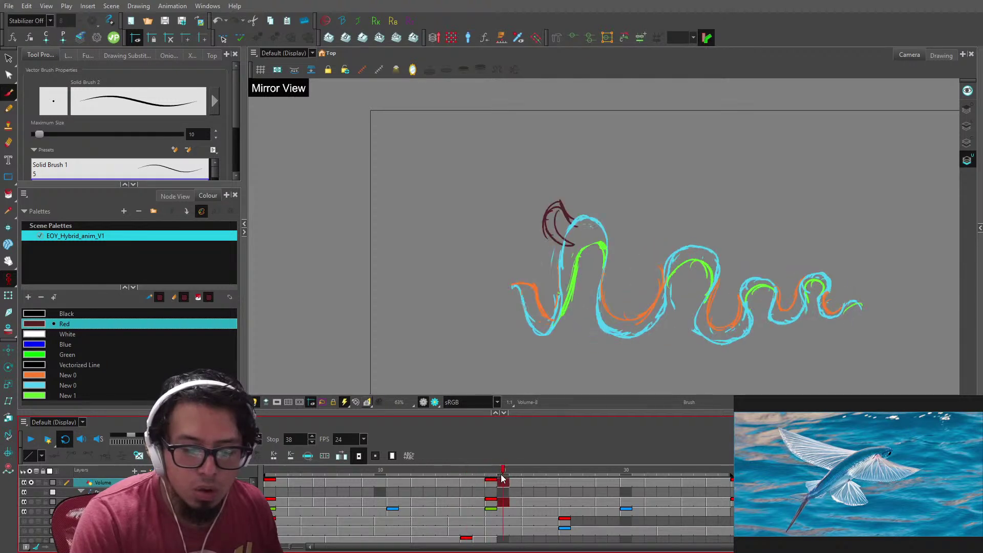
click(272, 470)
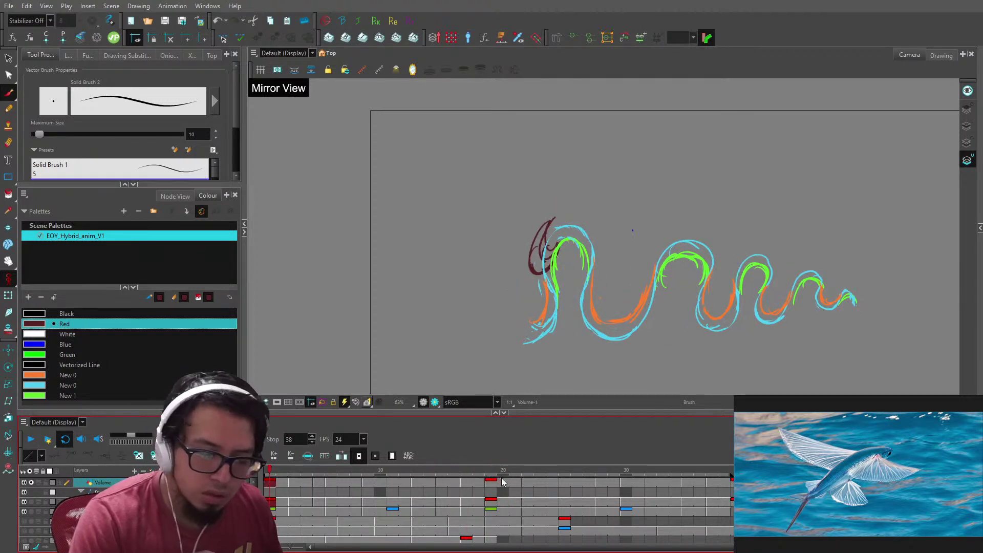
click(471, 471)
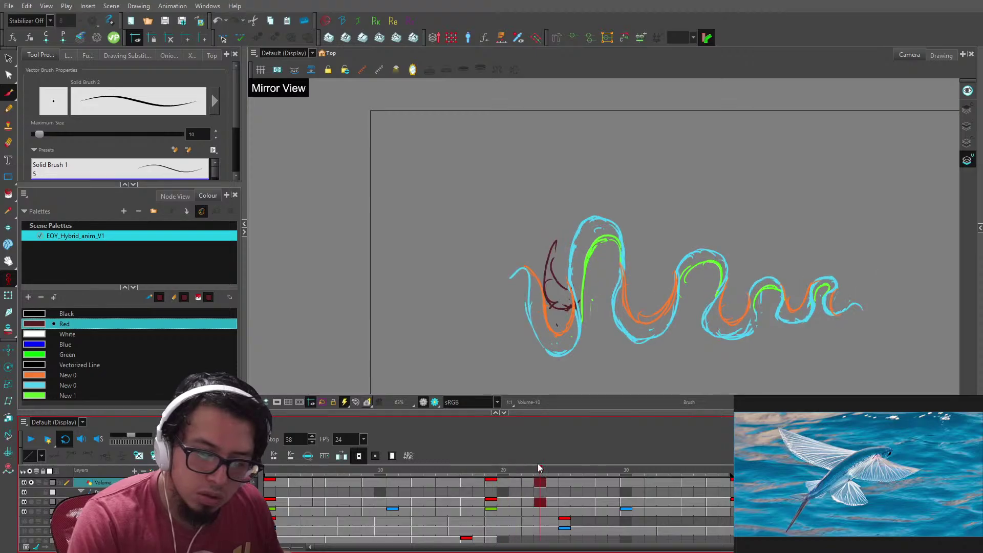
click(507, 469)
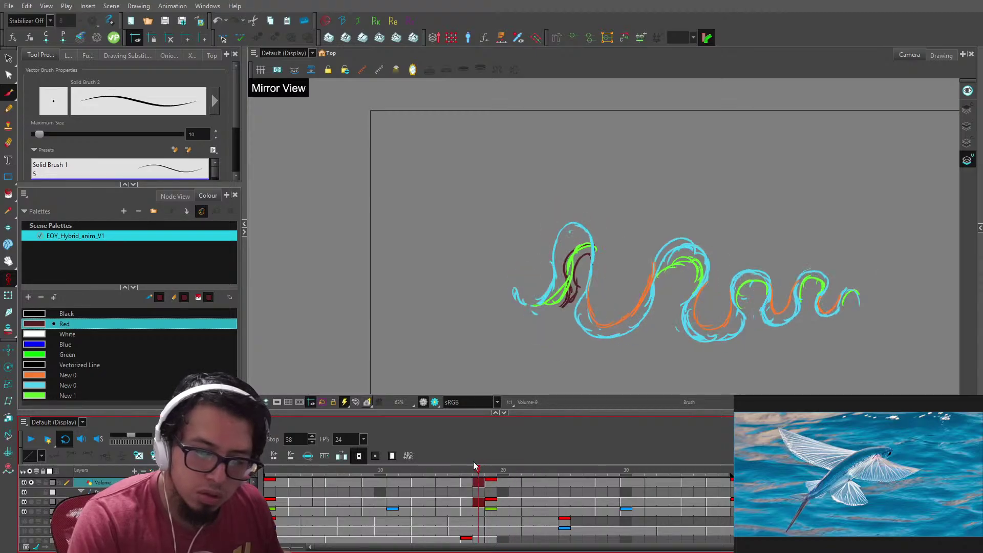
click(514, 470)
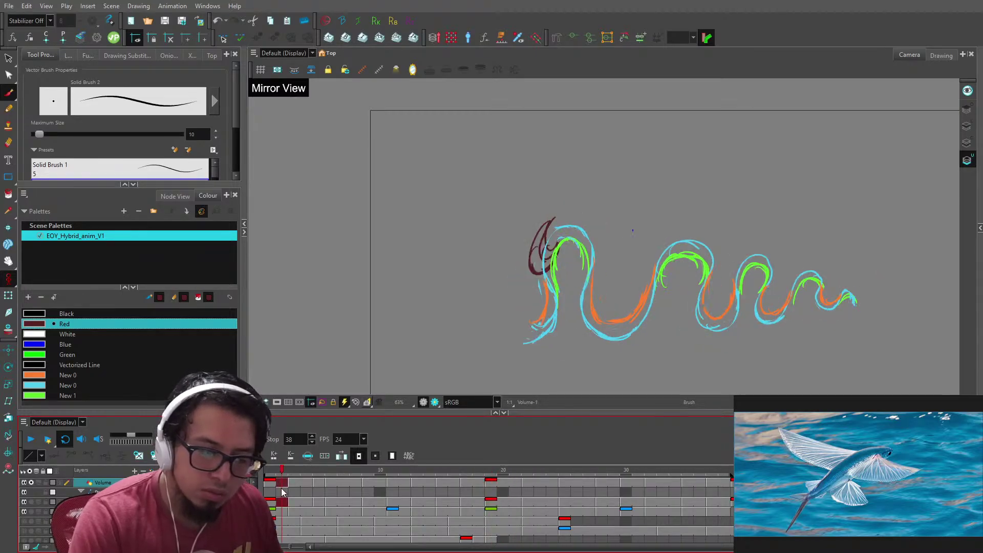
- Move the red fin in drawing Volume-8 up and slightly left so it sits inside the first upper bend
click(496, 468)
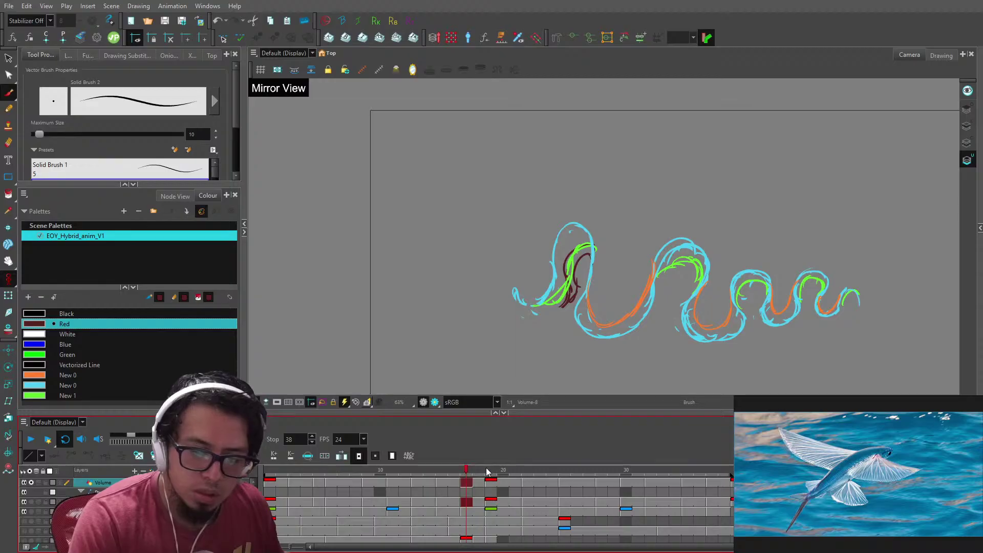
mouse_move(487, 472)
mouse_down()
mouse_move(446, 465)
mouse_move(480, 464)
mouse_up()
key(2)
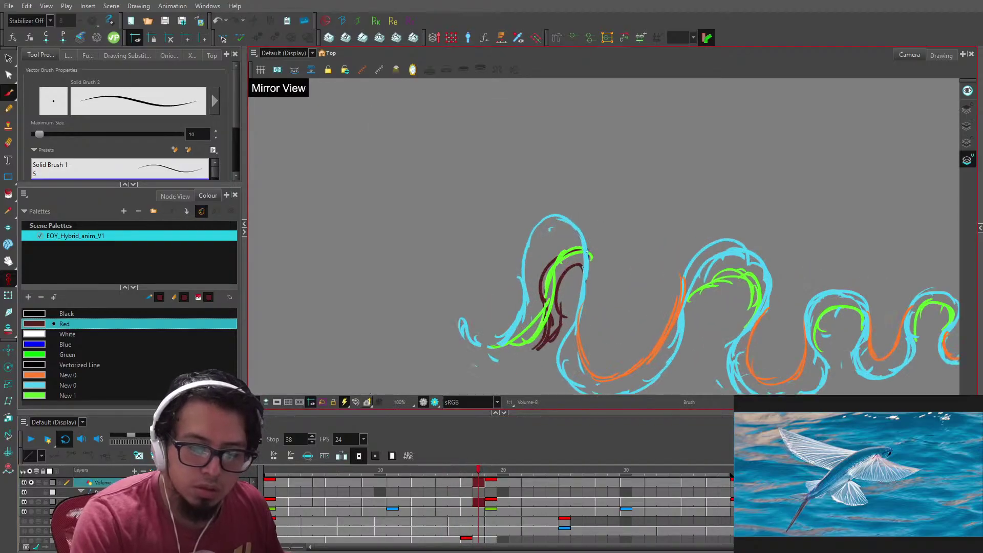
key(alt+s)
click(566, 305)
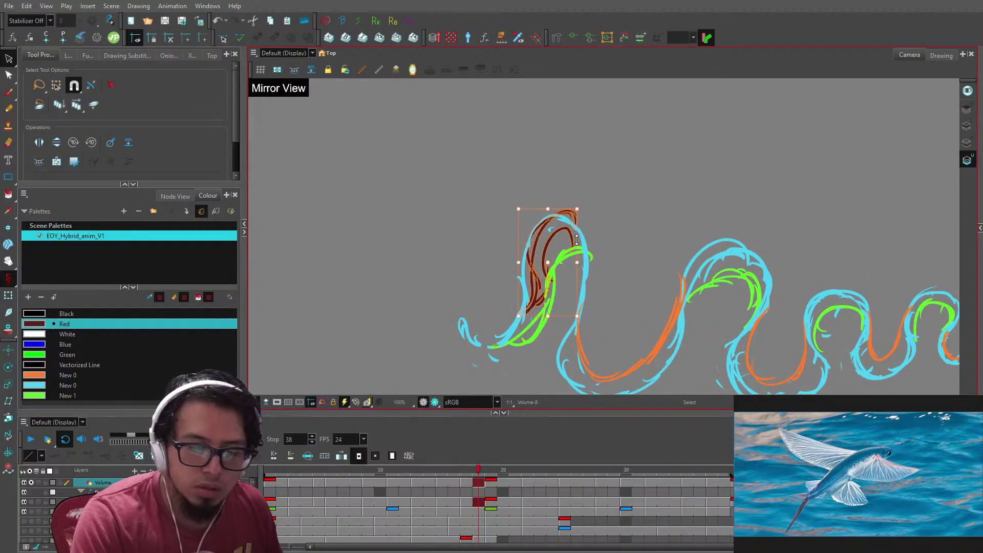
- Redraw the fin in drawing Volume-8 with a rounded top above the bend, and erase the overlapping strokes near its base
key(alt+b)
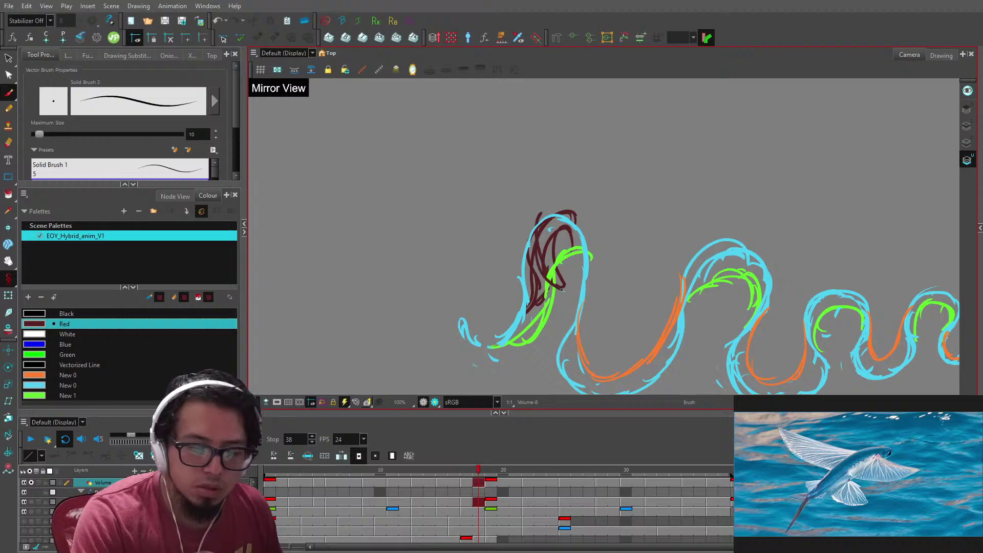
key(alt+e)
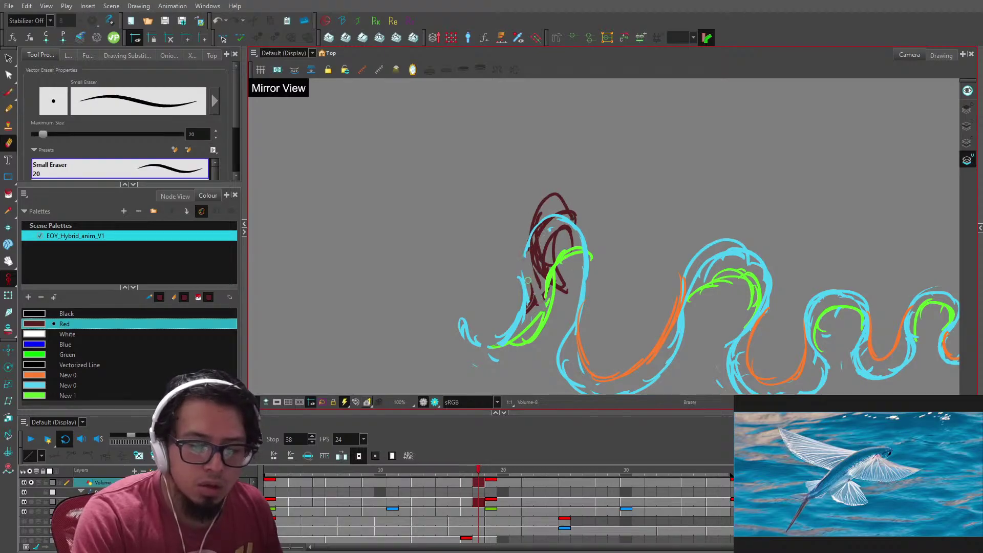
key(period)
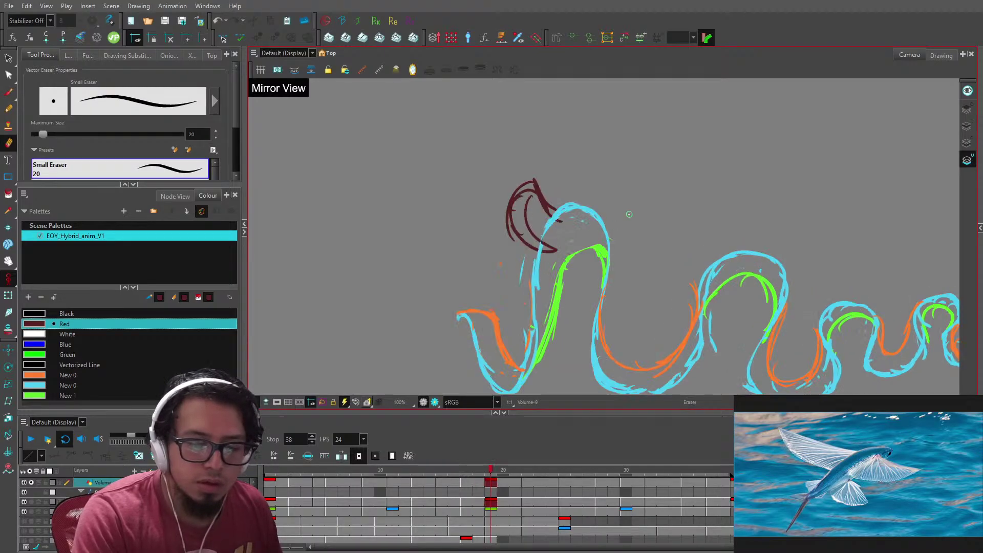
- Flip through the drawings around frame 19 and play the loop to check the red fin's flap
key(g)
key(f)
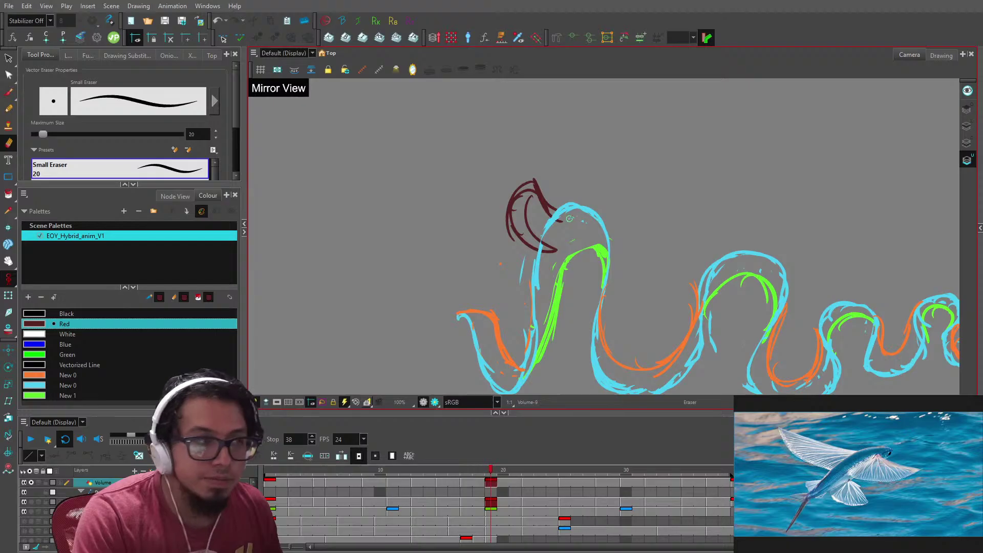
key(Return)
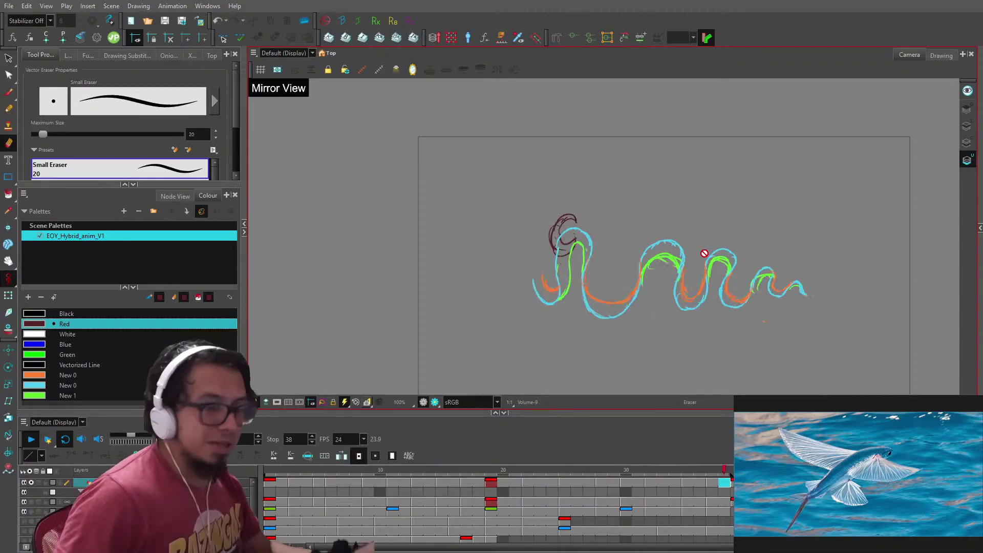
click(31, 440)
drag(799, 281, 717, 246)
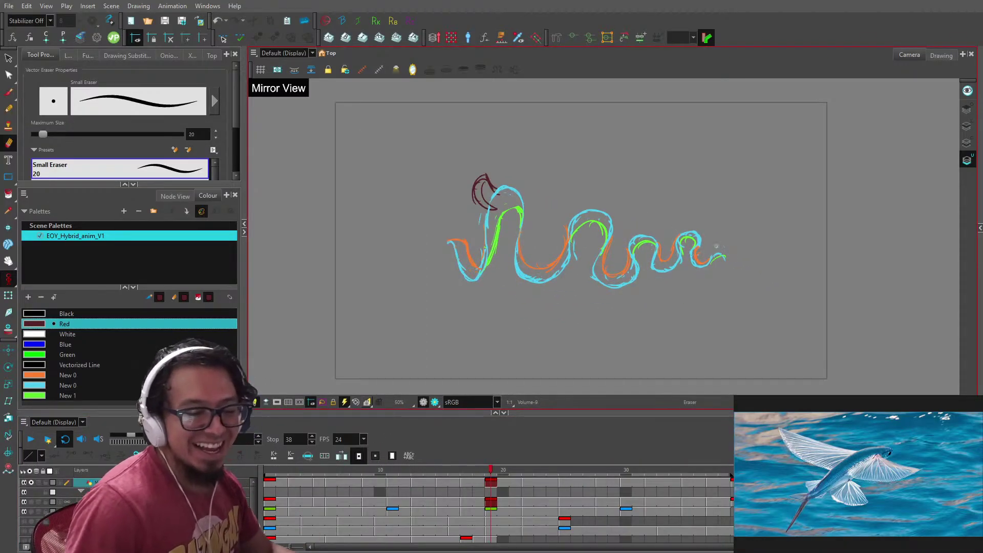
key(2)
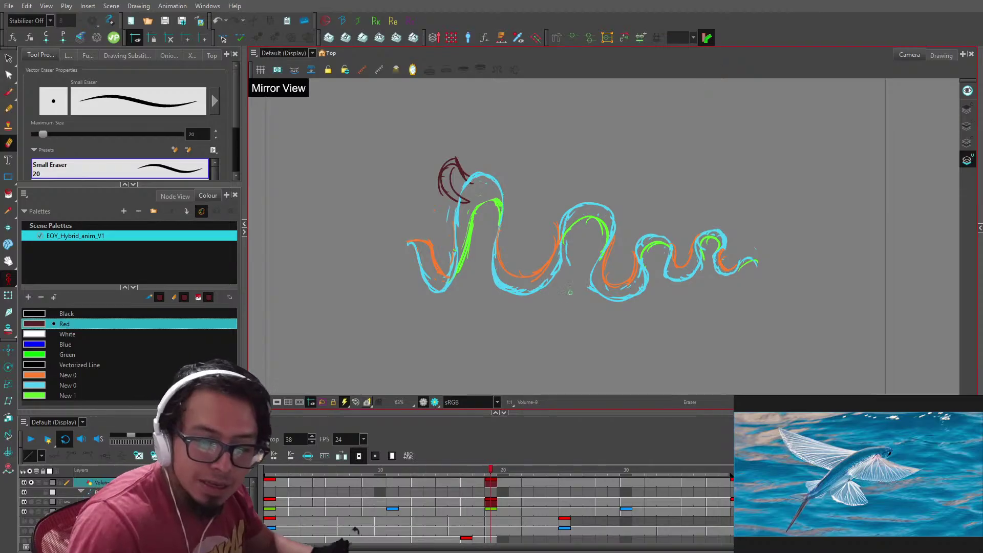
click(28, 441)
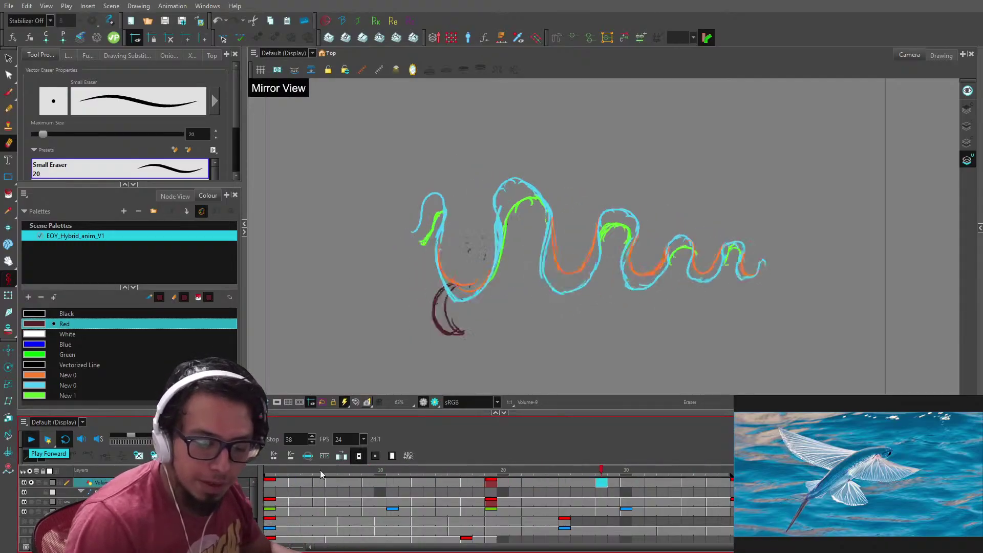
click(269, 470)
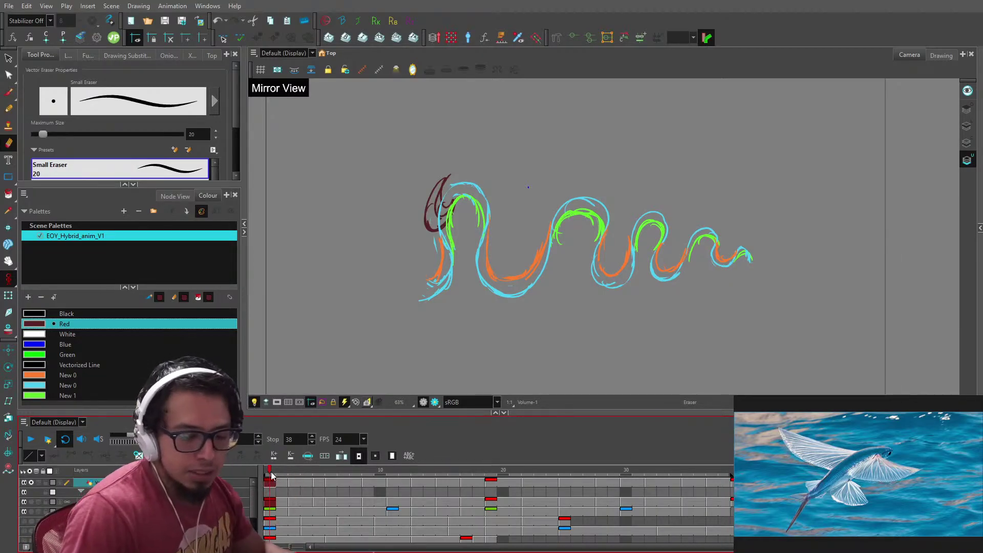
mouse_move(271, 476)
mouse_down()
mouse_move(456, 479)
mouse_move(267, 478)
mouse_up()
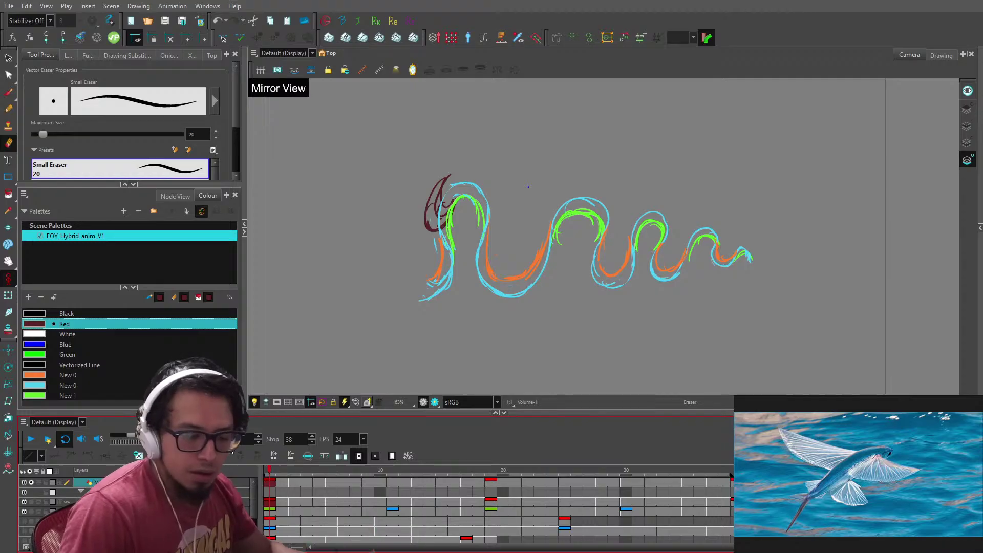
- Replay the loop from the first frame at different zoom levels to review the fin together with the body's undulation
click(48, 439)
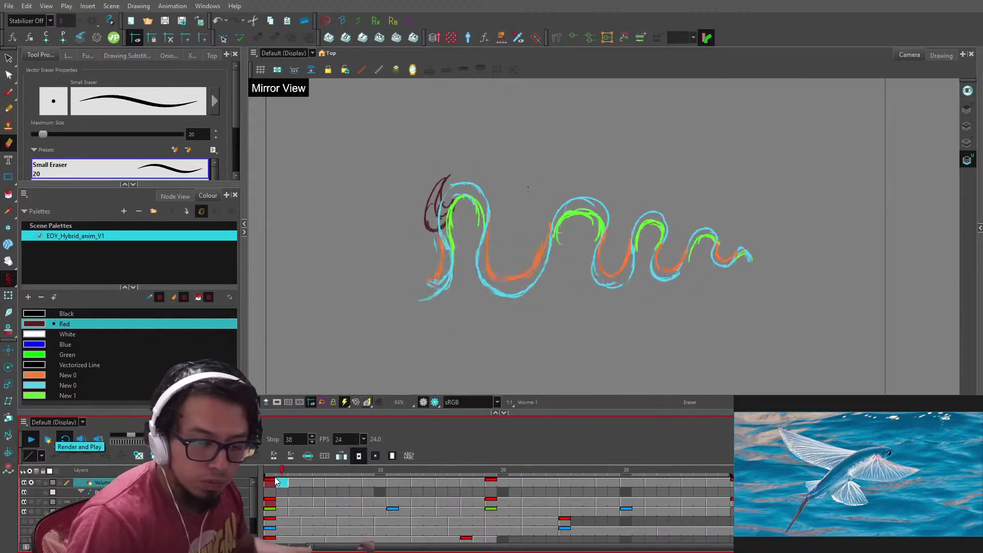
click(275, 482)
drag(601, 260, 574, 285)
key(1)
key(1)
key(2)
key(2)
click(31, 439)
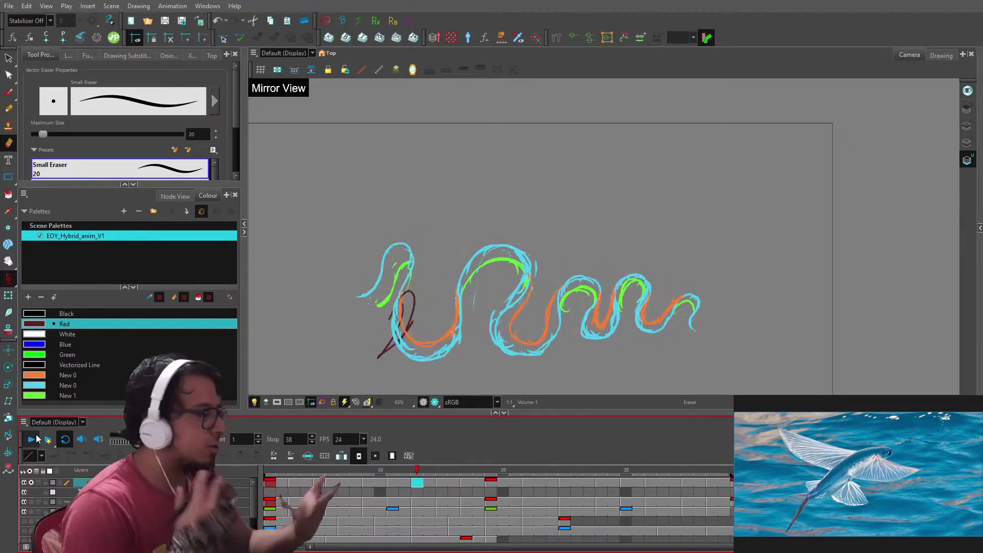
click(272, 473)
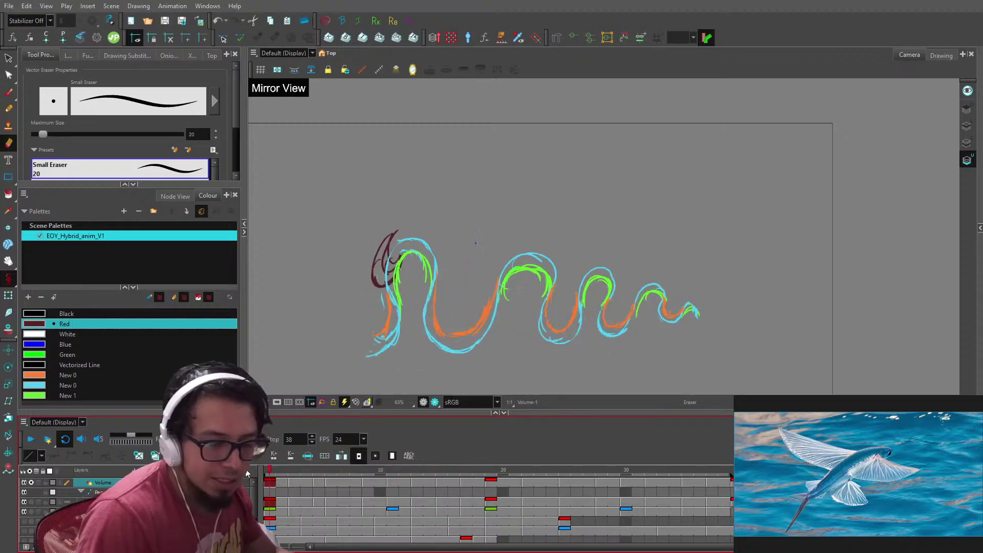
mouse_move(548, 316)
mouse_down()
mouse_move(600, 281)
mouse_move(652, 272)
mouse_up()
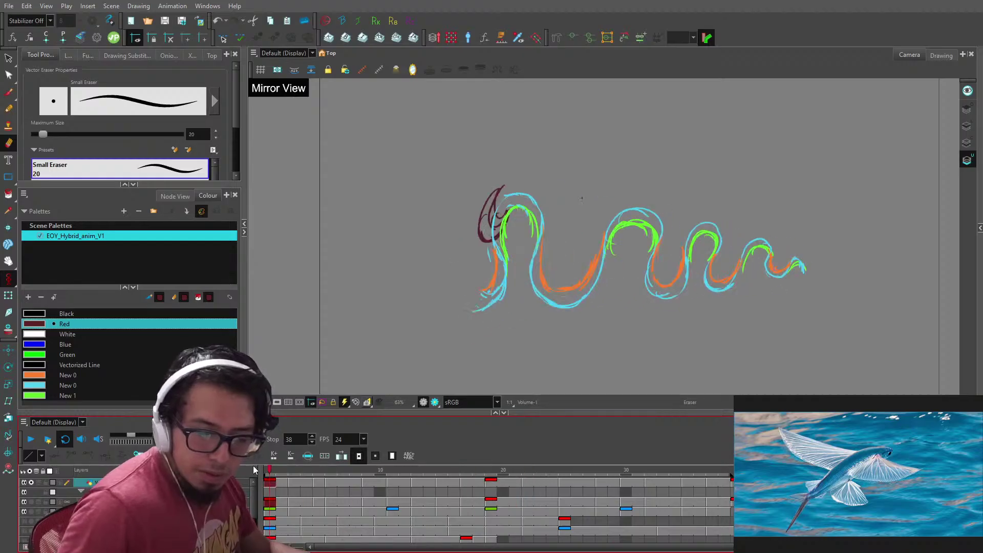
drag(649, 261, 559, 259)
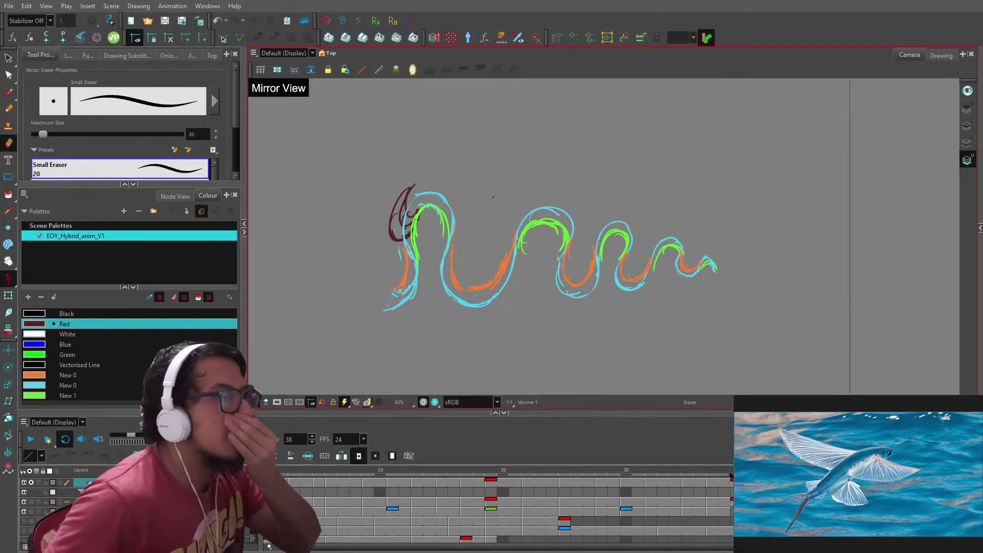
- Play the animation once more and scrub from frame 19 back to the first frame to compare the fin poses
click(32, 440)
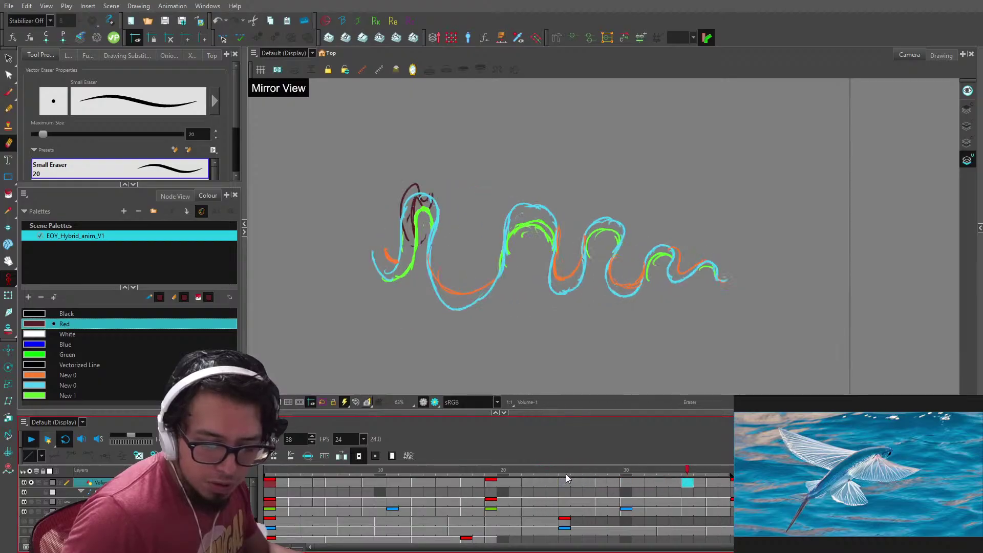
click(488, 470)
drag(487, 470, 268, 471)
key(space)
mouse_move(596, 237)
mouse_down()
mouse_move(696, 272)
mouse_move(671, 225)
mouse_up()
- Add a new colour swatch to the palette and set it to a light pink for the second fin
key(alt+b)
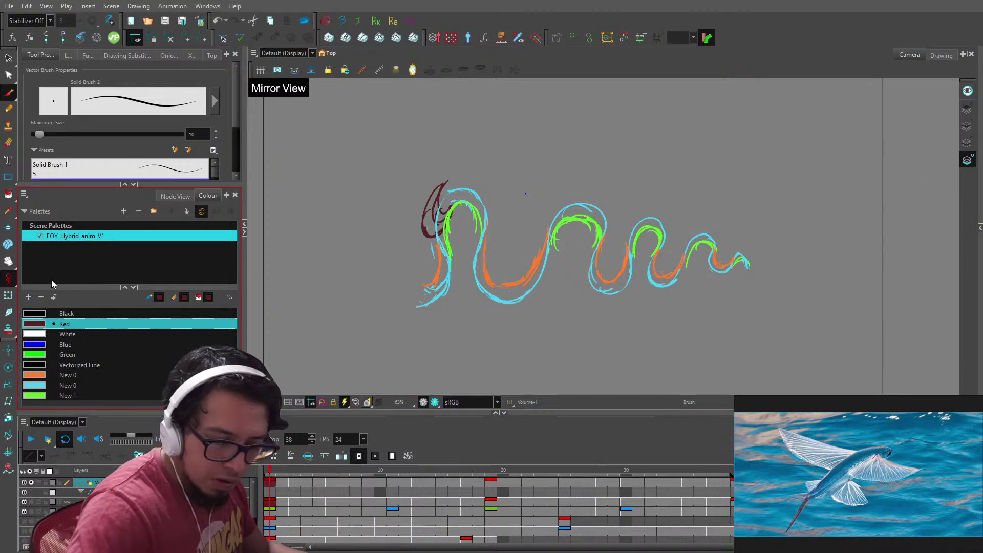
click(29, 297)
double_click(36, 397)
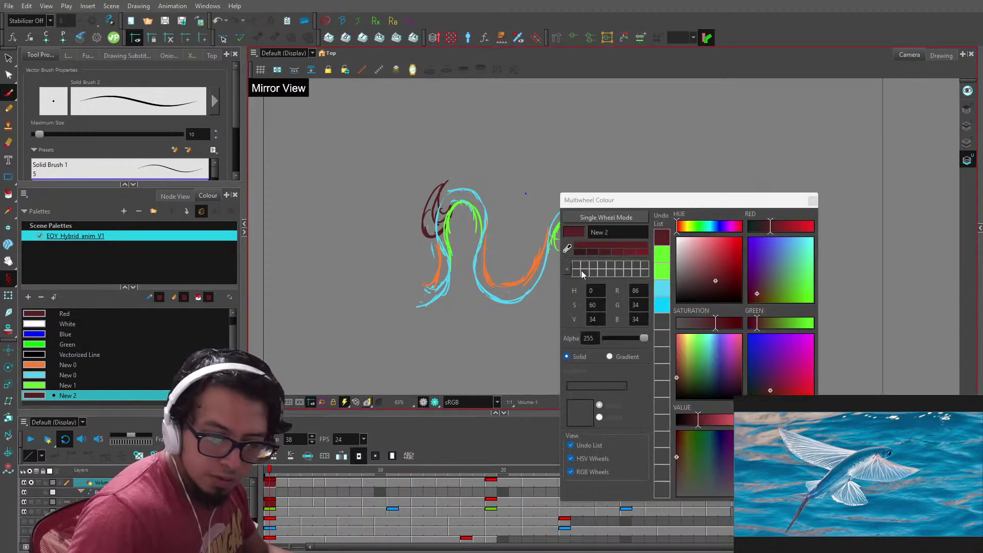
click(702, 260)
drag(701, 260, 700, 250)
click(812, 201)
- Sketch a second fin in pink behind the first upper bend, beside the red fin, in drawings Volume-1 and Volume-2
key(2)
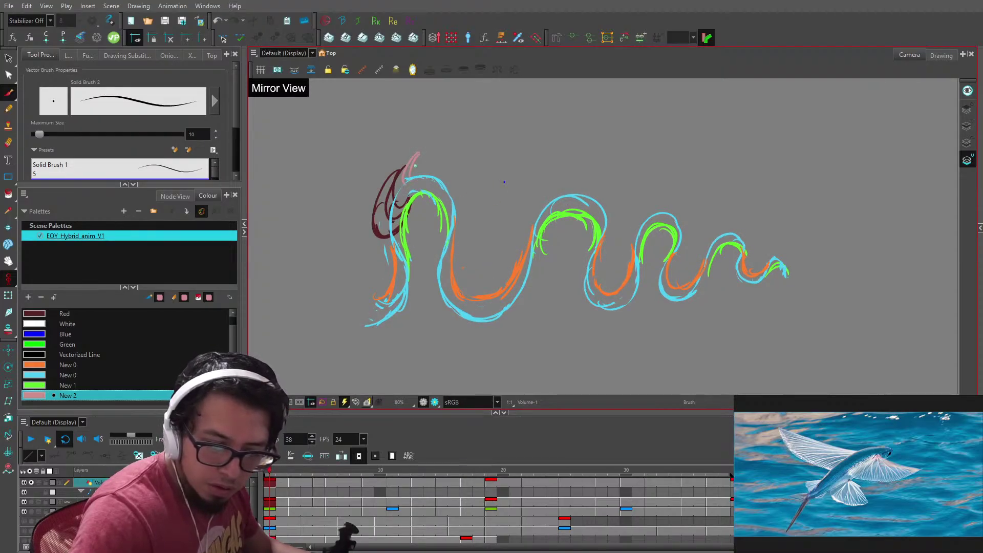
key(period)
key(period)
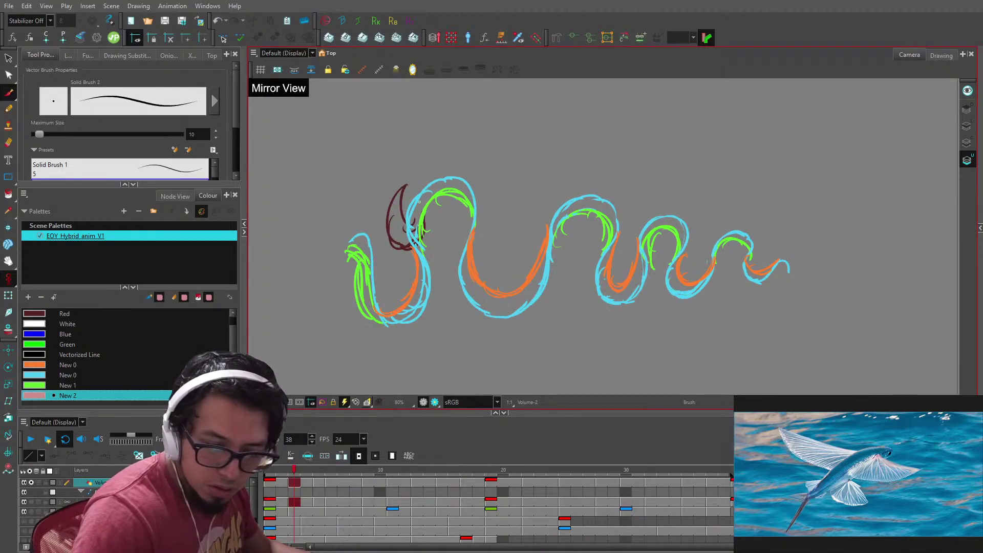
key(period)
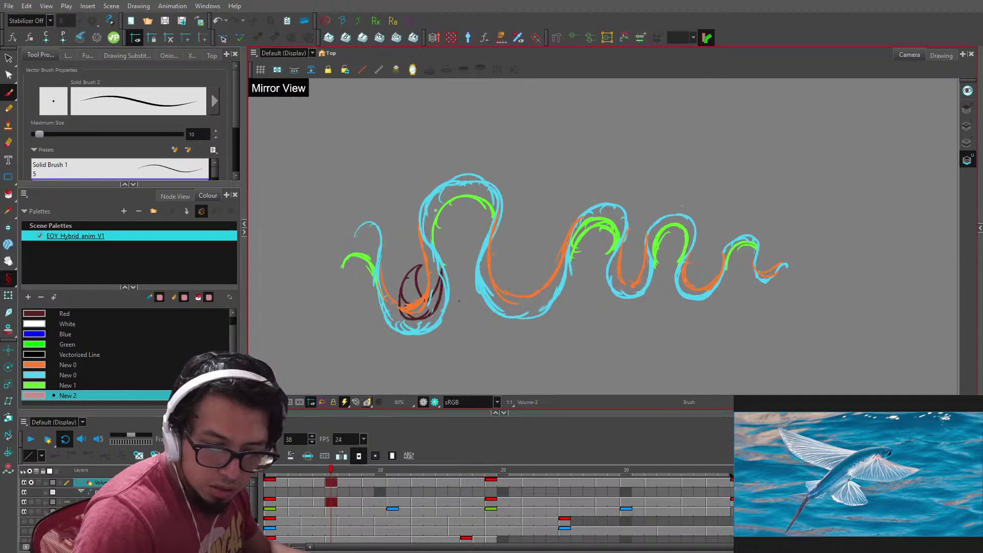
key(comma)
key(g)
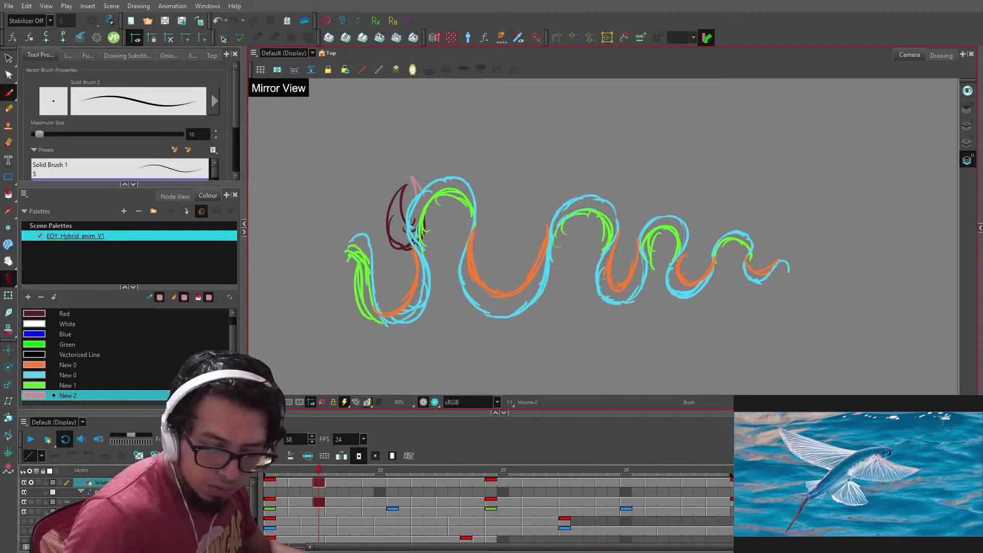
- Try to shorten the exposure of drawing Volume-2 by one frame
mouse_move(315, 470)
mouse_down()
mouse_move(304, 467)
mouse_move(344, 471)
mouse_move(281, 473)
mouse_move(308, 471)
mouse_up()
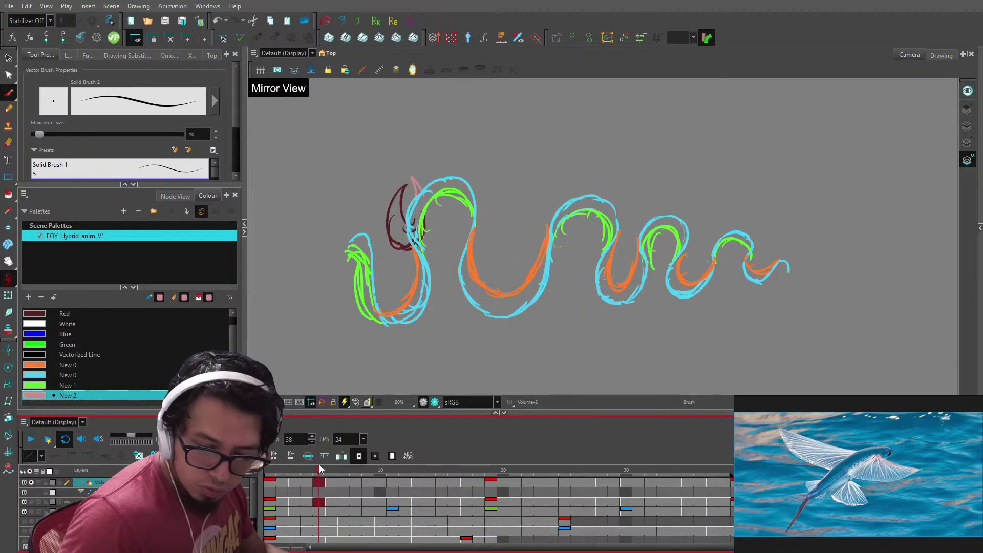
key(minus)
click(306, 470)
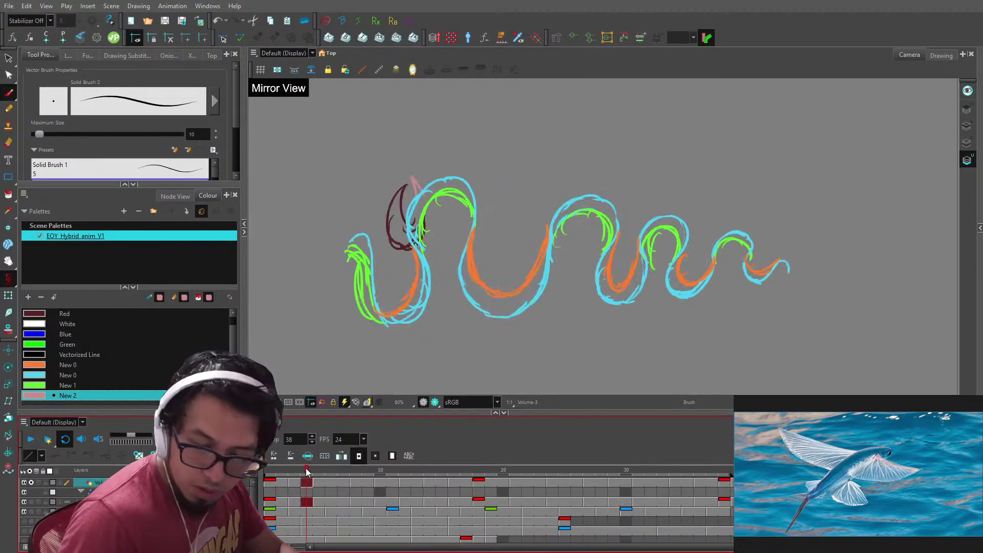
mouse_move(331, 474)
mouse_down()
mouse_move(404, 474)
mouse_move(301, 474)
mouse_move(329, 471)
mouse_up()
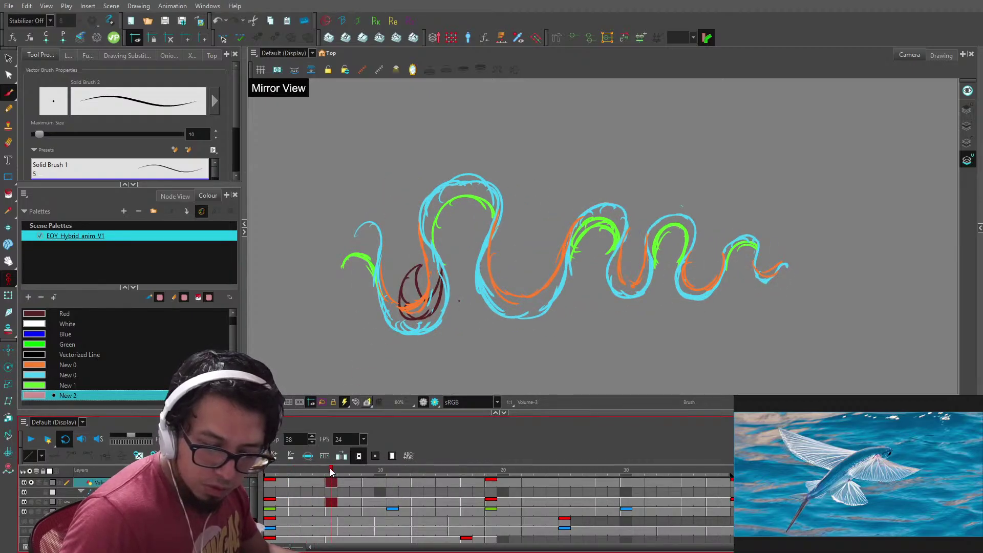
- Sketch the pink second fin below the first lower bend in drawing Volume-4 and beside the bend's left side in drawing Volume-6
key(comma)
key(period)
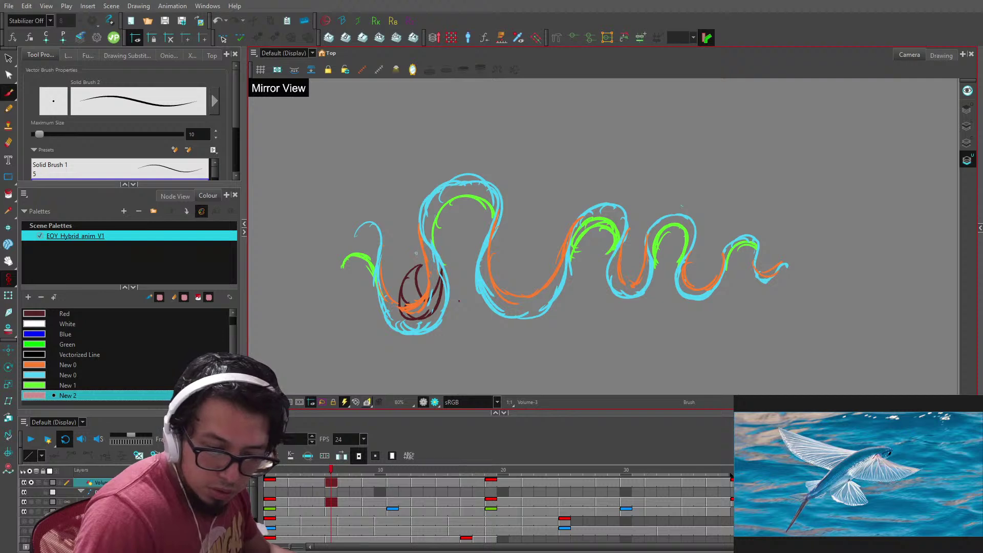
key(g)
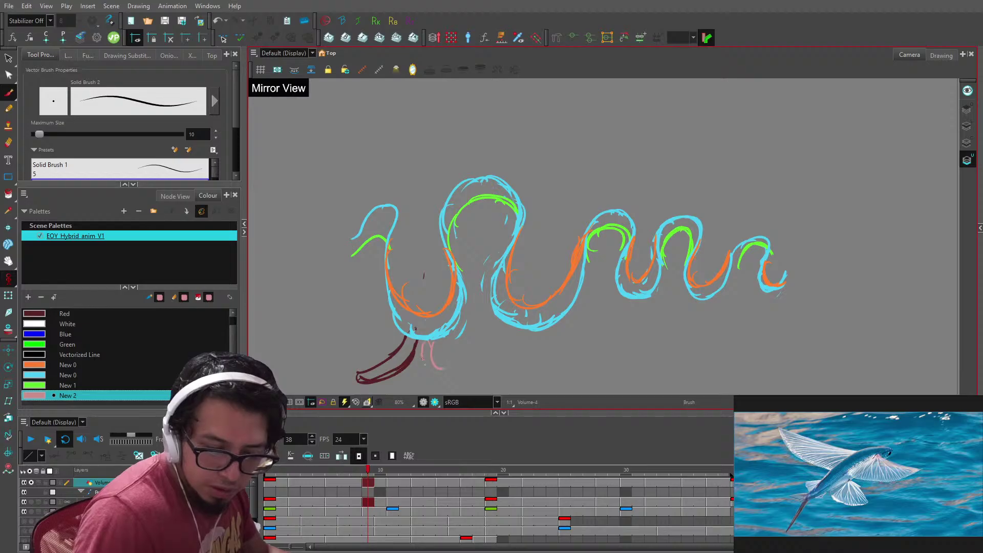
key(period)
key(period)
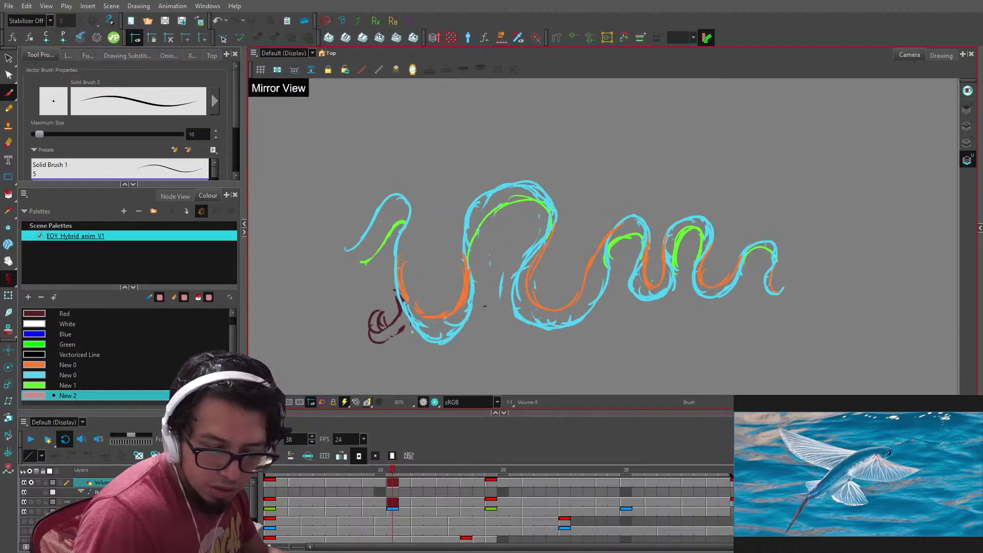
key(period)
key(period)
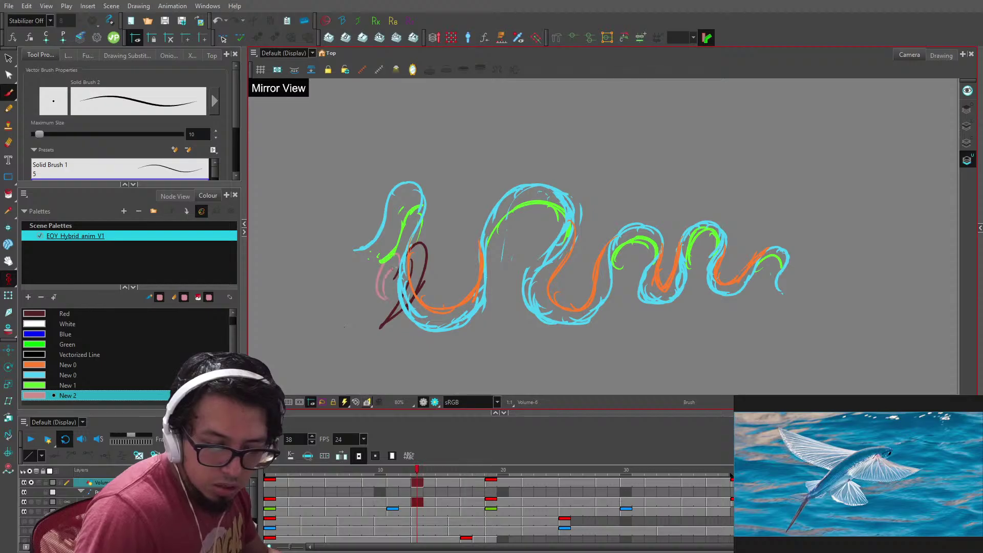
- Sketch the pink second fin rising above the first upper bend in drawing Volume-9 at frame 19
key(period)
key(period)
key(period)
key(period)
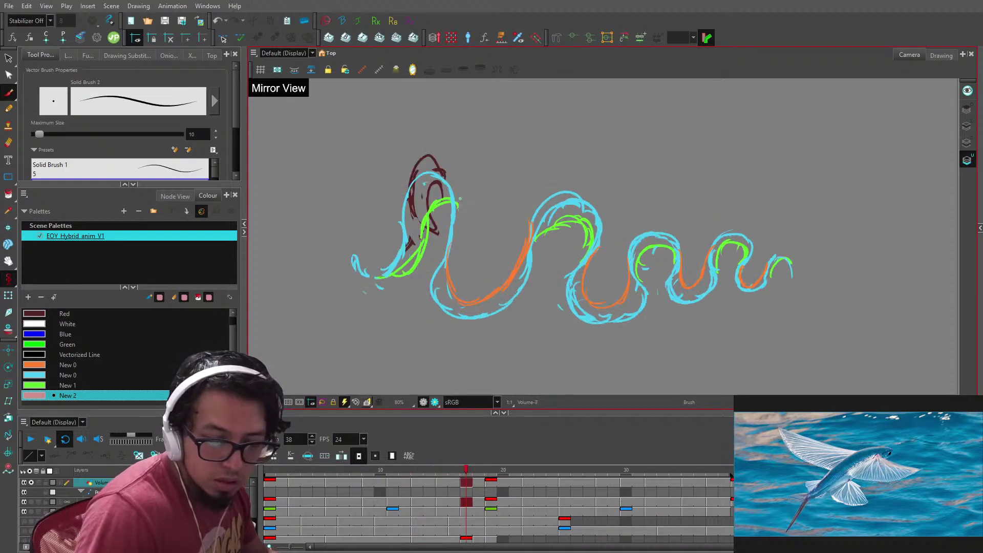
key(period)
key(period)
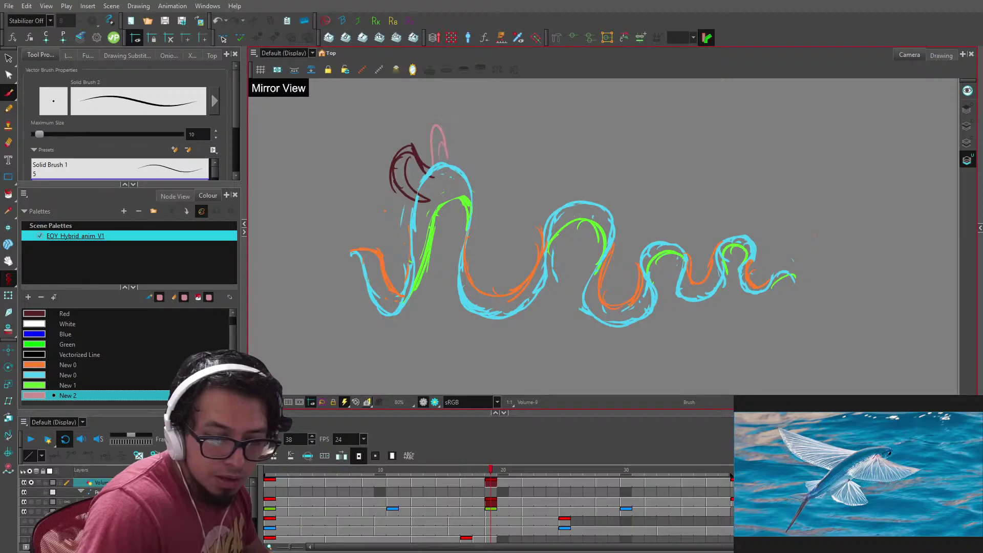
- Sketch the pink second fin beside the red fin around the first lower bend in drawings Volume-10 through Volume-12
key(period)
key(period)
key(period)
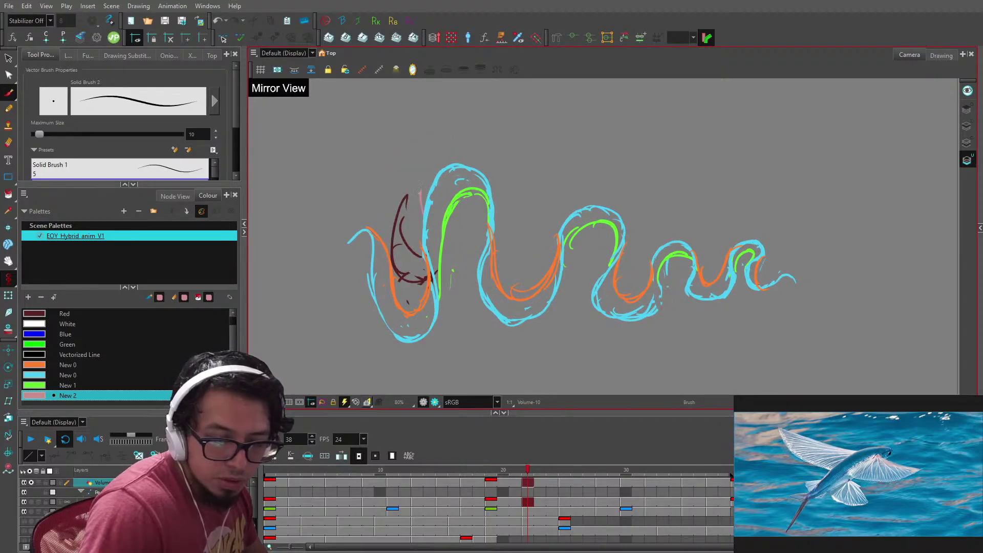
key(period)
key(period)
key(period)
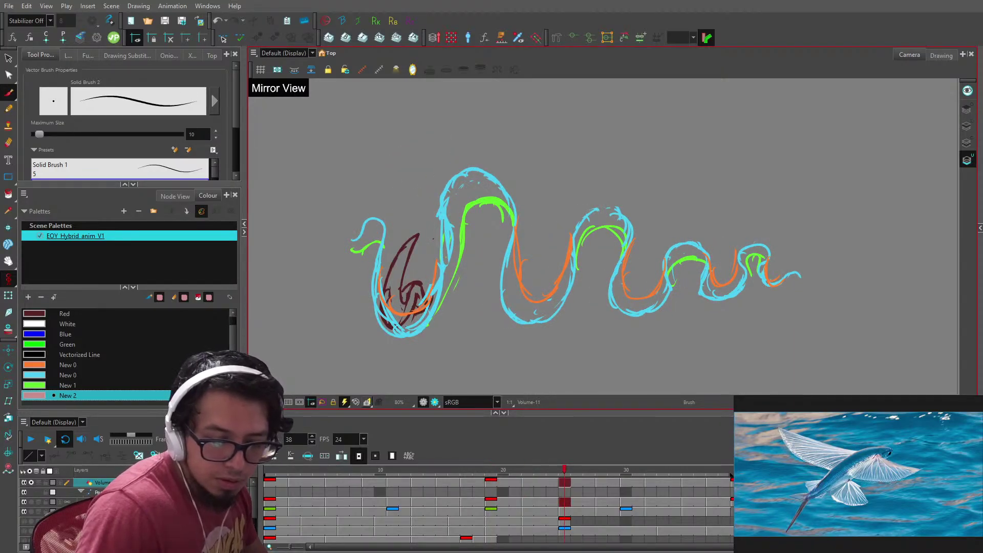
key(period)
key(period)
key(period)
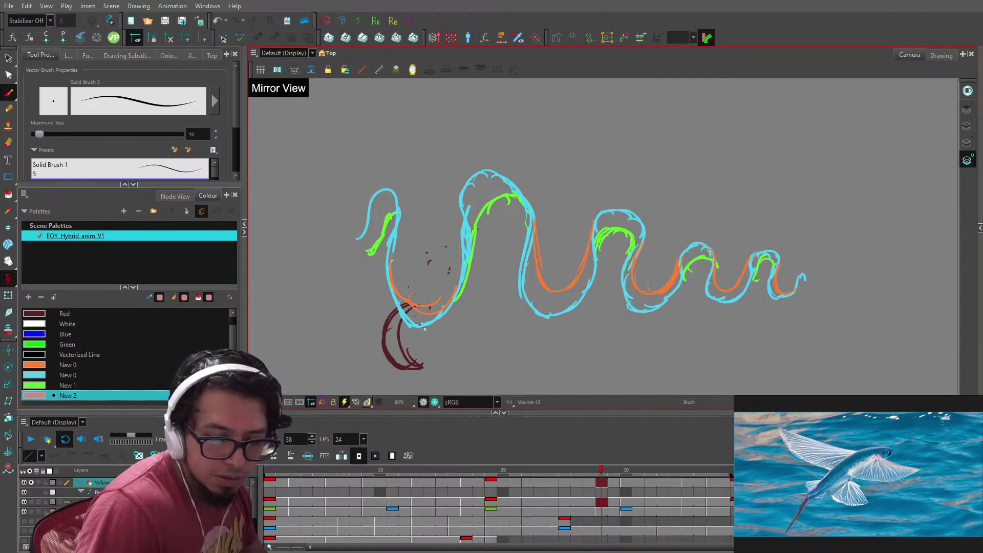
- Sketch the pink second fin in drawings Volume-13 through Volume-16, progressing from the first lower bend to above the first upper bend
key(period)
key(period)
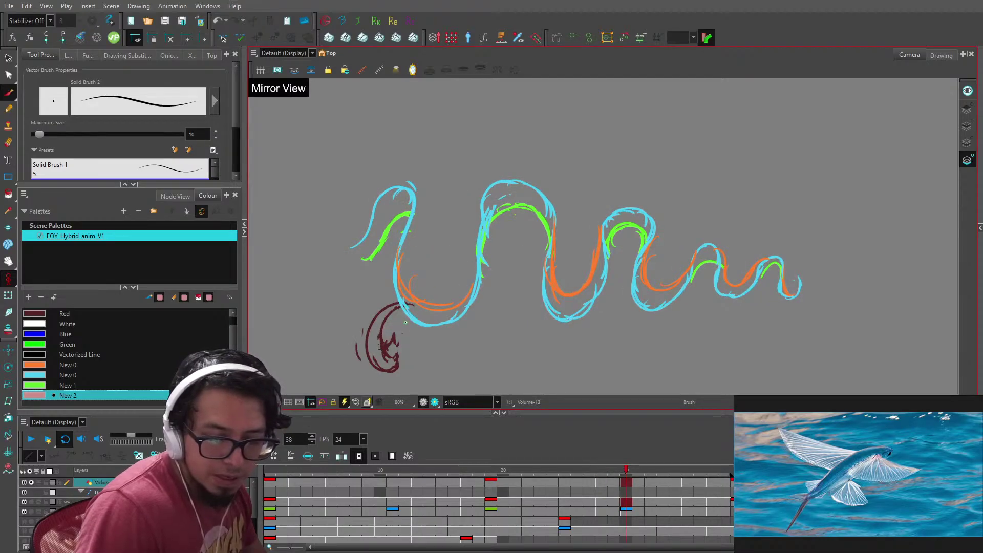
key(period)
key(period)
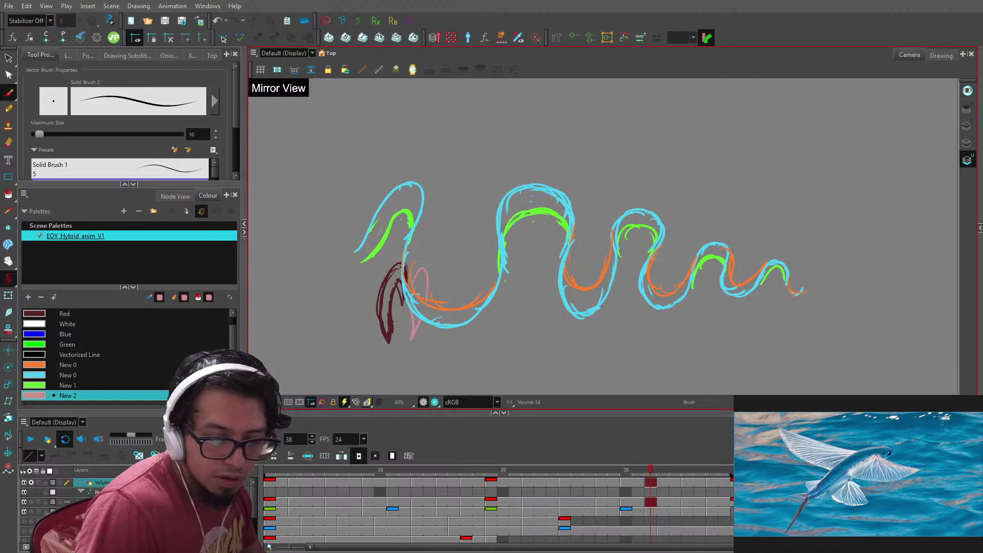
key(period)
key(period)
key(period)
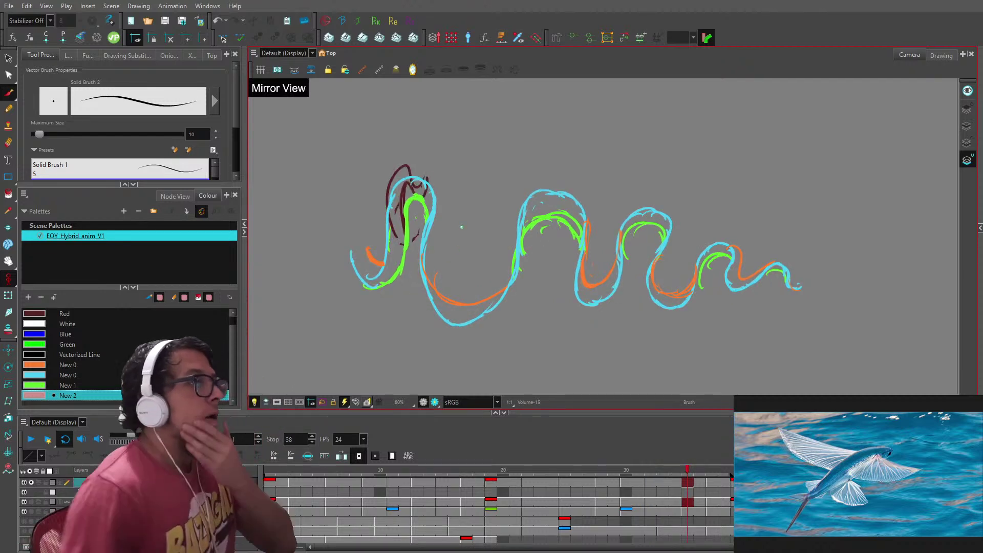
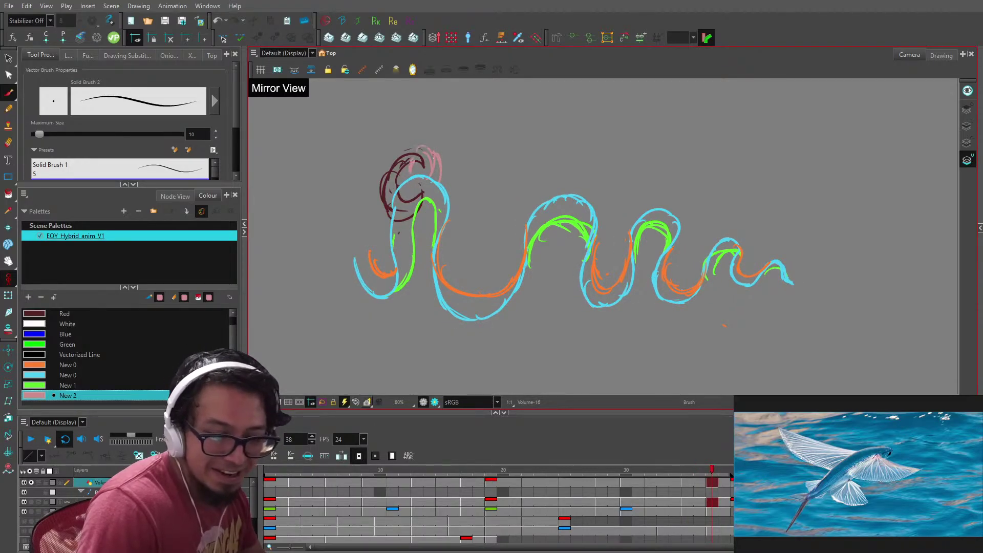
- Step through the drawings and play back the loop to review the motion of both fins
key(alt+e)
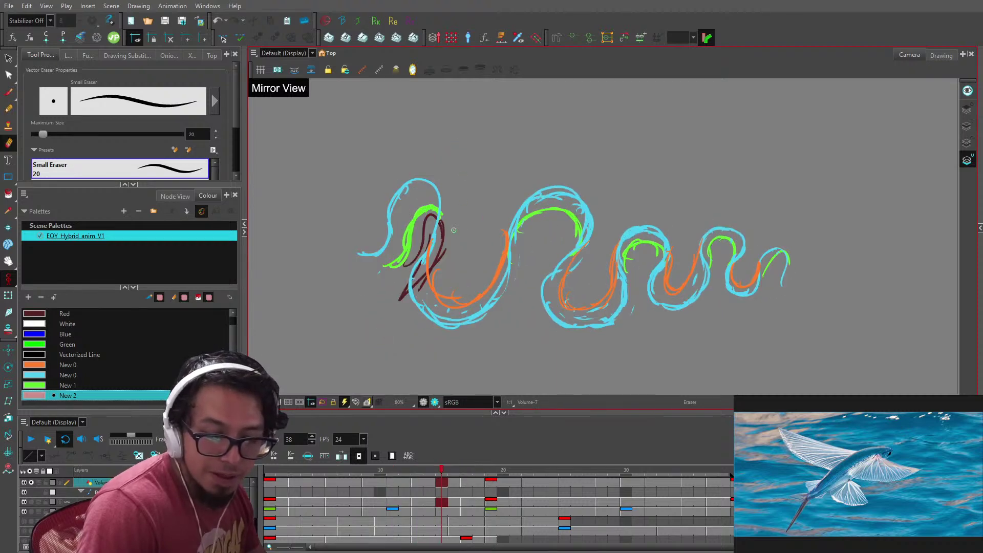
key(alt+b)
key(g)
key(g)
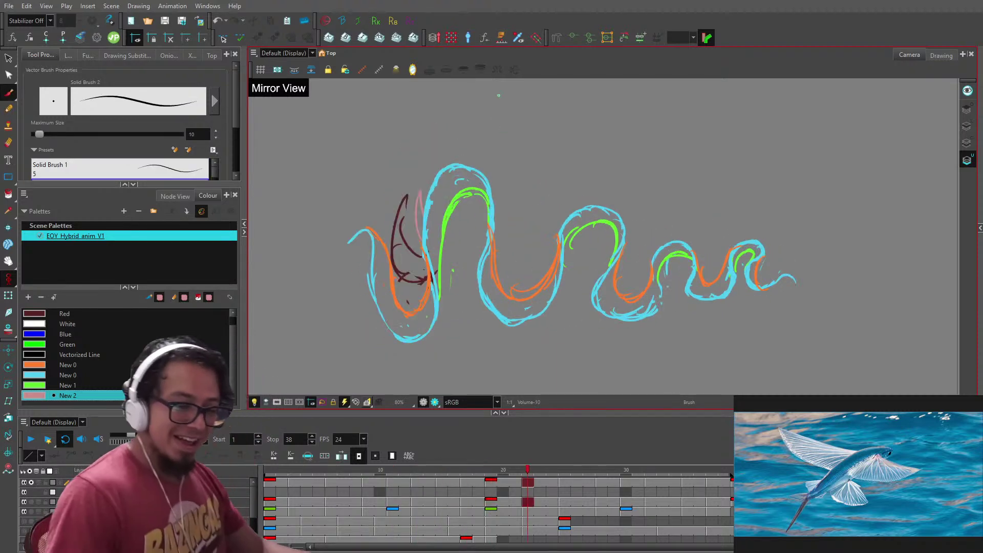
key(Return)
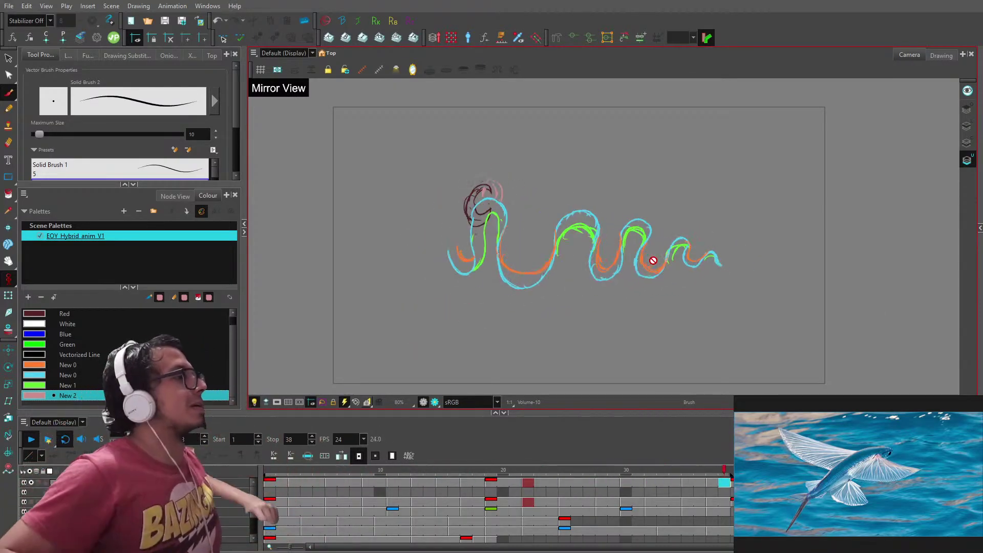
- Show the Colour-Card background layer and set its colour to light purple, RGB 218, 176, 219
drag(252, 502, 255, 527)
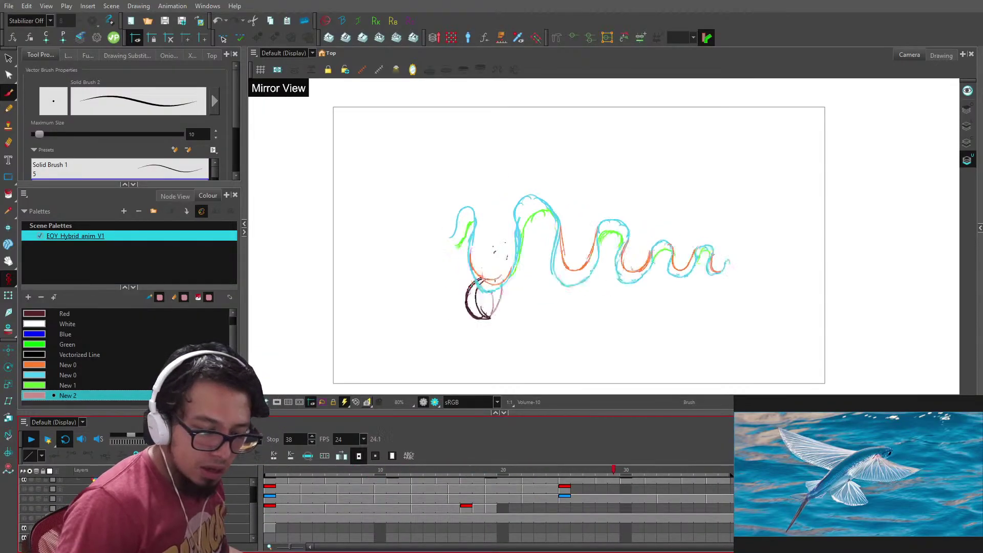
double_click(154, 537)
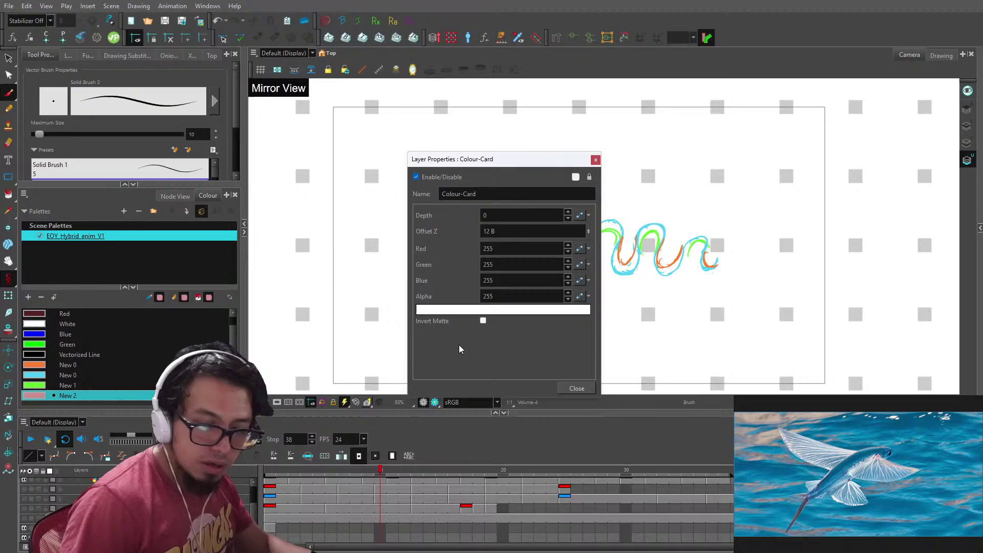
click(502, 311)
drag(684, 249, 678, 250)
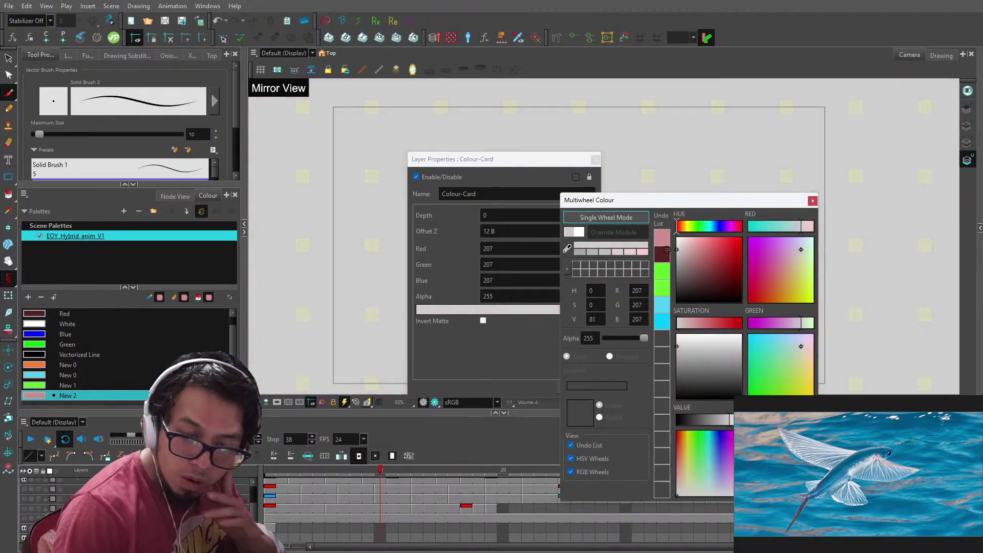
click(693, 228)
click(695, 237)
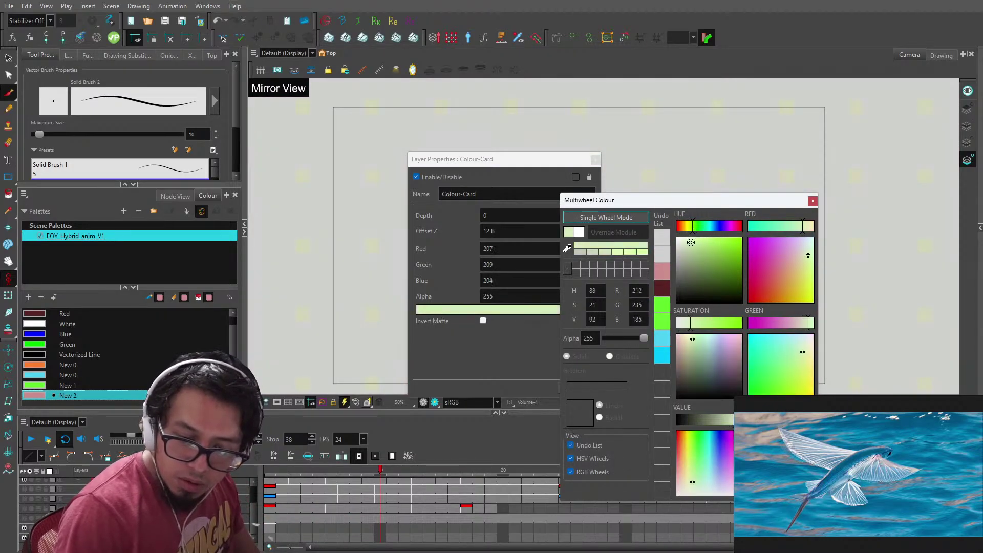
click(690, 226)
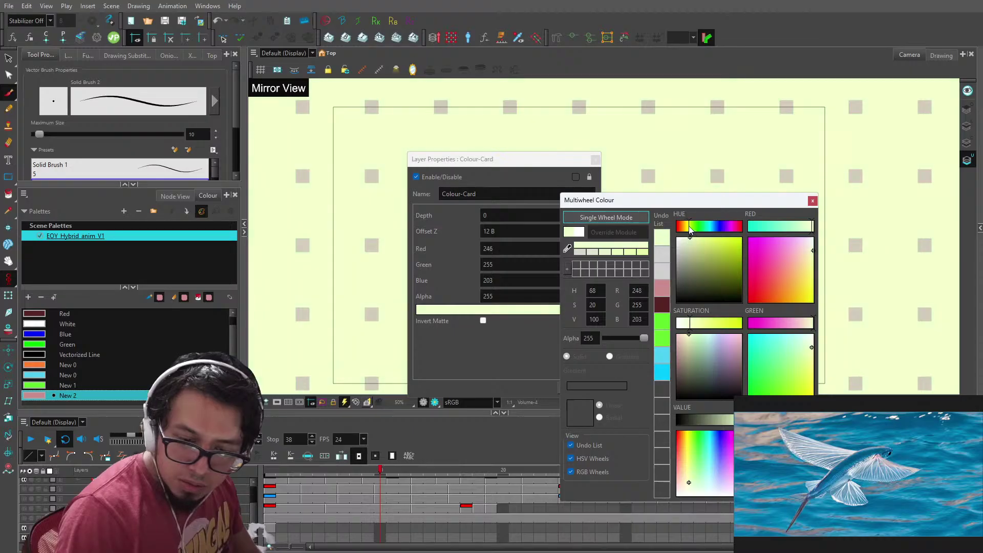
click(687, 225)
mouse_move(686, 224)
mouse_down()
mouse_move(733, 226)
mouse_move(694, 239)
mouse_move(697, 254)
mouse_move(690, 246)
mouse_up()
click(731, 226)
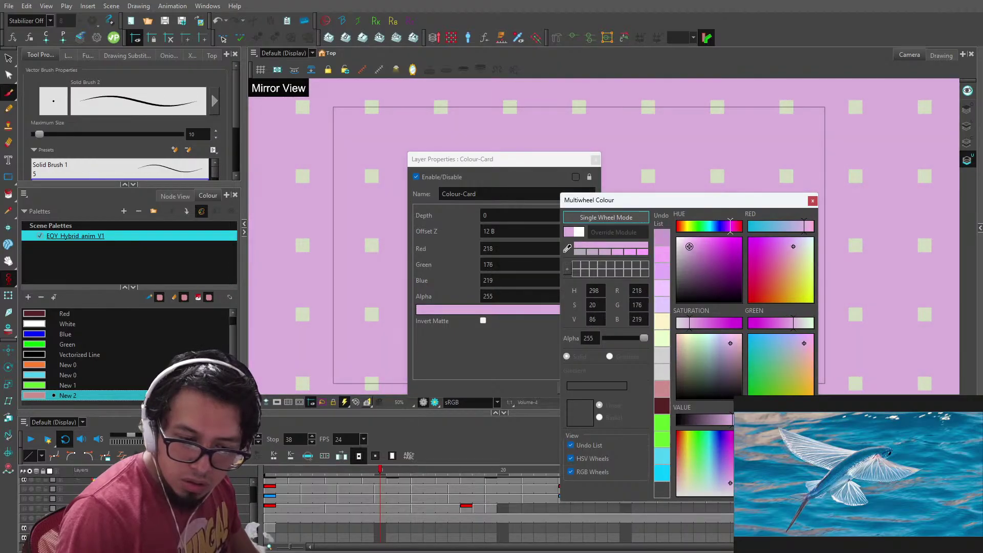
click(813, 201)
click(586, 393)
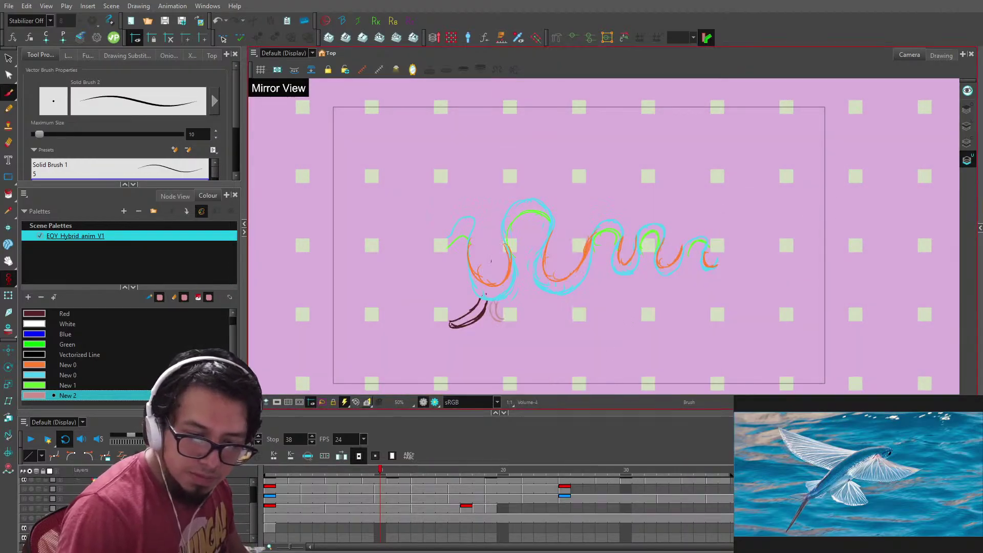
- Darken the palette colour Green to RGB 13, 80, 12
double_click(34, 344)
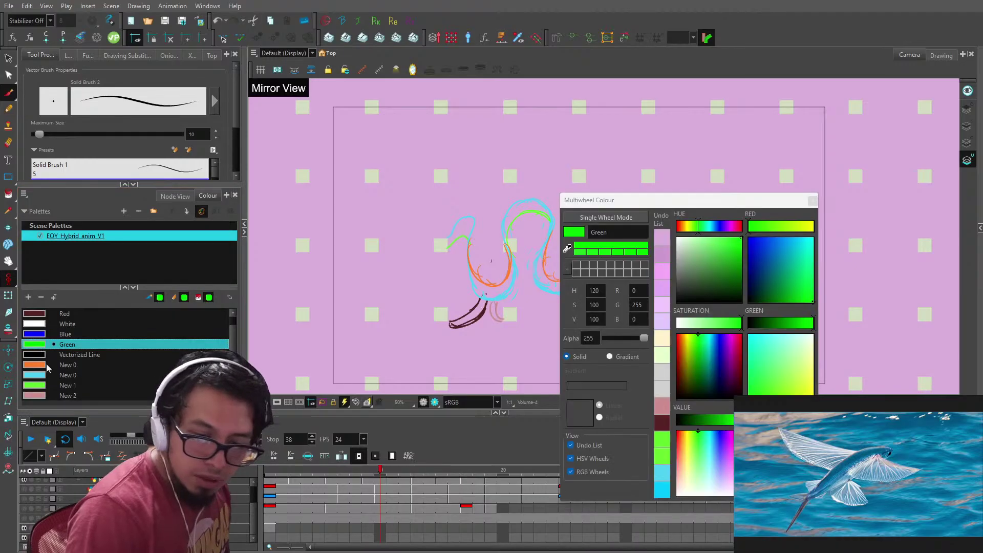
drag(741, 240, 731, 282)
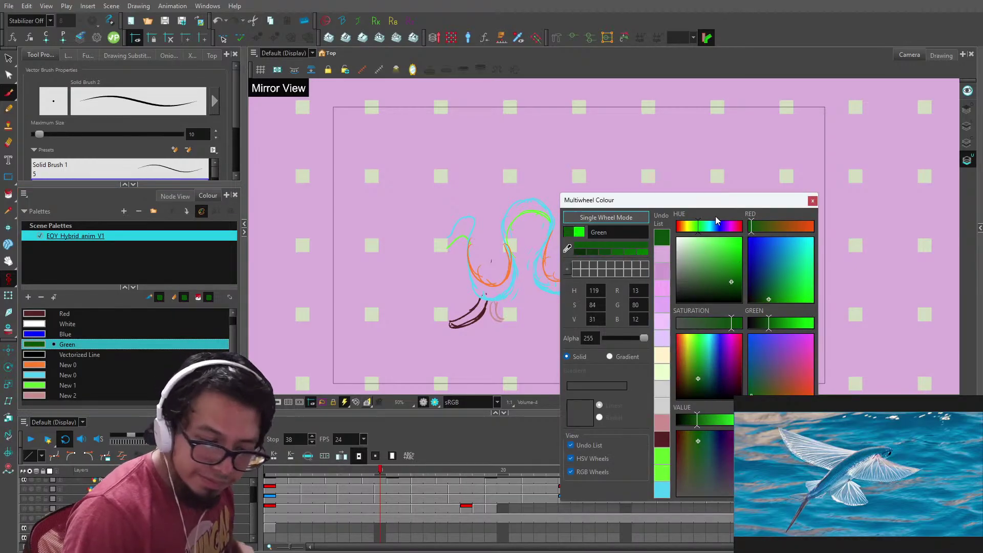
key(F1)
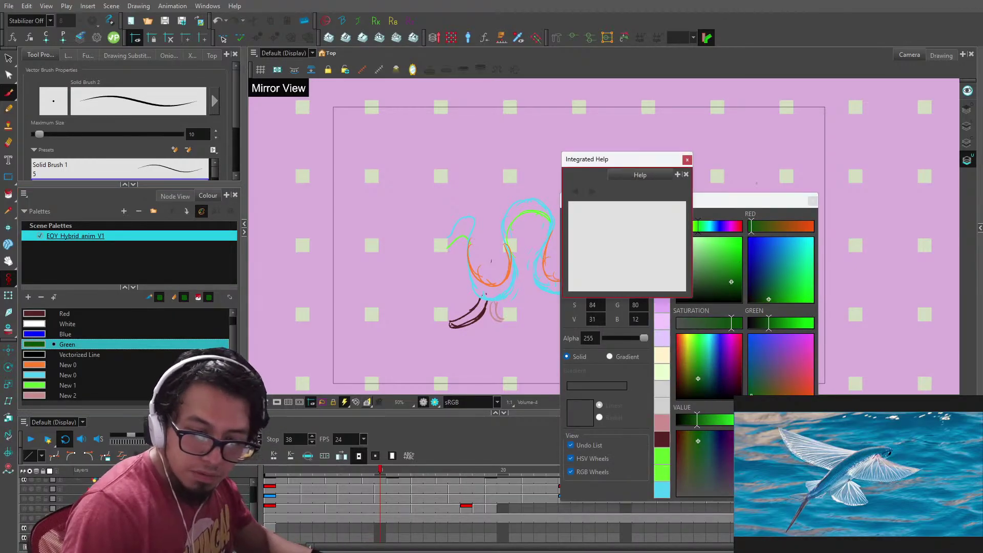
click(687, 159)
click(812, 201)
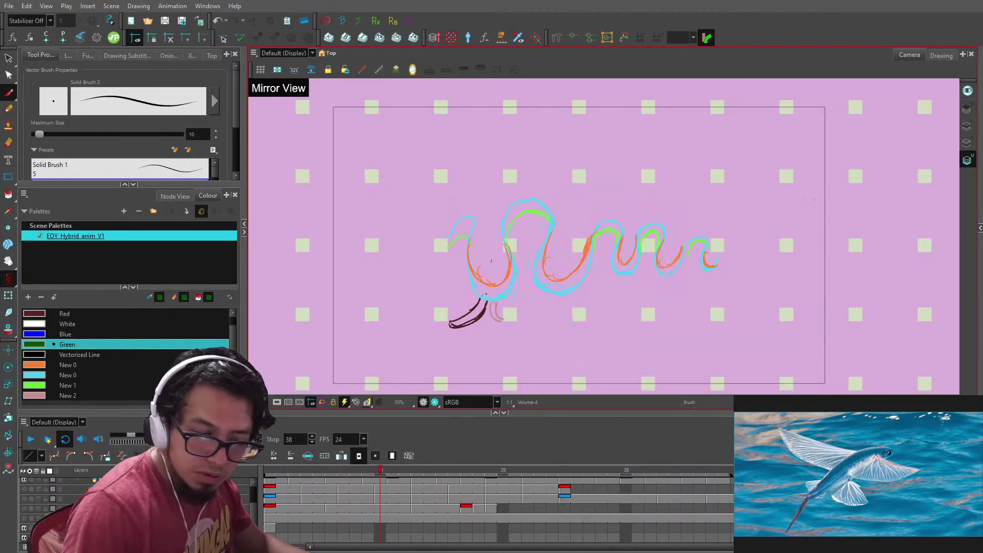
- Darken the bright green belly colour New 1 to RGB 41, 102, 15
double_click(41, 385)
drag(712, 243, 732, 277)
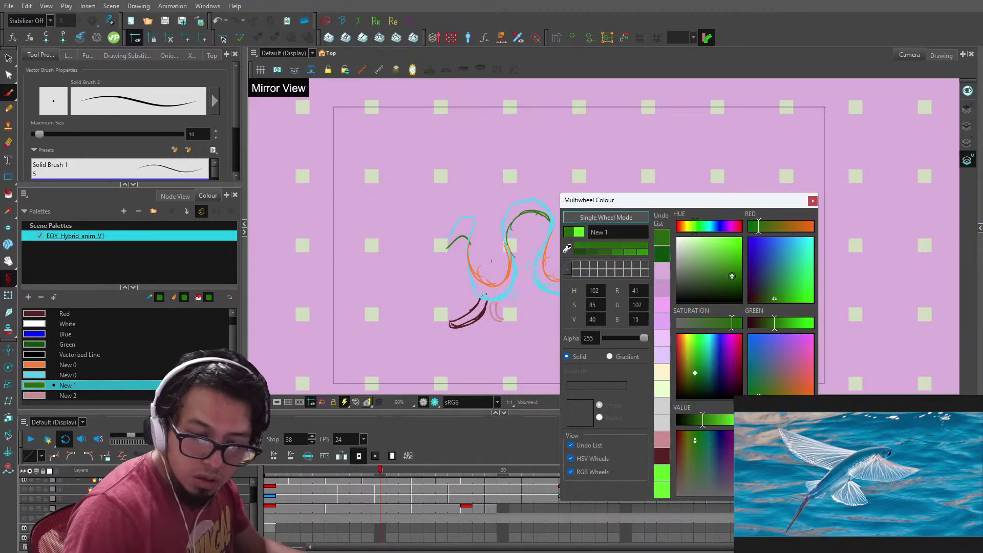
click(812, 201)
- Darken the light blue body outline colour New 0 to a medium teal
click(38, 376)
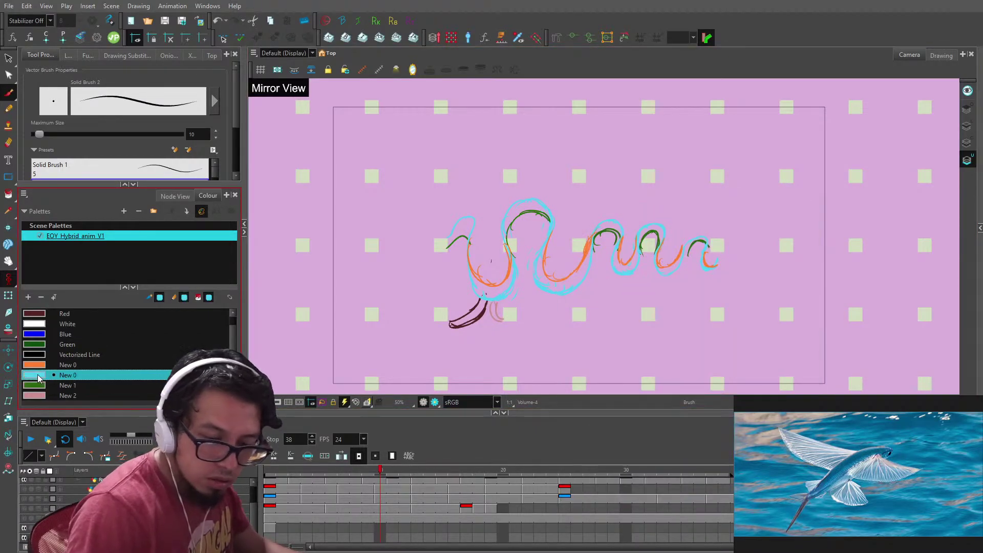
double_click(39, 377)
drag(726, 245, 734, 271)
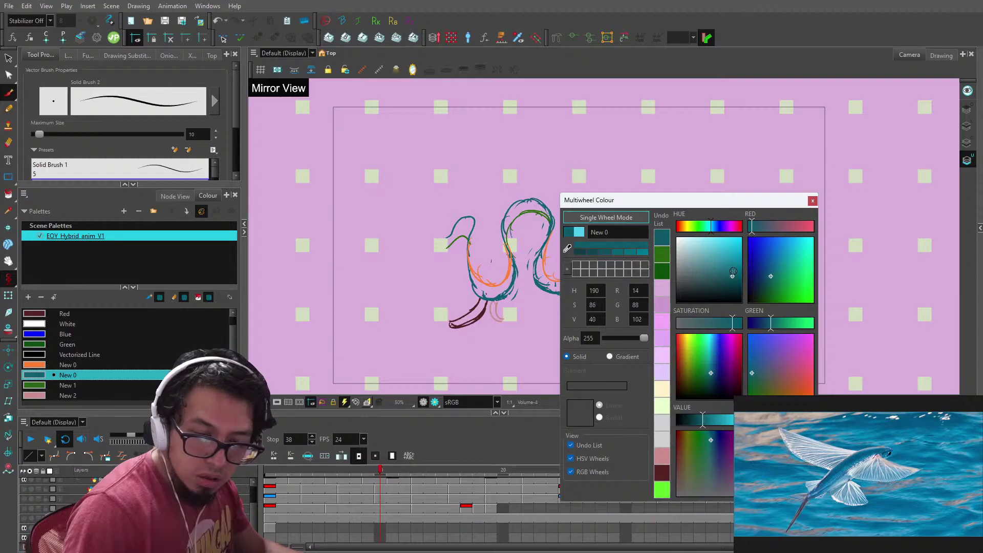
click(813, 200)
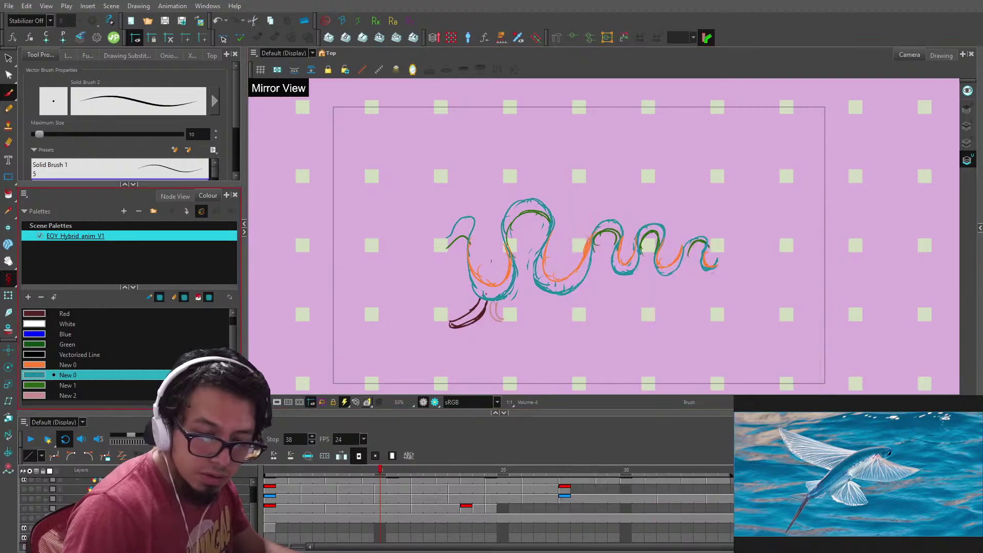
- Change the orange palette colour New 0 to a stronger, more saturated orange
double_click(35, 365)
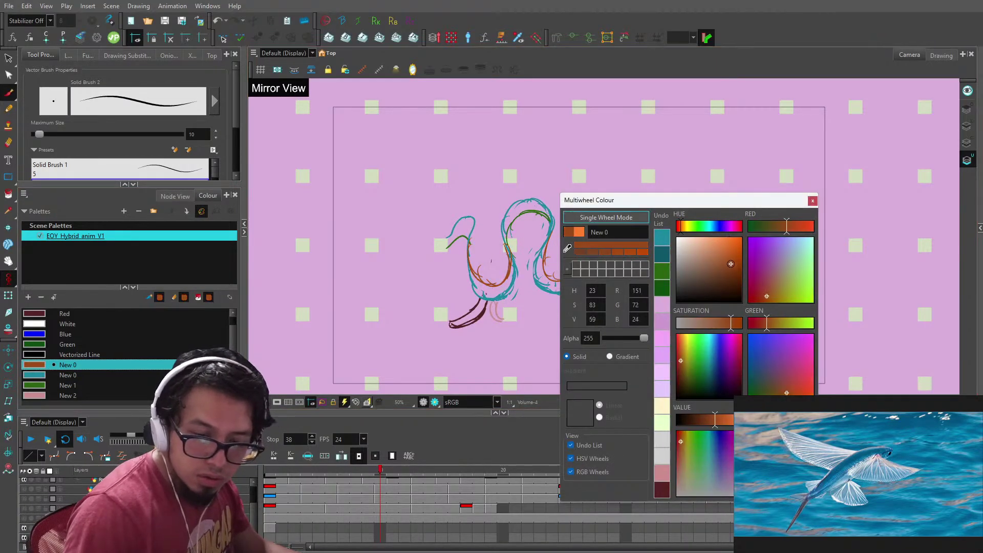
mouse_move(730, 248)
mouse_down()
mouse_move(737, 261)
mouse_move(744, 239)
mouse_up()
click(813, 200)
- Pick the second fin's pink from the drawing and change that colour, New 2, to a deep crimson red
drag(722, 275, 734, 211)
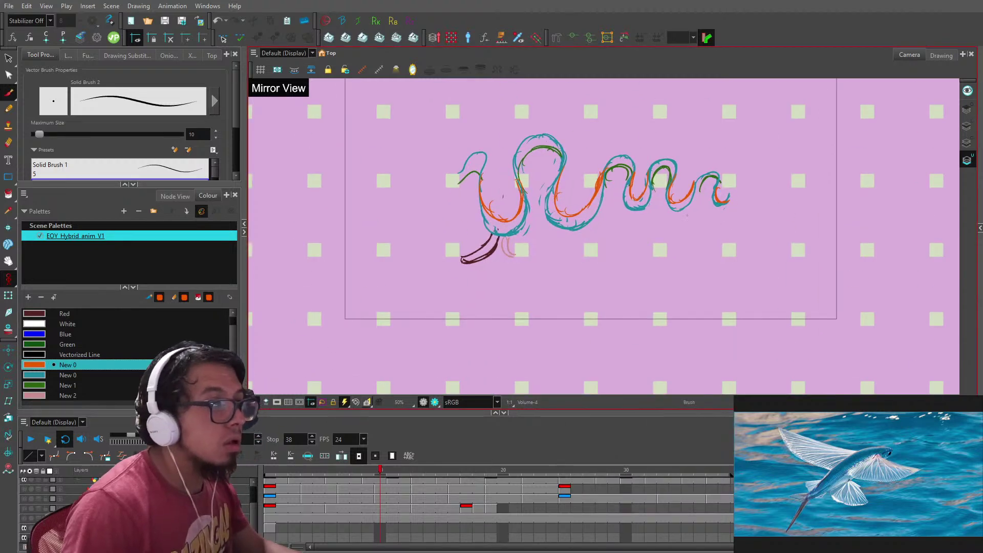
key(d)
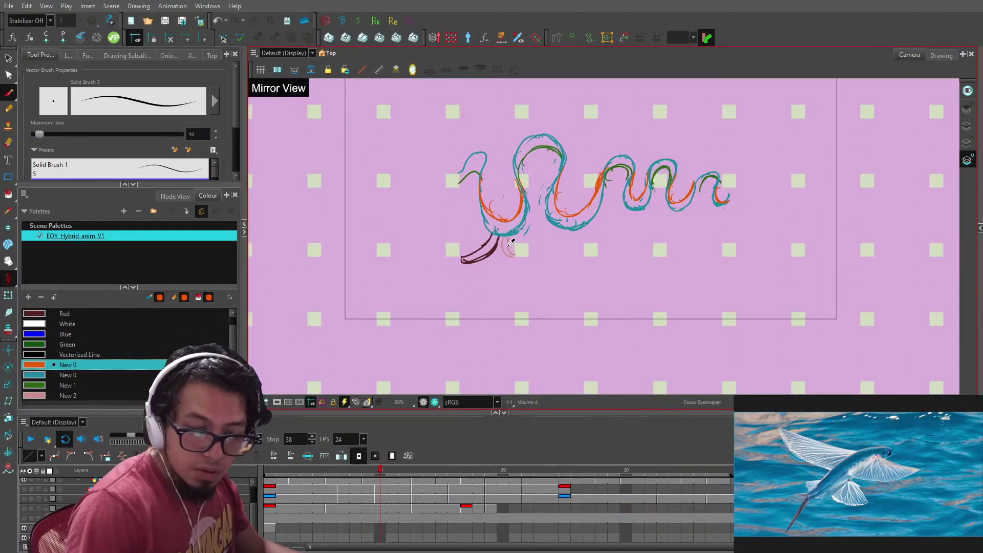
click(510, 244)
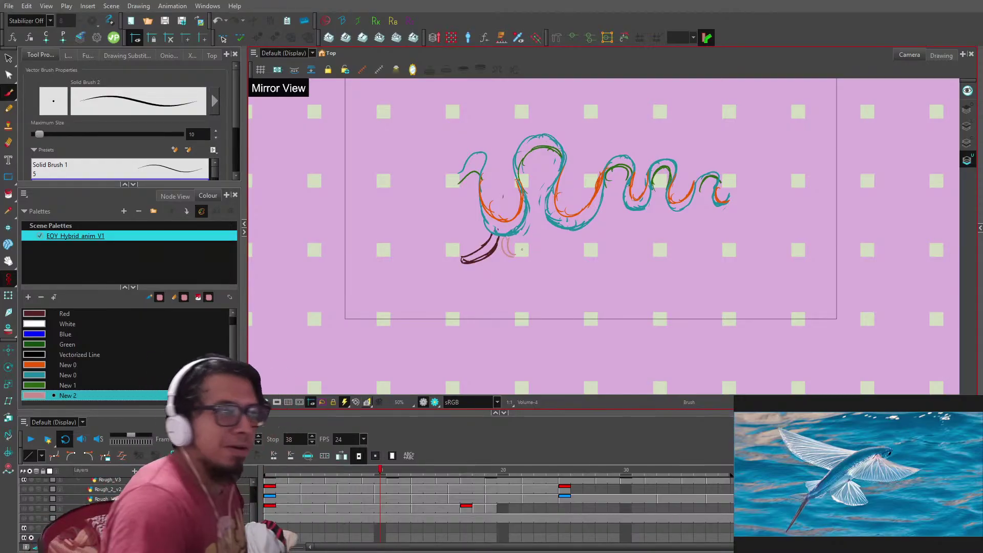
key(2)
key(2)
key(2)
key(space)
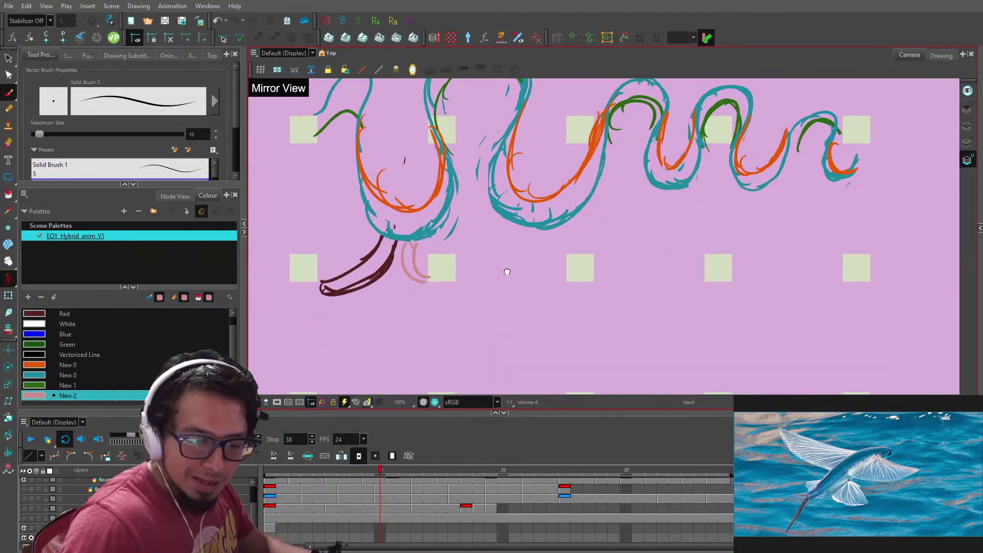
drag(507, 272, 558, 341)
key(alt+s)
key(d)
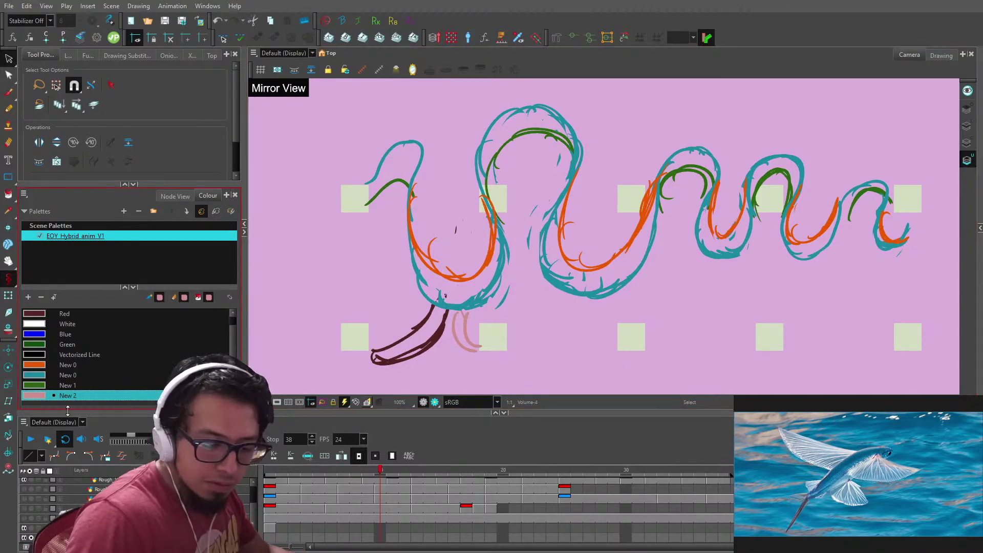
double_click(39, 395)
drag(697, 254, 726, 258)
click(813, 201)
- Play back the whole animation with the new colours on the purple background and return to frame 1
key(1)
key(1)
key(1)
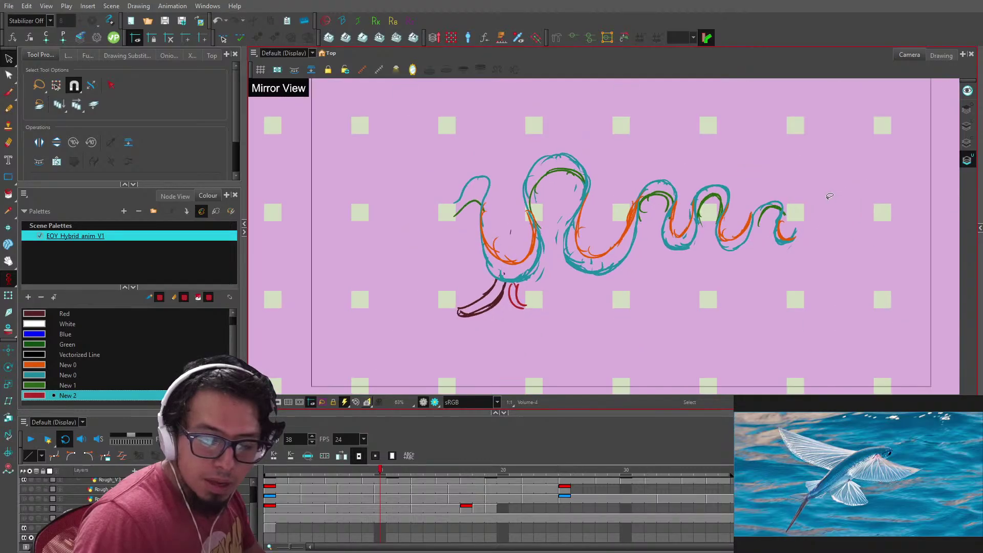
drag(774, 237, 760, 237)
scroll(760, 238, up, 1)
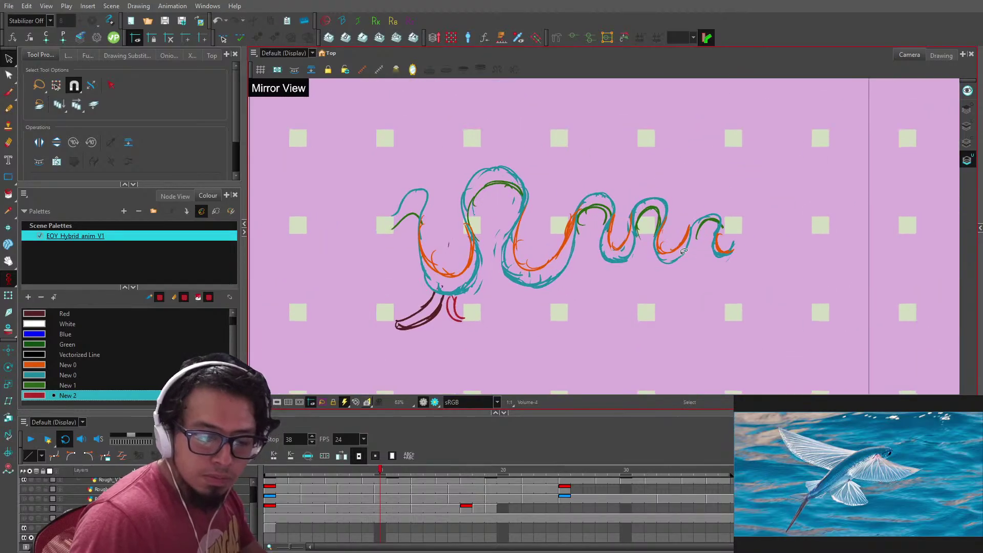
click(31, 440)
key(1)
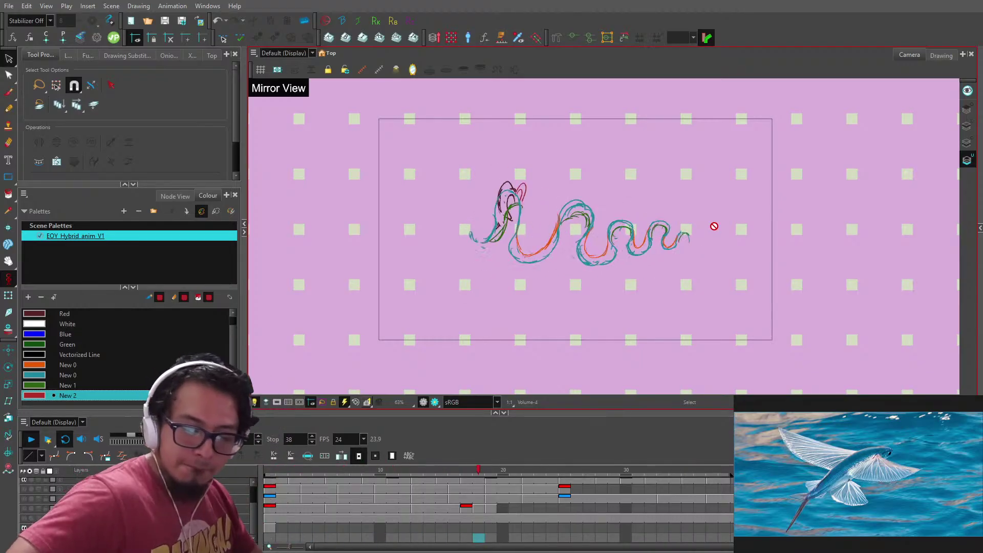
click(283, 472)
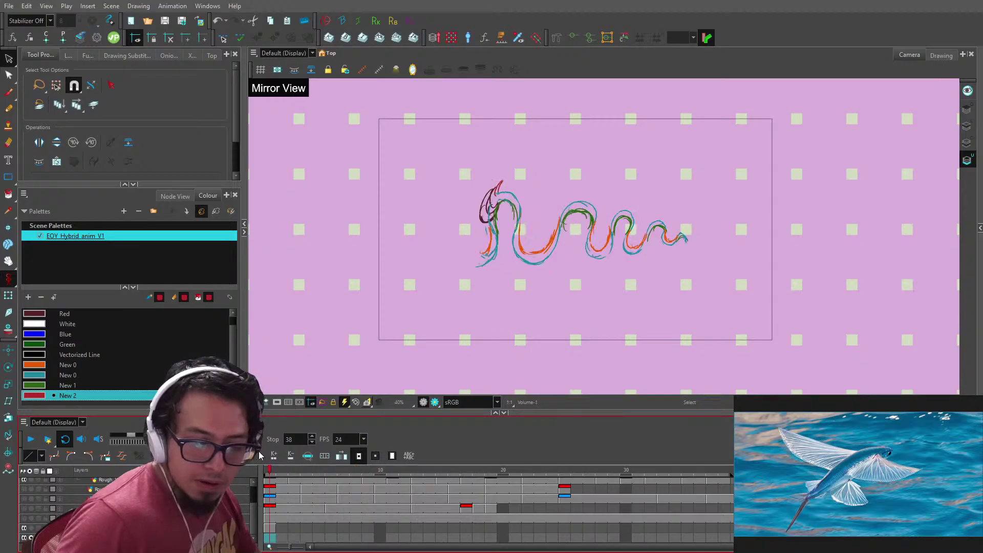
- Select both fins on the first drawing and move them slightly up and to the right so they sit on the body
key(2)
key(2)
key(2)
key(2)
key(2)
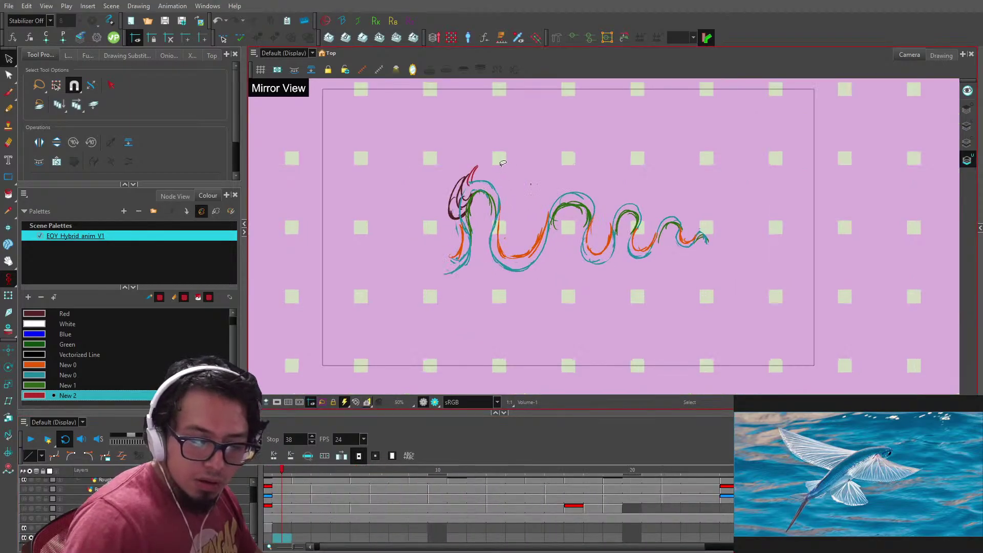
key(ctrl+a)
drag(451, 152, 538, 206)
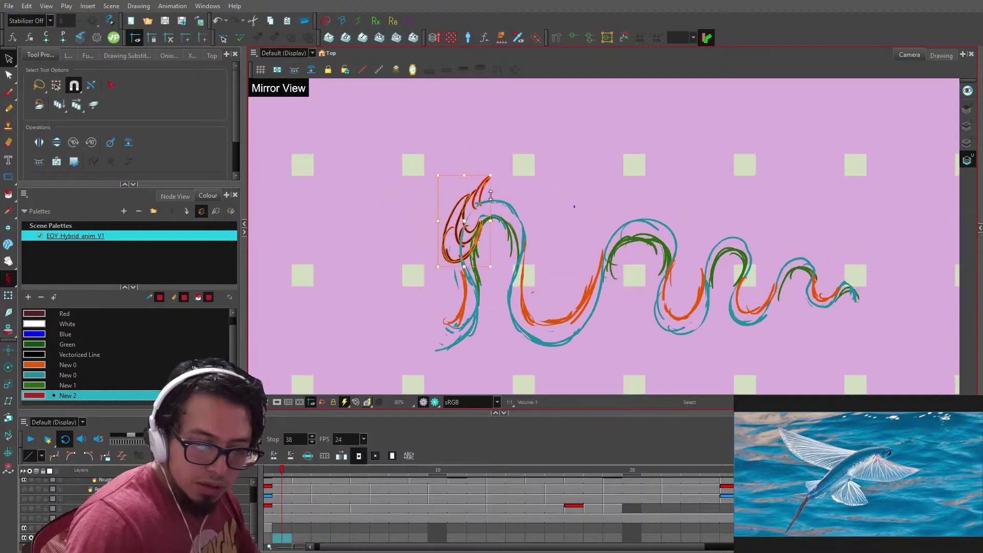
drag(483, 191, 498, 185)
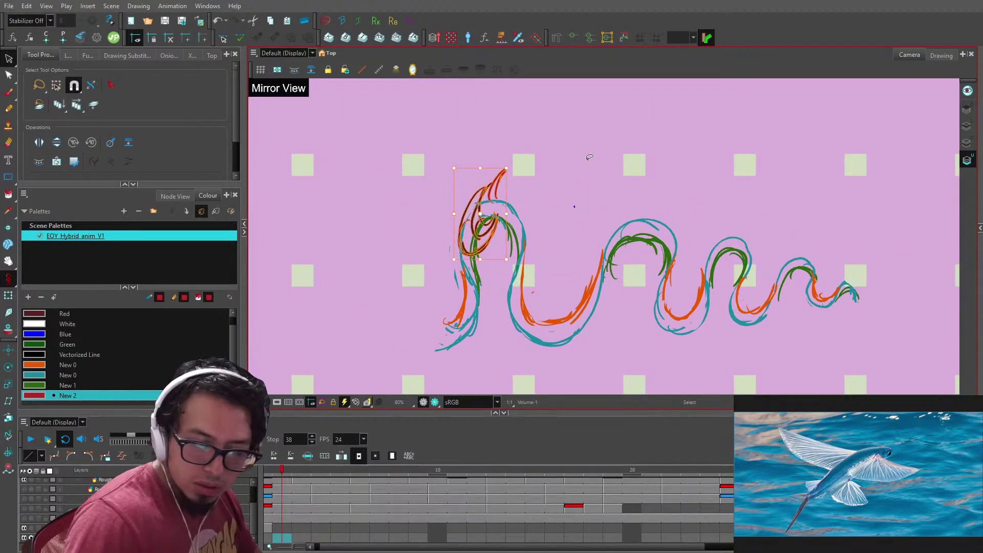
key(comma)
key(comma)
key(period)
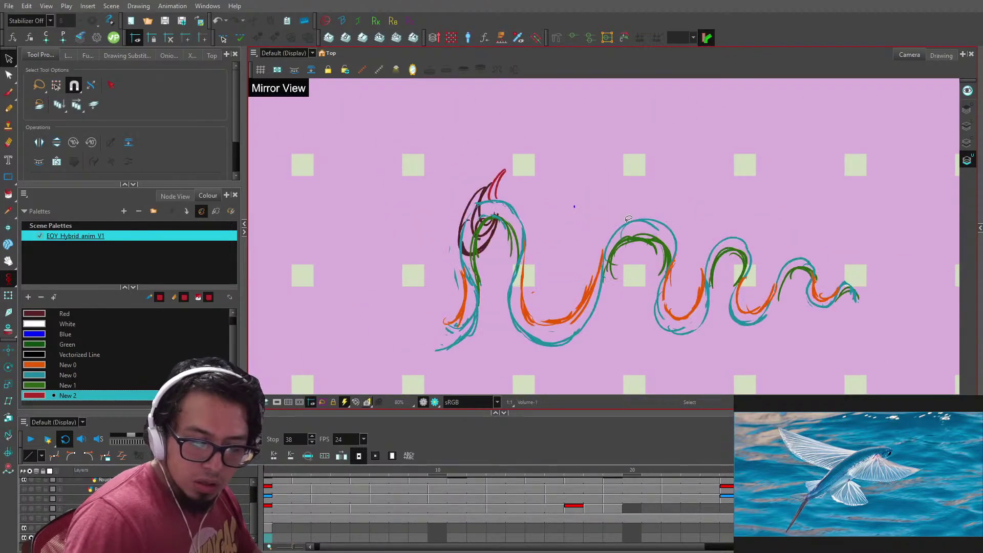
- Step through the drawings from frame 3 to frame 15 and examine how the fins sit on the body
key(period)
key(period)
key(period)
key(period)
key(period)
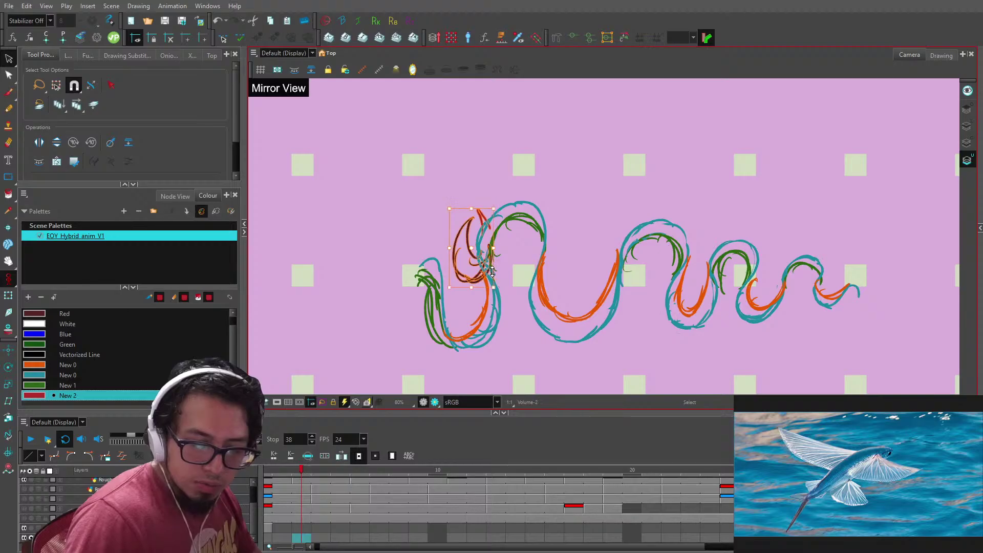
key(period)
key(period)
key(period)
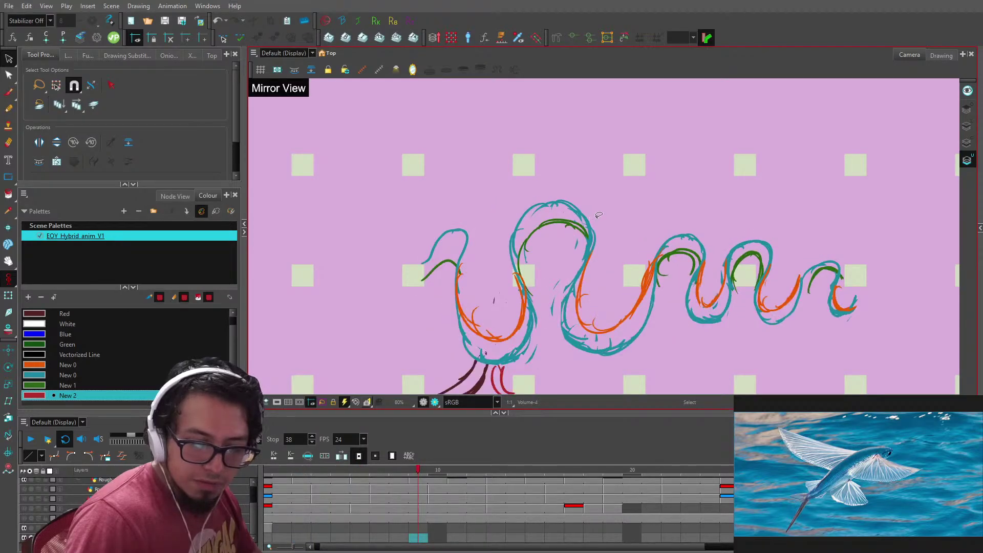
key(period)
key(period)
key(2)
key(period)
key(period)
key(period)
key(period)
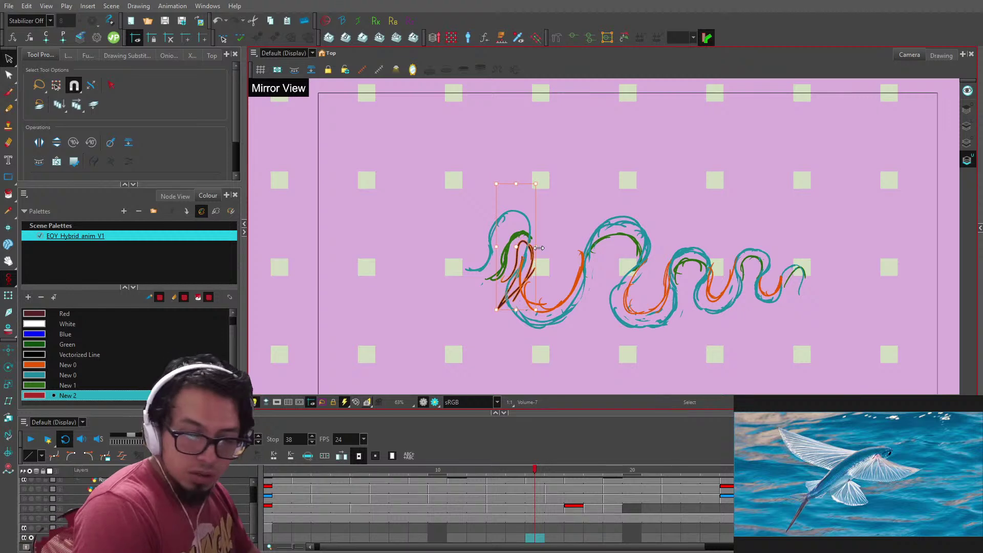
- Nudge both fins slightly left on frame 19
key(period)
key(period)
key(period)
key(period)
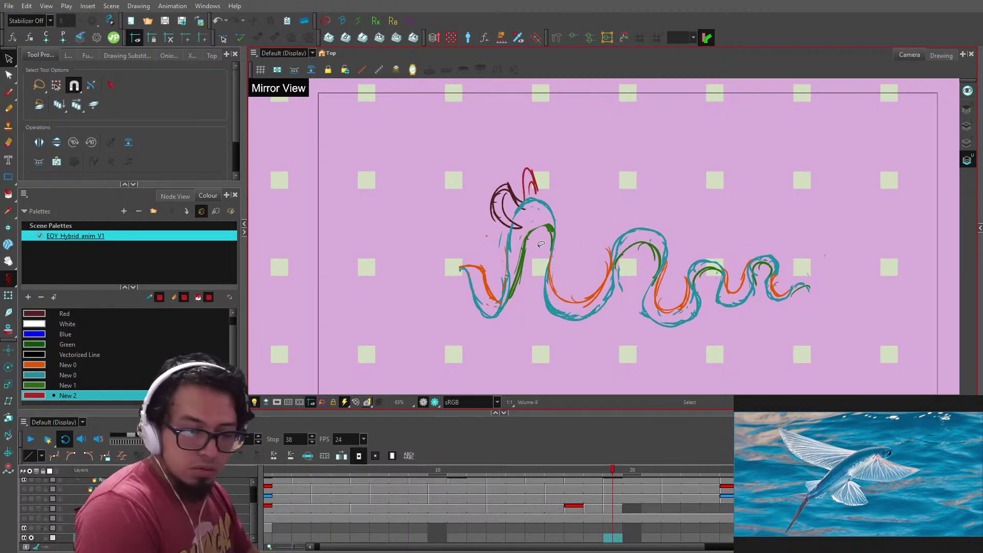
key(Left)
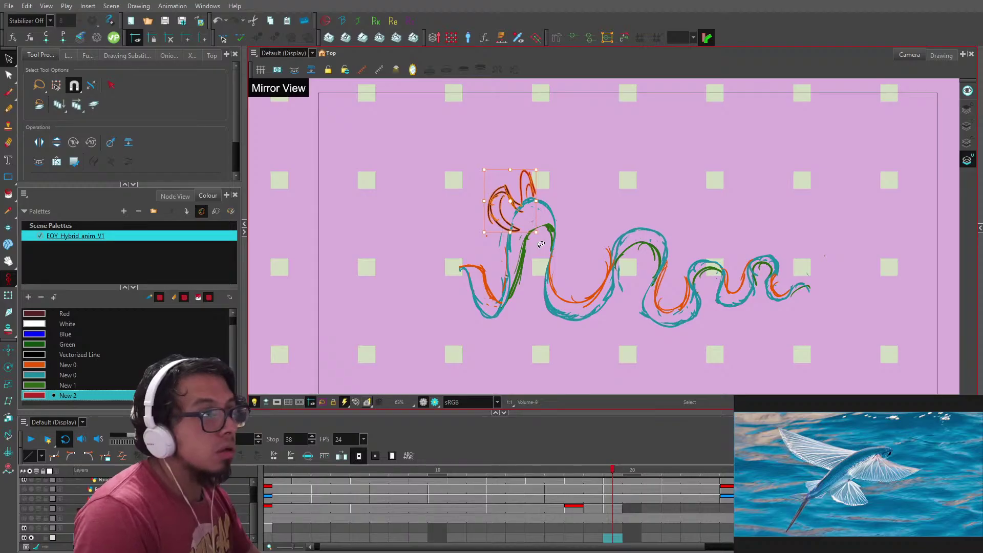
- Step from frame 22 through frame 25 to drawing Volume-12 and check the fins' placement against the body curve
key(period)
key(period)
key(period)
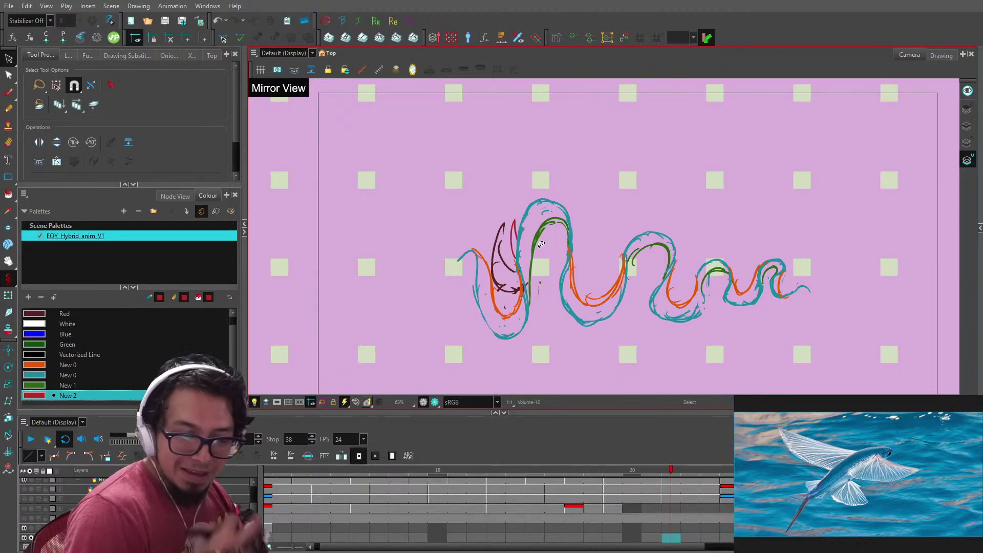
key(period)
key(period)
key(period)
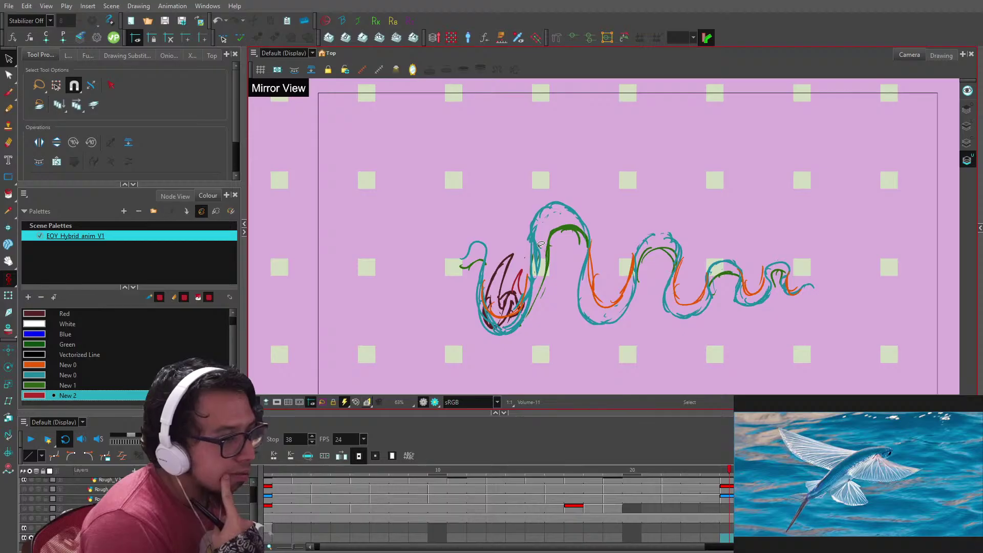
key(period)
key(period)
key(period)
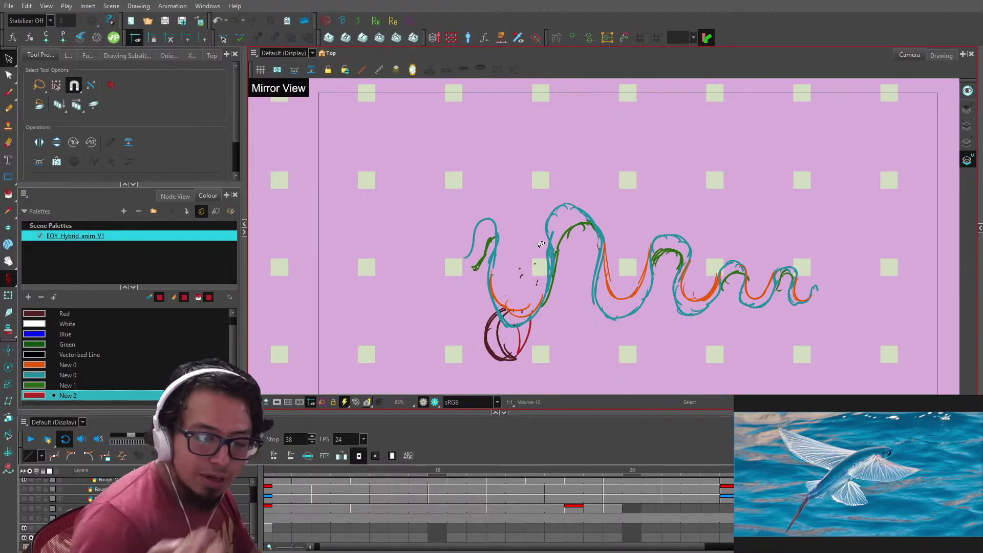
- Select the whole fin drawing Volume-12 and nudge it up and to the left onto the body's lower curve
key(ctrl+a)
key(Up)
key(Up)
key(Up)
key(Up)
key(Up)
key(Left)
key(Left)
key(Left)
key(Left)
key(Left)
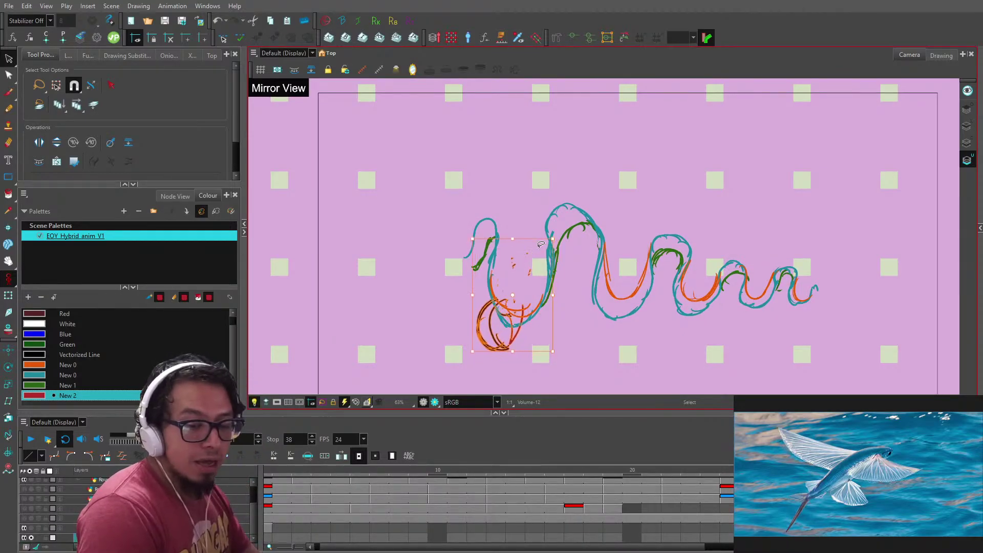
- Nudge the fins on drawing Volume-13 upward so their base overlaps the body's lower curve
key(period)
key(period)
key(period)
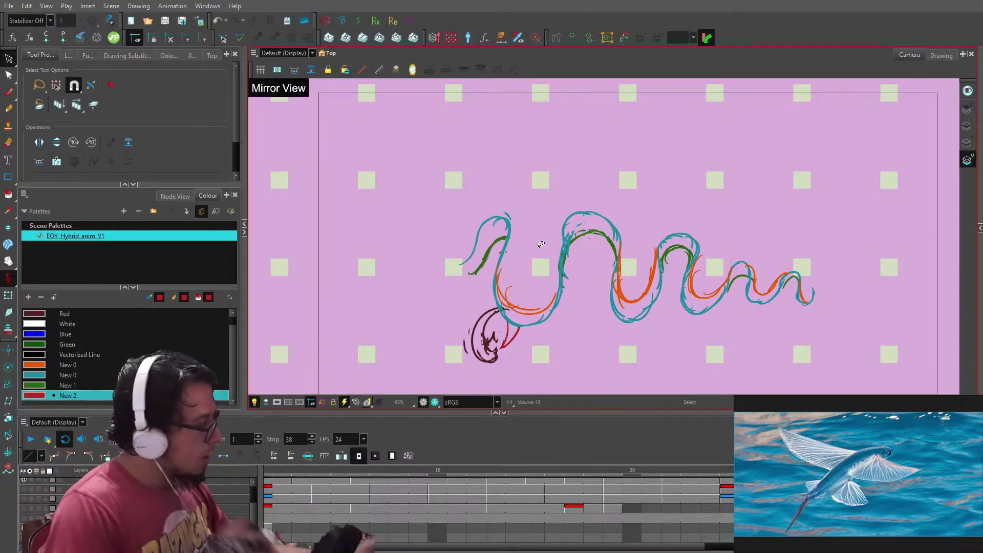
key(Up)
key(Up)
key(Up)
key(Up)
key(Up)
key(Up)
key(Up)
key(Up)
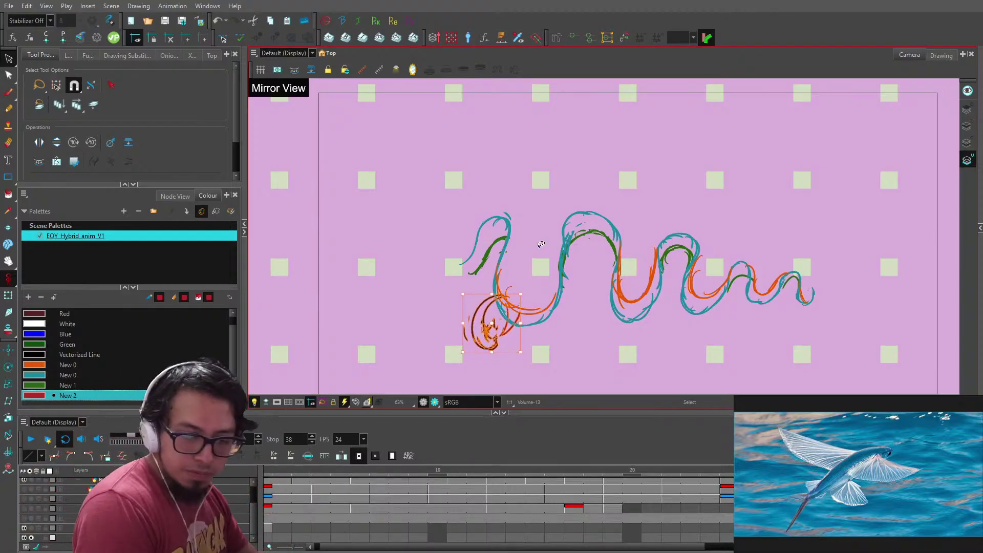
- Check the fins on drawing Volume-14 up close and nudge the fins on Volume-15 slightly up
click(570, 187)
key(2)
key(2)
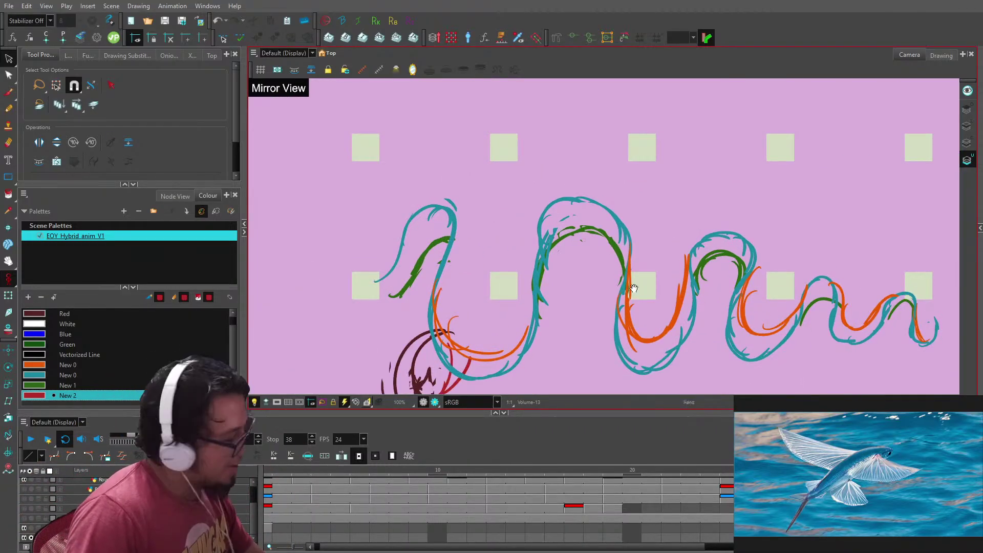
drag(634, 288, 645, 253)
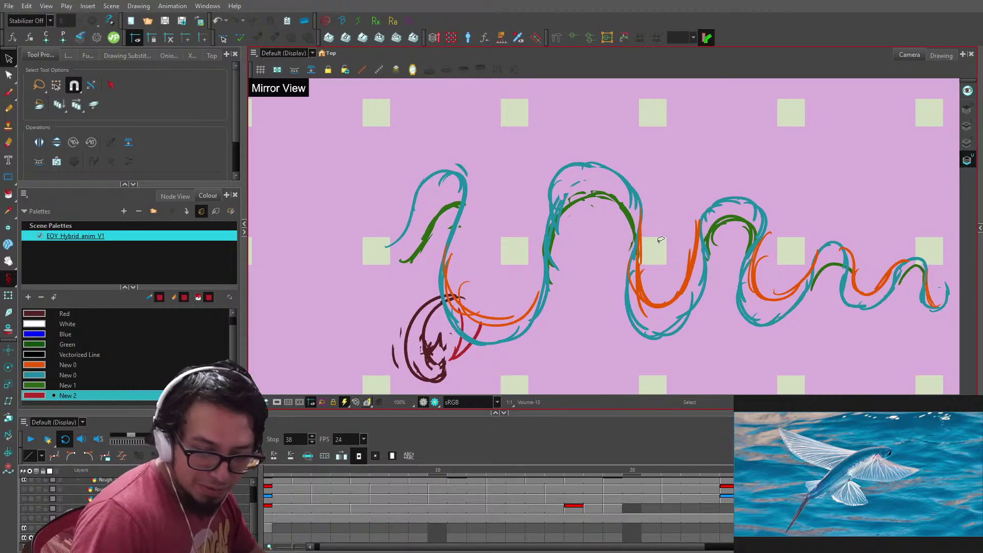
key(.)
key(ctrl+a)
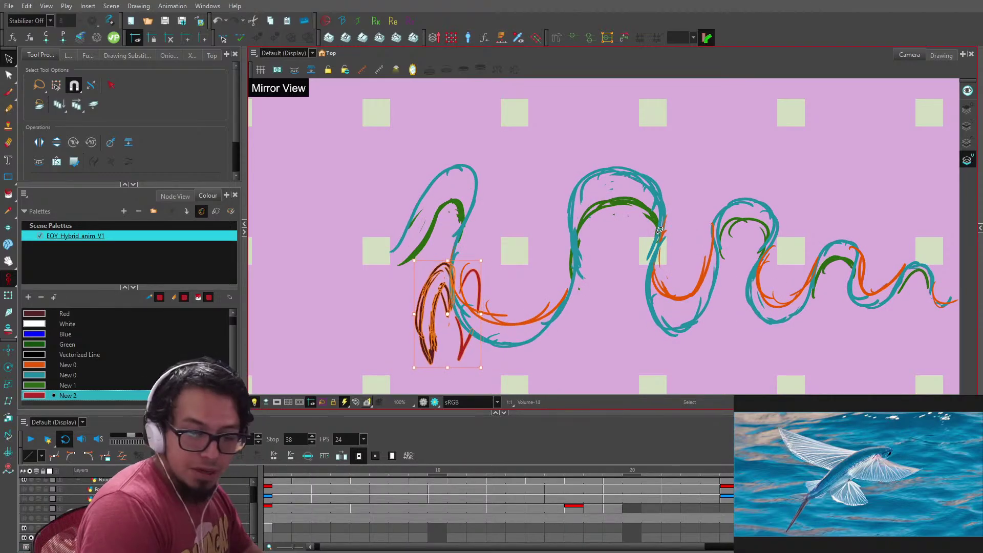
key(.)
key(ctrl+a)
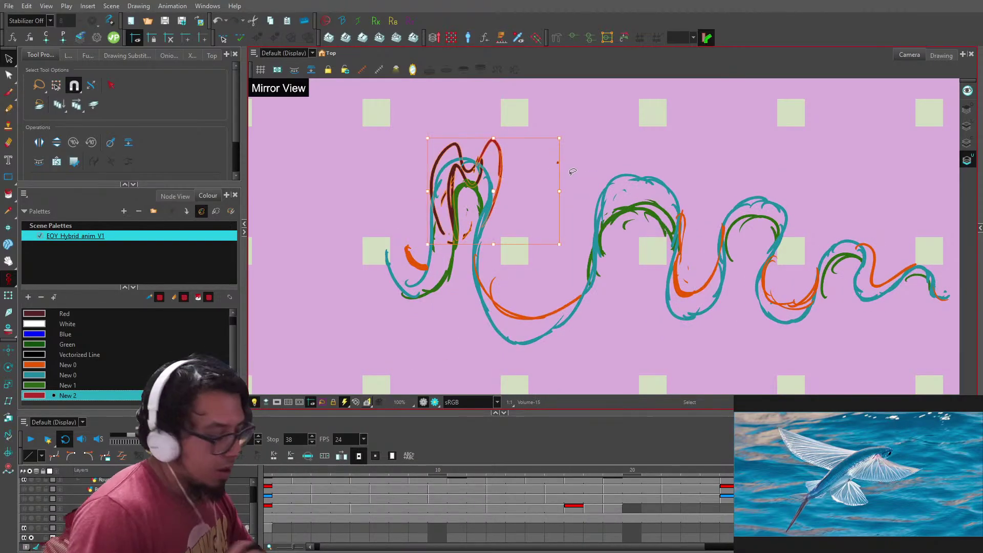
key(Up)
key(.)
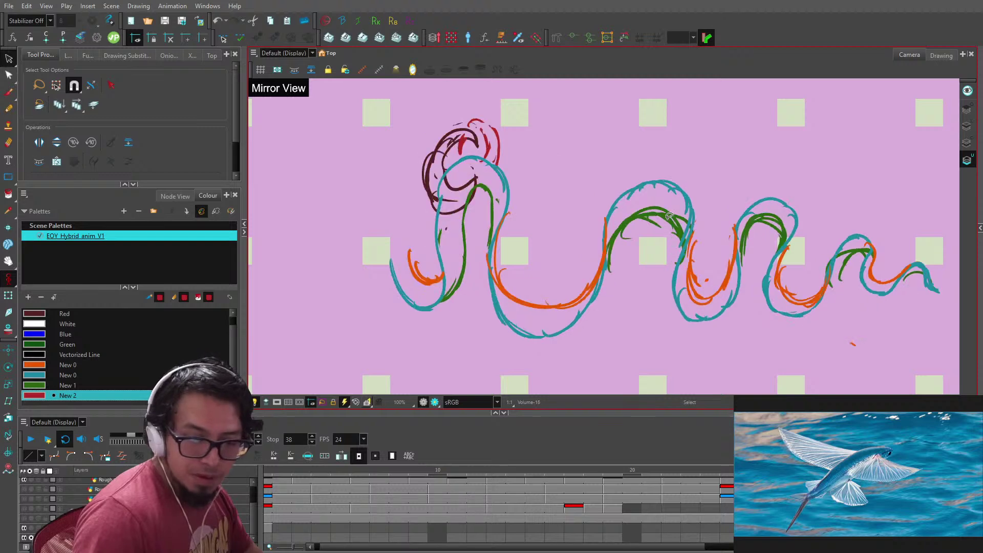
- Nudge the fins on drawing Volume-16 slightly down and to the left
key(ctrl+a)
key(Down)
key(Down)
key(Left)
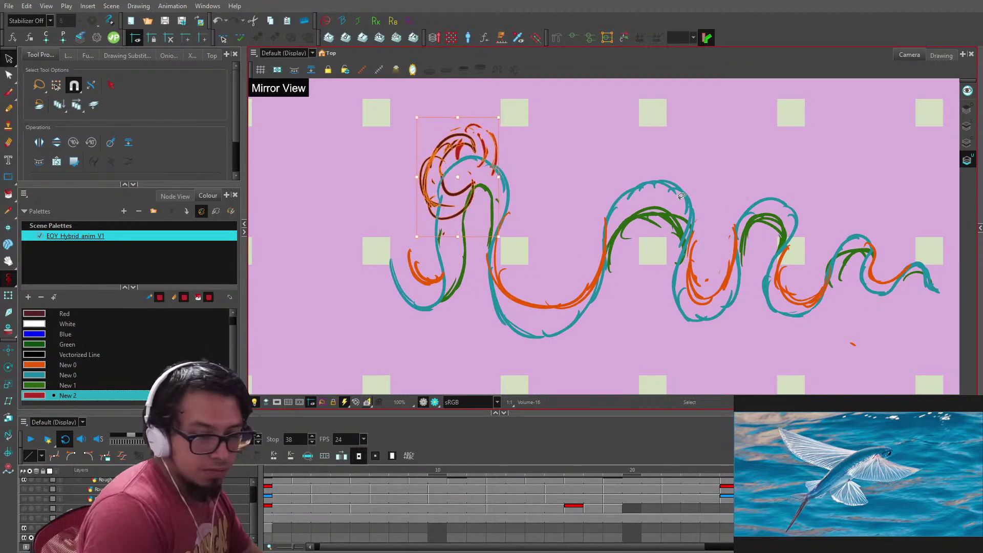
- Shift the fins on drawing Volume-1 slightly down and to the left, closer to the body's outer edge
key(.)
key(ctrl+a)
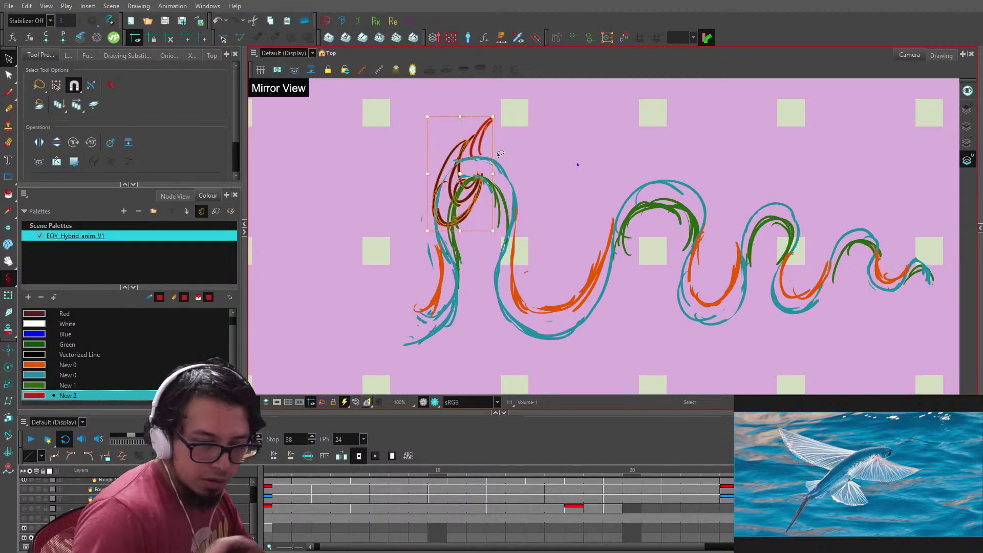
key(Down)
key(Down)
key(Down)
key(Left)
key(Left)
key(Left)
key(Left)
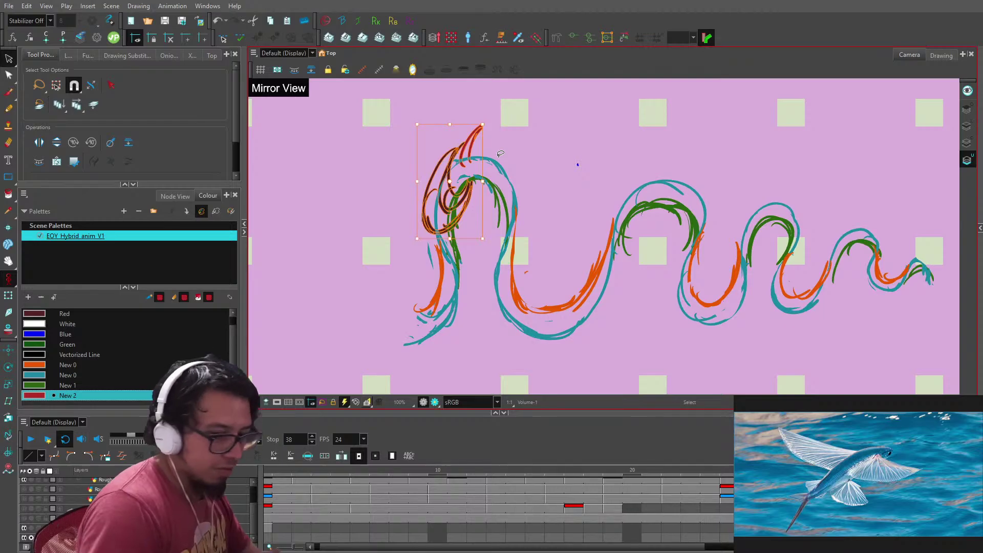
- Nudge the fins on drawing Volume-2 slightly down and compare them with the first frame
key(.)
key(ctrl+a)
key(Down)
key(Down)
key(Down)
key(Down)
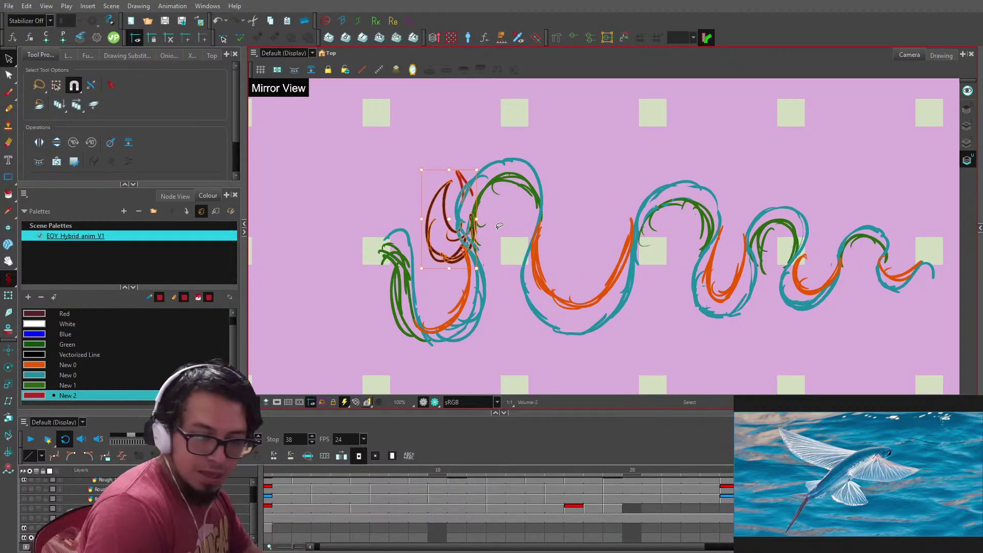
key(.)
key(shift+comma)
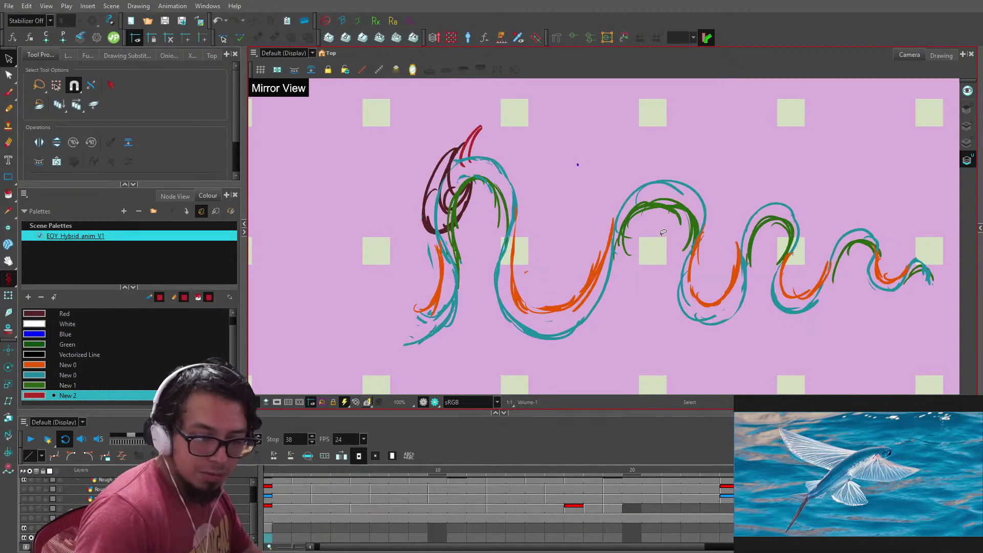
- Nudge the fins on frame 6, drawing Volume-3, slightly down and to the left within the body's lower curve
key(g)
key(1)
key(1)
key(g)
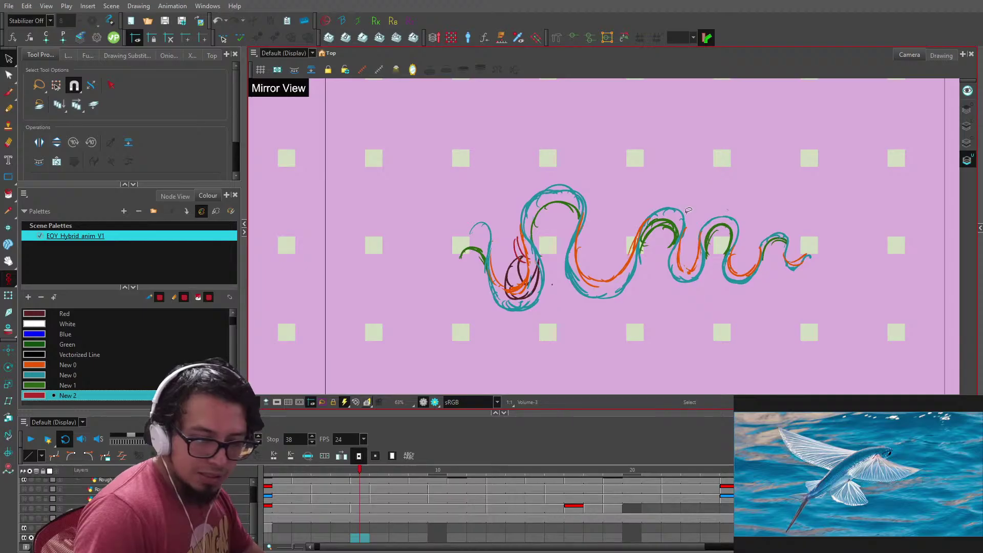
key(Down)
key(Left)
key(Left)
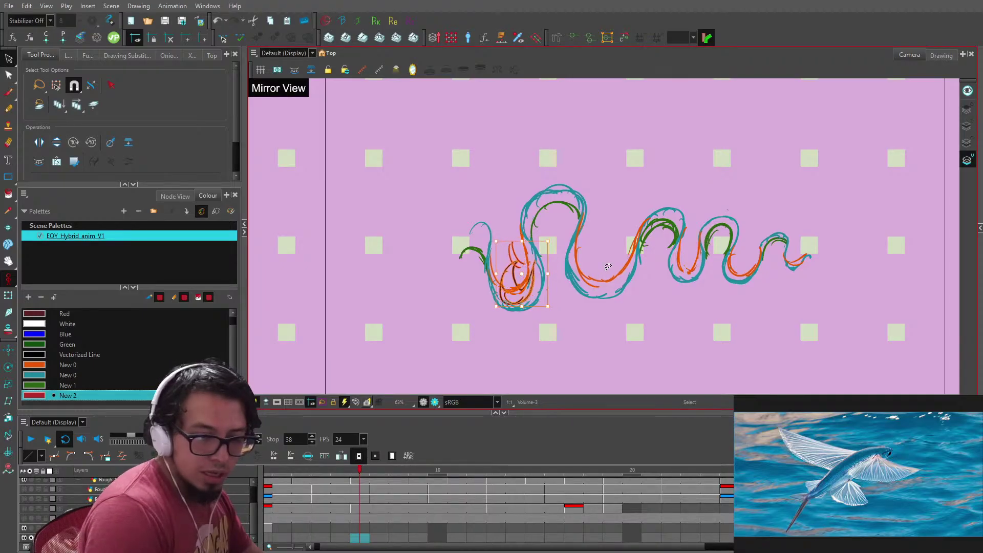
key(Down)
key(Right)
- Move the fins on frame 9, drawing Volume-4, left and up so they attach to the body's lower curve
key(.)
key(.)
key(.)
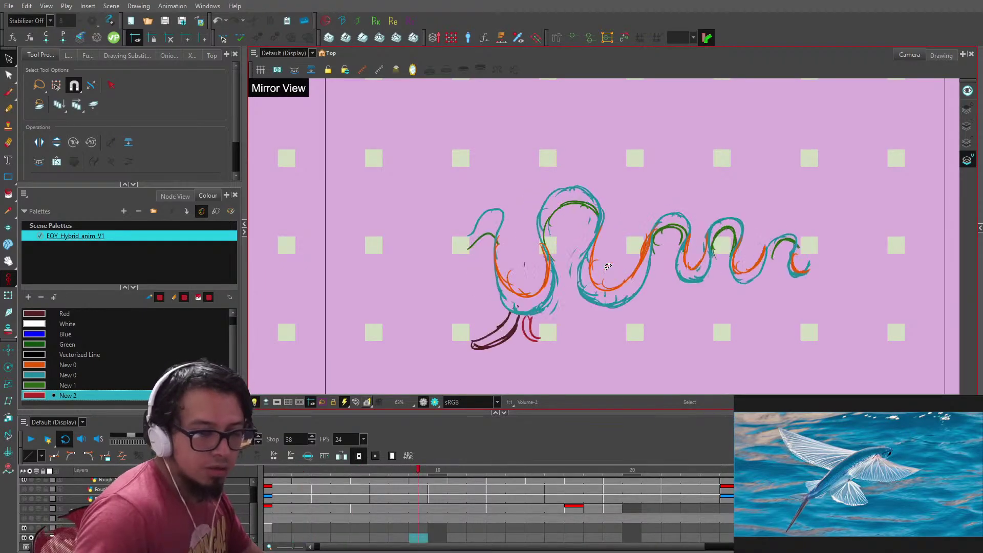
key(ctrl+a)
key(Left)
key(Left)
key(Left)
key(Left)
key(Left)
key(Up)
key(Up)
key(Up)
key(Up)
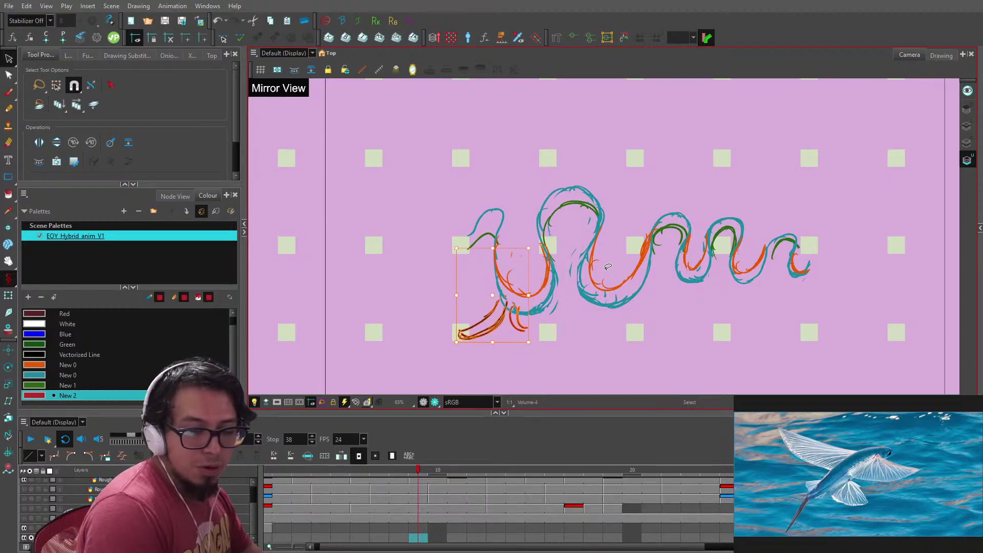
- Select the fins on frame 11, drawing Volume-5, and nudge them upward onto the body
scroll(608, 267, up, 1)
key(.)
key(.)
key(.)
key(.)
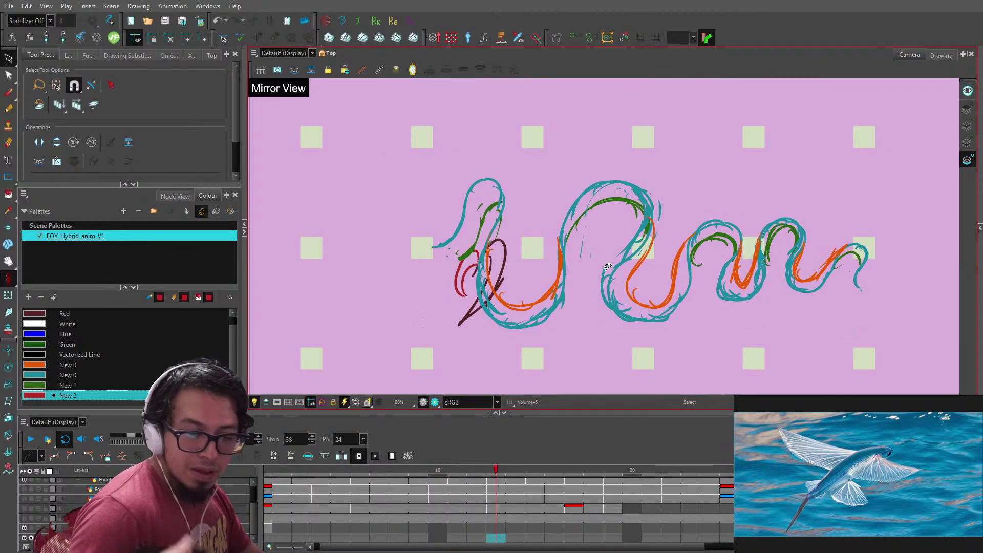
key(ctrl+a)
key(Up)
key(Up)
key(Up)
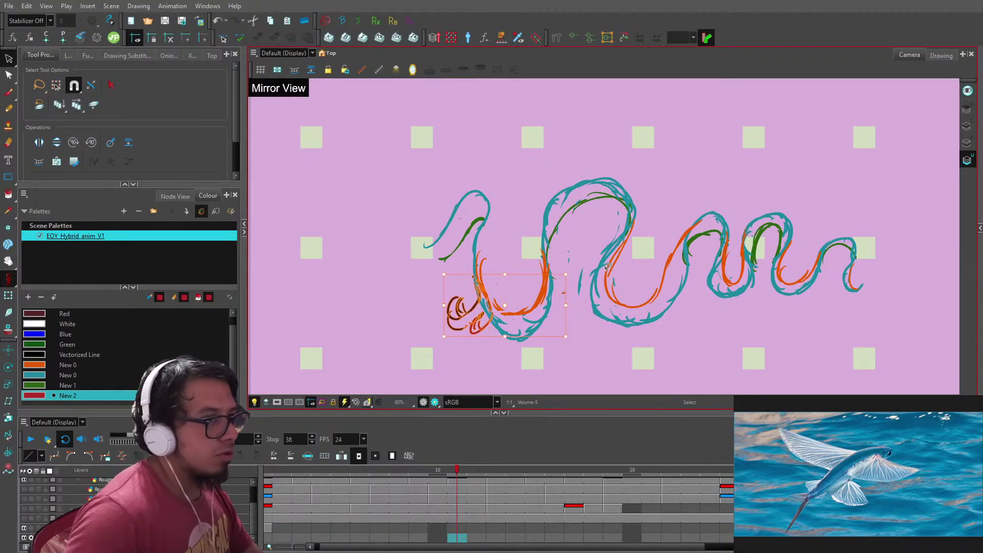
- Nudge the fins on frame 13, drawing Volume-6, slightly to the right
scroll(608, 267, up, 1)
key(.)
key(.)
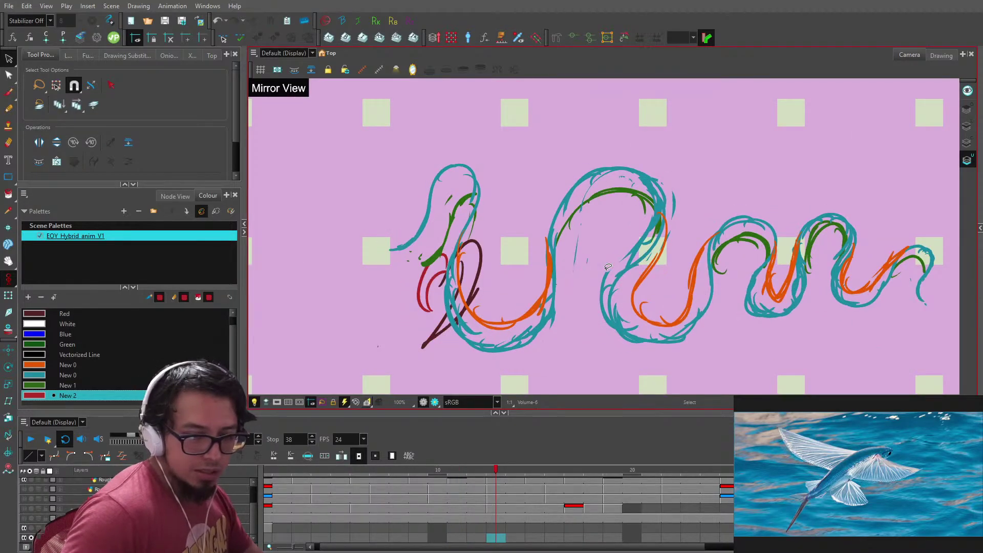
key(ctrl+a)
key(Right)
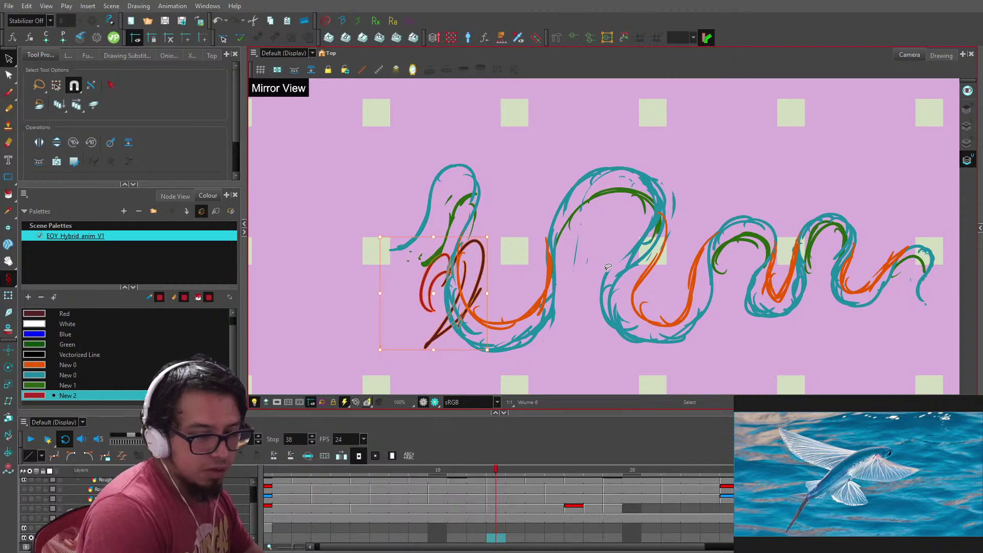
key(Right)
key(Right)
key(Right)
- Nudge the fins on frame 19, drawing Volume-9, slightly down and to the left against the body's hump
key(g)
key(g)
key(g)
key(g)
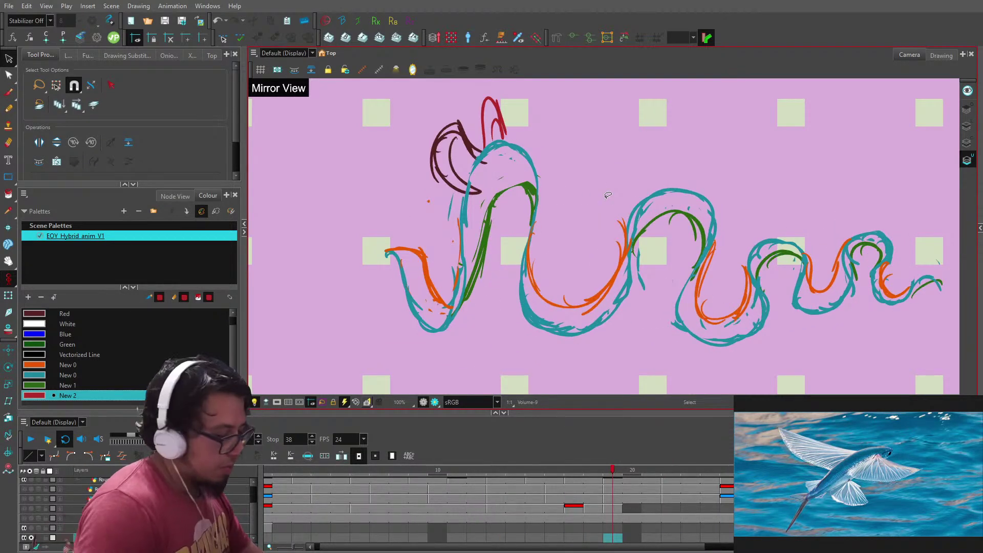
key(.)
key(.)
key(.)
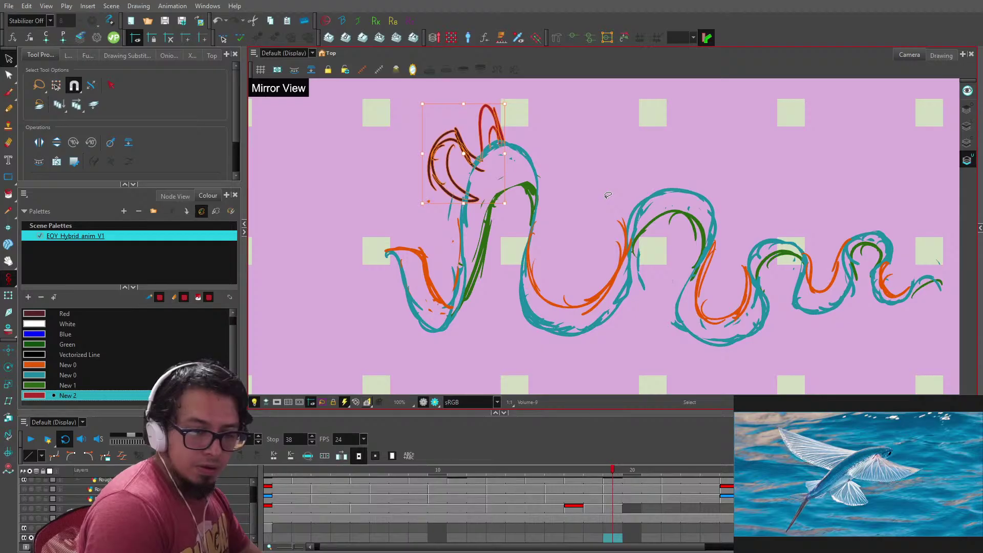
- Check the fins from frame 22, drawing Volume-10, through the end of the cycle and play back the loop
key(ctrl+a)
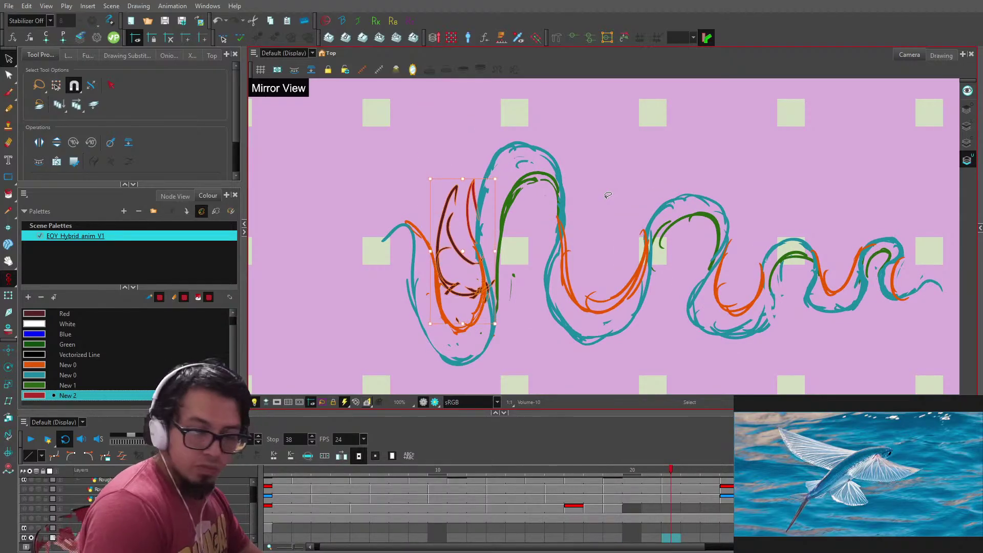
key(.)
key(.)
key(.)
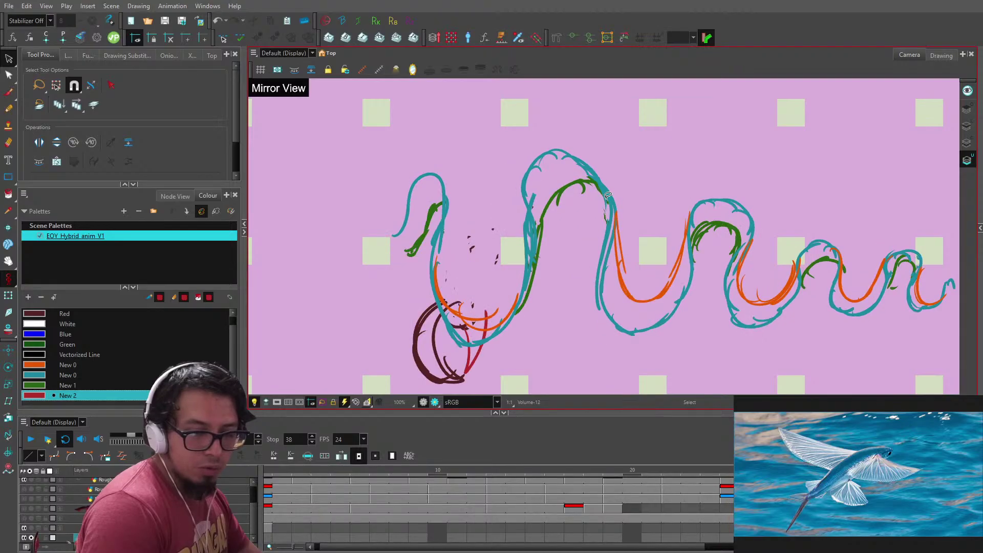
key(.)
key(.)
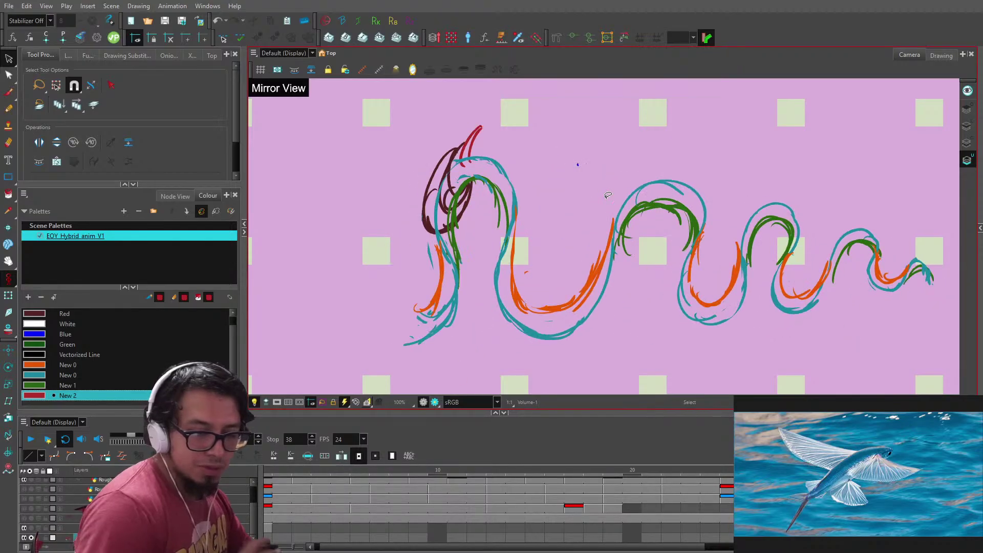
click(31, 439)
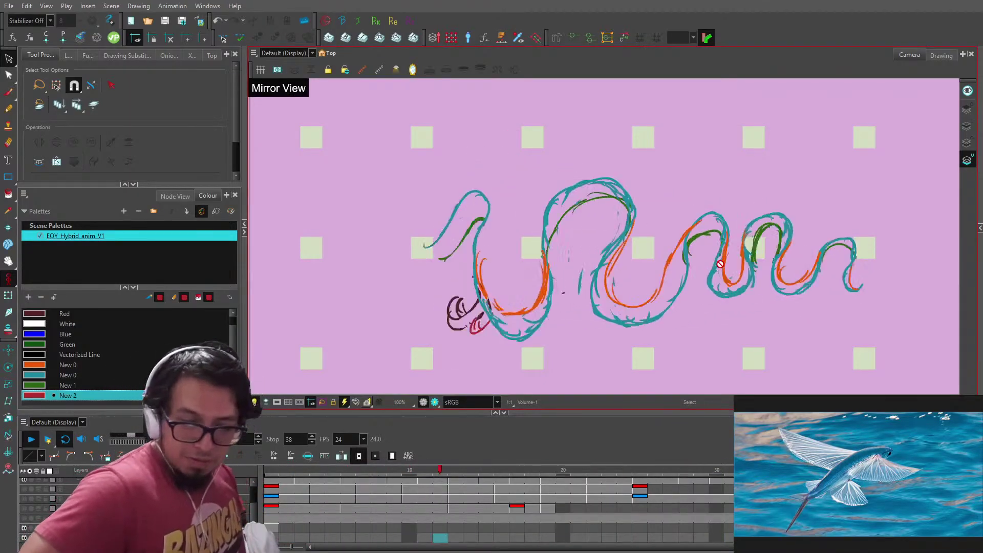
key(1)
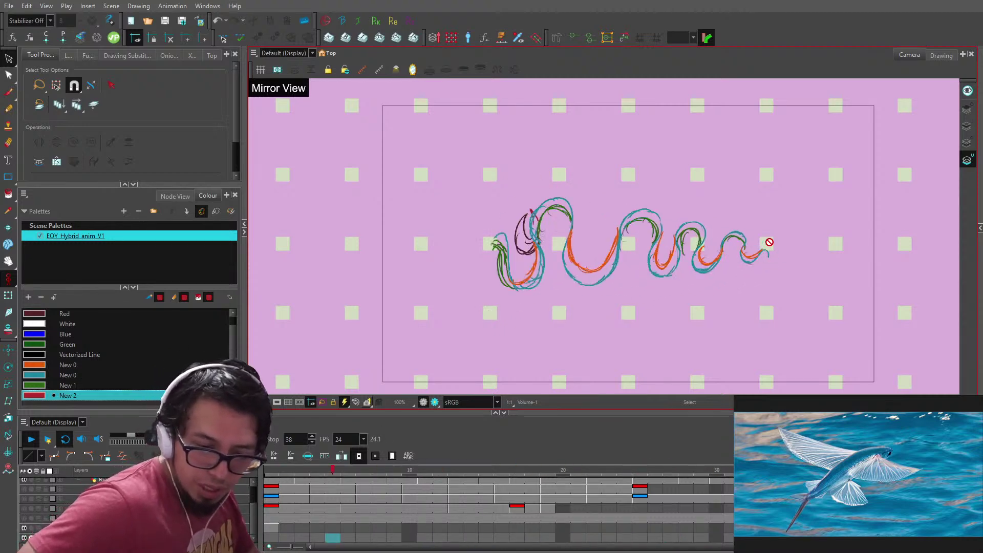
- Select both fins on frame 9, drawing Volume-4, and nudge them up and slightly left onto the body's lower curve
mouse_move(348, 472)
mouse_down()
mouse_move(424, 472)
mouse_move(332, 478)
mouse_move(395, 480)
mouse_up()
key(2)
key(2)
key(ctrl+a)
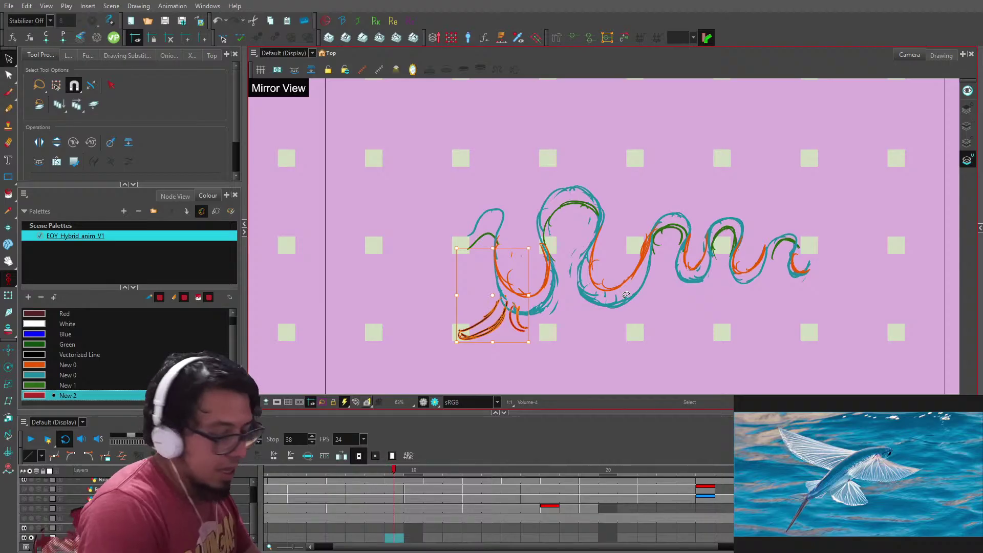
key(Up)
key(Up)
key(Up)
key(Up)
key(Left)
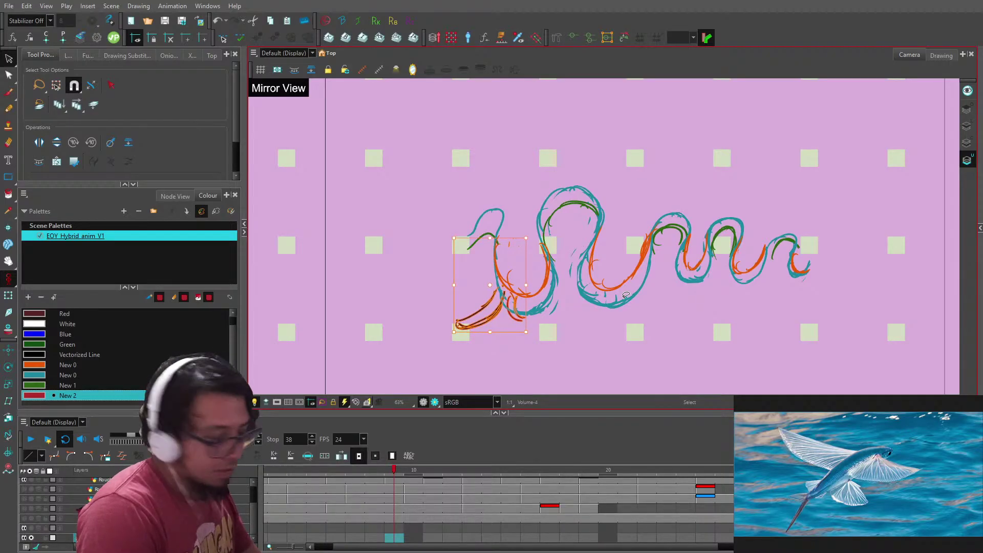
- Nudge the fins on frame 6, drawing Volume-3, slightly down and to the left, comparing them with the neighbouring drawing
key(comma)
key(comma)
key(comma)
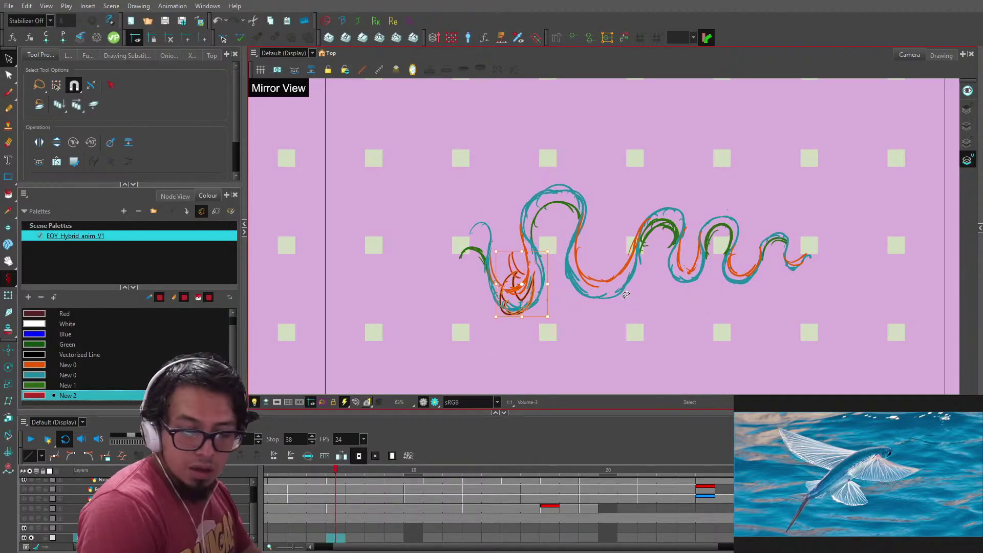
key(period)
key(period)
key(period)
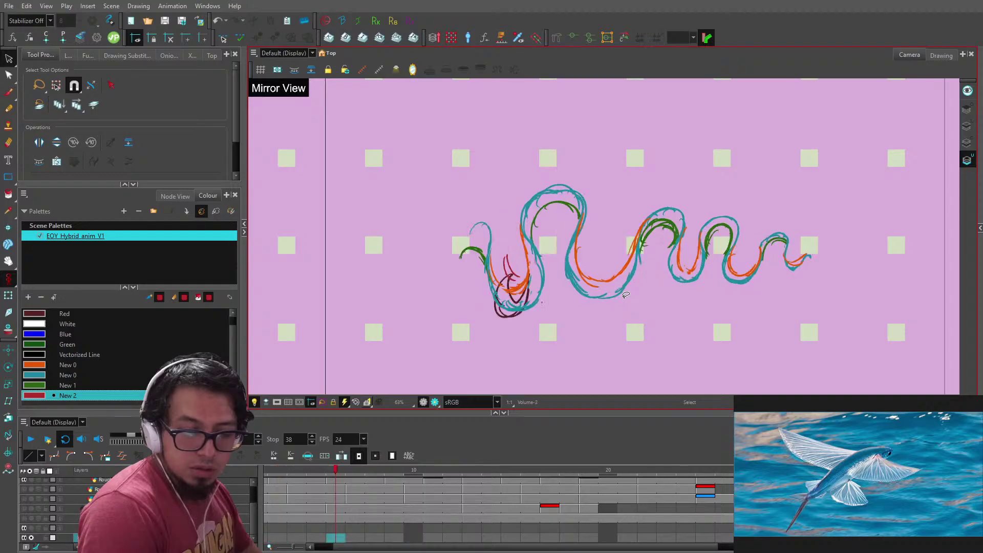
key(comma)
key(comma)
key(comma)
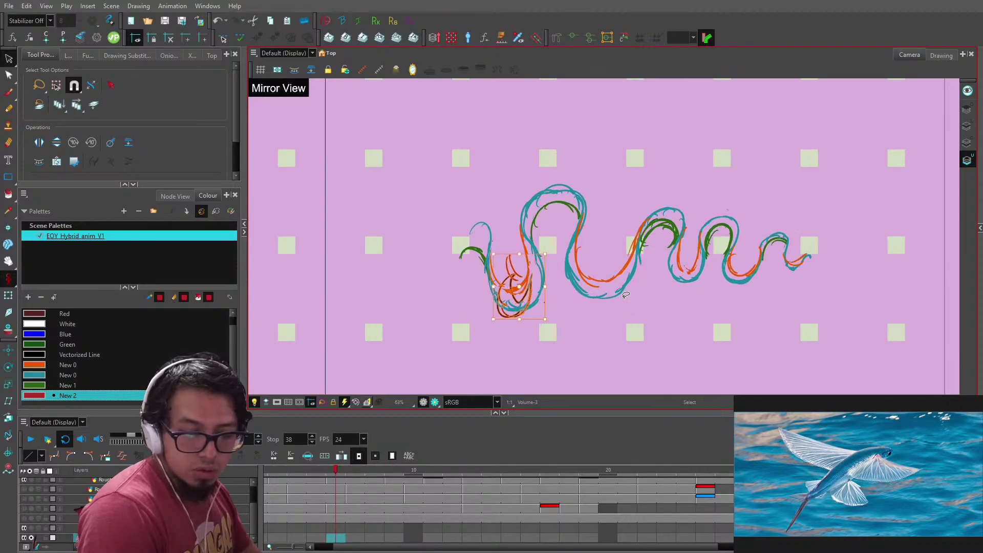
key(period)
key(period)
key(period)
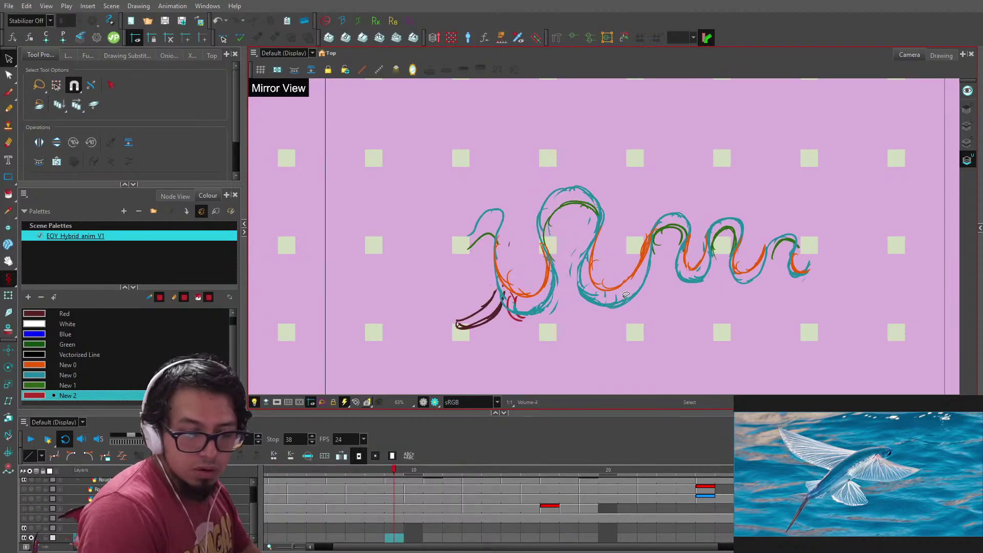
- Examine how the fins move across frames 9 to 15, drawings Volume-4 to Volume-7, and play back the loop
key(period)
key(period)
key(period)
key(period)
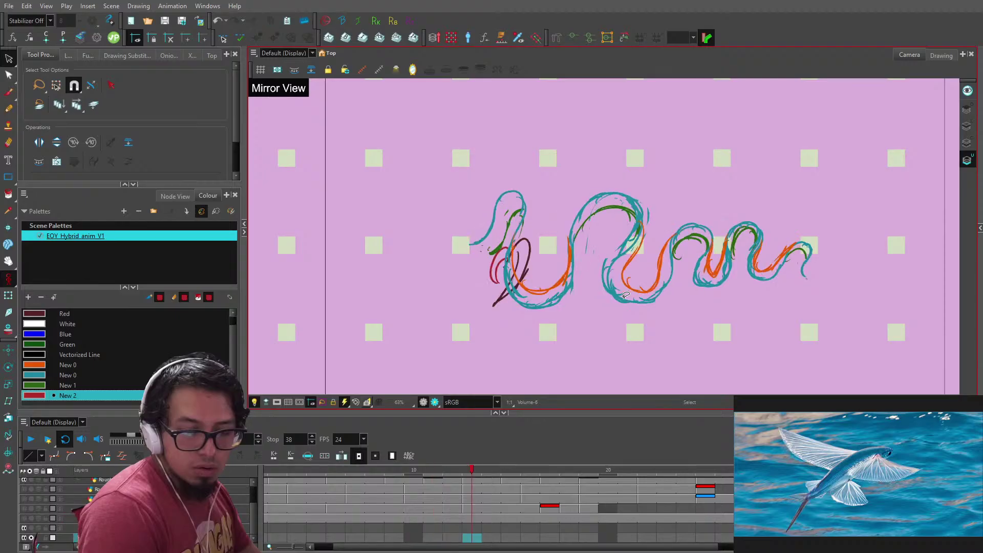
key(comma)
key(comma)
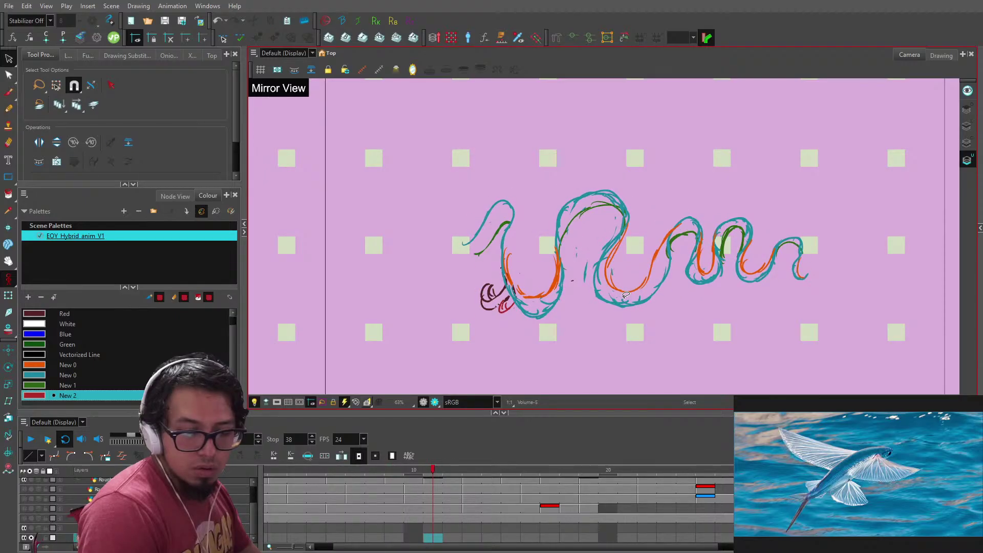
key(period)
key(period)
key(period)
key(period)
key(period)
key(period)
key(period)
key(period)
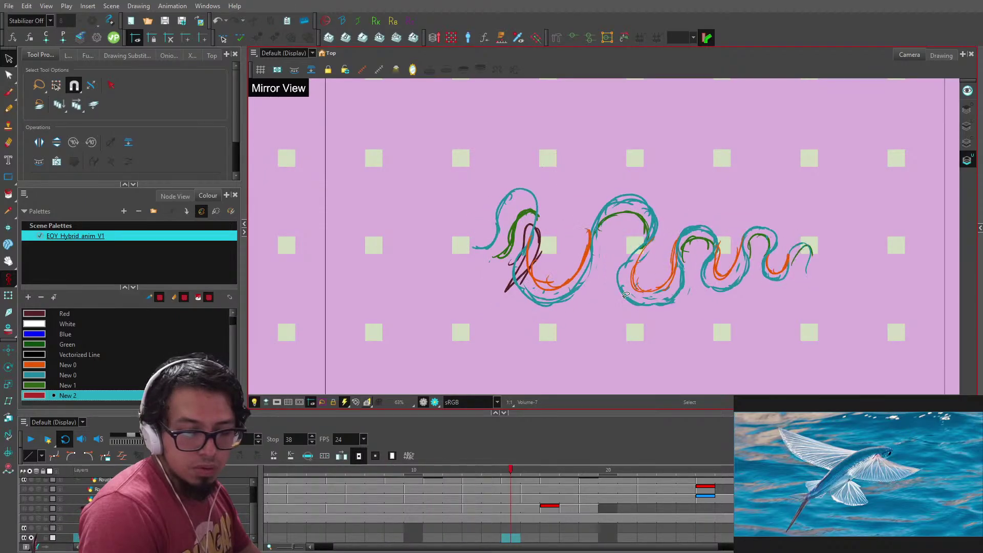
click(31, 439)
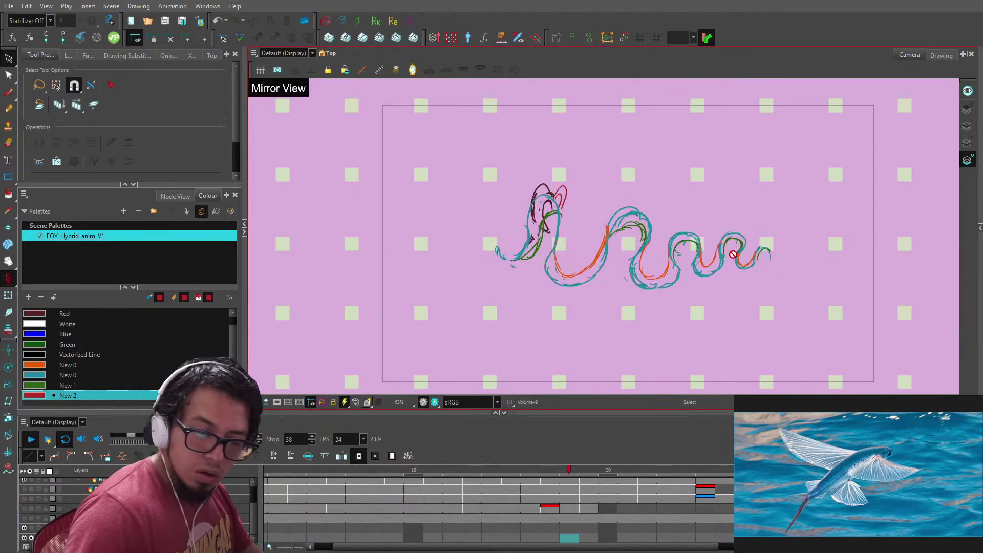
- Select the large dark fin on frame 9, drawing Volume-4, and delete it
click(452, 474)
drag(452, 474, 399, 475)
key(2)
scroll(535, 295, up, 2)
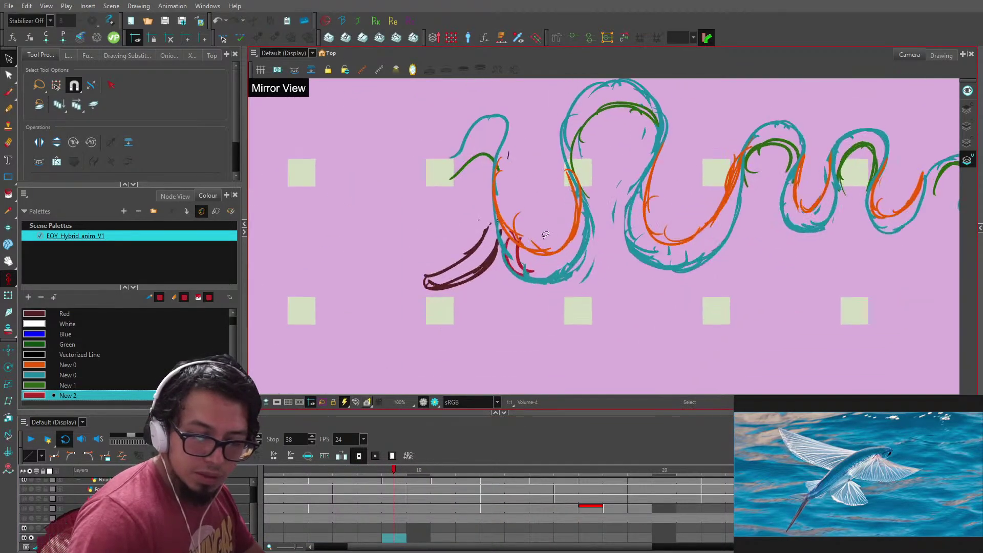
drag(470, 239, 507, 285)
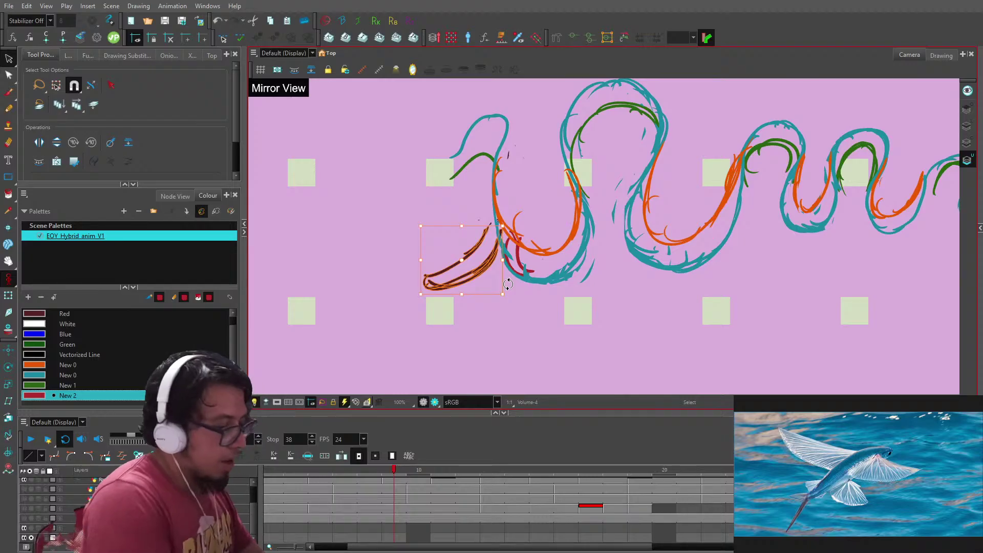
key(Delete)
- Redraw the large fin on frame 9 with the Red swatch, curving outward and down from the front of the body's lower bend
key(alt+b)
key(ctrl+z)
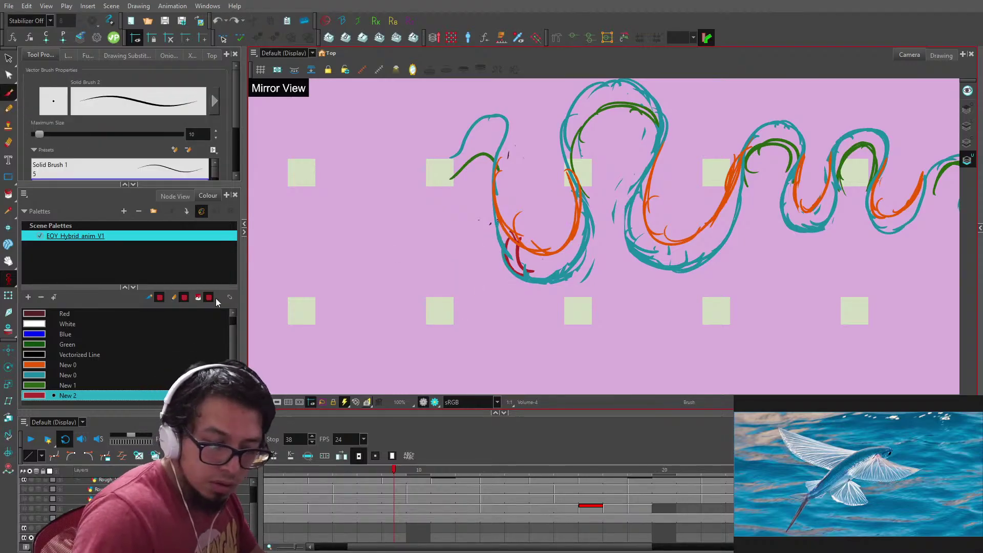
click(40, 316)
click(320, 538)
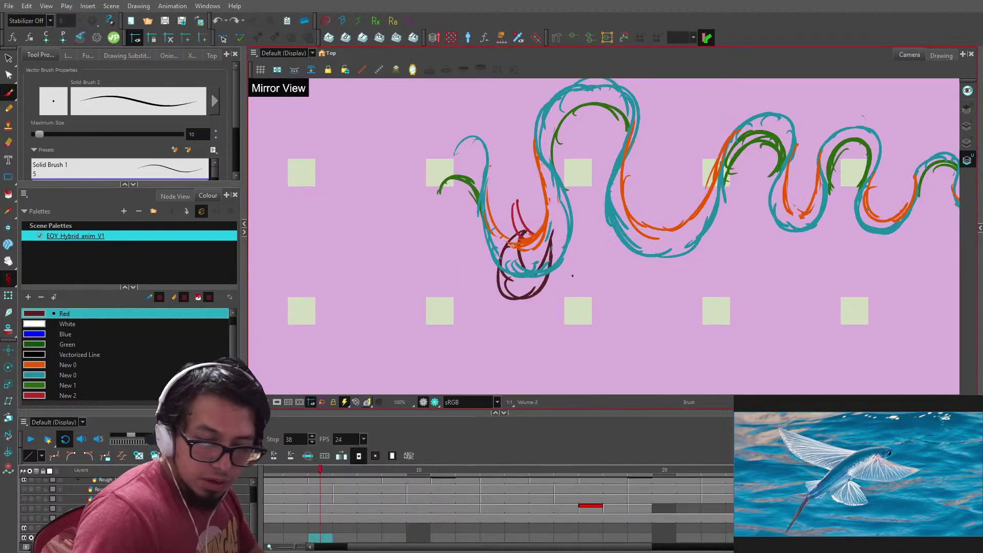
key(g)
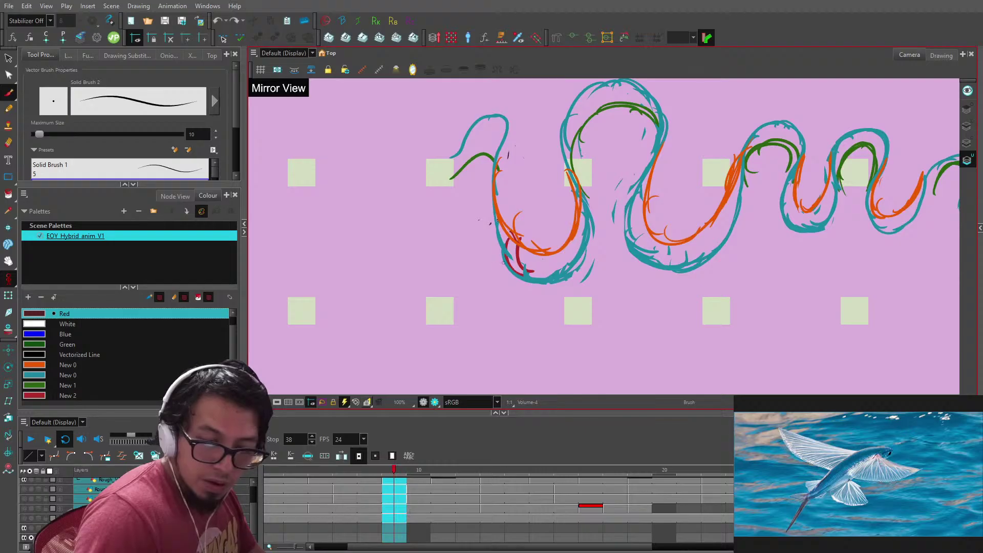
key(f)
key(f)
key(g)
key(g)
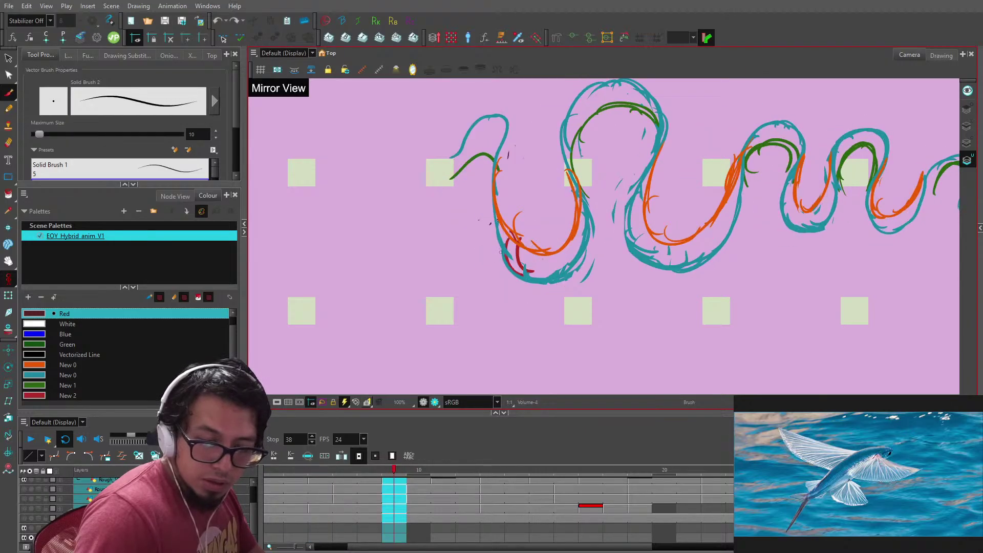
drag(495, 226, 505, 318)
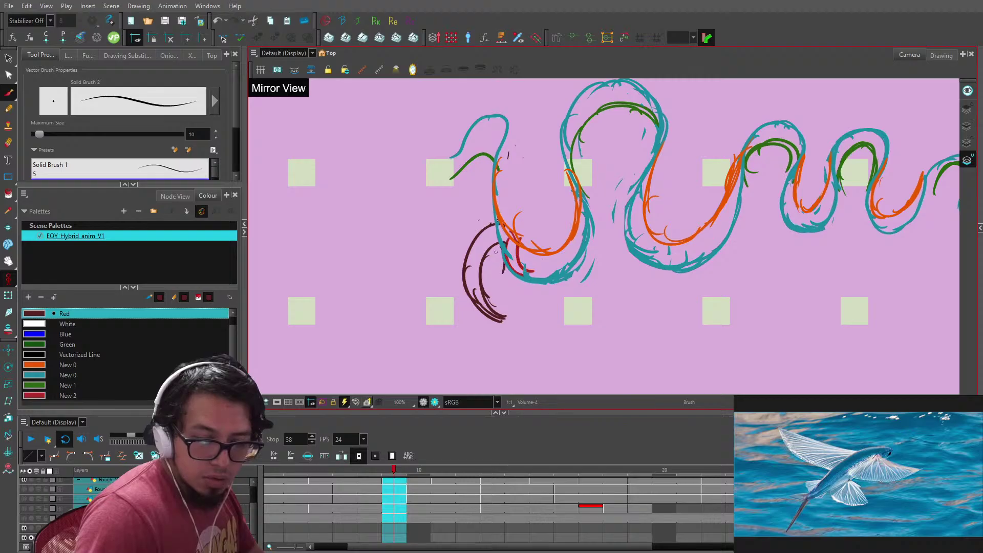
- Pick the New 2 colour and erase the small fin's old lines on frame 9 with the Small Eraser
key(alt+e)
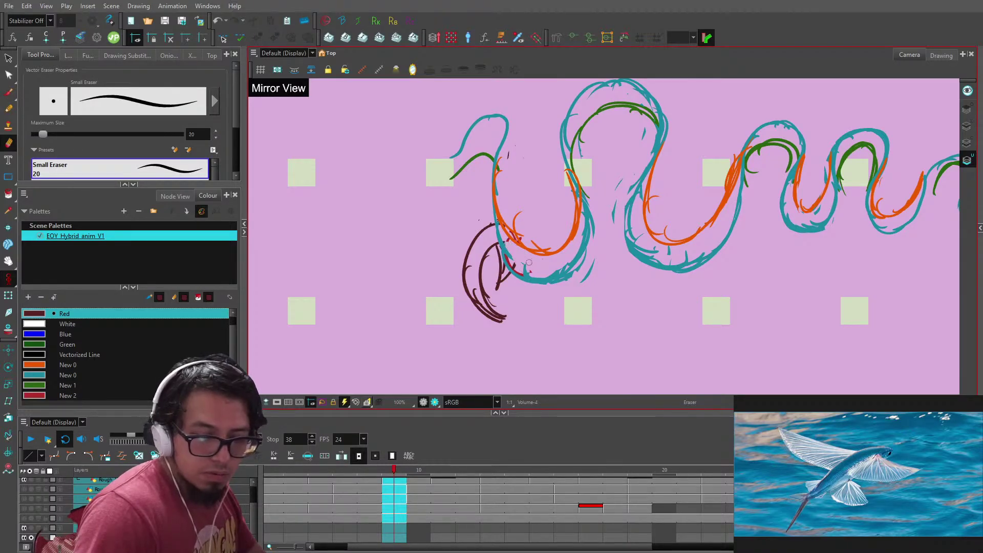
alt+click(523, 248)
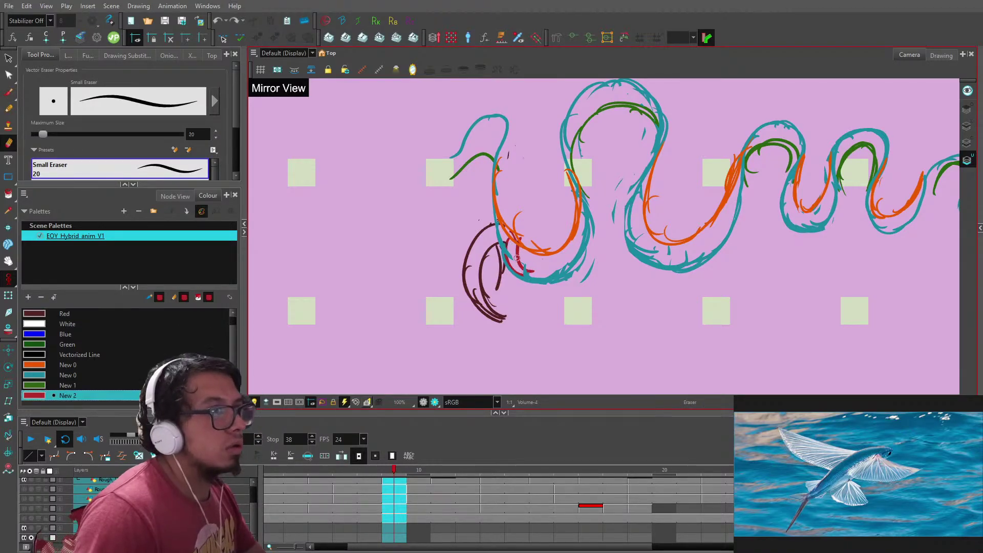
key(2)
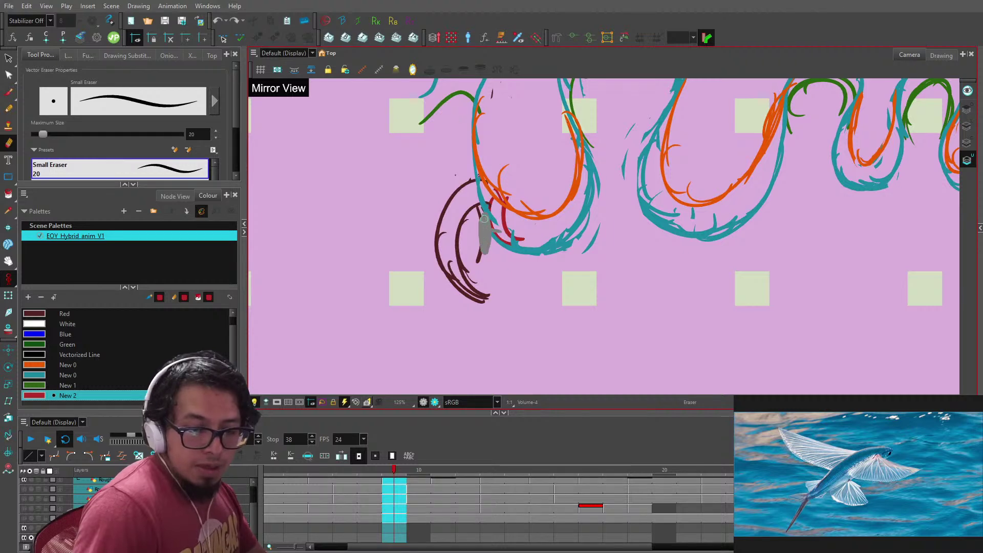
drag(484, 219, 512, 243)
- Brush the small fin back in on frame 9 with the New 2 colour, behind the large fin
key(alt+b)
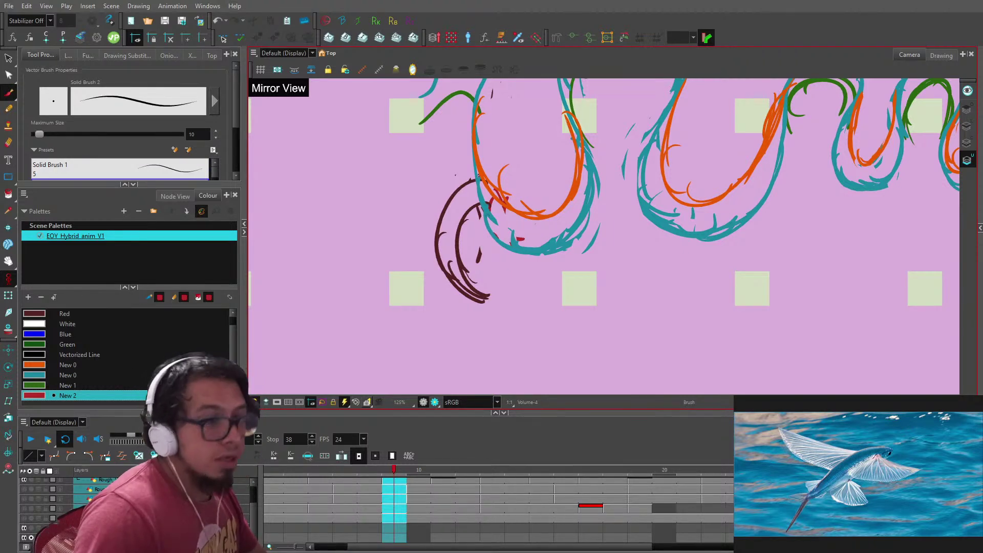
key(1)
key(1)
key(1)
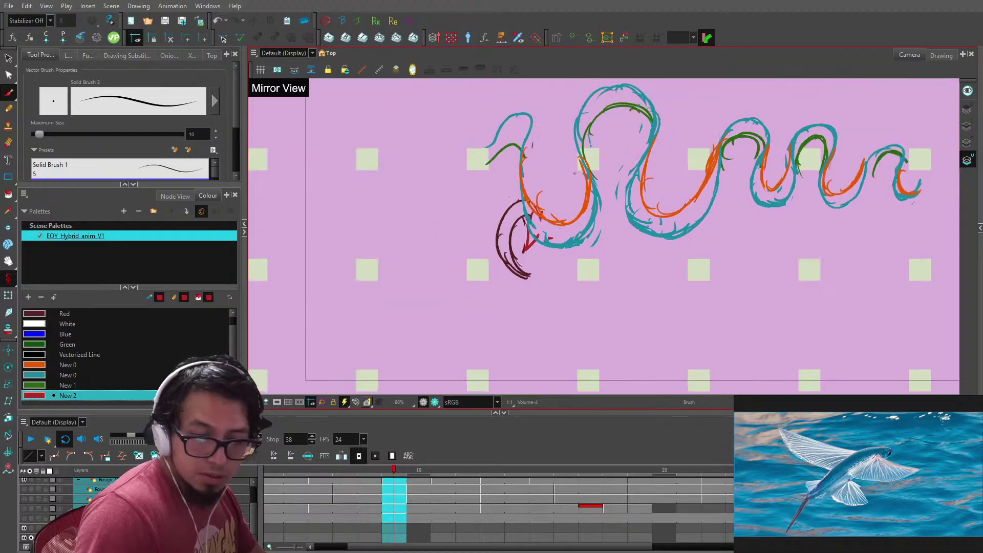
- Compare the redrawn fins on frame 9 with the fin drawings on frames 11 and 13
key(g)
drag(577, 195, 593, 140)
key(2)
key(f)
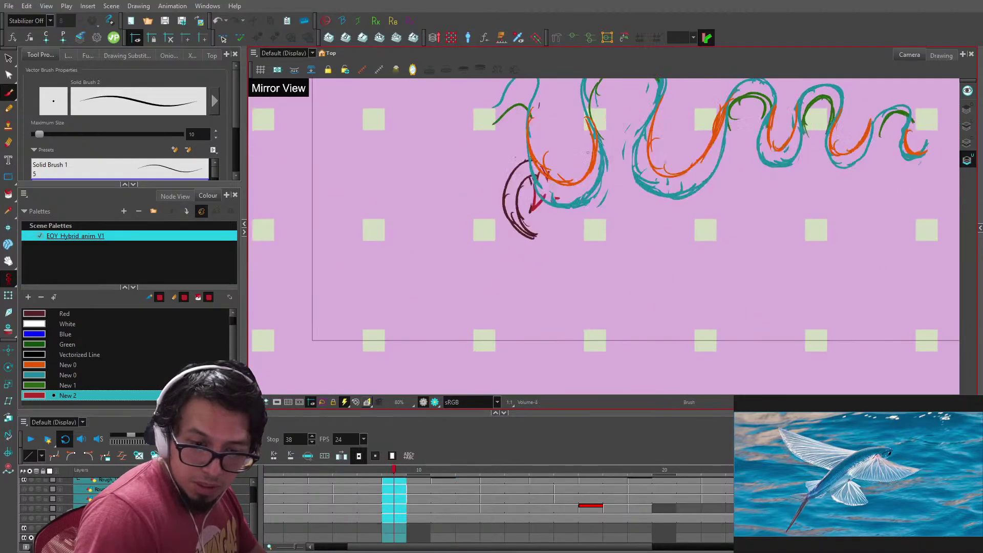
key(f)
key(g)
key(g)
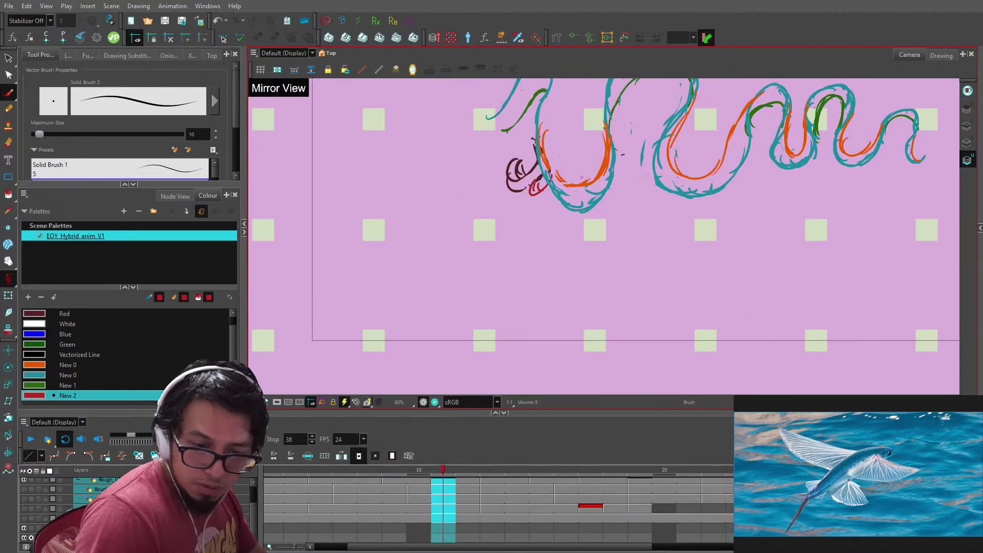
key(period)
key(period)
drag(584, 156, 515, 315)
key(f)
key(f)
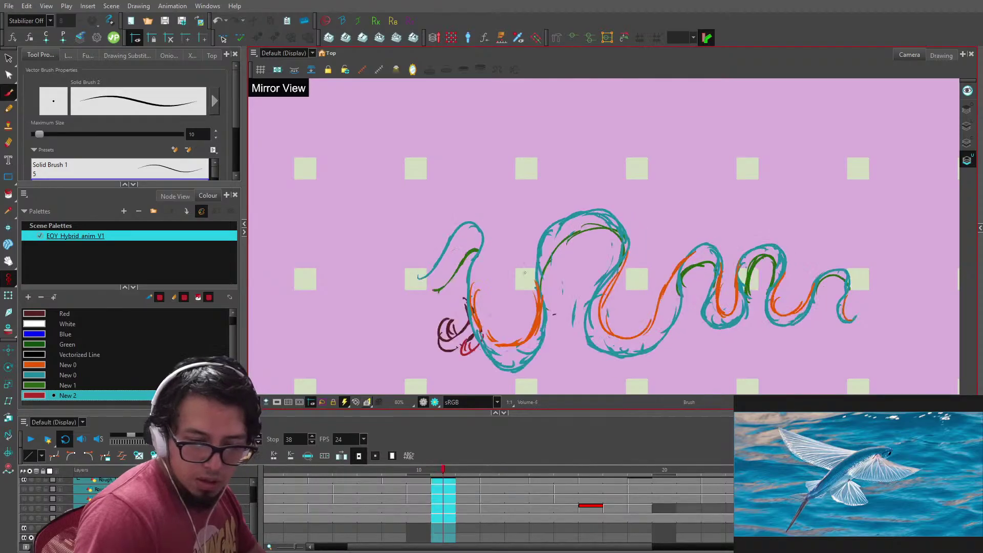
key(g)
key(g)
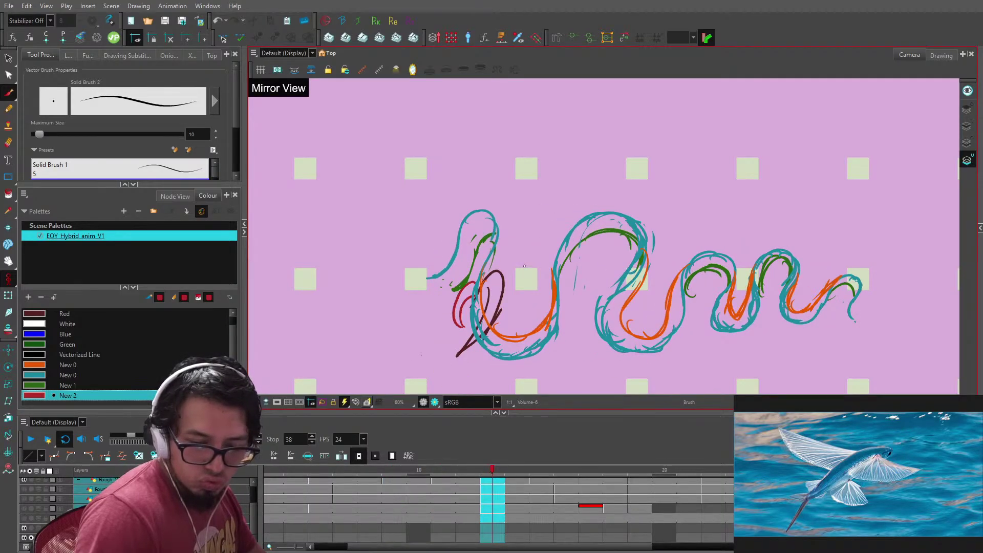
- Flip back and forth through frames 6 to 13 to examine the flow of the fins' downstroke
key(comma)
key(comma)
key(comma)
key(comma)
key(period)
key(period)
drag(524, 266, 558, 196)
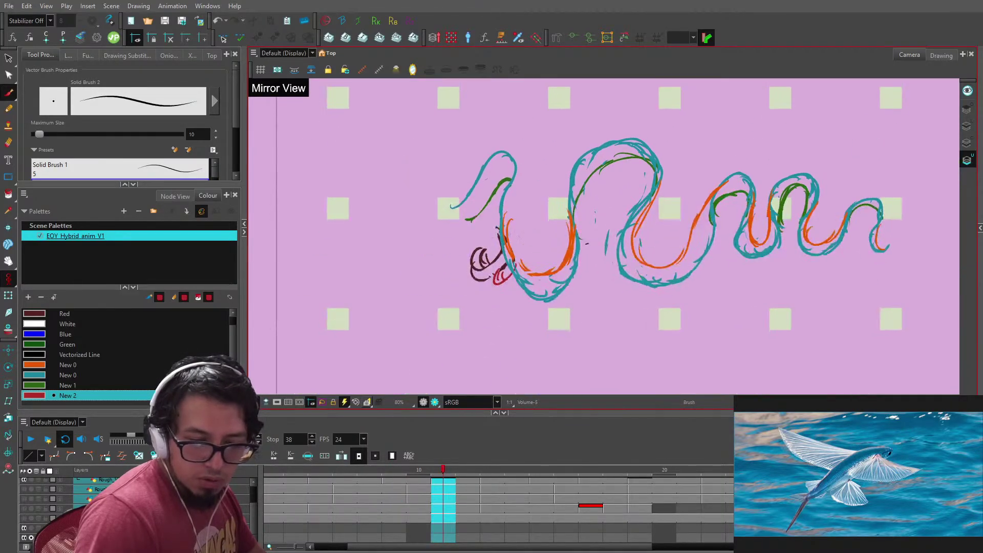
key(2)
key(f)
key(f)
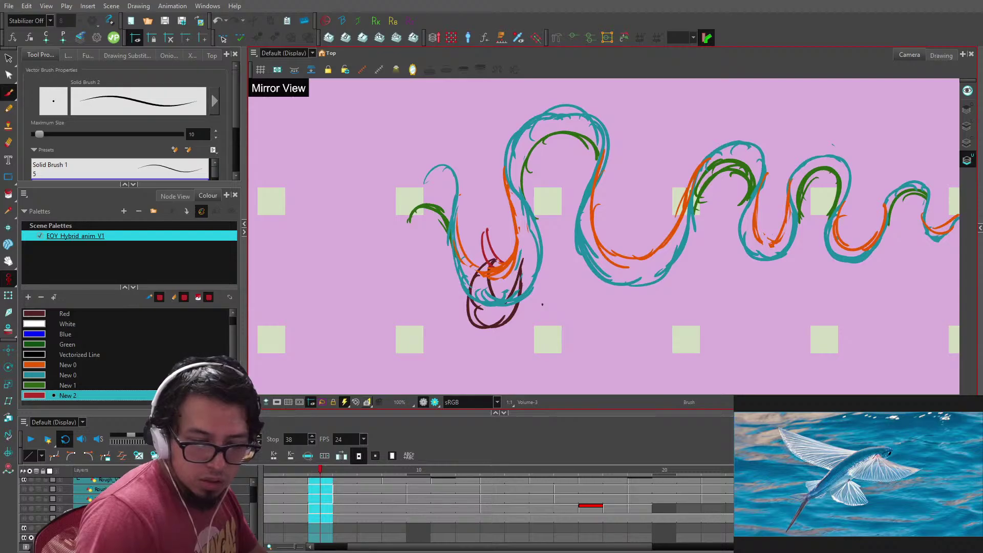
key(period)
key(period)
key(period)
key(period)
key(period)
key(period)
key(period)
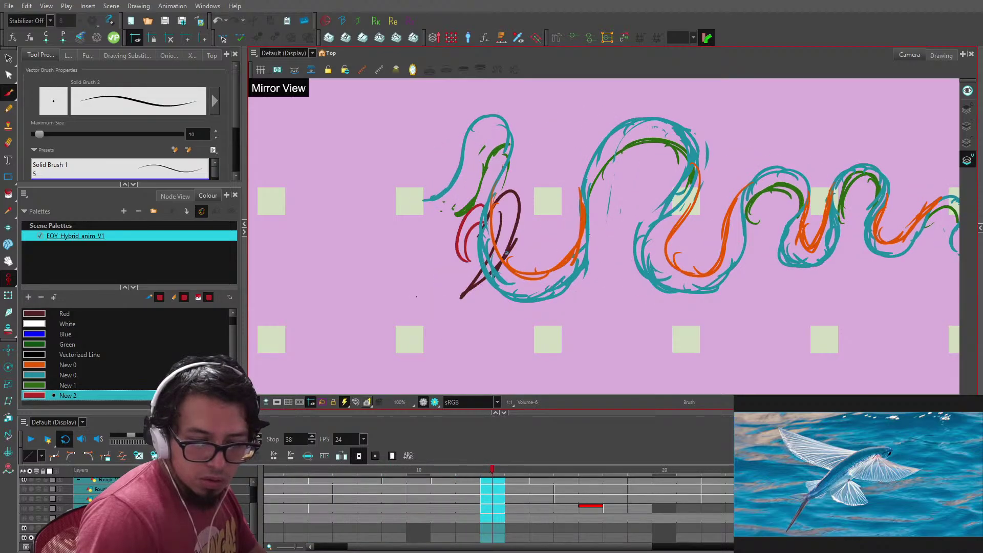
- Delete the old fins from the drawing on frame 11 and choose the Red colour for the brush
key(comma)
key(comma)
key(alt+s)
drag(479, 310, 438, 249)
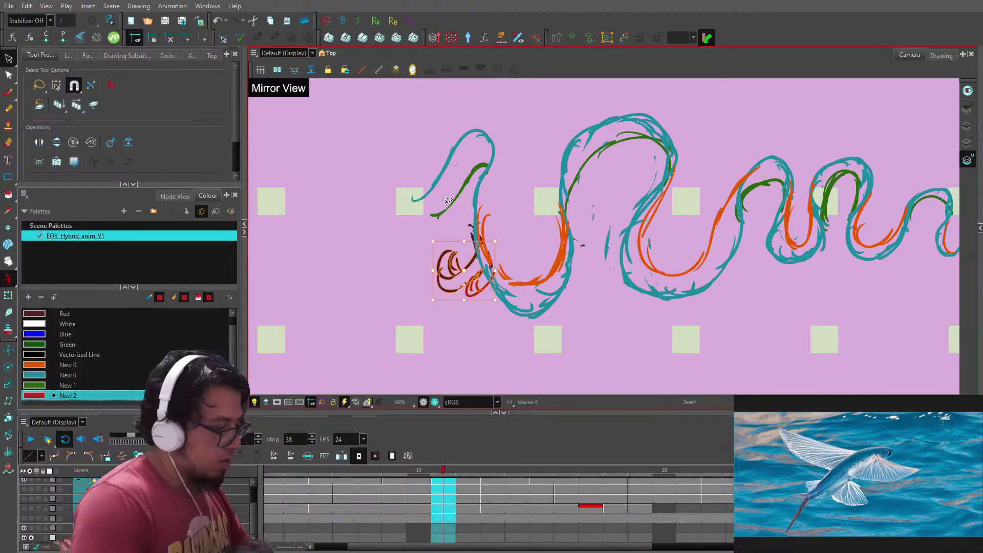
key(Delete)
key(alt+b)
click(52, 313)
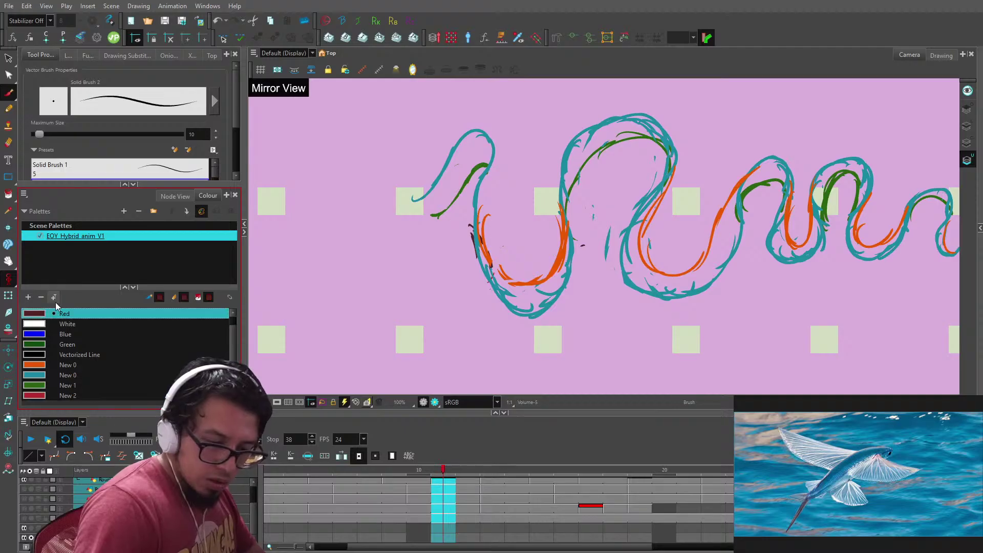
- Flip between frame 11 and its neighbouring drawings to examine where the large fin should sit
key(comma)
key(comma)
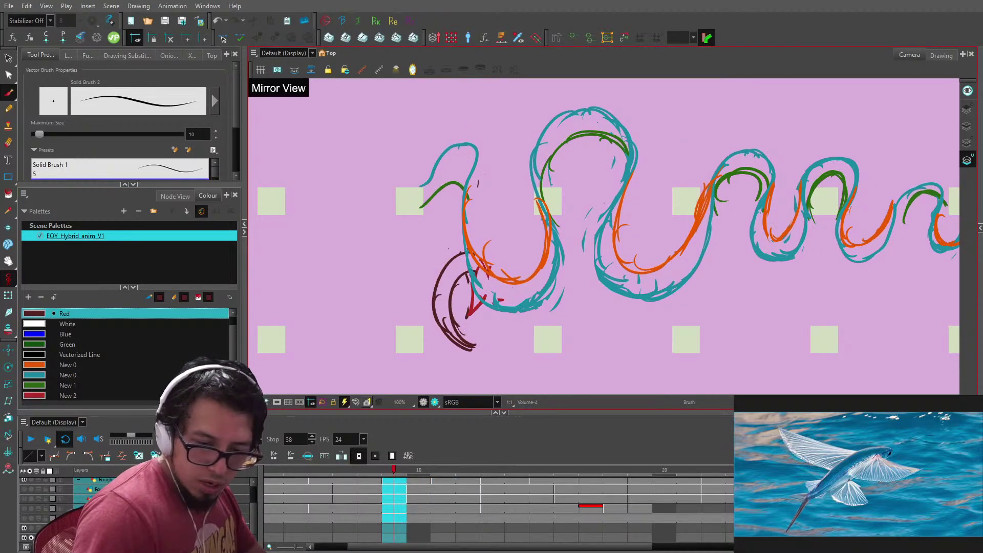
key(g)
key(f)
key(f)
key(g)
key(g)
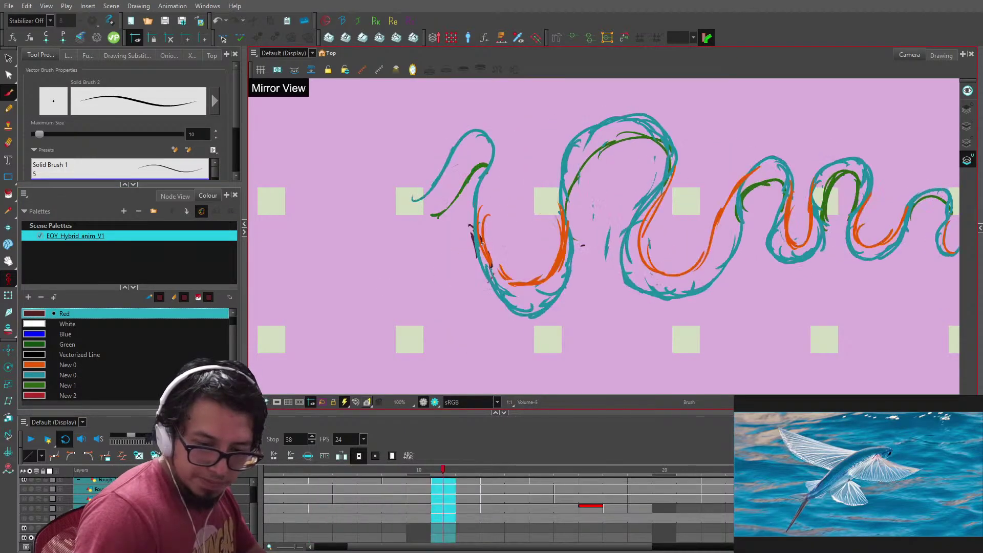
key(g)
key(comma)
key(comma)
key(comma)
key(comma)
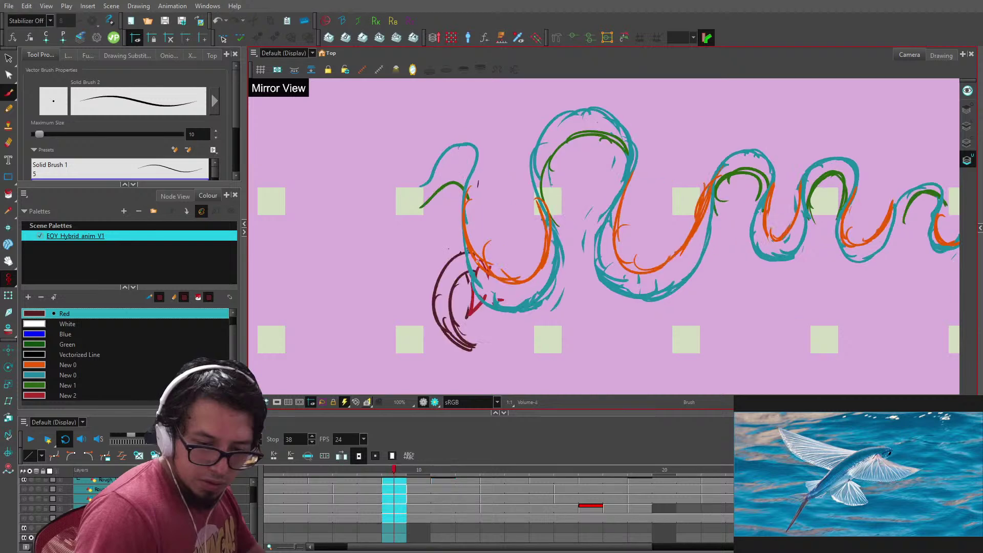
key(period)
key(period)
- Brush a new large fin in Red on frame 11, trailing down from the front of the serpent's body
drag(486, 252, 459, 322)
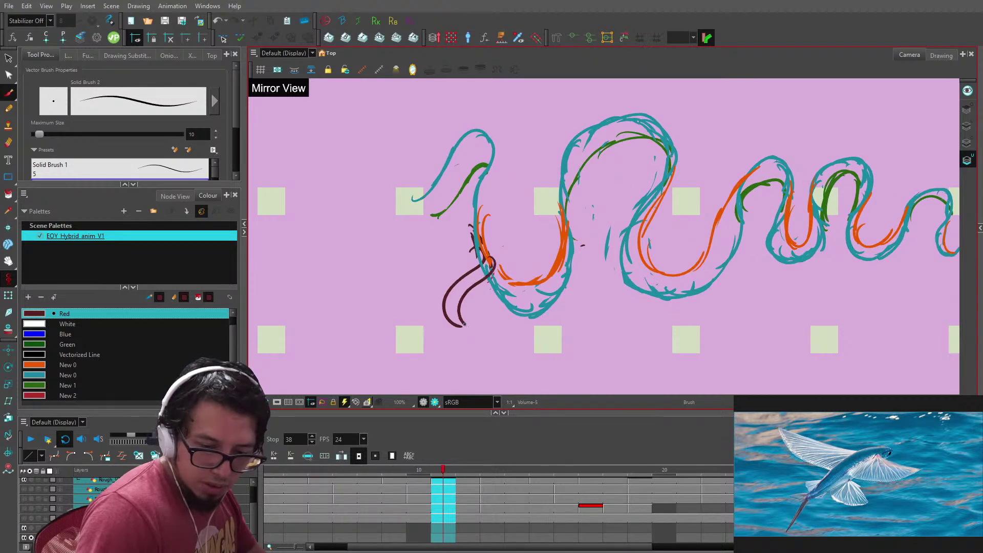
key(g)
key(f)
key(f)
key(g)
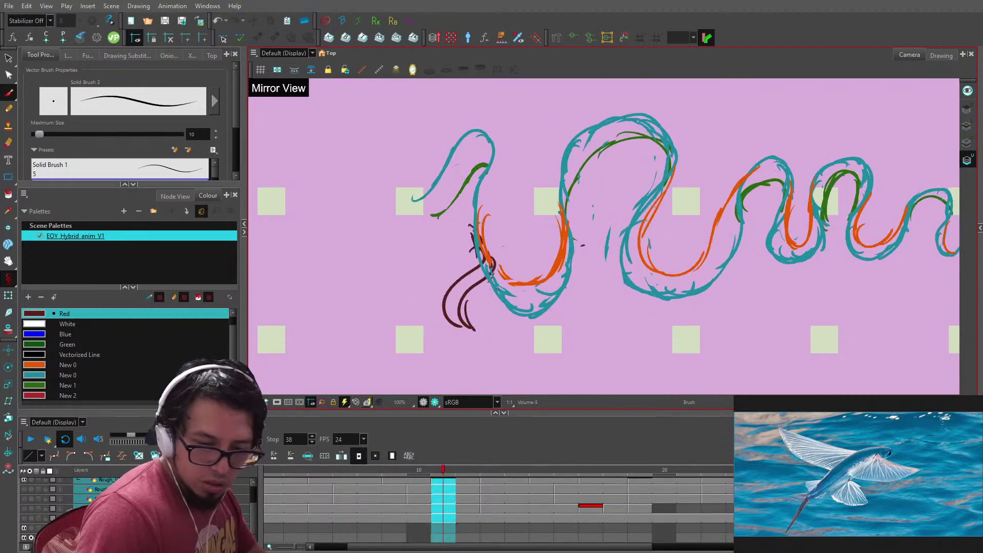
- Select all the fin strokes on frame 11 and shift them slightly left to line up with the neighbouring drawings
key(ctrl+a)
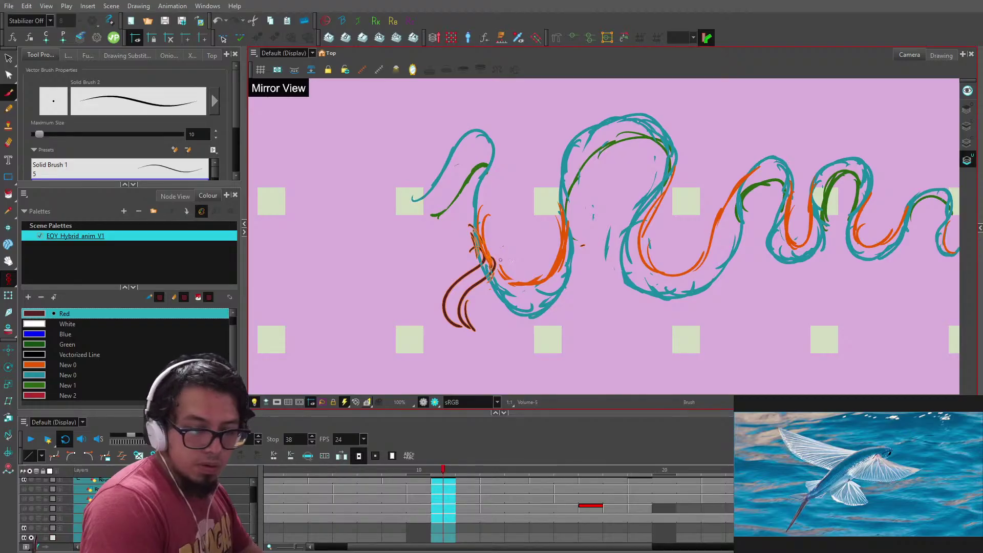
drag(512, 261, 578, 294)
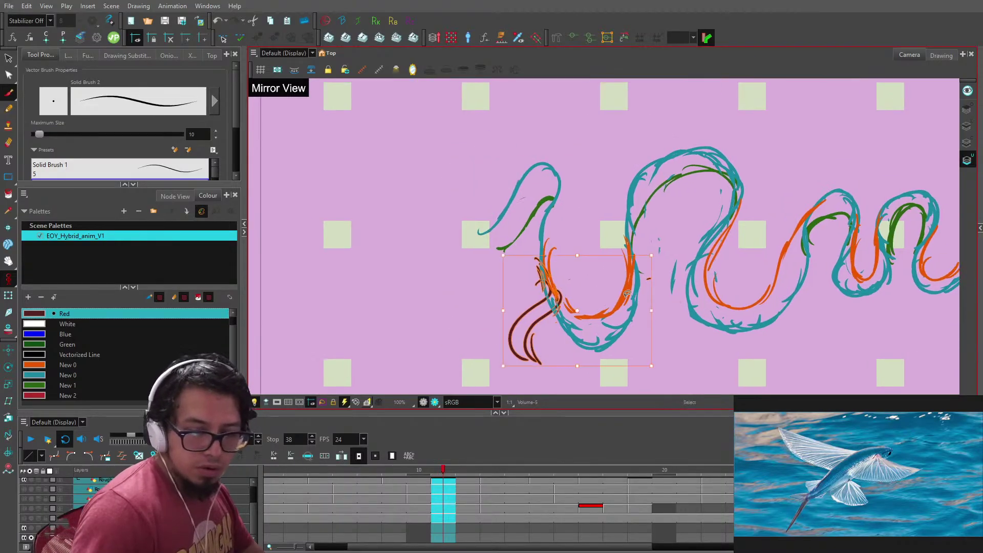
key(alt+s)
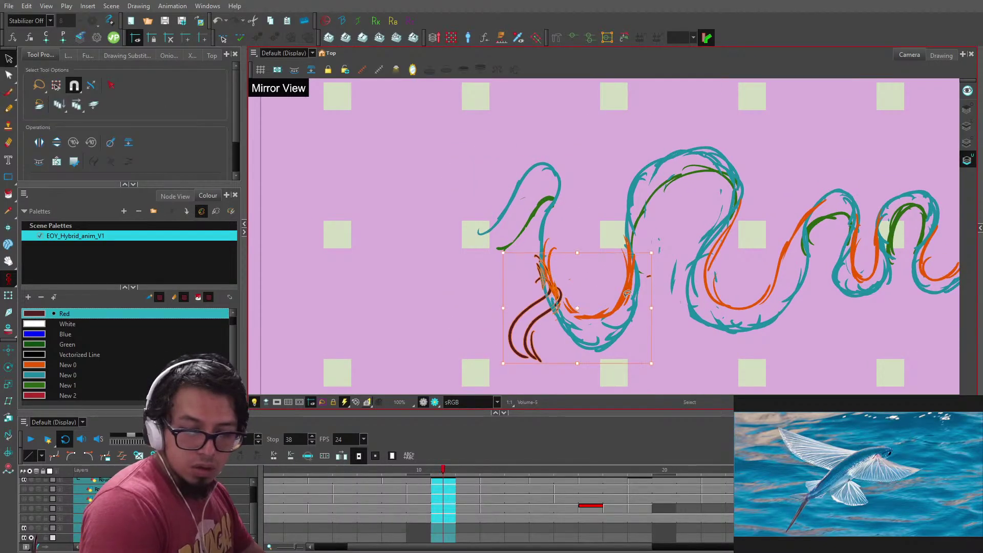
key(f)
key(g)
key(g)
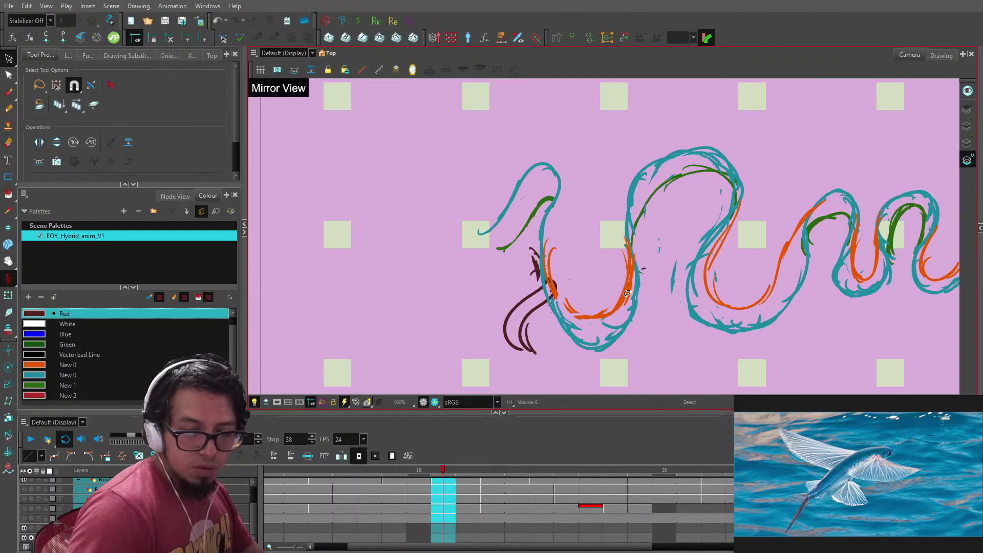
key(f)
key(f)
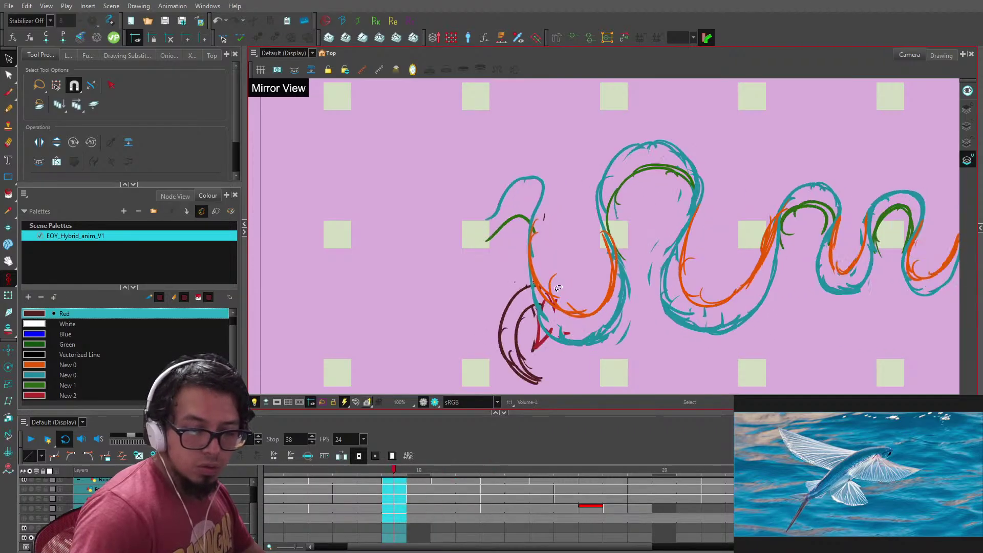
key(g)
- Sample the New 2 colour from the small fin on frame 9 and brush the small fin on frame 11
key(alt+b)
key(f)
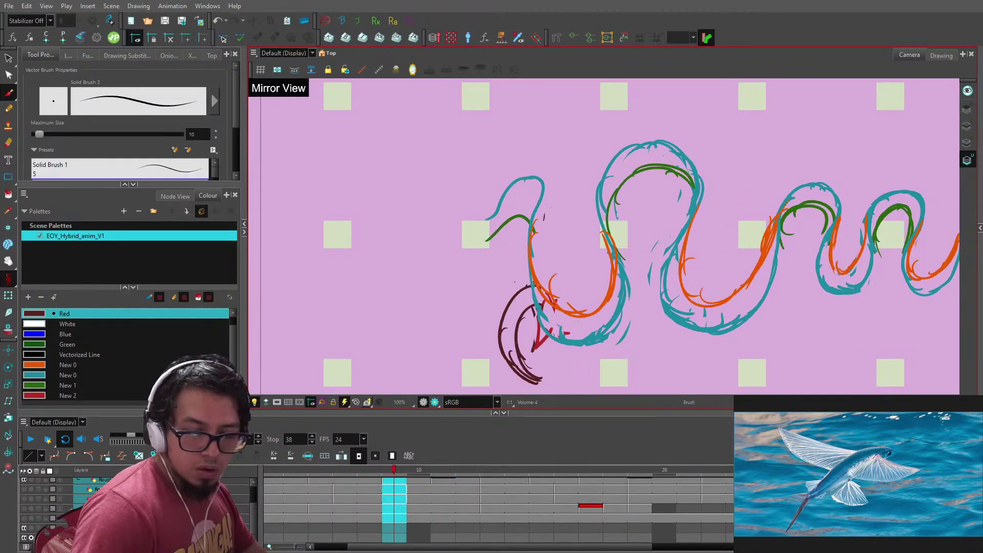
click(544, 338)
key(g)
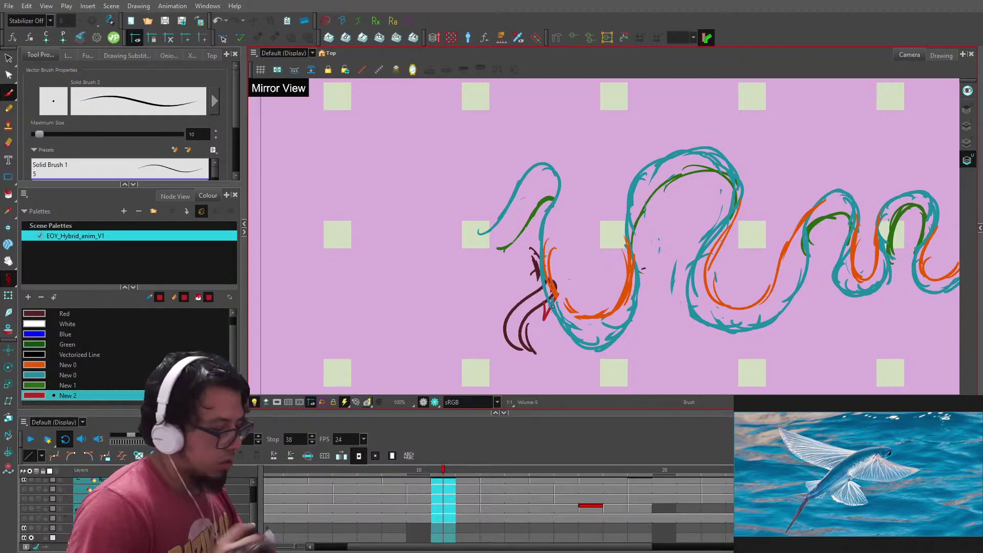
- Play the whole animation to review the redrawn fins on the moving body
key(shift+Return)
key(1)
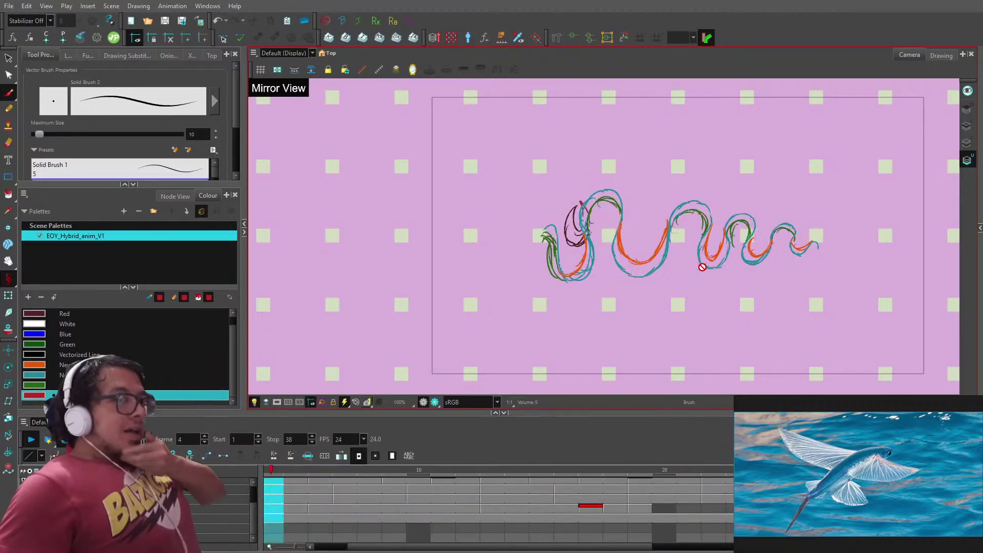
click(31, 439)
- Erase the stray specks above the fins inside the body's first bend with the Small Eraser
drag(730, 218, 659, 204)
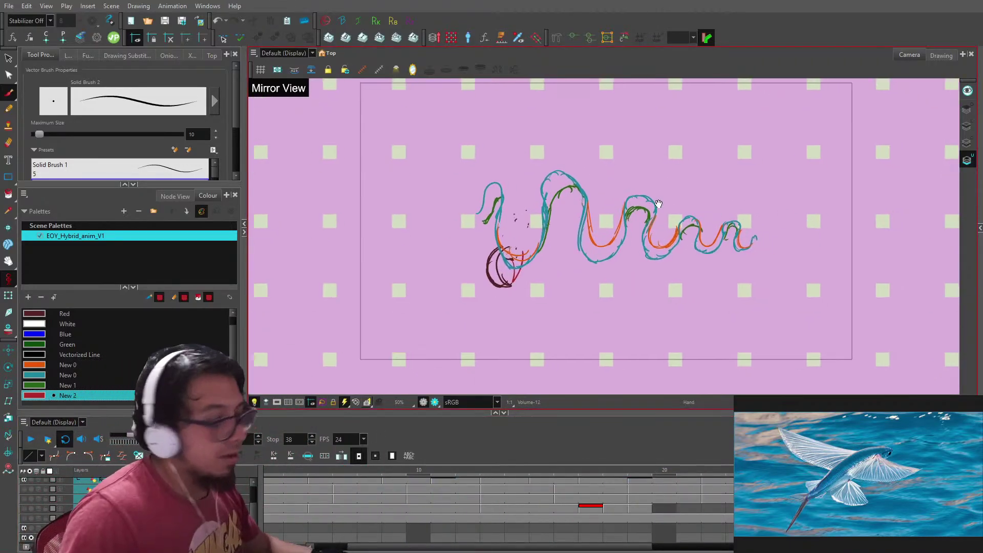
key(2)
key(2)
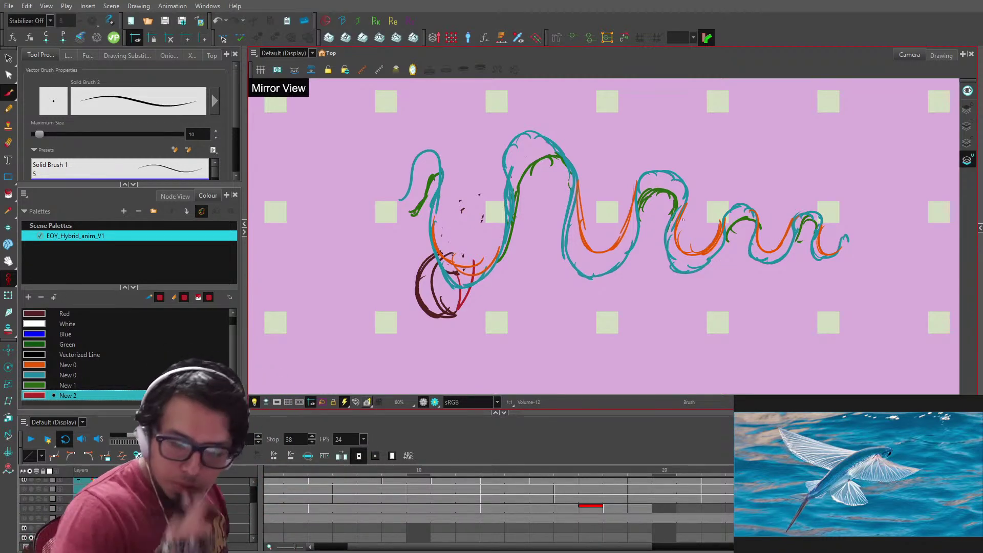
key(2)
mouse_move(504, 205)
mouse_down()
mouse_move(617, 220)
mouse_move(569, 226)
mouse_move(582, 237)
mouse_move(587, 226)
mouse_up()
key(alt+e)
drag(593, 209, 554, 241)
mouse_move(567, 207)
mouse_down()
mouse_move(593, 191)
mouse_move(575, 201)
mouse_move(589, 204)
mouse_up()
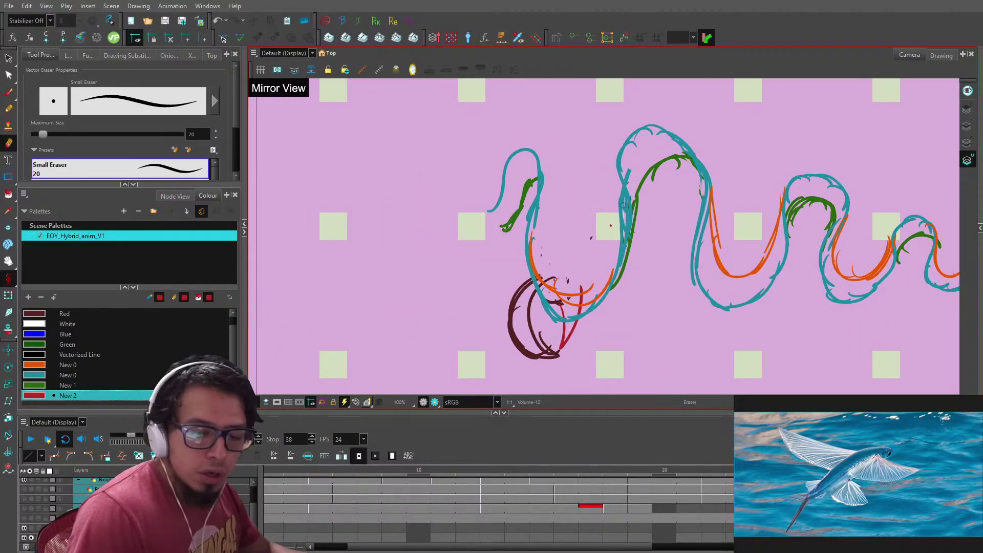
drag(593, 221, 565, 281)
drag(609, 228, 618, 219)
key(1)
key(1)
key(1)
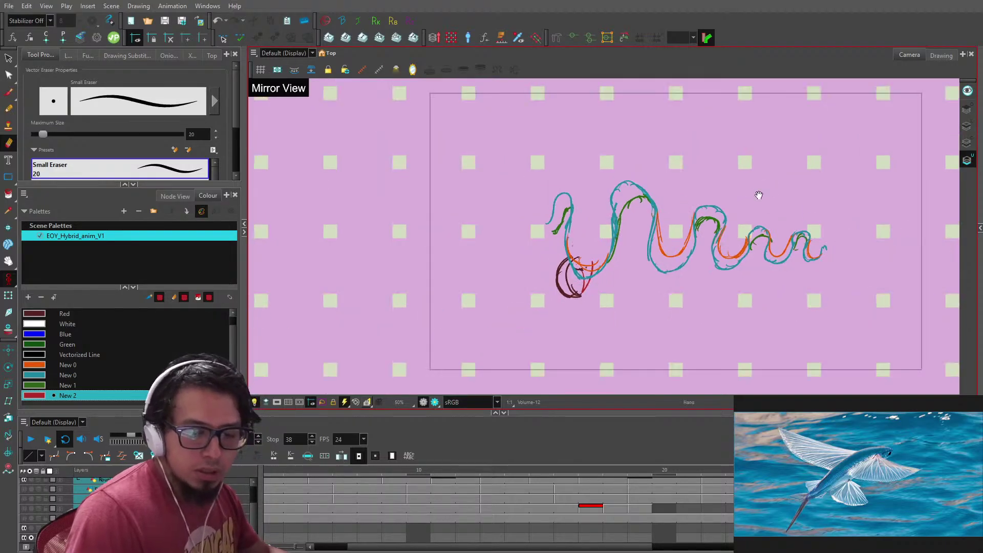
drag(759, 195, 672, 205)
key(alt+s)
drag(671, 228, 672, 220)
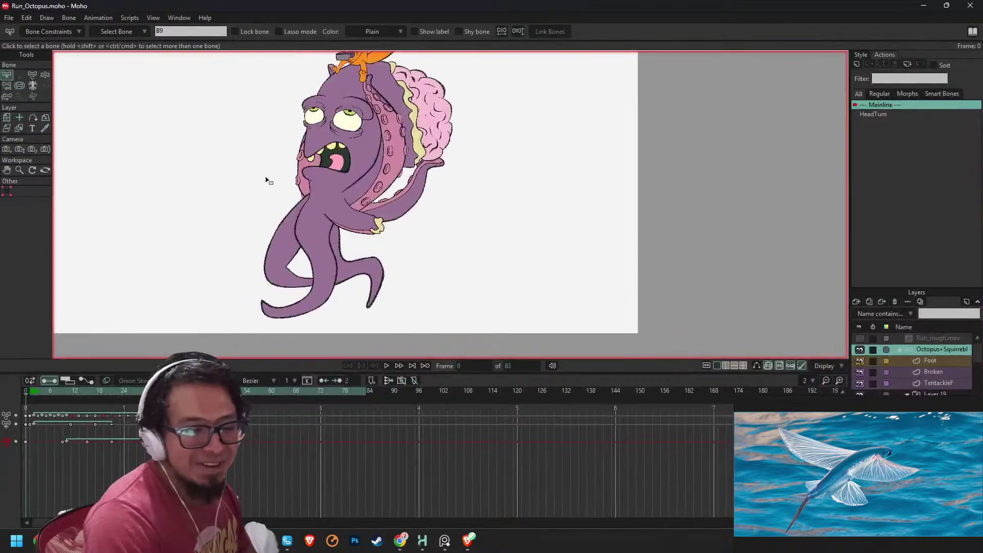
- Switch to the Run_Octopus file in Moho, frame the octopus and squirrel, and play their run animation
drag(318, 184, 390, 255)
click(404, 211)
scroll(398, 216, up, 2)
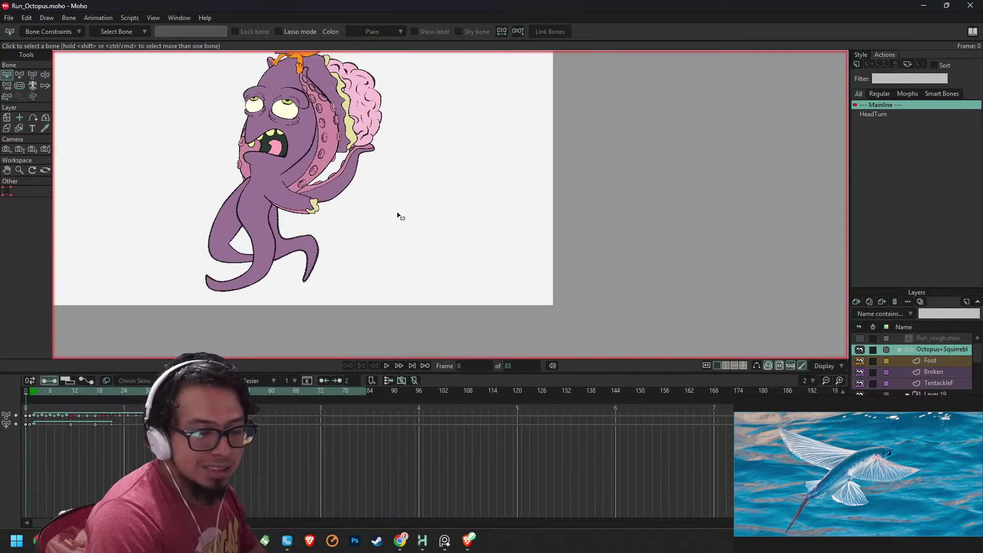
drag(474, 197, 637, 275)
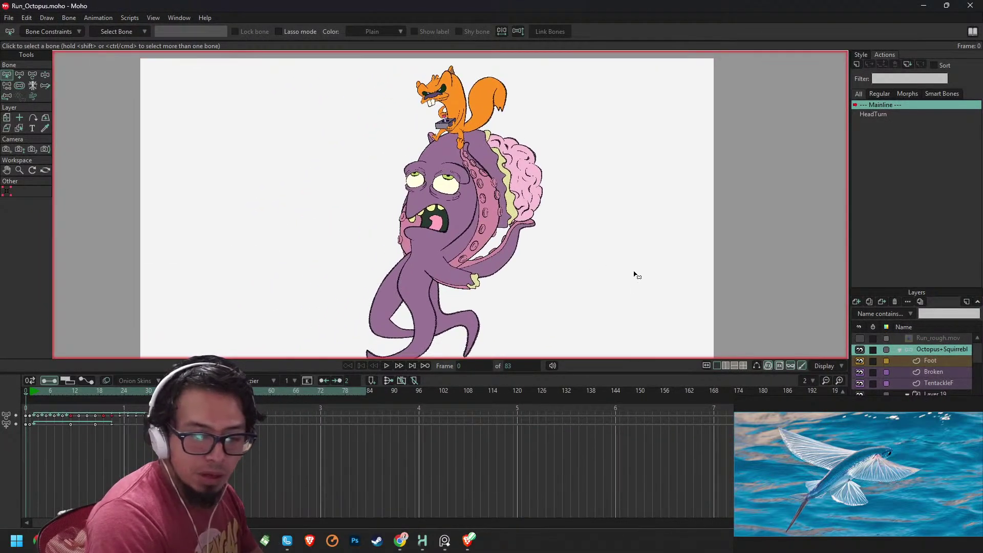
scroll(629, 265, down, 2)
scroll(629, 265, up, 1)
key(space)
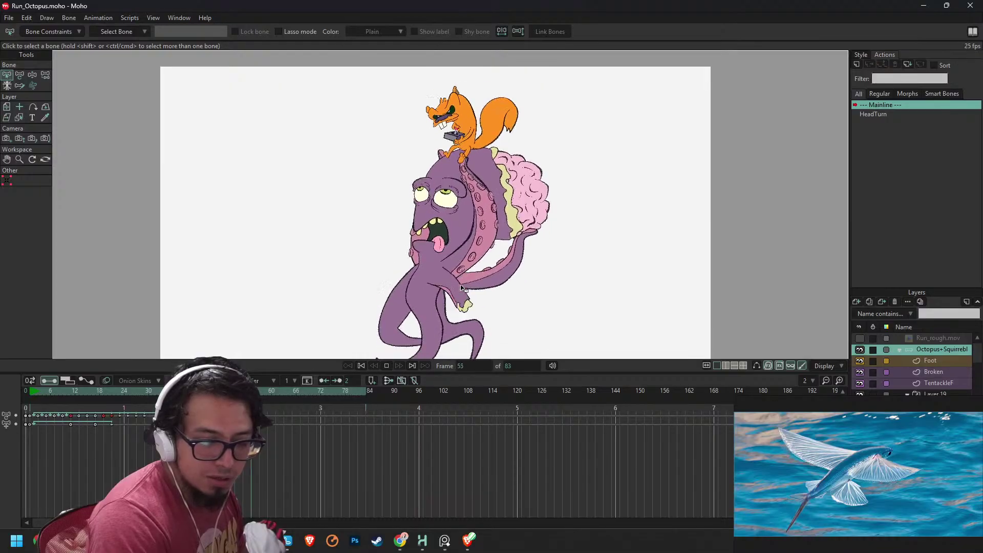
- Show the Run_rough.mov layer, hide the octopus and squirrel layer, and return to frame 0
click(860, 338)
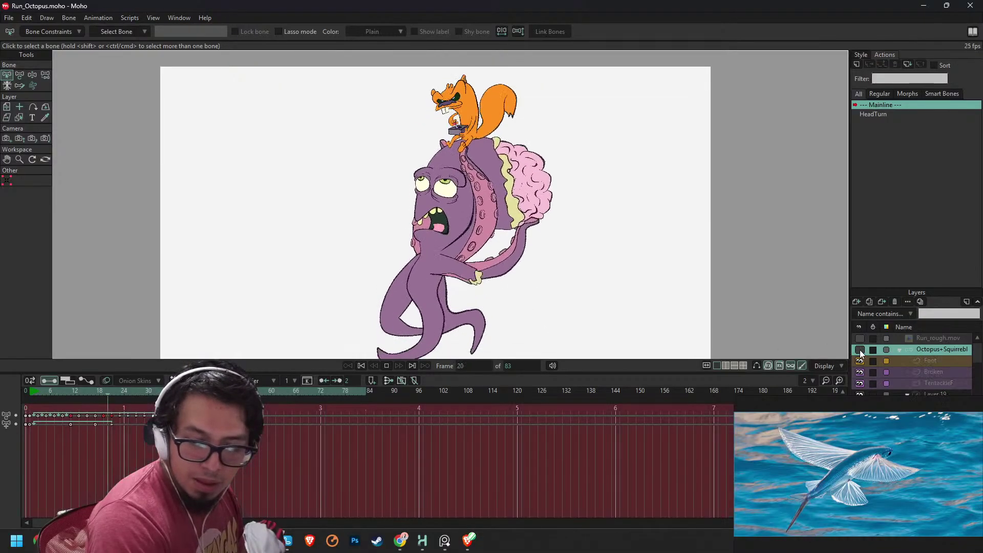
click(860, 349)
scroll(579, 267, down, 1)
key(space)
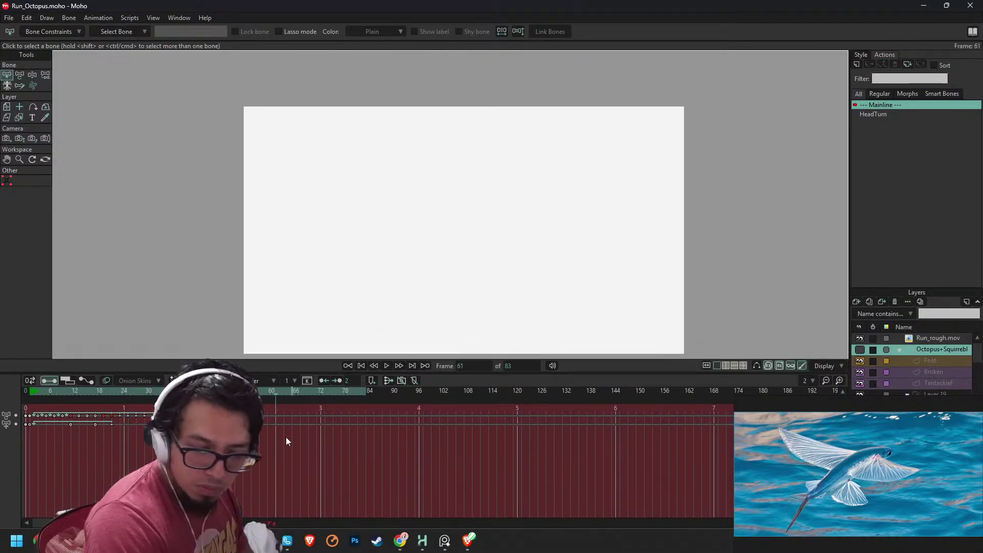
click(27, 392)
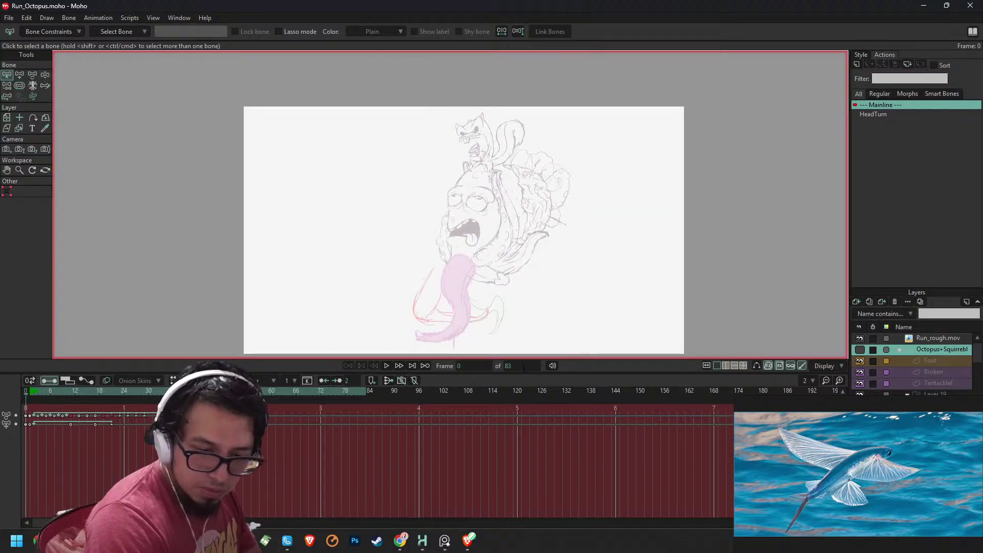
- Set the animation's end frame to 20, play the rough run cycle and scrub back through it
click(522, 365)
text(20)
key(Return)
key(space)
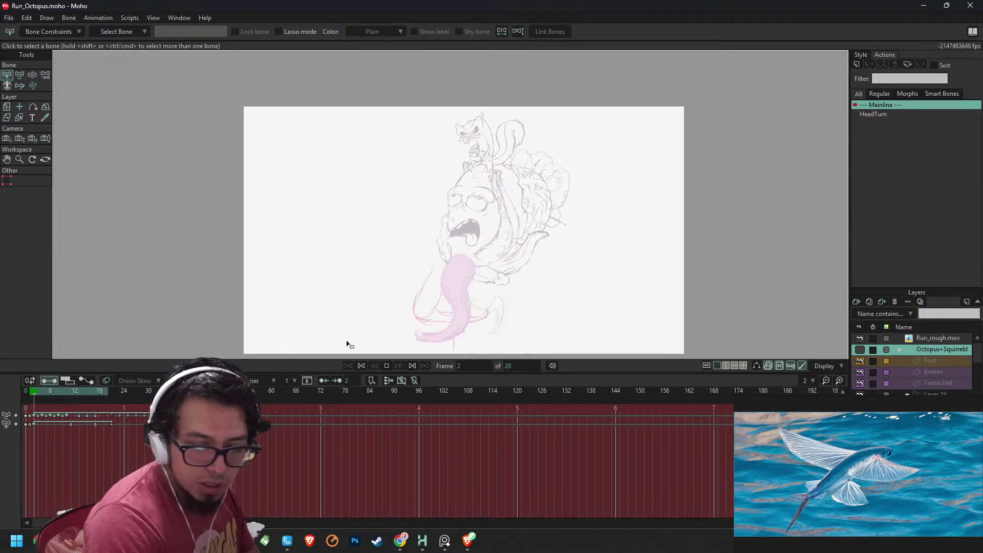
click(108, 390)
drag(110, 388, 37, 391)
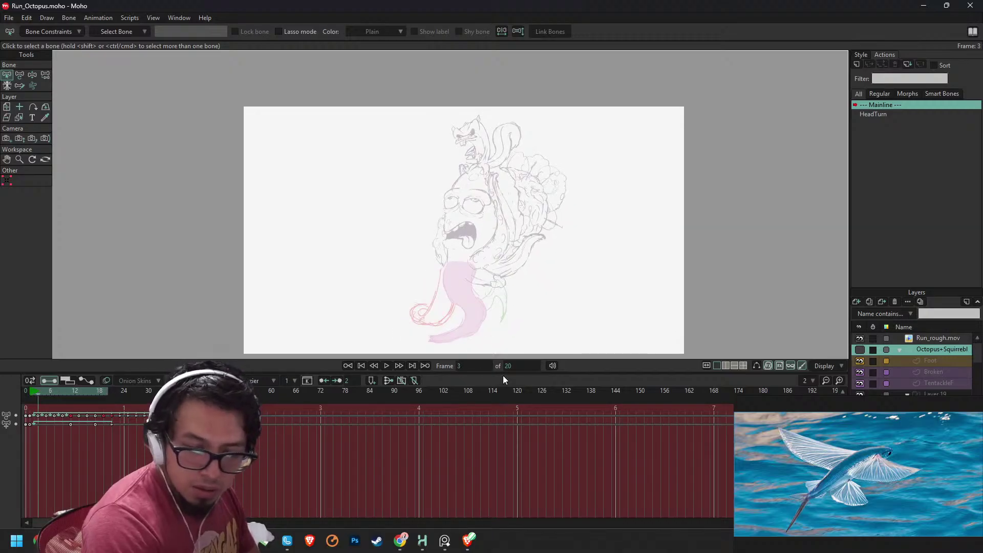
- Set the animation's end frame to 21 and play the rough run cycle
click(520, 365)
text(21)
key(Return)
key(space)
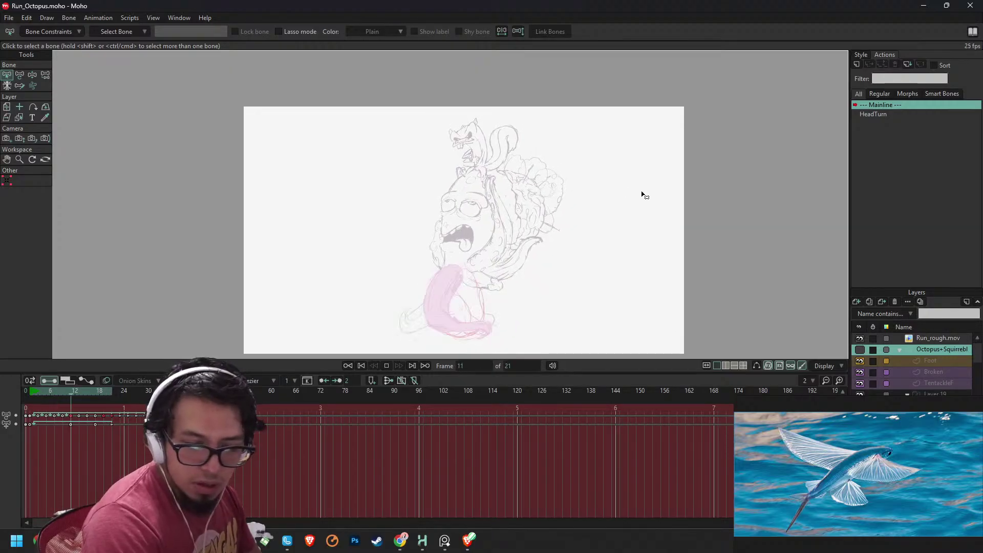
- Set the end frame back to 20 and replay the rough run cycle
click(520, 366)
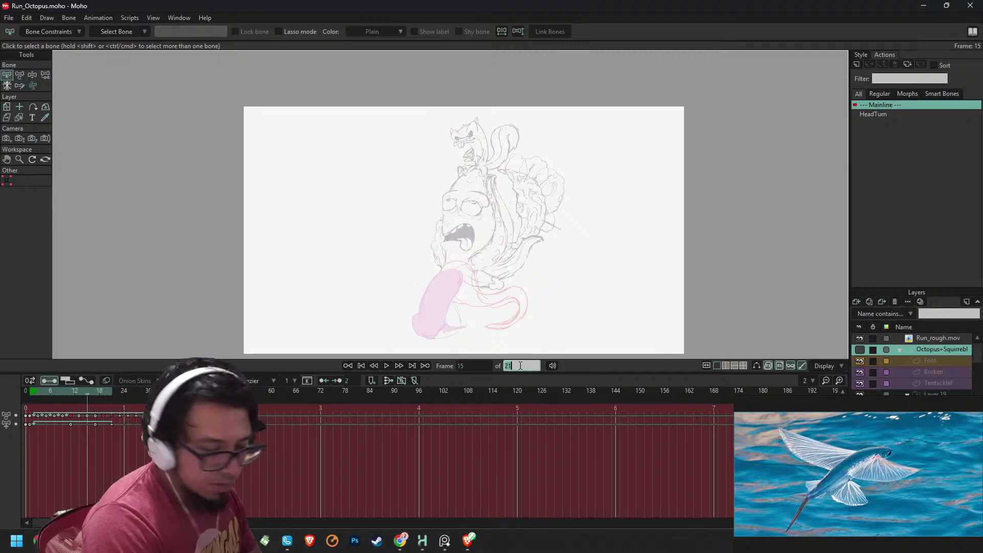
key(Return)
key(space)
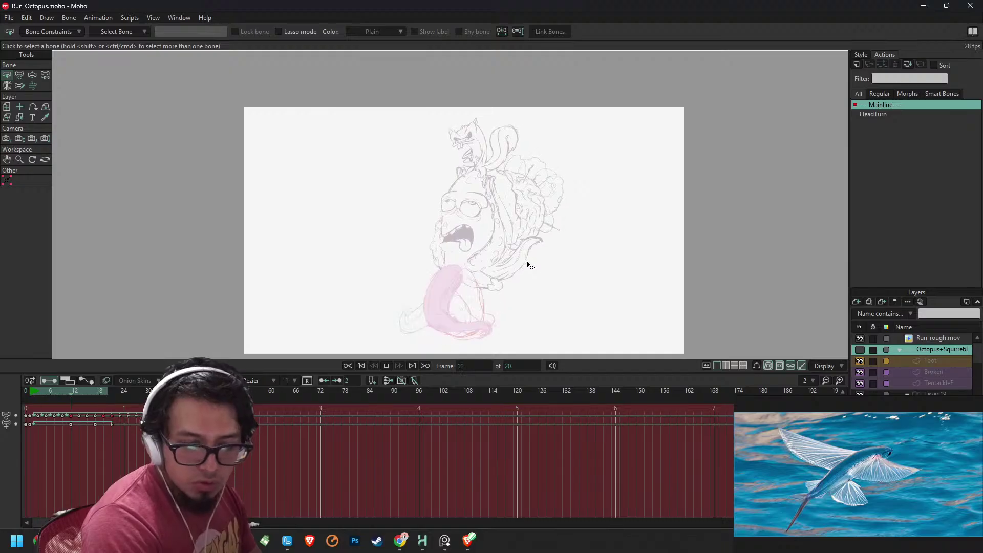
- Close the Moho window to return to the serpent scene in Harmony and play its animation
drag(713, 5, 469, 109)
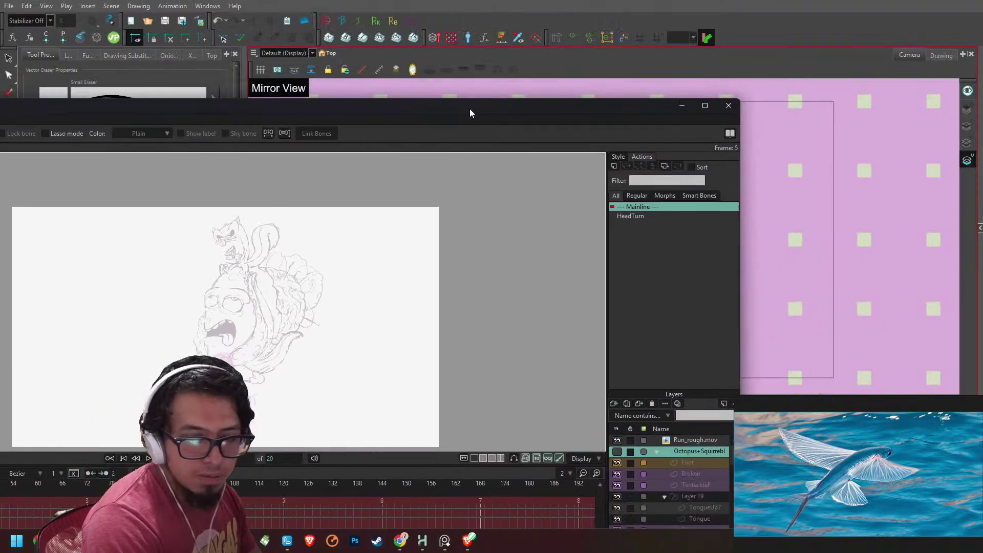
click(729, 106)
scroll(610, 333, up, 2)
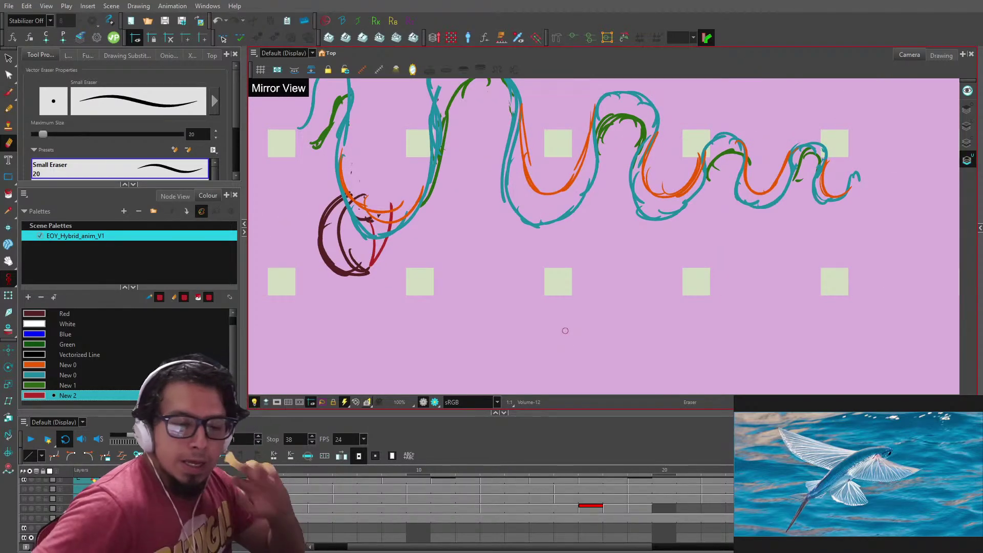
drag(554, 209, 681, 233)
scroll(605, 224, down, 2)
drag(740, 229, 674, 226)
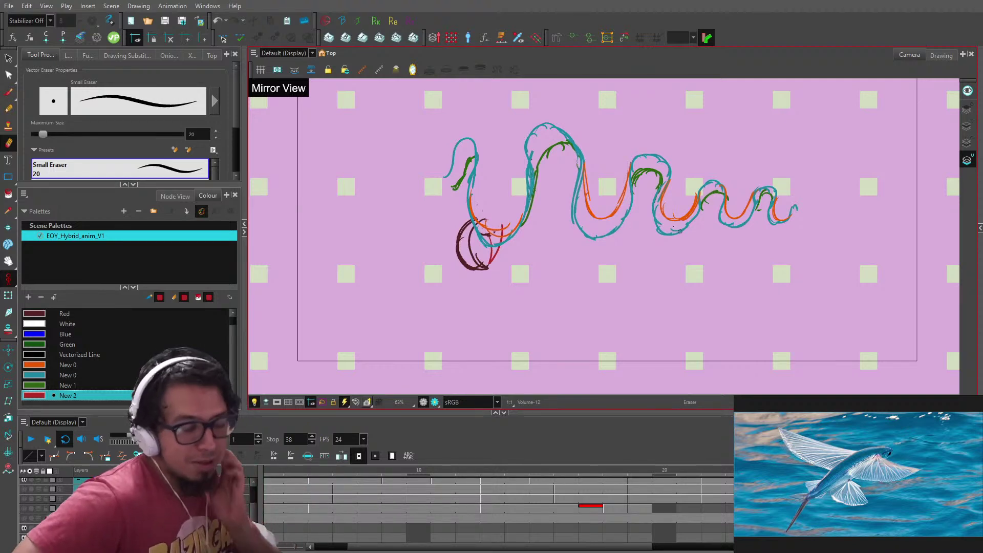
click(31, 440)
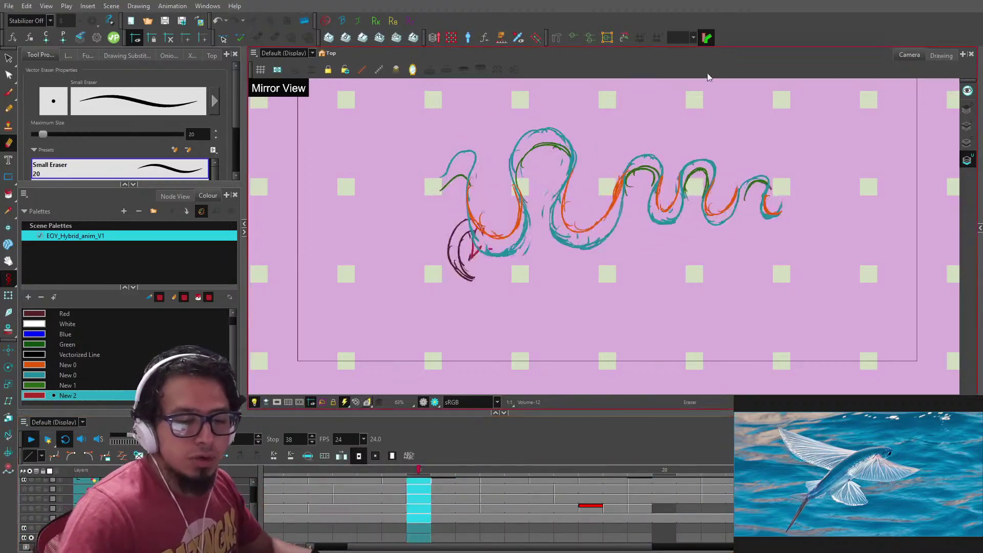
key(1)
key(1)
key(1)
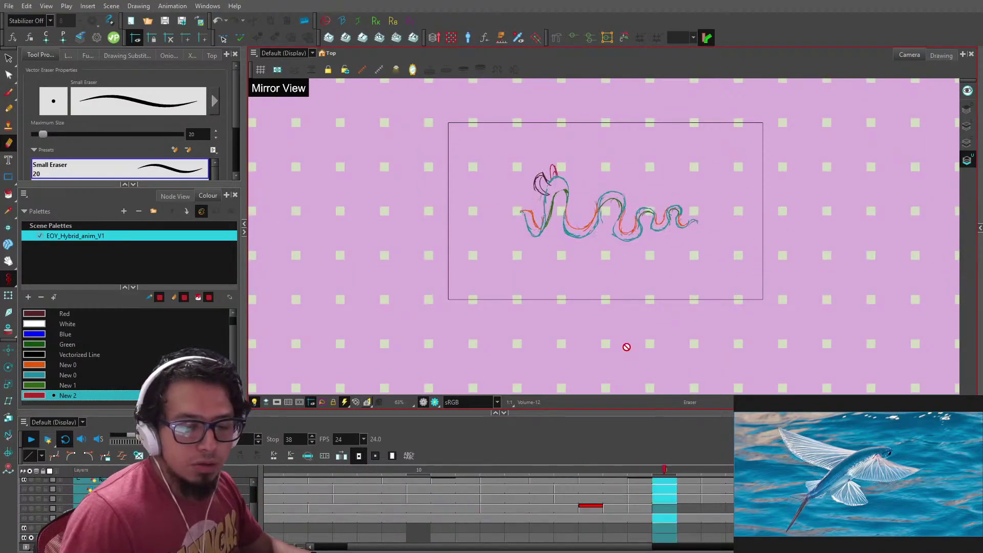
- Rewind the serpent scene to frame 1 and play the fin loop from the start
drag(336, 470, 268, 472)
key(1)
key(1)
key(1)
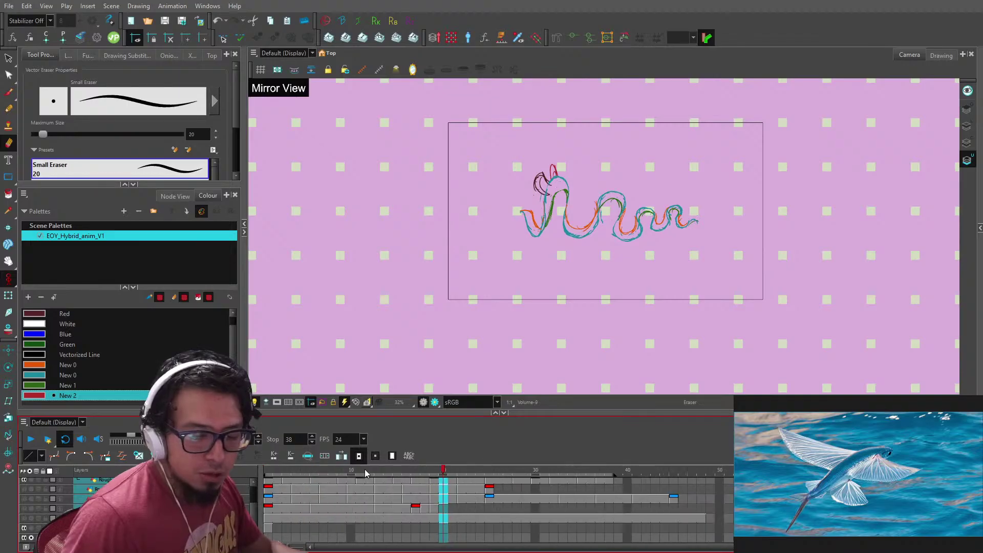
drag(444, 474, 267, 474)
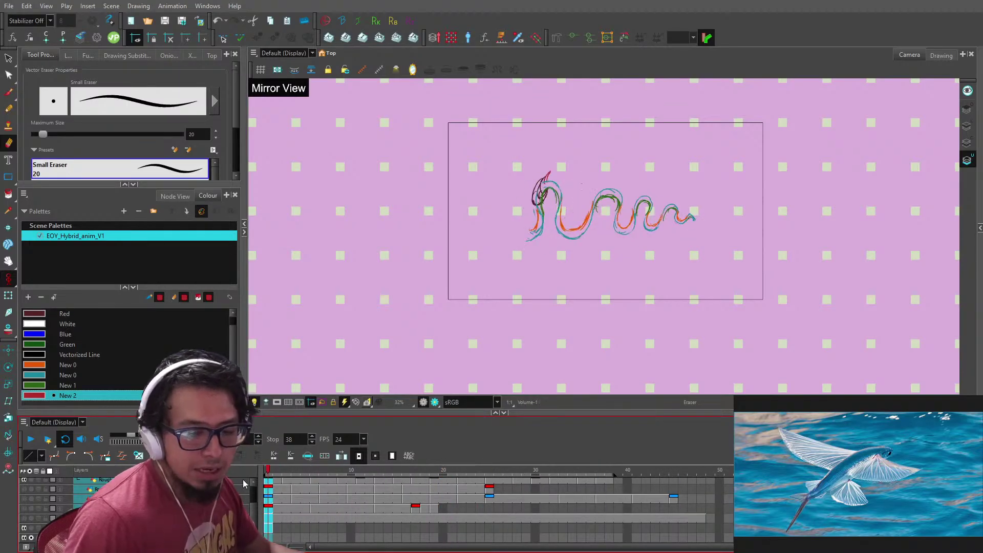
key(space)
key(2)
key(2)
key(2)
mouse_move(674, 233)
mouse_down()
mouse_move(698, 303)
mouse_move(717, 214)
mouse_up()
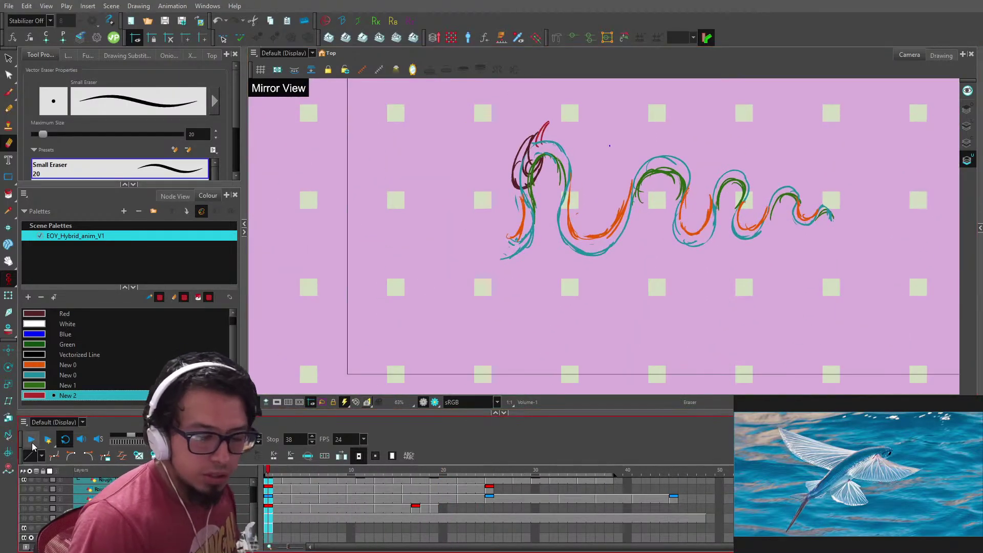
click(32, 441)
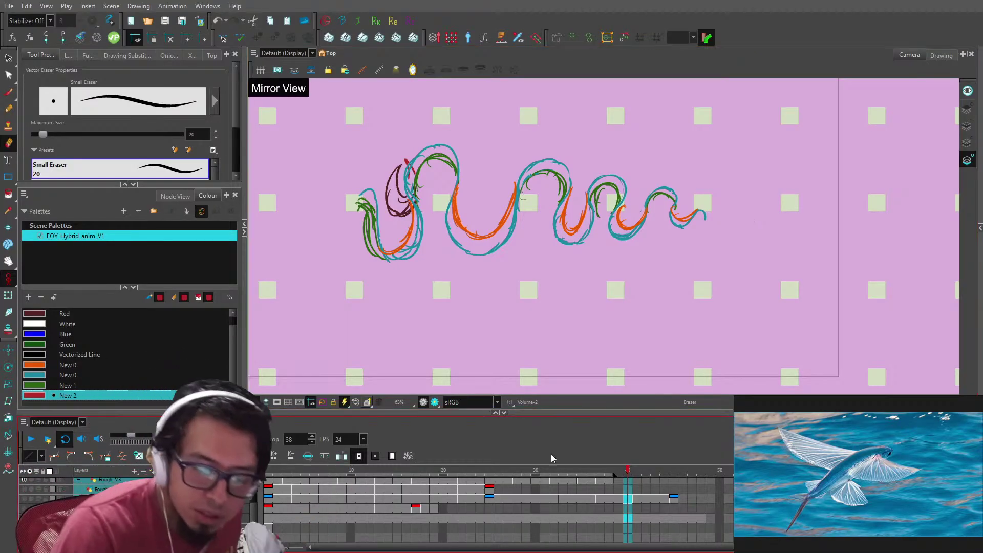
- Return to frame 1 of the Volume layer and activate the brush for drawing in the New 2 red
drag(544, 470, 267, 470)
scroll(500, 510, up, 3)
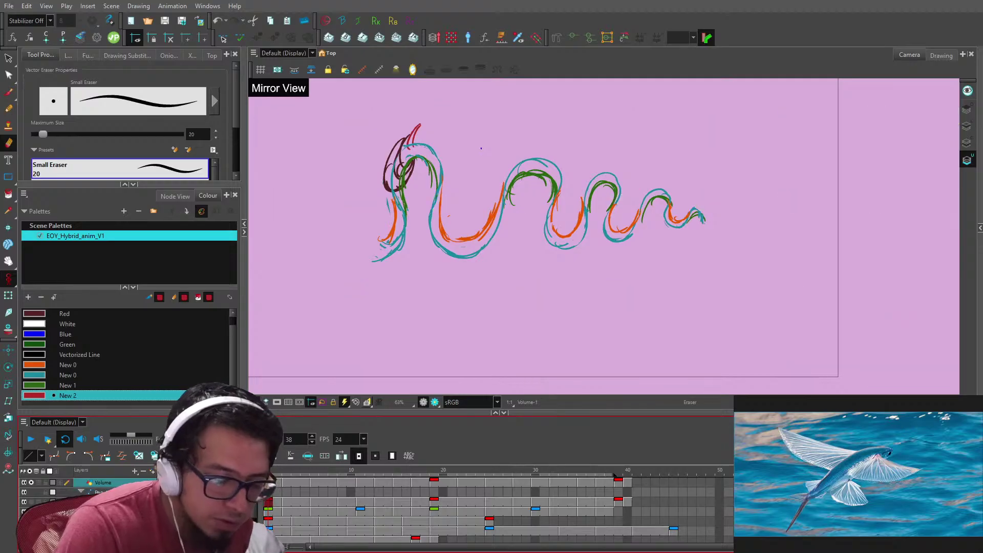
key(alt+b)
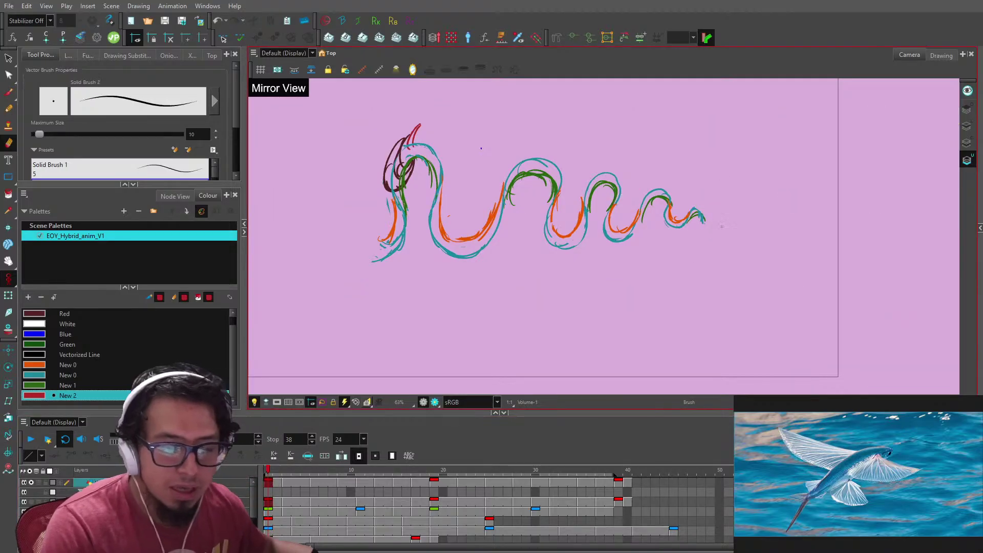
- Try out a red fin shape in the empty area beyond the tail, clearing the trial strokes
drag(735, 253, 767, 280)
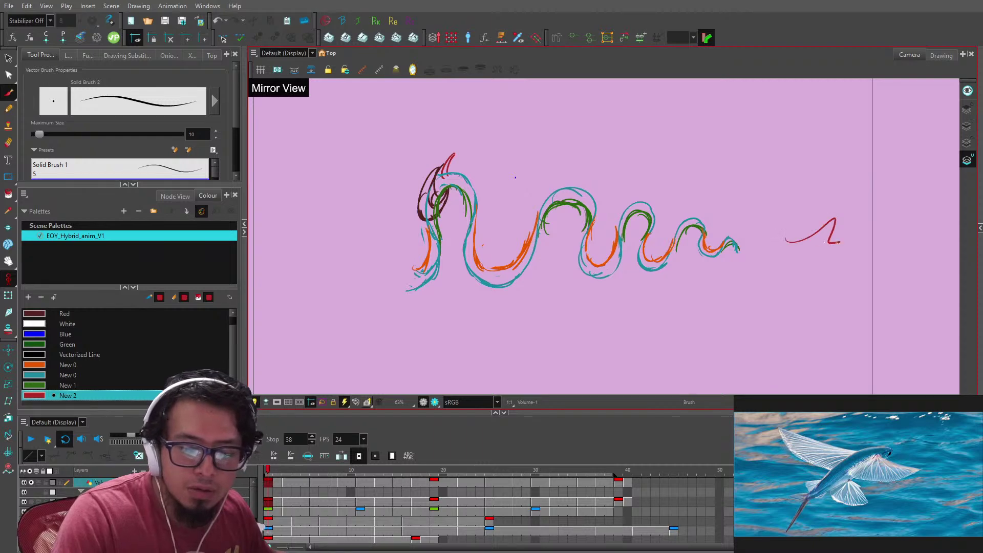
key(ctrl+z)
drag(772, 250, 822, 214)
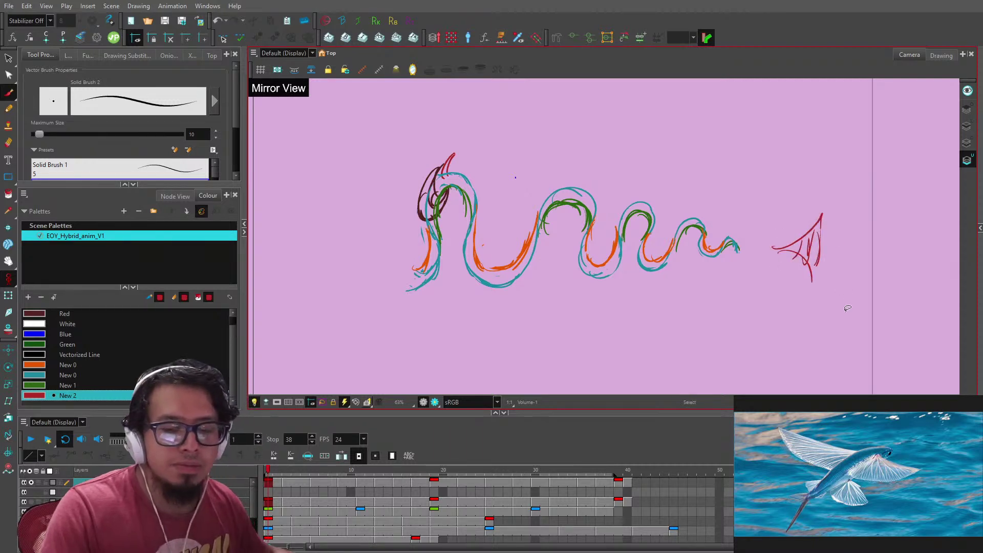
key(ctrl+z)
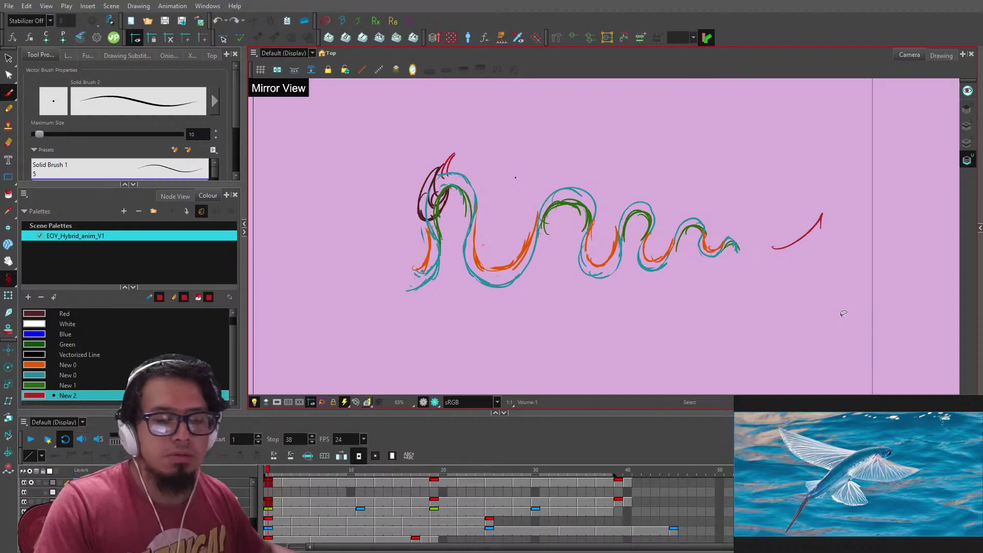
key(ctrl+z)
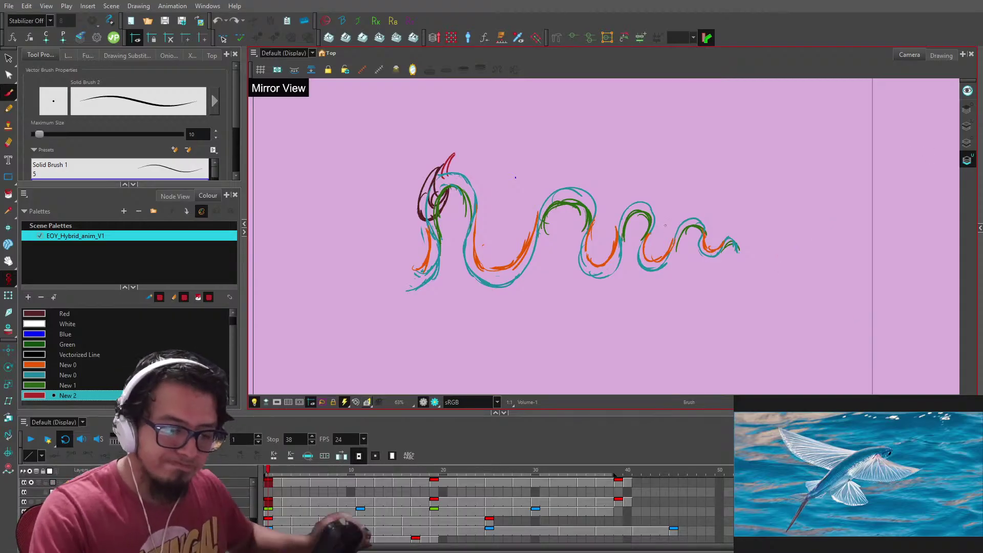
- Try a red fin on the back of the third hump in frame 1 and undo its strokes
key(shift+z)
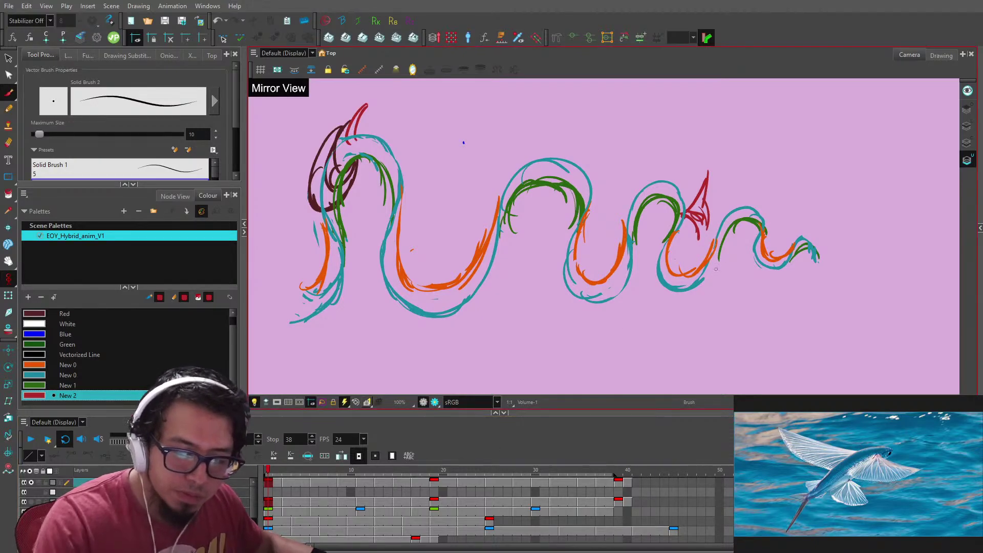
key(g)
key(Return)
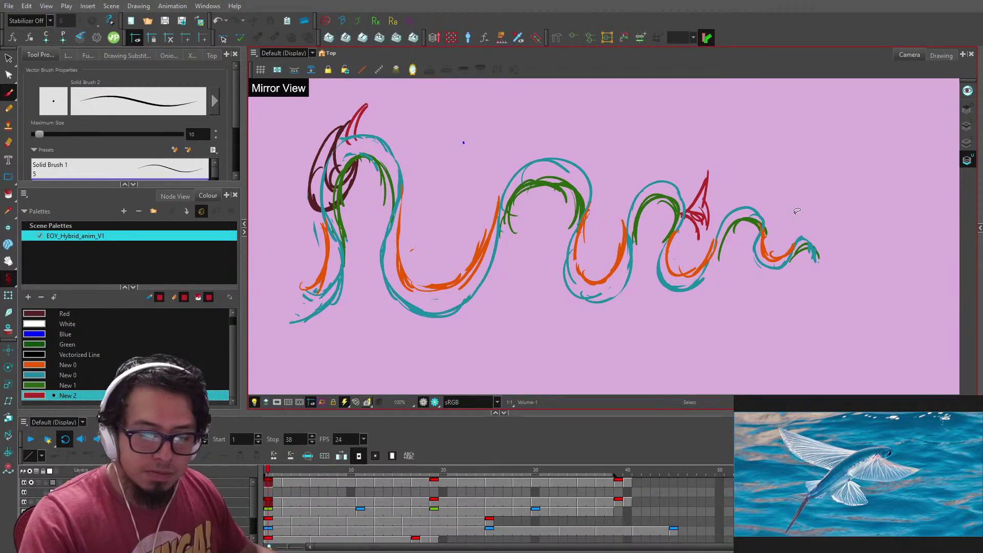
key(ctrl+z)
key(ctrl+z)
key(ctrl+z)
key(ctrl+z)
key(ctrl+z)
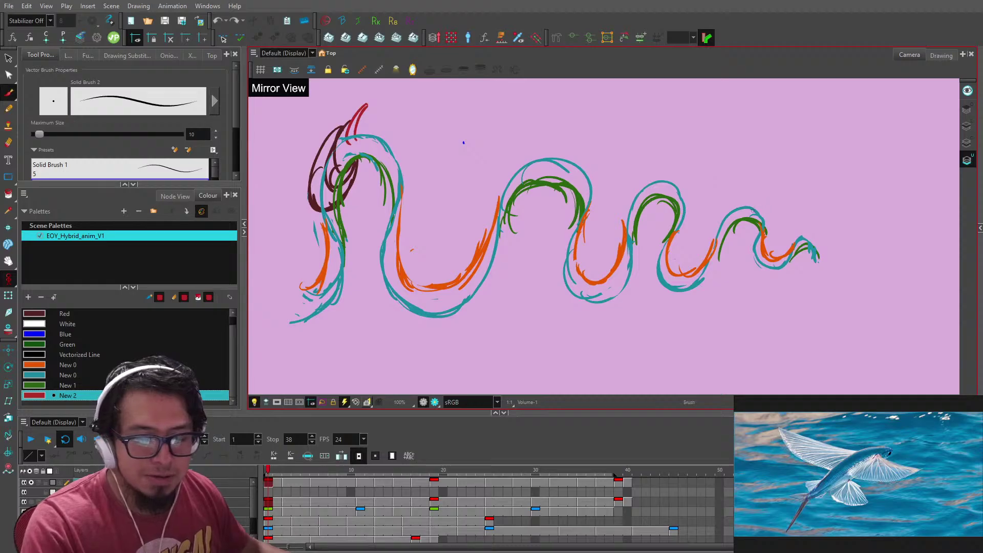
- Sketch a small red spined fin on top of the last large hump before the tail in frame 1, without strokes along the tail
mouse_move(754, 208)
mouse_down()
mouse_move(769, 181)
mouse_move(766, 214)
mouse_up()
drag(756, 211, 774, 259)
drag(771, 256, 804, 246)
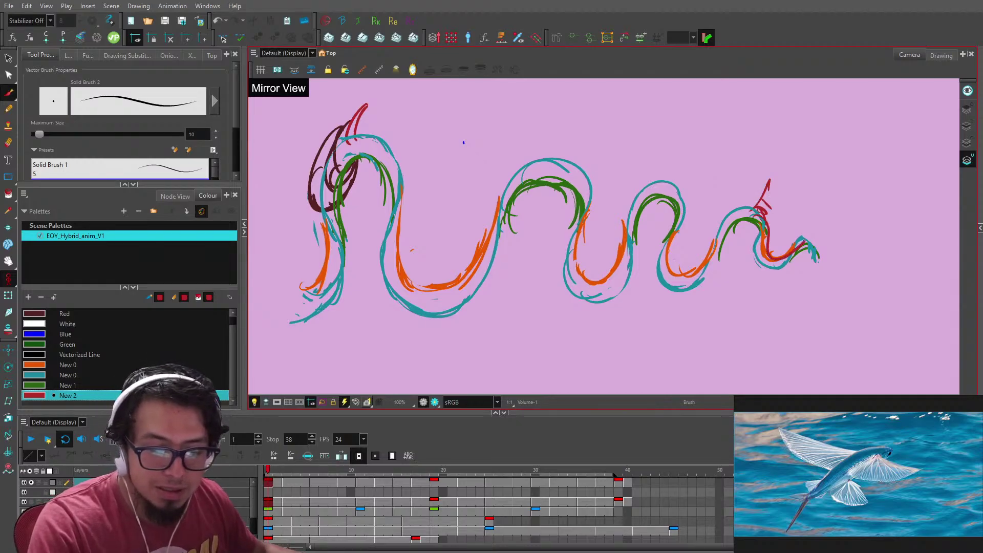
key(ctrl+z)
key(ctrl+z)
- Sketch the red fin on the rear side of the last large hump in frame 3
drag(881, 181, 711, 198)
key(2)
key(2)
key(g)
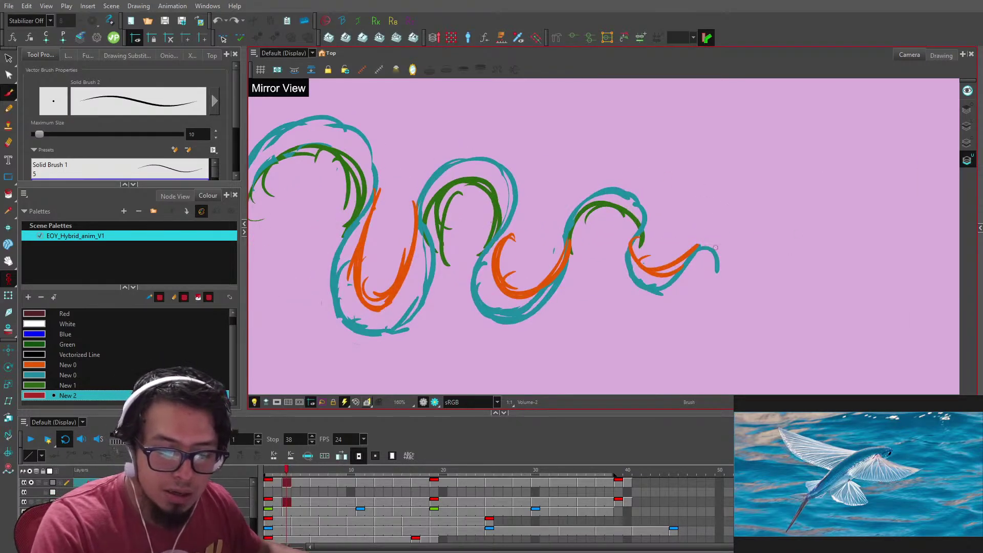
mouse_move(633, 191)
mouse_down()
mouse_move(649, 165)
mouse_move(627, 199)
mouse_move(644, 211)
mouse_up()
drag(654, 201, 659, 175)
- Sketch the red fin on the crest of the last large hump in frame 6
key(g)
drag(609, 208, 628, 157)
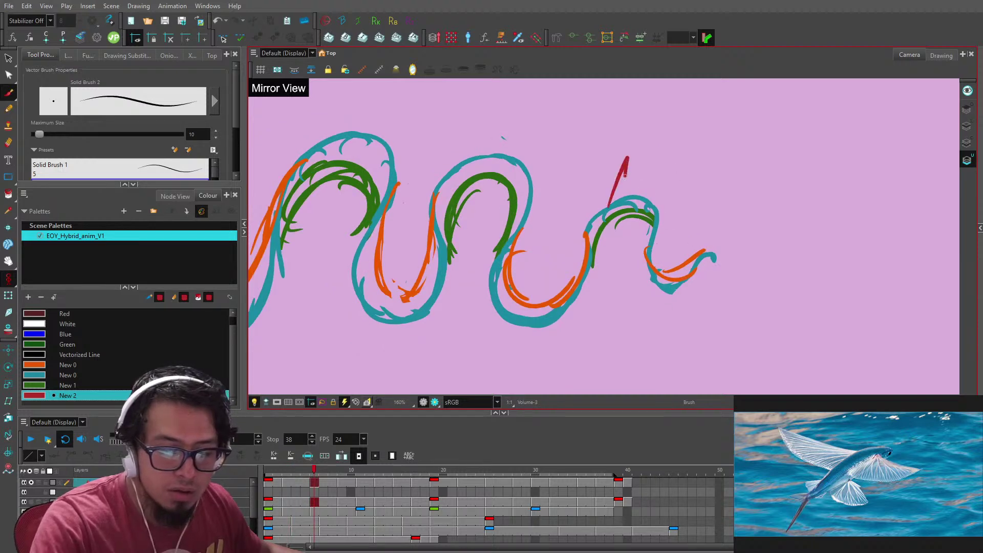
drag(630, 211, 635, 246)
- Sketch the red fin on the rising side of the last hump in frame 9, comparing it with the earlier fin frames
key(g)
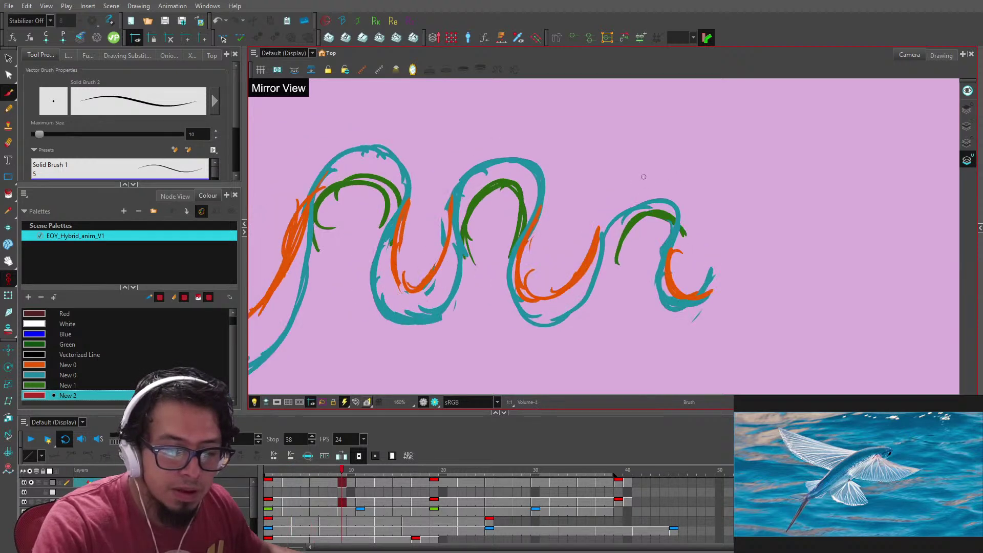
key(f)
key(f)
key(f)
key(g)
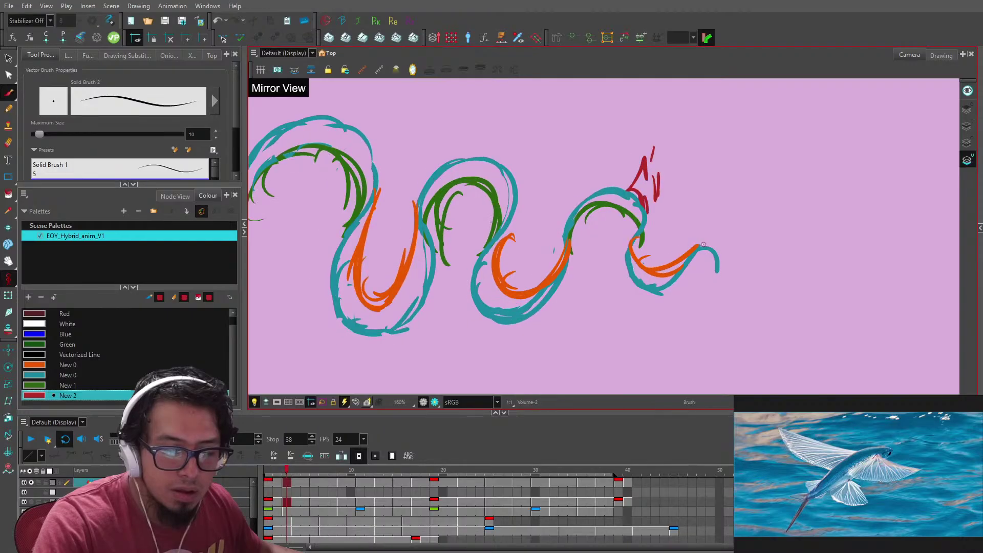
key(g)
key(g)
mouse_move(616, 226)
mouse_down()
mouse_move(627, 197)
mouse_move(615, 227)
mouse_move(645, 215)
mouse_up()
key(g)
key(f)
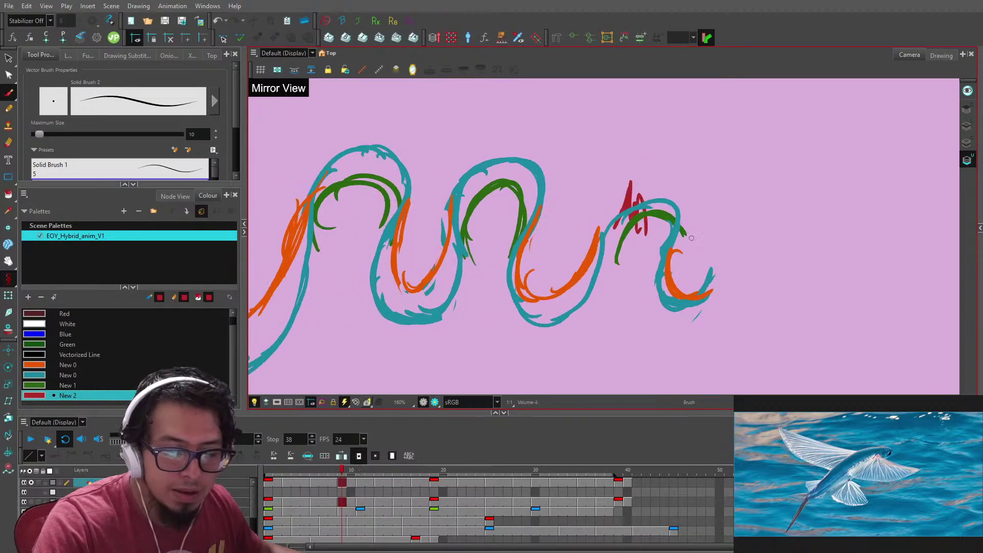
- Sketch the red fin in frames 11, 13 and 15, lowering it from the hump's rising side into the dip before it
key(g)
drag(628, 254, 637, 201)
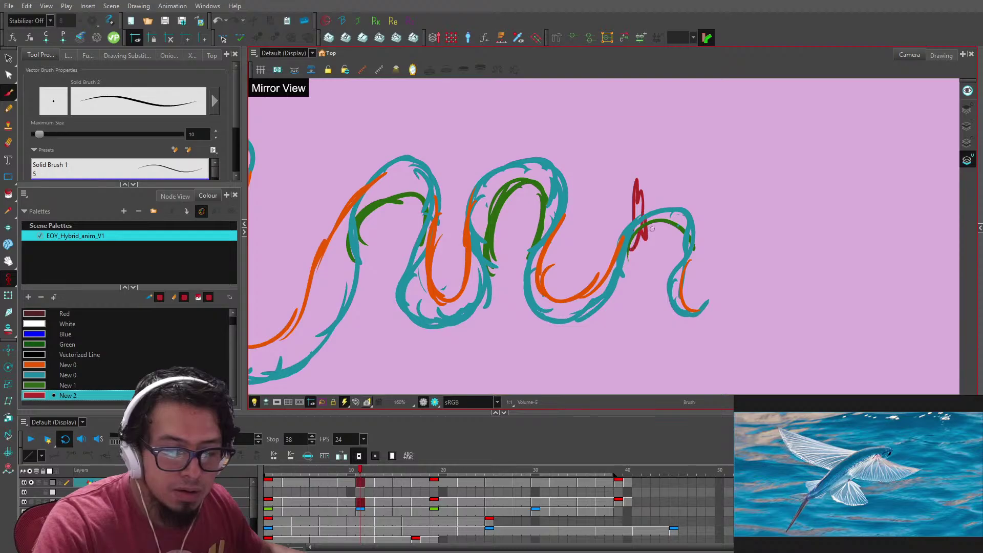
key(g)
drag(632, 285, 645, 215)
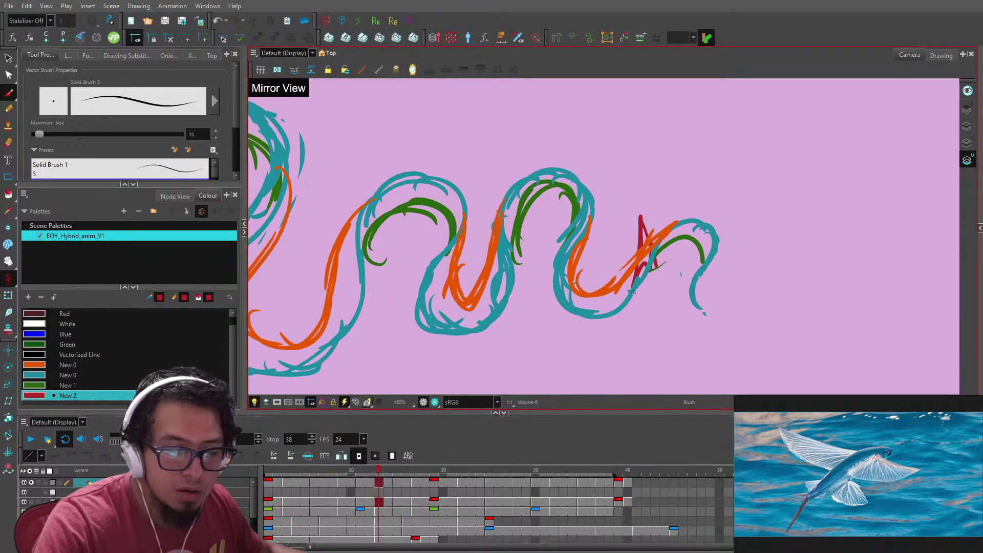
key(g)
drag(626, 307, 641, 275)
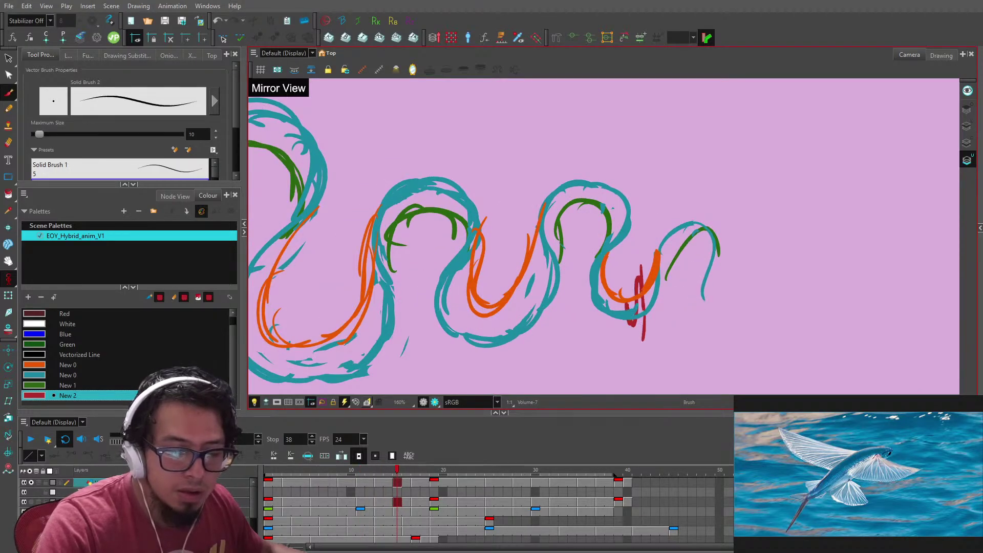
- Sketch the red fin in the dip before the tail in frame 17, replacing the first attempt
key(g)
drag(634, 314, 646, 262)
key(ctrl+z)
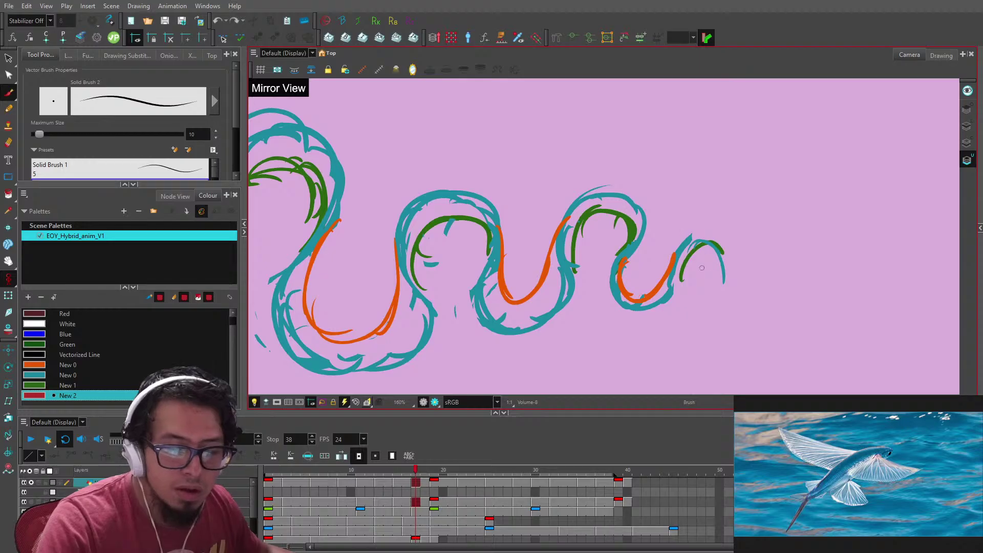
mouse_move(618, 304)
mouse_down()
mouse_move(644, 286)
mouse_move(632, 322)
mouse_move(637, 294)
mouse_up()
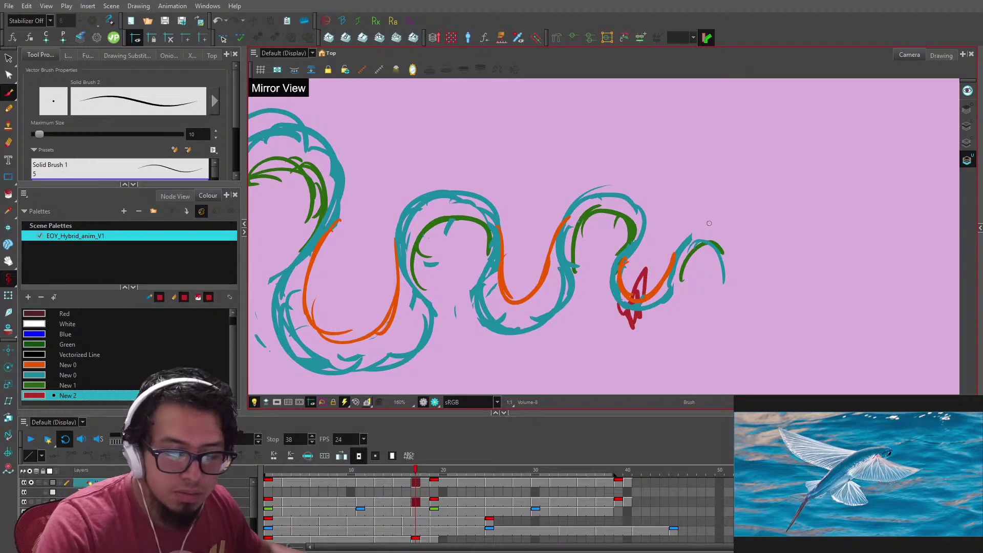
- Sketch the red fin on the descending side of the last large hump in frame 19 and compare it with frame 17
click(270, 482)
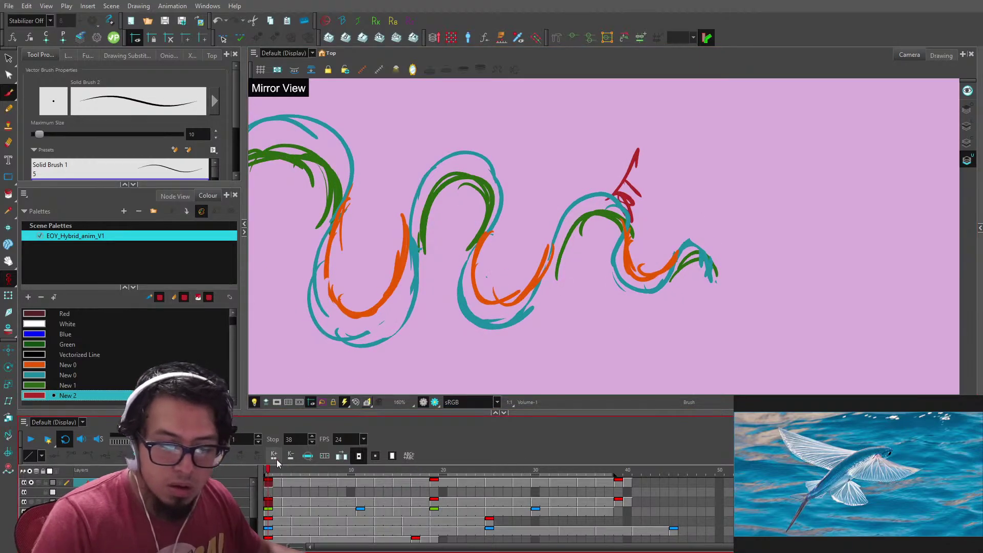
click(462, 483)
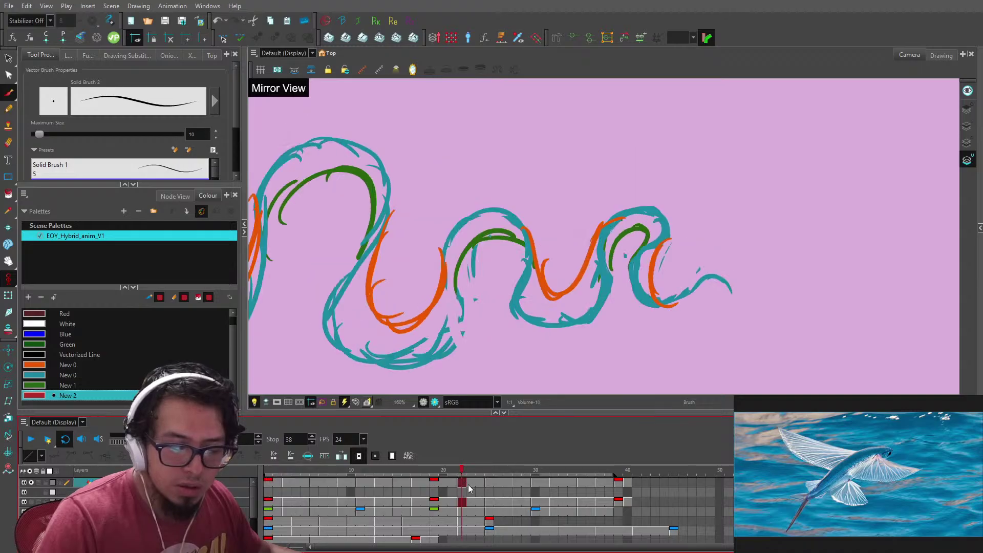
key(f)
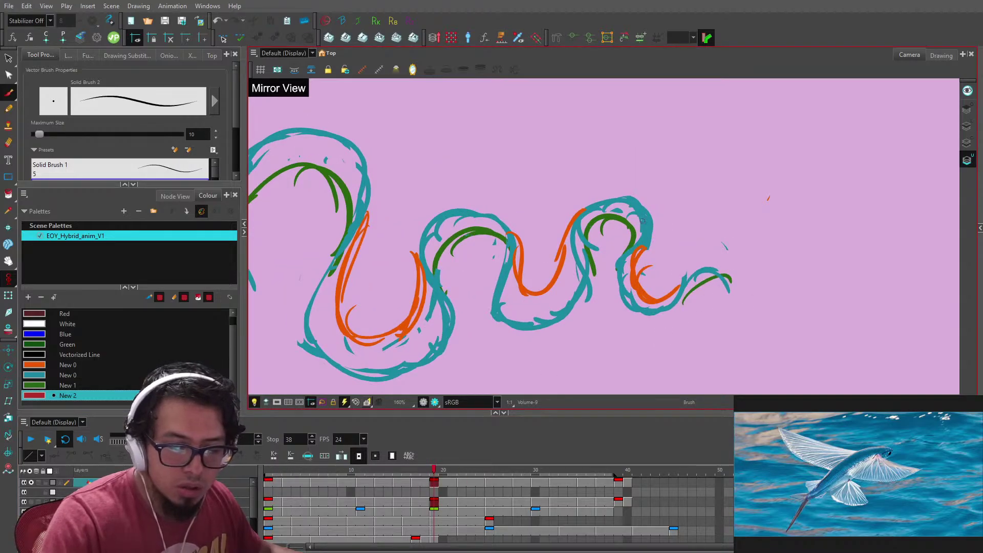
drag(635, 242, 672, 228)
key(comma)
key(comma)
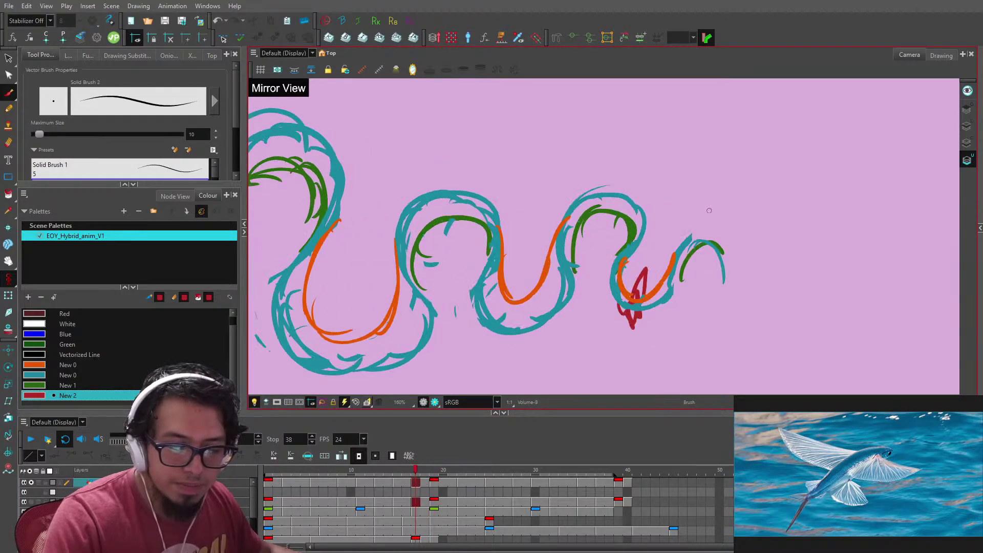
key(g)
key(f)
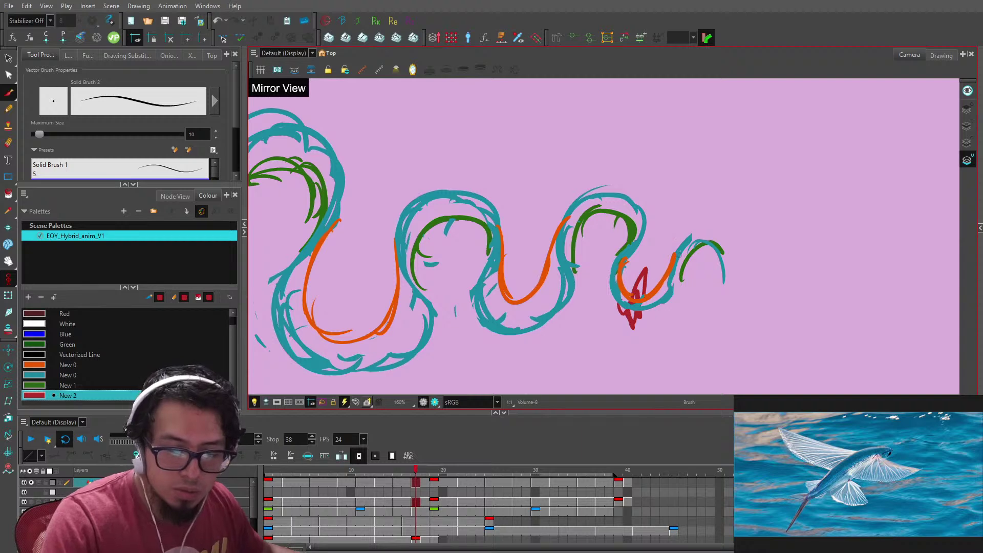
- Move the red fin in frame 17 slightly upward within the dip
key(alt+s)
drag(631, 266, 631, 260)
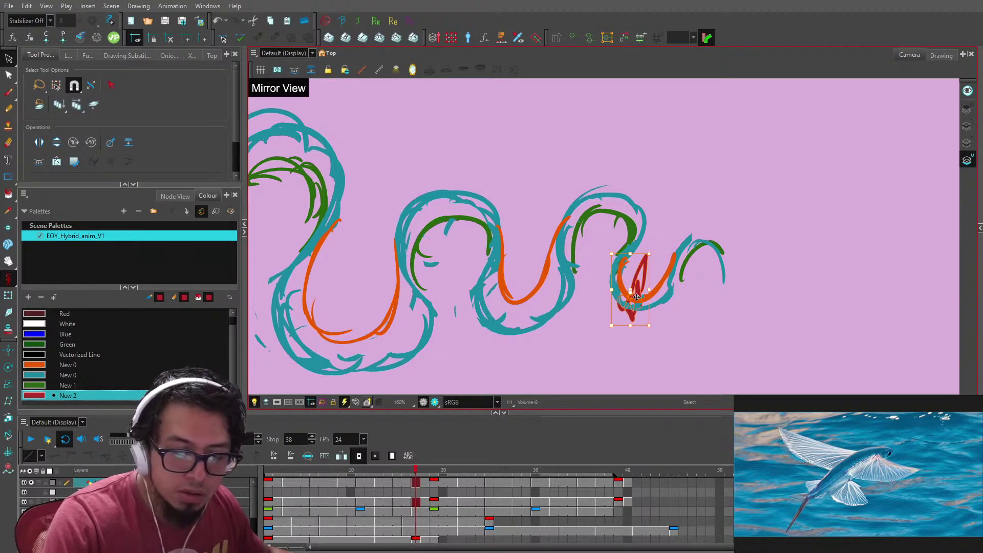
drag(645, 303, 632, 294)
- Sketch the red fin with the brush on the upper rear of the last large hump in frame 22
key(g)
key(g)
key(alt+b)
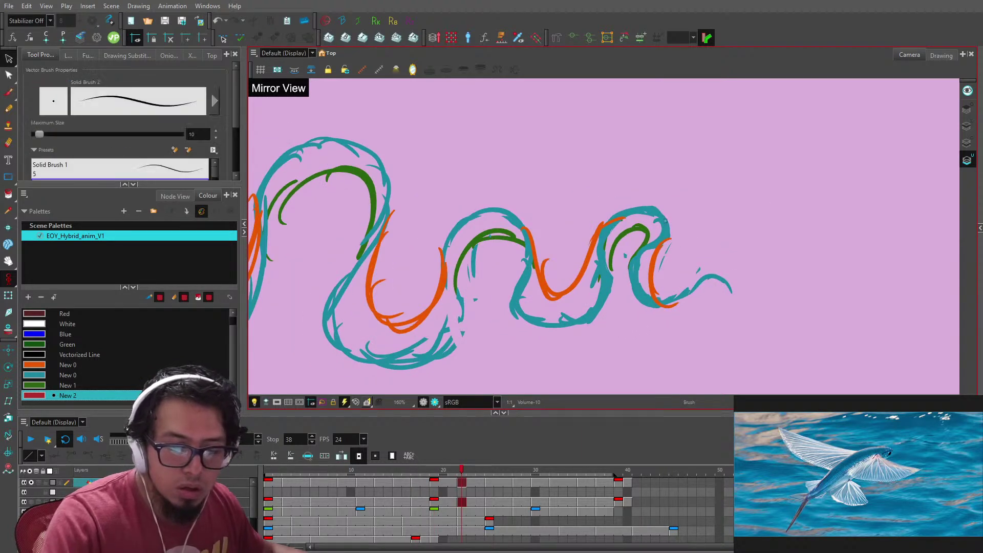
drag(655, 216, 678, 179)
- Sketch the red fin on top of the last large hump in frames 25 and 28
key(period)
key(period)
key(period)
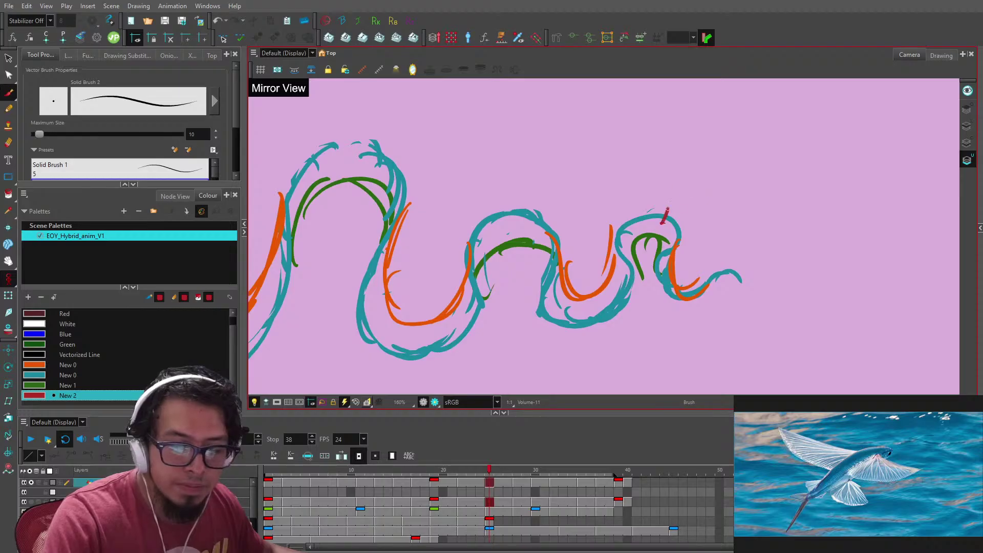
drag(662, 222, 677, 199)
key(ctrl+z)
key(period)
key(period)
key(period)
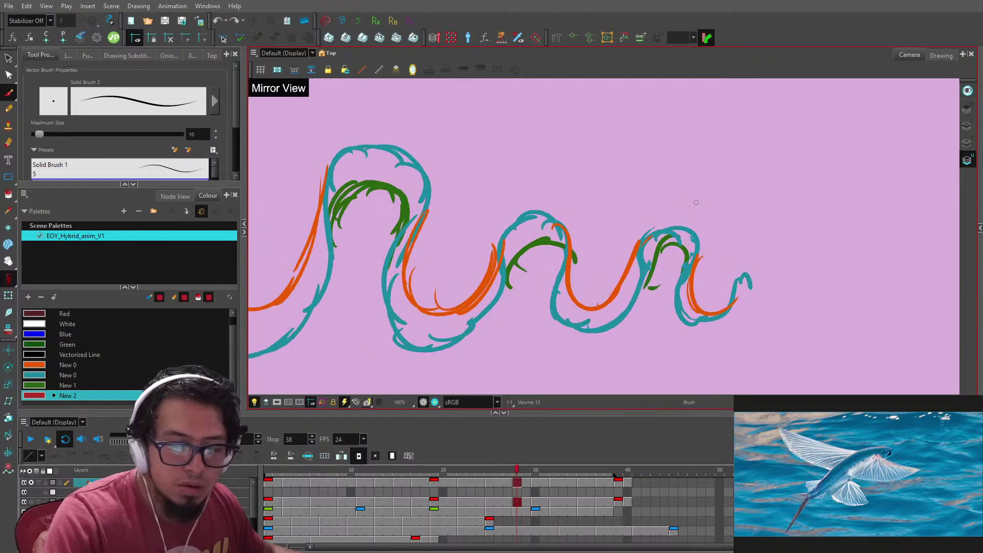
mouse_move(678, 236)
mouse_down()
mouse_move(721, 190)
mouse_move(722, 215)
mouse_move(701, 241)
mouse_move(681, 244)
mouse_move(699, 229)
mouse_move(698, 221)
mouse_move(686, 244)
mouse_move(679, 228)
mouse_move(688, 218)
mouse_move(689, 246)
mouse_up()
- Advance to frame 35 and sketch the red fin on the slope rising toward the tail hump
key(period)
key(period)
key(period)
key(period)
key(period)
key(period)
key(period)
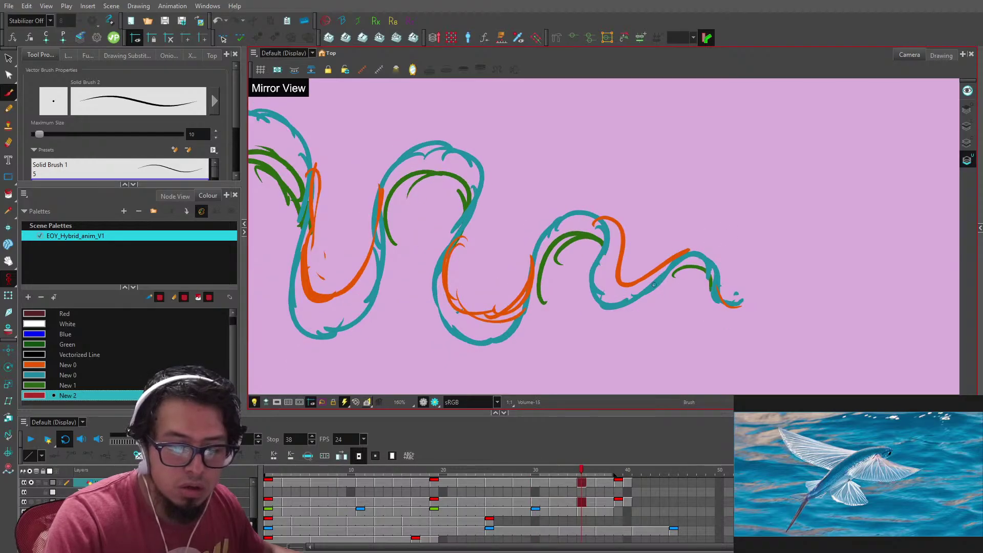
mouse_move(656, 289)
mouse_down()
mouse_move(686, 220)
mouse_move(672, 264)
mouse_move(663, 231)
mouse_up()
- Try the red fin in the dip before the tail in frame 37 and compare it with frame 39
key(period)
key(period)
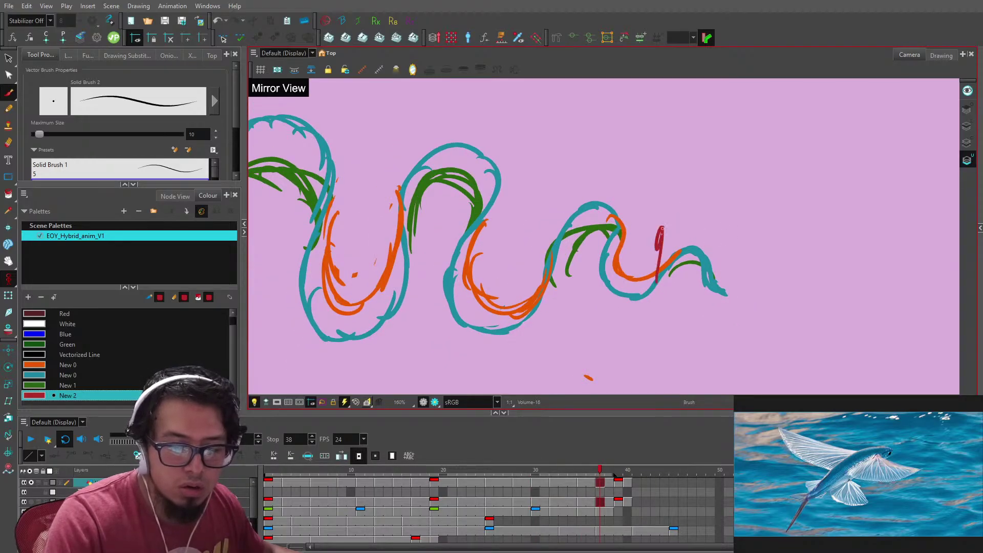
key(ctrl+z)
drag(629, 296, 655, 237)
key(period)
key(period)
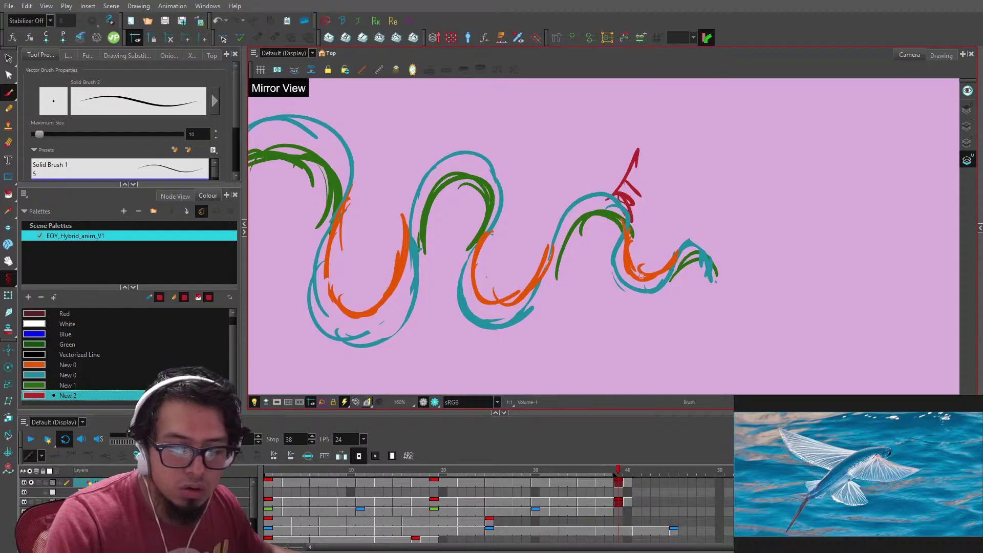
key(comma)
key(comma)
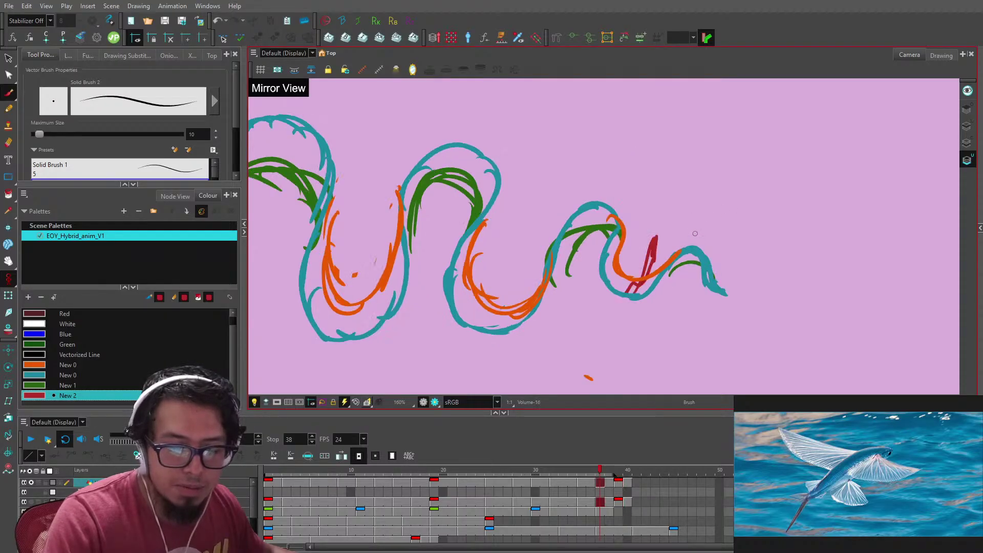
- Redraw the red fin in frame 37 on the descending side of the last large hump and compare it with frame 39
mouse_move(621, 221)
mouse_down()
mouse_move(611, 248)
mouse_move(637, 242)
mouse_move(627, 250)
mouse_move(644, 289)
mouse_move(657, 246)
mouse_move(627, 303)
mouse_up()
key(ctrl+z)
key(period)
key(period)
key(comma)
key(comma)
key(alt+e)
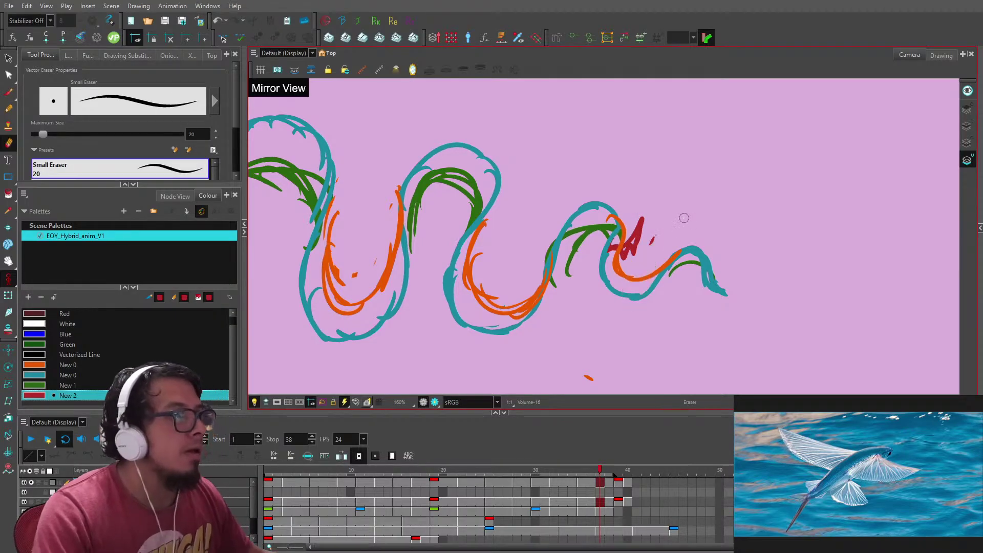
key(alt+b)
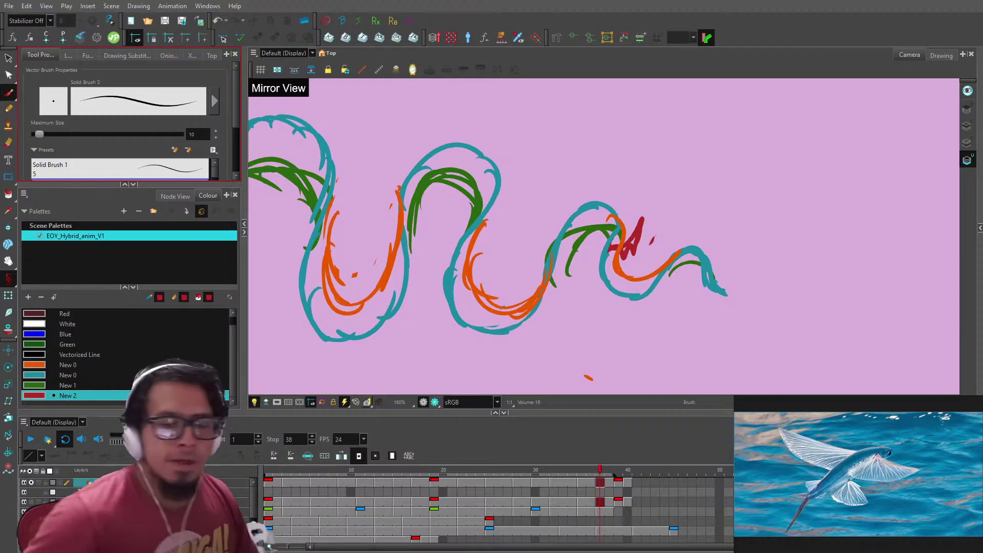
- Lengthen the red fin upward in frame 37 with extra strokes on the descending side of the last large hump
key(g)
key(comma)
key(comma)
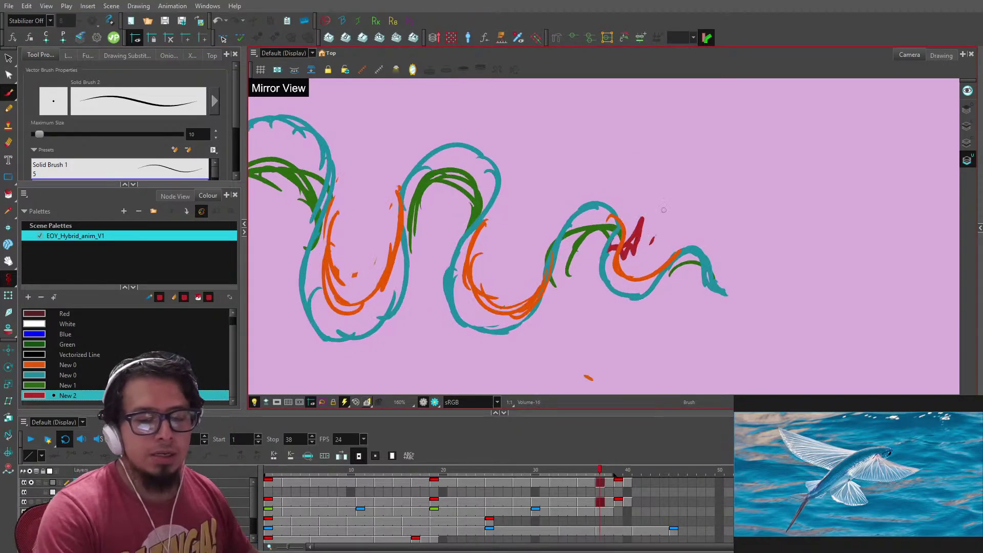
drag(619, 224, 640, 217)
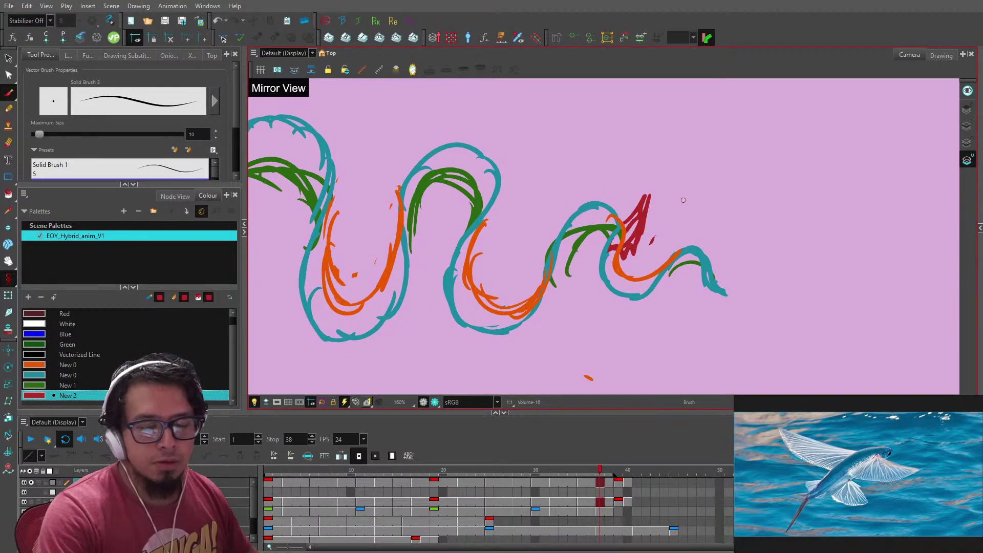
- Redraw the red fin in frame 35 on the descending side of the last large hump and erase the old fin by the tail hump
key(comma)
key(comma)
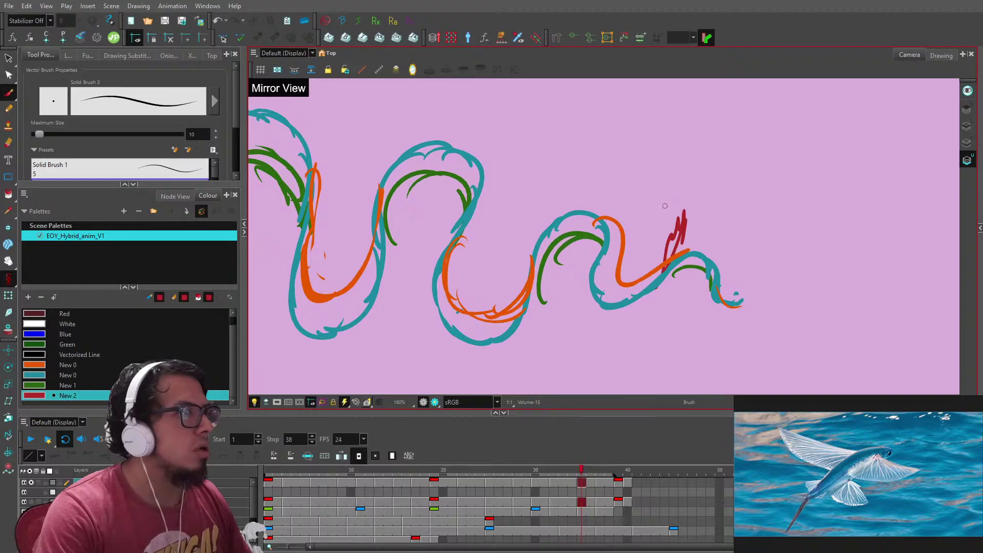
drag(709, 208, 690, 164)
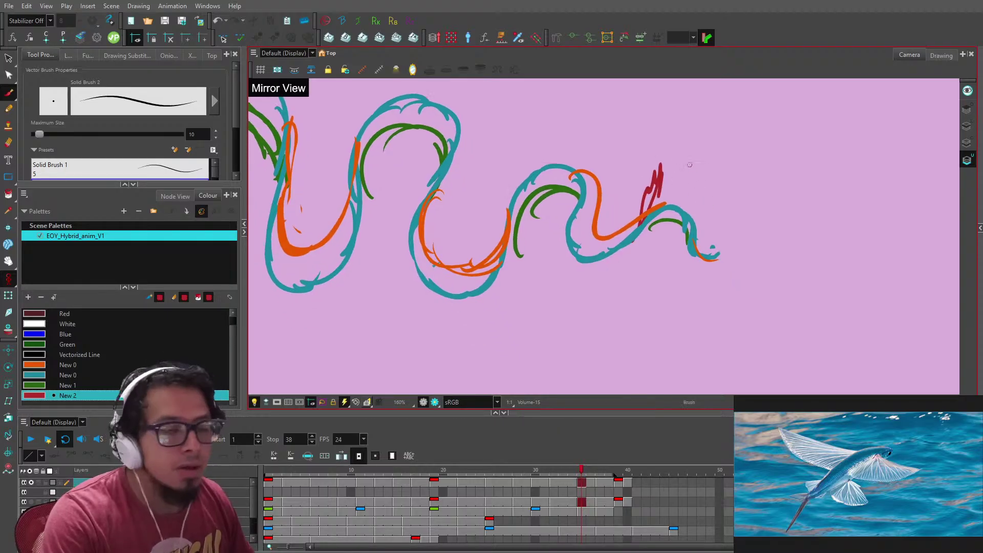
key(period)
key(period)
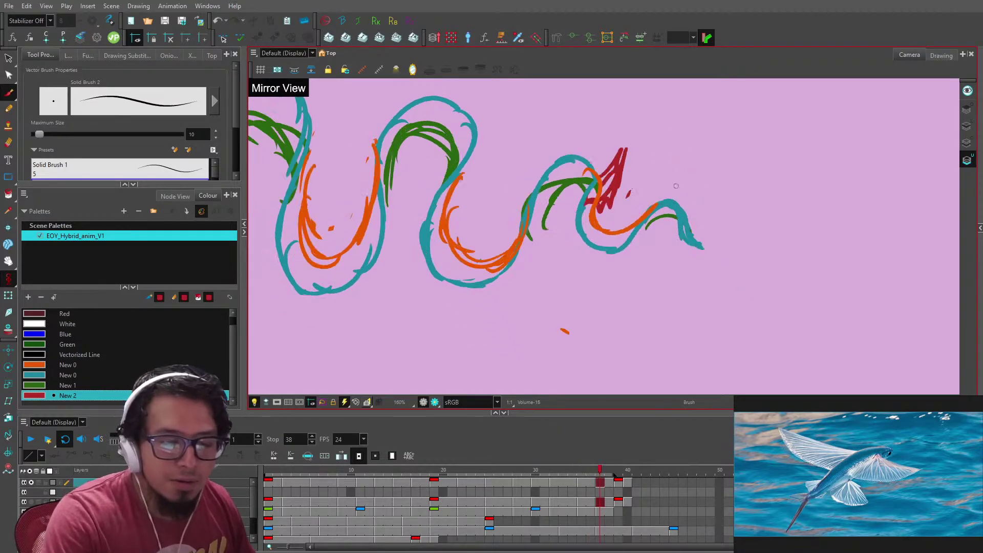
key(comma)
key(comma)
mouse_move(593, 209)
mouse_down()
mouse_move(621, 185)
mouse_move(591, 227)
mouse_move(574, 221)
mouse_up()
key(e)
mouse_move(655, 188)
mouse_down()
mouse_move(662, 166)
mouse_move(645, 224)
mouse_up()
key(alt+b)
- Move the red fin in frames 32 and 30 into the dip before the tail hump, erasing the old fin above the tail
key(f)
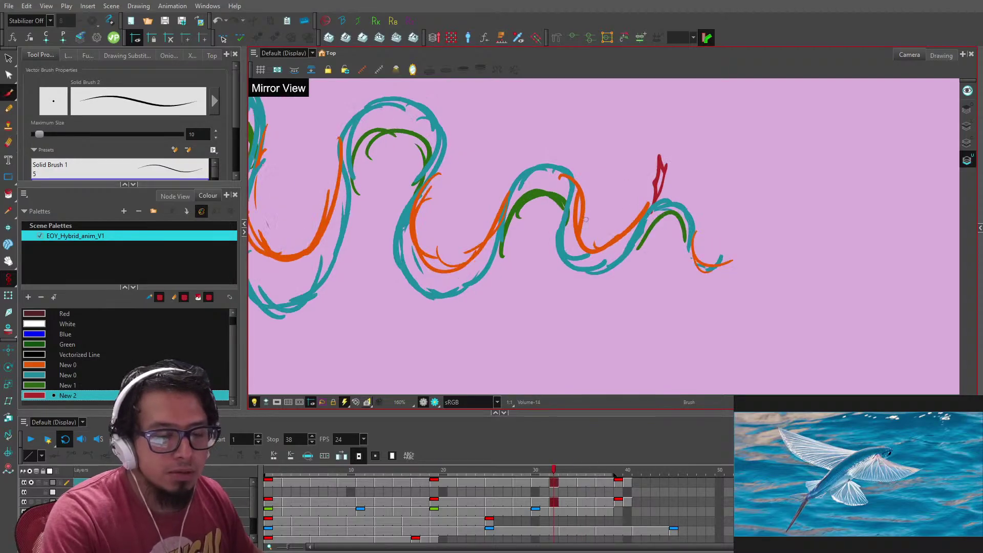
mouse_move(579, 256)
mouse_down()
mouse_move(602, 207)
mouse_move(592, 248)
mouse_move(578, 259)
mouse_up()
key(alt+e)
drag(652, 212, 665, 165)
key(f)
key(alt+b)
mouse_move(615, 190)
mouse_down()
mouse_move(623, 232)
mouse_move(598, 266)
mouse_up()
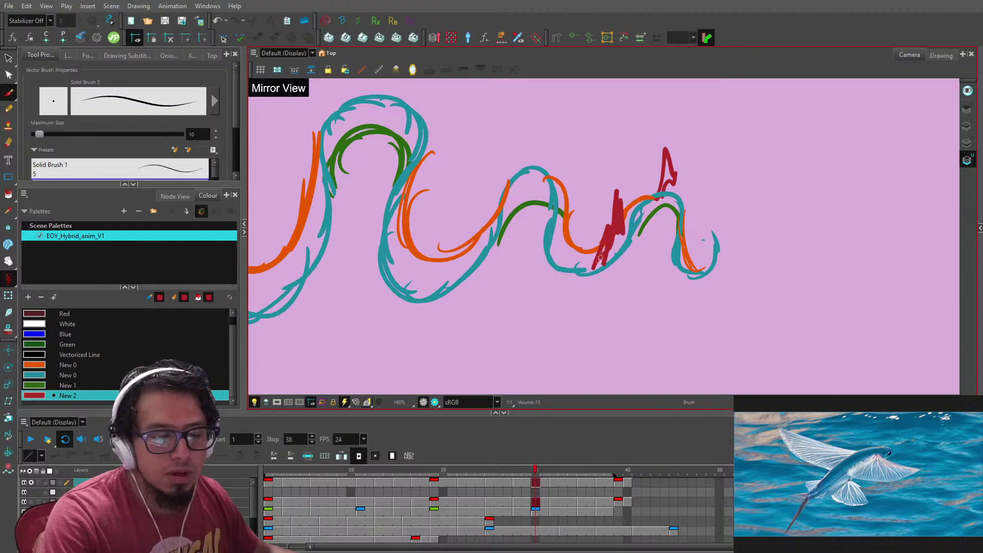
drag(625, 211, 592, 271)
- Redraw the red fin in frame 28 on the slope rising toward the tail hump and erase the old fin beyond it
key(comma)
key(comma)
drag(603, 205, 617, 251)
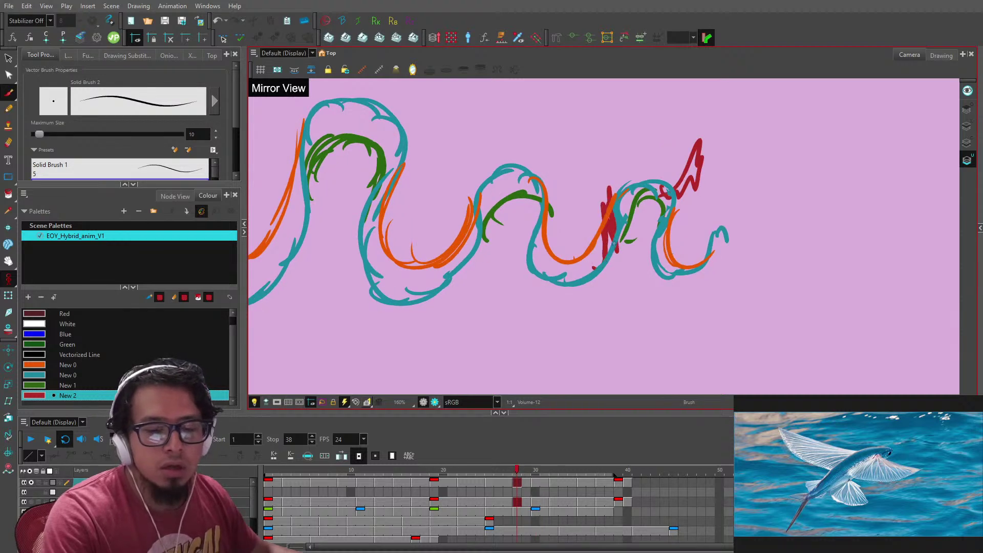
key(alt+e)
mouse_move(670, 204)
mouse_down()
mouse_move(695, 146)
mouse_move(714, 154)
mouse_up()
- Redraw the red fin in frame 25 on the rising side of the tail hump and erase the old fin on its crest
key(f)
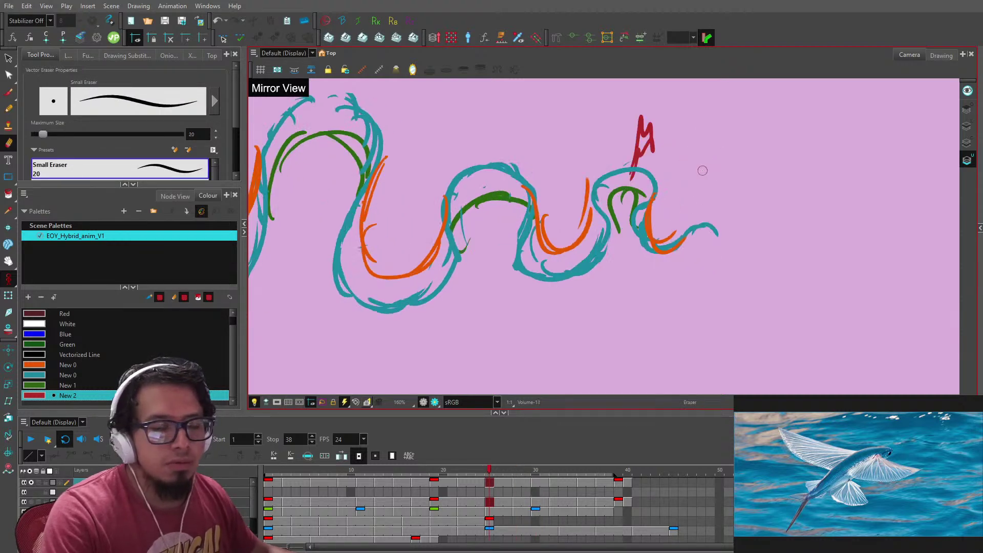
key(alt+b)
mouse_move(603, 230)
mouse_down()
mouse_move(593, 168)
mouse_move(603, 219)
mouse_up()
key(alt+e)
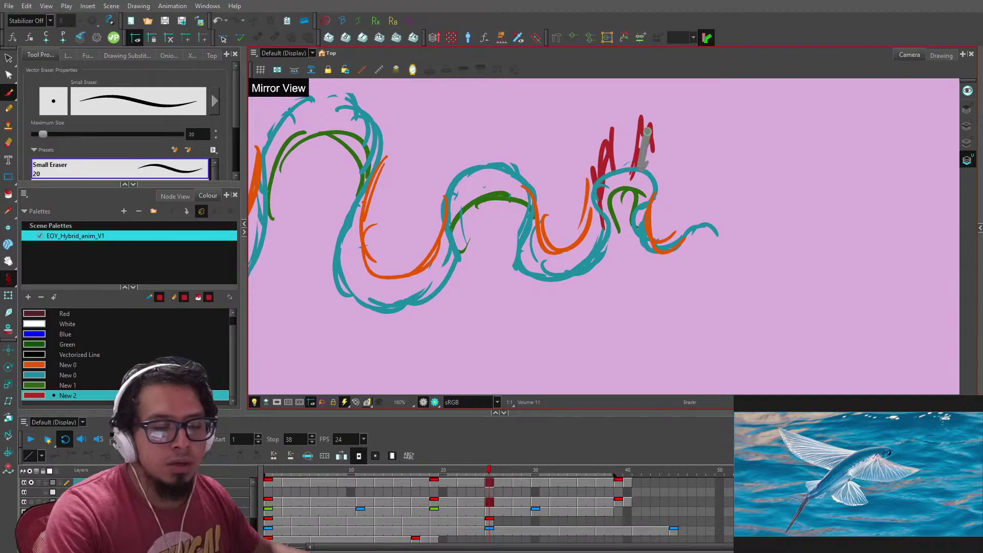
mouse_move(649, 137)
mouse_down()
mouse_move(646, 115)
mouse_move(659, 166)
mouse_move(633, 135)
mouse_move(643, 152)
mouse_move(634, 186)
mouse_move(663, 150)
mouse_up()
- Rework the red fin around the last large hump in frames 22 and 19, erasing its previous strokes
key(f)
key(alt+b)
key(alt+e)
key(f)
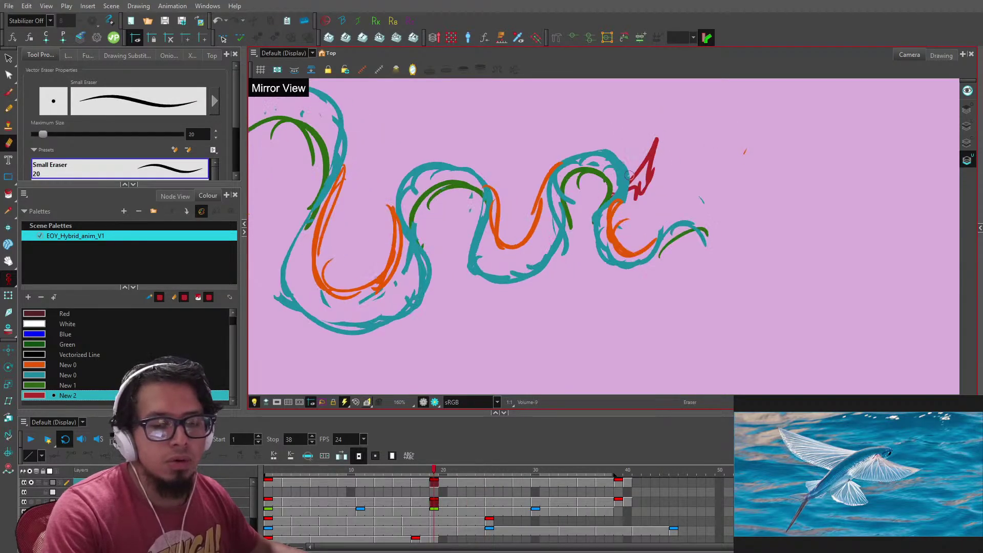
key(alt+b)
- Redraw the red fin in frames 17 and 15 farther forward along the body and erase the old strokes
key(f)
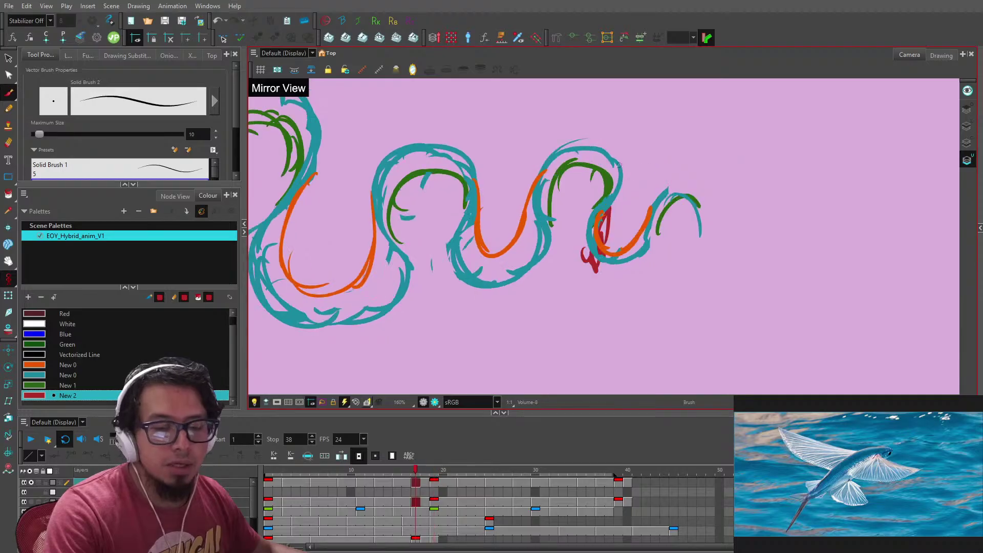
mouse_move(645, 162)
mouse_down()
mouse_move(643, 184)
mouse_move(629, 187)
mouse_move(582, 268)
mouse_move(577, 250)
mouse_move(598, 229)
mouse_move(599, 244)
mouse_move(577, 259)
mouse_up()
key(alt+e)
key(f)
key(alt+b)
key(alt+e)
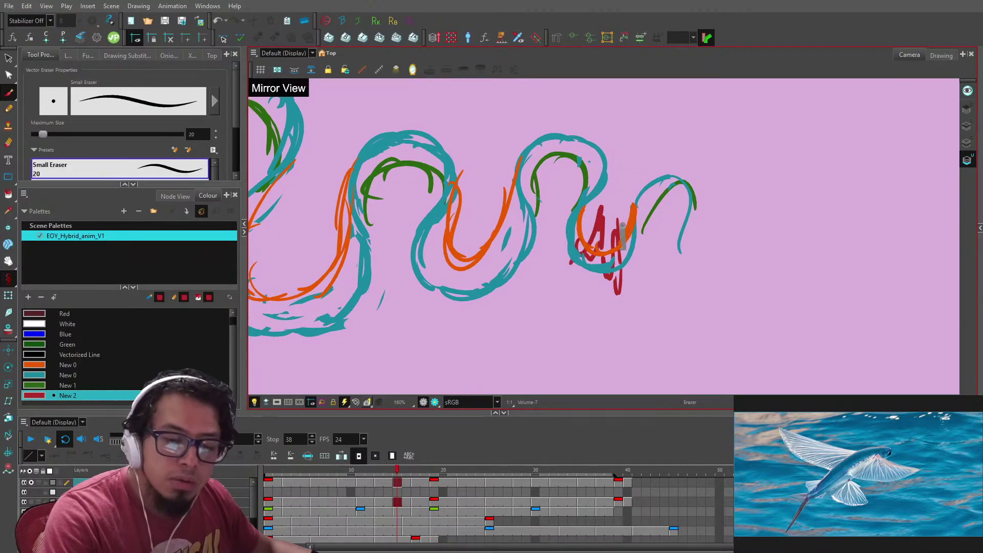
drag(624, 213, 618, 290)
- Redraw the red fin in frame 13 inside the dip before the tail hump, erase the old one, and continue with frame 11
key(f)
key(alt+b)
drag(558, 258, 582, 201)
drag(576, 250, 589, 208)
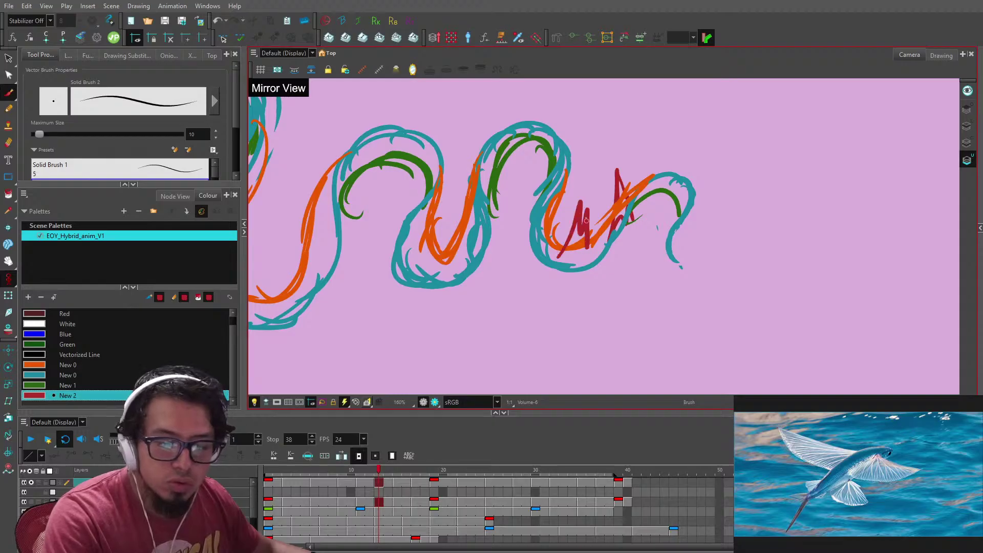
drag(564, 268, 588, 216)
mouse_move(636, 185)
mouse_down()
mouse_move(616, 193)
mouse_move(622, 245)
mouse_move(633, 186)
mouse_move(577, 236)
mouse_move(588, 233)
mouse_move(573, 234)
mouse_move(589, 219)
mouse_up()
key(f)
key(alt+b)
- Go through the frames from 1 to 15 and retouch the red fin around the last hump with brush and eraser
click(270, 472)
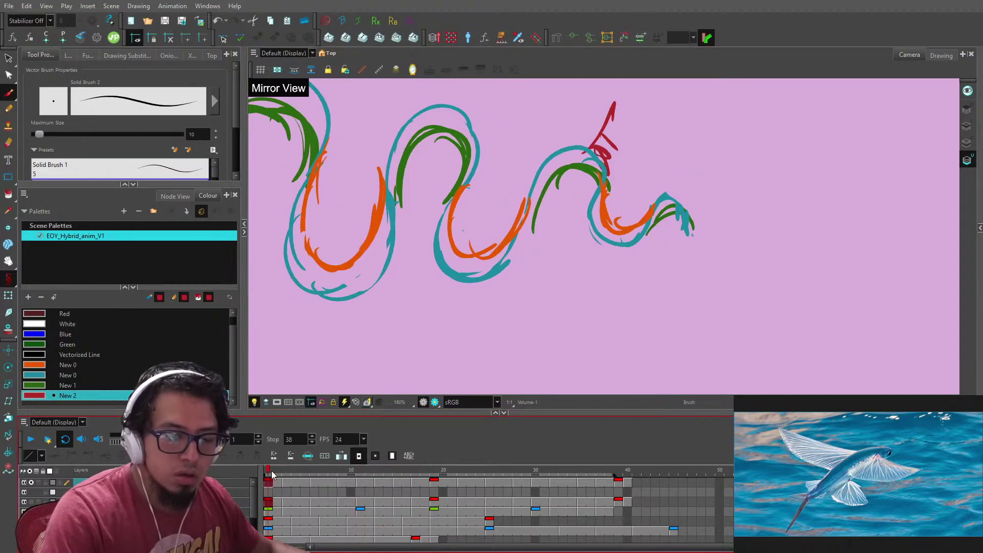
key(g)
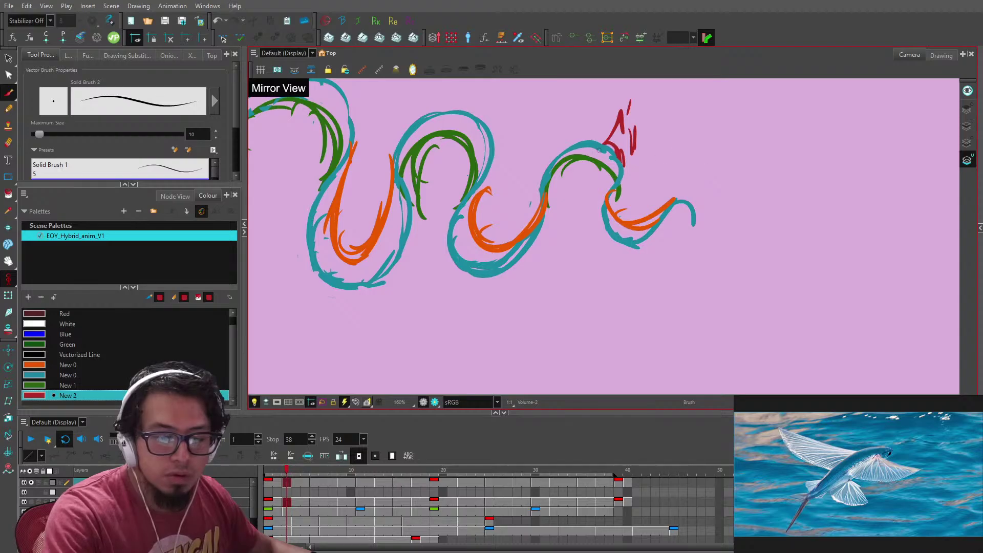
key(g)
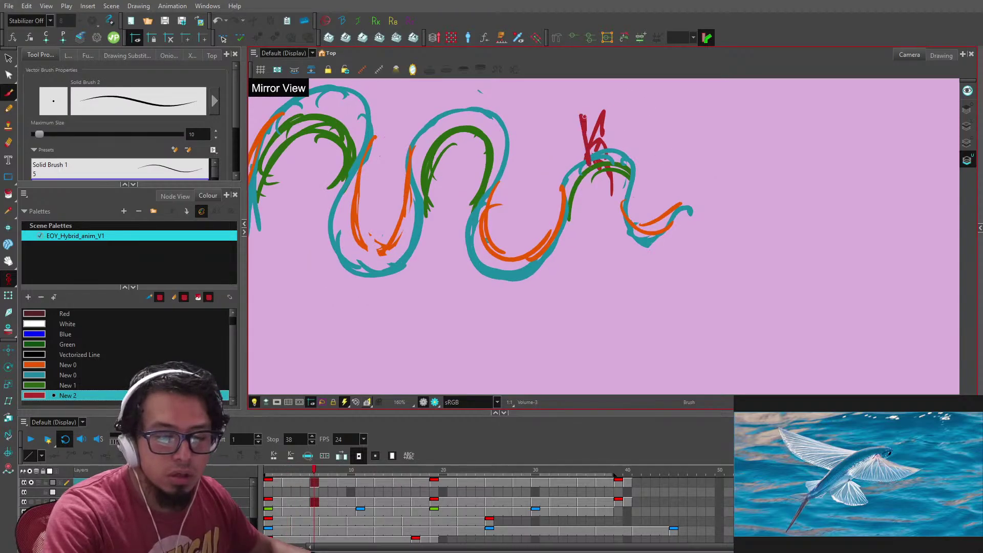
key(g)
mouse_move(578, 183)
mouse_down()
mouse_move(587, 140)
mouse_move(607, 136)
mouse_move(595, 206)
mouse_move(588, 188)
mouse_move(580, 193)
mouse_move(596, 222)
mouse_move(587, 201)
mouse_move(619, 134)
mouse_move(592, 202)
mouse_move(590, 249)
mouse_move(611, 198)
mouse_move(595, 244)
mouse_move(589, 230)
mouse_move(565, 259)
mouse_move(609, 205)
mouse_up()
key(g)
key(e)
key(g)
key(alt+e)
key(g)
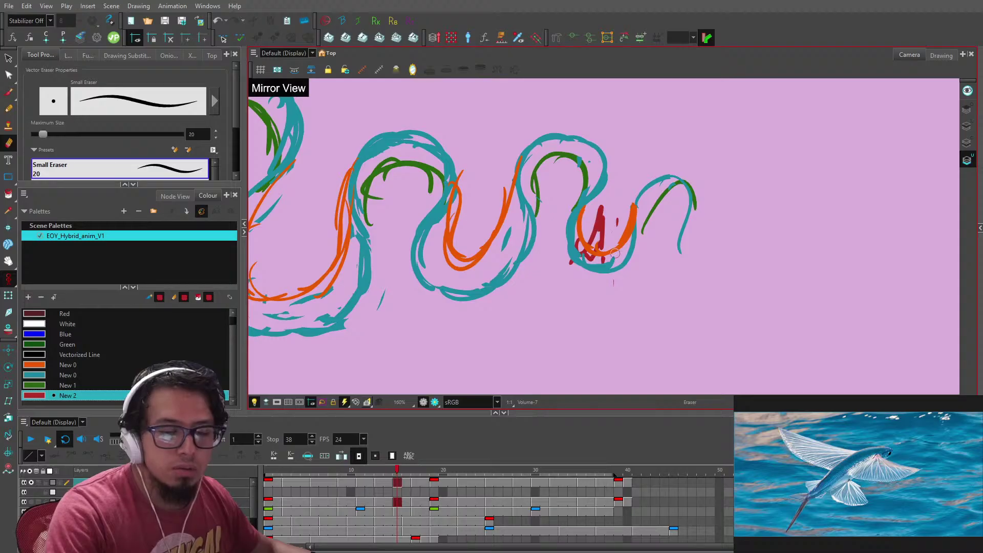
- Play back the serpent animation and examine the tail fin's placement in frames 21, 28 and 40
key(Return)
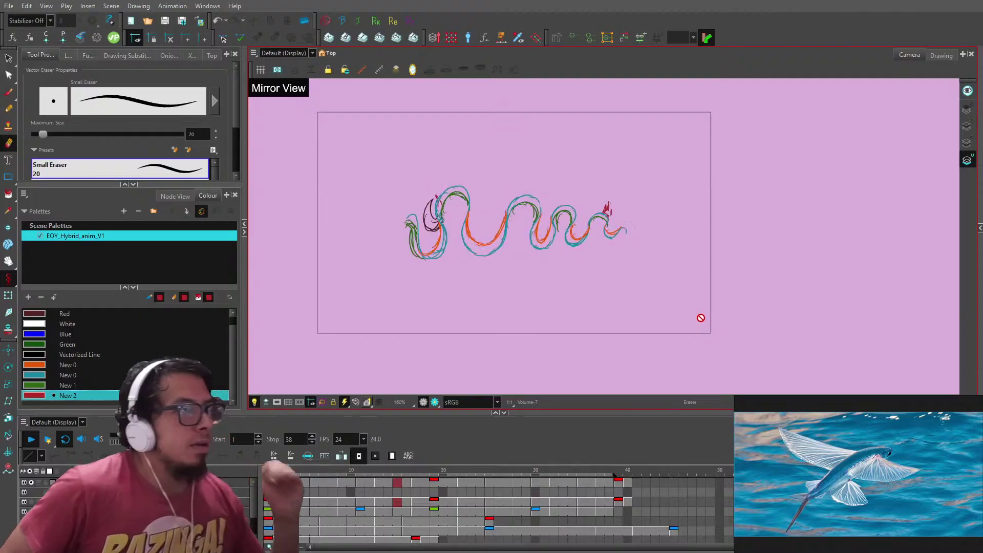
click(316, 471)
drag(317, 471, 453, 471)
key(2)
key(2)
key(2)
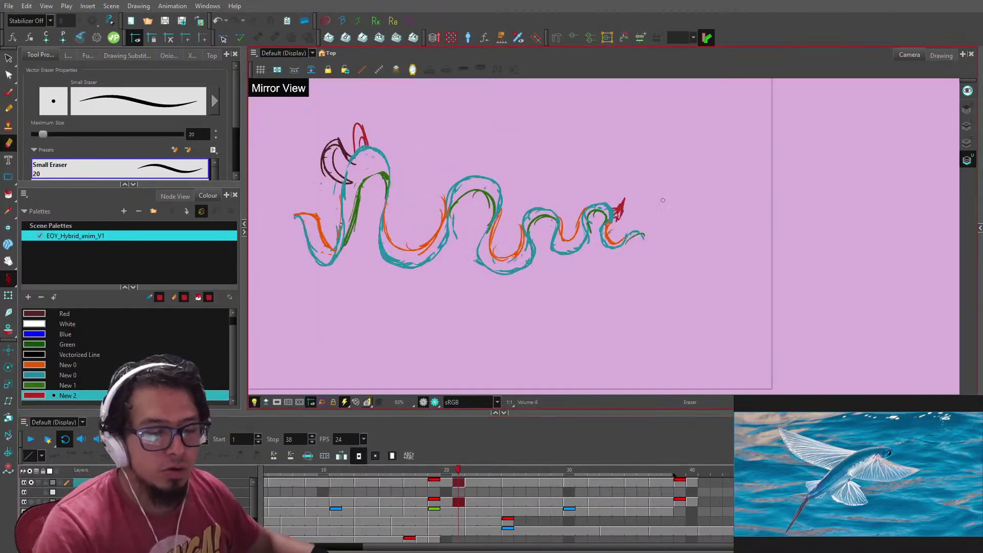
key(2)
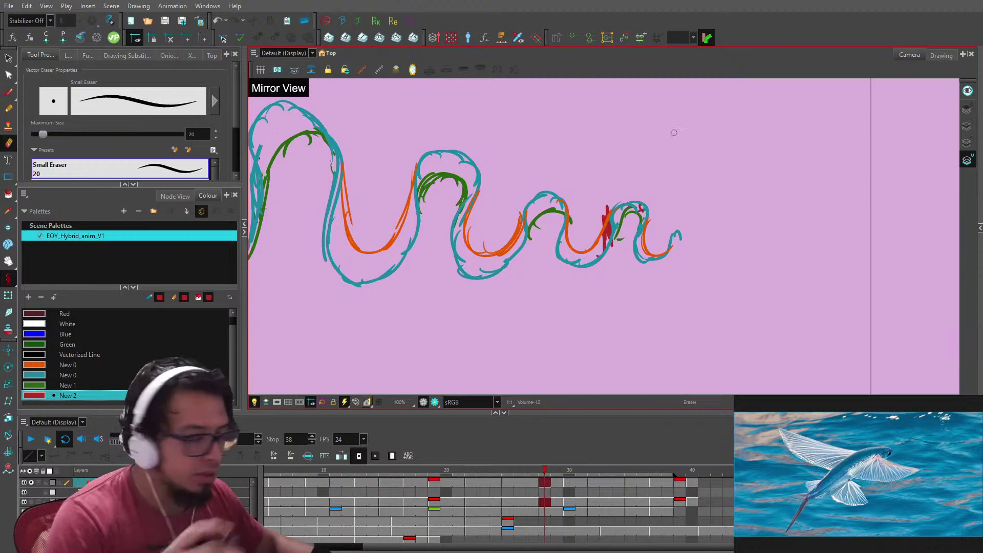
key(alt+s)
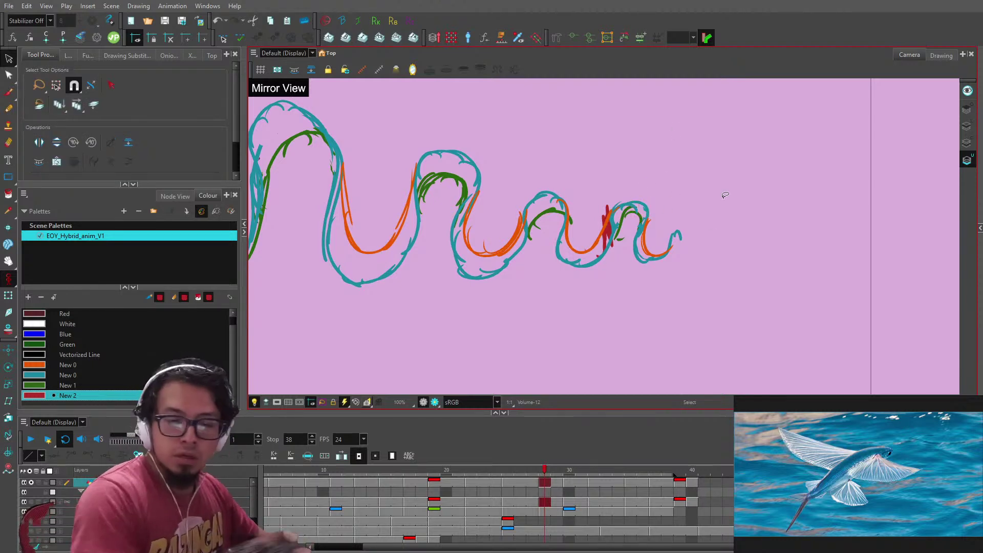
key(g)
drag(665, 199, 653, 175)
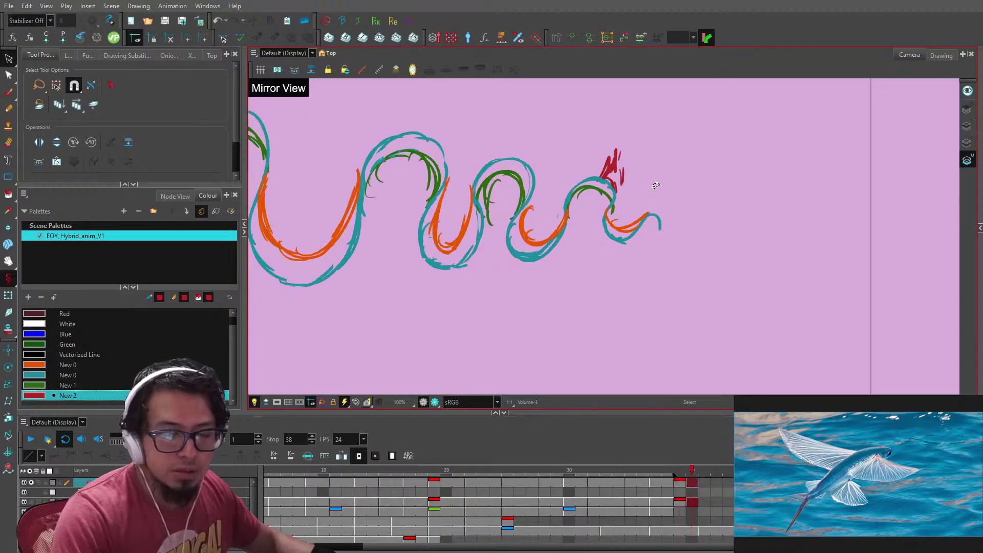
- Redraw the red fin on the slope rising to the tail hump in frame 11 and clean up the fin in frame 13
key(alt+b)
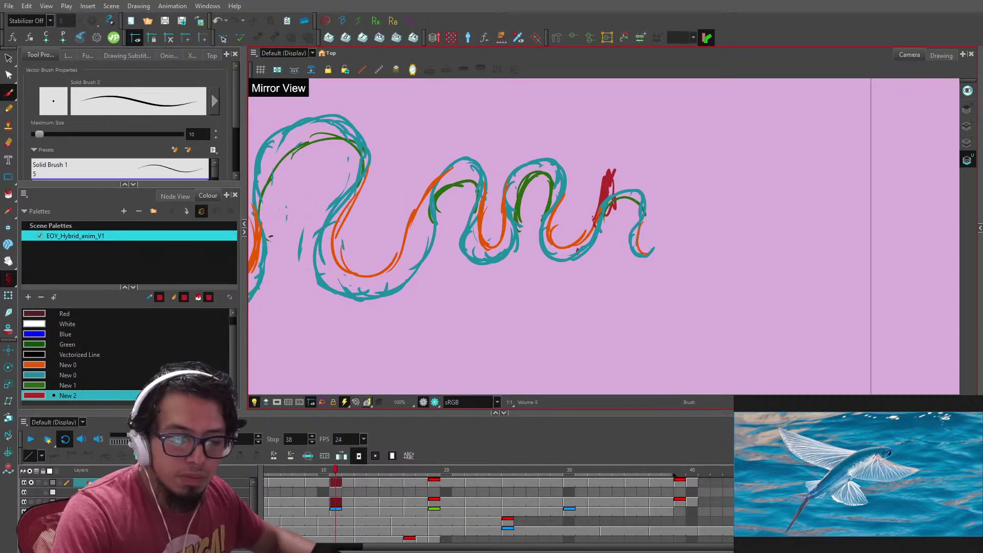
drag(593, 219, 614, 171)
key(alt+e)
key(g)
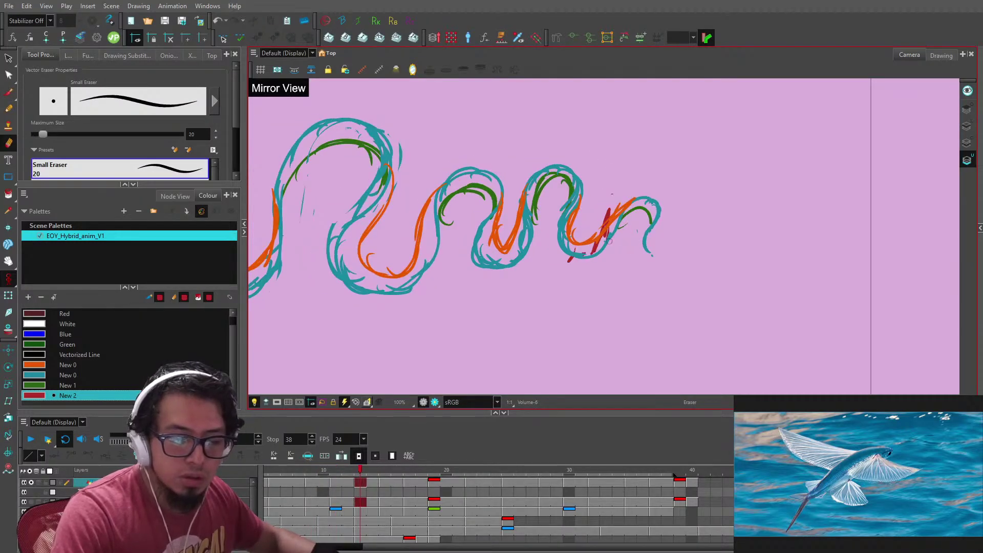
key(alt+b)
- Redraw the red fin in frame 17 where the last large hump descends into the dip, erasing the earlier fin above it
key(period)
key(period)
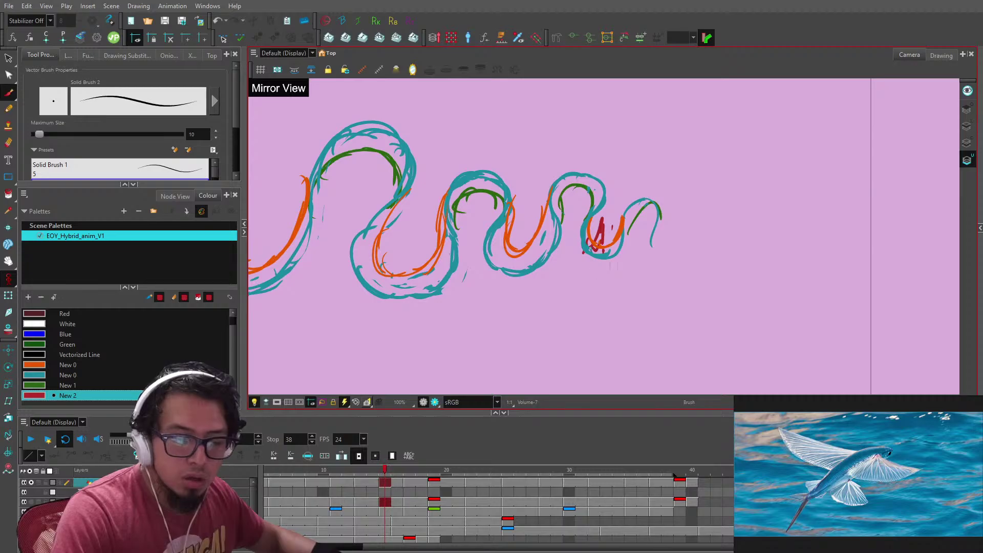
key(period)
key(period)
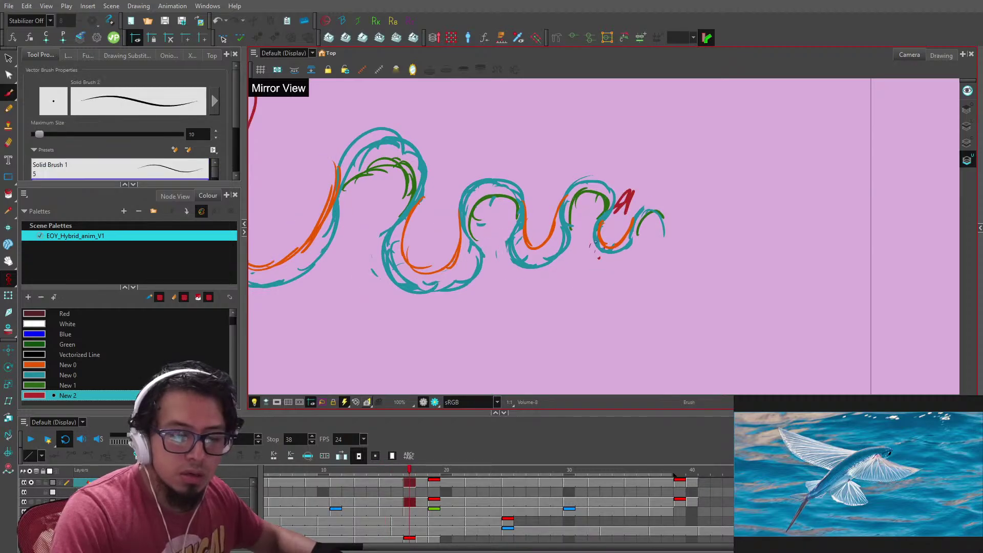
key(ctrl+z)
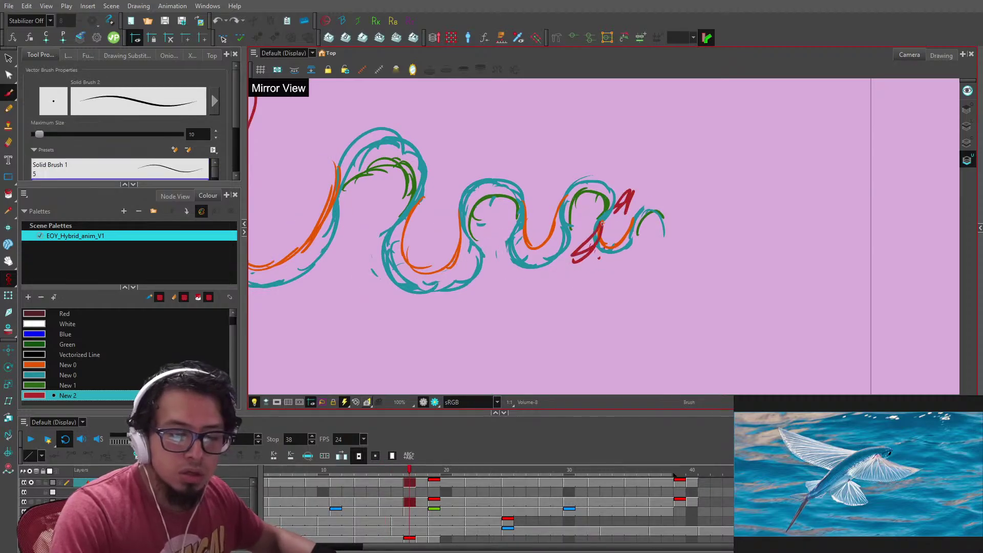
key(ctrl+z)
key(alt+e)
mouse_move(632, 192)
mouse_down()
mouse_move(620, 217)
mouse_move(634, 196)
mouse_move(627, 211)
mouse_move(626, 189)
mouse_move(616, 229)
mouse_up()
- Redraw the red fin in frame 19 as a curved shape off the descending side of the last large hump
key(g)
key(alt+b)
key(alt+e)
key(alt+b)
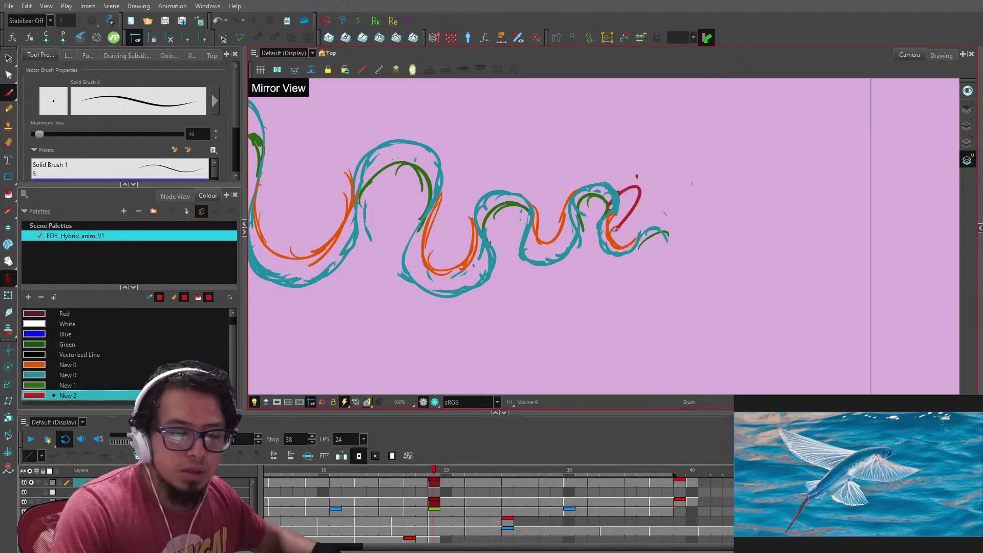
- Step through frames 20 to 28 to check how the red fin travels over the hump
key(period)
key(period)
key(period)
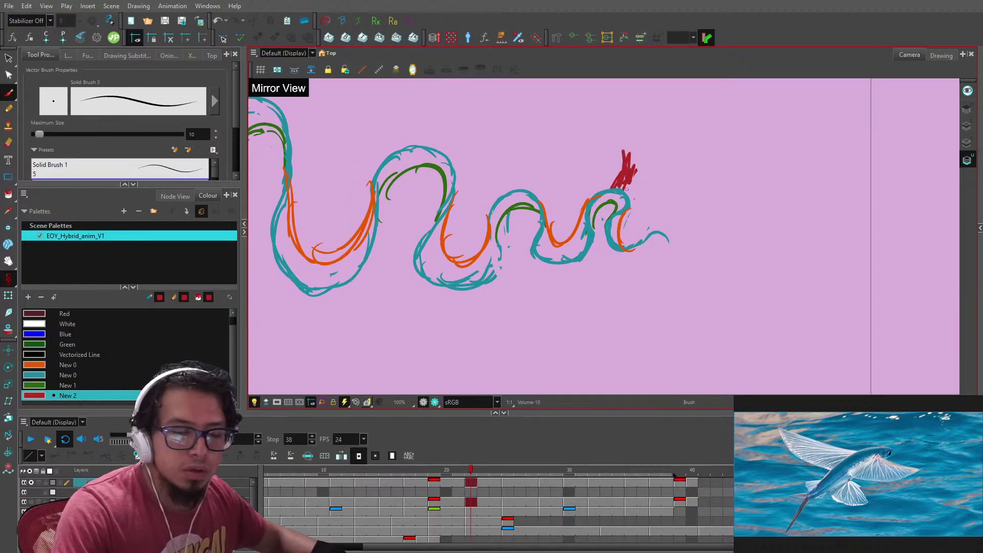
key(period)
key(period)
key(period)
key(period)
key(period)
key(period)
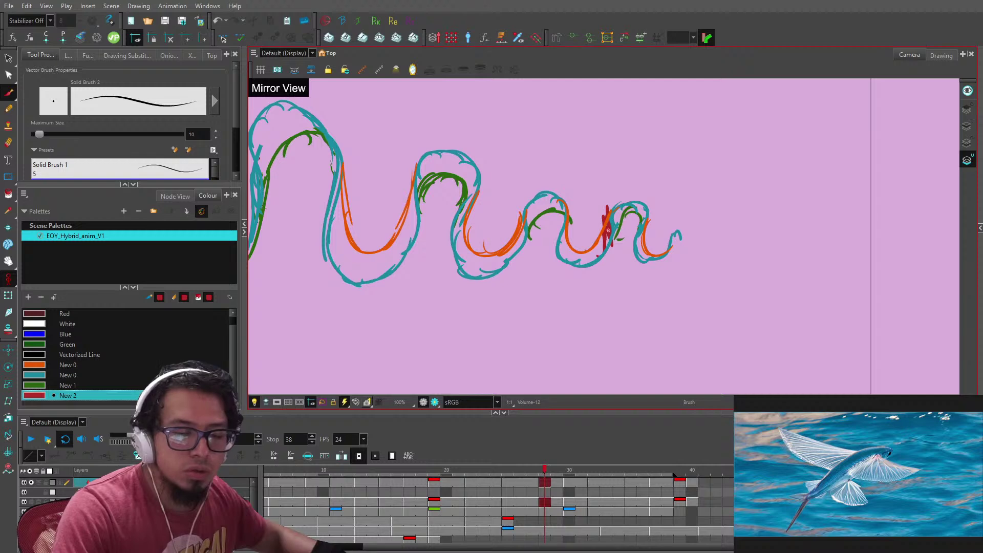
- Extend the red fin in frame 30 below the dip before the tail hump and erase its upper part
key(period)
key(period)
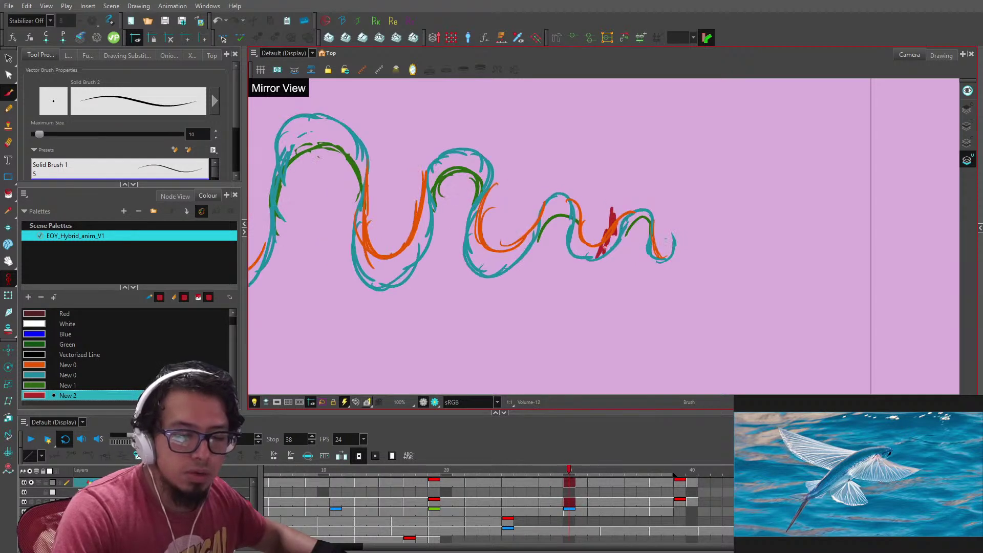
key(alt+e)
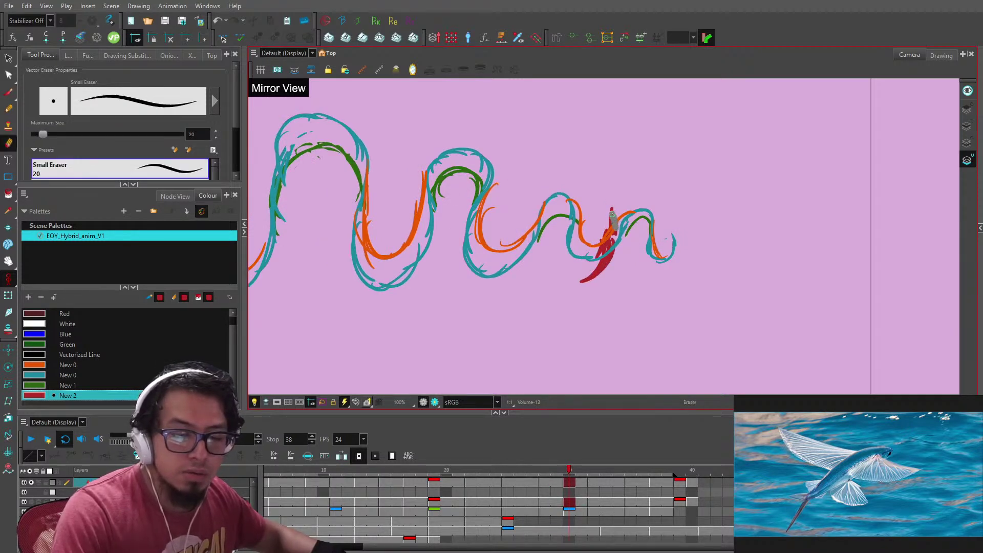
- Redraw the red fin in frame 32 as a curve trailing below the body from the dip before the tail hump
key(period)
key(period)
key(alt+b)
drag(592, 251, 559, 270)
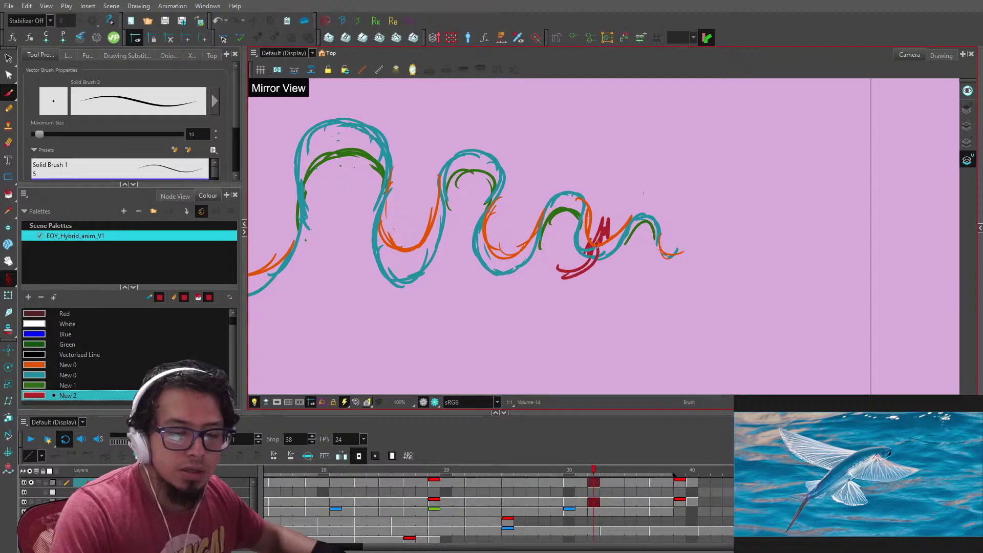
key(alt+e)
- Erase part of the red fin in frame 35 and redraw it as a slanted stroke crossing below the dip before the tail hump
key(period)
key(period)
key(period)
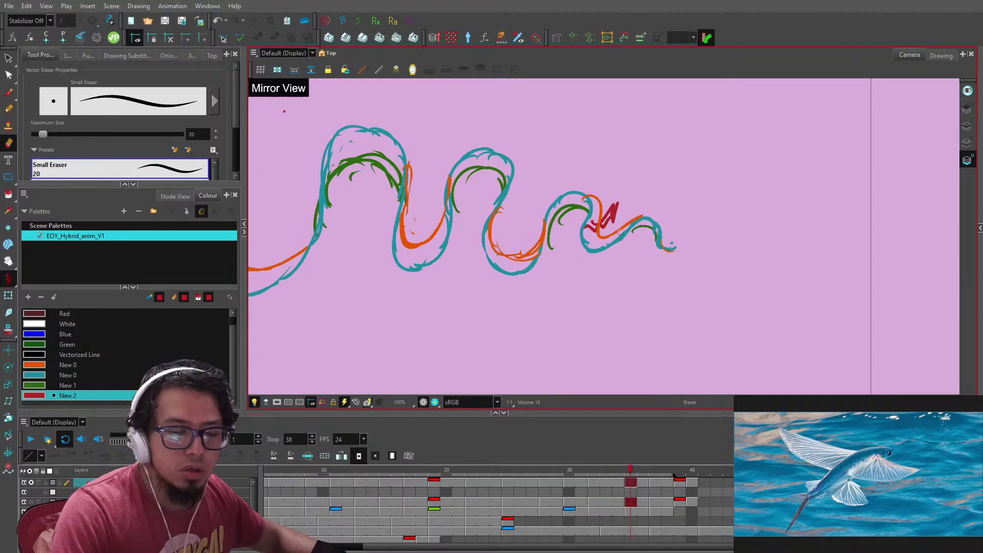
key(alt+b)
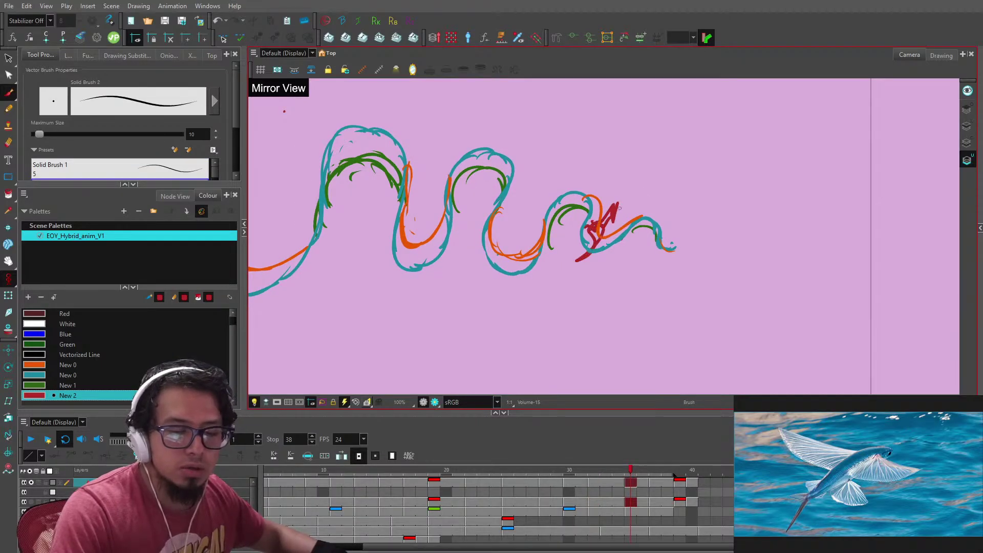
- Step through the frames from 37 to the end of the cycle, then play the animation to check the red fin's motion
key(period)
key(period)
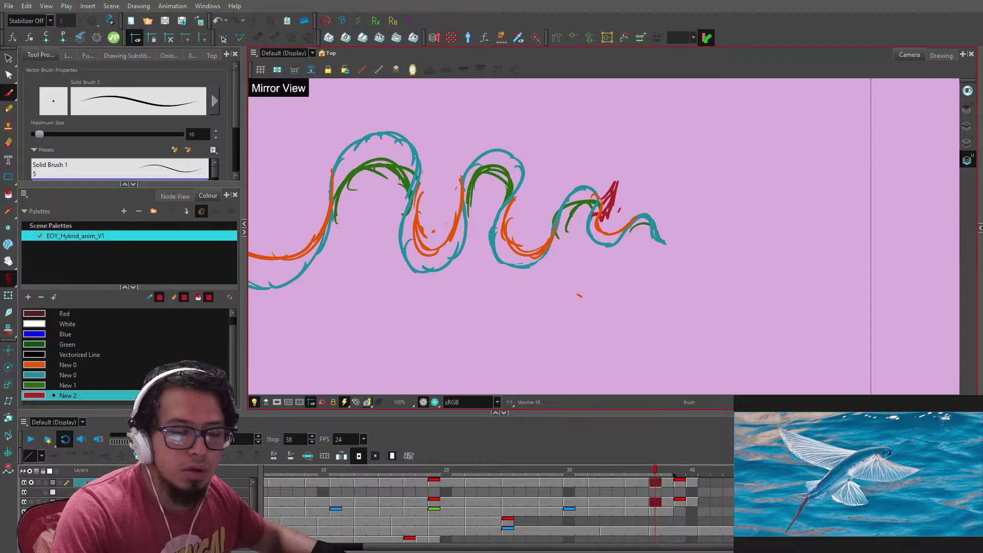
key(period)
key(period)
key(period)
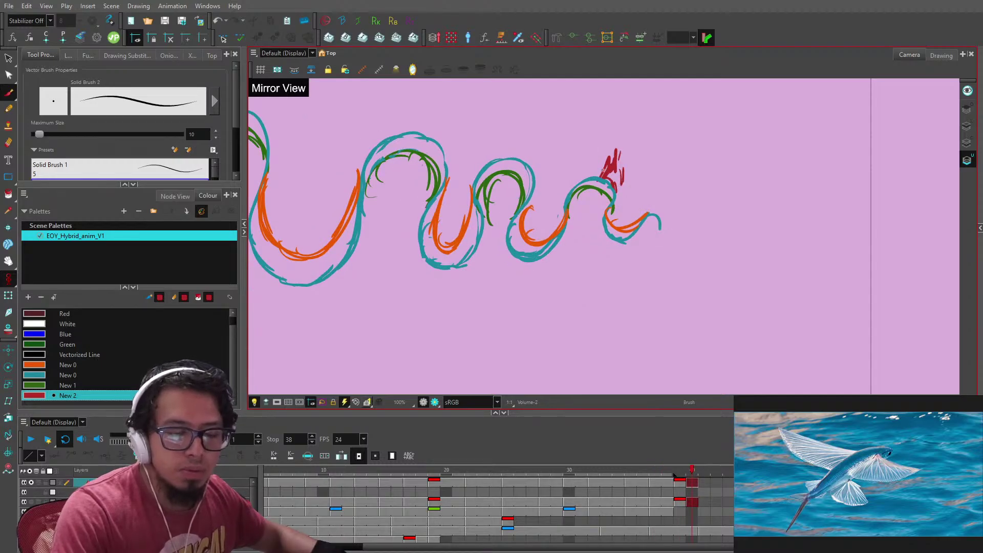
key(alt+e)
key(period)
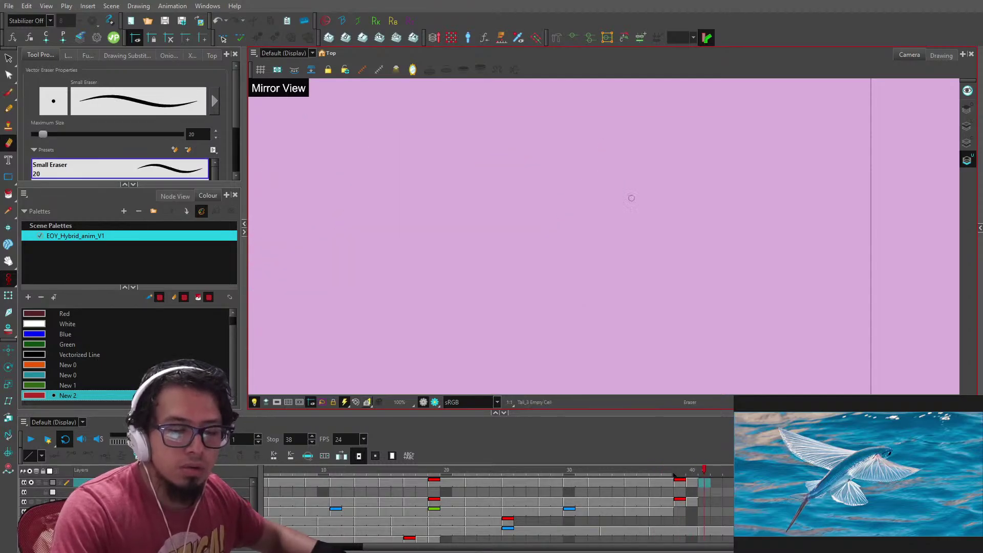
key(Return)
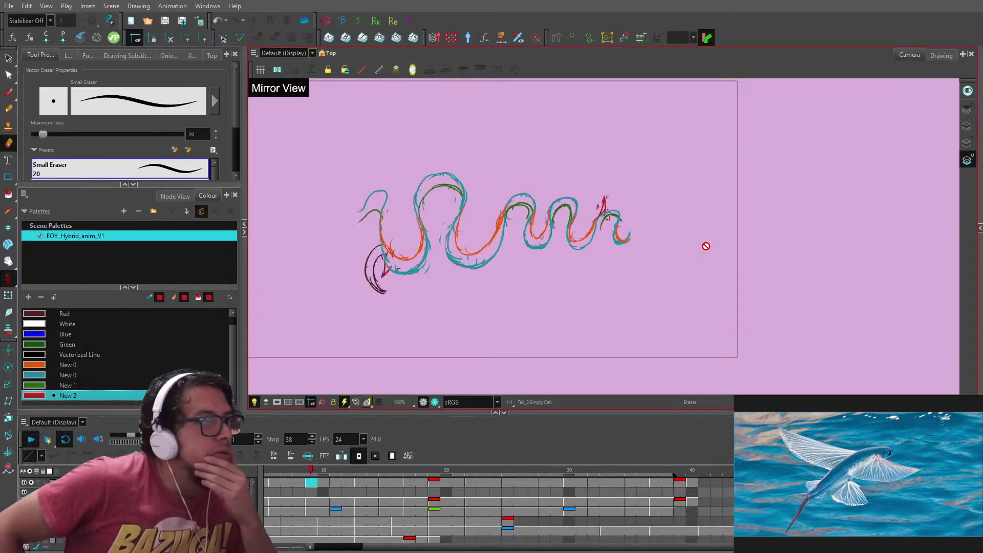
- Erase the hatching inside the red fin in frame 6 and return to frame 1
scroll(619, 190, up, 4)
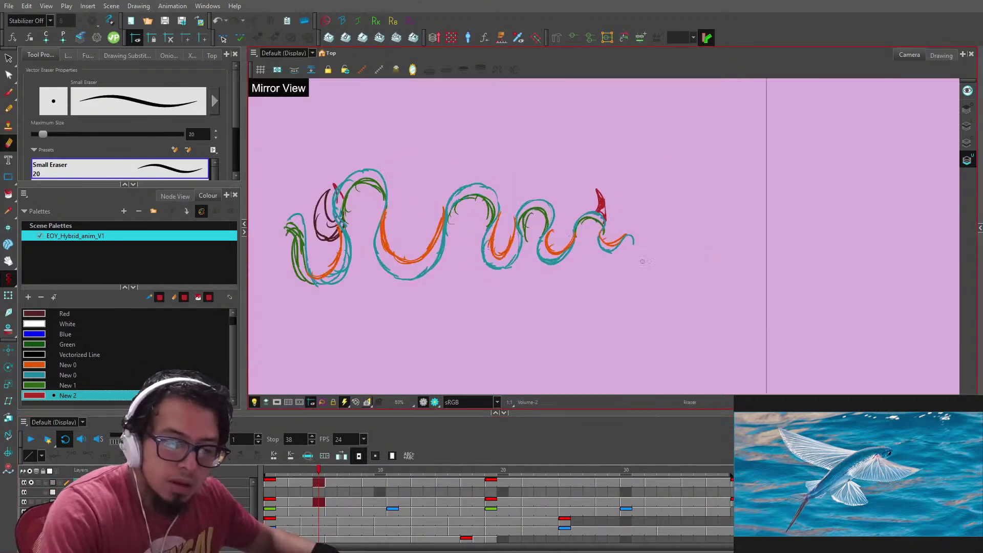
scroll(605, 174, up, 1)
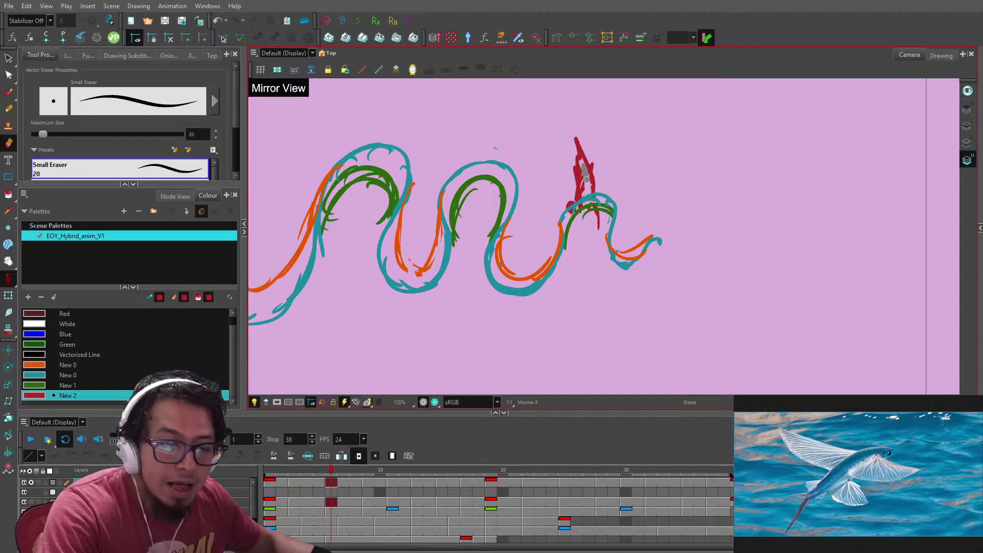
click(267, 489)
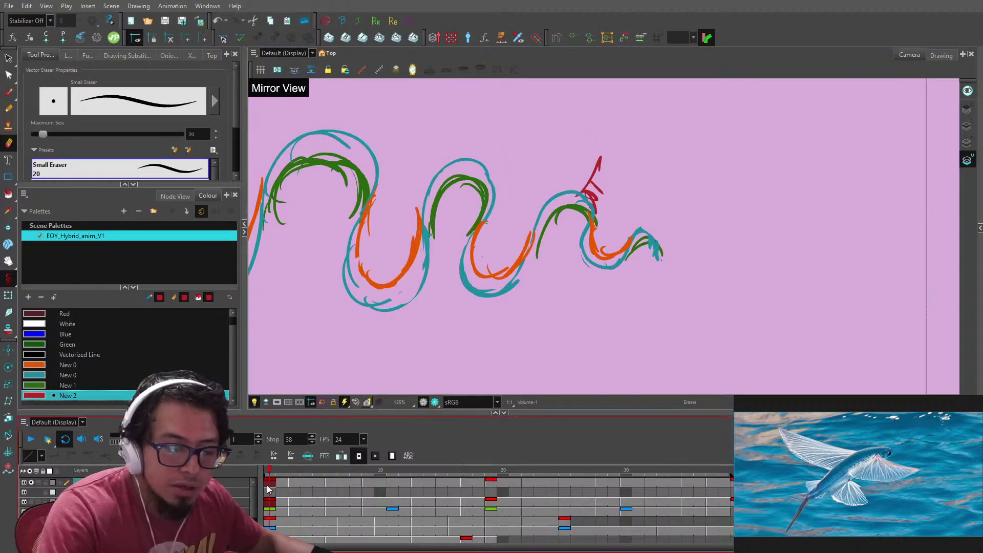
- Erase the hatched red fin in frame 22 and redraw it as a narrow hooked outline above the last hump
drag(297, 470, 493, 467)
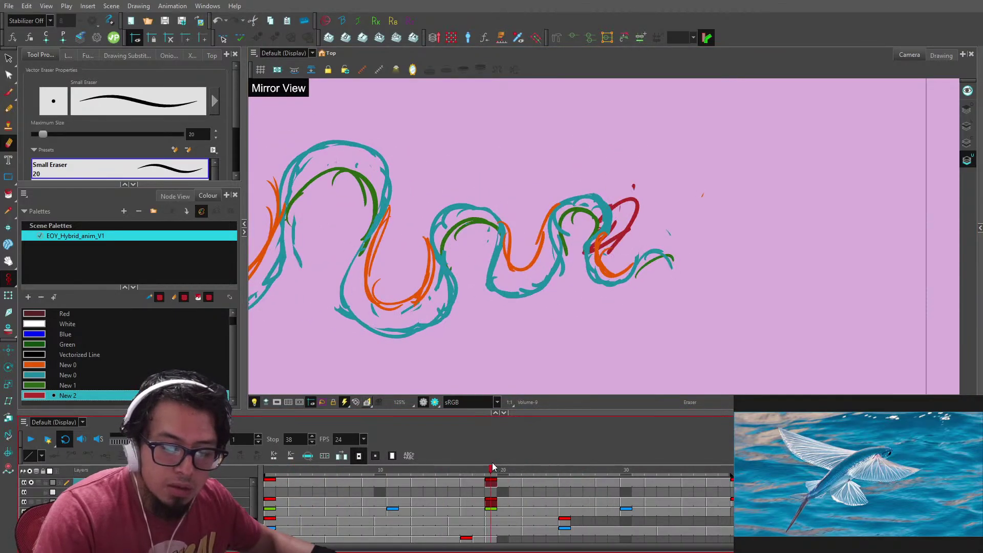
key(g)
key(f)
key(g)
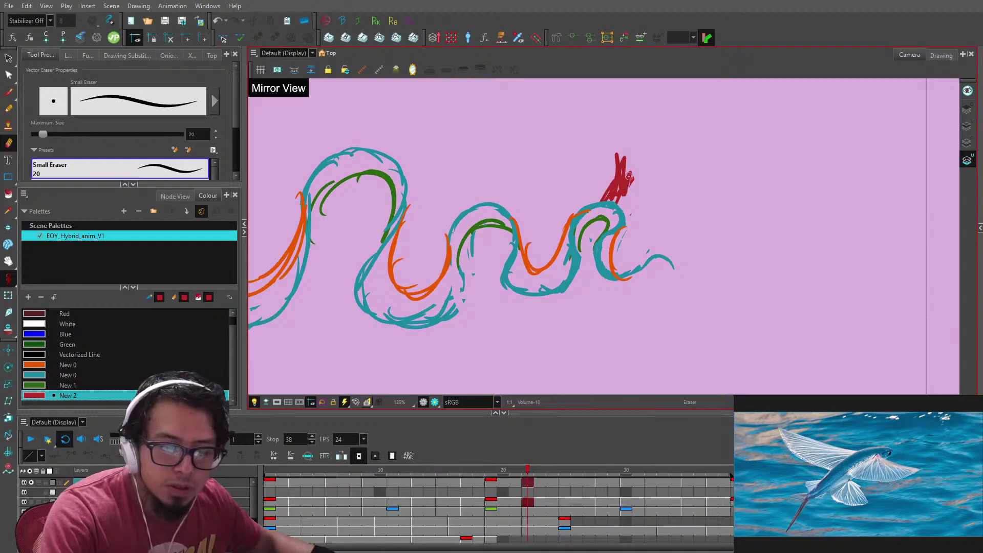
mouse_move(616, 174)
mouse_down()
mouse_move(607, 214)
mouse_move(616, 178)
mouse_move(617, 232)
mouse_up()
key(alt+b)
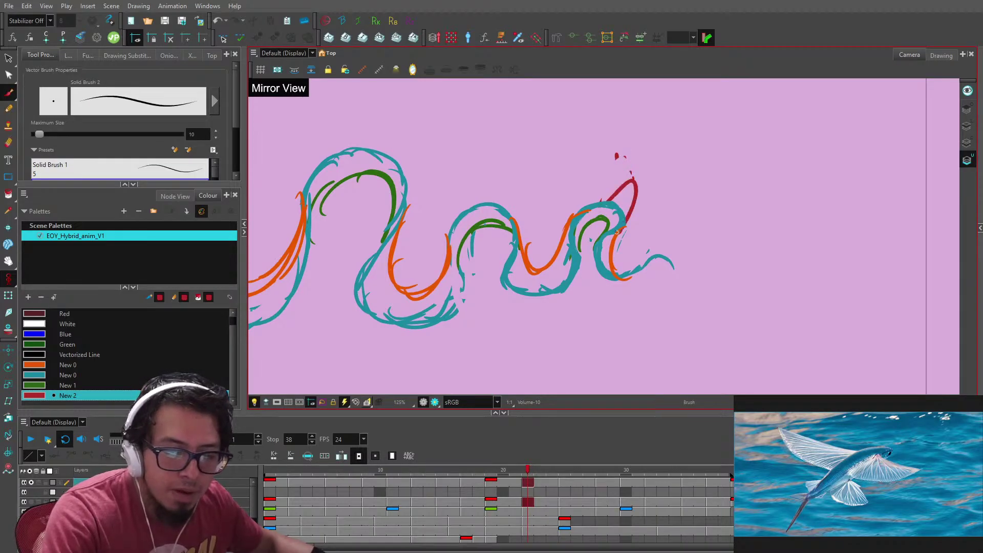
- Reshape the red fin in frame 25 into a curved blade on the last hump, with its tip bent toward the head
key(period)
key(period)
key(period)
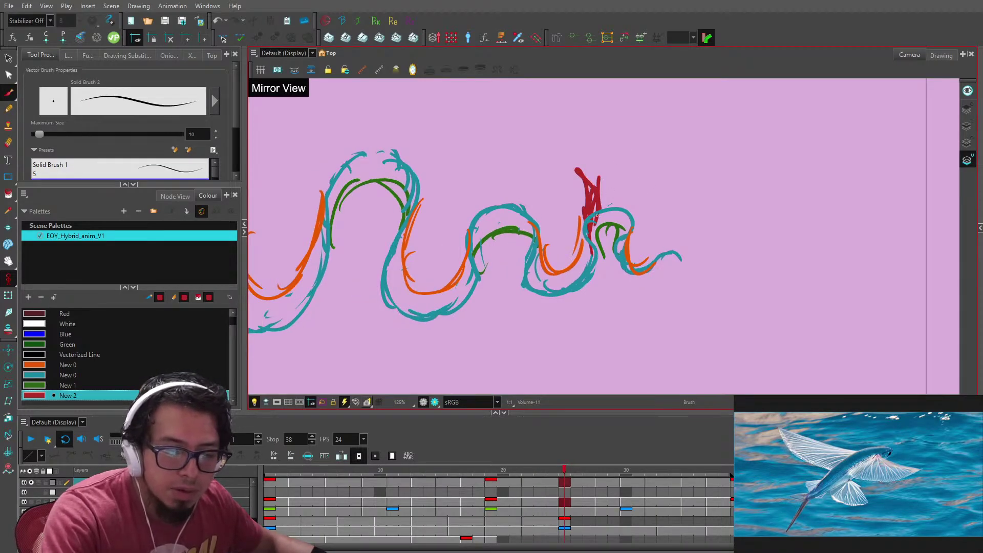
key(alt+e)
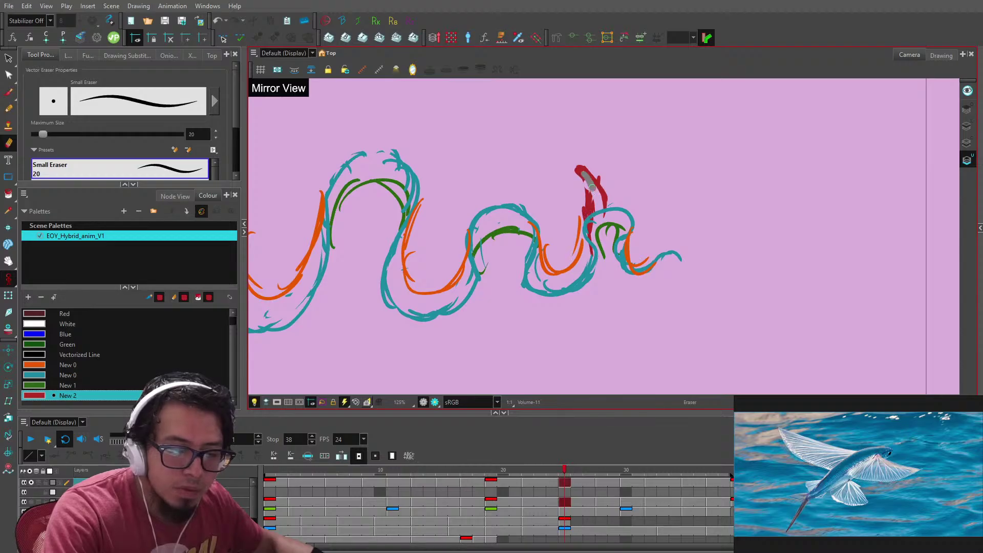
drag(591, 185, 587, 222)
key(alt+b)
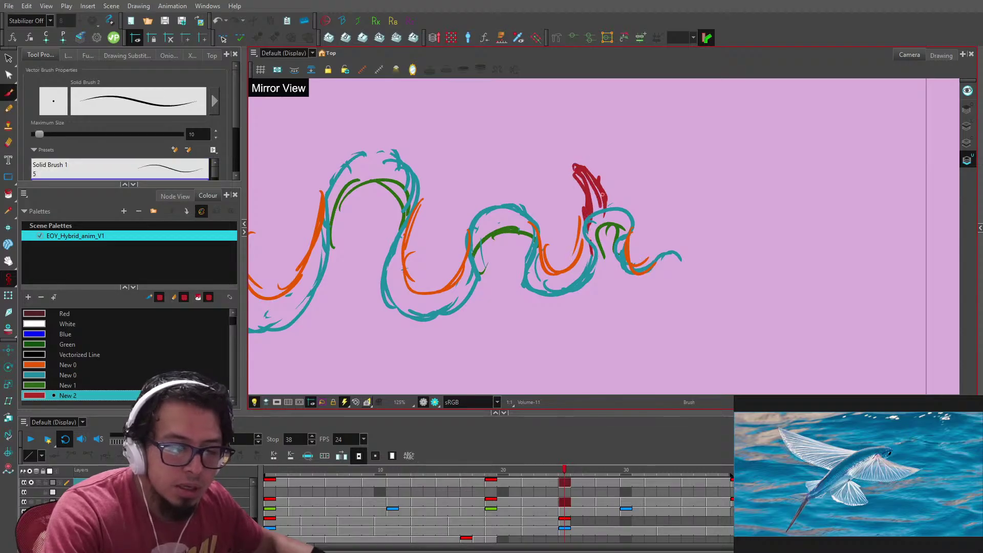
- Clear the inner and lower strokes of the red fin in frame 28 and rework it as a curve along the hump's rising side
key(period)
key(period)
key(period)
key(alt+e)
mouse_move(597, 193)
mouse_down()
mouse_move(599, 260)
mouse_move(602, 251)
mouse_up()
key(f)
key(g)
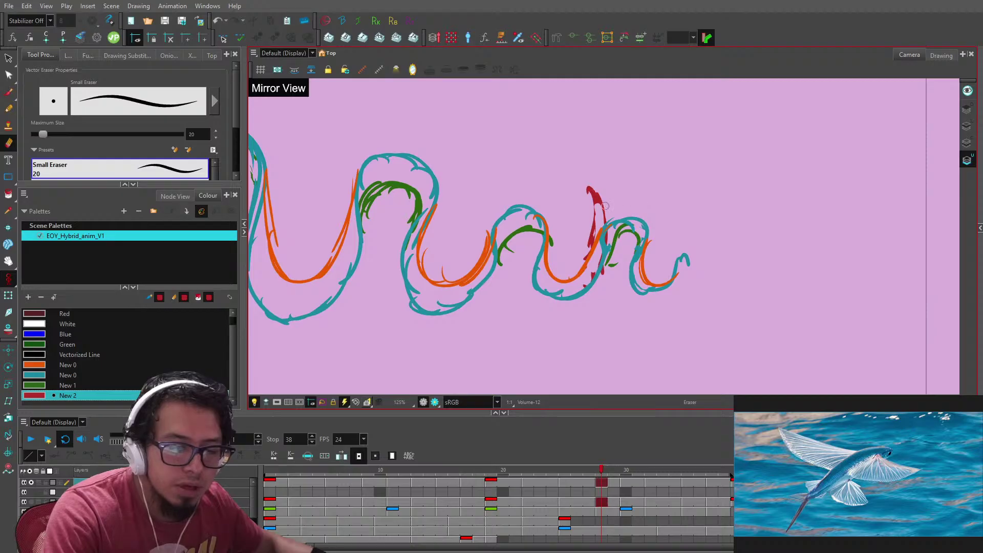
mouse_move(606, 206)
mouse_down()
mouse_move(597, 258)
mouse_move(594, 200)
mouse_move(598, 261)
mouse_up()
key(alt+b)
- Erase the part of the red fin below the body in frame 30 and redraw it as a narrow curve across the dip
key(g)
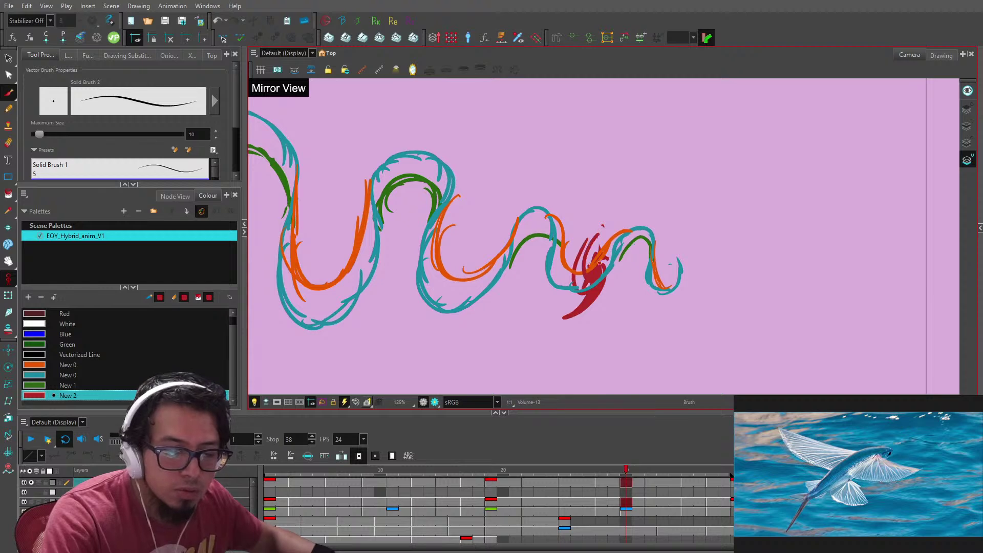
key(alt+e)
mouse_move(568, 317)
mouse_down()
mouse_move(595, 289)
mouse_move(596, 234)
mouse_up()
key(alt+b)
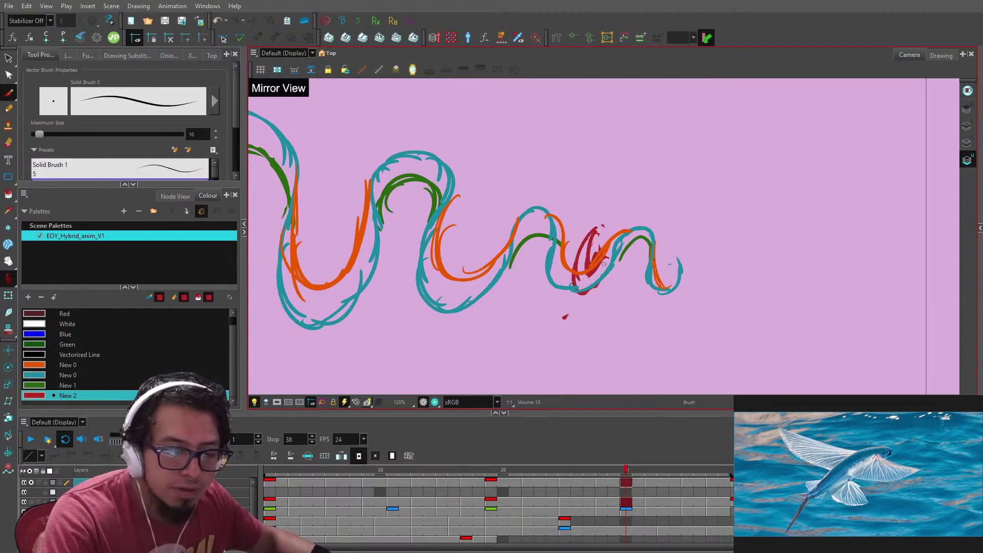
- Erase the old red fin strokes in frame 32 and redraw it as a hooked curve trailing below the dip before the tail hump
key(period)
key(period)
key(alt+e)
mouse_move(589, 287)
mouse_down()
mouse_move(549, 312)
mouse_move(538, 310)
mouse_move(541, 287)
mouse_move(566, 342)
mouse_up()
key(alt+b)
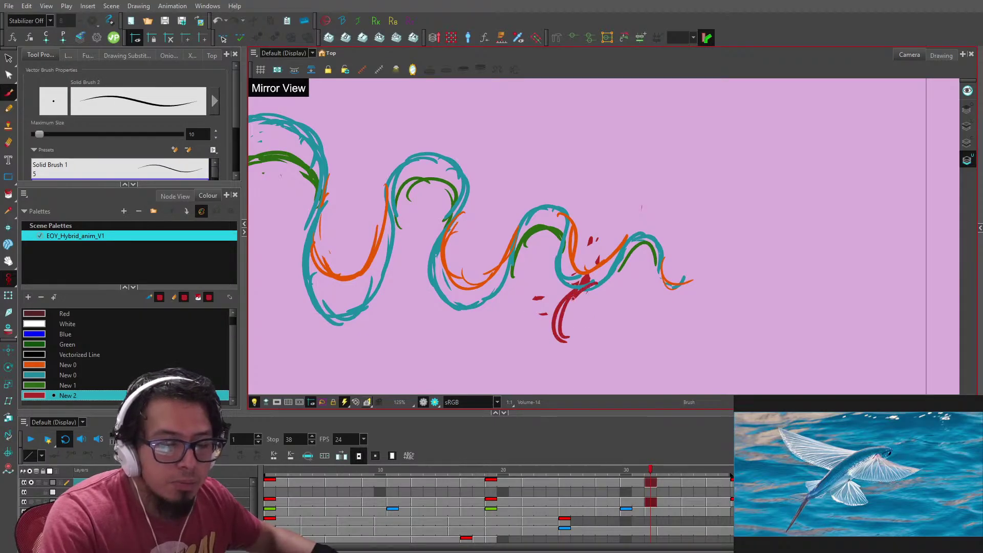
drag(574, 298, 564, 336)
- Review frames 32 to 37 with the whole serpent in view to check how the red fin returns above the body
key(1)
key(1)
key(1)
key(1)
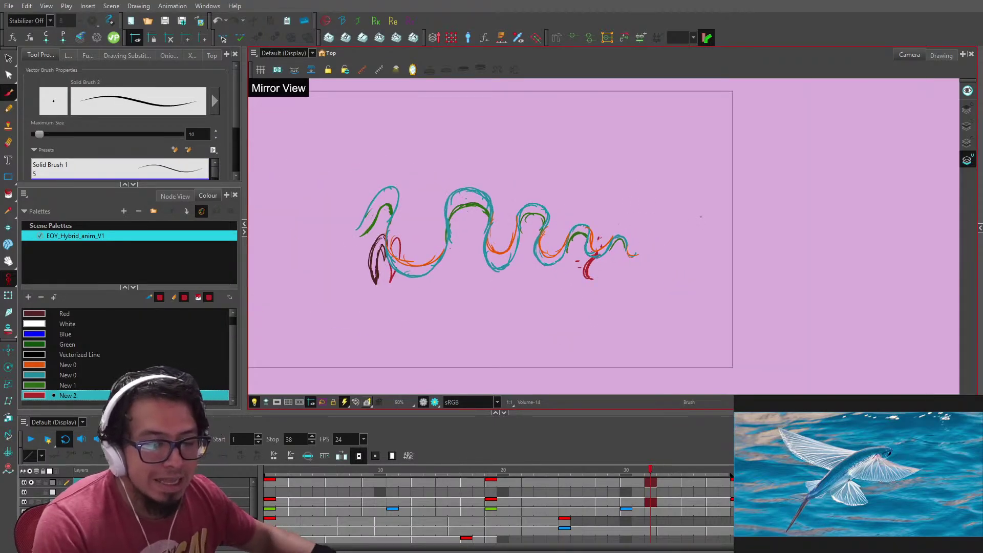
key(period)
key(period)
key(period)
key(2)
key(2)
key(g)
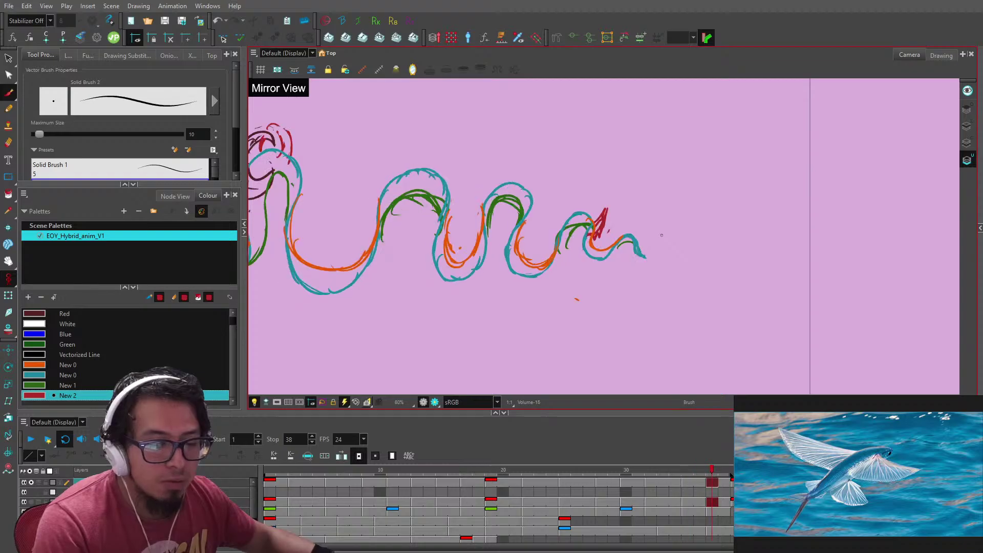
key(g)
- Erase the branching red fin in frame 39 and redraw it as a slanted hooked outline over the last large hump's descending side
drag(661, 234, 790, 237)
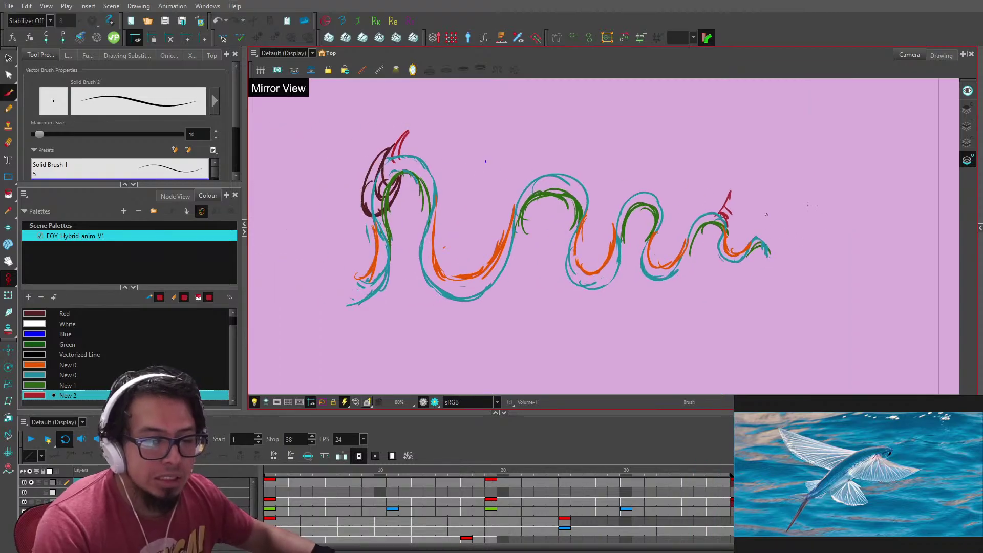
key(2)
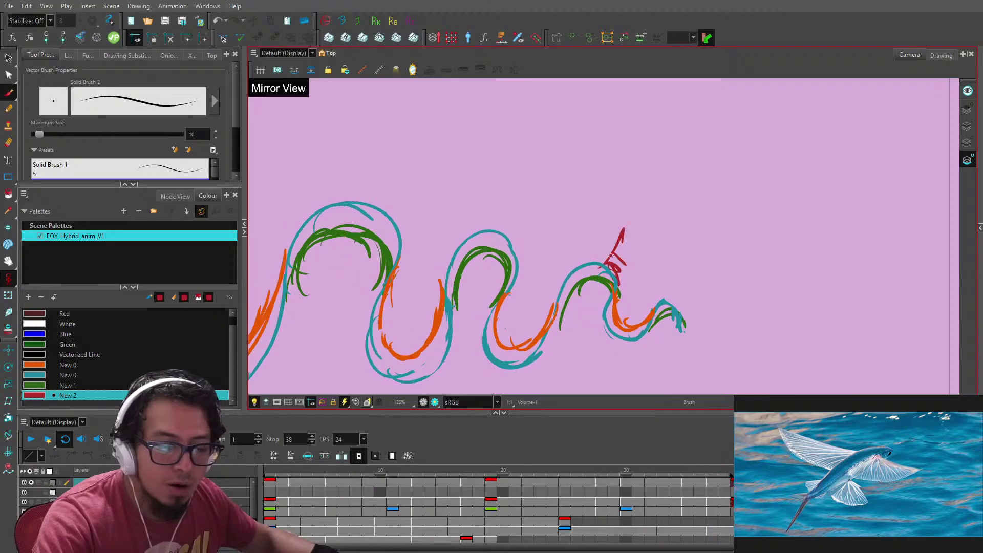
key(alt+e)
drag(610, 255, 614, 299)
key(alt+b)
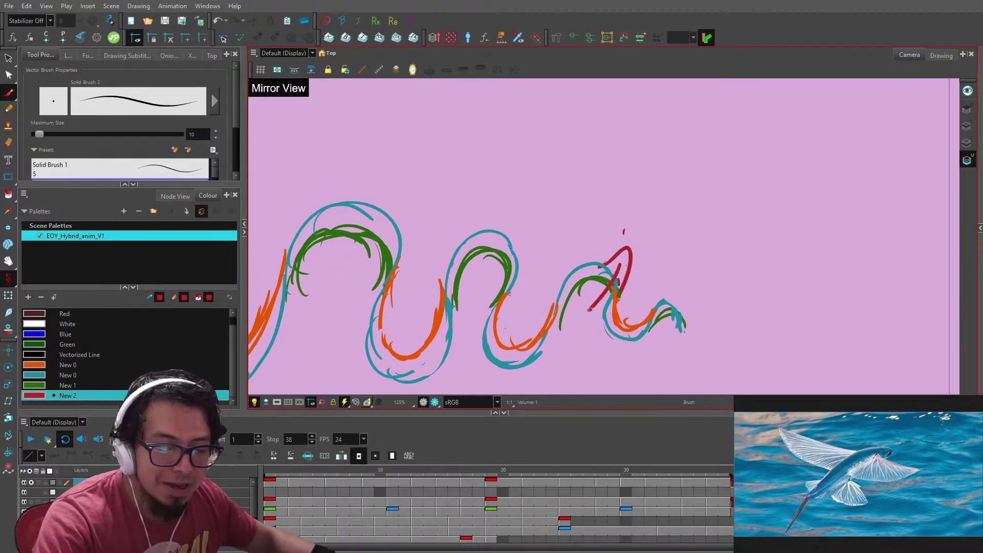
- Return to frame 1 and play the full loop to check the reworked red fin
key(g)
key(g)
key(f)
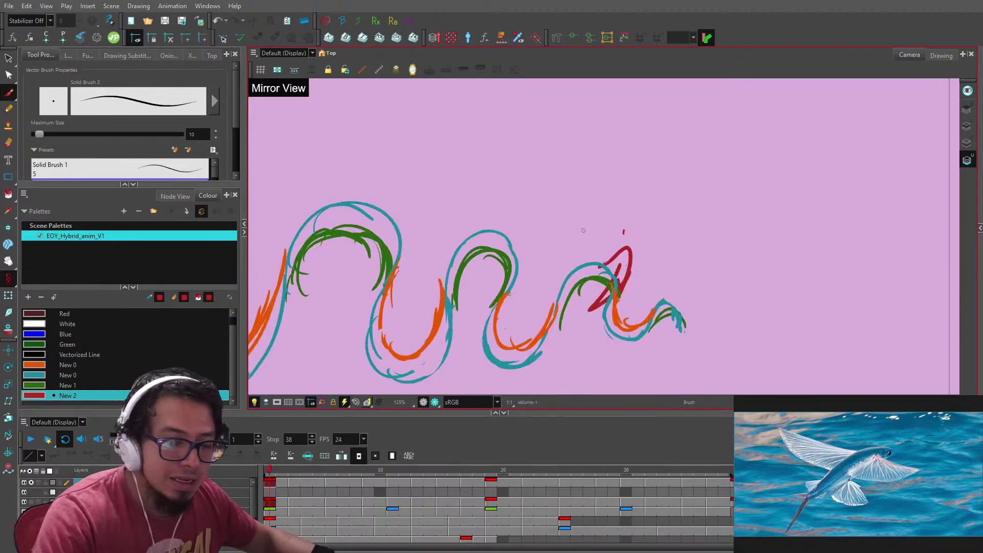
click(30, 439)
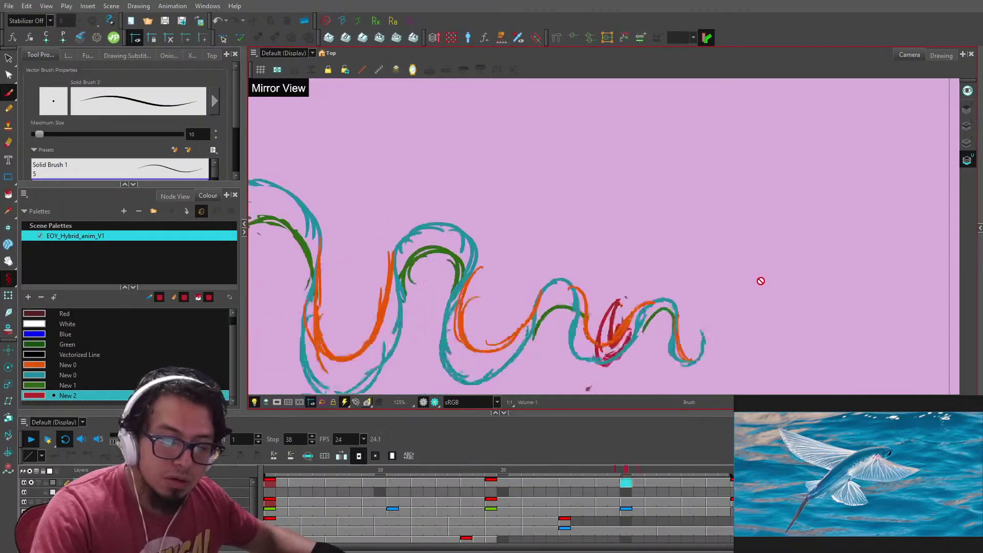
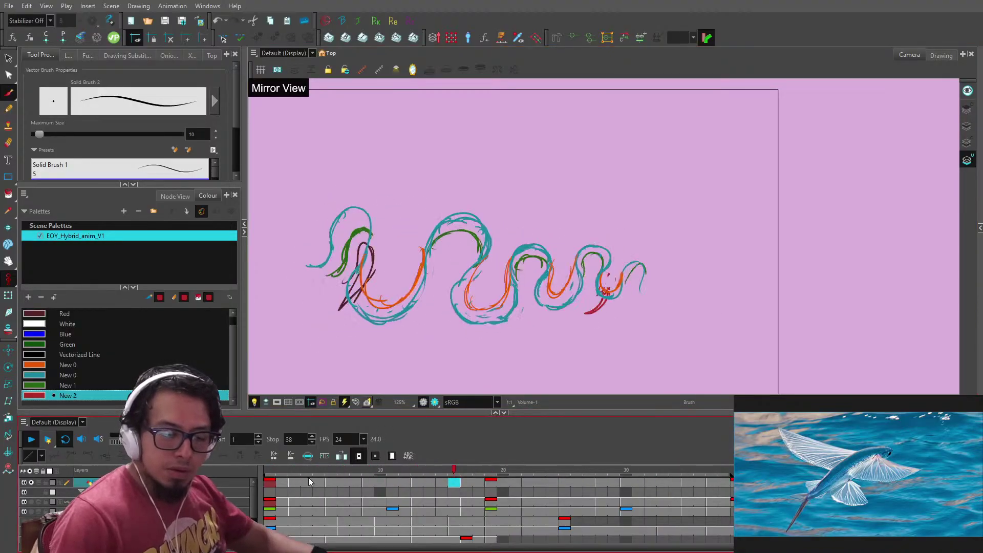
- Redraw the red fin in frame 3 as a narrow upright blade on the last large hump, its tip bent toward the head
mouse_move(366, 471)
mouse_down()
mouse_move(381, 474)
mouse_move(281, 452)
mouse_up()
key(2)
key(2)
key(2)
key(2)
key(.)
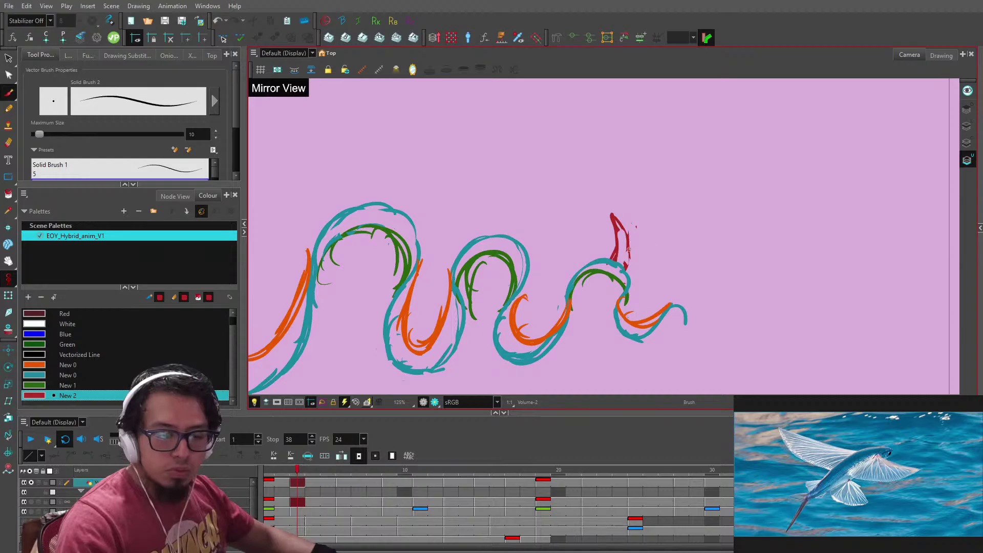
key(alt+e)
key(alt+b)
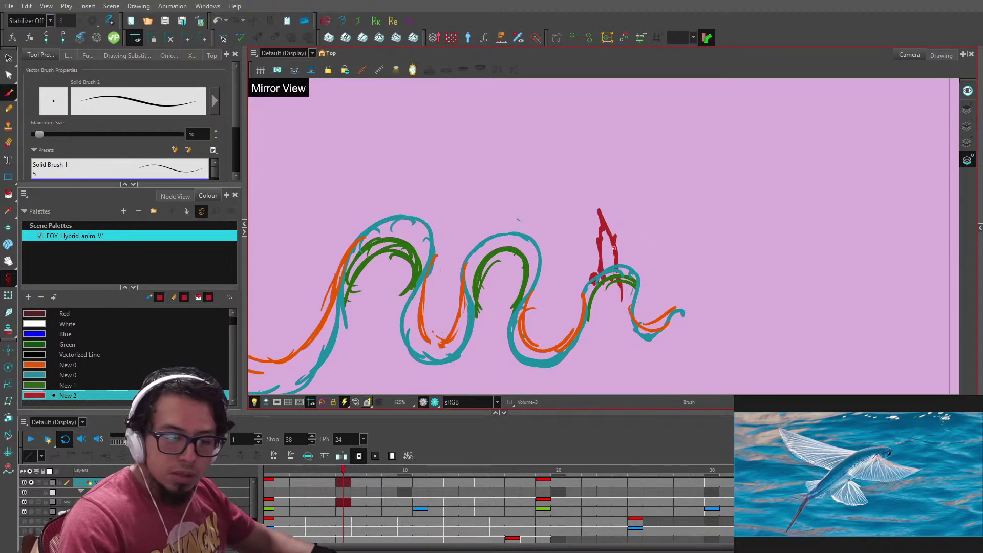
- Erase the triangular red fin in frame 6 and redraw it as a curve leaning toward the head from the hump's rising side
key(alt+e)
mouse_move(605, 234)
mouse_down()
mouse_move(578, 230)
mouse_move(588, 221)
mouse_up()
key(alt+b)
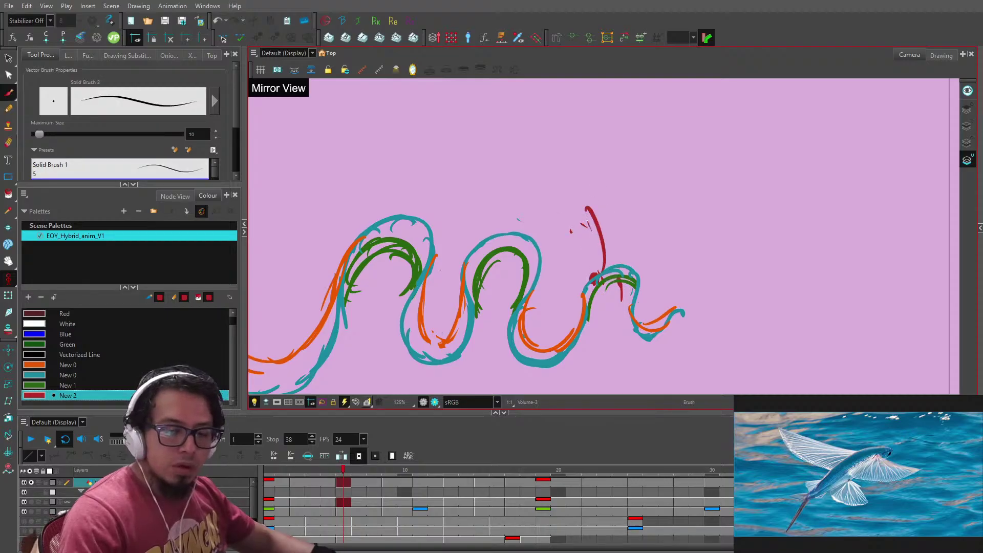
- Erase the pointed red fin in frame 9 and rework it at the rising side of the last hump
key(period)
key(period)
key(period)
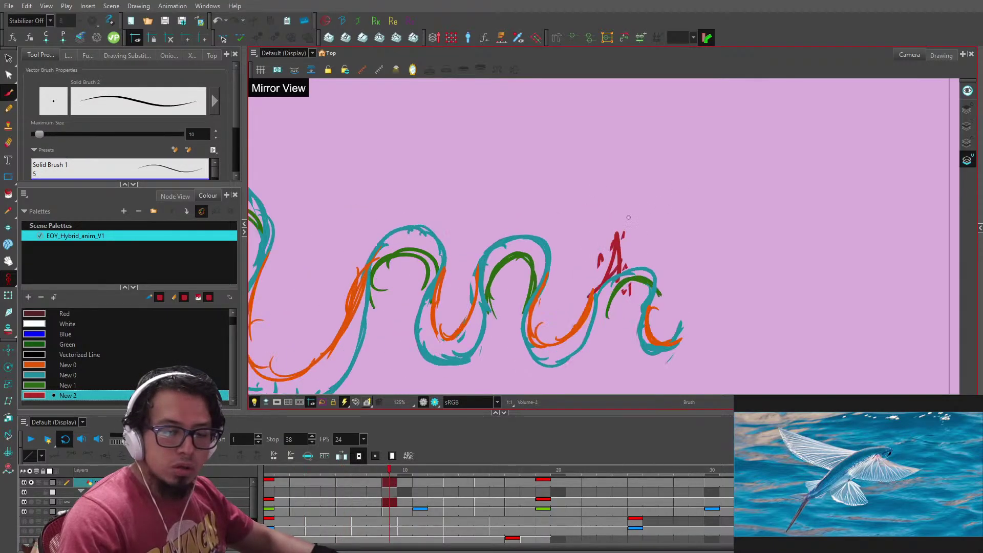
key(alt+e)
mouse_move(617, 237)
mouse_down()
mouse_move(609, 297)
mouse_move(606, 238)
mouse_move(606, 276)
mouse_move(620, 338)
mouse_move(629, 317)
mouse_up()
key(alt+b)
- Redraw the red fin in frame 11 as a curved shape sweeping up from the rising side of the tail hump
key(period)
key(period)
key(alt+e)
key(alt+b)
drag(603, 270, 610, 329)
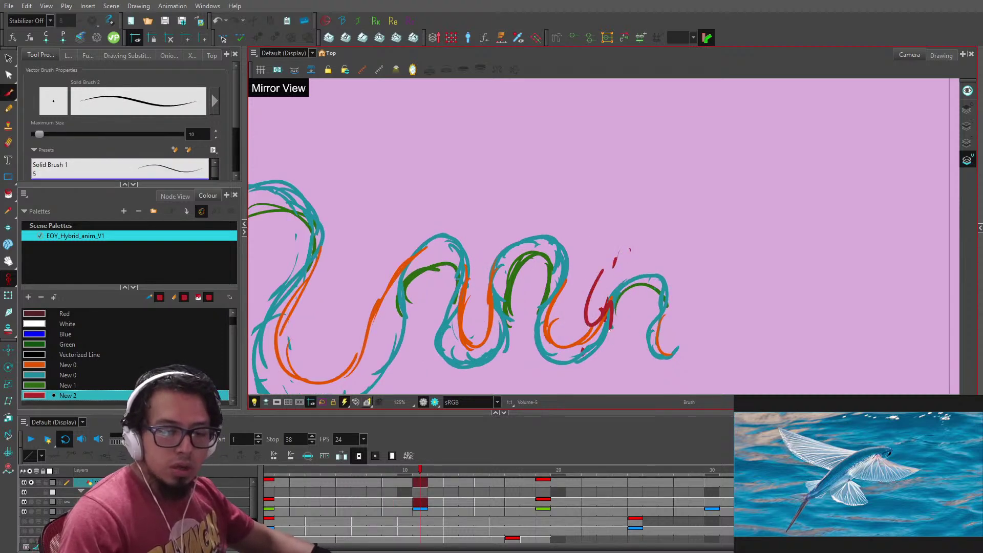
drag(682, 294, 700, 241)
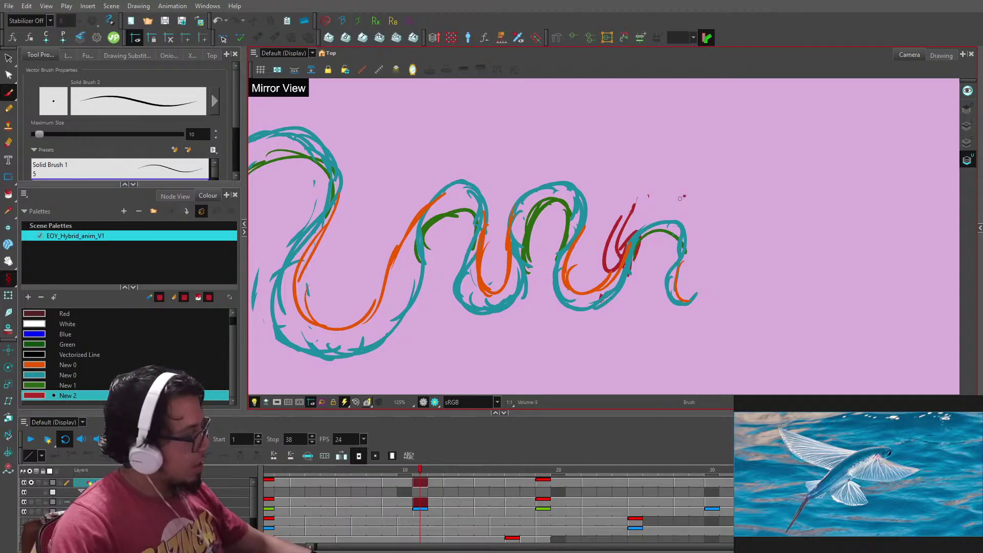
- Erase the upright red fin in frame 13 and redraw it as a short curve slipping beneath the last large trough
key(f)
key(g)
key(g)
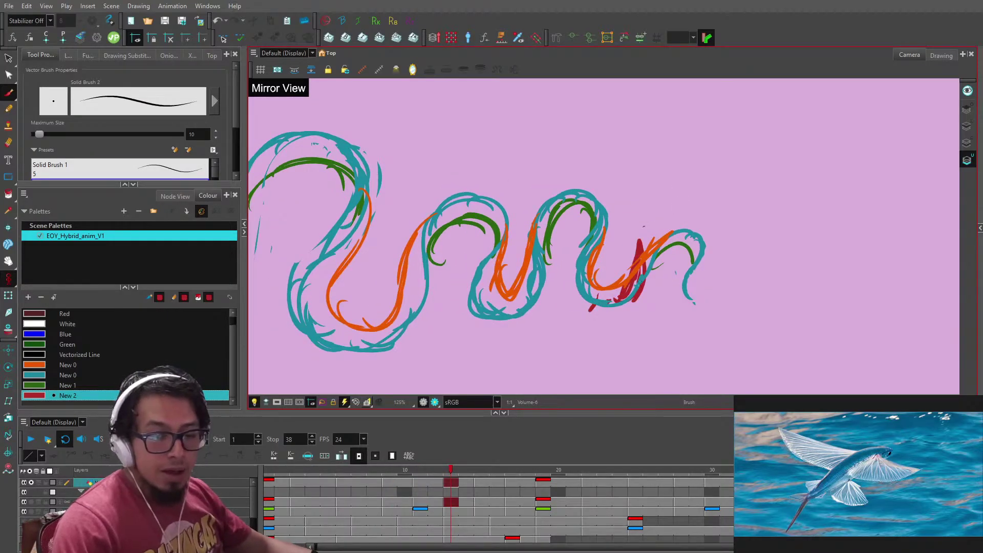
key(alt+e)
mouse_move(641, 251)
mouse_down()
mouse_move(635, 279)
mouse_move(643, 243)
mouse_move(622, 300)
mouse_up()
key(f)
key(g)
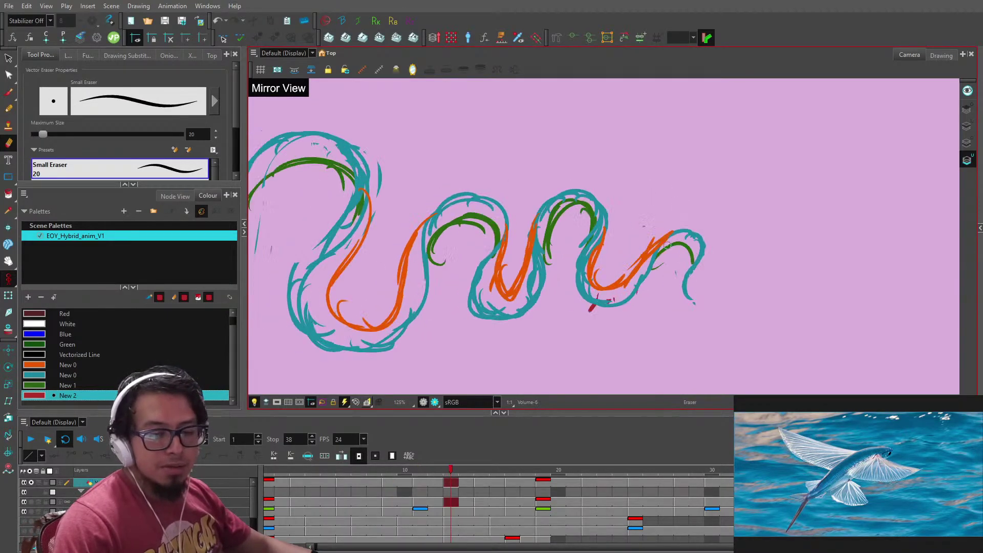
key(alt+b)
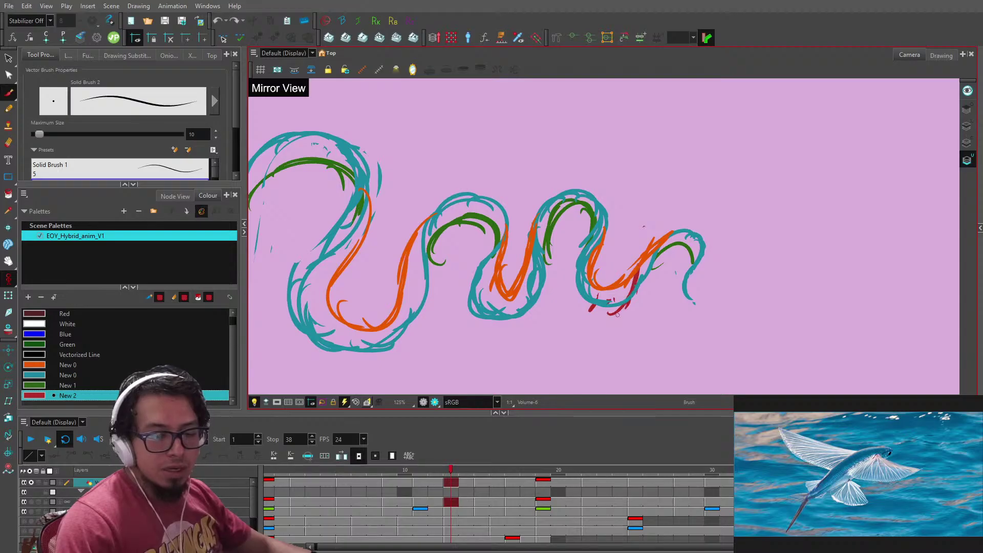
- Redraw the red fin in frame 15 as a narrow blade hanging below the last trough, its tip curving toward the tail
key(1)
key(1)
key(g)
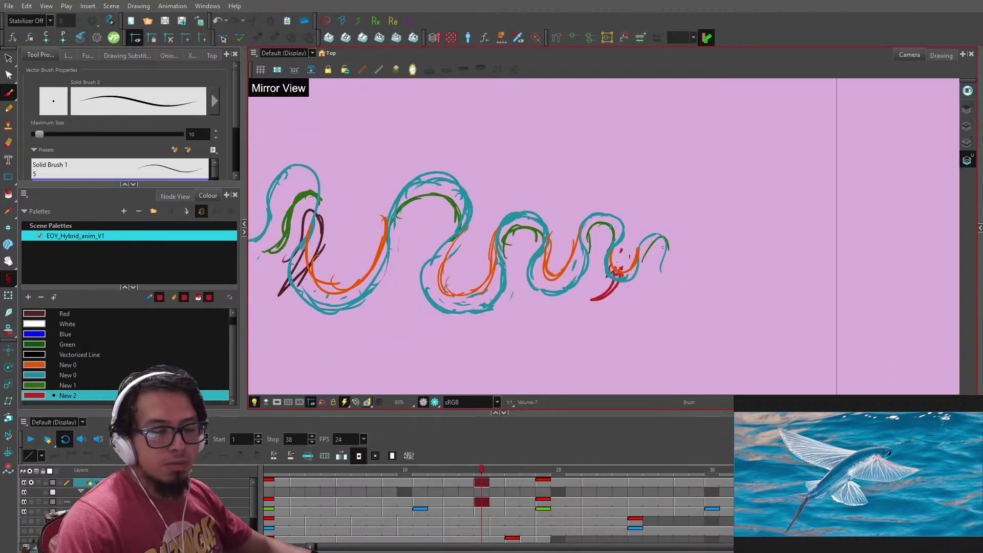
key(2)
key(2)
key(f)
key(g)
key(g)
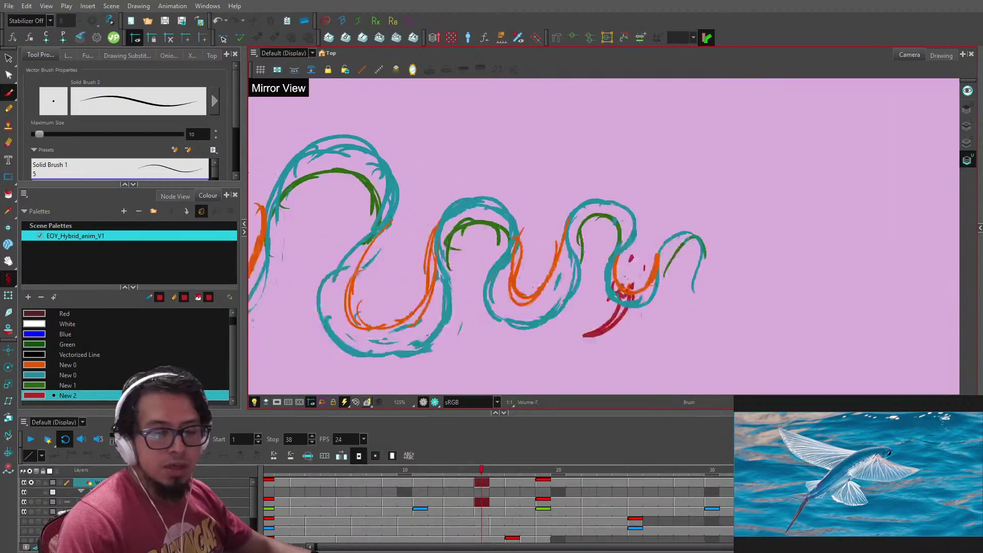
key(f)
key(f)
key(g)
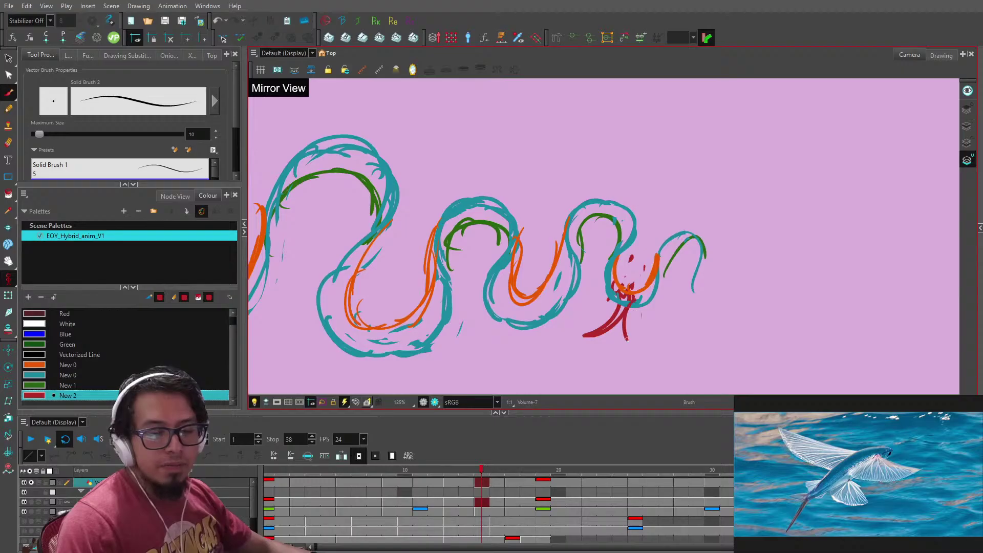
key(alt+e)
mouse_move(610, 310)
mouse_down()
mouse_move(597, 335)
mouse_move(627, 309)
mouse_up()
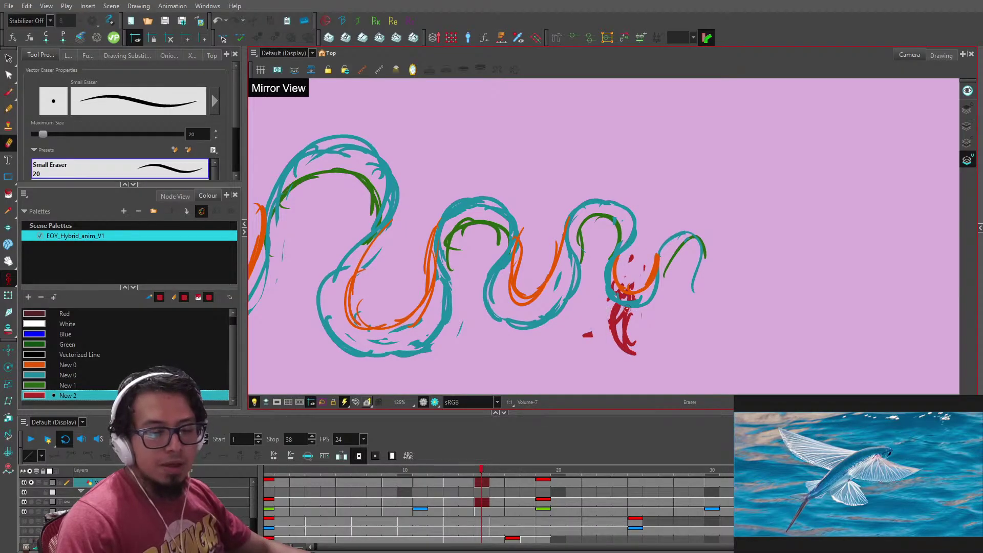
key(alt+b)
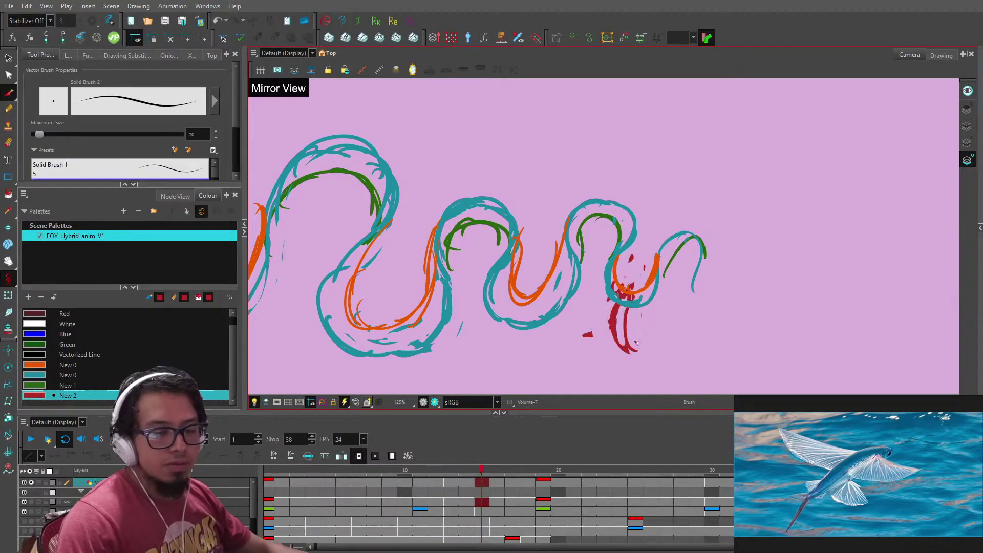
- Erase the crossing strokes of the red fin in frame 17 and redraw it as a slim curve hanging beside the last trough
key(g)
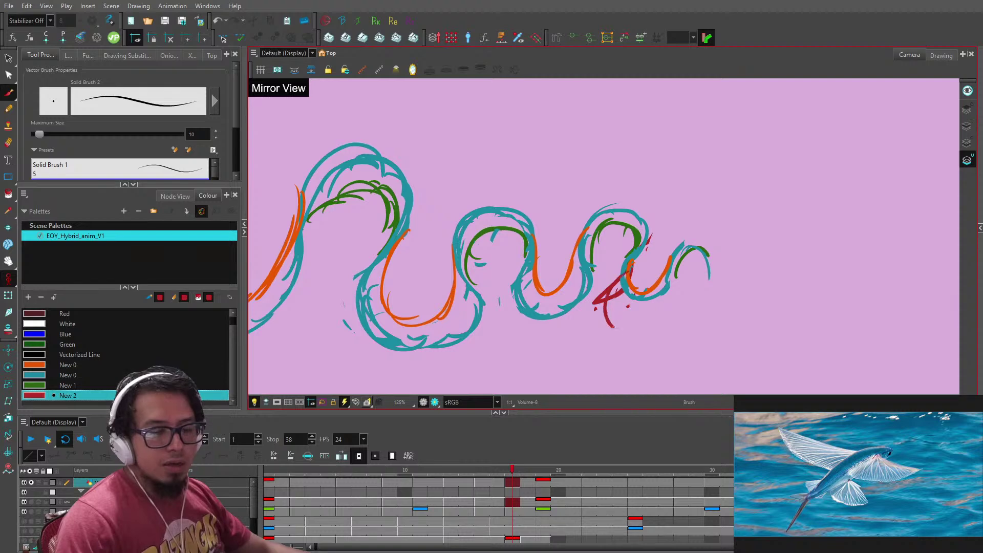
key(alt+e)
drag(599, 307, 623, 281)
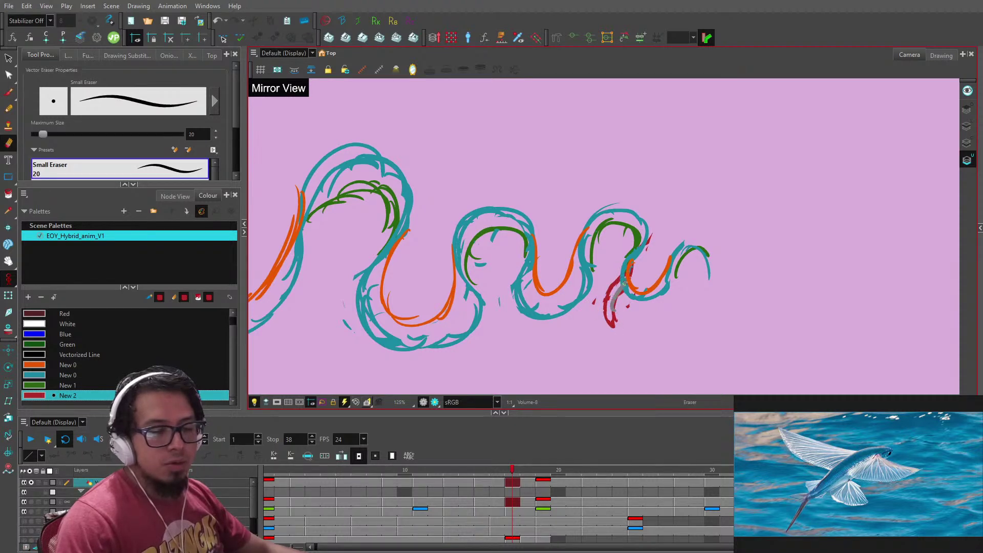
key(alt+b)
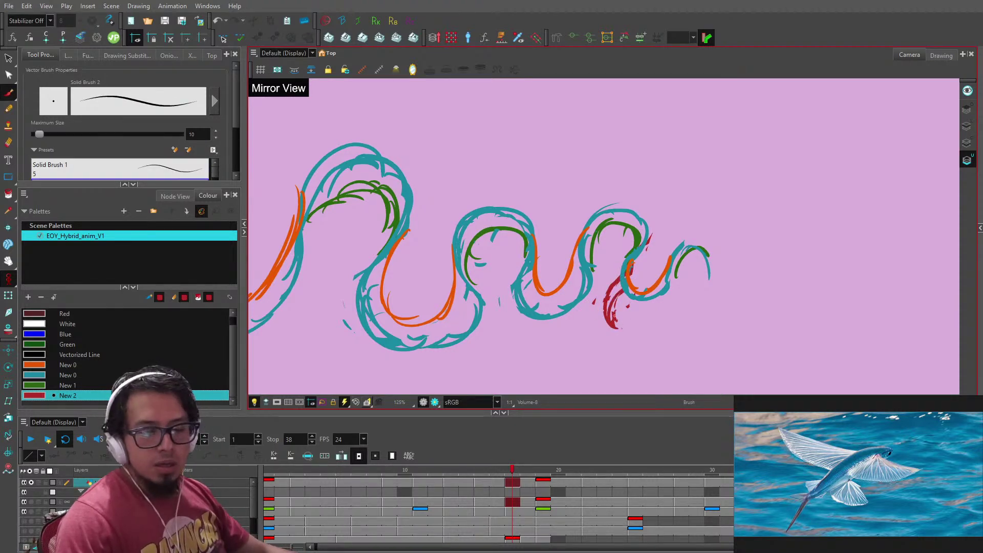
- Flip through the following drawings and play back the animation to check the red fin's motion
key(g)
key(g)
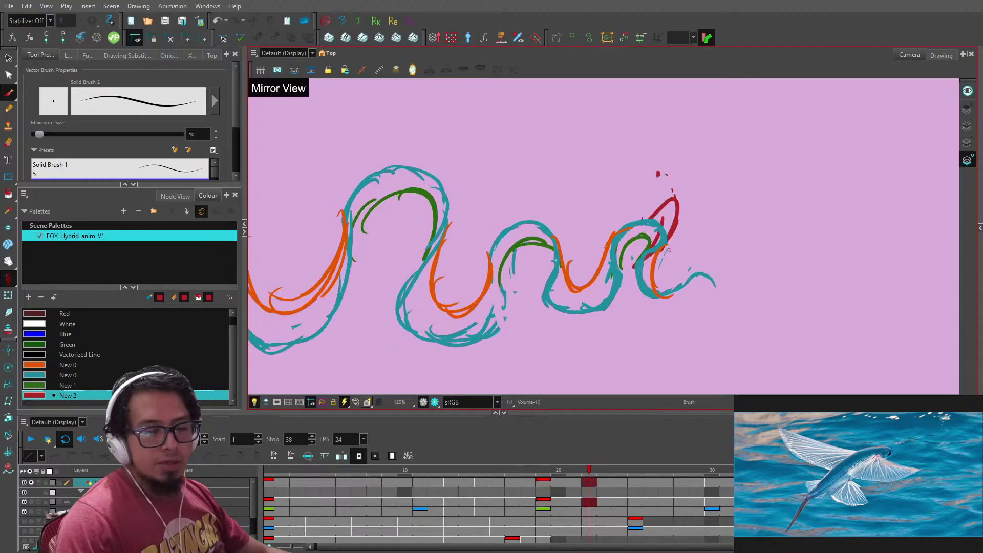
key(g)
click(31, 439)
key(Return)
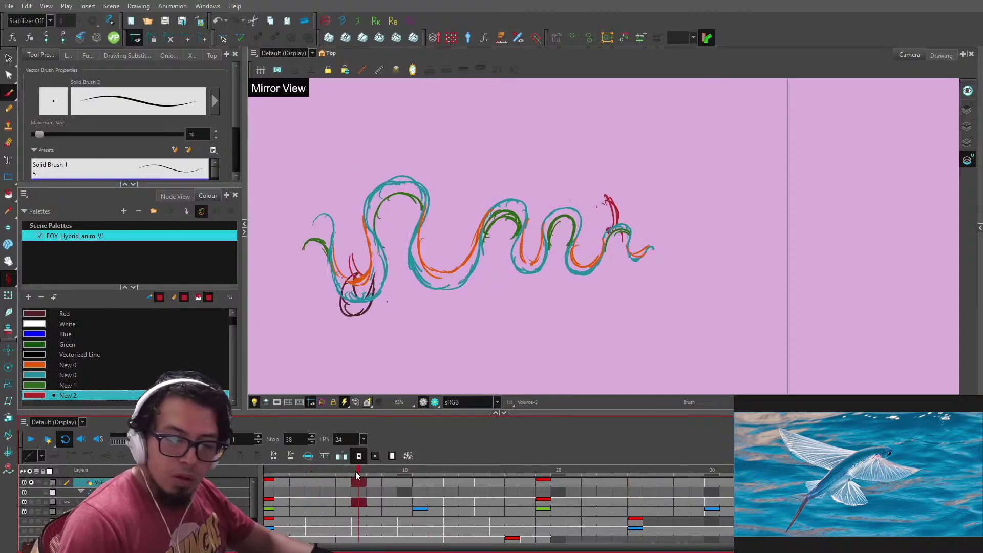
- Rework the lower end of the red fin in frame 18 so that its tip bends toward the tail
drag(474, 480, 523, 477)
key(2)
scroll(630, 272, up, 3)
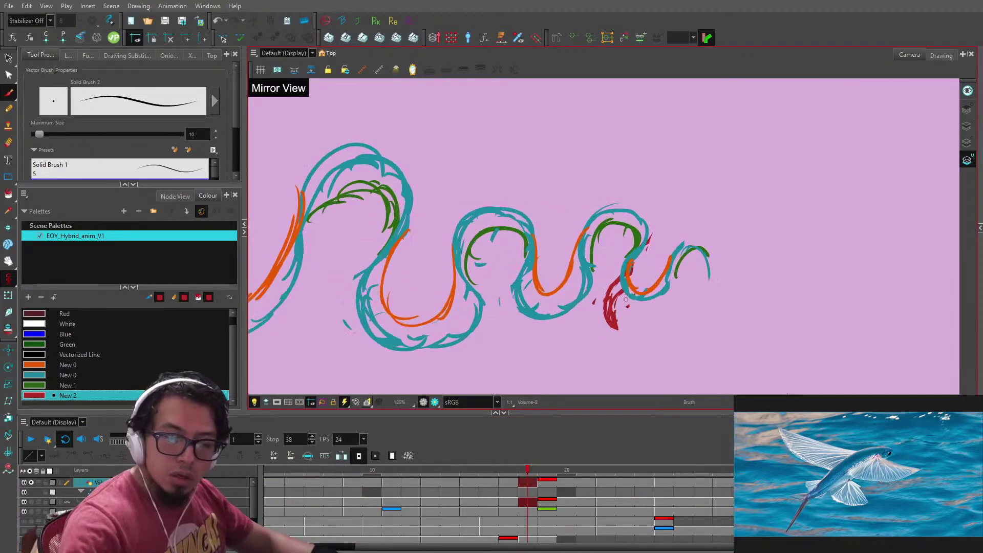
key(alt+e)
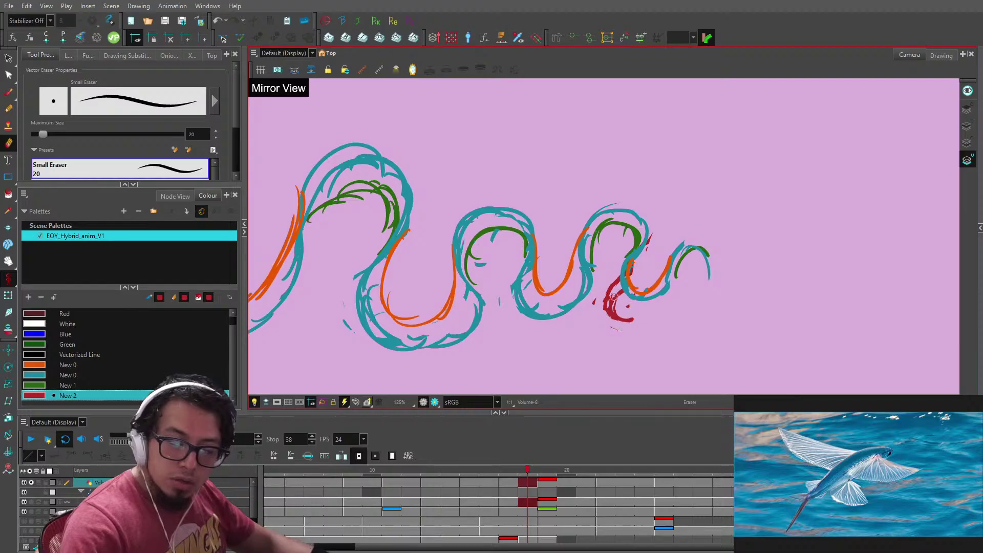
- Erase parts of the looped red fin in frame 22 and redraw its outline over the last hump
key(period)
key(alt+b)
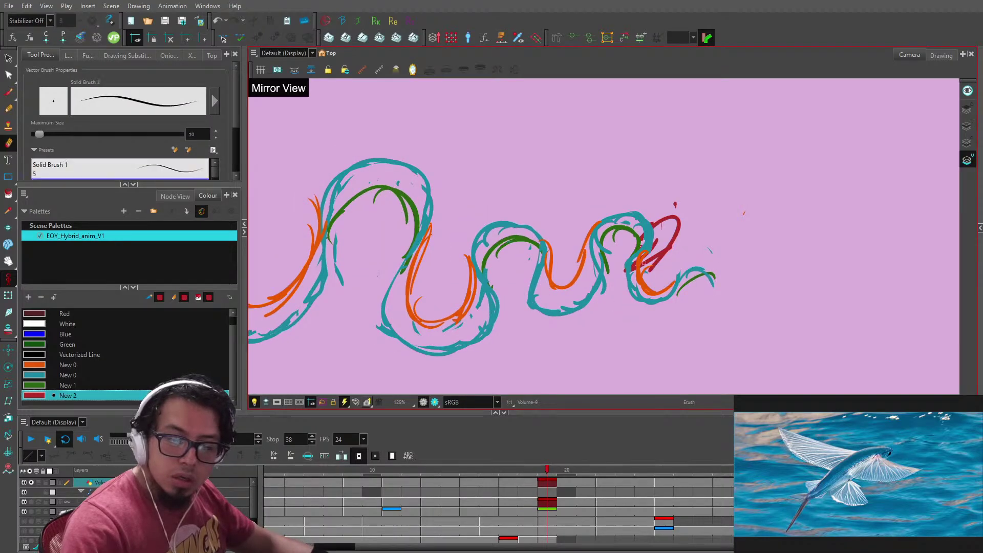
key(g)
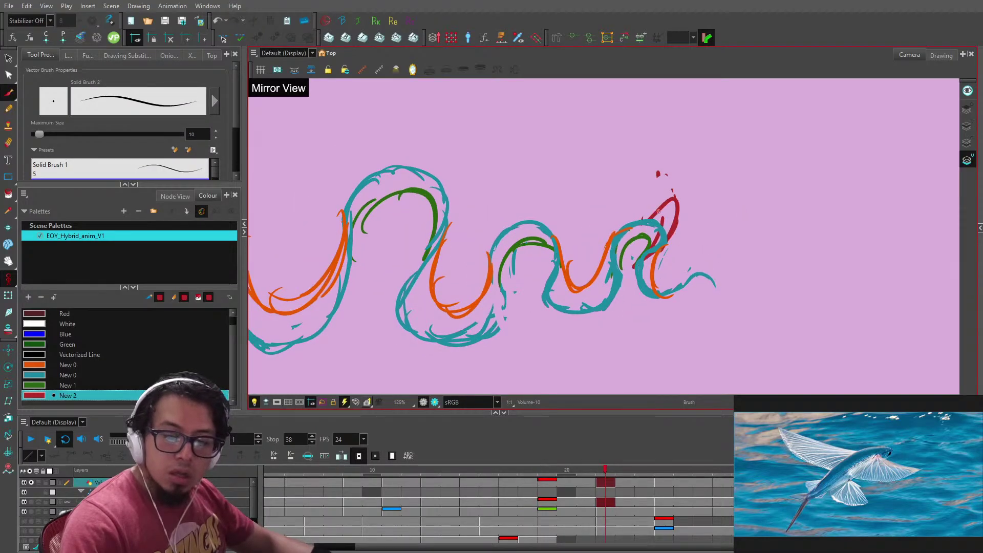
key(alt+e)
mouse_move(671, 205)
mouse_down()
mouse_move(659, 240)
mouse_move(675, 194)
mouse_up()
drag(656, 240, 659, 184)
key(alt+b)
mouse_move(643, 225)
mouse_down()
mouse_move(672, 212)
mouse_move(666, 241)
mouse_up()
key(g)
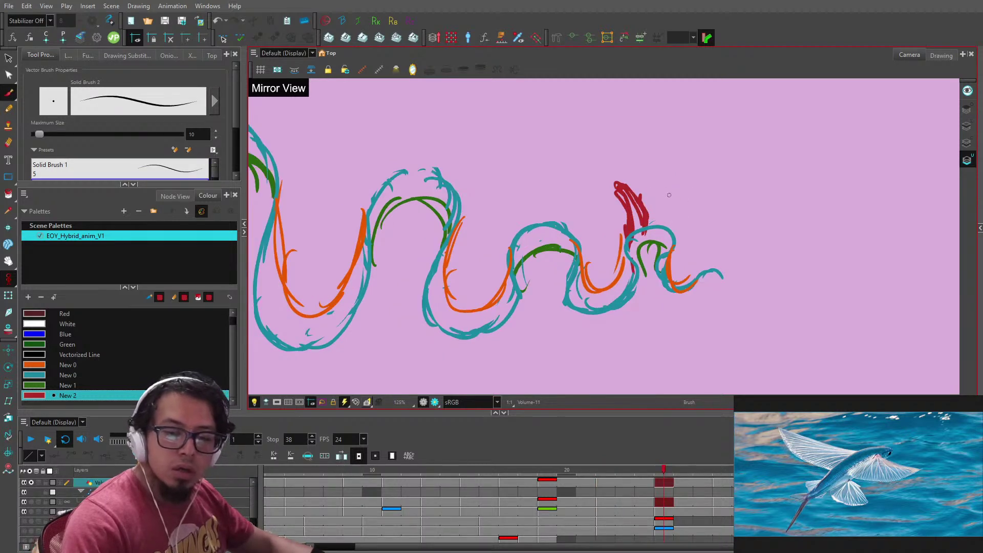
- Select the red fin in drawing Volume-13 and shift it slightly down on the last trough
key(g)
key(f)
key(g)
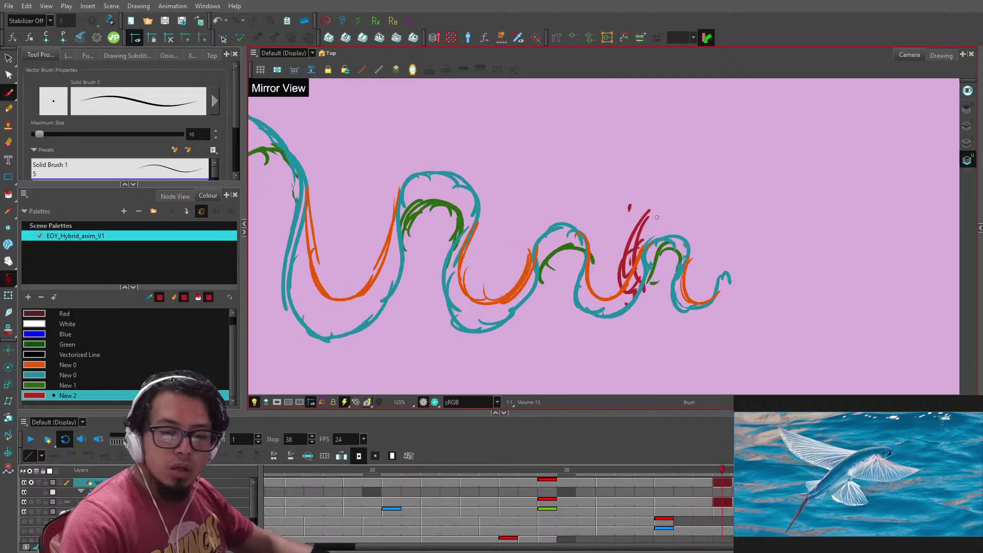
key(g)
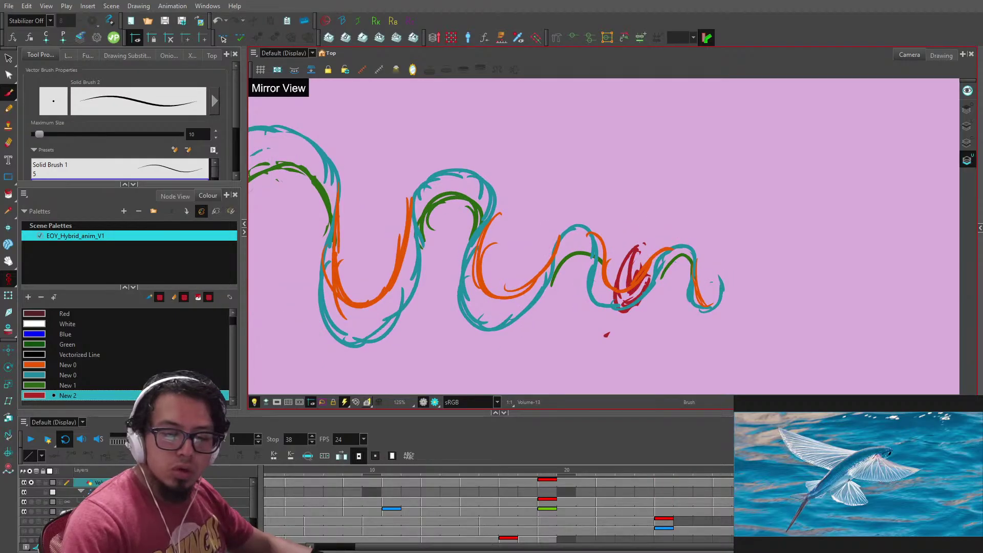
key(alt+s)
click(643, 289)
click(714, 189)
click(647, 292)
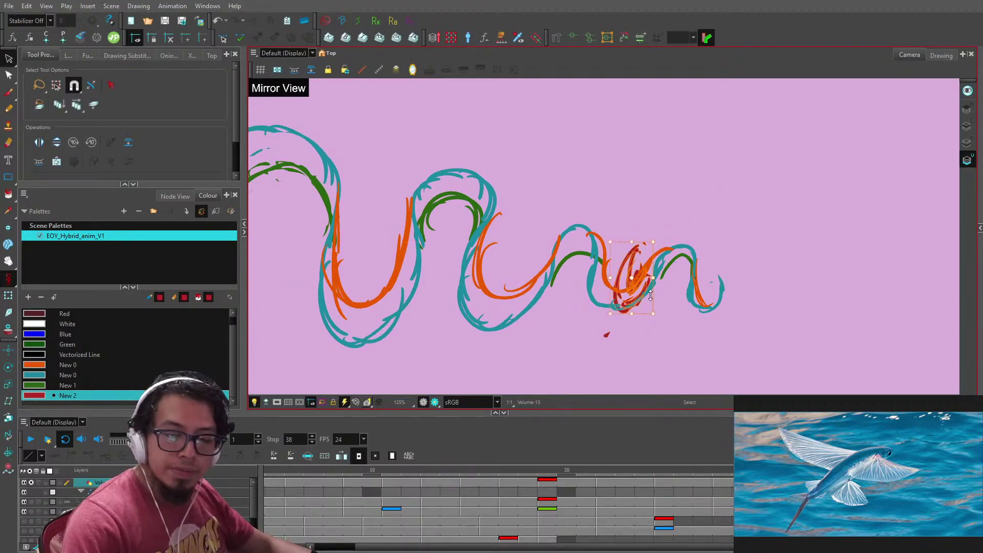
mouse_move(643, 291)
mouse_down()
mouse_move(631, 314)
mouse_move(641, 302)
mouse_up()
- Flip through the remaining drawings back to the start and play the loop to review the red fin's travel
key(g)
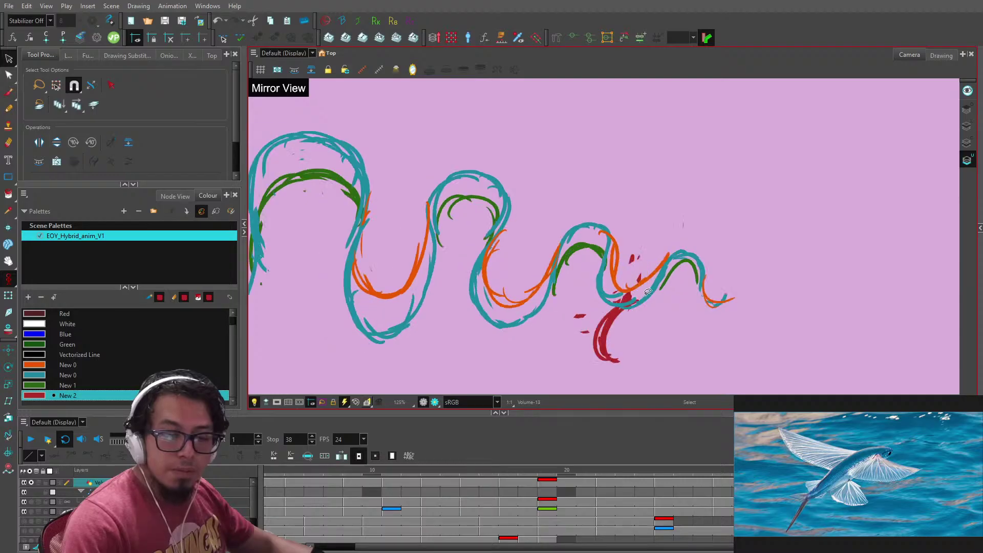
key(g)
key(g)
key(g)
key(g)
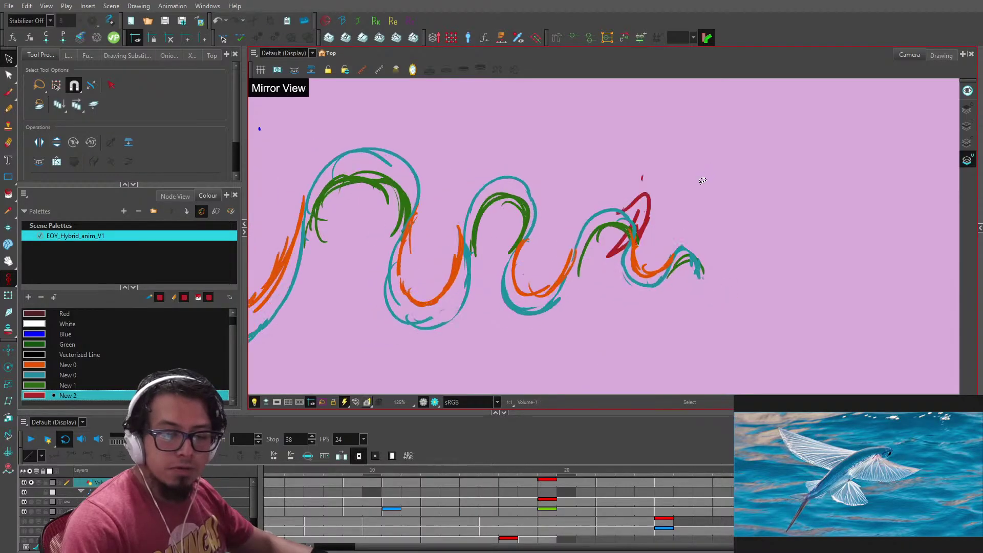
key(Return)
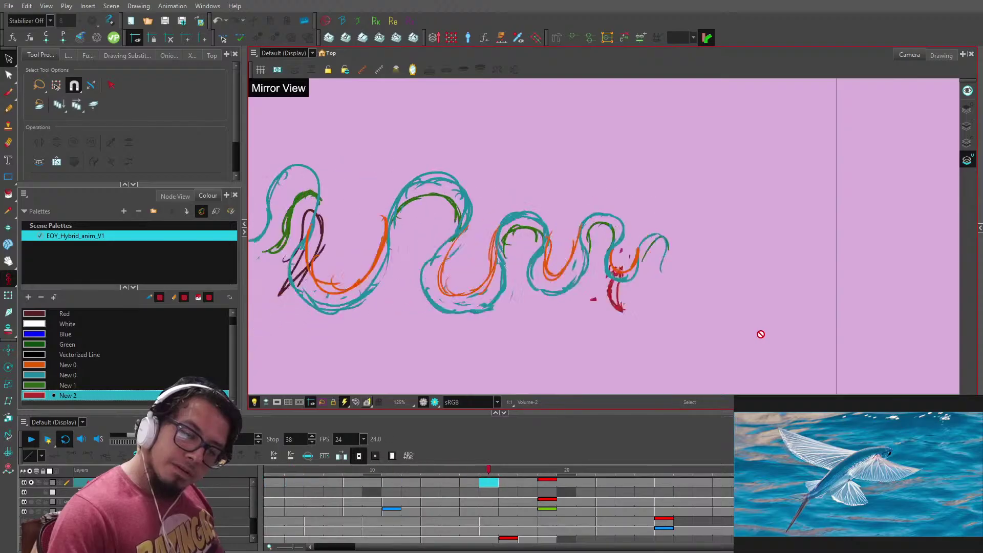
- Replace the rounded loop of the red fin in frame 3 with a slimmer upright curve, its tip bent toward the head
mouse_move(327, 469)
mouse_down()
mouse_move(482, 461)
mouse_move(307, 446)
mouse_up()
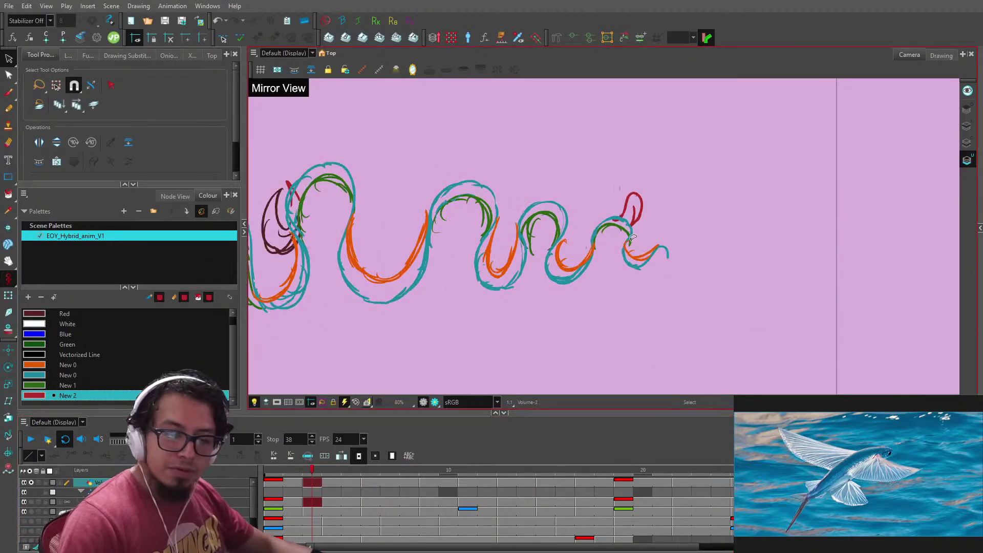
key(2)
key(2)
key(alt+b)
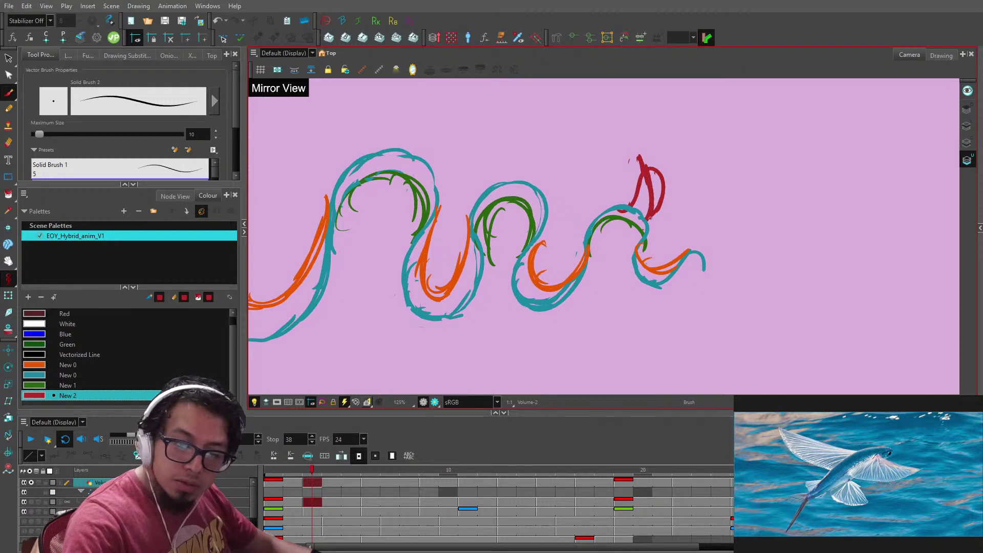
key(alt+e)
drag(661, 167, 657, 212)
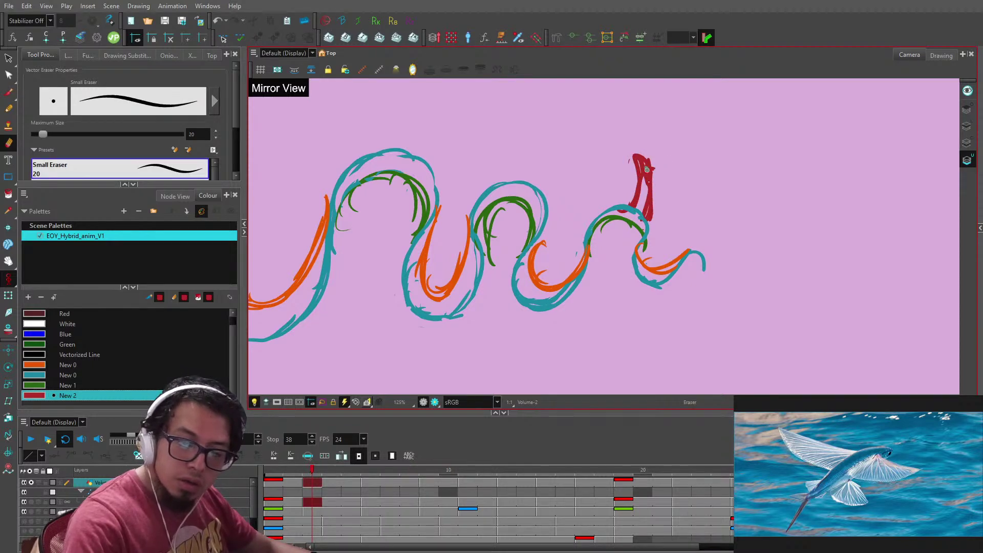
key(alt+b)
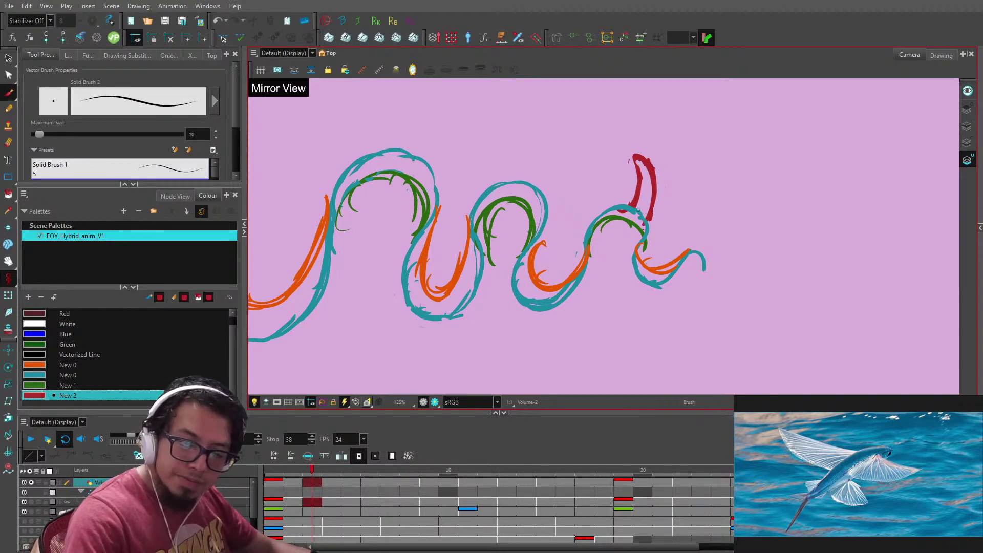
- Play the animation loop at different zoom levels to examine how the reworked red fin follows the body waves
key(Return)
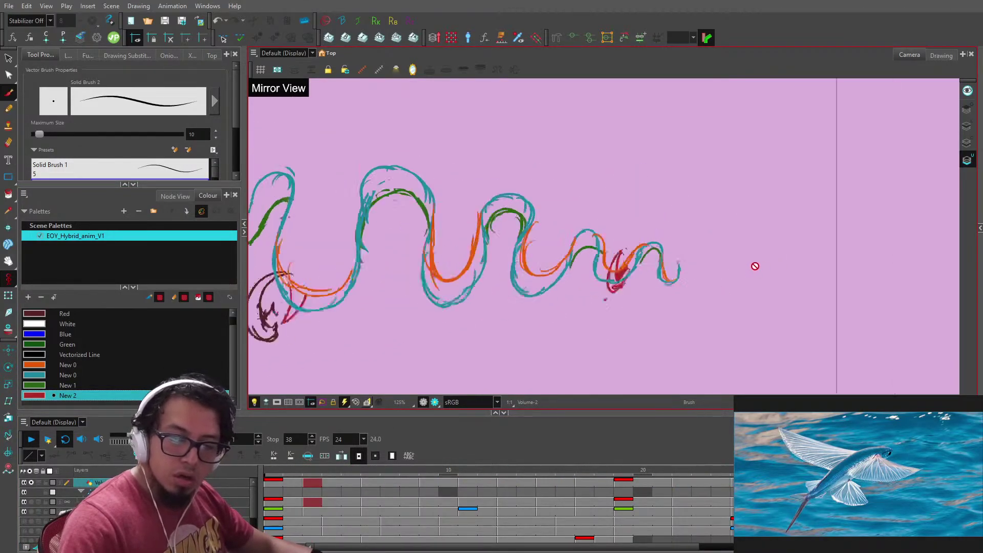
key(1)
key(1)
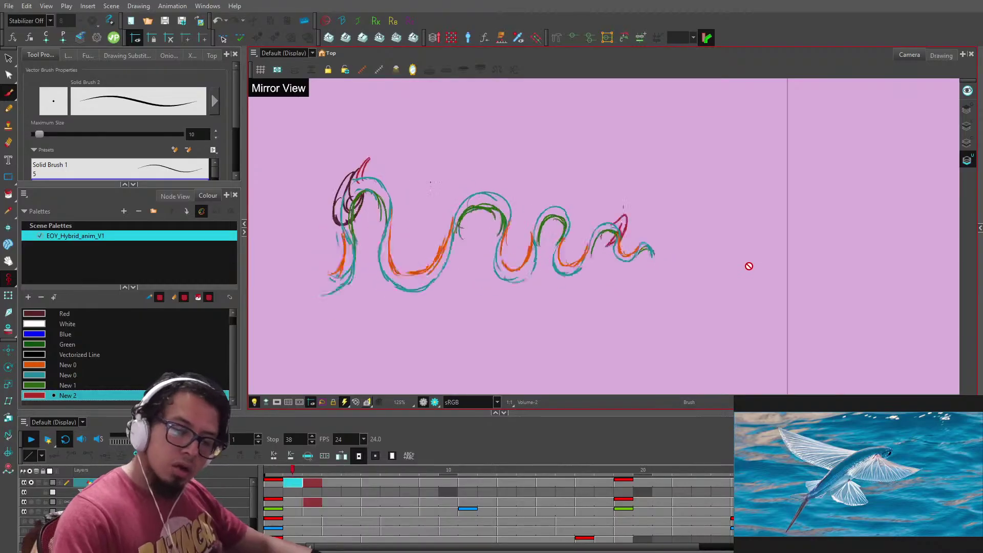
key(1)
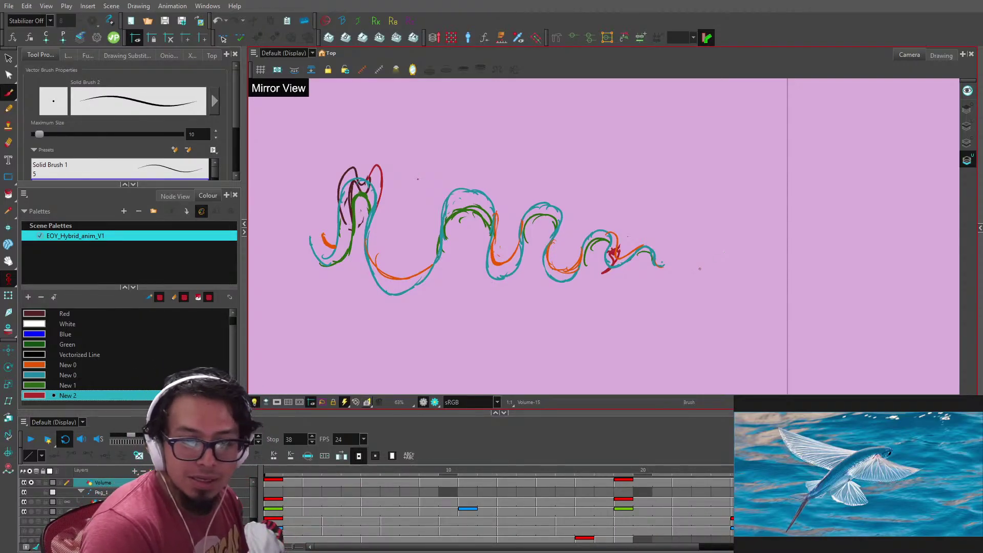
key(shift+z)
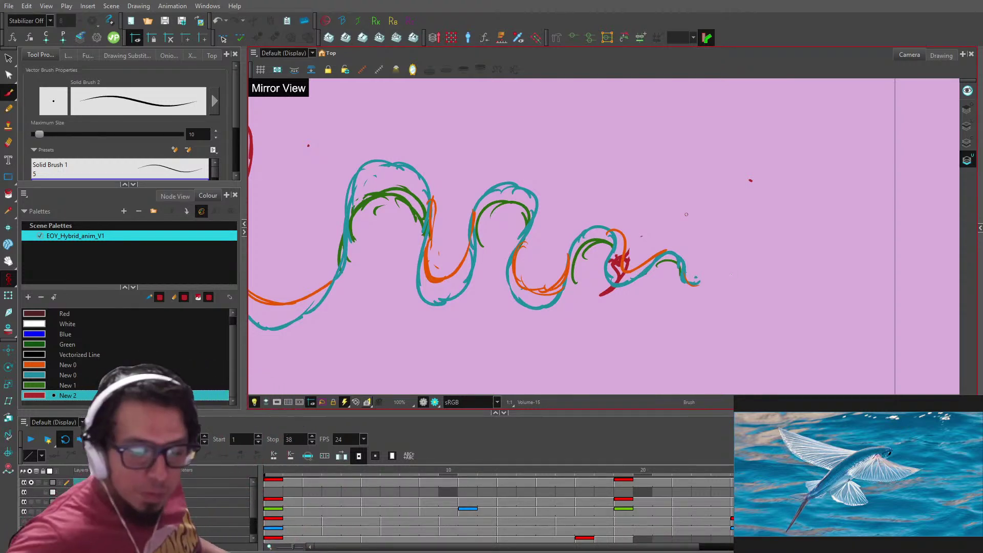
click(32, 439)
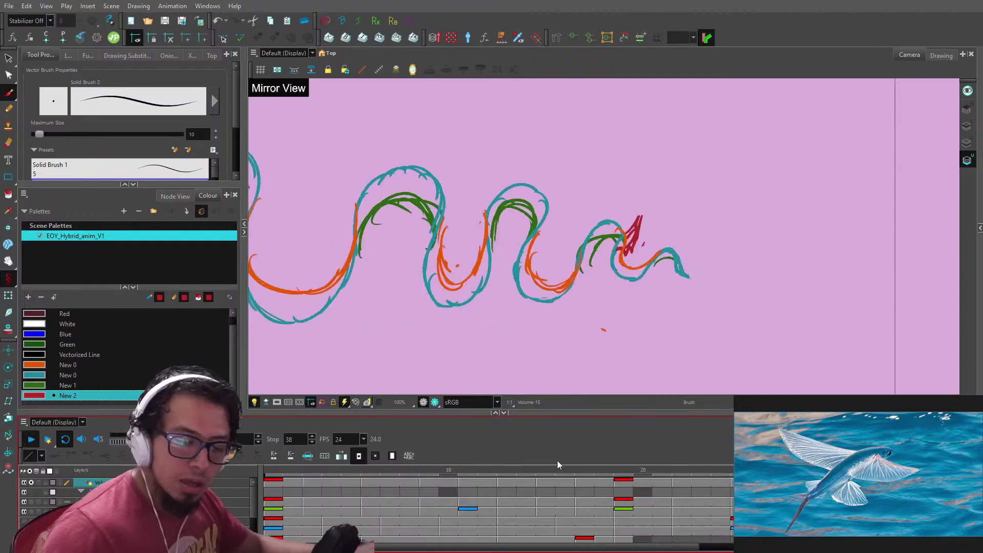
- Adjust the red fin's placement in drawings Volume-11 and Volume-10, shifting it slightly left and up above the last crest
click(547, 476)
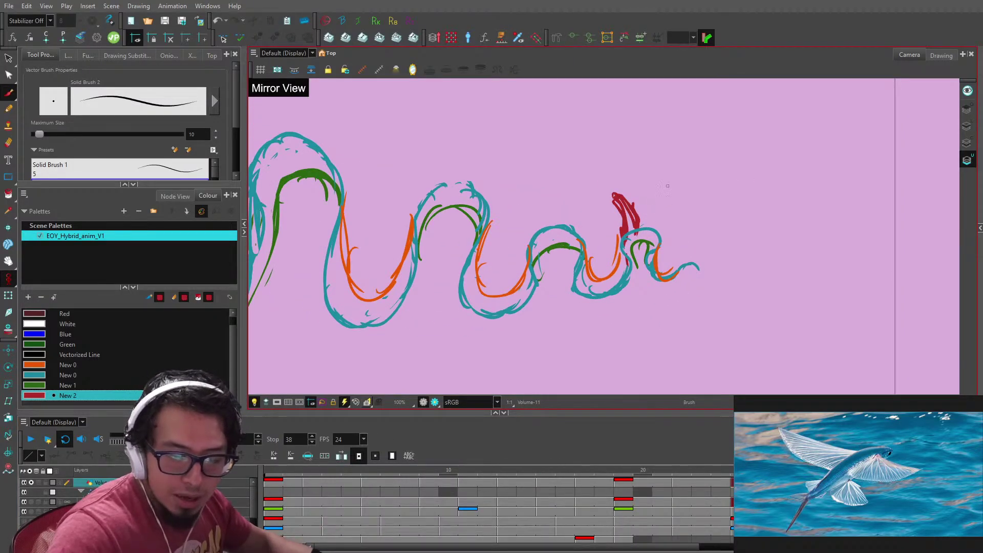
scroll(608, 238, up, 3)
key(ctrl+a)
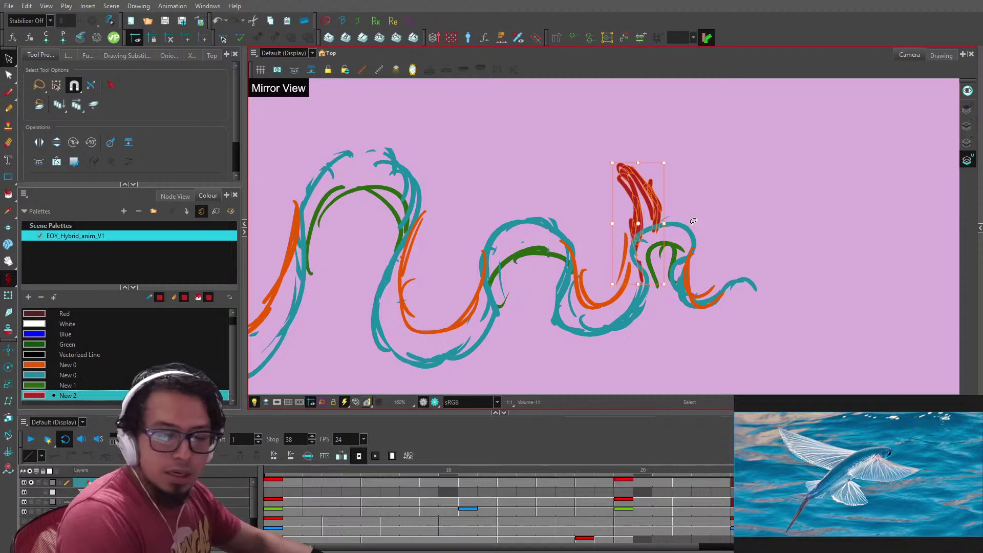
key(f)
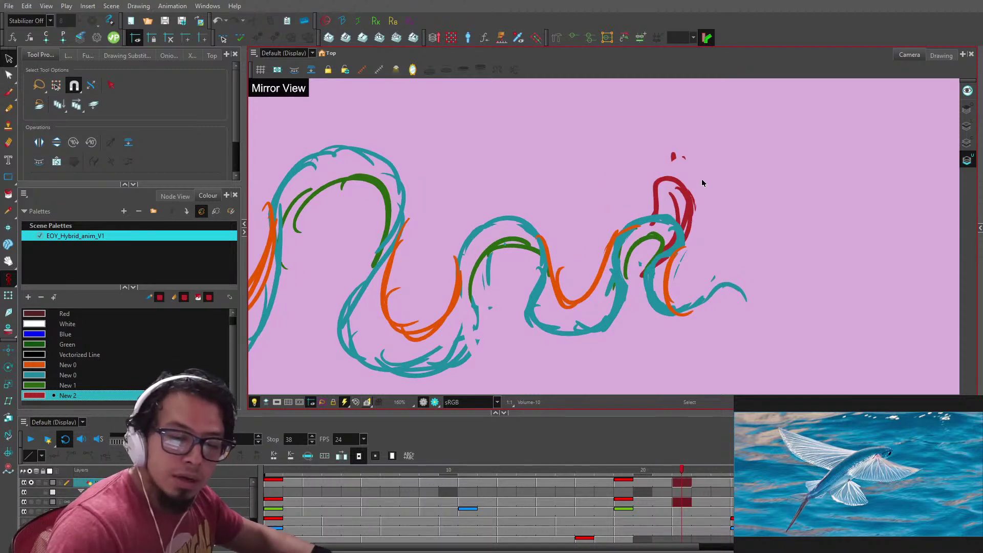
mouse_move(703, 183)
mouse_down()
mouse_move(722, 203)
mouse_move(679, 198)
mouse_up()
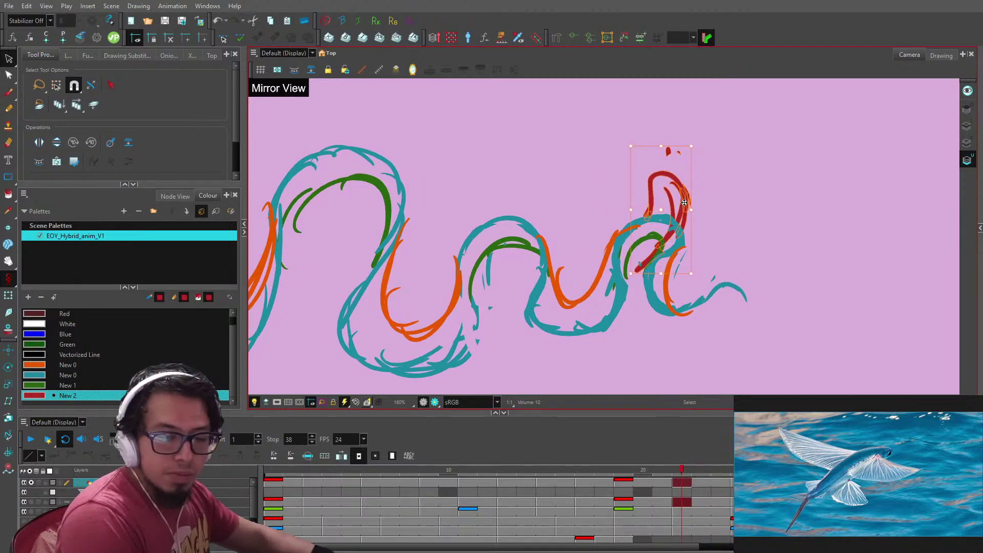
- Select the red fin in drawing Volume-12 and shift it slightly left and down beside the last crest
key(g)
key(g)
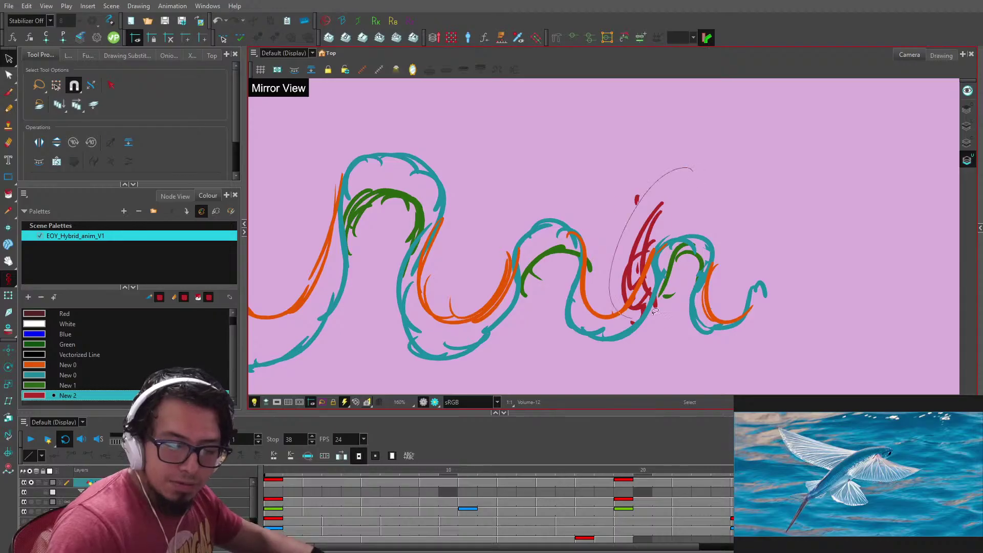
drag(656, 311, 681, 240)
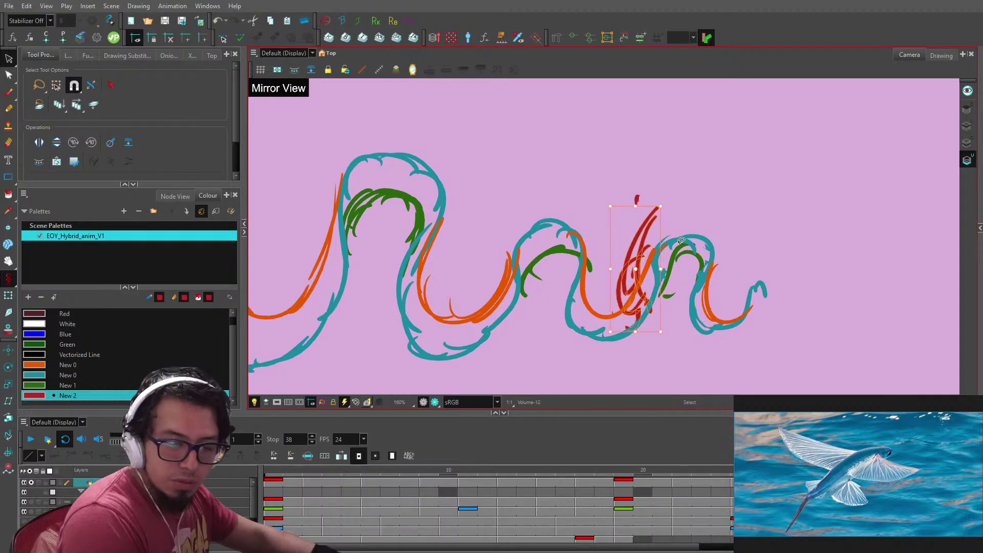
- Compare the drawings around Volume-14 and nudge the red fin hanging below its last trough slightly left
key(.)
key(f)
drag(728, 321, 772, 186)
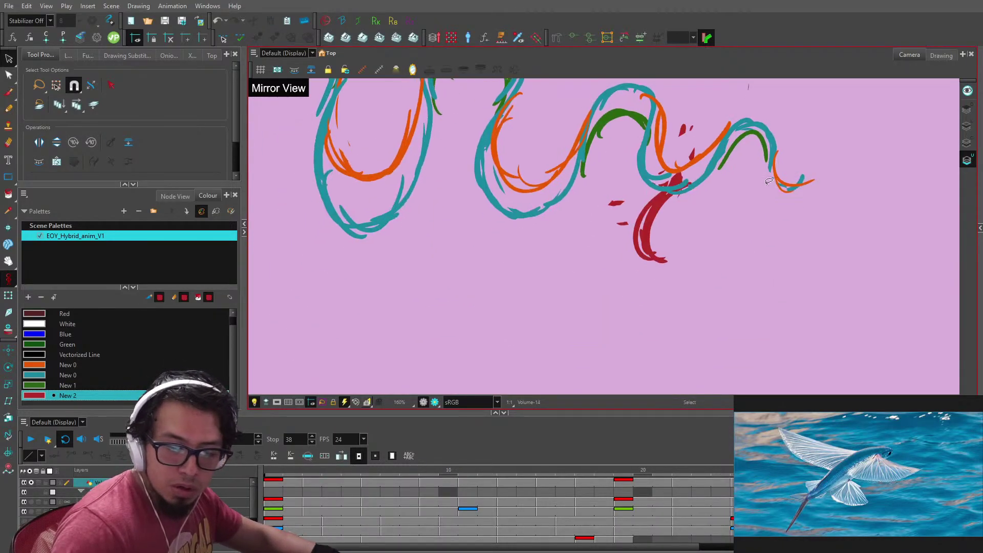
key(g)
key(f)
key(g)
key(.)
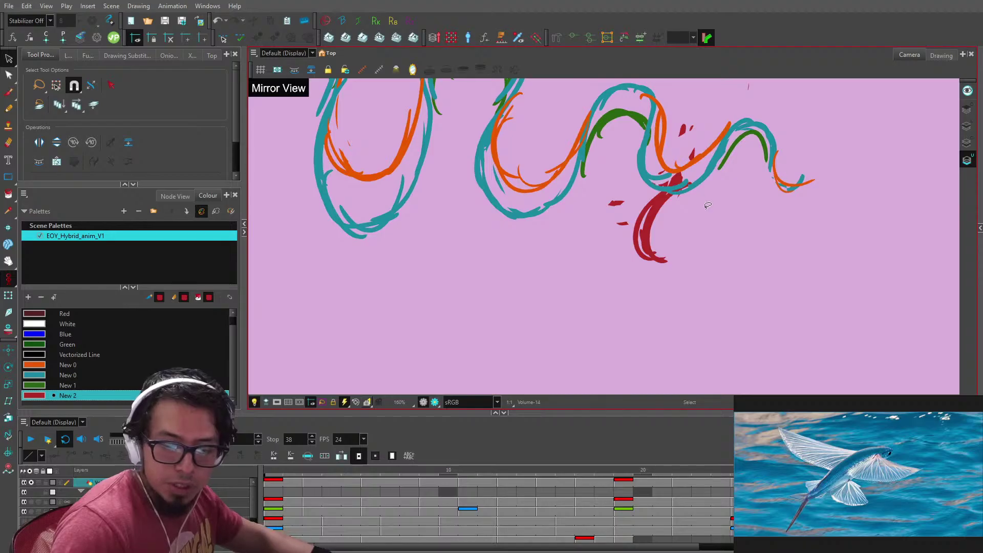
click(673, 262)
key(Left)
key(Left)
- Select the red fin in drawing Volume-15 and nudge it slightly left and down on the last trough
key(f)
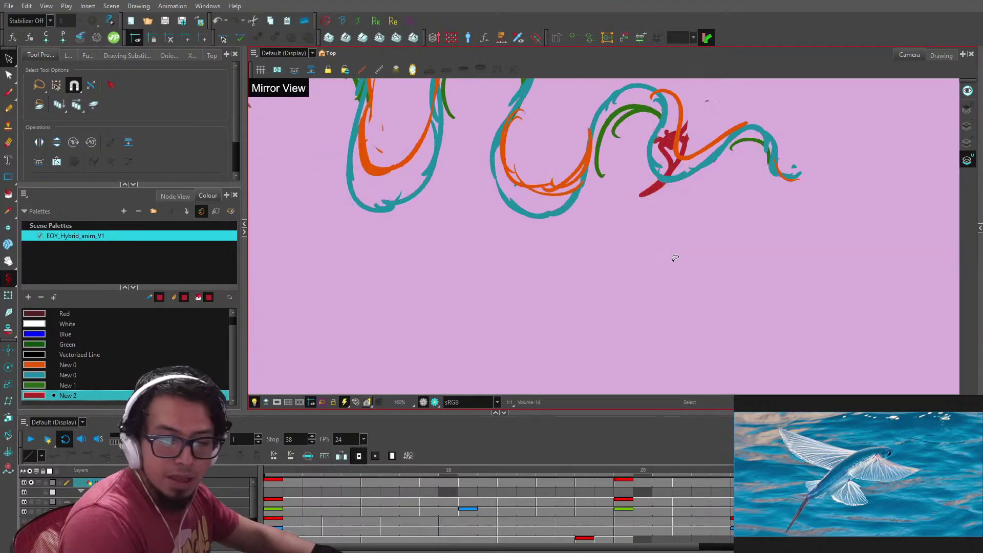
drag(706, 108, 691, 194)
key(space)
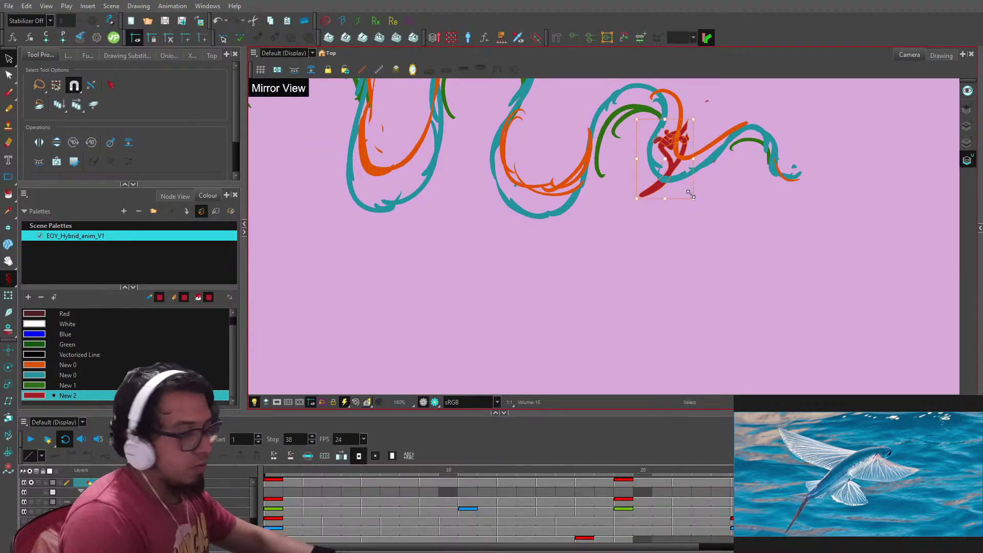
key(Left)
key(Left)
key(Down)
key(Down)
- Erase the spiky red fin in the drawing after Volume-15 and redraw it as a rounded, hooked loop crossing the last trough
key(f)
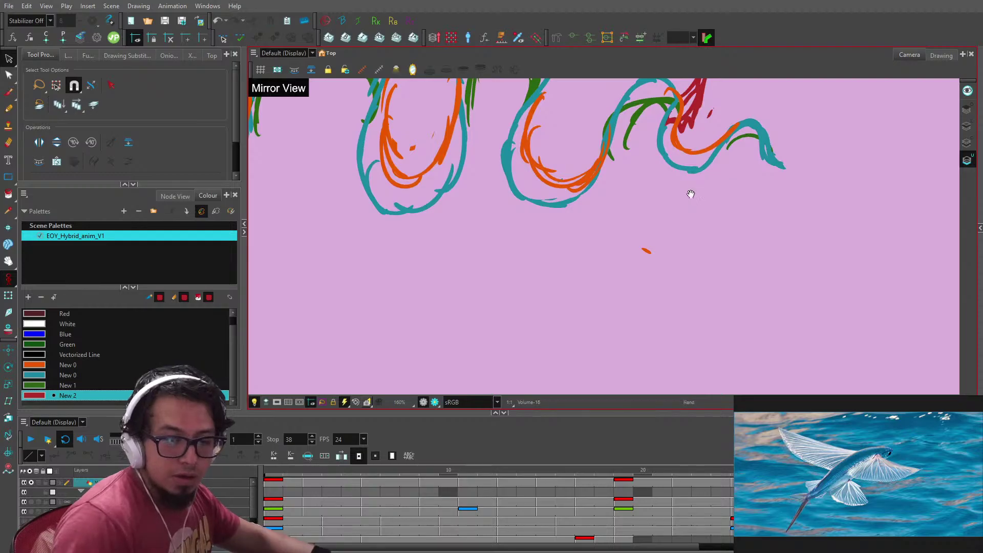
drag(691, 195, 613, 347)
key(f)
key(f)
key(g)
key(g)
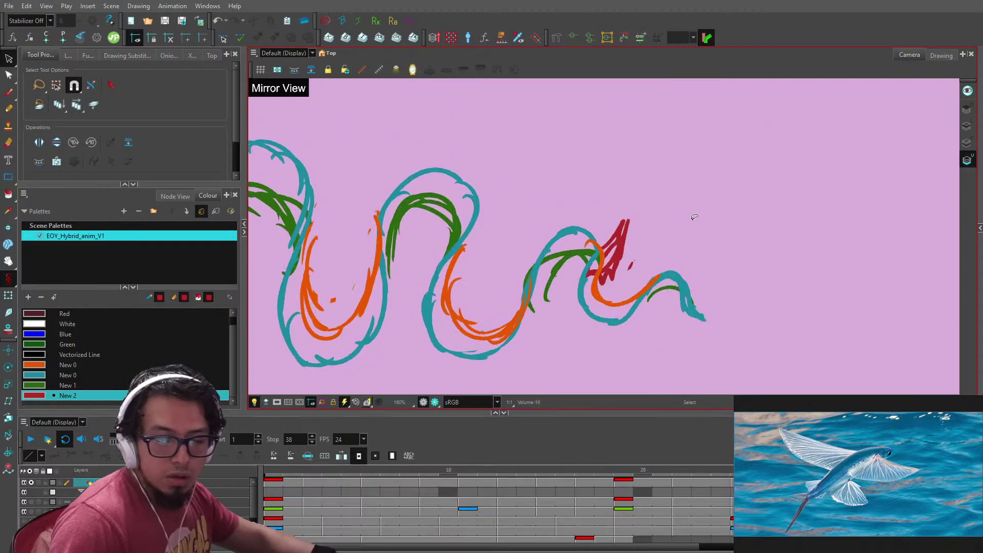
key(f)
key(g)
key(alt+e)
mouse_move(623, 231)
mouse_down()
mouse_move(602, 277)
mouse_move(609, 248)
mouse_move(574, 306)
mouse_up()
key(alt+b)
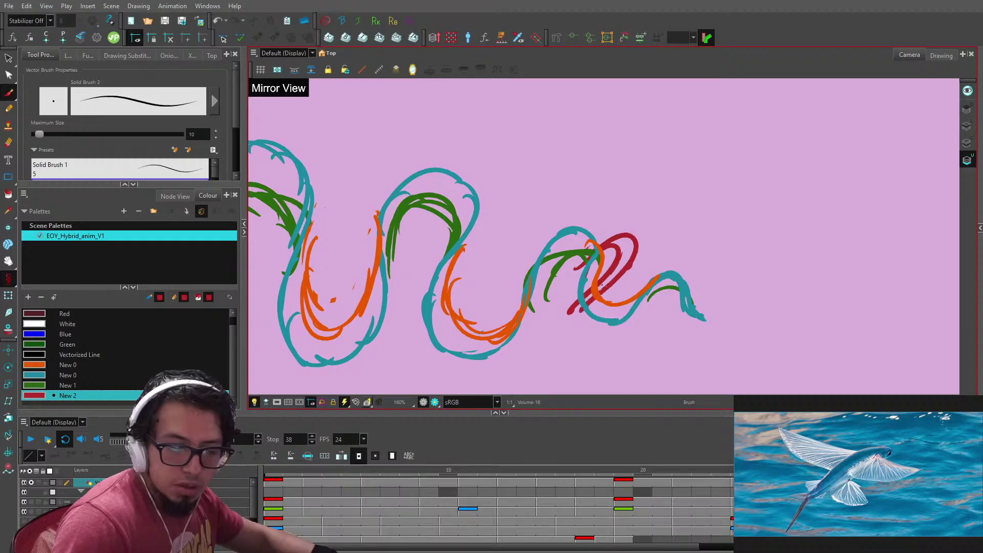
- Play the loop and step through the drawings before Volume-7 to examine the red fin's path under the last trough
key(.)
key(shift+)
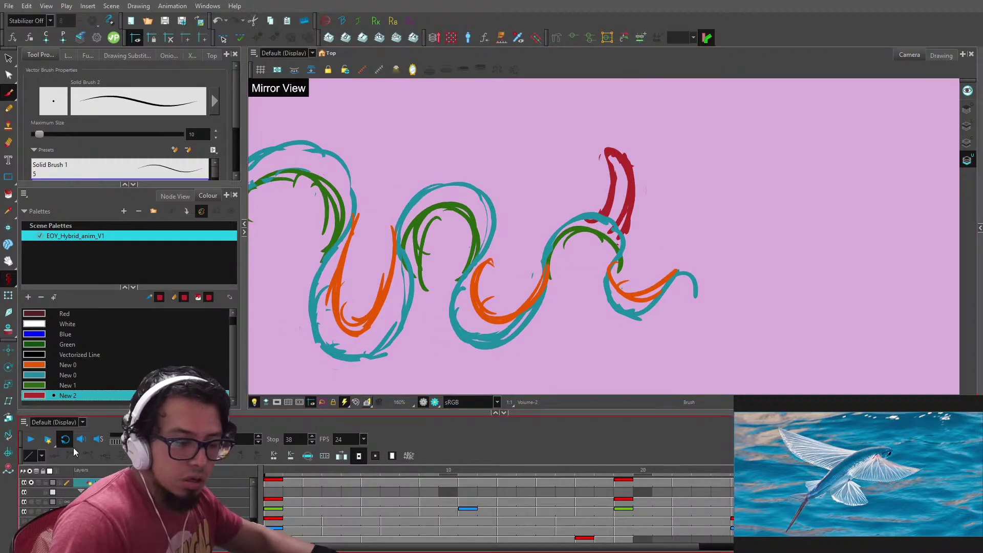
click(31, 439)
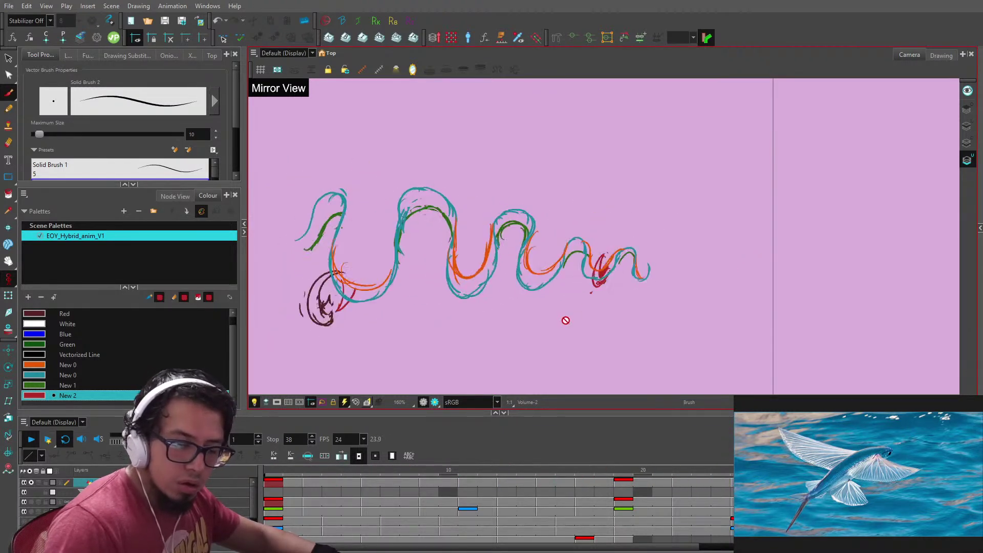
click(568, 490)
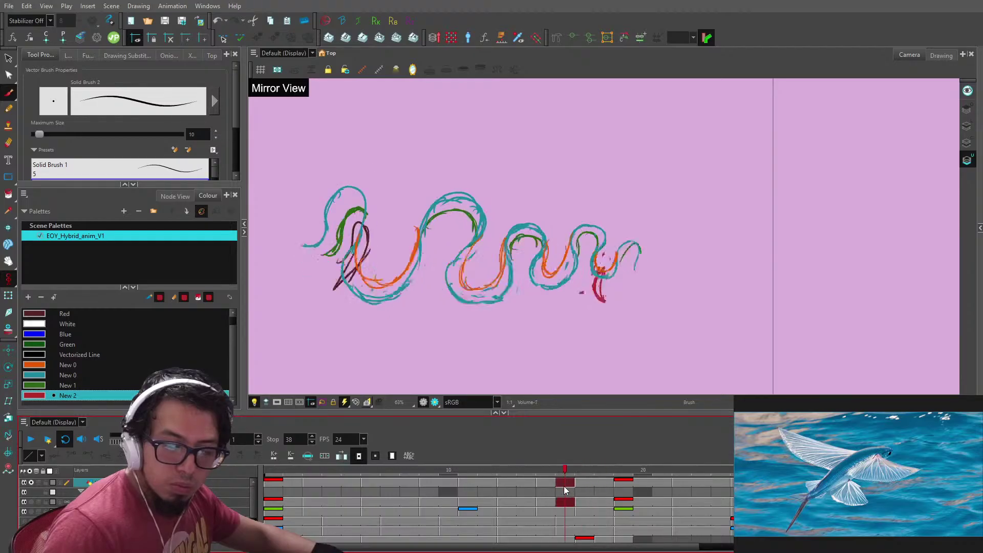
click(528, 486)
key(2)
key(2)
key(period)
key(comma)
key(comma)
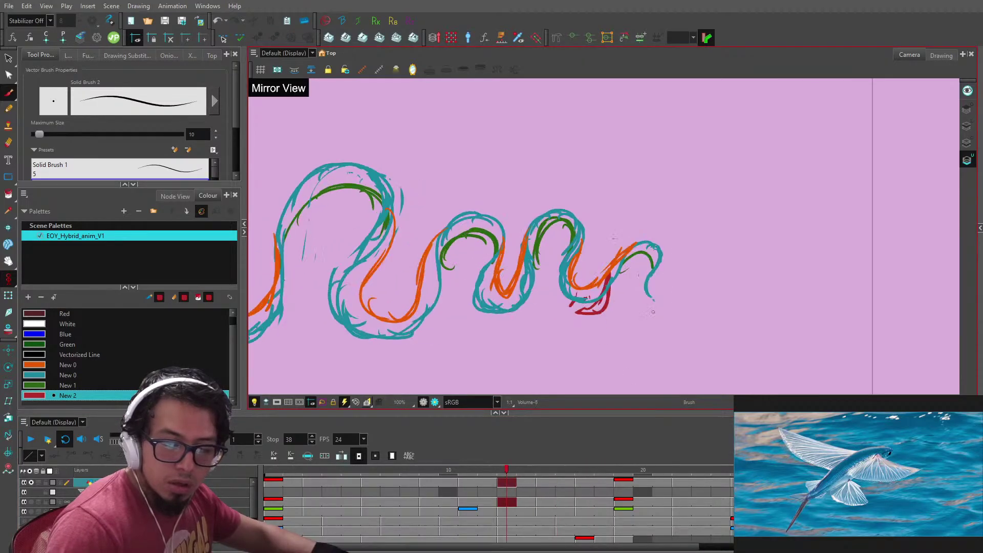
- Select the red fin in drawing Volume-7 and nudge it slightly right below the last trough
drag(652, 327, 673, 264)
key(2)
key(2)
key(g)
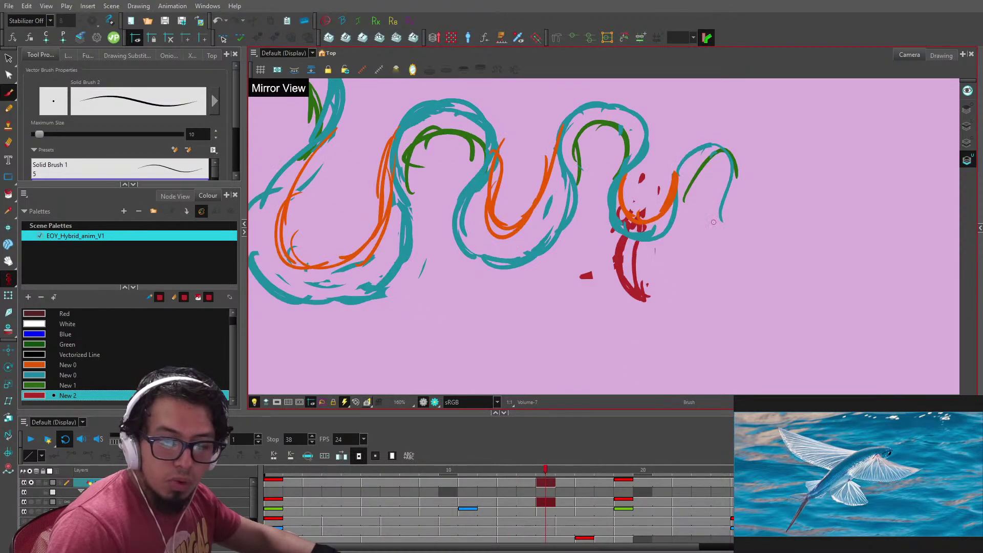
key(f)
key(g)
key(alt+s)
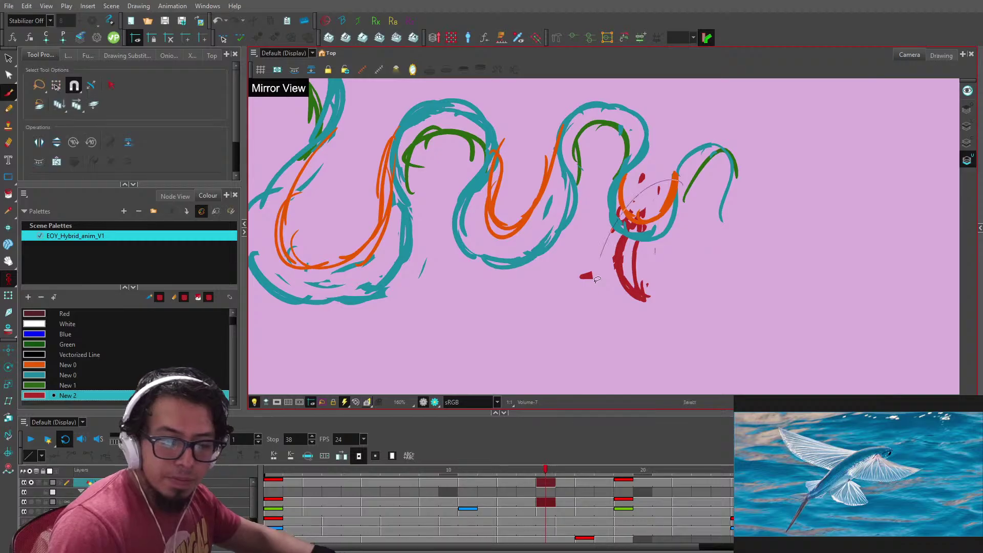
drag(675, 190, 678, 302)
key(Right)
key(Right)
key(Right)
- Flip between Volume-6 and its neighbouring drawings and play the loop to check the red fin's spacing
key(f)
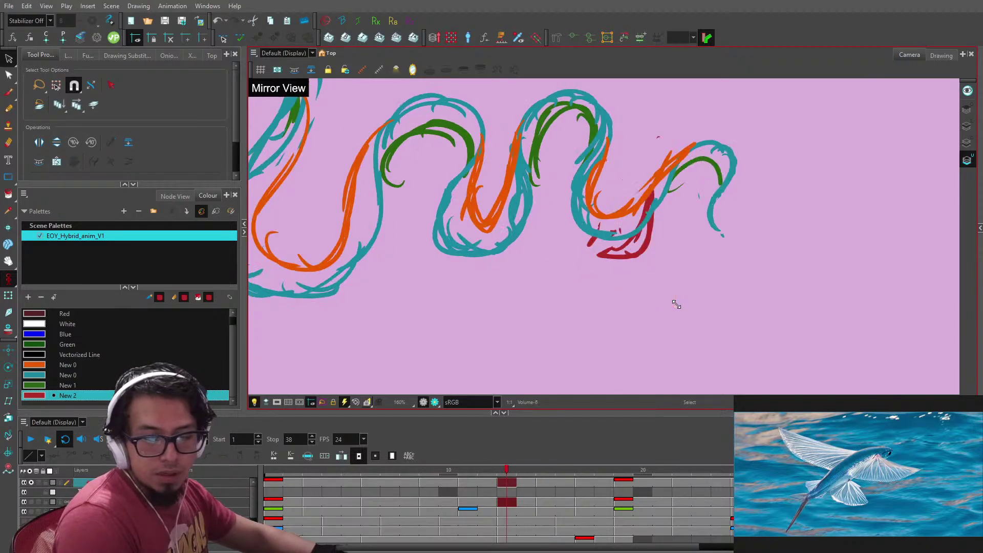
key(g)
key(g)
key(f)
key(f)
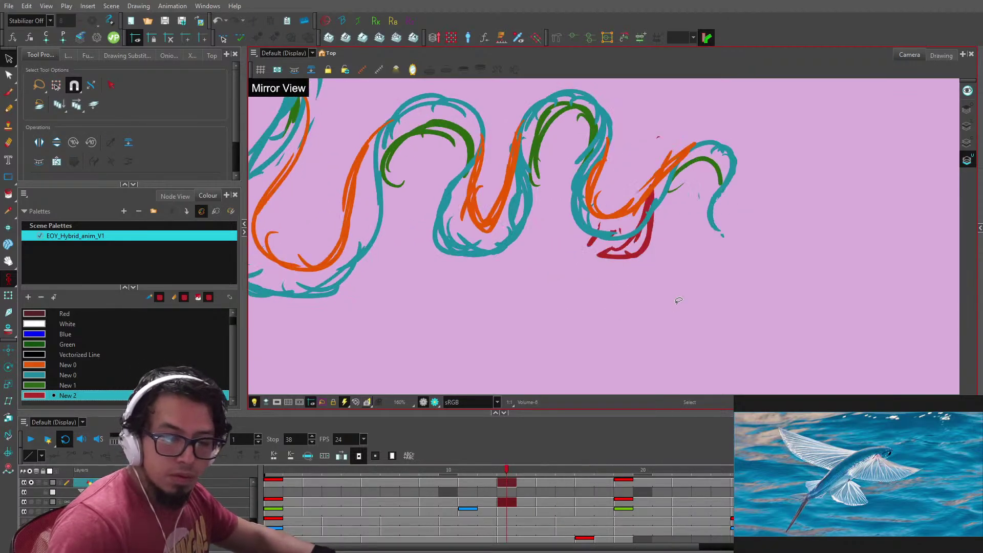
key(g)
key(g)
click(31, 439)
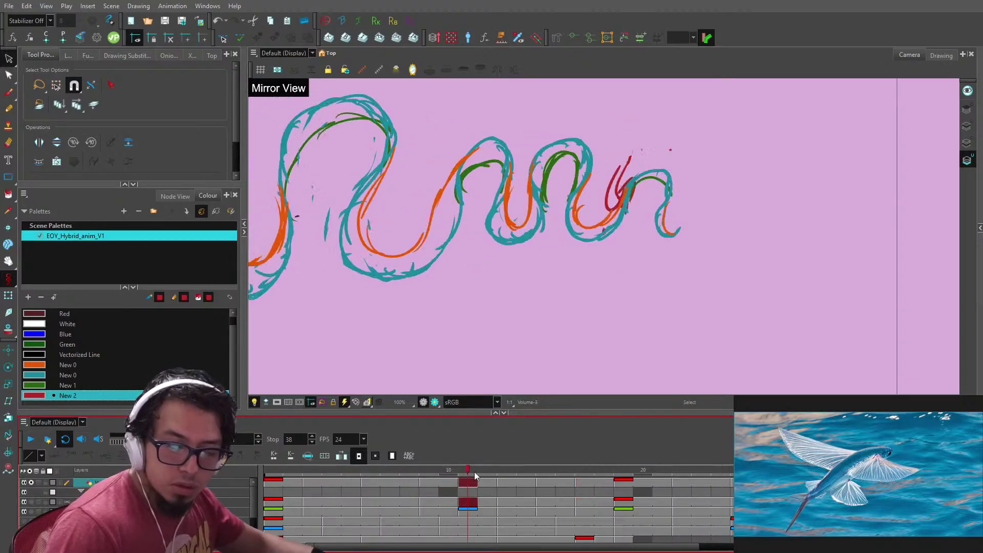
- Redraw the red fin in drawing Volume-6 as a smaller loop rising through the last trough and erase its old lower edge
click(529, 468)
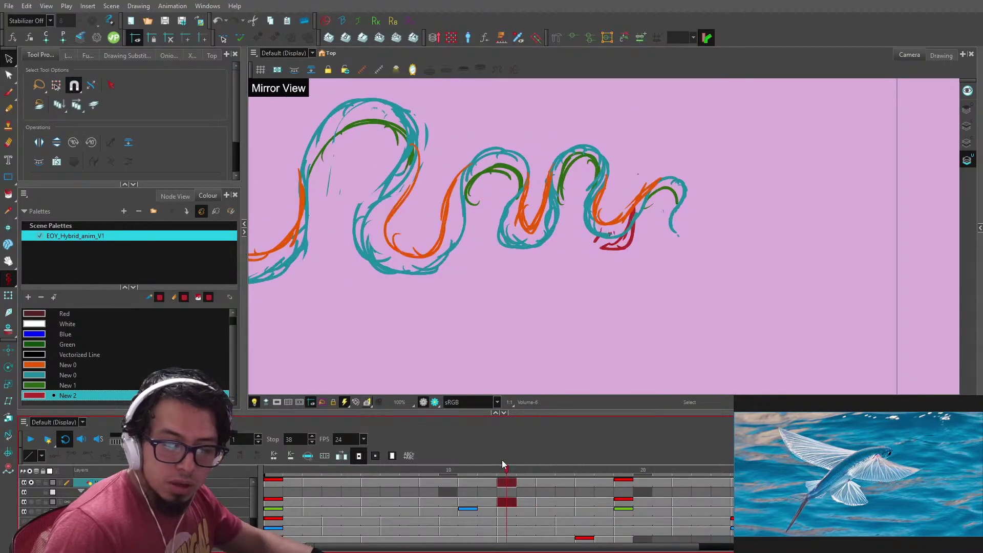
mouse_move(502, 464)
mouse_down()
mouse_move(471, 457)
mouse_move(515, 441)
mouse_up()
key(2)
key(2)
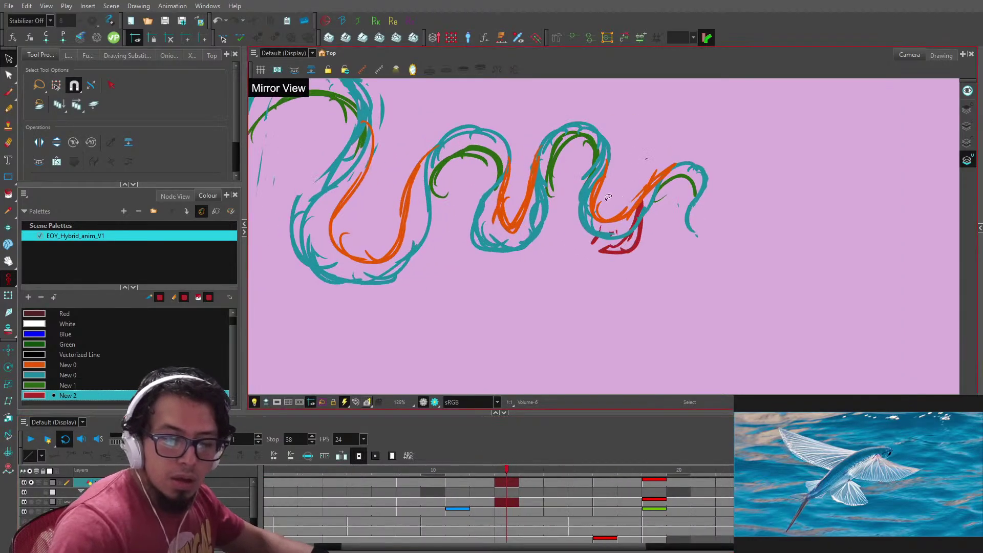
key(alt+b)
drag(616, 213, 626, 194)
key(alt+e)
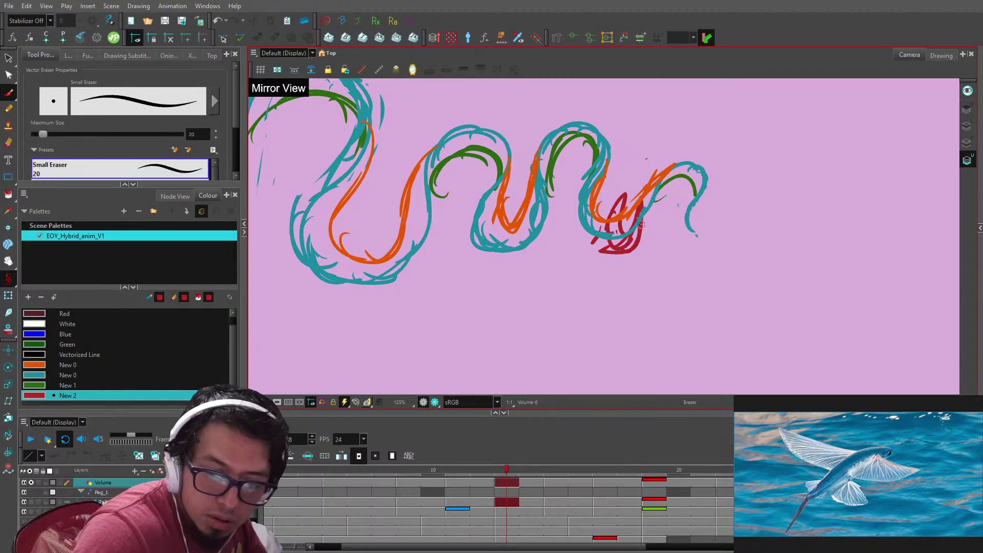
drag(602, 240, 611, 258)
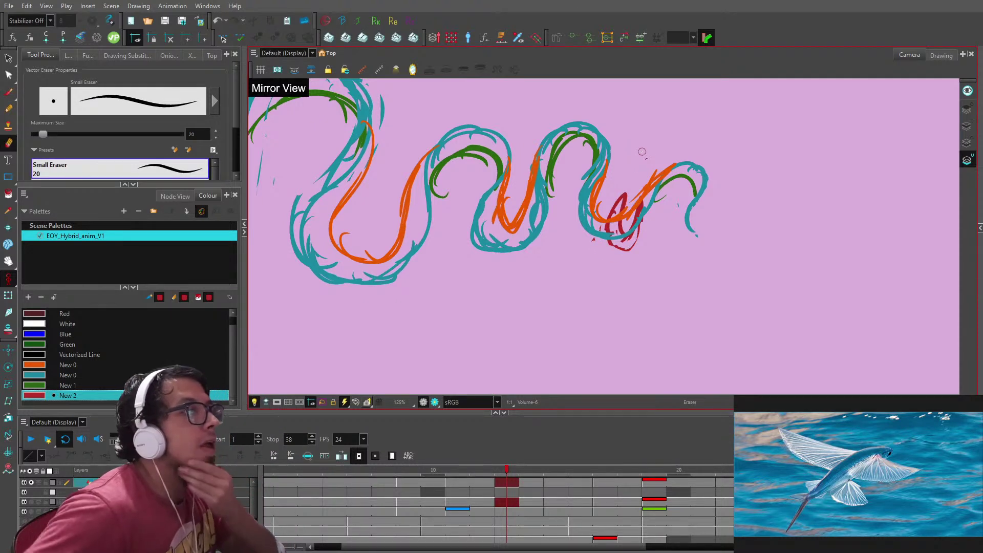
- Play the loop at a smaller zoom and step through the drawings to review the red fin's motion
key(Return)
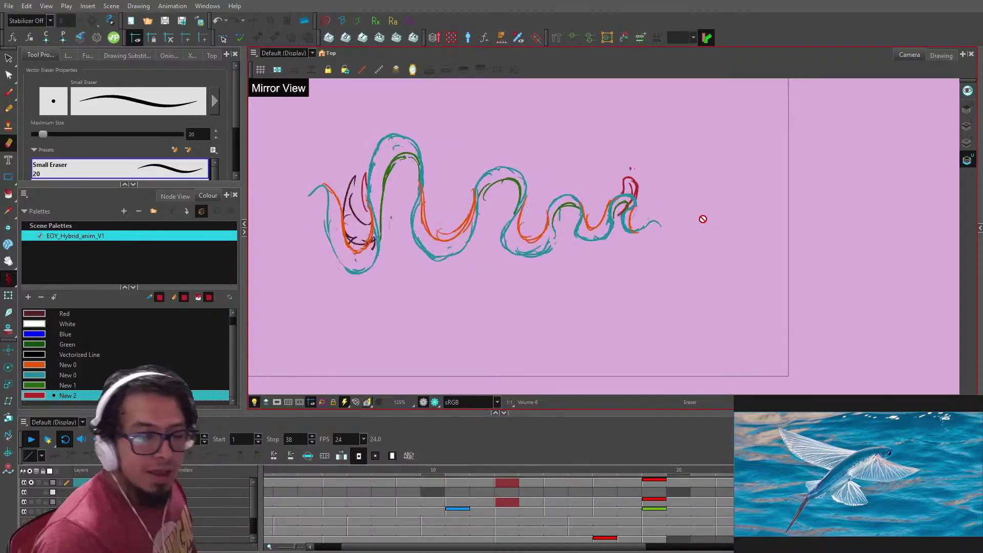
key(1)
key(1)
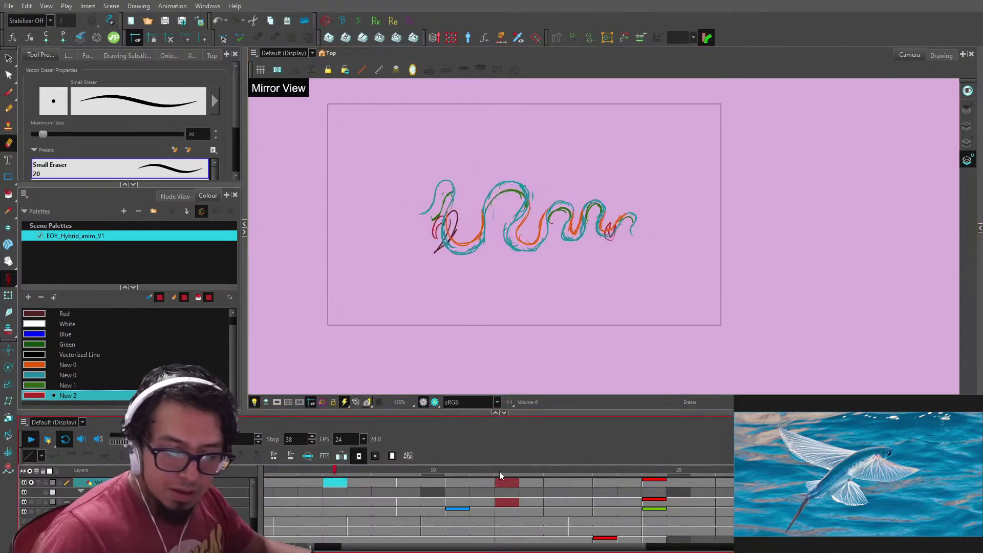
drag(499, 471, 727, 480)
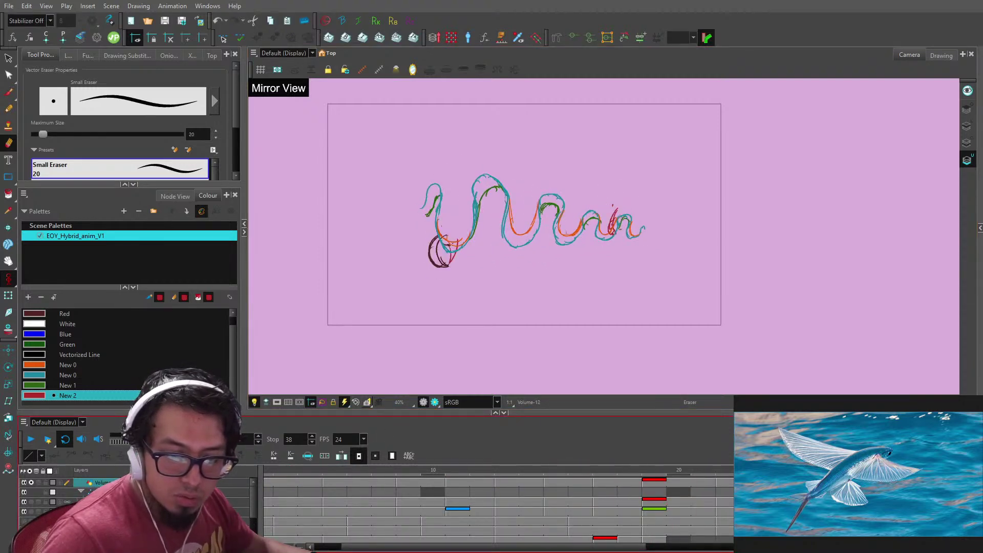
key(2)
key(2)
key(2)
key(g)
key(g)
key(g)
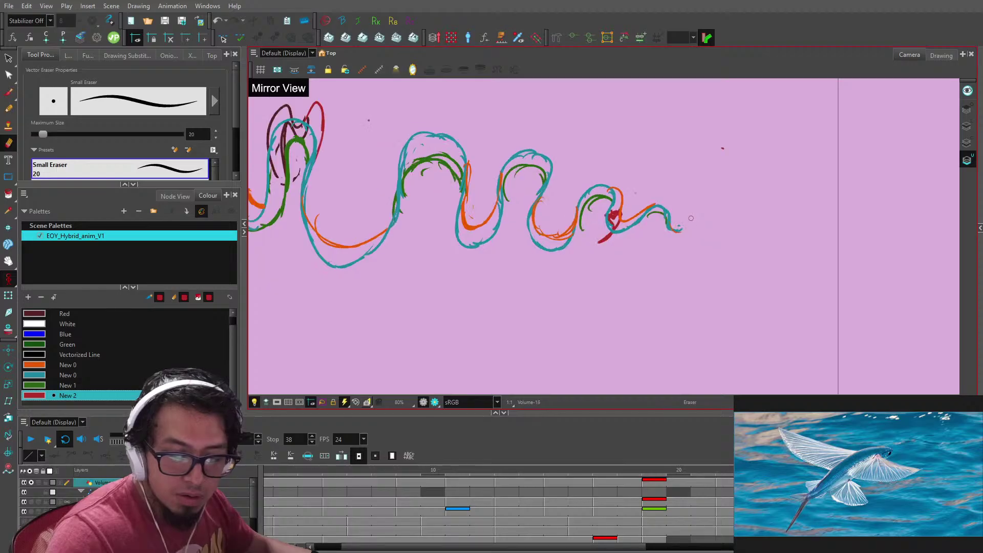
key(period)
key(period)
key(period)
key(period)
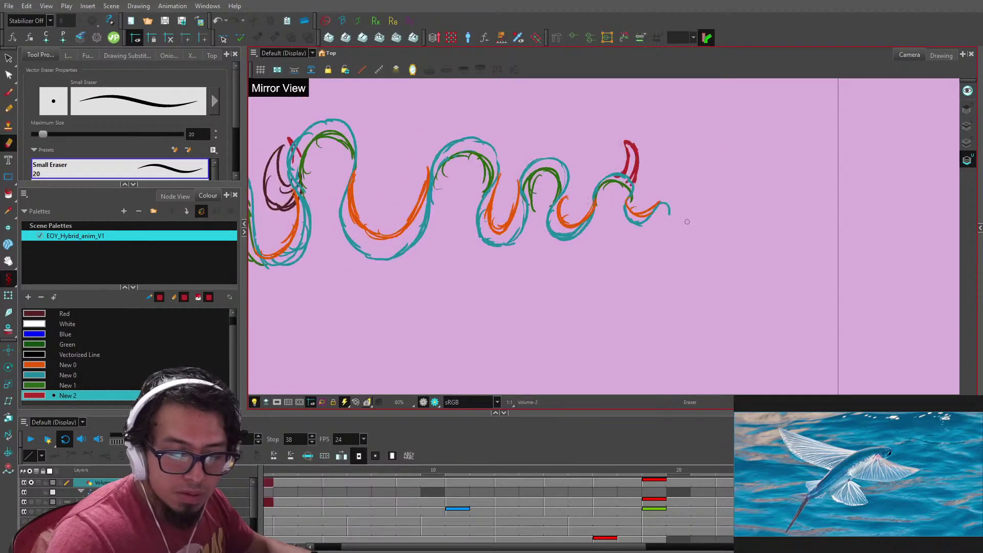
- Delete the jagged red fin in drawing Volume-4, redraw it as a pointed upright blade before the last crest, and return to the first frame
key(2)
key(2)
key(alt+s)
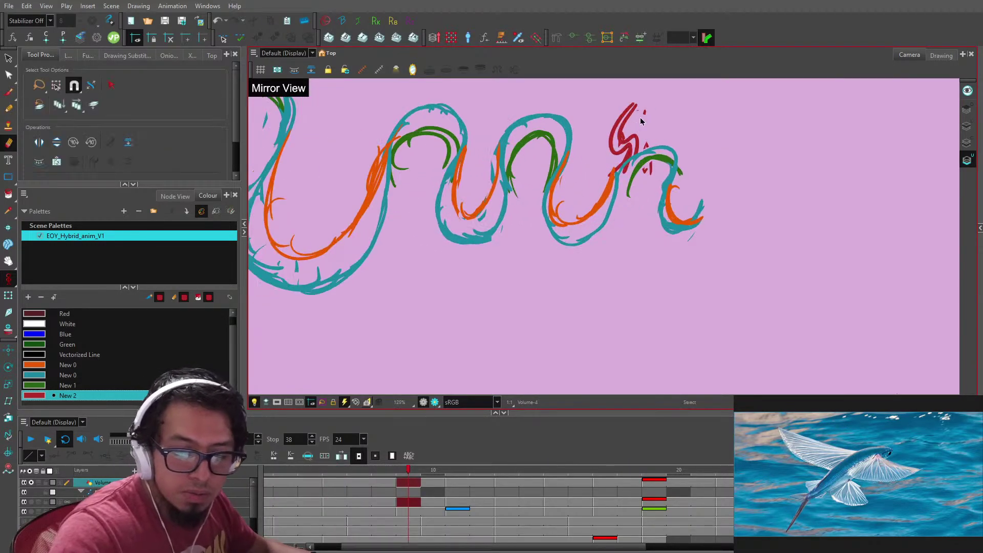
mouse_move(644, 102)
mouse_down()
mouse_move(610, 176)
mouse_move(651, 137)
mouse_up()
key(Delete)
key(alt+b)
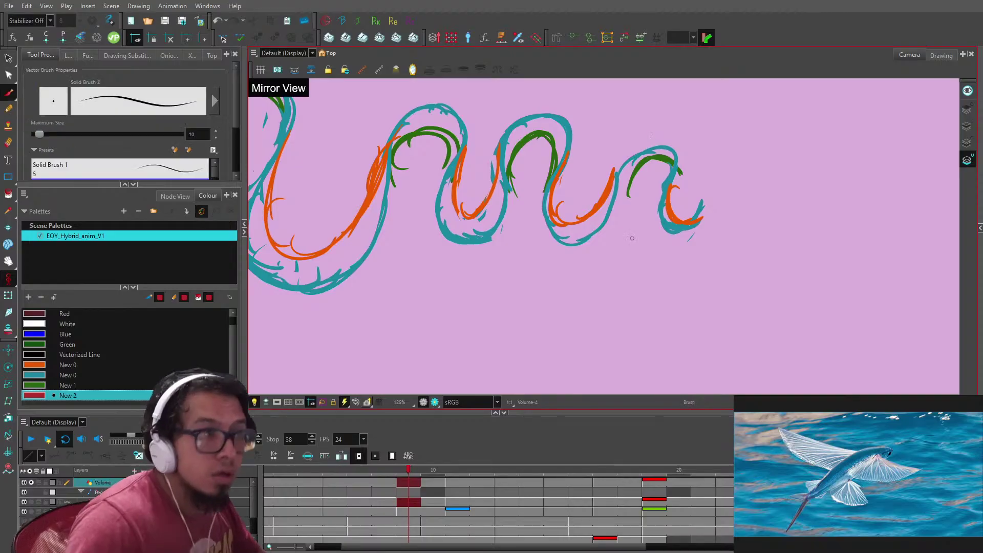
key(f)
key(period)
key(period)
key(period)
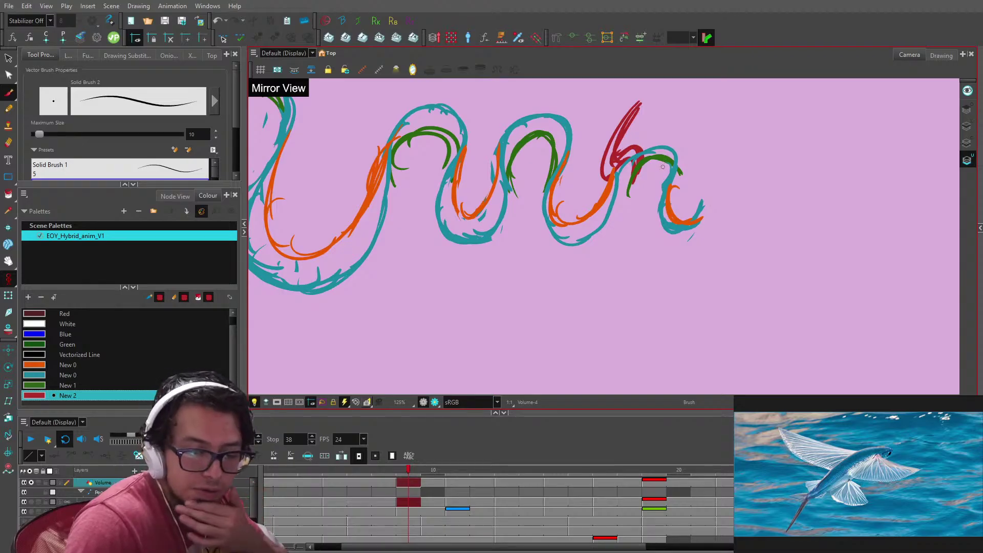
drag(409, 473, 266, 472)
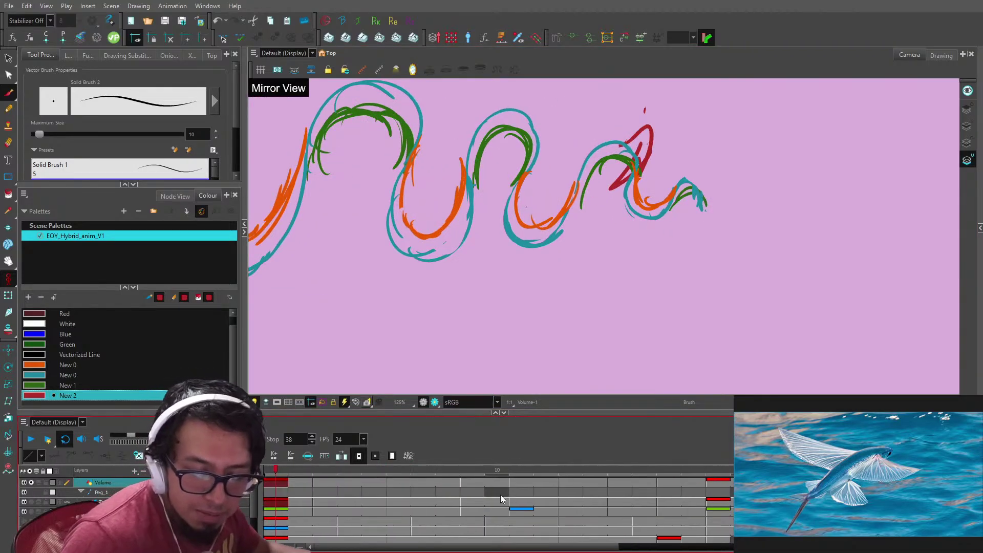
- Scrub through the whole animation forwards and back to review the red fin's motion near the tail
key(1)
key(1)
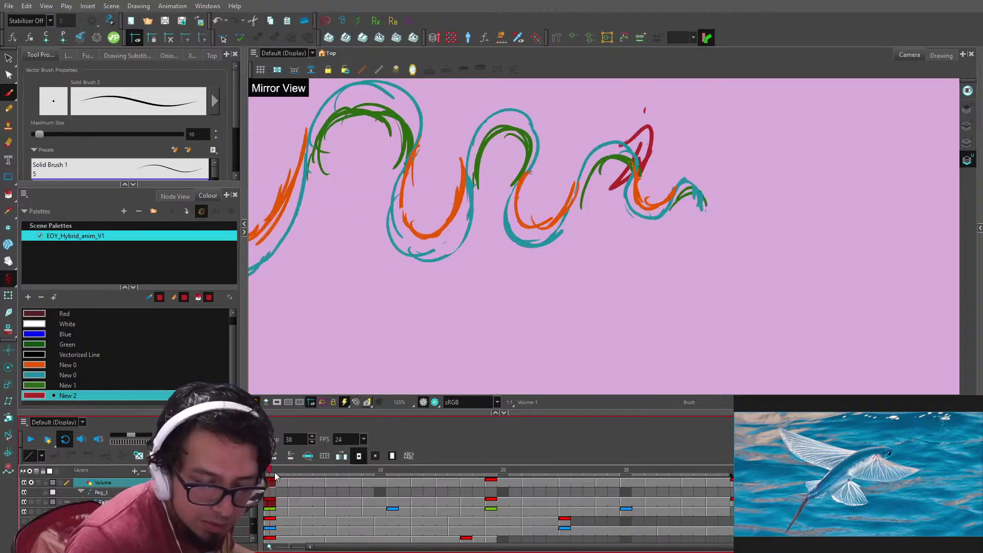
drag(275, 476, 737, 471)
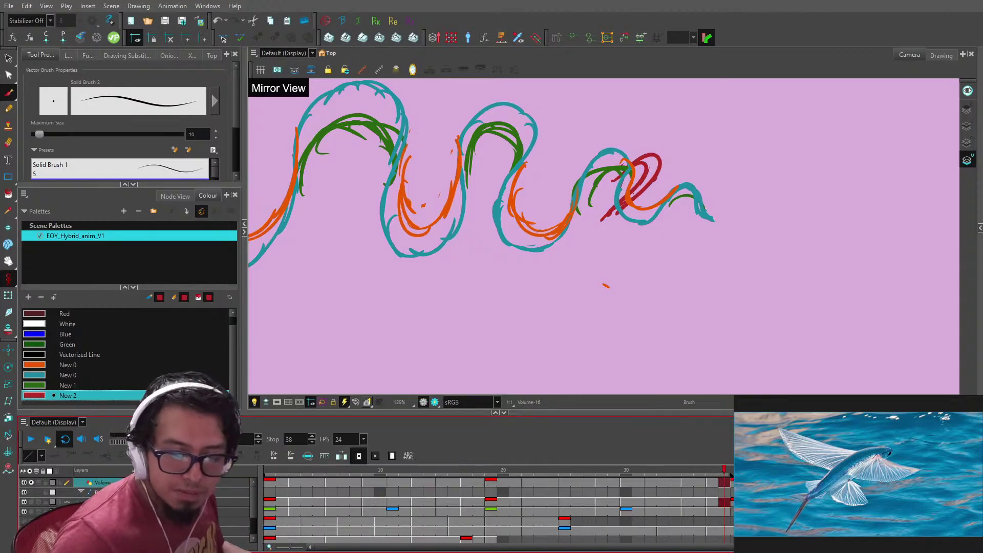
drag(730, 471, 85, 466)
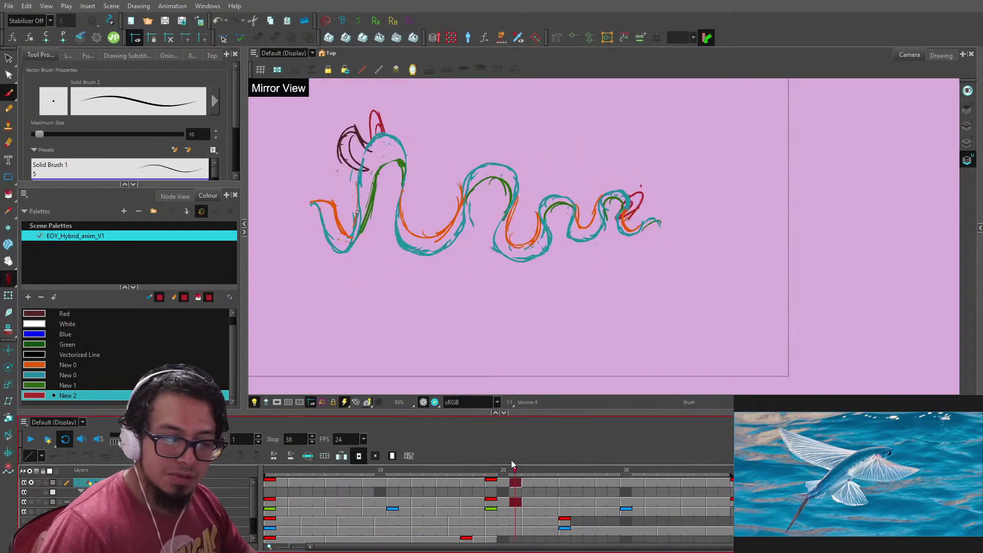
- Delete the curved red fin in drawing Volume-14 and redraw it as a narrow blade hanging below the last trough
click(644, 483)
key(2)
key(2)
key(2)
key(2)
key(2)
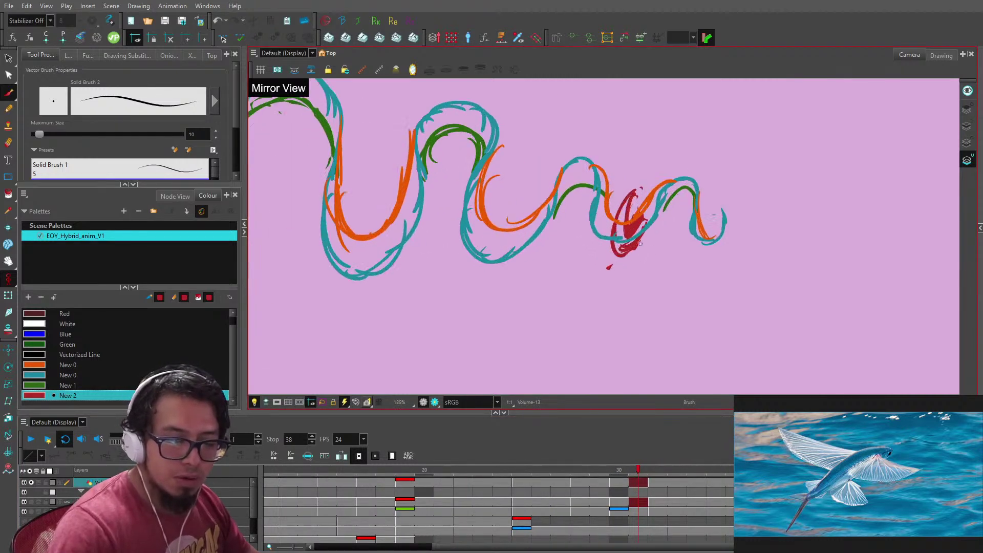
key(.)
key(alt+s)
click(603, 260)
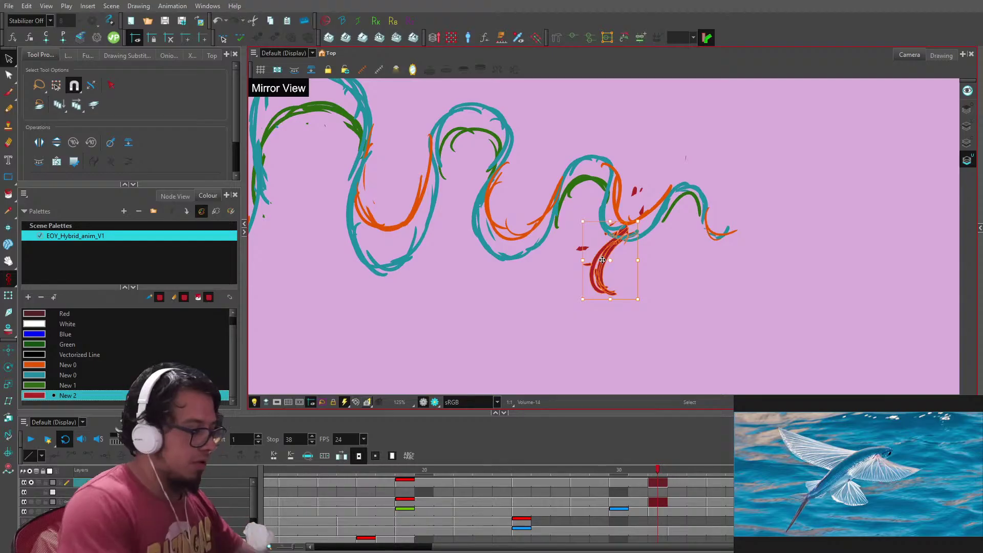
key(Delete)
key(alt+b)
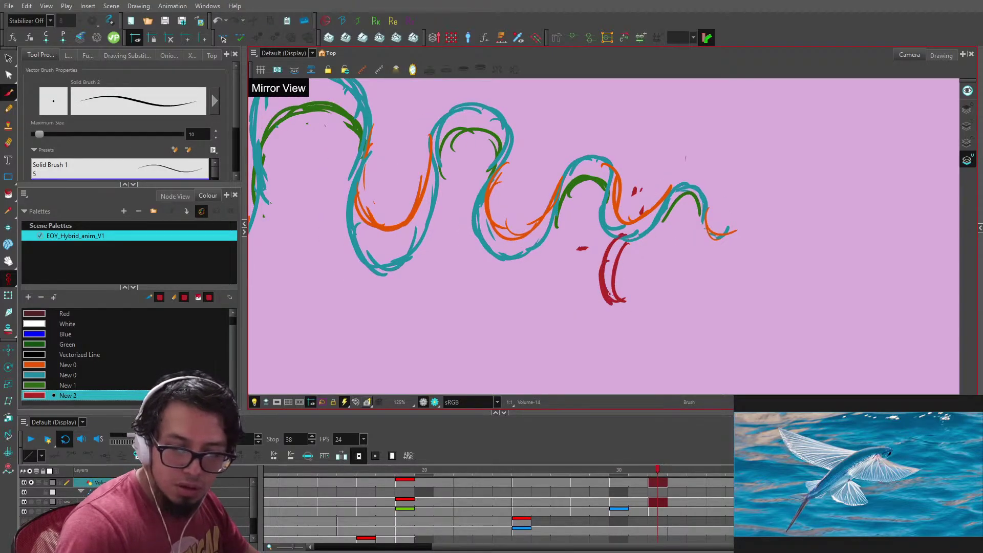
- Rough a downward red stroke into drawing Volume-15, compare it with the neighbouring drawings, and erase the old red fin
key(g)
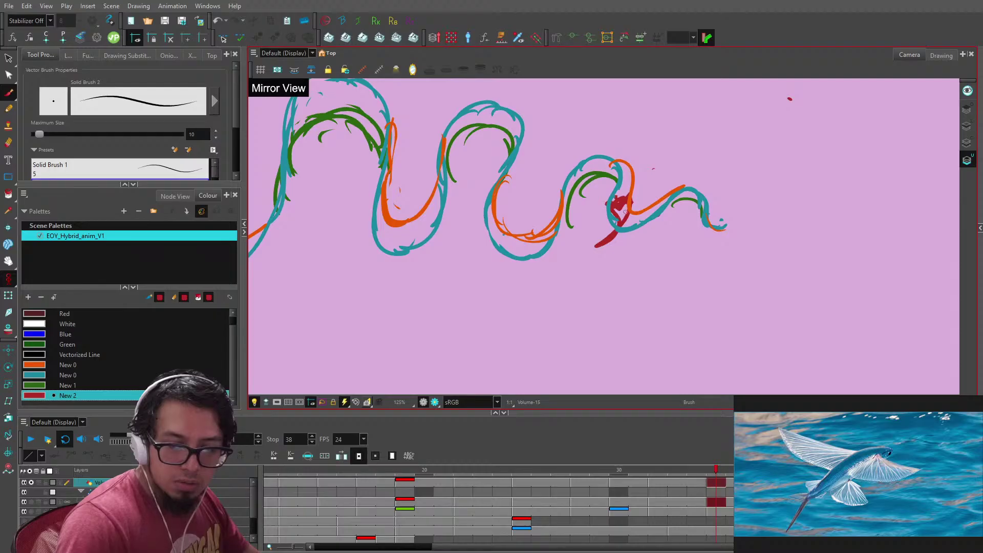
key(g)
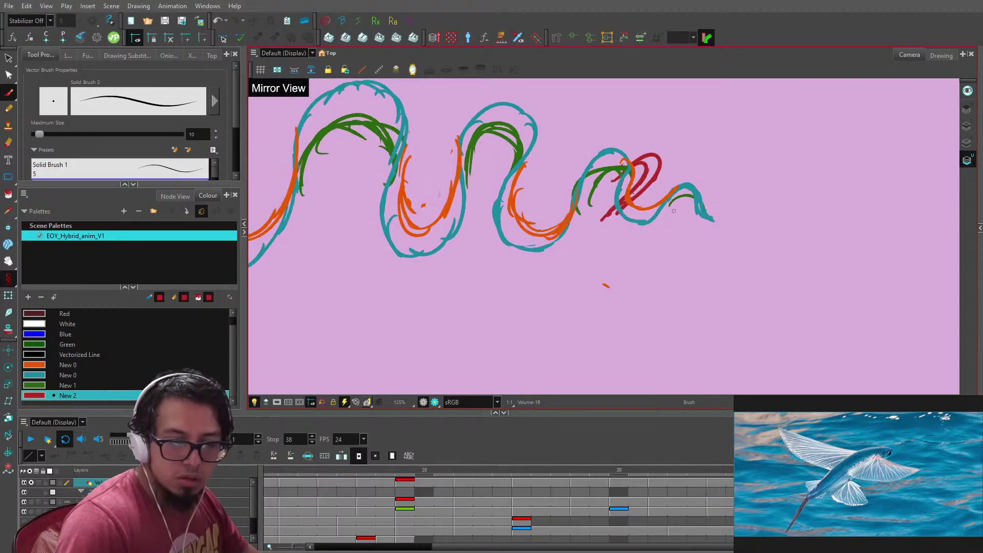
key(f)
key(alt+e)
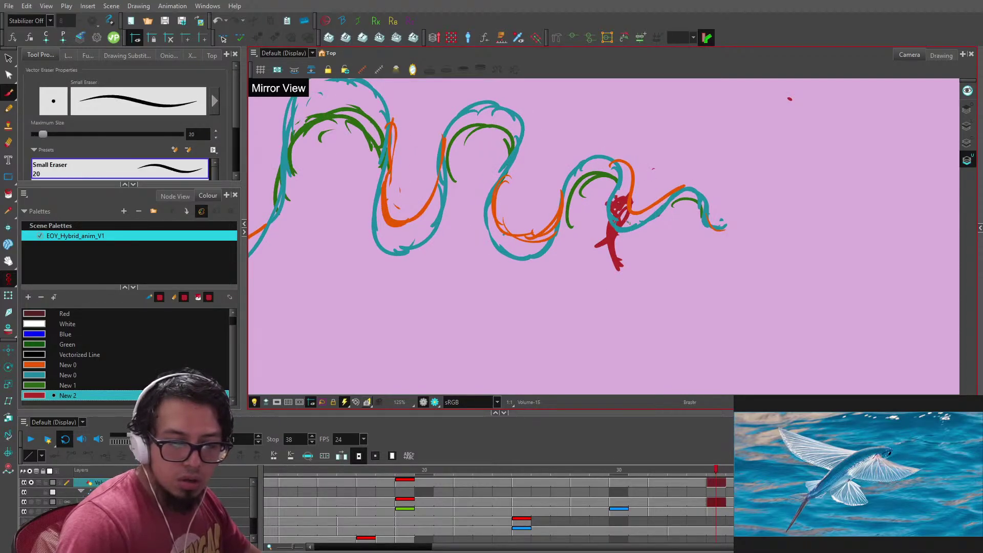
key(g)
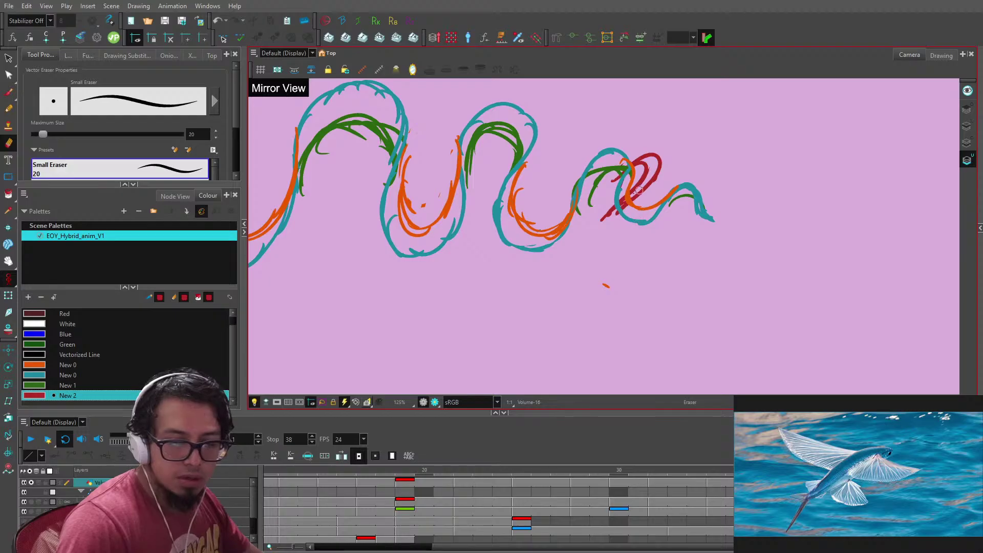
key(f)
key(f)
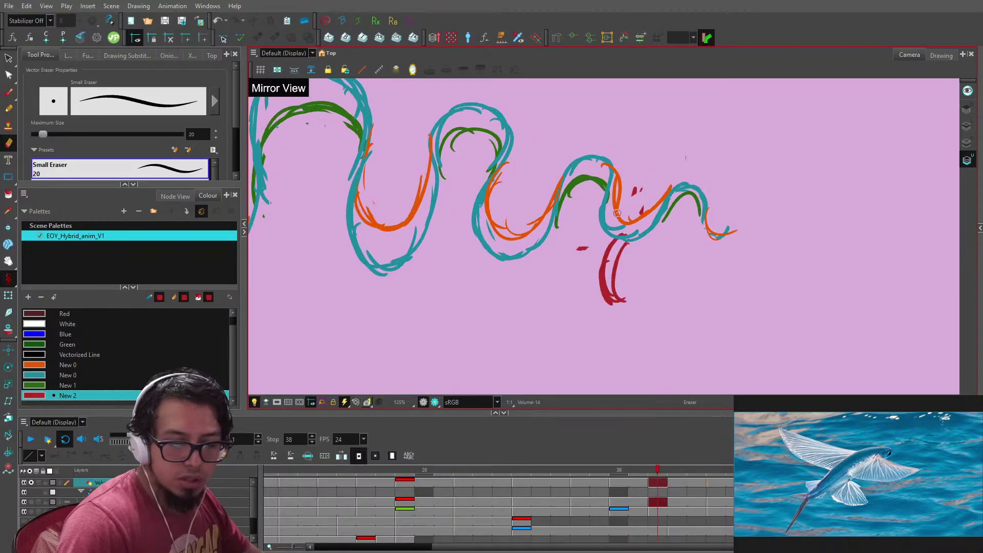
key(g)
key(g)
key(f)
- Redraw the red fin in drawing Volume-15 as an S-curve looping through the last trough and trailing below it
key(alt+b)
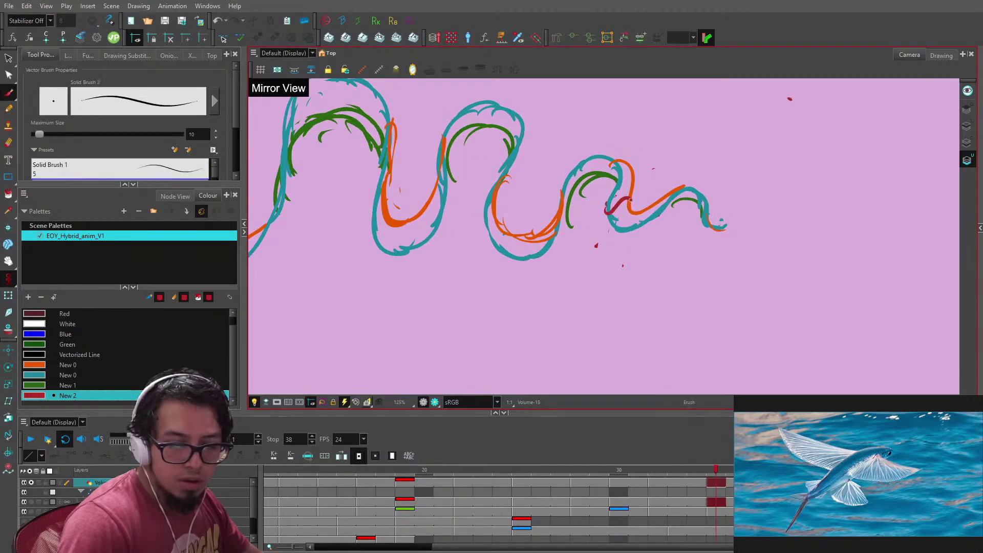
key(g)
key(f)
key(f)
key(g)
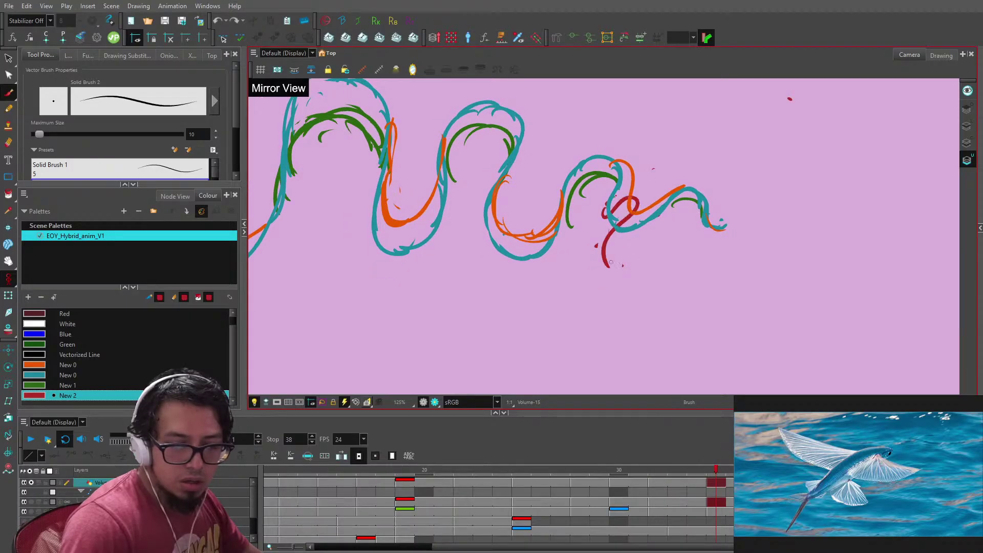
key(g)
key(g)
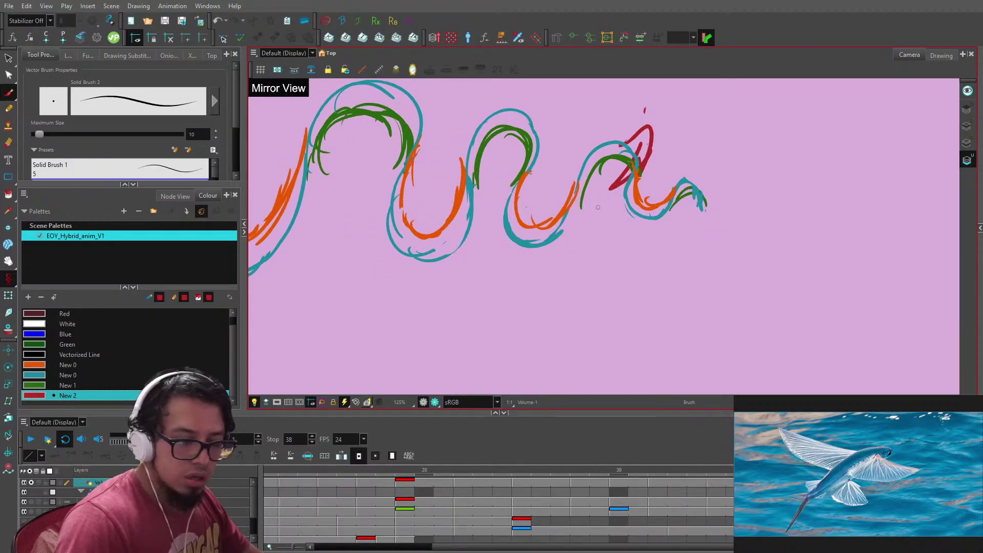
- Play the loop and scrub back and forth through the timeline to check the red fin's drag
click(31, 439)
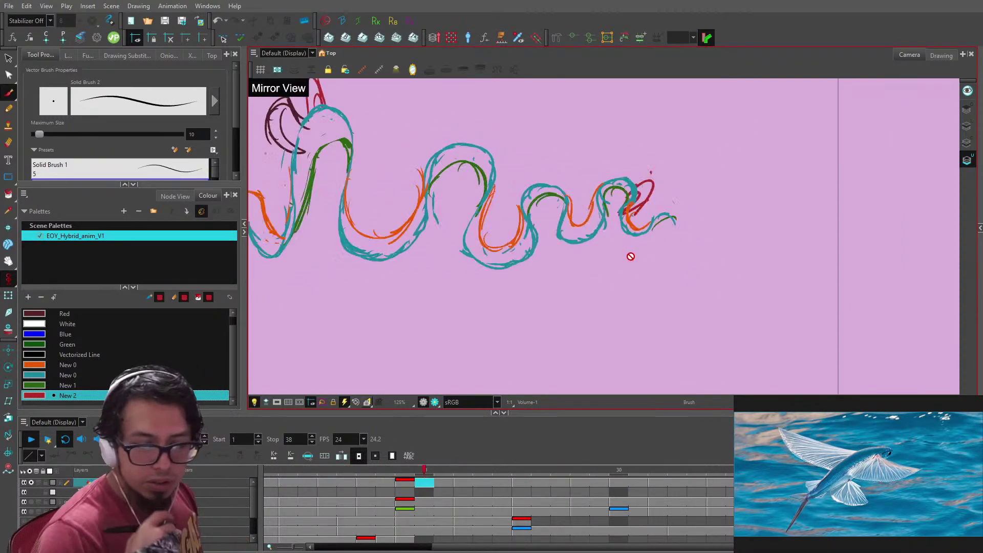
drag(358, 469, 743, 479)
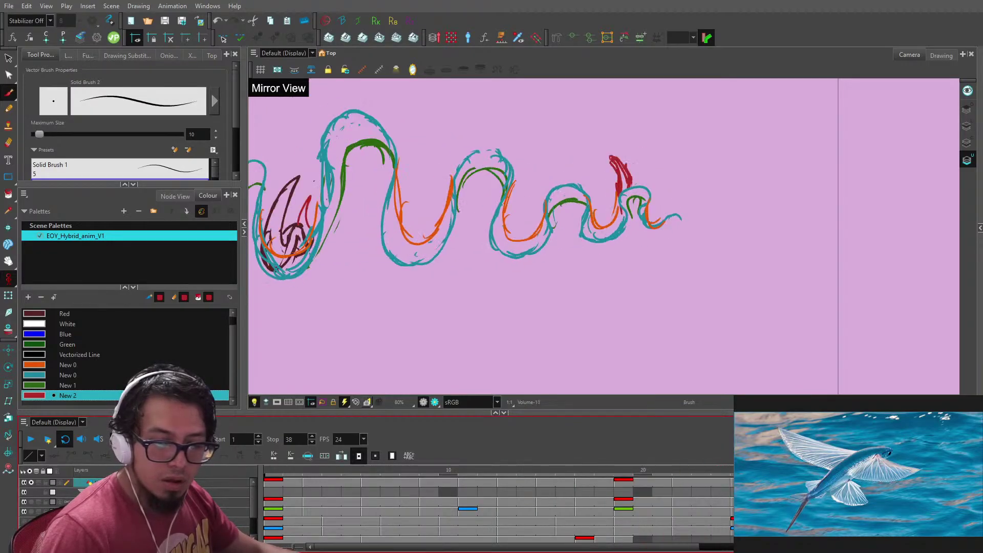
click(340, 469)
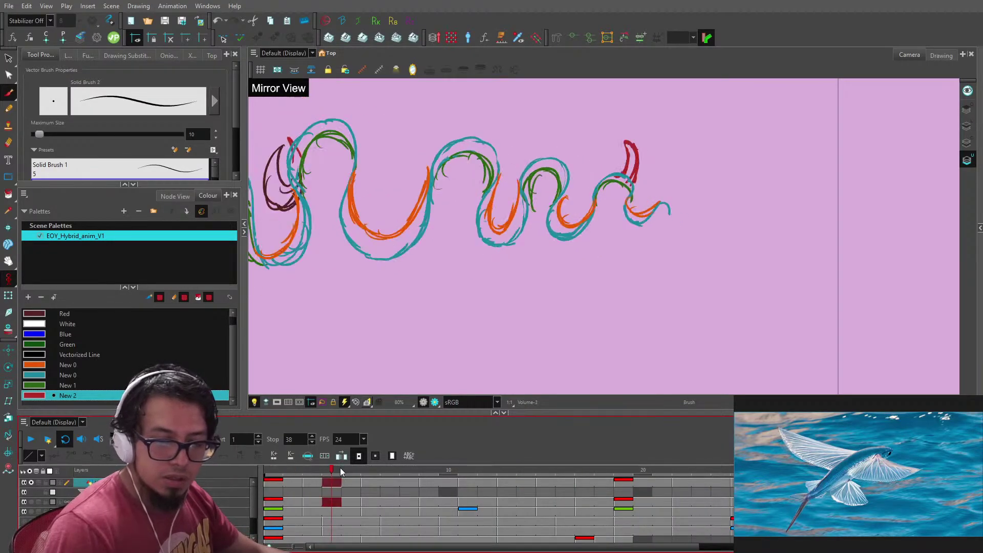
drag(496, 481, 650, 482)
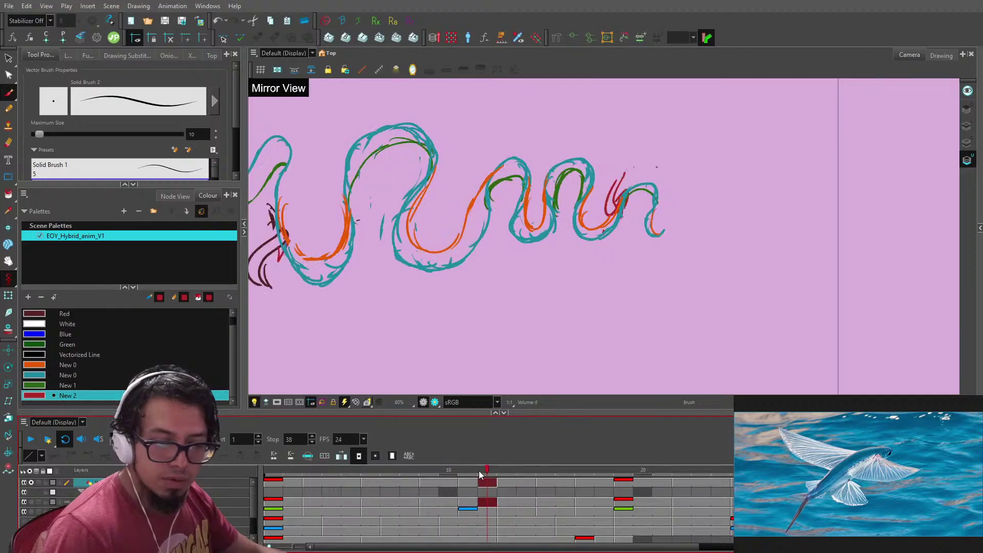
mouse_move(480, 475)
mouse_down()
mouse_move(351, 479)
mouse_move(410, 484)
mouse_up()
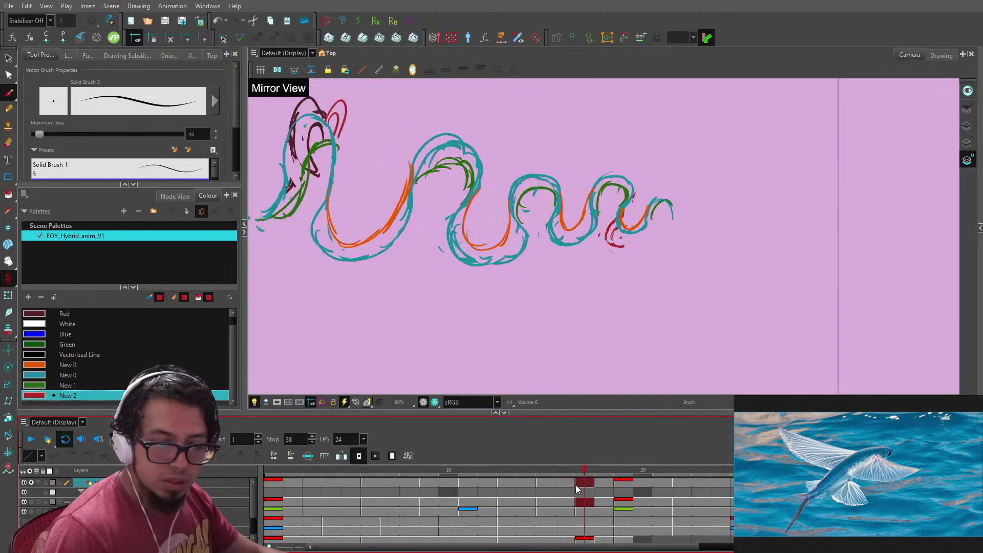
drag(551, 481, 655, 484)
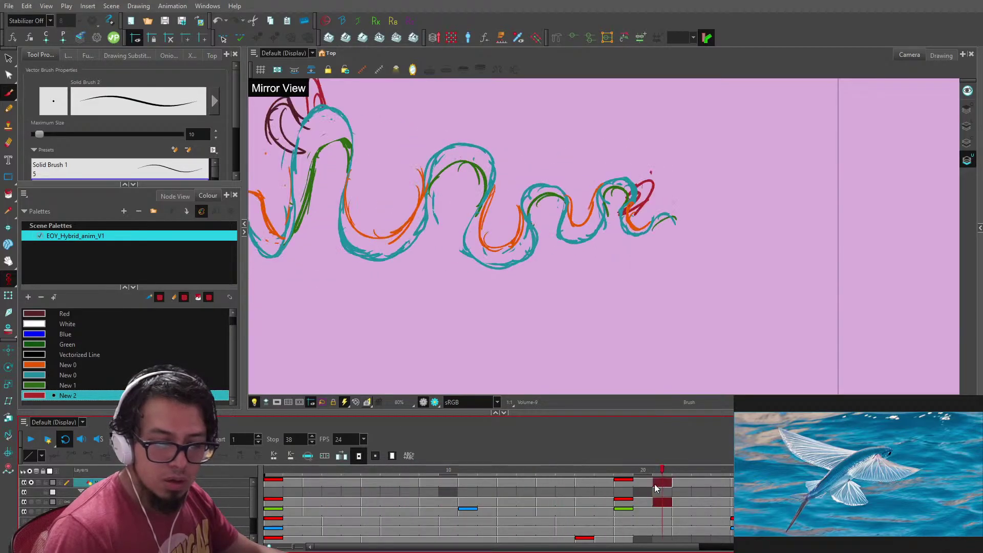
drag(736, 481, 273, 471)
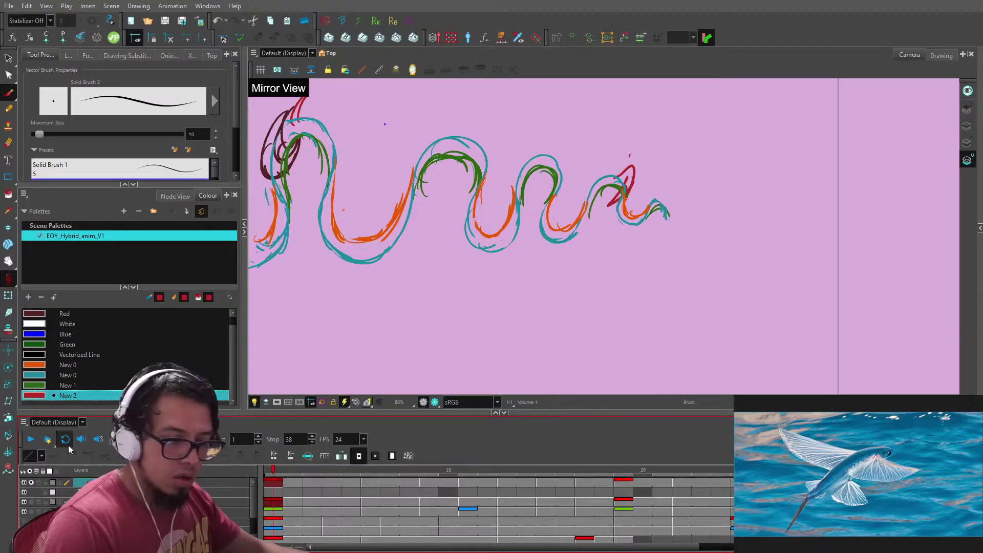
click(30, 439)
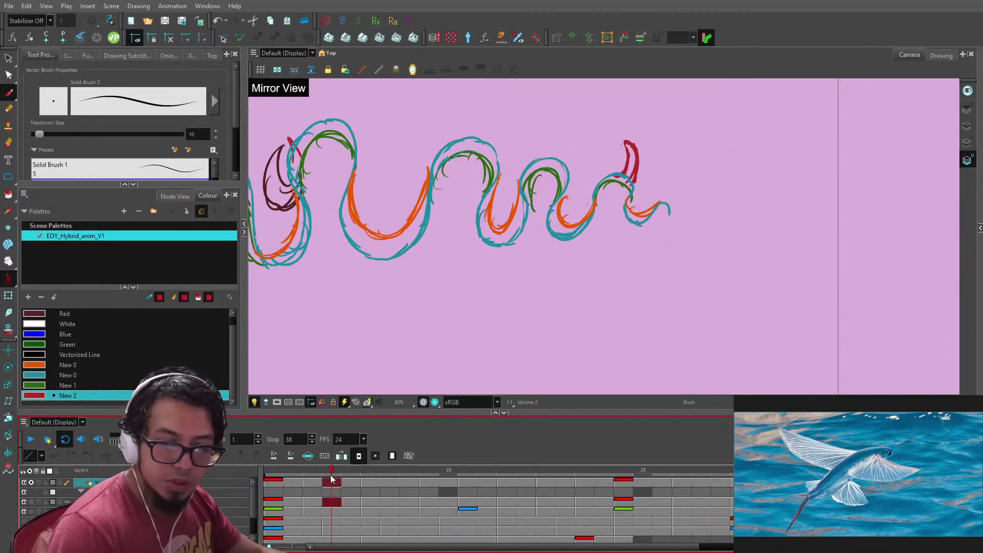
- Step back from drawing Volume-7 through the earlier drawings to examine the red fin's spacing up close
click(460, 483)
click(567, 483)
scroll(712, 232, up, 2)
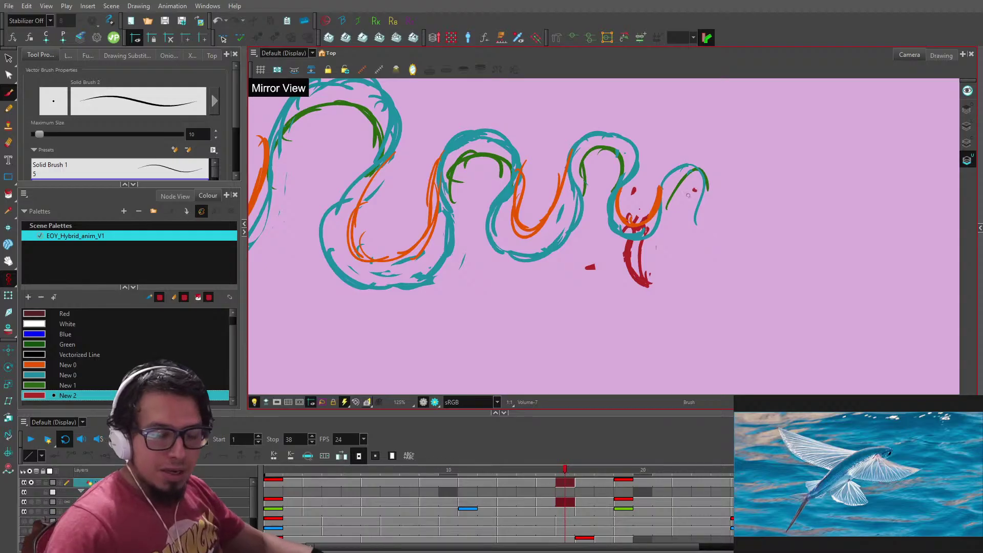
key(2)
key(comma)
key(comma)
key(comma)
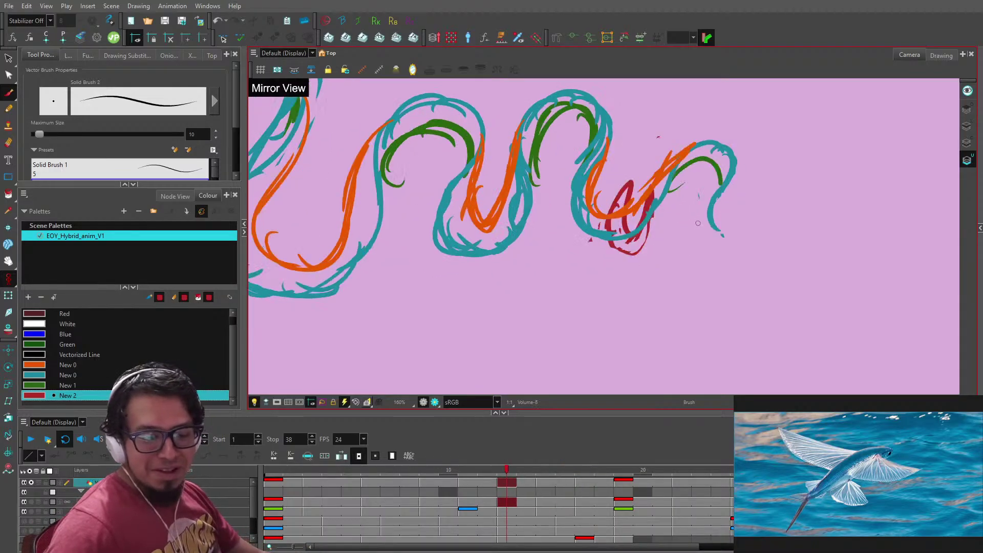
key(comma)
key(comma)
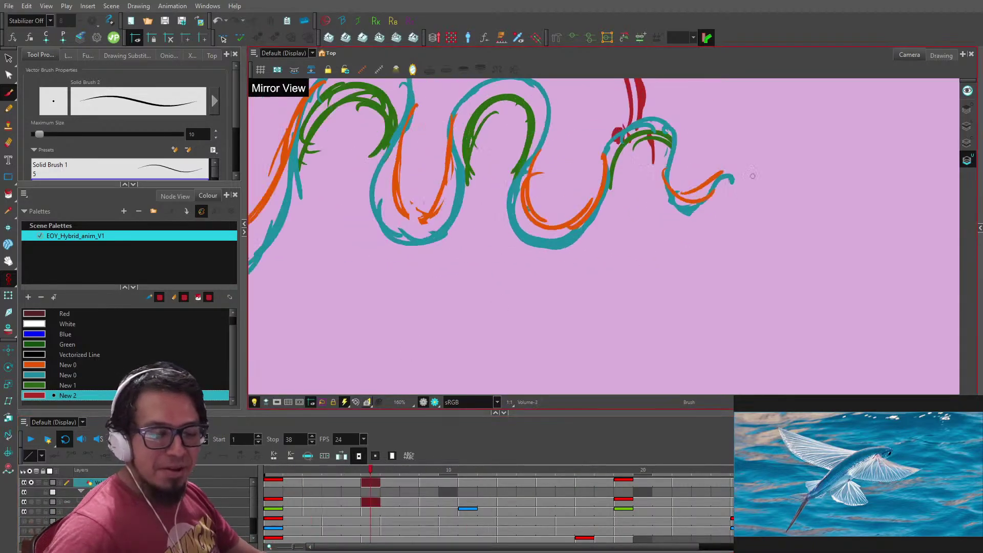
- Move the red fin in drawing Volume-8 slightly down and towards the tail so it hangs below the last trough
key(period)
key(period)
key(period)
key(period)
key(period)
key(period)
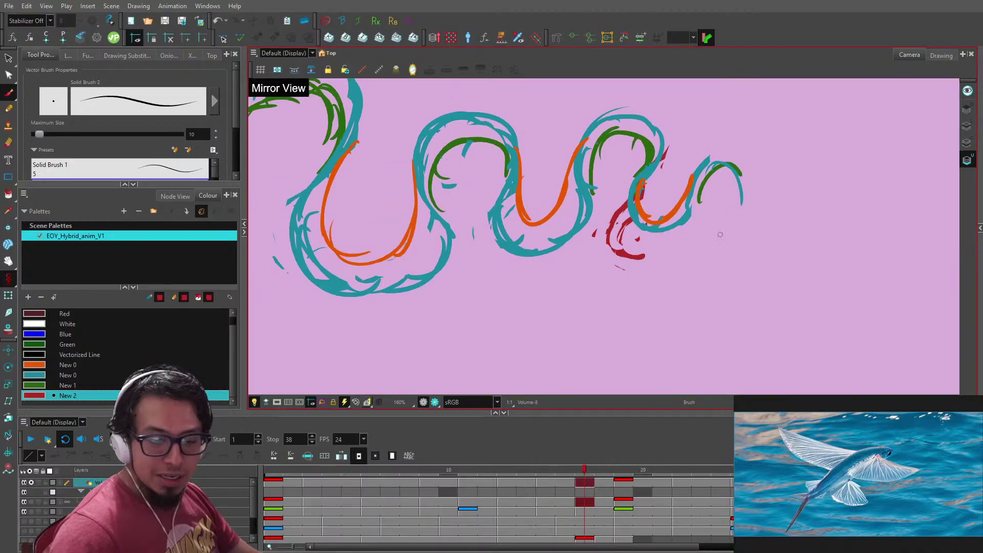
key(alt+s)
click(609, 226)
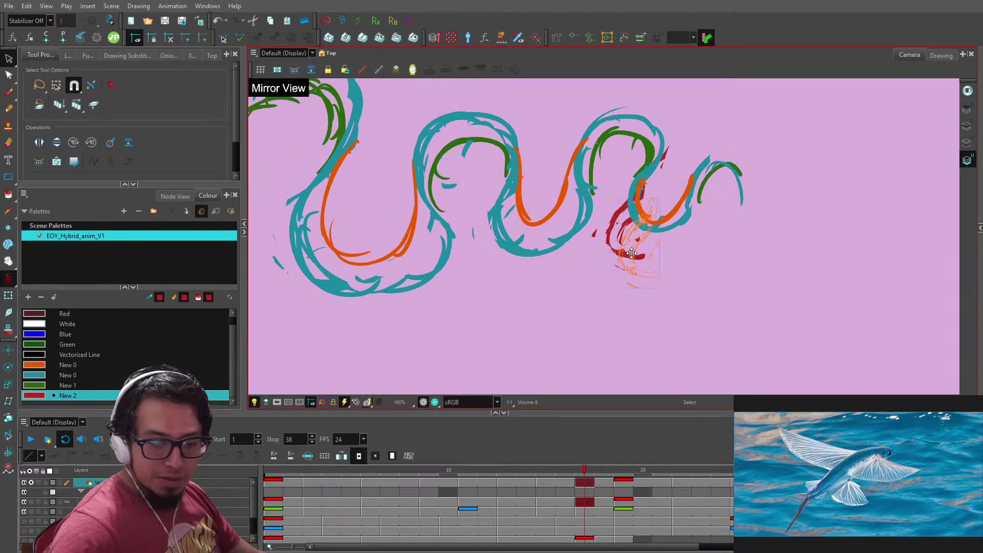
drag(631, 253, 635, 250)
- Flip between drawing Volume-8 and its neighbours and play the loop to check the moved red fin
key(g)
key(f)
key(f)
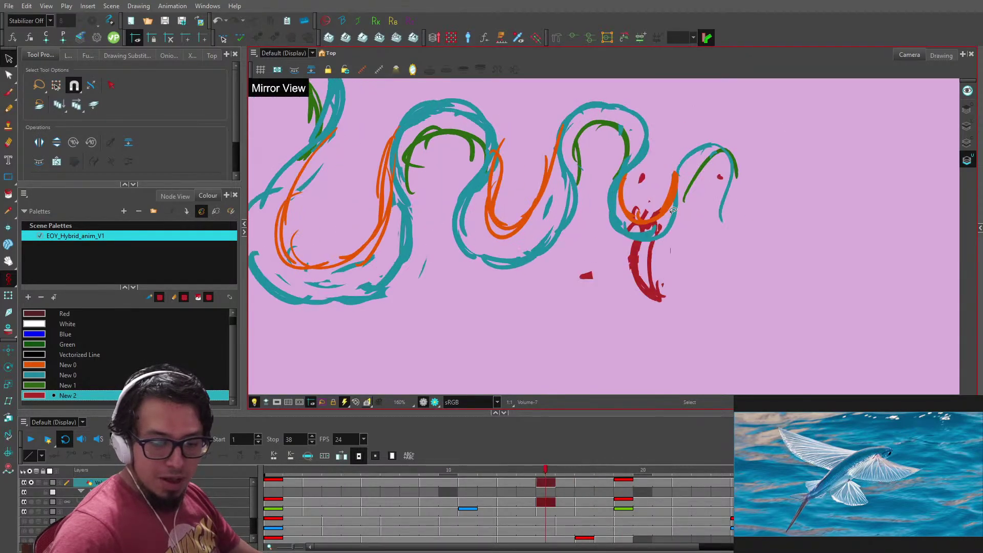
key(g)
key(g)
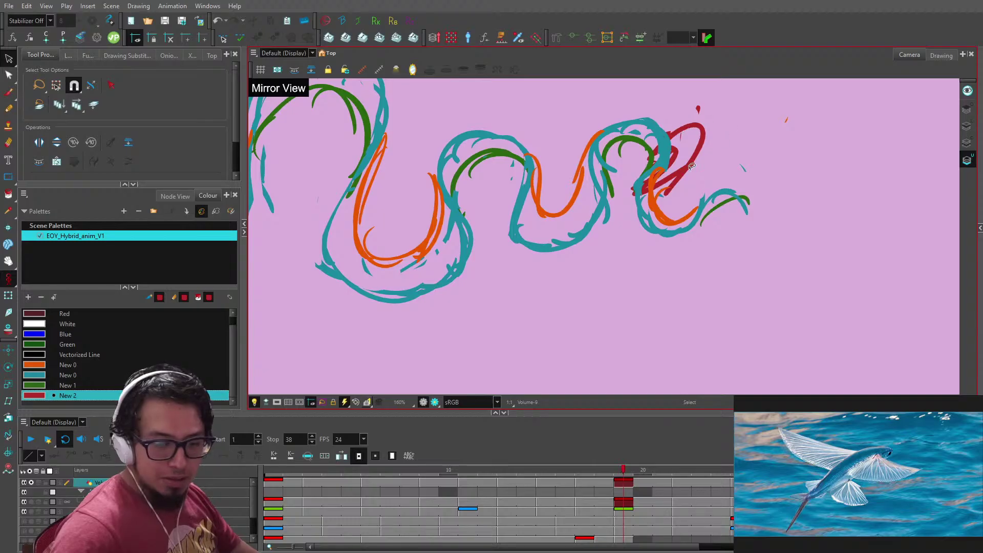
key(Return)
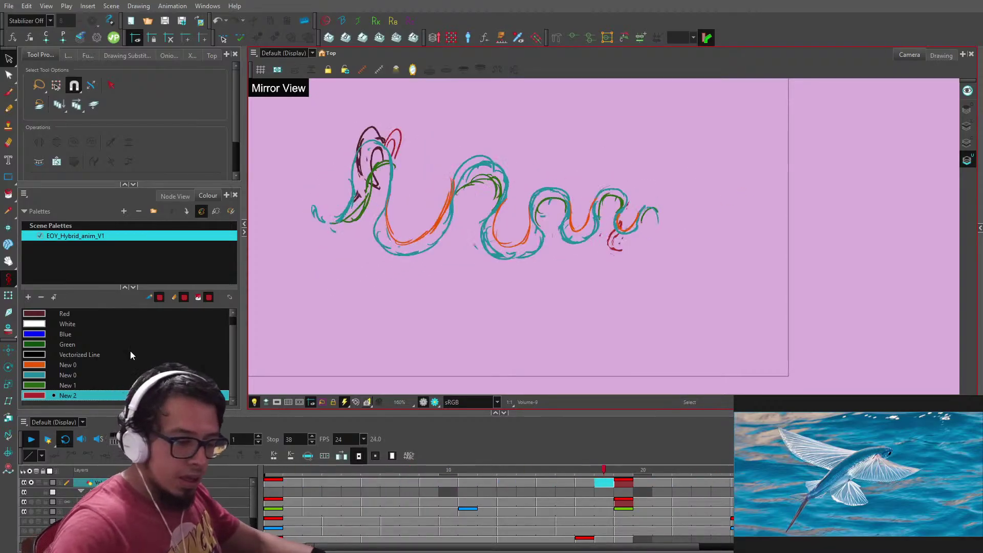
- Using the brush with the dark Red swatch, sketch a second fin beside the red tail fin in drawing Volume-16
key(alt+b)
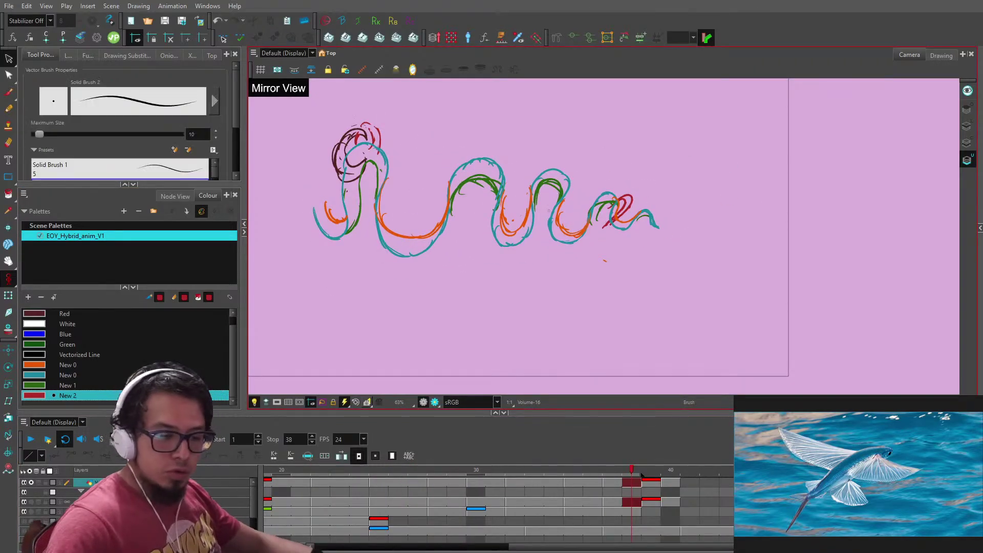
click(233, 313)
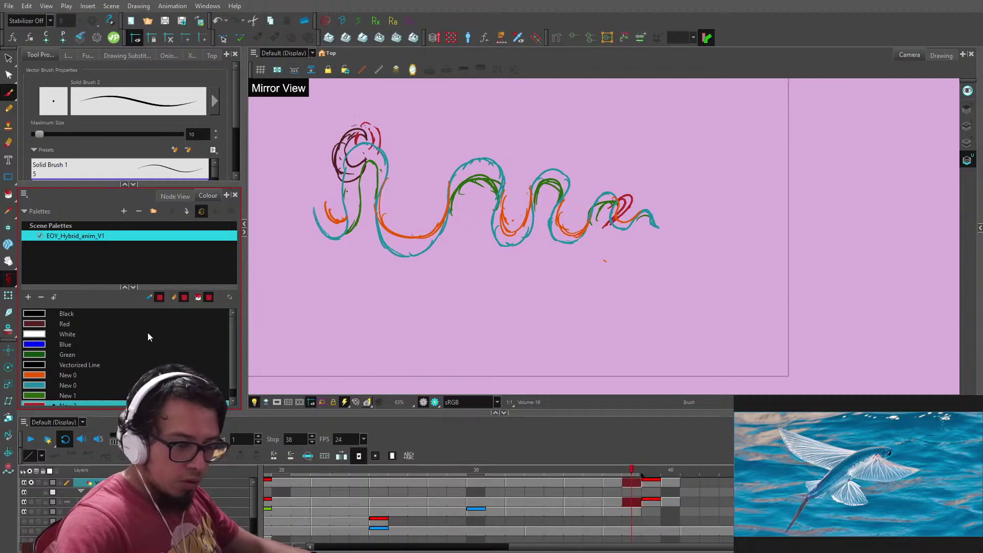
click(149, 355)
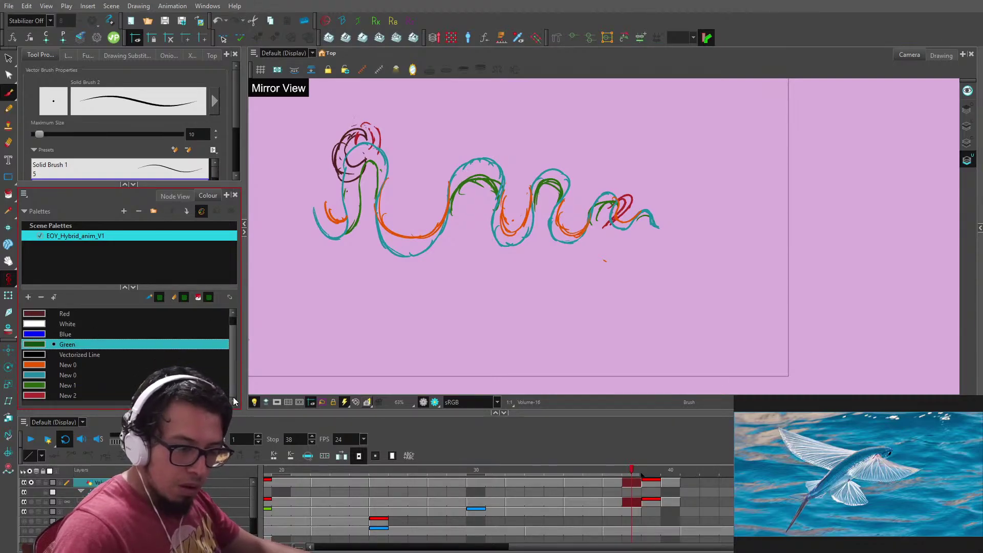
click(159, 322)
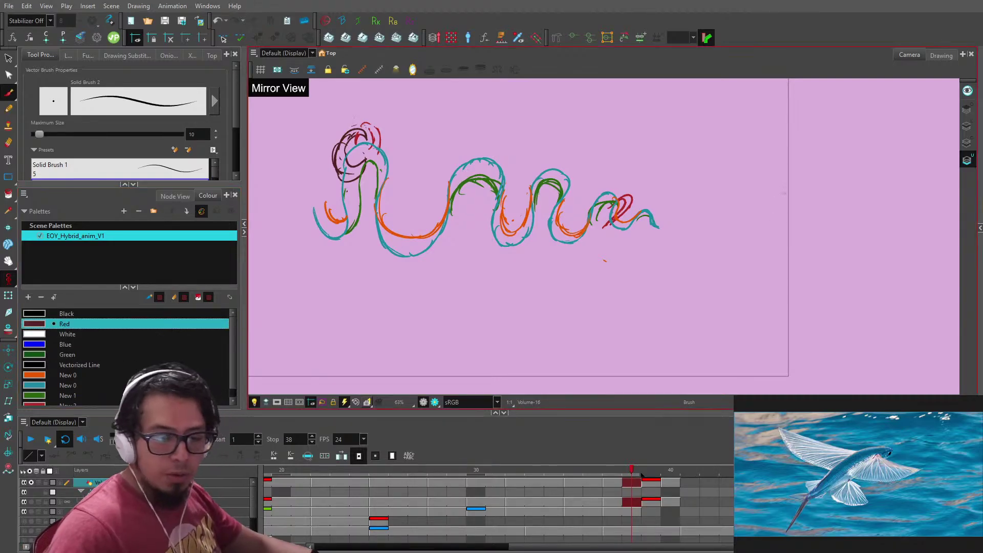
drag(838, 163, 731, 241)
key(2)
key(2)
drag(575, 265, 735, 204)
key(2)
key(2)
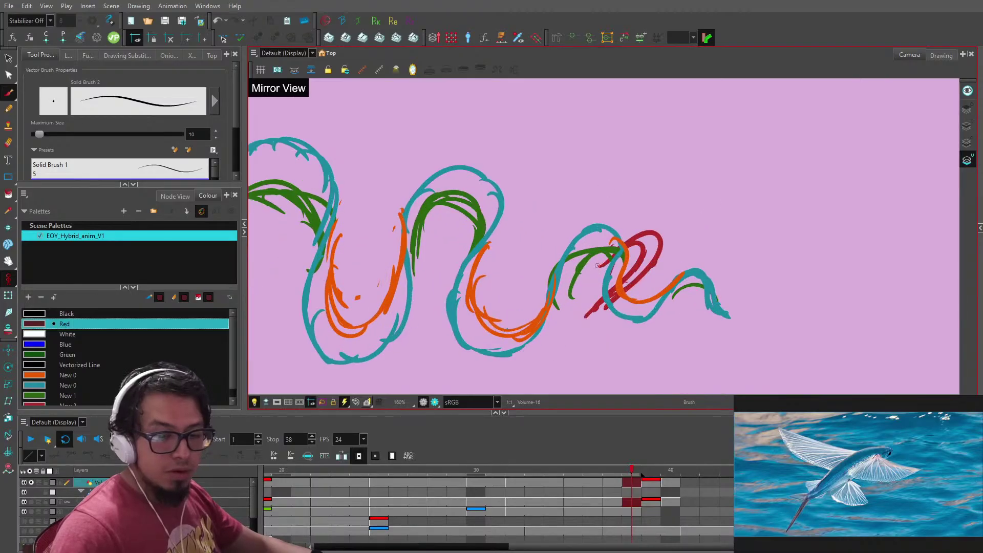
drag(607, 253, 581, 295)
- Sketch the dark red fin on the head side of the red tail fin in drawings Volume-1 and Volume-2
key(.)
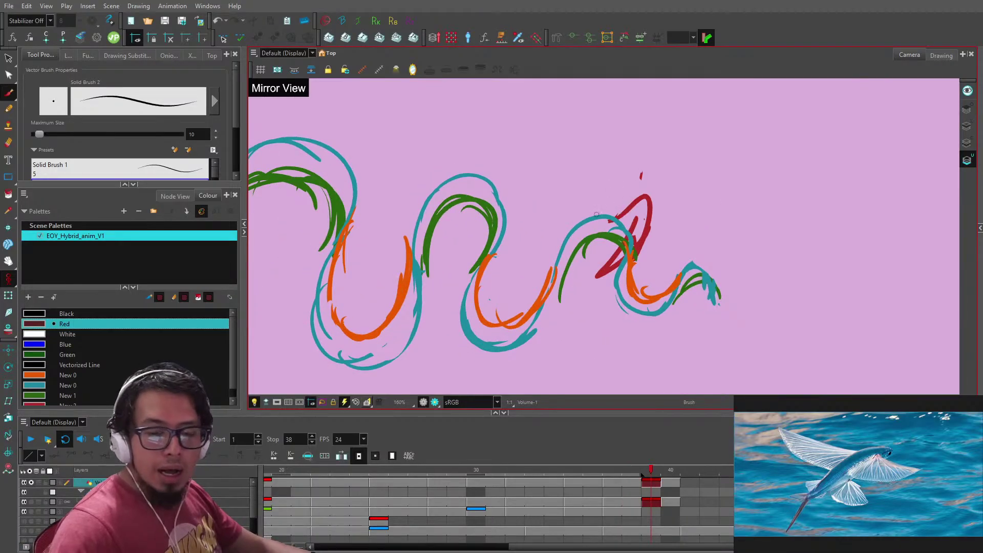
mouse_move(606, 215)
mouse_down()
mouse_move(597, 185)
mouse_move(579, 236)
mouse_move(590, 269)
mouse_up()
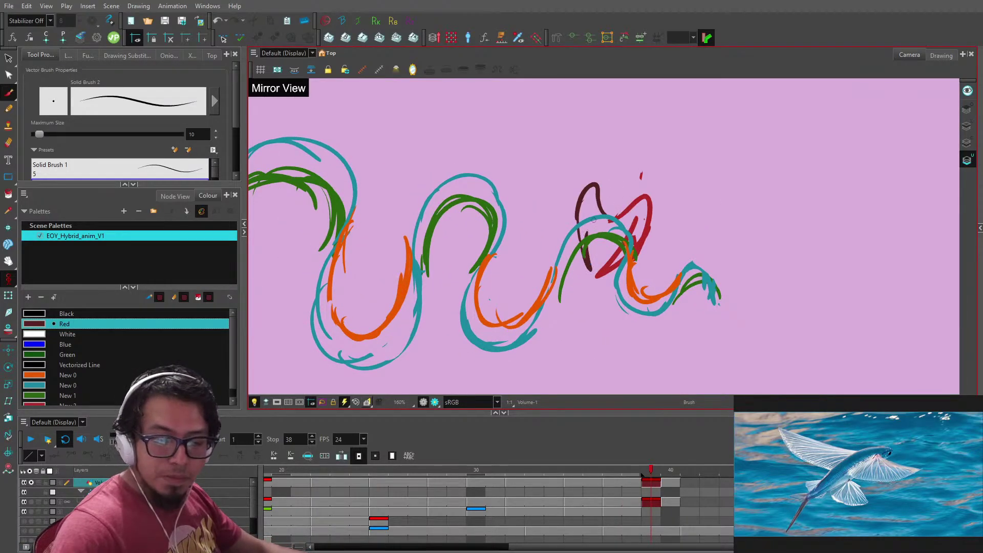
key(period)
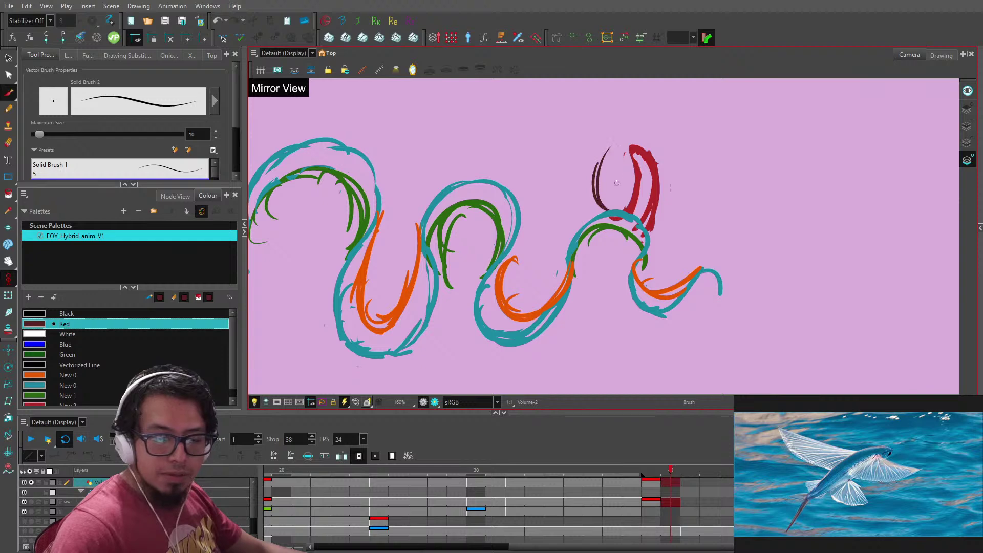
drag(612, 144, 588, 215)
- Sketch the dark red fin beside the red tail fin in drawings Volume-3 and Volume-4
key(Return)
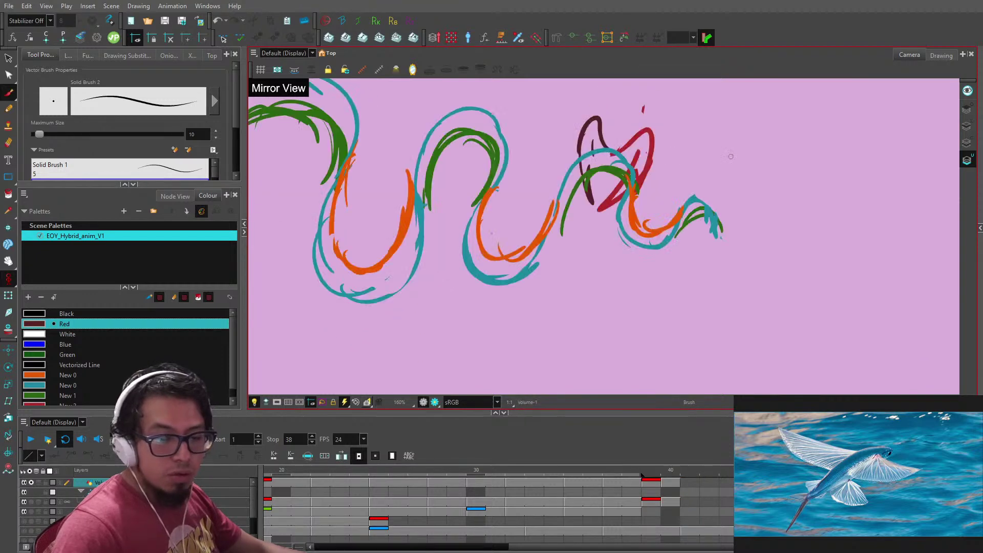
scroll(666, 163, down, 3)
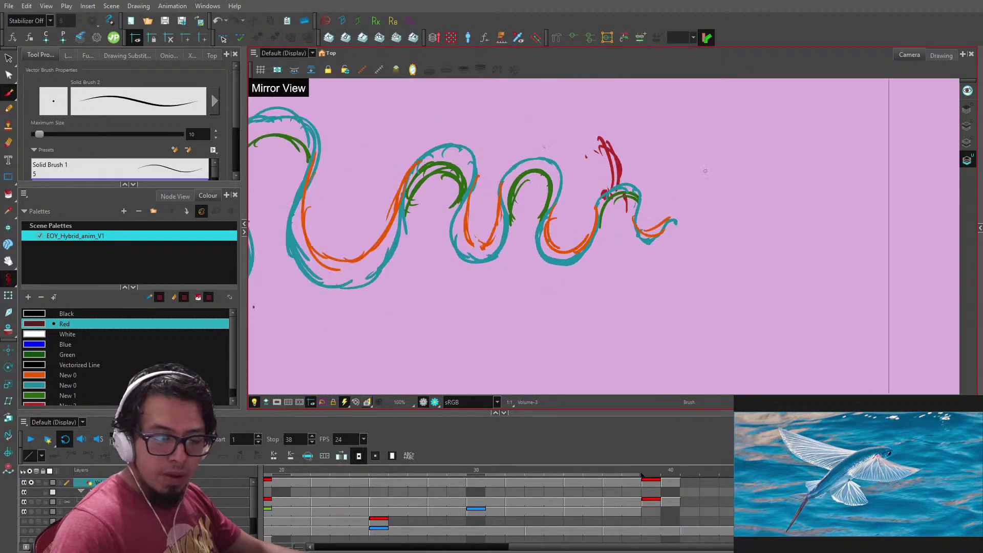
drag(565, 549, 318, 529)
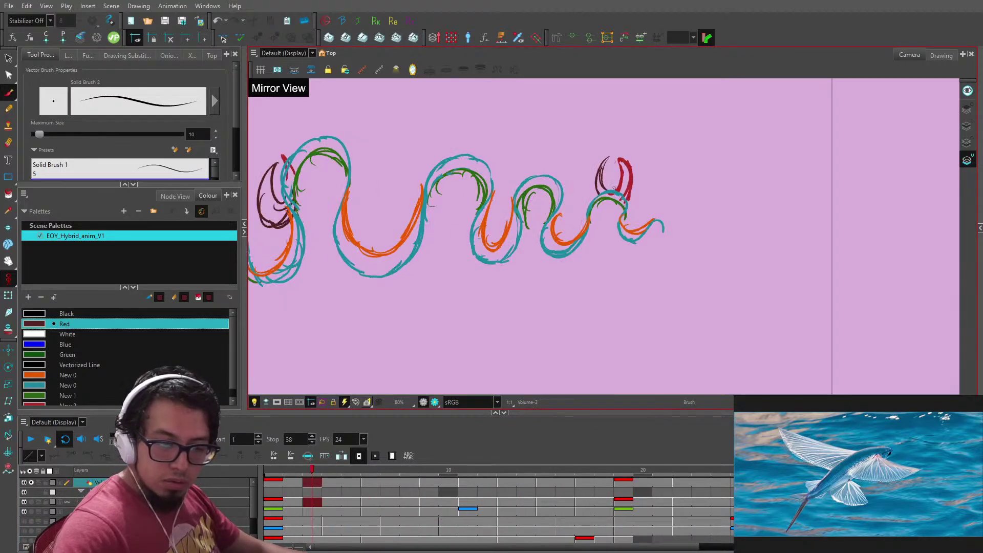
scroll(633, 199, up, 1)
scroll(633, 198, up, 2)
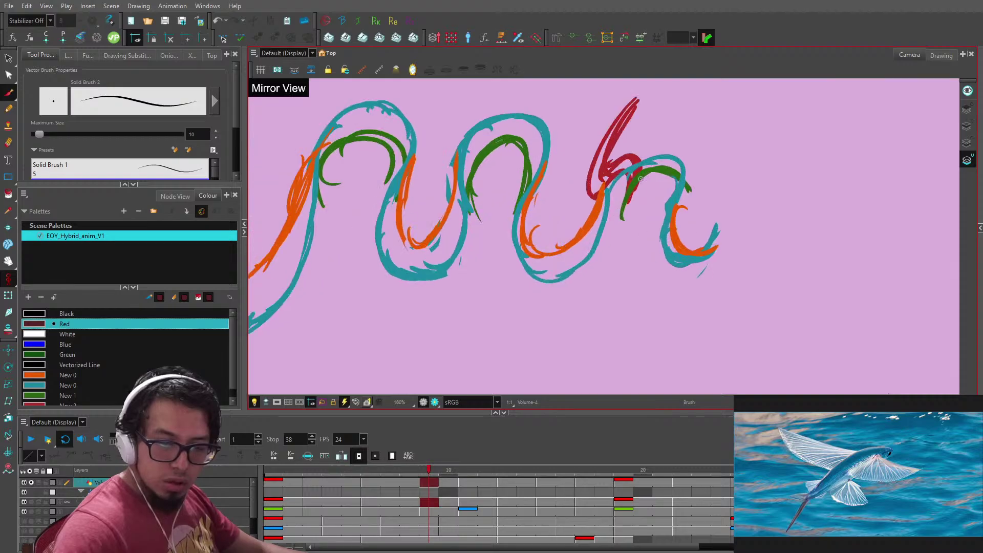
key(ctrl+z)
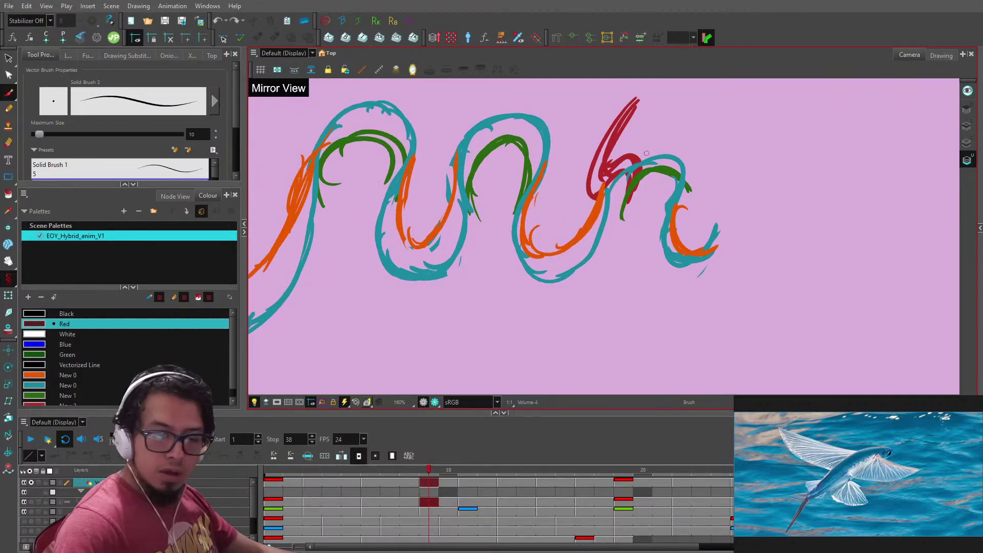
key(f)
key(g)
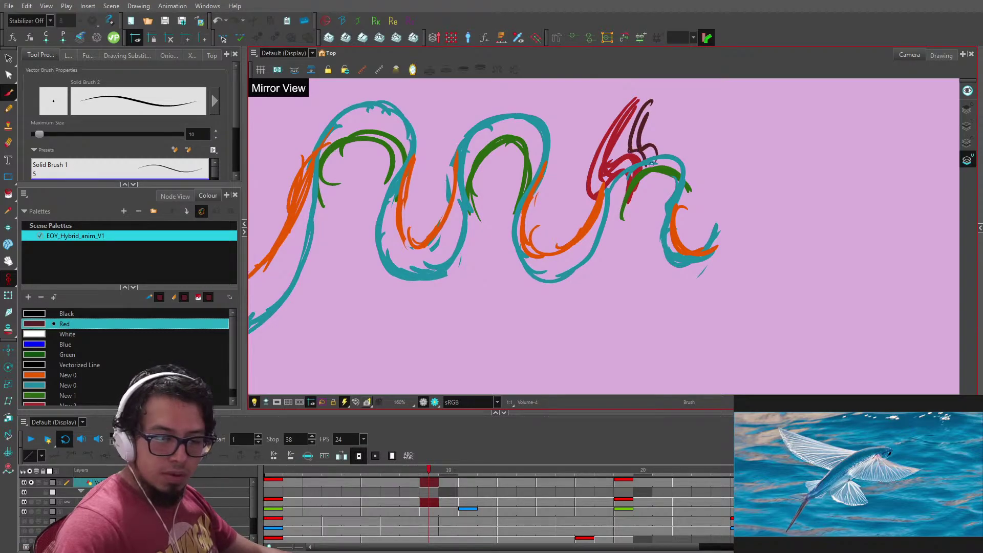
- Sketch the dark red fin in drawings Volume-5 and Volume-6, erasing and redrawing it closer to the red fin in Volume-6
key(g)
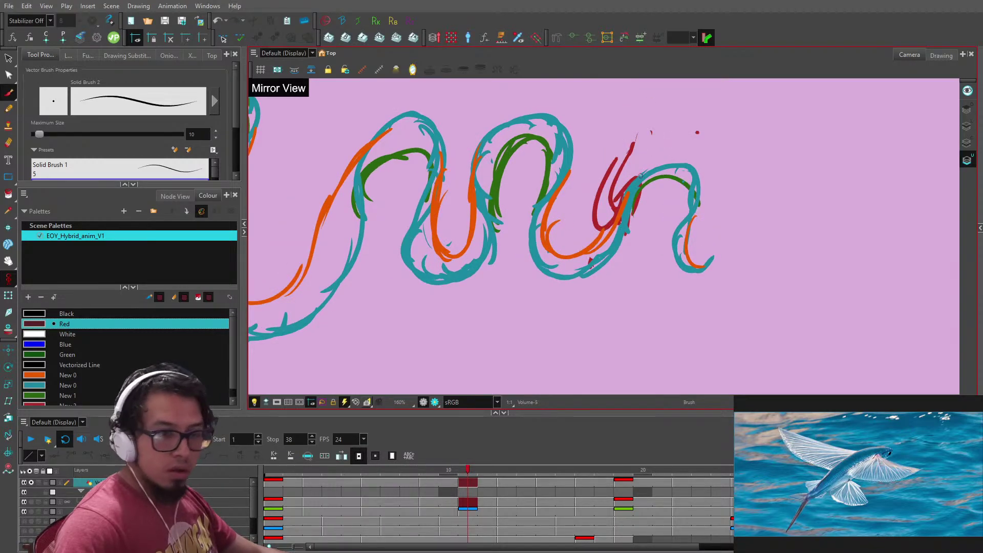
key(g)
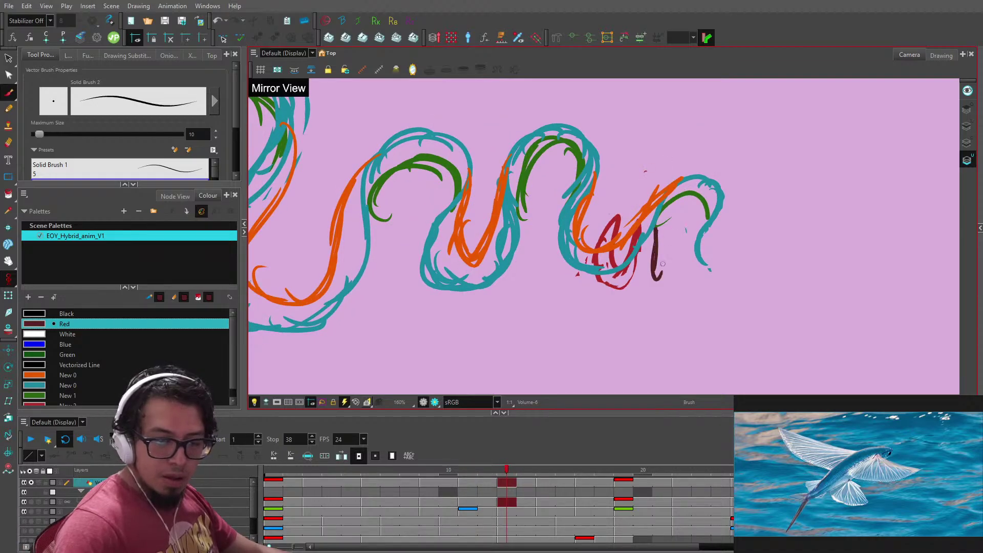
key(alt+e)
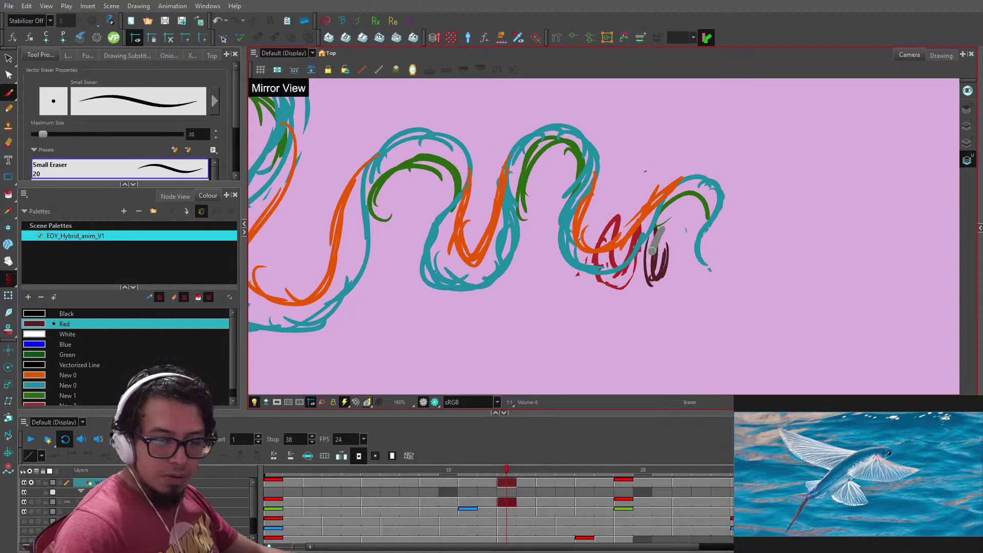
mouse_move(661, 228)
mouse_down()
mouse_move(650, 287)
mouse_move(660, 231)
mouse_up()
key(alt+b)
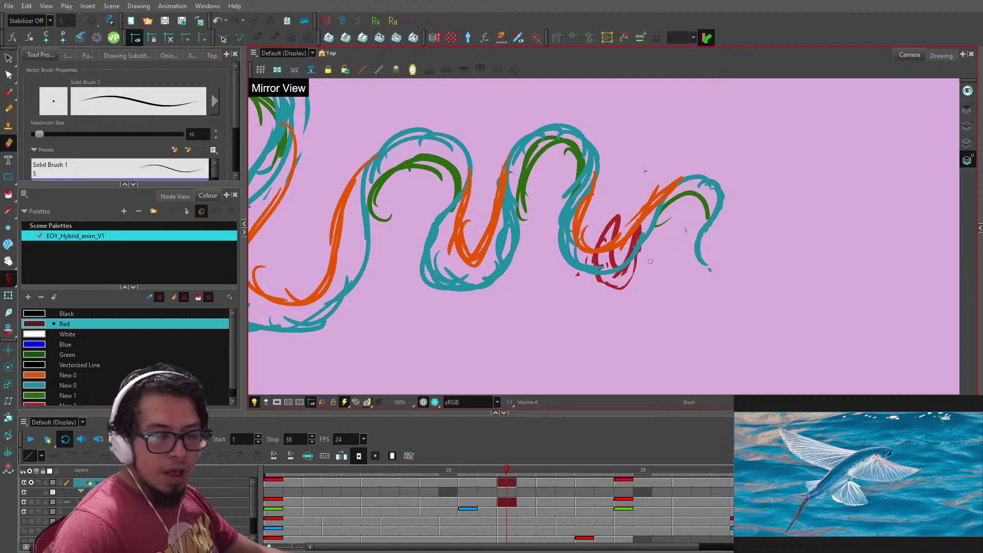
drag(653, 269, 649, 234)
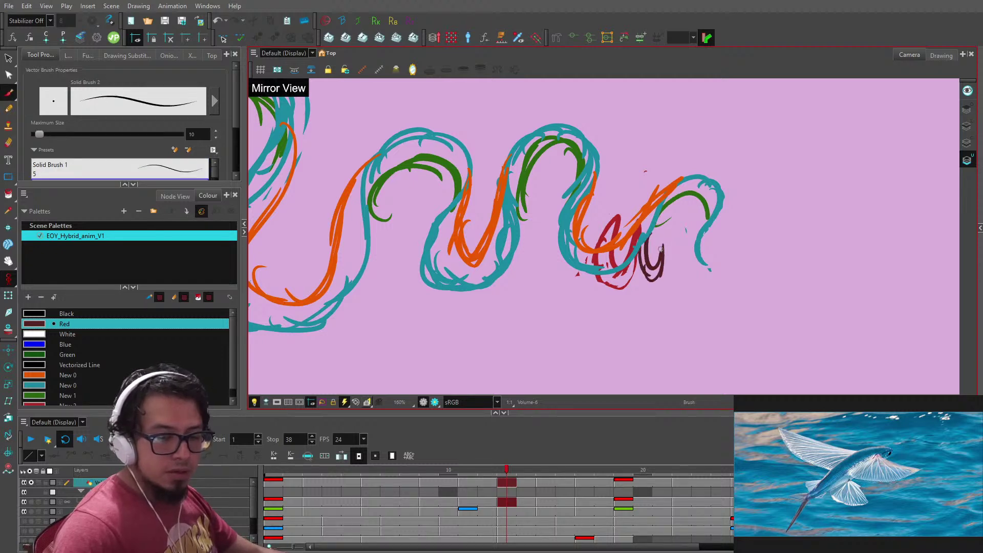
- Sketch the dark red fin hanging below the last trough, tailward of the red fin, in drawings Volume-7 and Volume-8
key(g)
key(f)
key(g)
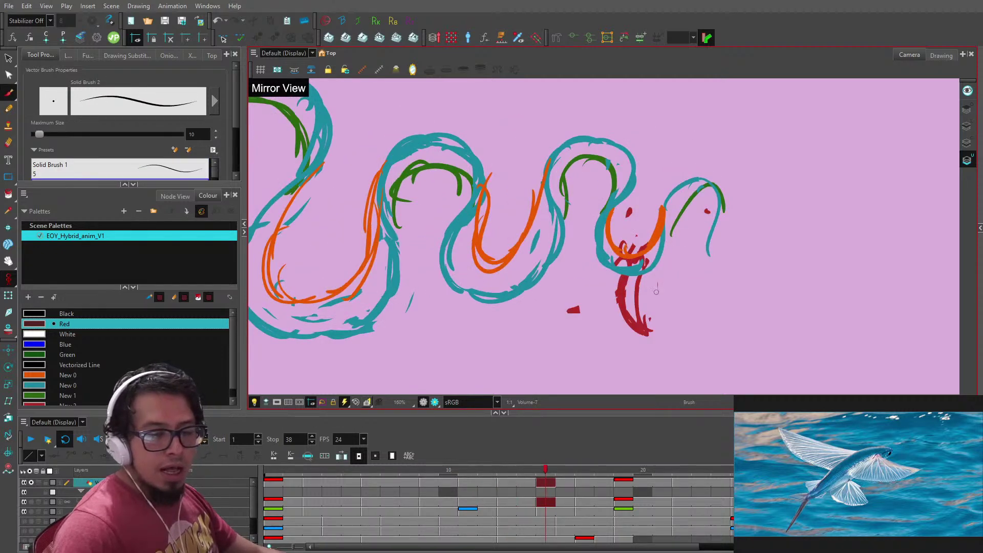
key(f)
key(g)
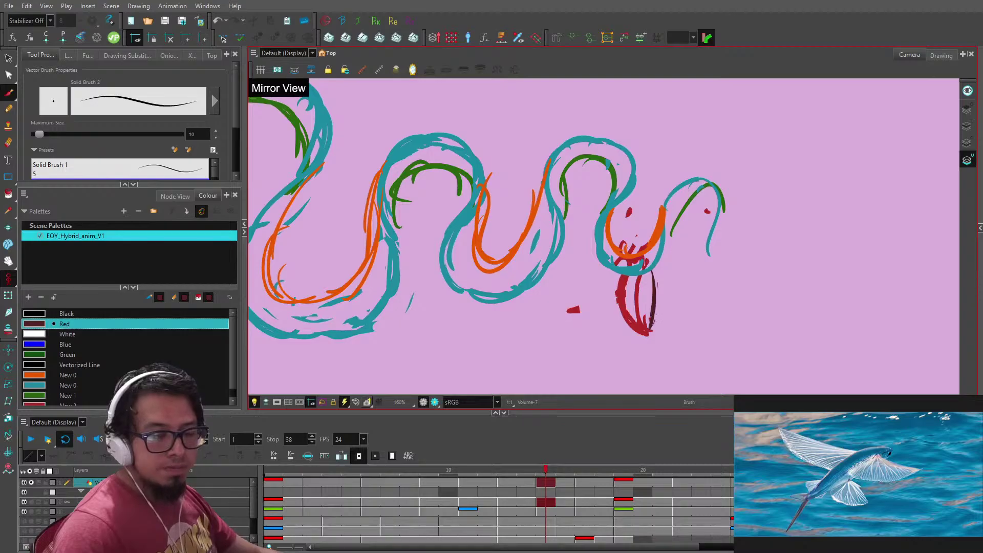
key(g)
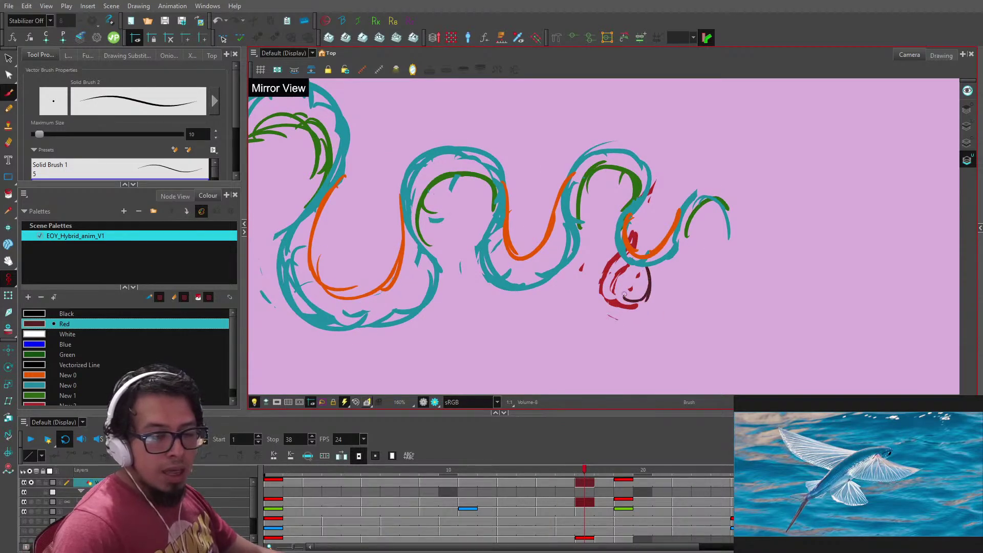
- Sketch the dark red fin rising beside the red tail fin in drawings Volume-9, Volume-10 and Volume-11
key(g)
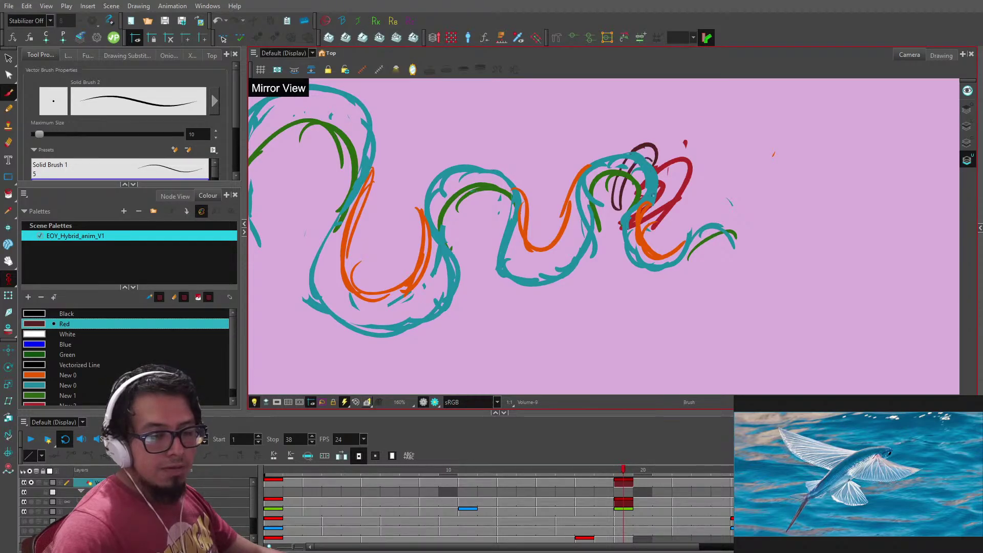
key(g)
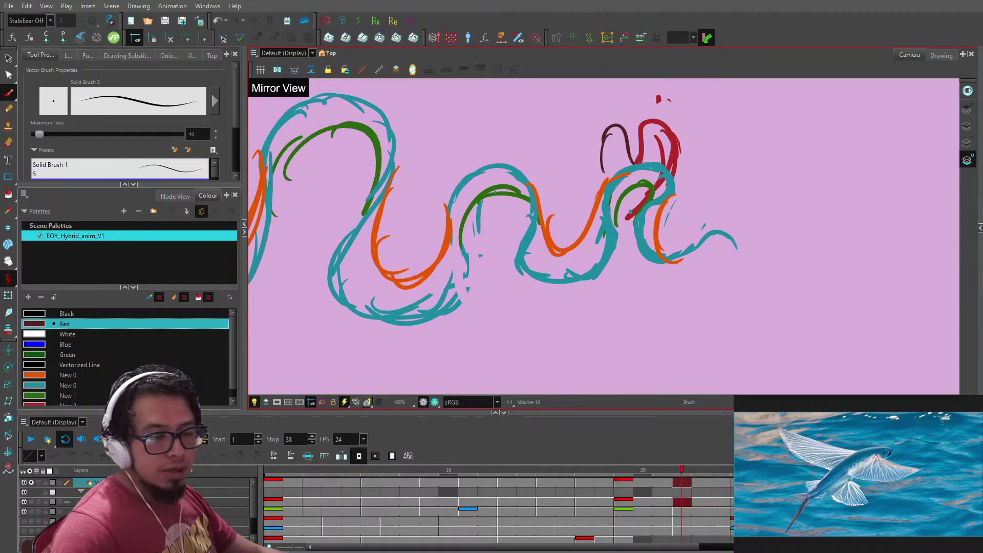
key(g)
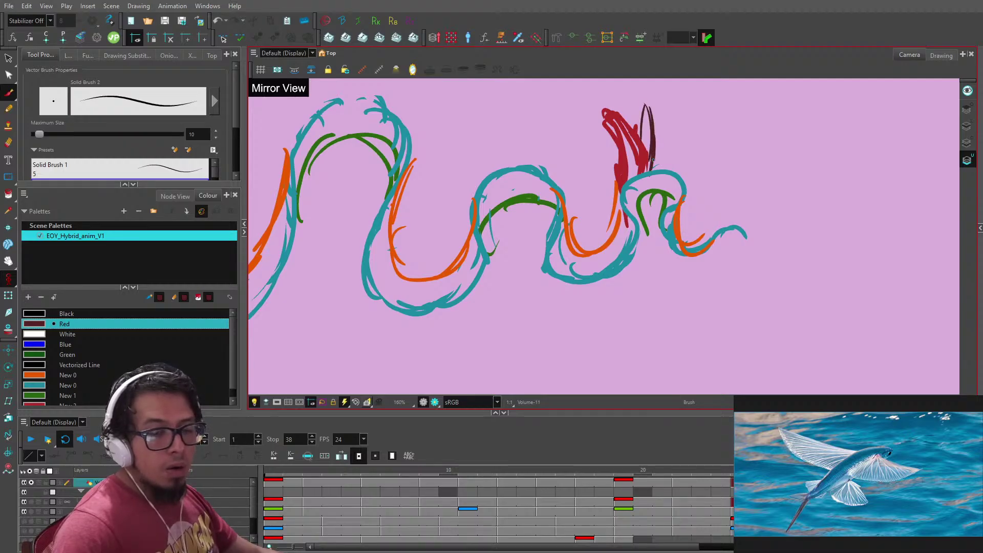
- Continue the dark red fin beside the red tail fin through drawings Volume-12 to Volume-15
key(g)
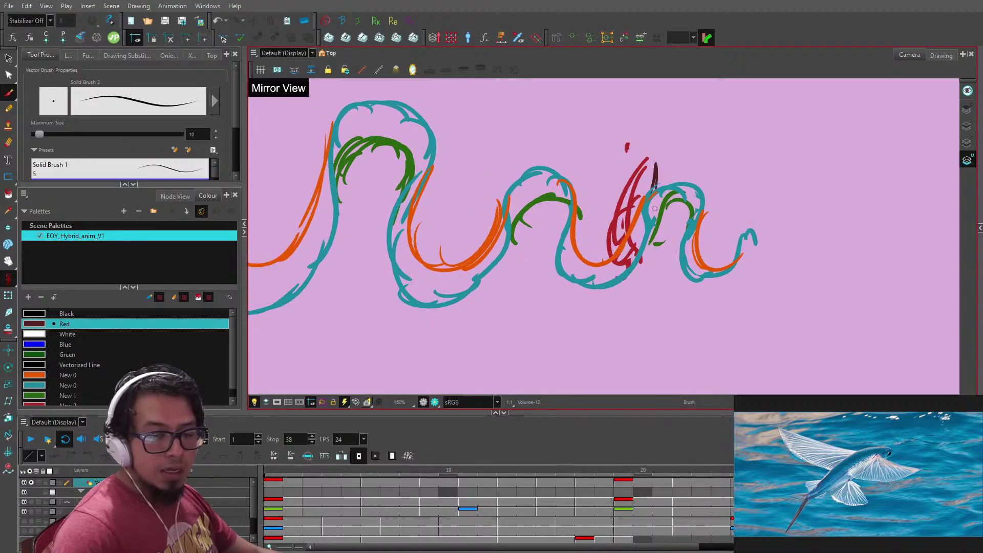
key(g)
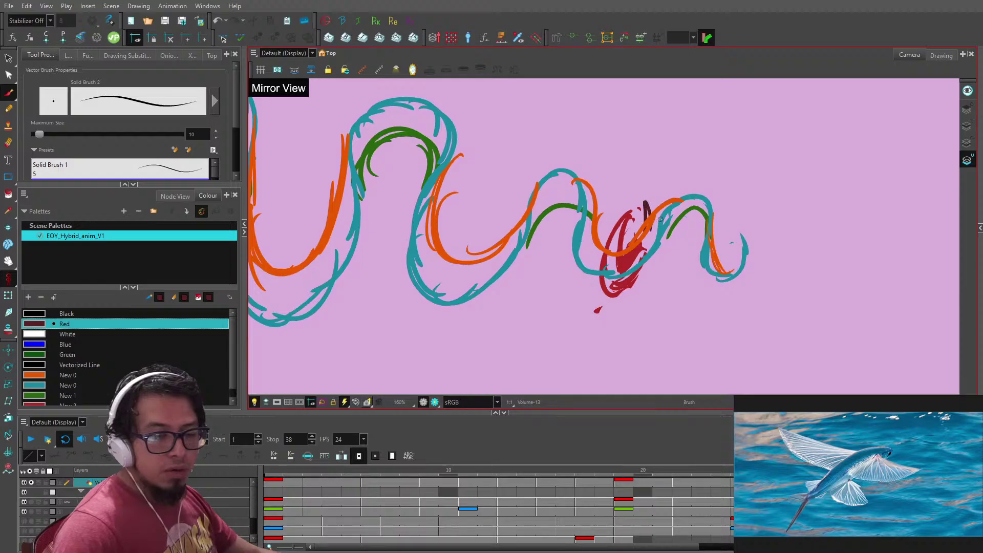
key(g)
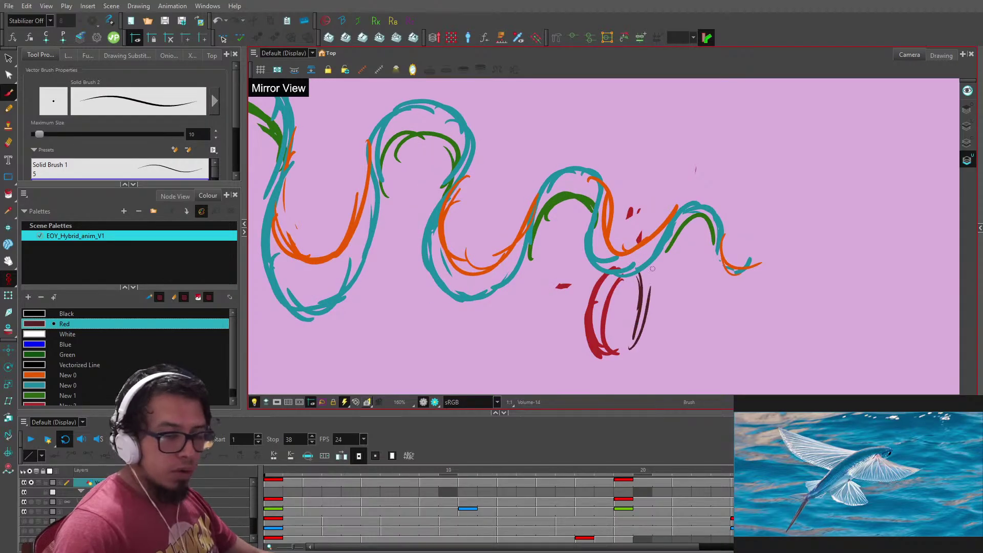
key(g)
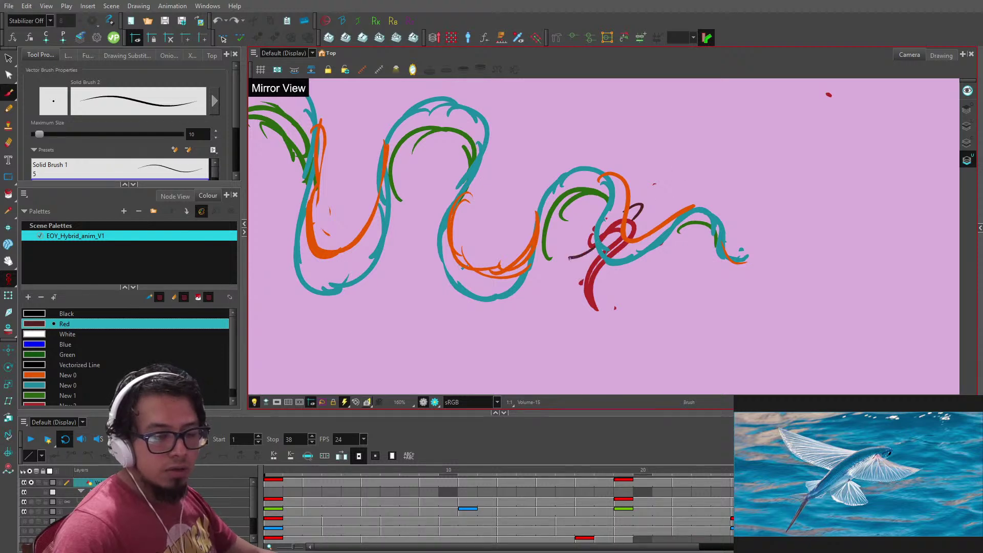
- Flip on to drawing Volume-16 and play the loop to check the motion of the dark red tail fin
key(g)
key(g)
key(g)
key(g)
key(g)
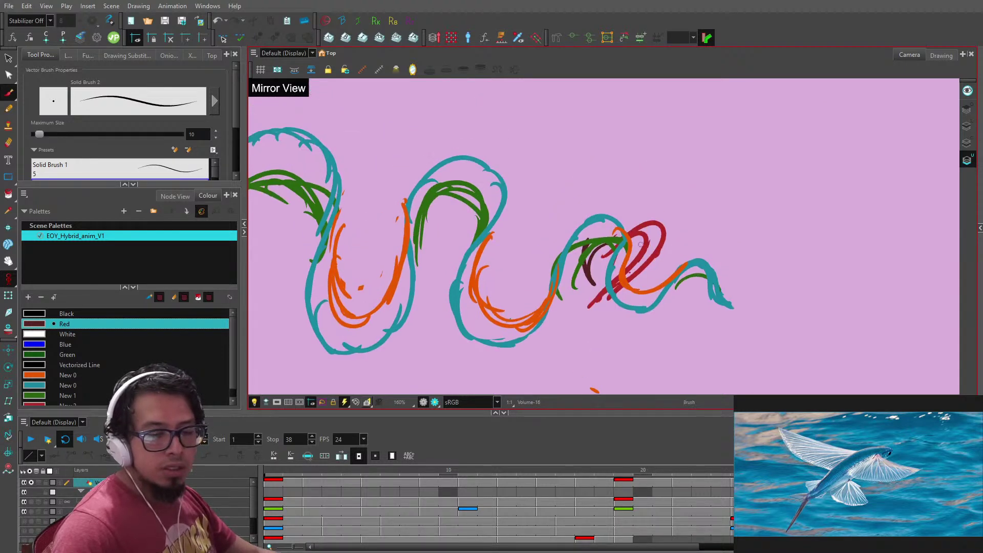
click(30, 439)
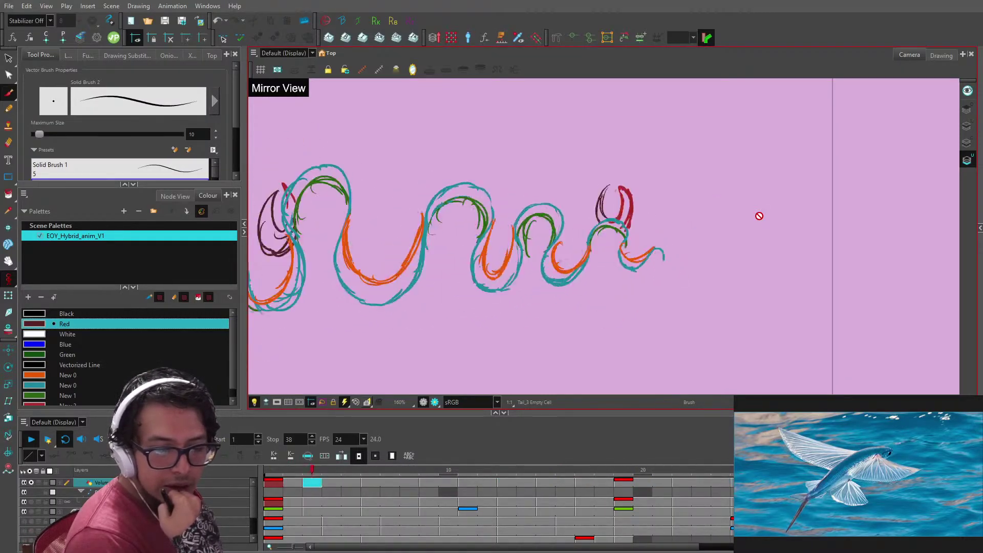
- In drawing Volume-3, select both tail fins and move them slightly down and away from the tail tip
drag(305, 472, 371, 453)
key(2)
key(2)
drag(624, 138, 657, 216)
key(2)
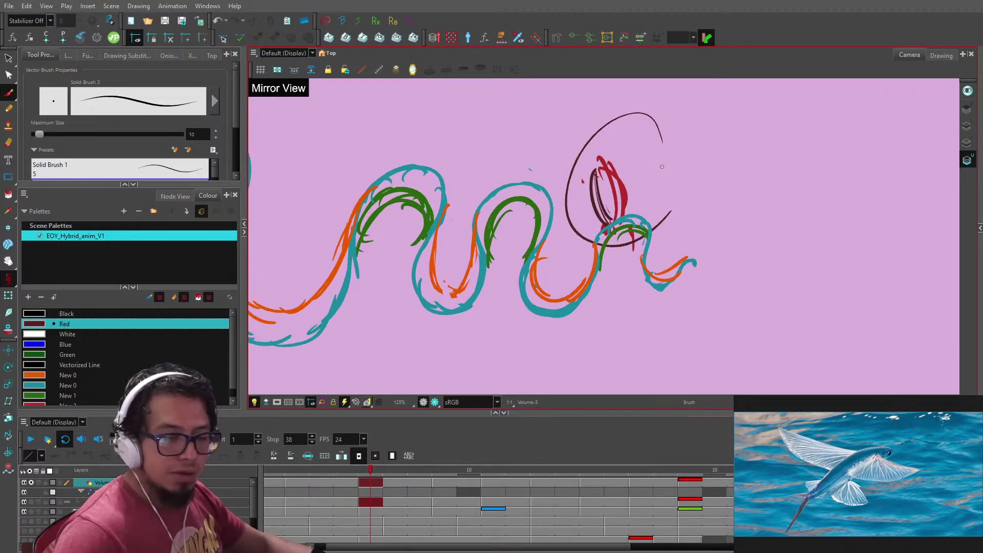
key(alt+s)
key(ctrl+a)
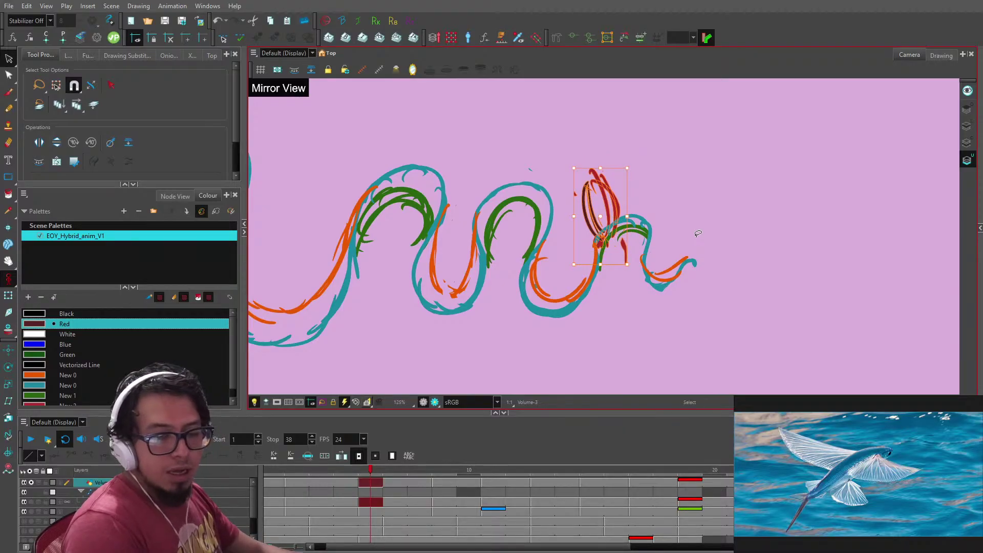
- Flip between the neighbouring drawings and move both tail fins in drawing Volume-4 slightly down
key(f)
key(f)
key(g)
key(g)
key(g)
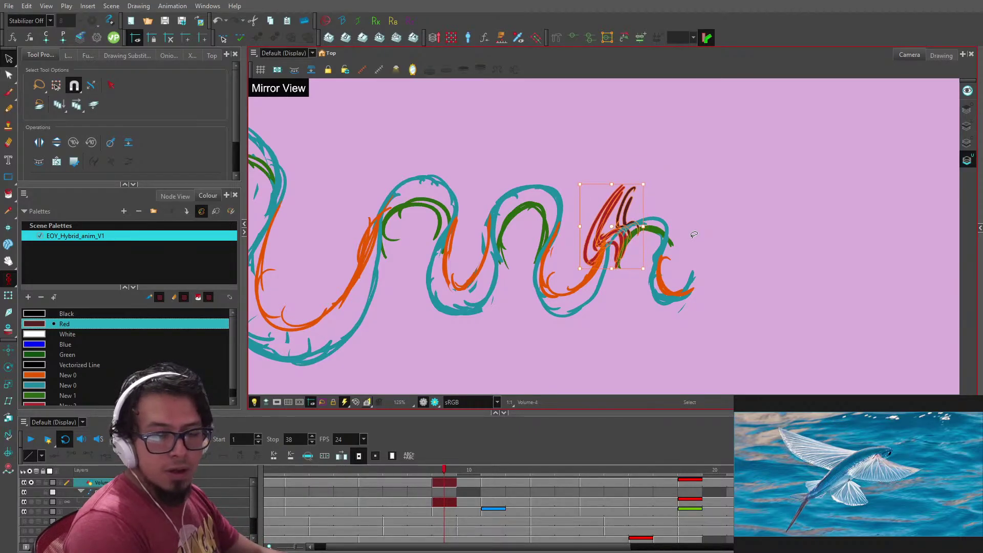
key(period)
key(period)
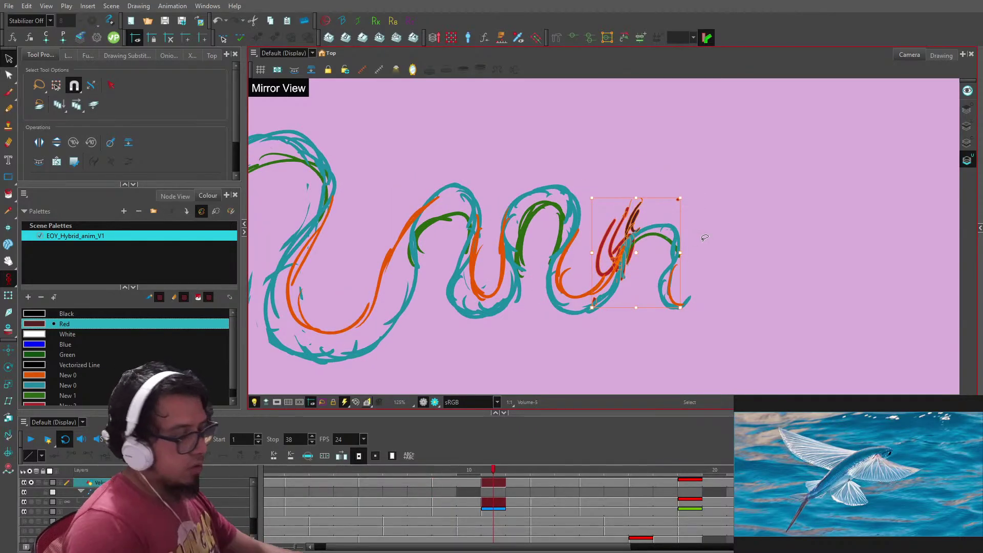
- Select both tail fins in the drawing at frame 11 and move them slightly down and away from the tail tip
drag(569, 250, 689, 201)
key(2)
key(2)
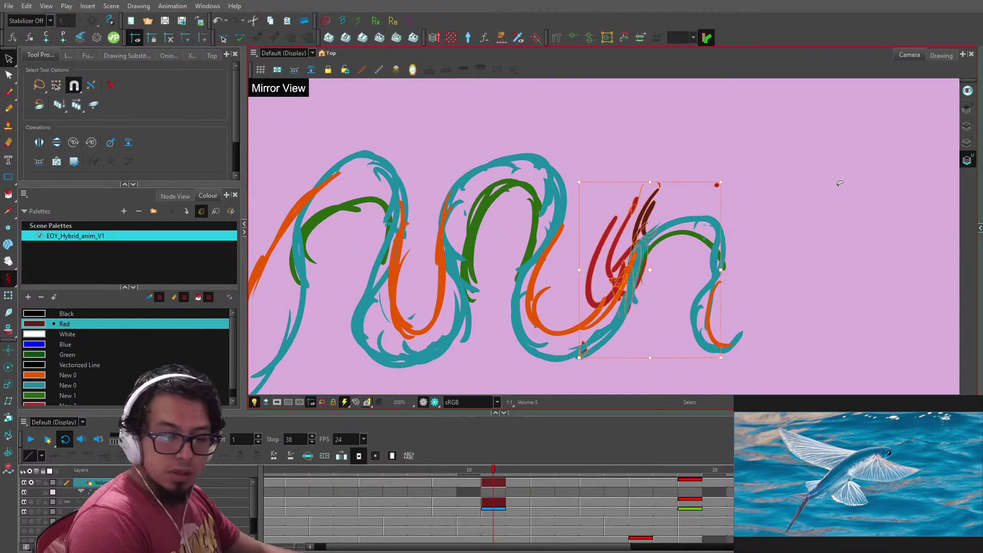
- Play the loop and scrub through the opening drawings to check the motion of both tail fins
key(period)
key(period)
key(Return)
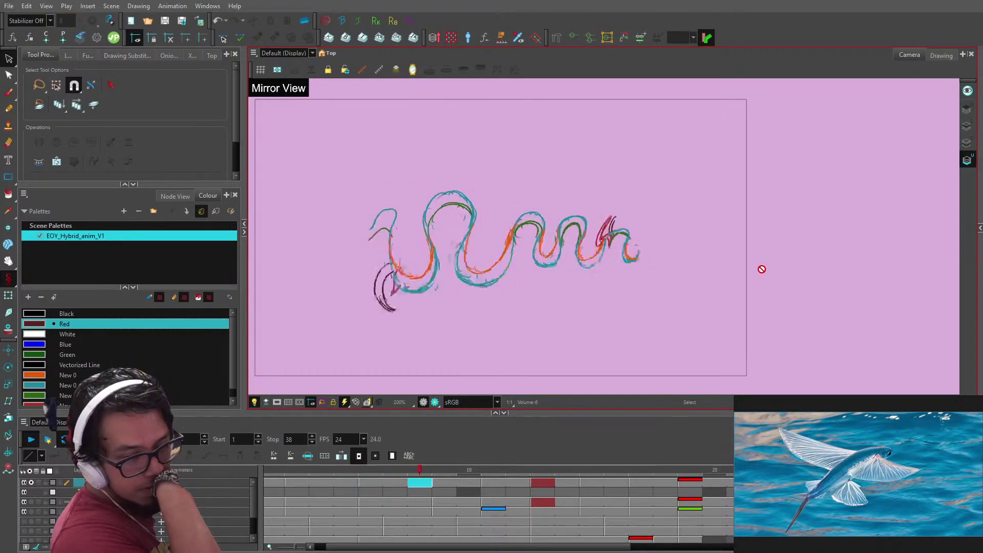
drag(285, 470, 512, 460)
click(469, 459)
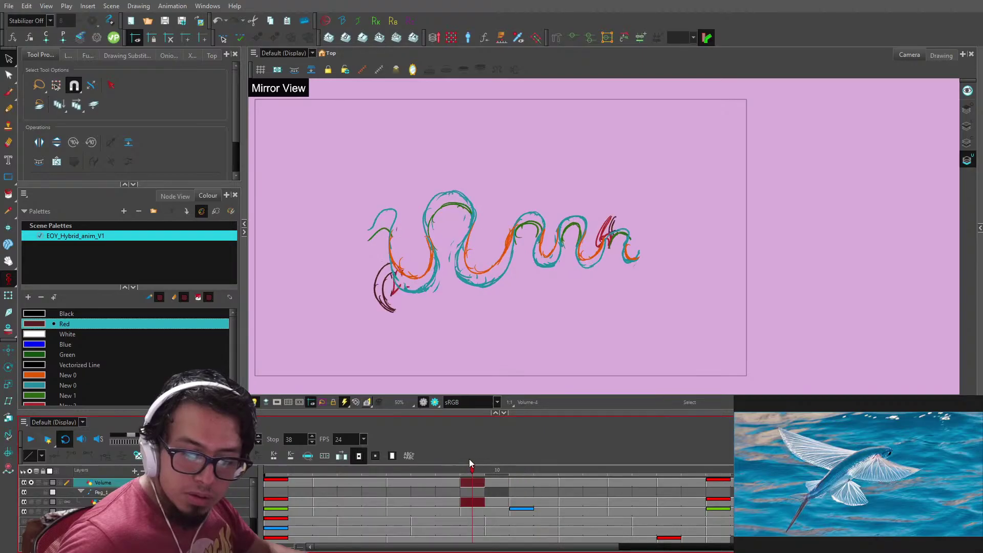
click(30, 439)
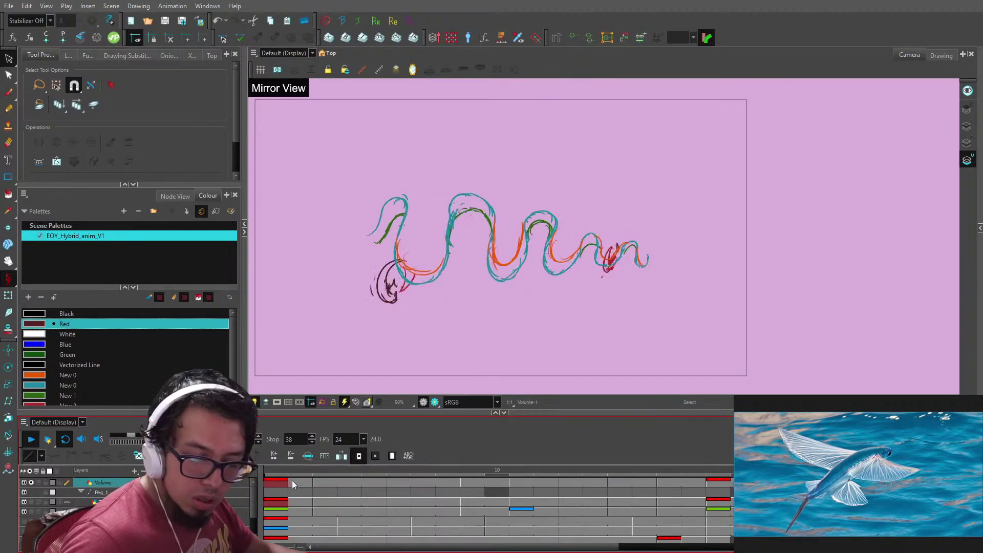
- Go to drawing Volume-13, select both tail fins and remove them
click(395, 470)
mouse_move(395, 470)
mouse_down()
mouse_move(661, 472)
mouse_move(600, 476)
mouse_up()
key(2)
key(2)
key(2)
key(2)
drag(692, 240, 702, 268)
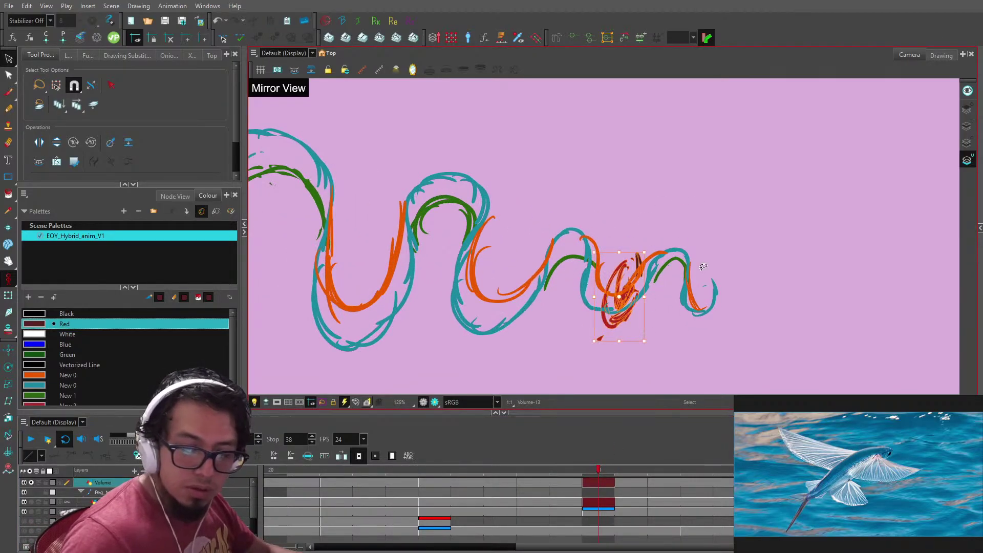
- Redraw the tail fin in drawing Volume-13 with the brush in the New 2 red, using Volume-12 as reference
key(alt+b)
key(comma)
key(comma)
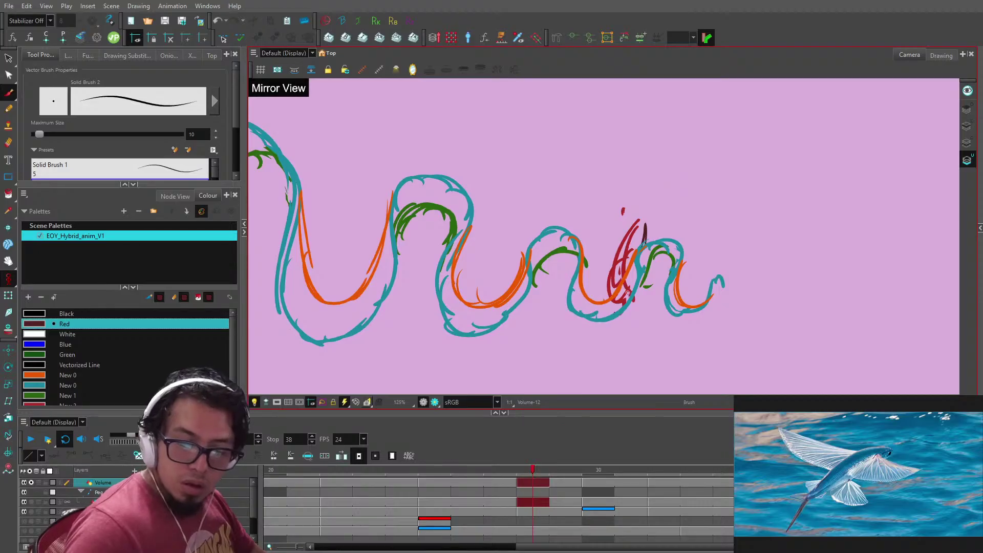
key(alt+d)
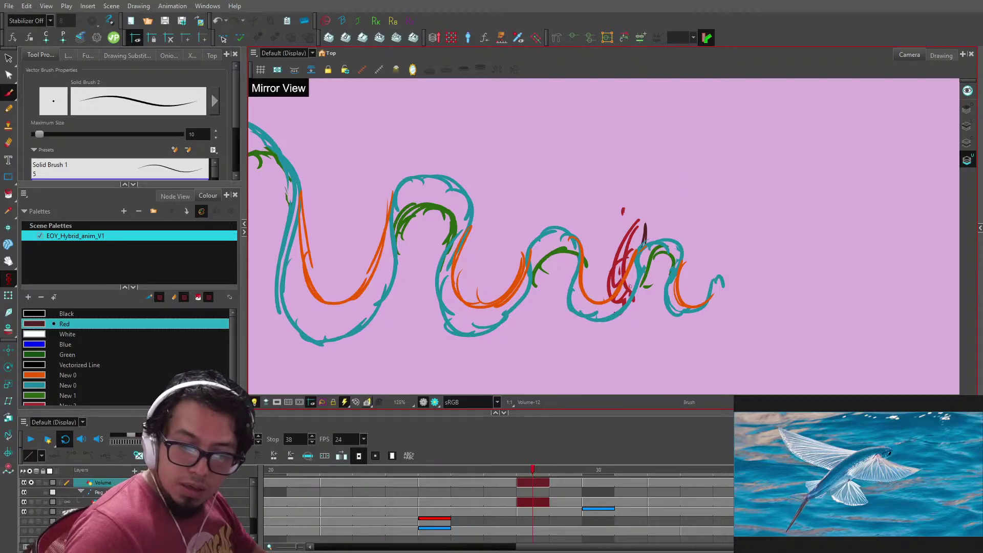
click(626, 251)
key(period)
key(period)
mouse_move(627, 294)
mouse_down()
mouse_move(596, 333)
mouse_move(605, 298)
mouse_move(620, 319)
mouse_up()
key(f)
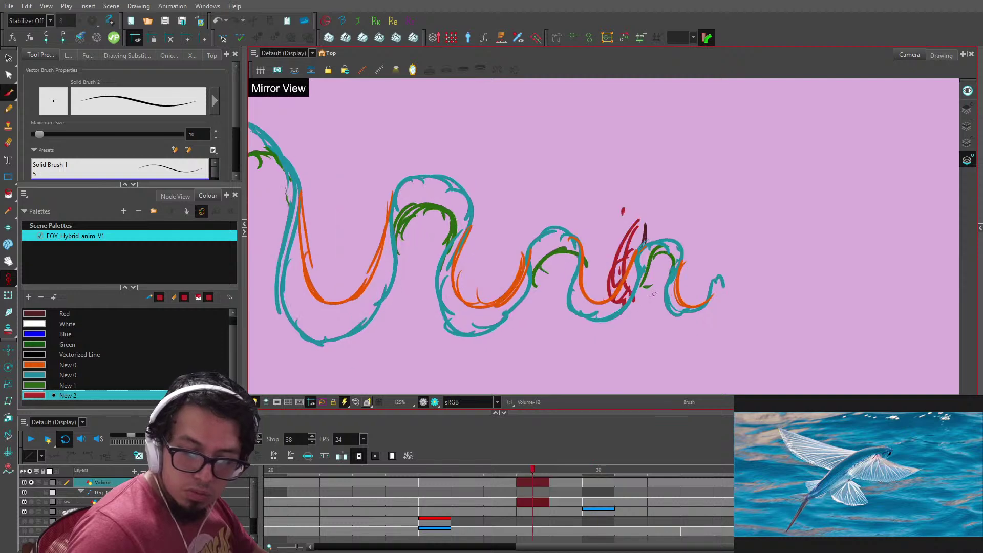
key(g)
key(g)
key(f)
key(f)
key(period)
key(period)
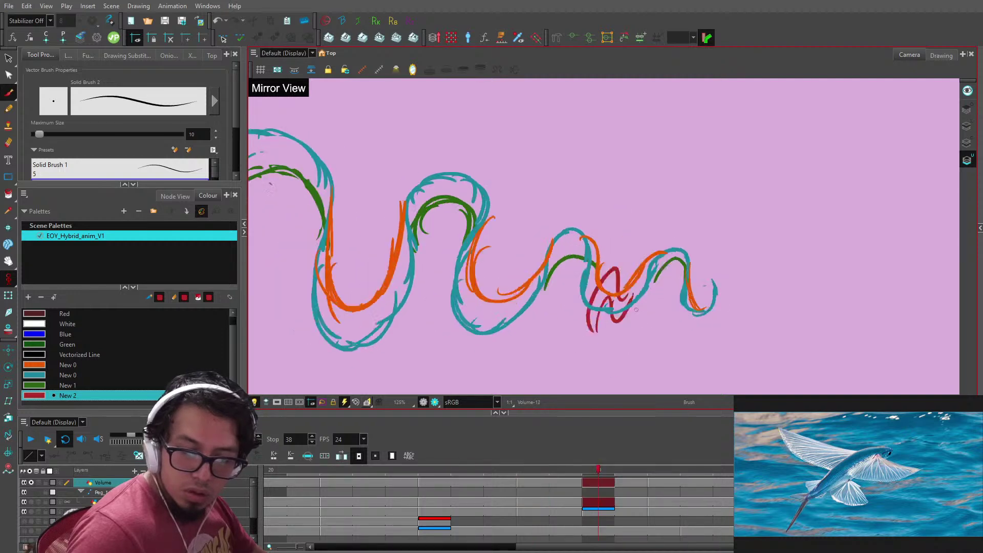
- Flip back to drawing Volume-12 and play the loop to check the redrawn tail fin
key(comma)
key(comma)
key(Return)
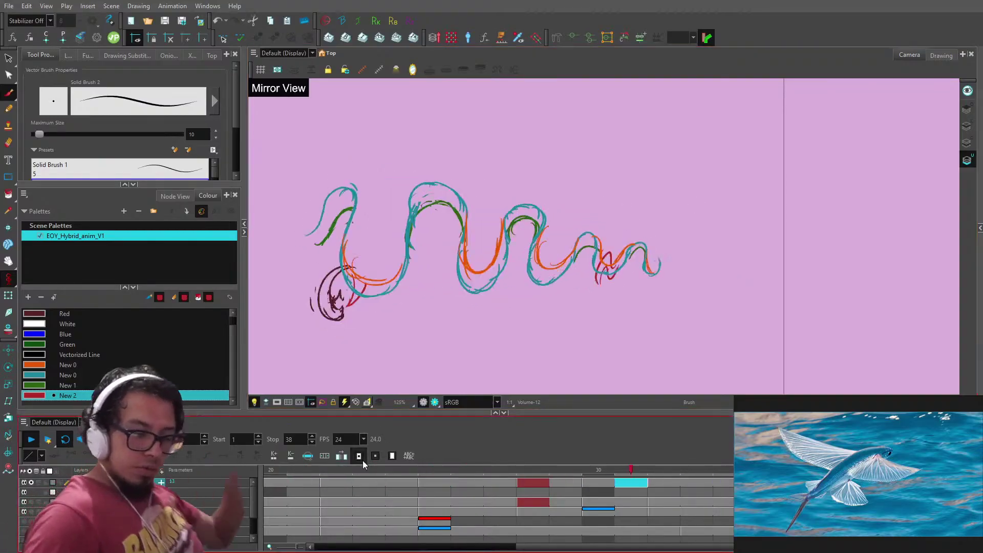
- Move the bright red tail fin in drawing Volume-3 slightly toward the tail tip and delete the dark red fin in Volume-4
mouse_move(336, 470)
mouse_down()
mouse_move(471, 474)
mouse_move(378, 464)
mouse_move(444, 470)
mouse_up()
key(2)
key(2)
key(2)
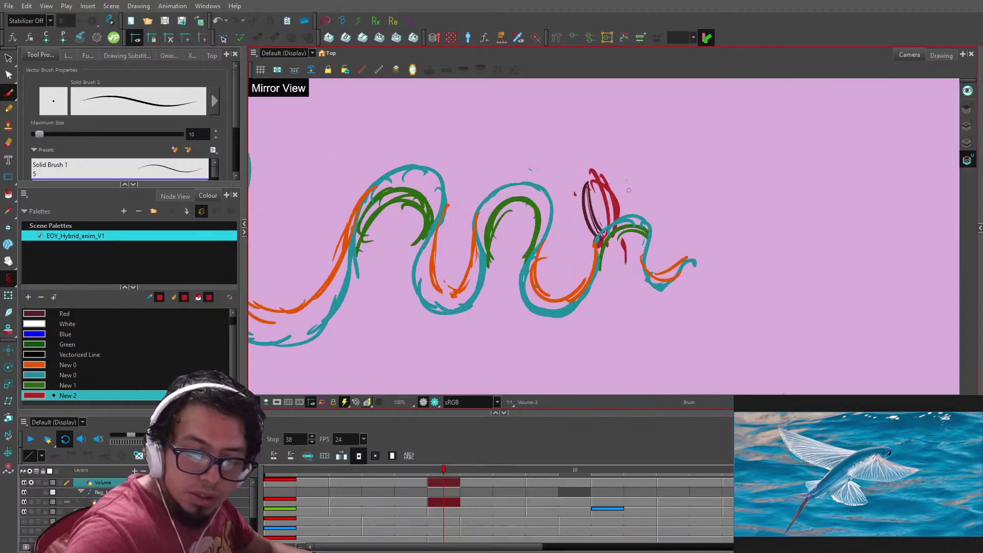
key(alt+s)
mouse_move(636, 173)
mouse_down()
mouse_move(614, 163)
mouse_move(636, 197)
mouse_up()
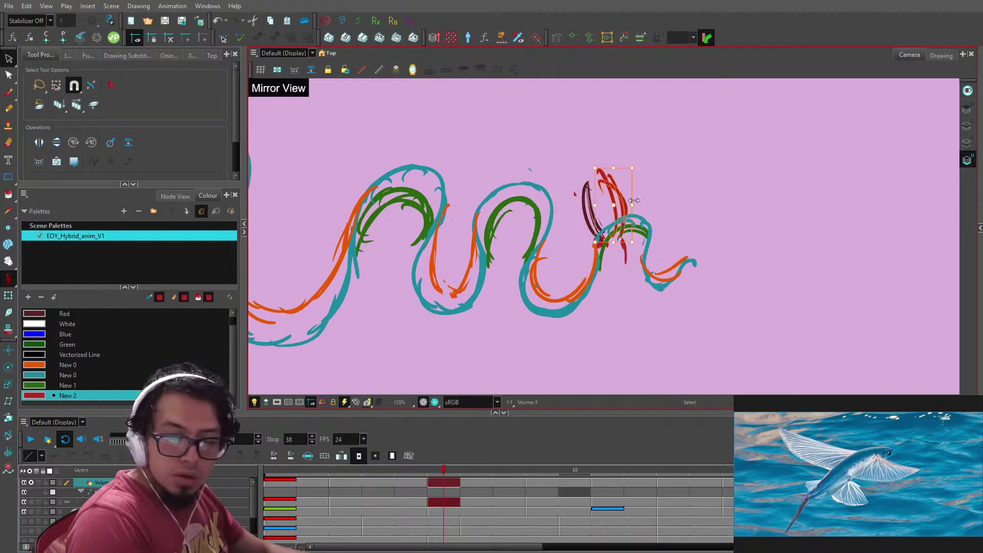
key(Delete)
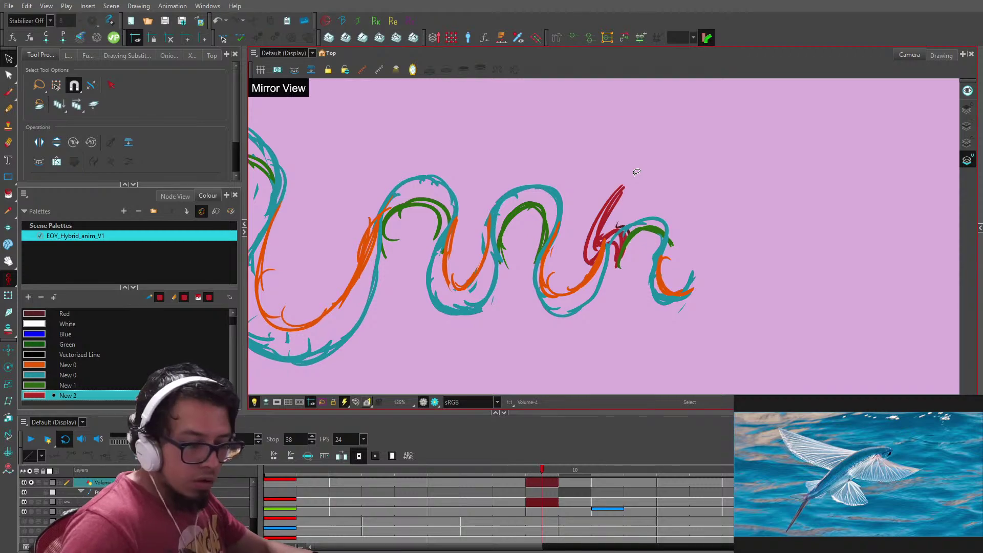
key(shift+Return)
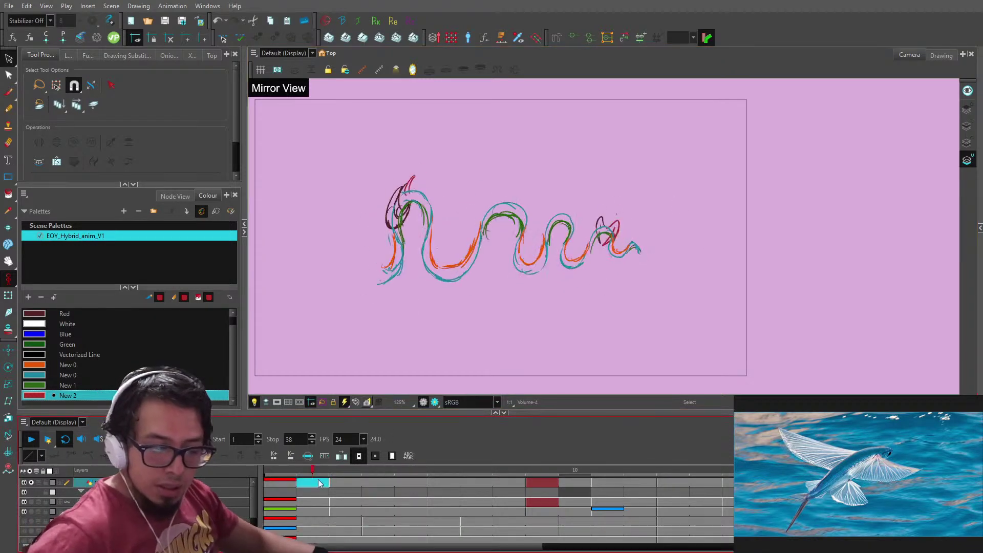
- Return to drawing Volume-3 and flip between it and the neighbouring drawings to compare the tail fin positions
click(608, 471)
drag(608, 475, 445, 474)
key(2)
key(2)
key(2)
key(2)
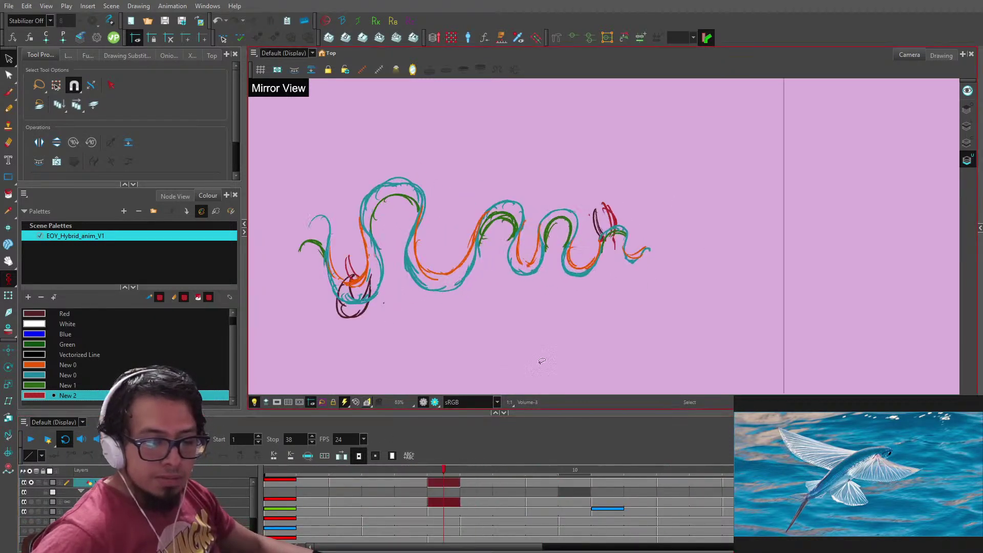
key(g)
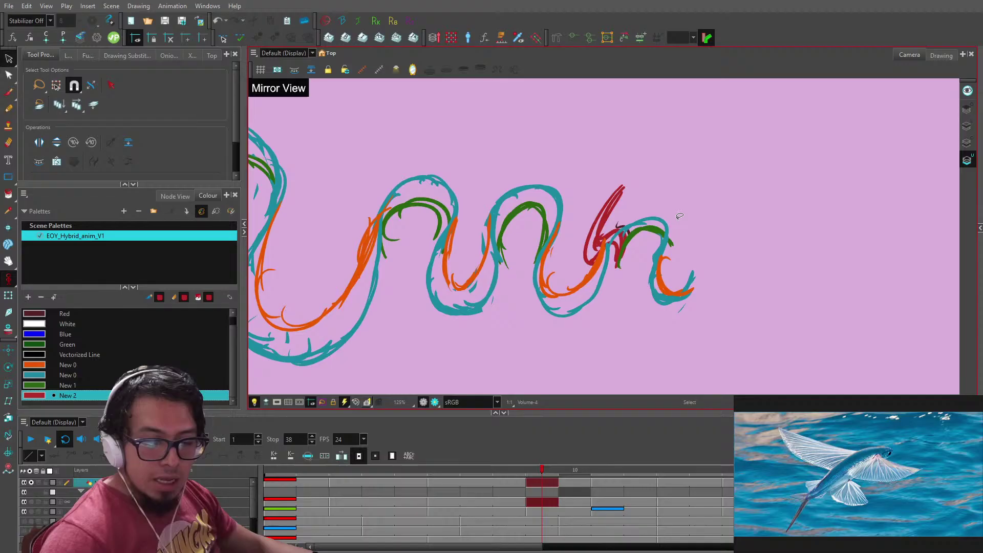
key(f)
key(f)
key(f)
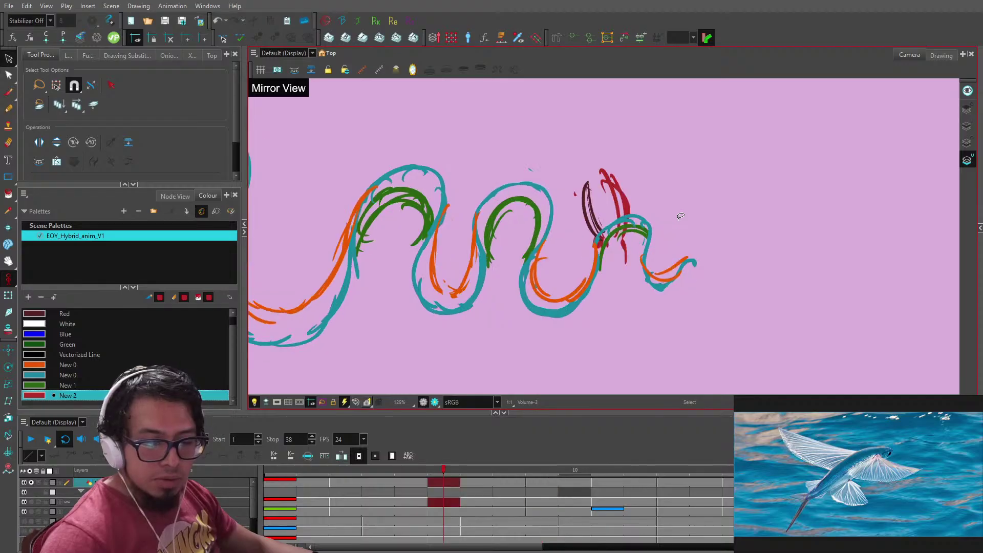
key(g)
key(g)
key(g)
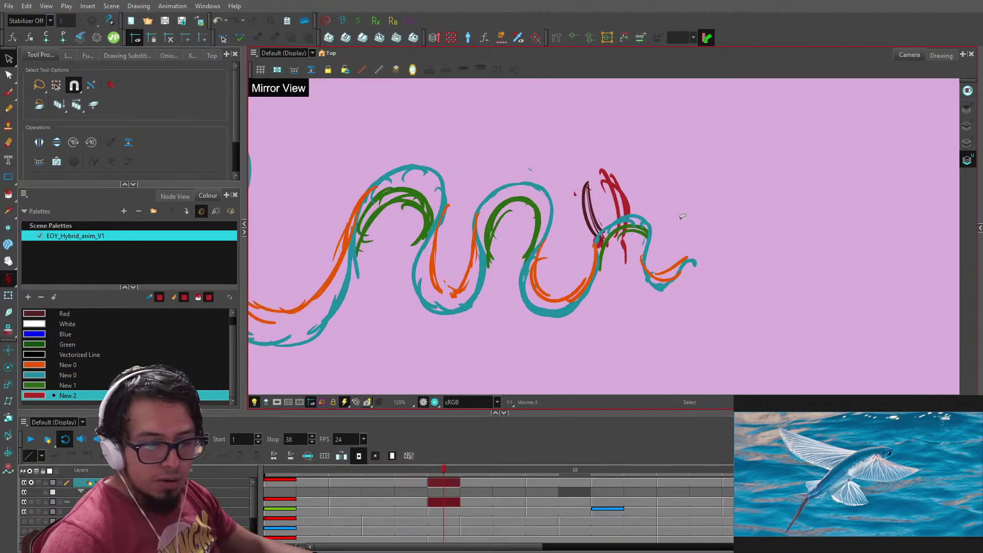
key(g)
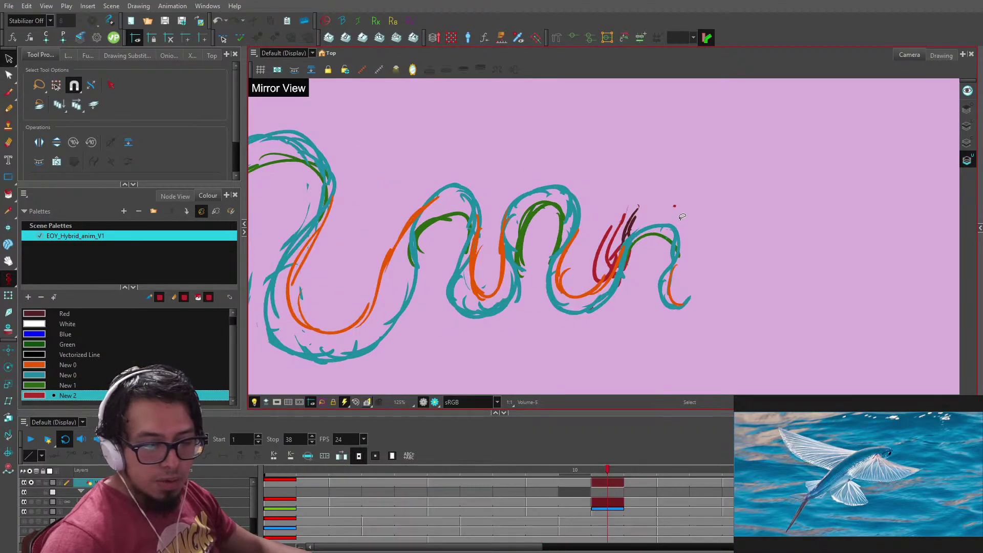
- Flip on through the rest of the cycle to drawing Volume-7 and play the loop to examine the drag of the tail fins
key(g)
key(g)
key(g)
key(g)
key(g)
key(g)
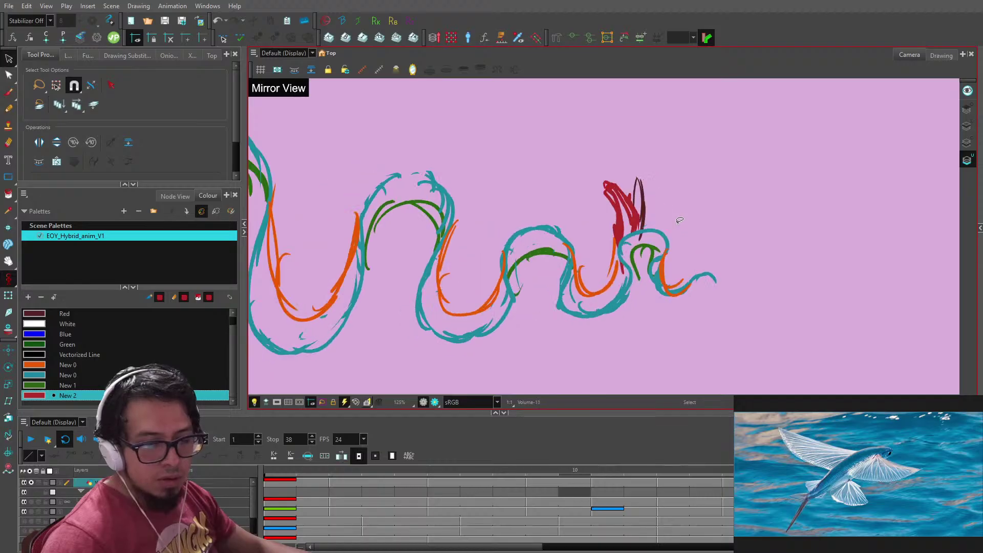
key(g)
key(g)
key(f)
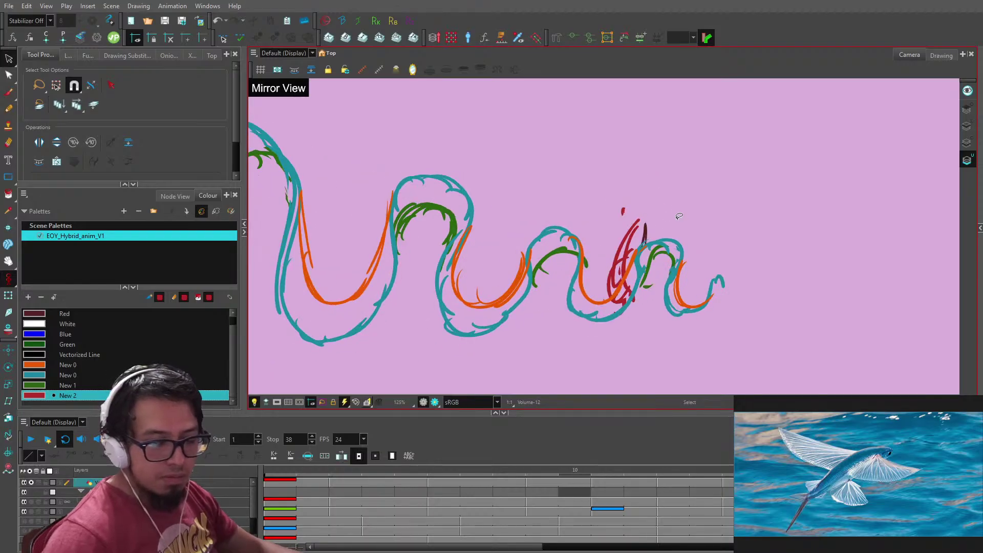
key(f)
key(g)
key(g)
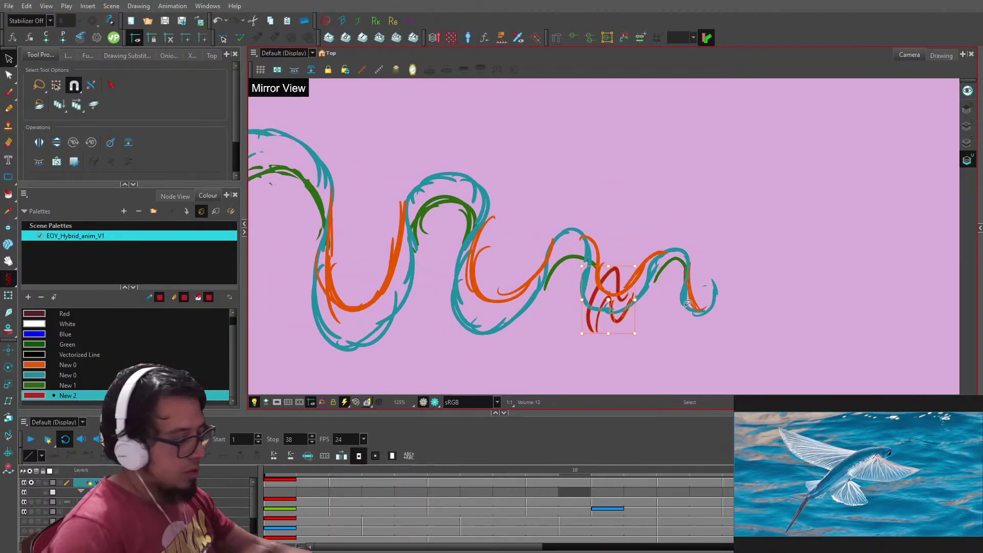
key(g)
key(g)
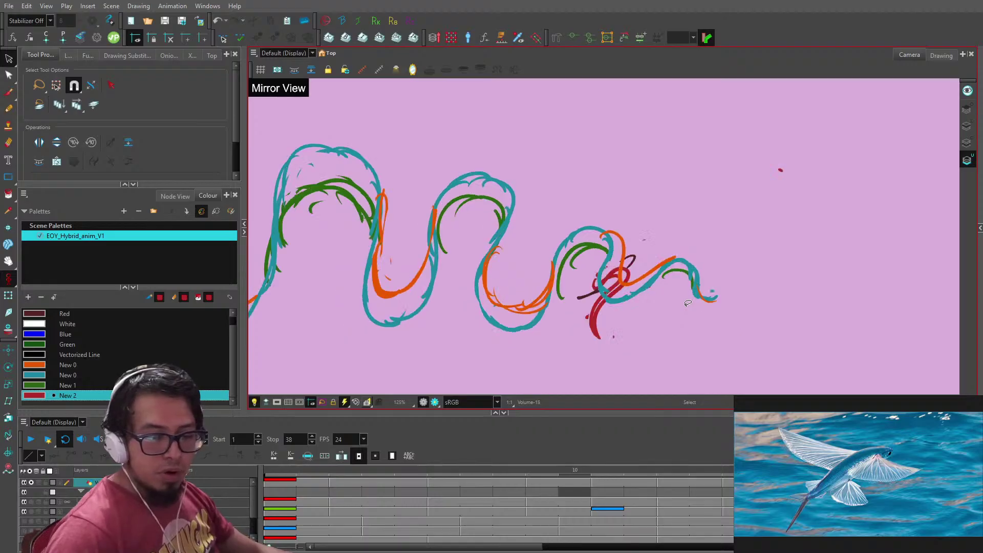
key(g)
key(g)
key(g)
key(g)
key(g)
key(g)
key(g)
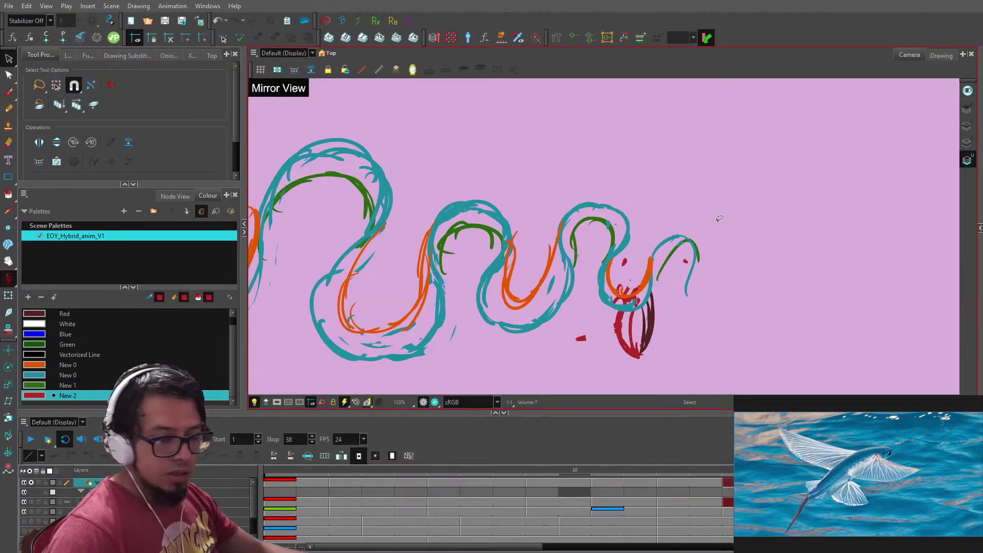
click(30, 439)
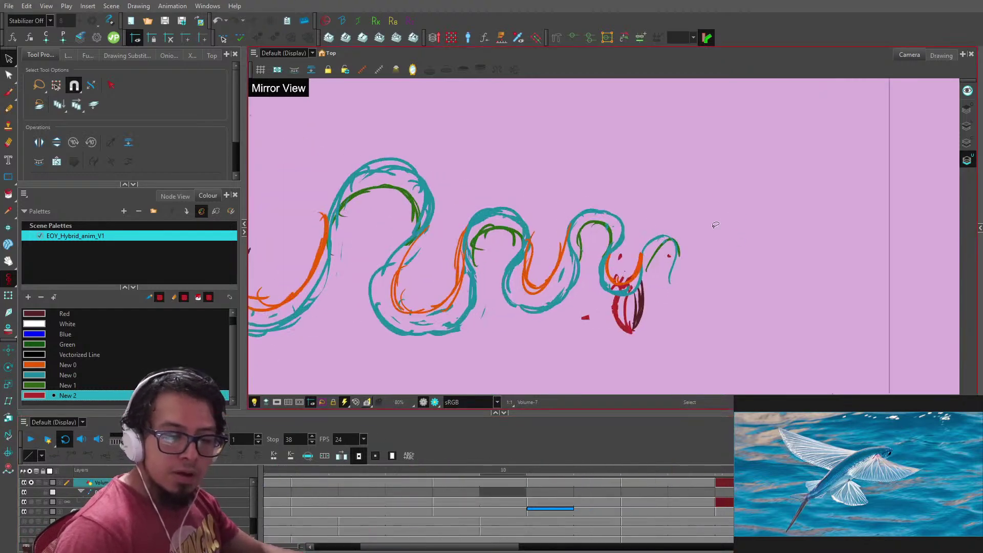
- Flip back to drawing Volume-3 and clear both tail fins from it
key(f)
key(f)
key(f)
key(f)
key(f)
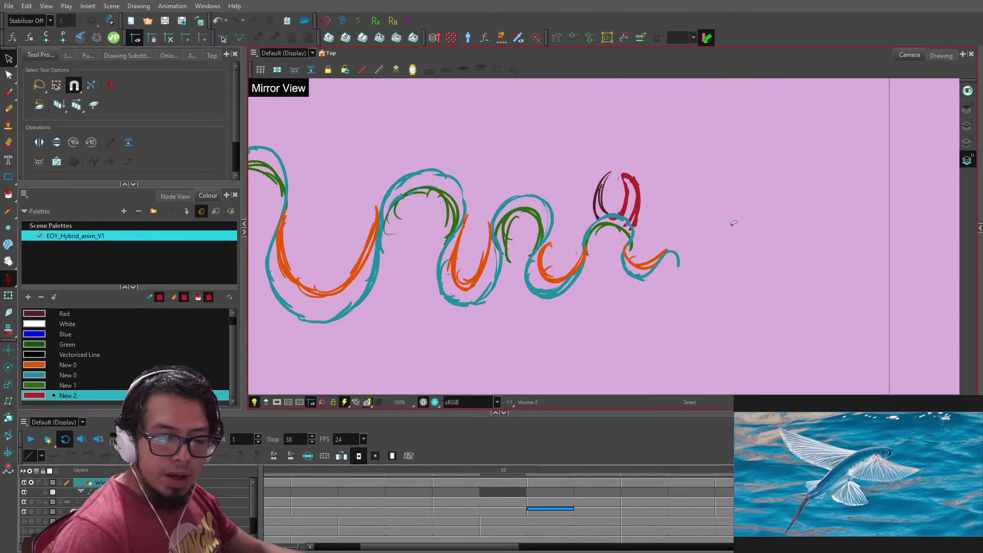
key(f)
key(g)
key(g)
key(2)
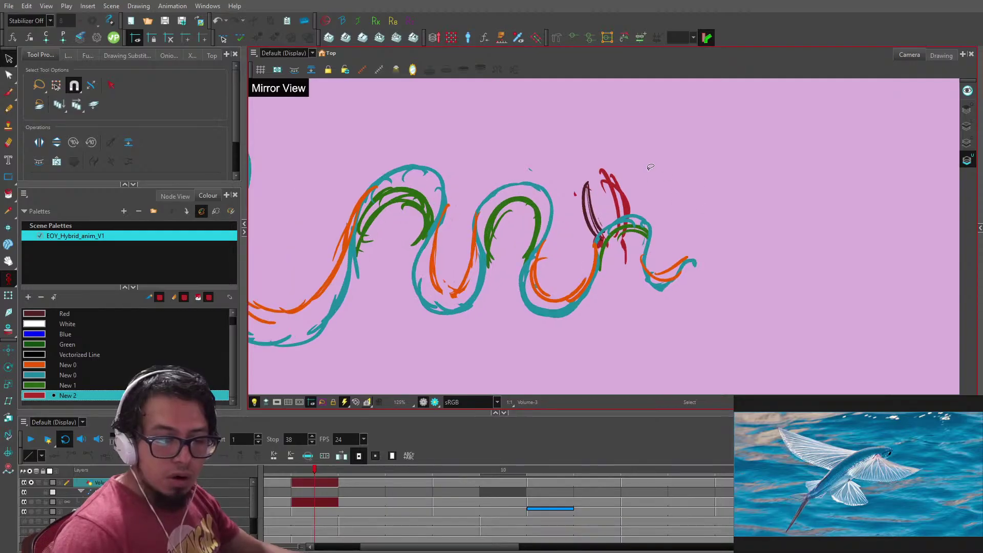
scroll(644, 193, up, 2)
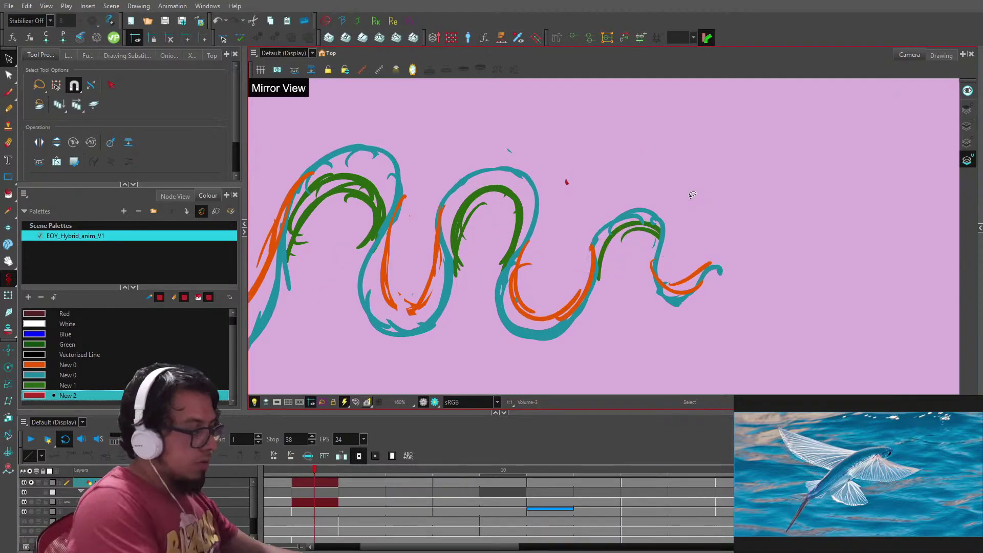
- Redraw the bright red tail fin in drawing Volume-3 curving toward the tail tip, and clean up its strokes with the eraser
key(alt+b)
key(g)
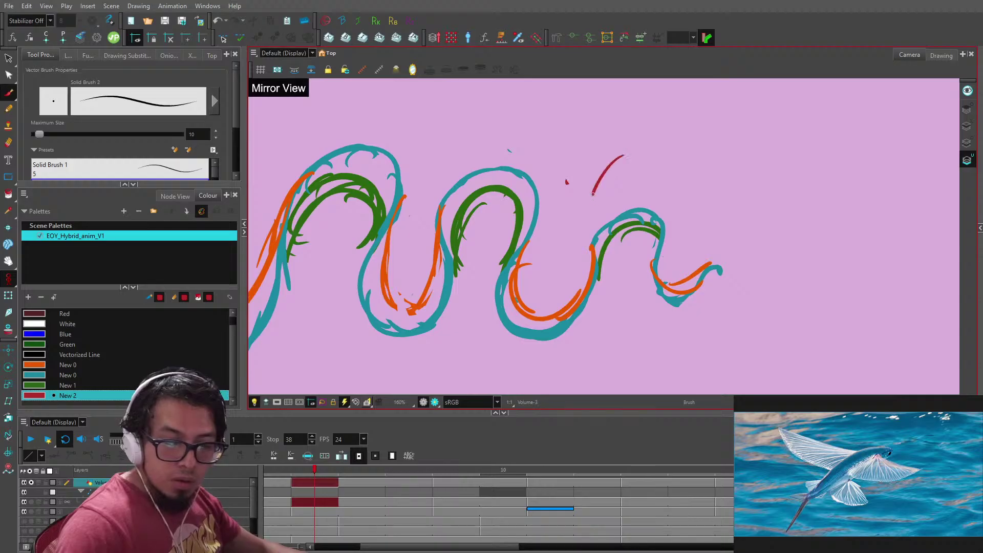
drag(593, 193, 594, 204)
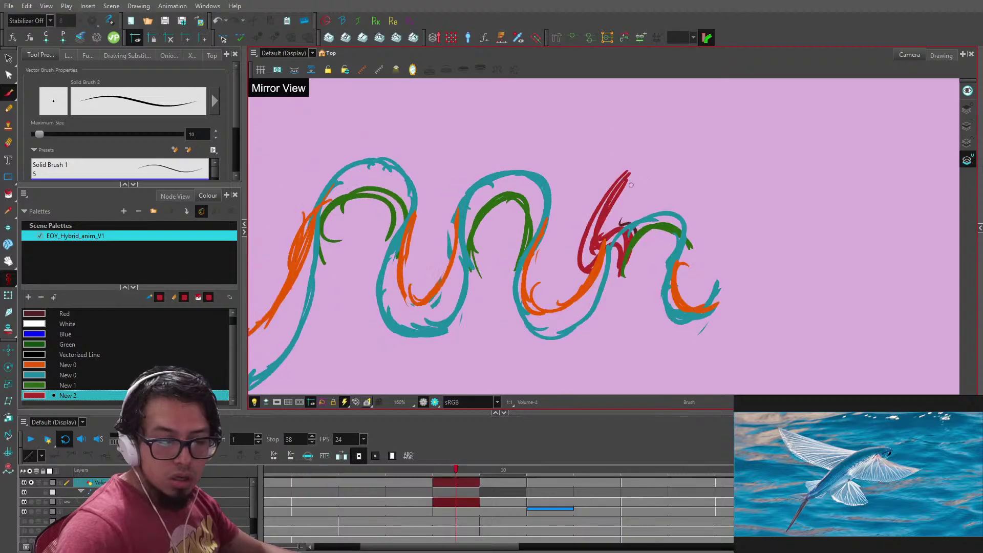
key(alt+e)
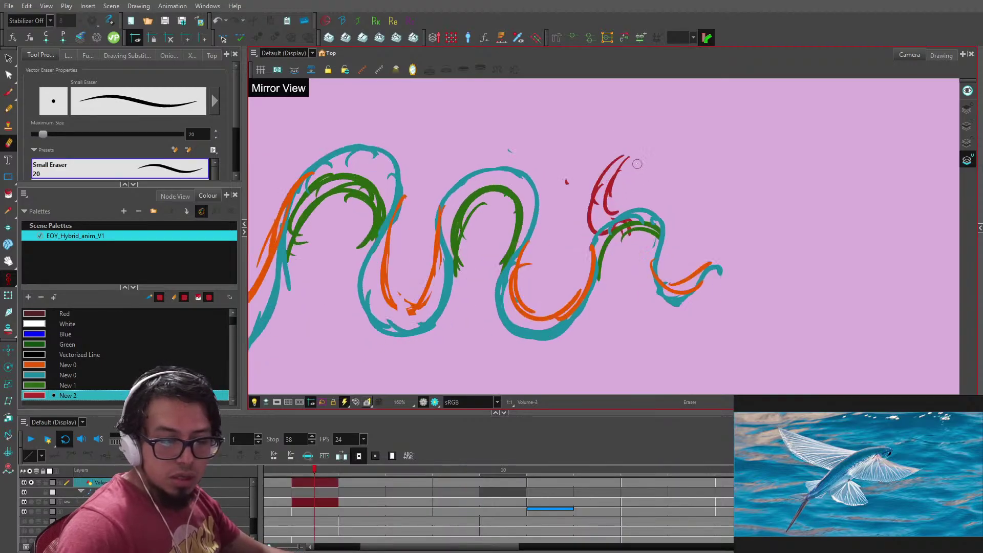
- Draw the dark red fin beside the bright red tail fin in drawing Volume-3, comparing with neighbouring drawings, and play the loop
key(alt+b)
click(604, 158)
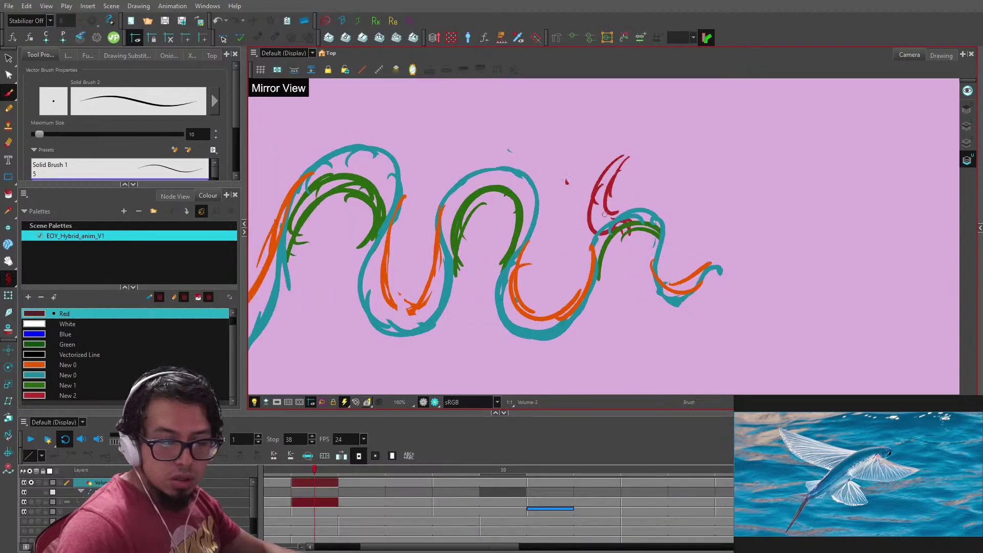
key(f)
key(g)
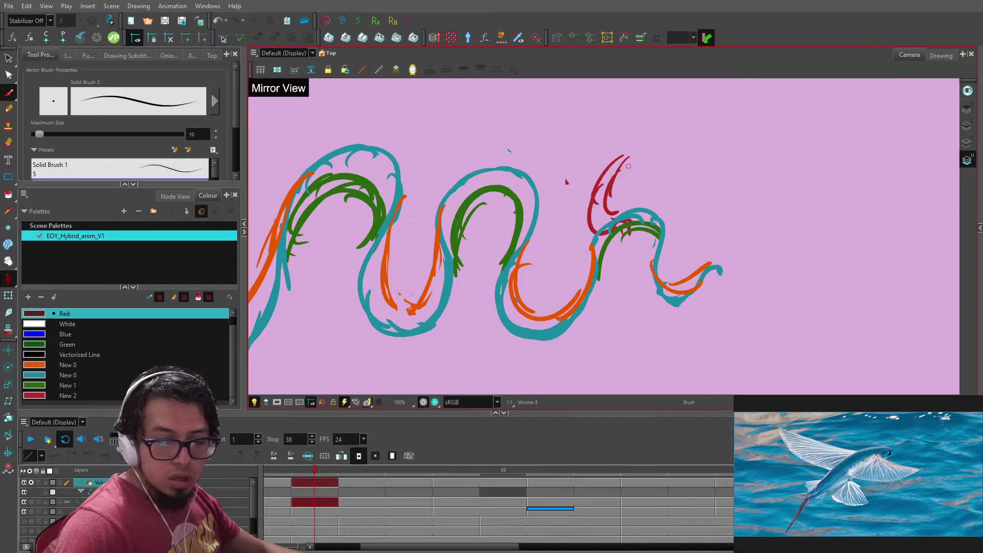
key(f)
key(g)
key(f)
key(g)
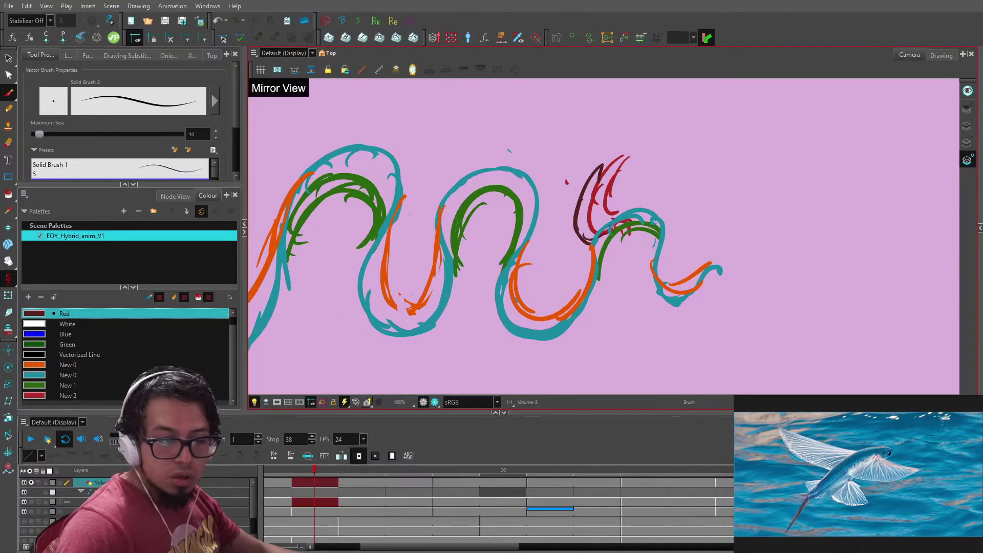
key(1)
click(31, 439)
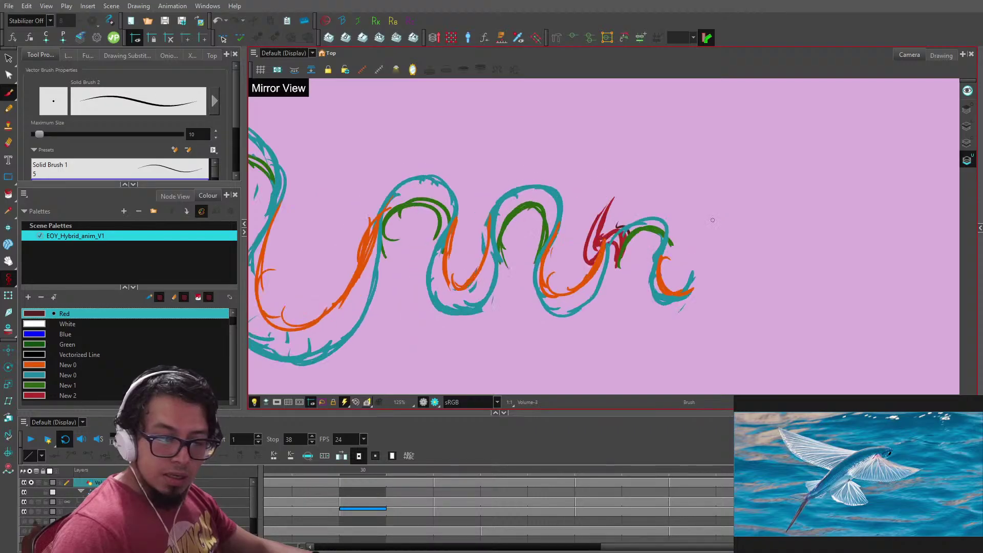
- Play the loop to examine how both tail fins drag along the body wave
key(alt+s)
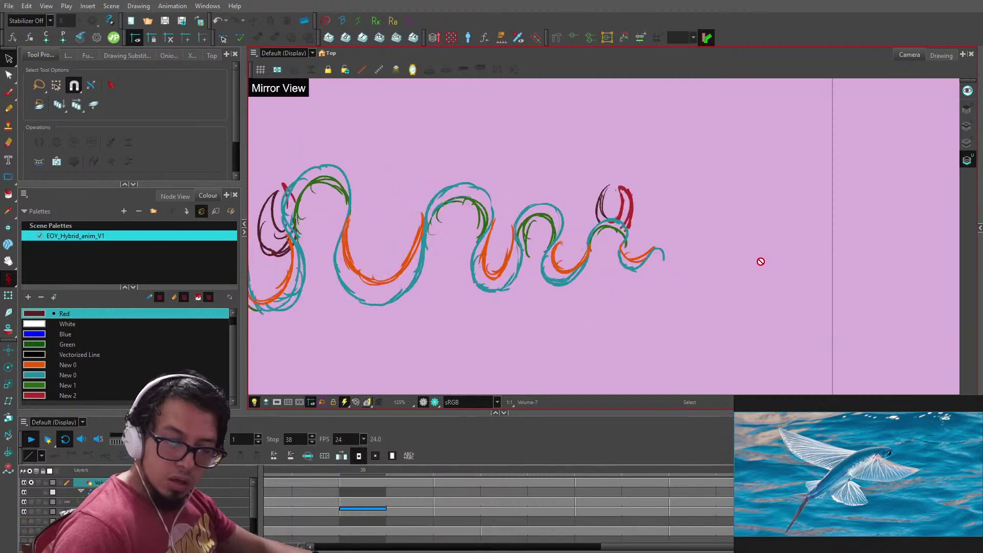
drag(287, 471, 769, 469)
key(shift+Return)
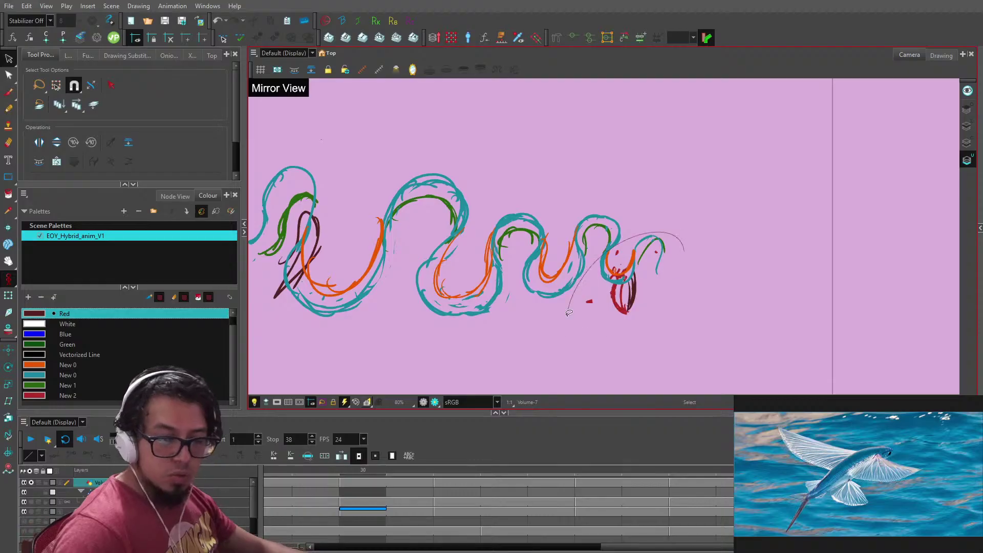
- Select both tail fins in drawing Volume-7, nudge them slightly toward the head, and deselect them
drag(568, 313, 694, 298)
key(2)
key(2)
key(Left)
key(Left)
key(Left)
key(Left)
key(Left)
key(Left)
key(Left)
key(Left)
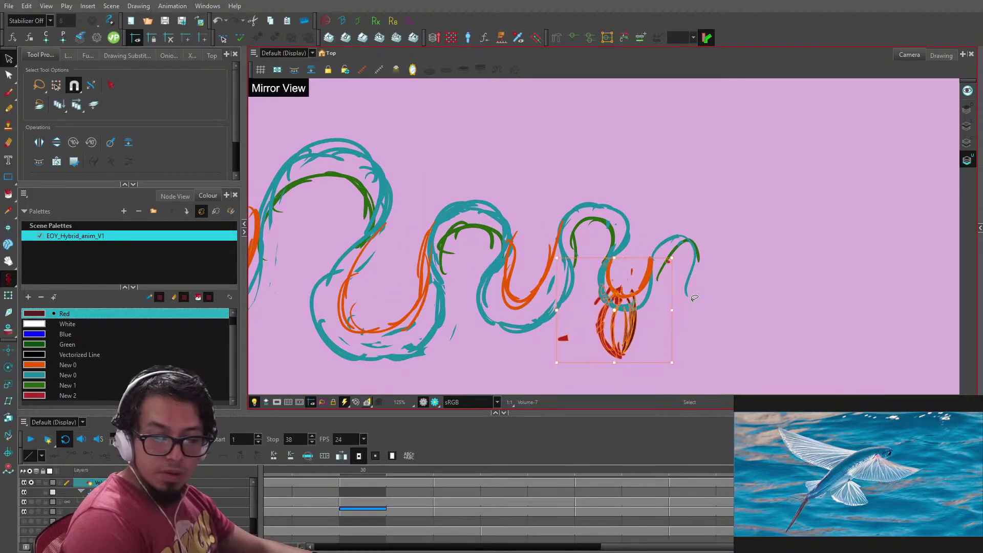
key(space)
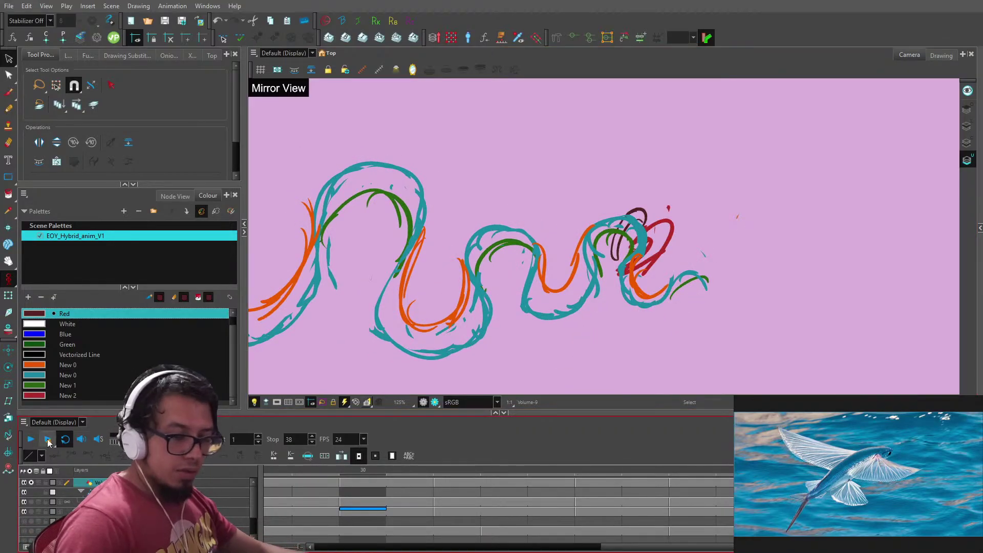
- Play the loop again, then flip through the drawings to Volume-3 to examine the tail fins
click(31, 439)
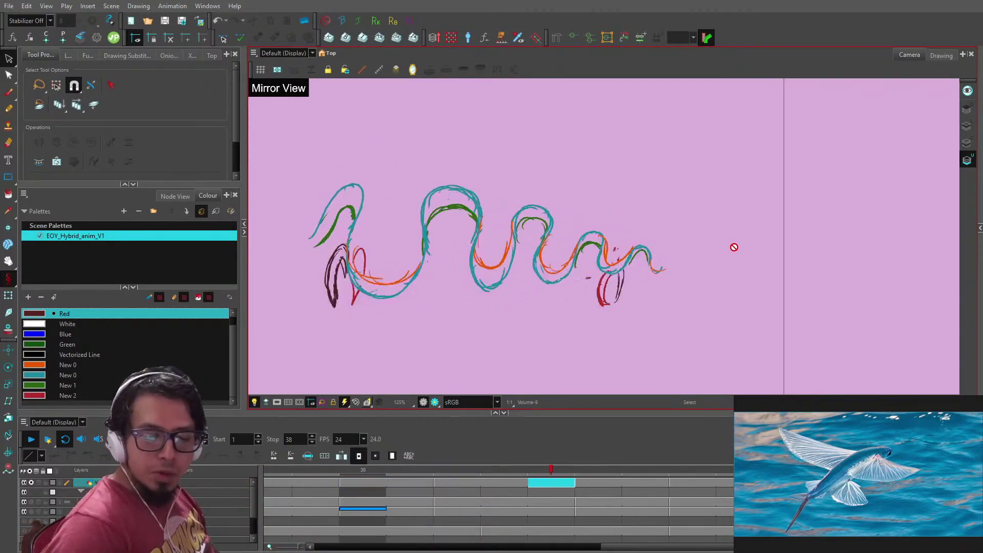
click(31, 439)
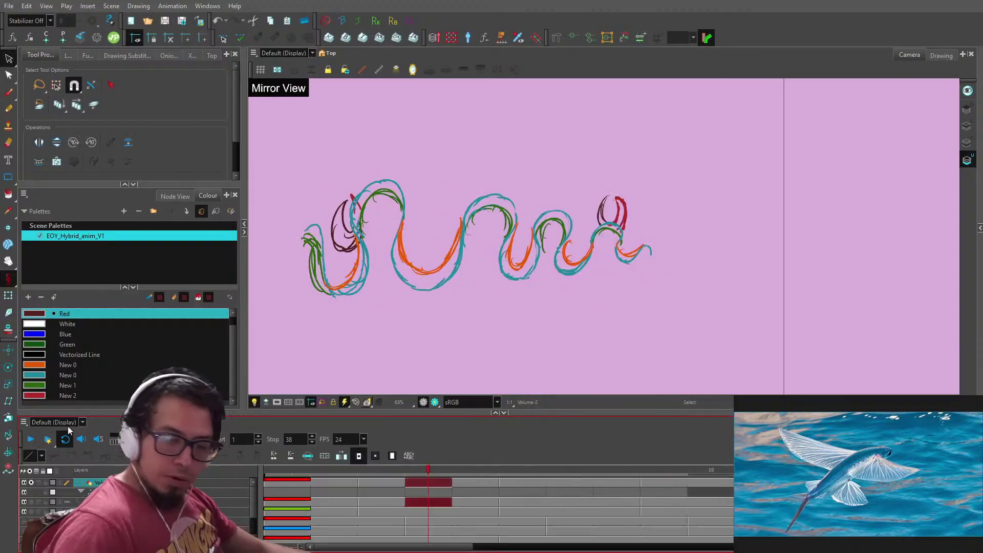
key(2)
key(2)
key(g)
key(g)
key(g)
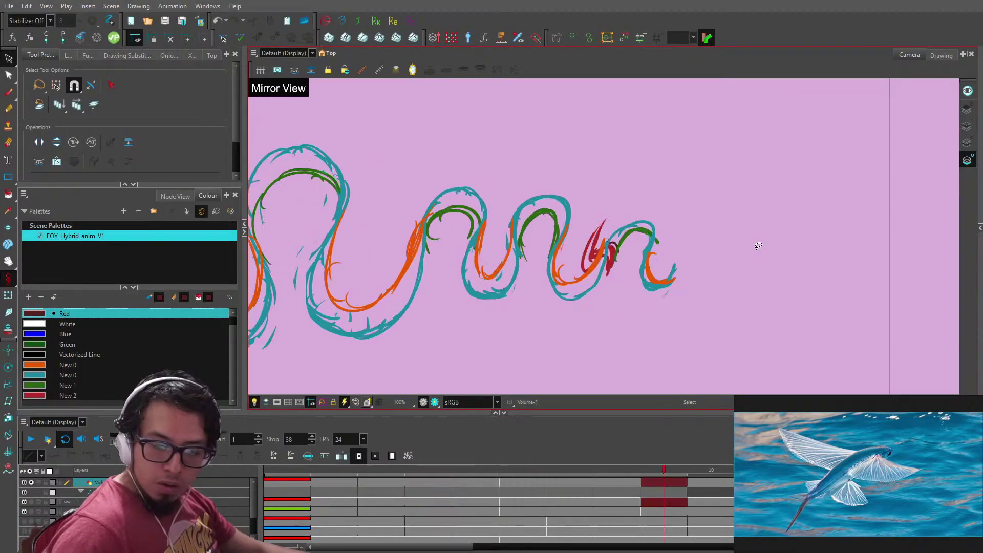
- Select the tail fins in drawing Volume-7, compare them with the neighbouring drawings, and replay the loop to check their timing
scroll(658, 233, up, 2)
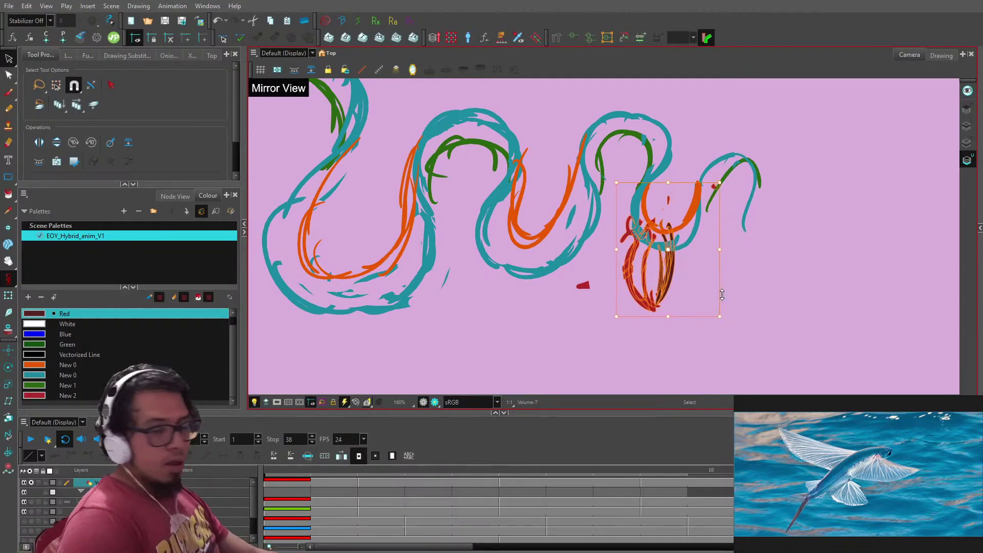
drag(733, 170, 734, 292)
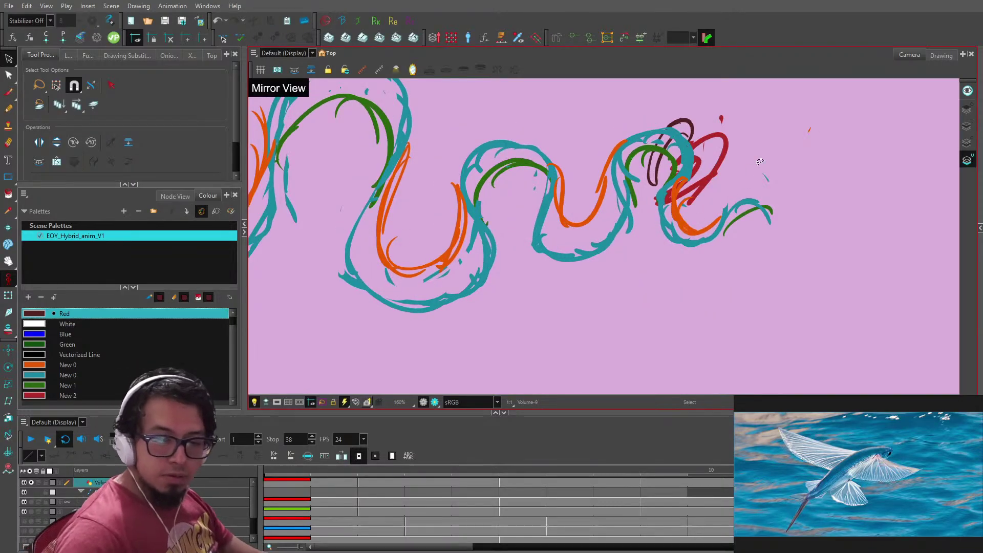
scroll(760, 162, down, 3)
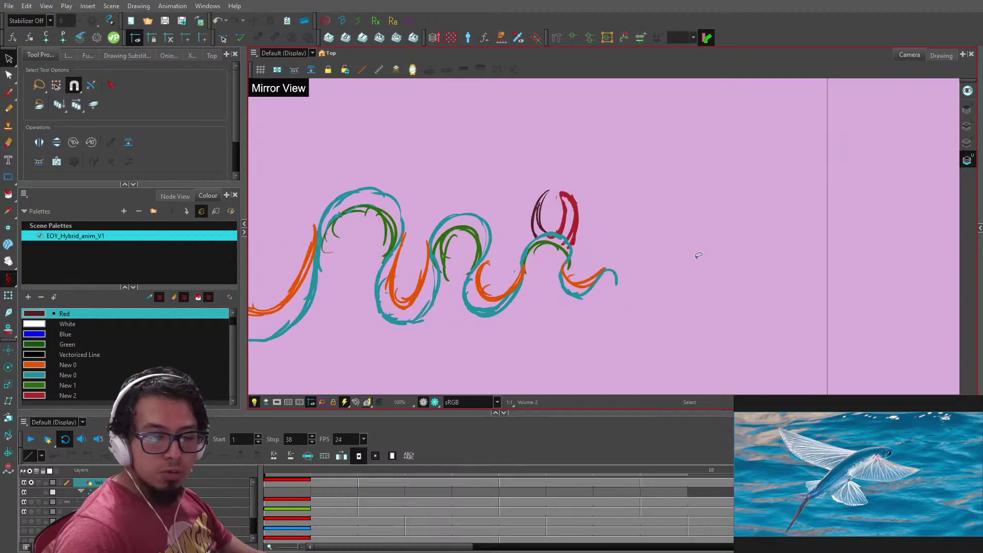
key(.)
key(.)
click(30, 439)
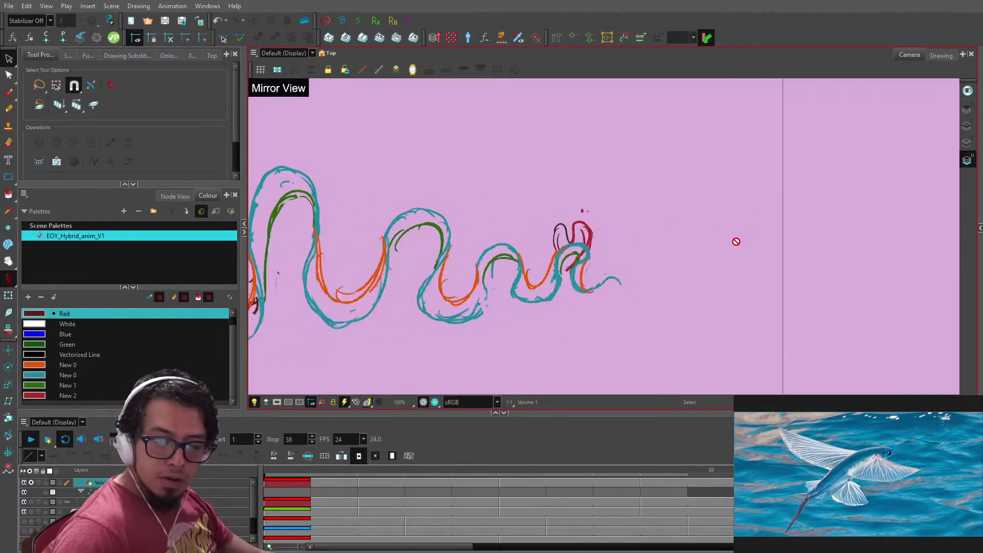
key(1)
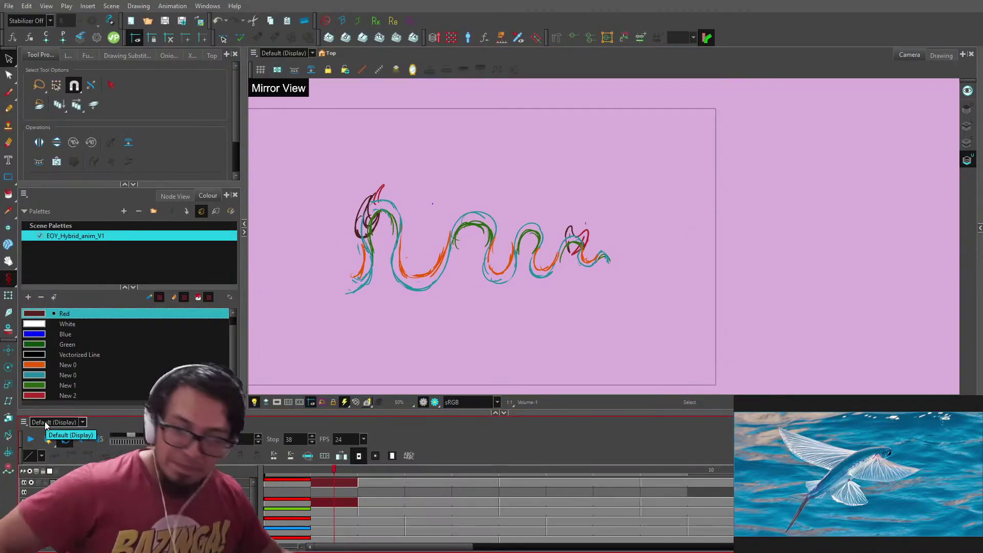
- Switch to the Line Art layer and pick up the teal body colour for the brush
click(967, 126)
key(alt+b)
key(alt+d)
click(373, 269)
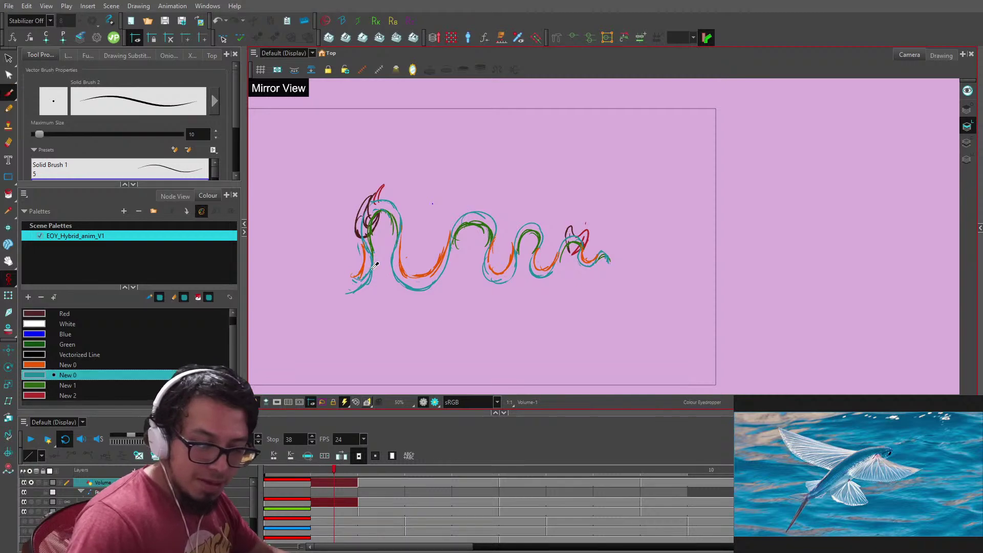
- Frame the serpent's head end at the first drawing and flip through to Volume-5 to study the head's movement
drag(375, 266, 646, 227)
key(2)
drag(317, 469, 264, 470)
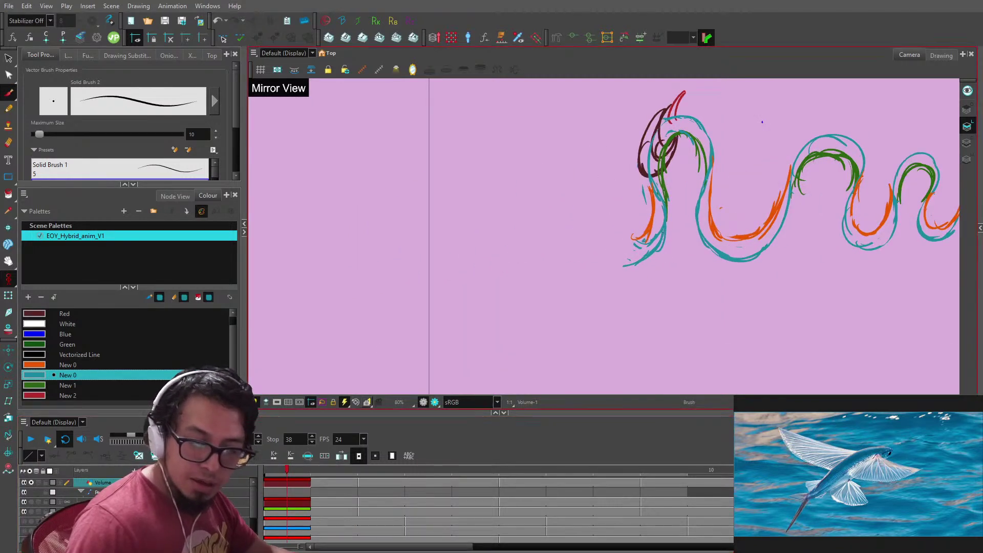
key(2)
key(2)
key(g)
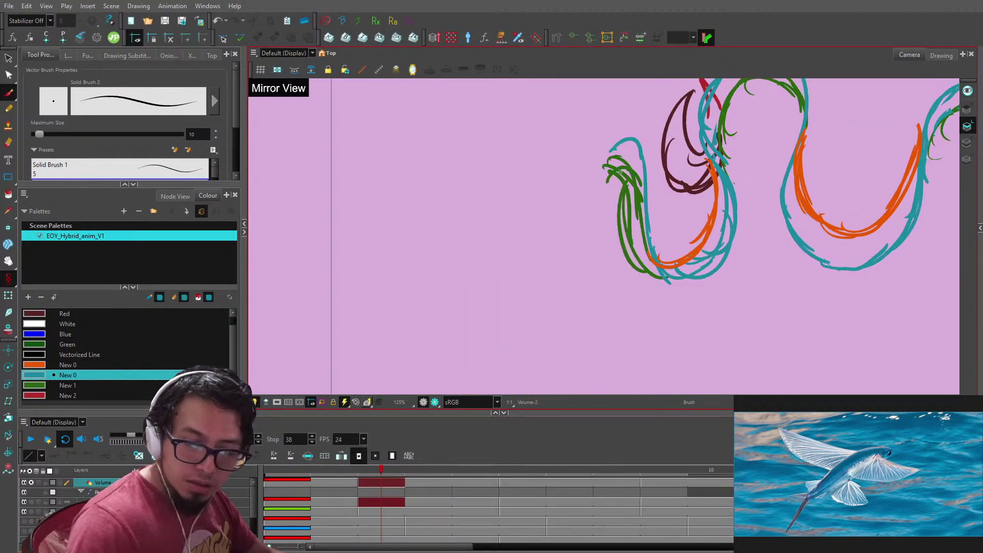
key(g)
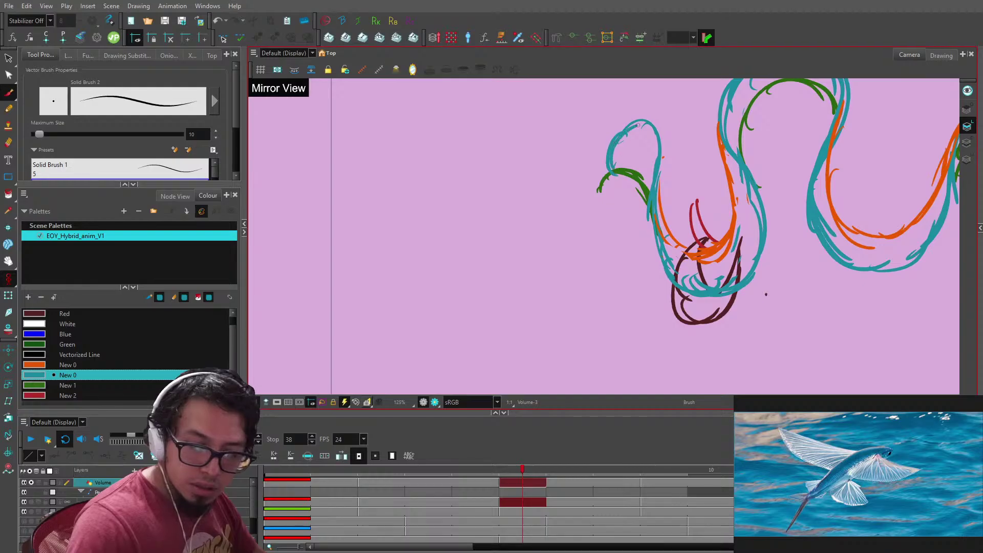
key(g)
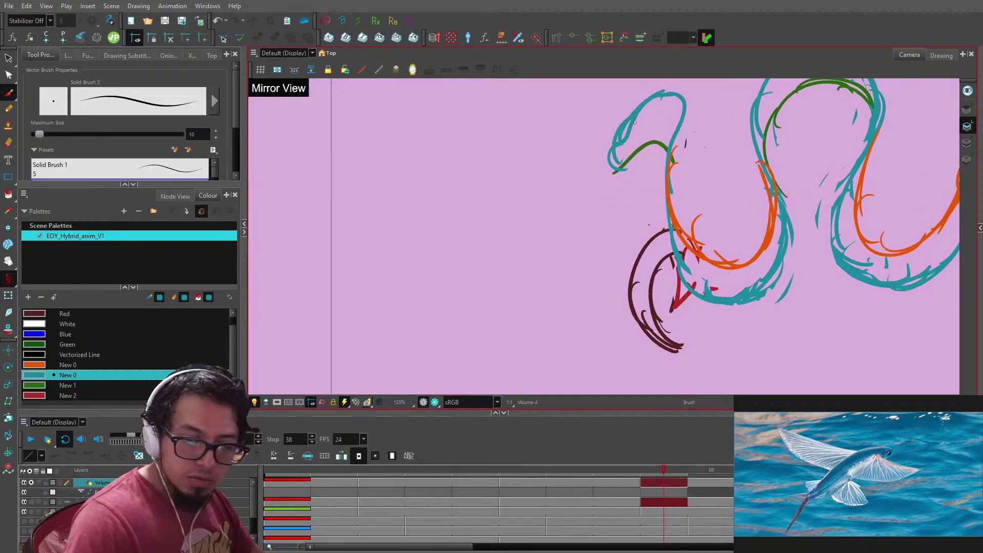
key(g)
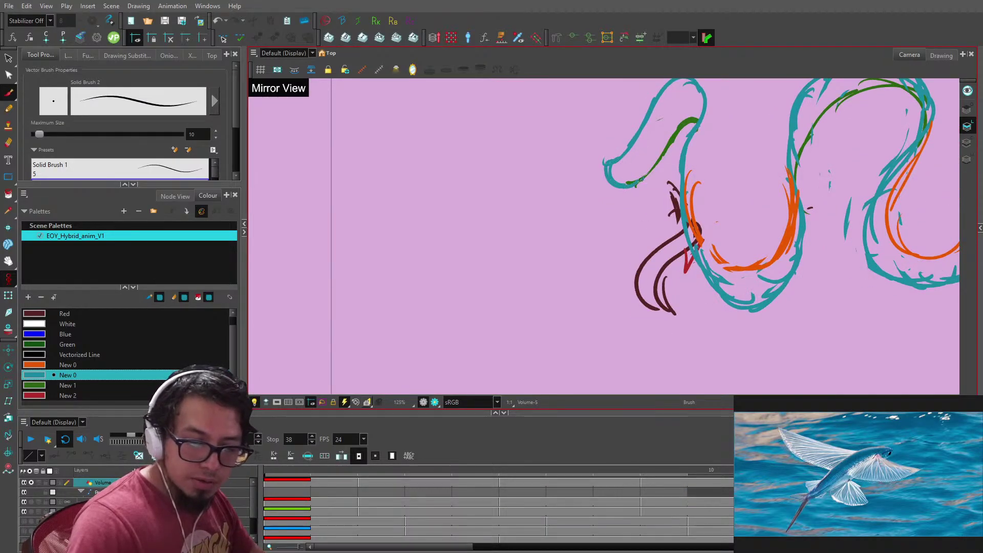
- Rough in the serpent's head with teal brush strokes at the front end of the body, flipping on to drawing Volume-9
key(g)
drag(633, 160, 568, 201)
drag(598, 208, 592, 223)
mouse_move(587, 206)
mouse_down()
mouse_move(570, 223)
mouse_move(619, 215)
mouse_up()
key(g)
key(g)
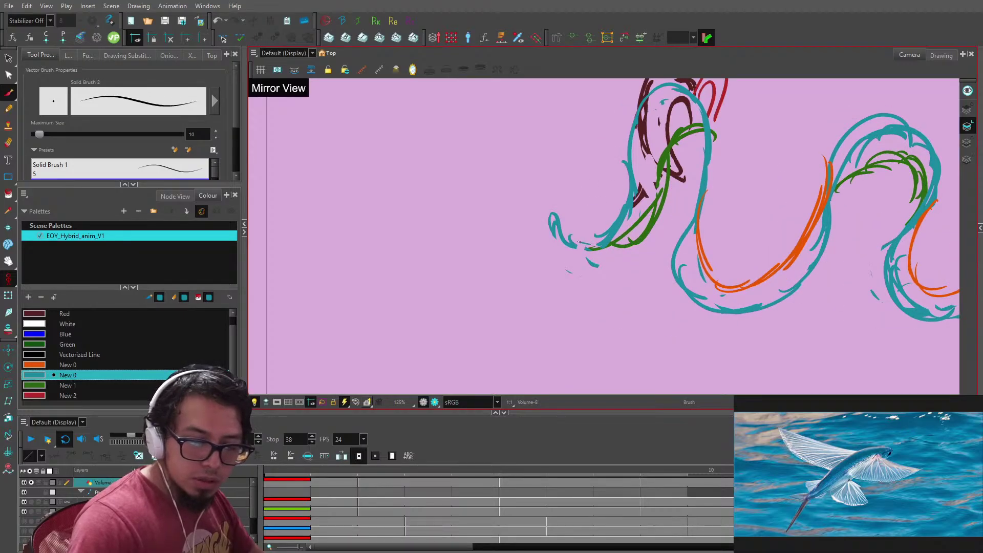
drag(561, 221, 622, 239)
key(g)
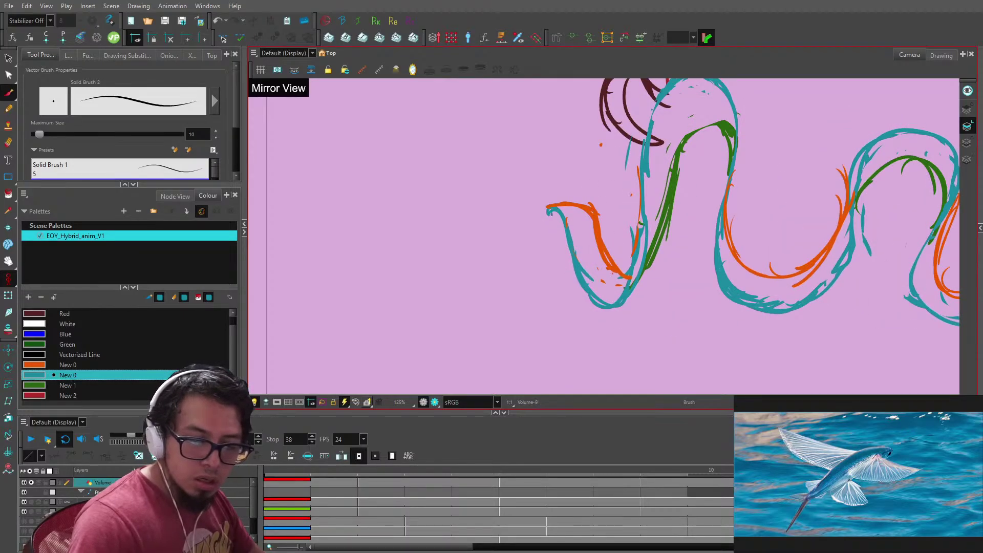
- Continue the teal head strokes through the following drawings and round off the head in drawing Volume-1
key(g)
mouse_move(562, 225)
mouse_down()
mouse_move(569, 205)
mouse_move(558, 212)
mouse_move(580, 225)
mouse_up()
key(g)
mouse_move(559, 185)
mouse_down()
mouse_move(552, 209)
mouse_move(587, 188)
mouse_move(551, 224)
mouse_move(580, 223)
mouse_up()
key(g)
key(g)
key(g)
mouse_move(577, 217)
mouse_down()
mouse_move(563, 186)
mouse_move(582, 153)
mouse_up()
key(g)
drag(549, 211, 568, 188)
mouse_move(555, 192)
mouse_down()
mouse_move(568, 212)
mouse_move(586, 236)
mouse_up()
key(g)
key(g)
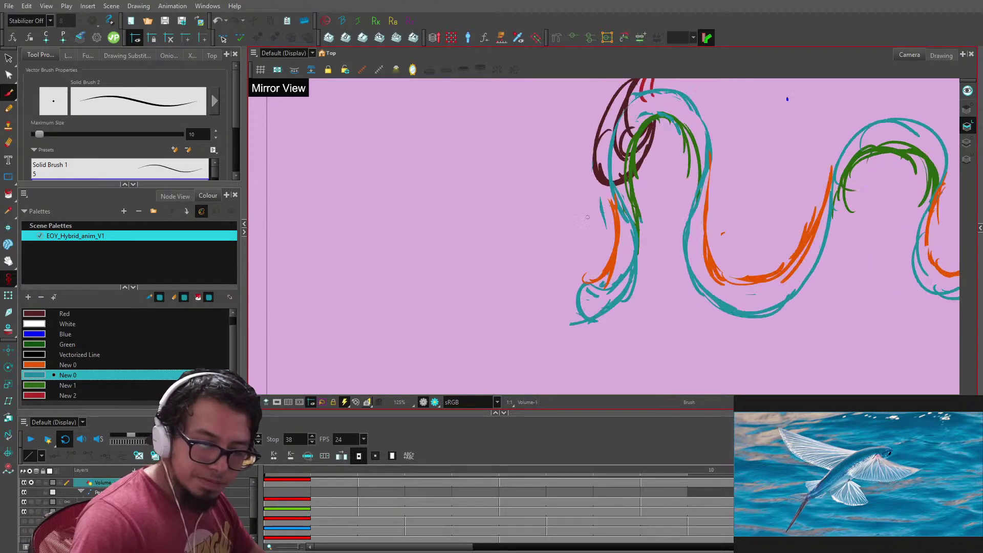
drag(588, 284, 586, 318)
key(g)
key(g)
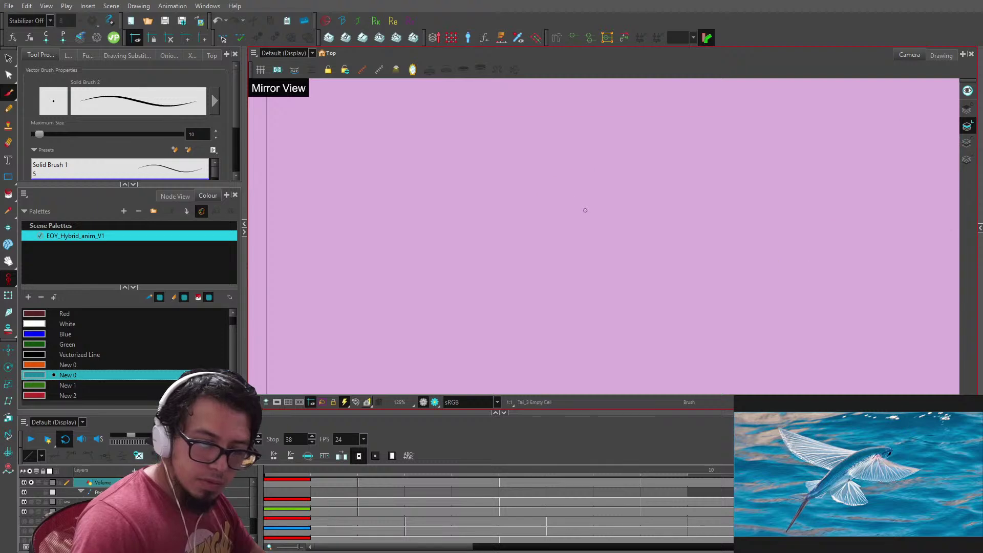
- Return to the first frame and focus the reference board on the blue and yellow ribbon eel picture
key(shift+comma)
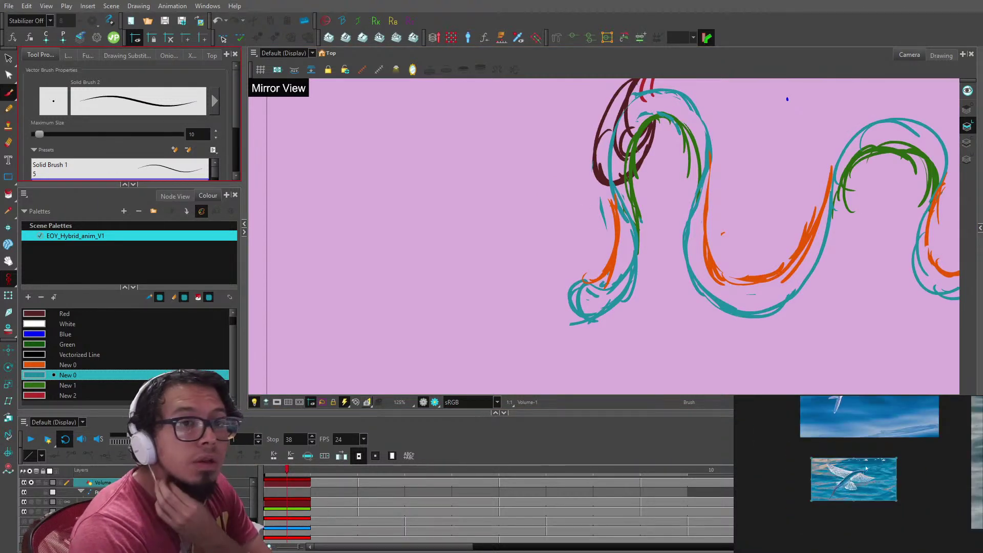
drag(866, 468, 741, 483)
scroll(845, 467, down, 5)
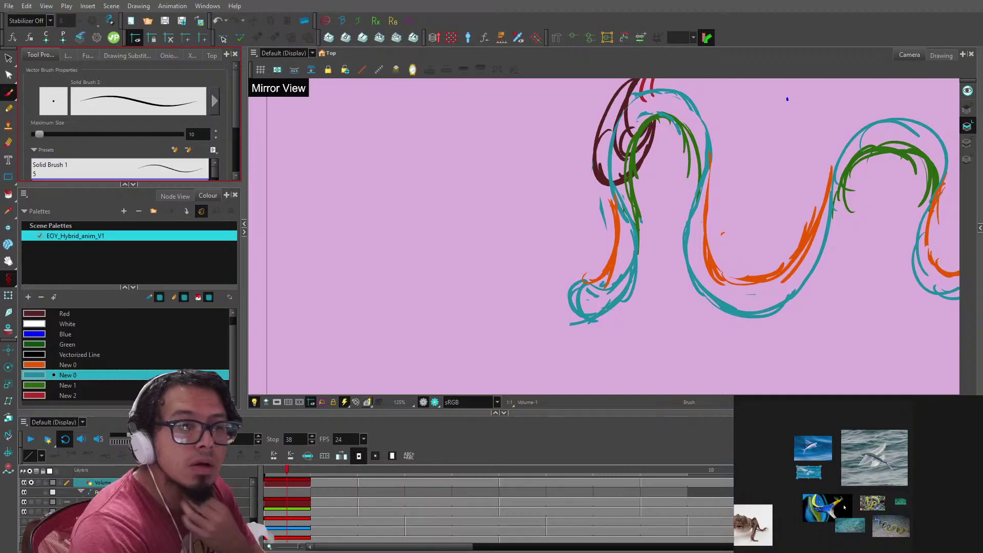
click(845, 507)
double_click(845, 507)
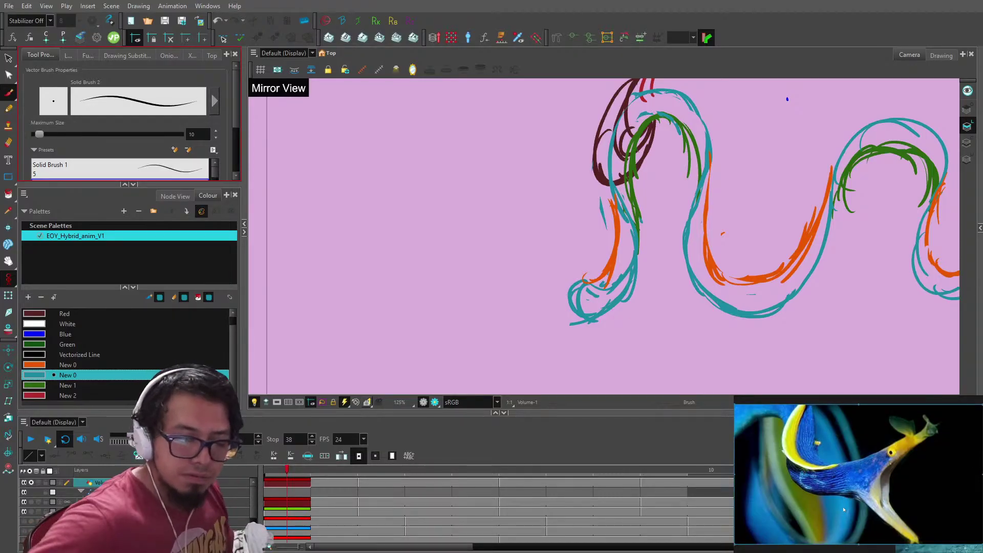
drag(544, 293, 541, 333)
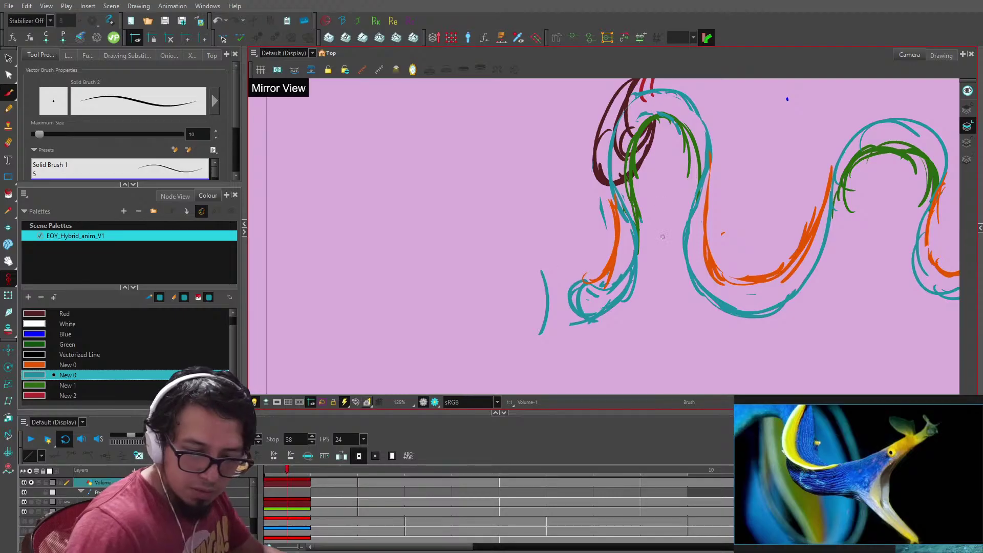
key(ctrl+z)
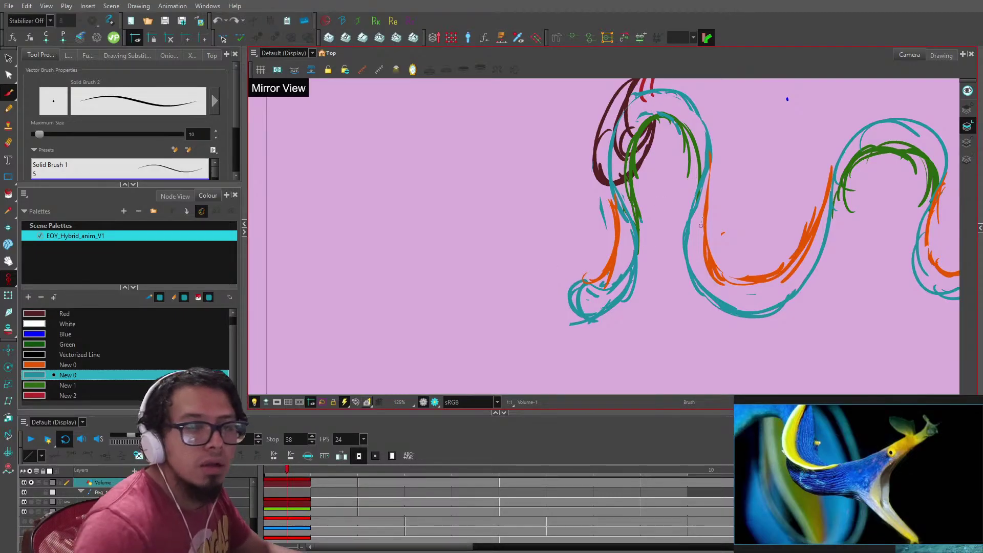
- Show the serpent design layer beside the animation and examine its head, fins and tail up close
key(1)
key(1)
key(1)
key(1)
key(1)
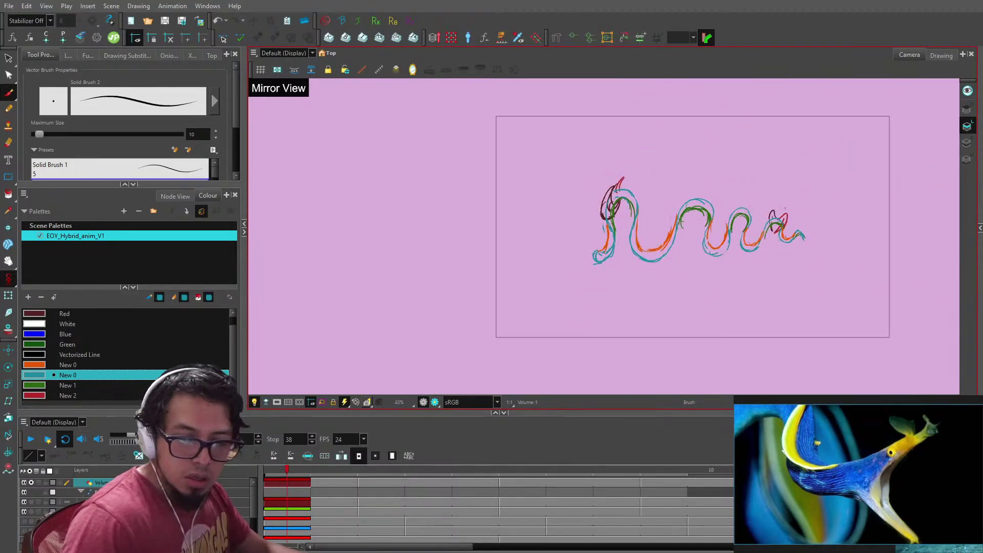
key(ctrl+f)
key(ctrl+grave)
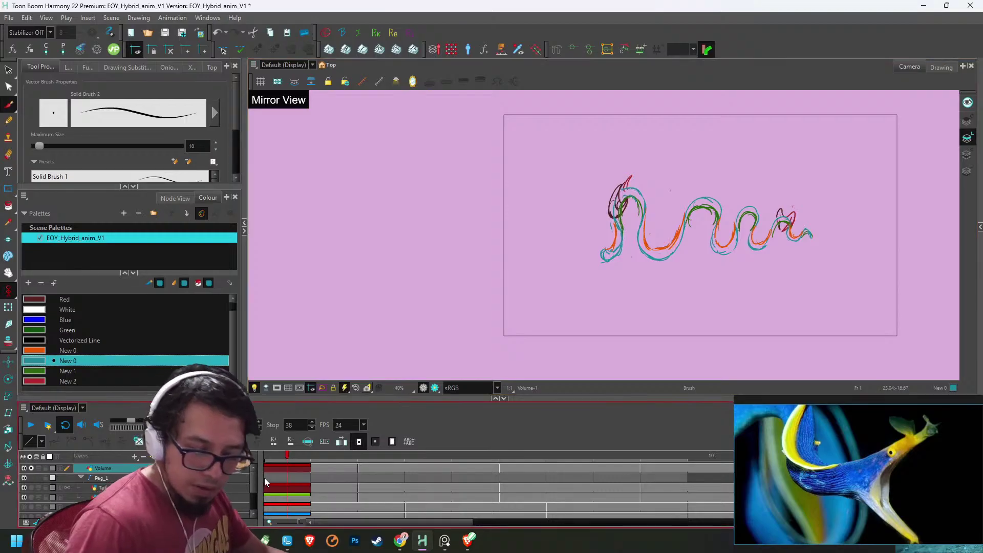
scroll(242, 485, down, 5)
click(32, 504)
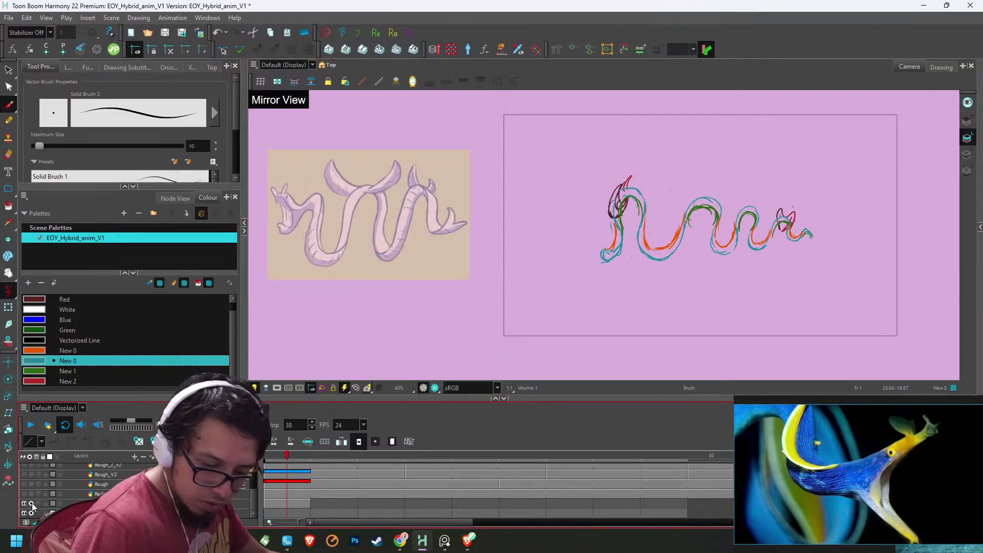
drag(556, 253, 832, 251)
key(2)
key(2)
scroll(814, 230, up, 1)
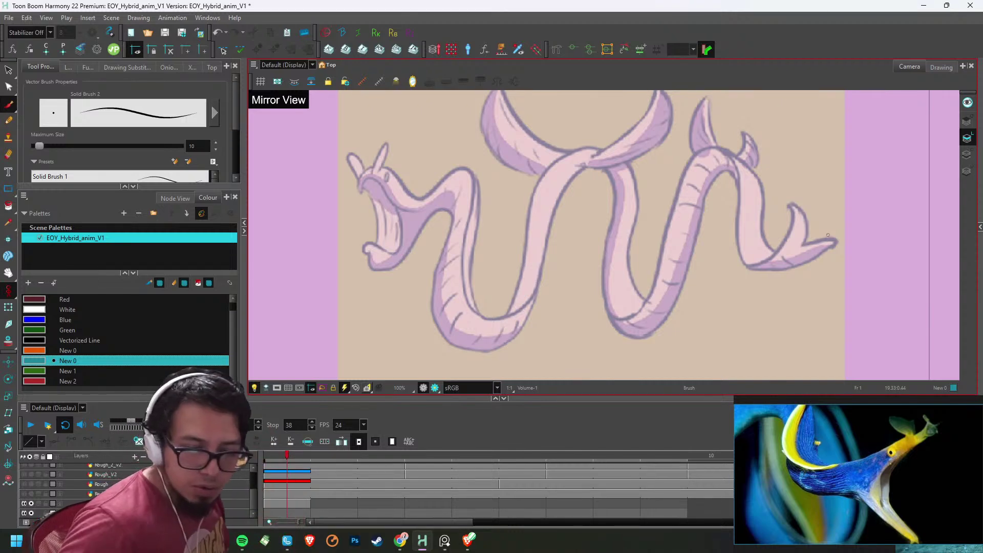
- Hide the serpent design layer and the pink background layer, and frame the roughed head in drawing Volume-1
click(31, 504)
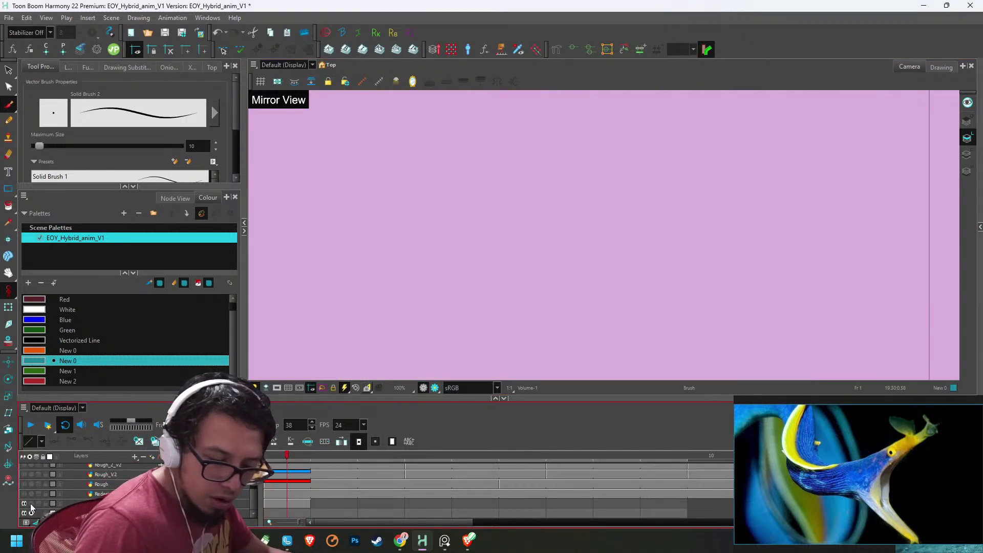
click(31, 513)
key(ctrl+f)
key(1)
key(1)
key(1)
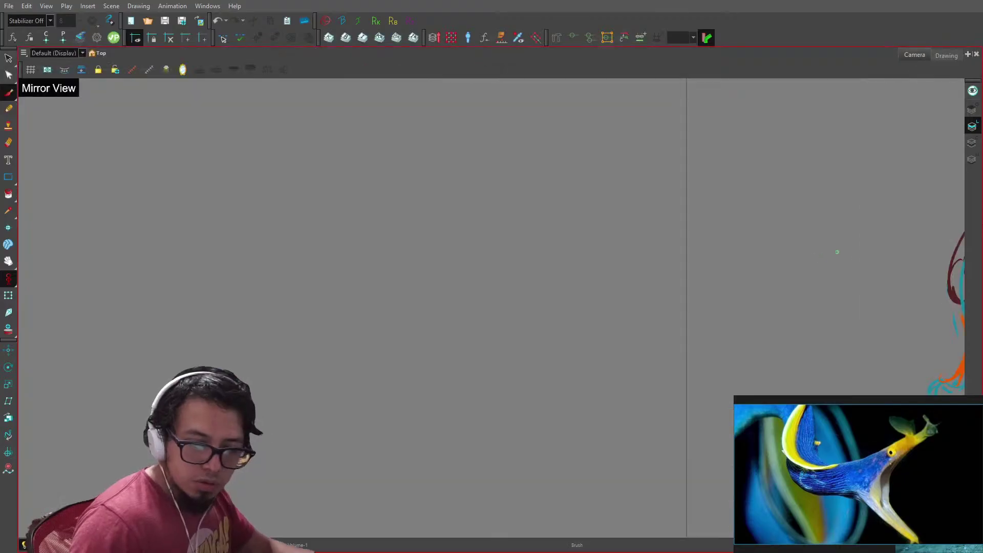
key(1)
drag(859, 297, 647, 268)
key(2)
key(ctrl+f)
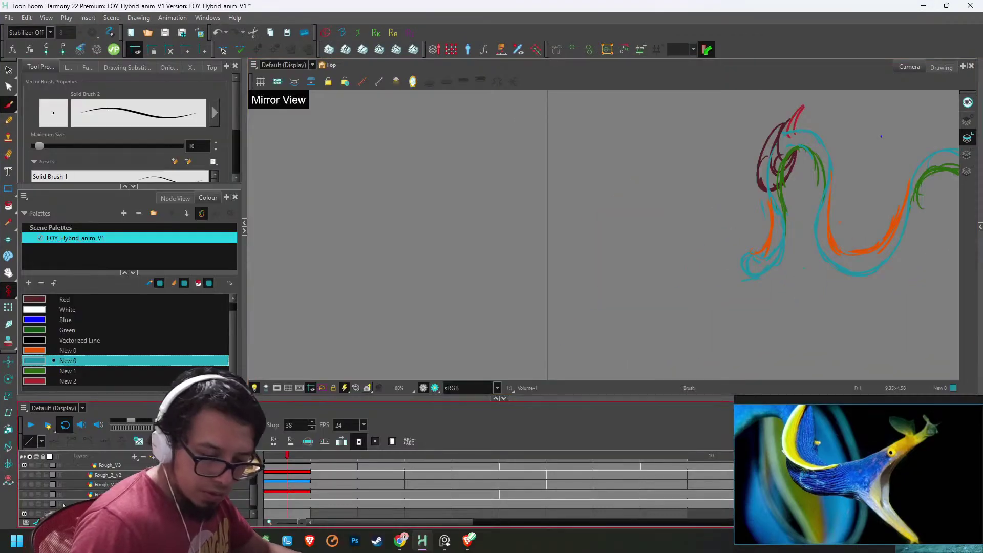
click(32, 514)
click(31, 514)
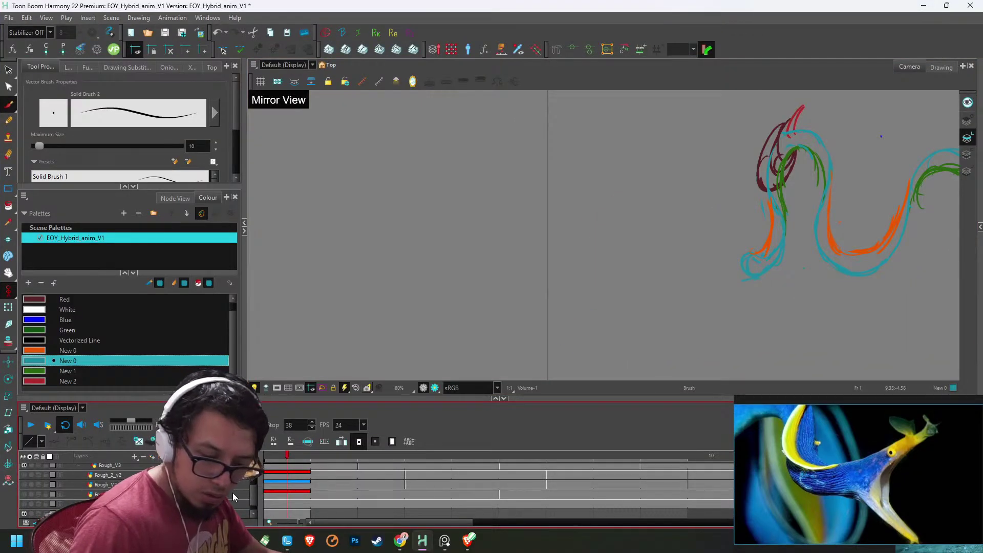
- Show the pink background layer again and enlarge the camera view to full screen with the Brush ready
drag(252, 492, 251, 500)
click(31, 513)
key(shift+t)
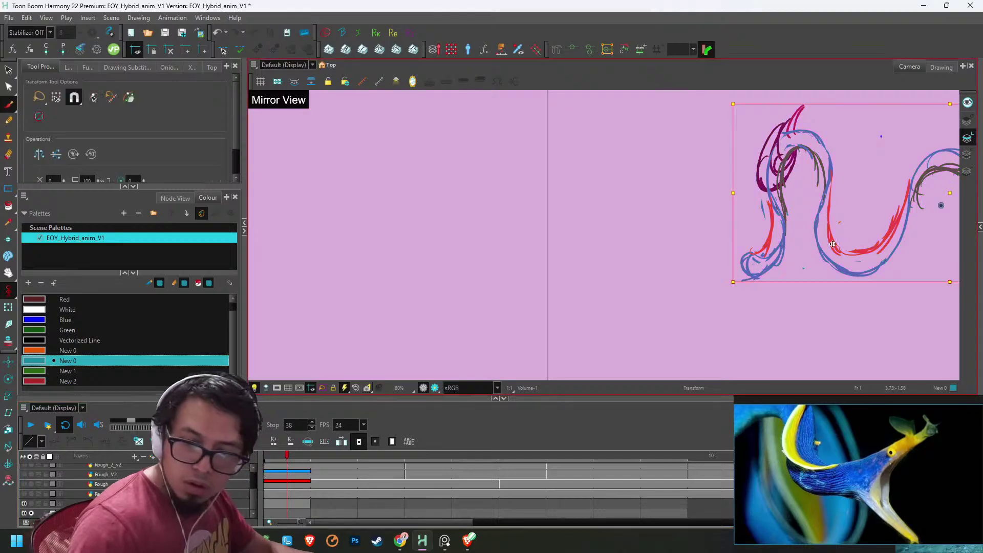
key(alt+b)
key(ctrl+f)
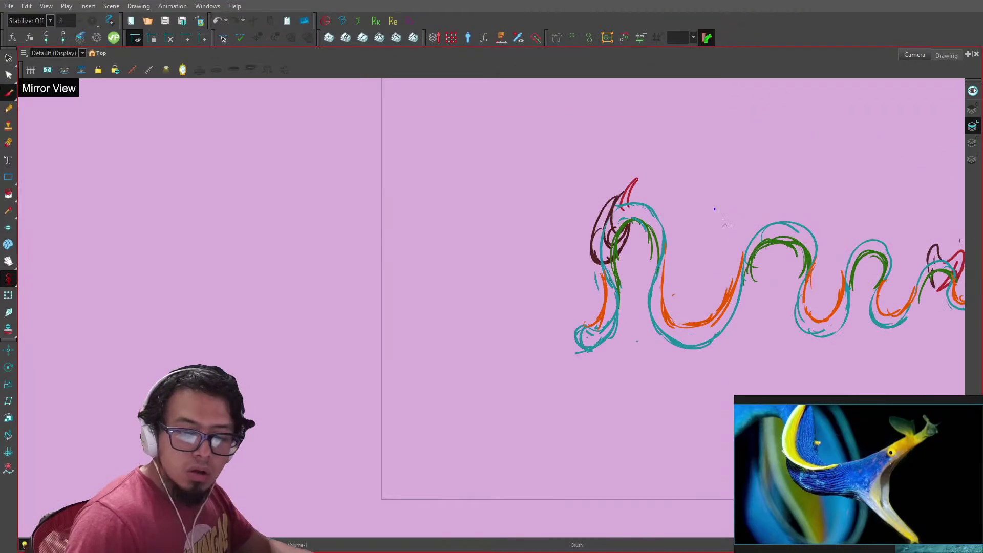
- Draw a straight teal guide line extending forward from the head in drawing Volume-1, with a short crossbar at each end
key(2)
key(2)
drag(570, 364, 549, 363)
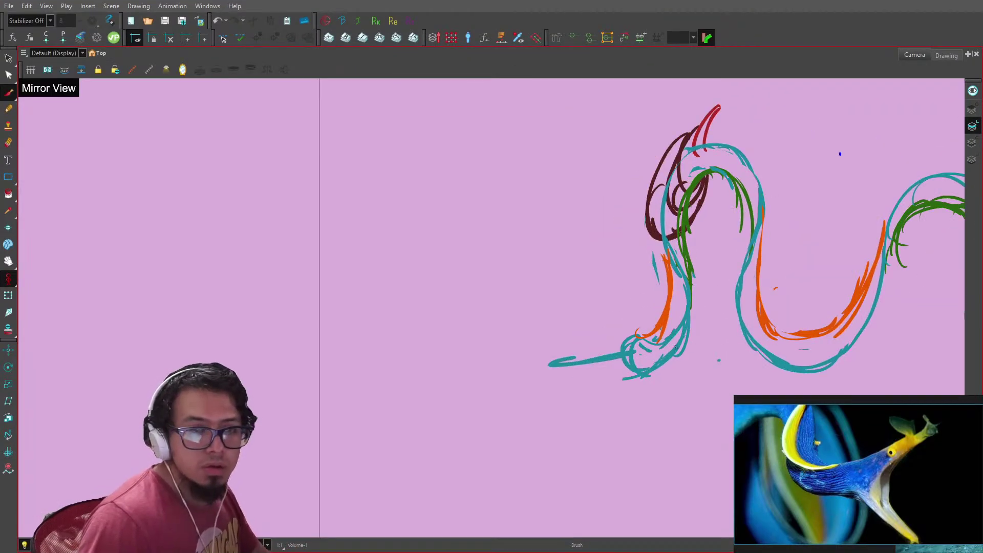
key(ctrl+z)
mouse_move(628, 357)
mouse_down()
mouse_move(547, 370)
mouse_move(594, 363)
mouse_move(551, 388)
mouse_up()
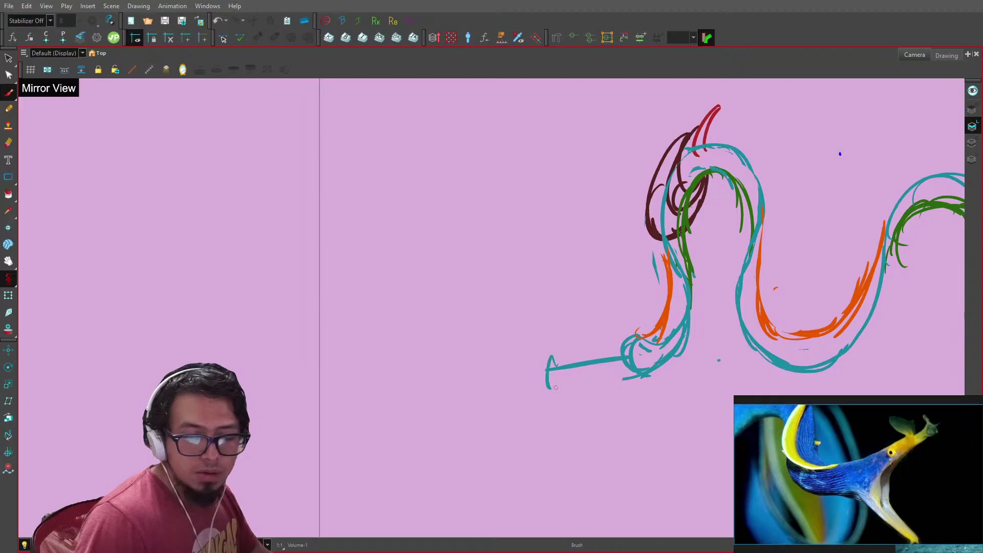
- Copy the teal guide line from Volume-1, paste it into drawings Volume-2 and Volume-3, and move each copy onto the head's front
key(alt+s)
mouse_move(556, 332)
mouse_down()
mouse_move(578, 411)
mouse_move(617, 351)
mouse_up()
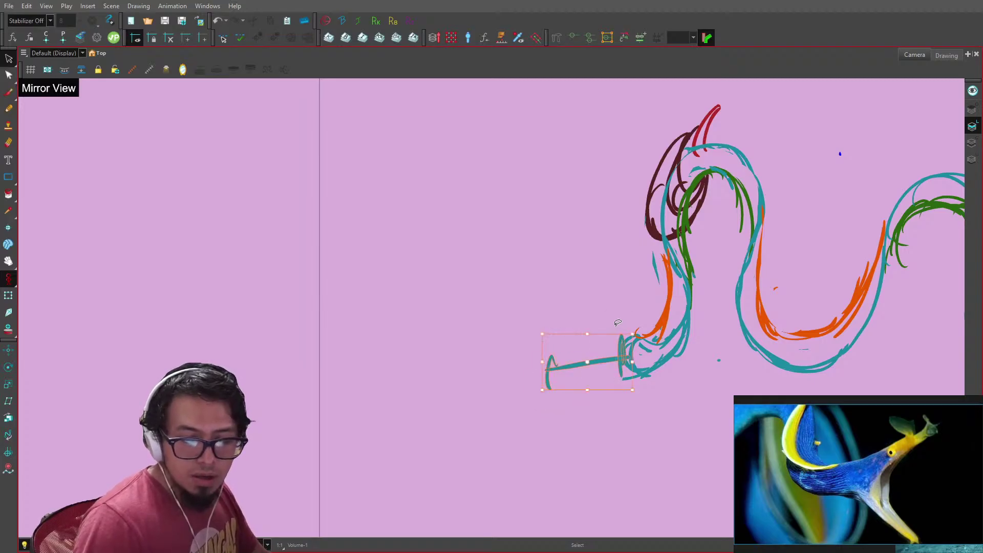
key(Delete)
key(g)
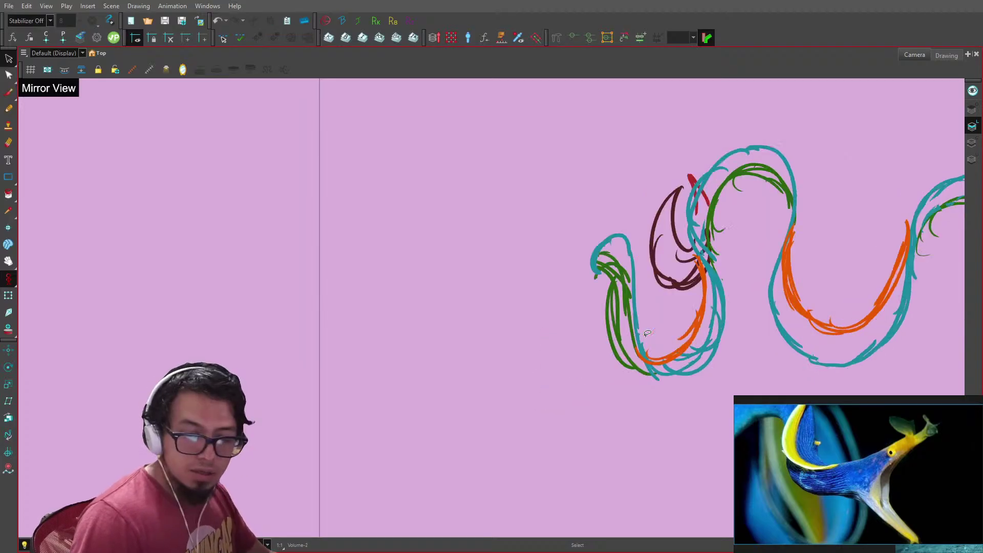
key(ctrl+v)
drag(621, 360, 596, 266)
key(g)
key(ctrl+v)
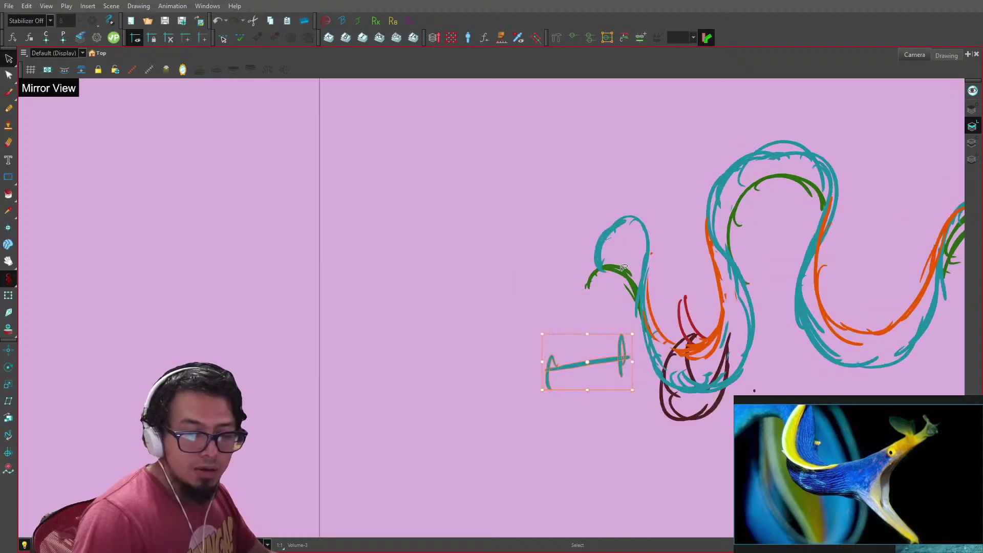
drag(618, 360, 602, 280)
- Paste the guide line into drawings Volume-4 to Volume-6 and attach each copy to the front of the head
key(.)
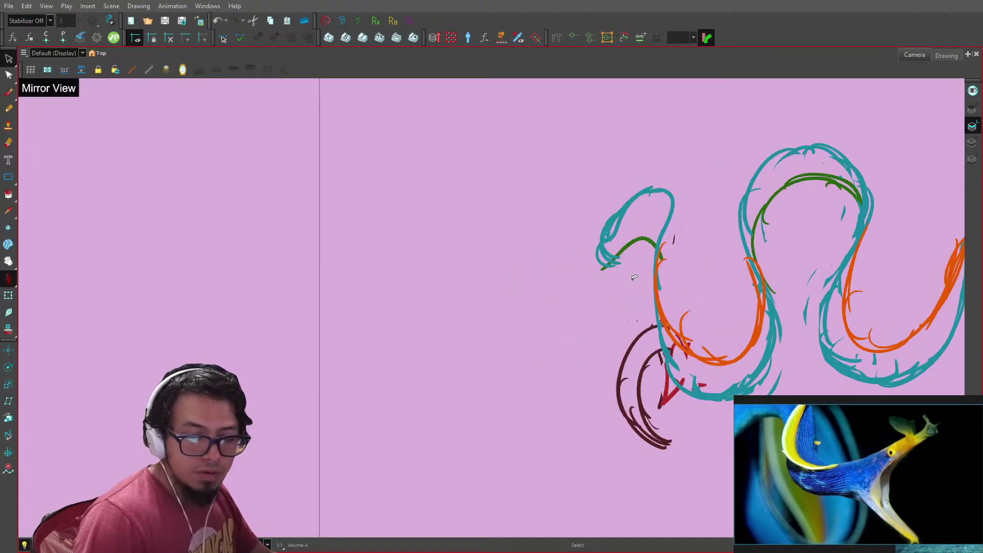
key(ctrl+v)
mouse_move(615, 361)
mouse_down()
mouse_move(603, 266)
mouse_move(612, 249)
mouse_up()
key(.)
key(ctrl+v)
drag(605, 366, 606, 274)
key(.)
key(ctrl+v)
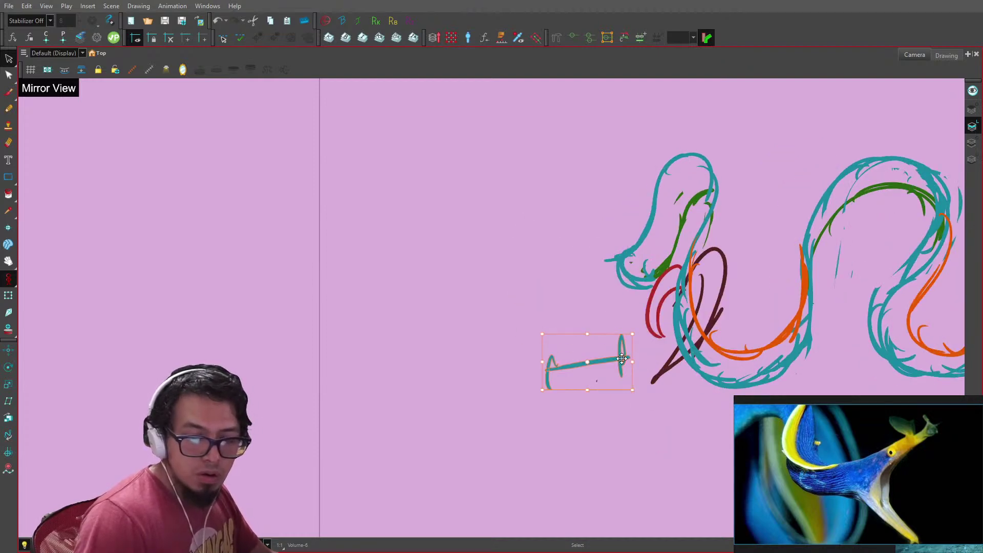
drag(619, 365, 619, 274)
- Paste the guide line into drawings Volume-7 to Volume-9 and place each copy at the tip of the head
key(.)
key(ctrl+v)
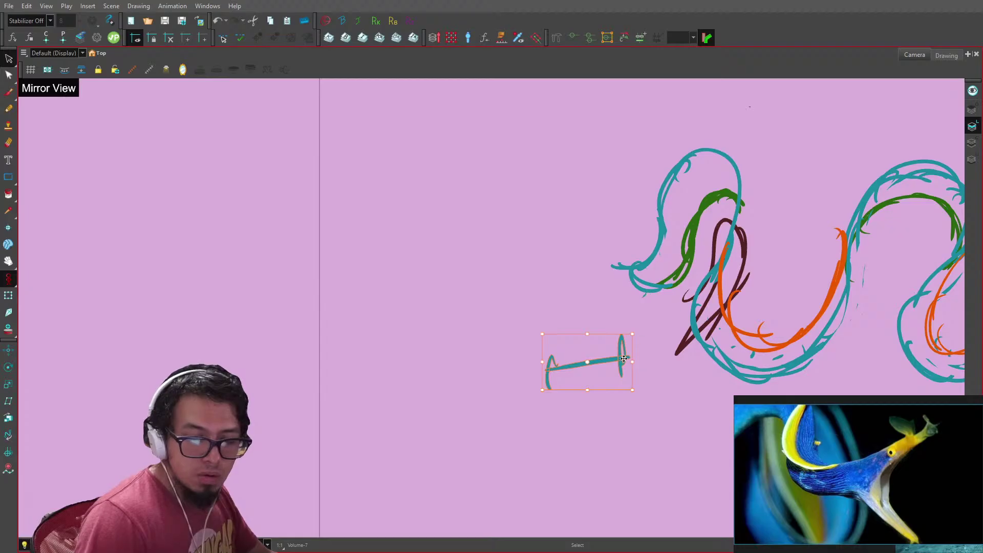
drag(621, 356, 635, 285)
key(.)
key(ctrl+v)
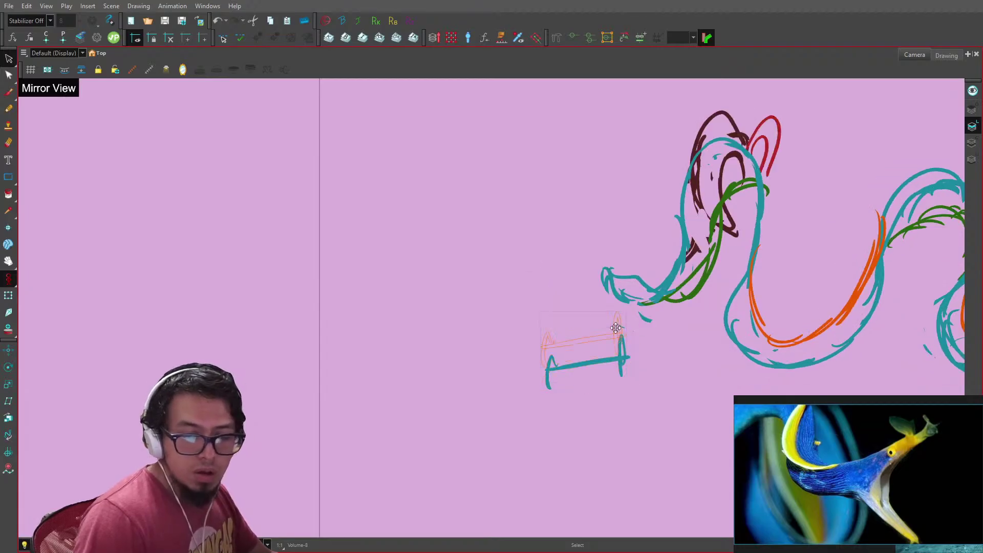
drag(631, 357, 616, 283)
key(.)
key(ctrl+v)
mouse_move(625, 358)
mouse_down()
mouse_move(606, 287)
mouse_move(645, 275)
mouse_up()
- Paste the guide line into drawings Volume-10 to Volume-12 and align each copy with the head's front
key(.)
key(ctrl+v)
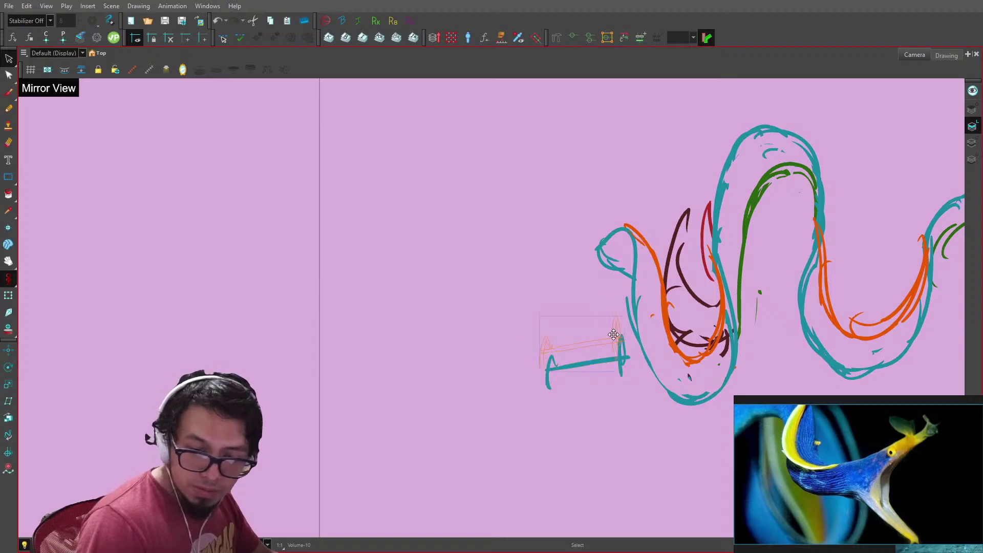
key(.)
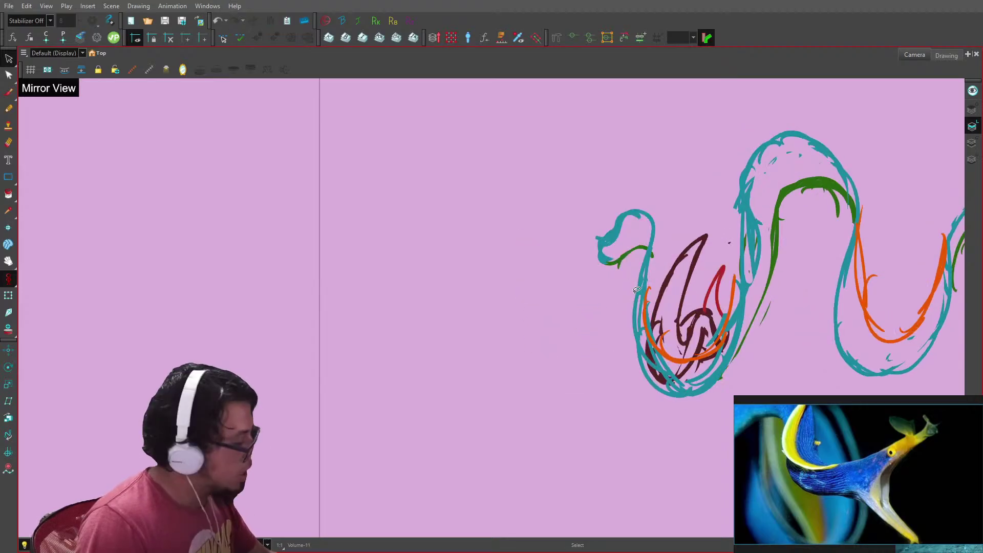
key(ctrl+v)
drag(640, 367, 627, 269)
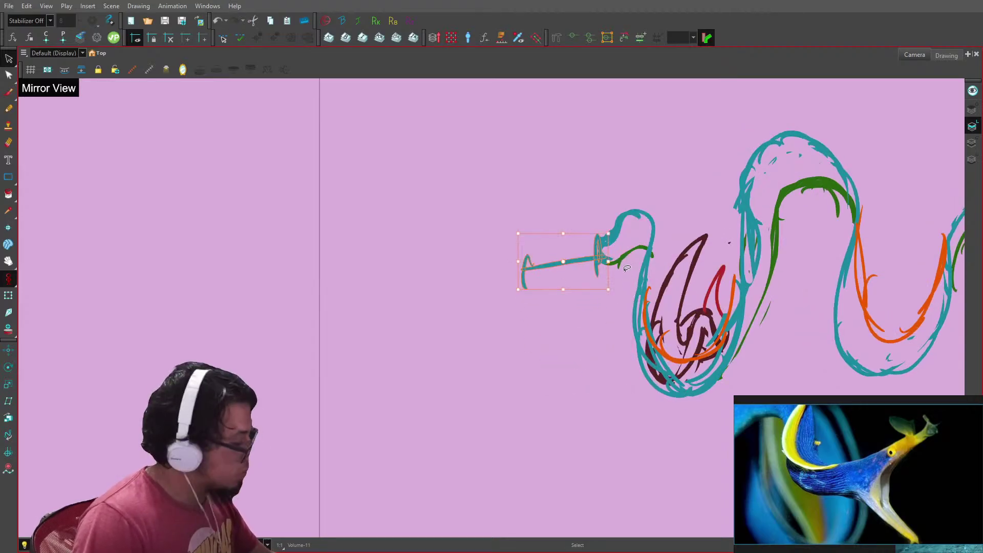
key(.)
key(ctrl+v)
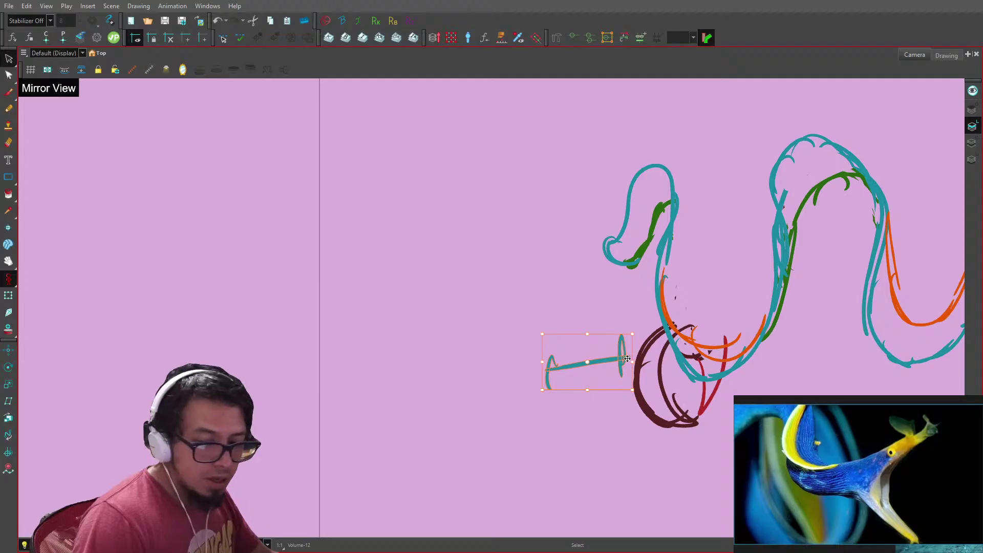
drag(628, 359, 626, 264)
- Paste the guide line into drawings Volume-13 to Volume-16 and position the copies against the head's front end
key(.)
key(ctrl+v)
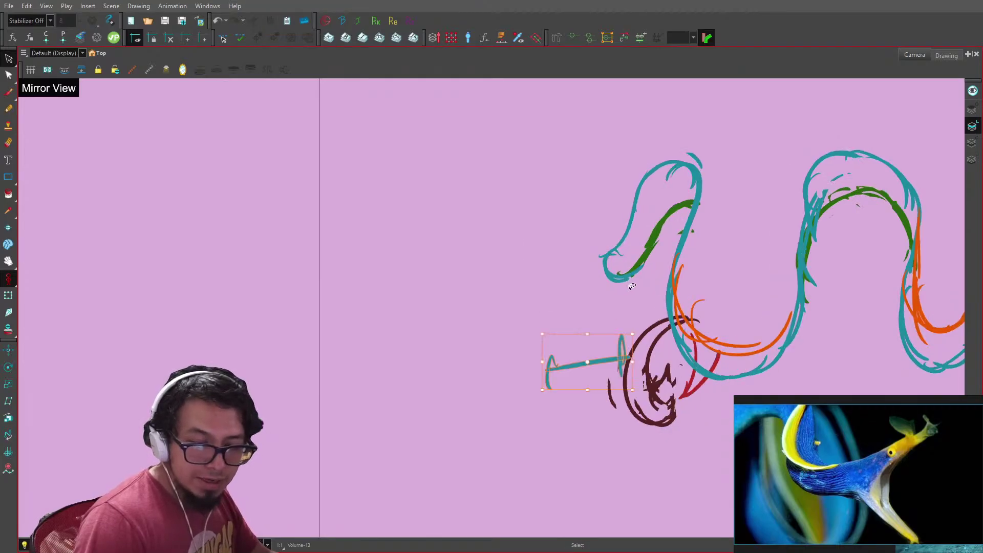
drag(624, 358, 613, 279)
key(.)
key(ctrl+v)
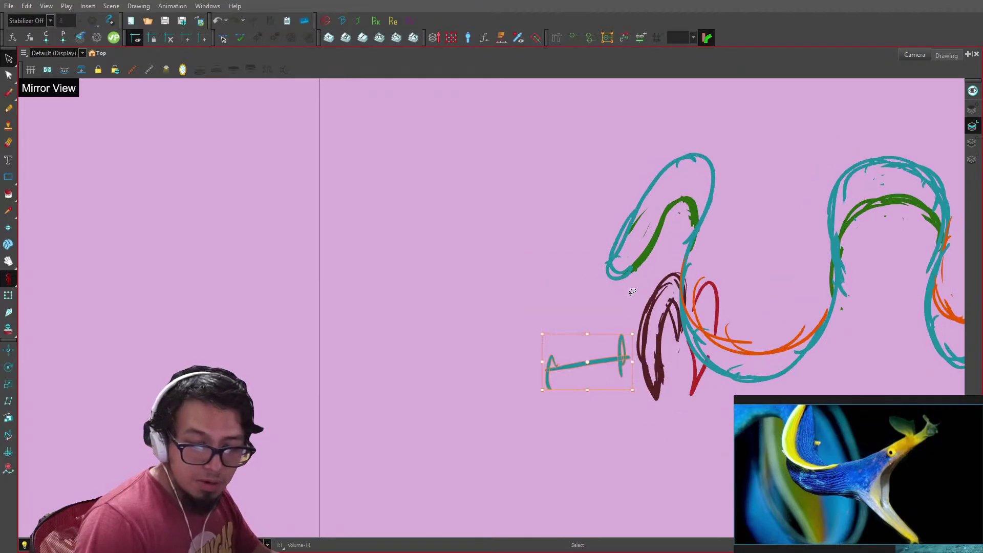
drag(617, 354, 605, 277)
key(.)
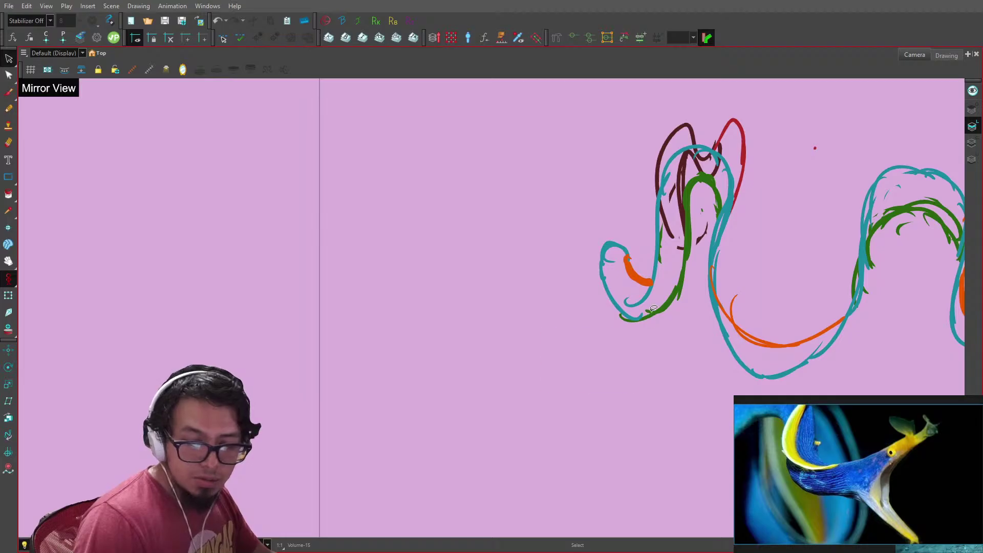
key(ctrl+v)
mouse_move(626, 355)
mouse_down()
mouse_move(616, 252)
mouse_move(629, 254)
mouse_up()
key(.)
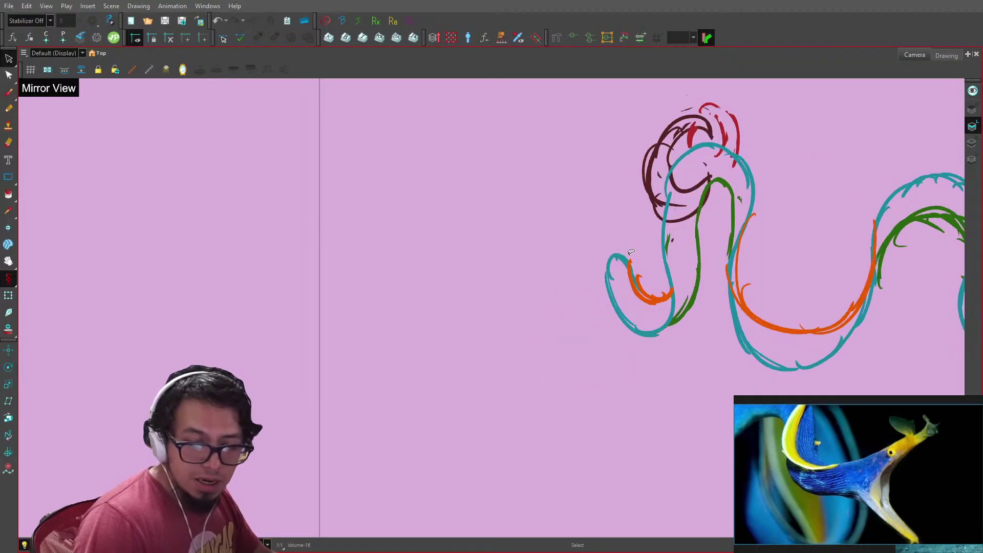
key(ctrl+v)
- Play back the whole animation to check how the head's guide line moves from drawing to drawing
key(.)
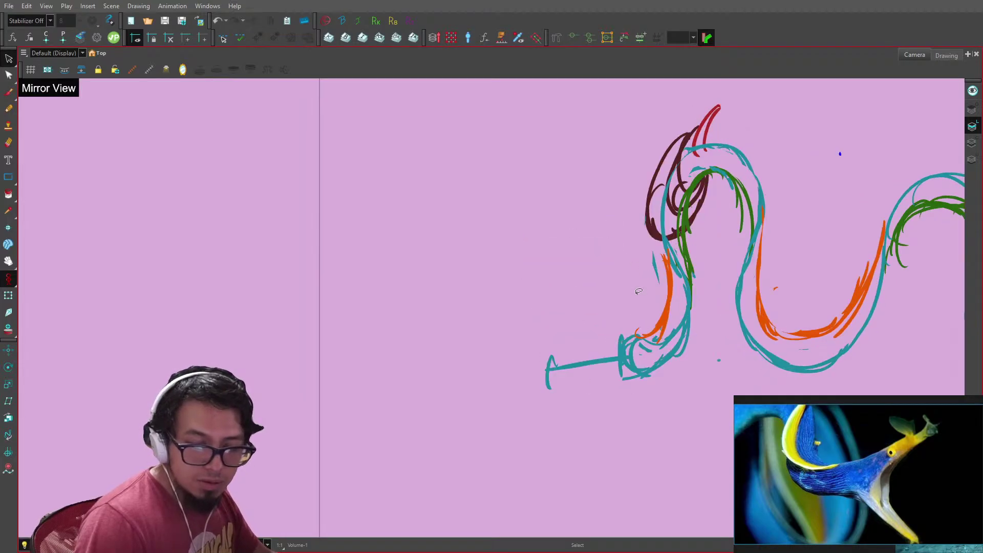
key(.)
key(.)
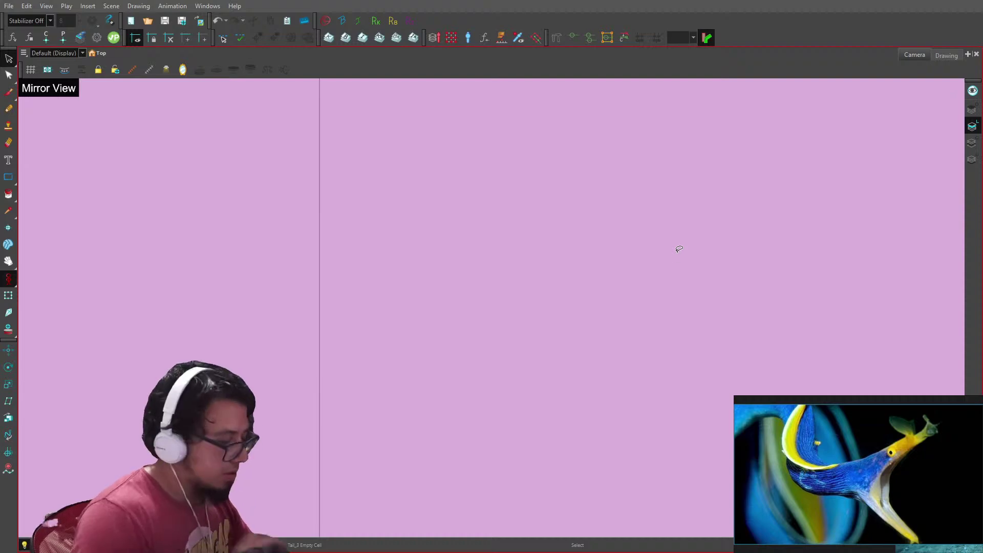
key(Return)
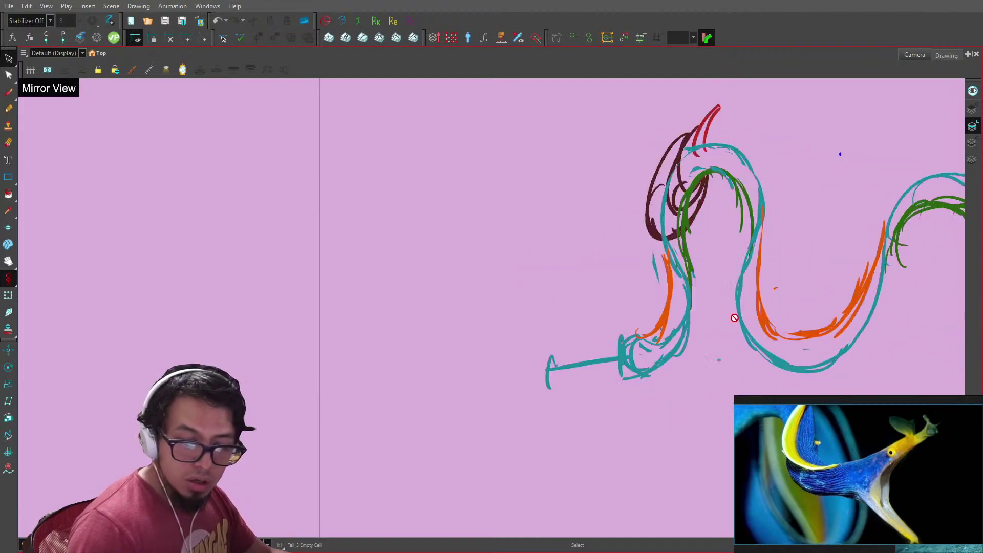
scroll(738, 316, down, 3)
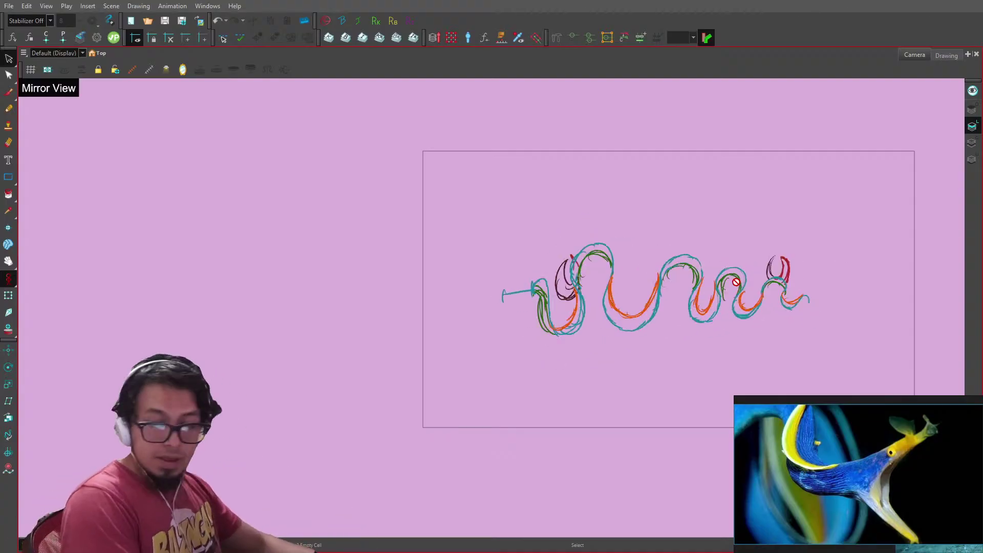
key(shift+Return)
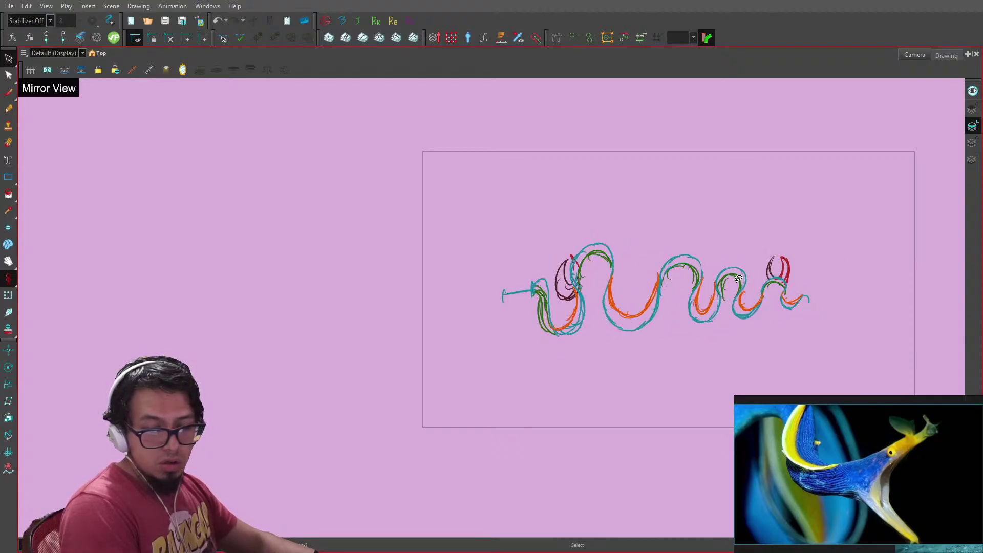
- Turn on onion skinning and shift the guide and head front in Volume-1 up and slightly forward, closer to the neighbouring drawings
key(2)
key(2)
key(2)
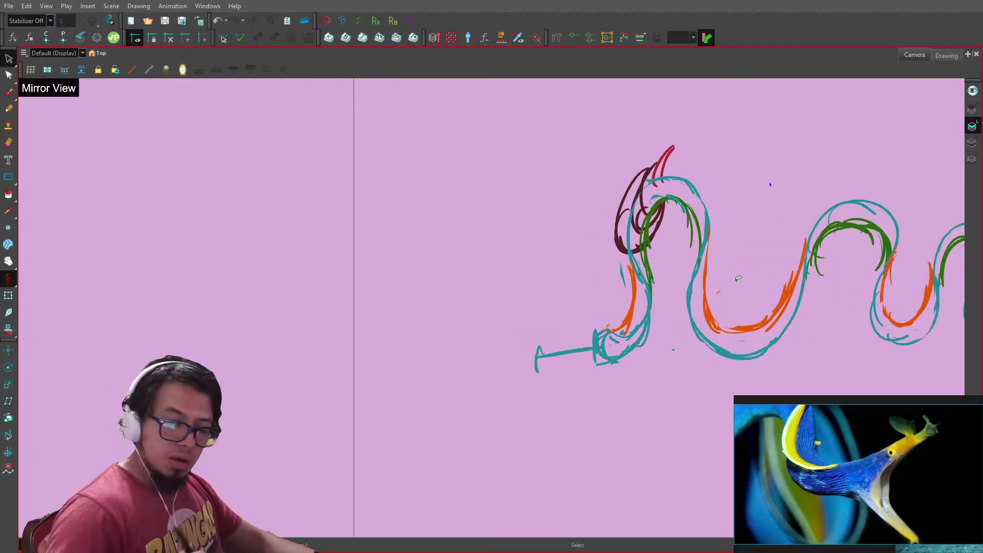
drag(603, 308, 603, 314)
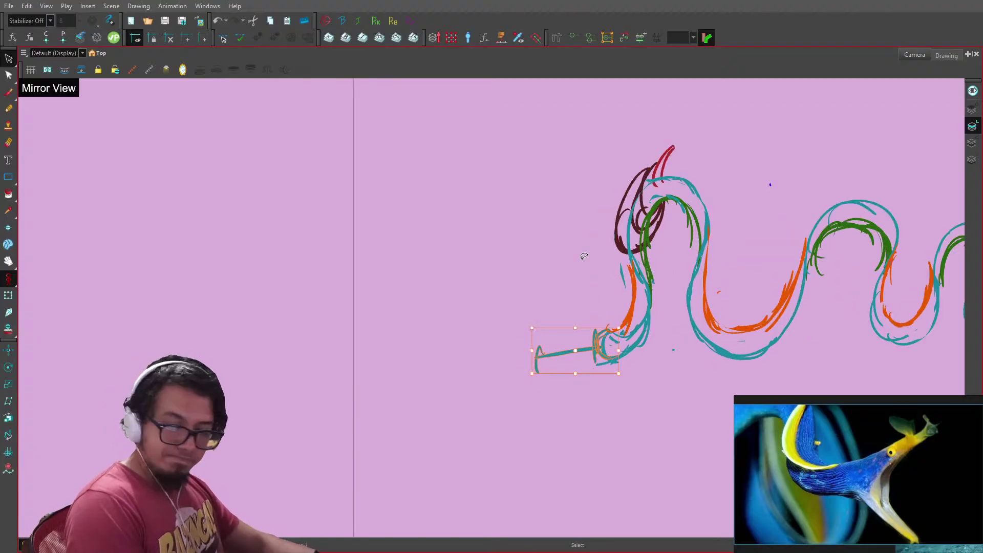
key(alt+o)
key(Up)
key(Up)
key(Up)
key(Up)
key(Up)
key(Up)
key(Up)
key(Up)
key(Up)
key(Up)
key(Up)
key(Up)
key(Up)
key(Up)
key(Up)
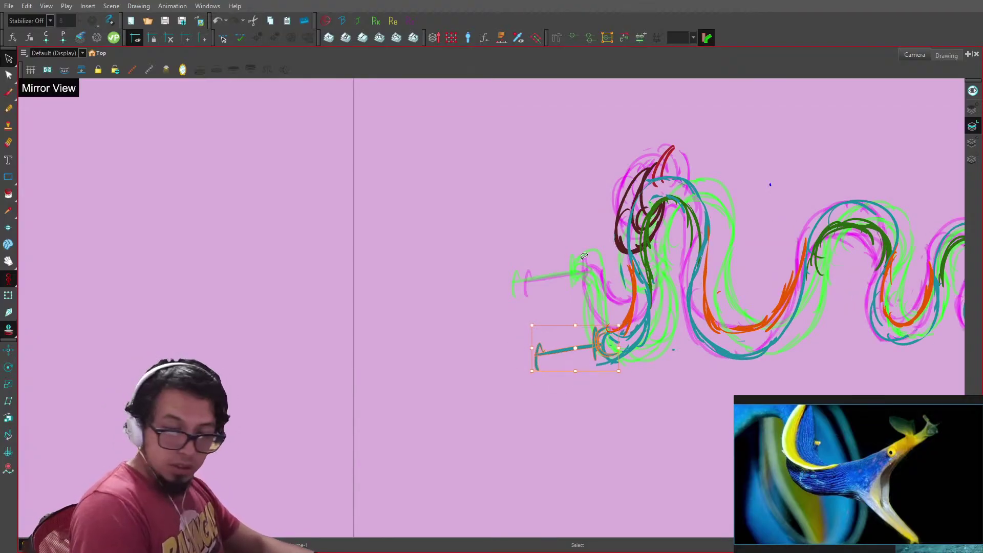
key(Left)
key(Down)
key(Left)
key(Left)
key(Left)
key(Left)
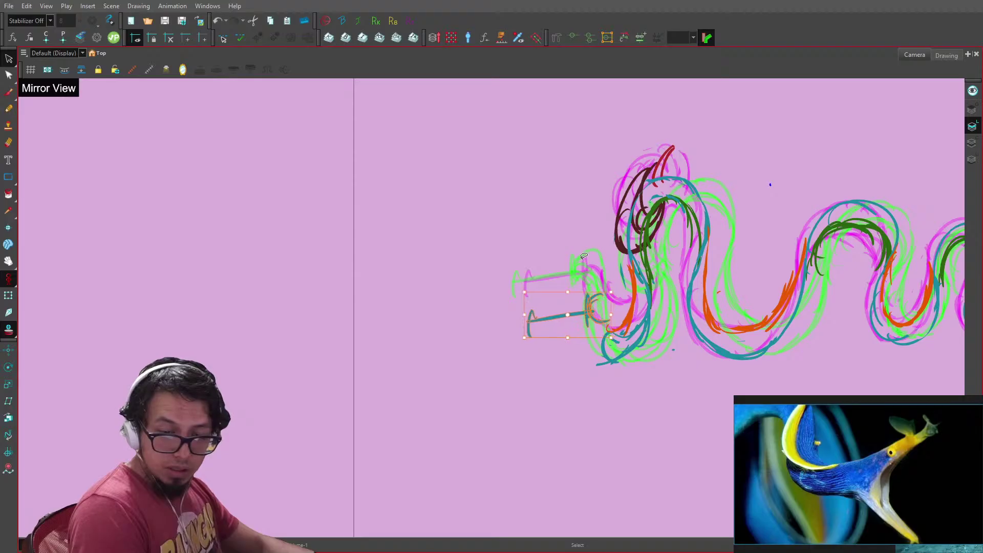
key(Up)
key(Up)
key(Up)
key(Up)
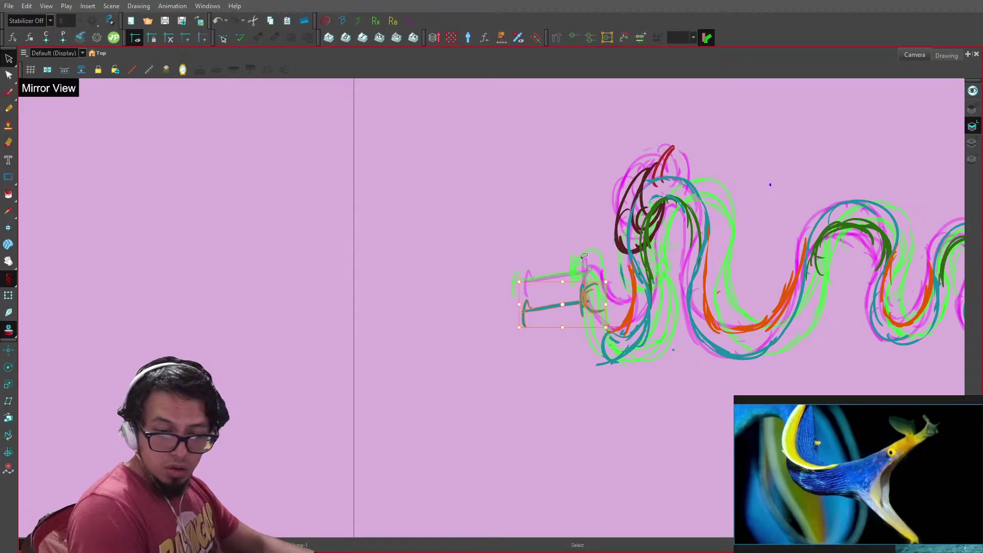
- Redraw the teal head and neck in Volume-1 to meet the raised guide, and erase the old lower head strokes
key(2)
key(Escape)
key(alt+b)
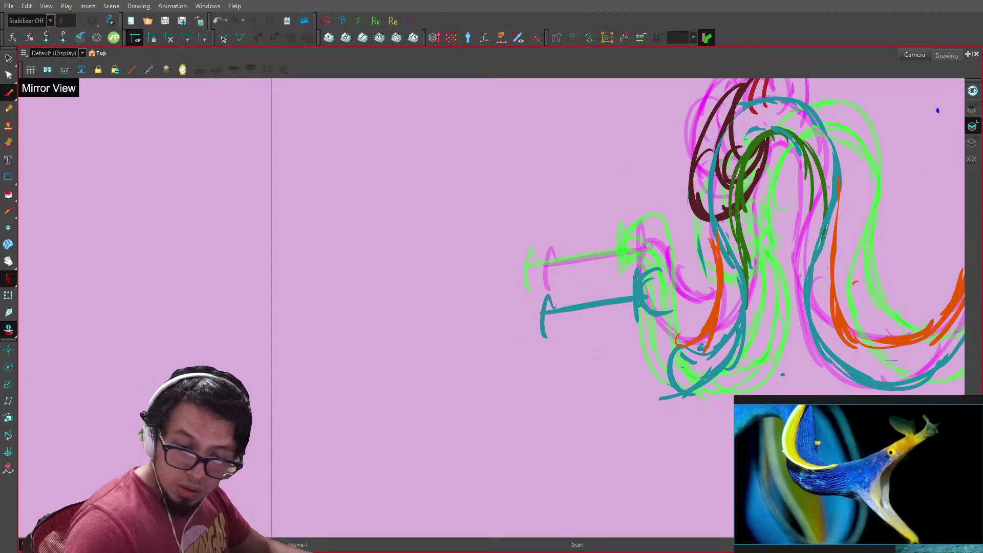
mouse_move(646, 281)
mouse_down()
mouse_move(714, 263)
mouse_move(715, 253)
mouse_up()
drag(710, 221, 684, 293)
drag(640, 319, 702, 326)
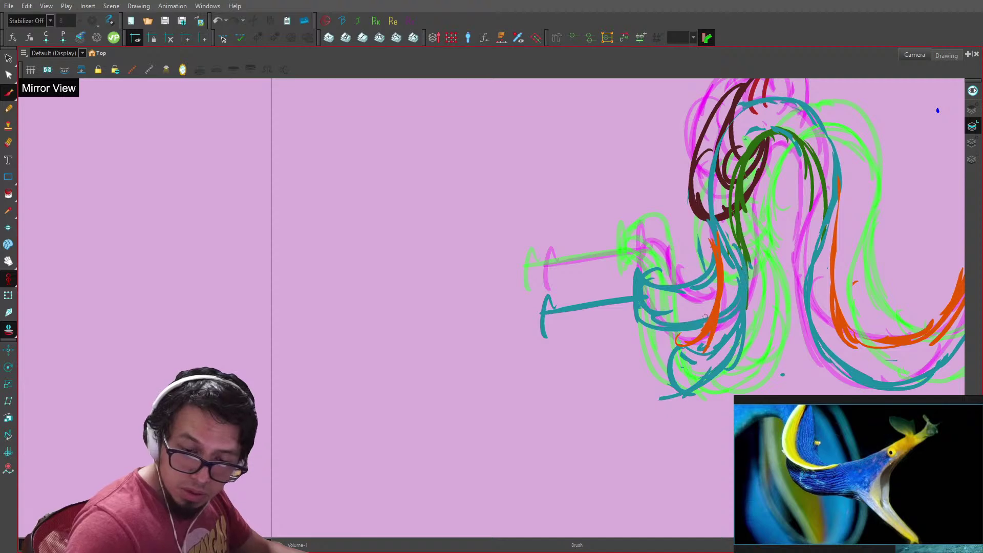
key(alt+e)
mouse_move(702, 358)
mouse_down()
mouse_move(666, 377)
mouse_move(758, 345)
mouse_move(743, 360)
mouse_up()
- Play the animation with the whole serpent in view to review the corrected head motion
key(period)
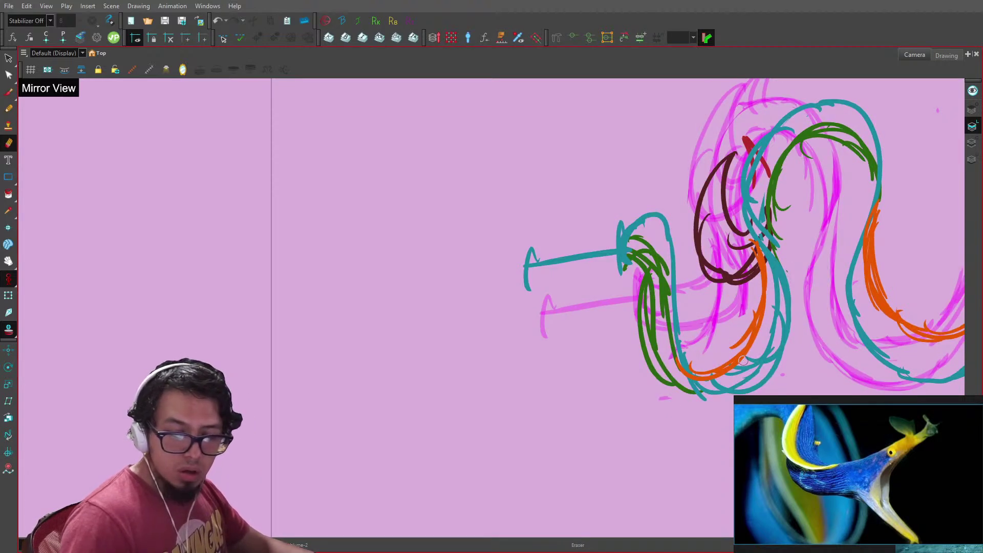
key(shift+Return)
key(1)
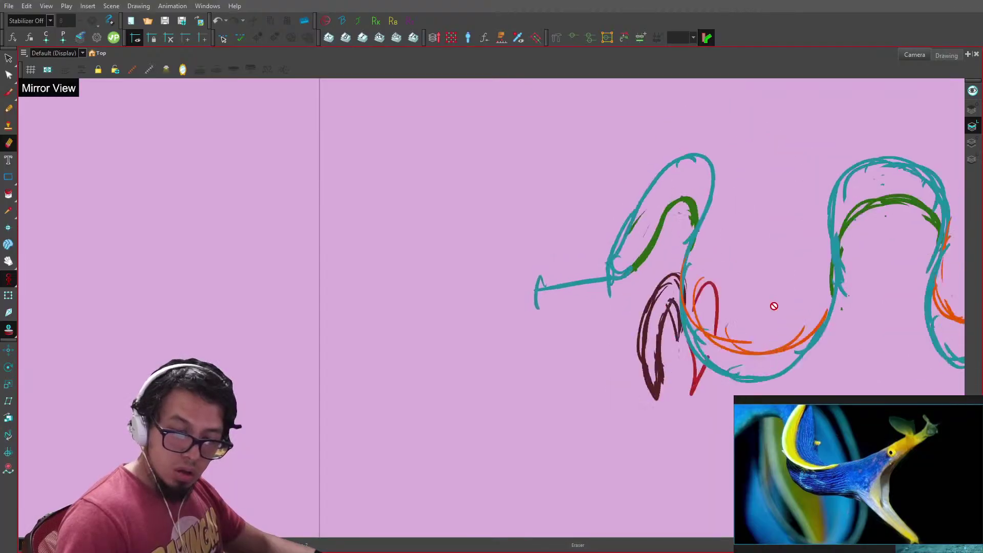
key(1)
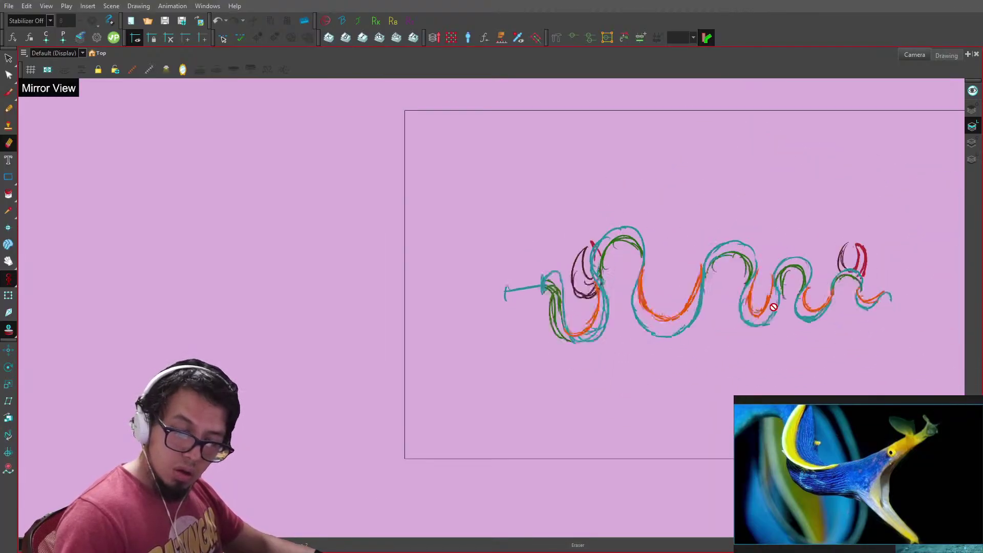
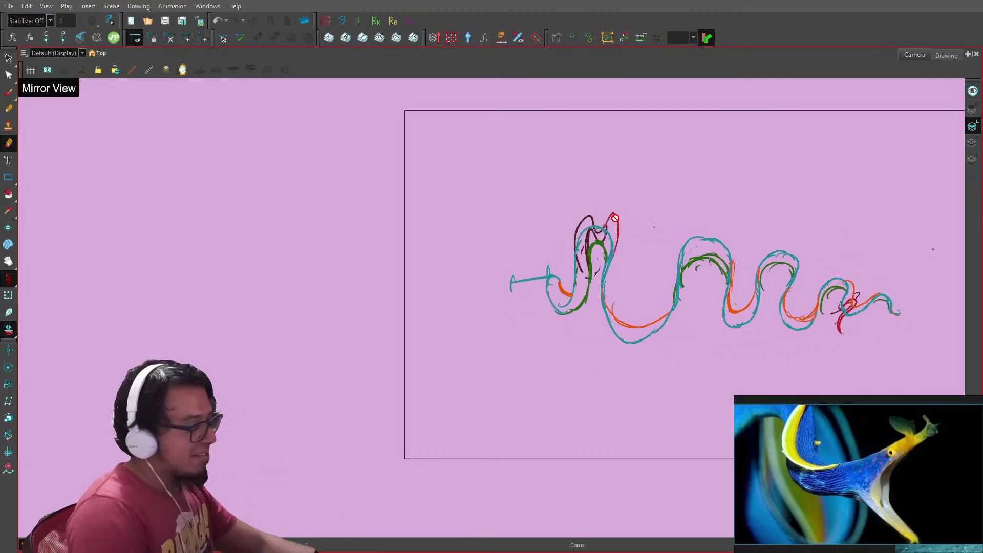
- Stop playback and compare the head guide's position from Volume-5 onward, flipping through the onion-skinned drawings close up
key(shift+Return)
key(2)
key(2)
key(2)
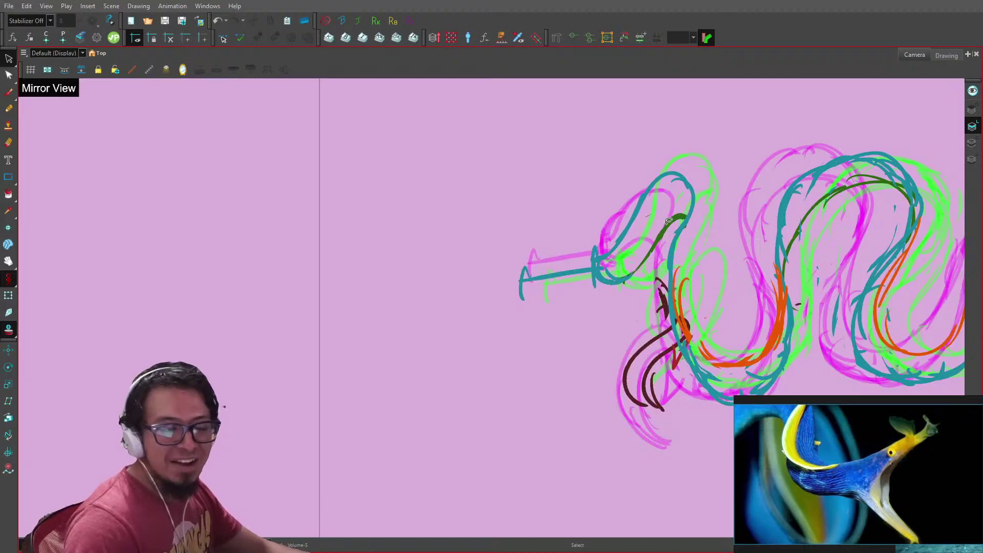
drag(744, 265, 618, 306)
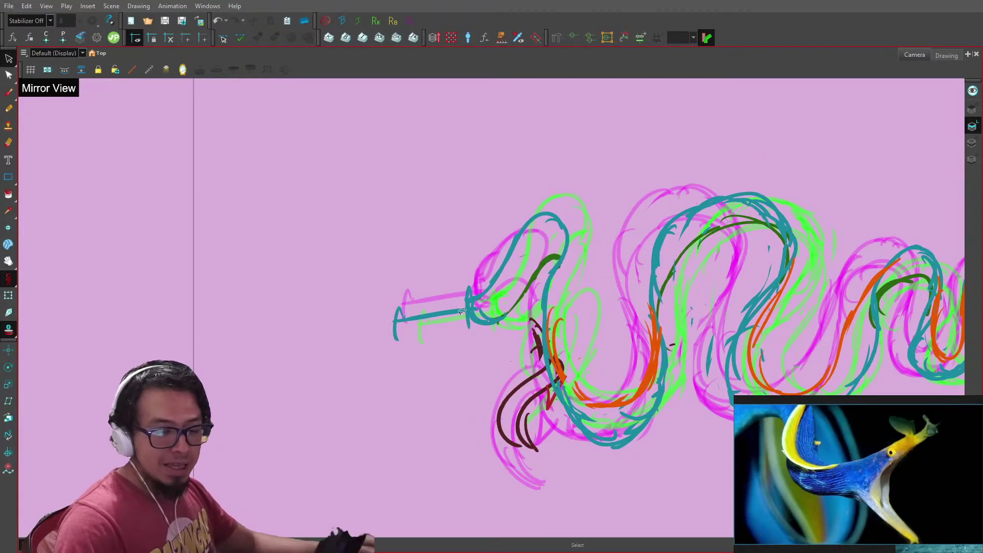
drag(593, 279, 661, 279)
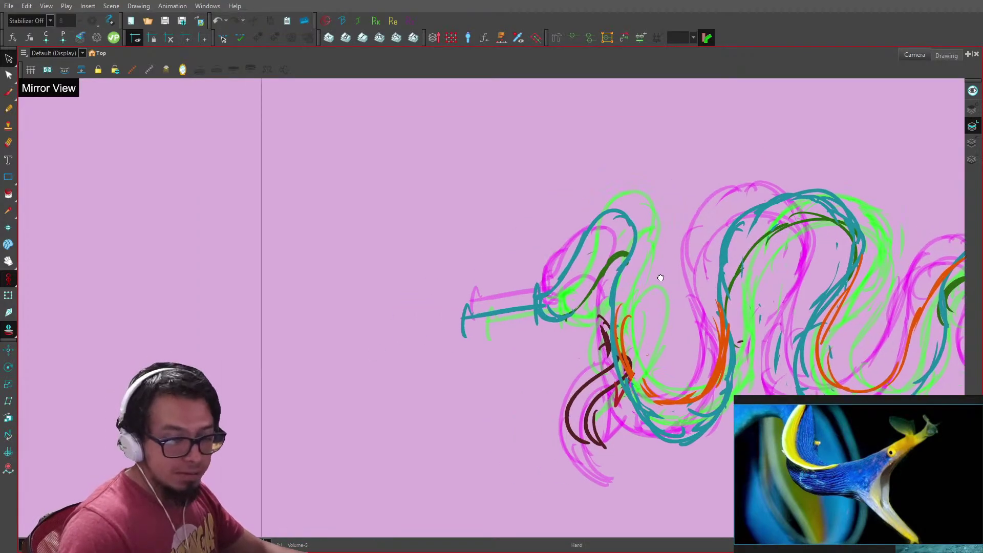
key(g)
key(g)
key(g)
key(period)
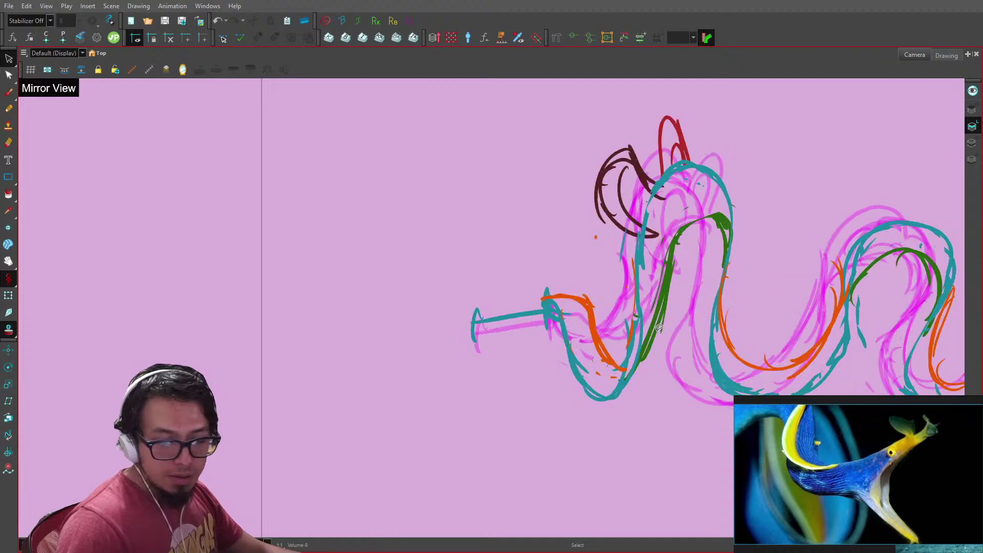
- Check Volume-4 and nudge the guide line and head front in Volume-5 slightly up and forward
key(comma)
key(comma)
key(comma)
key(comma)
key(comma)
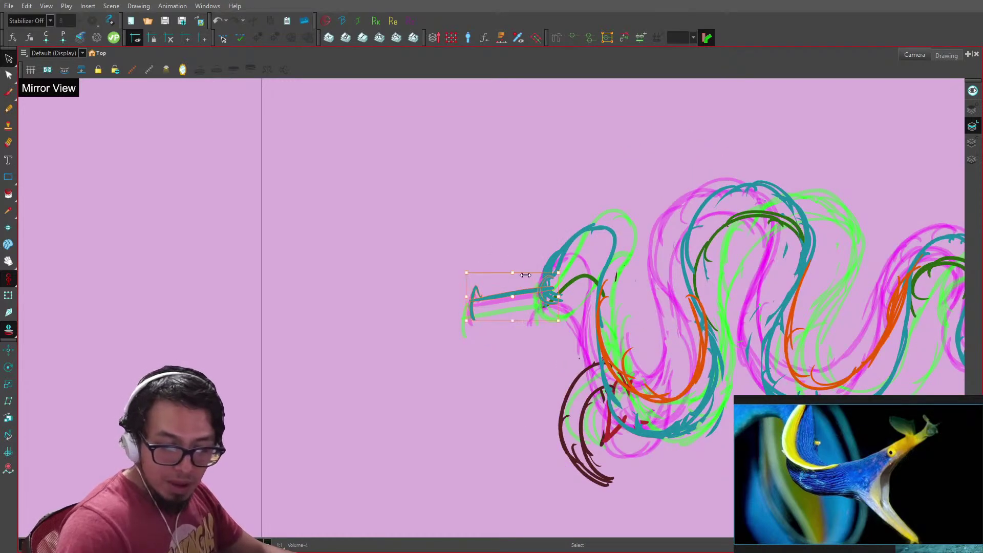
key(period)
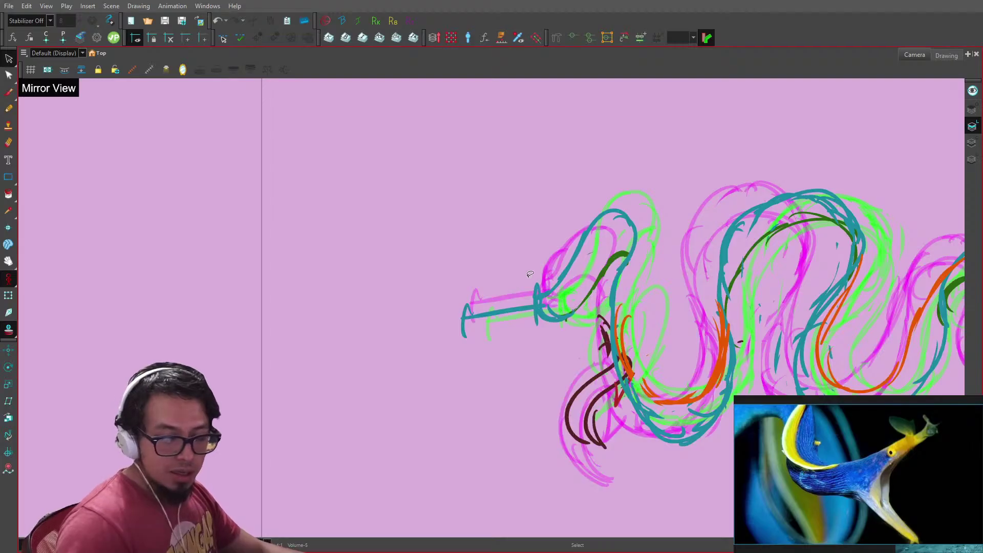
mouse_move(530, 274)
mouse_down()
mouse_move(477, 332)
mouse_move(494, 233)
mouse_up()
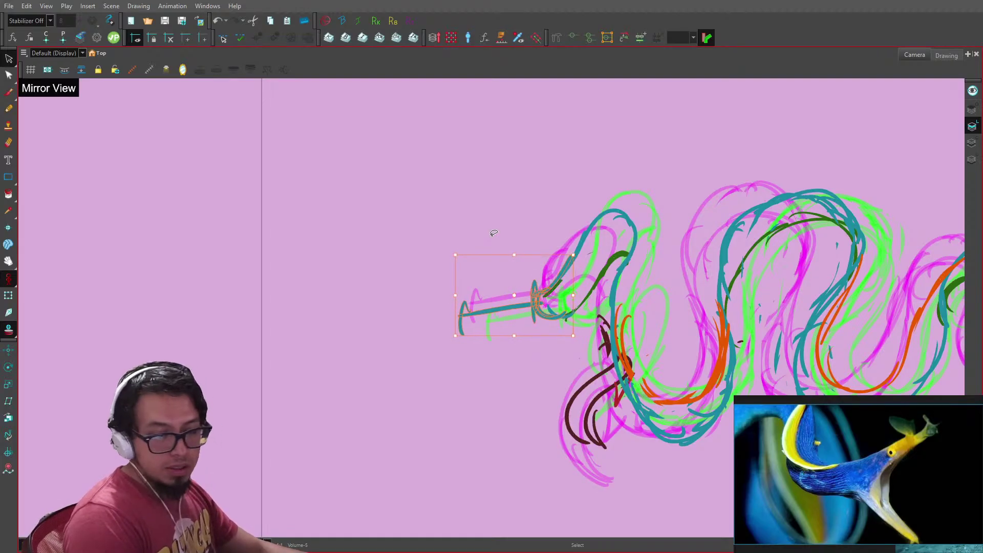
- Raise the head guide line and its crossbar slightly in Volume-9, closer to the neighbouring drawings
key(period)
key(period)
key(period)
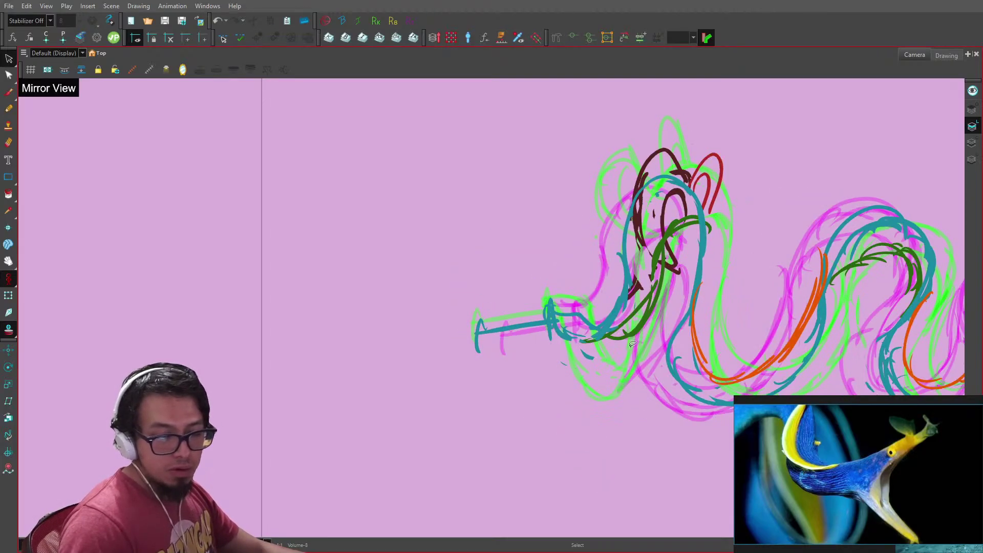
key(period)
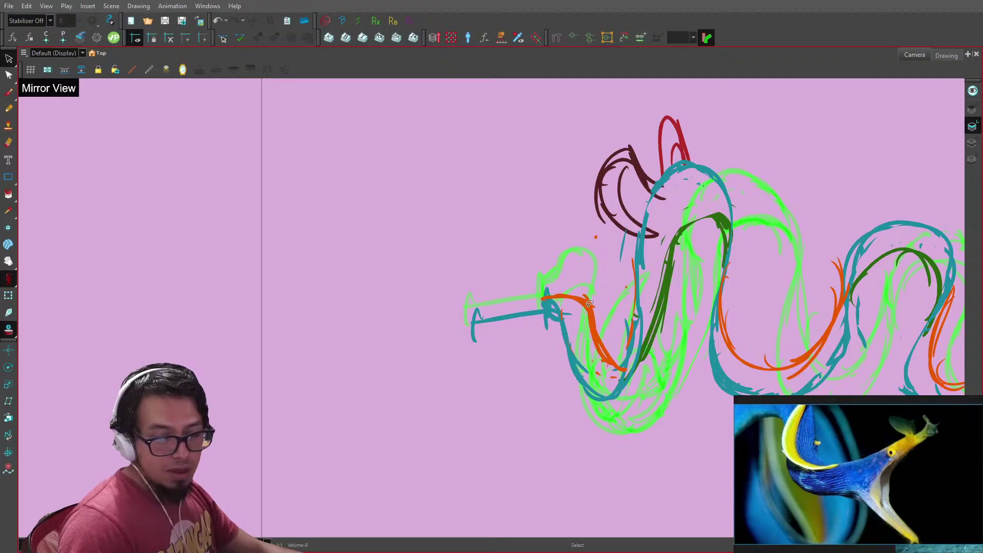
mouse_move(553, 308)
mouse_down()
mouse_move(542, 331)
mouse_move(523, 319)
mouse_up()
click(541, 251)
drag(559, 286, 528, 328)
key(Up)
key(Up)
key(Up)
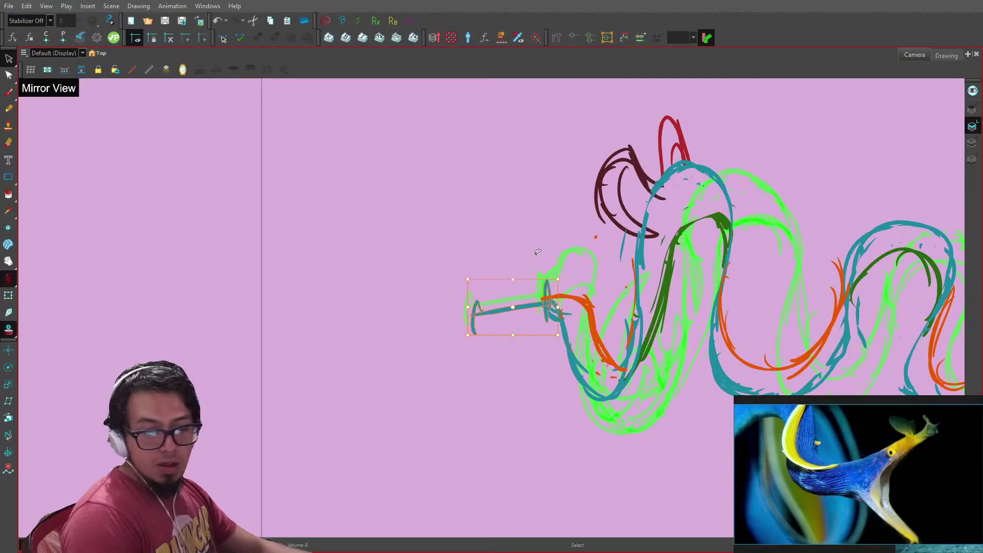
- Check the head guide lines in Volume-12 through Volume-15 against their neighbours, selecting the one in Volume-14
key(period)
key(period)
key(period)
key(period)
key(comma)
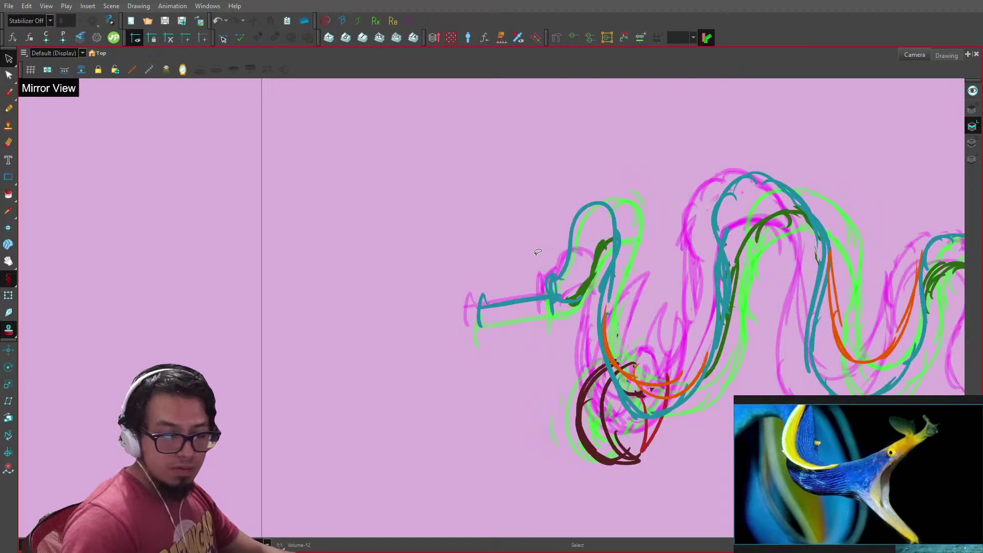
mouse_move(539, 279)
mouse_down()
mouse_move(492, 338)
mouse_move(529, 283)
mouse_up()
key(period)
key(period)
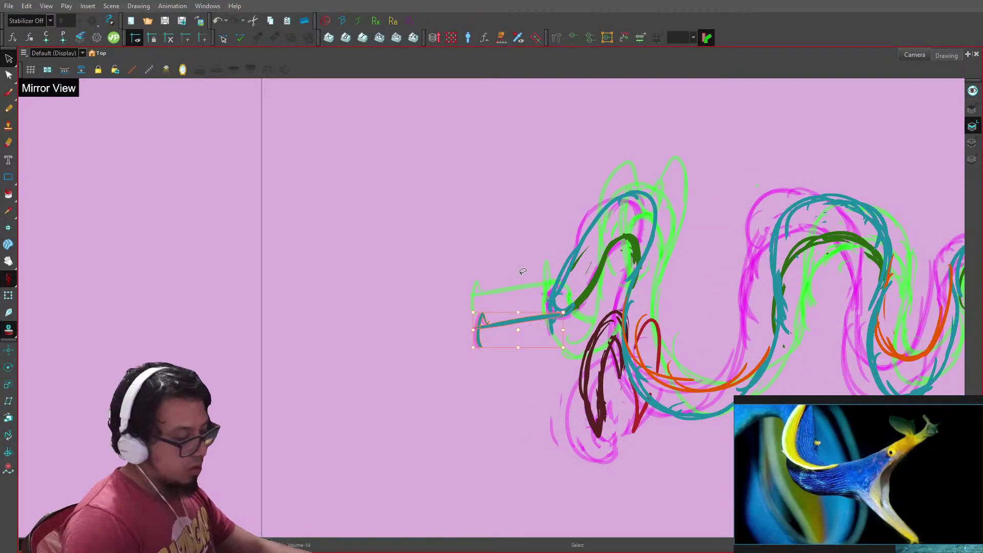
key(period)
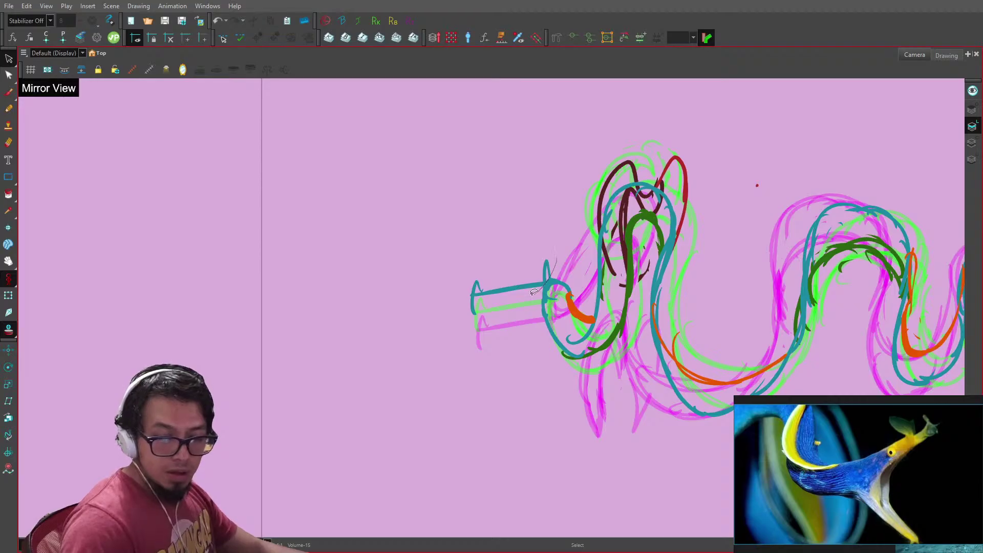
- Lower the head guide line in Volume-2 closer to its position in the previous drawing
key(period)
key(period)
key(period)
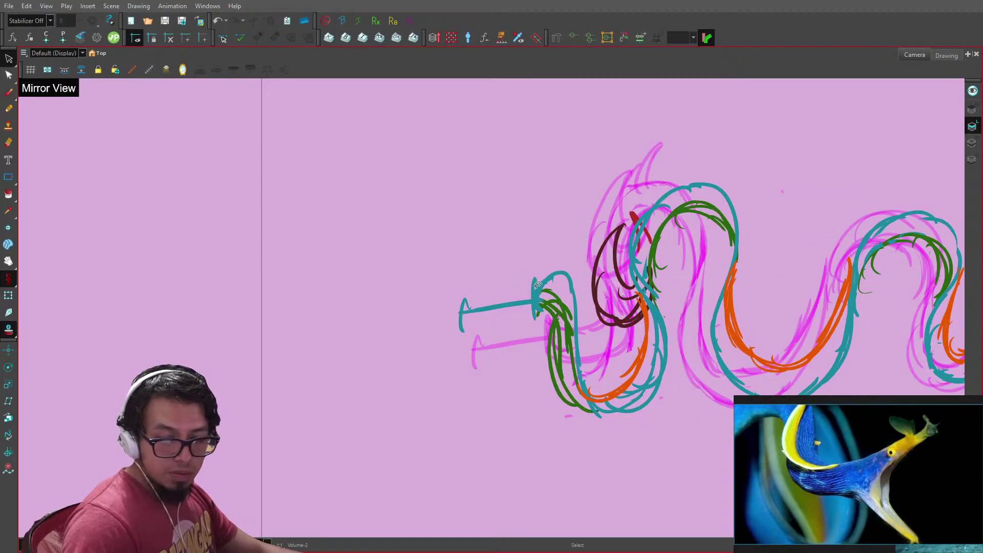
drag(532, 285, 484, 261)
key(Down)
key(Down)
key(Down)
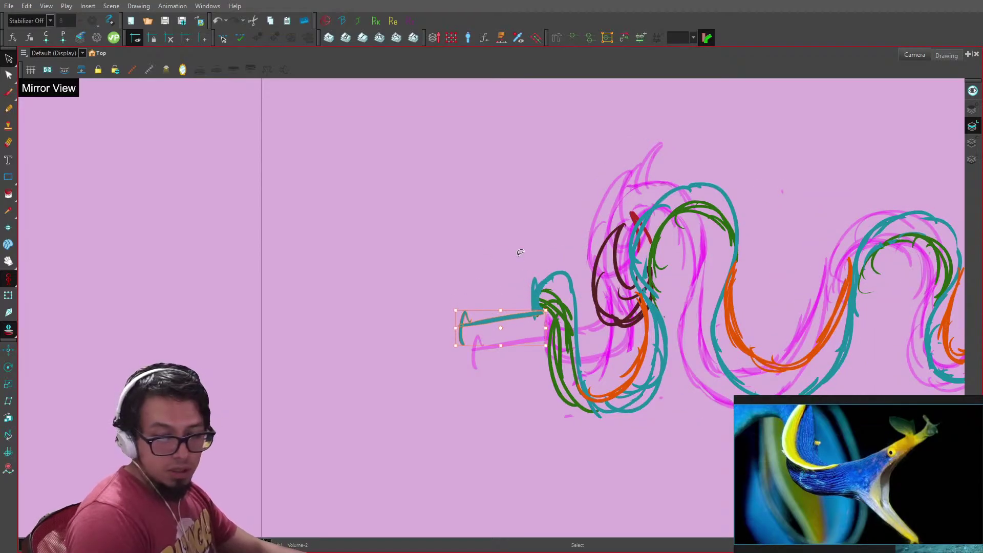
key(Down)
key(Down)
- Play the animation with more of the serpent in view, then replay it from frame 1 with the timeline shown
key(shift+Return)
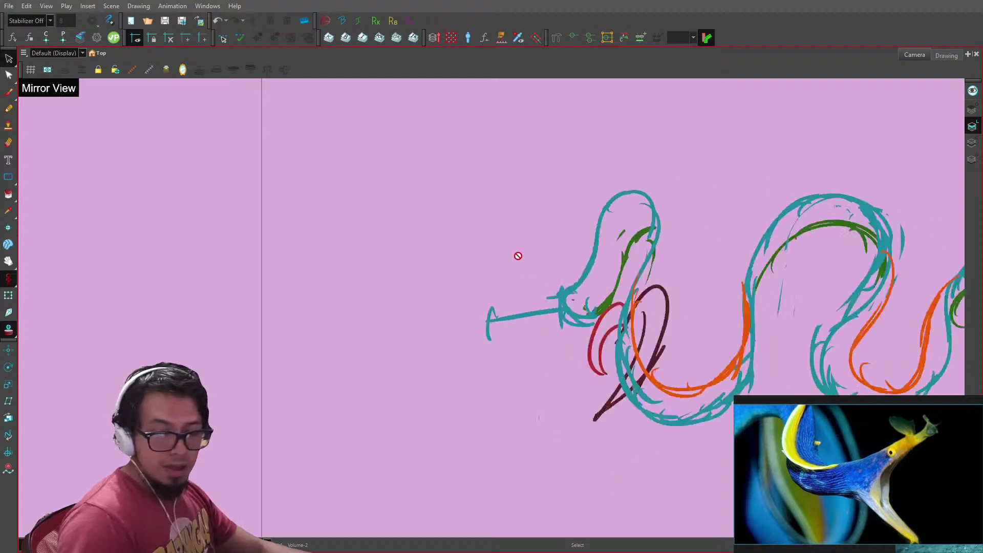
key(1)
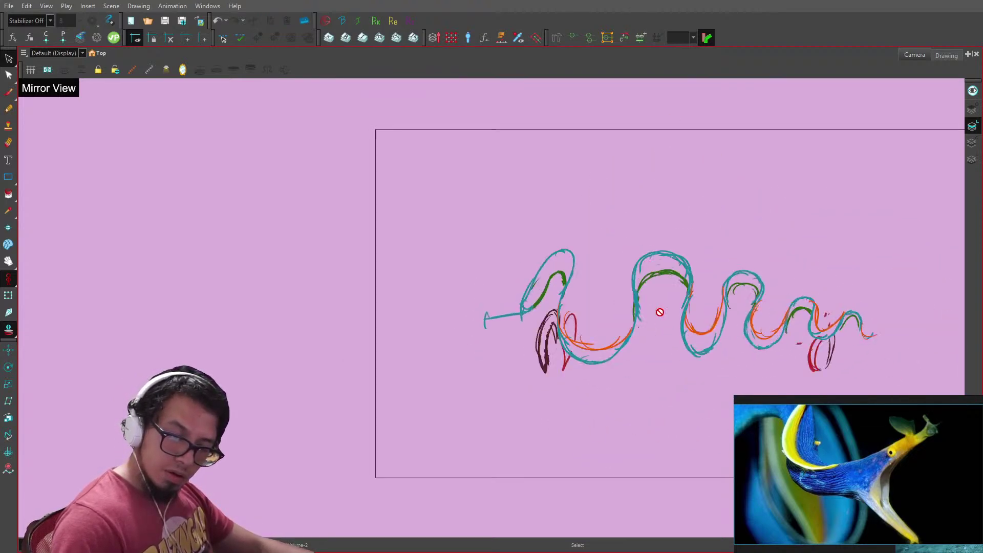
key(ctrl+f)
key(1)
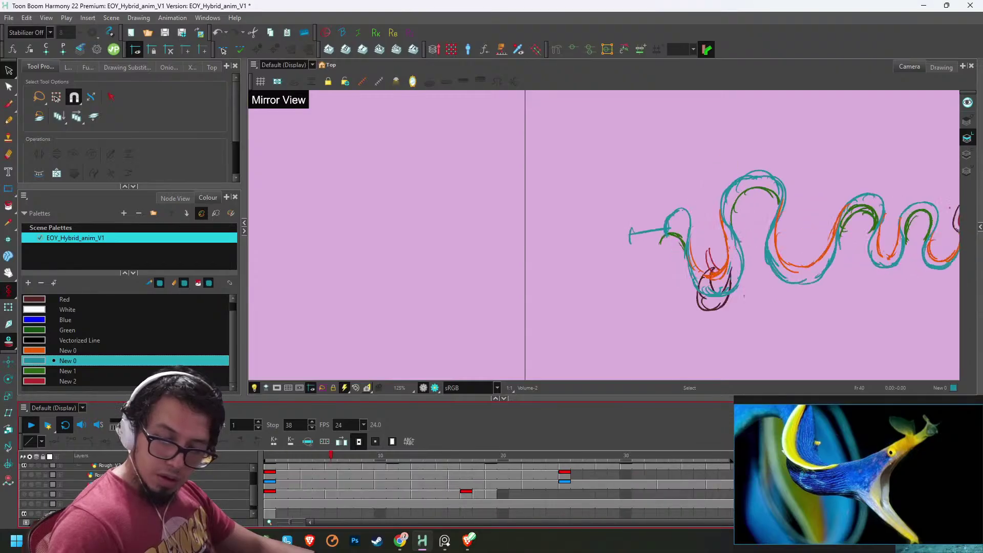
drag(731, 458, 267, 454)
key(1)
key(1)
scroll(713, 478, up, 1)
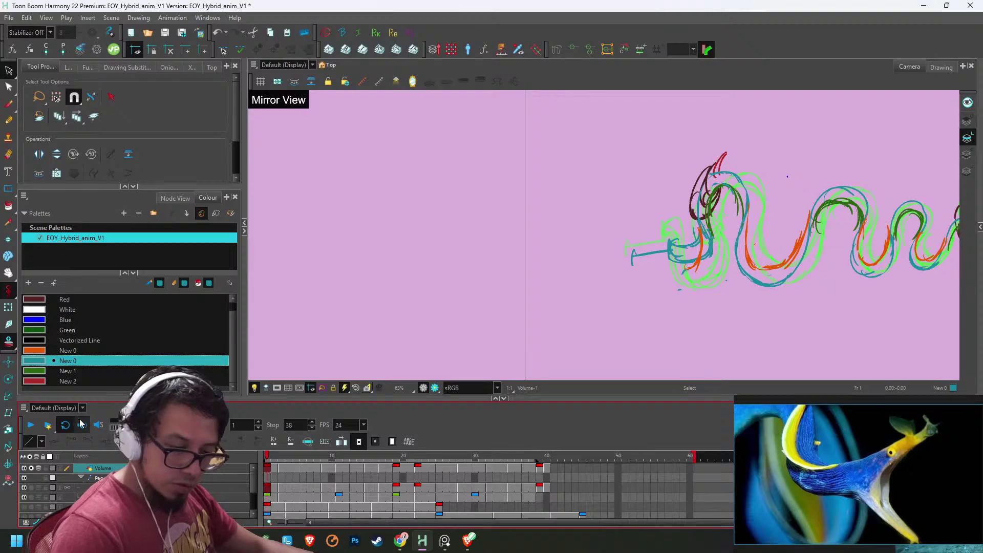
click(32, 428)
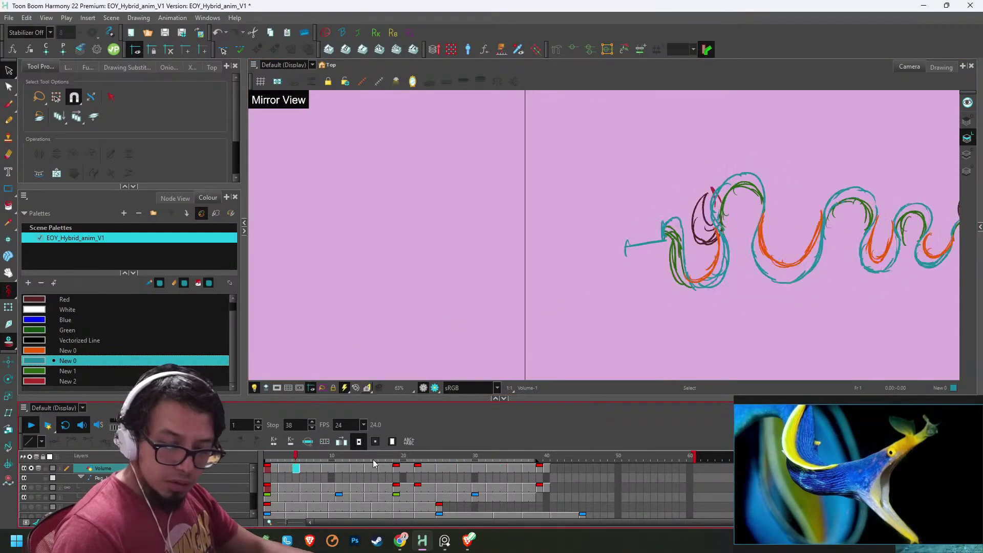
- Scrub to frame 22 and swap its exposed drawing on the Volume layer to Volume-10
click(397, 457)
mouse_move(398, 458)
mouse_down()
mouse_move(440, 457)
mouse_move(425, 458)
mouse_up()
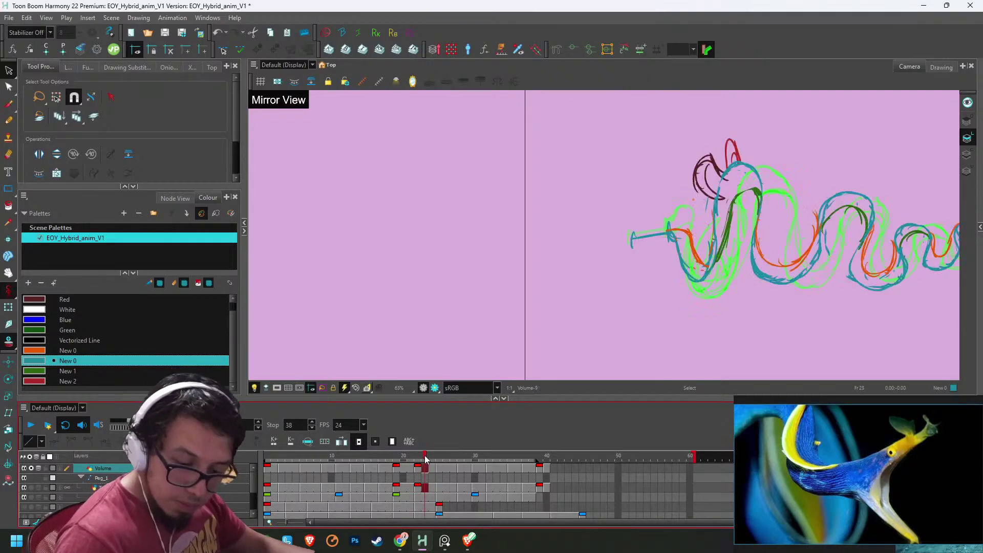
key([)
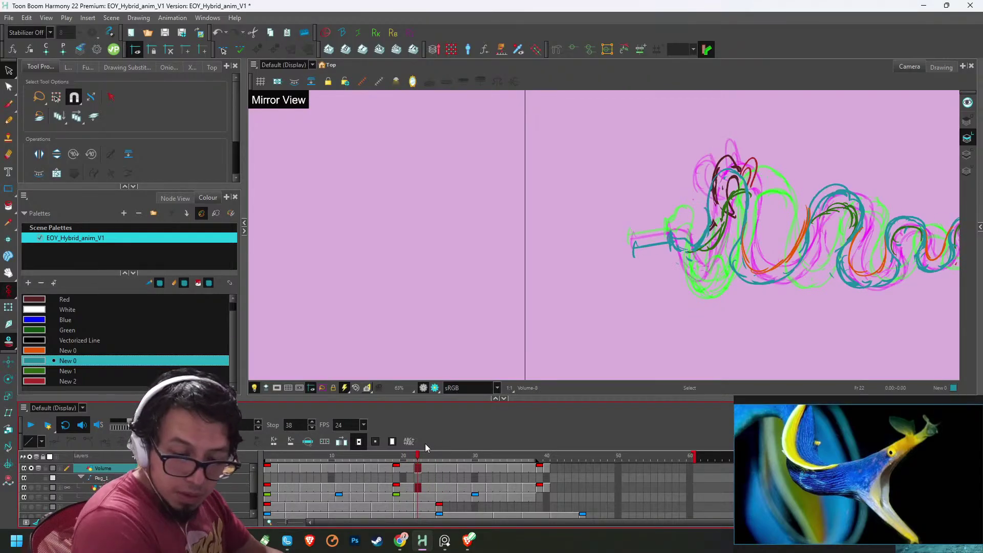
key(bracketright)
key(bracketright)
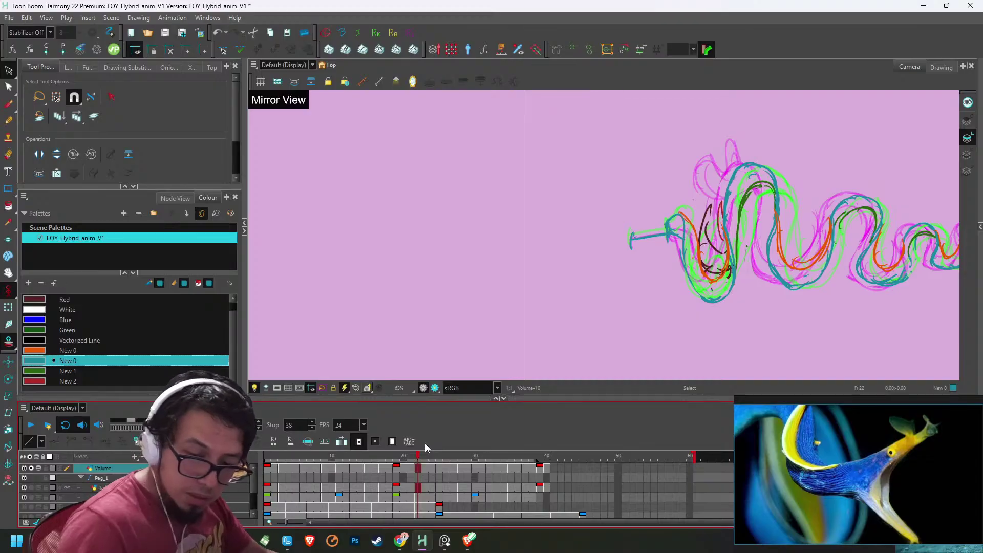
- Play the animation again and inspect the head in the drawing at frame 38
click(31, 424)
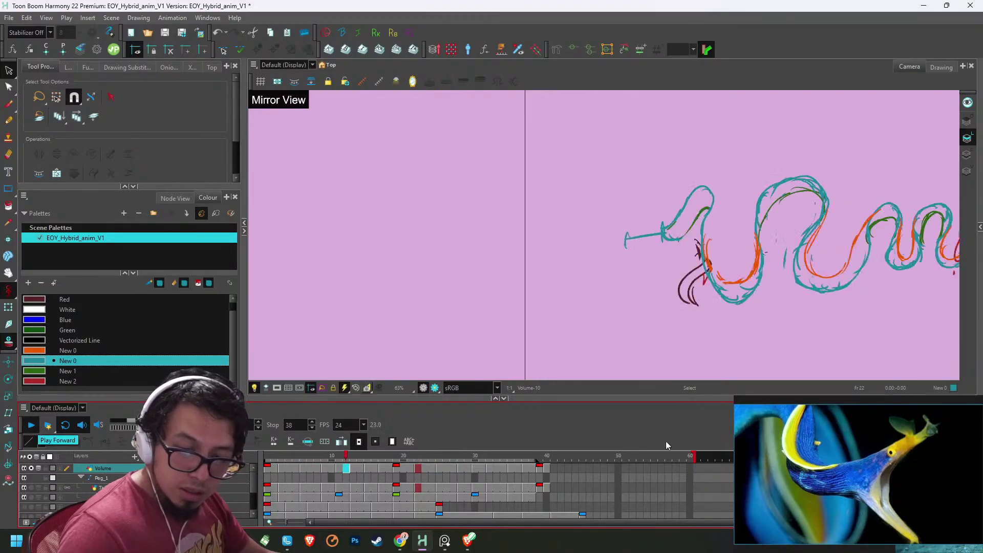
click(532, 456)
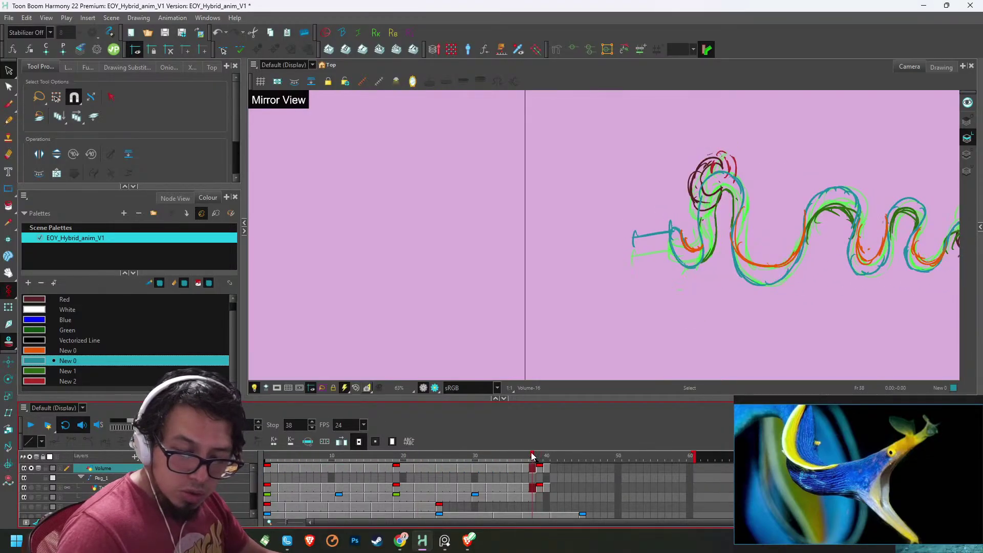
scroll(790, 272, up, 3)
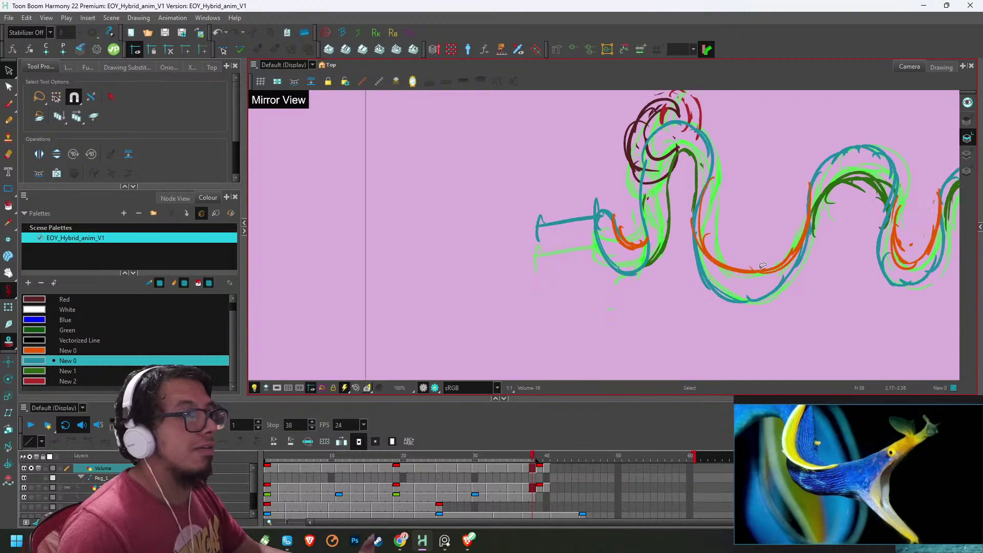
drag(532, 460, 534, 458)
- Return to the full-screen drawing view and lower the head guide line further in Volume-2, closer to Volume-1
key(alt+b)
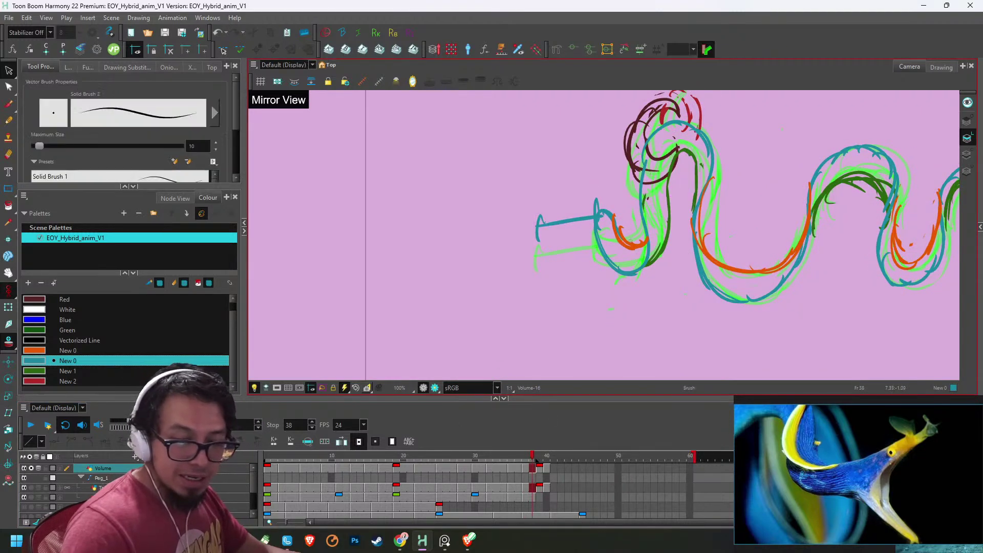
key(ctrl+f)
key(2)
key(2)
key(g)
key(g)
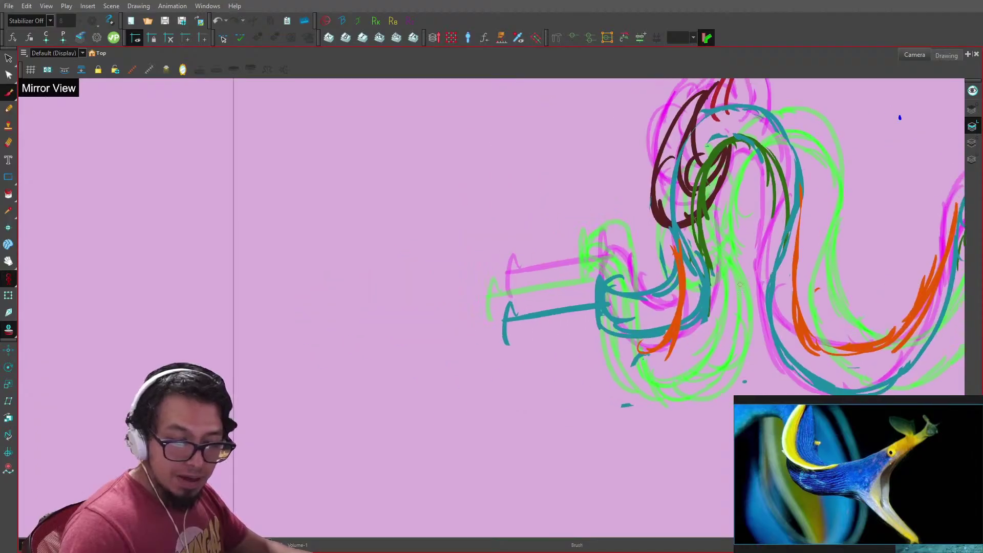
key(alt+s)
drag(581, 272, 554, 249)
key(Down)
key(Down)
key(Down)
key(Down)
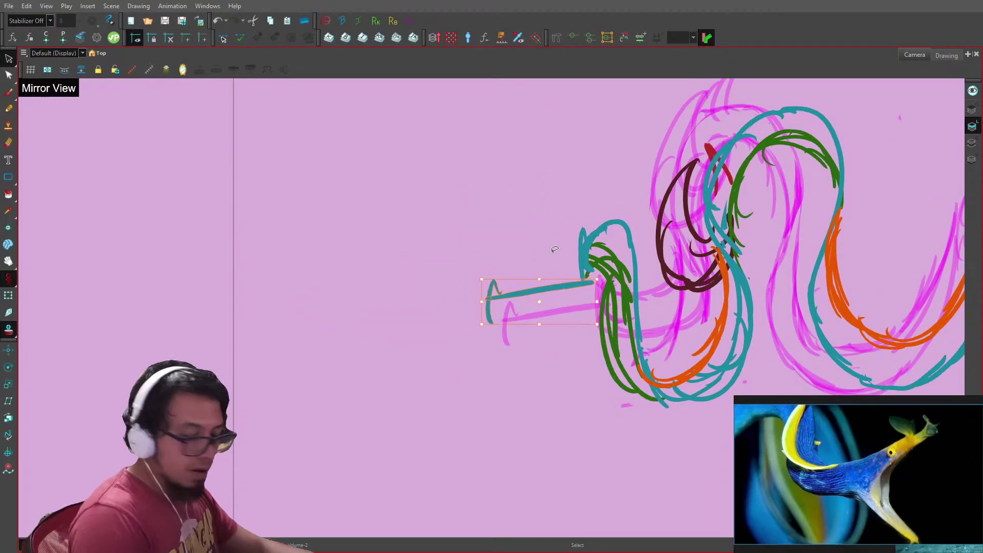
- Flip between Volume-2 and its neighbours to compare the guide, and adjust the head guide line in Volume-5
key(g)
key(f)
key(f)
key(g)
key(g)
key(g)
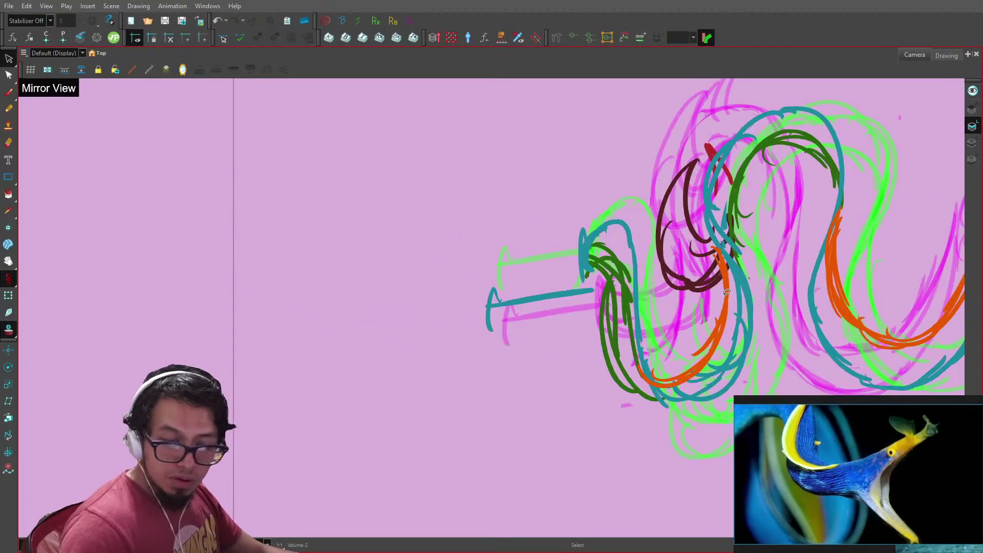
key(g)
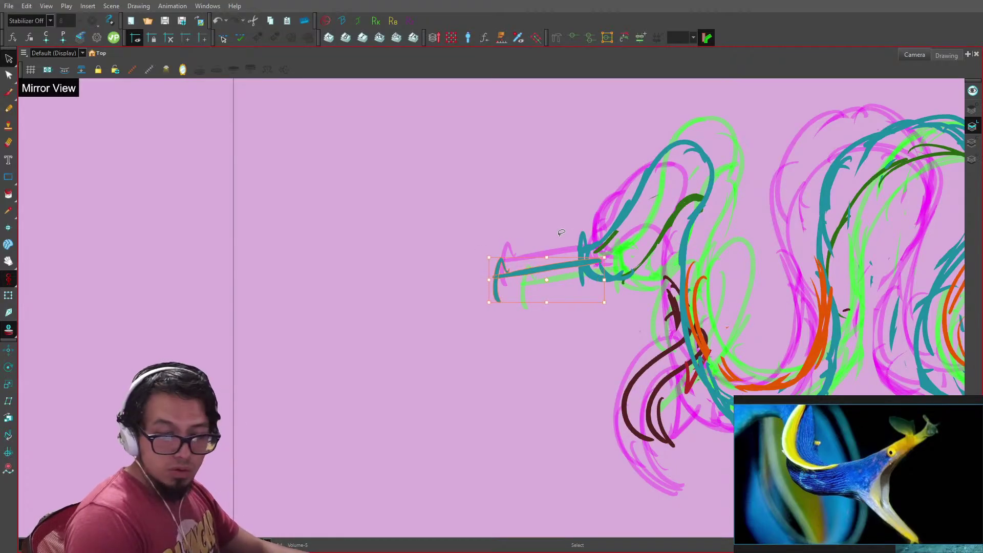
- Adjust the guide lines and head fronts in Volume-6 through Volume-9 to even their spacing with the neighbouring drawings
key(g)
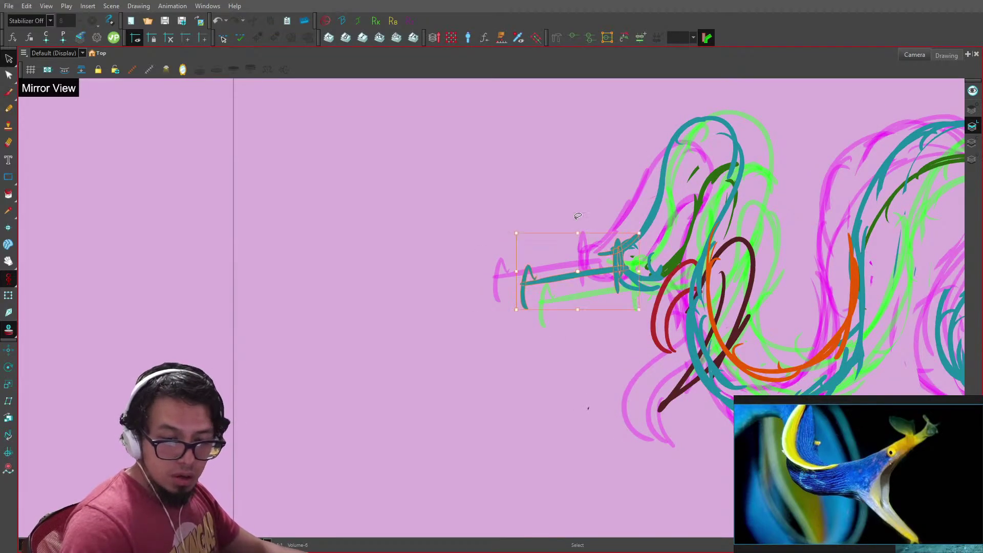
key(g)
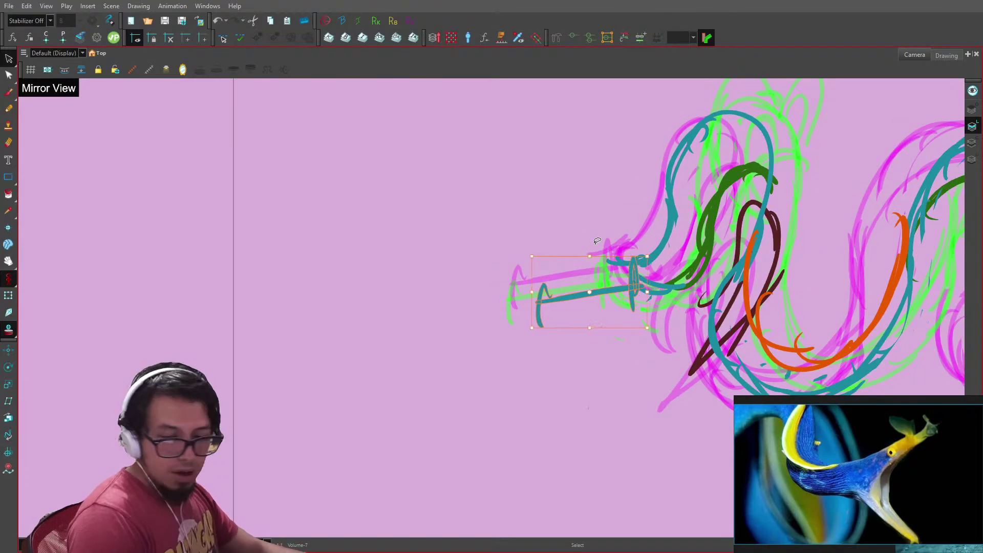
key(g)
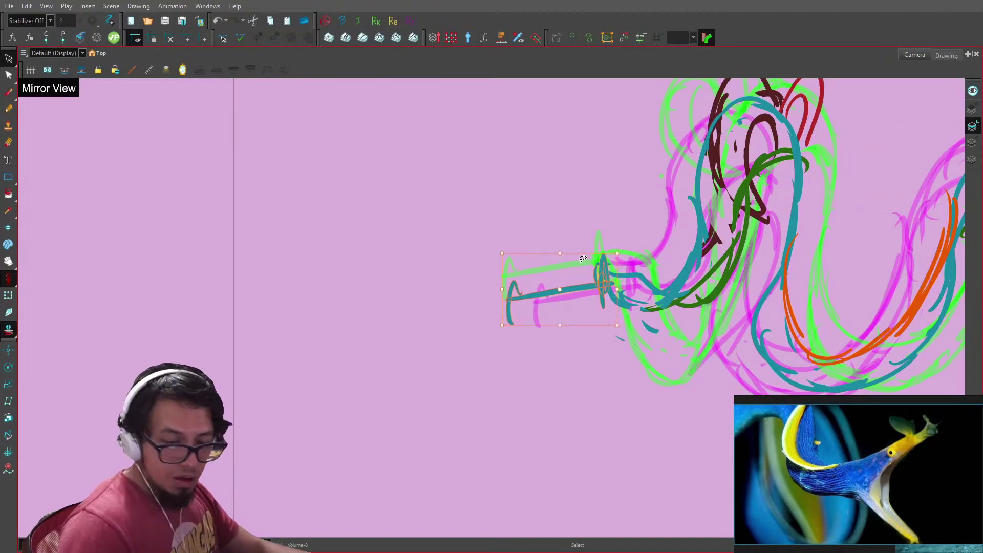
key(g)
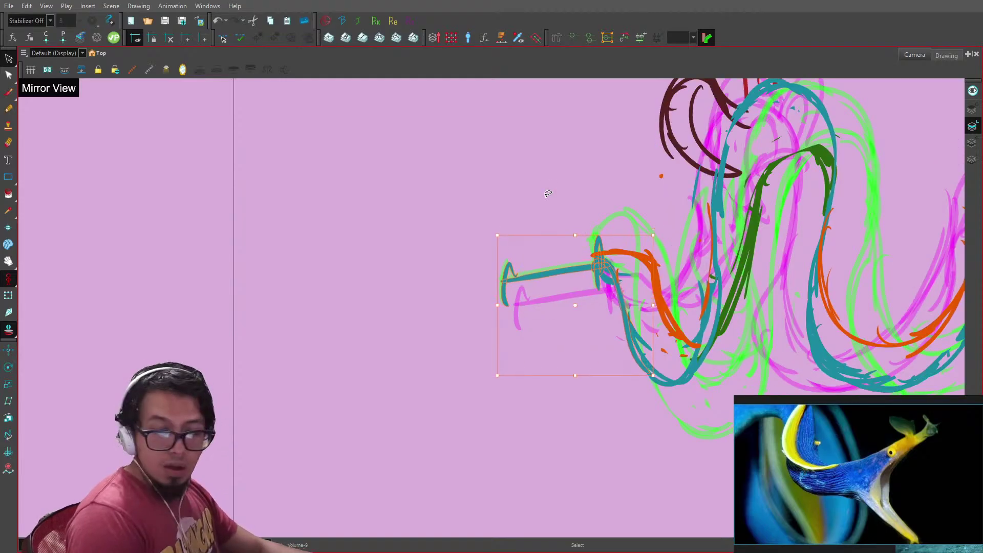
- Adjust the head guide lines in the drawings after Volume-9, including Volume-15 and Volume-1, to even their spacing with the onion-skinned neighbours
key(g)
key(g)
key(g)
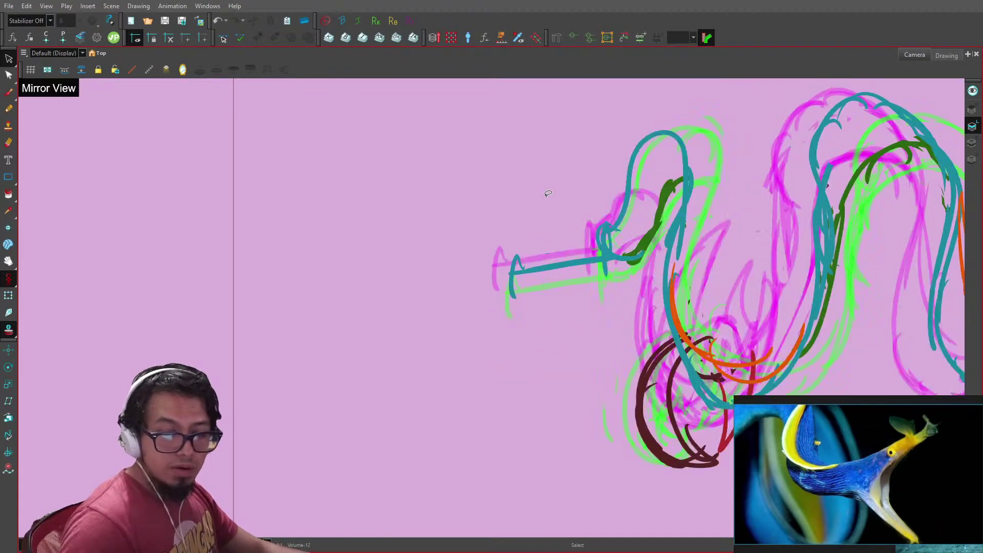
key(g)
key(g)
key(g)
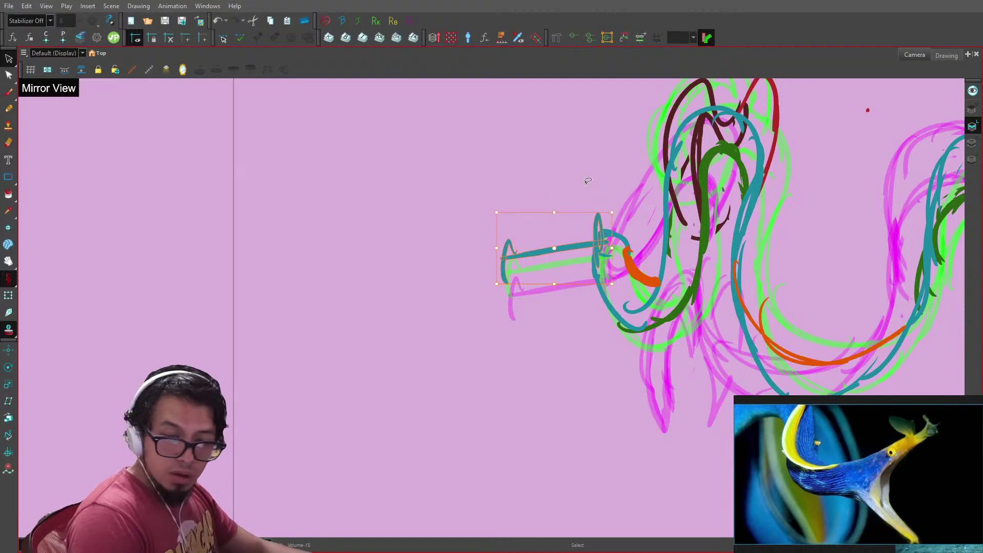
key(g)
key(g)
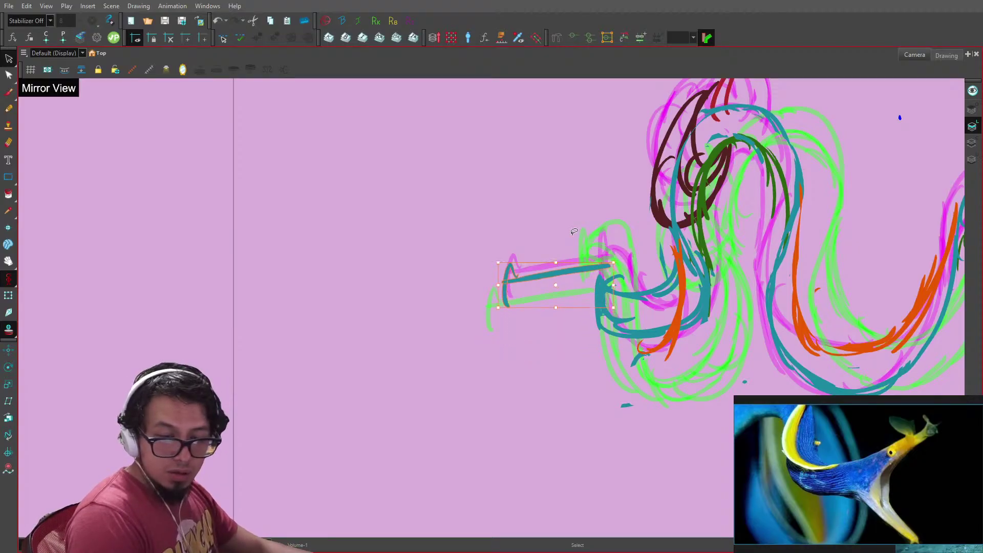
- Play the swimming animation from its first frame to check the head guide's motion
key(period)
key(period)
key(shift+comma)
key(shift+Return)
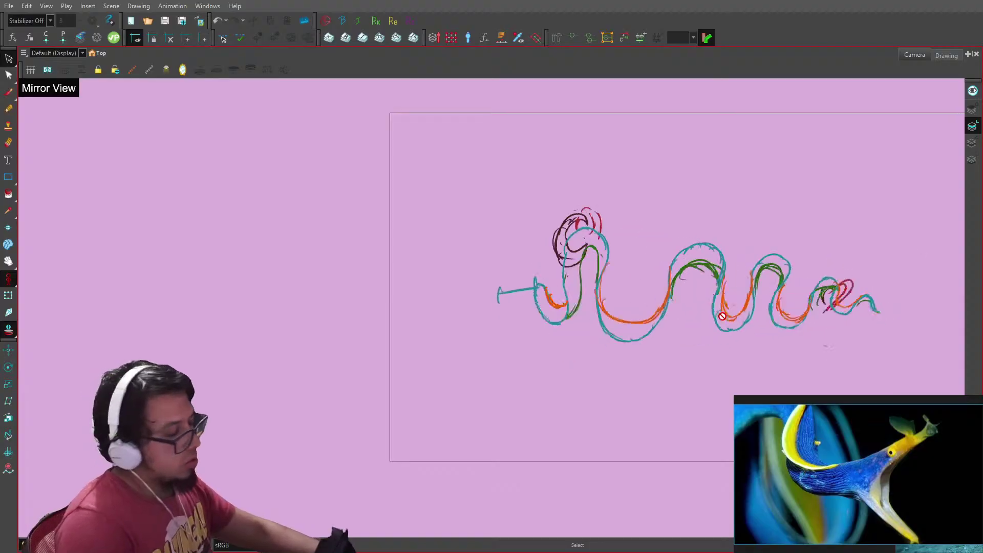
- Examine the head guide line up close in successive drawings, comparing its position with the onion-skinned neighbours
key(2)
key(2)
key(2)
key(.)
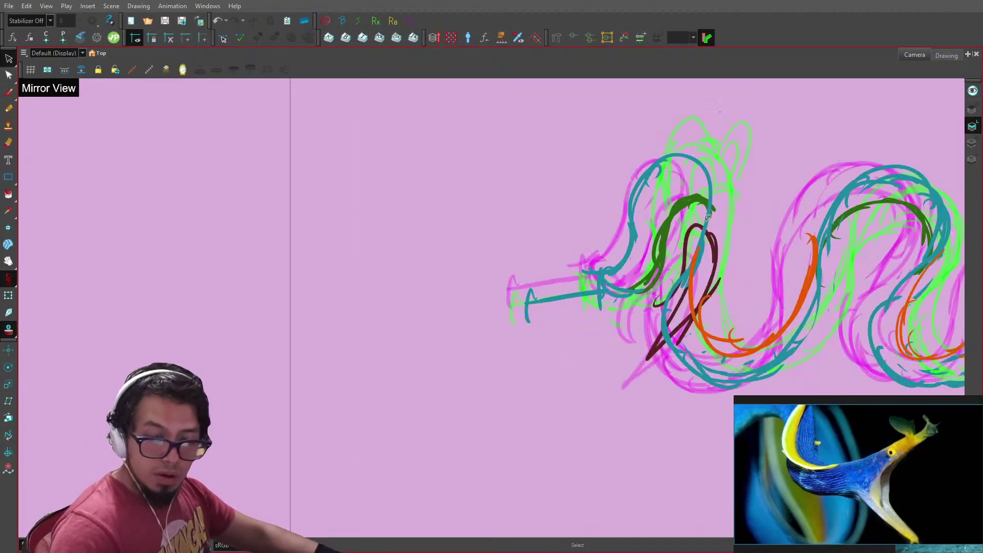
drag(668, 185, 514, 210)
key(.)
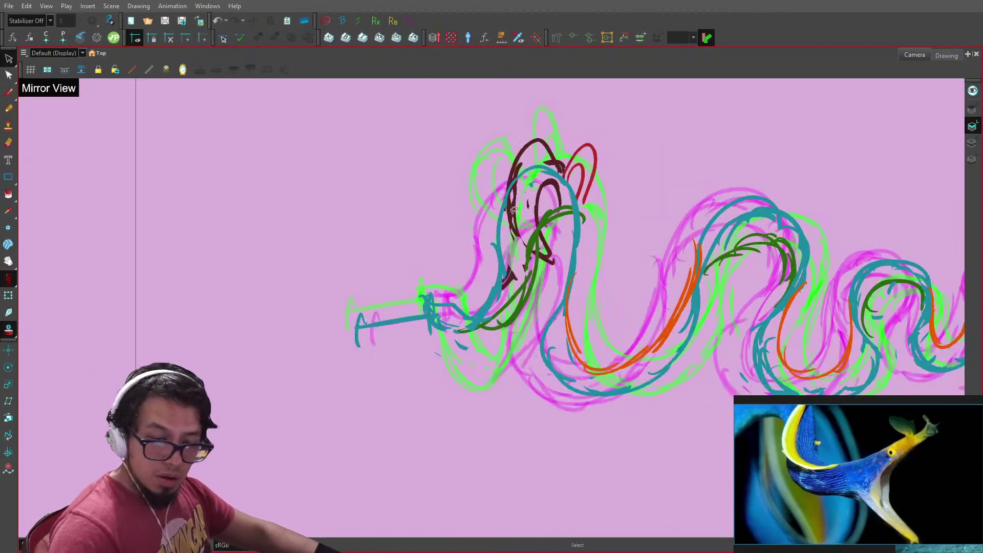
key(.)
key(.)
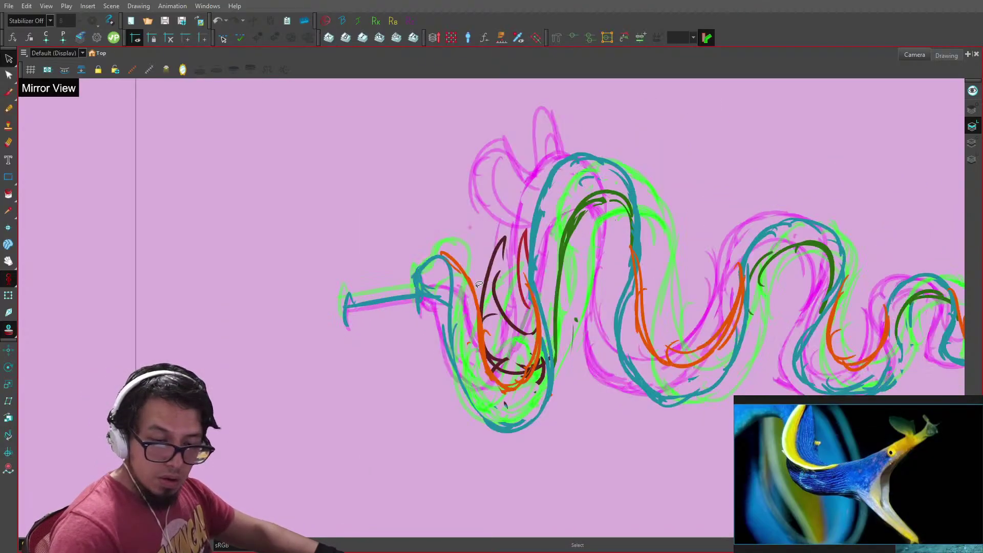
drag(622, 263, 315, 254)
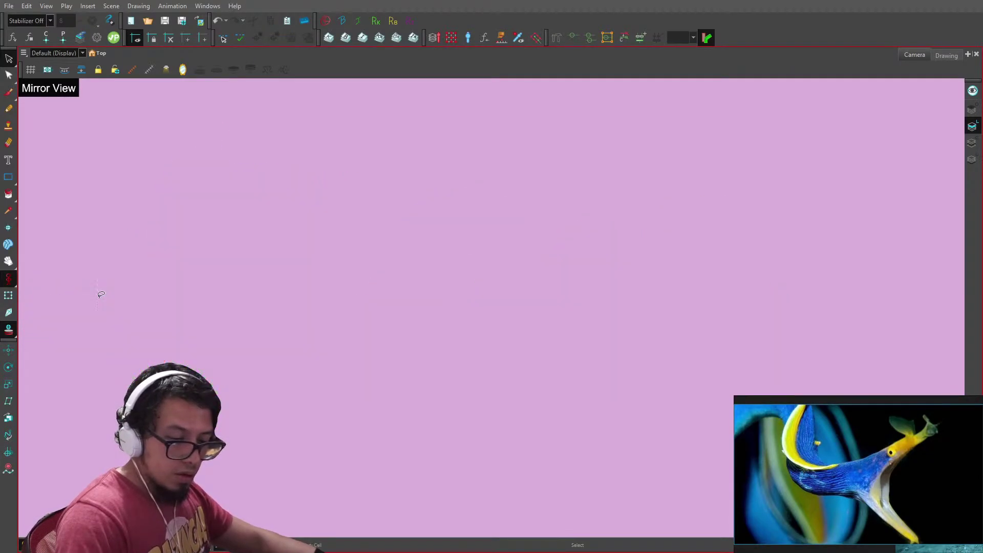
key(ctrl+d)
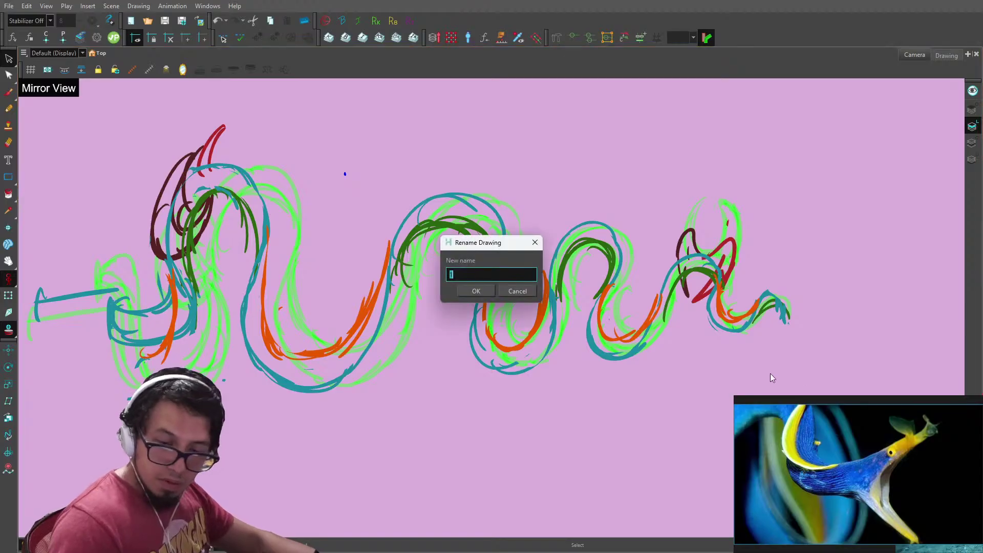
key(Escape)
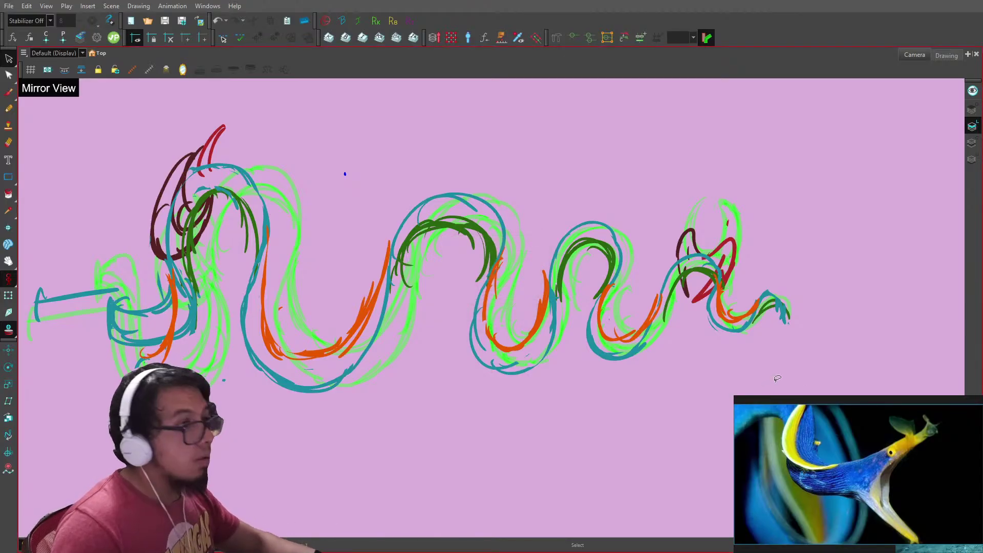
- Restore the full workspace and raise the straight teal head line and snout stroke on frame 40
key(ctrl+f)
click(541, 456)
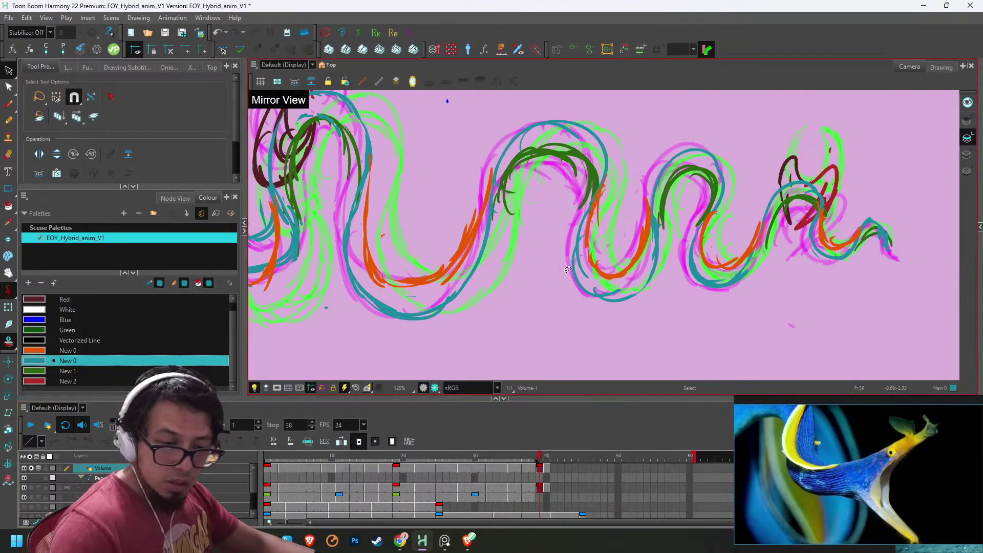
drag(442, 236, 703, 219)
key(.)
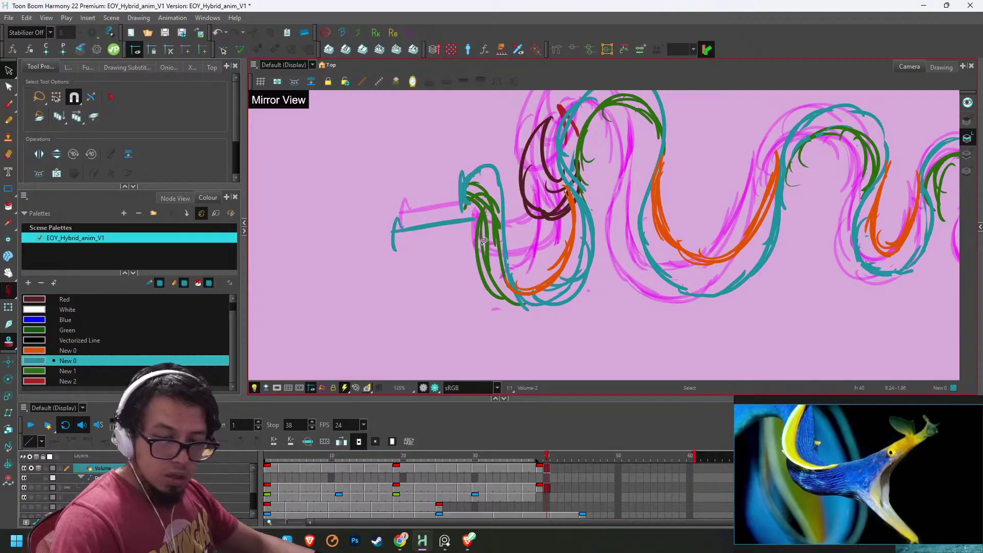
drag(399, 273, 439, 164)
key(Up)
key(Up)
key(Up)
key(Up)
key(Up)
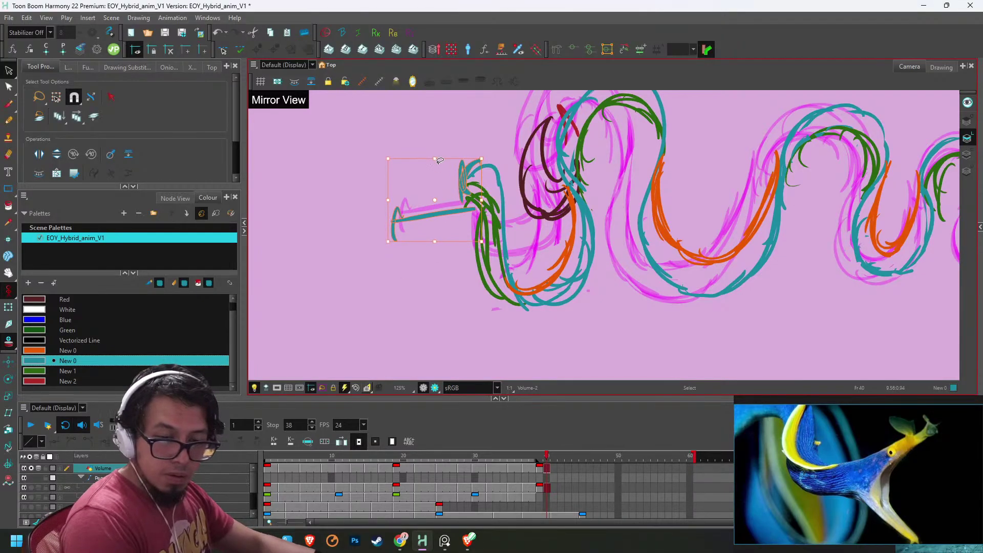
- Flip between frames 37 and 41 to compare the head line's position with the neighbouring drawings
key(comma)
key(comma)
key(comma)
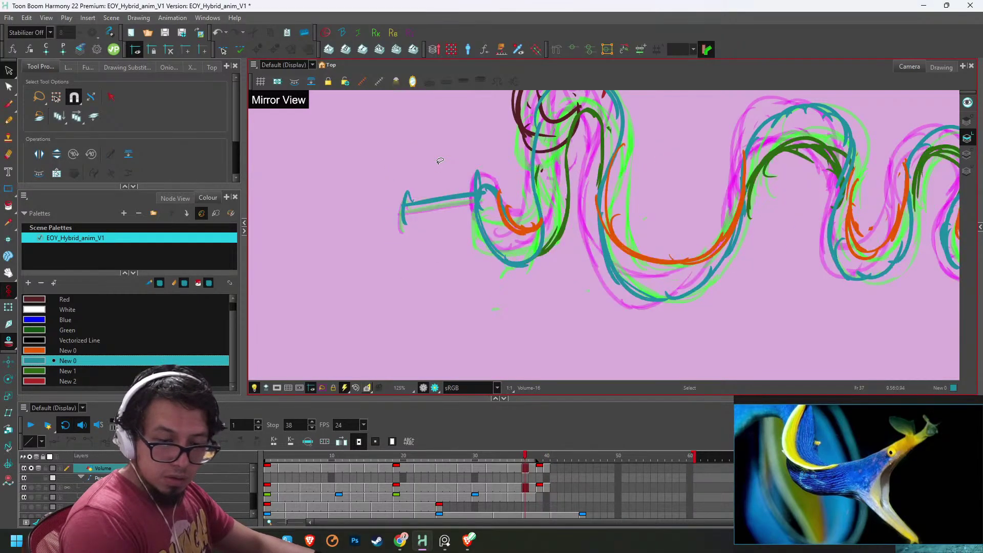
key(period)
key(period)
key(period)
key(period)
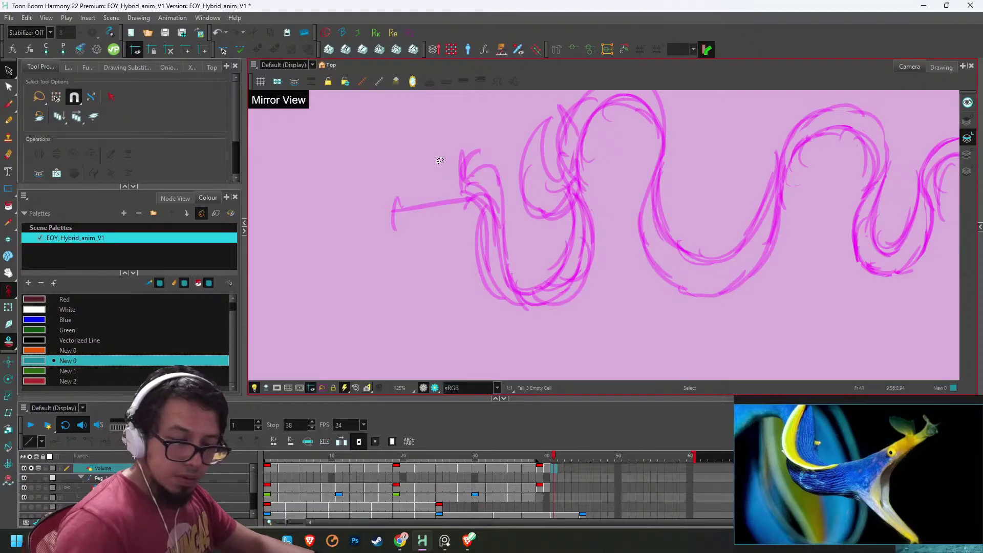
- Step through the drawings from the first frame to check how the head line moves
click(266, 457)
key(period)
key(period)
key(period)
key(period)
key(period)
key(period)
key(period)
key(period)
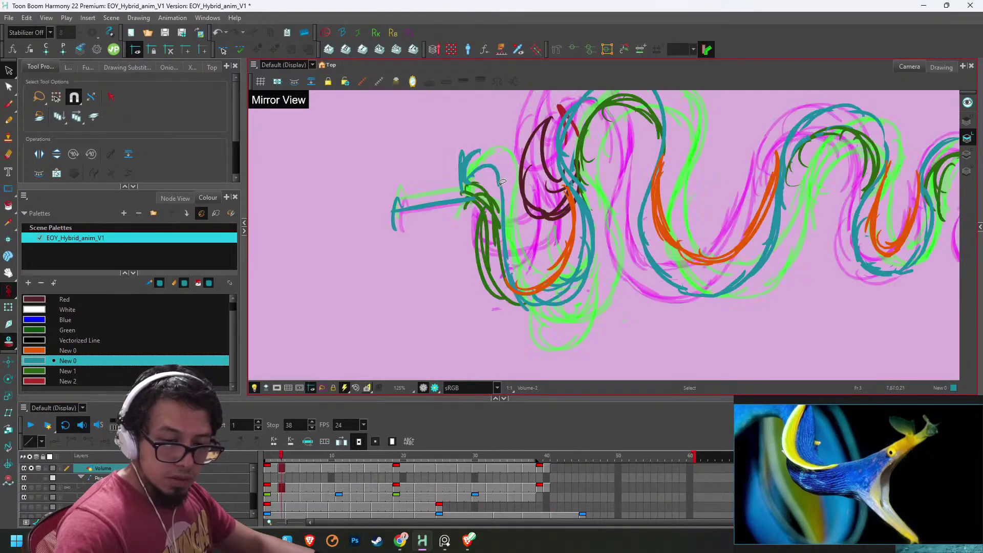
key(period)
key(period)
key(period)
key(period)
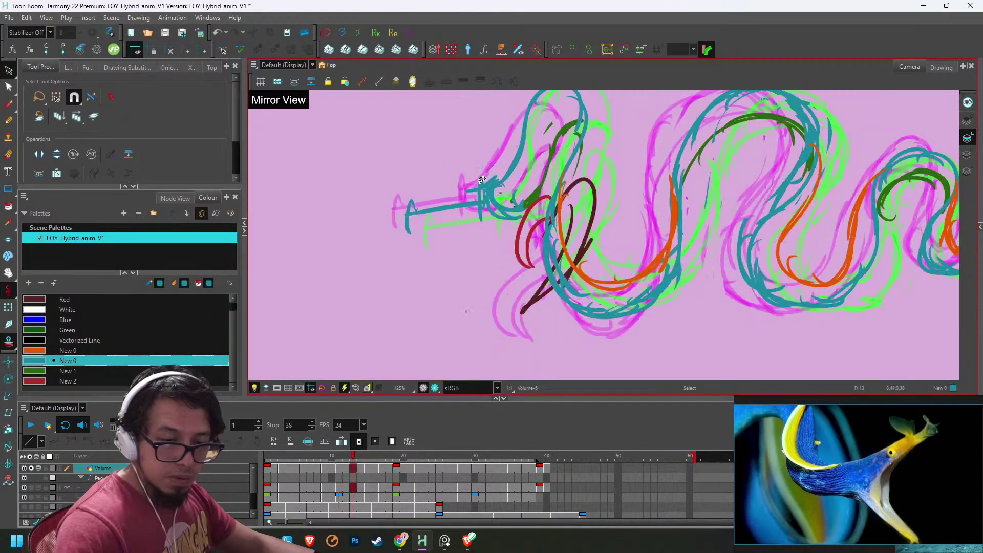
key(f)
key(f)
key(f)
key(g)
key(g)
key(g)
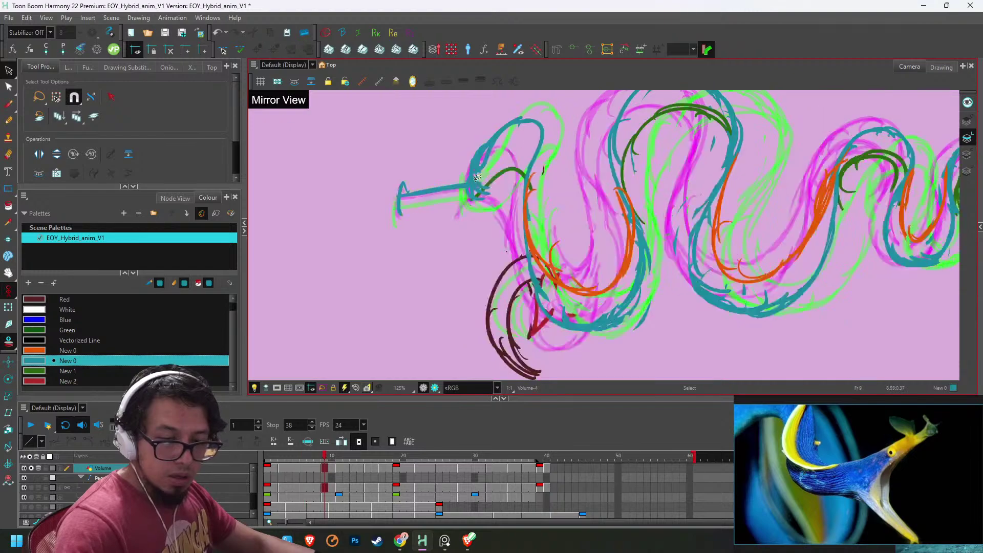
- Nudge the straight teal head line slightly to the left on frame 17
key(period)
key(period)
key(period)
key(period)
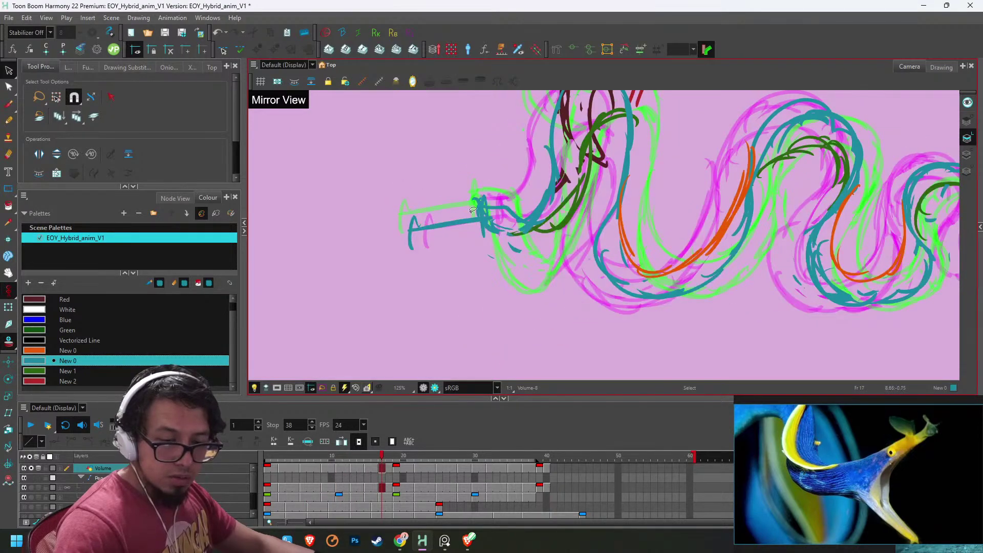
key(Left)
key(Left)
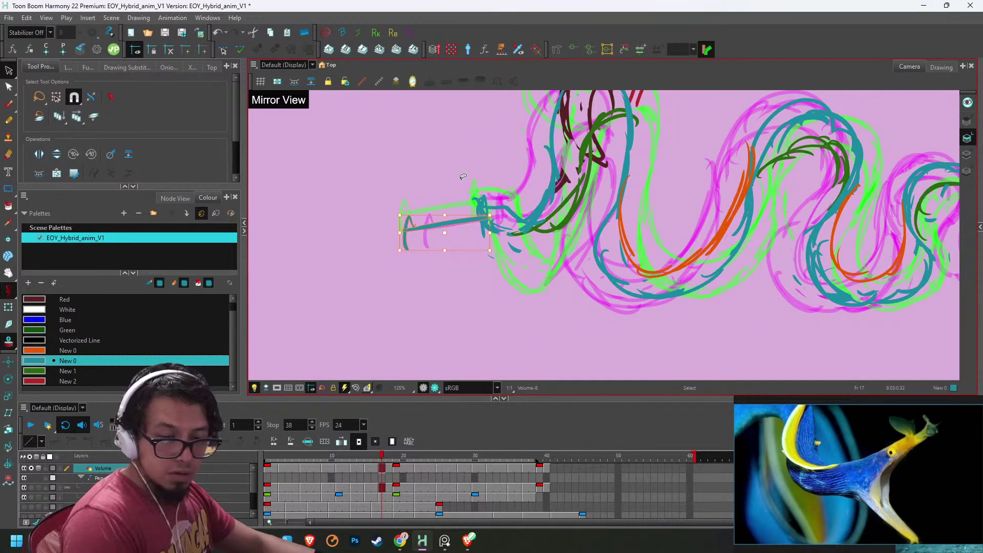
- Step from frame 17 to frame 40, examining the head line against the onion skin
key(period)
key(period)
key(period)
key(period)
key(period)
key(period)
key(period)
key(period)
key(period)
key(period)
key(period)
key(period)
key(period)
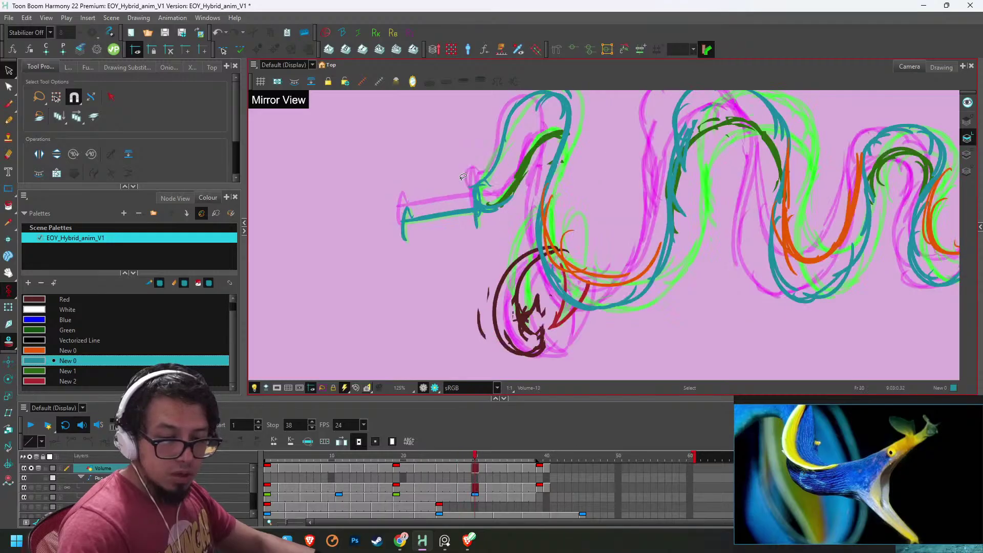
key(period)
key(period)
key(period)
key(period)
key(period)
key(period)
key(period)
key(period)
key(period)
key(period)
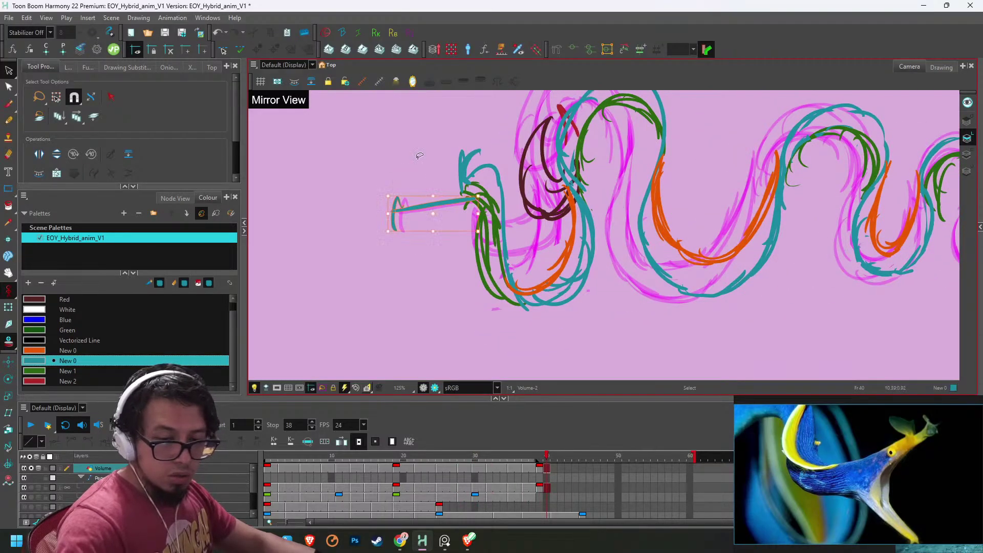
- Lower the straight teal head line slightly on frame 40 and play the animation from the start
key(Right)
key(Right)
key(Down)
key(Down)
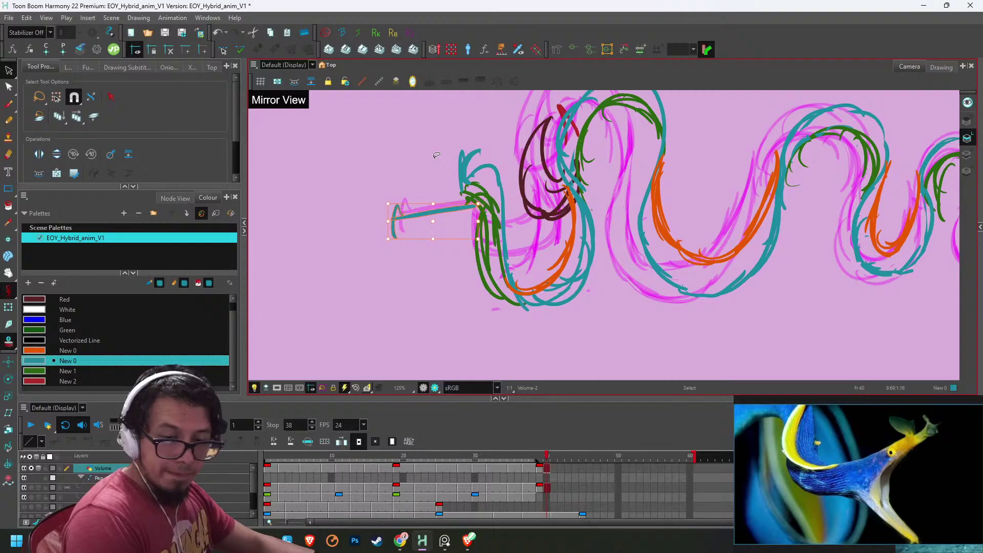
key(shift+comma)
key(Return)
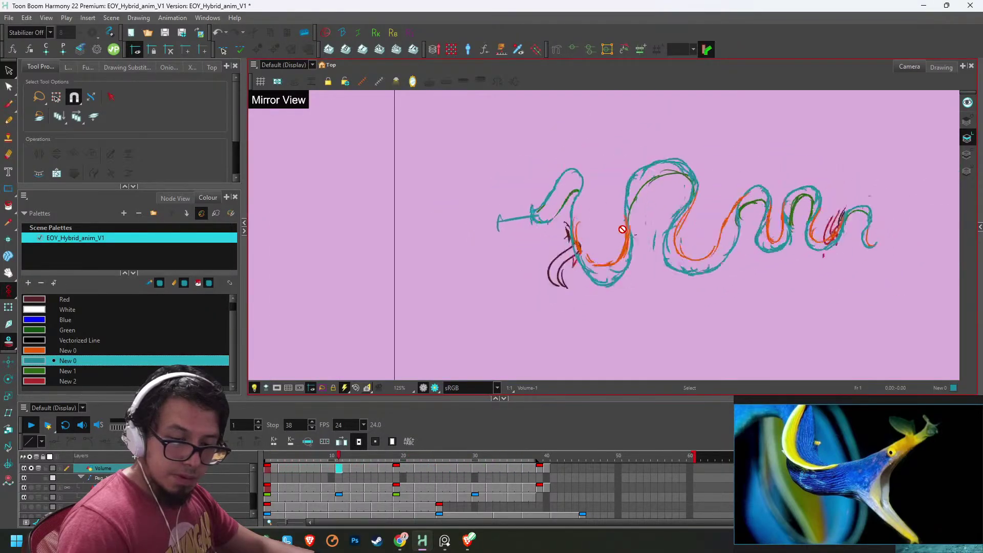
- Raise the straight teal head line slightly on frame 17 to sit closer to the adjacent drawings
click(391, 455)
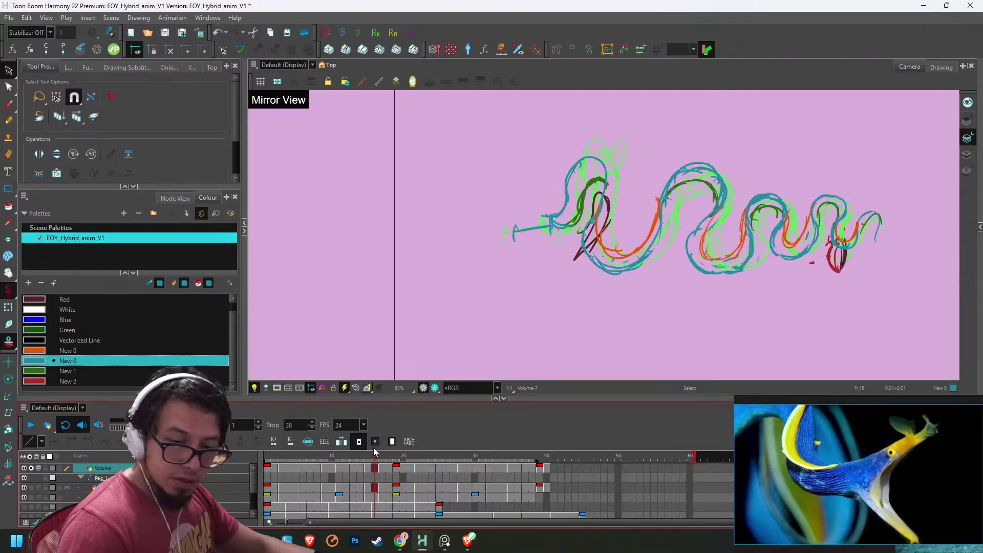
mouse_move(373, 447)
mouse_down()
mouse_move(346, 445)
mouse_move(373, 445)
mouse_up()
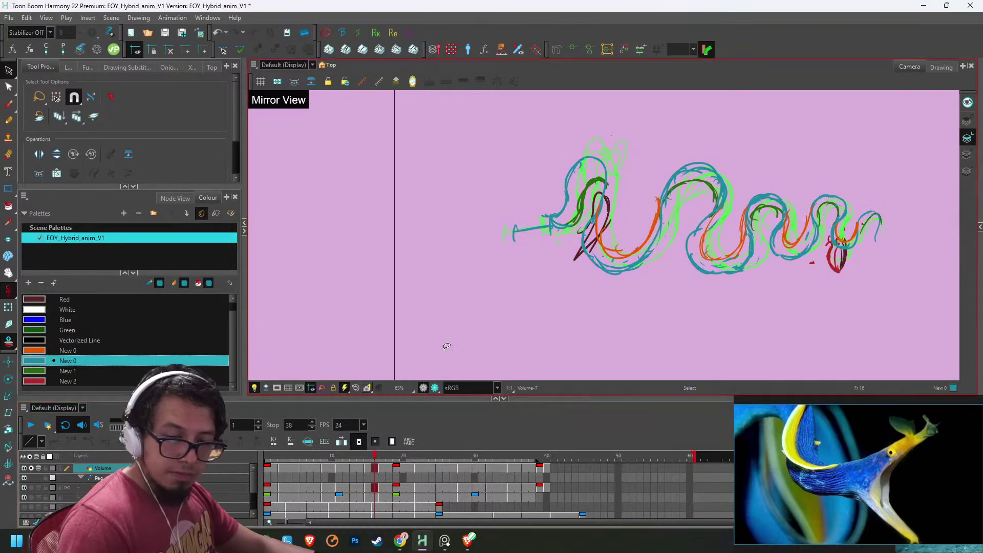
key(2)
key(2)
key(2)
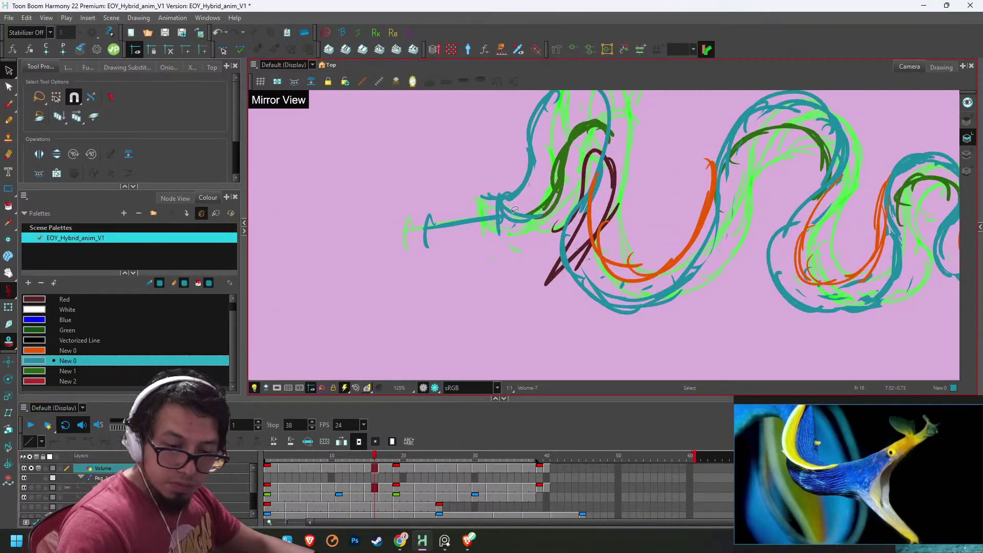
key(period)
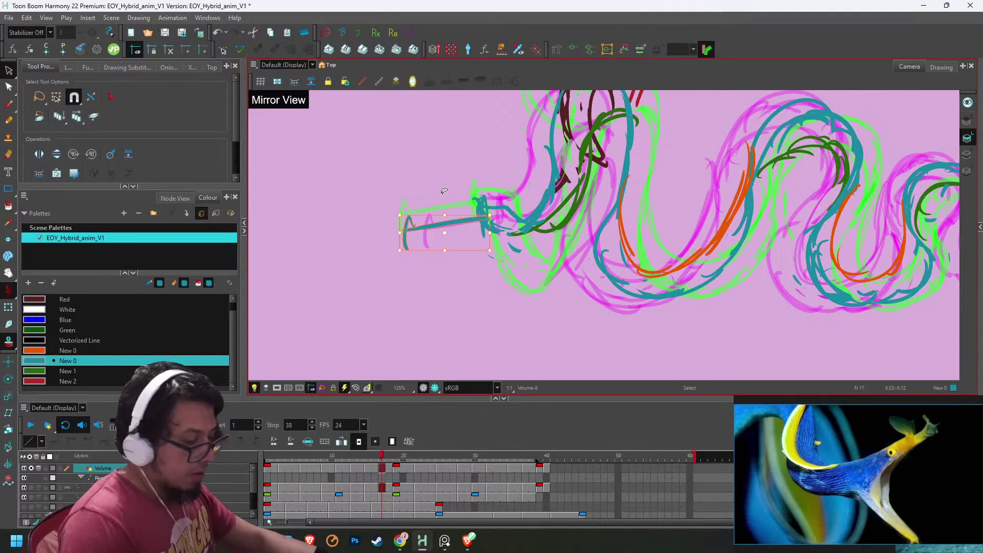
drag(467, 206, 444, 191)
key(period)
key(period)
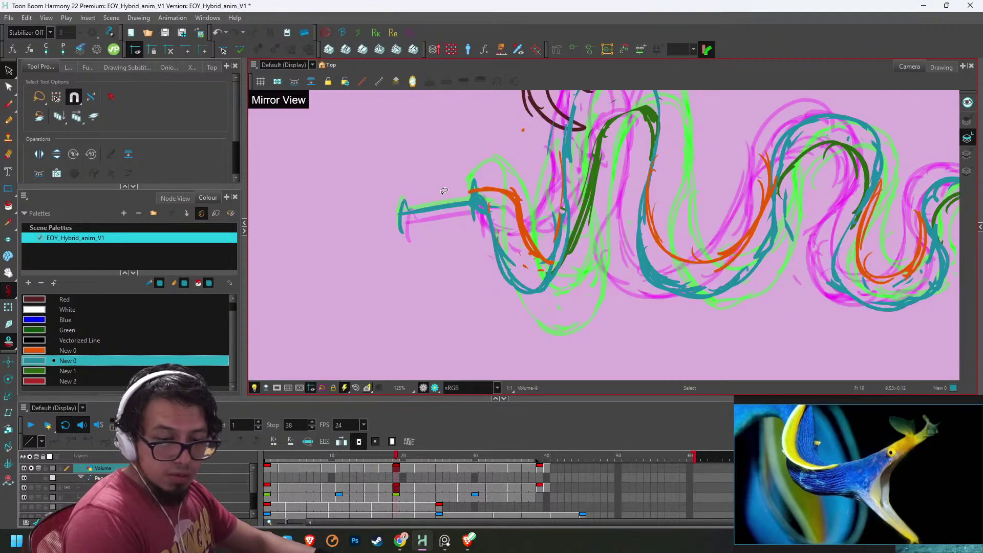
- Flip back and forth through the drawings from frame 9 onward to examine the head line's movement around frame 17
key(comma)
key(comma)
key(comma)
key(comma)
key(comma)
key(comma)
key(comma)
key(comma)
key(comma)
key(comma)
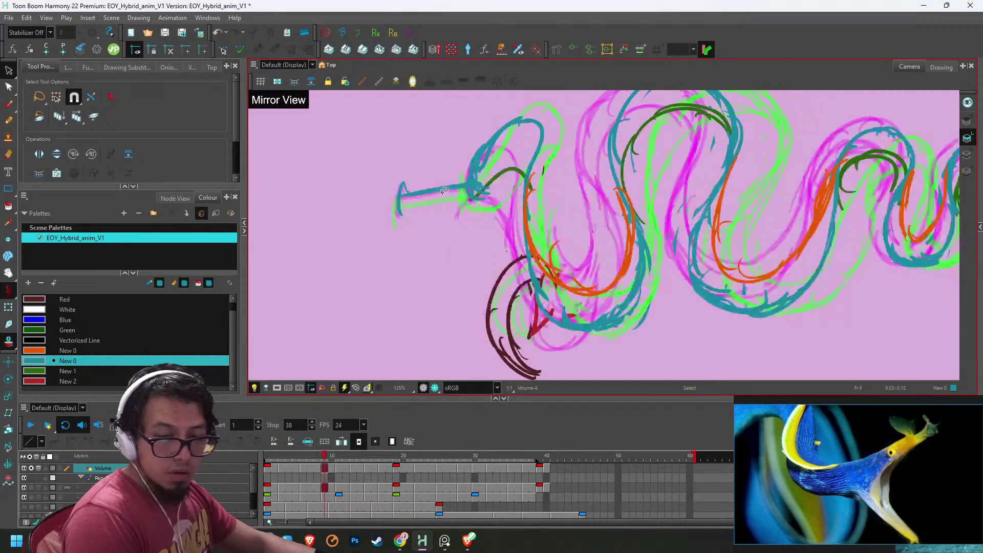
key(period)
key(period)
key(period)
key(period)
key(period)
key(period)
key(period)
key(period)
key(comma)
key(comma)
key(comma)
key(comma)
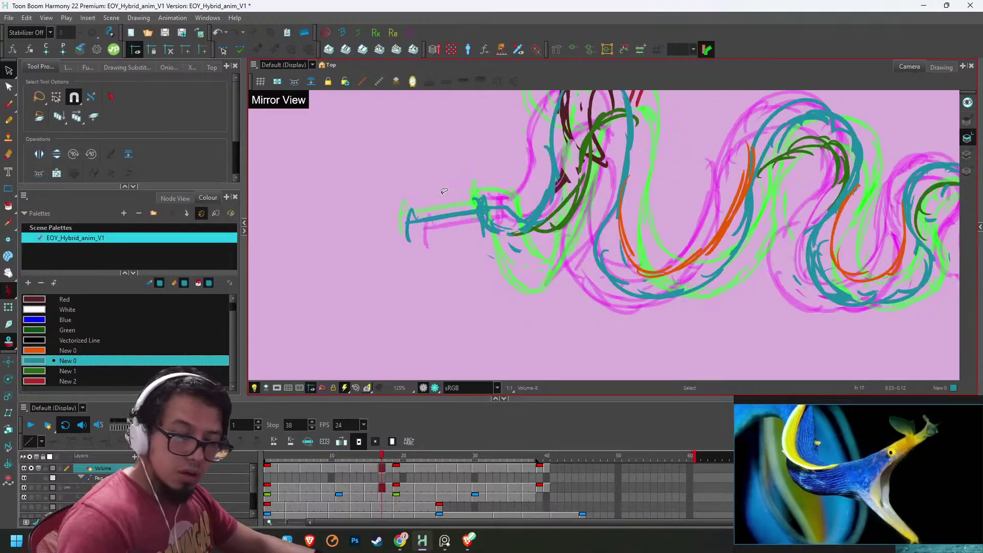
- Step forward from frame 17 through the remaining drawings to check the head line's spacing
key(period)
key(period)
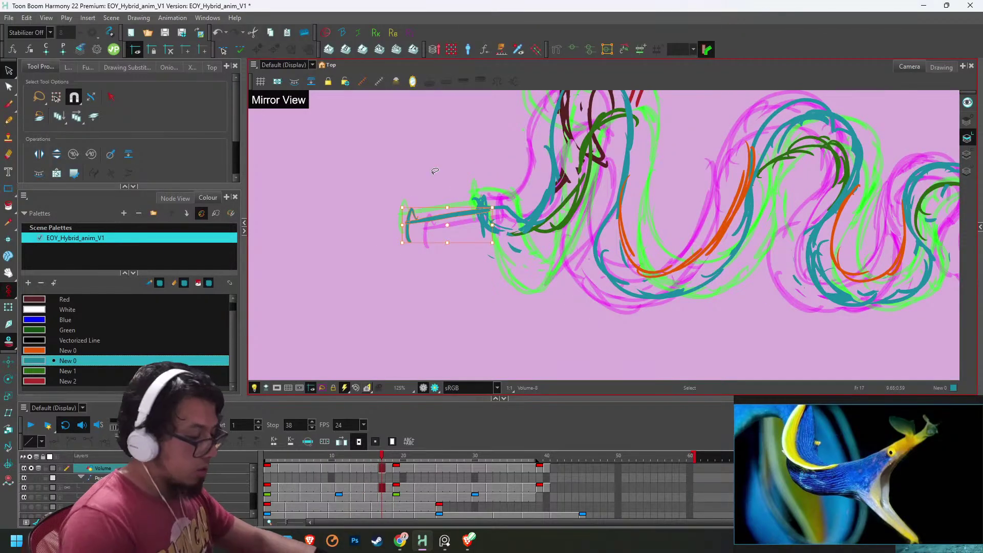
key(period)
key(period)
key(period)
key(period)
key(period)
key(period)
key(period)
key(period)
key(period)
key(period)
key(period)
key(period)
key(period)
key(period)
key(period)
key(period)
key(period)
key(period)
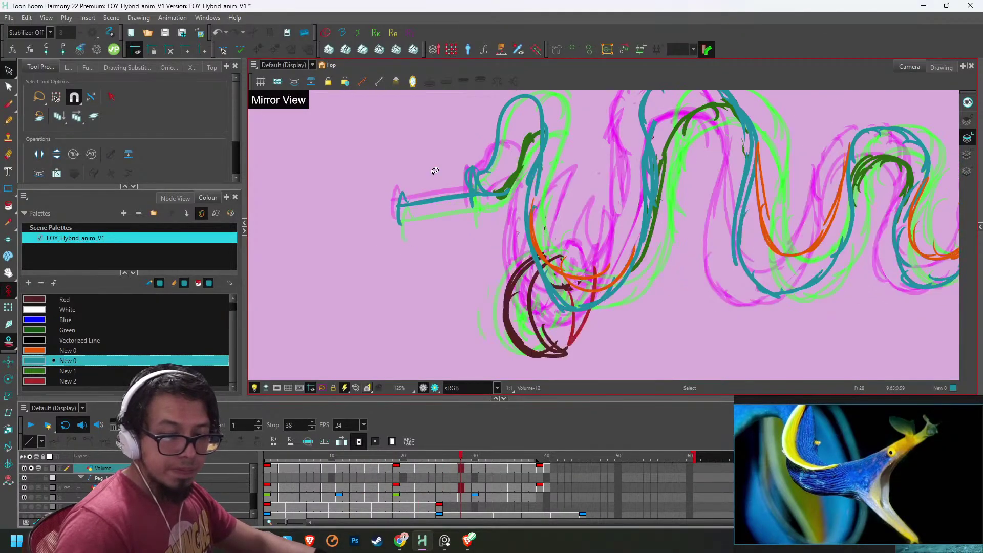
- Save the scene and play back the swimming animation
key(ctrl+s)
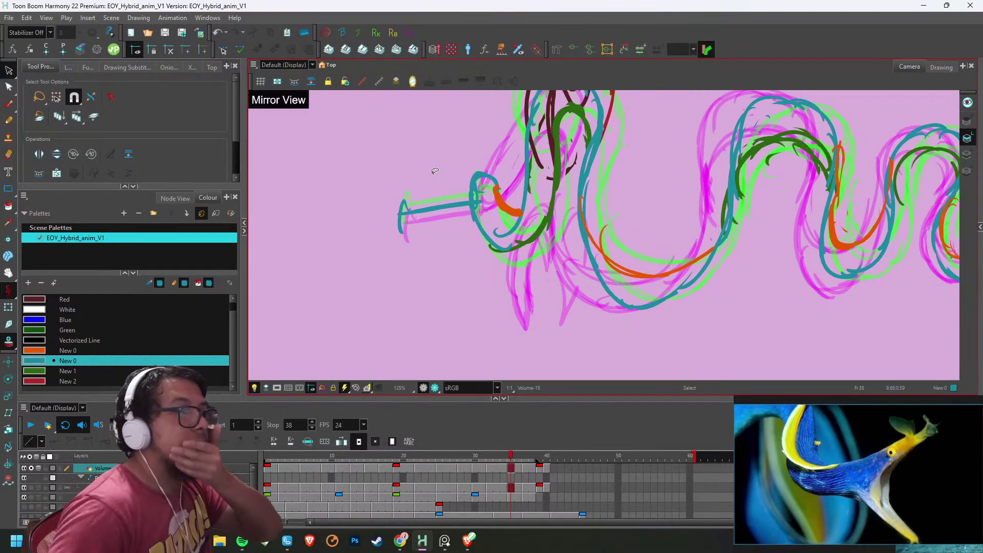
click(241, 401)
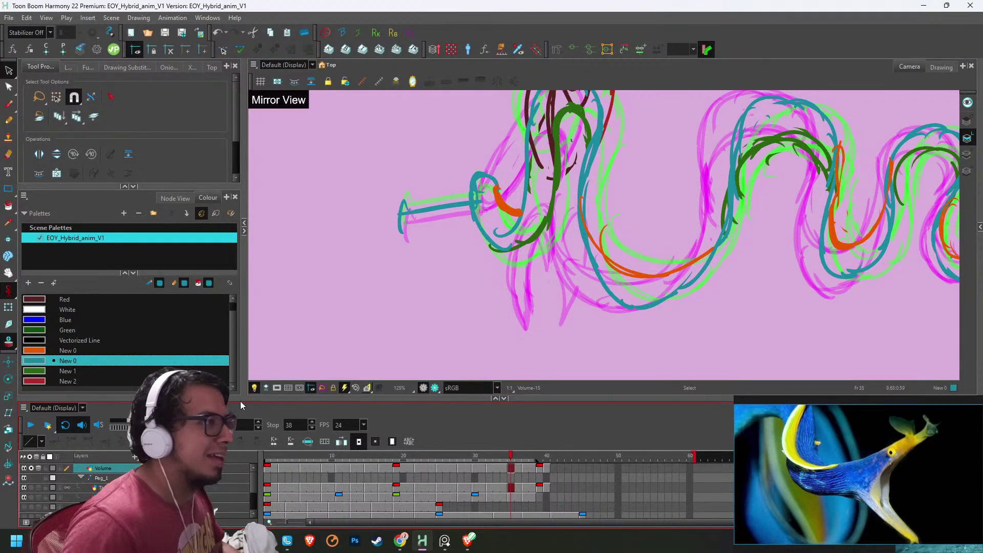
click(30, 425)
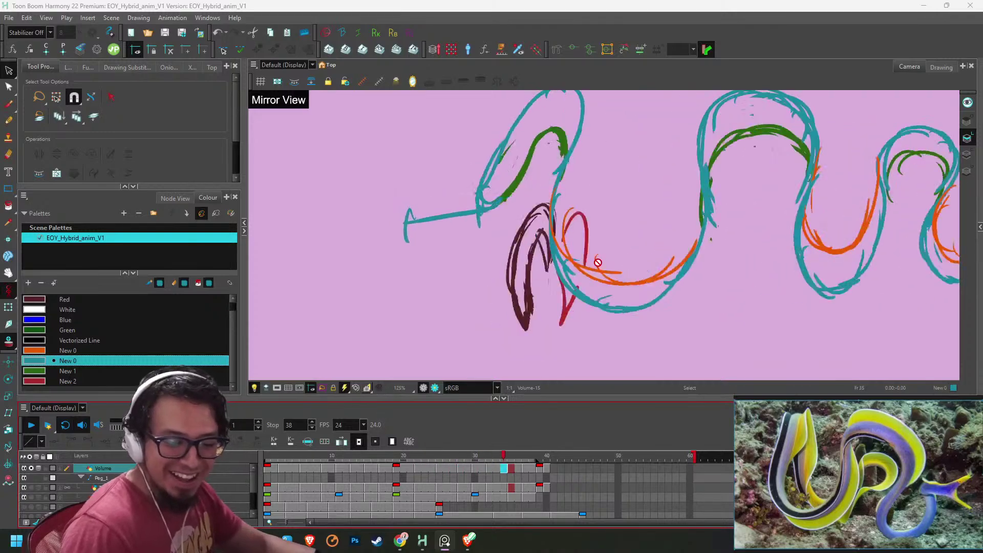
- Fit the whole eel in view and replay the animation from the first frame
click(267, 456)
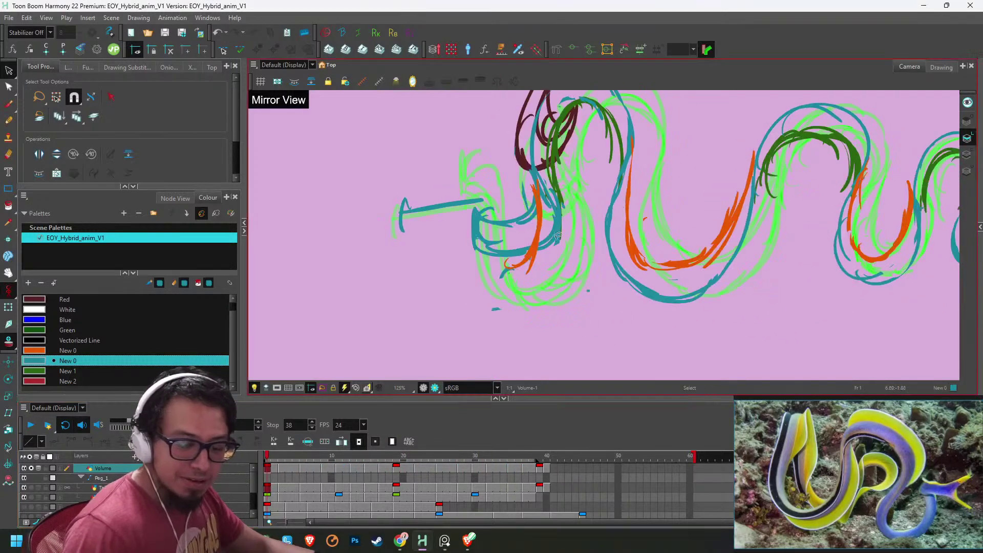
key(1)
key(1)
drag(620, 244, 557, 278)
mouse_move(269, 456)
mouse_down()
mouse_move(549, 454)
mouse_move(265, 455)
mouse_move(580, 472)
mouse_move(265, 466)
mouse_up()
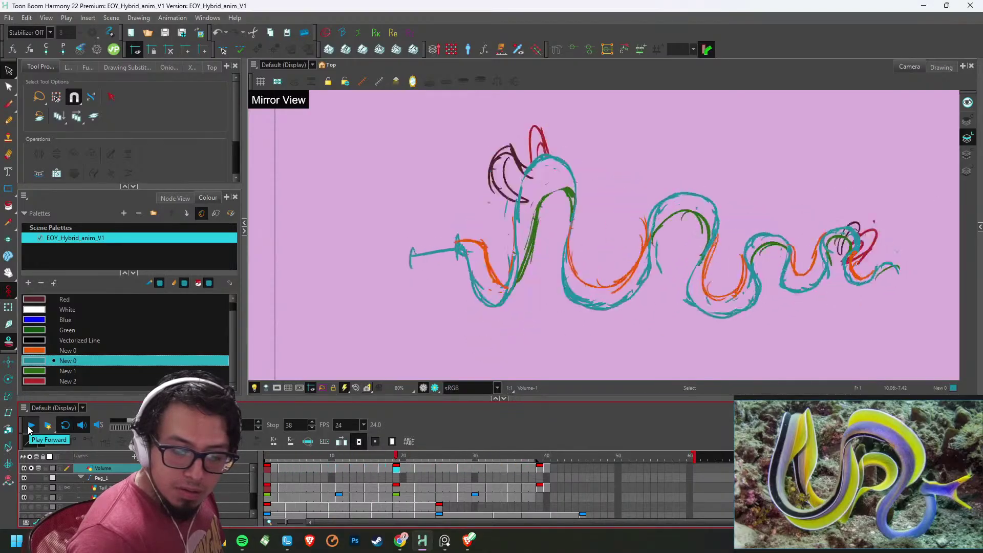
- Turn off the onion skin and scrub through the opening frames of the eel animation
click(282, 455)
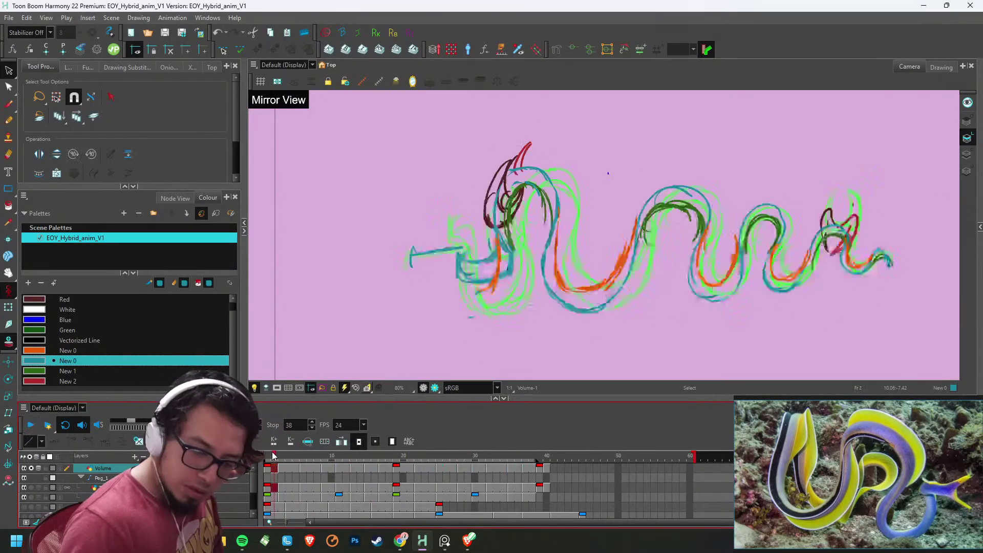
key(alt+o)
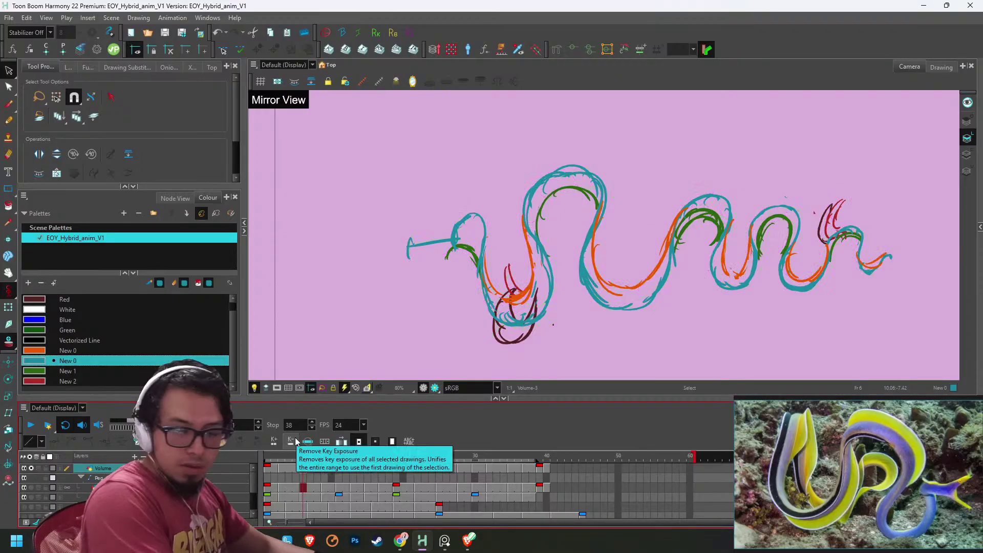
click(328, 456)
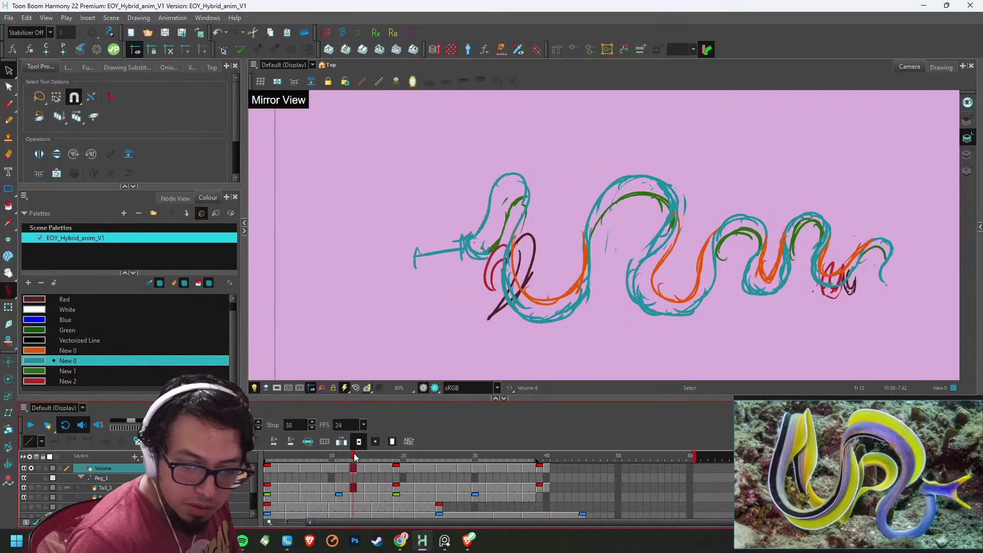
- Scrub the eel animation through to frame 40 and return to the first frame
mouse_move(404, 456)
mouse_down()
mouse_move(560, 461)
mouse_move(533, 462)
mouse_move(558, 459)
mouse_move(548, 459)
mouse_up()
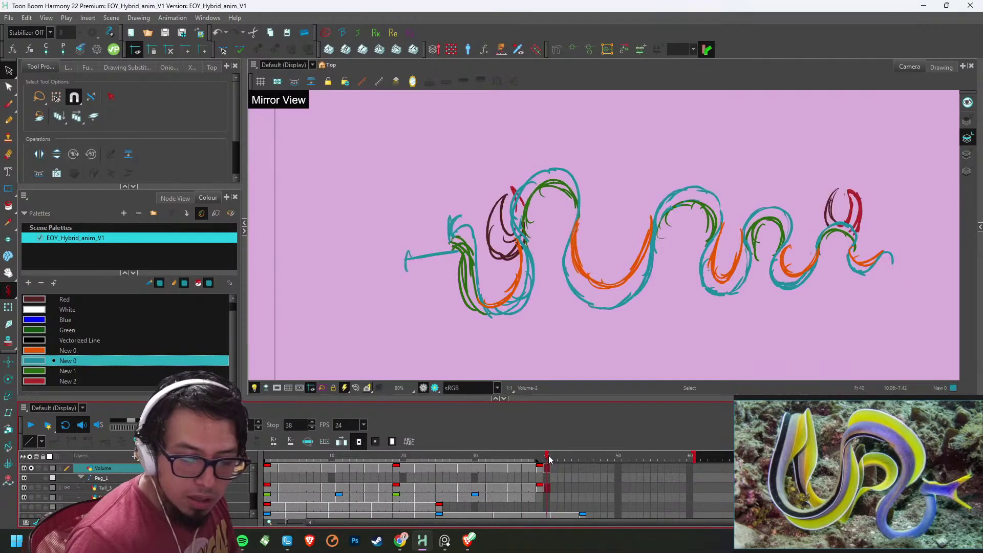
click(275, 460)
mouse_move(269, 454)
mouse_down()
mouse_move(288, 448)
mouse_move(260, 451)
mouse_move(340, 453)
mouse_move(245, 444)
mouse_up()
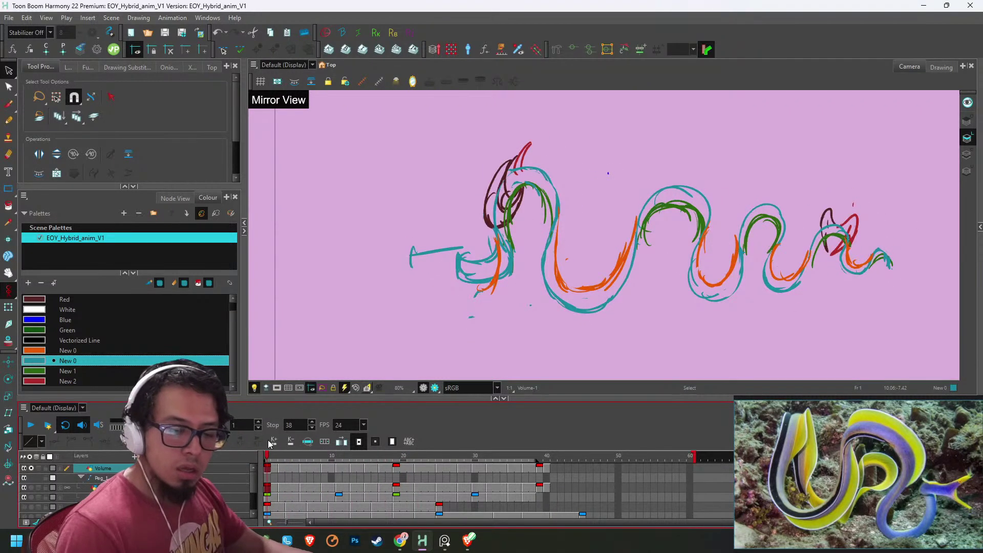
- Brush in rough lower jaw strokes beneath the eel's head line on frame 1
key(g)
key(2)
click(425, 257)
key(2)
key(2)
key(alt+b)
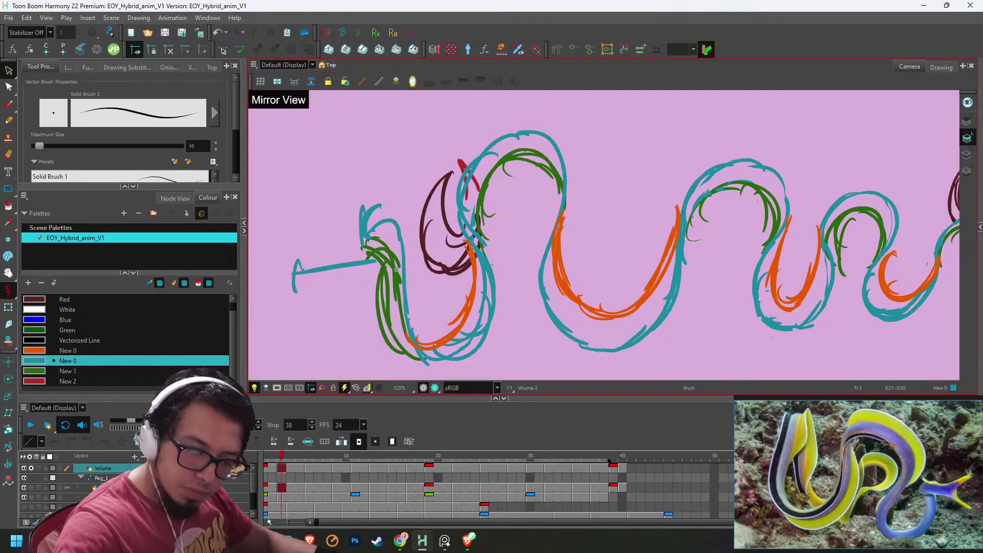
key(f)
mouse_move(358, 277)
mouse_down()
mouse_move(412, 320)
mouse_move(418, 313)
mouse_up()
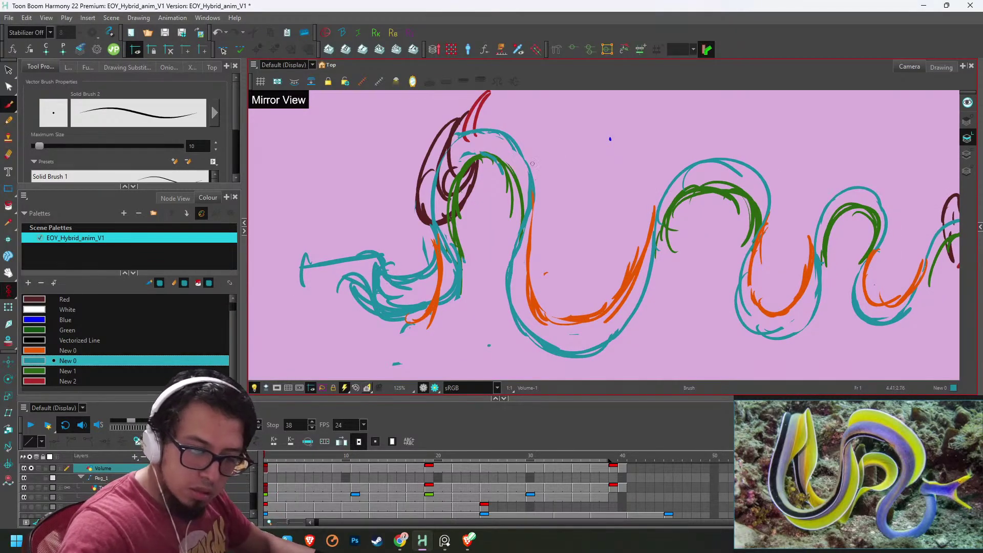
- Fit the whole eel in view, step through the opening drawings from frame 1, and play back the animation
key(1)
key(1)
key(g)
key(g)
key(f)
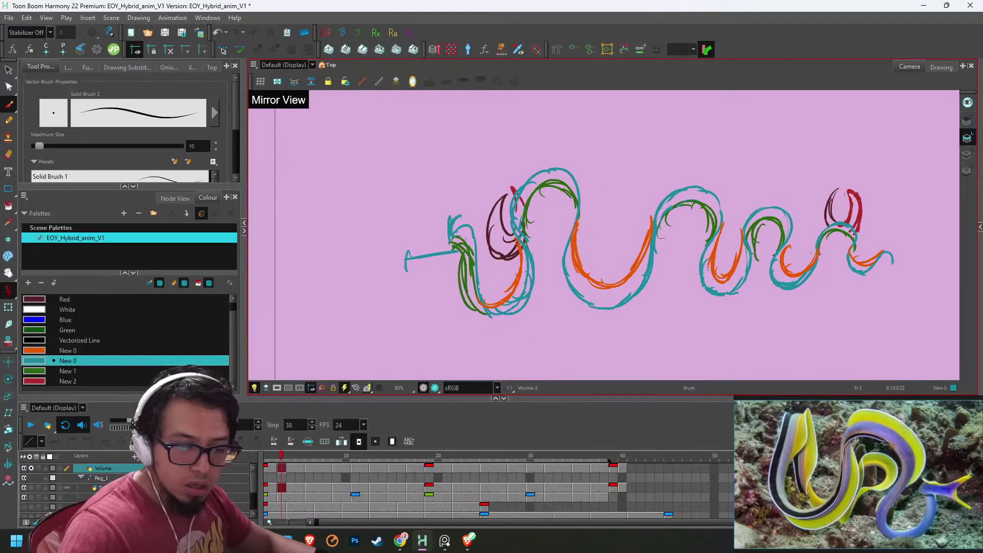
key(g)
key(g)
key(g)
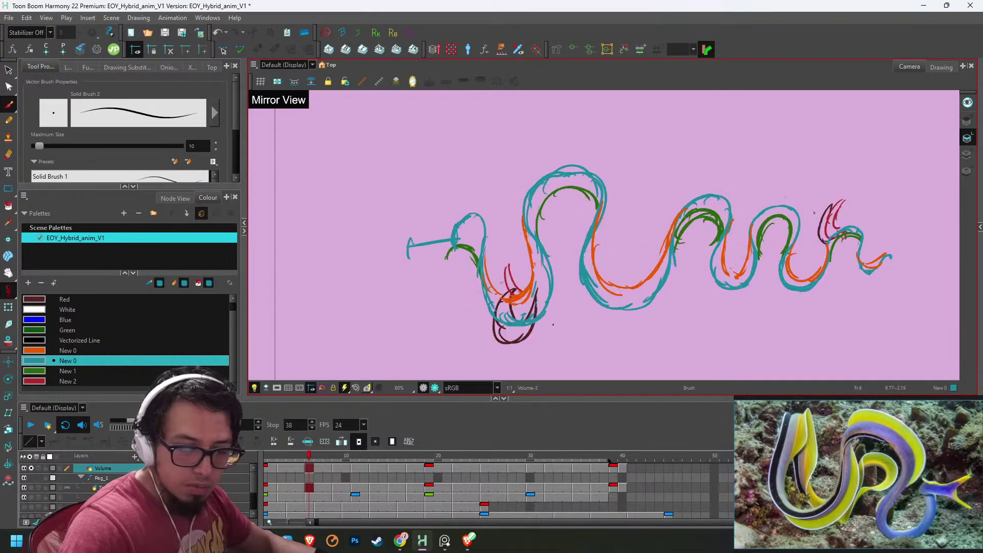
key(g)
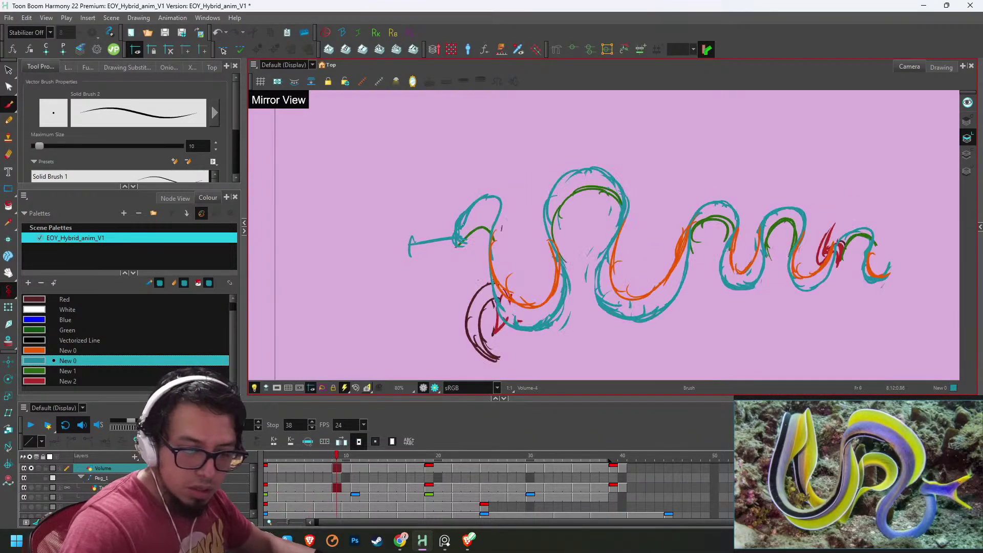
key(g)
key(g)
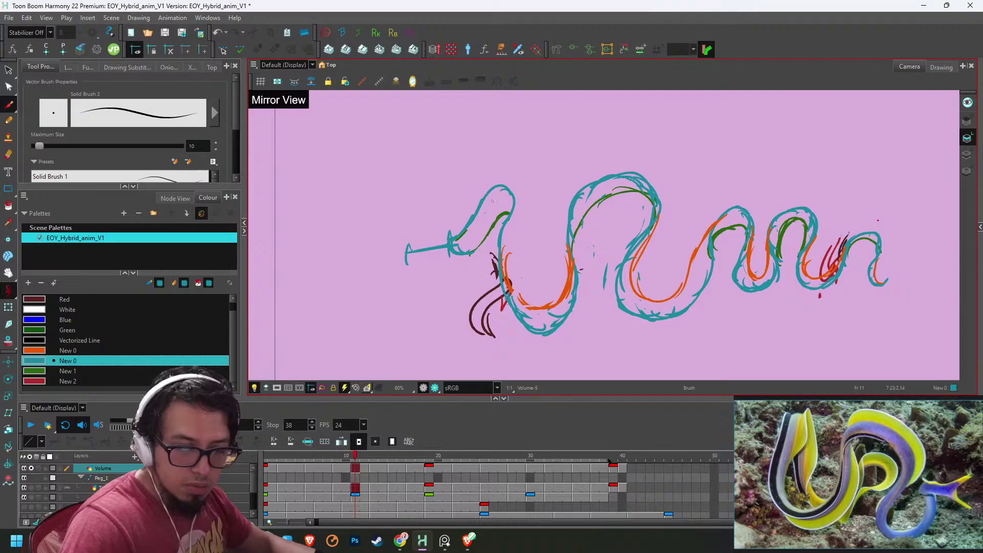
key(Return)
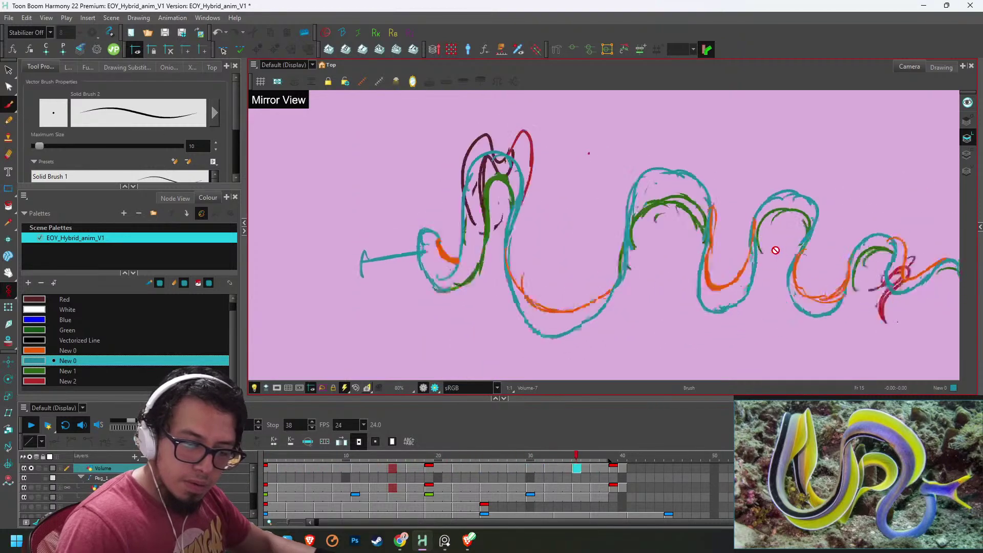
click(266, 461)
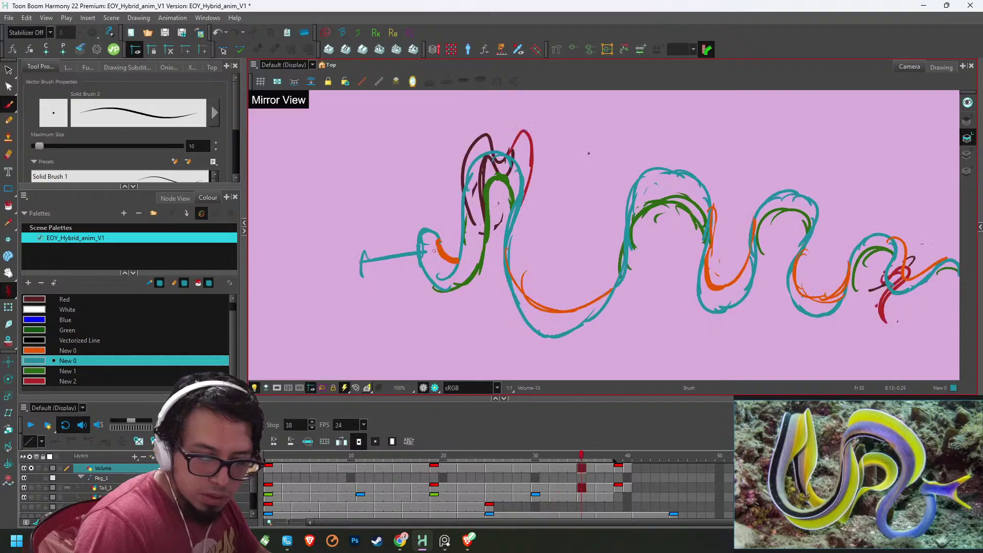
- Select the head line on frame 32 and nudge it slightly downward
key(f)
key(alt+s)
drag(435, 251, 400, 240)
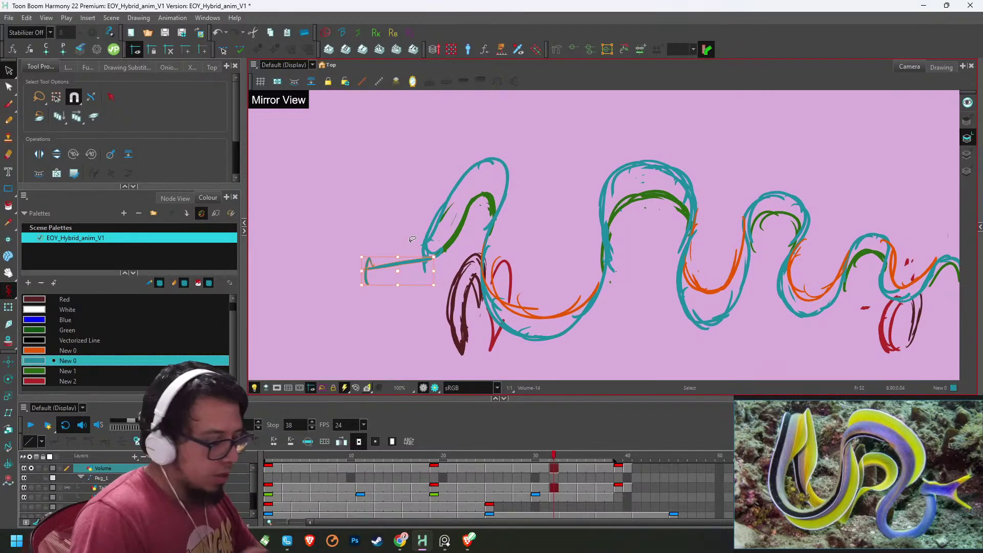
key(Down)
key(g)
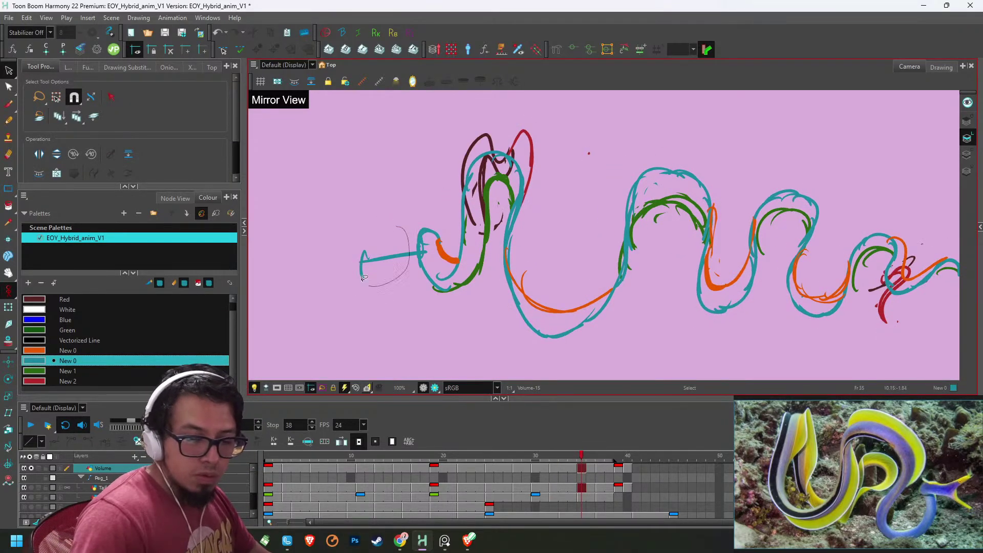
- Compare the neighbouring drawings and lower the head line on frame 35 to align it with frame 32
key(period)
key(period)
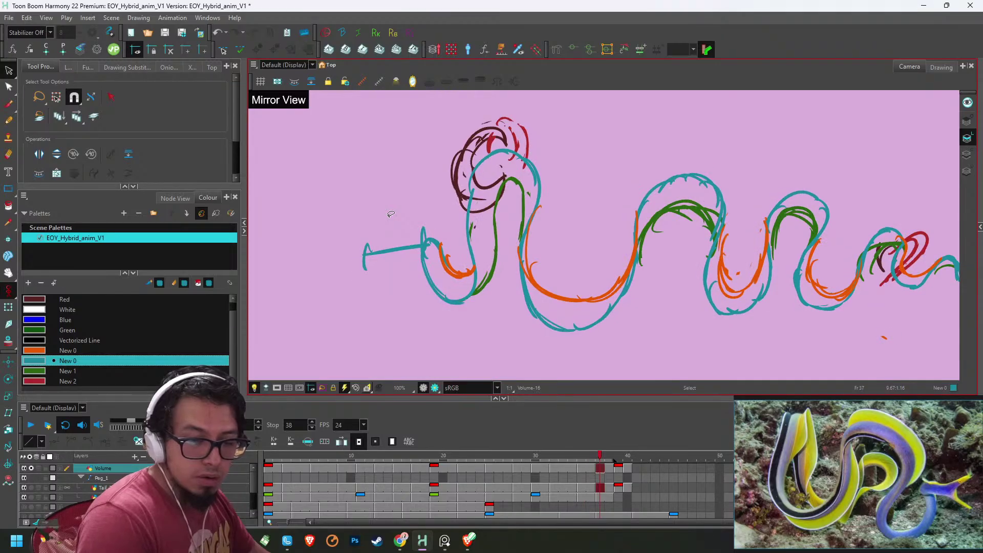
key(g)
key(f)
key(f)
key(f)
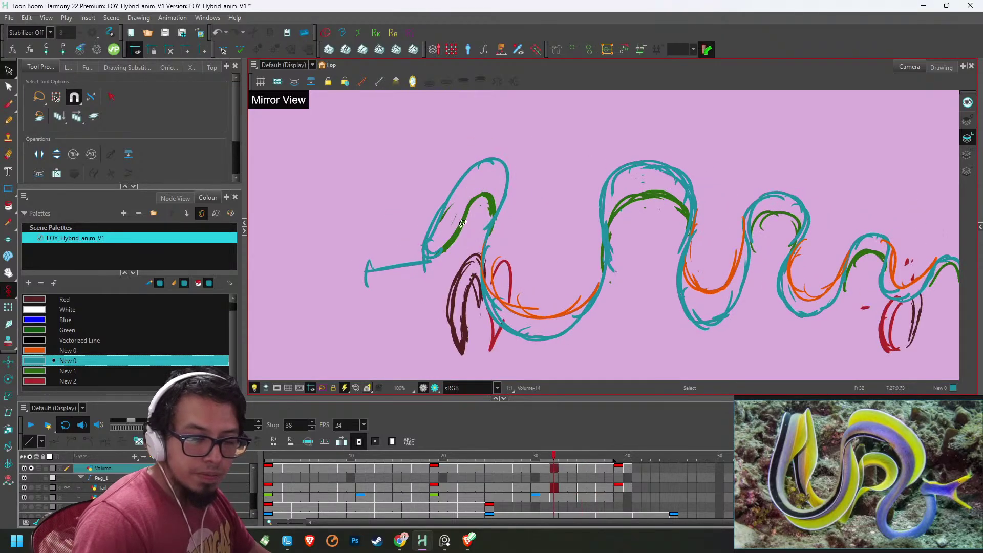
key(g)
drag(406, 244, 409, 219)
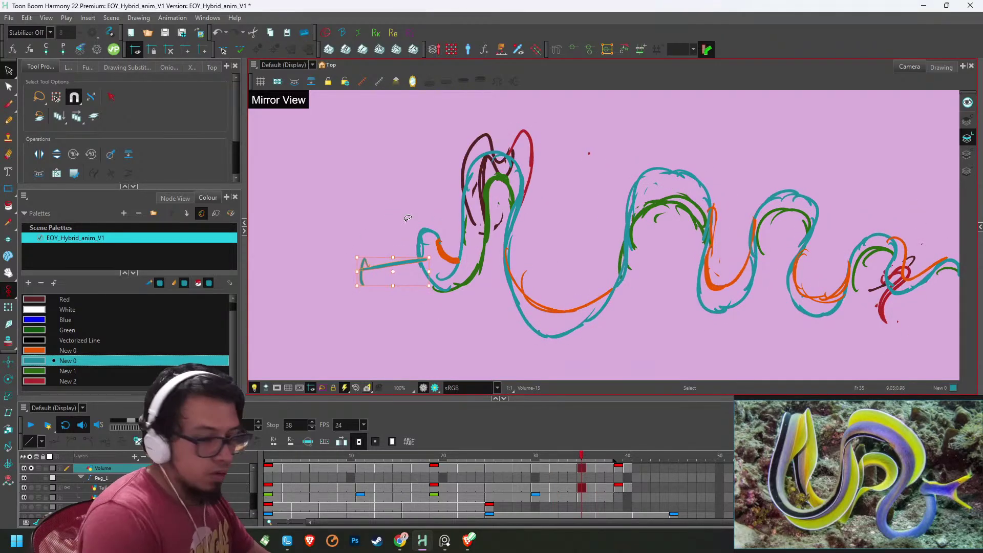
- Align the head line on frame 40 with the preceding drawings and play back the swimming animation
key(period)
key(period)
key(period)
key(period)
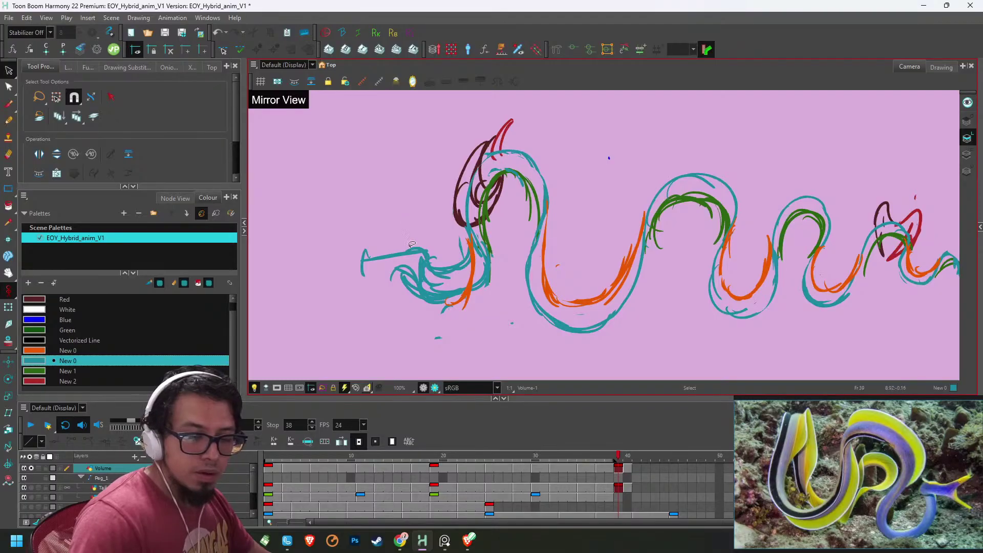
drag(412, 244, 403, 192)
key(period)
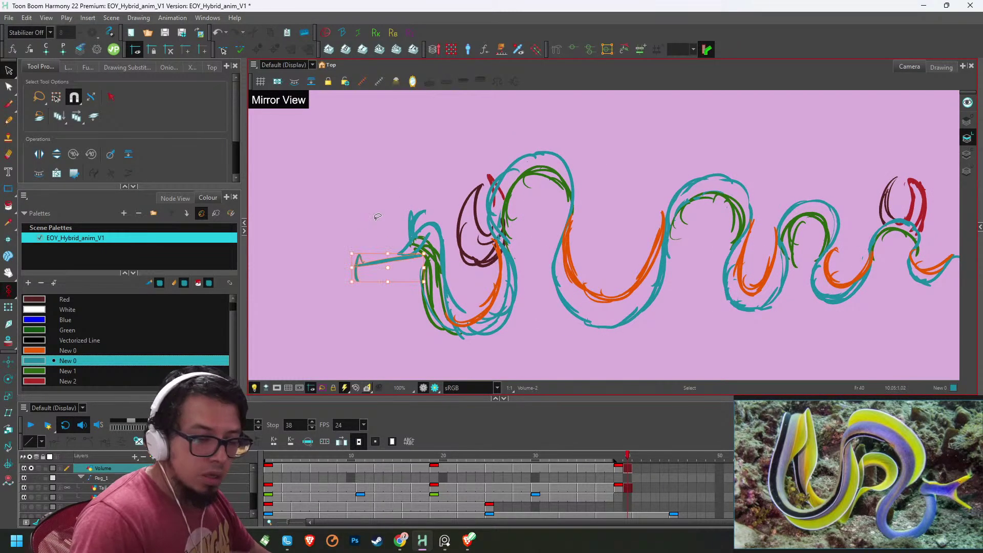
key(Return)
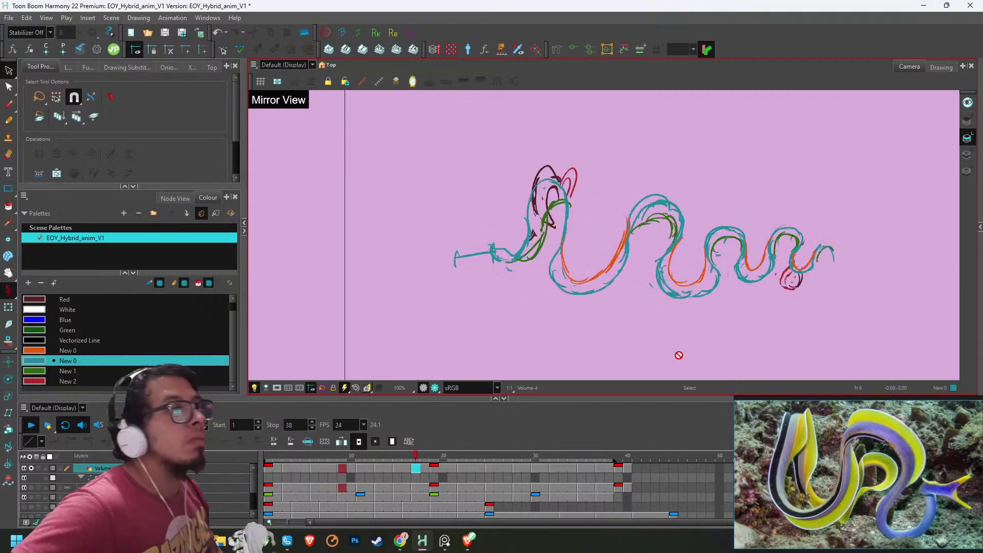
- Return to frame 1 and frame the eel's head up close with the Brush tool active
click(270, 455)
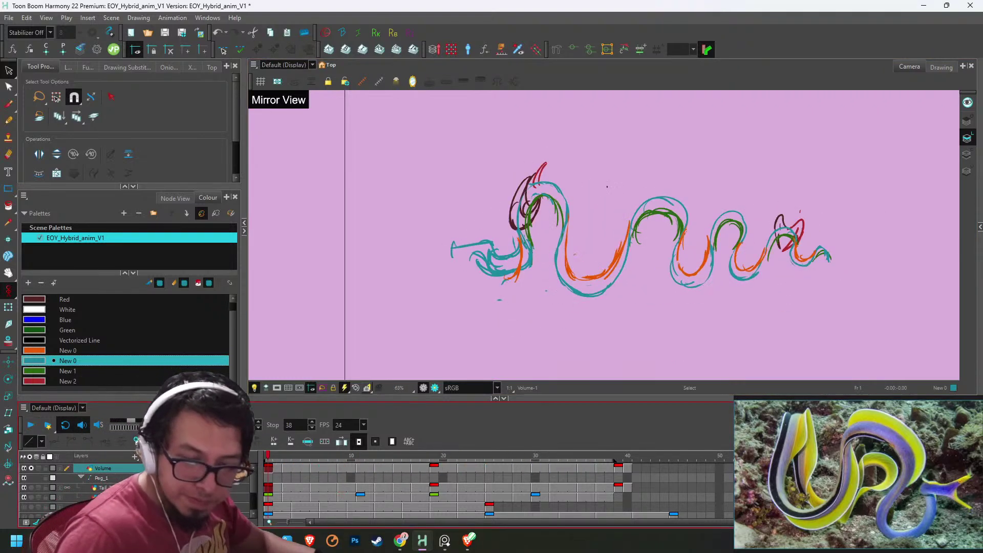
drag(497, 230, 593, 220)
scroll(593, 220, up, 4)
key(alt+b)
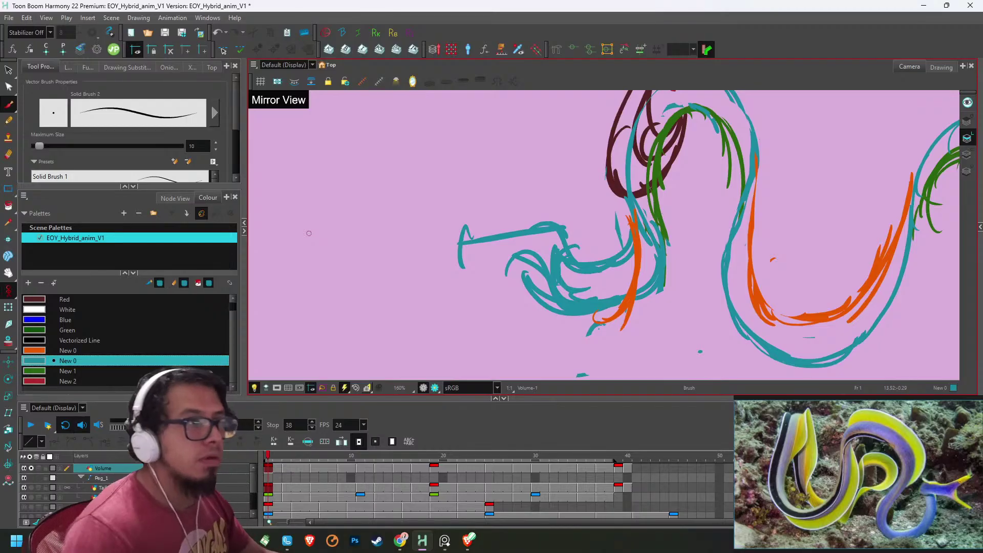
- Switch to the reference board, look over the swimming eel images, and focus on the coiled ribbon eel photo
scroll(859, 461, down, 5)
drag(857, 504, 938, 481)
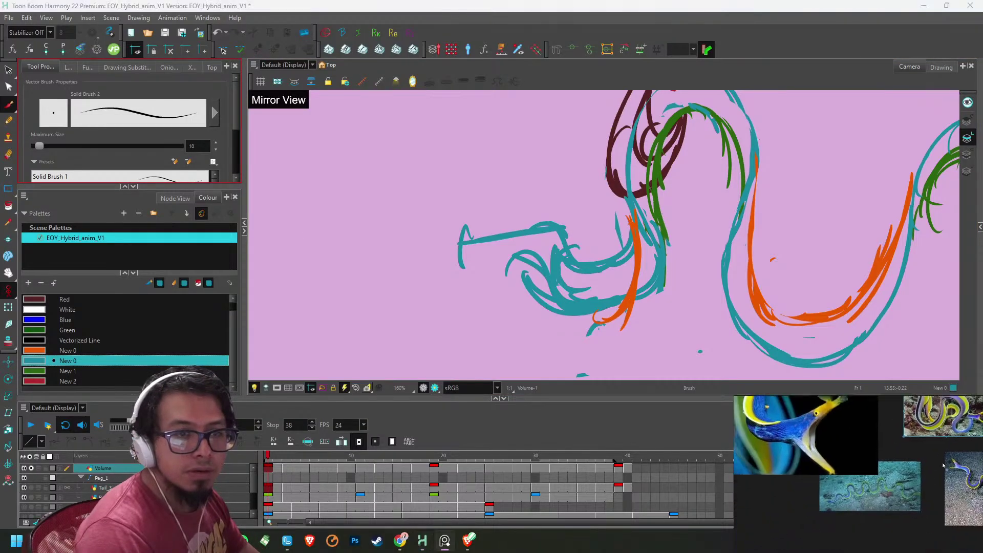
scroll(871, 498, up, 4)
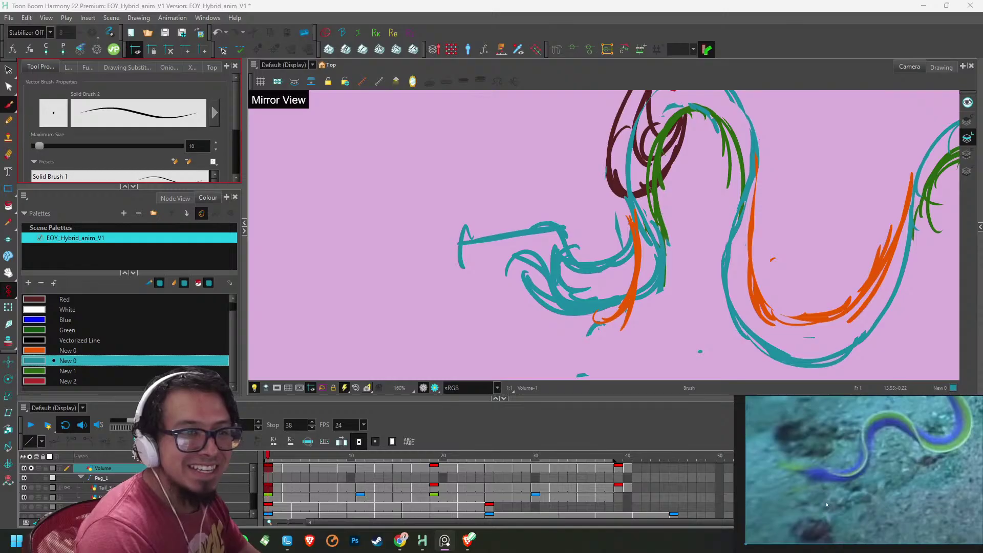
scroll(840, 484, down, 4)
scroll(831, 484, down, 4)
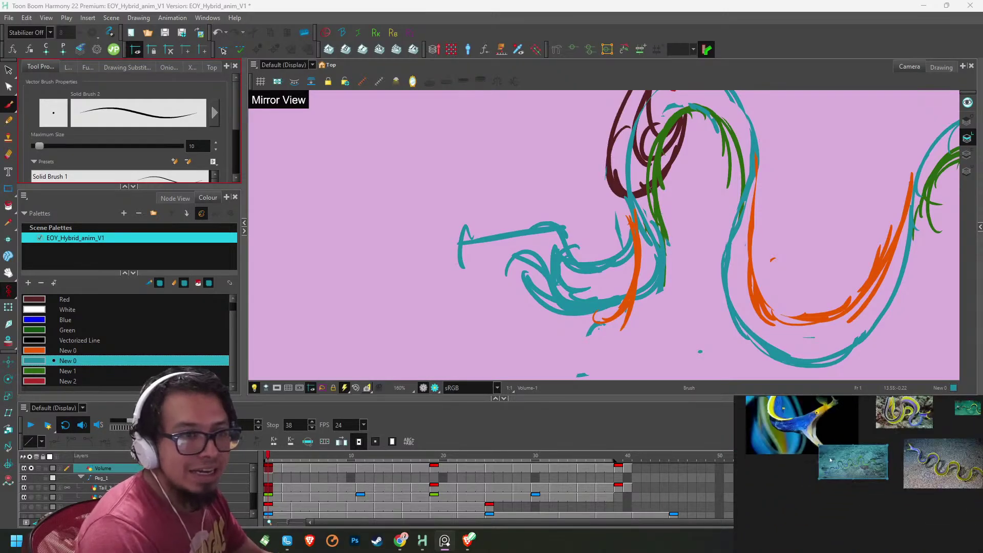
scroll(834, 517, down, 3)
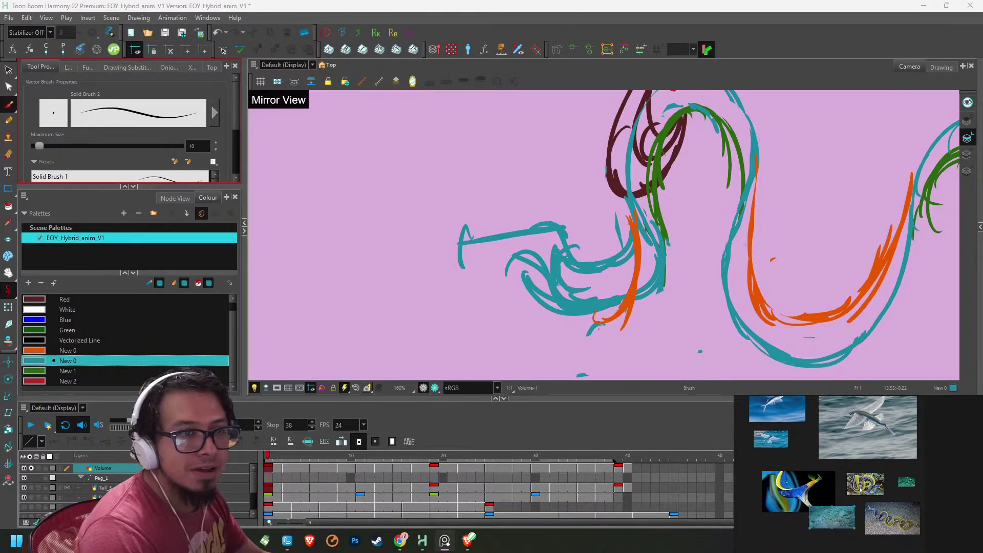
double_click(870, 487)
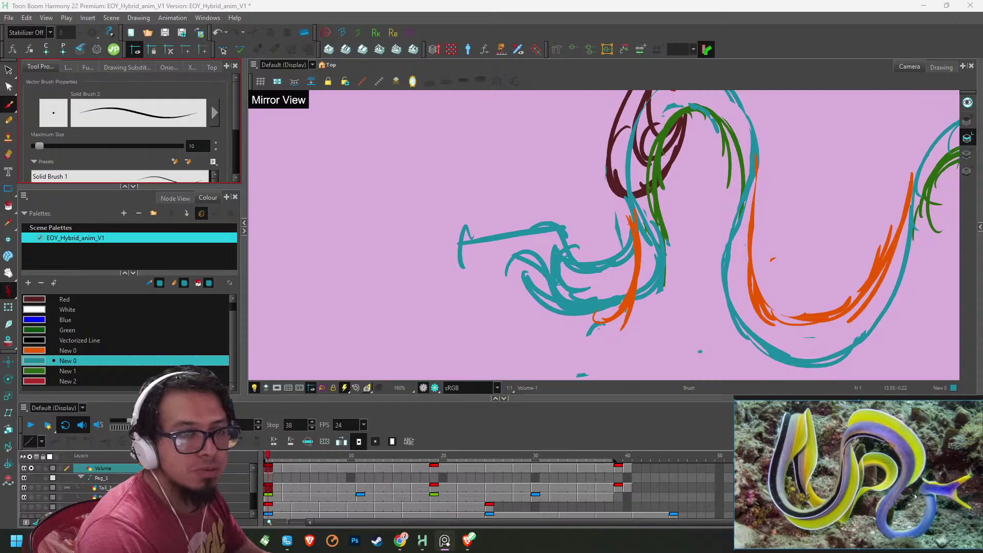
- Browse the other eel references and enlarge the open-mouthed blue and yellow ribbon eel head
scroll(903, 488, down, 3)
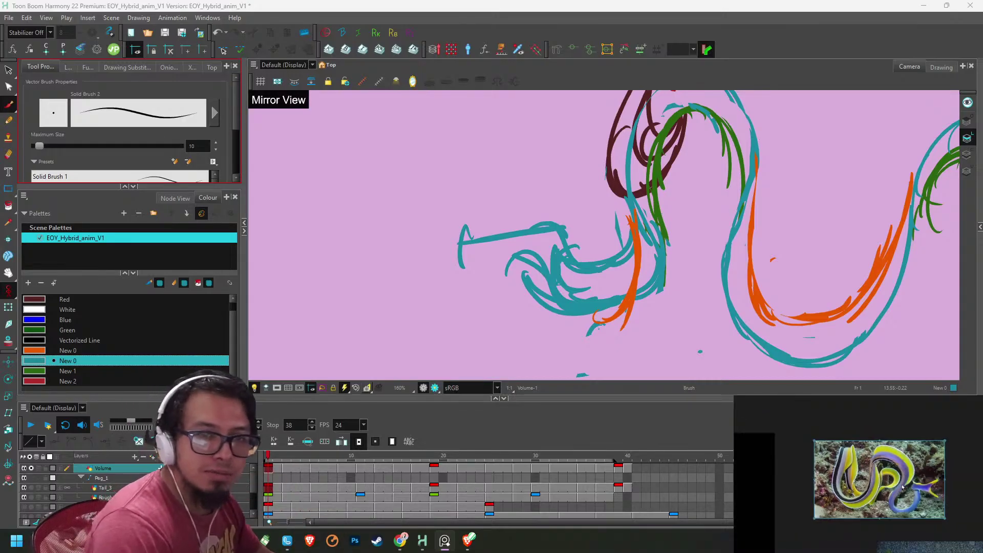
drag(904, 488, 847, 481)
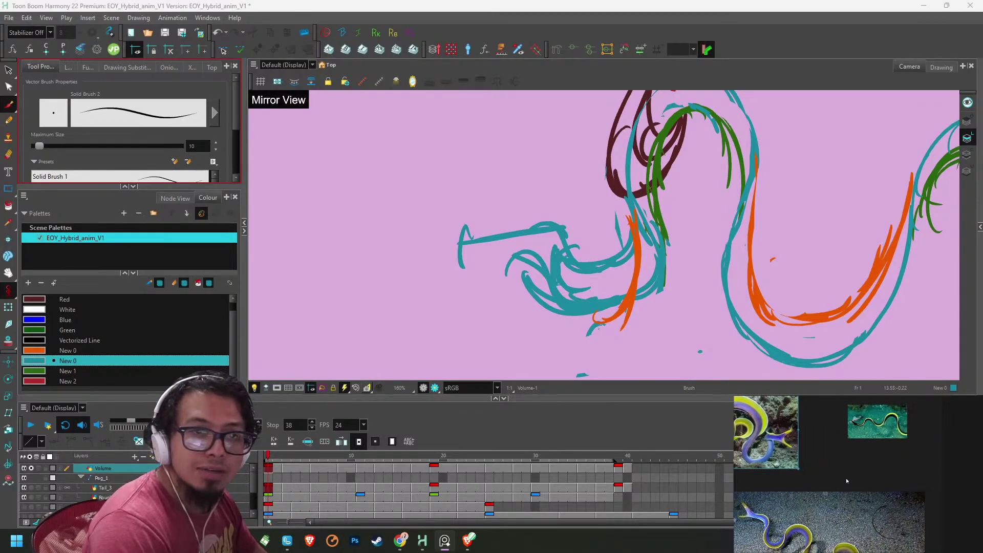
scroll(856, 434, up, 3)
drag(857, 434, 902, 435)
scroll(849, 464, up, 3)
scroll(845, 503, down, 5)
scroll(871, 507, down, 2)
drag(856, 514, 889, 483)
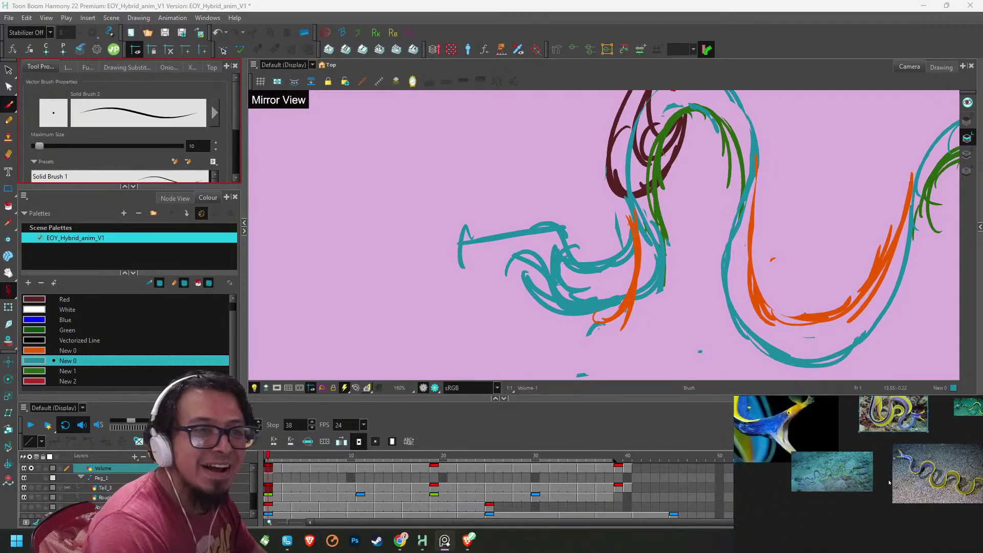
scroll(890, 482, up, 3)
scroll(878, 481, down, 3)
drag(785, 401, 844, 458)
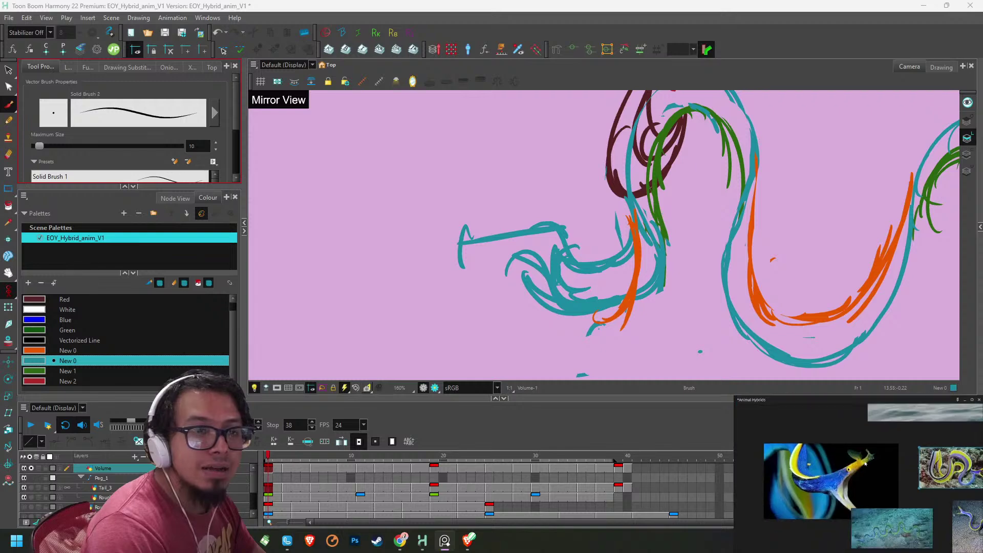
scroll(865, 470, up, 4)
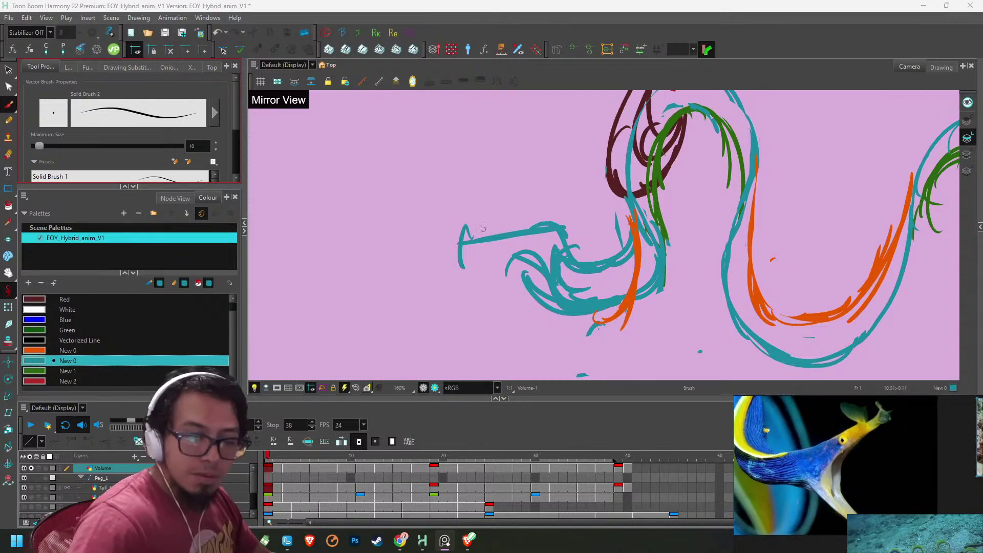
- Erase the front end of the head line on frame 1 and draw the upper snout and brow contour
key(2)
key(2)
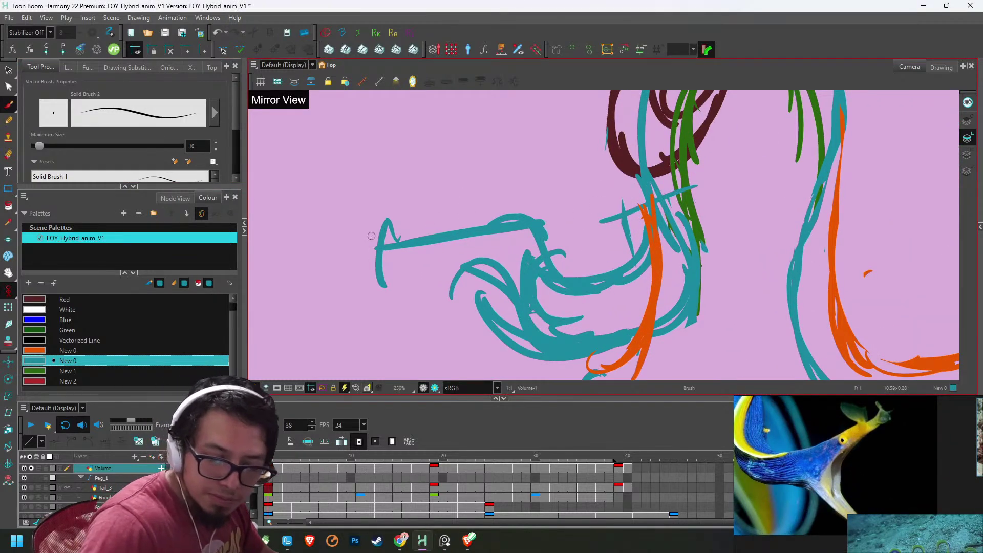
key(alt+e)
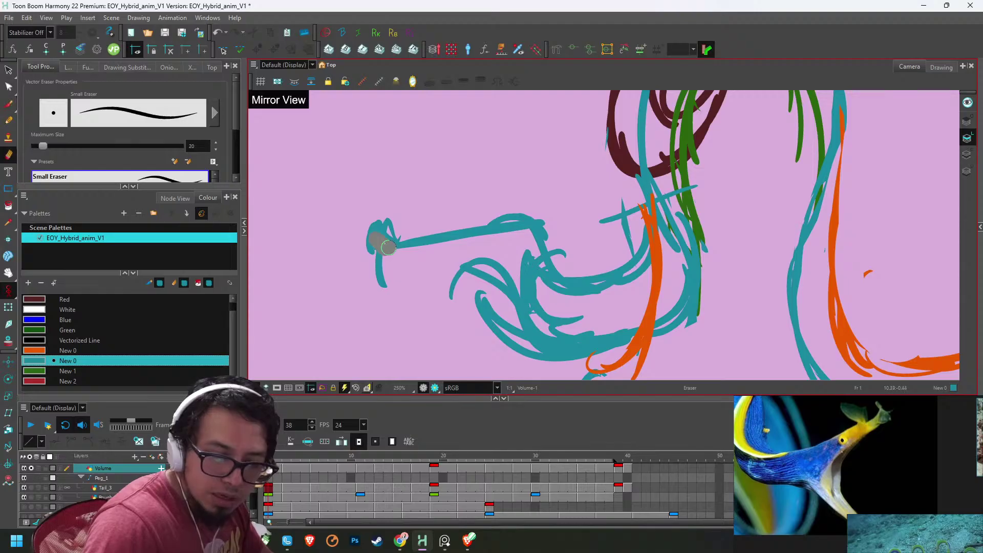
mouse_move(377, 237)
mouse_down()
mouse_move(392, 225)
mouse_move(378, 256)
mouse_move(401, 243)
mouse_up()
key(alt+b)
key(1)
key(1)
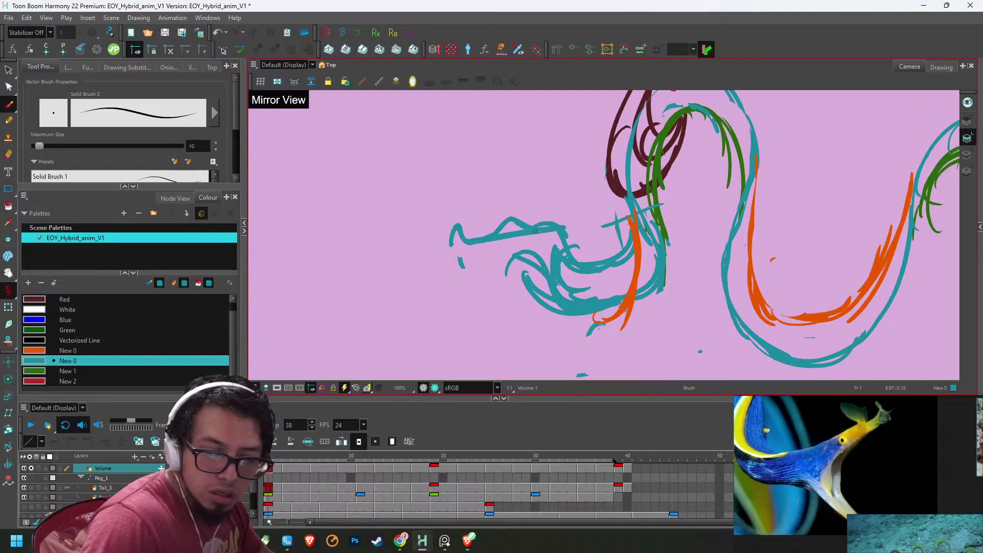
- Erase the straight guide line inside the head and draw the mouth line, front teeth and lower jaw
key(alt+e)
mouse_move(499, 236)
mouse_down()
mouse_move(554, 234)
mouse_move(464, 255)
mouse_move(452, 246)
mouse_move(458, 261)
mouse_move(494, 257)
mouse_up()
key(alt+b)
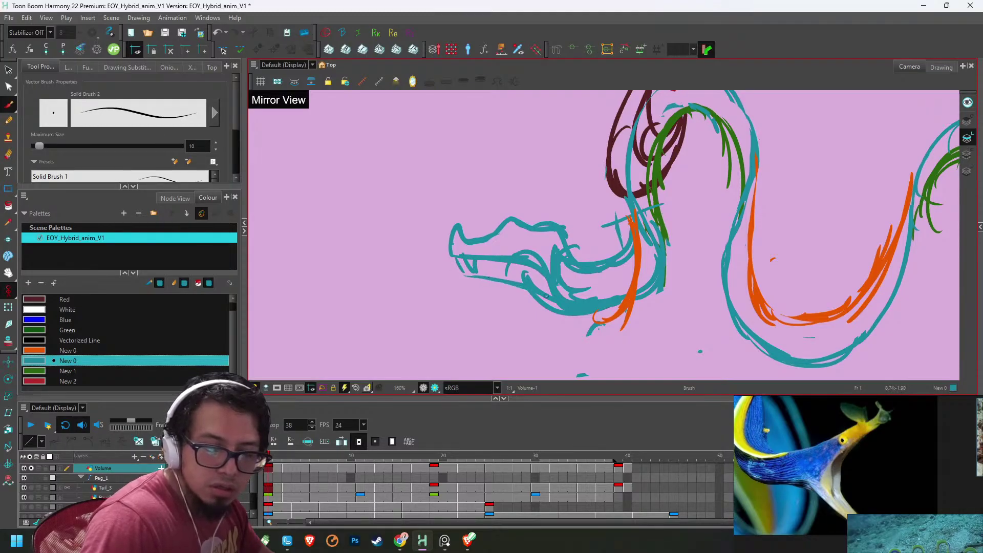
- Erase the overlapping construction strokes around the mouth corner and cheek of the eel head on frame 1
key(alt+e)
mouse_move(505, 272)
mouse_down()
mouse_move(516, 248)
mouse_move(581, 286)
mouse_up()
drag(555, 261, 584, 288)
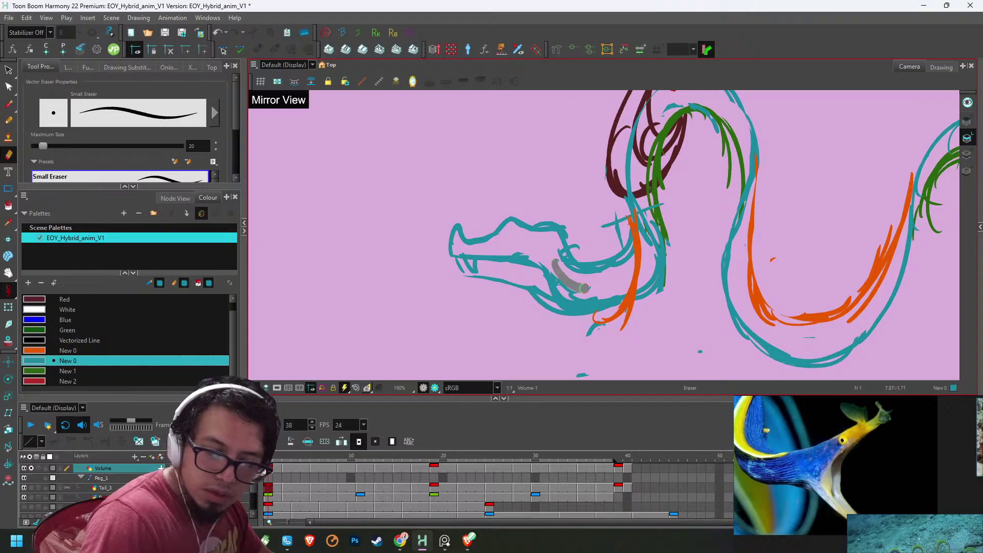
- Draw a round eye just below the brow bump of the head
key(alt+b)
drag(507, 234, 673, 279)
key(2)
key(2)
key(2)
key(2)
key(2)
key(ctrl+z)
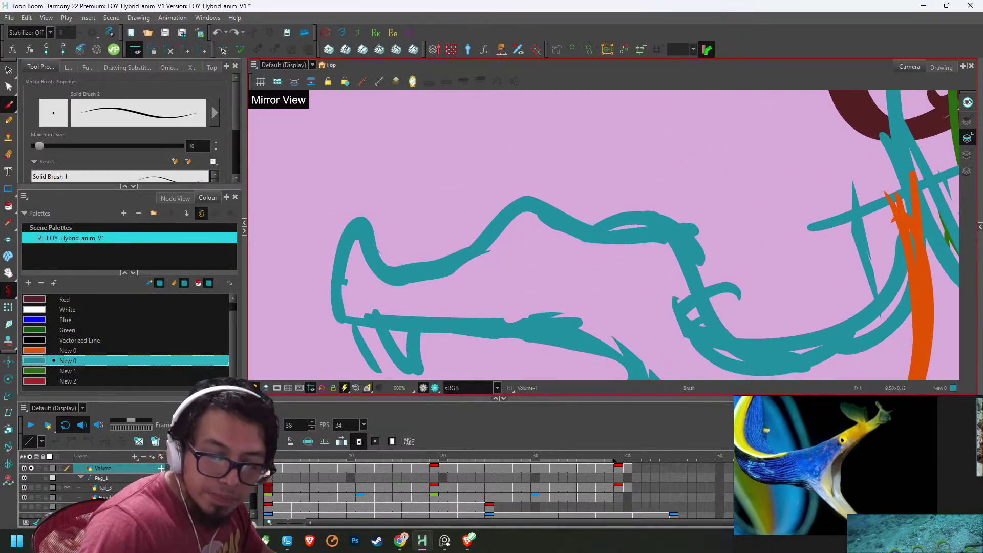
drag(501, 245, 502, 243)
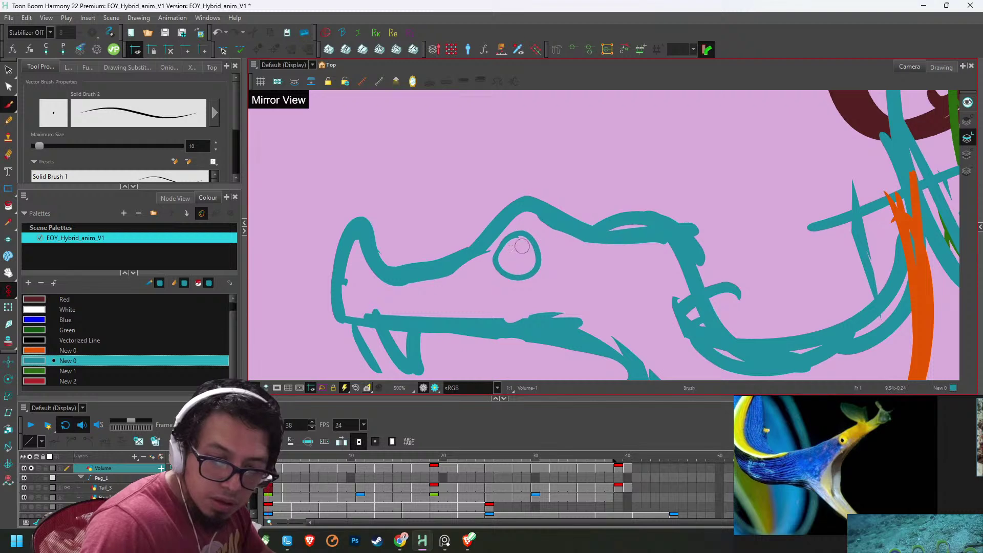
key(1)
key(1)
key(1)
key(1)
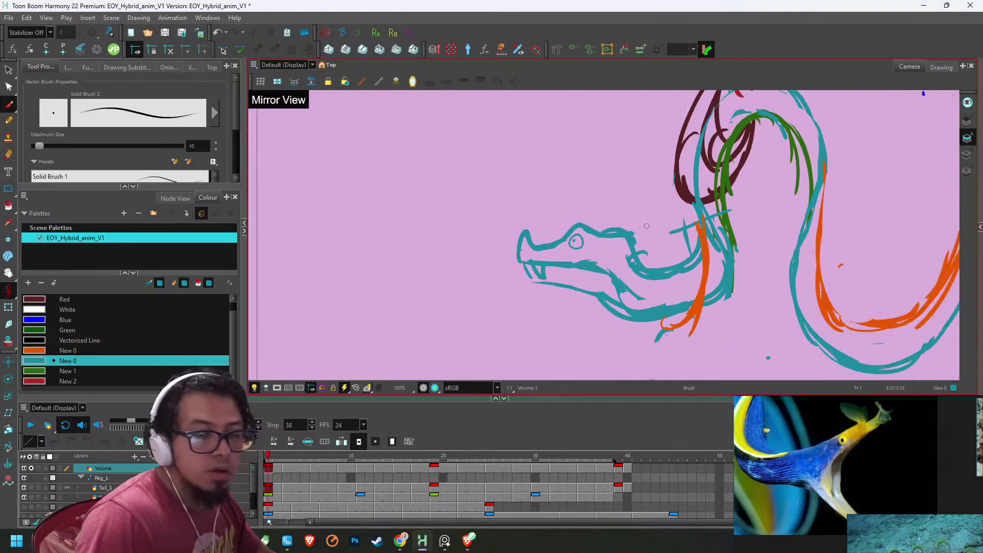
- Redraw the eye as a smaller ring with a pupil inside it
key(2)
key(2)
key(2)
key(2)
key(ctrl+z)
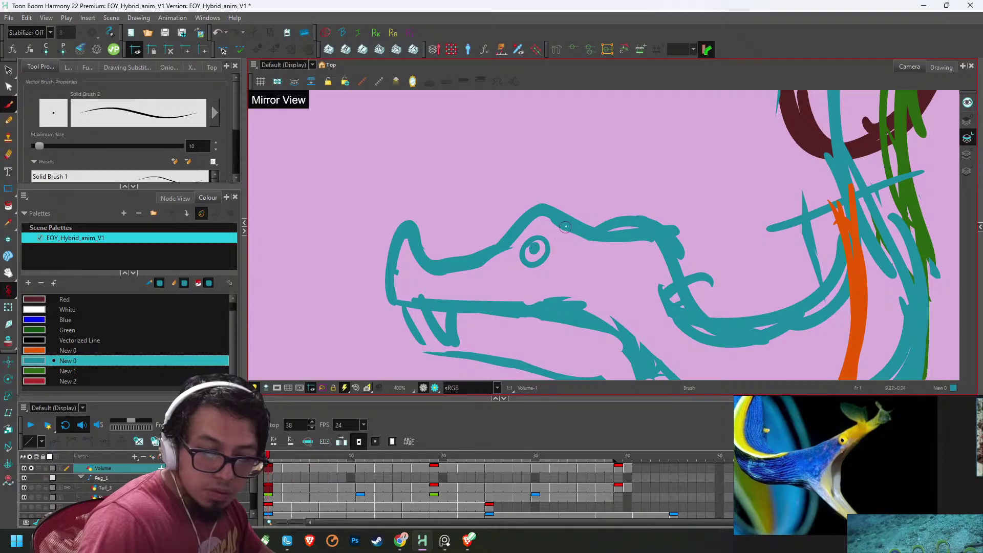
- Draw a small nostril mark inside the raised tip of the snout
key(1)
key(1)
key(1)
key(1)
drag(678, 215, 634, 187)
key(2)
key(2)
key(2)
key(2)
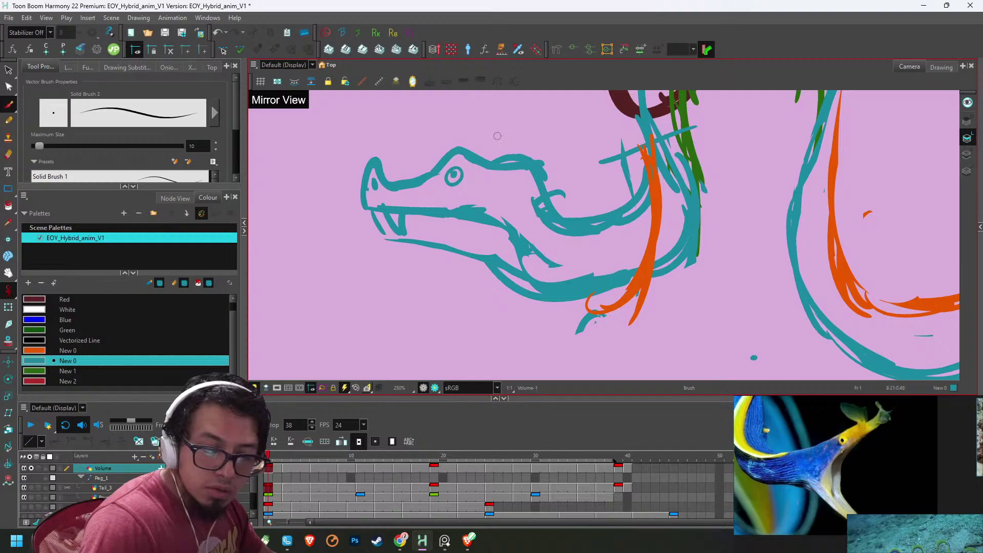
- Clean up the contour behind the head and reshape the front fangs and lower jaw closer to the upper jaw
key(1)
key(alt+e)
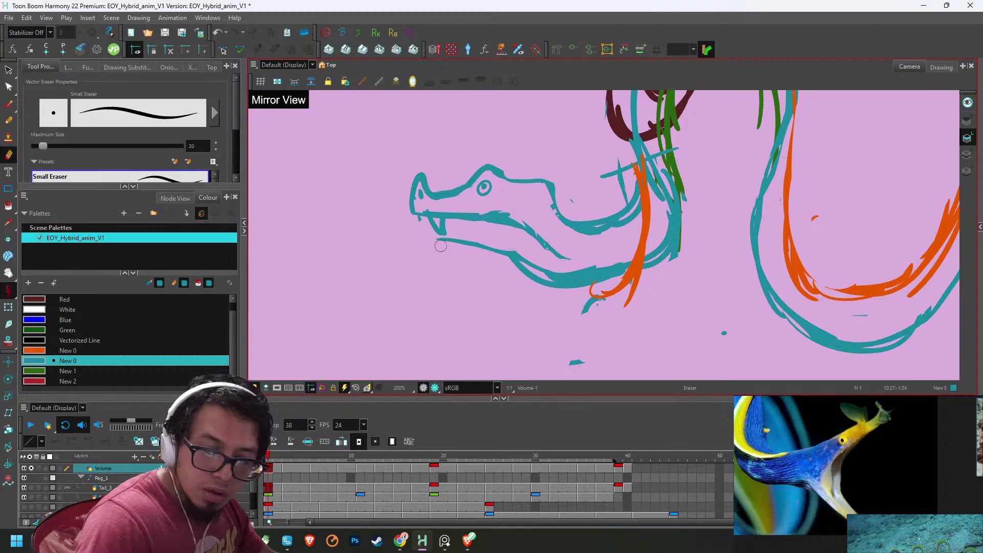
mouse_move(440, 227)
mouse_down()
mouse_move(428, 220)
mouse_move(435, 228)
mouse_move(436, 210)
mouse_move(543, 280)
mouse_up()
key(alt+b)
key(alt+e)
mouse_move(475, 237)
mouse_down()
mouse_move(538, 274)
mouse_move(440, 239)
mouse_up()
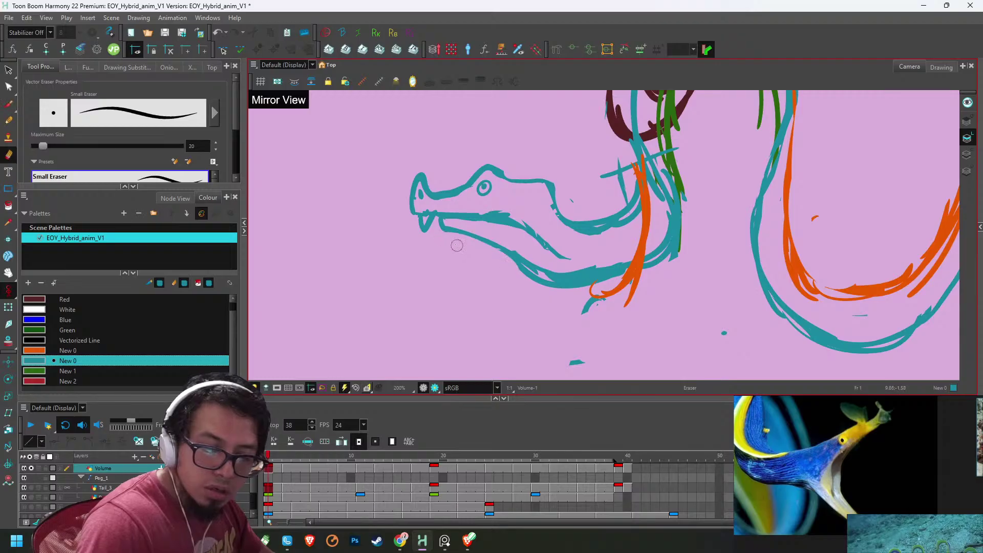
drag(519, 261, 555, 278)
- Erase the front fangs and lower jaw tip, and redraw the jaw with a rounded front end
key(1)
key(1)
key(1)
key(1)
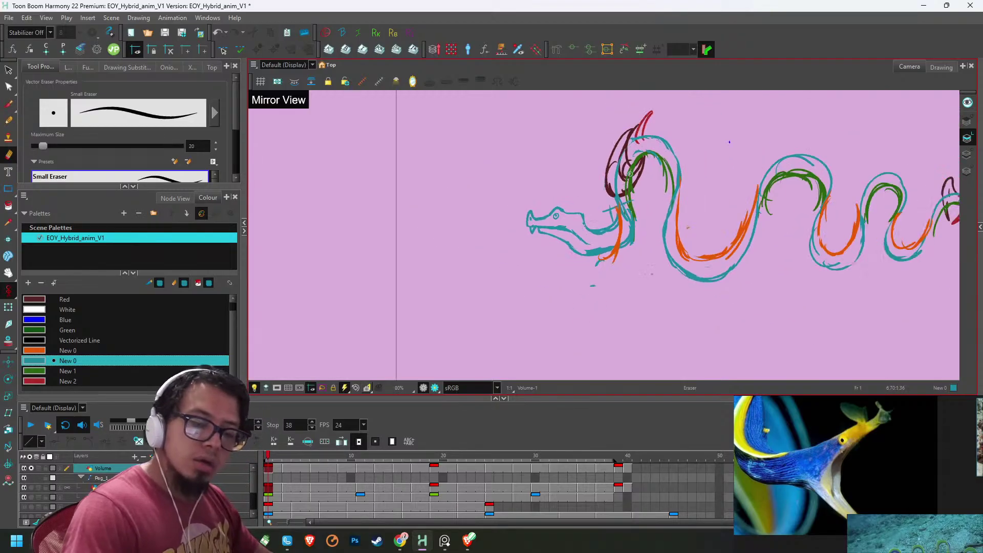
key(2)
key(2)
key(2)
key(2)
scroll(621, 180, up, 1)
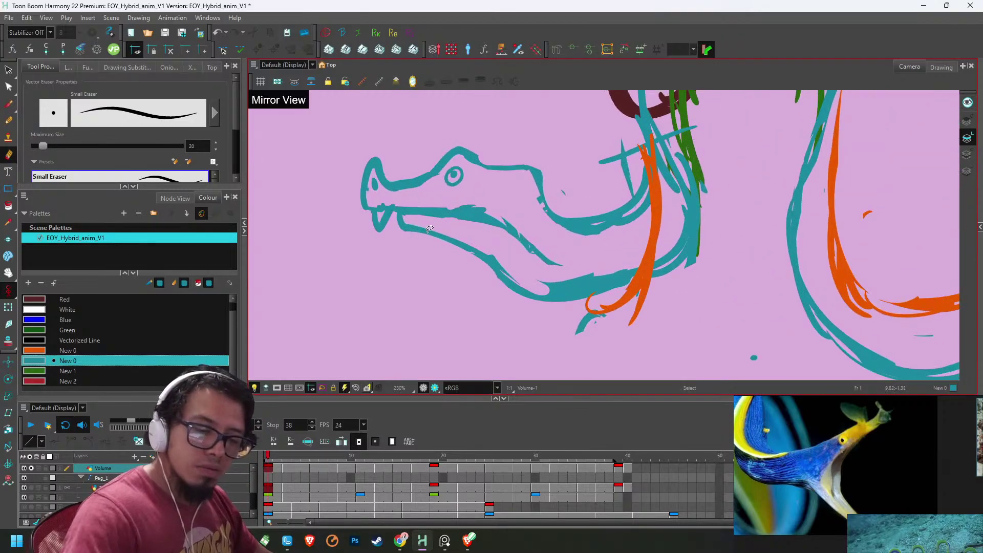
drag(382, 217, 428, 232)
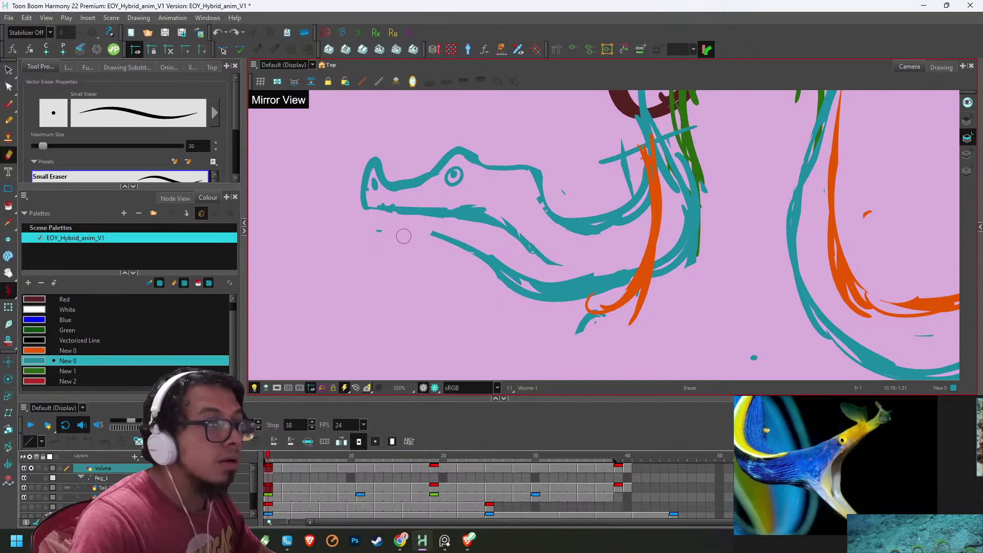
key(alt+b)
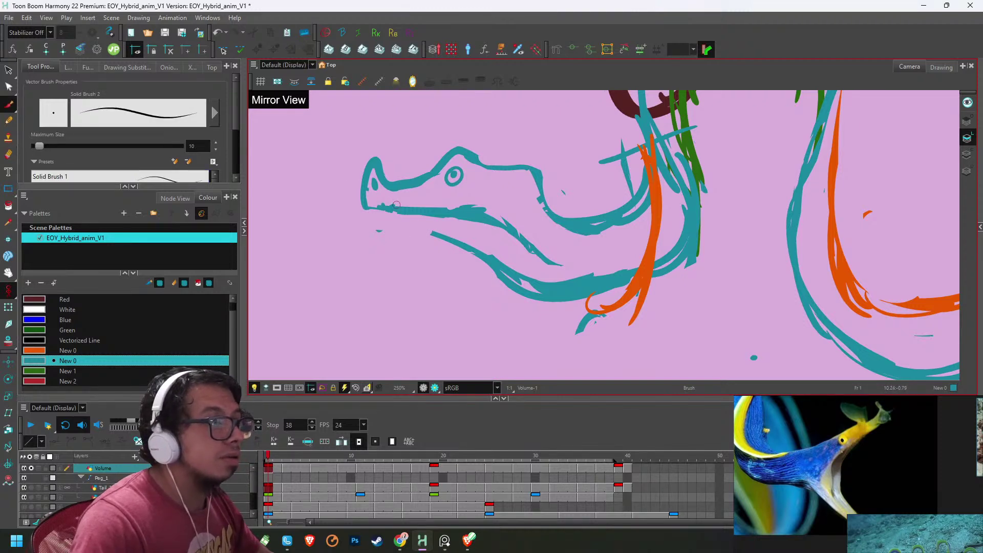
mouse_move(376, 213)
mouse_down()
mouse_move(438, 239)
mouse_move(492, 228)
mouse_up()
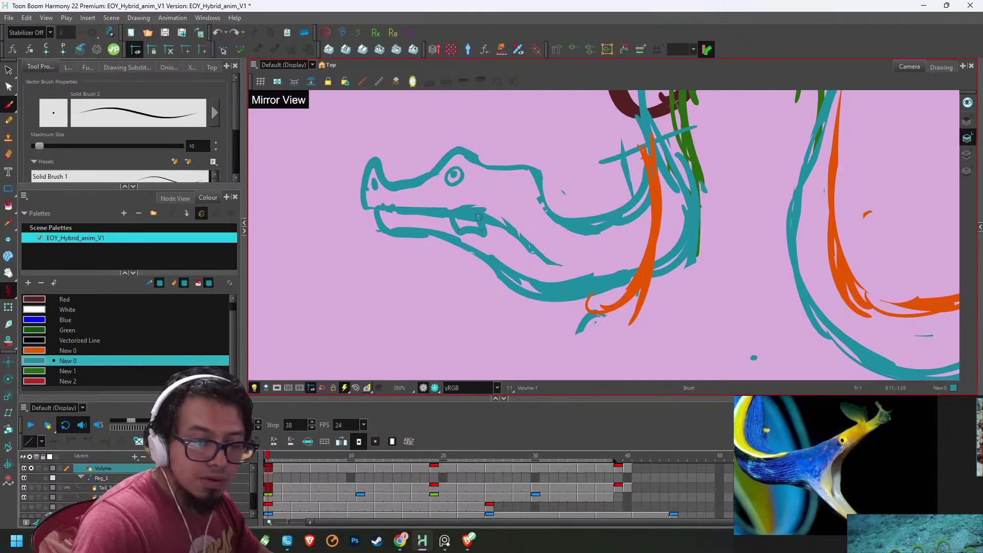
- Undo the tooth shape drawn under the mouth line and erase the line's excess thickness near the mouth corner
key(ctrl+z)
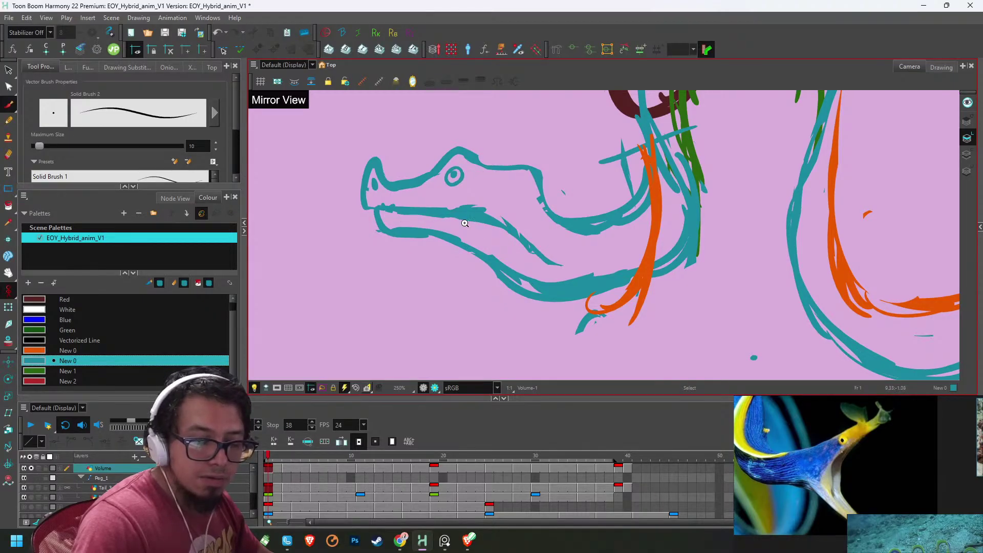
key(ctrl+z)
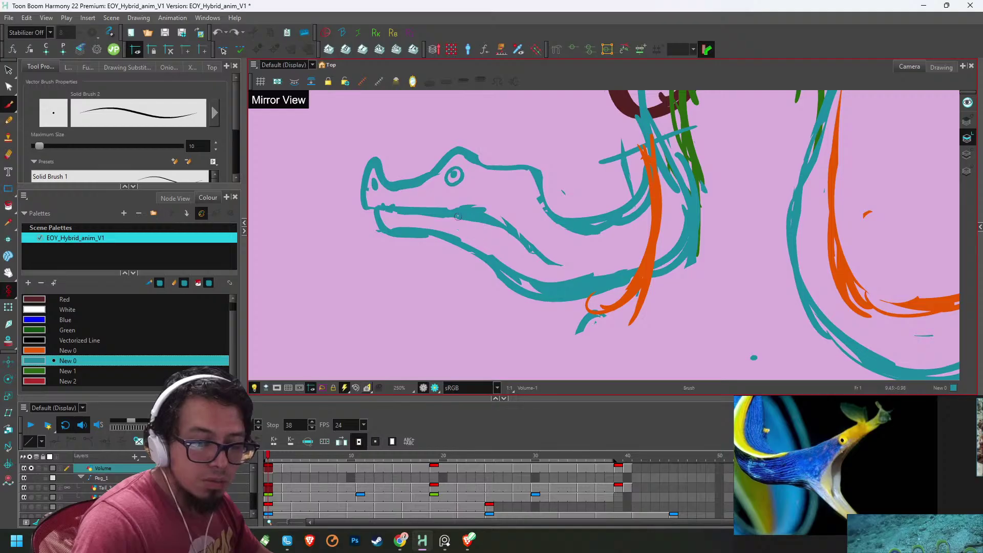
key(ctrl+z)
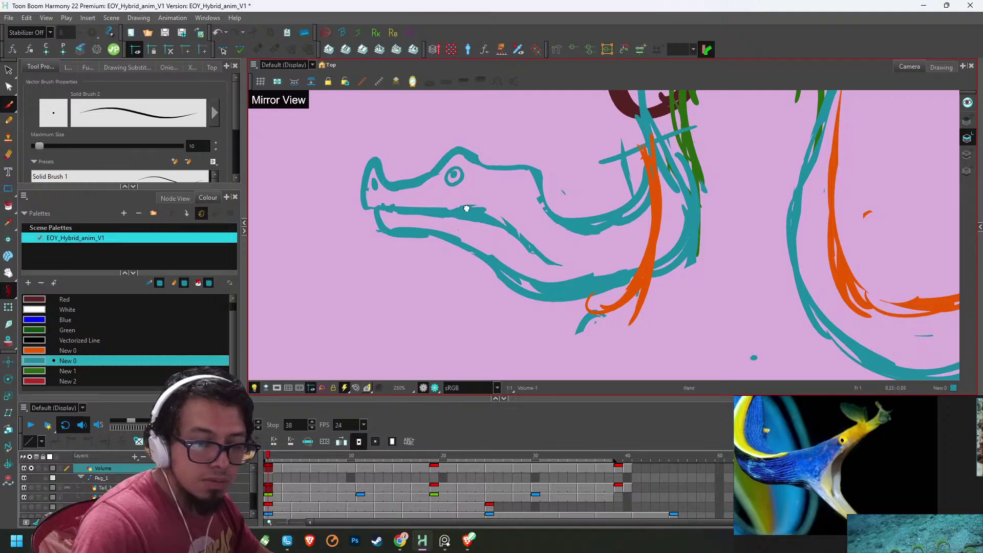
drag(466, 208, 534, 221)
key(alt+e)
drag(455, 211, 573, 231)
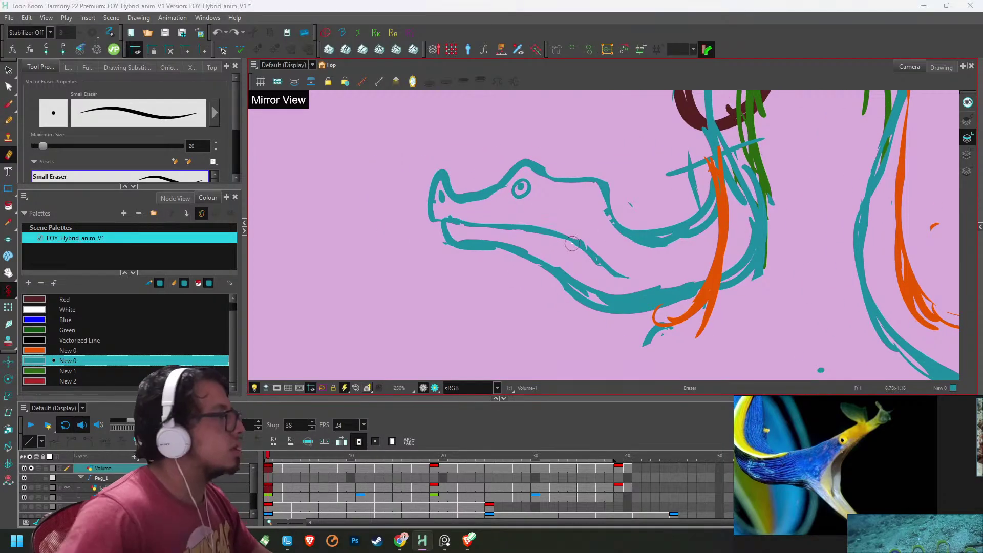
- Switch to the web browser and search for images of "patrick star" in a new tab
key(alt+Tab)
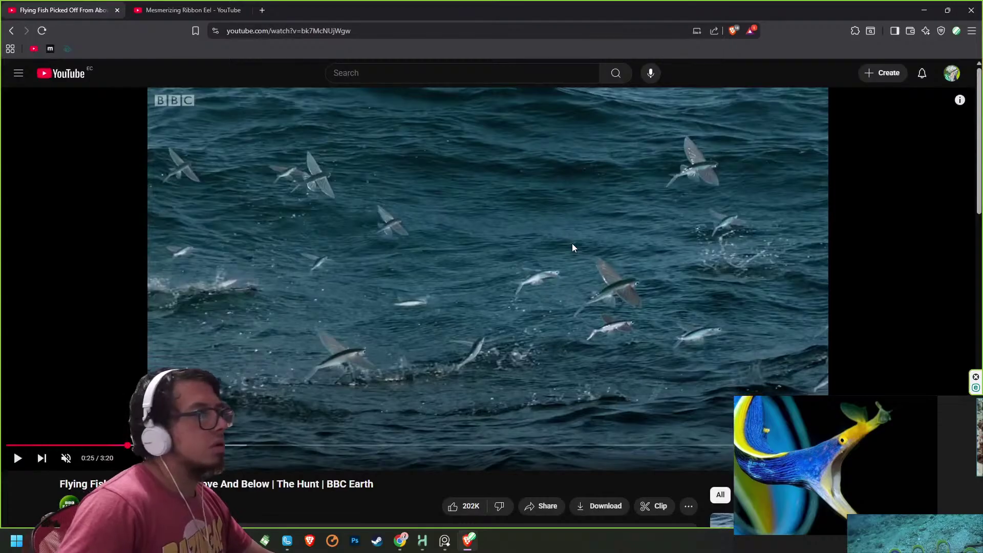
key(ctrl+t)
text(patri)
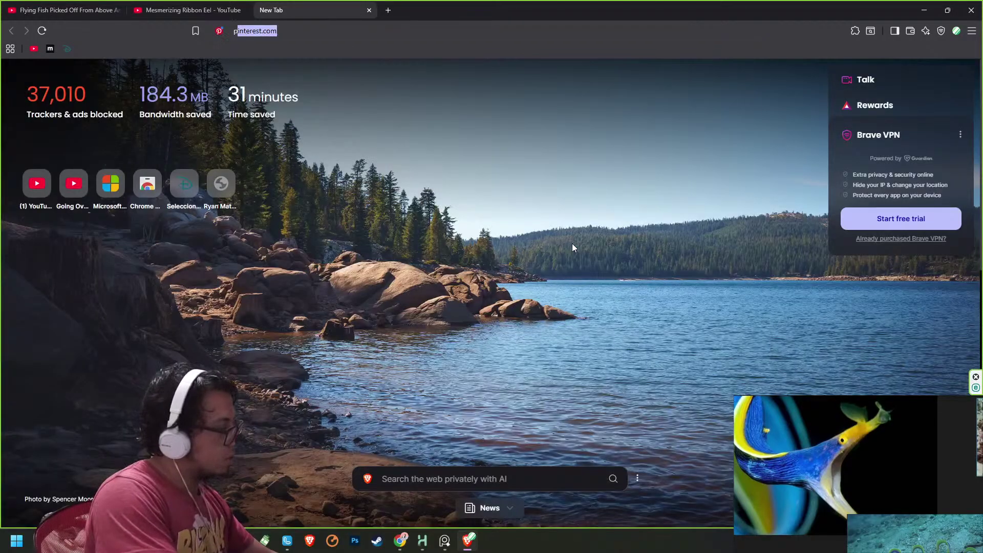
text(ck star)
key(Return)
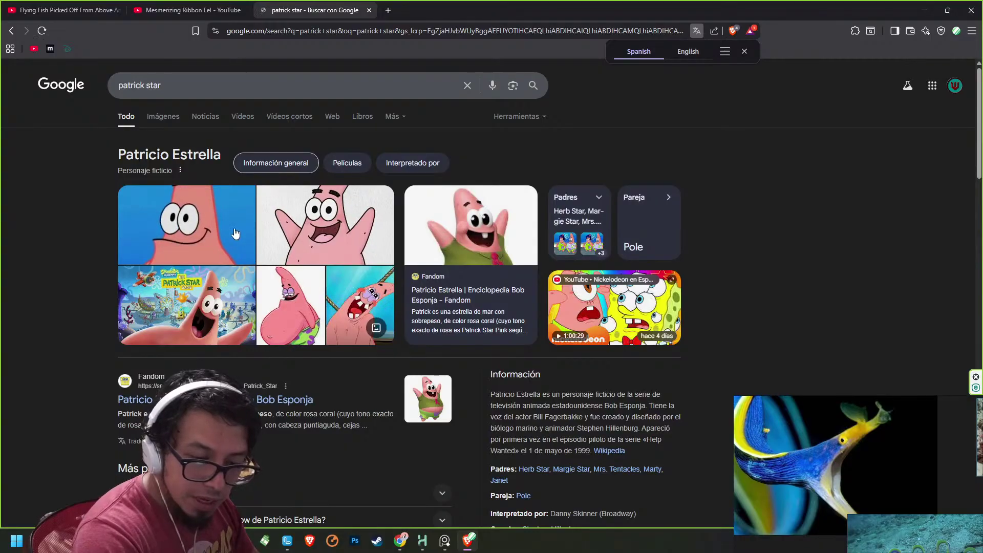
click(163, 116)
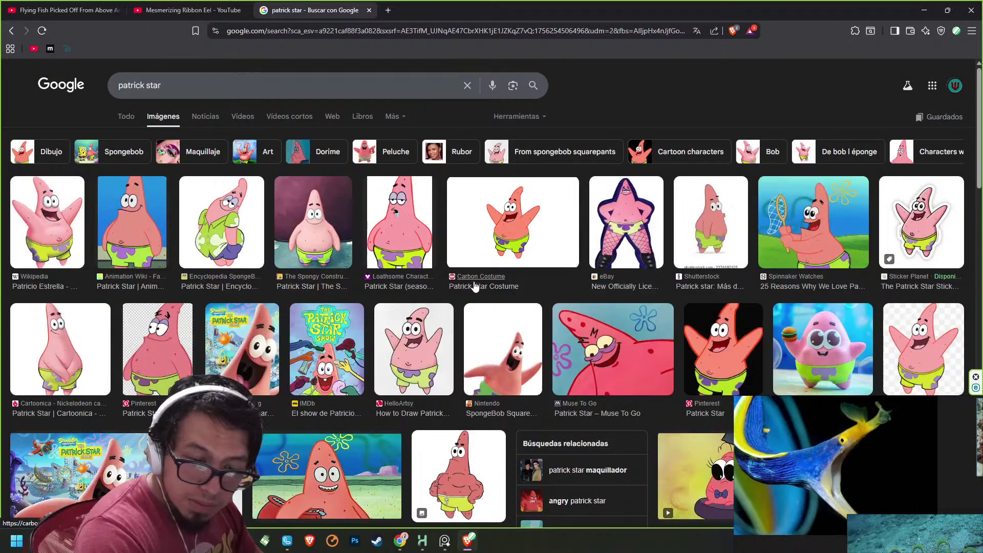
- Browse and enlarge several Patrick Star images for eye and face reference, close the search tab, and return to Harmony
click(405, 233)
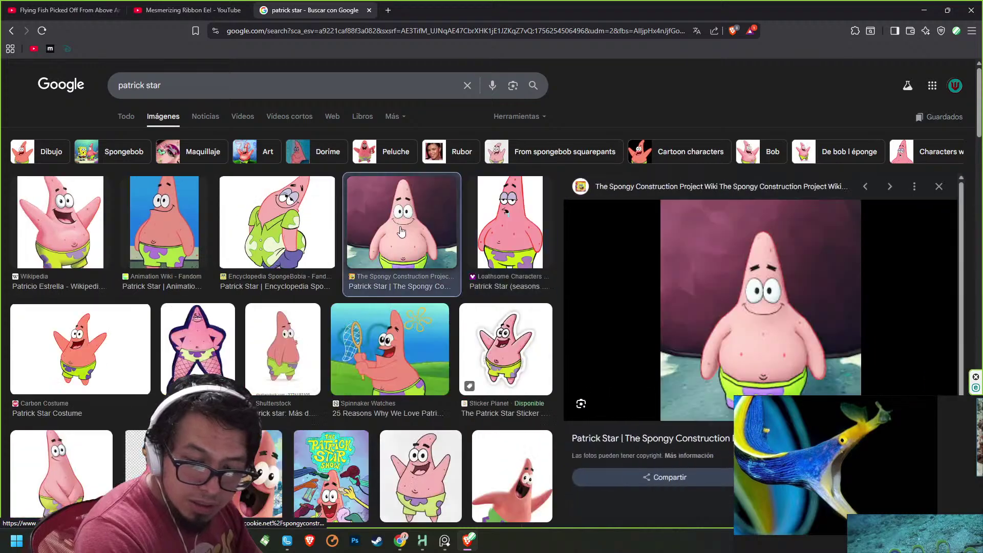
scroll(243, 364, down, 2)
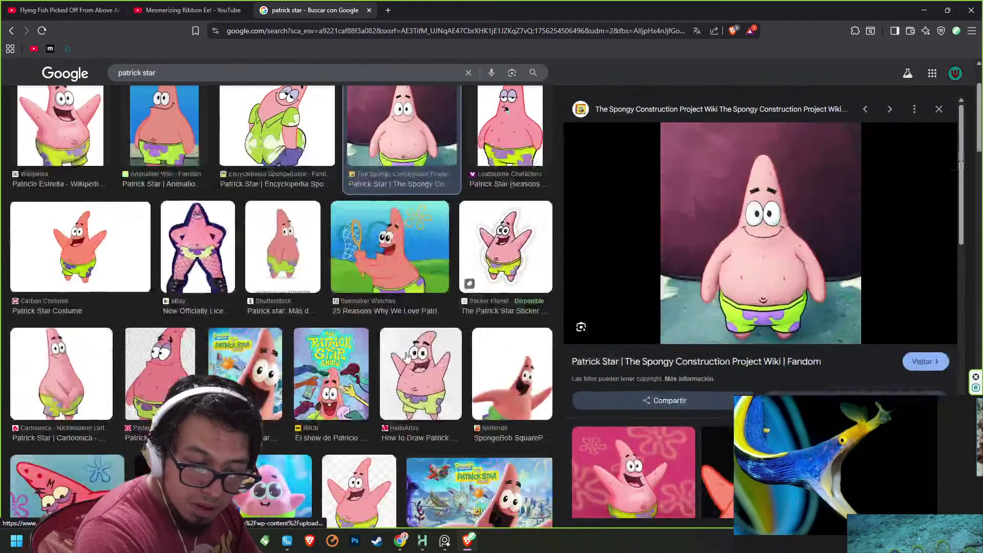
scroll(243, 365, down, 3)
scroll(302, 389, down, 3)
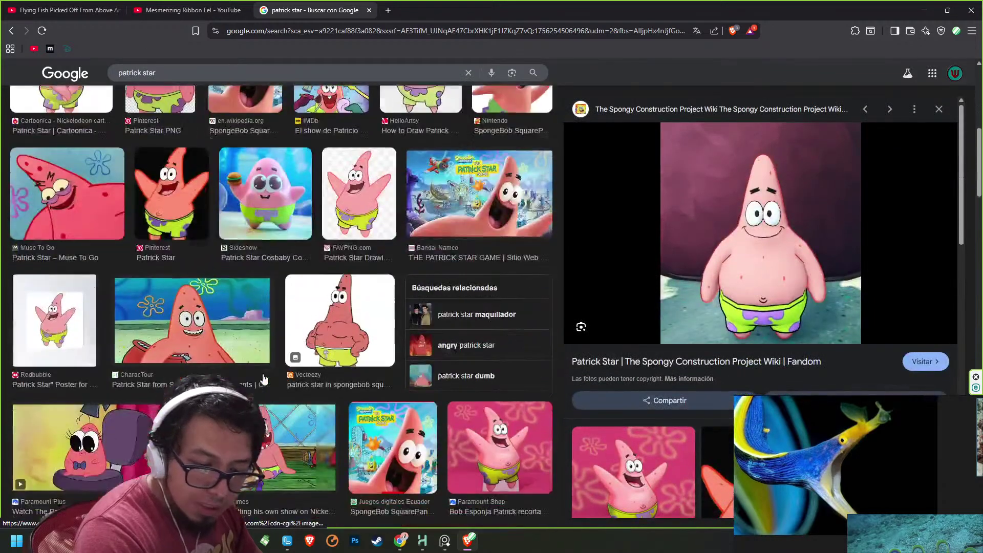
click(278, 439)
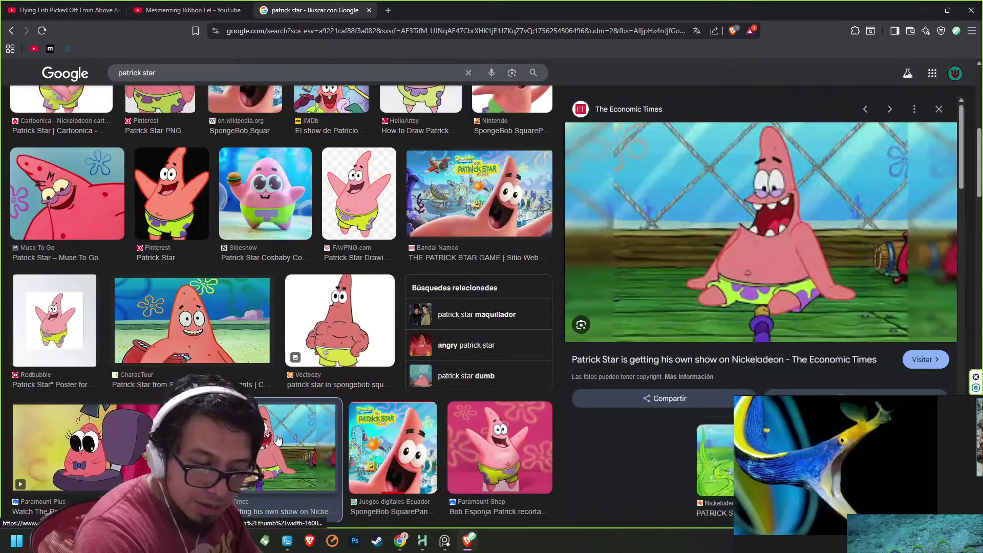
scroll(300, 343, down, 5)
scroll(299, 343, down, 1)
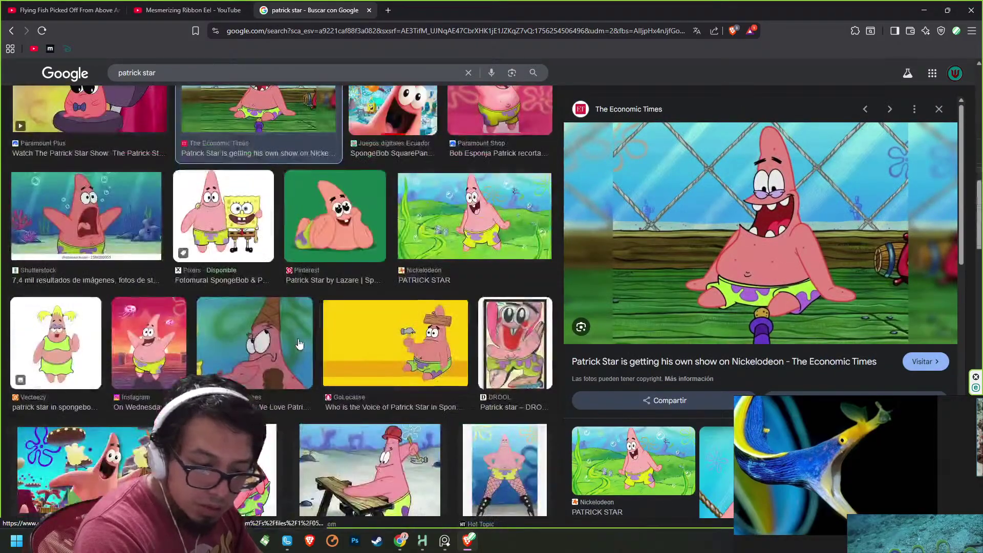
click(501, 206)
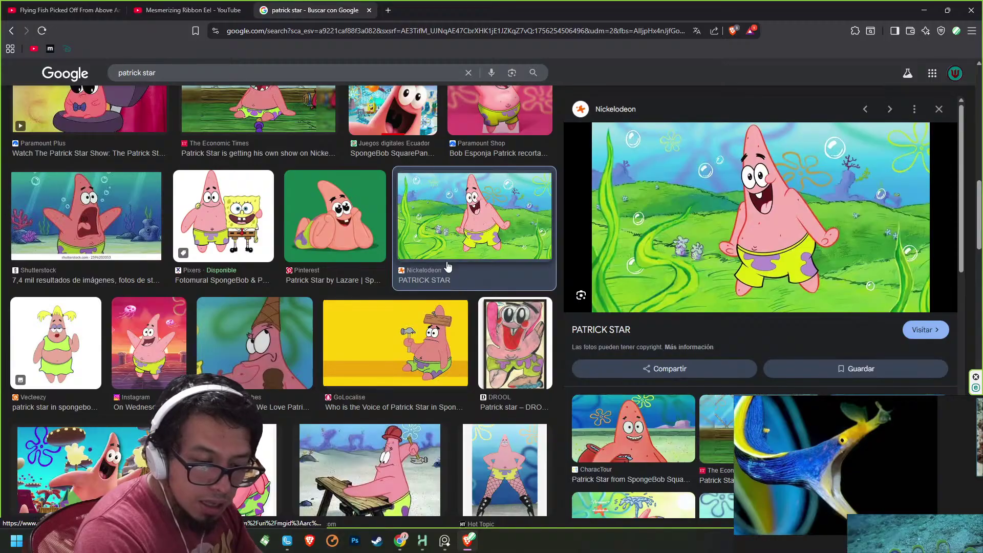
scroll(448, 265, down, 3)
scroll(444, 246, up, 3)
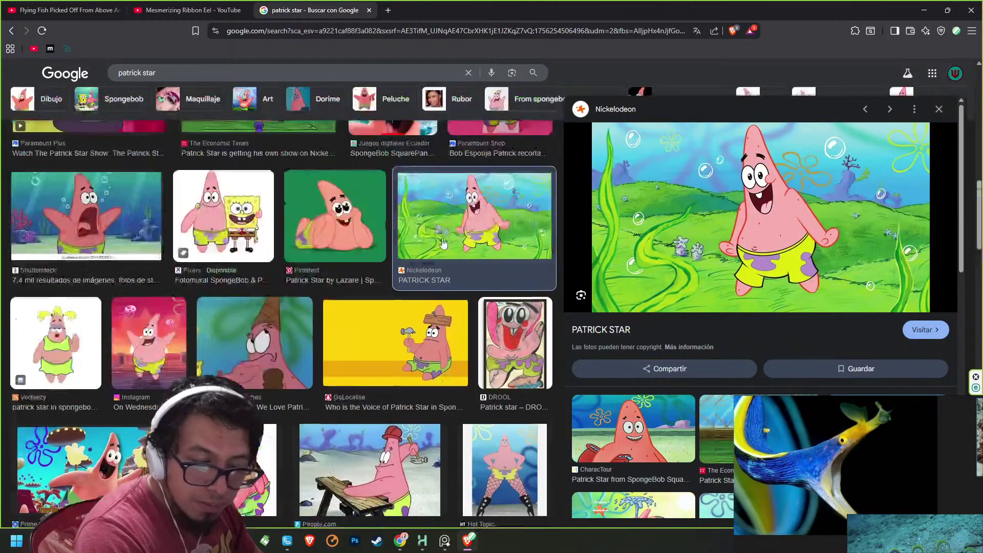
scroll(443, 244, up, 3)
click(368, 10)
drag(500, 11, 982, 11)
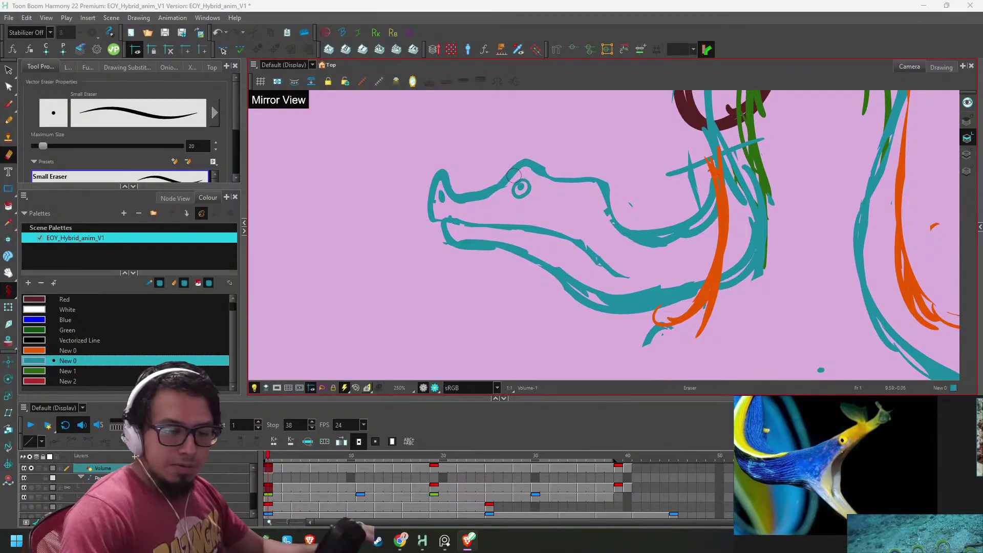
- Erase part of the brow bump above the eye and redraw the contour running from the snout to the back of the head
drag(503, 181, 558, 164)
key(alt+b)
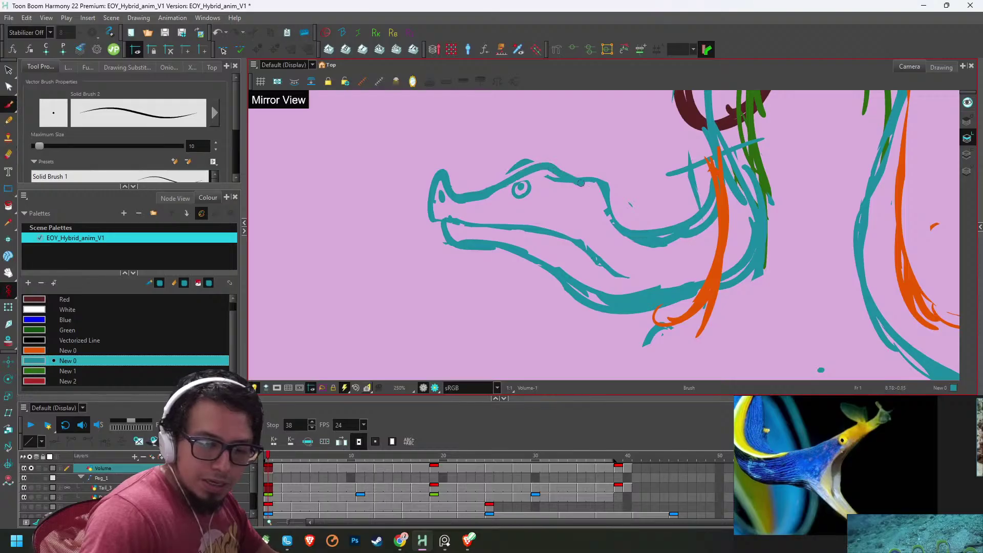
mouse_move(496, 188)
mouse_down()
mouse_move(594, 185)
mouse_move(633, 210)
mouse_move(631, 238)
mouse_move(636, 214)
mouse_move(569, 212)
mouse_up()
key(1)
key(1)
key(1)
key(2)
key(2)
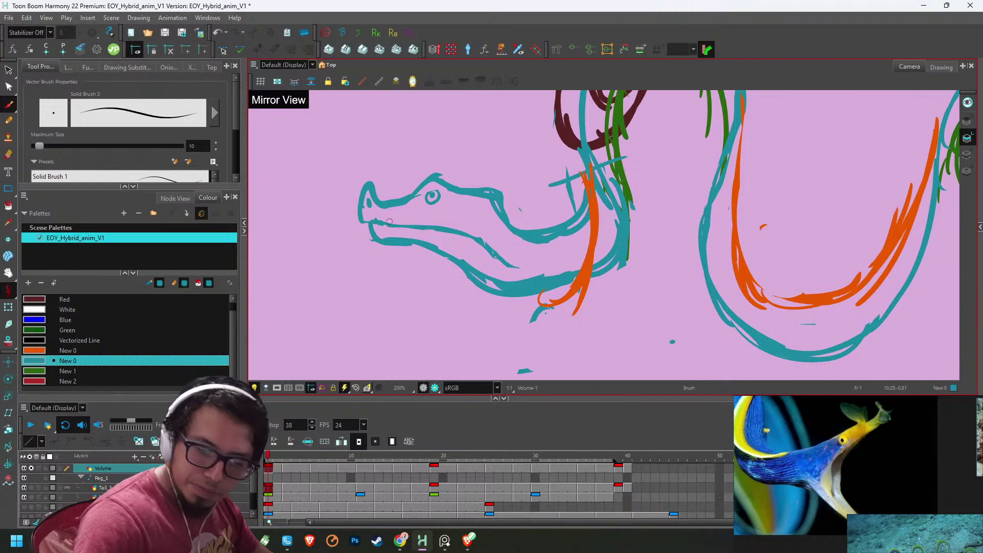
- Replace the curved mouth line with a shorter, nearly straight one ending just behind the eye
mouse_move(373, 219)
mouse_down()
mouse_move(471, 233)
mouse_move(512, 264)
mouse_move(435, 218)
mouse_move(479, 232)
mouse_move(448, 220)
mouse_up()
key(alt+e)
key(alt+b)
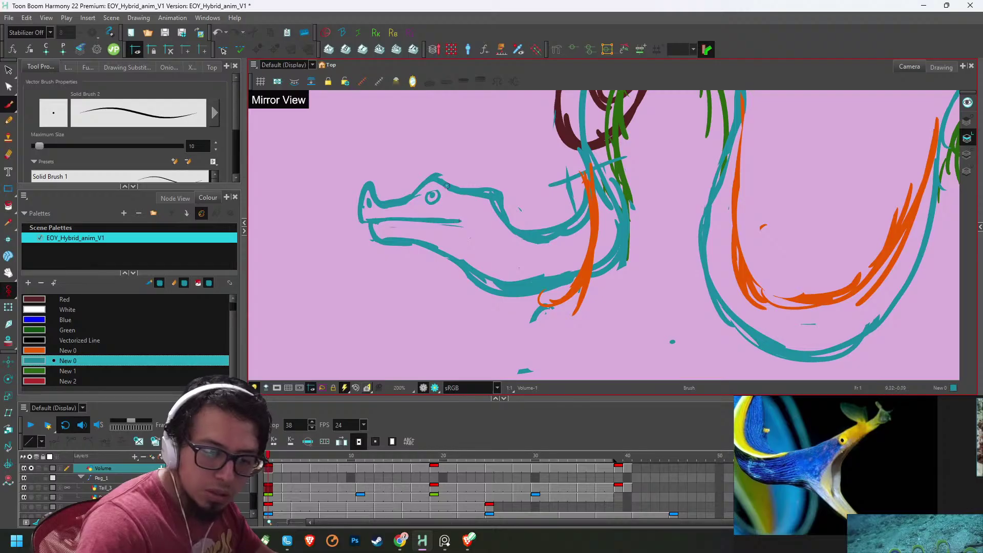
- Erase the nostril and the front of the mouth, and redraw the snout's front edge curving into the jaw
scroll(447, 186, down, 4)
scroll(514, 145, up, 3)
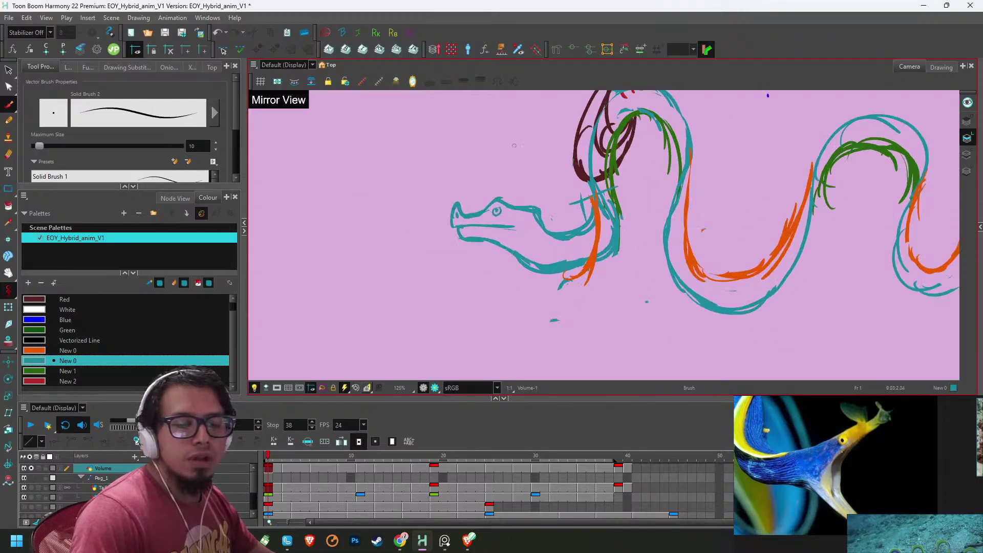
scroll(514, 145, up, 1)
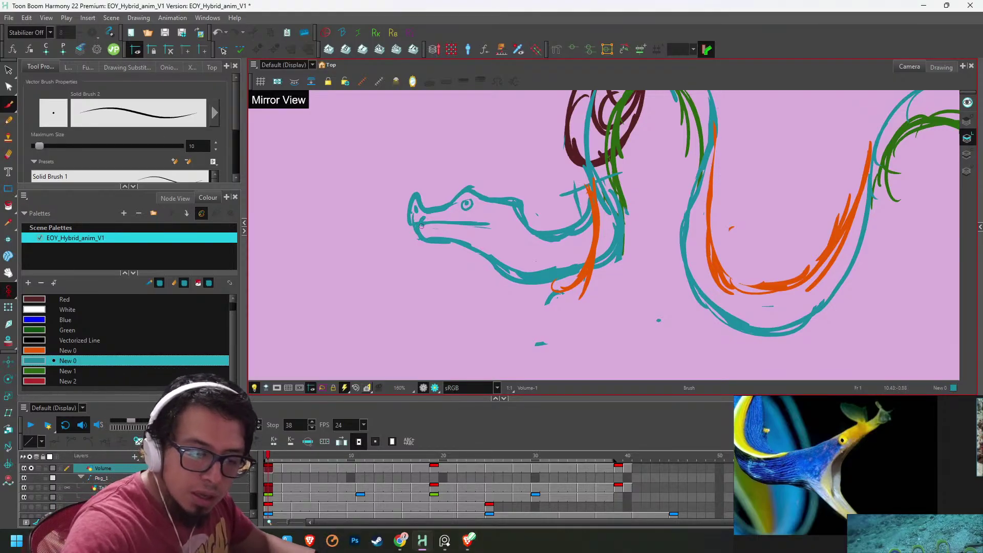
key(1)
key(2)
key(2)
key(alt+e)
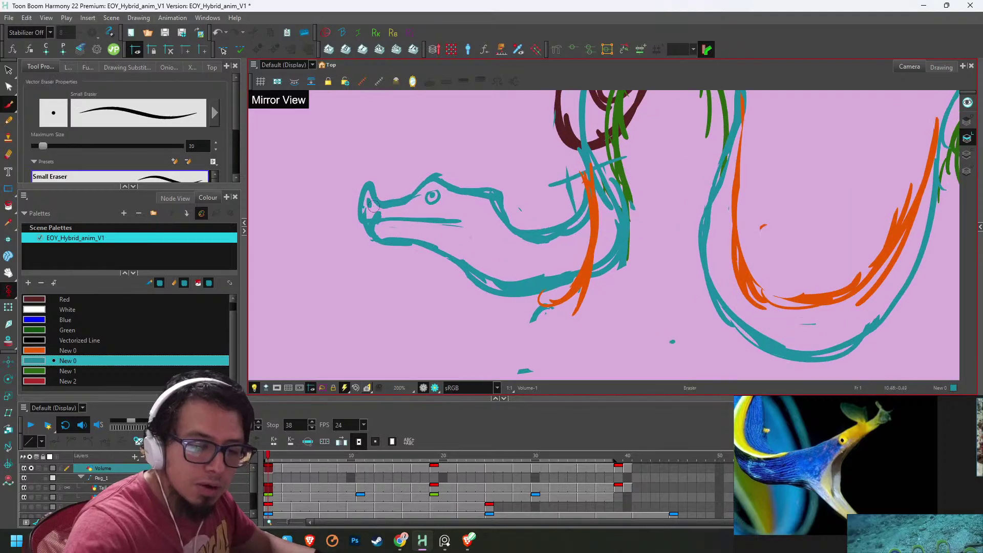
mouse_move(374, 227)
mouse_down()
mouse_move(365, 193)
mouse_move(368, 233)
mouse_up()
key(alt+b)
drag(367, 232, 367, 188)
key(alt+e)
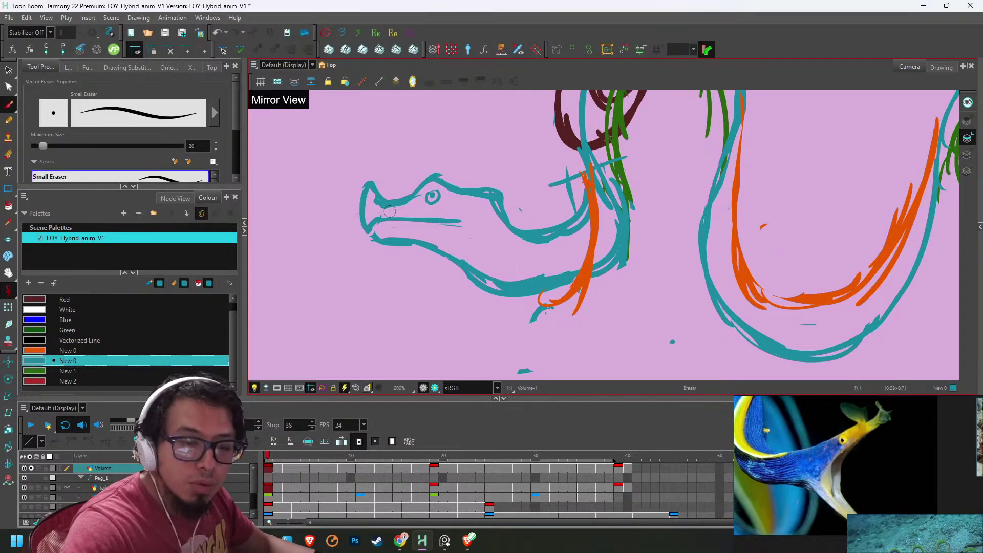
- Reshape the snout into a beak-like curve ending in a backward-leaning point on top
mouse_move(367, 192)
mouse_down()
mouse_move(385, 180)
mouse_move(370, 187)
mouse_move(365, 218)
mouse_up()
mouse_move(375, 179)
mouse_down()
mouse_move(367, 218)
mouse_move(367, 192)
mouse_move(381, 178)
mouse_move(383, 198)
mouse_up()
key(alt+b)
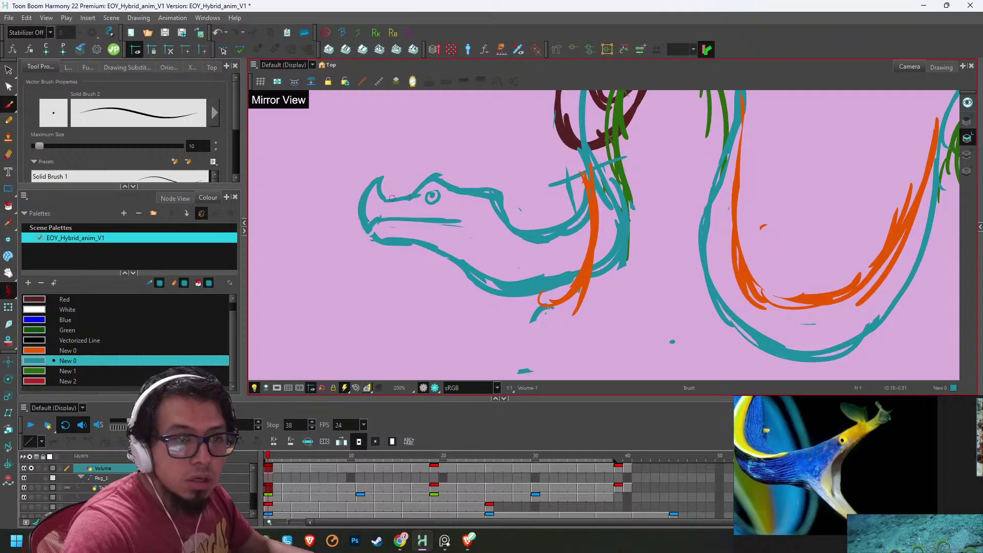
- Redraw the brow as a spiky crest and cut the round eye with a slanted, angry upper lid
mouse_move(414, 199)
mouse_down()
mouse_move(456, 170)
mouse_move(449, 186)
mouse_move(479, 201)
mouse_move(479, 190)
mouse_move(444, 171)
mouse_move(470, 203)
mouse_move(438, 197)
mouse_up()
key(alt+e)
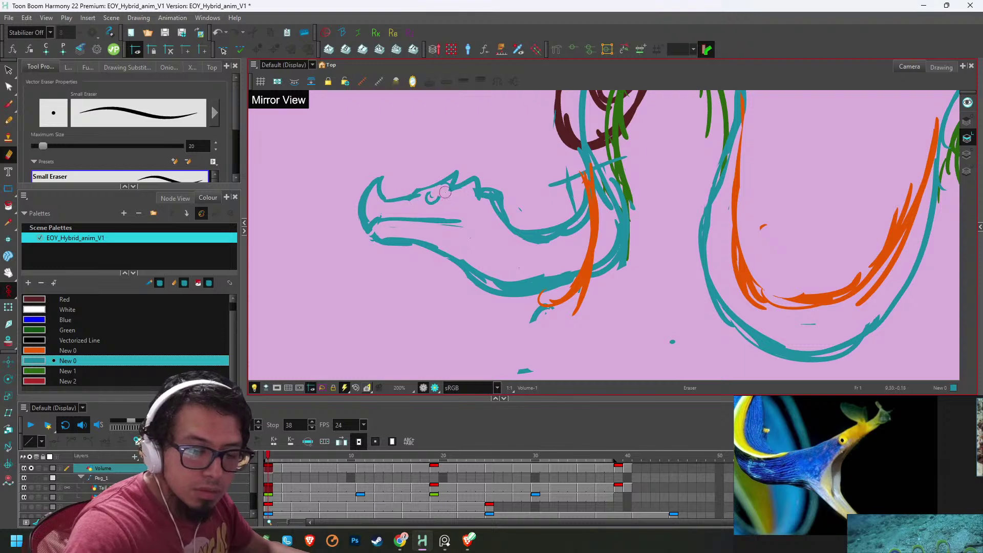
key(2)
key(alt+b)
mouse_move(327, 171)
mouse_down()
mouse_move(348, 163)
mouse_move(331, 171)
mouse_up()
key(1)
key(1)
key(1)
key(1)
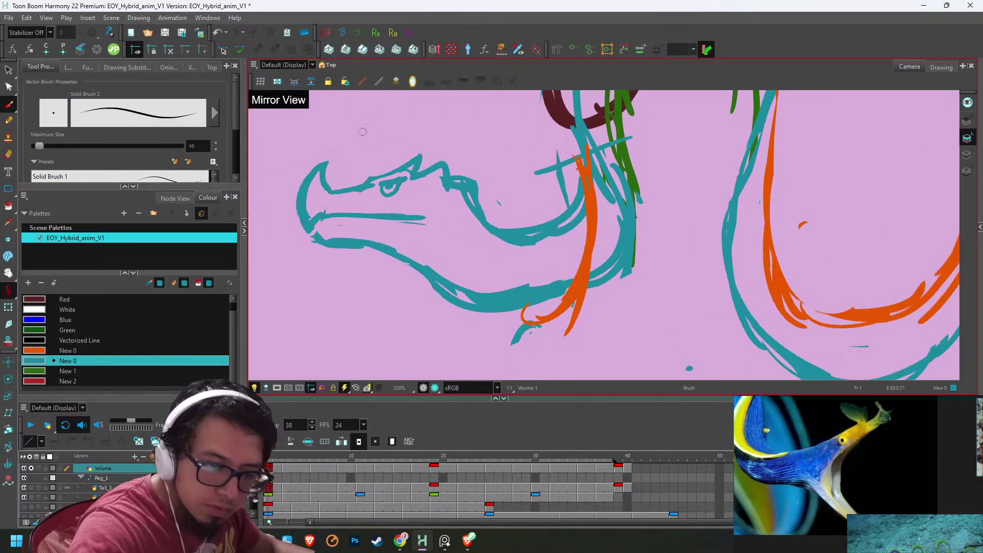
- Thin the contour behind the crest, draw a nostril on the snout, and redraw the lower jaw tip with a pointed chin
drag(584, 215, 791, 251)
key(2)
key(2)
key(alt+e)
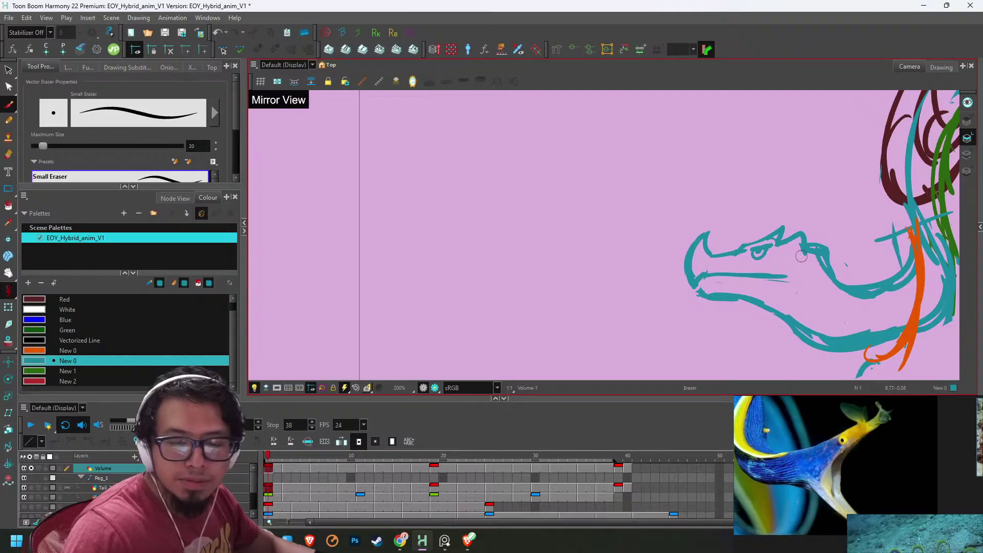
key(alt+b)
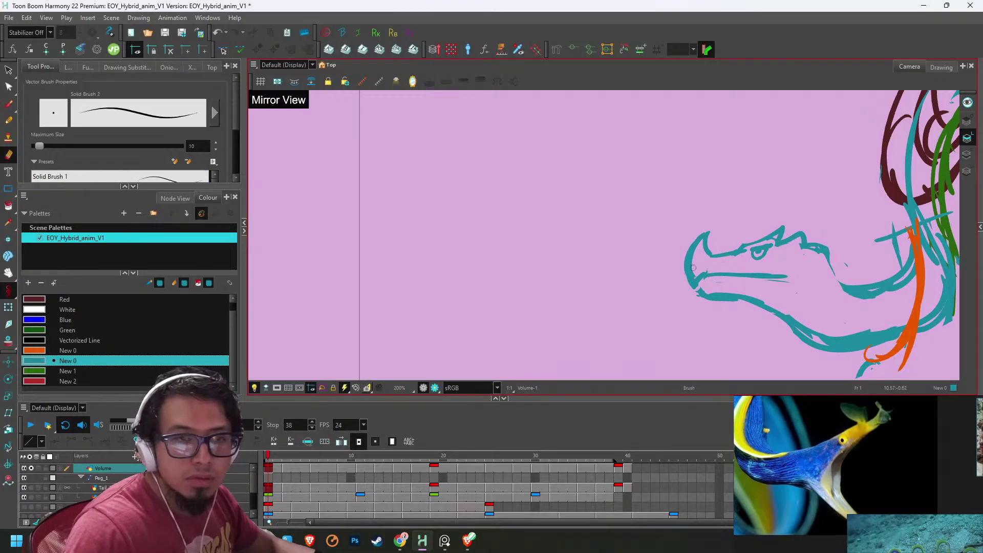
mouse_move(759, 274)
mouse_down()
mouse_move(731, 264)
mouse_move(664, 202)
mouse_up()
key(2)
mouse_move(598, 204)
mouse_down()
mouse_move(650, 245)
mouse_move(753, 285)
mouse_up()
key(alt+e)
scroll(813, 236, down, 1)
key(1)
key(1)
key(1)
key(1)
key(1)
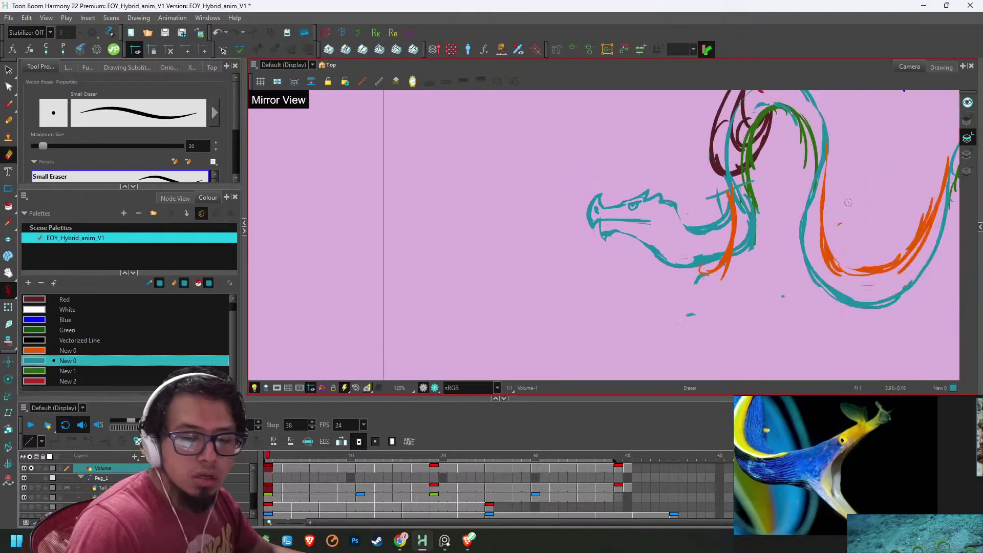
- Erase the spiky crest and the contour behind the eye down to the neck
drag(830, 212, 644, 212)
key(2)
key(2)
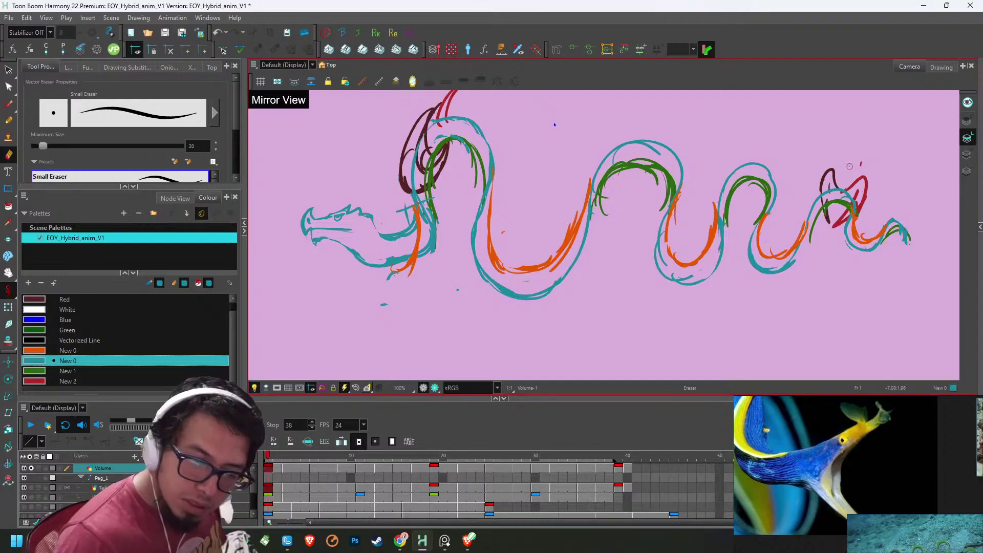
drag(540, 215, 697, 237)
key(2)
key(2)
key(2)
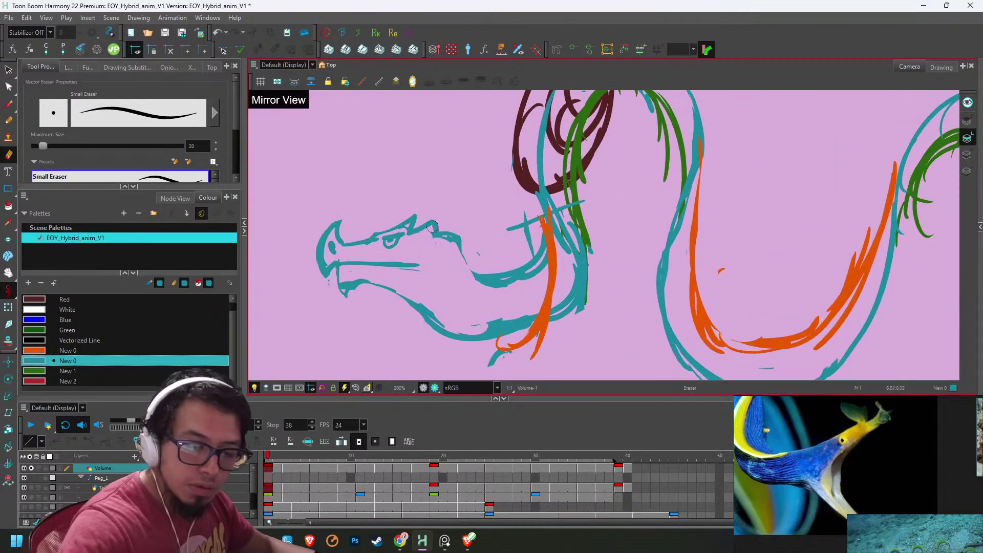
drag(438, 225, 604, 182)
key(2)
drag(534, 185, 586, 174)
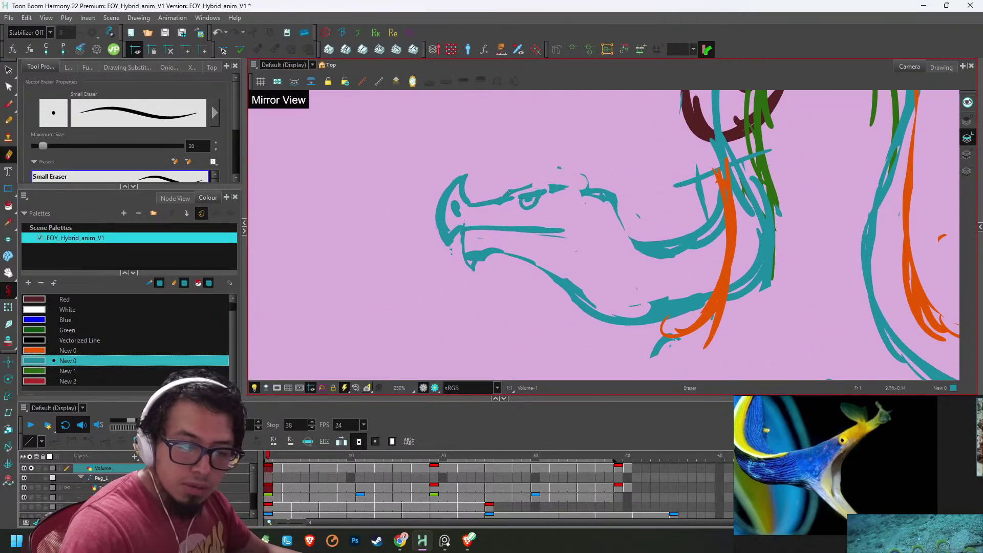
drag(507, 194, 615, 212)
- Redraw the top of the head as one smooth curve from the brow down into the neck
key(alt+b)
drag(507, 195, 594, 233)
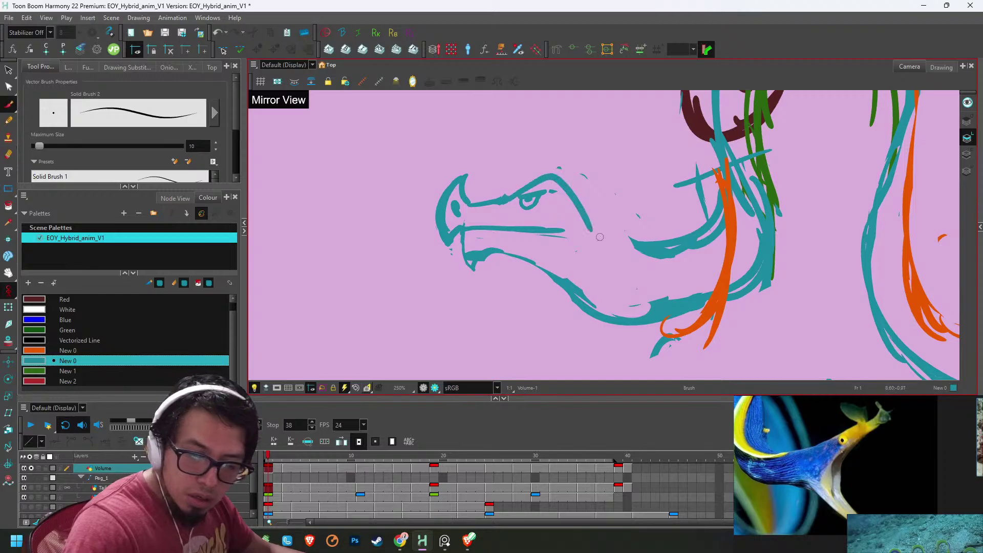
key(ctrl+z)
mouse_move(503, 198)
mouse_down()
mouse_move(553, 176)
mouse_move(604, 233)
mouse_up()
key(ctrl+z)
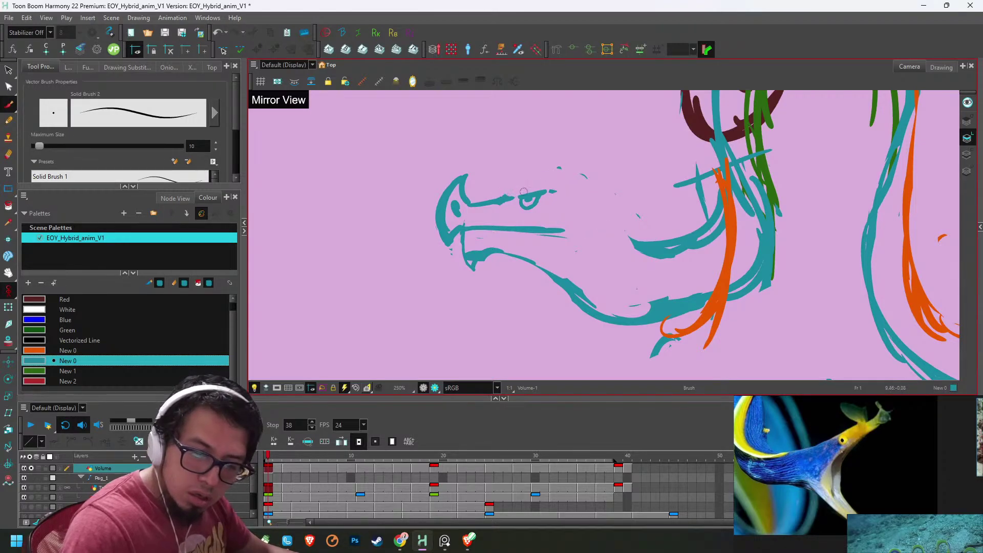
mouse_move(499, 198)
mouse_down()
mouse_move(558, 178)
mouse_move(603, 228)
mouse_move(640, 248)
mouse_up()
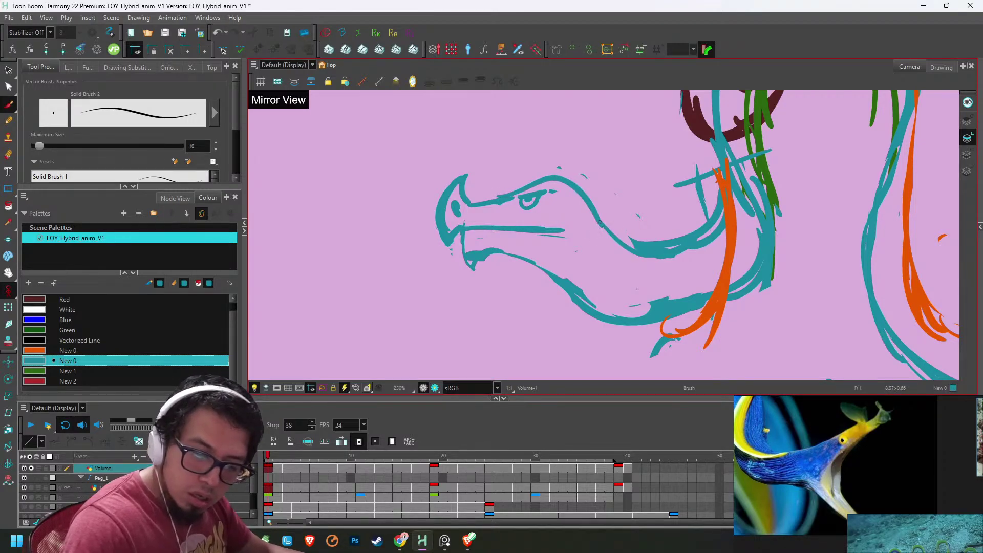
- Add an inner line along the throat and erase the jaw line just behind the pointed chin
drag(501, 259, 638, 308)
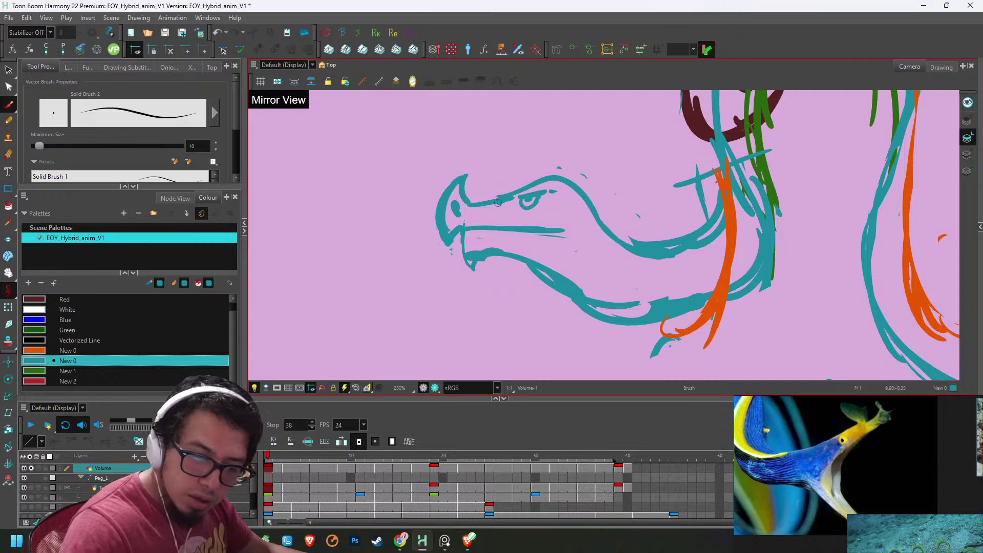
key(alt+e)
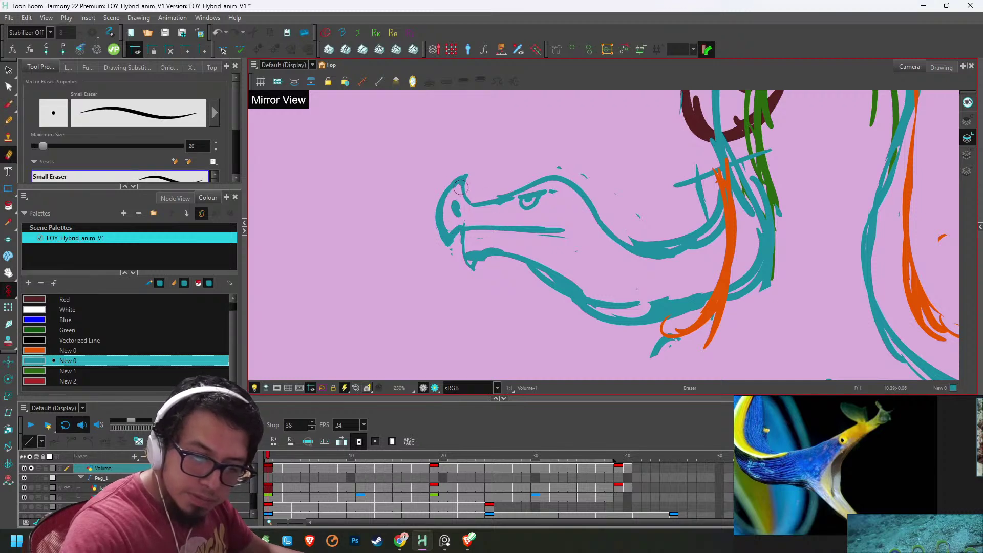
mouse_move(470, 258)
mouse_down()
mouse_move(490, 253)
mouse_move(520, 264)
mouse_move(477, 270)
mouse_move(561, 292)
mouse_up()
key(alt+b)
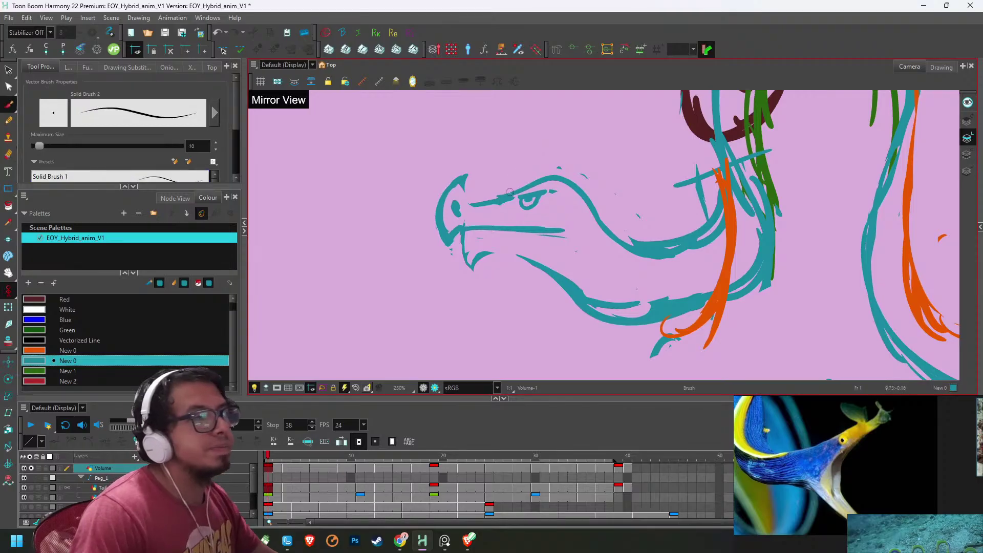
- Redraw the brow with a raised step in front of the eye and a heavier, longer eyelid
mouse_move(506, 191)
mouse_down()
mouse_move(566, 182)
mouse_move(515, 210)
mouse_move(500, 188)
mouse_up()
key(alt+e)
key(alt+b)
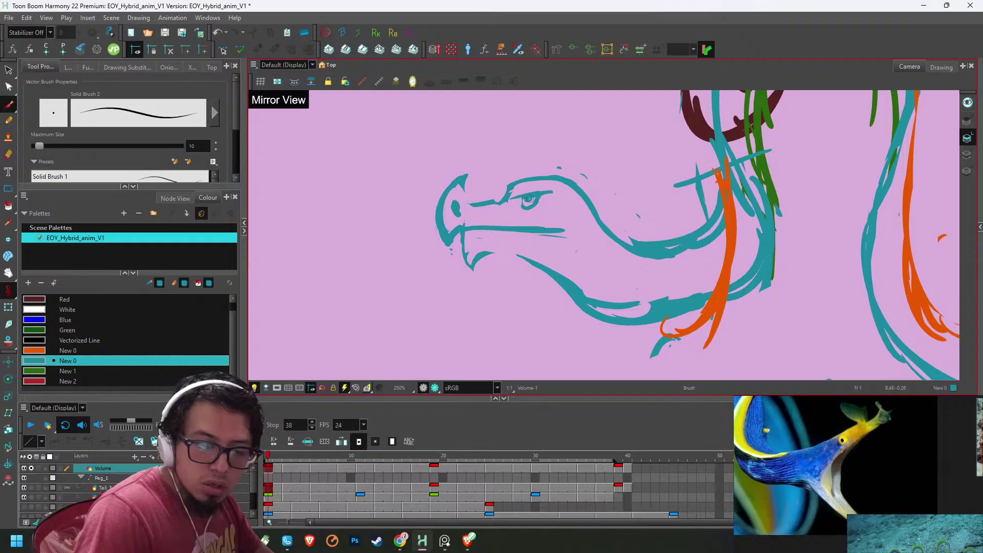
- Redraw the snout's top line up to the brow and close the jaw line from the chin to the throat
key(1)
key(1)
key(1)
key(1)
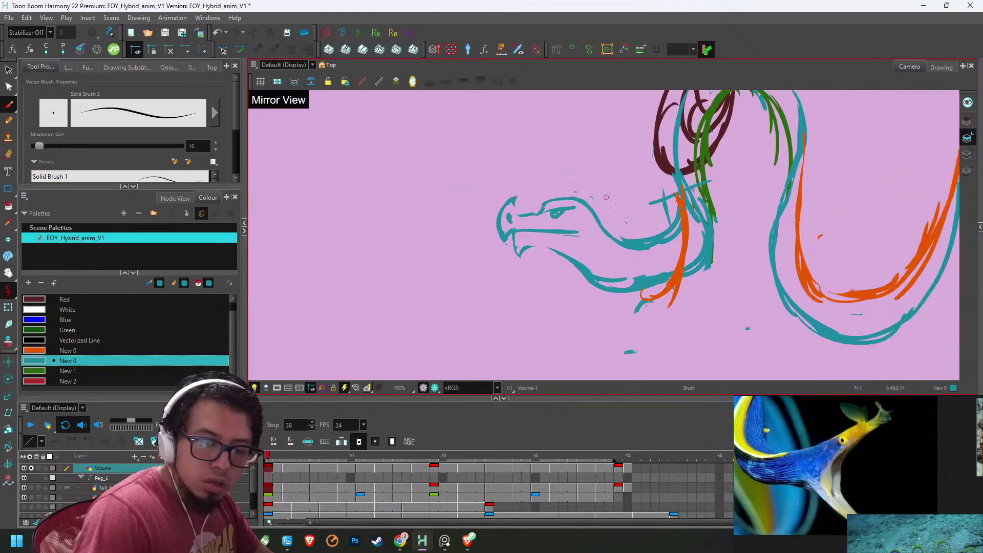
key(2)
key(2)
key(2)
key(2)
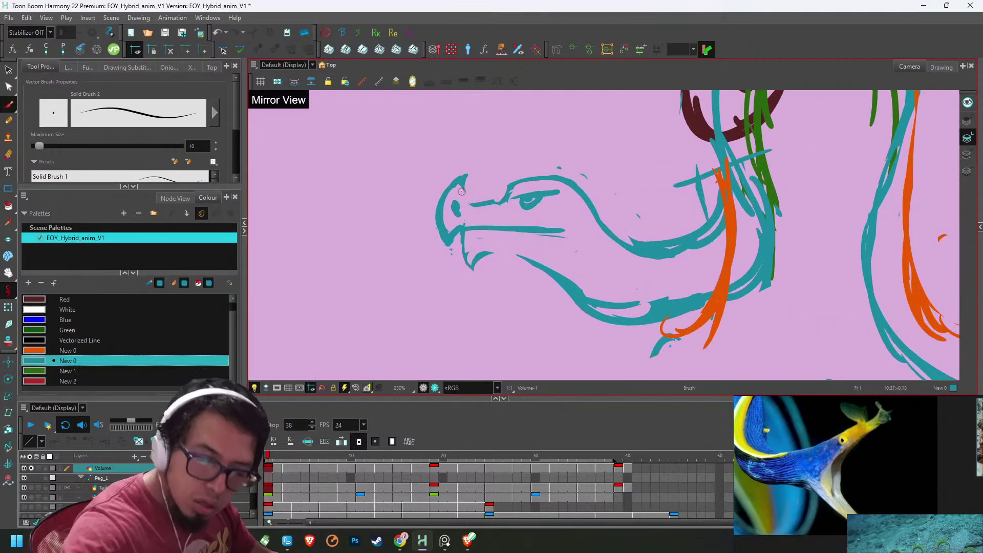
mouse_move(462, 187)
mouse_down()
mouse_move(471, 203)
mouse_move(506, 200)
mouse_move(516, 183)
mouse_up()
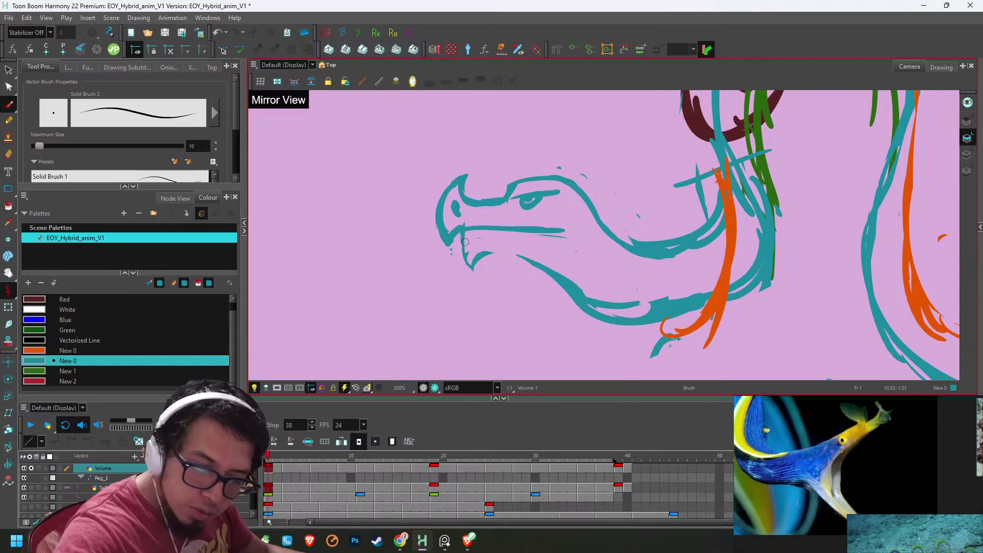
drag(476, 256, 546, 280)
- Erase the outer throat line so a single contour runs from the jaw to the neck
scroll(563, 273, down, 5)
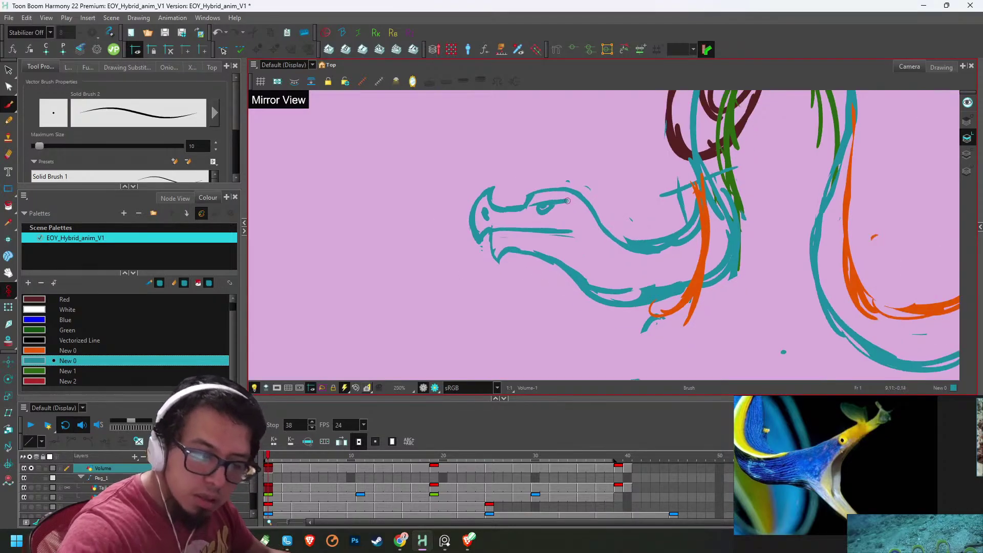
scroll(656, 252, up, 2)
scroll(656, 253, up, 2)
key(alt+e)
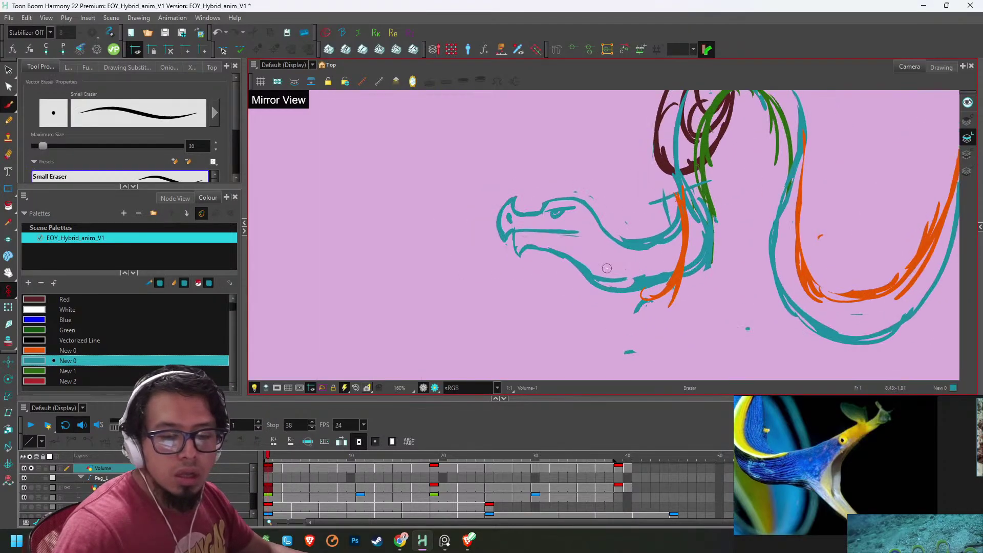
mouse_move(593, 281)
mouse_down()
mouse_move(656, 288)
mouse_move(666, 239)
mouse_up()
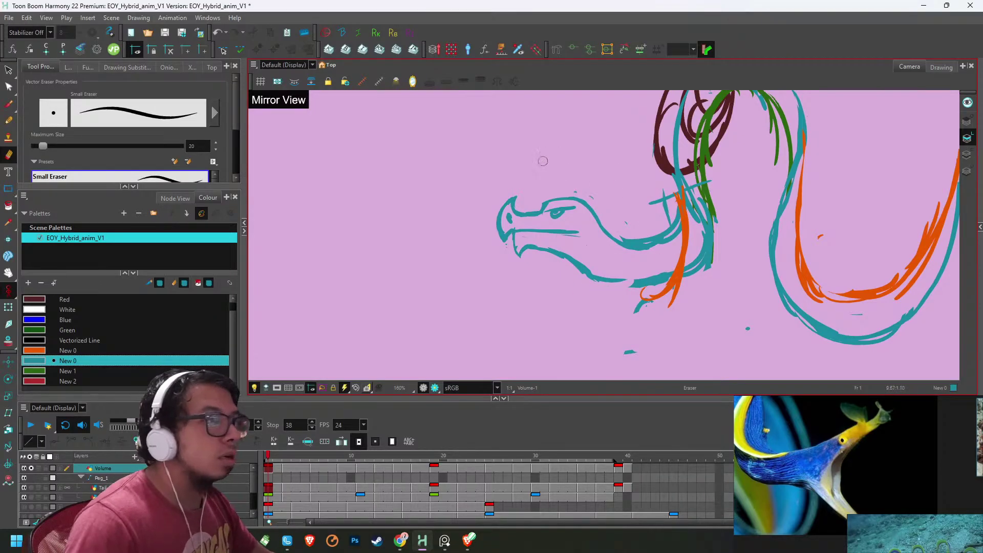
- Thin the front edge of the snout with the eraser and remove part of the cross-shaped guide lines at the neck
scroll(543, 161, up, 1)
drag(477, 218, 483, 236)
drag(486, 200, 475, 221)
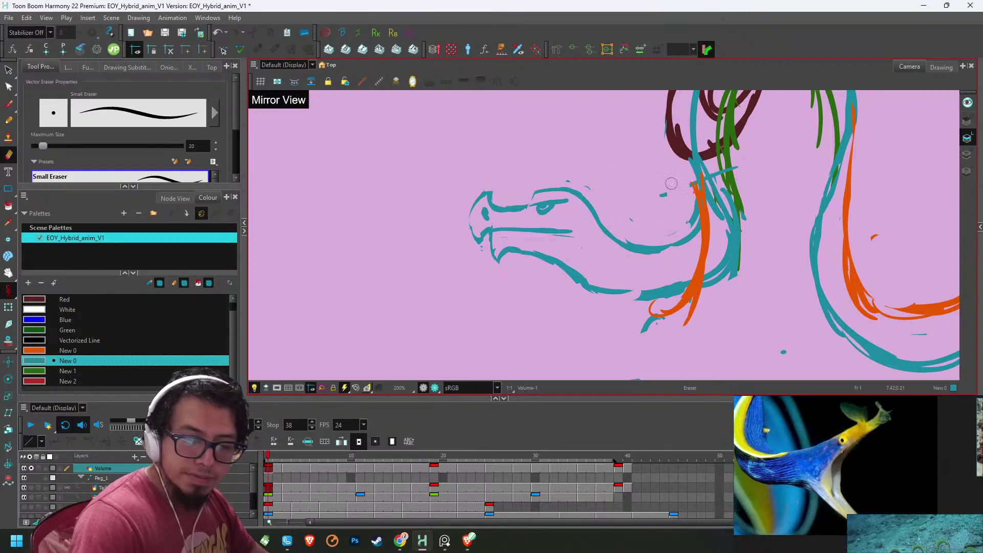
scroll(672, 182, down, 2)
scroll(604, 236, up, 3)
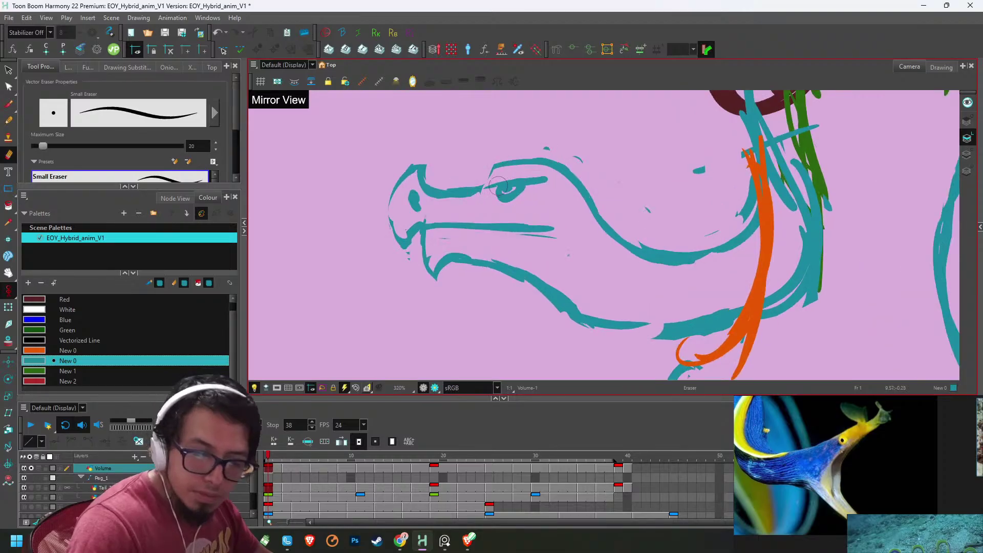
- Slope the front of the brow into the snout and draw a small pointed spike at the back of the head
key(alt+b)
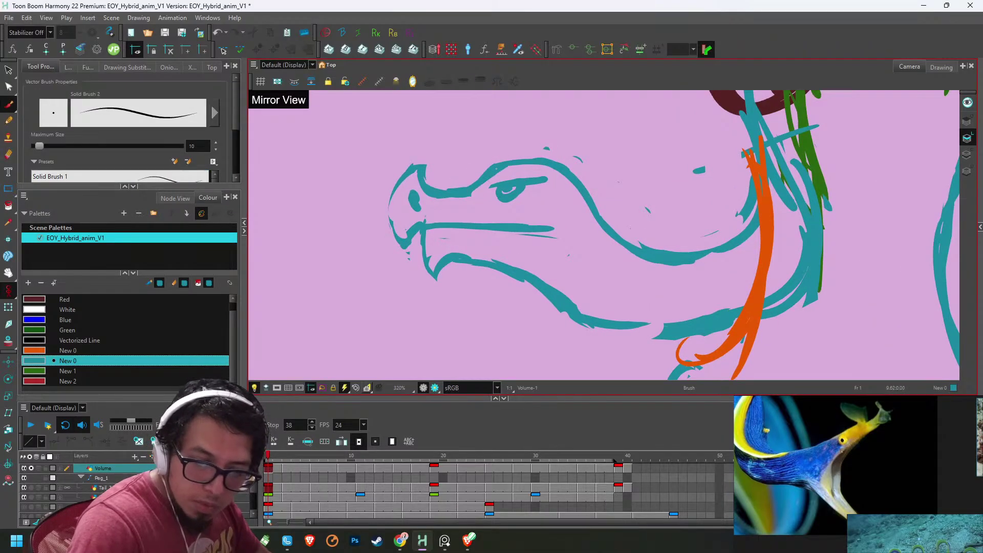
mouse_move(560, 169)
mouse_down()
mouse_move(577, 198)
mouse_move(576, 187)
mouse_move(618, 241)
mouse_up()
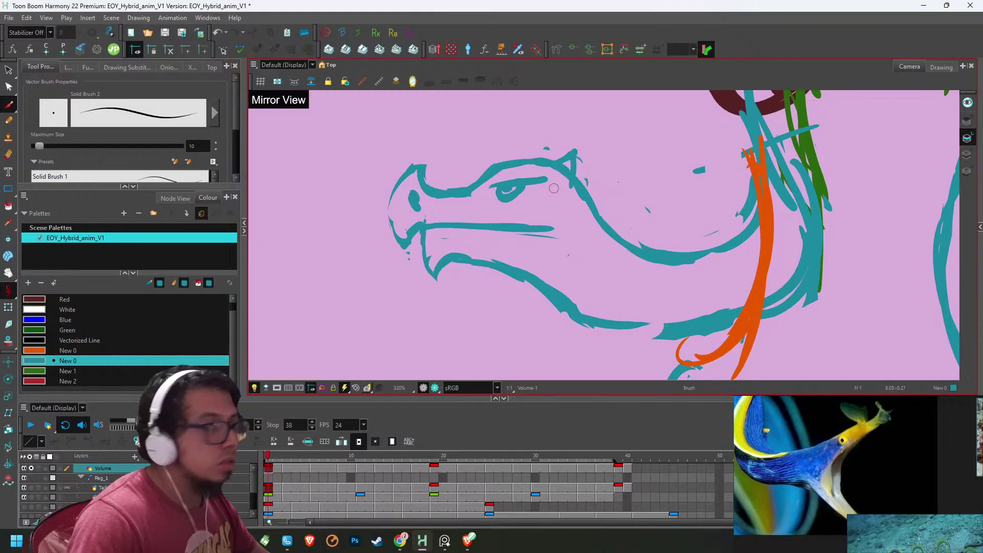
- Erase the raised brow and eye, and redraw the head's top as a low, smooth slope from the snout to the neck
key(e)
drag(499, 193, 550, 175)
mouse_move(461, 176)
mouse_down()
mouse_move(594, 169)
mouse_move(618, 240)
mouse_up()
key(alt+b)
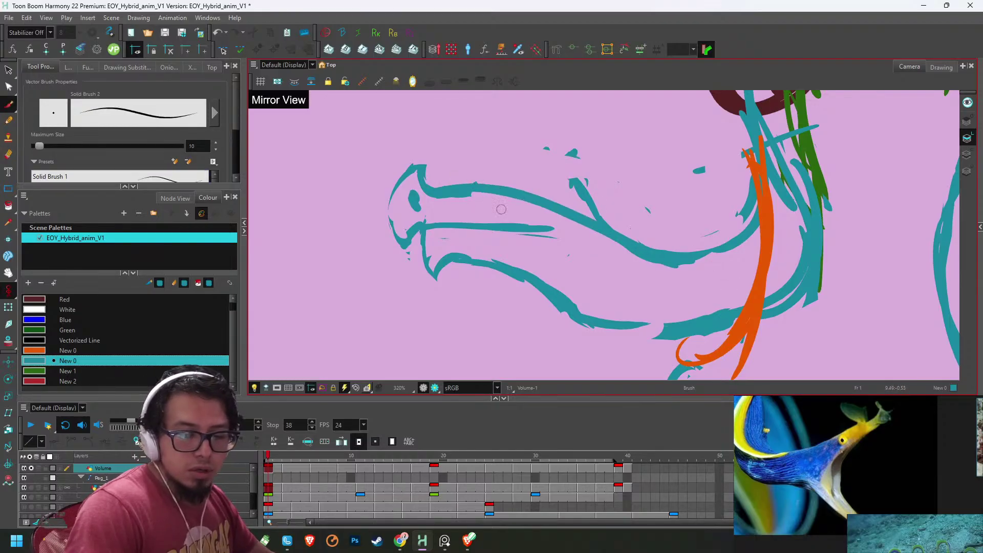
- Clean the underside of the new head contour and draw a small round eye behind the nostril
key(alt+e)
drag(496, 208, 438, 198)
key(alt+b)
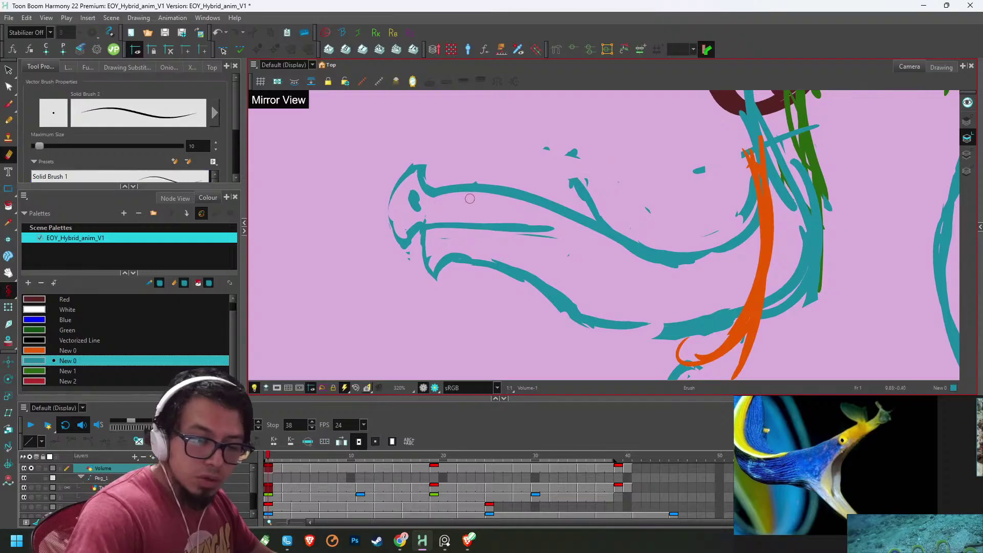
scroll(606, 230, down, 5)
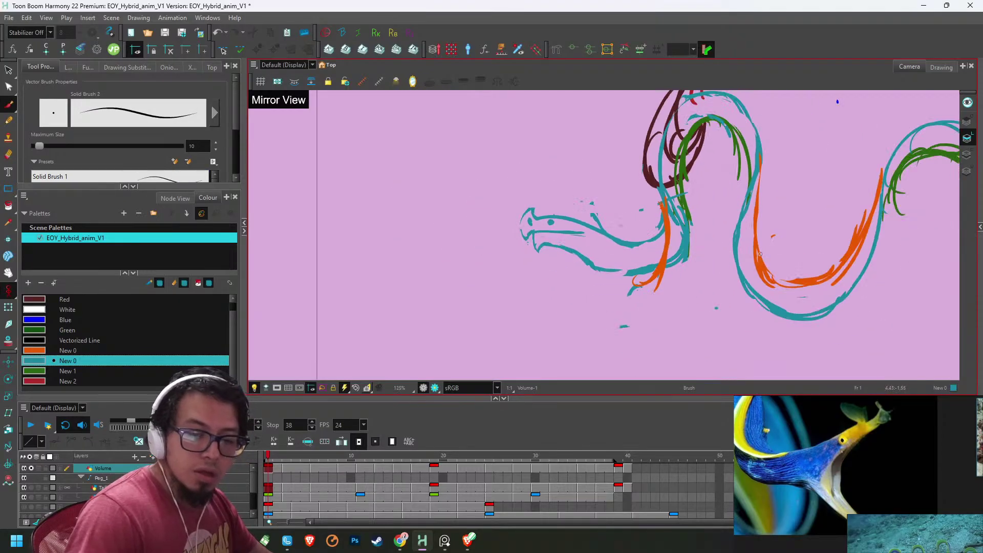
- Erase the leftover spike strokes above the head and shorten the mouth line
key(2)
key(2)
key(2)
key(alt+e)
mouse_move(607, 199)
mouse_down()
mouse_move(576, 180)
mouse_move(567, 192)
mouse_up()
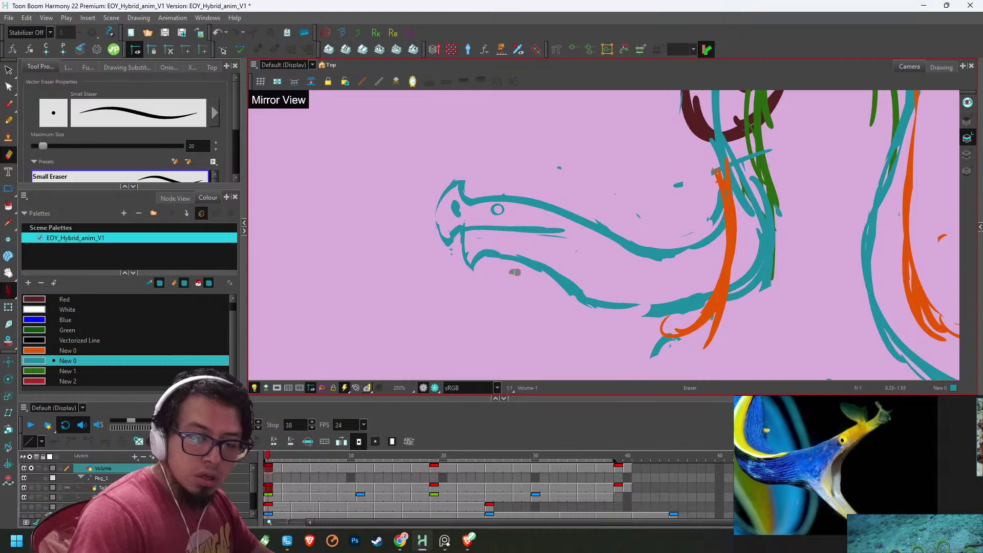
drag(539, 236, 541, 236)
scroll(673, 205, down, 3)
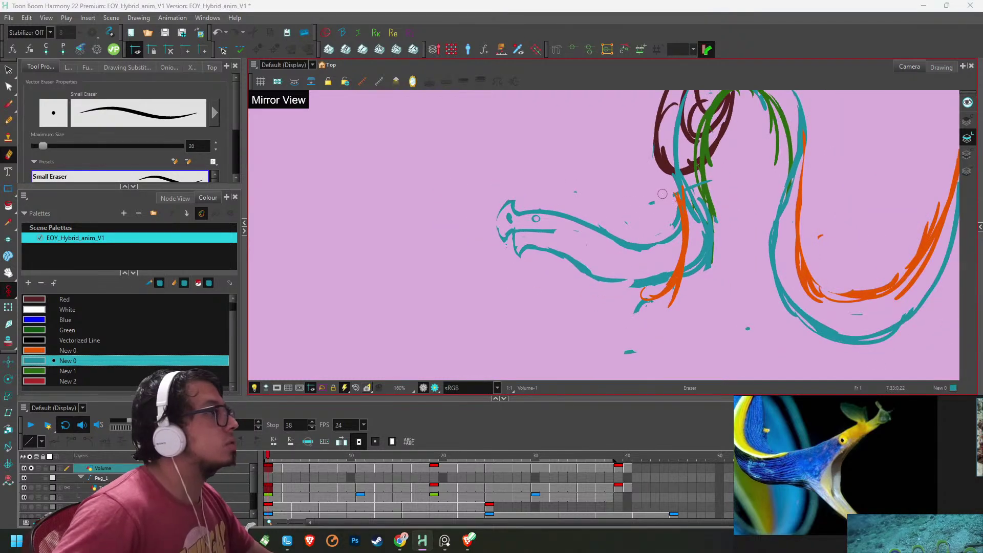
- Try a rounder, bulging throat line behind the lower jaw and check it against the whole body
key(alt+Tab)
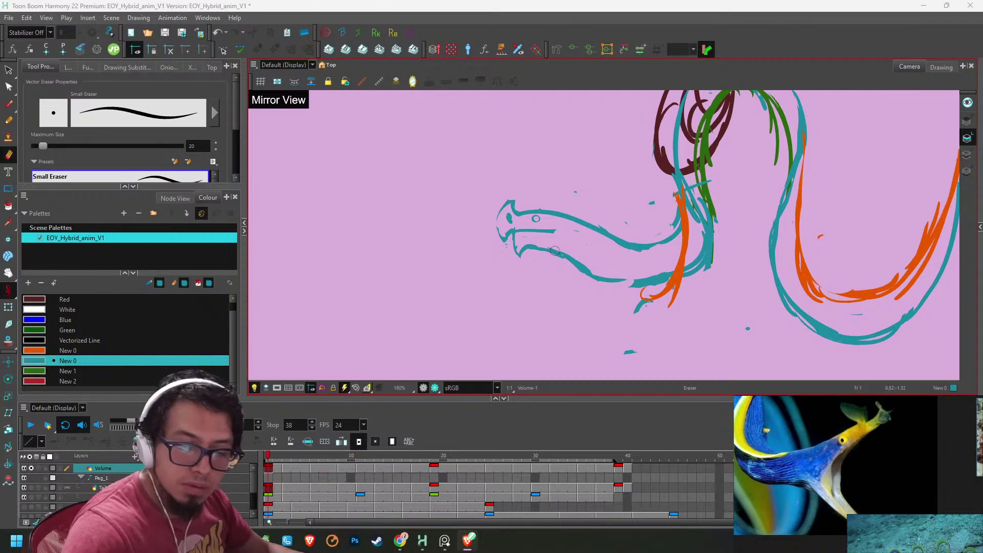
mouse_move(562, 248)
mouse_down()
mouse_move(597, 278)
mouse_move(576, 279)
mouse_move(595, 288)
mouse_up()
key(alt+b)
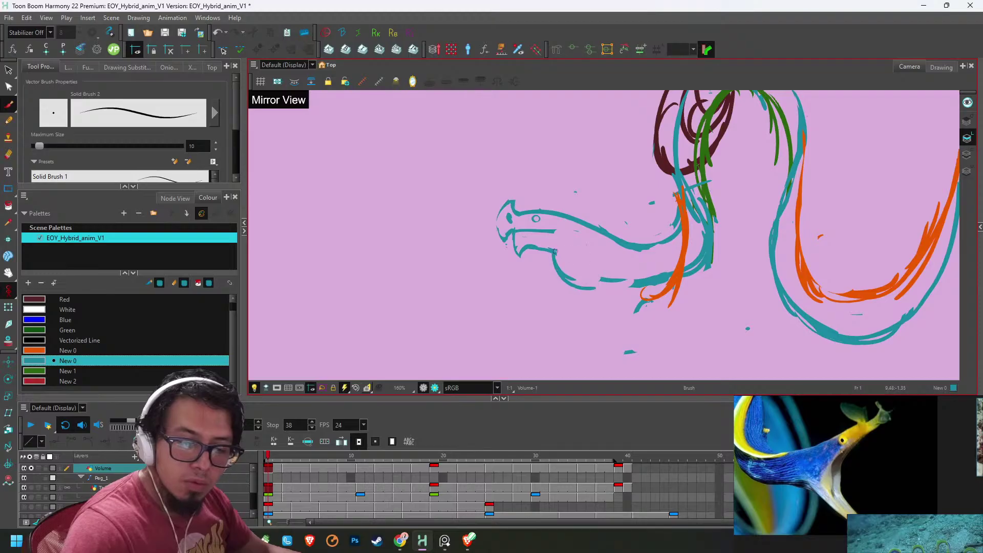
key(ctrl+z)
key(ctrl+z)
mouse_move(537, 247)
mouse_down()
mouse_move(570, 275)
mouse_move(562, 256)
mouse_move(620, 283)
mouse_move(670, 266)
mouse_up()
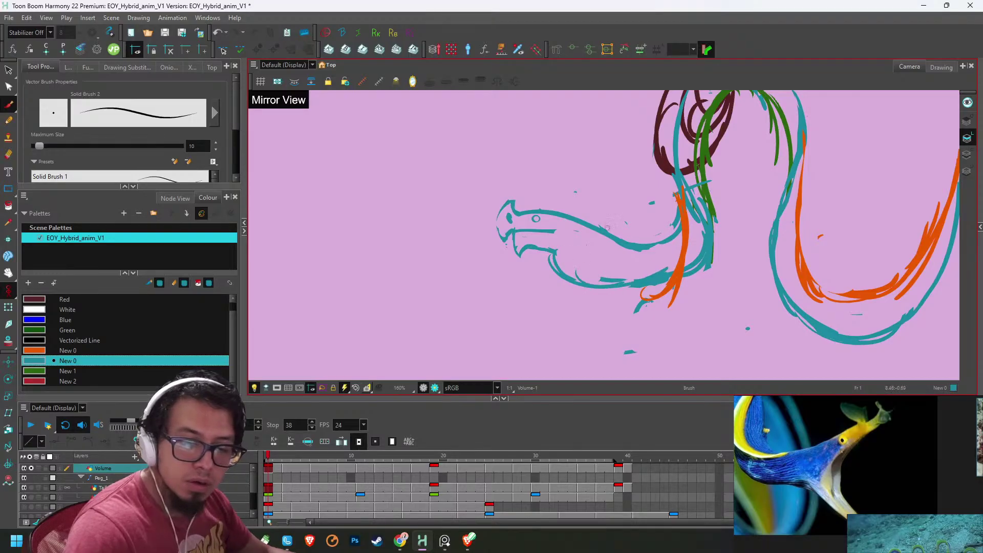
drag(750, 176, 682, 196)
key(2)
key(2)
key(1)
key(1)
key(1)
key(1)
key(1)
key(1)
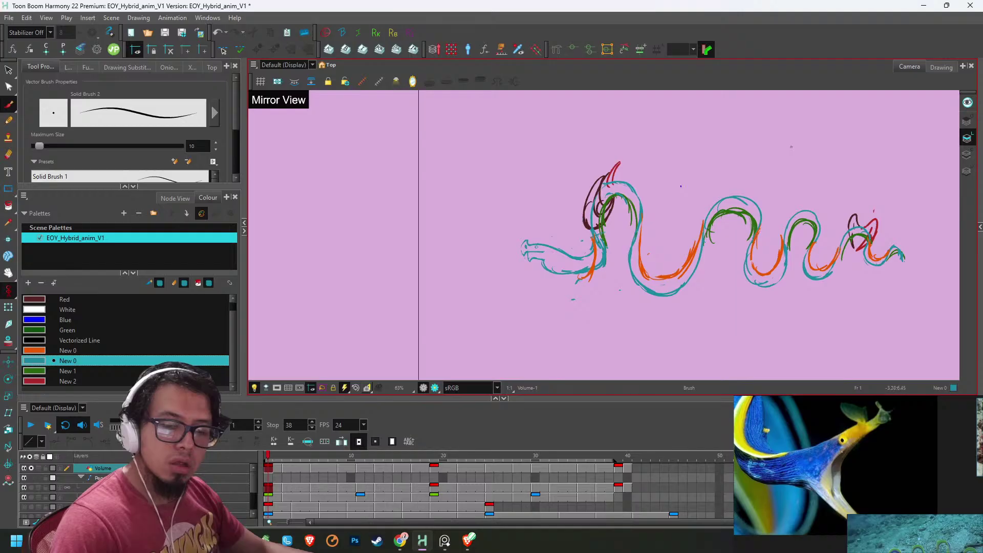
- Undo the bulging throat strokes under the head
scroll(566, 256, up, 6)
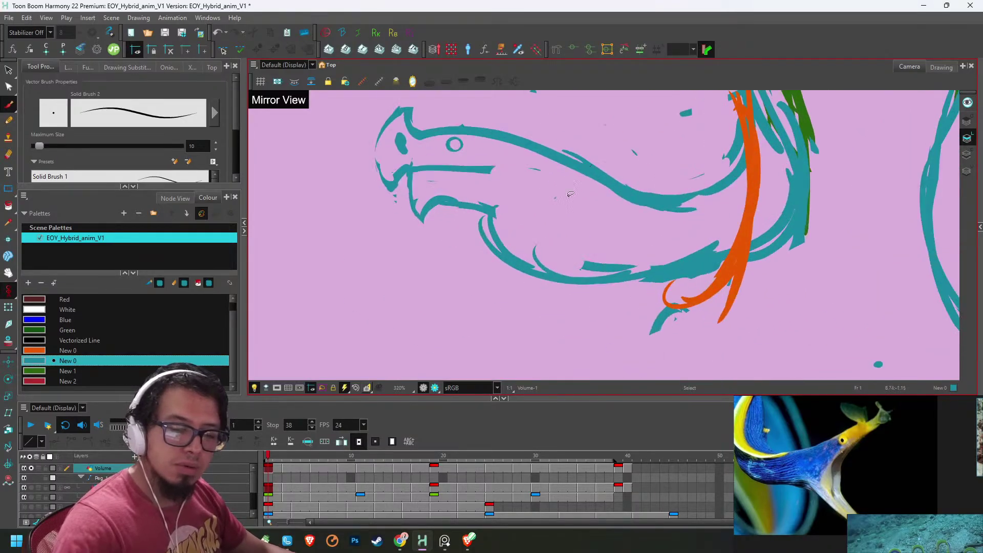
key(ctrl+z)
key(ctrl+z)
key(ctrl+z)
key(ctrl+z)
key(ctrl+z)
key(ctrl+z)
- Reshape the front of the snout and trim the upper lip with a small notch at its tip
mouse_move(464, 162)
mouse_down()
mouse_move(451, 182)
mouse_move(466, 200)
mouse_move(464, 146)
mouse_move(480, 173)
mouse_move(470, 155)
mouse_move(436, 177)
mouse_move(457, 155)
mouse_up()
key(alt+e)
key(alt+b)
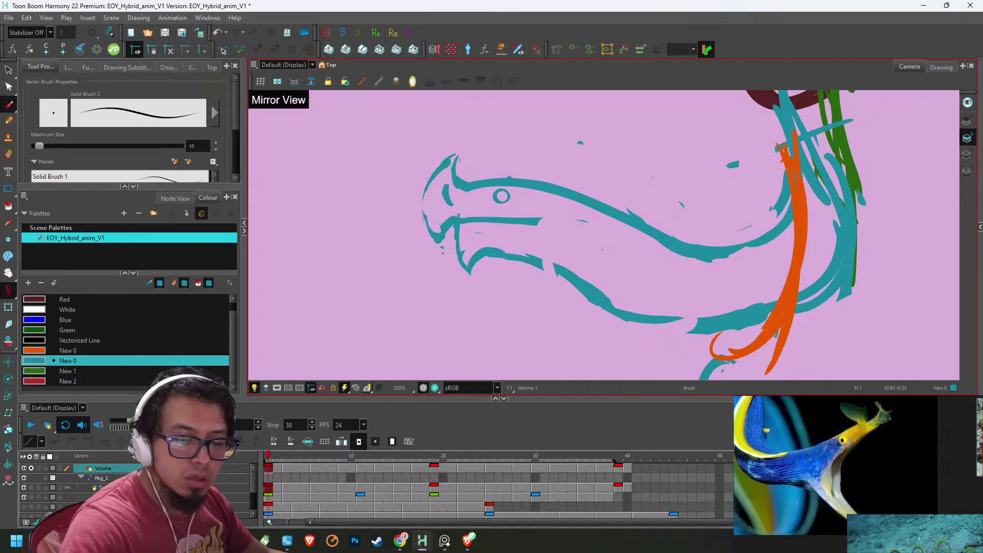
mouse_move(425, 189)
mouse_down()
mouse_move(427, 227)
mouse_move(423, 215)
mouse_move(442, 232)
mouse_move(436, 247)
mouse_move(444, 182)
mouse_up()
key(ctrl+z)
key(alt+e)
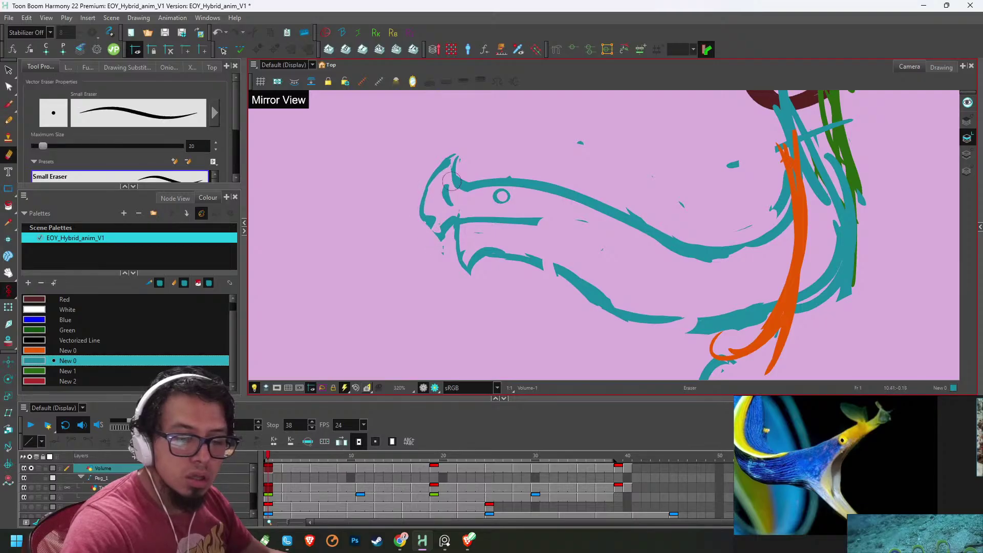
mouse_move(449, 217)
mouse_down()
mouse_move(444, 229)
mouse_move(434, 222)
mouse_up()
key(alt+b)
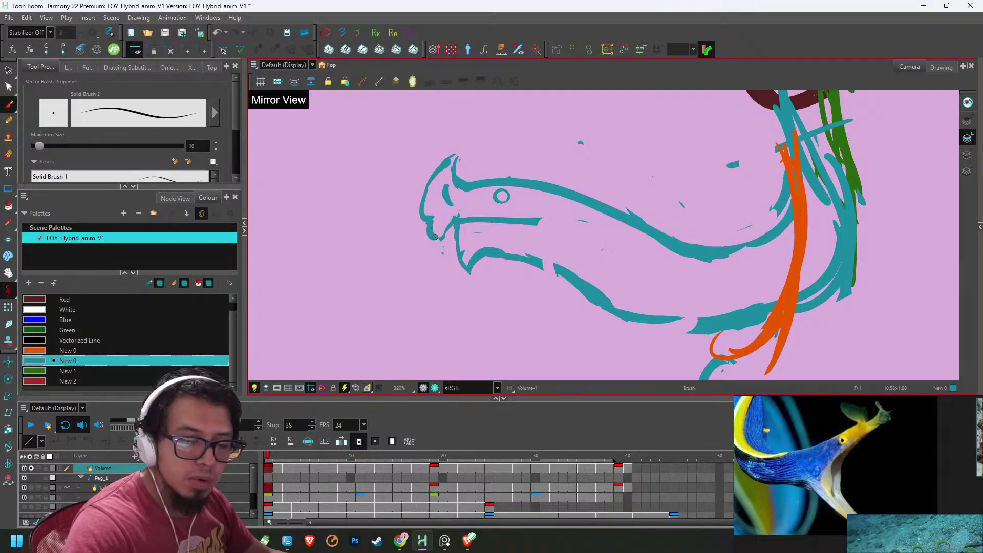
- Draw a raised brow ridge above the eye that slopes back into the top of the neck
scroll(615, 208, down, 2)
scroll(615, 208, down, 1)
scroll(625, 204, up, 1)
drag(625, 204, 496, 171)
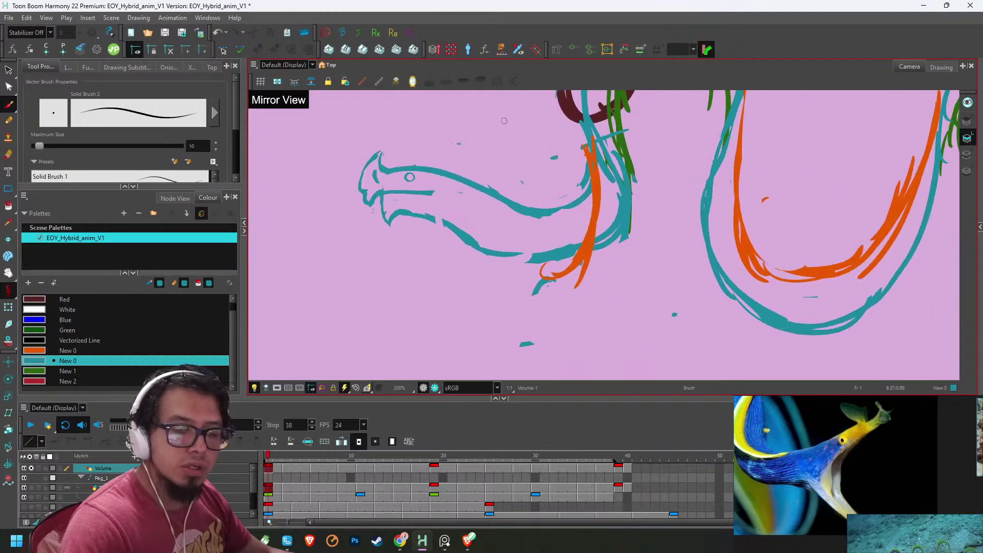
drag(560, 144, 550, 222)
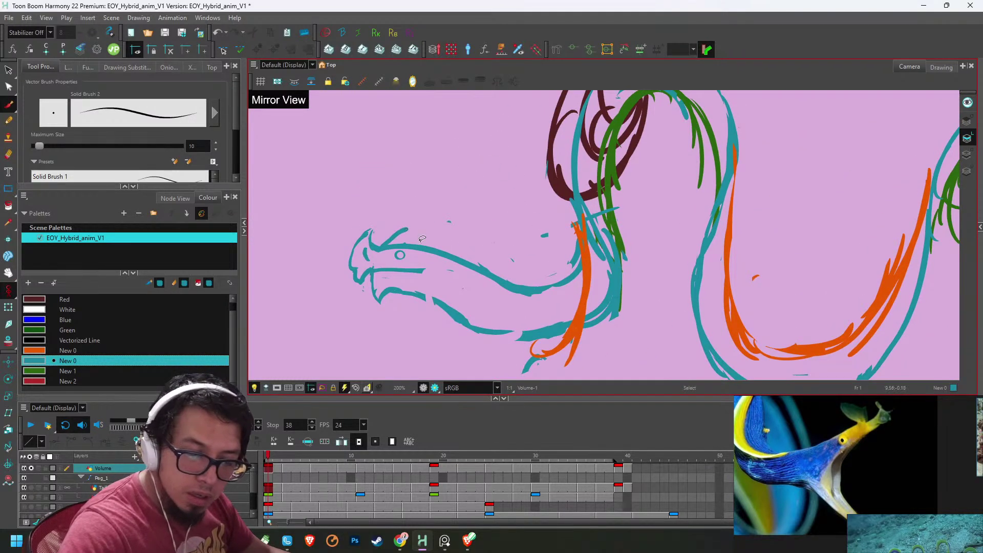
key(alt+s)
key(alt+b)
mouse_move(382, 246)
mouse_down()
mouse_move(418, 234)
mouse_move(511, 281)
mouse_up()
drag(557, 232, 686, 210)
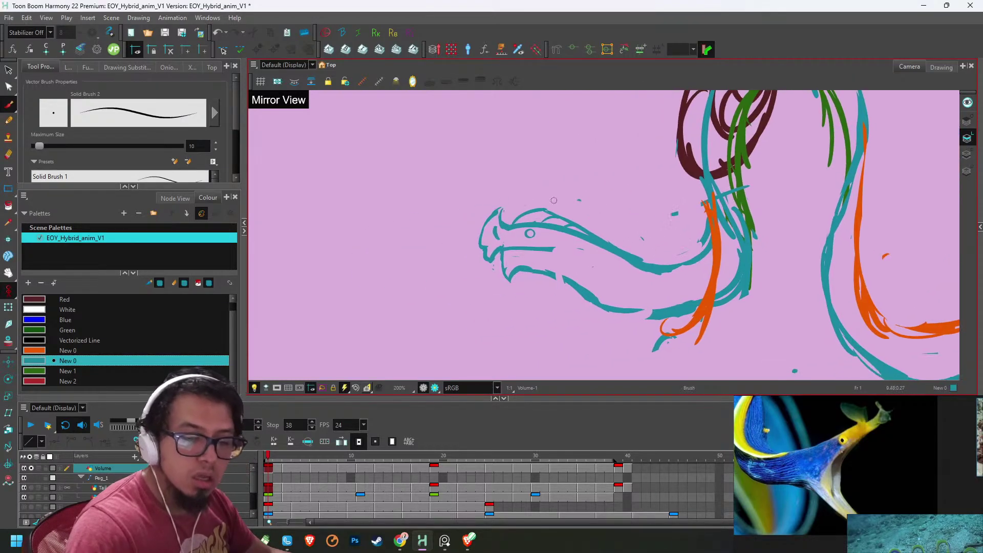
- Erase the hooked chin and redraw the lower jaw as a shorter, smoother contour running into the throat
key(2)
key(e)
drag(481, 288, 501, 296)
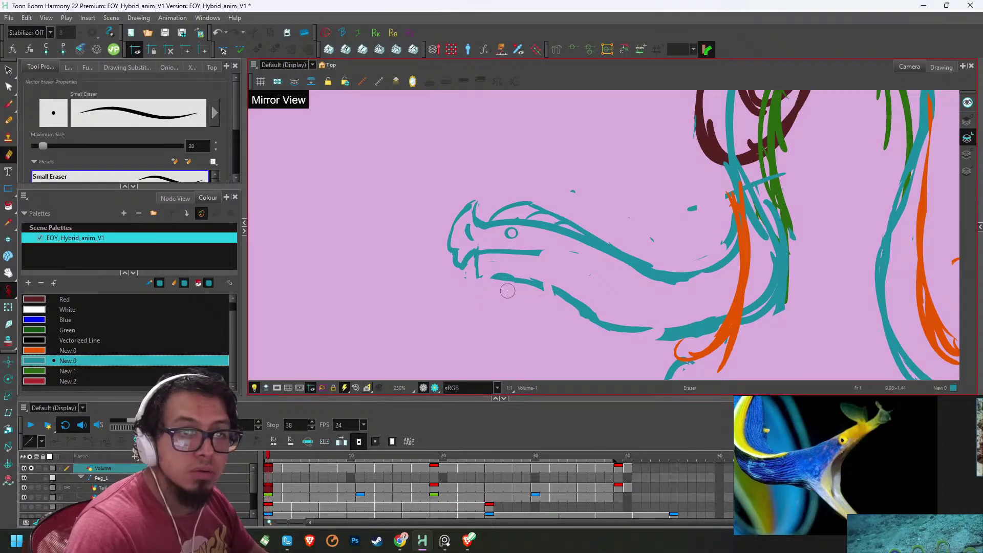
drag(479, 280, 513, 284)
key(alt+b)
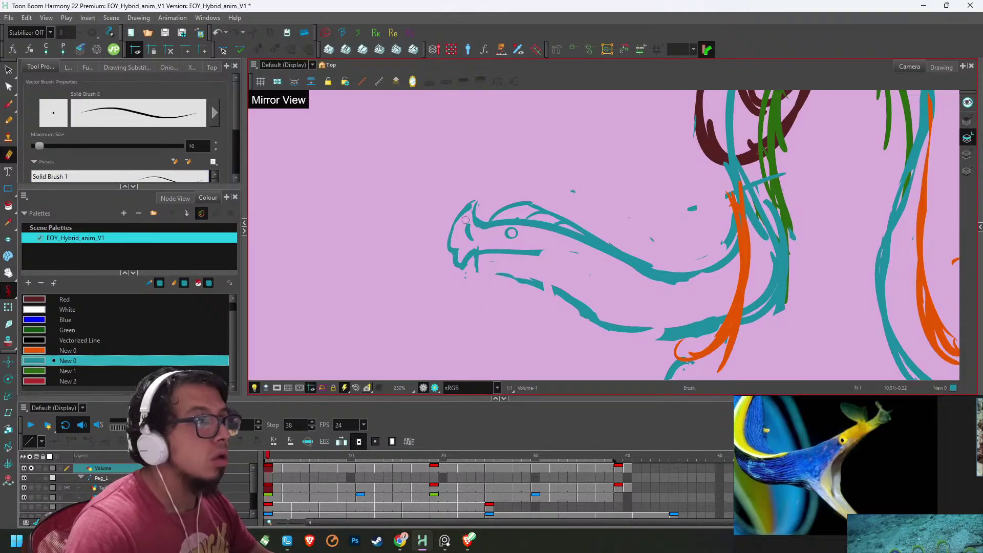
mouse_move(479, 256)
mouse_down()
mouse_move(497, 279)
mouse_move(514, 277)
mouse_move(498, 281)
mouse_move(576, 294)
mouse_move(543, 280)
mouse_move(630, 326)
mouse_up()
drag(574, 310, 662, 335)
key(1)
key(alt+e)
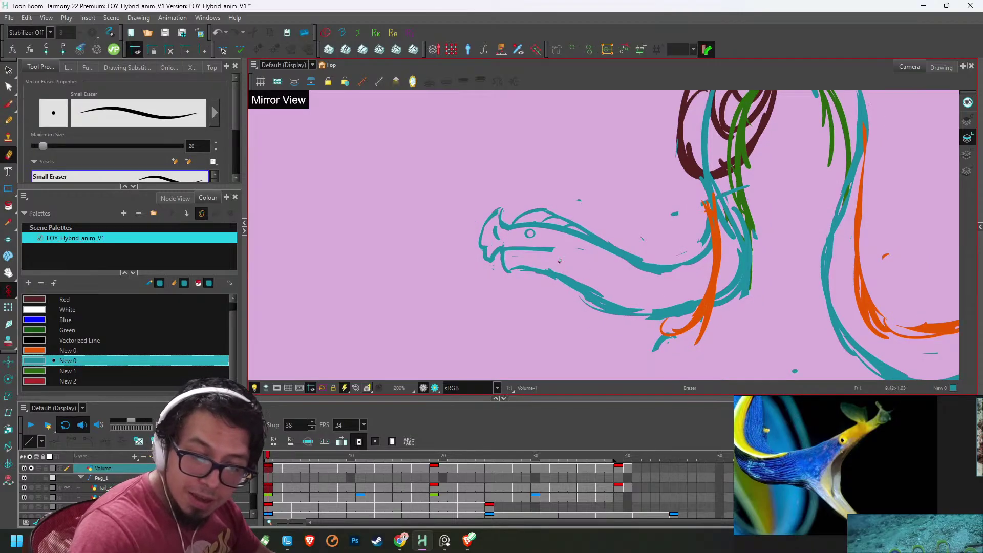
drag(537, 261, 630, 306)
- Examine how the revised head reads against the whole eel body
key(1)
key(1)
key(1)
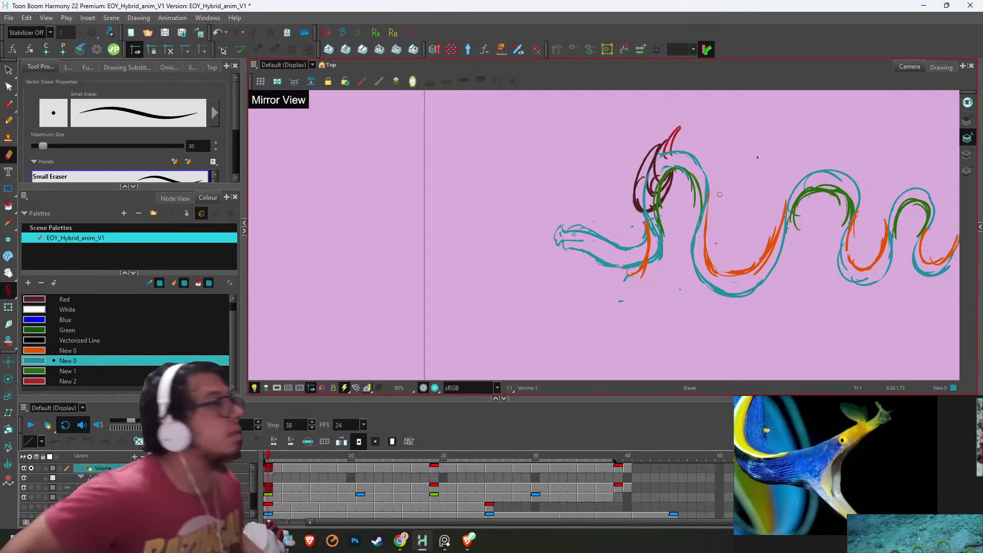
key(1)
key(1)
key(1)
drag(838, 268, 714, 273)
- Redraw the chin with a downward point and a lower throat curve, and erase the old contour above it
key(2)
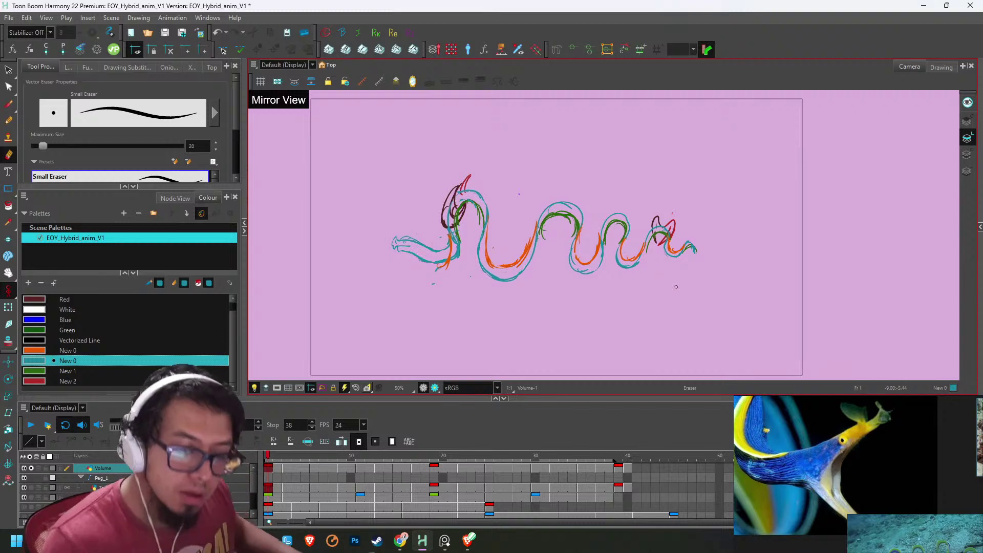
key(2)
key(2)
key(2)
key(2)
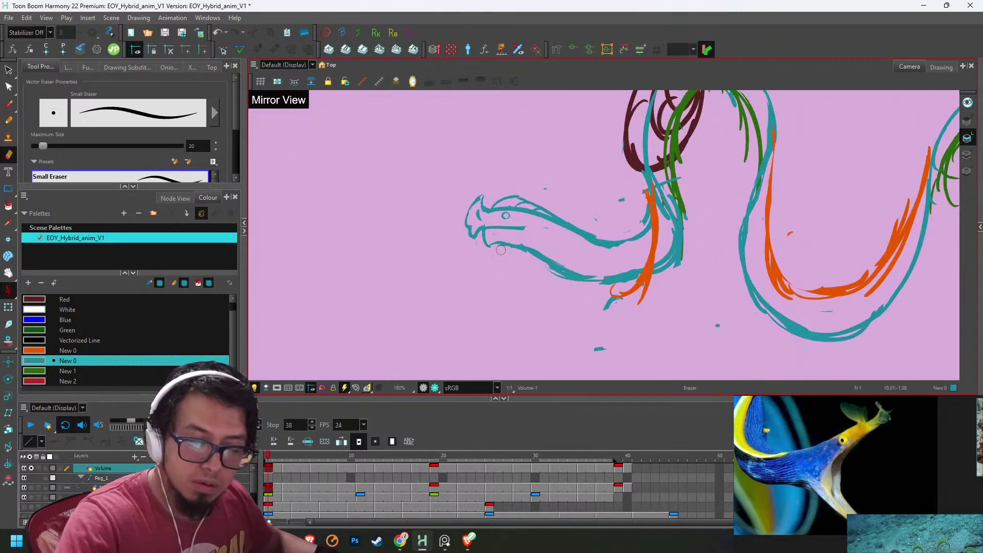
key(alt+b)
drag(497, 259, 604, 280)
key(alt+e)
drag(499, 247, 588, 271)
drag(537, 251, 603, 268)
- Connect the chin to the neck with one continuous throat line and erase the stray strokes along it
key(1)
key(1)
key(1)
key(1)
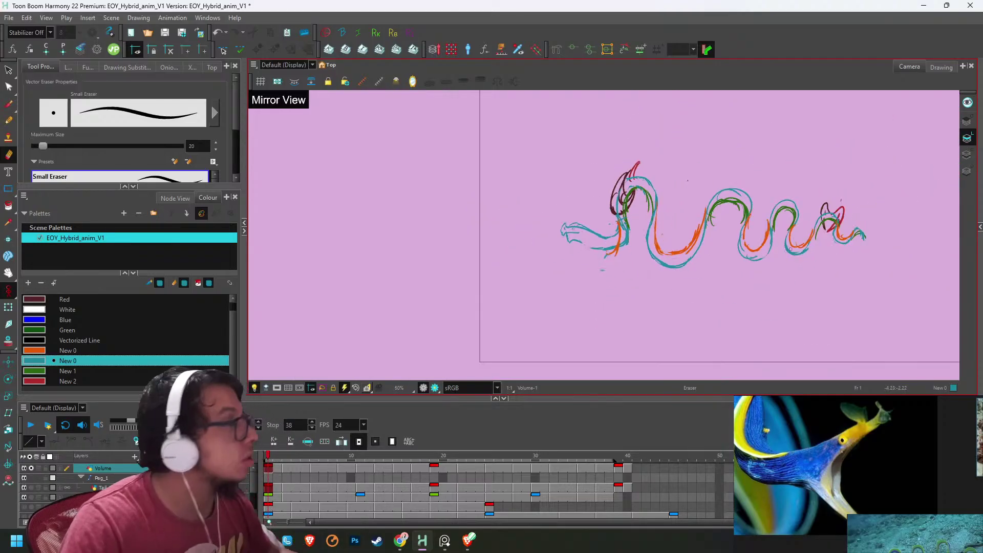
key(2)
key(2)
key(2)
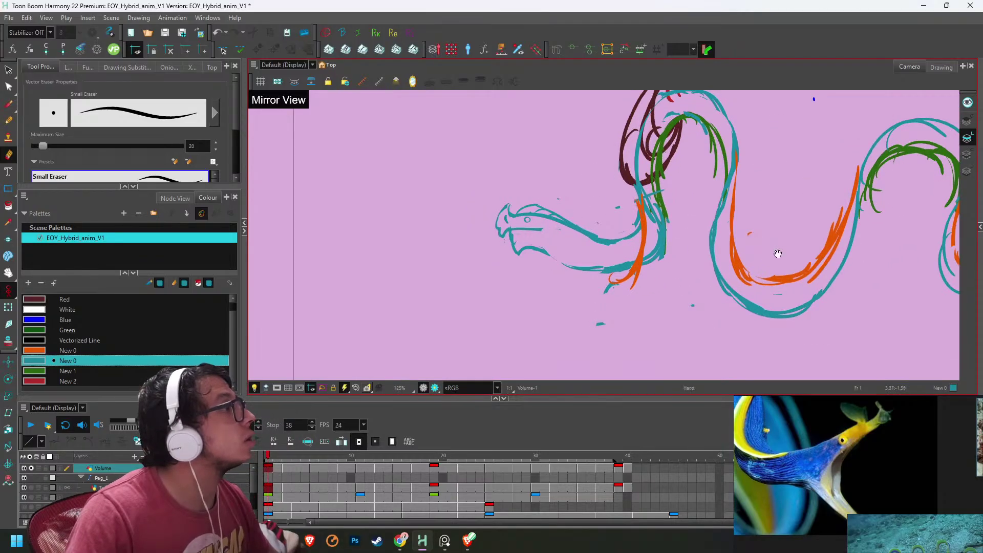
drag(778, 254, 705, 245)
key(2)
key(alt+b)
mouse_move(414, 245)
mouse_down()
mouse_move(465, 268)
mouse_move(510, 271)
mouse_up()
key(alt+e)
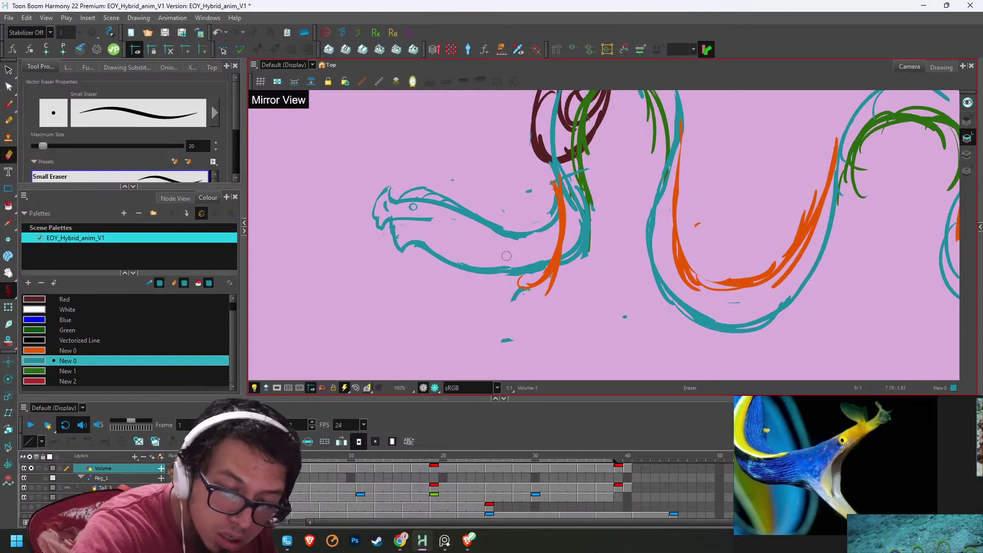
drag(454, 256, 541, 262)
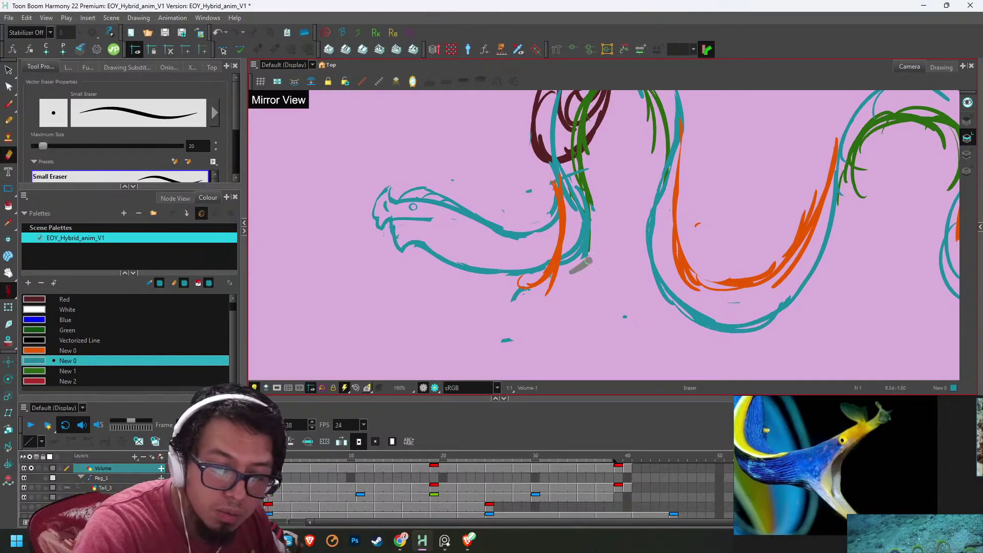
- Review the whole eel sketch, then switch to the browser's dragon reference image and move its window off the drawing
key(1)
key(1)
key(1)
key(1)
key(1)
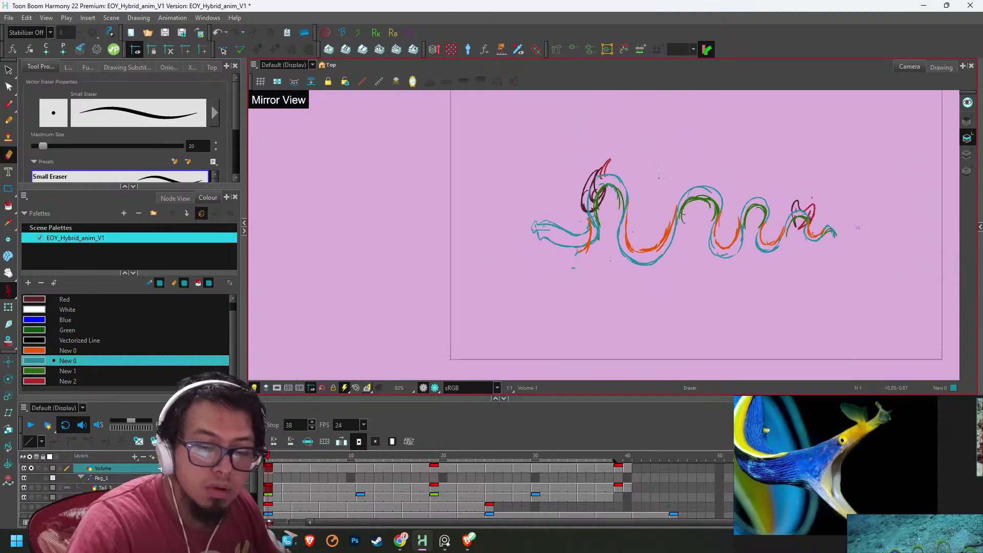
drag(888, 229, 746, 251)
key(2)
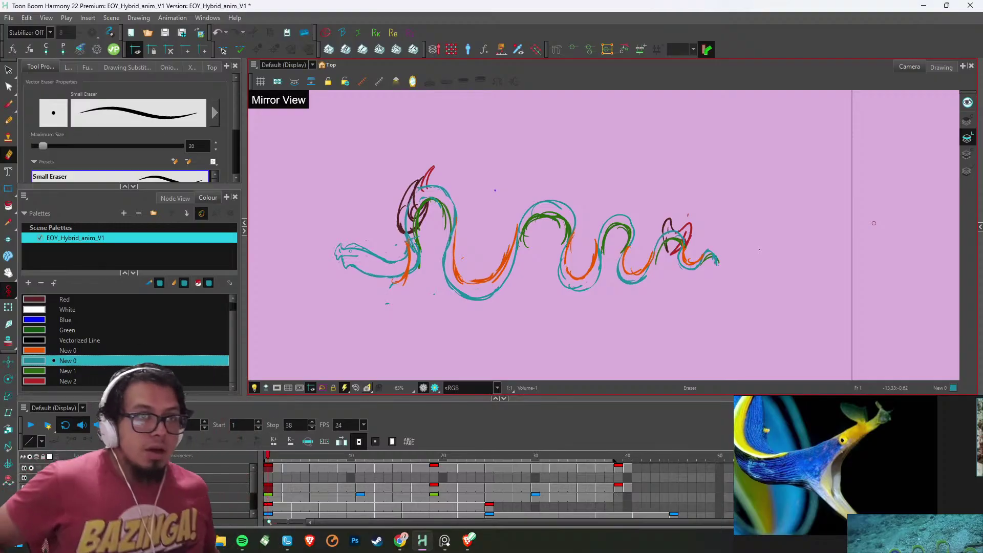
key(alt+Tab)
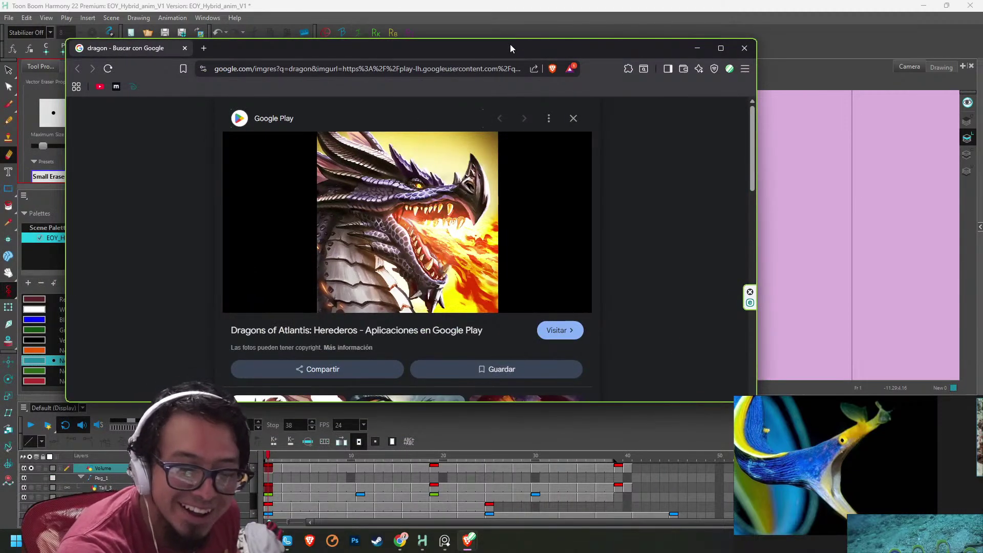
drag(514, 44, 0, 42)
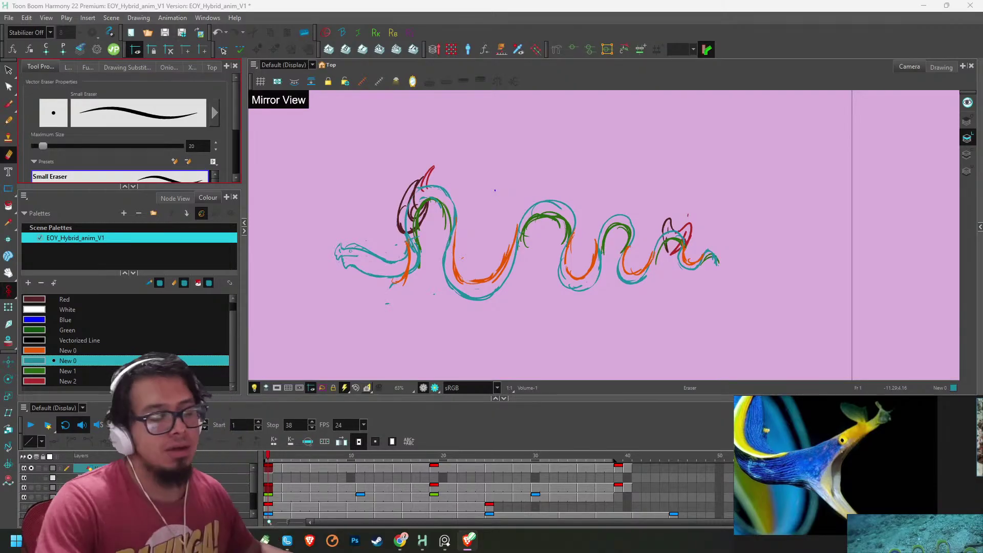
- Copy the redesigned head from frame 1 to frame 3 and shift it slightly forward and up
click(504, 164)
key(2)
key(2)
drag(525, 222, 862, 219)
key(2)
key(2)
key(2)
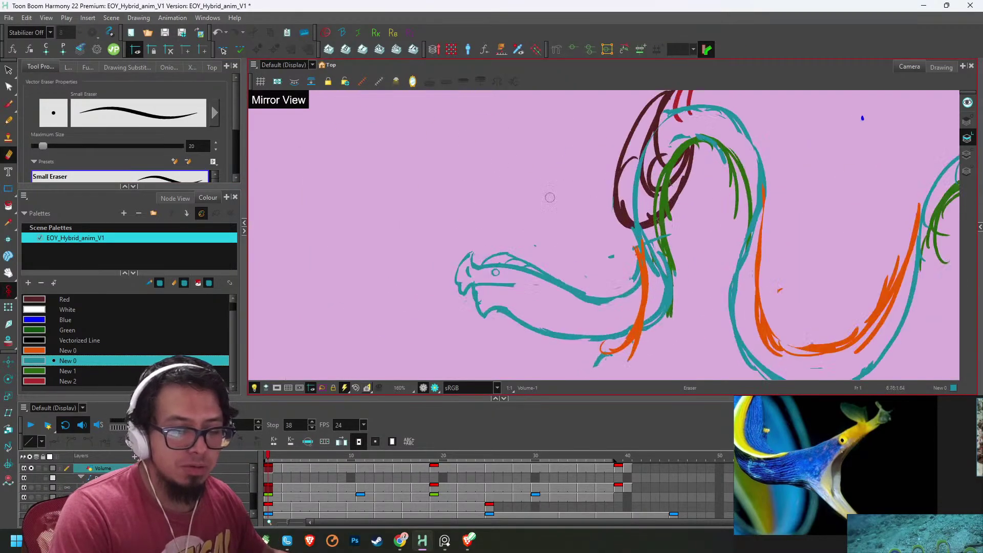
mouse_move(563, 292)
mouse_down()
mouse_move(569, 224)
mouse_move(533, 300)
mouse_move(563, 174)
mouse_up()
key(alt+s)
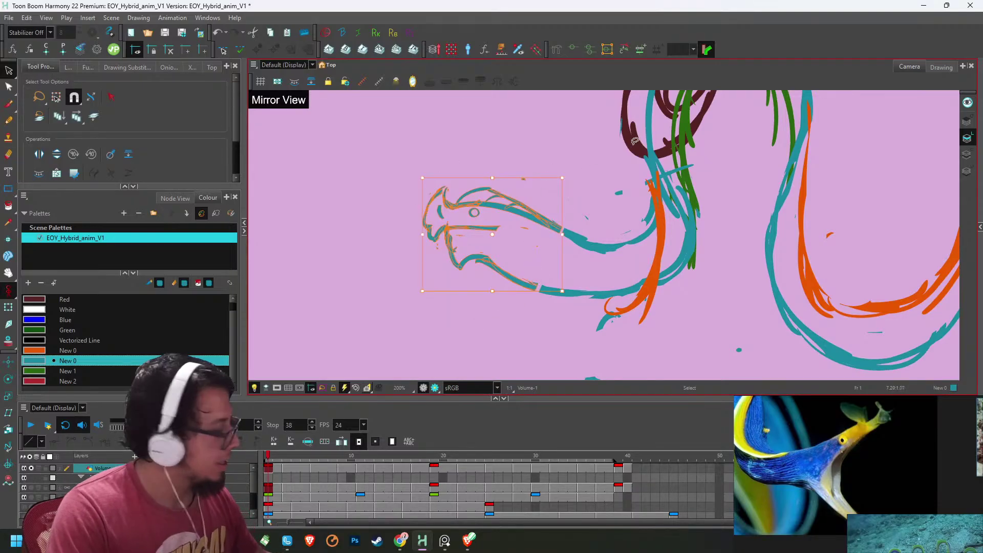
key(period)
key(period)
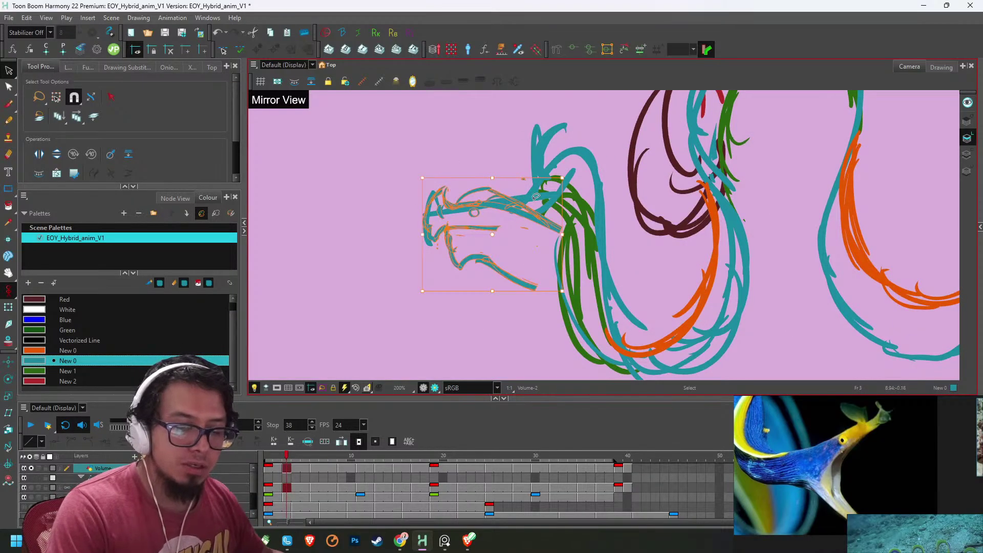
mouse_move(545, 222)
mouse_down()
mouse_move(500, 220)
mouse_move(530, 221)
mouse_up()
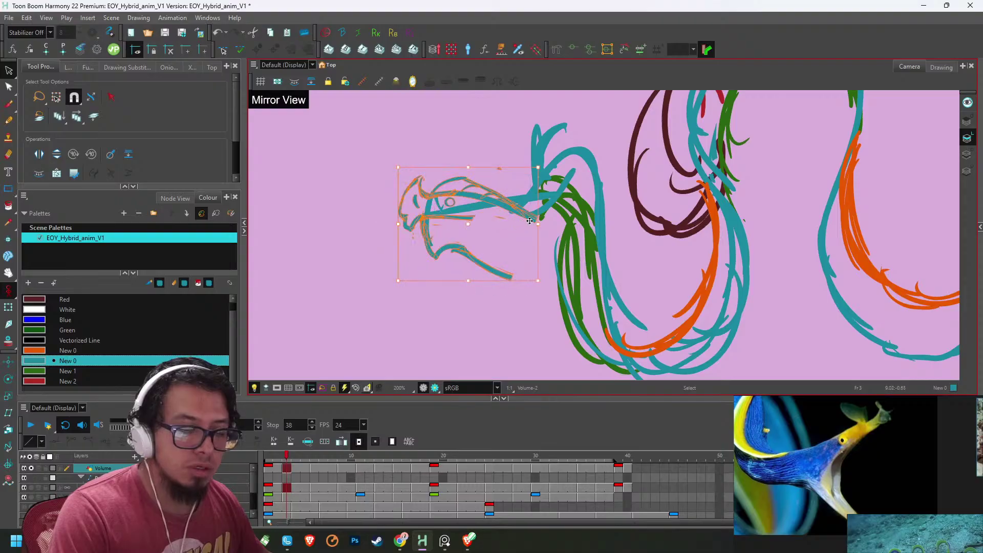
- Remove the old snout and head strokes on frame 3, leaving the new head in their place
key(Delete)
click(520, 197)
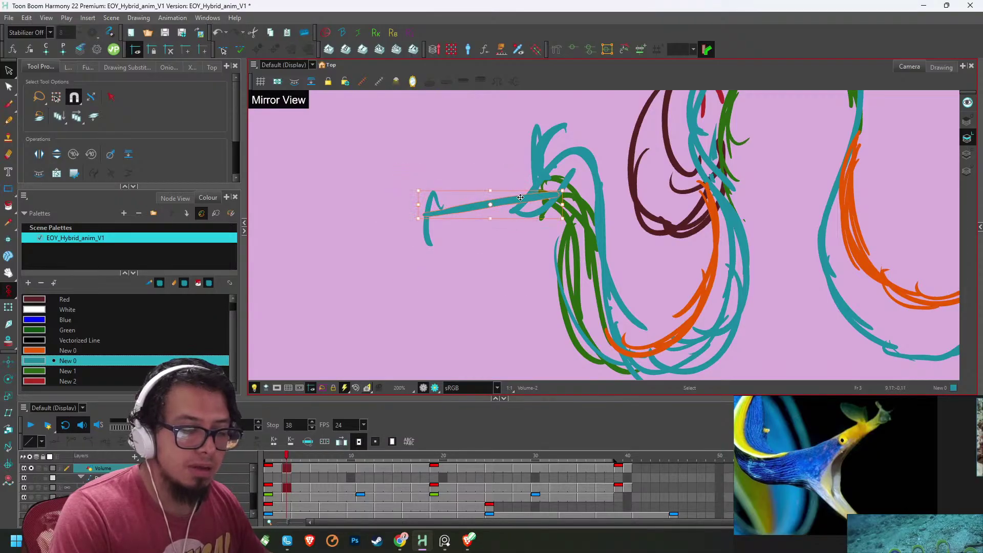
drag(482, 154, 453, 144)
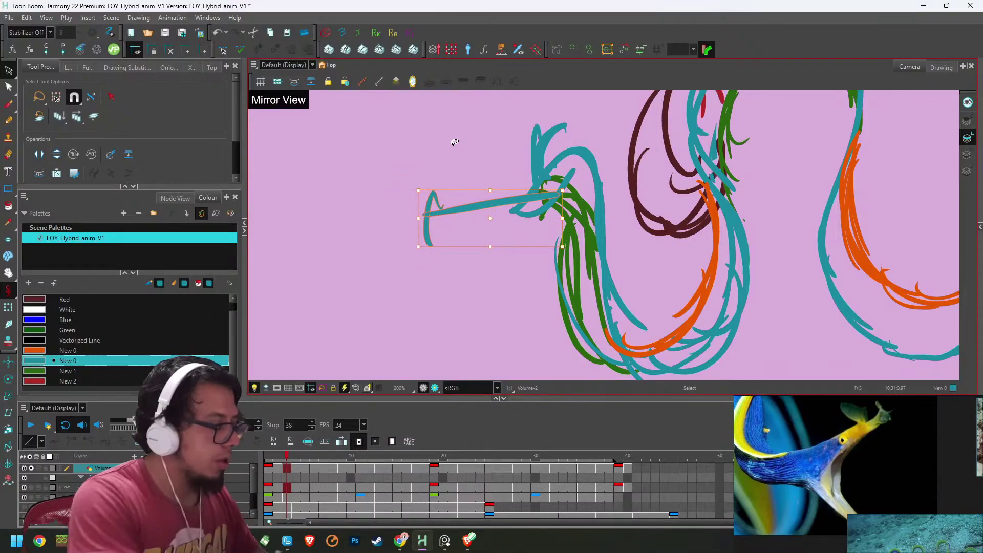
key(ctrl+z)
click(499, 143)
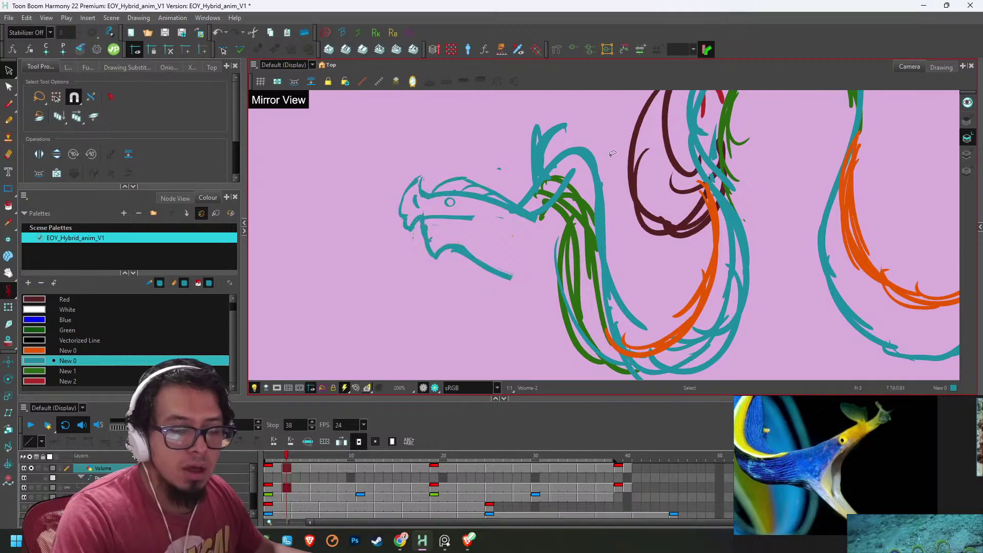
- Cut the new head out of frame 3 and turn on onion skin to show the neighbouring drawings
drag(500, 172, 489, 130)
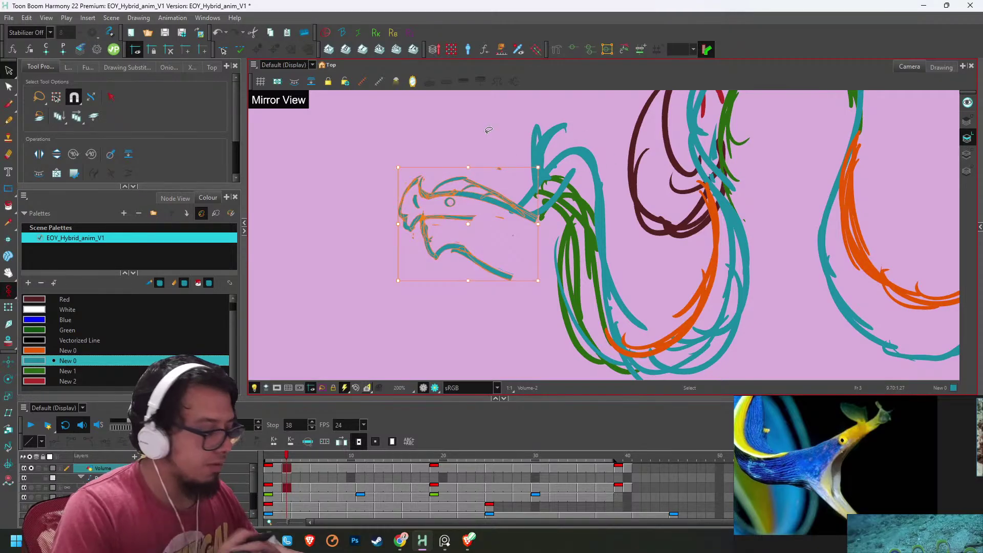
key(Delete)
key(alt+o)
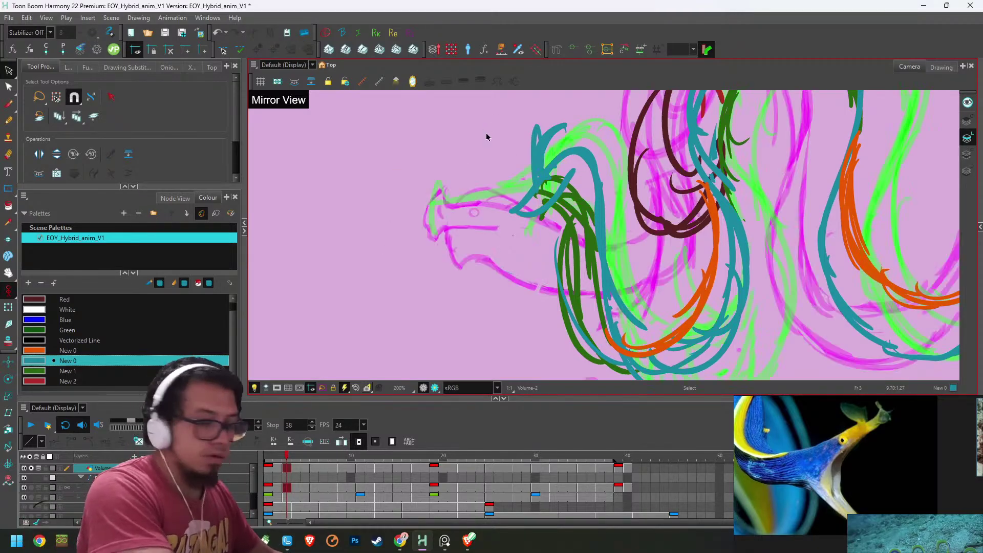
drag(487, 133, 560, 147)
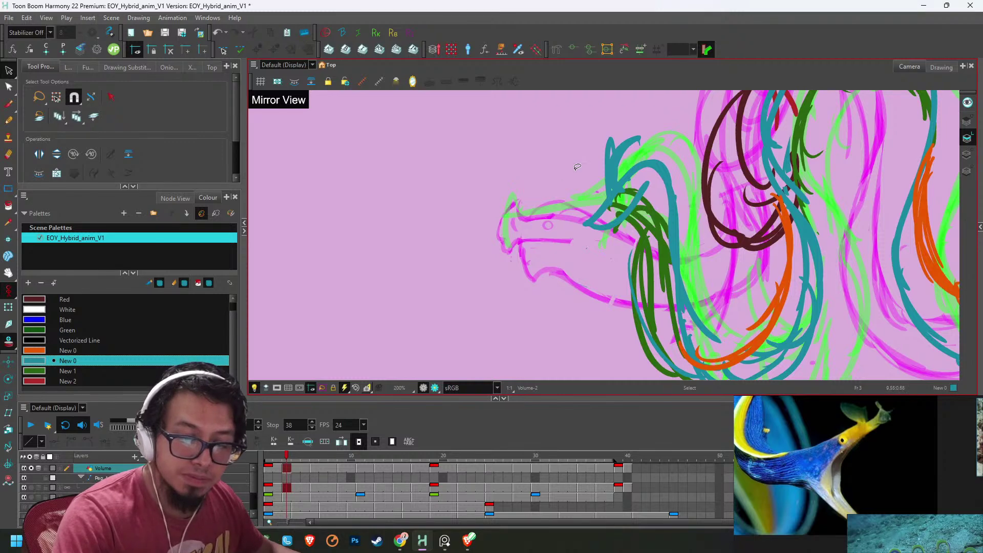
- Bring back the old snout strokes on frame 3 and redraw the nose tip and upper mouth line following the onion skin
key(ctrl+v)
click(568, 152)
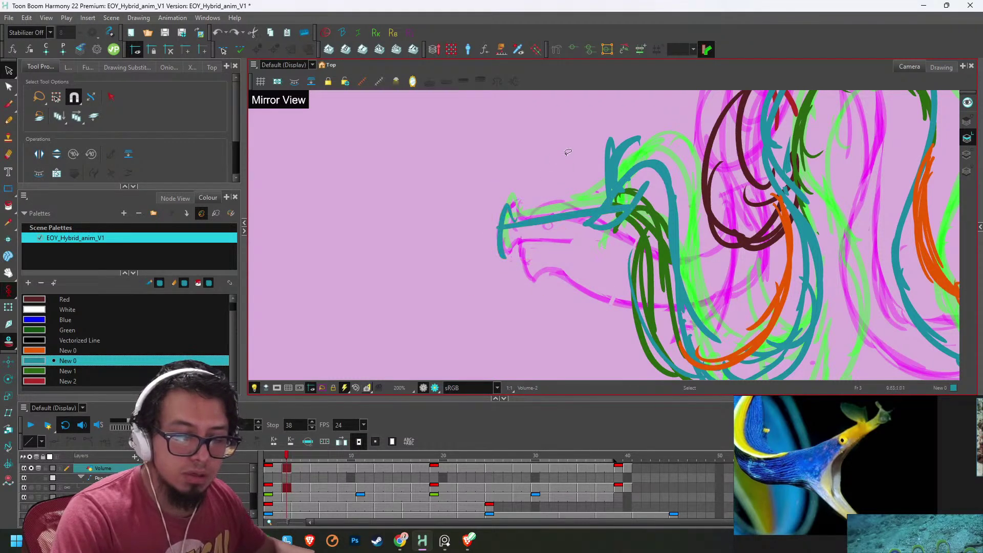
key(2)
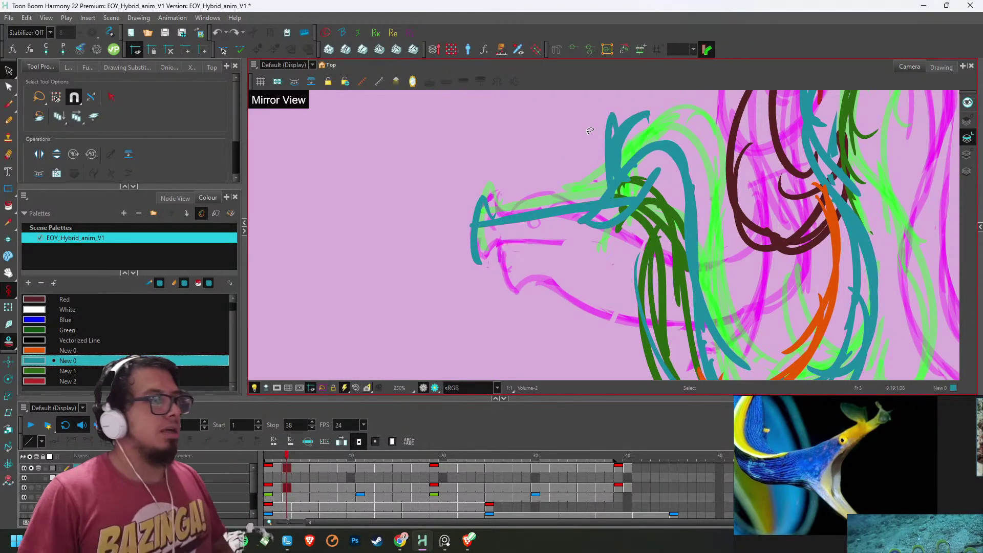
key(2)
key(2)
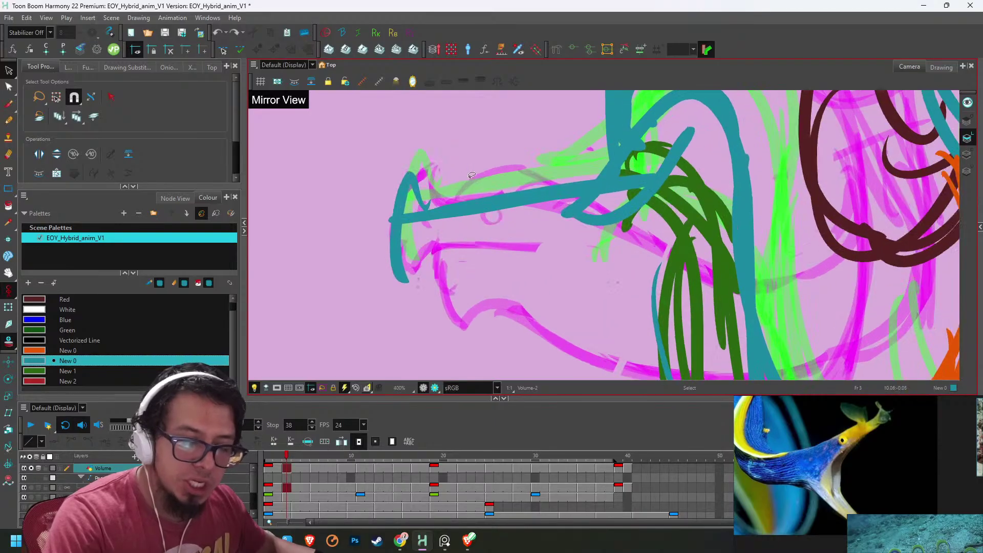
key(alt+e)
drag(417, 187, 404, 268)
drag(398, 226, 407, 274)
mouse_move(418, 197)
mouse_down()
mouse_move(426, 230)
mouse_move(424, 203)
mouse_up()
key(alt+b)
mouse_move(407, 166)
mouse_down()
mouse_move(379, 233)
mouse_move(396, 281)
mouse_move(456, 249)
mouse_move(449, 235)
mouse_move(410, 281)
mouse_move(429, 255)
mouse_move(544, 261)
mouse_up()
- Erase the old straight snout line and the stray strokes at the back of the head on frame 3
key(alt+e)
drag(435, 212, 560, 211)
drag(463, 200, 541, 196)
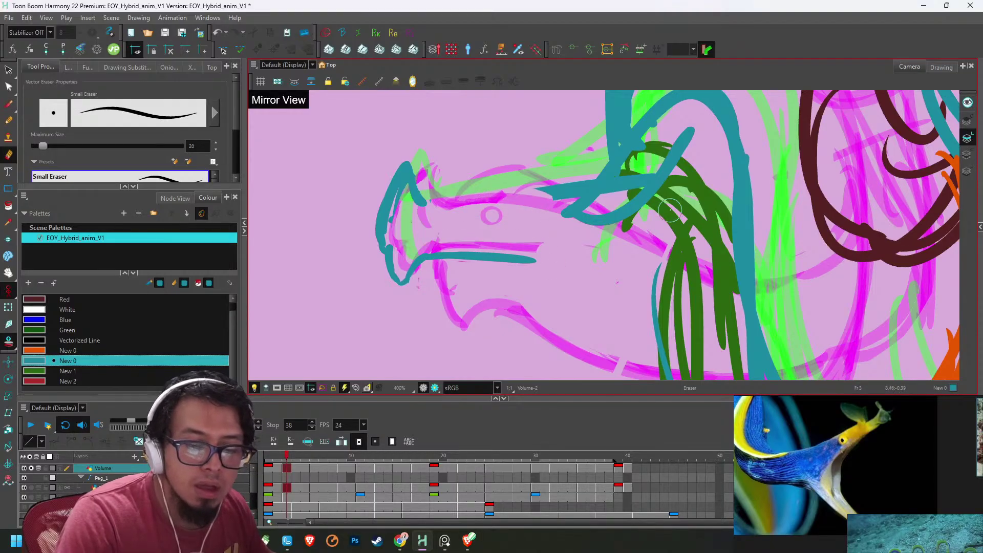
mouse_move(609, 182)
mouse_down()
mouse_move(546, 190)
mouse_move(662, 147)
mouse_up()
mouse_move(607, 193)
mouse_down()
mouse_move(633, 178)
mouse_move(578, 194)
mouse_move(626, 218)
mouse_up()
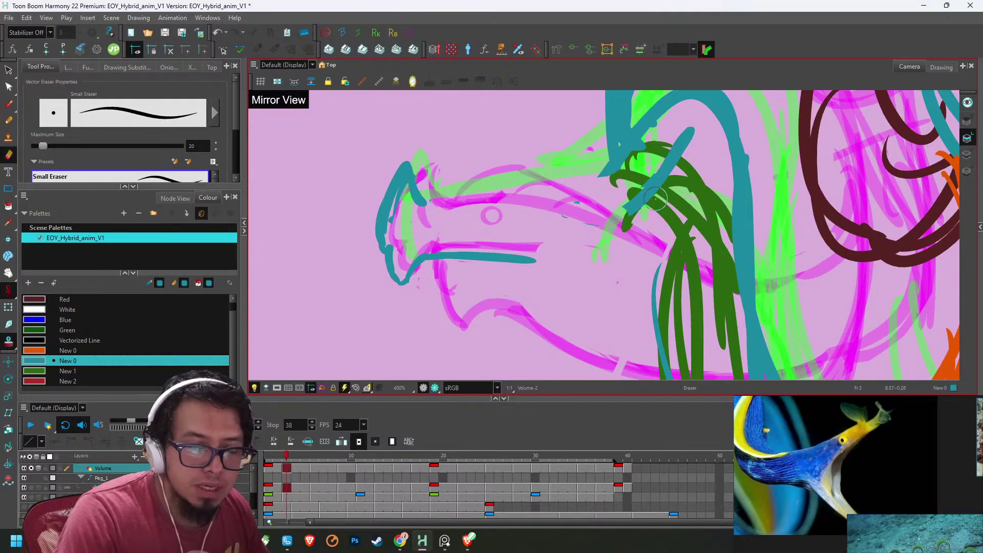
key(1)
key(1)
drag(748, 191, 700, 177)
key(2)
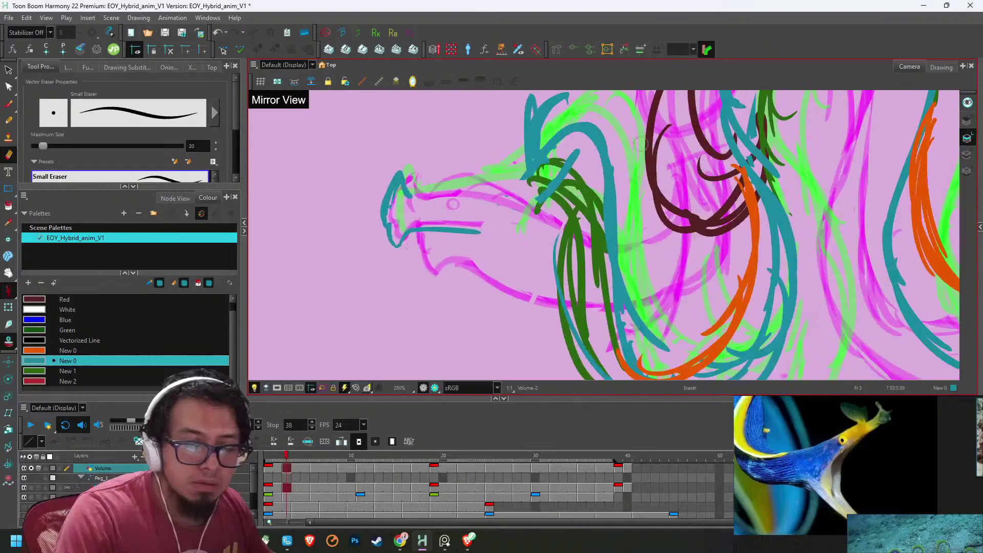
- Draw the top contour of the head from the nose into the neck and erase the old crest and neck hump
key(alt+b)
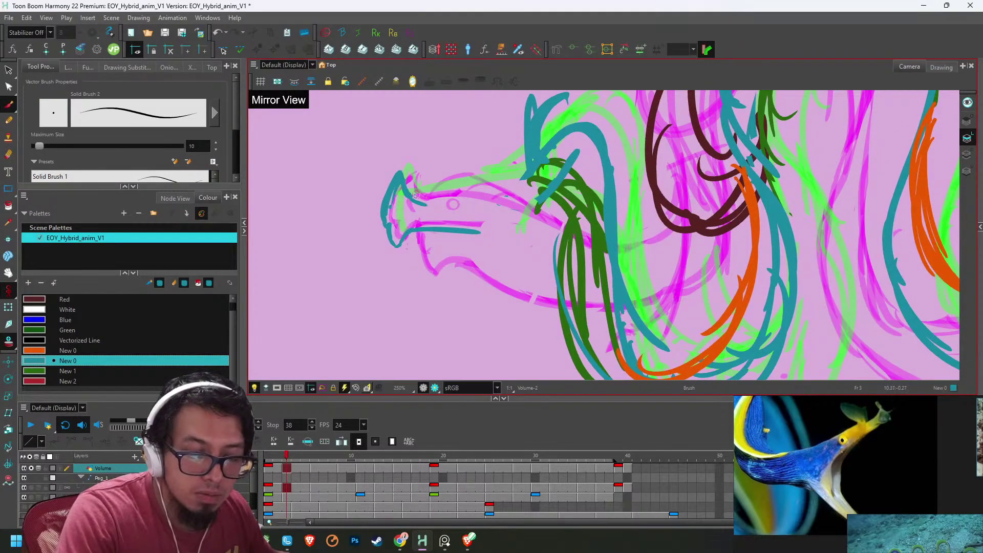
mouse_move(415, 195)
mouse_down()
mouse_move(509, 203)
mouse_move(476, 192)
mouse_move(563, 193)
mouse_move(494, 198)
mouse_move(551, 194)
mouse_move(584, 205)
mouse_up()
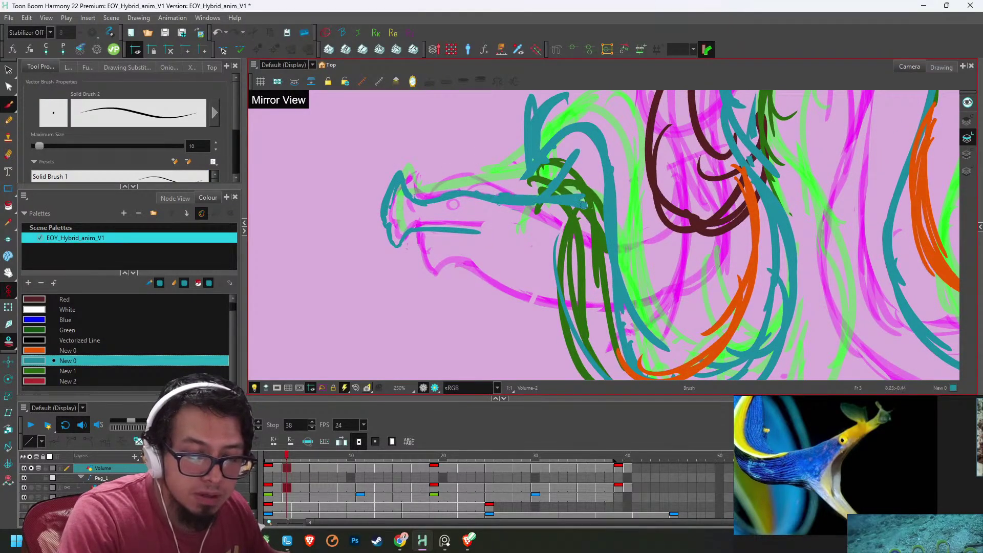
key(alt+e)
mouse_move(512, 125)
mouse_down()
mouse_move(609, 185)
mouse_move(533, 133)
mouse_move(512, 131)
mouse_move(574, 128)
mouse_up()
key(alt+b)
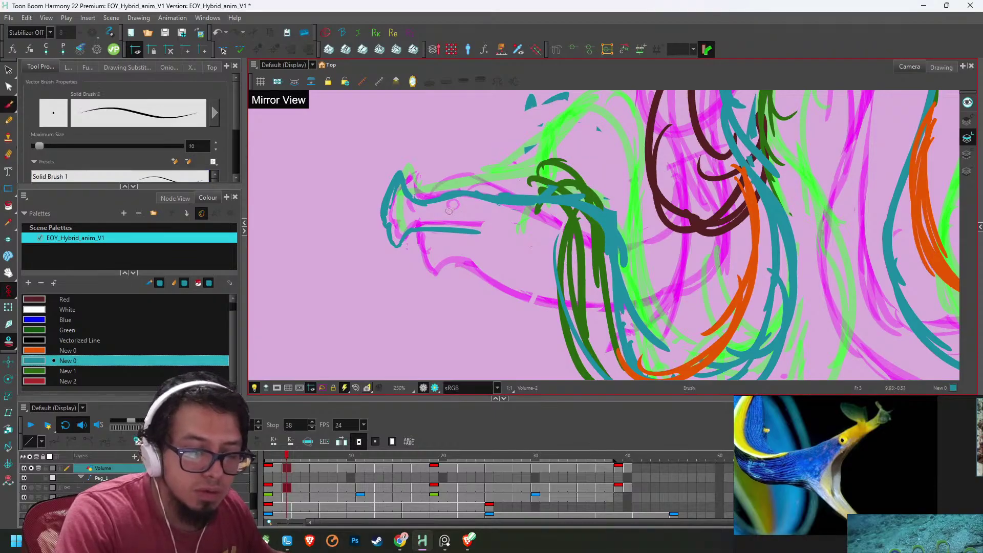
- Draw a small round eye and the hooked lower jaw running back along the throat on frame 3
scroll(449, 210, up, 2)
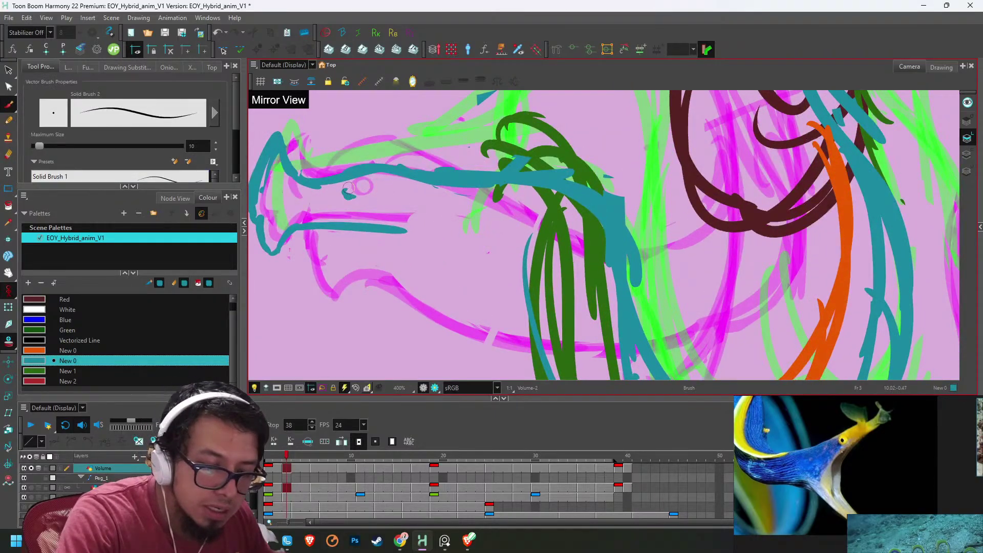
drag(348, 187, 352, 186)
drag(345, 258, 413, 244)
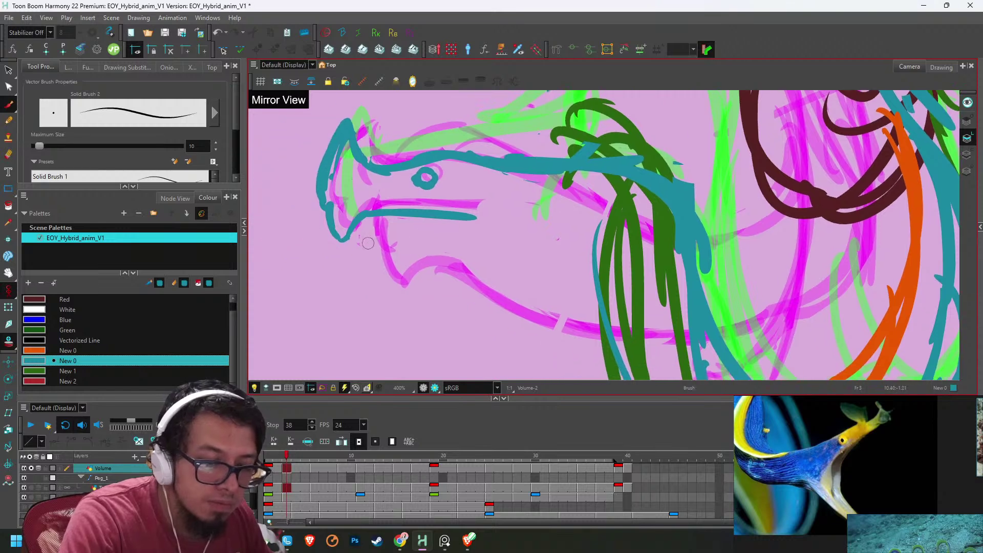
mouse_move(361, 217)
mouse_down()
mouse_move(383, 284)
mouse_move(406, 264)
mouse_move(548, 290)
mouse_up()
key(1)
key(1)
mouse_move(512, 254)
mouse_down()
mouse_move(539, 267)
mouse_move(674, 283)
mouse_move(575, 291)
mouse_move(640, 314)
mouse_up()
scroll(784, 187, down, 2)
drag(783, 188, 626, 186)
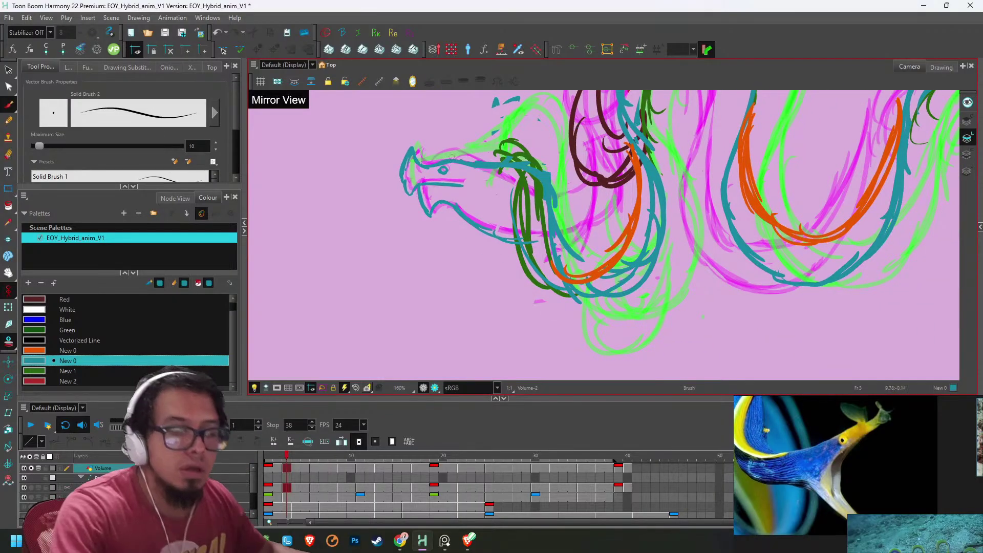
- Add a raised brow ridge above the eye and erase the leftover crest and neck fragments behind the head
scroll(452, 156, up, 4)
mouse_move(431, 326)
mouse_down()
mouse_move(468, 298)
mouse_move(495, 294)
mouse_move(573, 316)
mouse_up()
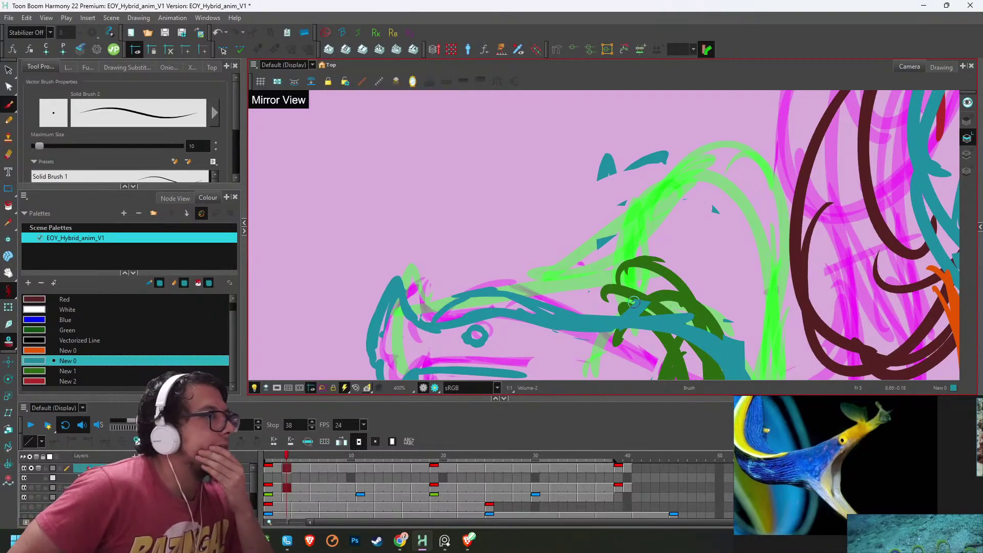
key(alt+e)
mouse_move(645, 156)
mouse_down()
mouse_move(593, 180)
mouse_move(612, 238)
mouse_up()
drag(715, 208, 698, 226)
drag(685, 276, 670, 174)
drag(612, 207, 722, 243)
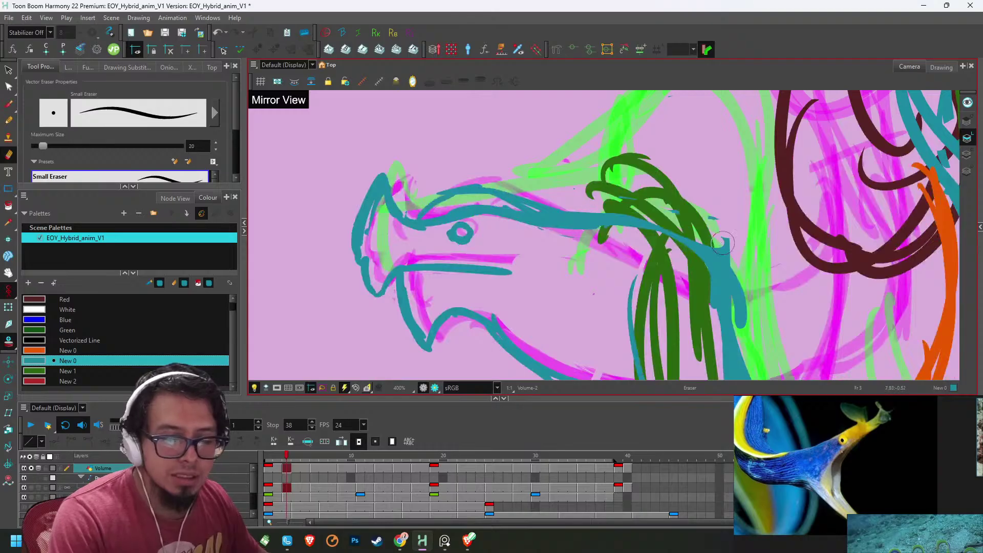
drag(641, 228, 722, 247)
key(1)
scroll(757, 220, down, 1)
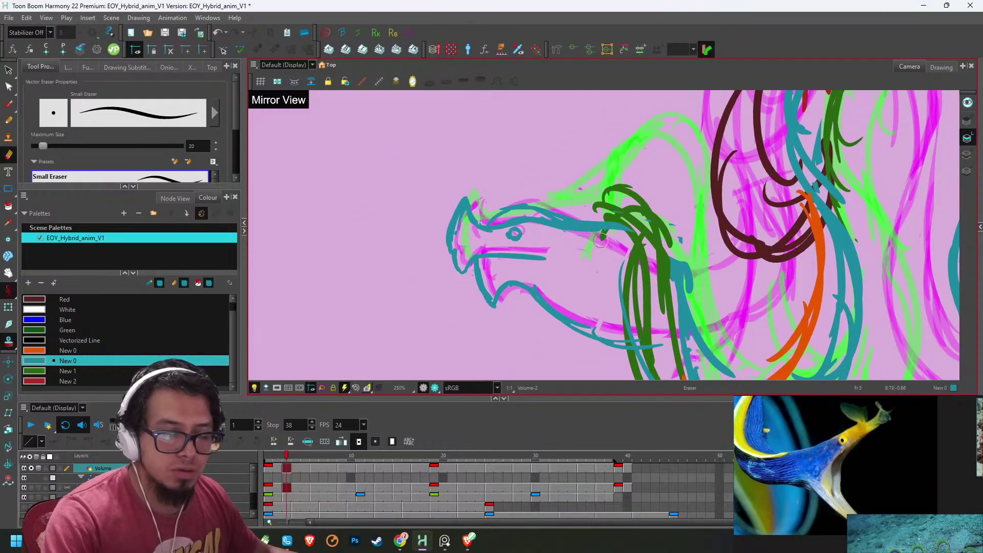
- Redraw the back of the neck as a smooth slope into the body and erase the old neck bend
key(alt+b)
drag(558, 224, 669, 269)
drag(632, 260, 710, 336)
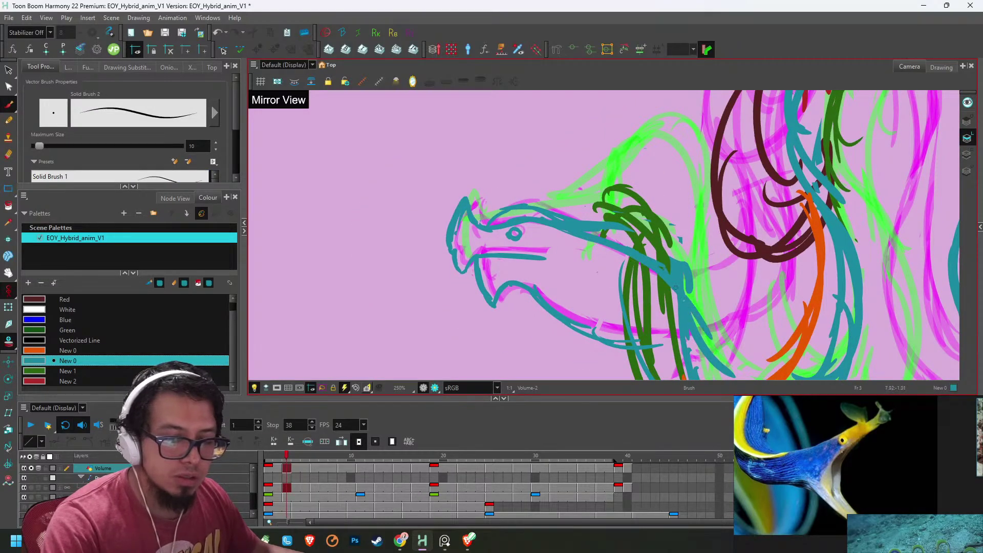
drag(667, 268, 731, 367)
key(alt+e)
mouse_move(588, 219)
mouse_down()
mouse_move(647, 241)
mouse_move(701, 277)
mouse_up()
drag(643, 241, 705, 290)
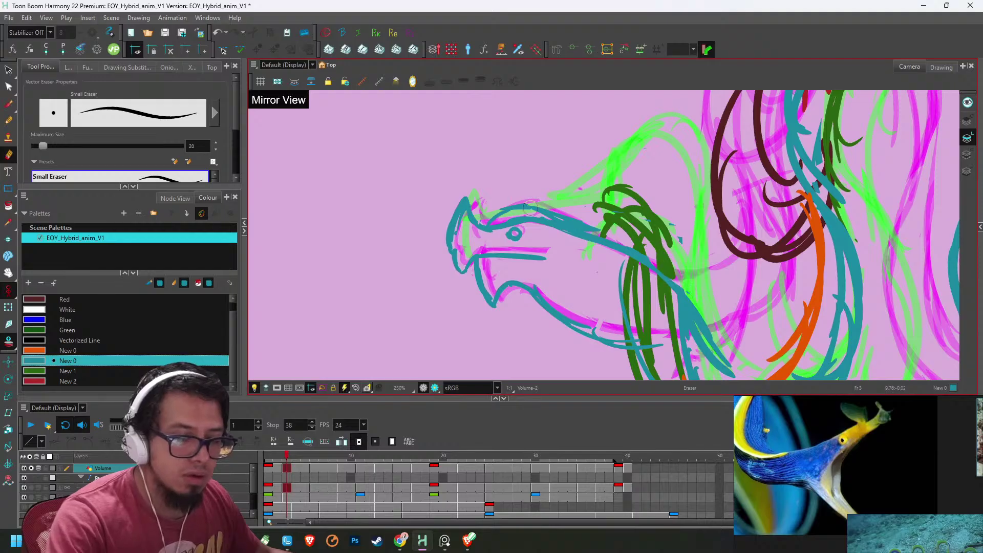
- Add short cross marks along the brow ridge and a nostril, and trim the nose outline on frame 3
key(alt+b)
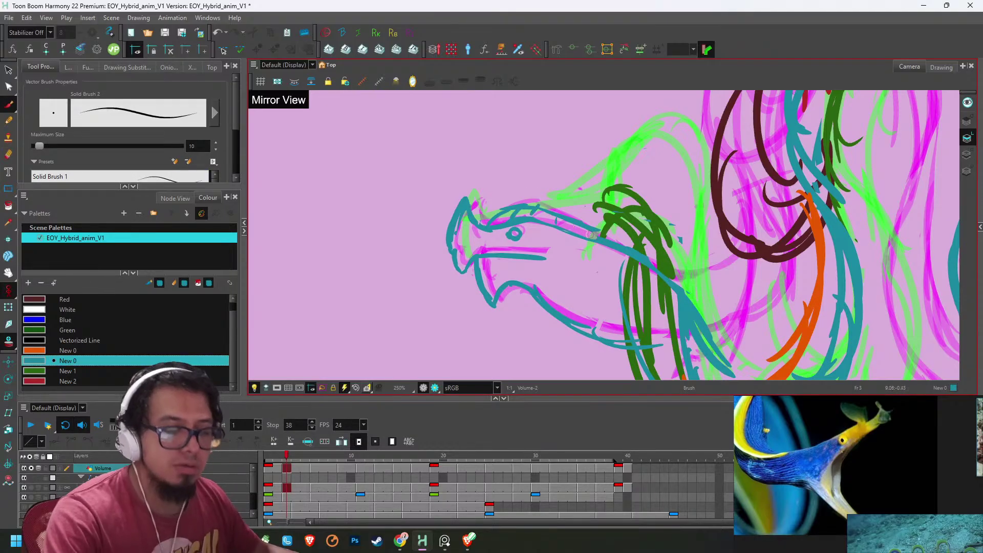
scroll(642, 195, down, 1)
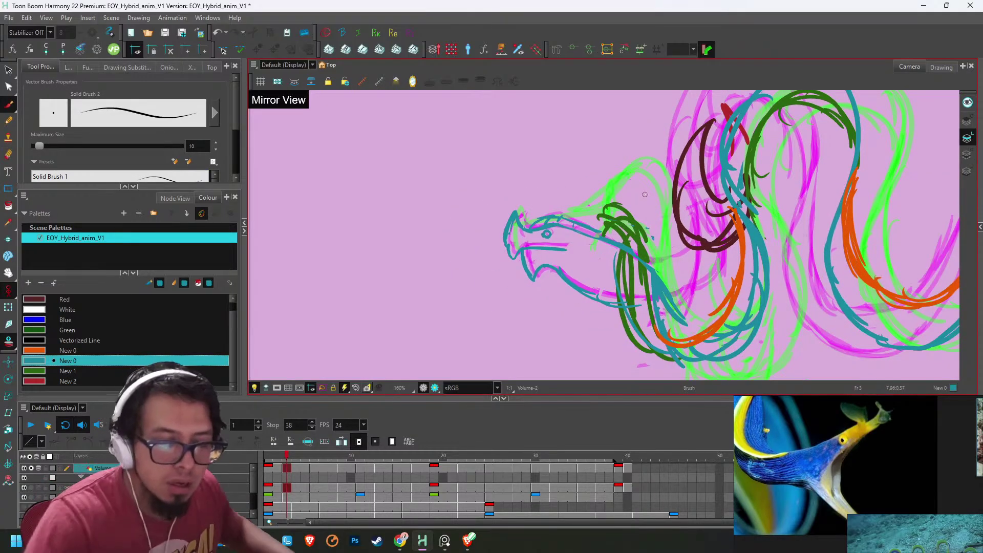
scroll(524, 226, up, 4)
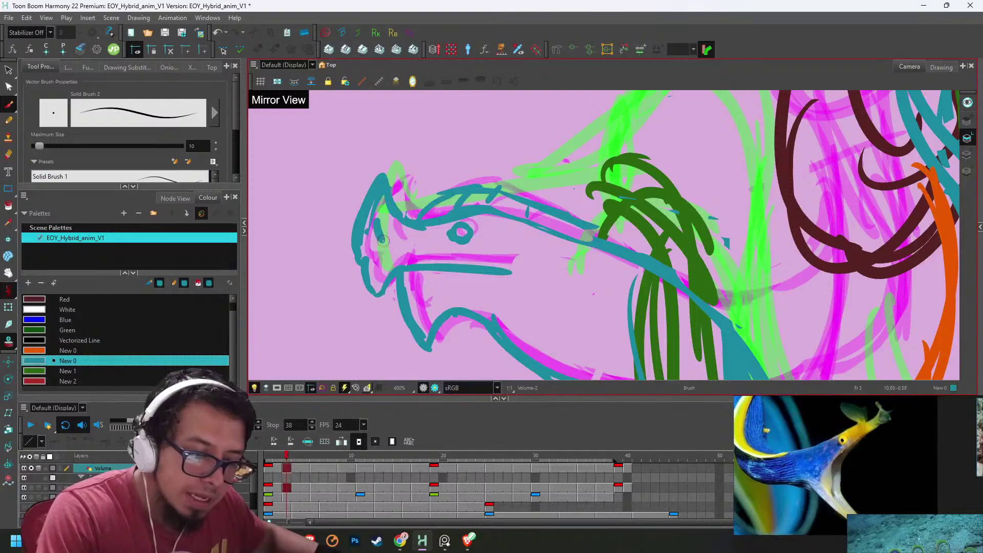
drag(385, 235, 381, 239)
key(alt+e)
mouse_move(378, 201)
mouse_down()
mouse_move(401, 228)
mouse_move(381, 190)
mouse_move(367, 242)
mouse_up()
key(alt+b)
scroll(623, 181, down, 2)
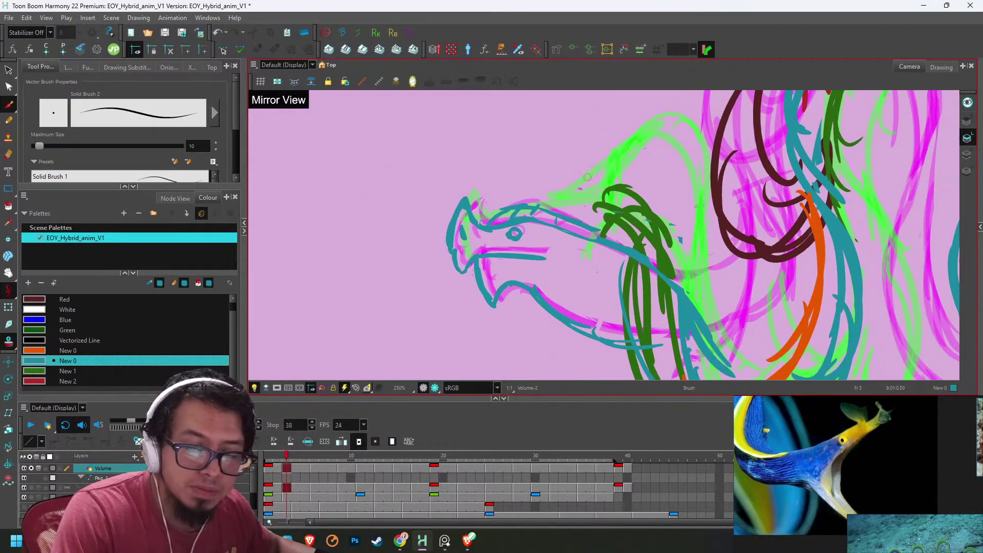
- Flip between frame 3 and its neighbouring drawings and thin the front edge of the nose
key(f)
key(g)
key(f)
key(g)
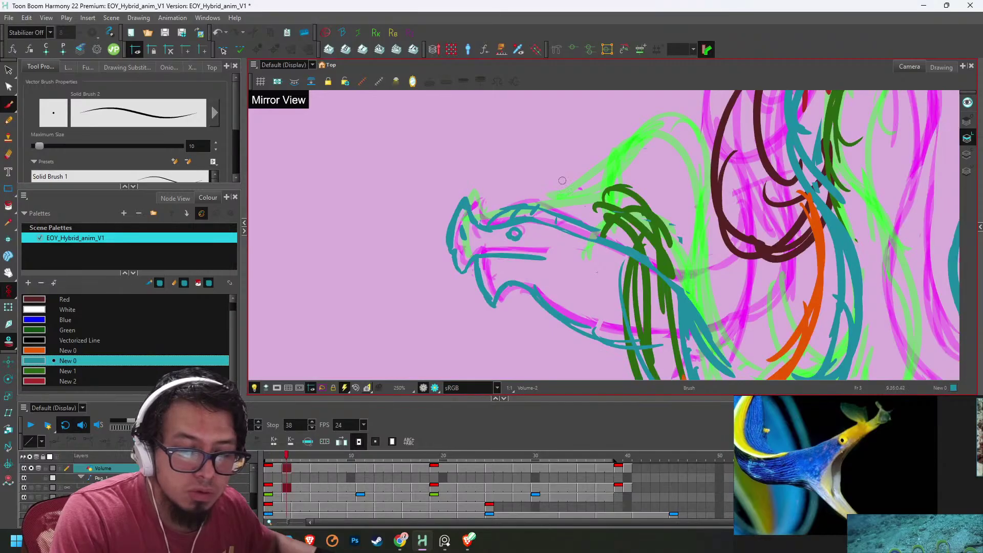
key(alt+e)
drag(464, 196, 447, 244)
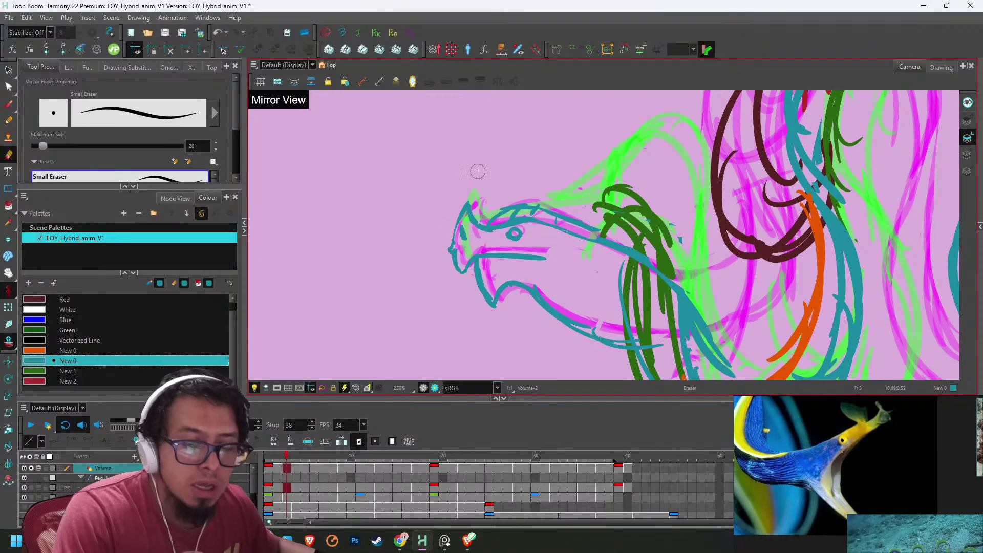
key(f)
key(g)
- On frame 6, redraw the nose tip with a forward curve and erase the old nose strokes
key(2)
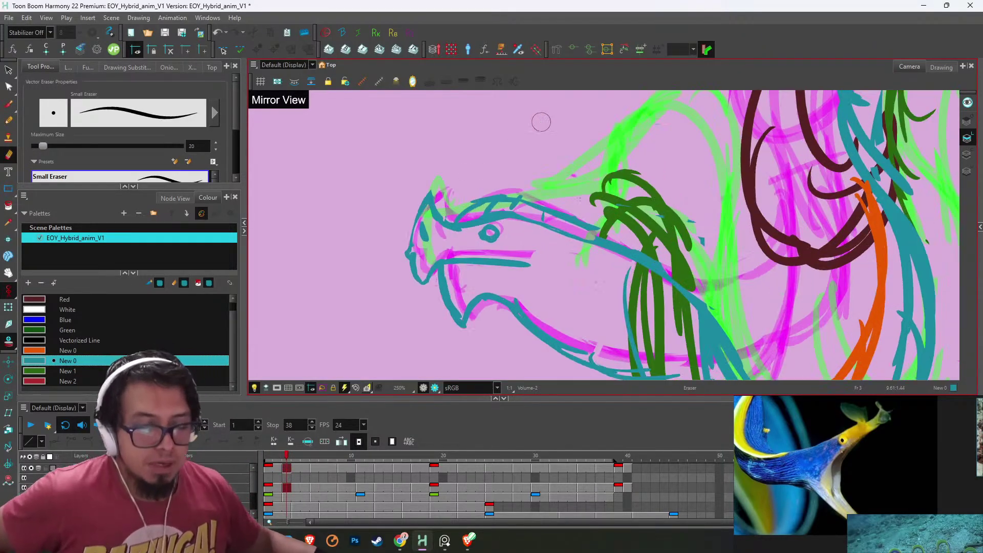
key(g)
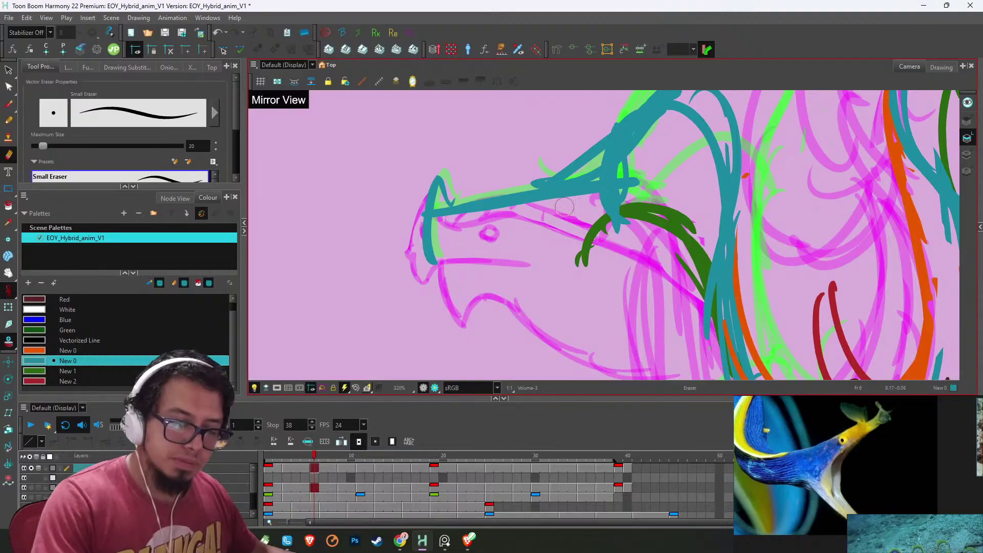
drag(477, 190, 587, 220)
key(2)
key(alt+b)
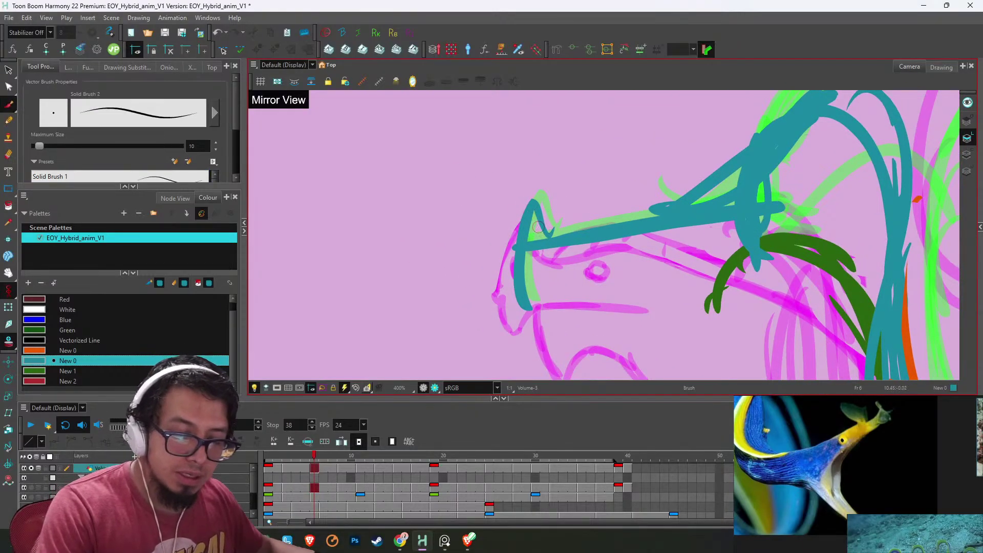
mouse_move(532, 199)
mouse_down()
mouse_move(515, 255)
mouse_move(511, 234)
mouse_move(506, 281)
mouse_up()
key(alt+e)
drag(529, 228, 525, 299)
mouse_move(531, 204)
mouse_down()
mouse_move(505, 309)
mouse_move(512, 261)
mouse_move(504, 279)
mouse_move(516, 270)
mouse_move(526, 322)
mouse_move(629, 280)
mouse_up()
- Draw the upper mouth line and the hooked front of the lower jaw on frame 6, using frame 3 as reference
key(alt+b)
key(1)
drag(556, 277, 656, 286)
key(f)
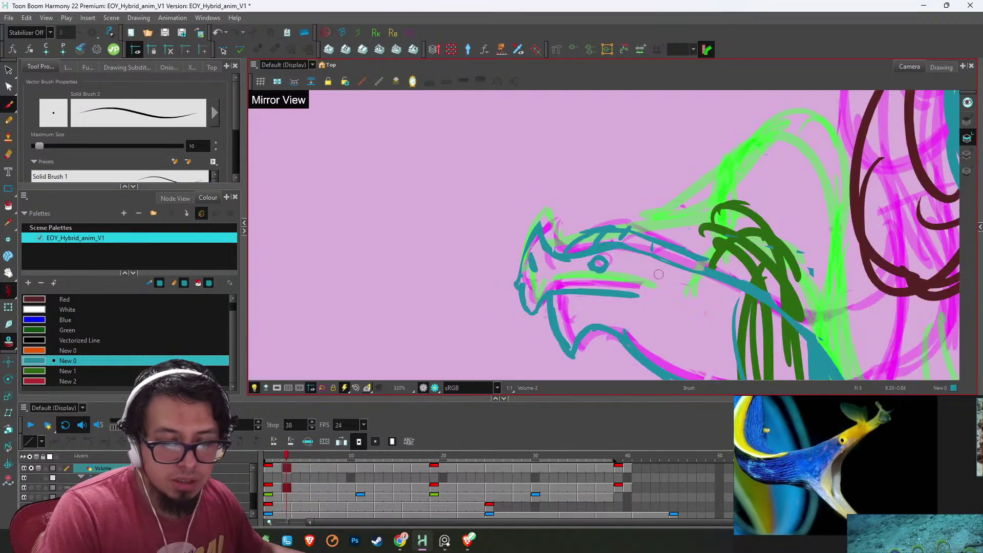
key(g)
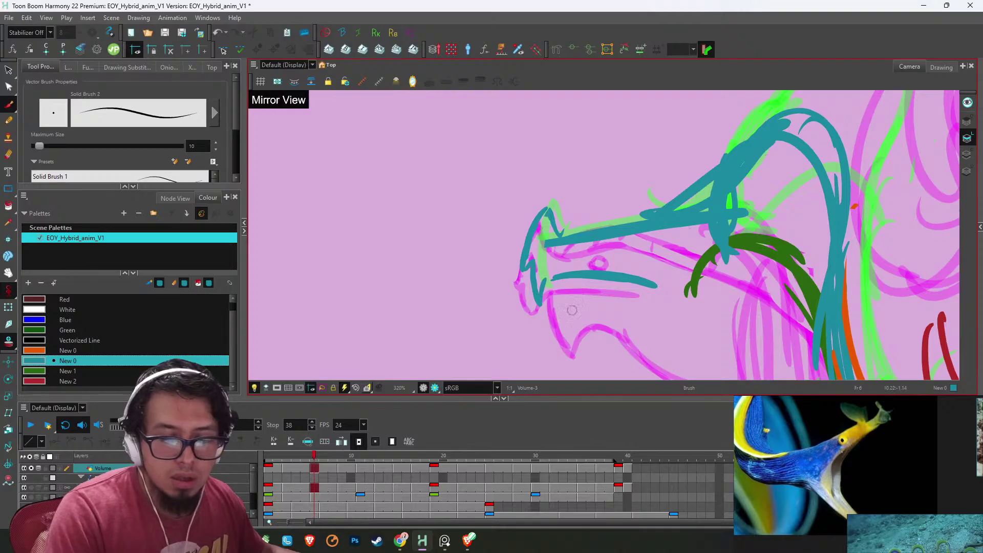
mouse_move(557, 279)
mouse_down()
mouse_move(571, 334)
mouse_move(595, 301)
mouse_up()
drag(589, 307, 628, 336)
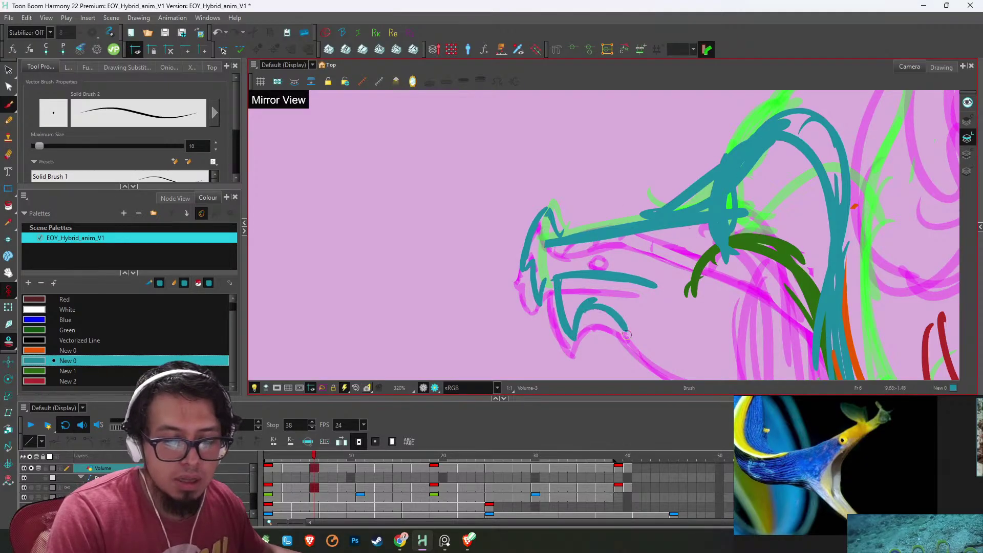
- Extend the lower jaw line on frame 6 in a curve up to the back of the head
key(1)
key(1)
drag(766, 258, 676, 197)
key(f)
key(g)
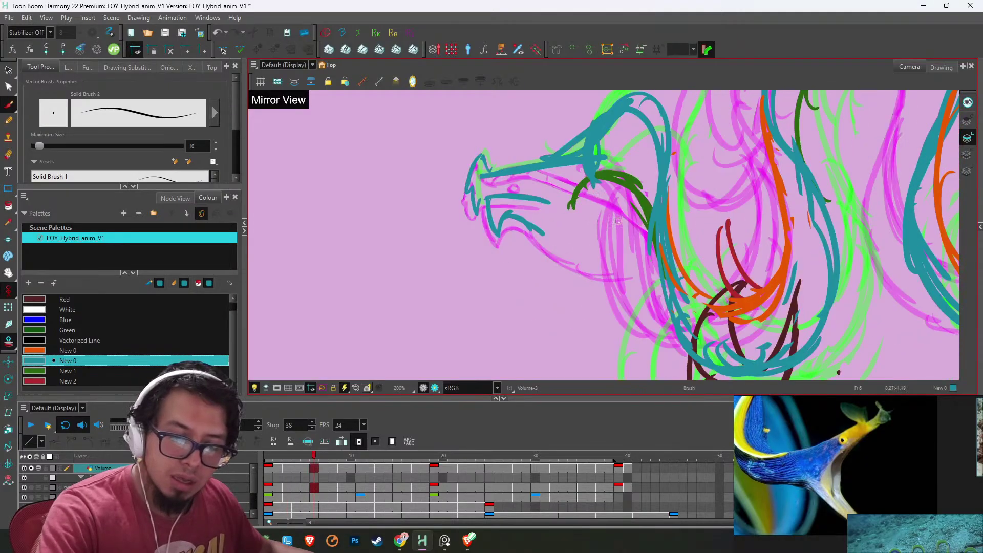
mouse_move(540, 228)
mouse_down()
mouse_move(607, 174)
mouse_move(617, 145)
mouse_up()
key(1)
drag(676, 145, 584, 155)
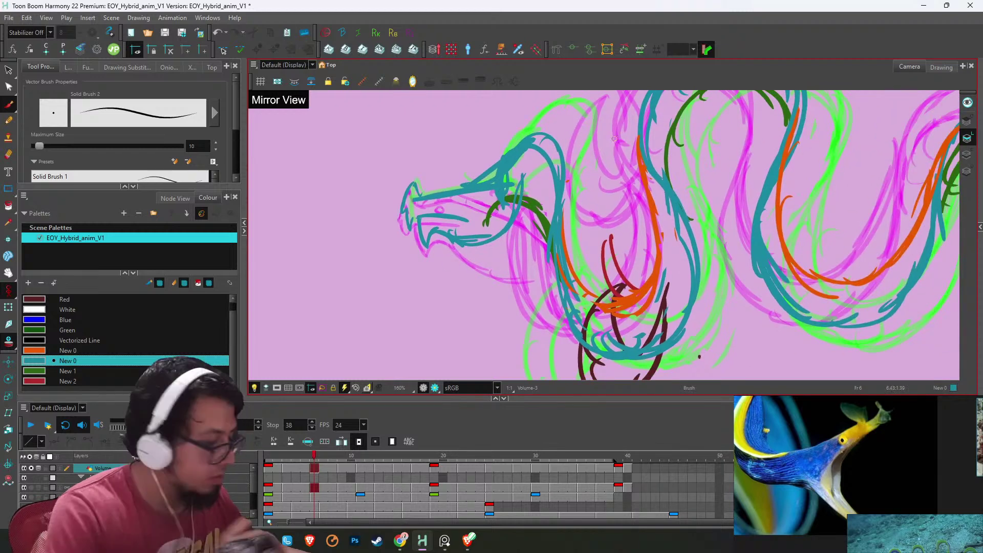
- Turn off onion skin and erase the old straight top line of the head on frame 6, checking against frame 3
key(alt+o)
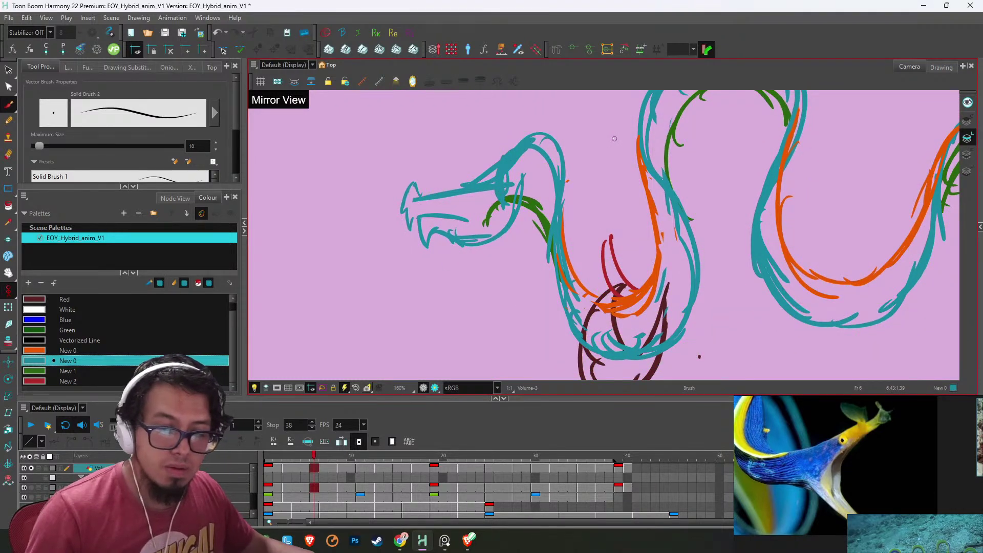
drag(716, 282, 792, 245)
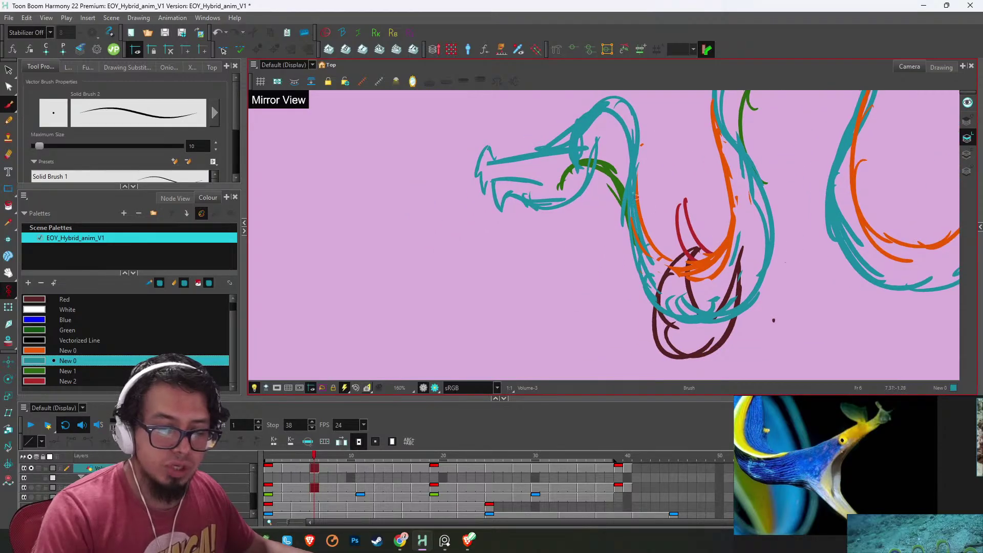
key(f)
key(f)
key(g)
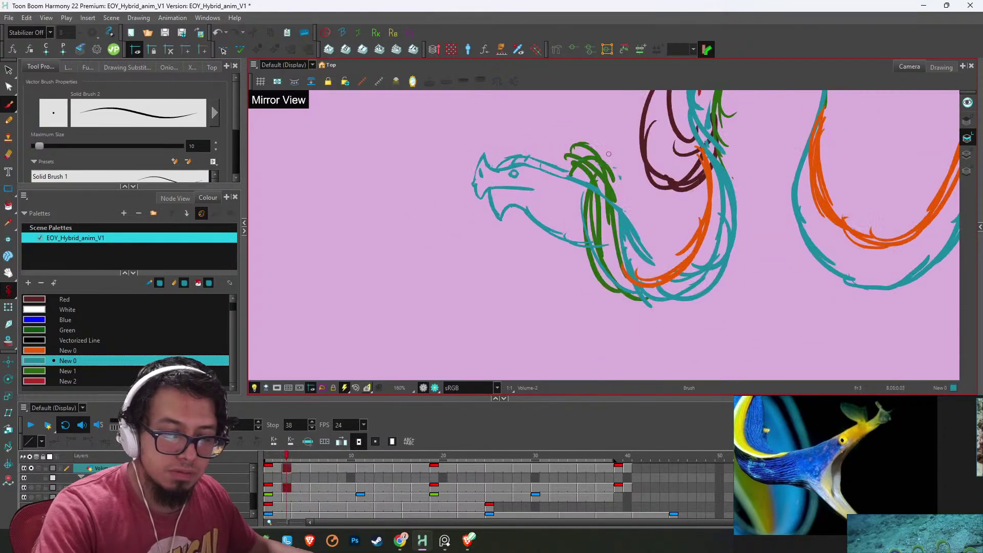
key(g)
key(e)
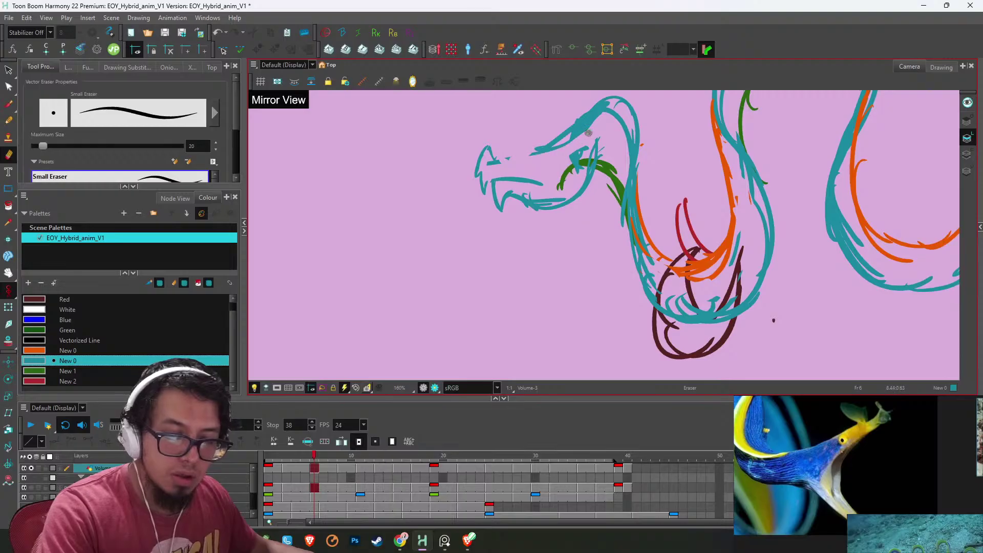
- Draw the forehead contour on frame 6, curving from the nose tip back into the neck line
key(f)
key(b)
key(g)
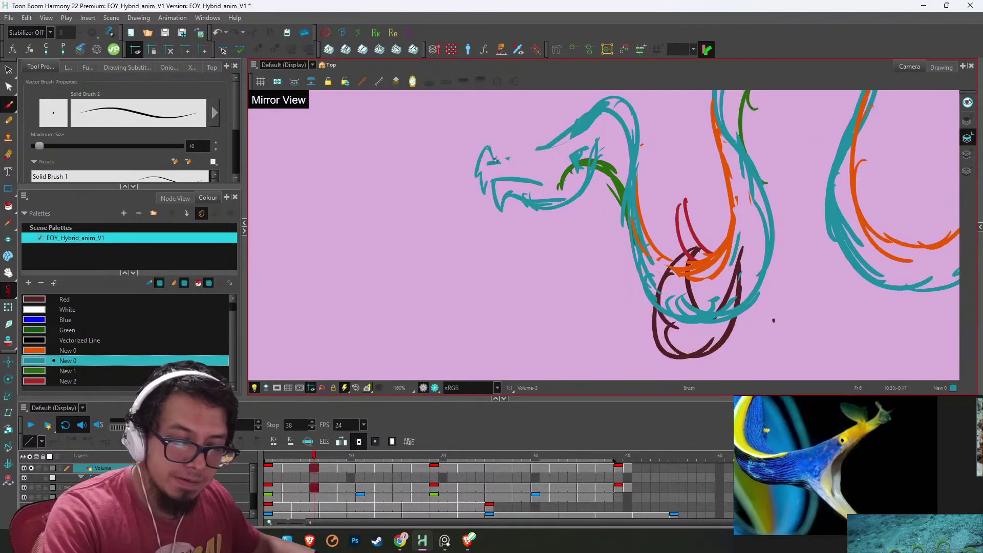
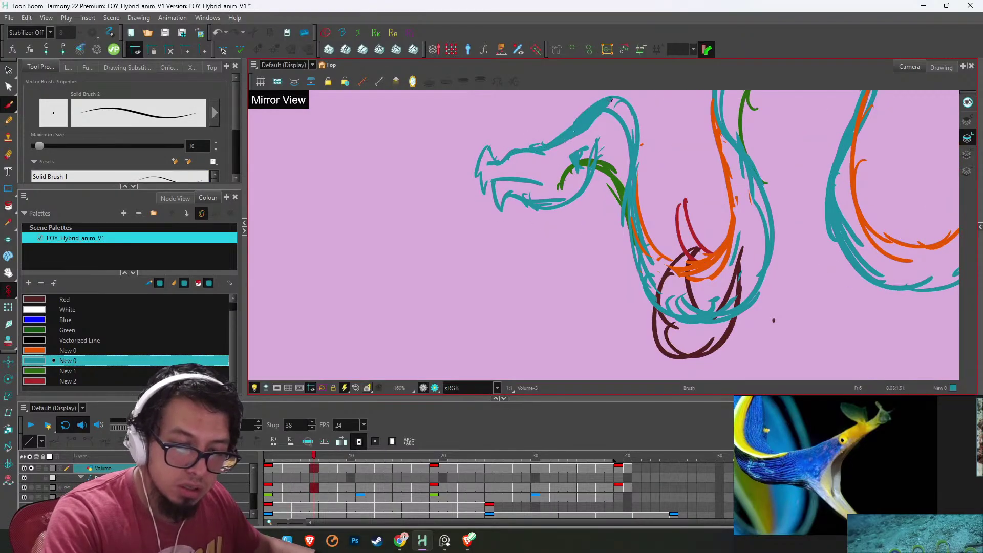
- Thin the top of the neck bend and erase the leftover strokes inside the back of the head on frame 6
key(e)
mouse_move(610, 99)
mouse_down()
mouse_move(615, 106)
mouse_move(558, 141)
mouse_move(616, 108)
mouse_up()
key(f)
key(g)
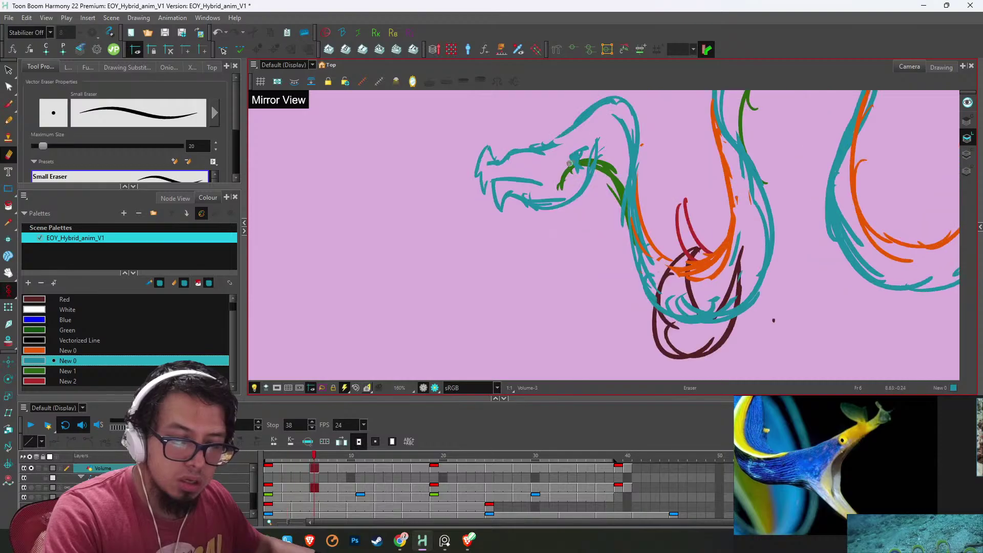
mouse_move(569, 164)
mouse_down()
mouse_move(590, 145)
mouse_move(570, 193)
mouse_up()
key(f)
key(g)
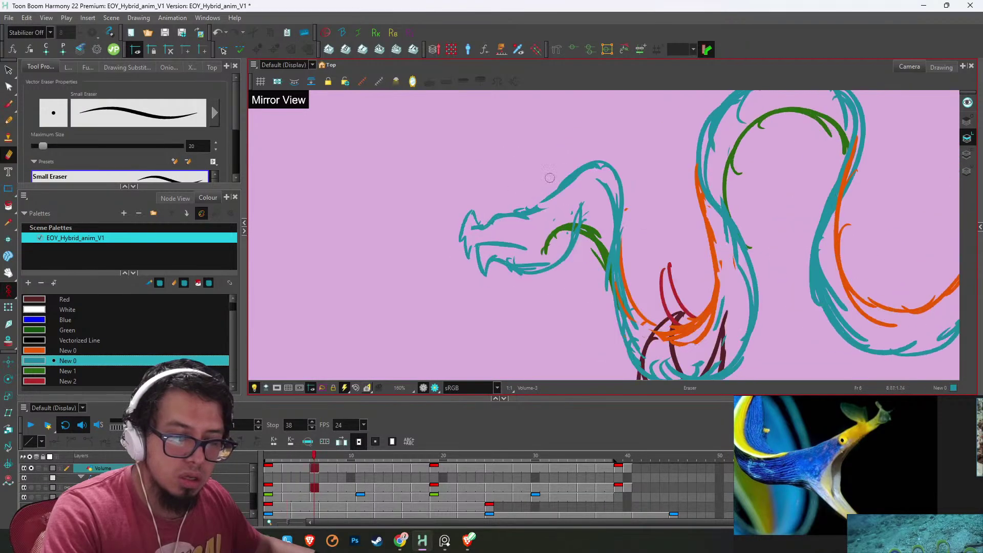
- Draw a small round eye behind the nose on frame 6, redoing the circle once
key(b)
mouse_move(506, 224)
mouse_down()
mouse_move(498, 230)
mouse_move(508, 225)
mouse_up()
key(f)
key(g)
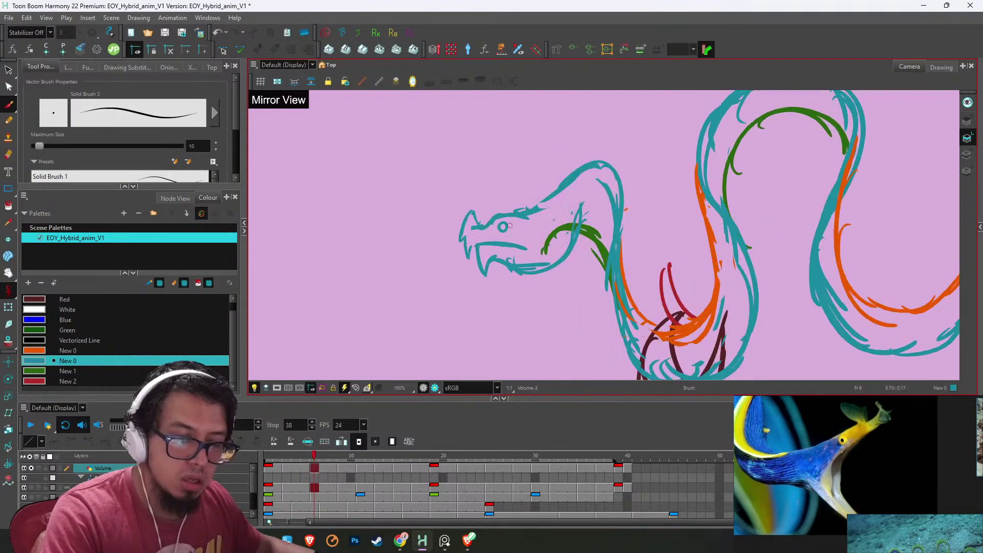
key(2)
key(2)
key(2)
key(ctrl+z)
drag(395, 220, 397, 218)
- Draw the raised brow ridge over the eye on frame 6 and join it to the neck line, using frame 3 as reference
key(f)
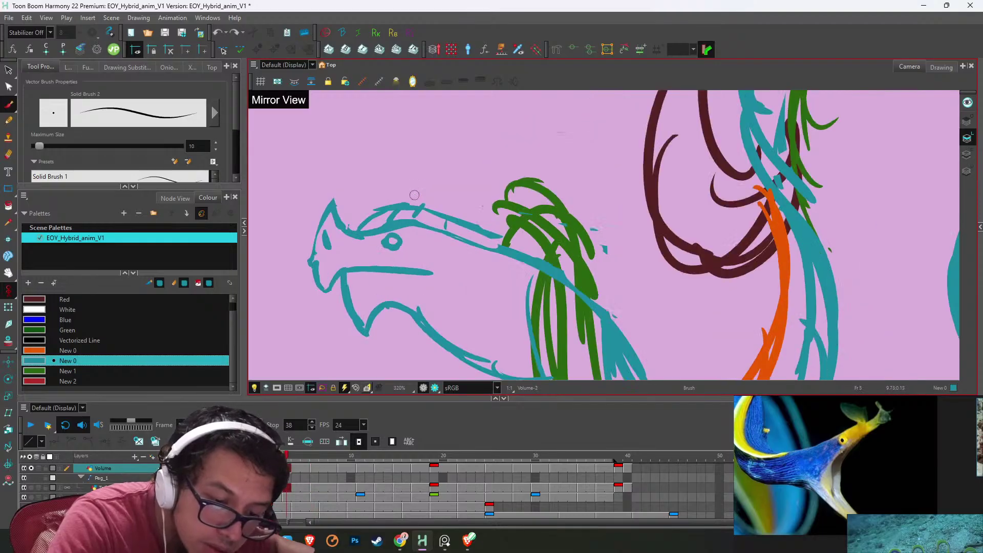
key(g)
key(g)
key(g)
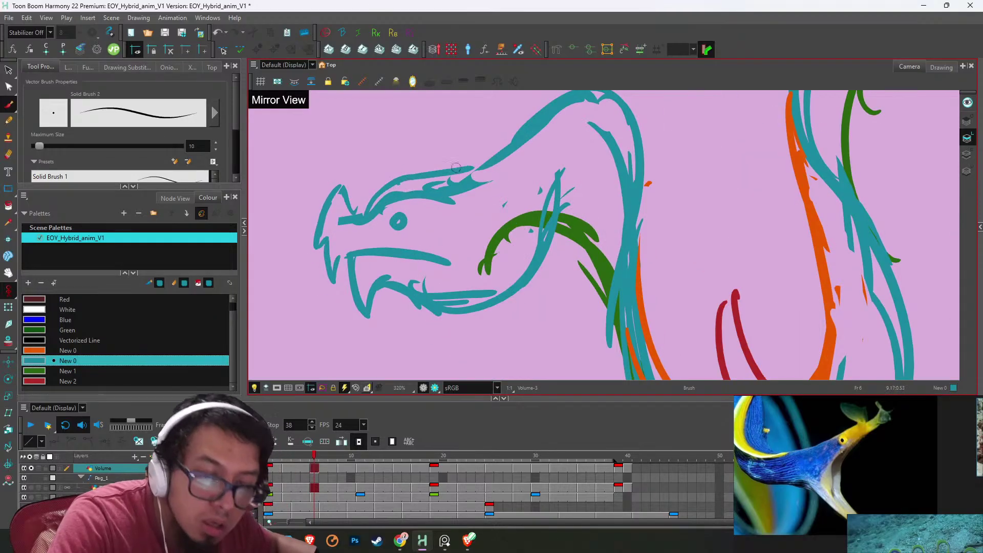
drag(456, 167, 489, 161)
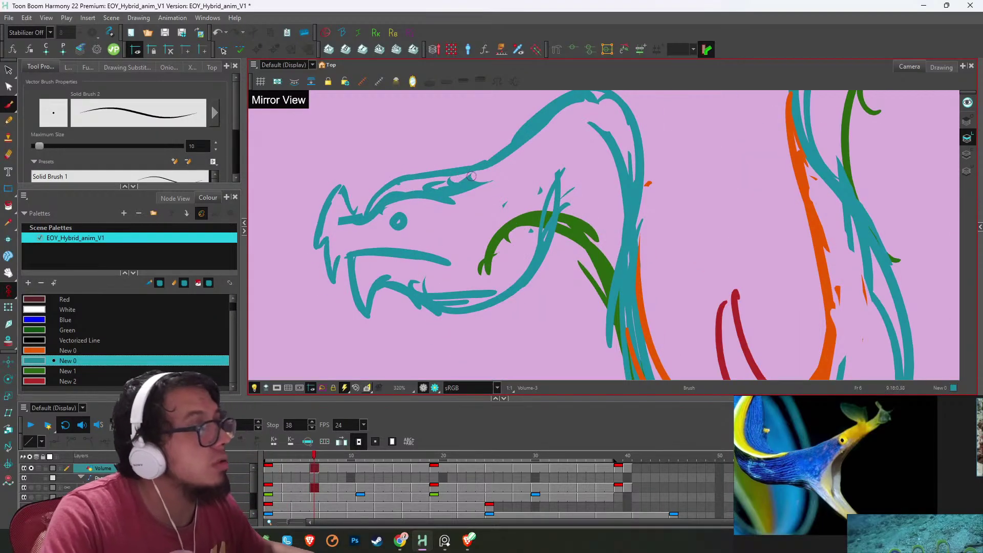
- Flip through frames 1, 3 and 6 to compare the redrawn heads
scroll(471, 176, down, 3)
drag(533, 163, 581, 144)
key(2)
key(f)
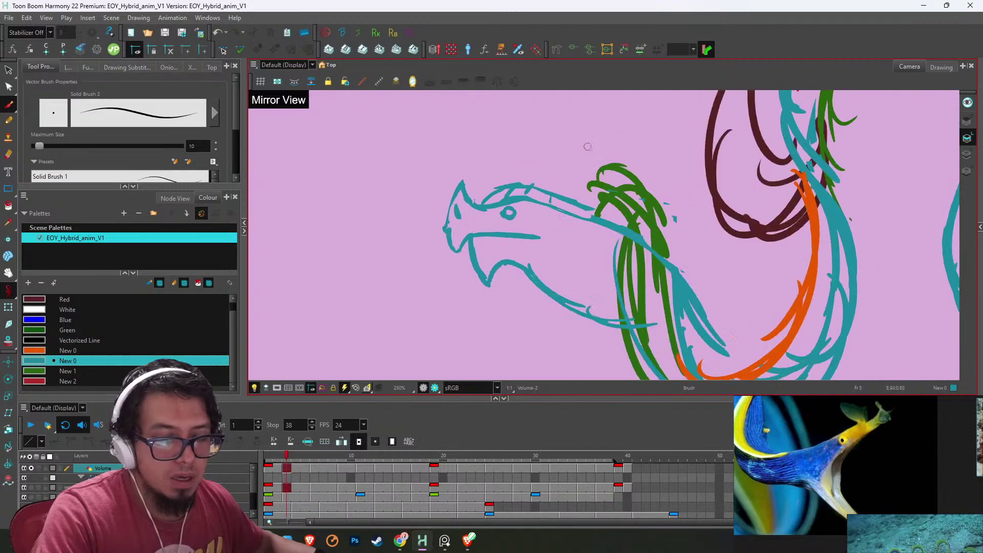
key(g)
key(g)
key(f)
key(f)
key(f)
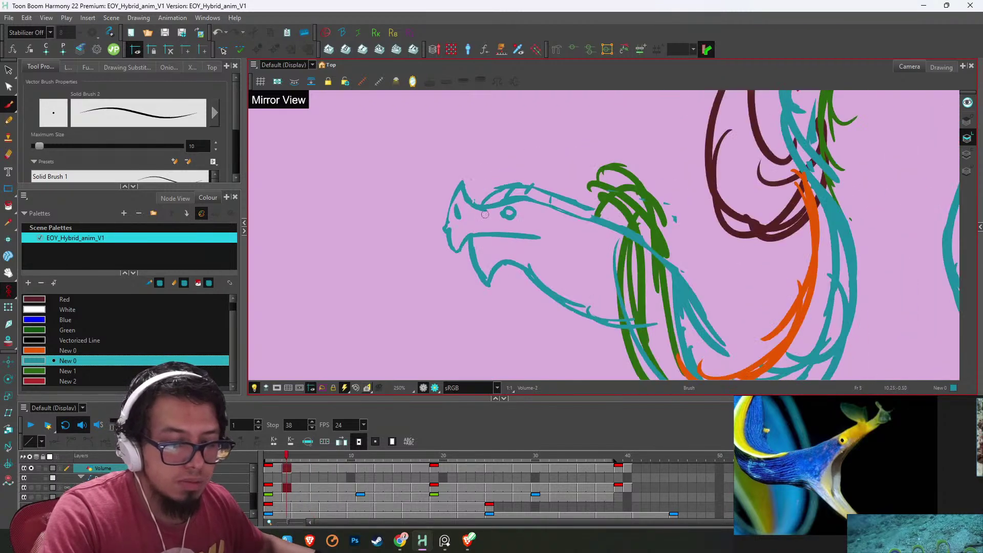
key(f)
key(f)
key(f)
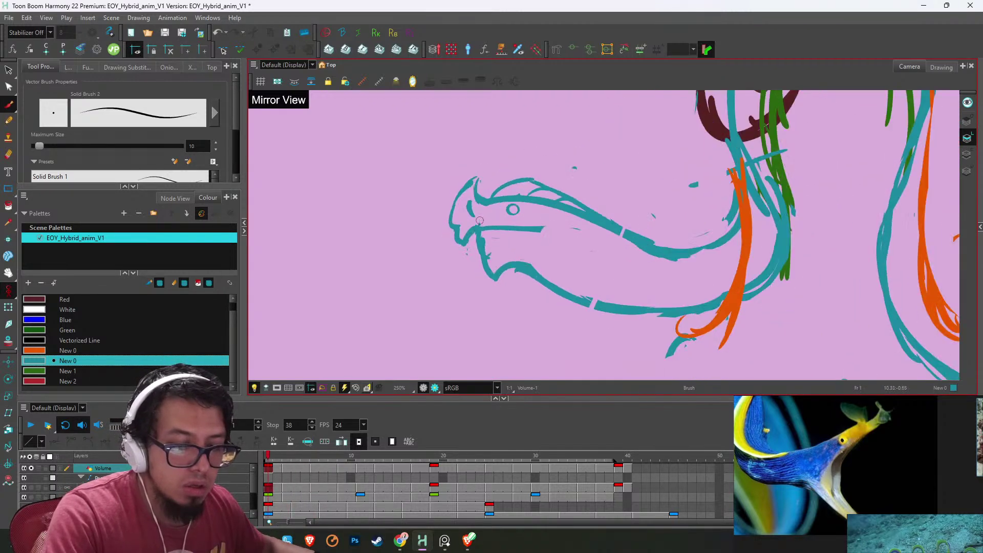
key(g)
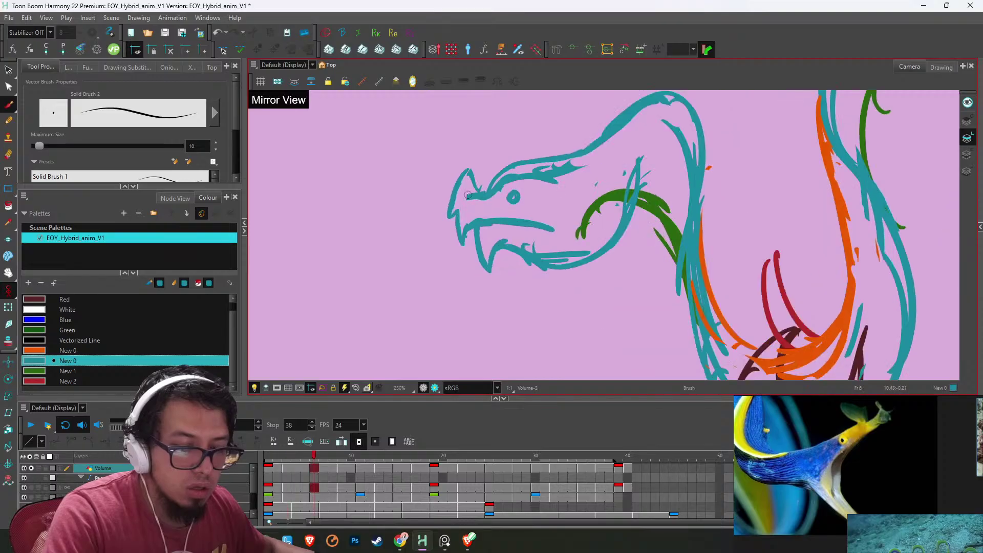
- On frame 9, redraw the front of the nose as a slanted tip with a small notch below it
key(g)
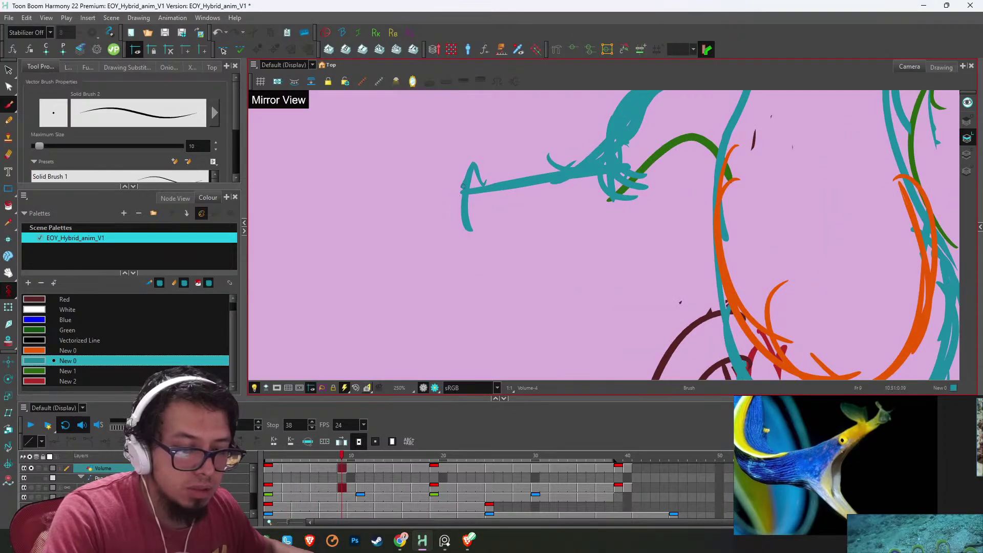
drag(462, 187, 475, 226)
key(f)
key(g)
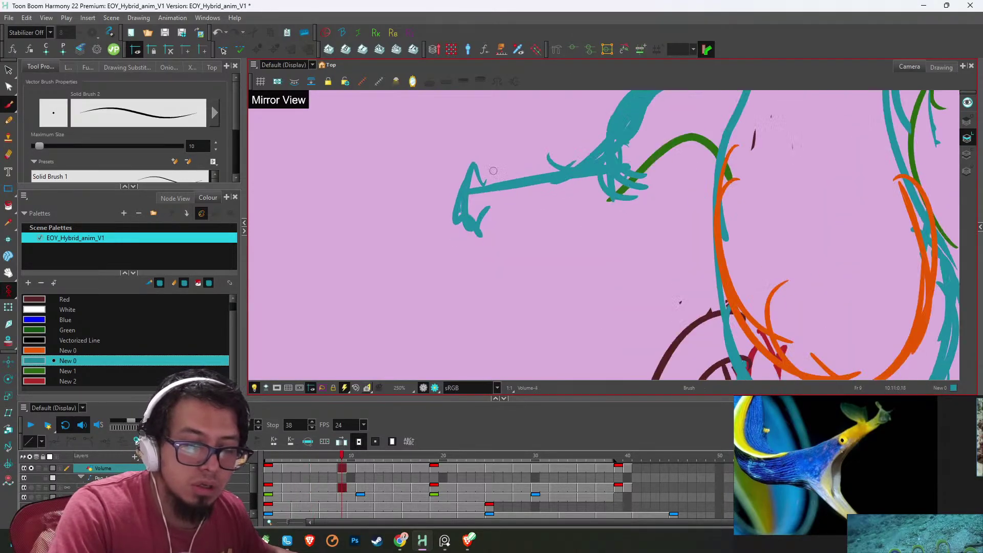
- Draw the forehead curve on frame 9 and erase the old straight snout line and the scribbles at the back of the head
key(f)
key(g)
key(alt+e)
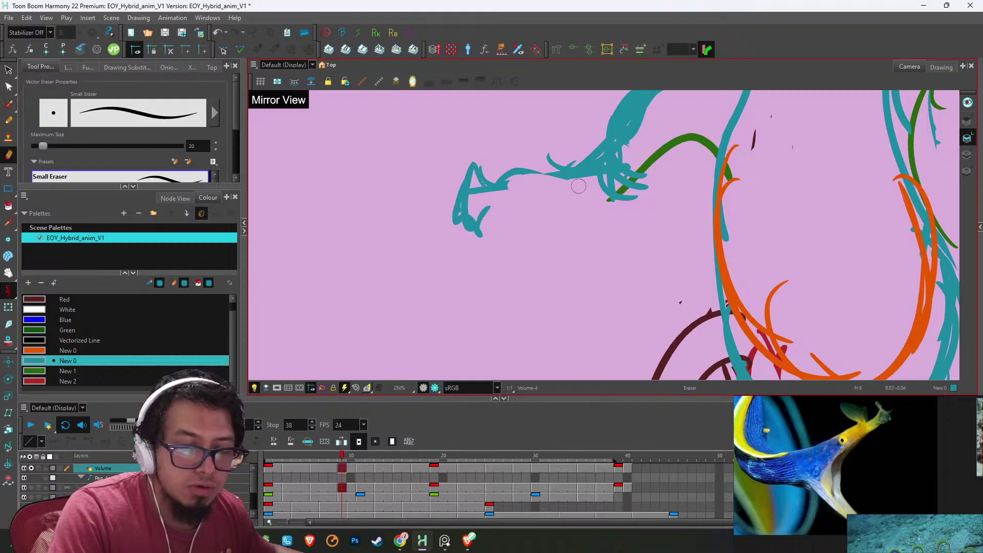
mouse_move(641, 141)
mouse_down()
mouse_move(597, 185)
mouse_move(614, 152)
mouse_move(539, 237)
mouse_up()
mouse_move(585, 176)
mouse_down()
mouse_move(504, 258)
mouse_move(524, 241)
mouse_up()
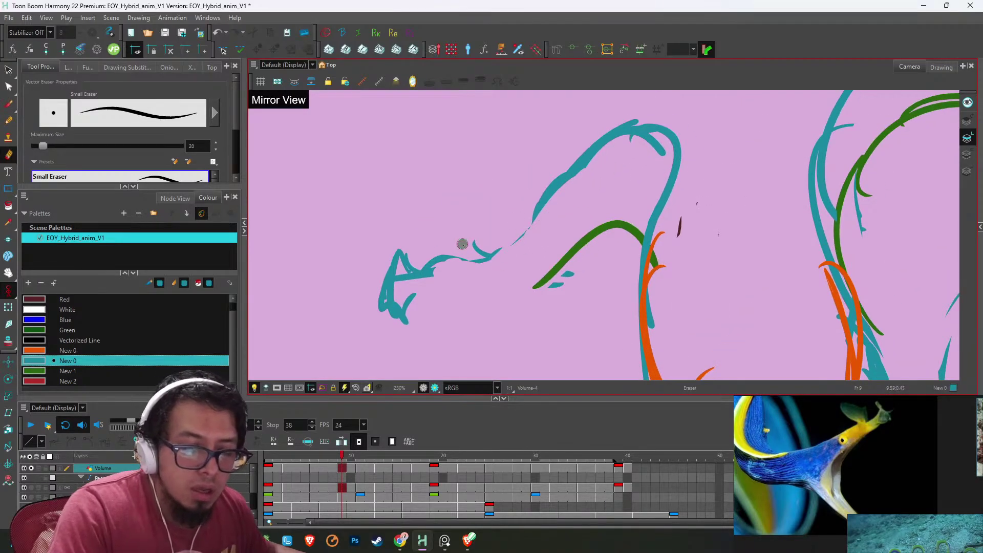
key(f)
mouse_move(462, 244)
mouse_down()
mouse_move(520, 205)
mouse_move(432, 272)
mouse_move(479, 265)
mouse_move(455, 256)
mouse_move(558, 185)
mouse_up()
- Connect the forehead to the neck on frame 9 with a smooth upward curve
key(g)
key(alt+b)
drag(525, 222, 558, 185)
key(f)
key(g)
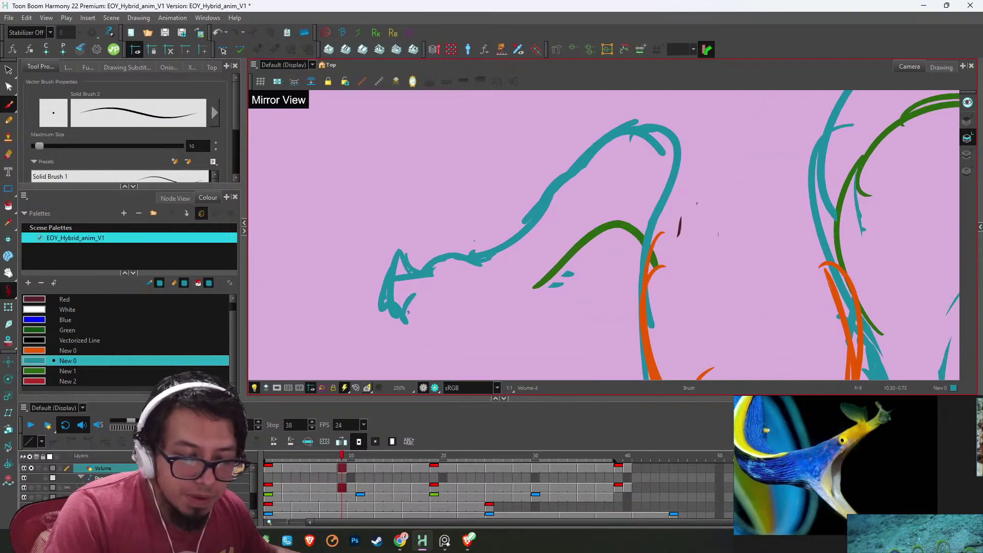
- Draw the upper mouth line on frame 9 from the nose tip back toward the cheek
key(f)
key(g)
drag(418, 304, 483, 311)
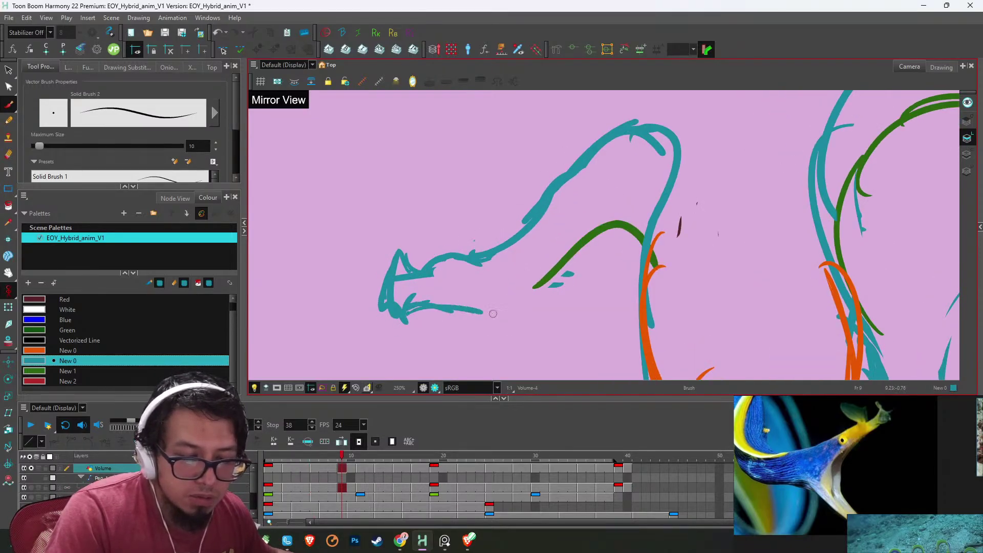
- Draw the hooked lower jaw on frame 9 and carry its curve back and up to the neck
key(f)
key(g)
mouse_move(412, 312)
mouse_down()
mouse_move(518, 338)
mouse_move(572, 305)
mouse_move(595, 241)
mouse_move(580, 291)
mouse_move(630, 225)
mouse_up()
key(f)
key(g)
key(f)
key(g)
- Thicken the throat curve on frame 9 where the lower jaw rises into the inside of the neck bend
drag(625, 227, 580, 293)
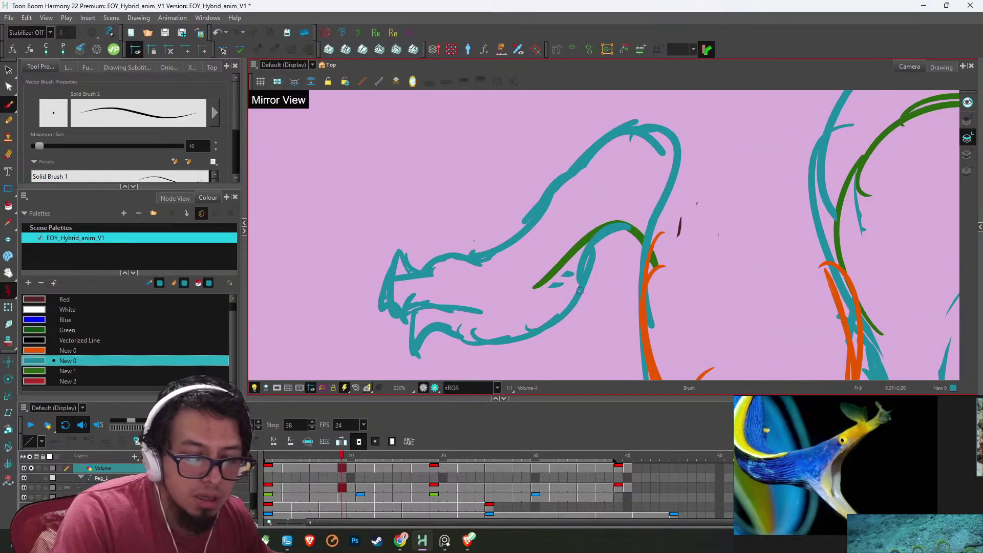
mouse_move(595, 247)
mouse_down()
mouse_move(645, 226)
mouse_move(588, 293)
mouse_up()
drag(585, 291, 529, 319)
key(f)
key(g)
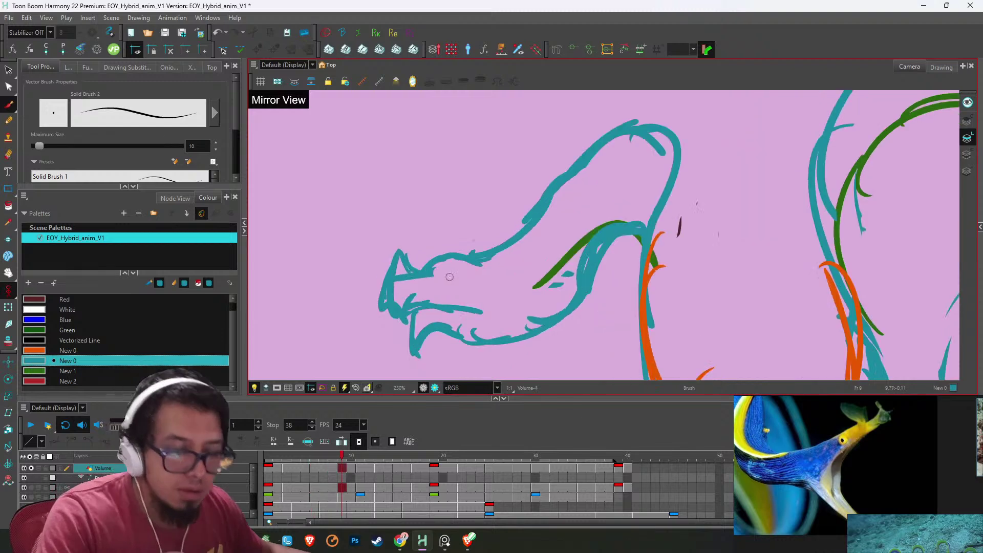
- Add the round eye and the raised brow ridge above it to the head on frame 9
key(f)
key(g)
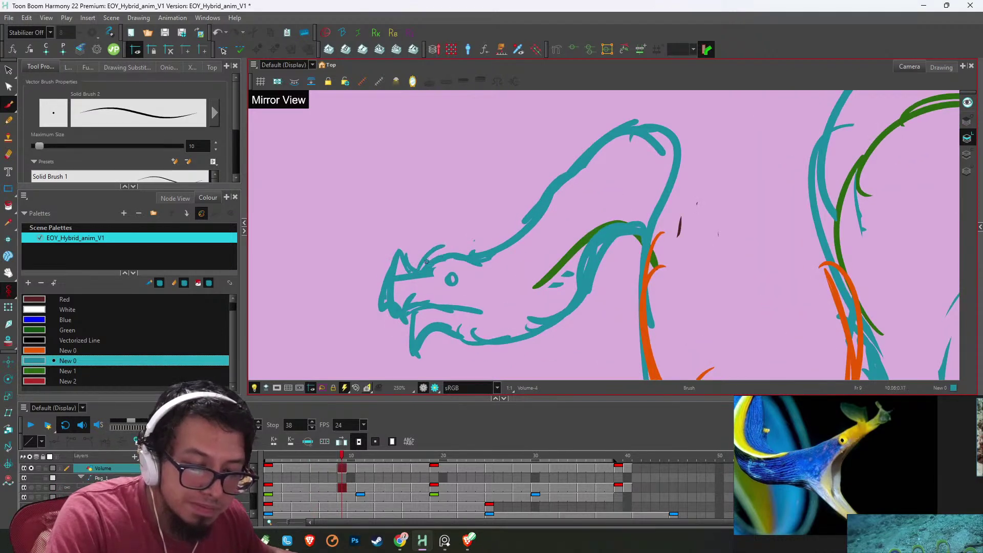
drag(427, 261, 484, 251)
drag(470, 248, 498, 245)
- Zoom out and flip through the drawings up to frame 11 to check the head's motion
key(1)
key(1)
key(1)
key(1)
key(g)
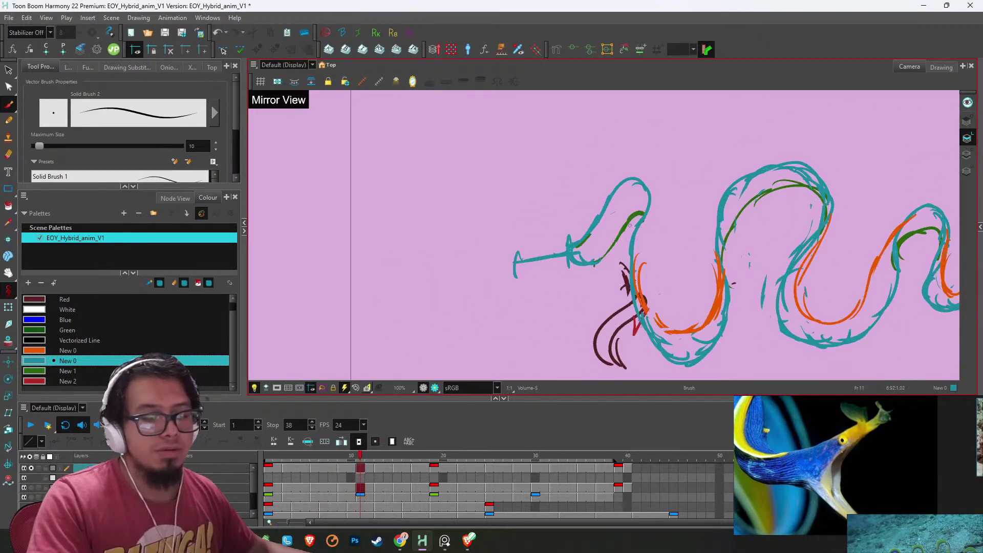
key(f)
key(f)
key(f)
key(f)
key(g)
key(g)
key(g)
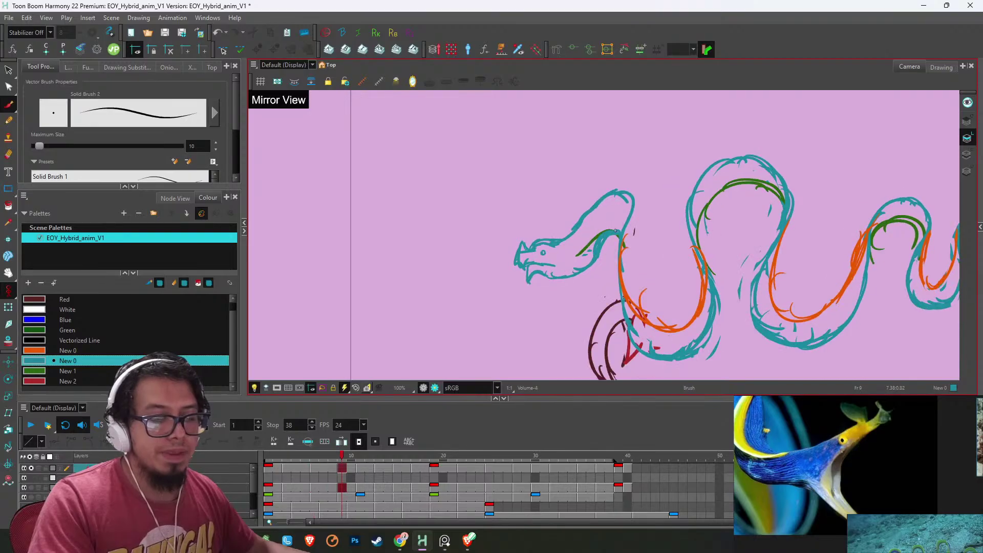
key(g)
- On frame 11, redraw the front edge of the nose with a thicker forward curve, using frame 9 as reference
key(2)
key(2)
key(2)
drag(458, 291, 467, 207)
key(f)
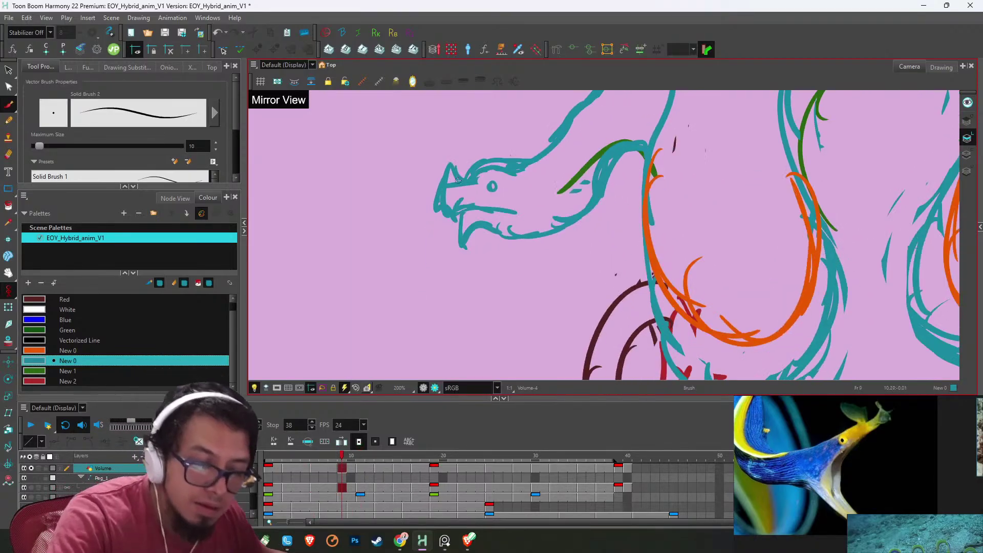
key(g)
key(f)
key(g)
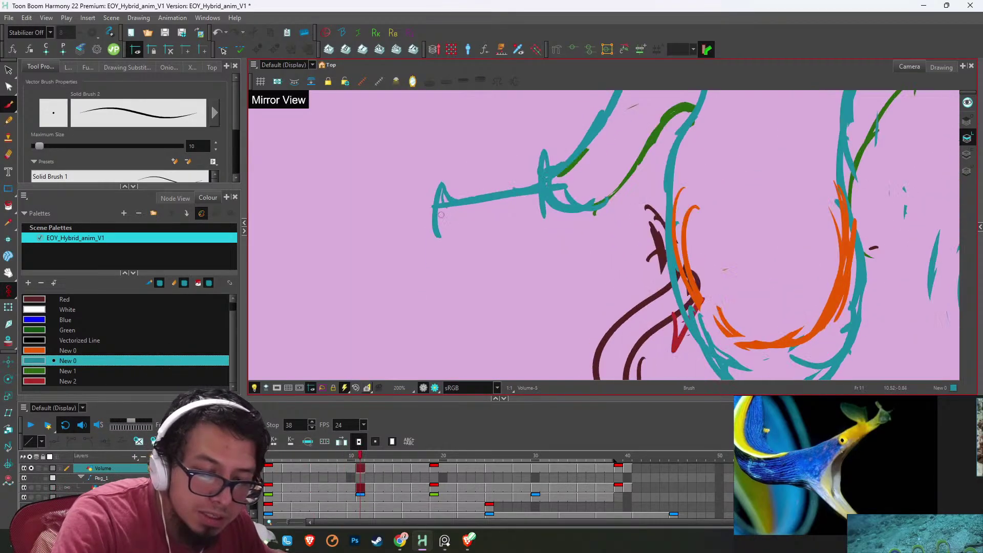
key(f)
key(g)
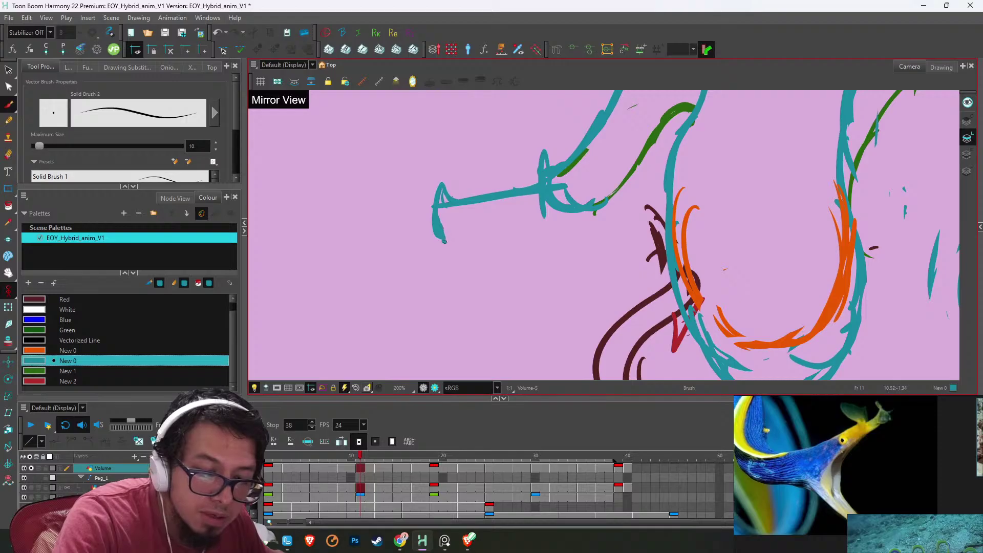
- Draw the upper mouth line and the forehead curve on frame 11, flipping to frame 9 for comparison
drag(444, 241, 459, 234)
key(f)
key(g)
key(f)
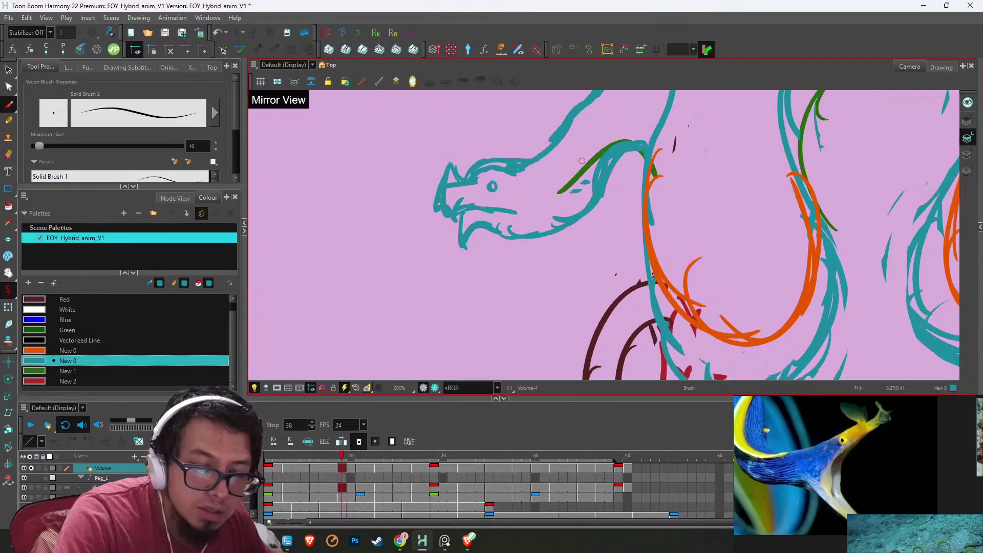
key(g)
key(f)
key(g)
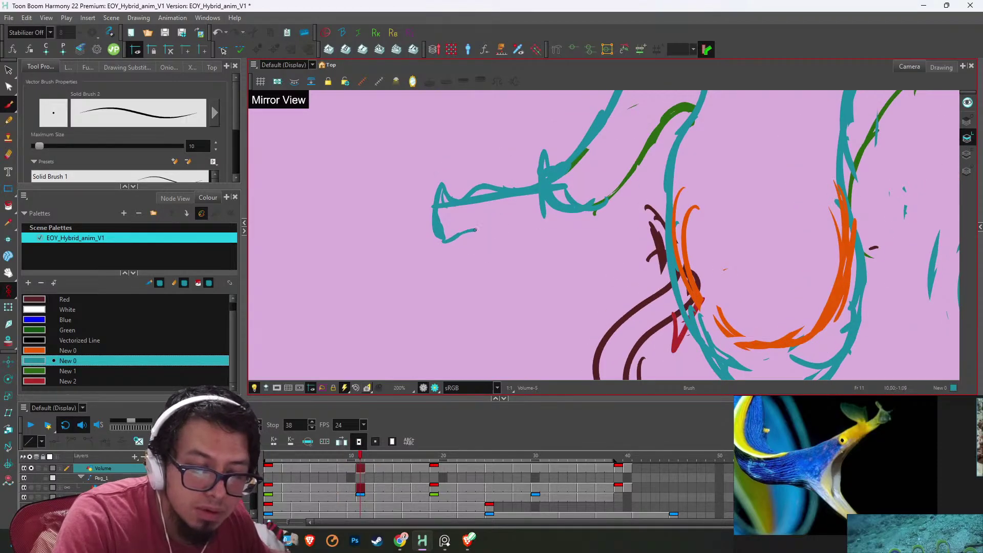
drag(476, 230, 505, 229)
- Draw the hooked lower jaw on frame 11 and sweep it back and up into the throat
key(f)
key(g)
mouse_move(458, 272)
mouse_down()
mouse_move(573, 250)
mouse_move(637, 161)
mouse_up()
- Erase the old straight snout line and the crossed strokes at the back of the head on frame 11
key(alt+e)
mouse_move(552, 199)
mouse_down()
mouse_move(530, 207)
mouse_move(576, 185)
mouse_up()
mouse_move(593, 192)
mouse_down()
mouse_move(534, 218)
mouse_move(609, 190)
mouse_up()
drag(499, 200, 473, 209)
drag(526, 171, 568, 151)
drag(584, 146, 514, 152)
- Finish the head on frame 11 with an eye, a raised brow ridge above it and a nostril
key(alt+b)
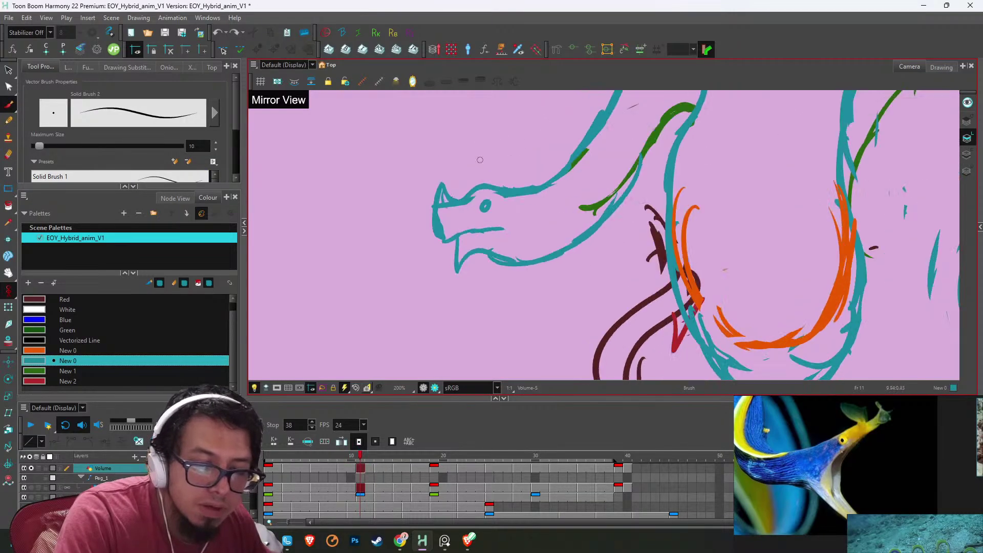
drag(460, 194, 514, 187)
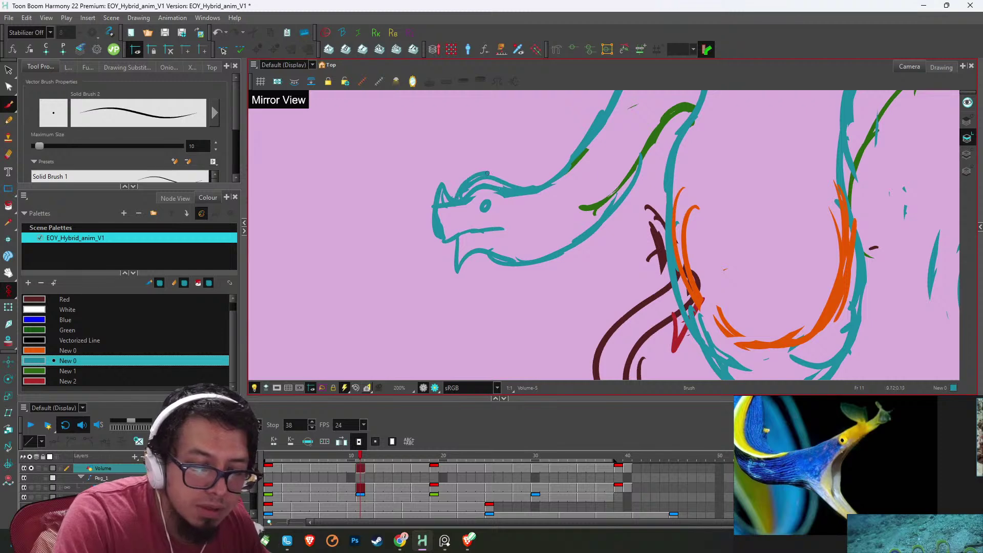
key(alt+e)
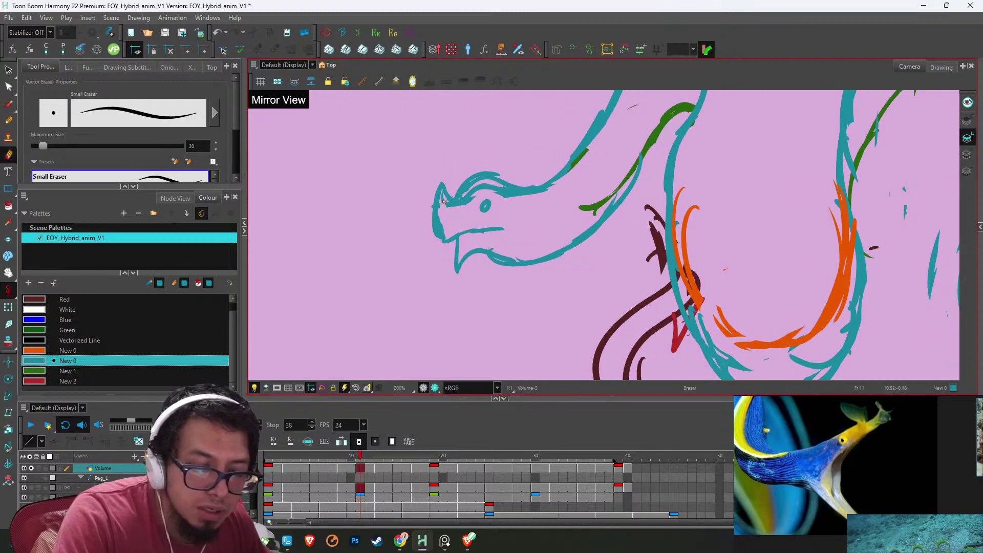
key(alt+b)
key(2)
key(2)
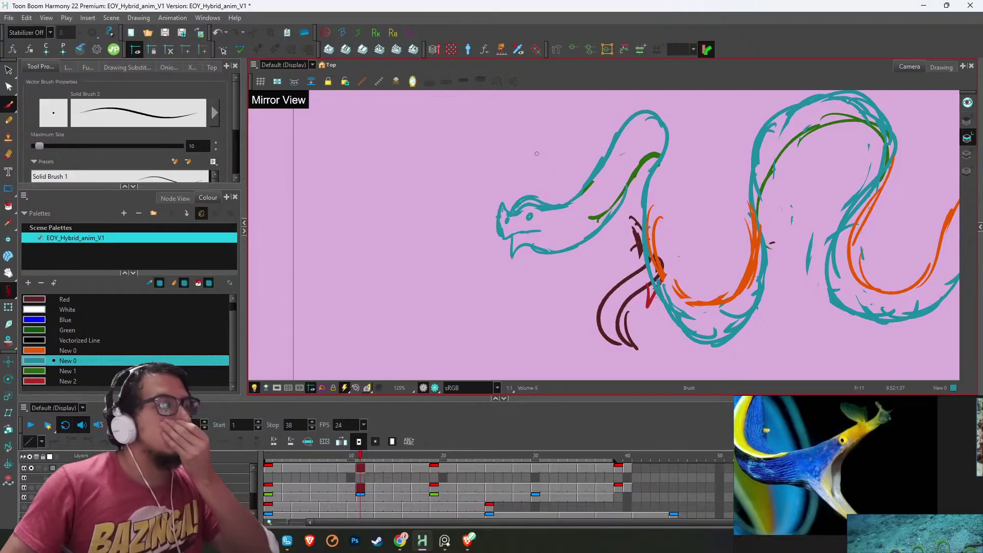
key(2)
key(2)
key(2)
key(2)
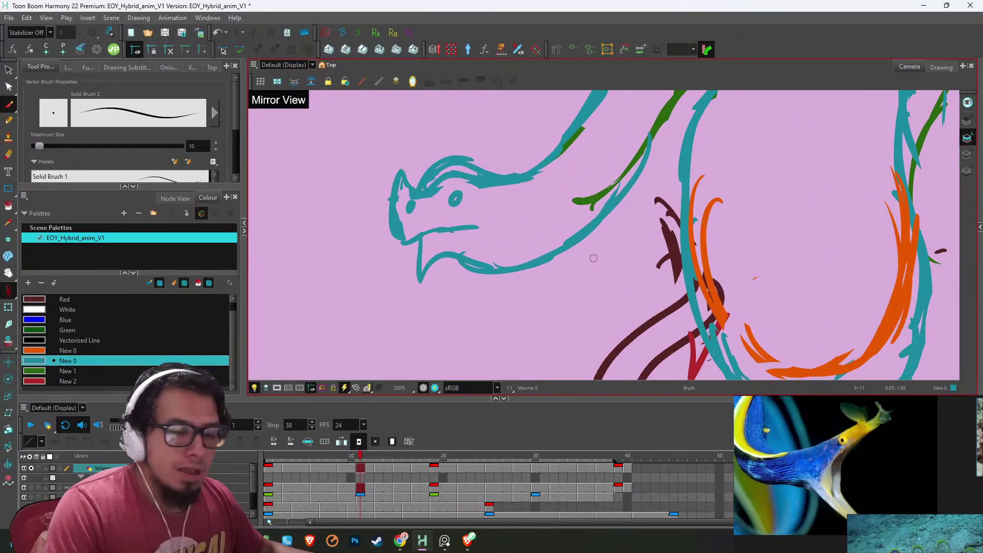
- On frame 13, erase the old snout line inside the nose and thin the nose's front edge
drag(581, 201, 601, 232)
key(g)
key(f)
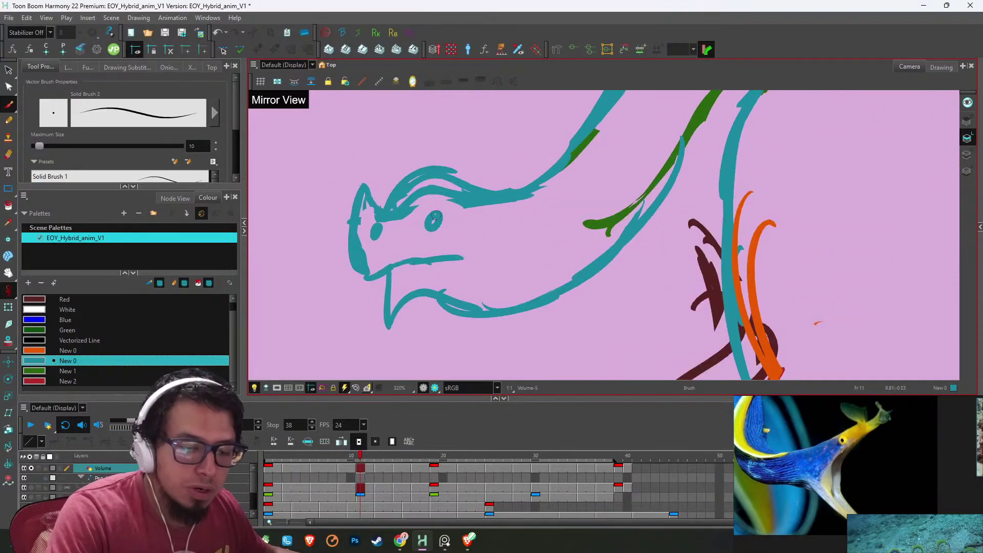
key(g)
key(f)
key(g)
key(alt+e)
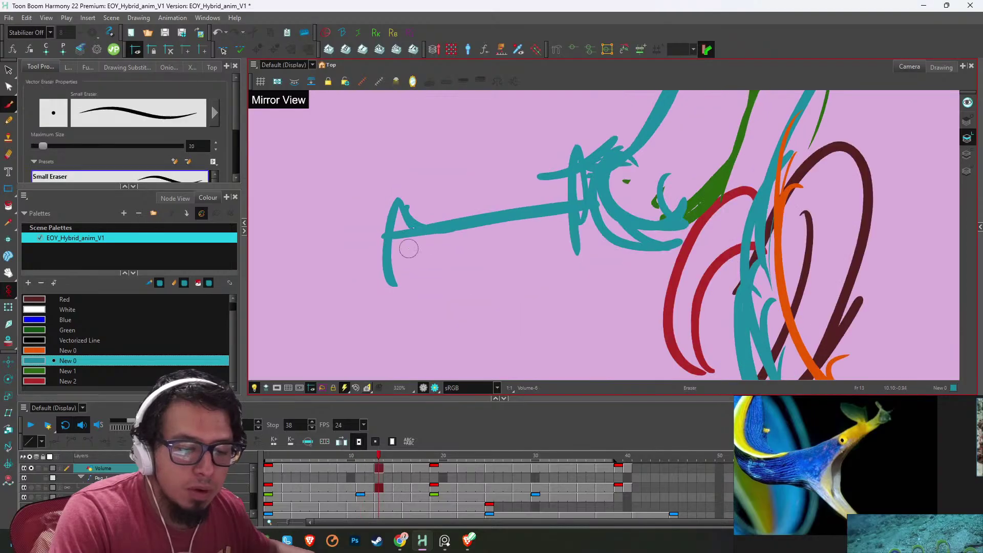
mouse_move(408, 248)
mouse_down()
mouse_move(433, 248)
mouse_move(399, 220)
mouse_move(395, 282)
mouse_up()
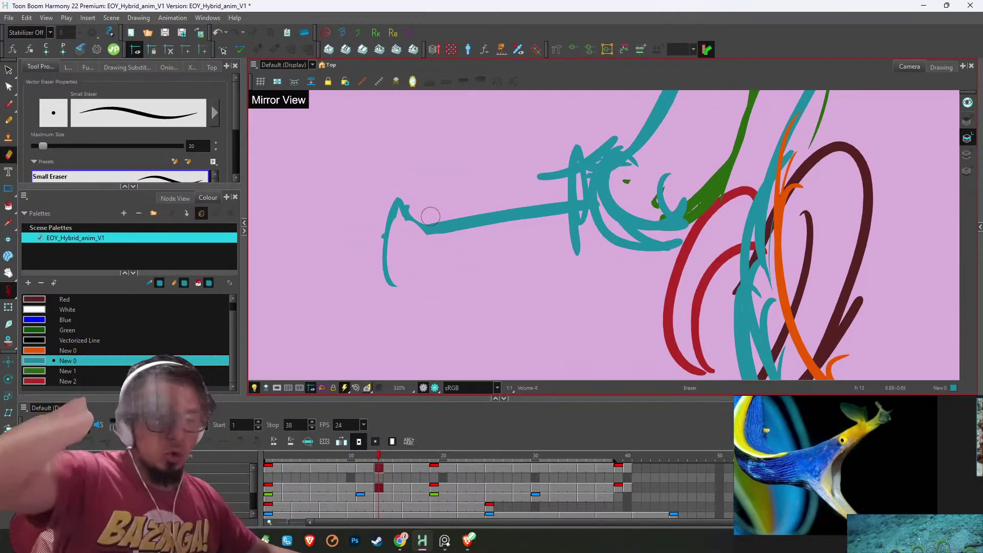
- Draw the curved forehead on frame 13 using frame 11 as reference, and erase the straight snout line beneath it
key(f)
key(period)
key(period)
key(alt+b)
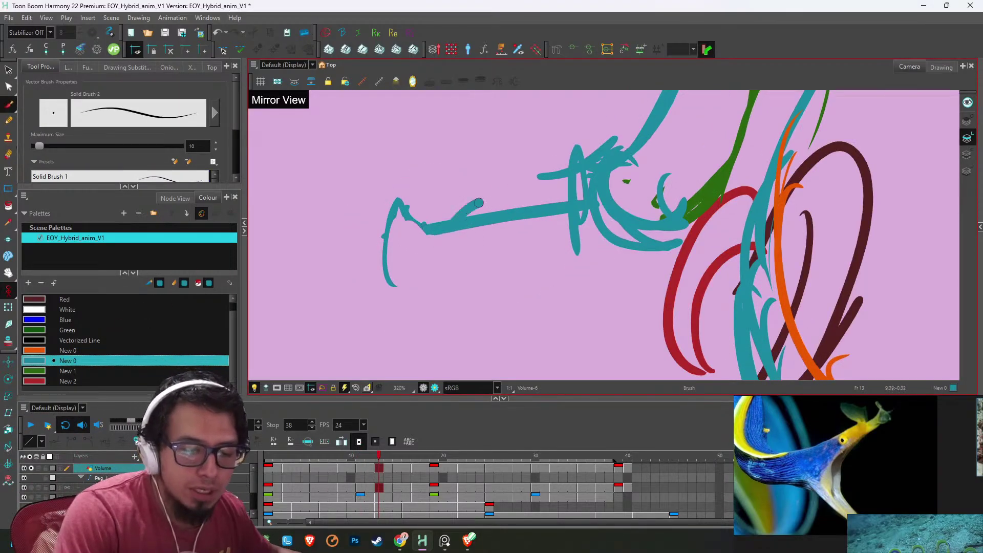
key(ctrl+z)
key(comma)
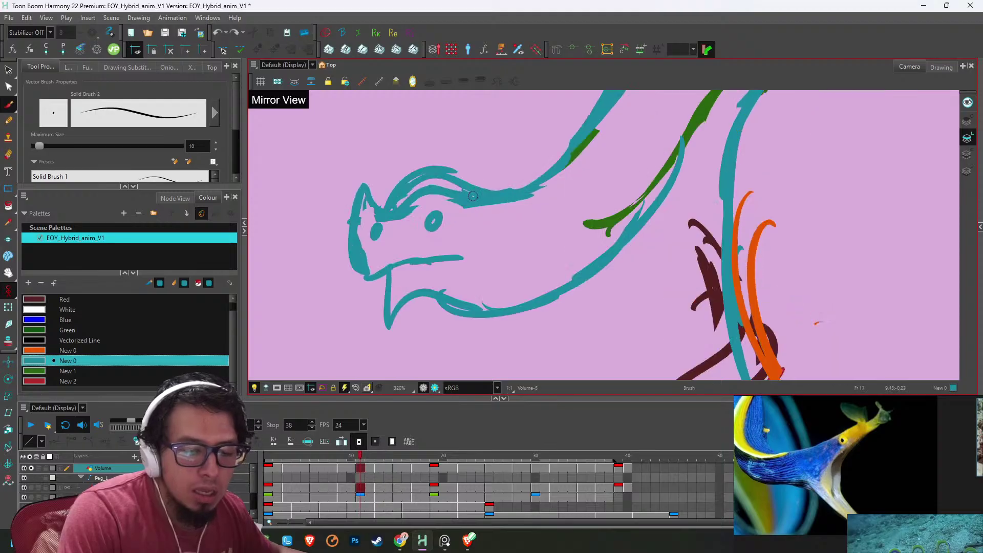
key(period)
mouse_move(416, 224)
mouse_down()
mouse_move(483, 201)
mouse_move(532, 218)
mouse_move(462, 227)
mouse_move(520, 224)
mouse_up()
key(alt+e)
drag(480, 216, 463, 228)
key(alt+b)
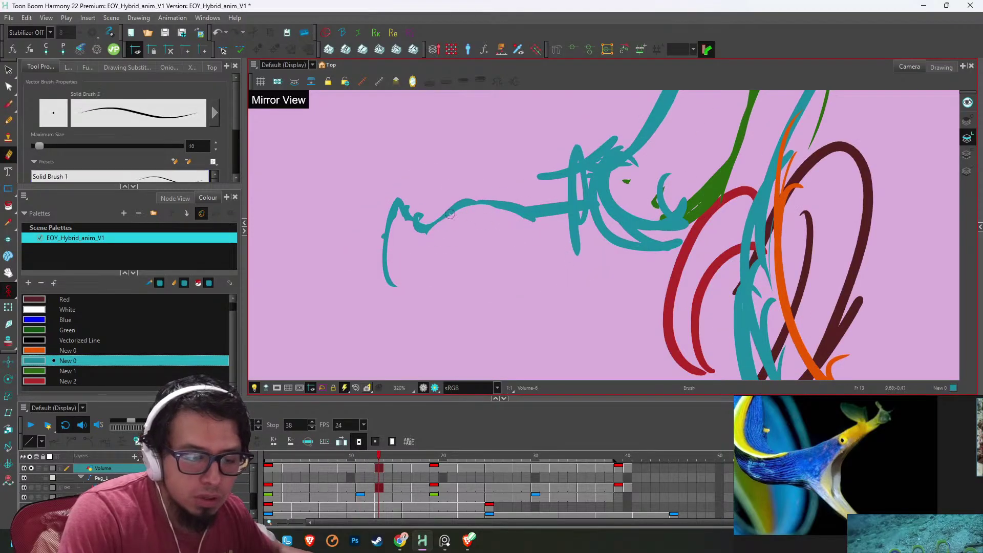
- Draw the upper mouth line and the nostril on frame 13, flipping to frame 11 for comparison
key(2)
key(f)
key(g)
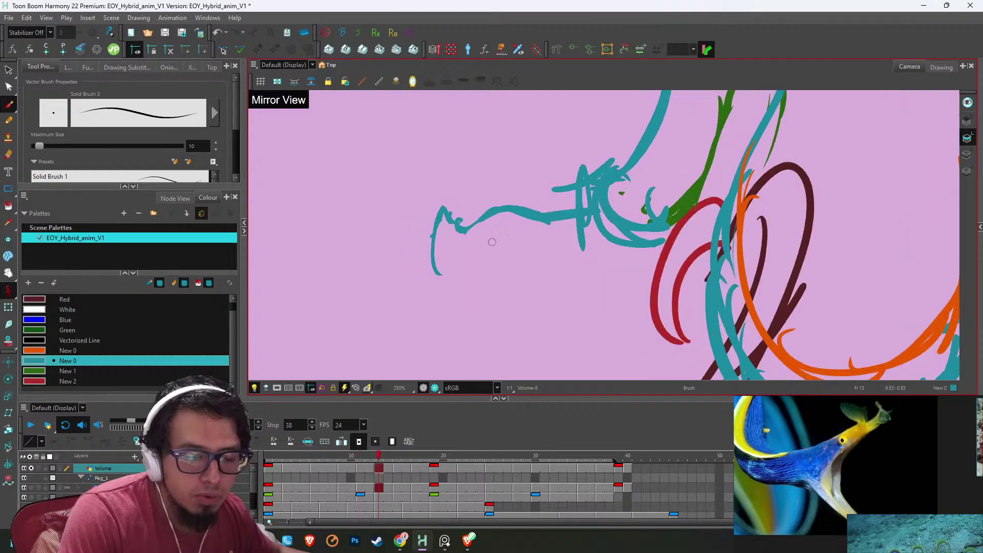
drag(438, 272, 504, 256)
key(comma)
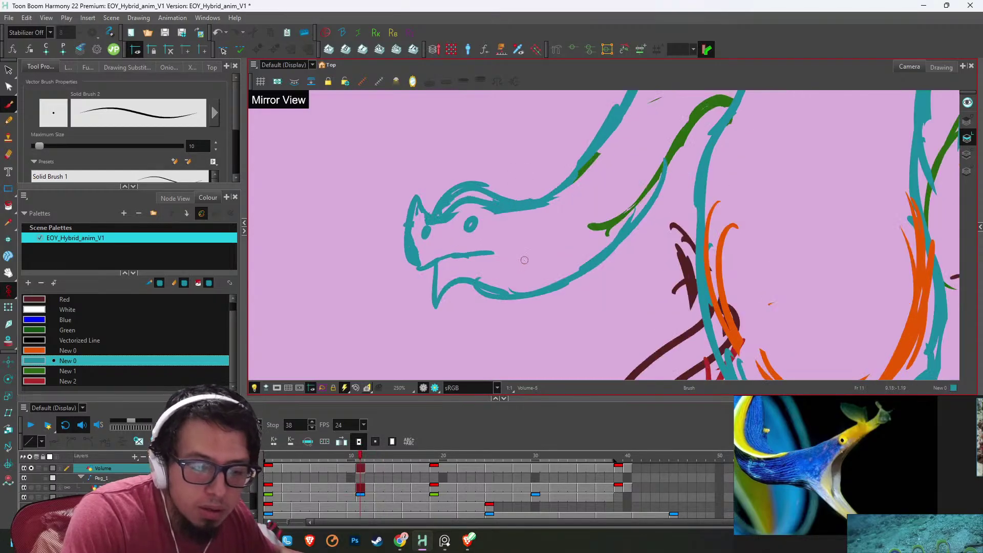
key(period)
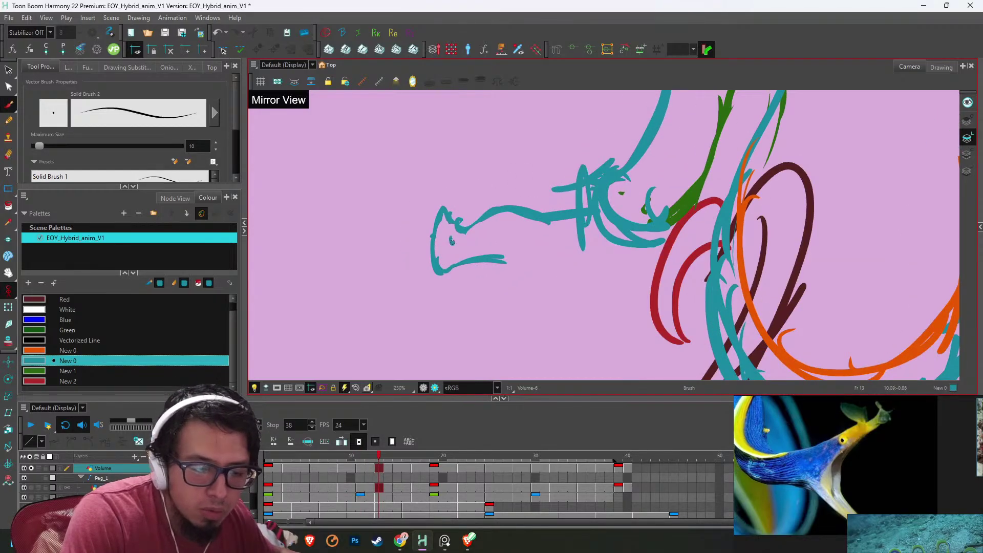
- Draw the hooked lower jaw below the mouth line on frame 13, redoing the stroke once
drag(519, 250, 540, 174)
key(2)
key(f)
key(g)
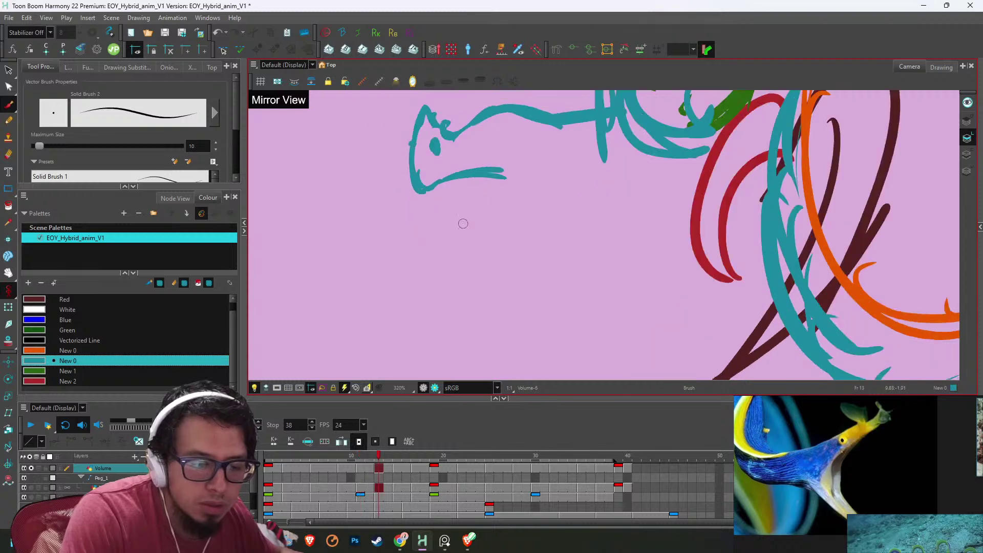
mouse_move(436, 230)
mouse_down()
mouse_move(462, 199)
mouse_move(433, 219)
mouse_move(463, 201)
mouse_move(536, 229)
mouse_up()
key(ctrl+z)
key(f)
key(g)
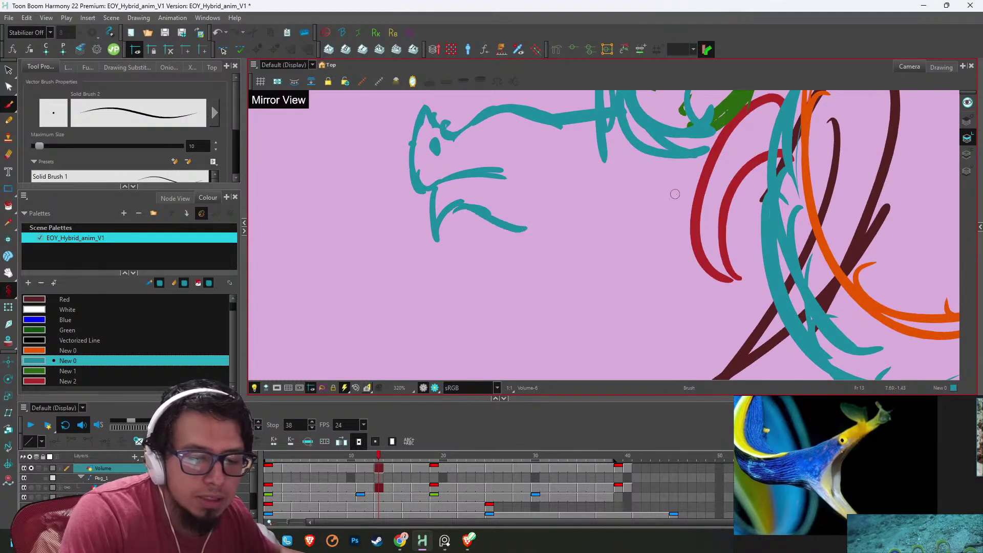
- Sweep the lower jaw line back and up into the throat on frame 13, comparing with frame 11
scroll(673, 194, down, 2)
key(comma)
key(period)
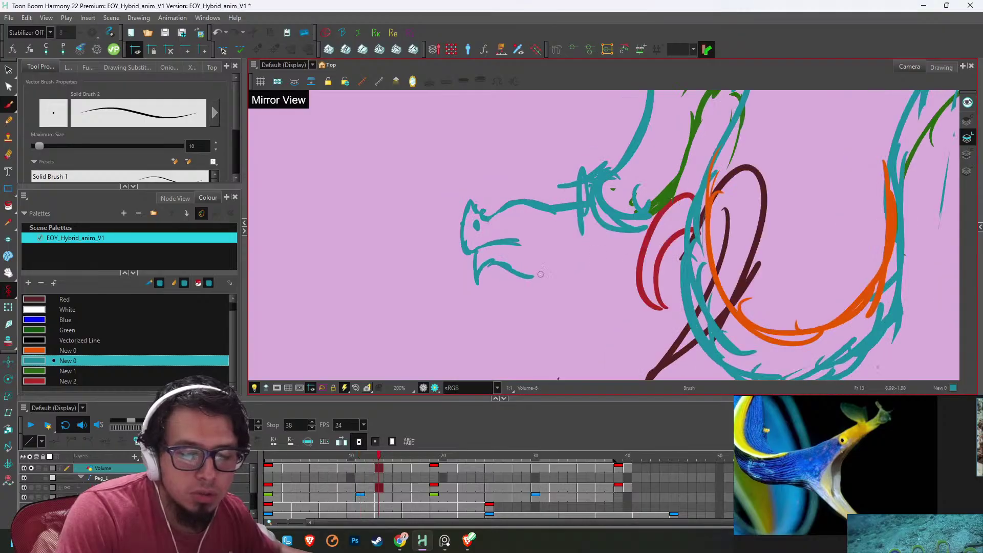
mouse_move(536, 279)
mouse_down()
mouse_move(619, 257)
mouse_move(668, 195)
mouse_move(553, 228)
mouse_move(623, 221)
mouse_up()
- Erase the old crossed strokes at the back of the head on frame 13
key(alt+e)
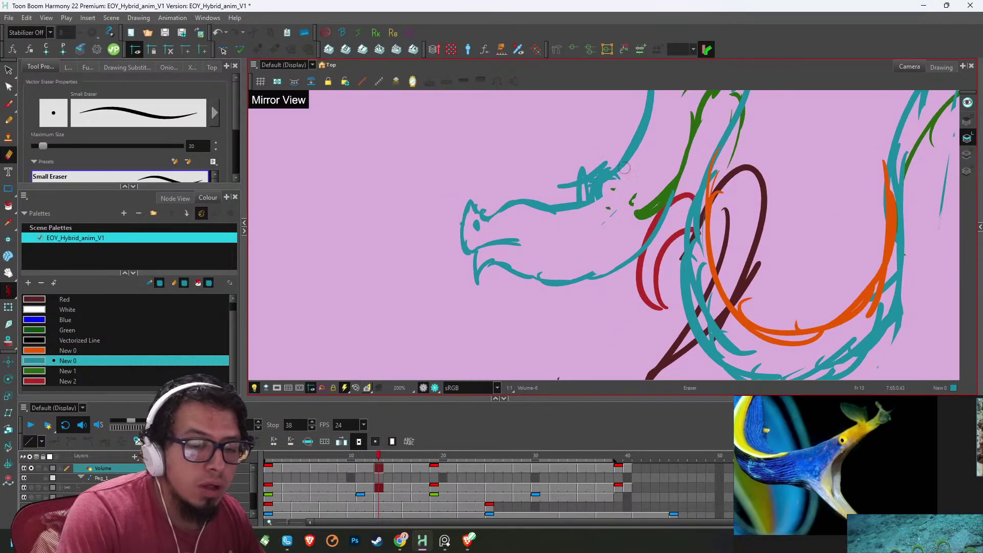
drag(615, 157, 569, 199)
mouse_move(607, 158)
mouse_down()
mouse_move(564, 195)
mouse_move(617, 144)
mouse_up()
key(comma)
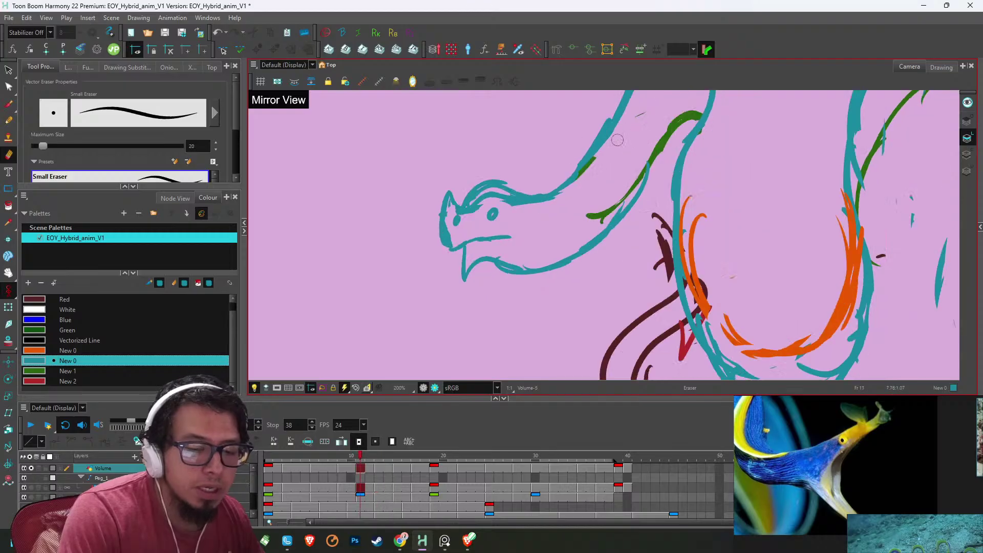
key(period)
- Add the raised brow ridge and the eye to the head on frame 13
key(alt+b)
drag(489, 218, 508, 192)
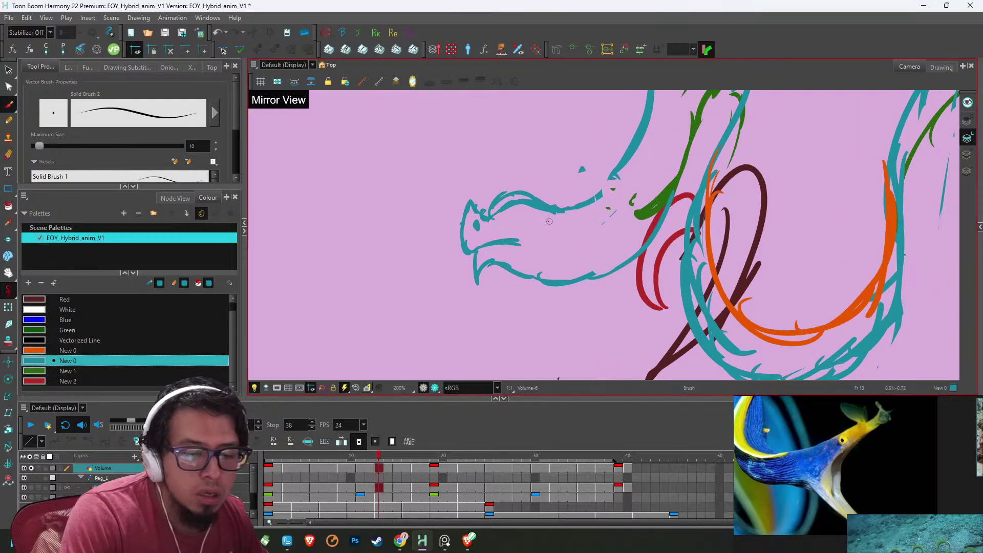
key(f)
key(g)
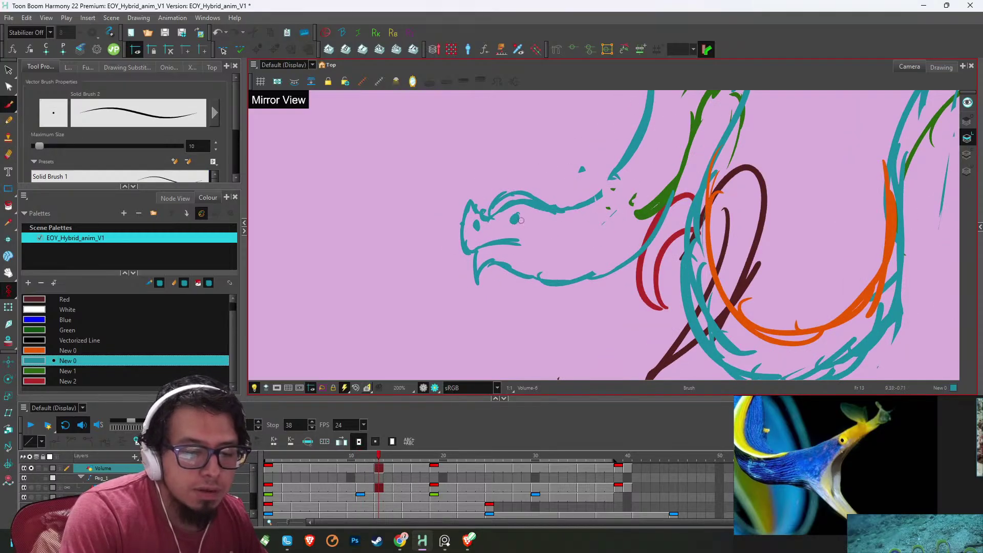
key(alt+e)
key(2)
key(2)
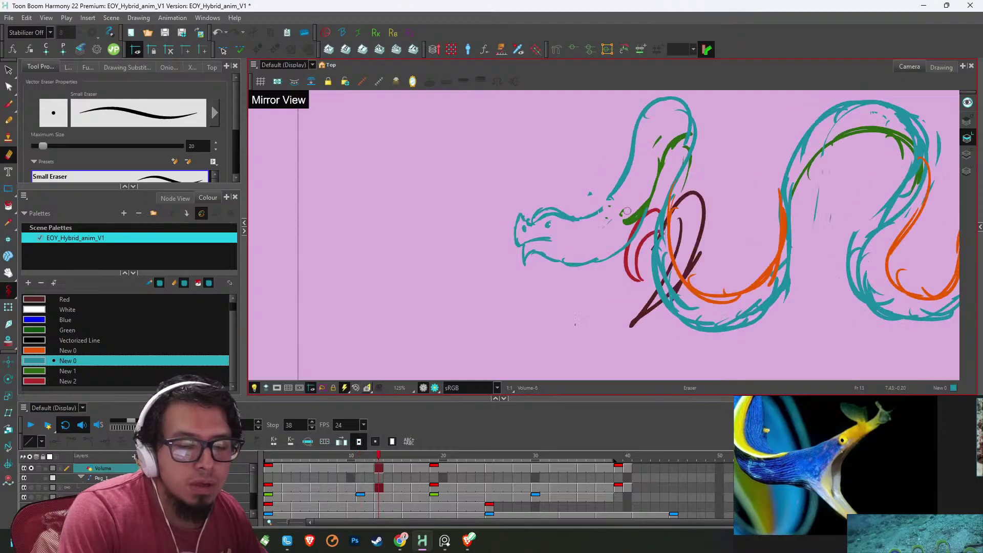
key(2)
key(2)
- On frame 15, begin the curved forehead and erase the old snout line inside the nose
key(g)
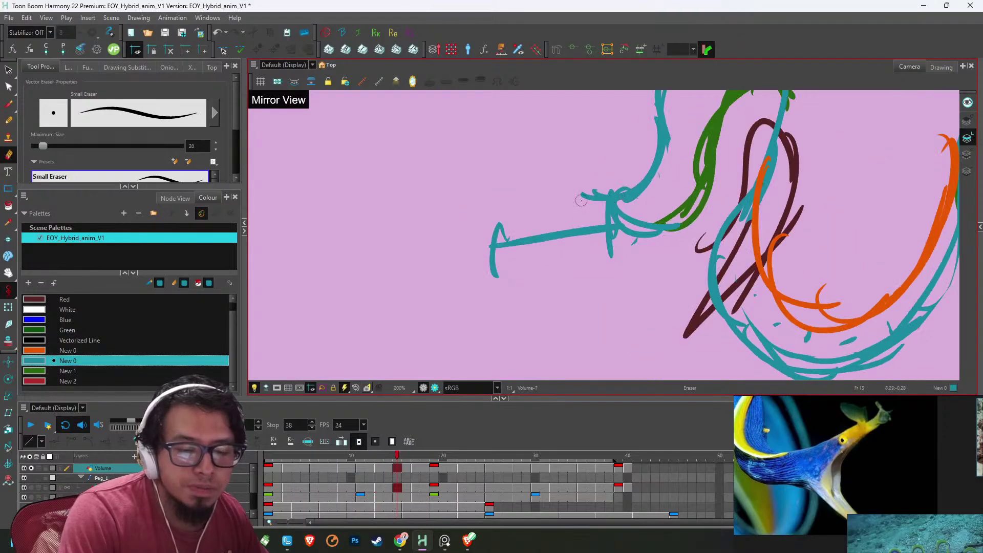
key(alt+b)
key(f)
key(period)
key(period)
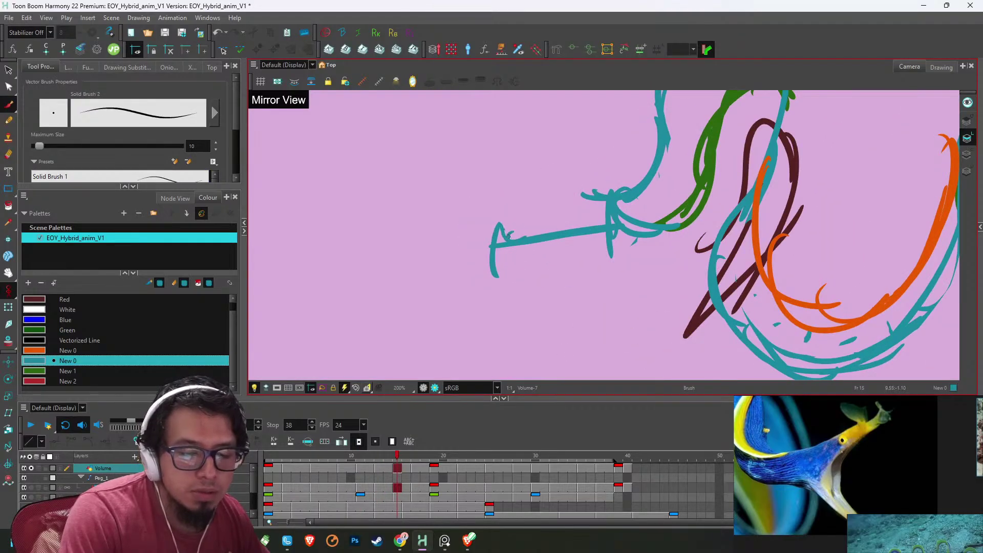
drag(568, 223, 575, 225)
key(alt+e)
mouse_move(502, 244)
mouse_down()
mouse_move(551, 235)
mouse_move(545, 222)
mouse_move(544, 241)
mouse_move(507, 246)
mouse_up()
- Clear the straight snout line beneath the forehead on frame 15 and draw the eye
key(f)
key(period)
key(period)
key(alt+b)
key(alt+e)
key(f)
key(g)
key(alt+b)
key(2)
key(2)
key(ctrl+z)
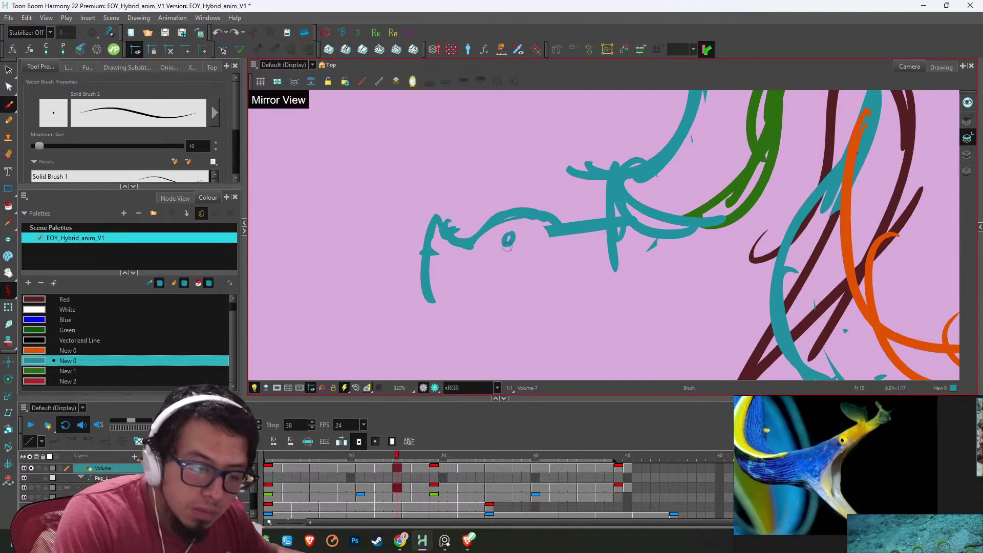
- Thicken the nose's front edge on frame 15, then draw the upper mouth line and the front of the lower jaw
key(f)
key(g)
mouse_move(430, 276)
mouse_down()
mouse_move(442, 302)
mouse_move(507, 285)
mouse_up()
drag(470, 291, 537, 282)
key(comma)
key(comma)
key(period)
key(period)
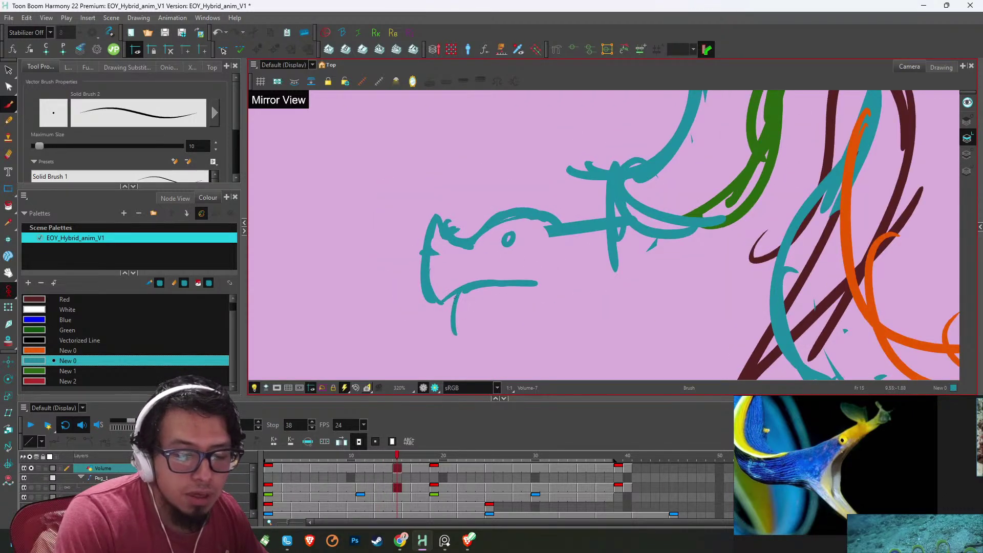
- Complete the hooked lower jaw on frame 15 and sweep it back into the throat, comparing with the earlier drawings
scroll(604, 233, down, 3)
mouse_move(539, 280)
mouse_down()
mouse_move(587, 295)
mouse_move(654, 259)
mouse_up()
drag(599, 296, 699, 207)
key(comma)
key(comma)
key(period)
key(period)
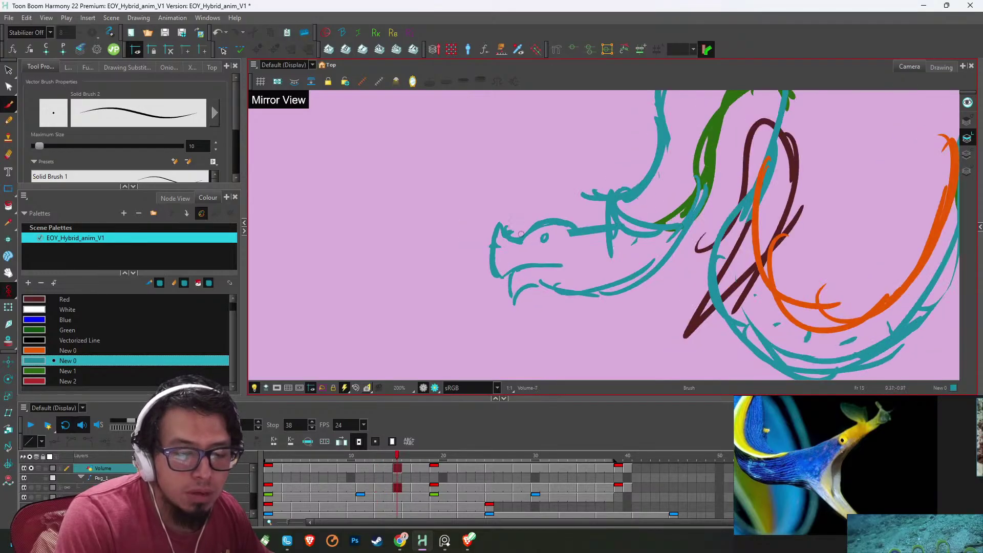
- Play back the swim animation to check the redrawn heads in motion
scroll(591, 249, down, 3)
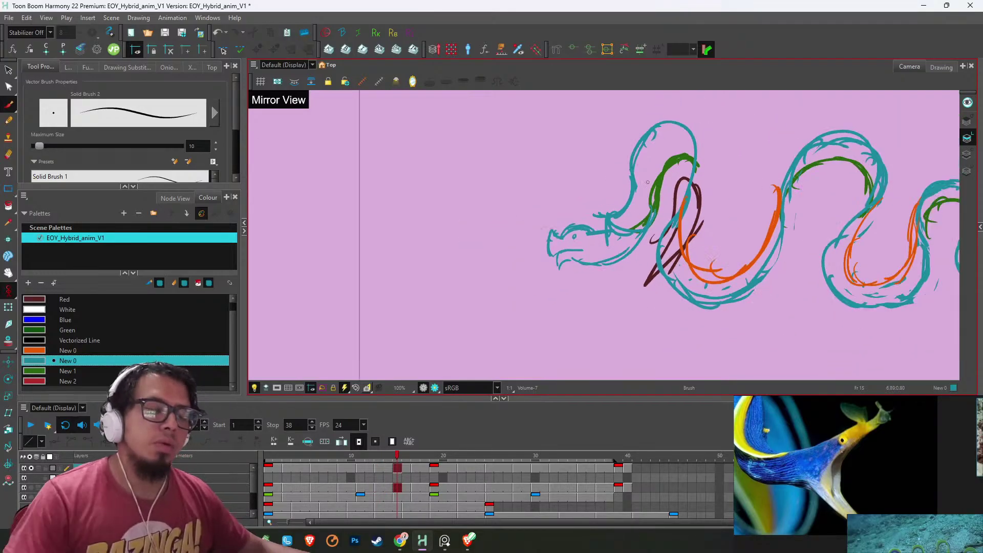
key(period)
key(period)
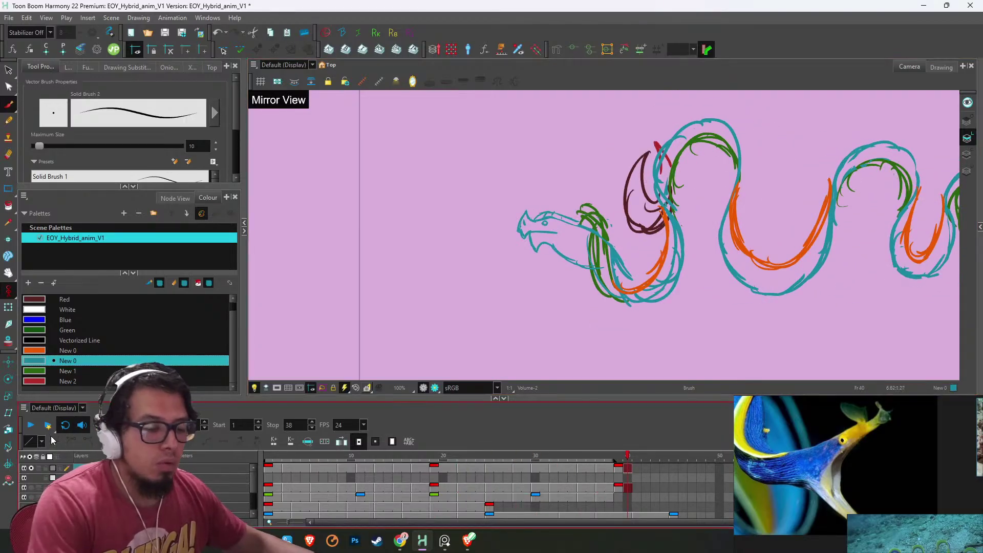
click(31, 429)
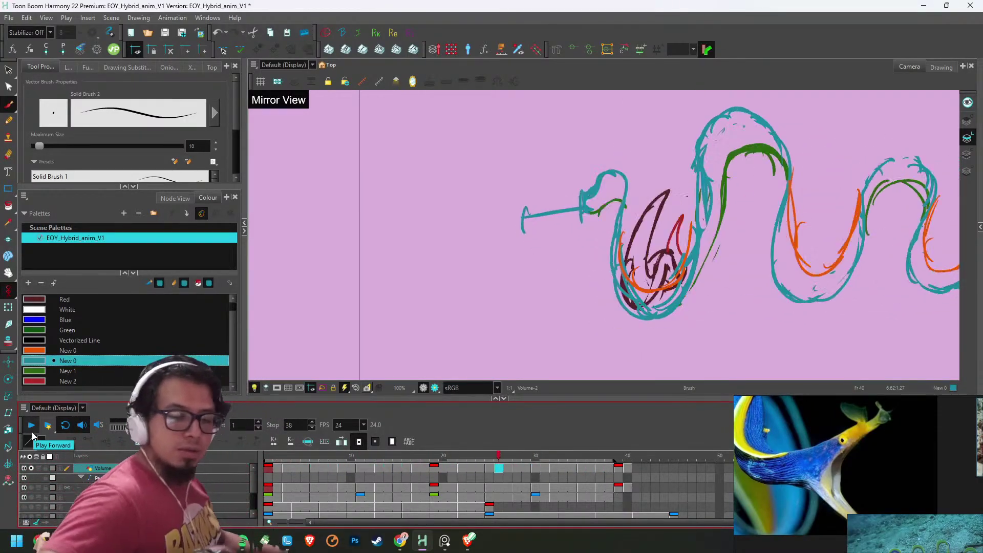
click(269, 458)
- On frame 17, draw the curved forehead using frame 15 as reference and erase the straight snout line beneath it
key(2)
click(775, 125)
key(2)
key(2)
key(2)
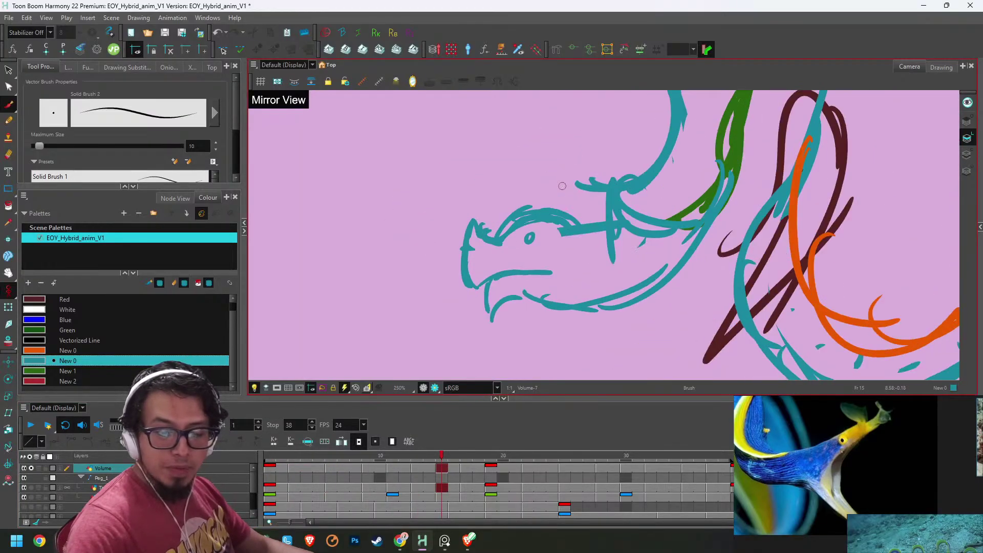
key(f)
key(g)
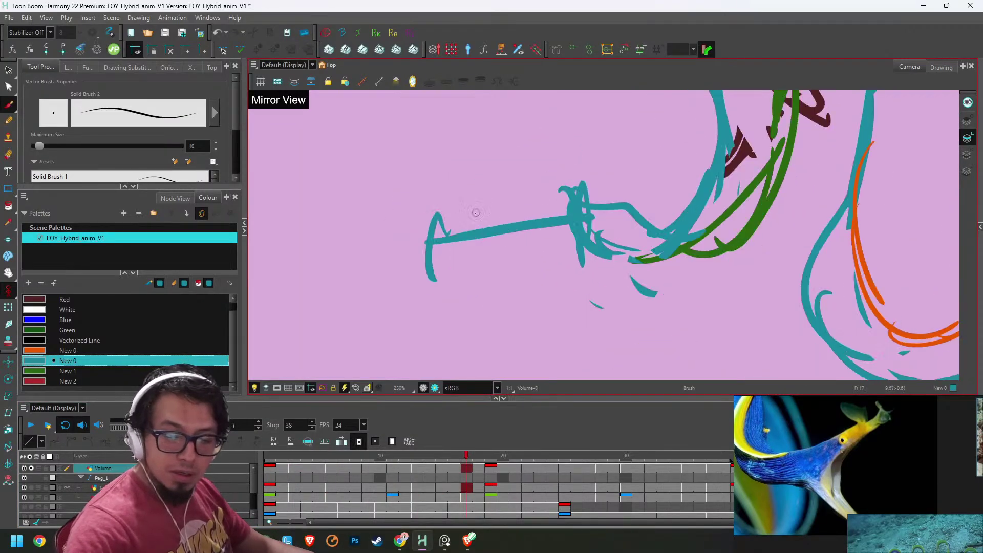
key(alt+e)
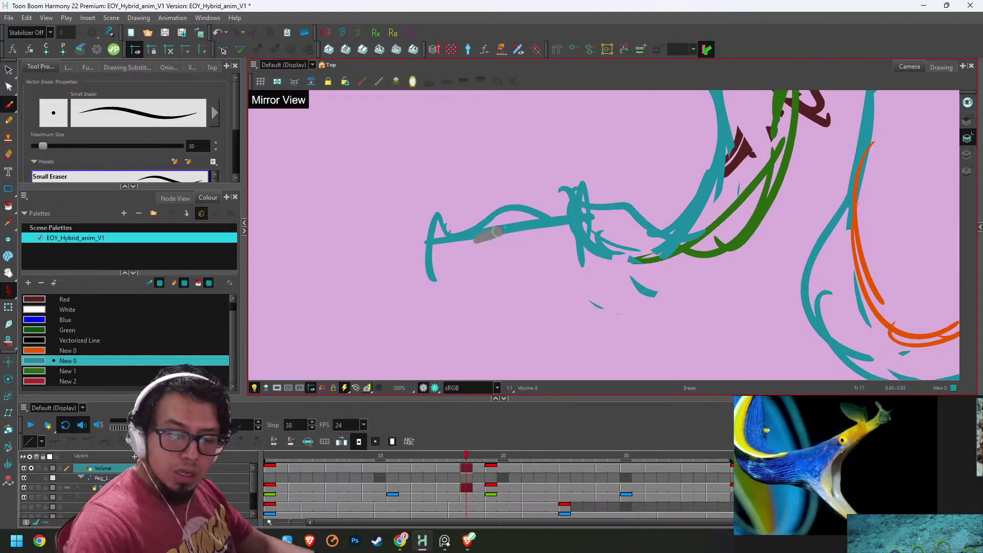
mouse_move(536, 222)
mouse_down()
mouse_move(482, 231)
mouse_move(505, 228)
mouse_up()
- Place the eye dot under the forehead on frame 17 and draw the upper lip and mouth line
key(alt+b)
click(506, 232)
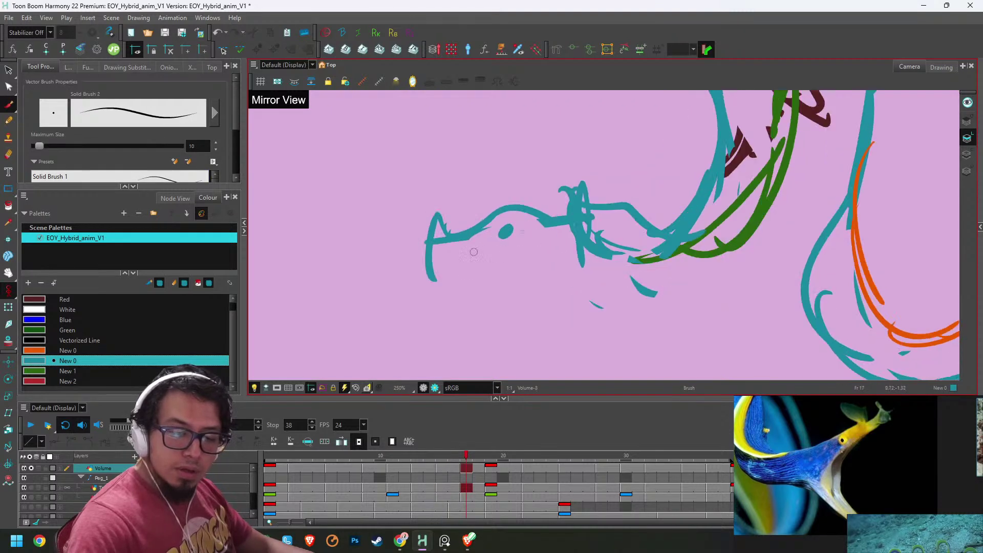
drag(451, 271, 548, 288)
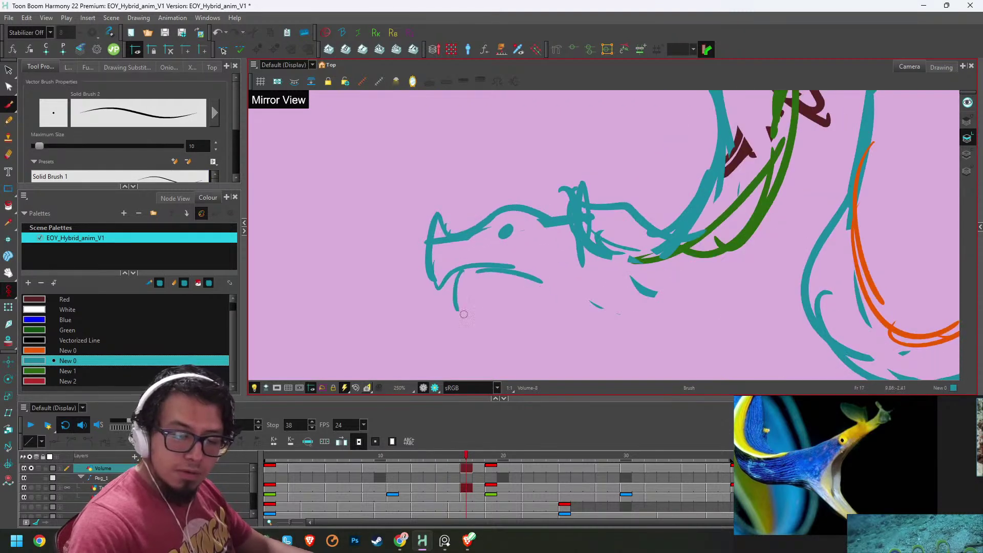
- Draw the hooked lower jaw on frame 17 and sweep the throat back up into the neck curve
mouse_move(458, 293)
mouse_down()
mouse_move(471, 325)
mouse_move(510, 299)
mouse_move(592, 343)
mouse_move(680, 323)
mouse_up()
drag(773, 168, 677, 318)
drag(717, 290, 642, 332)
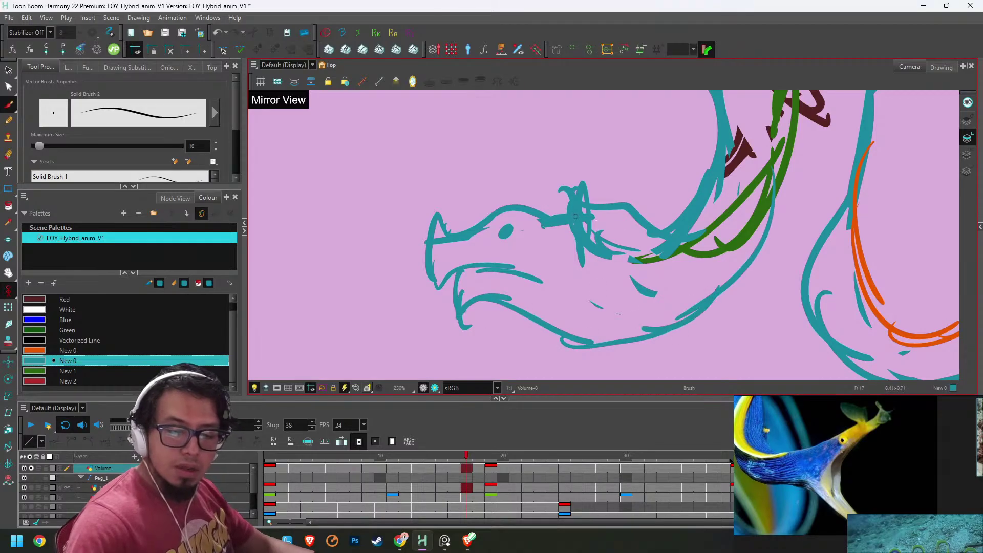
- Erase the old head joint on frame 17 and redraw the back of the neck flowing from the forehead into the body
key(1)
key(1)
key(alt+e)
mouse_move(572, 209)
mouse_down()
mouse_move(622, 221)
mouse_move(611, 221)
mouse_move(631, 242)
mouse_move(643, 231)
mouse_move(614, 237)
mouse_move(647, 244)
mouse_up()
key(alt+b)
drag(595, 241, 644, 245)
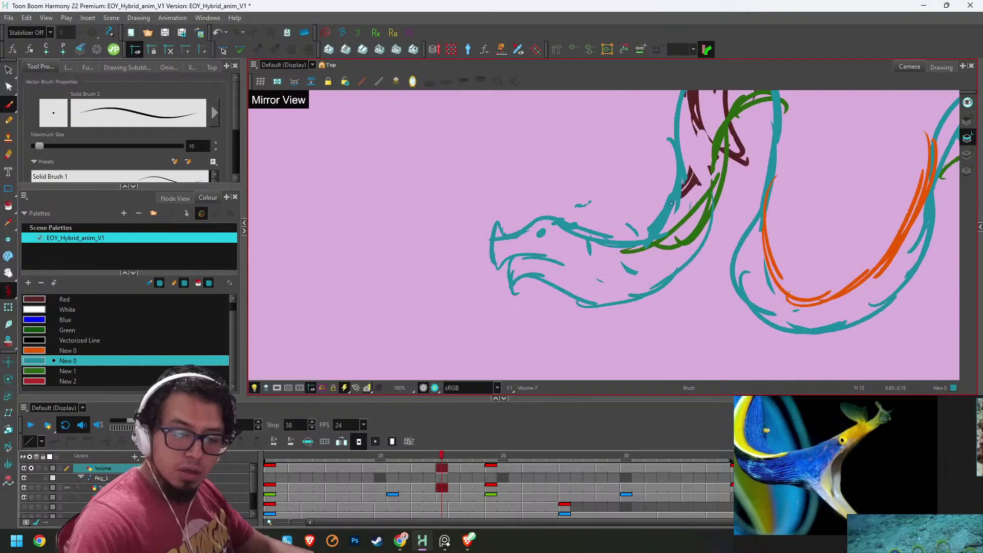
- On frame 19, draw the curved forehead and the back of the neck, erasing the old joint and comparing with frame 17
key(g)
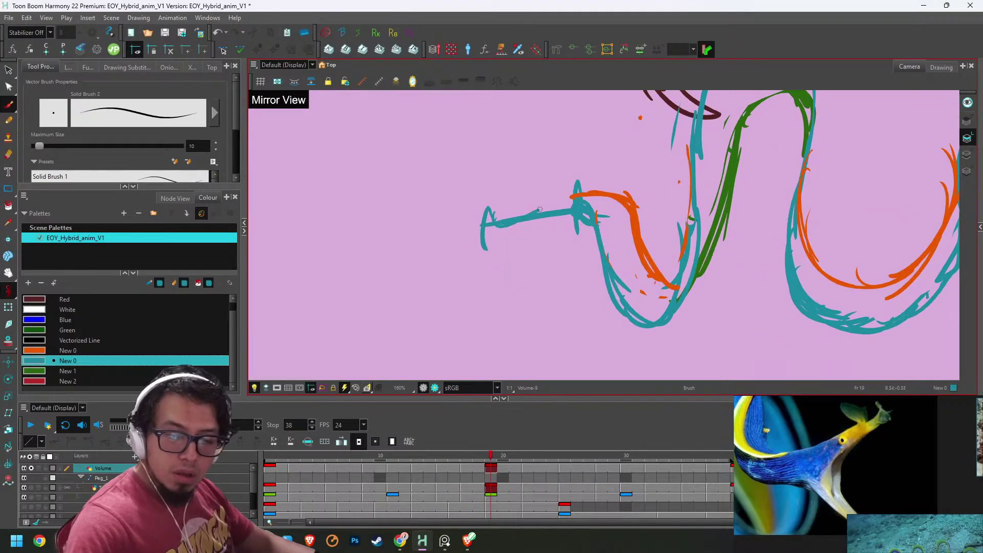
key(f)
key(g)
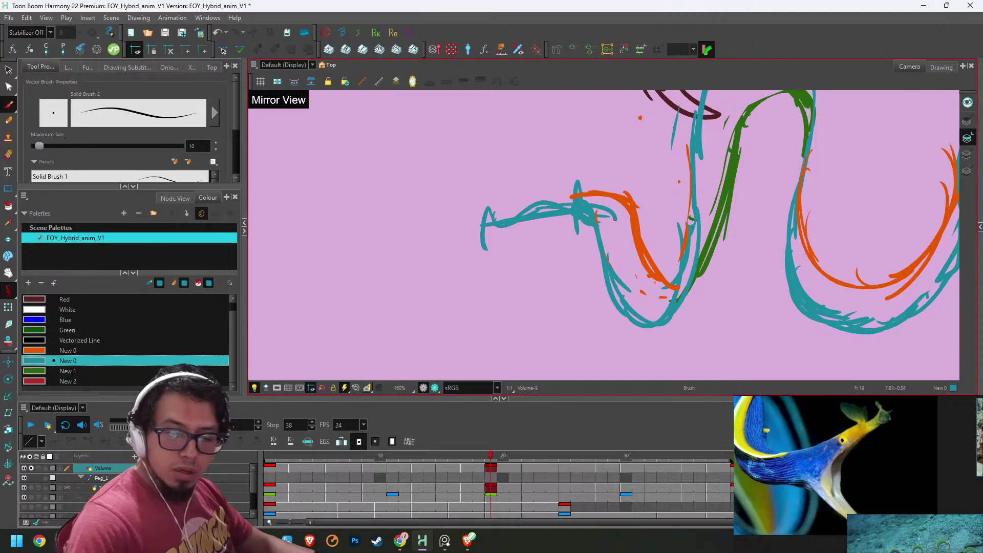
mouse_move(541, 201)
mouse_down()
mouse_move(581, 218)
mouse_move(622, 248)
mouse_up()
key(e)
mouse_move(568, 195)
mouse_down()
mouse_move(615, 206)
mouse_move(603, 217)
mouse_up()
key(f)
key(g)
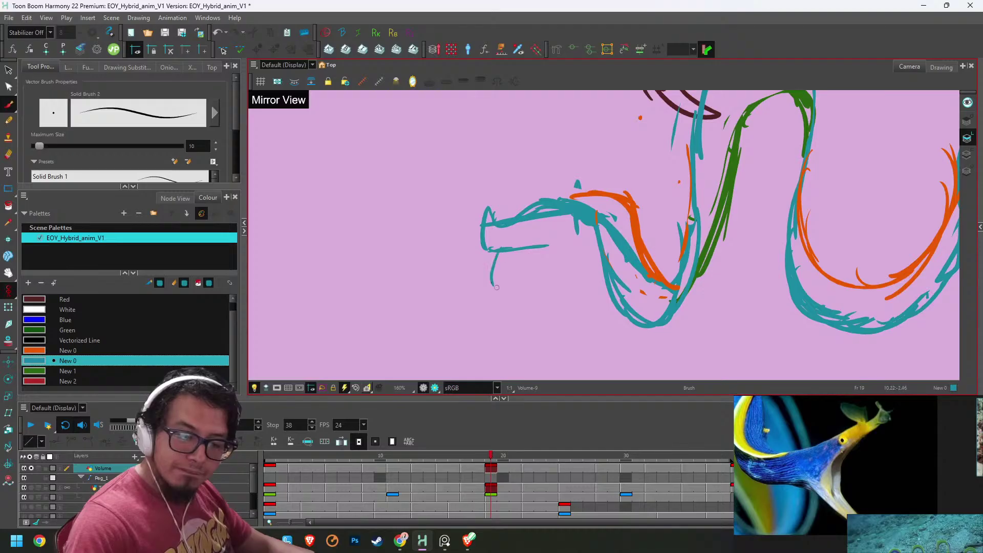
- Complete the lower jaw on frame 19 and sweep the throat back into the first body bend
drag(495, 279, 558, 280)
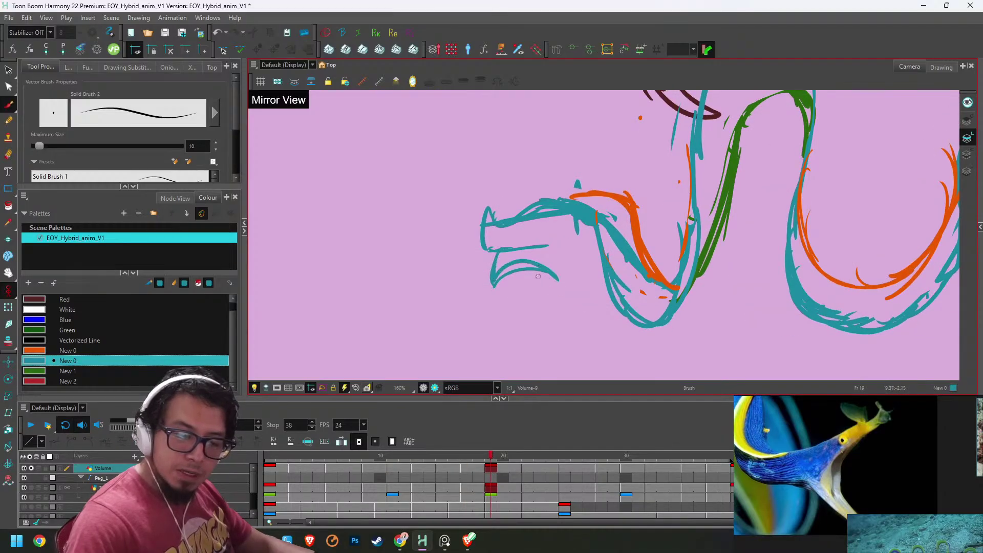
drag(652, 336, 677, 315)
key(f)
key(g)
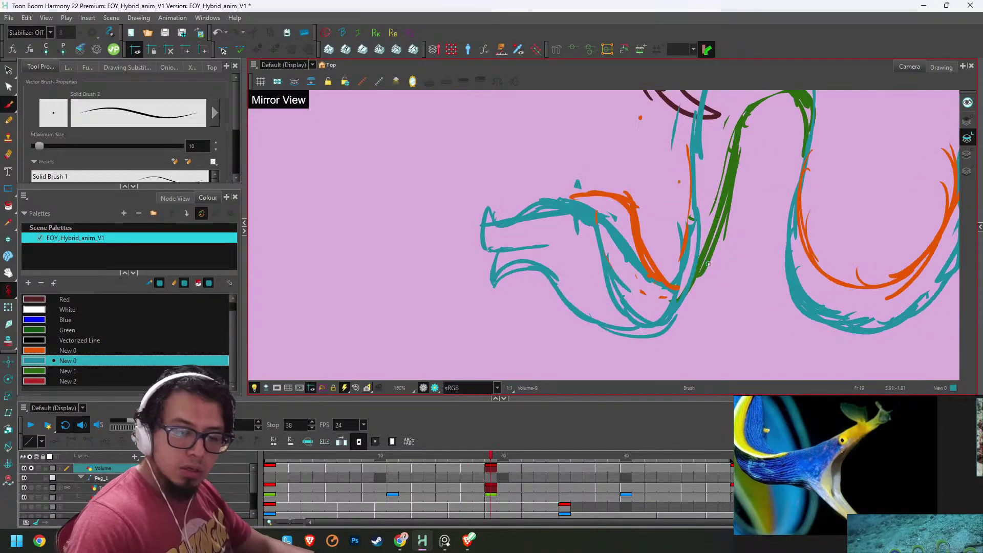
- Erase the straight snout line on frame 19, along with the oversized eye and the top of the forehead curve
scroll(595, 216, up, 2)
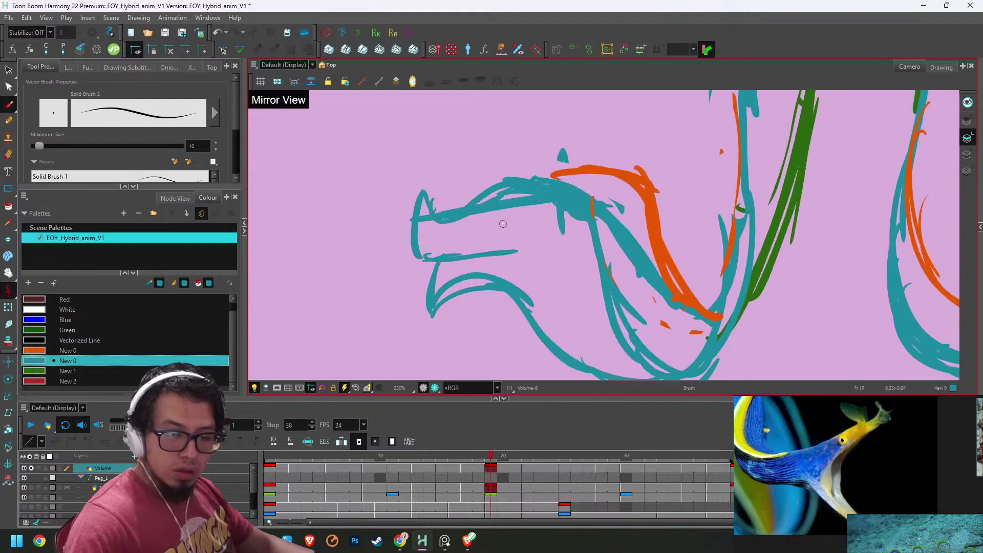
key(alt+e)
mouse_move(501, 213)
mouse_down()
mouse_move(495, 220)
mouse_move(519, 197)
mouse_move(563, 228)
mouse_up()
key(alt+b)
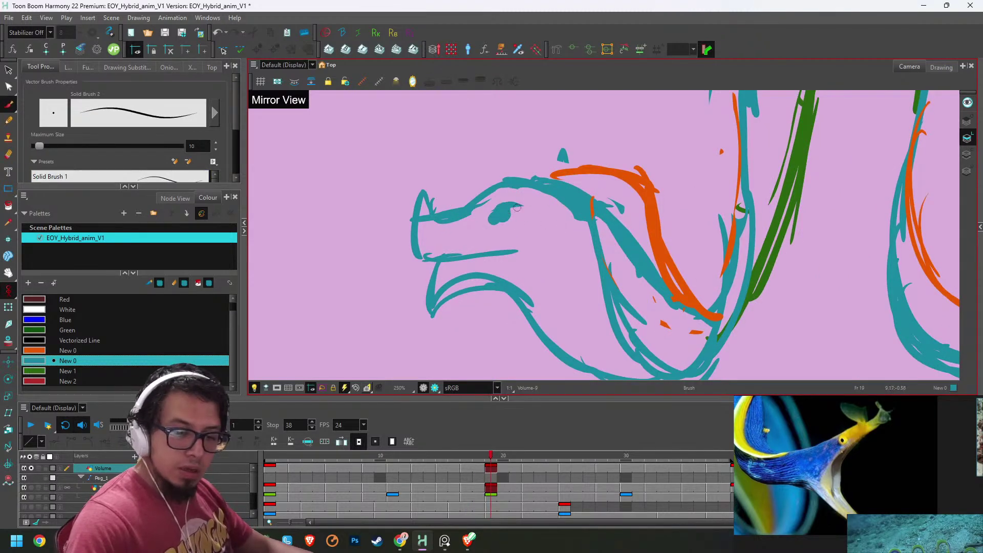
key(alt+e)
drag(515, 205, 500, 223)
mouse_move(451, 204)
mouse_down()
mouse_move(426, 216)
mouse_move(425, 232)
mouse_move(435, 195)
mouse_up()
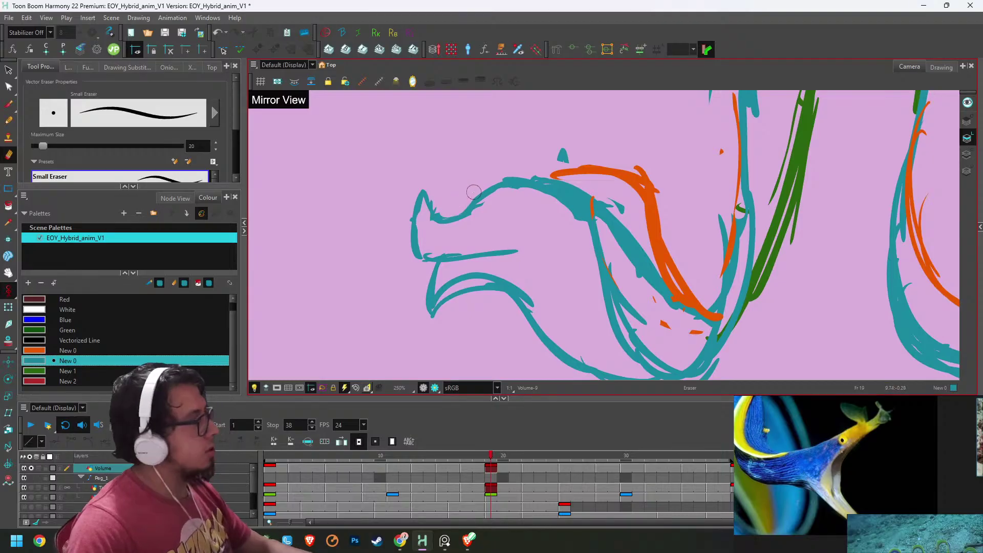
drag(493, 187, 529, 181)
- Redraw the top of the forehead on frame 19 and place a smaller oval eye beneath it
key(alt+b)
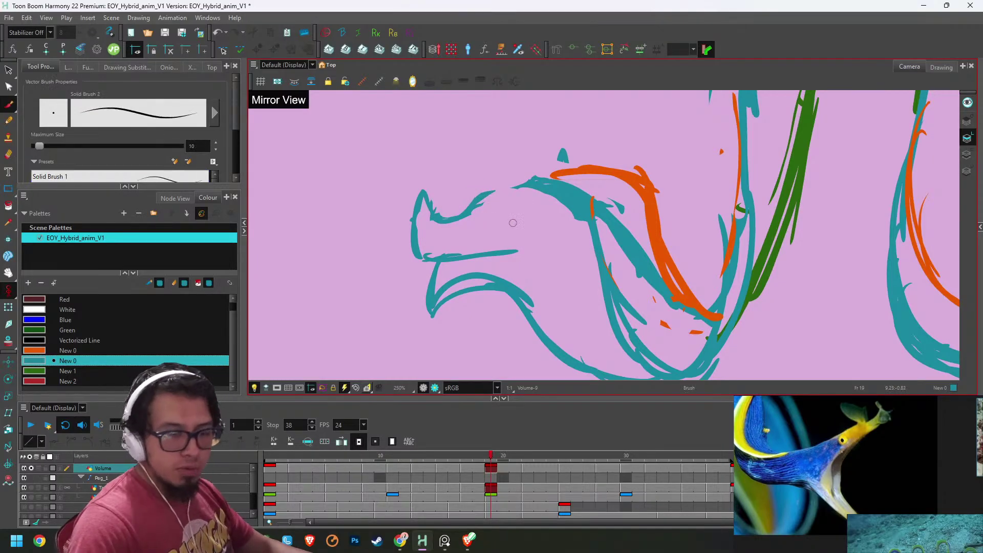
key(.)
key(.)
drag(478, 203, 547, 184)
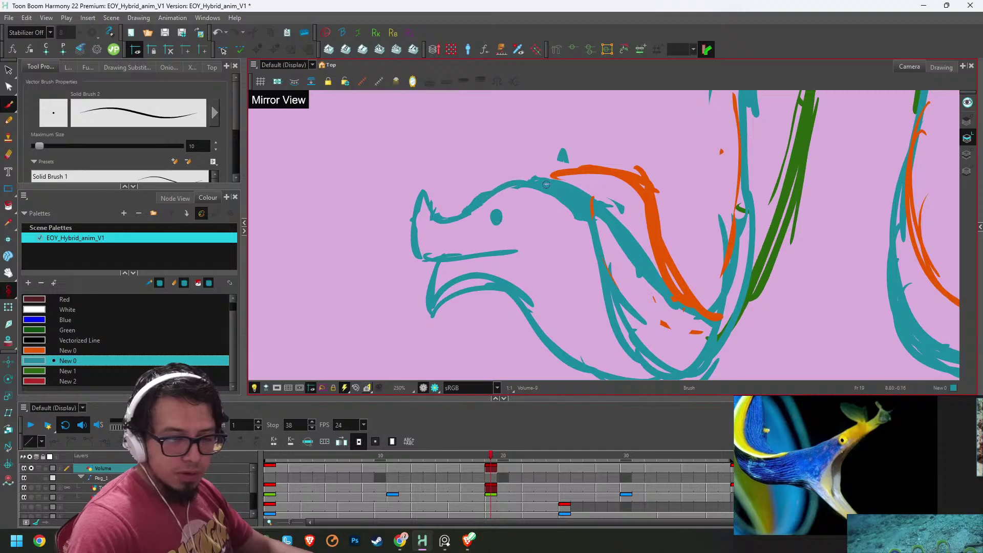
- Add a raised brow arc over the forehead on frame 19 and erase a small highlight into the eye
key(alt+e)
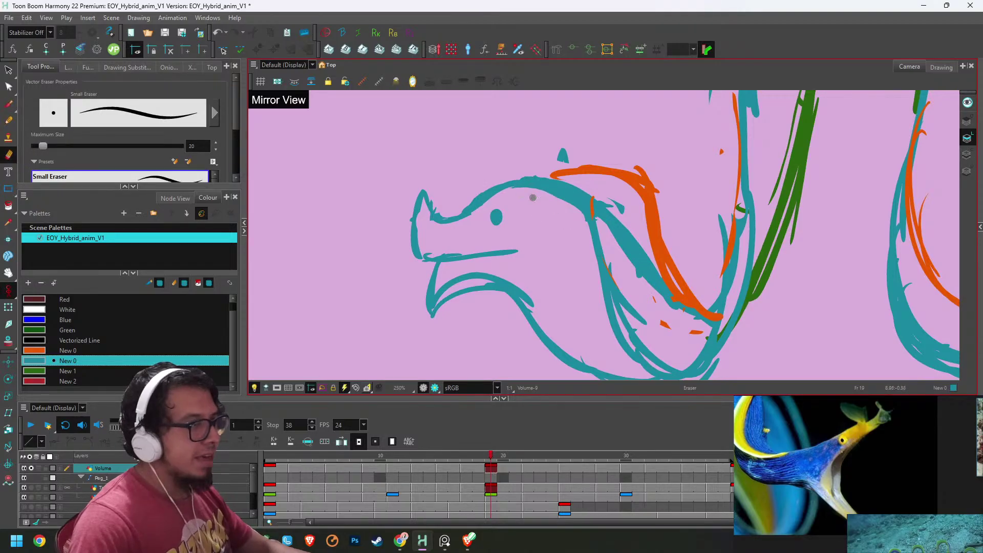
key(period)
key(comma)
key(alt+b)
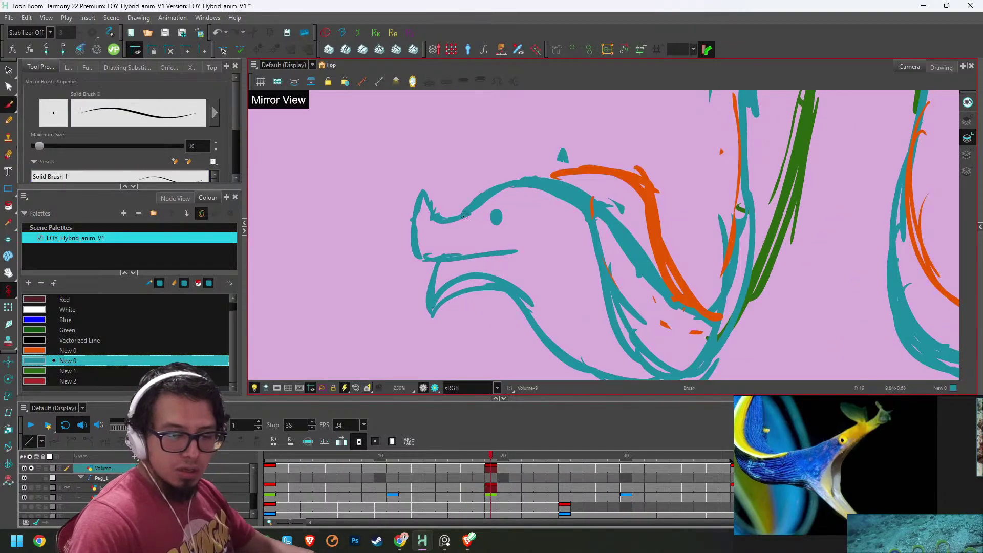
drag(455, 212, 501, 176)
key(alt+e)
drag(495, 214, 497, 220)
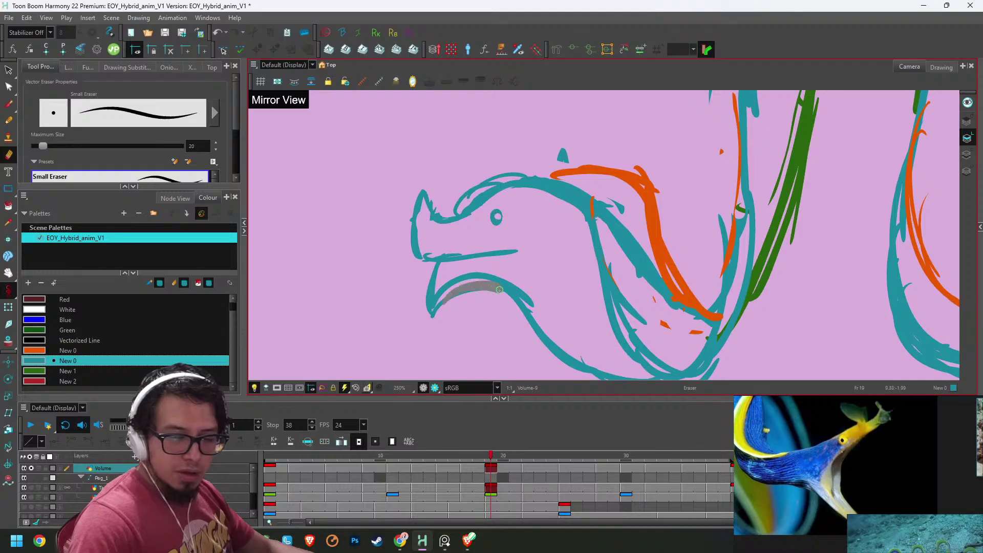
- Erase the doubled inner line of the lower jaw on frame 19 and clean up the start of the throat
mouse_move(451, 296)
mouse_down()
mouse_move(487, 289)
mouse_move(433, 316)
mouse_up()
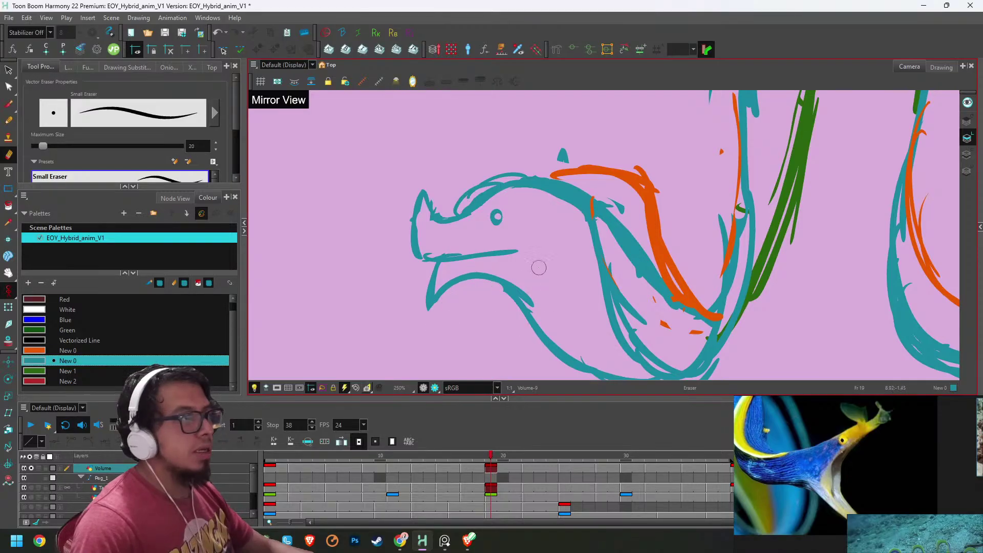
drag(515, 274, 547, 315)
key(1)
key(1)
key(1)
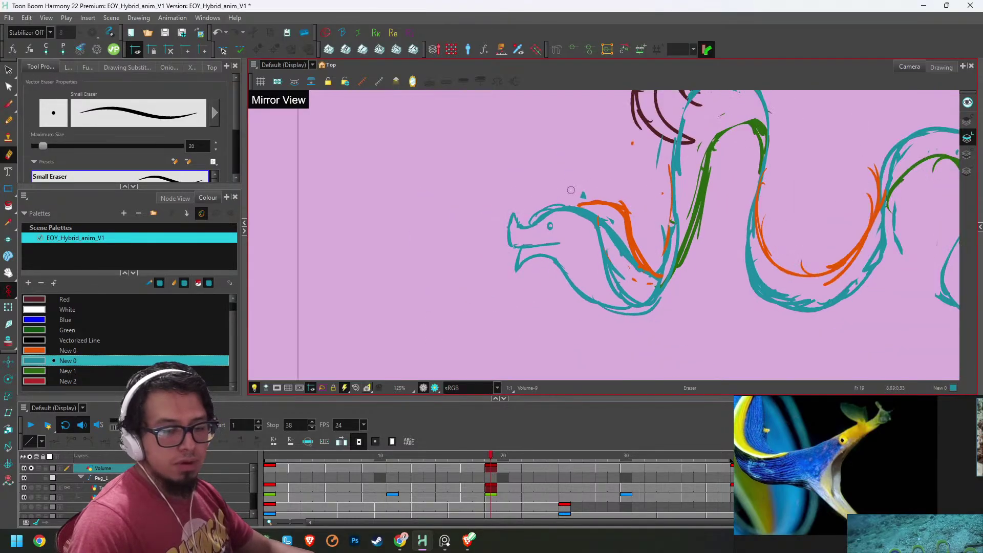
- Add a nostril dot on frame 19 and reshape the front of the nose into a pointed upper lip
key(2)
key(2)
key(2)
key(alt+b)
click(426, 223)
key(alt+e)
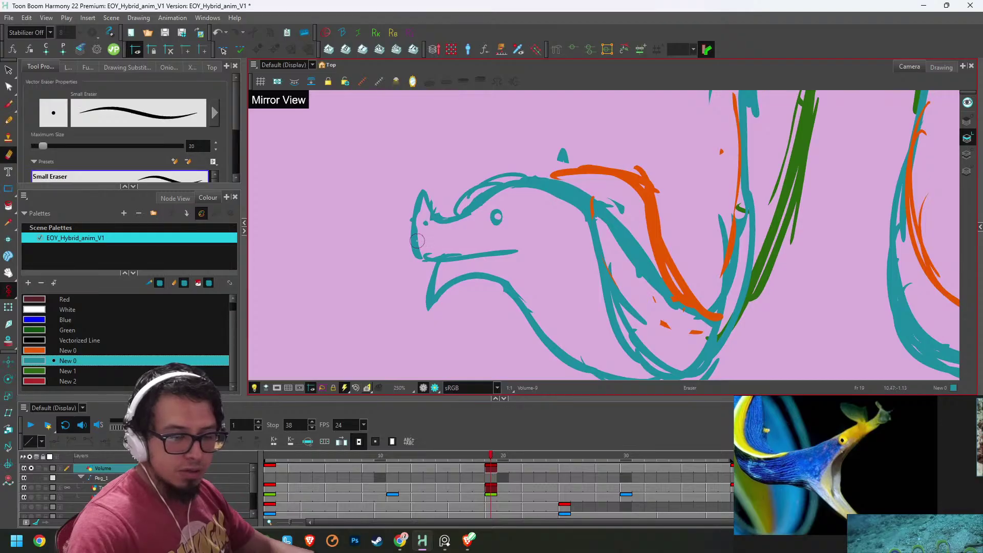
drag(412, 252, 414, 253)
key(alt+b)
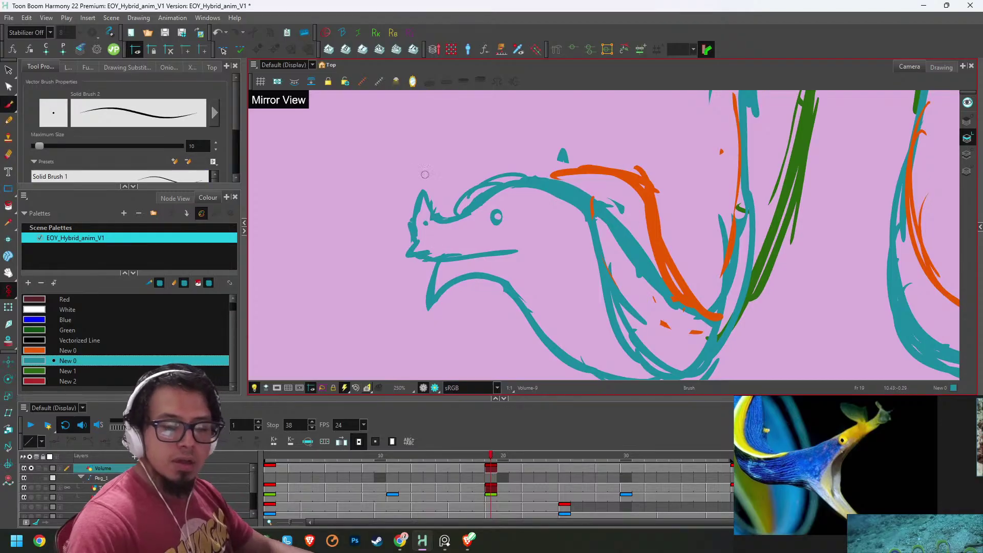
- On frame 22, draw the upper lip with its mouth line and place the eye dot, using frame 19 as reference
key(period)
key(comma)
key(period)
key(period)
key(period)
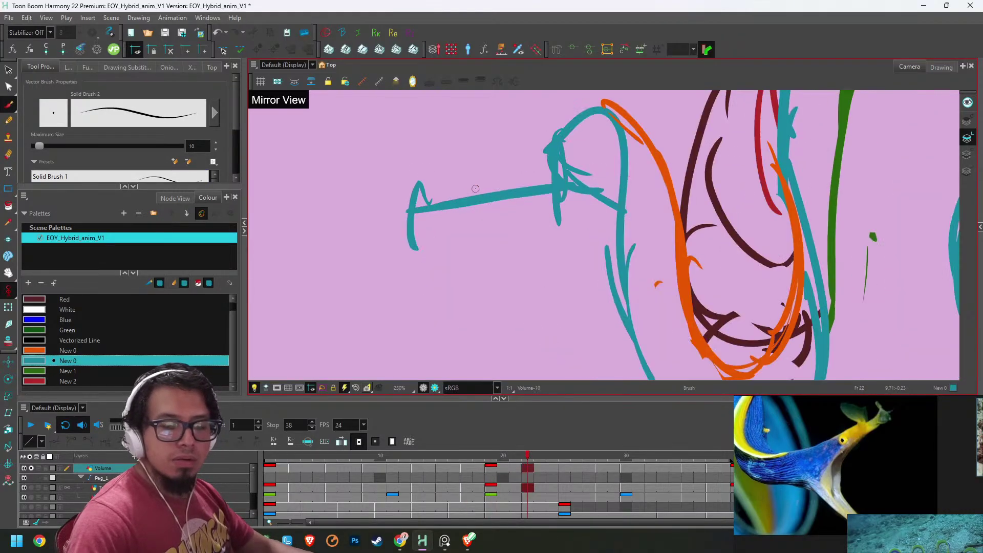
mouse_move(415, 248)
mouse_down()
mouse_move(423, 259)
mouse_move(462, 253)
mouse_up()
drag(425, 251, 507, 237)
key(f)
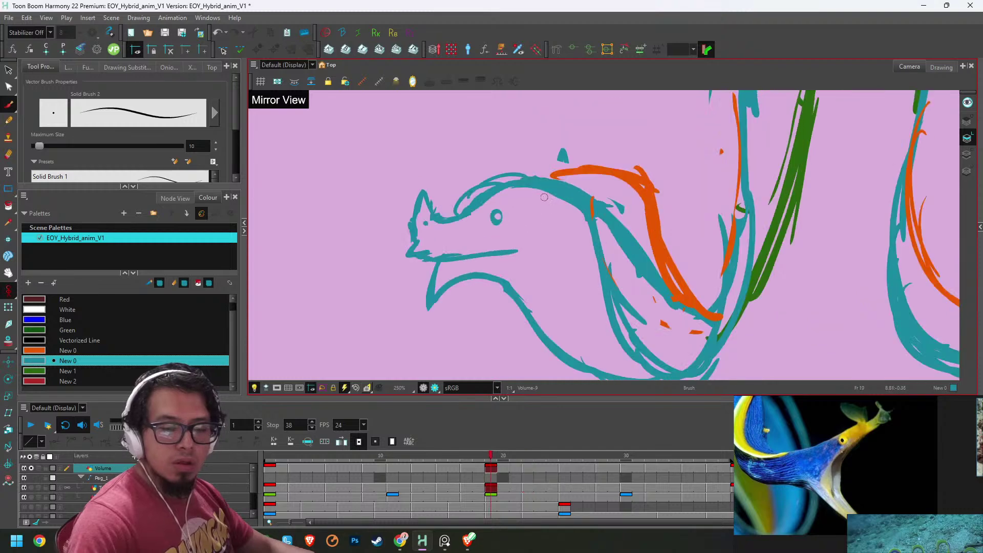
key(g)
key(comma)
key(period)
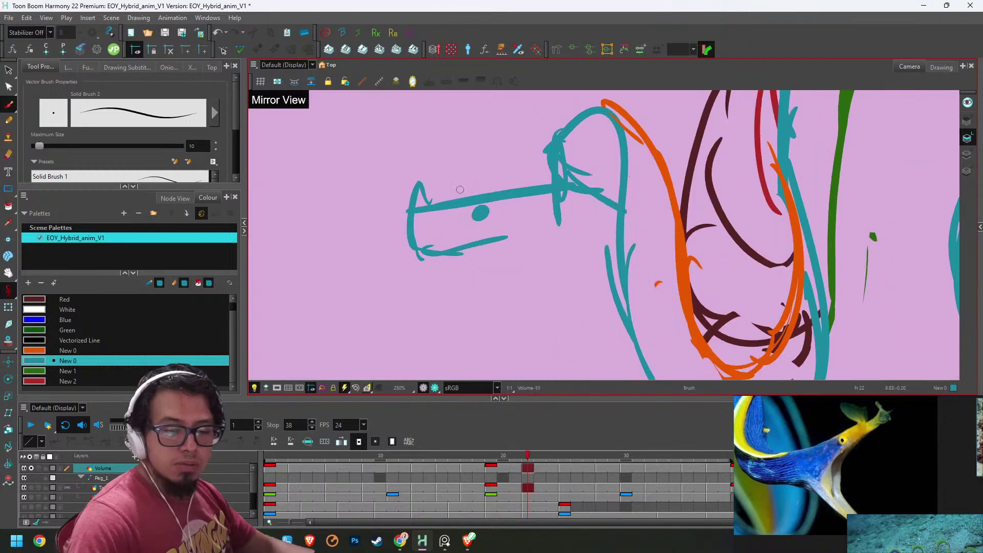
- Draw the arched forehead on frame 22 and erase the straight snout line and lower joint stroke beneath it
mouse_move(438, 206)
mouse_down()
mouse_move(485, 170)
mouse_move(552, 169)
mouse_up()
key(alt+e)
mouse_move(444, 210)
mouse_down()
mouse_move(492, 195)
mouse_move(574, 199)
mouse_up()
key(comma)
key(period)
- Build up the brow with a second arc on frame 22 and replace the eye with a slightly higher dot
key(alt+b)
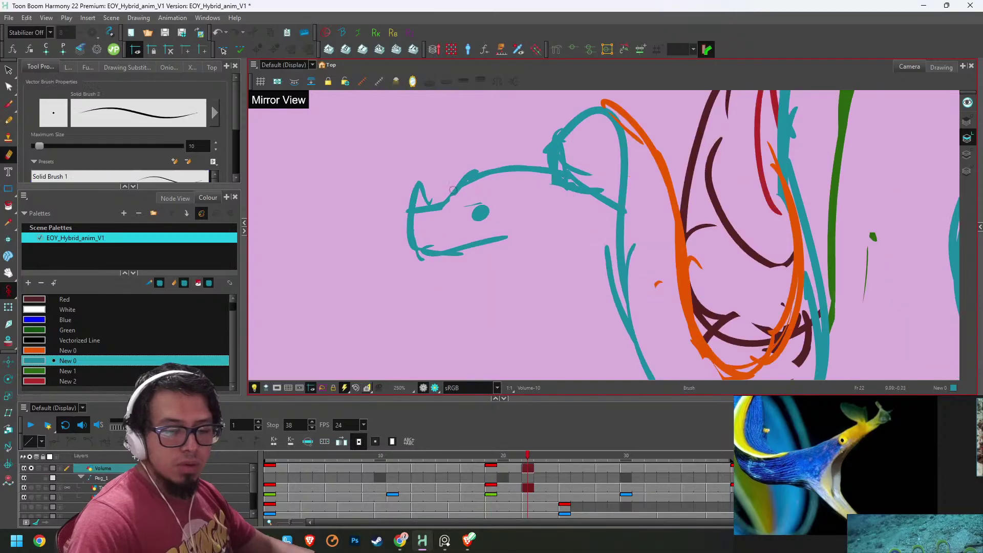
mouse_move(453, 182)
mouse_down()
mouse_move(472, 164)
mouse_move(493, 164)
mouse_up()
key(comma)
key(period)
key(alt+e)
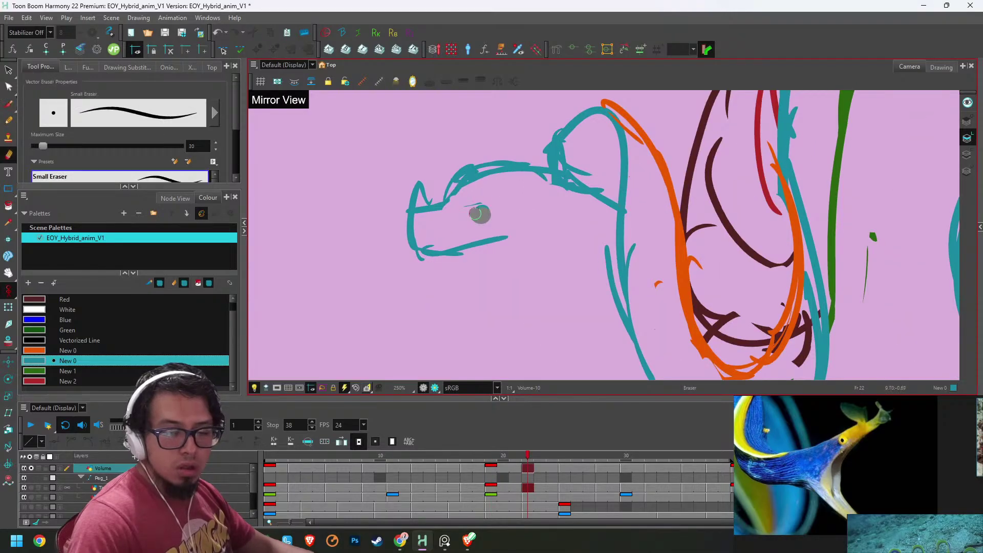
key(alt+b)
drag(480, 216, 480, 208)
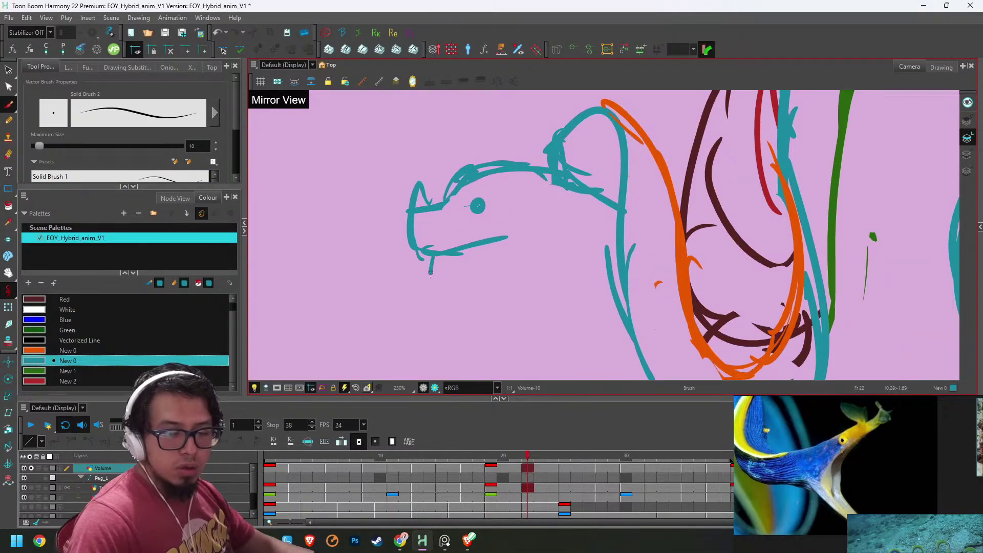
- Draw the hooked lower jaw on frame 22 and extend the throat and back of the neck into the body bend
key(comma)
key(period)
drag(435, 285, 506, 277)
key(2)
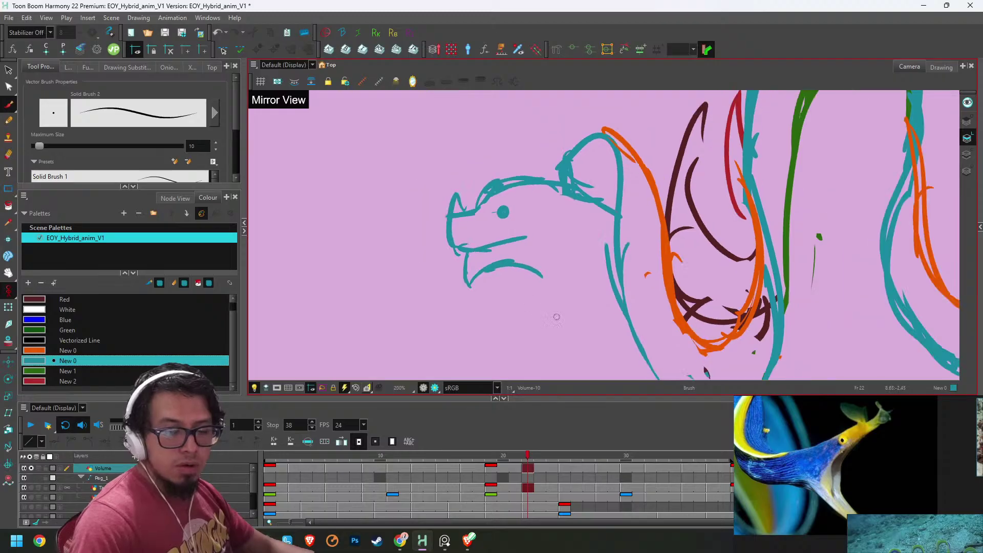
key(1)
key(1)
drag(635, 301, 571, 259)
mouse_move(518, 222)
mouse_down()
mouse_move(573, 268)
mouse_move(579, 287)
mouse_up()
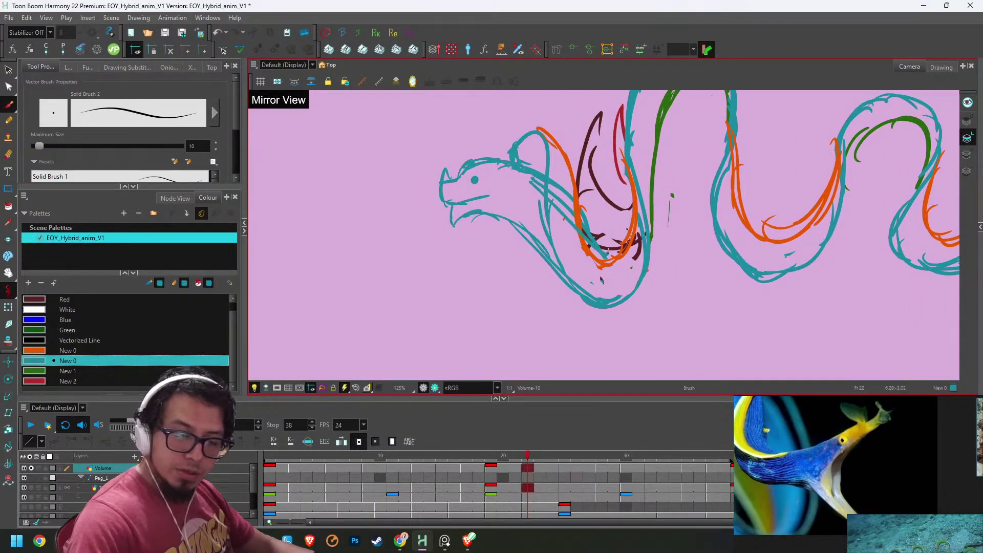
- Erase the old raised neck loop behind the new head on frame 22
key(alt+e)
drag(500, 146, 584, 180)
mouse_move(506, 136)
mouse_down()
mouse_move(575, 177)
mouse_move(567, 164)
mouse_up()
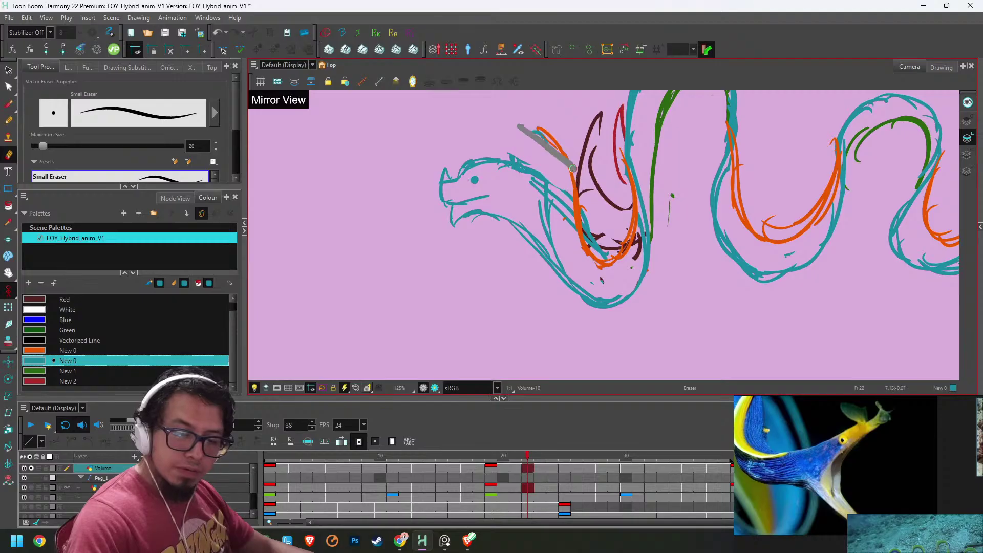
- Compare the redrawn head on frame 22 with the rough head pose on frame 25
key(1)
key(1)
key(space)
drag(662, 143, 607, 138)
key(g)
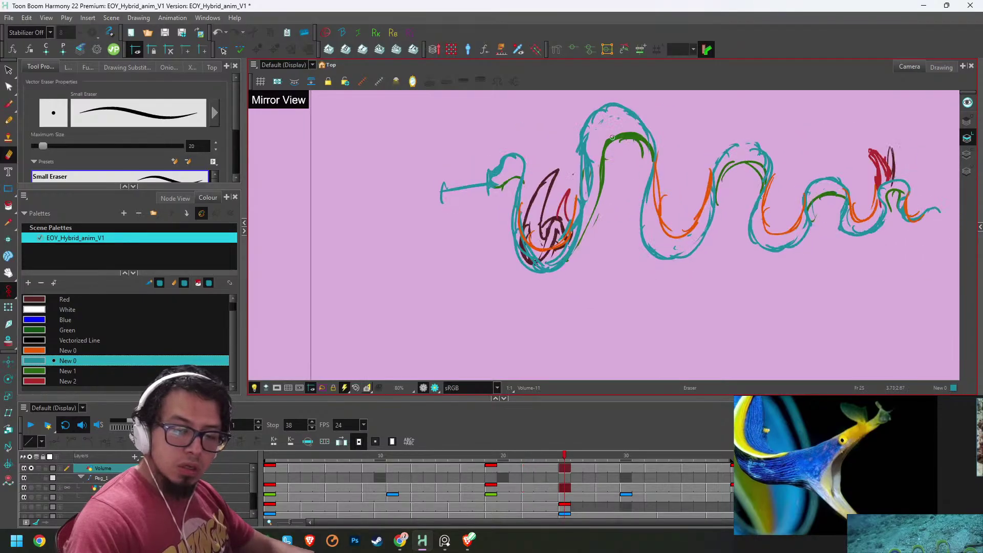
key(f)
key(g)
key(2)
key(2)
key(2)
key(f)
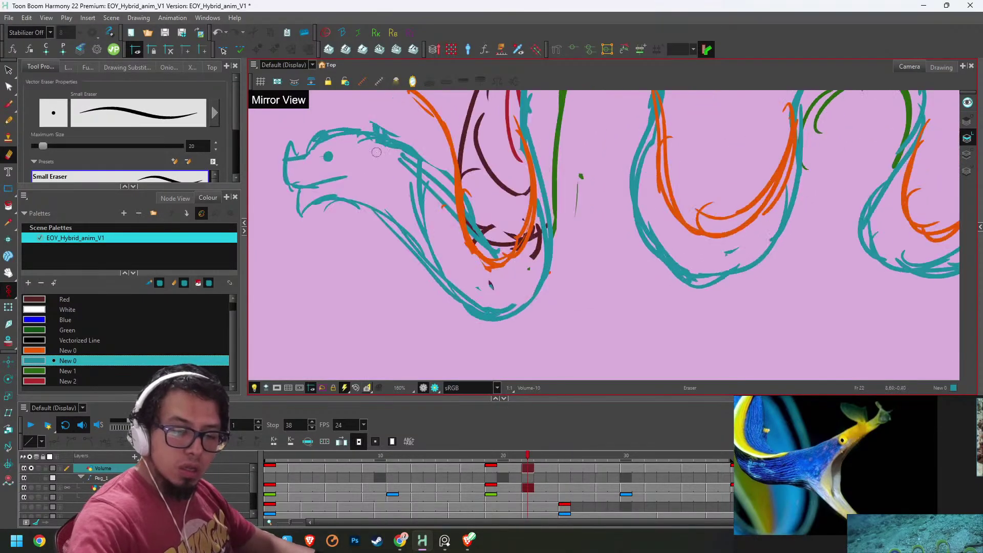
key(space)
drag(379, 149, 563, 223)
key(2)
key(g)
- On frame 25, draw the upper lip with its mouth line and the curved forehead, checking against frame 22
key(alt+b)
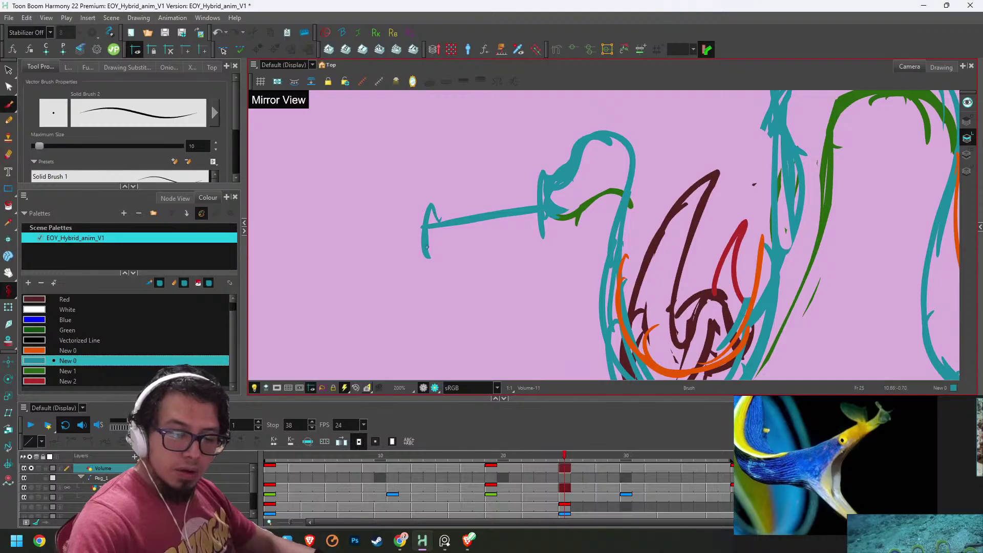
key(f)
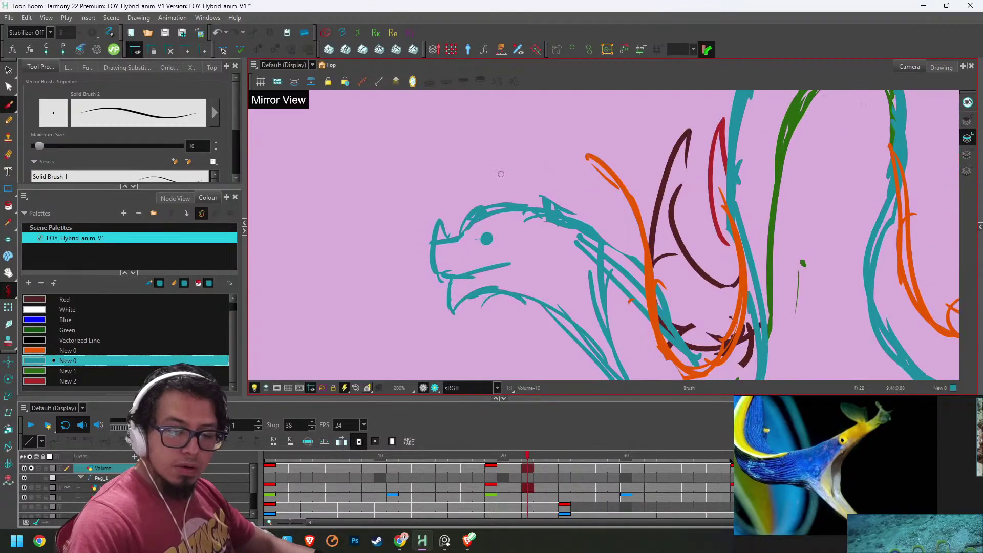
key(g)
key(f)
key(g)
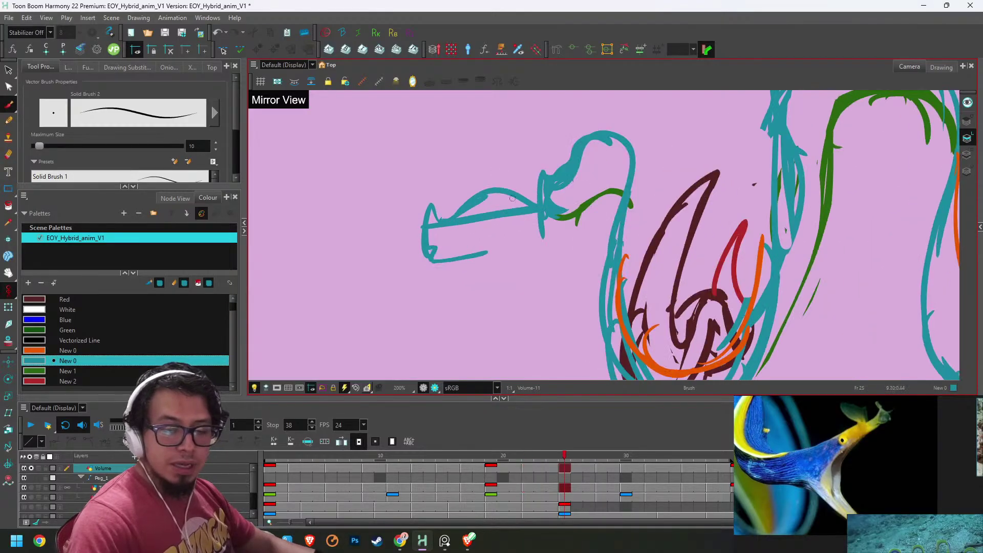
- On frame 25, draw the eye, the raised brow and the nape of the head, and lengthen the mouth line
drag(528, 198, 552, 193)
key(f)
key(g)
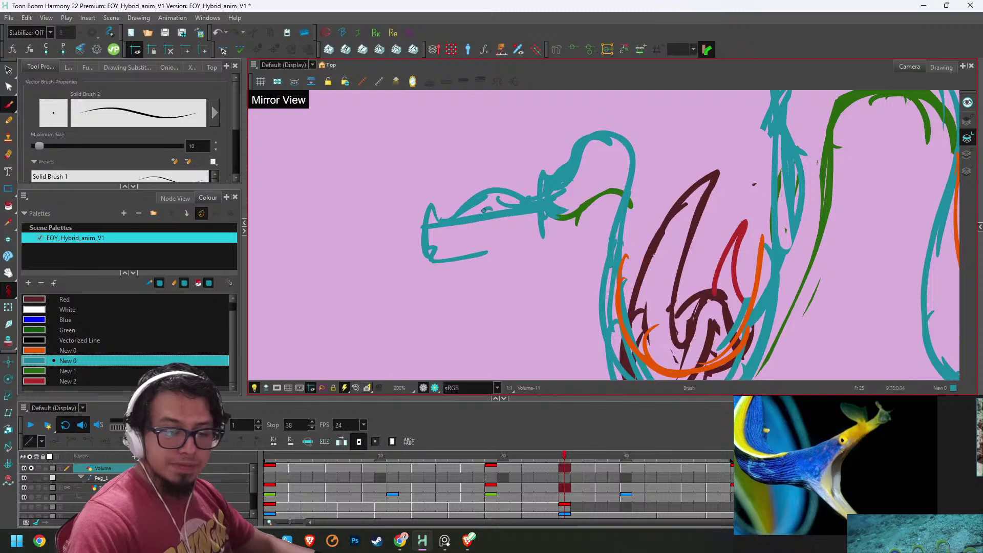
drag(475, 186, 495, 187)
key(f)
key(g)
drag(476, 253, 495, 248)
- Erase the straight rough guide through the head on frame 25 and reshape the eye into an open ring
key(alt+e)
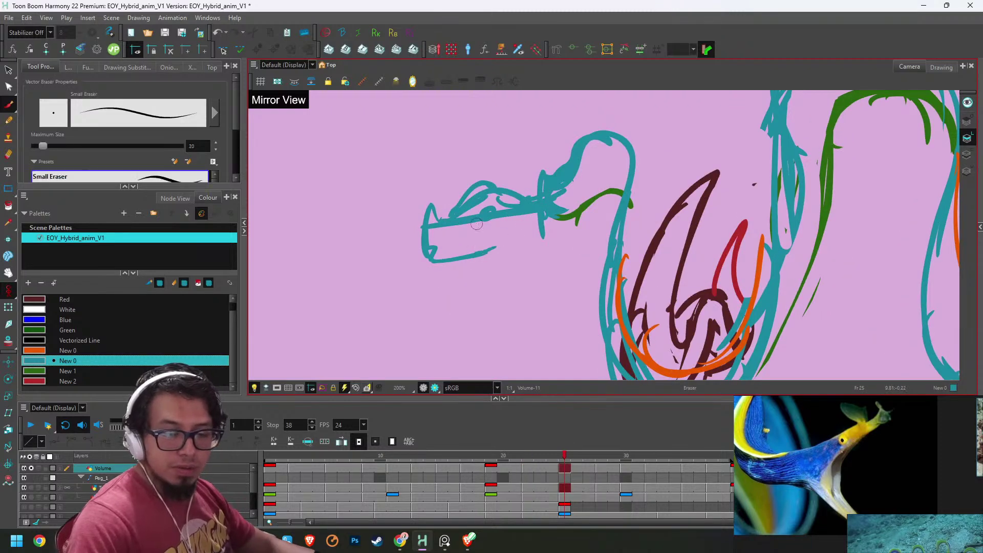
mouse_move(475, 212)
mouse_down()
mouse_move(443, 224)
mouse_move(496, 224)
mouse_move(515, 210)
mouse_move(499, 217)
mouse_move(501, 202)
mouse_move(524, 215)
mouse_up()
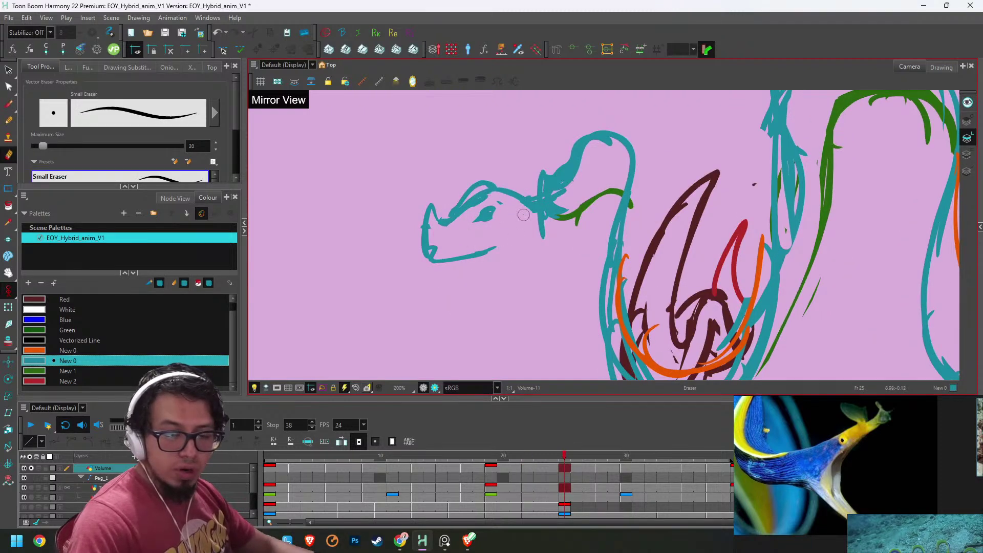
key(alt+b)
key(alt+e)
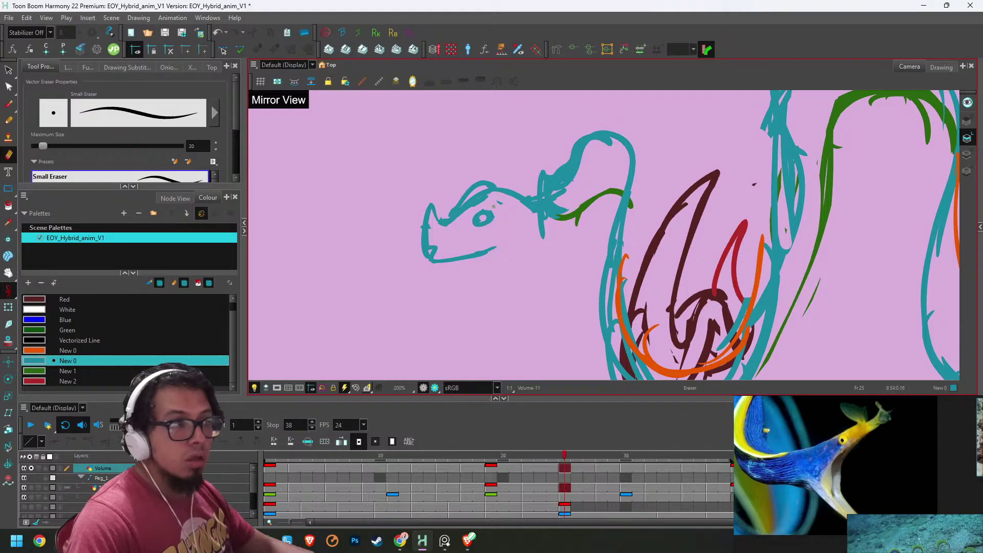
drag(606, 229, 591, 168)
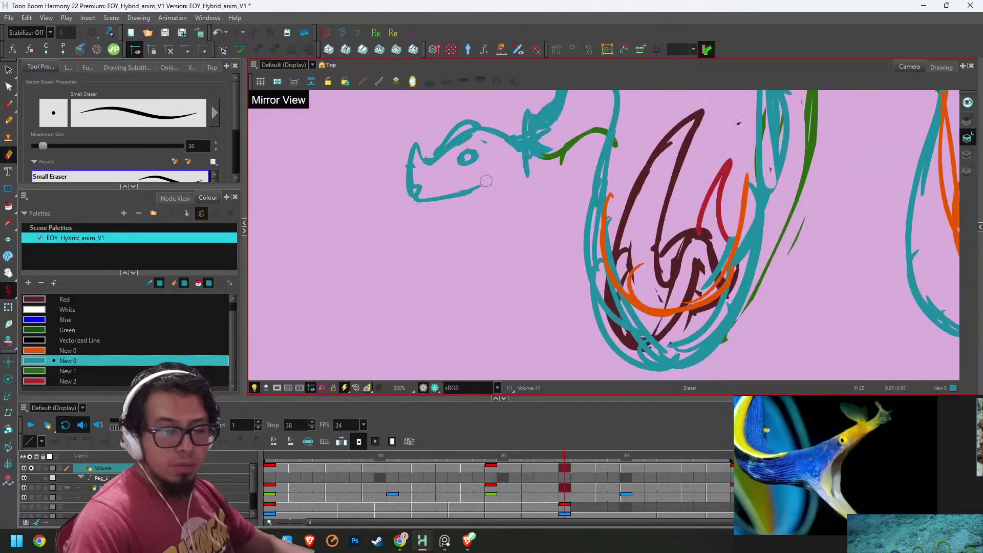
- Draw the lower jaw on frame 25 with a throat line sloping down and back toward the body
key(alt+b)
key(f)
mouse_move(426, 202)
mouse_down()
mouse_move(430, 236)
mouse_move(490, 233)
mouse_move(552, 252)
mouse_up()
key(g)
key(1)
key(1)
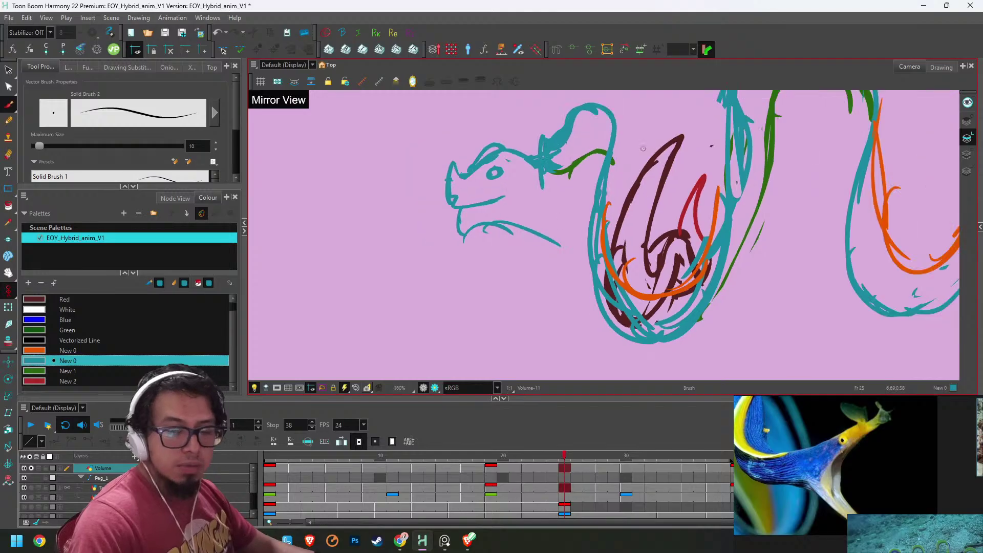
- Redraw the eye on frame 25 as a solid dot like on frame 22 and erase the rough guide cross behind the head
drag(628, 171, 626, 260)
key(2)
key(alt+e)
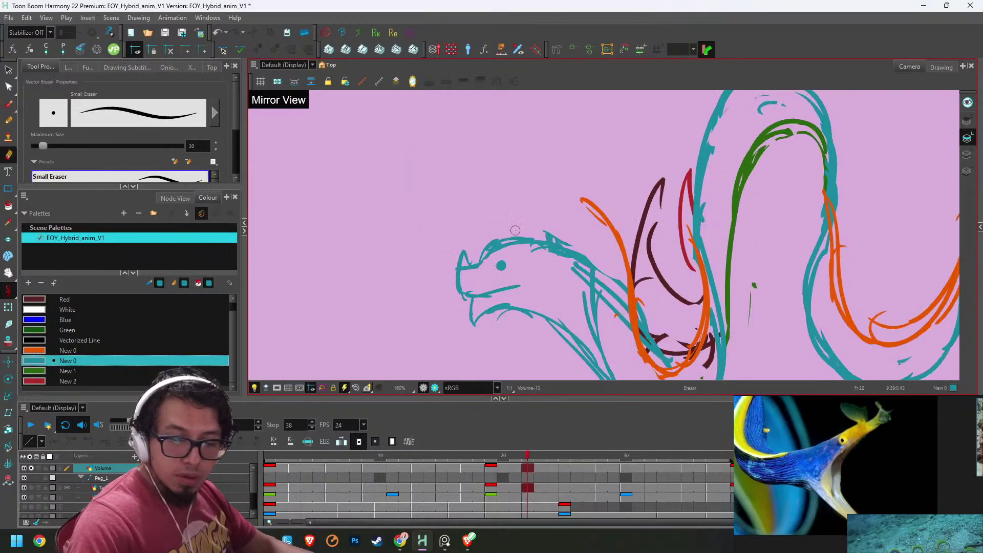
key(alt+b)
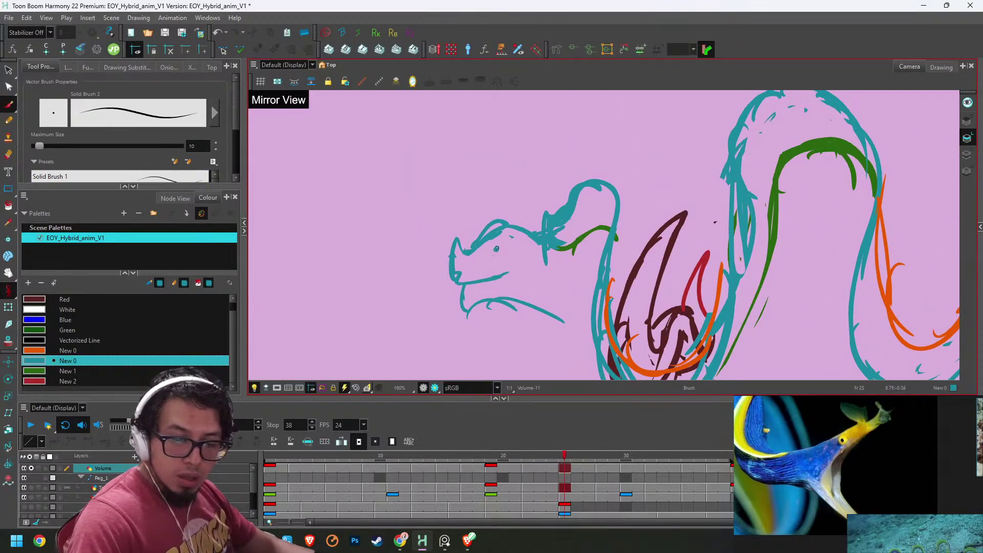
click(497, 250)
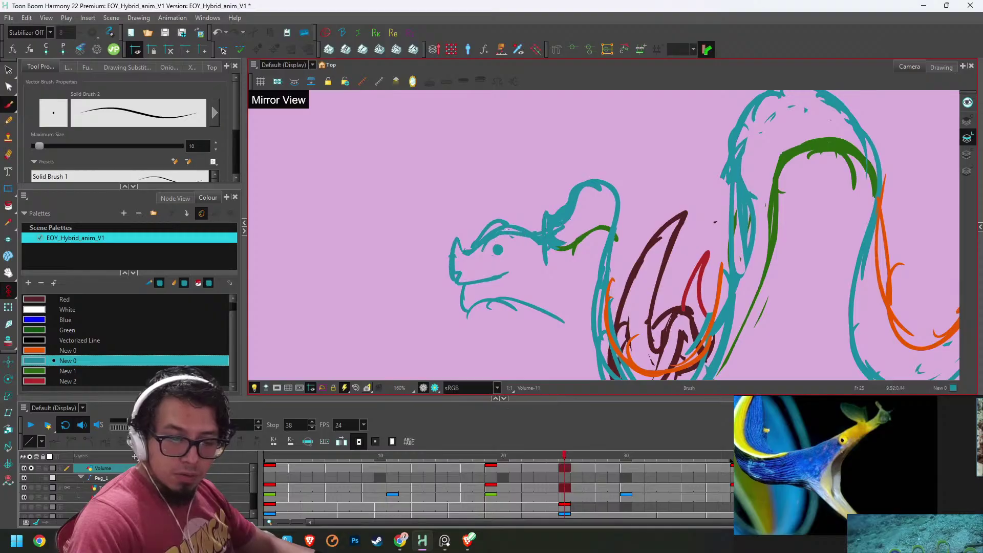
key(alt+e)
mouse_move(539, 241)
mouse_down()
mouse_move(585, 204)
mouse_move(542, 244)
mouse_move(531, 220)
mouse_move(571, 188)
mouse_move(591, 200)
mouse_move(564, 237)
mouse_up()
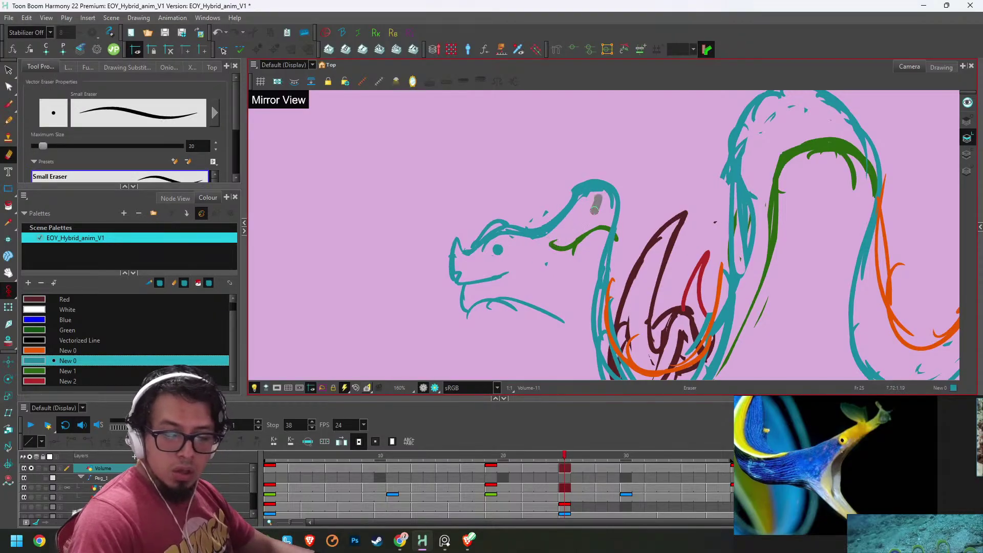
- Redraw the throat on frame 25 curving up into the neck and erase the old downward throat line
key(alt+b)
drag(537, 285, 494, 296)
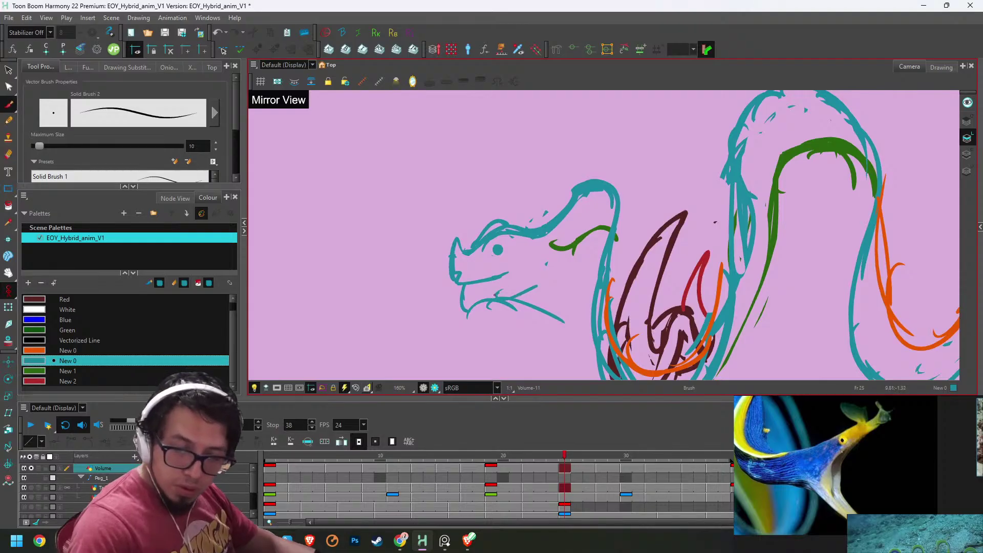
drag(554, 280, 591, 286)
key(alt+e)
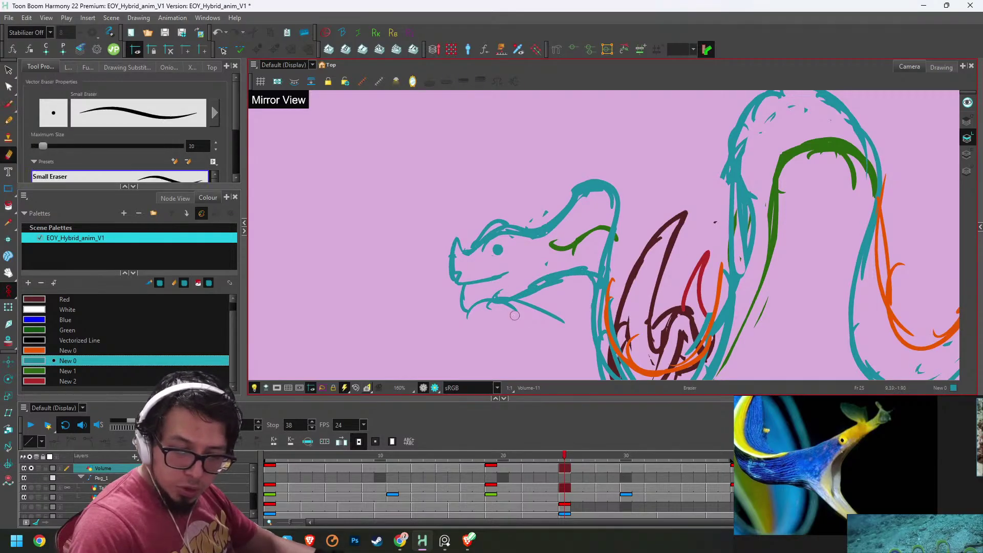
mouse_move(564, 318)
mouse_down()
mouse_move(502, 302)
mouse_move(521, 302)
mouse_move(518, 295)
mouse_up()
- Replace the throat stroke on frame 25 with a cleaner line from the jaw into the neck, and erase the leftover overlaps
key(f)
key(g)
drag(570, 266, 507, 298)
drag(577, 267, 546, 283)
key(alt+b)
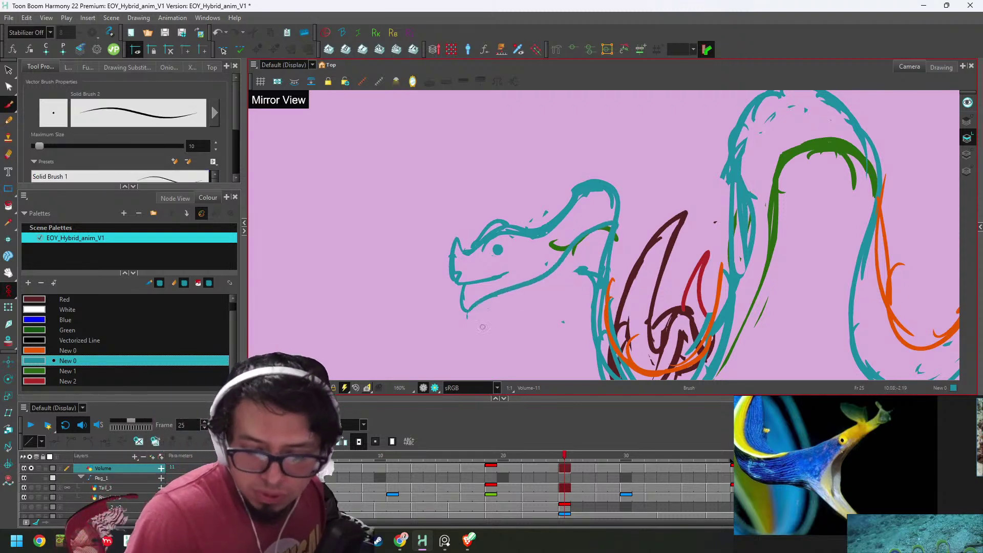
scroll(616, 228, down, 1)
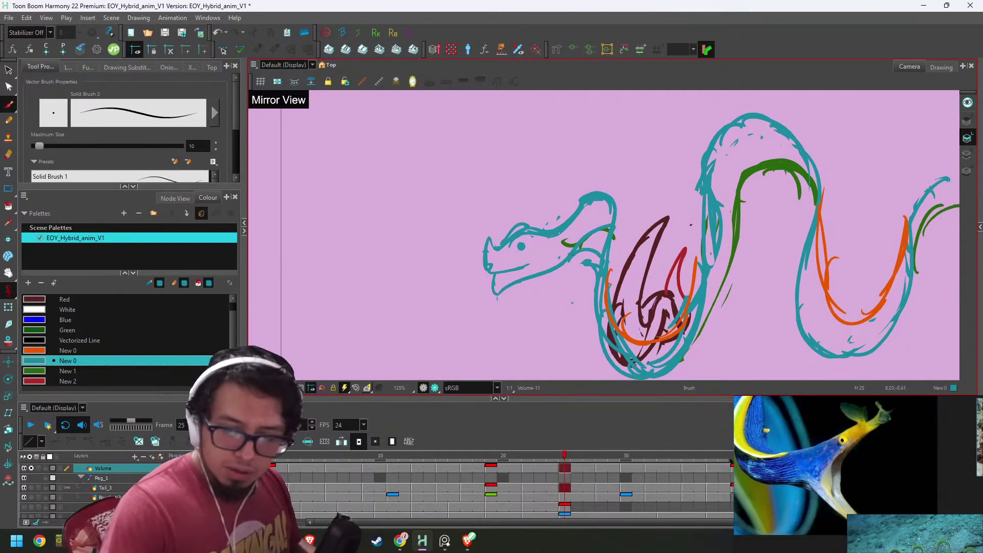
key(alt+e)
mouse_move(608, 229)
mouse_down()
mouse_move(582, 243)
mouse_move(604, 233)
mouse_up()
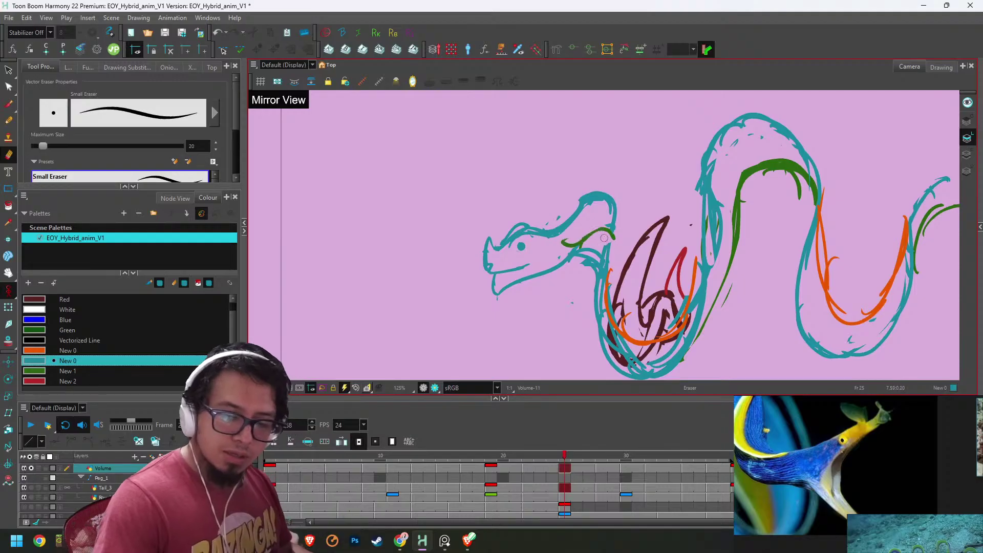
- Compare the rough and redrawn head poses across frames 20, 22, 28, 37, 39 and 40
scroll(603, 236, down, 2)
key(g)
key(2)
key(2)
key(2)
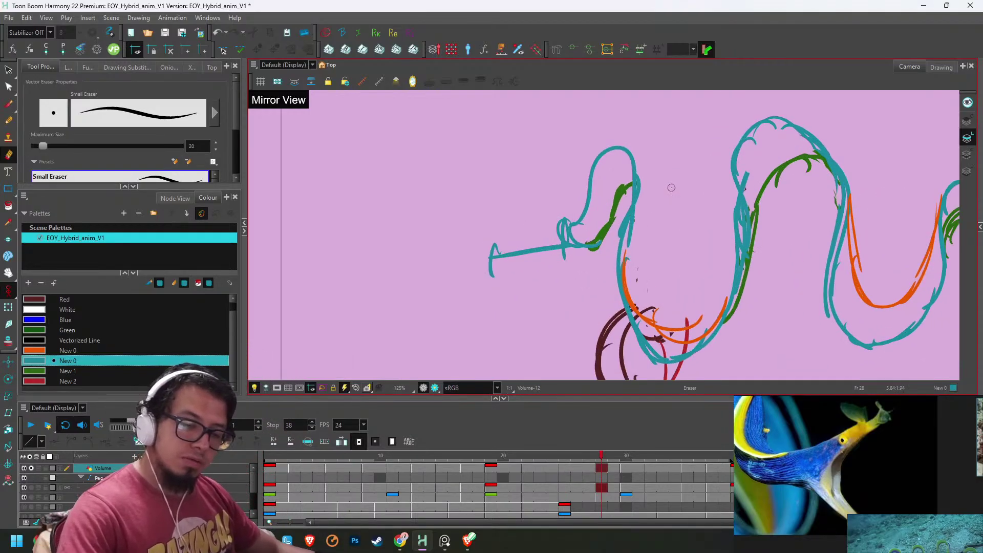
key(f)
key(g)
key(f)
key(f)
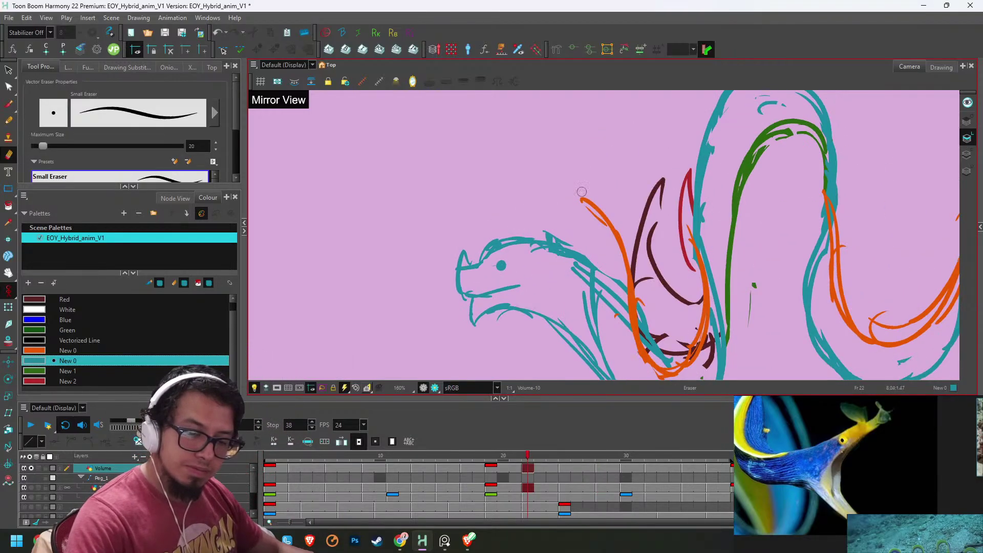
key(g)
key(1)
click(621, 455)
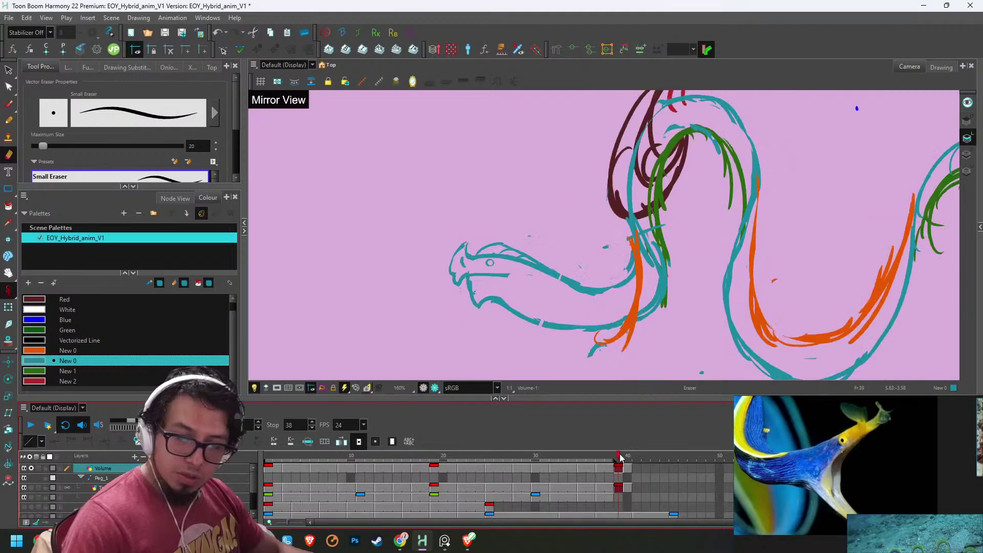
drag(592, 281, 626, 206)
click(441, 455)
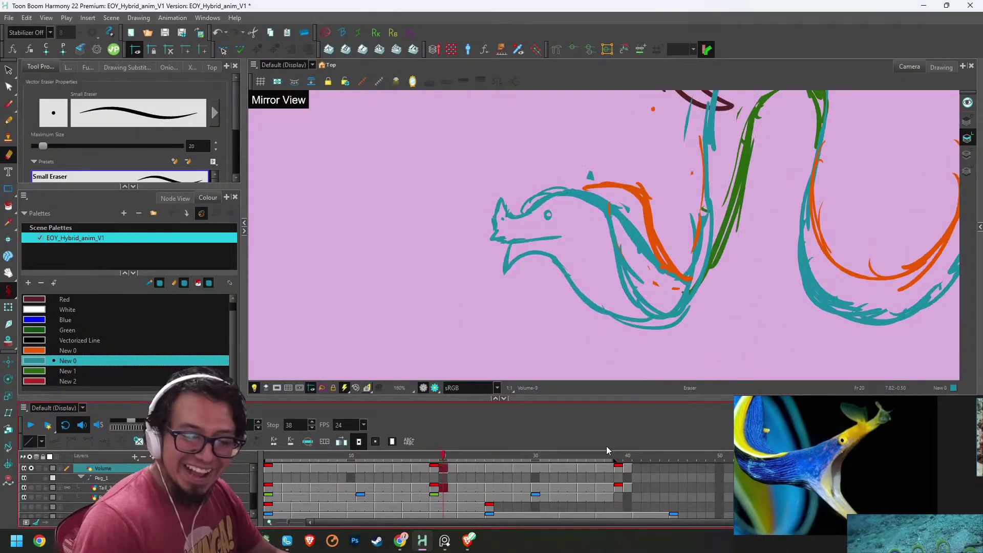
click(625, 461)
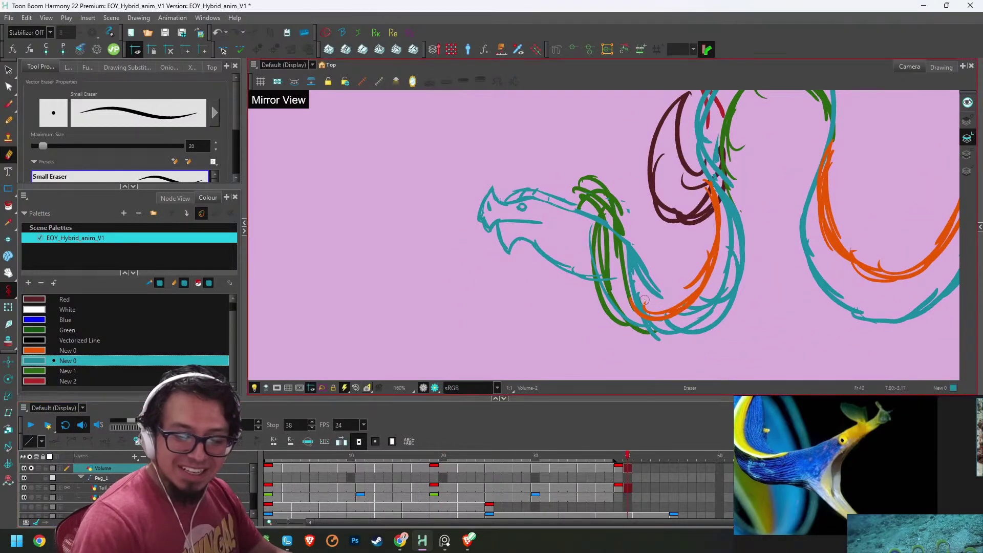
key(comma)
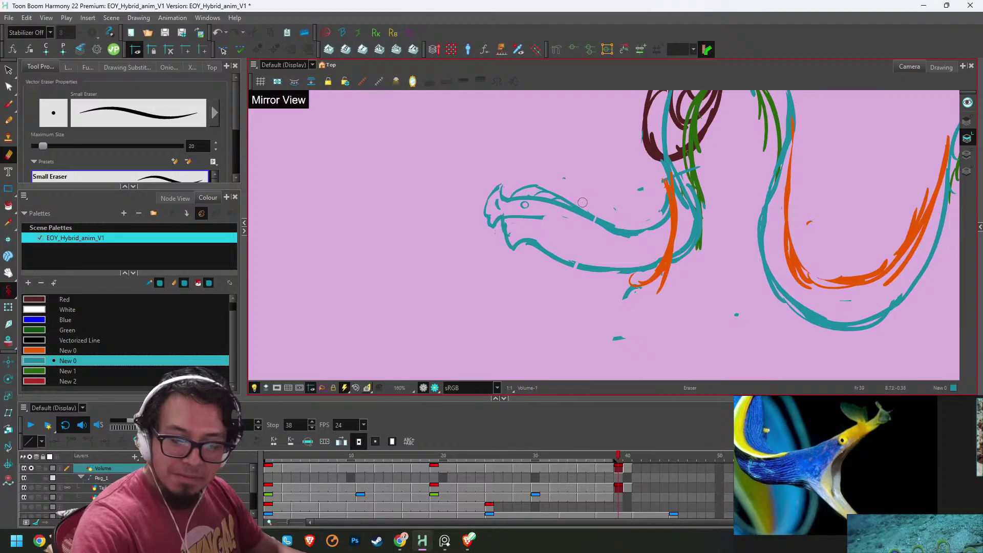
key(comma)
key(comma)
key(alt+b)
- Erase the front end of the rough head guide on frame 37, checking the pose against the neighbouring drawings
scroll(514, 162, up, 3)
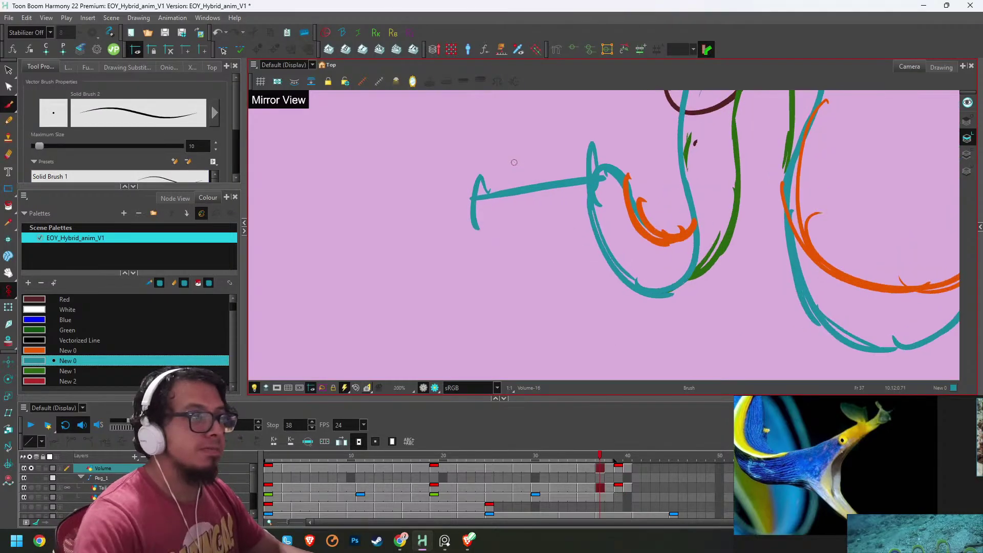
key(alt+e)
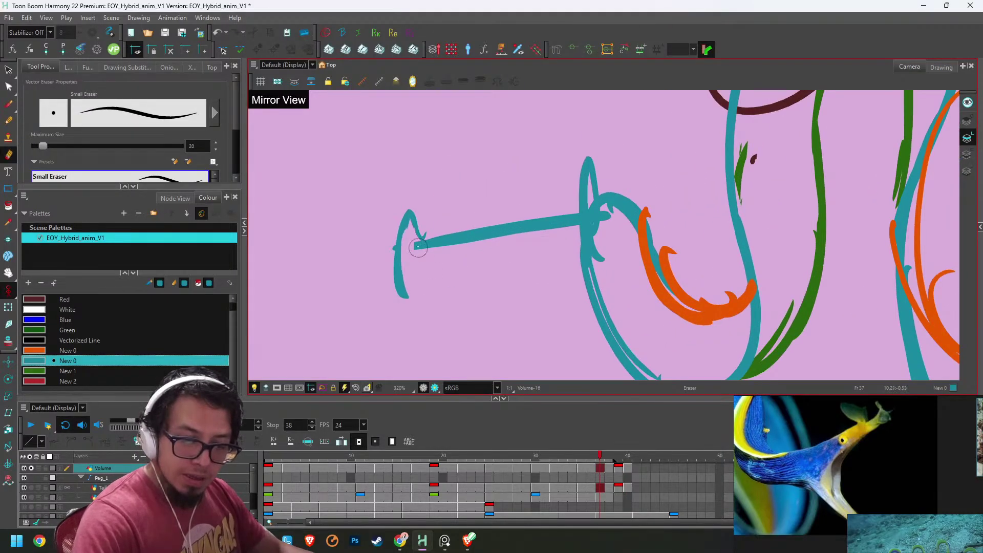
key(comma)
key(comma)
key(period)
key(period)
key(period)
key(period)
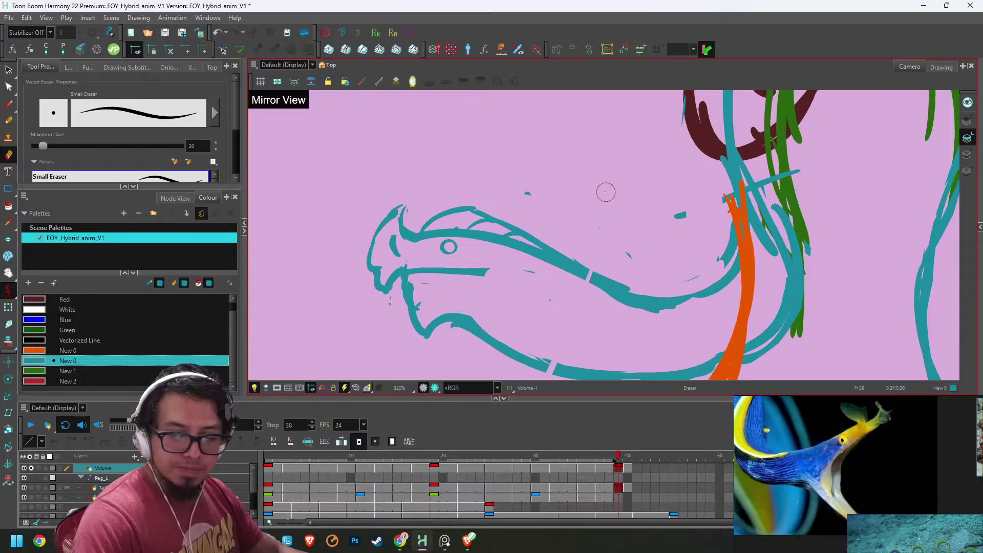
key(f)
- Draw the long, gently curved forehead line on frame 37, comparing it with the finished head on frame 39
key(alt+b)
mouse_move(430, 238)
mouse_down()
mouse_move(492, 215)
mouse_move(593, 201)
mouse_up()
key(f)
key(g)
key(f)
key(g)
drag(493, 214, 582, 204)
key(1)
key(1)
- Draw the hooked upper lip and the mouth line on frame 37, comparing it with the adjacent drawings
key(f)
key(g)
key(f)
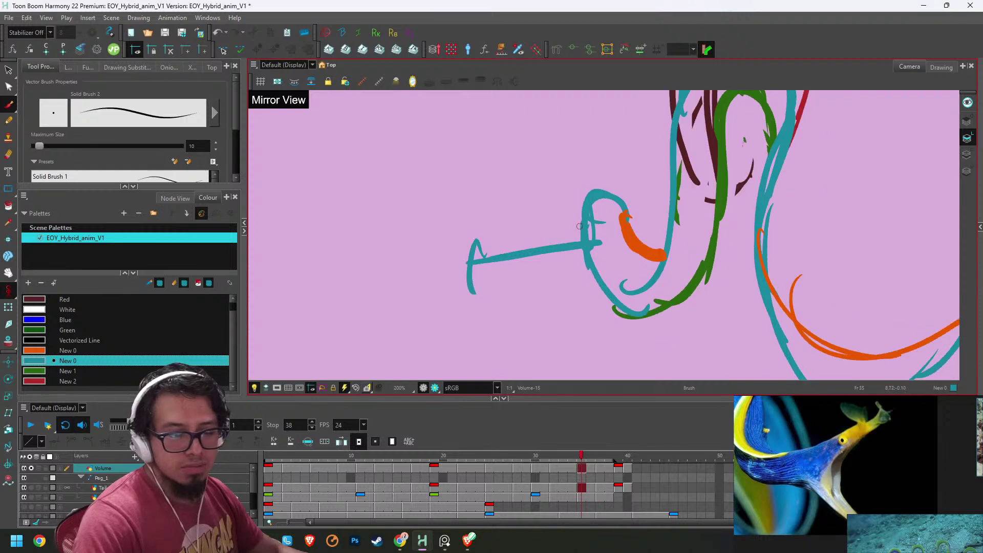
key(g)
key(g)
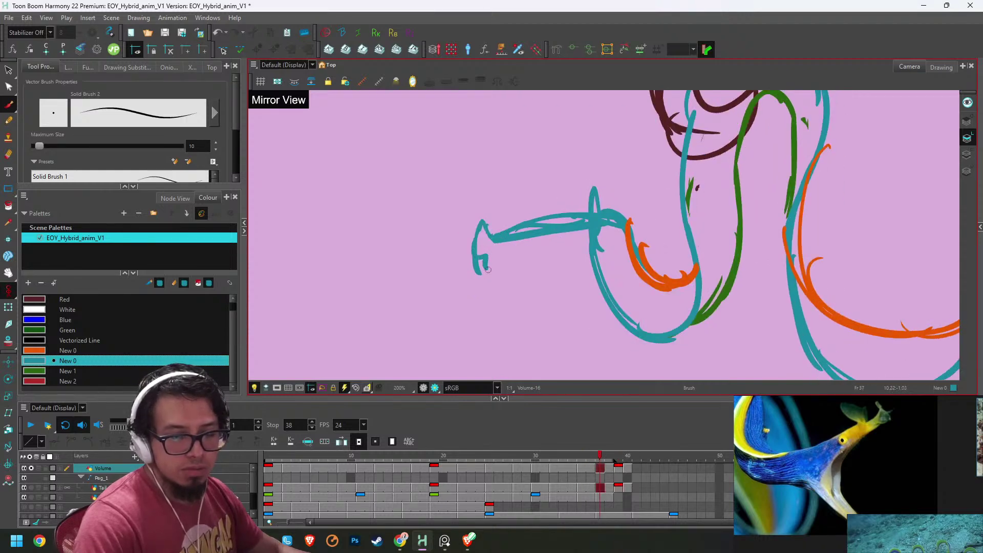
key(g)
key(f)
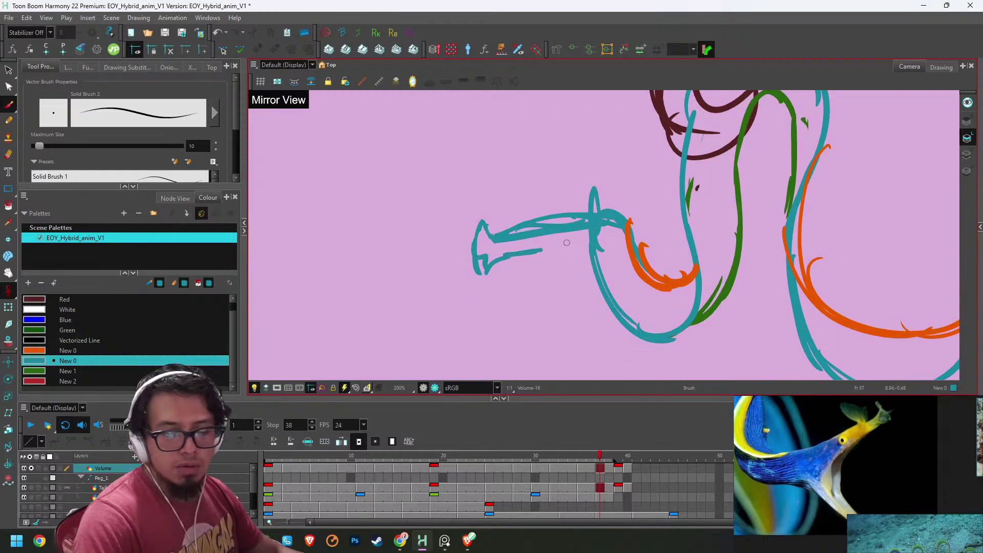
- Erase the straight rough guide line beneath the new forehead on frame 37
key(alt+e)
key(f)
key(g)
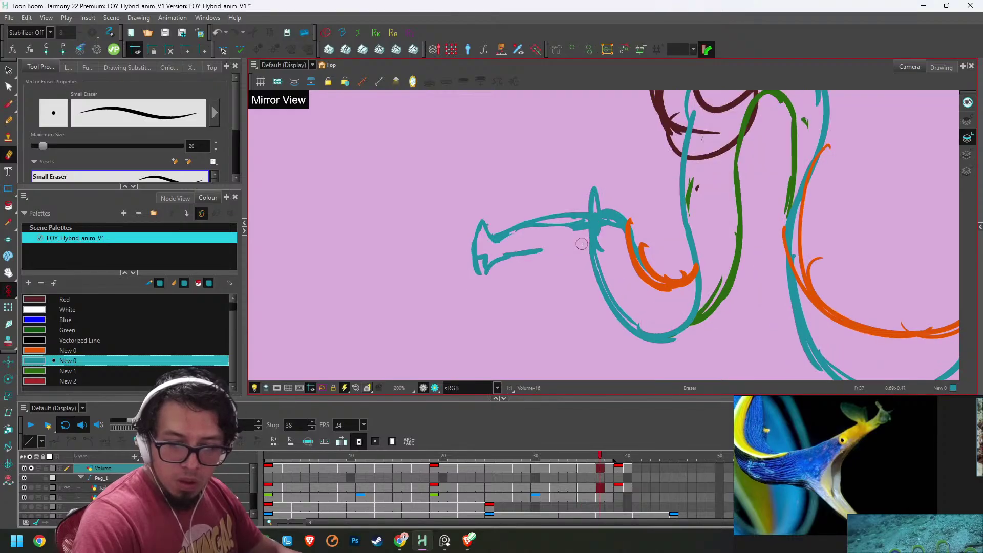
key(g)
key(f)
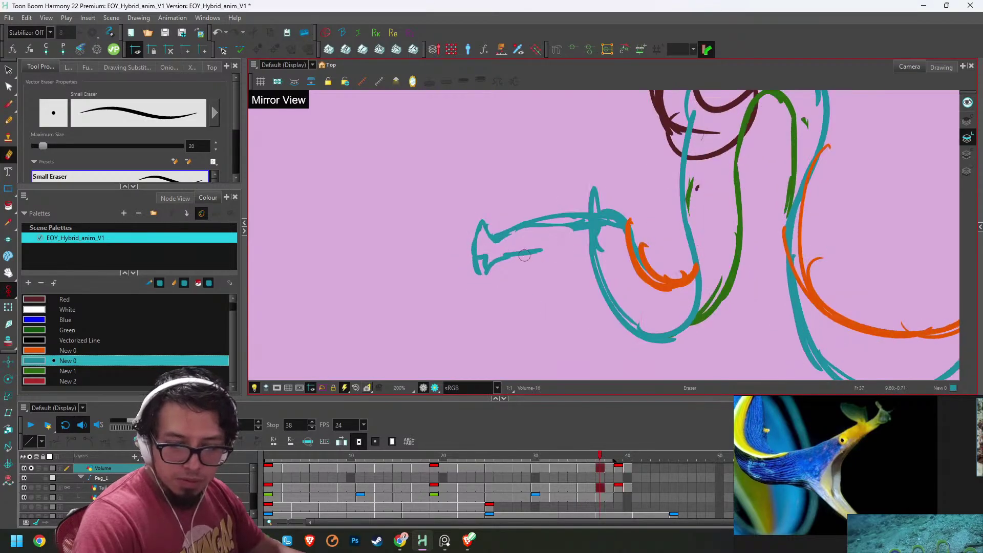
- Draw the hooked lower jaw on frame 37, using the head on frame 39 as reference
key(alt+b)
key(f)
key(g)
key(f)
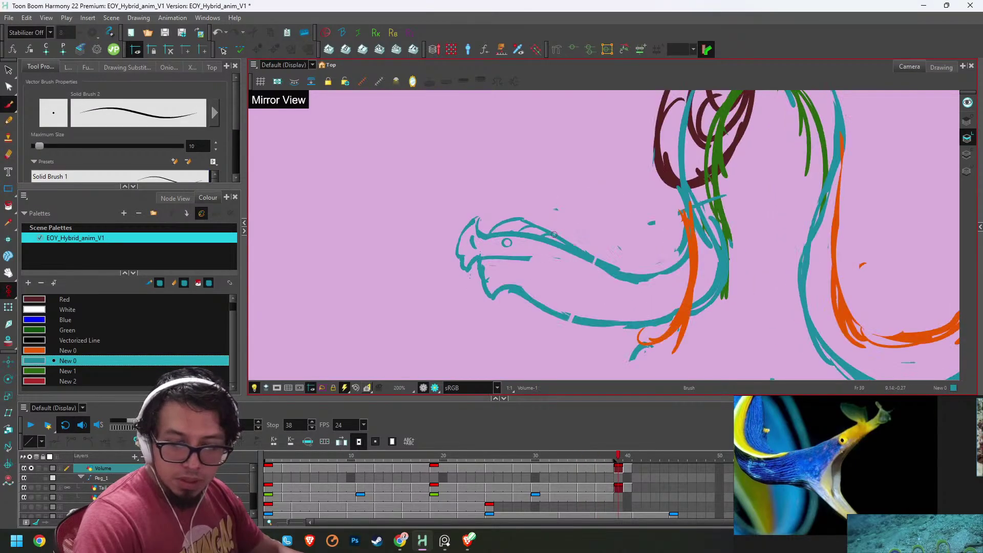
key(g)
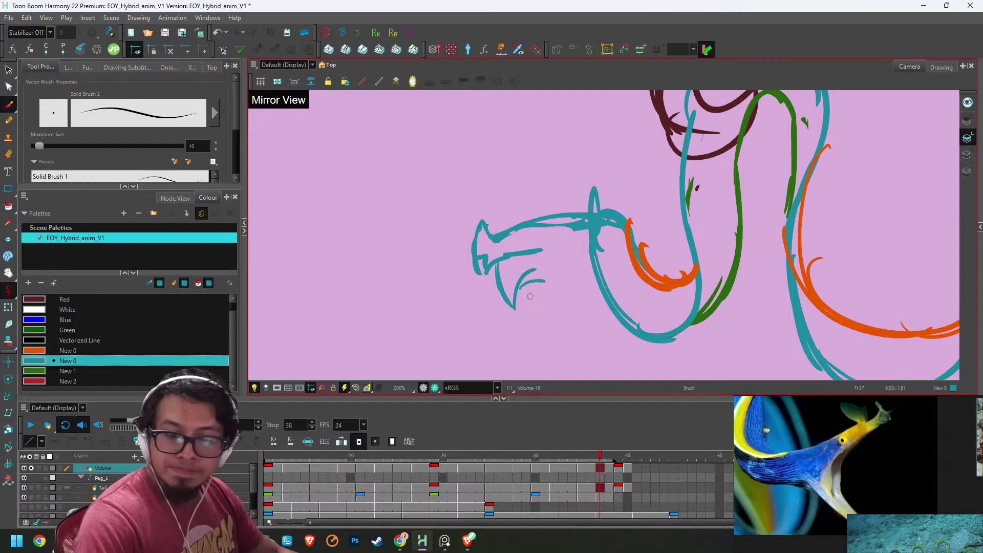
- Extend the throat and the back of the neck on frame 37 down into the first body bend
drag(518, 296, 560, 282)
drag(522, 291, 597, 304)
drag(547, 277, 646, 321)
mouse_move(526, 218)
mouse_down()
mouse_move(618, 231)
mouse_move(644, 270)
mouse_up()
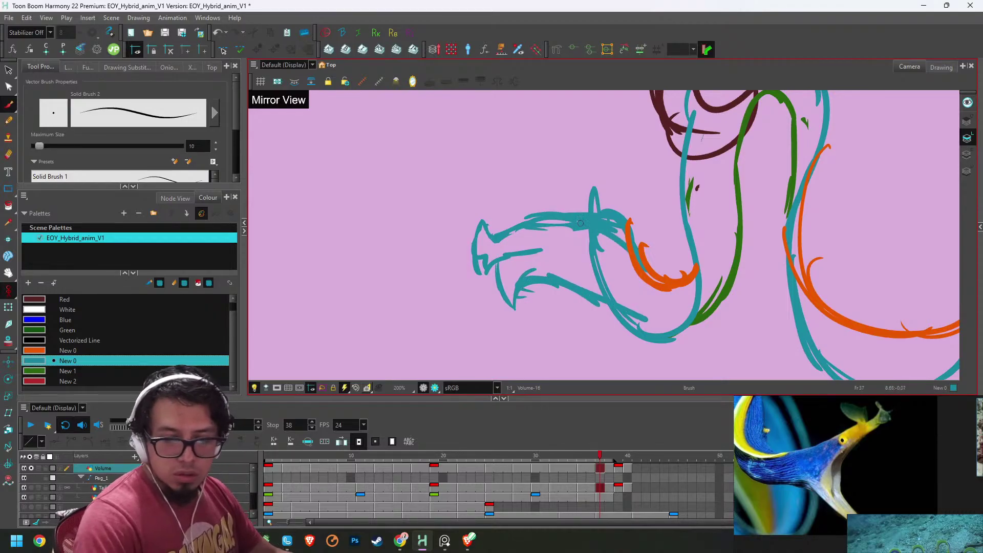
- Erase the old rough neck loop and guide cross behind the new head on frame 37
key(alt+e)
drag(573, 226, 640, 284)
mouse_move(567, 197)
mouse_down()
mouse_move(605, 209)
mouse_move(593, 191)
mouse_up()
mouse_move(649, 318)
mouse_down()
mouse_move(615, 284)
mouse_move(610, 295)
mouse_up()
- Draw the eye as a small oval ring on frame 37, checking its placement against frame 39
key(f)
key(g)
key(g)
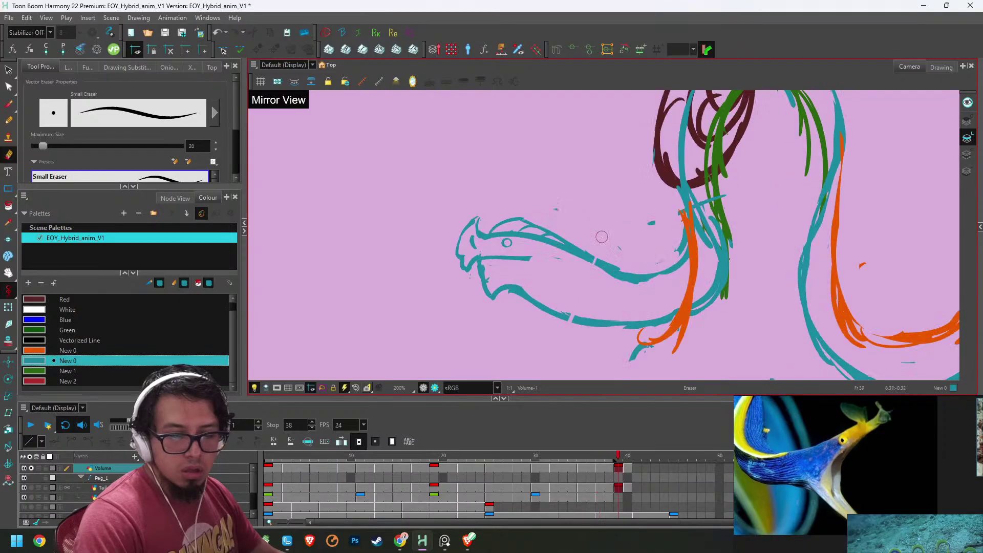
key(f)
key(f)
key(alt+b)
key(f)
key(g)
key(g)
key(g)
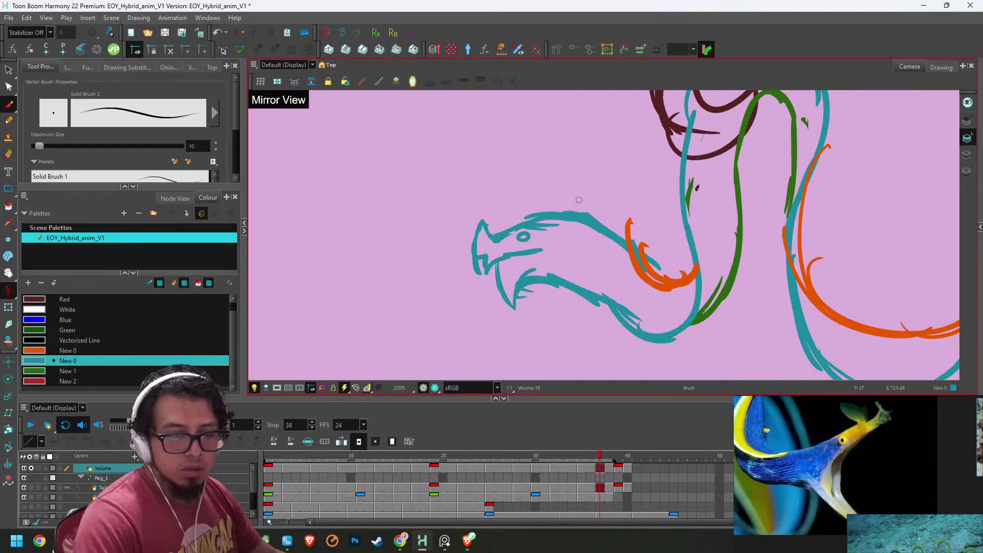
- Draw a curved crest line along the top of the head on frame 37, from the snout to the nape
key(f)
key(f)
drag(501, 235, 588, 212)
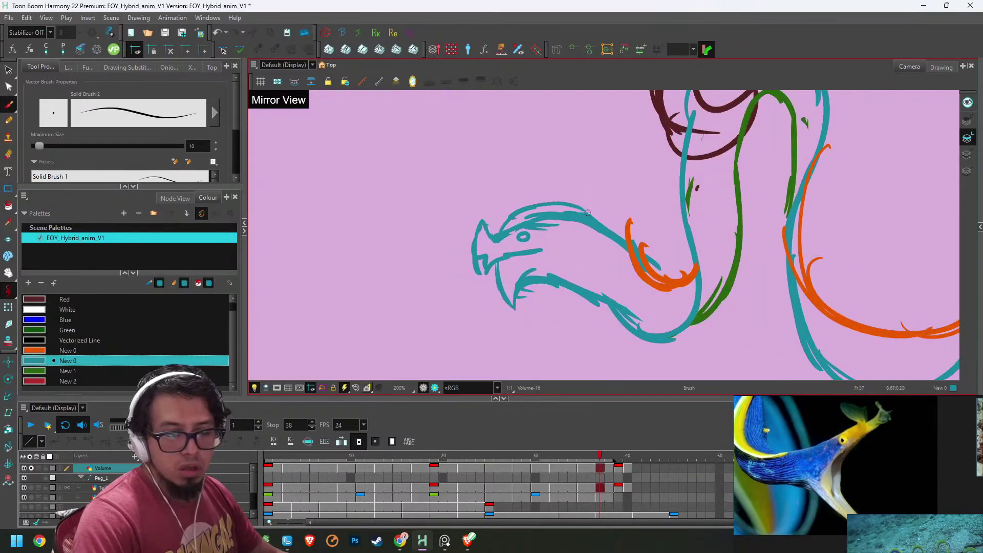
- Draw the top of the head and the back of the neck on frame 35, matching frame 37
key(f)
key(f)
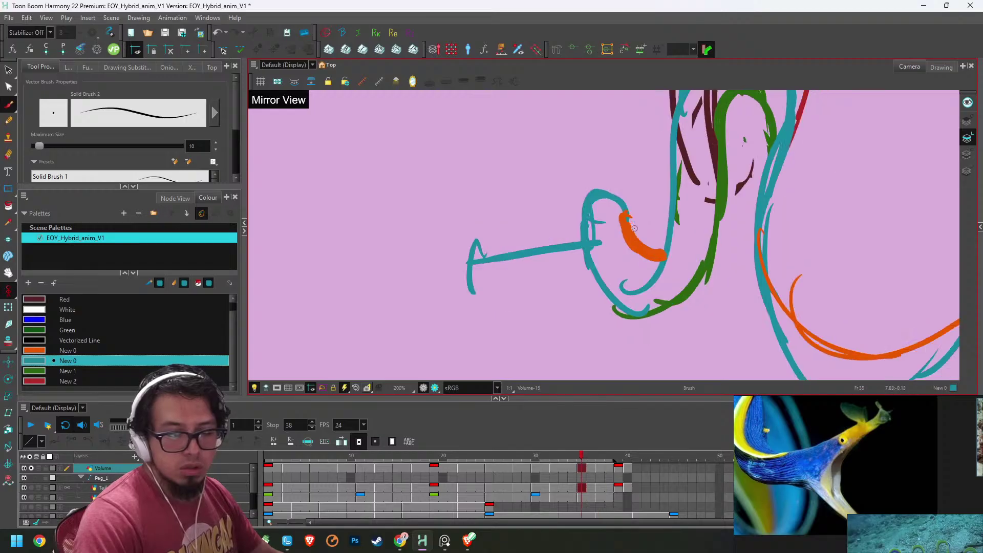
key(g)
key(f)
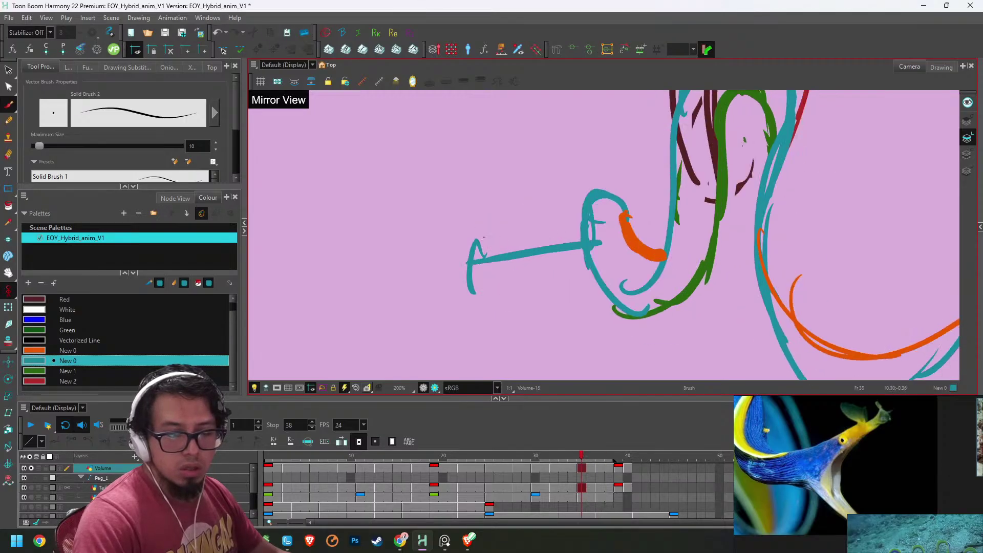
key(g)
key(f)
mouse_move(506, 250)
mouse_down()
mouse_move(563, 219)
mouse_move(621, 225)
mouse_move(683, 255)
mouse_up()
- Erase the straight guide line with its cross and the old rough neck loop on frame 35
key(alt+e)
drag(563, 199, 632, 210)
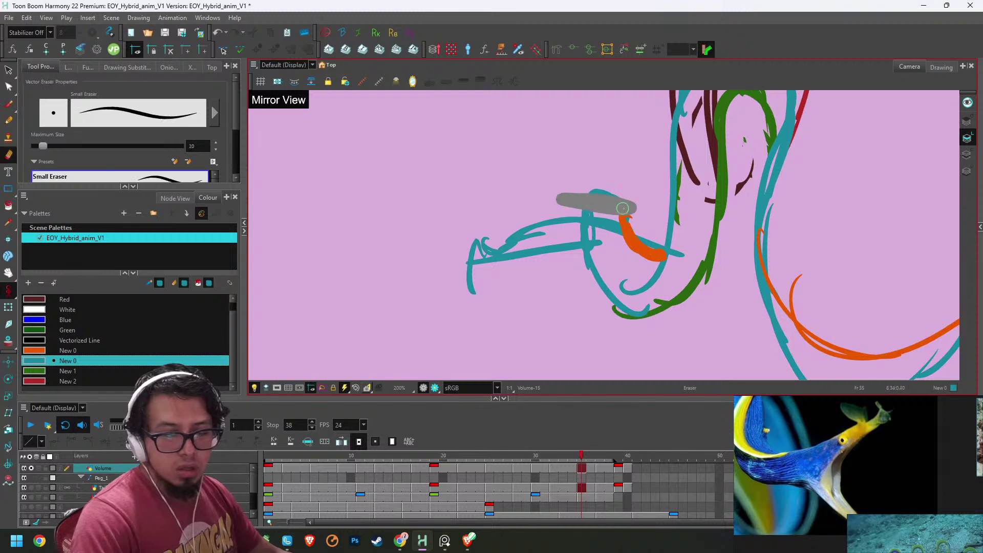
mouse_move(549, 234)
mouse_down()
mouse_move(601, 230)
mouse_move(520, 256)
mouse_up()
mouse_move(478, 259)
mouse_down()
mouse_move(529, 252)
mouse_move(600, 262)
mouse_up()
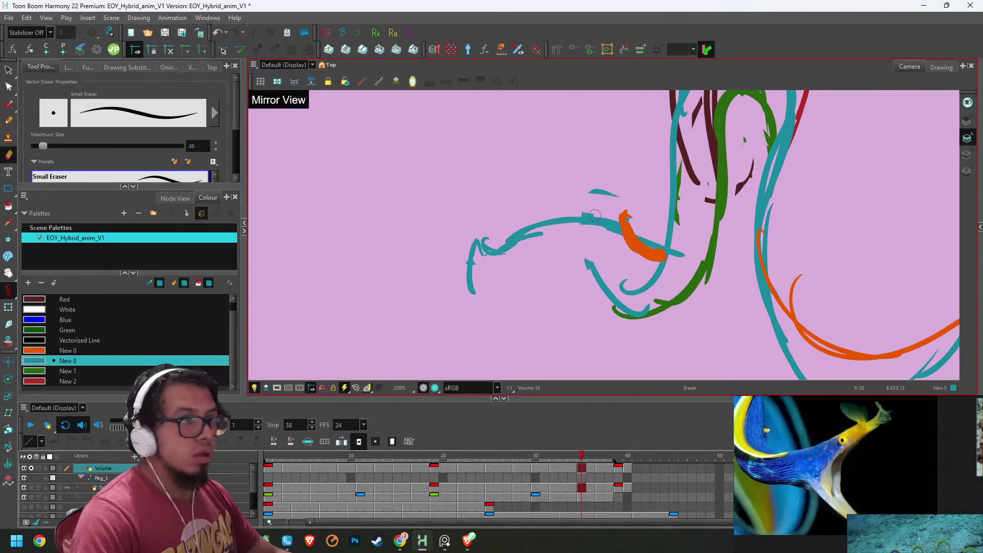
- Draw the curved mouth line back from the tip of the snout on frame 35, checking it against frame 37
key(period)
key(period)
key(comma)
key(comma)
key(alt+b)
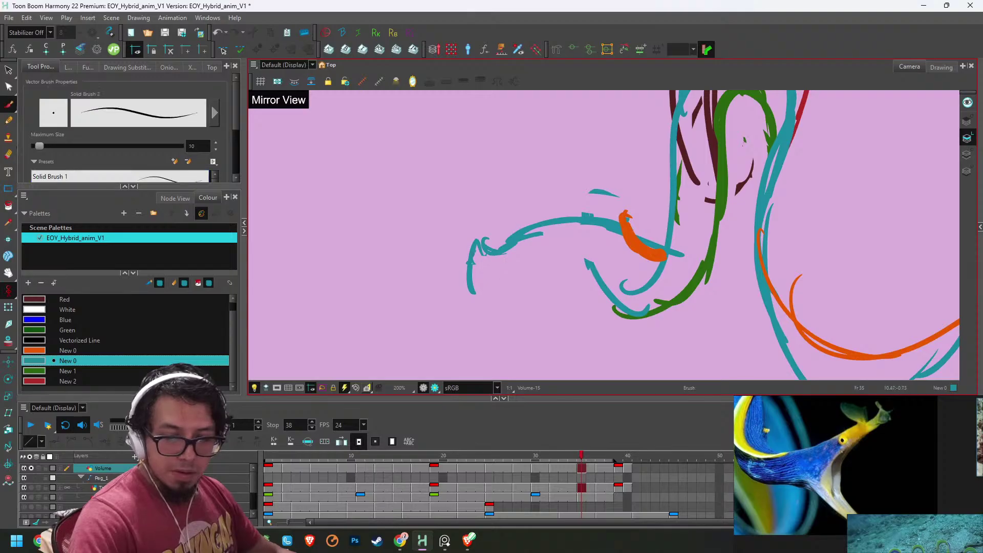
drag(479, 281, 507, 277)
key(period)
key(period)
key(comma)
key(comma)
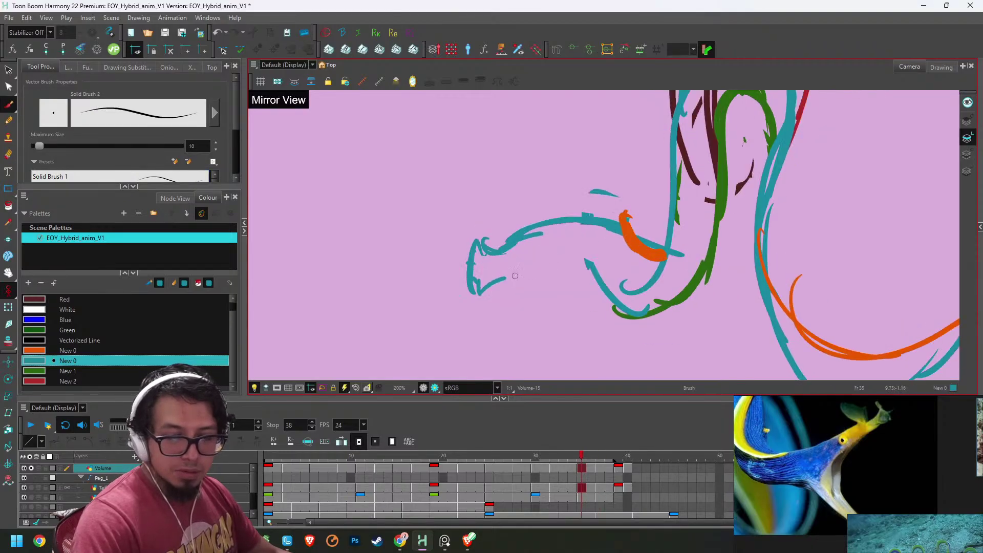
key(period)
key(period)
key(comma)
key(comma)
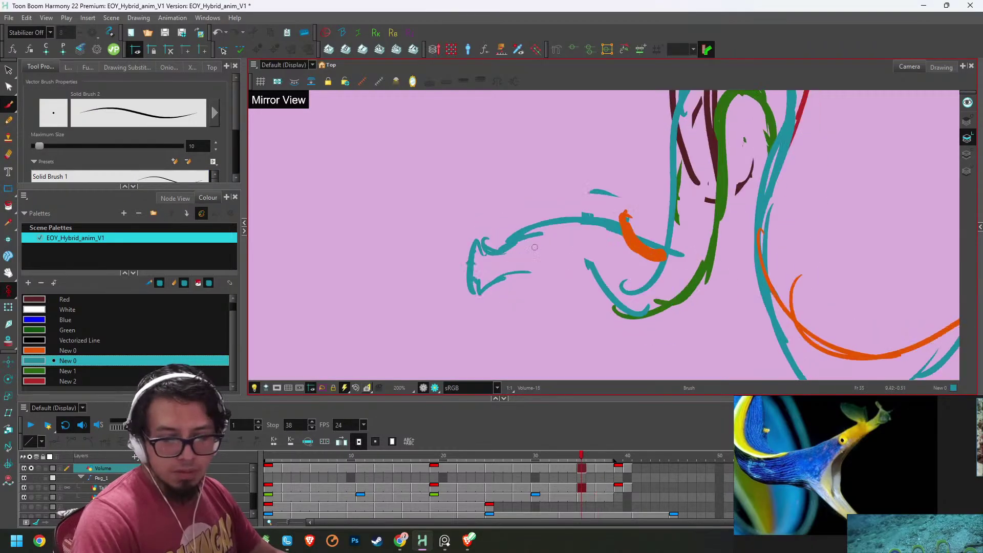
- Draw the eye as a small oval ring on frame 35, placed to follow frame 37
key(period)
key(period)
key(comma)
key(comma)
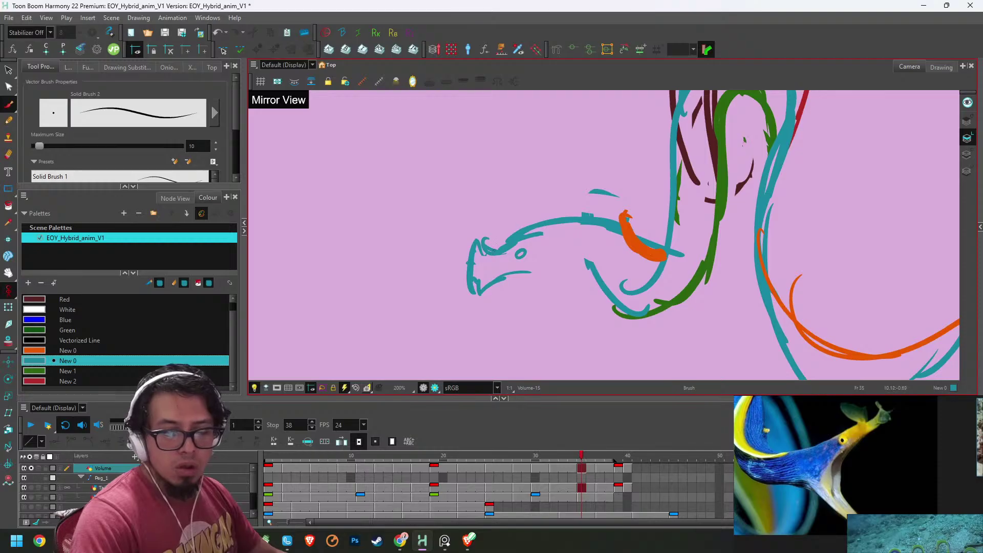
- Draw the curved crest line above the head on frame 35, from behind the snout to the nape
drag(496, 245, 576, 215)
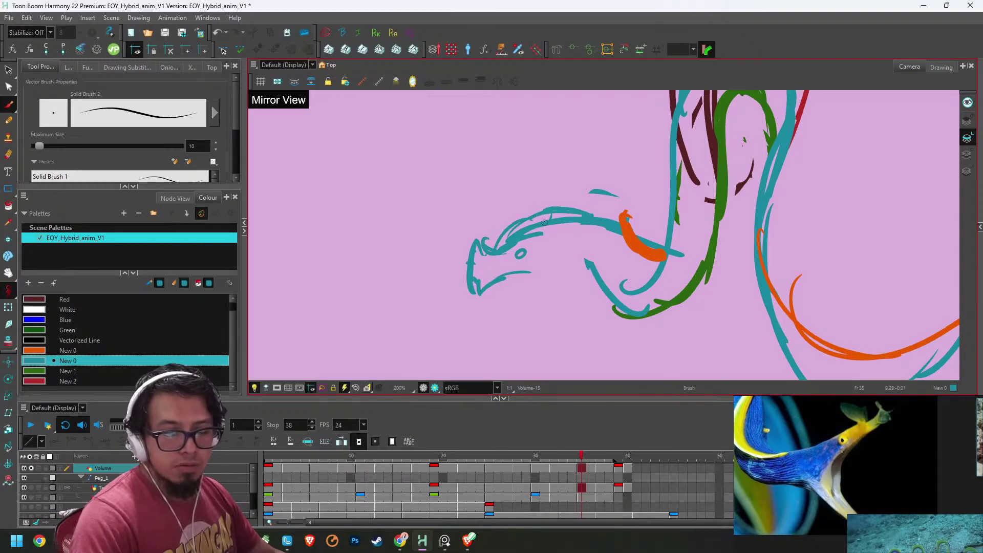
key(g)
key(f)
key(g)
key(f)
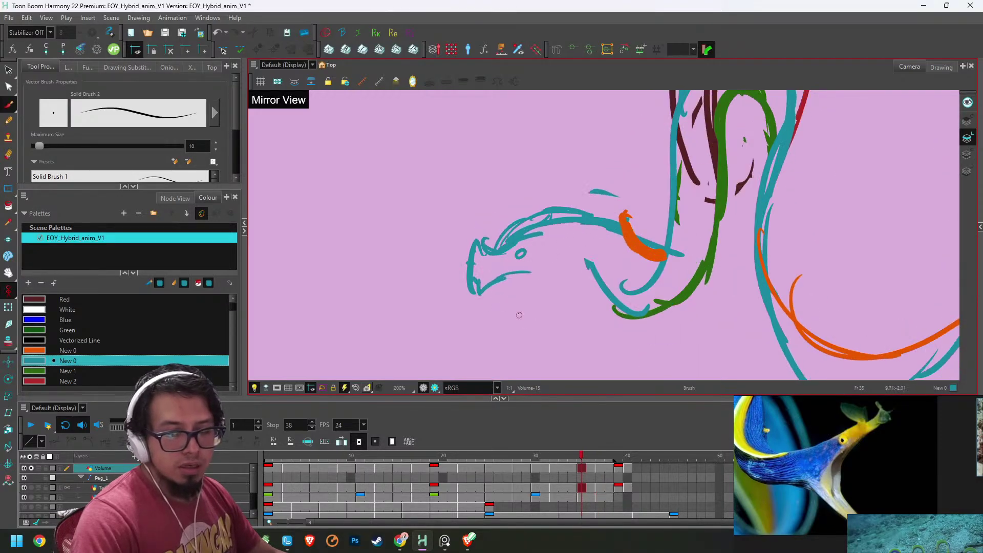
- Draw the pointed lower jaw and the throat line on frame 35 down into the first body bend
mouse_move(514, 330)
mouse_down()
mouse_move(530, 291)
mouse_move(576, 289)
mouse_move(624, 312)
mouse_up()
key(g)
key(f)
drag(565, 281, 653, 306)
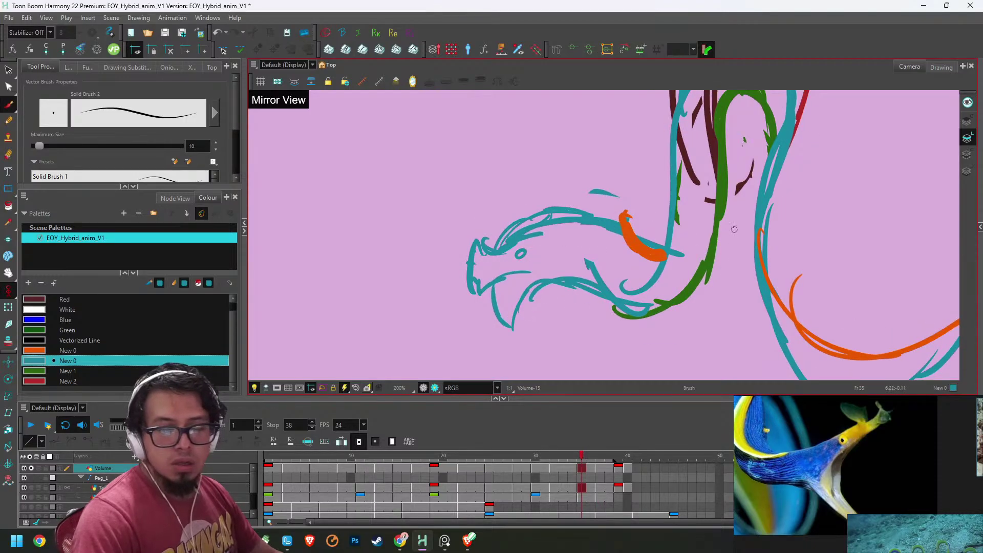
- Compare the redrawn head on frame 35 with the drawings on frames 37 and 32
key(period)
key(period)
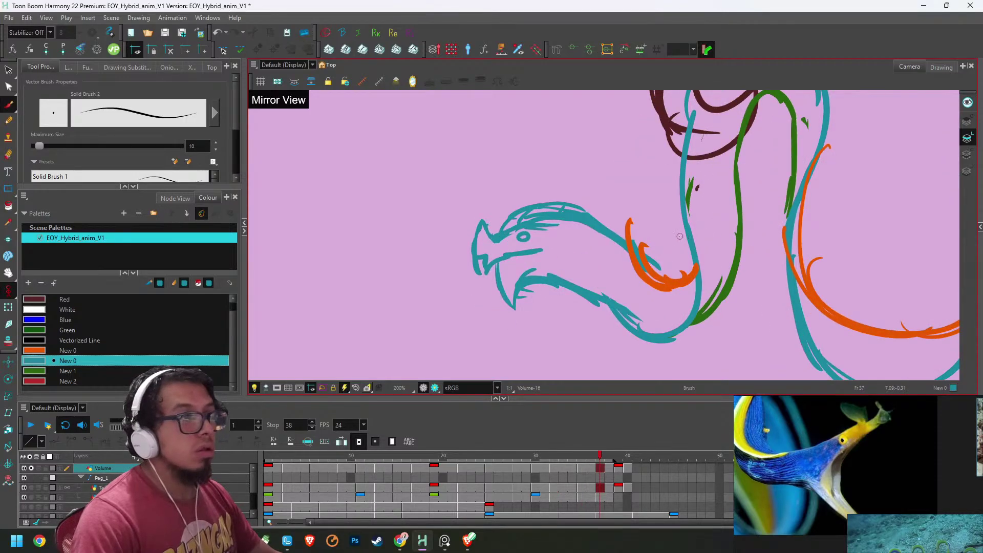
key(f)
key(g)
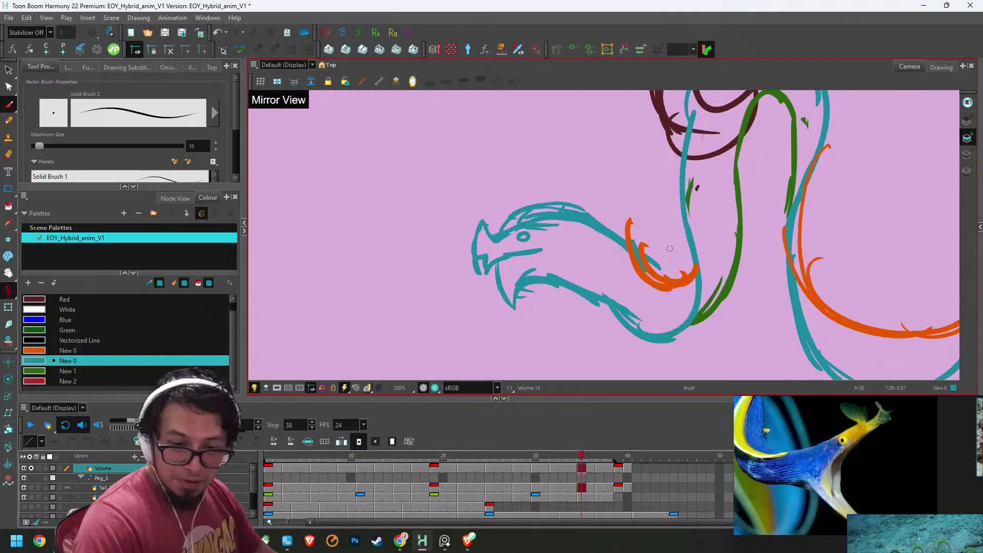
key(comma)
key(comma)
key(comma)
key(comma)
key(comma)
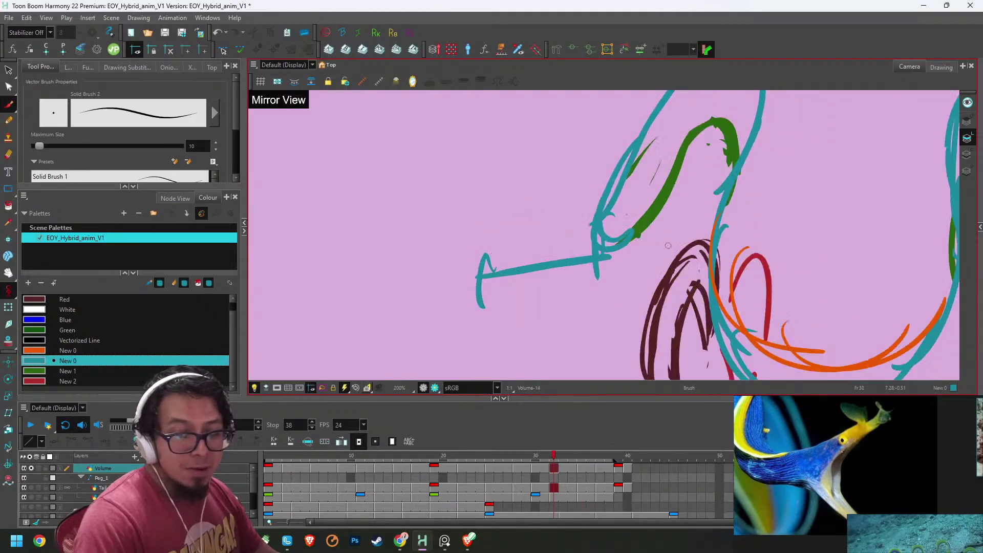
key(period)
key(period)
key(period)
- Flip through the drawings between frames 25 and 39 to examine how the head moves
key(2)
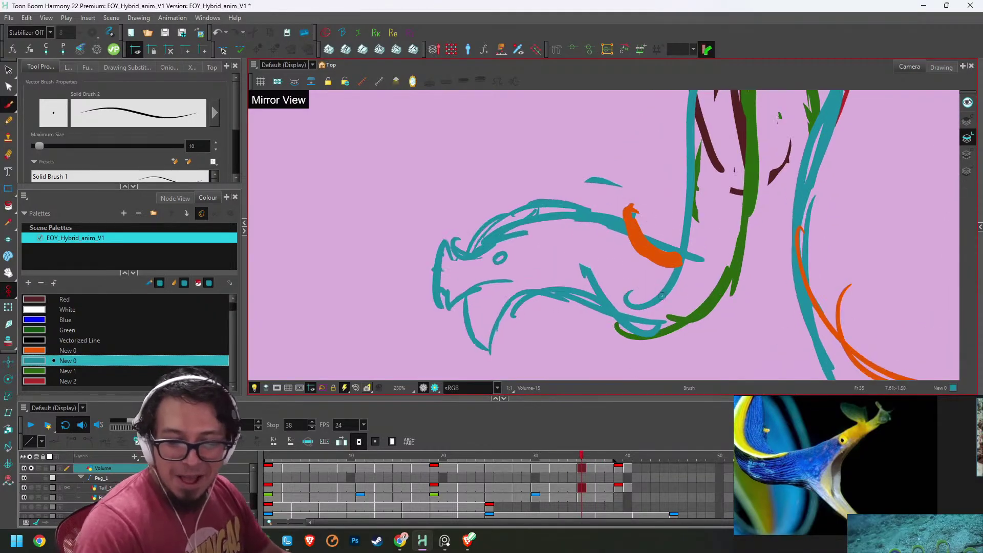
key(f)
key(g)
key(g)
key(g)
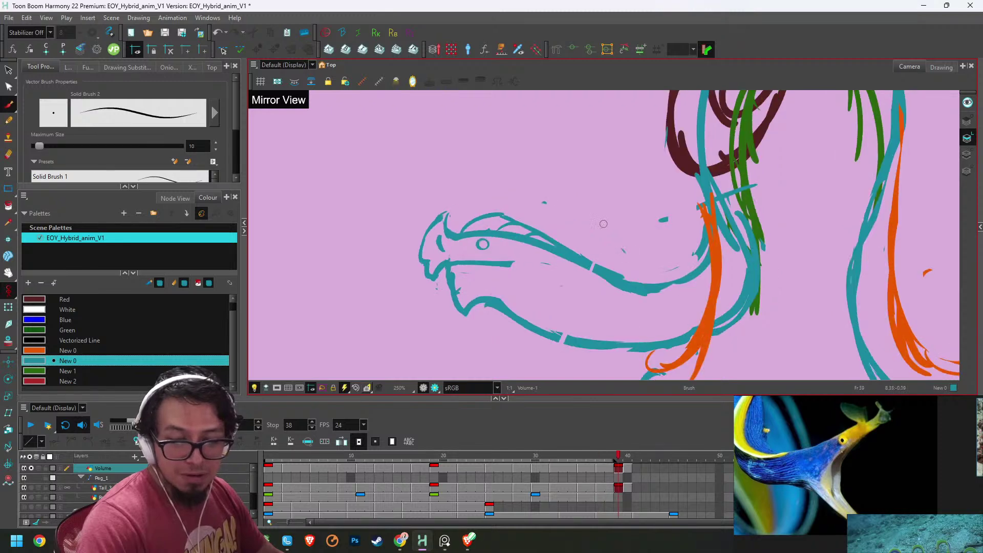
key(f)
key(f)
key(f)
key(f)
key(f)
key(f)
key(f)
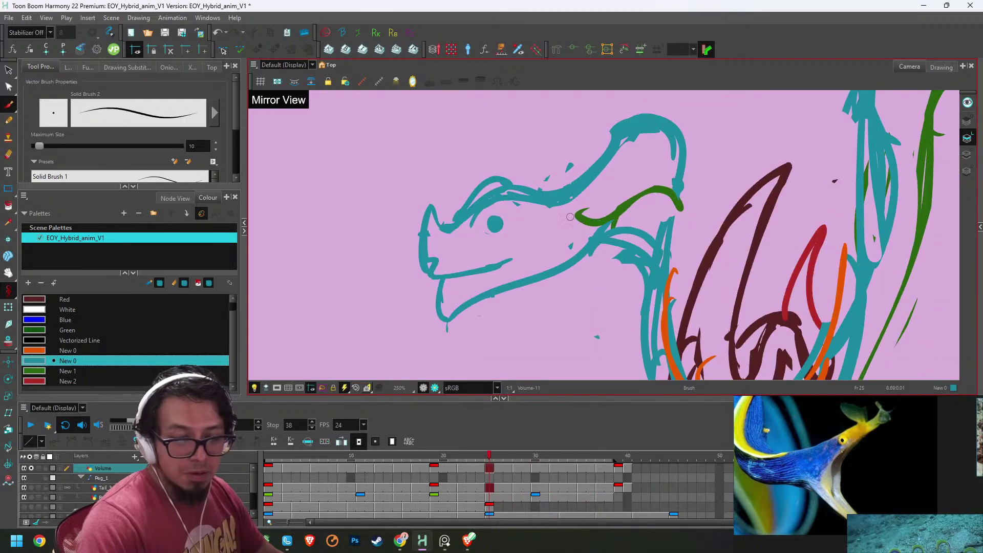
key(g)
key(g)
key(g)
key(g)
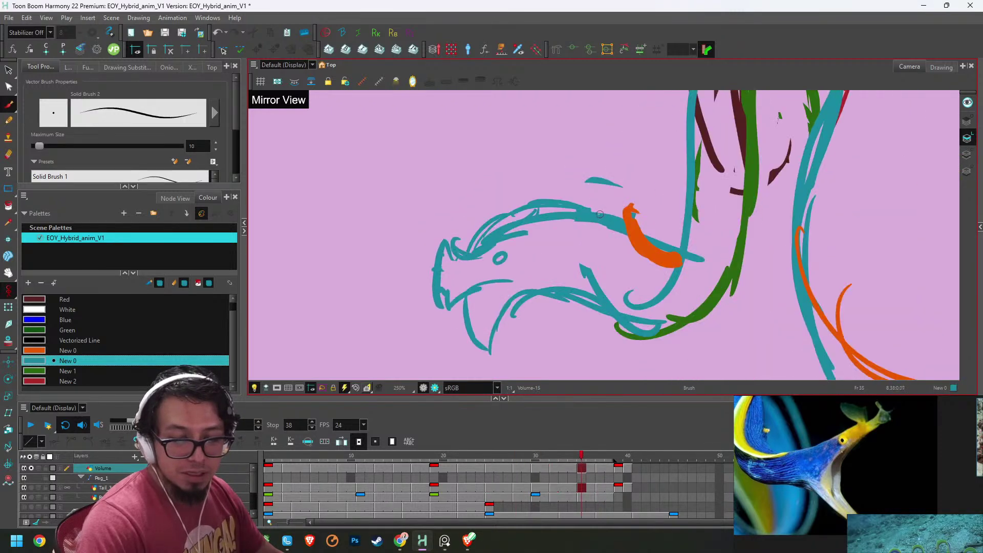
- Add reinforcing strokes along the crest and the top of the head on frame 35
mouse_move(470, 272)
mouse_down()
mouse_move(547, 249)
mouse_move(594, 208)
mouse_up()
key(g)
key(f)
drag(621, 170, 545, 240)
mouse_move(594, 203)
mouse_down()
mouse_move(487, 267)
mouse_move(643, 119)
mouse_move(618, 171)
mouse_up()
key(1)
key(1)
key(1)
key(g)
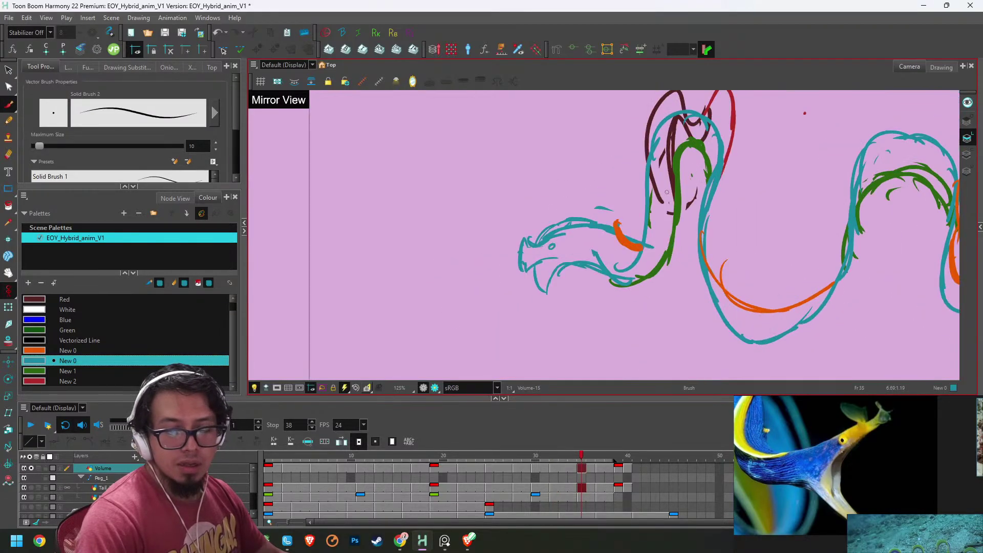
- Draw the top of the head on frame 32, sweeping up into the back of the neck
key(f)
key(2)
key(2)
drag(494, 262, 551, 226)
mouse_move(553, 229)
mouse_down()
mouse_move(589, 212)
mouse_move(632, 136)
mouse_up()
mouse_move(554, 224)
mouse_down()
mouse_move(635, 137)
mouse_move(500, 271)
mouse_move(546, 253)
mouse_move(538, 210)
mouse_up()
- Erase the old rough neck end and parts of the guide line behind the new head on frame 32
key(alt+e)
mouse_move(643, 154)
mouse_down()
mouse_move(621, 202)
mouse_move(564, 253)
mouse_move(600, 215)
mouse_up()
drag(602, 209, 643, 154)
key(g)
key(f)
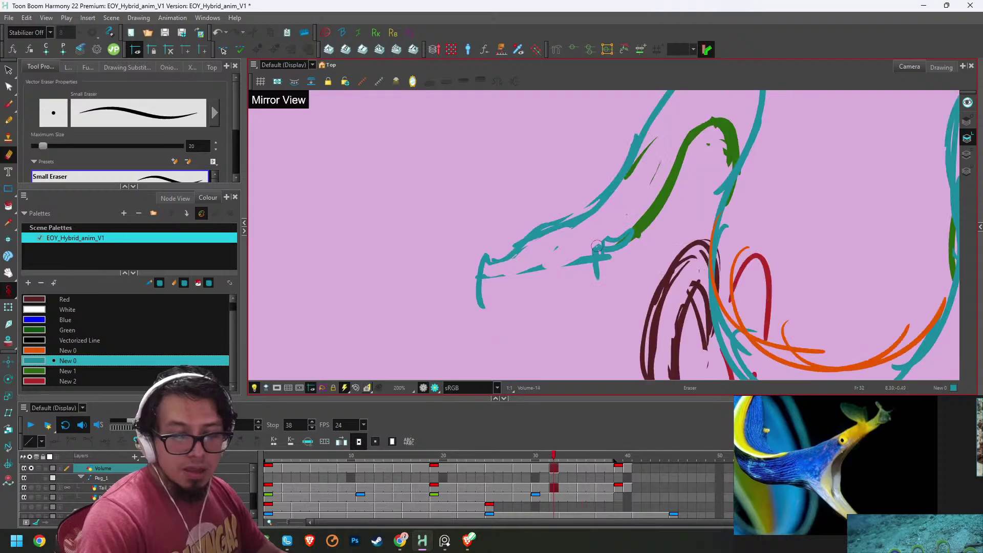
- Draw the underside of the snout and the curved mouth line on frame 32
key(alt+b)
key(g)
key(f)
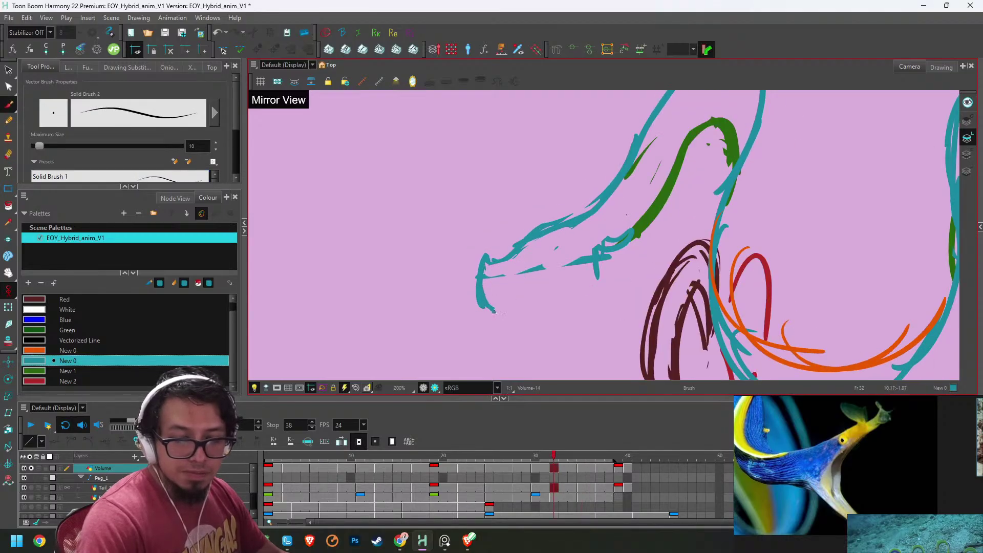
key(g)
drag(494, 312, 549, 261)
- Draw the eye as a small oval on frame 32, checking its placement against the neighbouring drawings
key(f)
key(f)
key(g)
key(alt+e)
key(alt+b)
key(f)
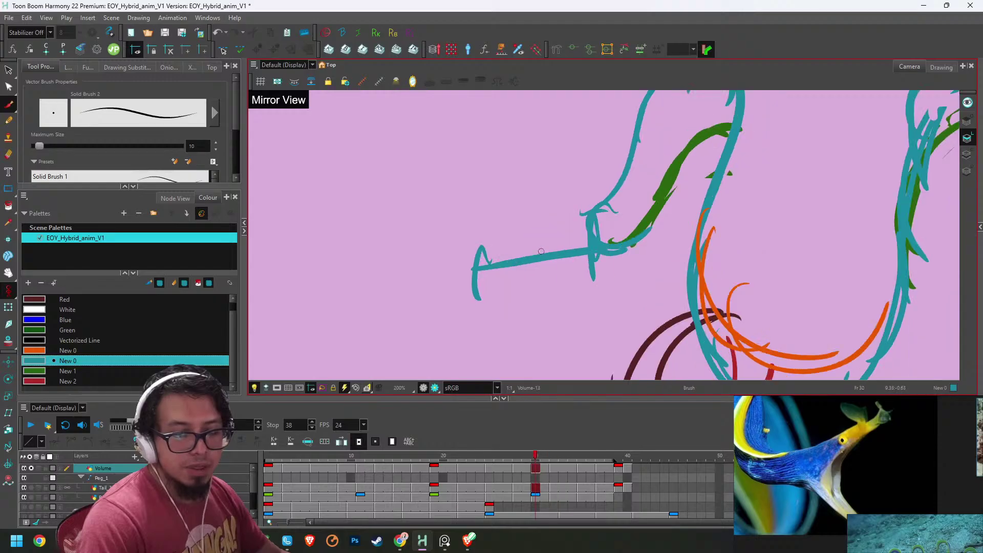
key(g)
key(g)
key(f)
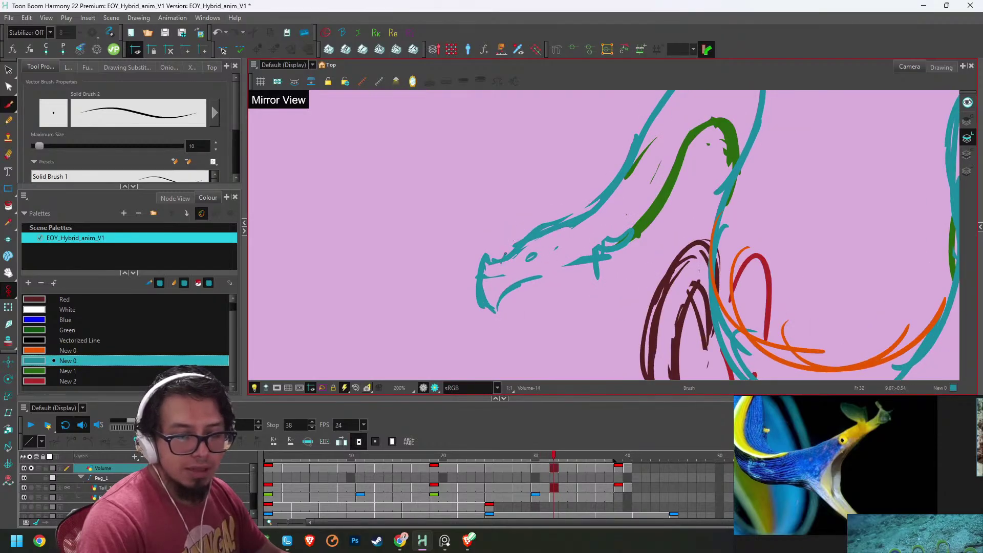
- Draw the crest along the top of the head on frame 32, from behind the snout to the nape
drag(504, 255, 575, 215)
key(f)
key(g)
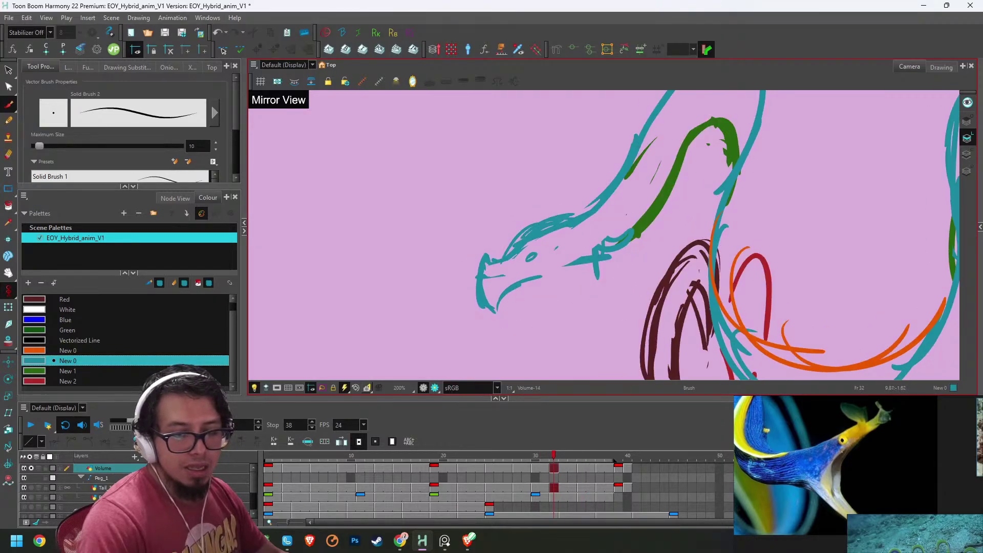
- Draw the throat line up to the first body bend and the pointed lower jaw on frame 32
mouse_move(508, 295)
mouse_down()
mouse_move(541, 337)
mouse_move(566, 275)
mouse_move(614, 255)
mouse_move(666, 195)
mouse_up()
key(f)
key(g)
drag(543, 298, 537, 330)
drag(536, 329, 516, 303)
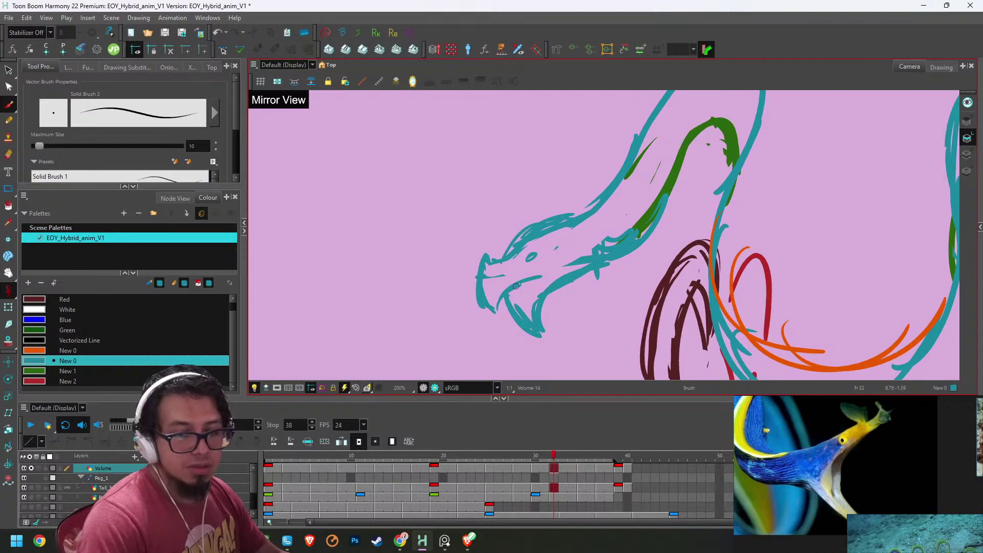
- Draw the top of the head on frame 30 from the snout back toward the neck, comparing with frame 32
key(f)
key(g)
key(f)
key(f)
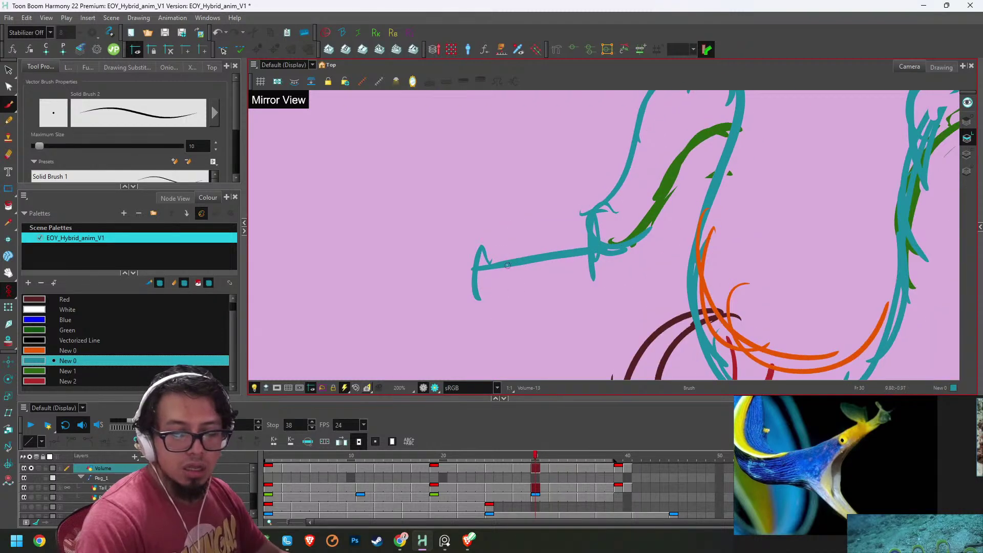
key(f)
key(g)
key(g)
key(f)
mouse_move(490, 264)
mouse_down()
mouse_move(589, 219)
mouse_move(556, 235)
mouse_up()
- Draw the mouth line and the front edge of the lower jaw on frame 30
key(f)
key(g)
key(g)
key(f)
mouse_move(479, 300)
mouse_down()
mouse_move(540, 276)
mouse_move(523, 333)
mouse_up()
- Draw the throat on frame 30 from the tip of the lower jaw up into the neck
key(f)
key(g)
drag(522, 334, 589, 262)
drag(639, 230, 523, 333)
- Draw the crest and the small oval eye on frame 30, following frame 32
key(f)
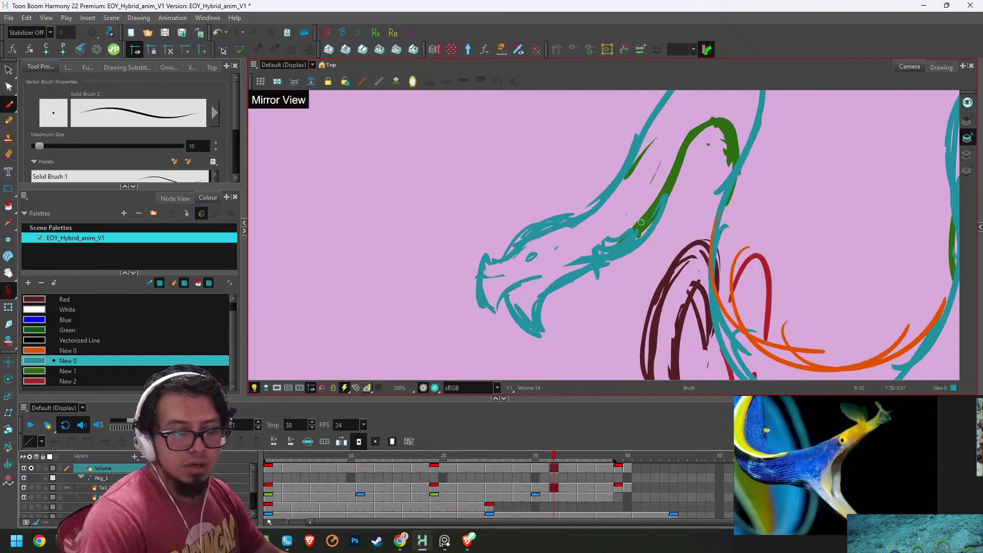
key(g)
mouse_move(503, 257)
mouse_down()
mouse_move(537, 233)
mouse_move(578, 228)
mouse_up()
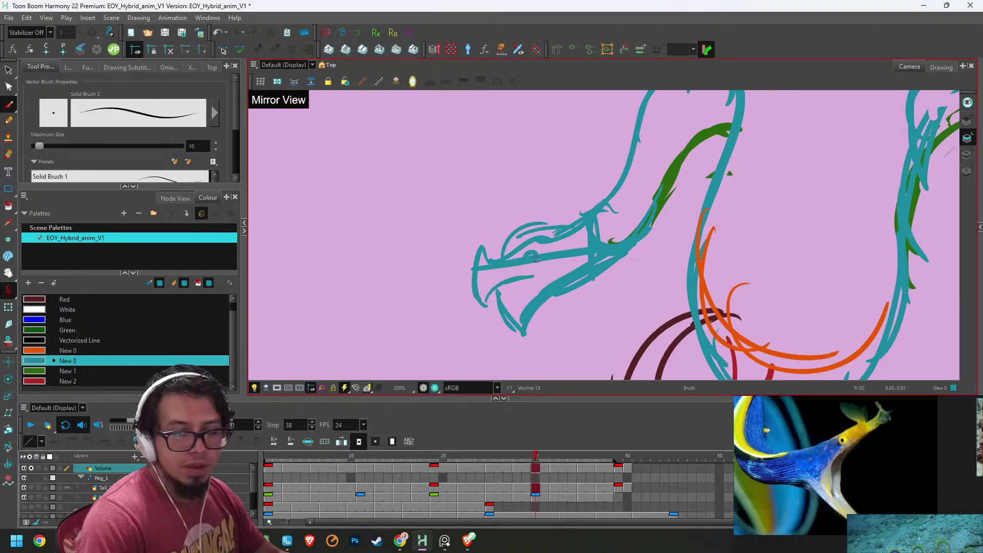
- Delete the straight guide line running through the head on frame 30
key(alt+s)
click(576, 261)
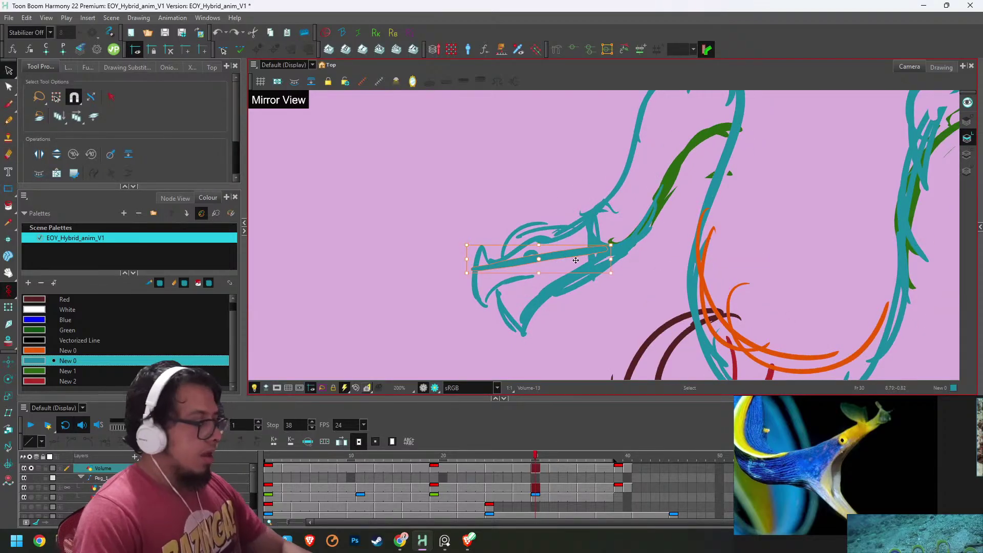
key(Delete)
key(alt+b)
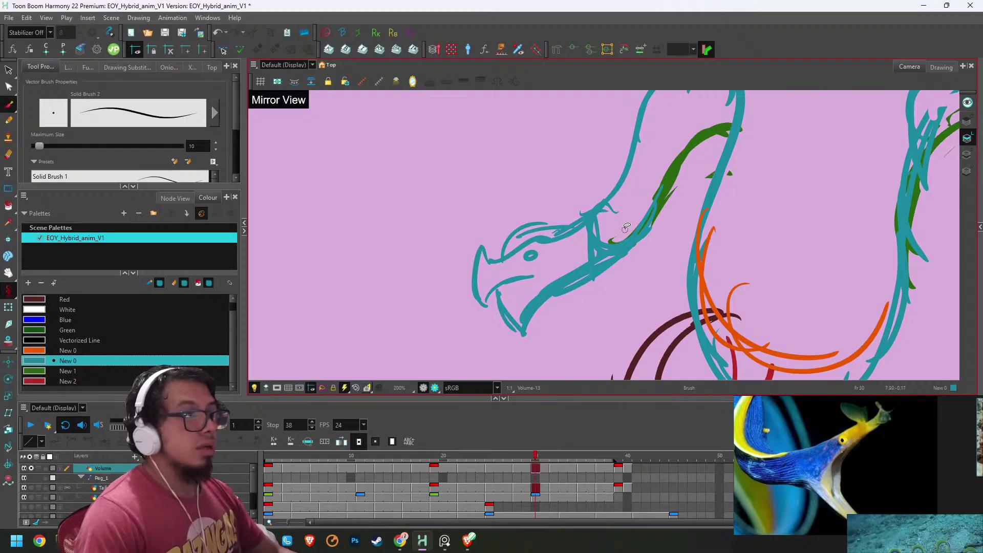
- Erase the guide cross, the guide line and the old rough neck loop on frame 28
key(comma)
key(comma)
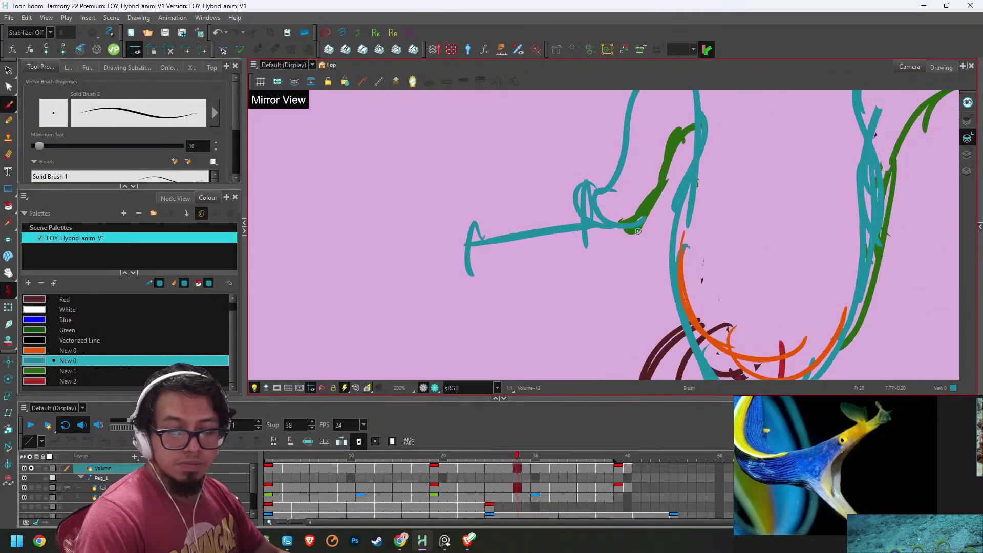
key(alt+e)
mouse_move(546, 247)
mouse_down()
mouse_move(557, 209)
mouse_move(599, 205)
mouse_up()
mouse_move(558, 210)
mouse_down()
mouse_move(592, 185)
mouse_move(603, 205)
mouse_up()
drag(551, 240, 617, 213)
drag(589, 245, 628, 203)
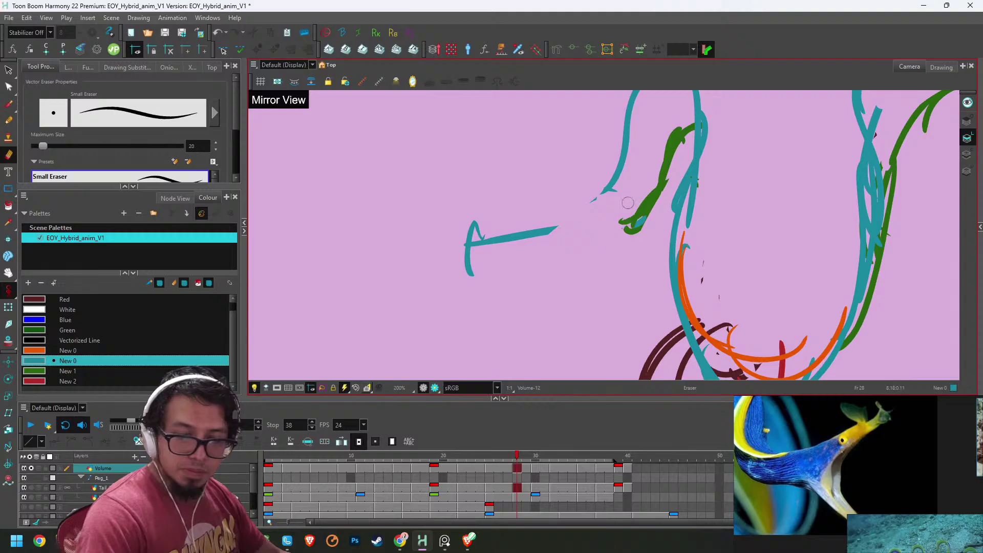
drag(475, 240, 484, 245)
- Draw the top of the head on frame 28 up into the back of the neck, checking against frame 30
mouse_move(507, 244)
mouse_down()
mouse_move(548, 235)
mouse_move(494, 242)
mouse_move(597, 205)
mouse_move(567, 220)
mouse_move(617, 170)
mouse_up()
key(period)
key(period)
key(comma)
key(comma)
- Draw the small oval eye and the curved mouth line on frame 28
key(alt+b)
drag(526, 240, 525, 244)
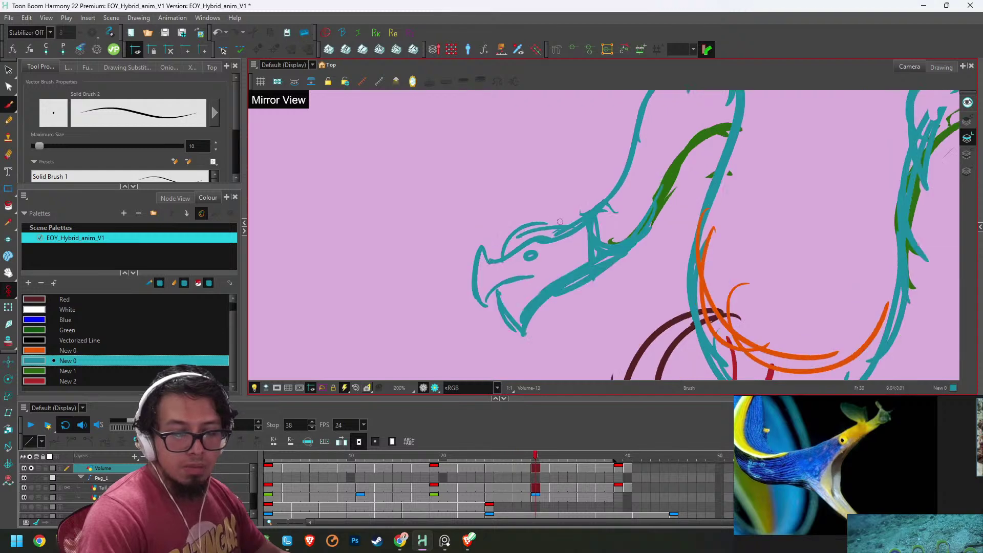
mouse_move(477, 281)
mouse_down()
mouse_move(504, 255)
mouse_move(546, 264)
mouse_up()
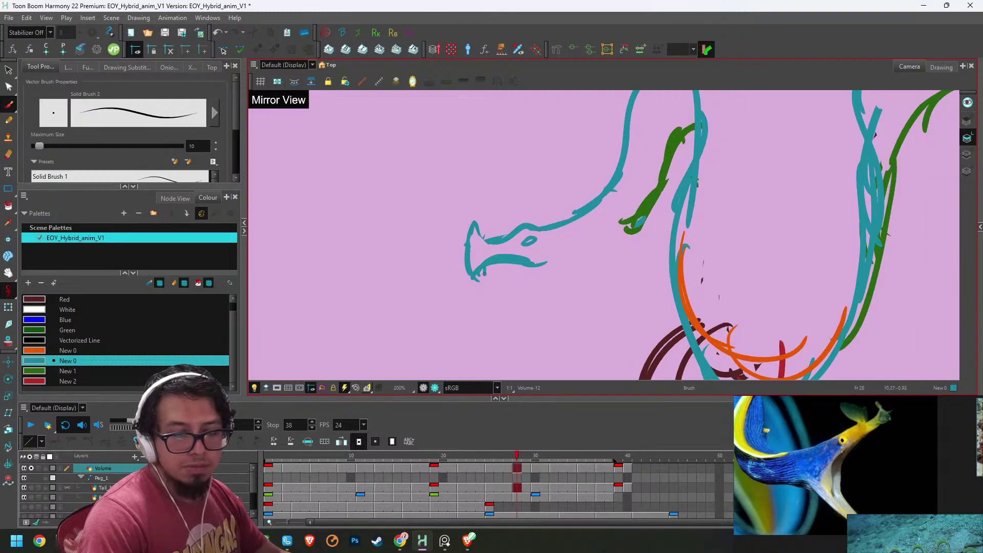
- Draw the pointed lower jaw and the throat line up to the neck on frame 28
drag(484, 274, 504, 315)
drag(507, 321, 580, 278)
mouse_move(538, 284)
mouse_down()
mouse_move(510, 331)
mouse_move(520, 335)
mouse_up()
mouse_move(515, 328)
mouse_down()
mouse_move(507, 290)
mouse_move(504, 319)
mouse_up()
mouse_move(552, 277)
mouse_down()
mouse_move(597, 265)
mouse_move(652, 187)
mouse_up()
key(g)
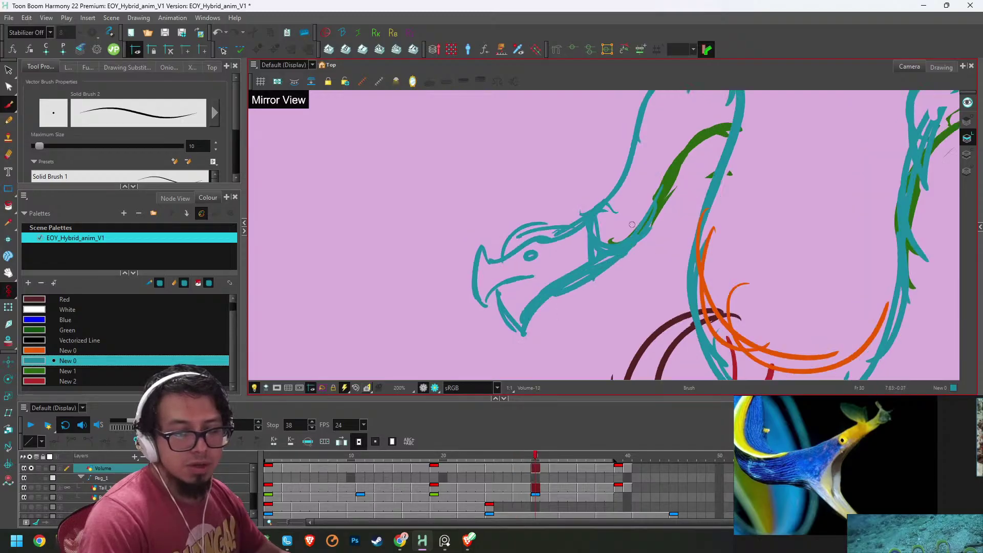
- Play the eel swim loop in full-screen view, examine the motion of the redrawn heads and whole body, and return to the regular workspace
key(f)
key(f)
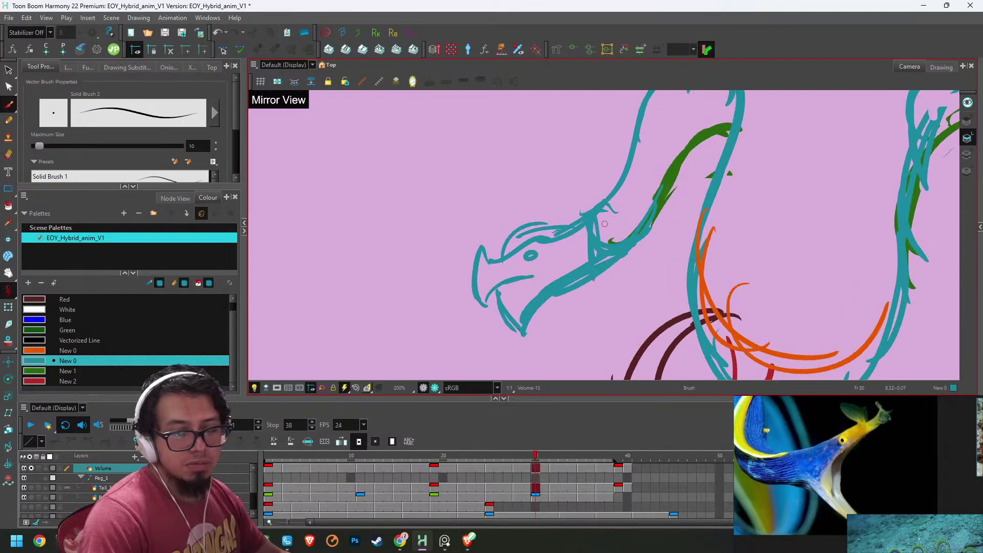
scroll(591, 232, down, 4)
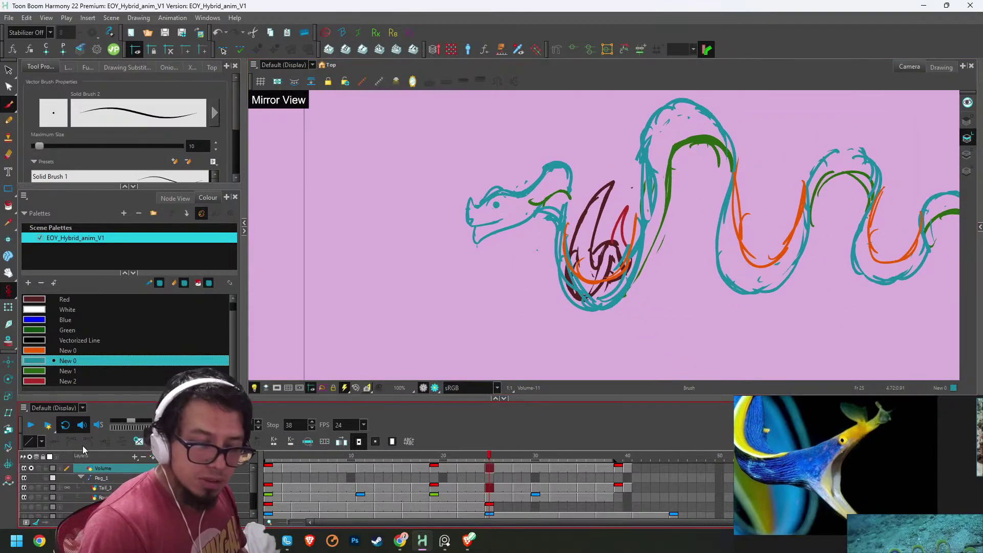
key(Return)
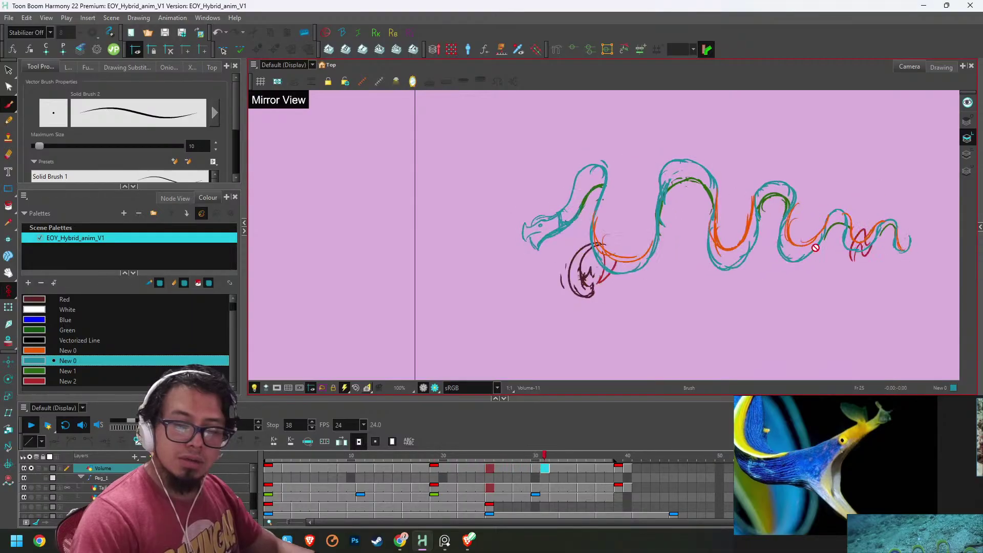
key(ctrl+f)
key(2)
key(2)
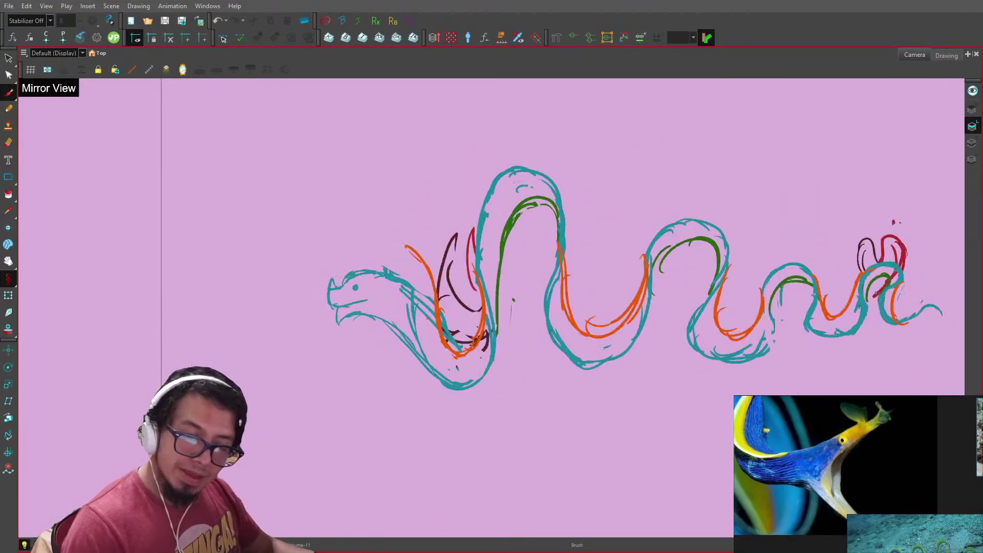
key(1)
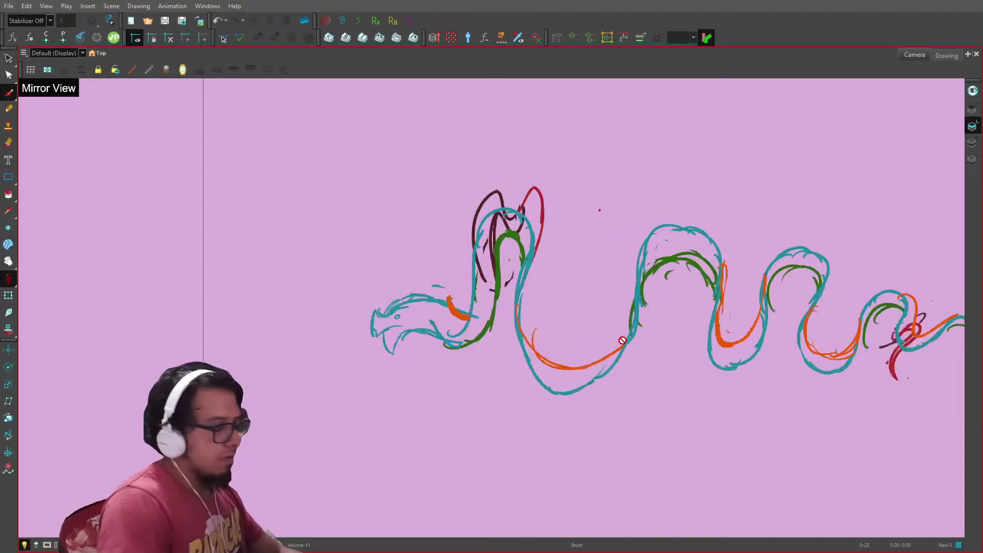
key(space)
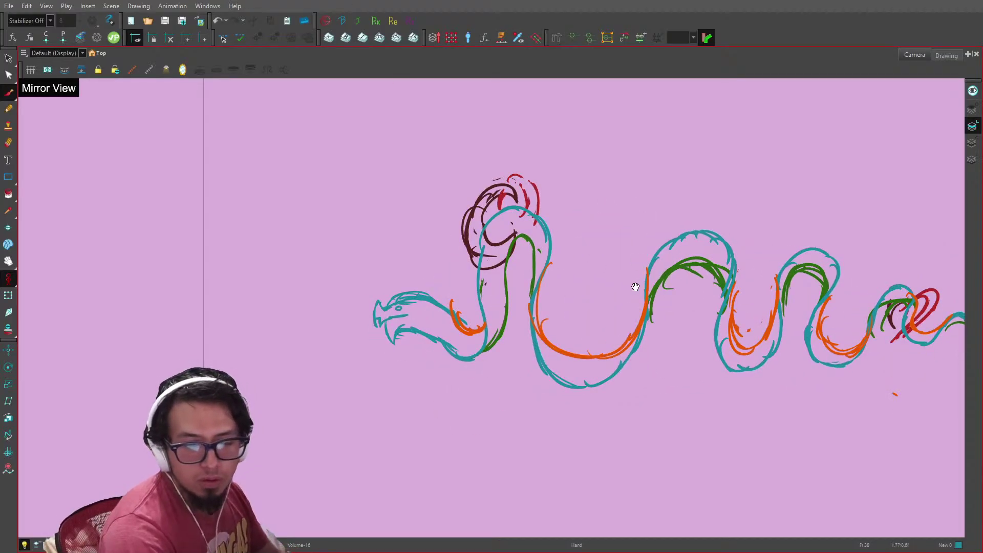
mouse_move(635, 287)
mouse_down()
mouse_move(516, 226)
mouse_move(526, 244)
mouse_up()
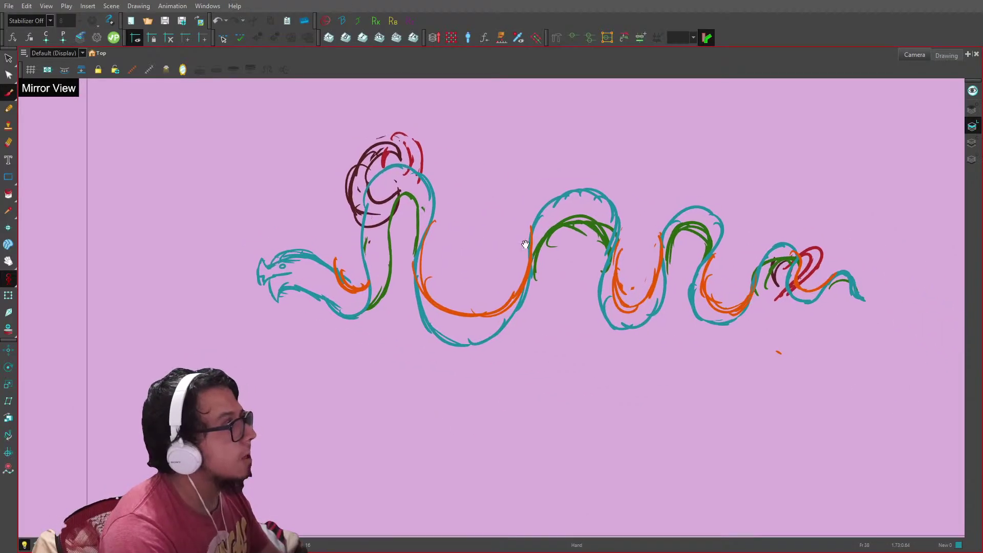
key(space)
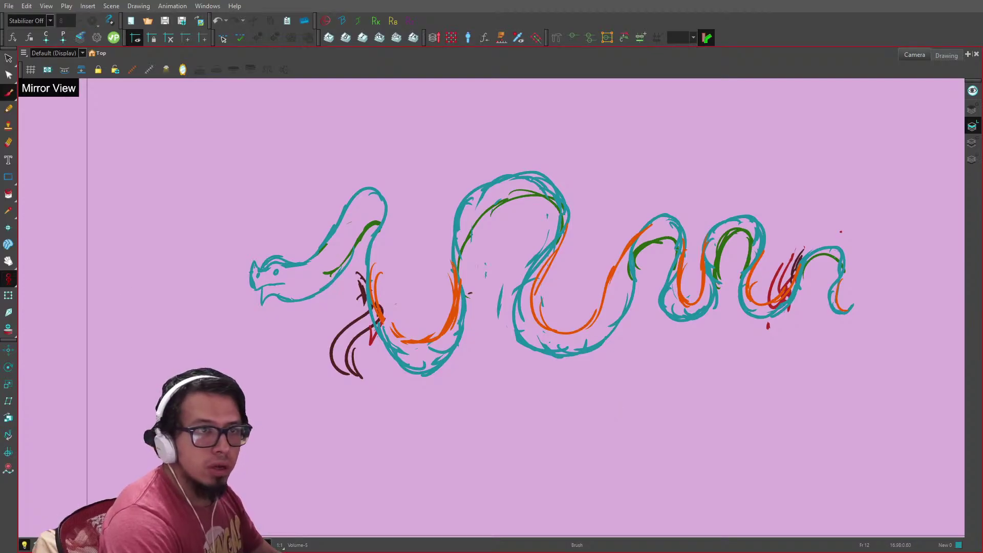
key(ctrl+f)
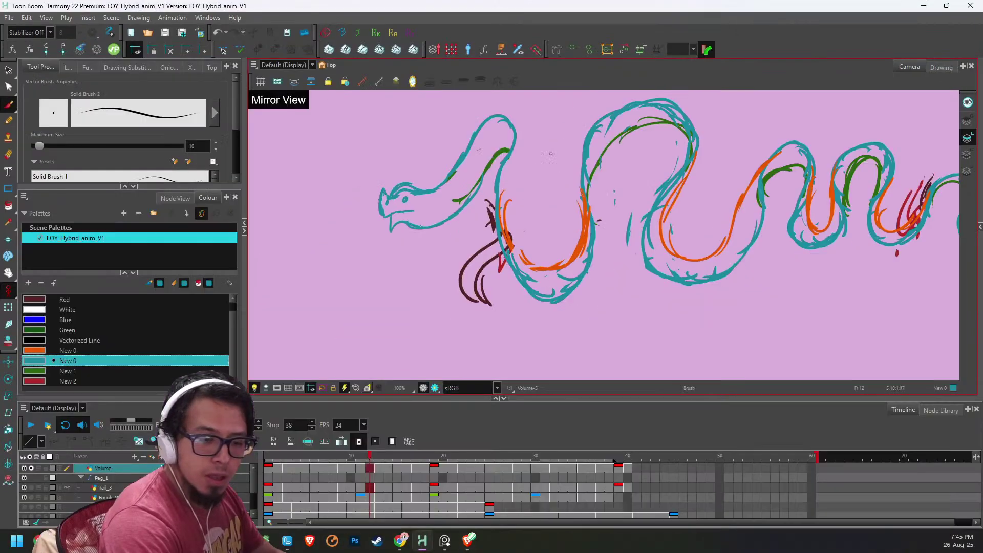